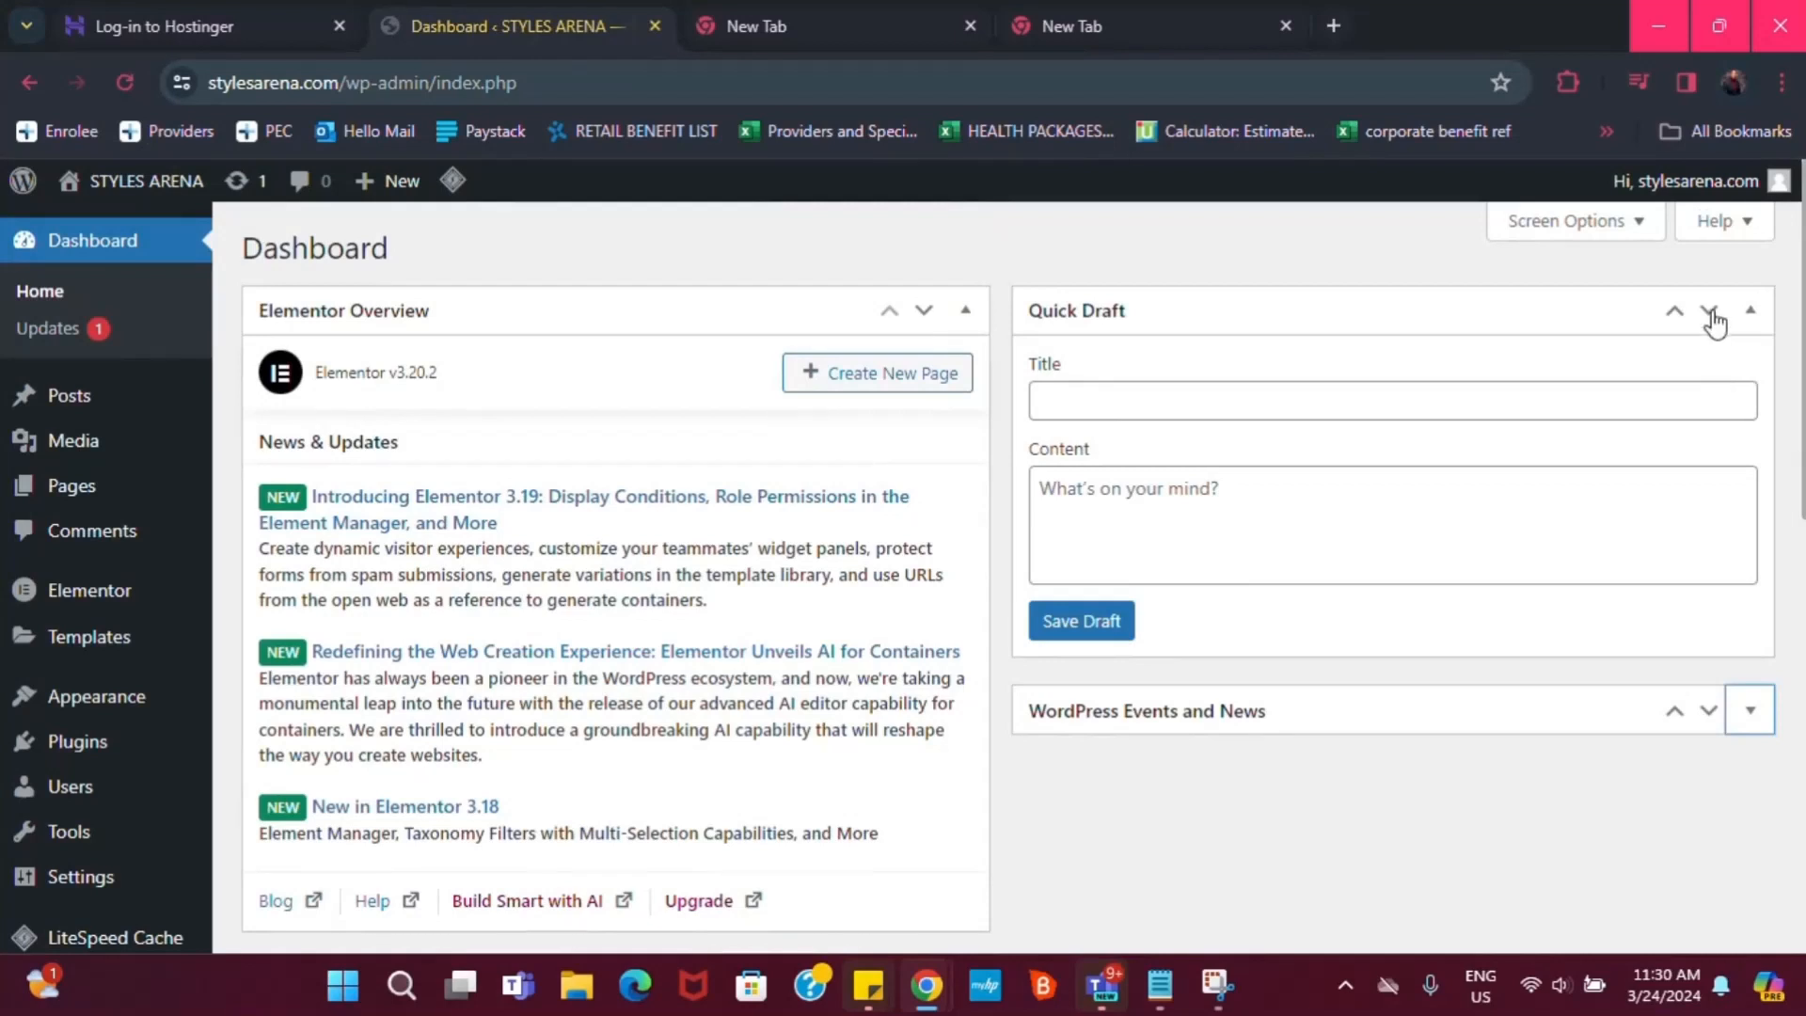
Collapse the Quick Draft, Elementor Overview, Activity, At a Glance and Site Health Status boxes, and dismiss the Krisp popup
click(1750, 311)
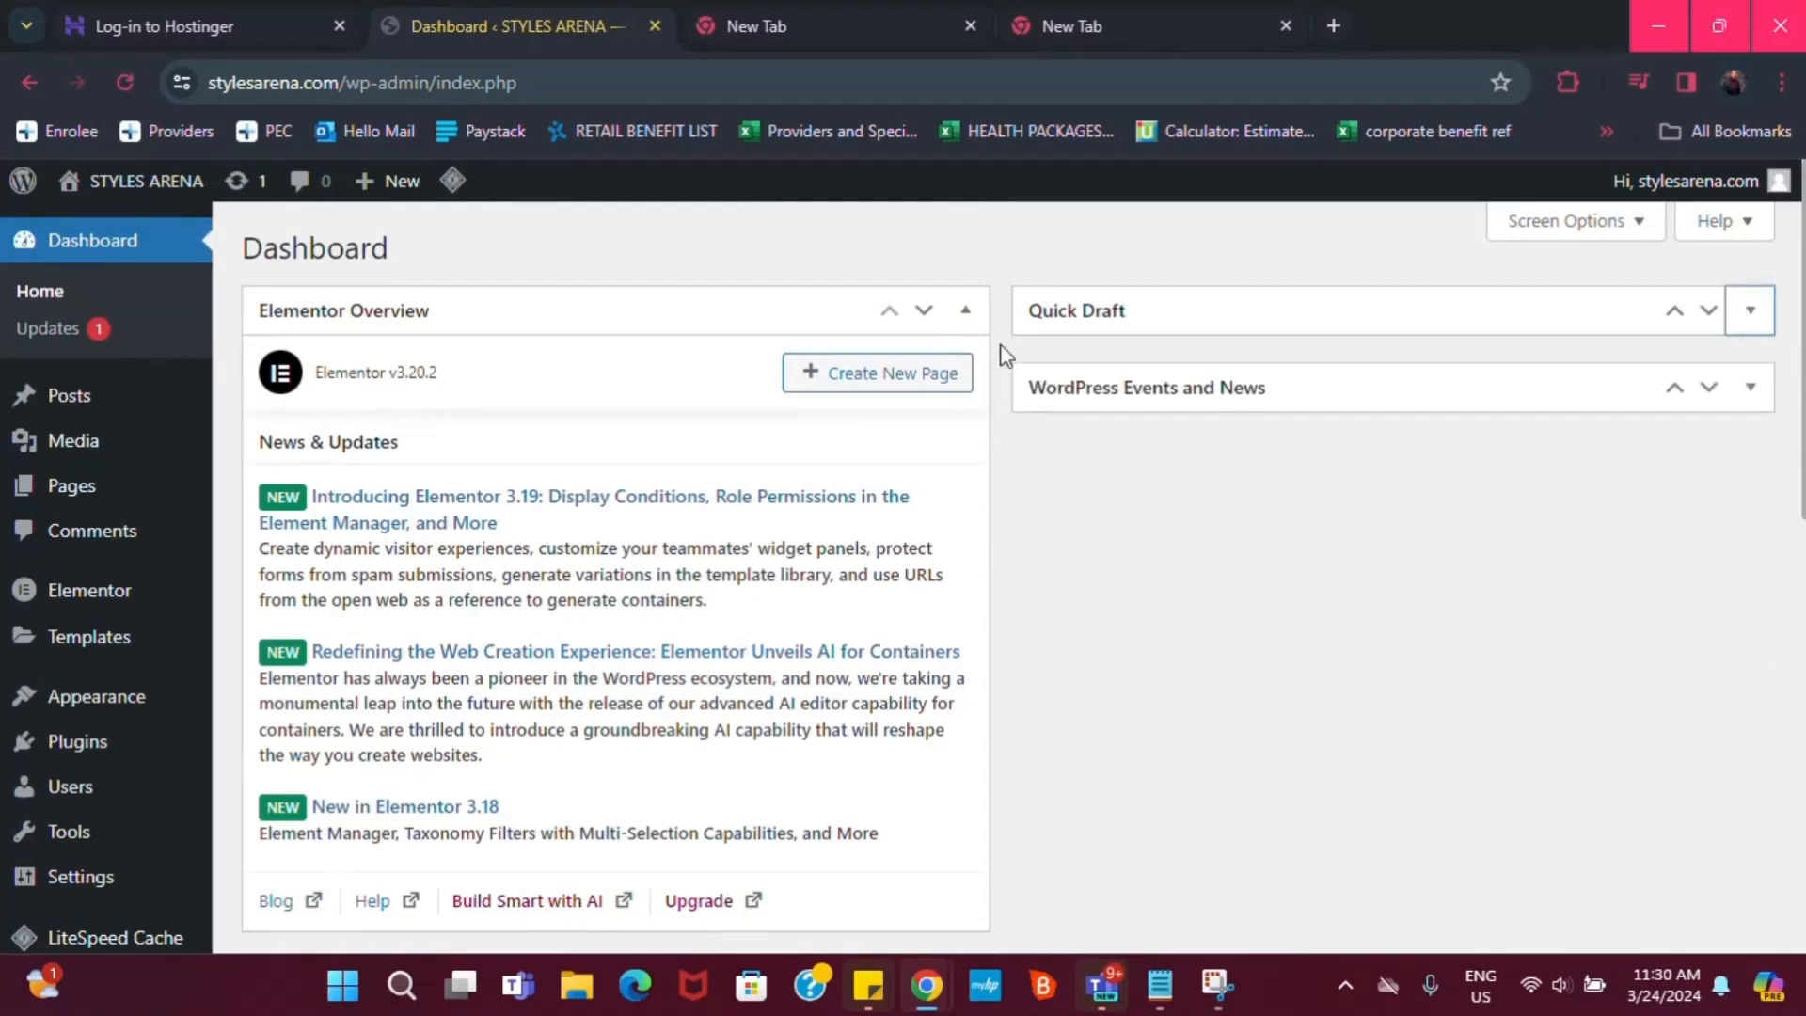
click(965, 312)
click(966, 616)
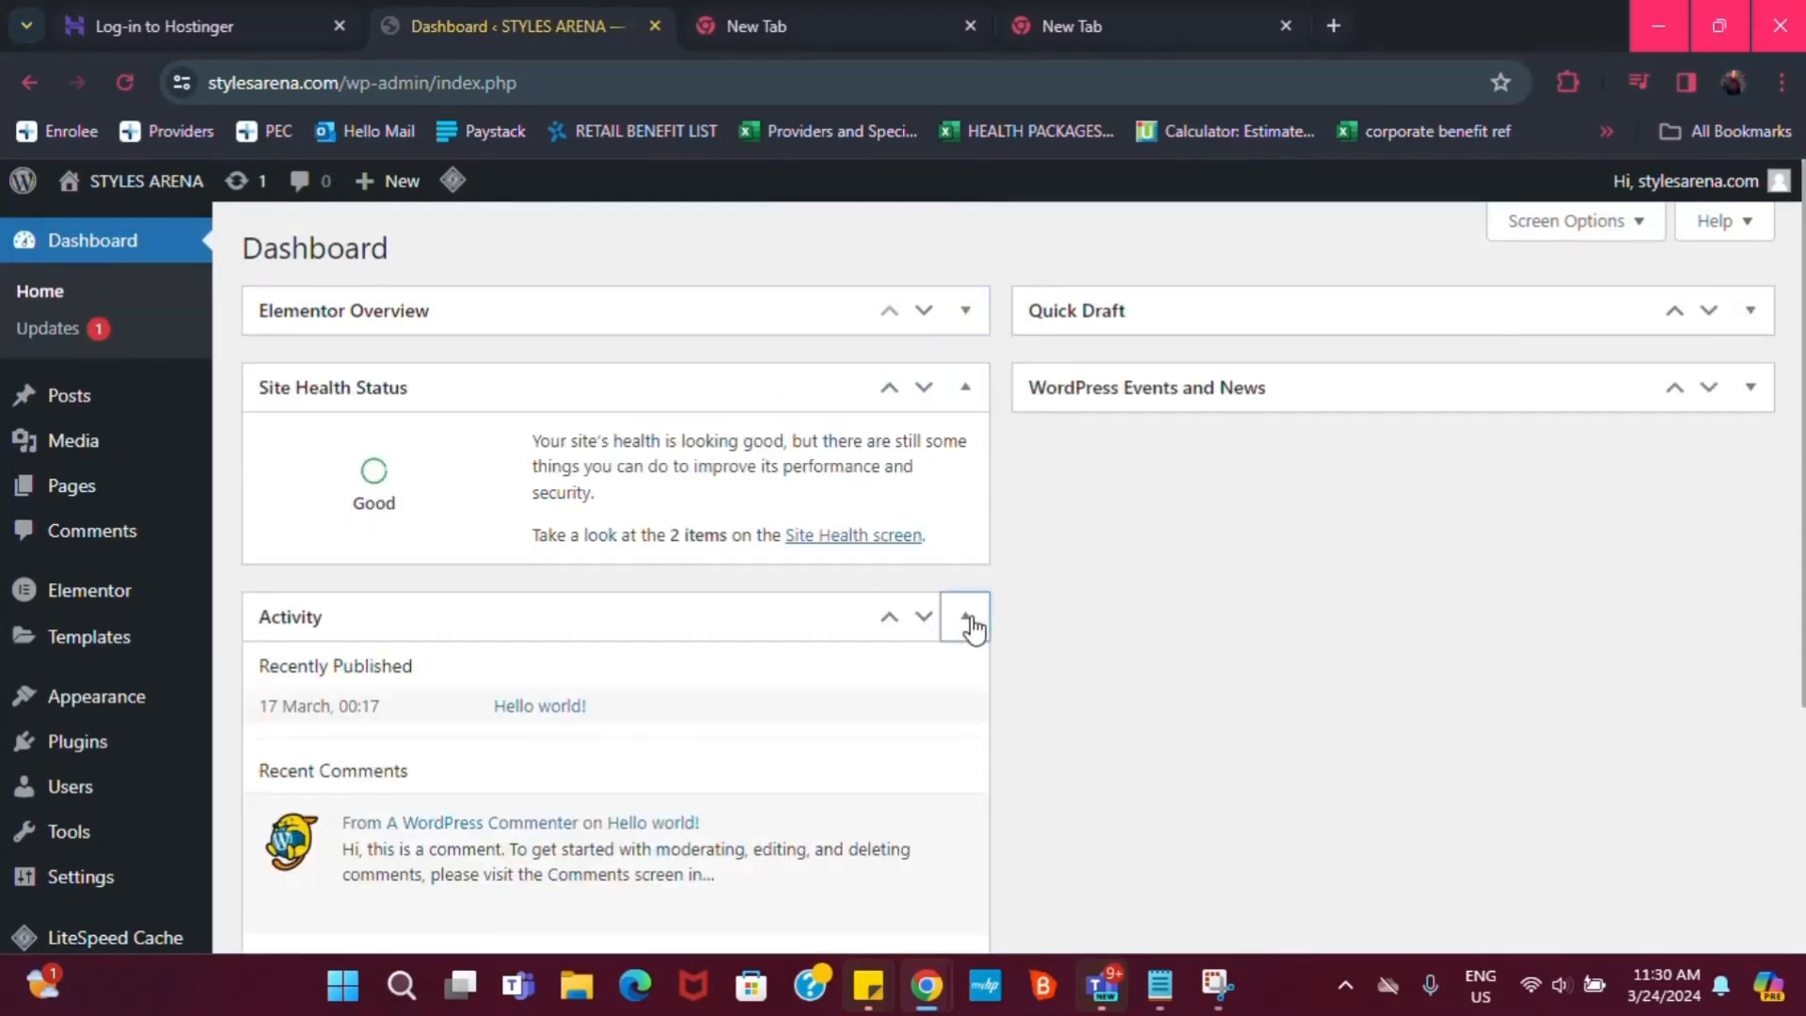
click(961, 697)
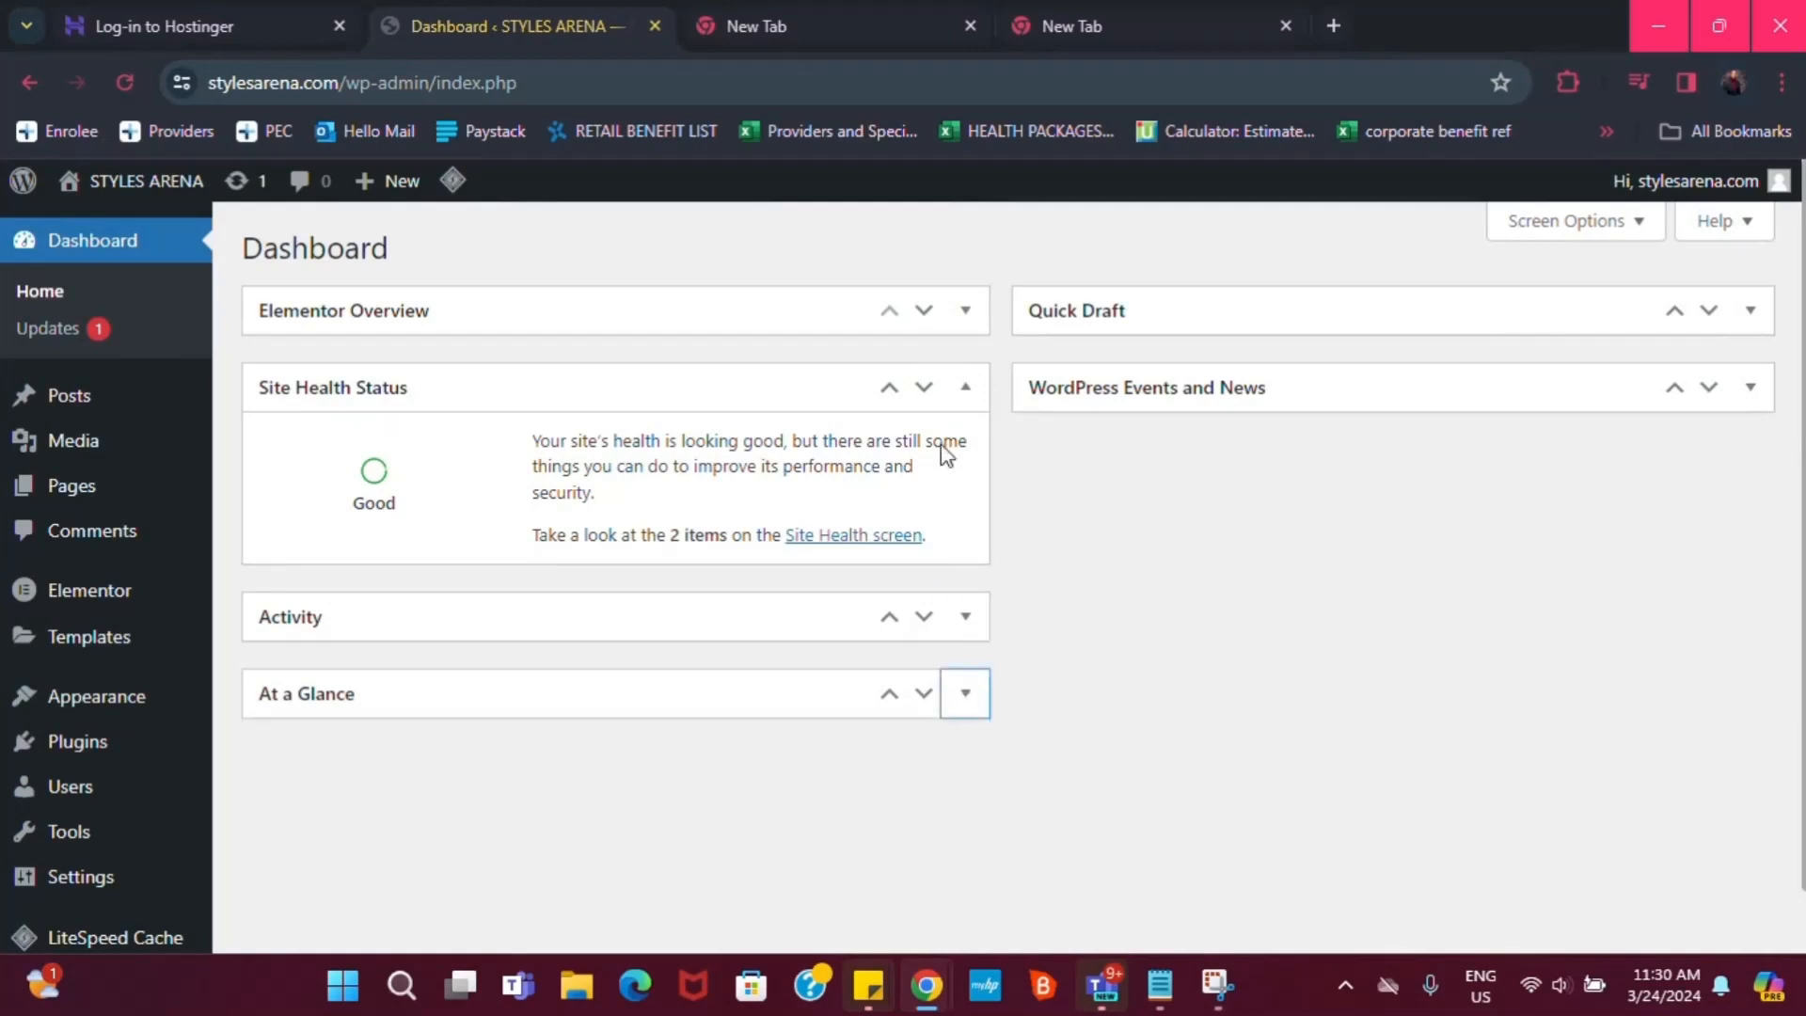
click(959, 388)
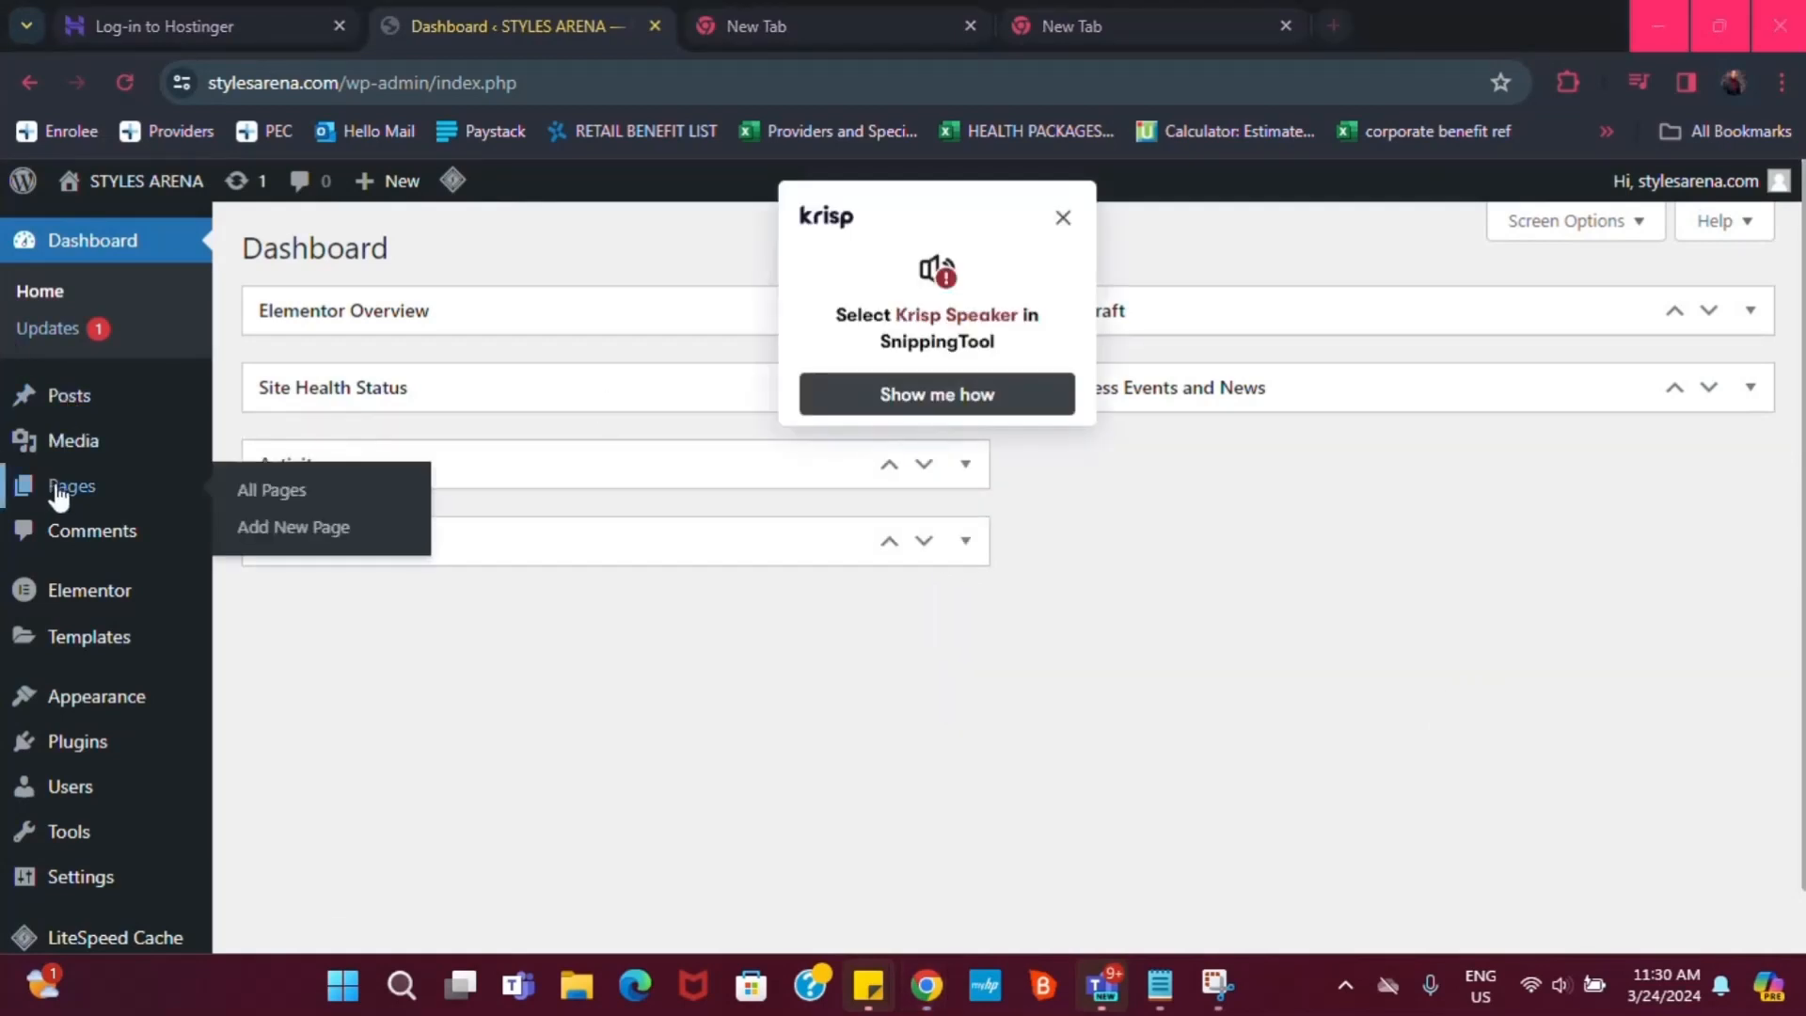
click(1067, 219)
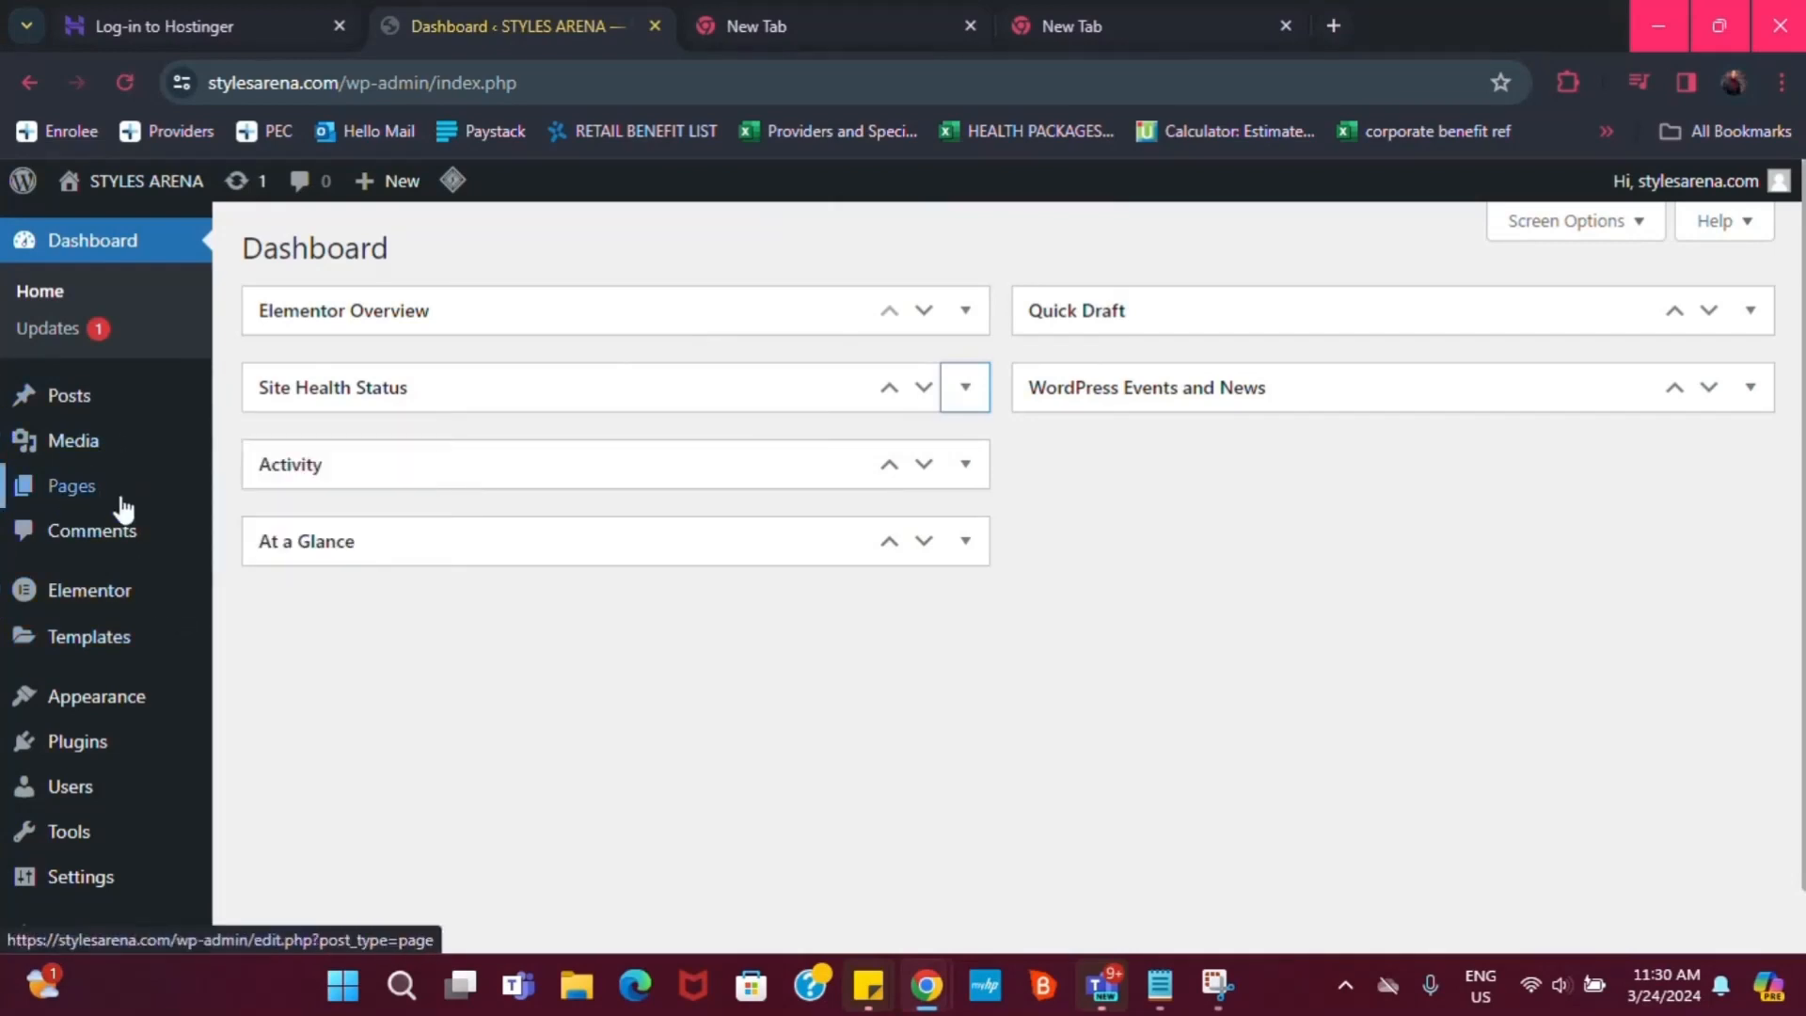
mouse_move(59, 485)
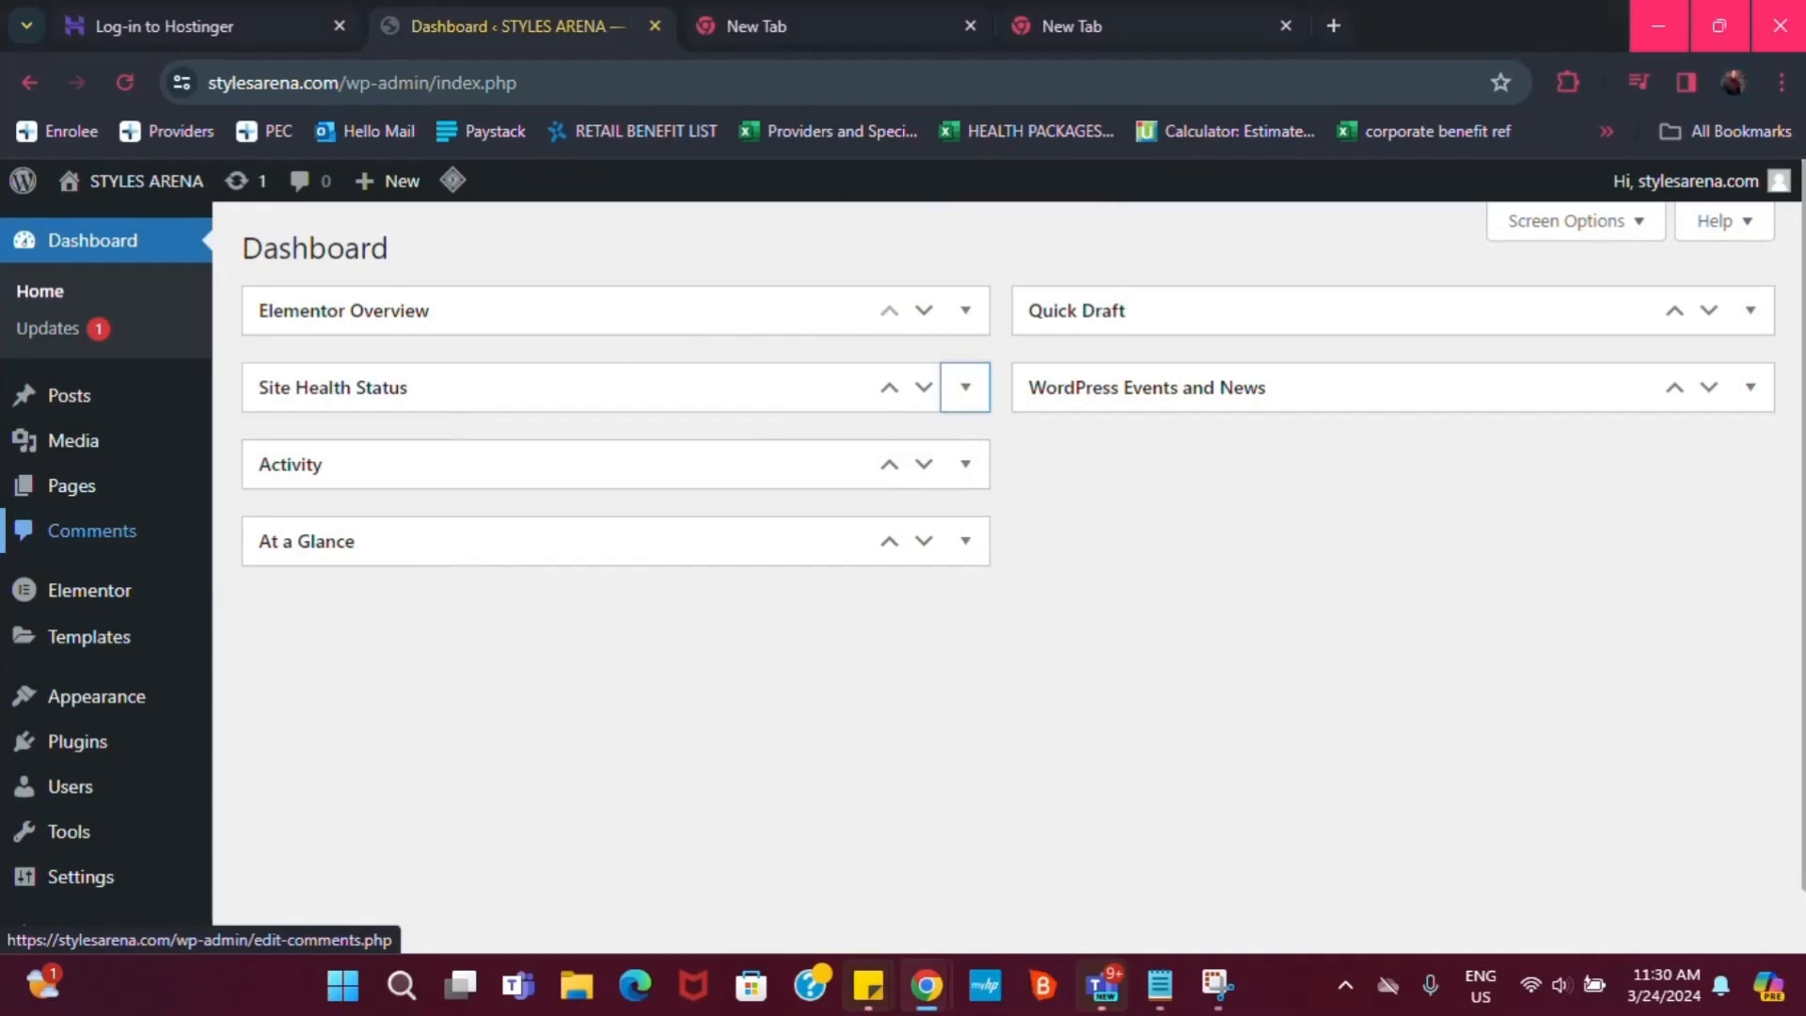
scroll(57, 530, up, 5)
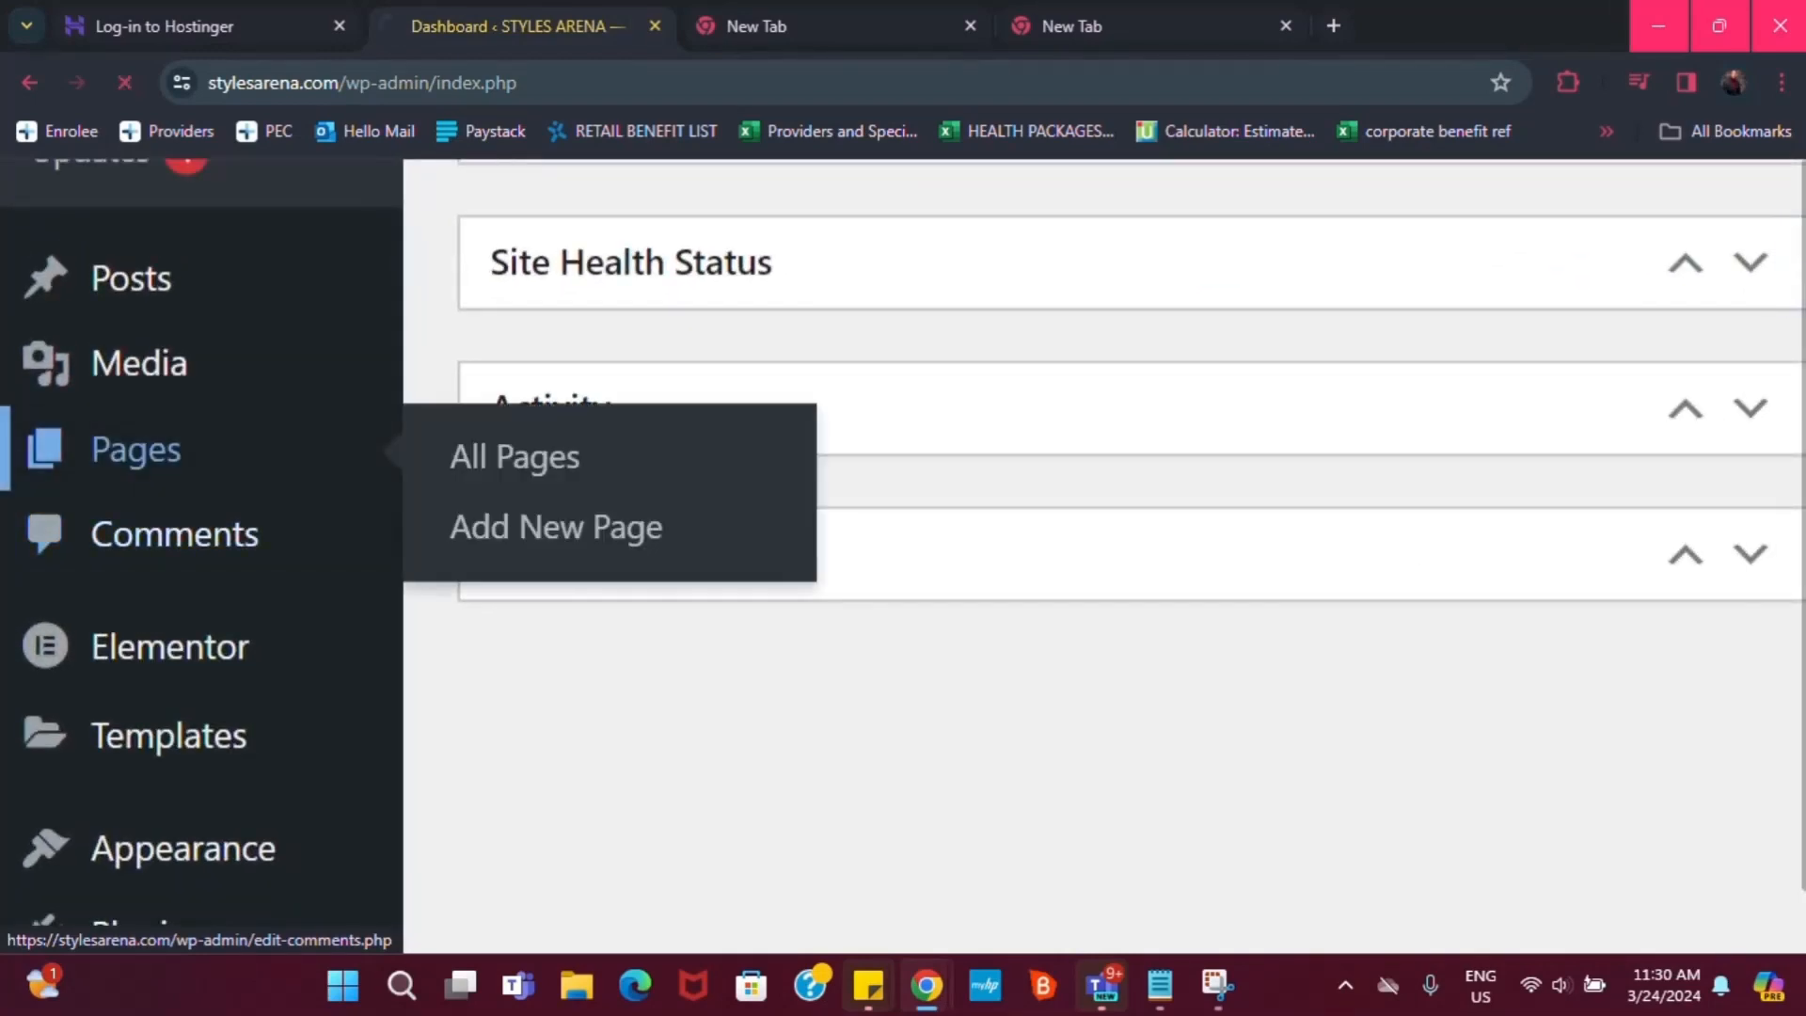
From All Pages, add a new page titled 'Landing Page' and publish it
click(132, 450)
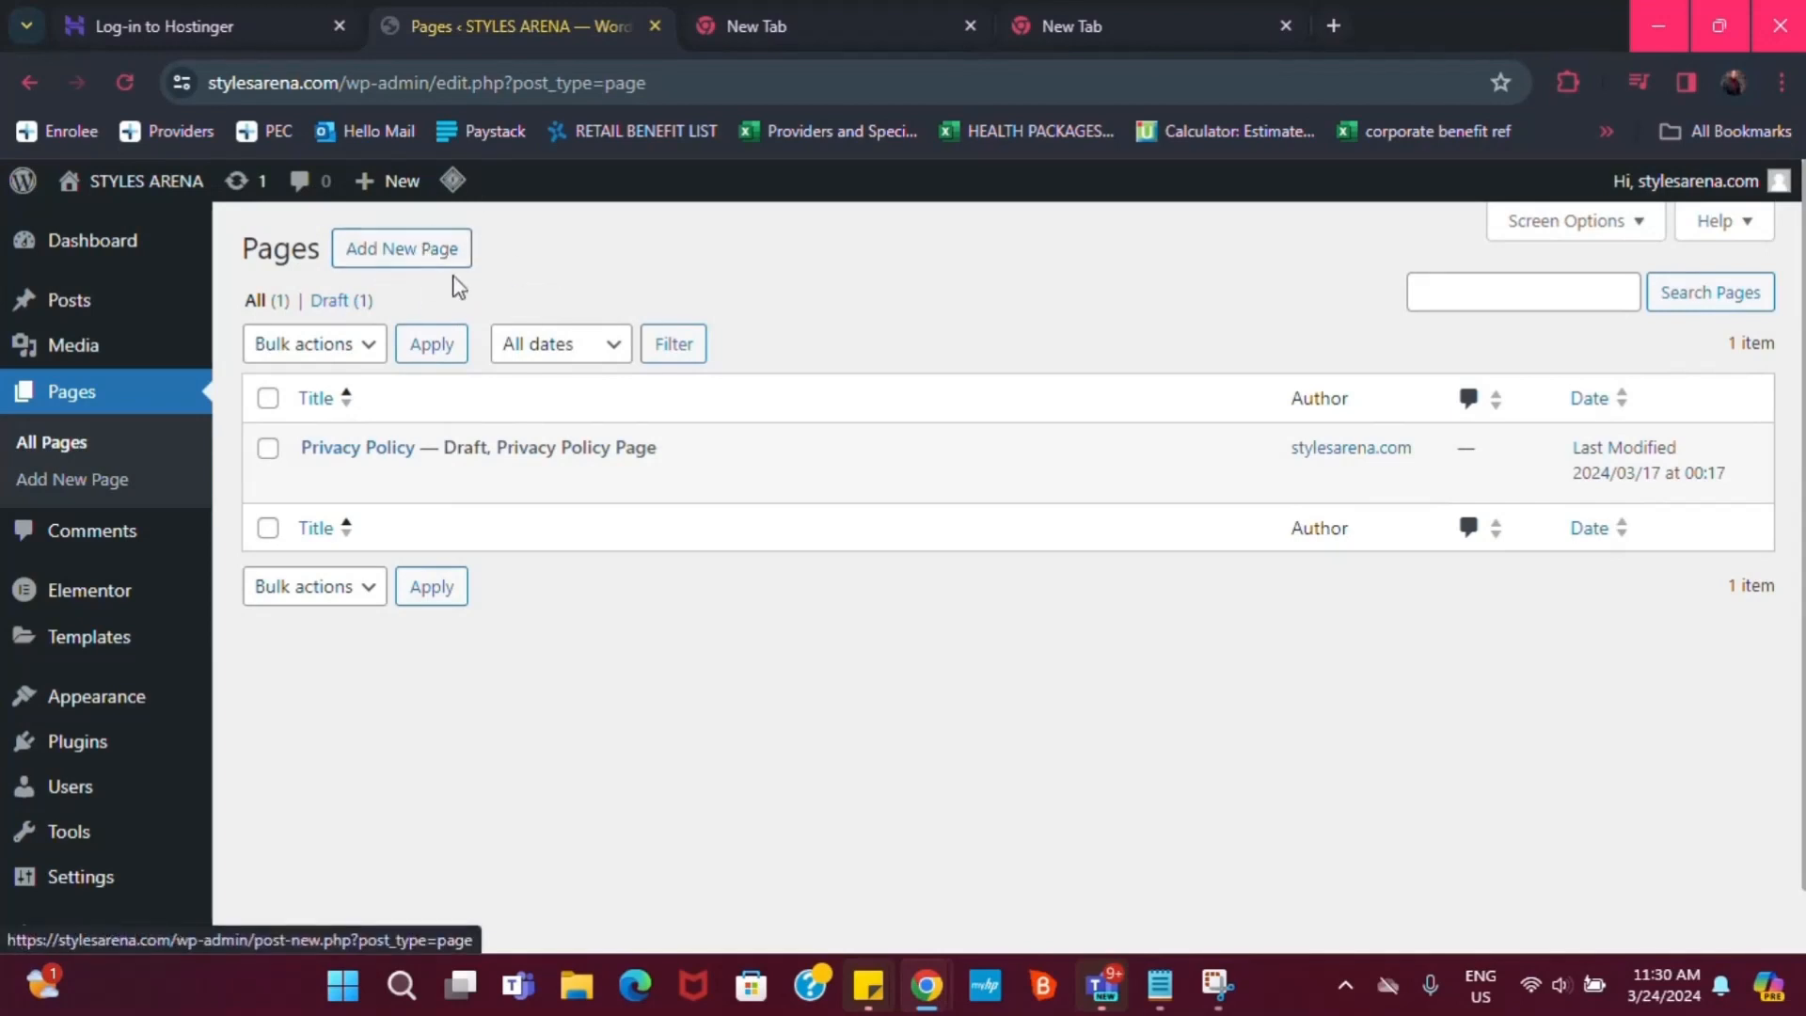
click(429, 252)
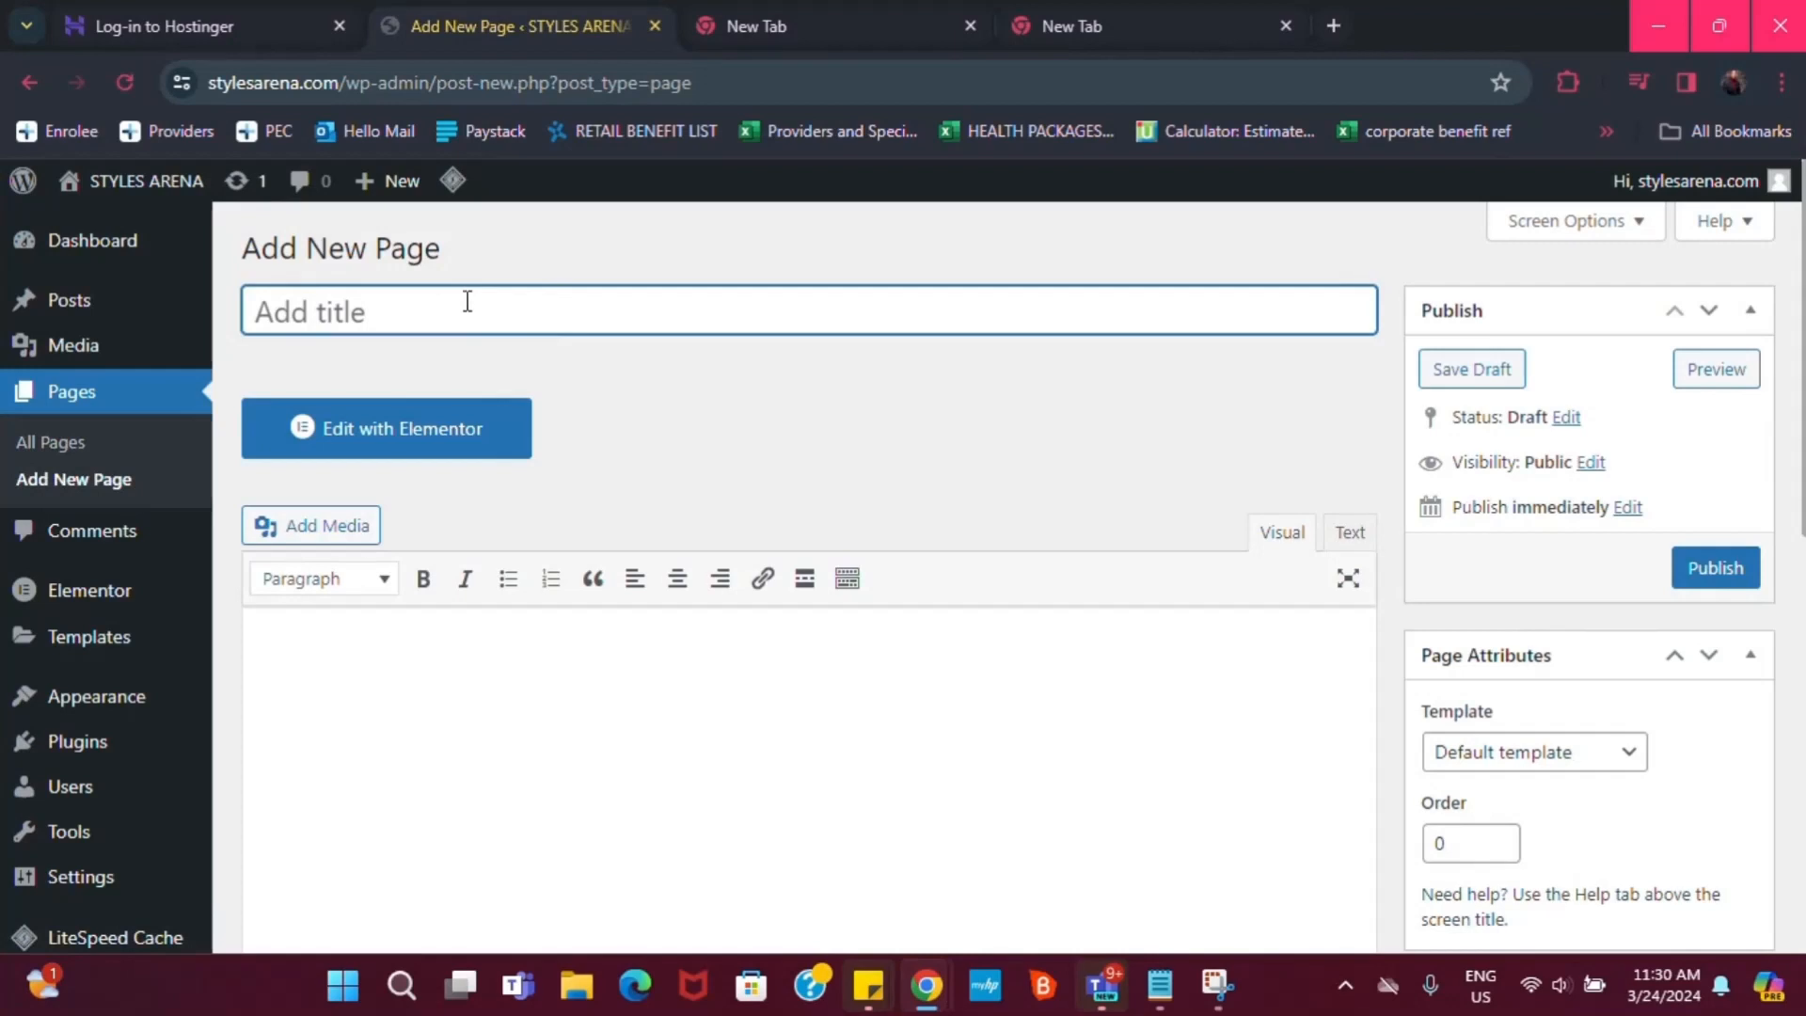
text(LANDI)
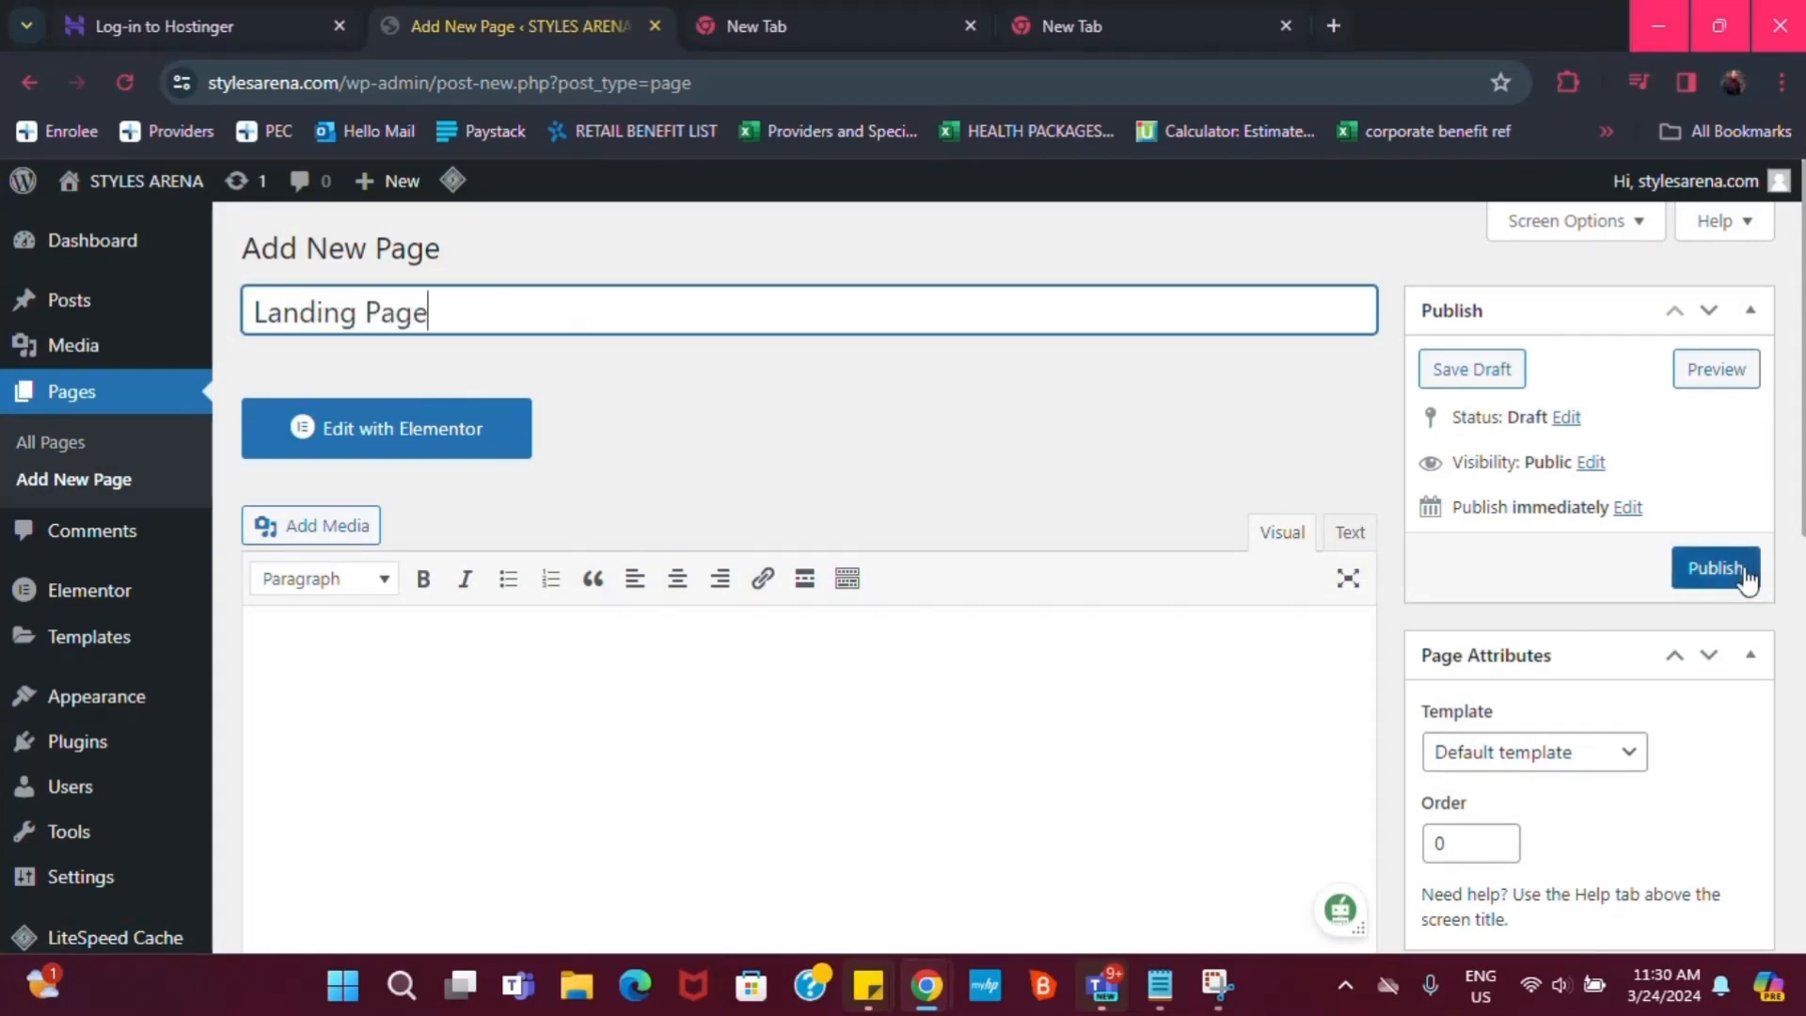
click(1714, 563)
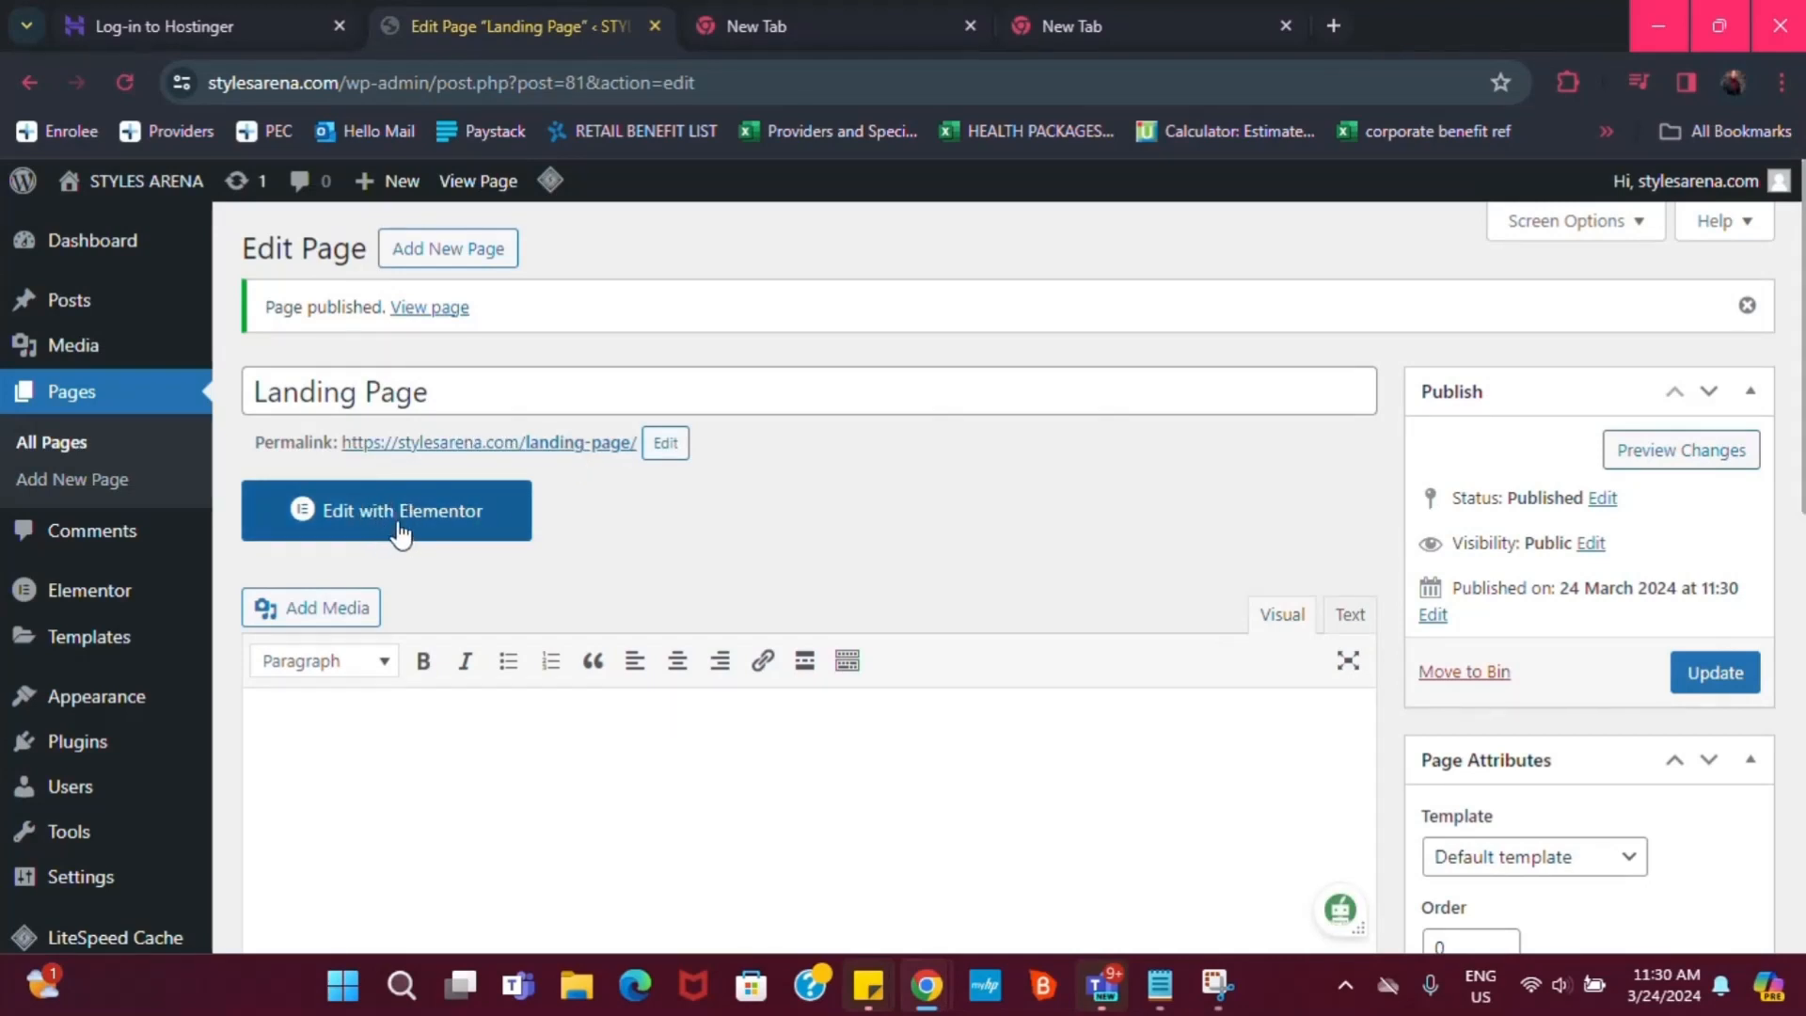
Duplicate the Edit Page browser tab and launch Edit with Elementor in the copy
right_click(450, 26)
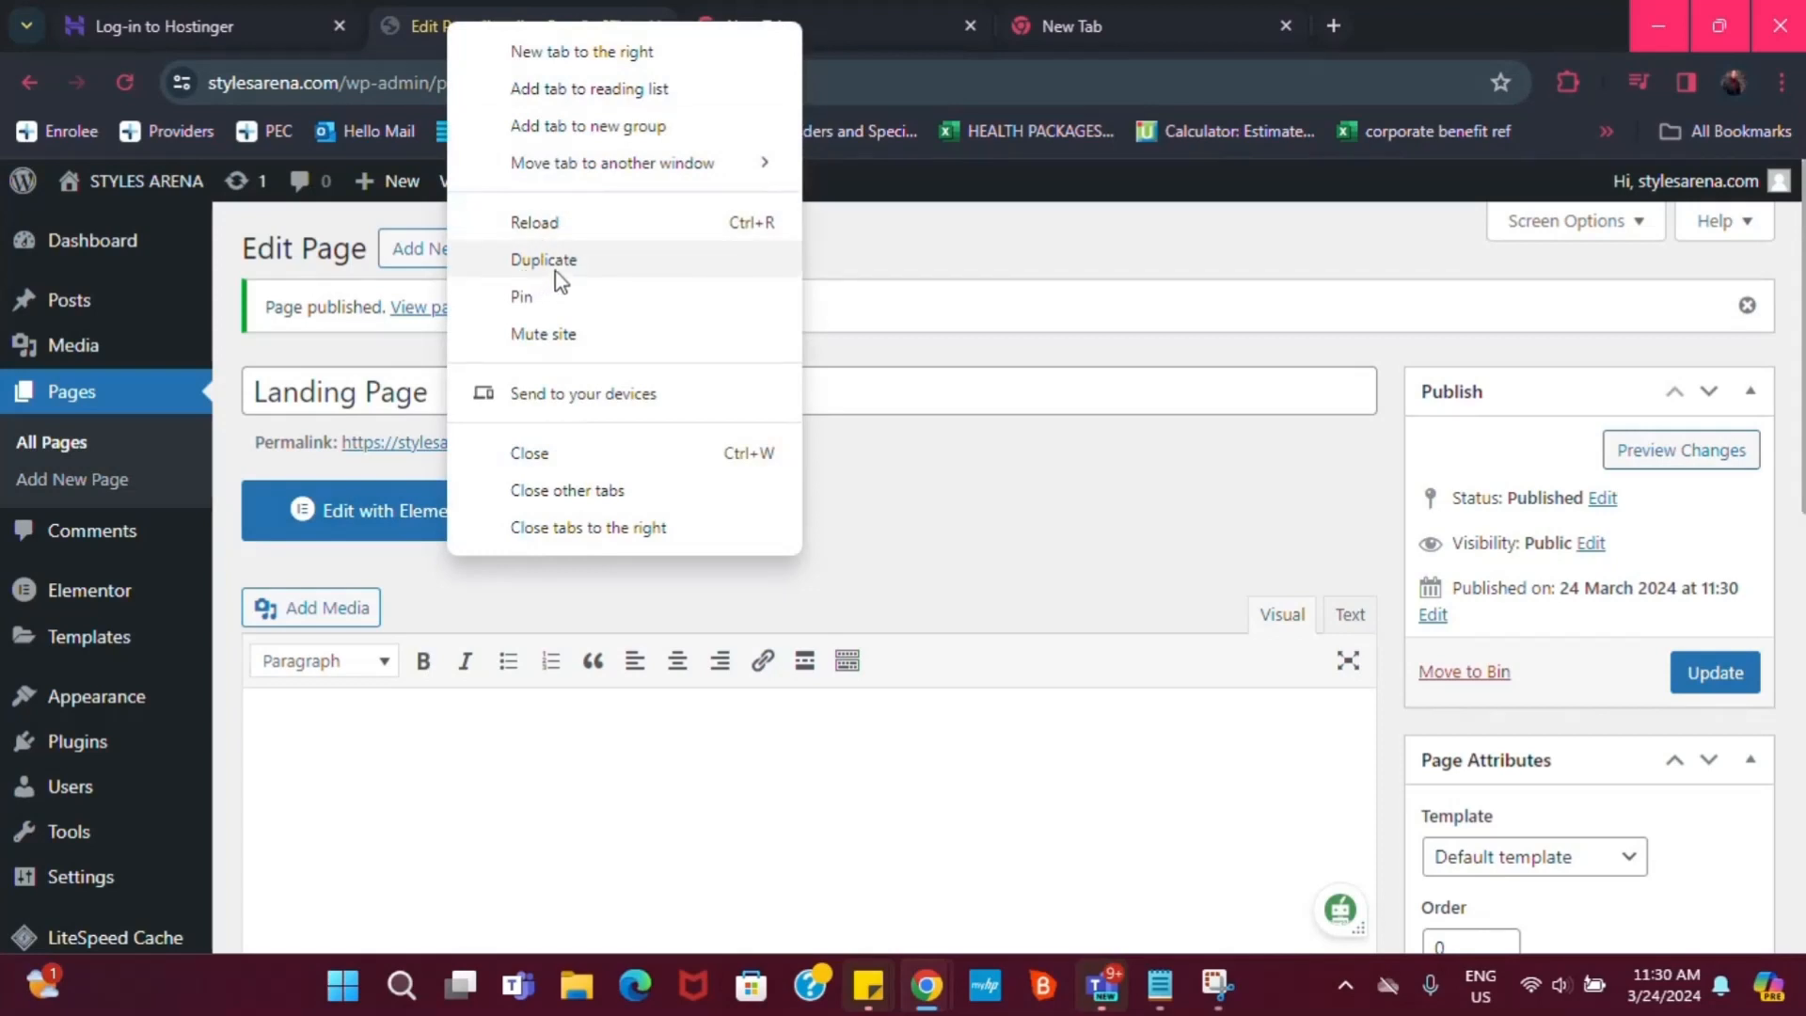
click(557, 266)
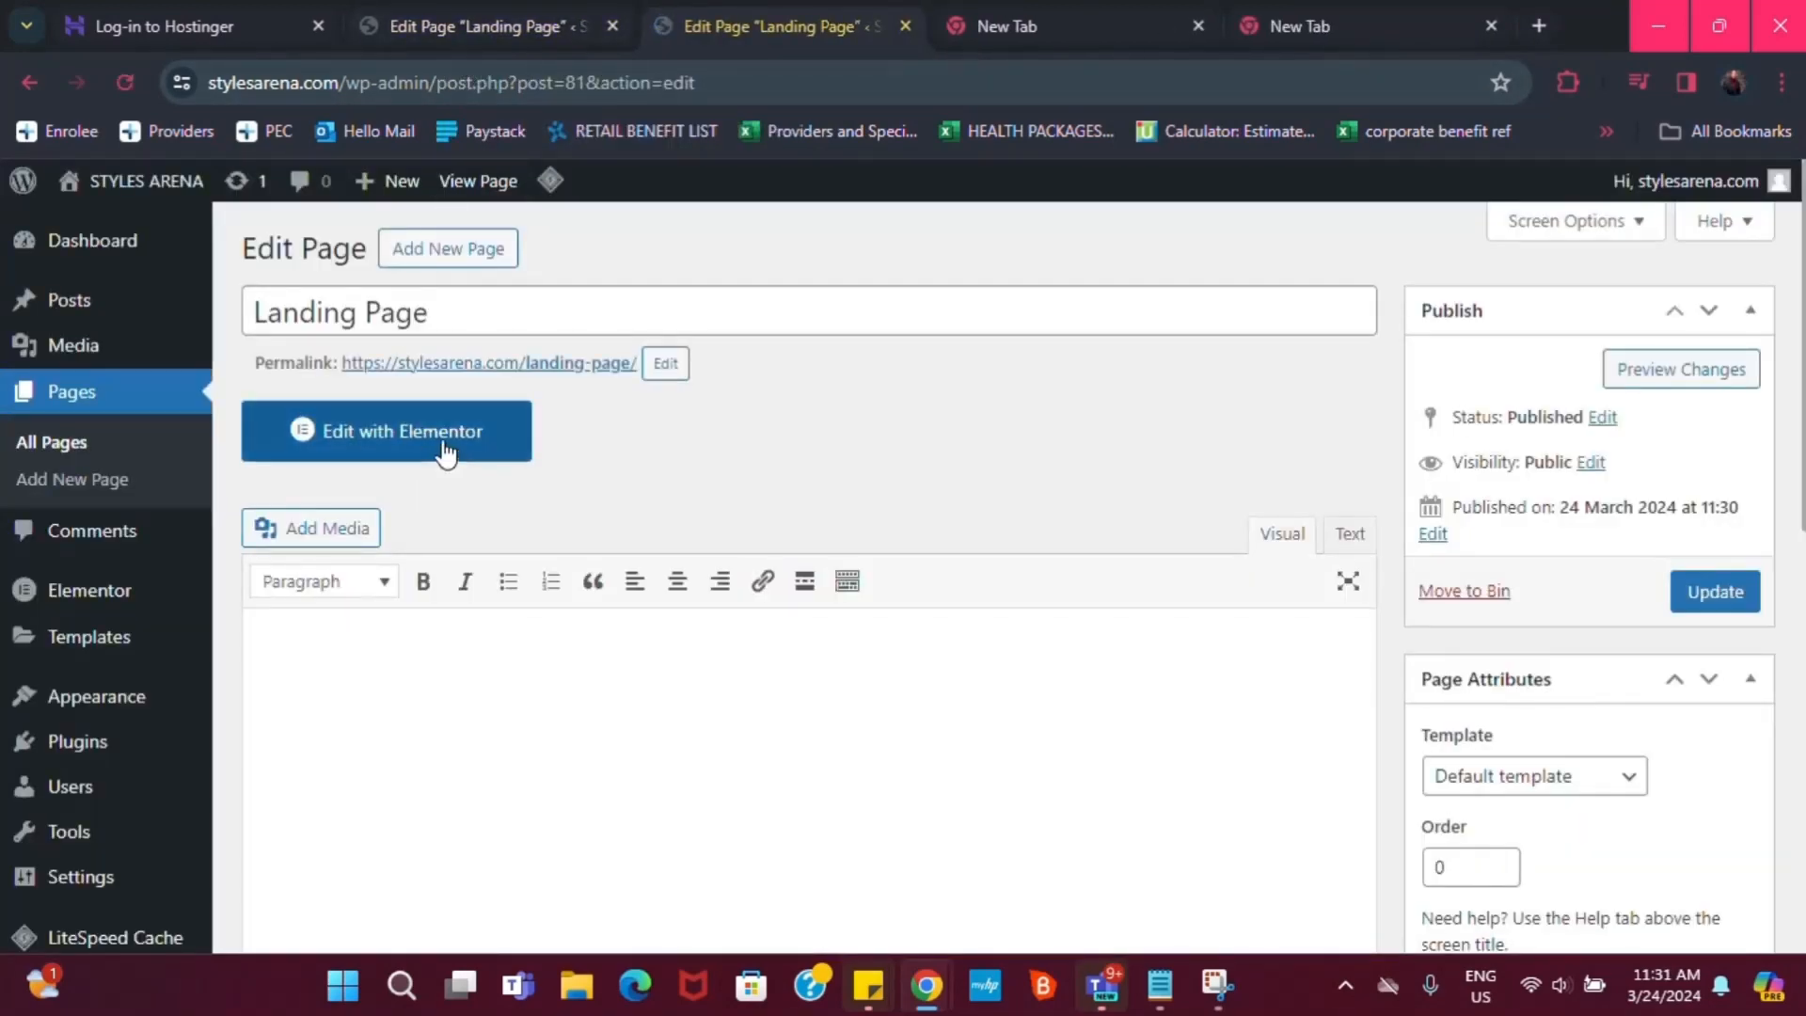
click(442, 448)
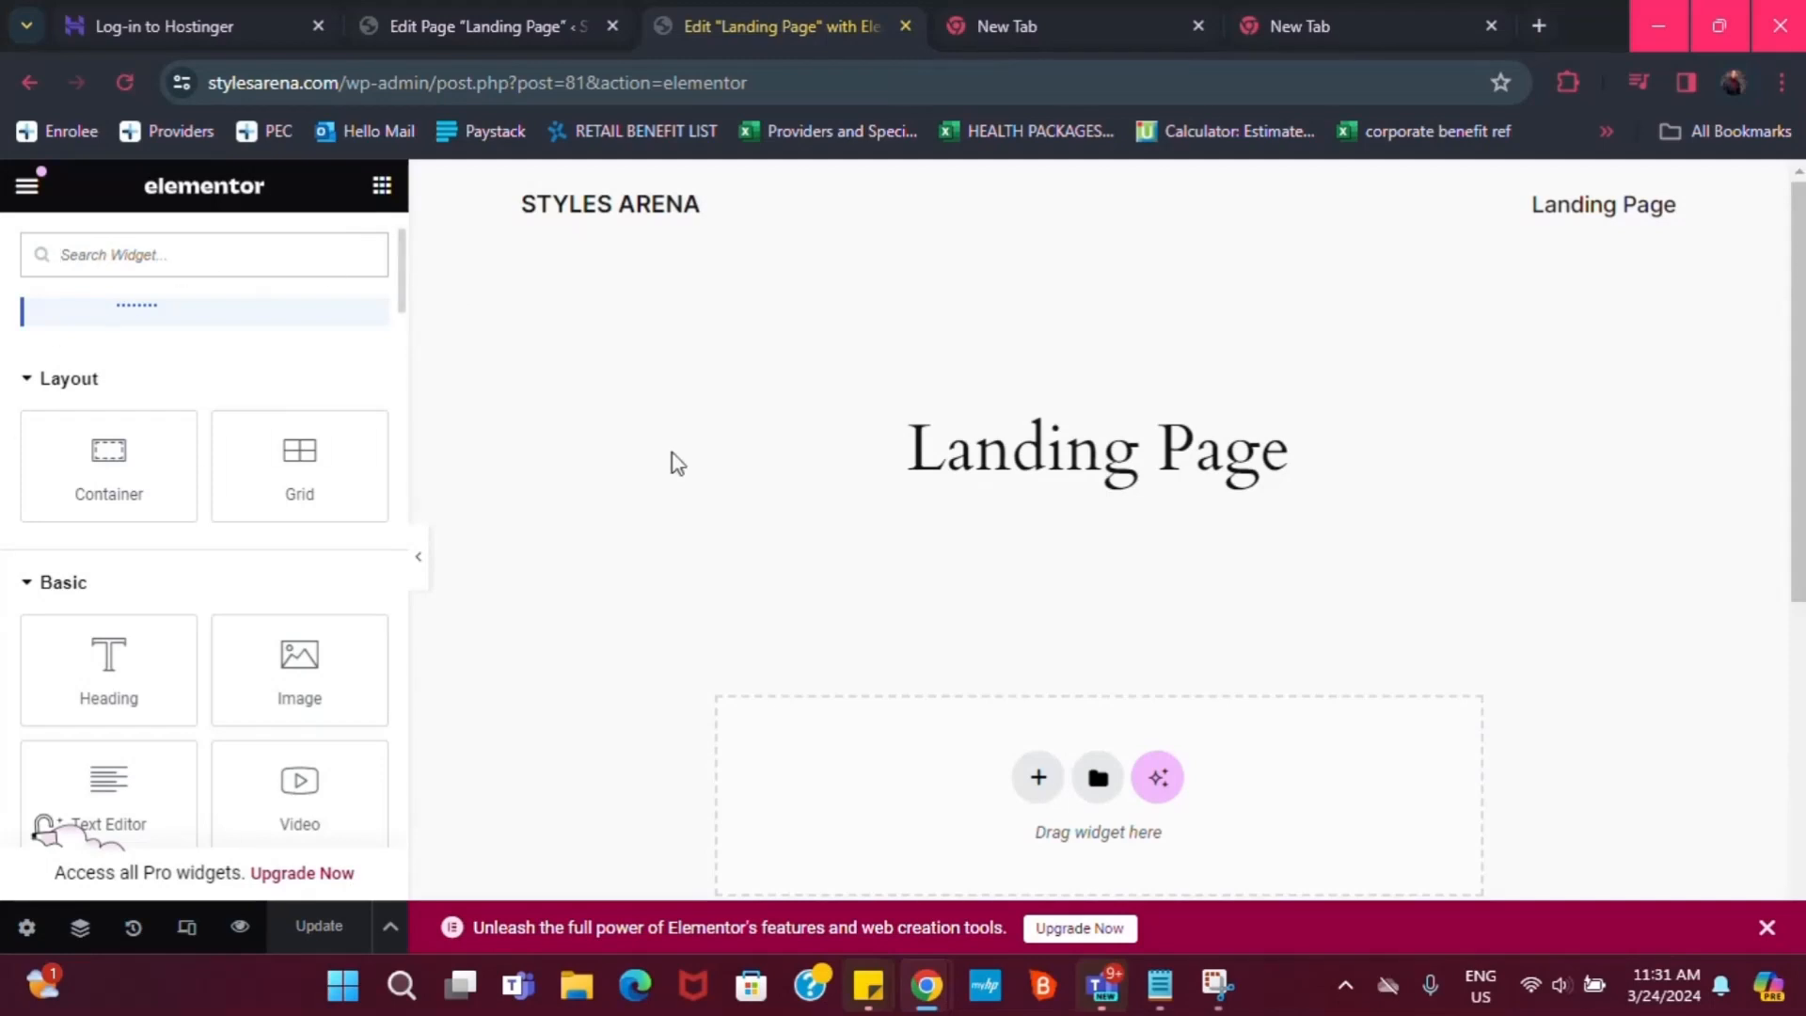
In page settings, set Page Layout to Elementor Canvas
click(27, 929)
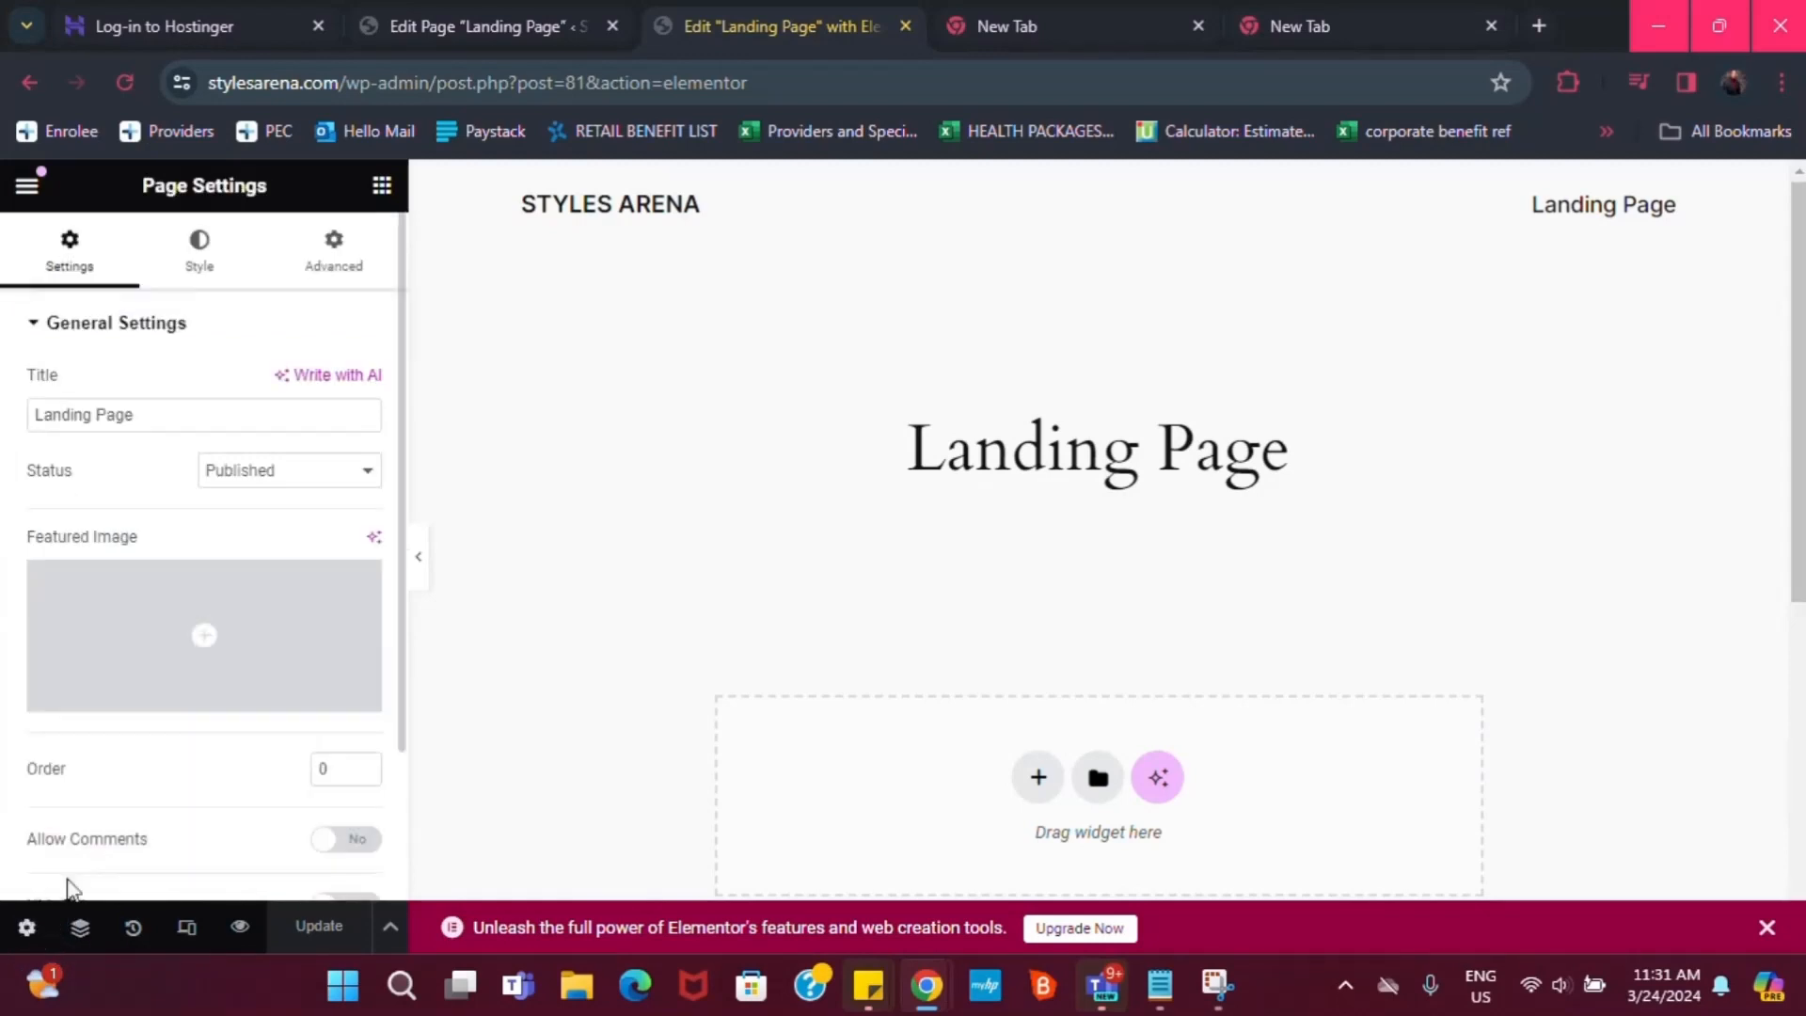
scroll(218, 787, down, 2)
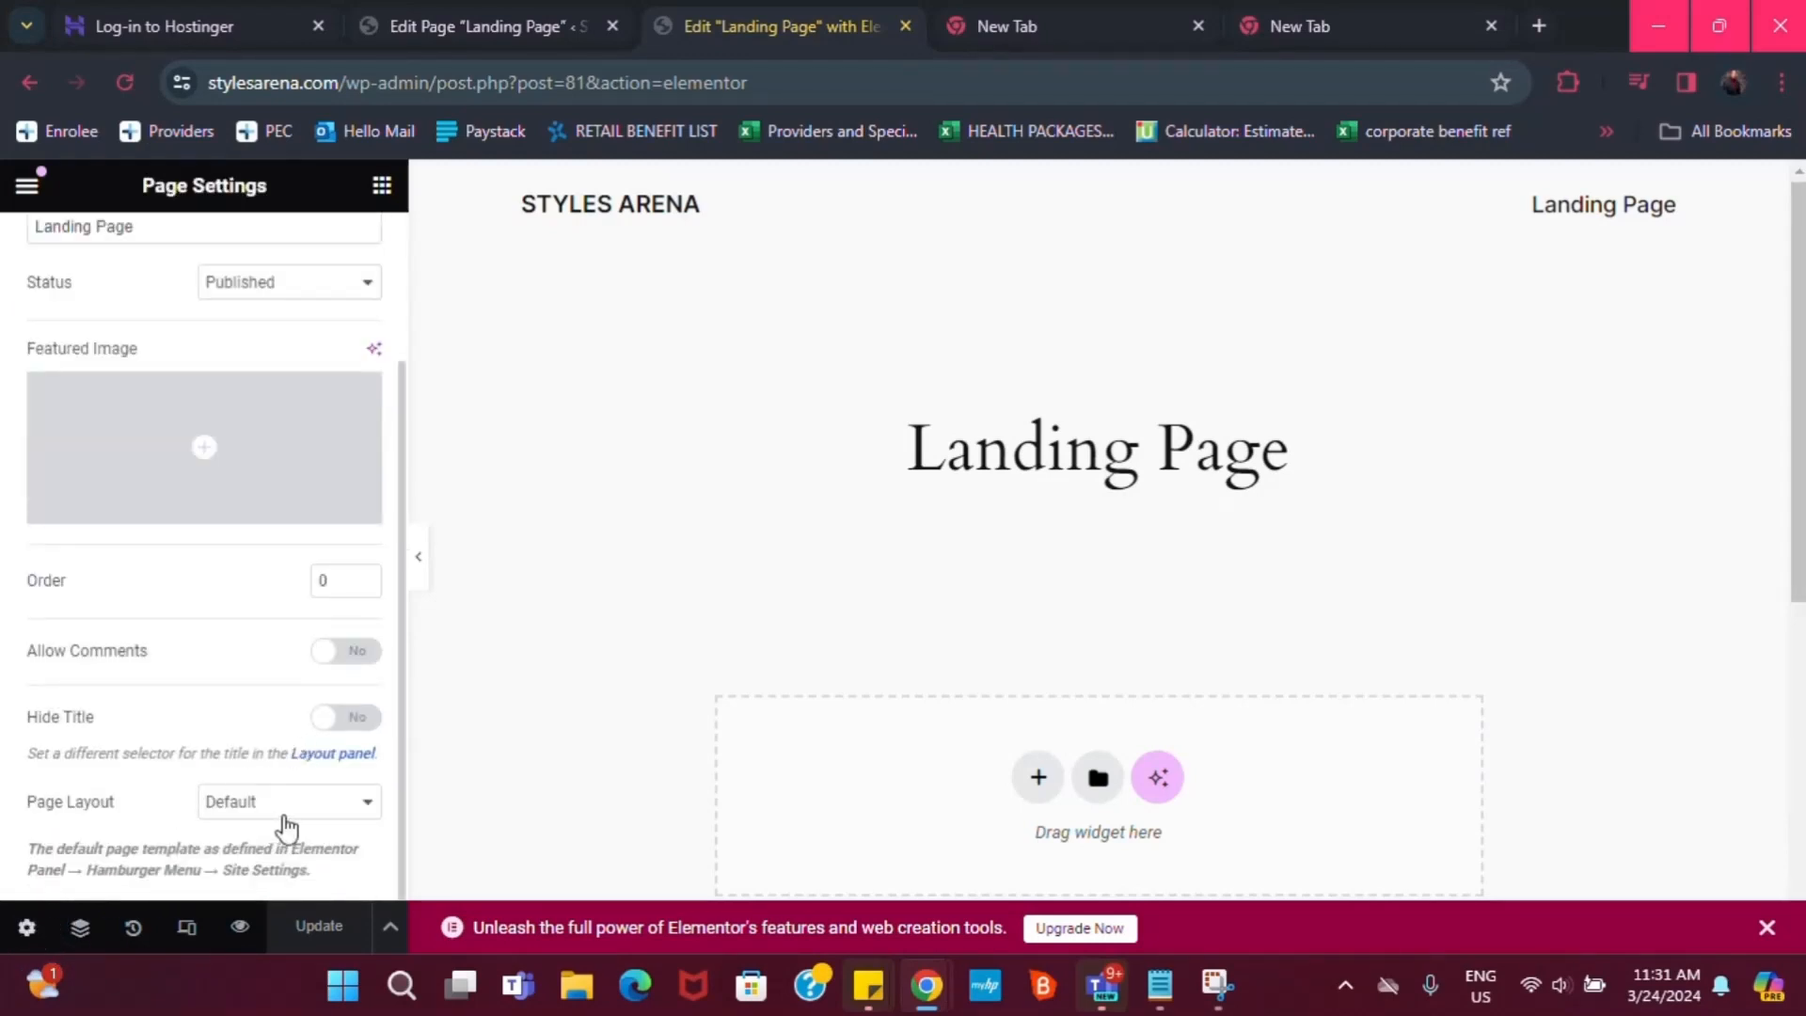
click(279, 805)
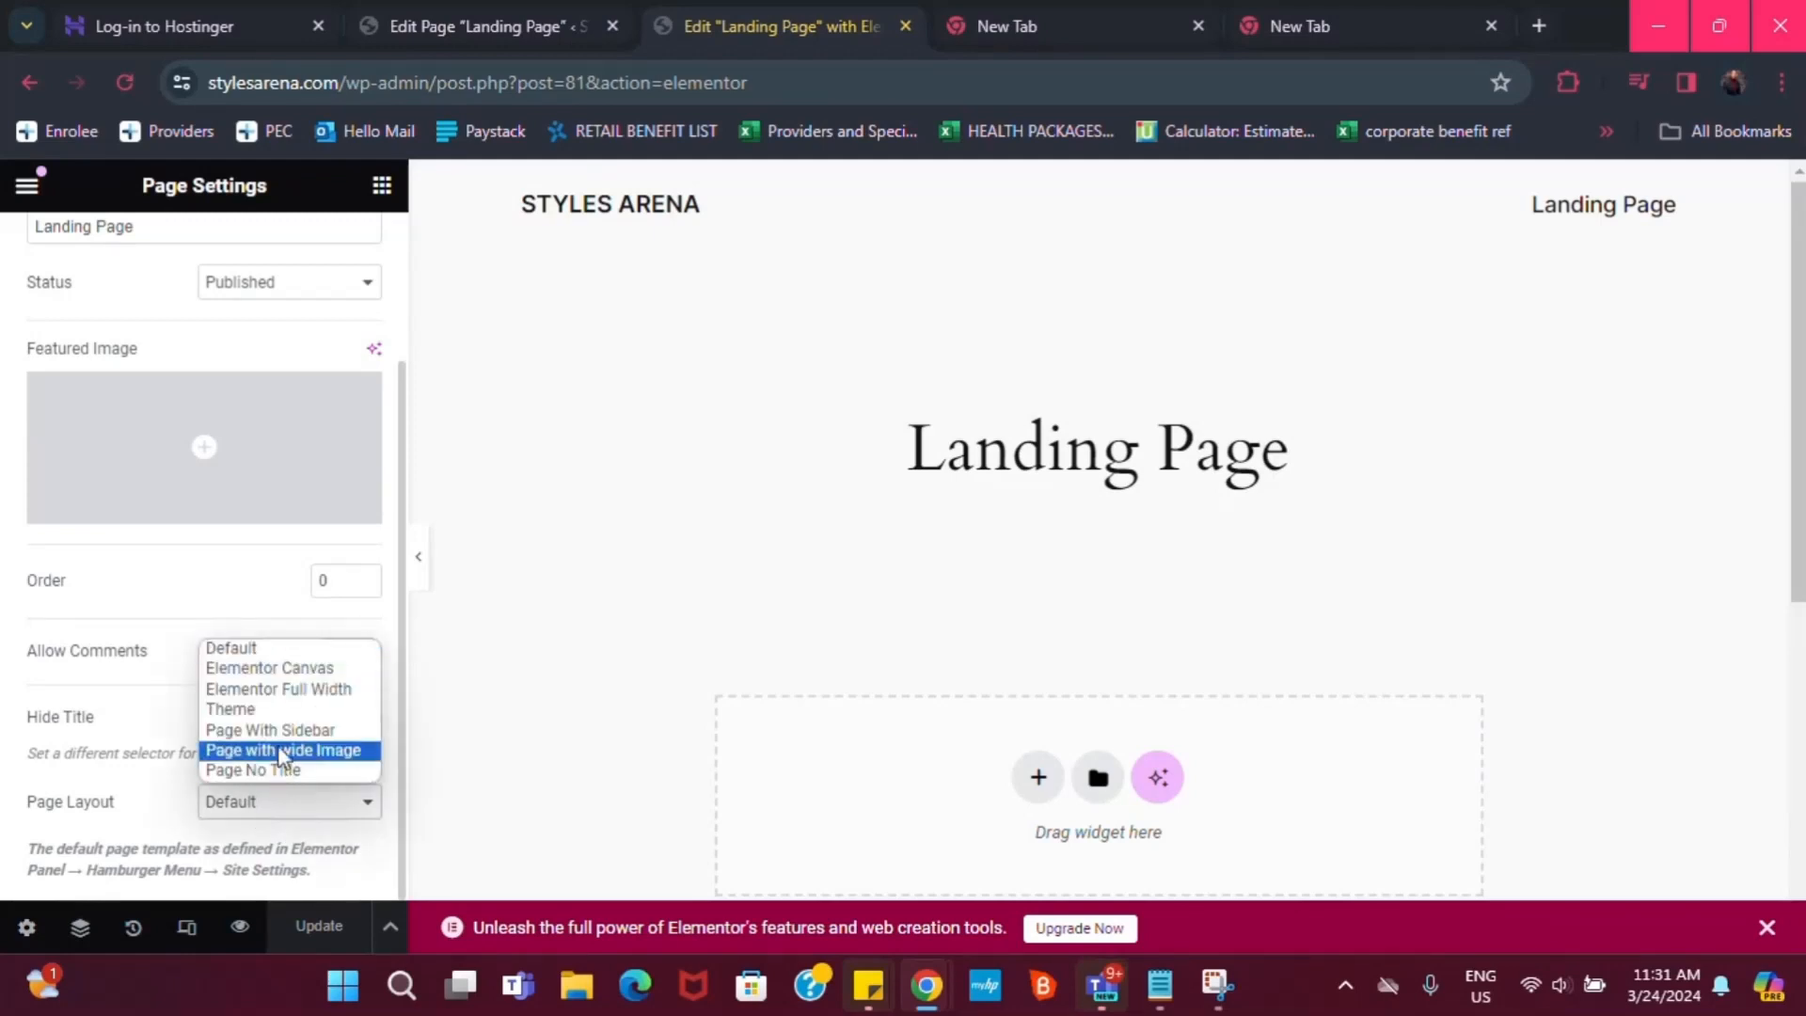
click(301, 670)
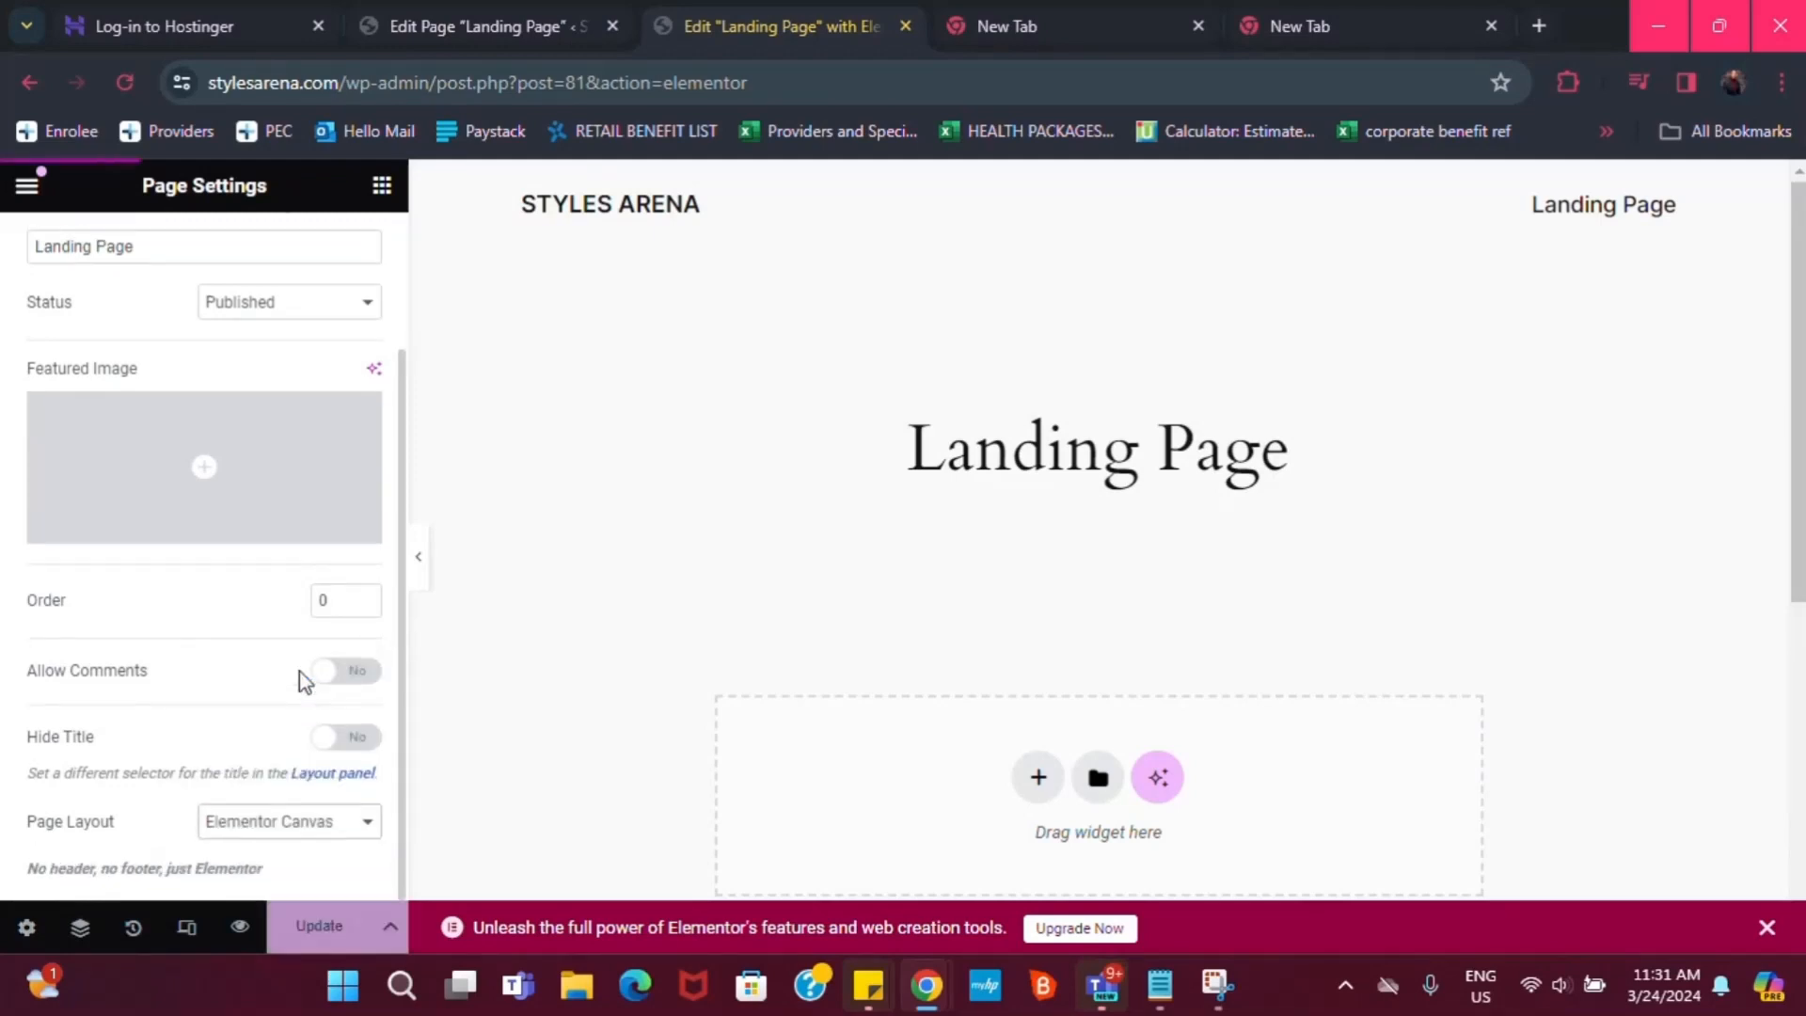
Save the Elementor Canvas layout change with Update, then browse the widget panel
click(318, 928)
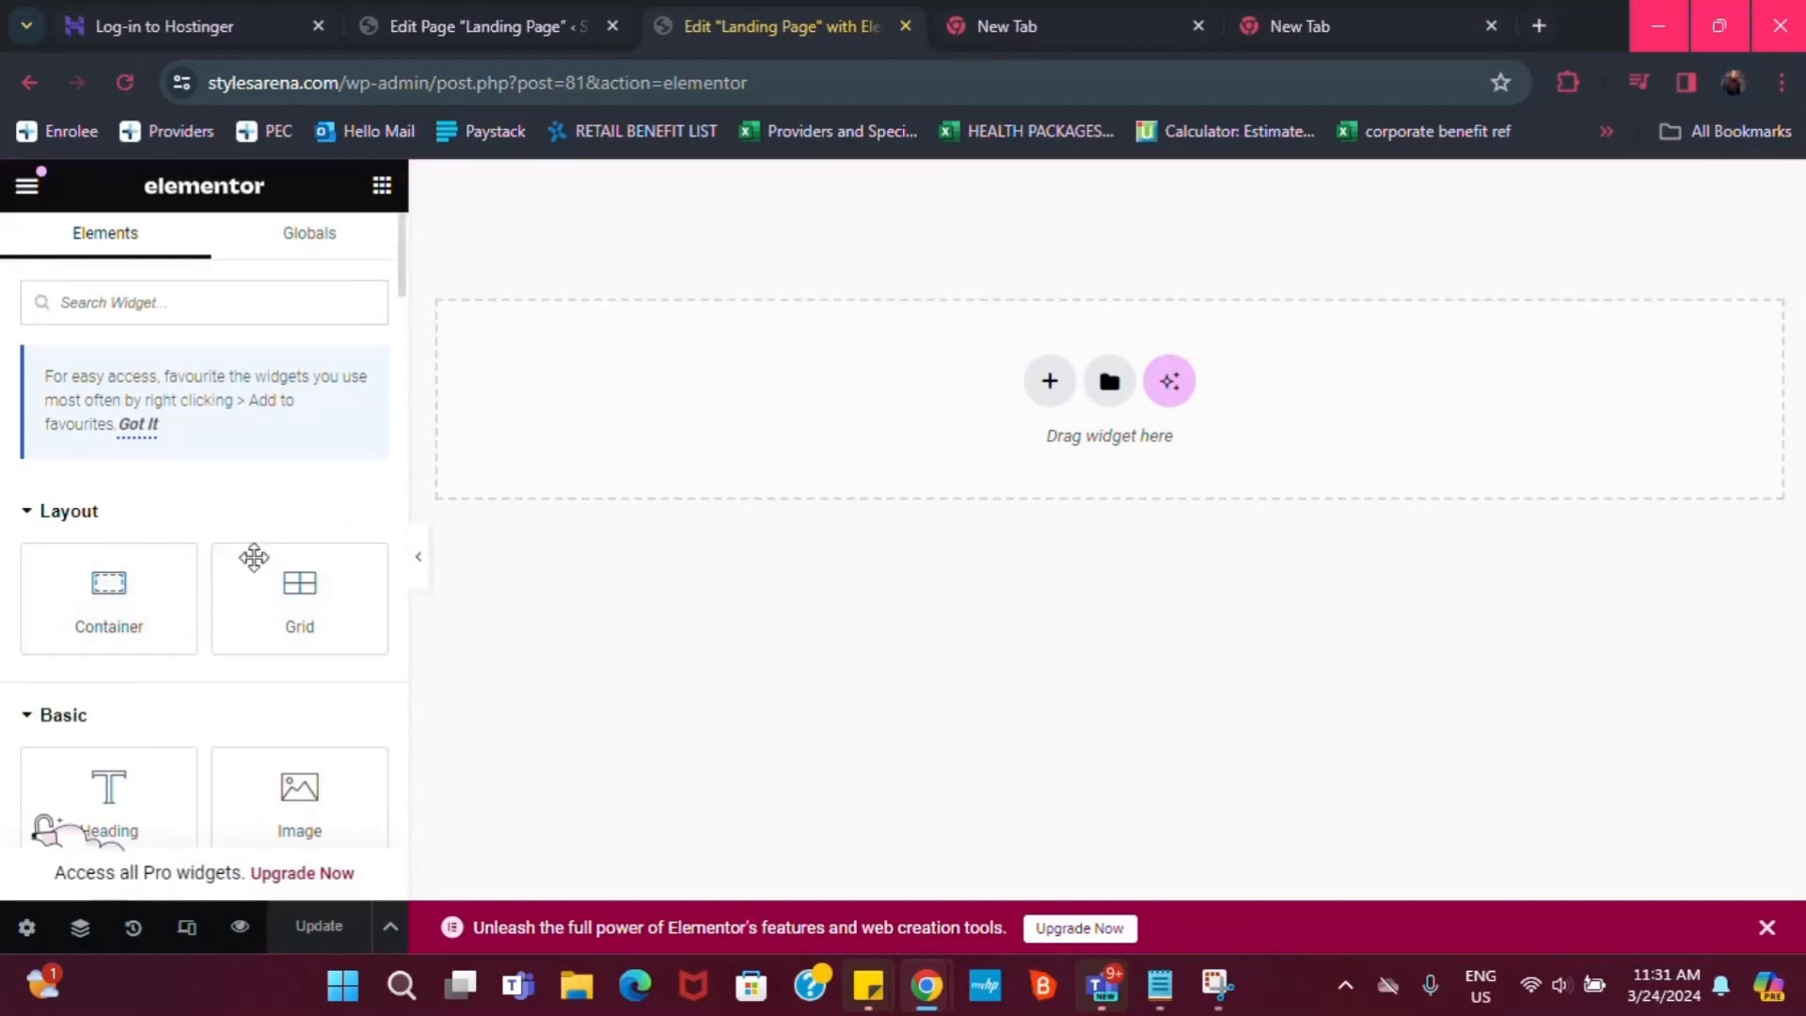
scroll(254, 558, down, 2)
scroll(213, 564, up, 2)
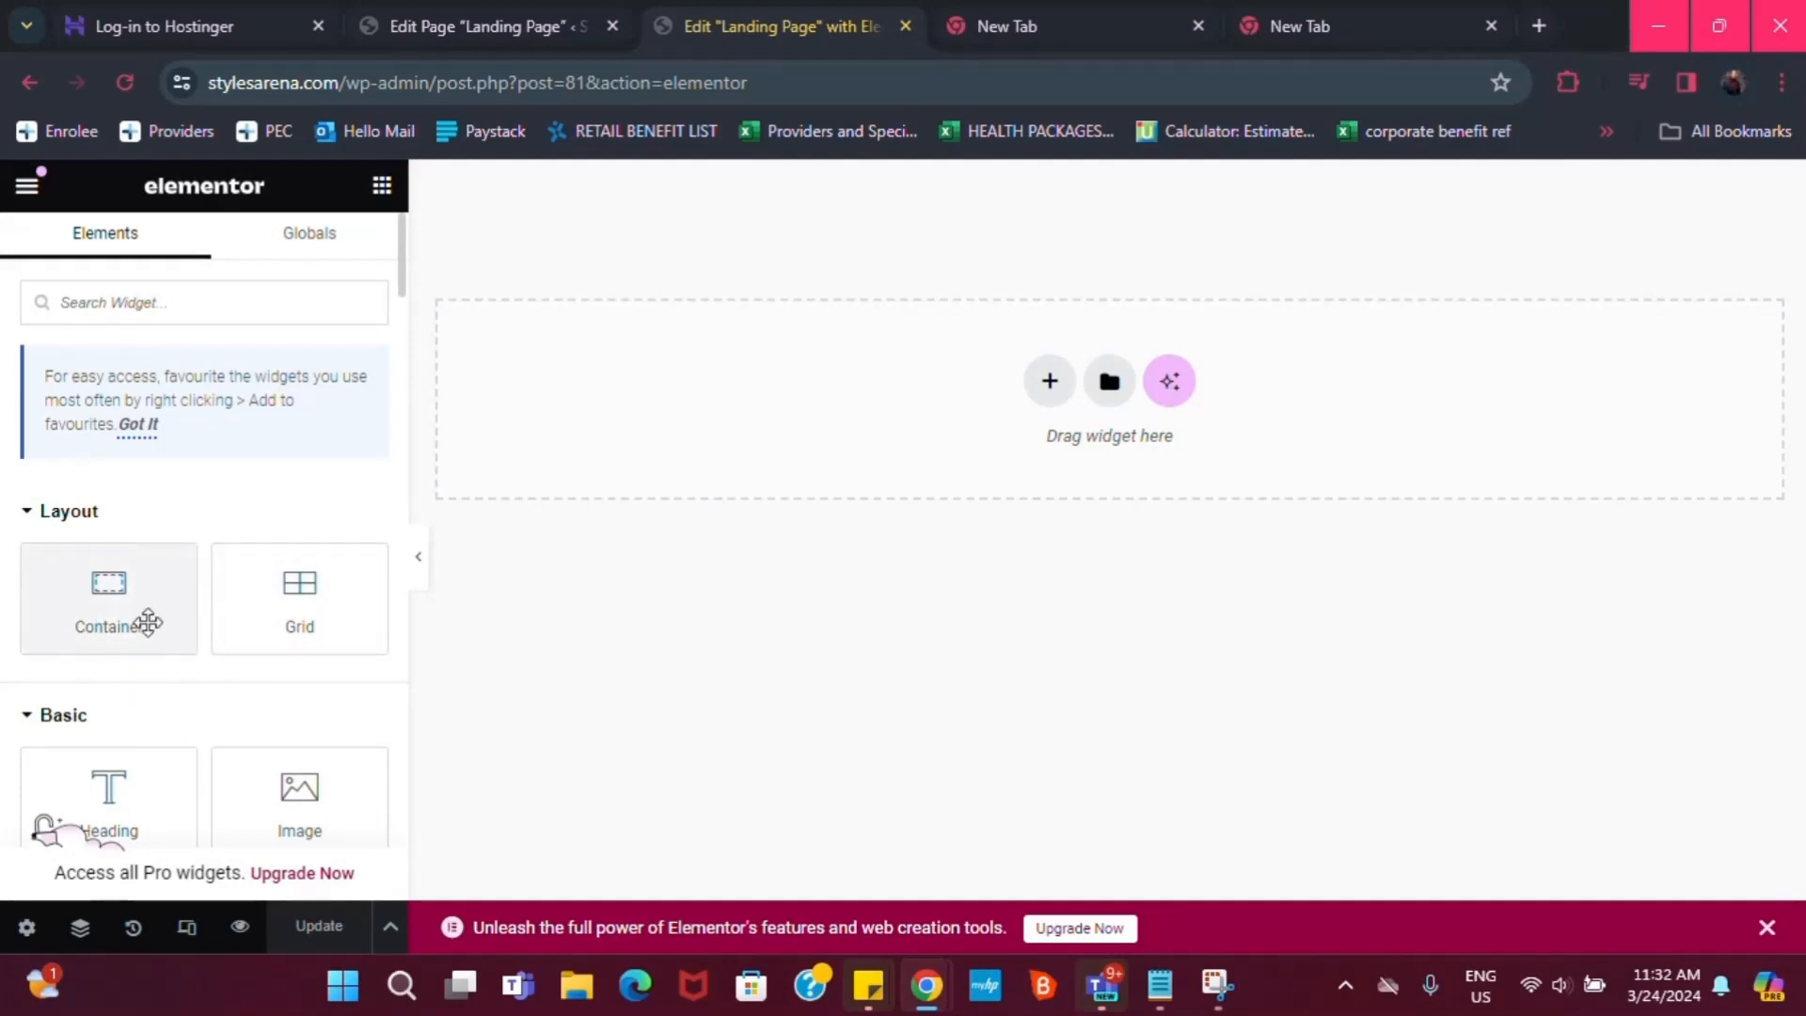
scroll(292, 651, down, 2)
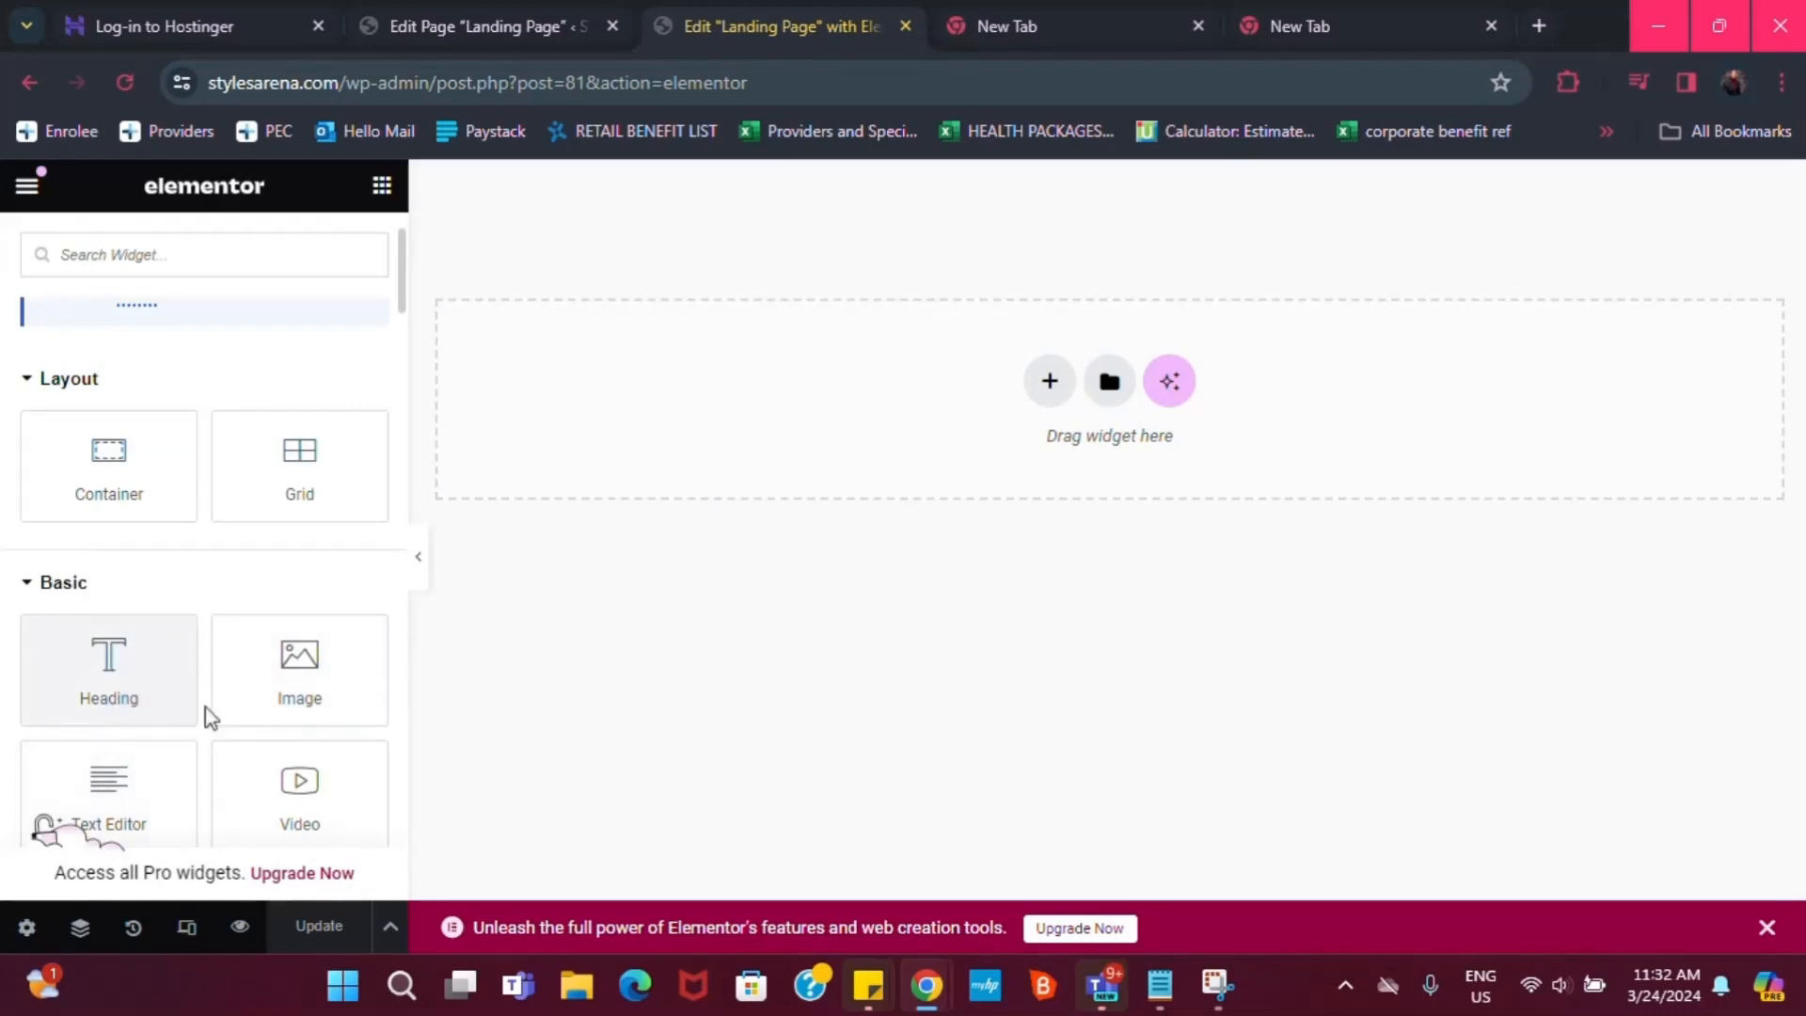
scroll(282, 694, down, 2)
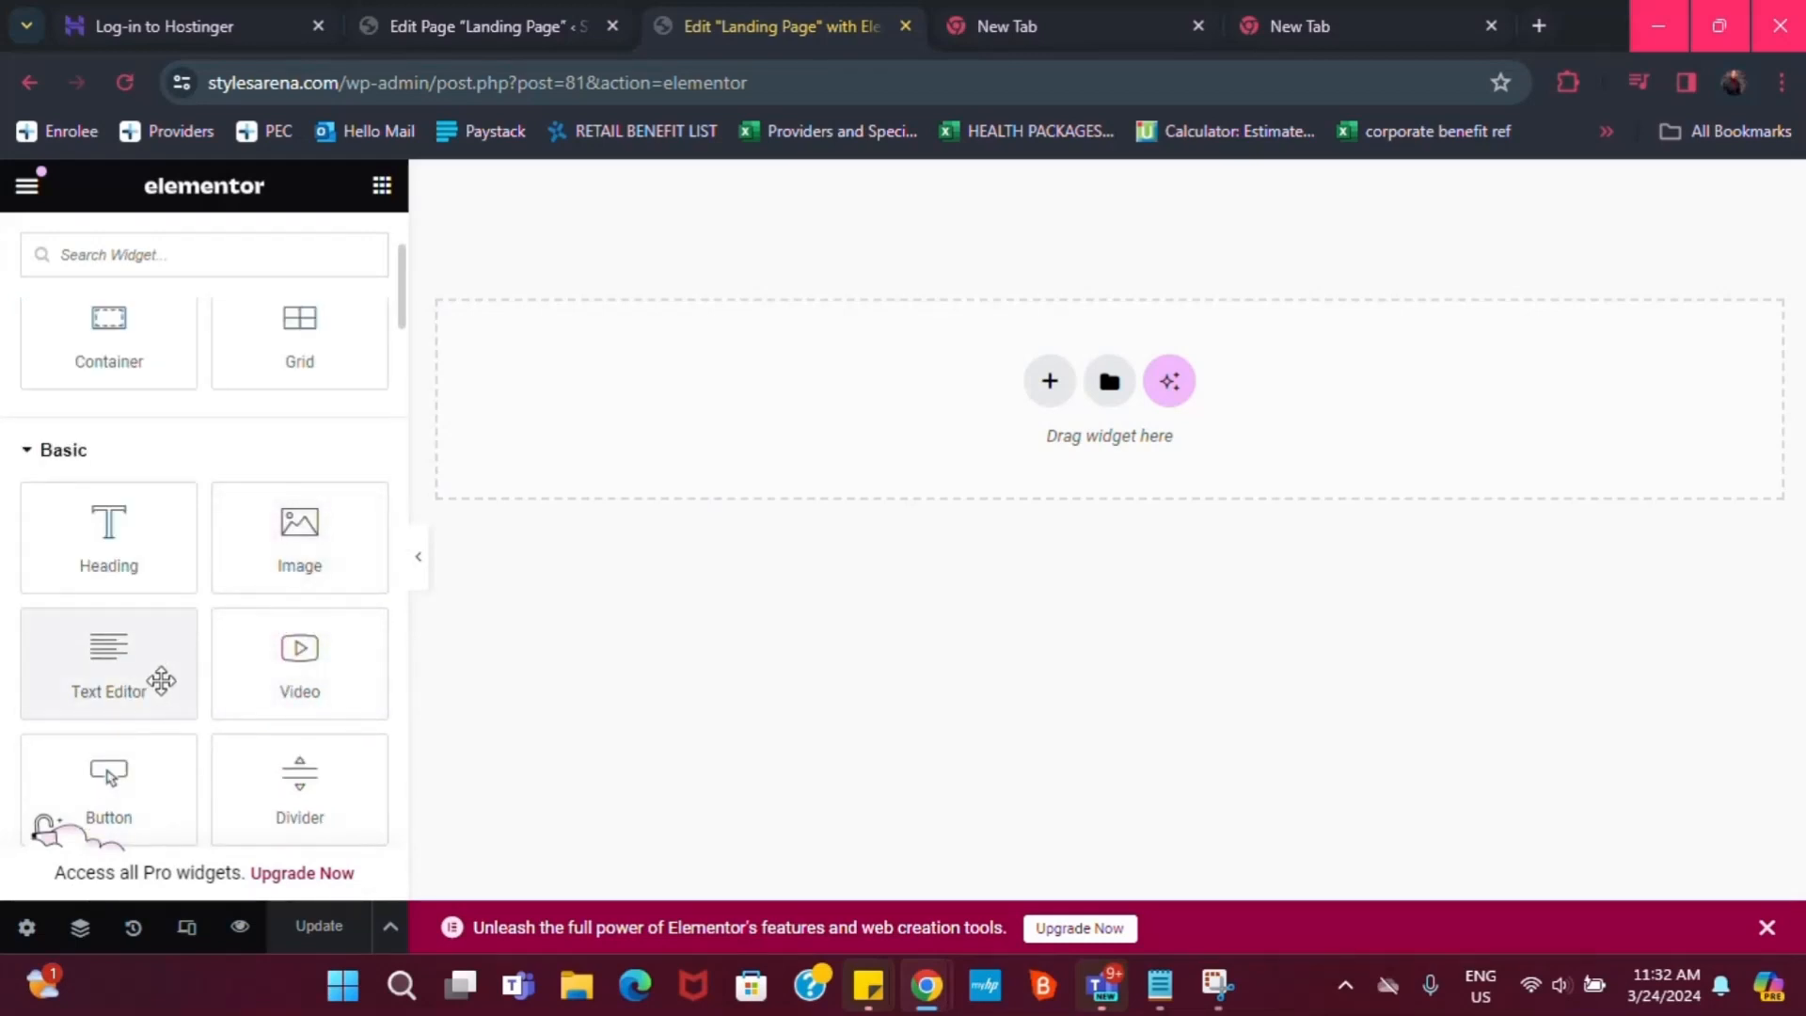
scroll(245, 710, down, 2)
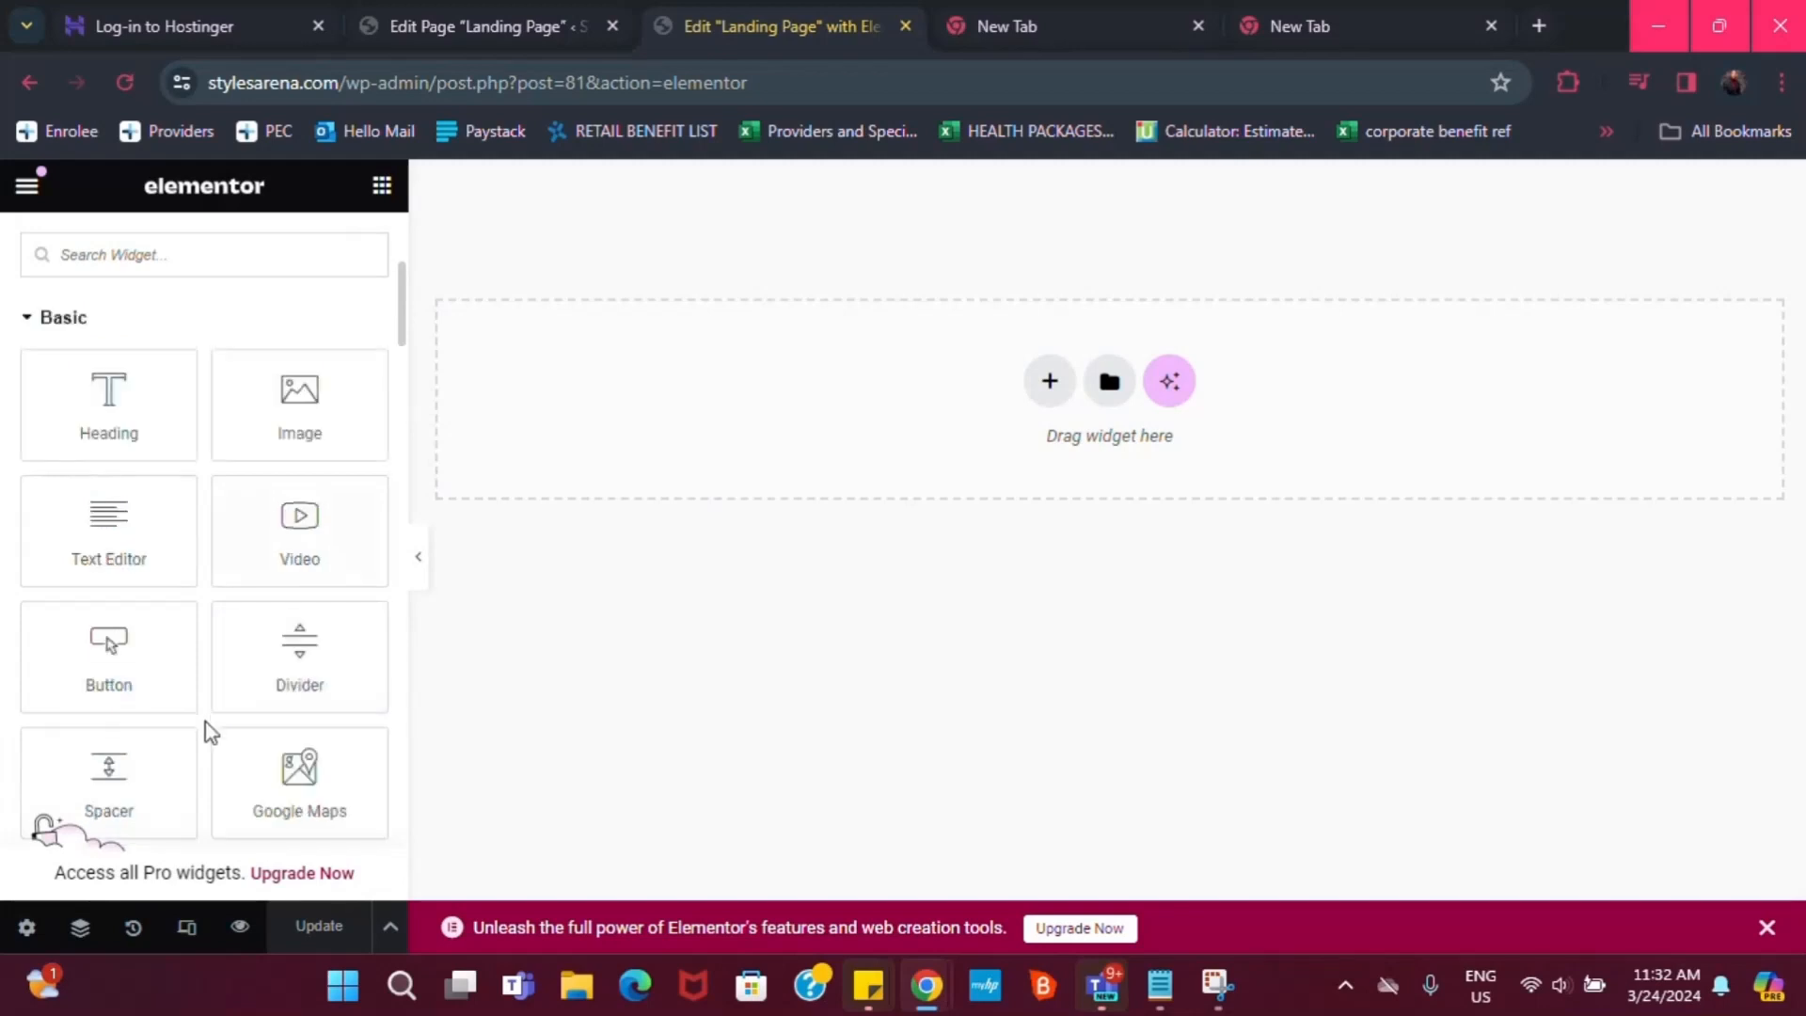
scroll(226, 738, down, 2)
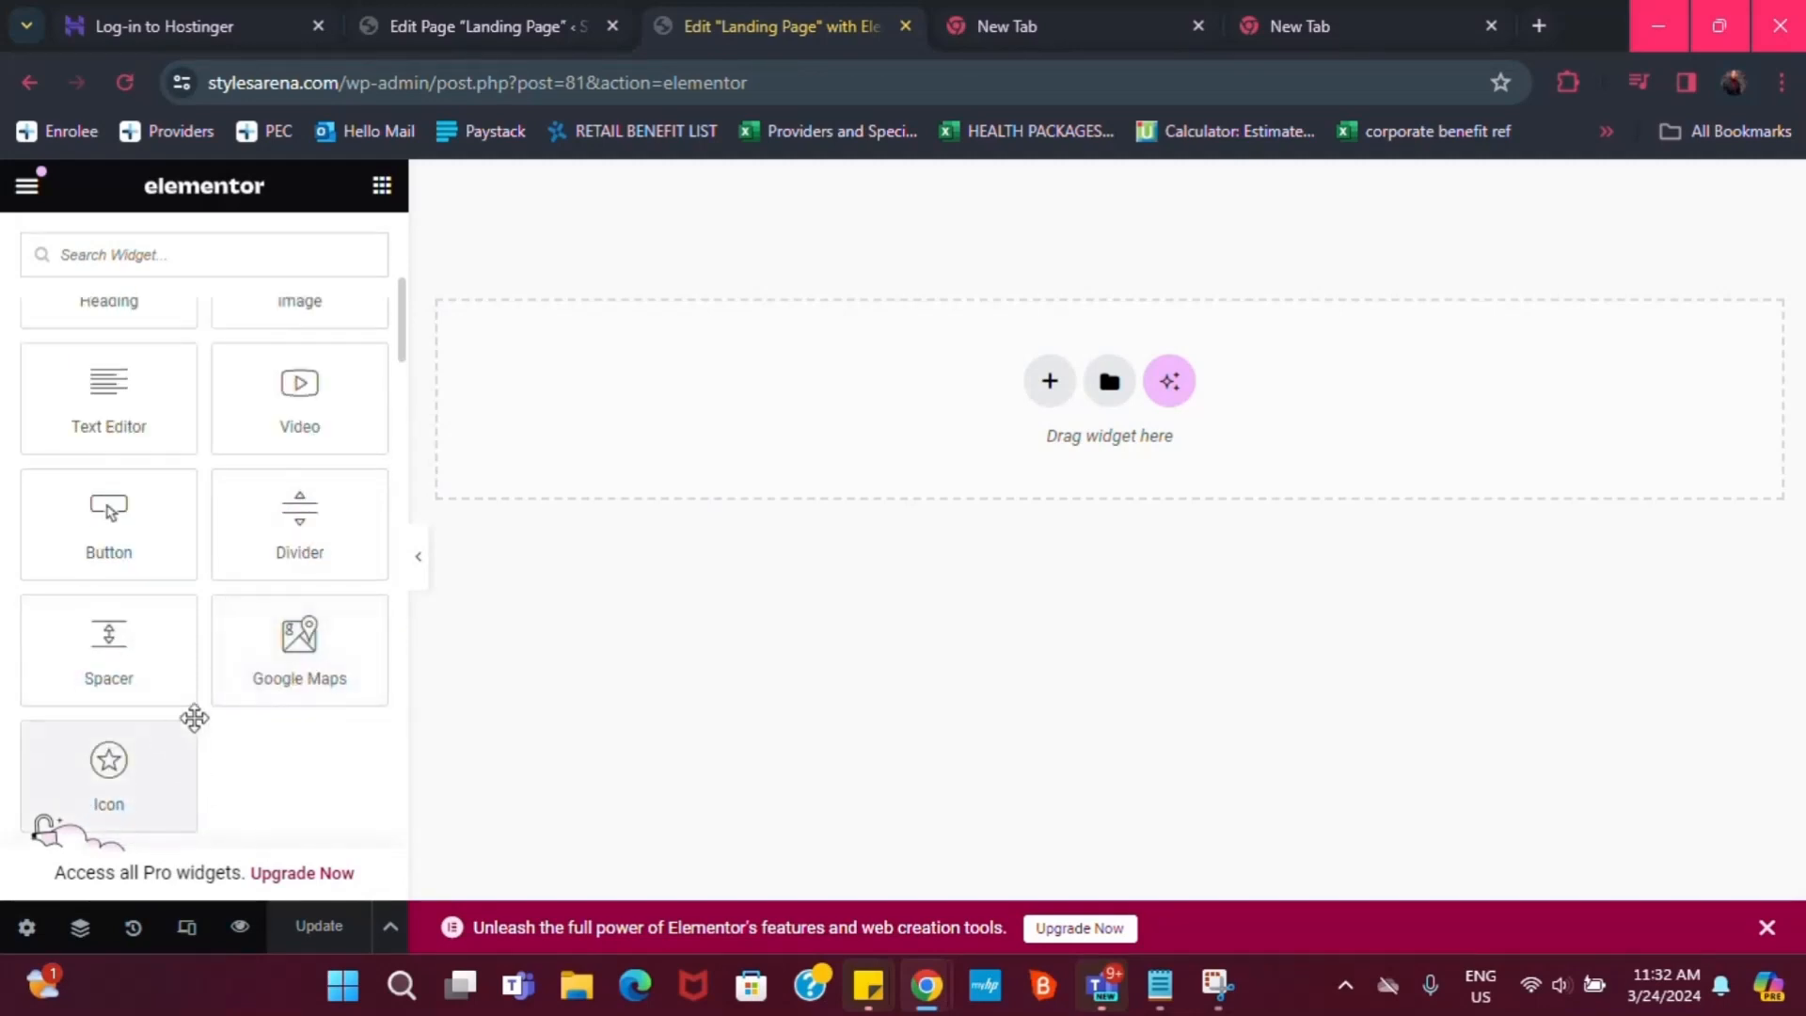
scroll(264, 715, down, 2)
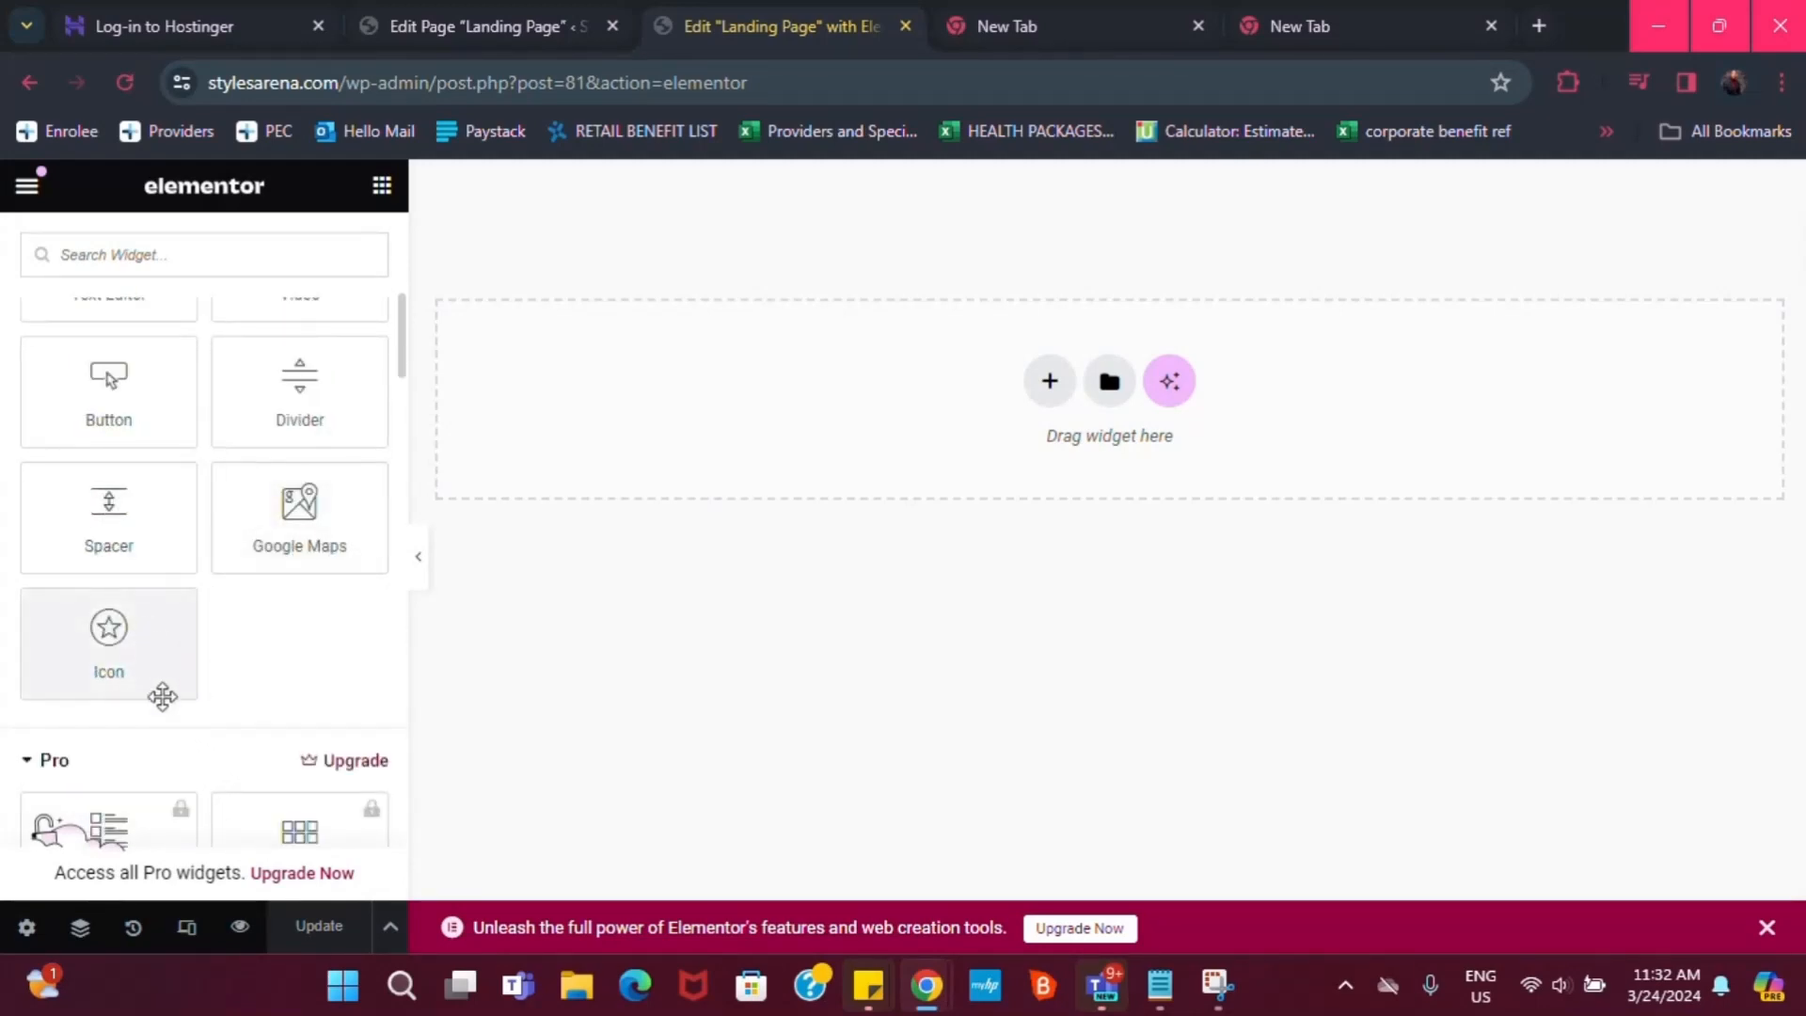
scroll(161, 693, up, 2)
scroll(155, 640, down, 2)
scroll(167, 753, down, 4)
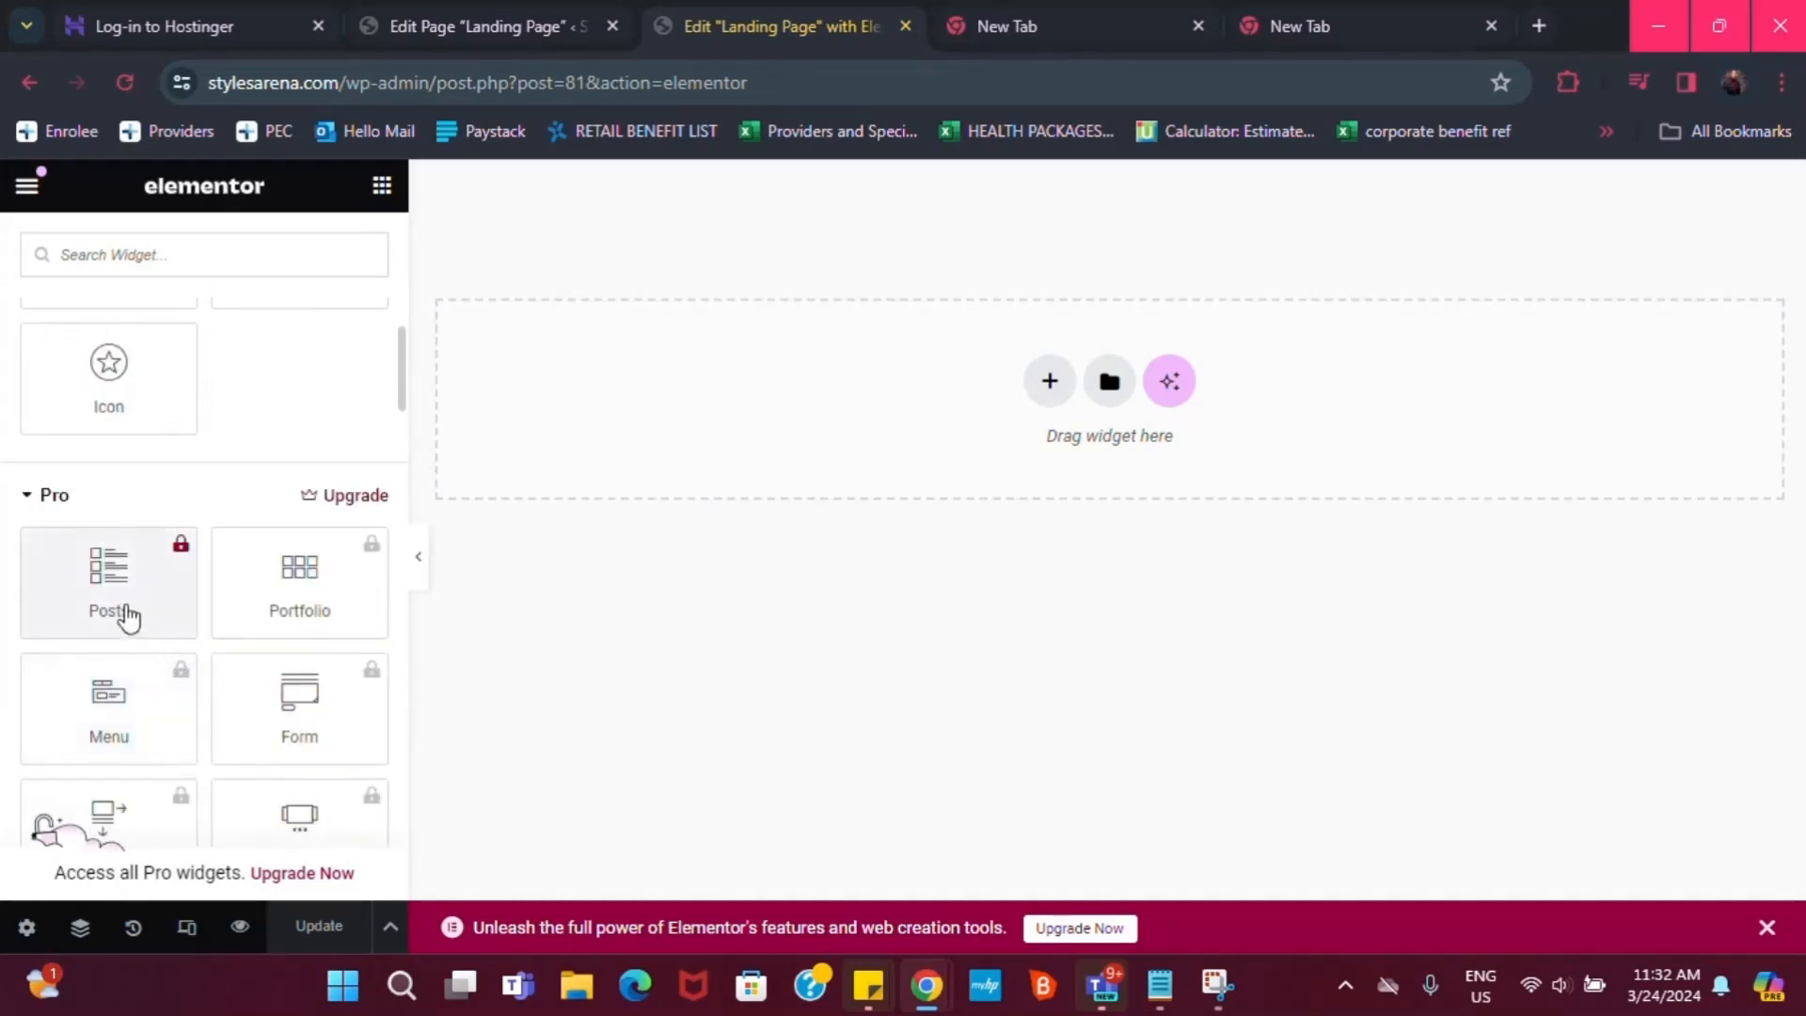
scroll(226, 645, down, 2)
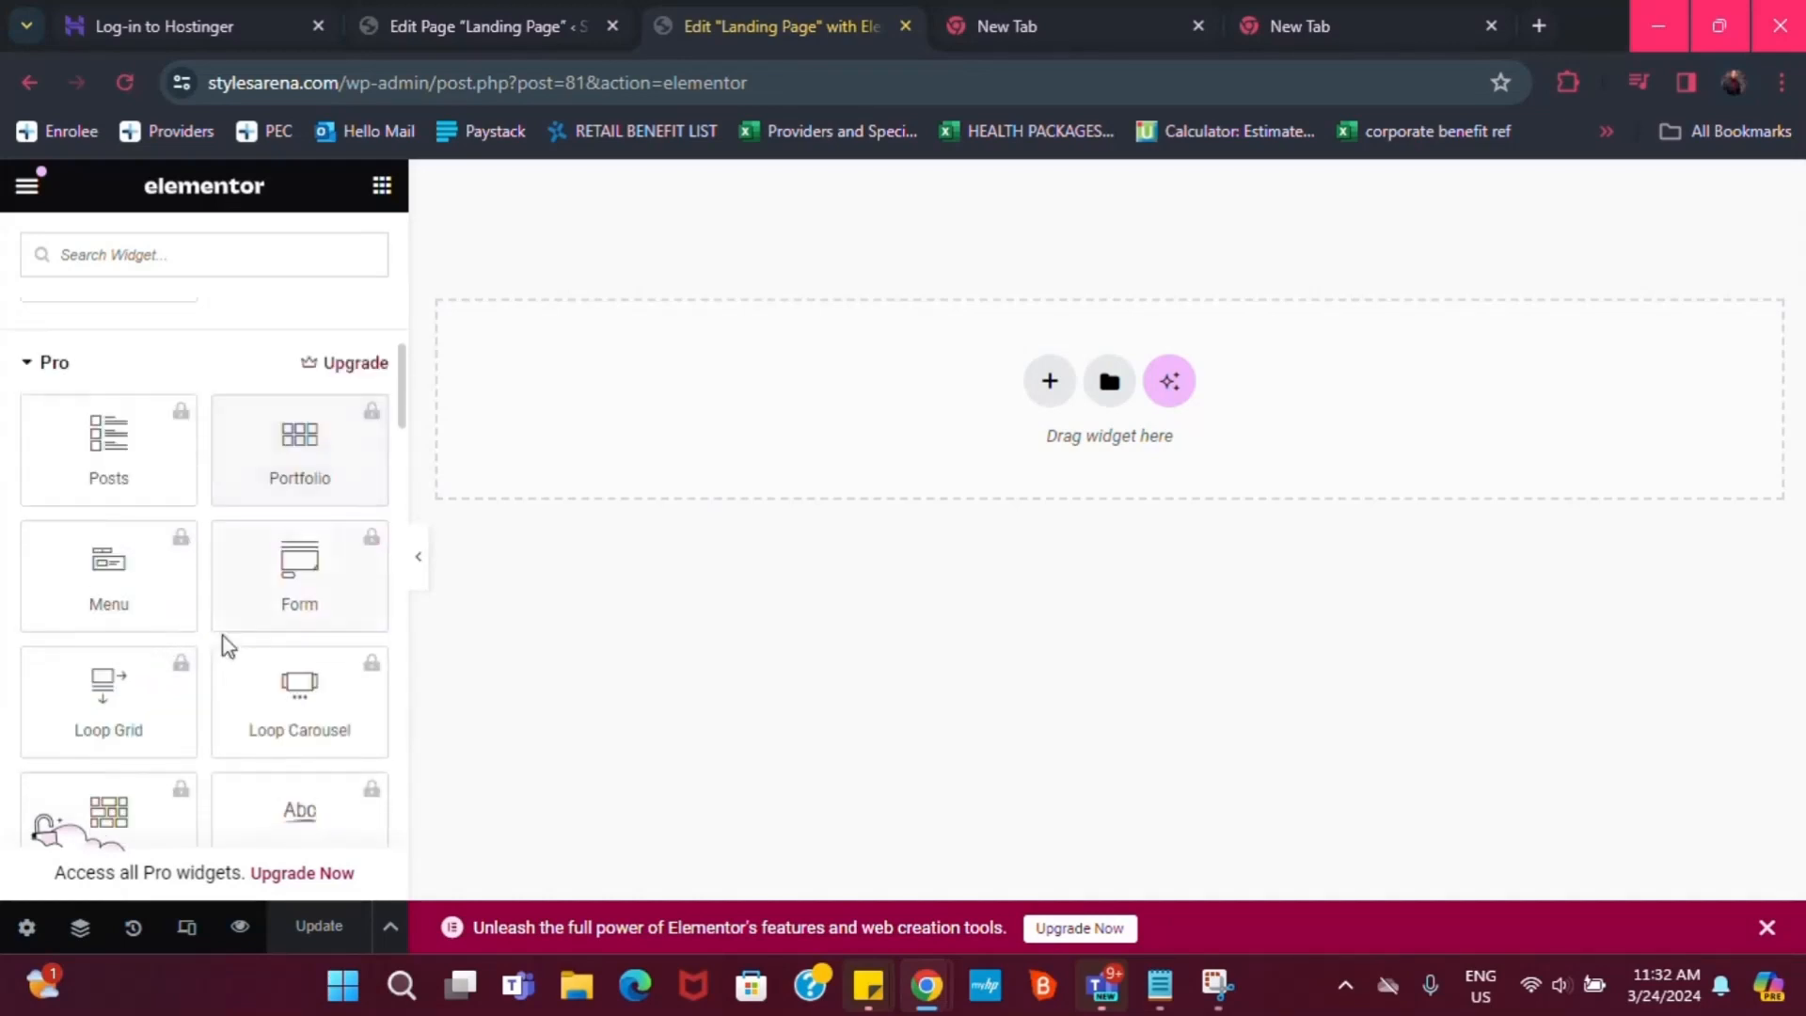
scroll(193, 691, down, 2)
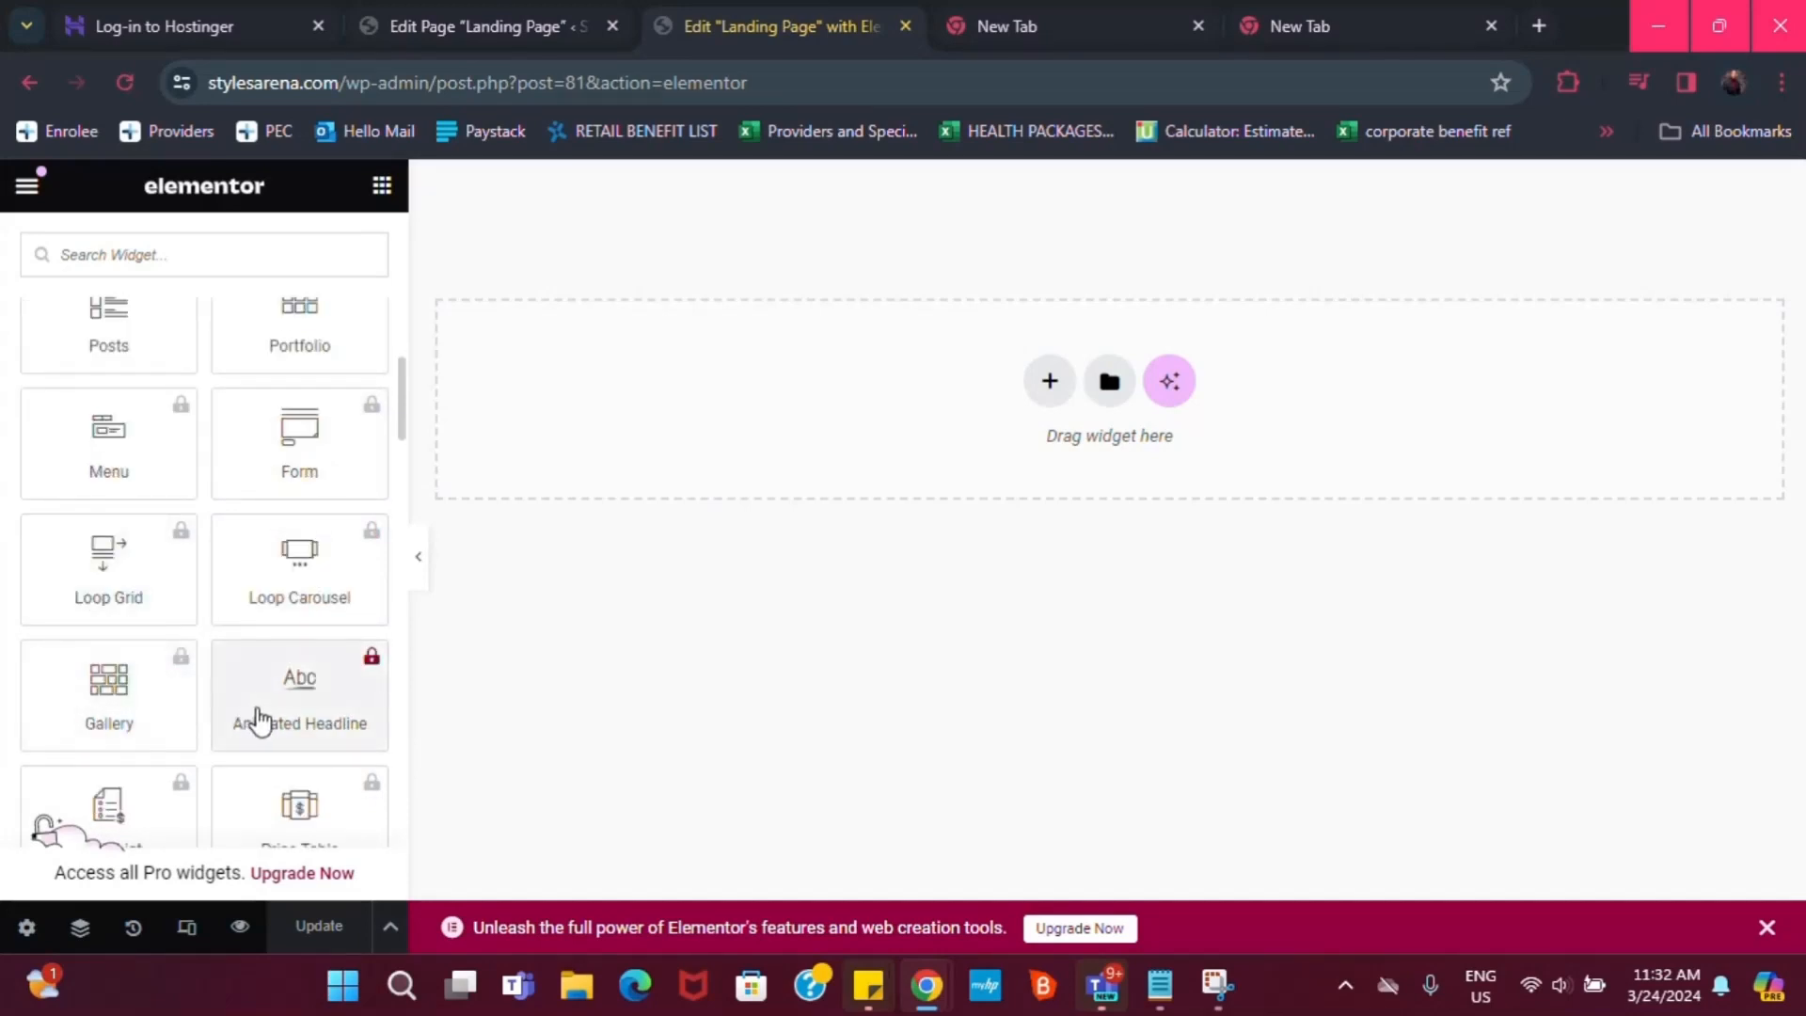
scroll(273, 726, up, 4)
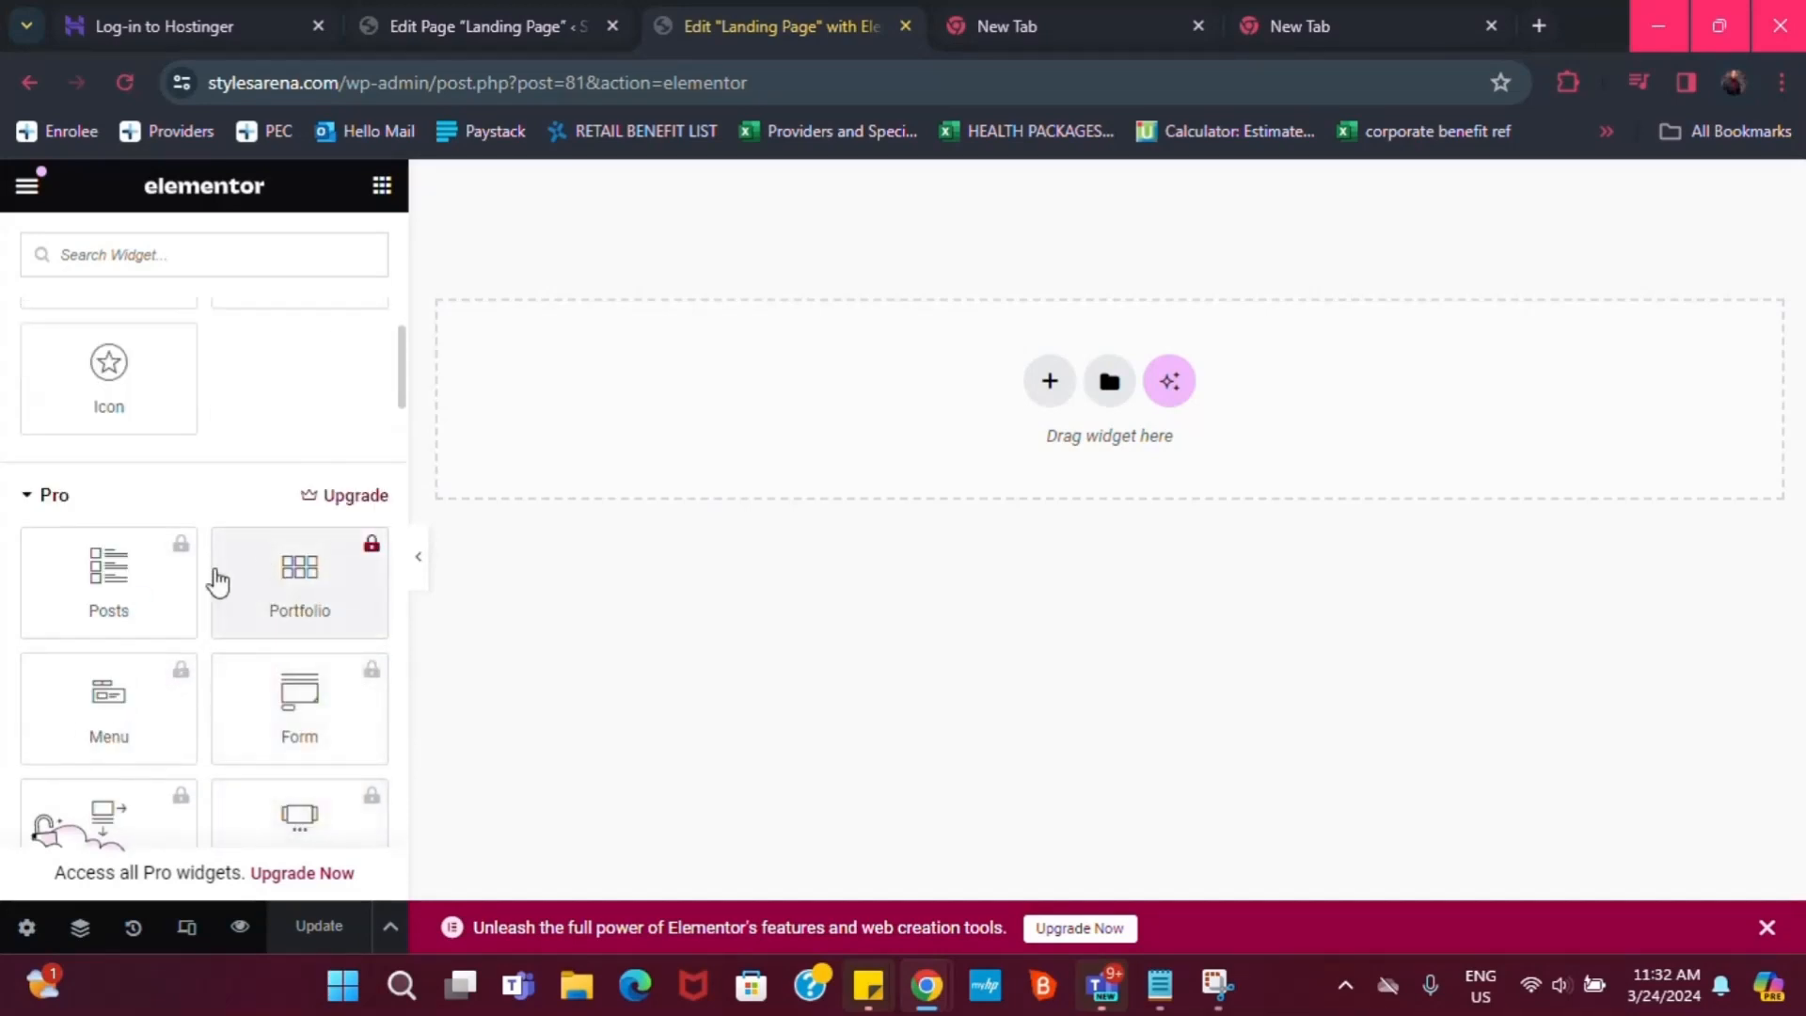
scroll(283, 626, down, 2)
scroll(254, 602, up, 4)
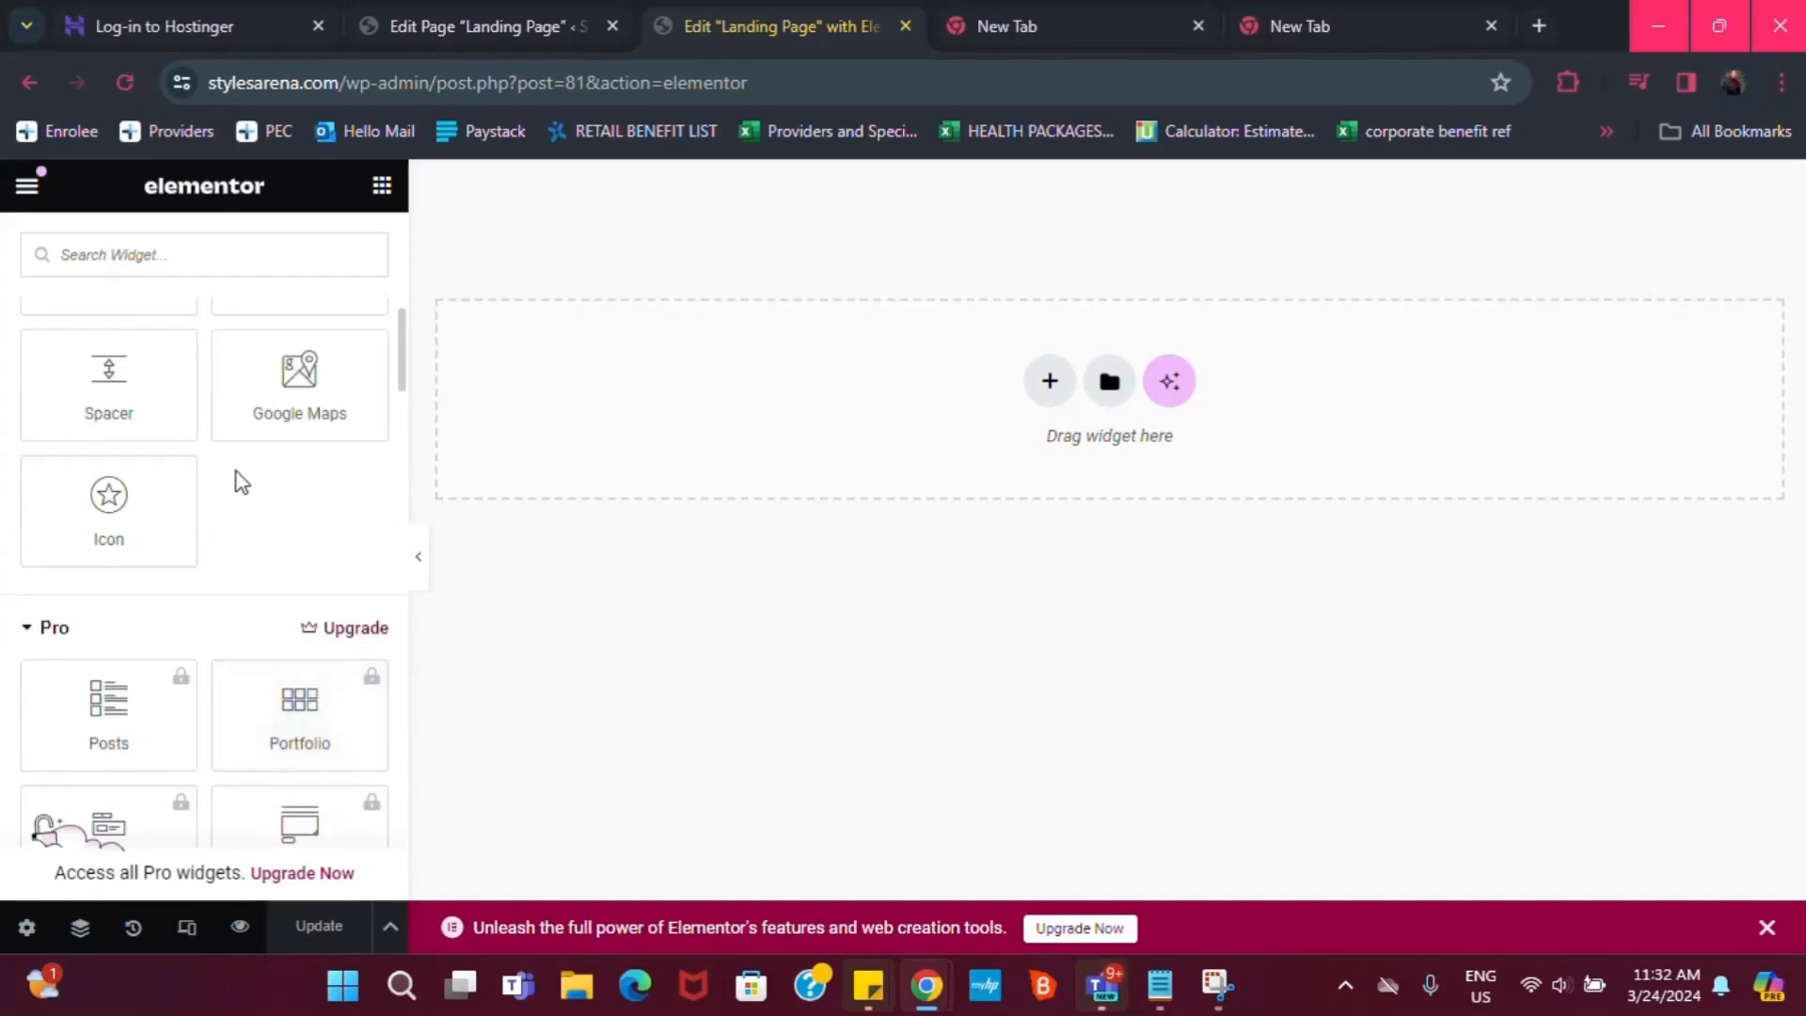
Search the widgets for 'coun', clear the search, and start a new section
click(254, 251)
text(count)
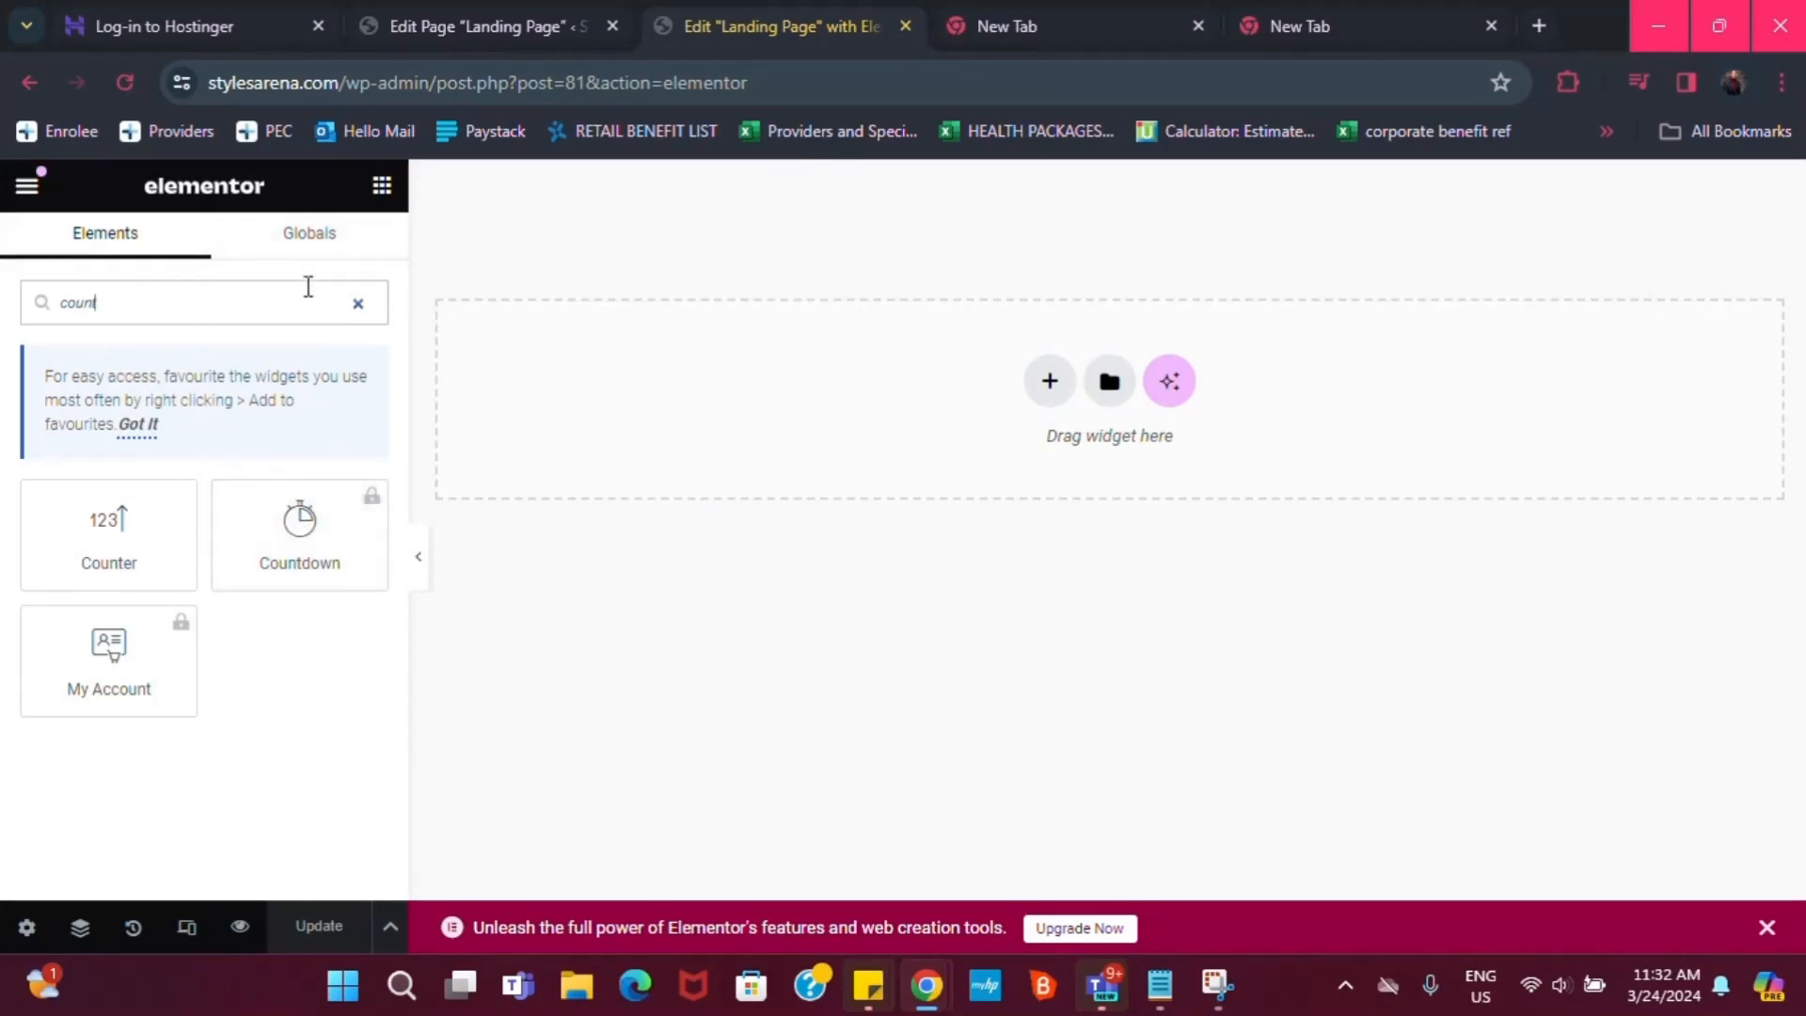
click(359, 305)
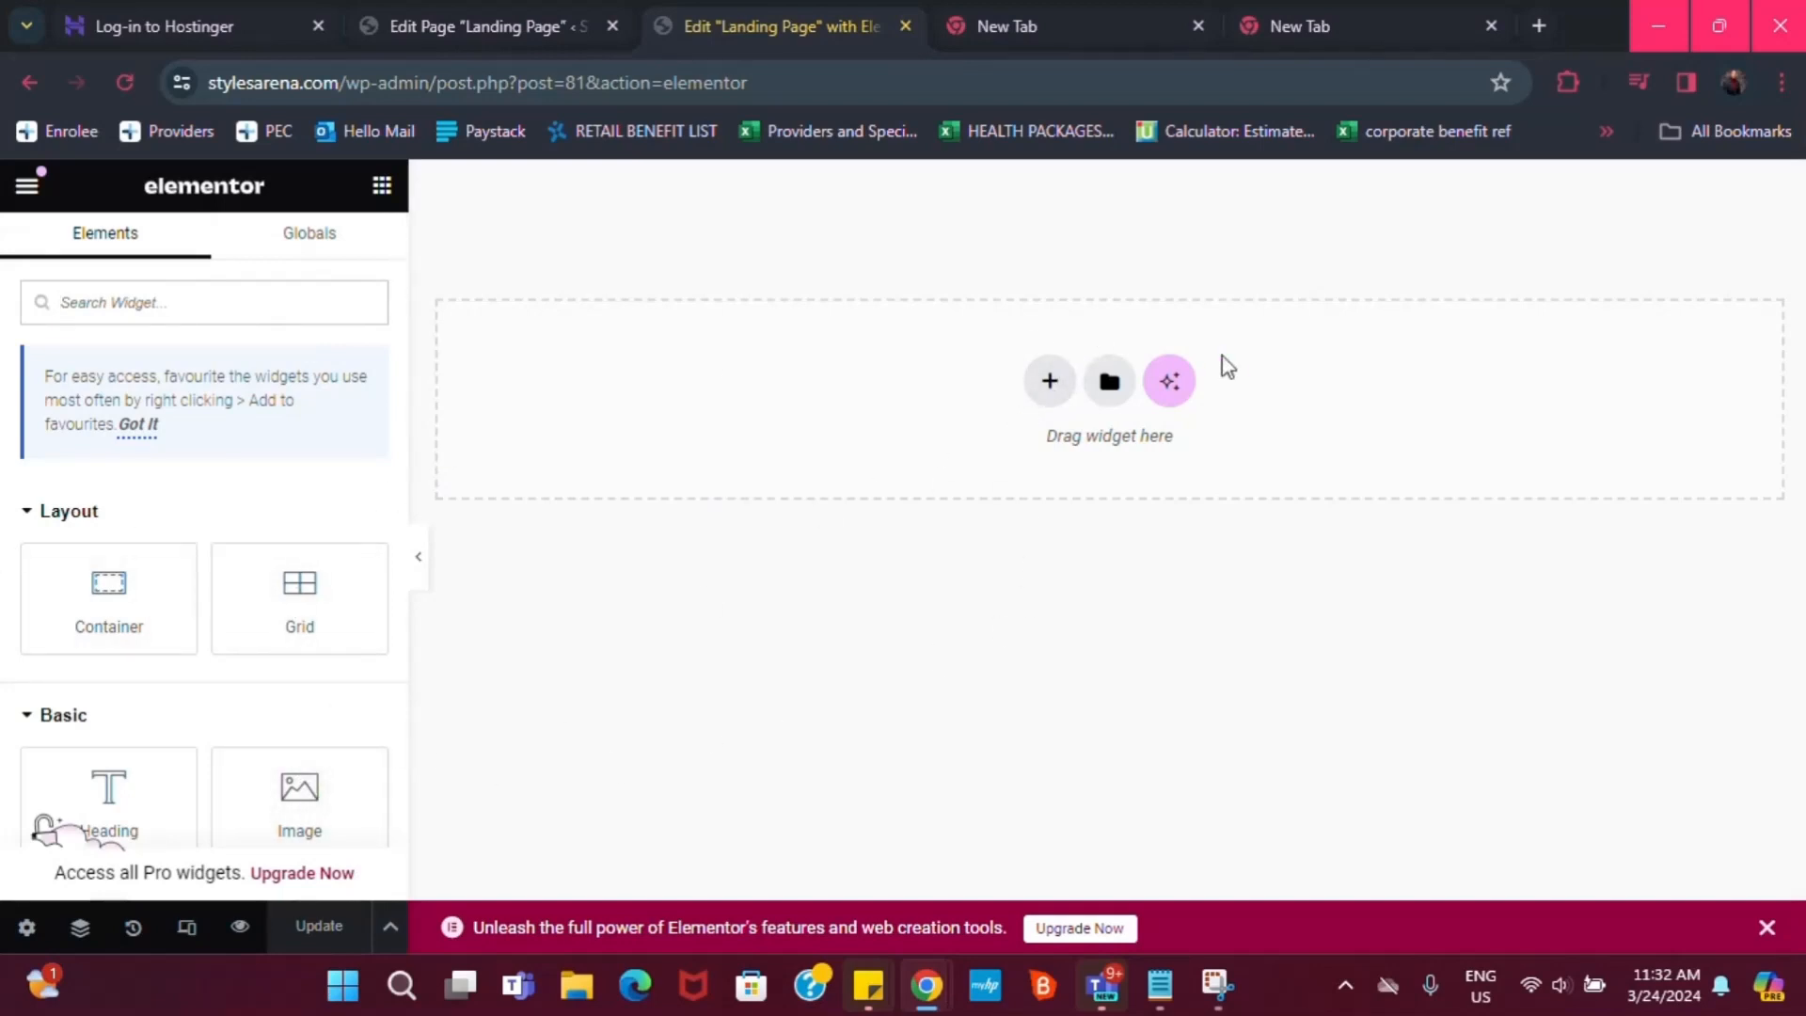
click(1050, 381)
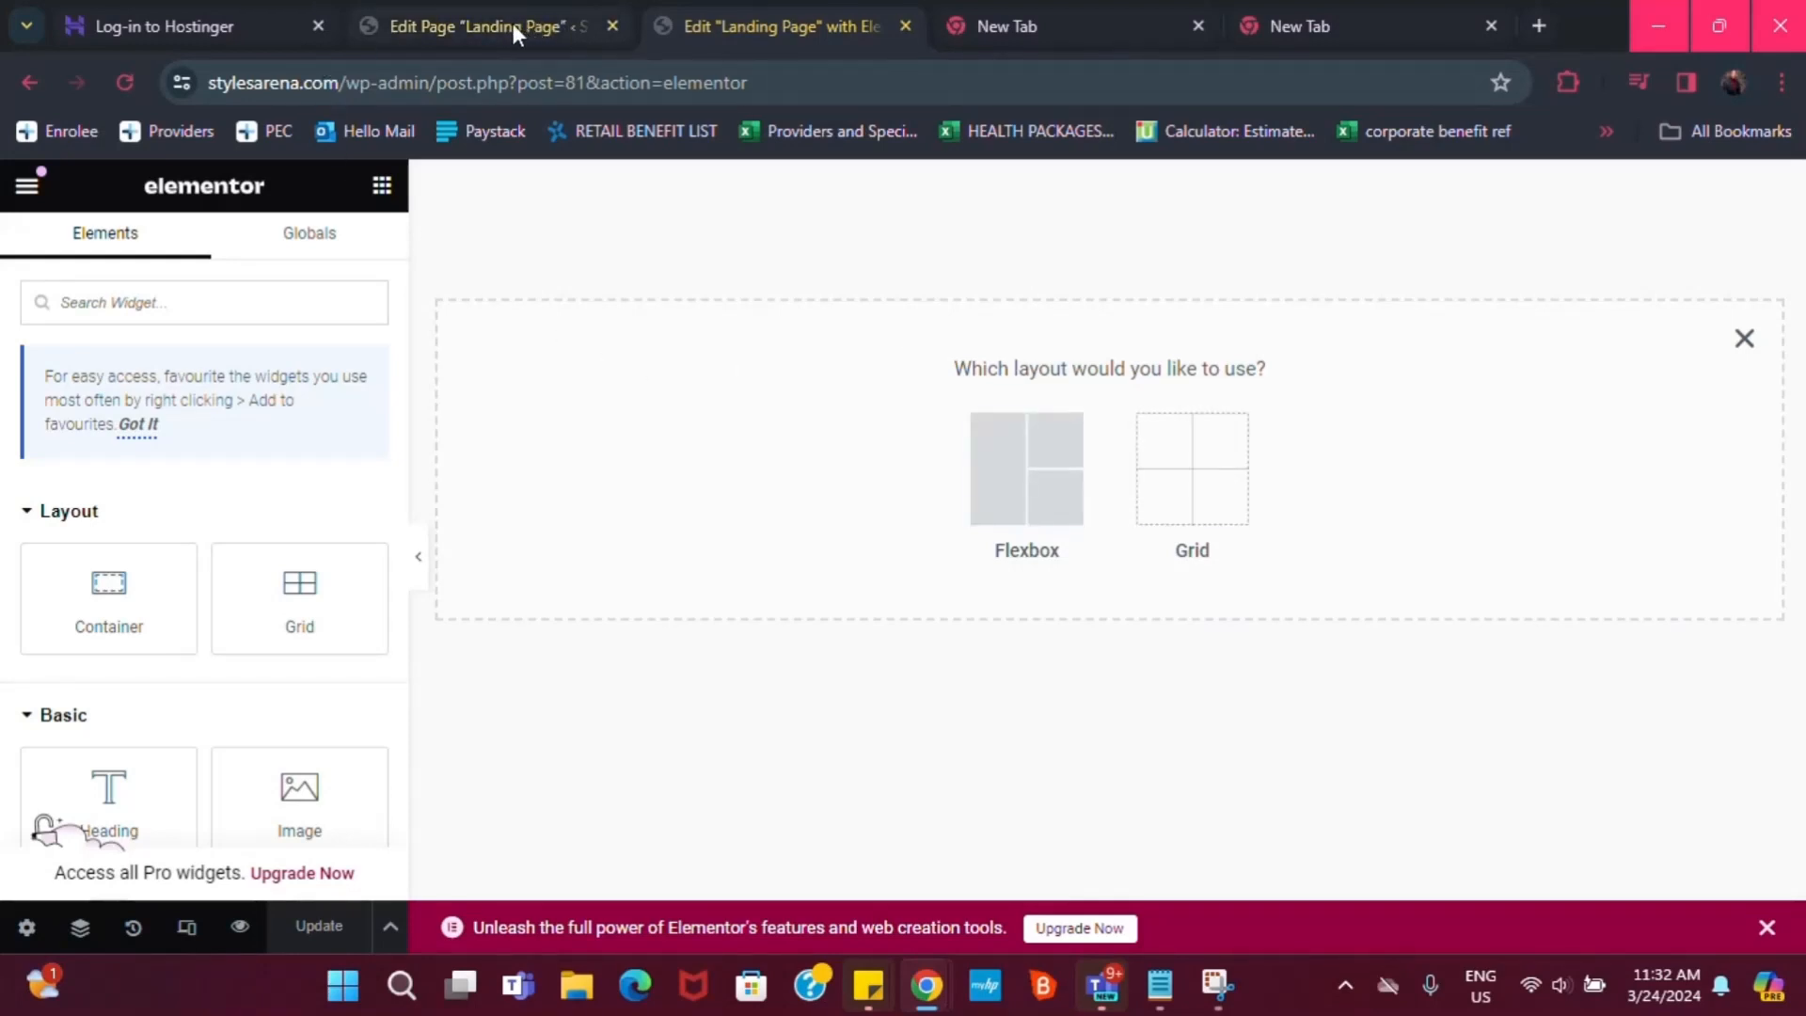
In the WordPress tab, open Elementor Settings and its Features list
mouse_move(512, 27)
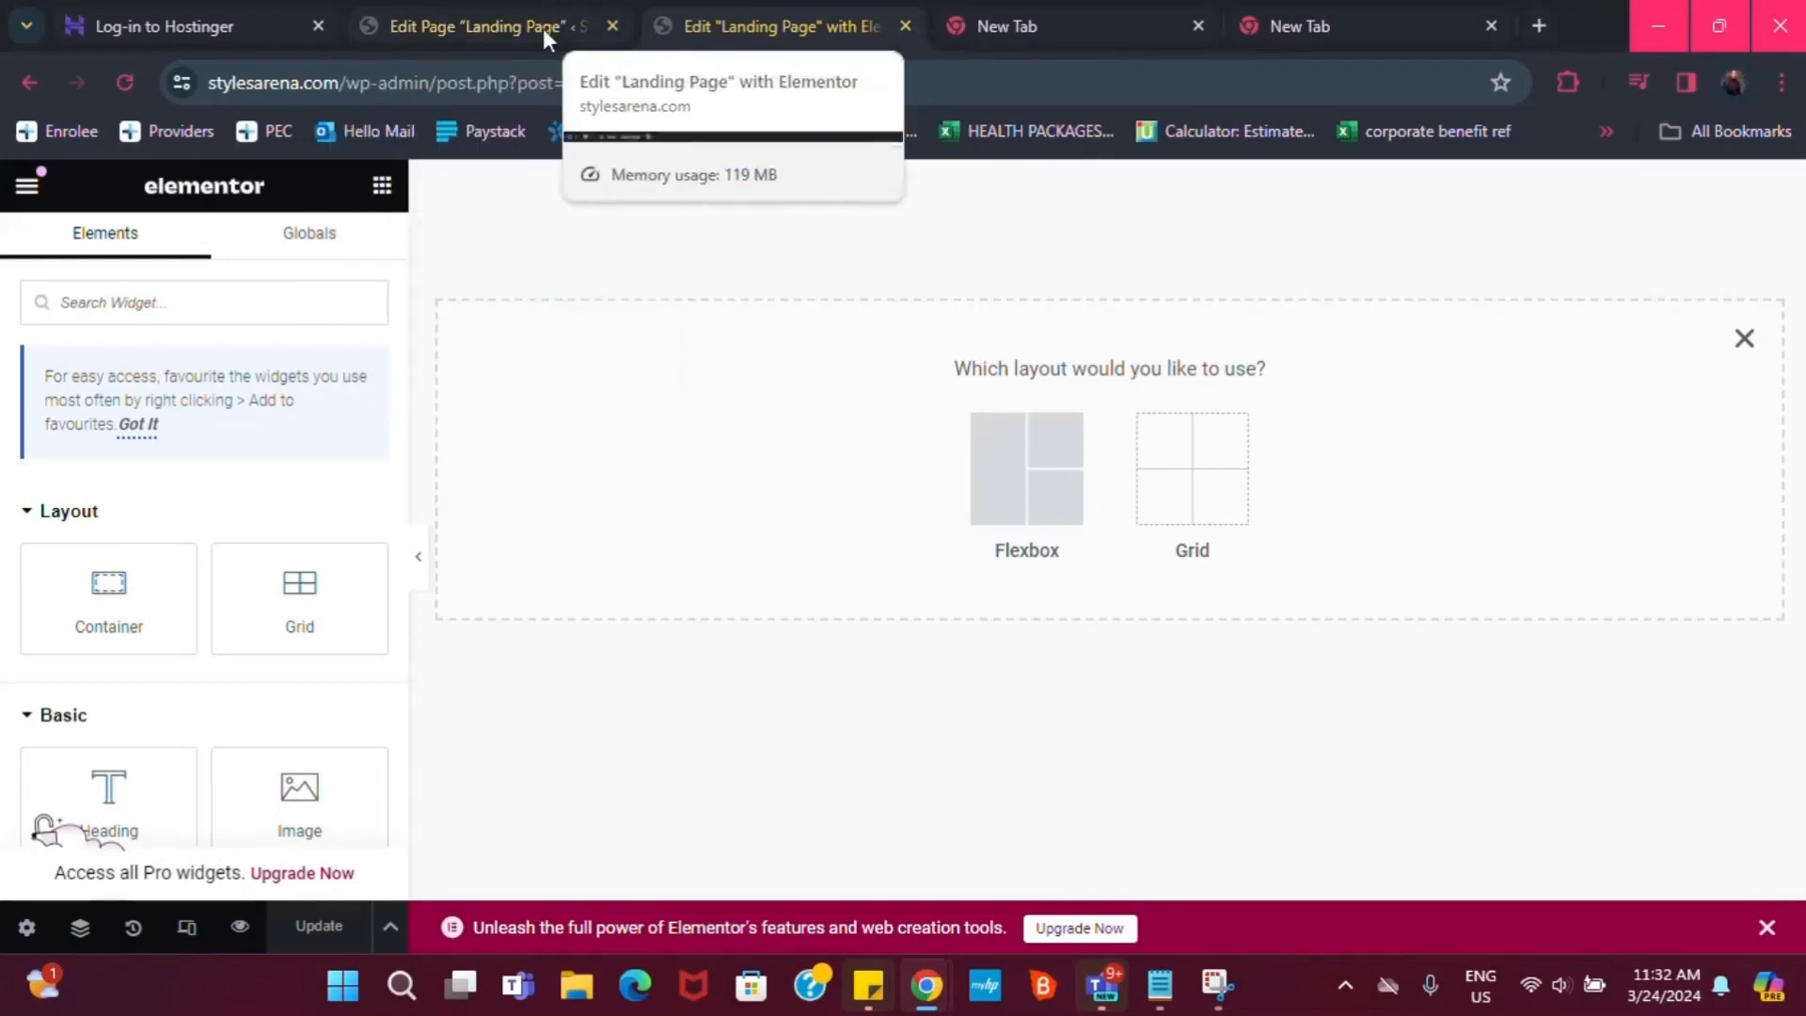
click(476, 28)
scroll(72, 739, down, 2)
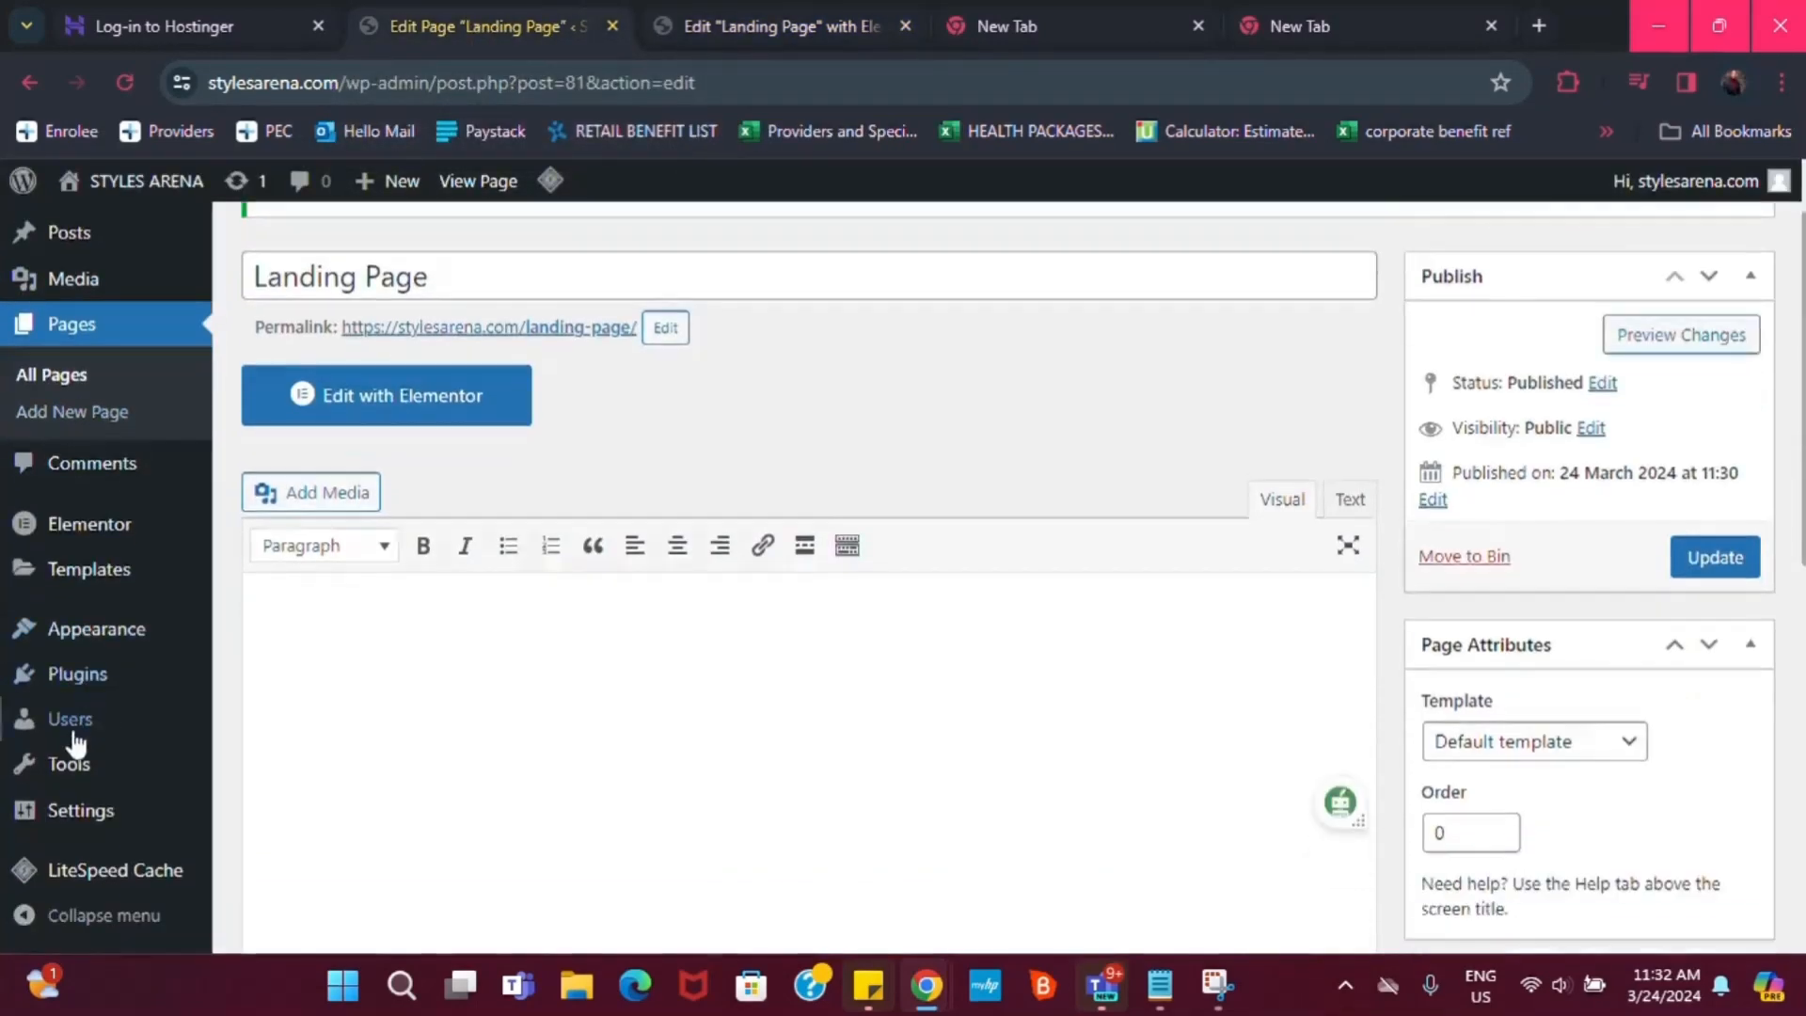
scroll(71, 602, up, 1)
mouse_move(118, 602)
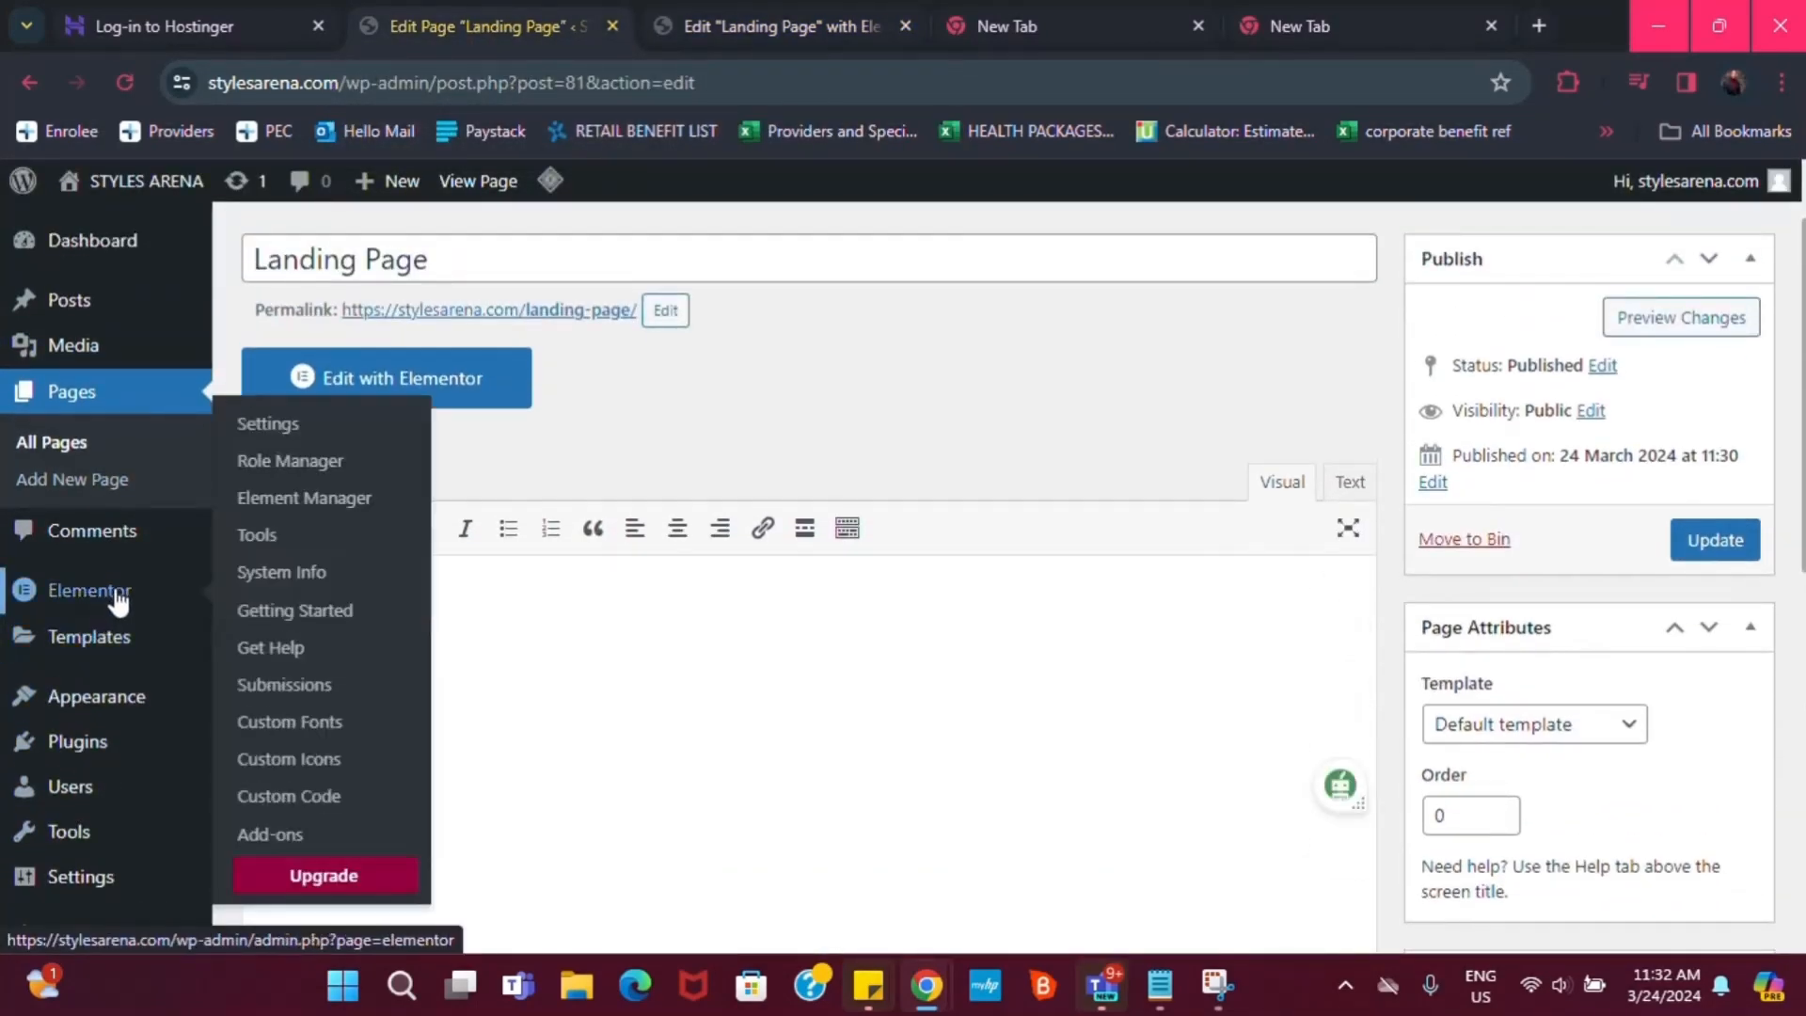
click(273, 428)
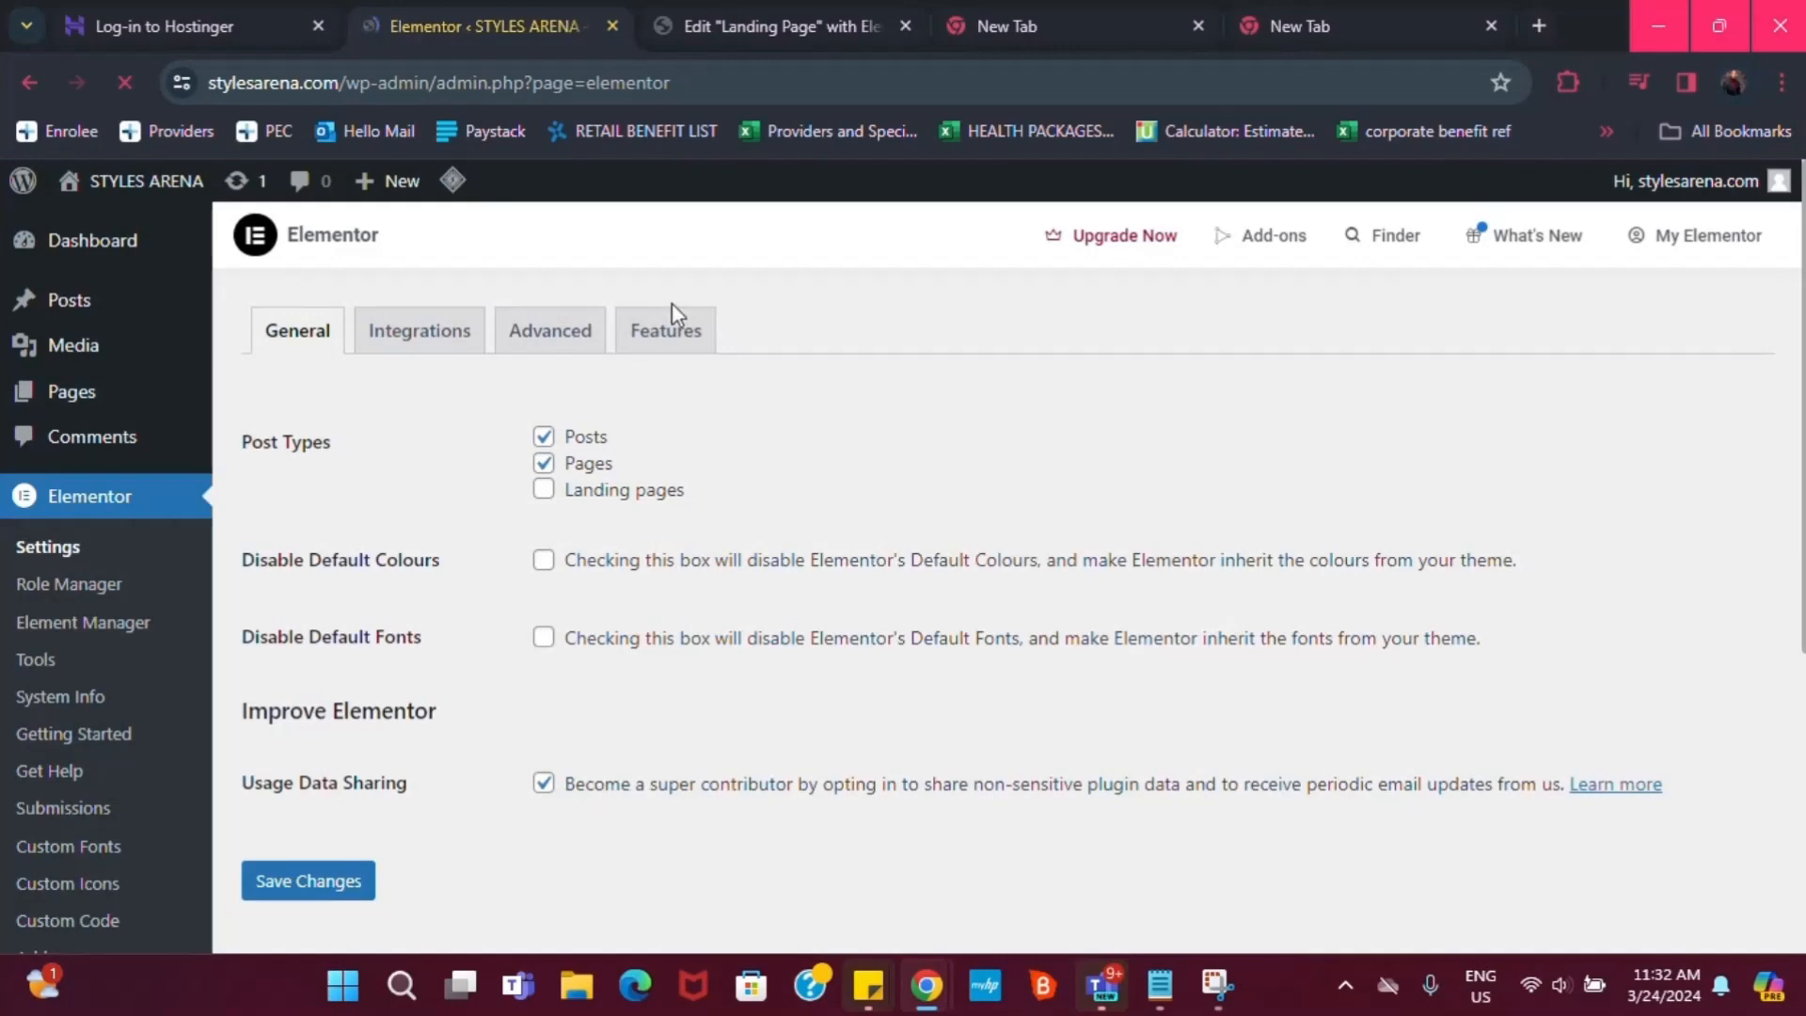
click(663, 329)
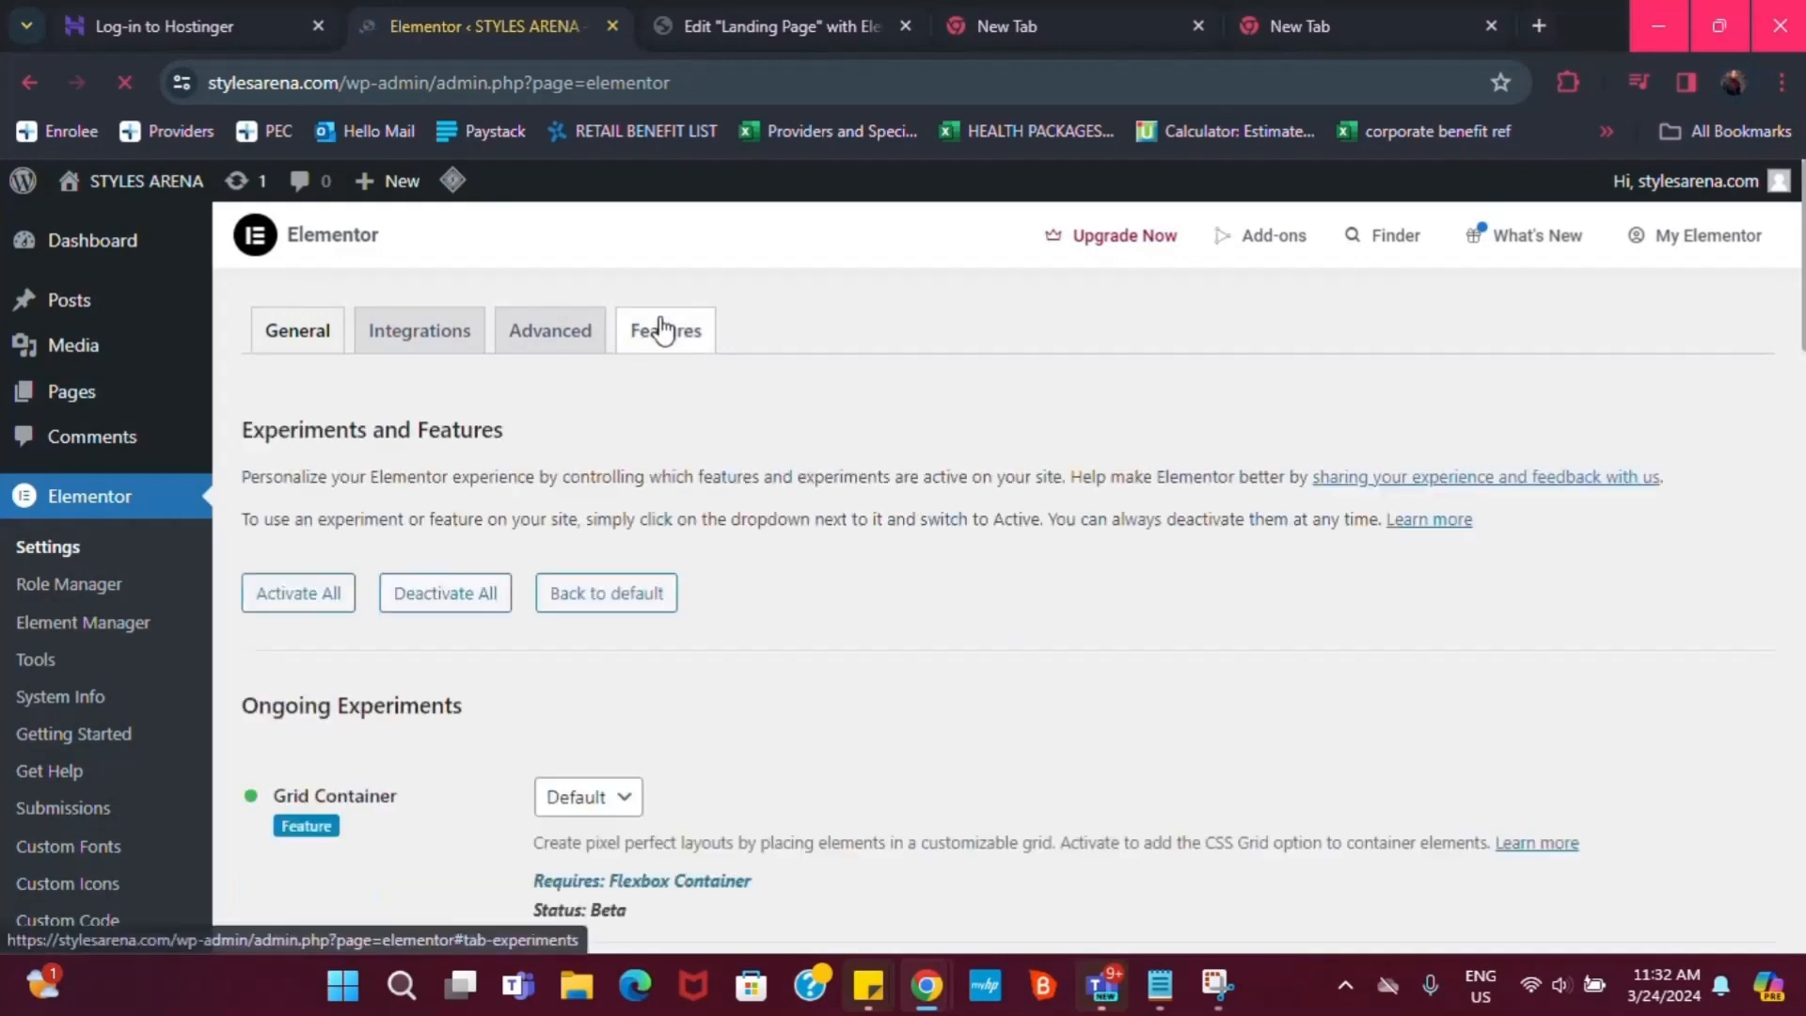
Set Flexbox Container to Active, save changes, and return to the editor tab
scroll(928, 661, down, 3)
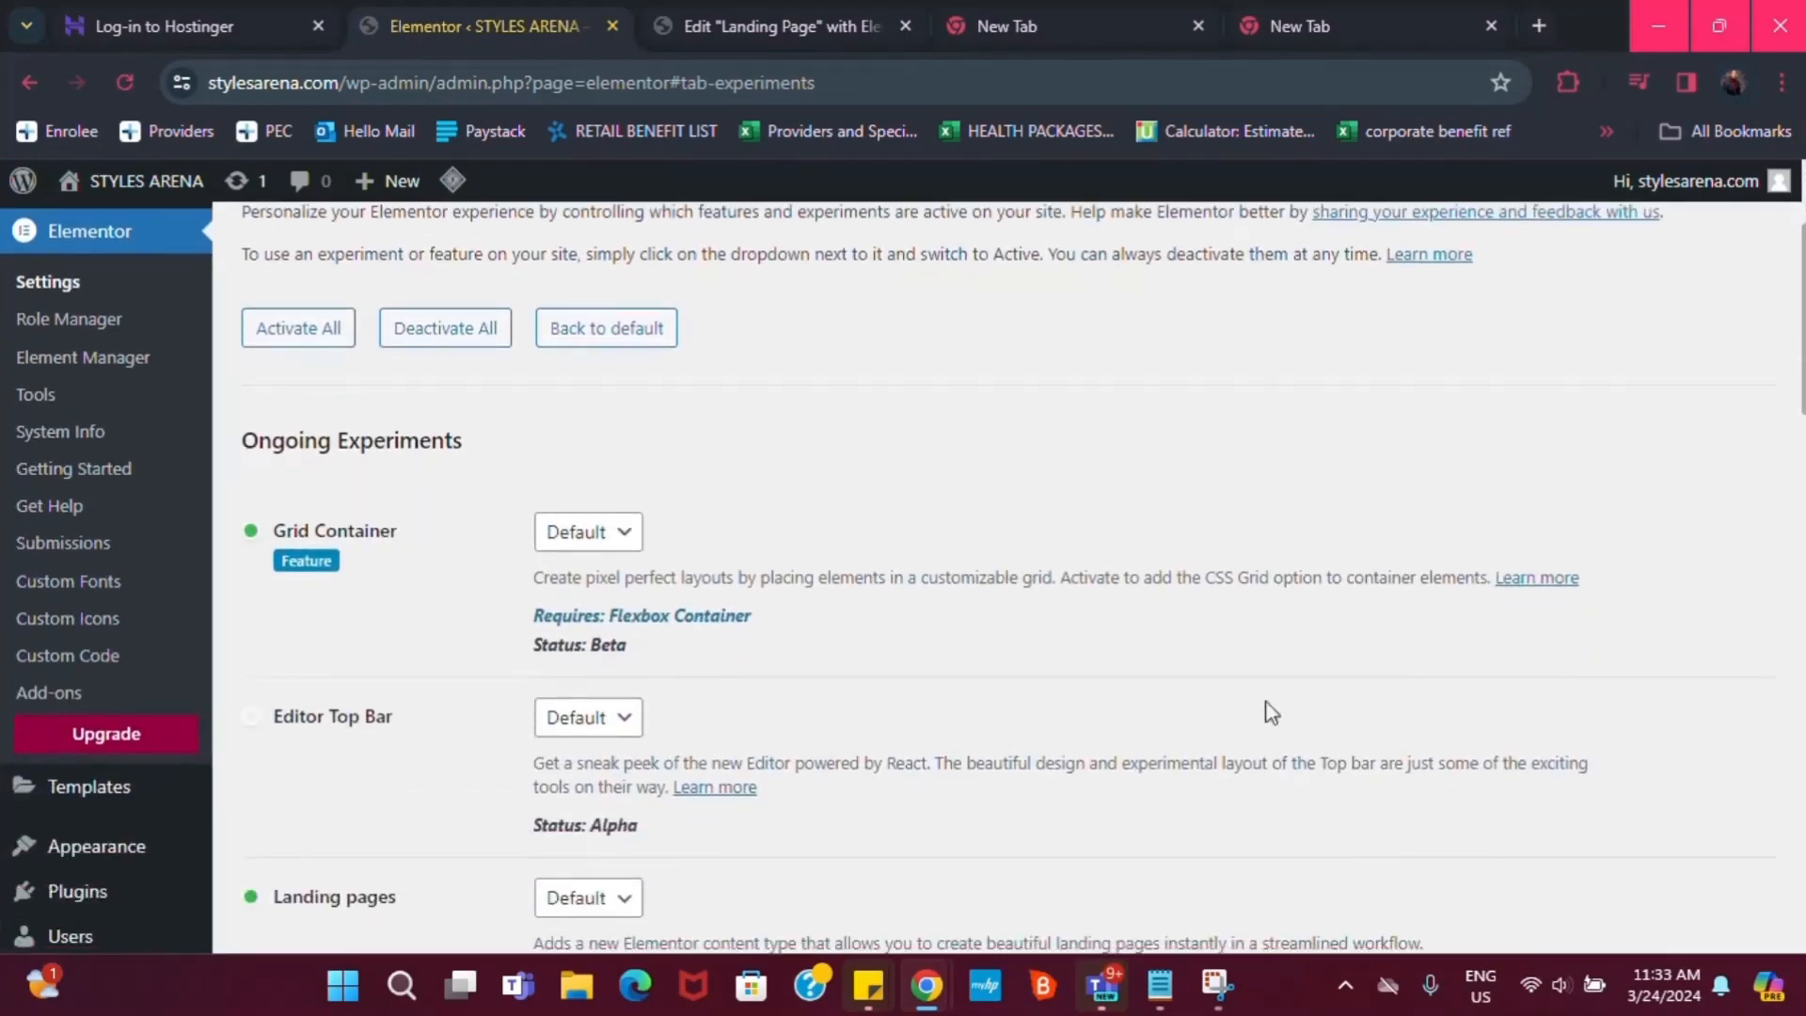
scroll(928, 579, down, 10)
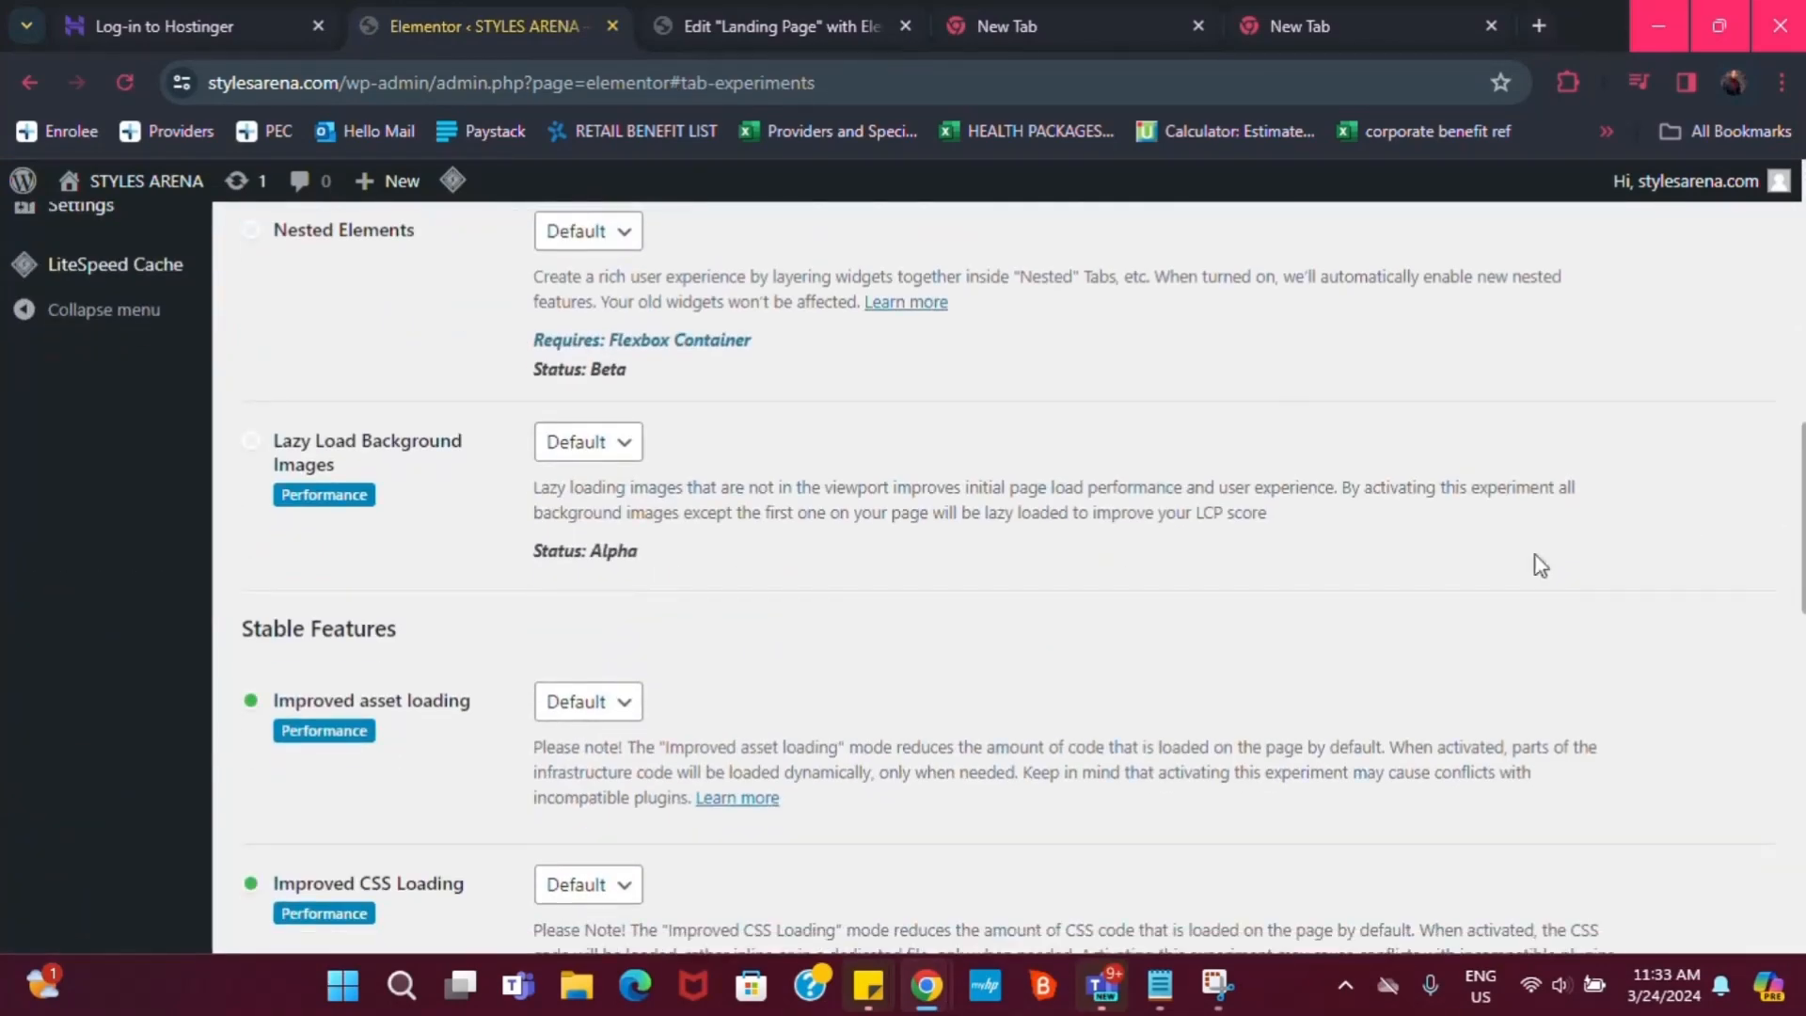
scroll(448, 859, up, 2)
scroll(420, 868, down, 2)
scroll(414, 879, up, 2)
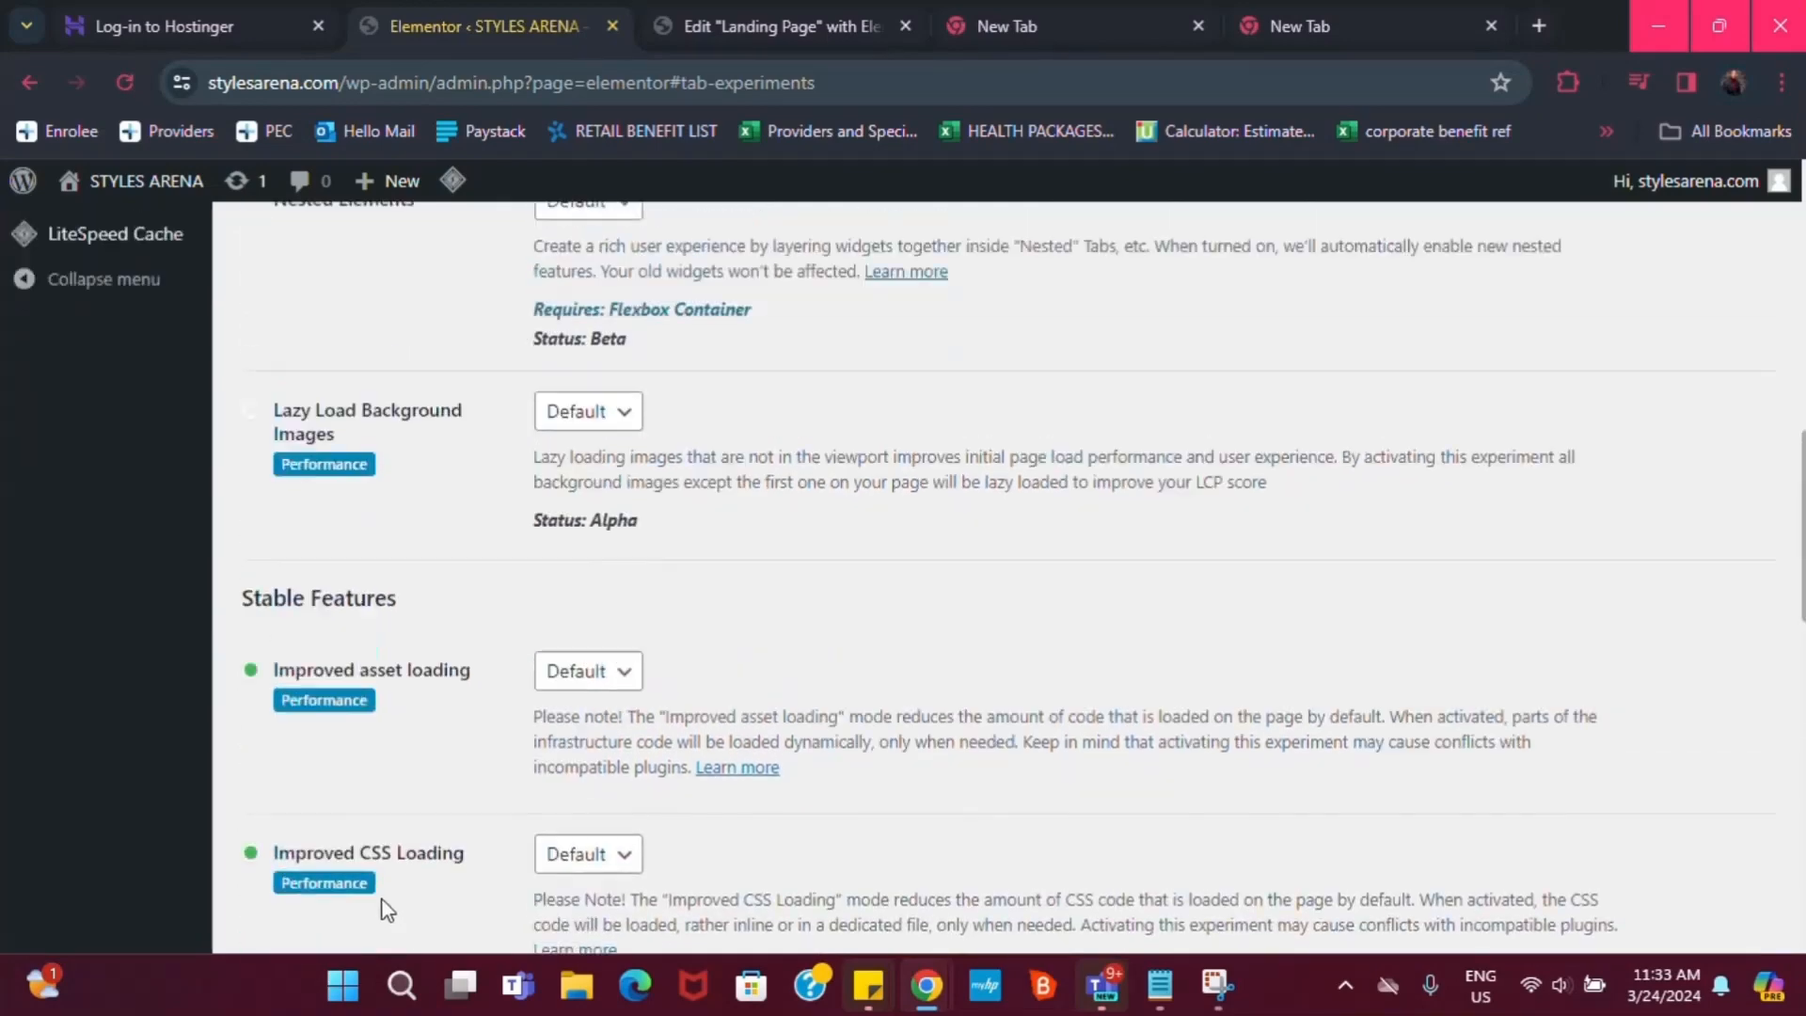
scroll(395, 894, down, 3)
scroll(285, 630, down, 6)
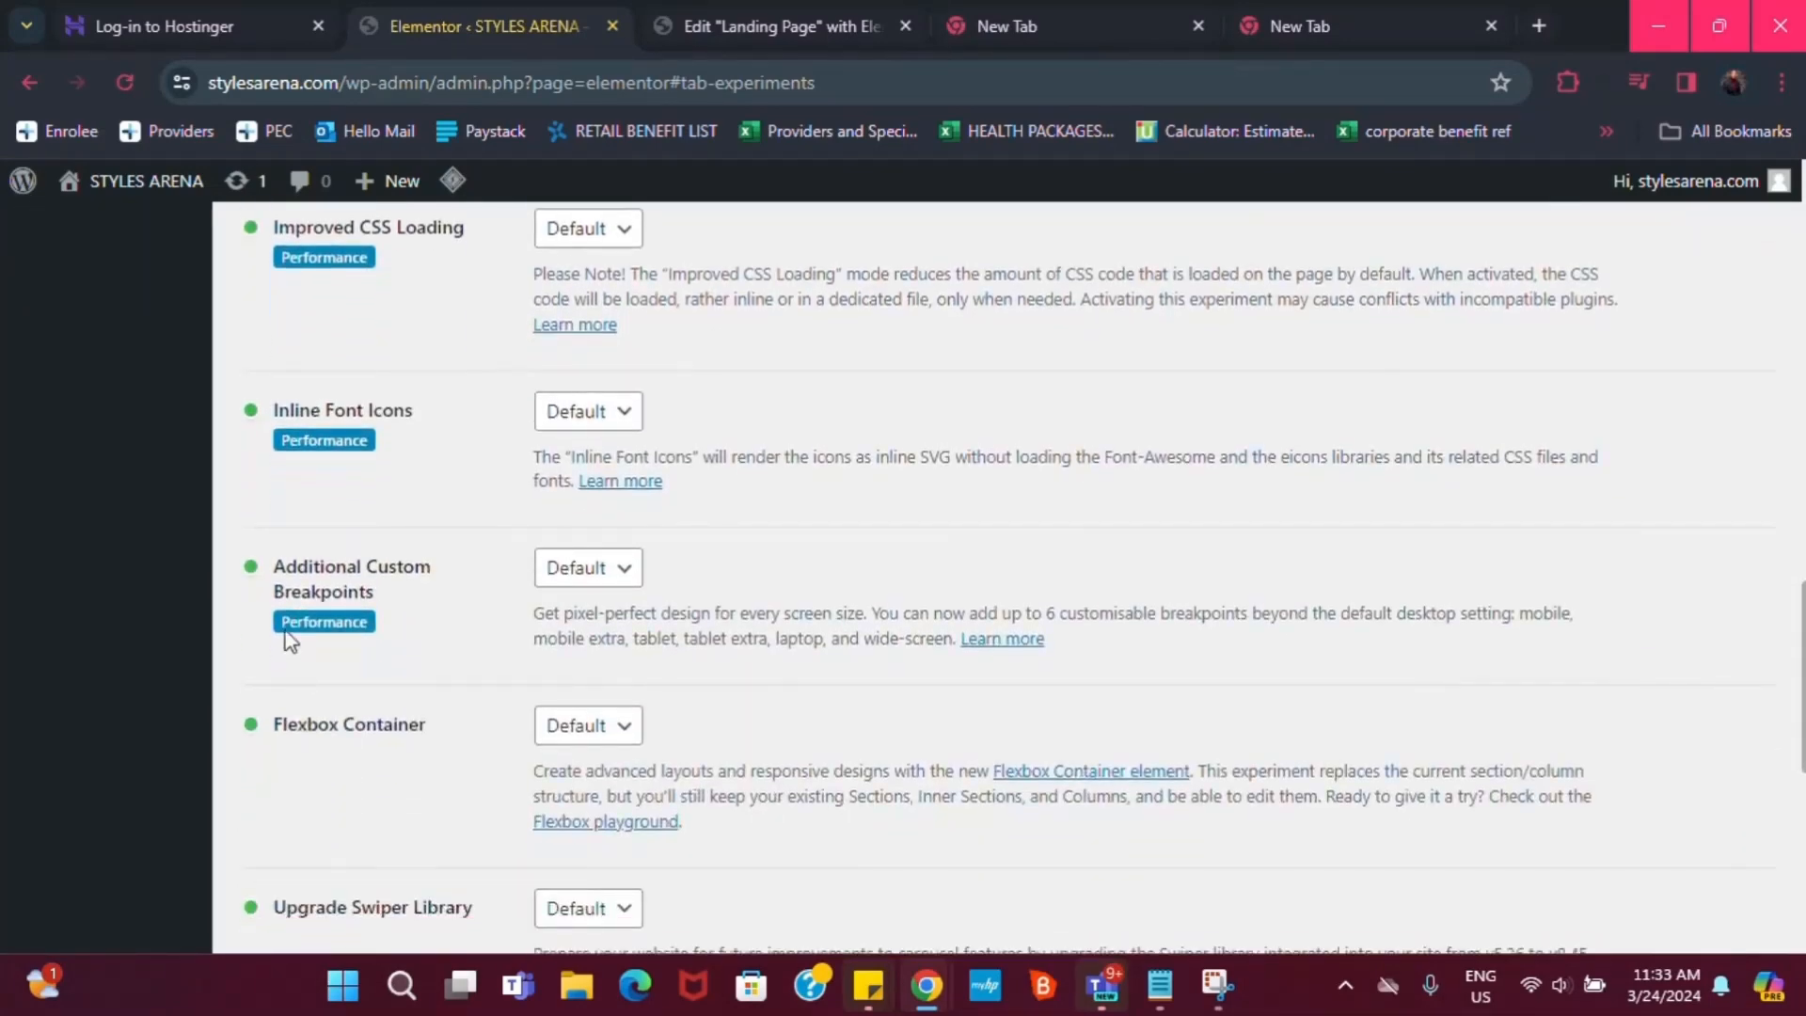
click(582, 727)
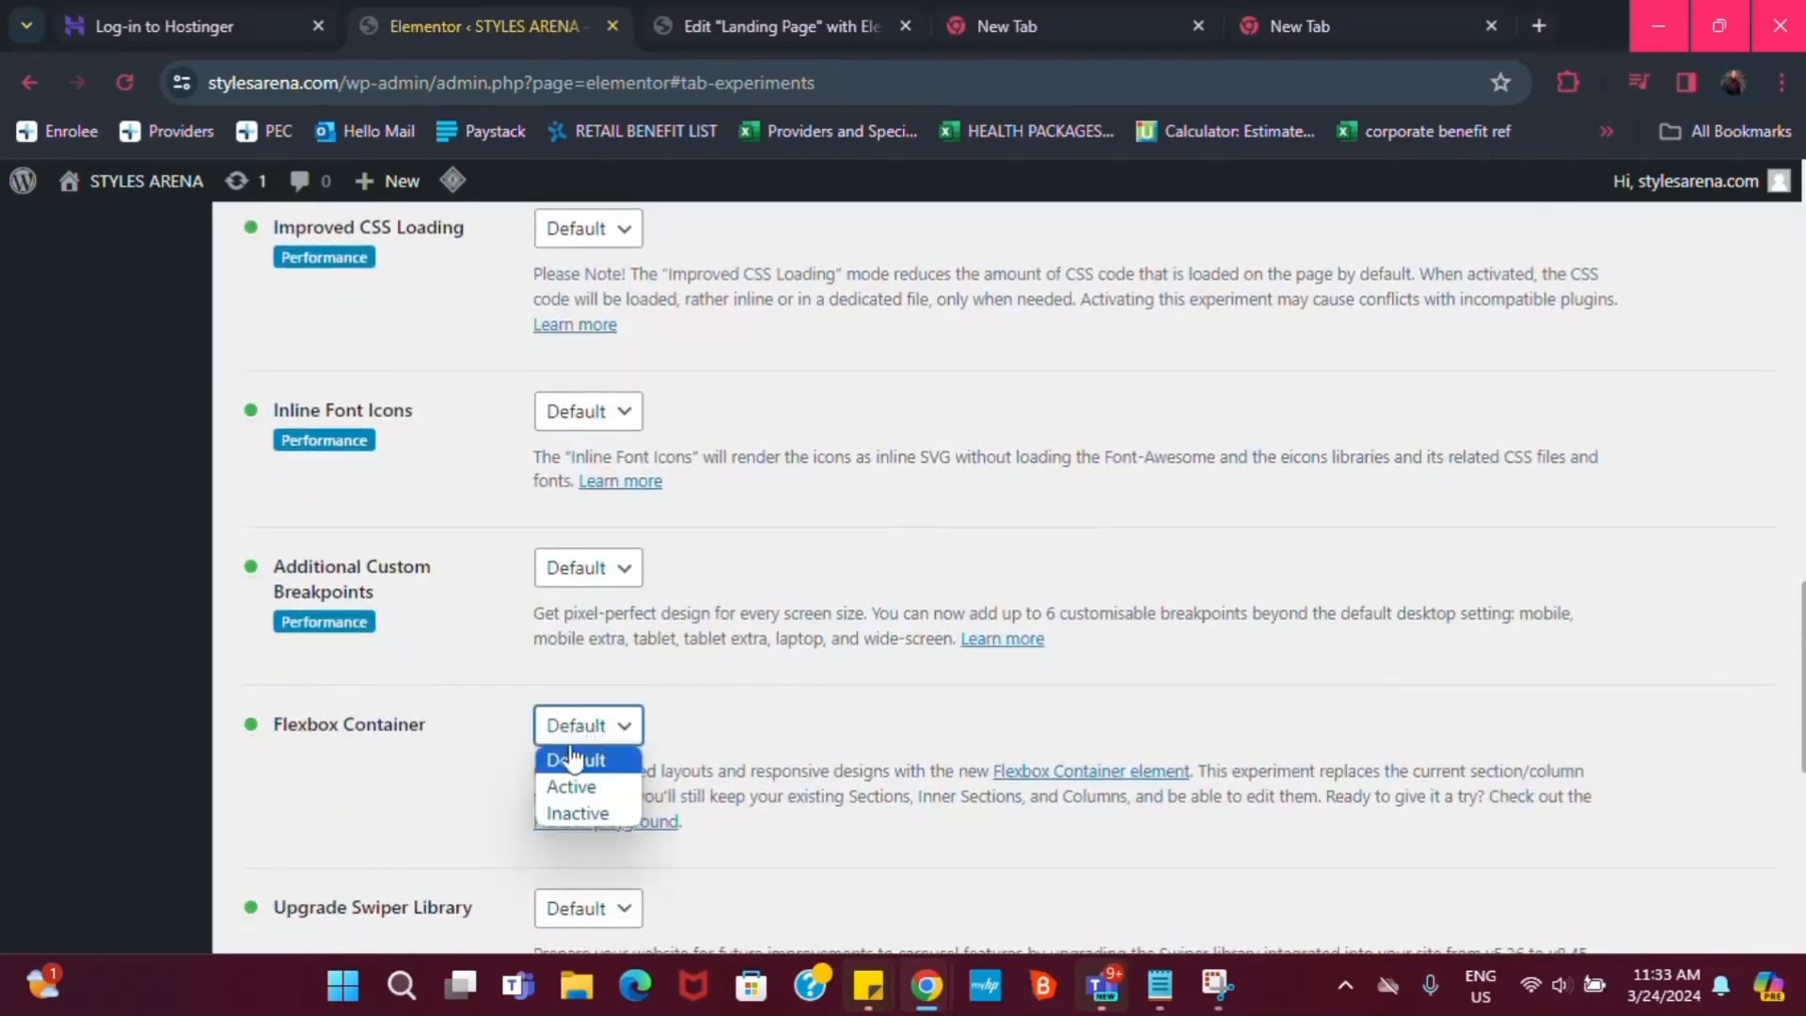
click(573, 785)
scroll(583, 771, down, 8)
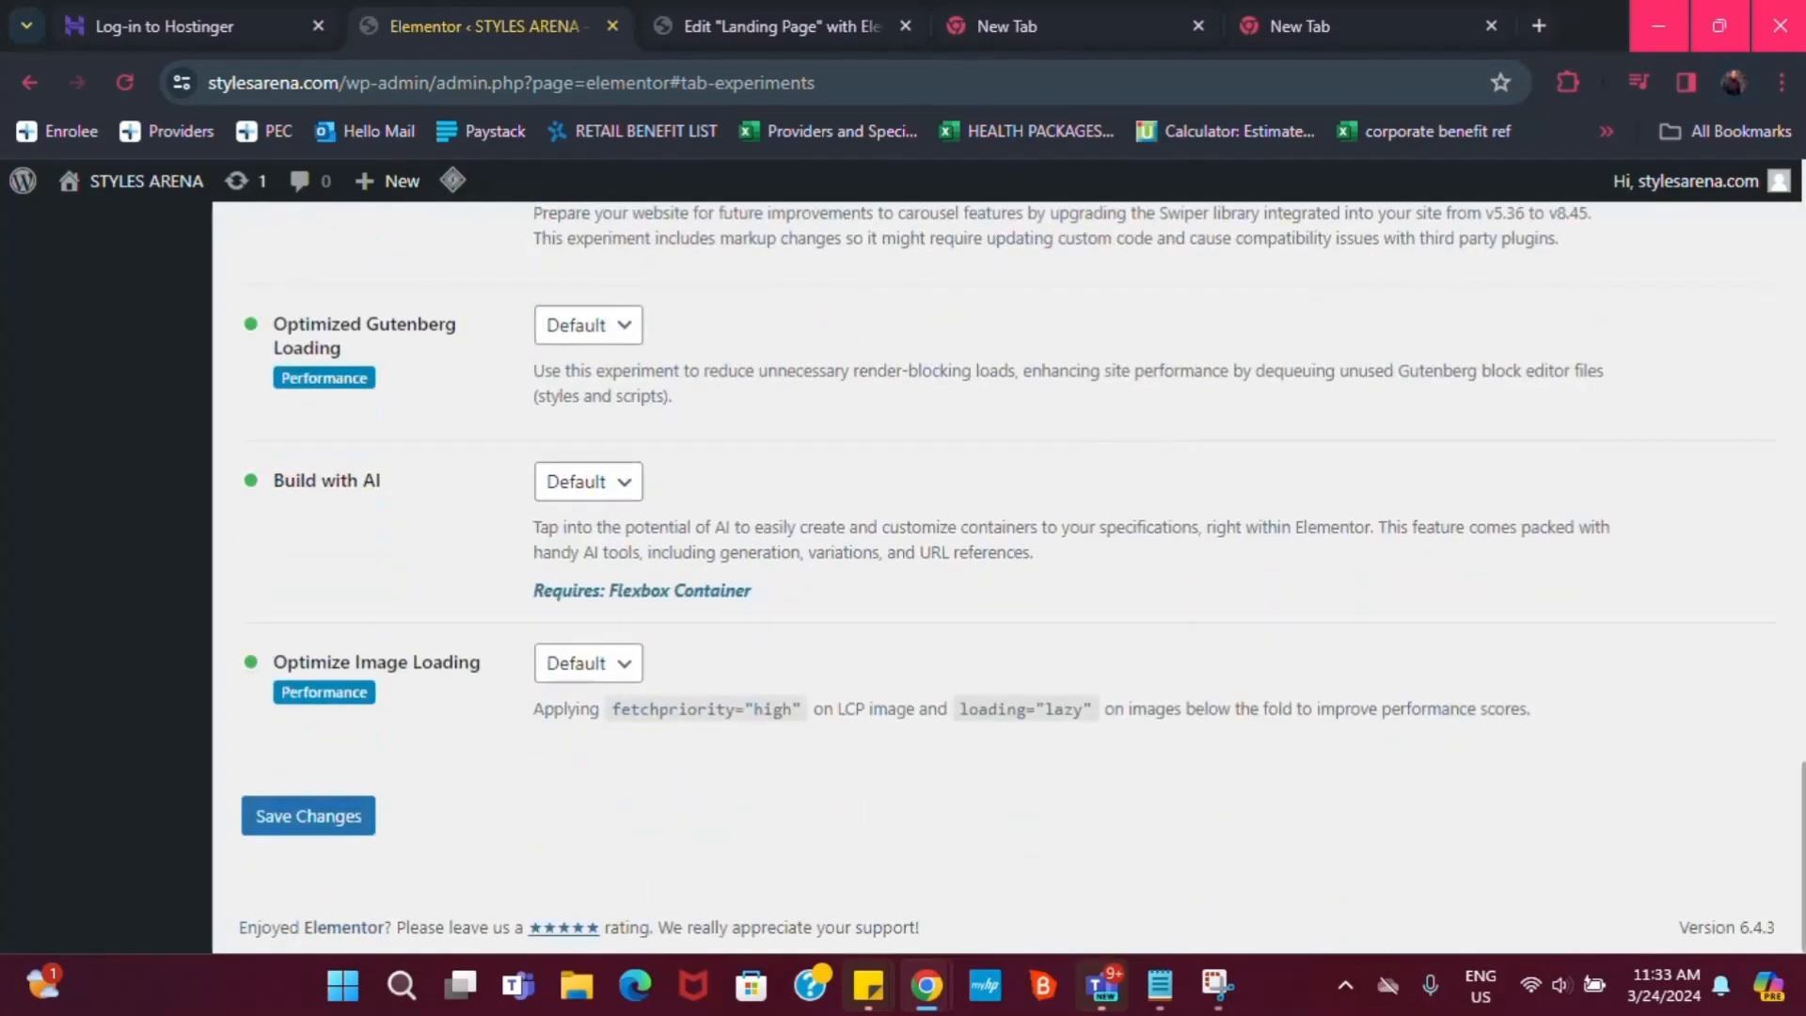
click(342, 815)
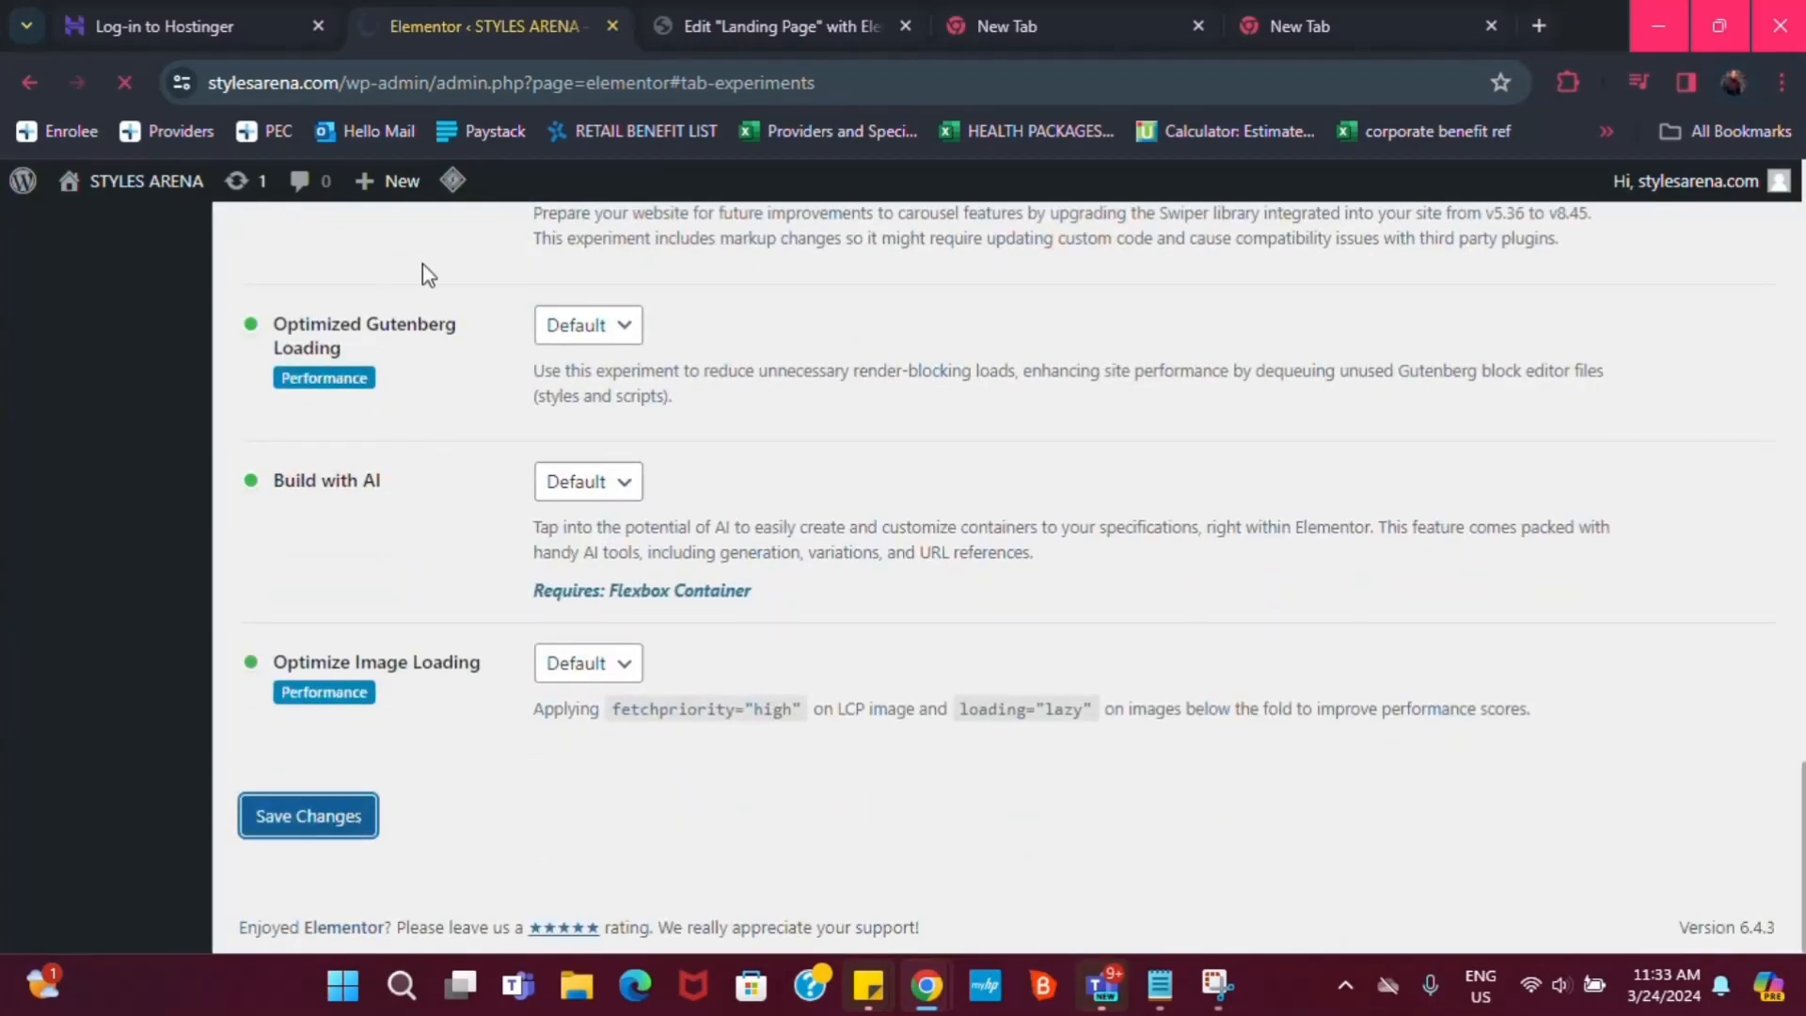
click(664, 29)
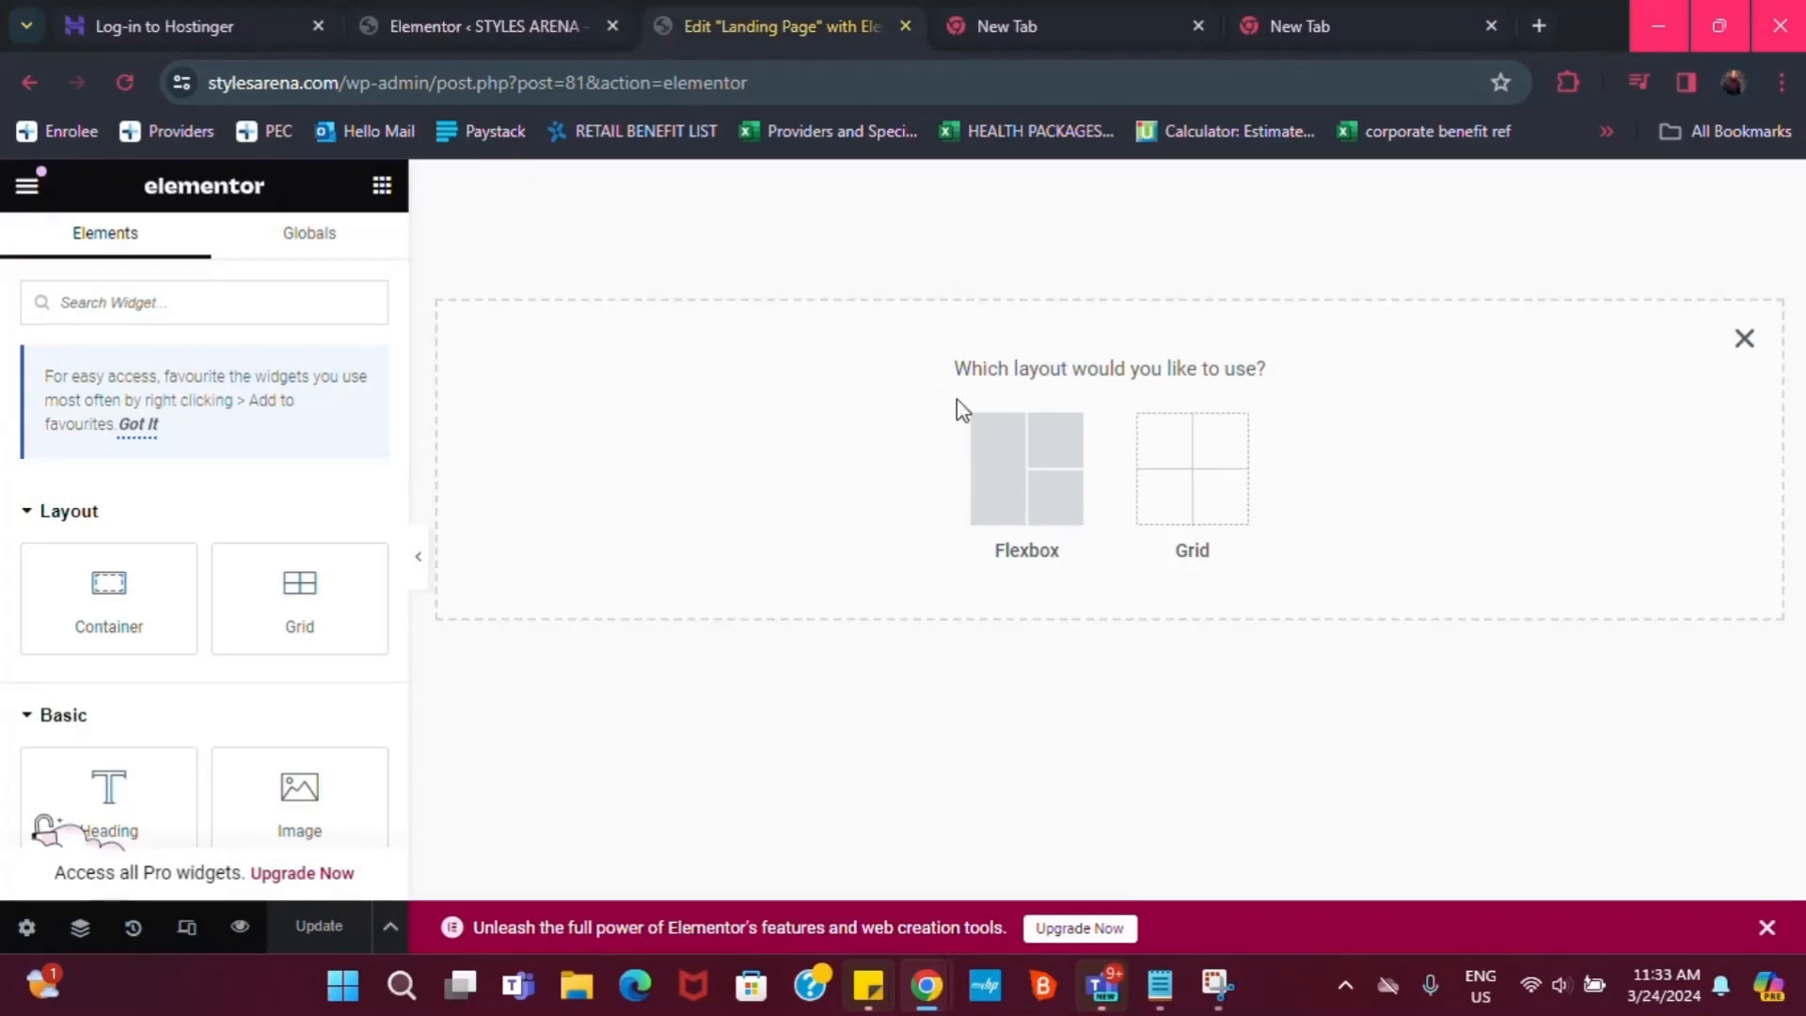
Choose Flexbox and a single-column structure for the new container
click(1026, 489)
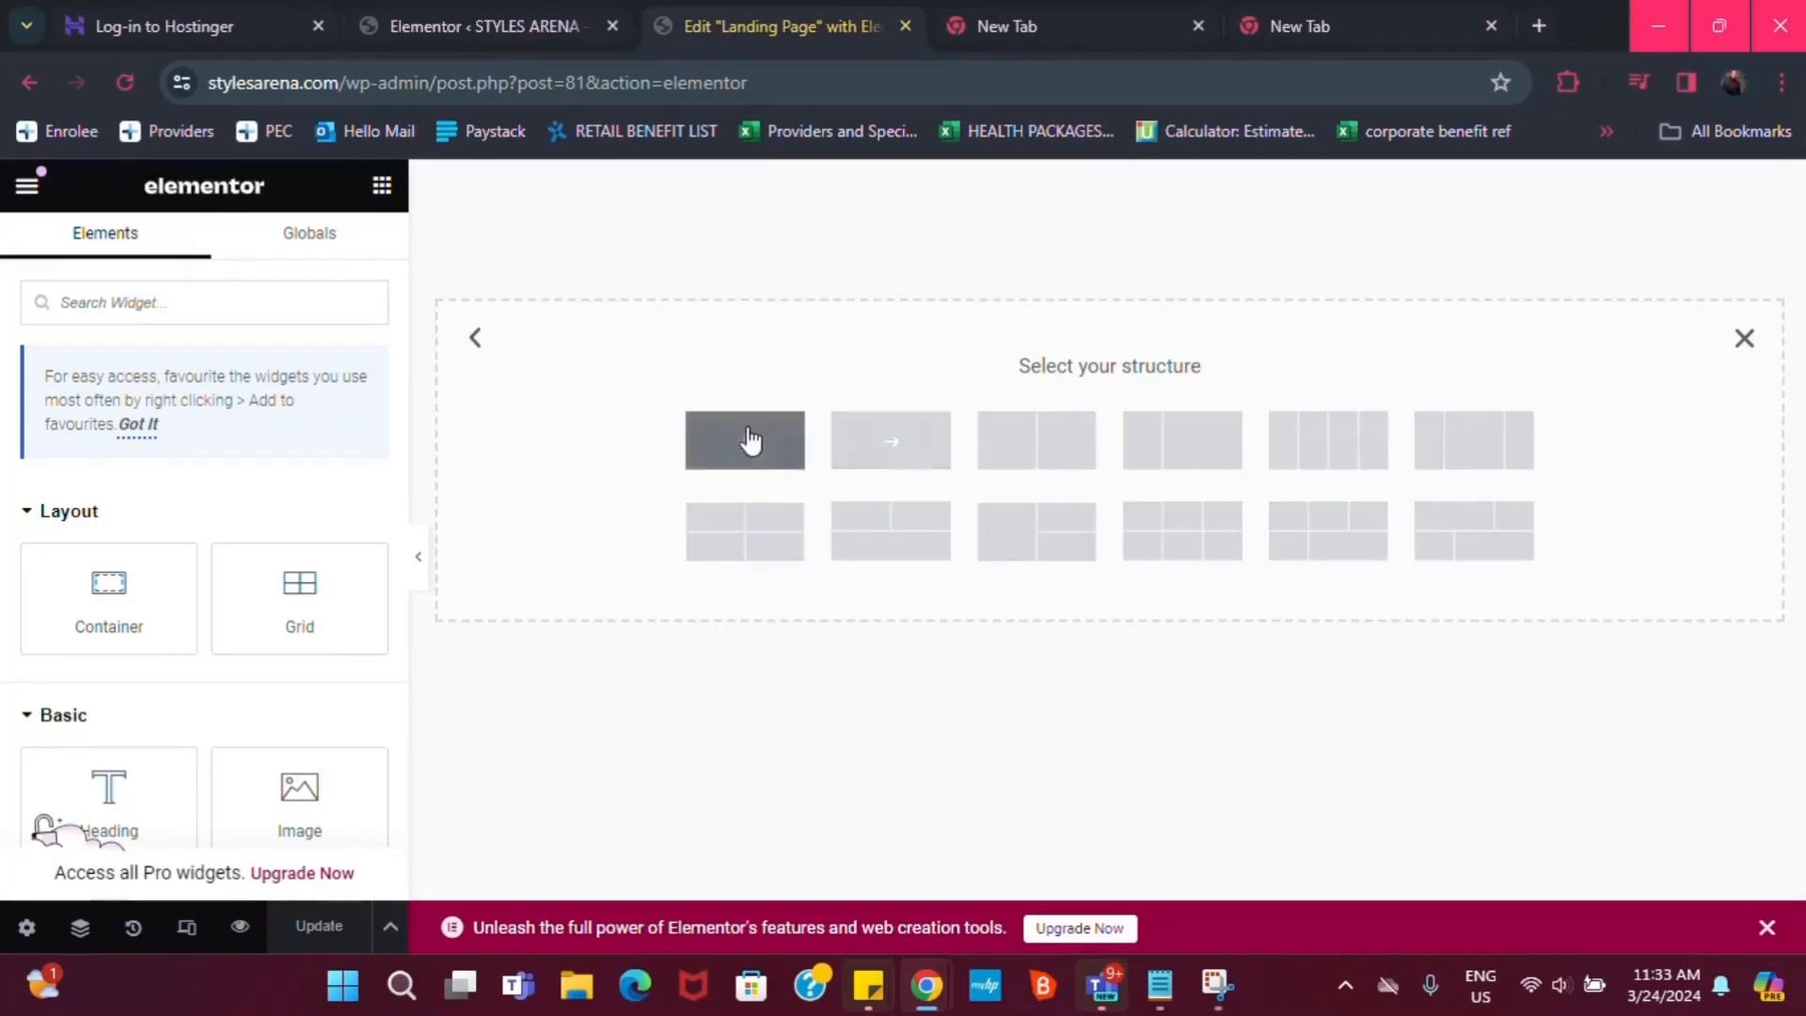
click(743, 440)
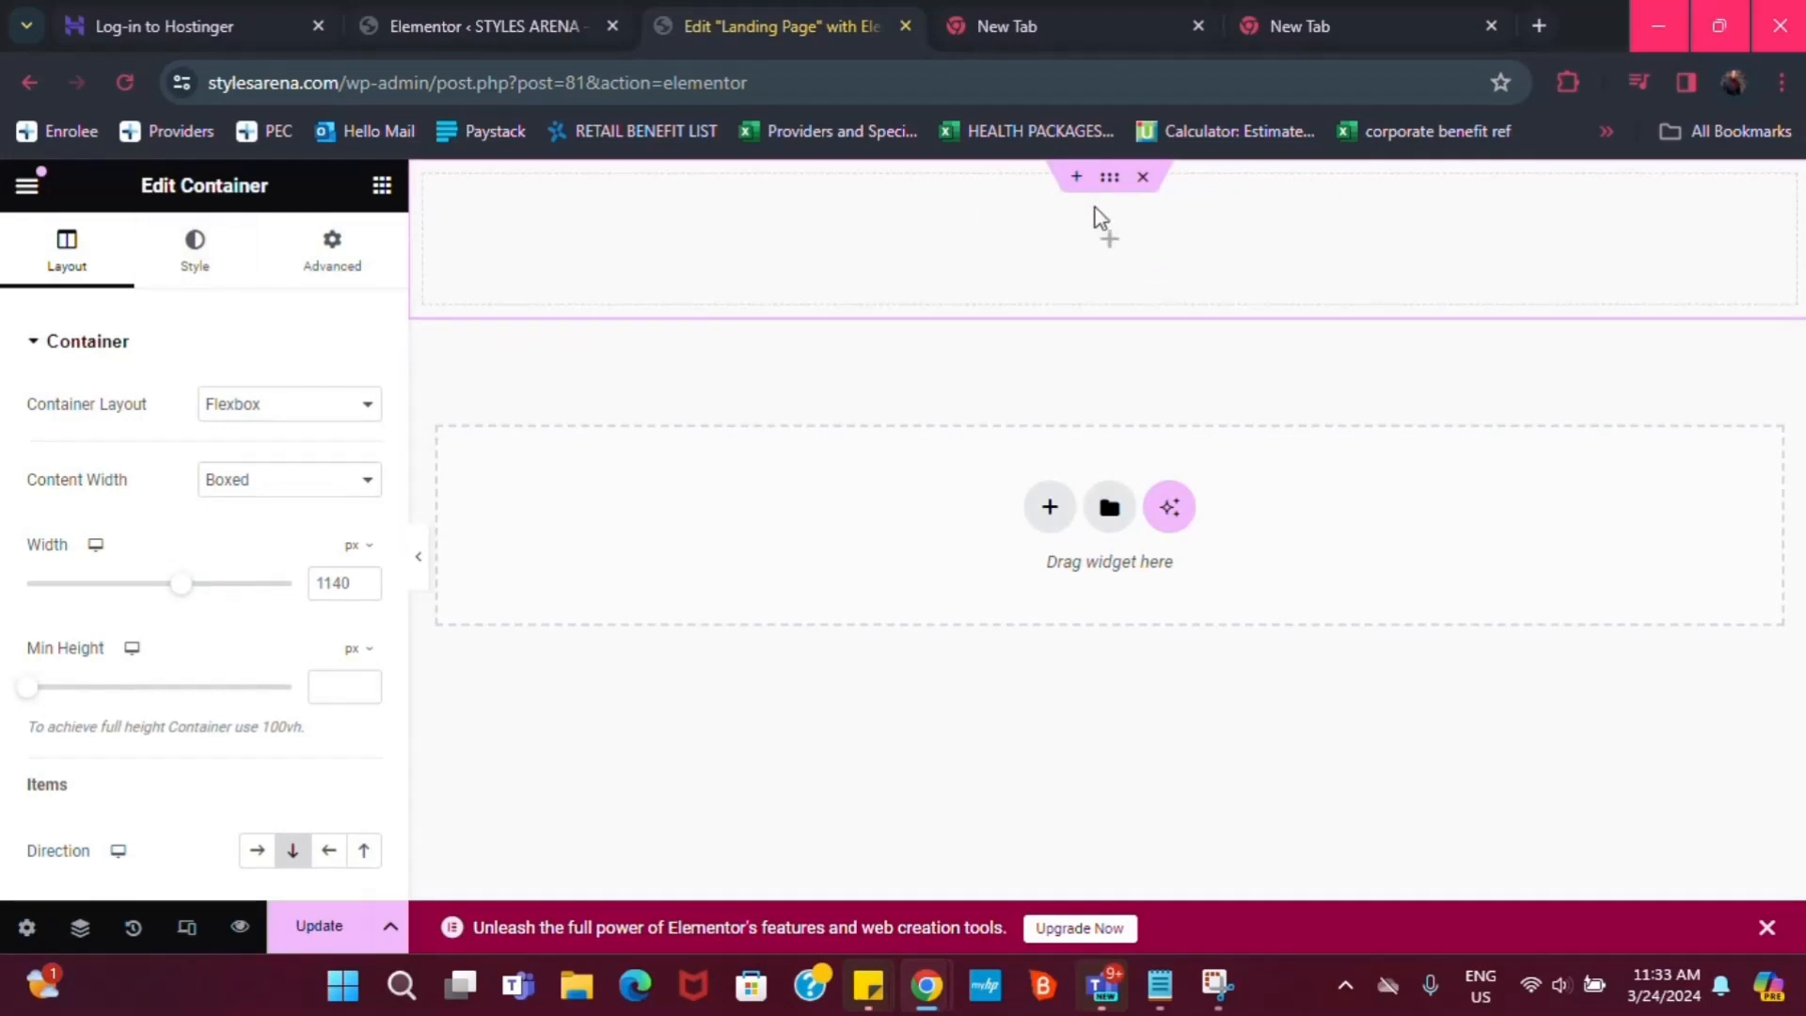
Drag a Heading widget from the widget panel into the top container
click(381, 188)
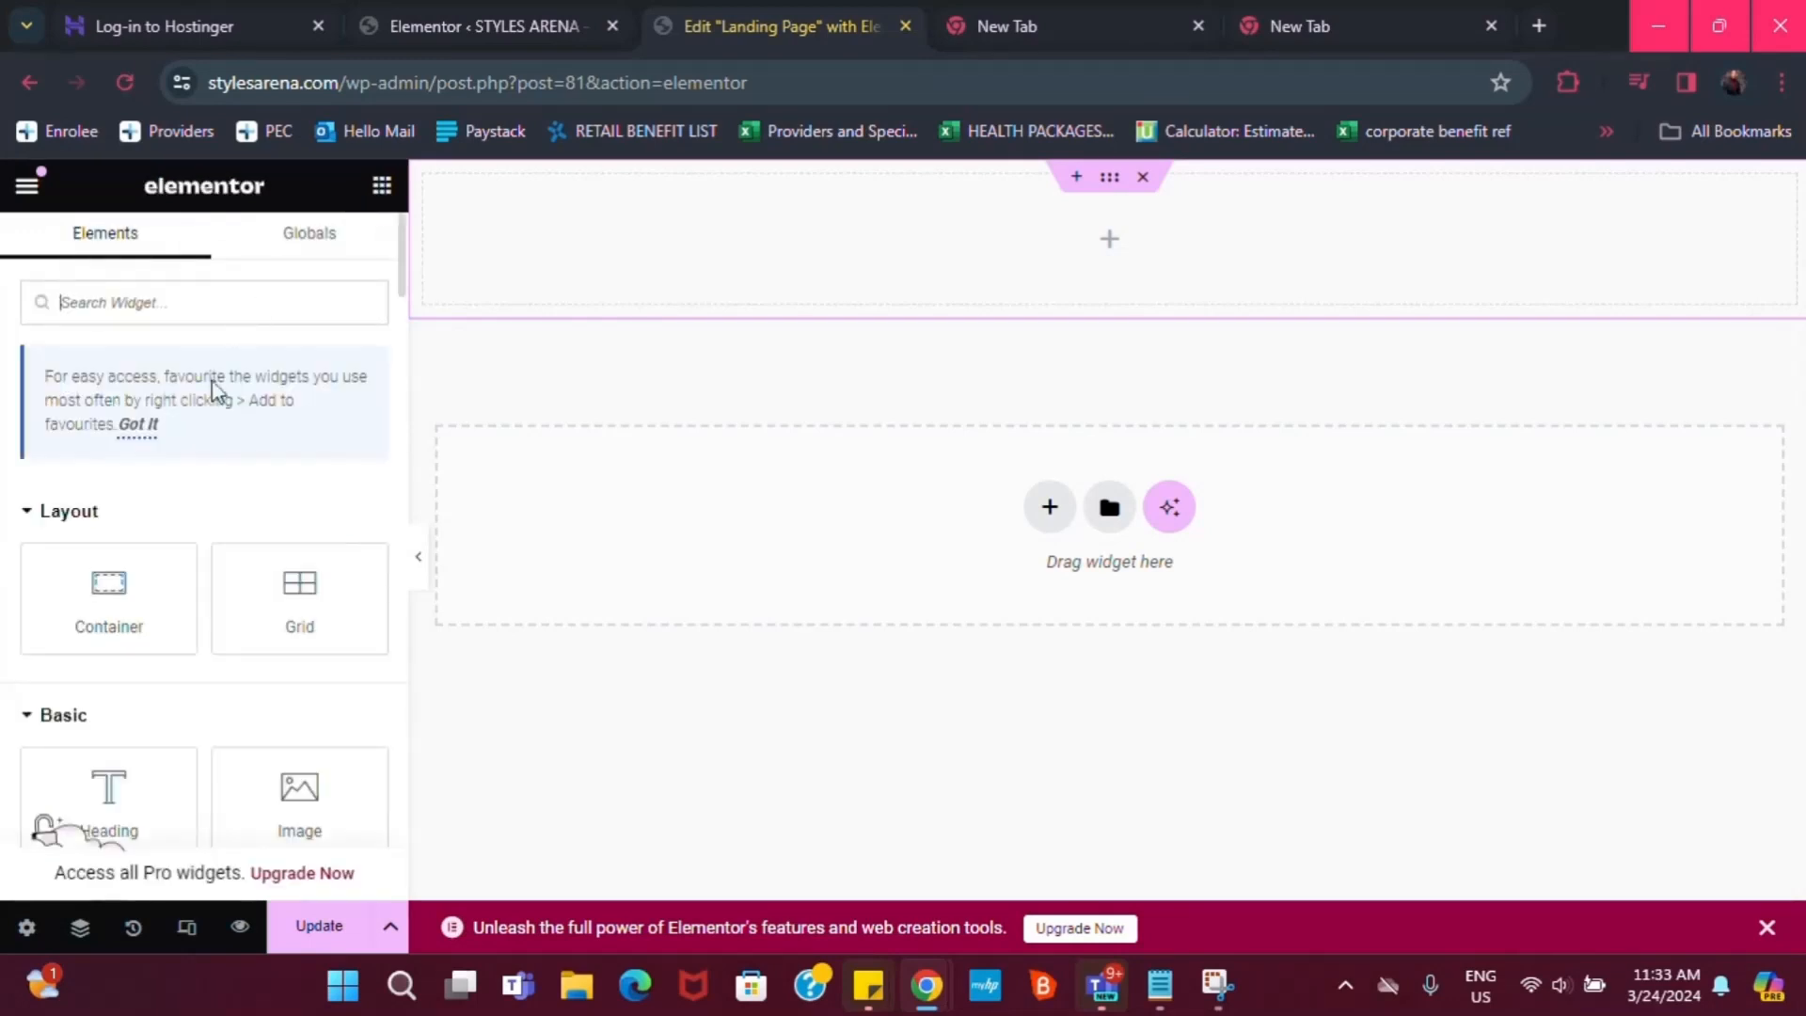
scroll(140, 760, down, 1)
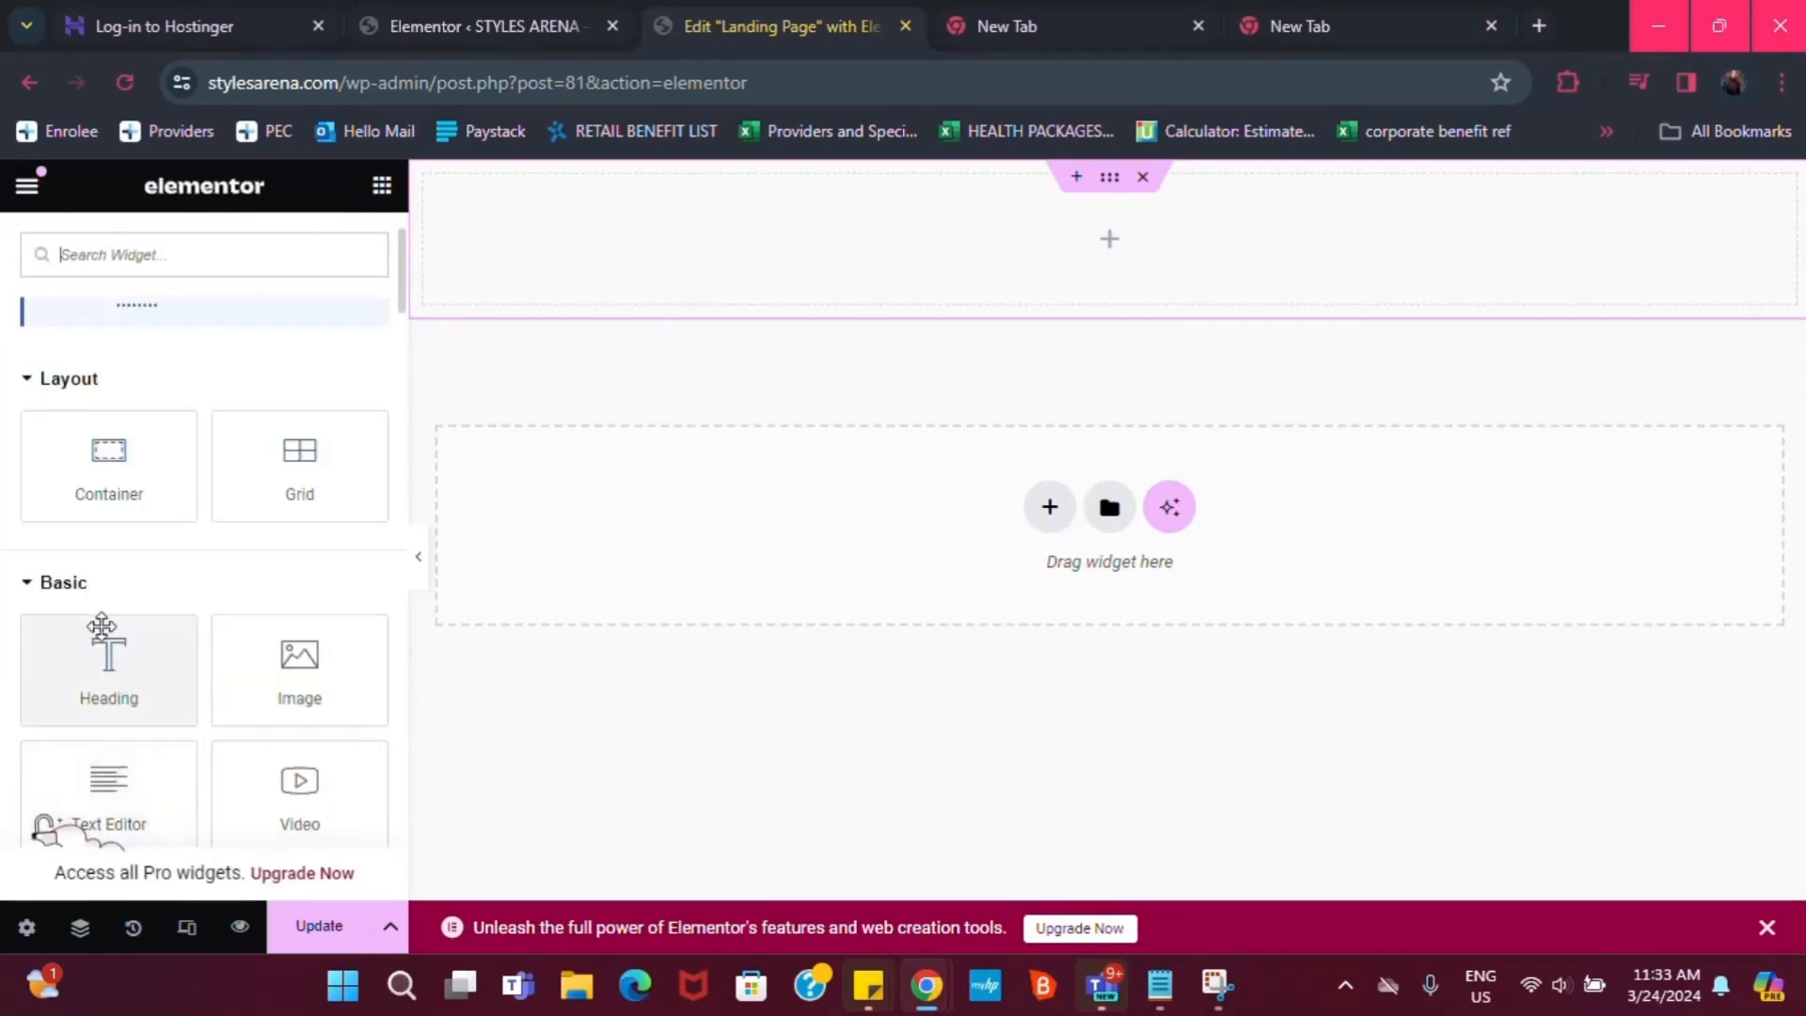
drag(121, 672, 212, 614)
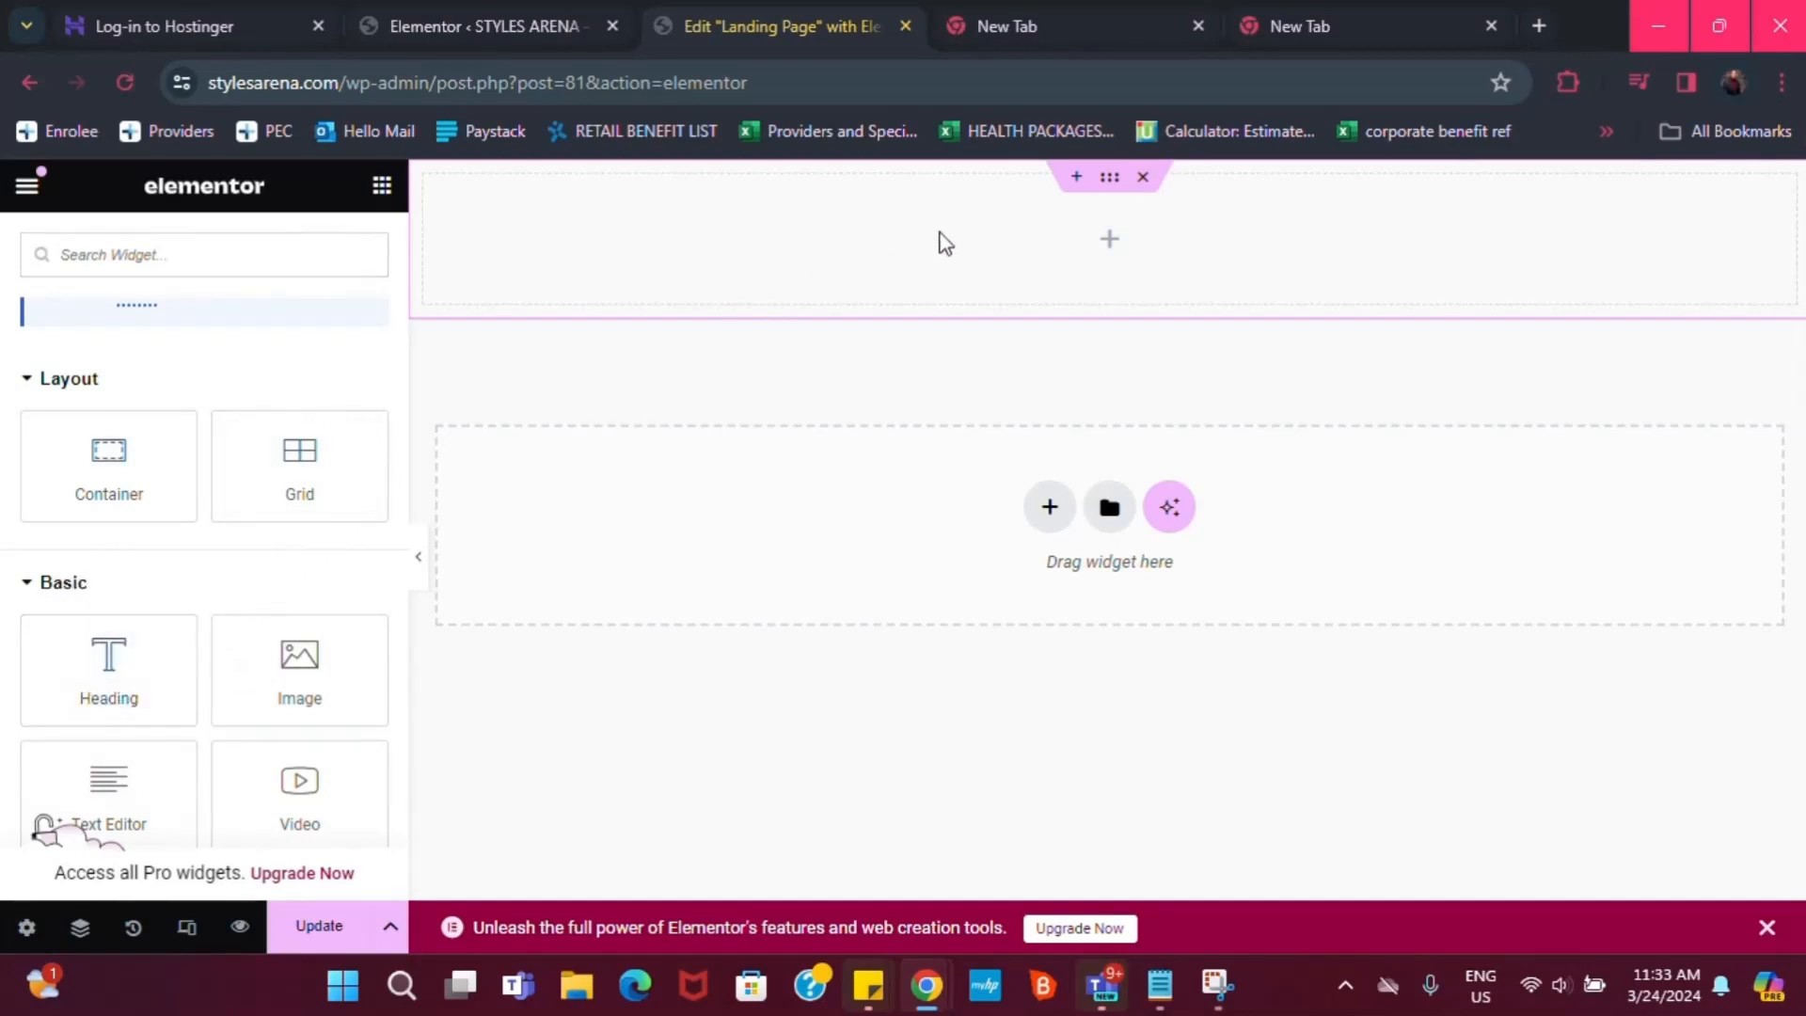
drag(65, 686, 348, 590)
drag(108, 670, 1032, 249)
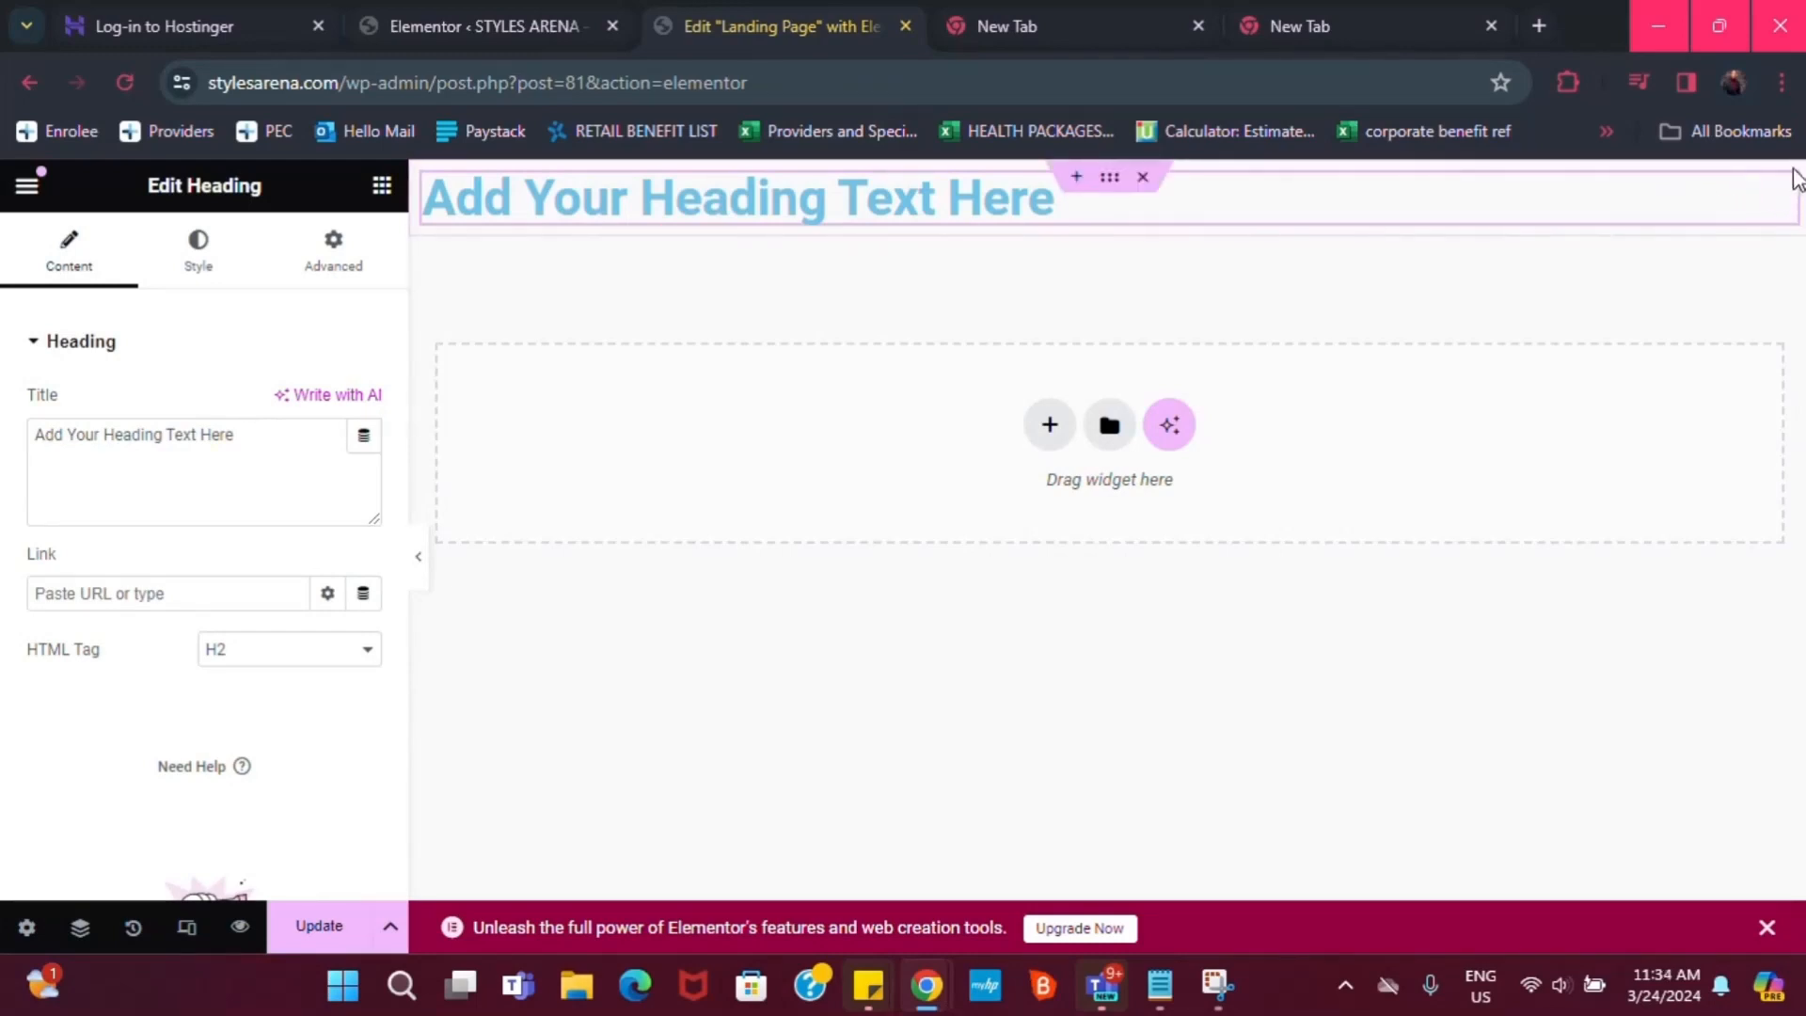
Replace the heading's placeholder title with the person's full name, fixing a typo
triple_click(209, 442)
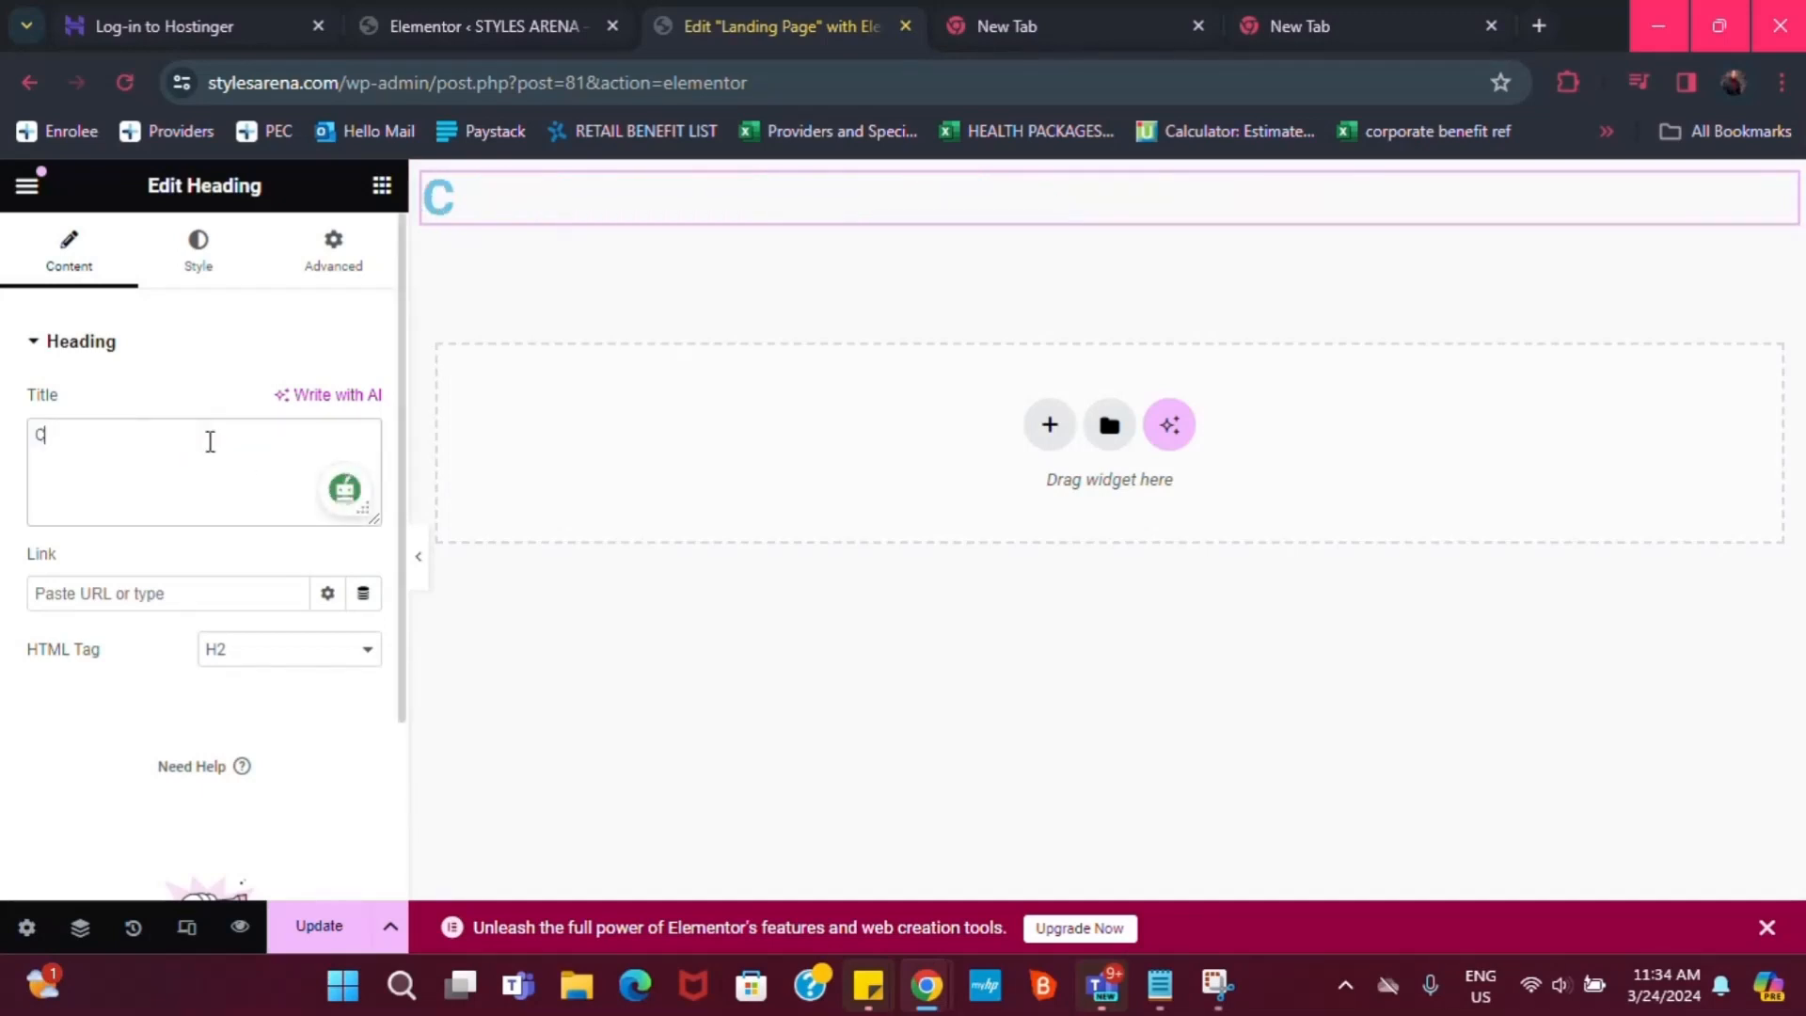
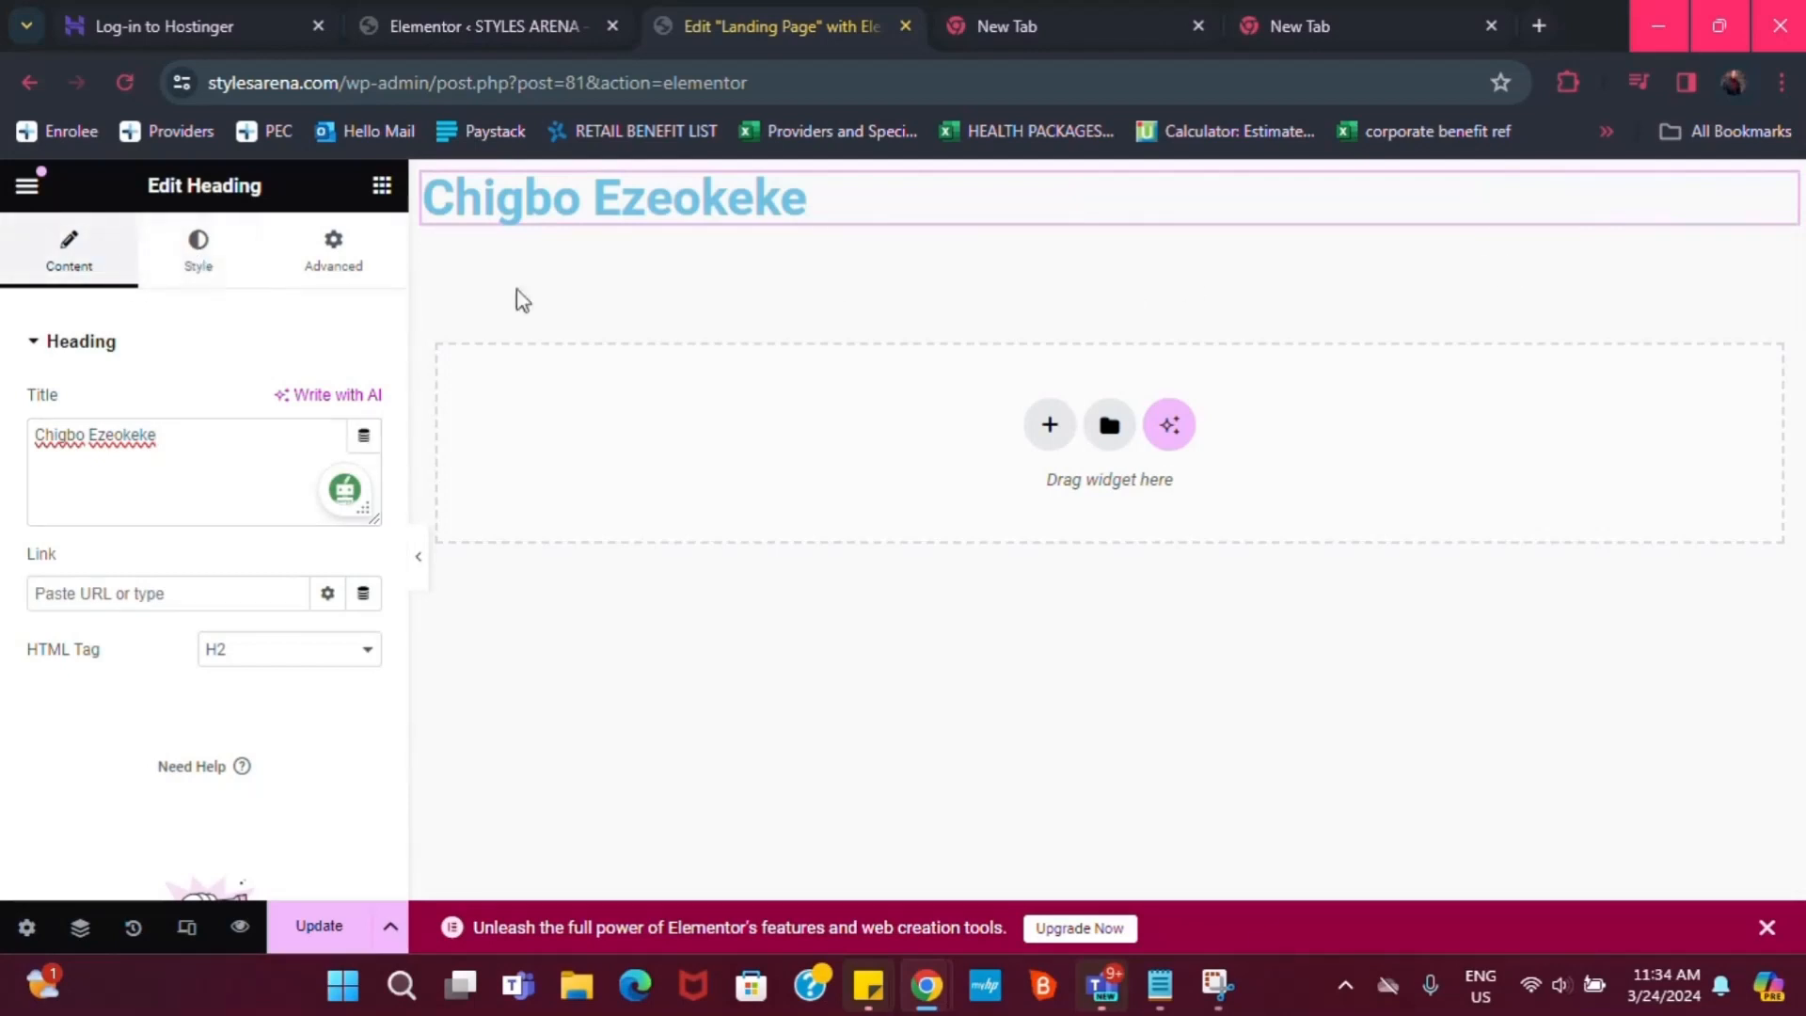
Centre-align the heading and make its text colour black
click(199, 254)
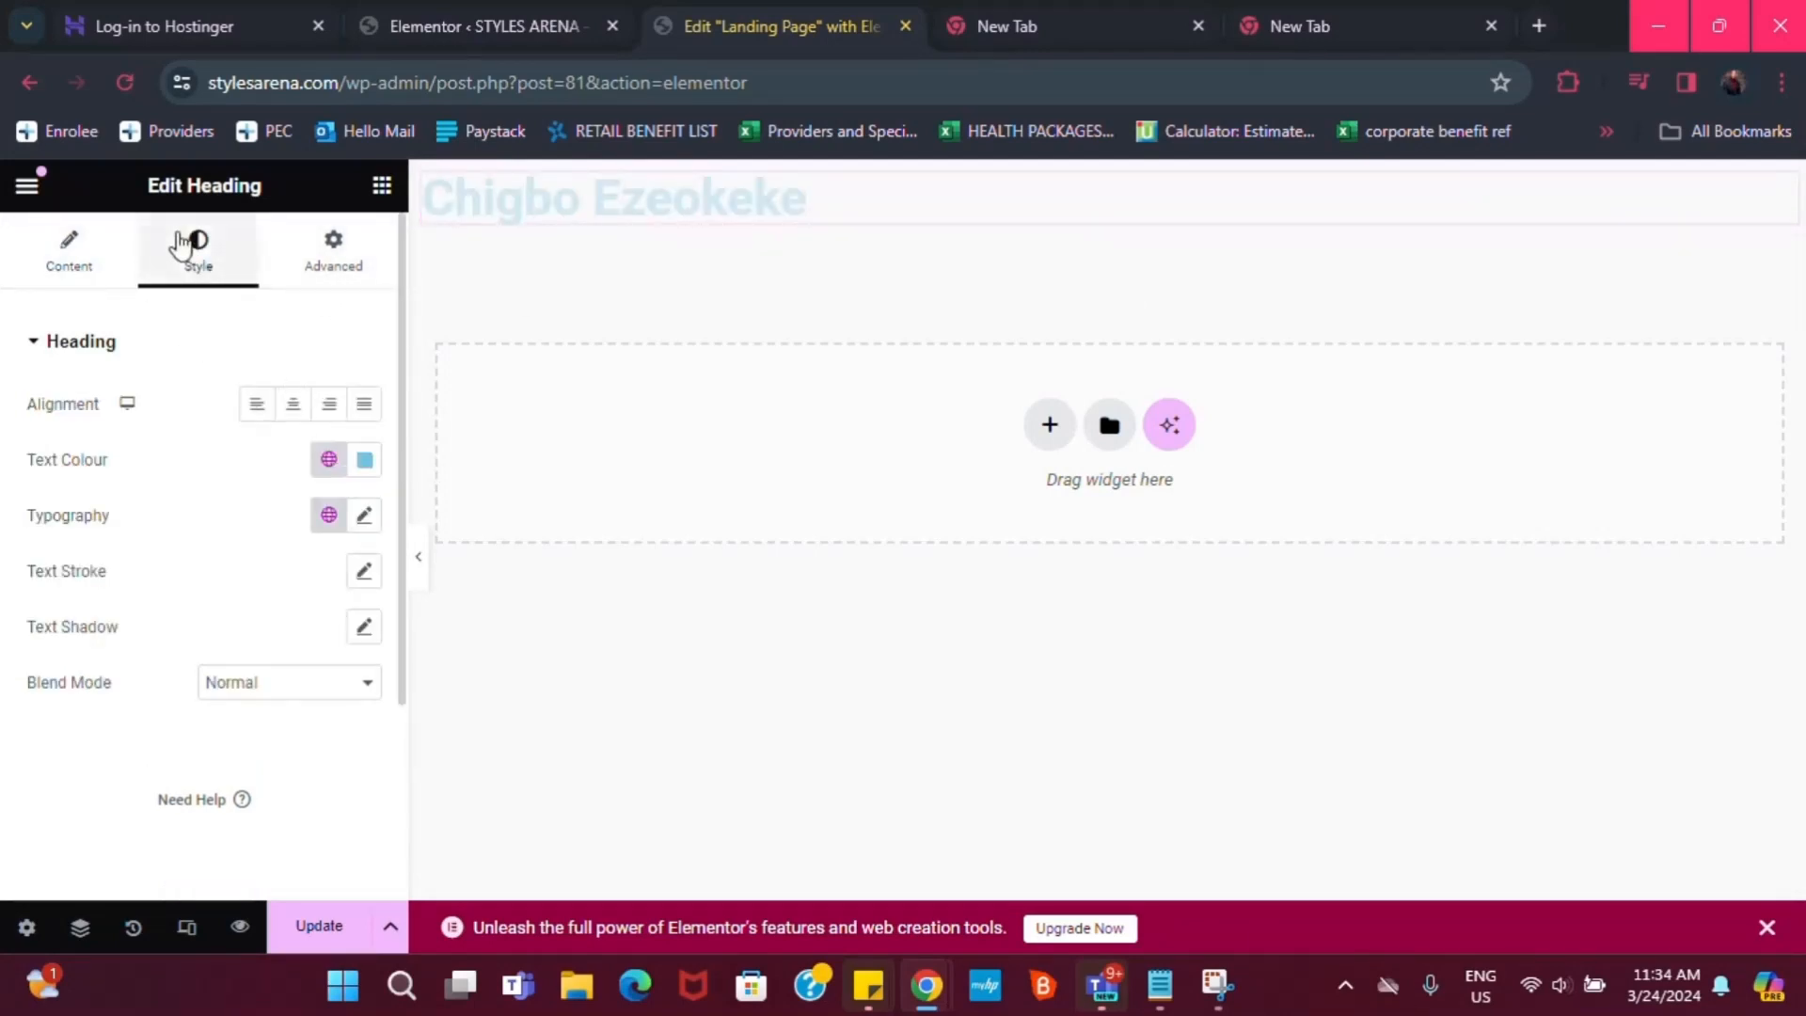
click(299, 407)
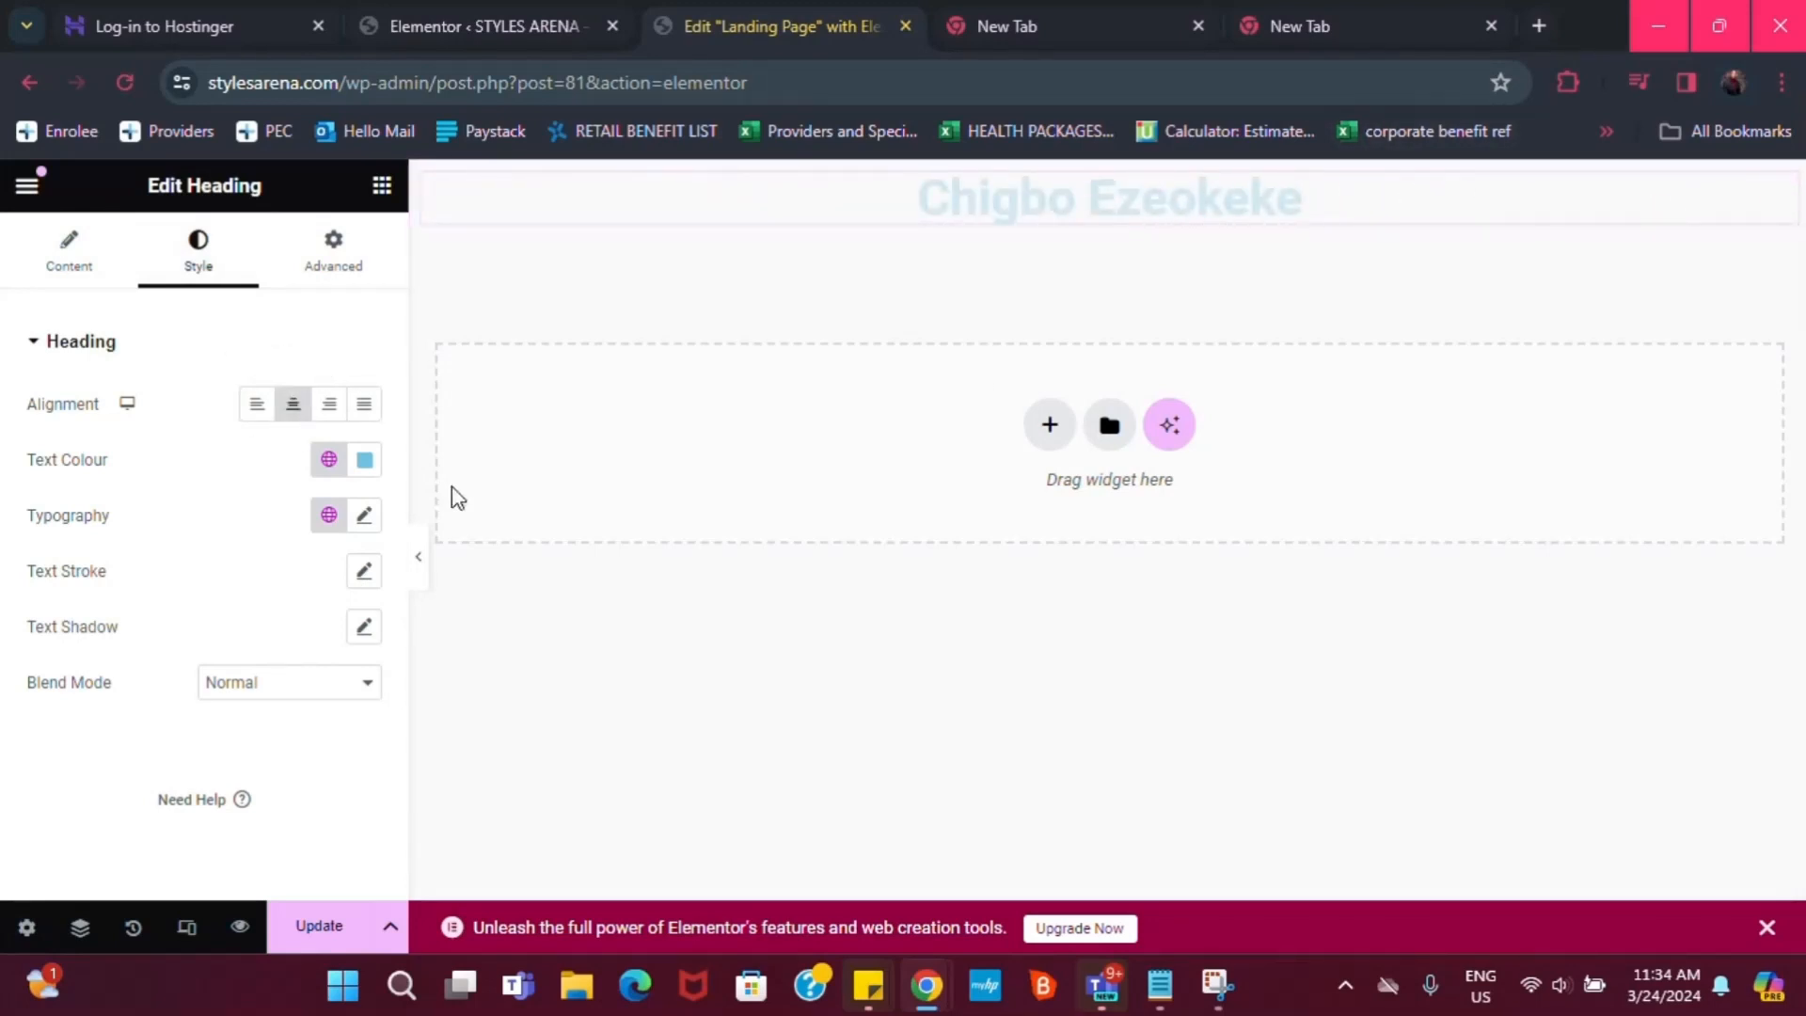
click(365, 460)
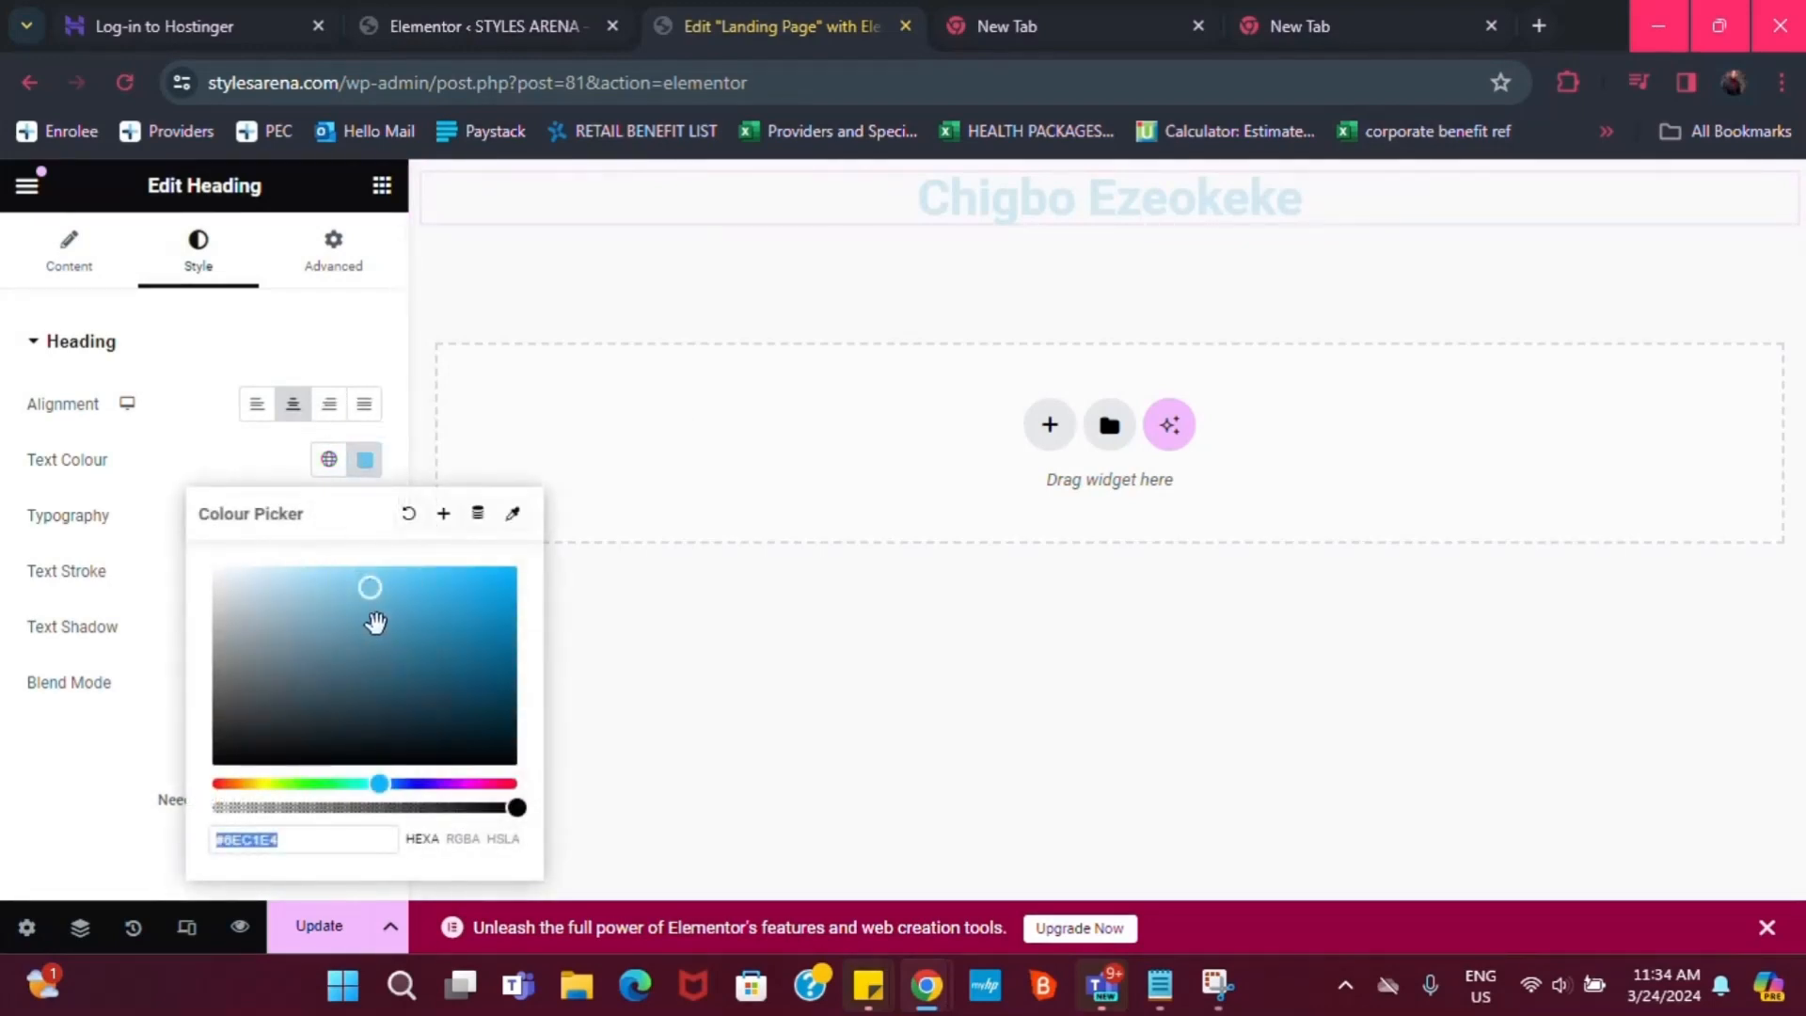
drag(387, 670, 414, 764)
click(212, 437)
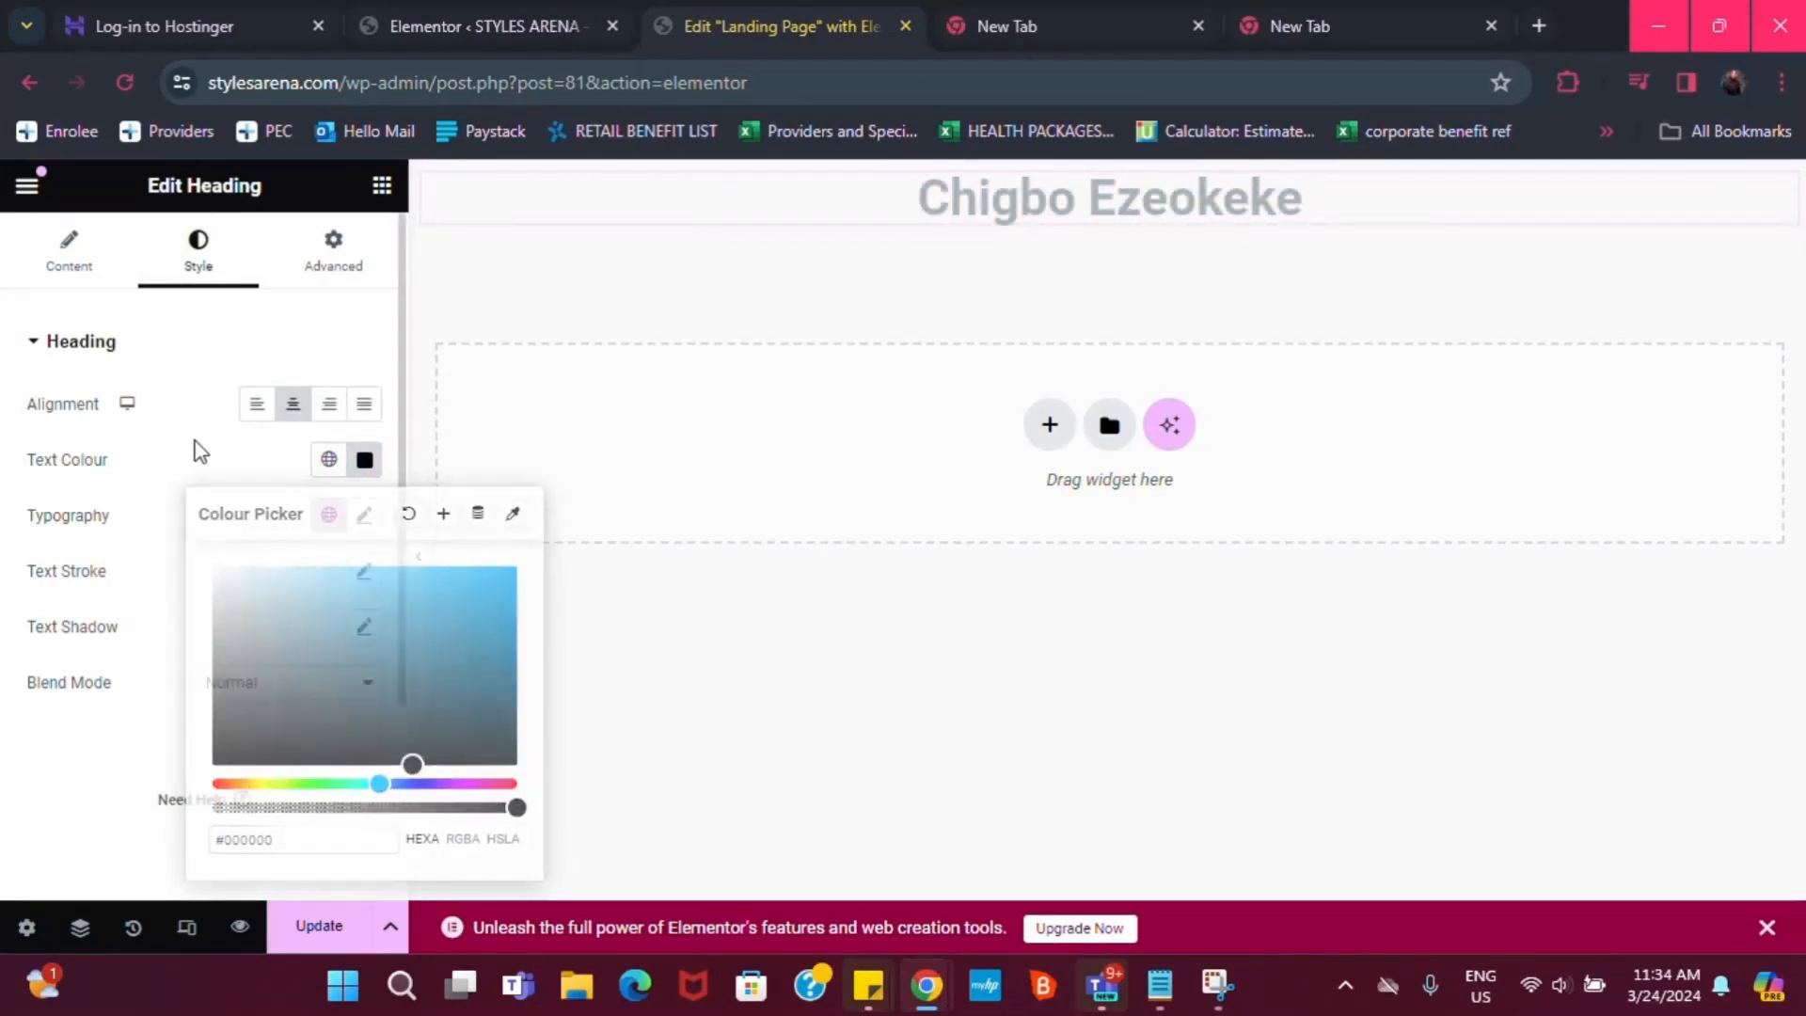
Set the heading typography to Risque at weight 400 (Normal), then select its container
click(360, 517)
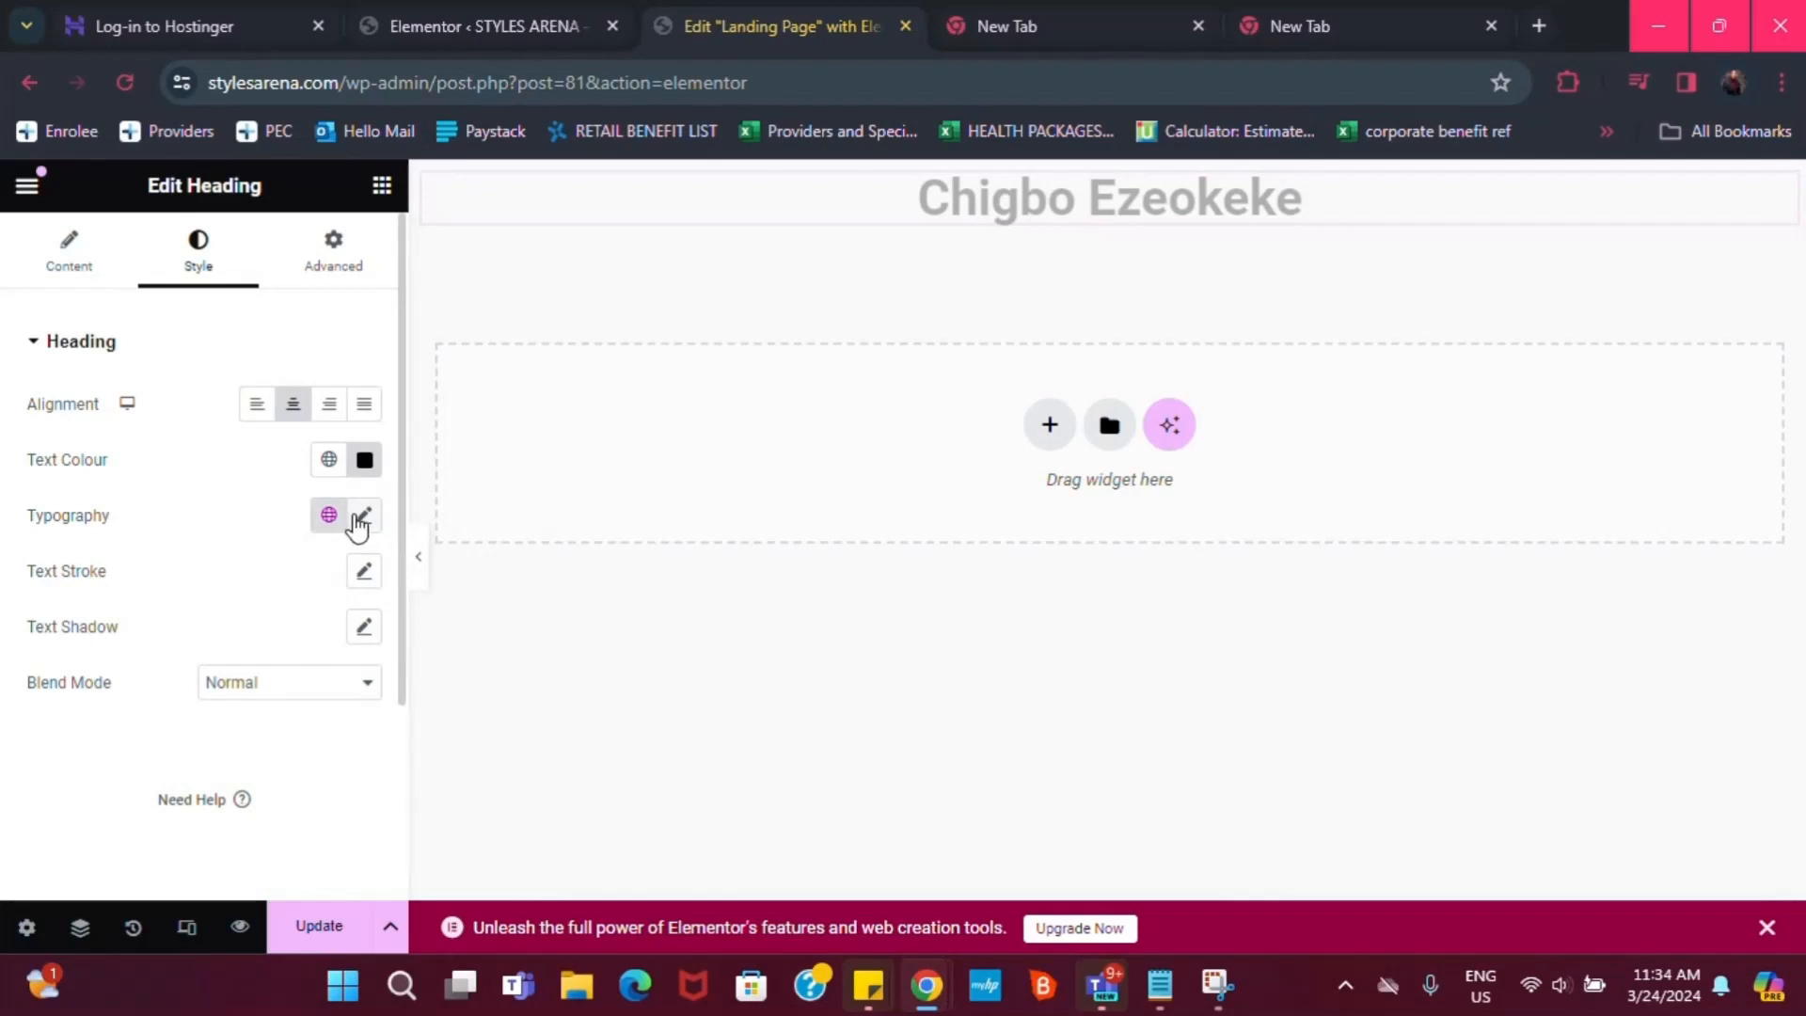
click(286, 636)
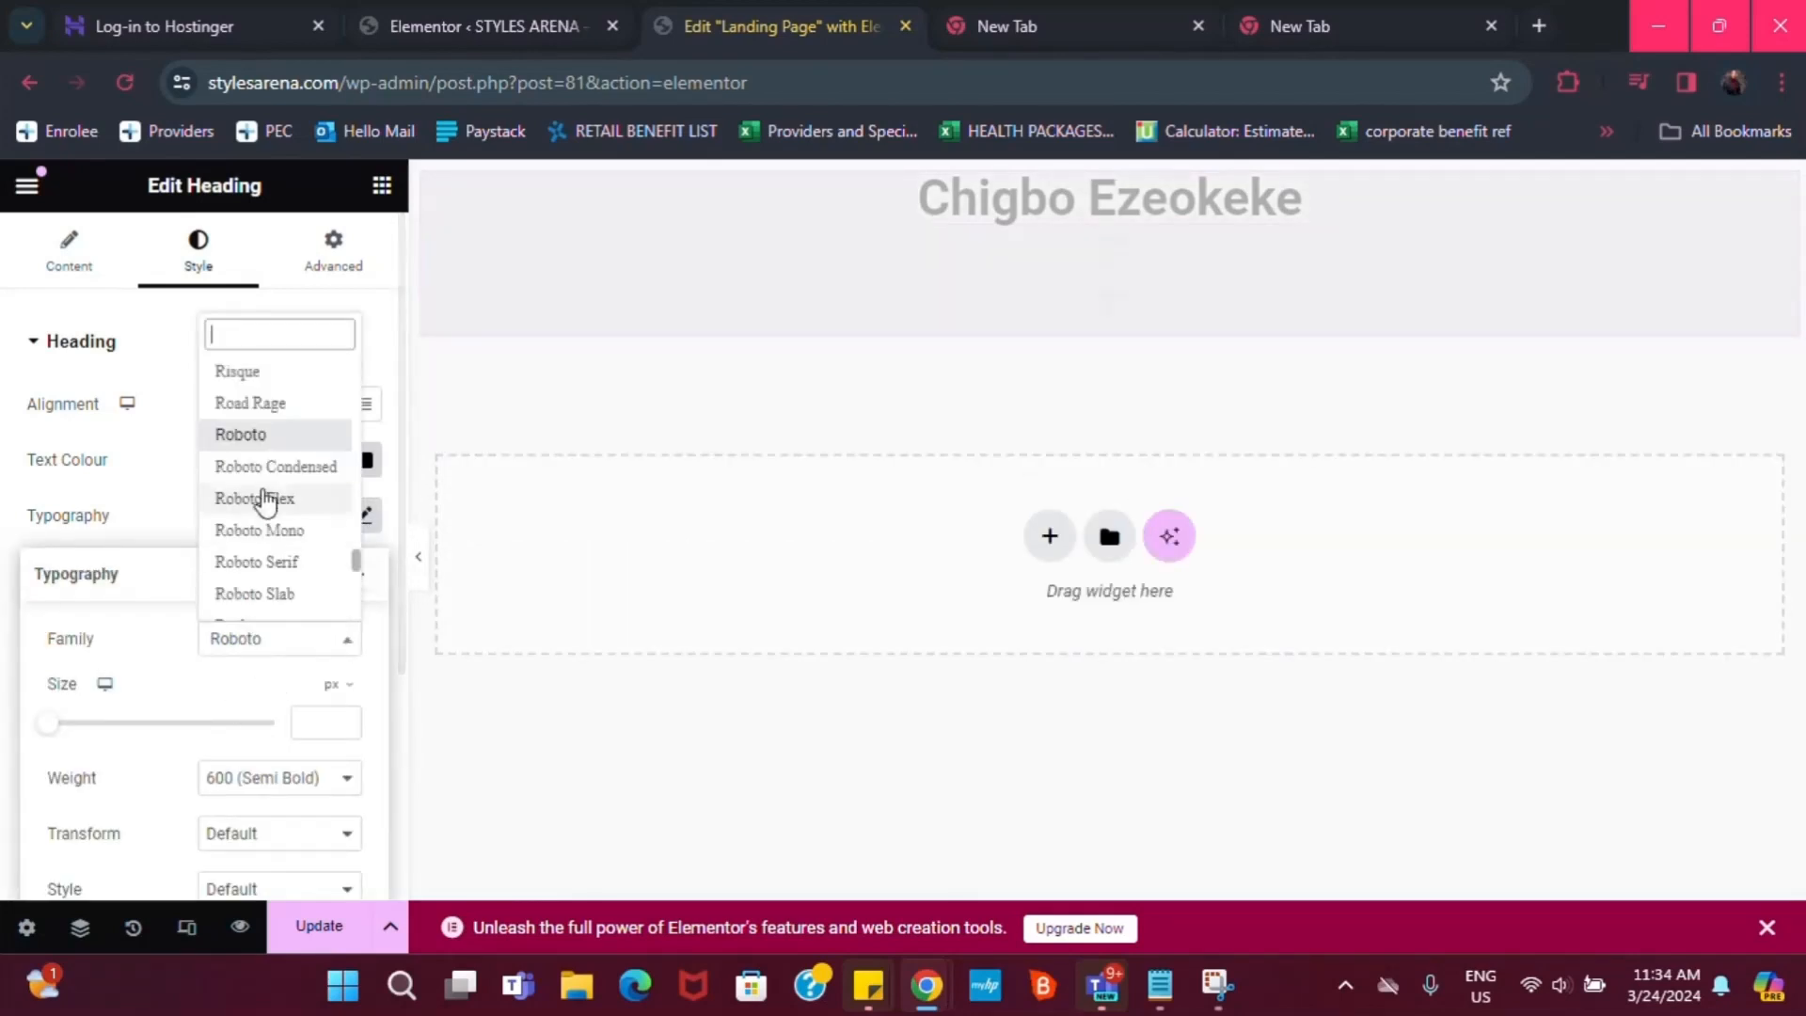
click(259, 381)
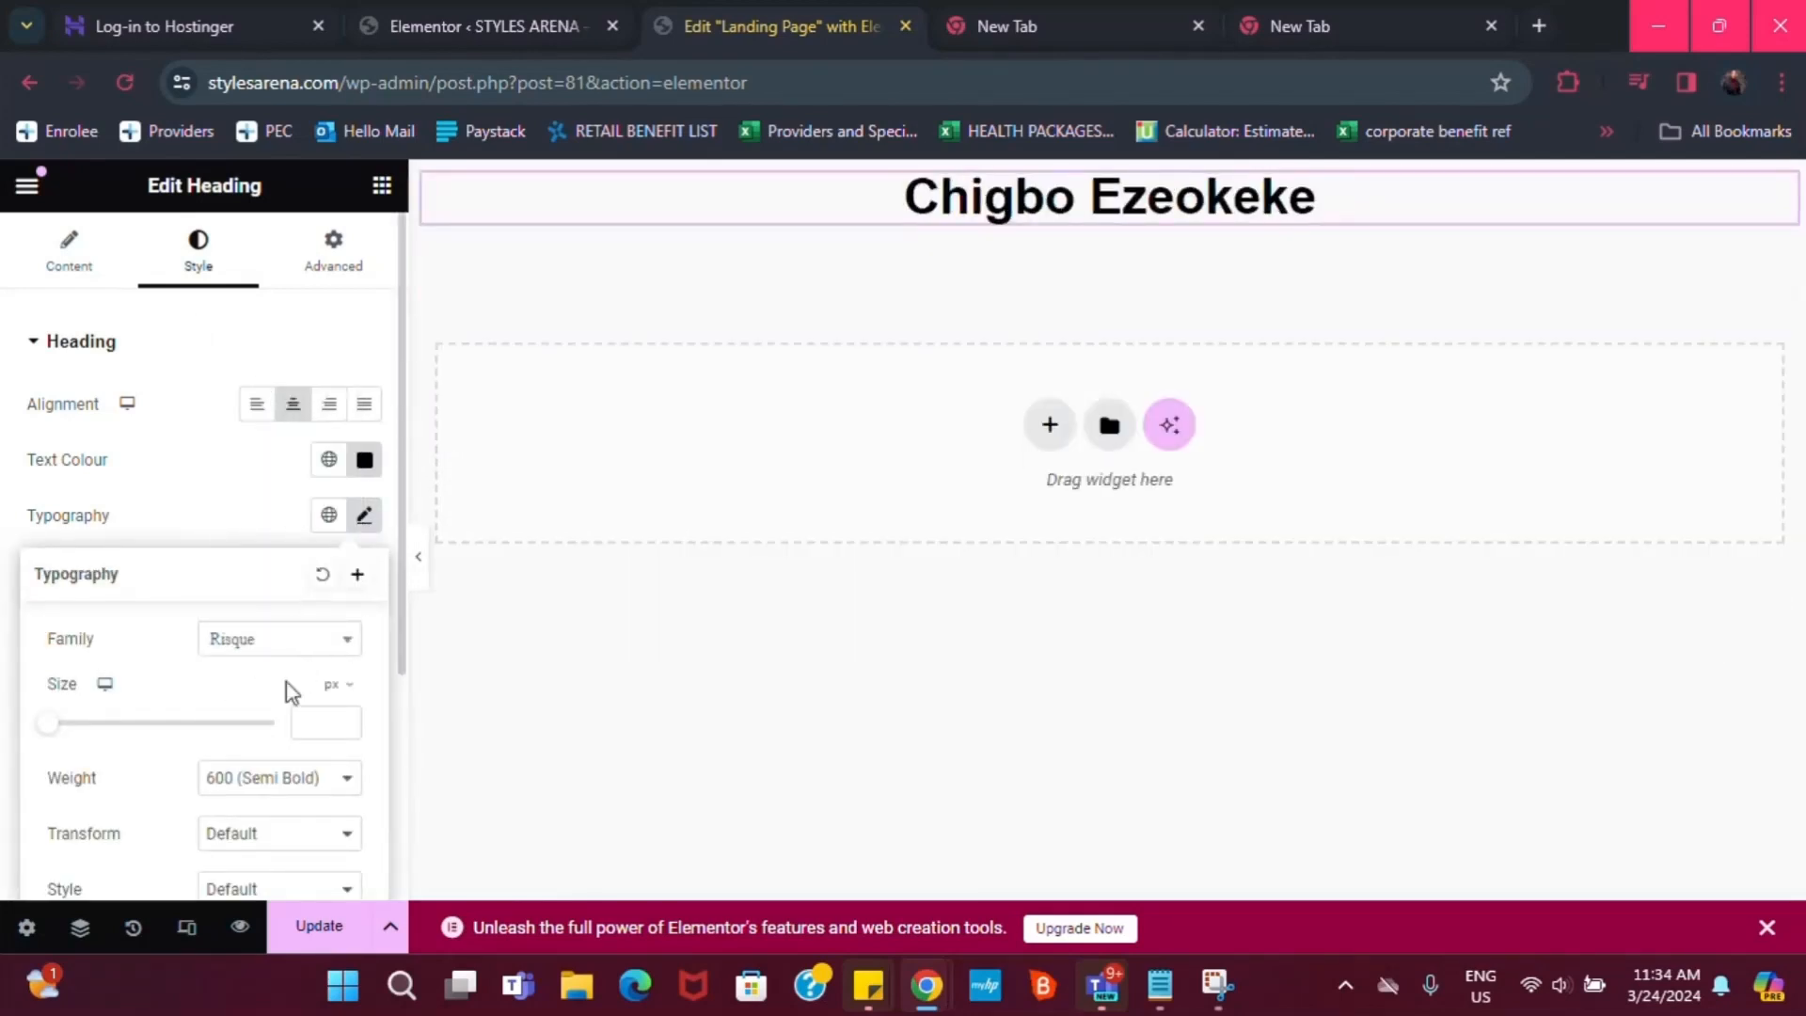
scroll(299, 790, down, 2)
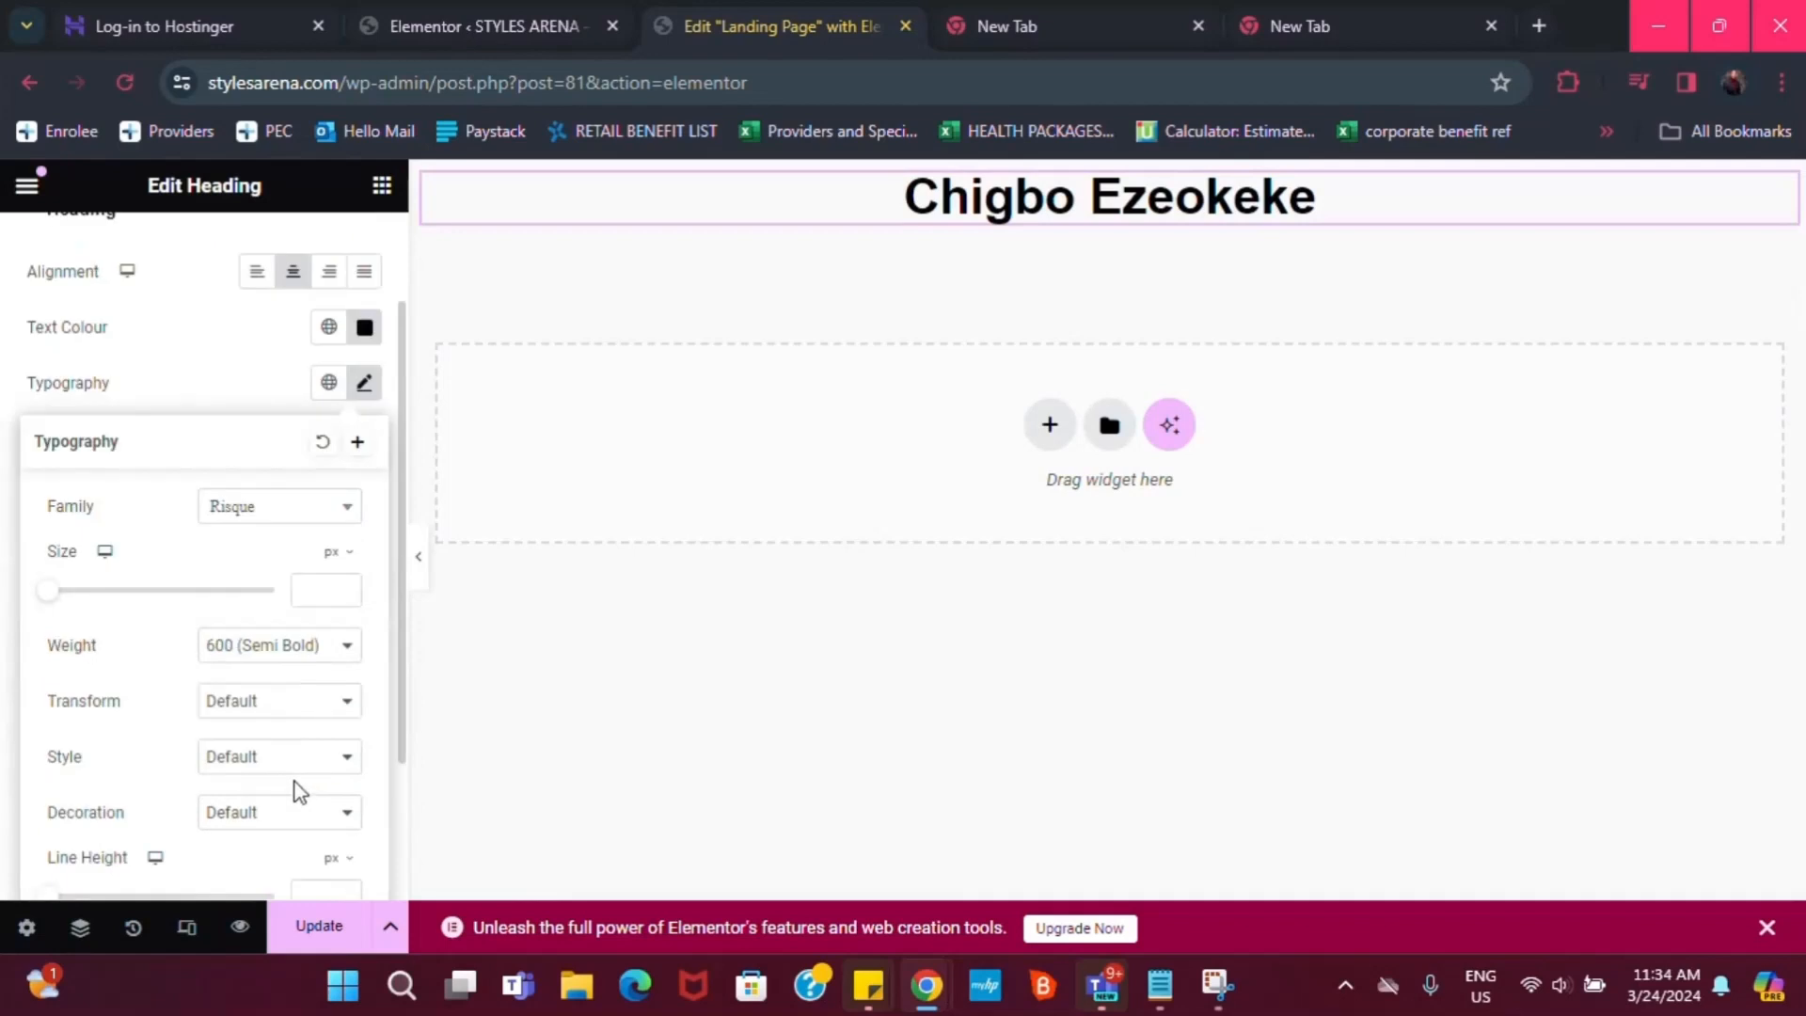
click(267, 650)
click(273, 731)
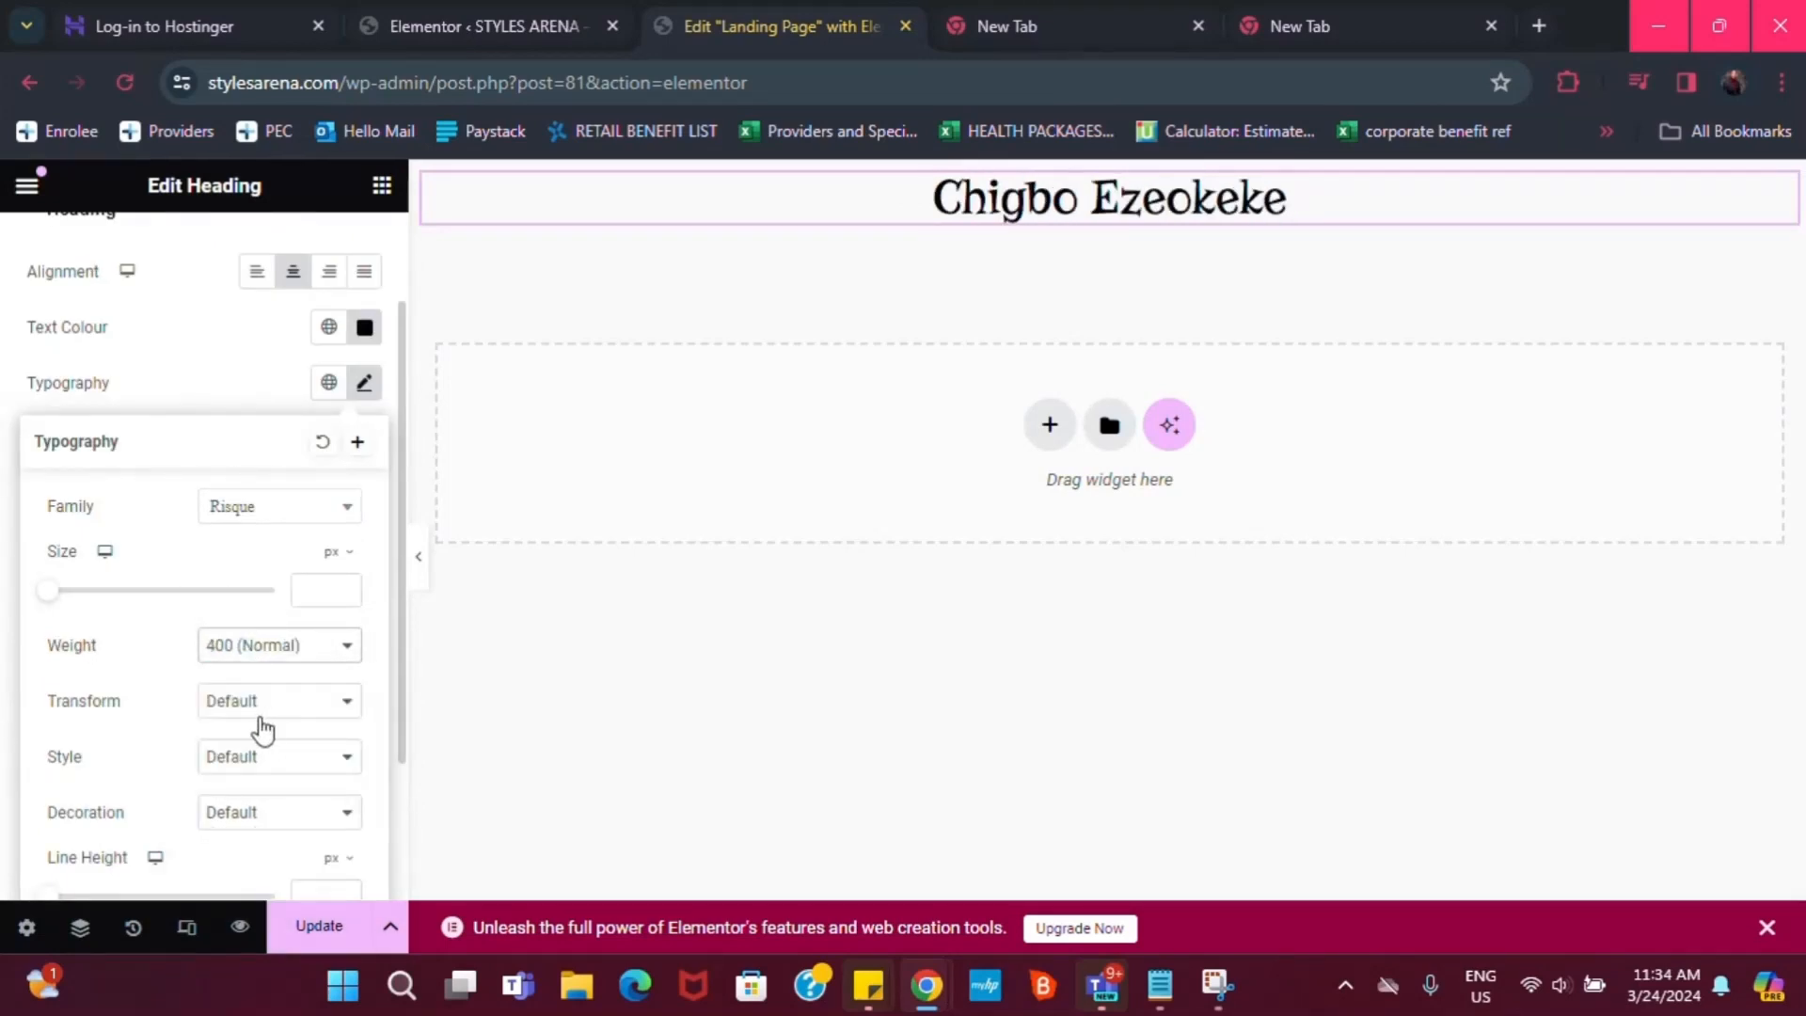
scroll(262, 729, down, 2)
scroll(129, 625, up, 4)
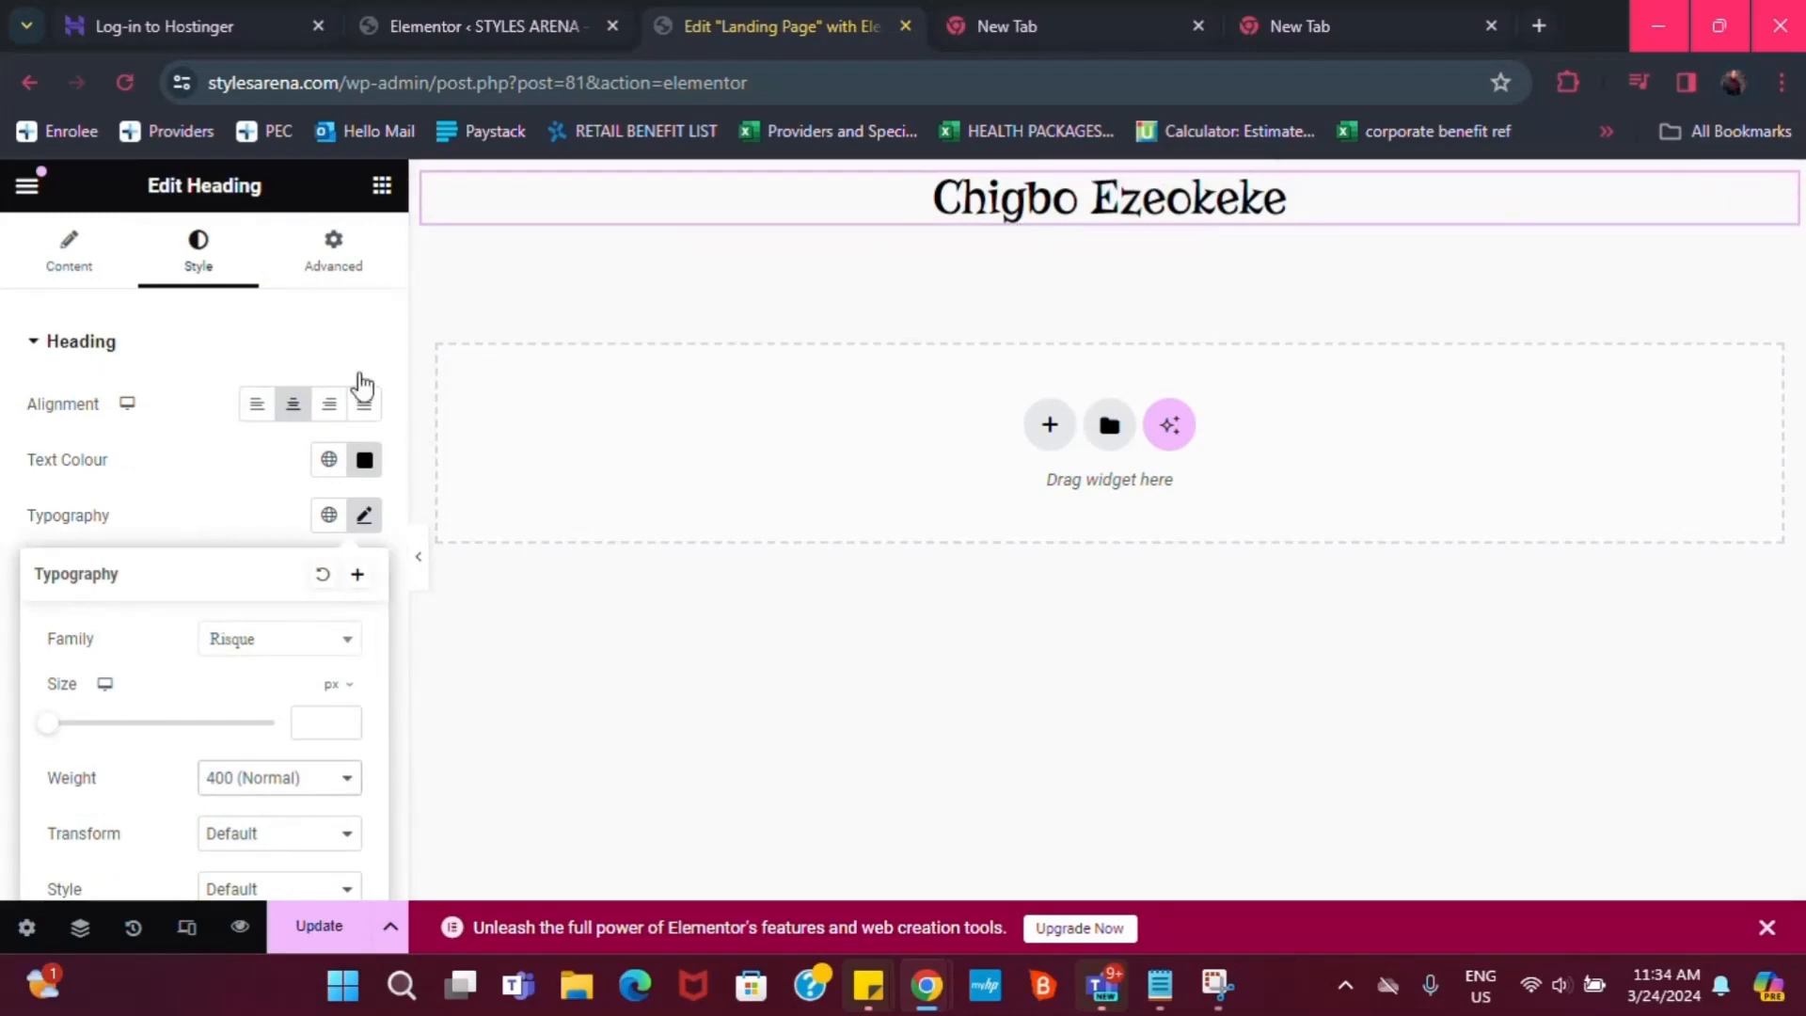
click(1785, 195)
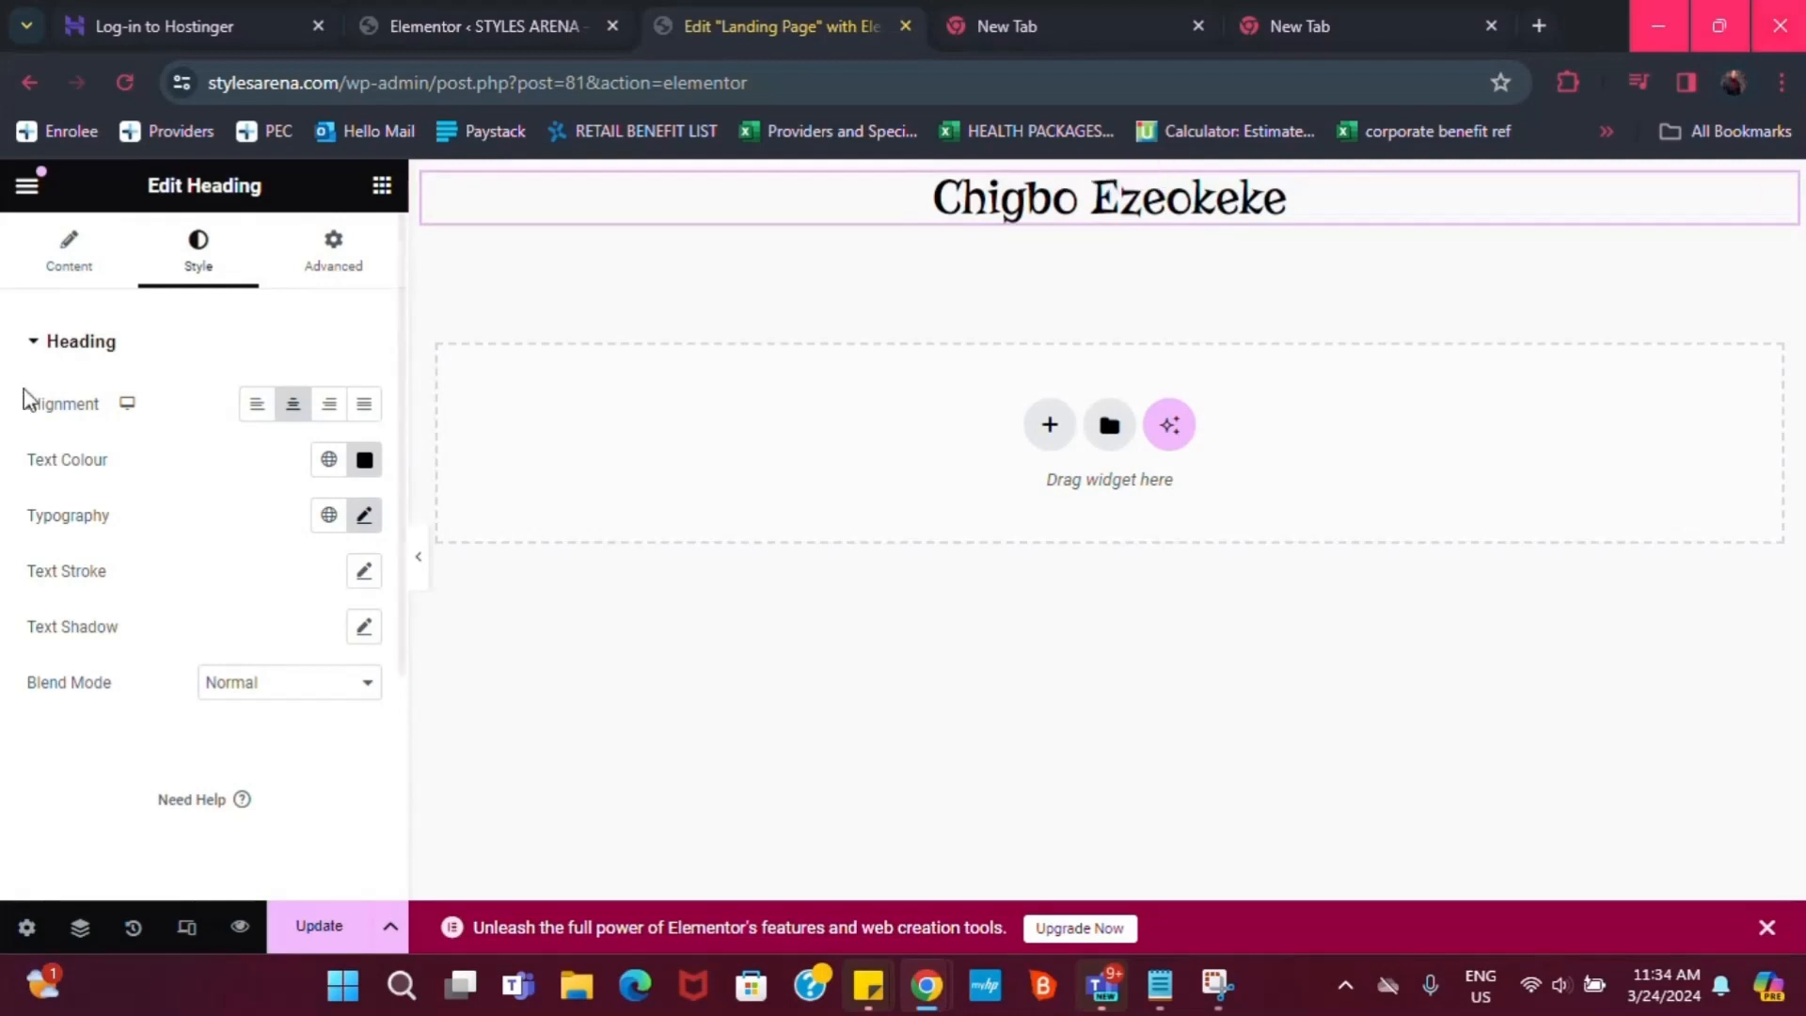
click(1117, 182)
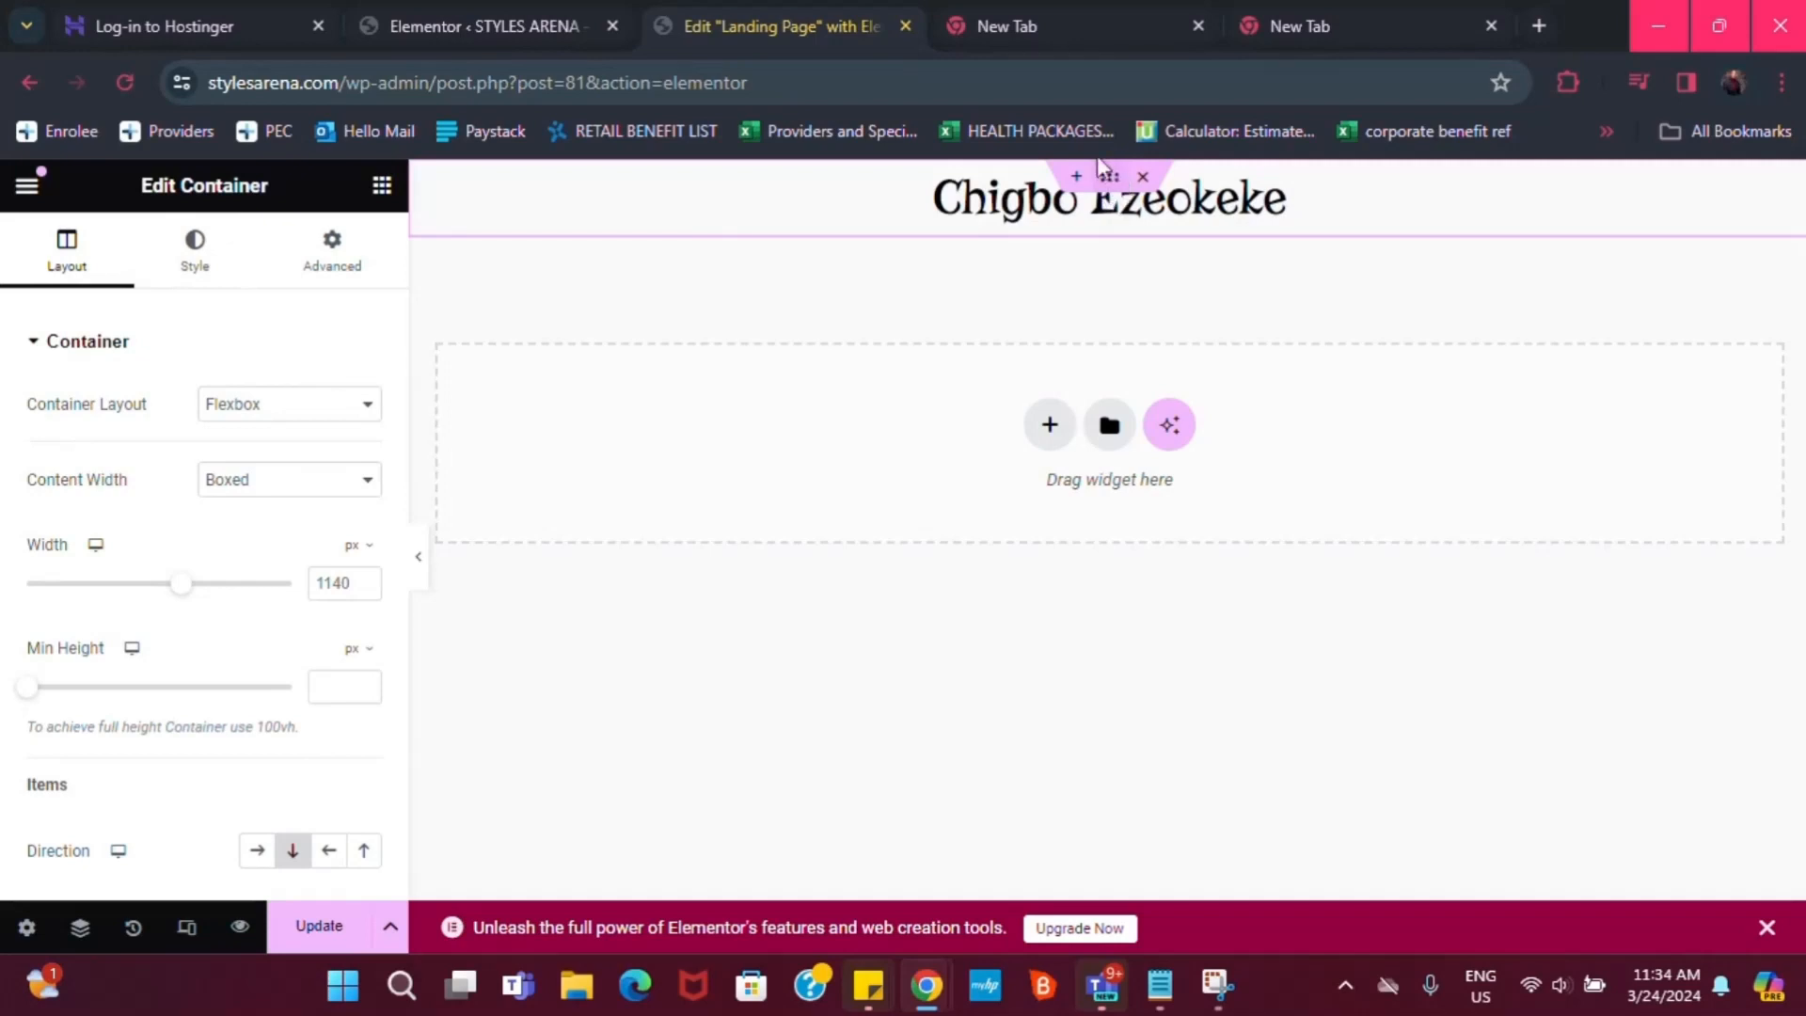
Try a classic light-blue background on the container, then delete the container
click(209, 254)
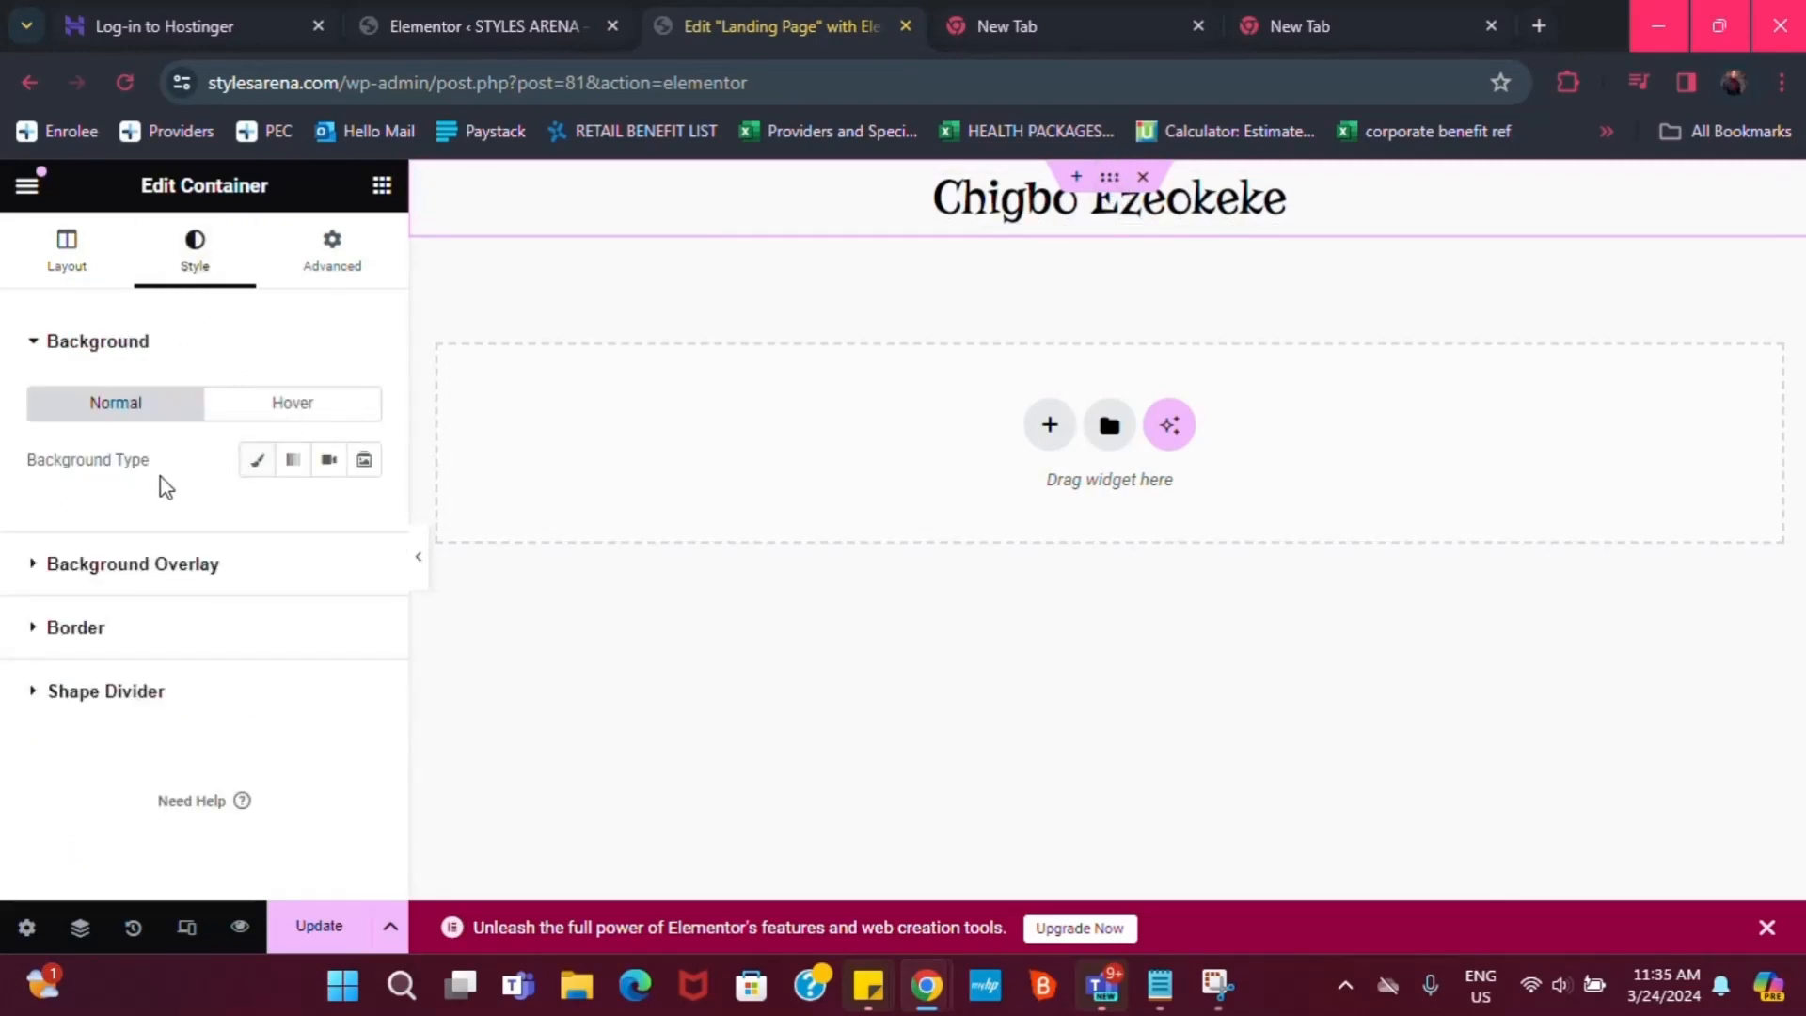
click(257, 463)
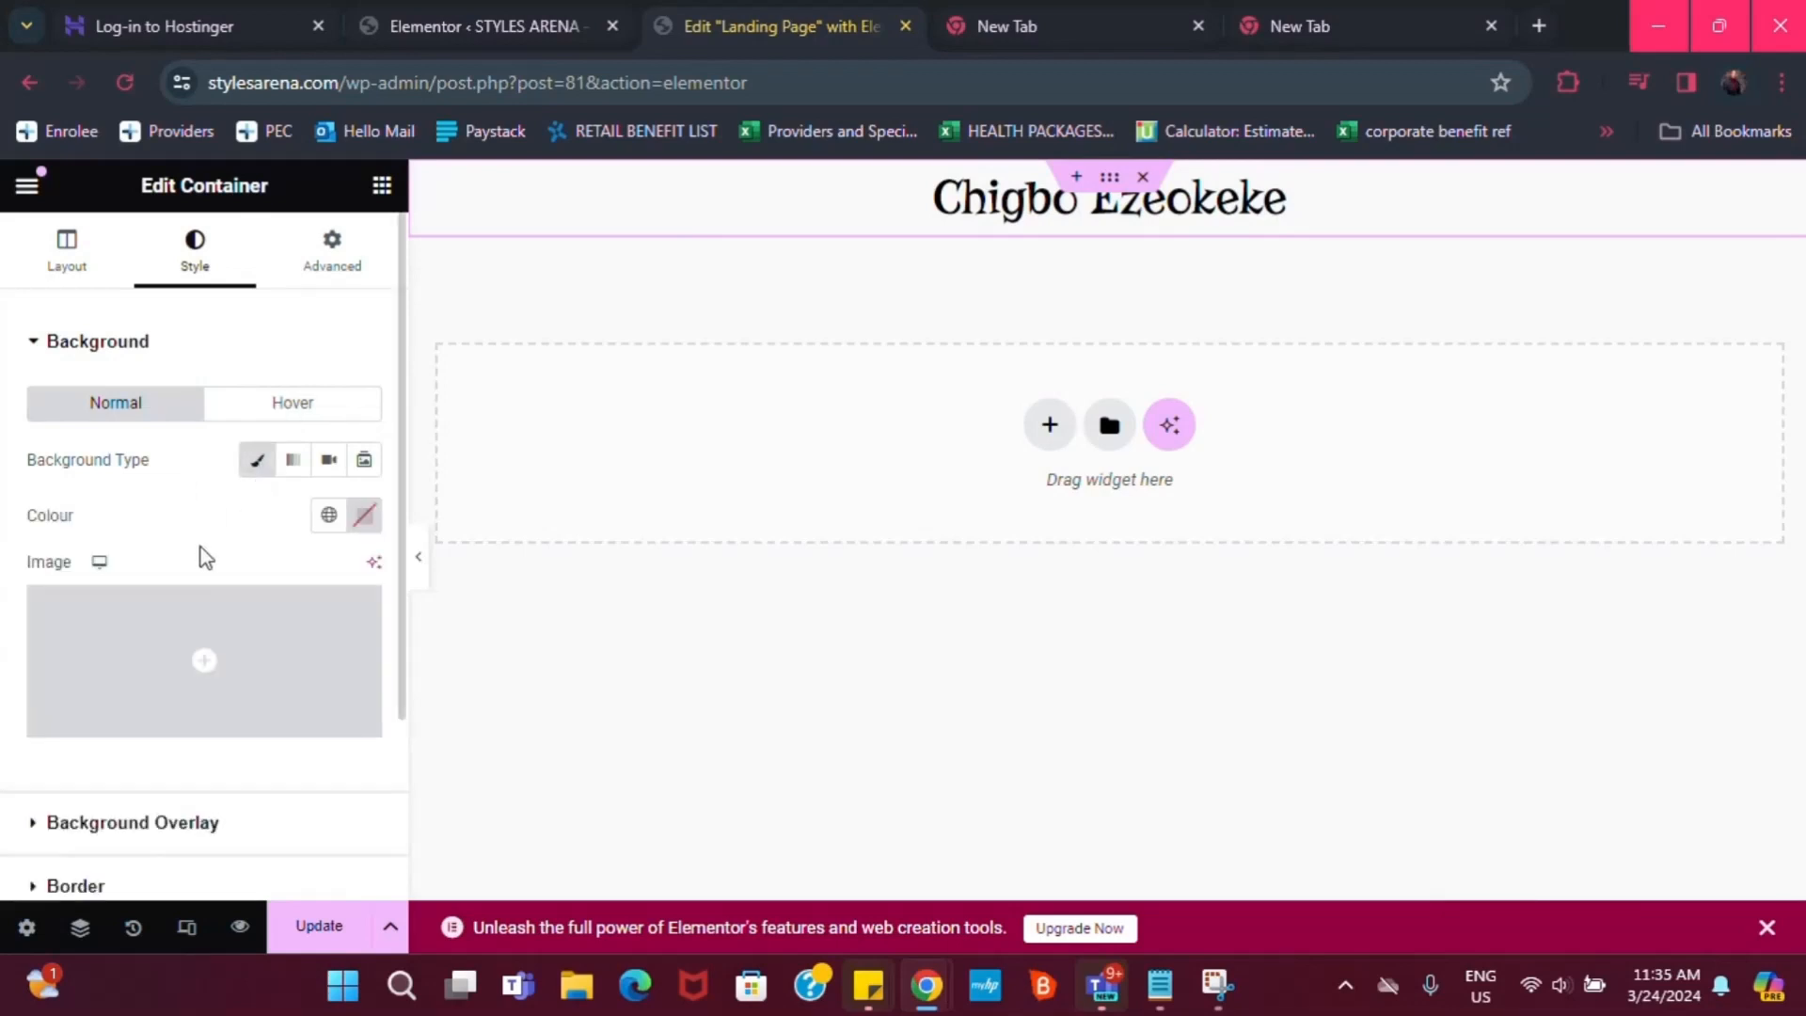
click(331, 516)
click(117, 701)
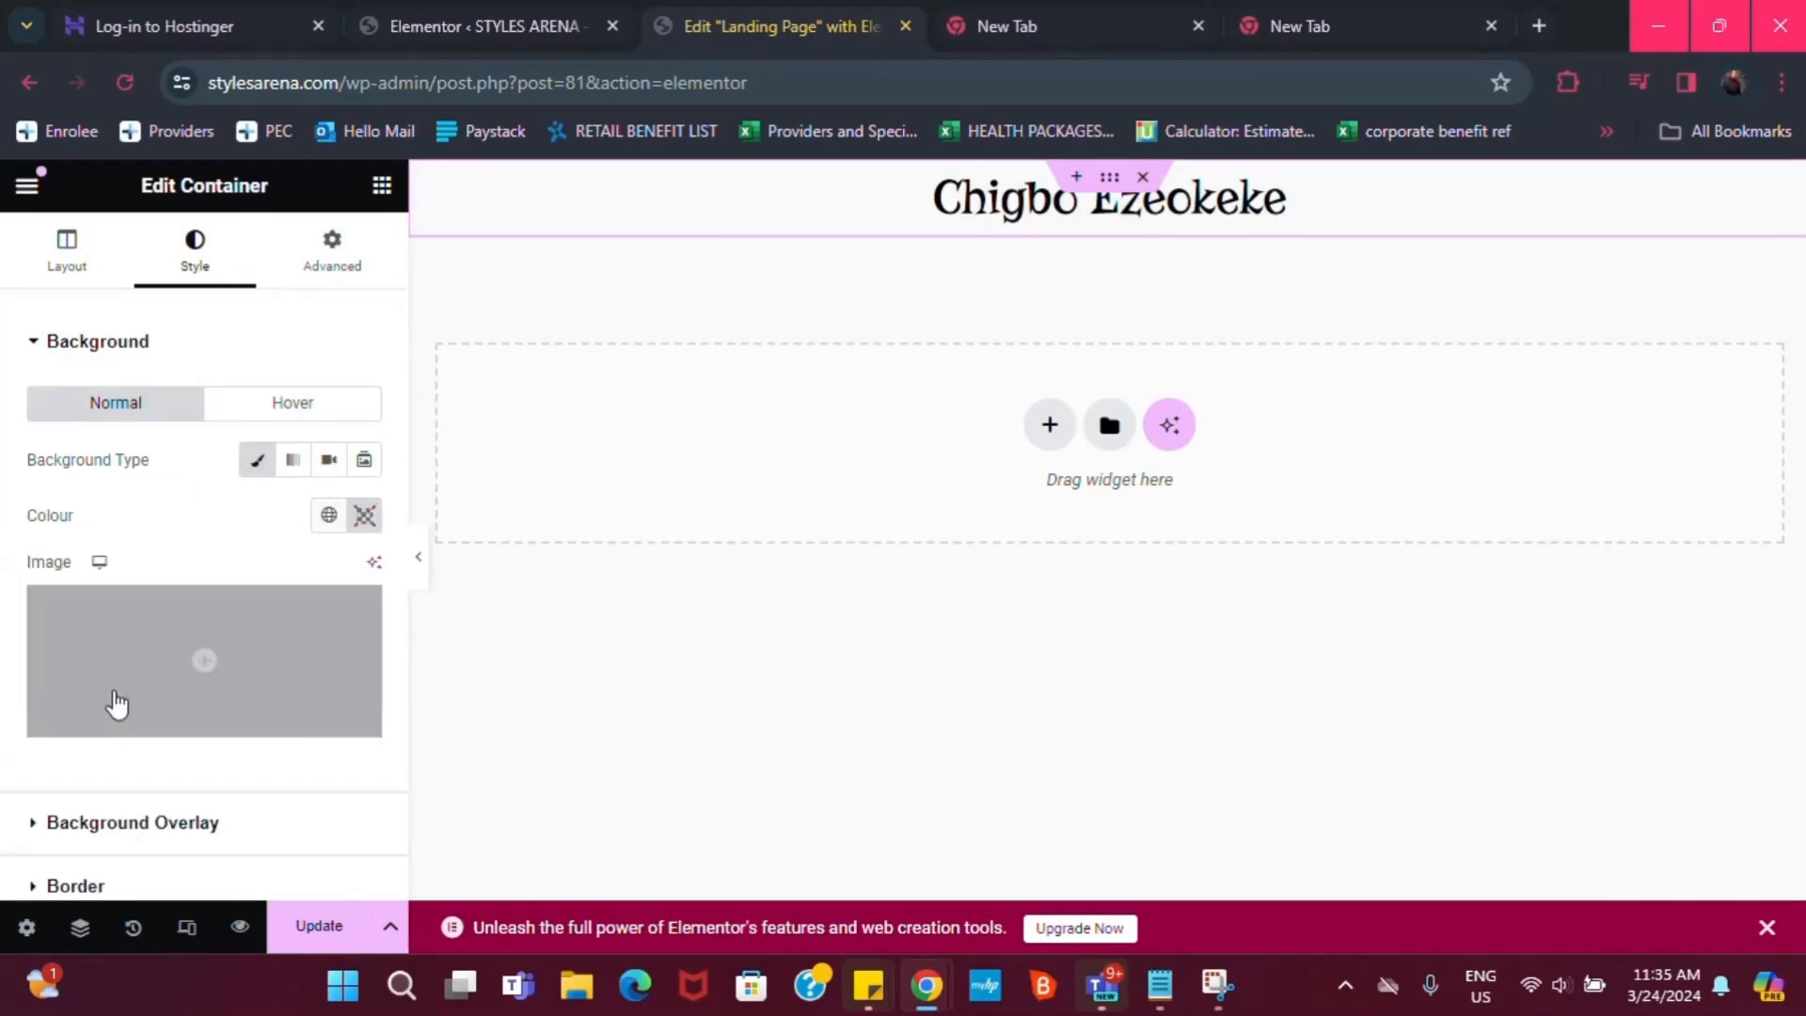
click(365, 515)
drag(292, 736, 460, 660)
click(201, 504)
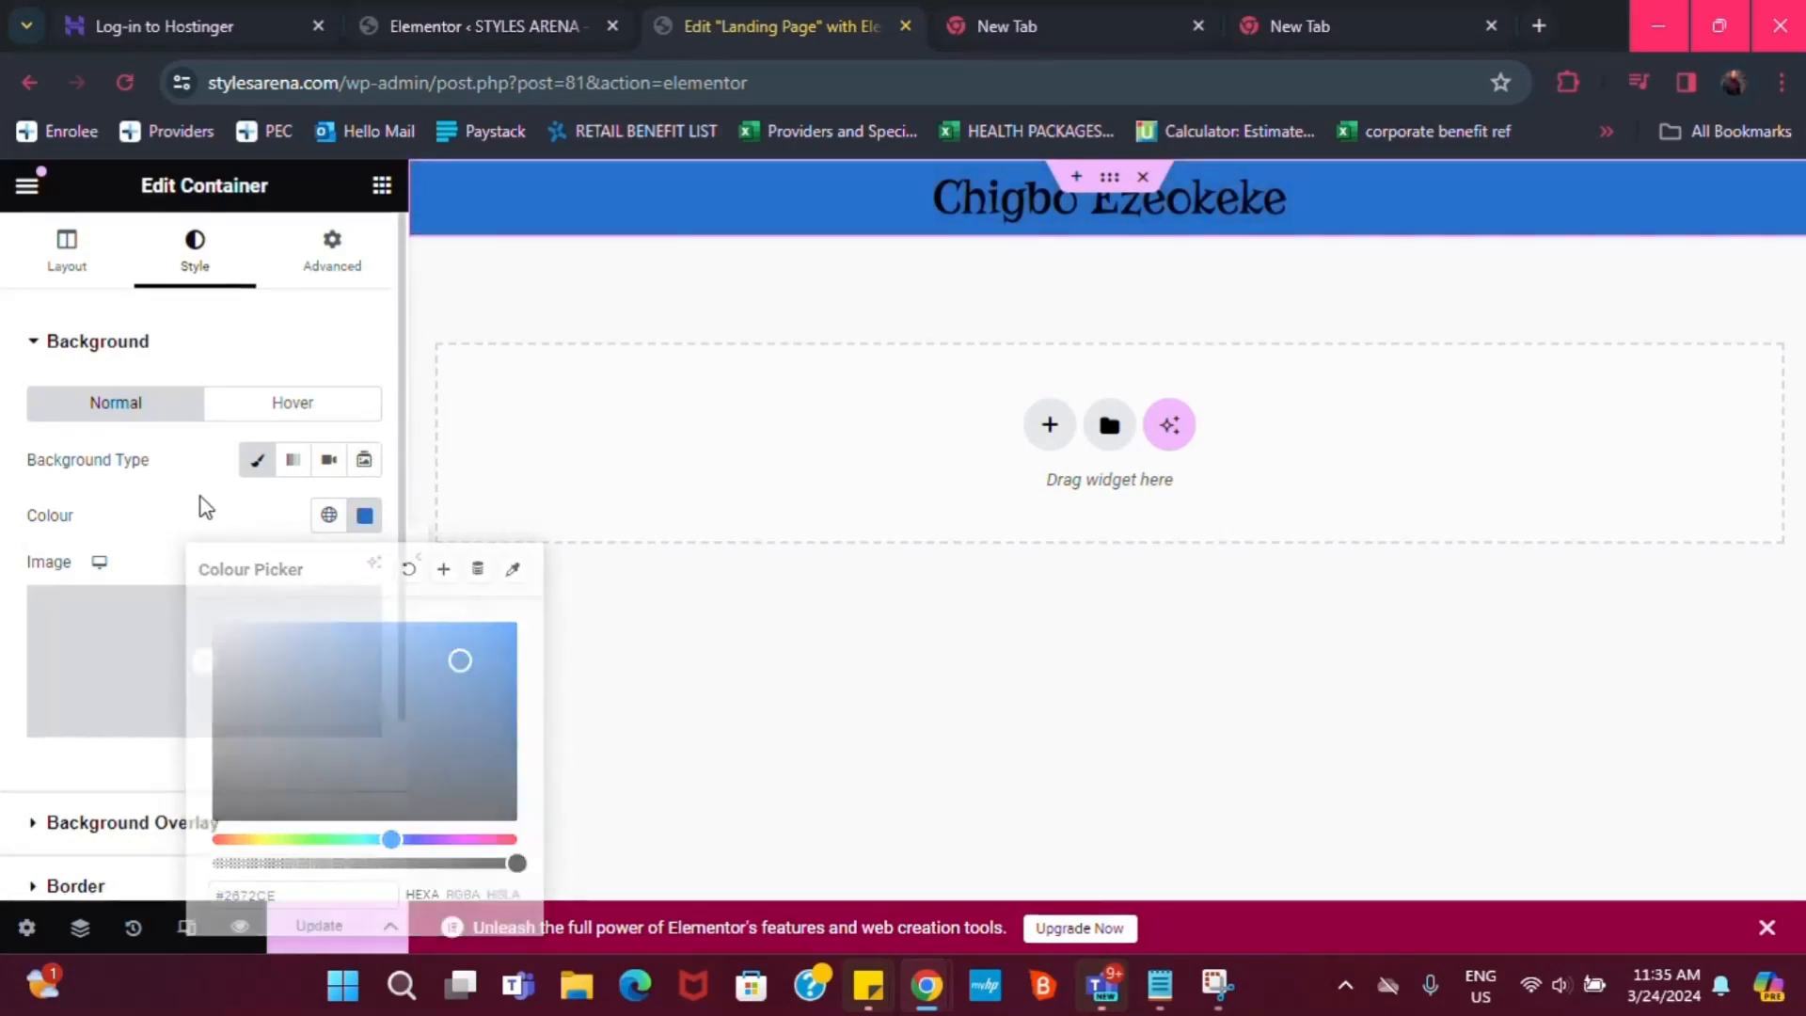
click(1144, 178)
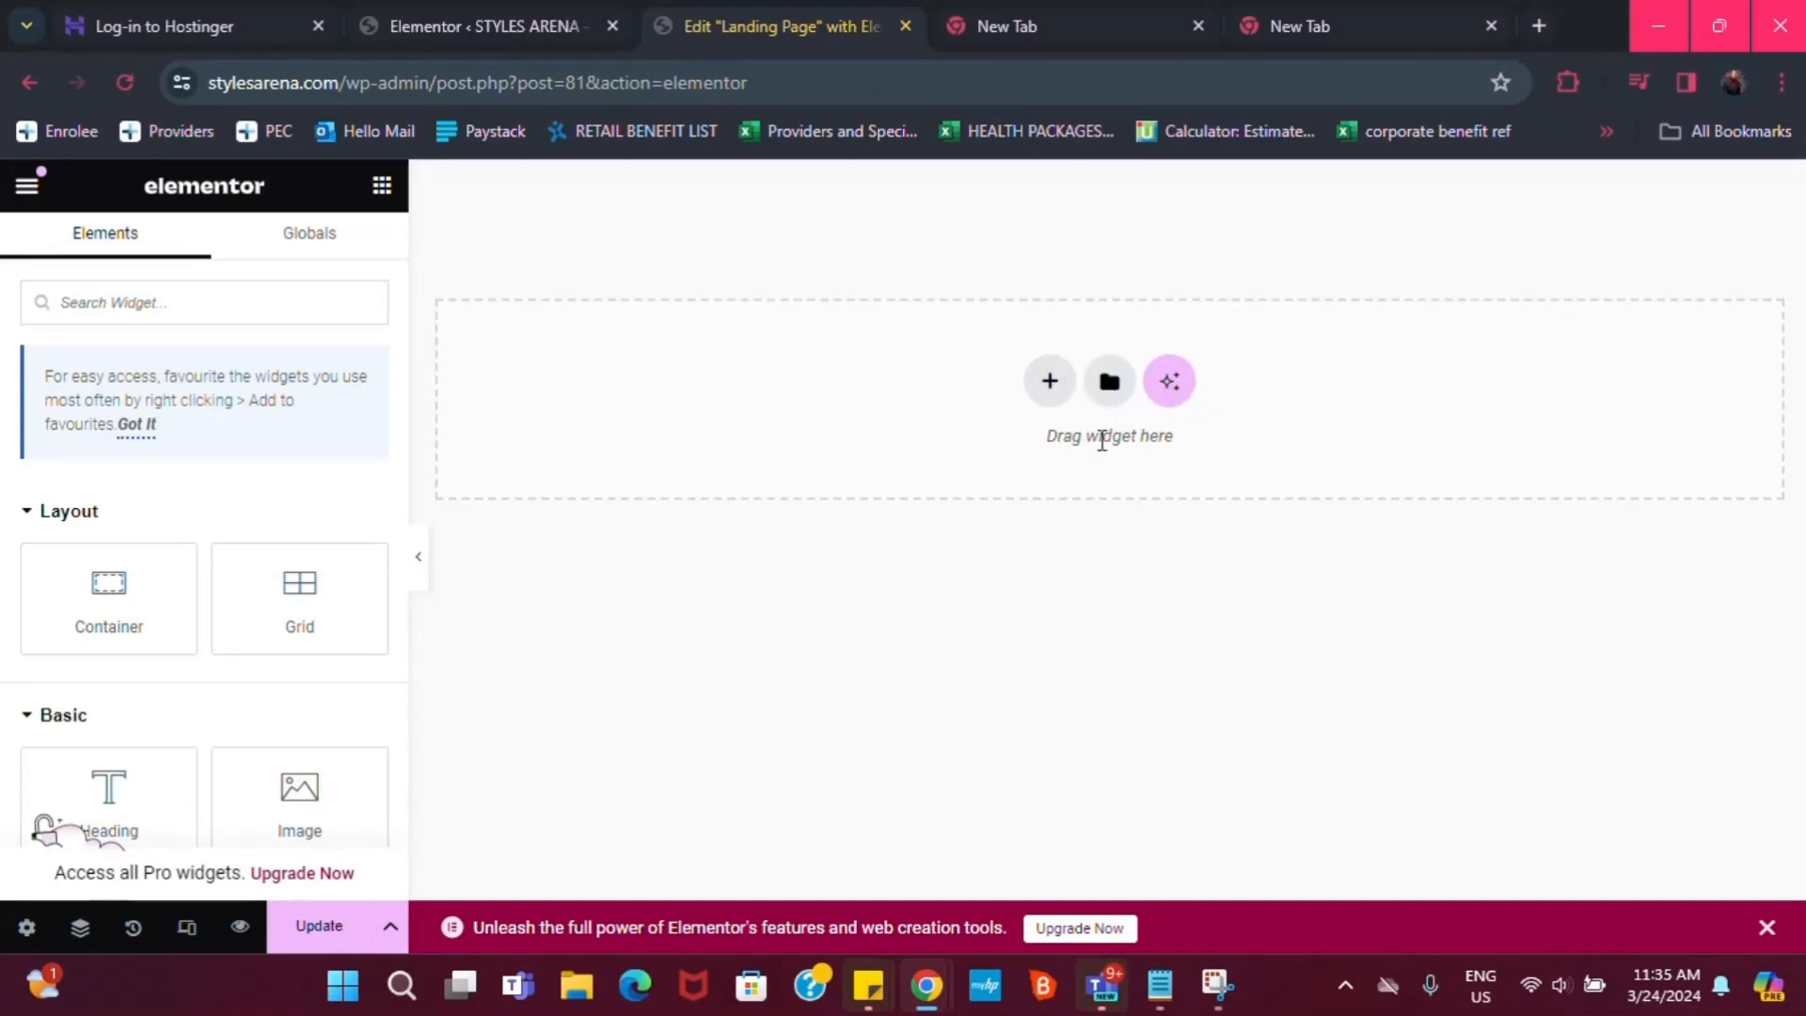
Add a new Flexbox container with a two-column structure
click(1049, 388)
click(1048, 483)
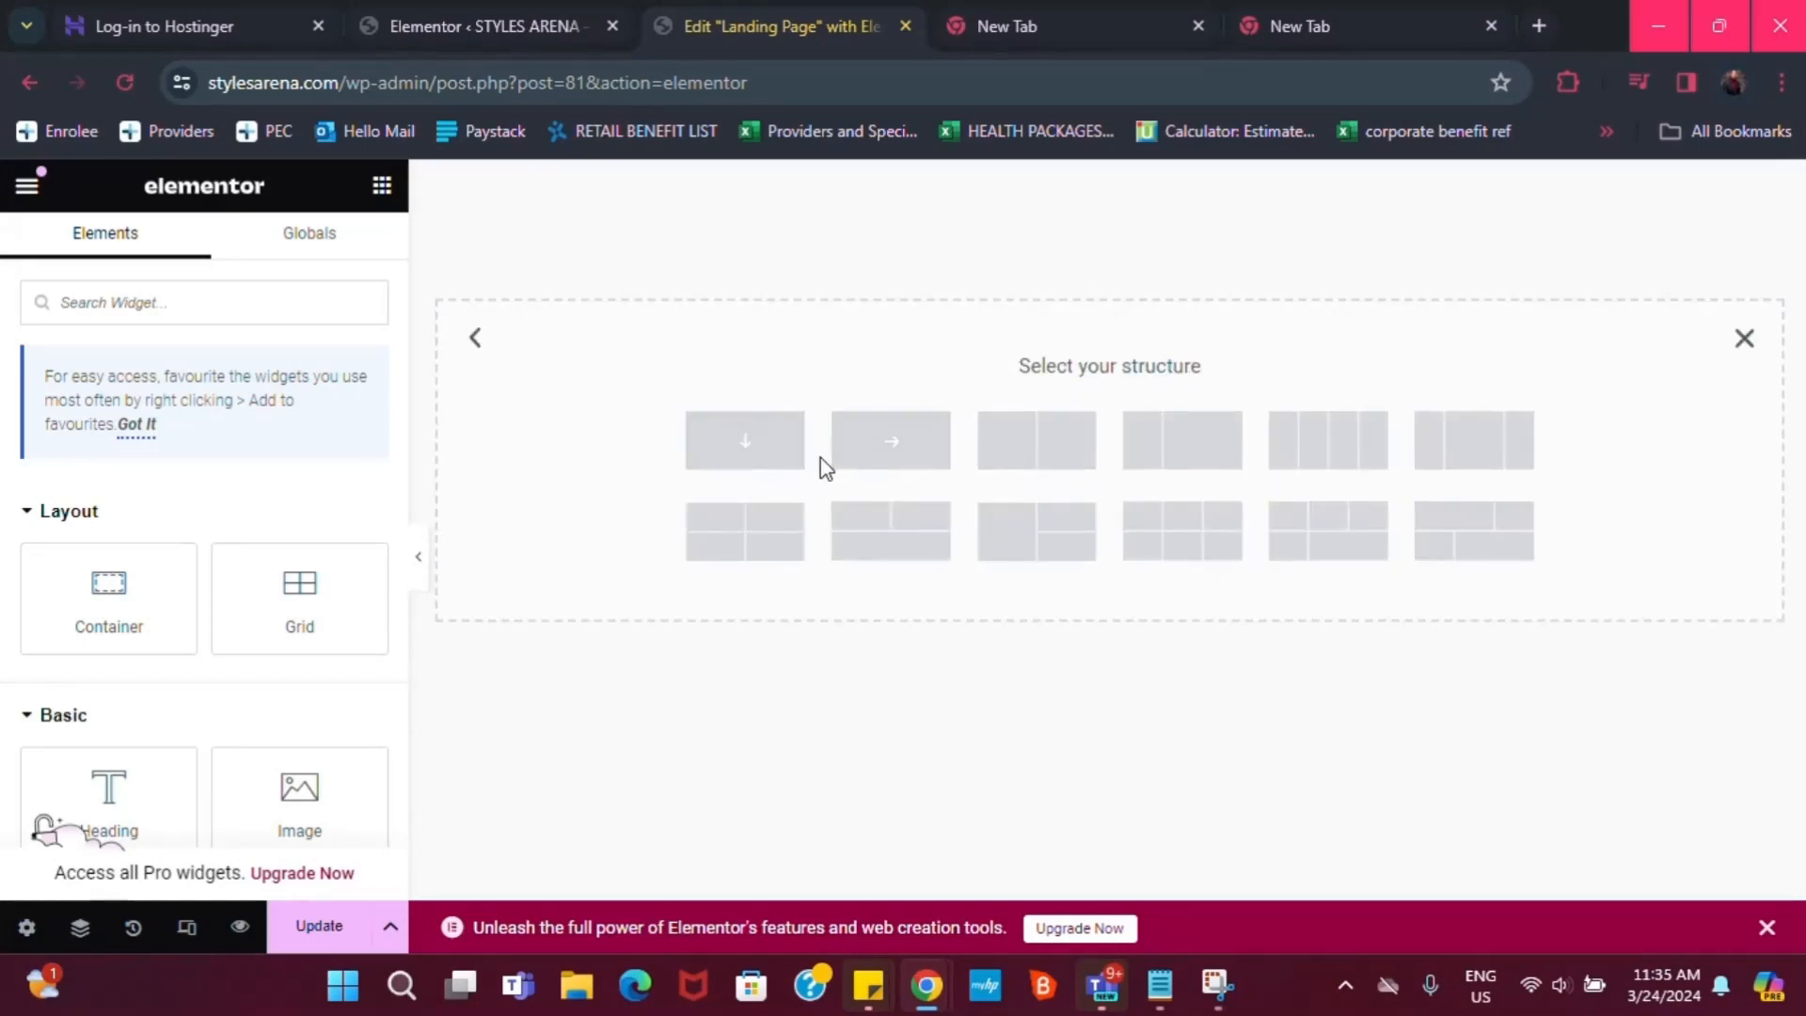
click(1059, 456)
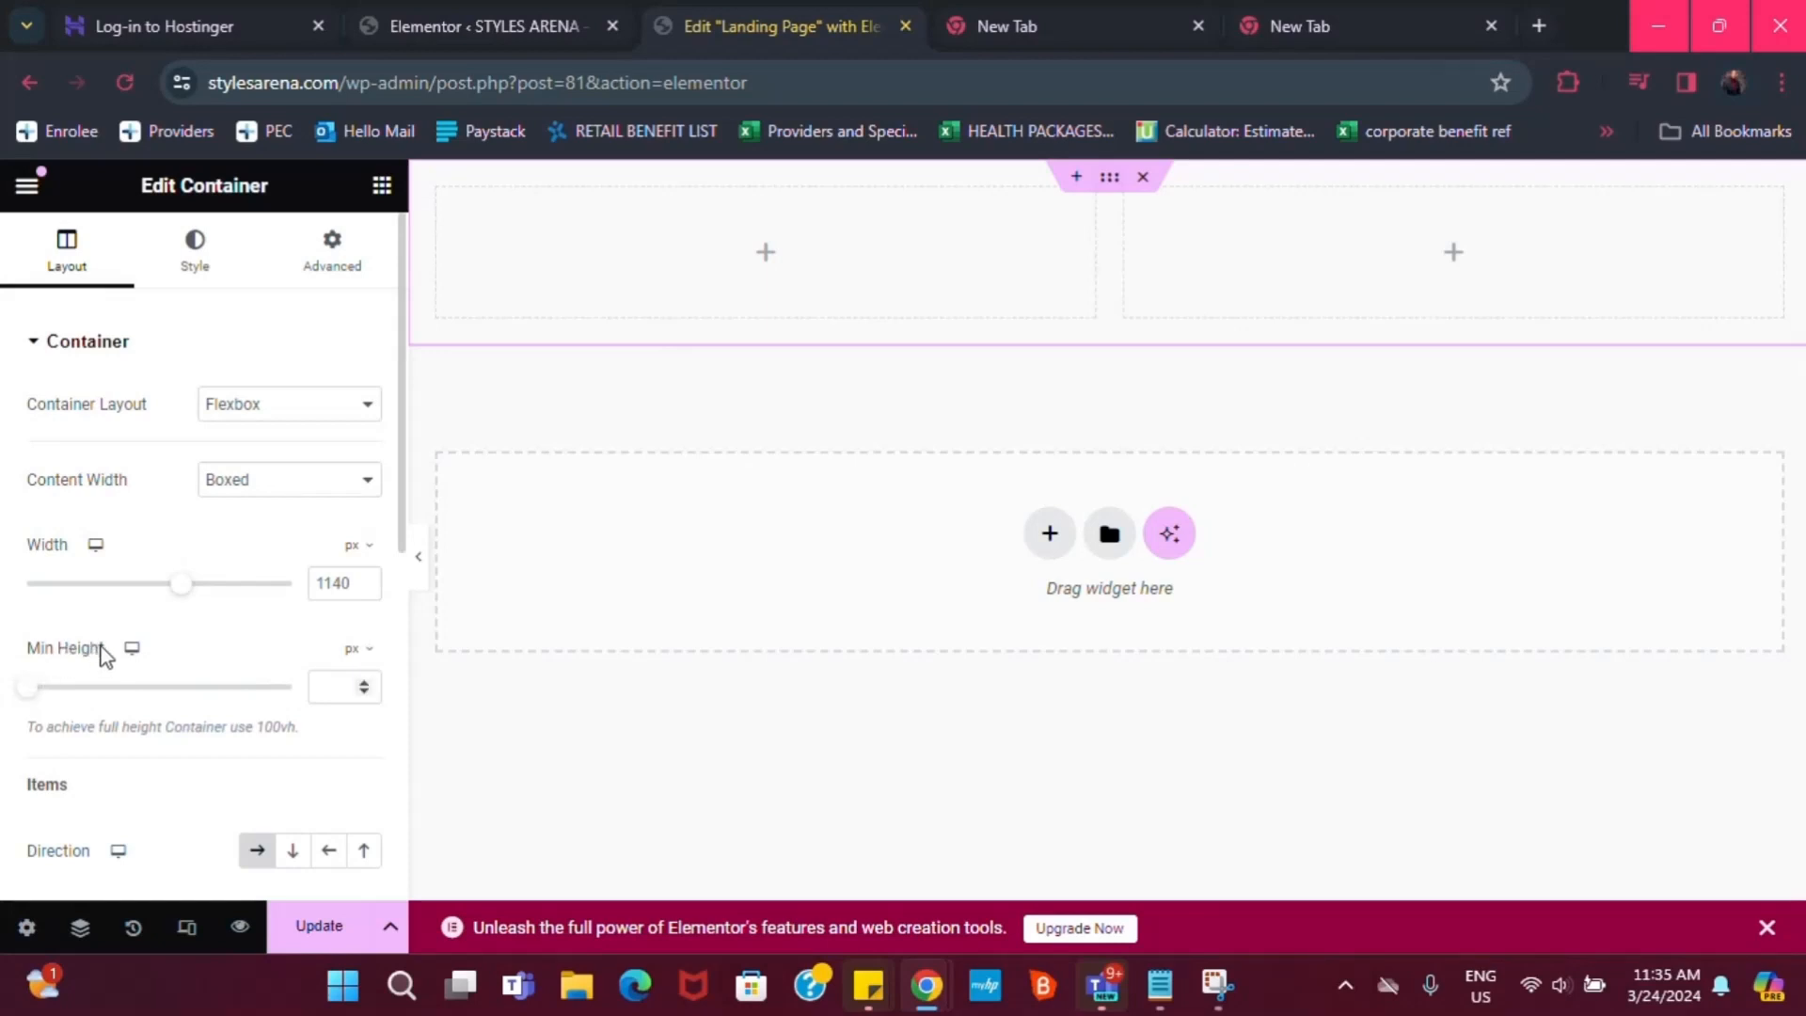
Set the container's minimum height to 100 vh and centre its columns vertically
click(355, 652)
click(354, 768)
click(342, 679)
text(50)
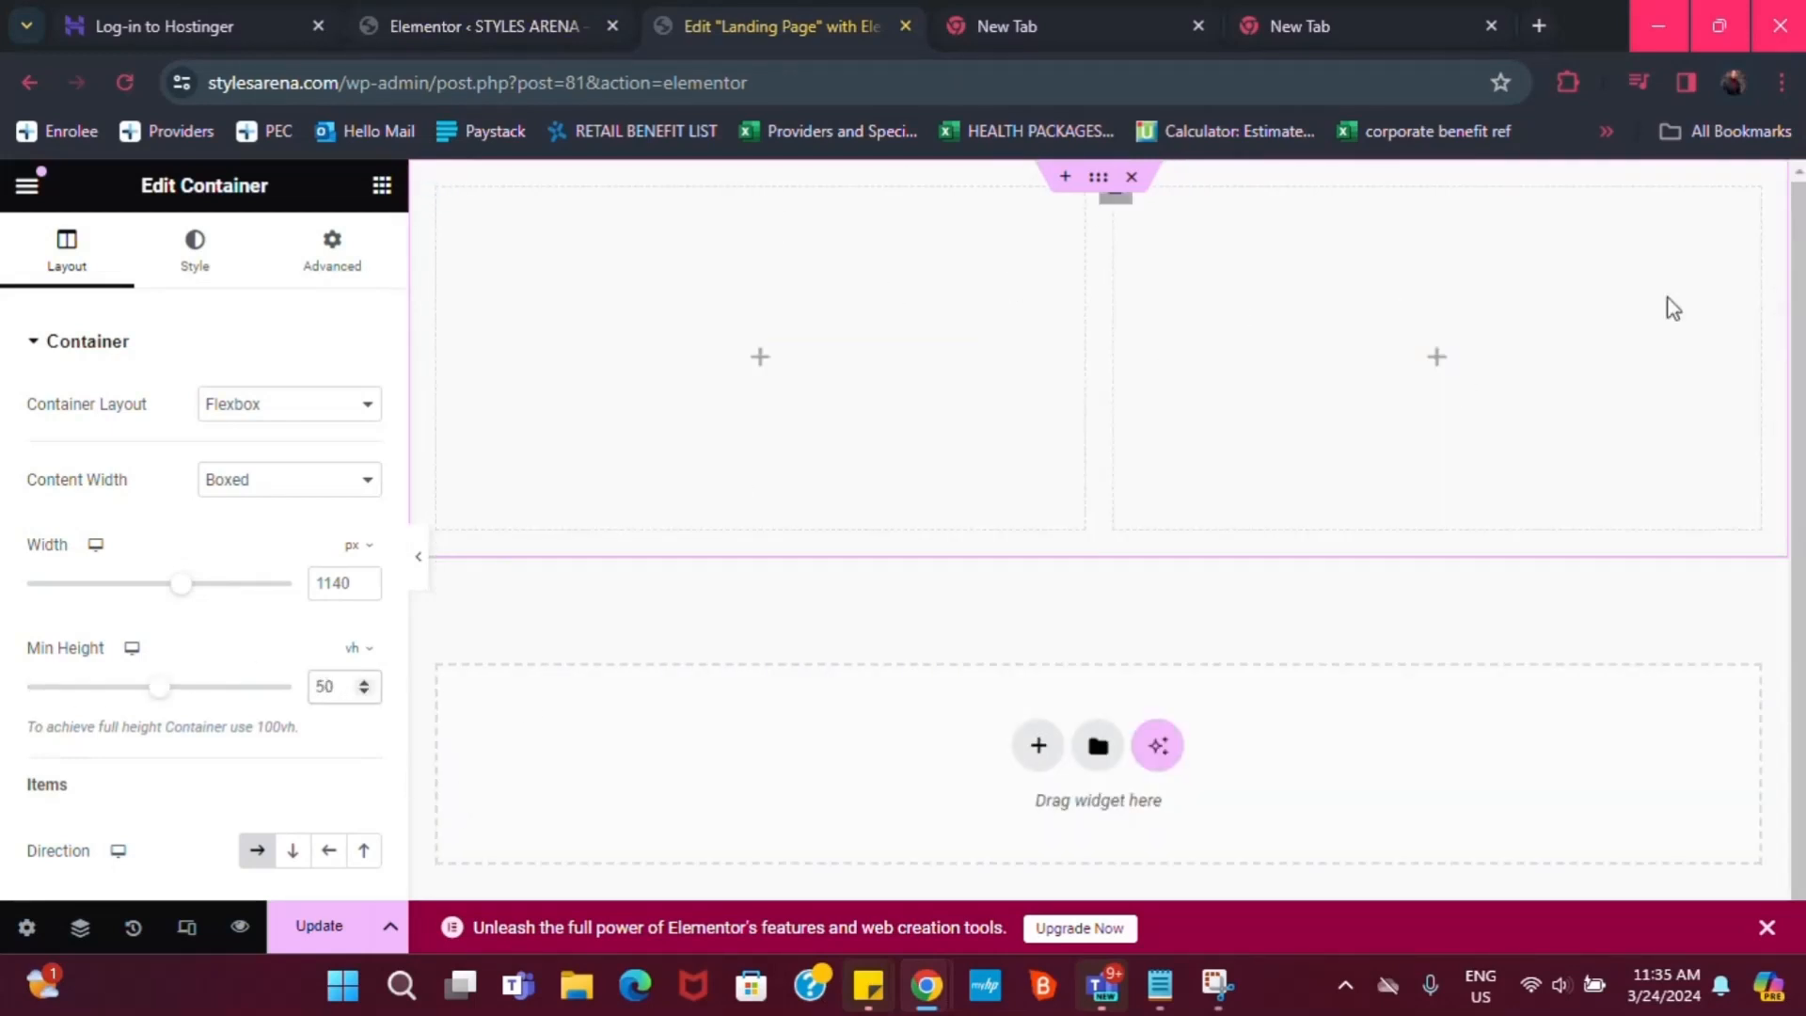
key(BackSpace)
key(BackSpace)
text(100)
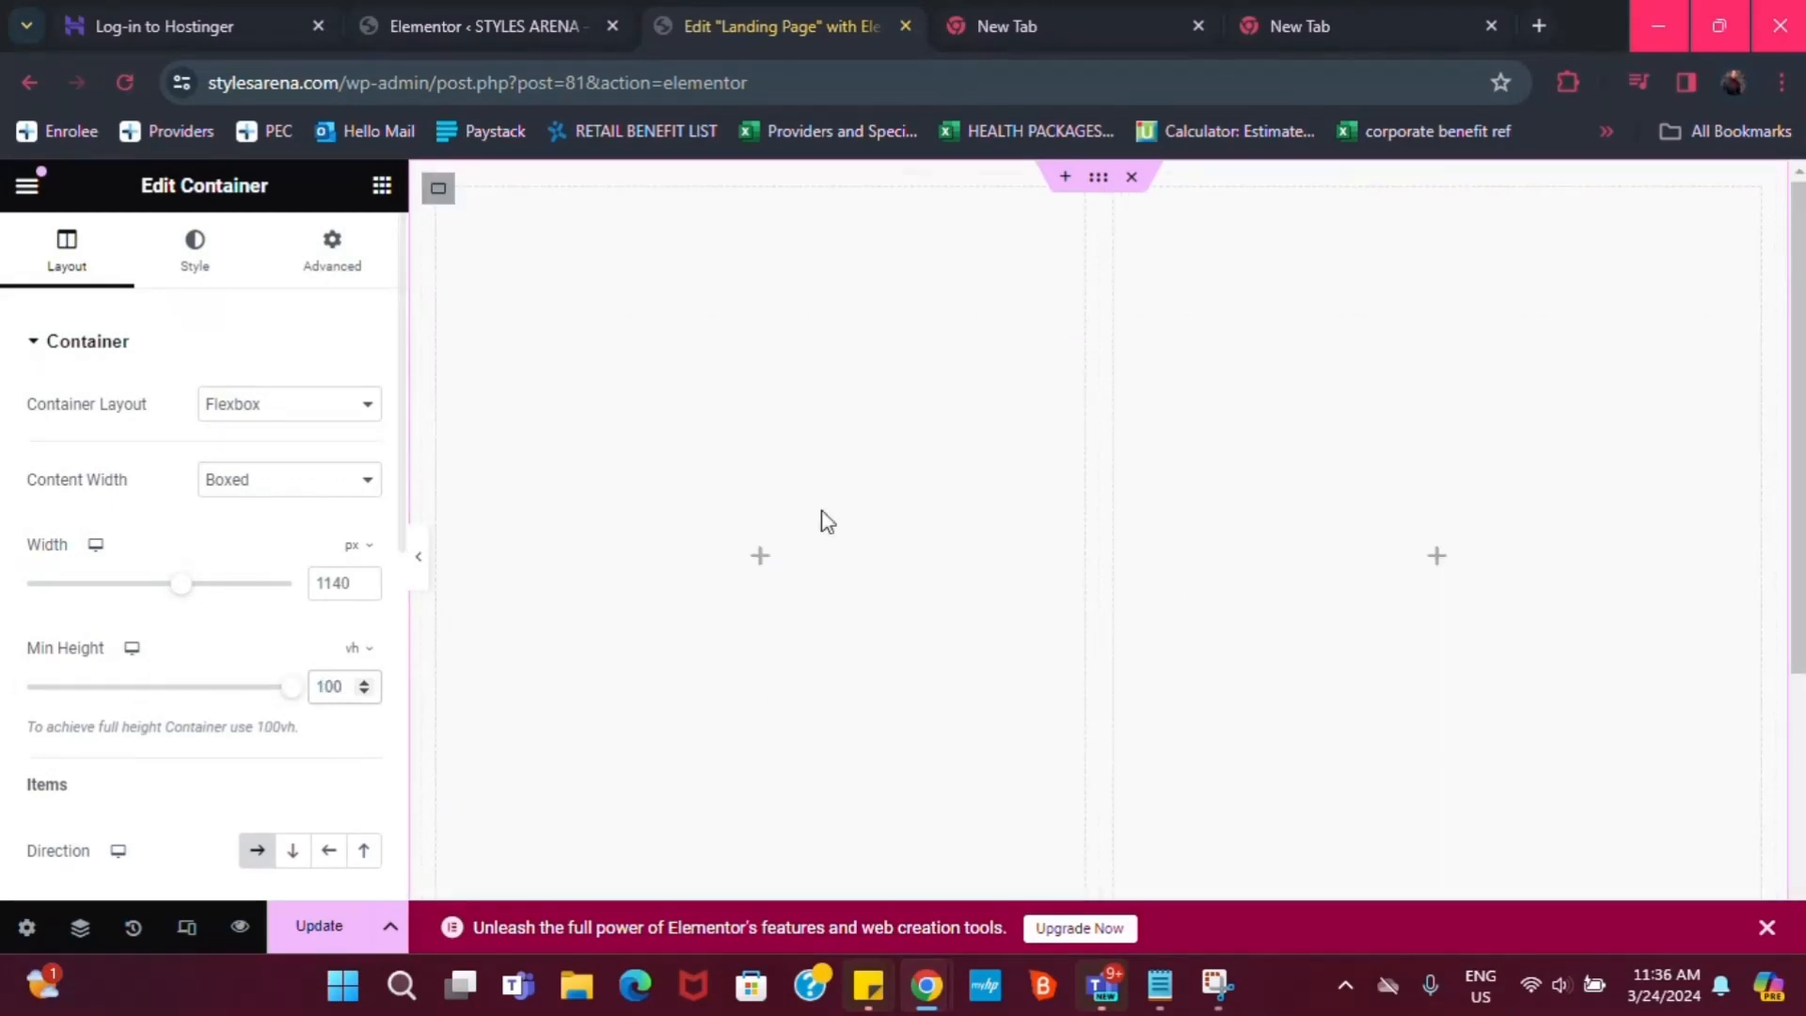
scroll(189, 818, down, 1)
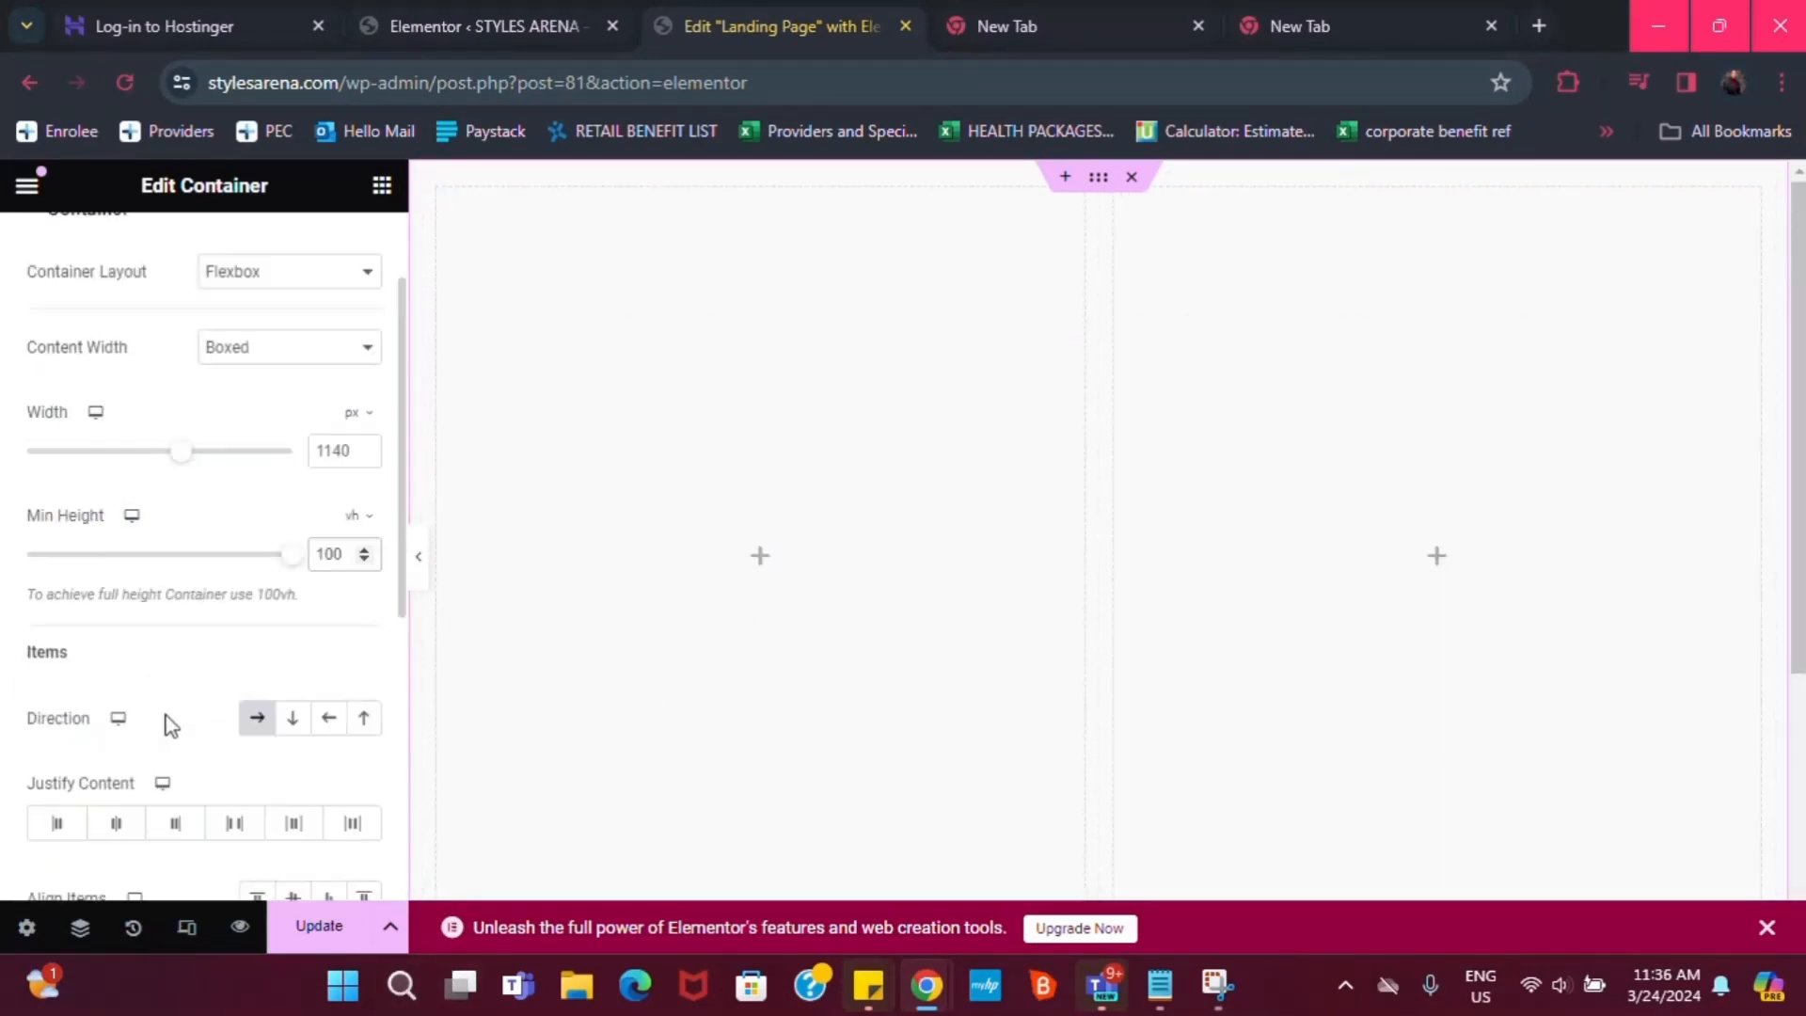
scroll(129, 859, down, 1)
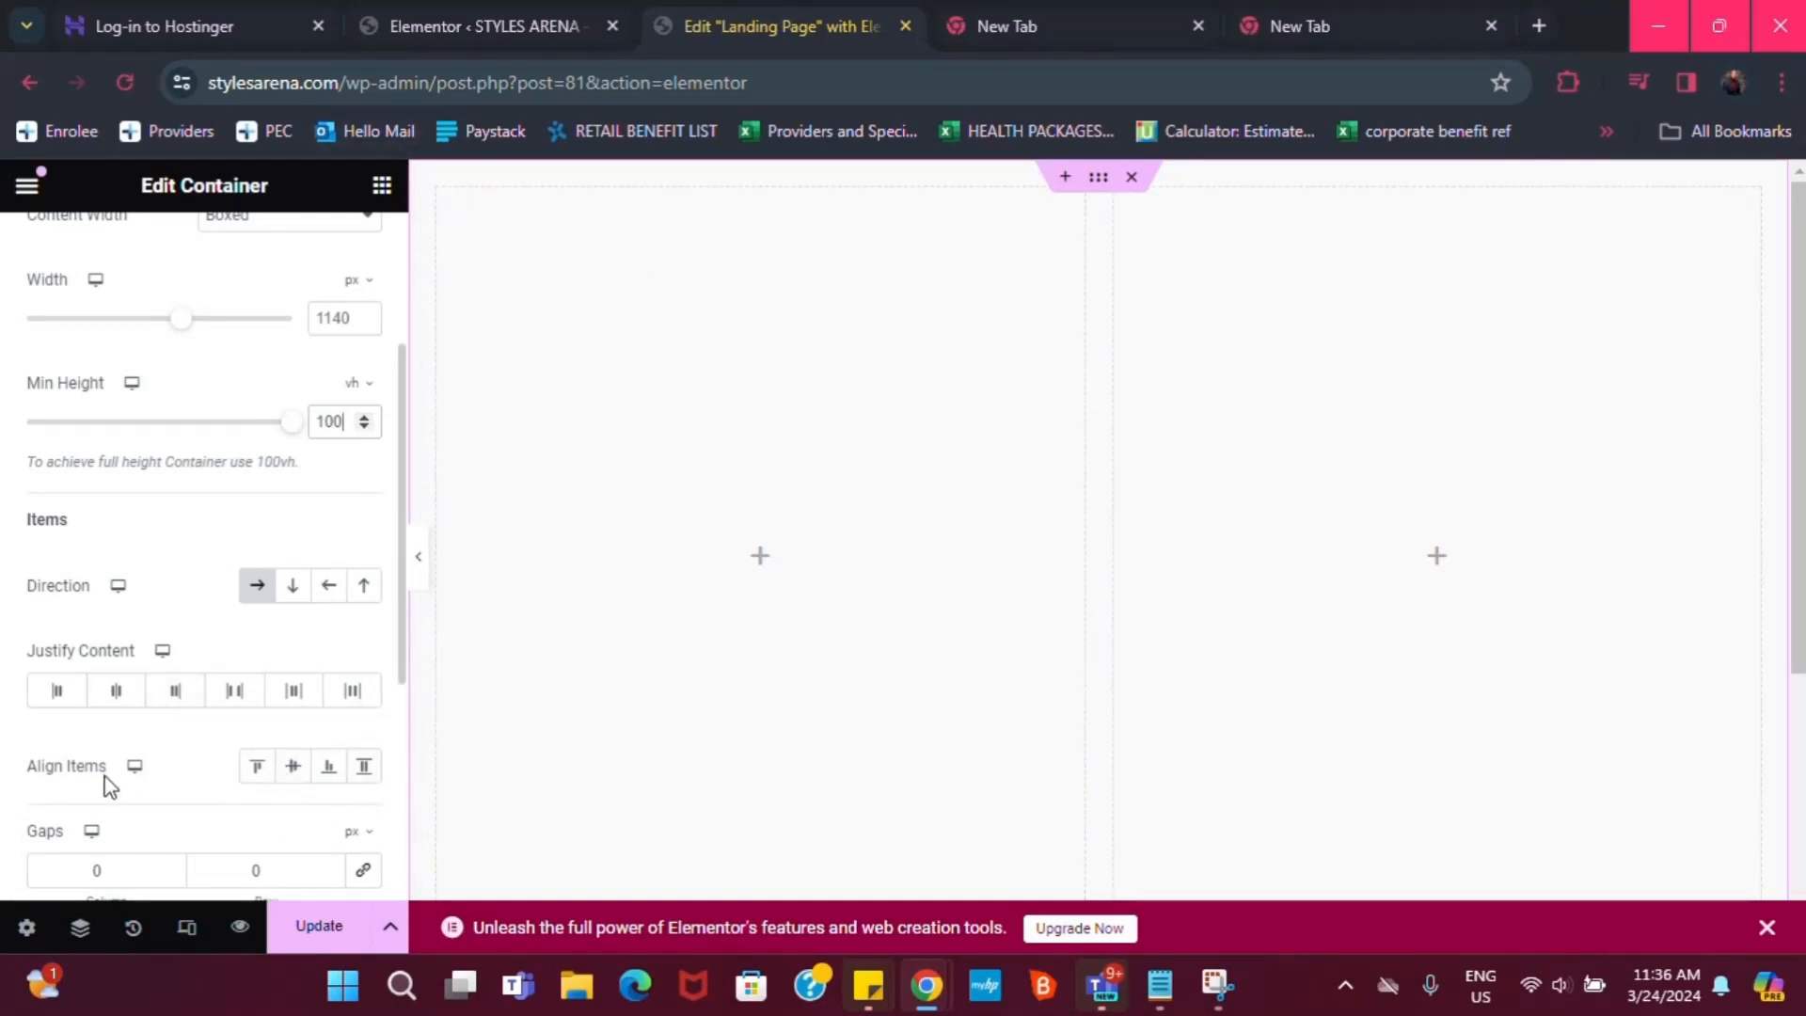
click(294, 767)
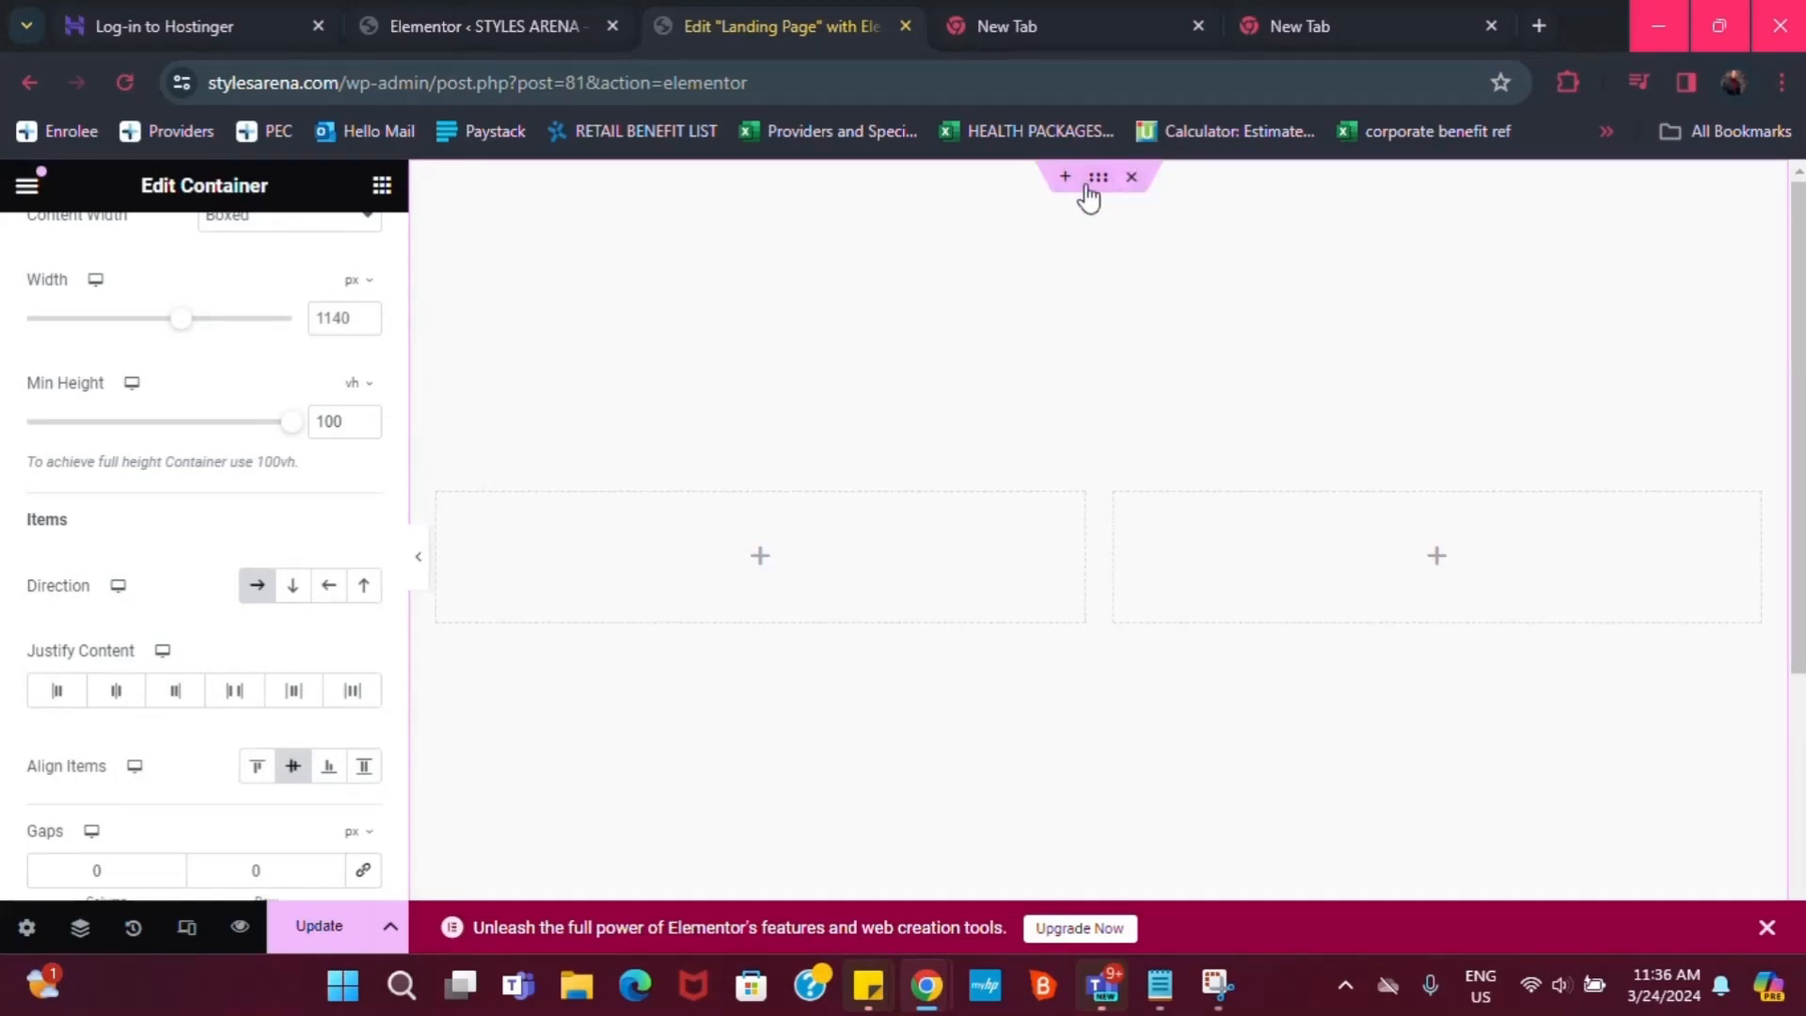
Undo an accidental deletion of the container and bring up its Style settings
click(1127, 181)
key(ctrl+z)
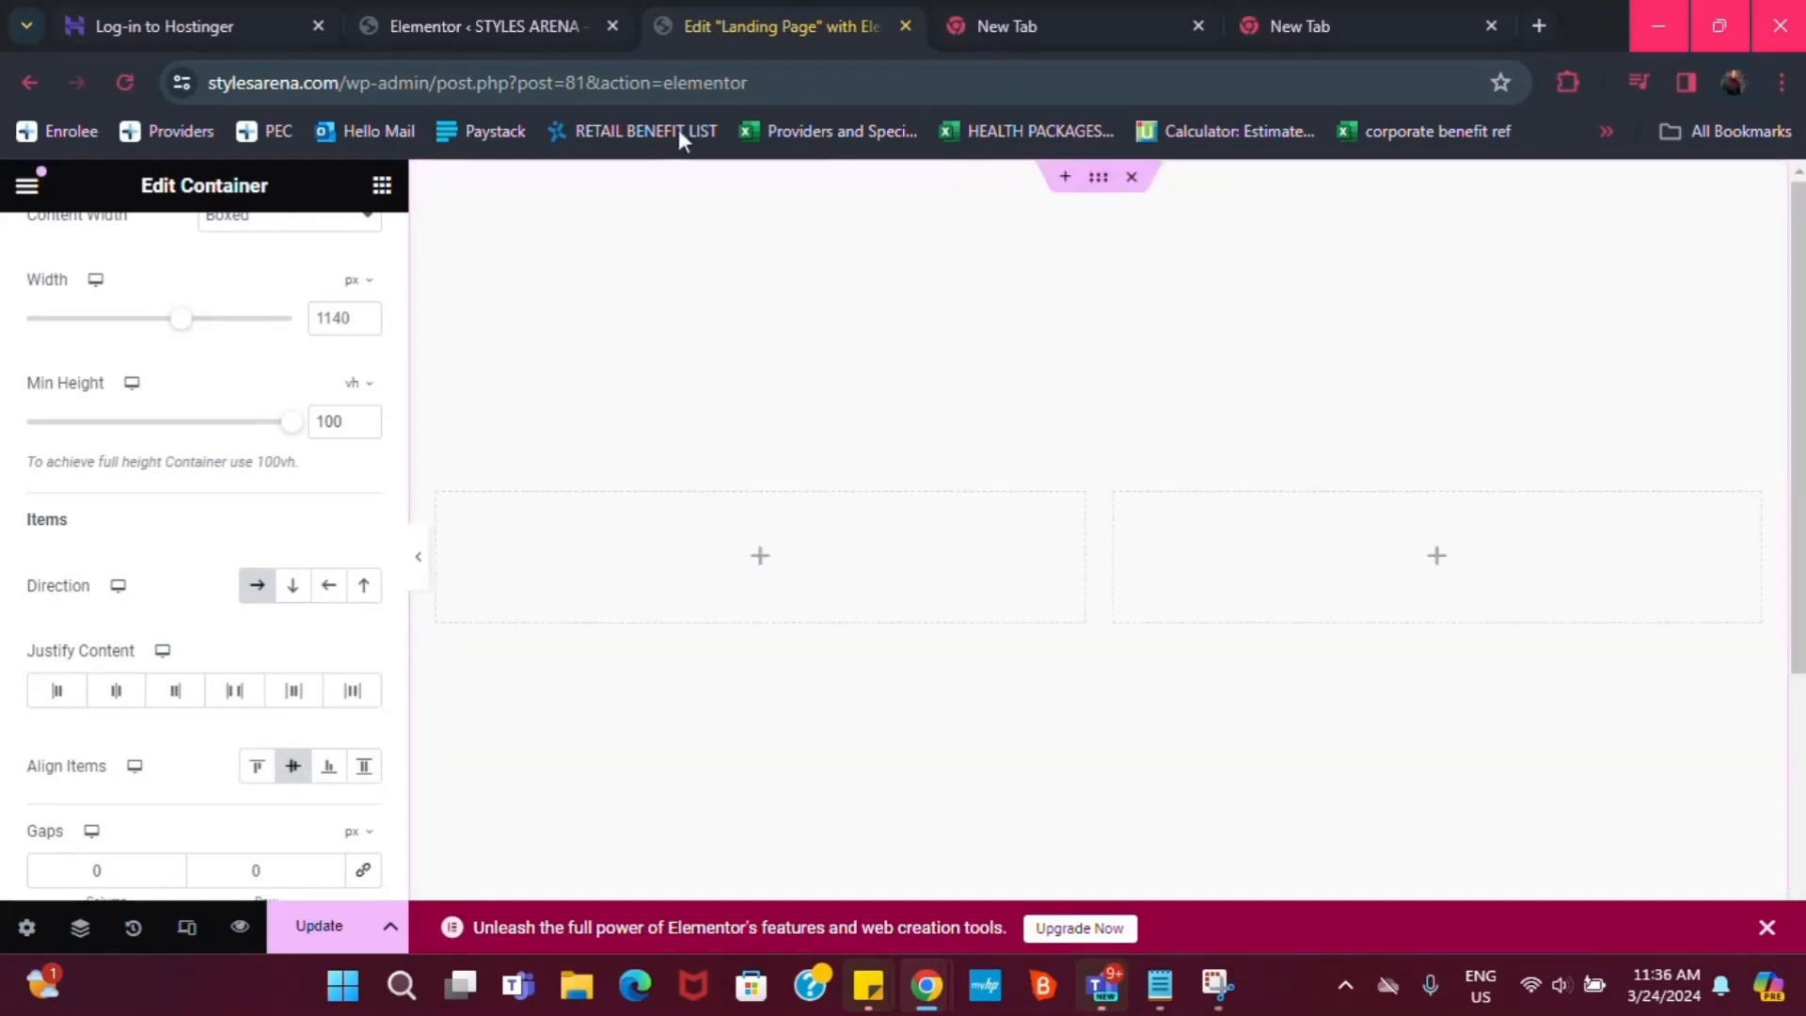
scroll(280, 347, up, 3)
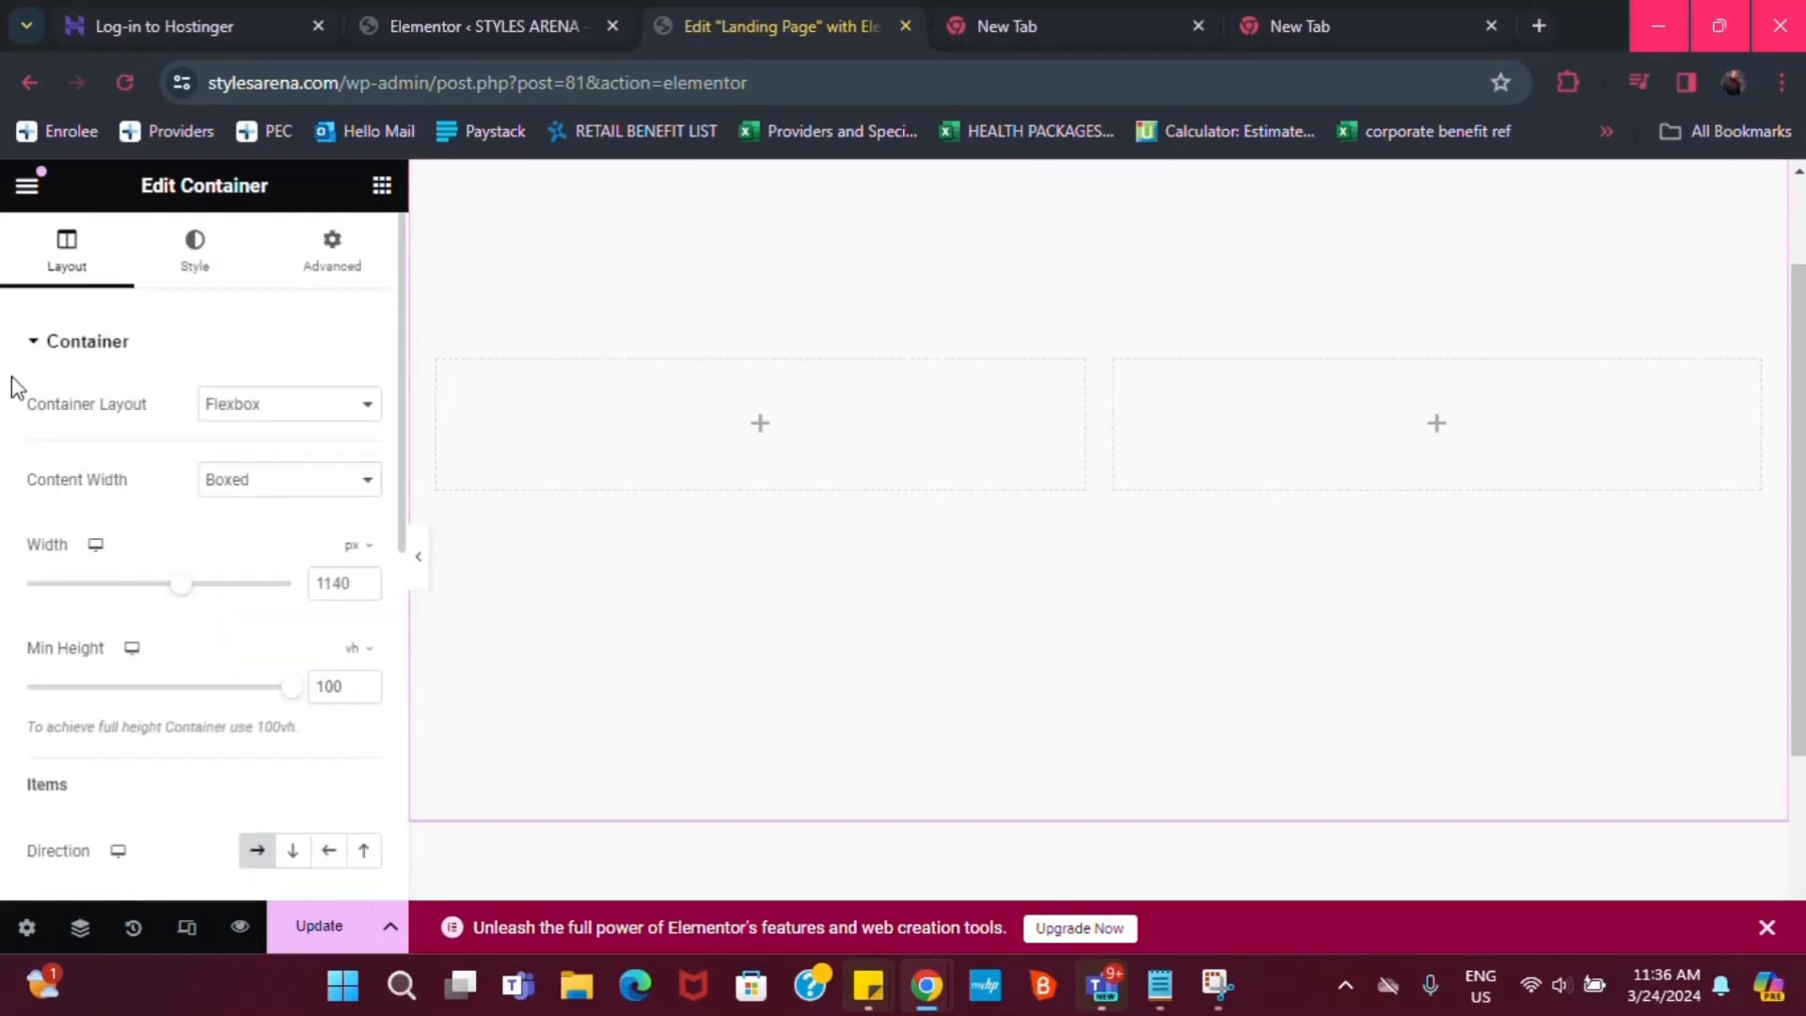
click(194, 256)
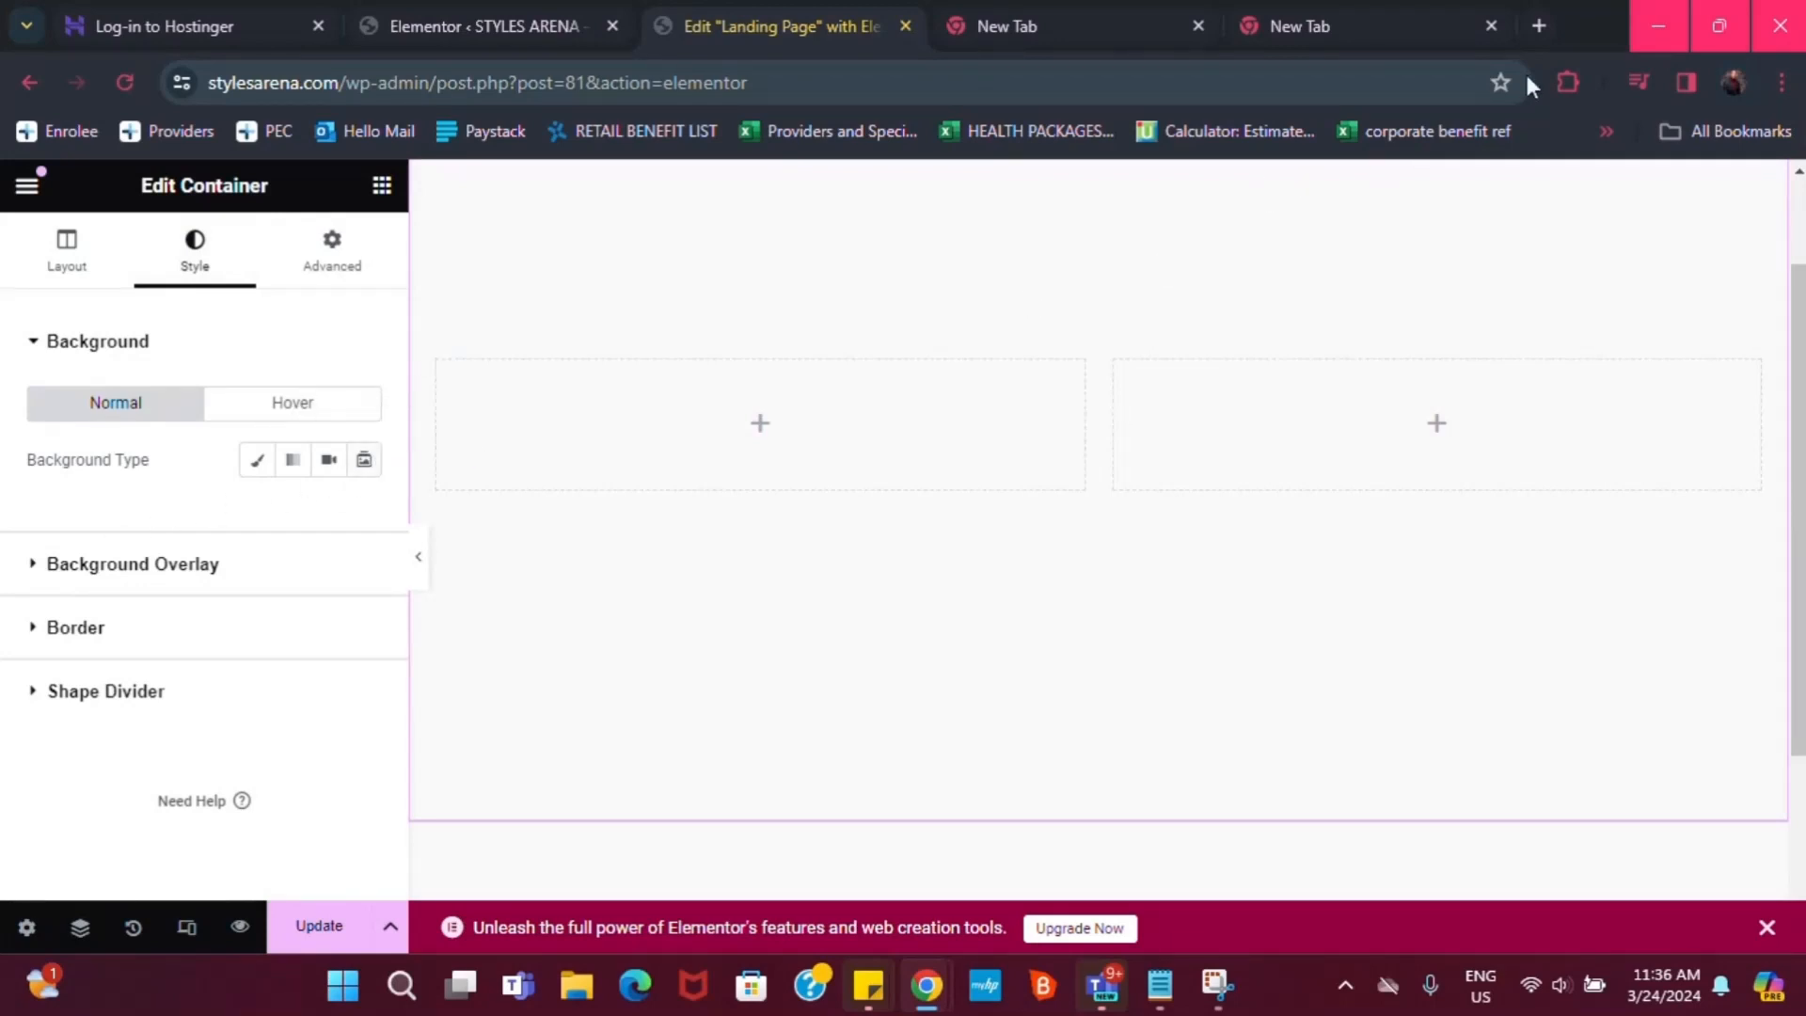
Load htmlcolorcodes.com in a new browser tab
click(1540, 25)
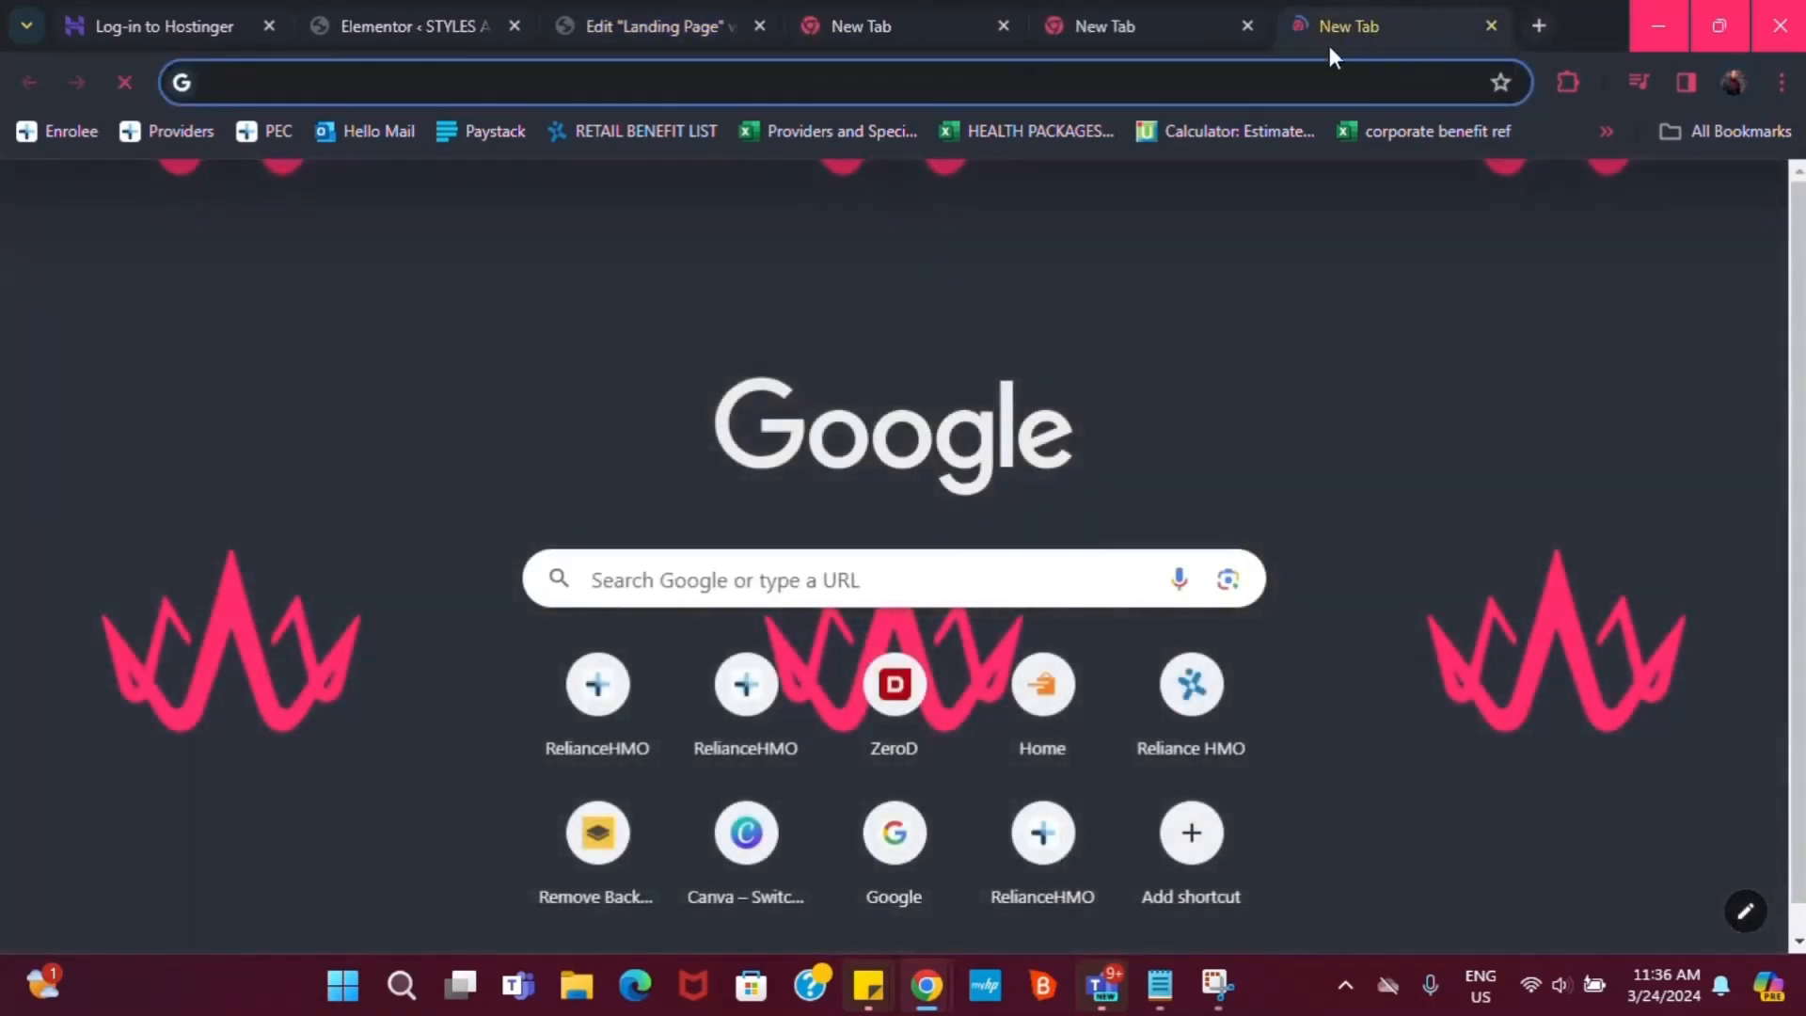
click(1080, 95)
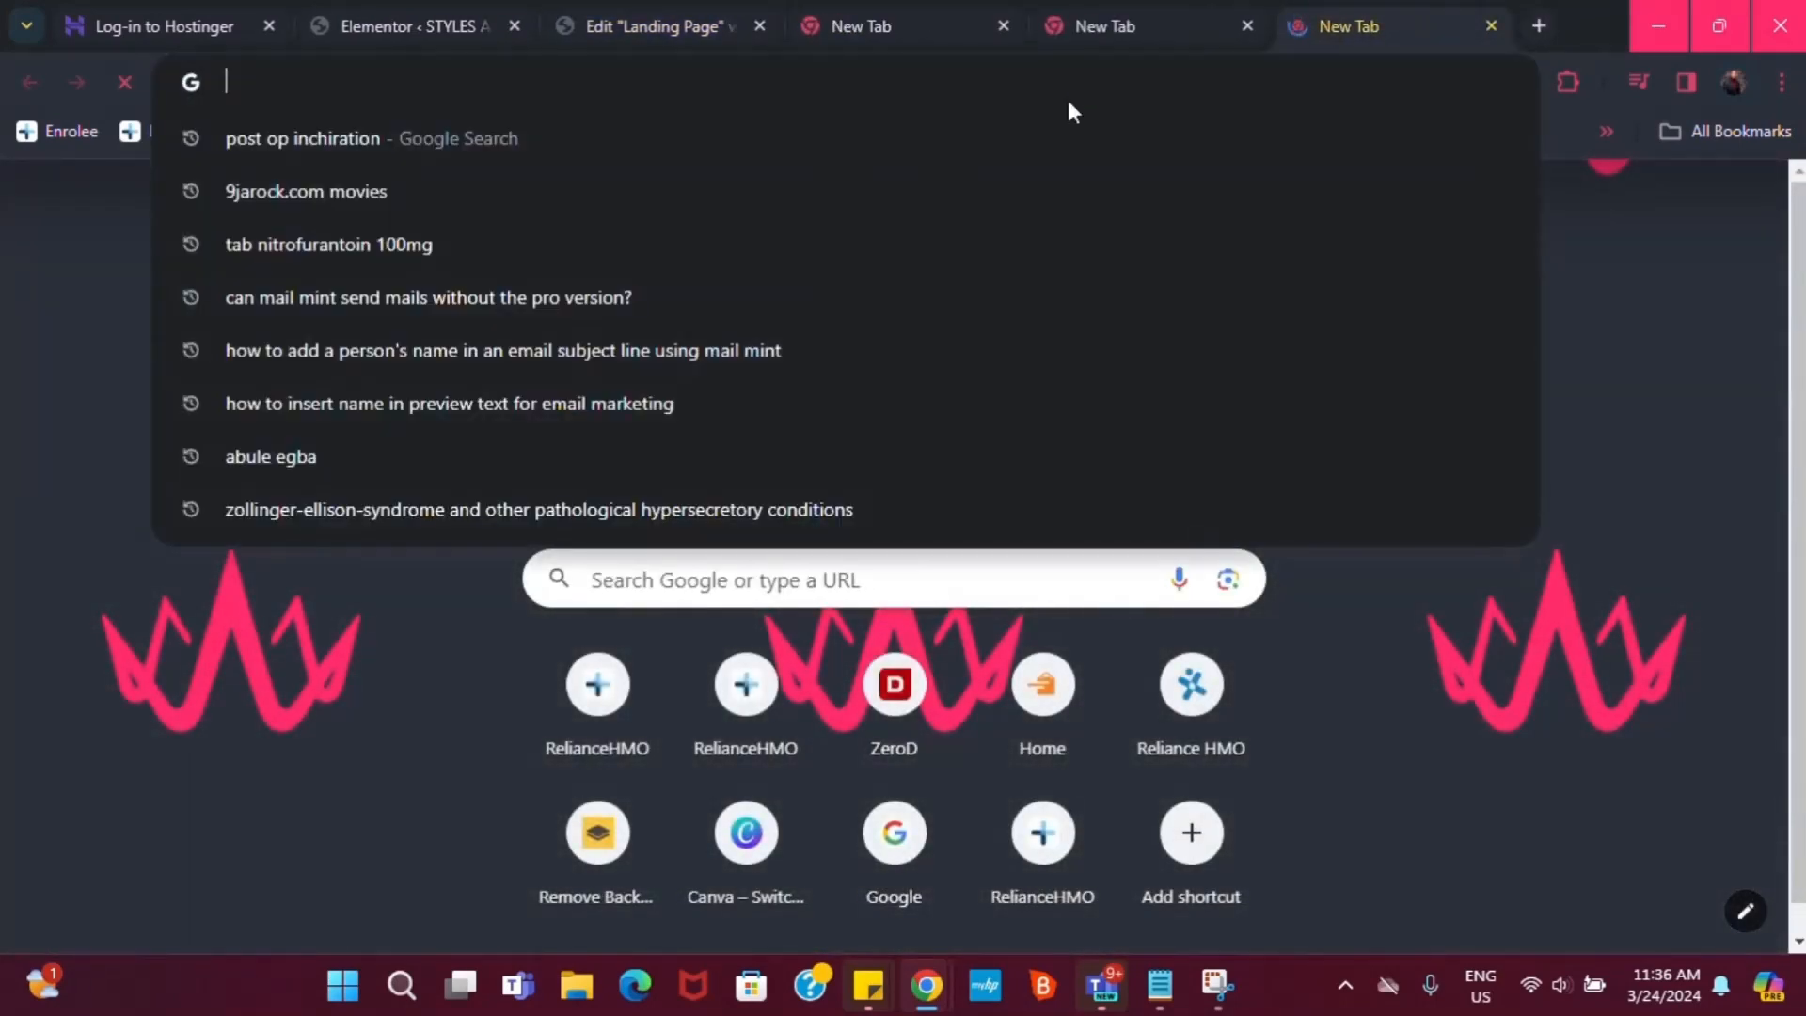
text(htm)
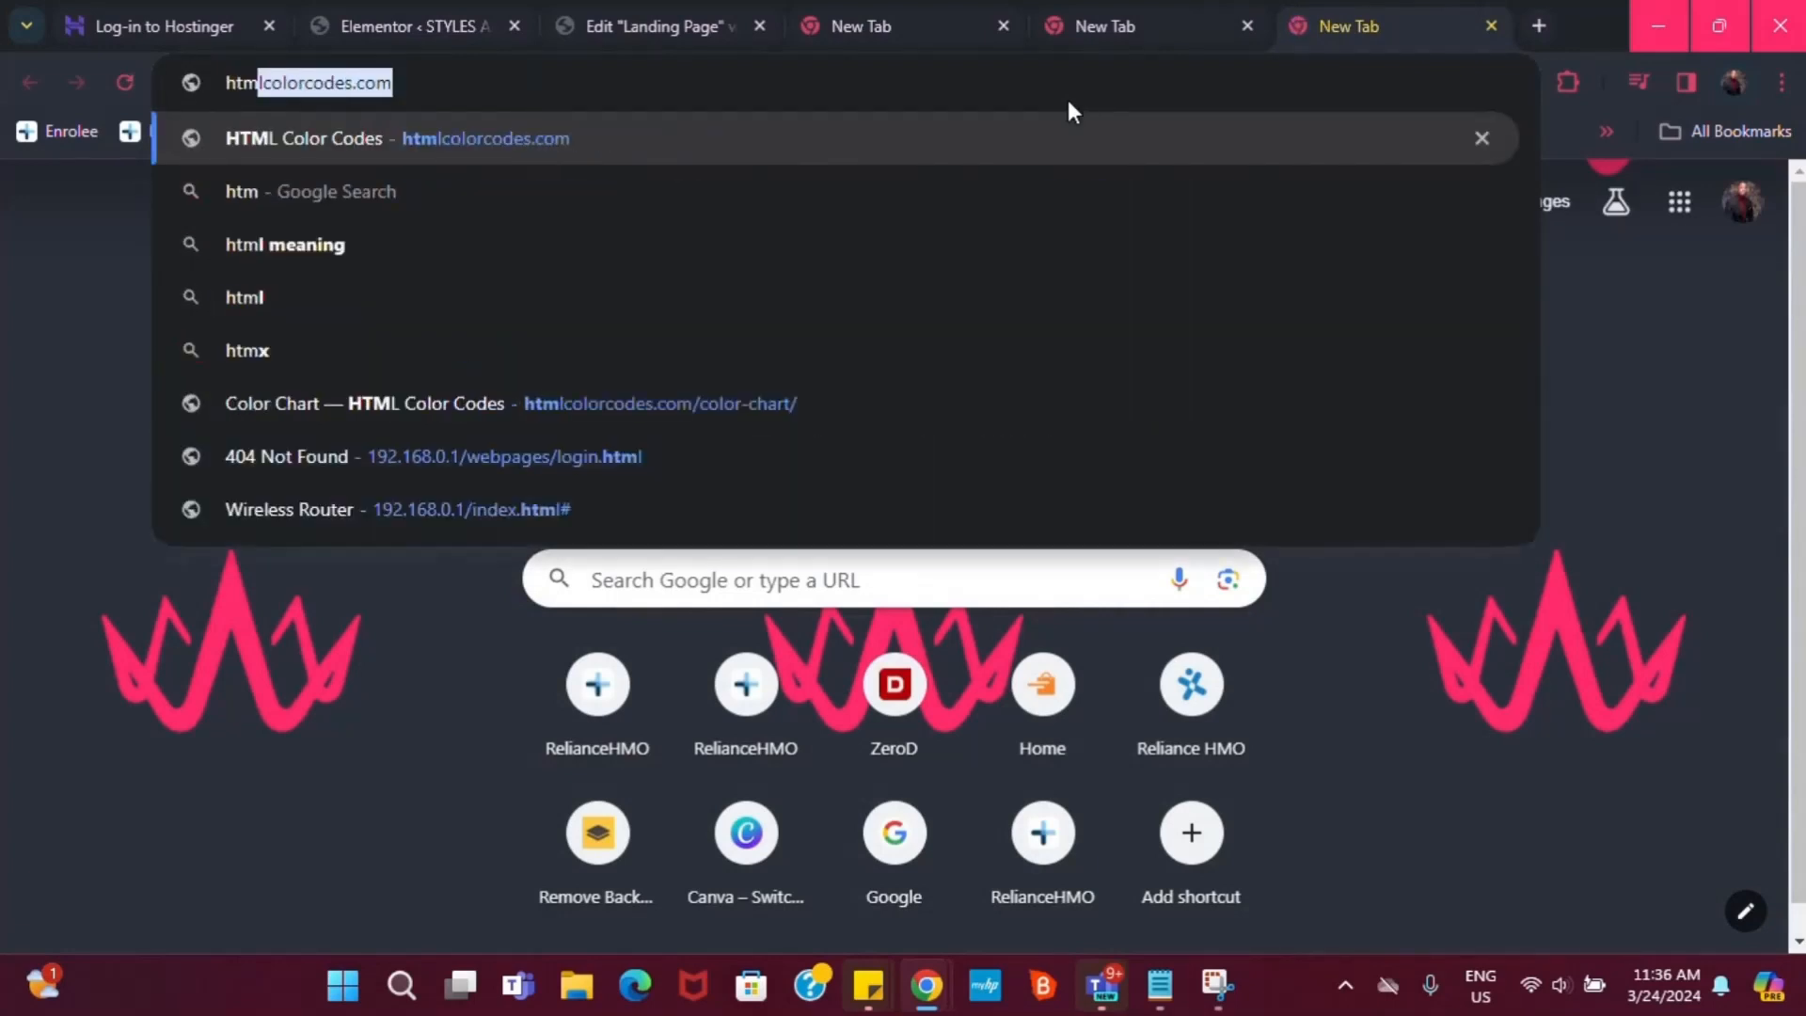
text(lco)
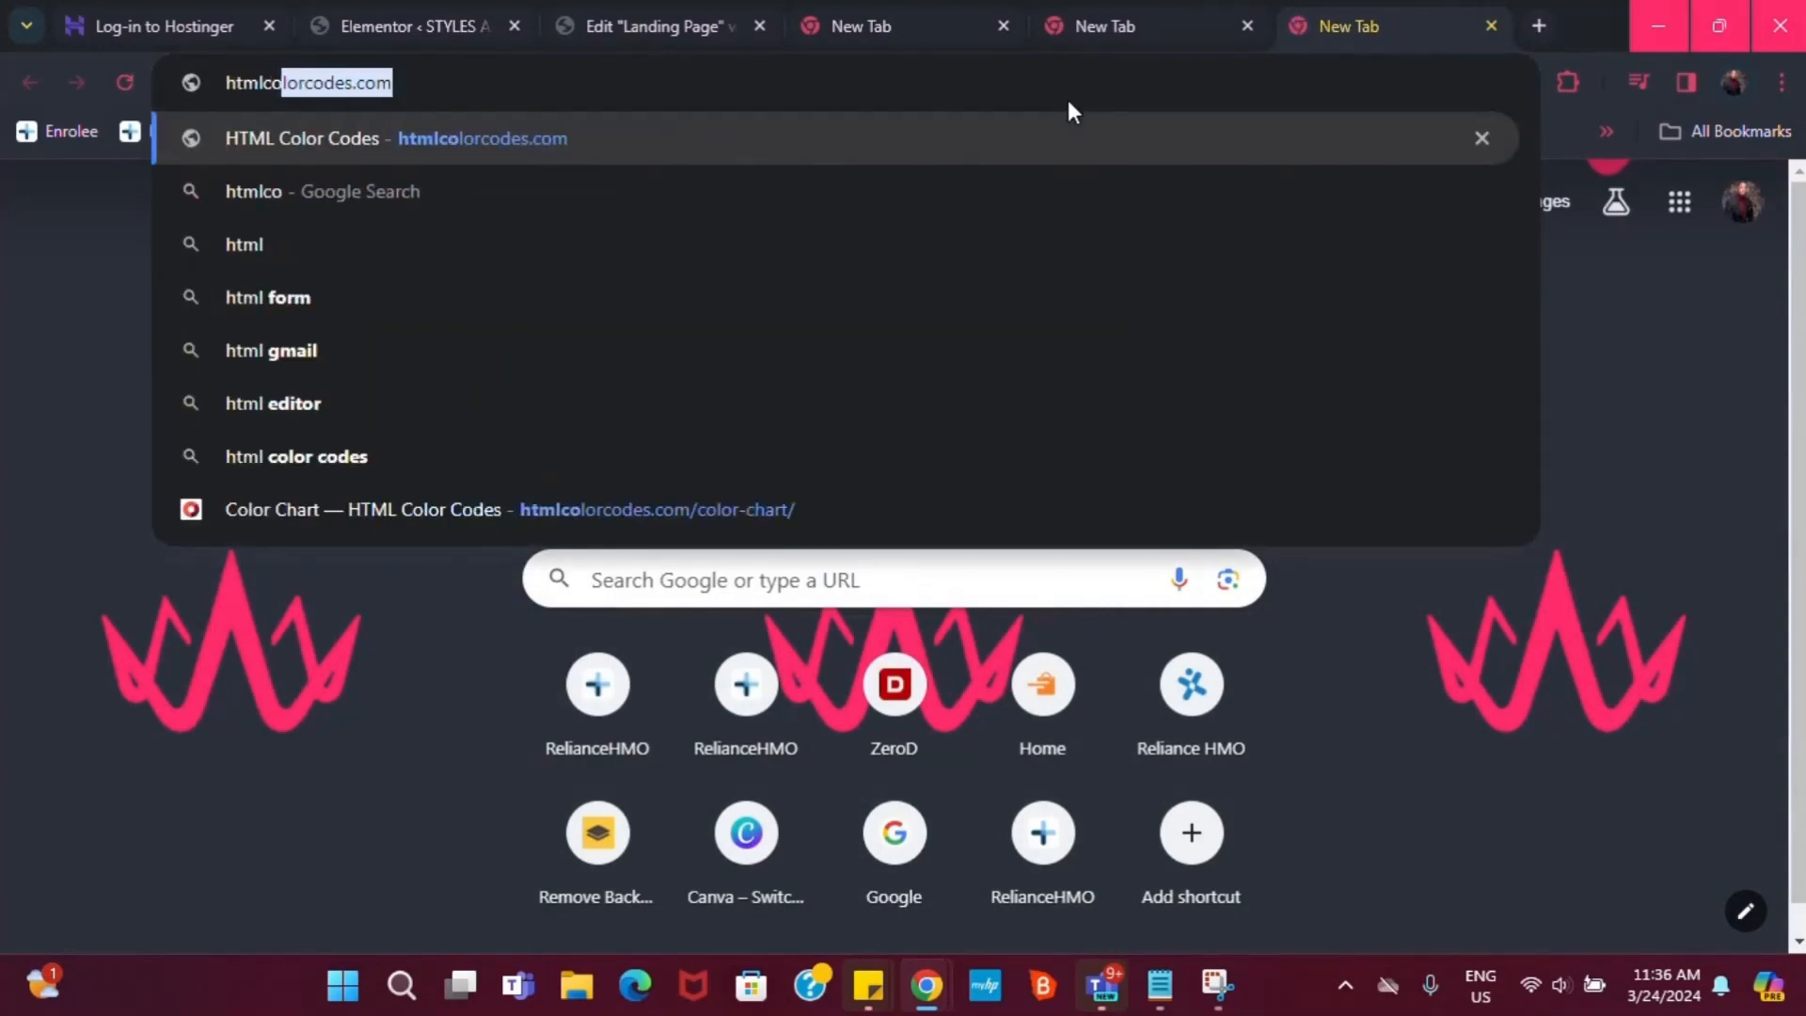
text(lorco)
text(des)
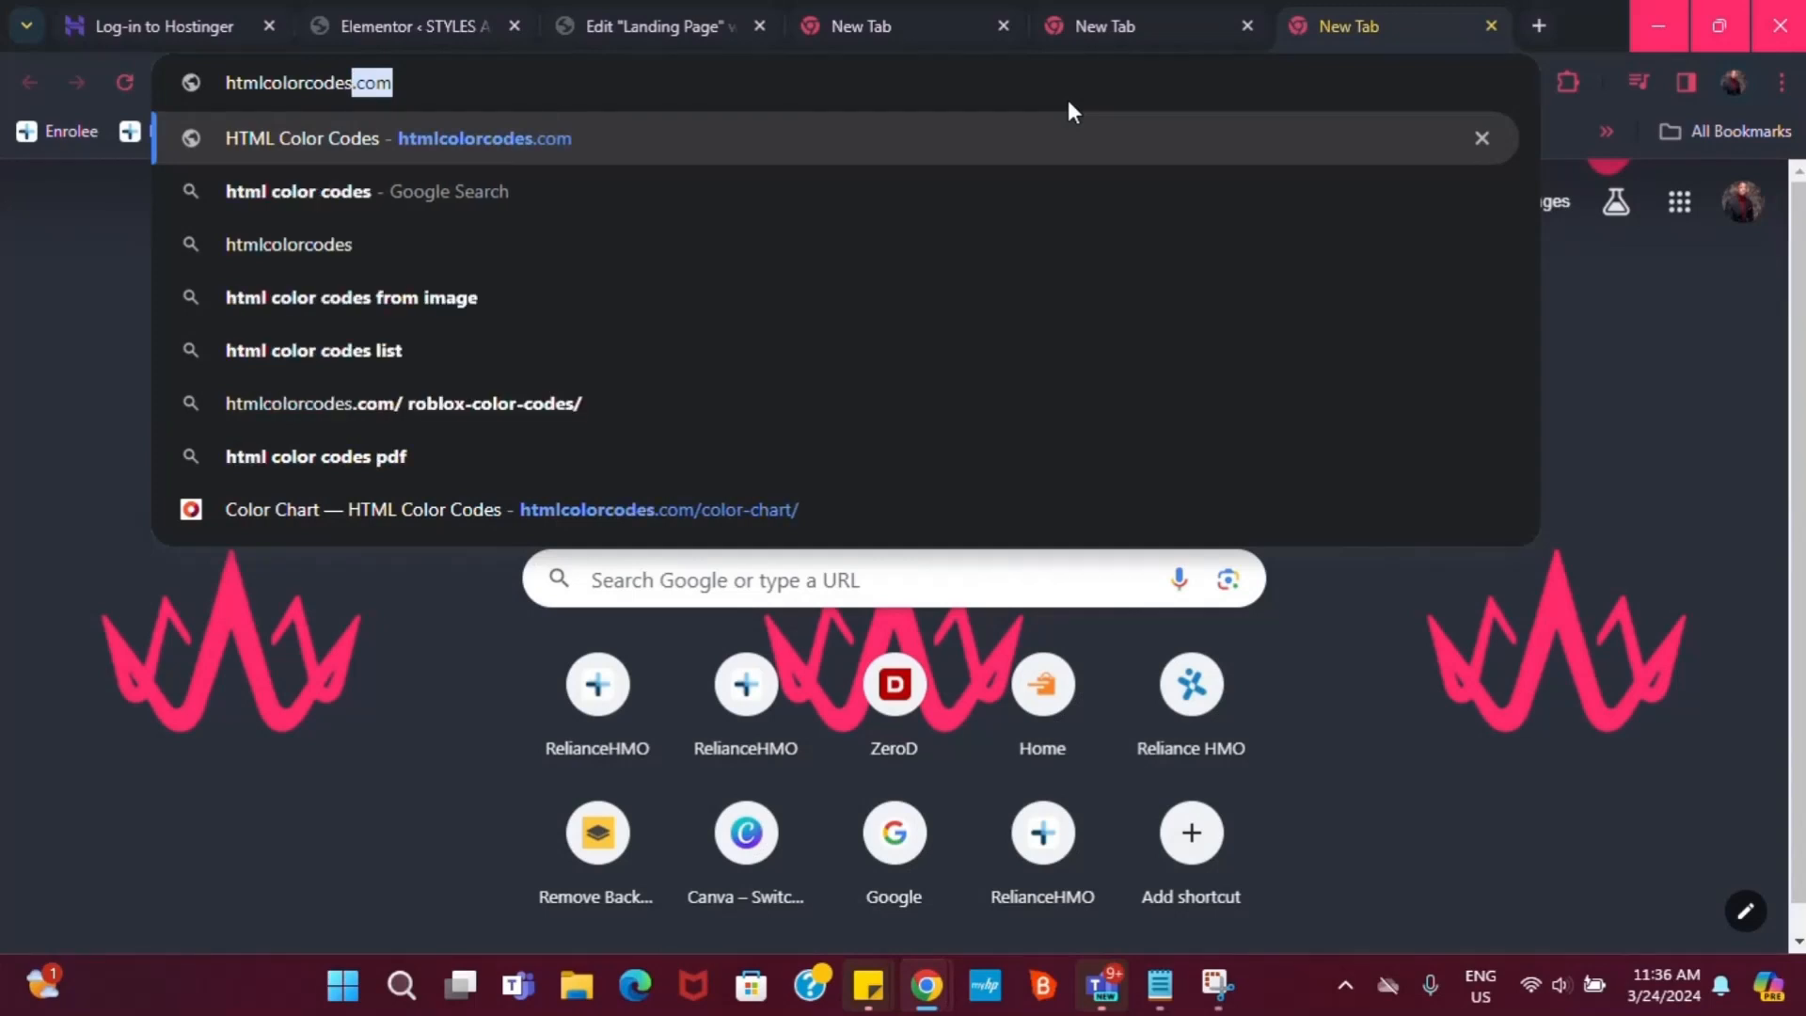
key(Return)
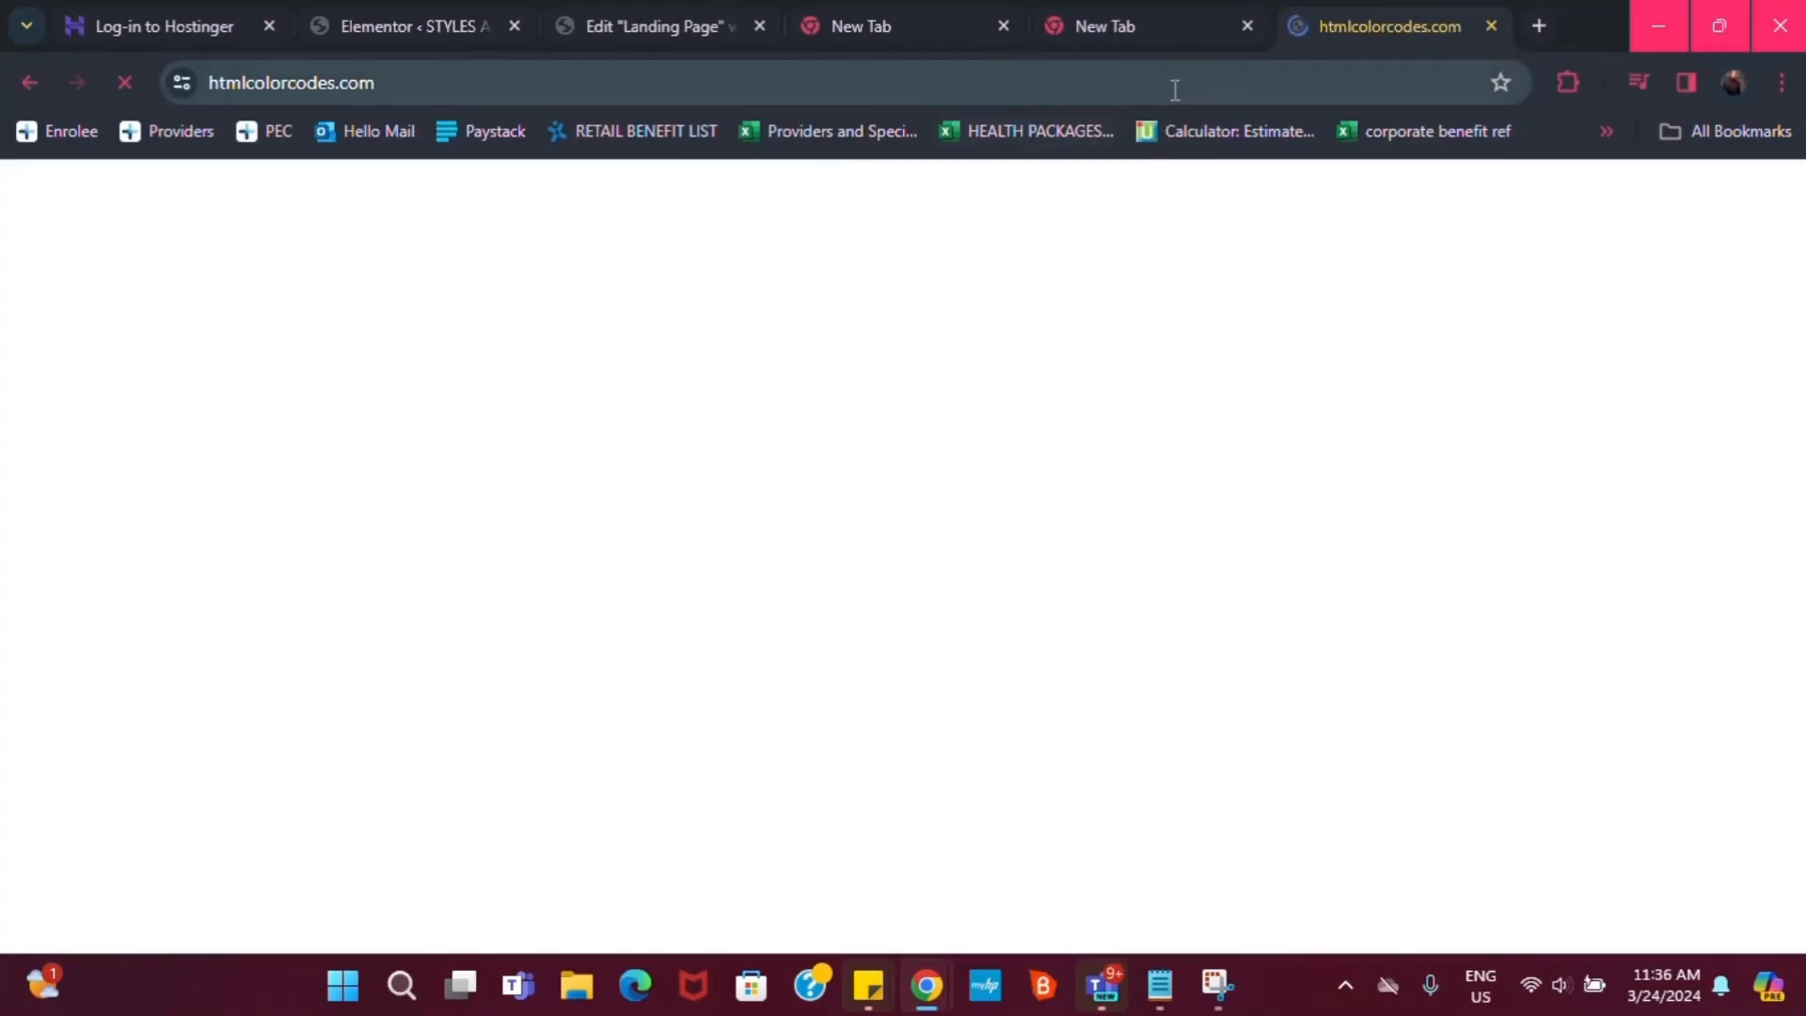
Move the picker's hue through yellow to green 0D860B, then return to the Landing Page editor
scroll(645, 803, down, 3)
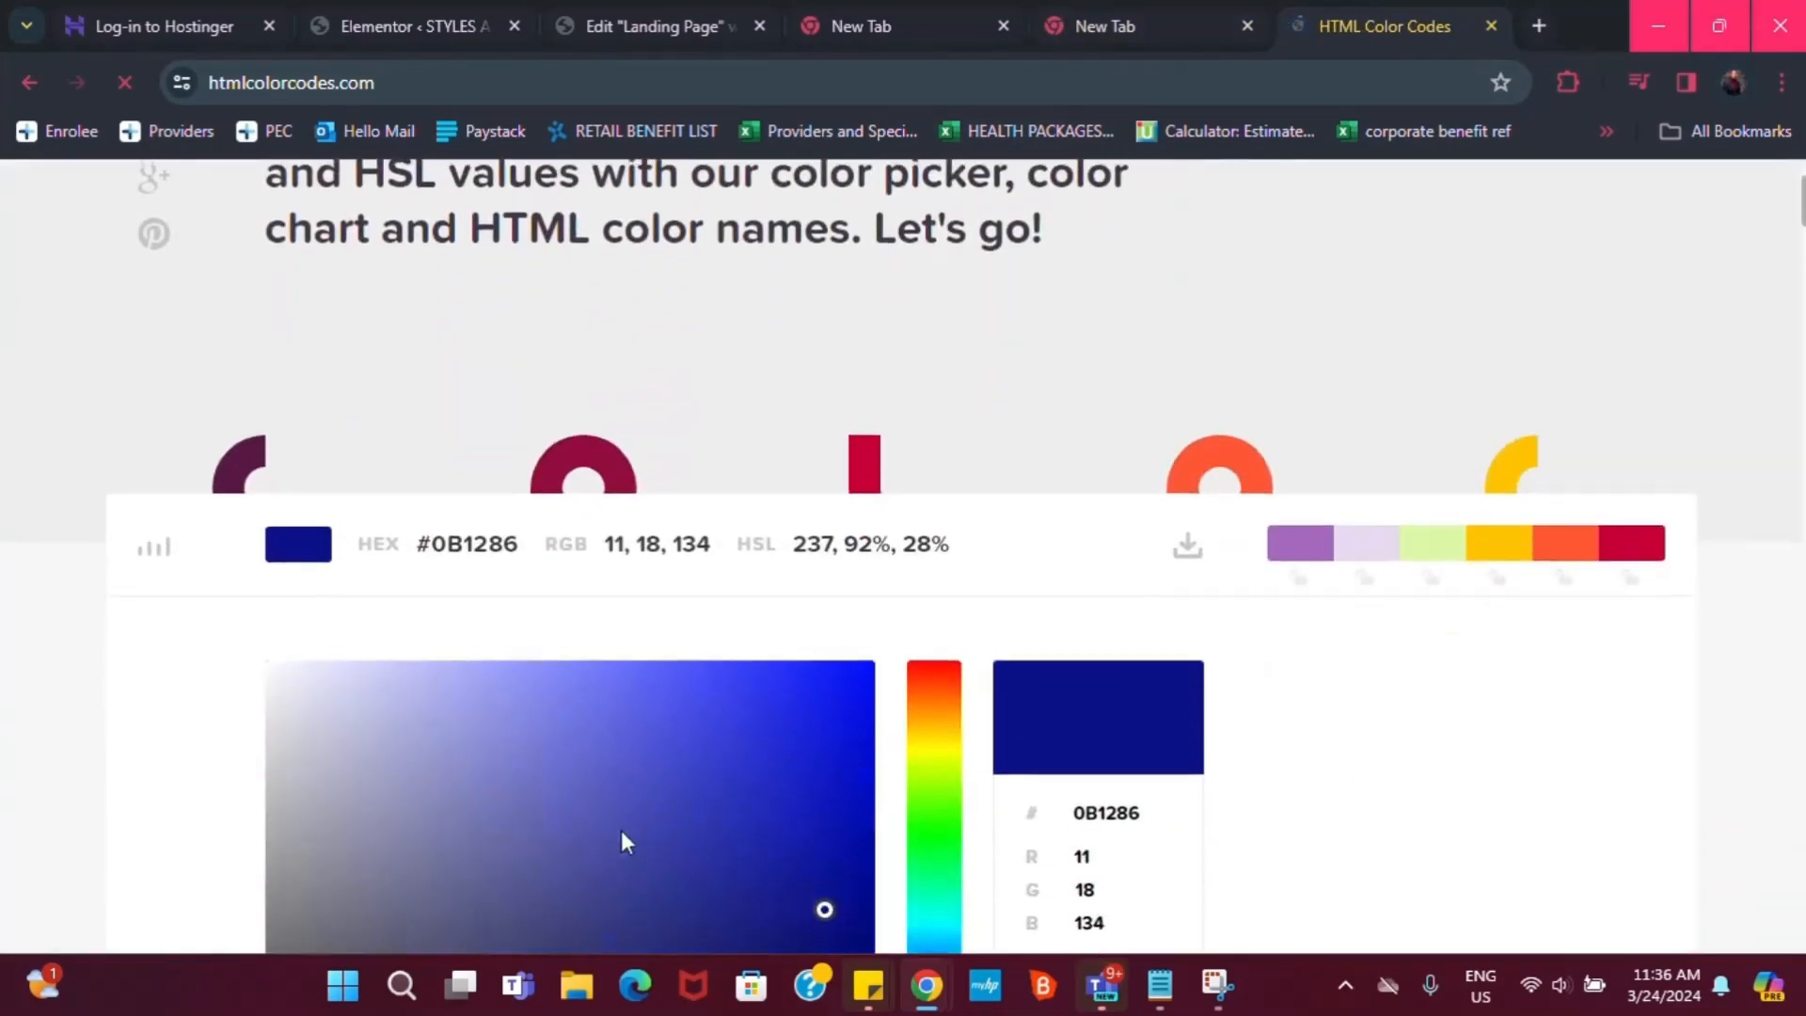
scroll(722, 782, down, 3)
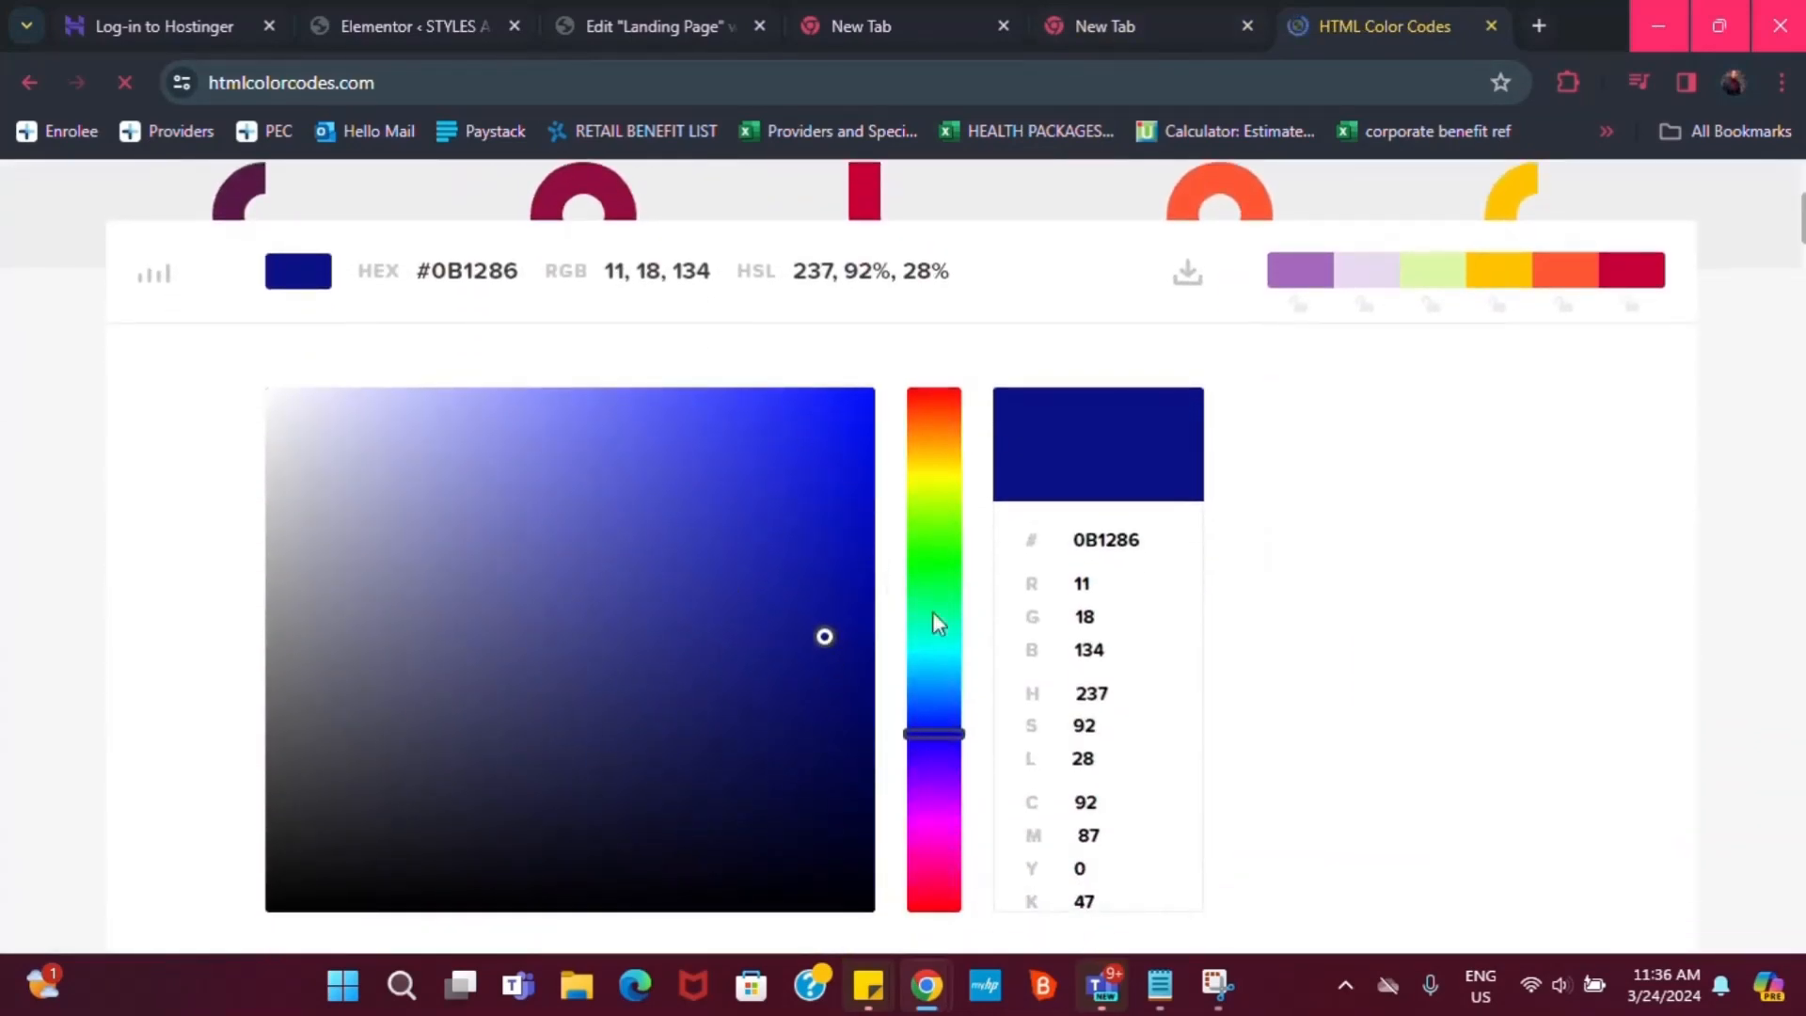
click(944, 471)
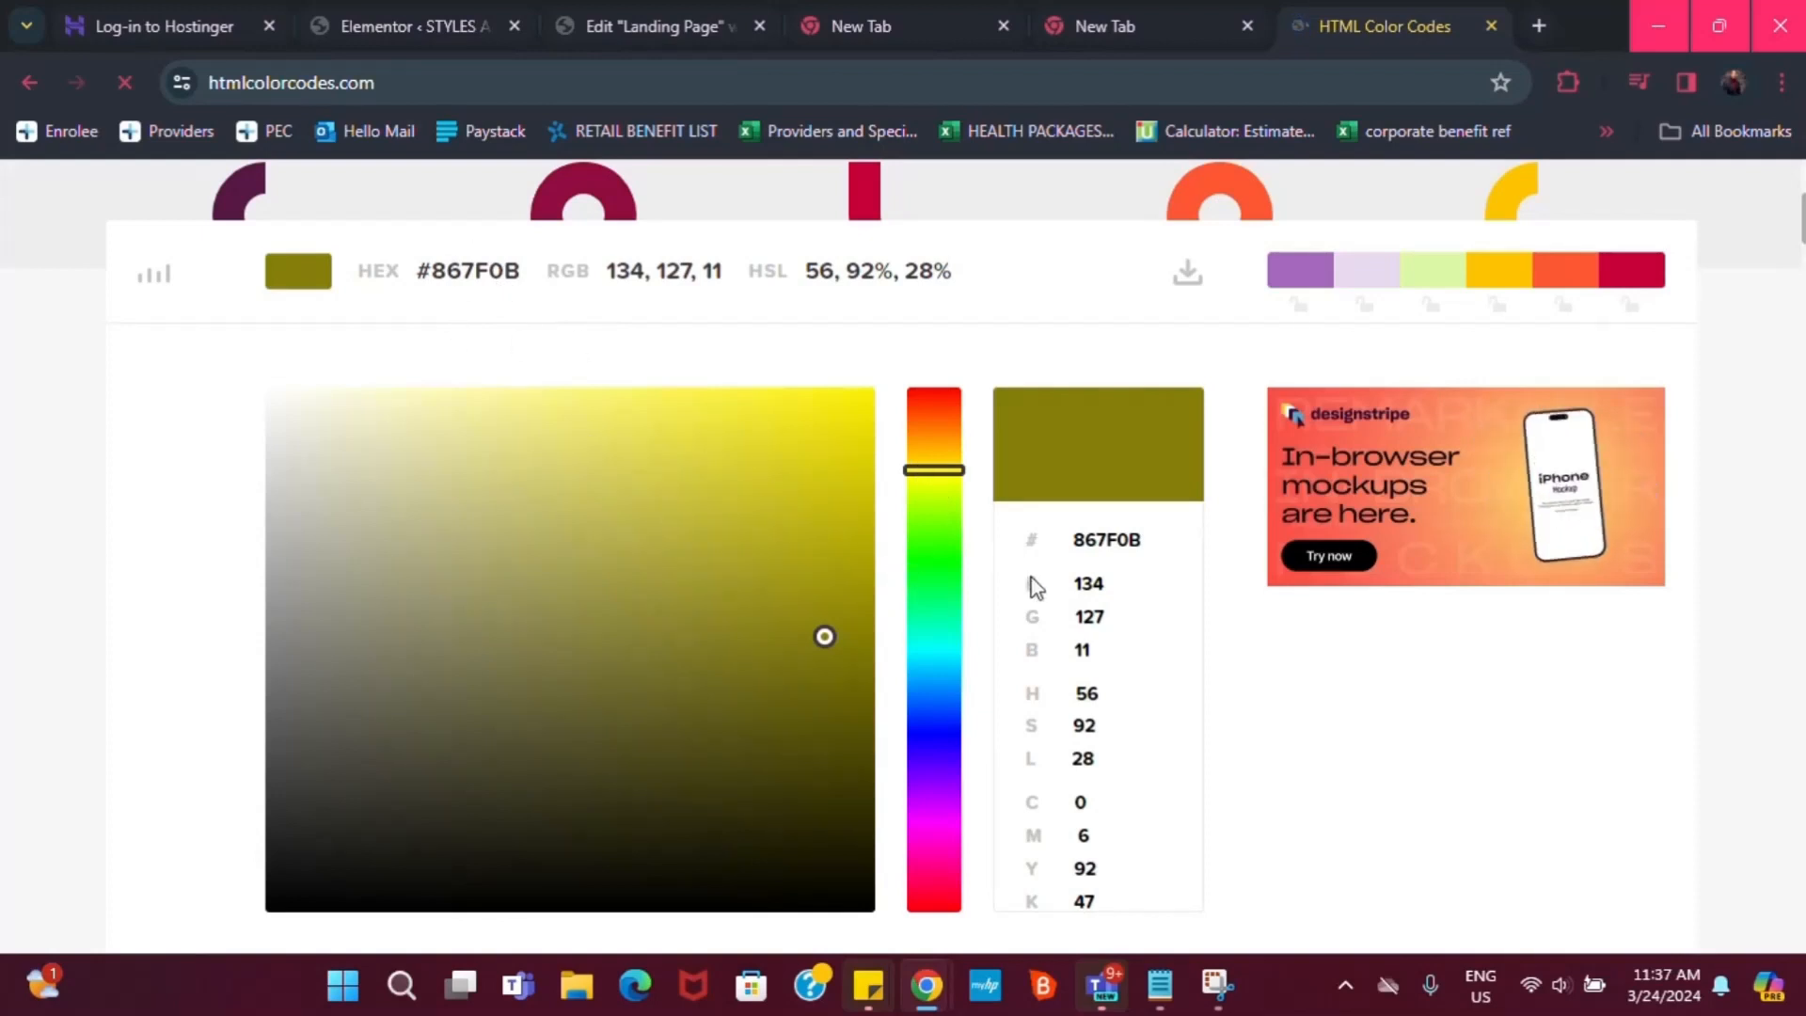
click(933, 561)
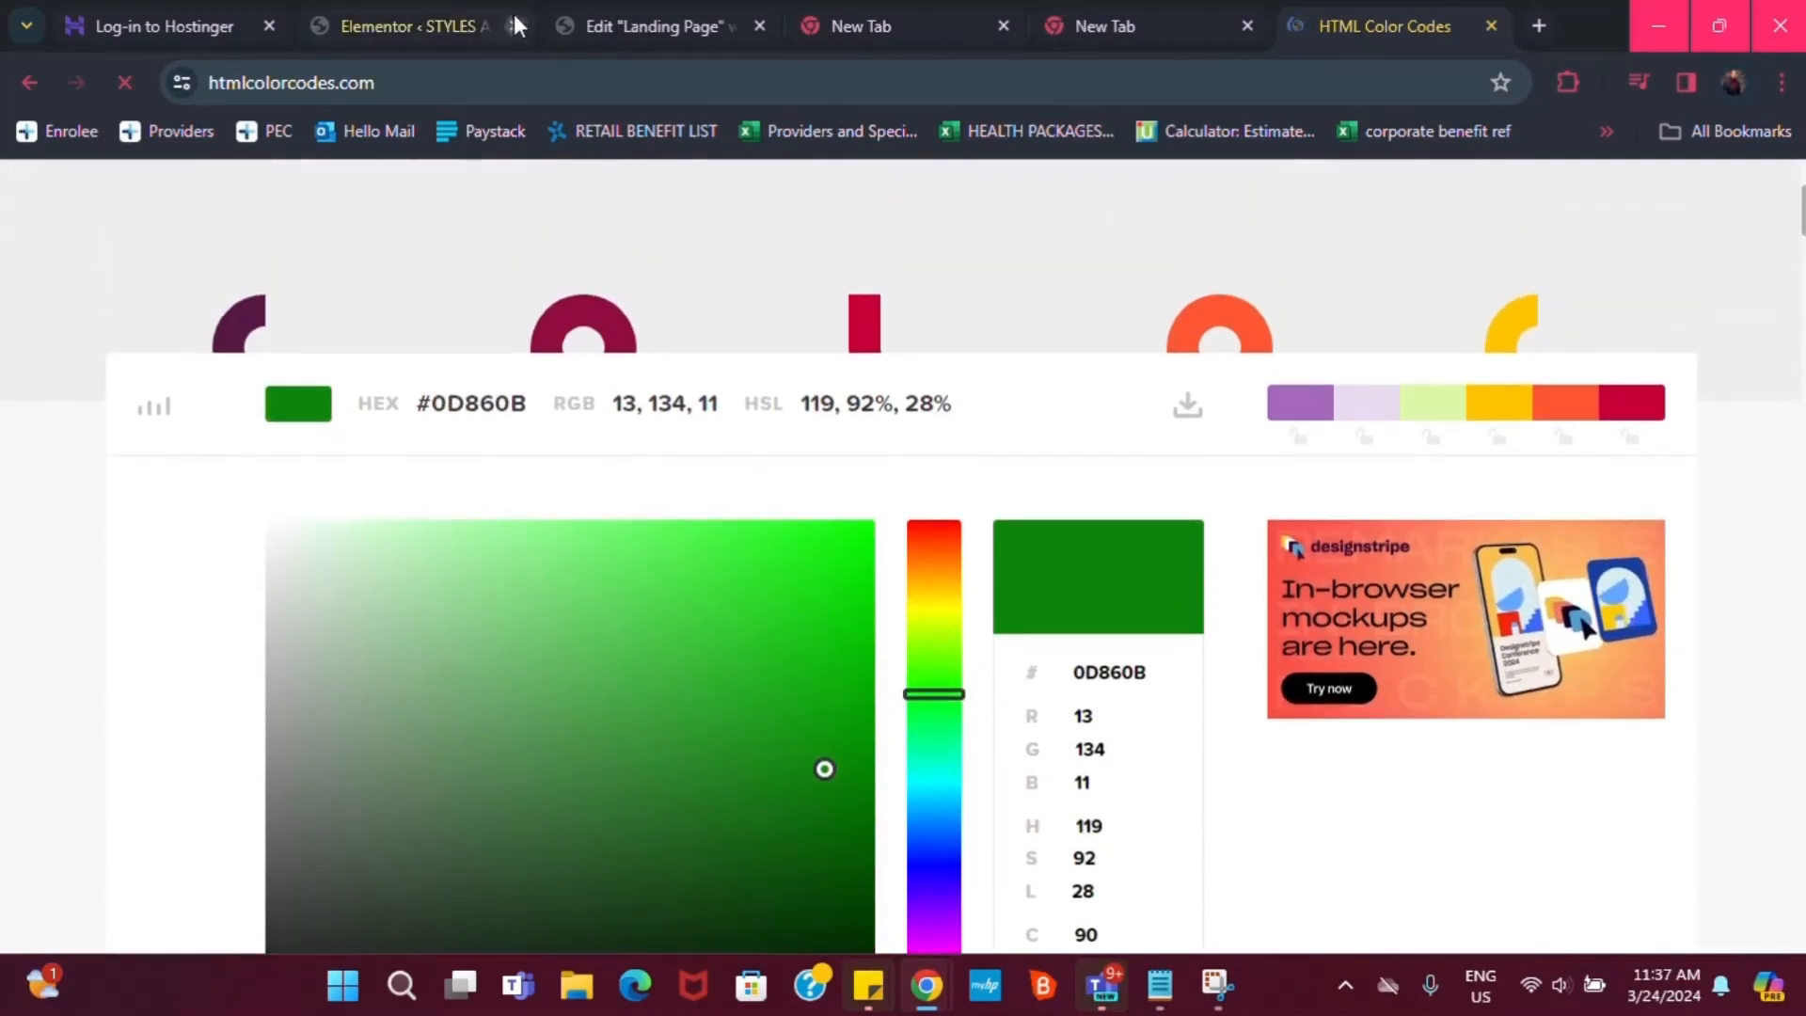
click(613, 19)
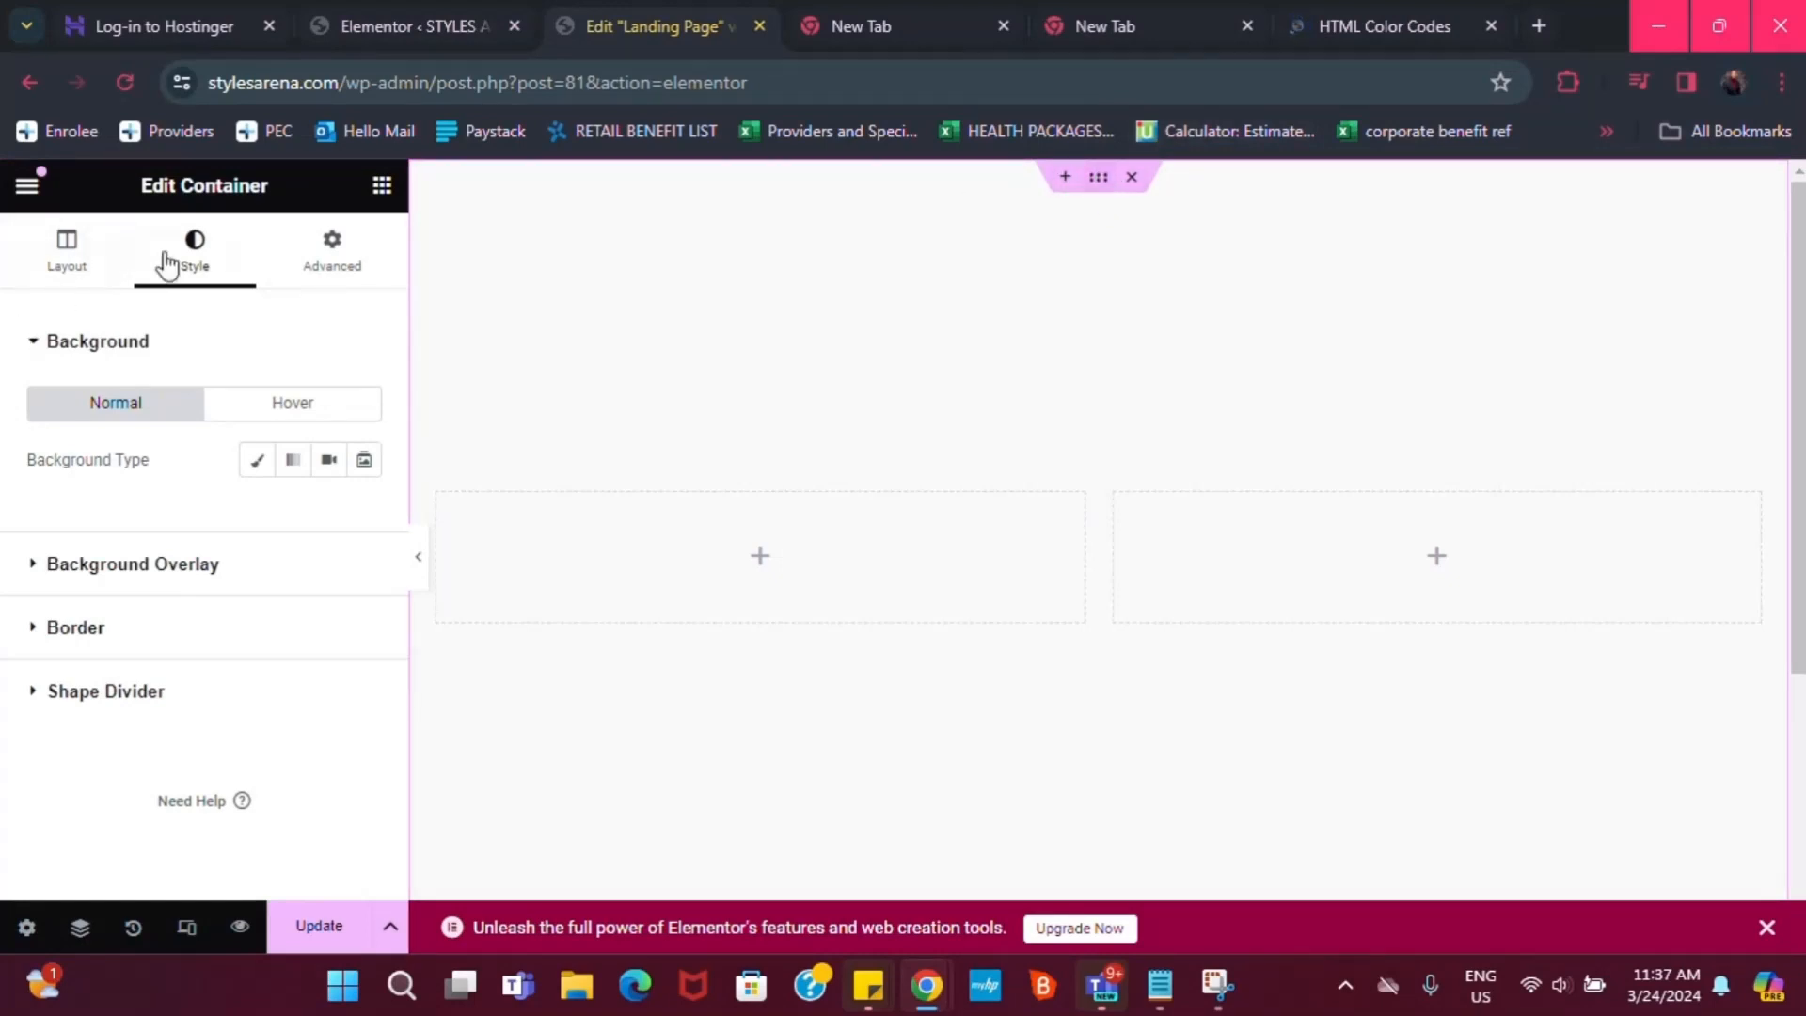
Change the container background from a classic fill to a gradient with first colour B400DD
click(259, 465)
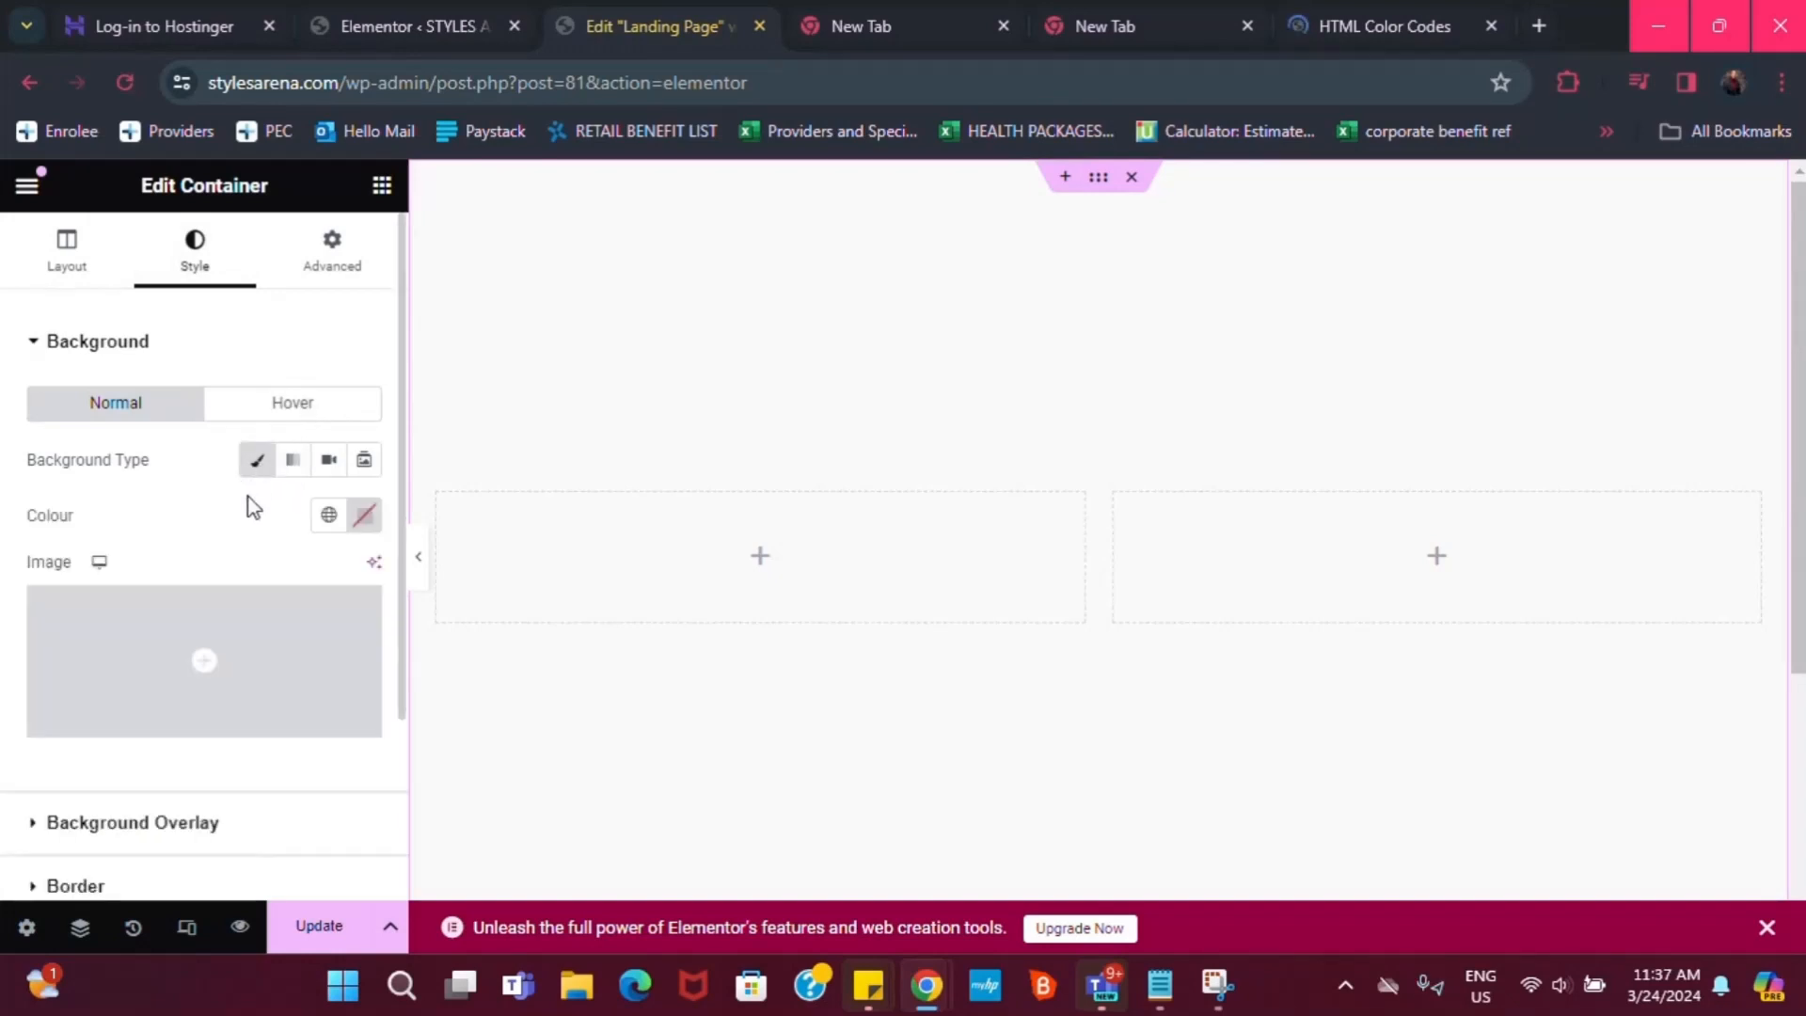
click(361, 517)
drag(455, 750, 464, 680)
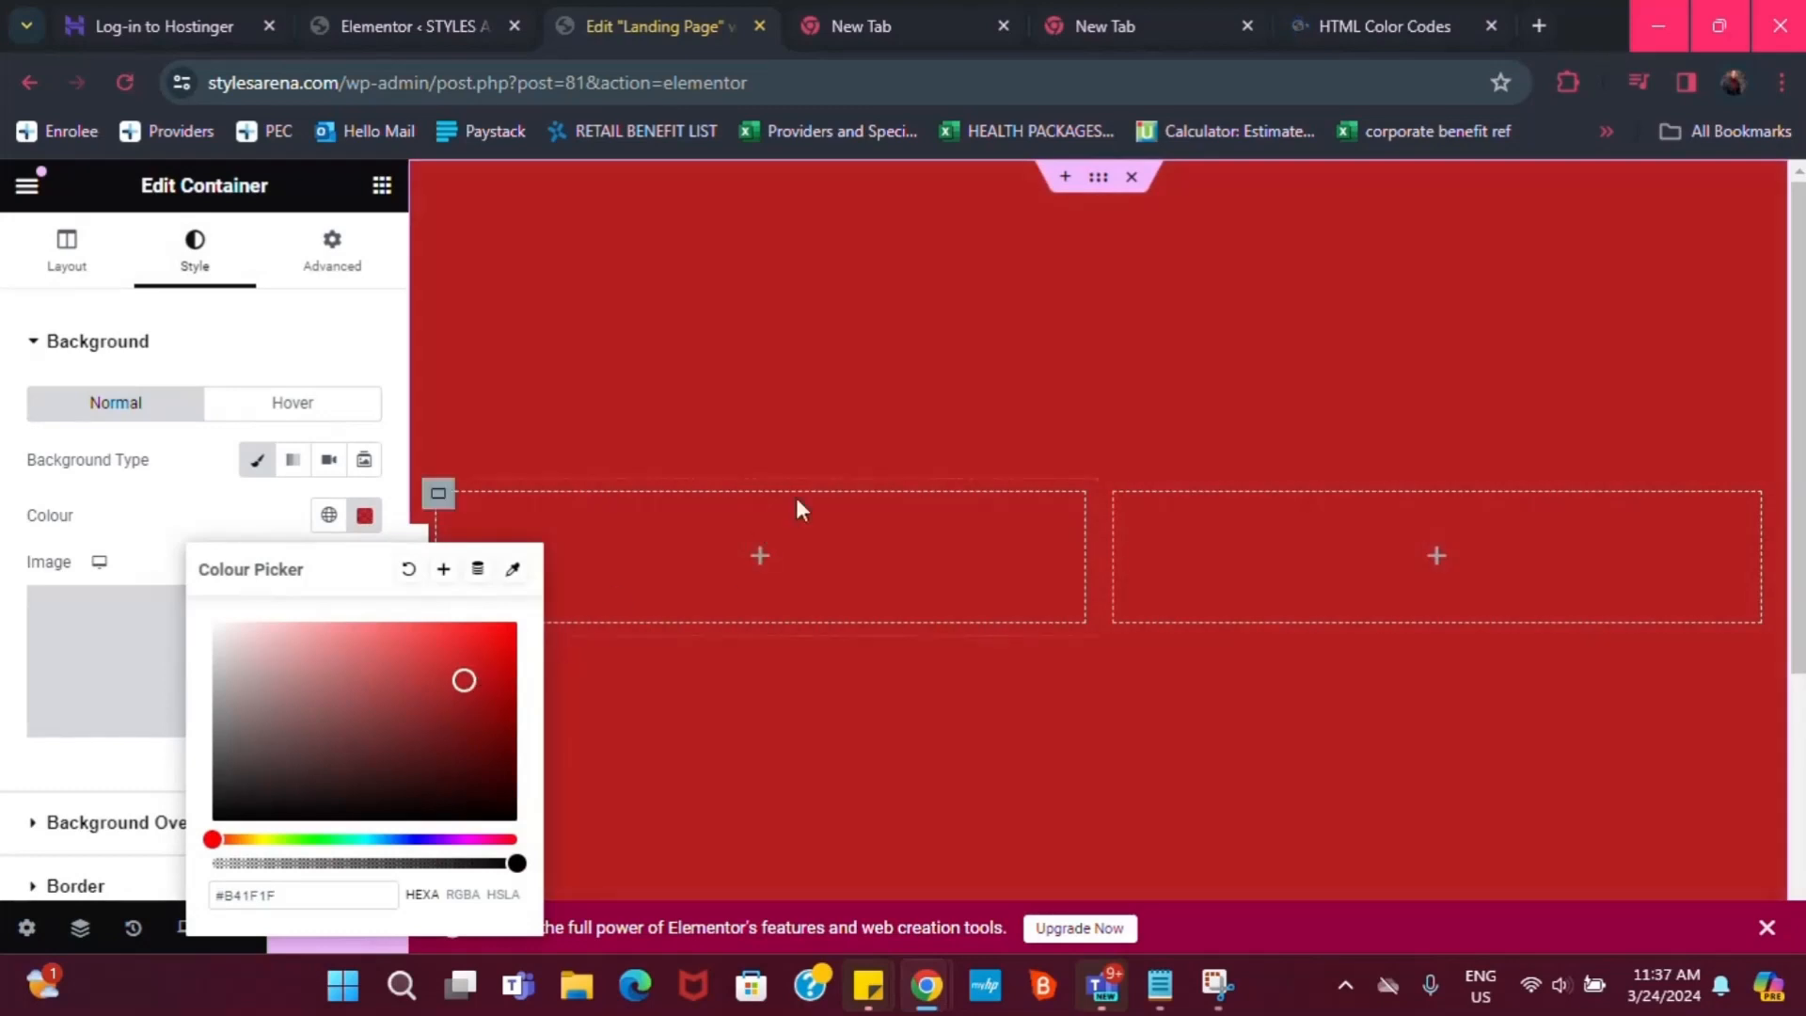
click(294, 467)
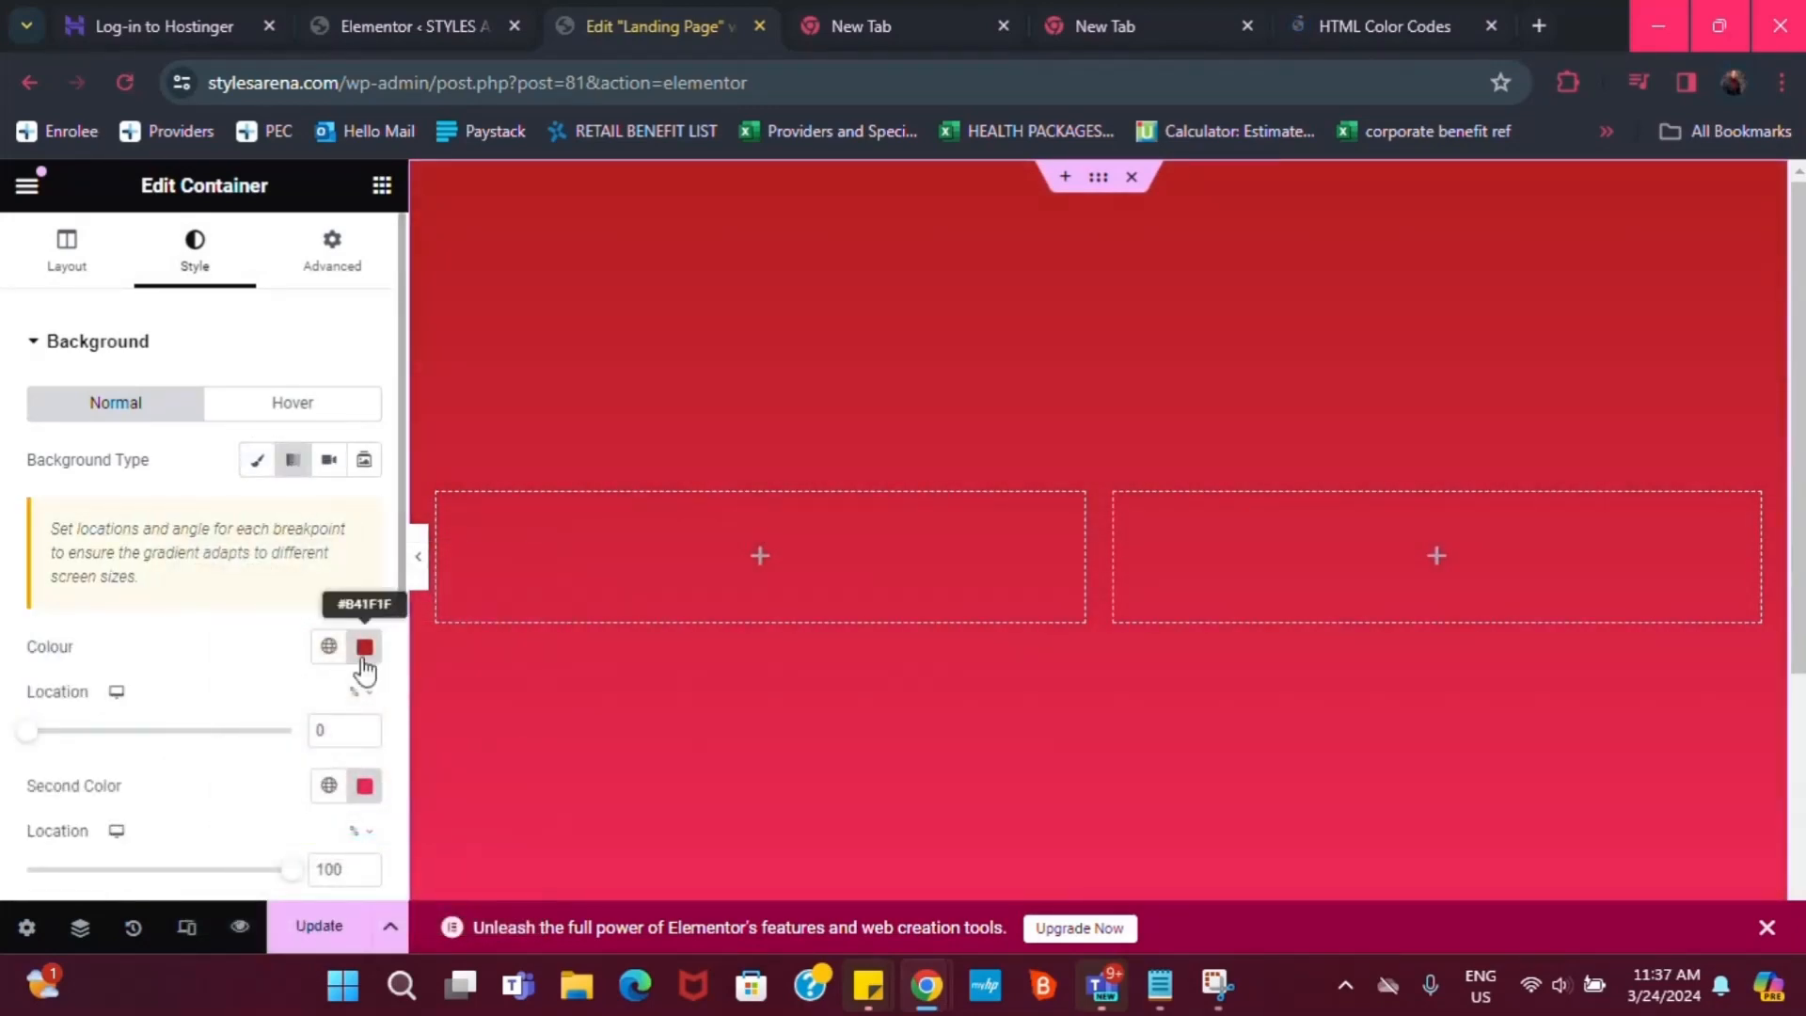
scroll(365, 670, down, 2)
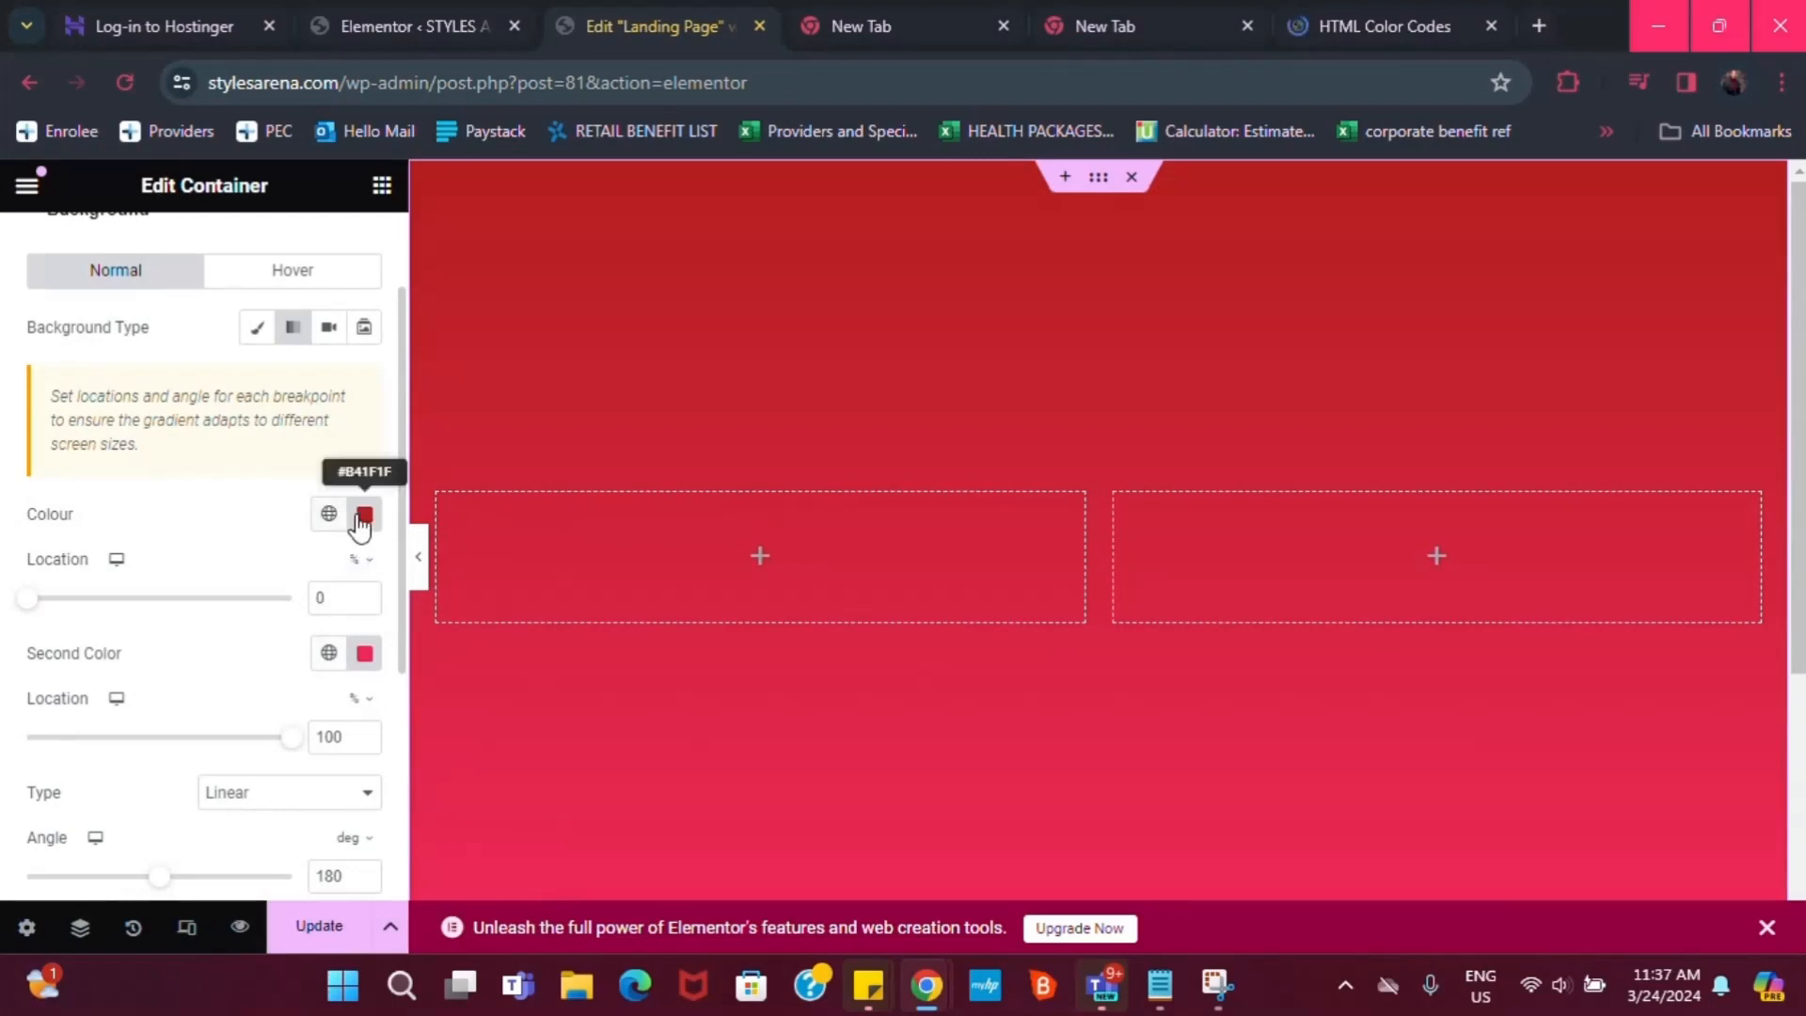
click(363, 515)
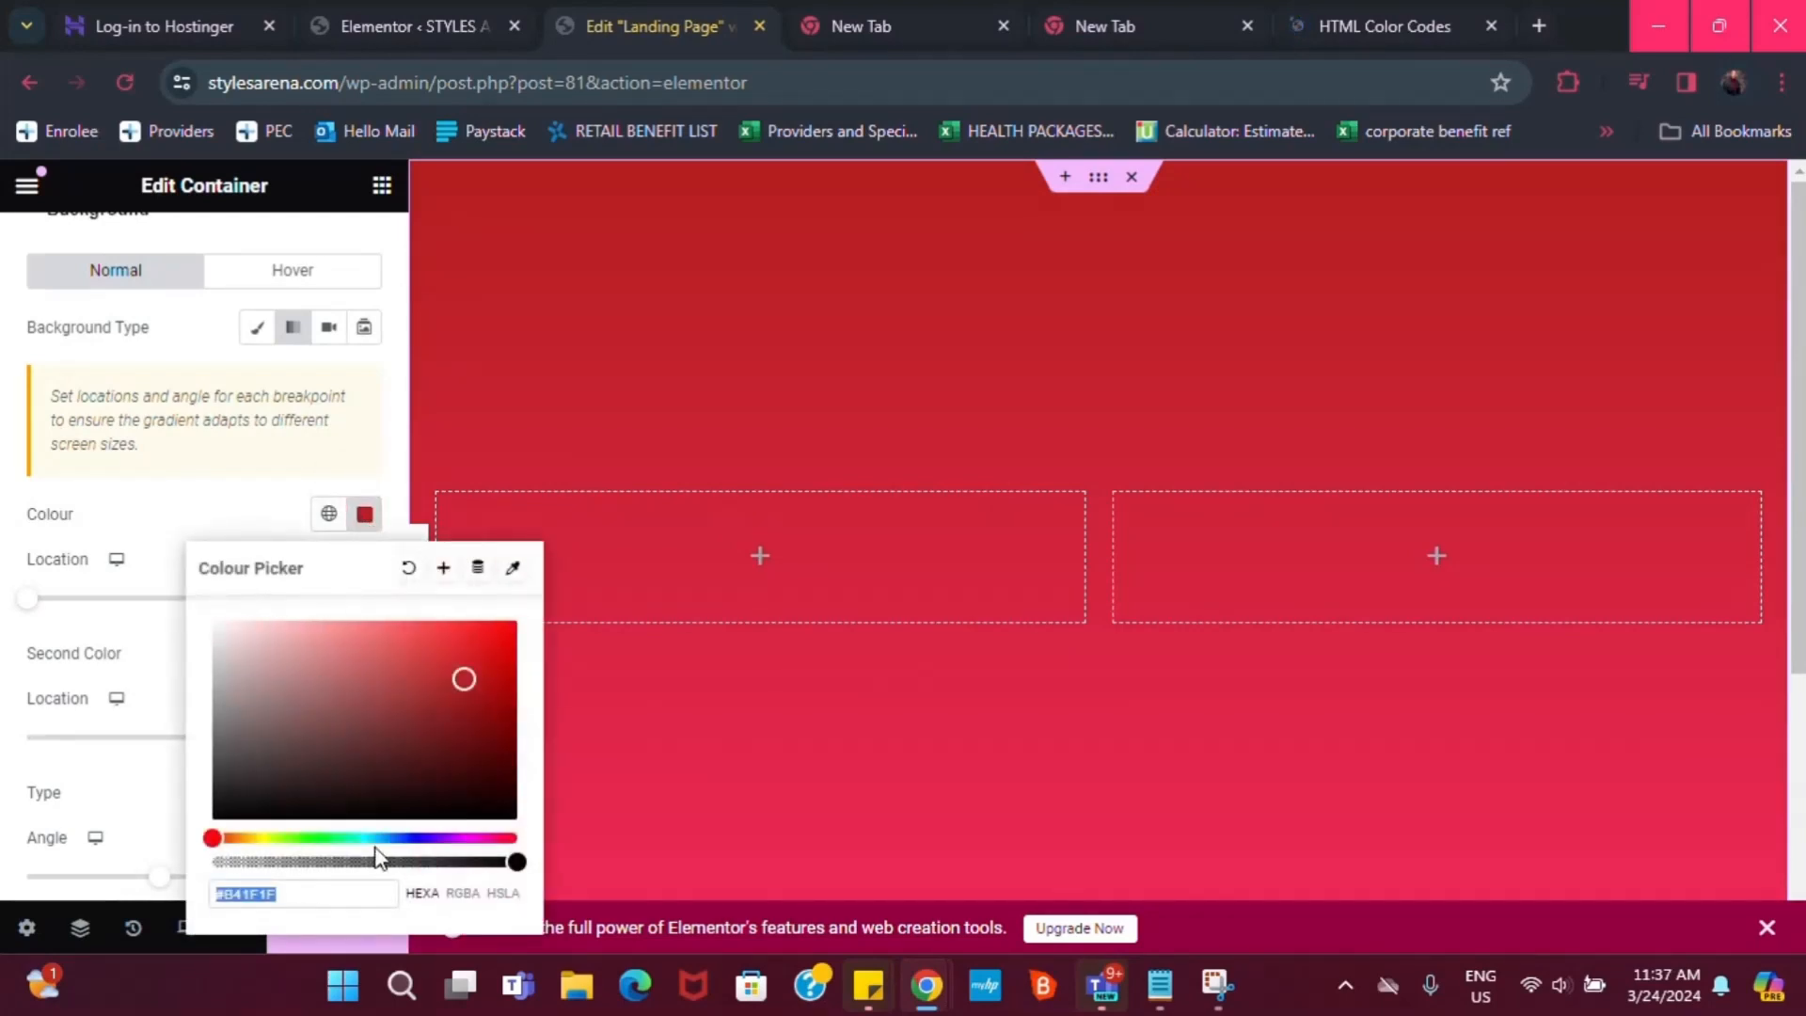
click(220, 893)
key(BackSpace)
key(BackSpace)
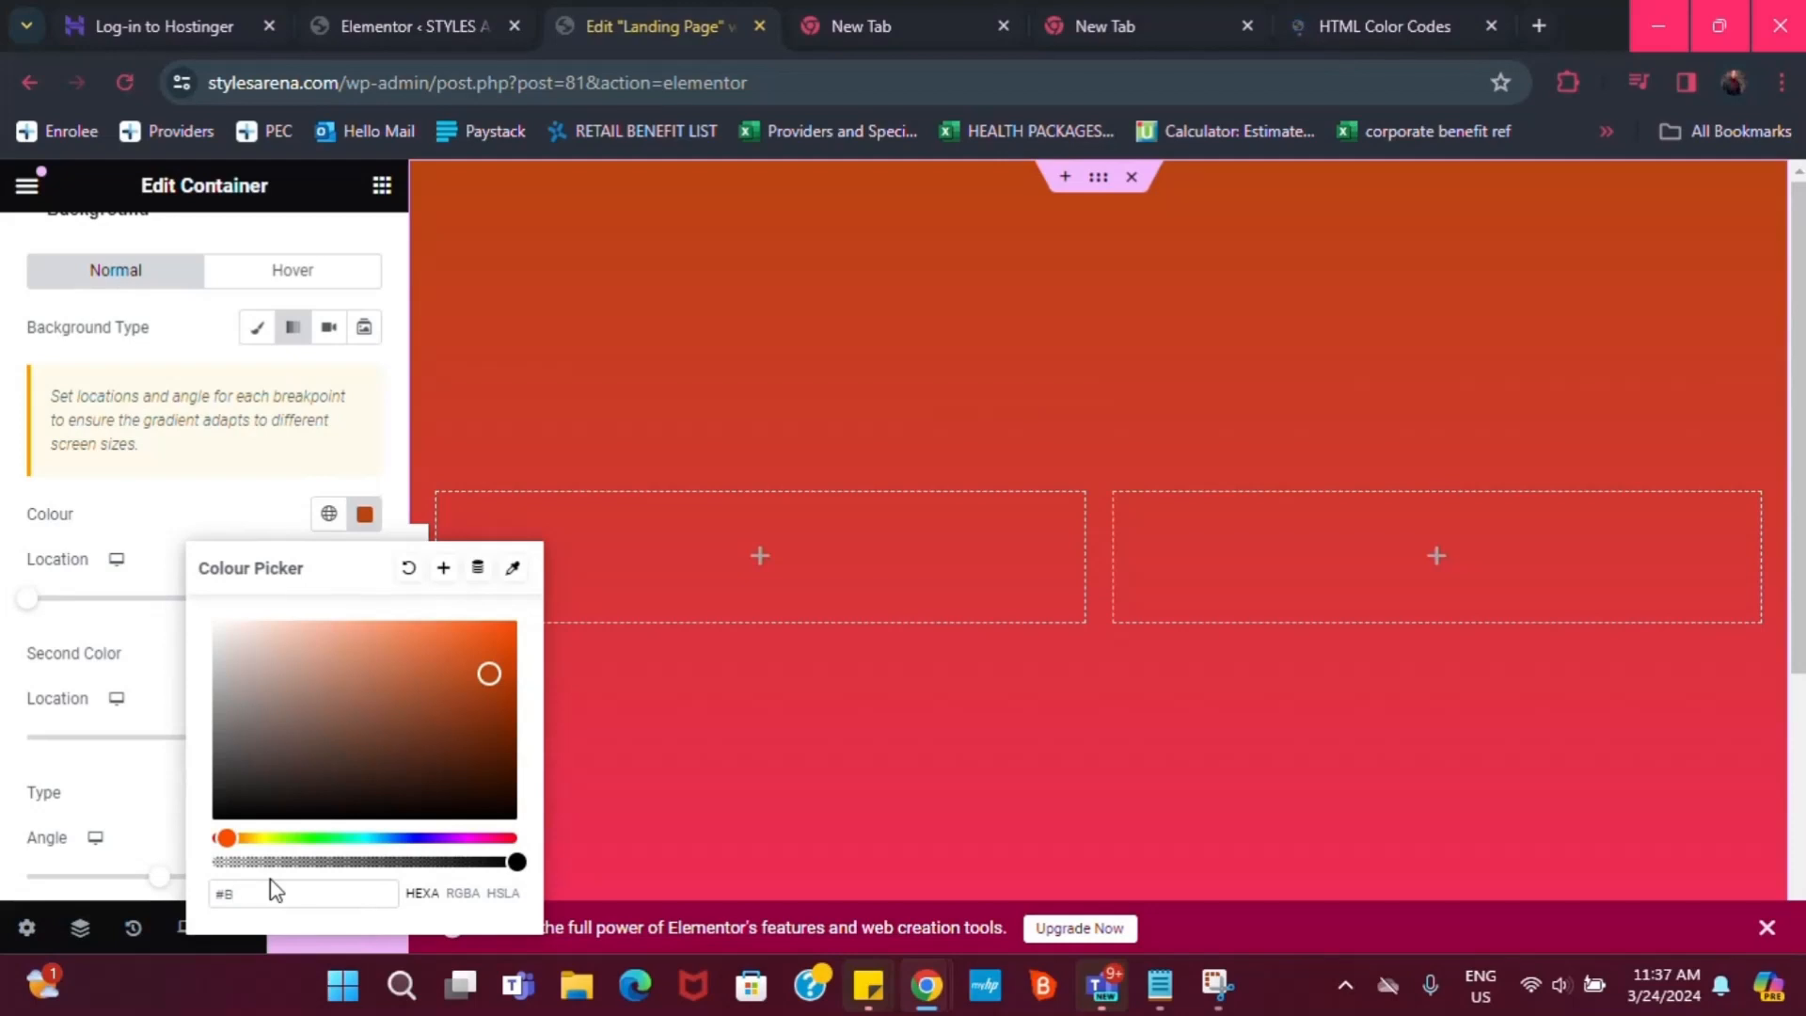
text(400DD)
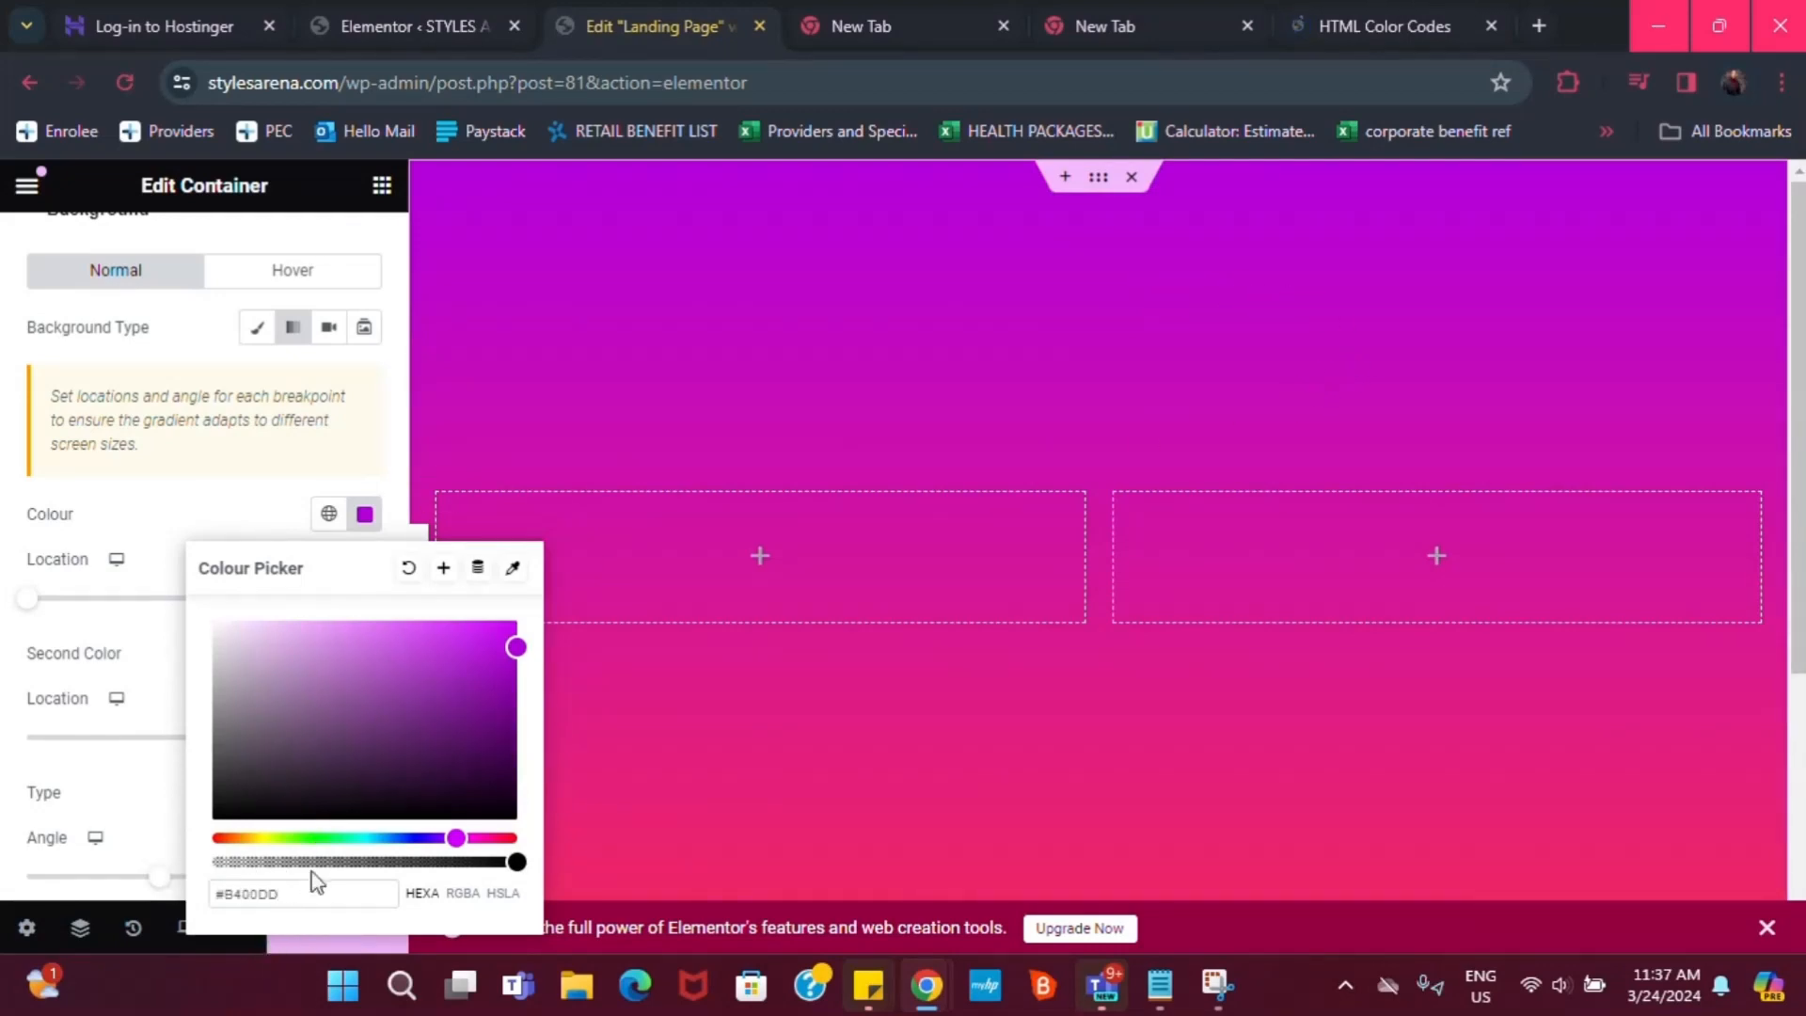
Create a global colour named Light Purple from the B400DD gradient colour
click(444, 570)
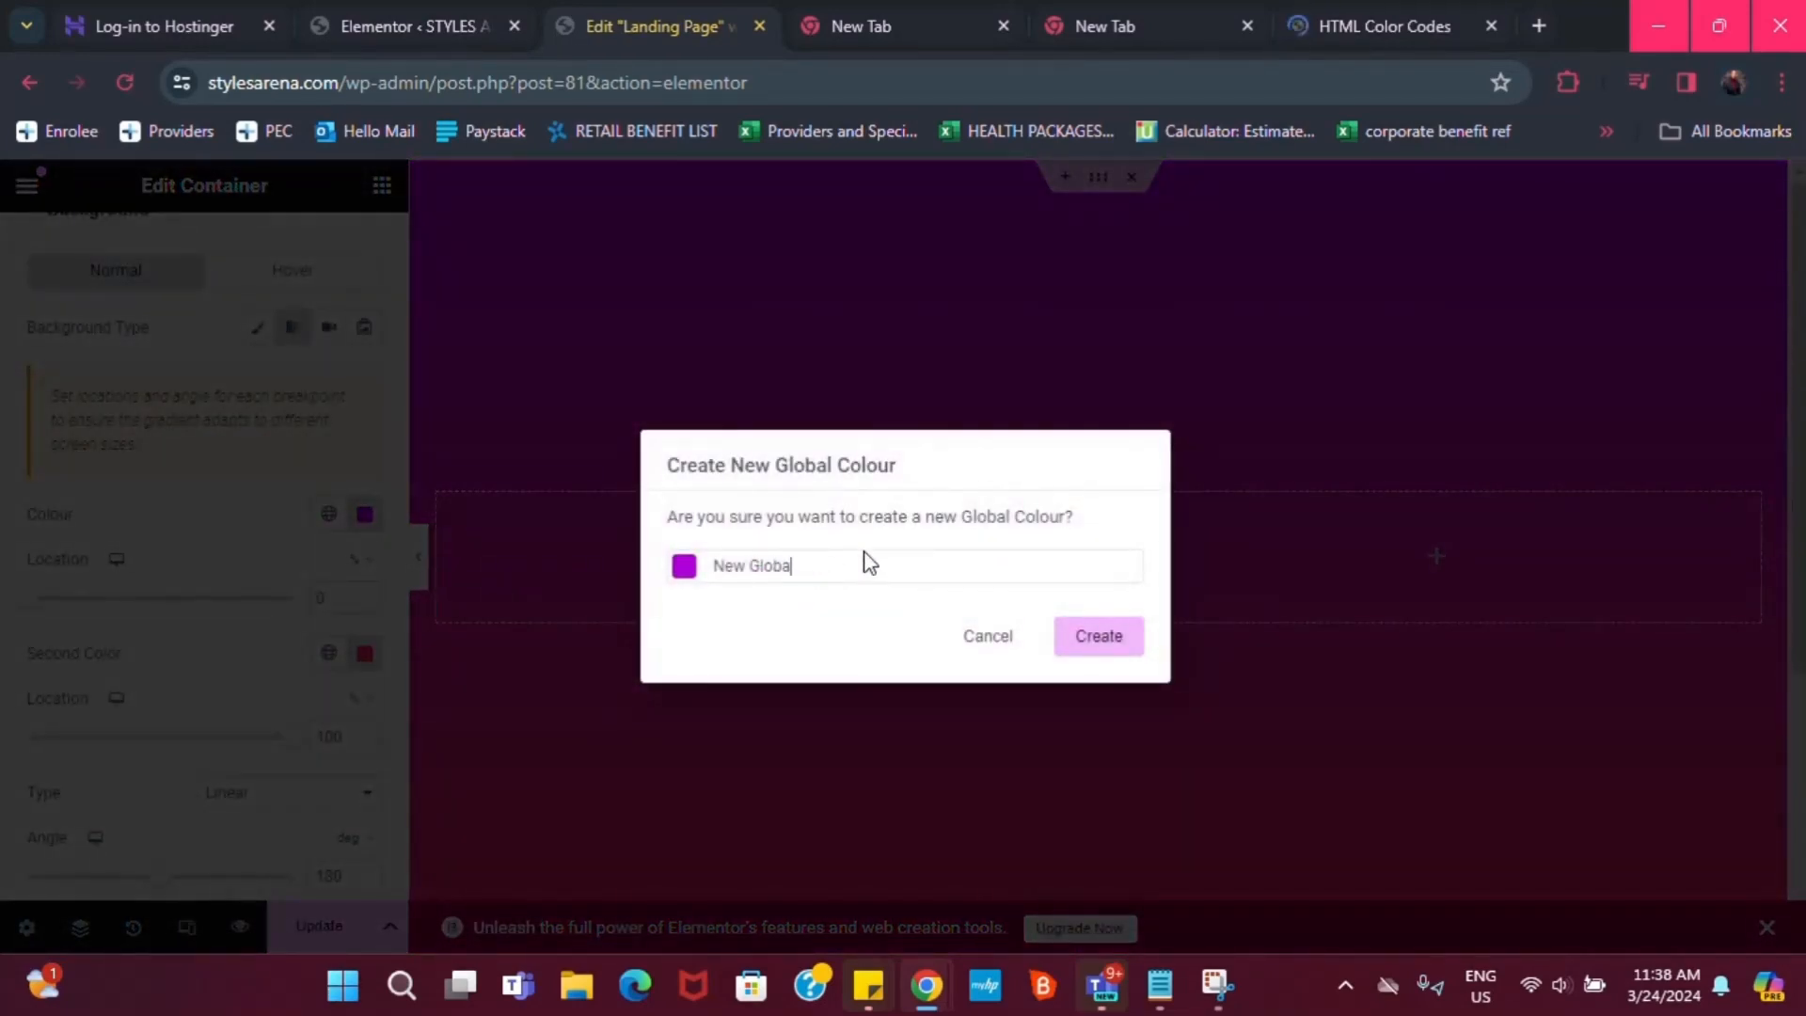
key(BackSpace)
key(BackSpace)
text(Li)
click(1116, 651)
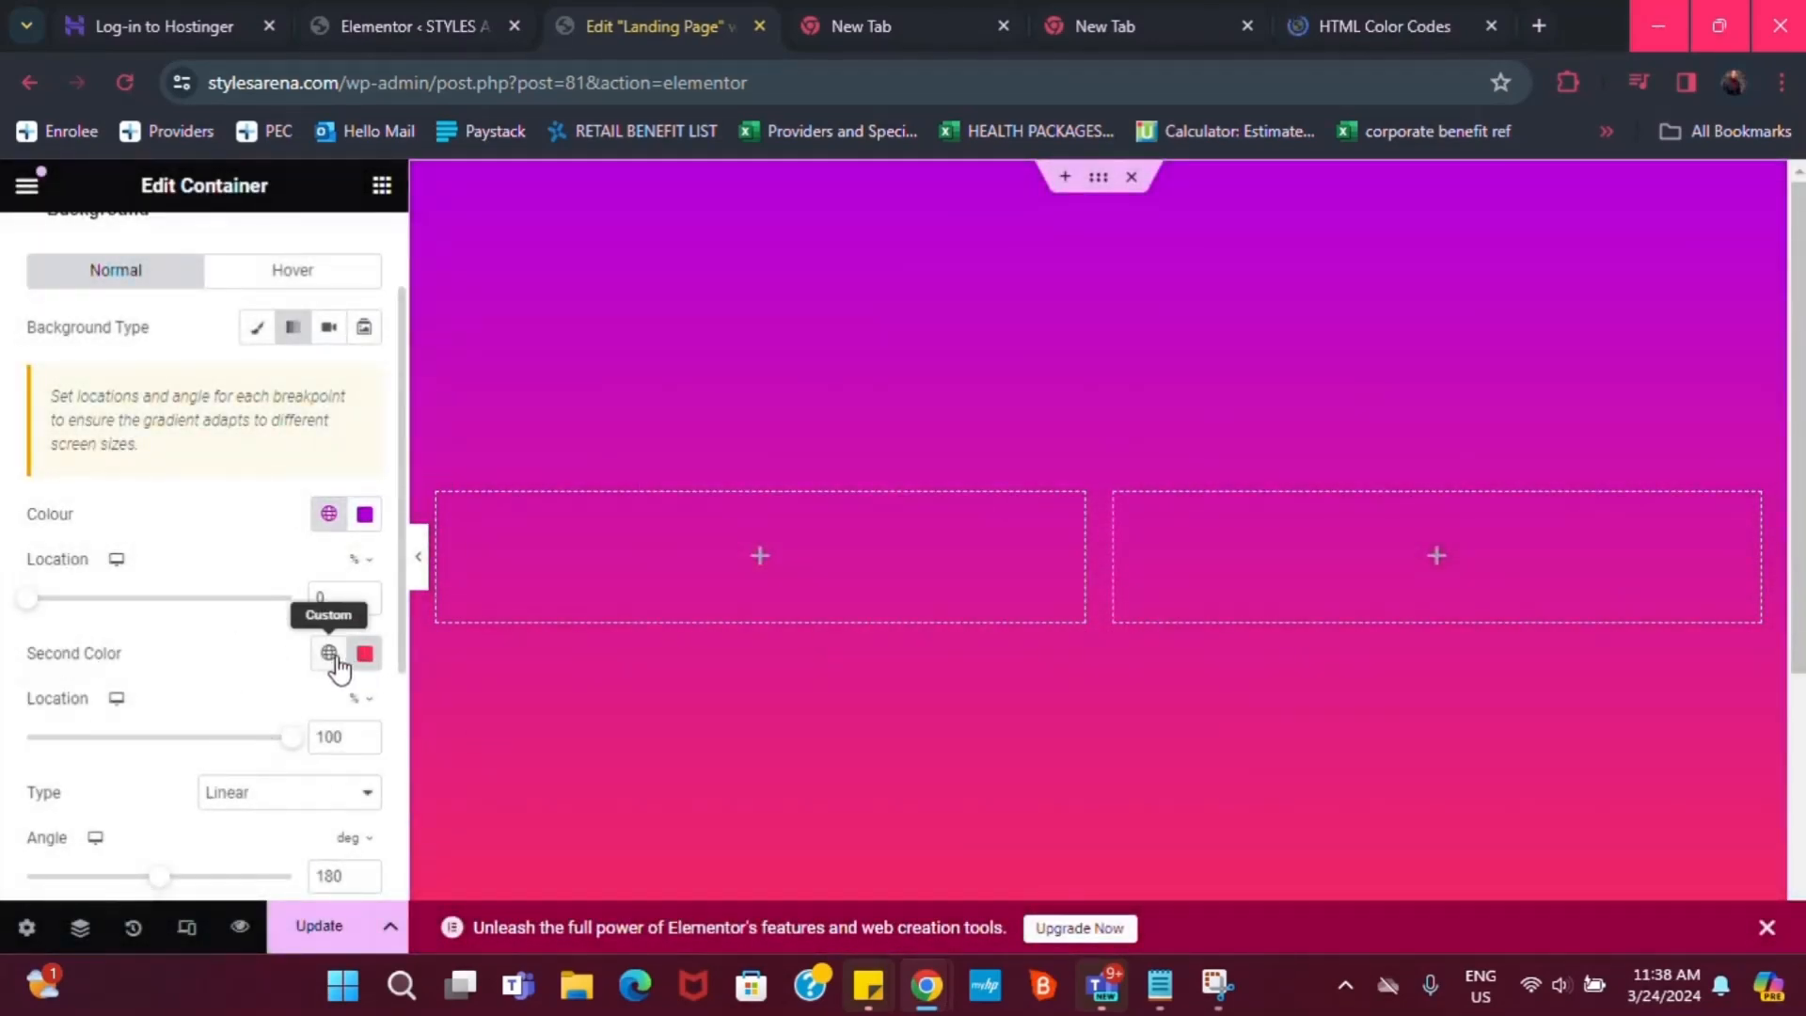
Enter 3E004C as the hex value of the gradient's second colour
click(363, 662)
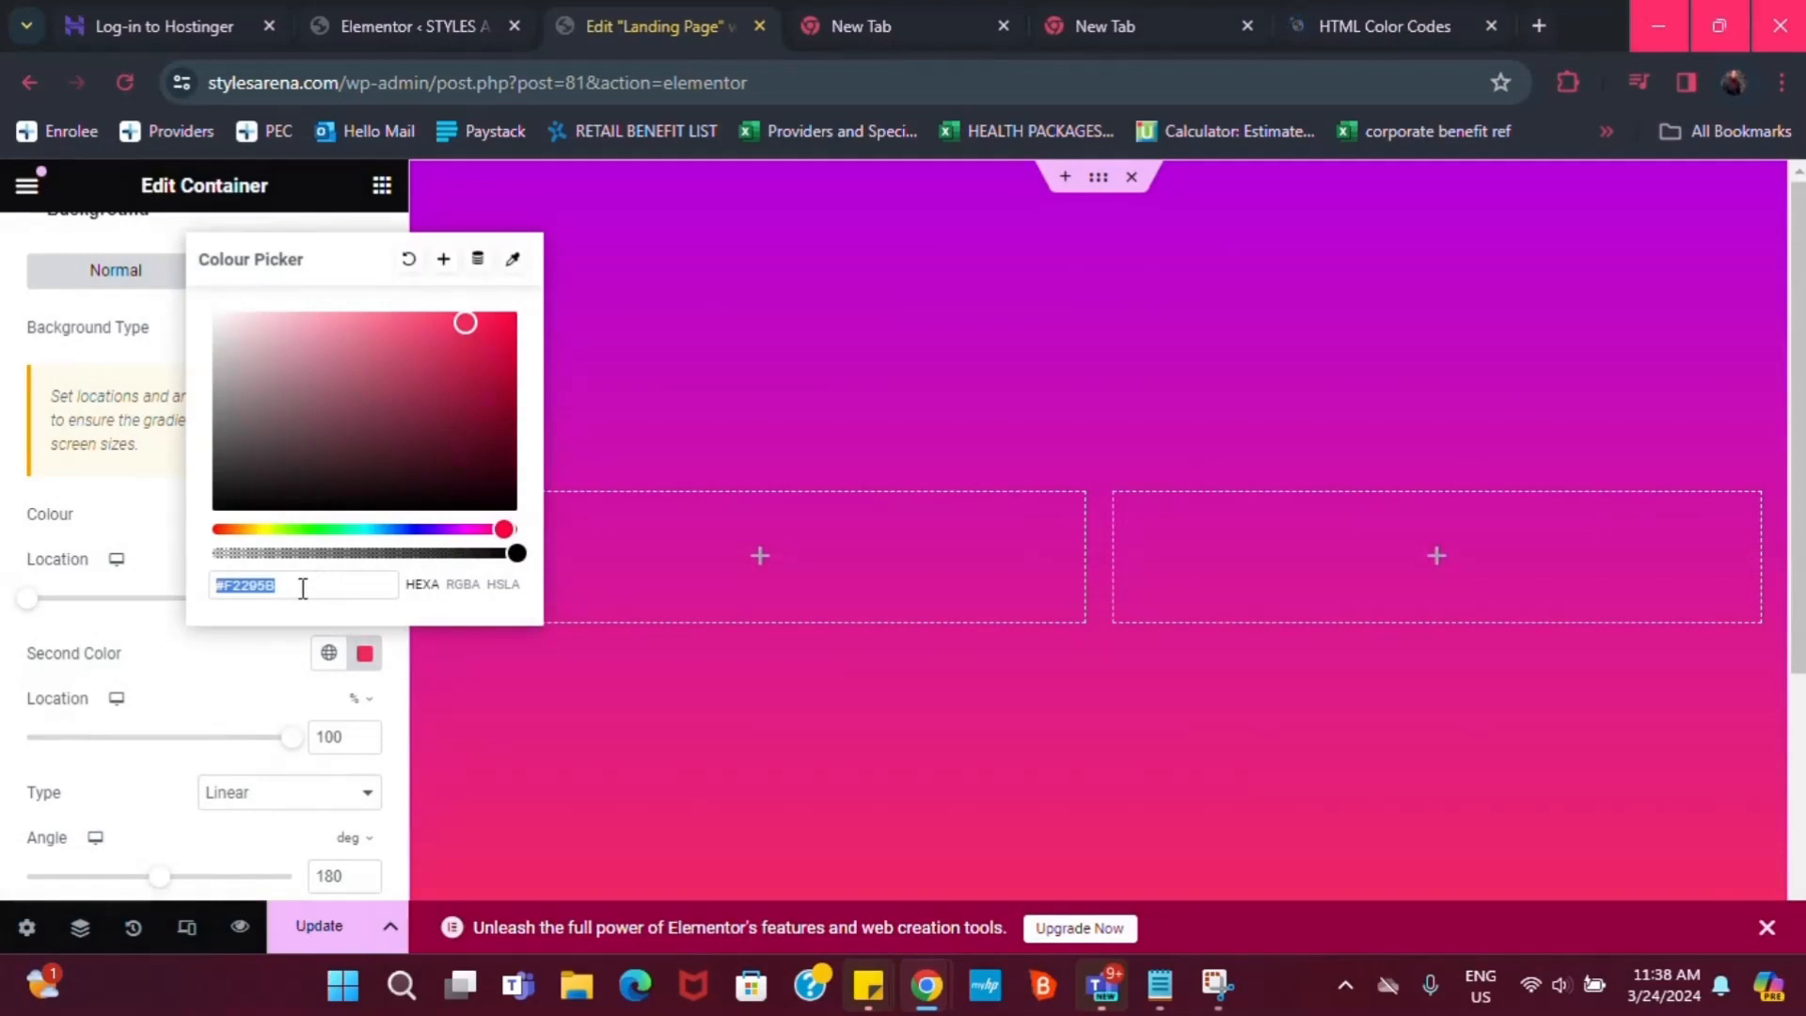
click(302, 589)
key(BackSpace)
key(BackSpace)
key(BackSpace)
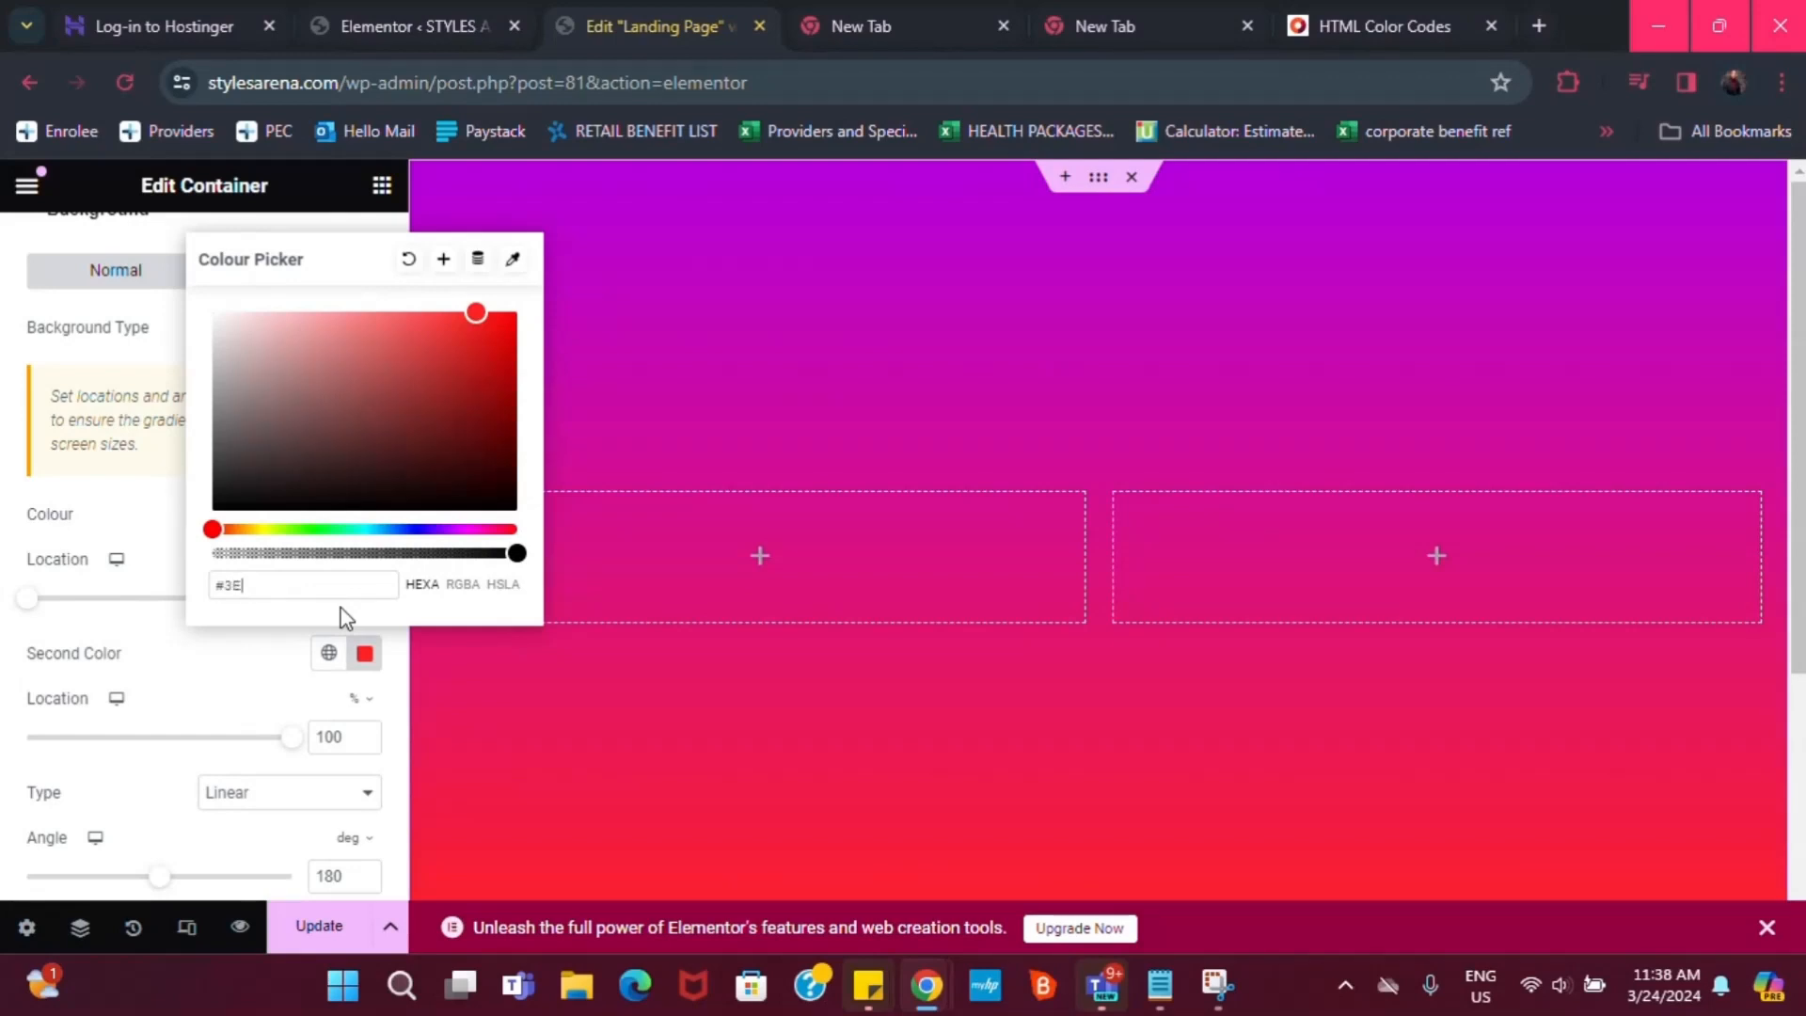
text(00)
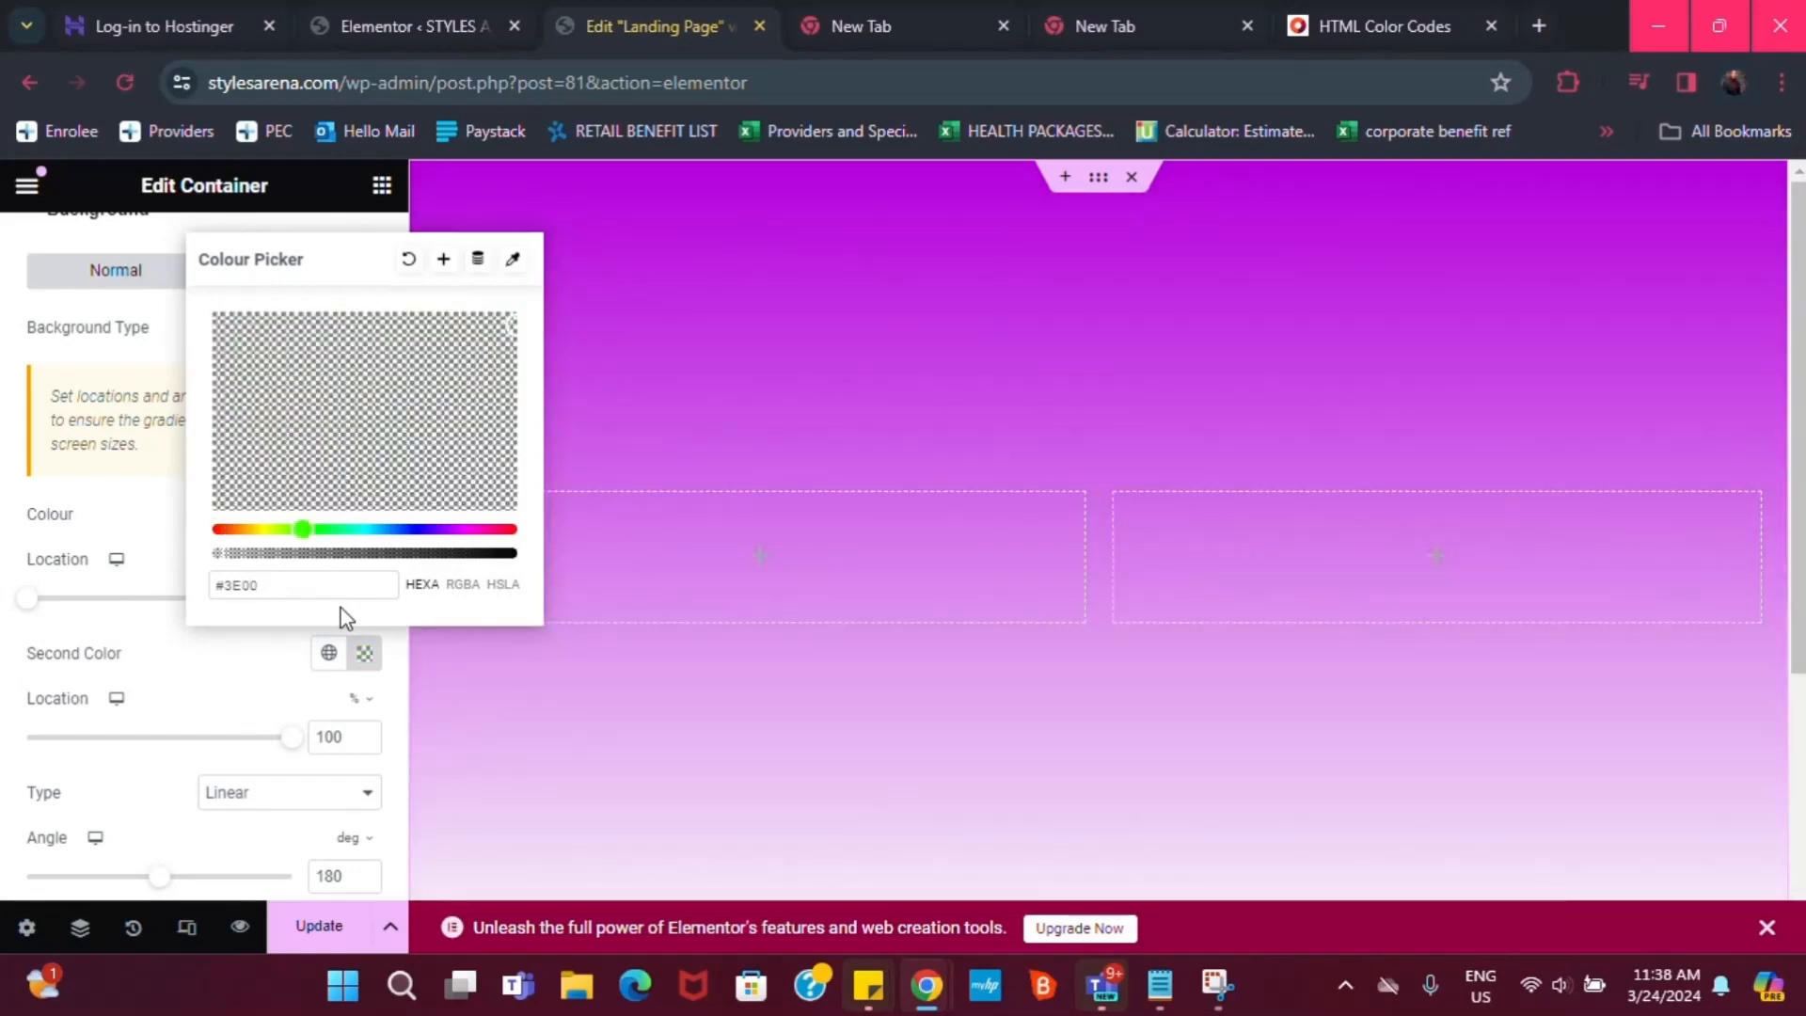
text(4C)
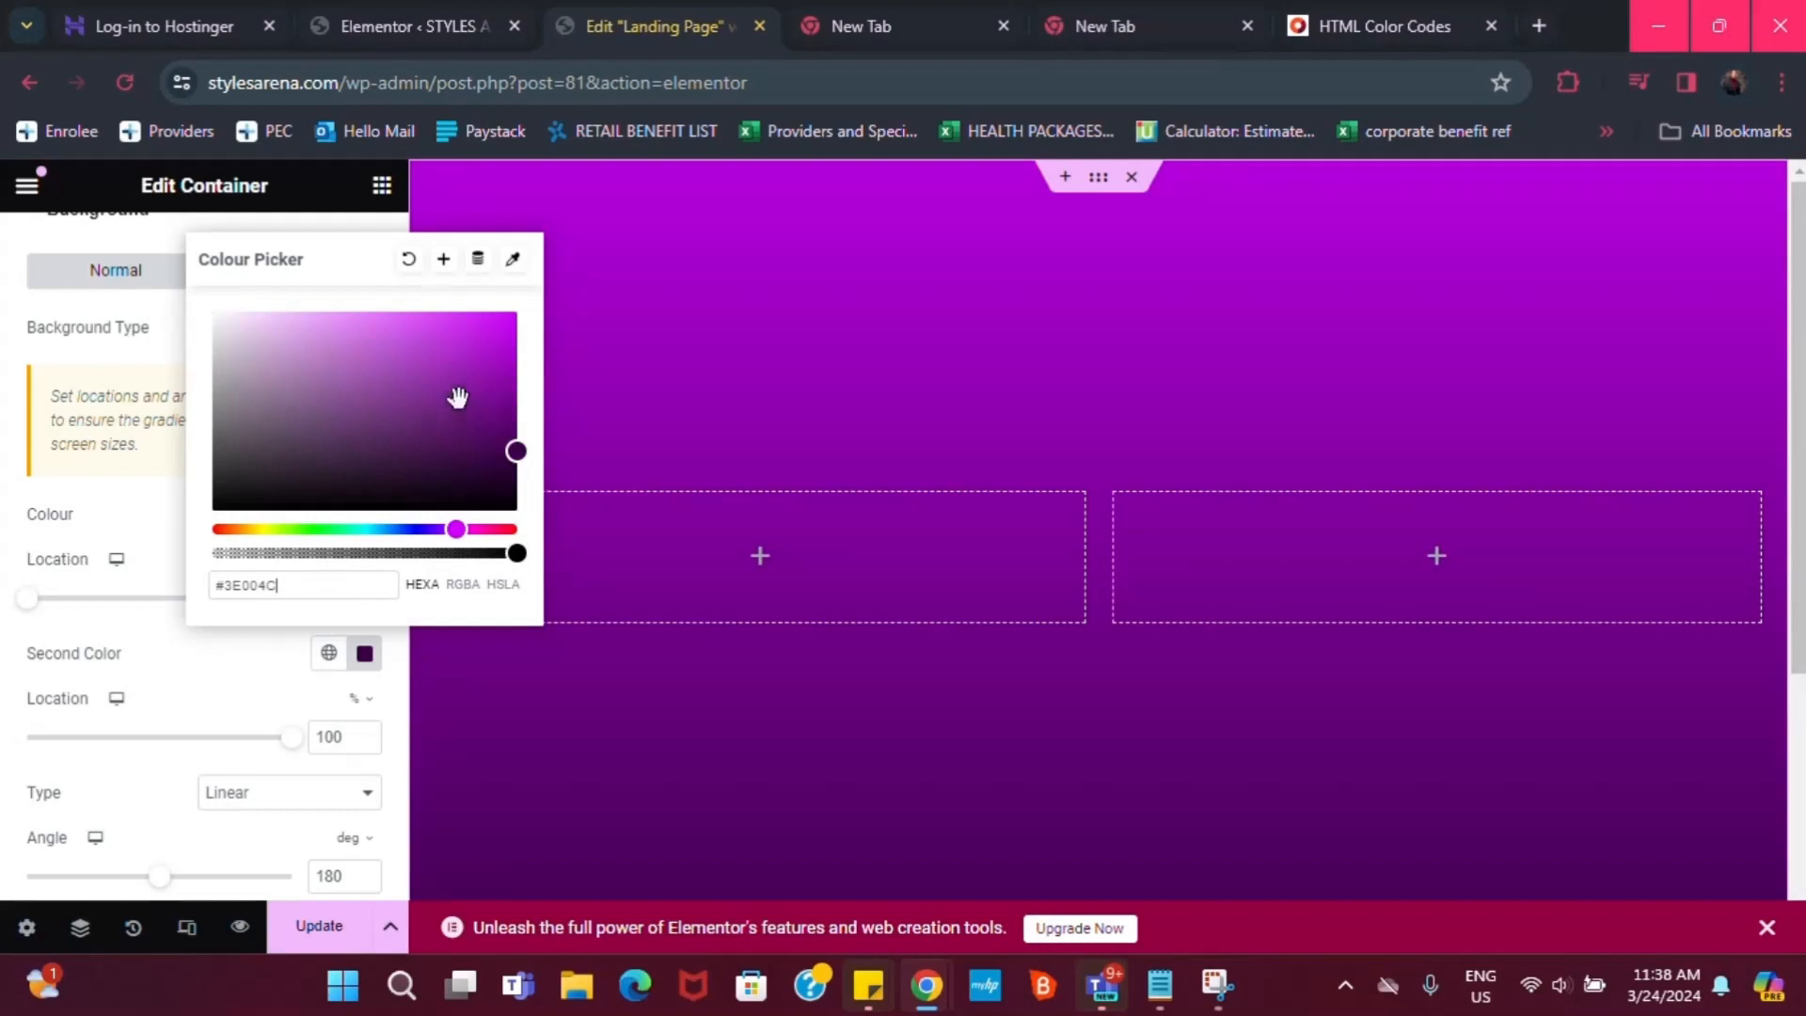
Create a global colour named 'Dark purple' from the #3E004C second colour
click(445, 263)
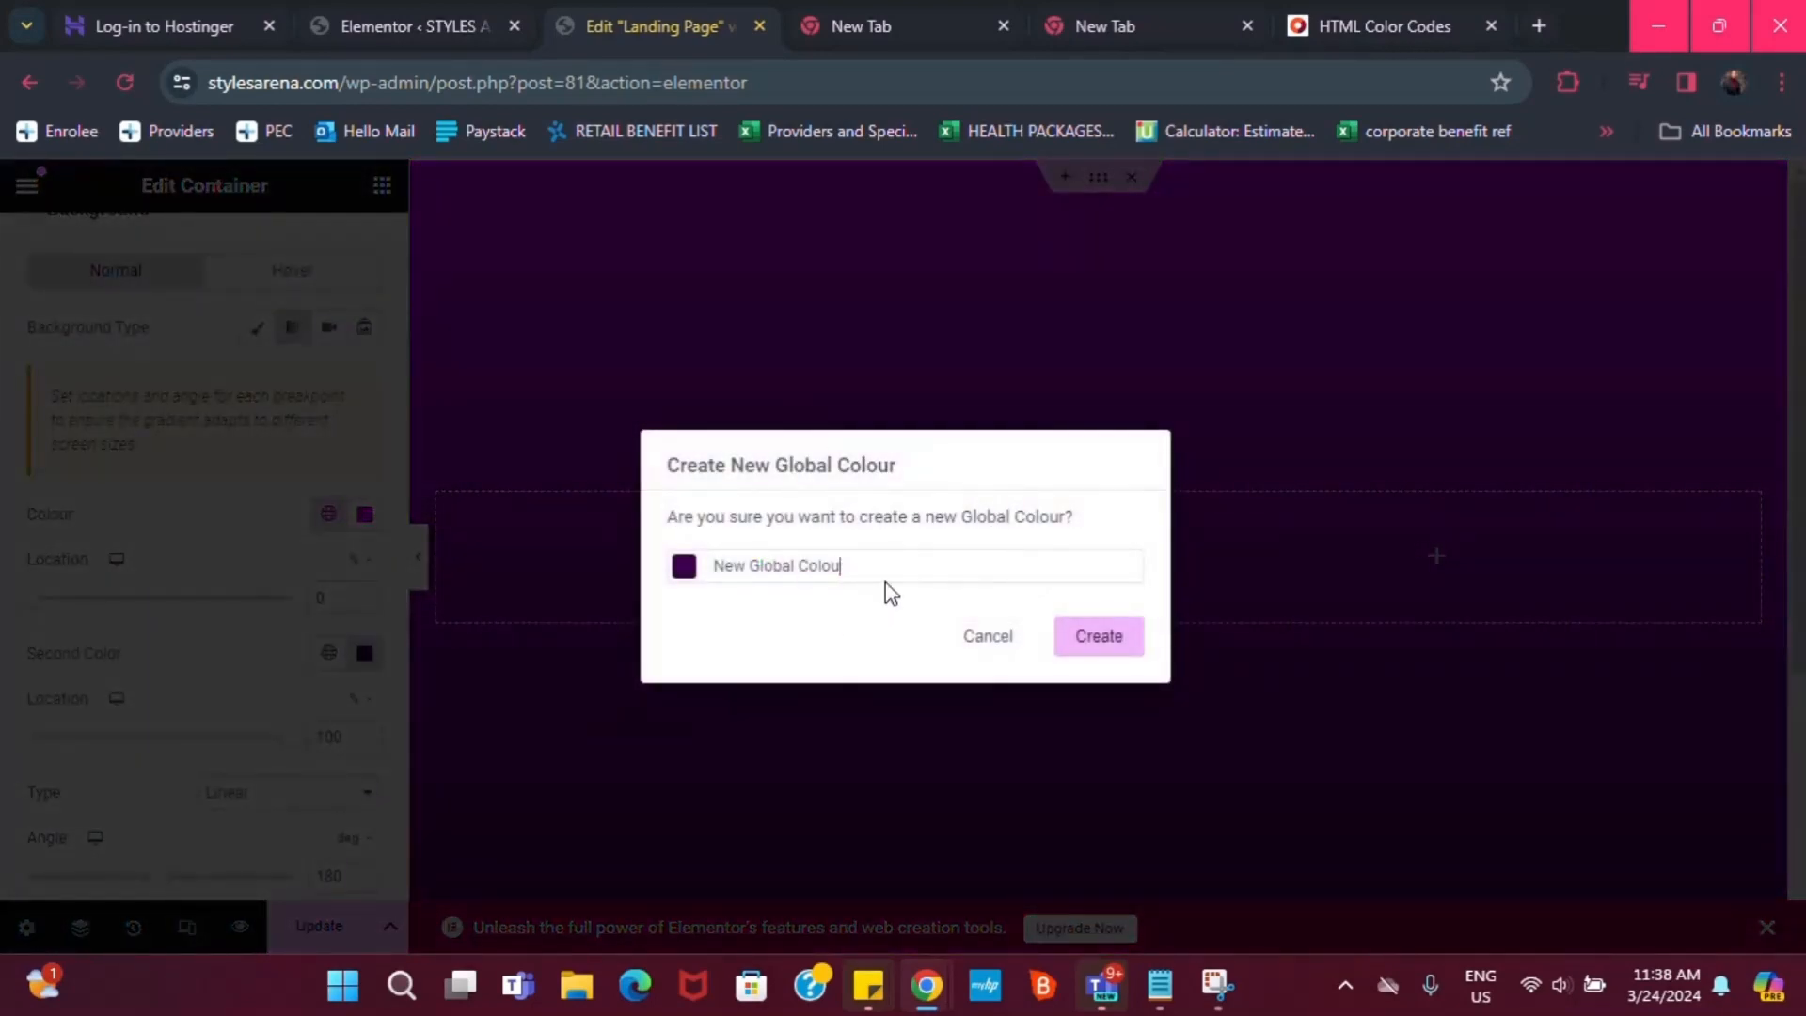
key(BackSpace)
key(BackSpace)
key(BackSpace)
key(BackSpace)
key(BackSpace)
key(BackSpace)
key(BackSpace)
key(BackSpace)
key(BackSpace)
key(BackSpace)
key(BackSpace)
key(BackSpace)
key(BackSpace)
key(BackSpace)
key(BackSpace)
key(BackSpace)
text(d)
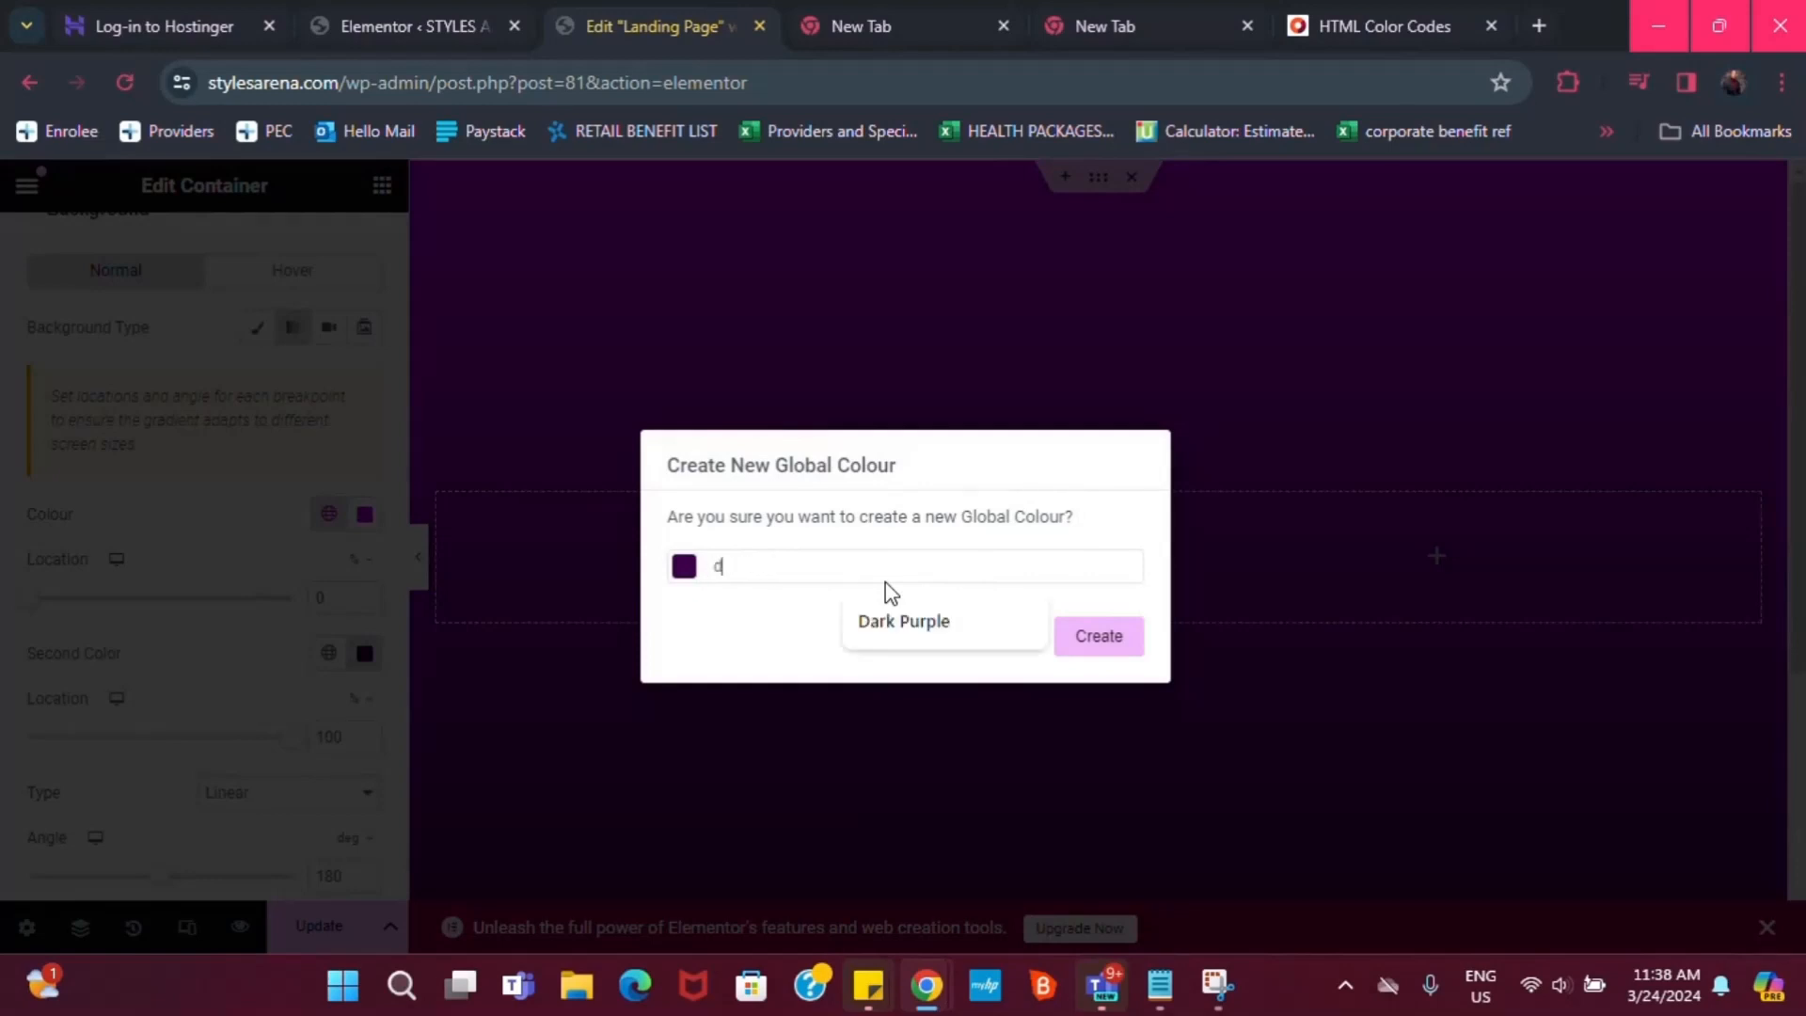
key(BackSpace)
text(Dark purple)
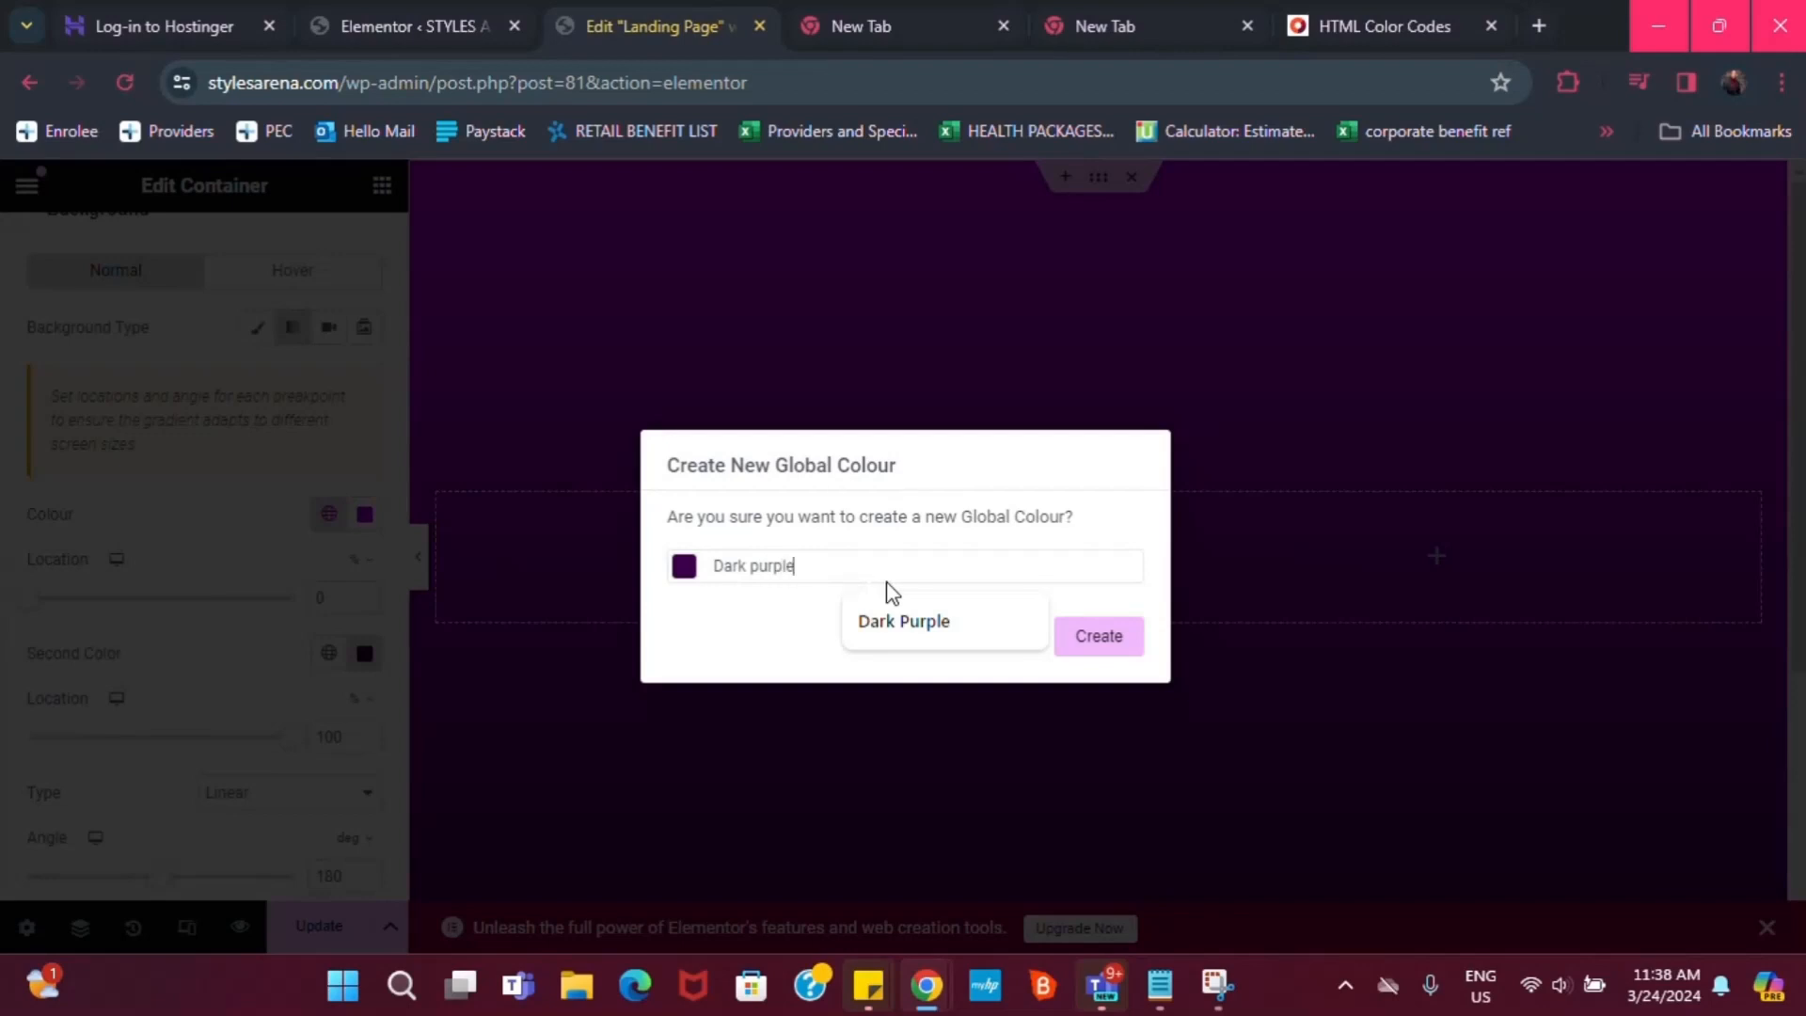
click(1134, 640)
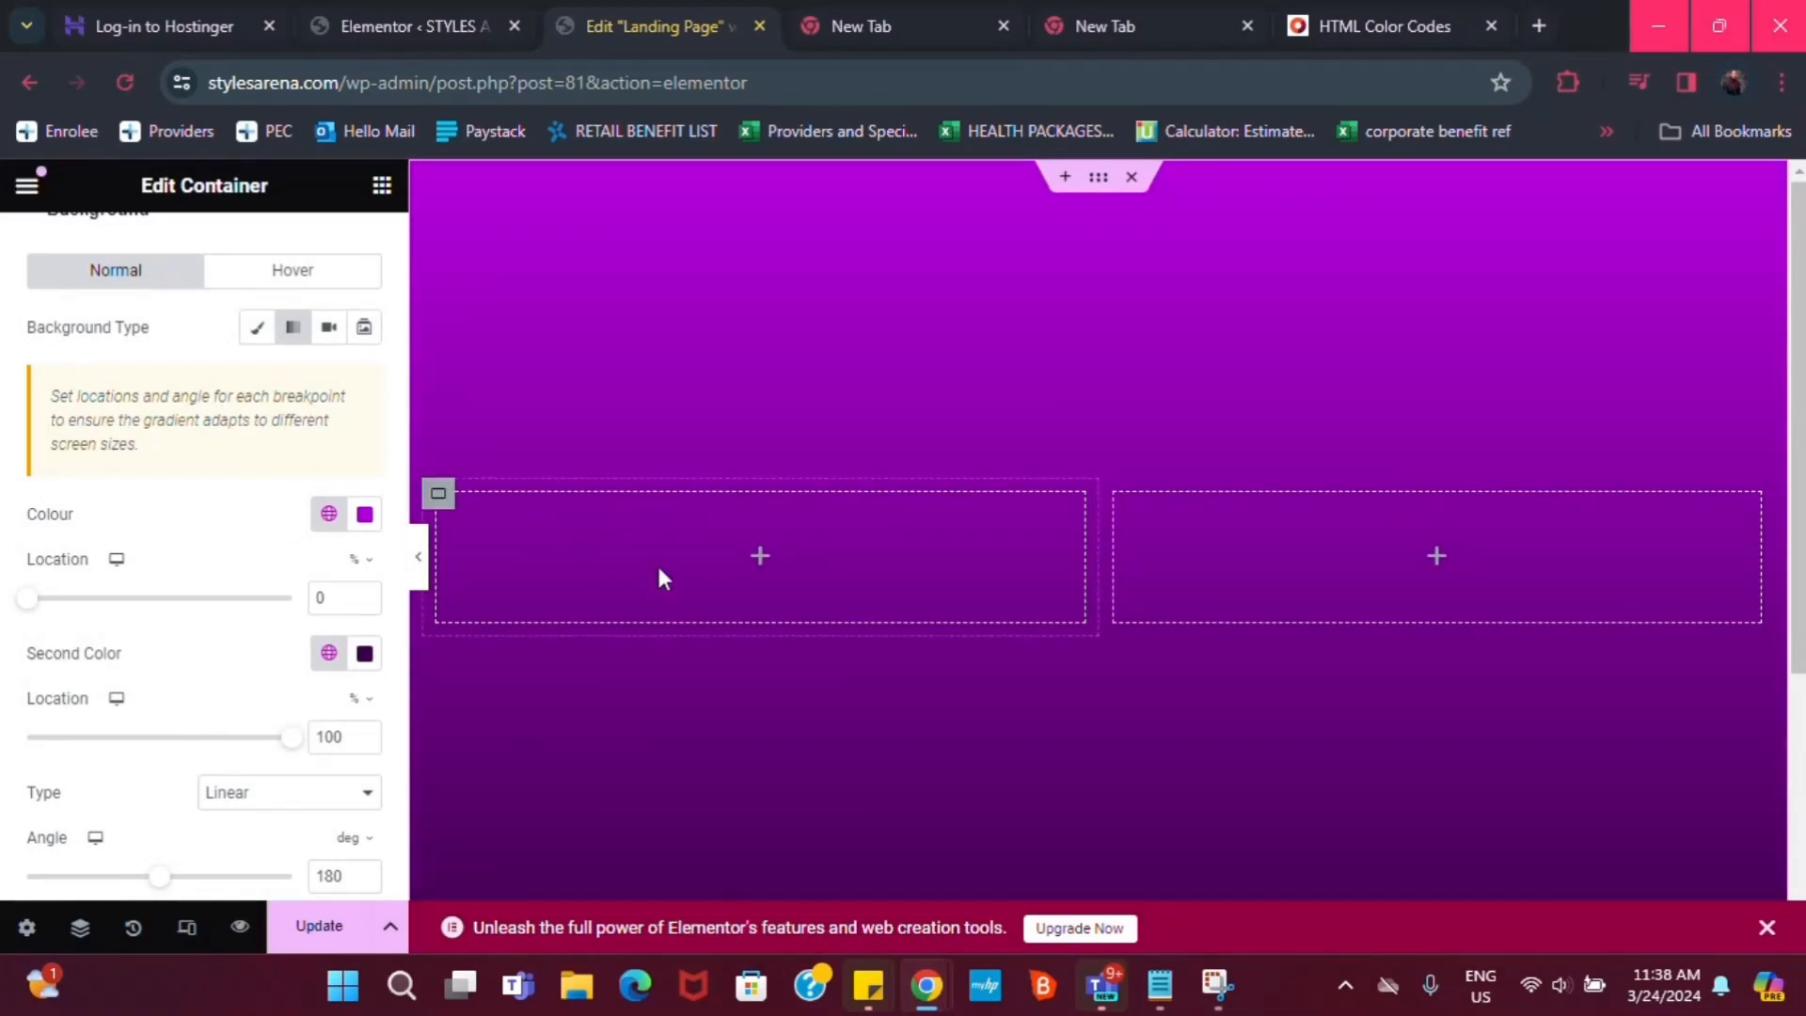
Place a Heading widget in the left column, select its title, and bring up the Notepad copy
click(764, 560)
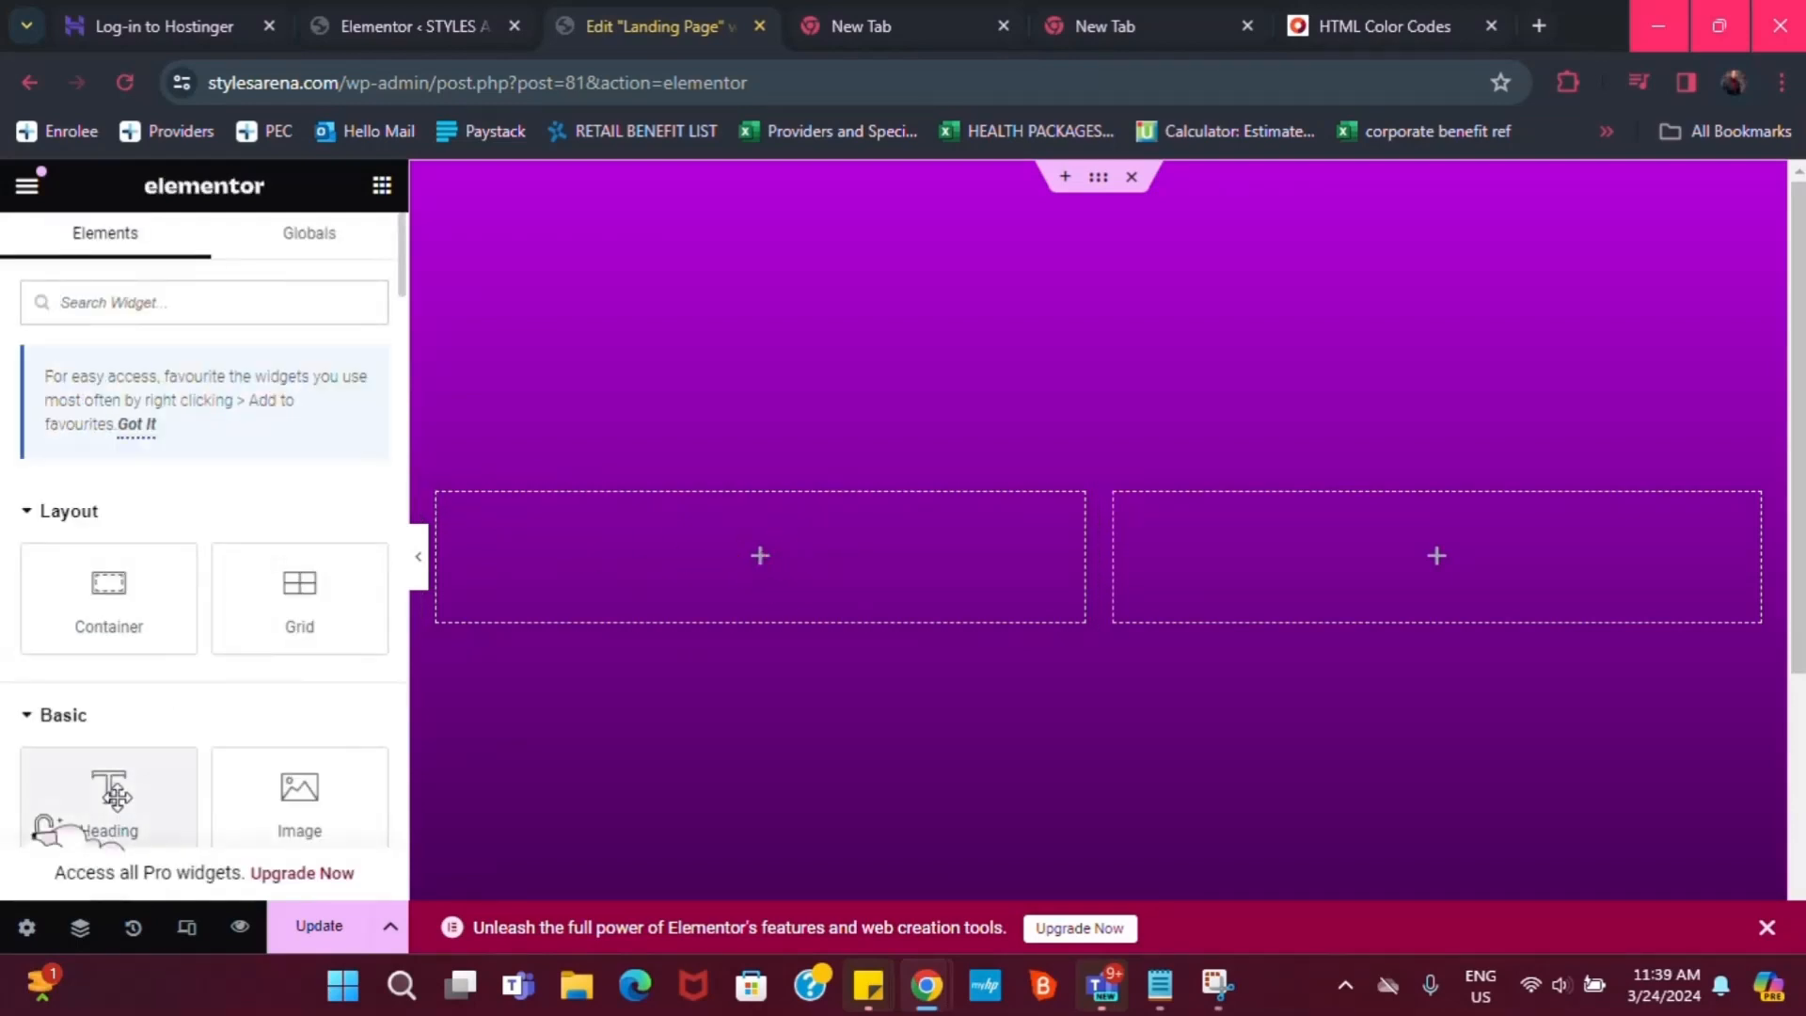
drag(117, 798, 808, 540)
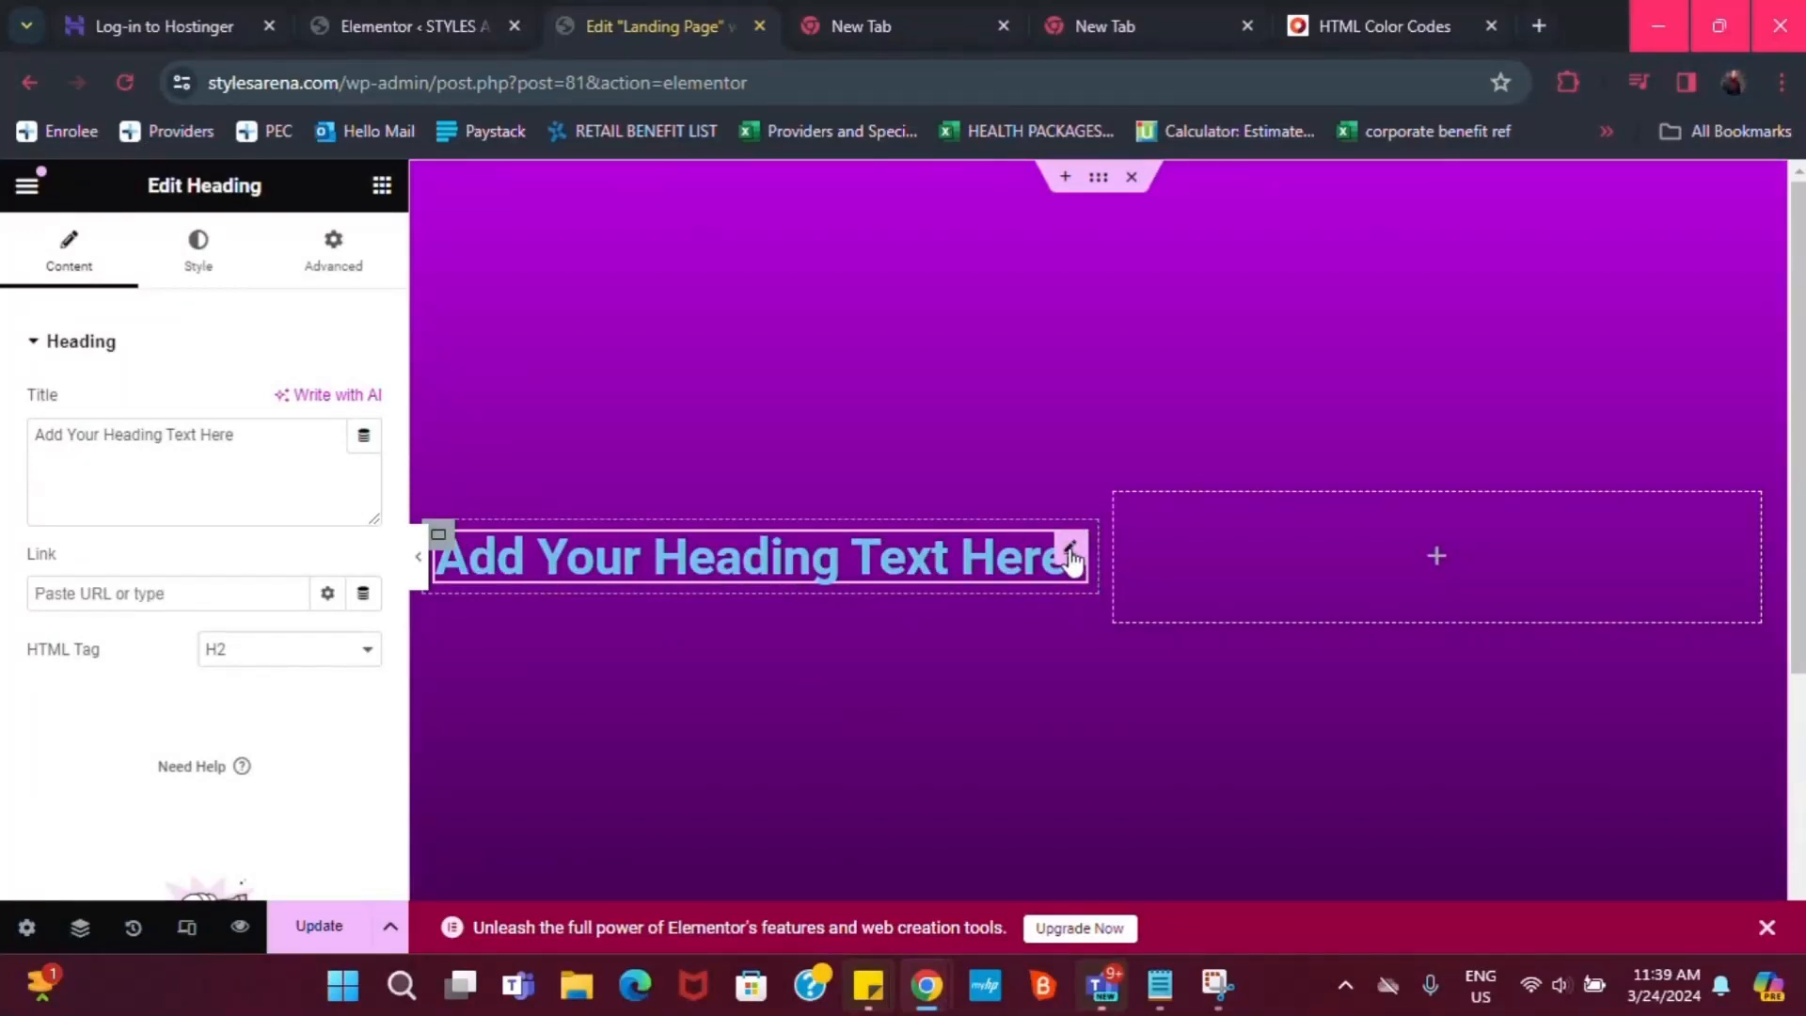
triple_click(218, 446)
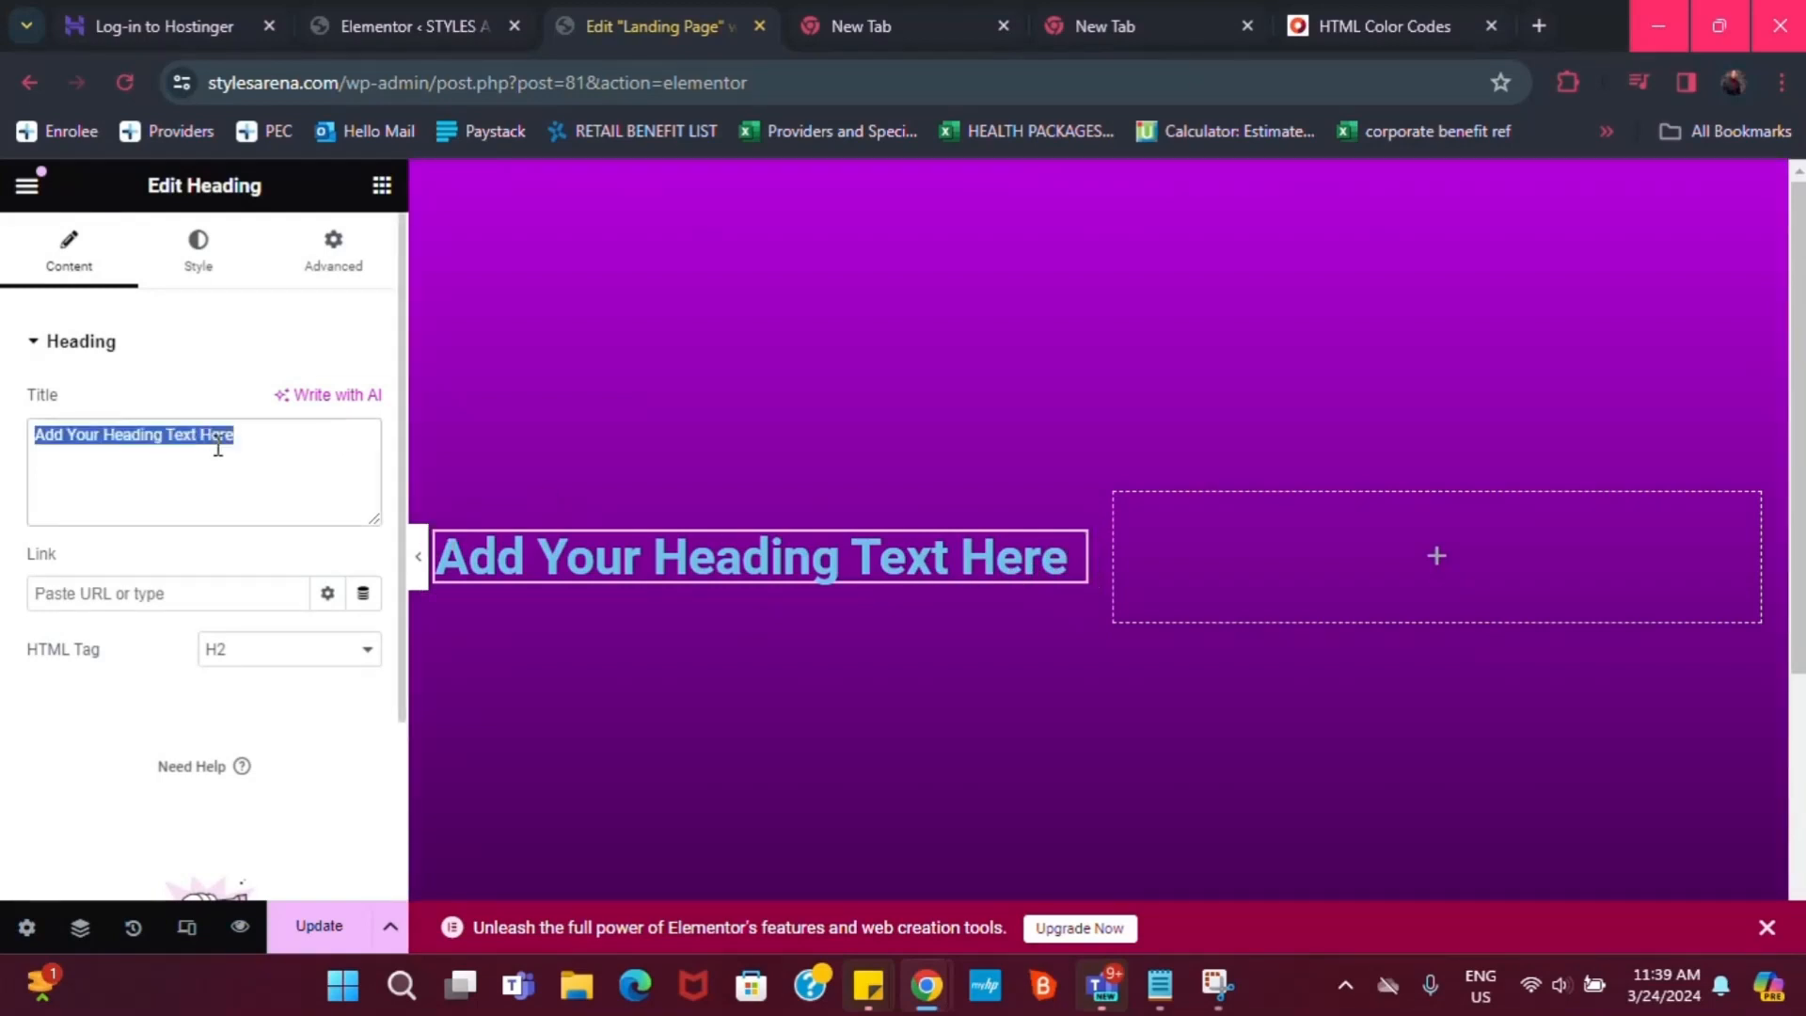
click(1213, 993)
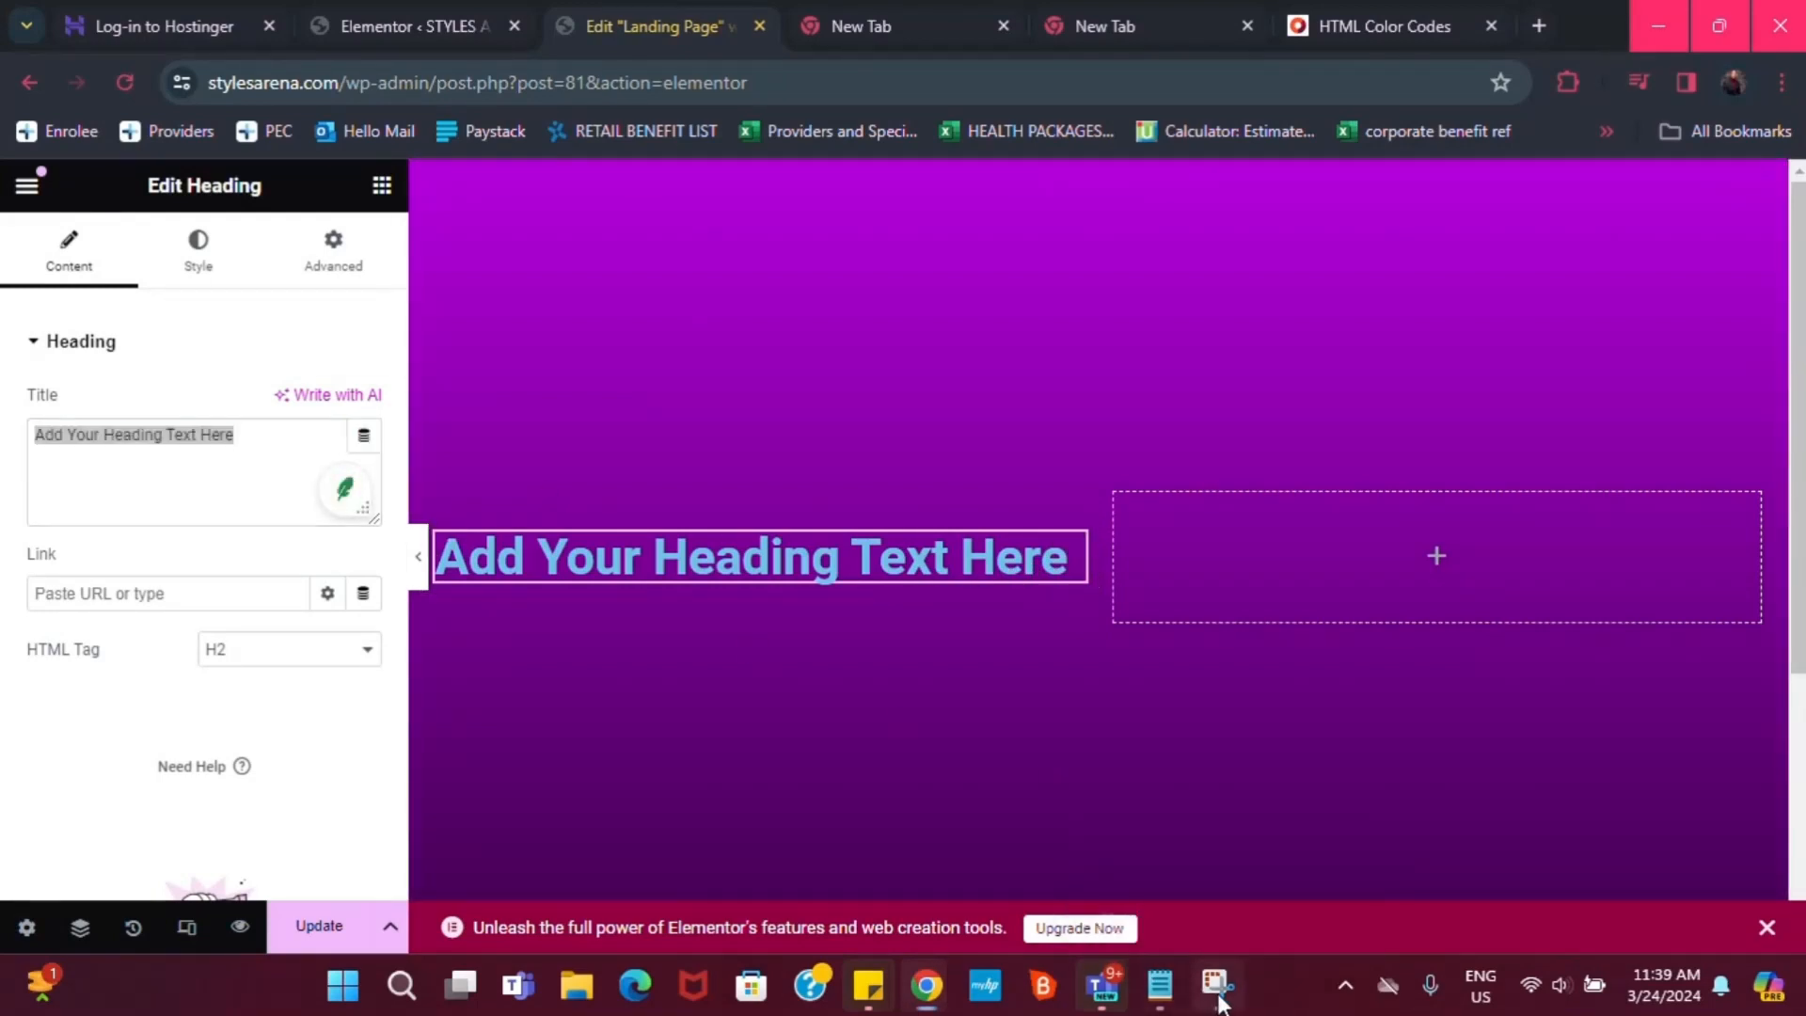
click(1160, 987)
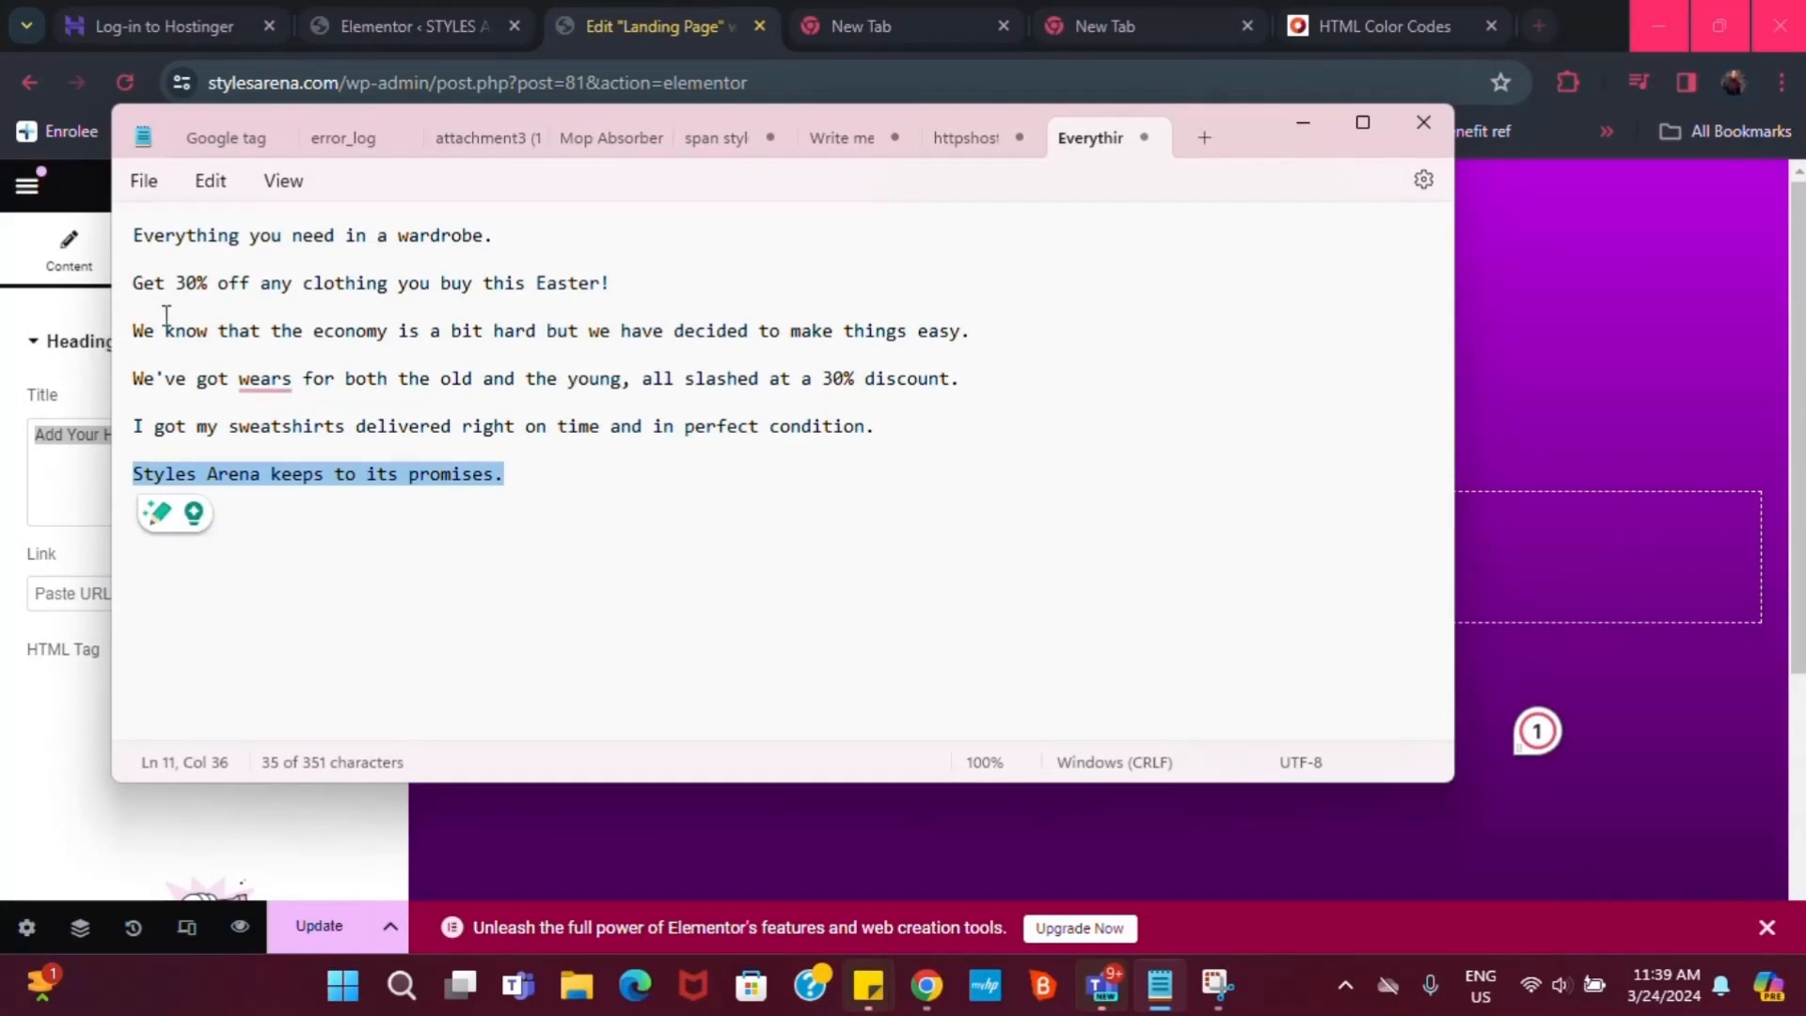
Paste 'Everything you need in a wardrobe.' from Notepad into the heading's title
triple_click(218, 238)
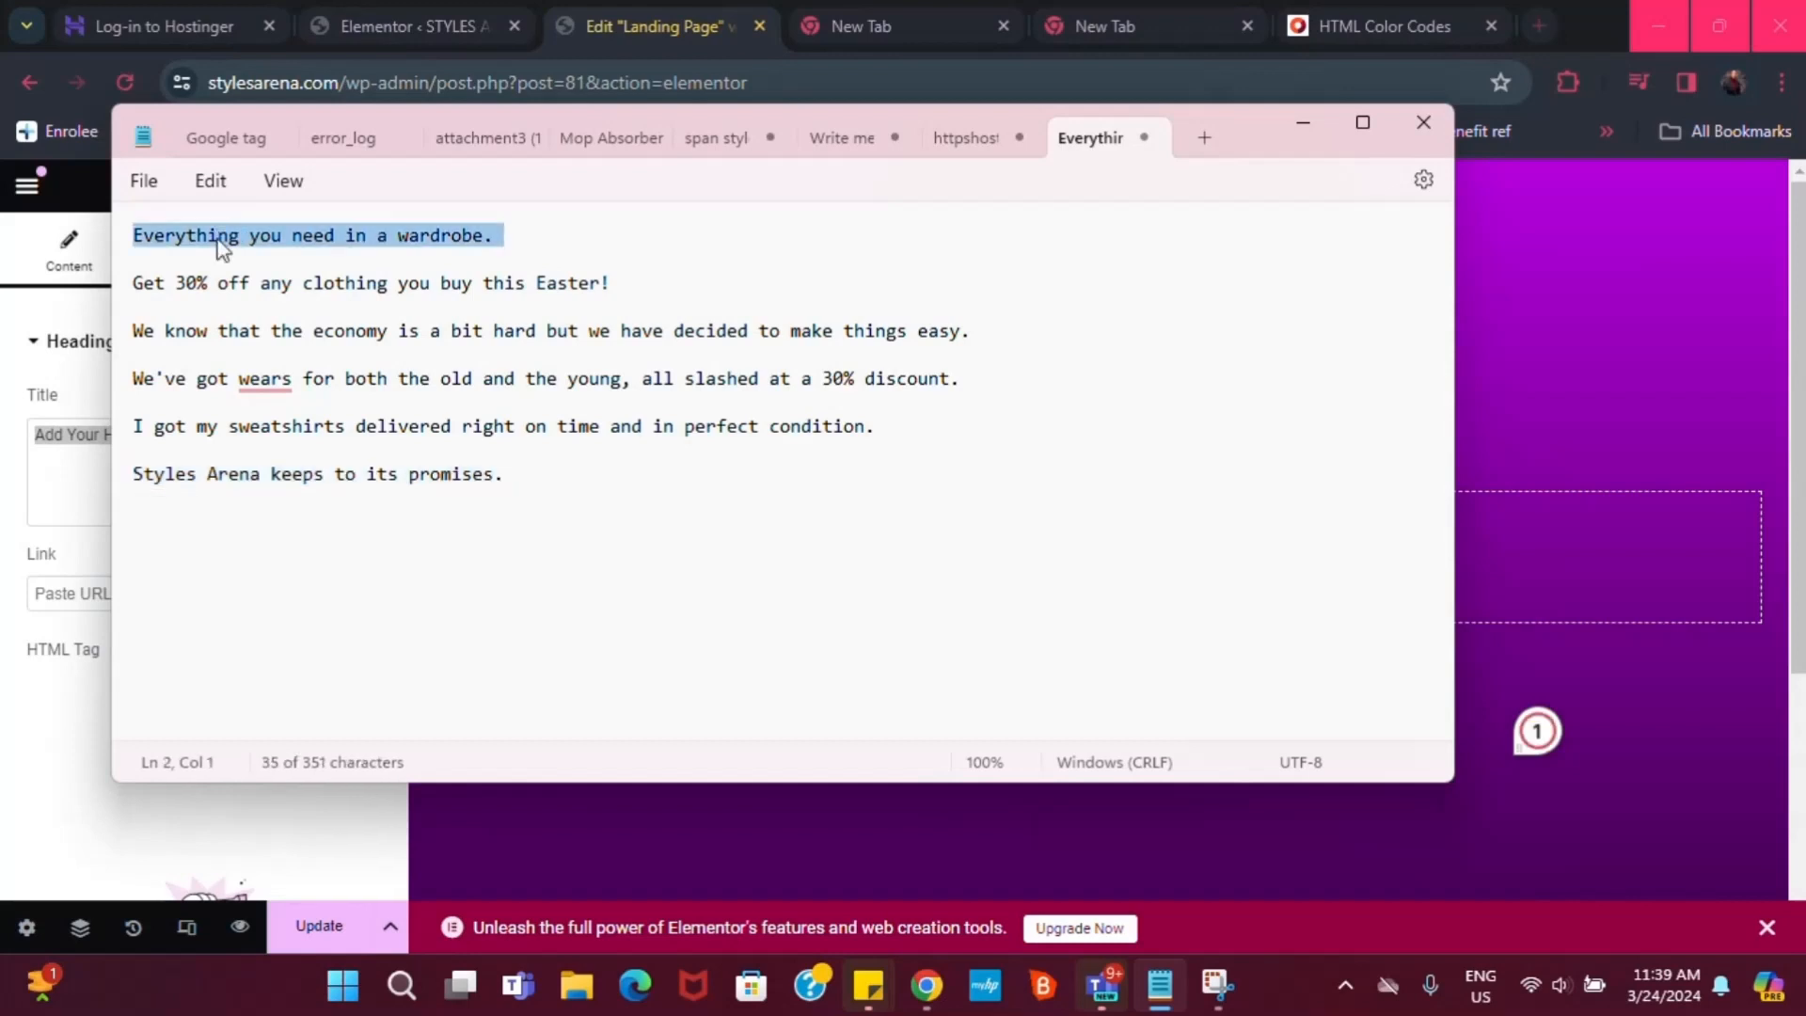
click(1304, 122)
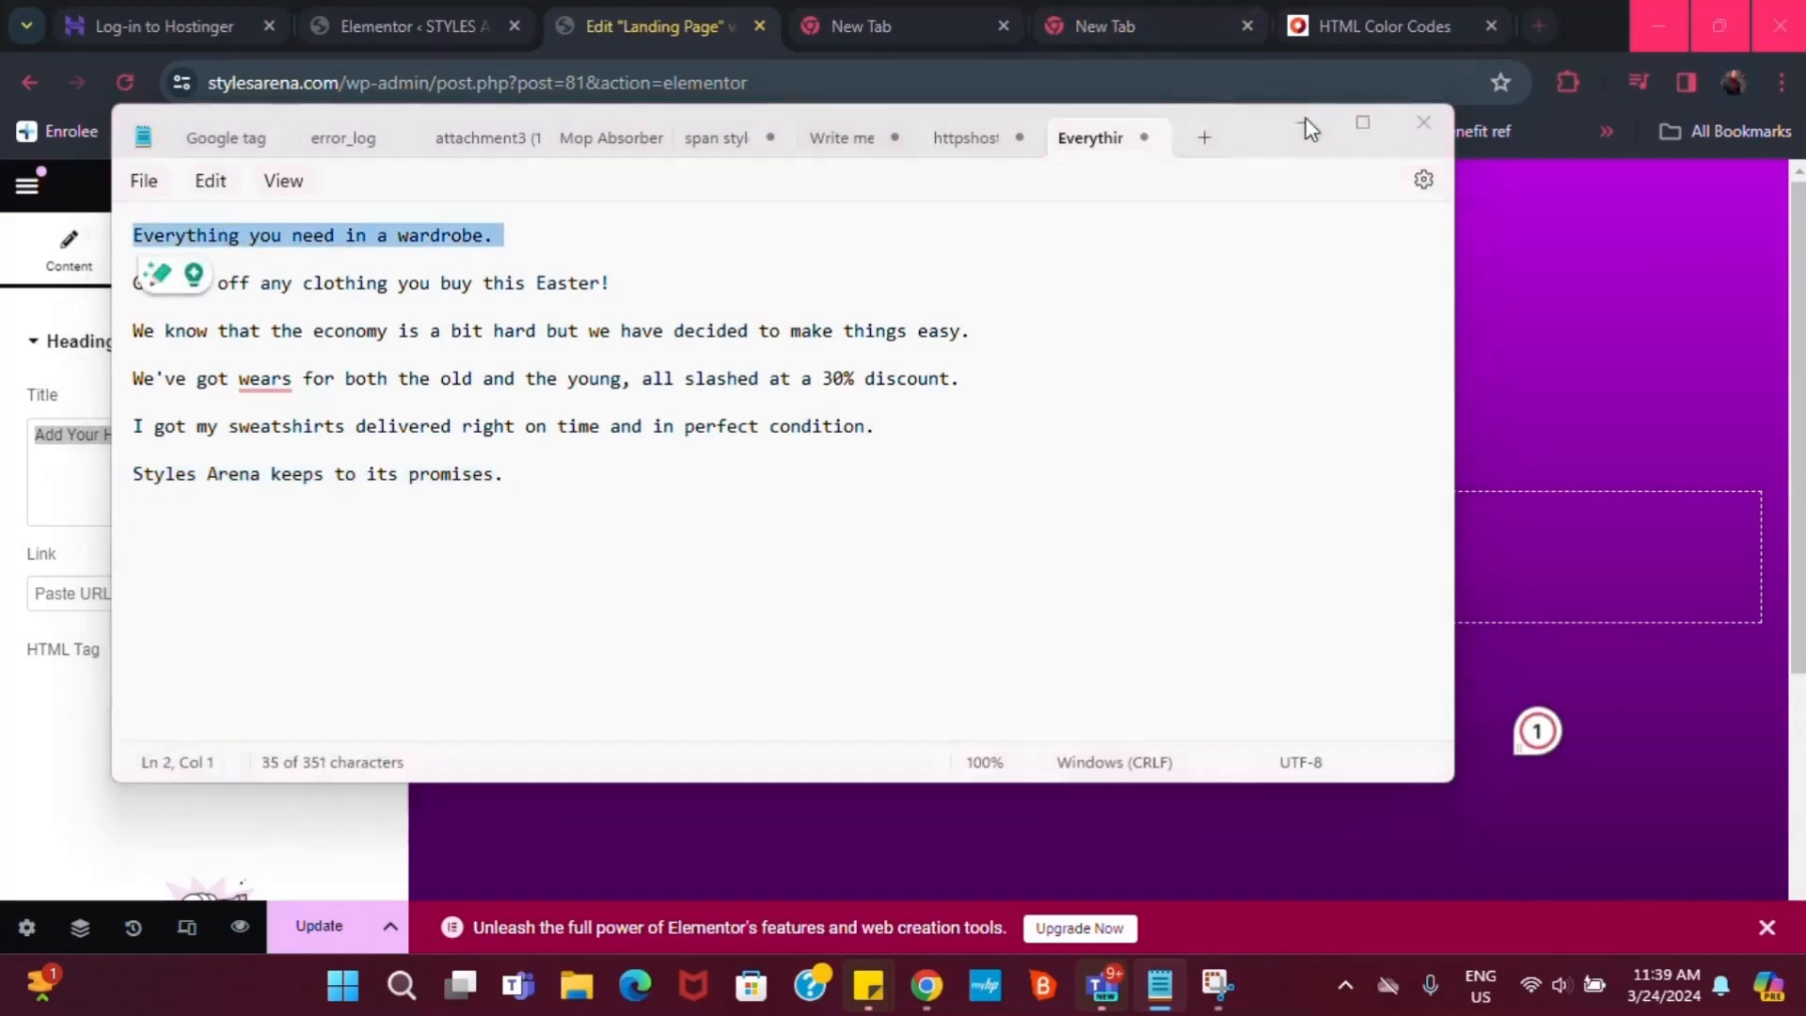
text(Everything you need in a wardrobe.)
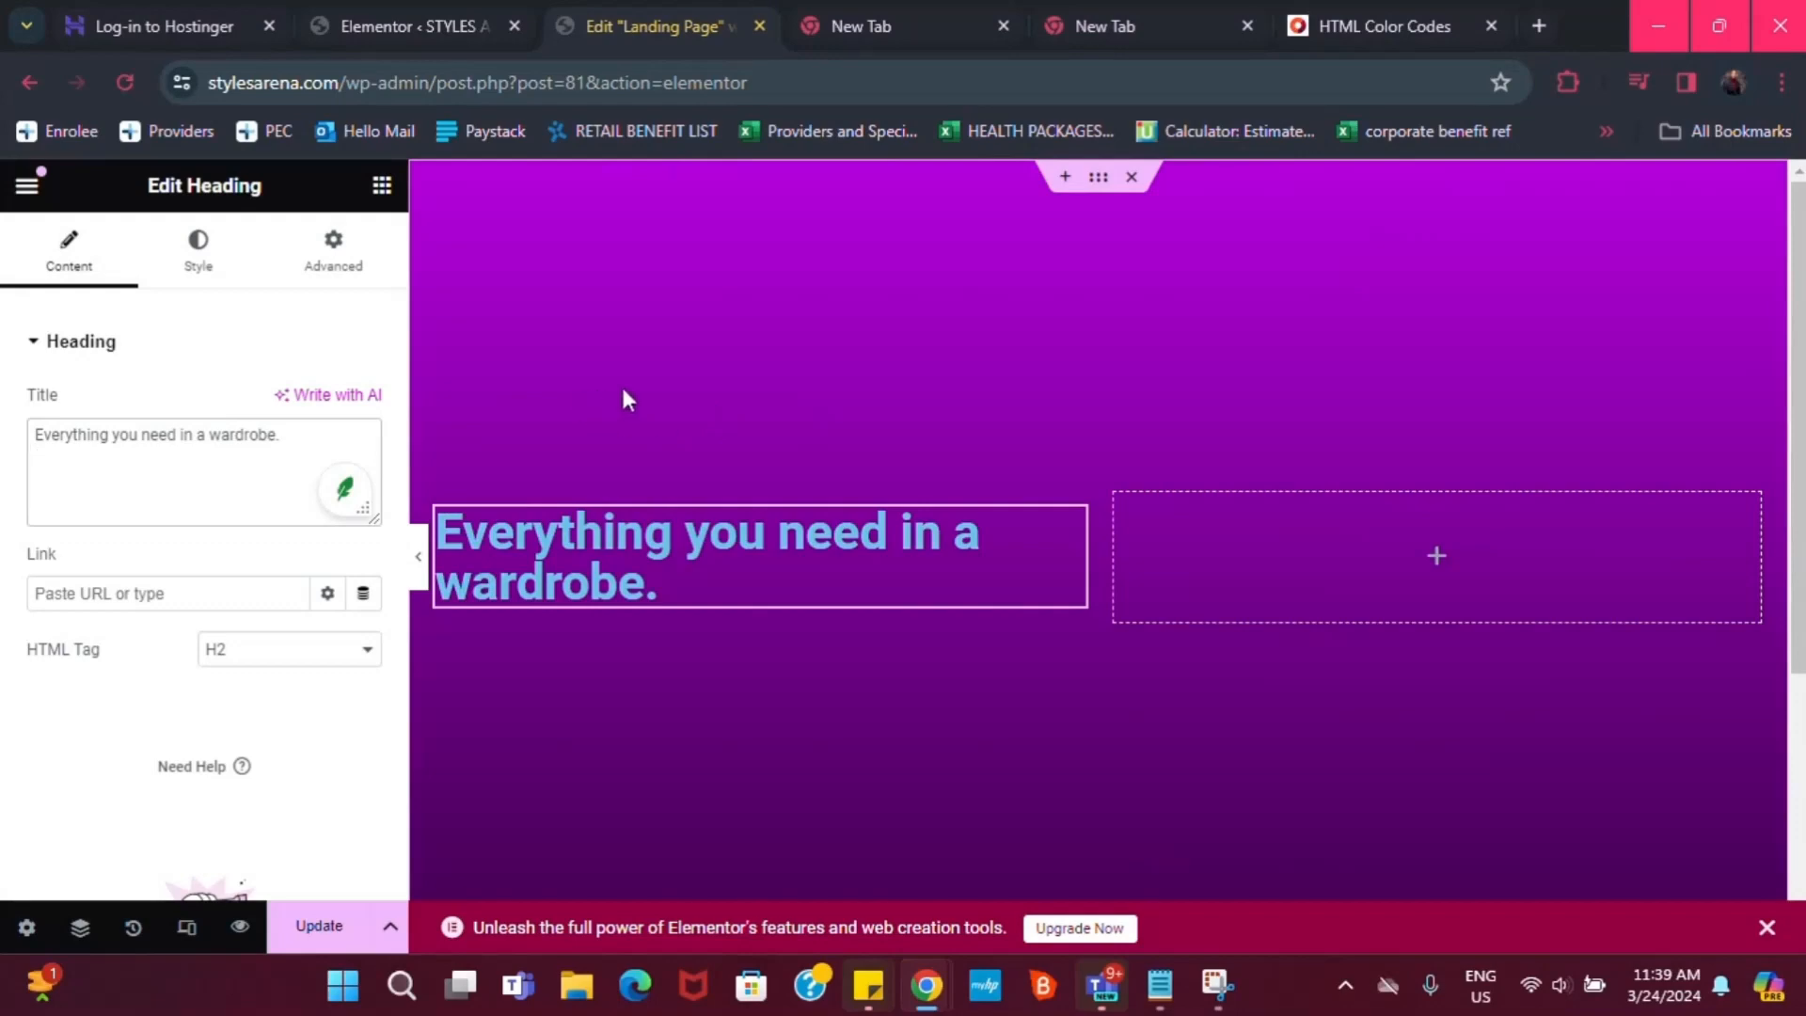
Go to pinterest.com in a new browser tab
click(1540, 25)
click(1229, 94)
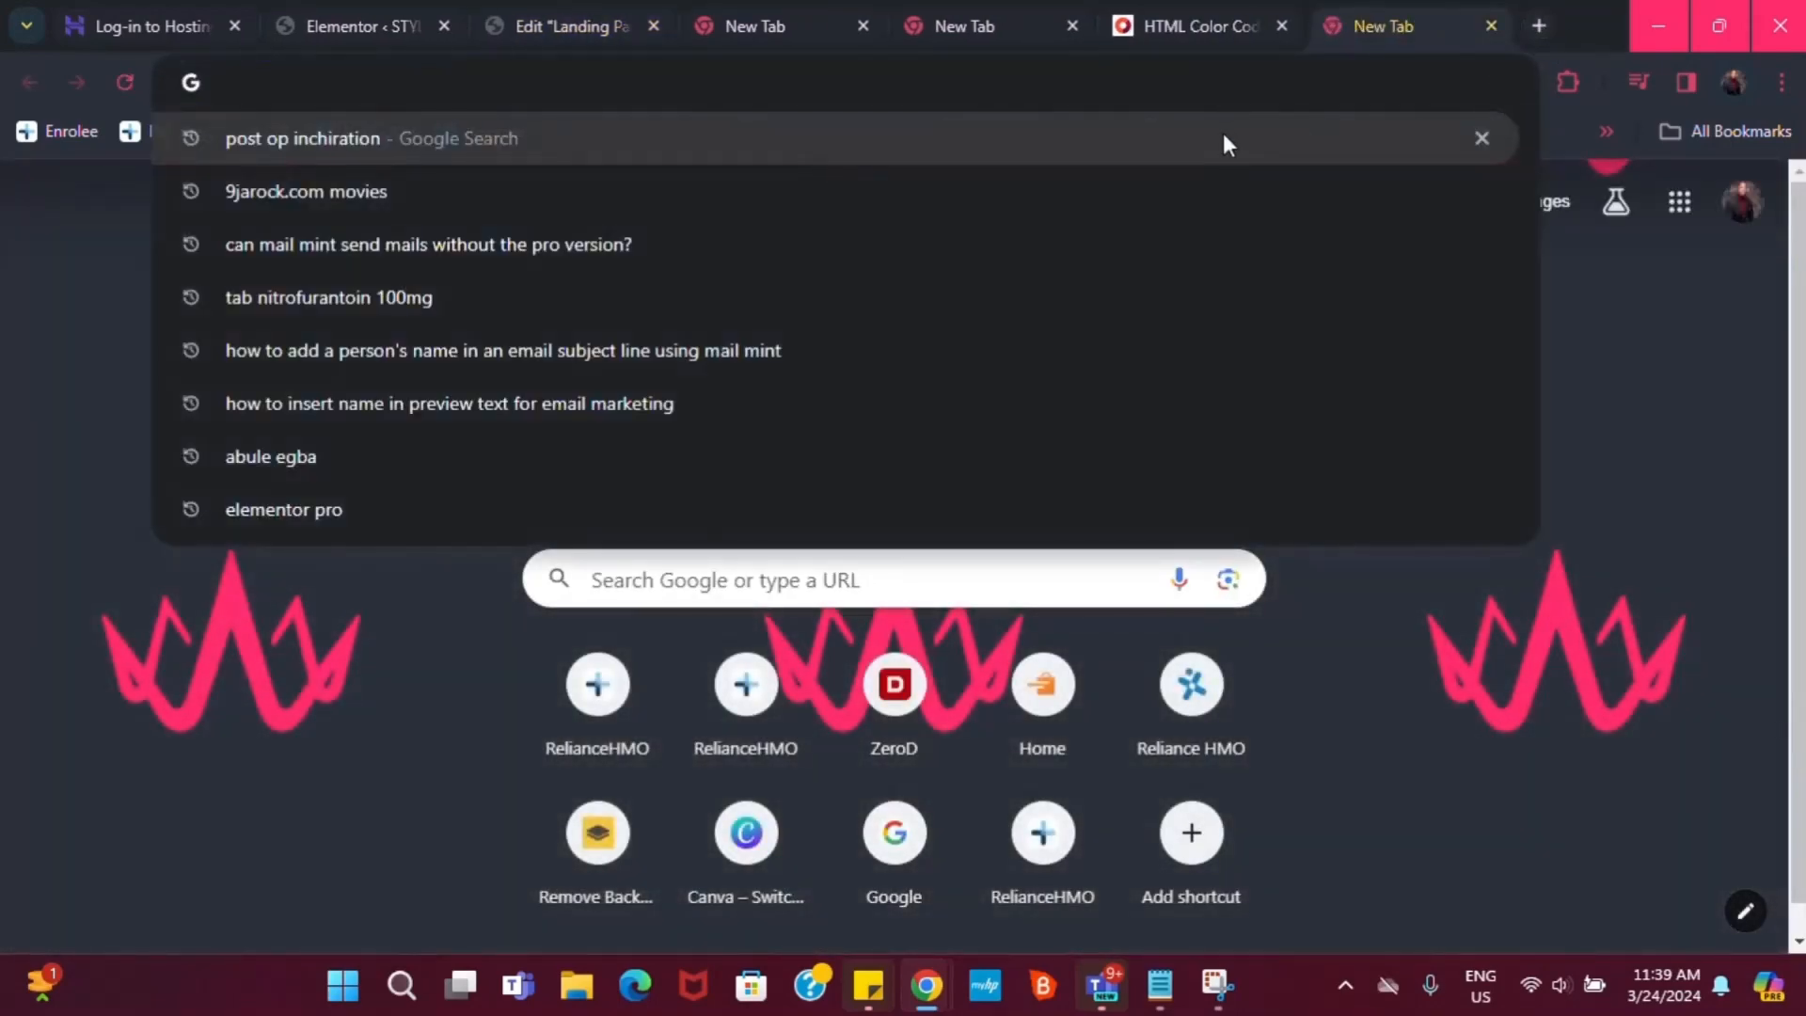
text(pinterest.com)
key(Return)
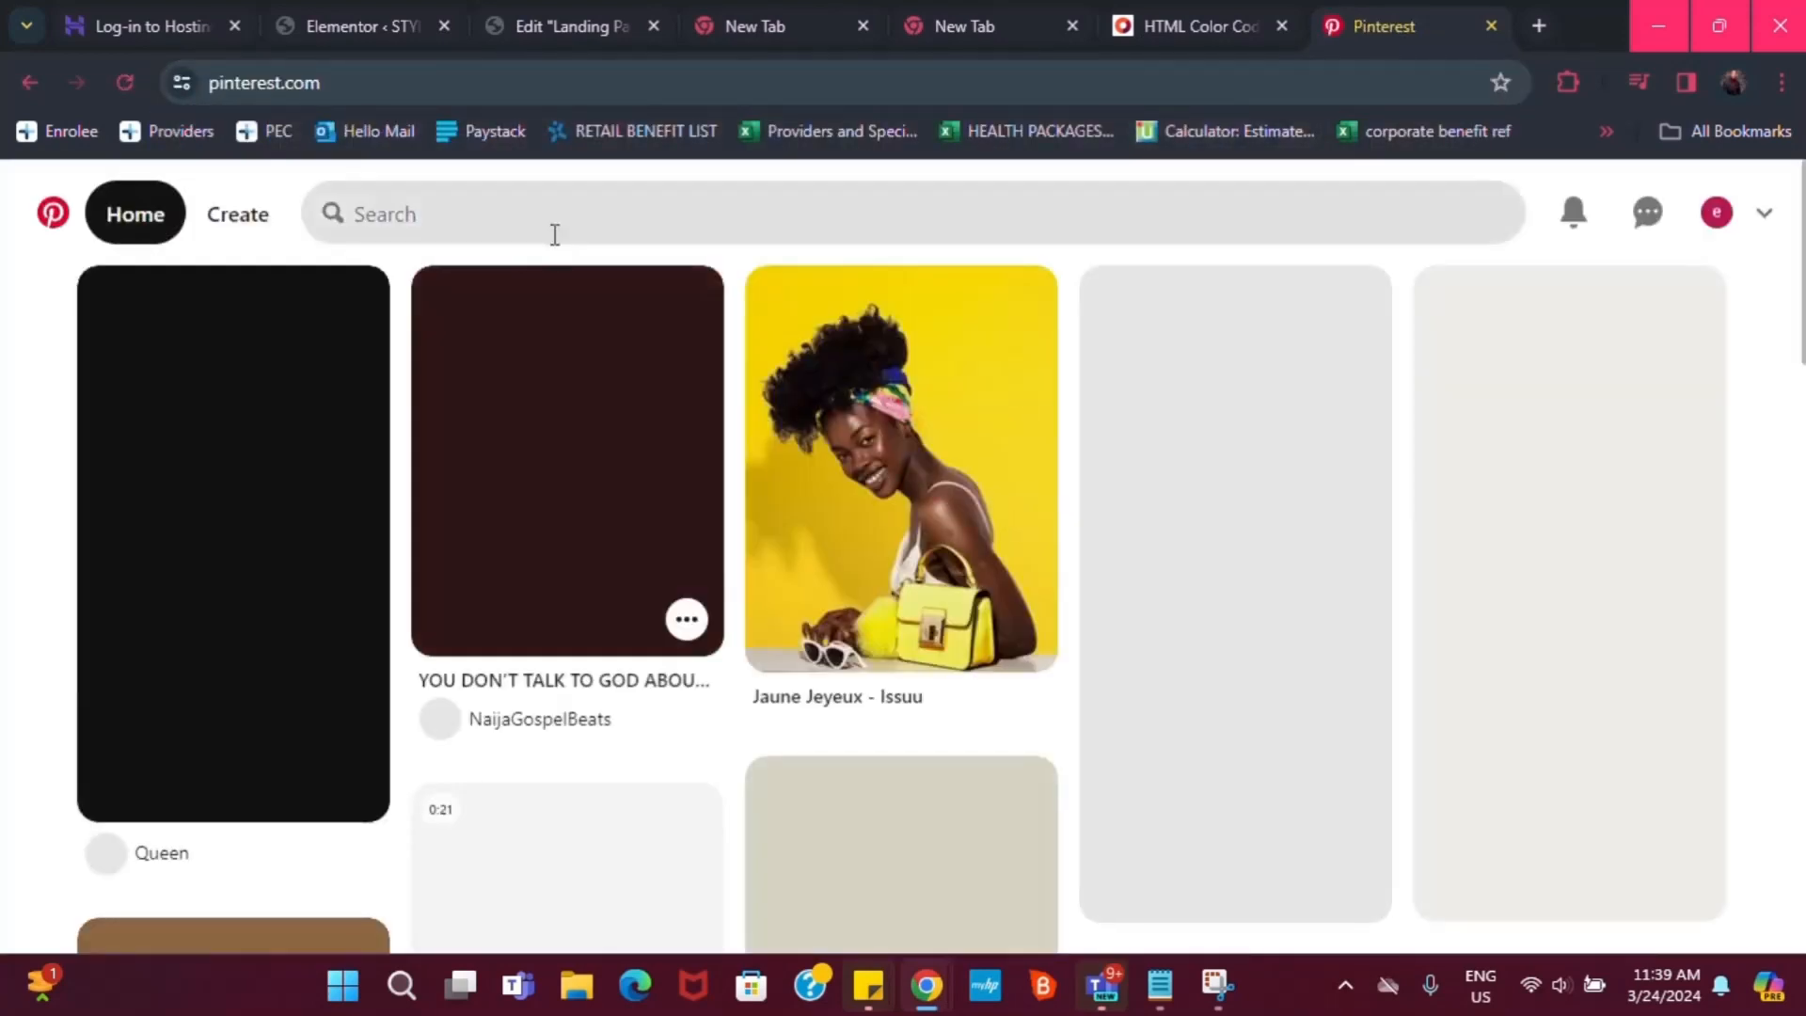
Search Pinterest for 'landing page designs'
click(552, 223)
text(lan)
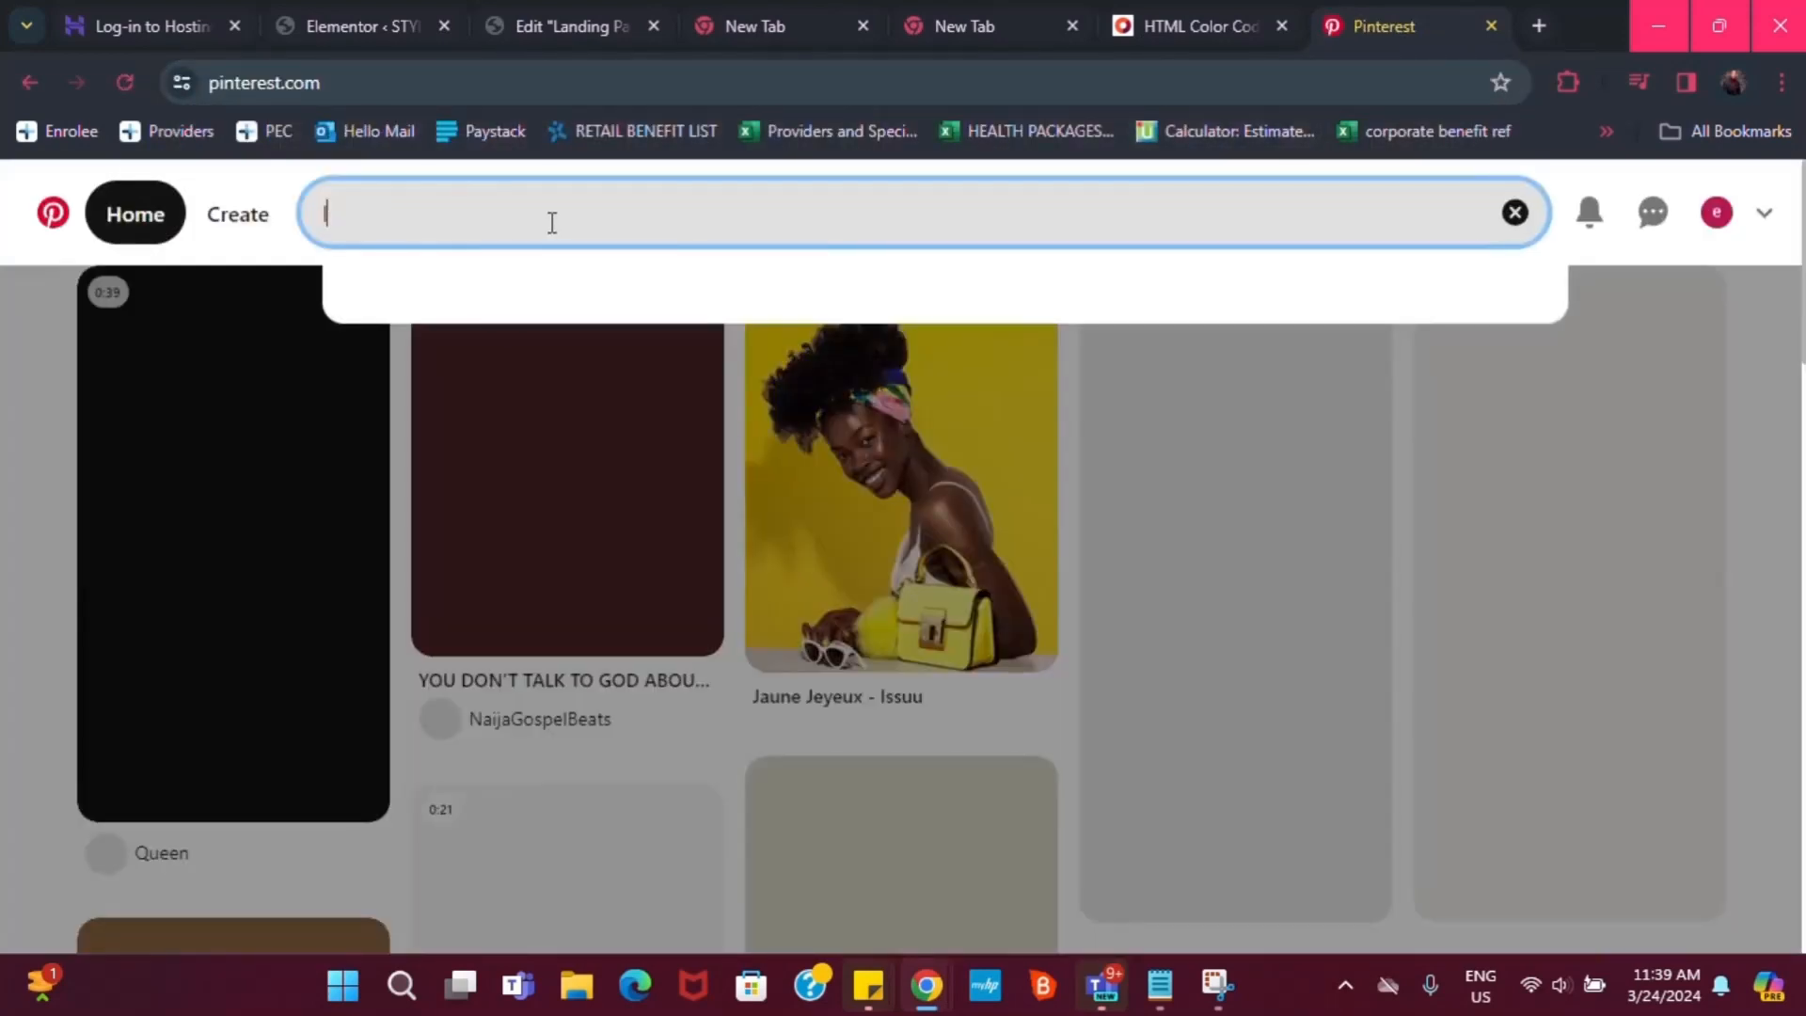
text(fin)
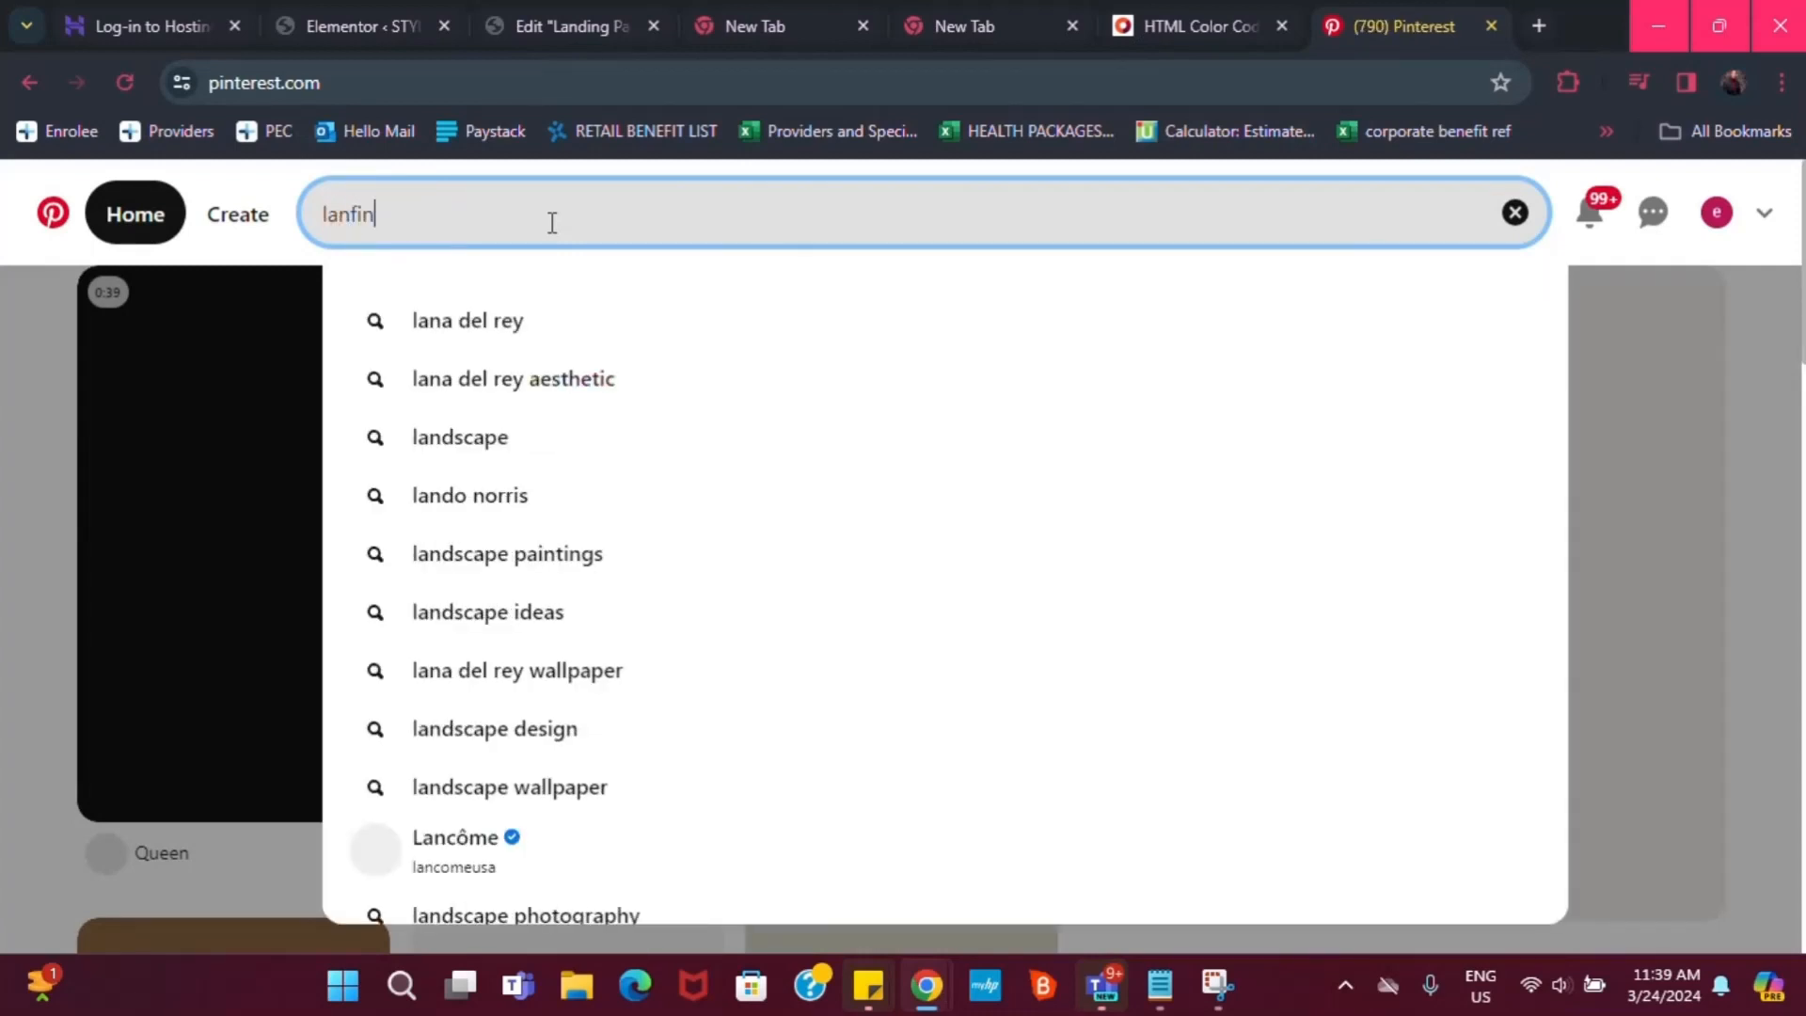
key(BackSpace)
key(BackSpace)
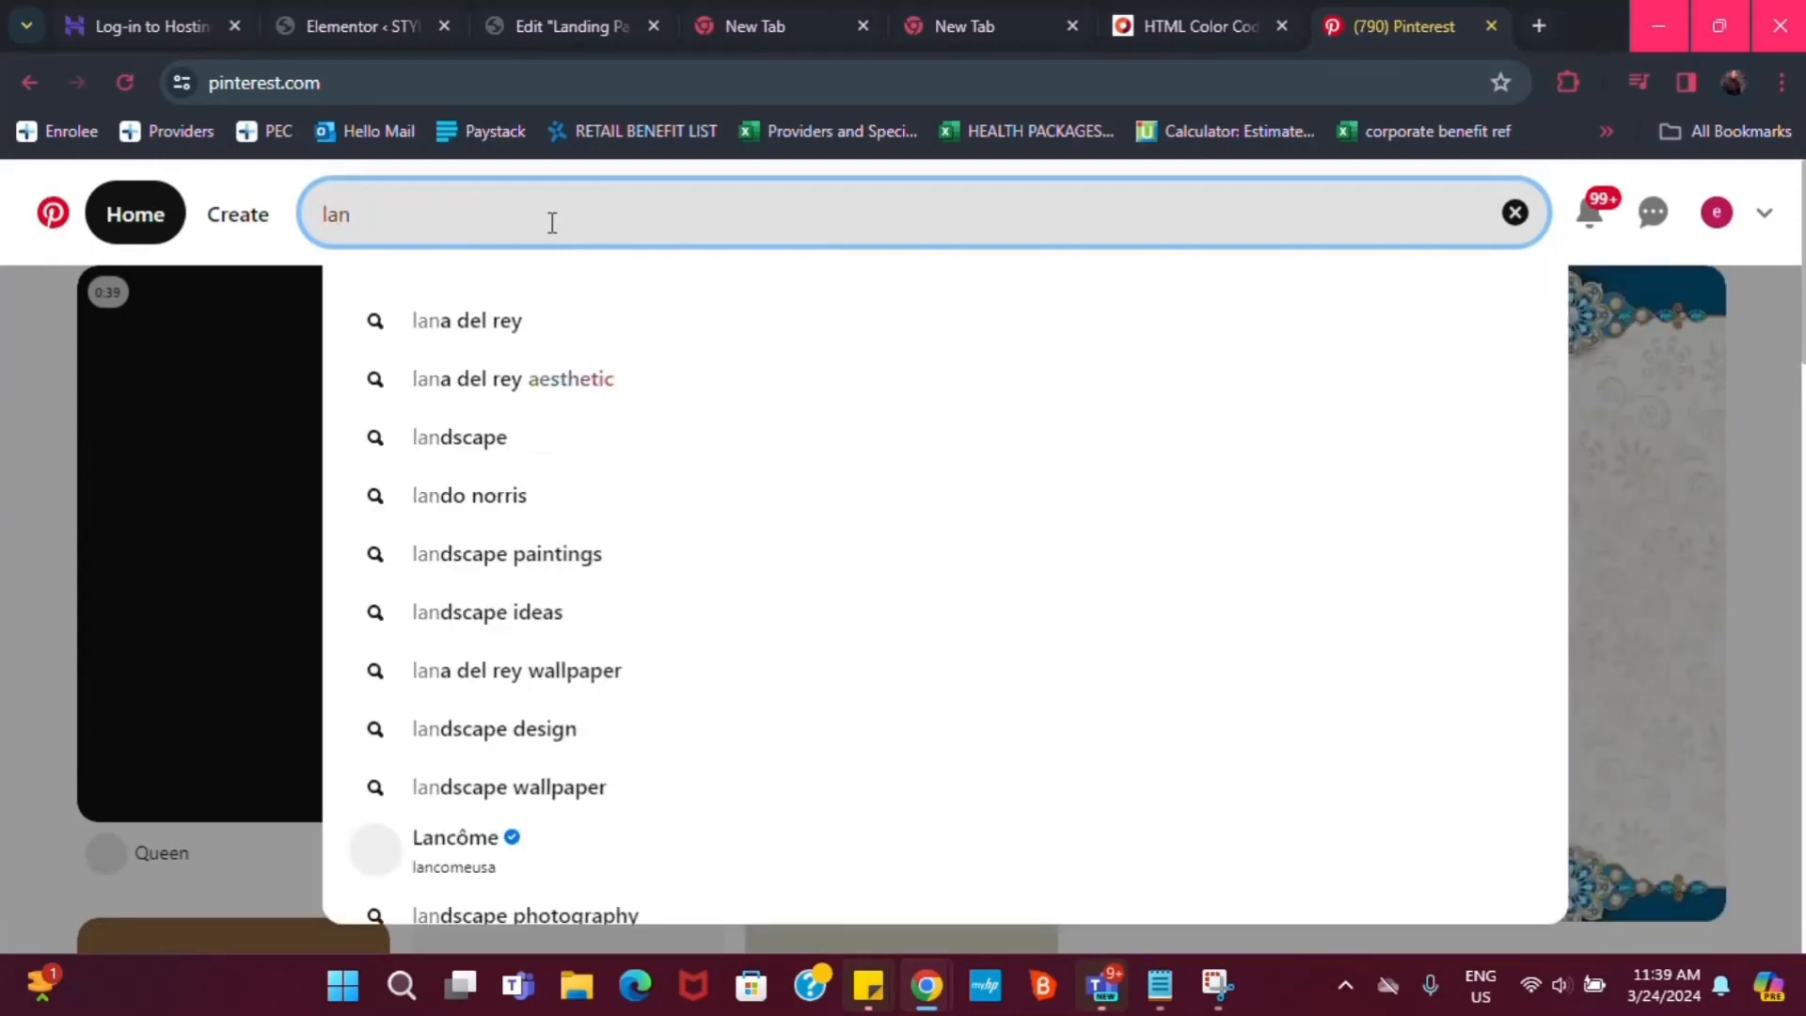
text(d)
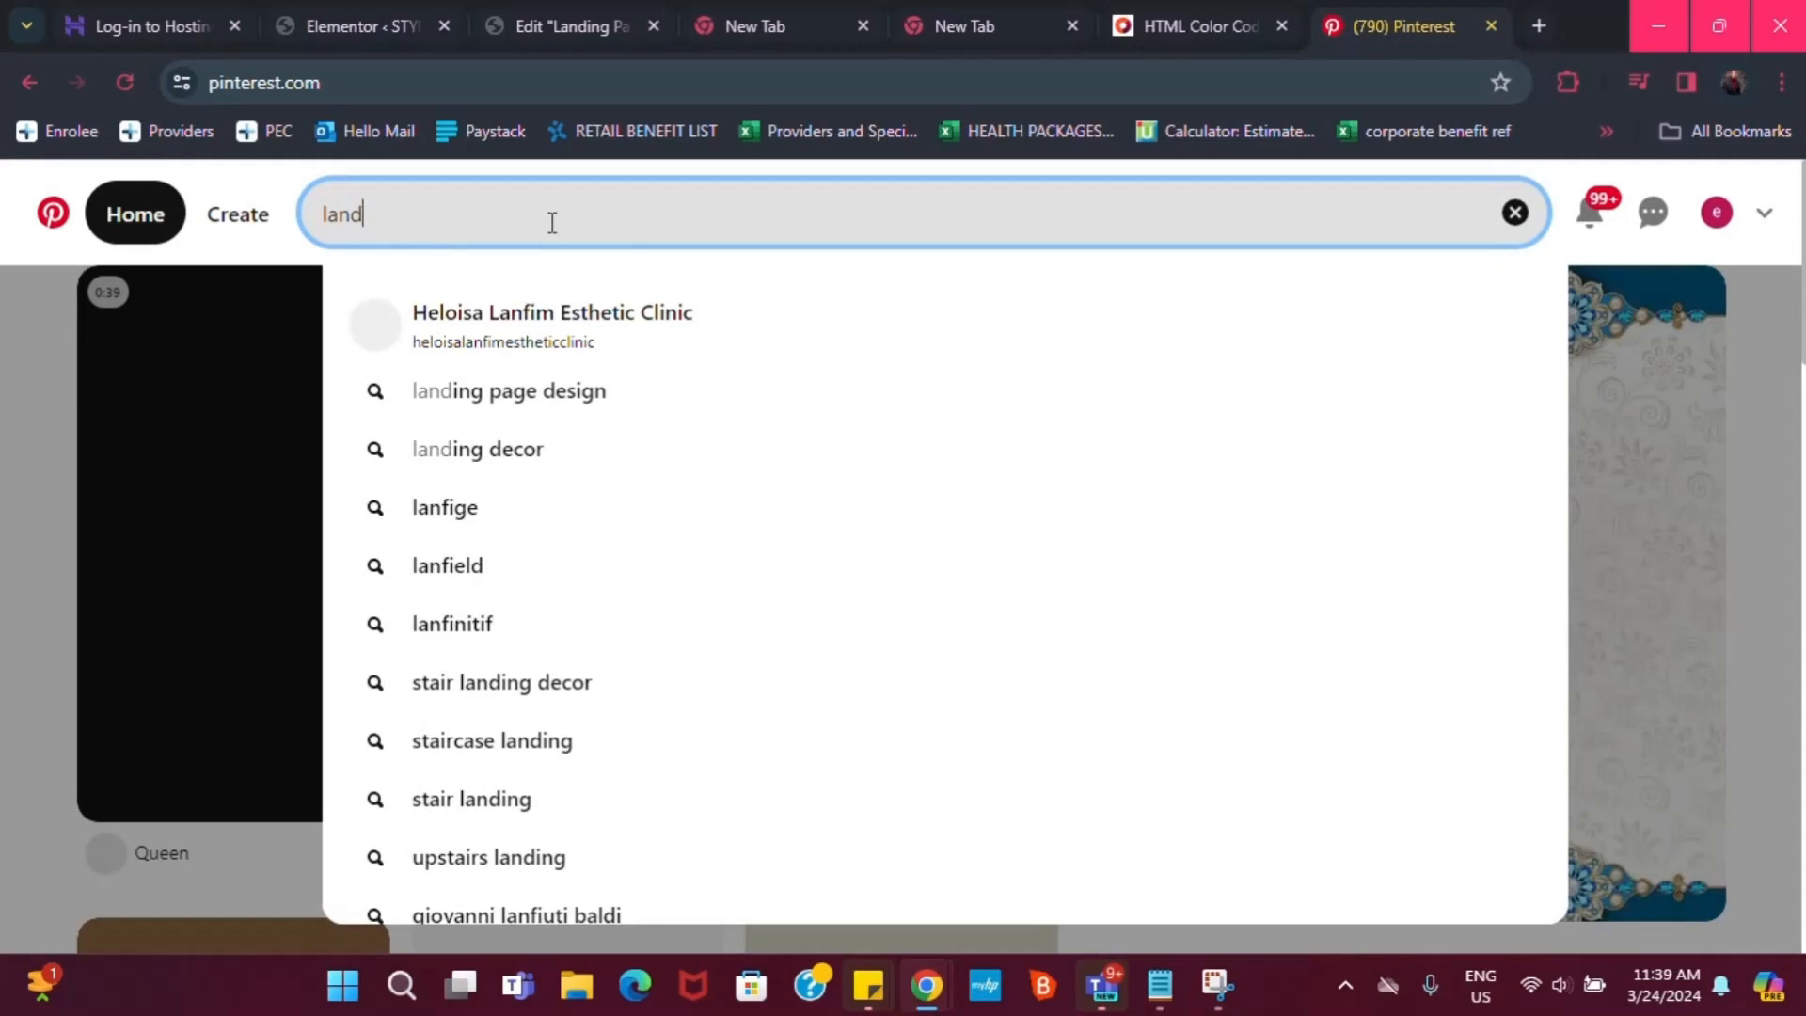
text(ing p)
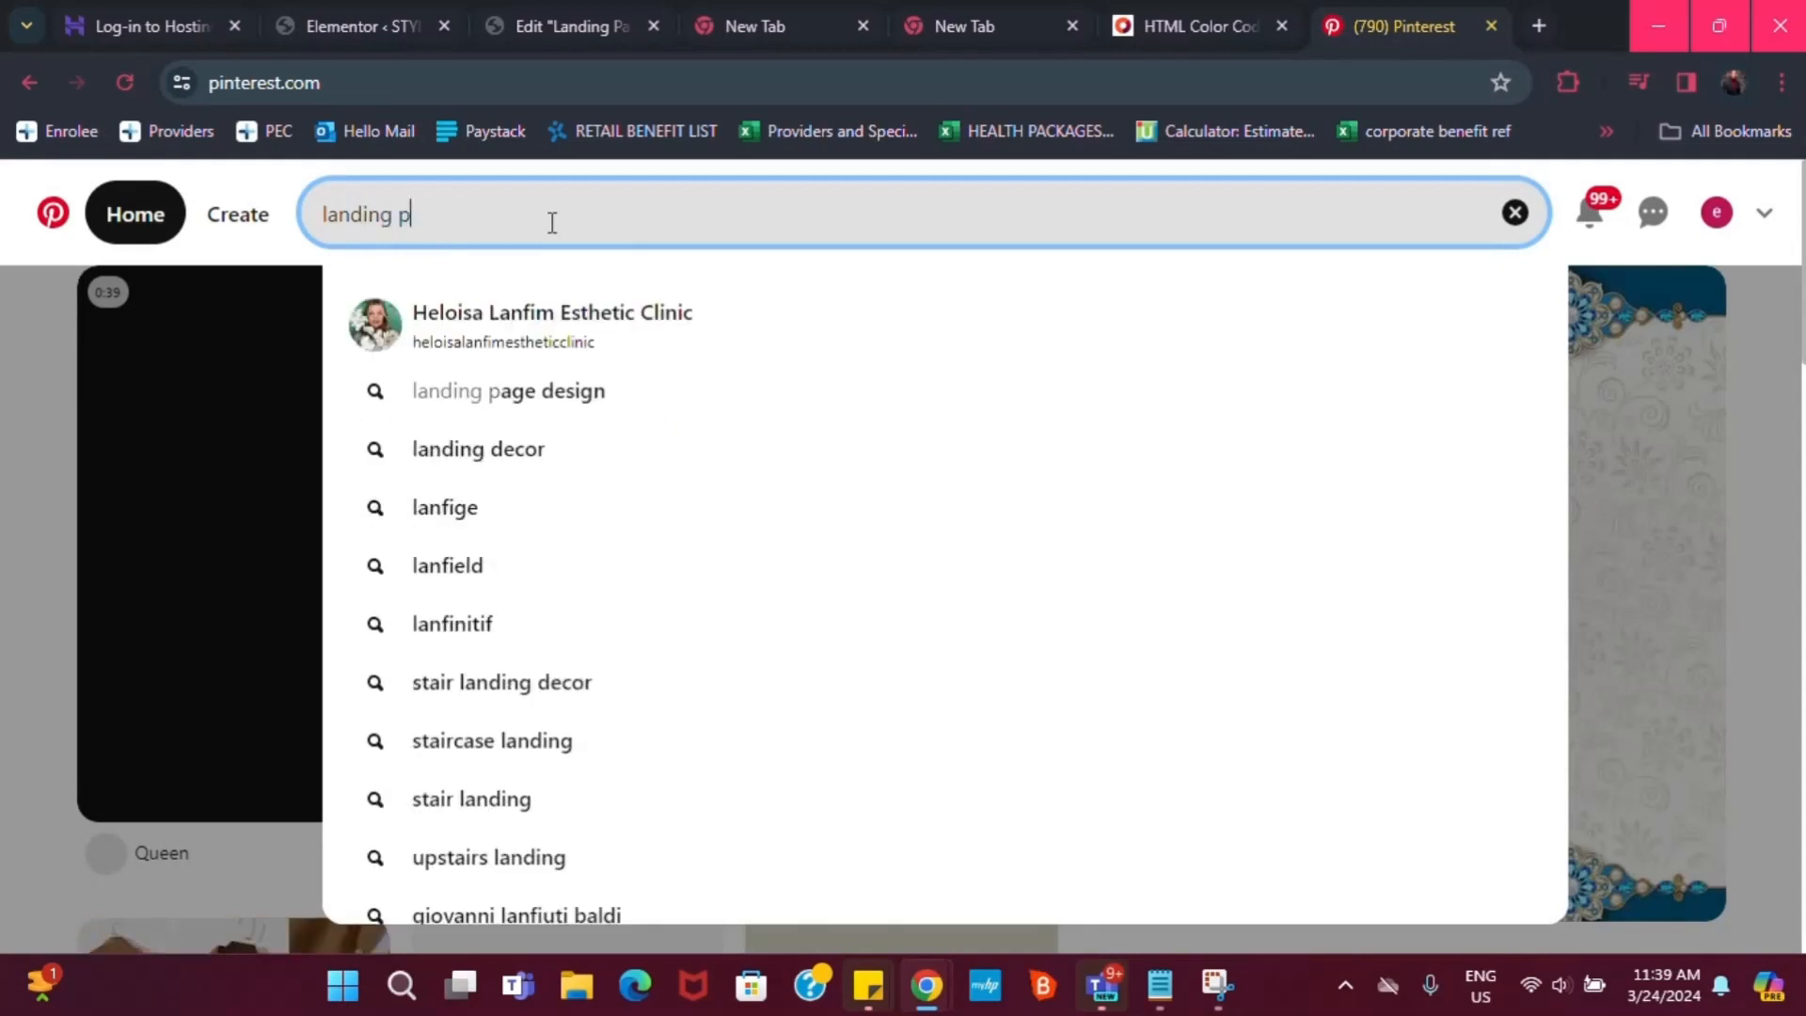
text(age desig)
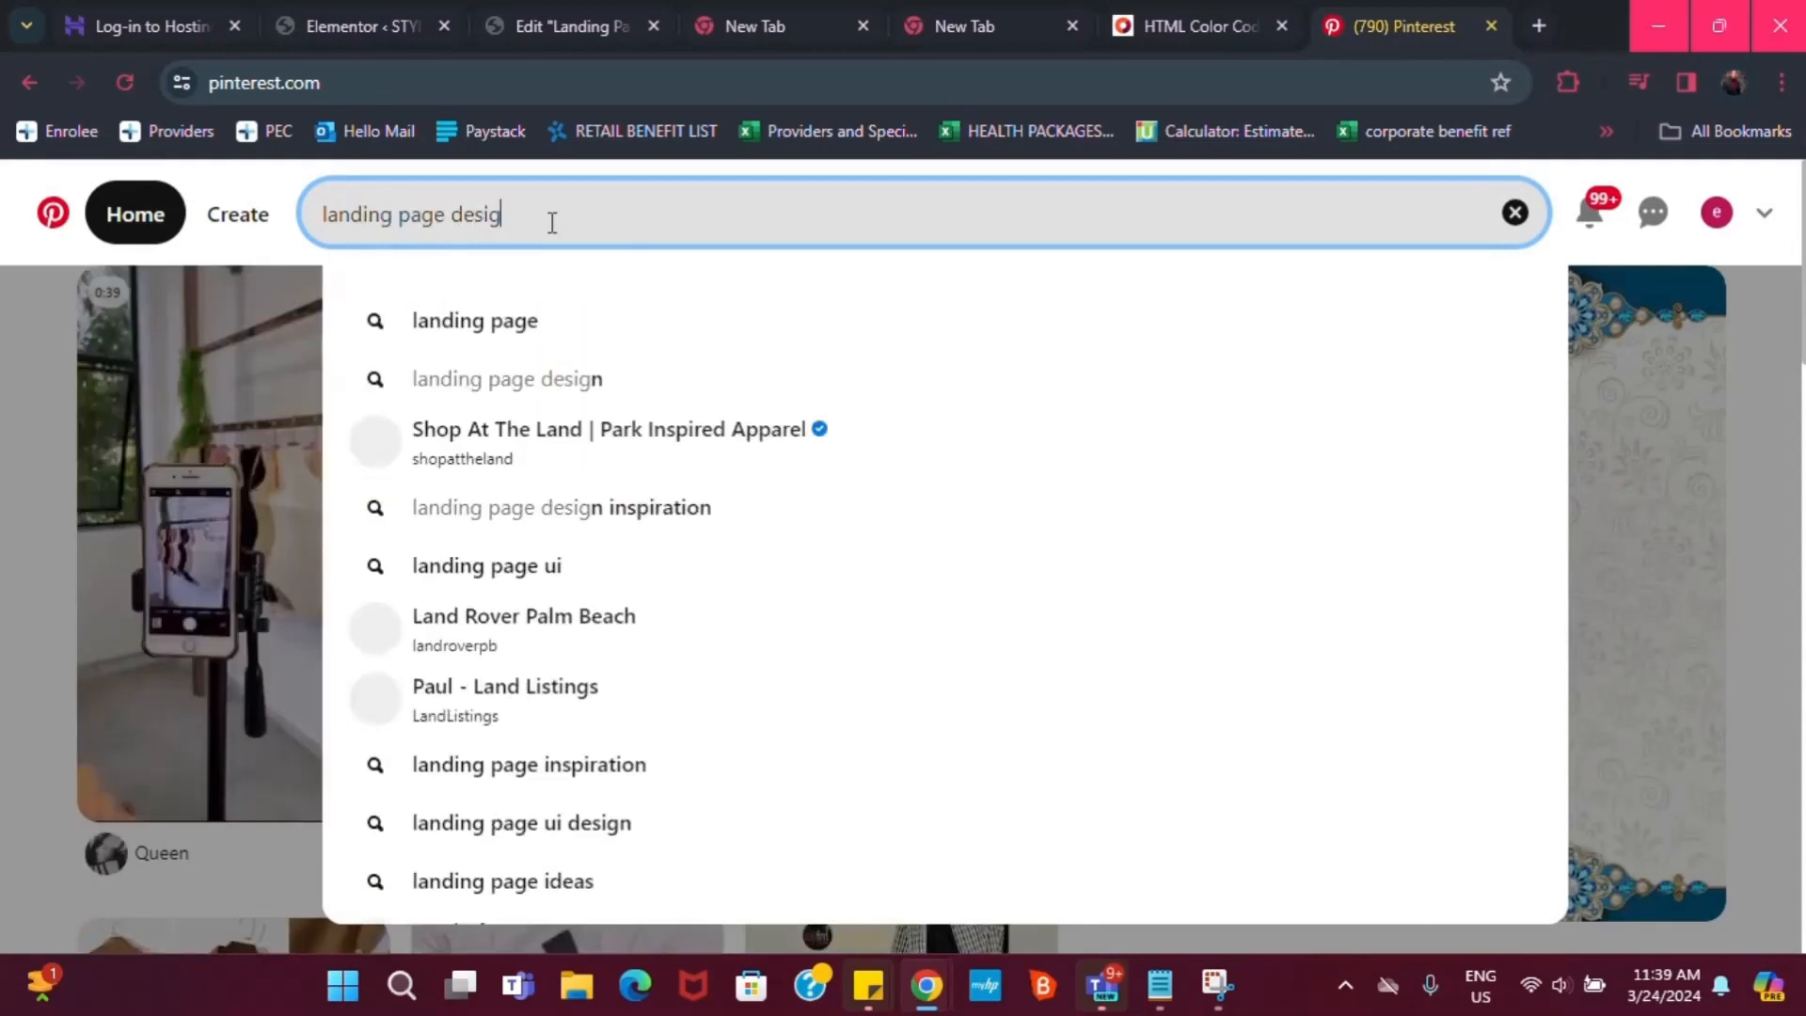
text(ns)
key(Return)
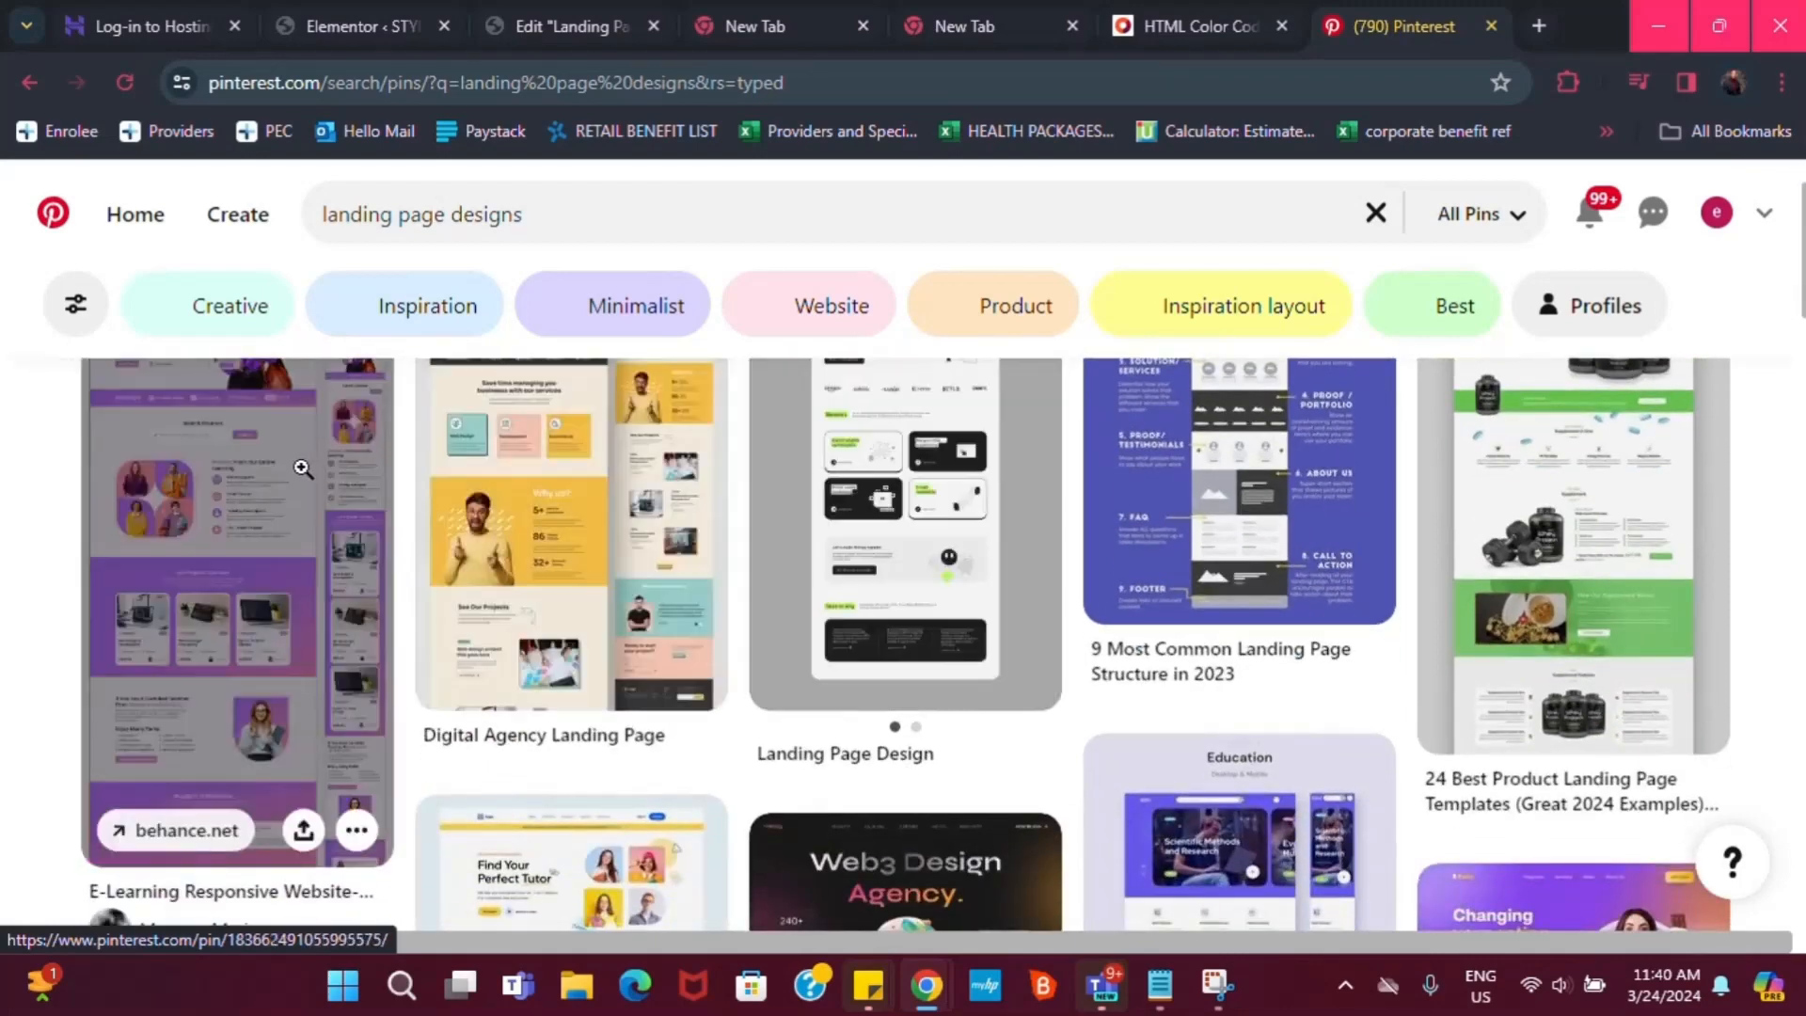
Scroll through the purple E-Learning landing page pin, then open the Banking Services website pin
click(301, 475)
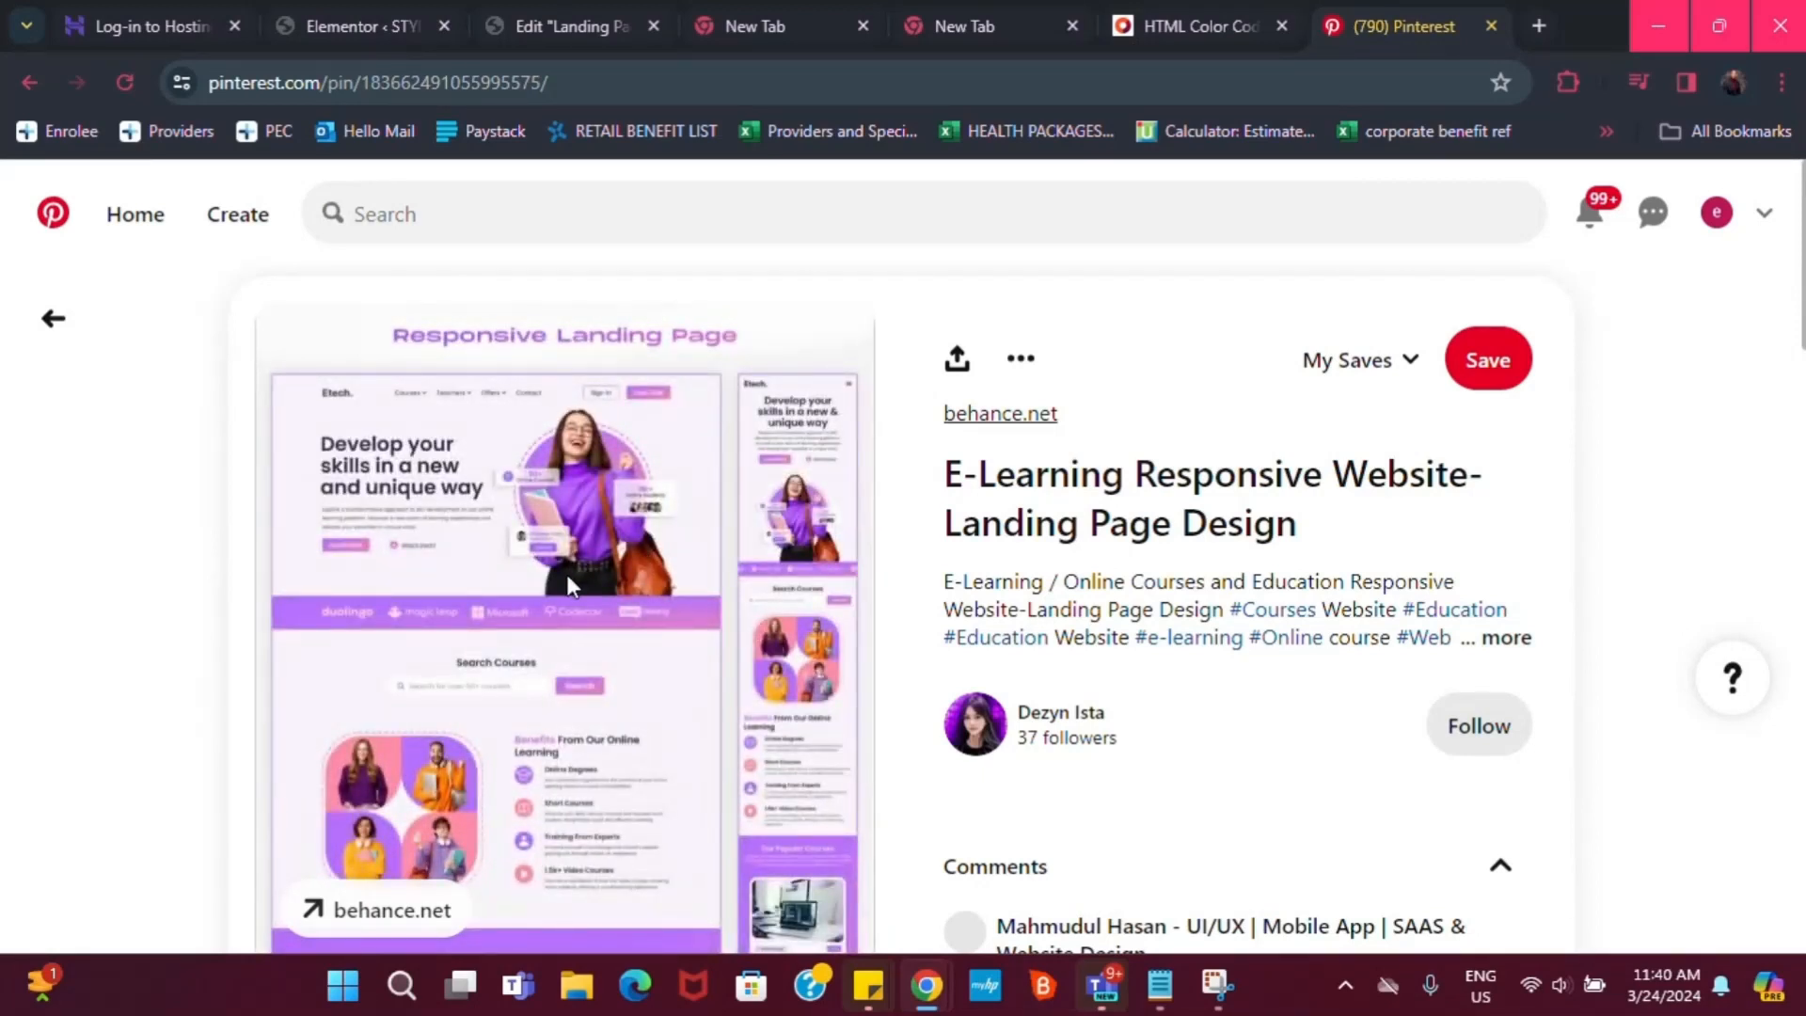
scroll(484, 535, down, 2)
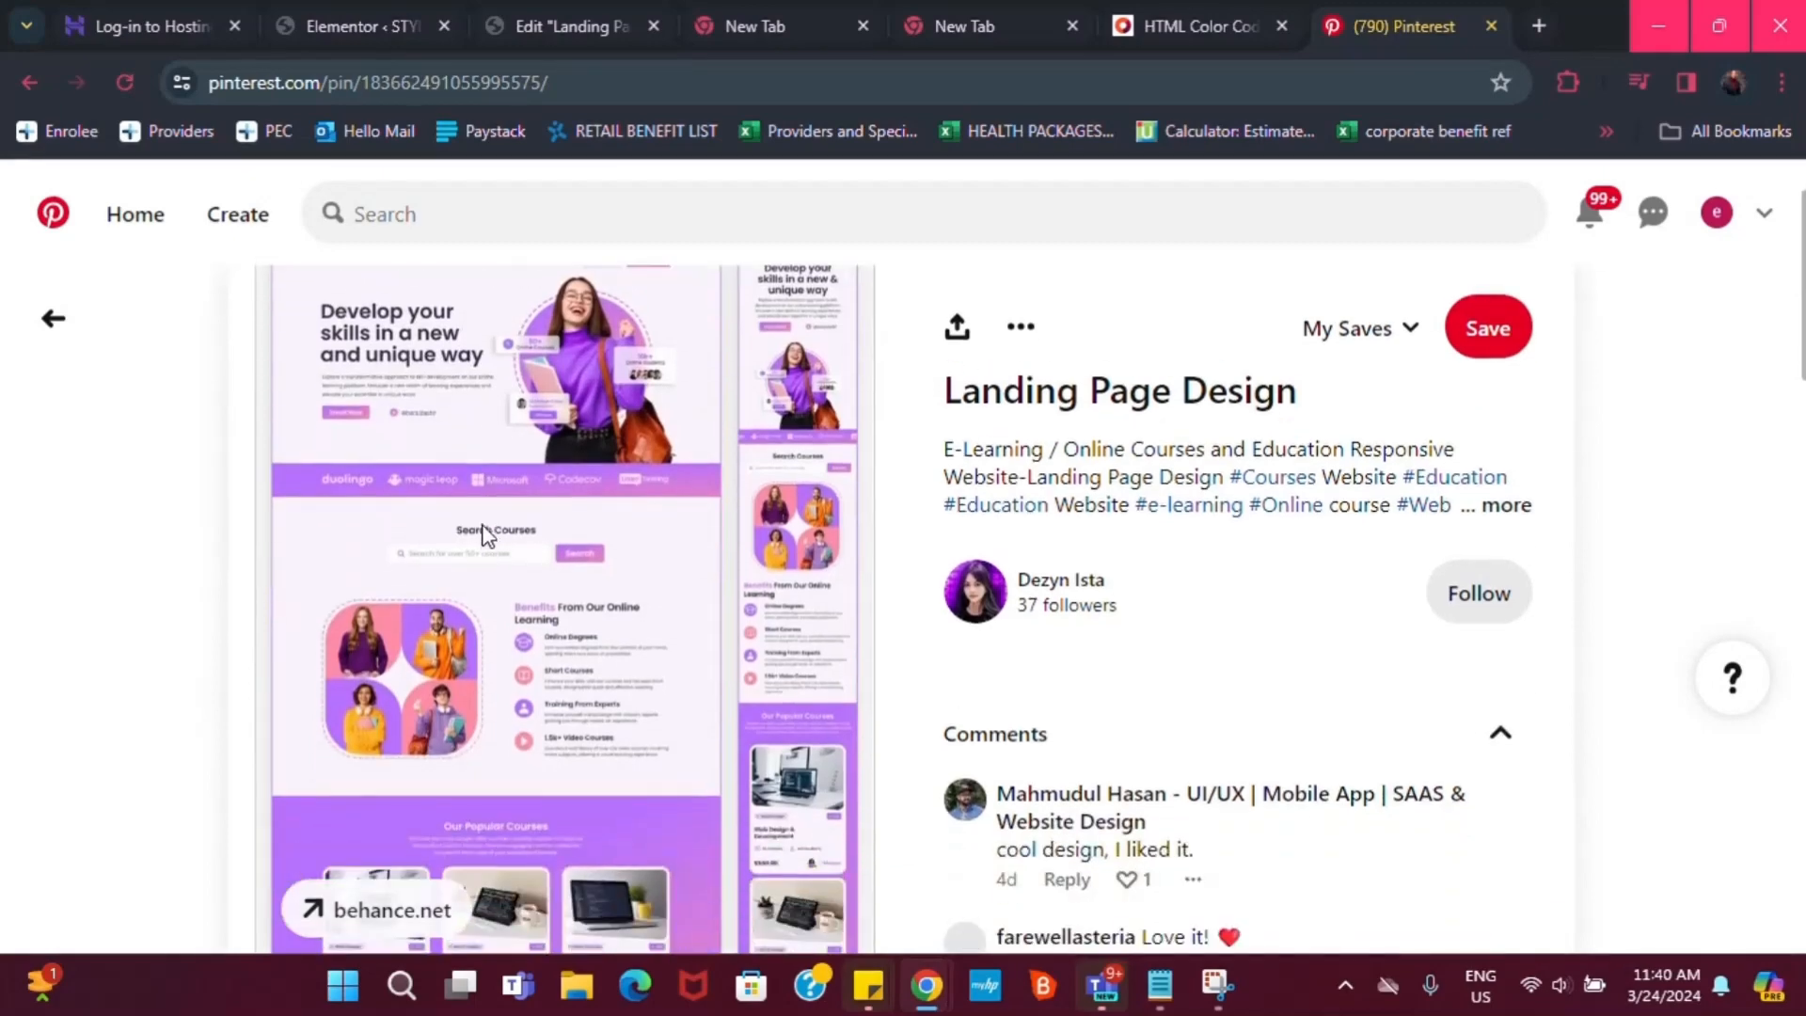
scroll(569, 483, up, 2)
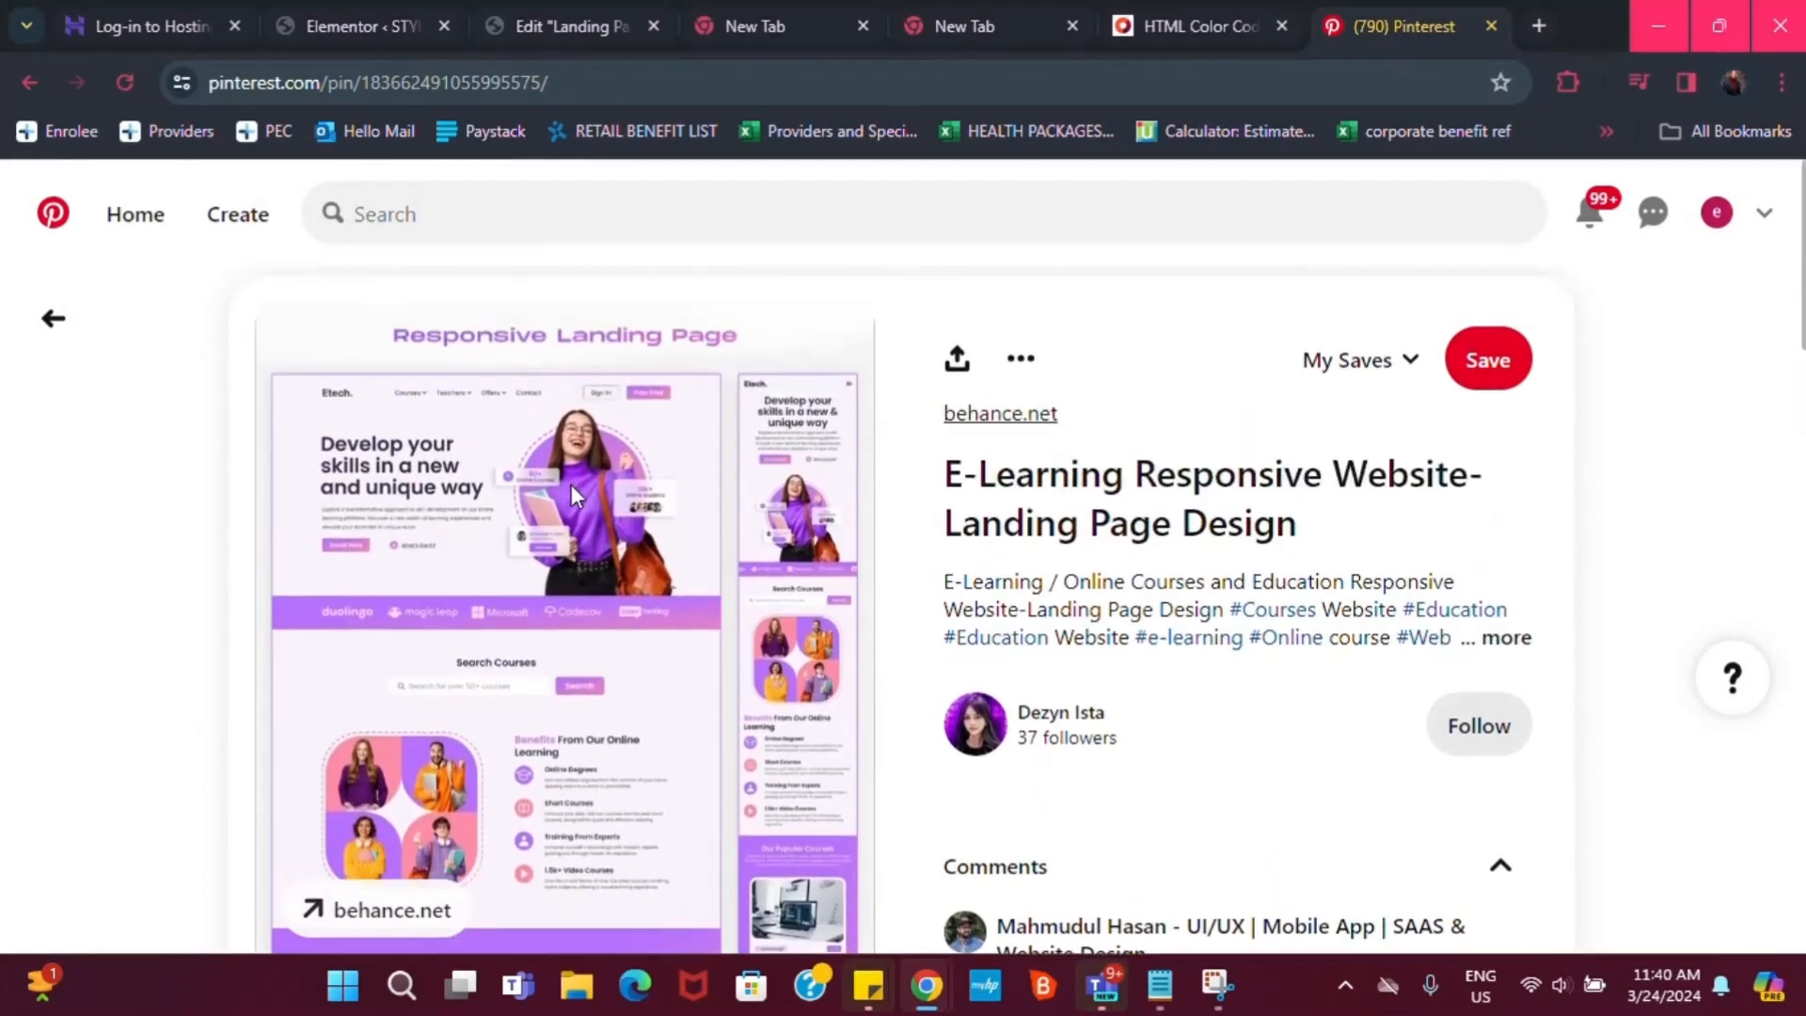
scroll(564, 508, down, 4)
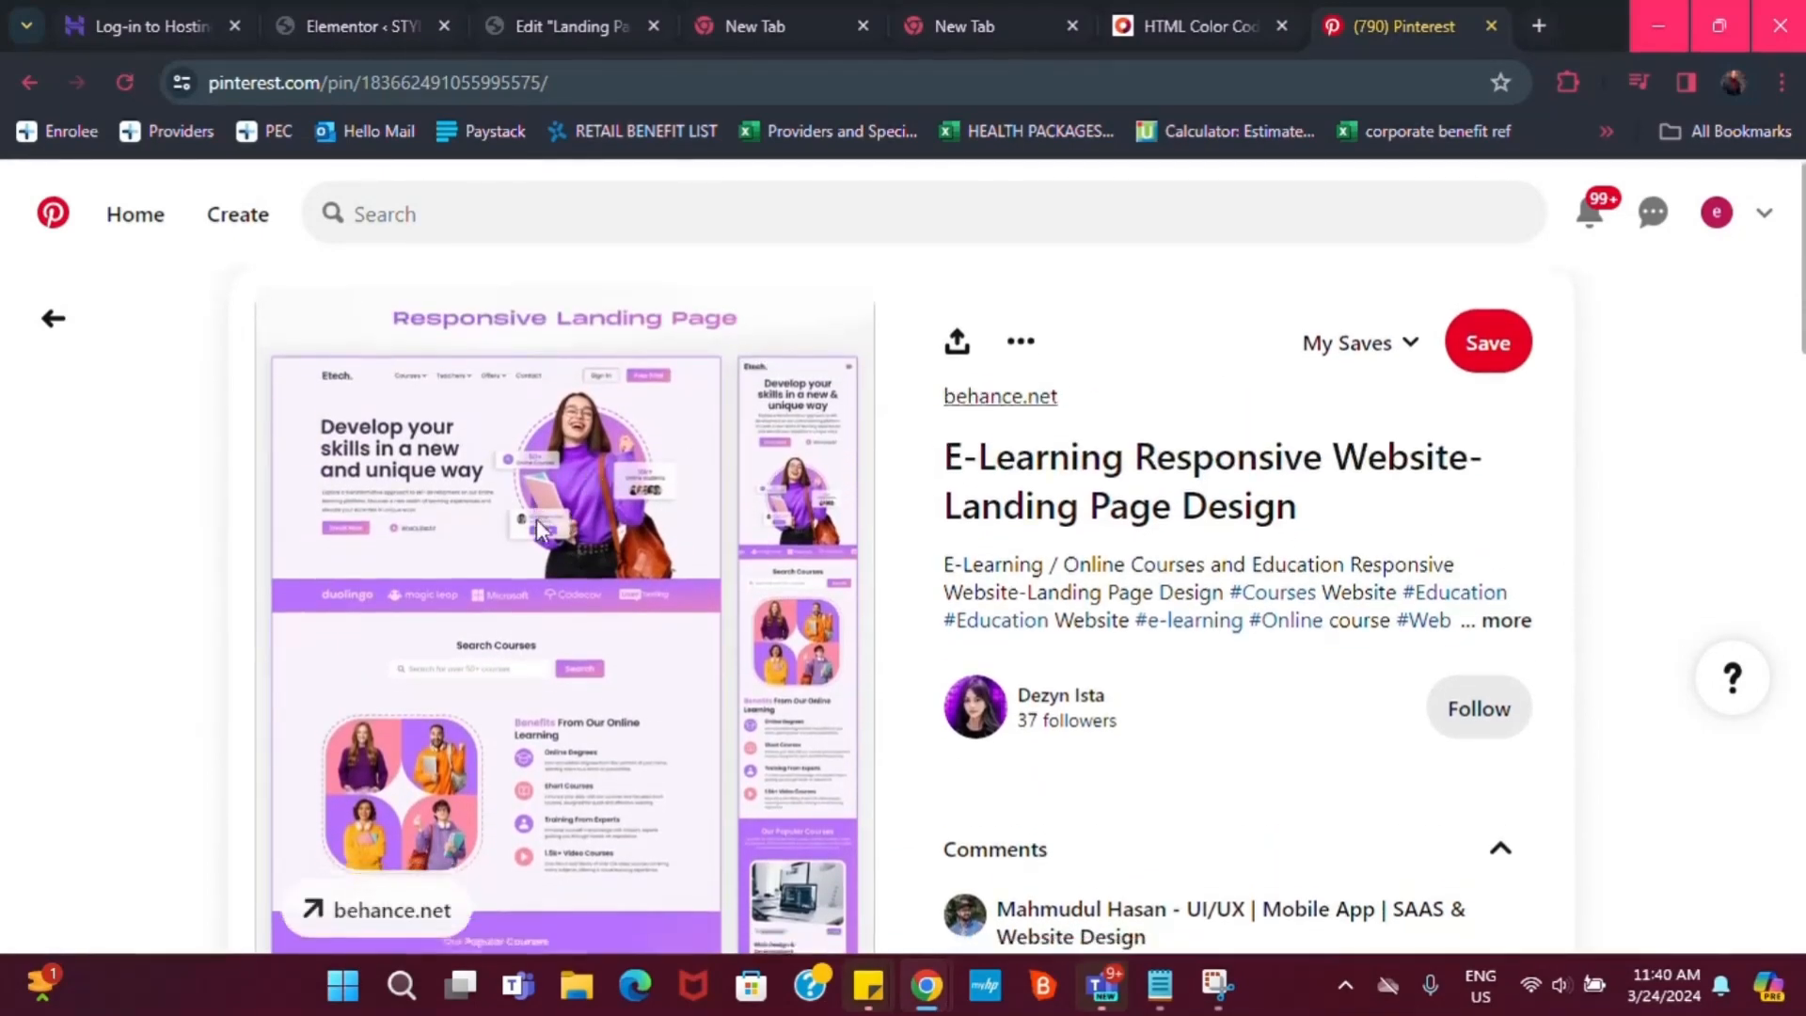
scroll(565, 563, down, 2)
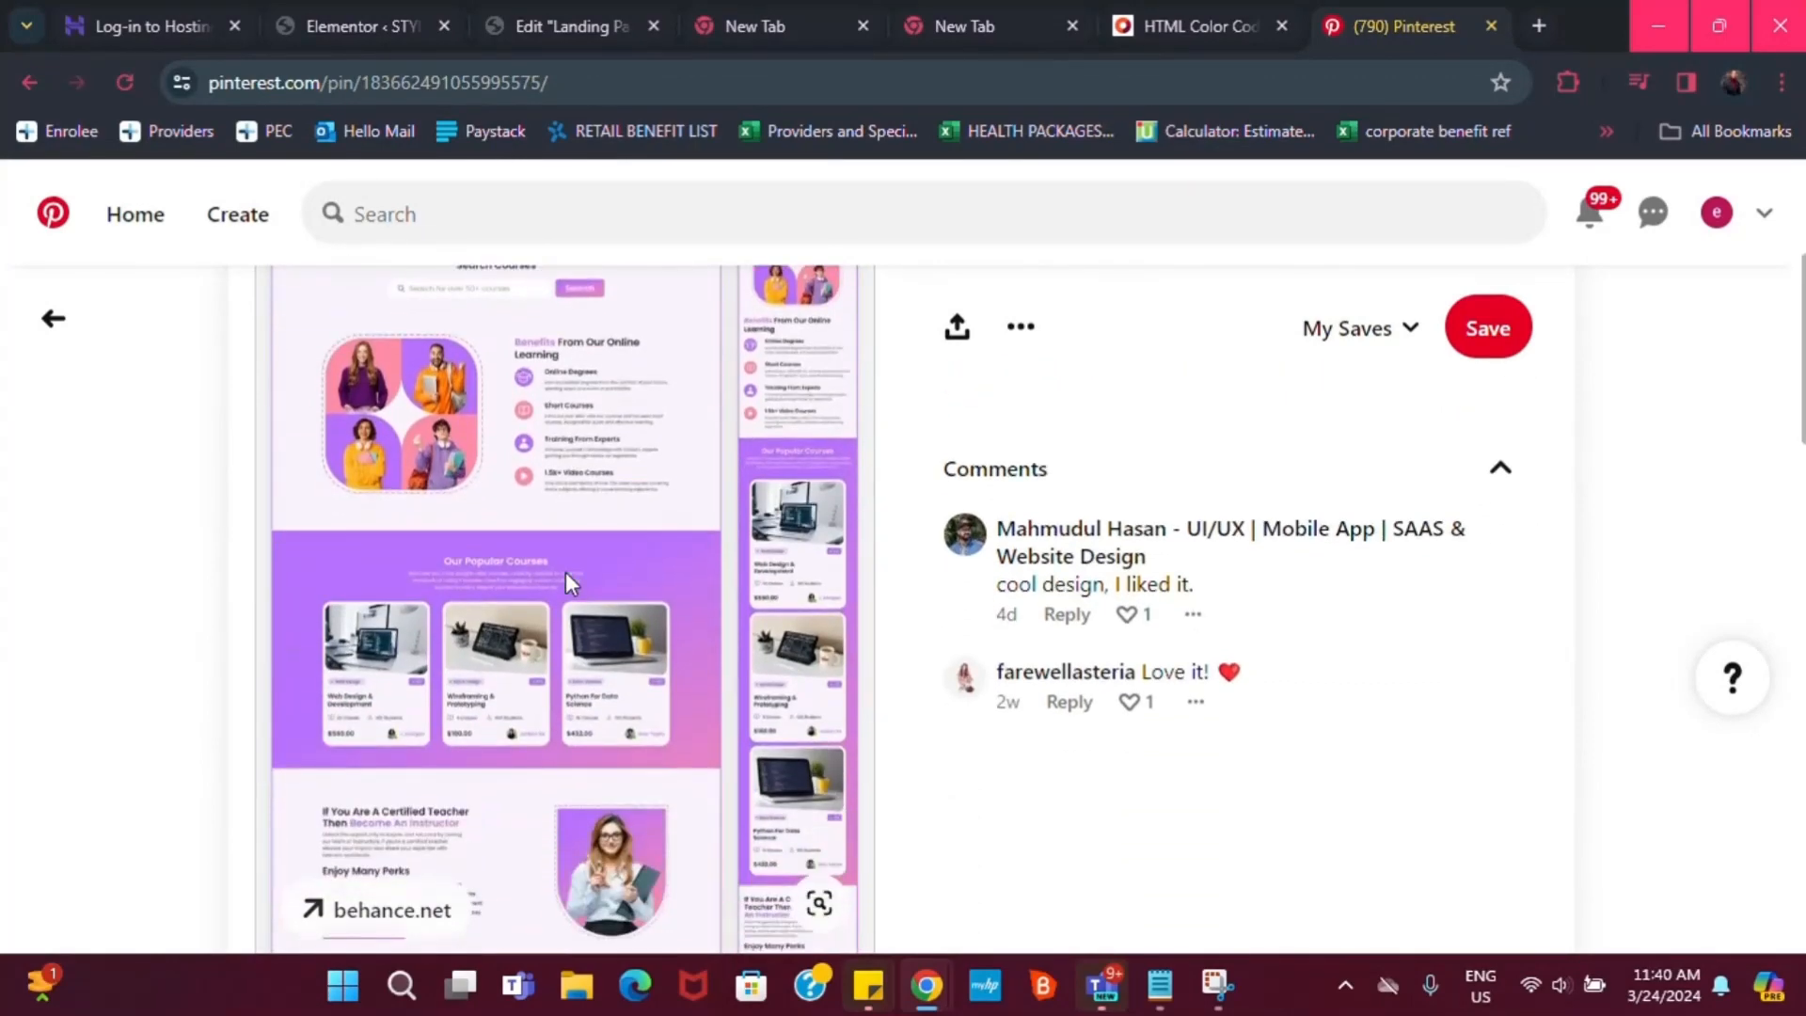
scroll(562, 567, up, 6)
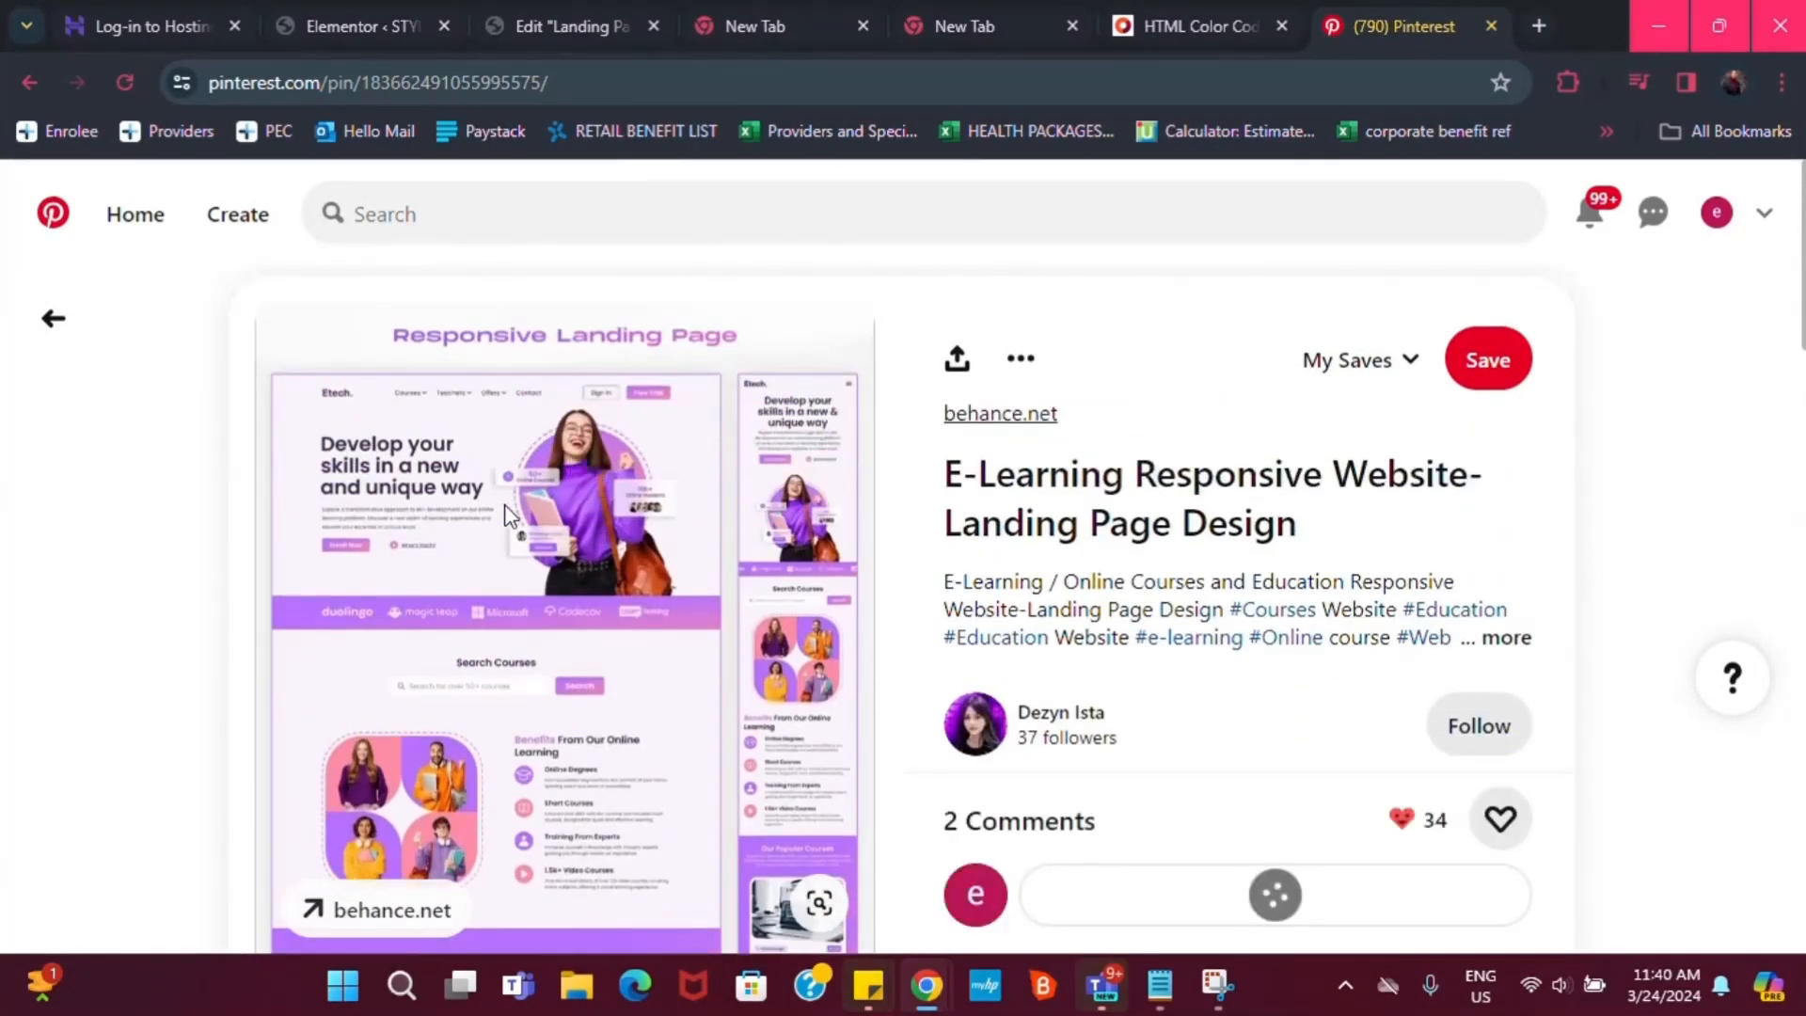
scroll(504, 508, down, 4)
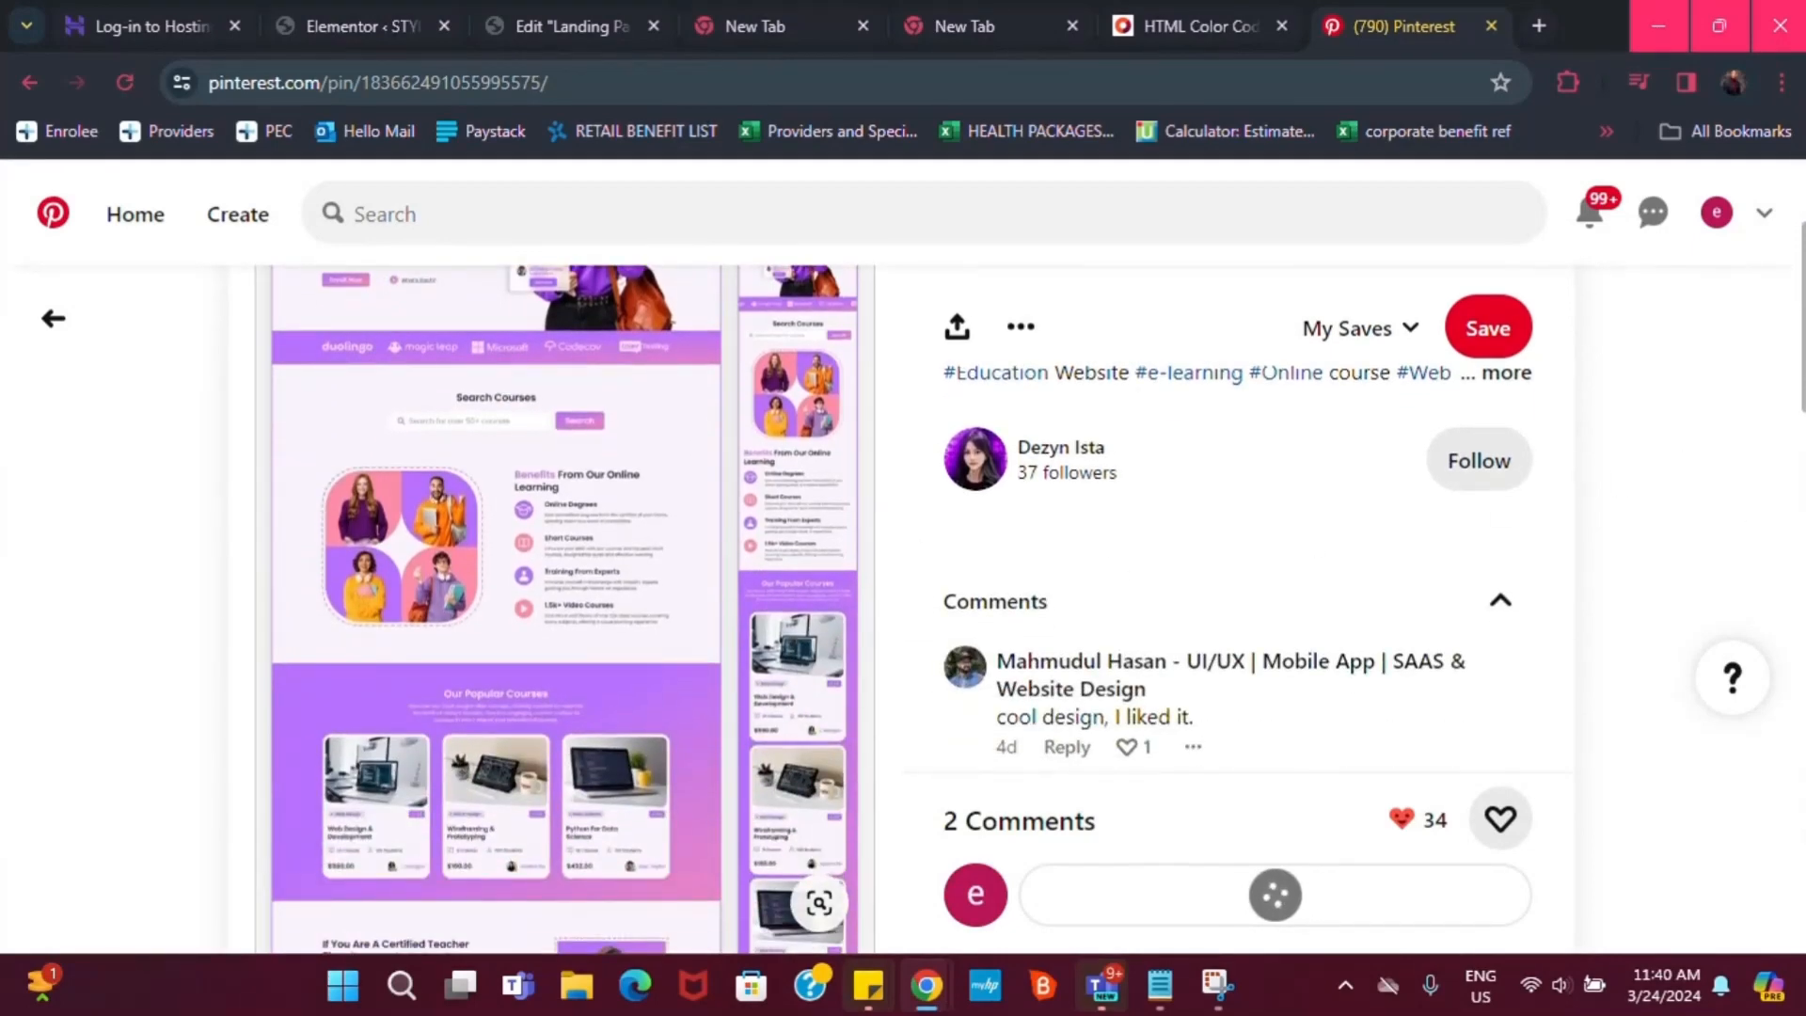
scroll(1170, 479, down, 15)
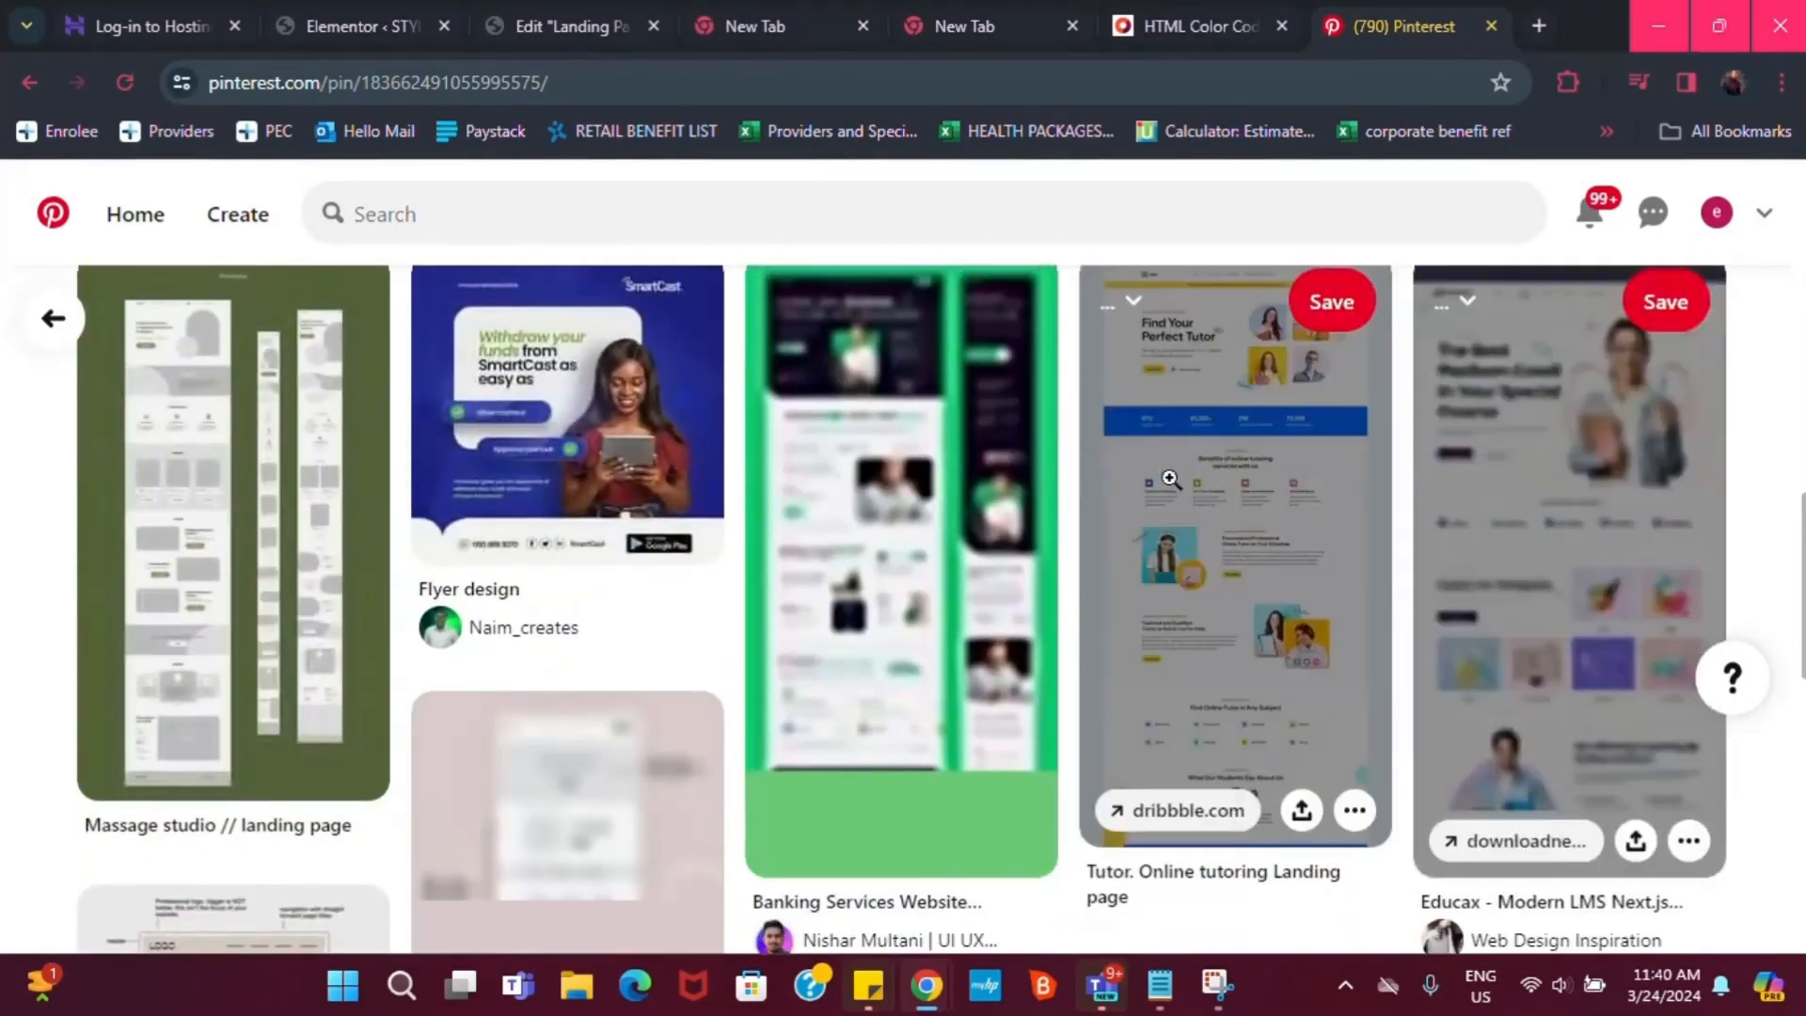
click(859, 448)
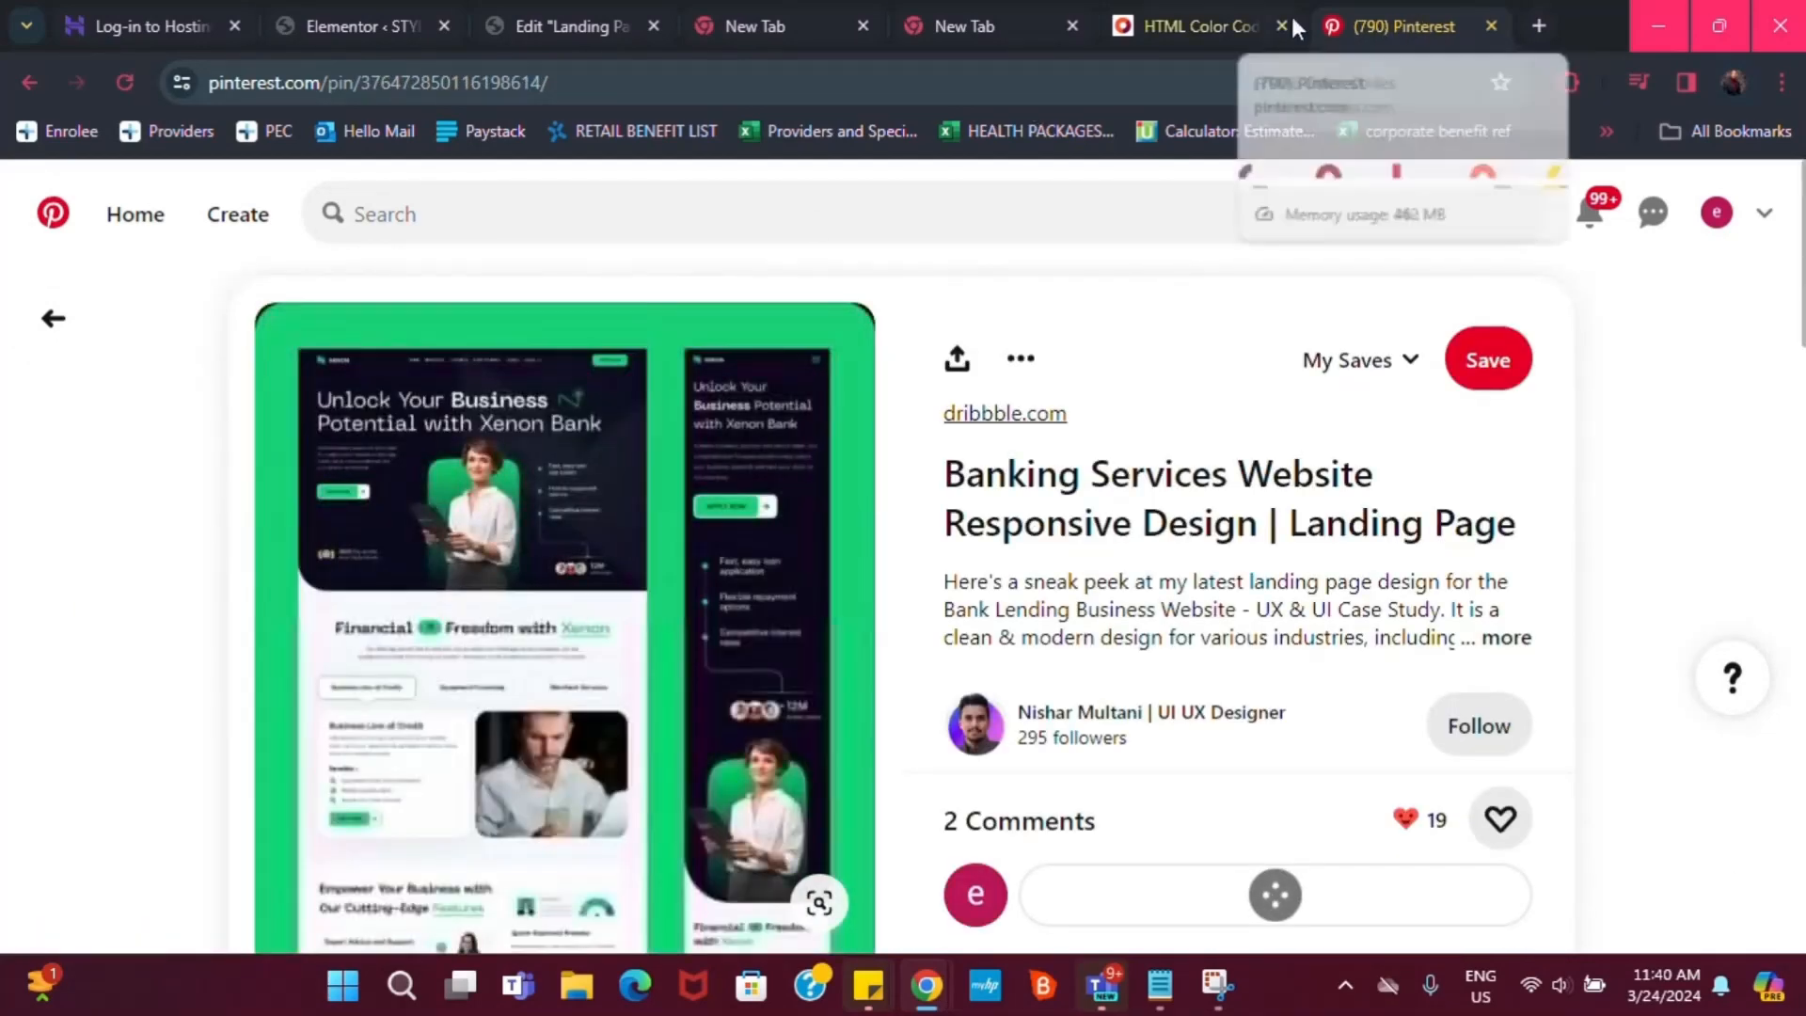
Change the 'Everything you need in a wardrobe.' heading's text colour to white #FAFEFF
click(1491, 26)
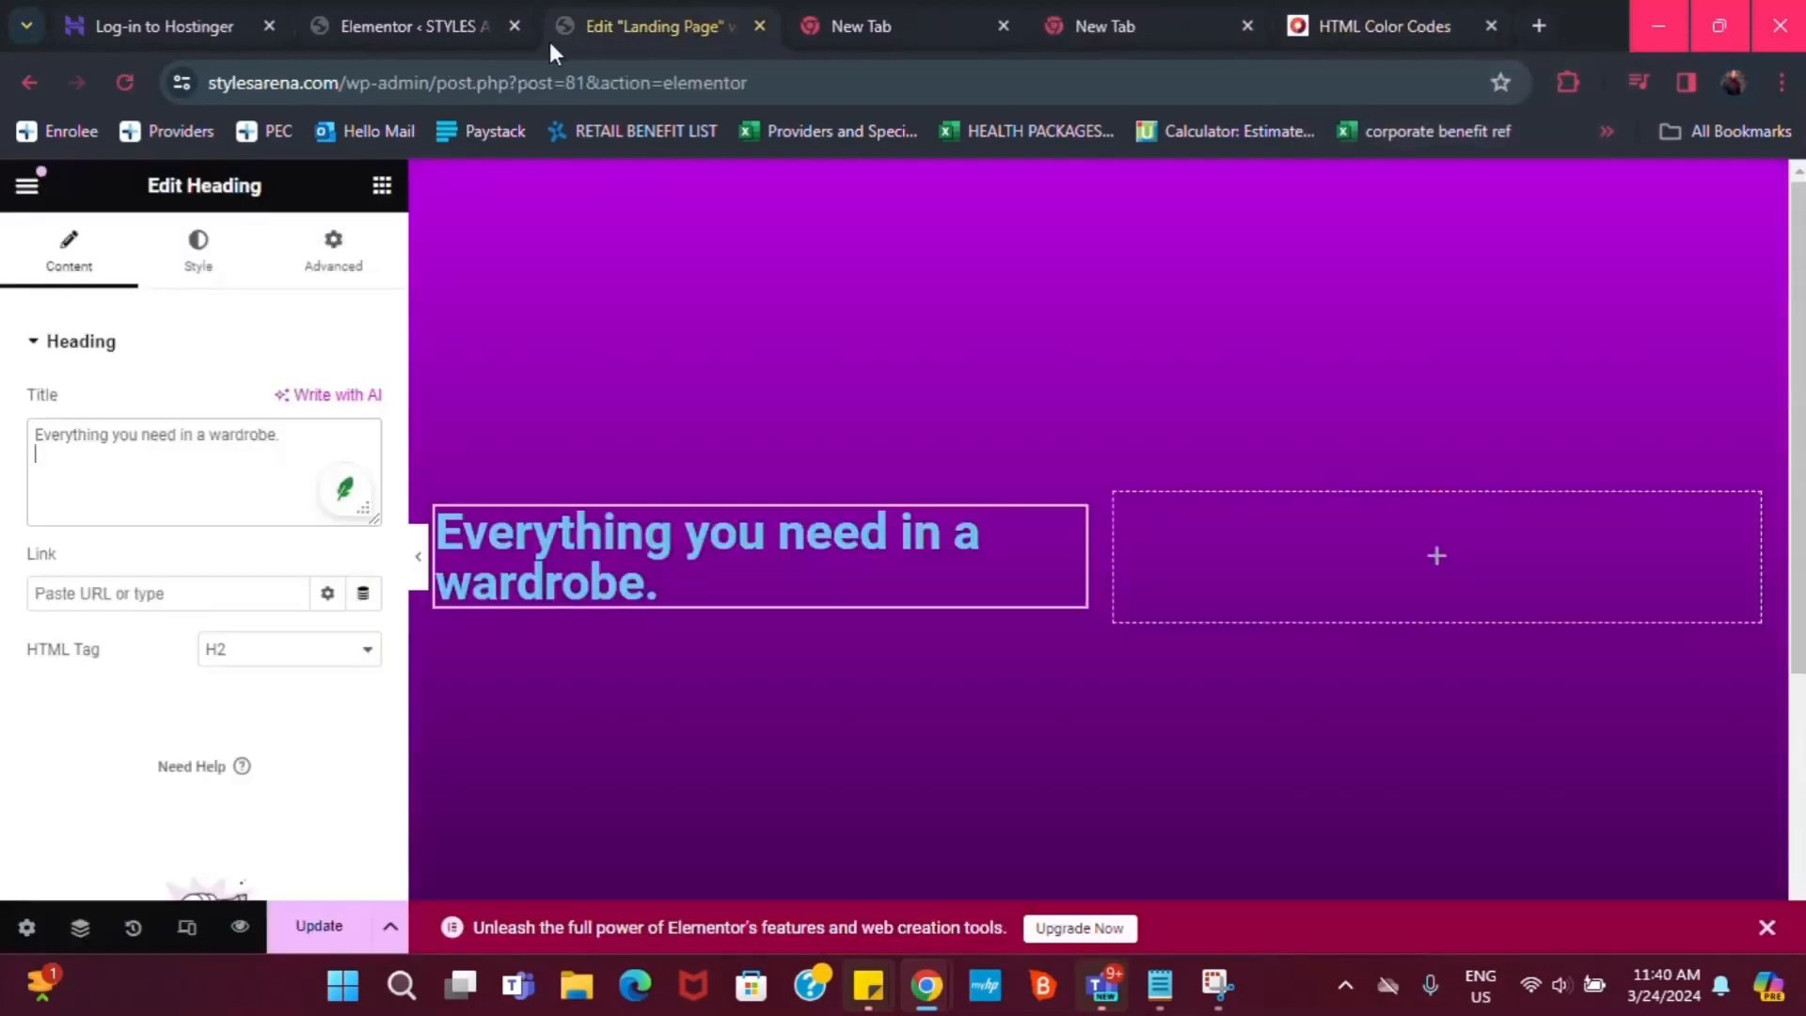
scroll(640, 522, down, 2)
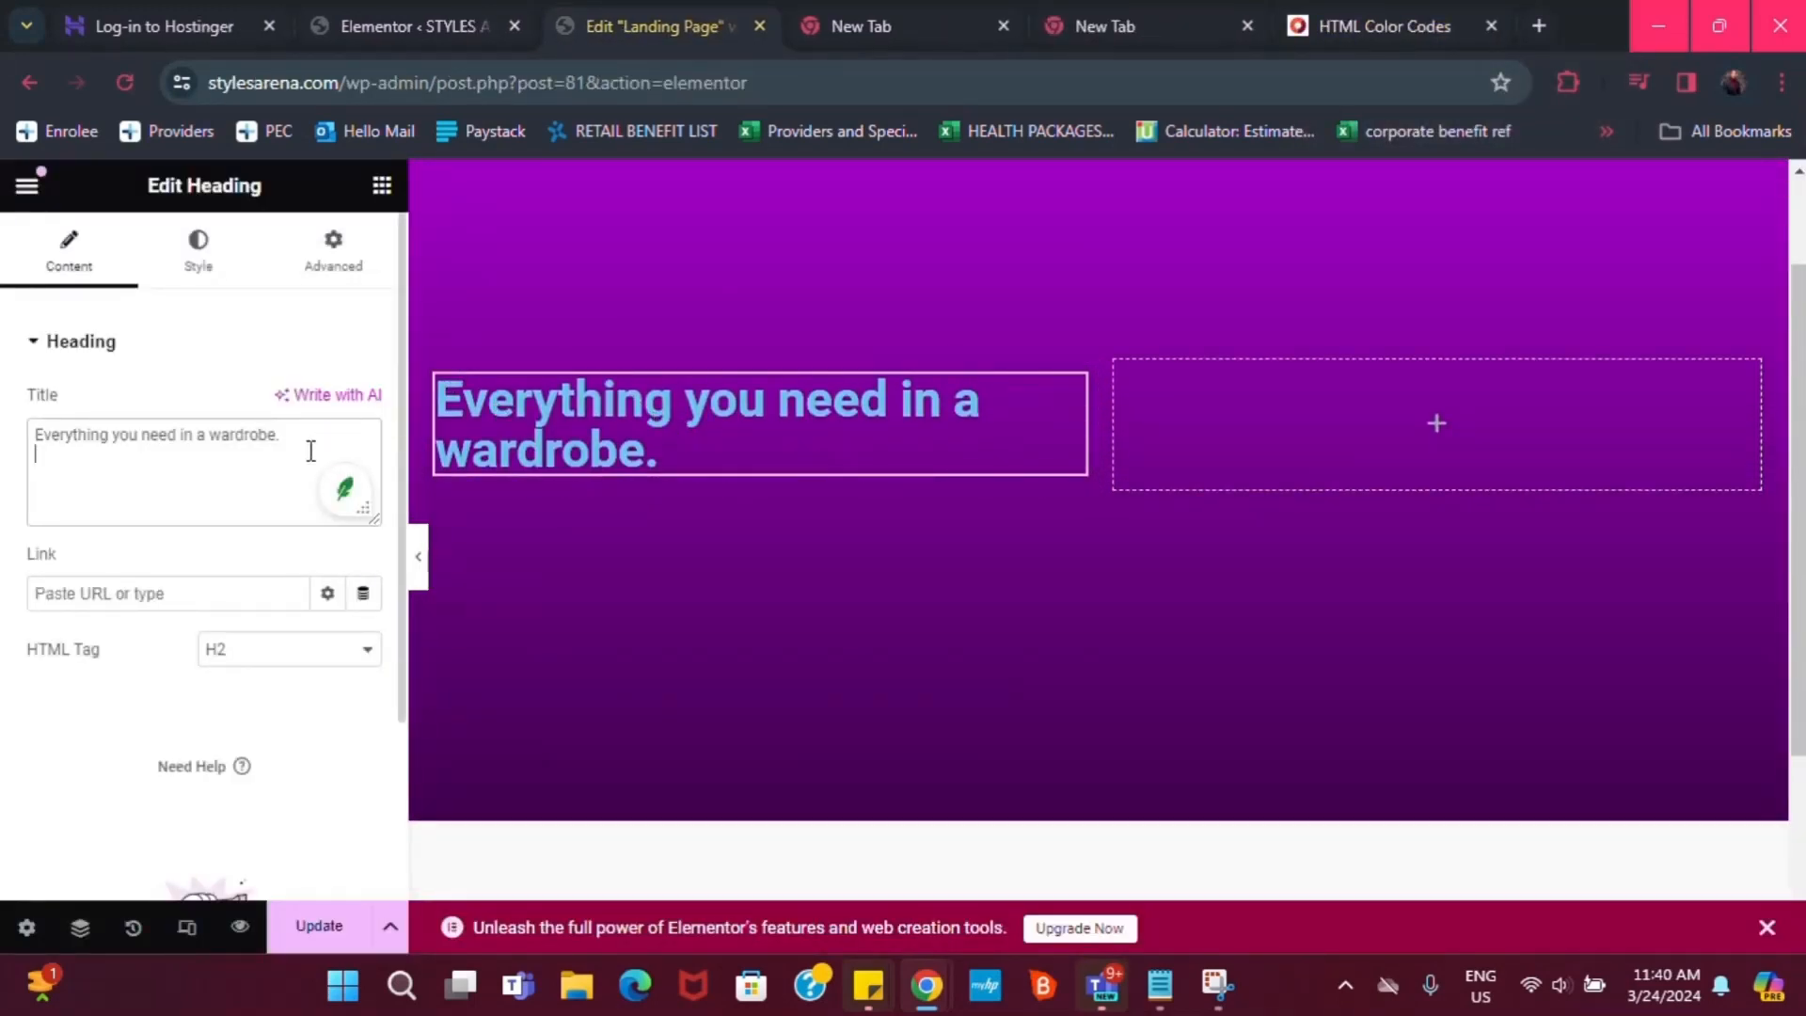
click(218, 271)
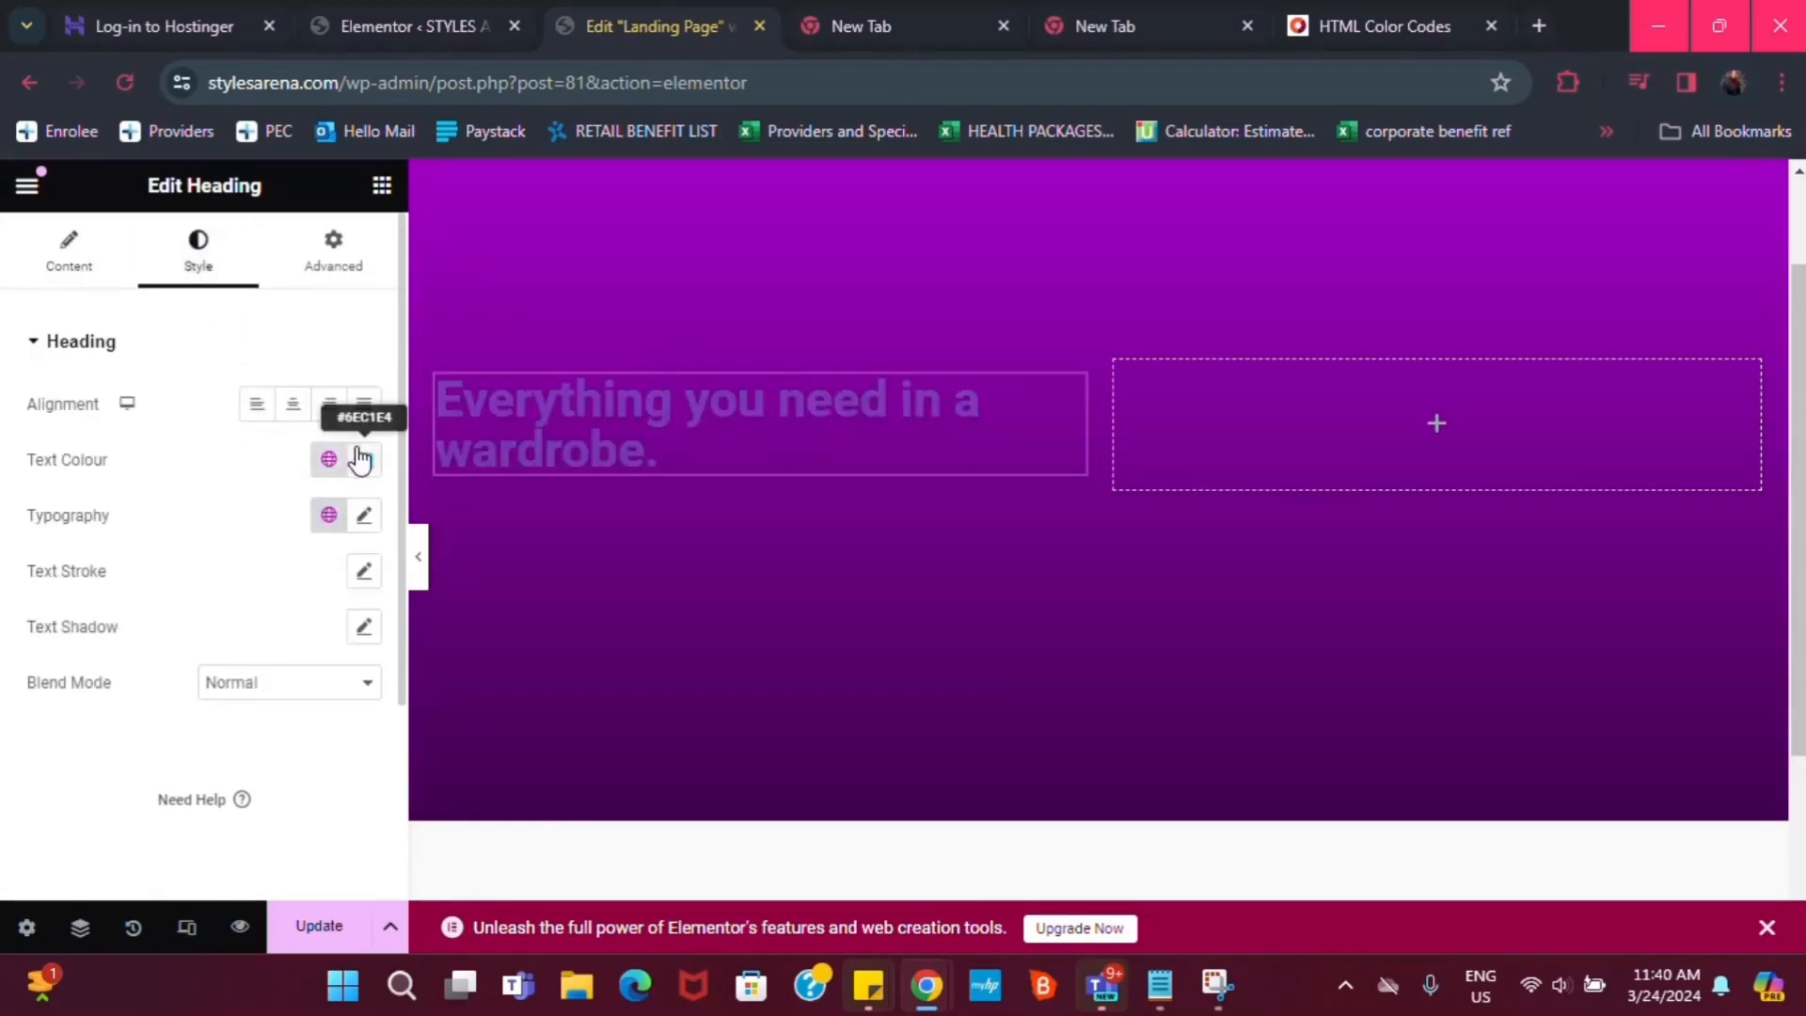
click(359, 458)
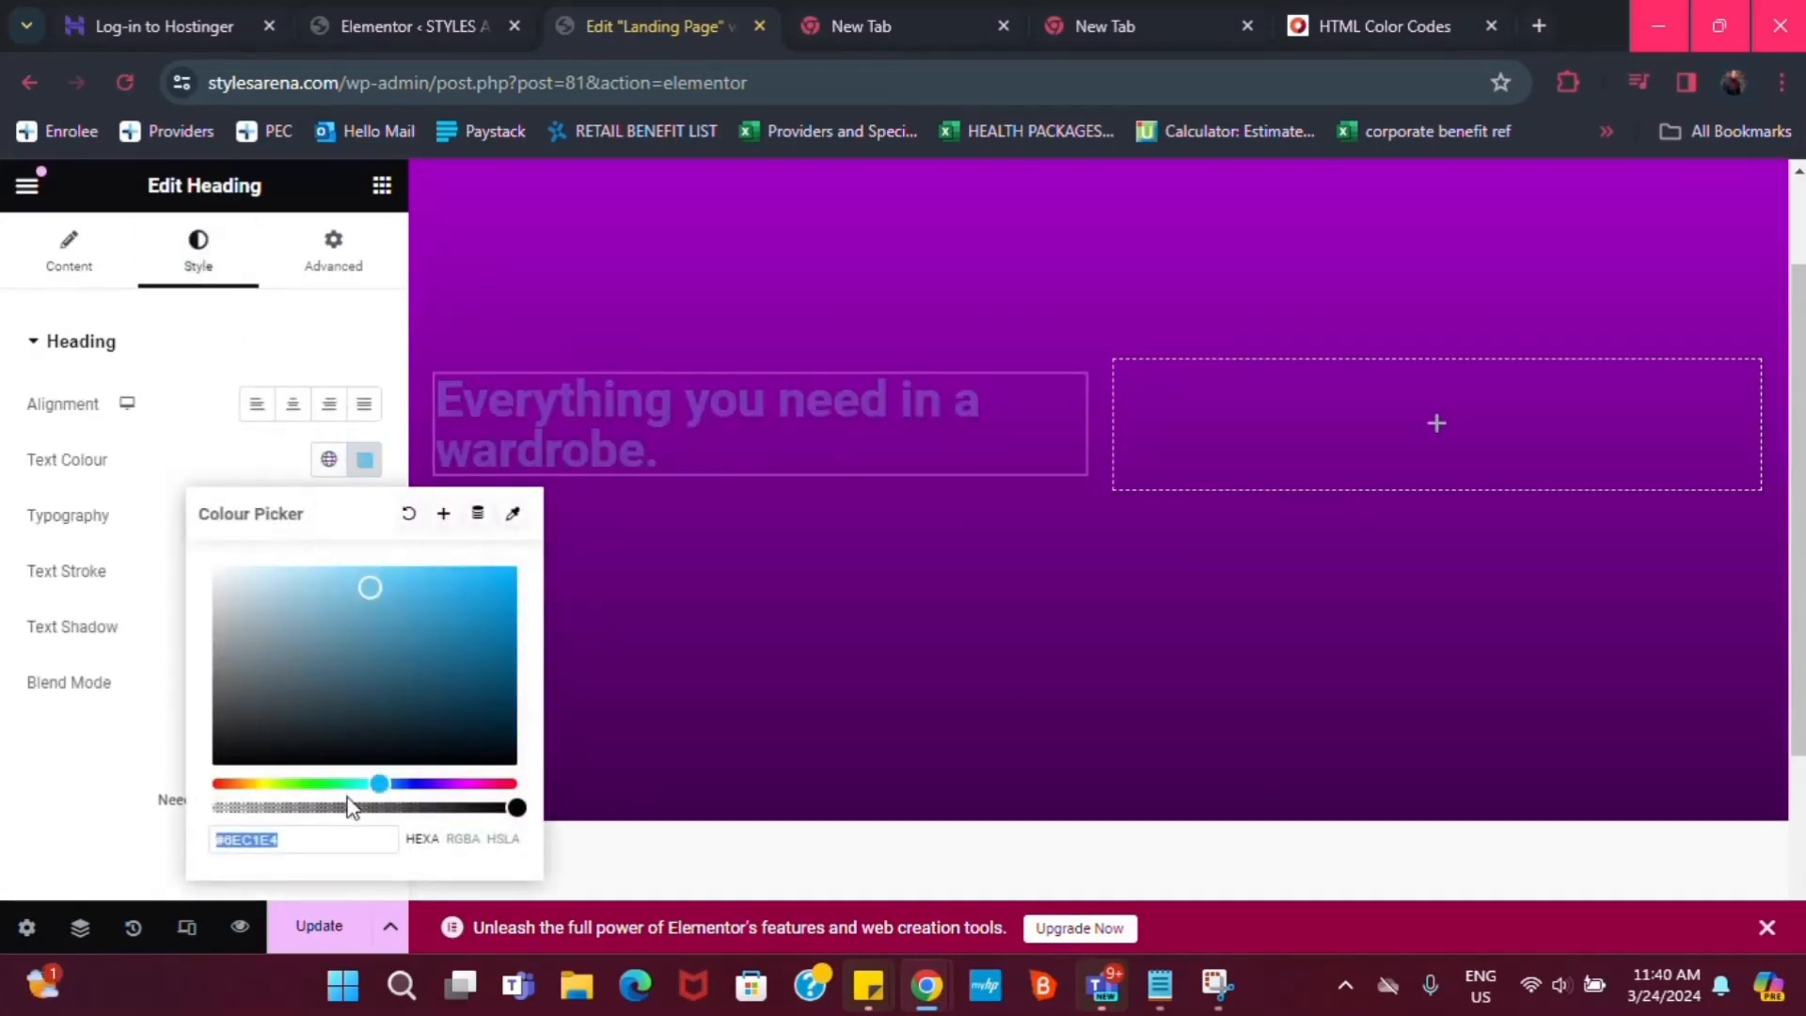
drag(369, 588, 193, 574)
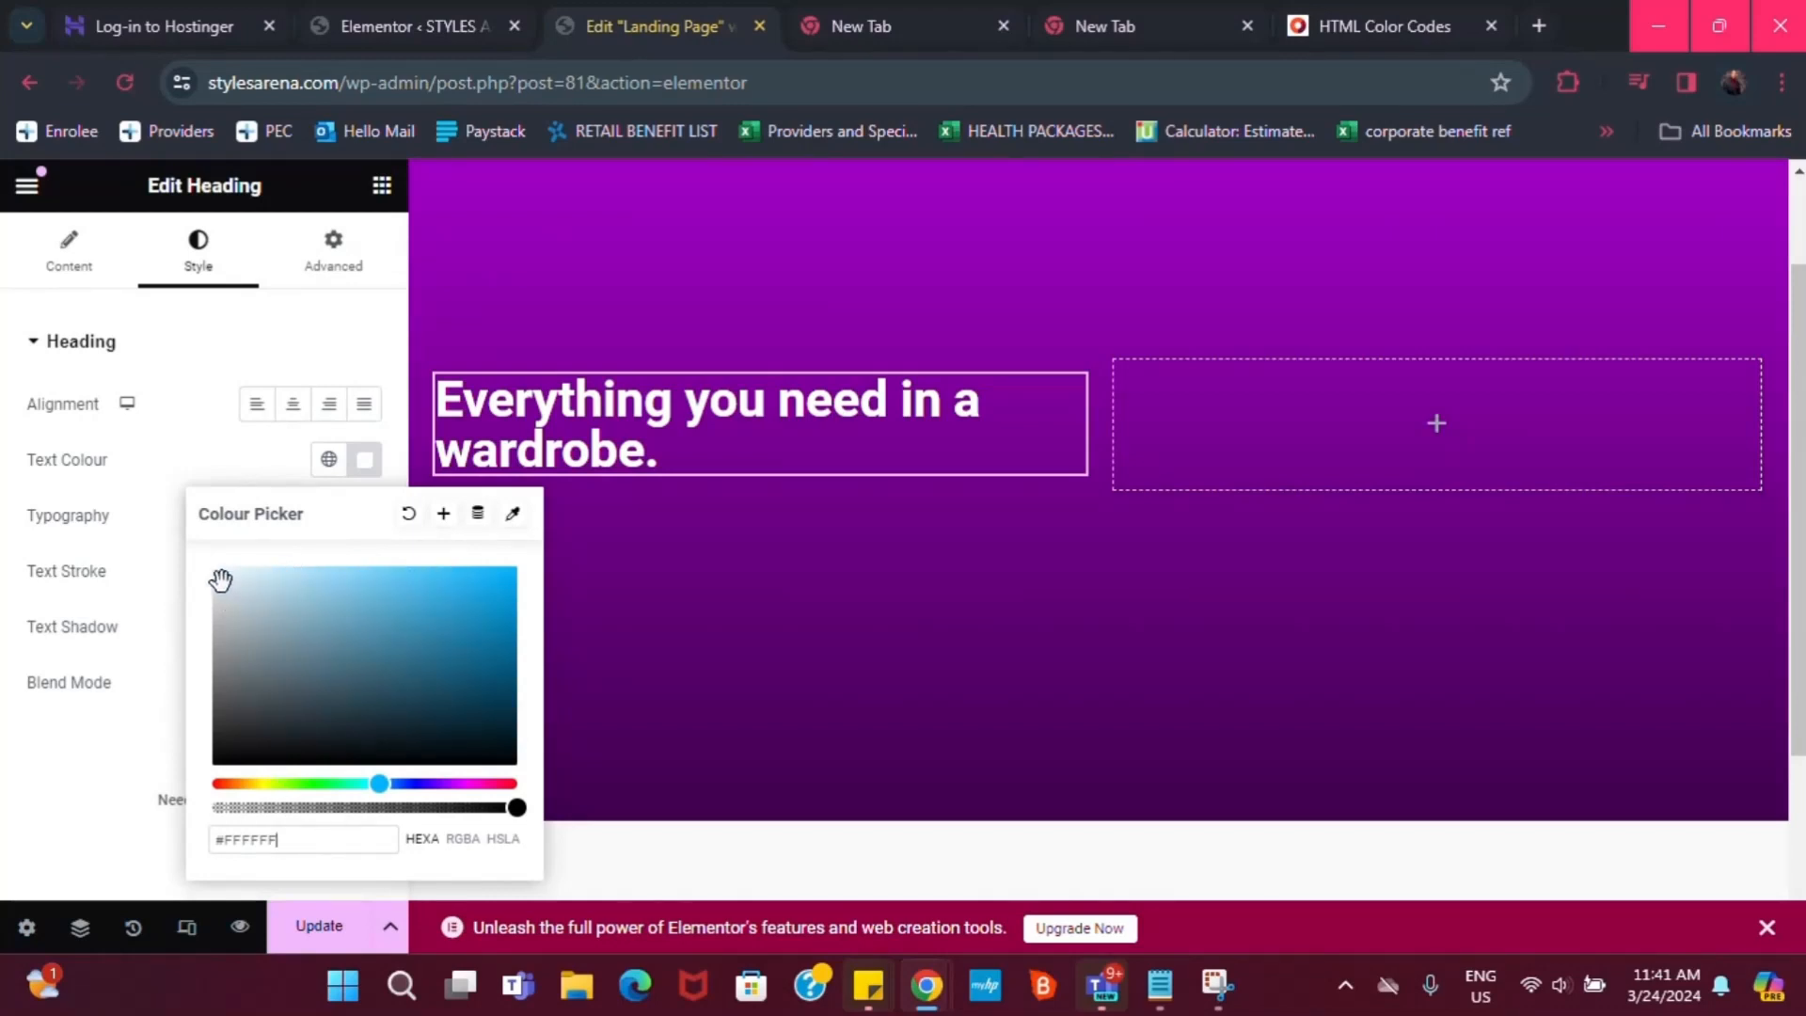
mouse_move(222, 579)
mouse_down()
mouse_move(471, 632)
mouse_move(191, 570)
mouse_move(241, 762)
mouse_move(224, 758)
mouse_move(217, 556)
mouse_up()
click(214, 340)
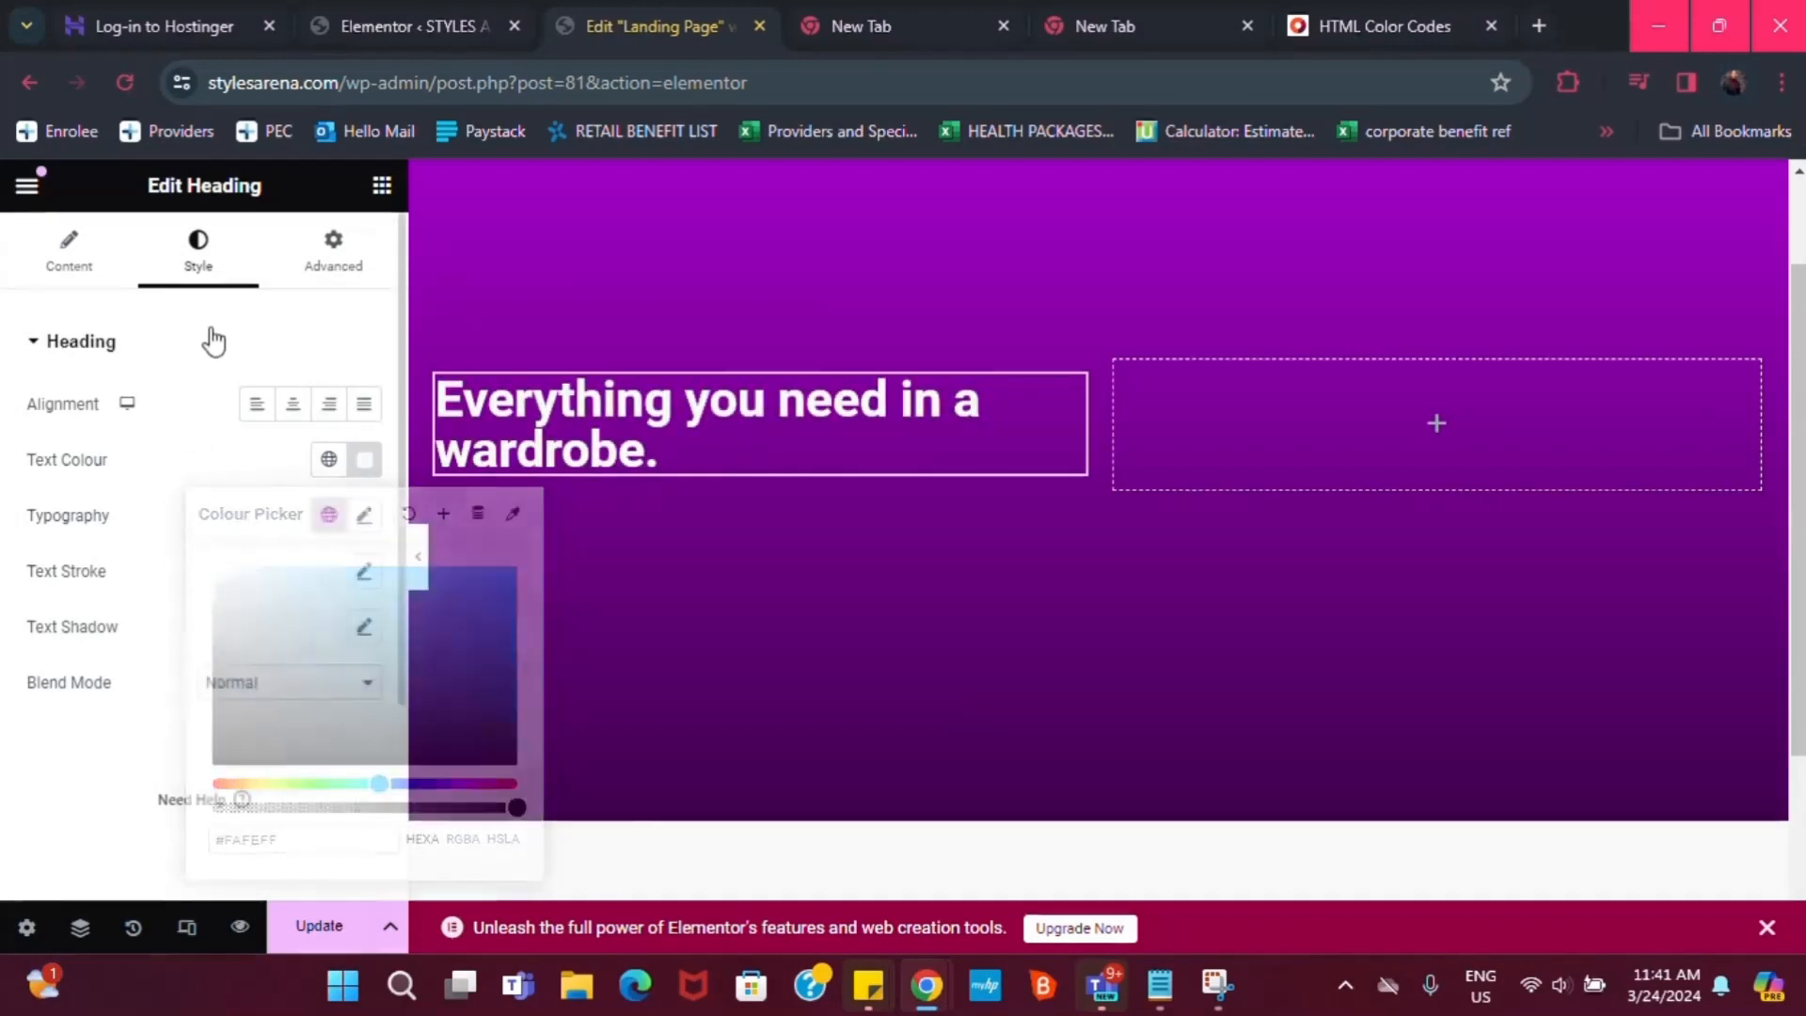
click(188, 348)
click(37, 344)
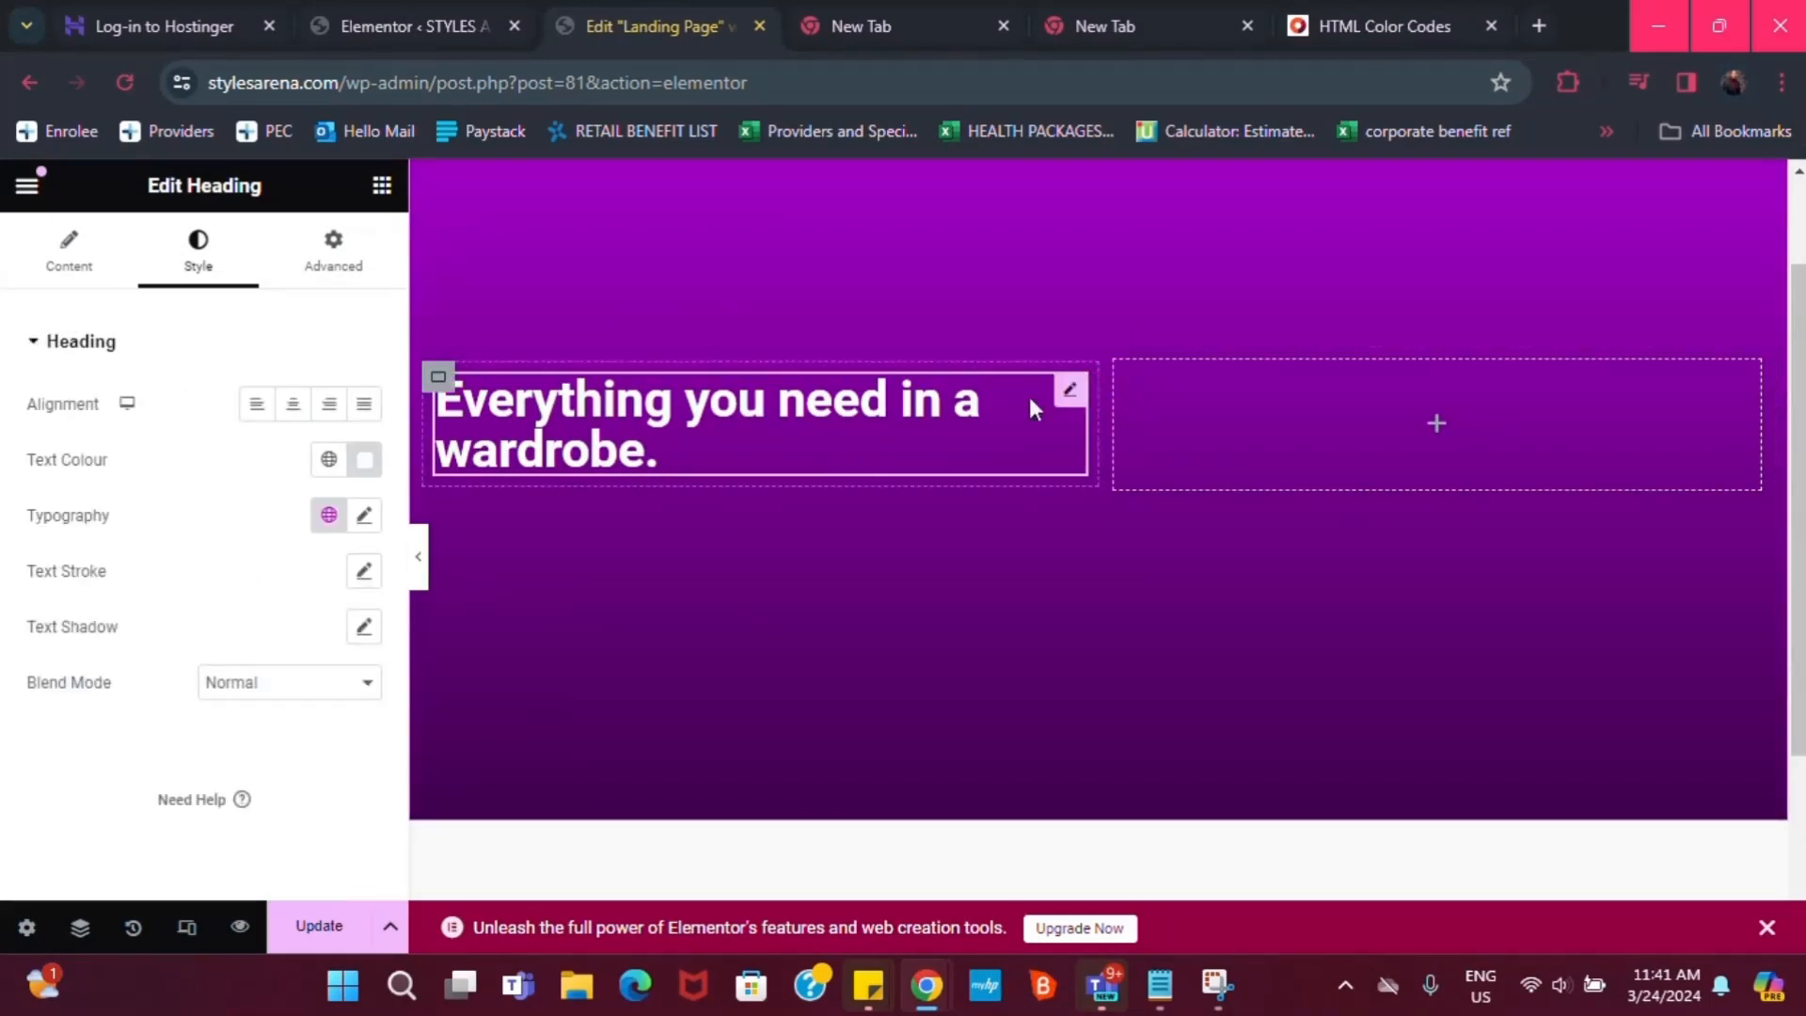
Select the heading's container and look at its right-click action options
click(440, 377)
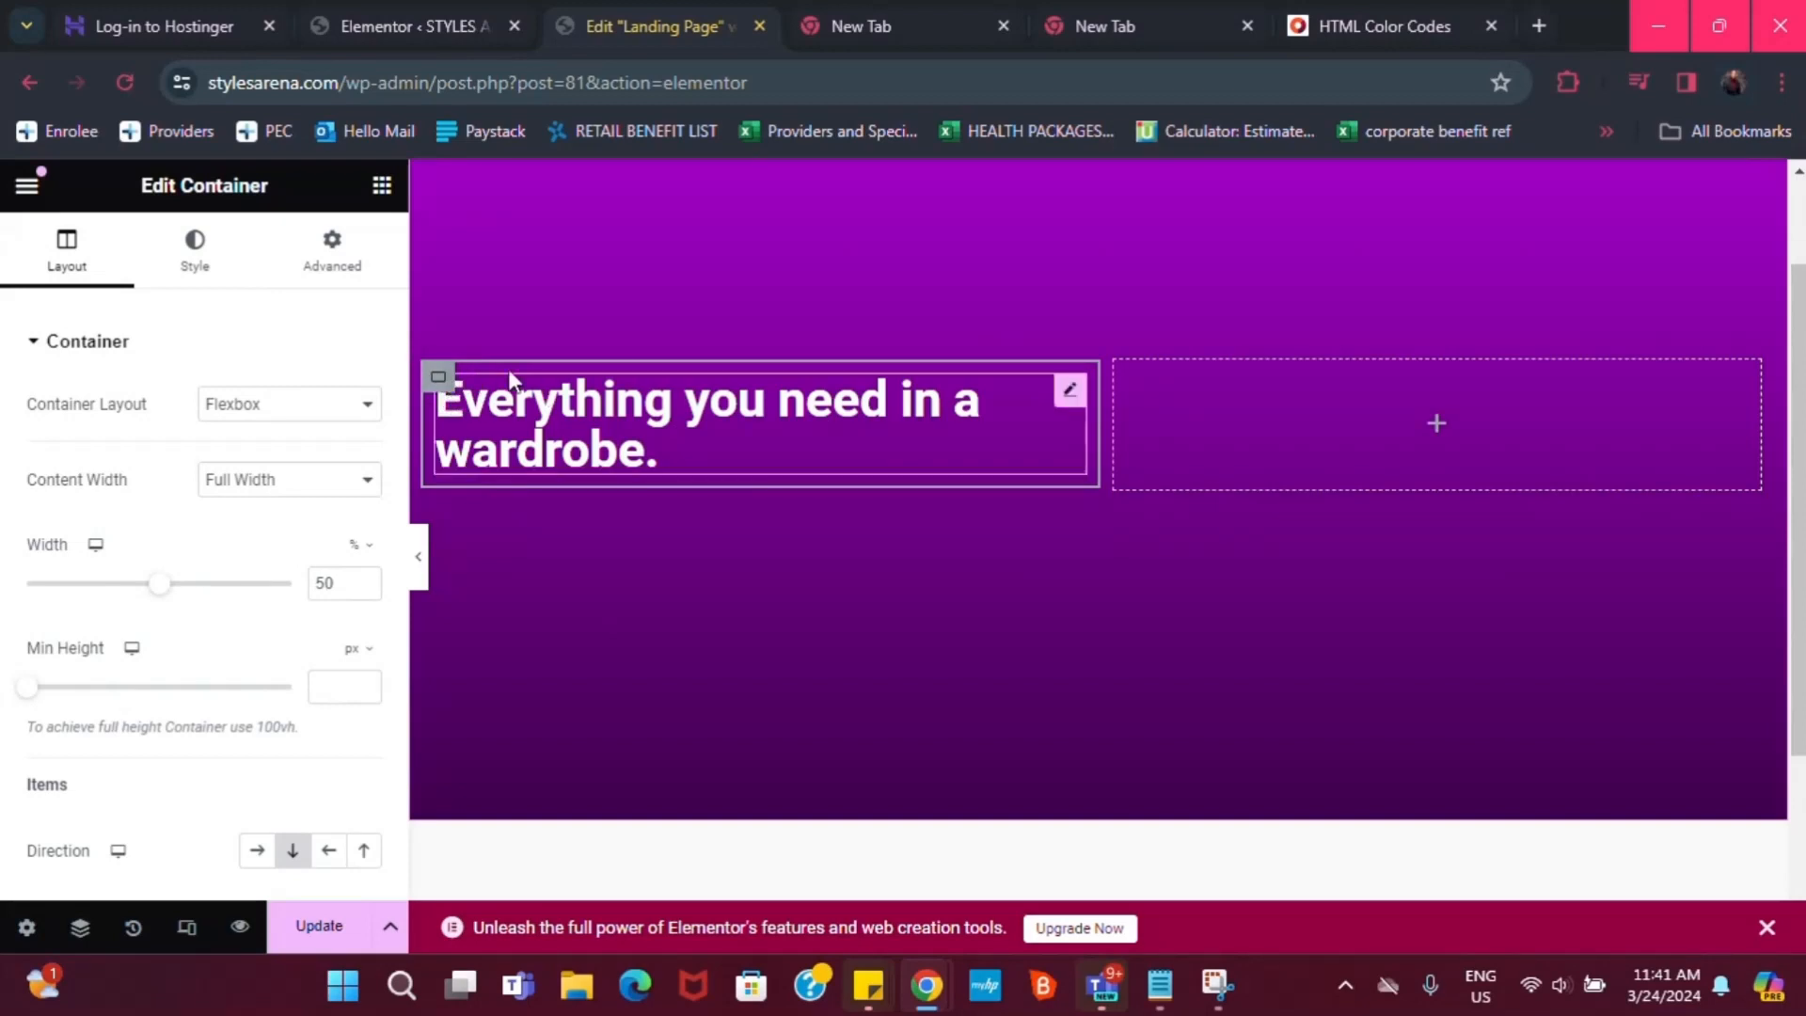
right_click(450, 381)
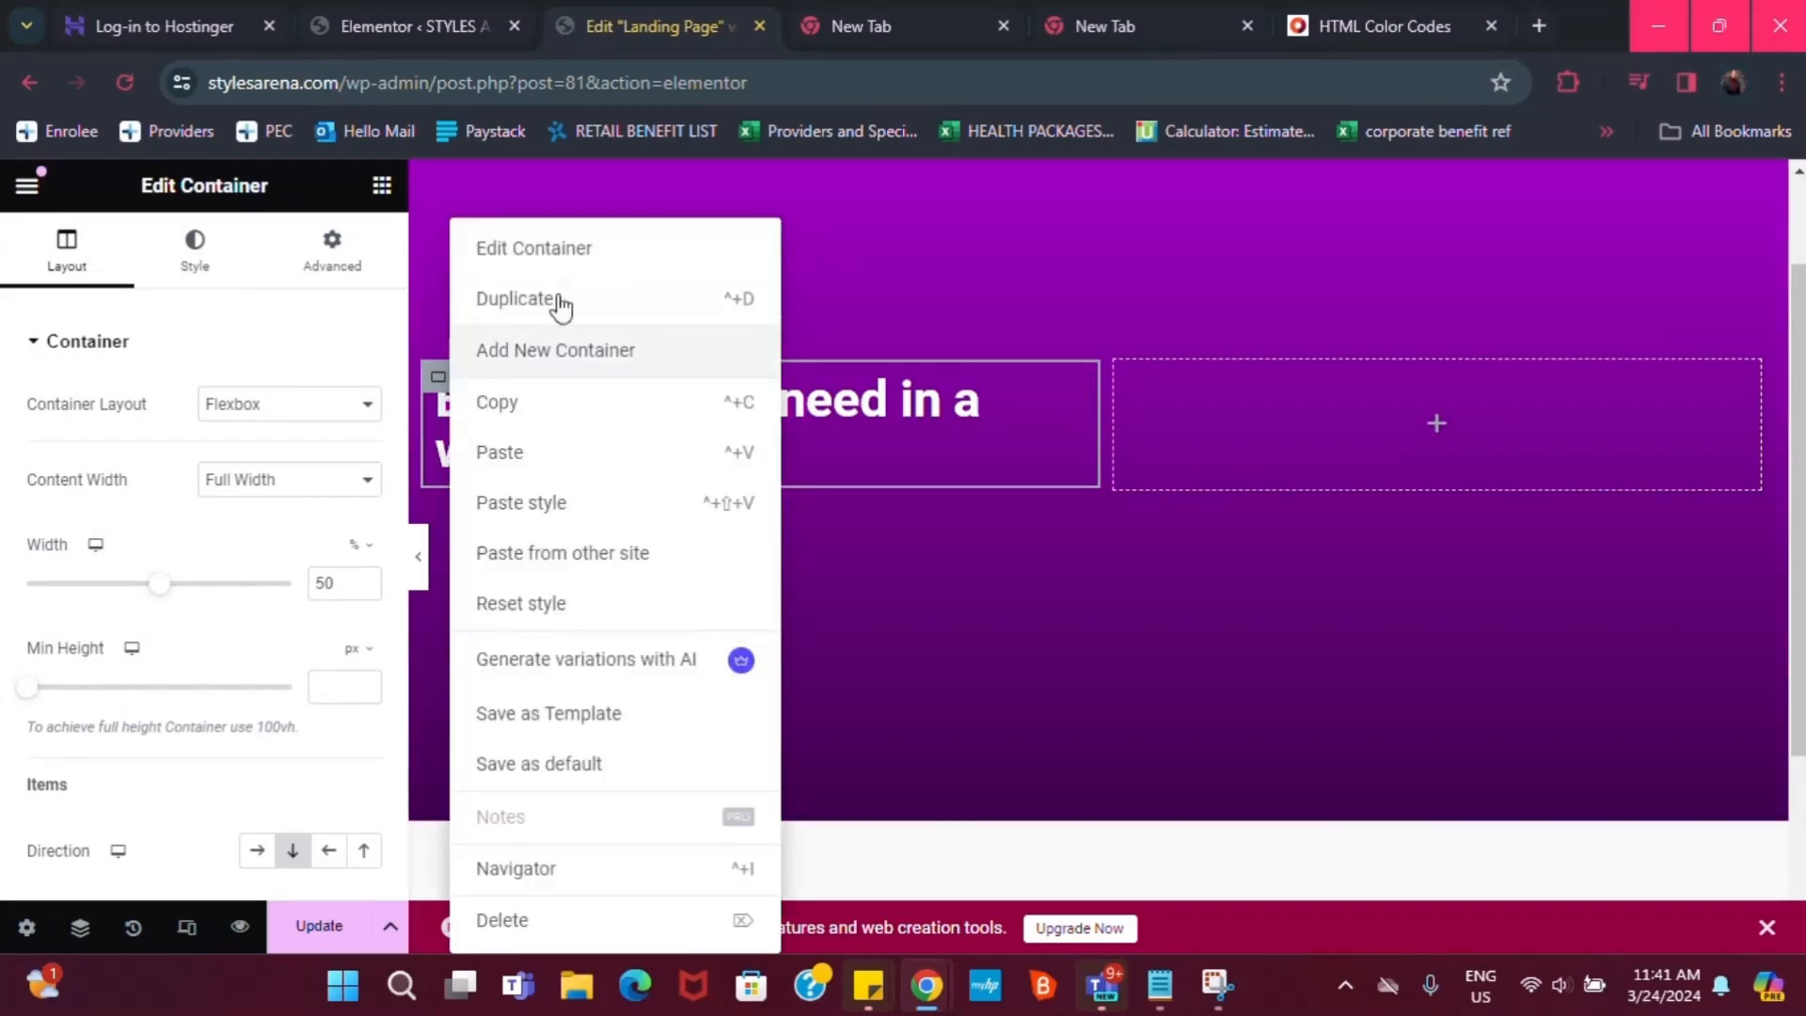
click(453, 381)
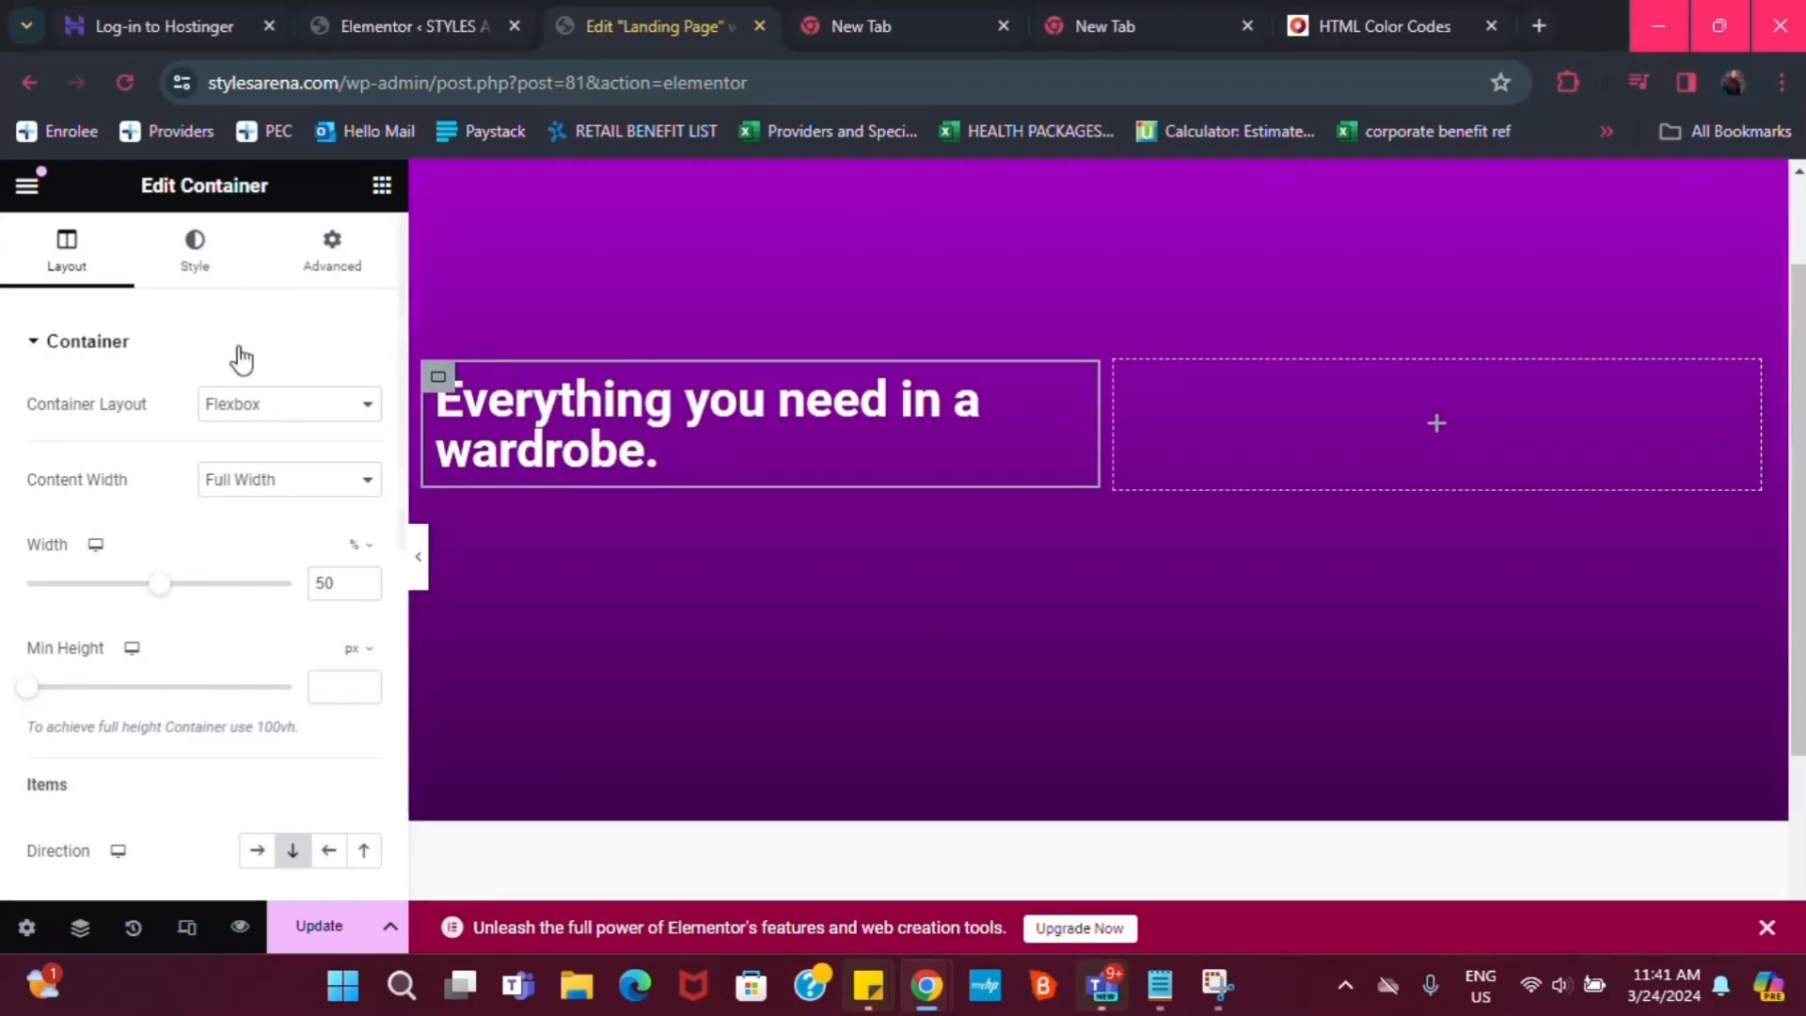
Switch Editing Handles to Yes in User Preferences and update the page
click(24, 192)
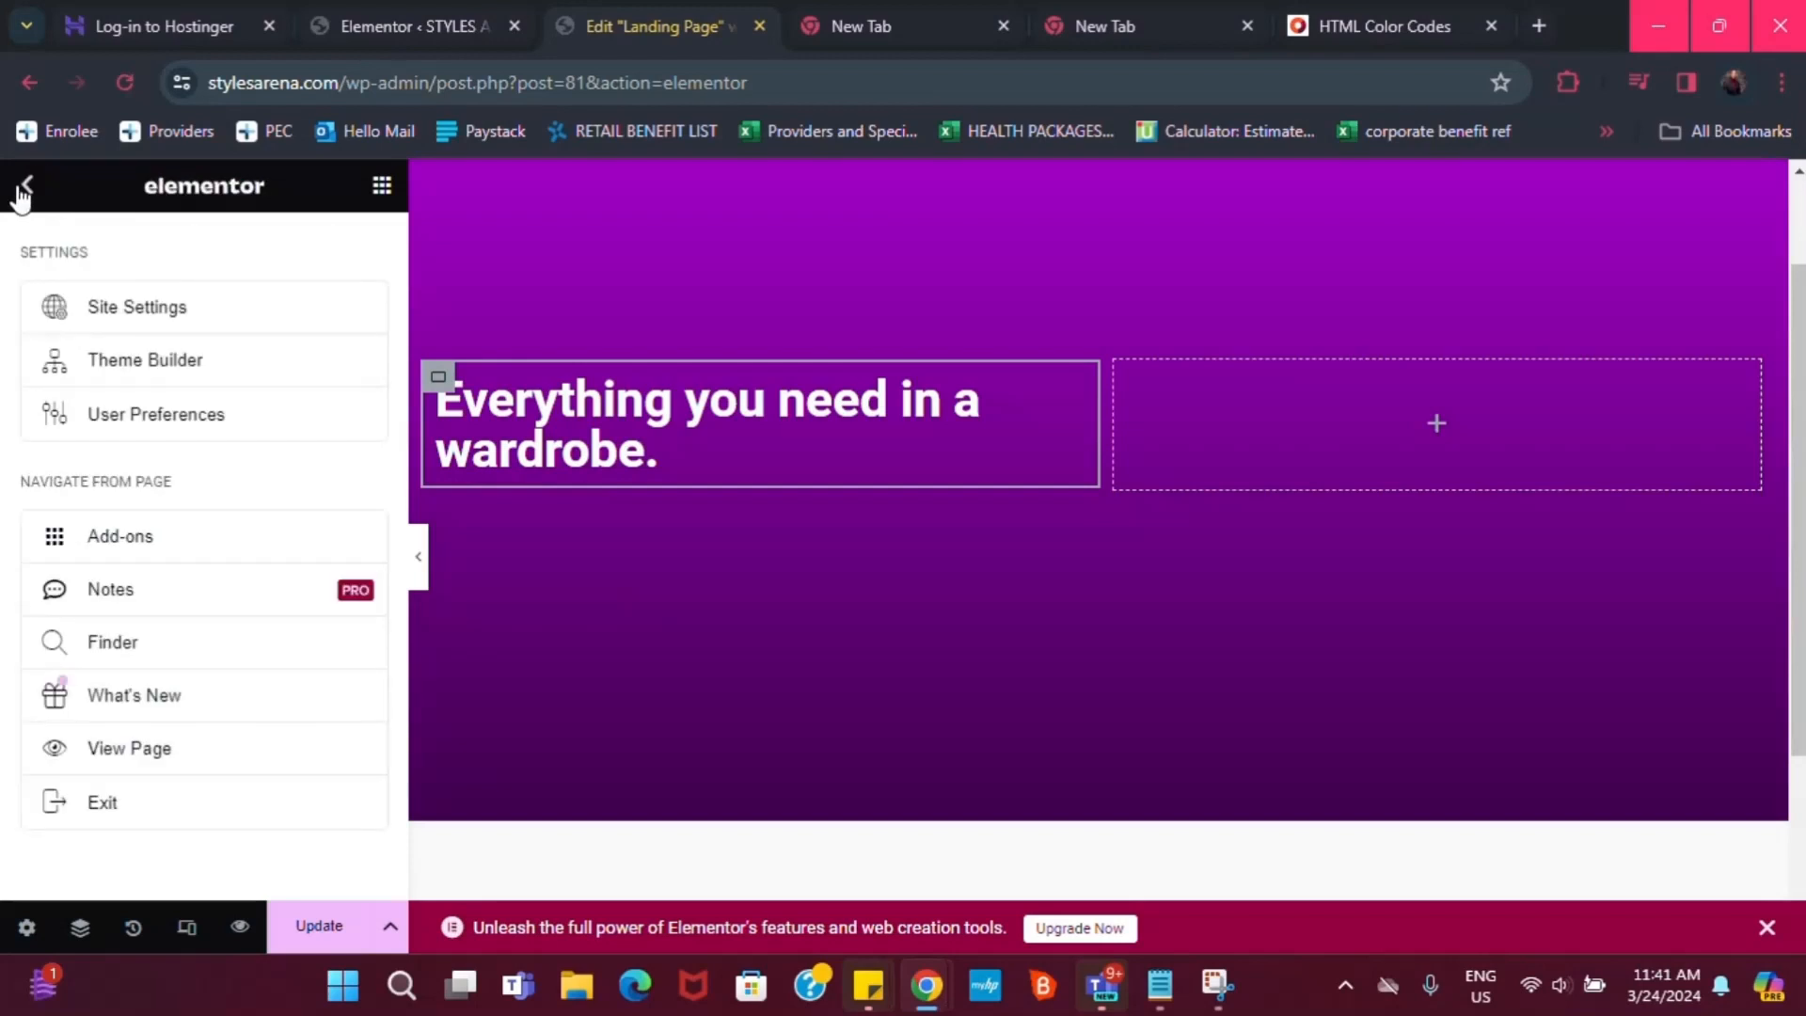
click(132, 414)
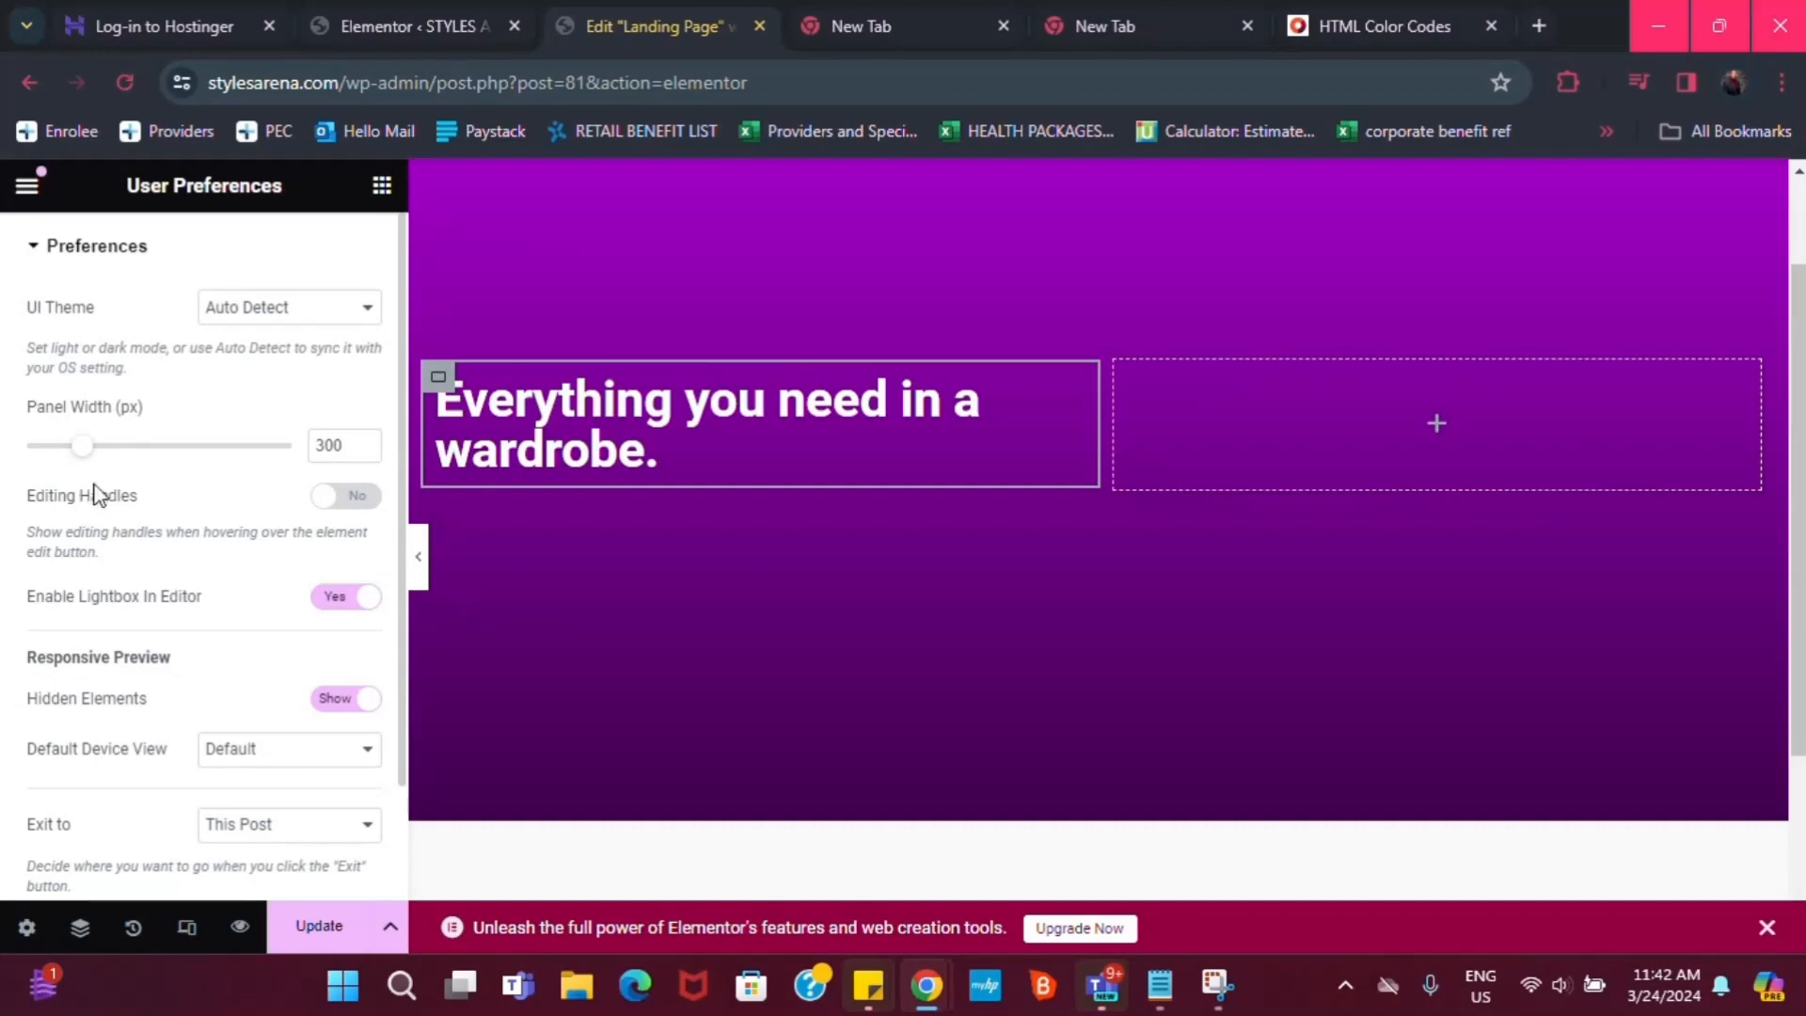
click(334, 498)
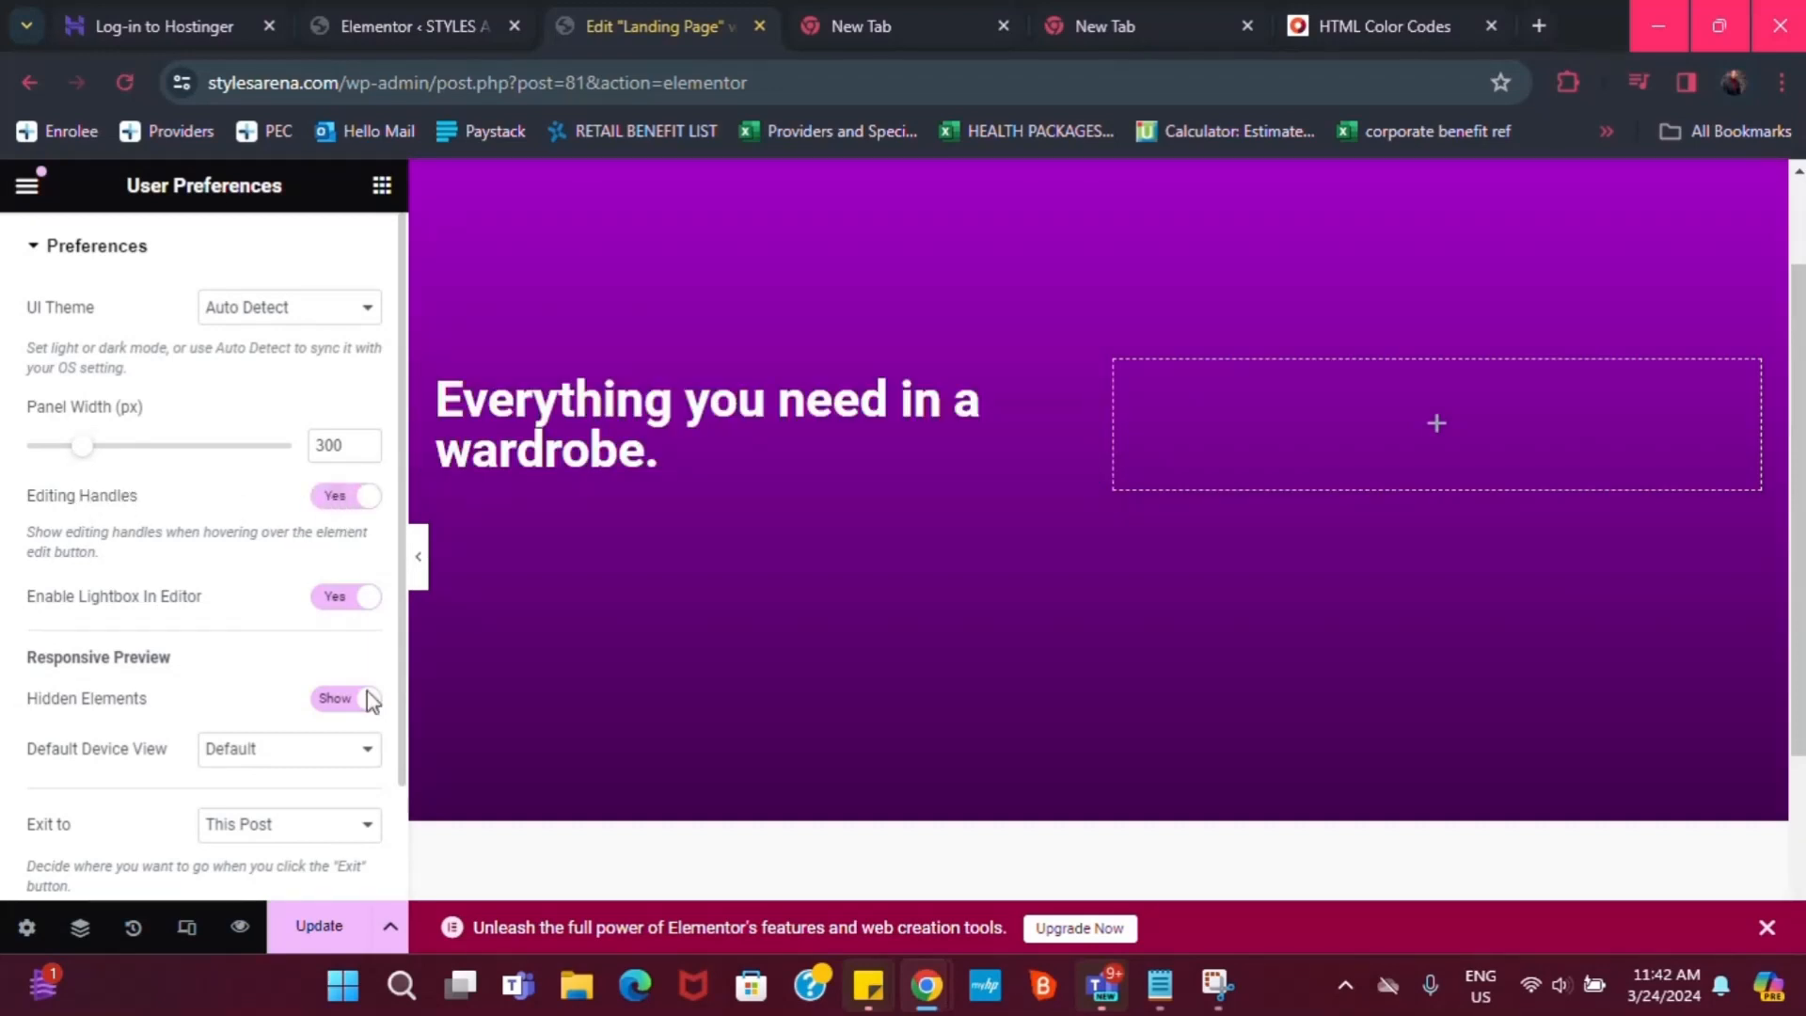
click(311, 928)
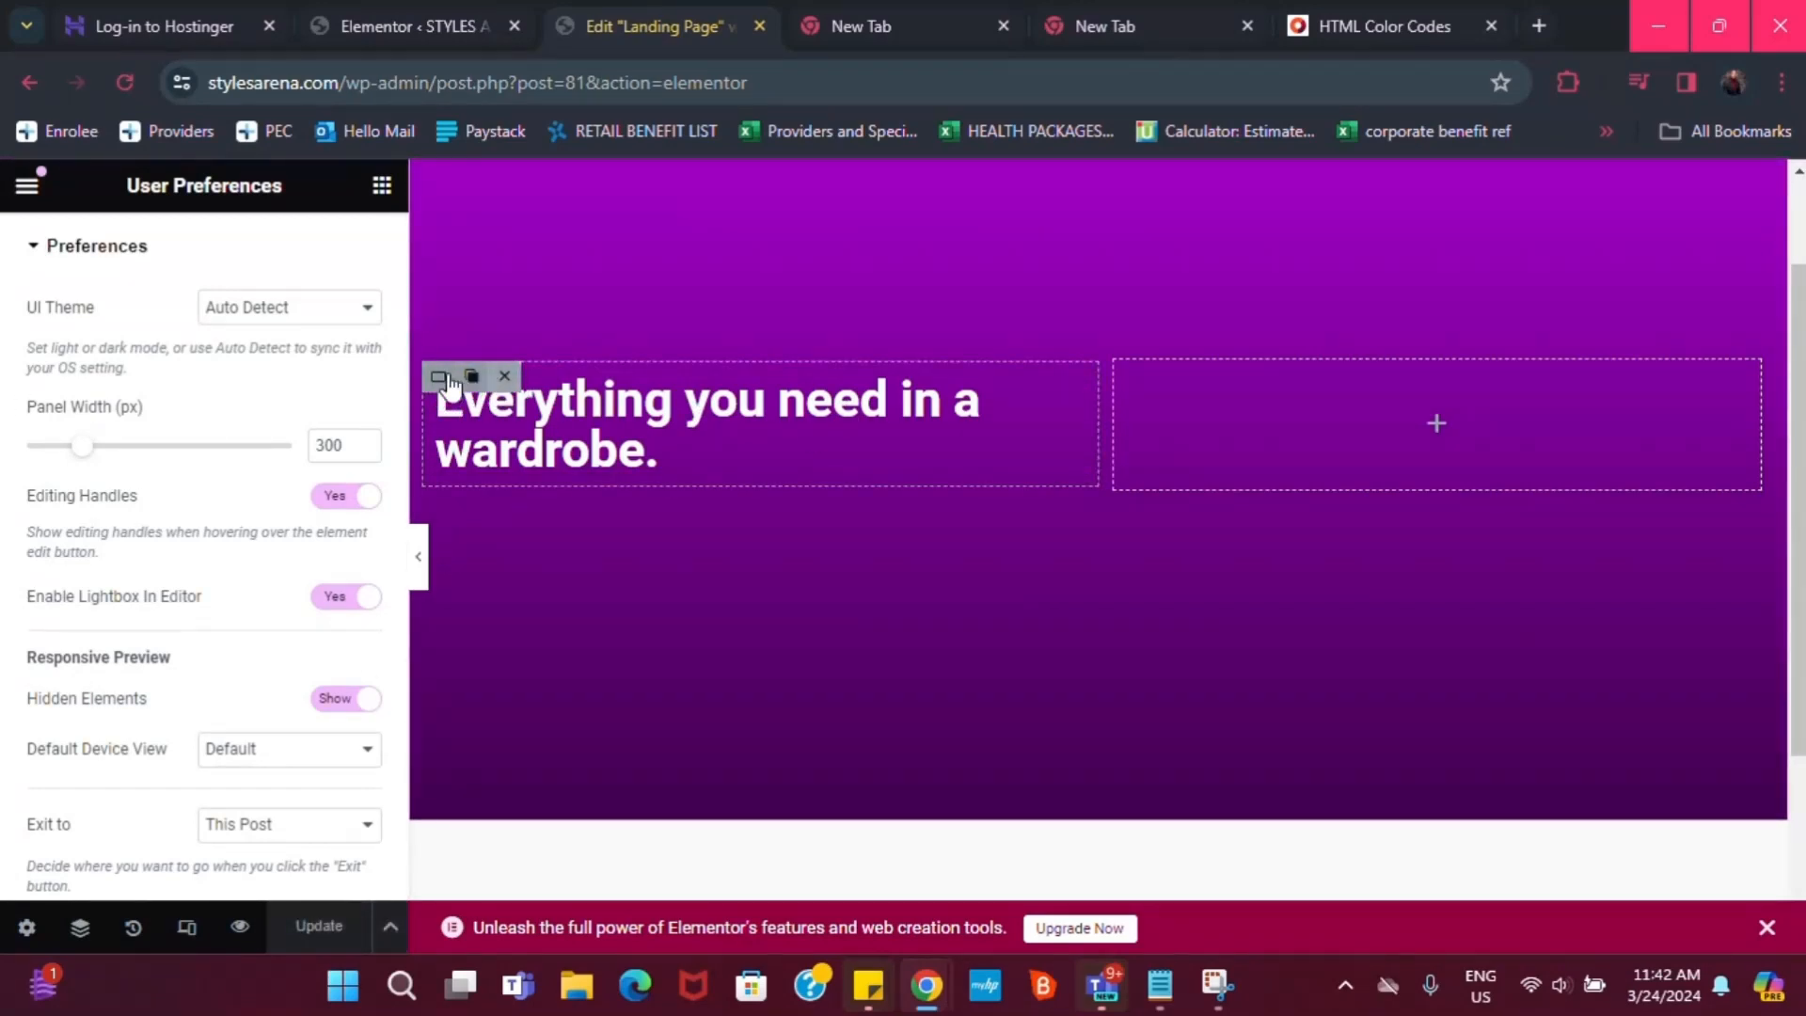
Duplicate the heading container, which places a copy beside the original
right_click(559, 322)
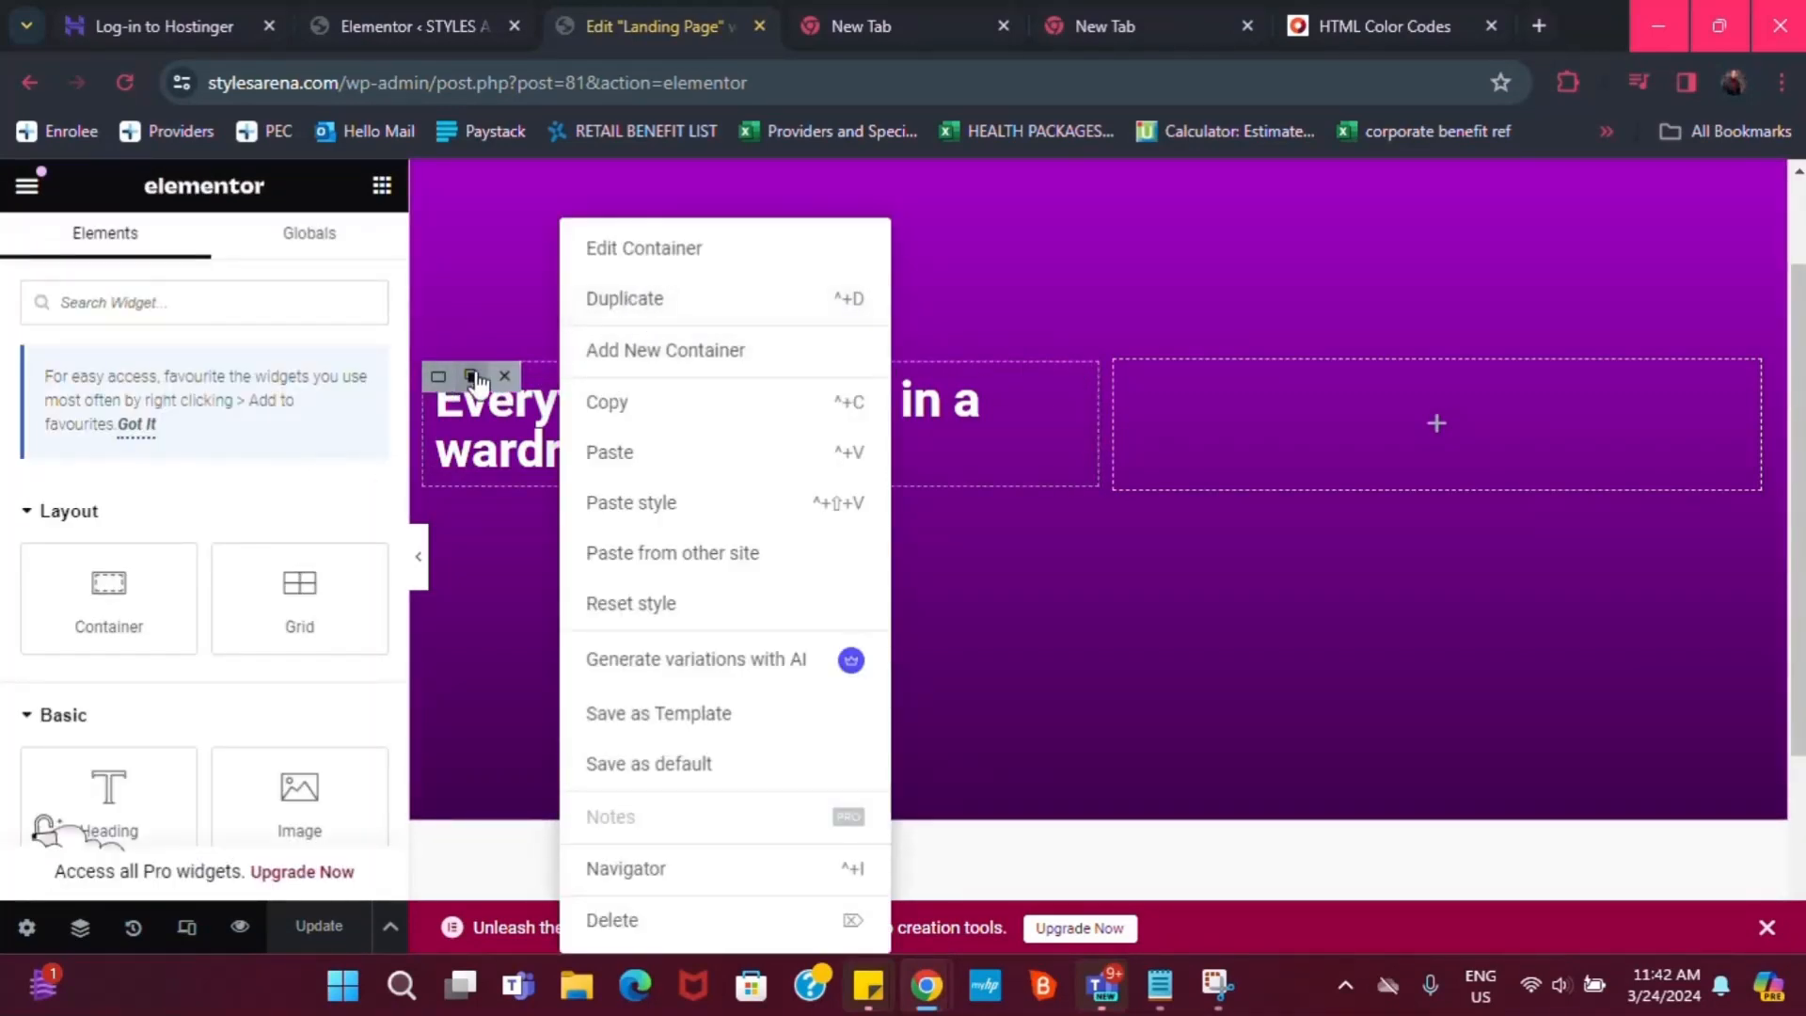
click(956, 235)
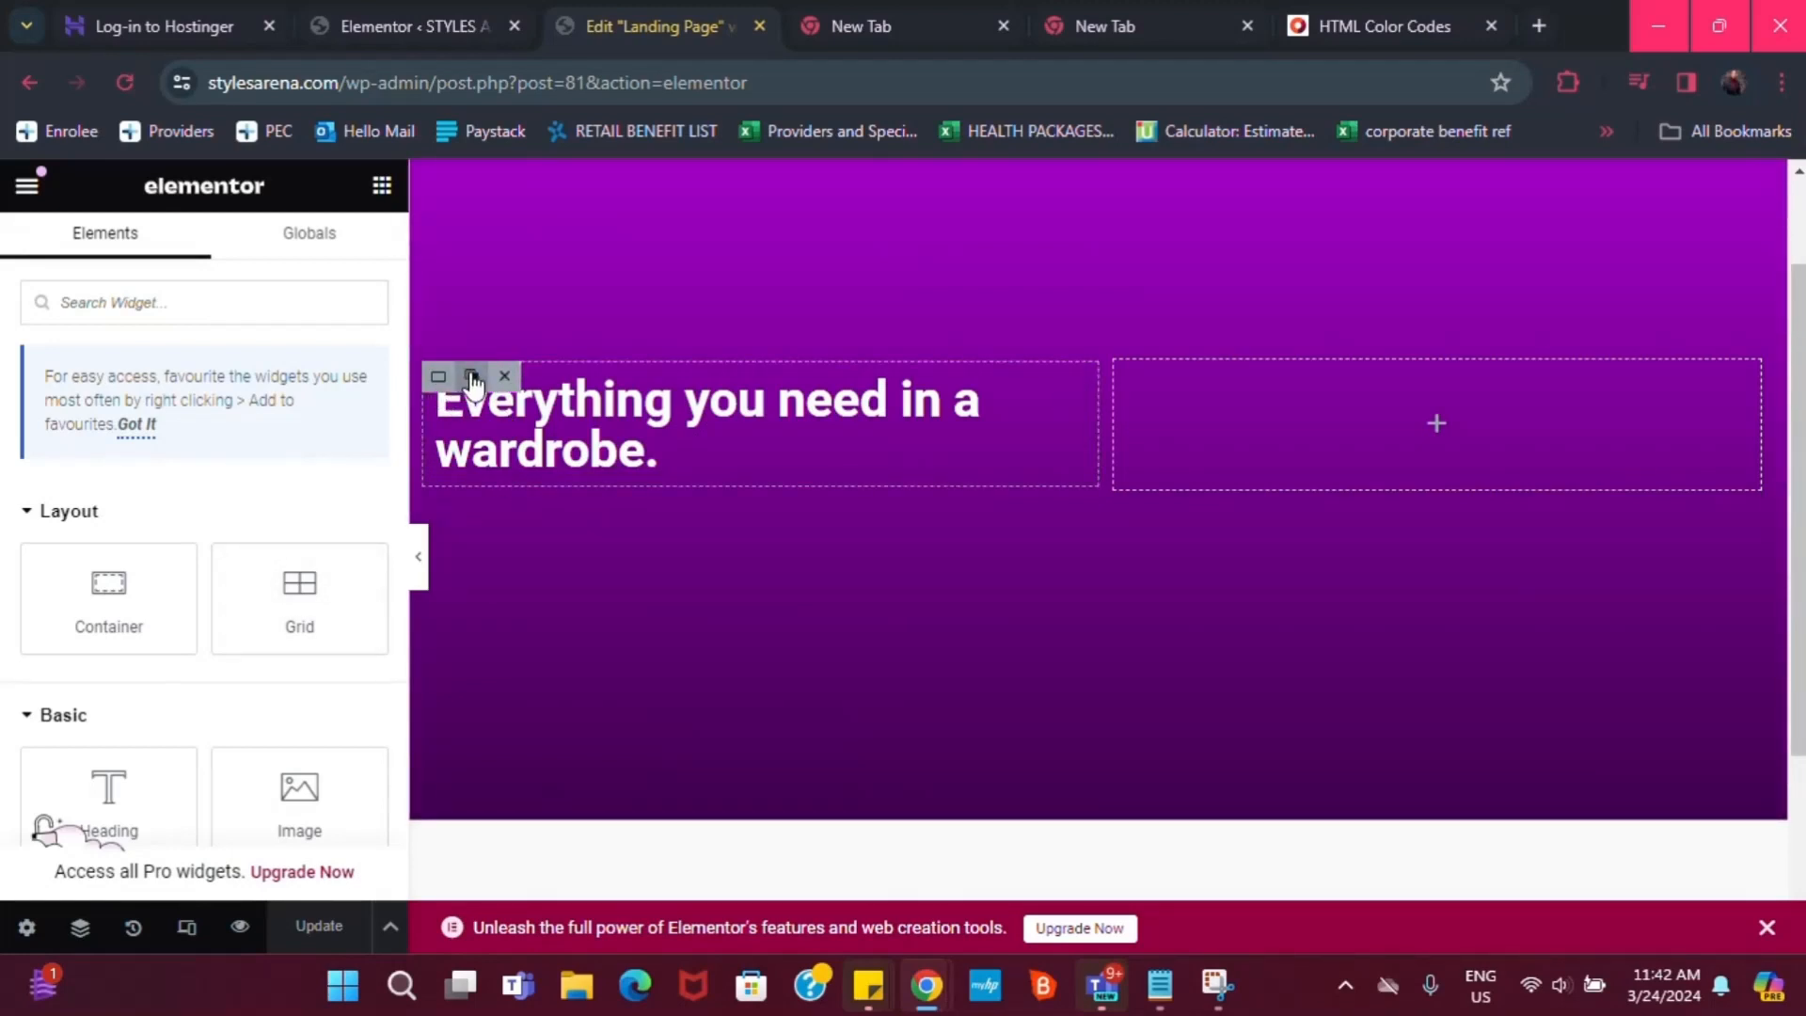
click(471, 378)
click(472, 381)
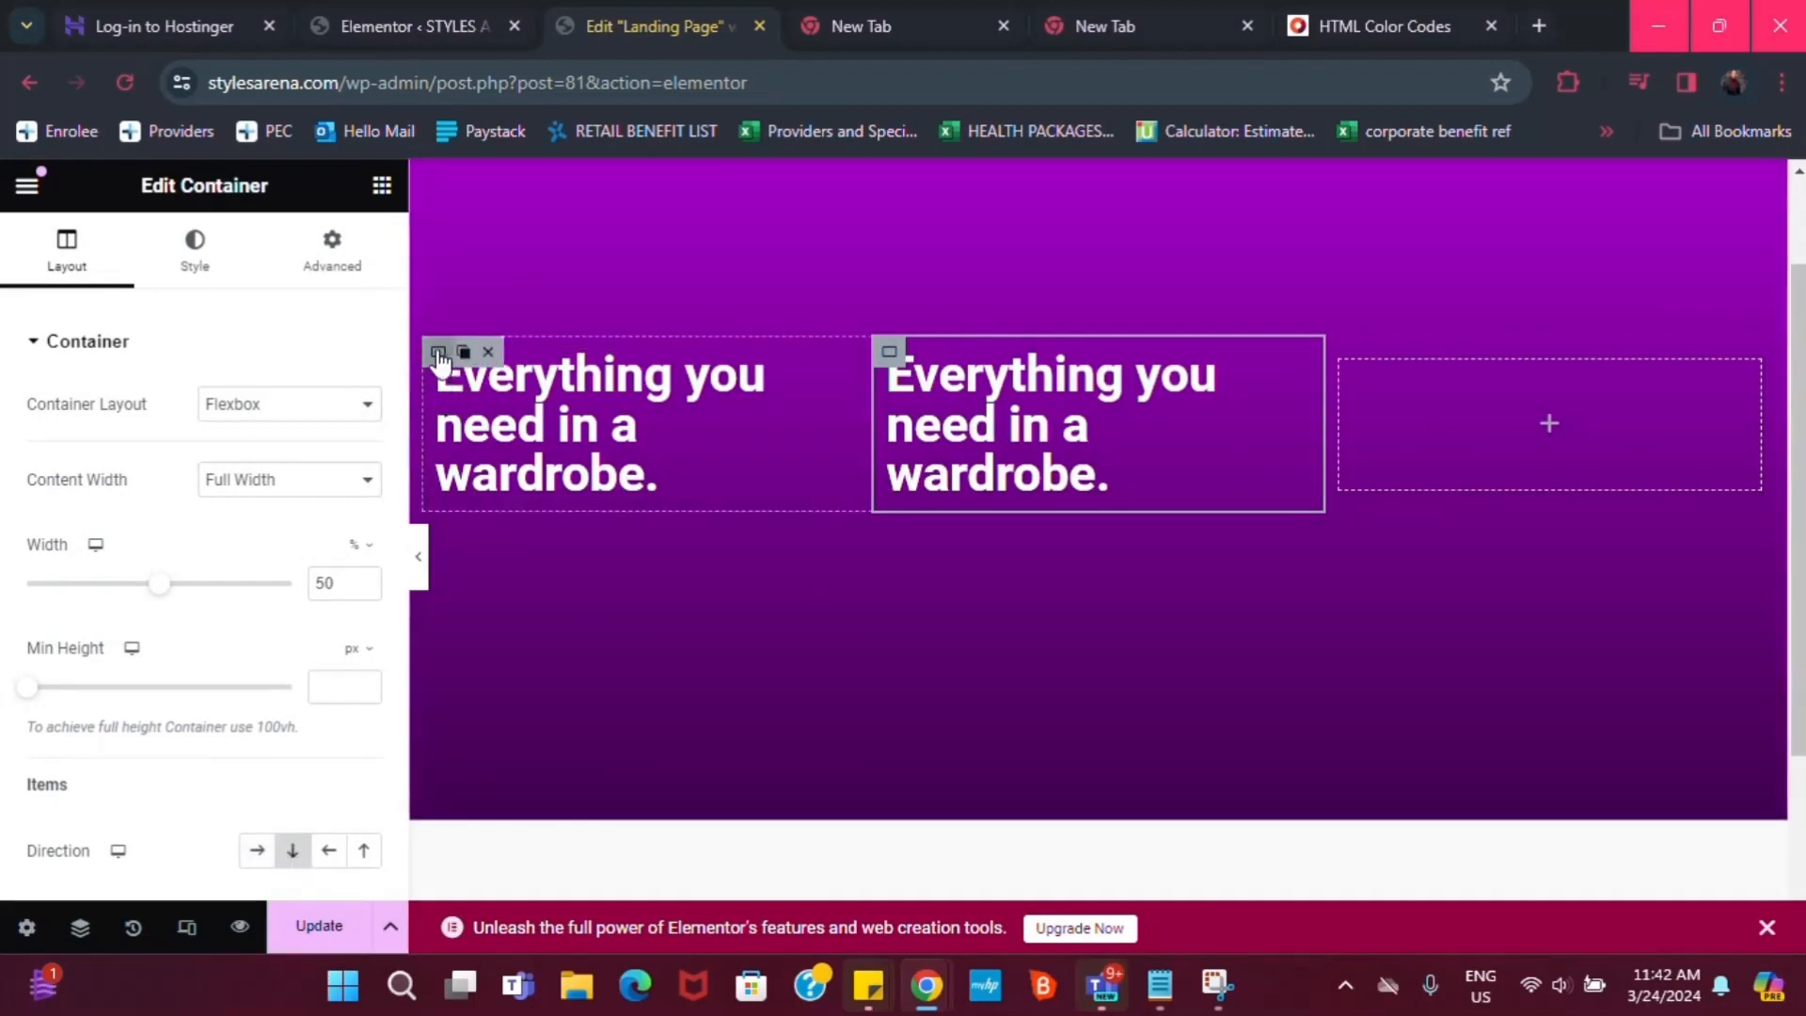
Delete the side-by-side copy and duplicate the wardrobe heading directly beneath the original
click(438, 351)
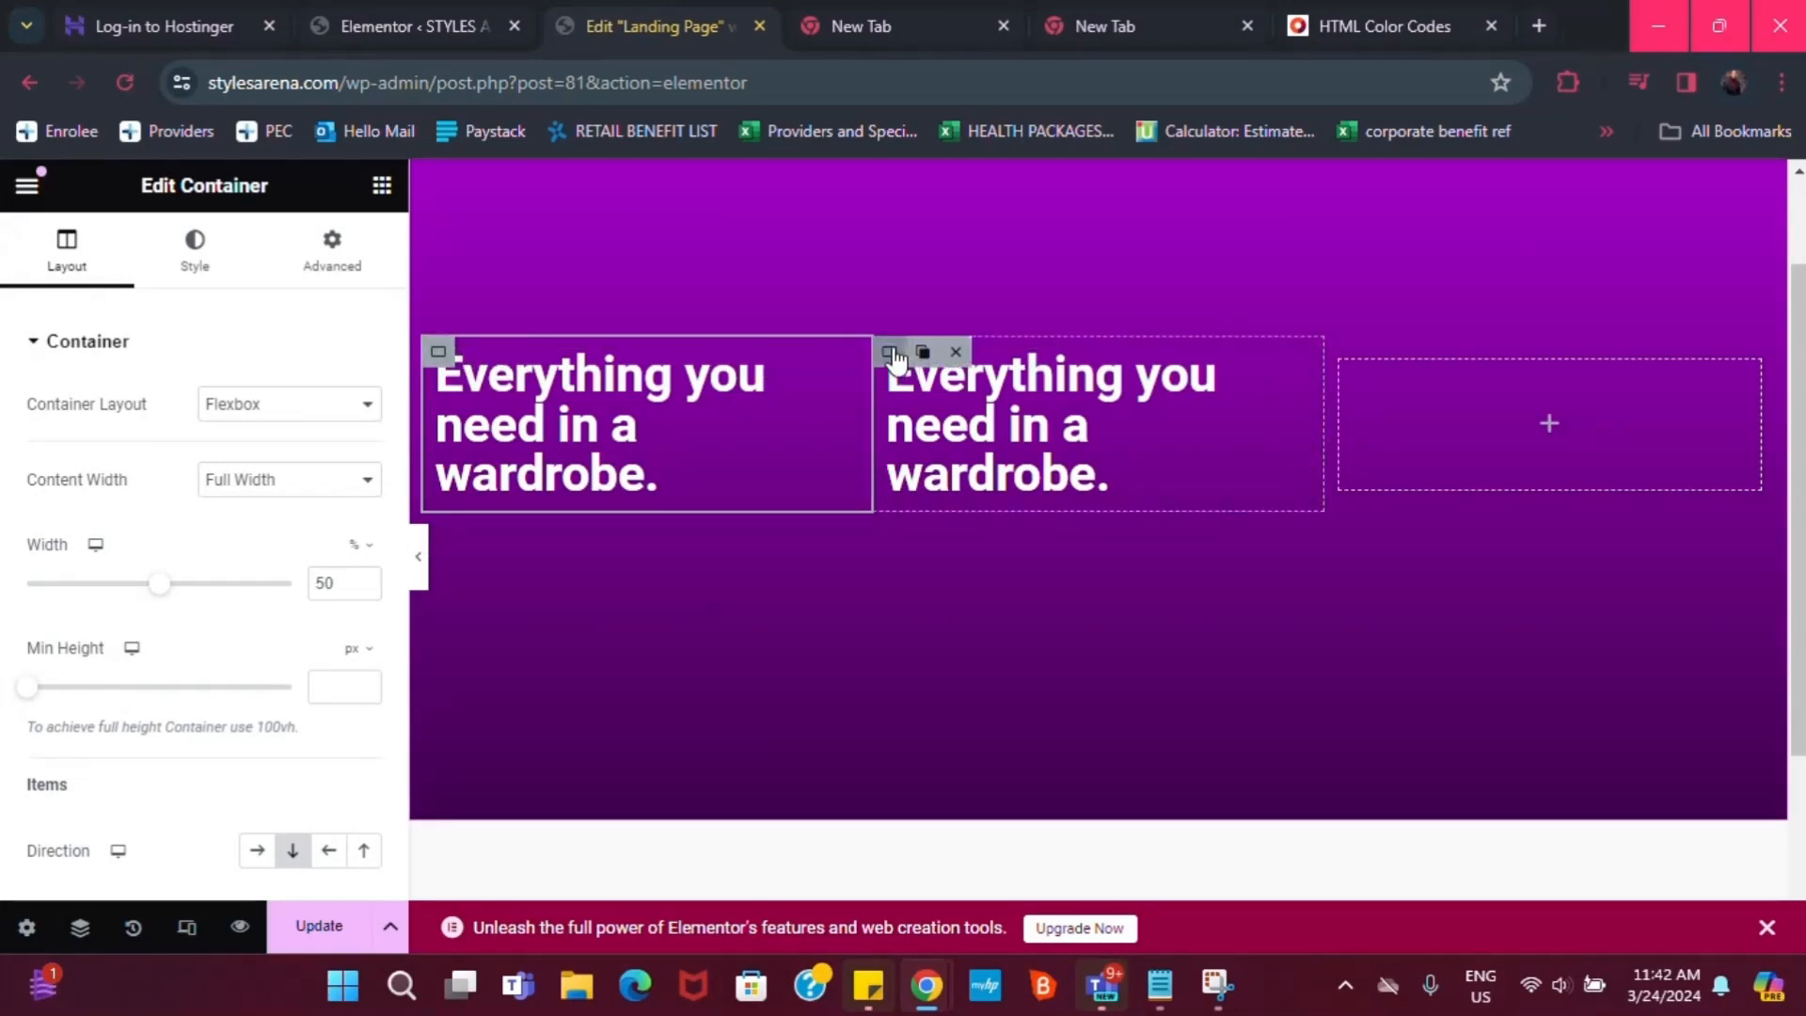
click(956, 352)
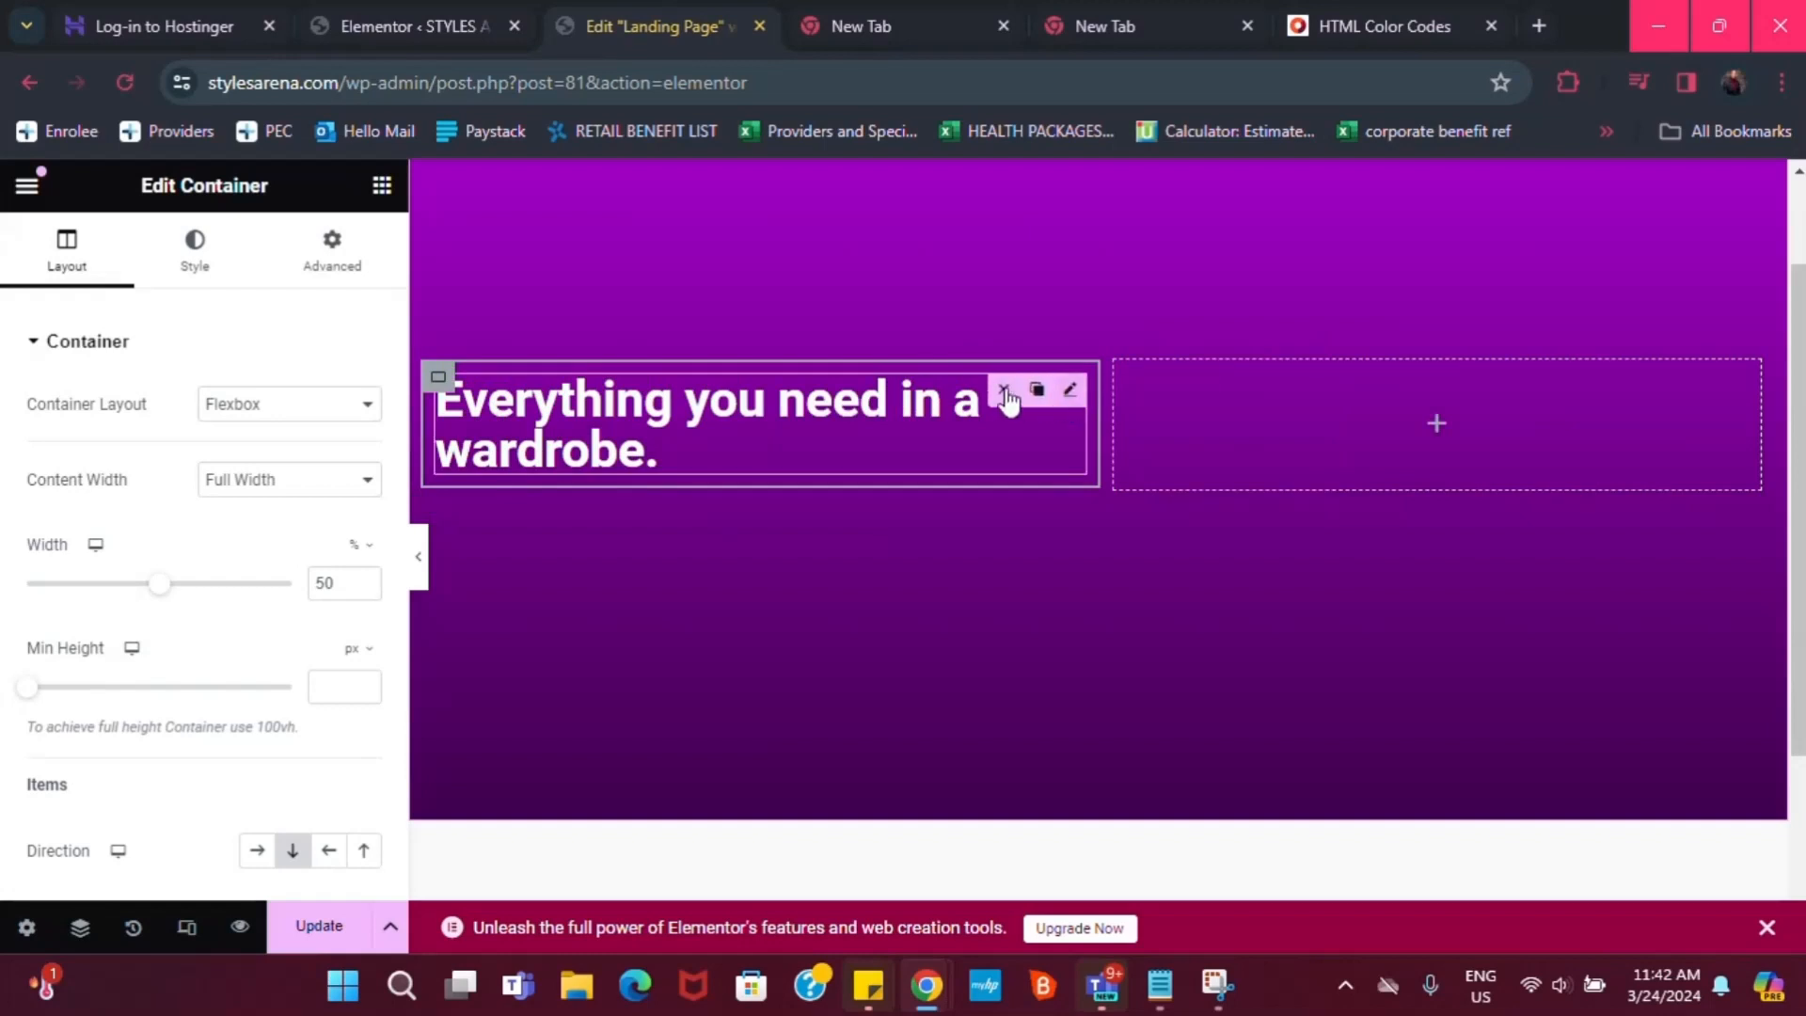
click(1036, 391)
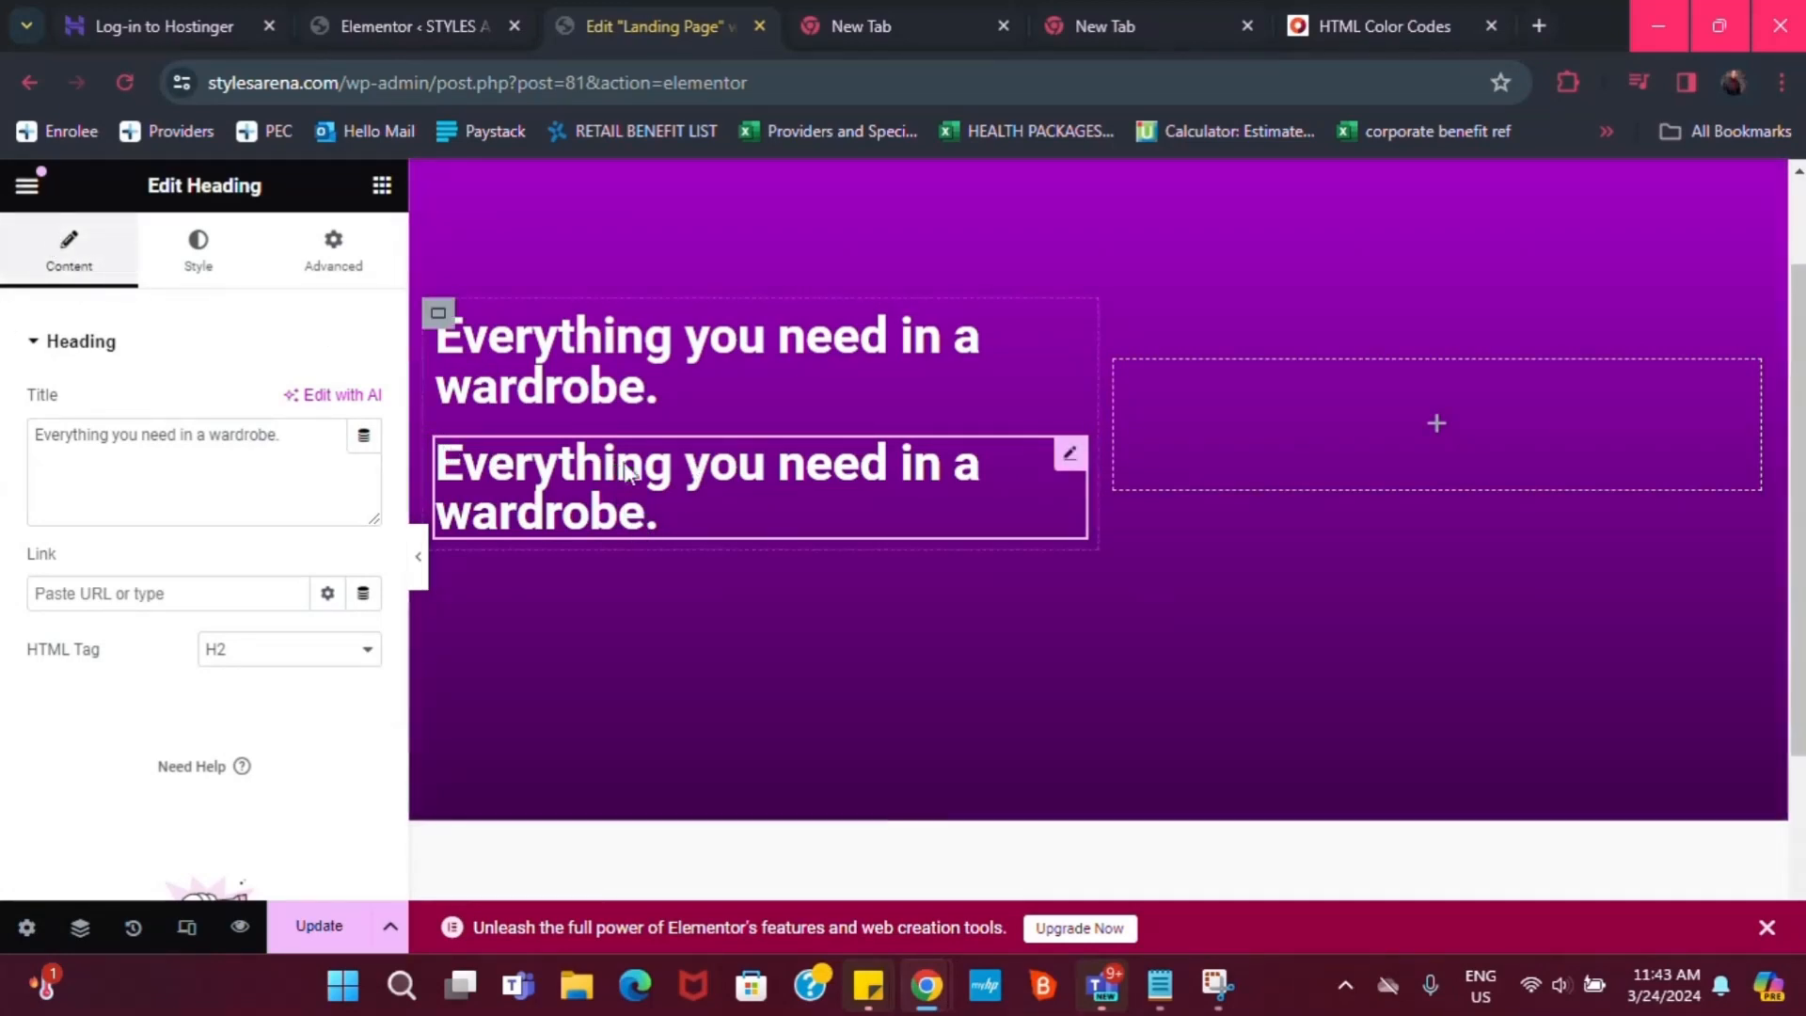
Set the second heading's typography to size 33 px and weight 500 Medium
mouse_move(1071, 456)
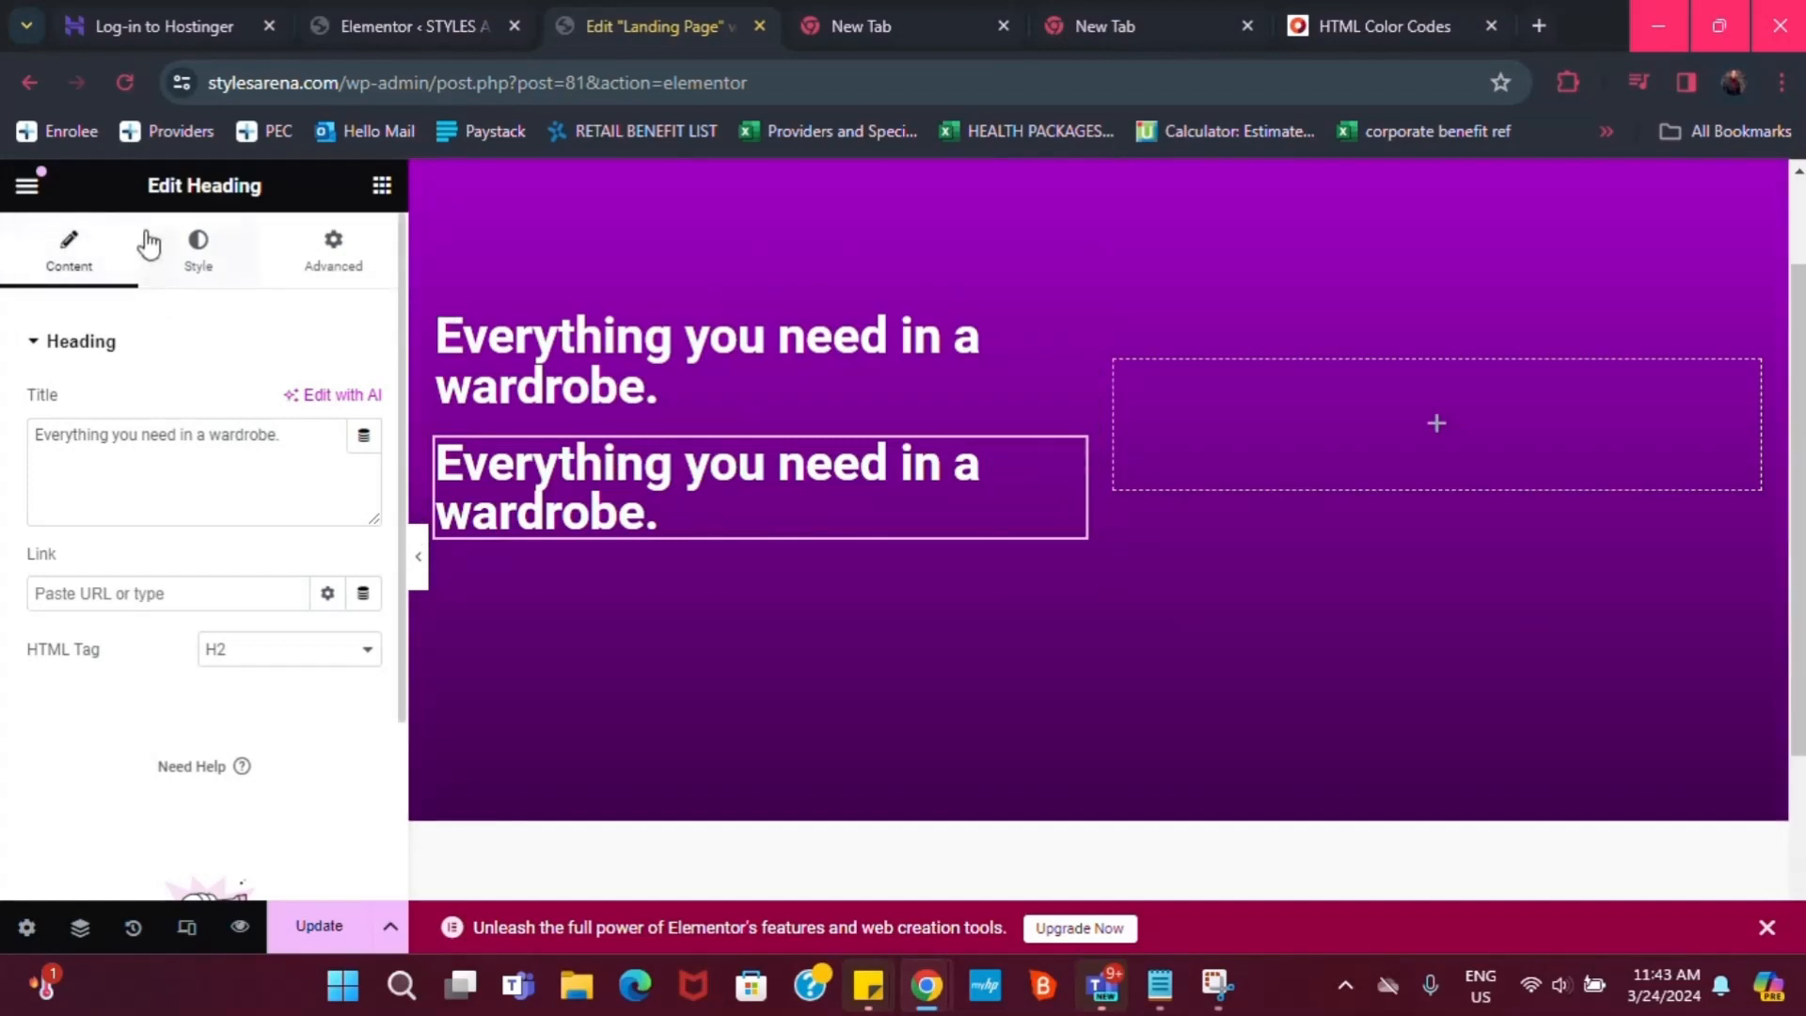
click(197, 246)
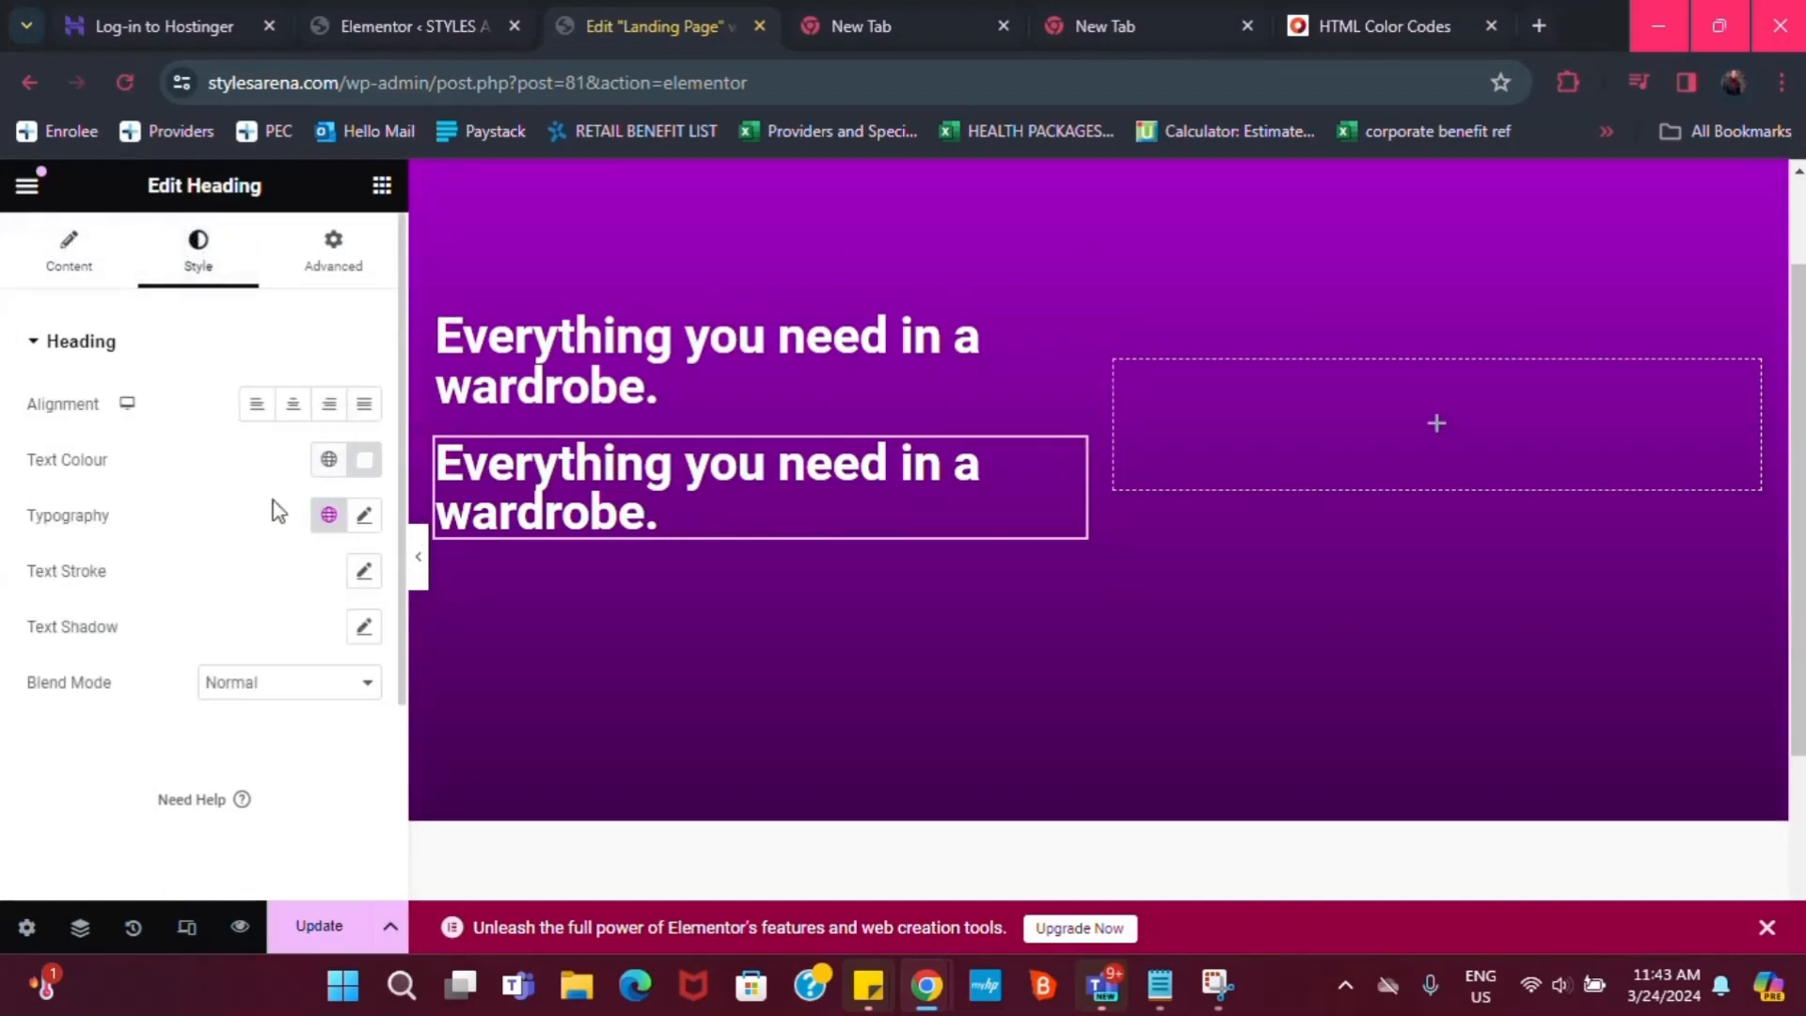
click(365, 516)
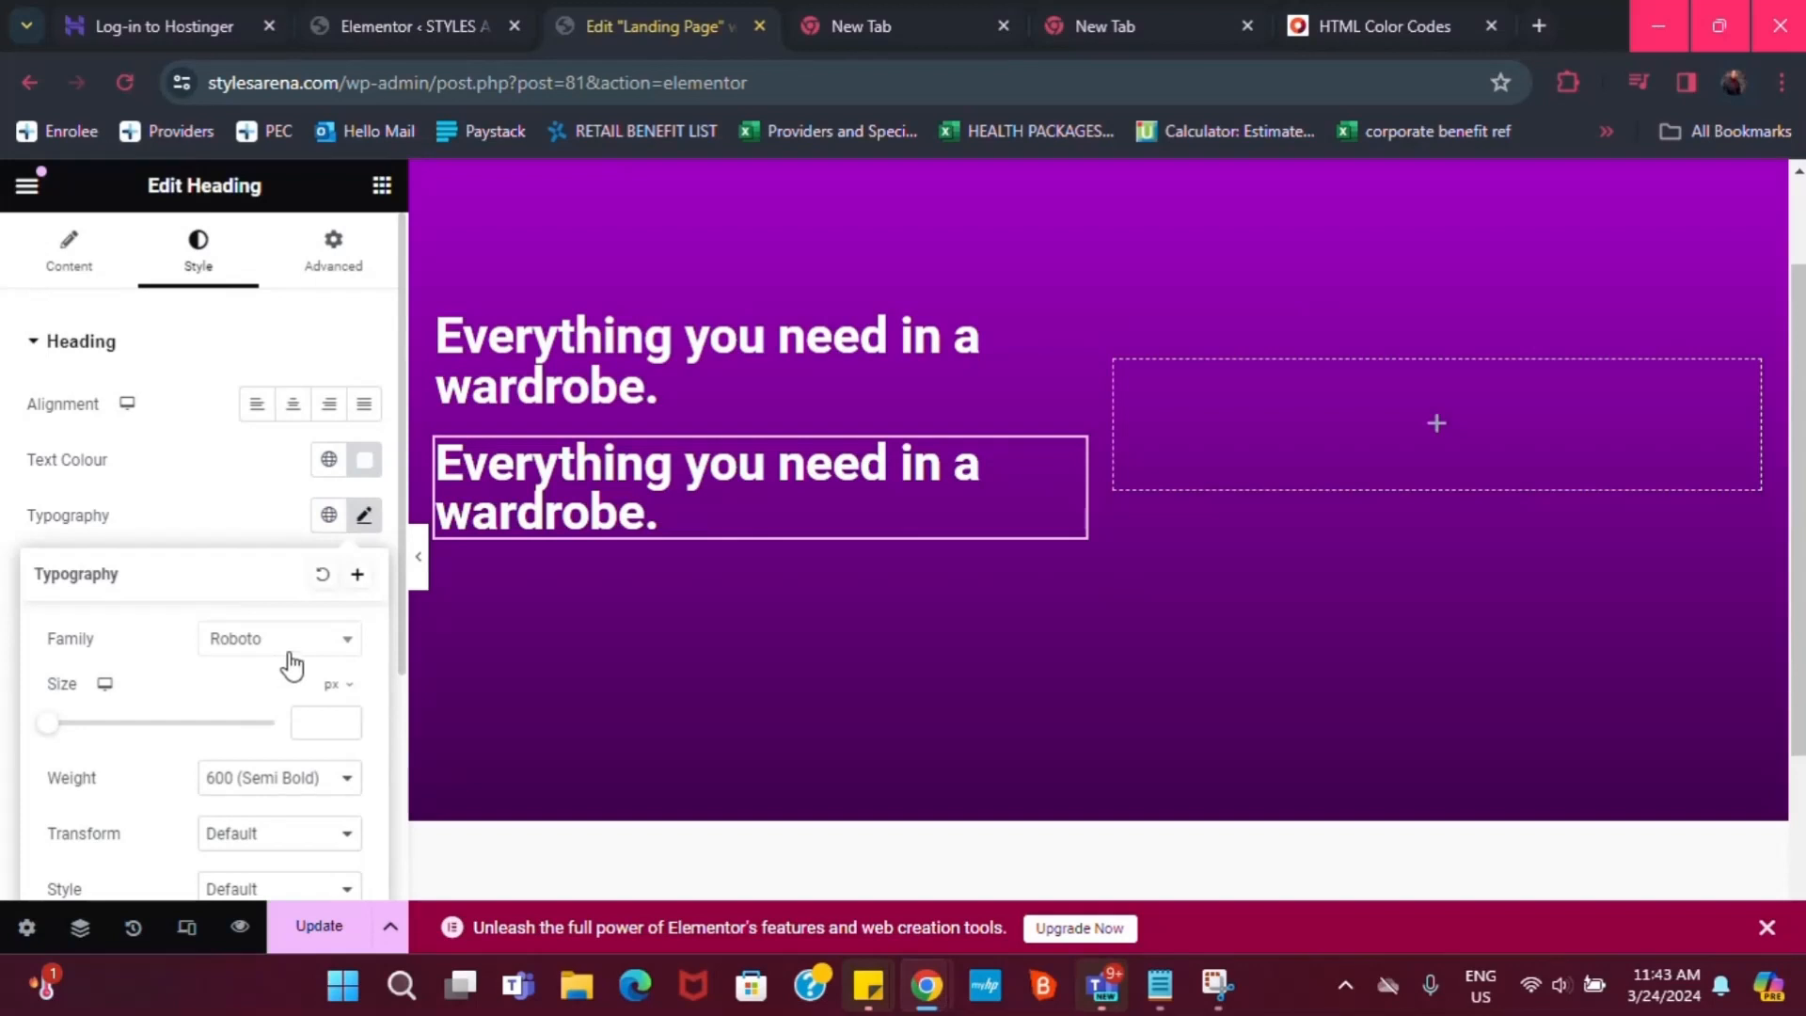
click(314, 717)
text(33)
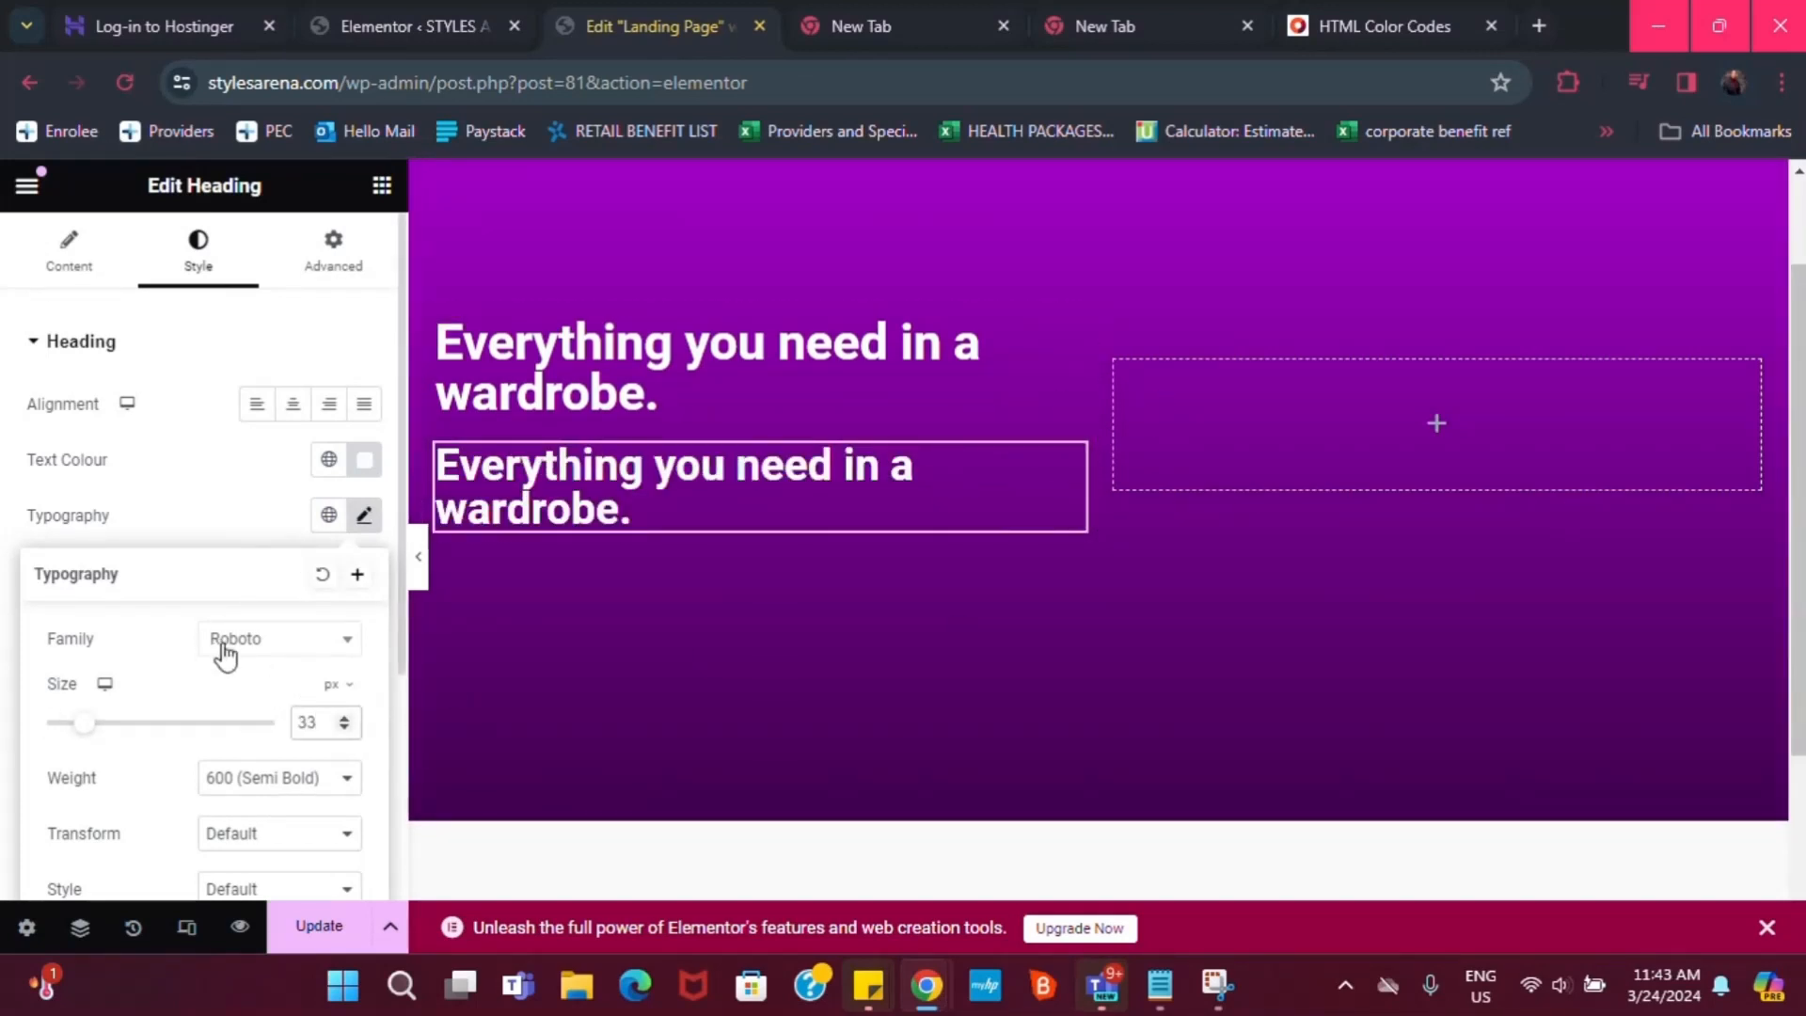
click(305, 778)
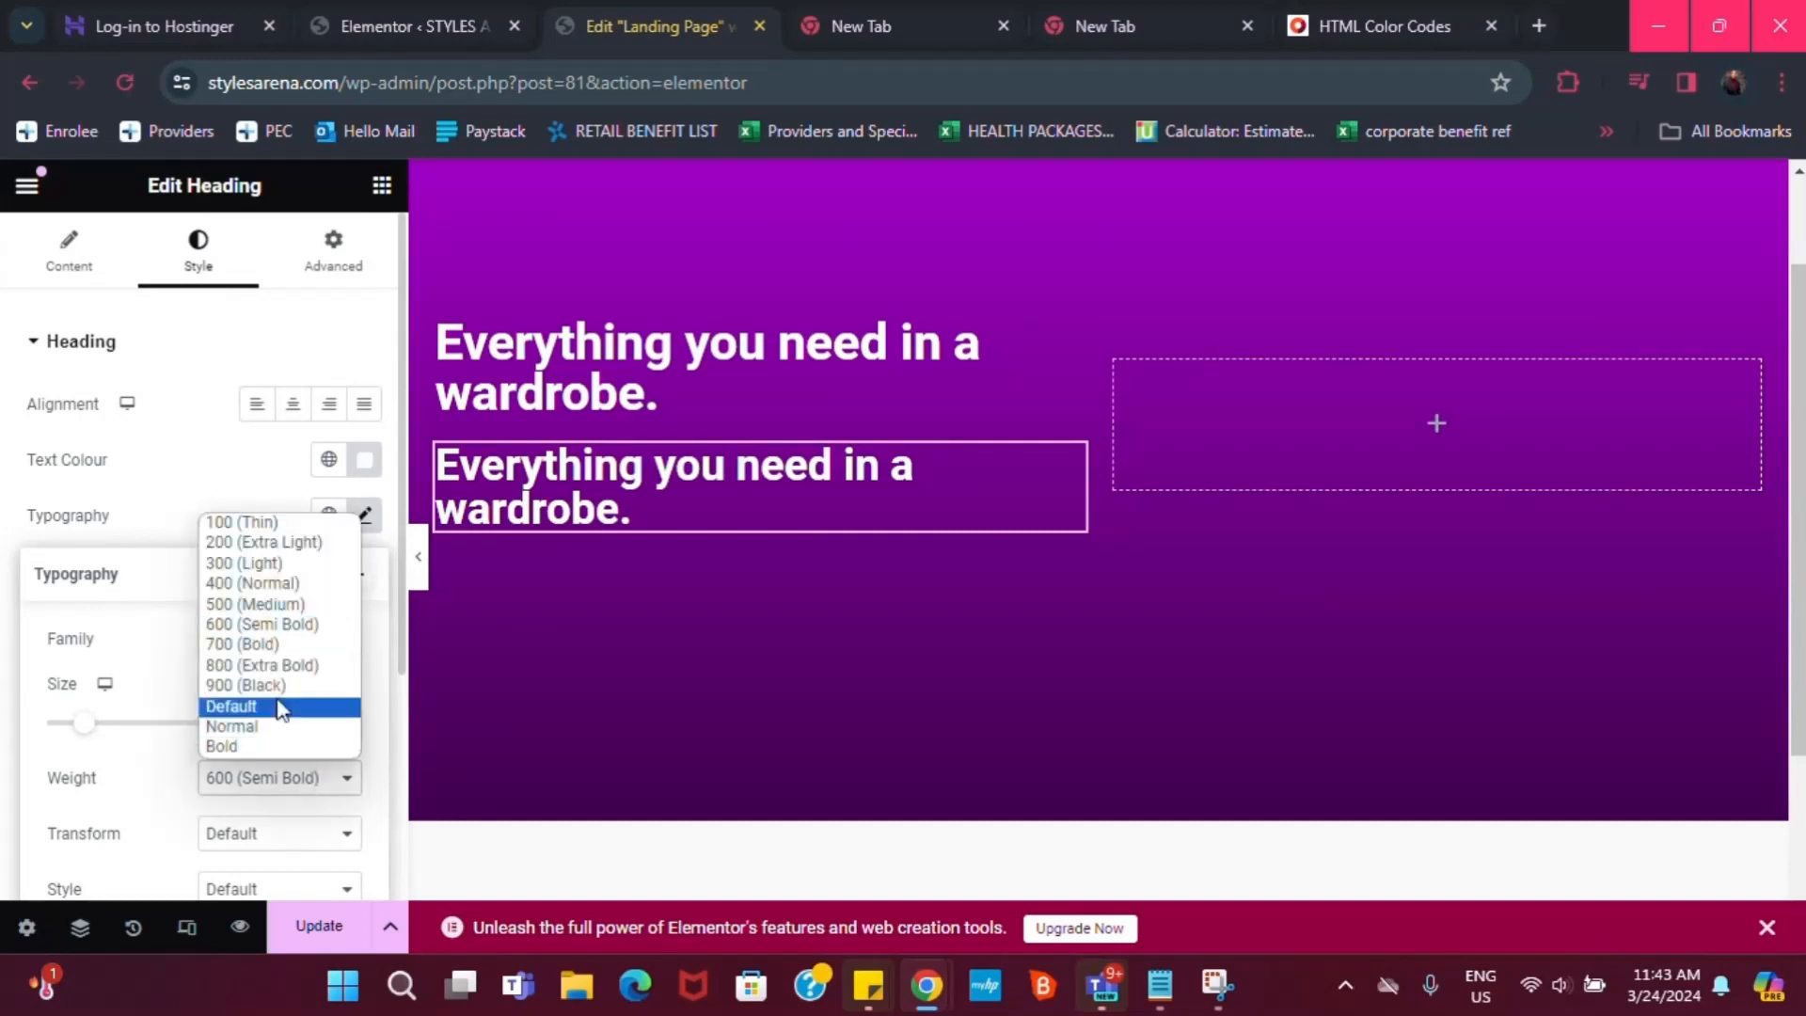
click(301, 604)
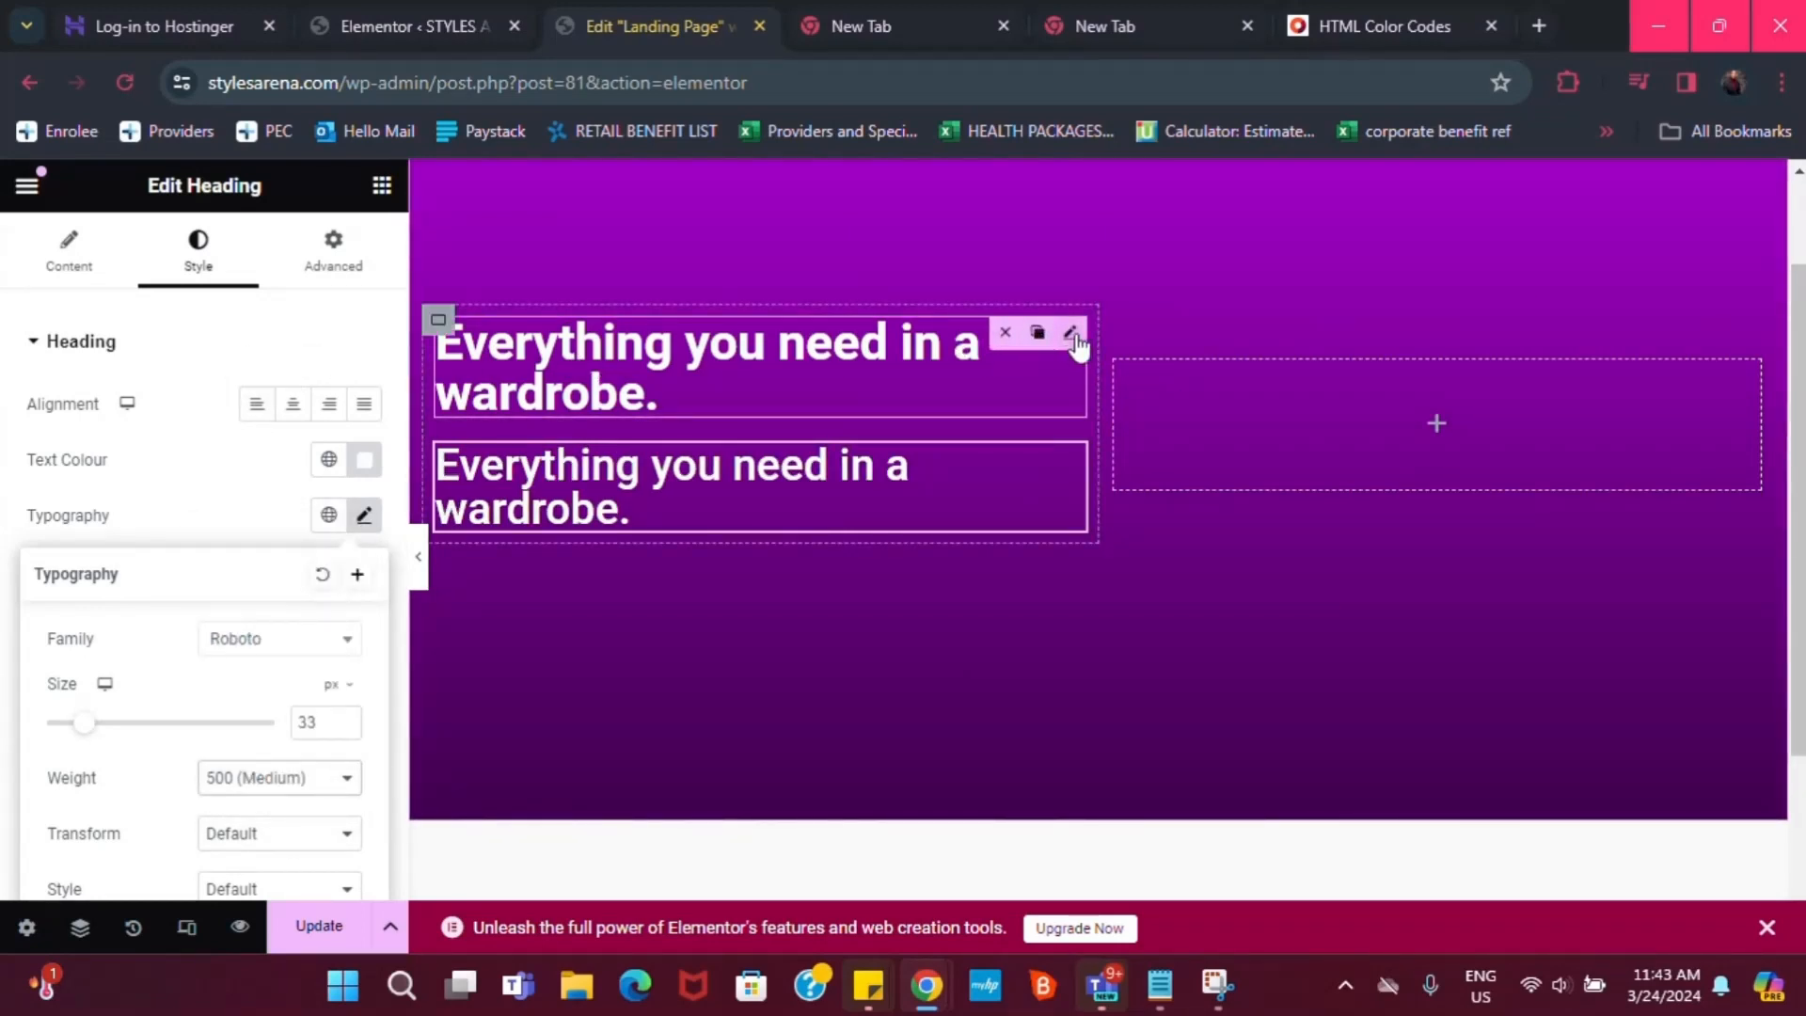
Change the top headline's font family to Poppins
click(1068, 337)
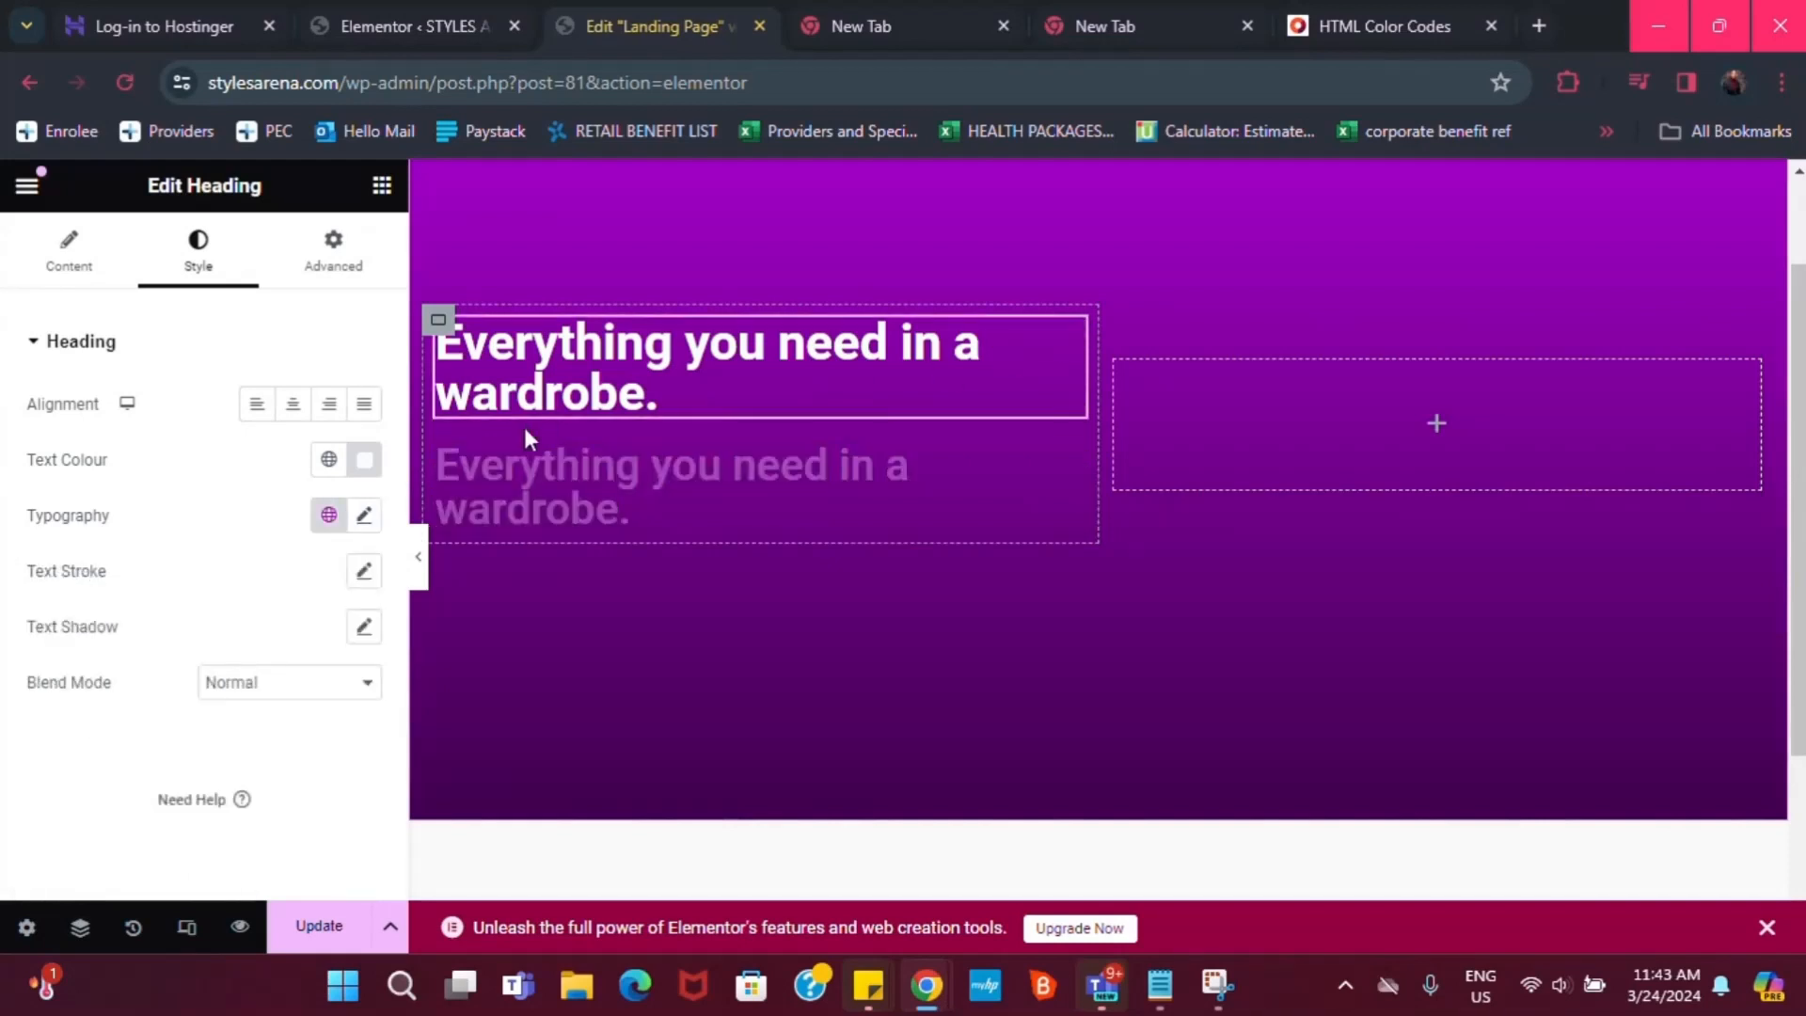
click(365, 517)
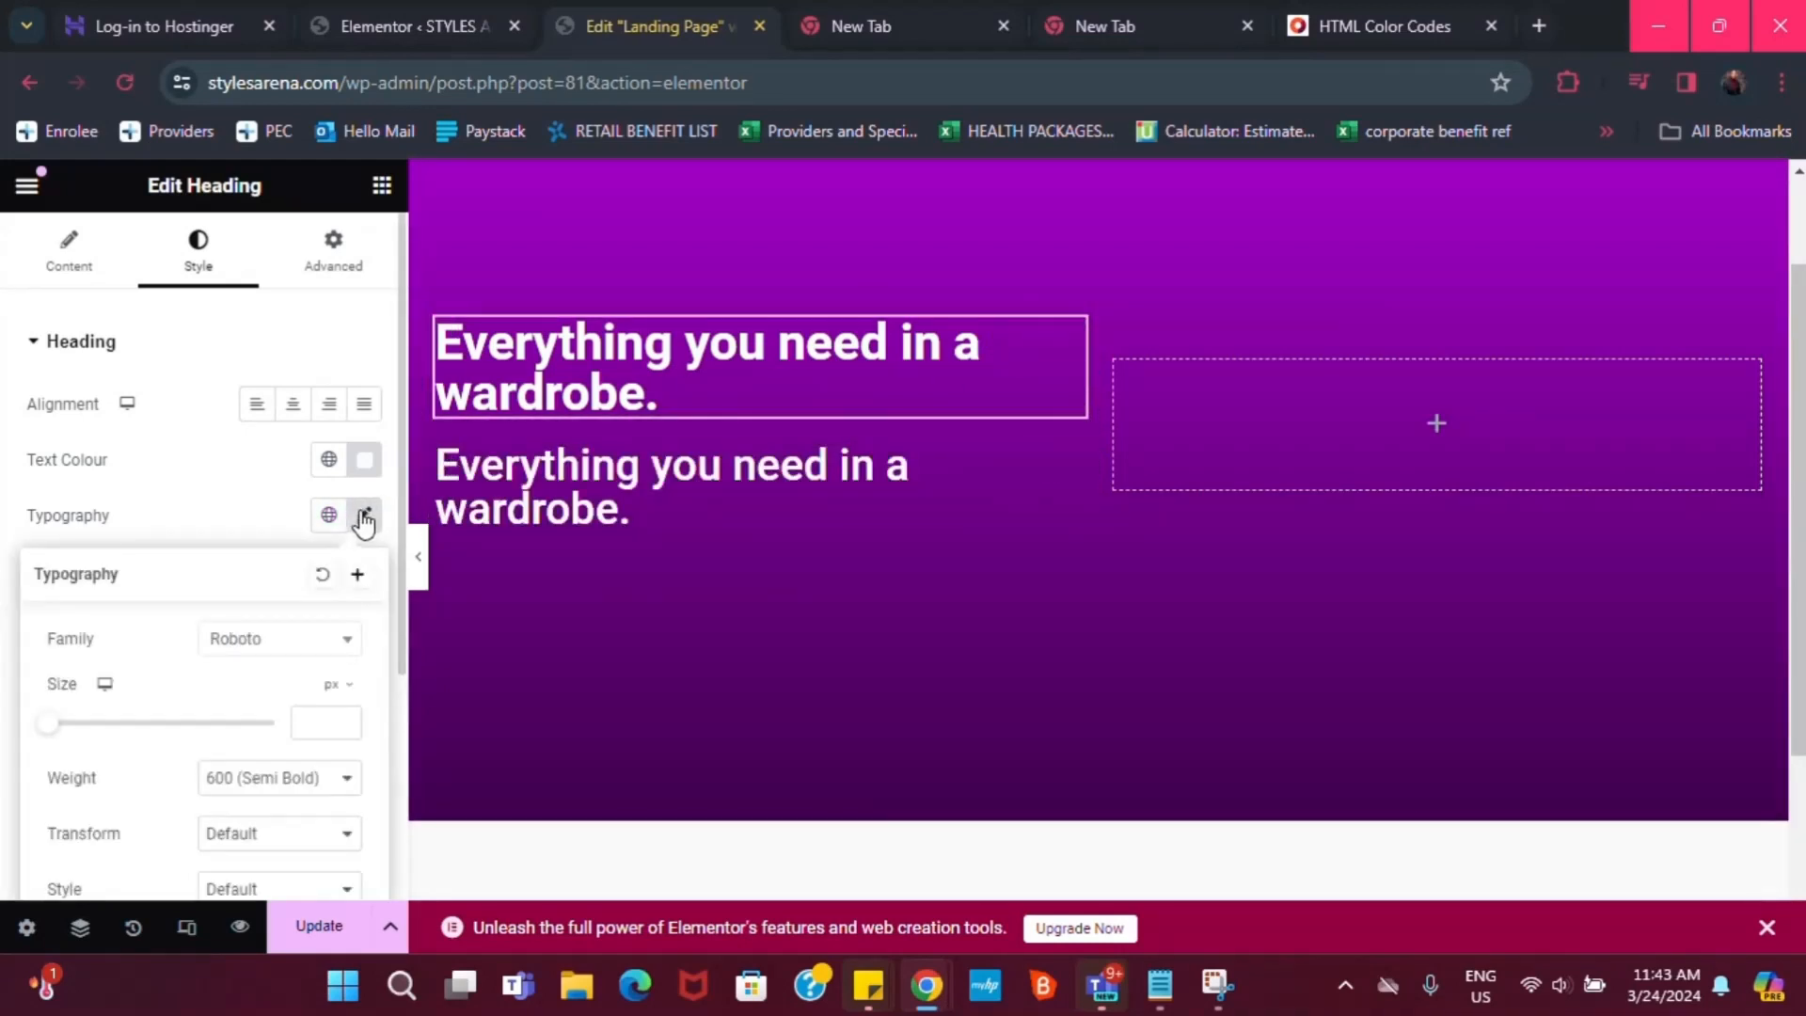
click(254, 647)
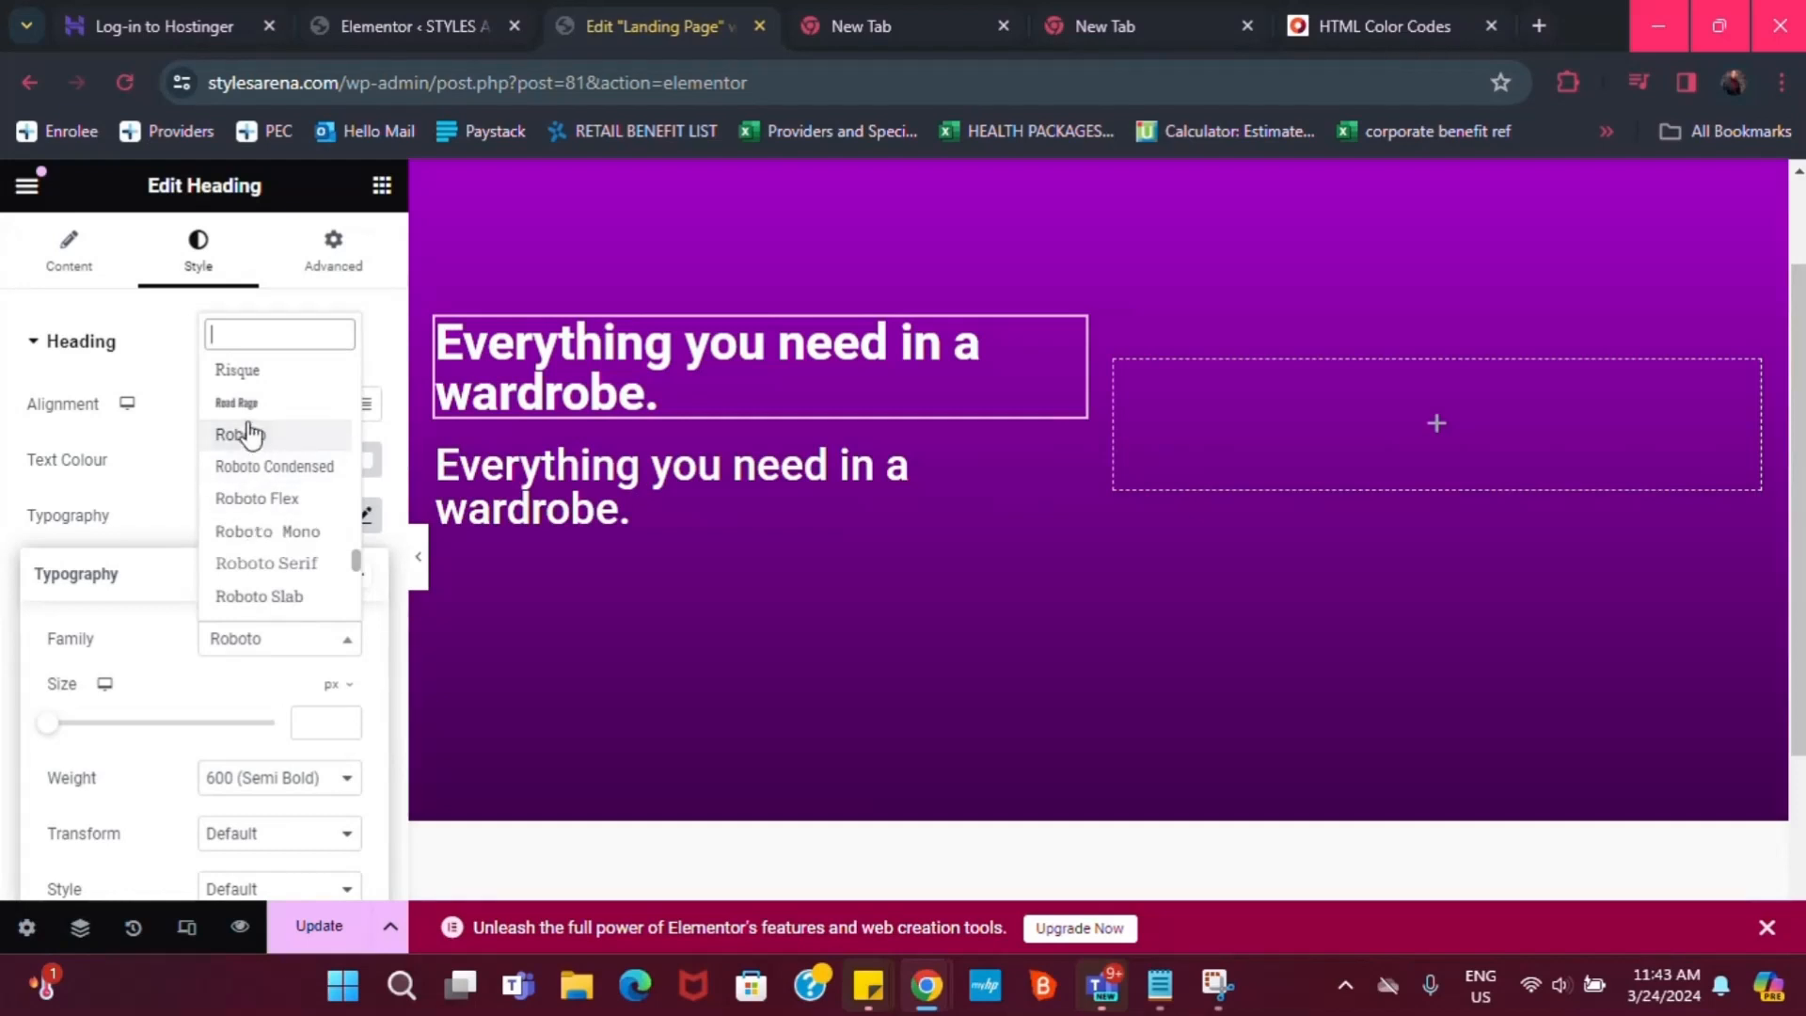
text(pop)
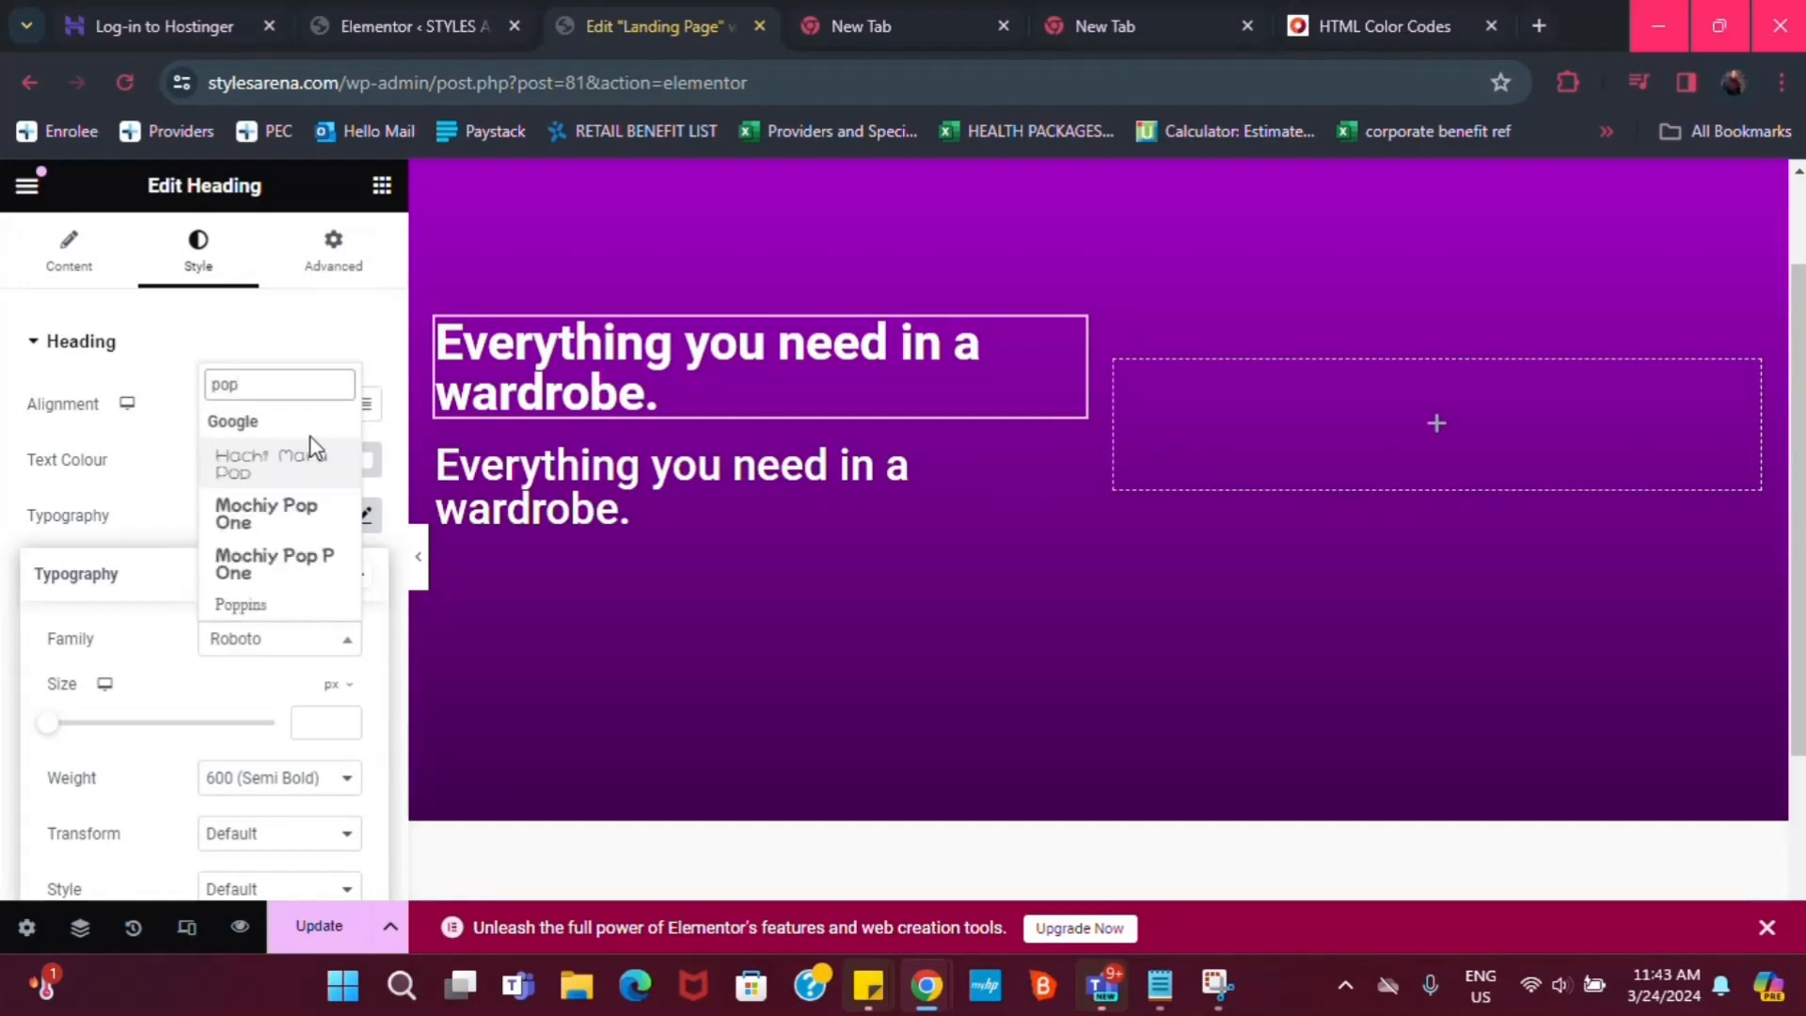
text(pi)
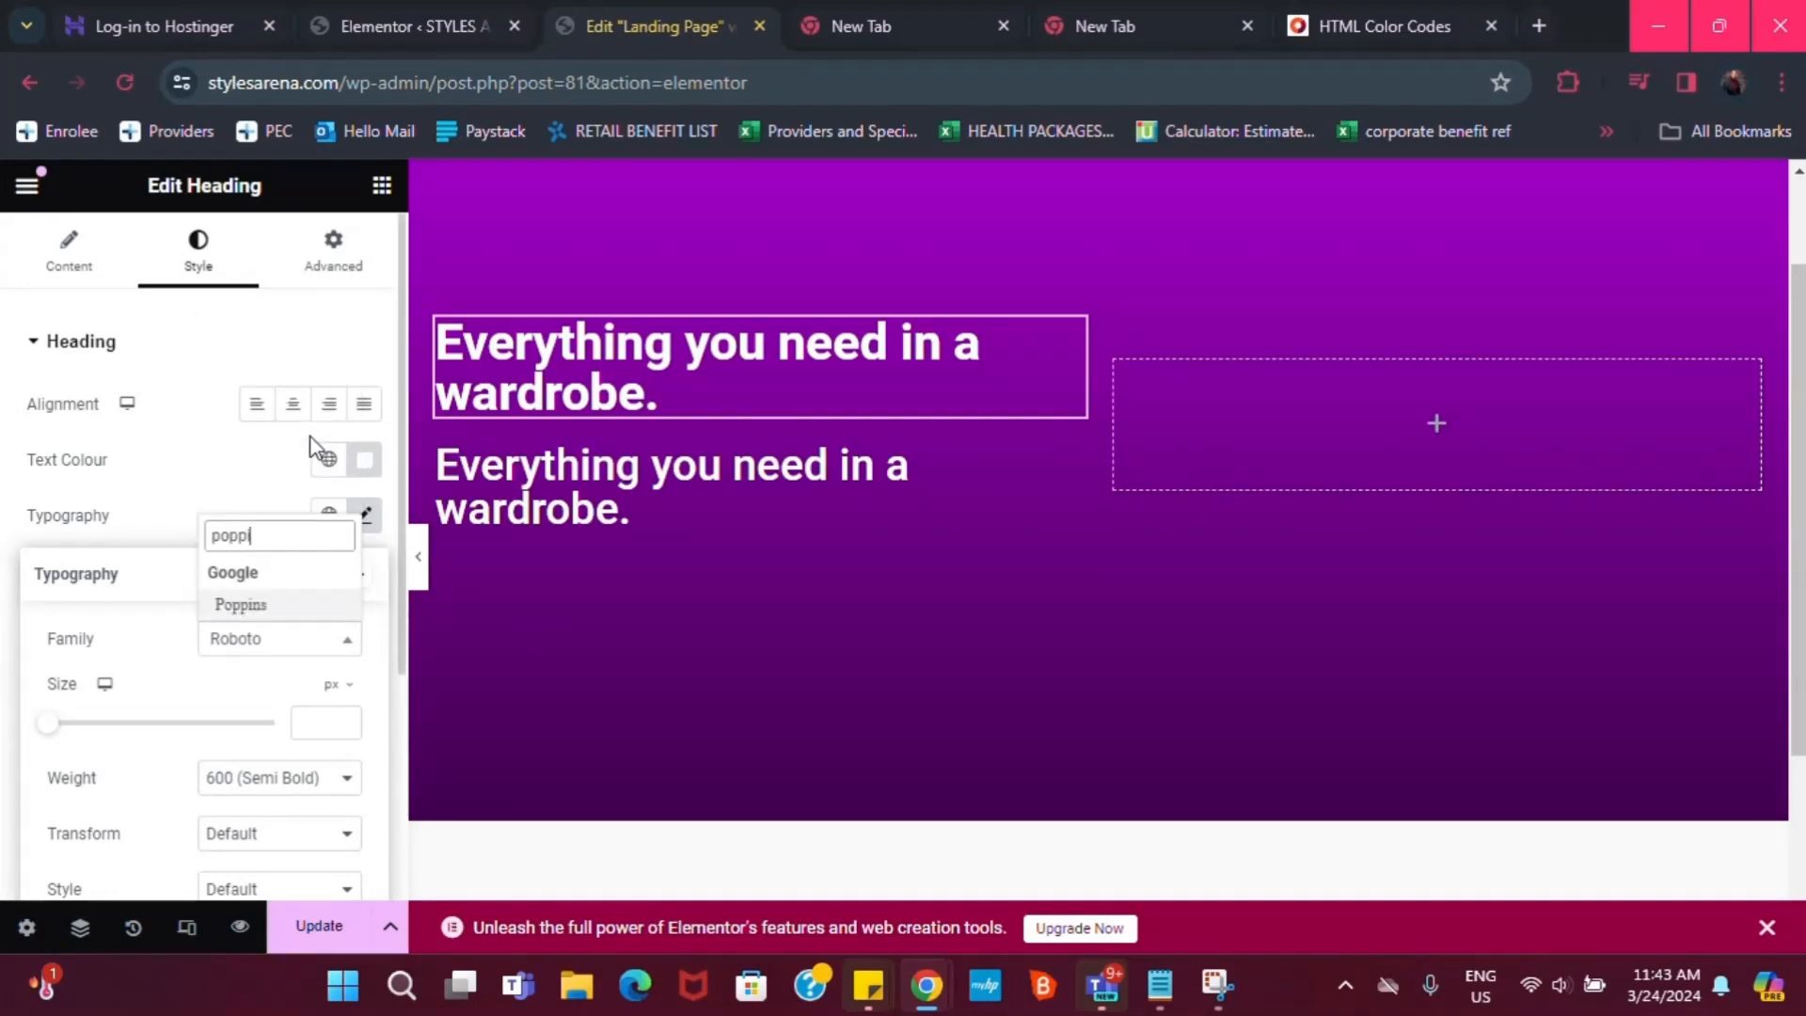
click(270, 608)
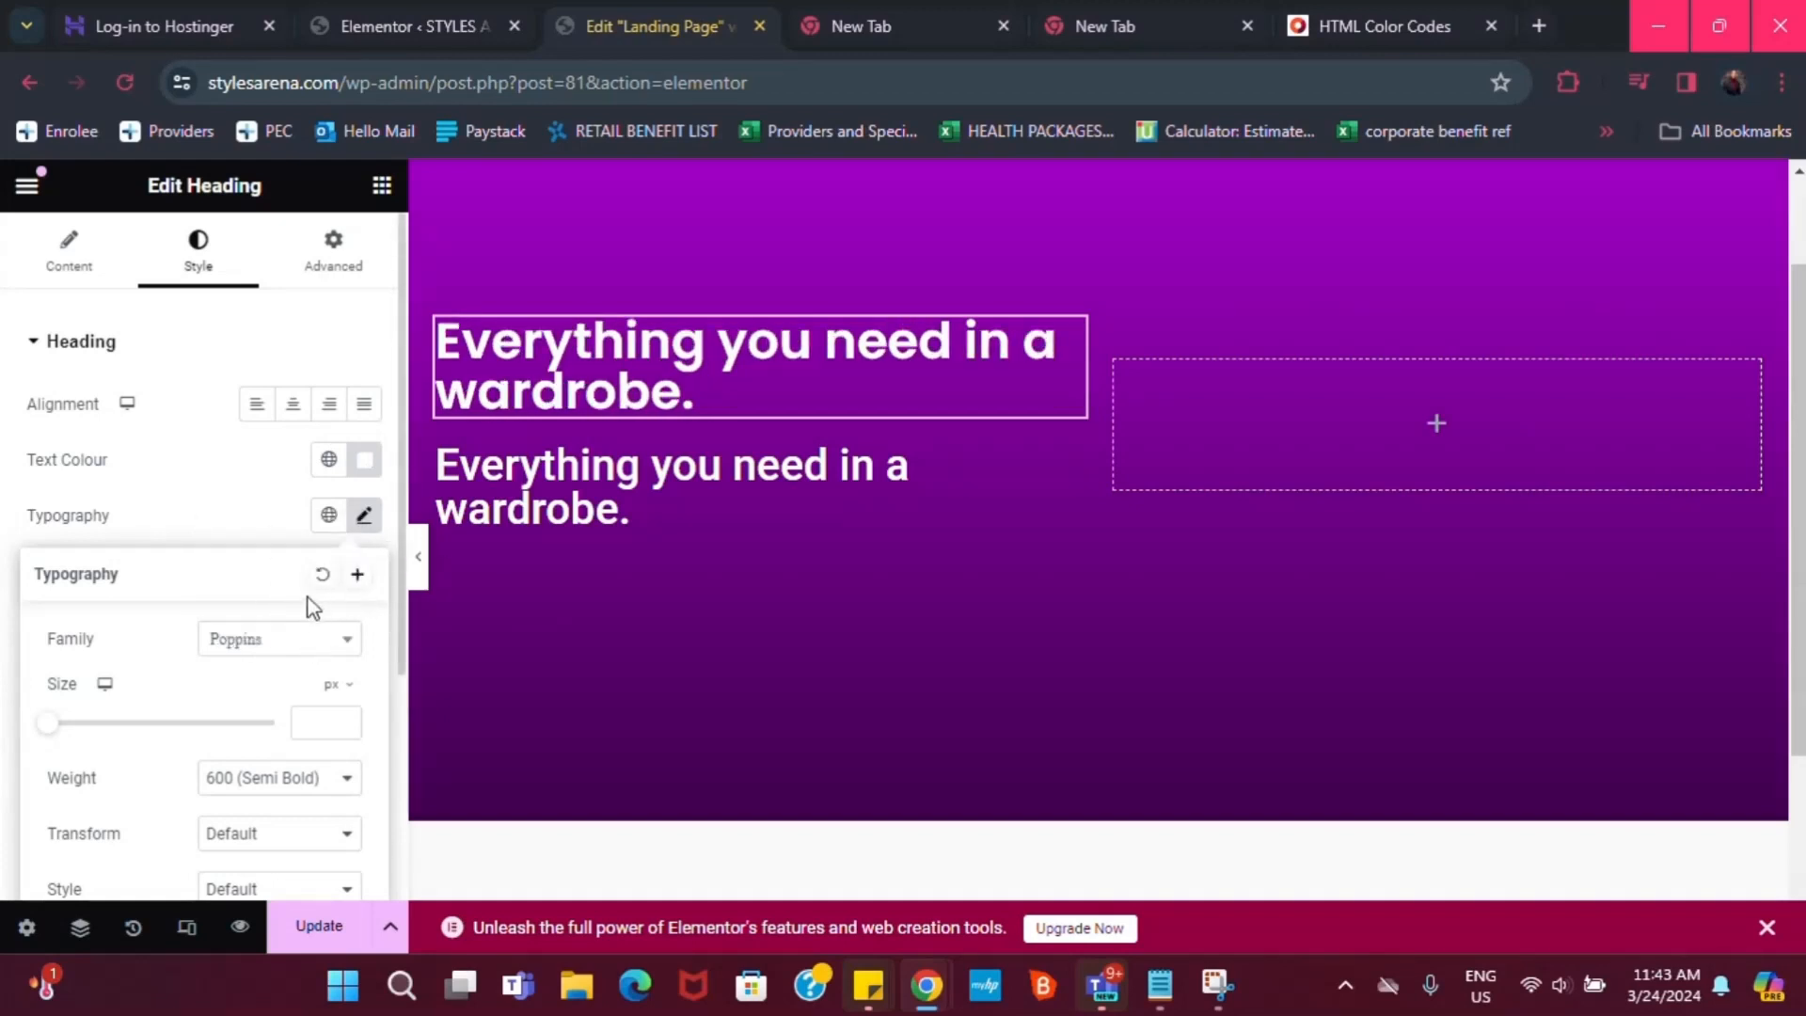
Save the top headline's typography as a new global font named 'Poppins'
click(358, 576)
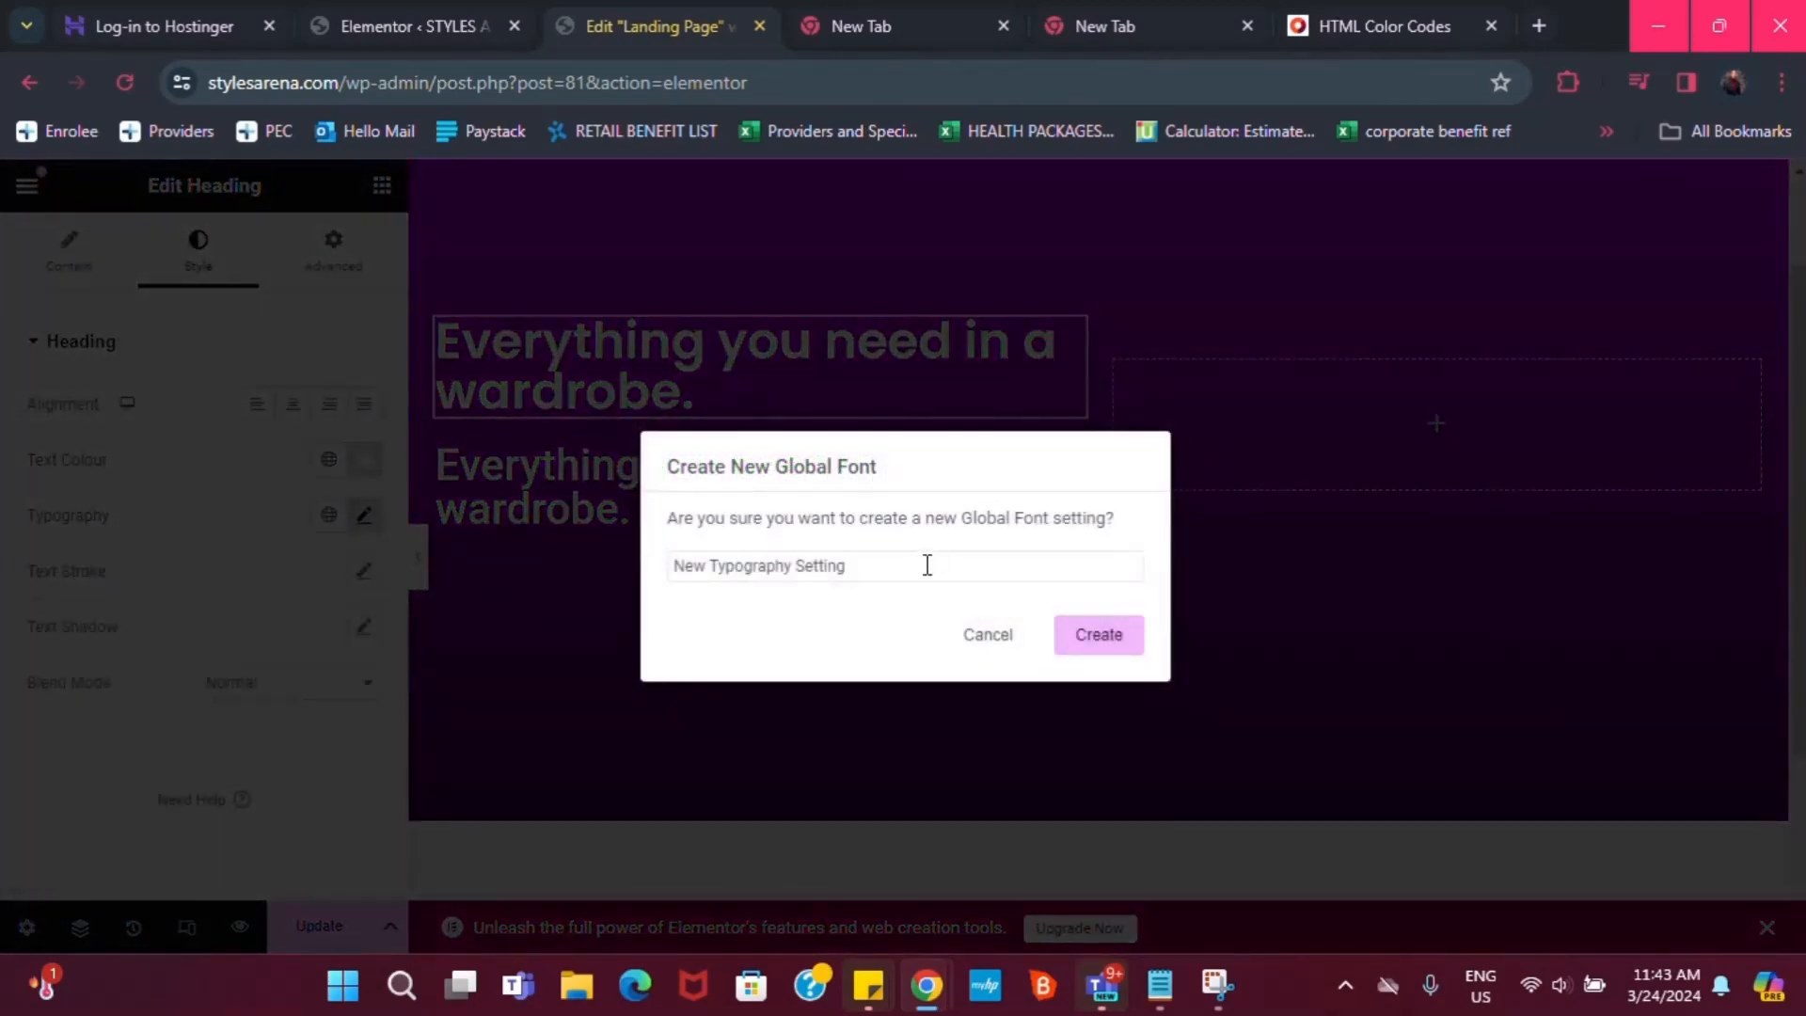
triple_click(927, 565)
text(Pop)
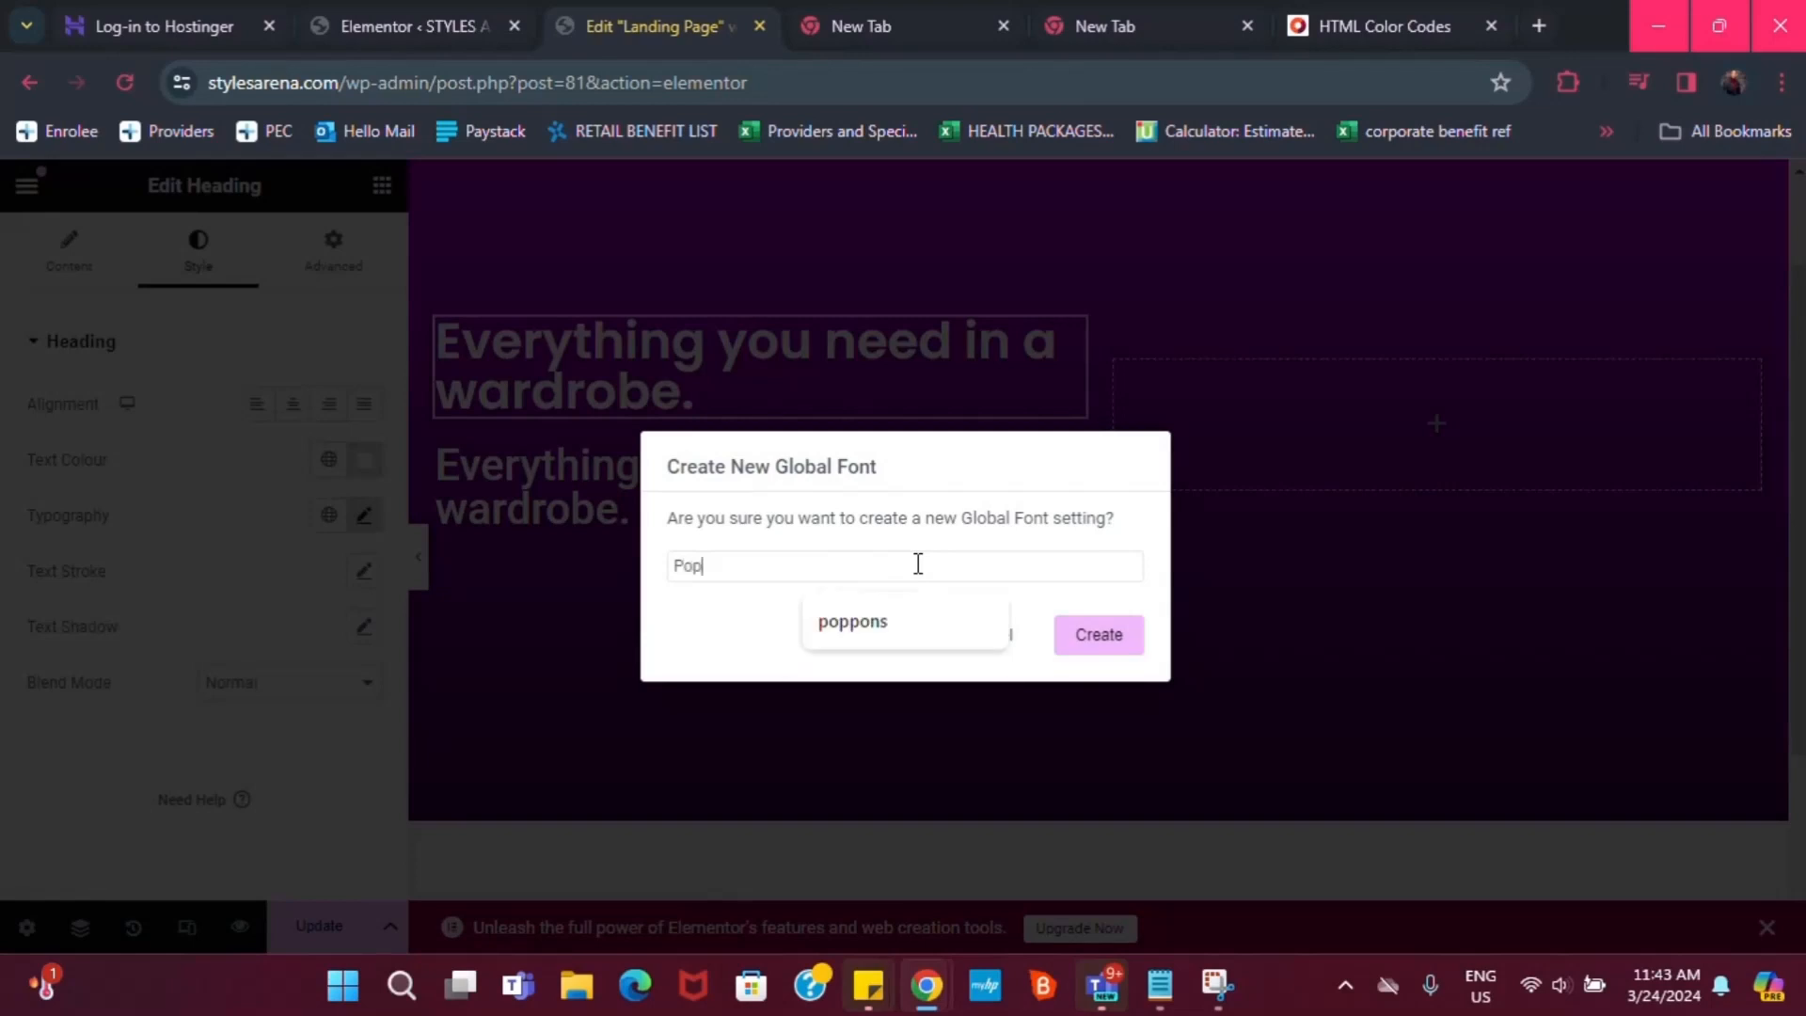
text(pins)
click(1084, 658)
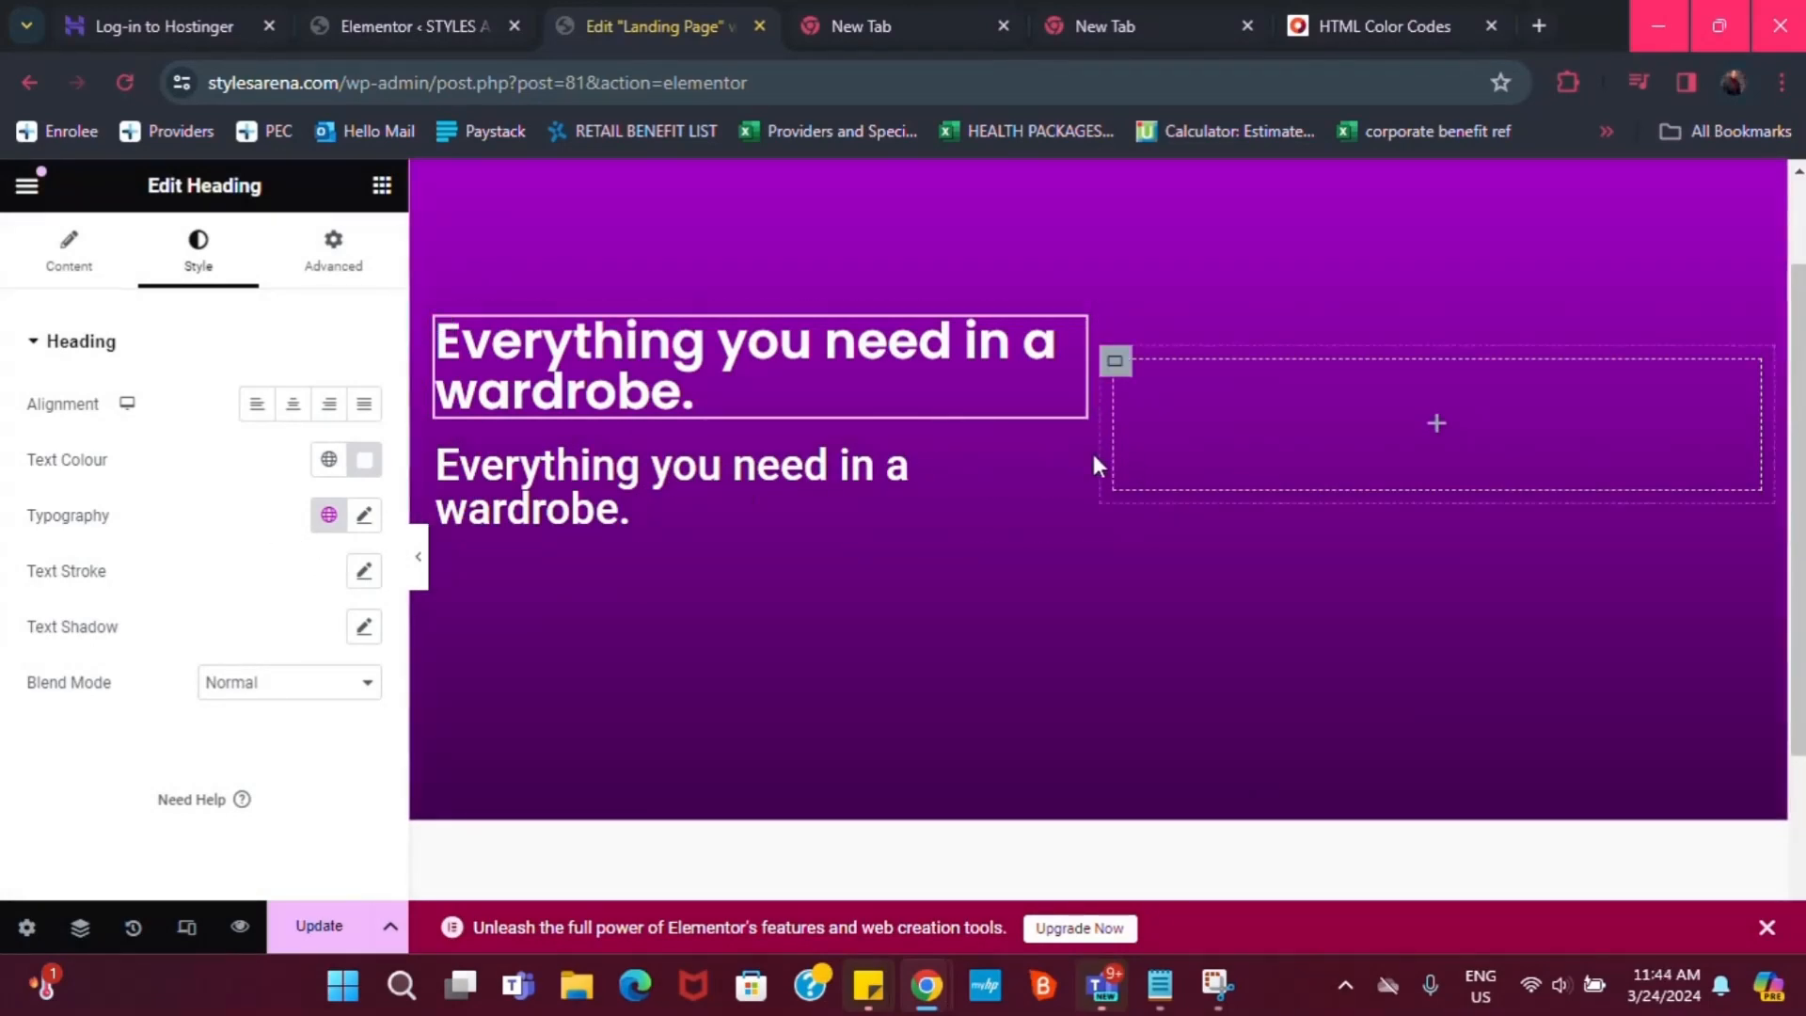
Give the second wardrobe heading the Poppins global font, then set its weight to 500 Medium
click(1070, 461)
click(364, 517)
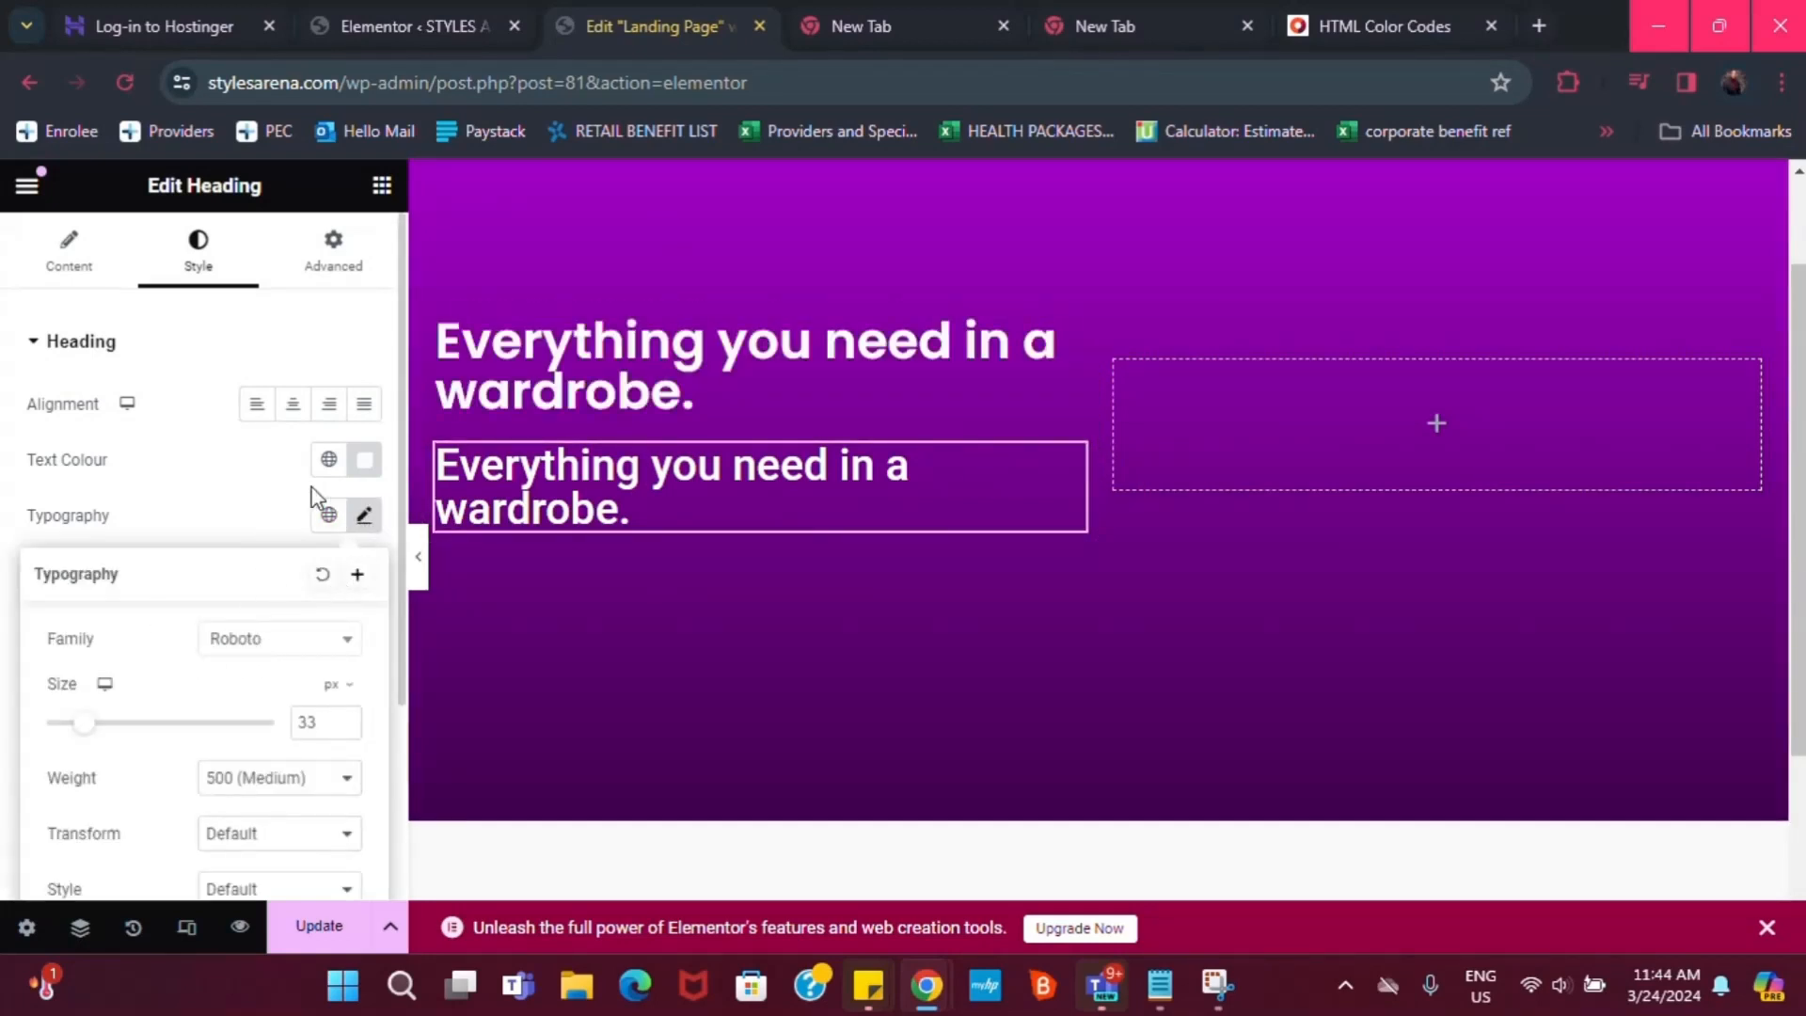
click(324, 508)
click(328, 513)
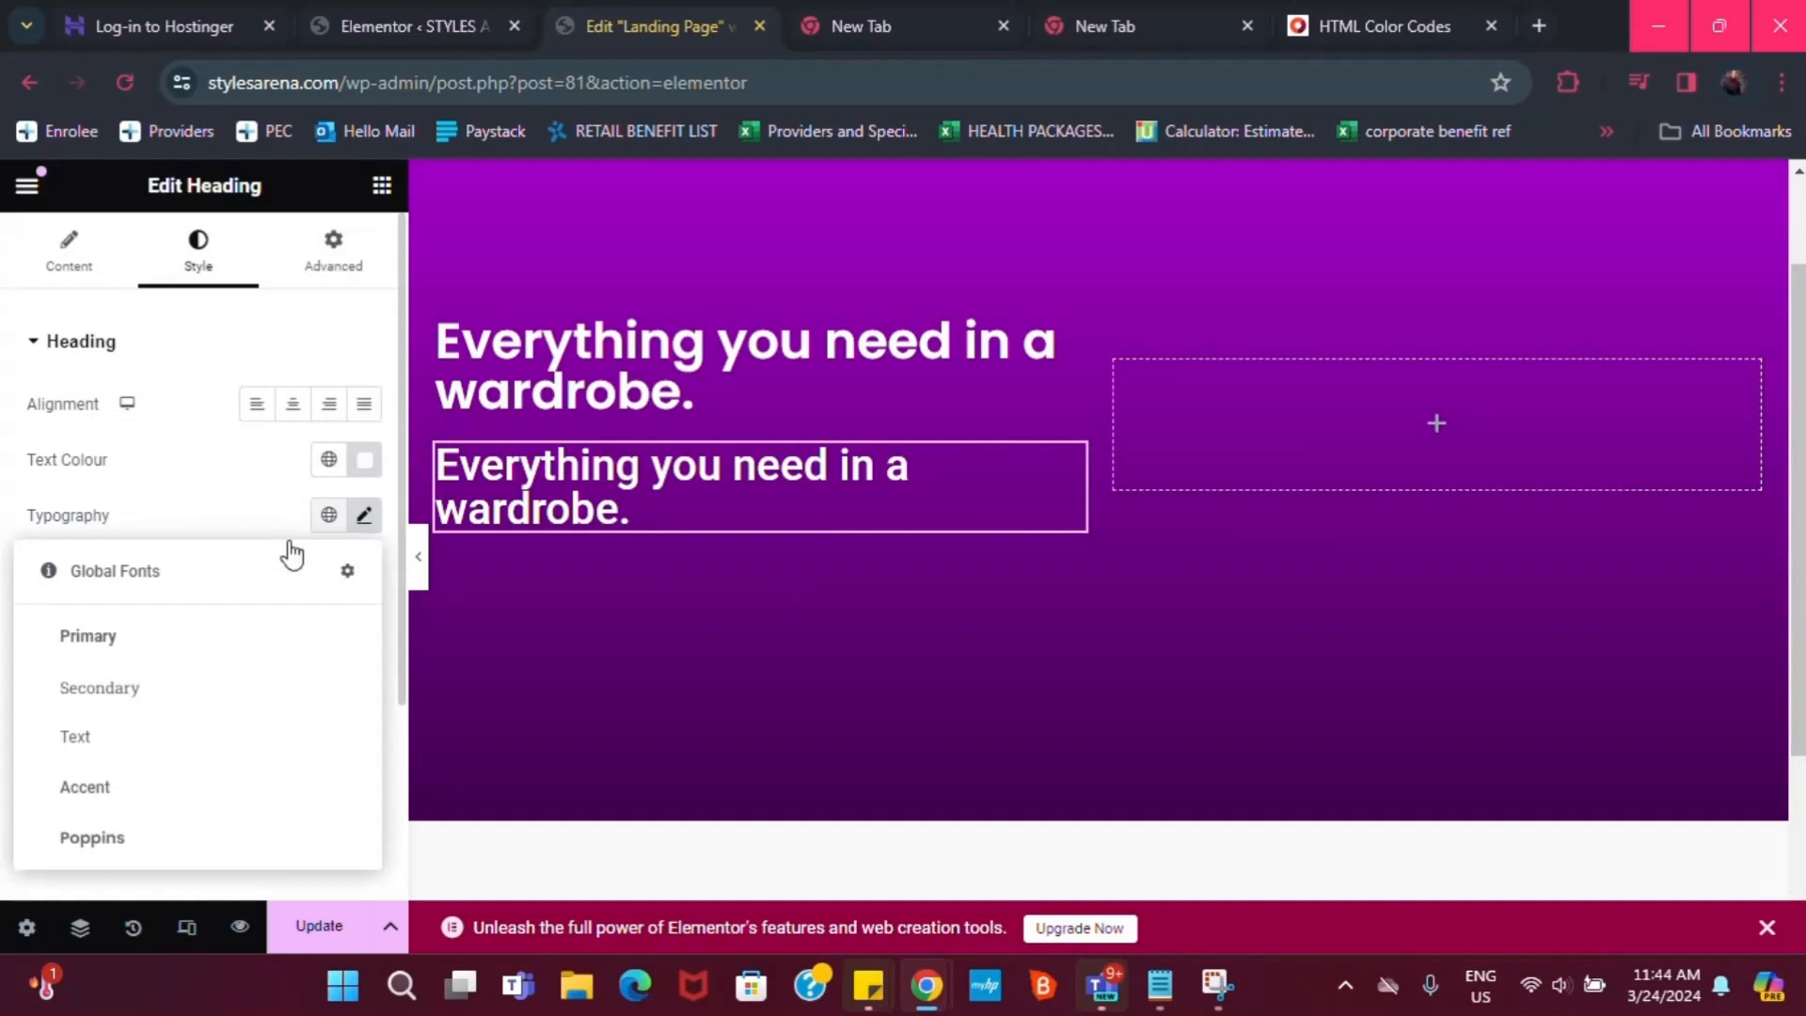
click(128, 837)
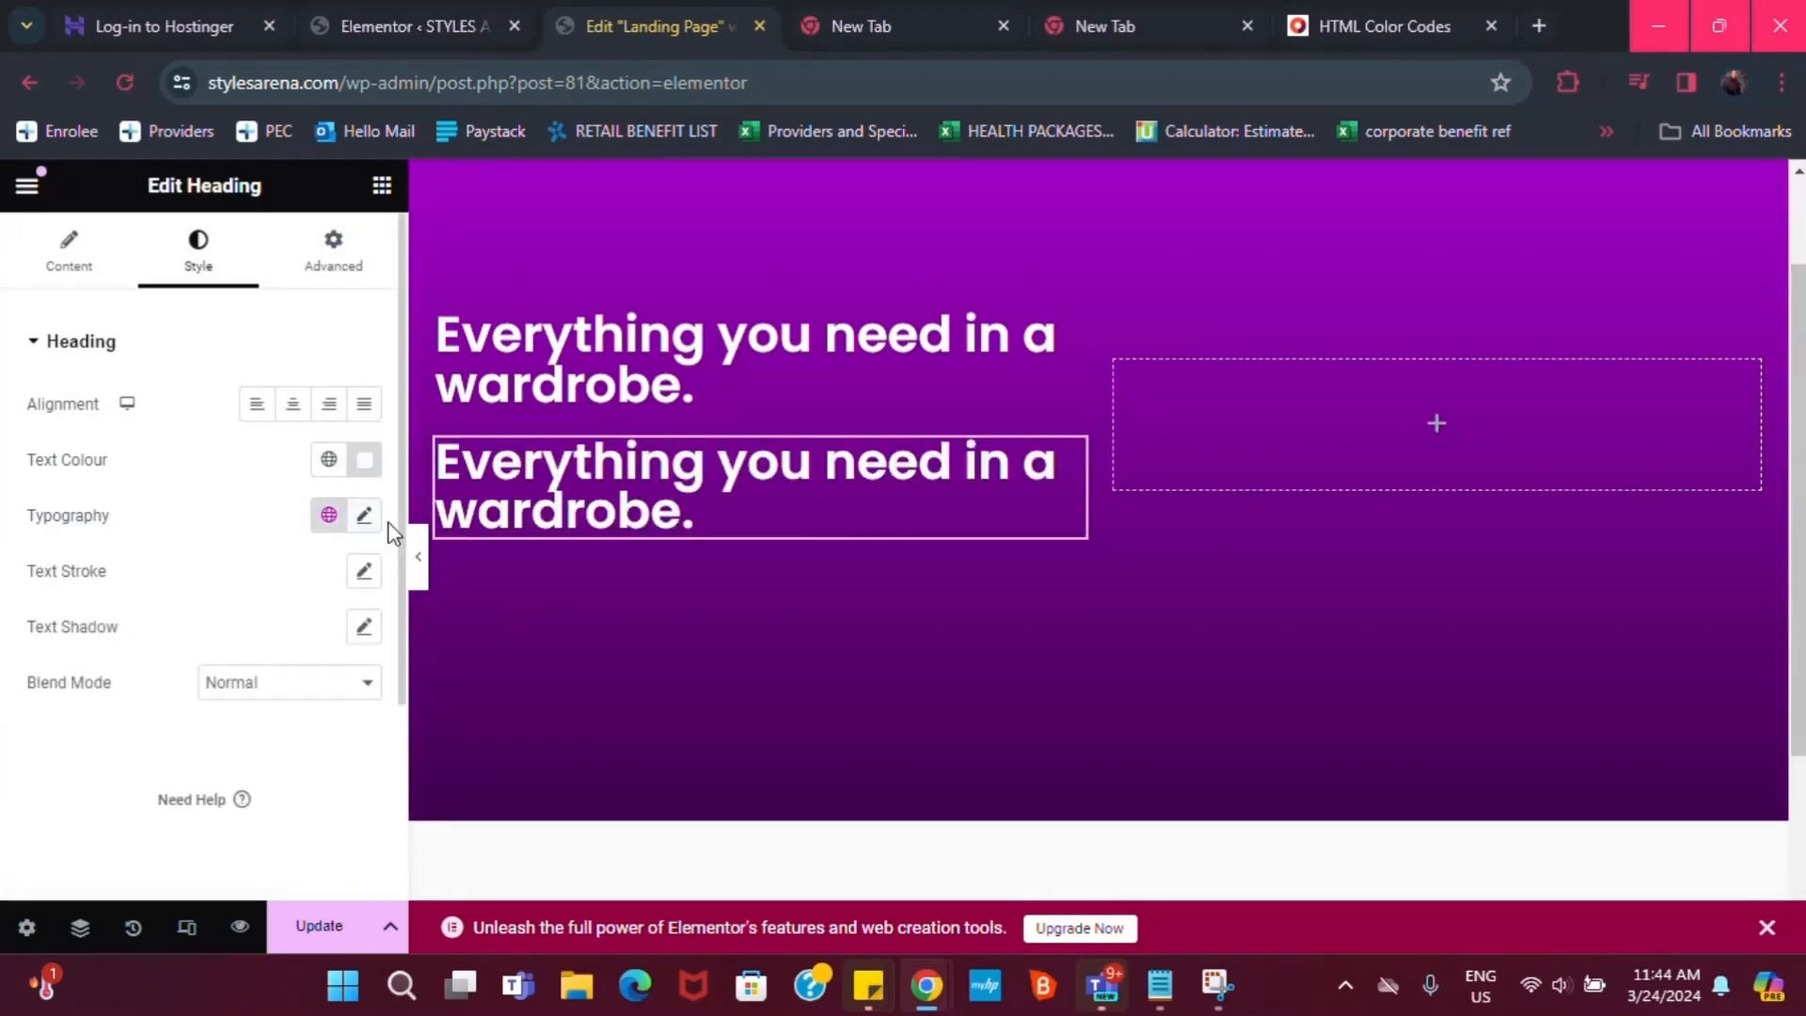
click(363, 517)
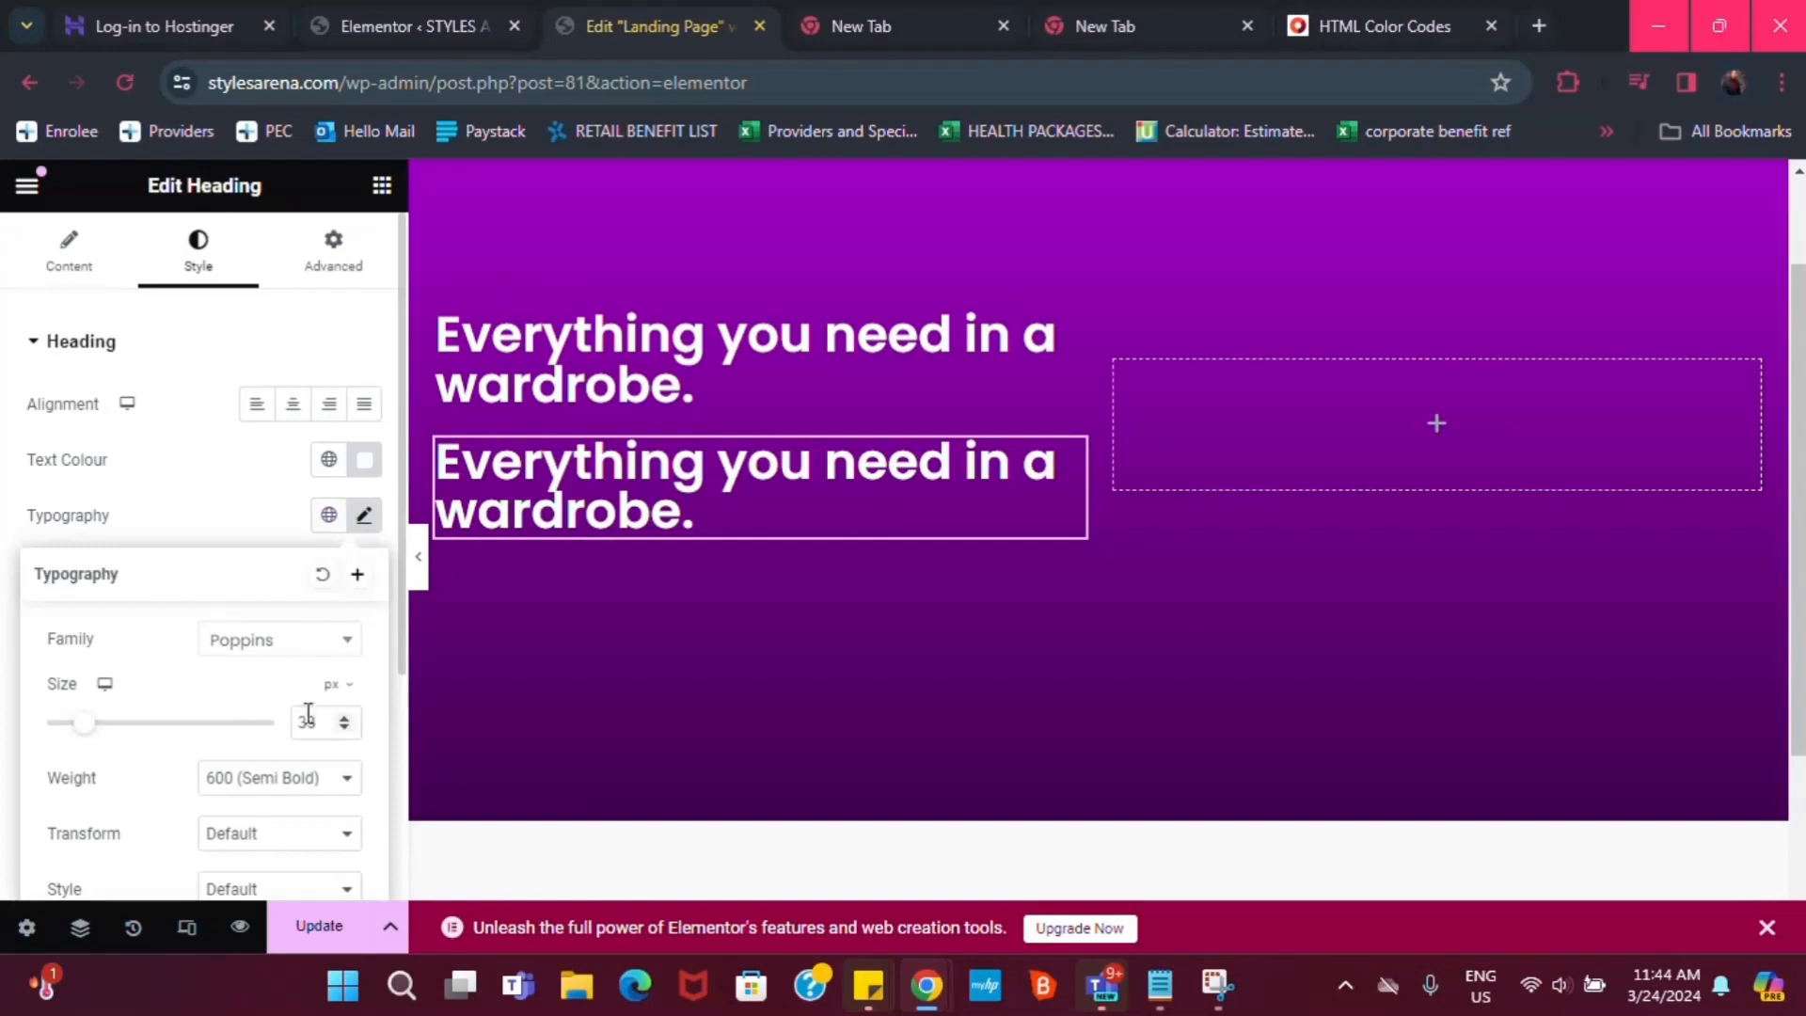
click(310, 778)
click(301, 611)
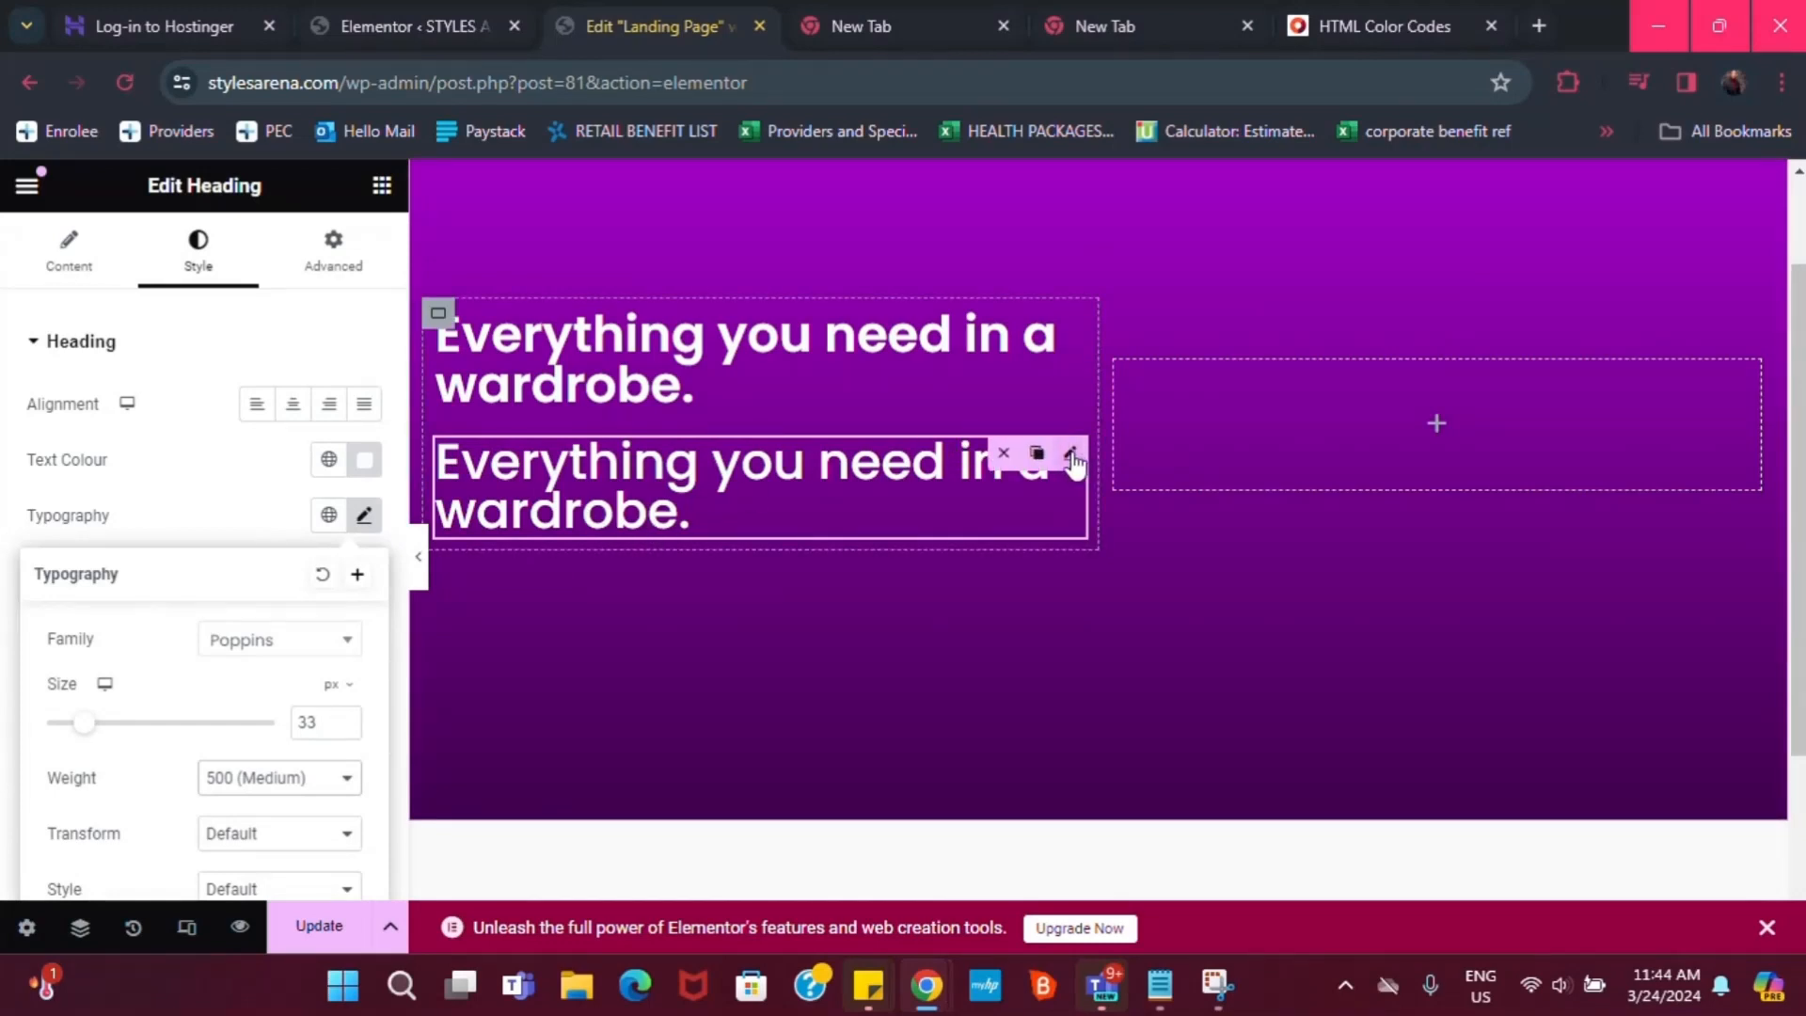
click(1071, 460)
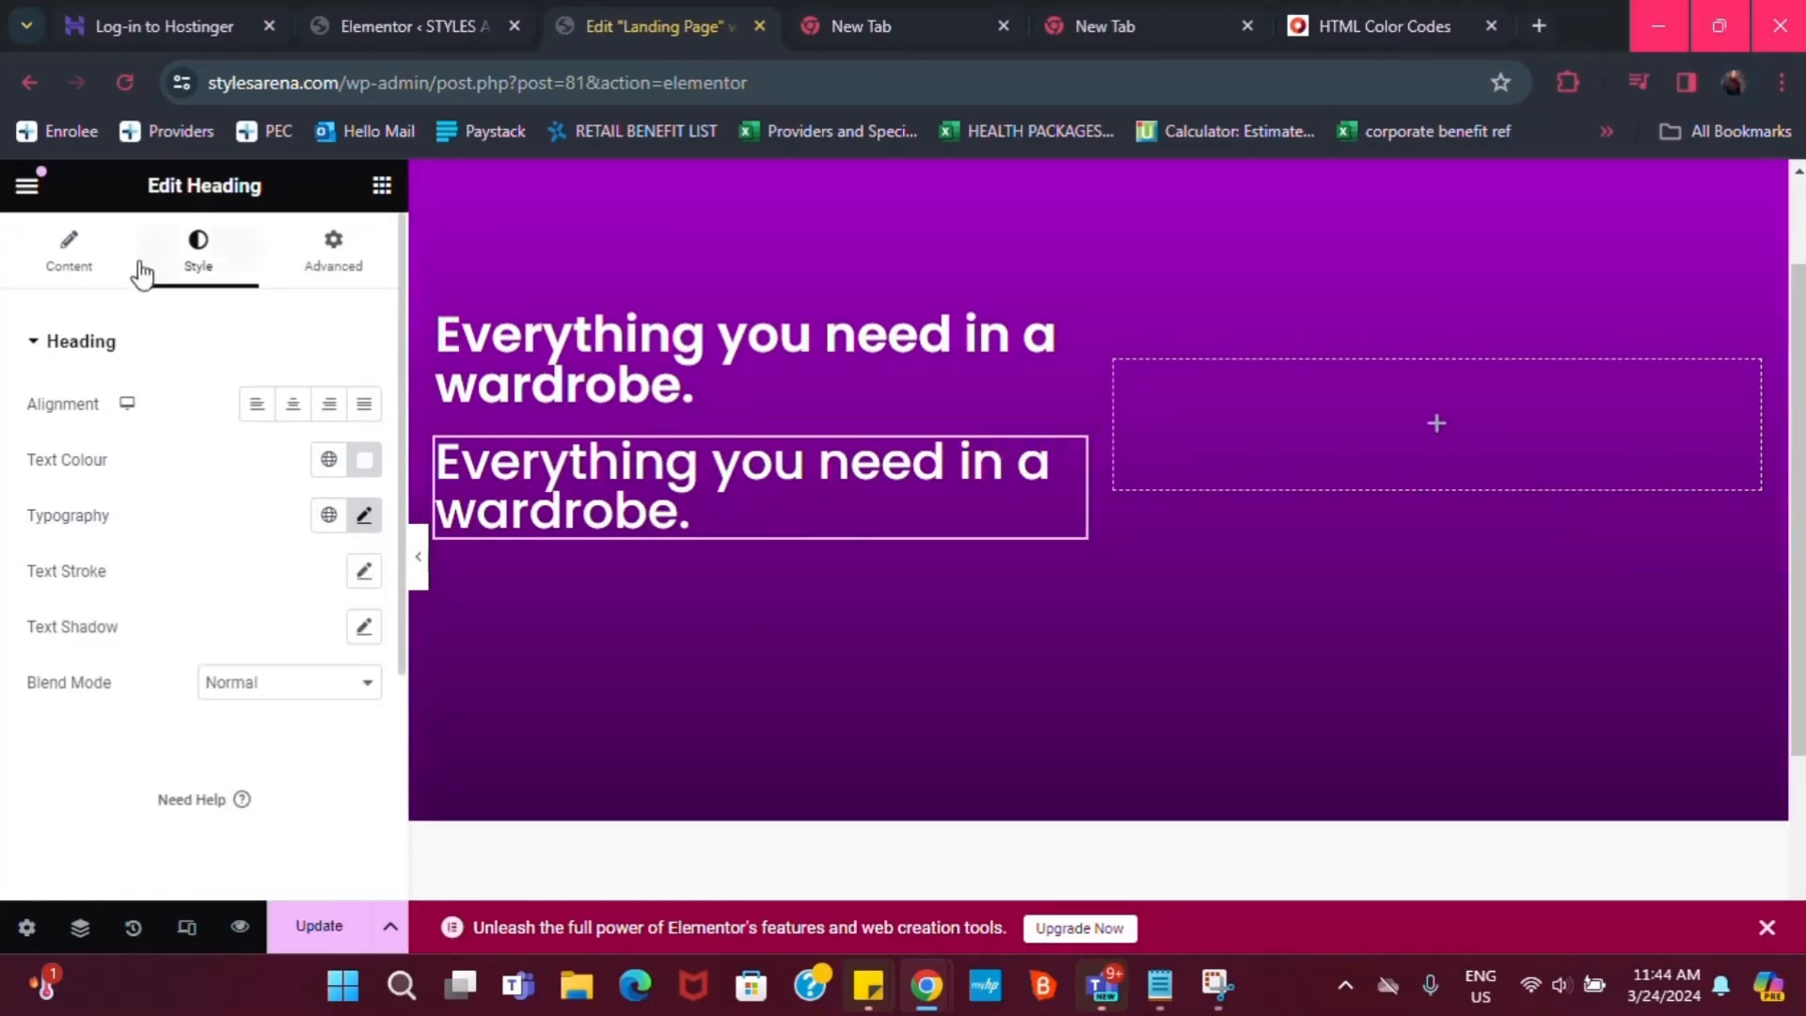
click(83, 271)
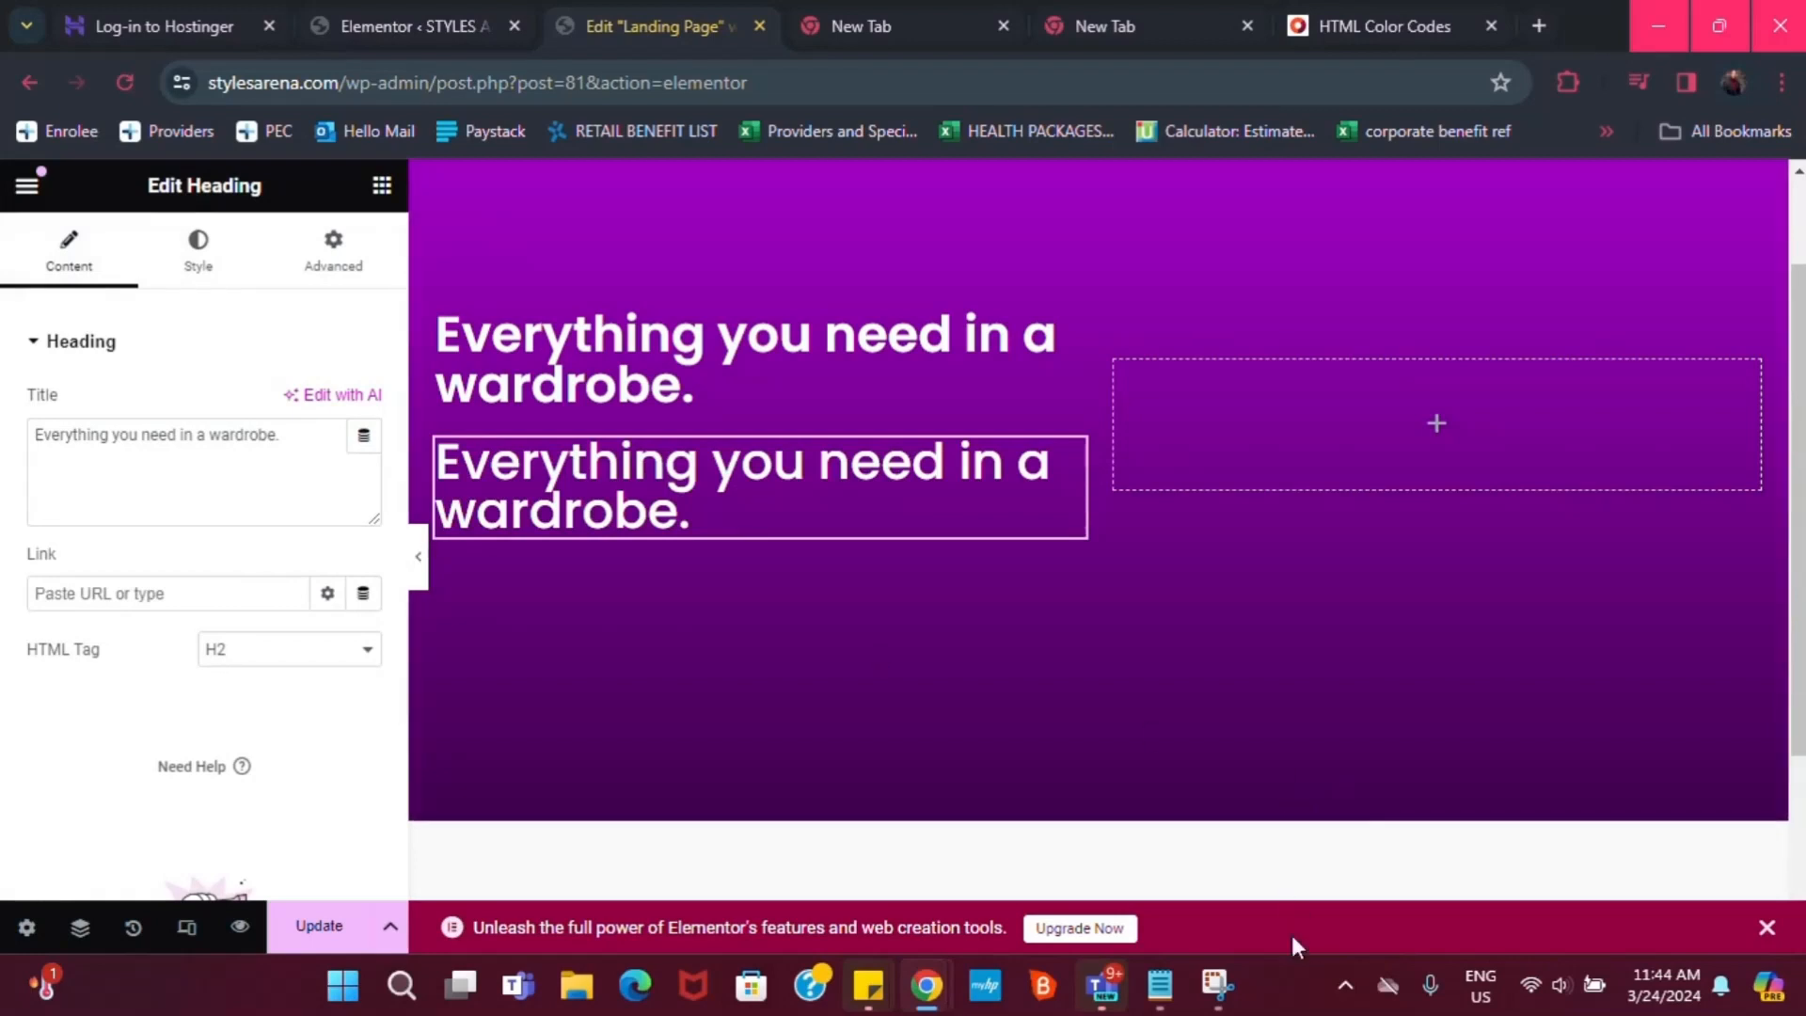
Paste 'Get 30% off any clothing you buy this Easter!' from Notepad as the second heading's text
mouse_move(1164, 993)
click(1198, 850)
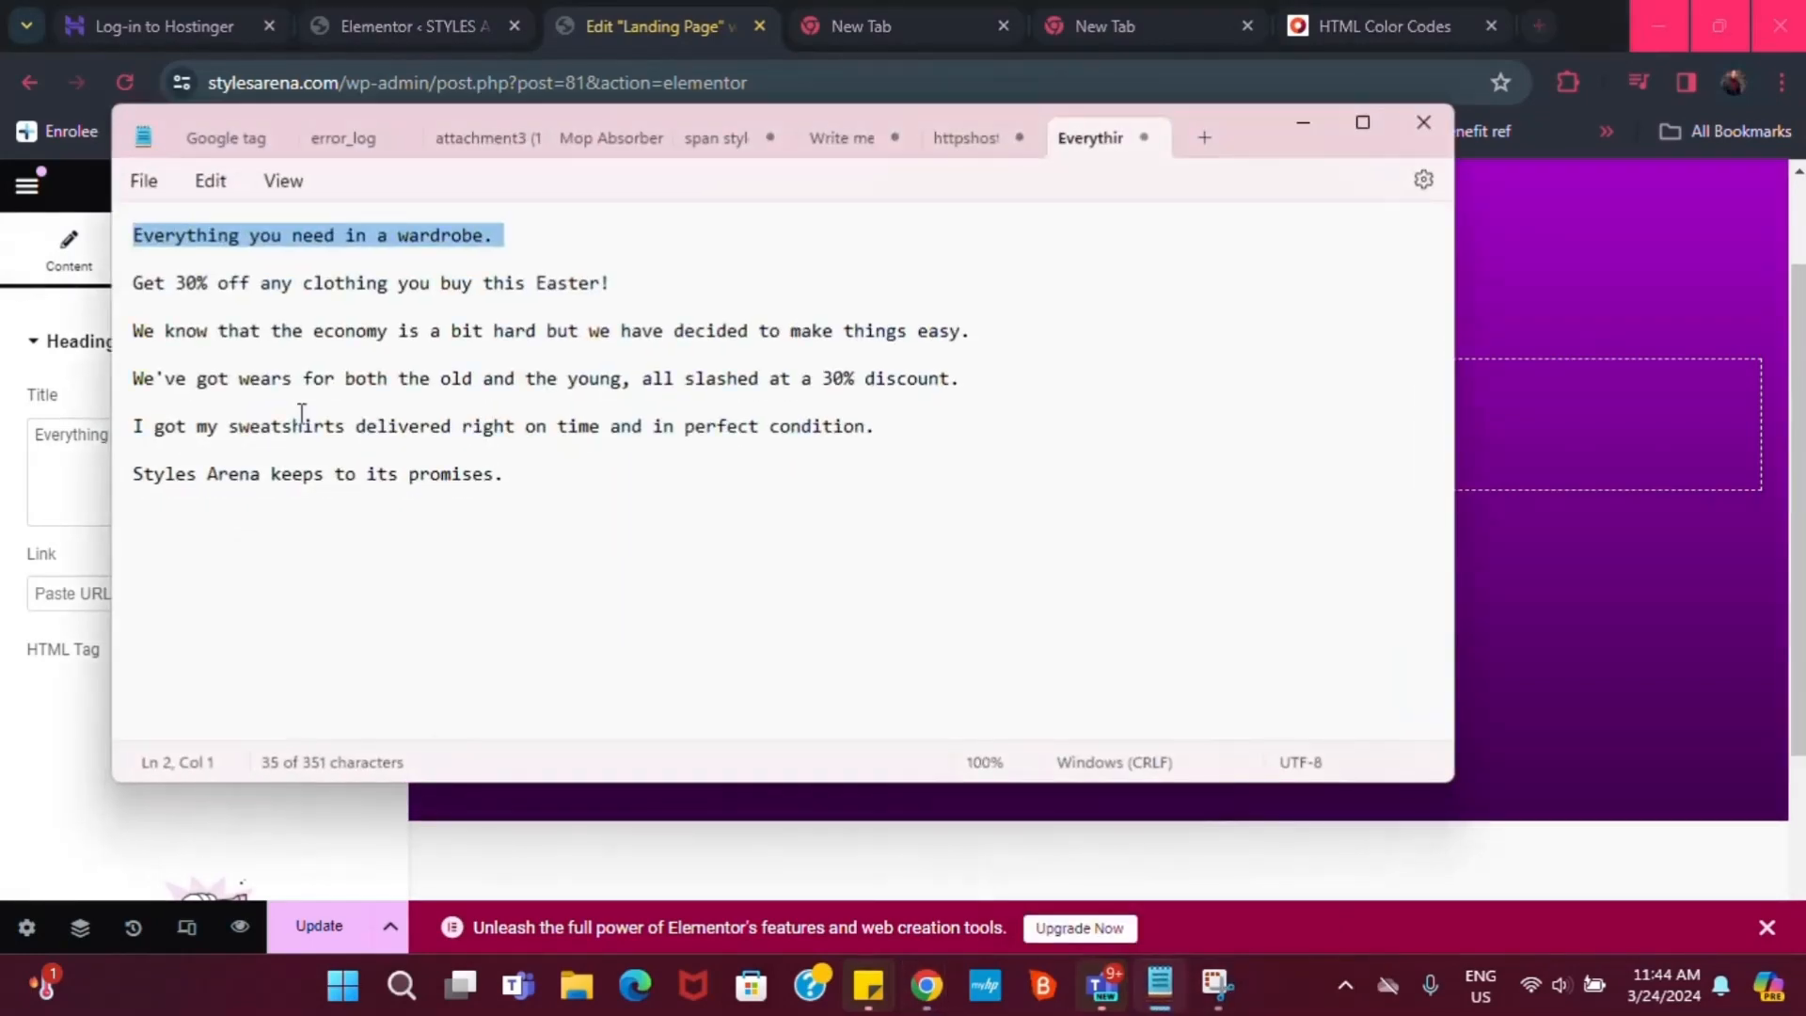
triple_click(360, 283)
key(ctrl+c)
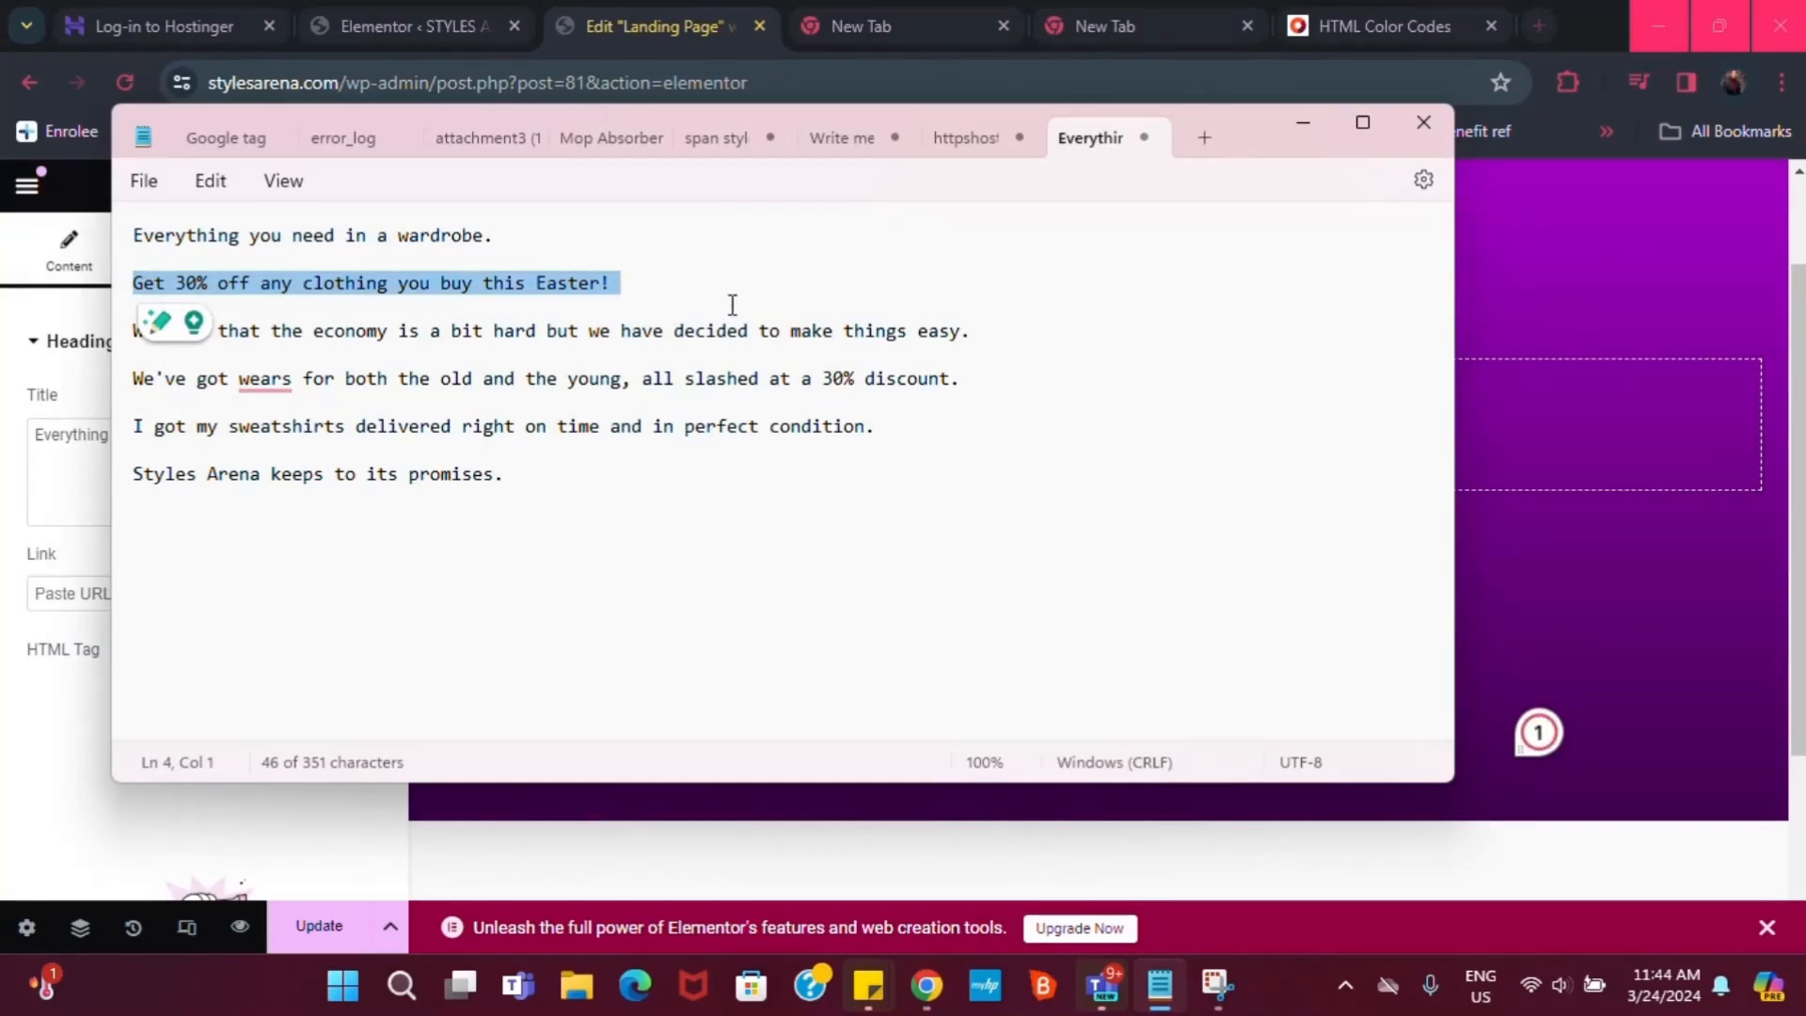
click(1289, 126)
triple_click(102, 449)
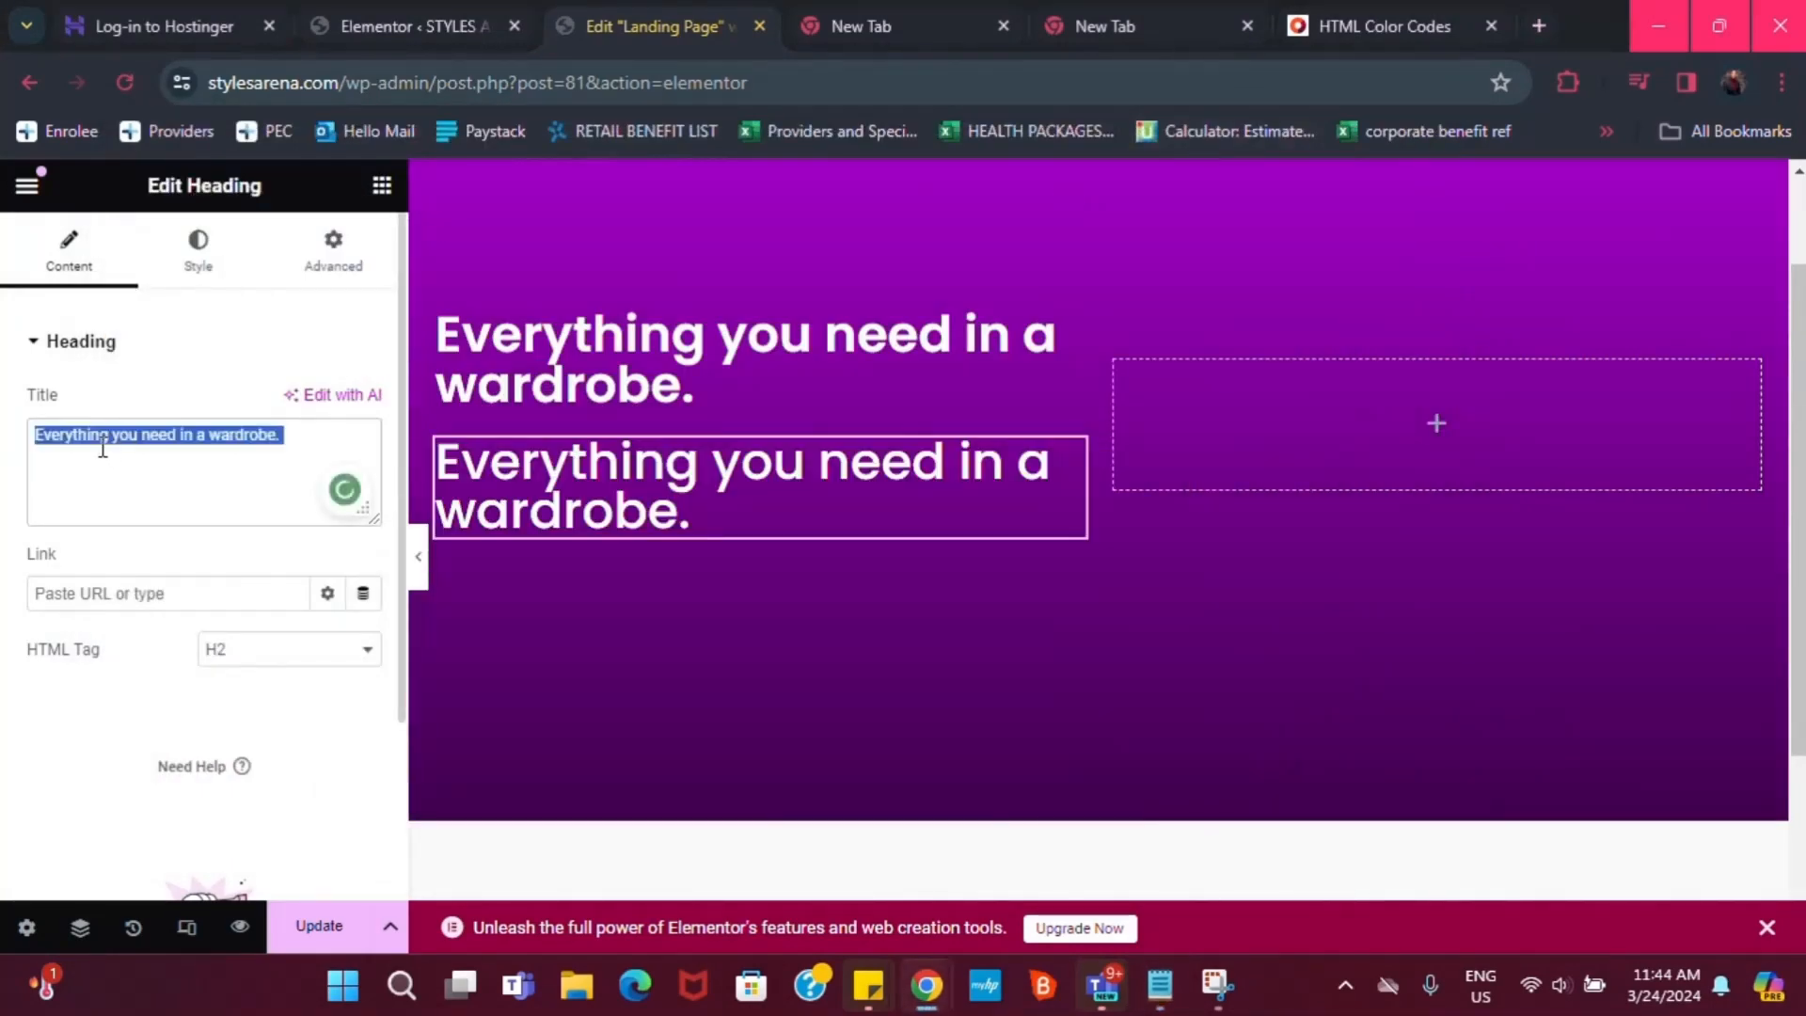
key(ctrl+v)
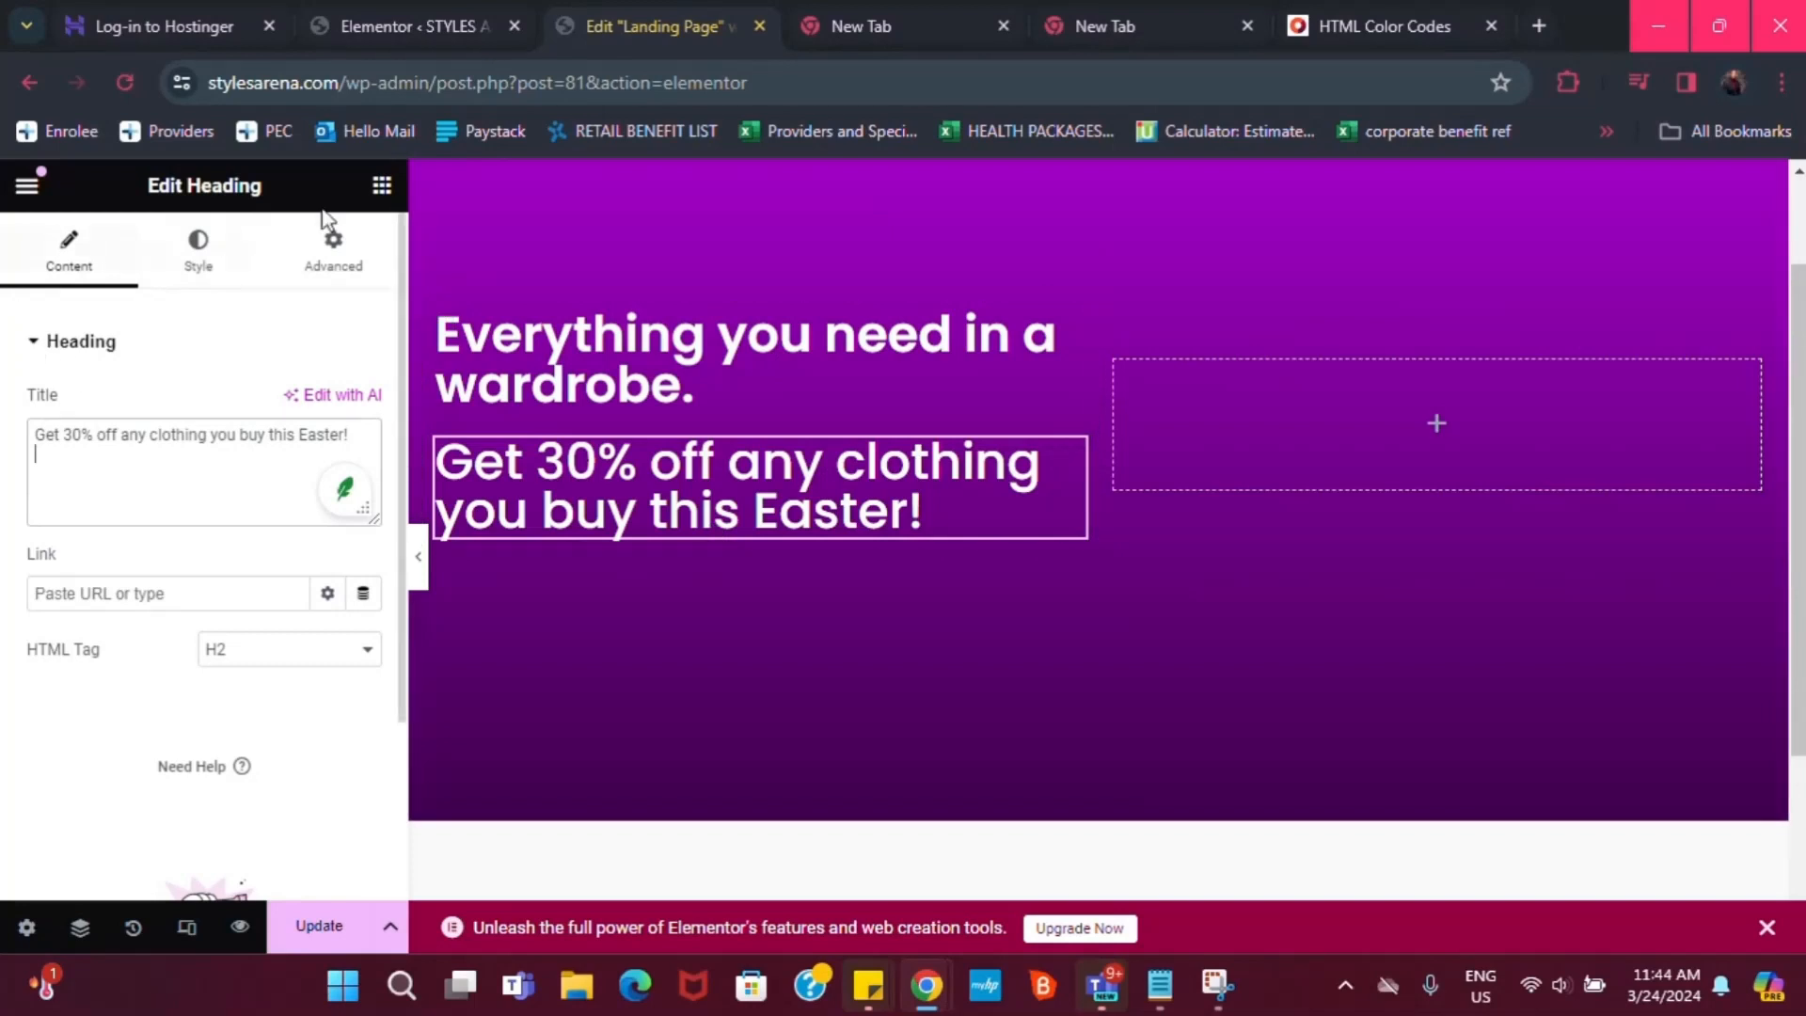
click(379, 191)
Add a text block below the Easter heading and paste the 'We know that the economy…' sentence over the Lorem text
scroll(182, 693, down, 3)
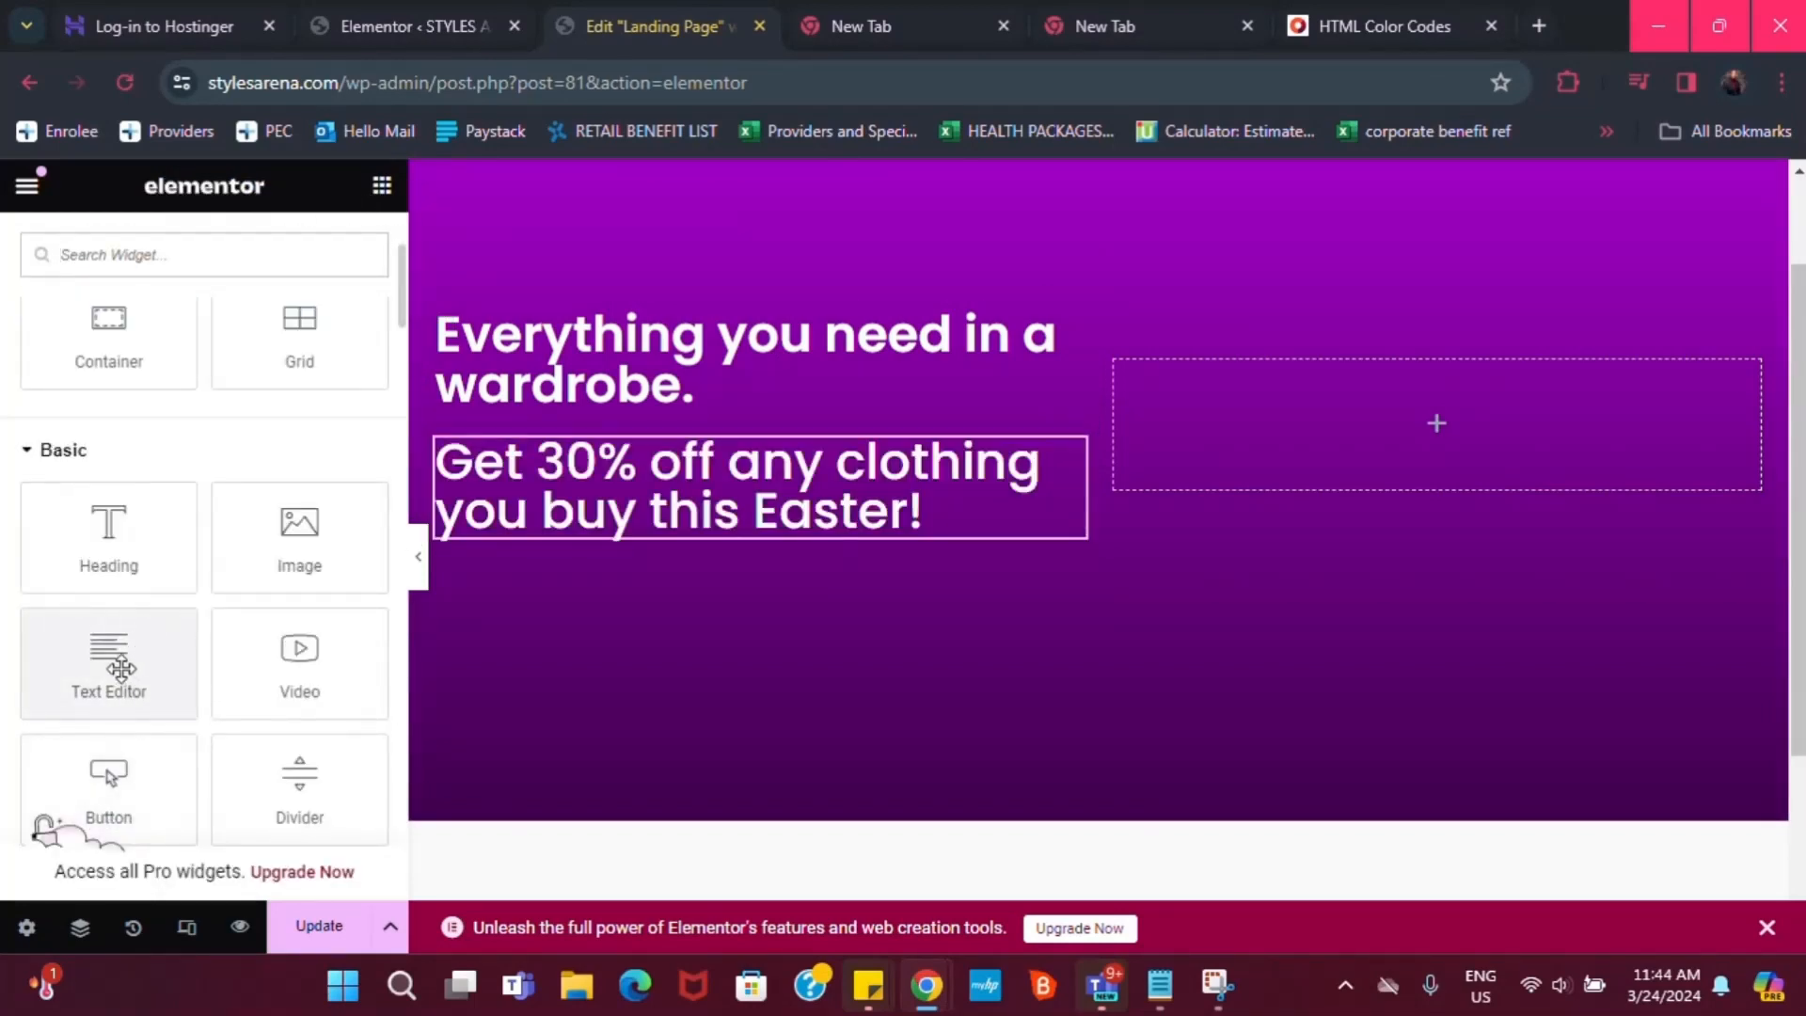
drag(102, 649, 730, 532)
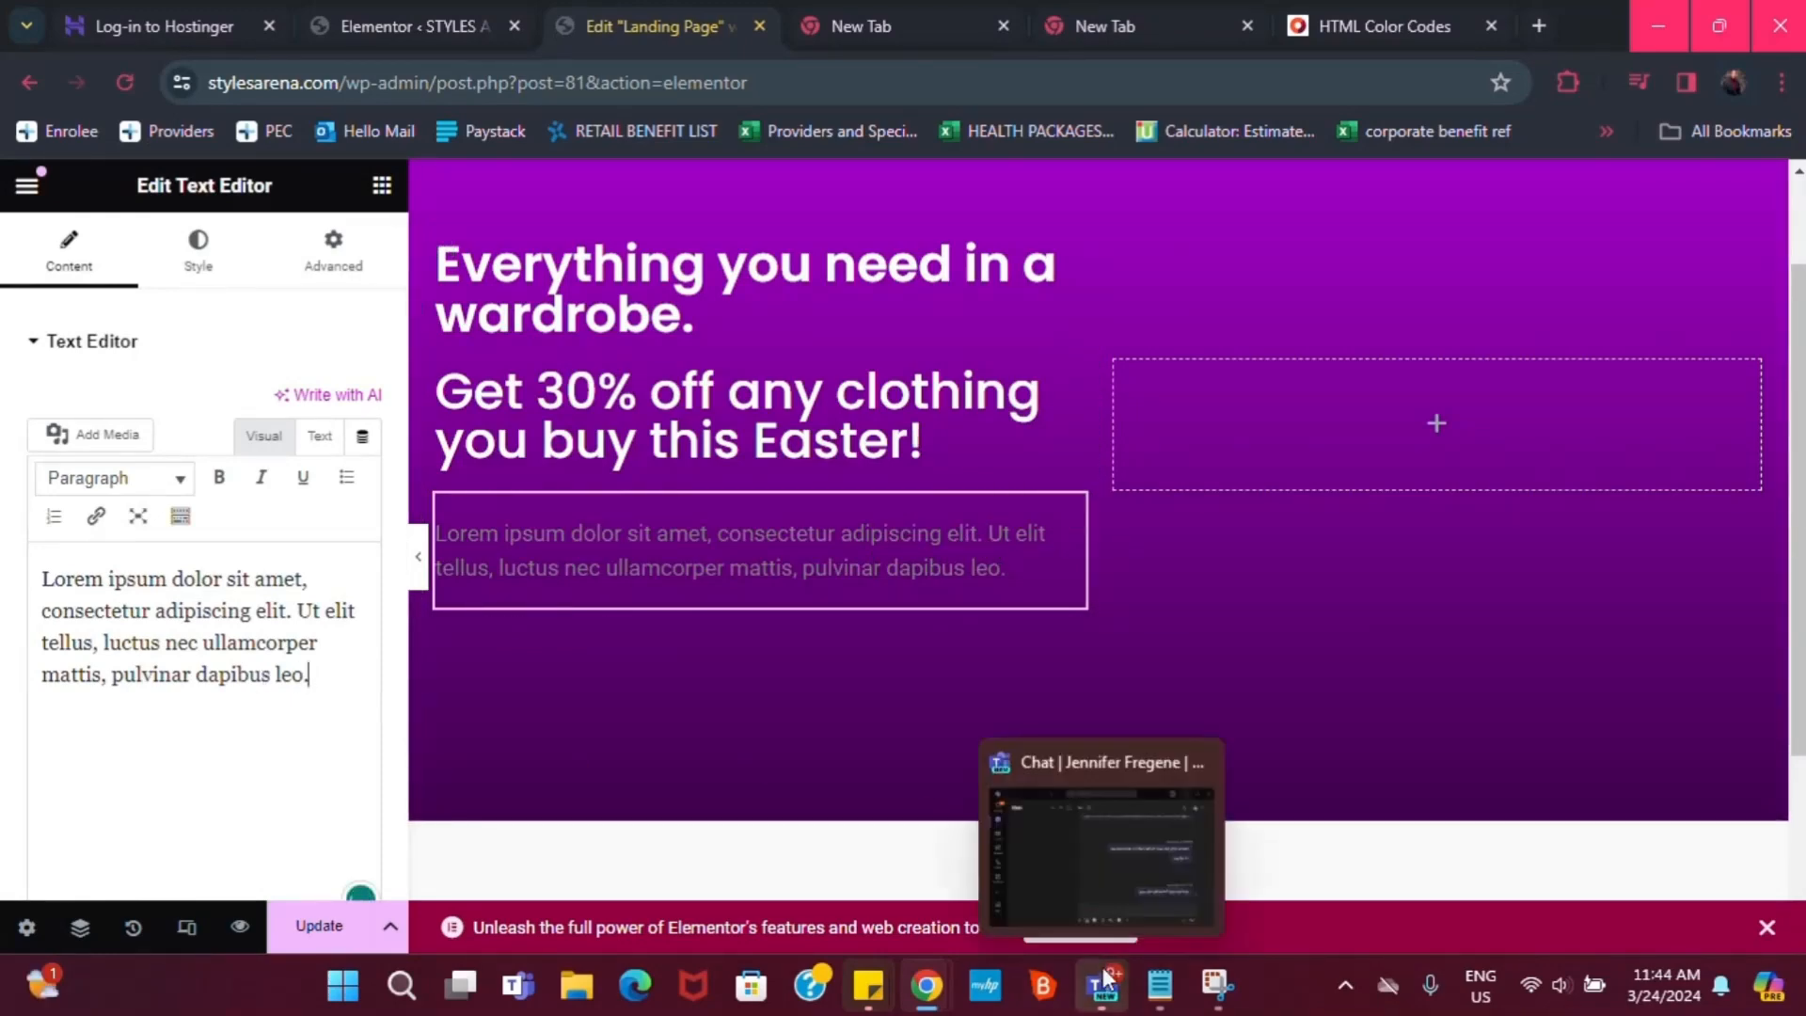
mouse_move(1150, 999)
click(1138, 855)
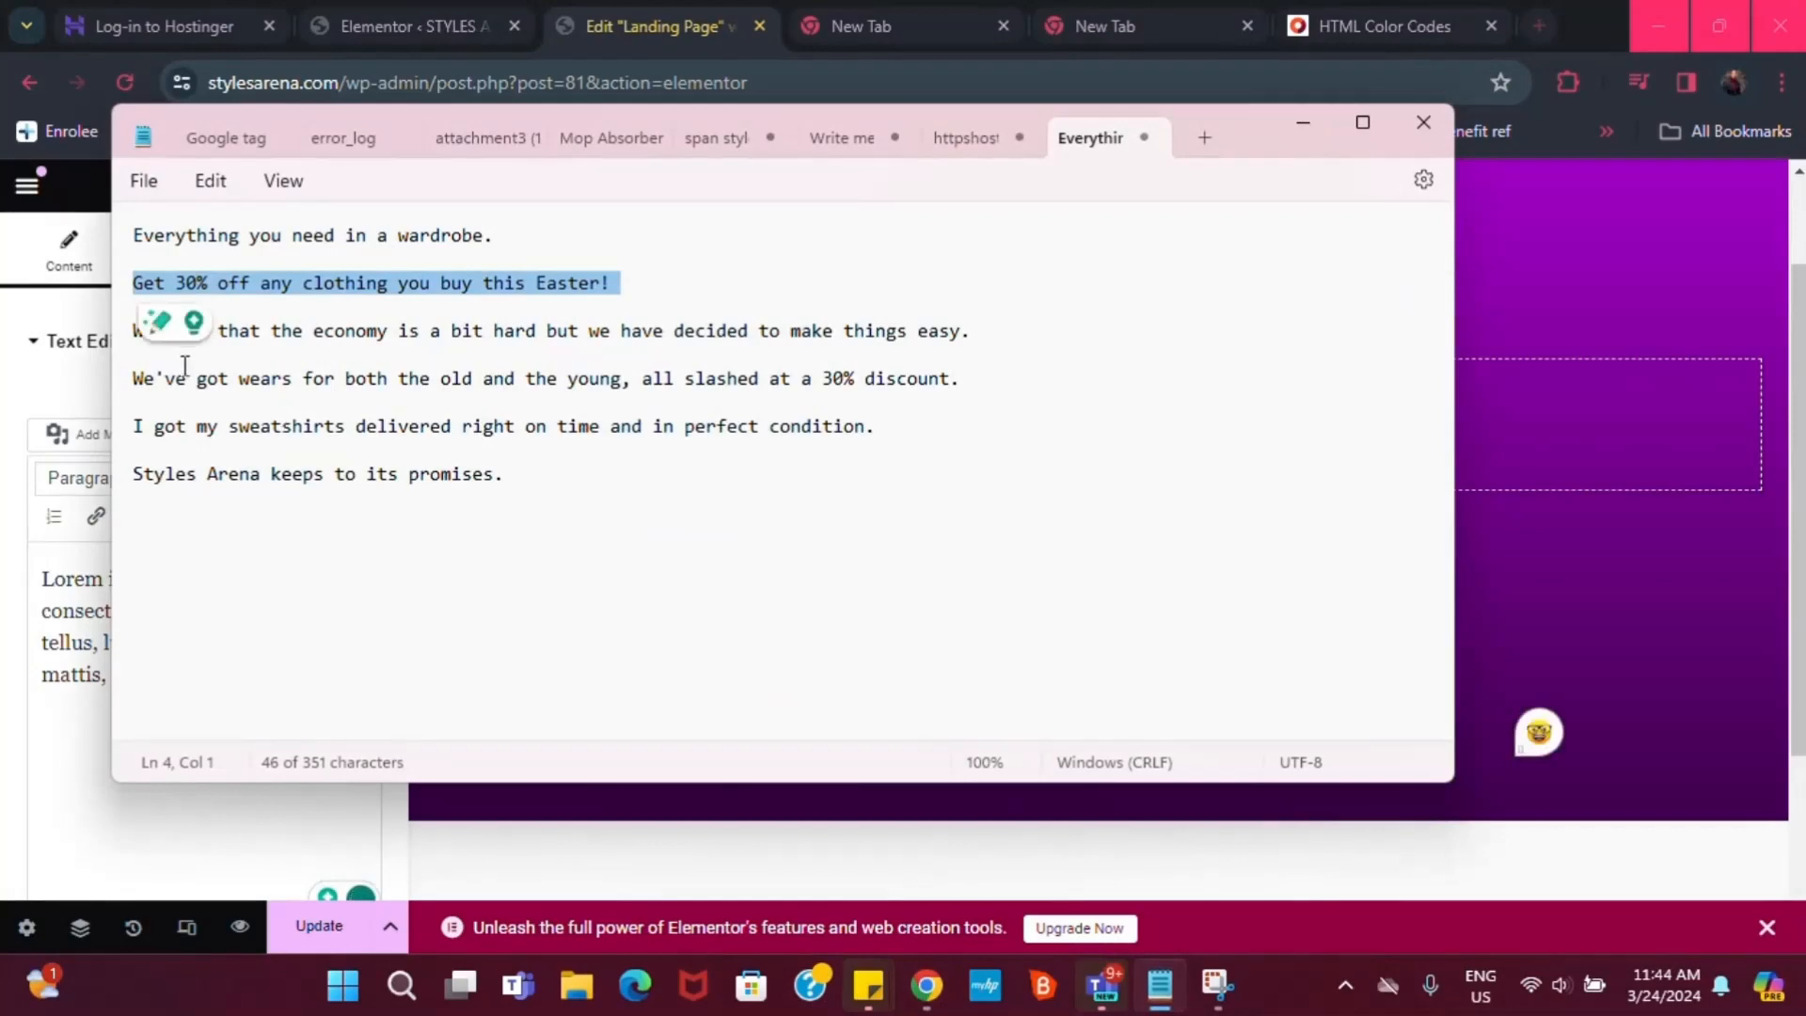
triple_click(376, 332)
key(ctrl+c)
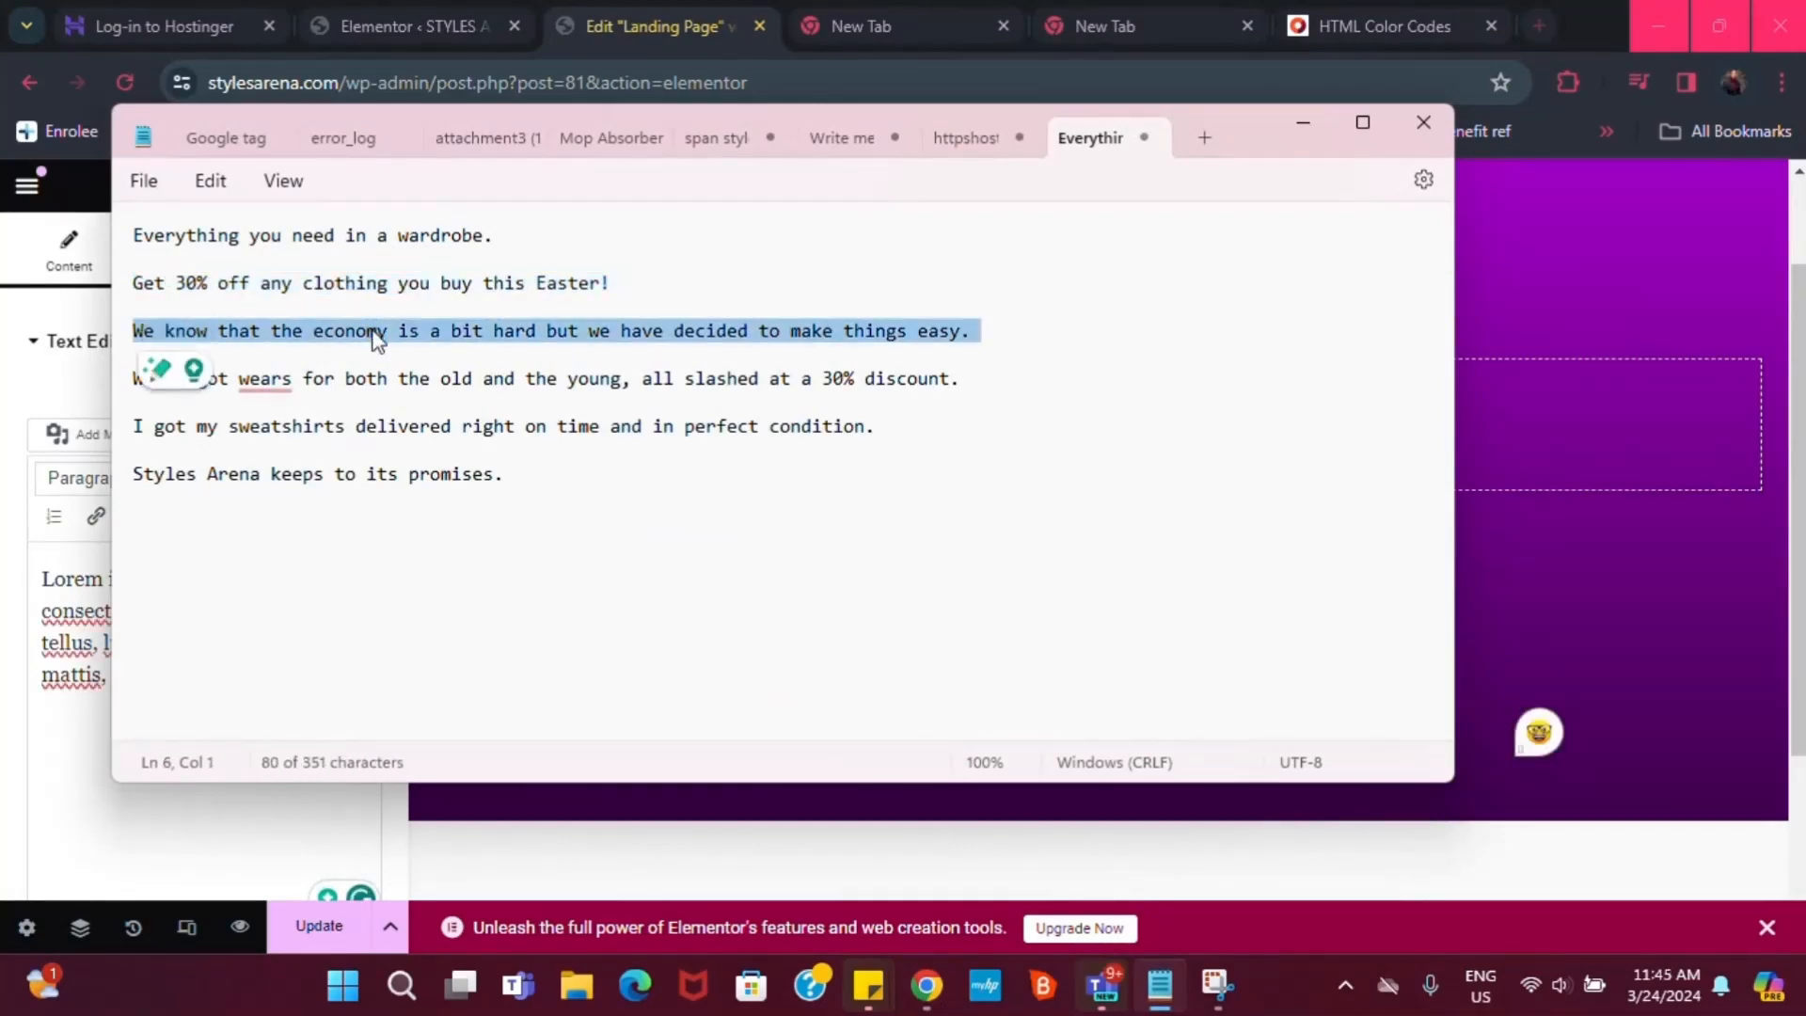
click(1303, 123)
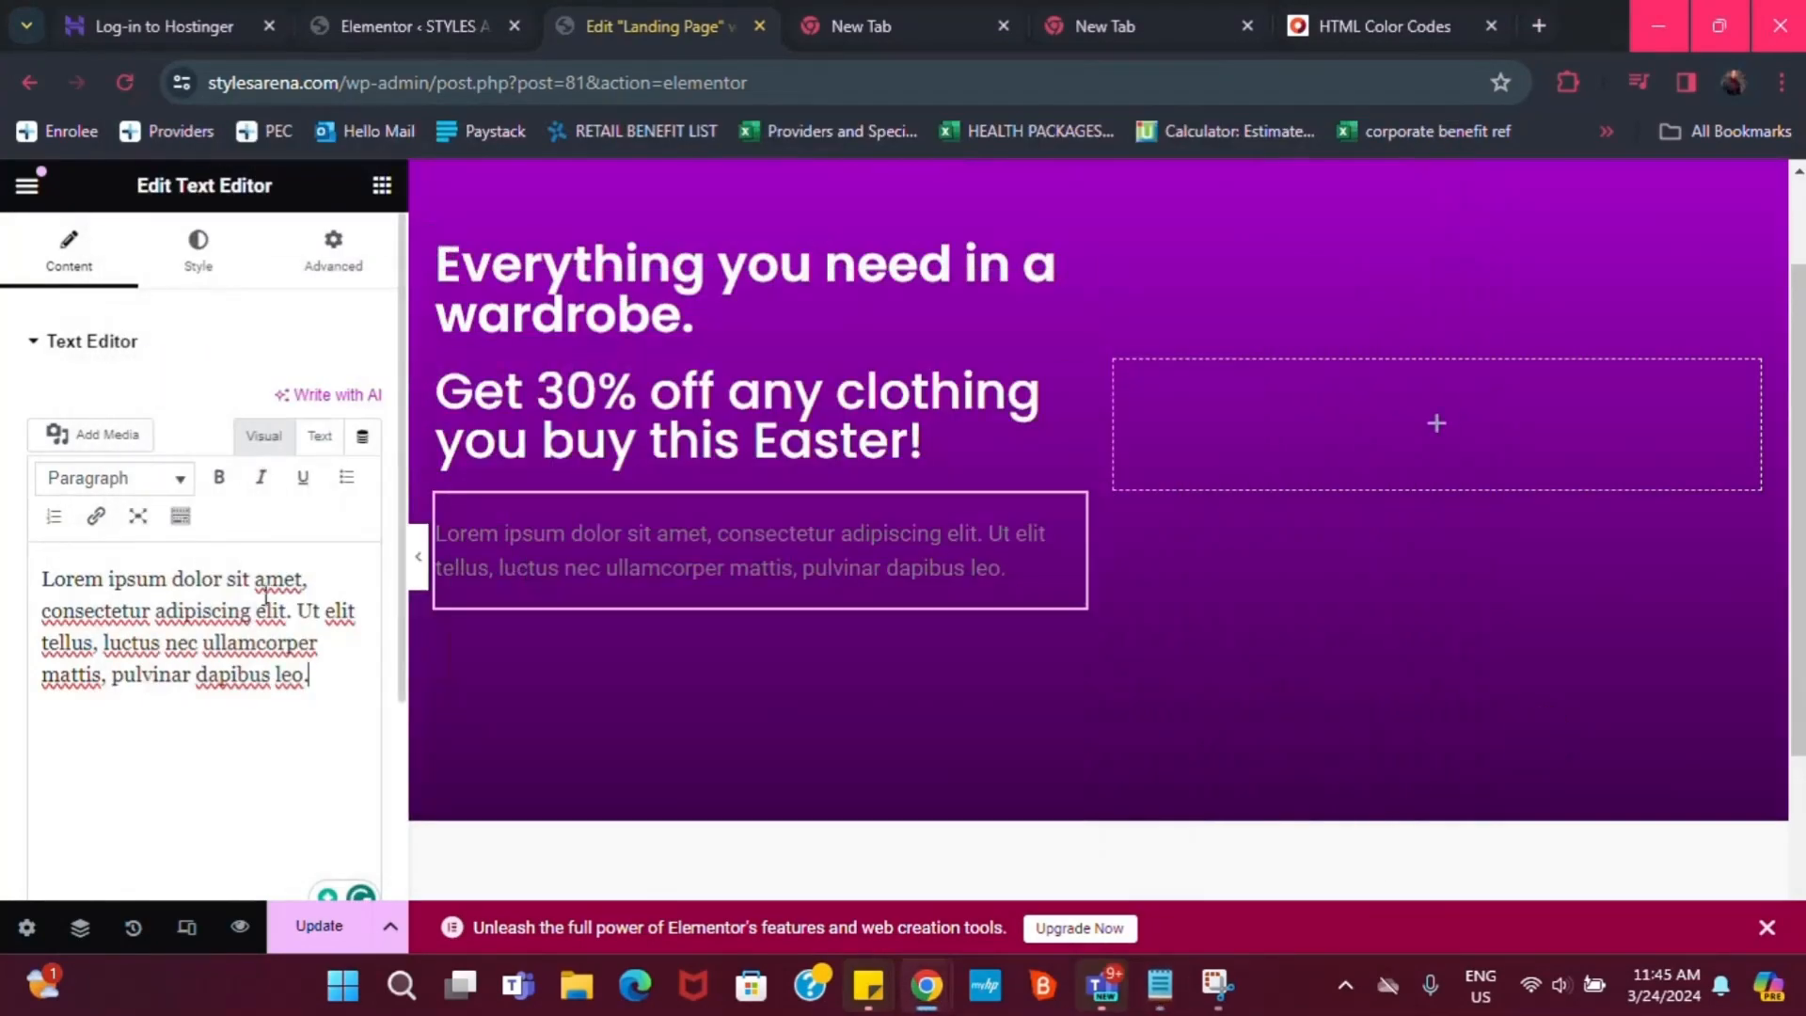
drag(320, 681, 12, 569)
key(ctrl+v)
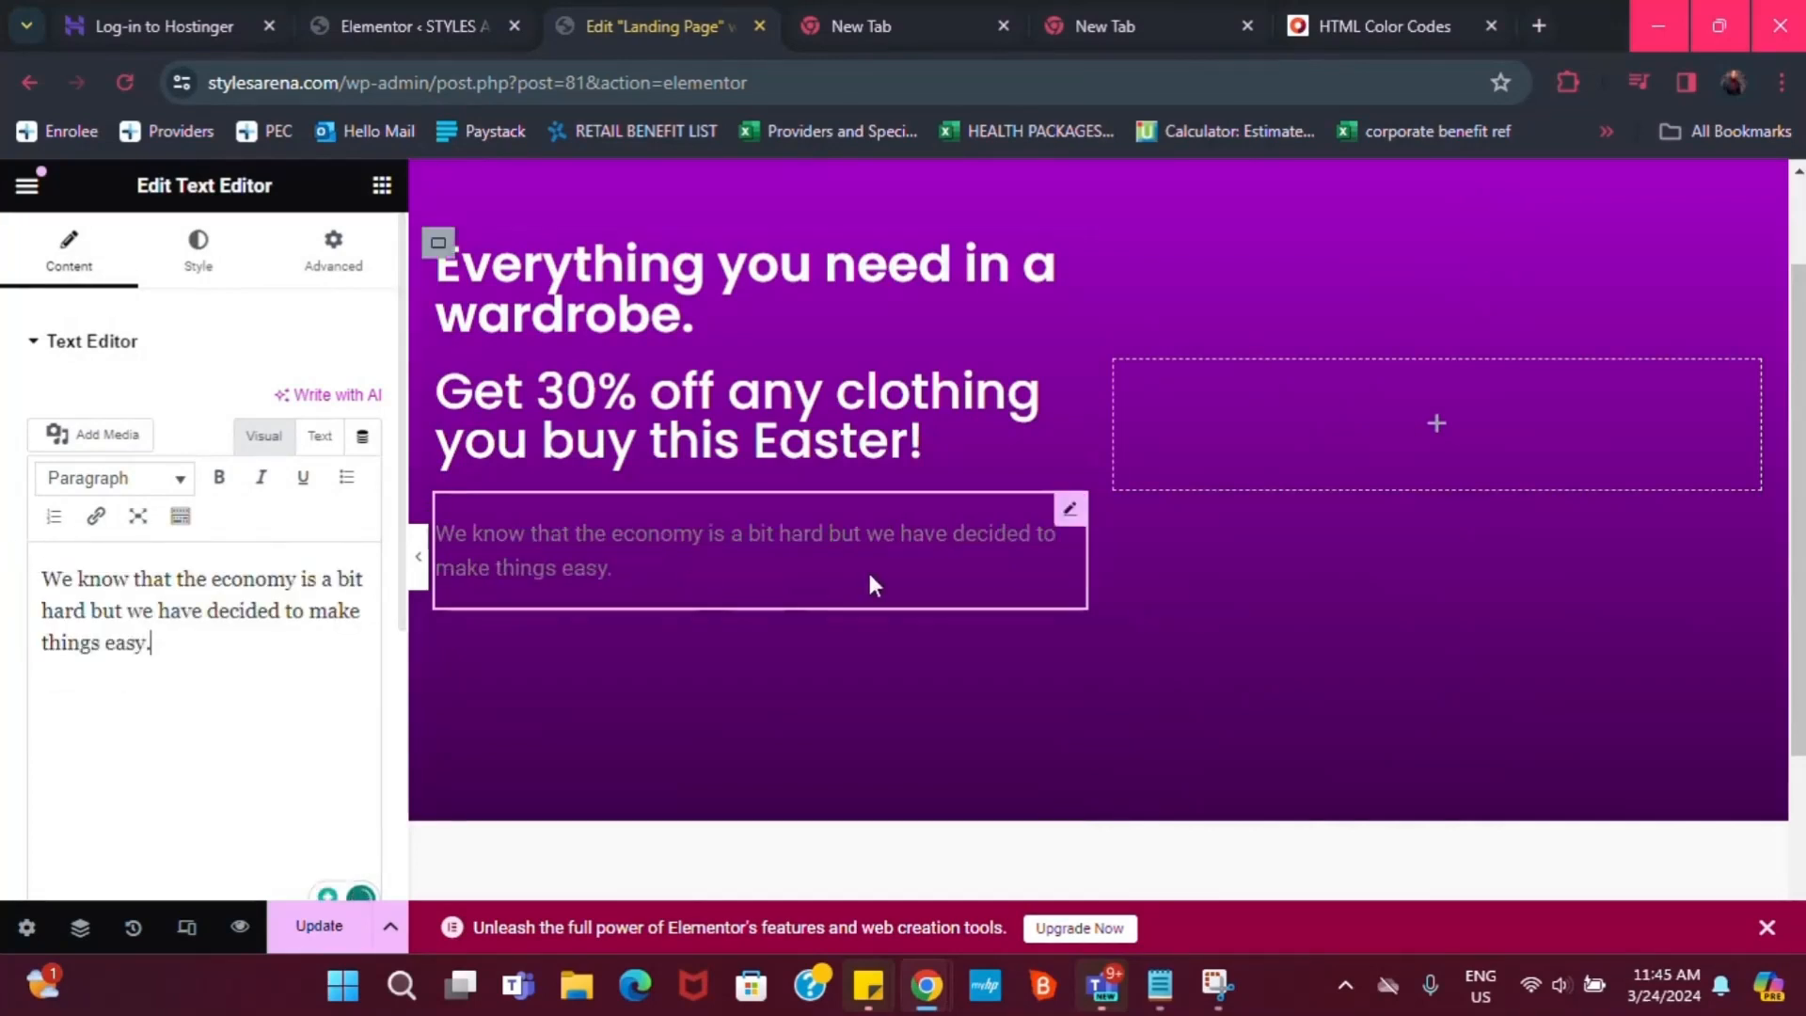
Set the body paragraph's text colour to white #FFFFFF
click(199, 250)
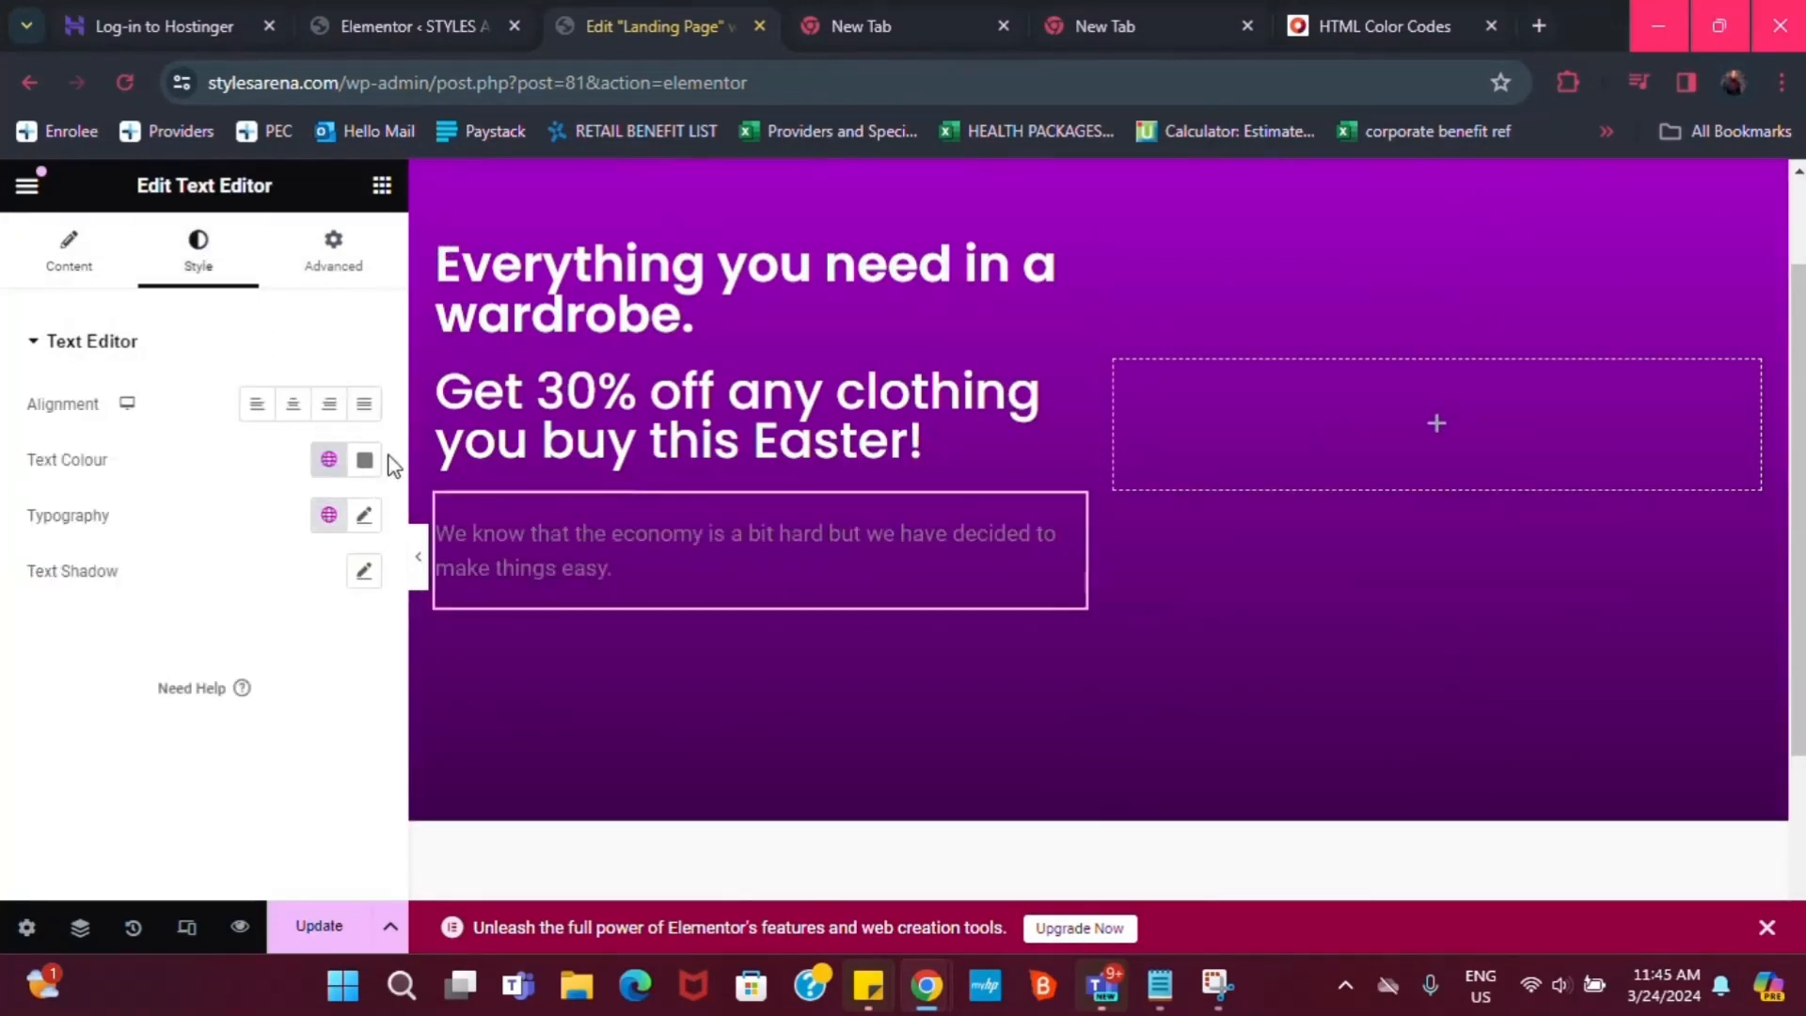
click(364, 461)
text(#FFFFFF)
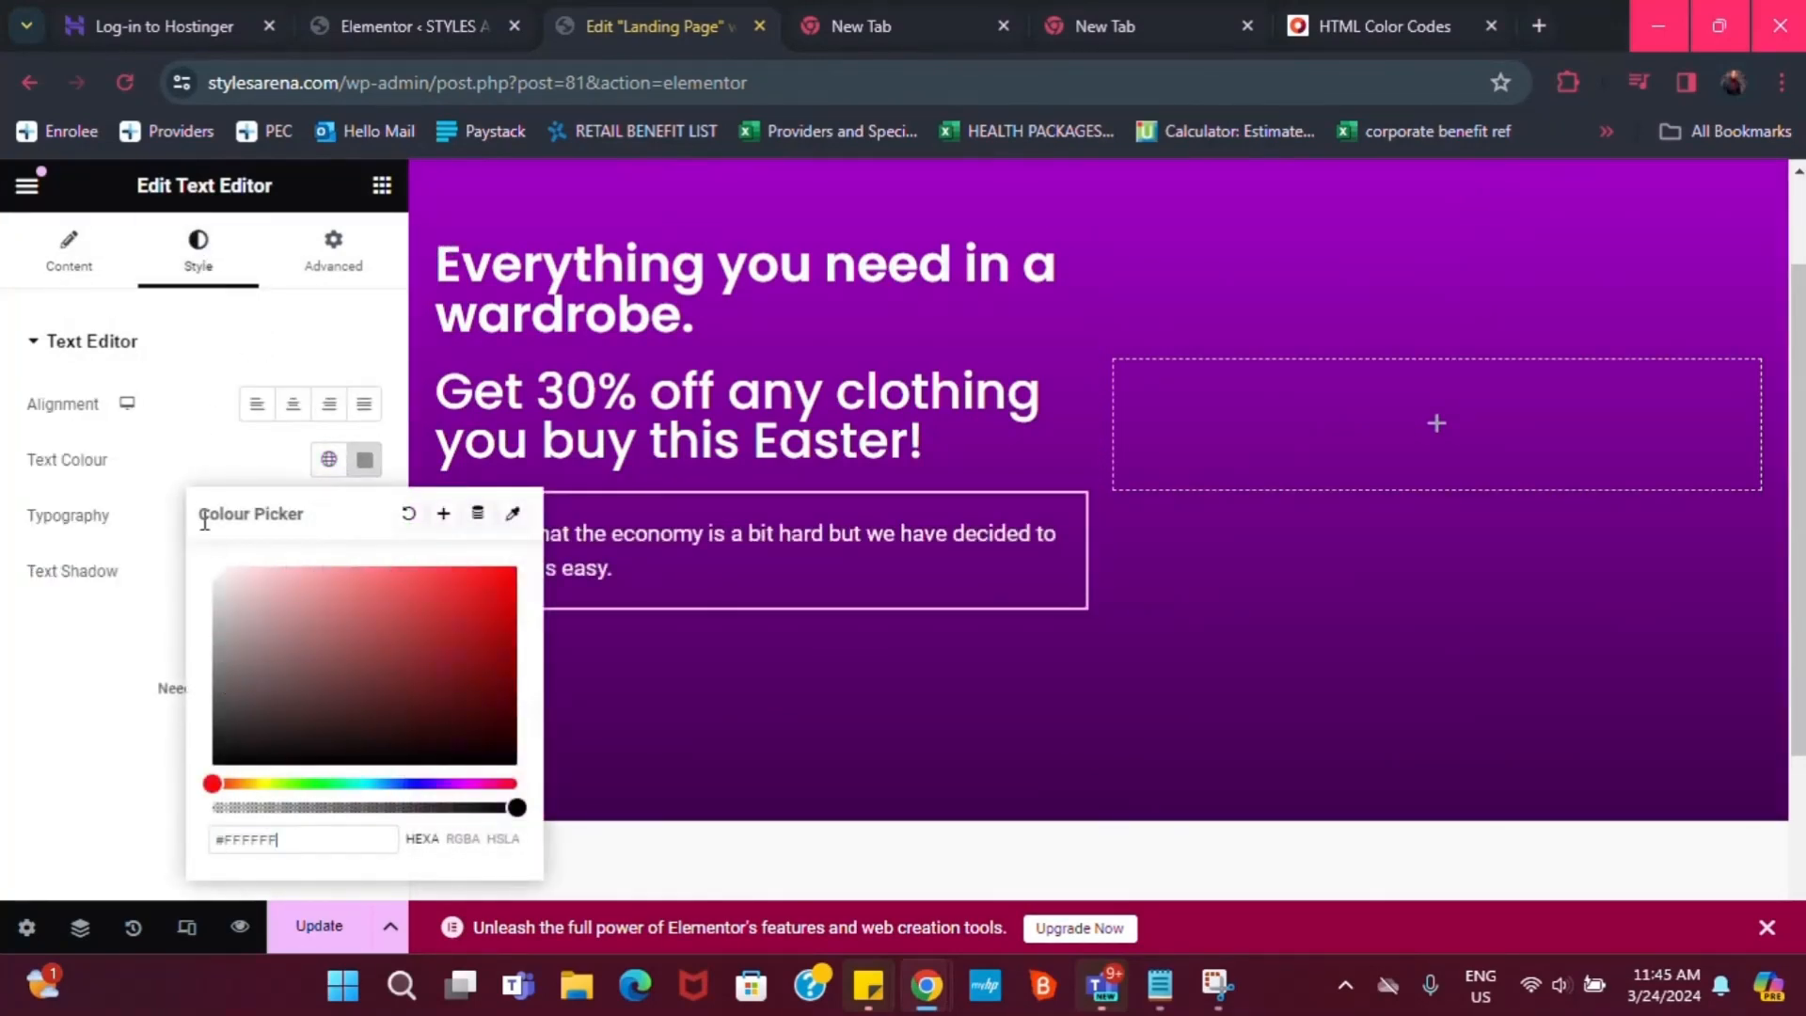
click(200, 412)
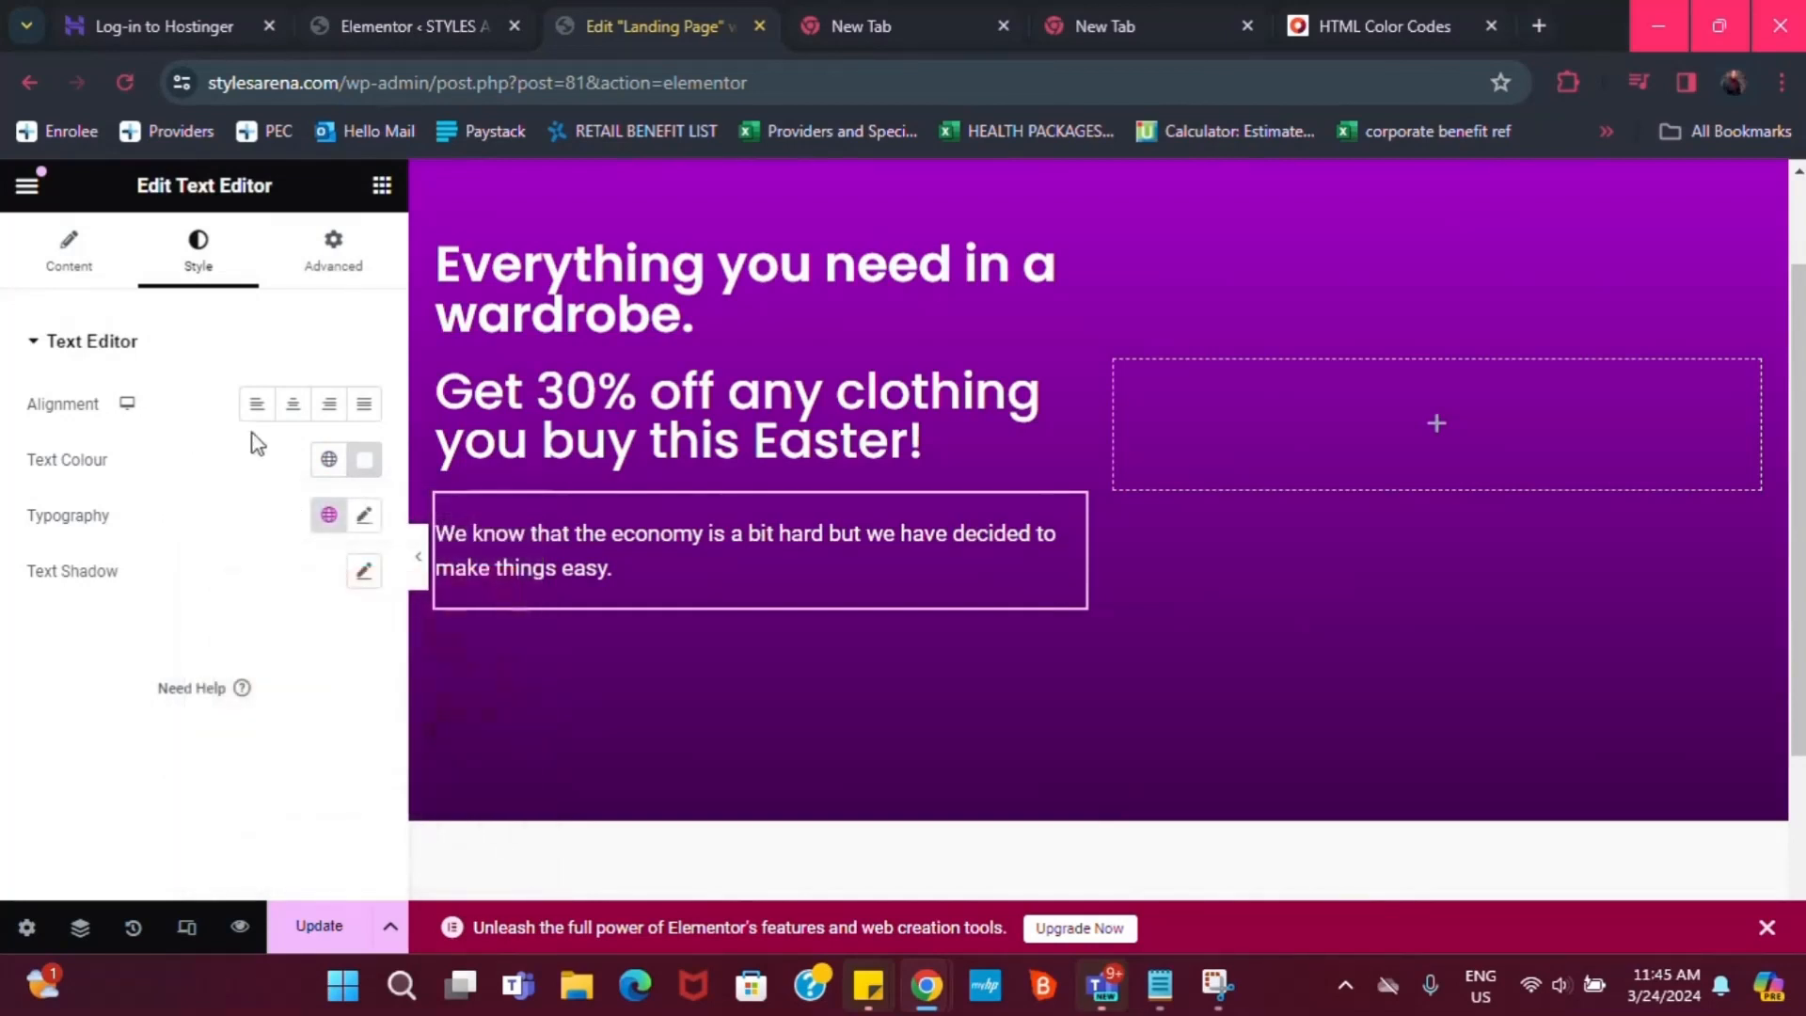
Apply the Poppins global font to the paragraph with weight 500 (Medium)
click(329, 515)
click(200, 480)
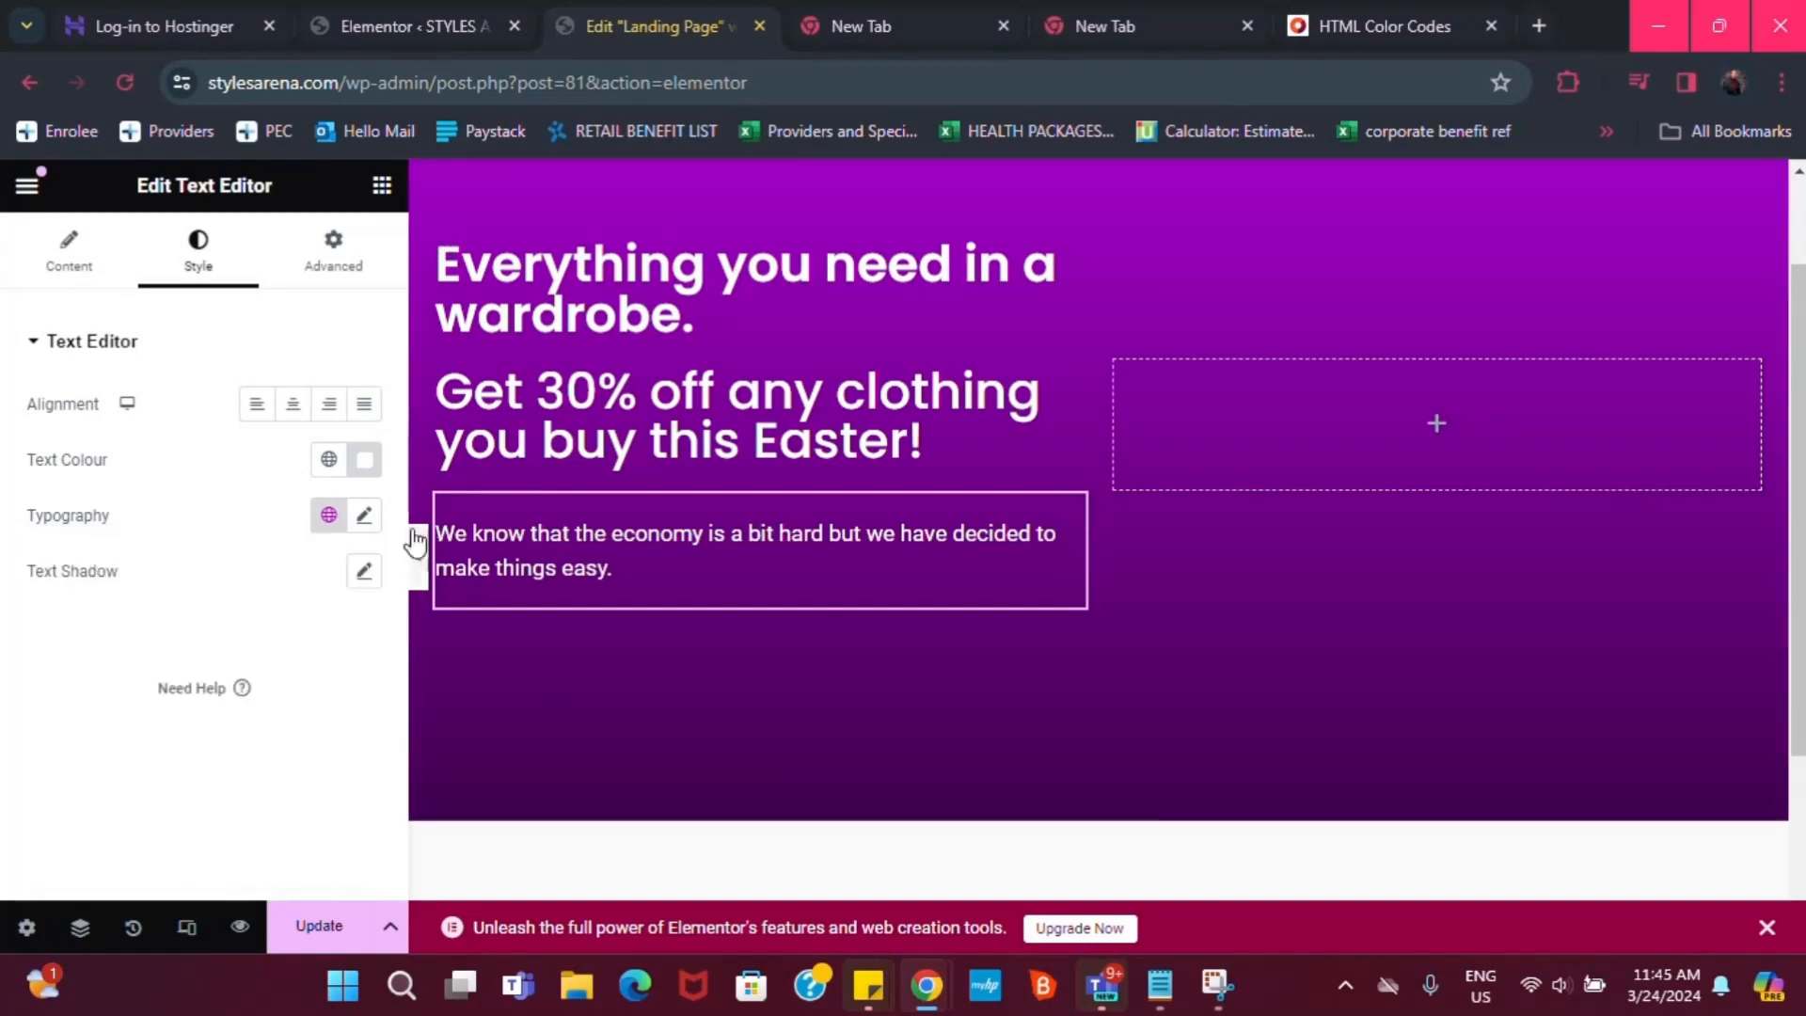
click(363, 516)
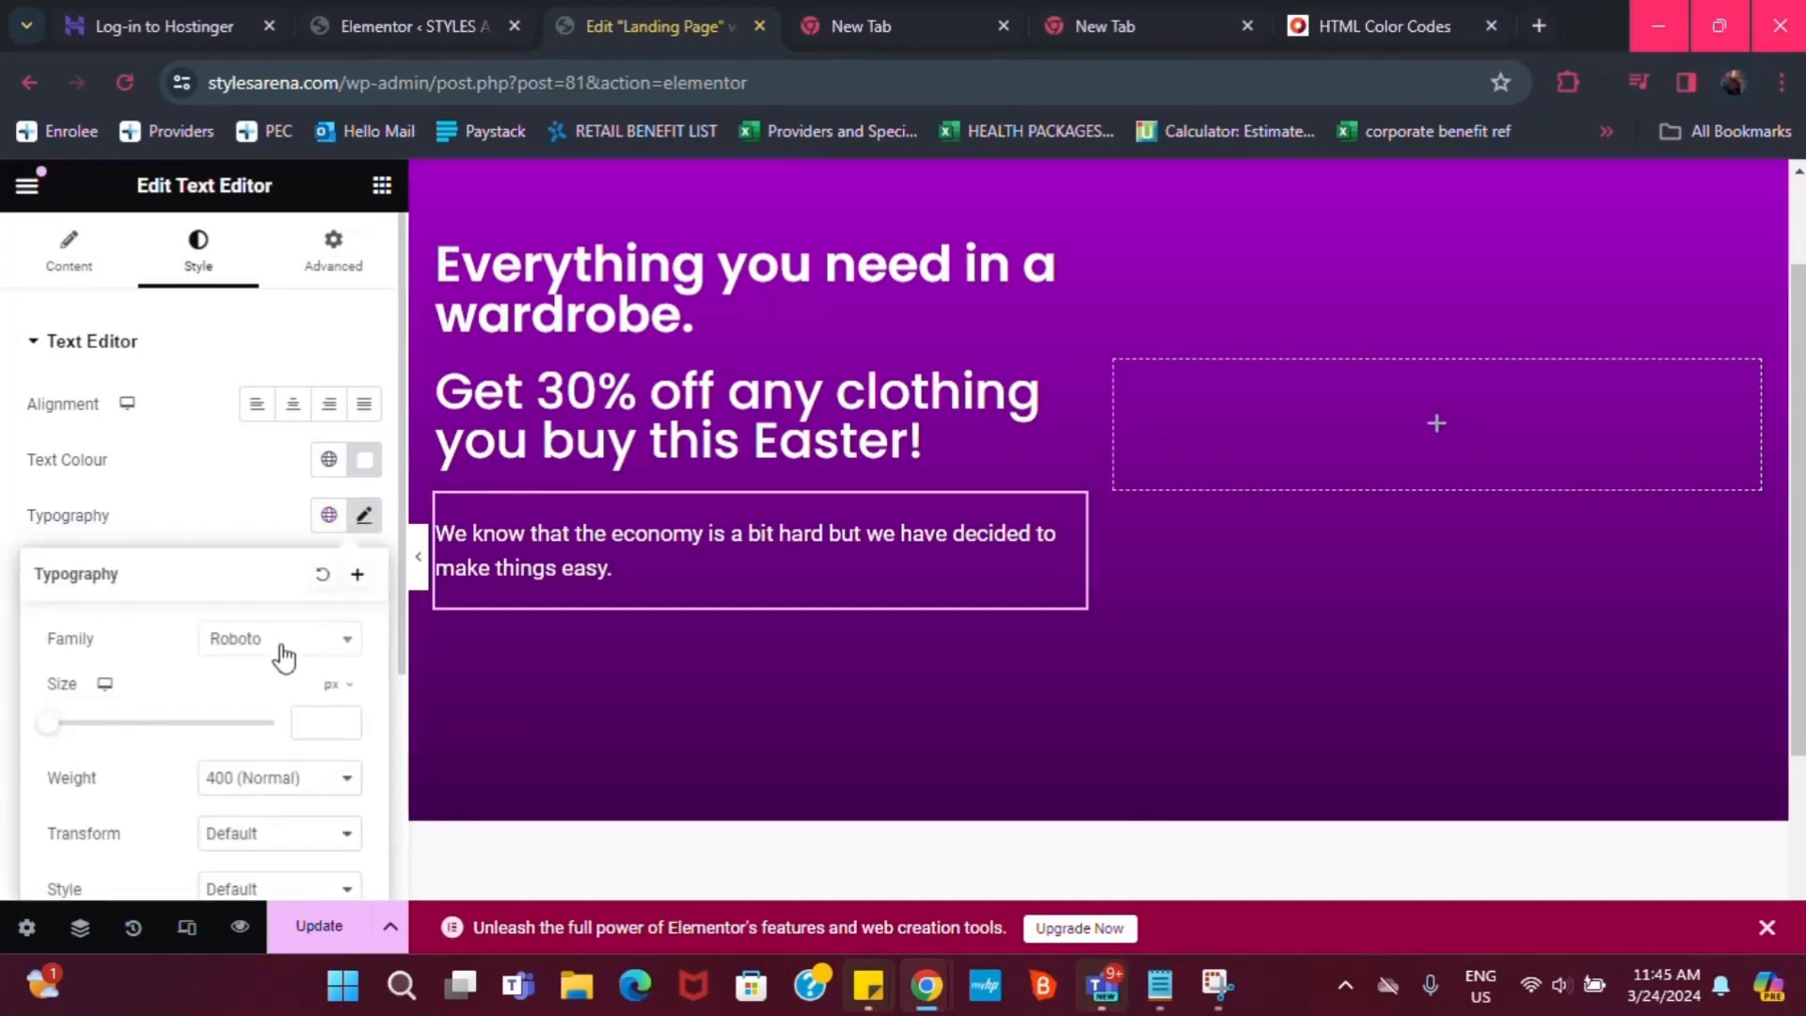
click(230, 495)
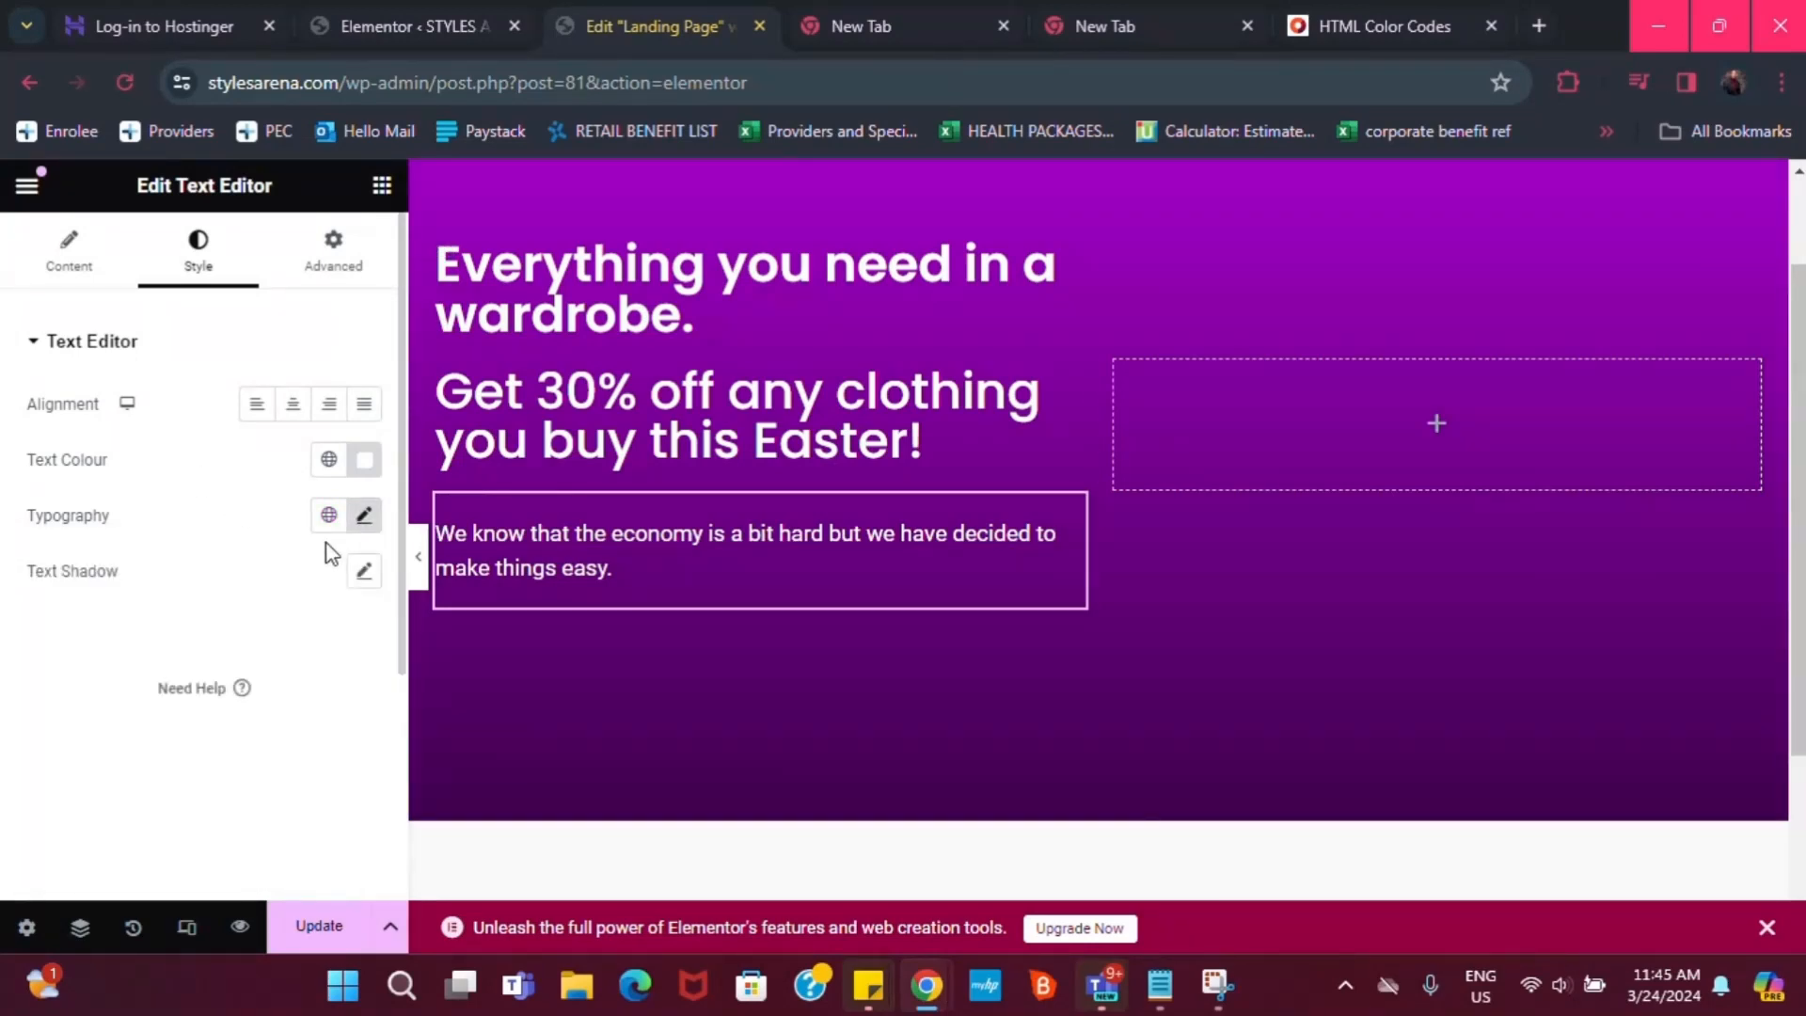
click(328, 515)
click(108, 841)
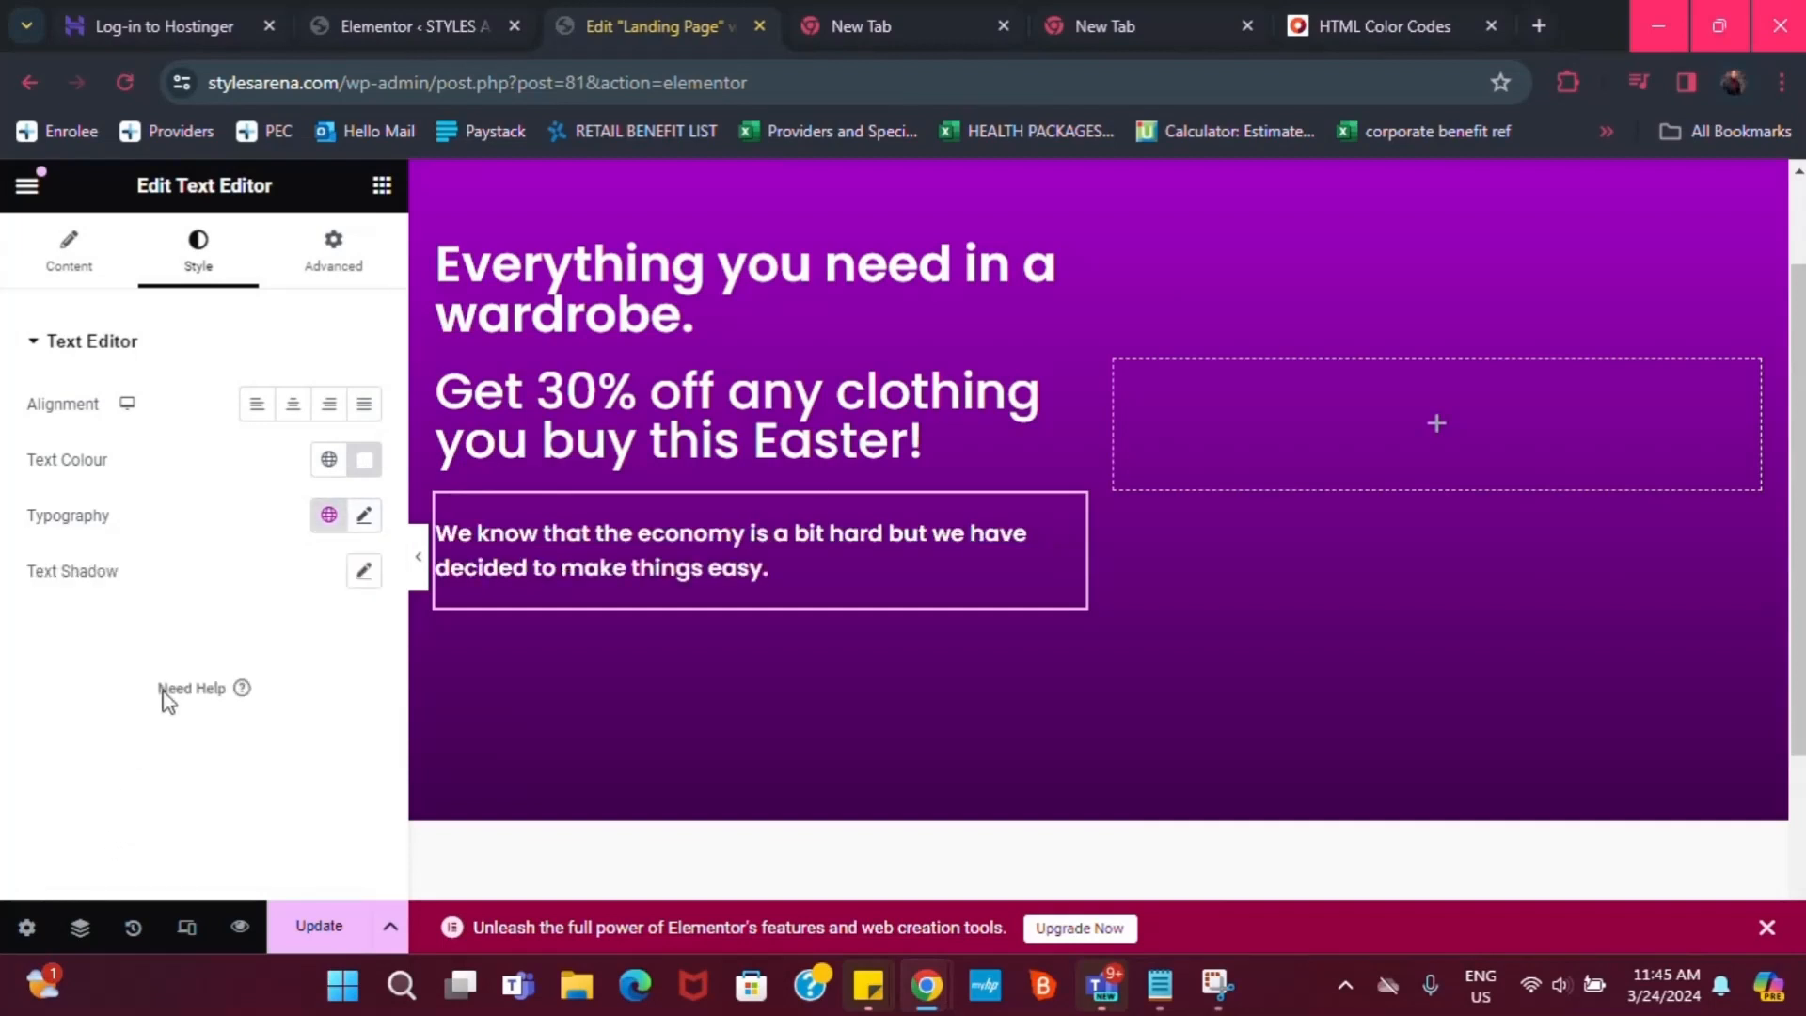
click(365, 514)
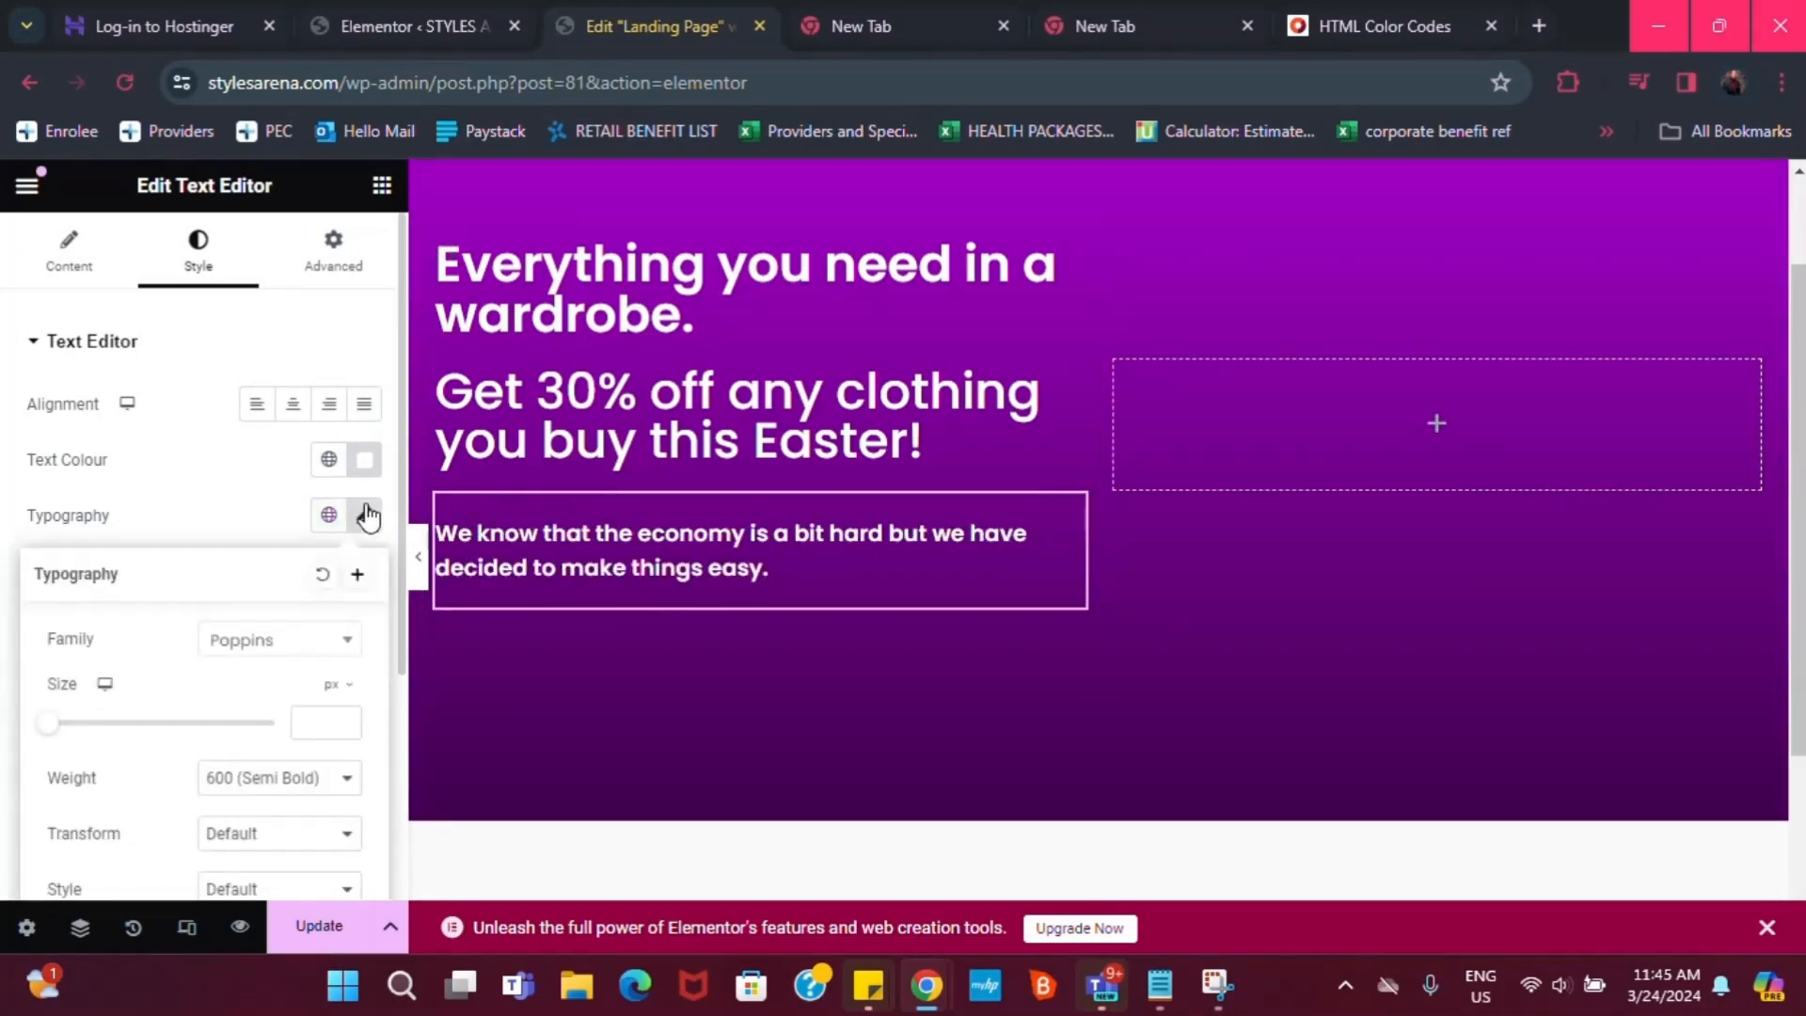
click(309, 762)
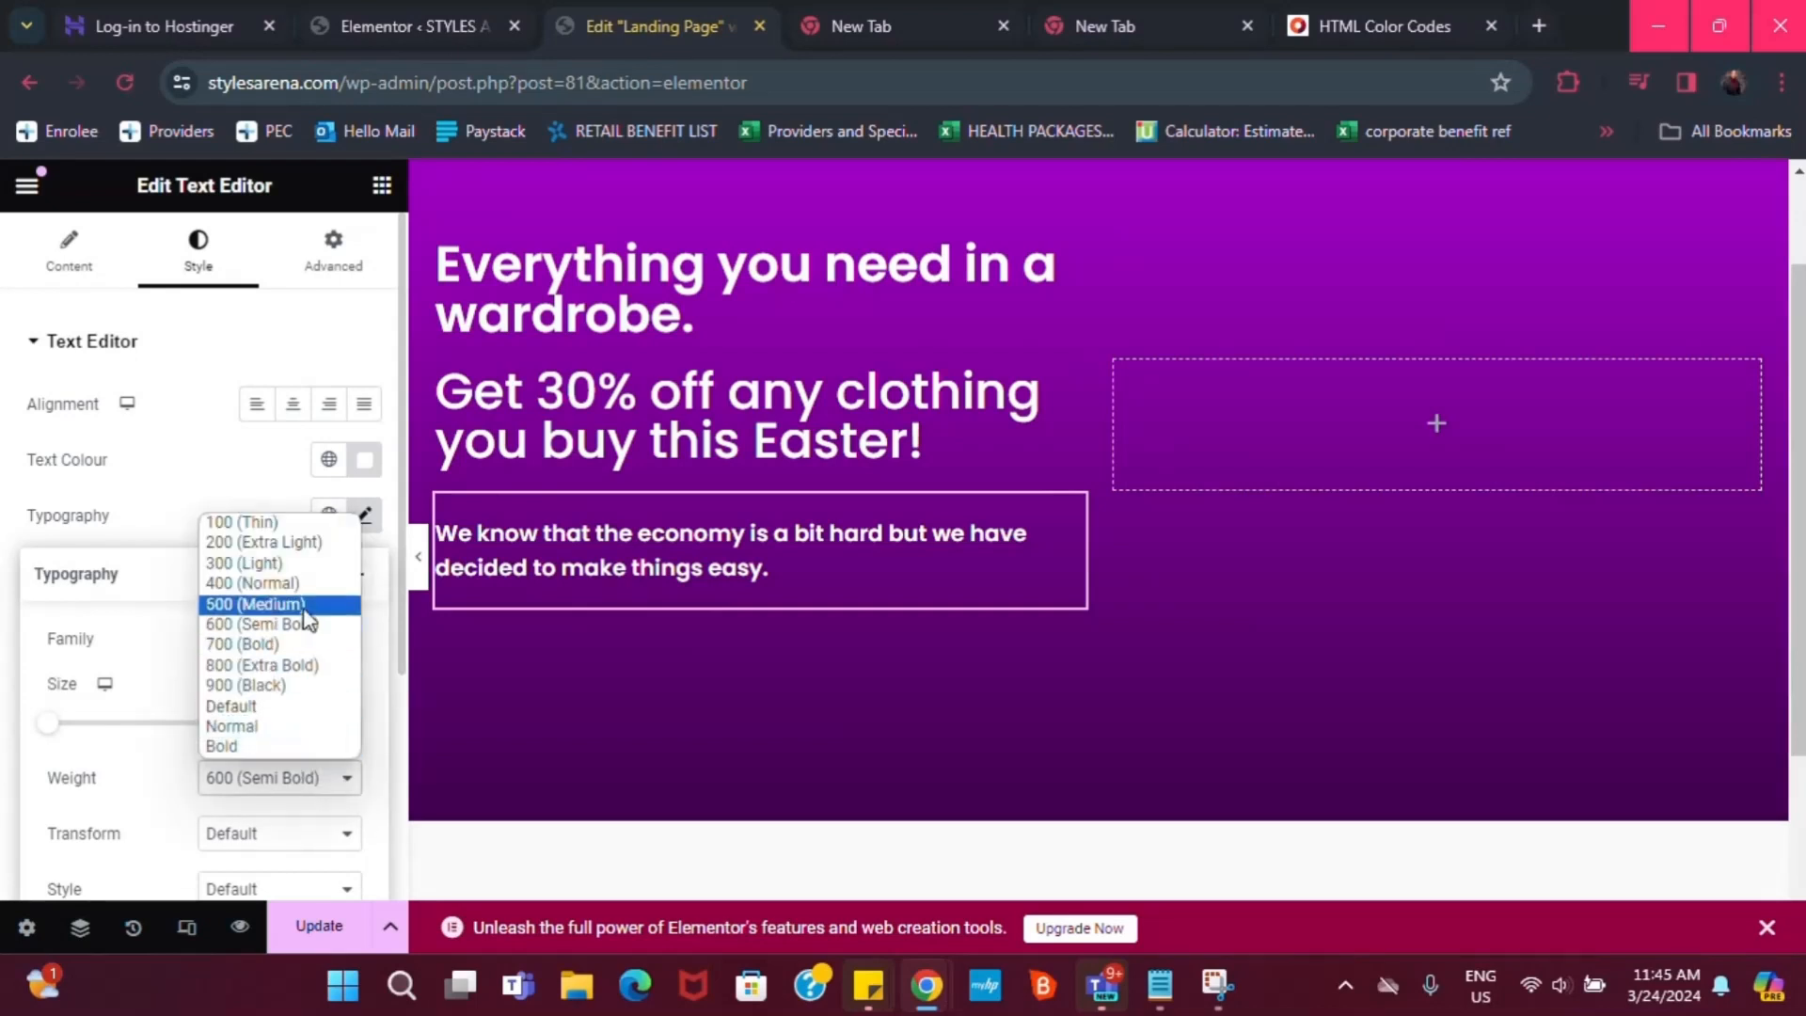
click(313, 610)
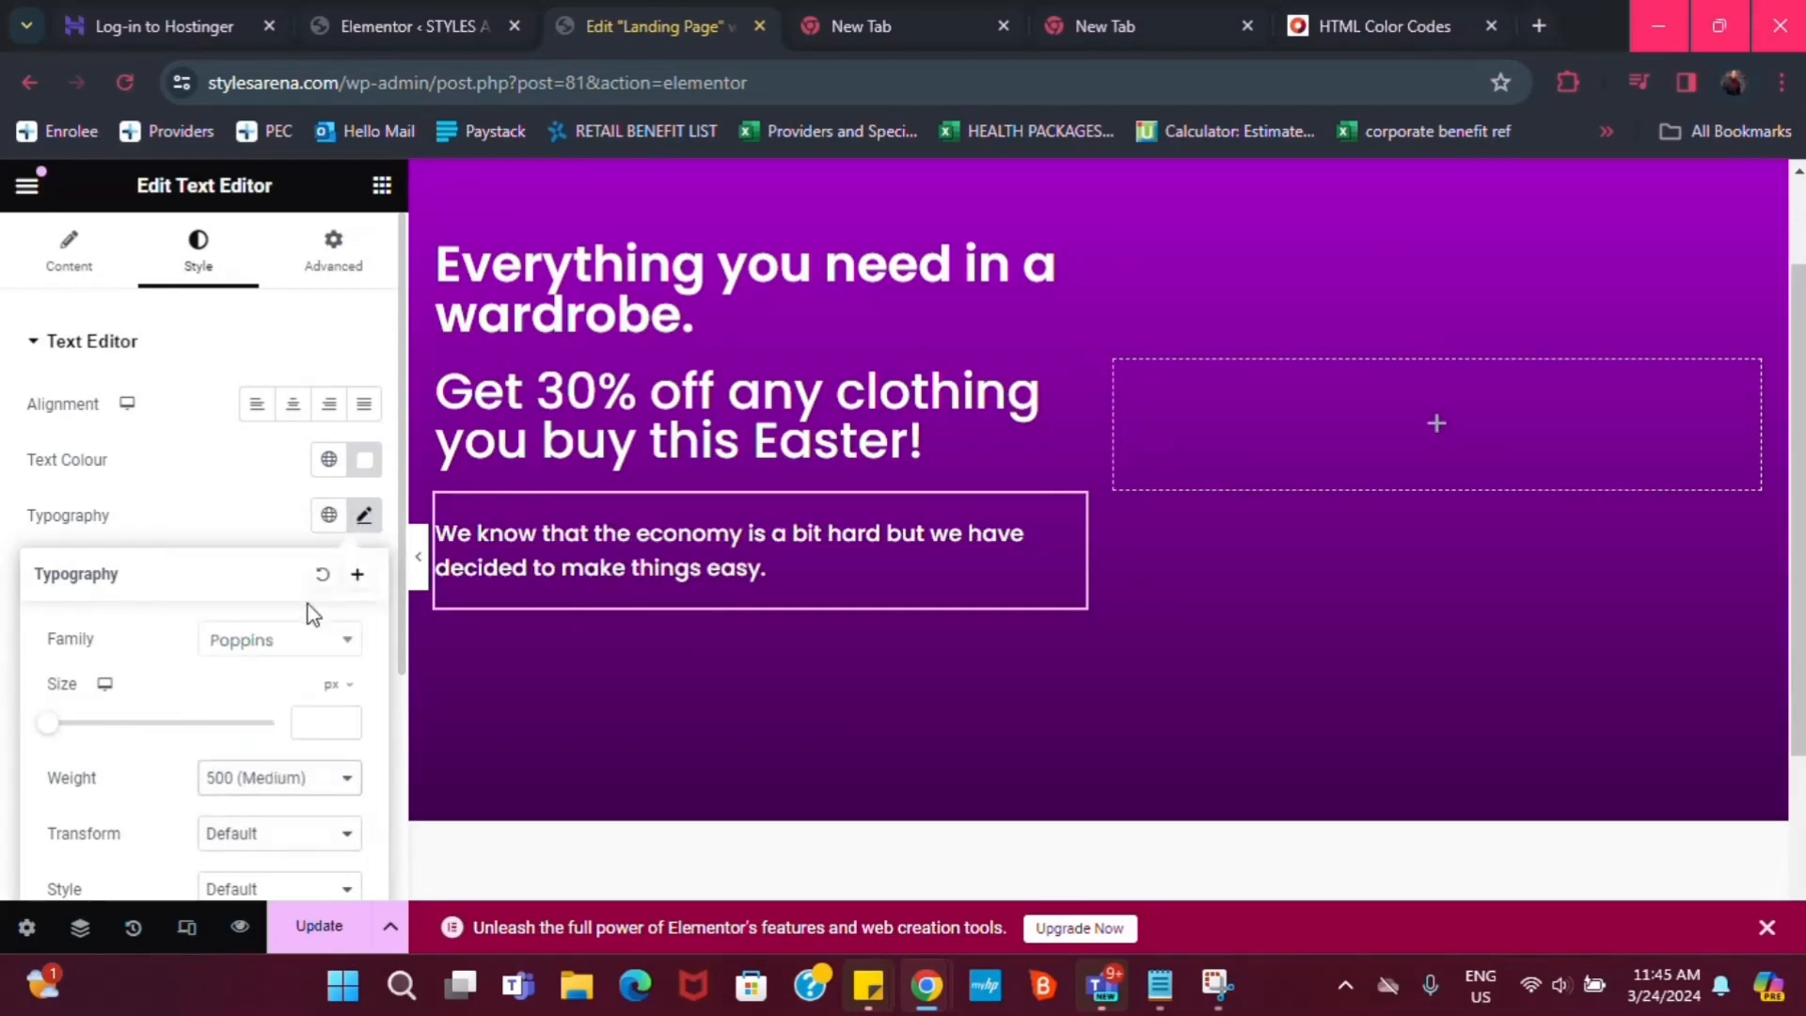
click(257, 492)
scroll(1129, 513, up, 1)
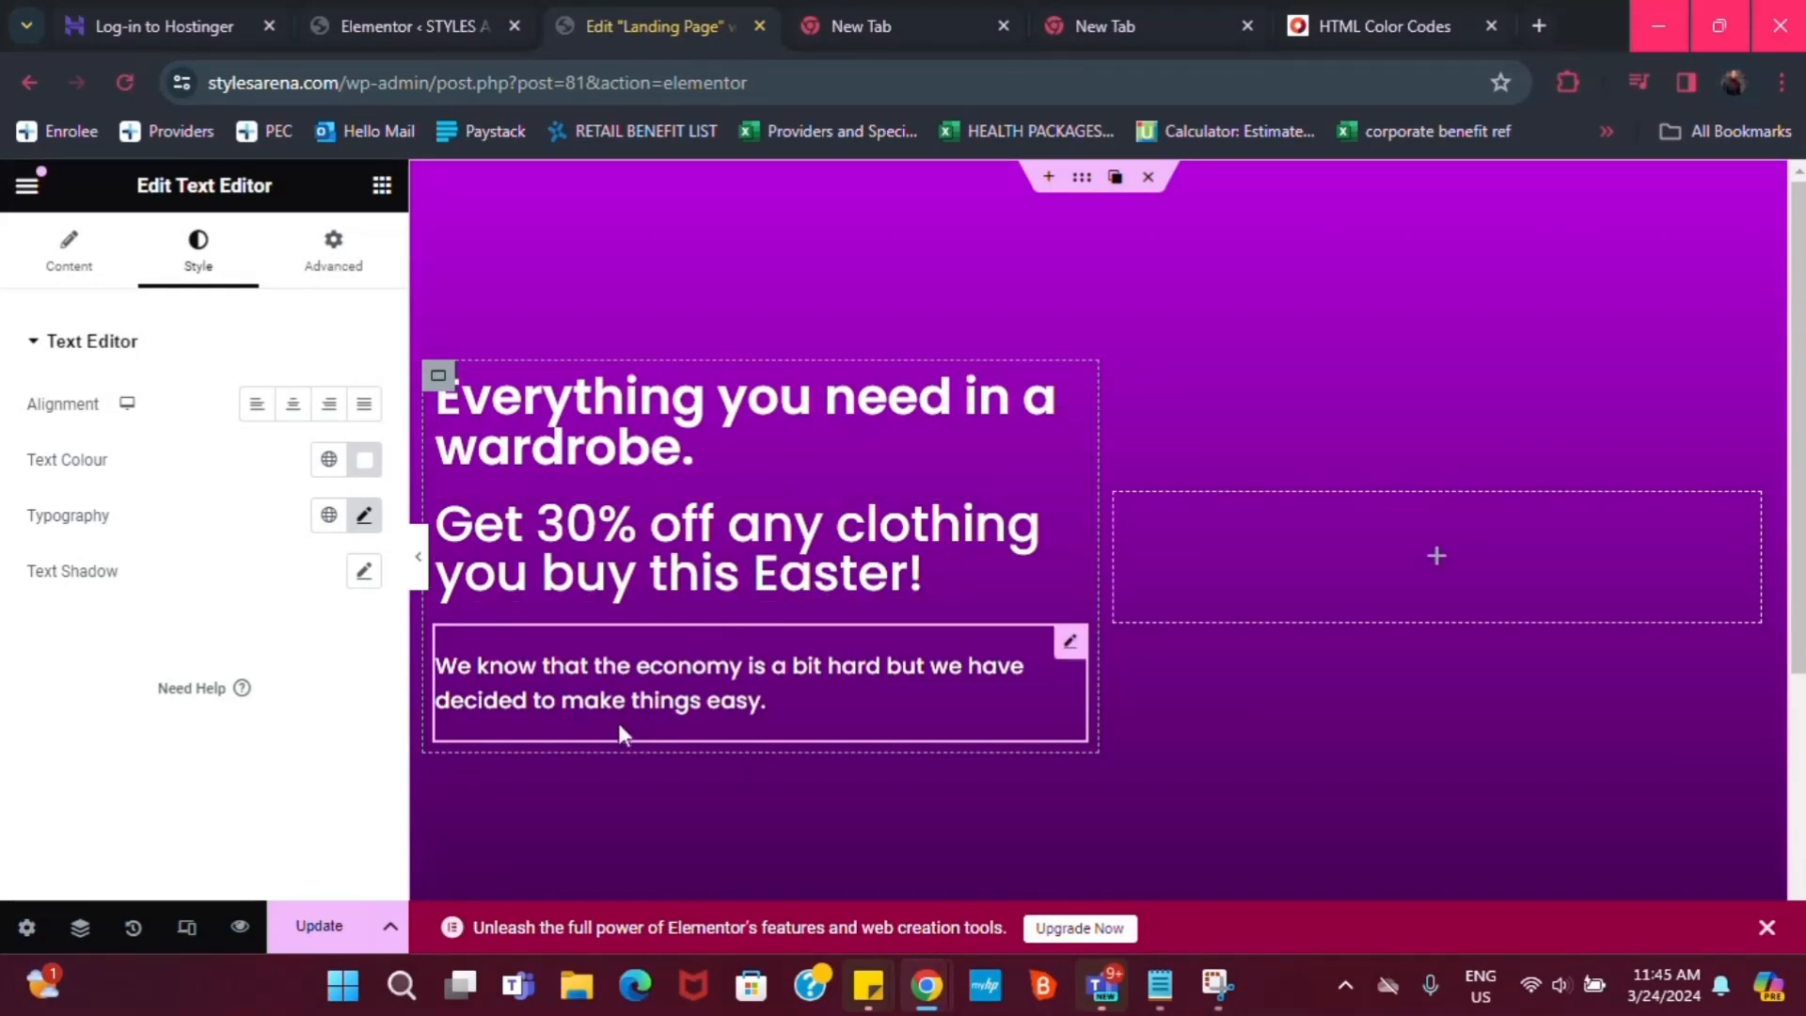
scroll(597, 697, down, 1)
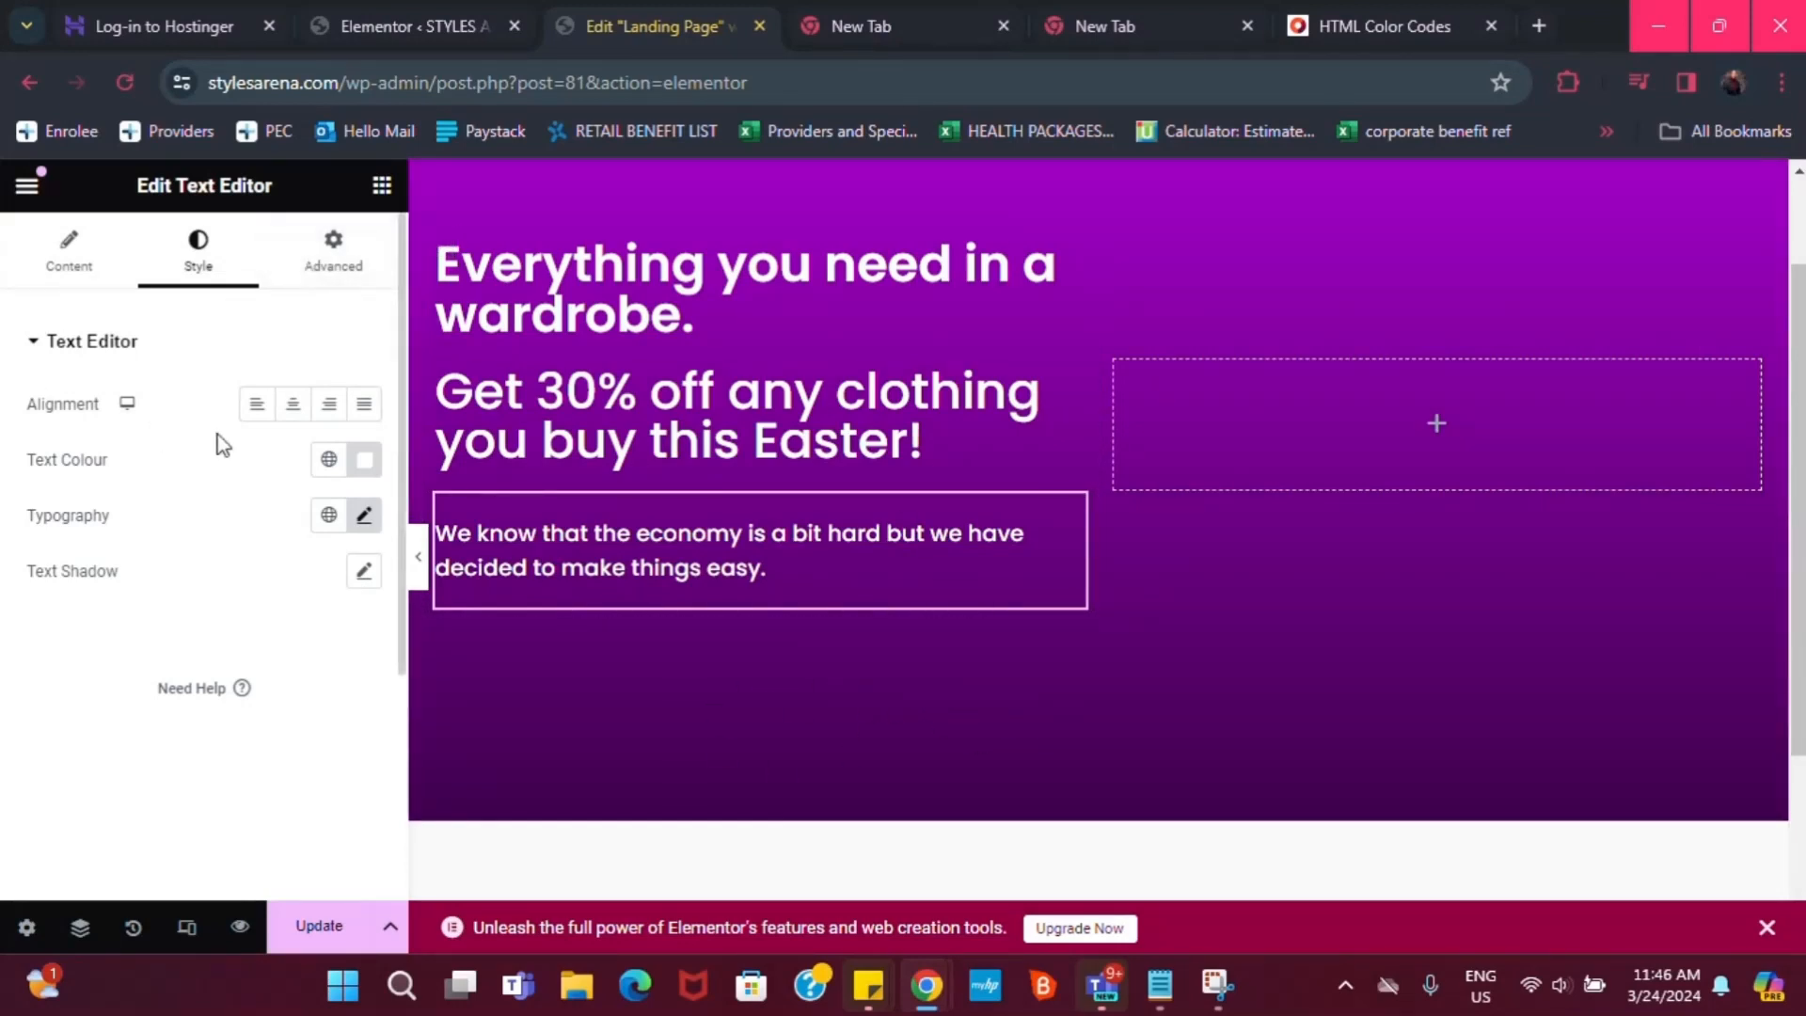
Search the widgets for 'count' to find the Pro-locked Countdown, then go to the admin Plugins page
click(388, 192)
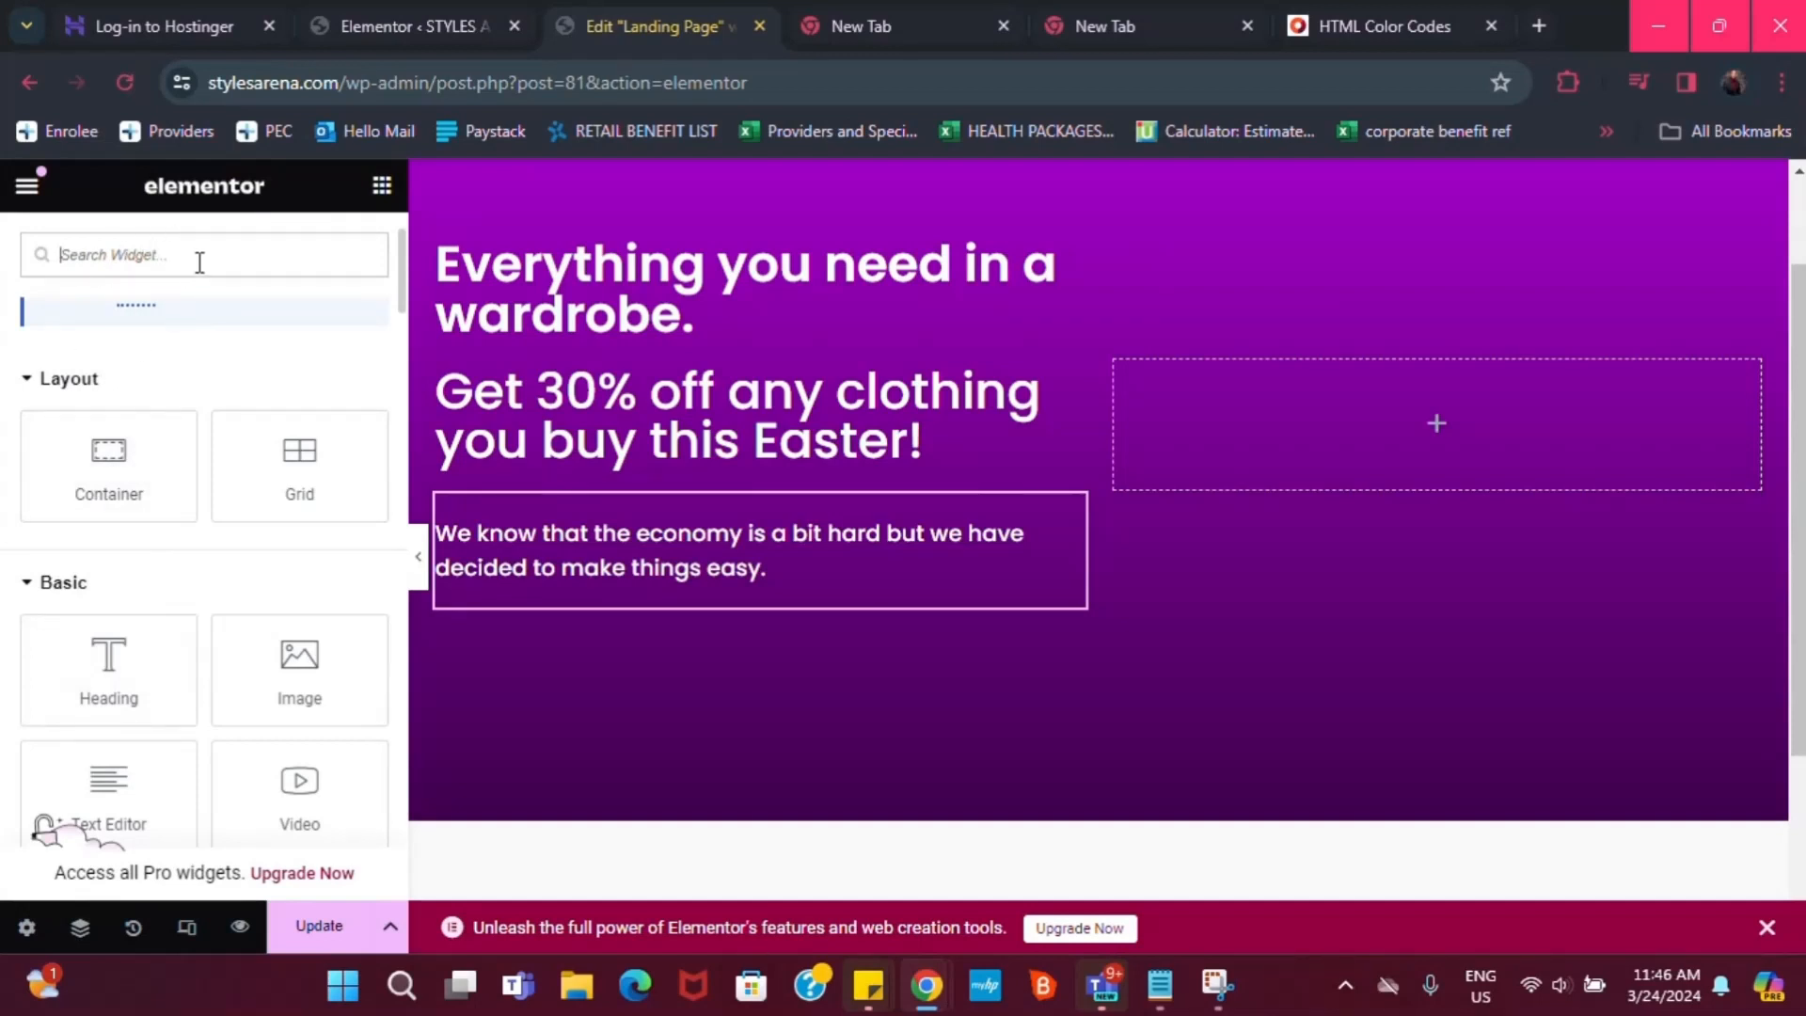
text(count)
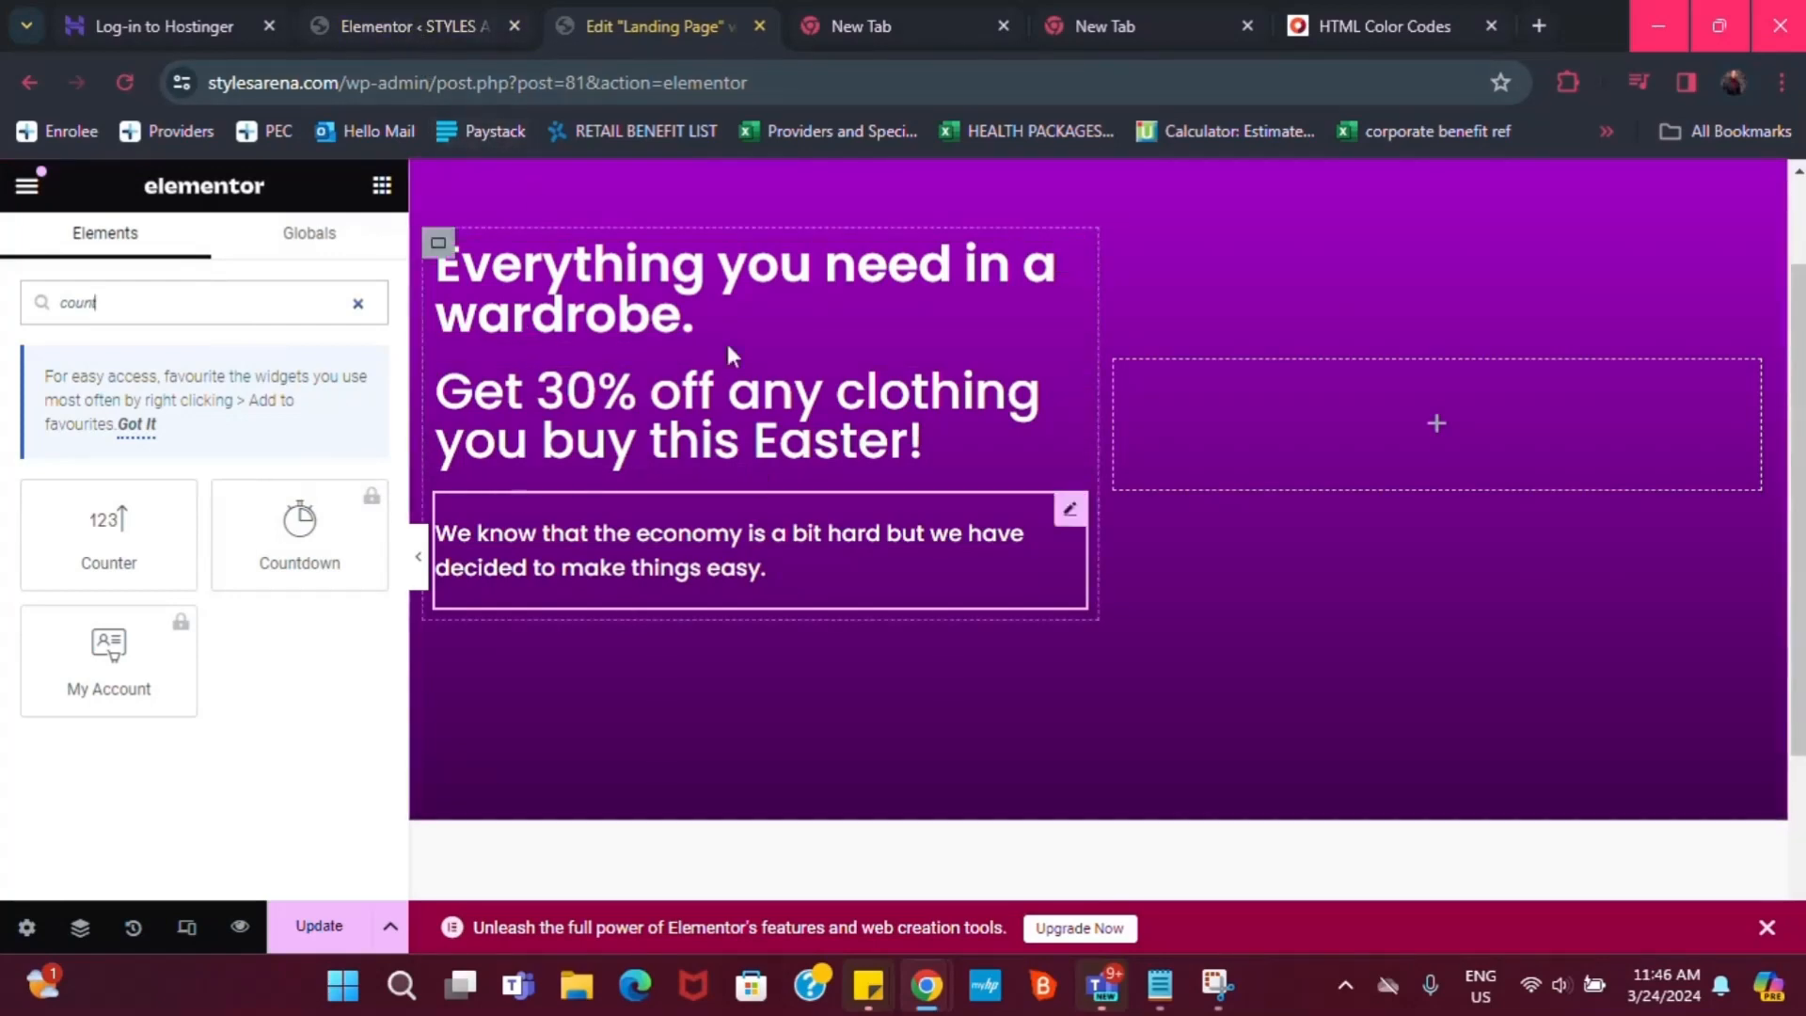
click(420, 17)
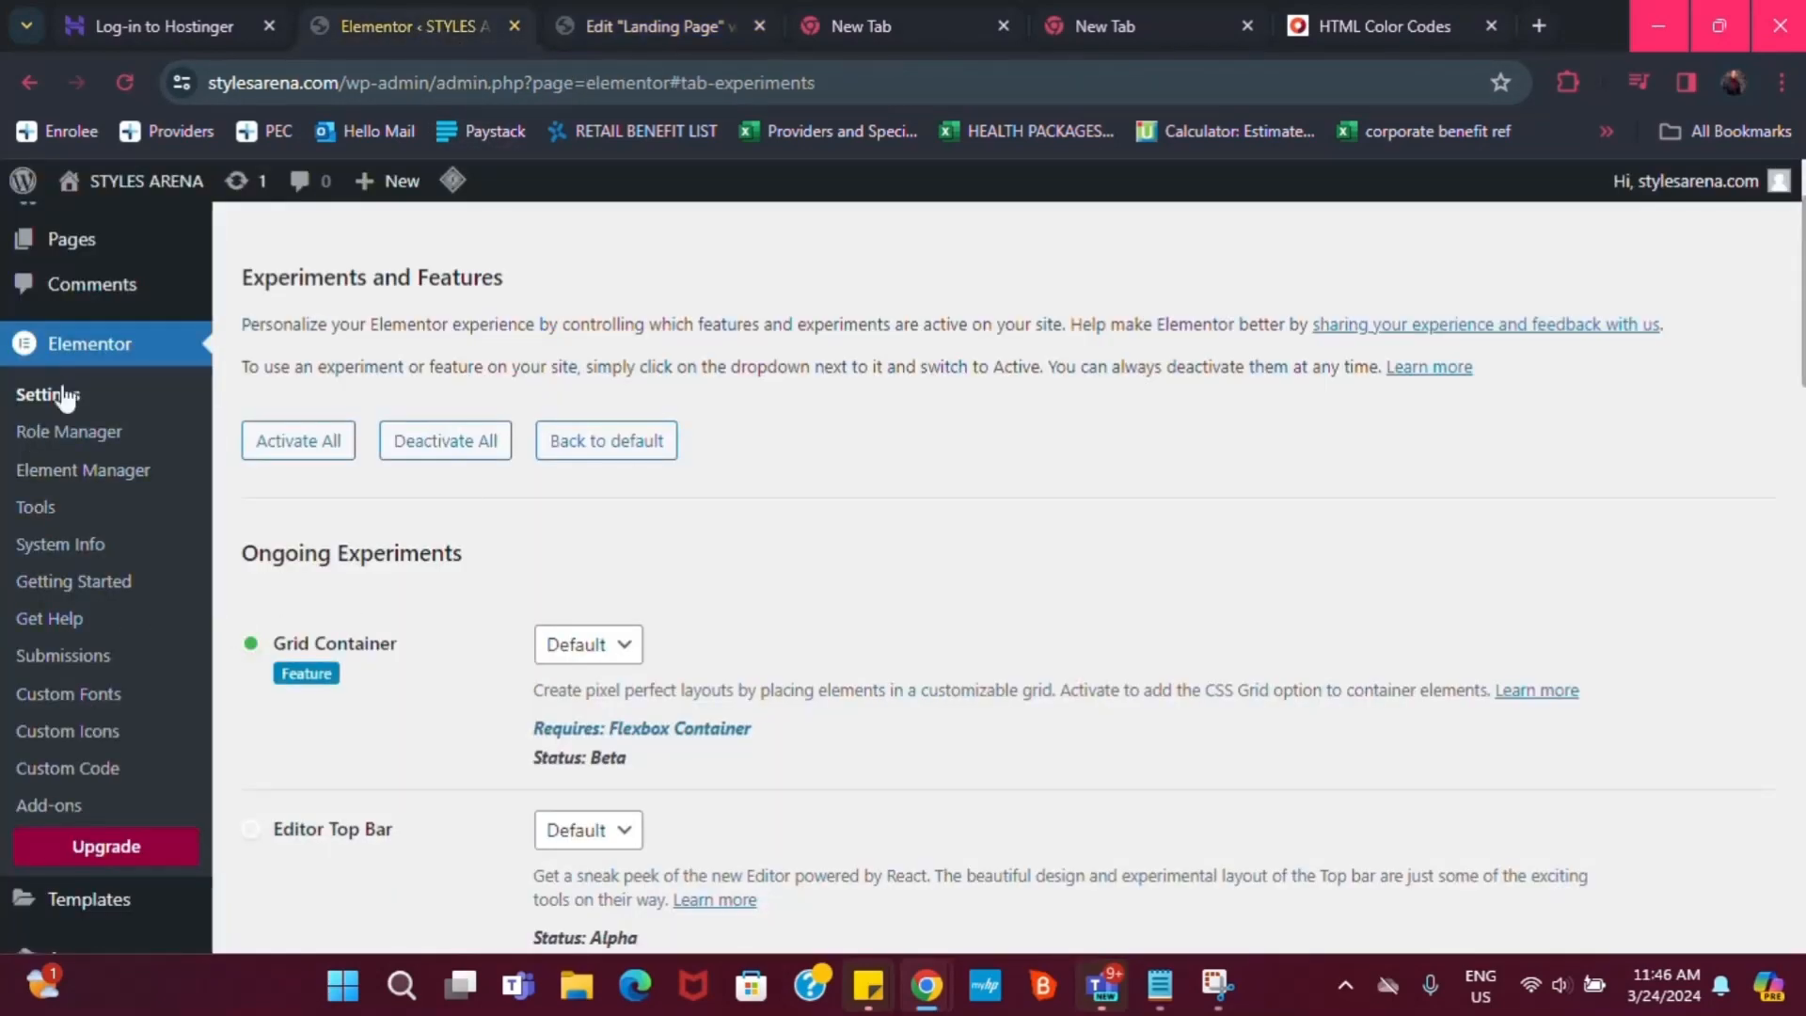
scroll(56, 734, down, 4)
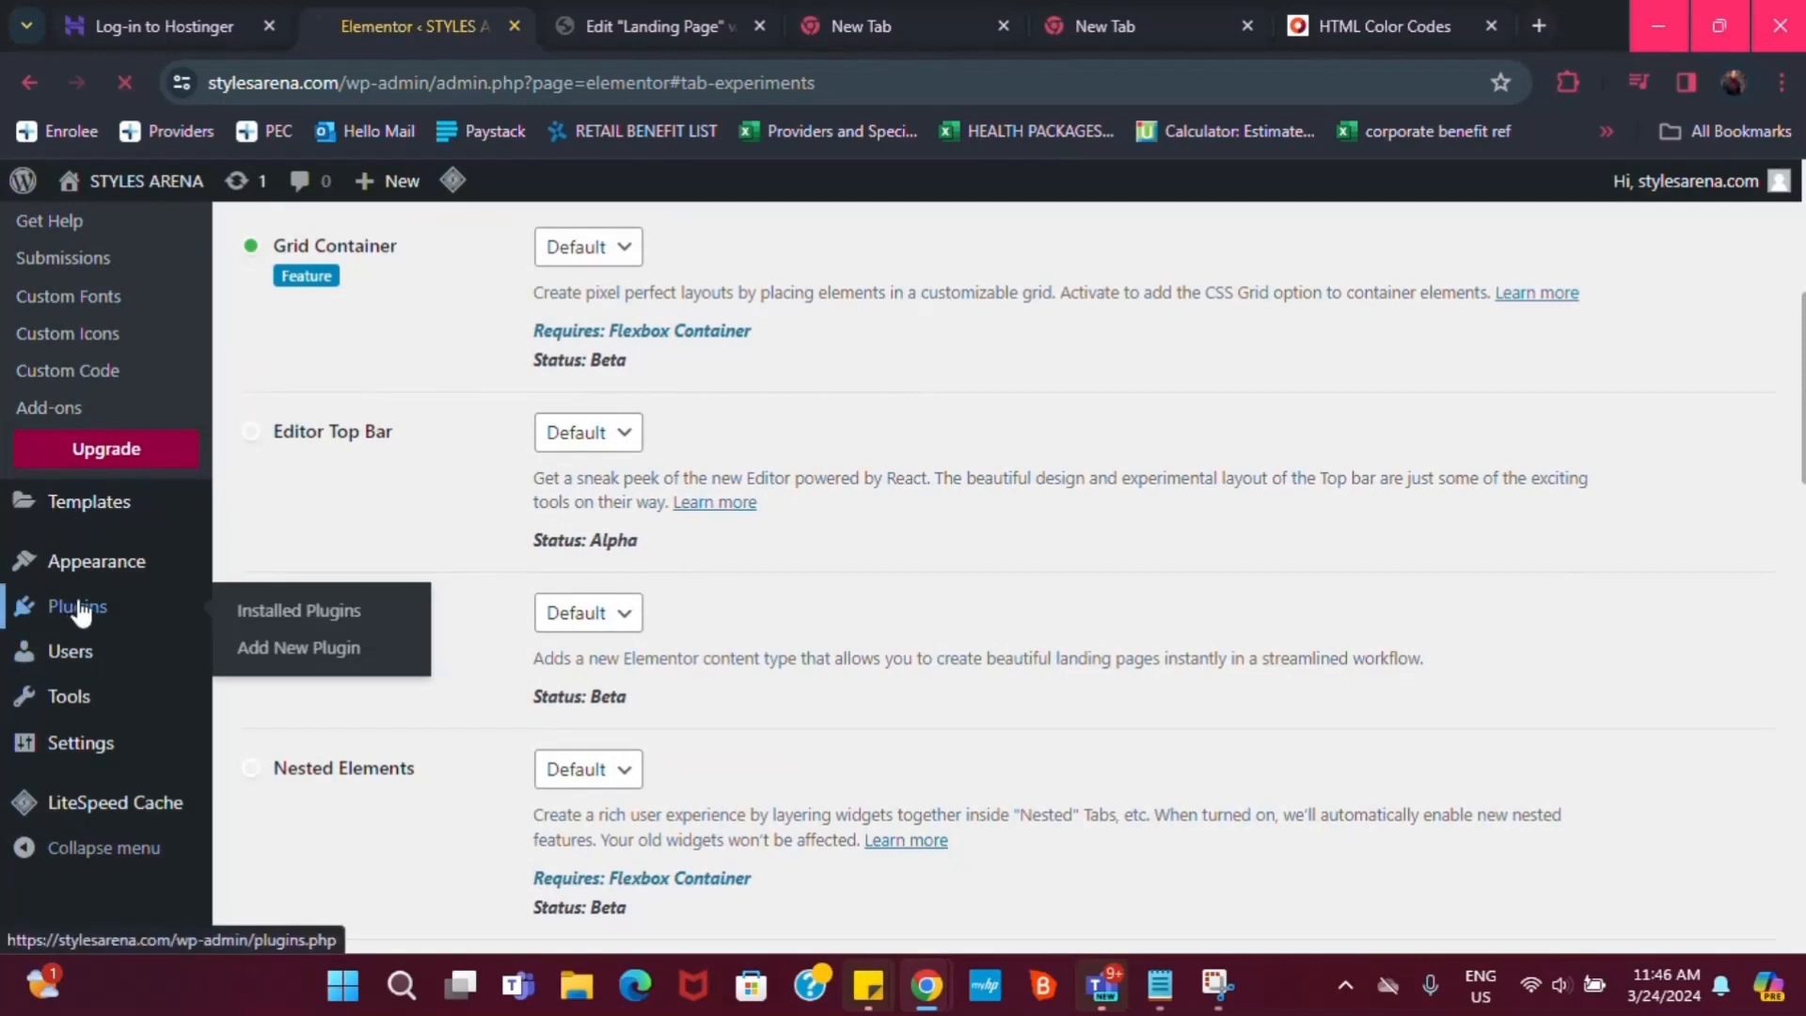
click(80, 612)
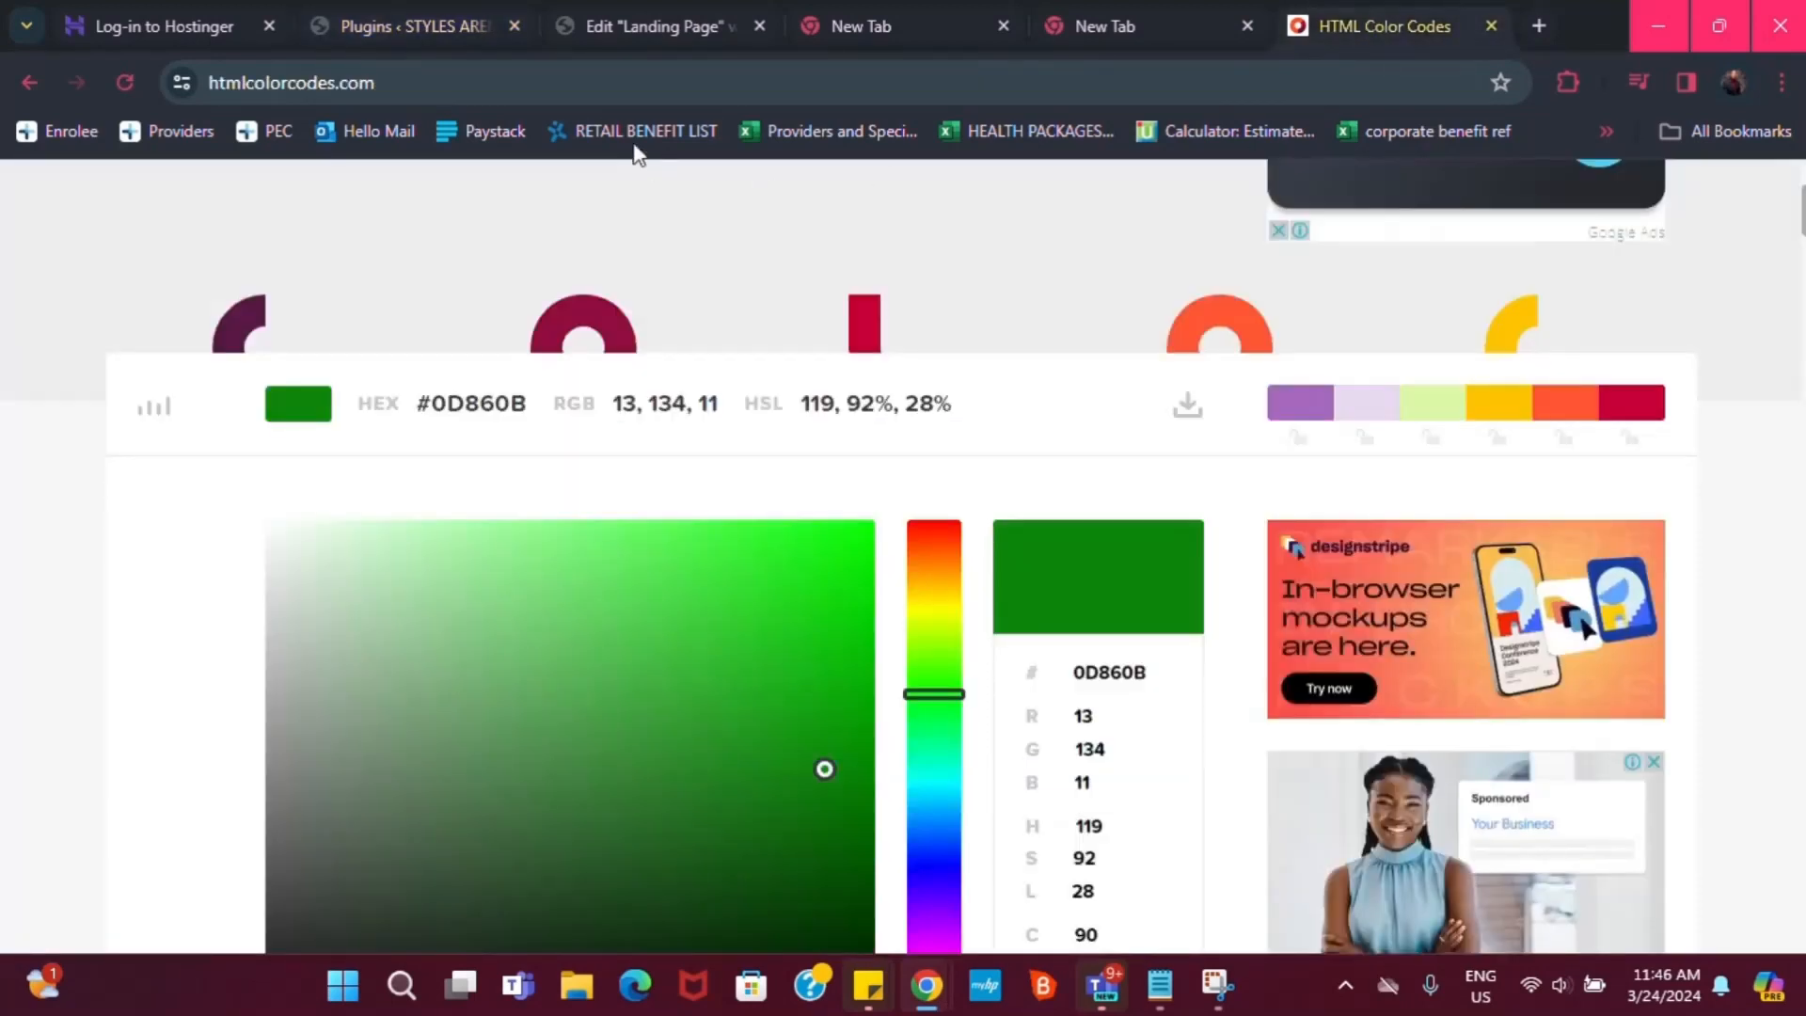
Load elementor.com/pro and scroll to the Essential, Advanced, Expert and Agency yearly prices
click(582, 84)
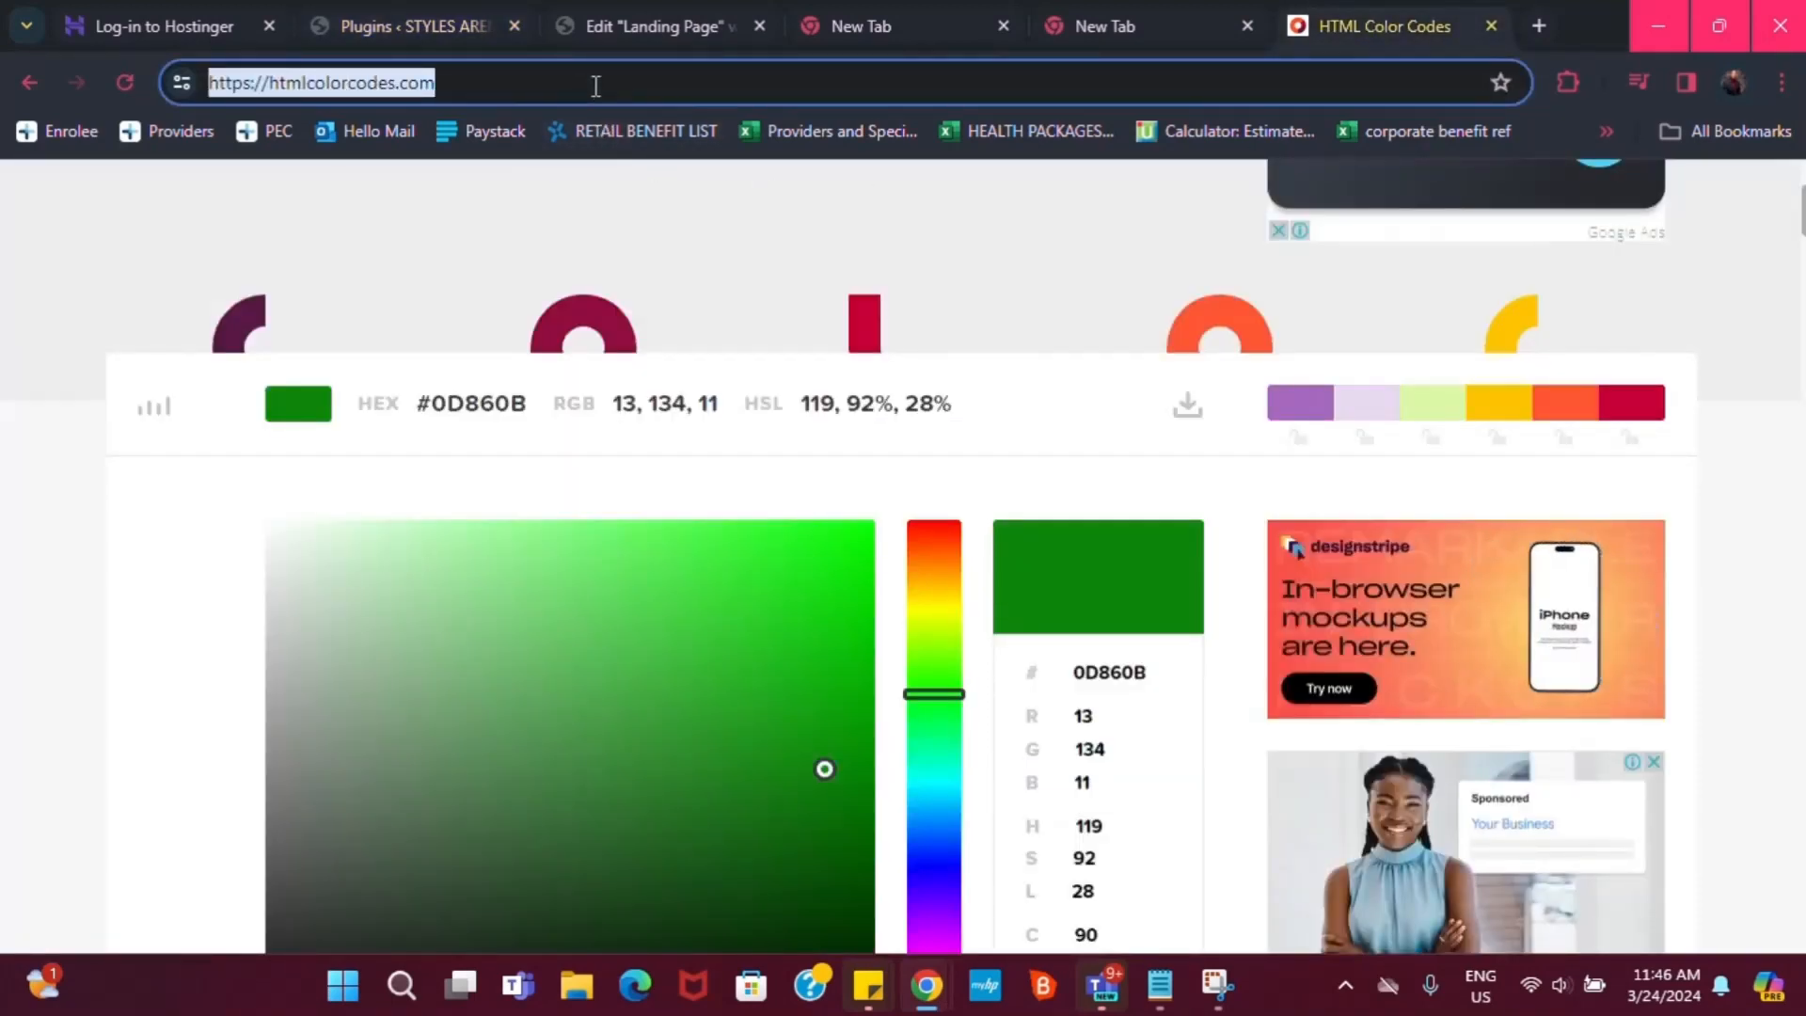
text(elemen)
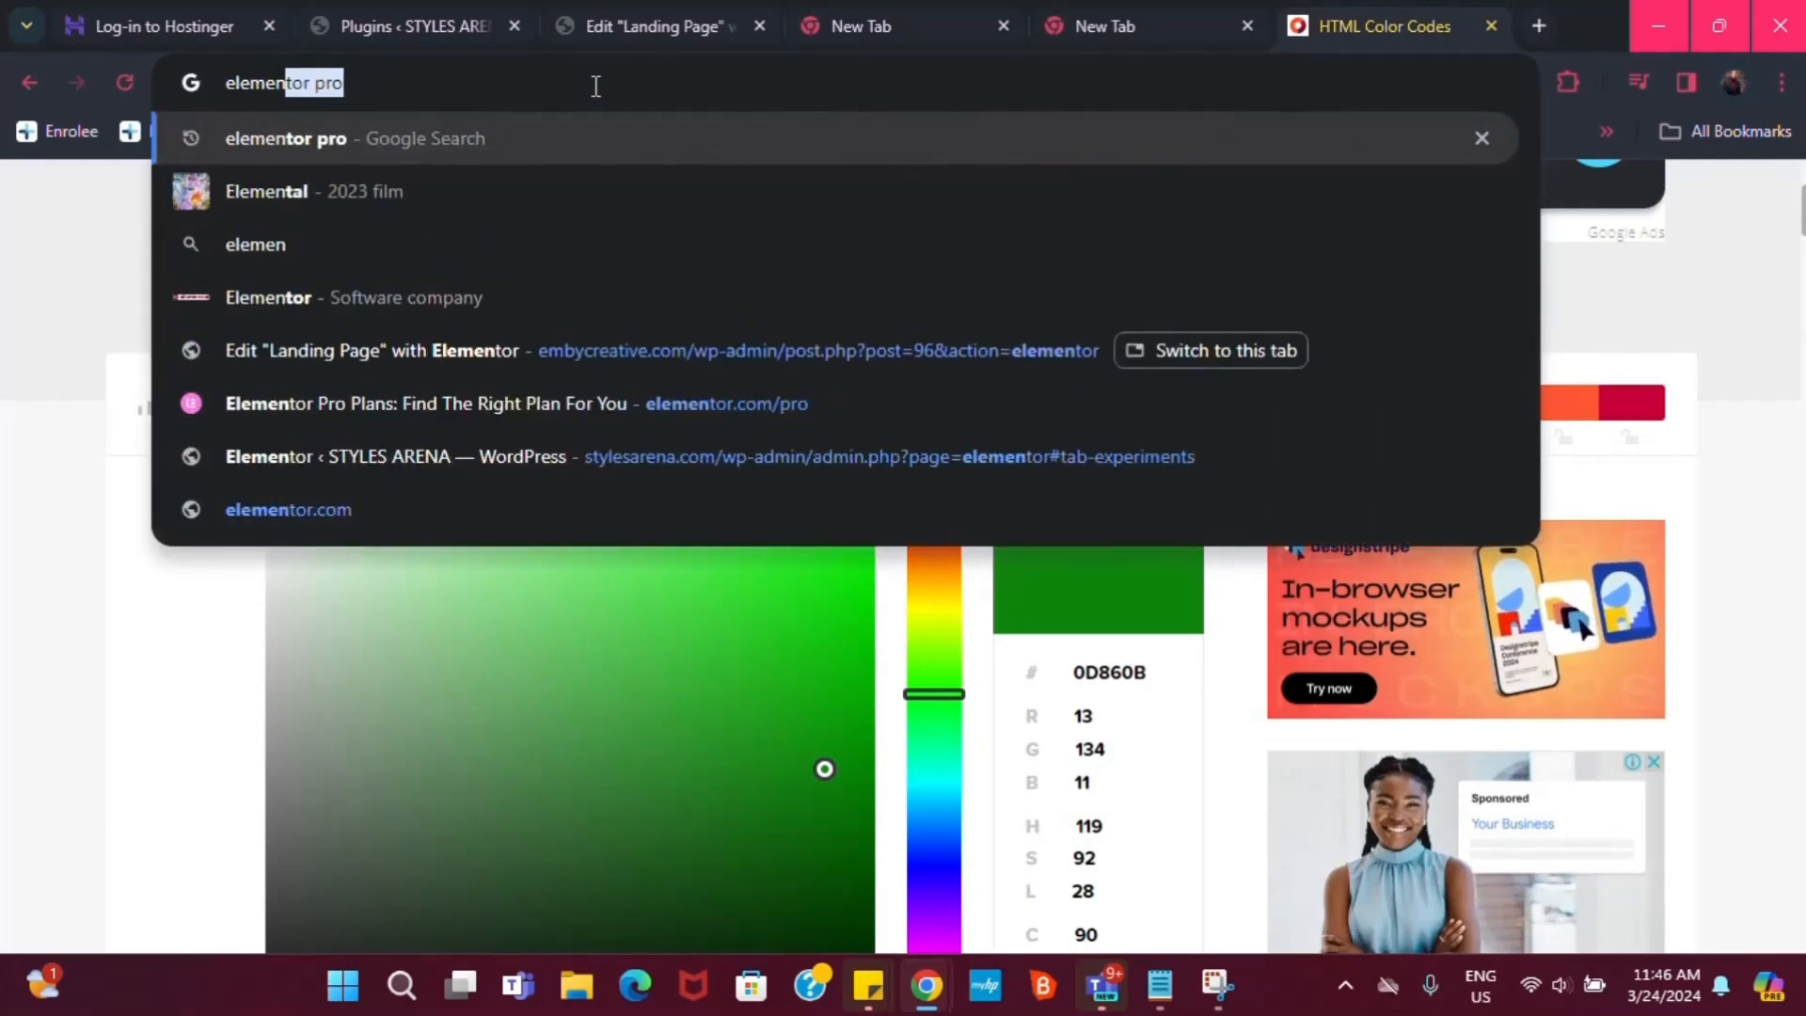
text(torpro)
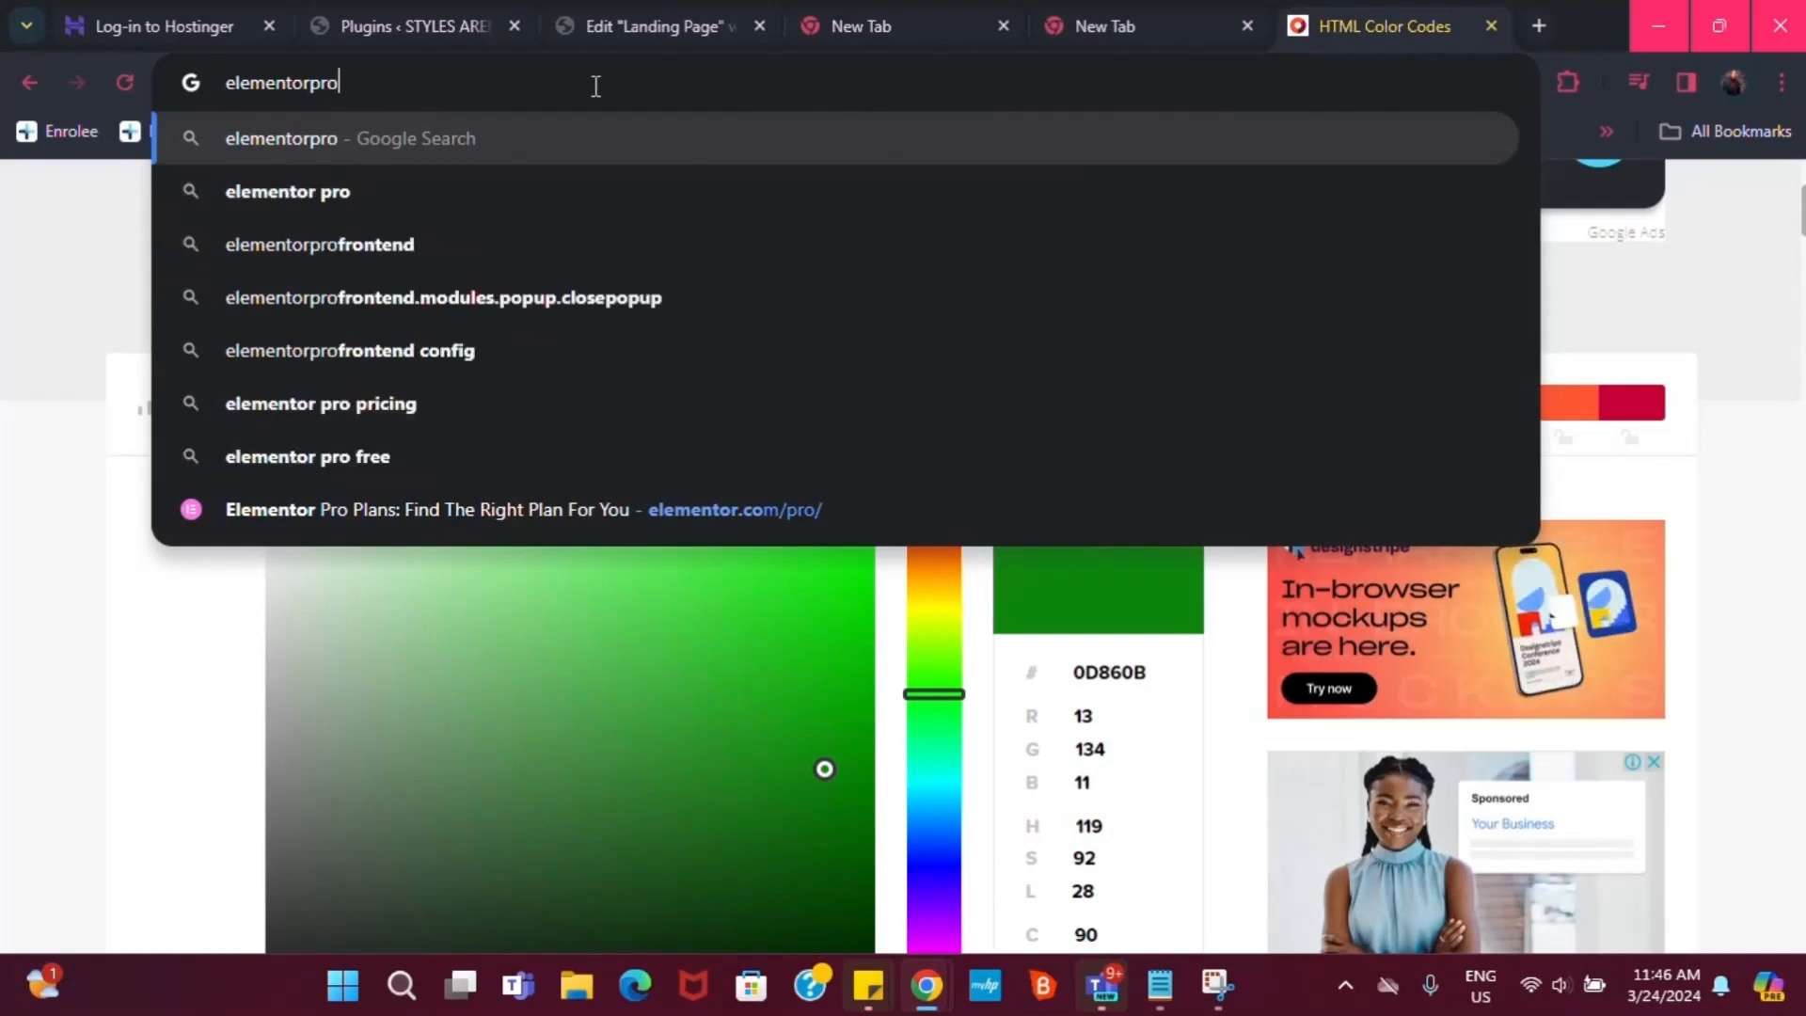
text(.com)
key(BackSpace)
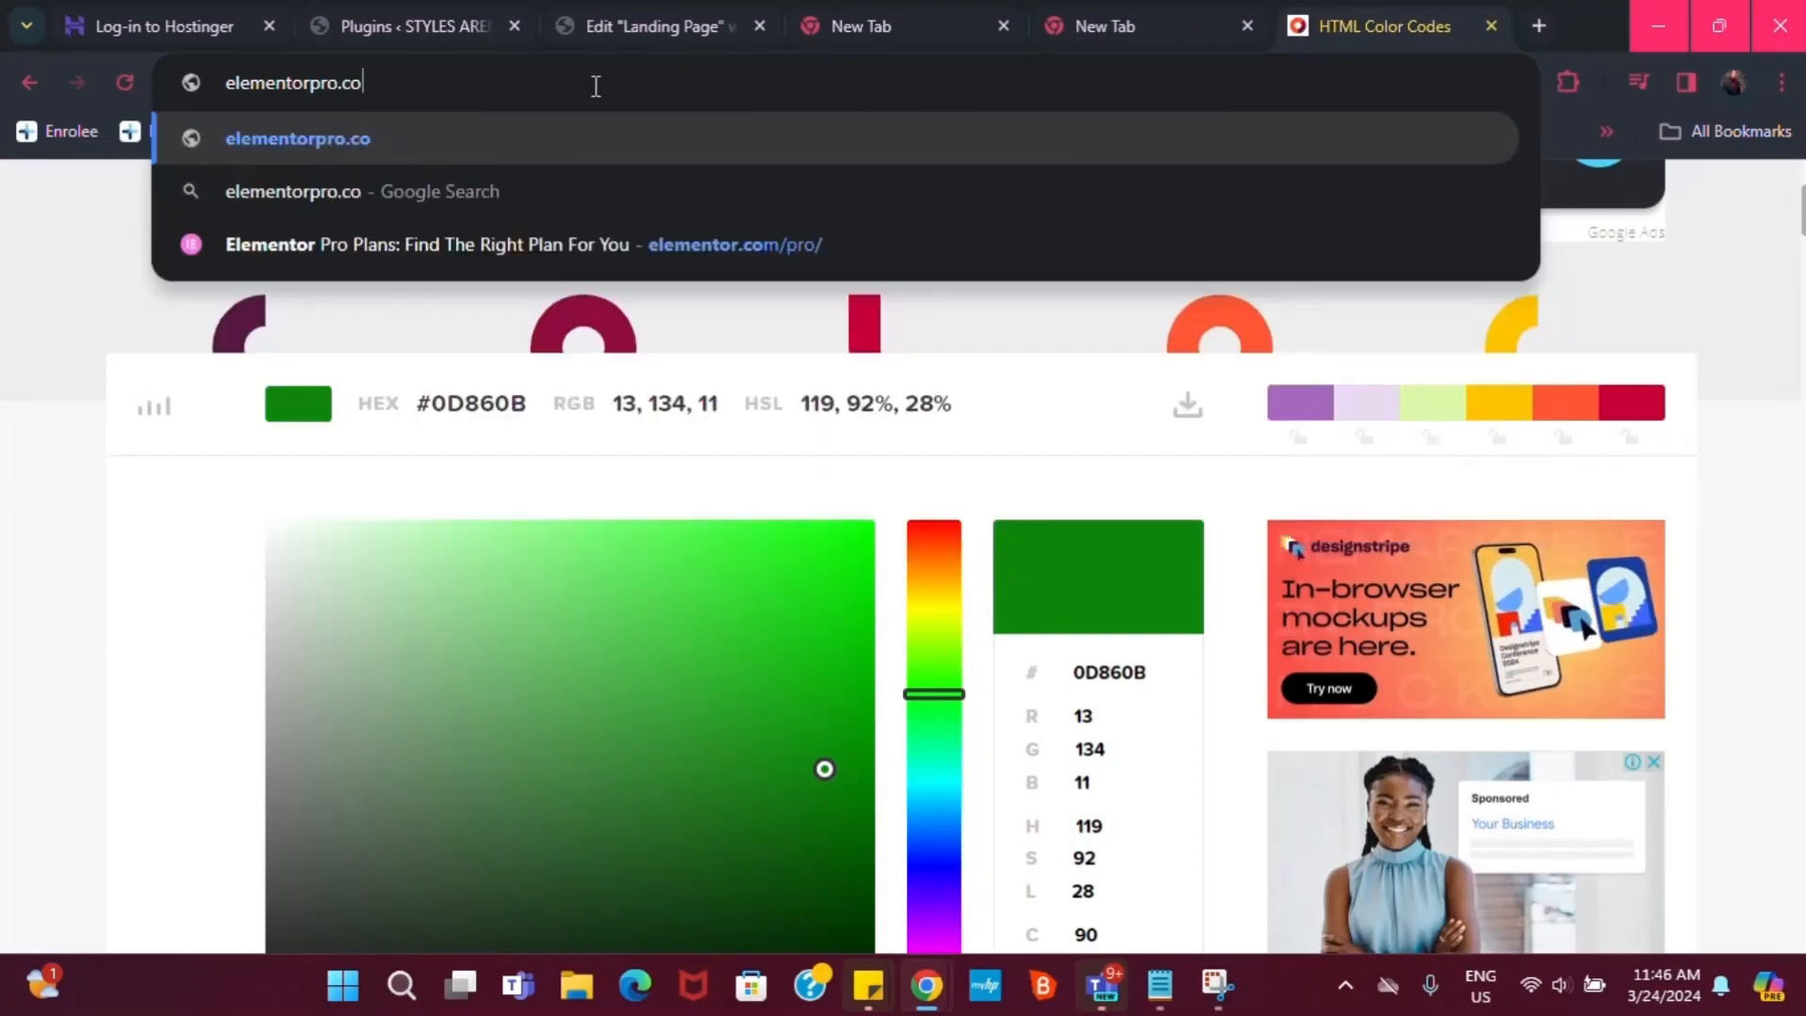
key(BackSpace)
key(BackSpace)
key(BackSpace)
key(BackSpace)
key(BackSpace)
key(BackSpace)
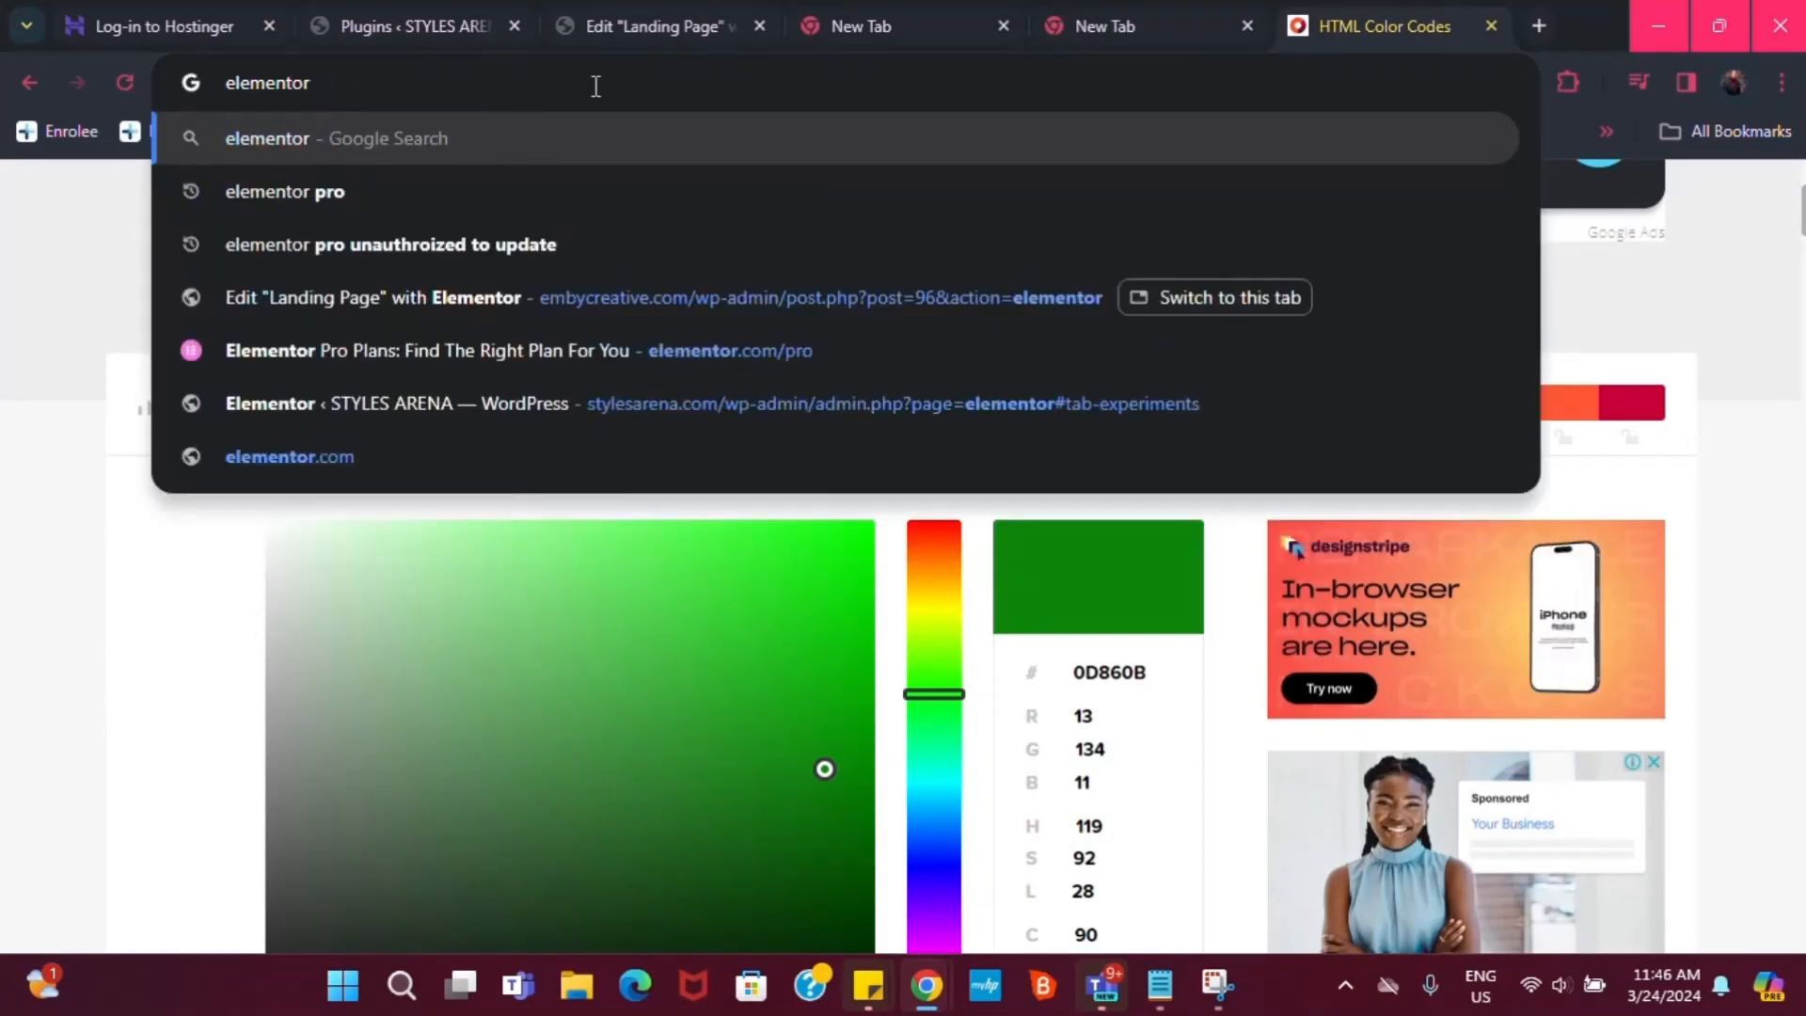
text(.co)
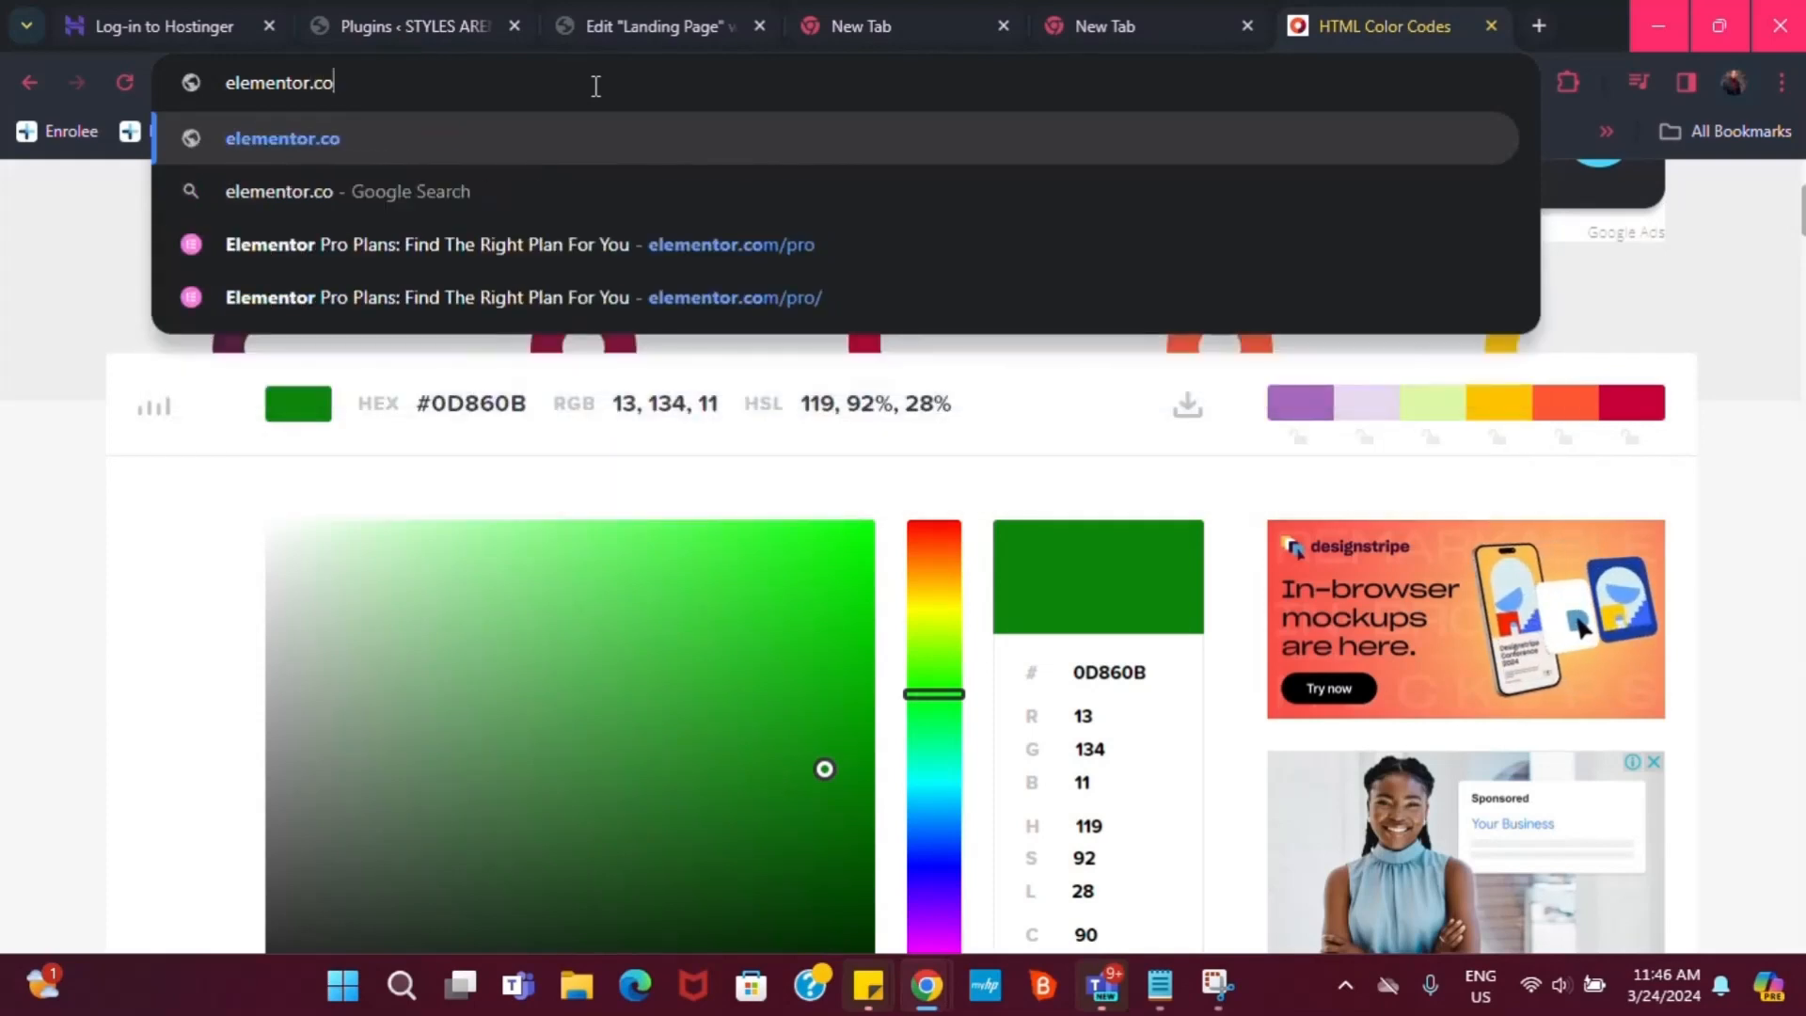
text(m/pro)
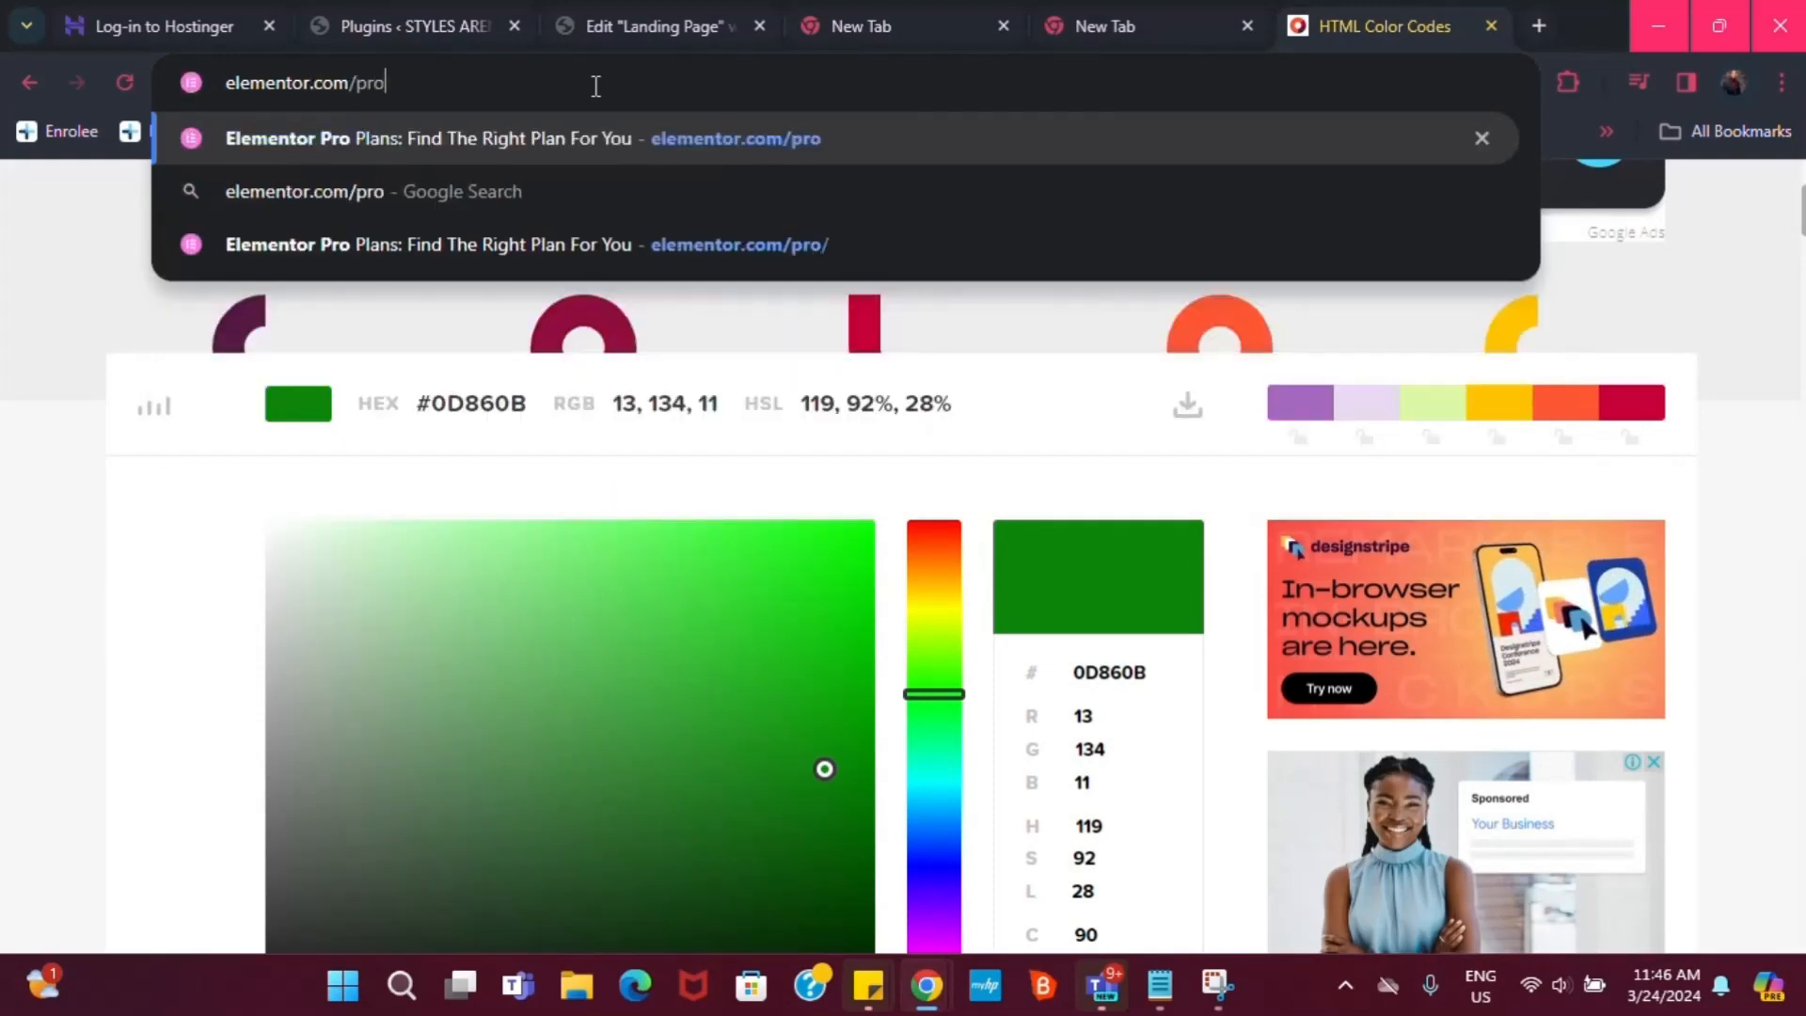
key(Return)
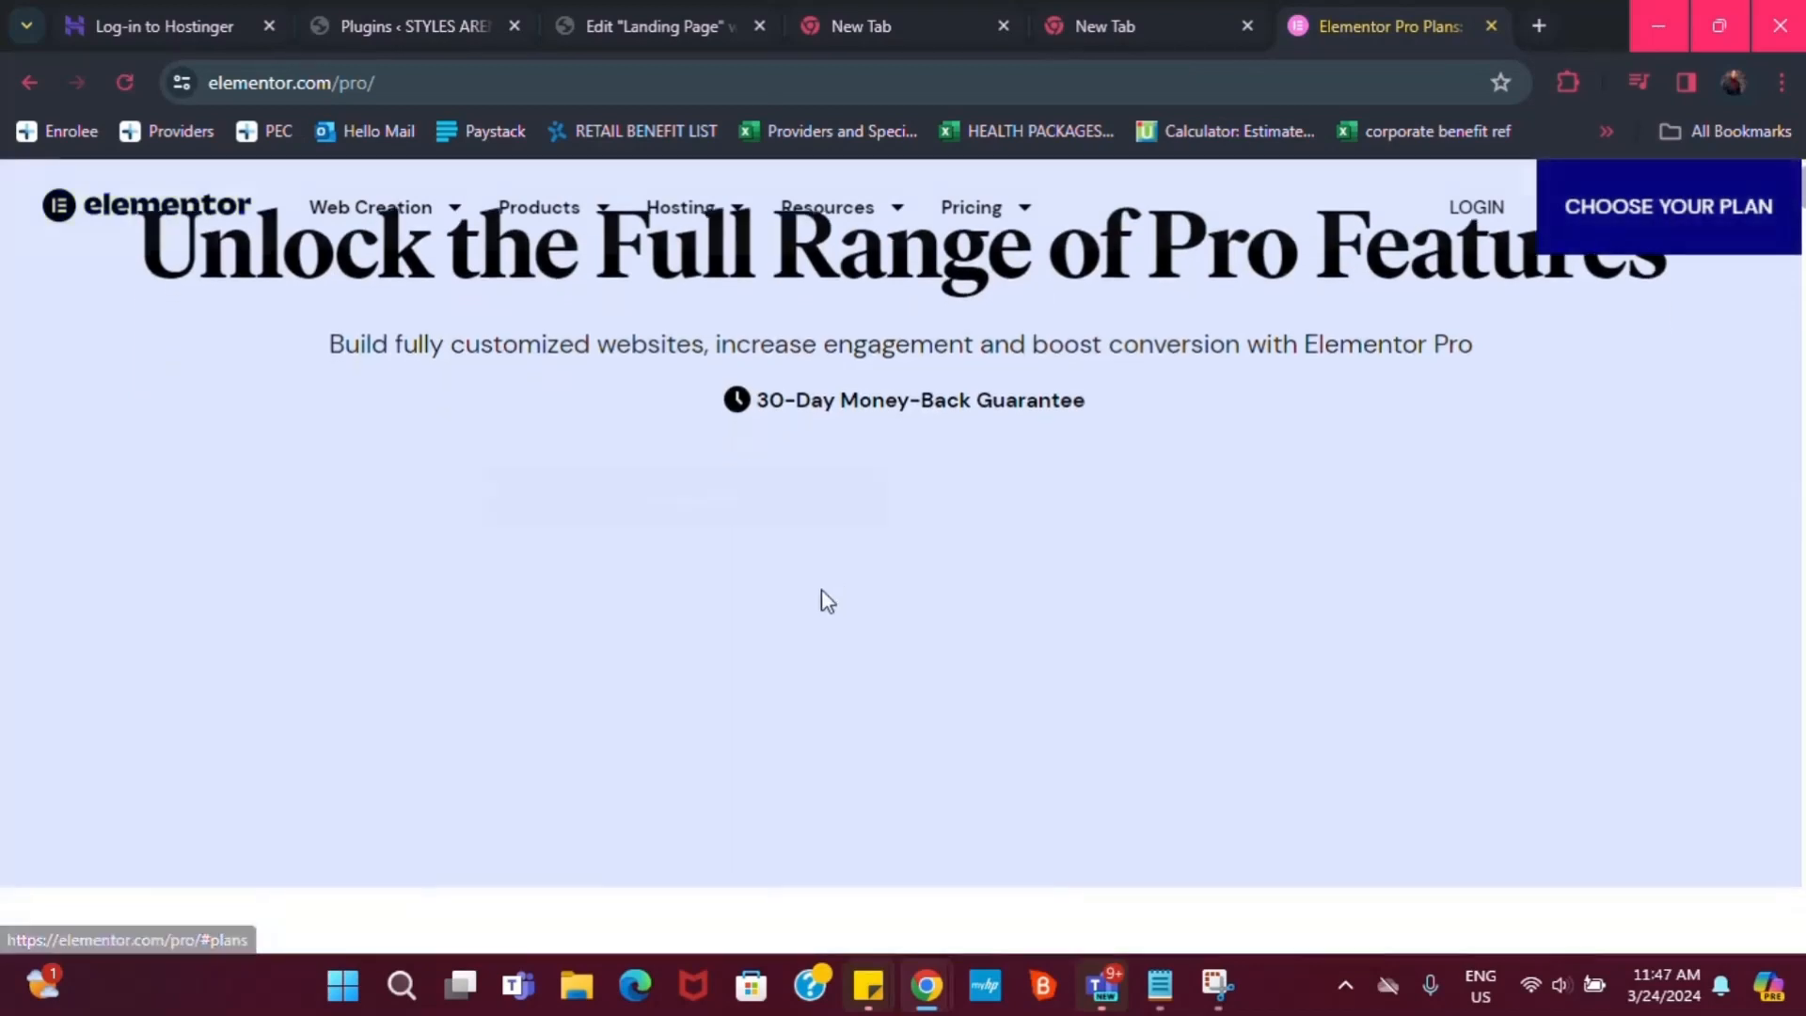
scroll(246, 806, down, 2)
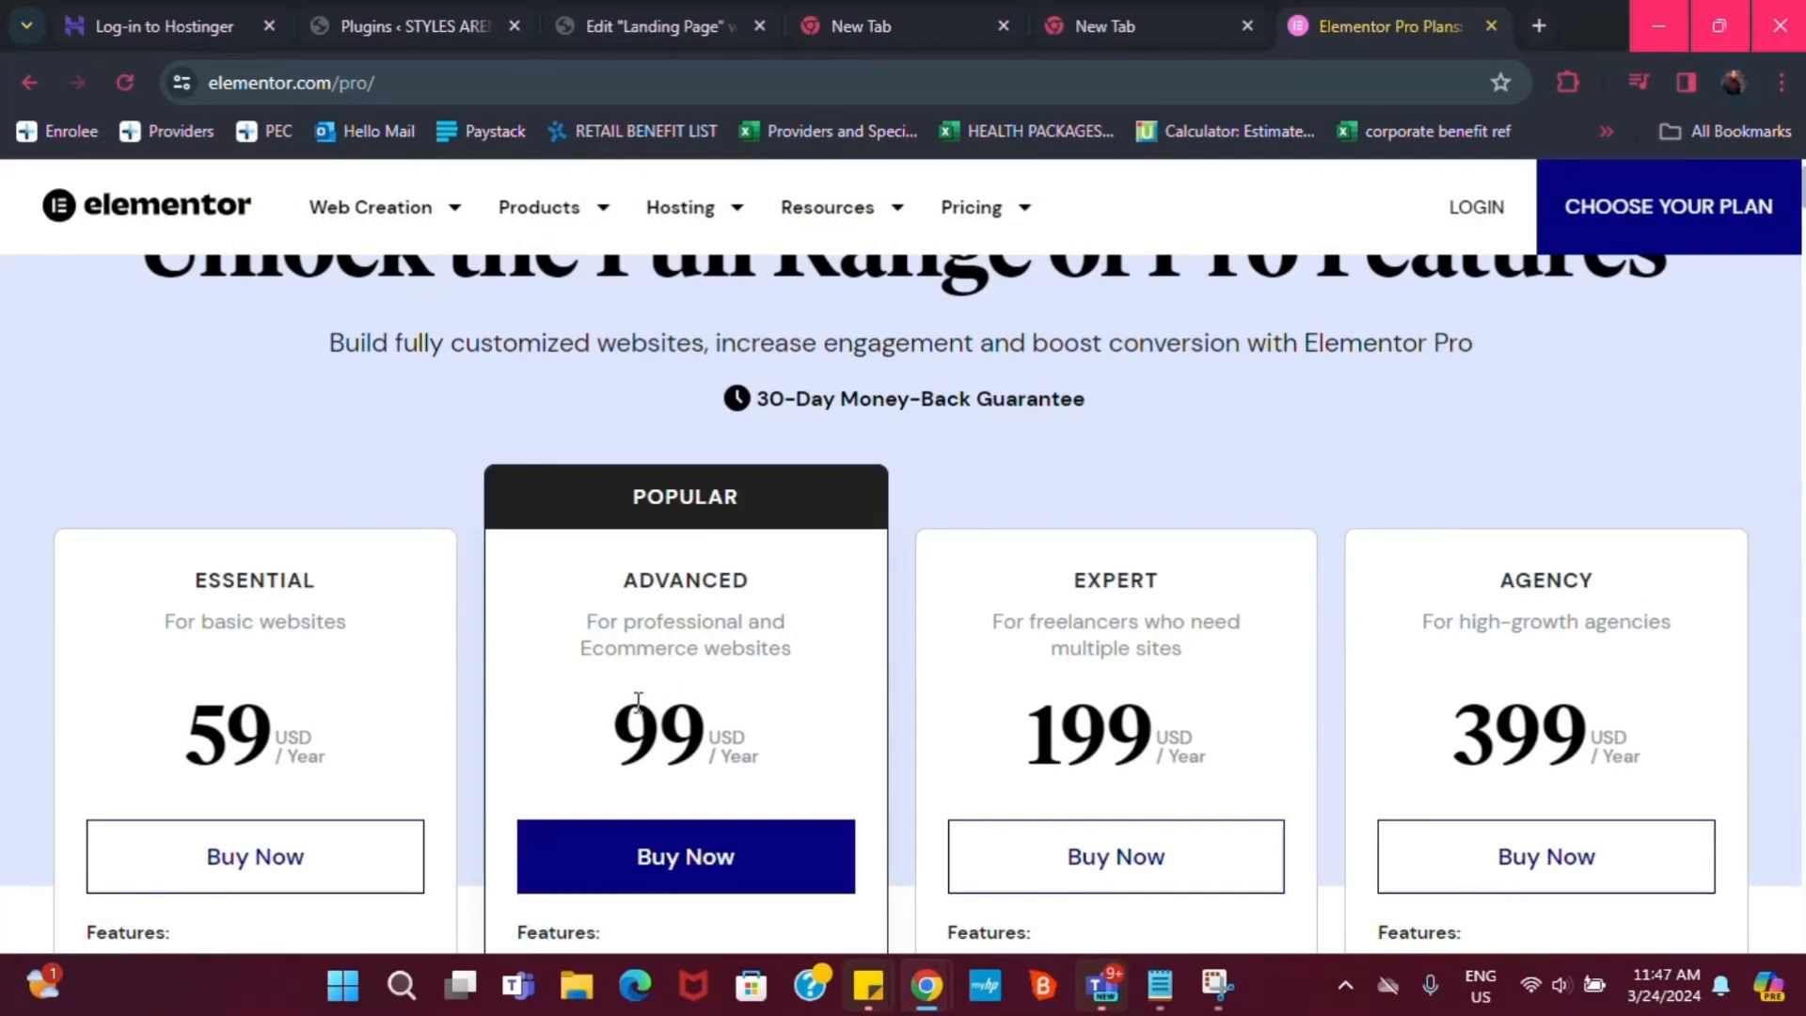
scroll(638, 700, down, 2)
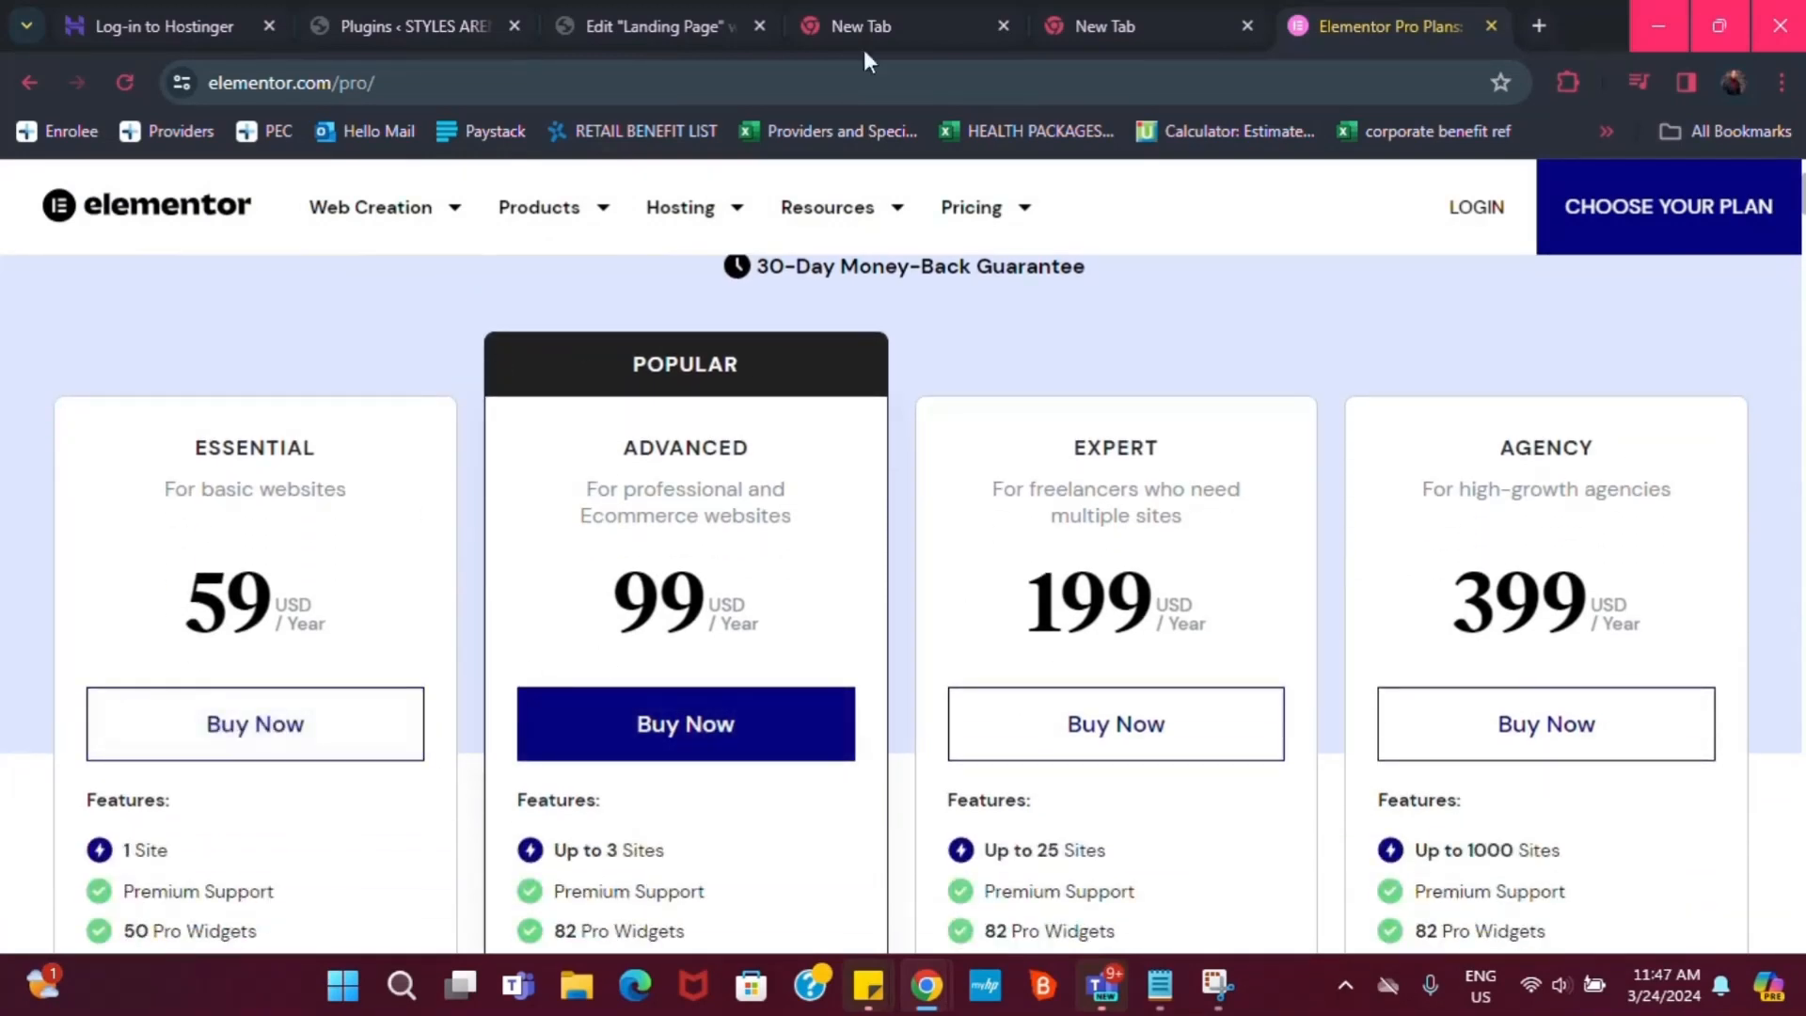
click(562, 11)
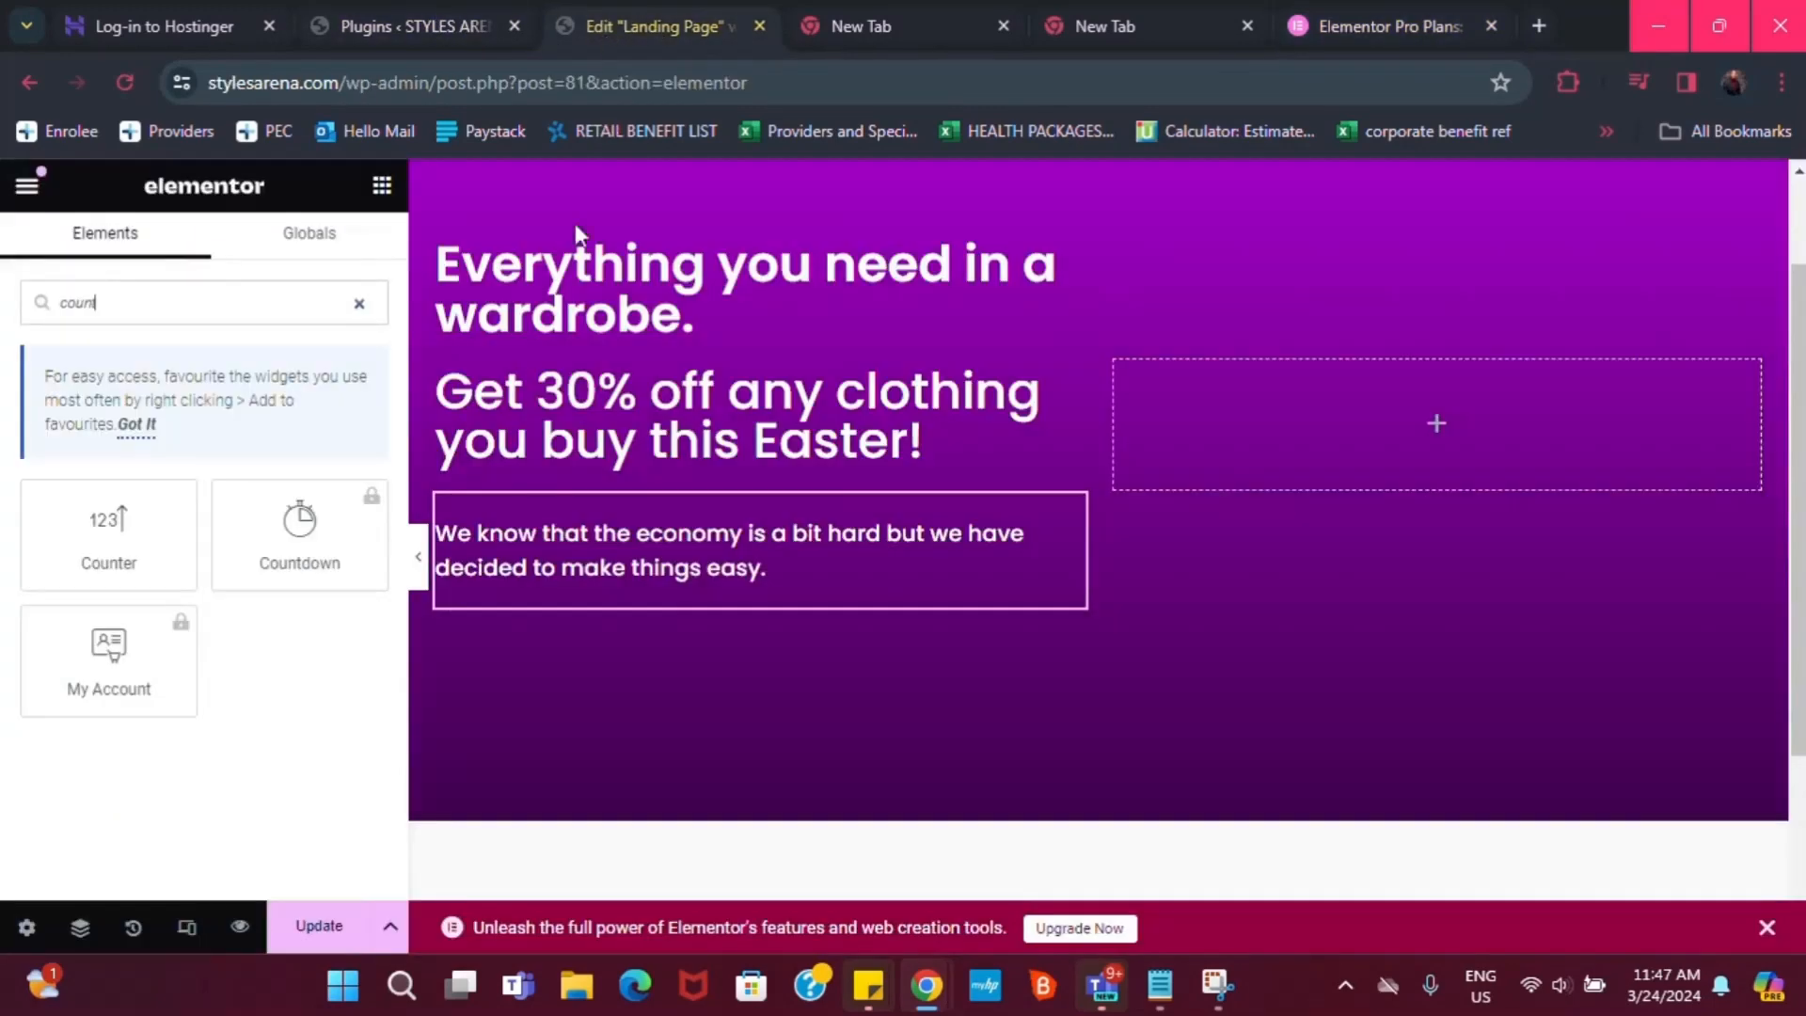
Go from the installed Plugins list to the Add Plugins page
click(412, 7)
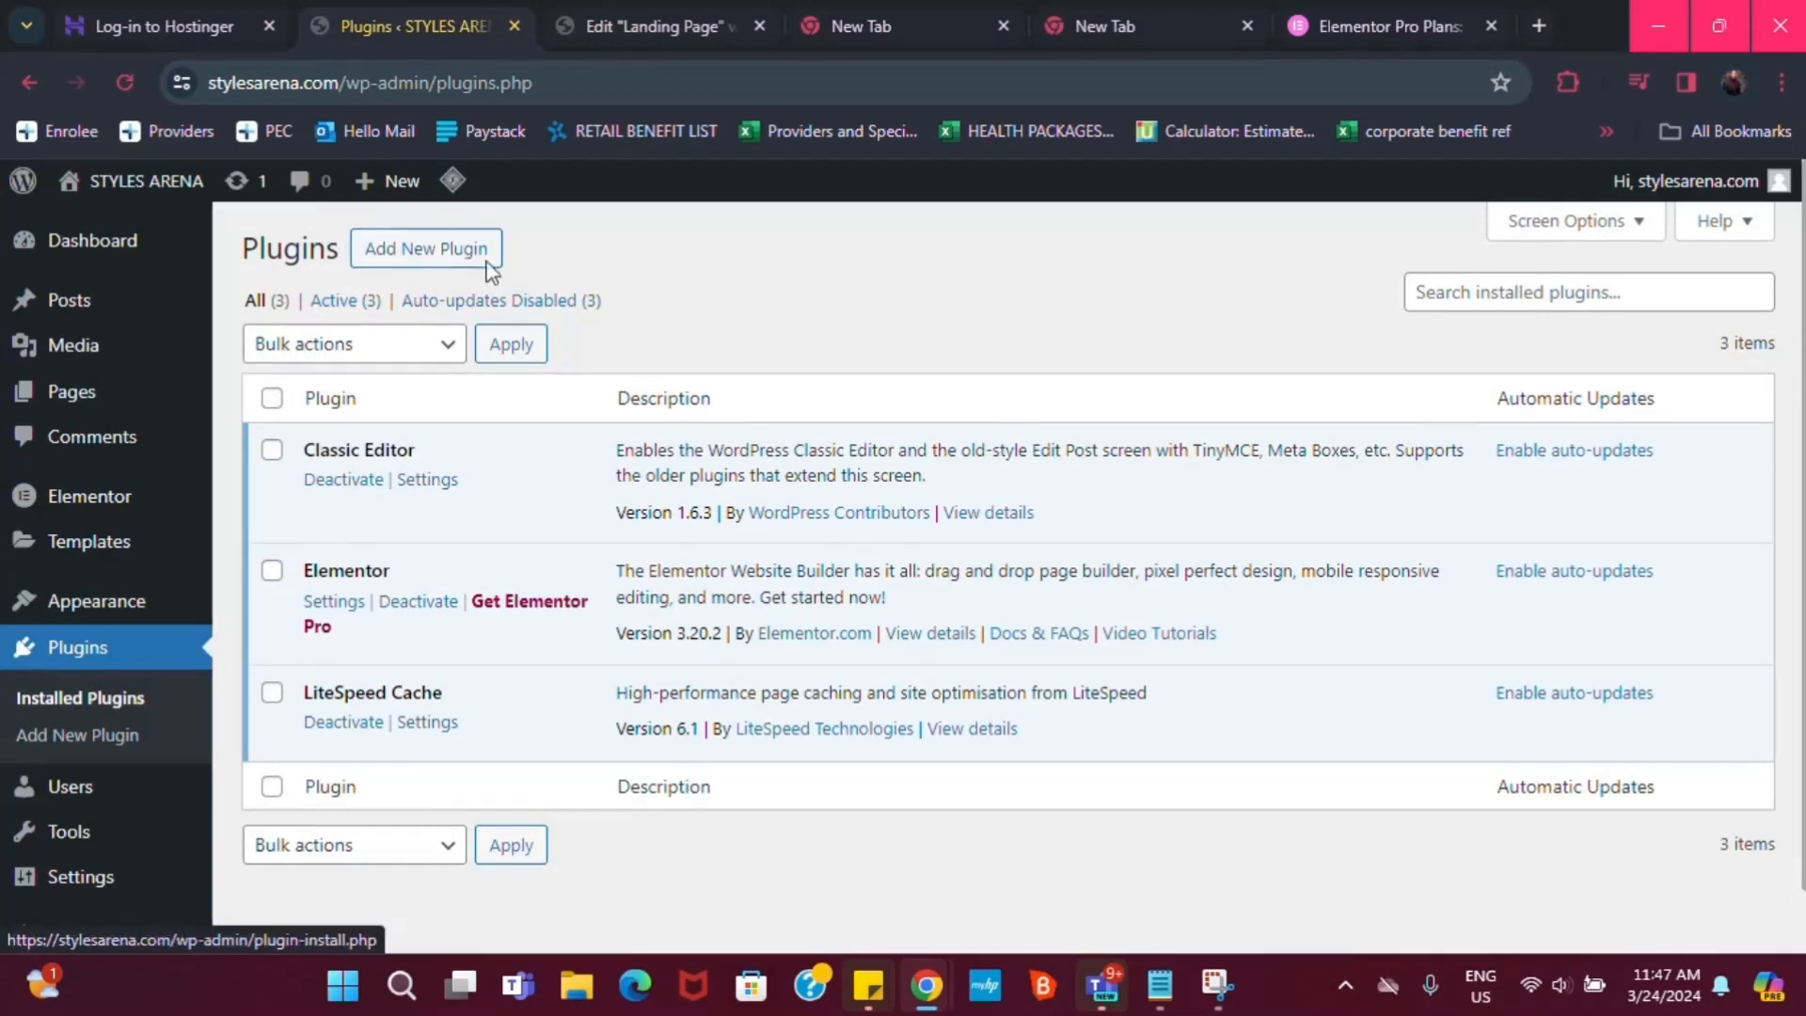
click(453, 257)
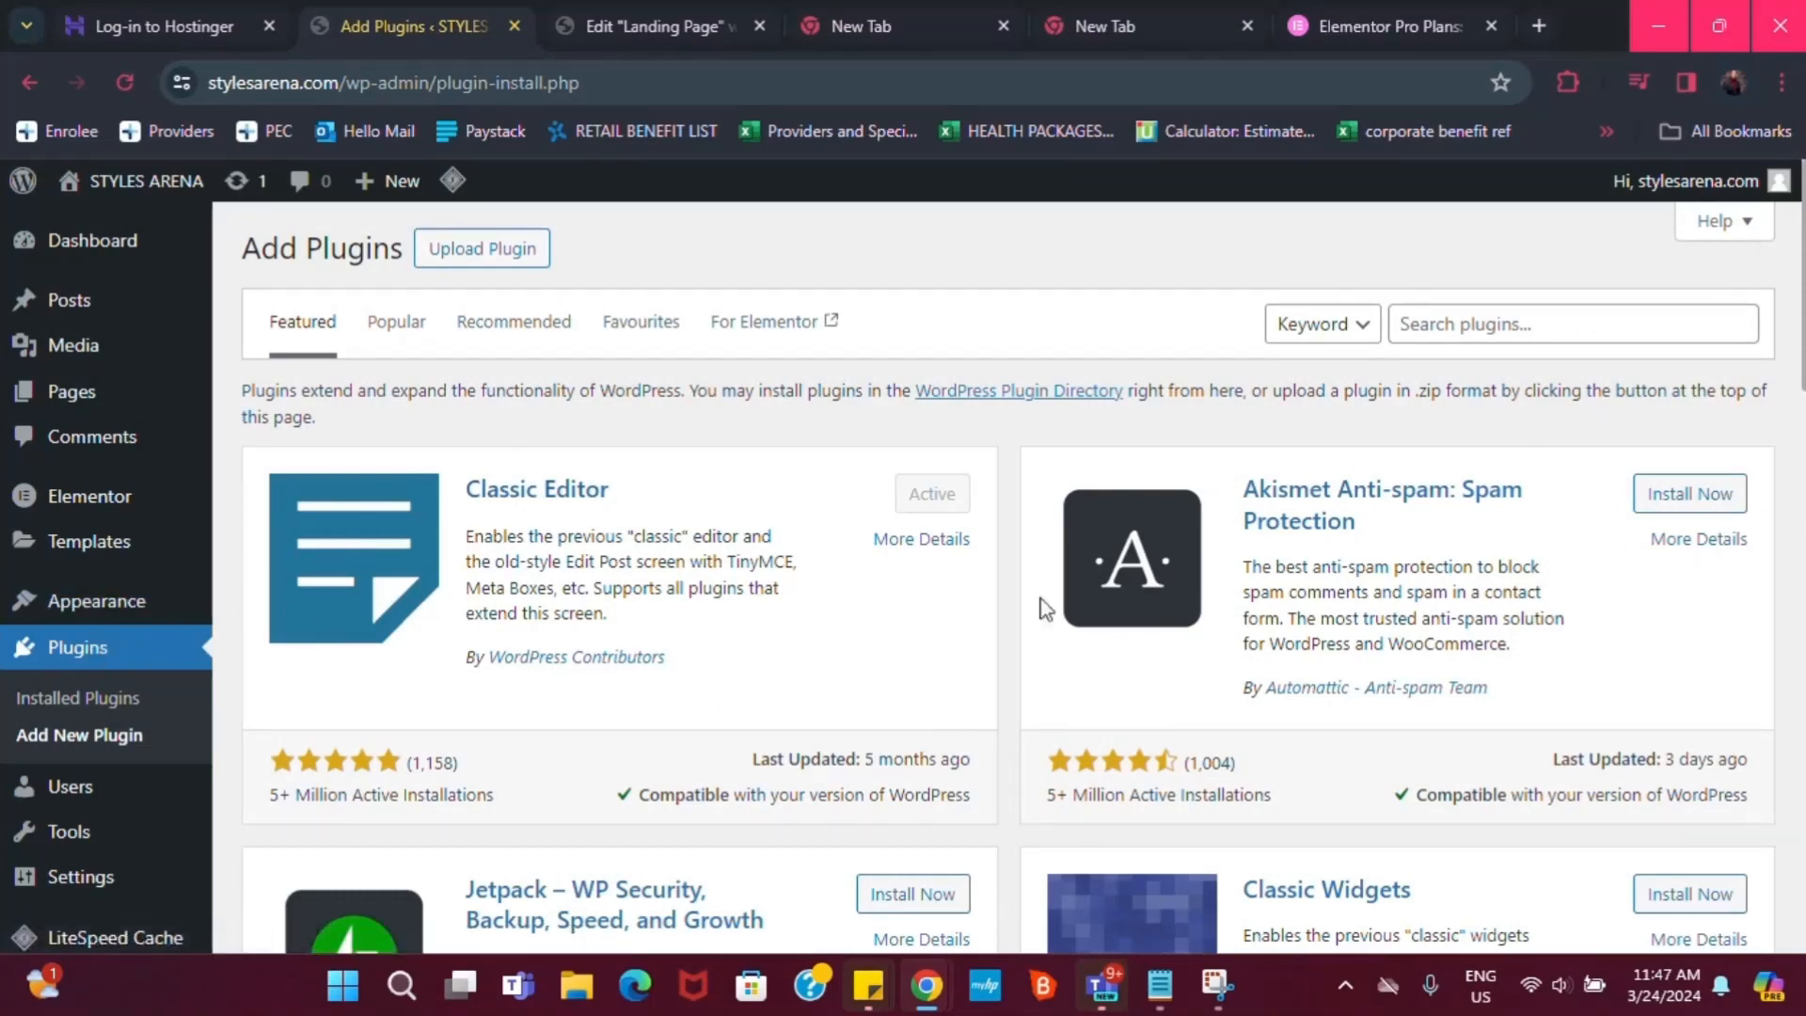
Show the Upload Plugin form and browse the file picker for the elementor-pro files
click(472, 259)
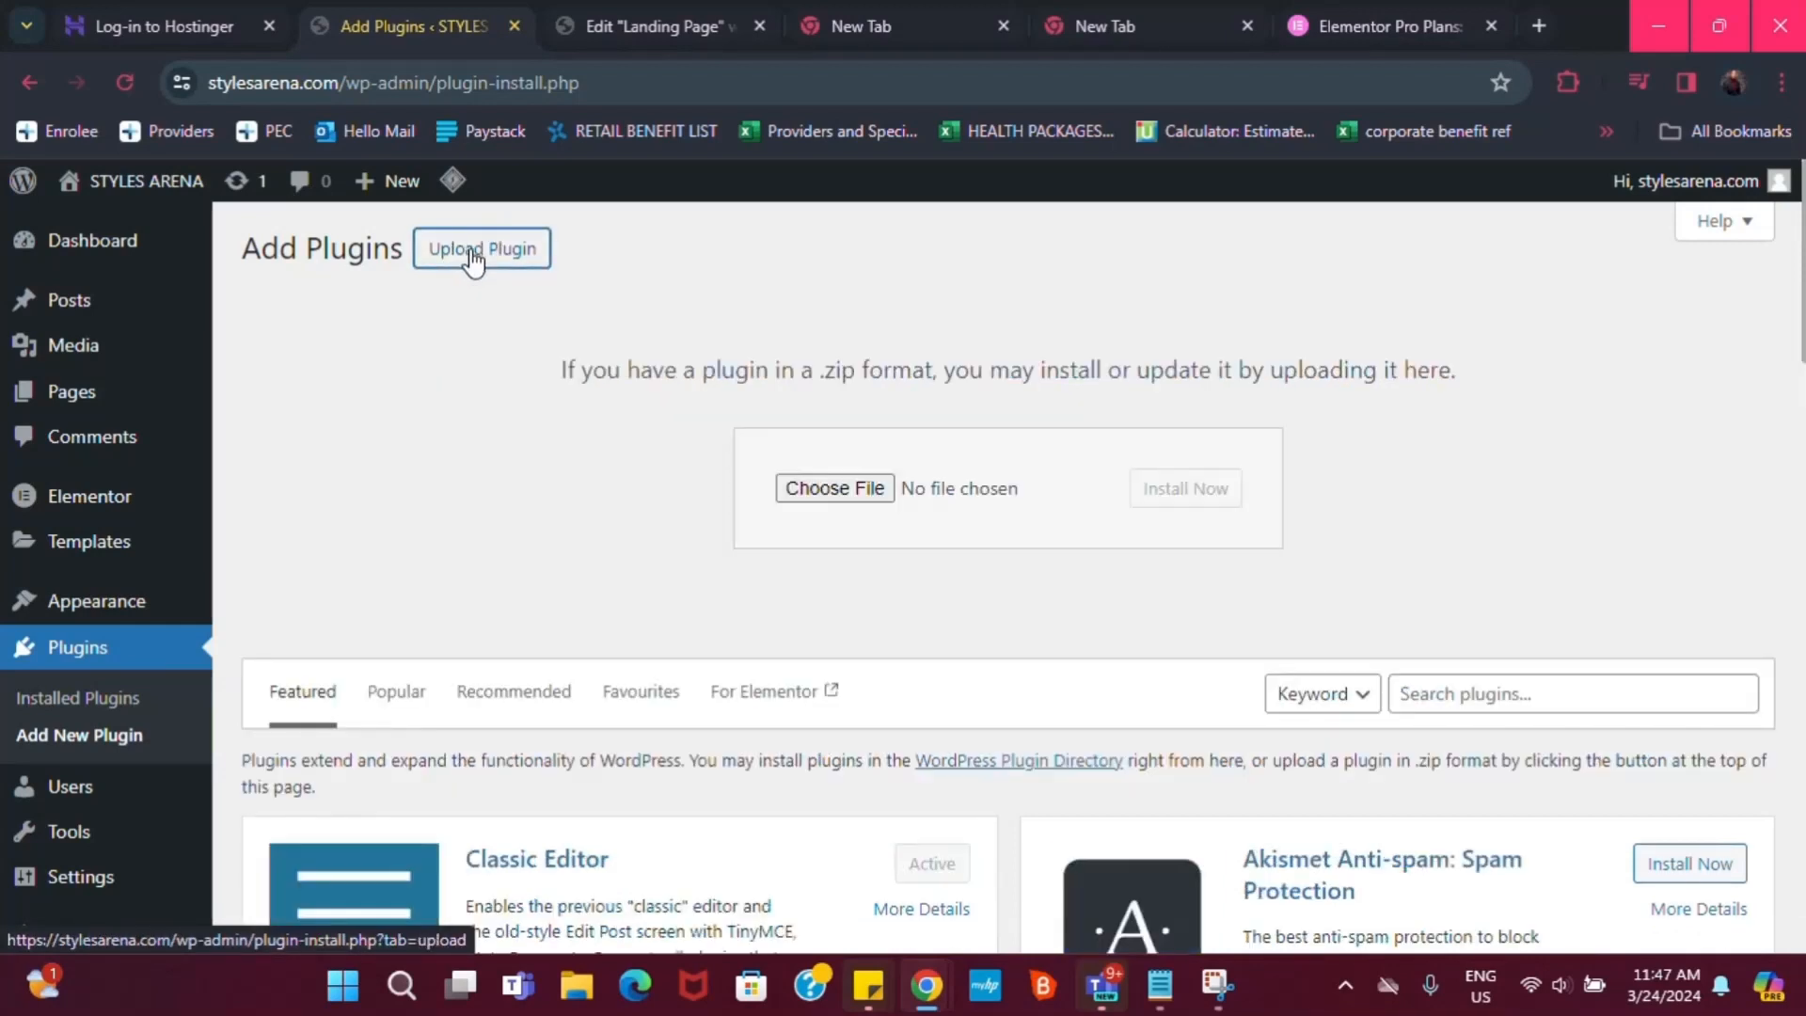
click(862, 490)
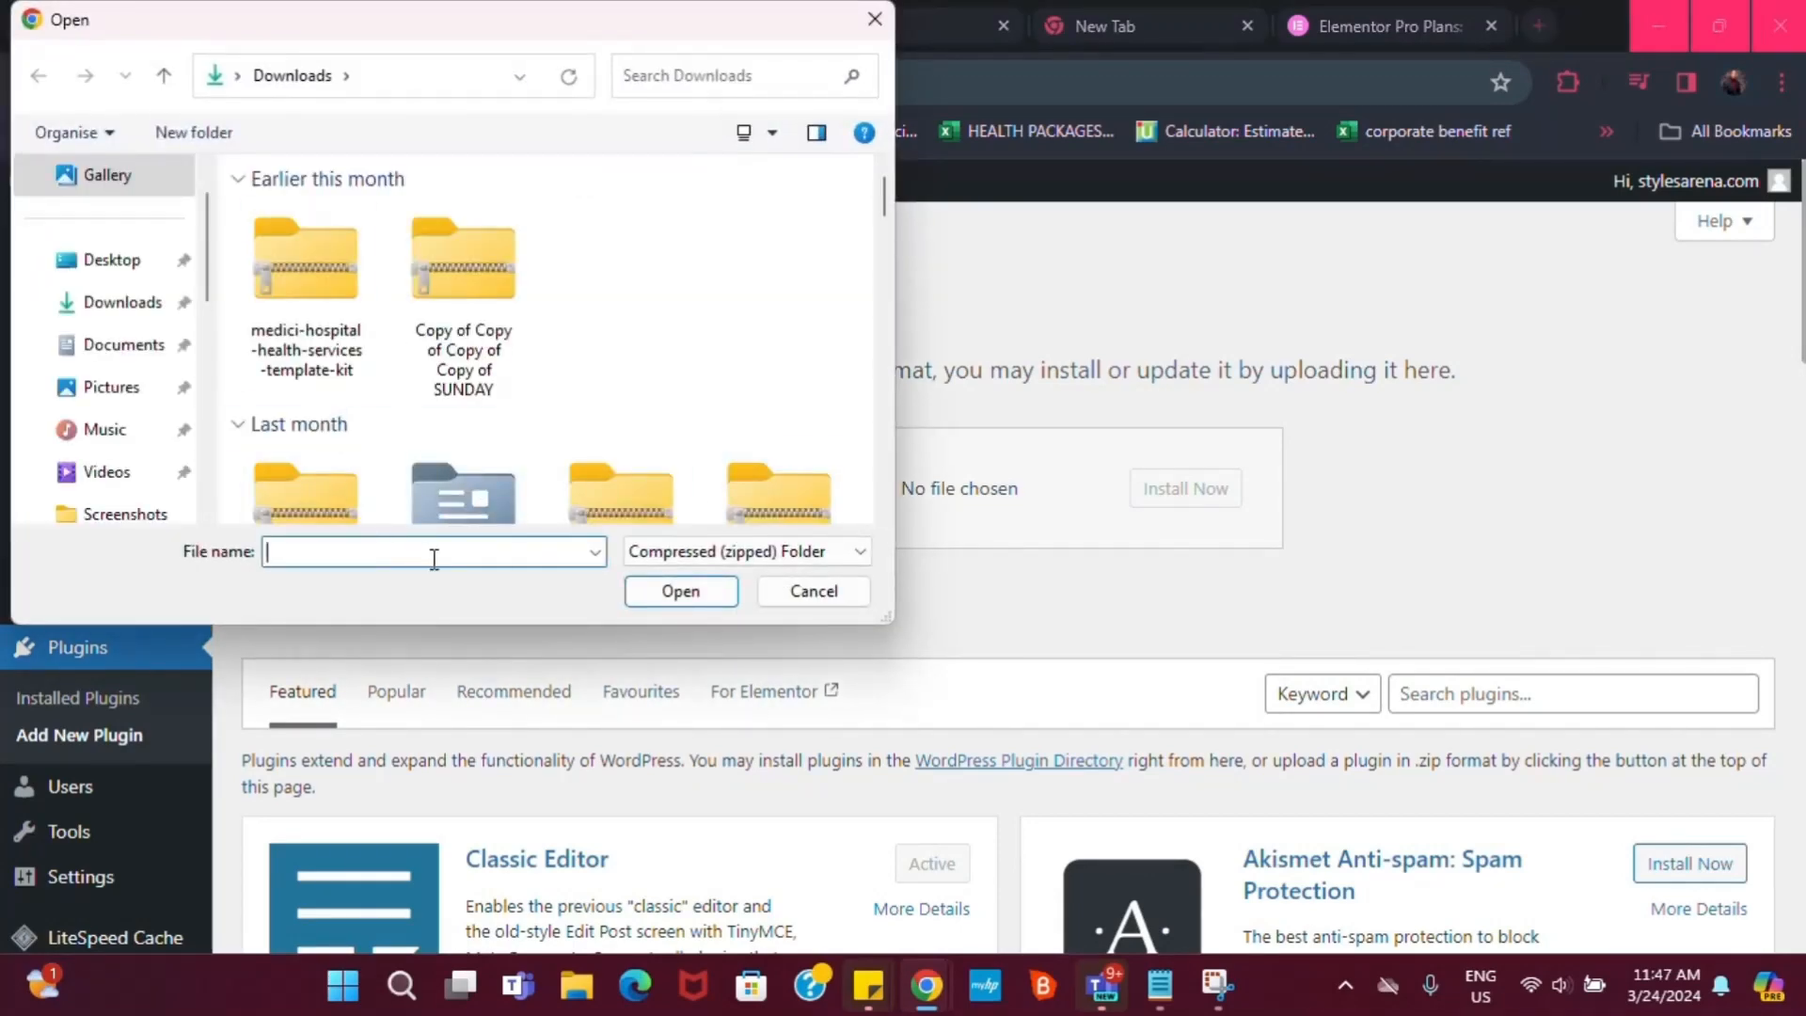
text(elem)
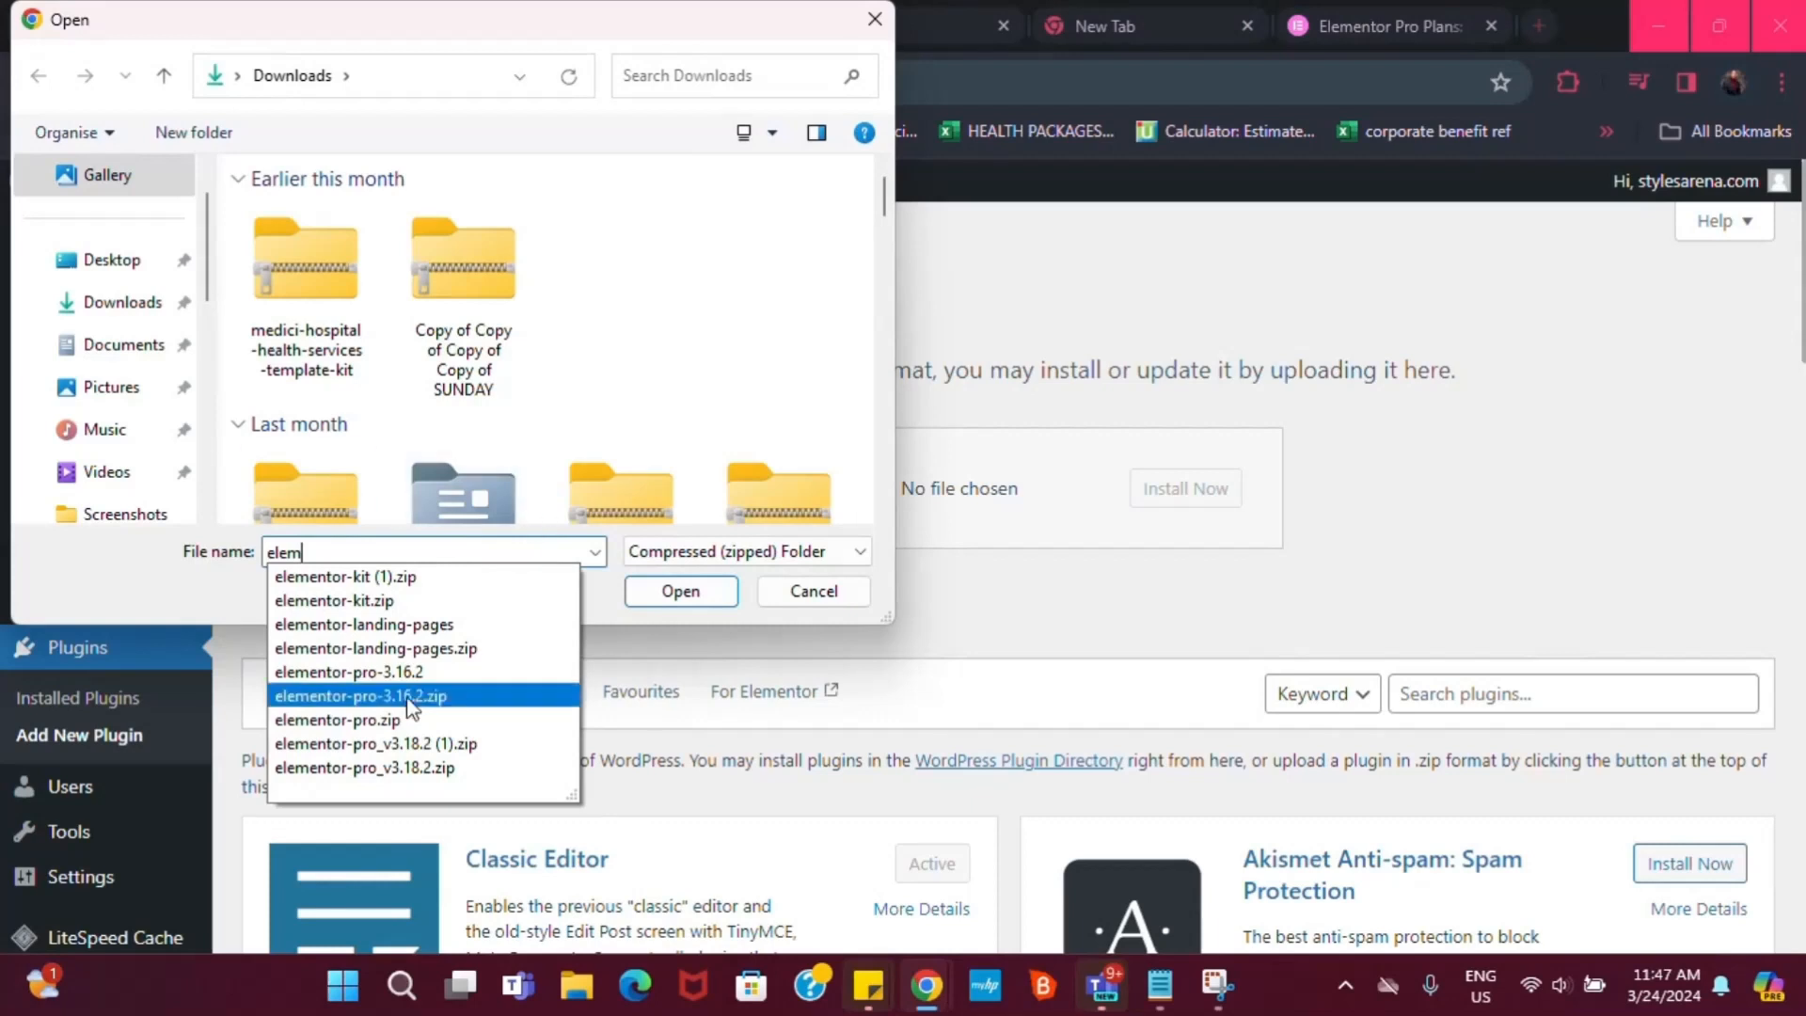
click(411, 673)
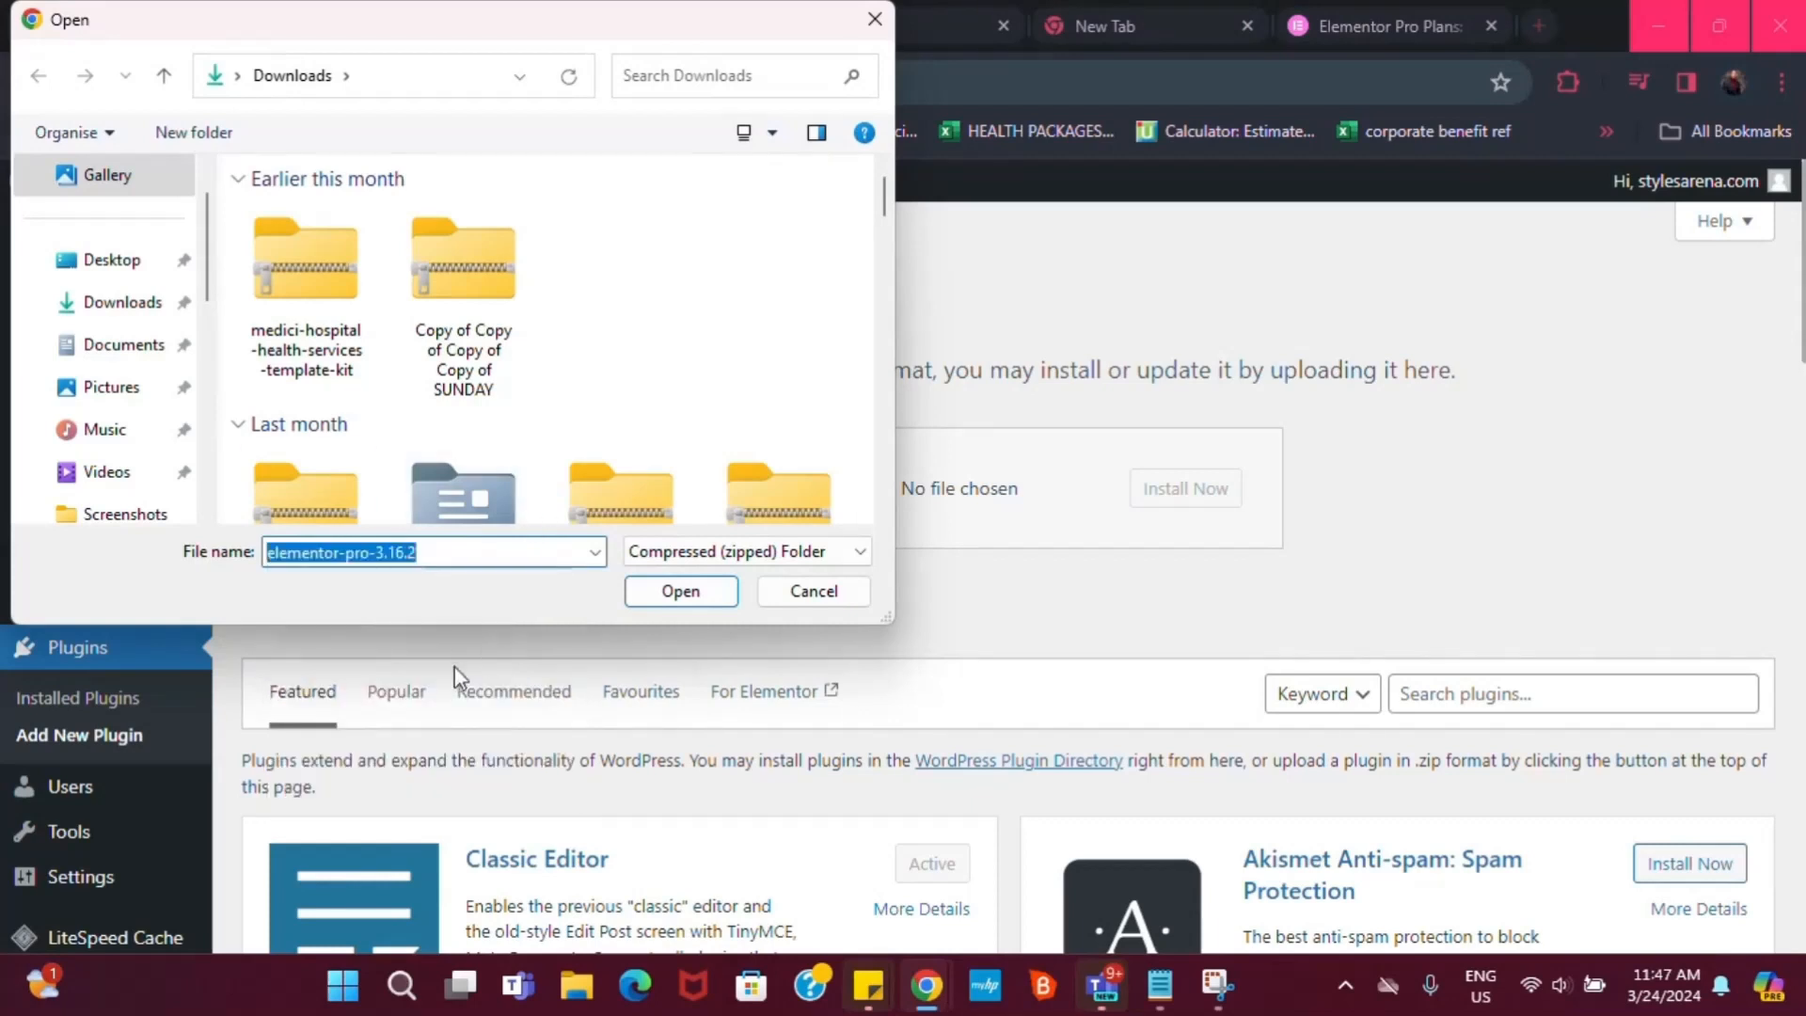
click(681, 591)
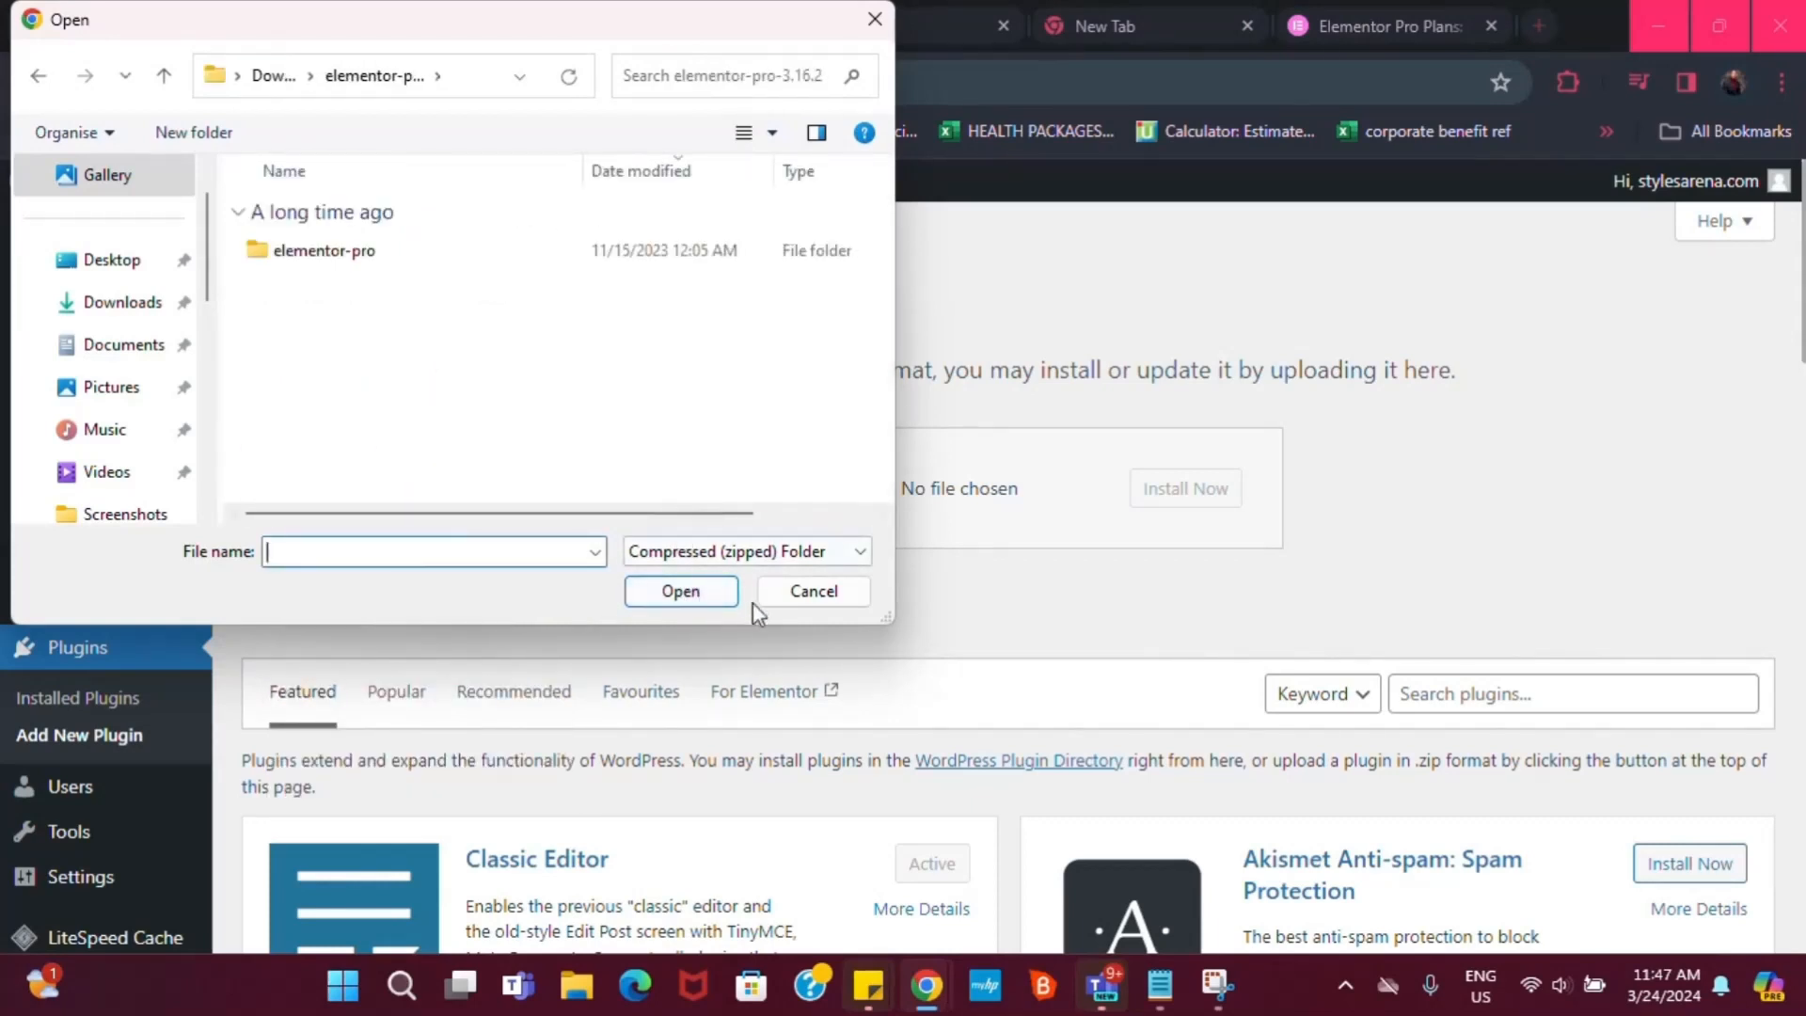
click(490, 256)
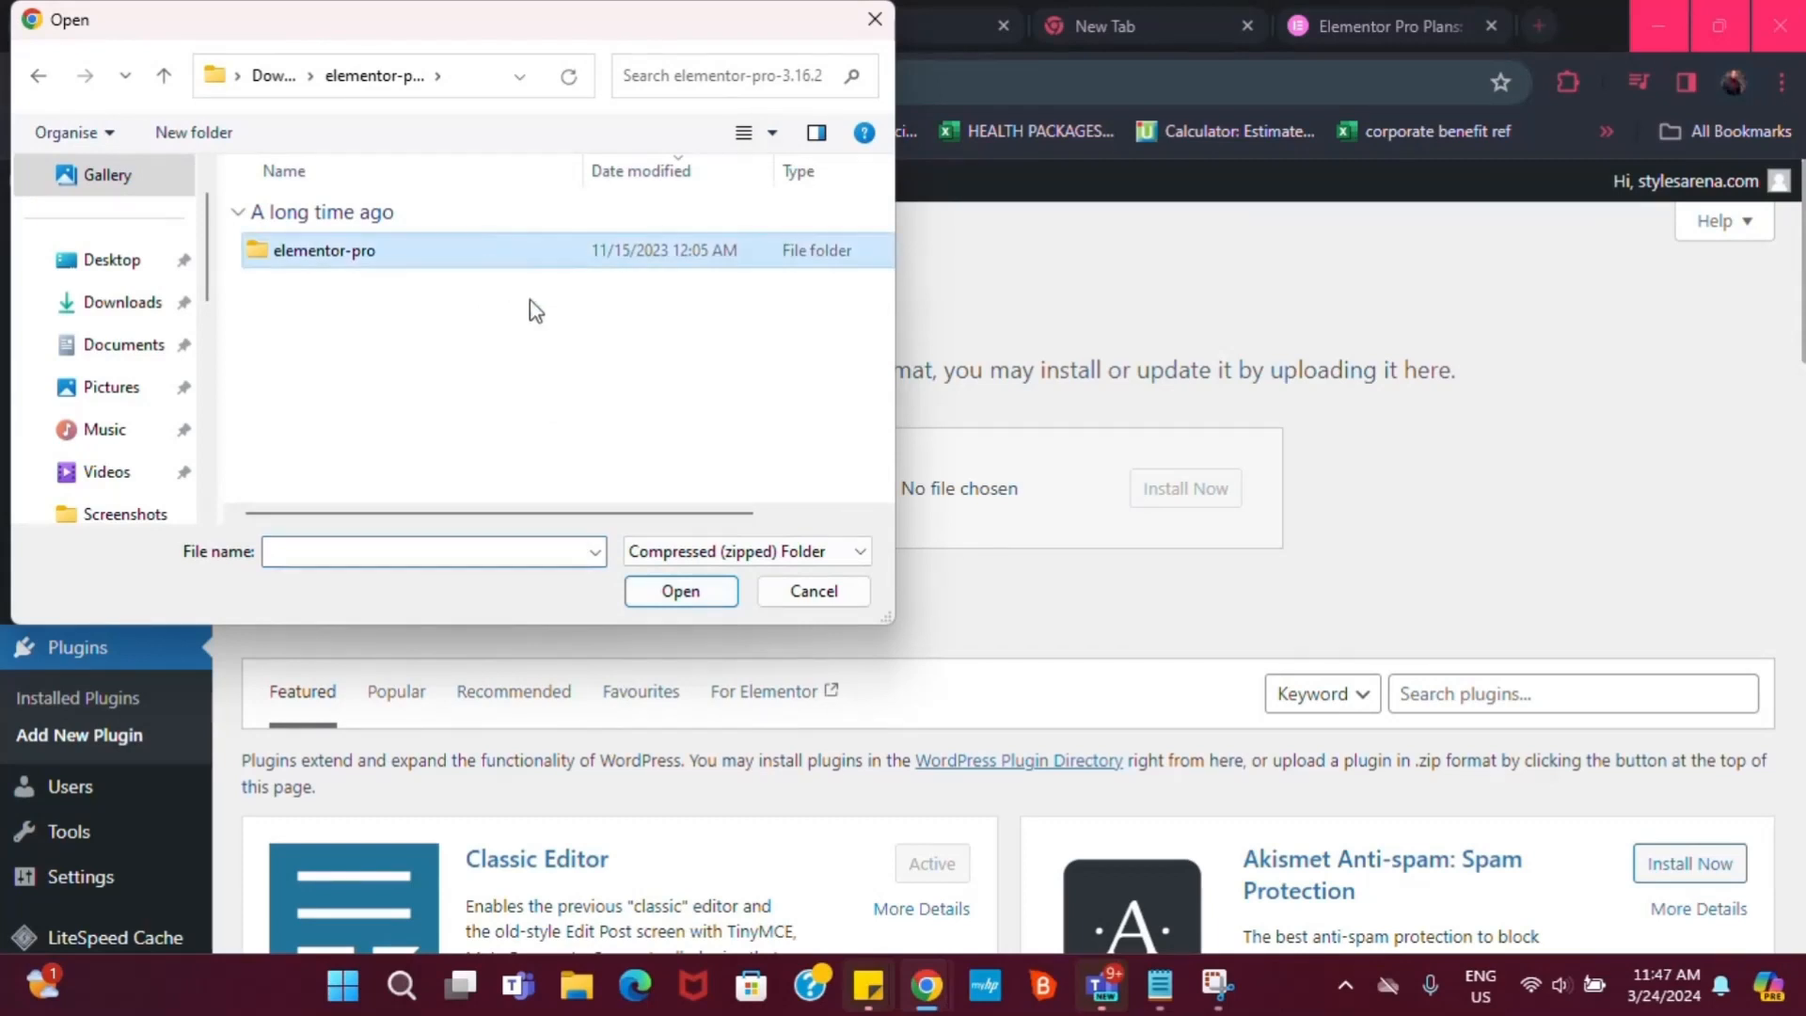
click(648, 596)
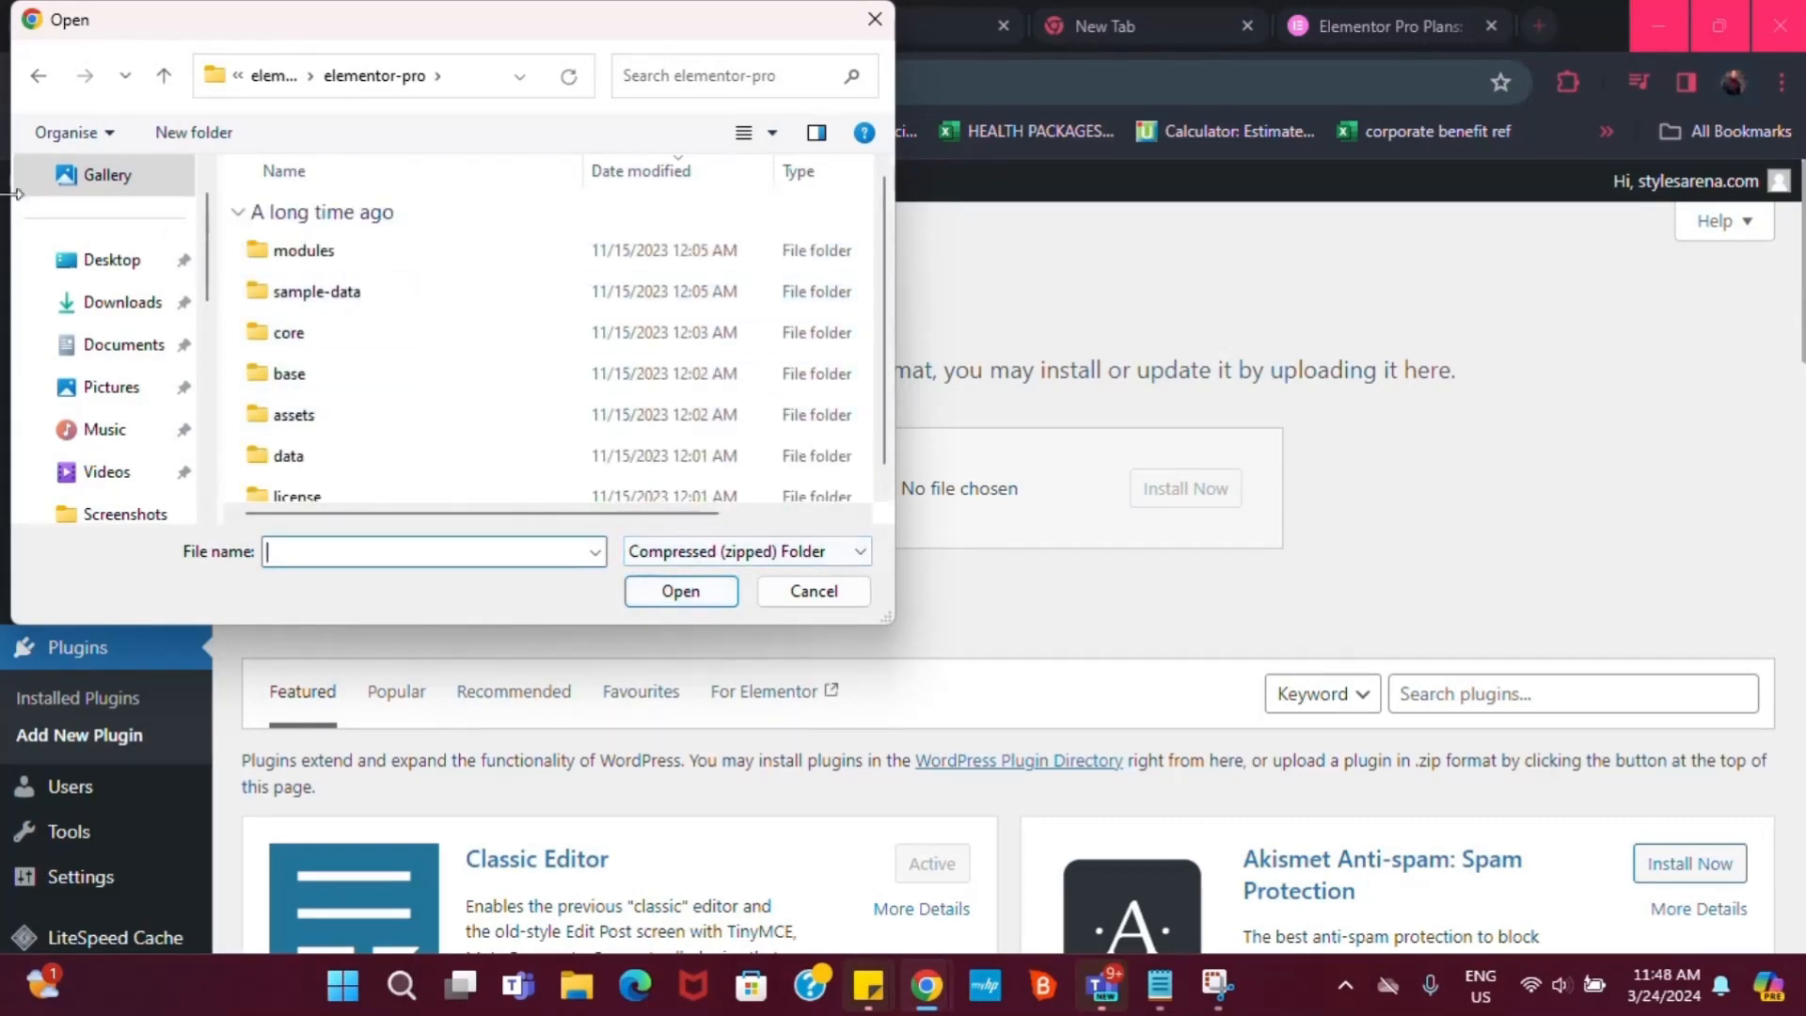
click(38, 75)
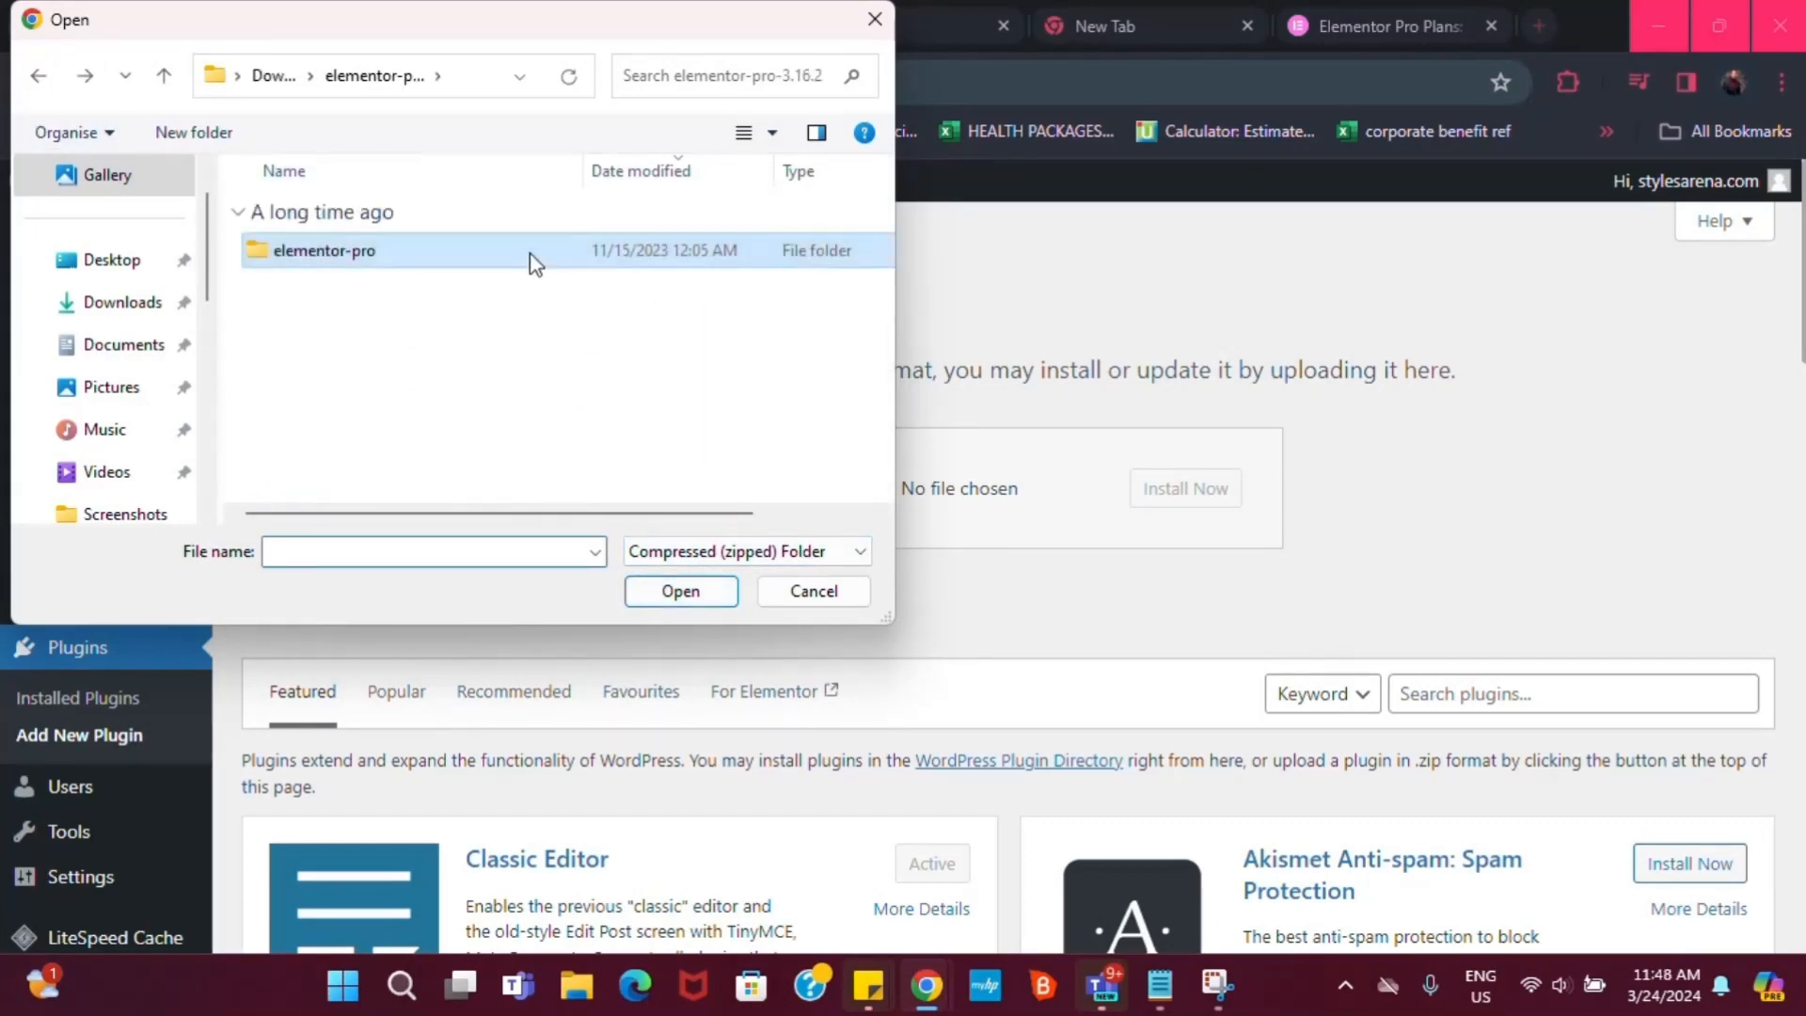
click(371, 255)
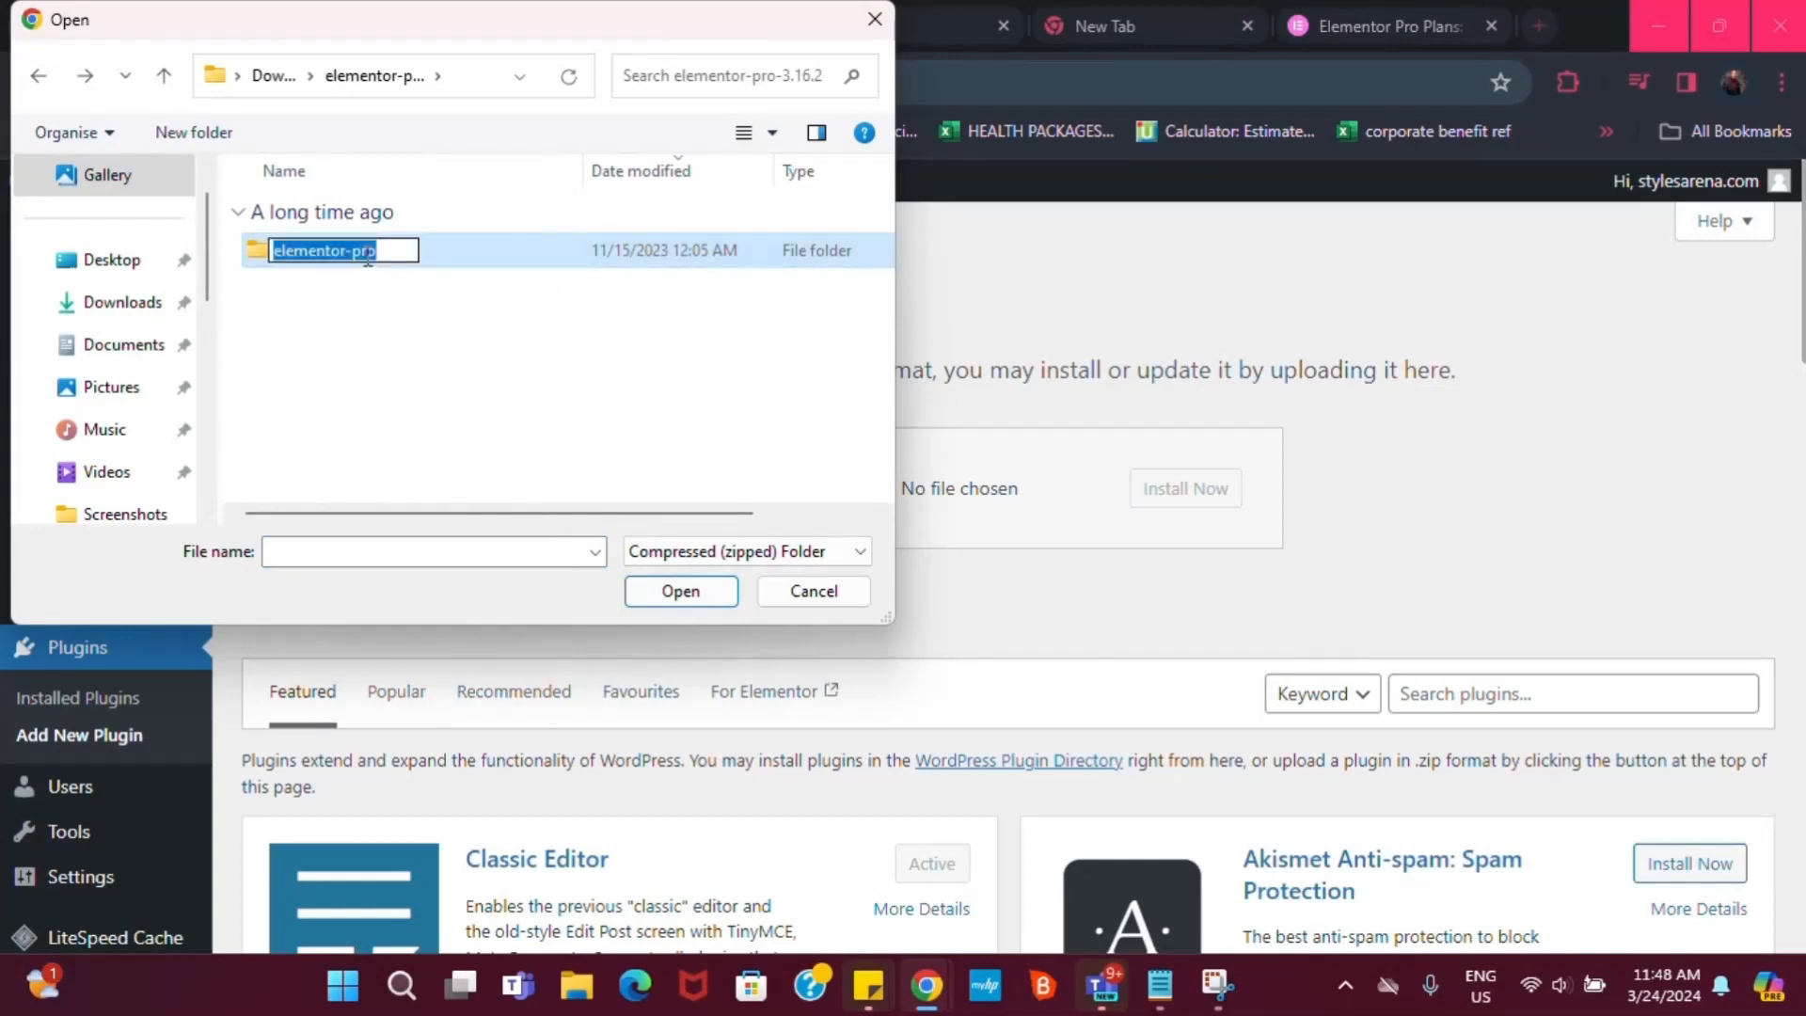
click(556, 358)
Try entering 'element' as the file name and dropping the elementor-pro folder onto the upload box
click(358, 547)
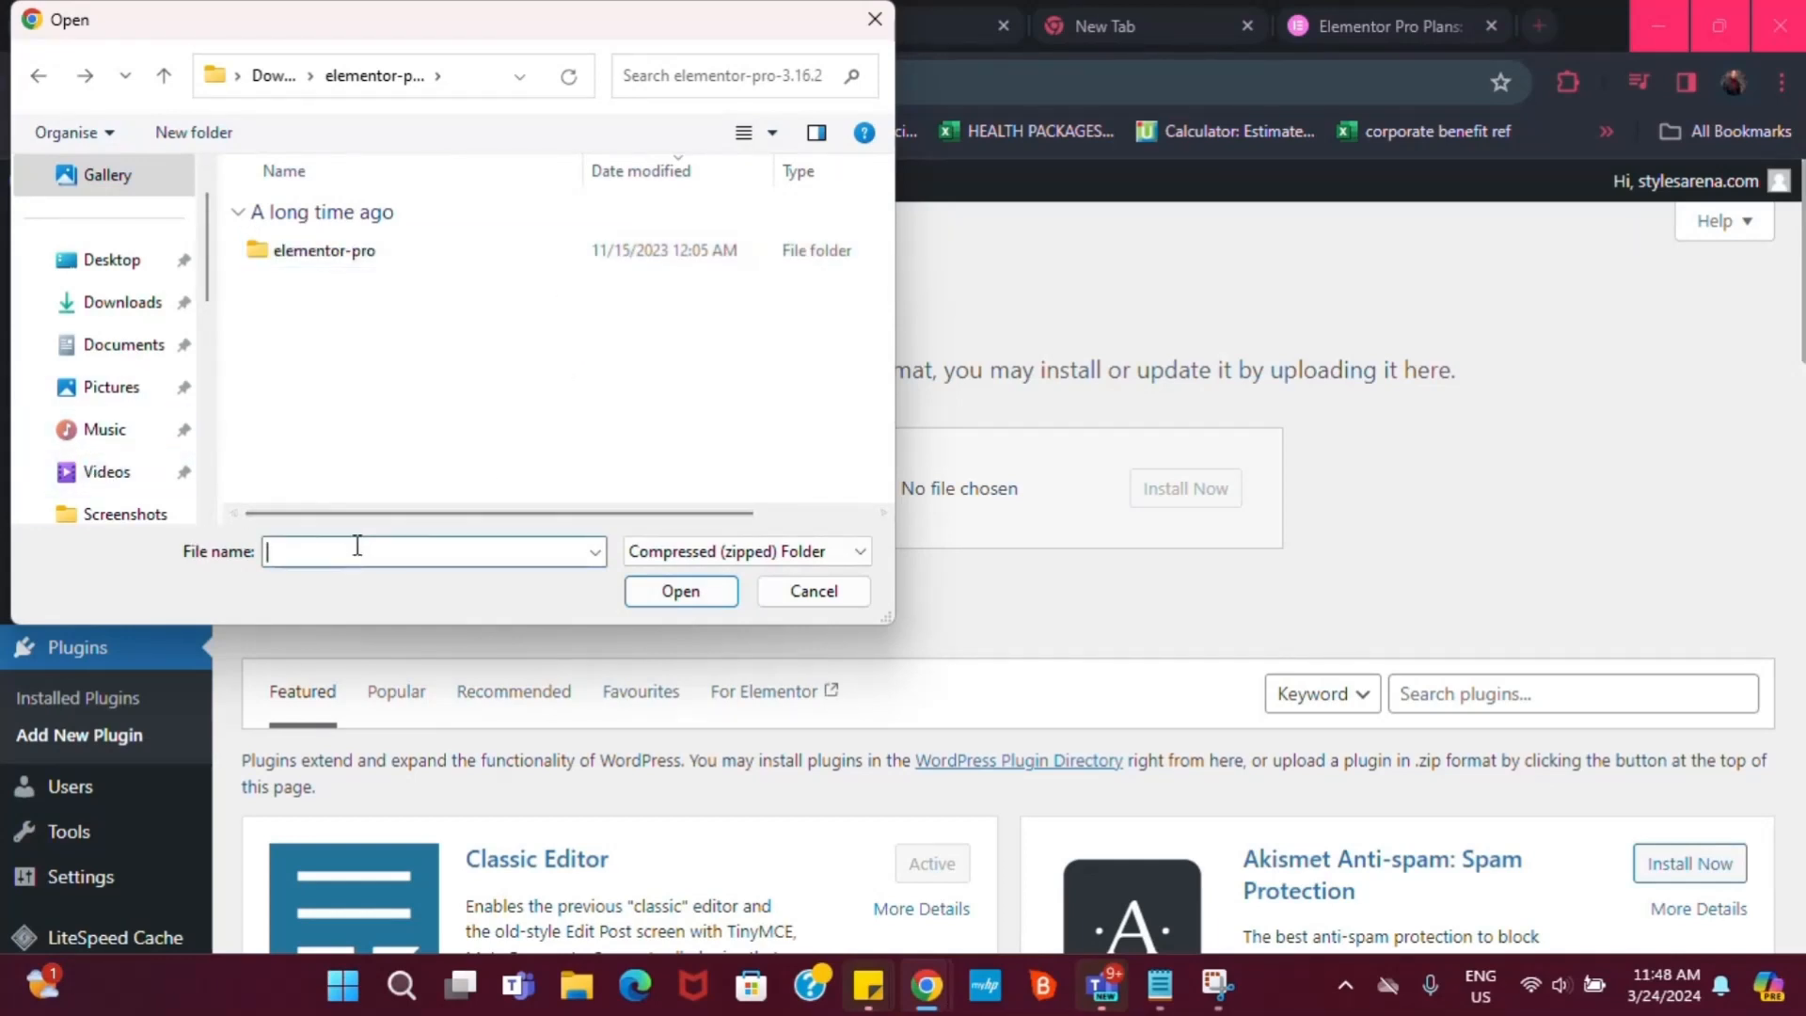
text(elem)
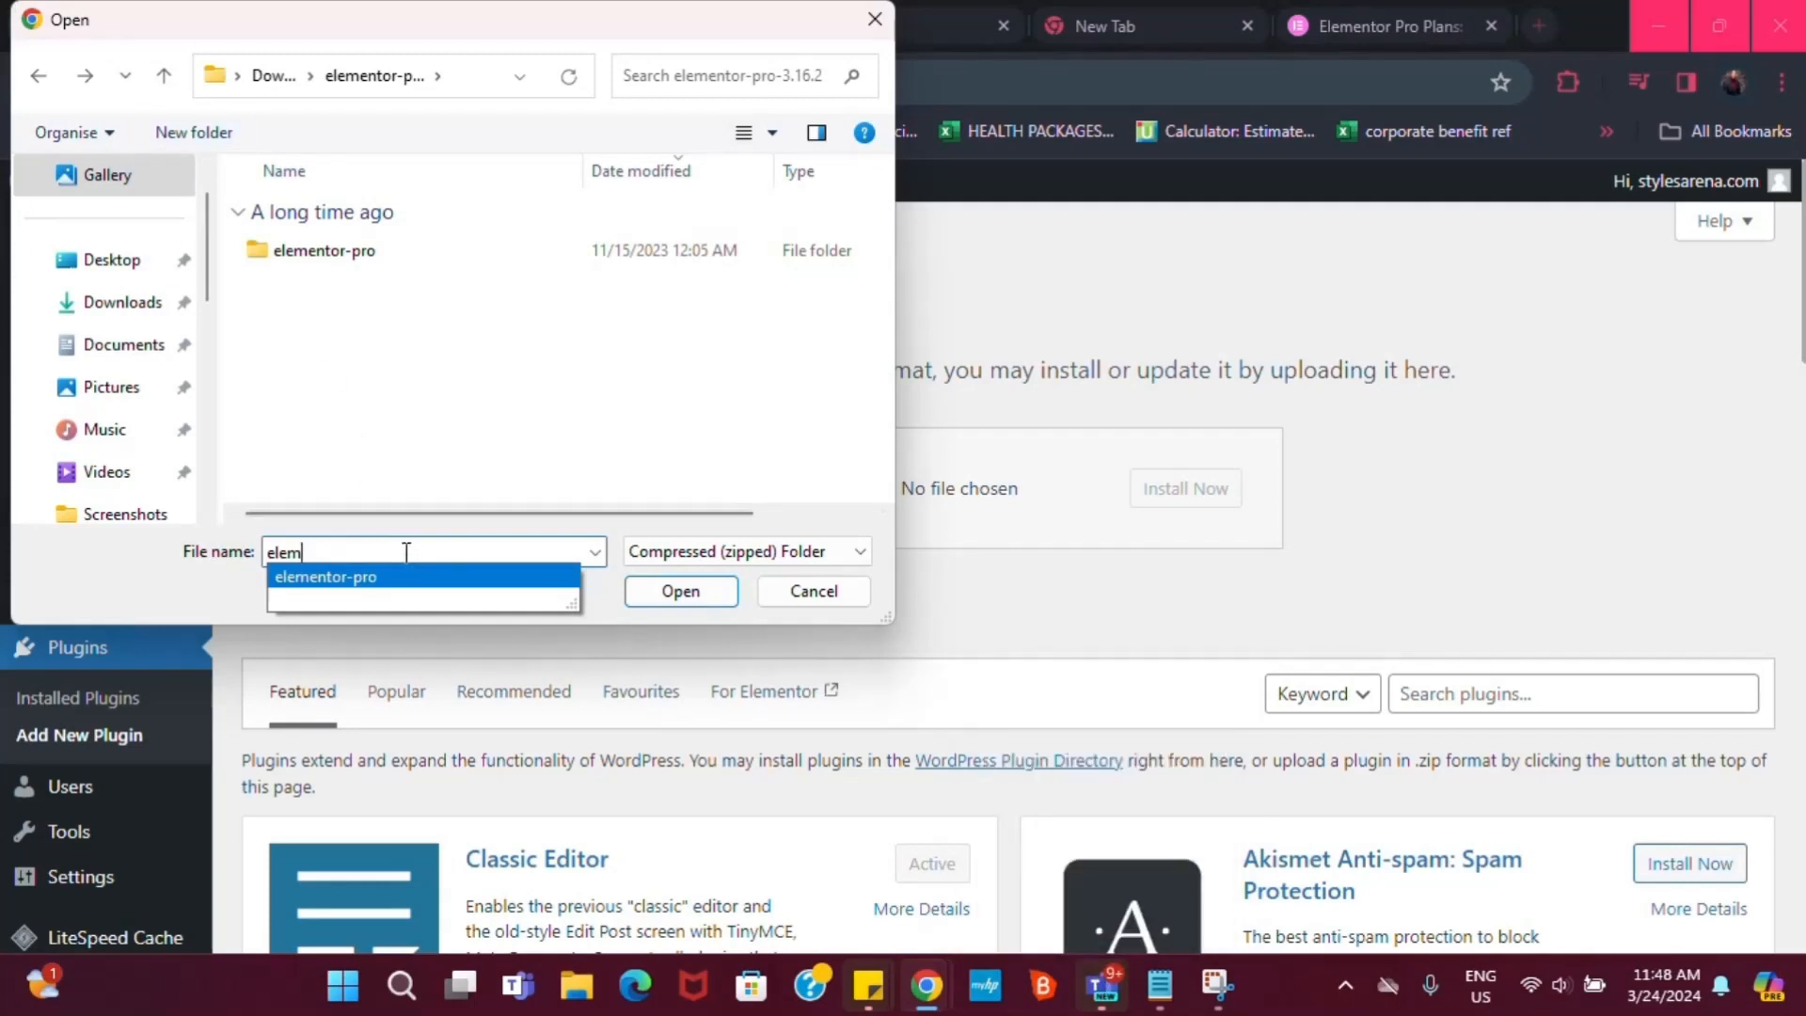
text(ent)
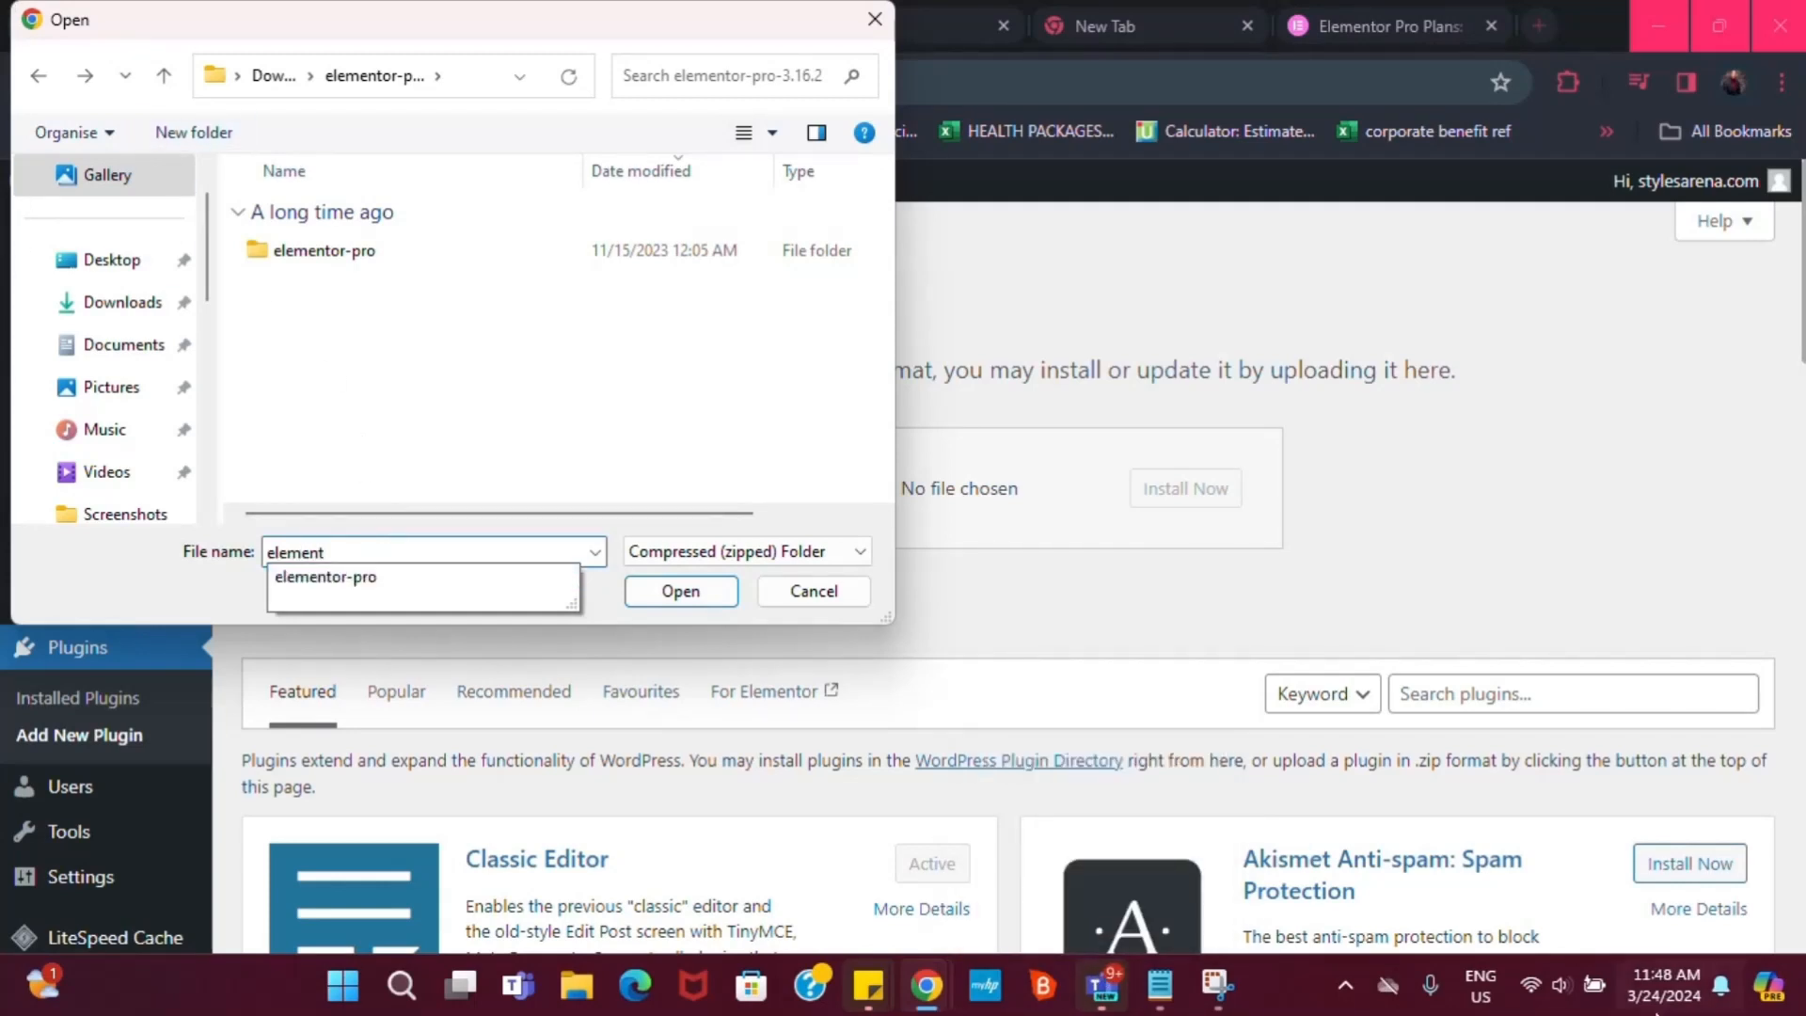
drag(364, 262, 381, 324)
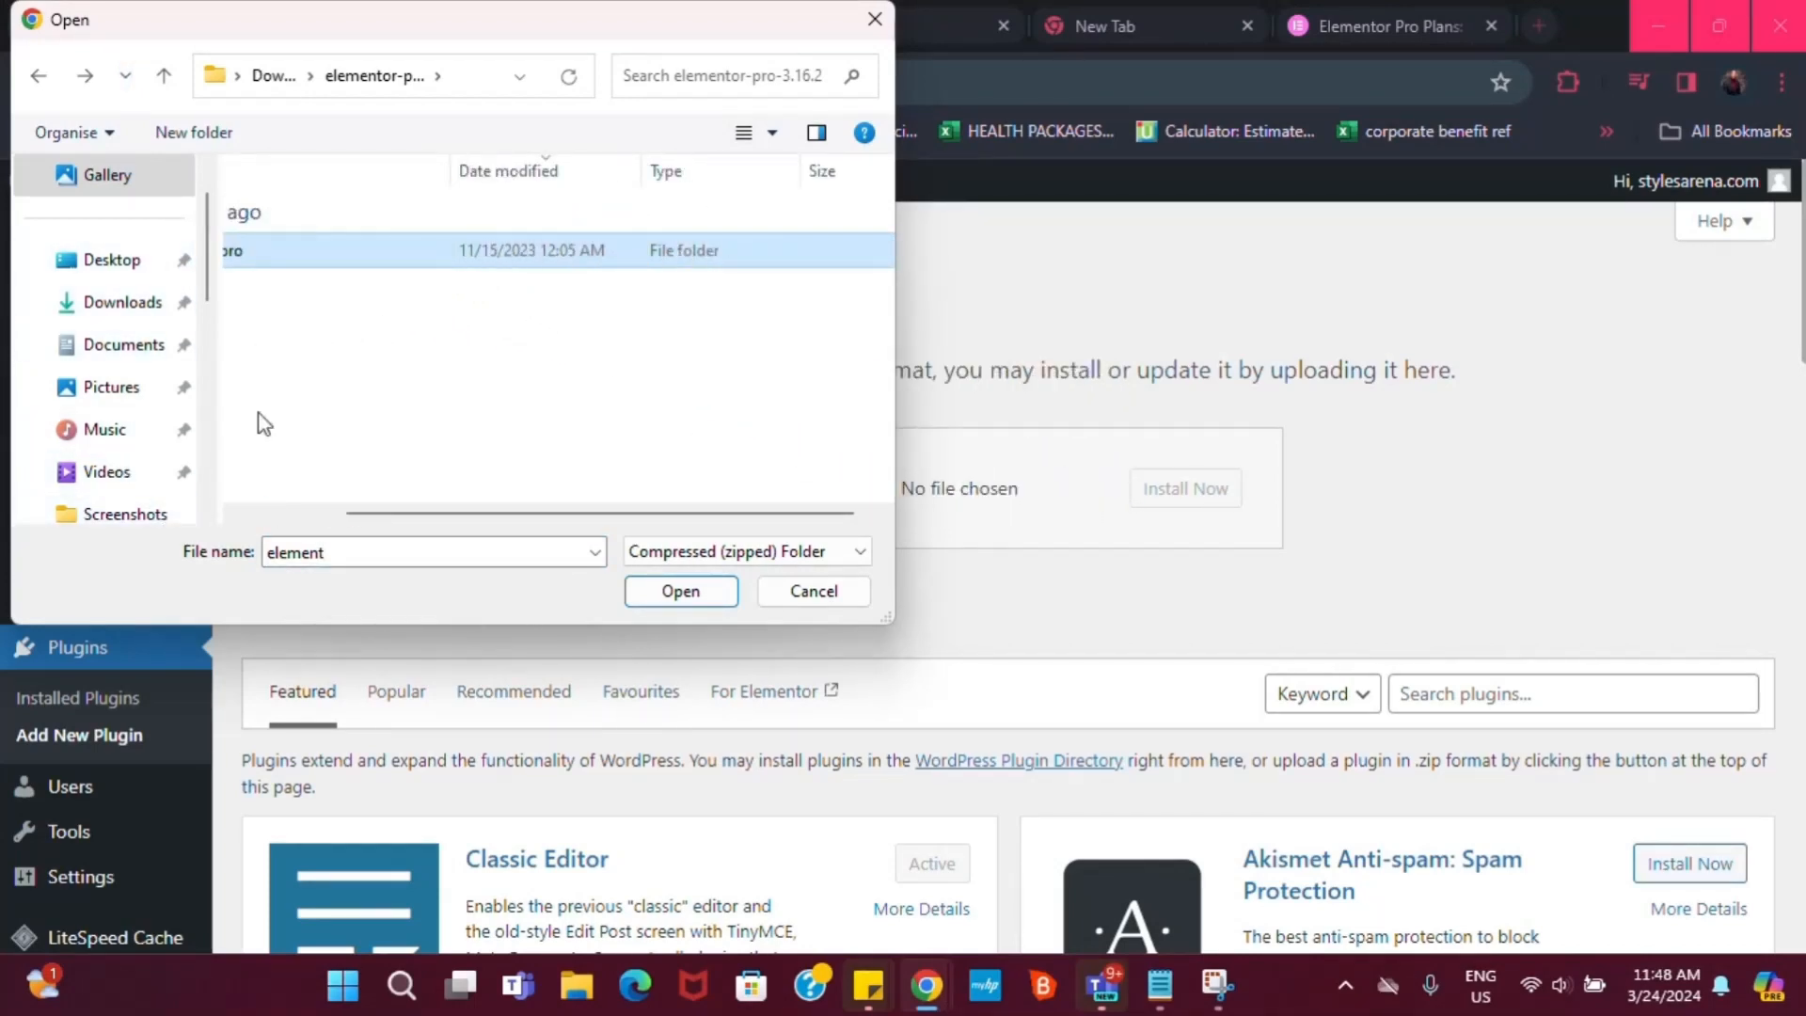
click(38, 75)
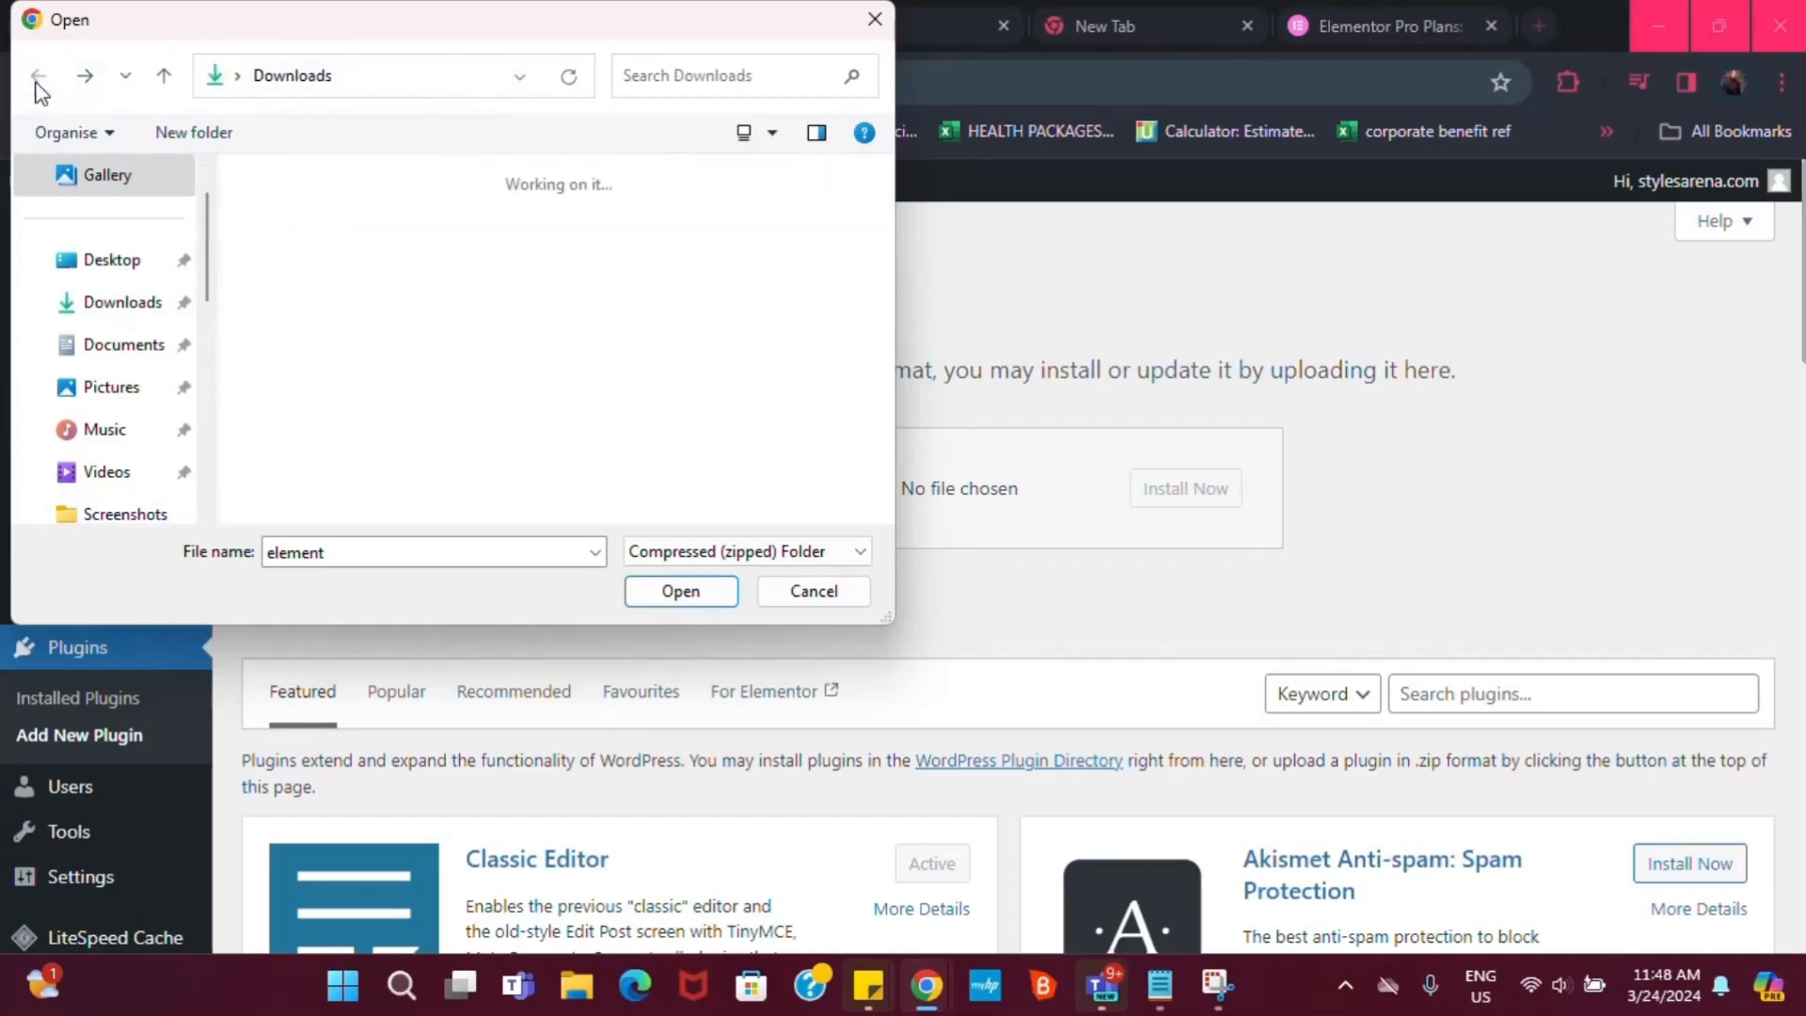
click(361, 551)
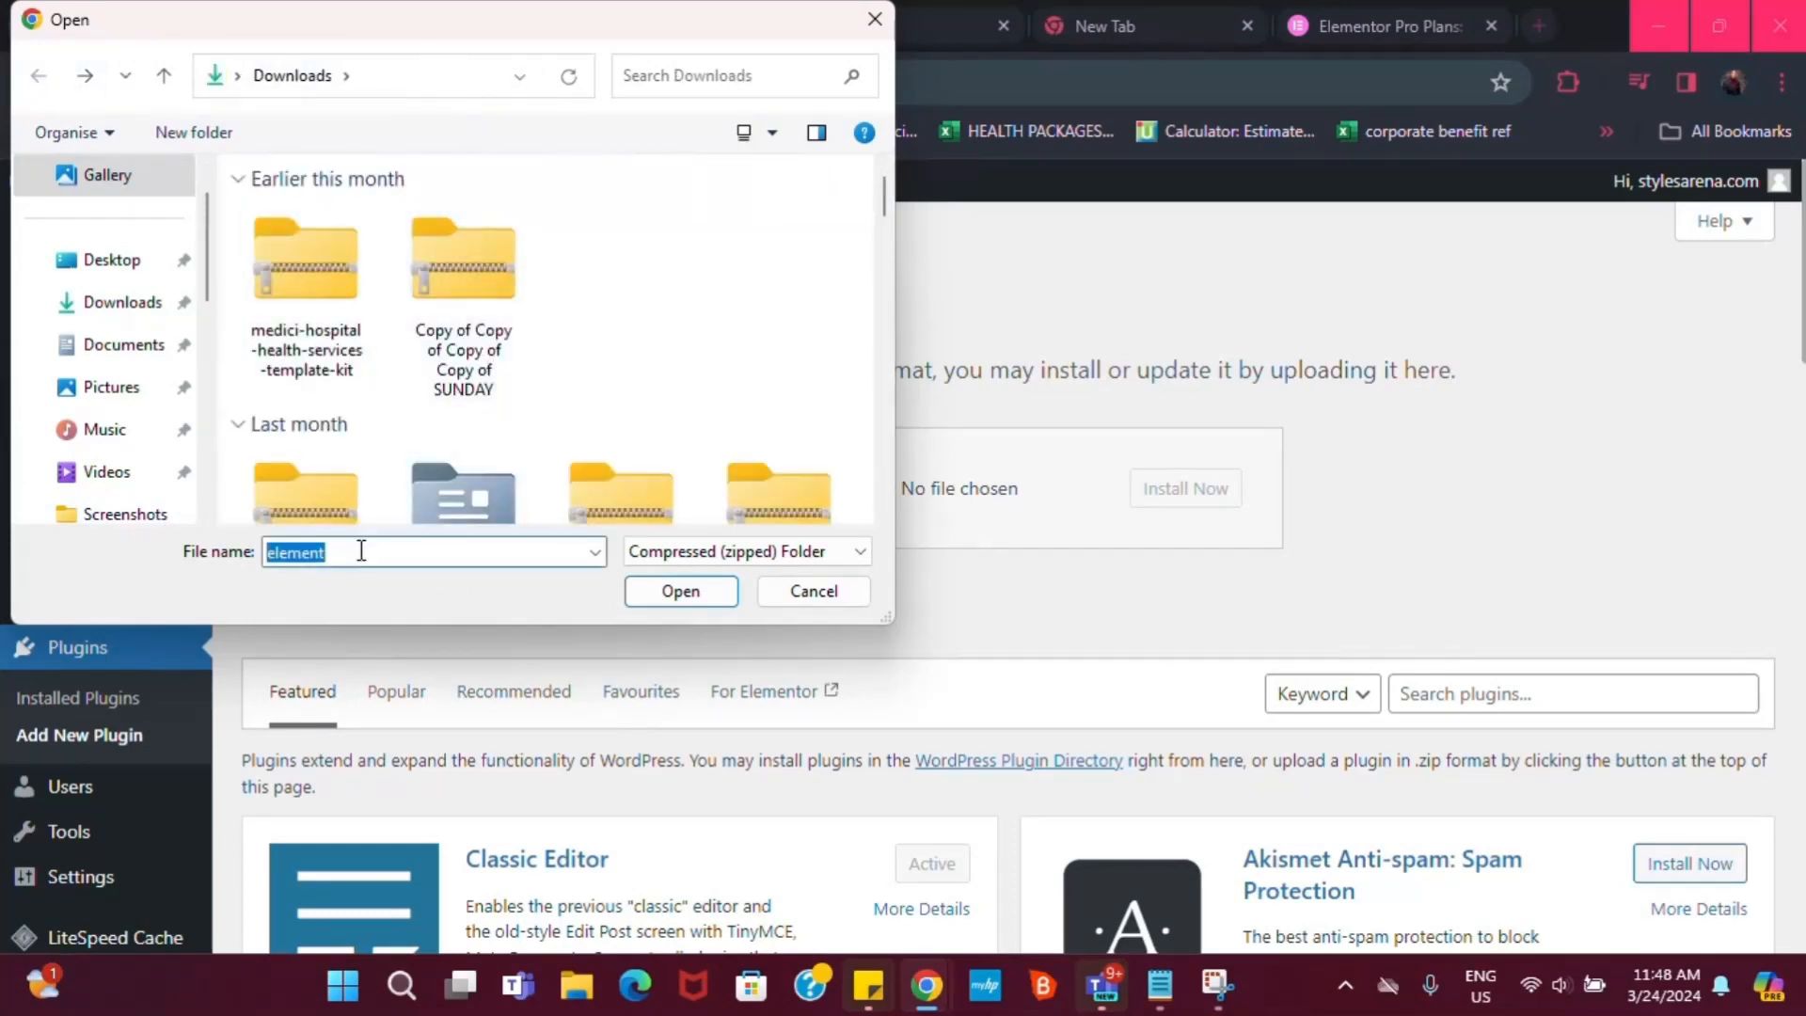
click(361, 551)
text(or)
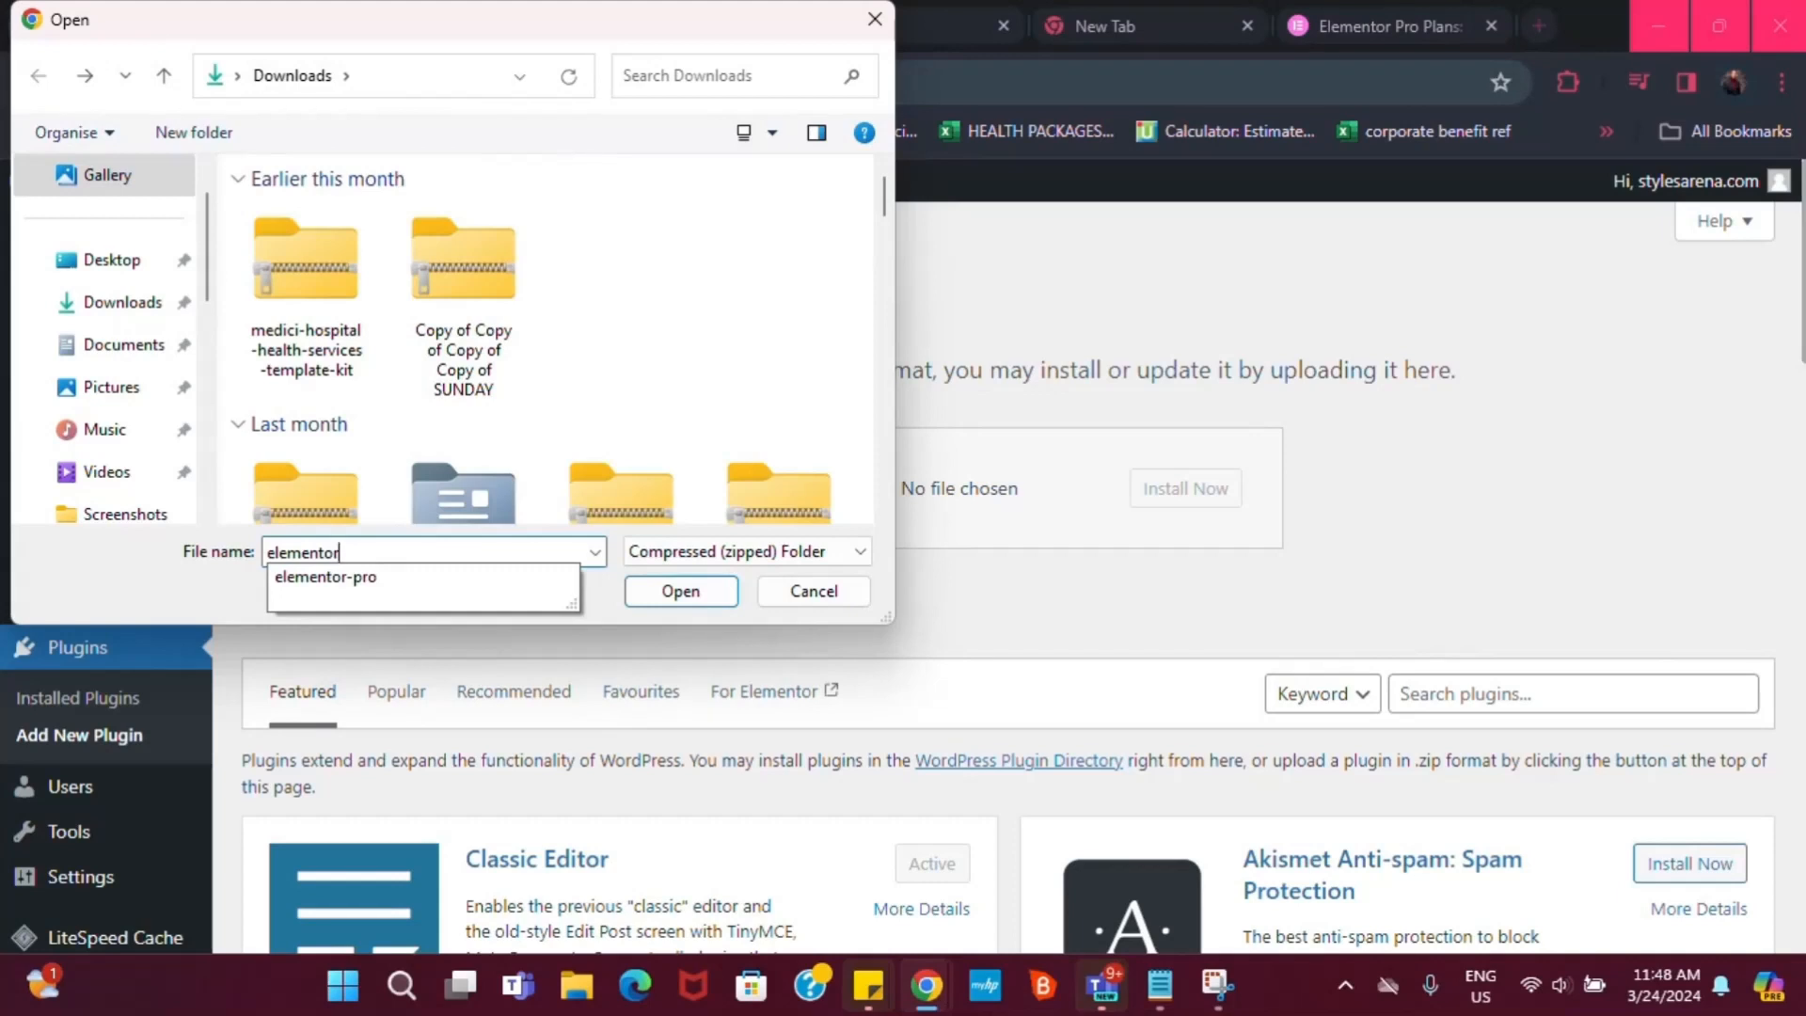
click(596, 553)
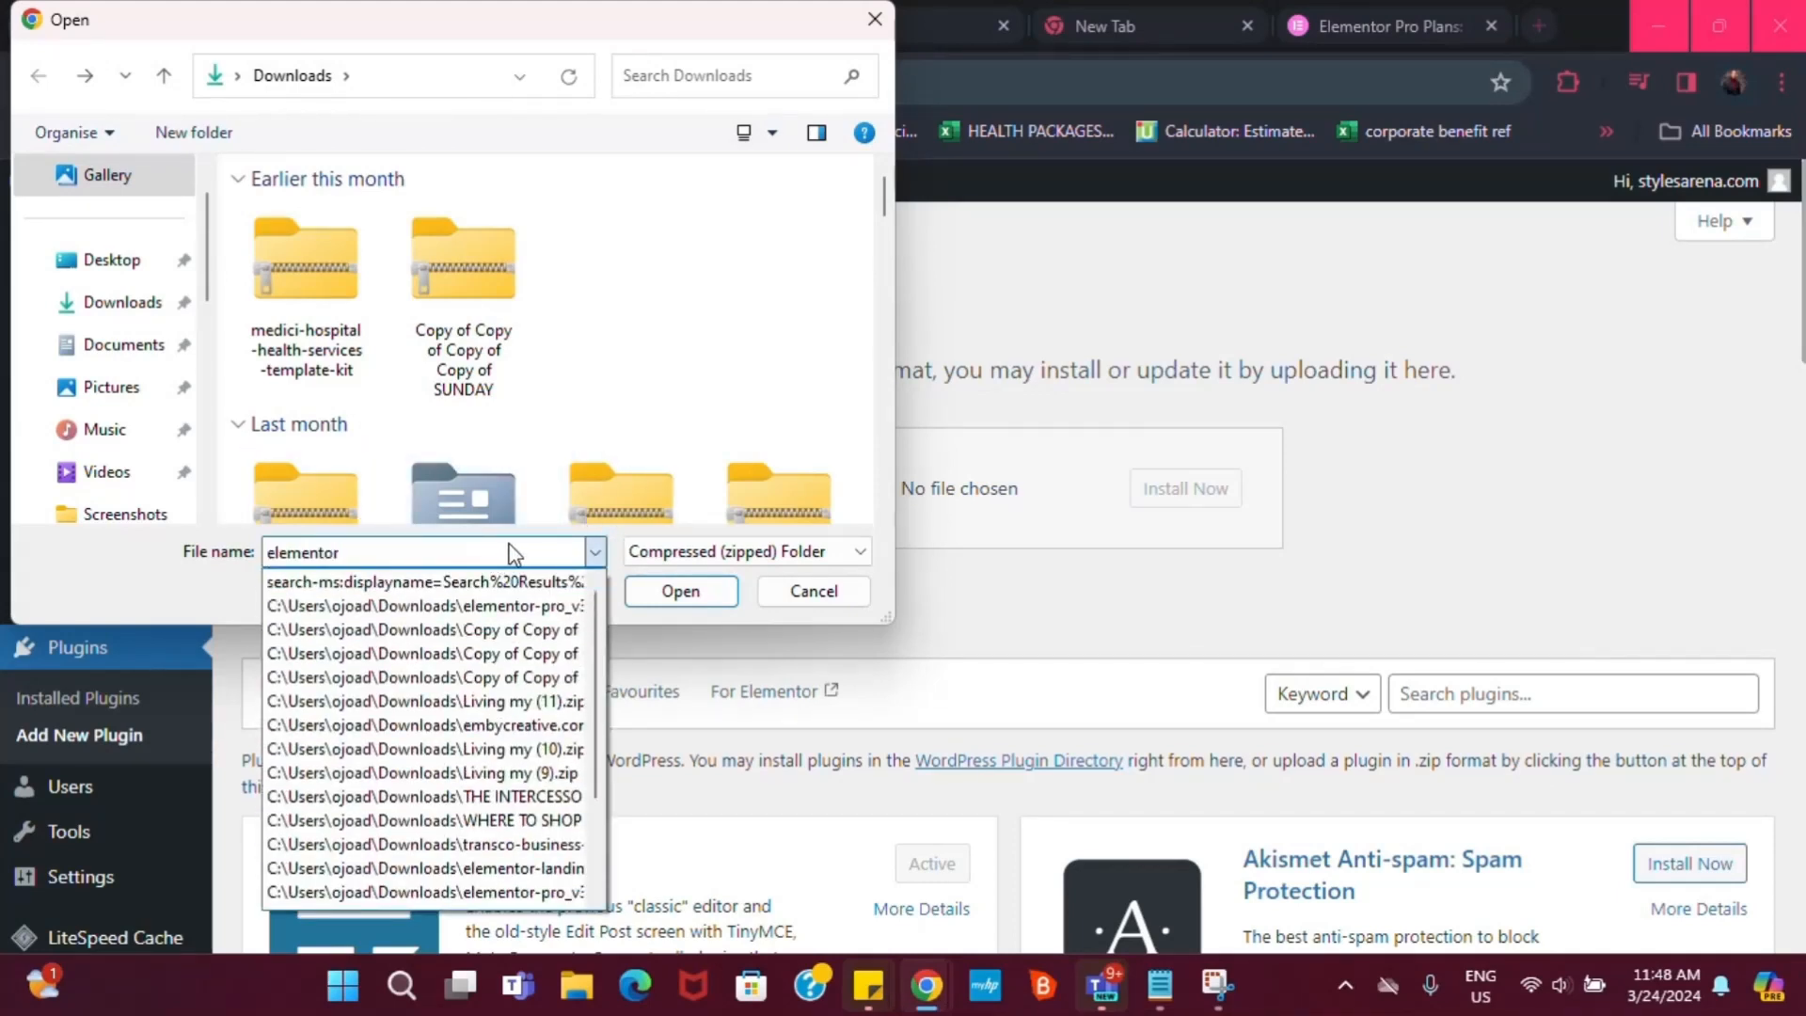
click(424, 555)
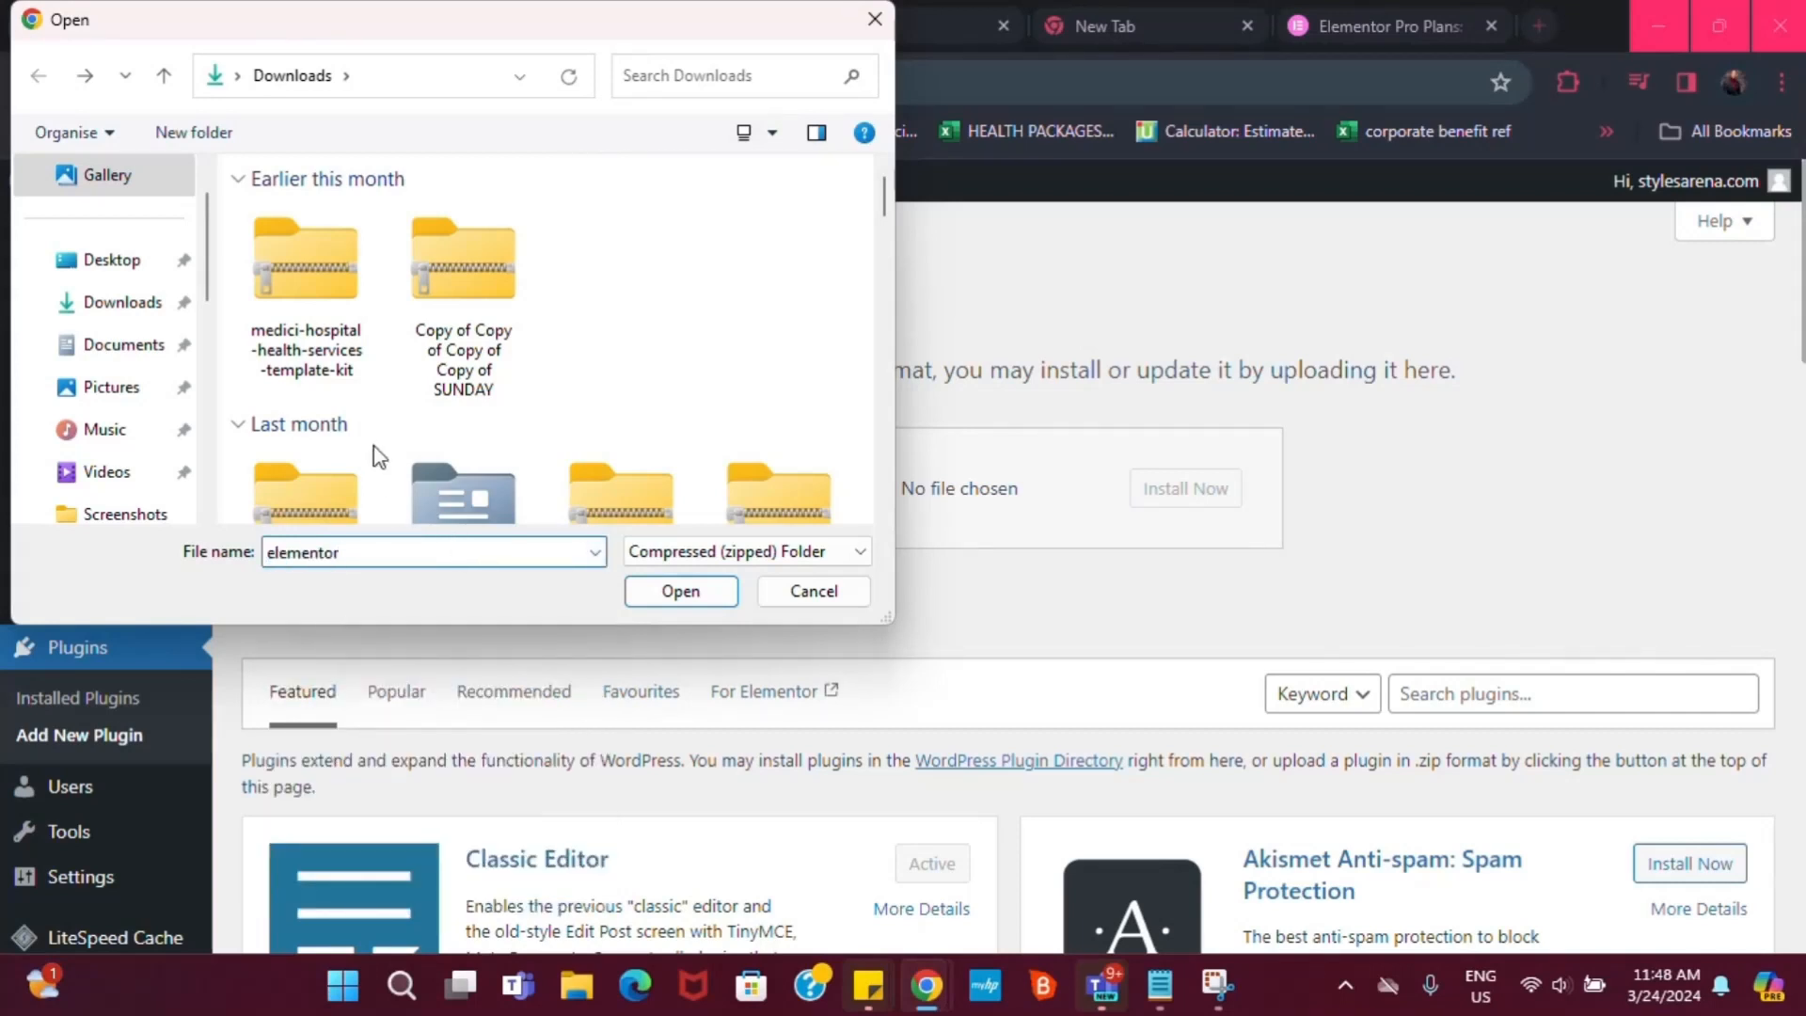
scroll(103, 433, down, 1)
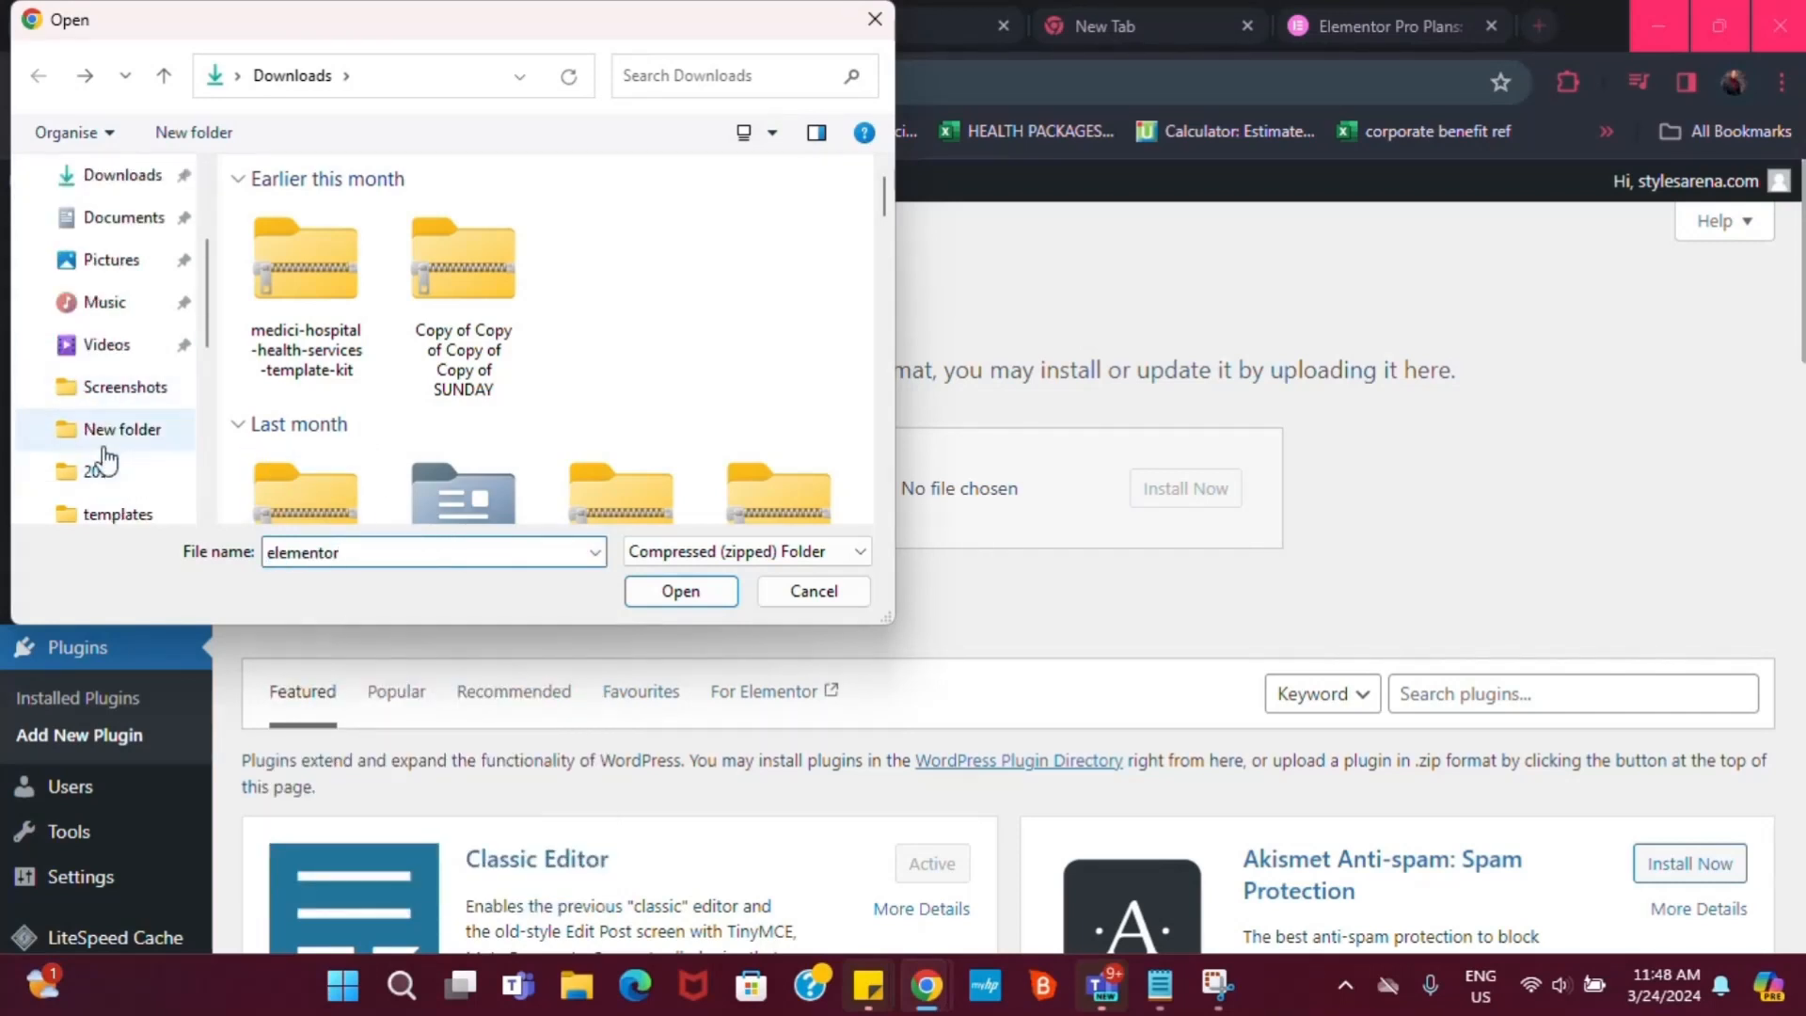
scroll(104, 465, up, 2)
Drop elementor-pro_v3.18.2.zip from Downloads onto the upload form and cancel the file picker
click(116, 354)
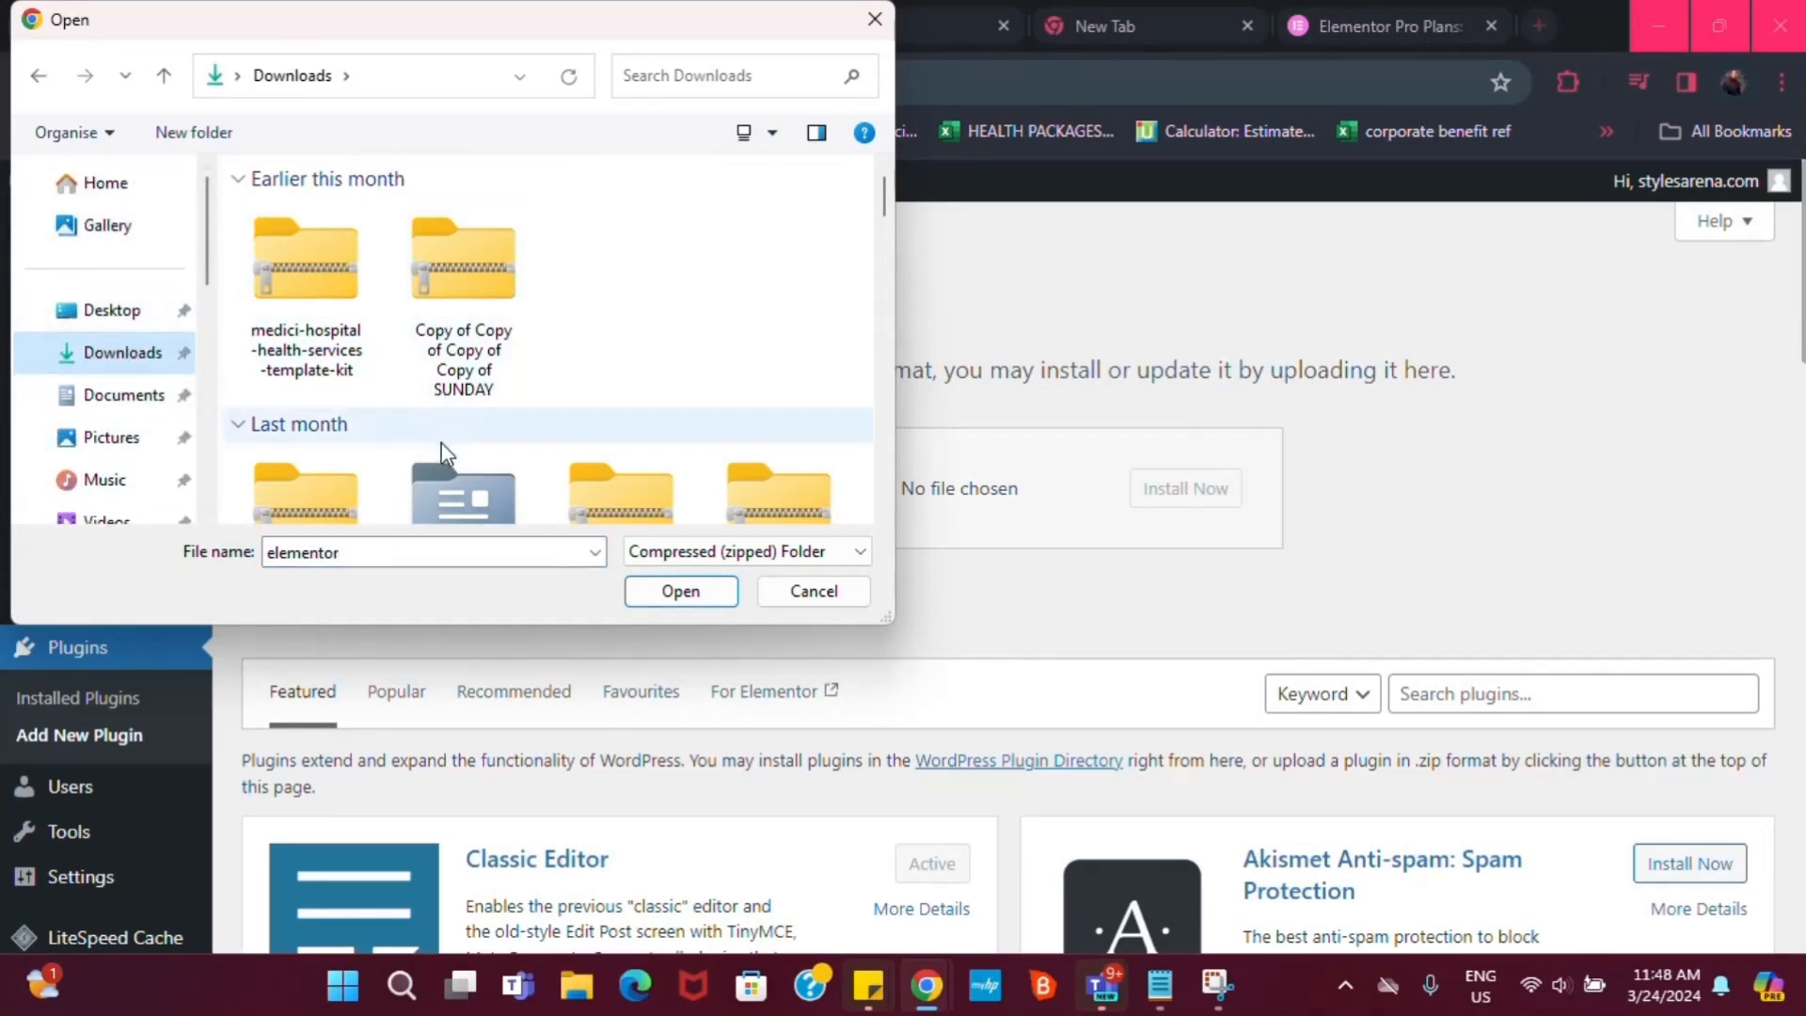
scroll(442, 454, down, 1)
click(677, 74)
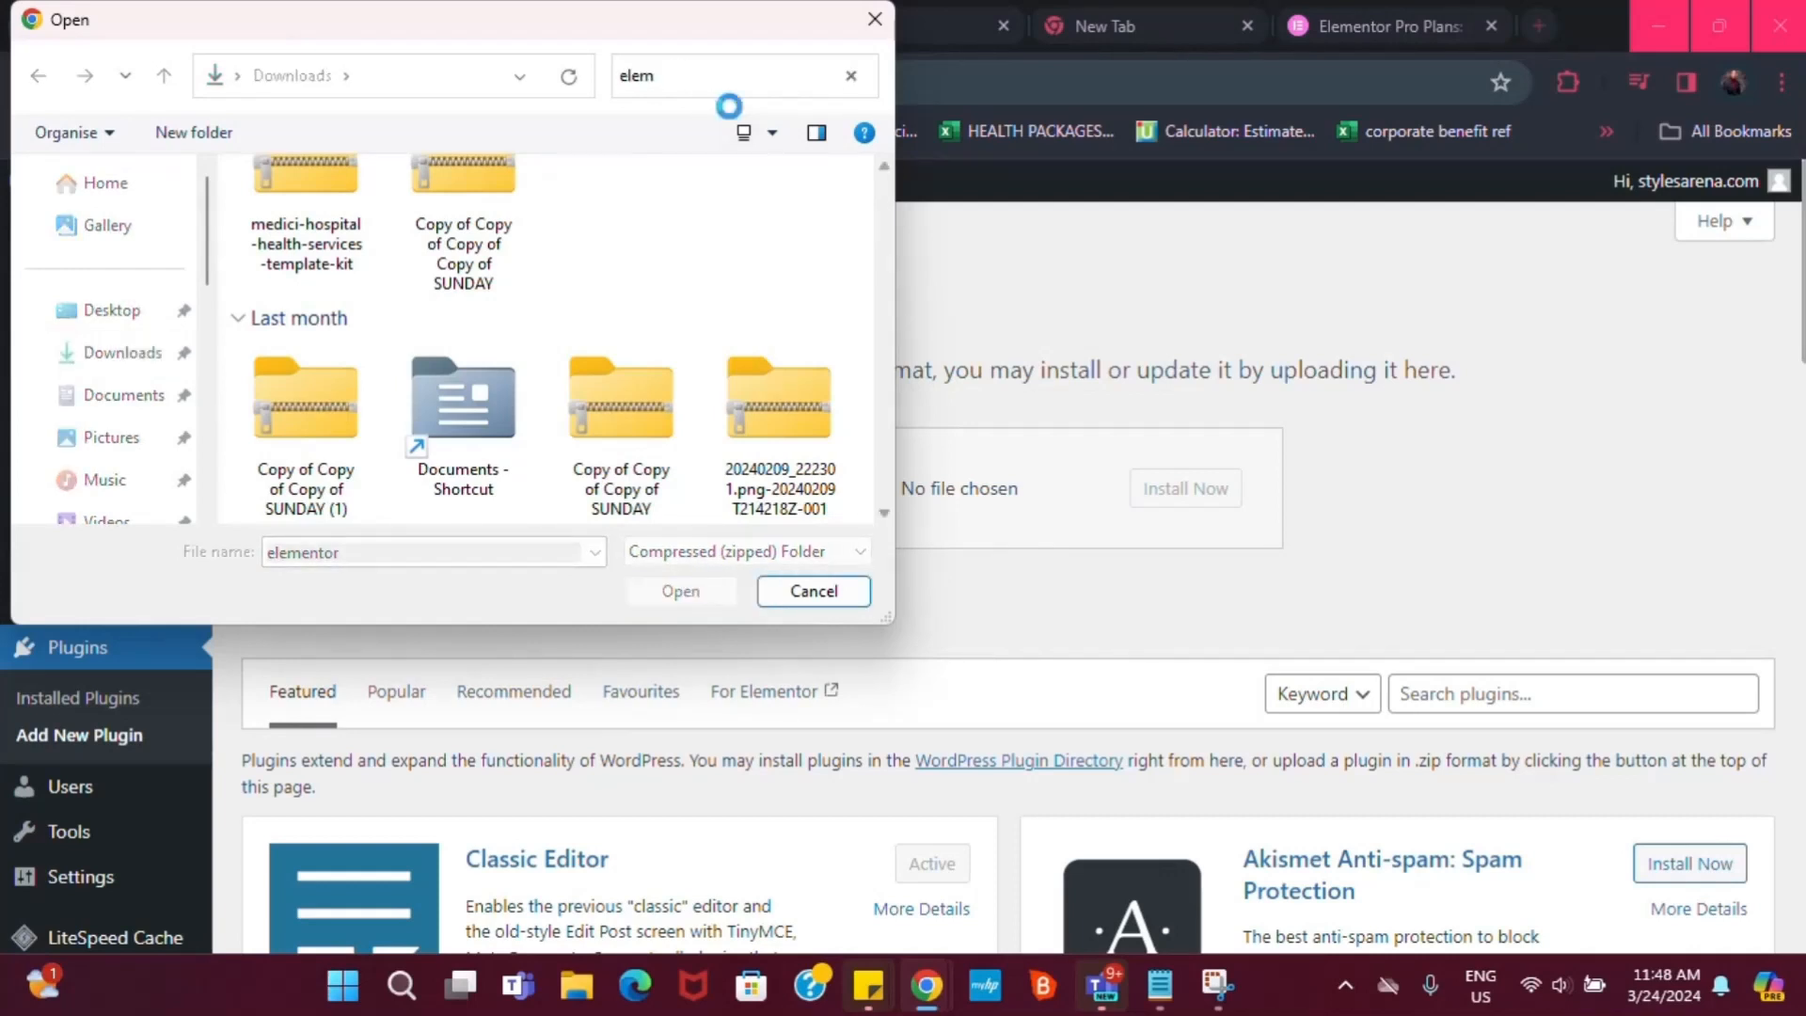
click(658, 78)
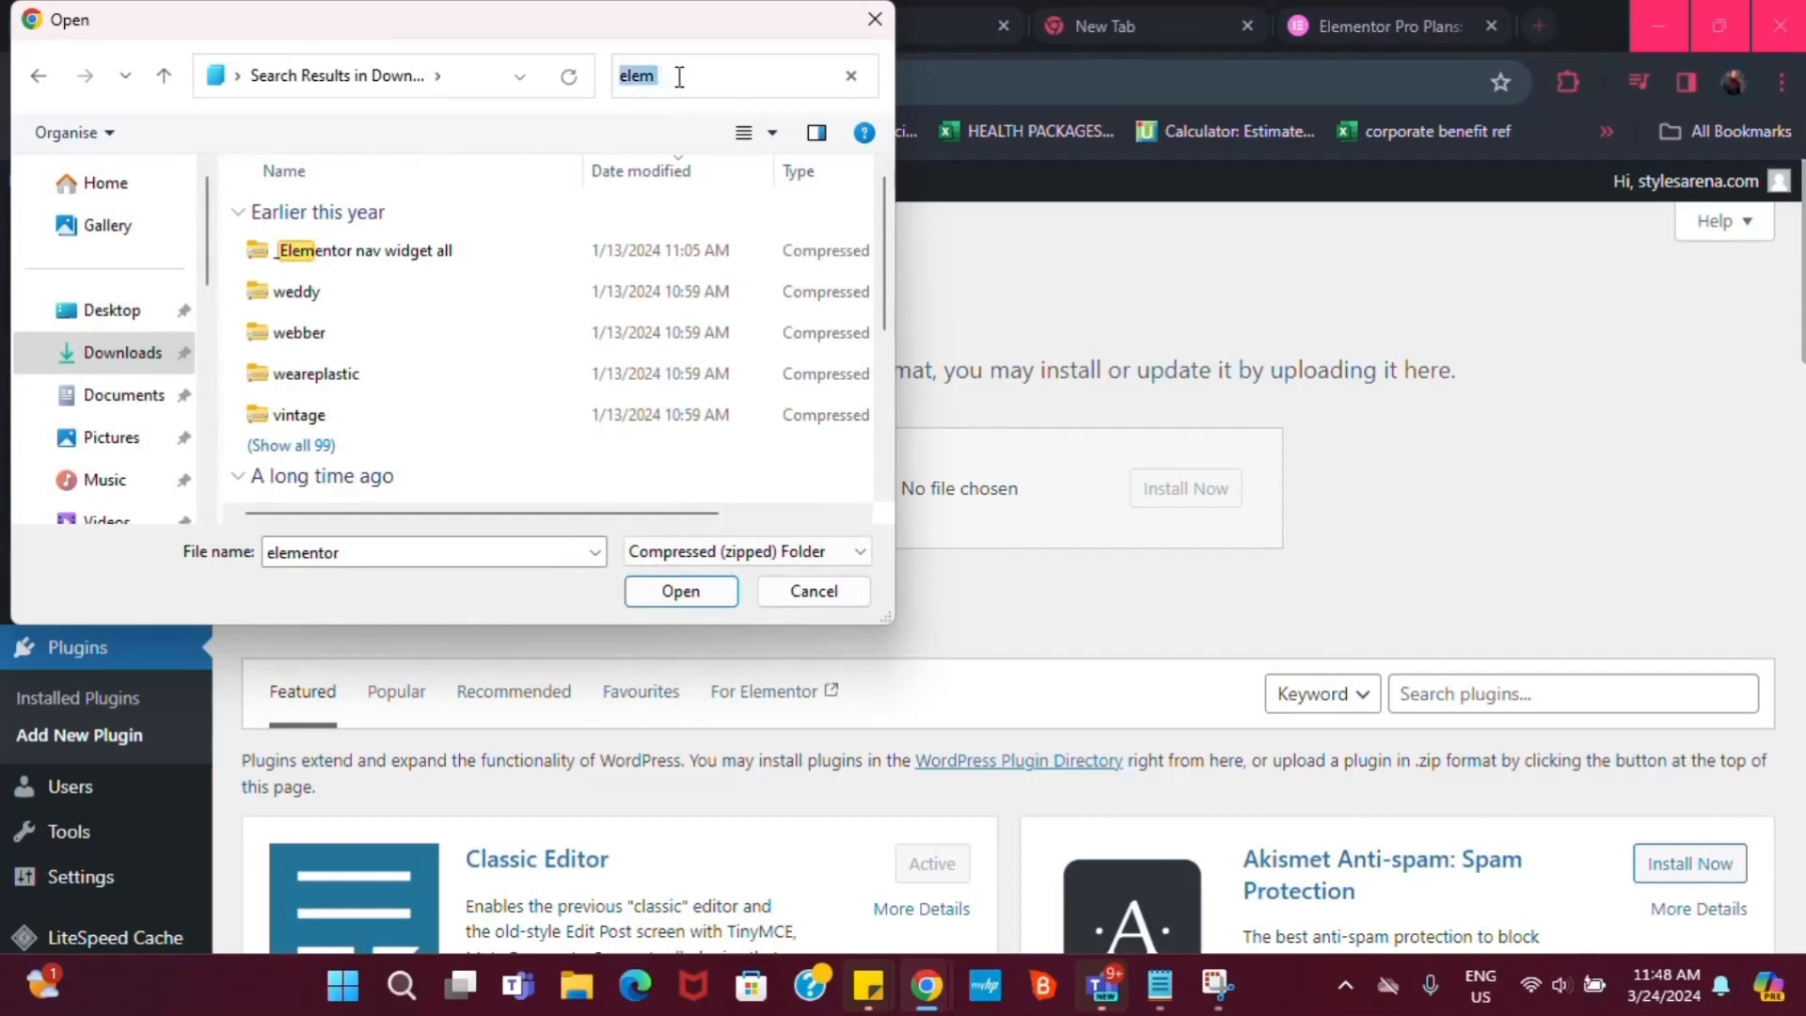
click(681, 78)
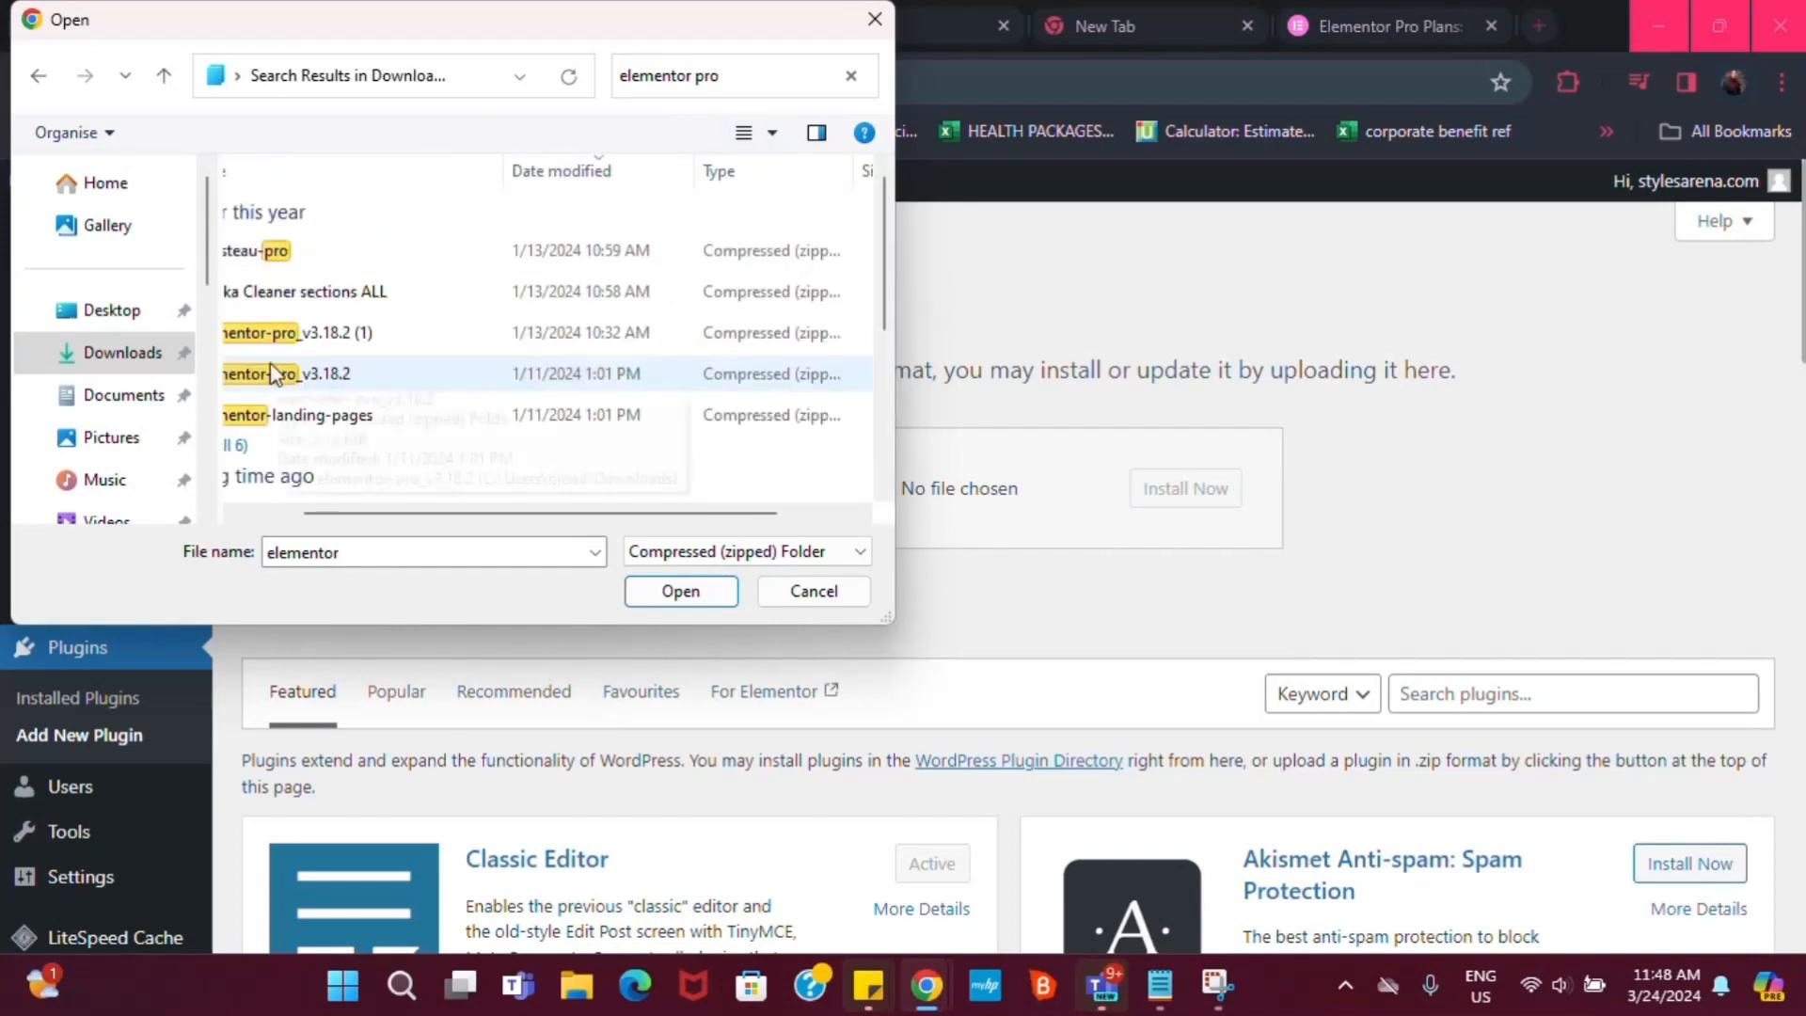
drag(273, 381, 525, 381)
drag(262, 380, 997, 494)
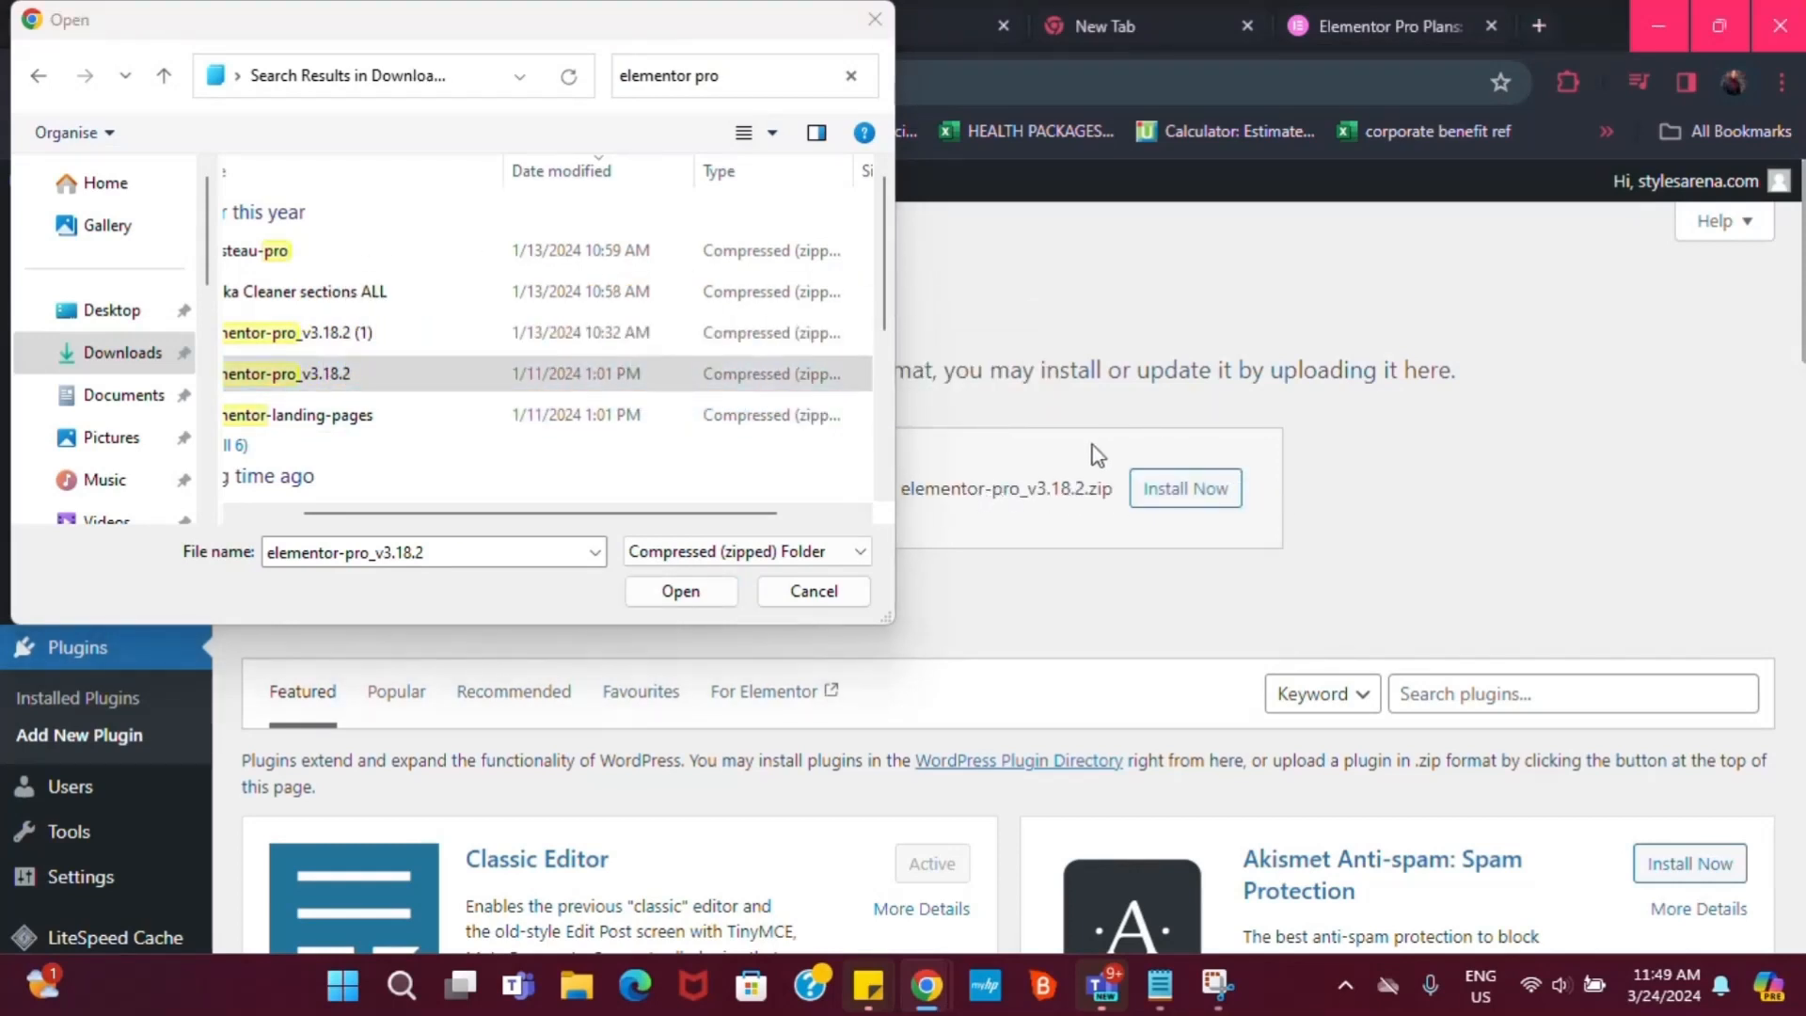
click(1166, 486)
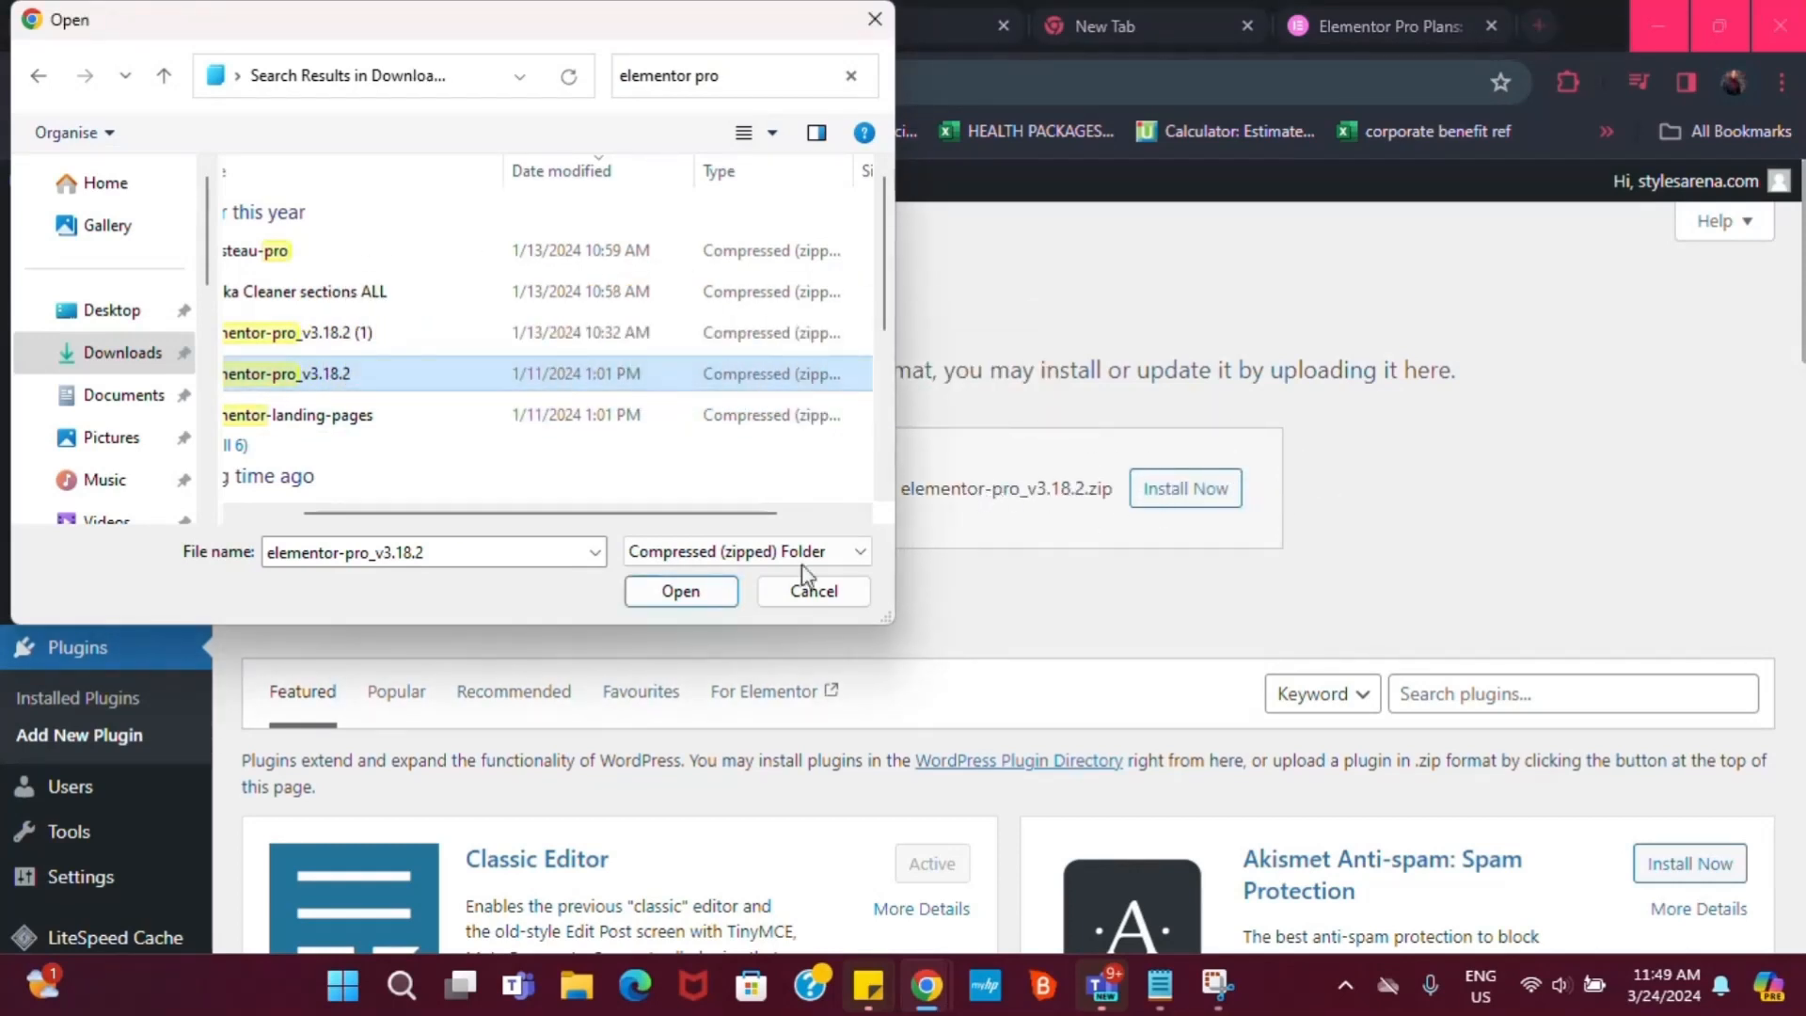
click(811, 590)
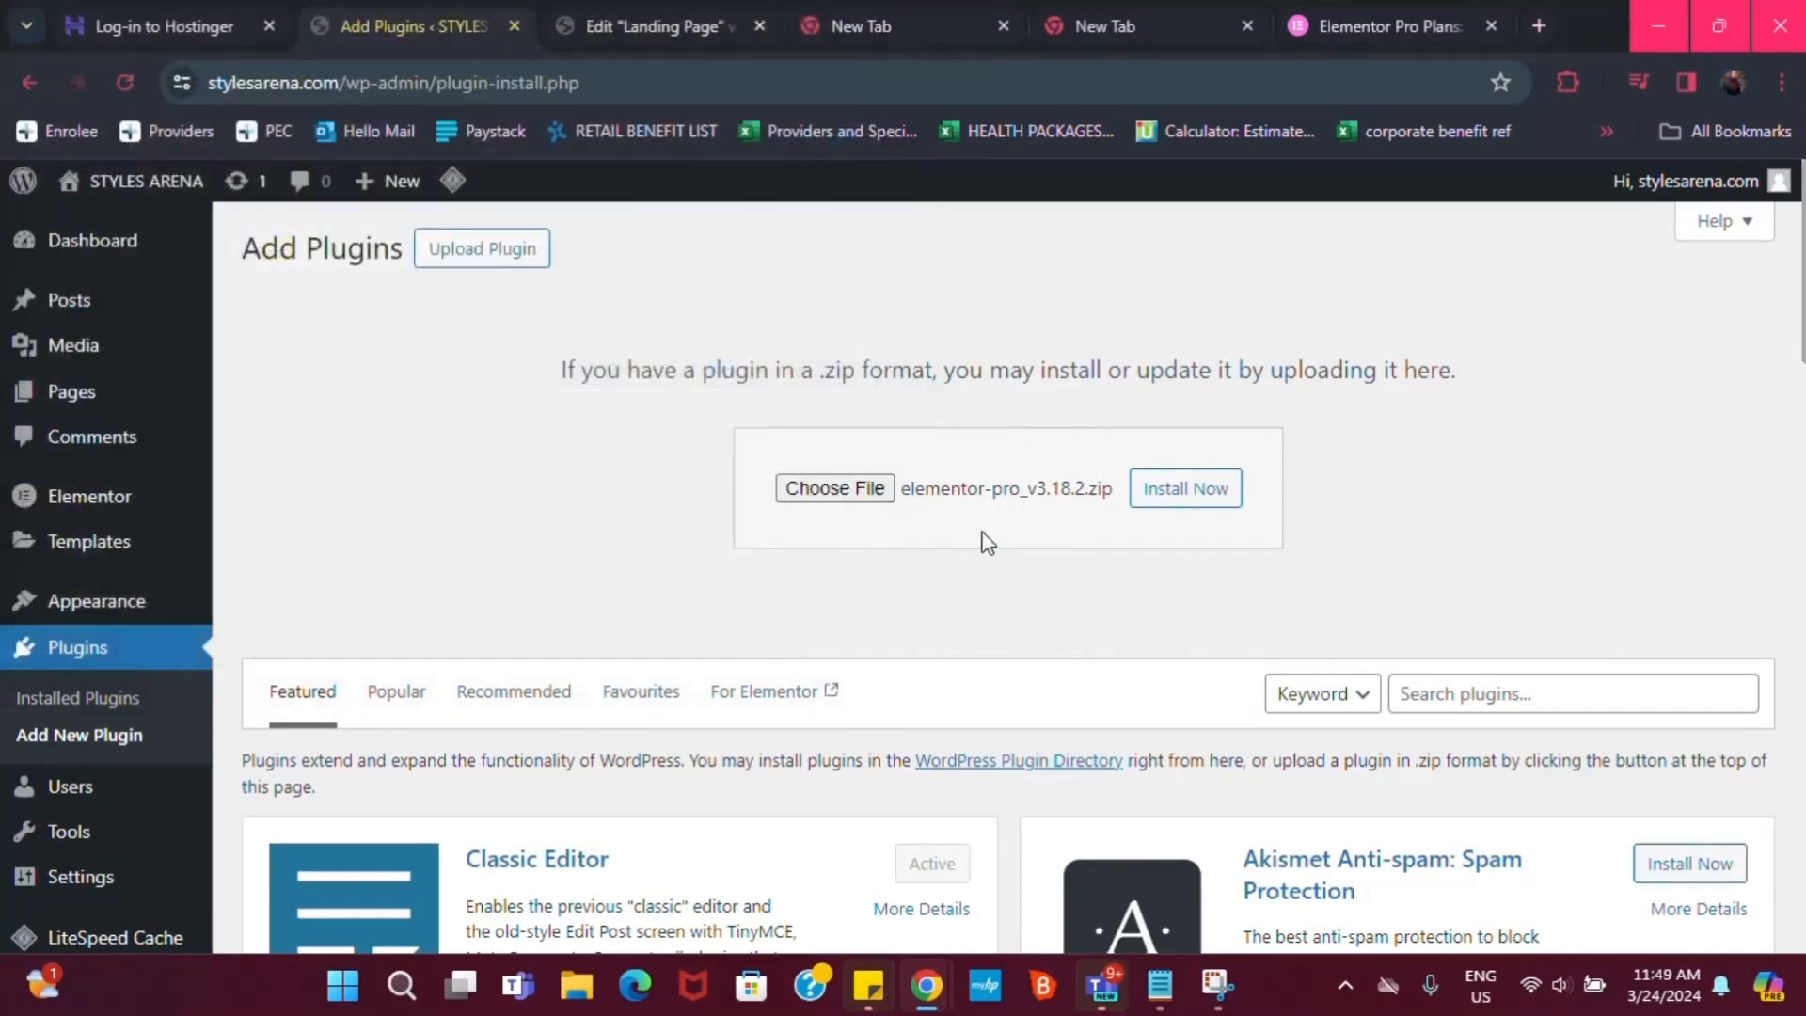
Install and activate Elementor Pro 3.18.2, then return to the Edit Landing Page tab
click(1184, 491)
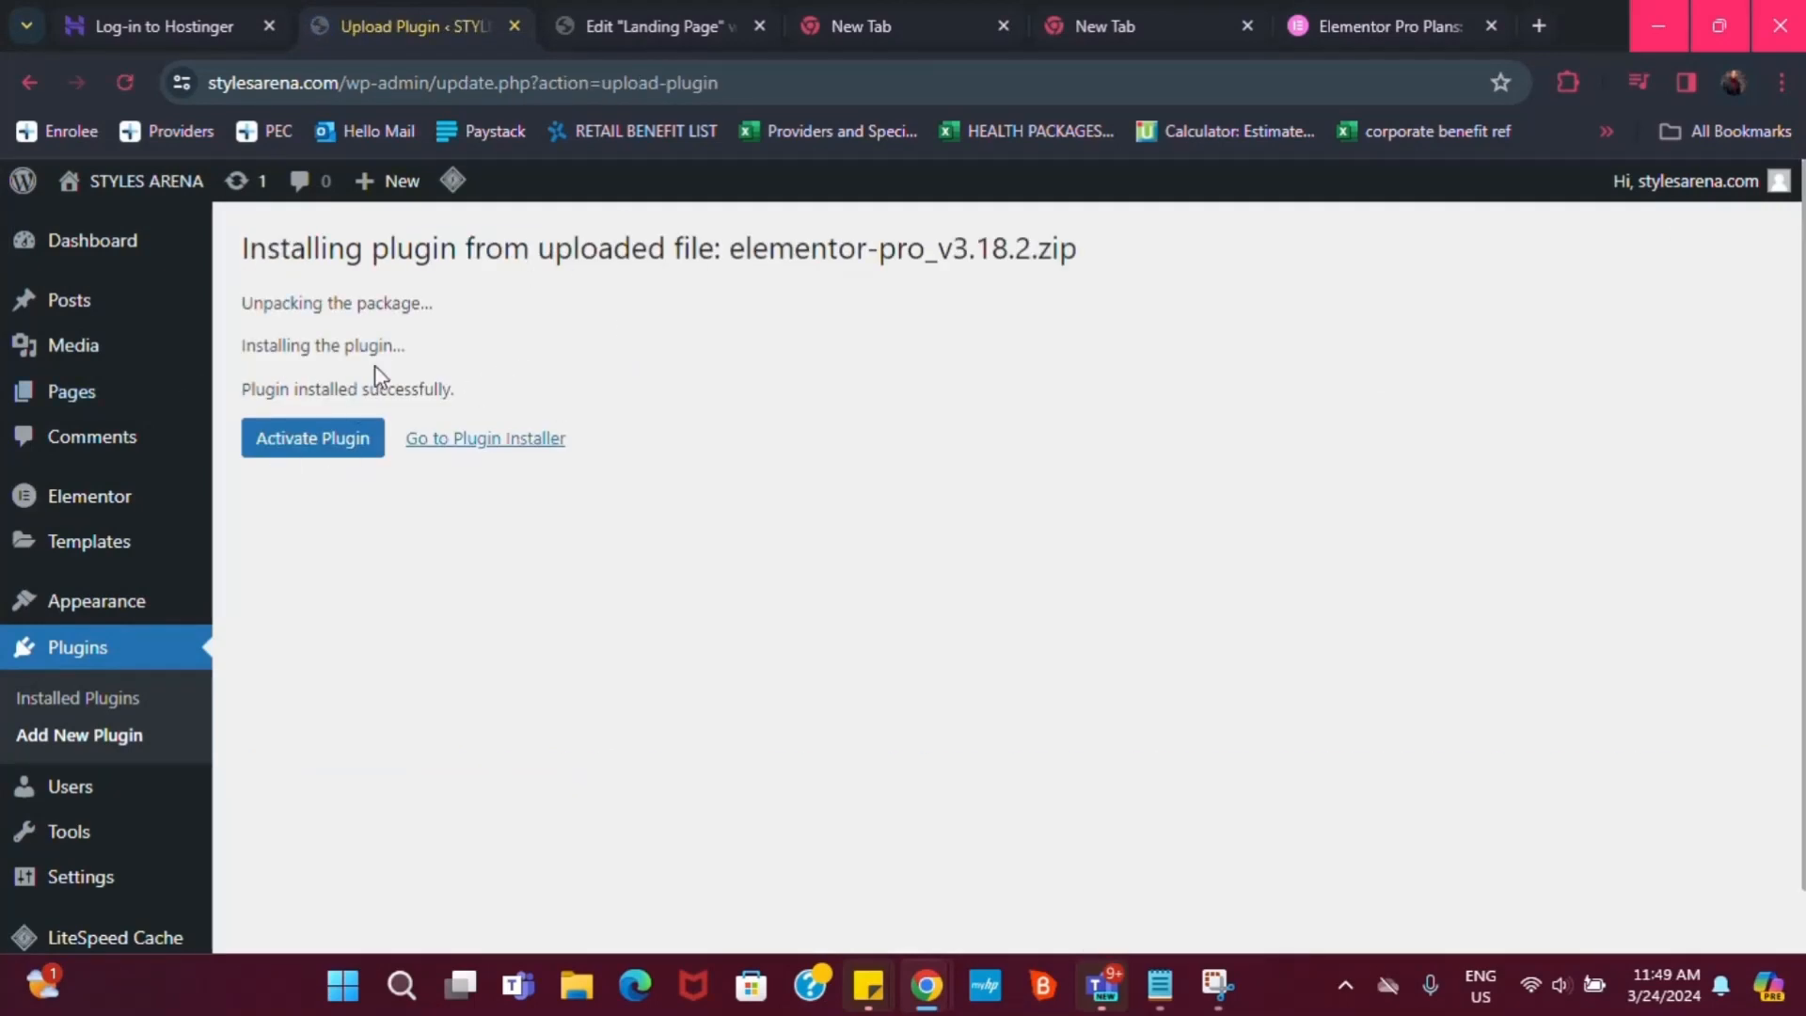
click(344, 453)
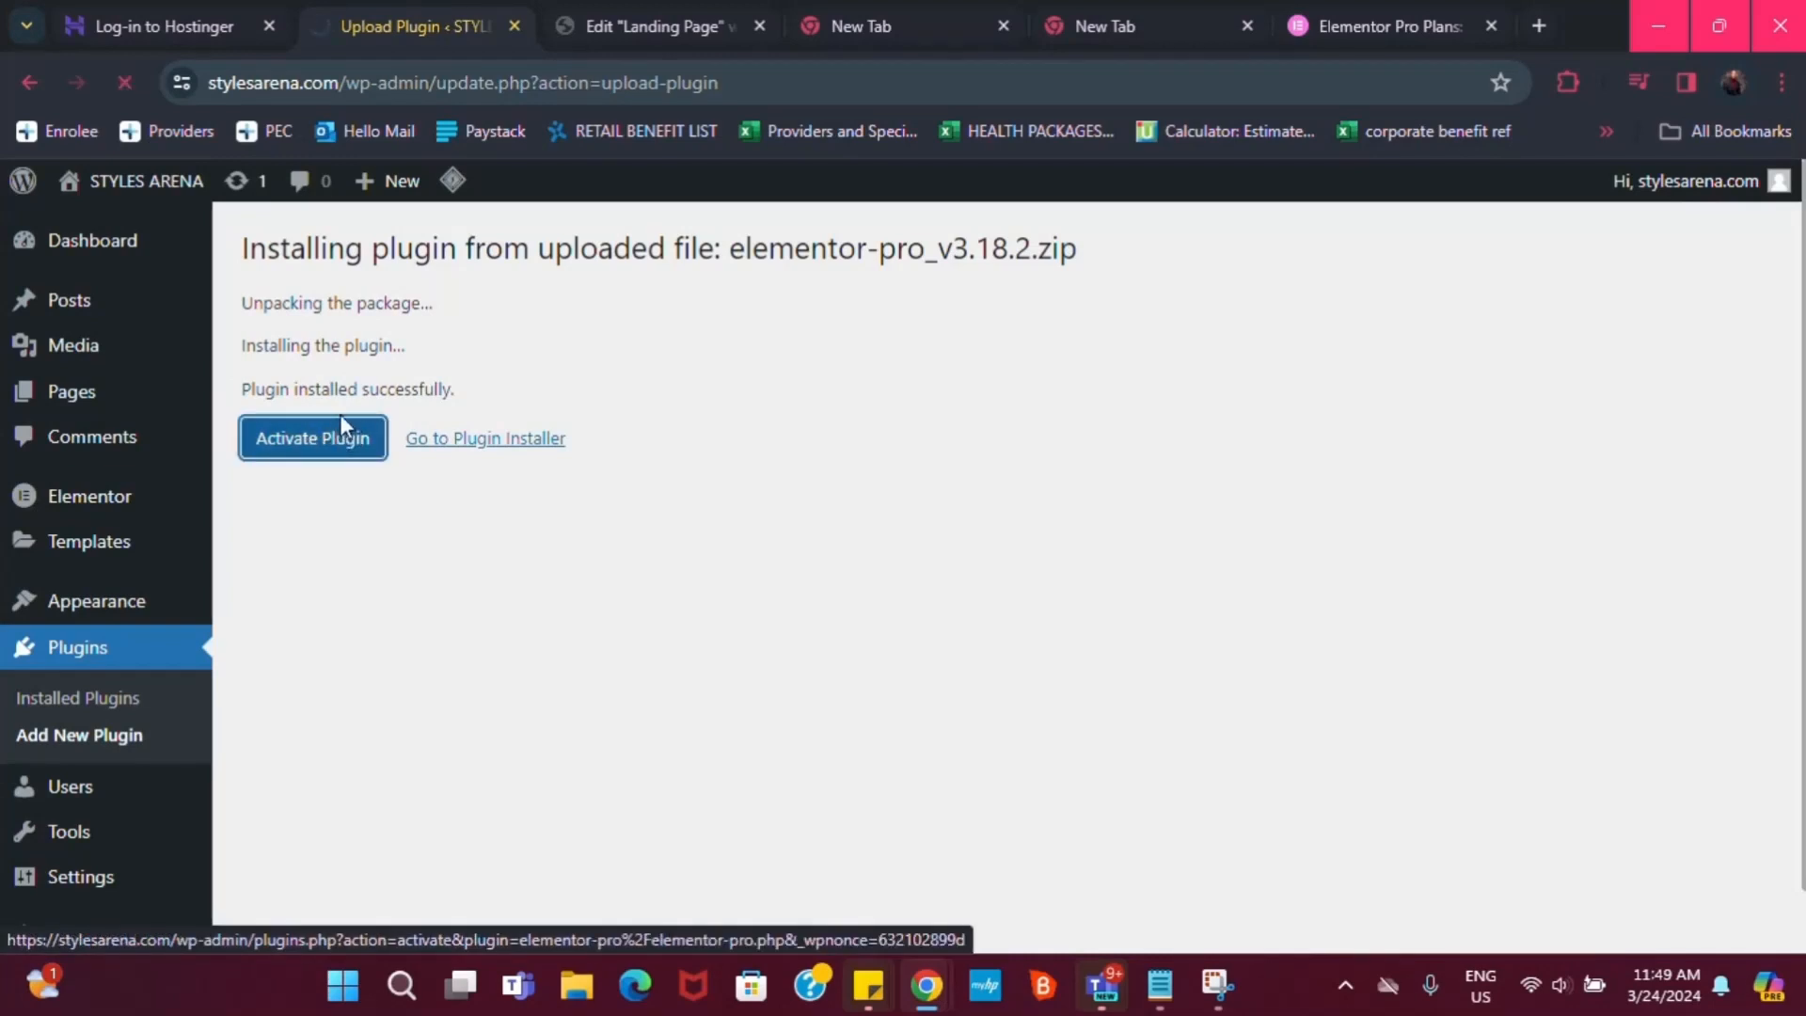
scroll(438, 815, down, 1)
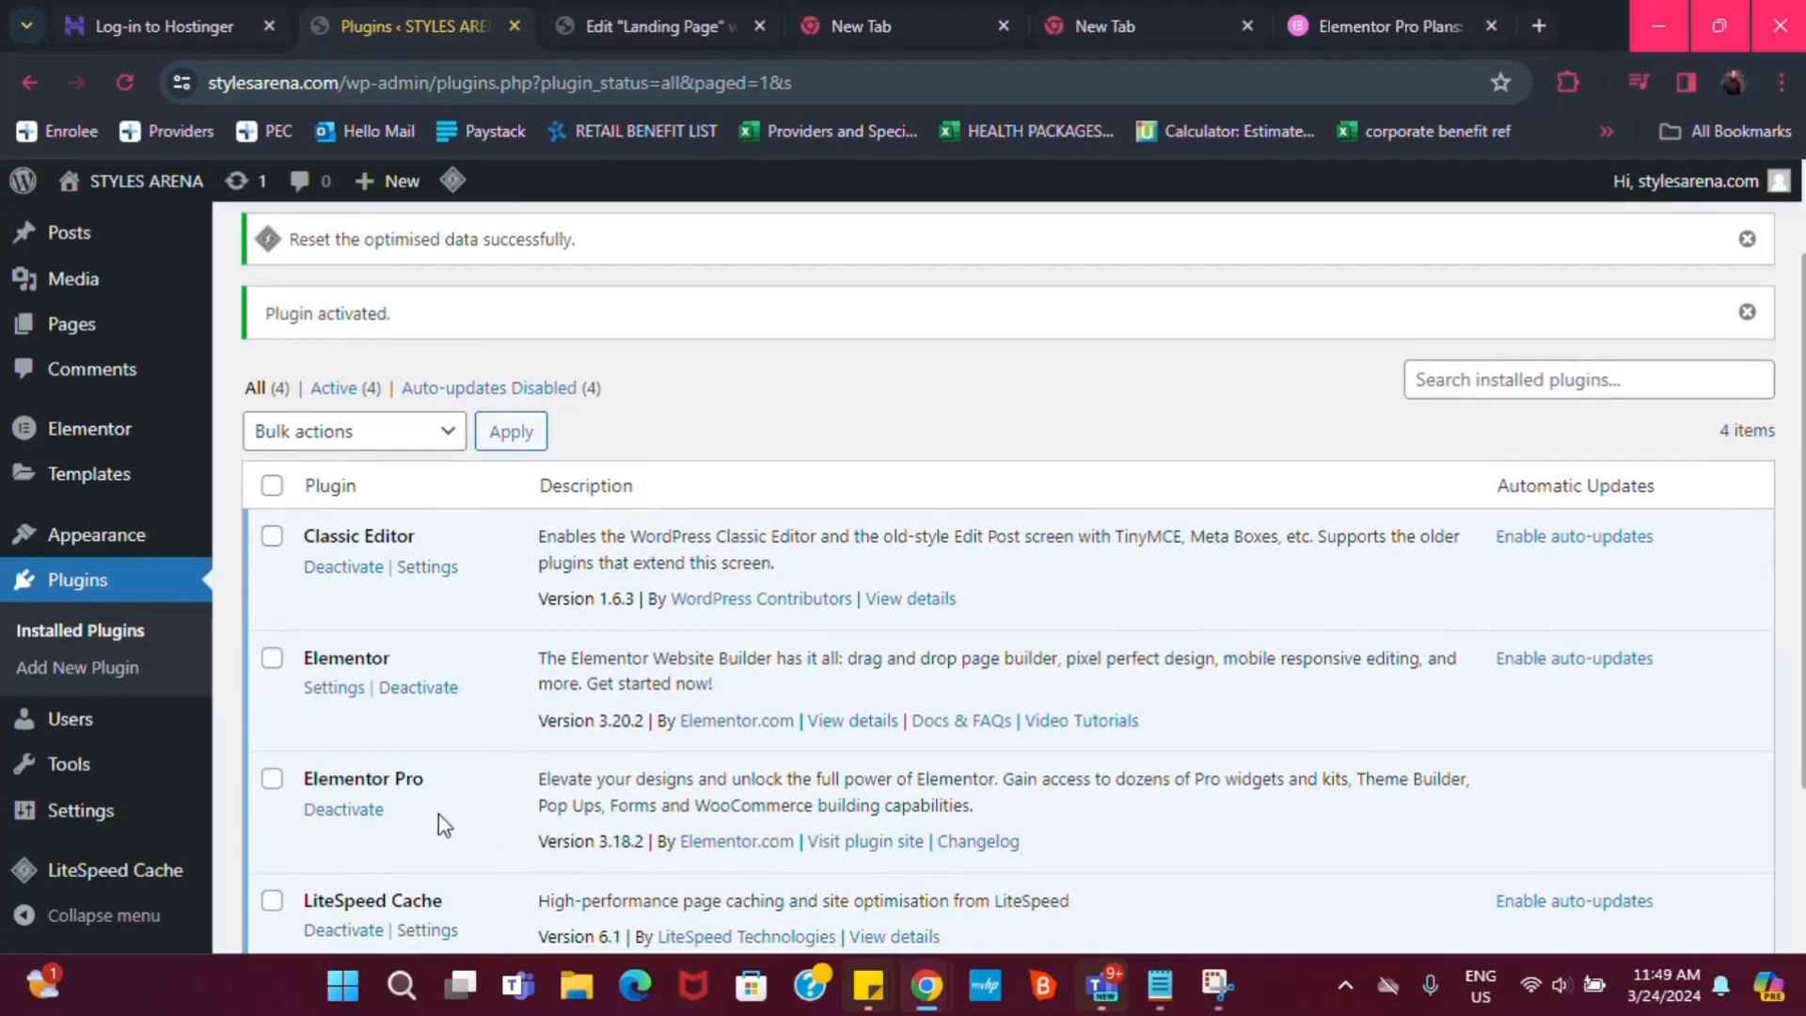
scroll(439, 817, down, 3)
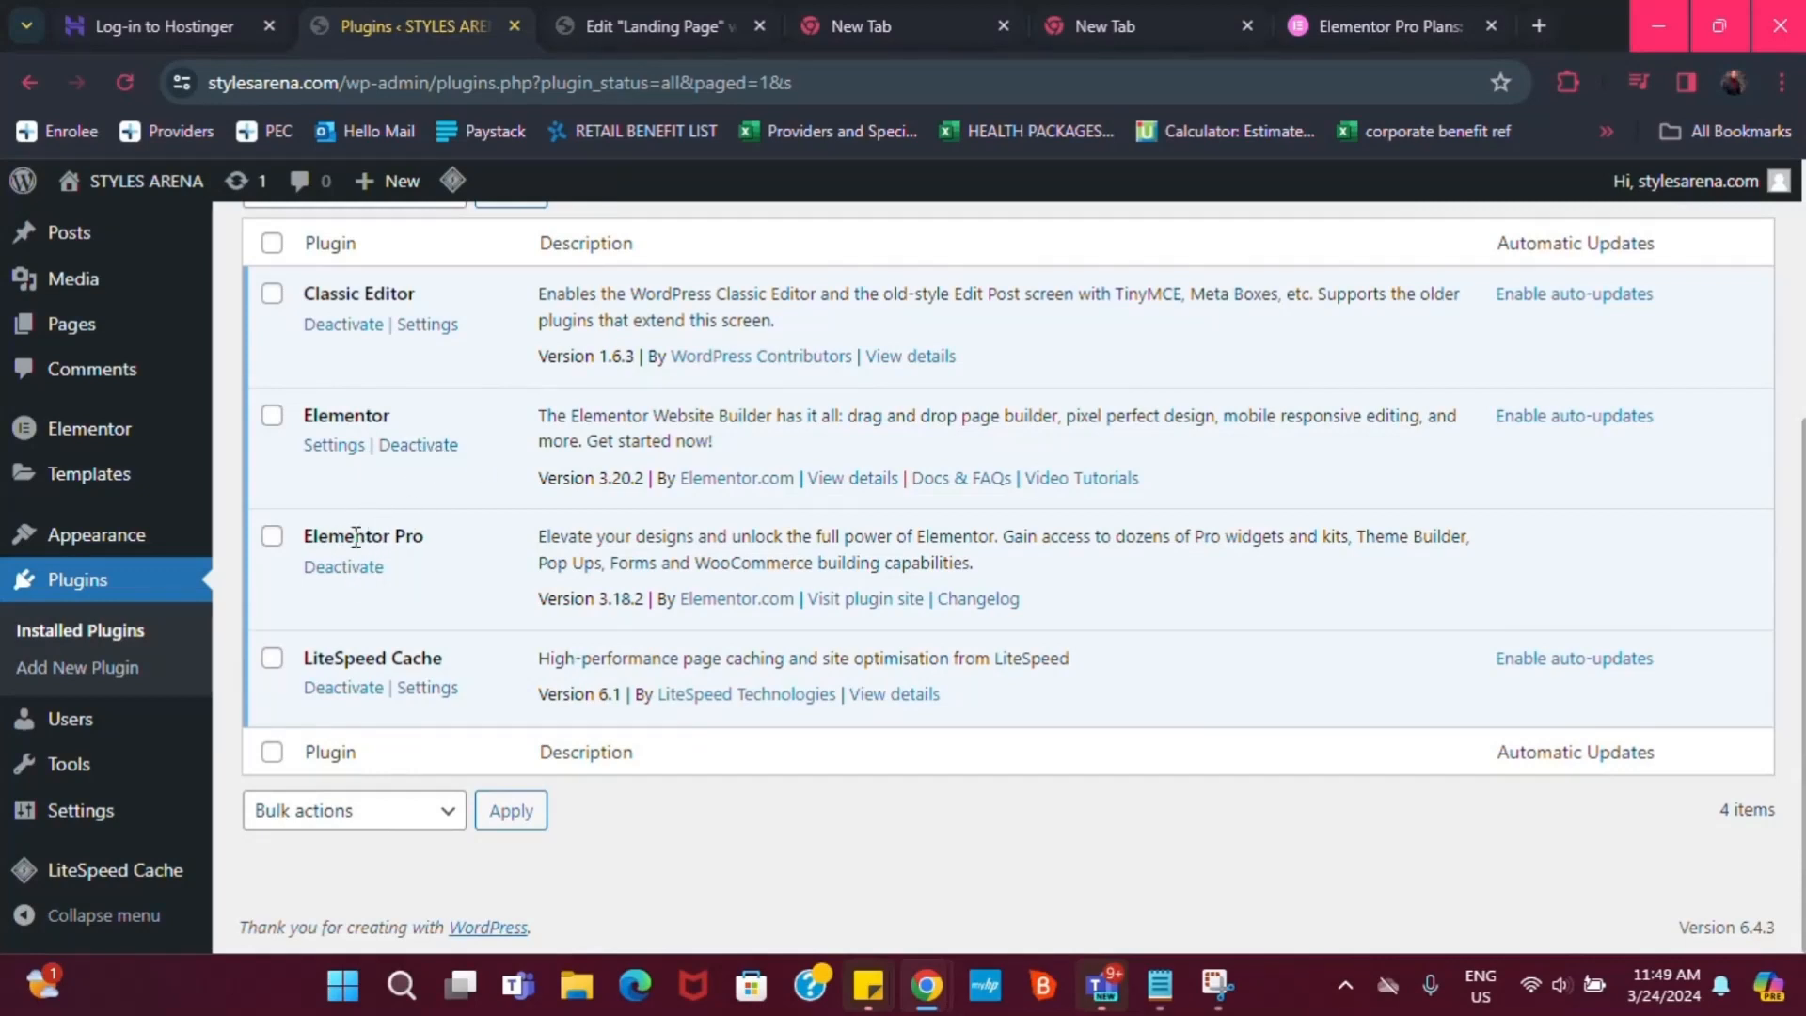
scroll(395, 471, up, 3)
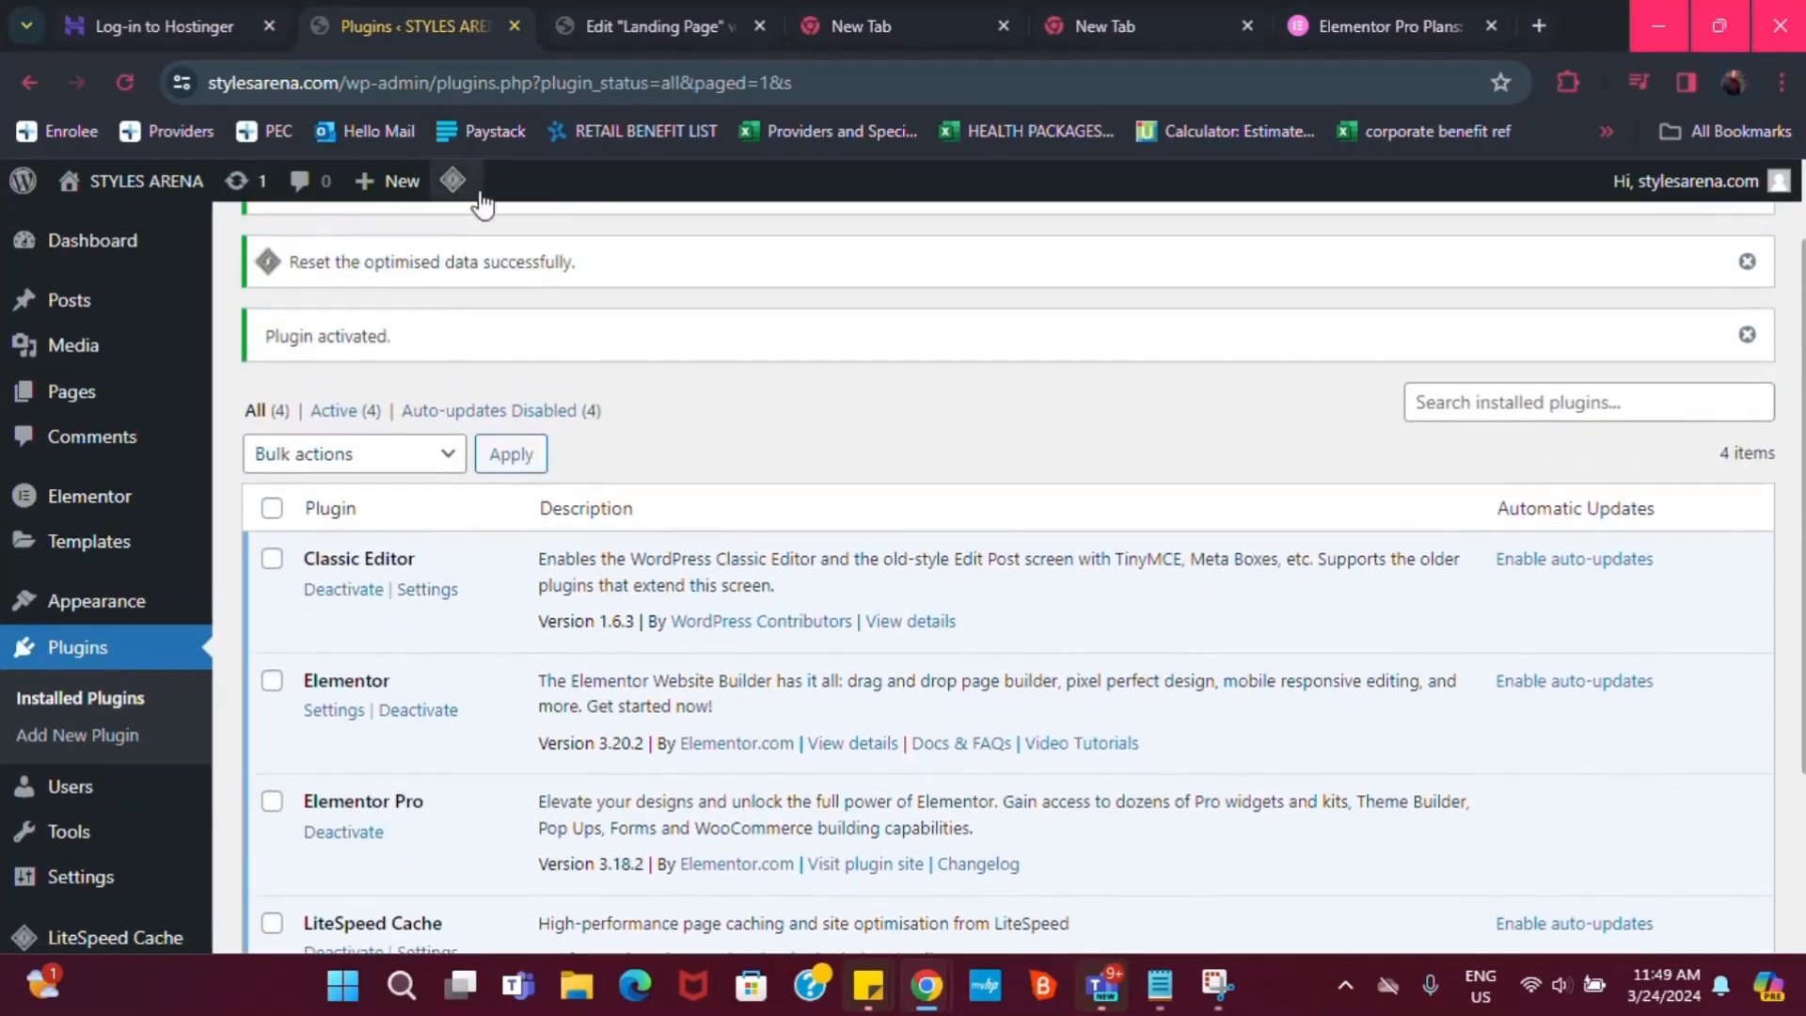
click(617, 26)
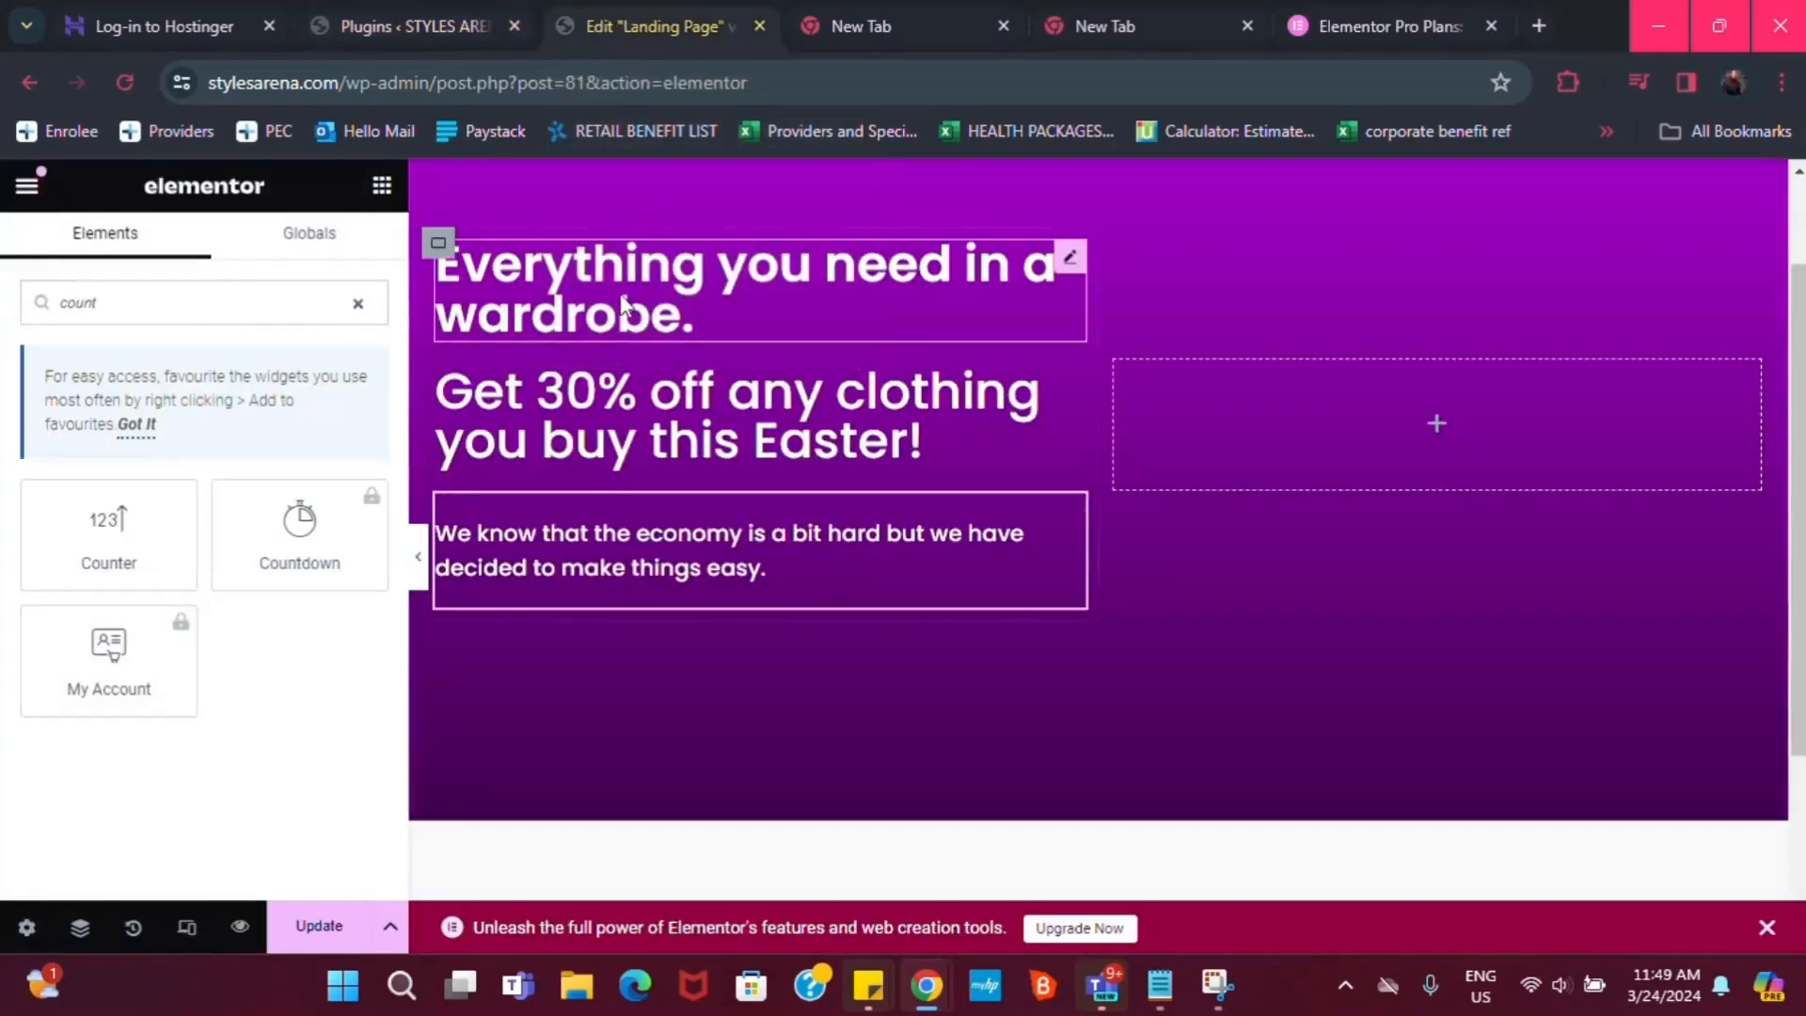
Save the landing page with Update and reload the Elementor editor
click(303, 929)
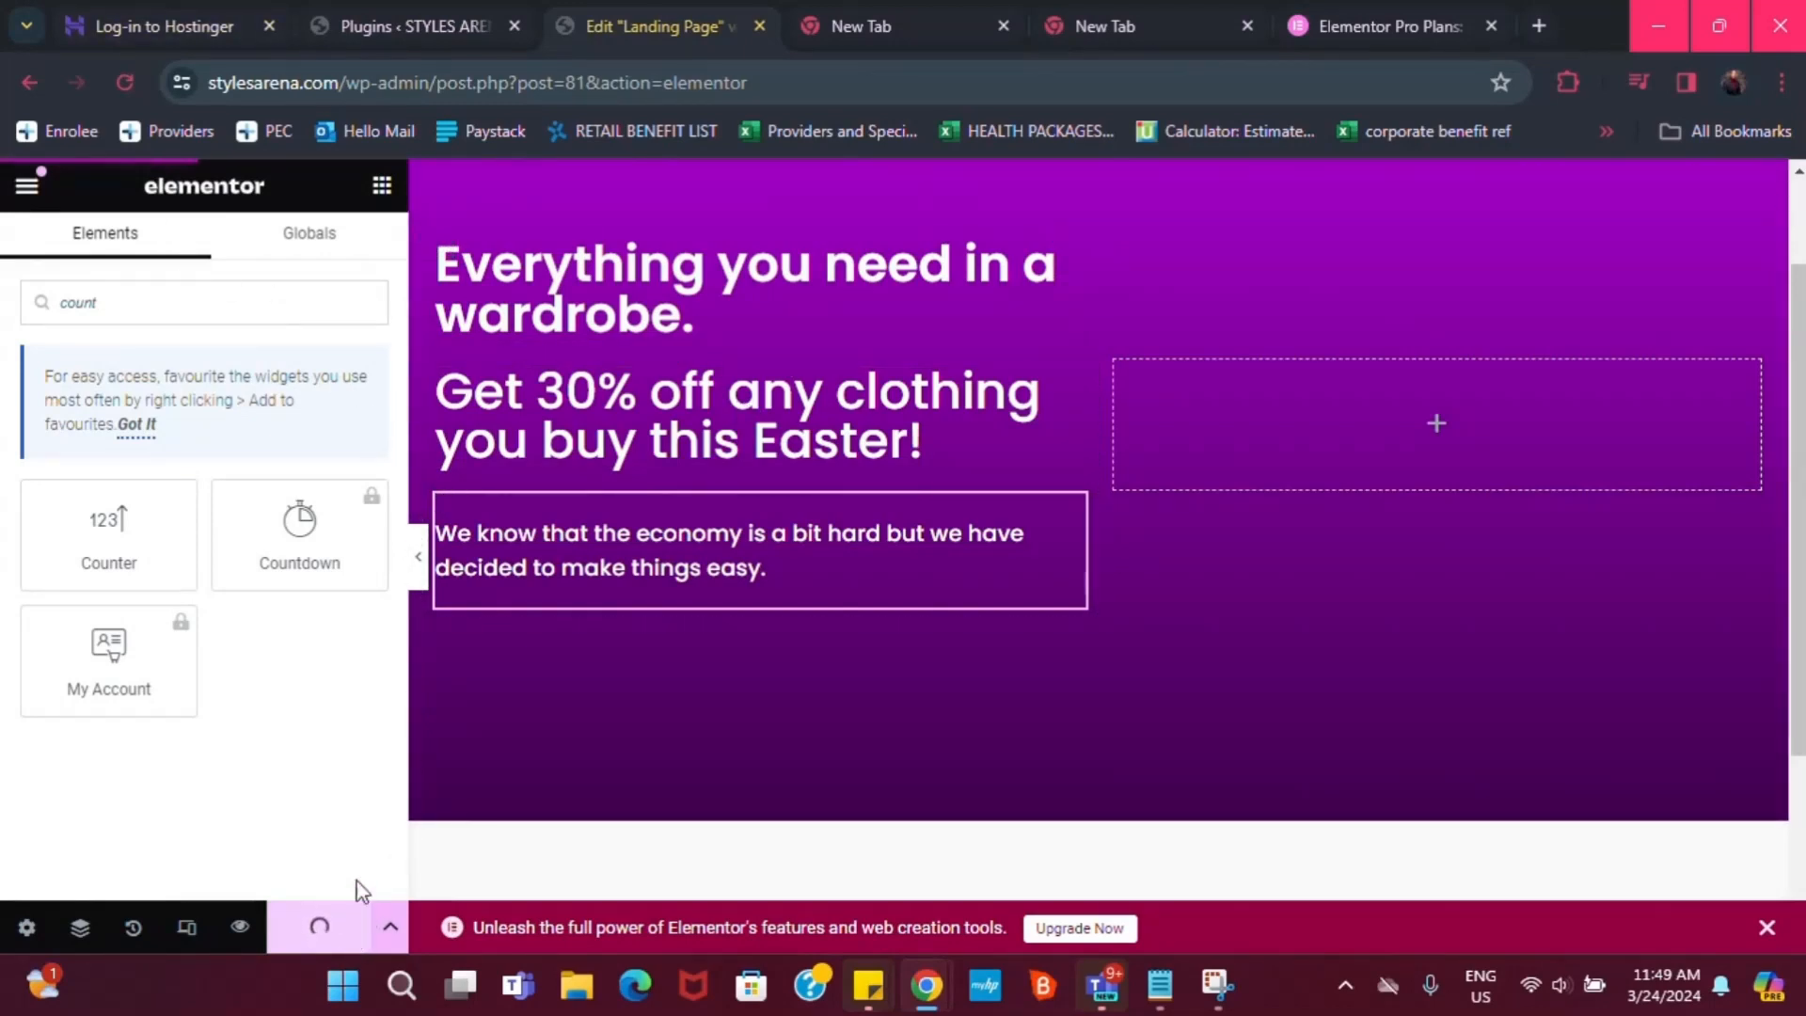
click(129, 81)
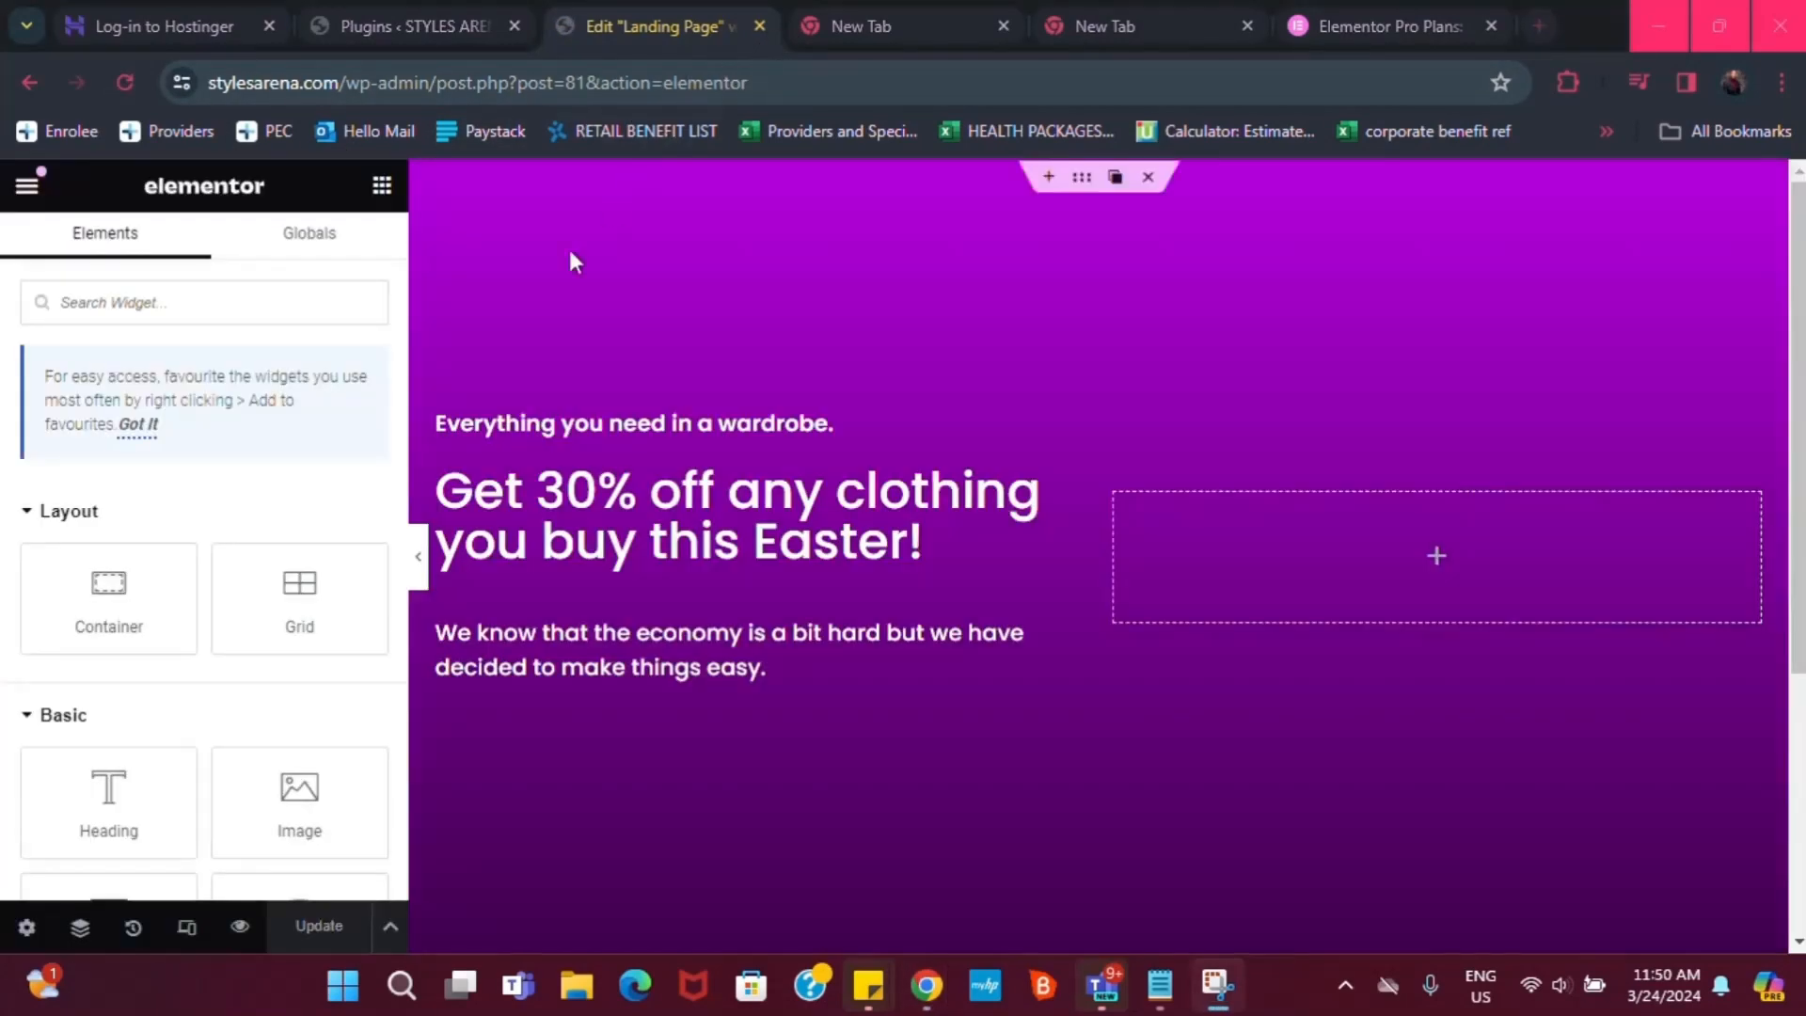
scroll(299, 602, down, 2)
scroll(552, 649, down, 3)
scroll(334, 737, down, 2)
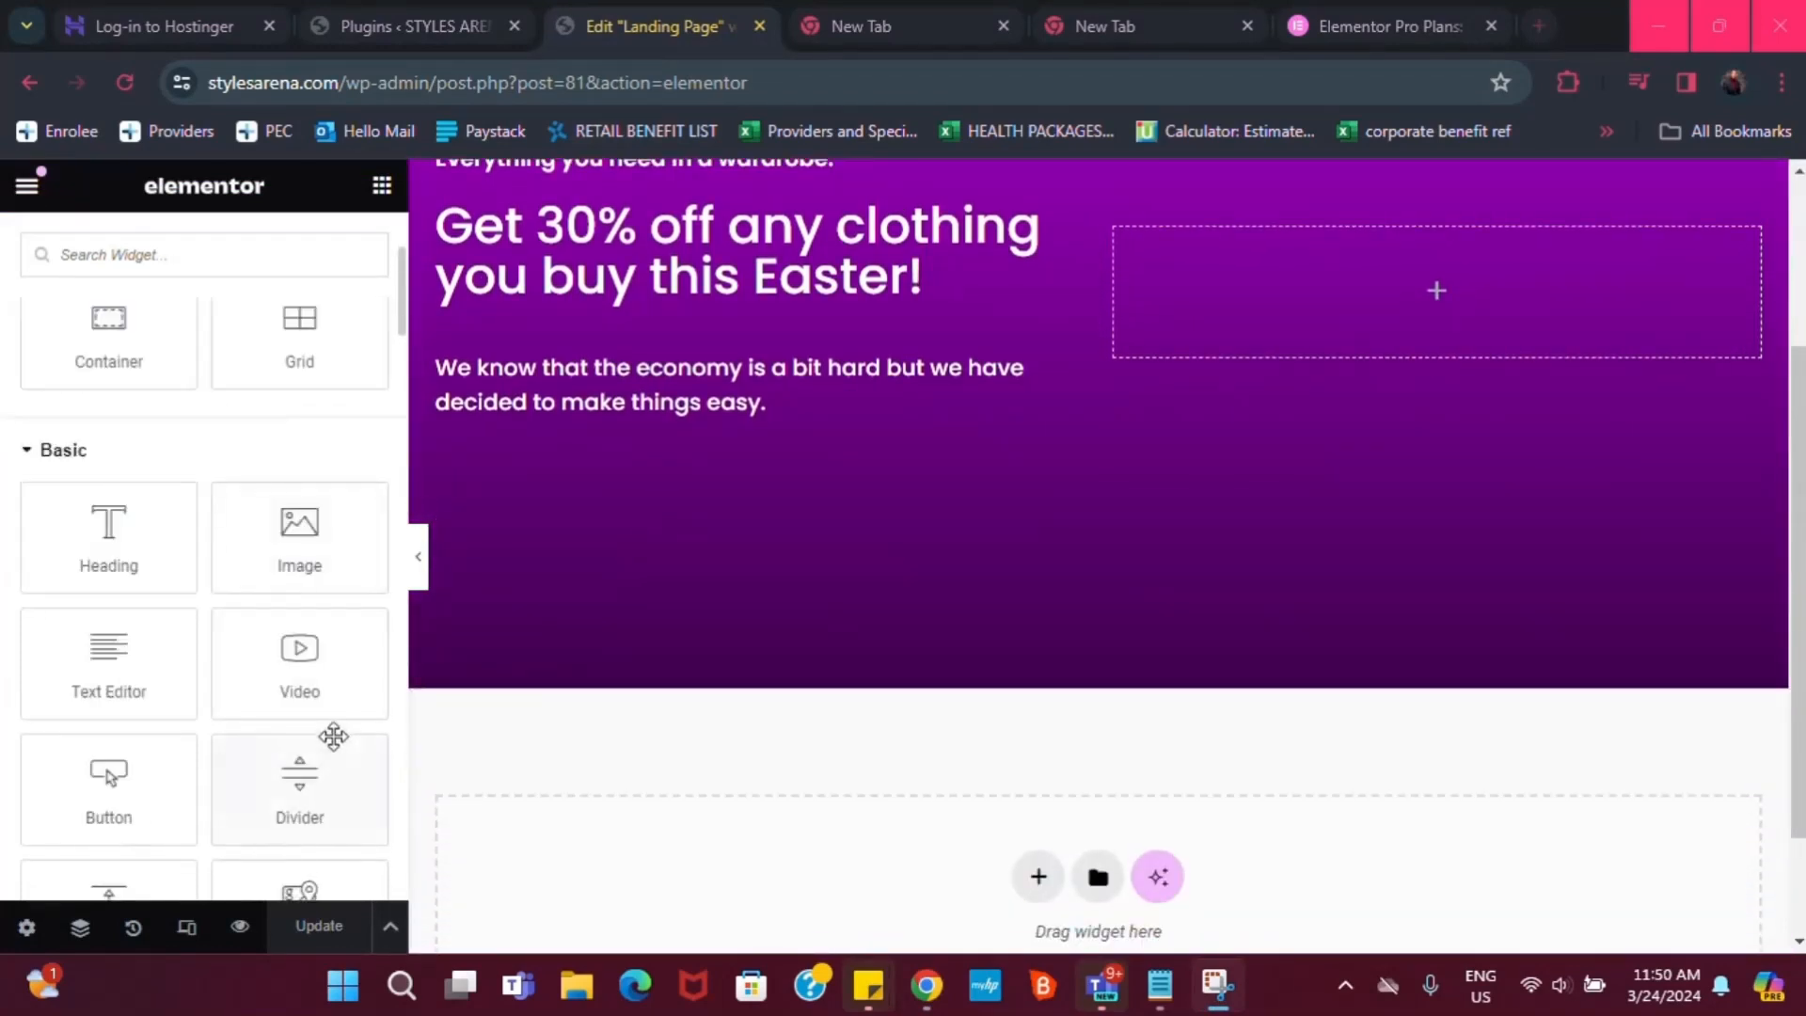
scroll(334, 737, down, 3)
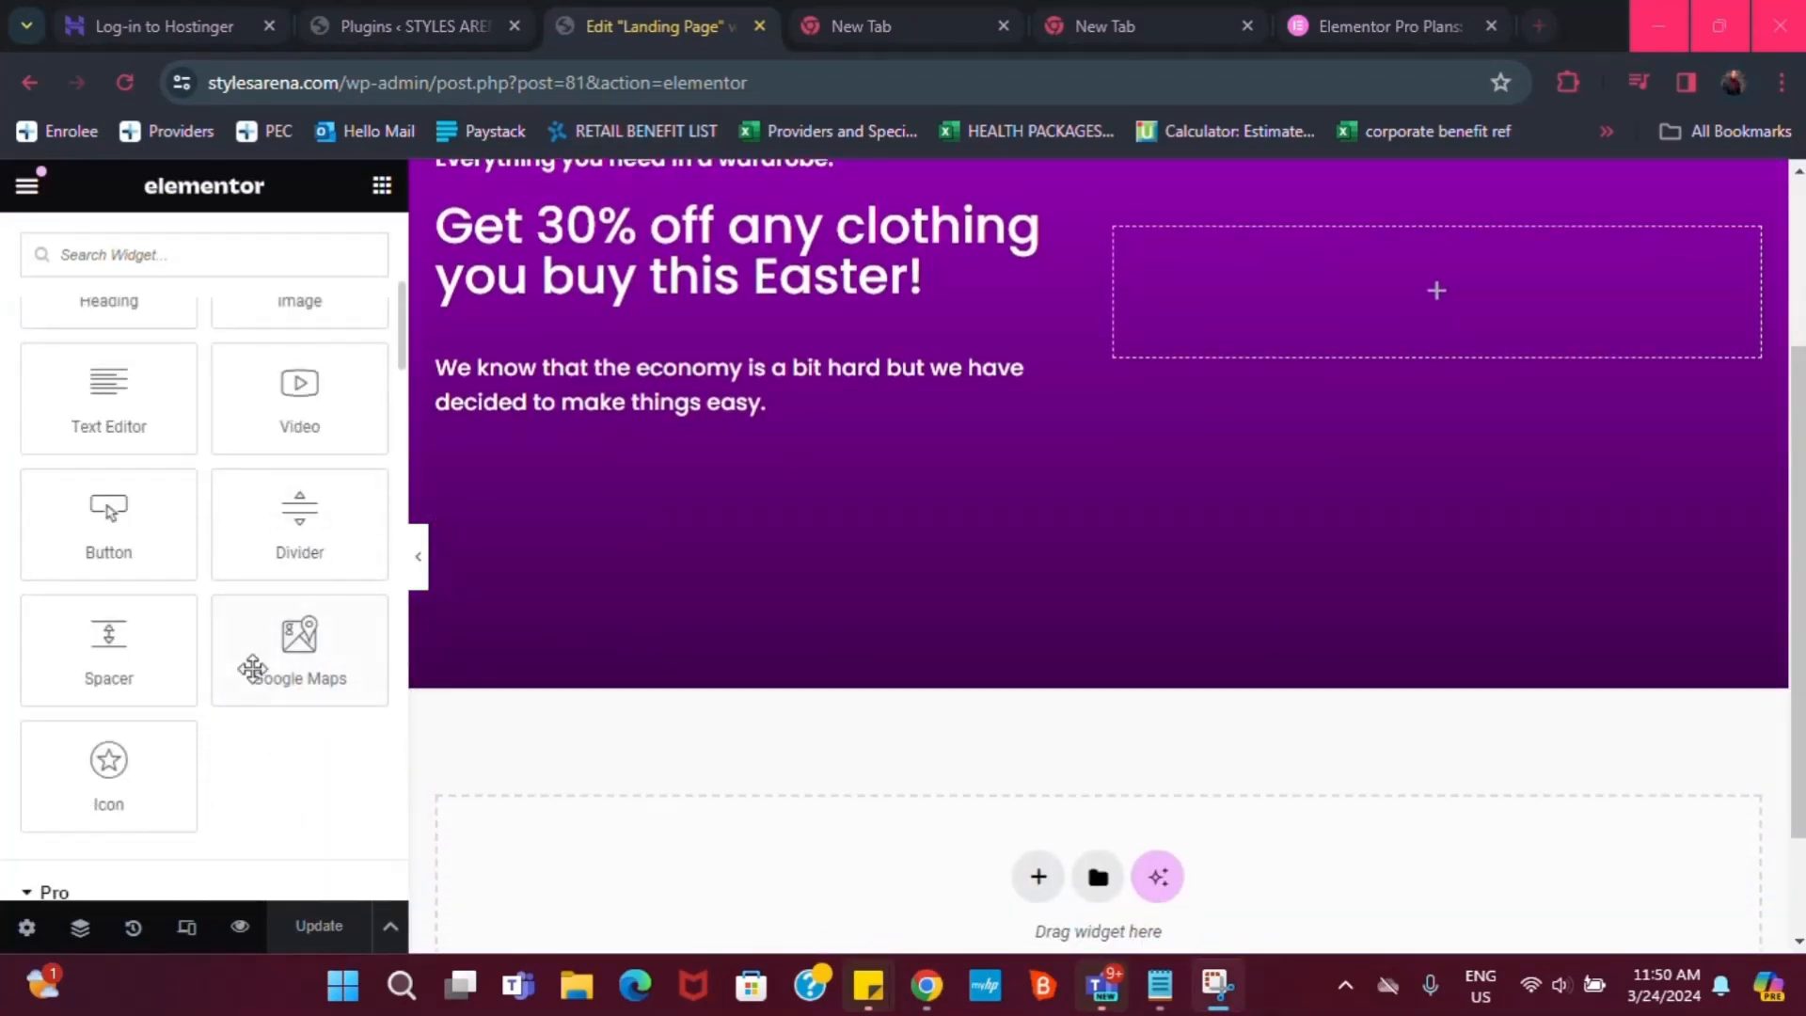
Browse the newly unlocked Pro widgets like Form, Login, Slides and Loop Grid
scroll(280, 678, down, 2)
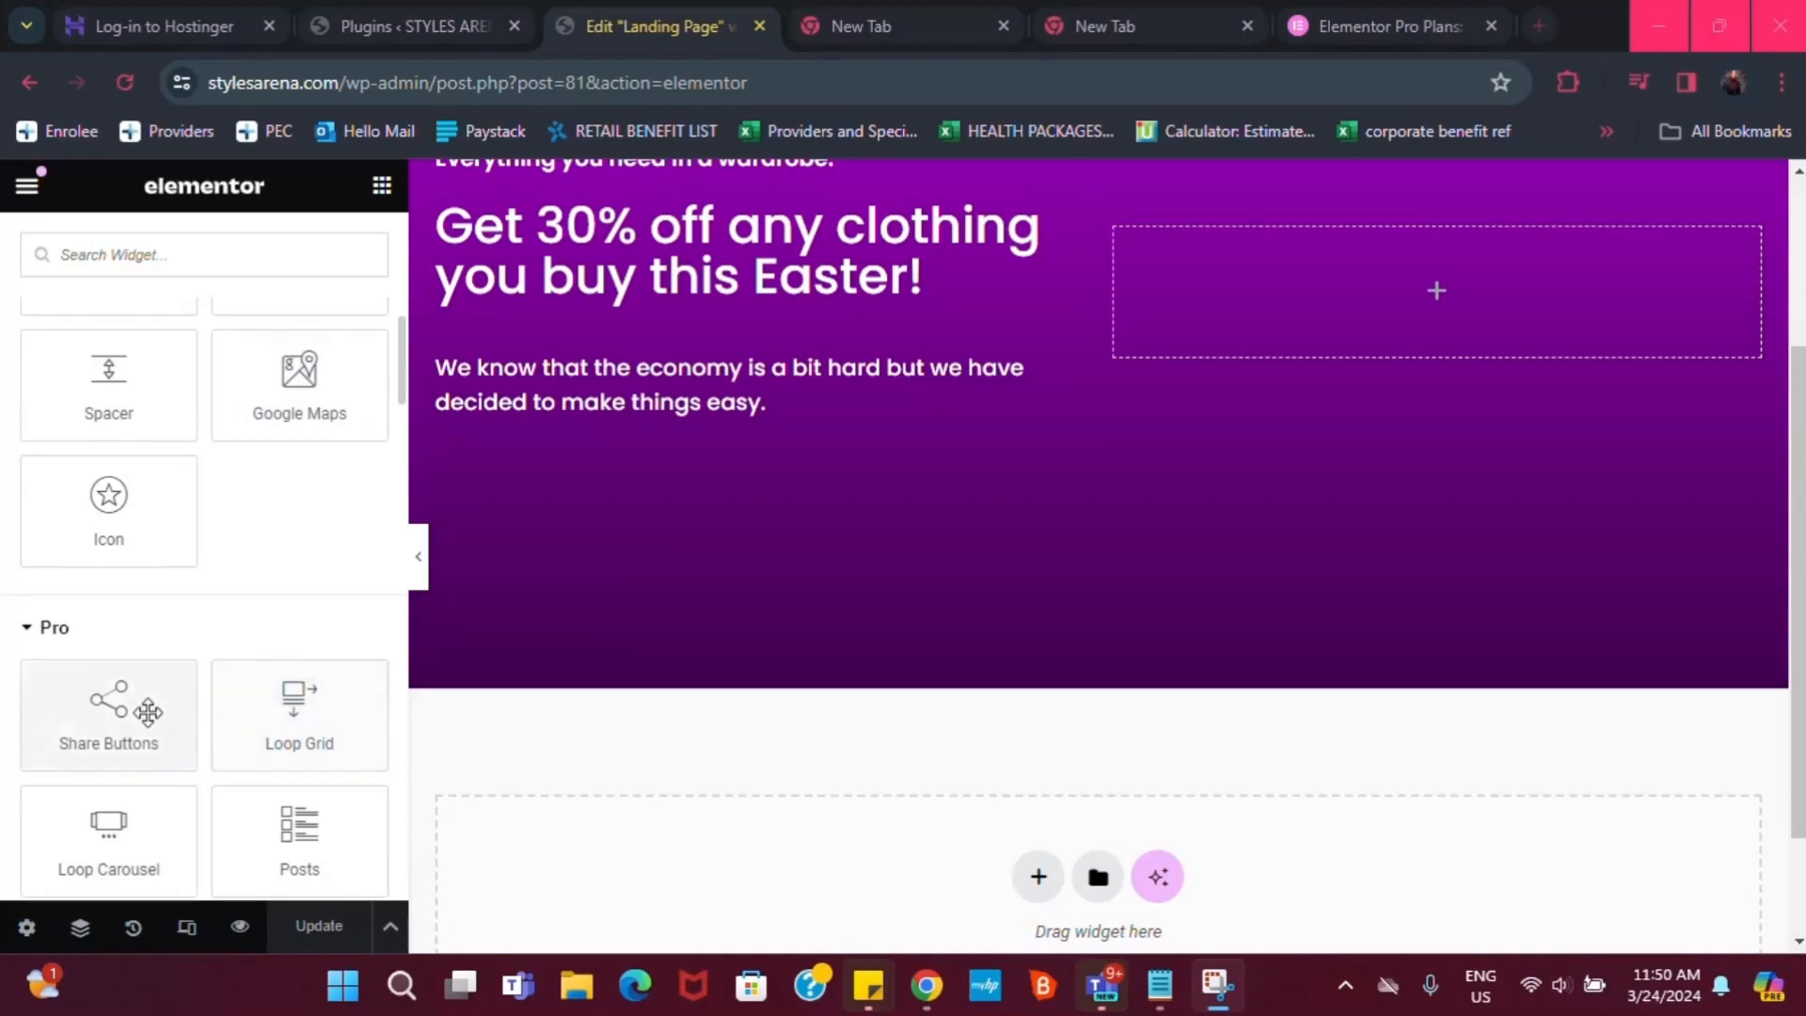
scroll(150, 672, up, 1)
scroll(127, 767, down, 1)
scroll(137, 783, down, 4)
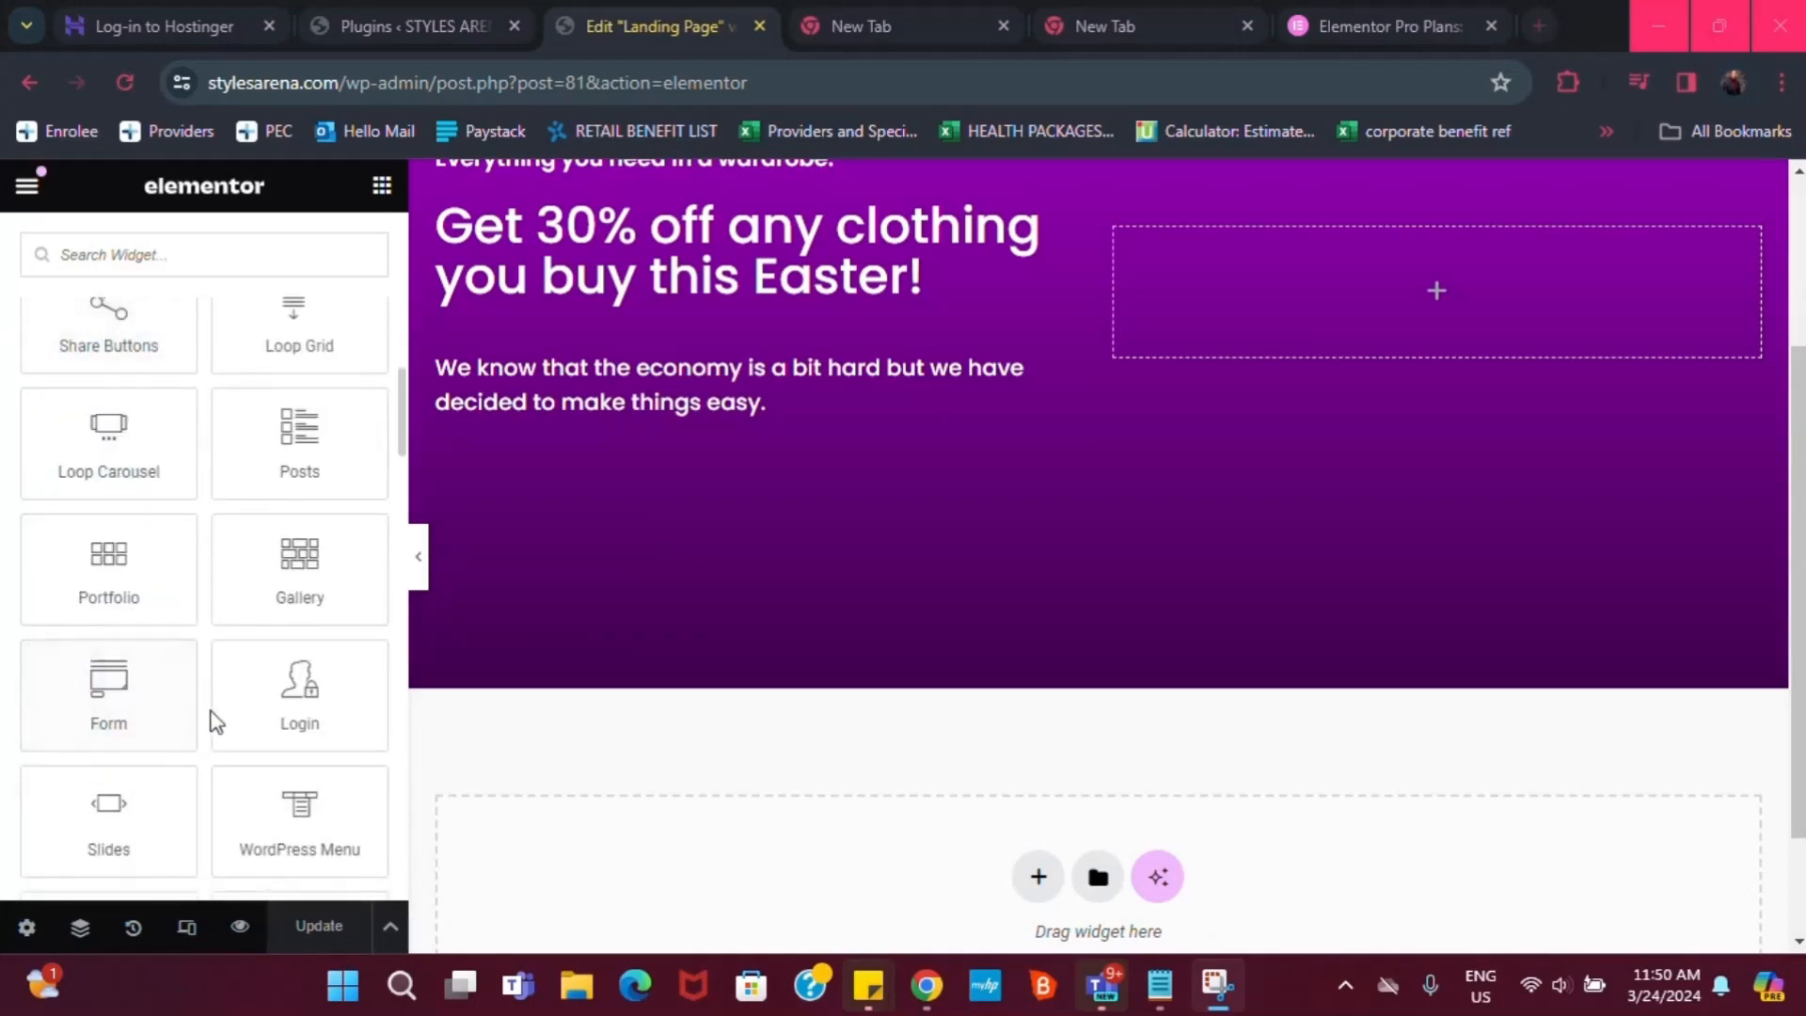
scroll(198, 621, up, 3)
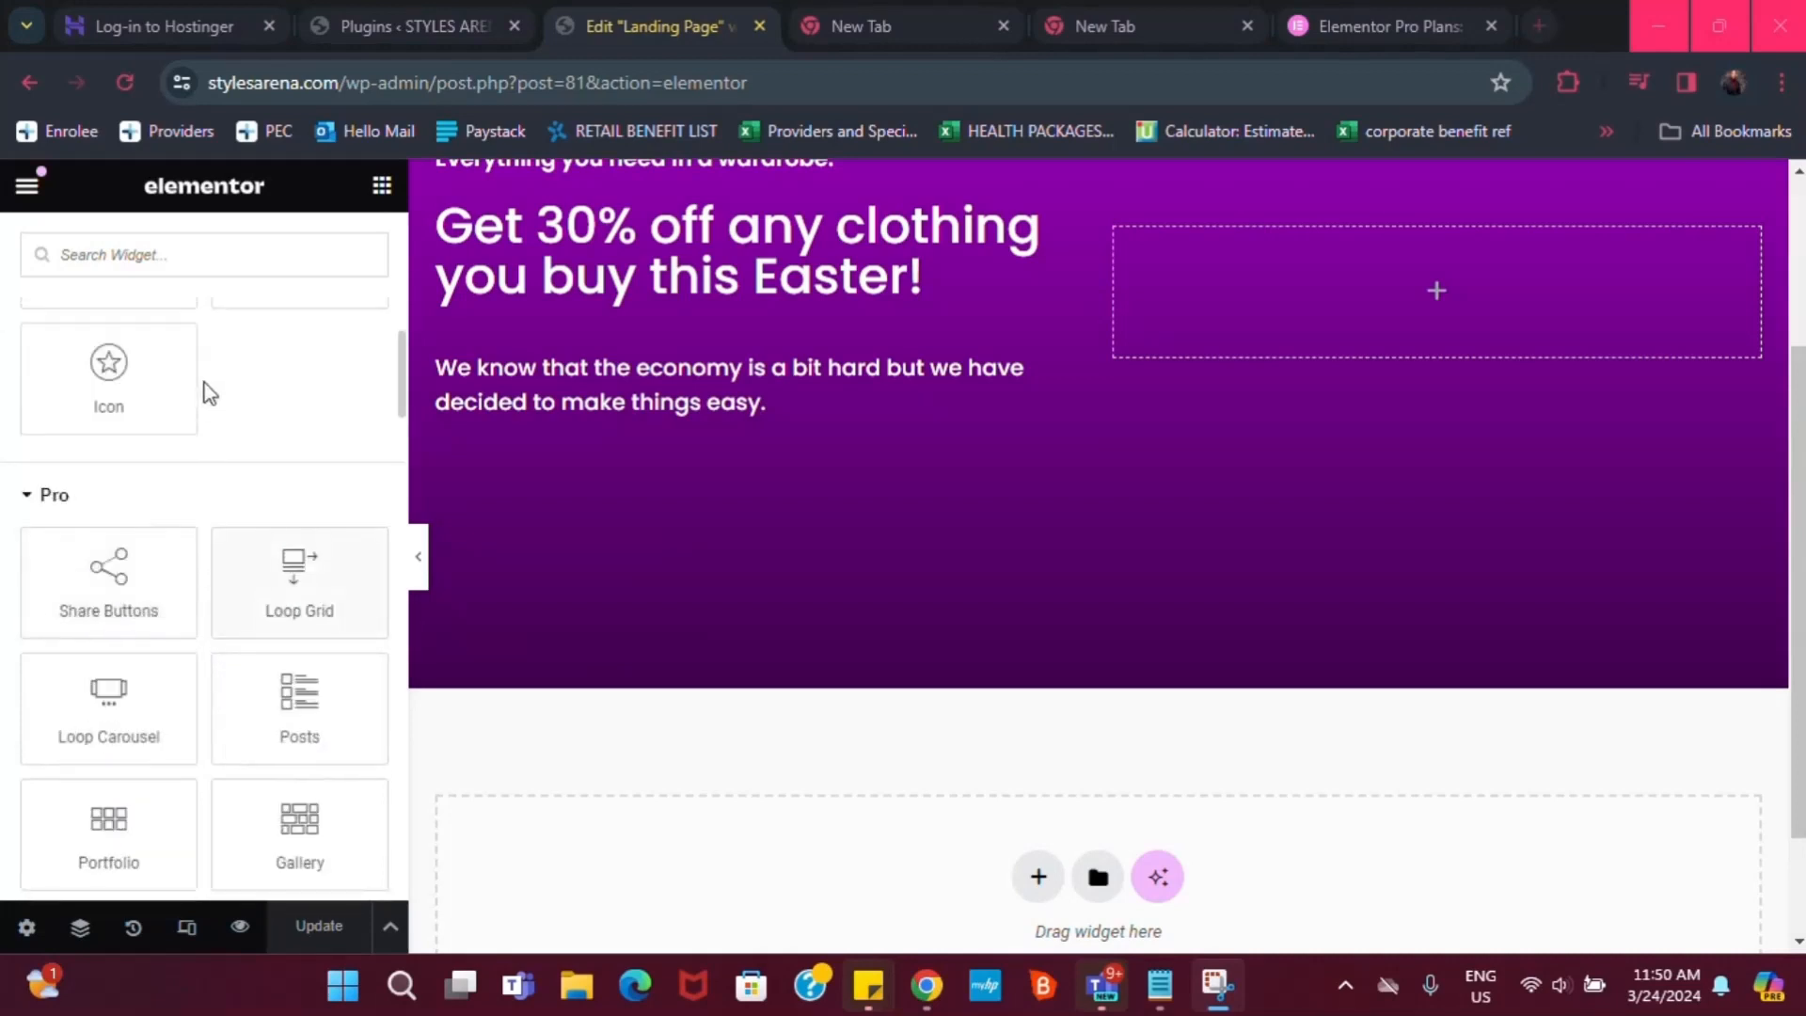
scroll(201, 392, down, 1)
scroll(1063, 385, up, 1)
scroll(1025, 372, down, 1)
scroll(988, 452, up, 2)
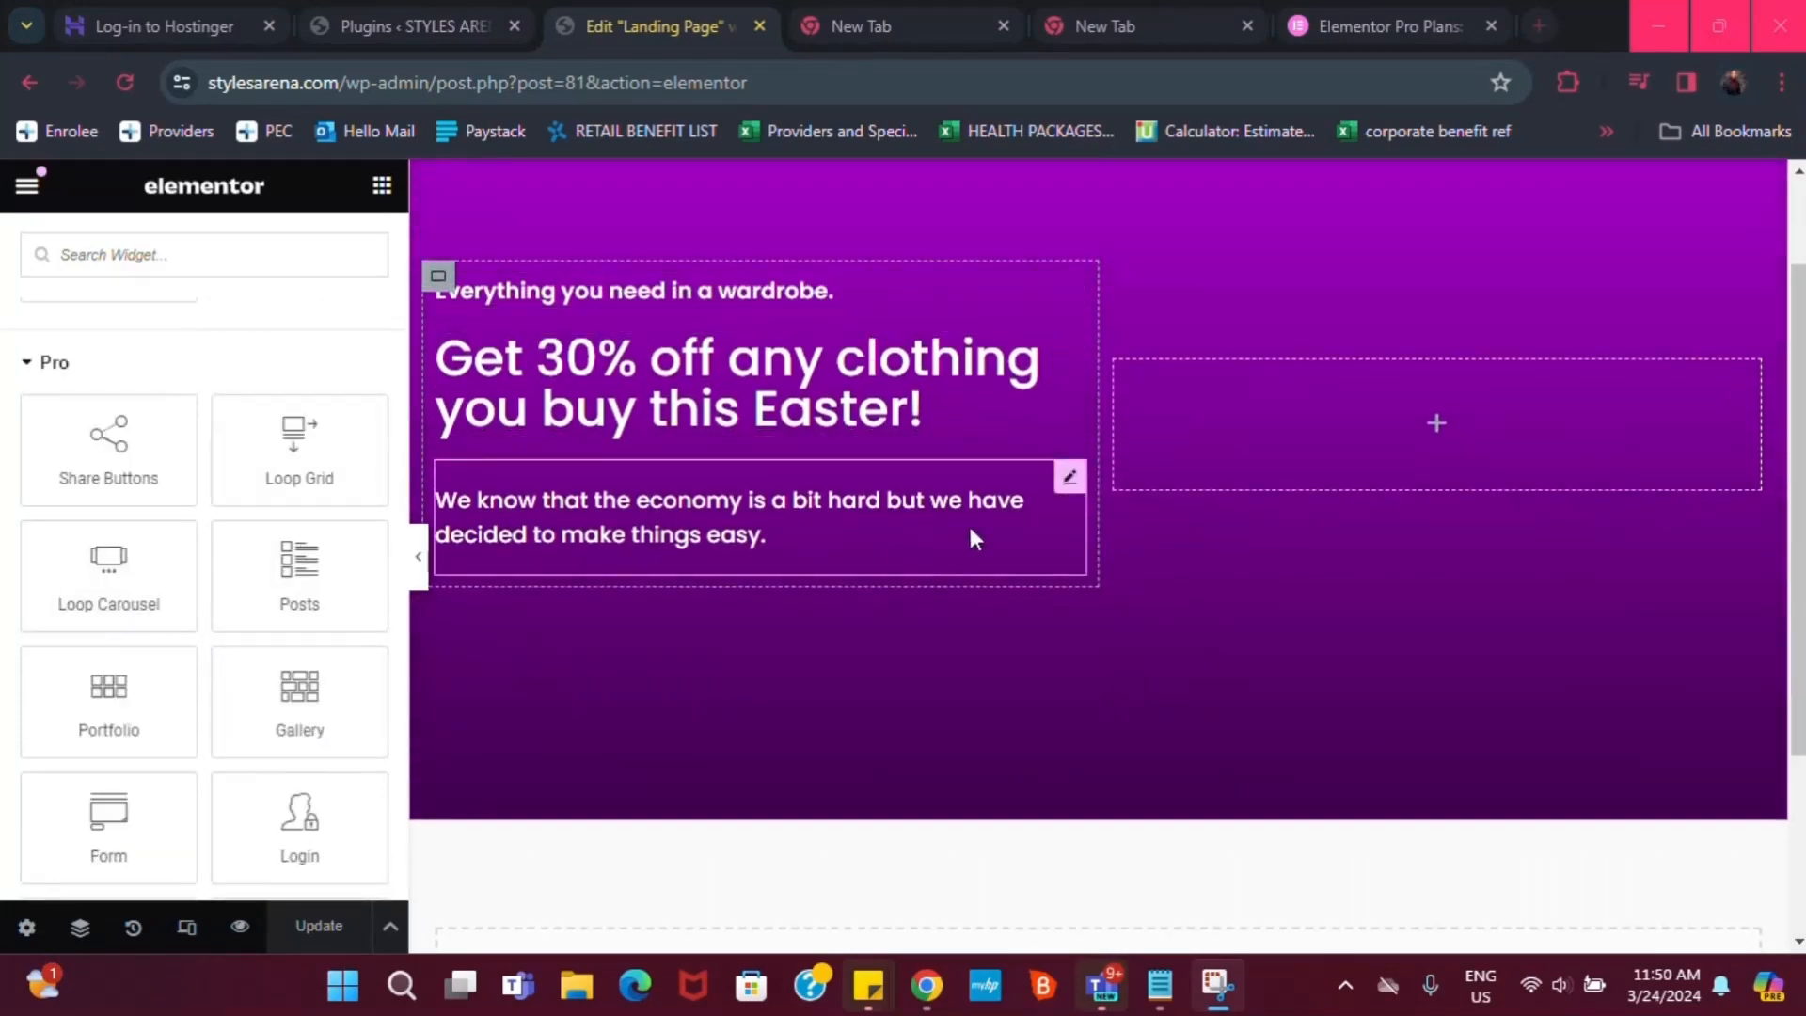
scroll(931, 706, down, 1)
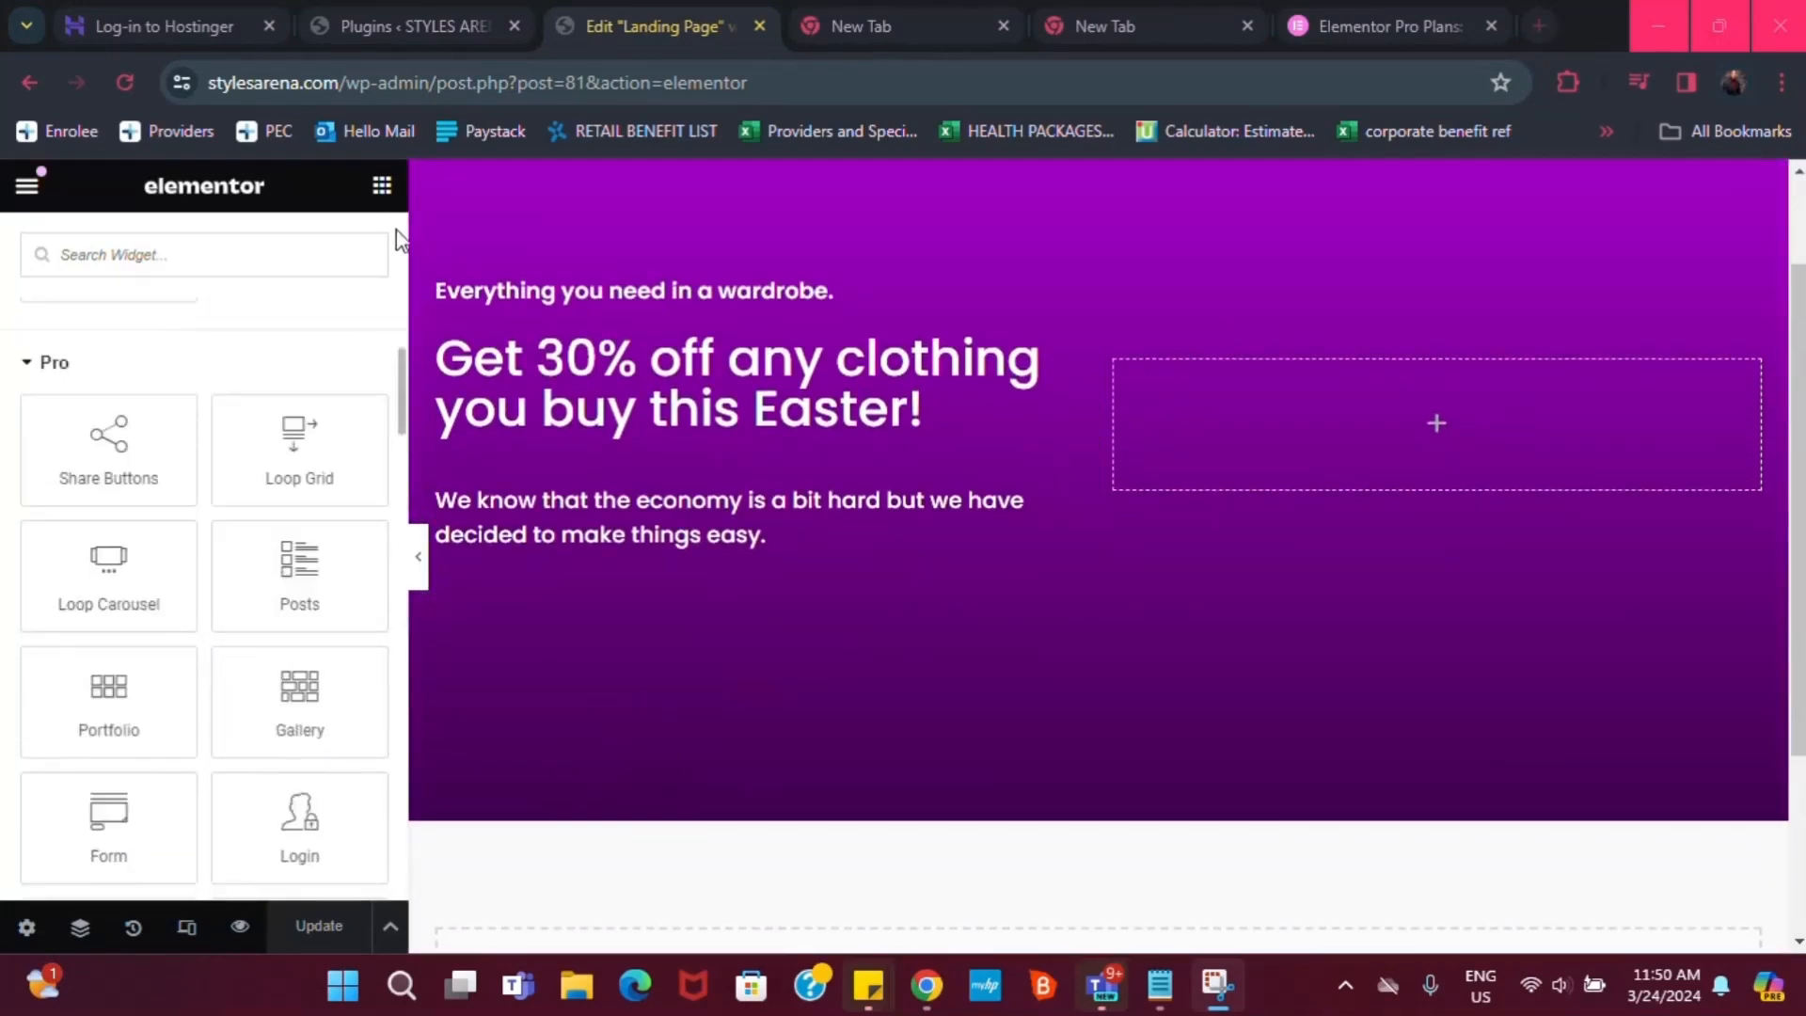
click(378, 193)
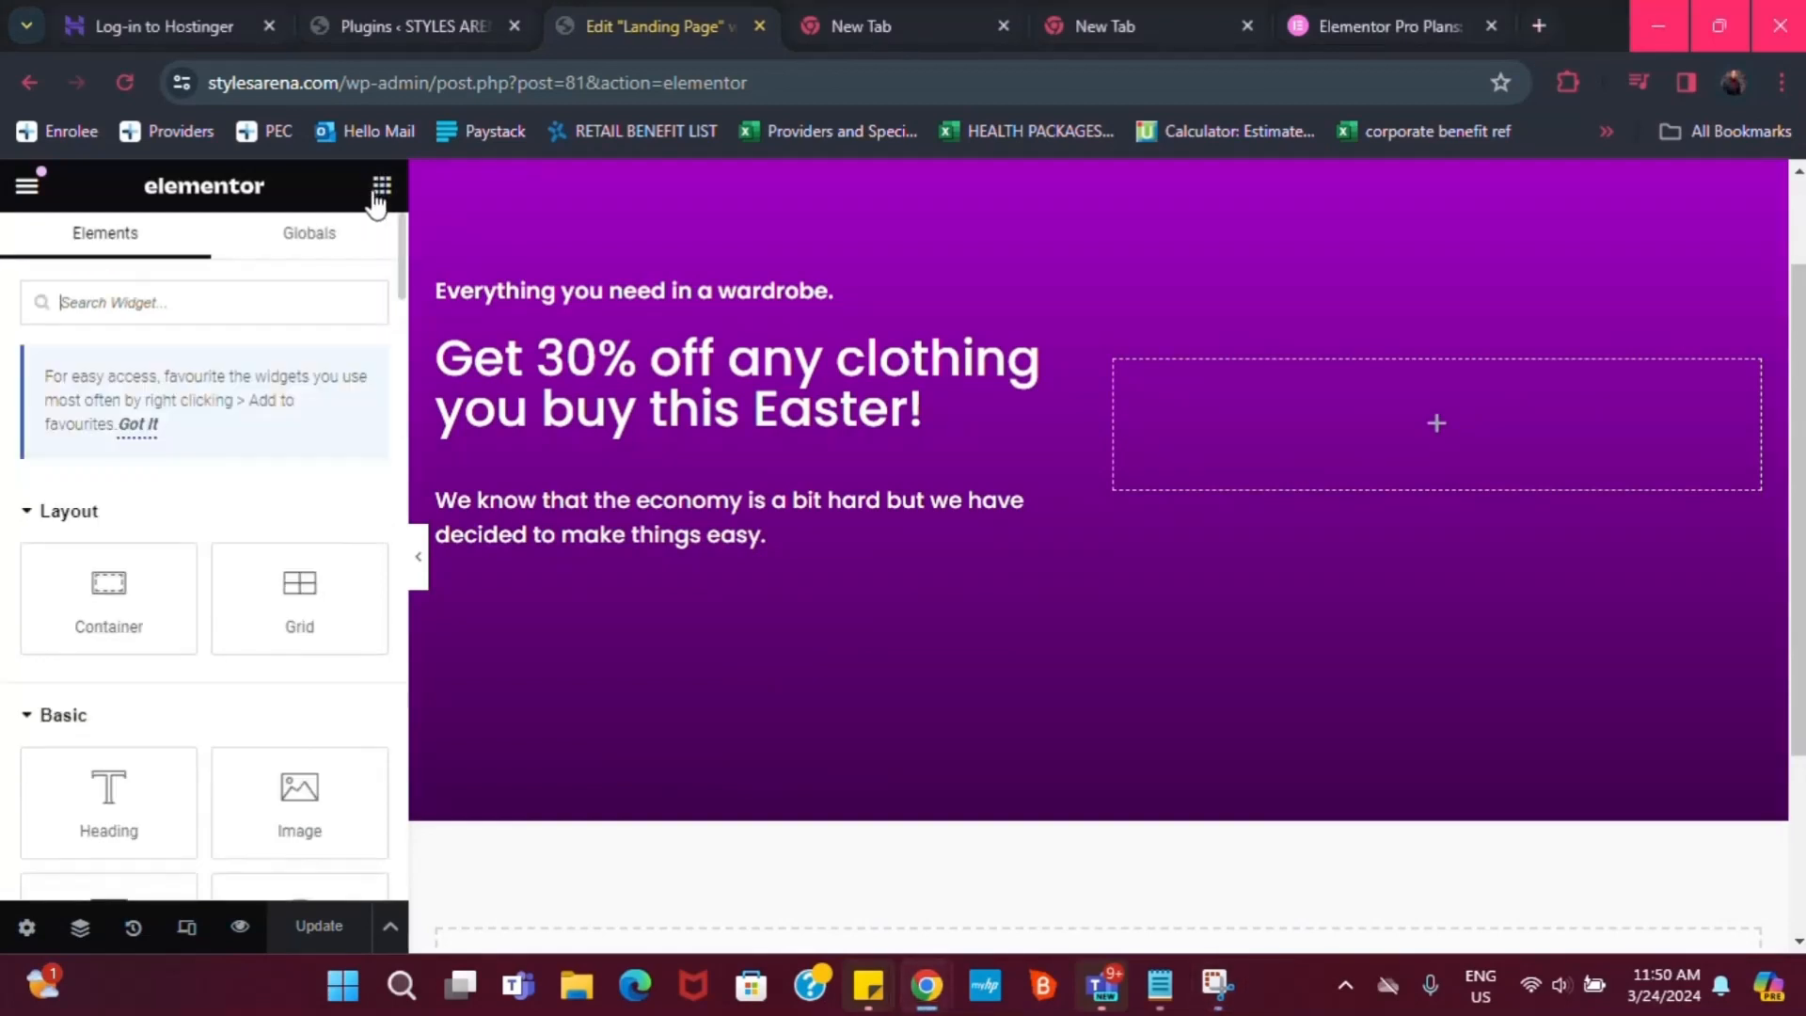
Add an empty container below the body text and place a Countdown widget in it
drag(113, 624, 730, 545)
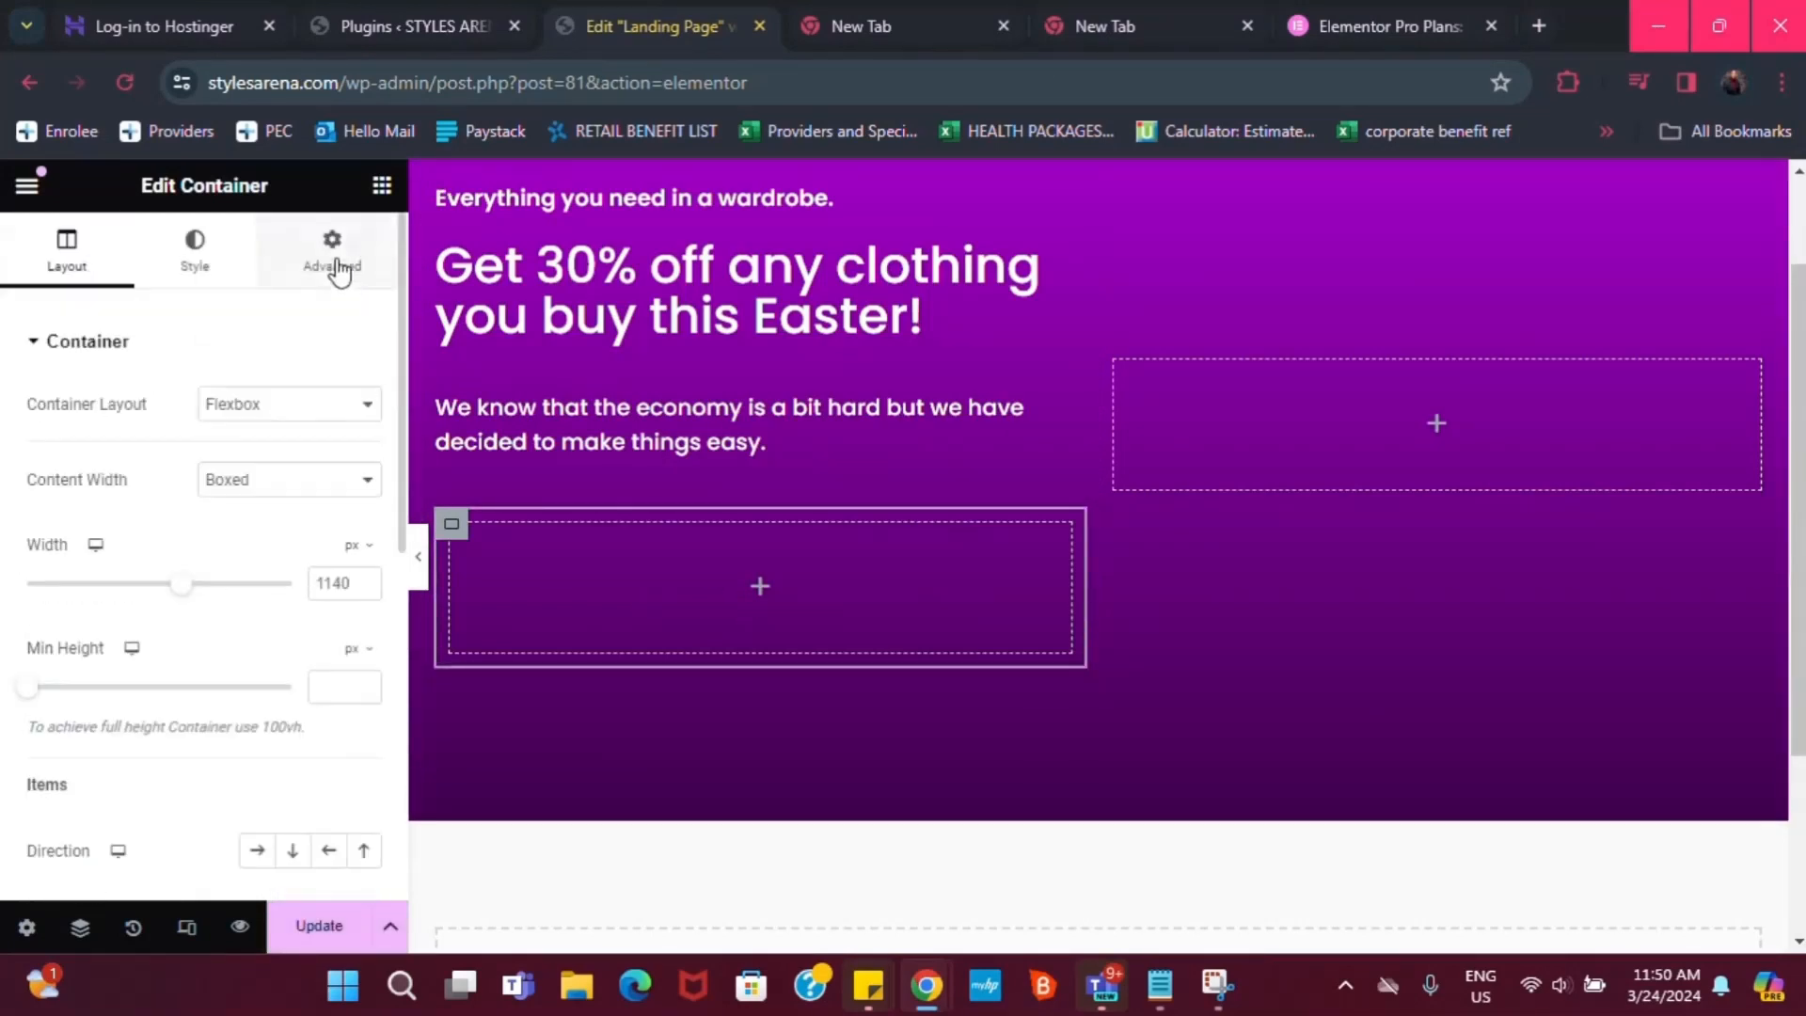
click(372, 182)
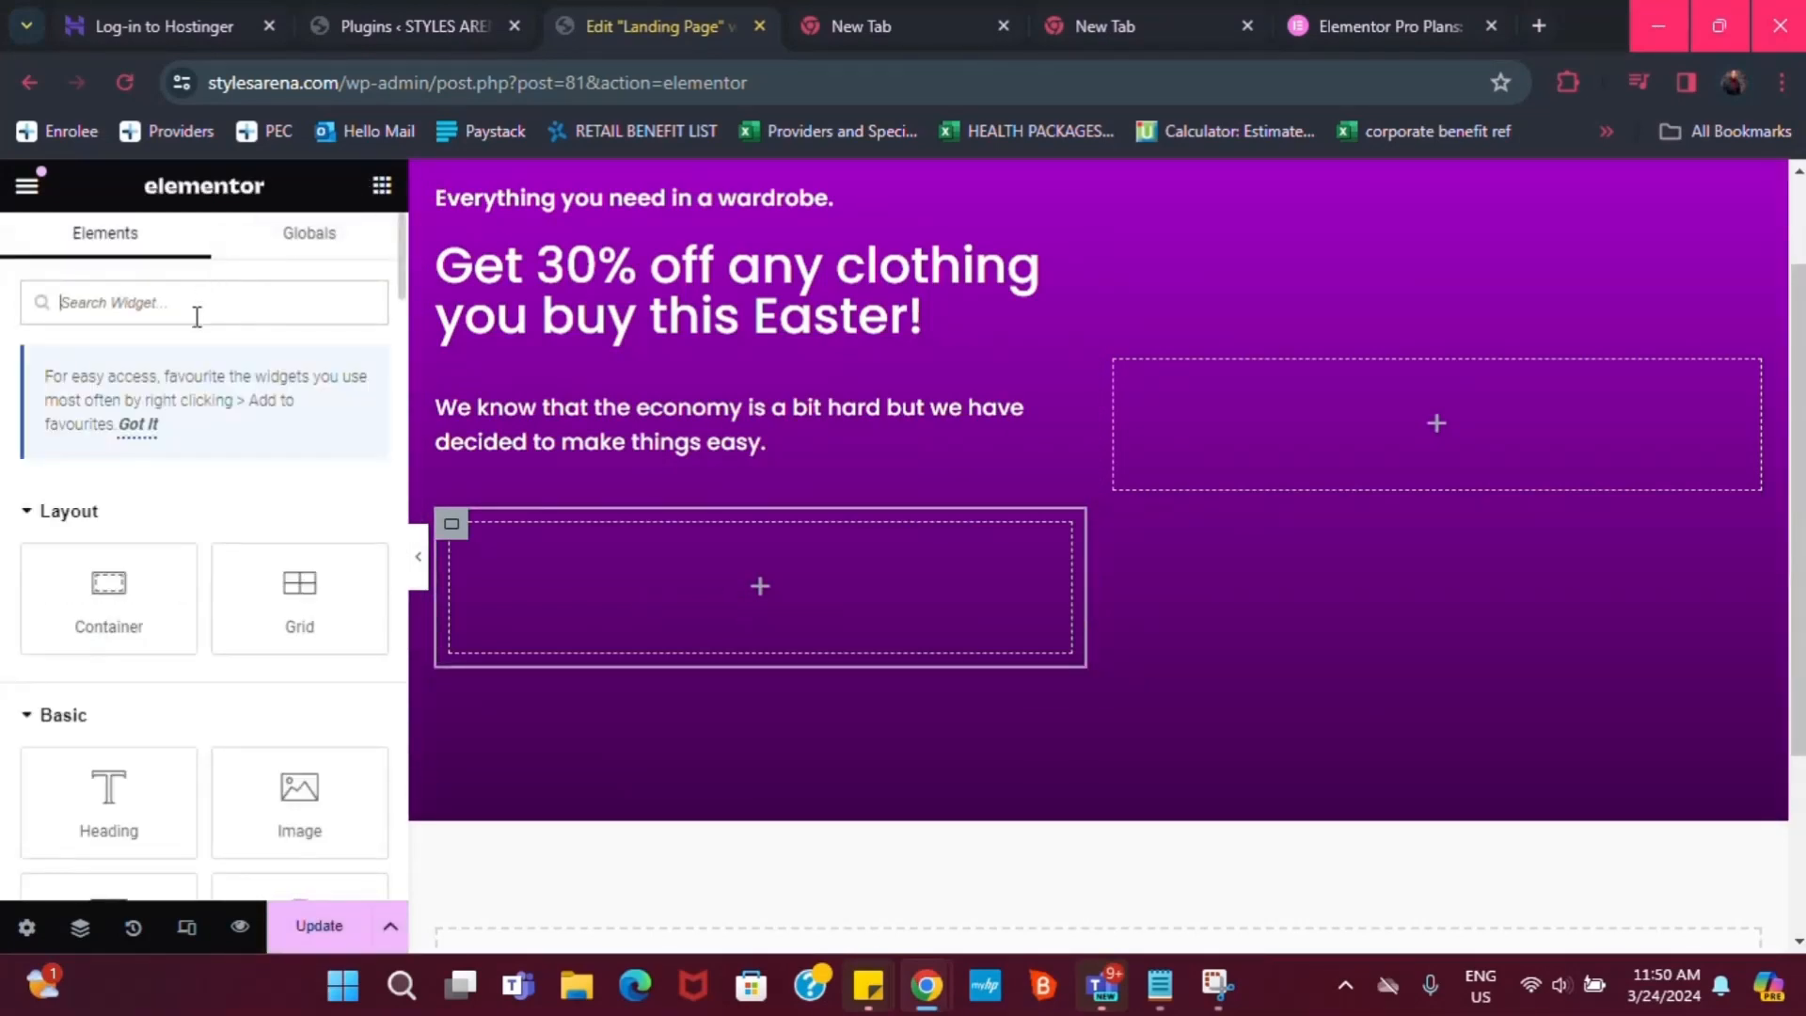
click(226, 316)
text(countdow)
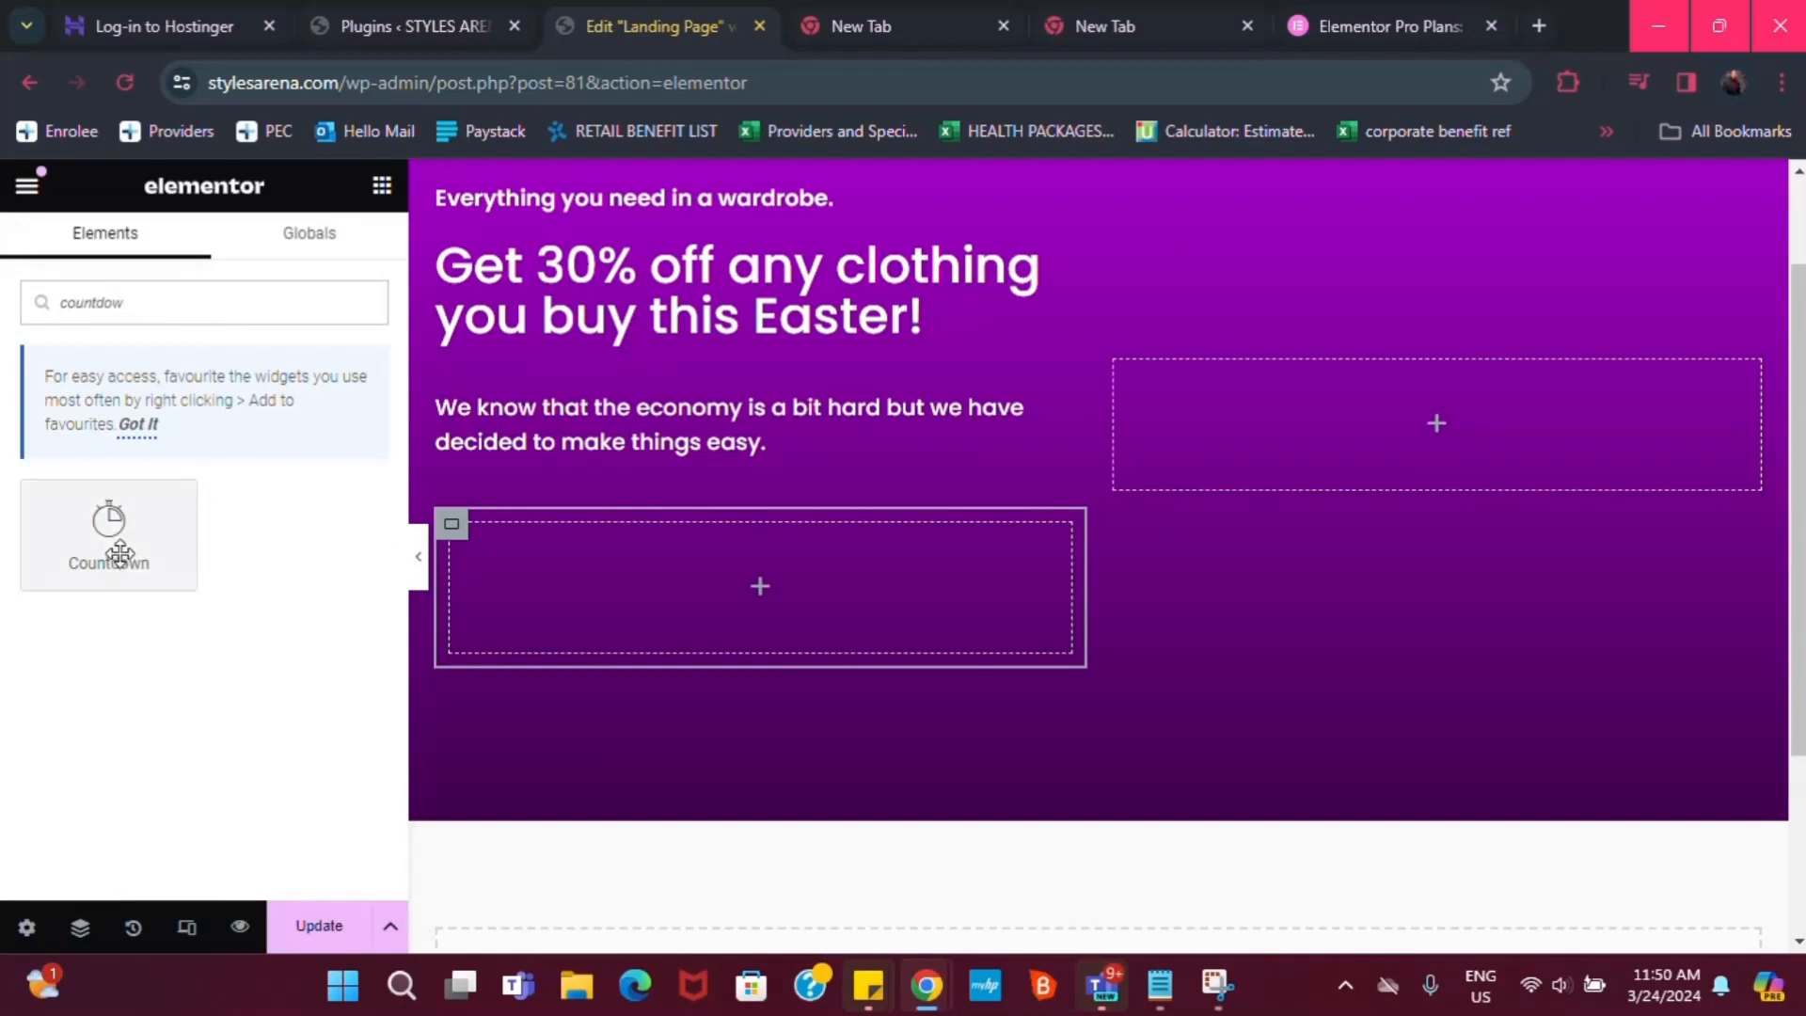
drag(121, 545, 672, 591)
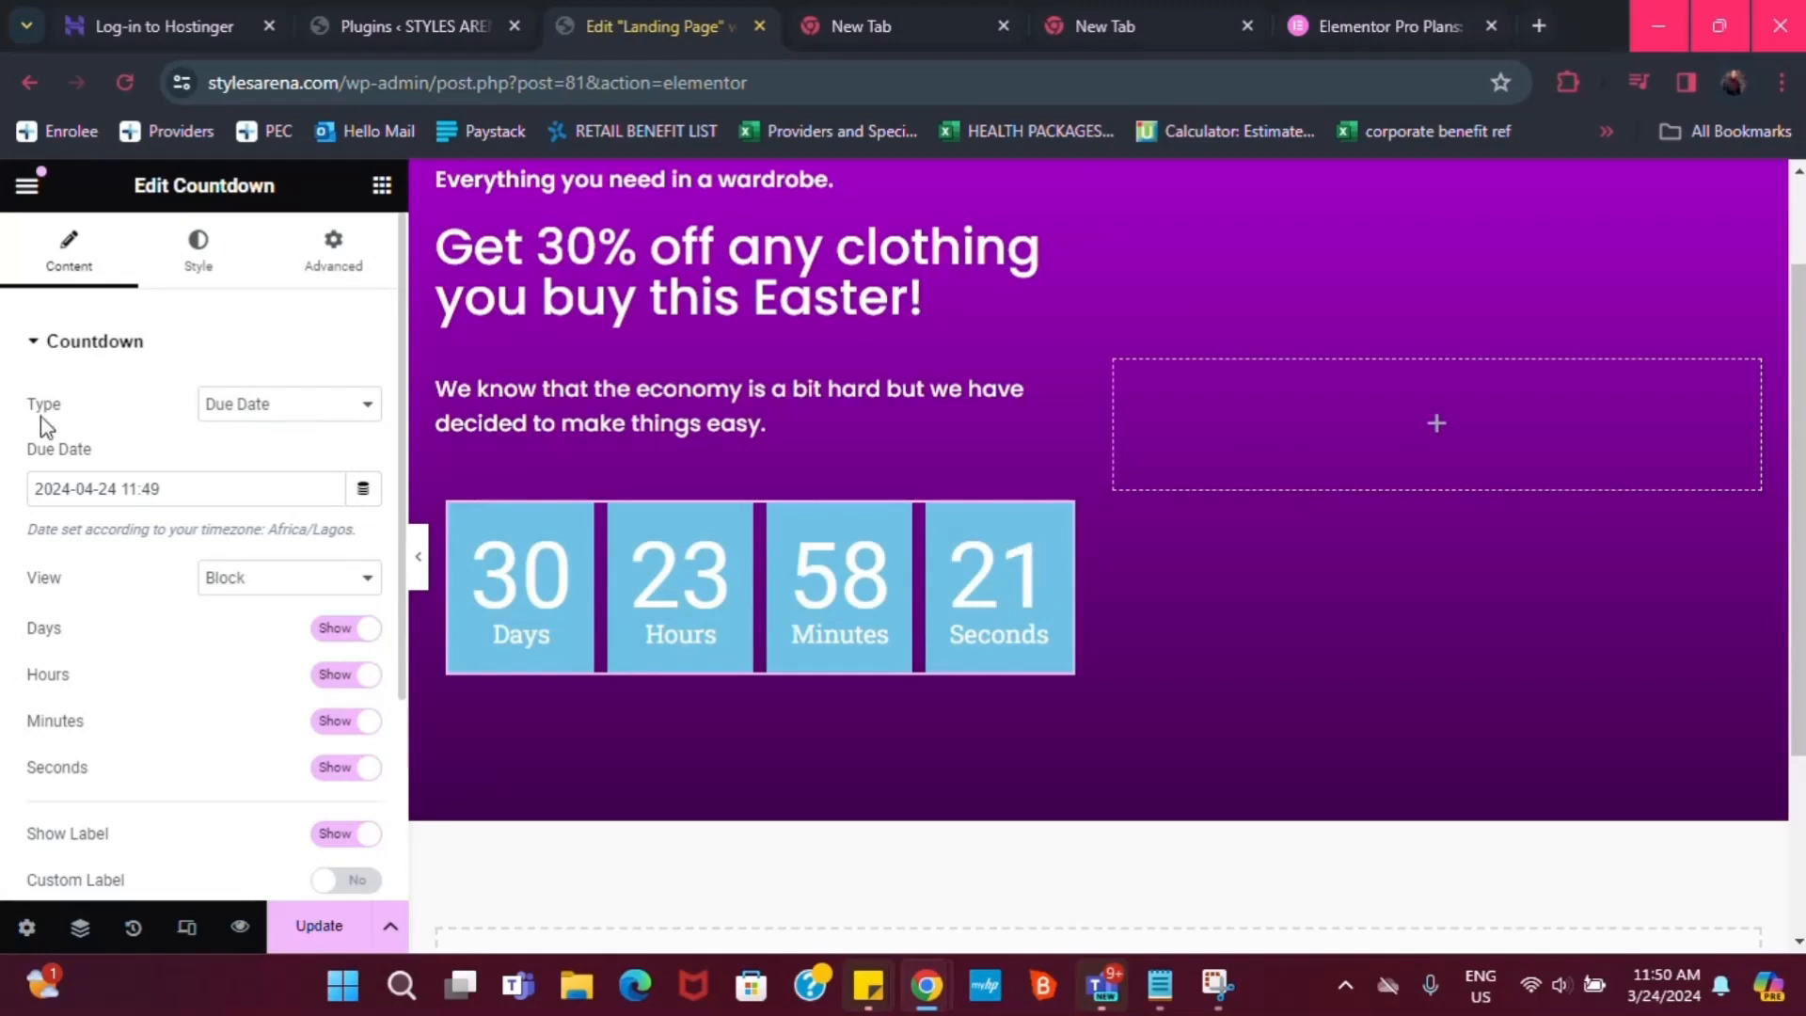
Set the countdown Type to Evergreen Timer, giving 47 hours 59 minutes
click(312, 410)
click(298, 453)
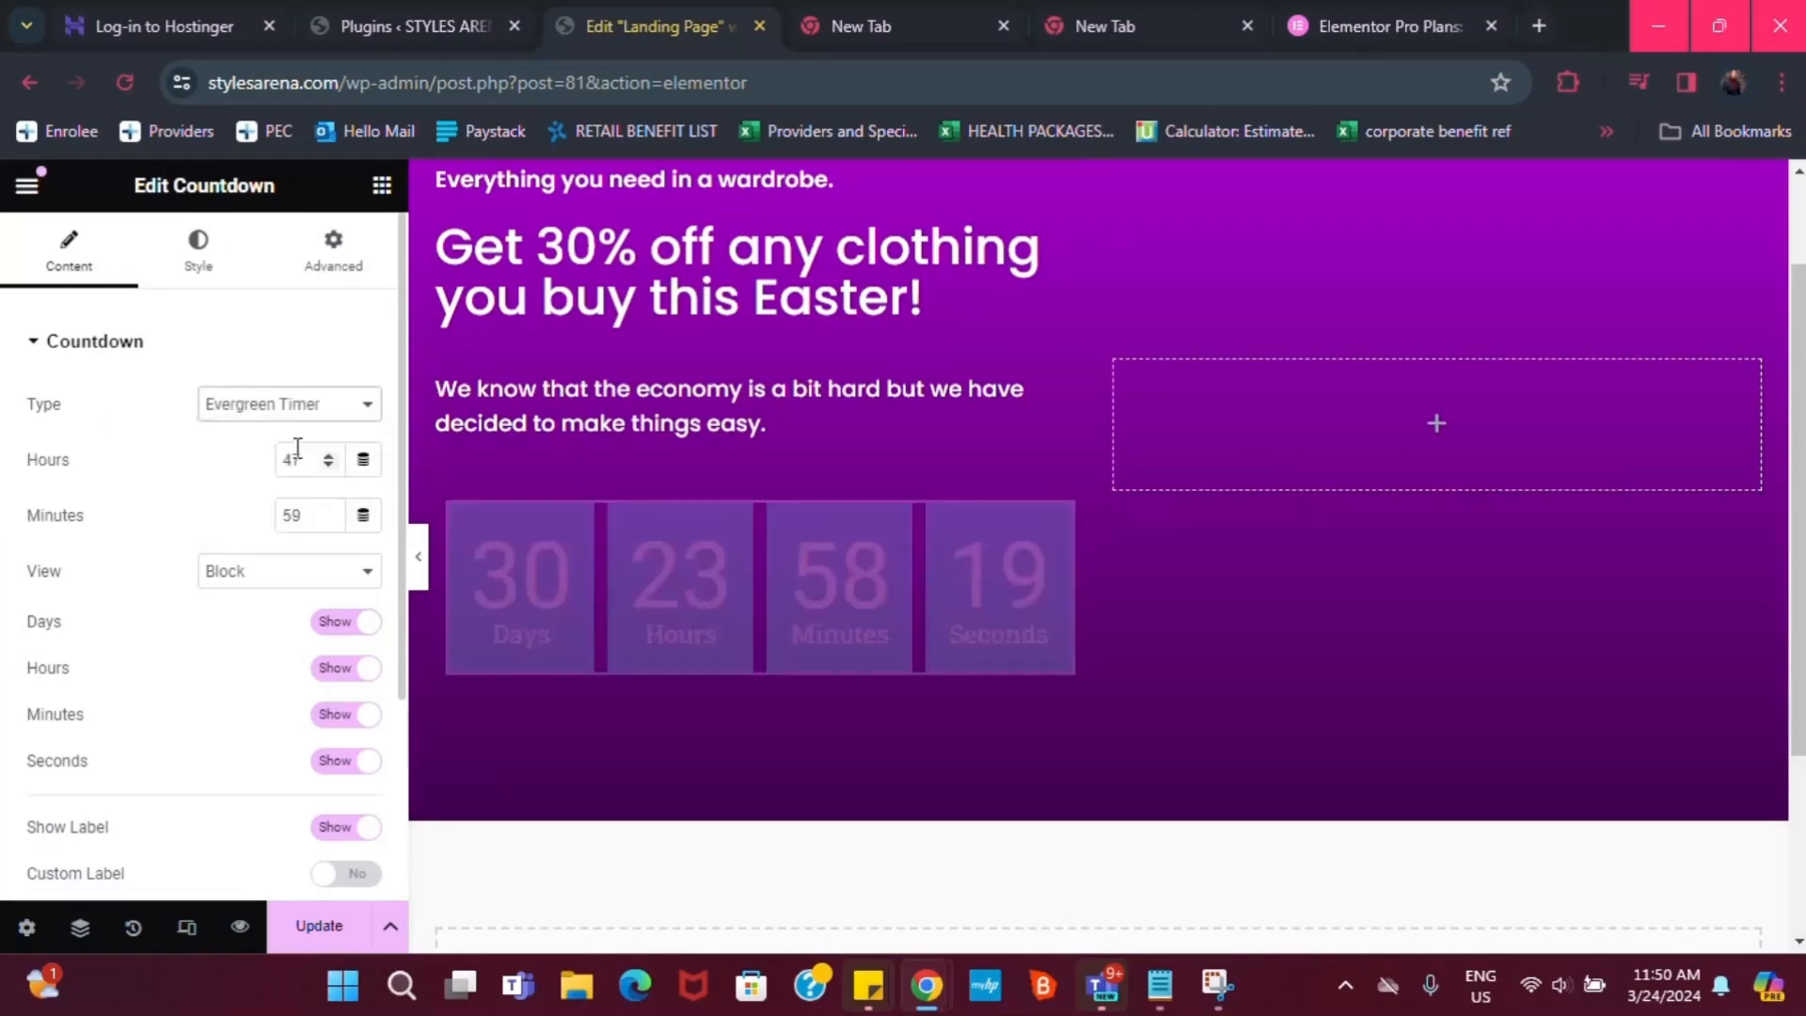
click(293, 409)
click(263, 446)
click(283, 406)
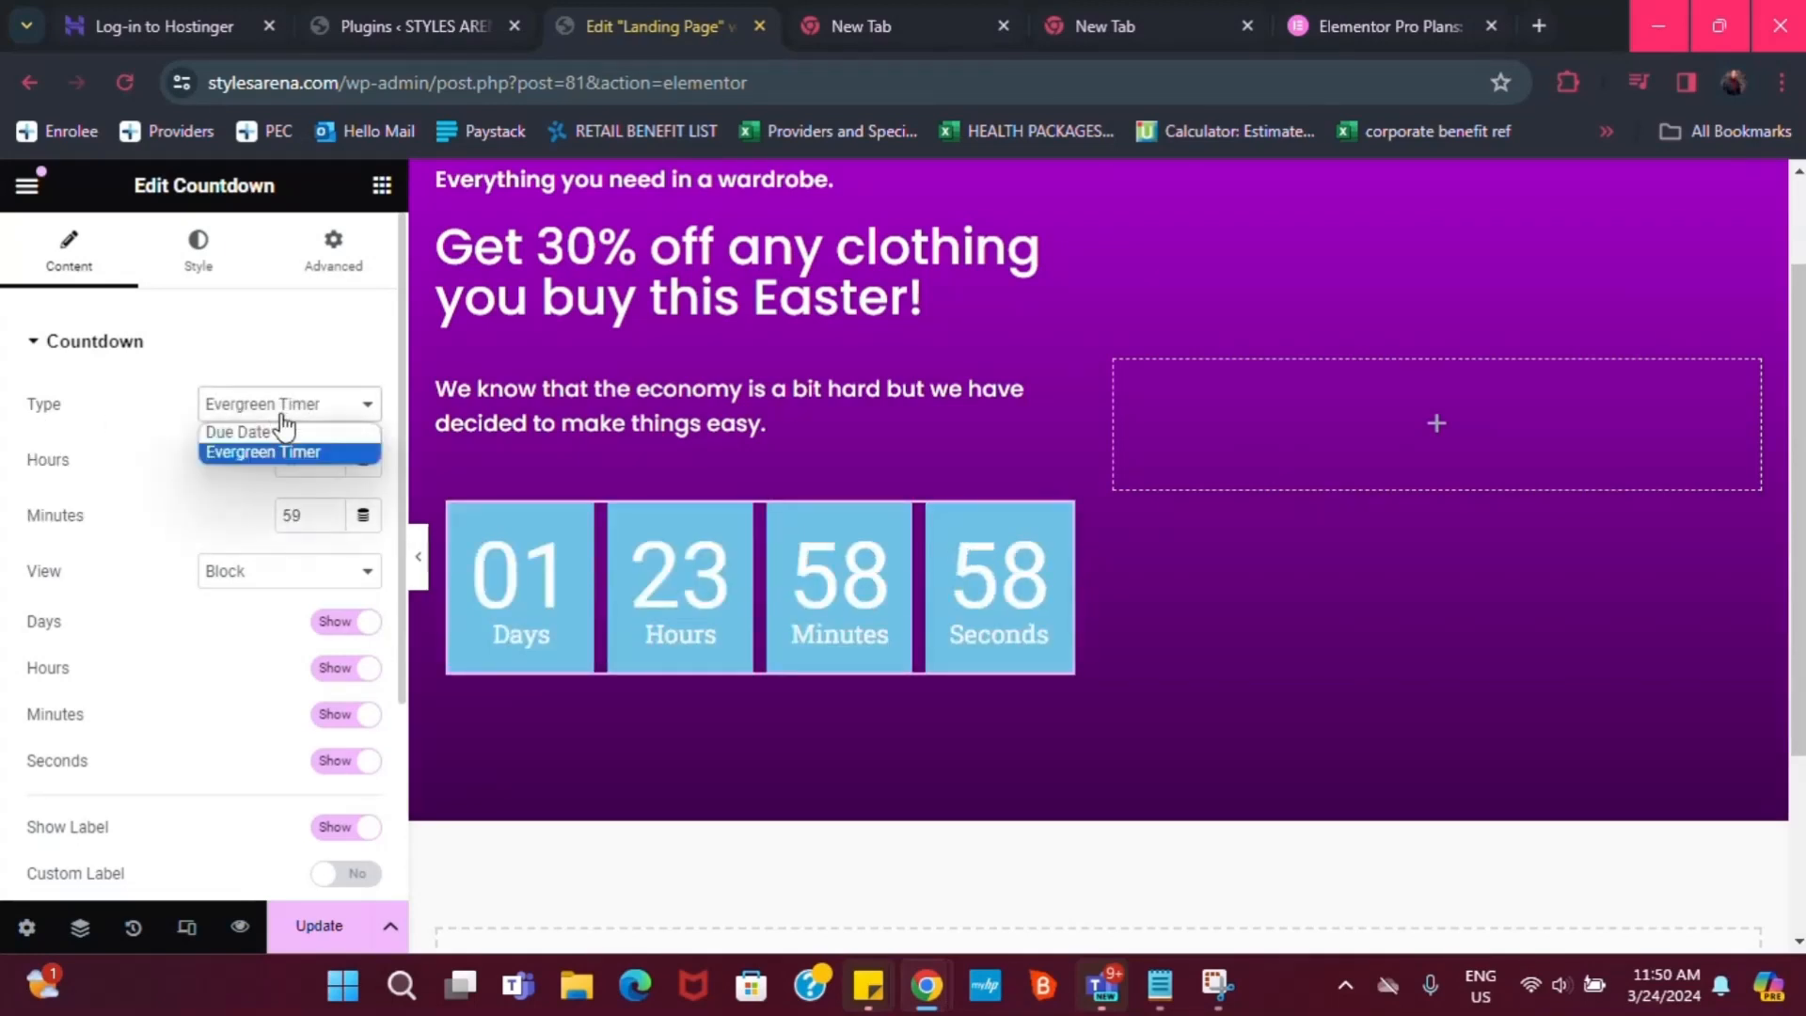
click(282, 428)
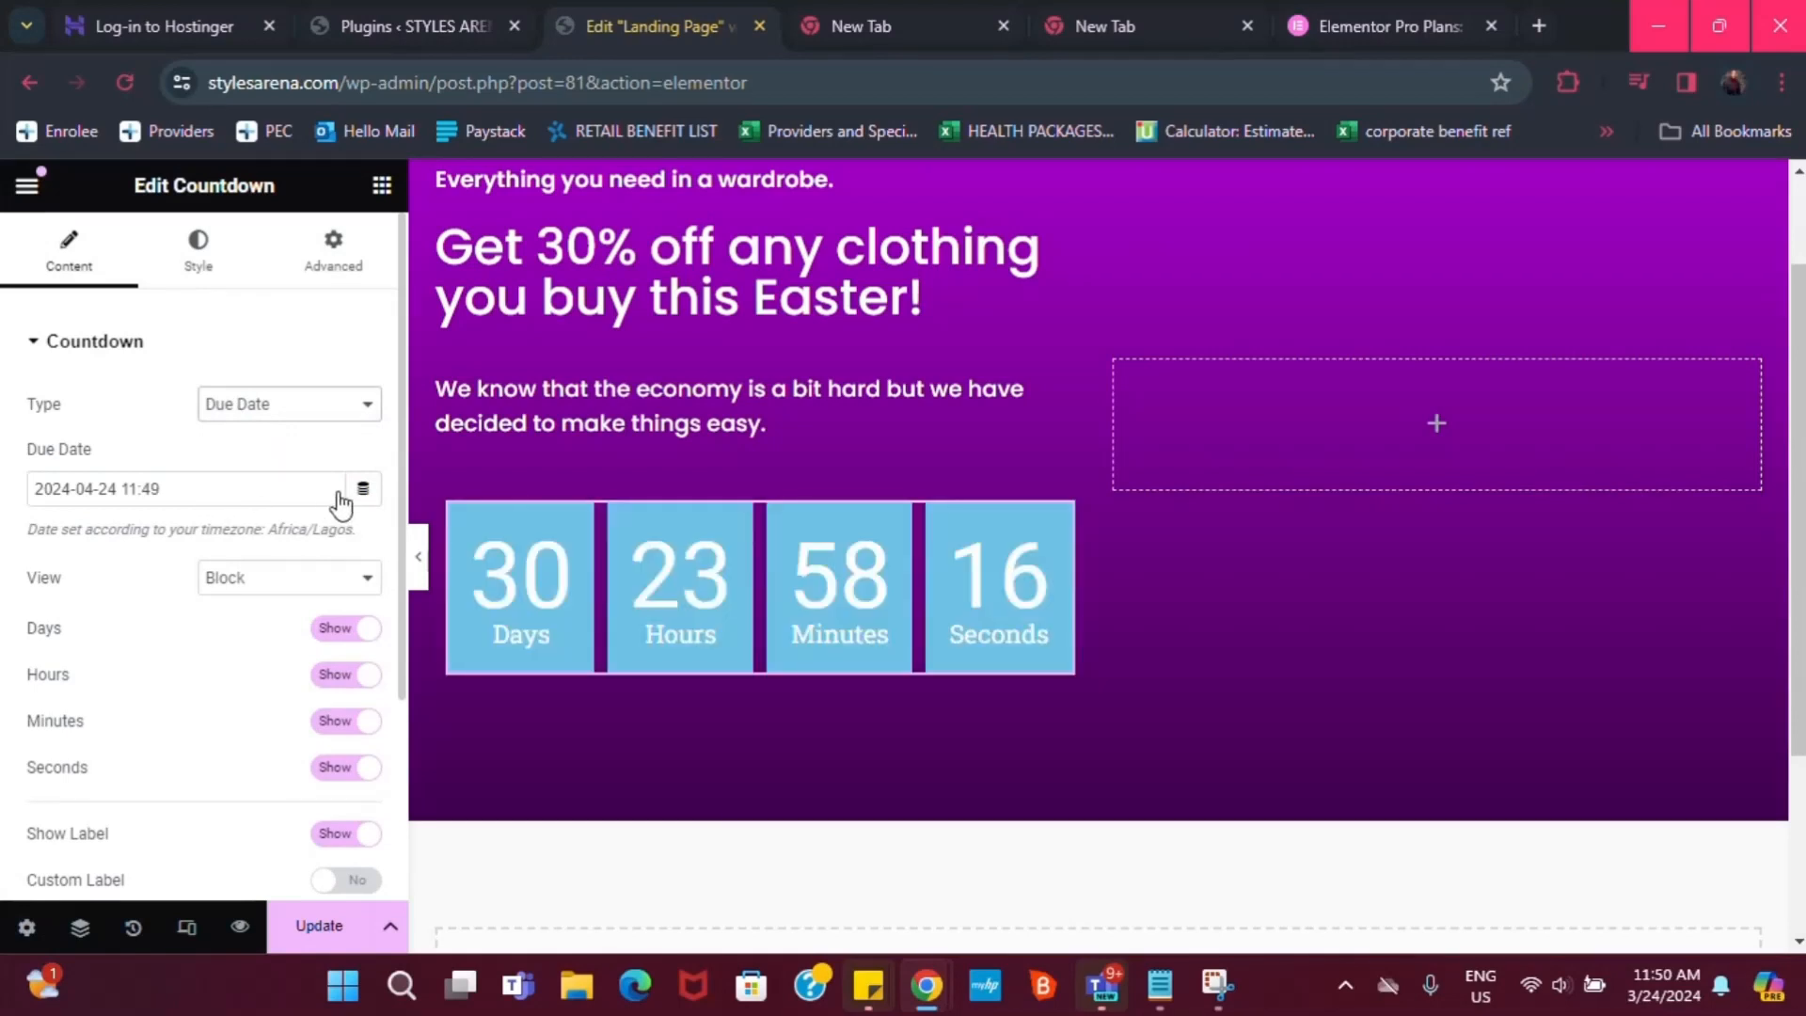
click(242, 498)
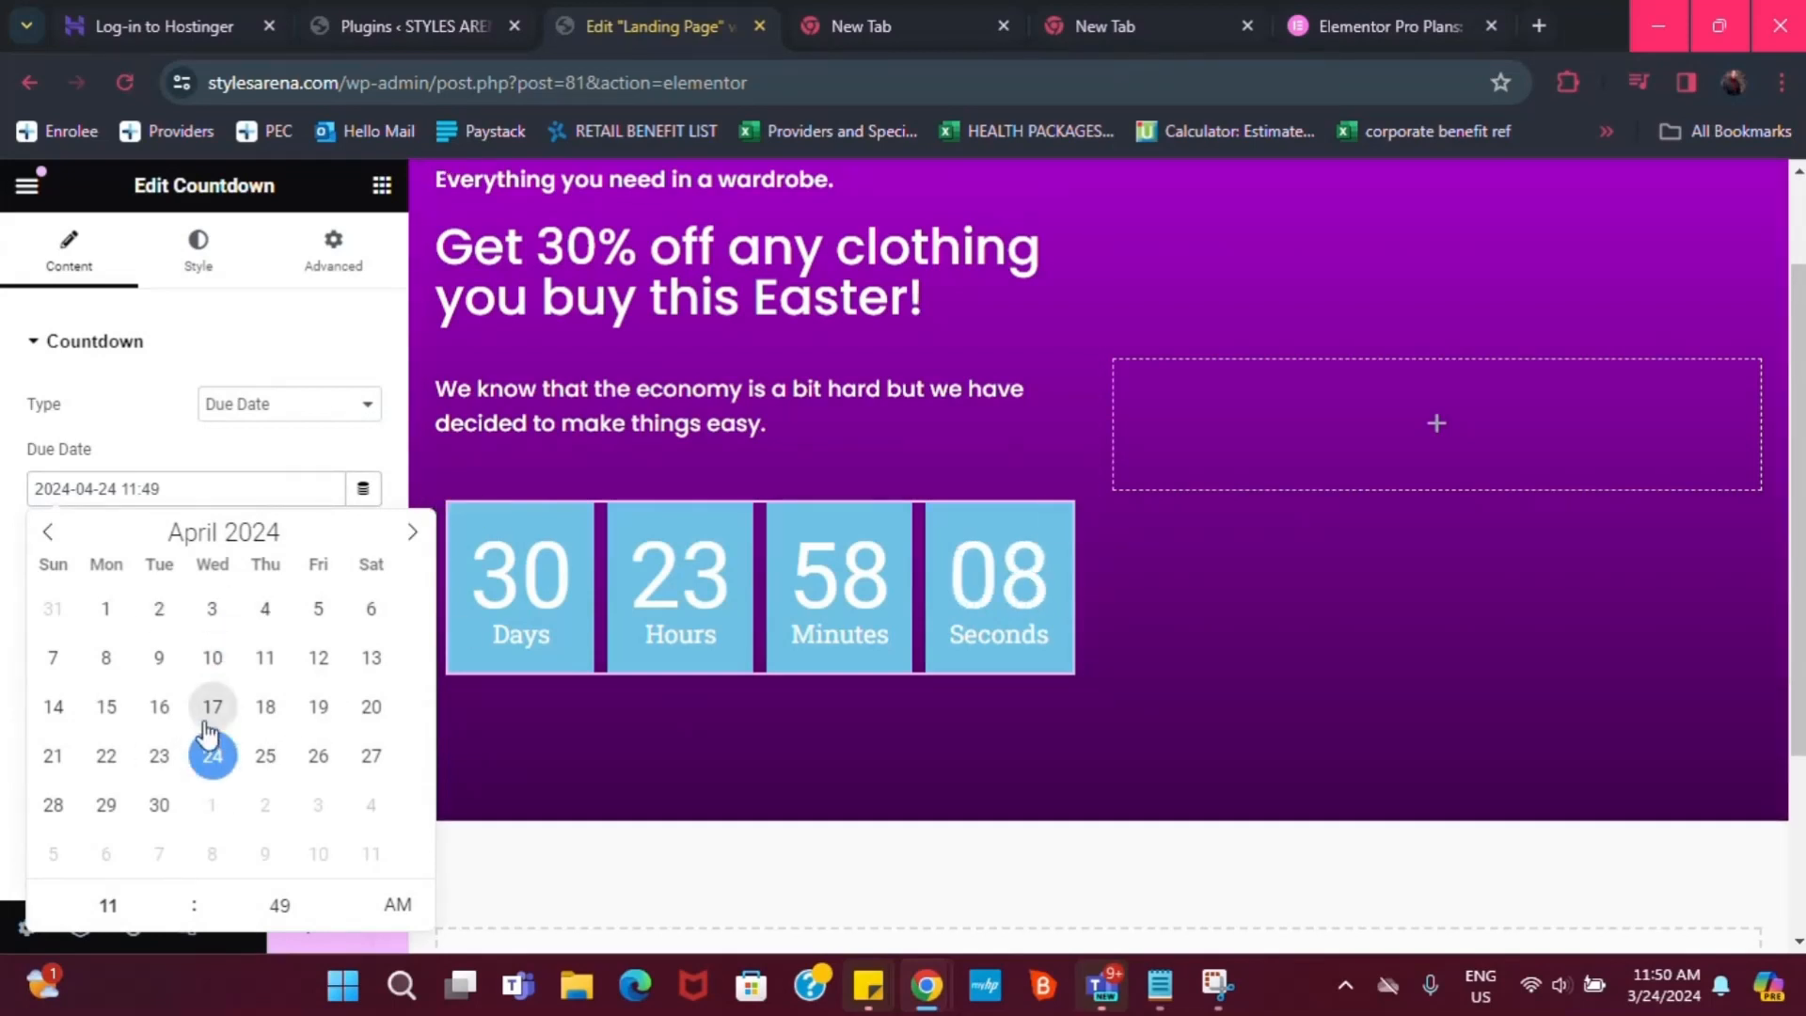
click(231, 459)
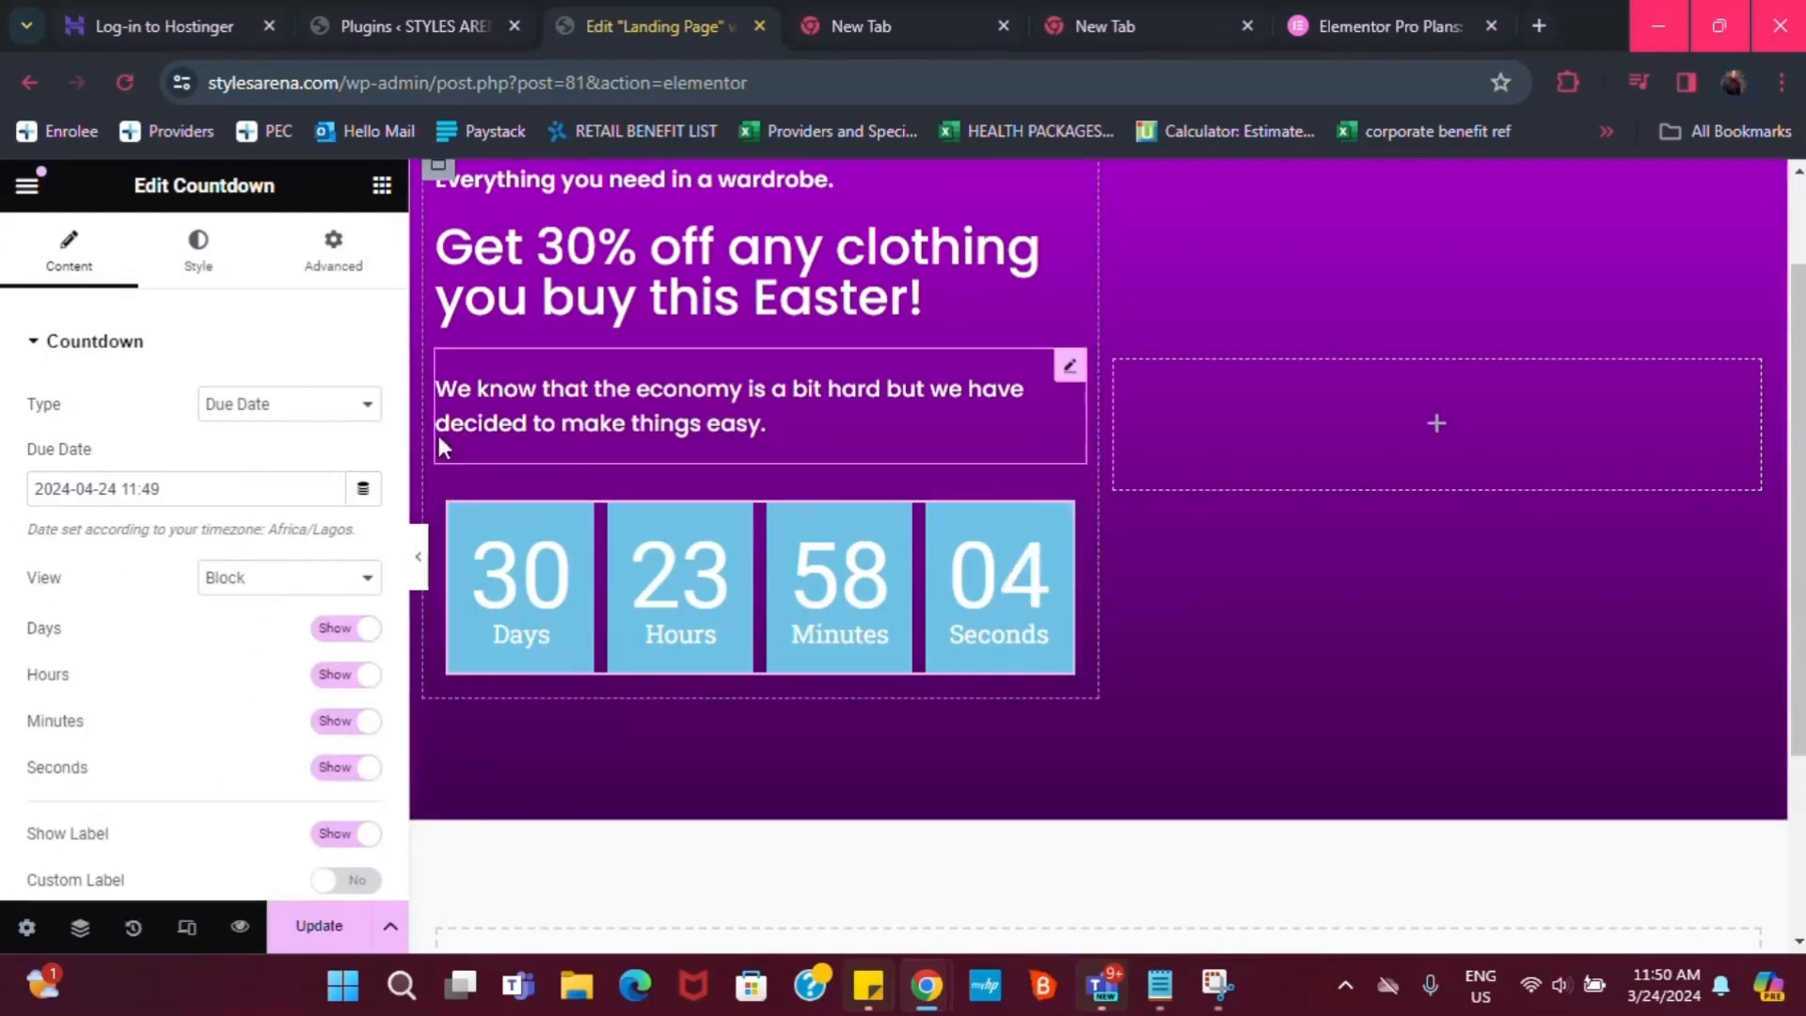
click(317, 407)
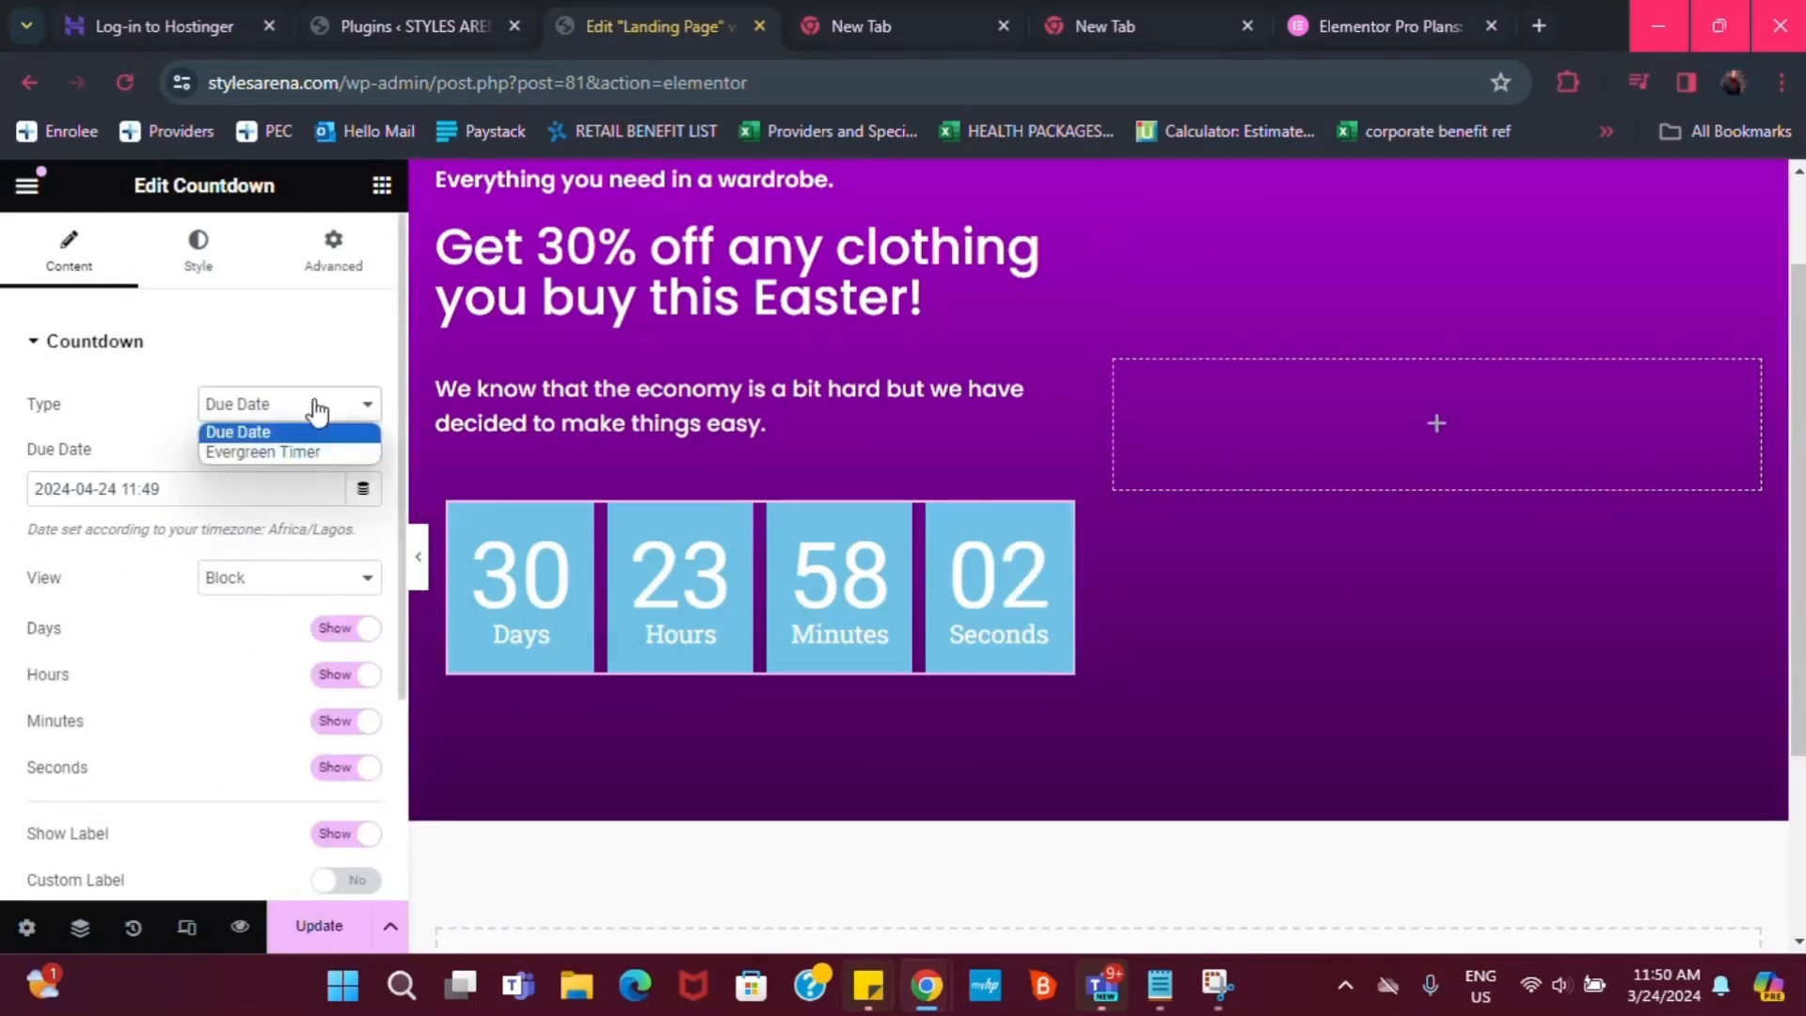
click(296, 450)
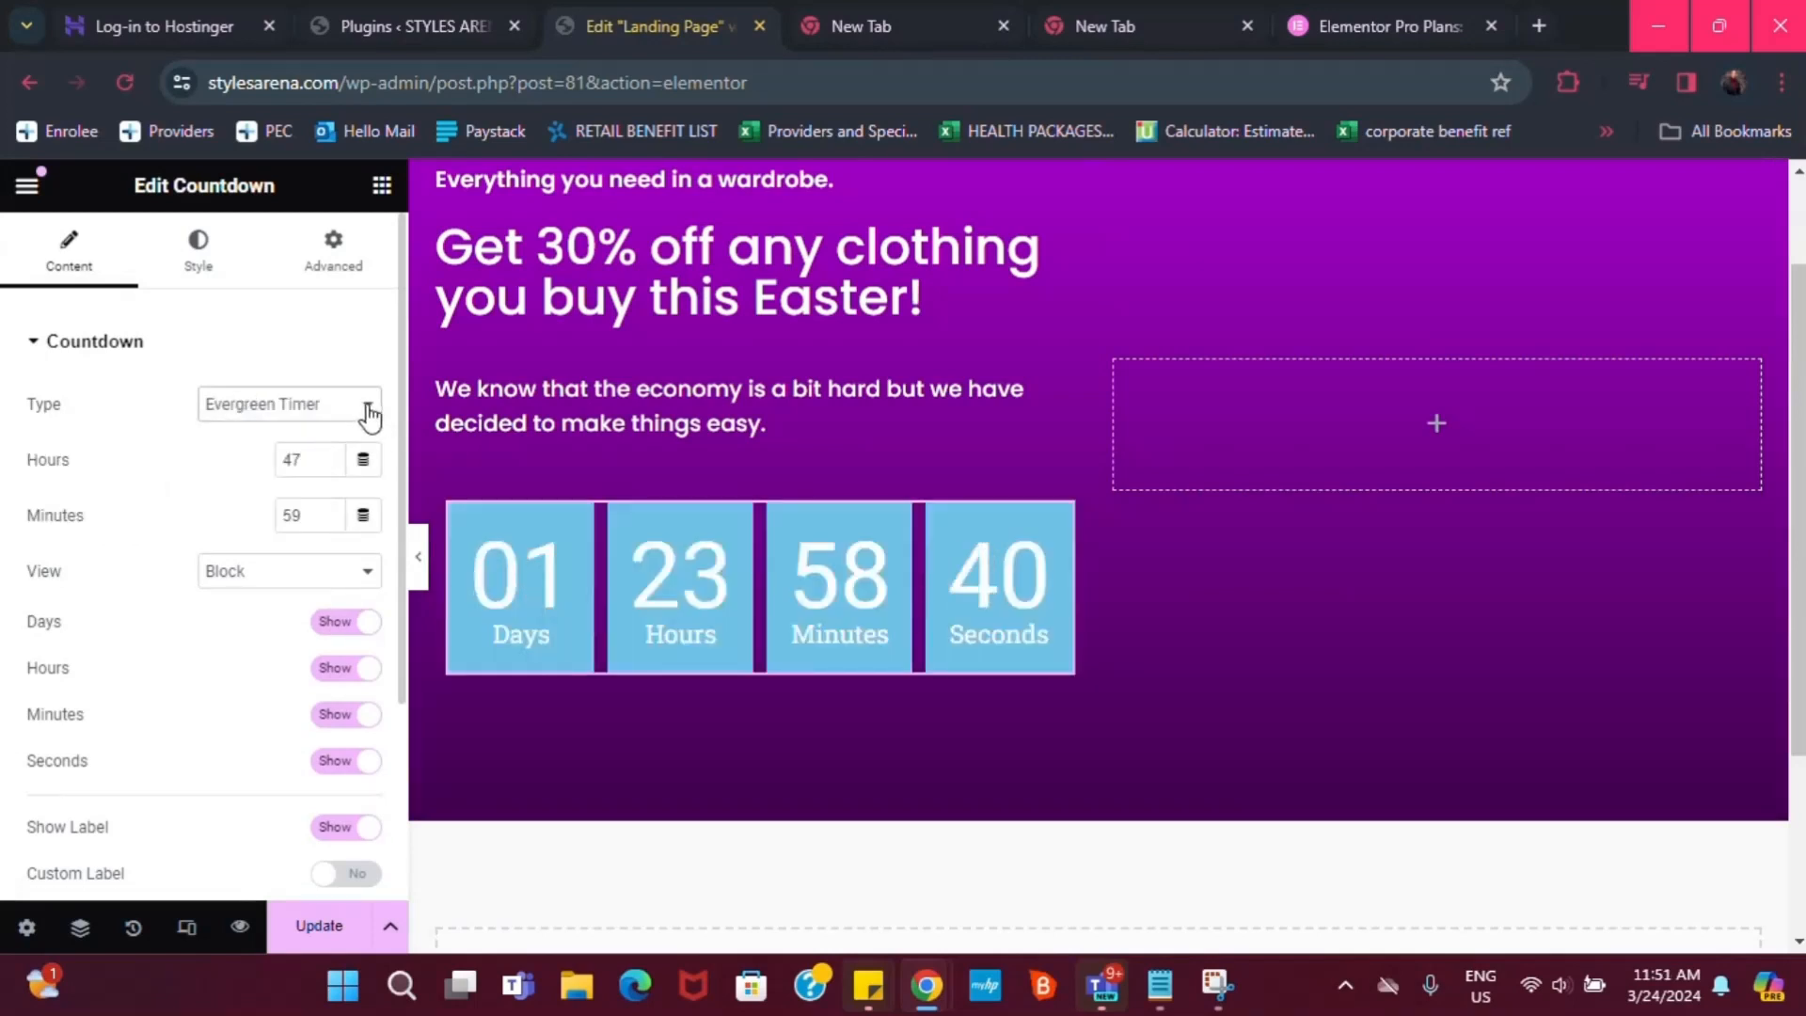
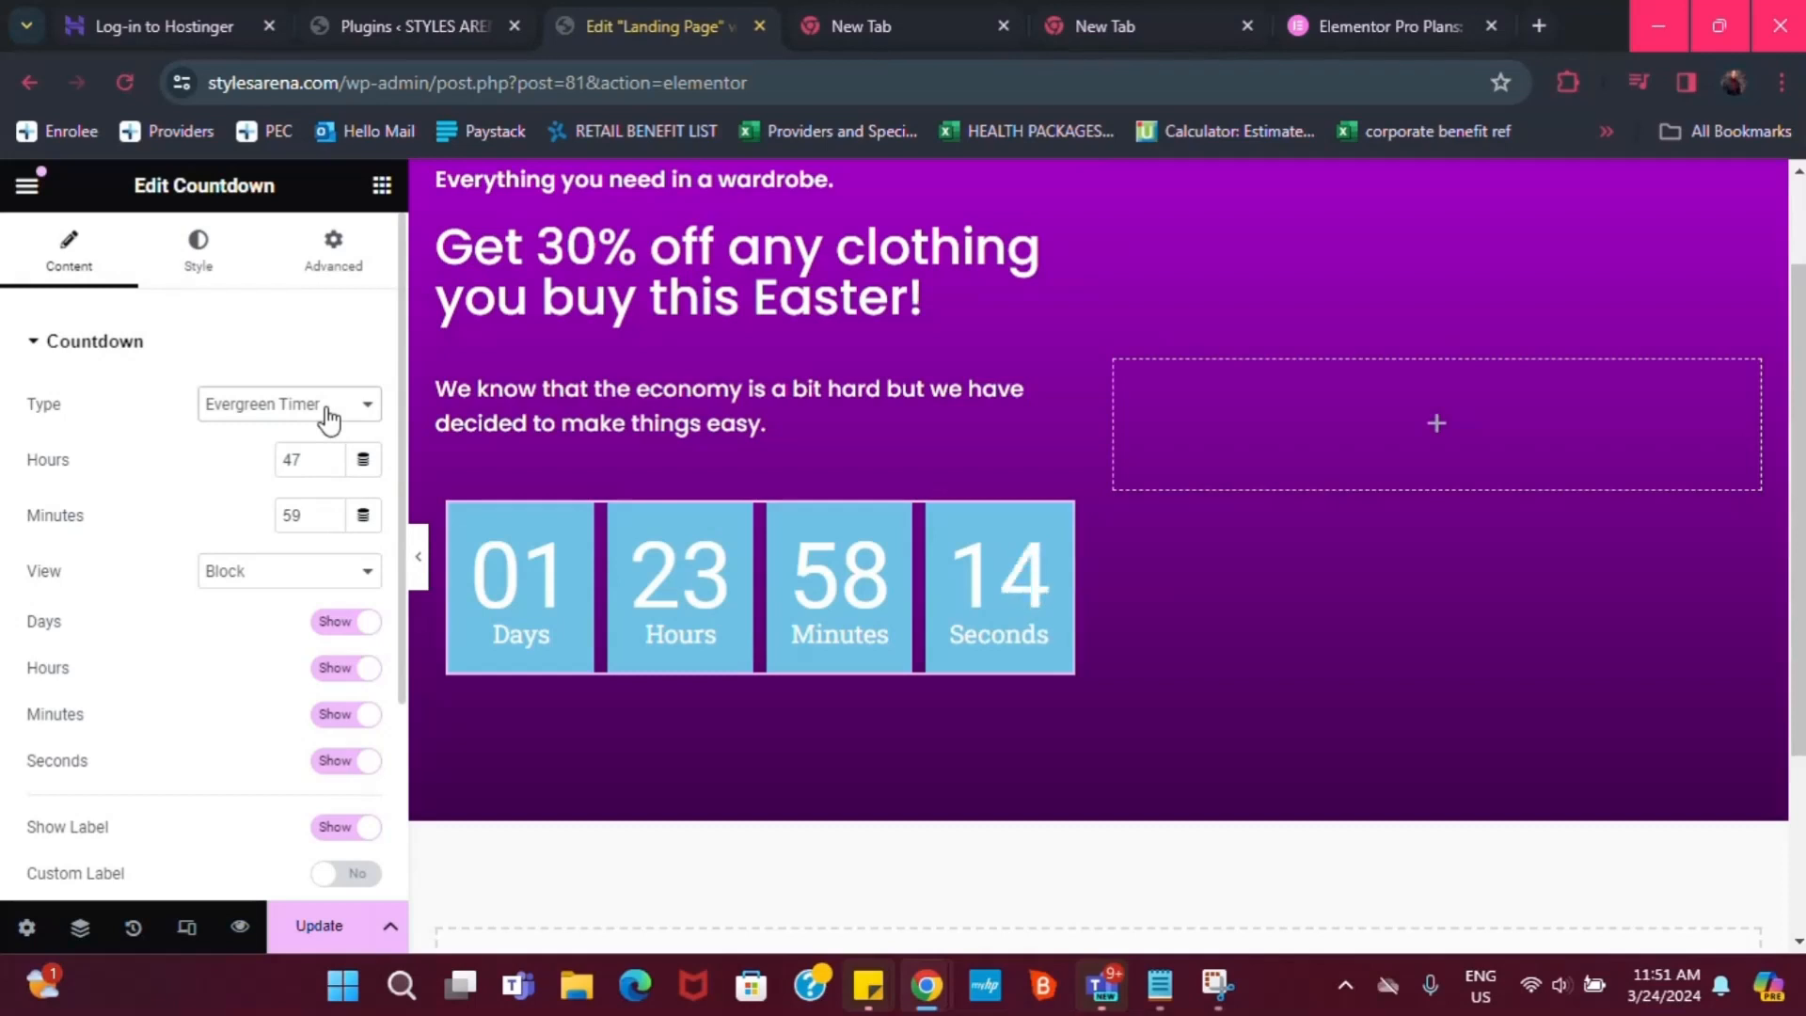
Set the evergreen countdown to 240 hours, trying Inline view before keeping Block
drag(300, 471, 230, 470)
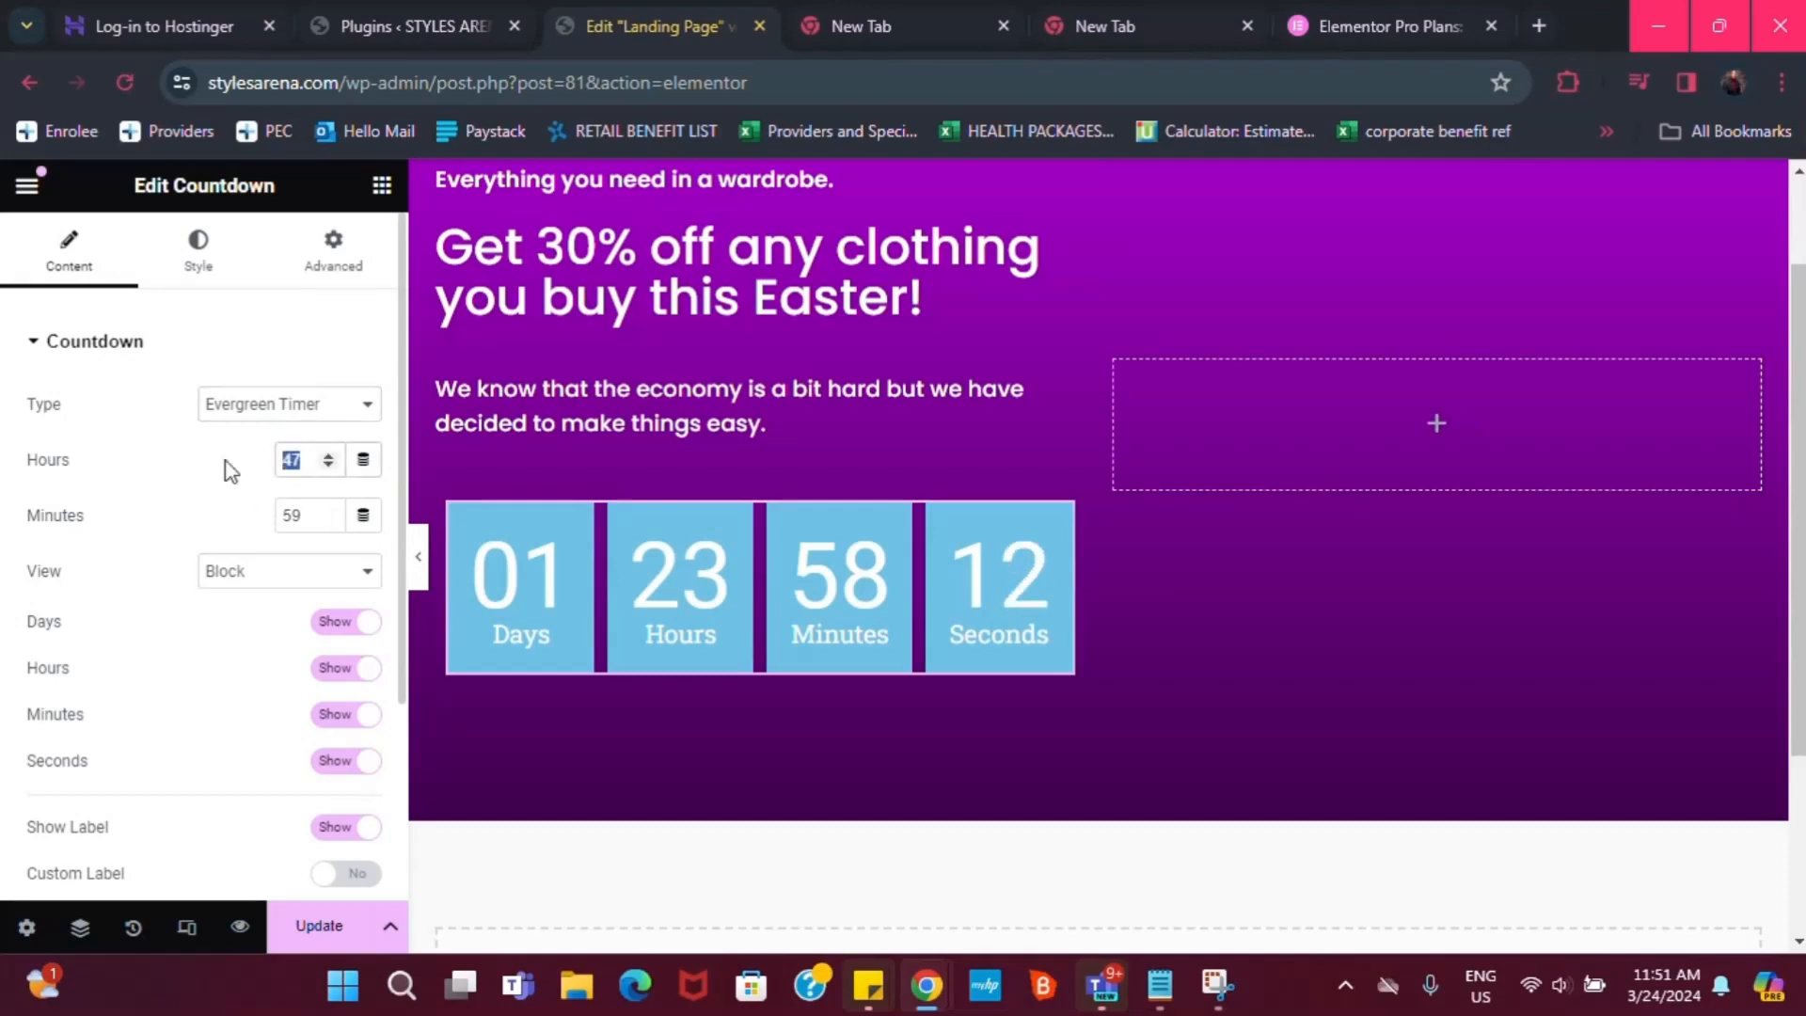
text(240)
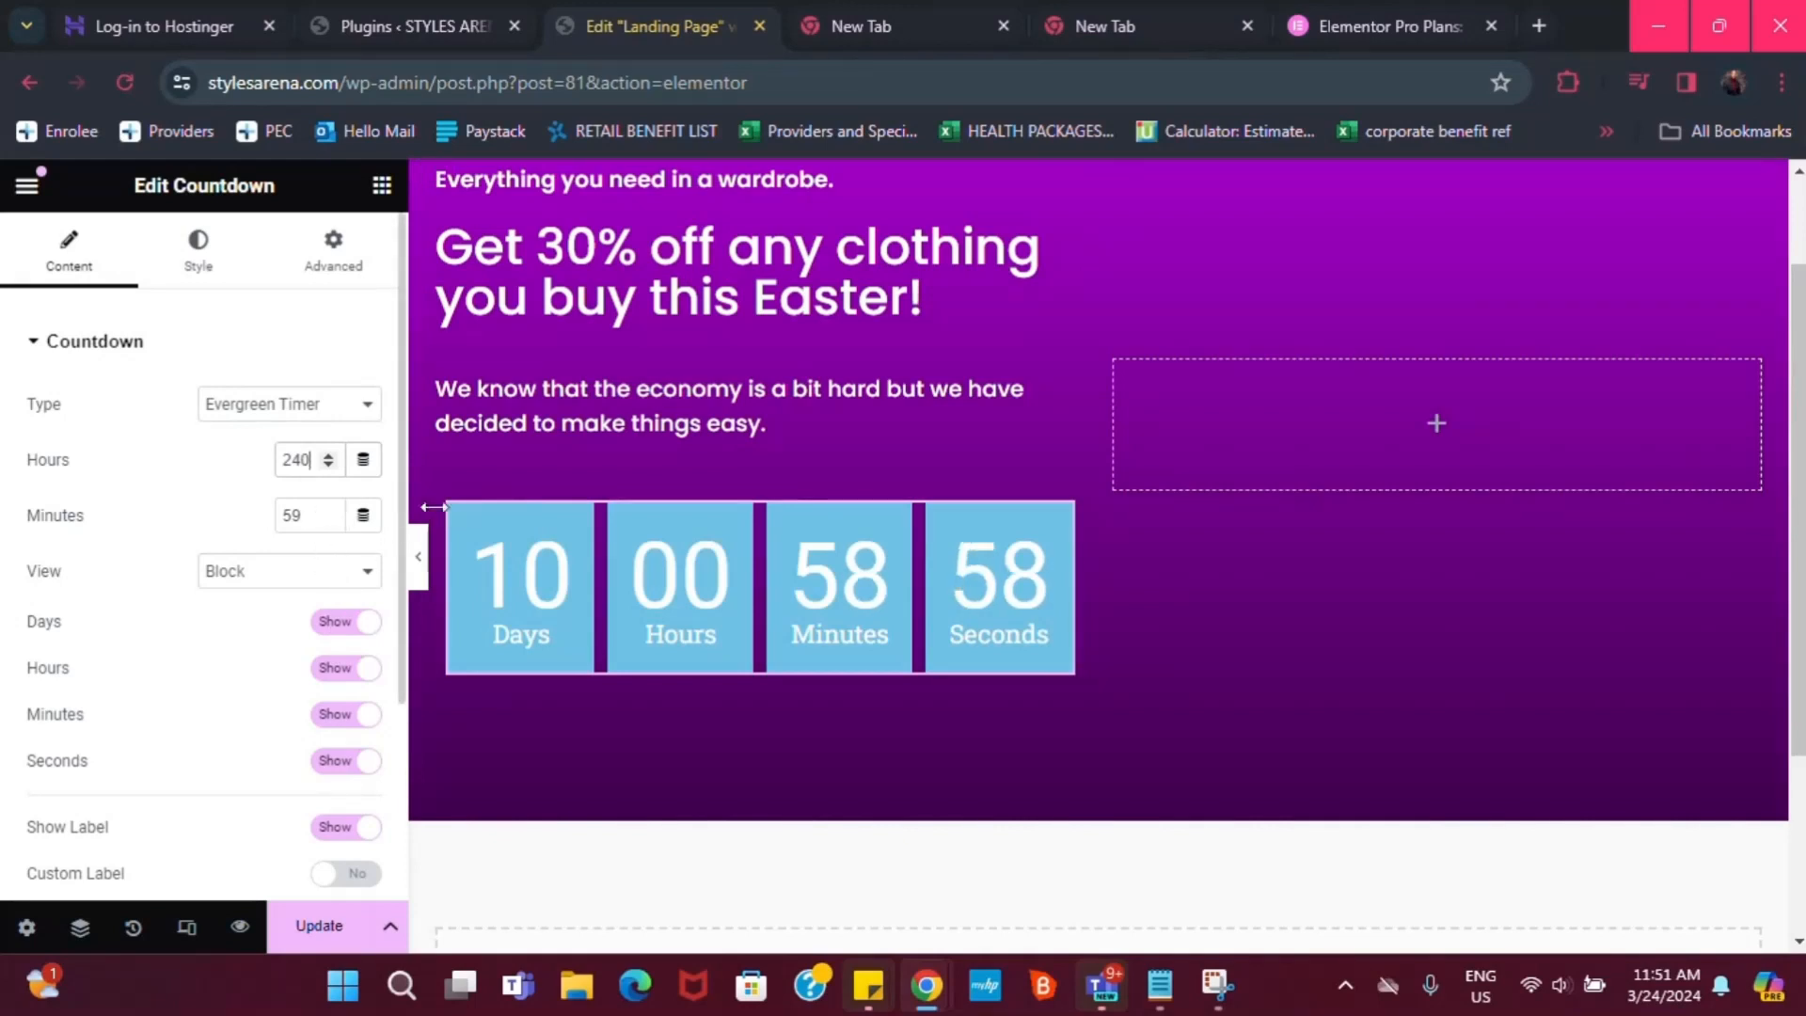
click(238, 569)
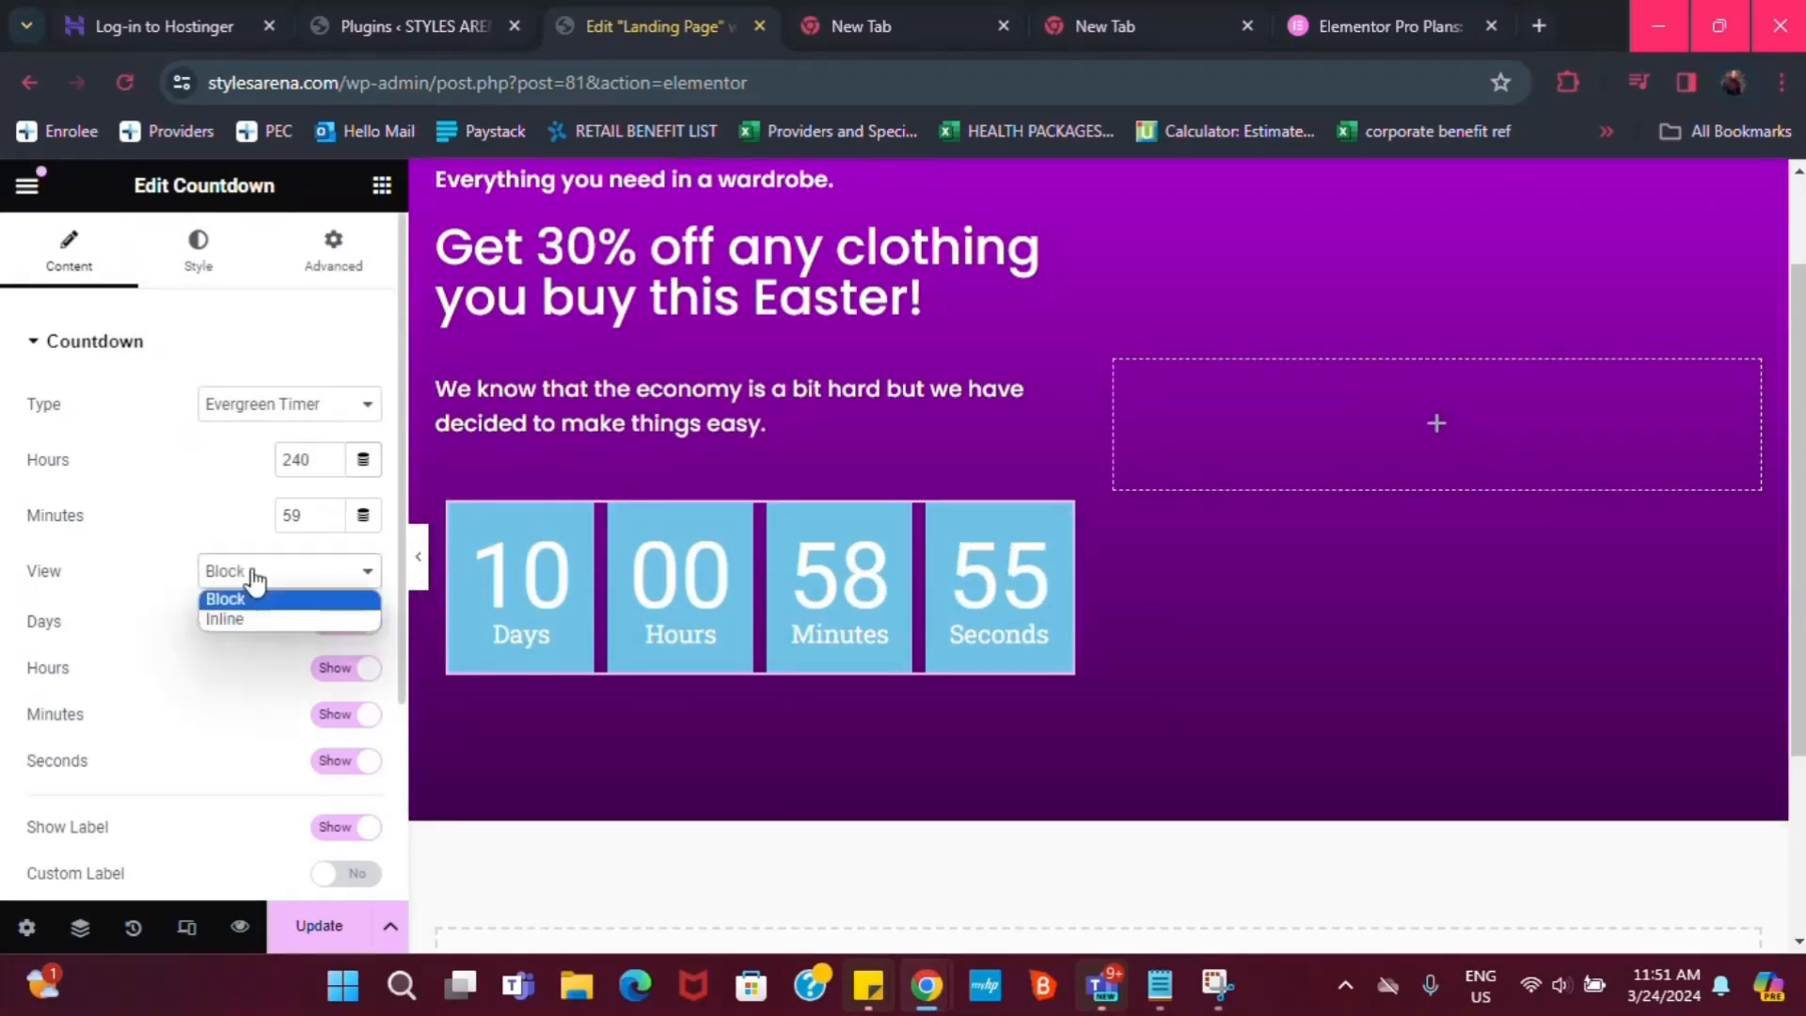
click(243, 616)
click(249, 576)
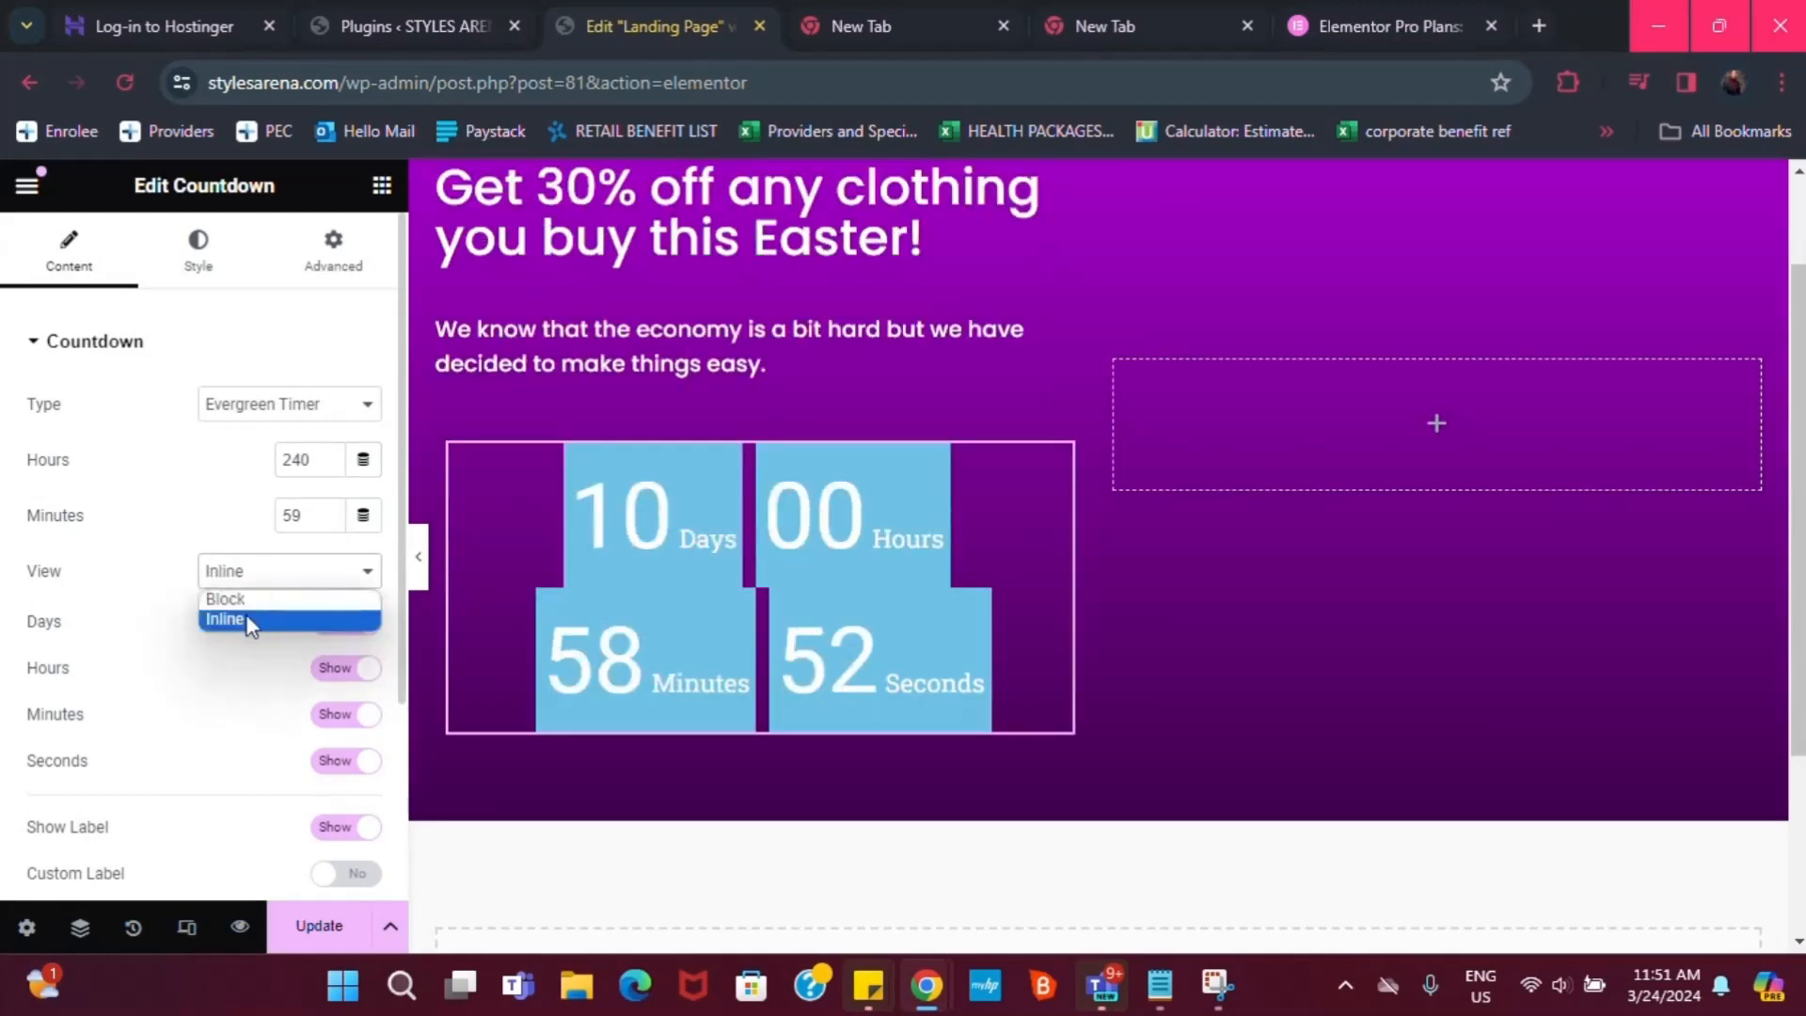
click(244, 599)
Hide the countdown labels so only the four number boxes show
scroll(226, 629, down, 2)
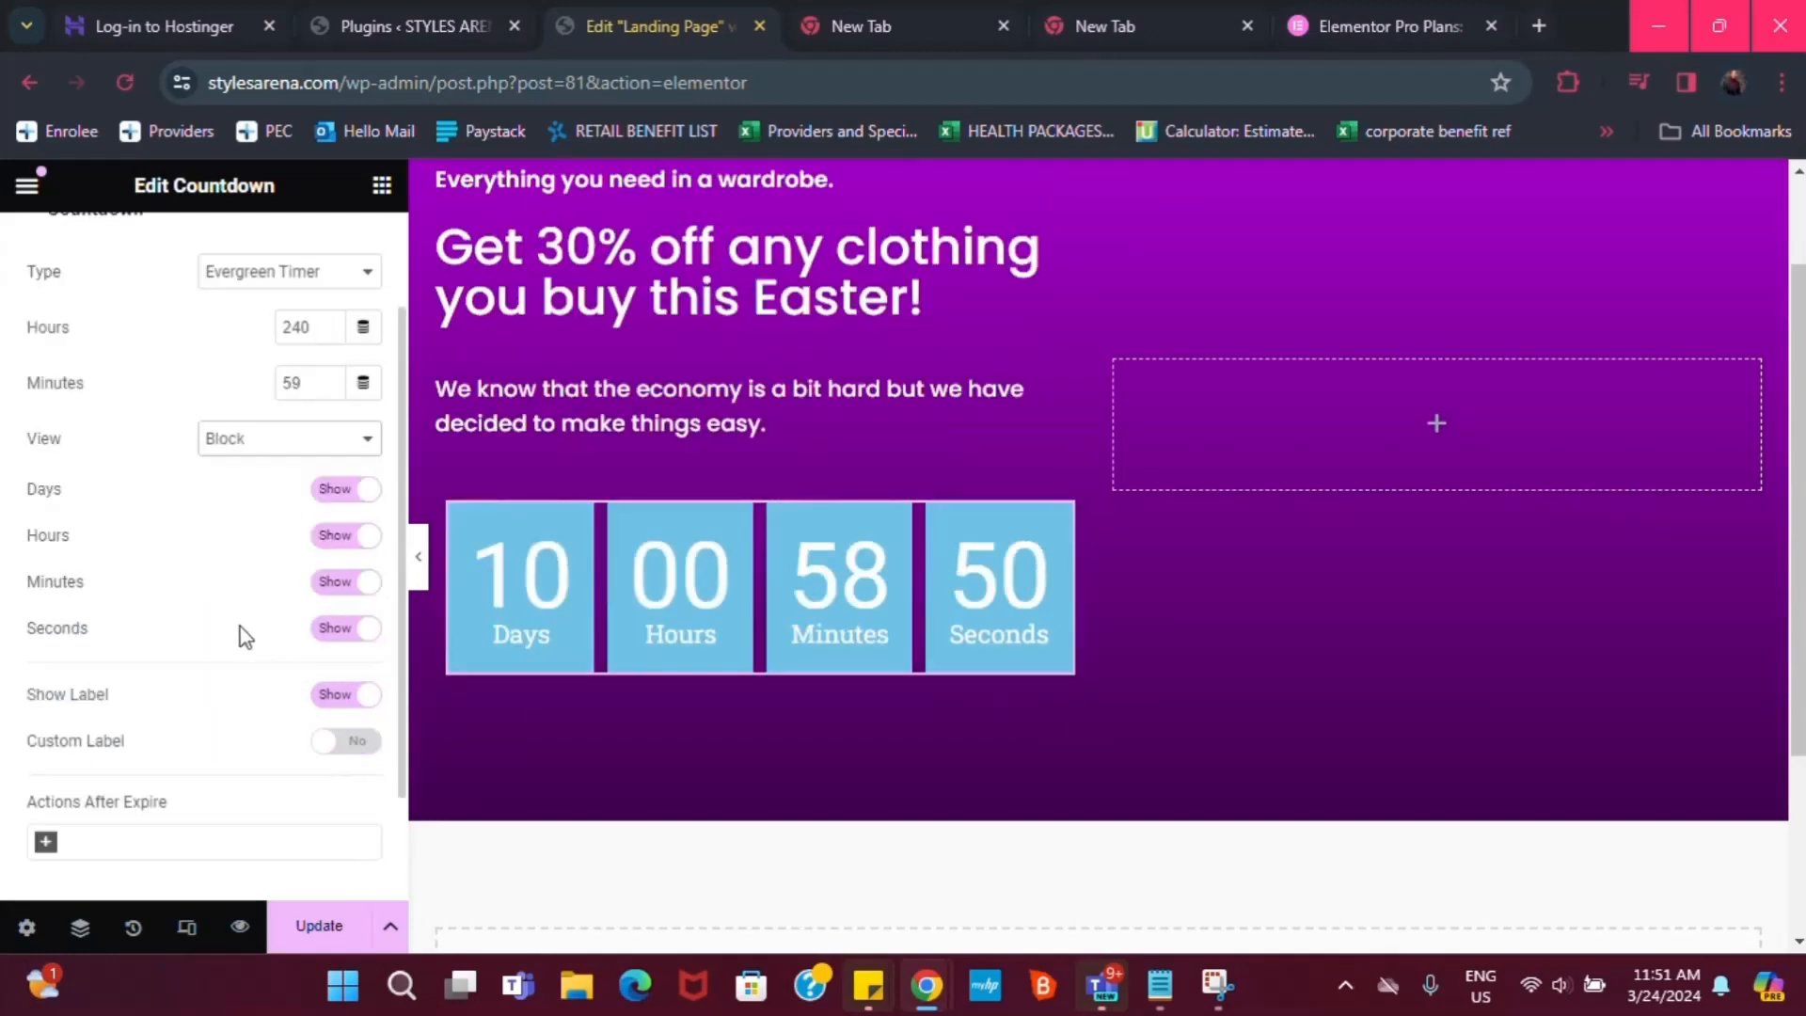
click(350, 696)
scroll(350, 705, down, 1)
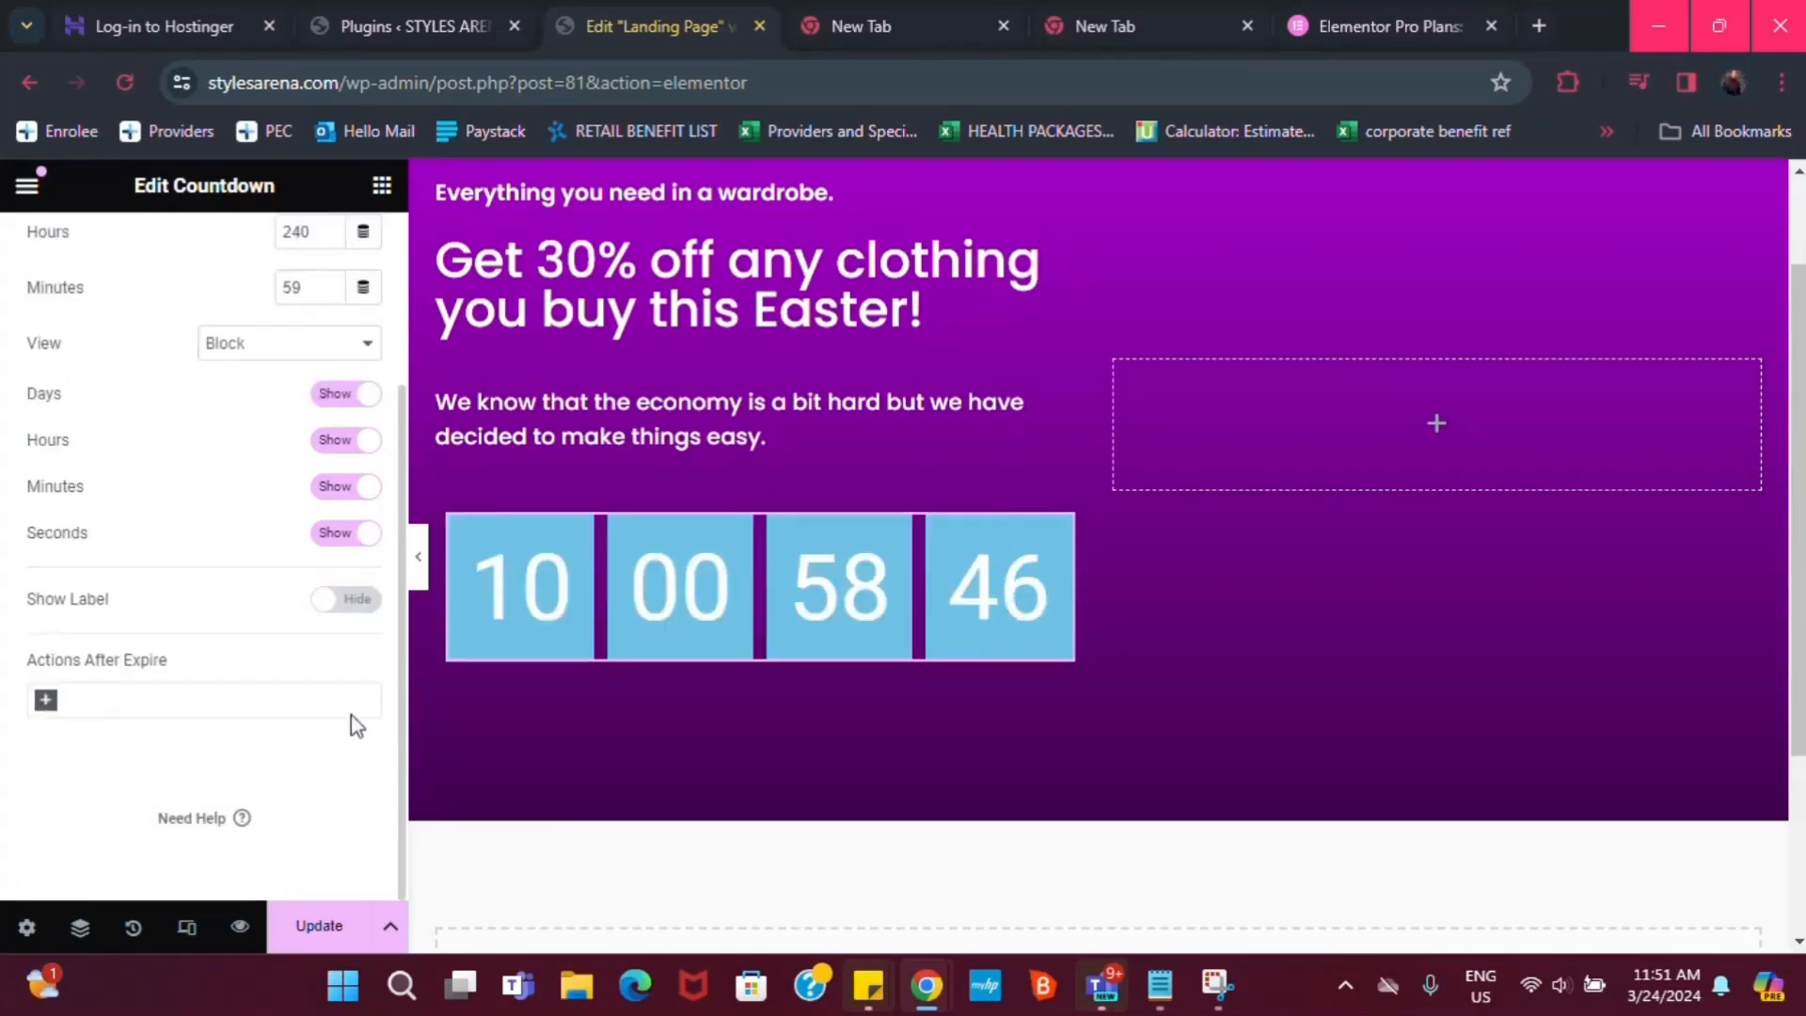
scroll(324, 442, up, 2)
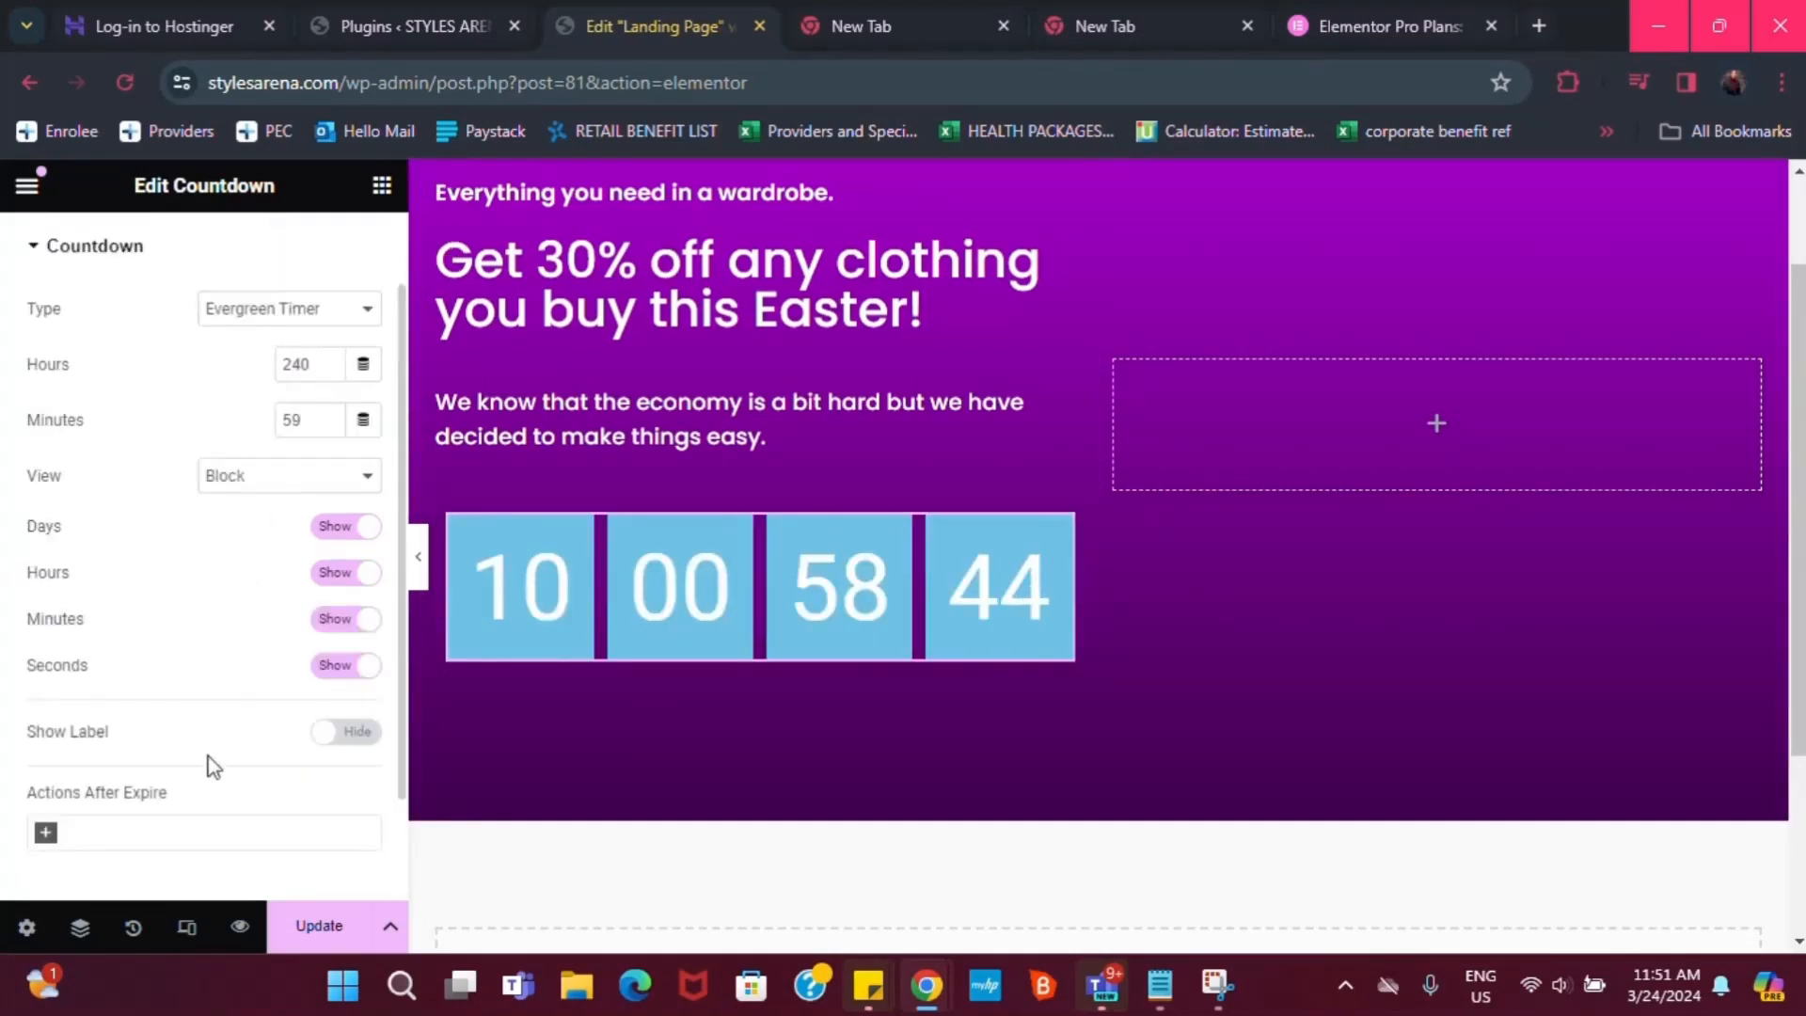
scroll(207, 516, up, 1)
click(199, 252)
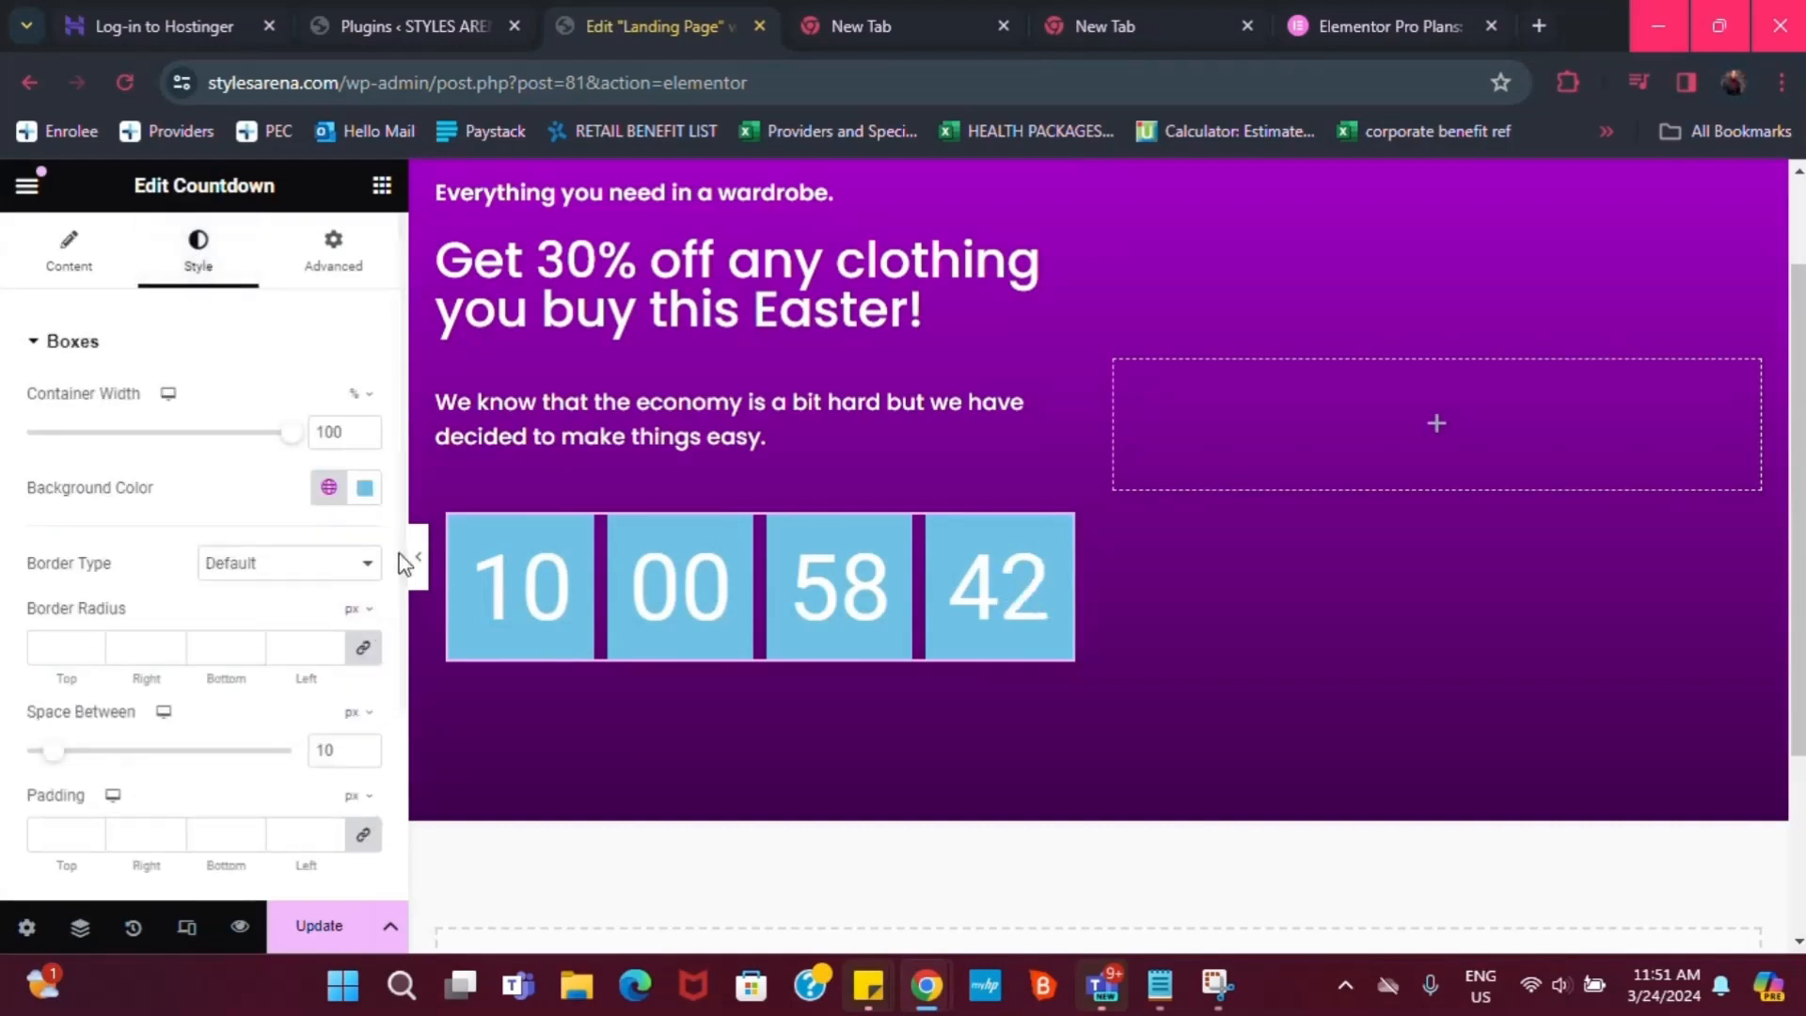
Make the countdown box background nearly transparent and give the boxes a solid border
click(365, 489)
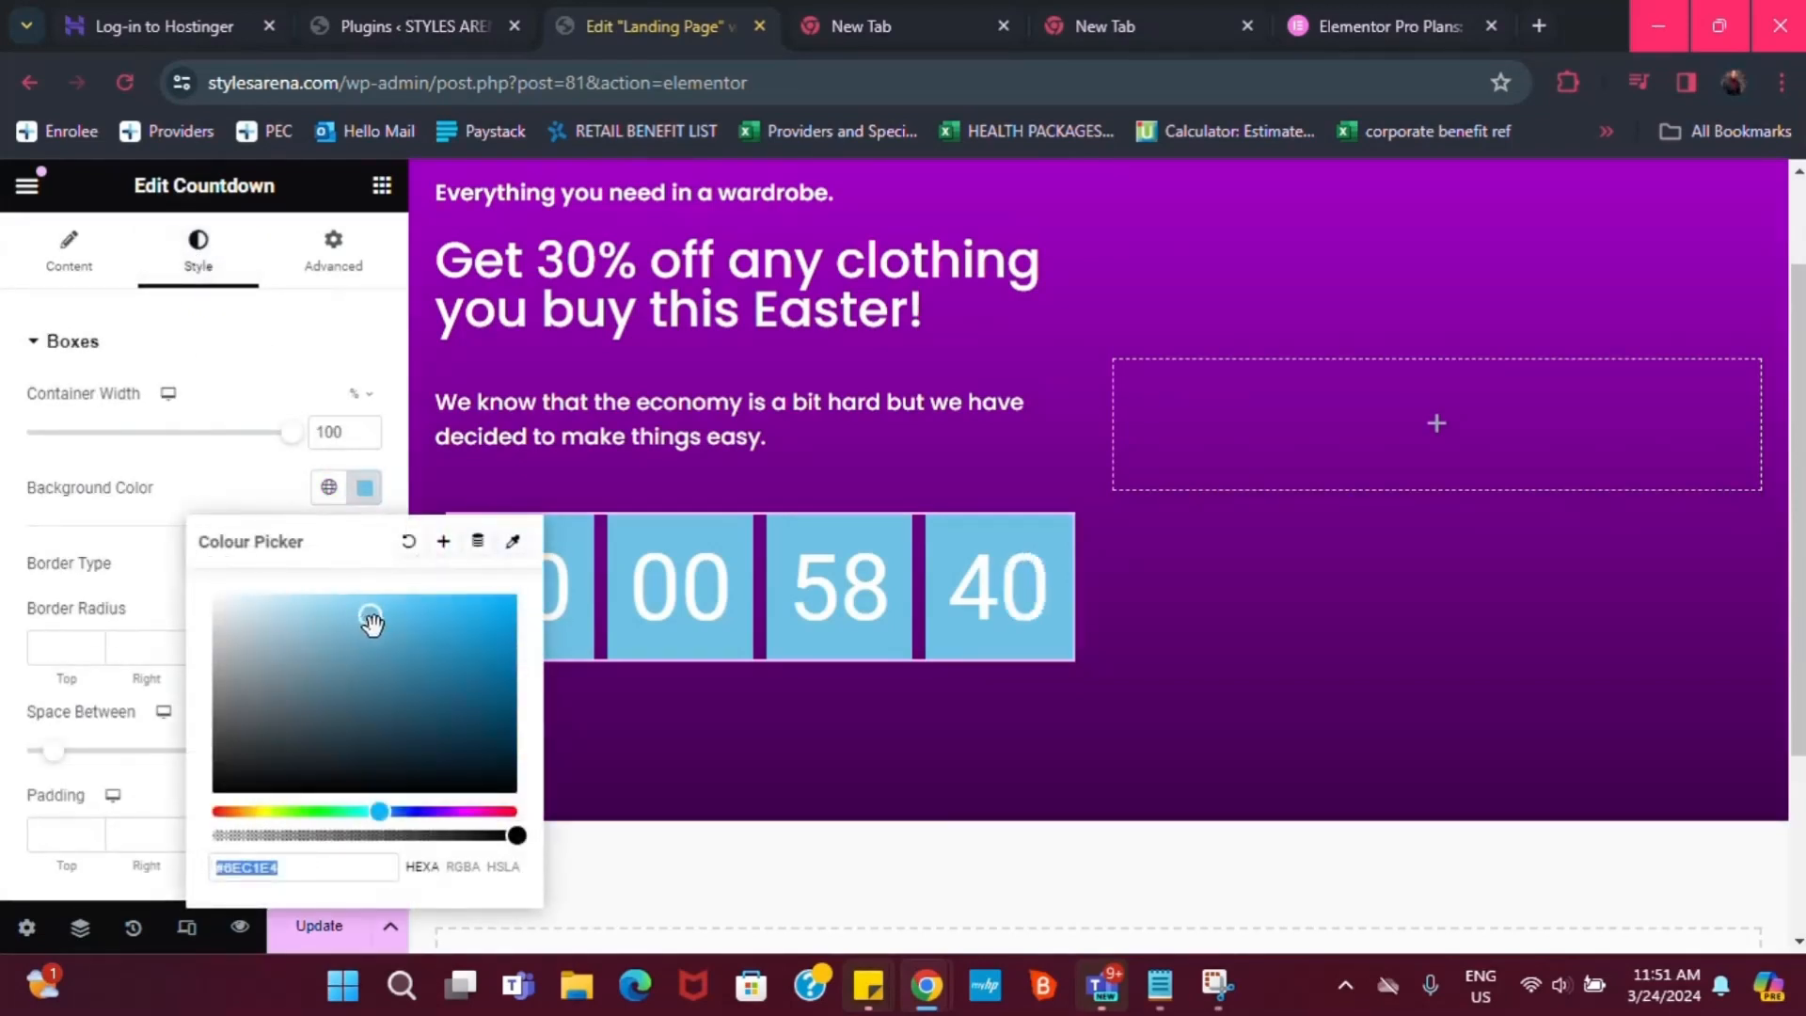
drag(498, 850, 218, 467)
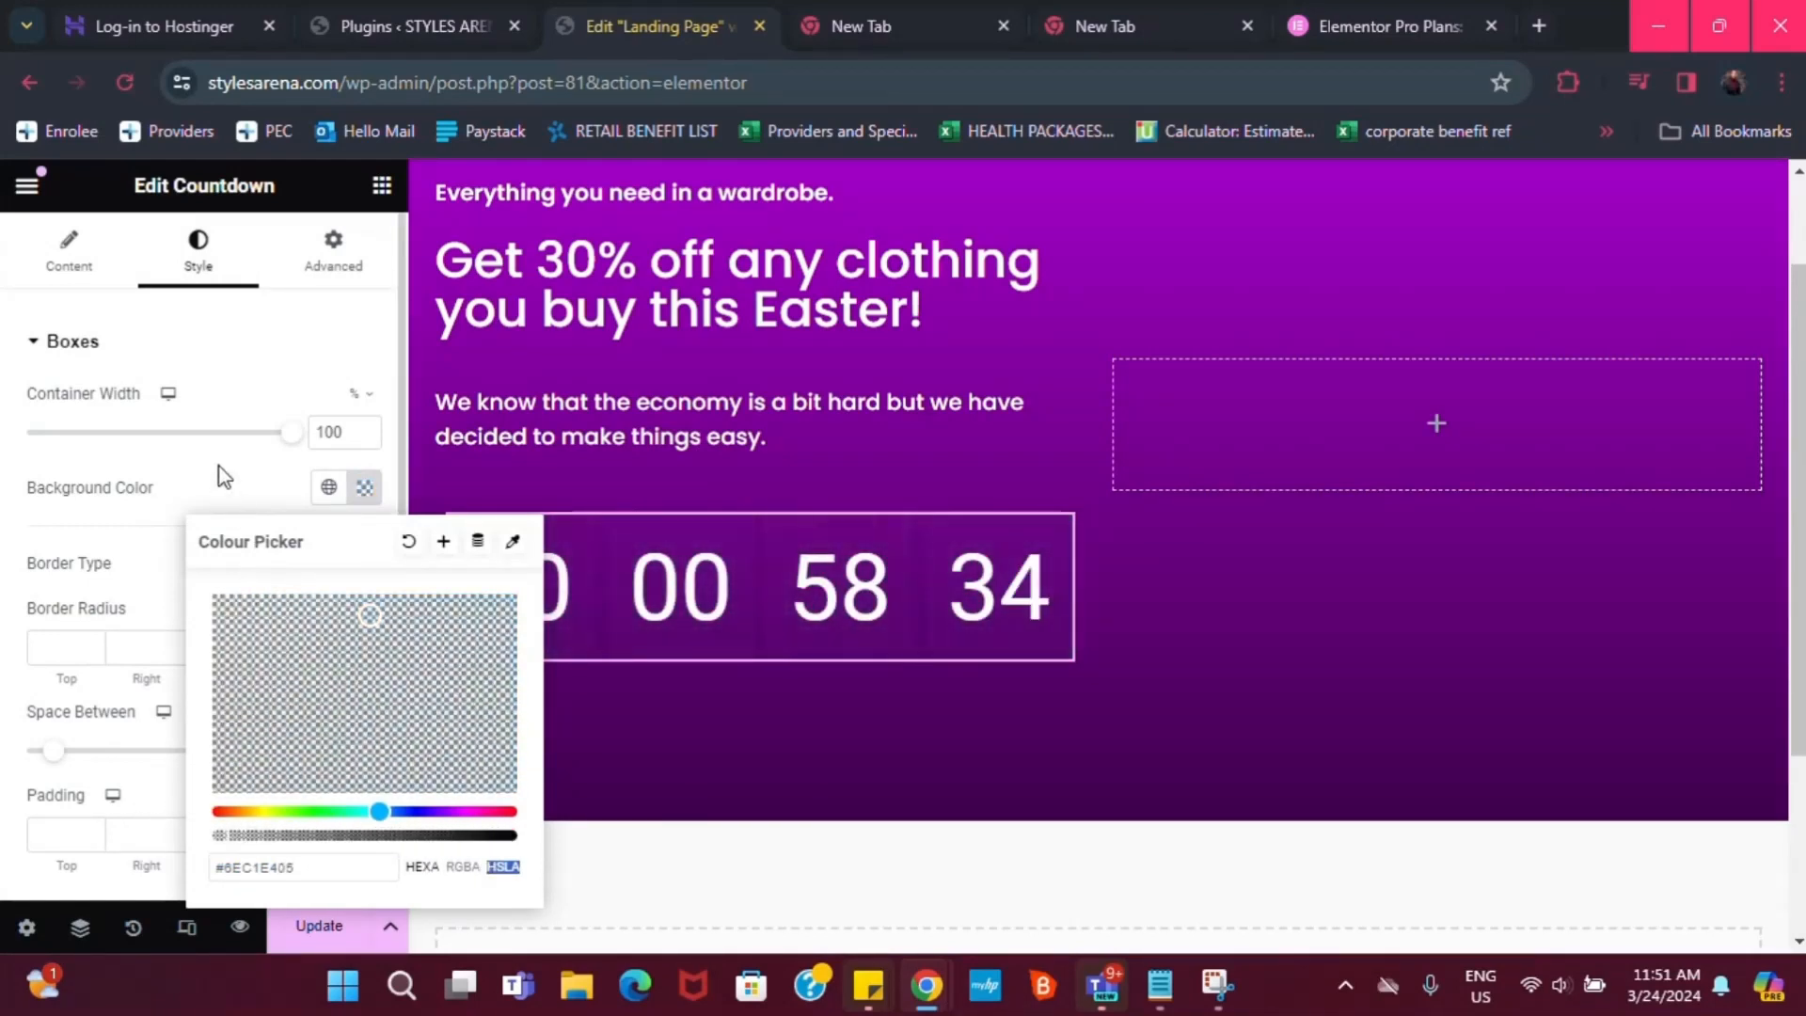
click(229, 468)
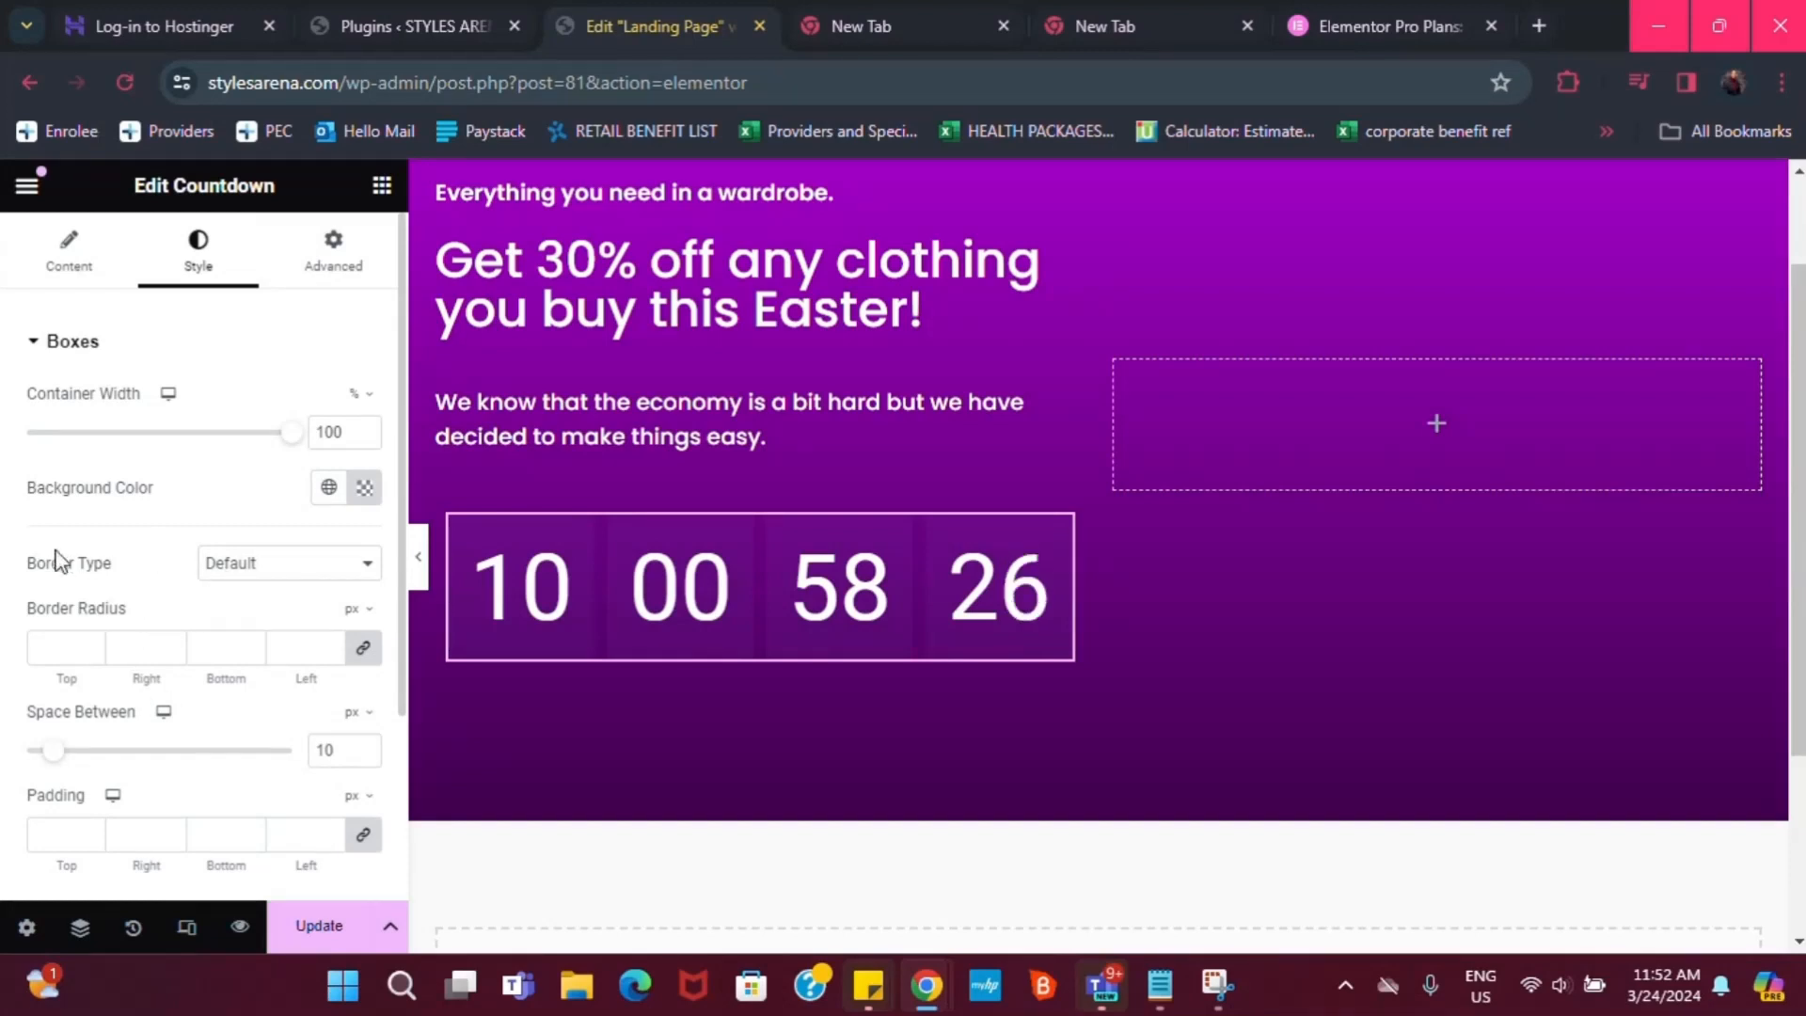
click(246, 569)
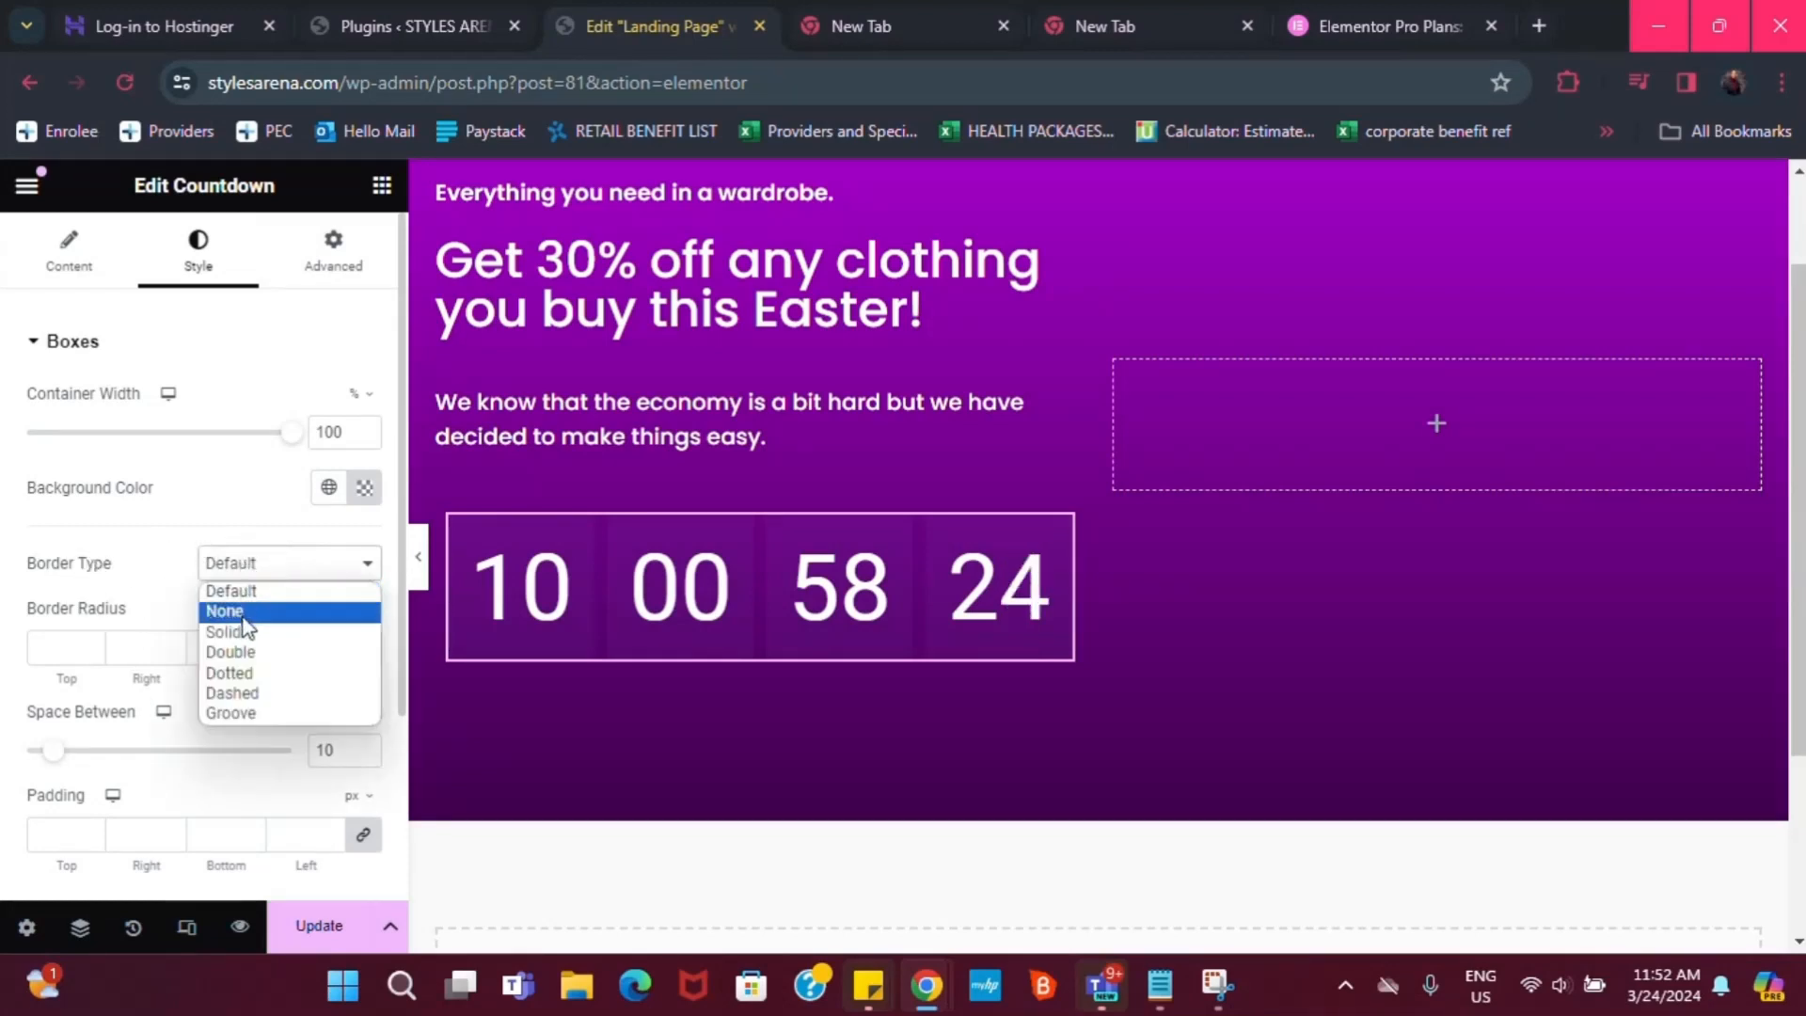
click(248, 630)
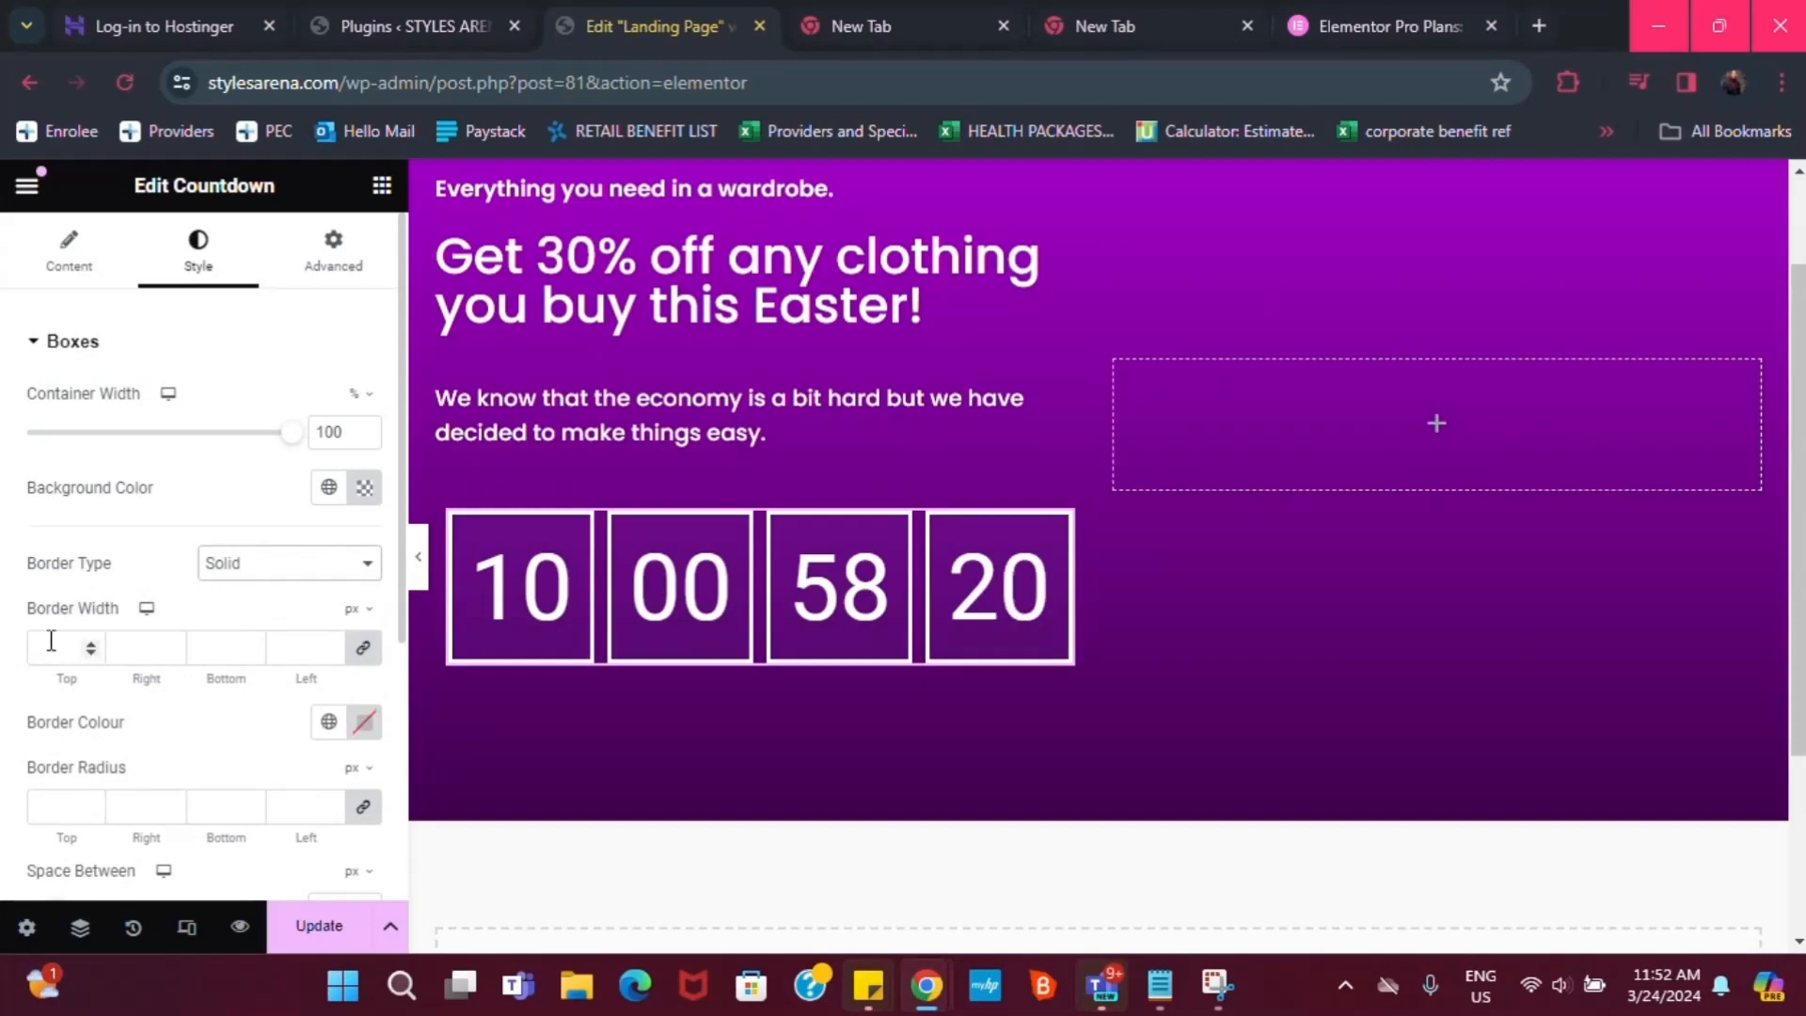
Set the box border radius to 20 and border width to 1
scroll(118, 669, down, 1)
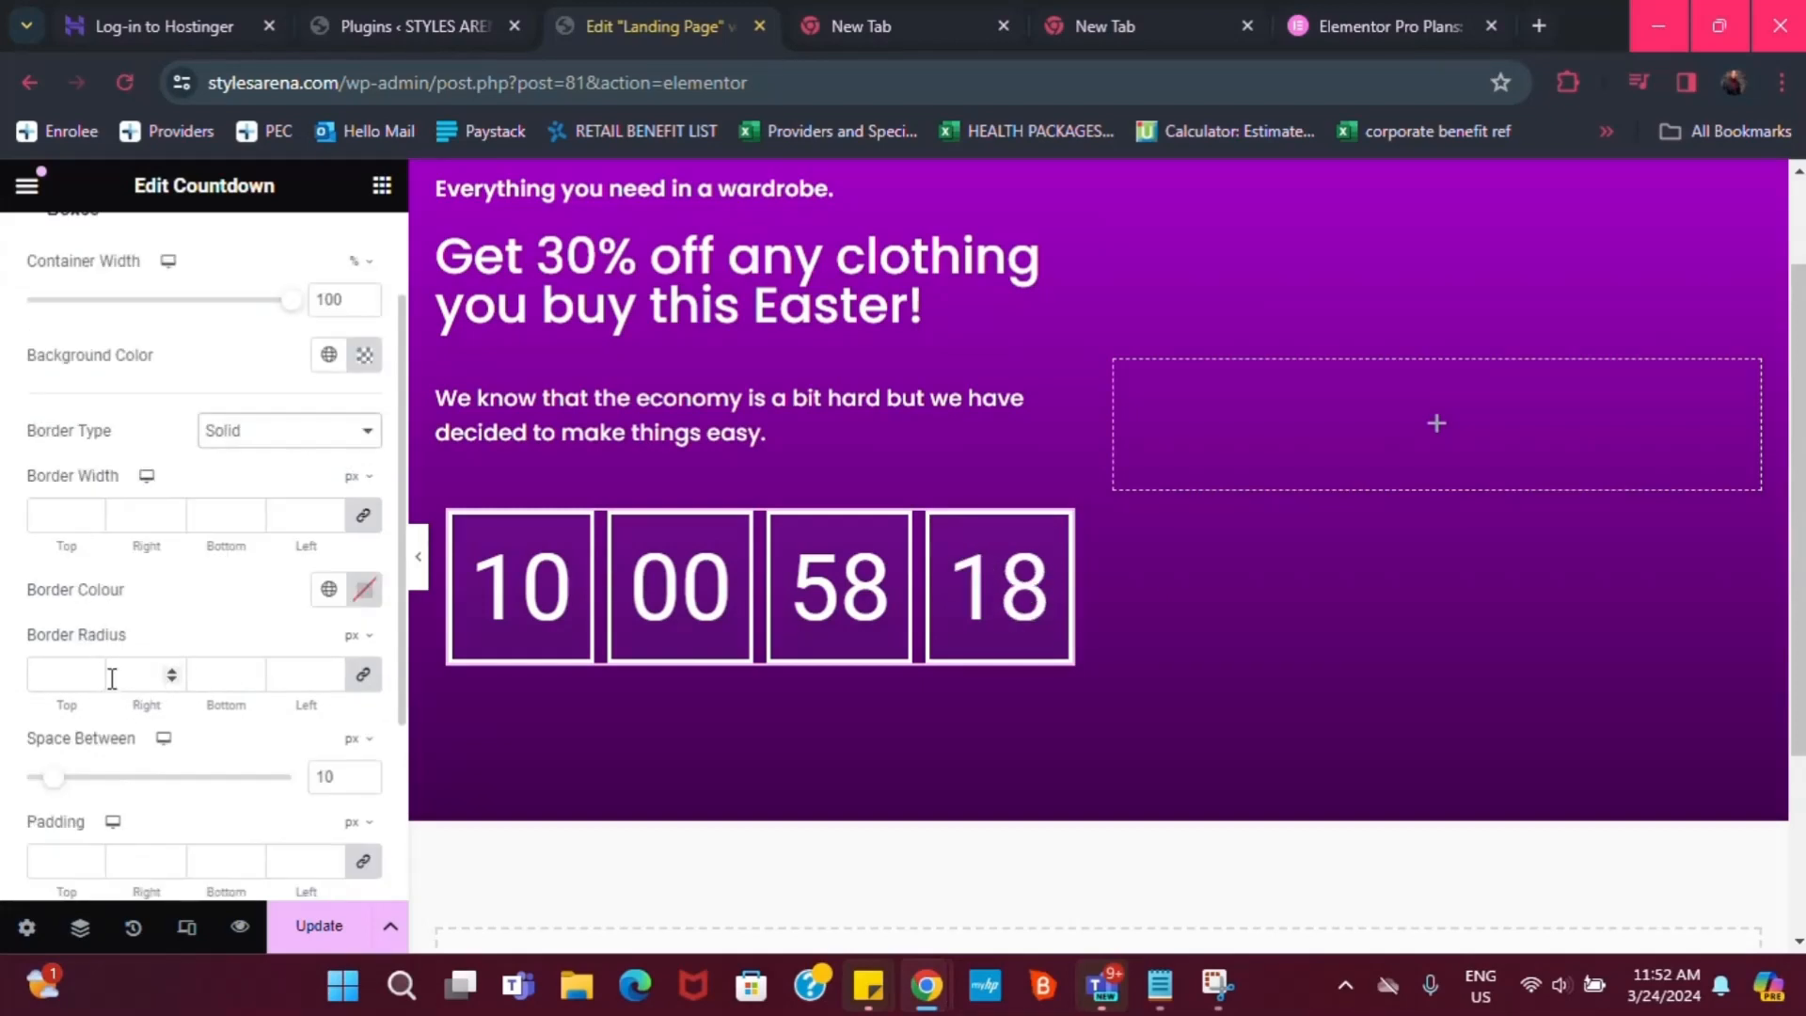
text(20)
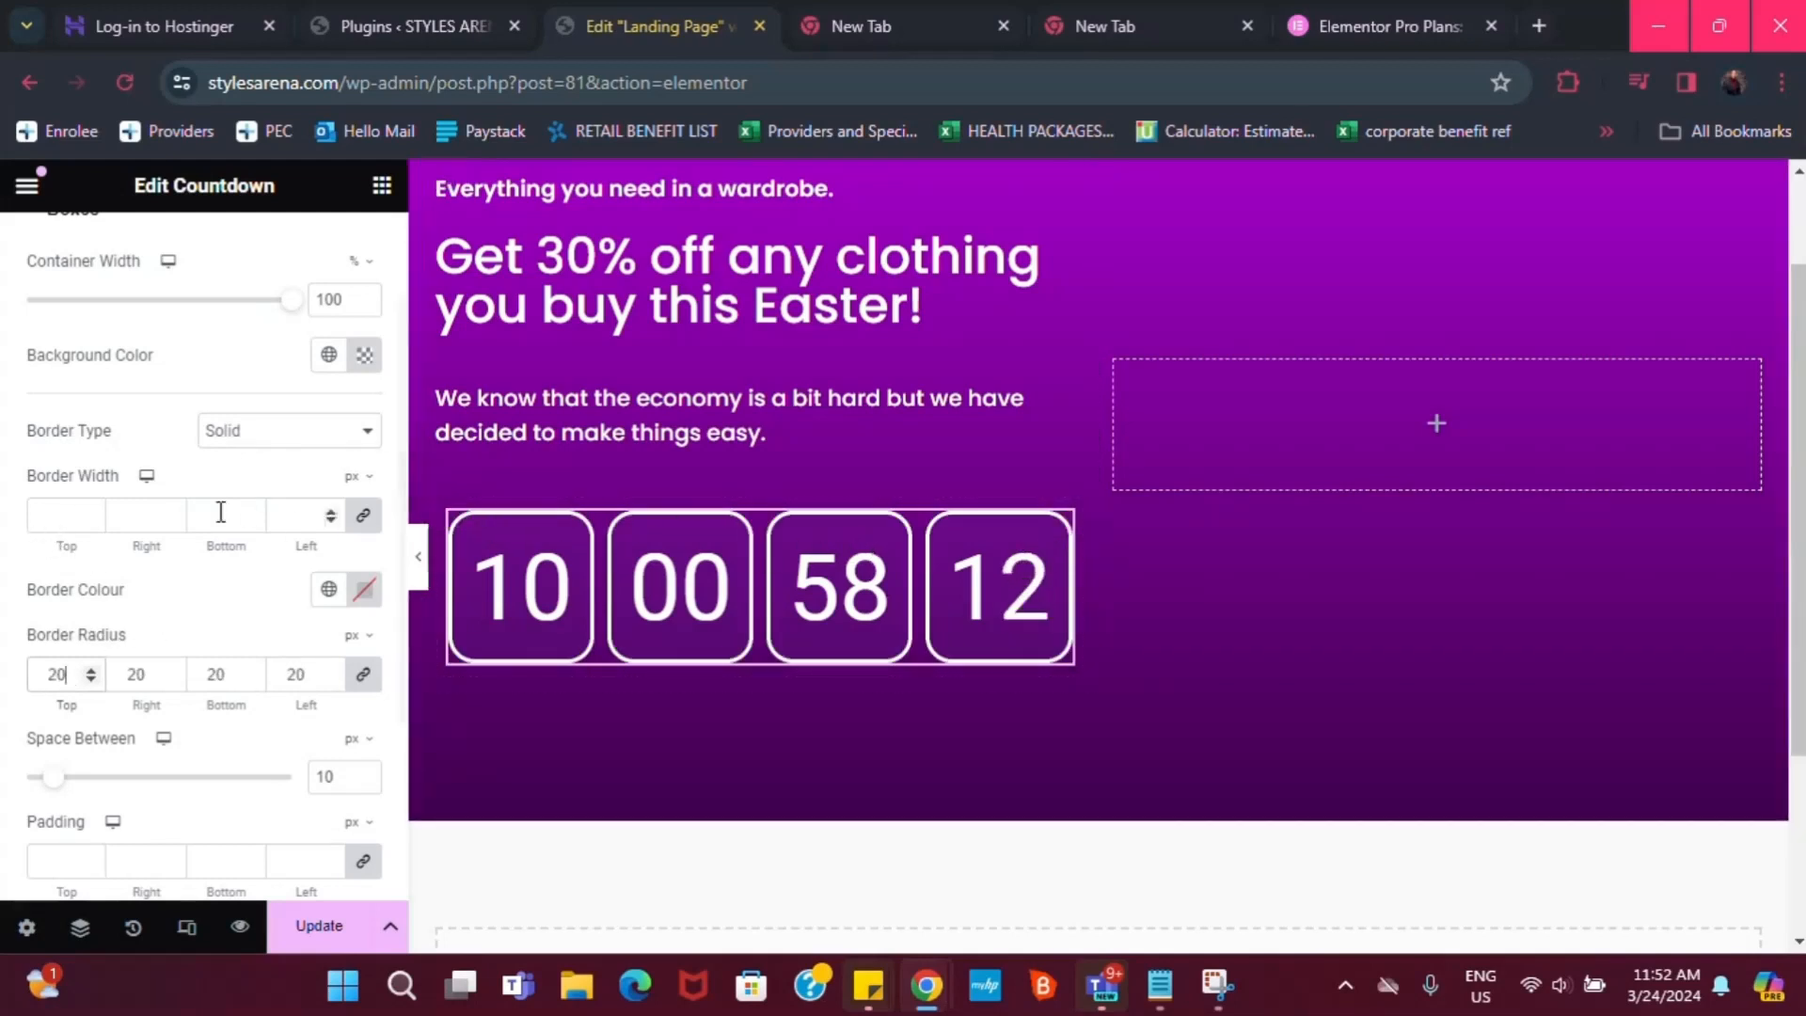
click(60, 523)
text(1)
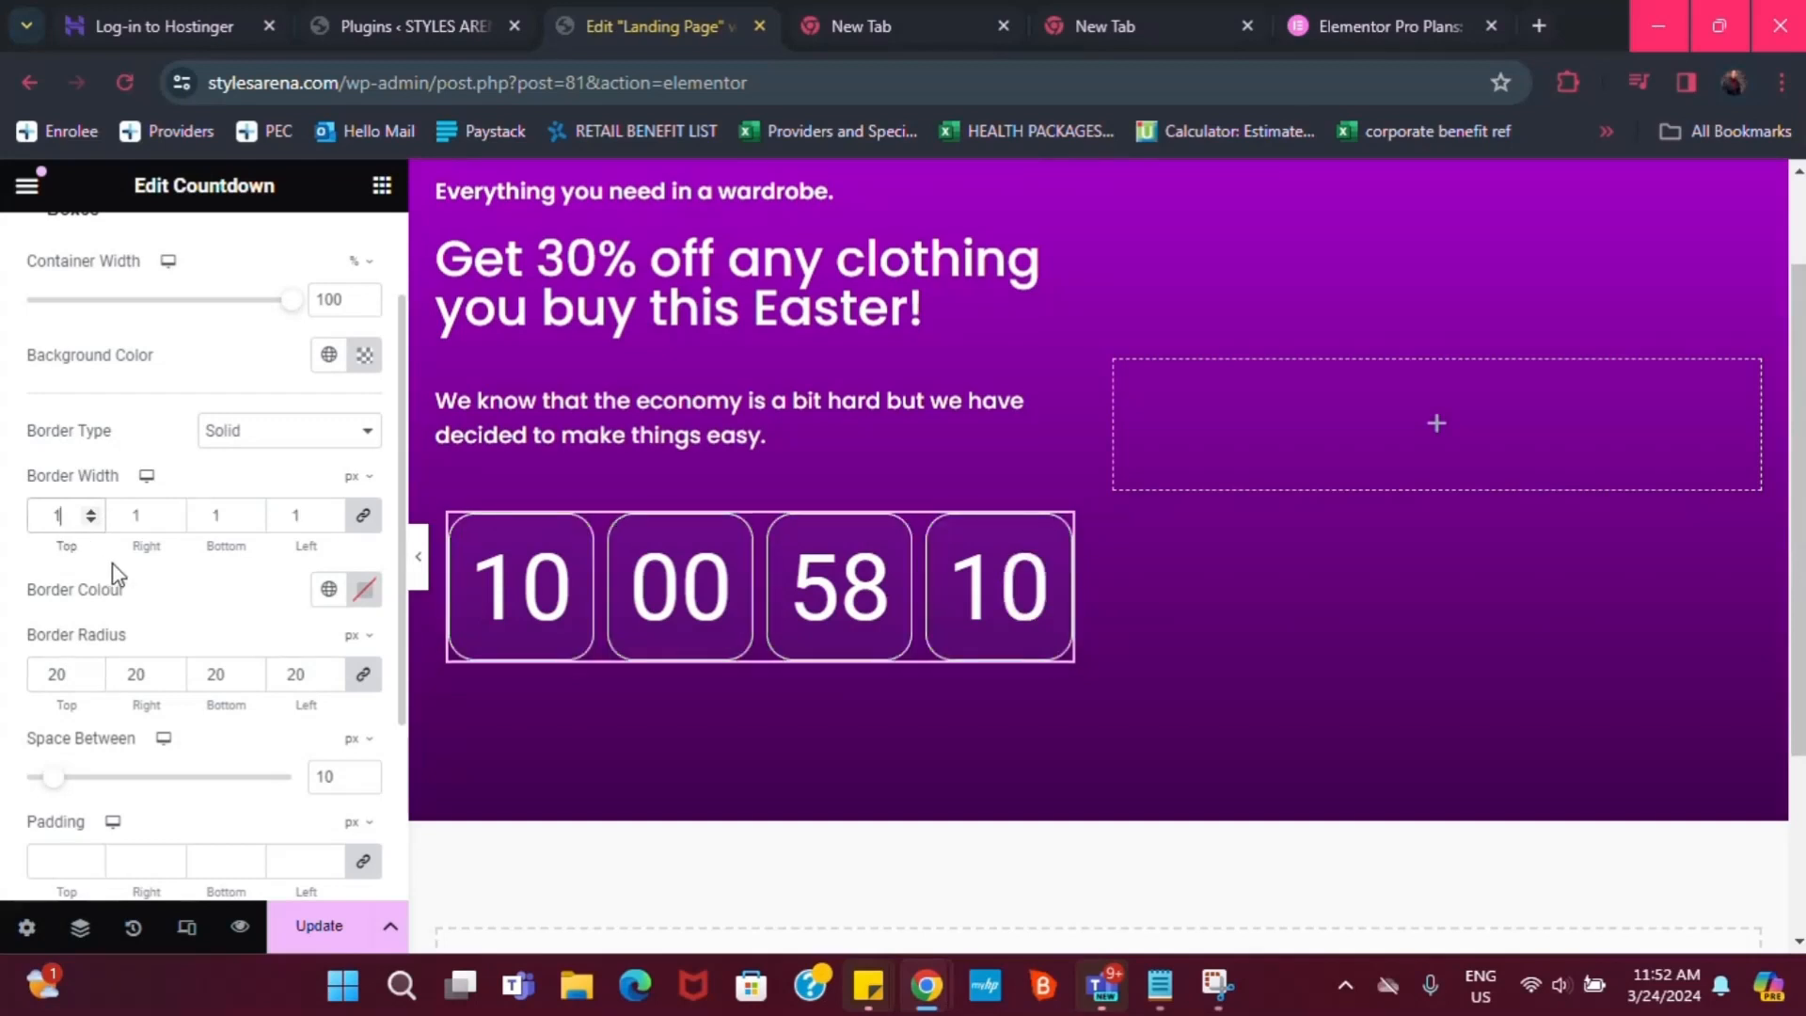
Set 5 px spacing between the countdown boxes
scroll(985, 572, up, 2)
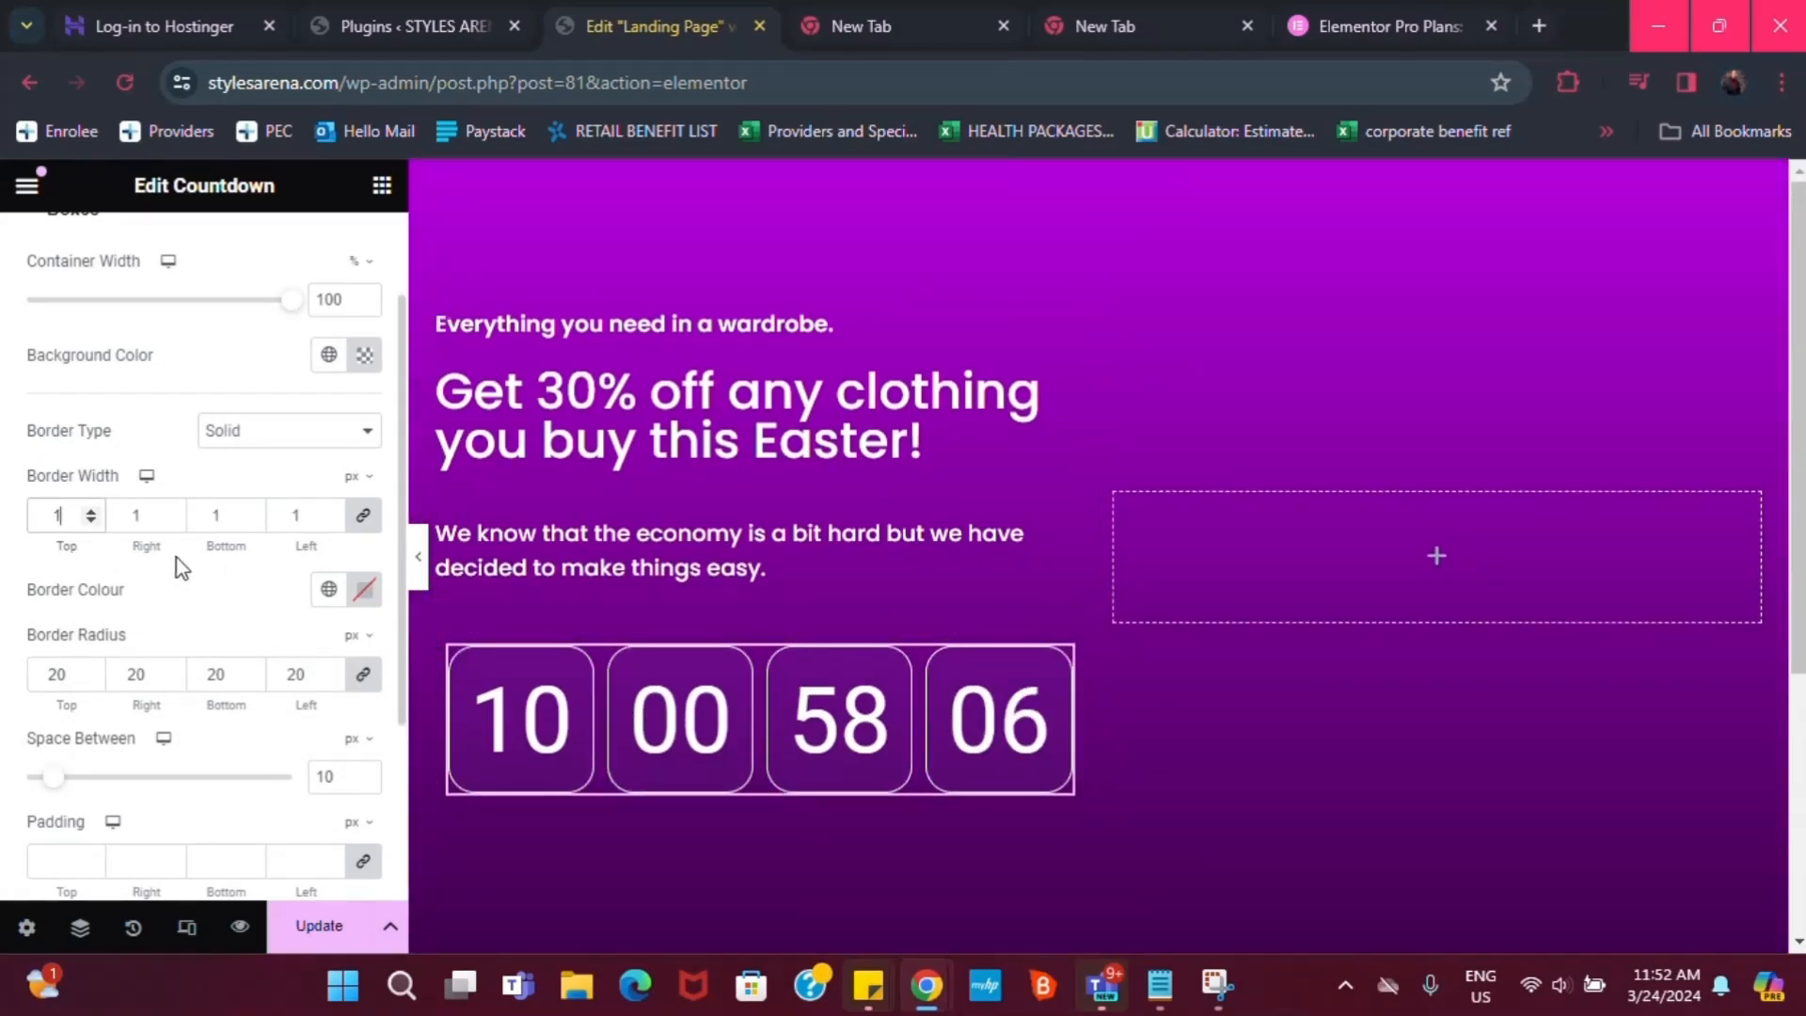
scroll(165, 678, down, 2)
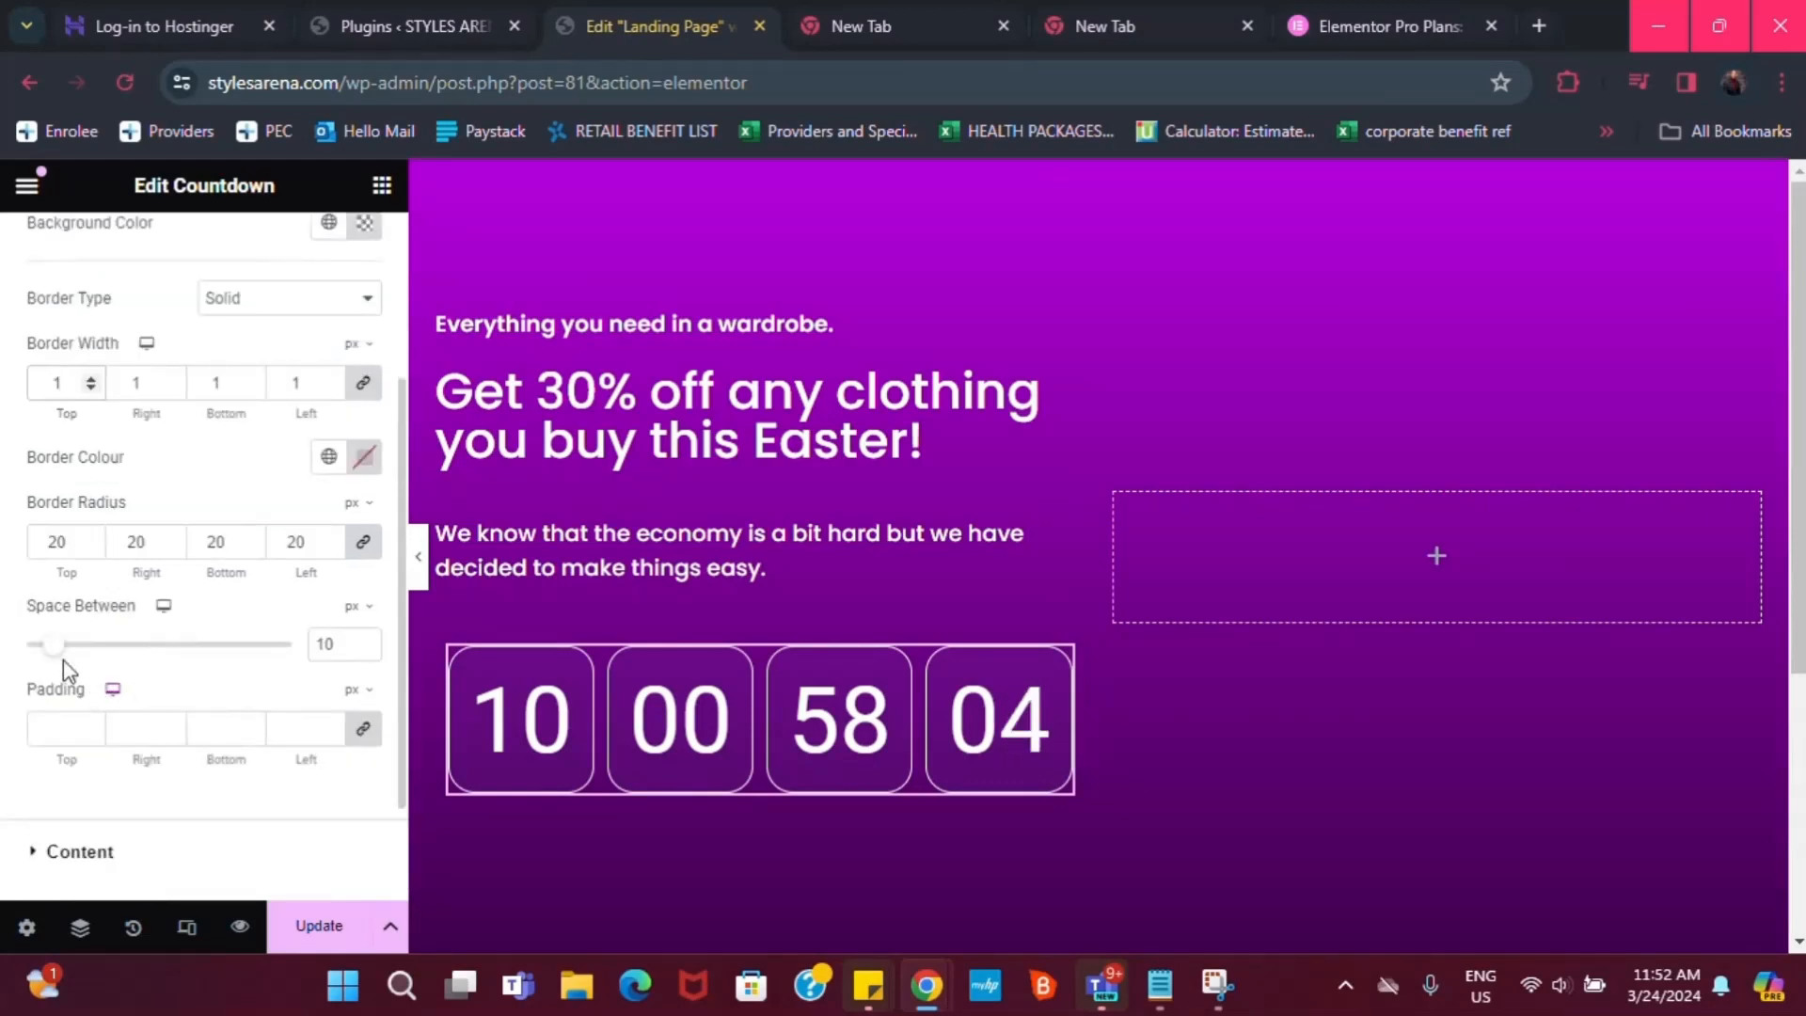
mouse_move(62, 656)
mouse_down()
mouse_move(85, 647)
mouse_move(49, 643)
mouse_up()
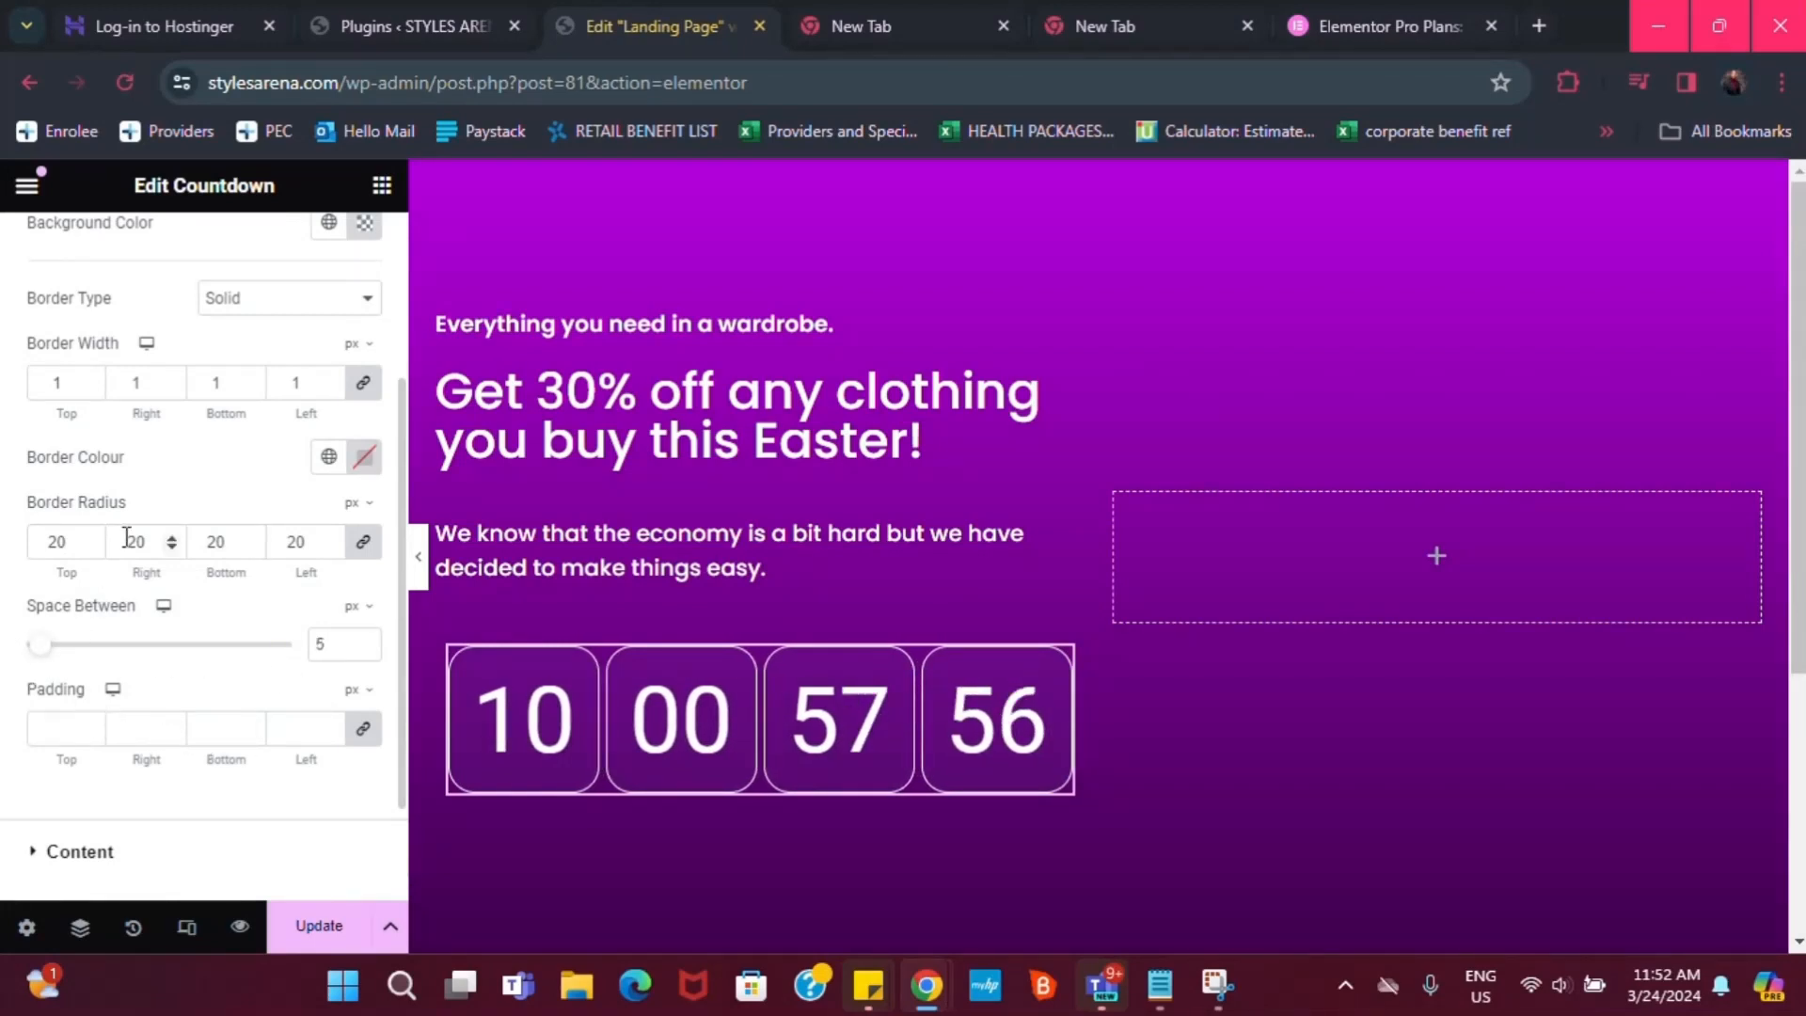
scroll(145, 499, up, 1)
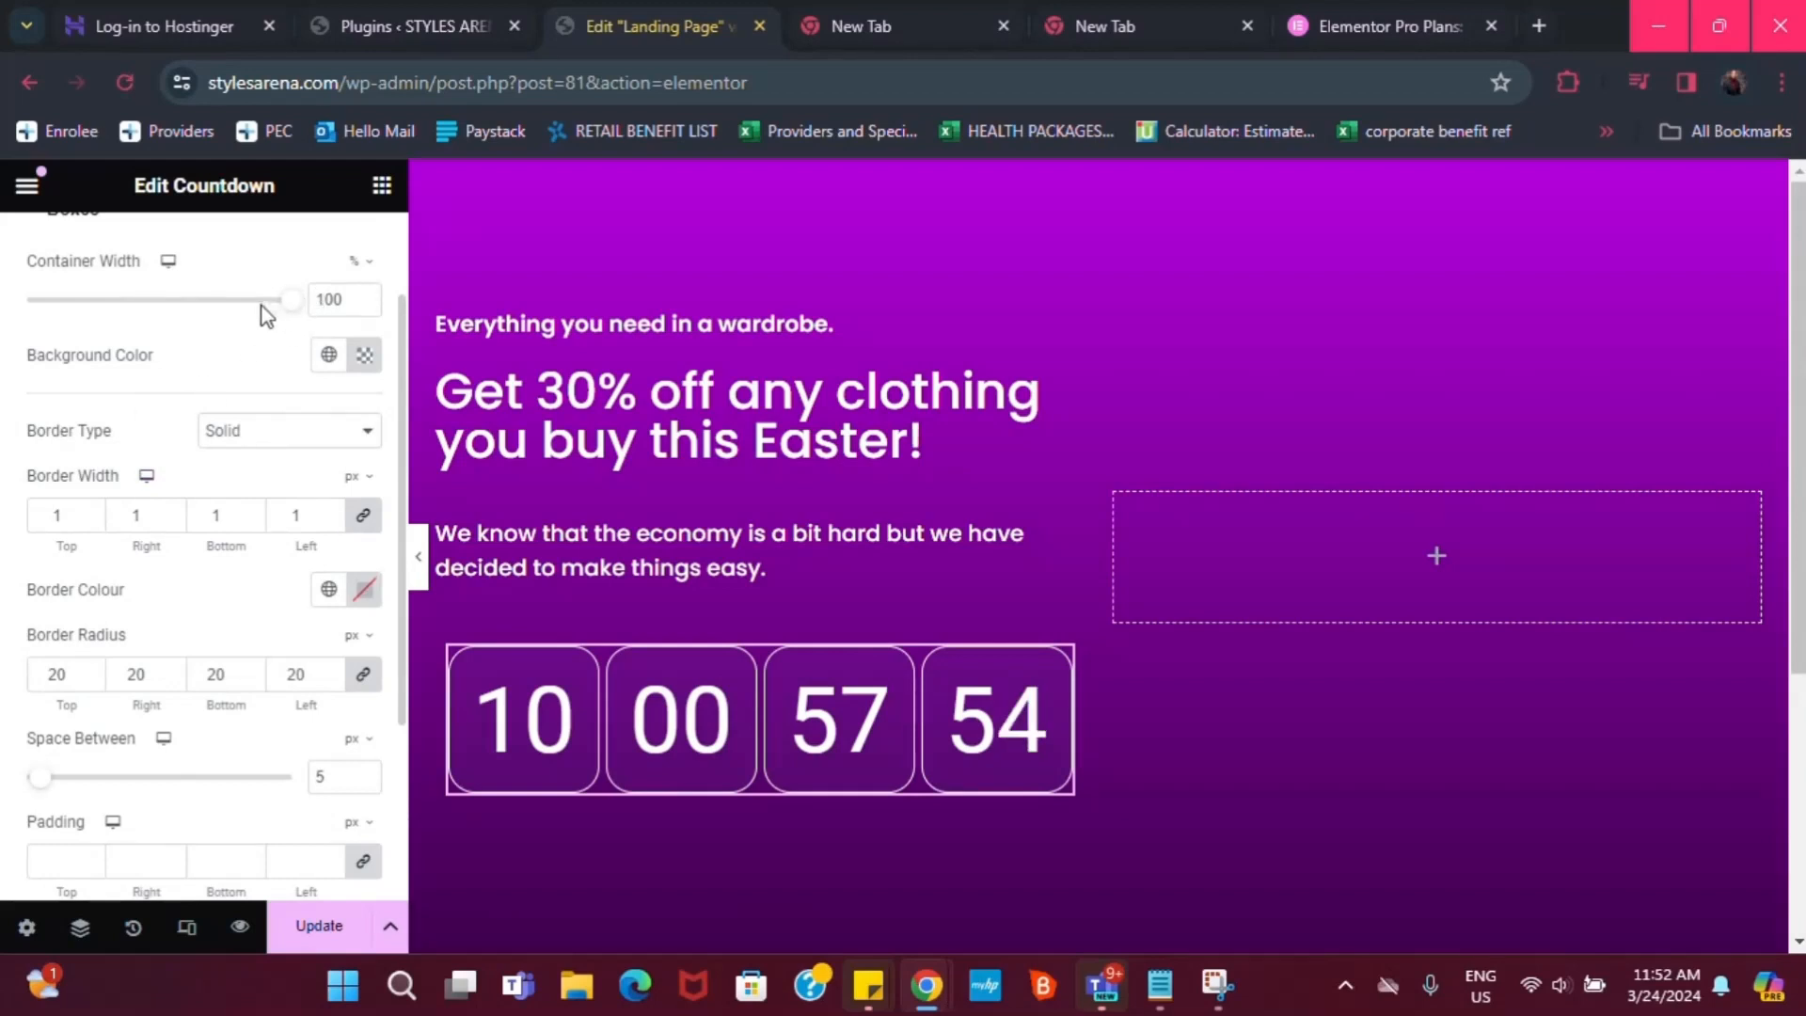
scroll(240, 303, up, 1)
mouse_move(284, 435)
mouse_down()
mouse_move(226, 435)
mouse_move(296, 435)
mouse_move(301, 461)
mouse_up()
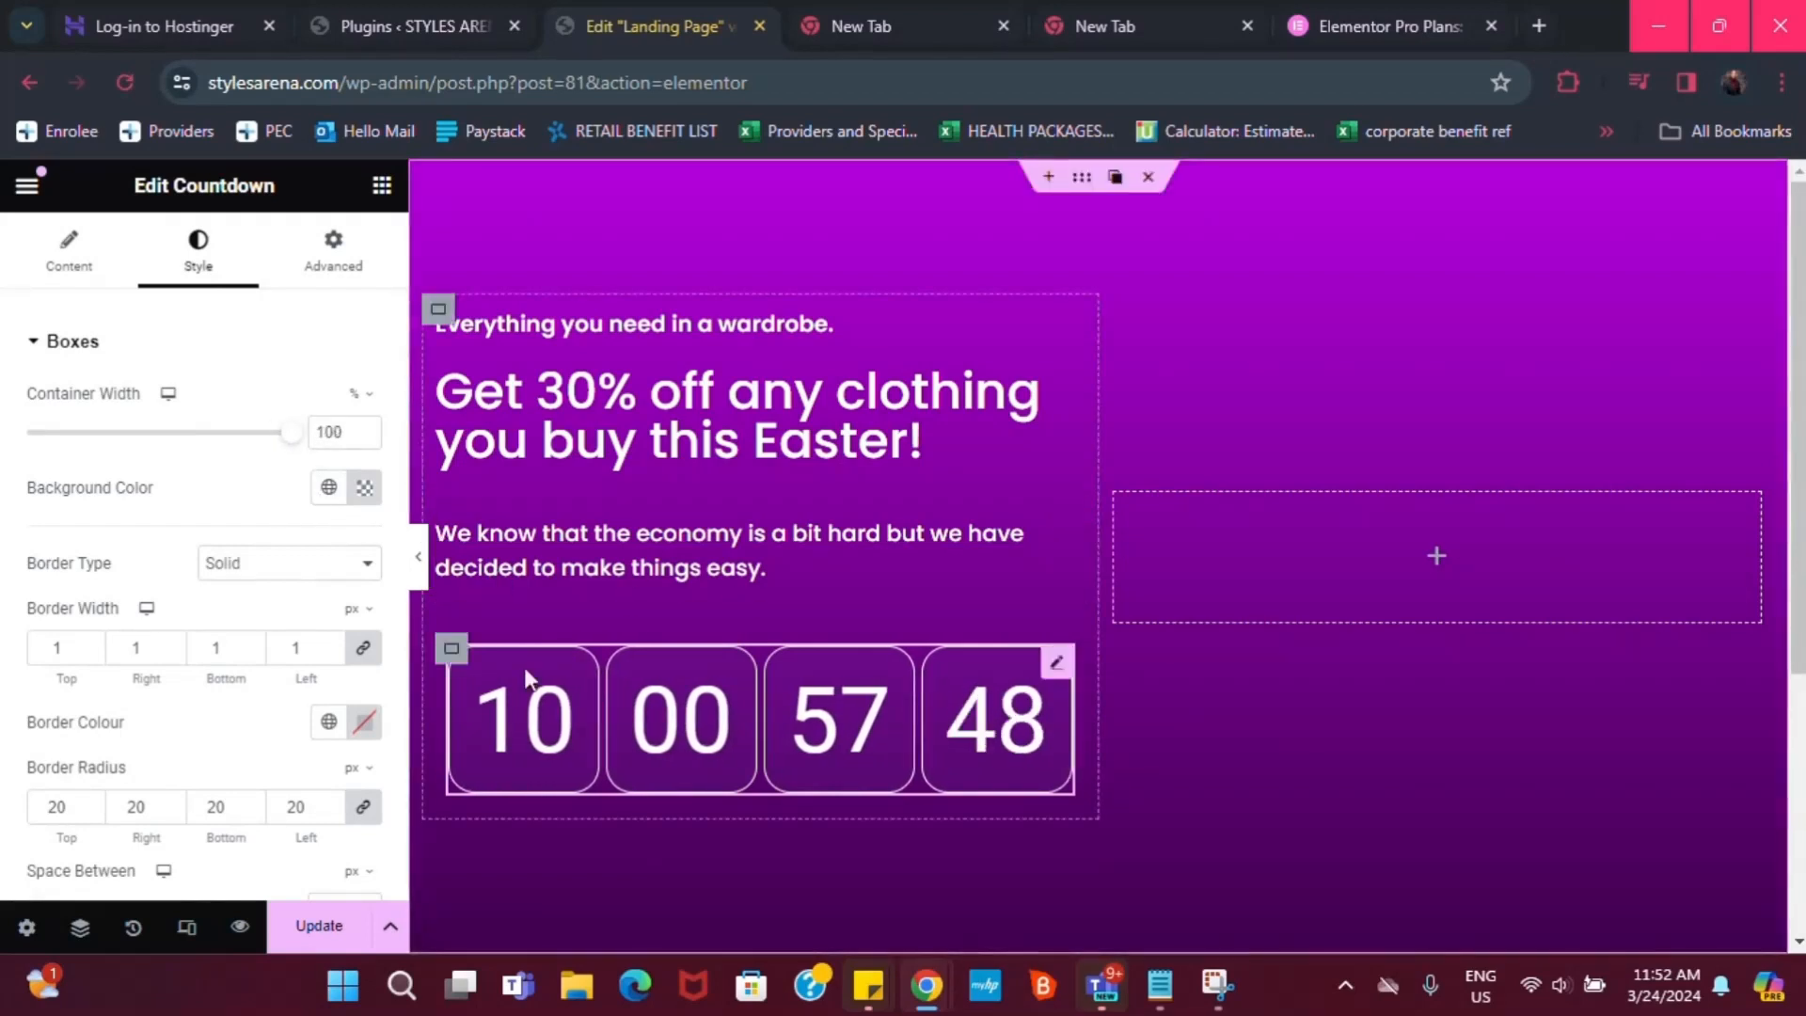
scroll(197, 743, down, 1)
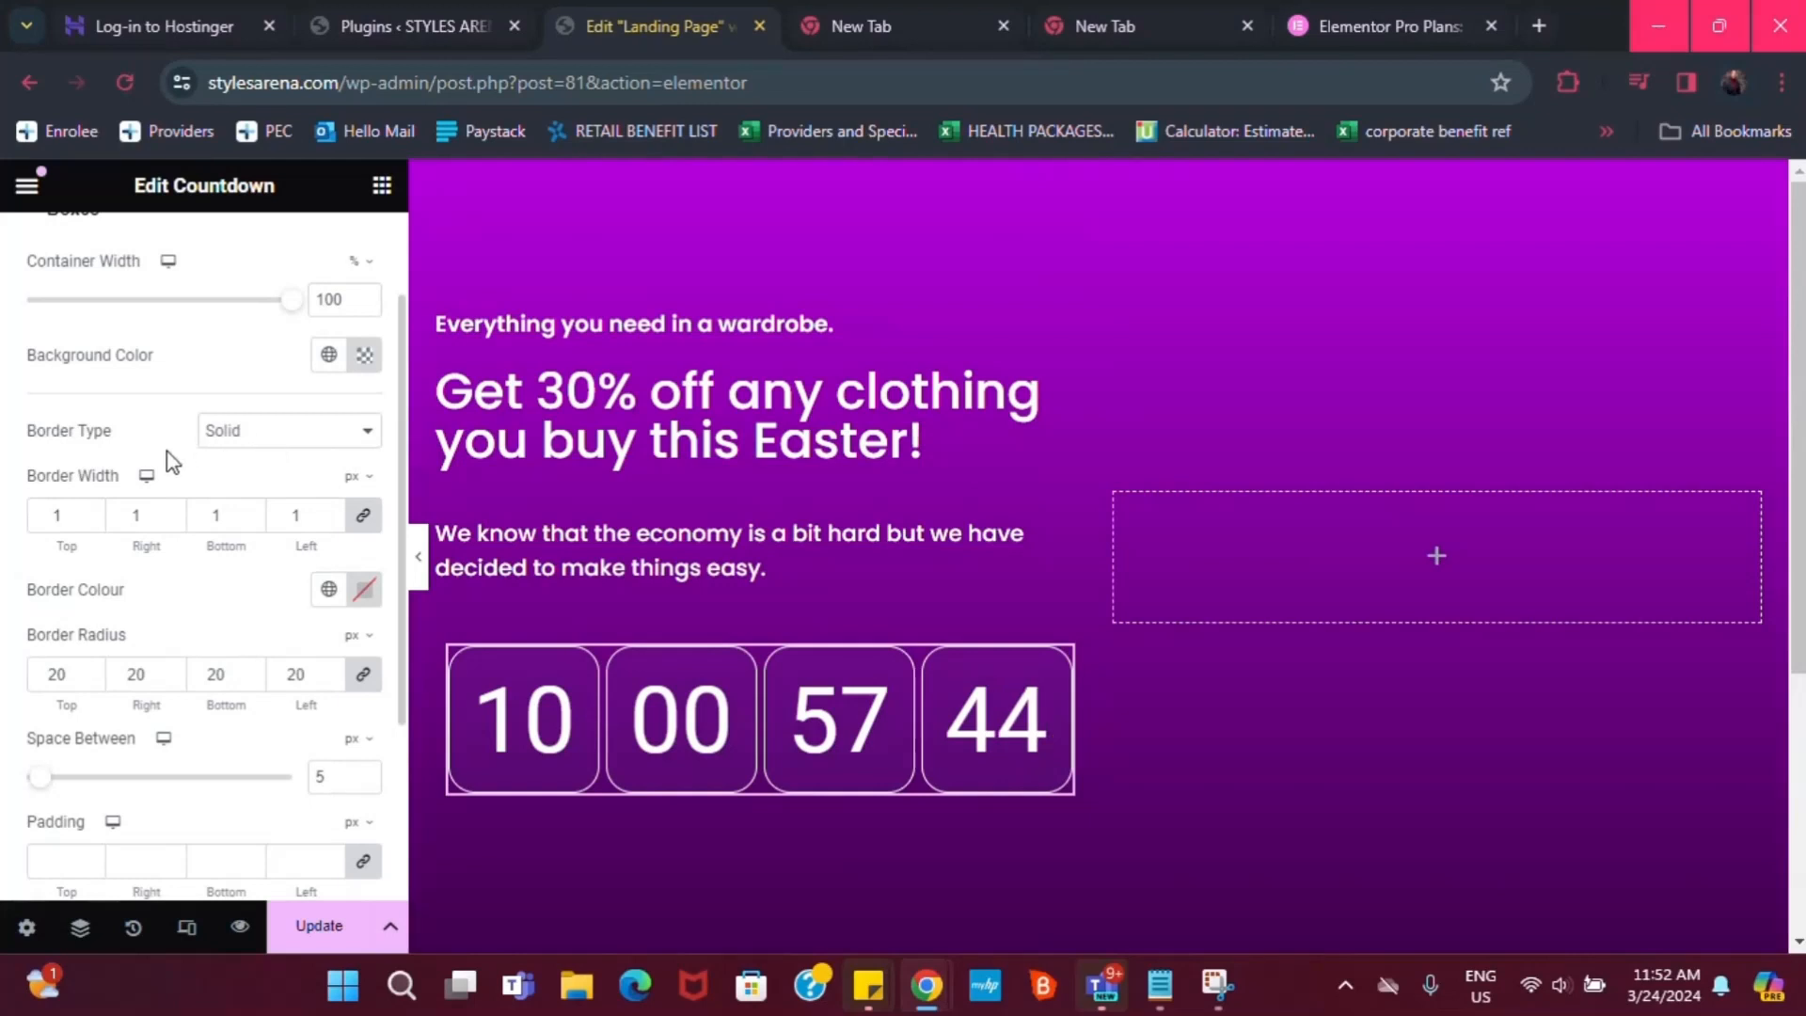
scroll(155, 602, down, 2)
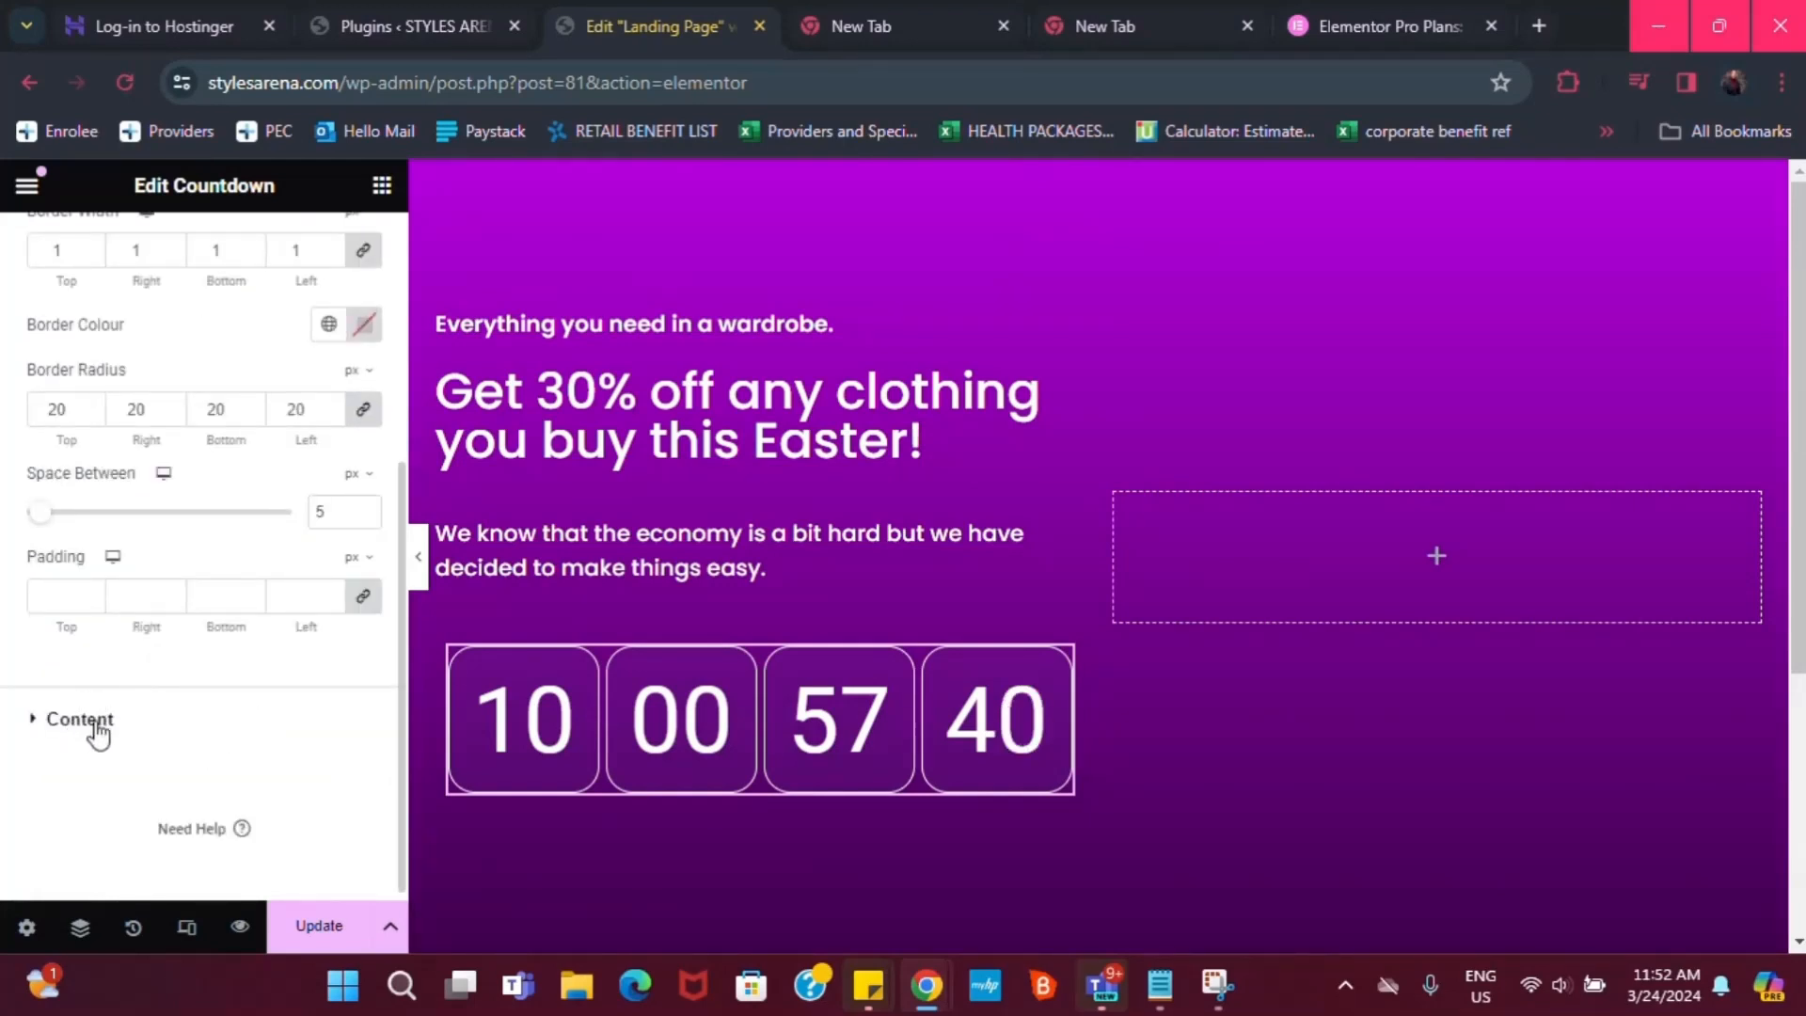
Check the global font presets for the countdown digits, leaving them unchanged
click(53, 726)
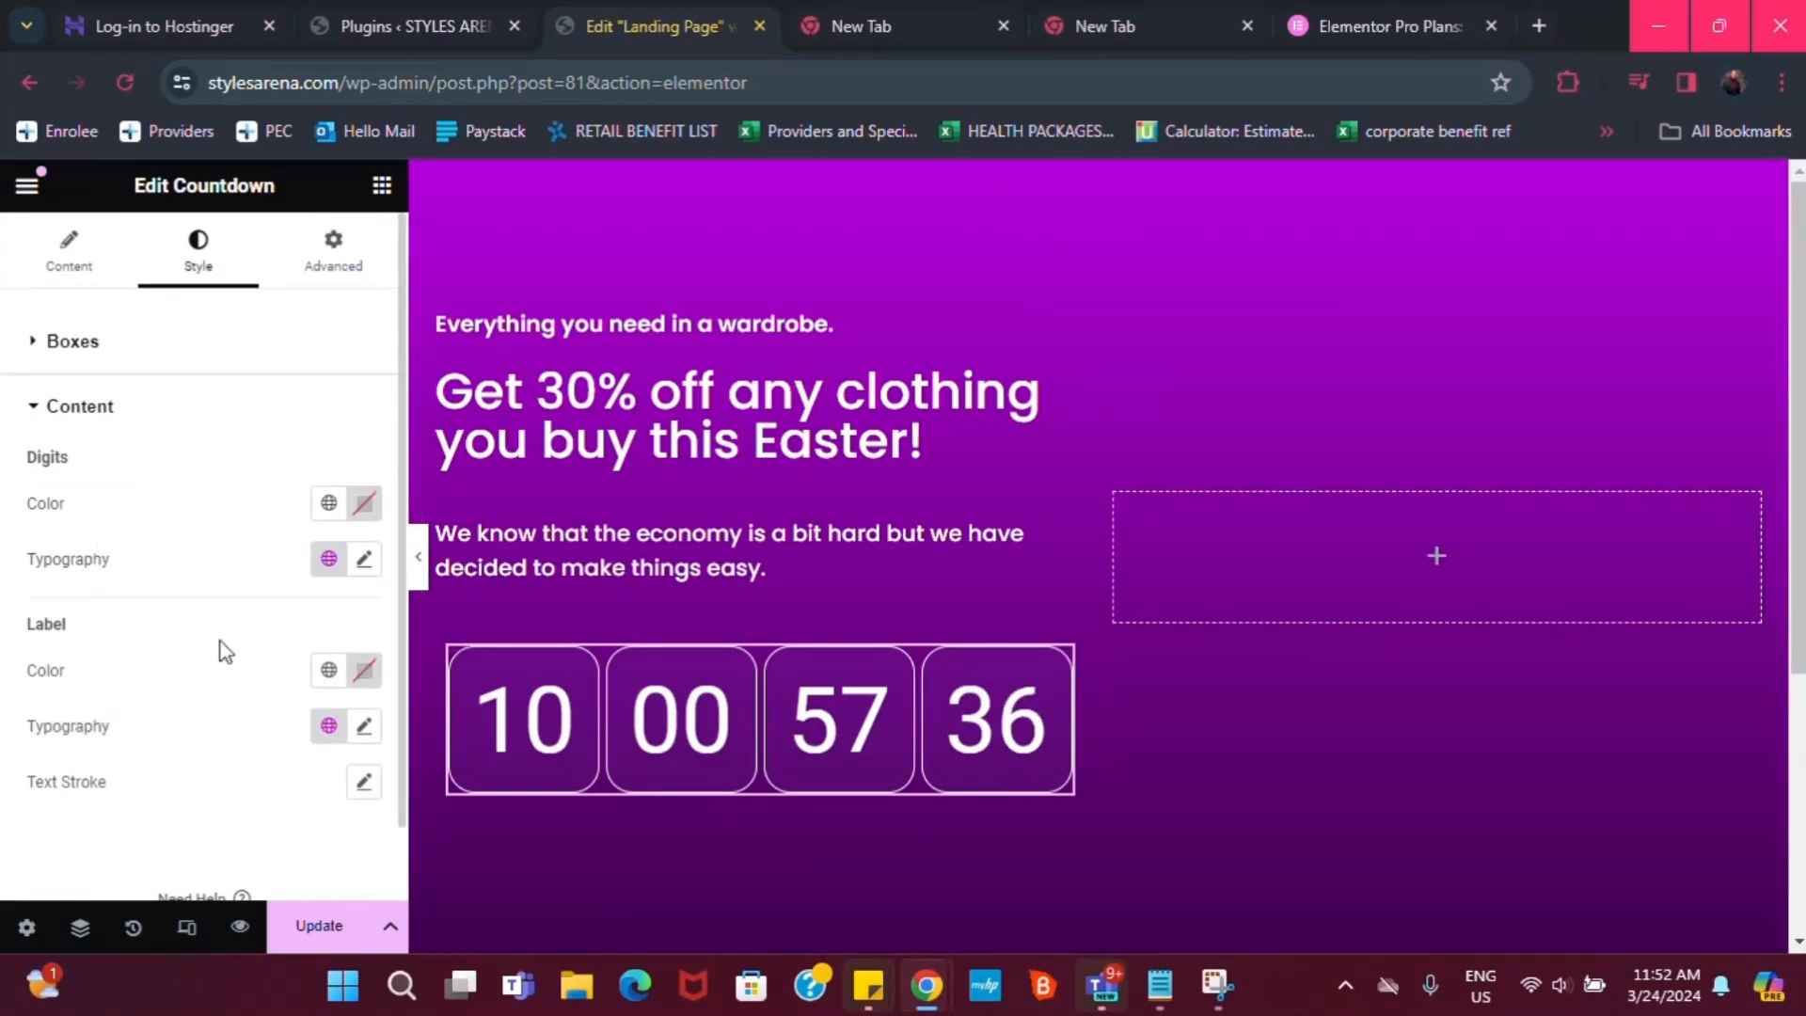
click(328, 558)
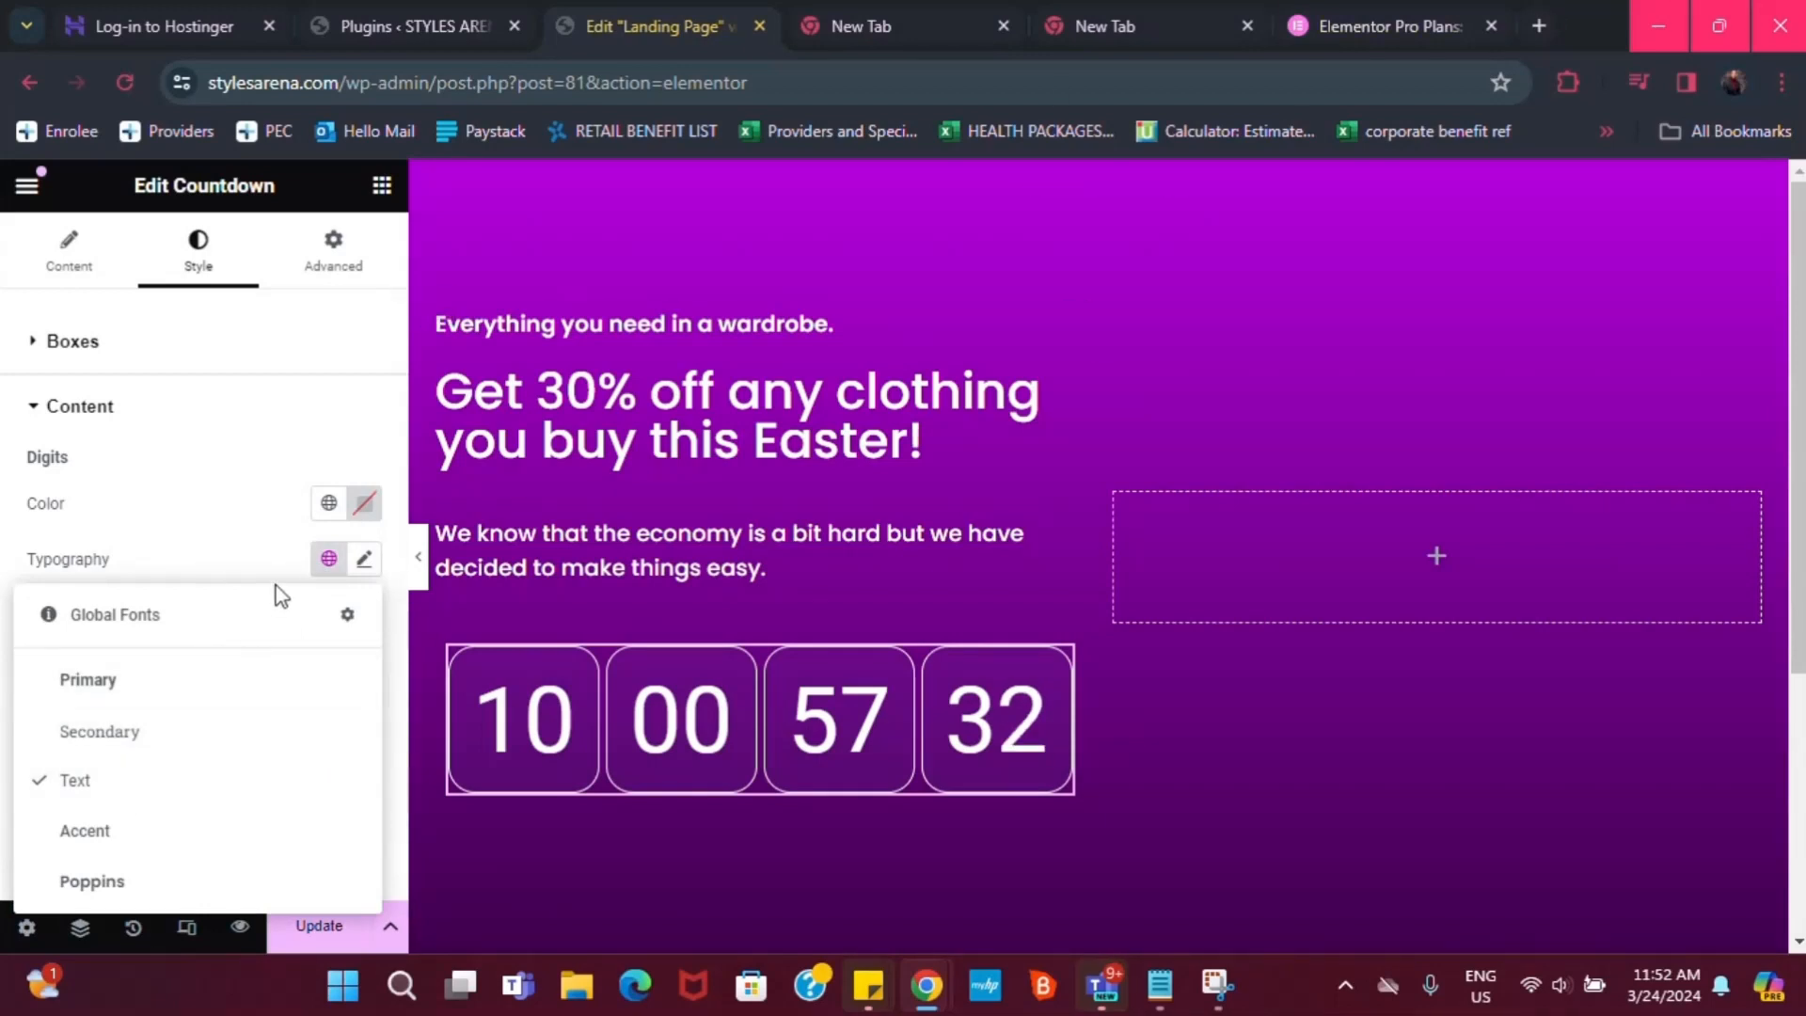
click(263, 580)
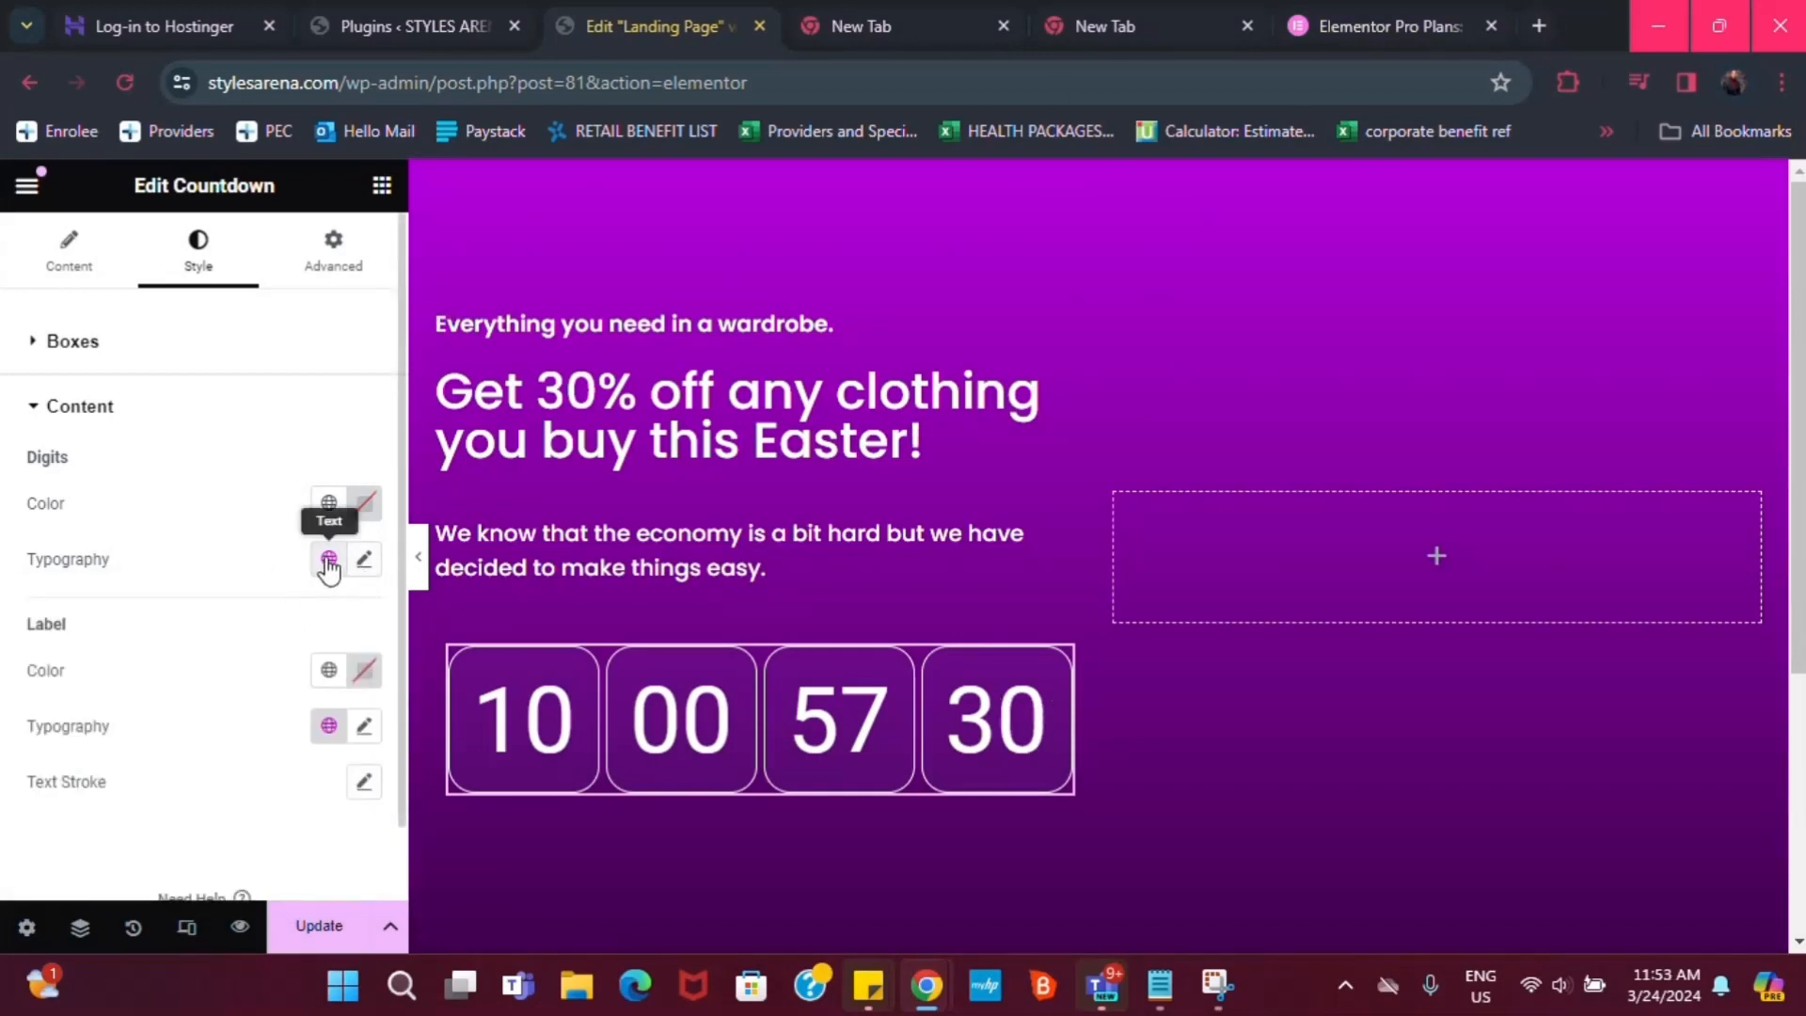
click(328, 560)
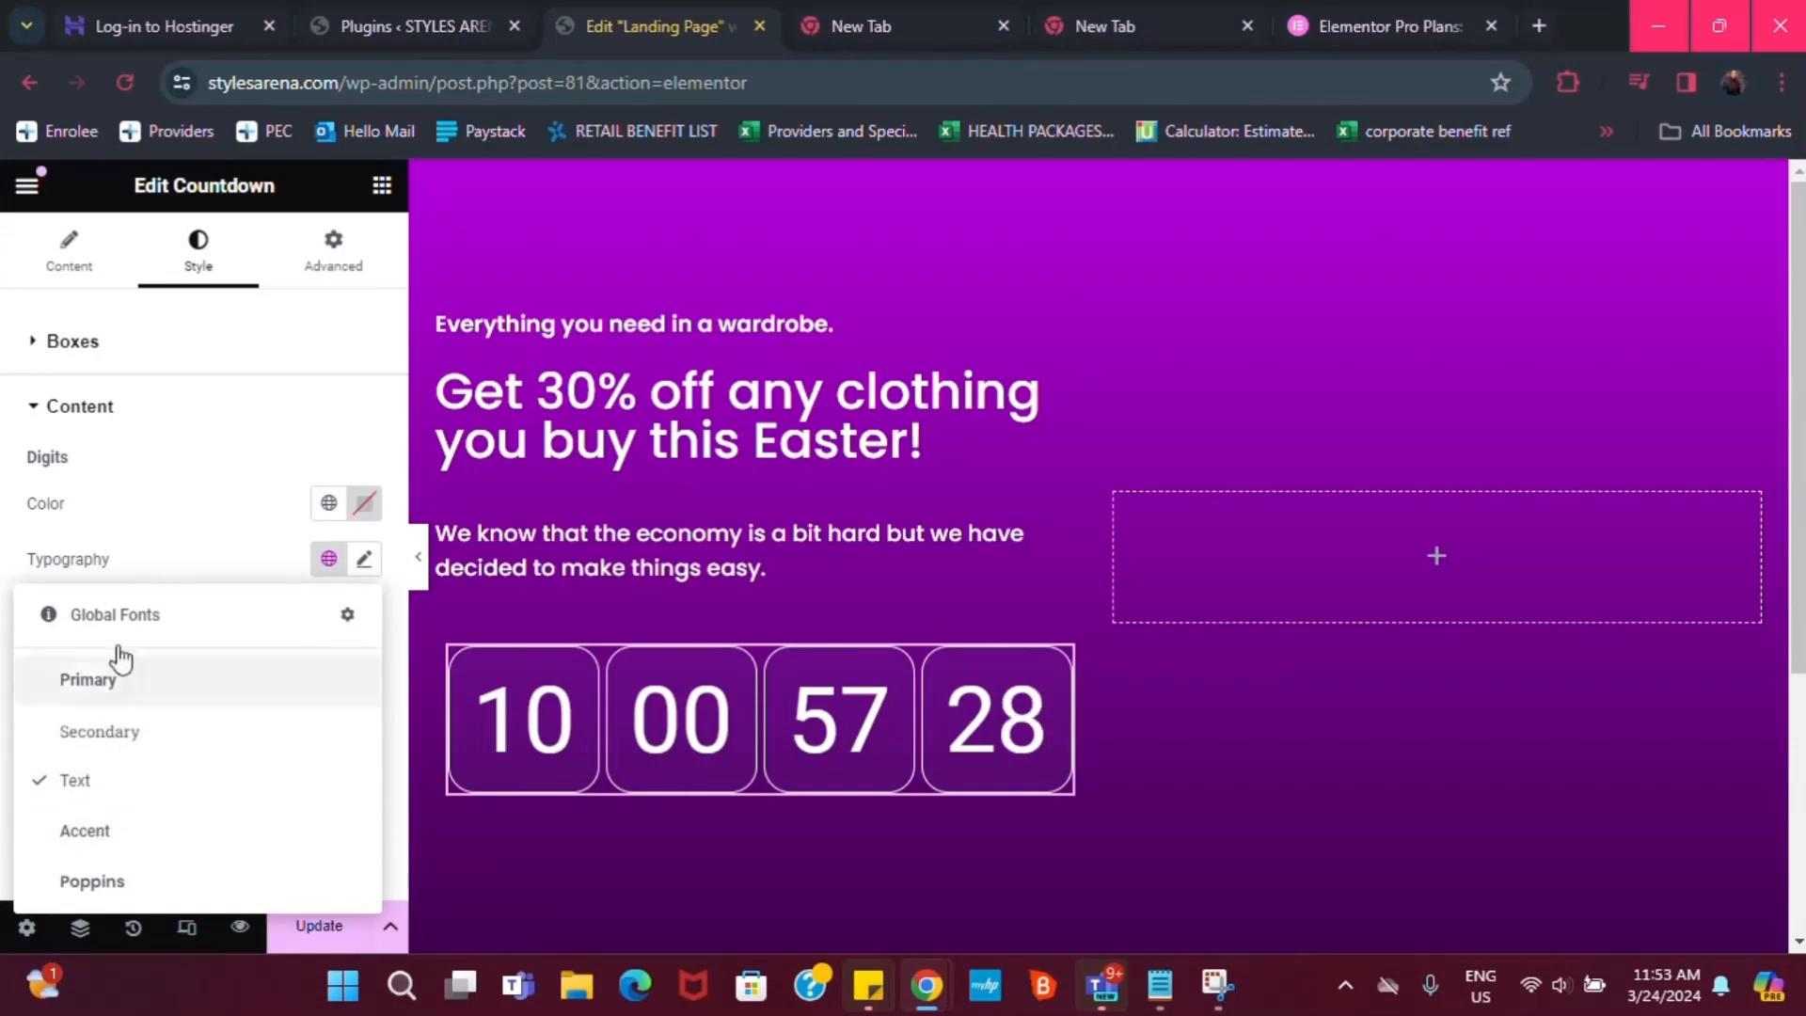
click(226, 536)
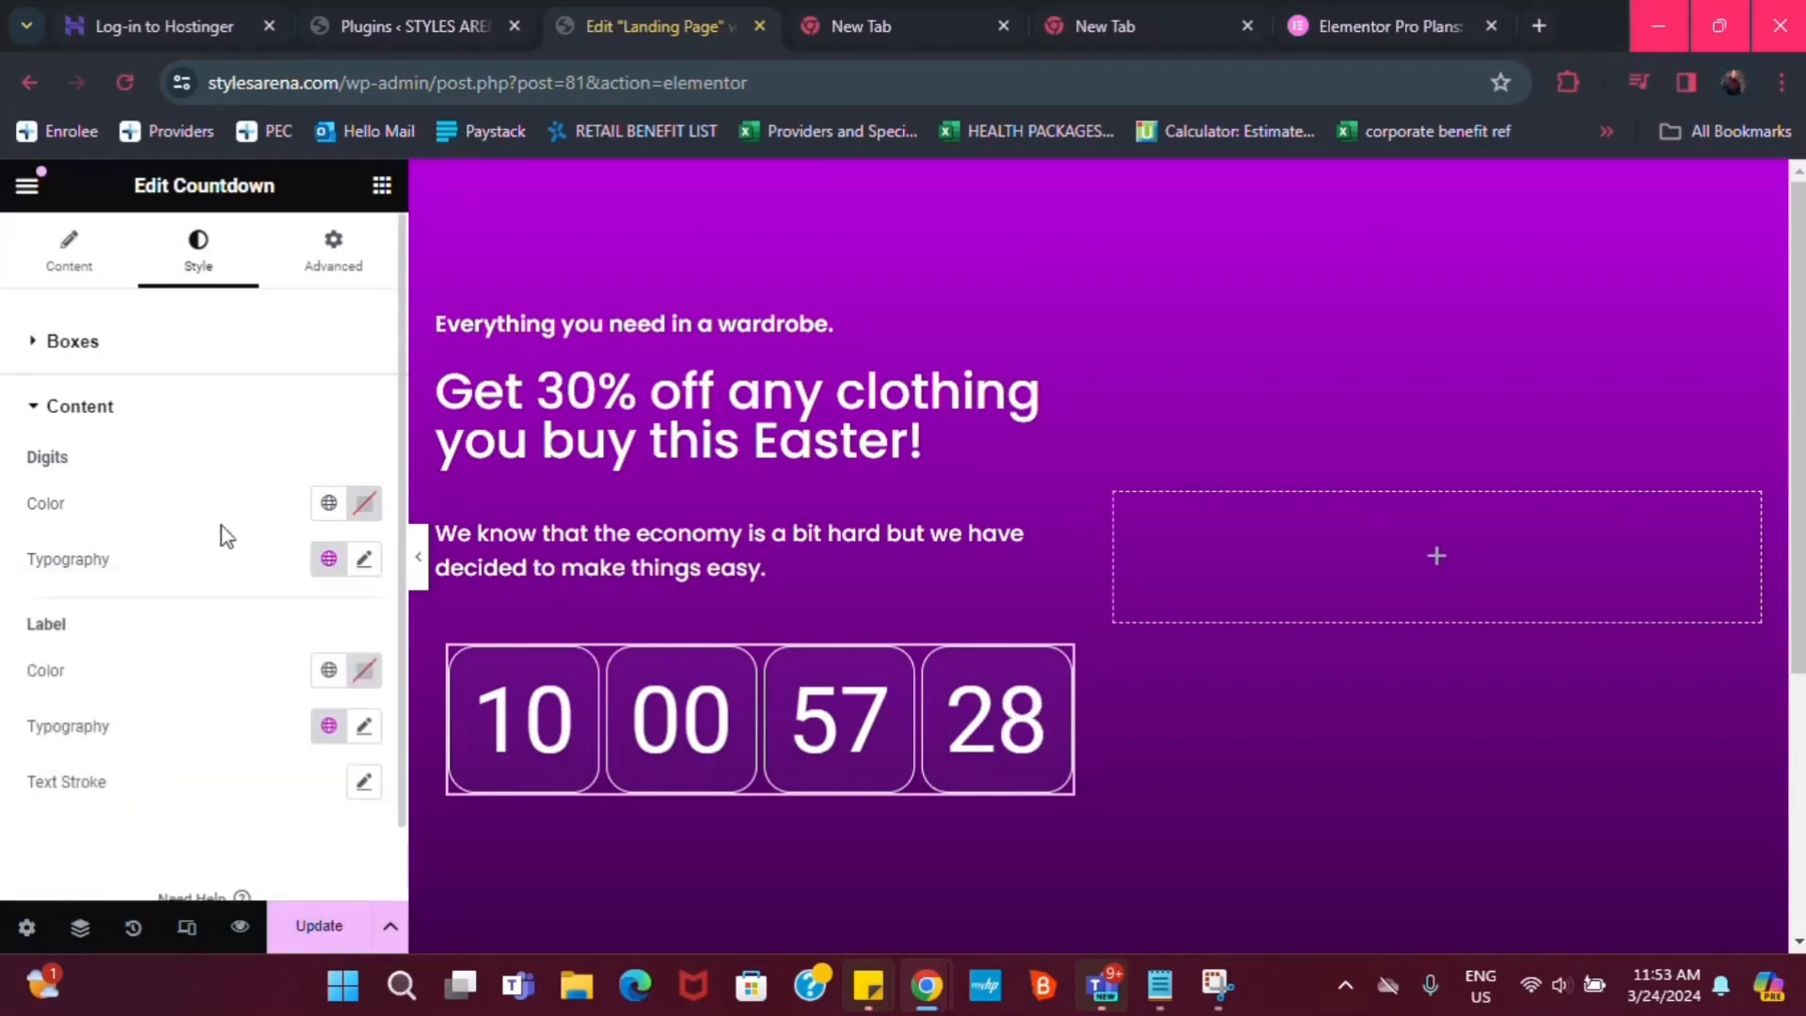
Set the countdown digit colour to #FCB500
click(362, 503)
click(316, 889)
click(320, 889)
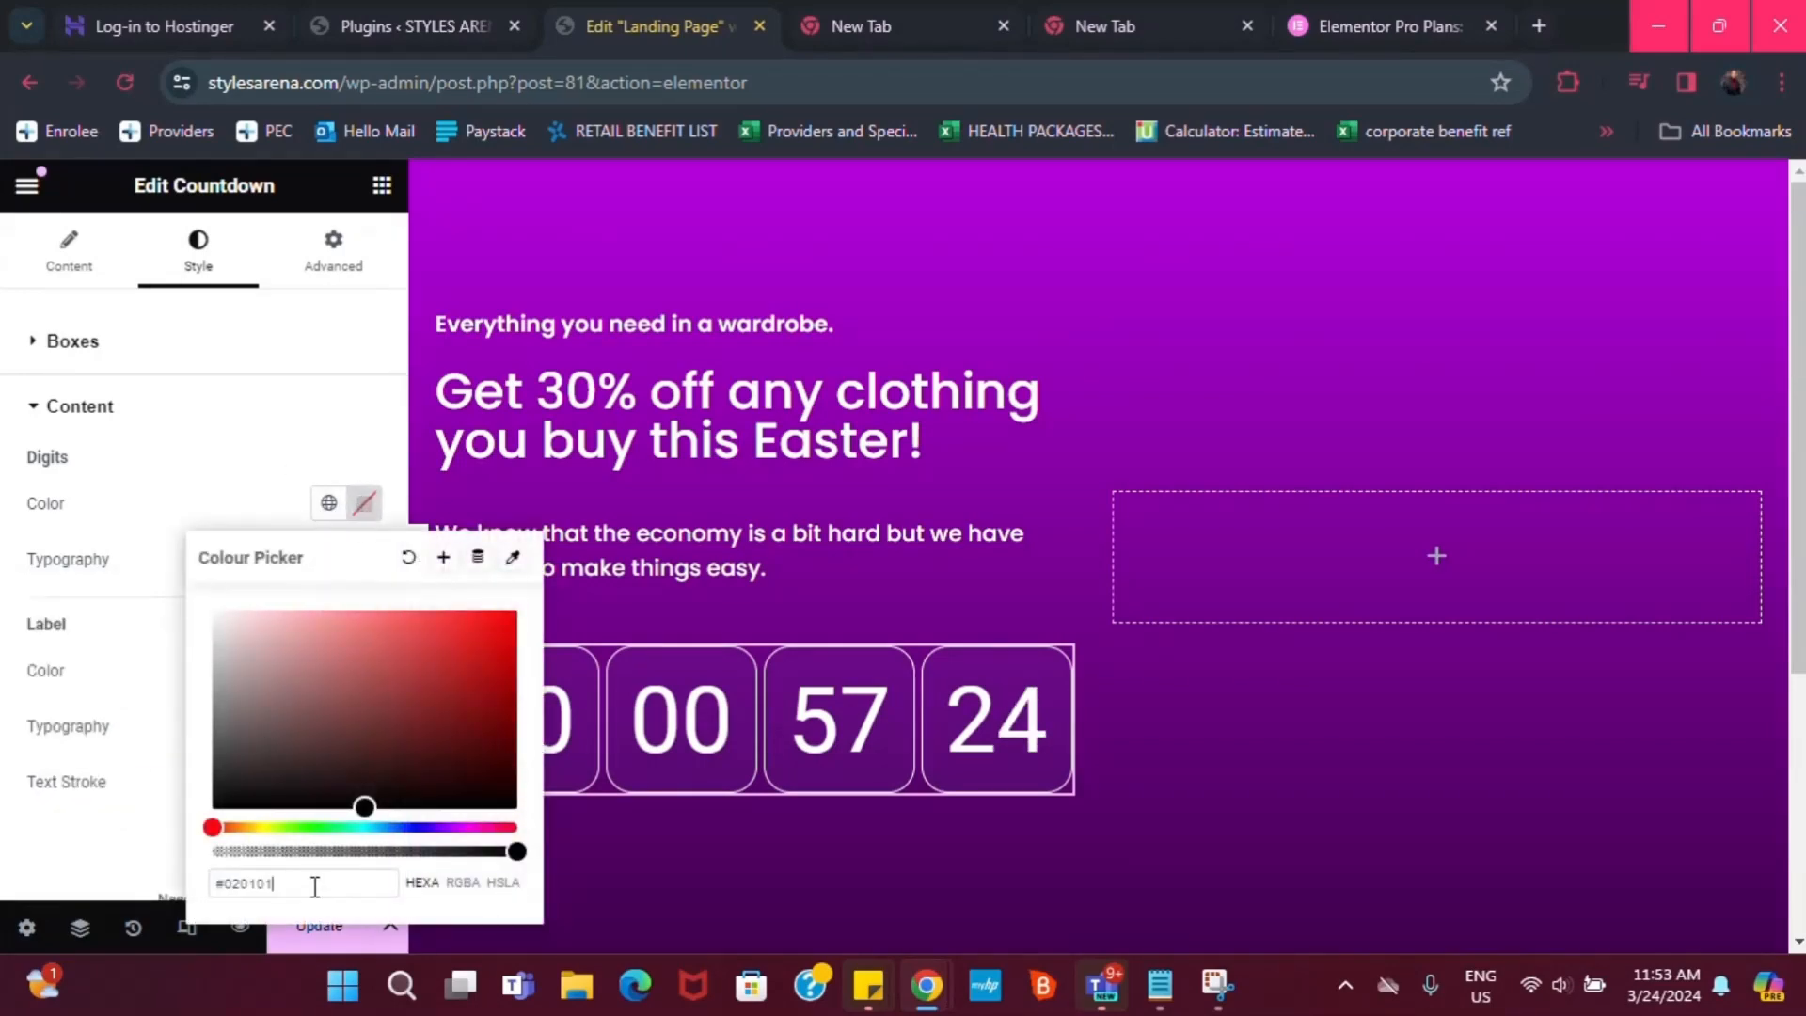
key(BackSpace)
key(BackSpace)
key(BackSpace)
key(BackSpace)
key(BackSpace)
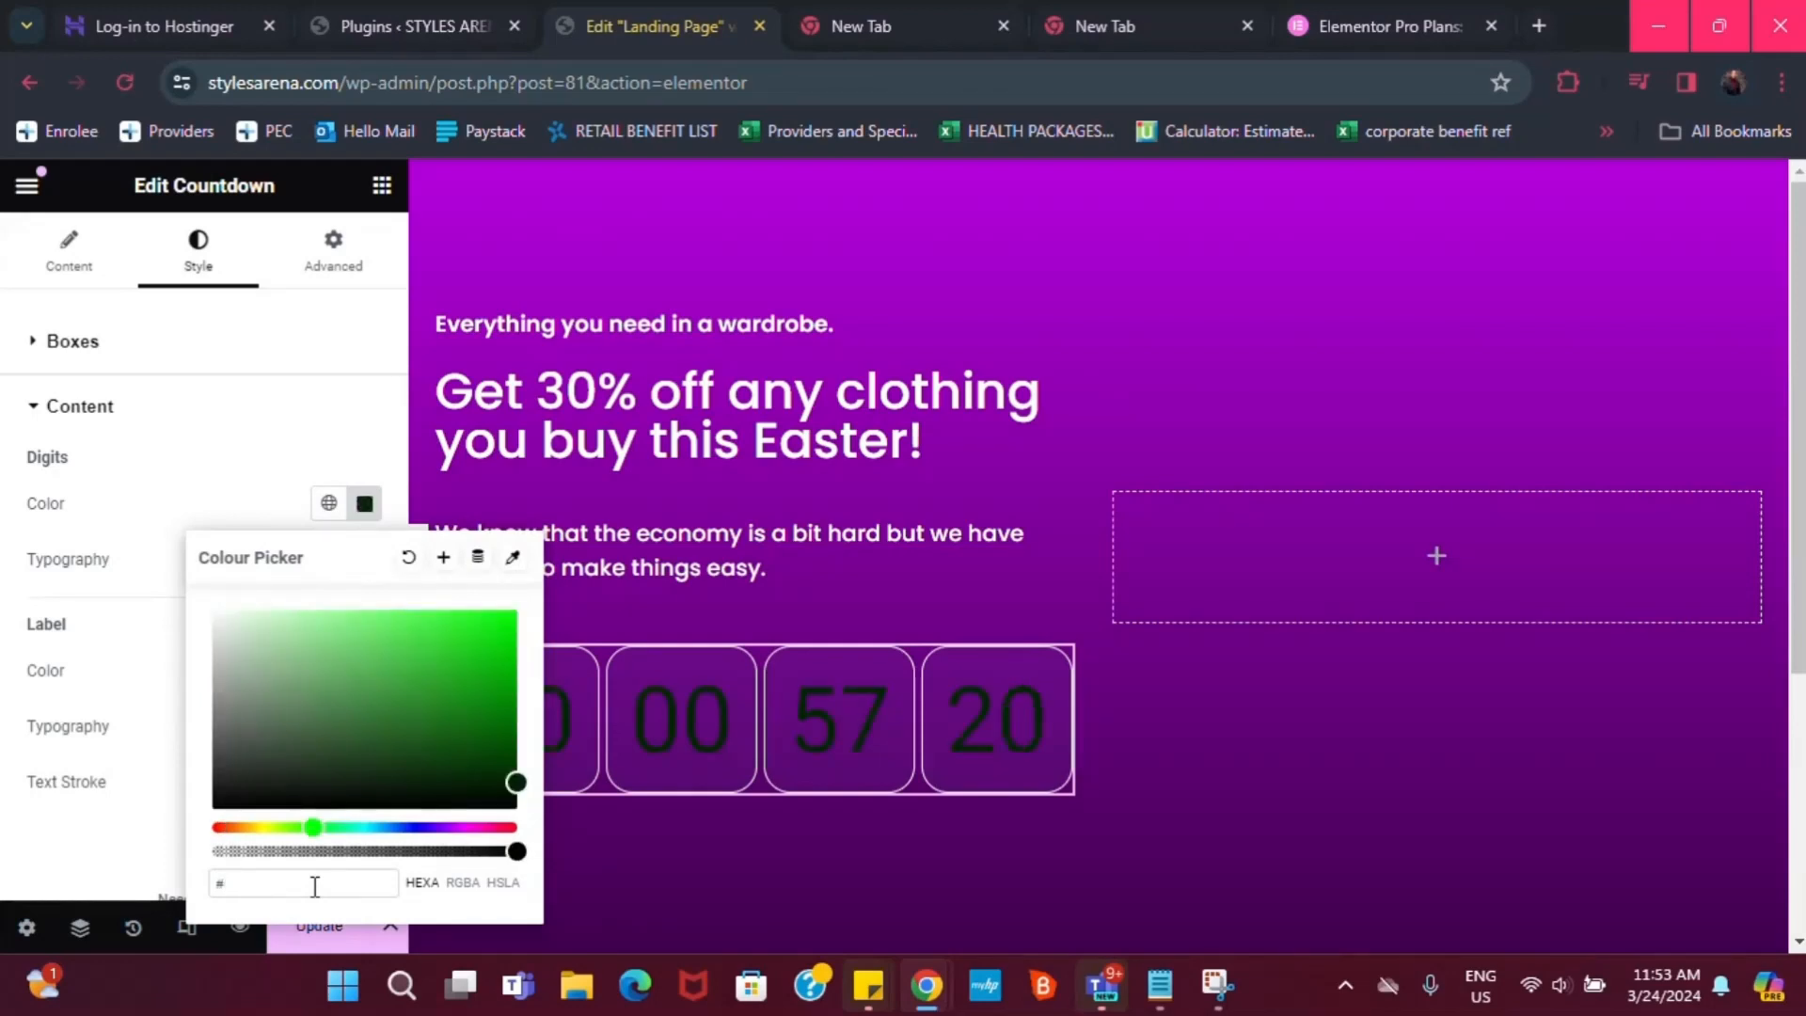
text(FC)
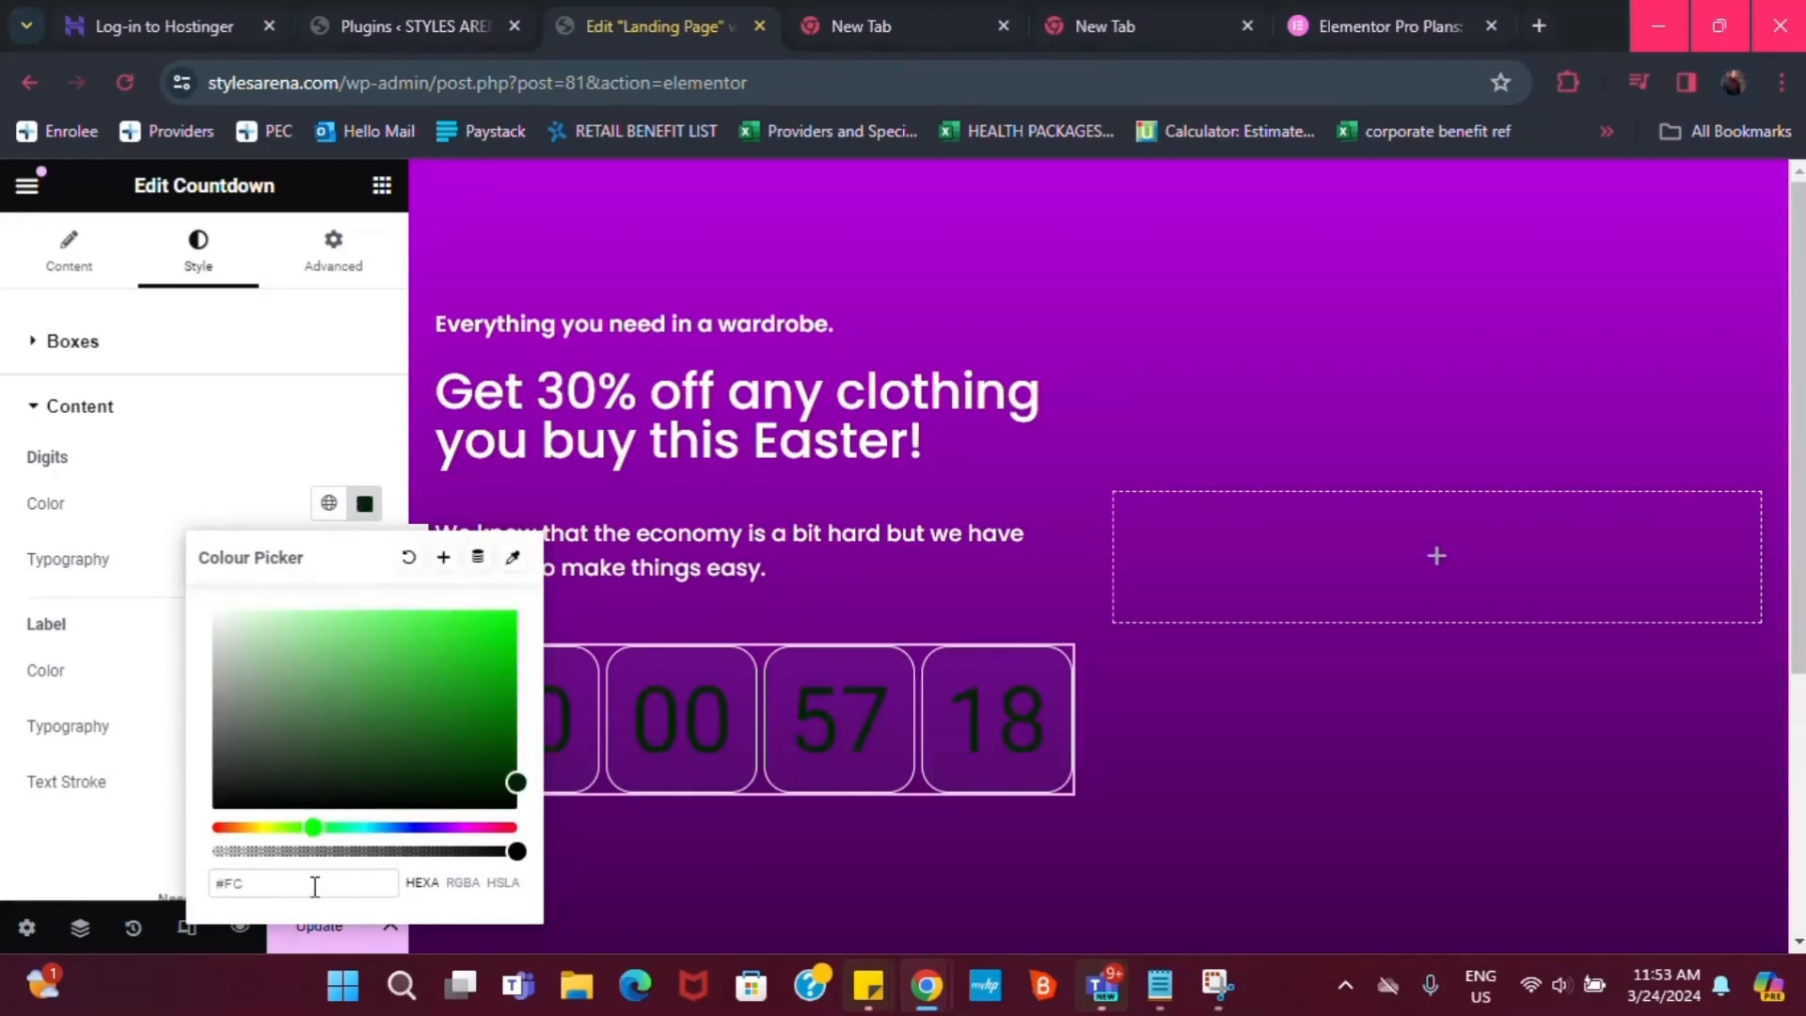
text(B)
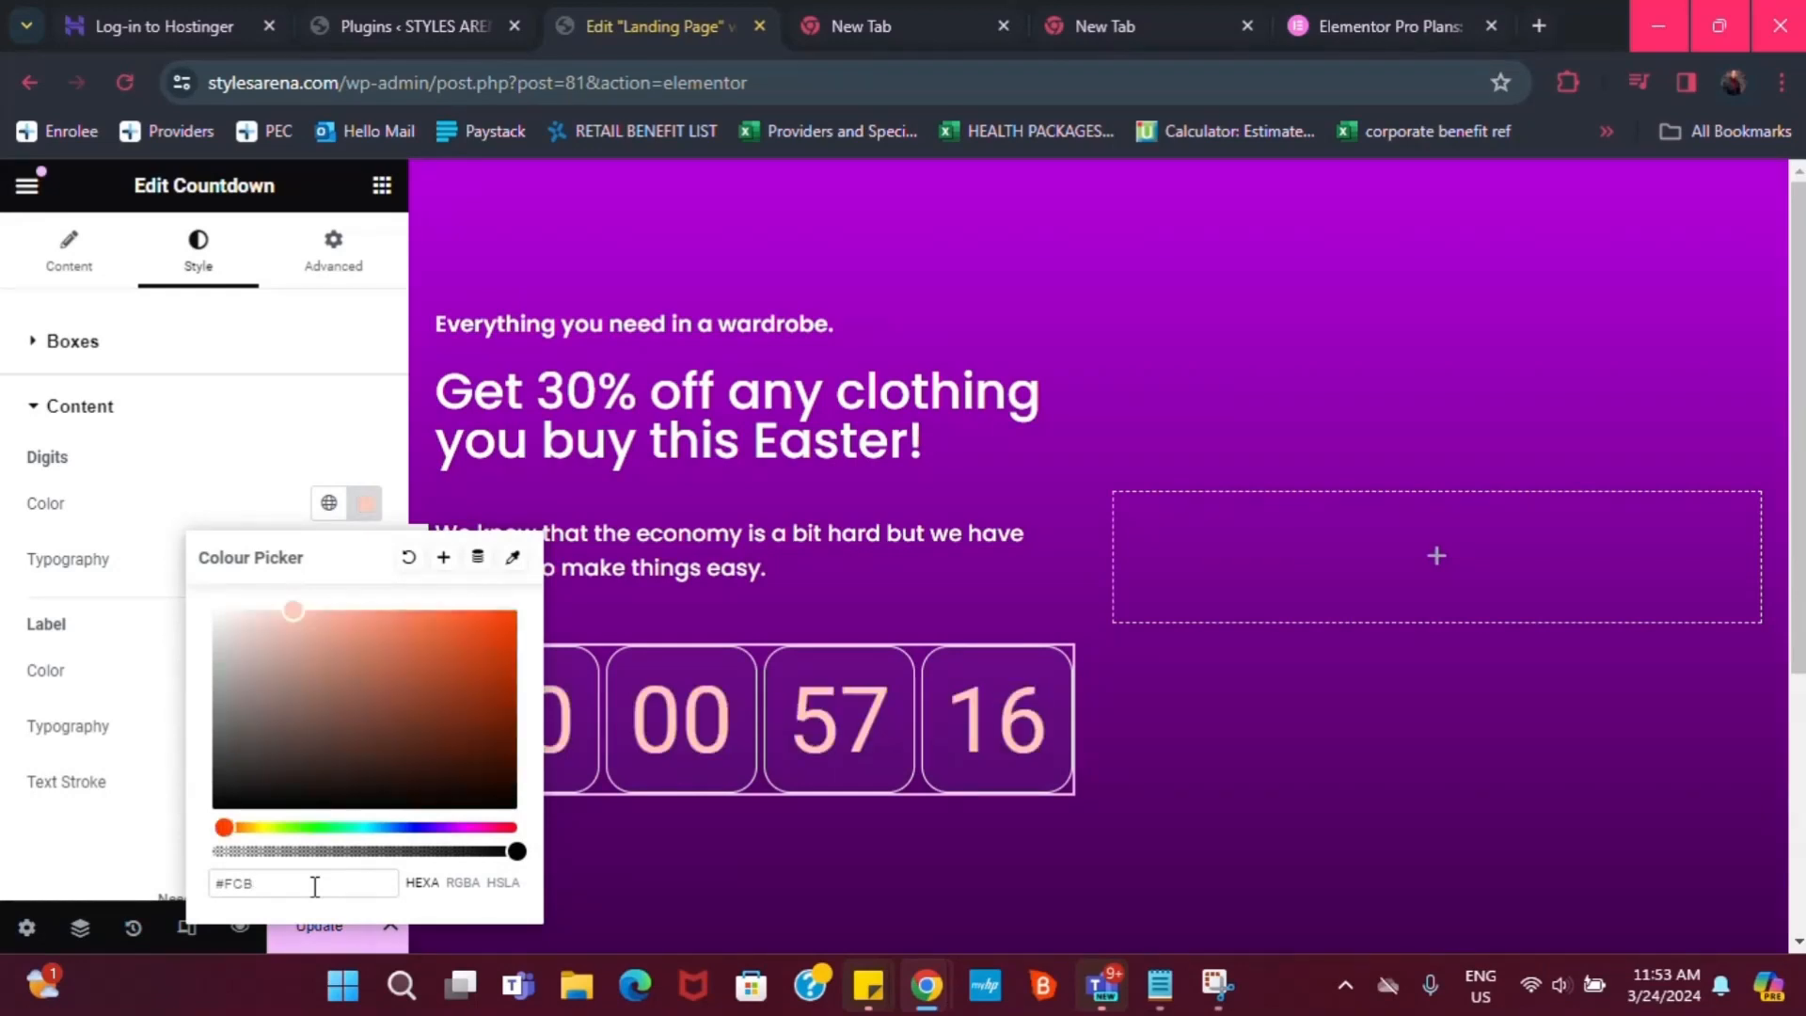
text(500)
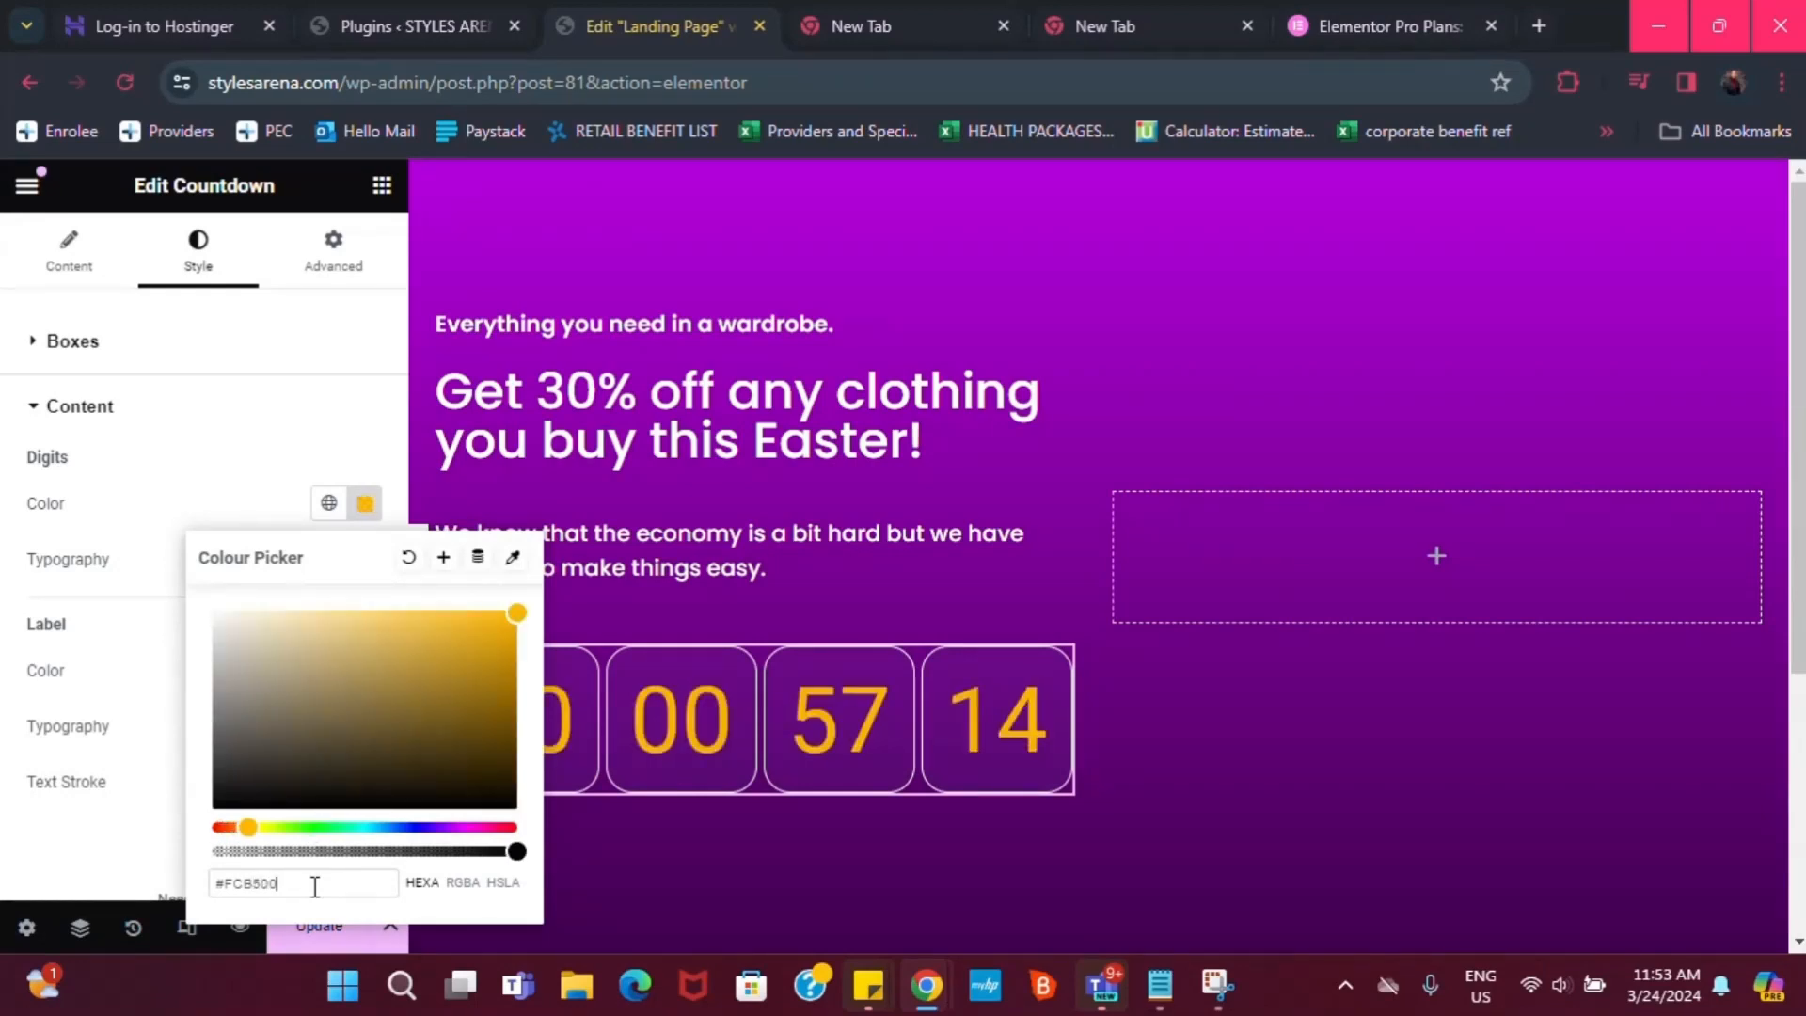
click(141, 653)
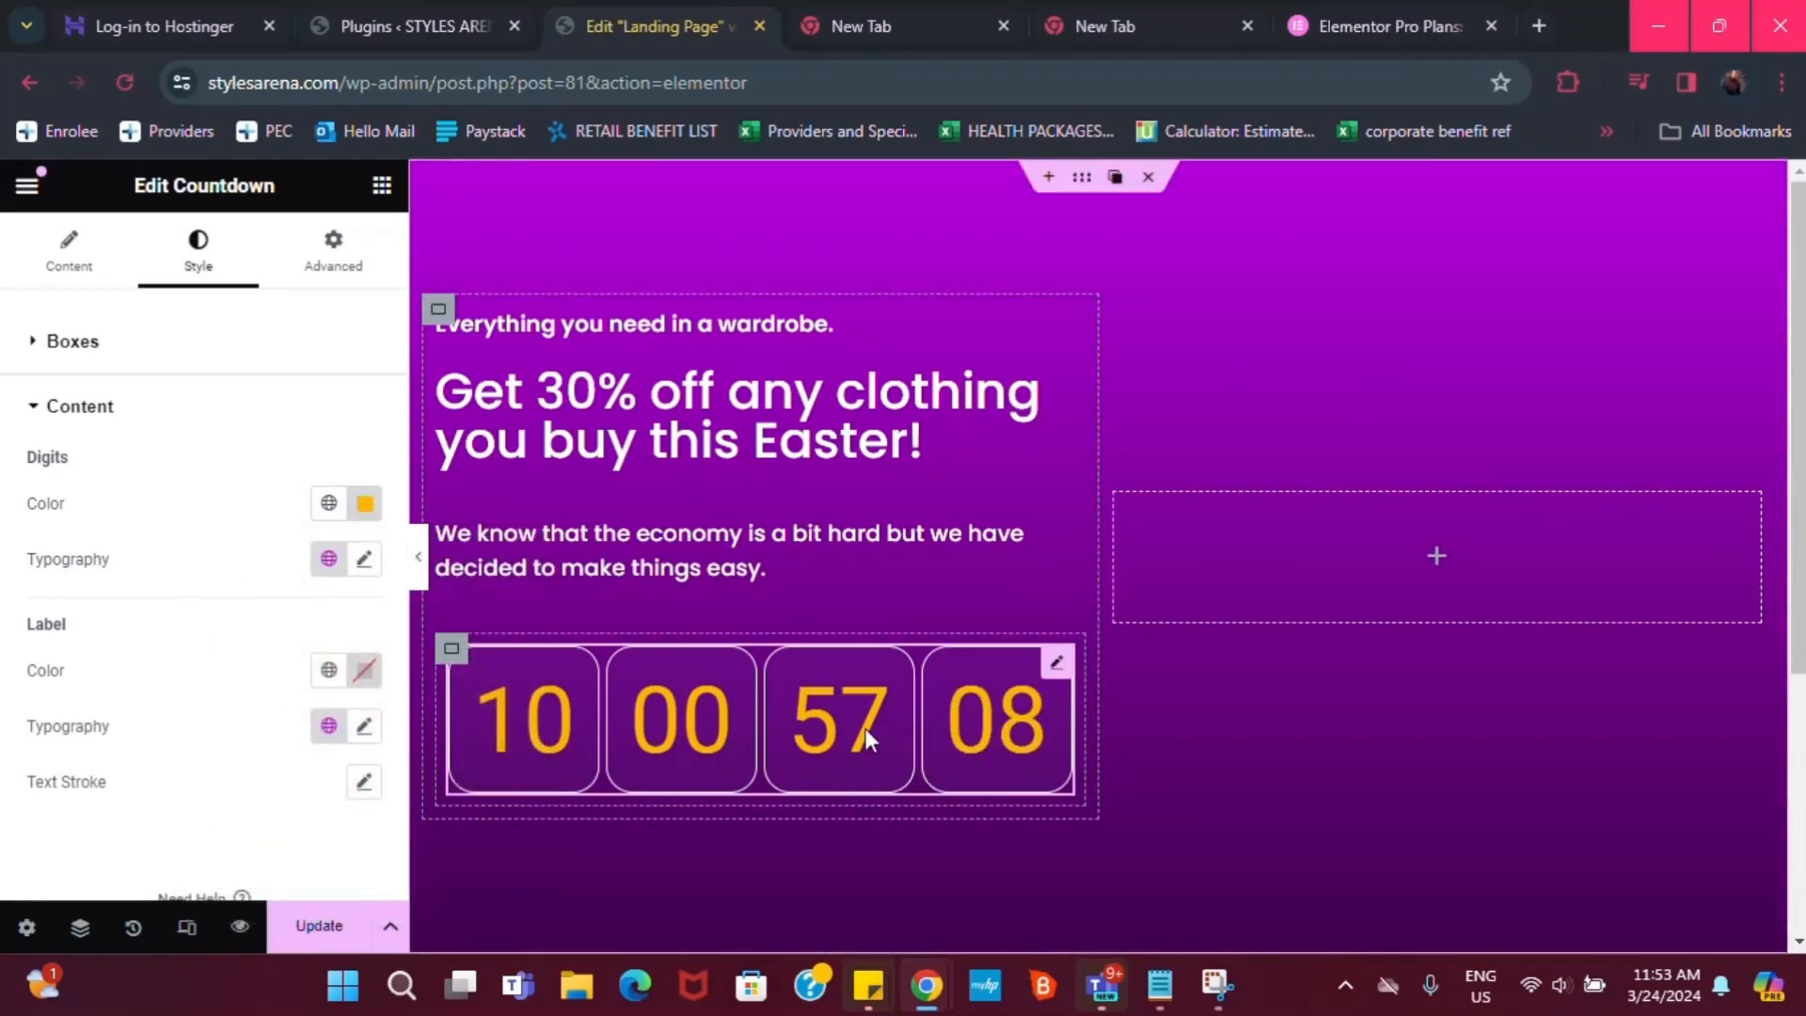
Save #FCB500 as a global colour named 'Yellow', then set the digits to #FFFFFF
click(363, 511)
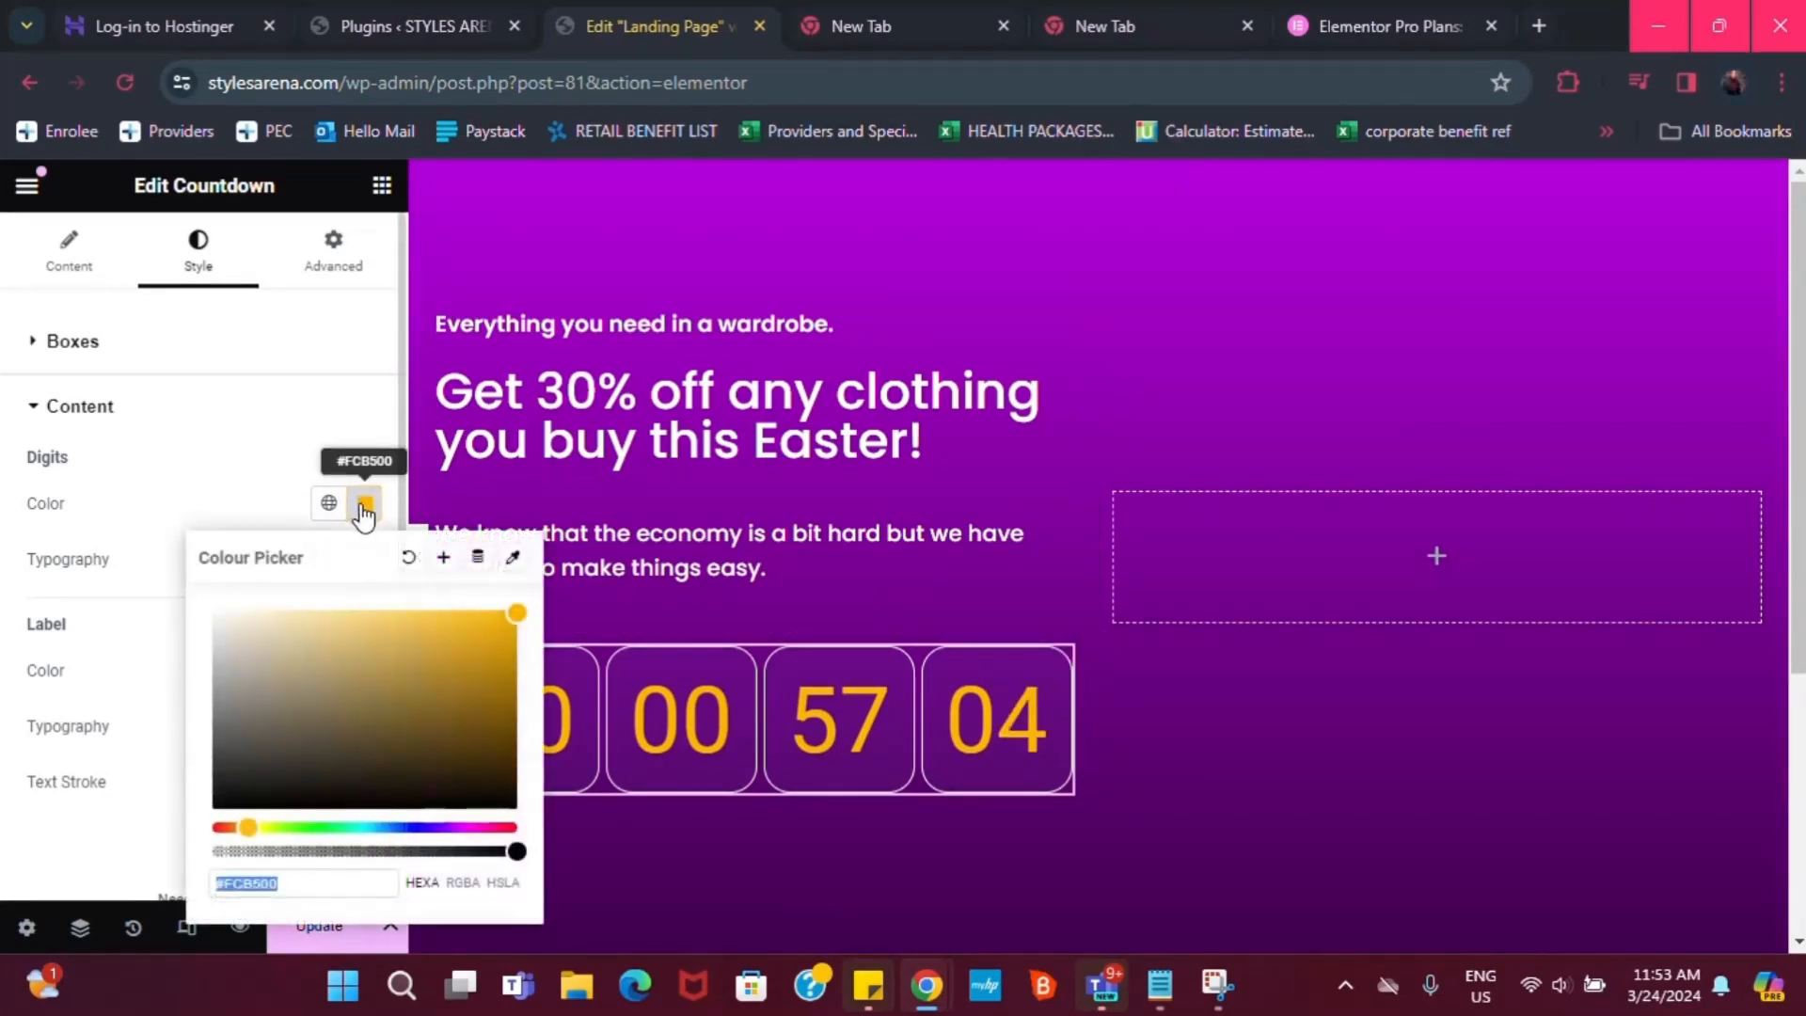
click(446, 561)
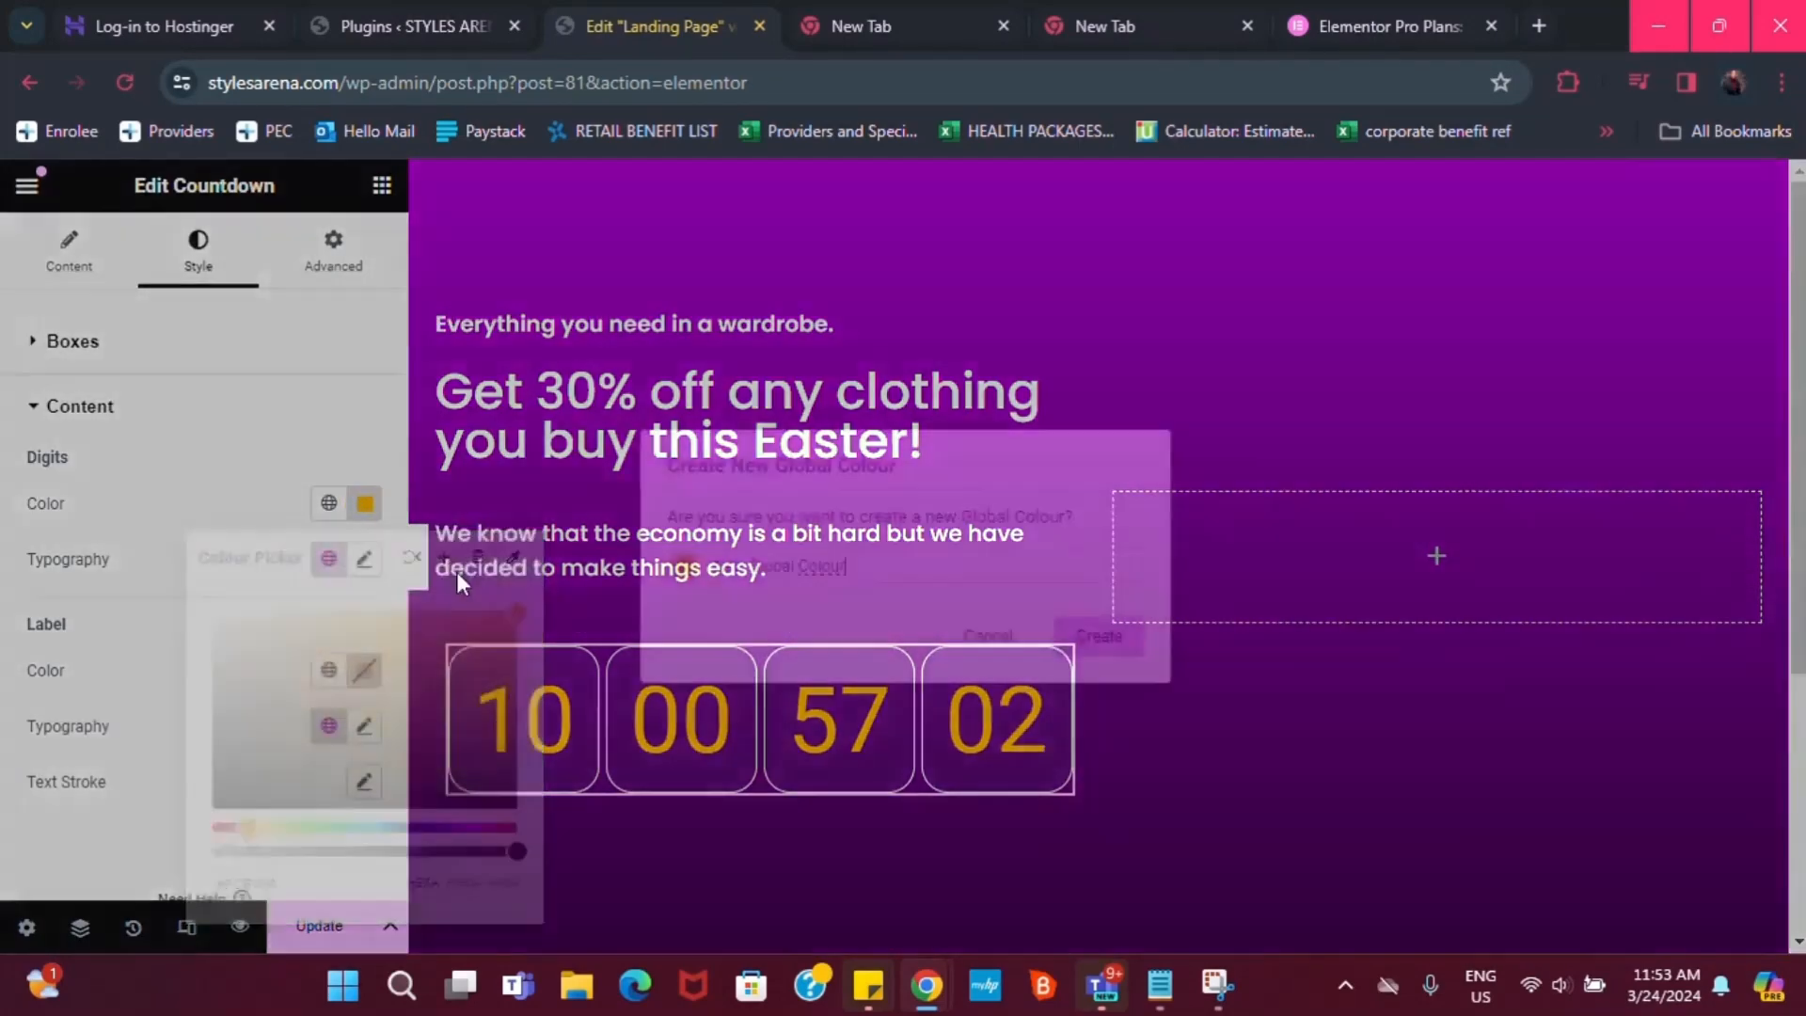
triple_click(871, 569)
text(Y)
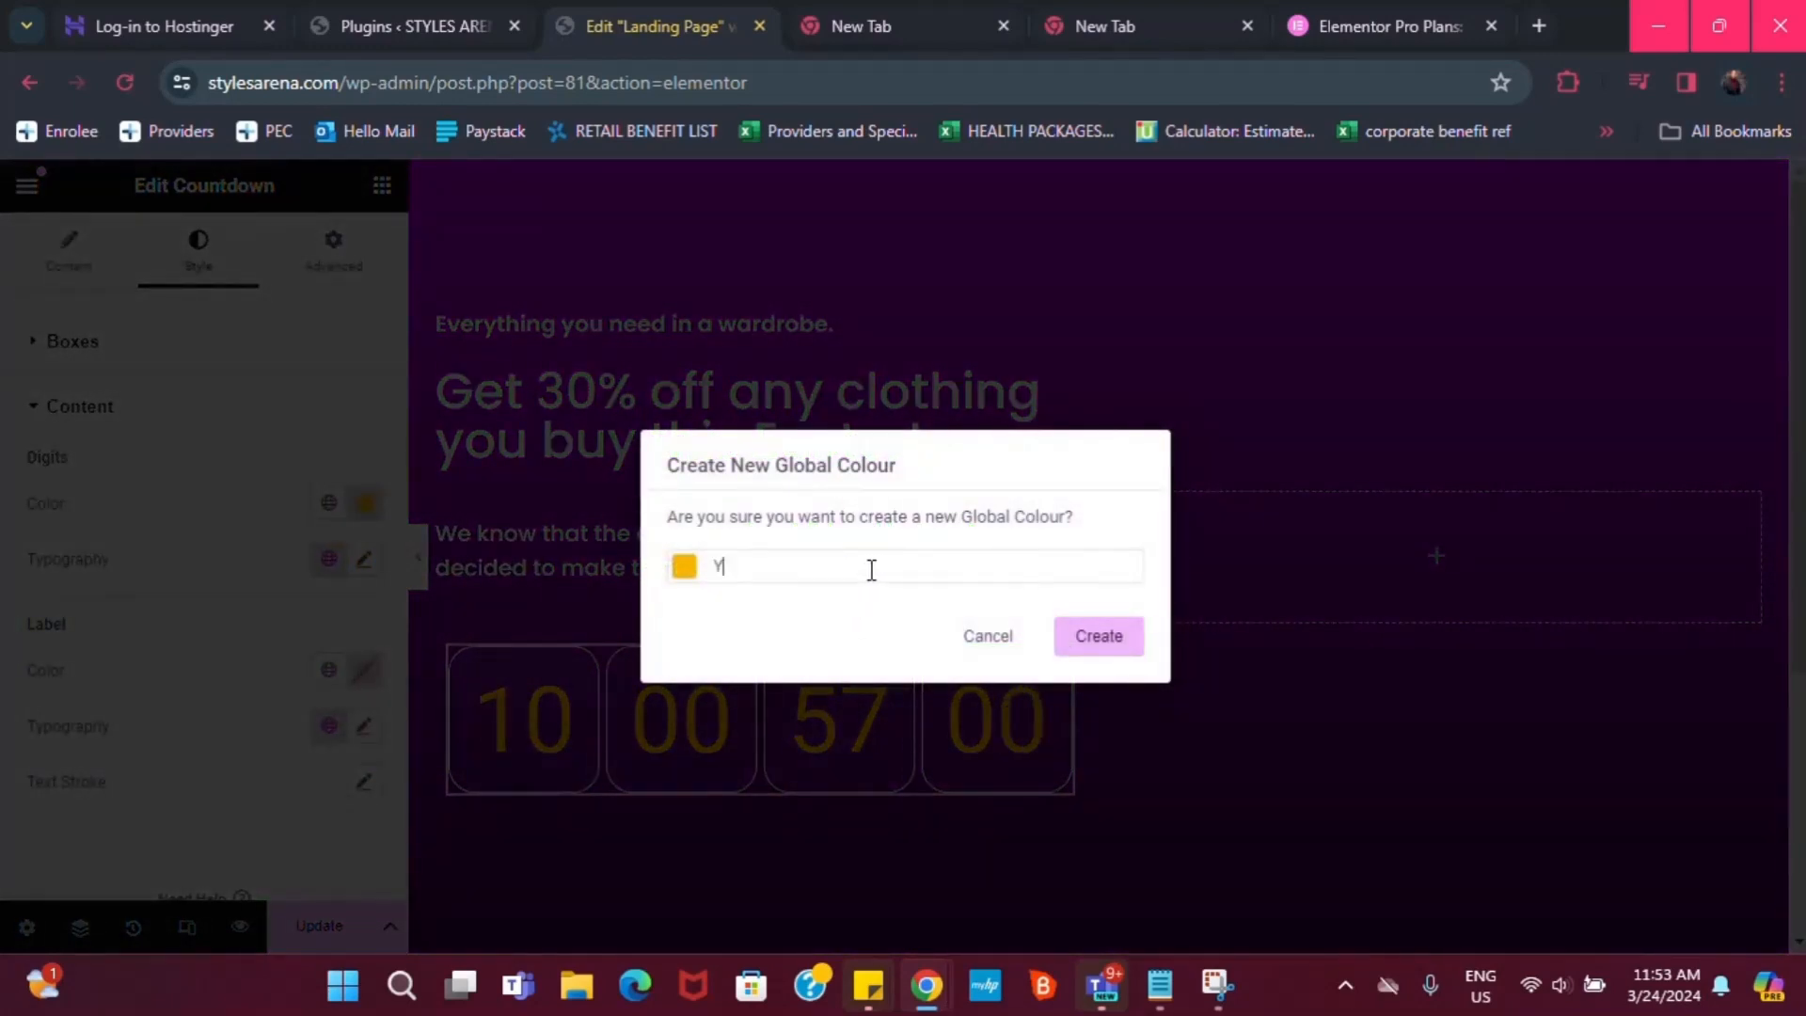
text(el)
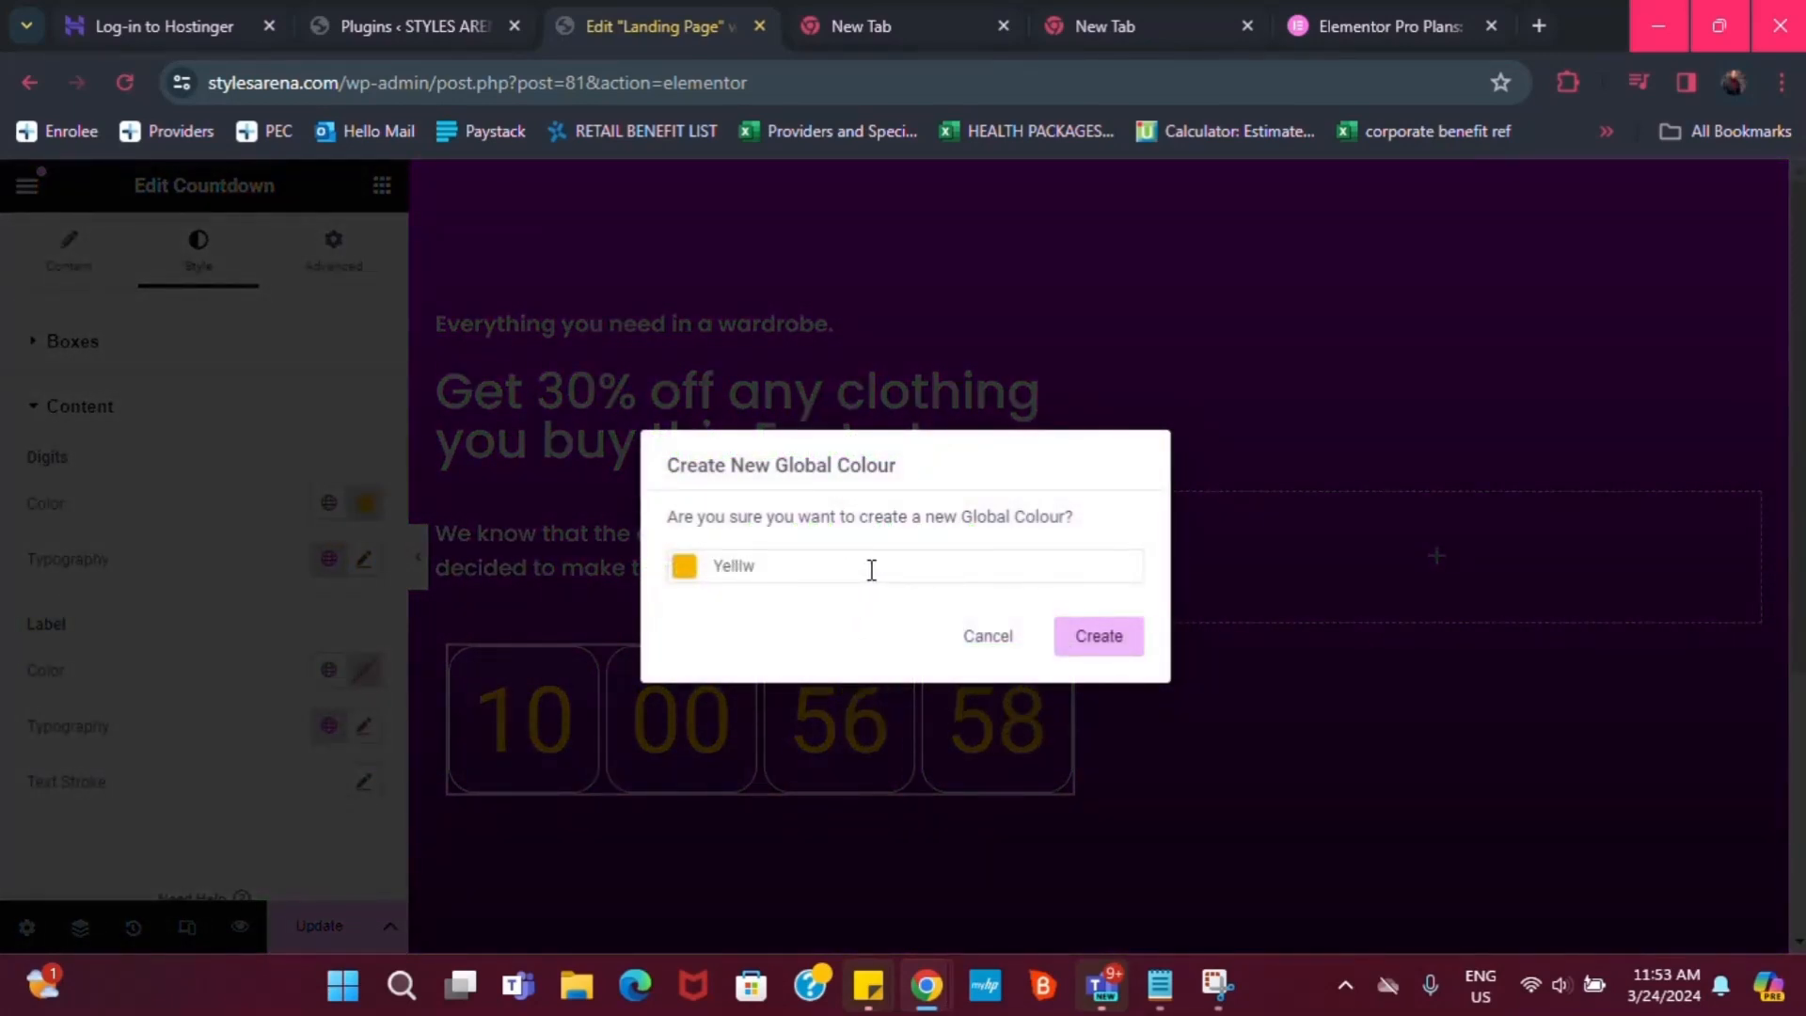
text(low)
click(1099, 649)
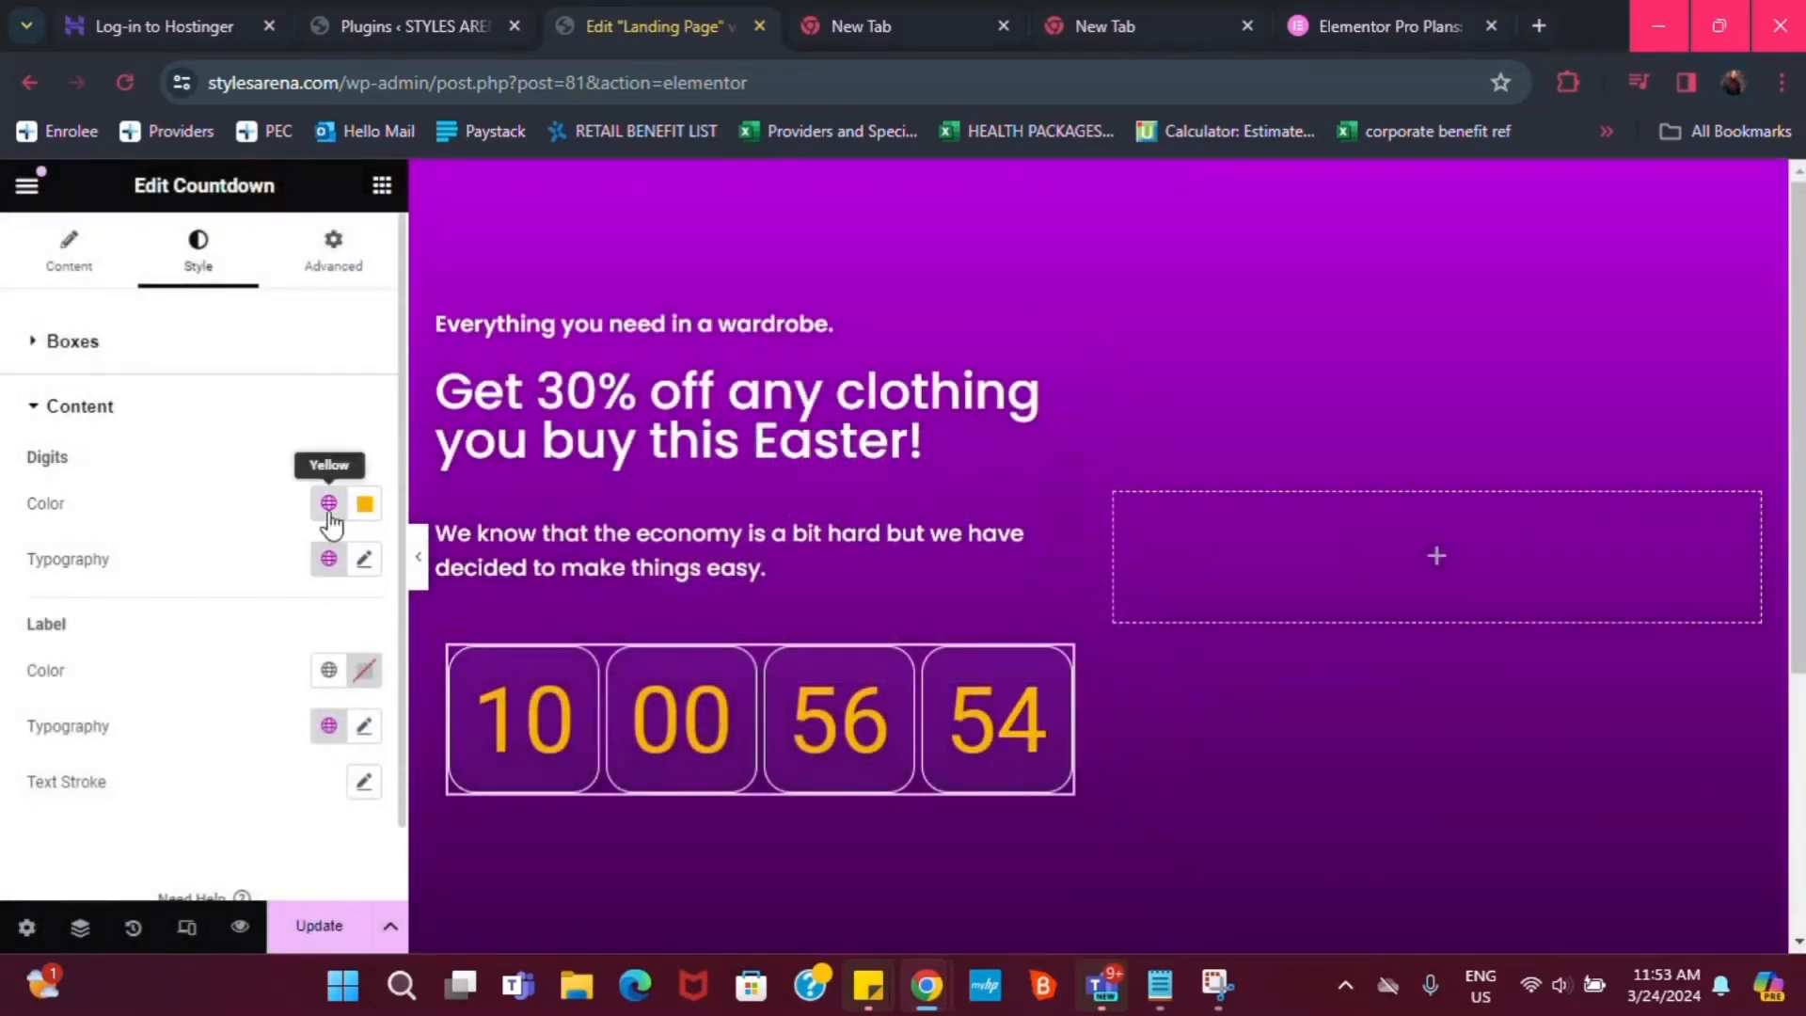
click(365, 508)
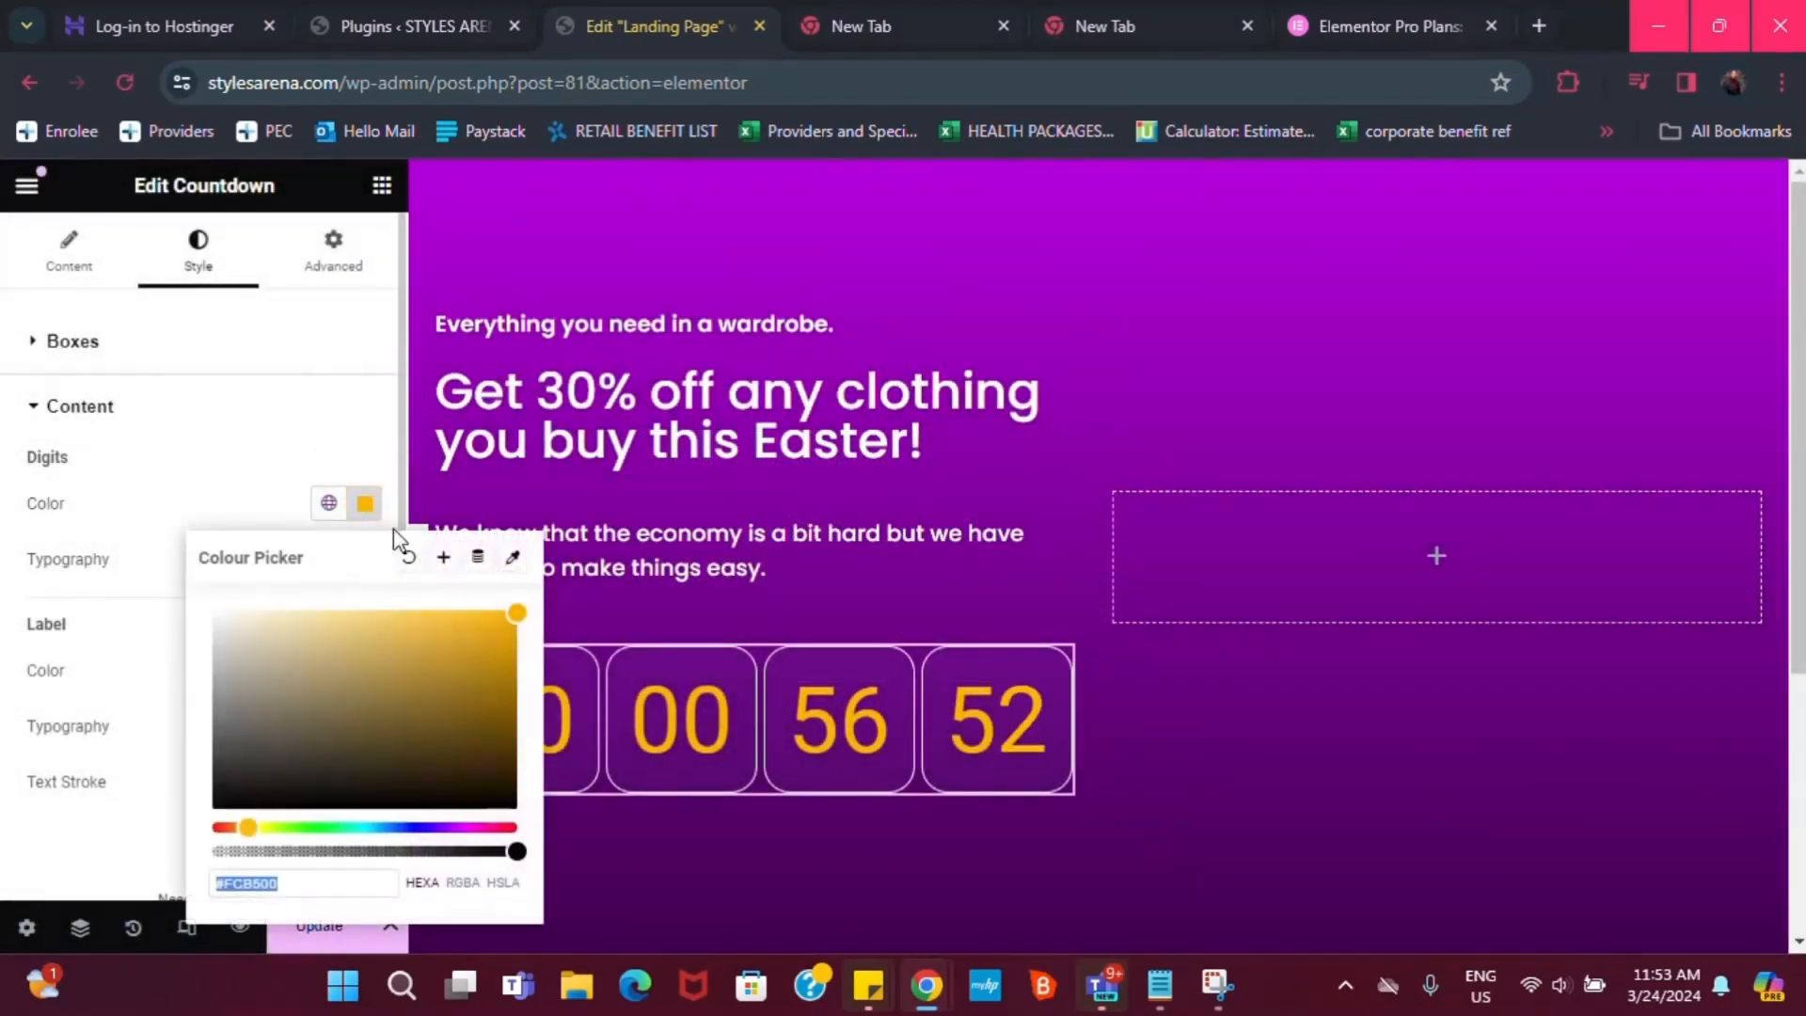
text(#FFFFFF)
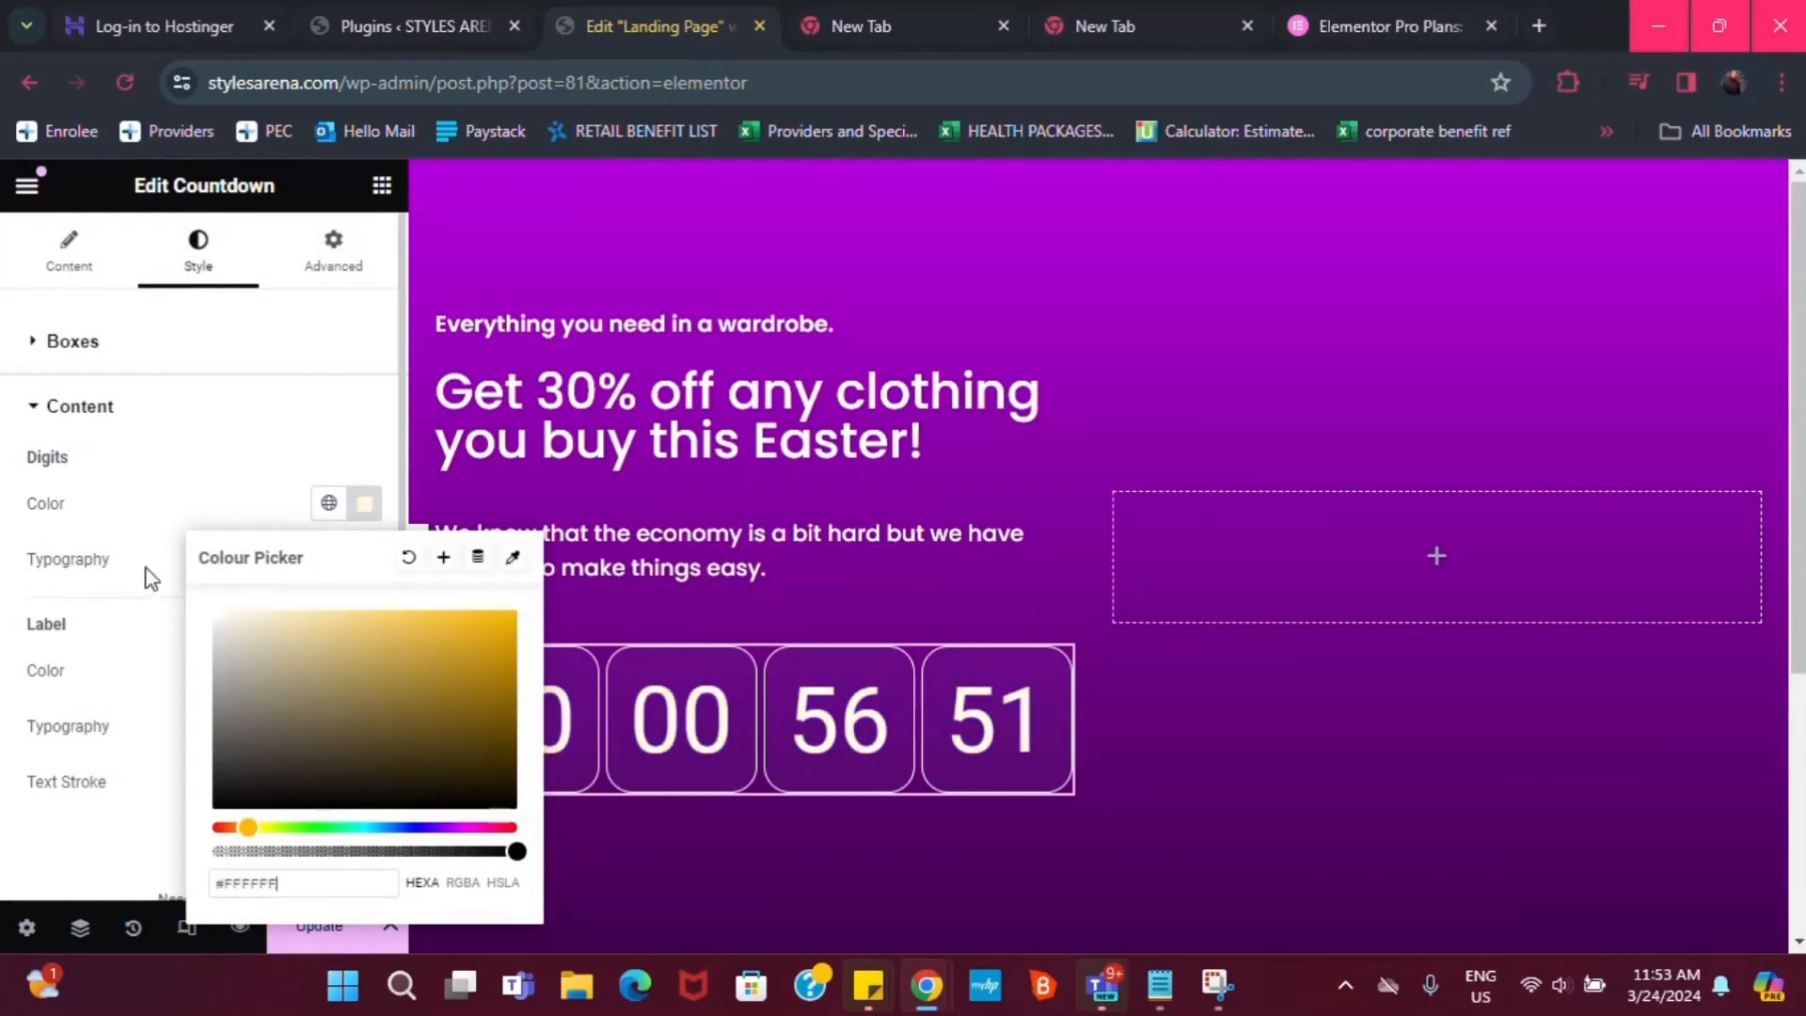
click(232, 428)
Select the 'Everything you need in a wardrobe.' heading and open its Style typography settings
scroll(500, 239, down, 2)
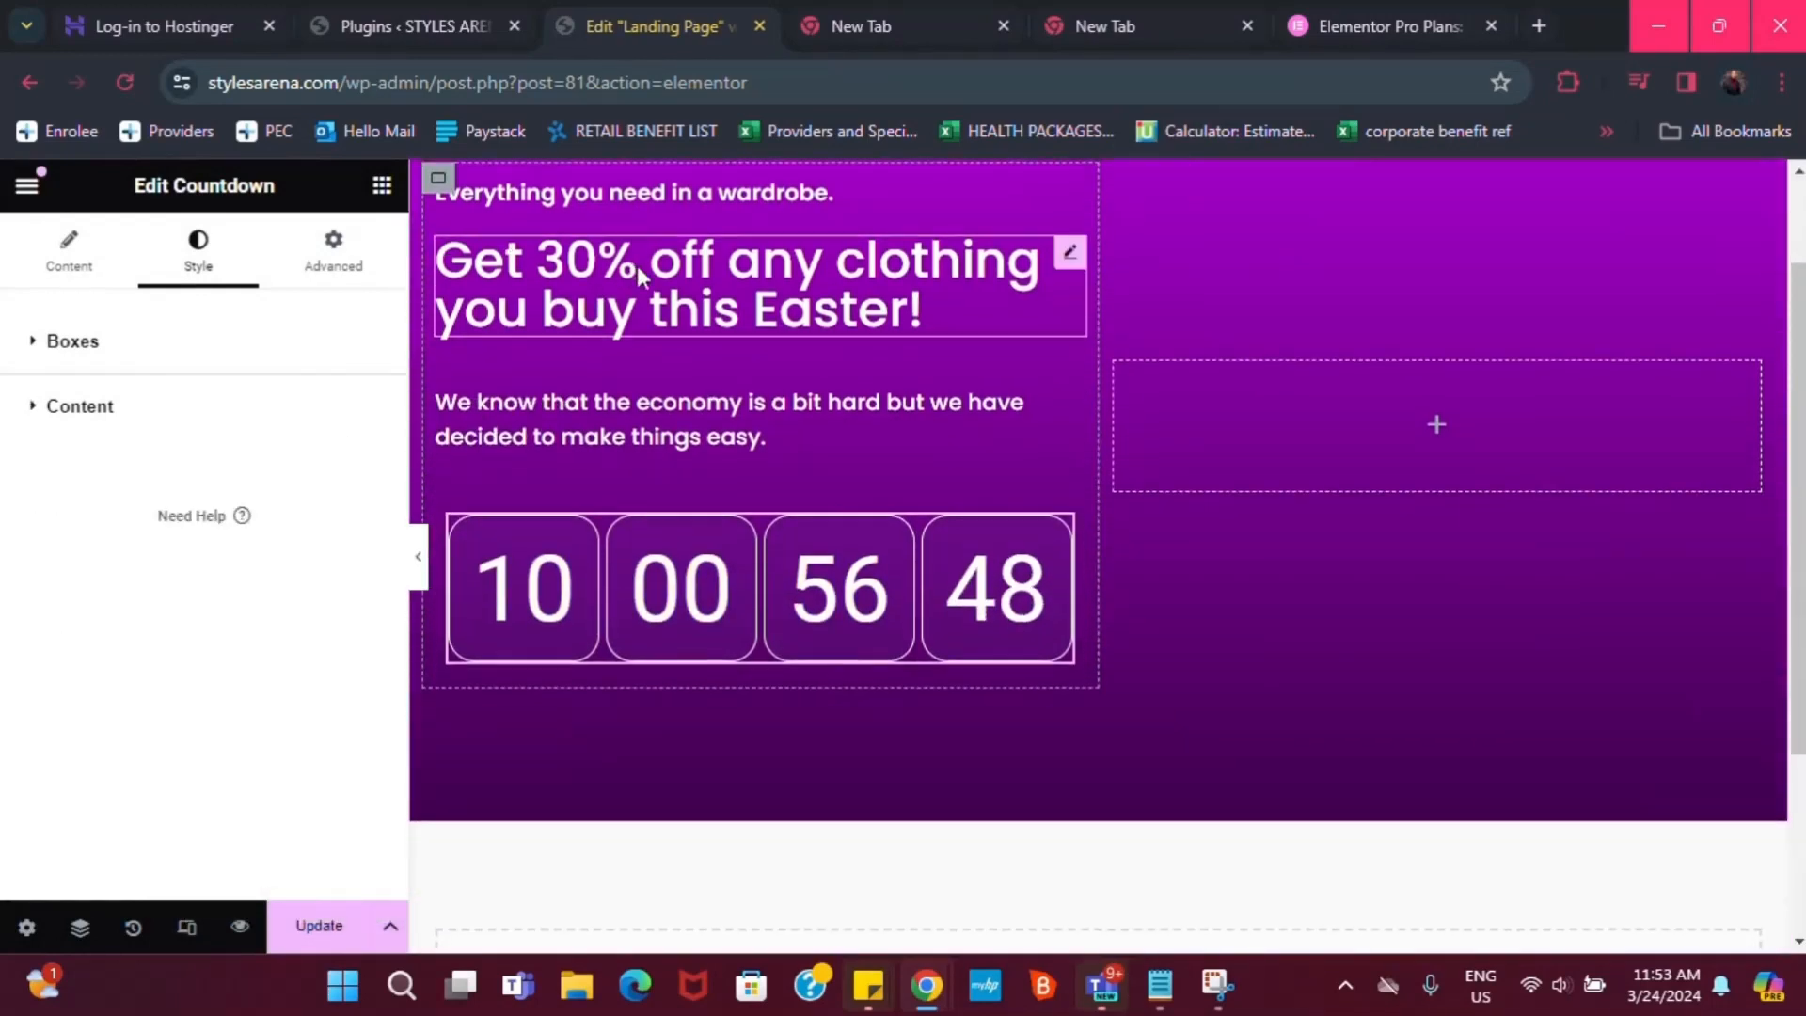
scroll(637, 265, up, 1)
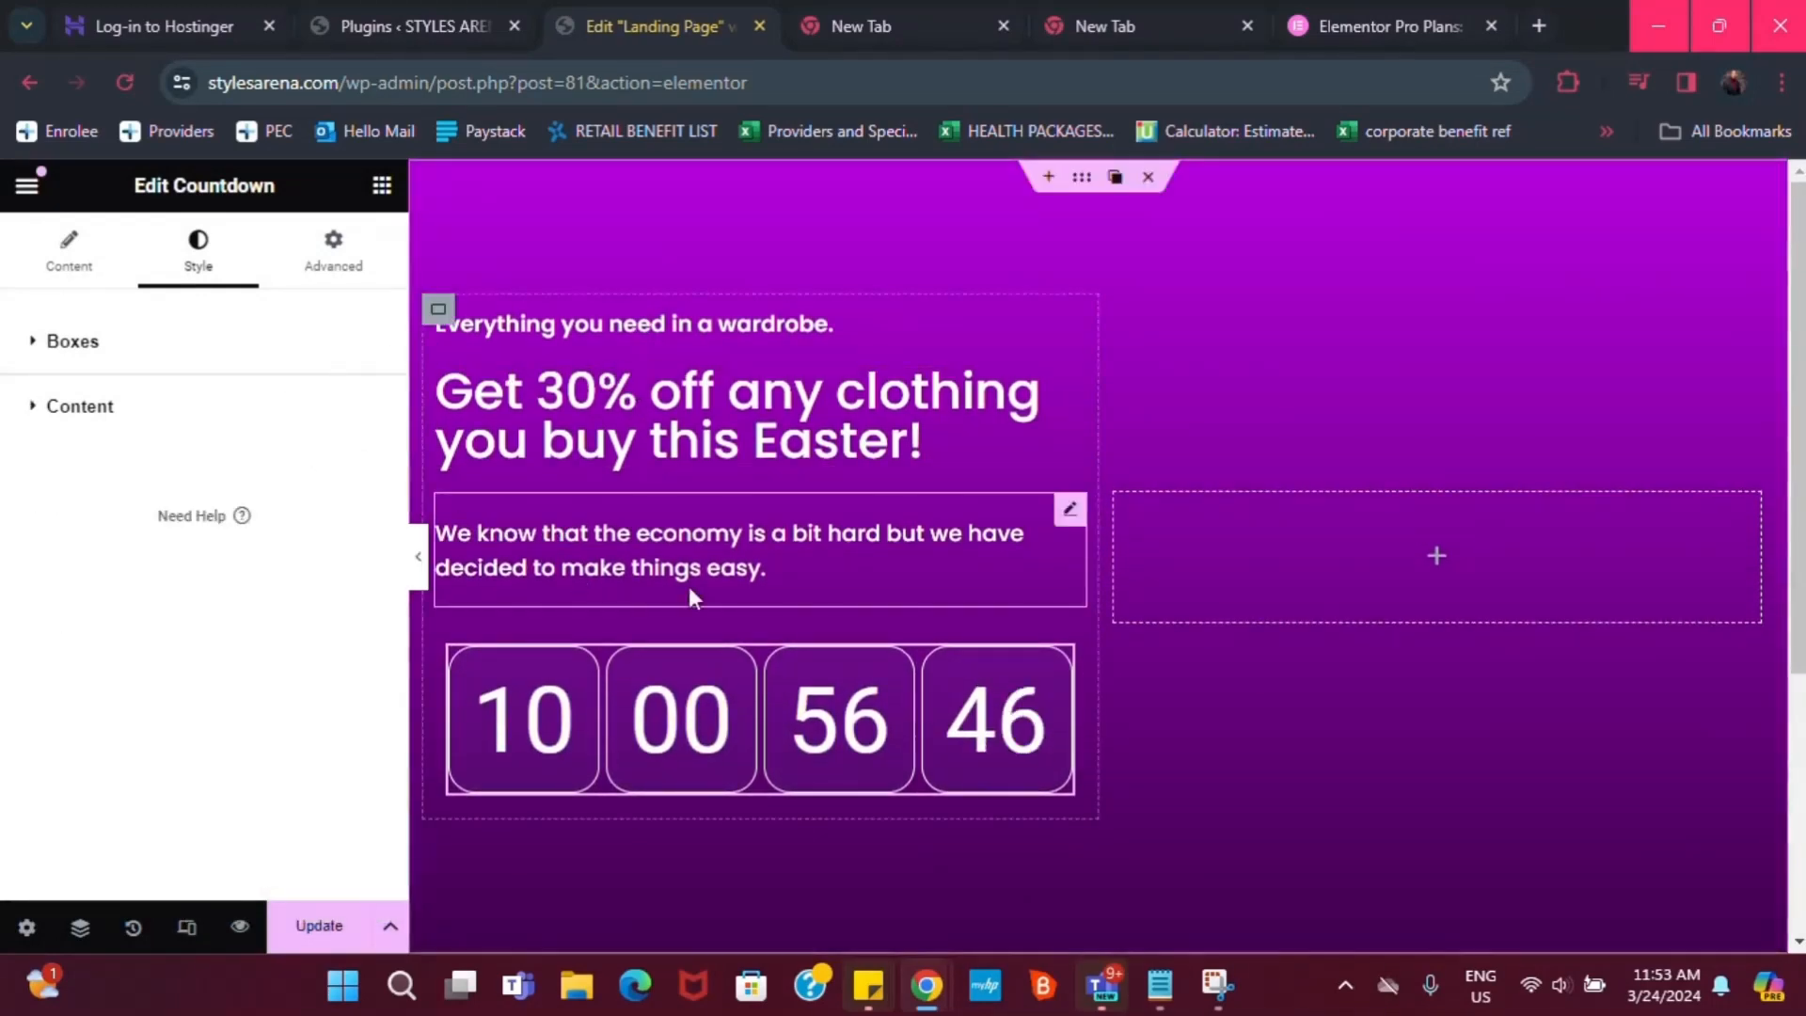
click(64, 252)
click(1071, 325)
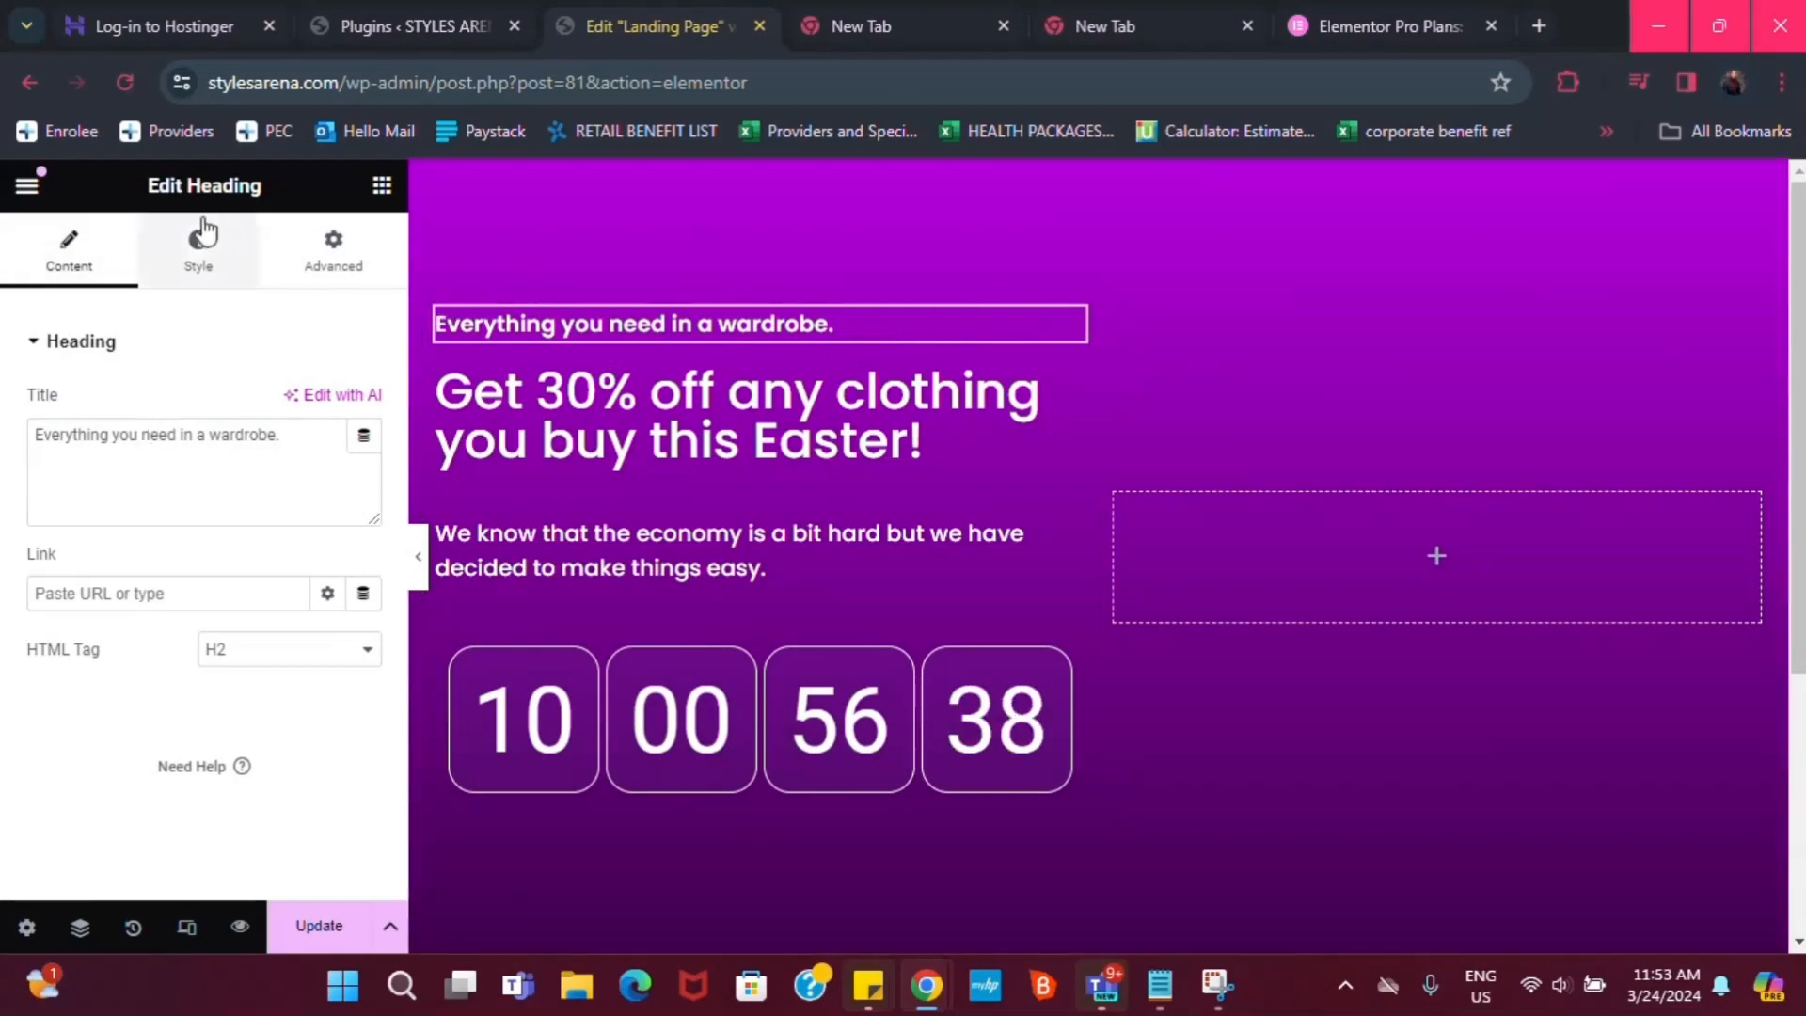
click(193, 276)
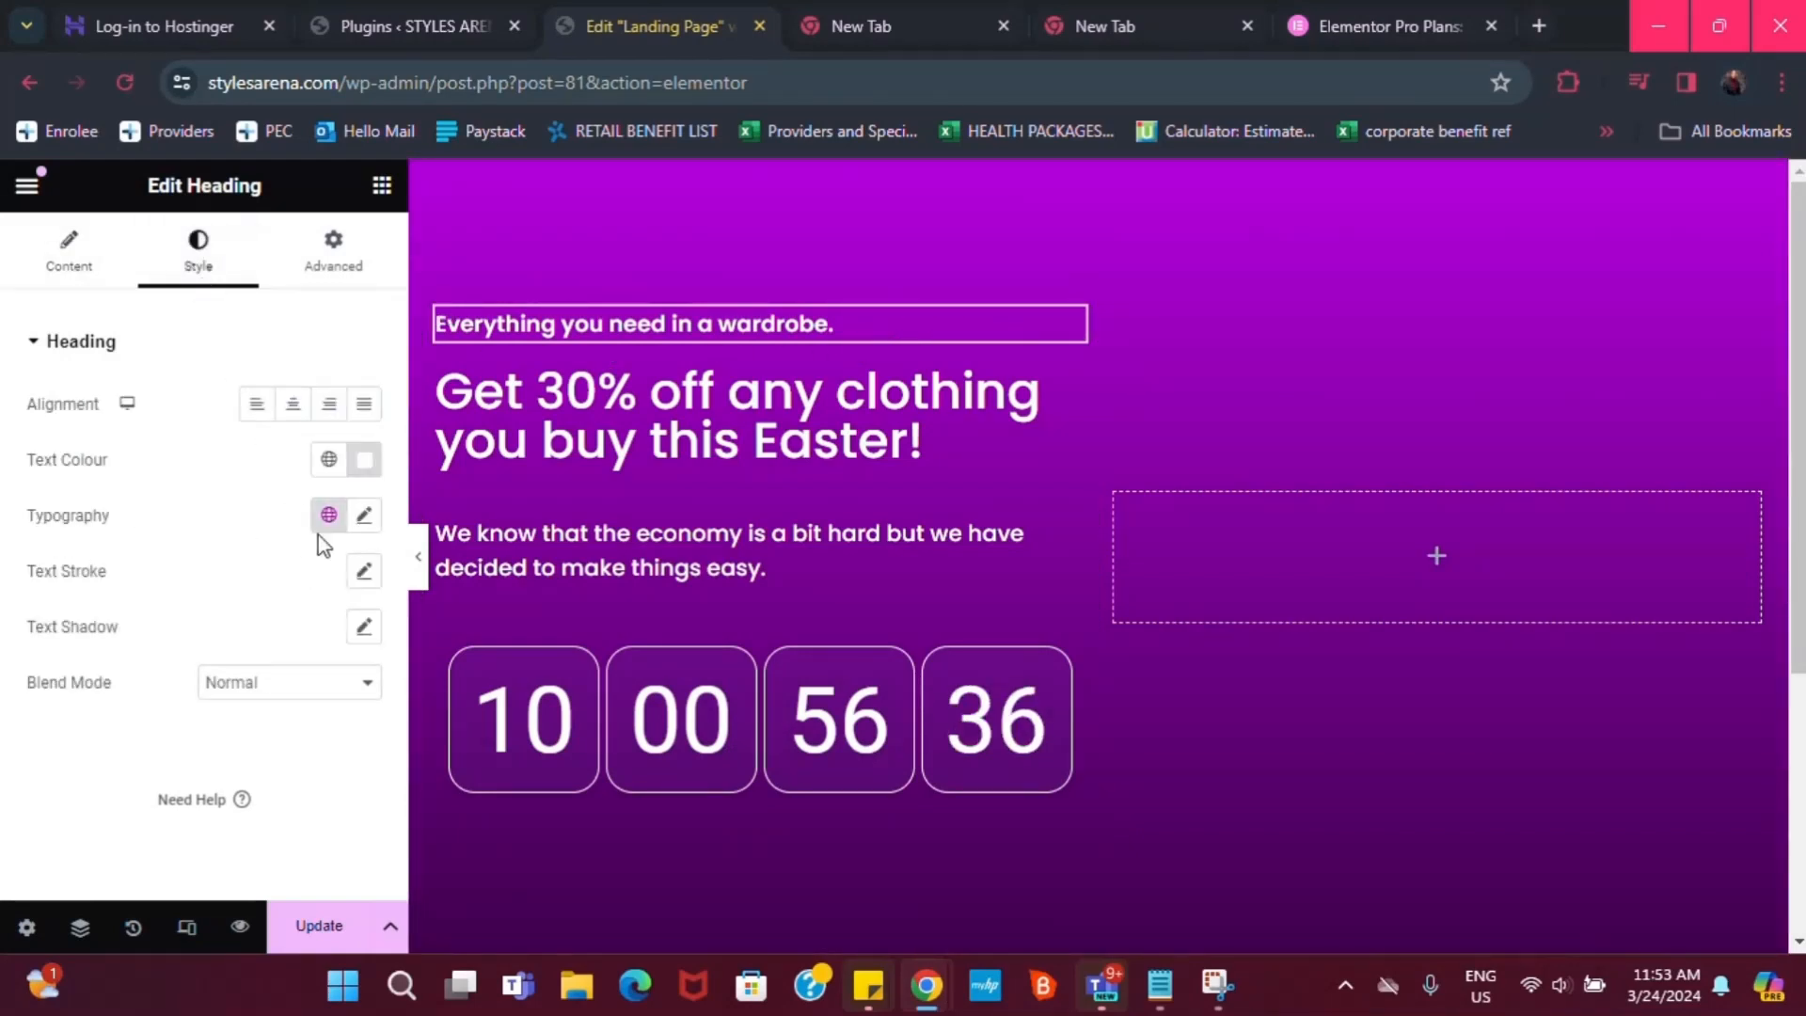
click(364, 517)
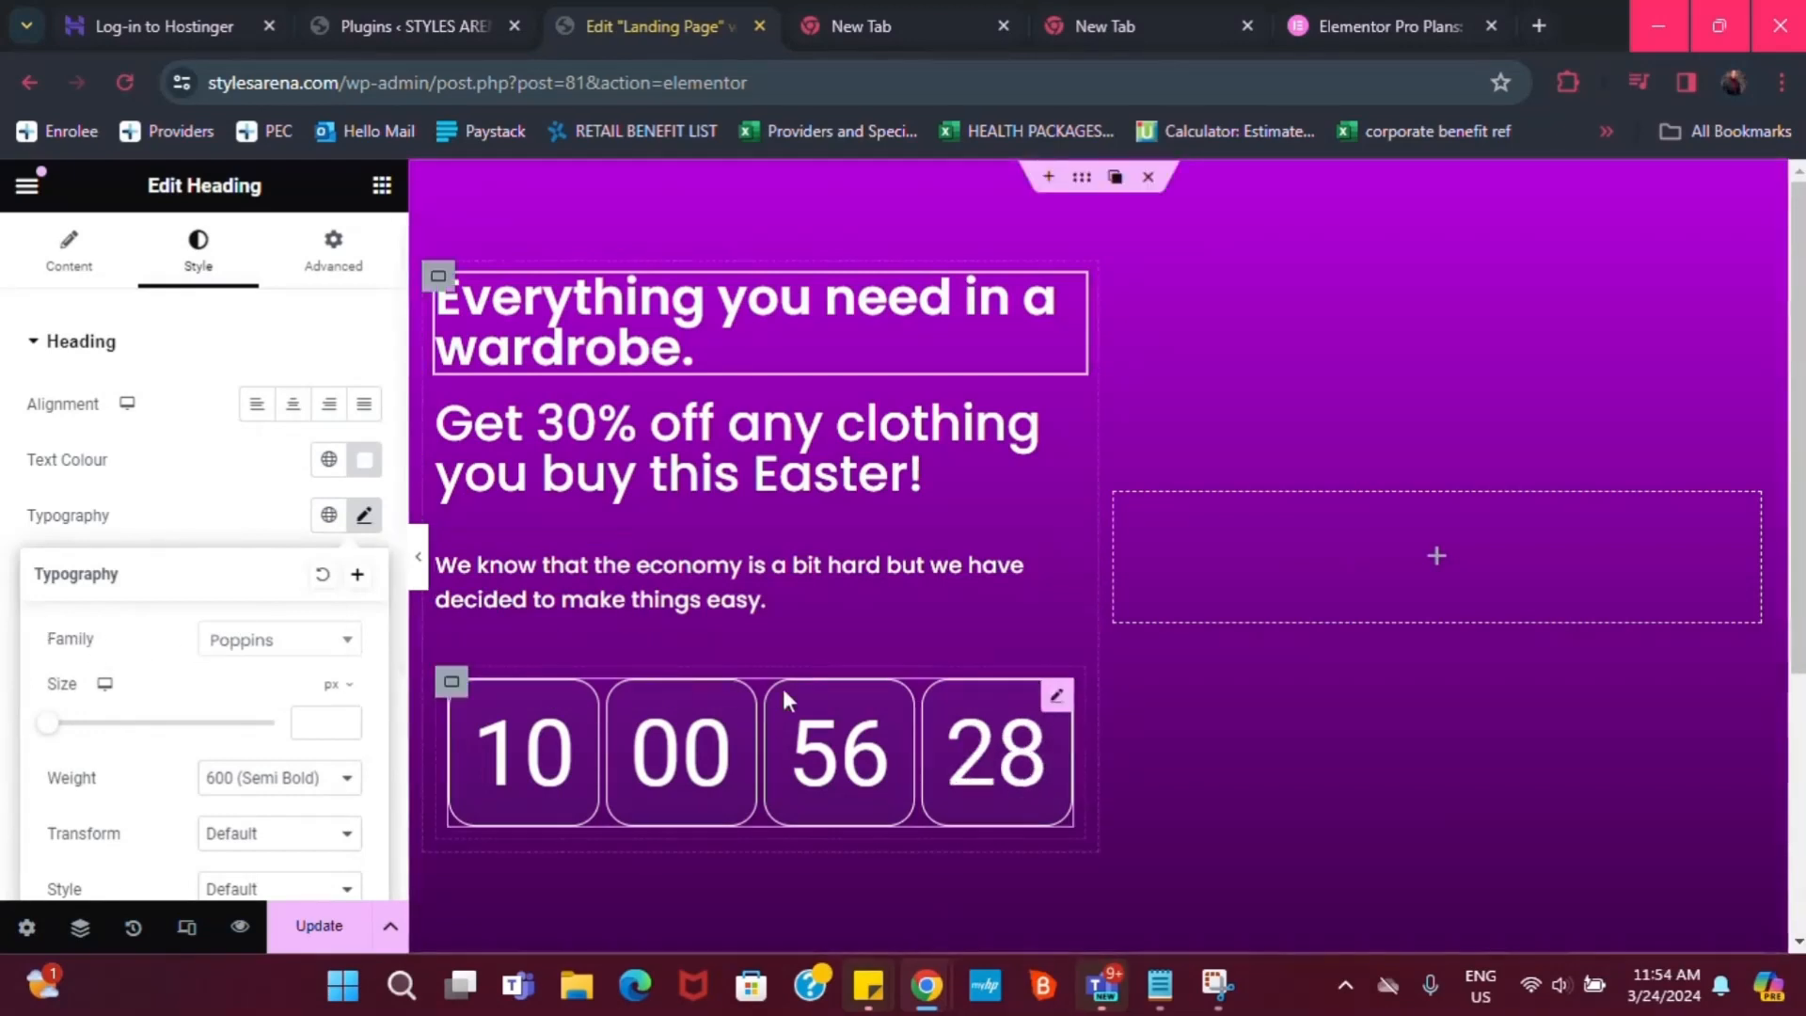
scroll(752, 724, down, 2)
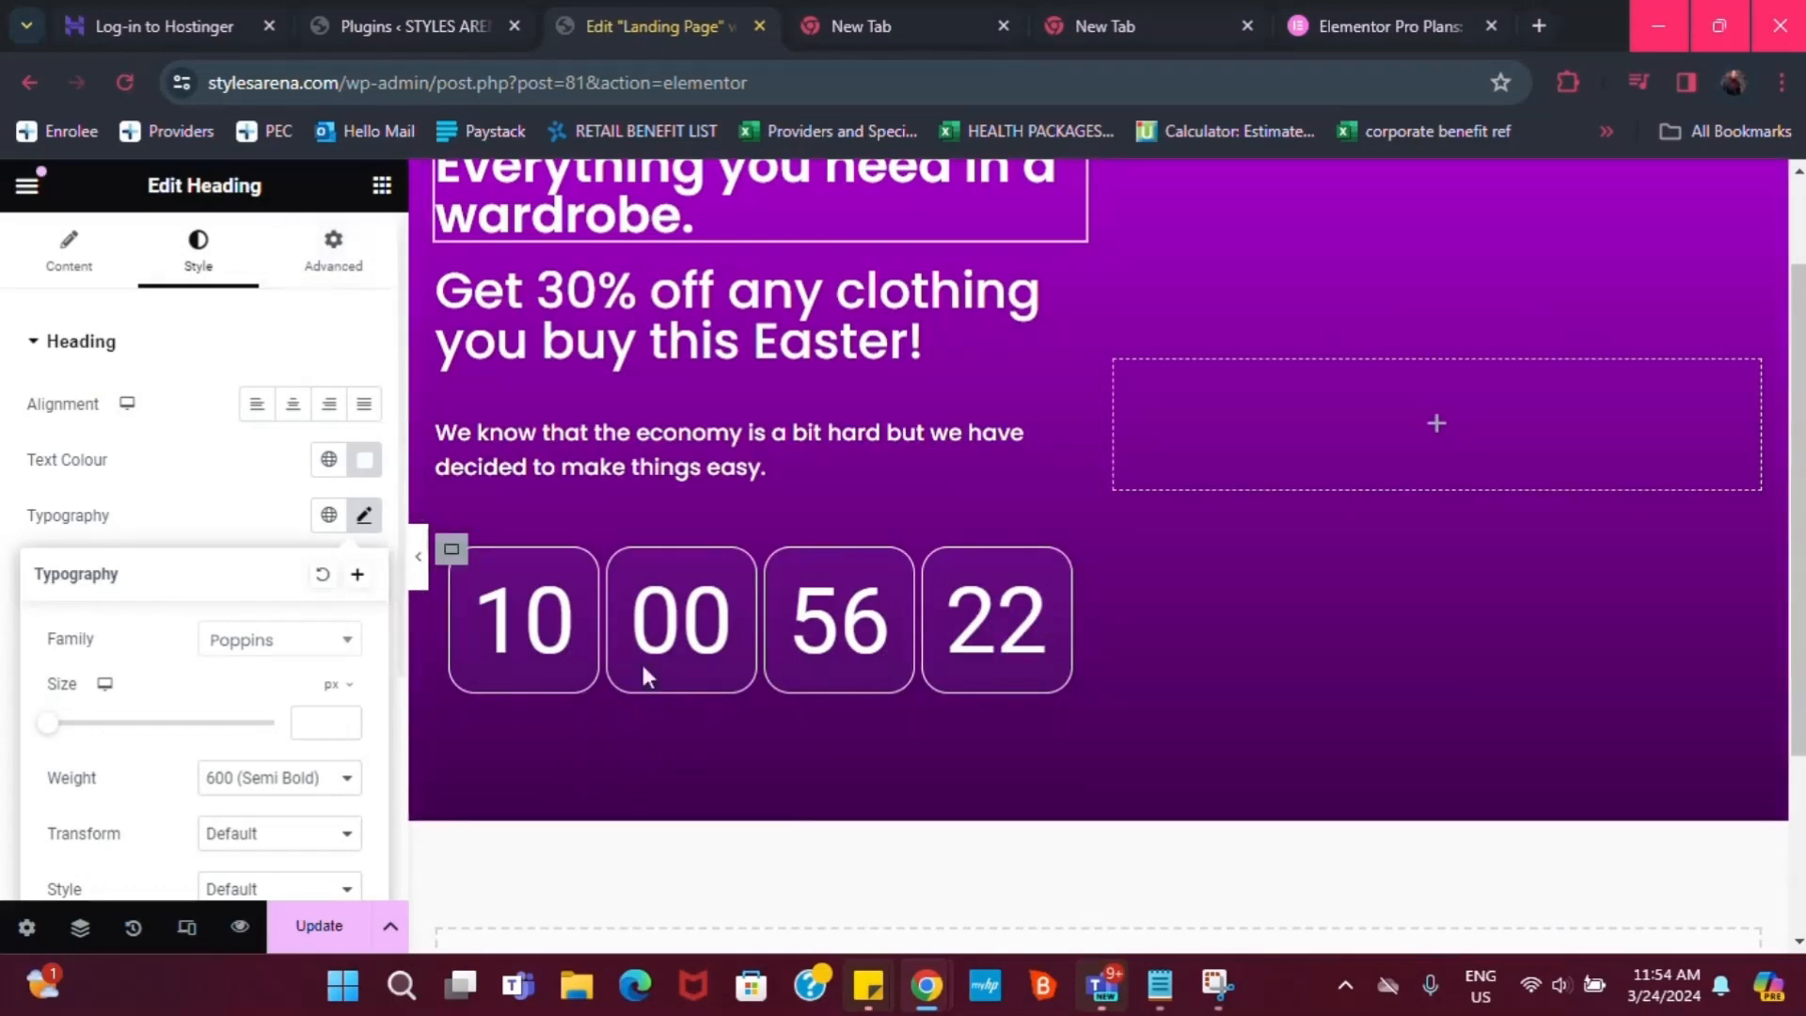
Drop a new Container below the countdown and place a Button widget inside it
click(379, 186)
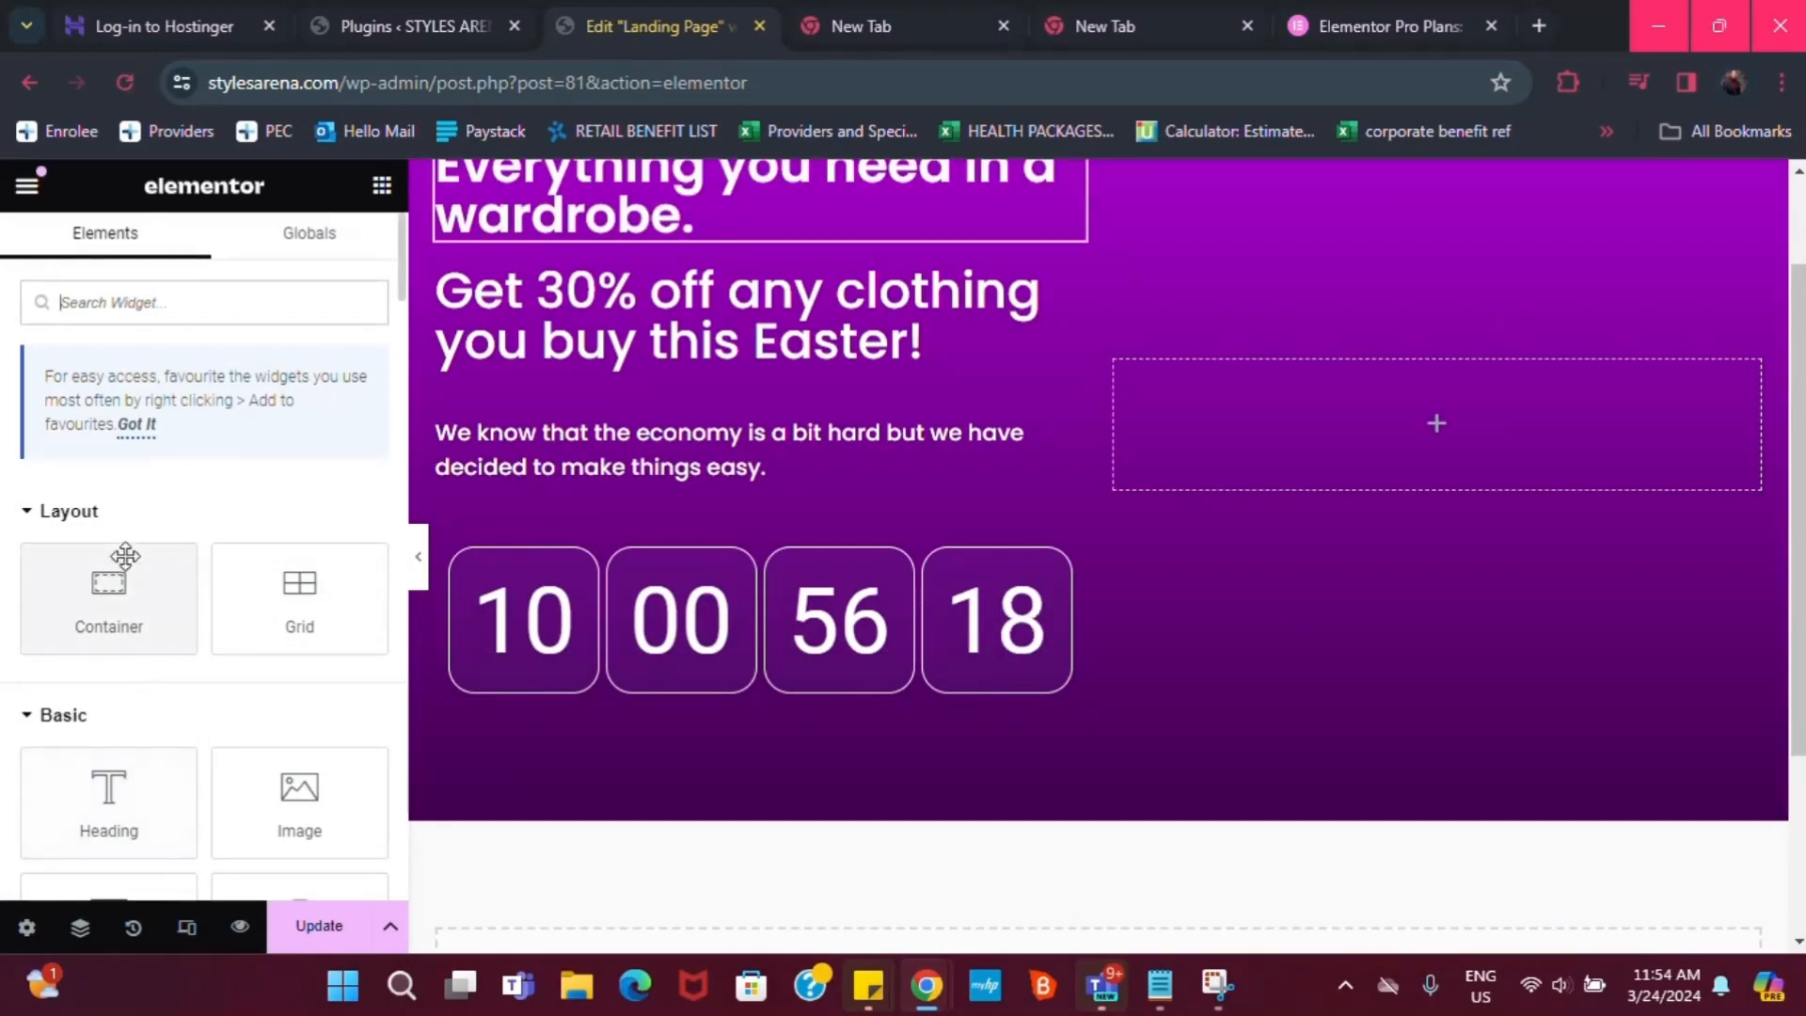
drag(93, 645, 629, 693)
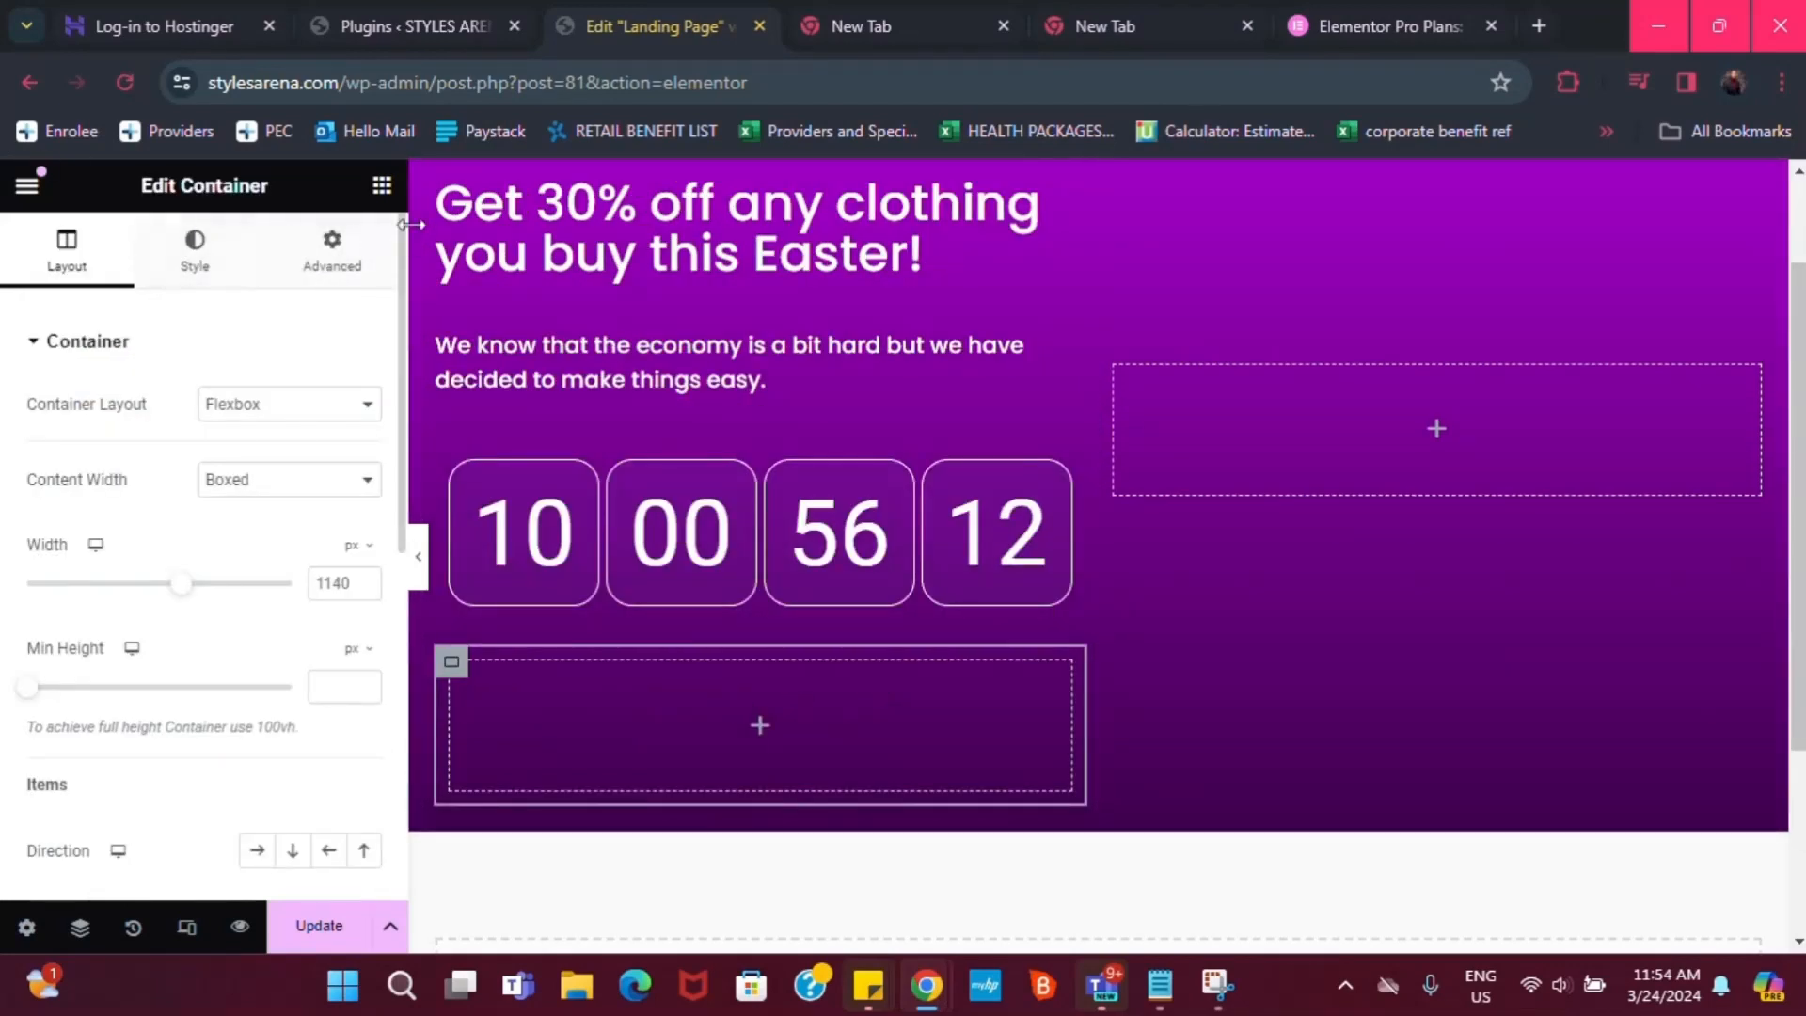
click(381, 187)
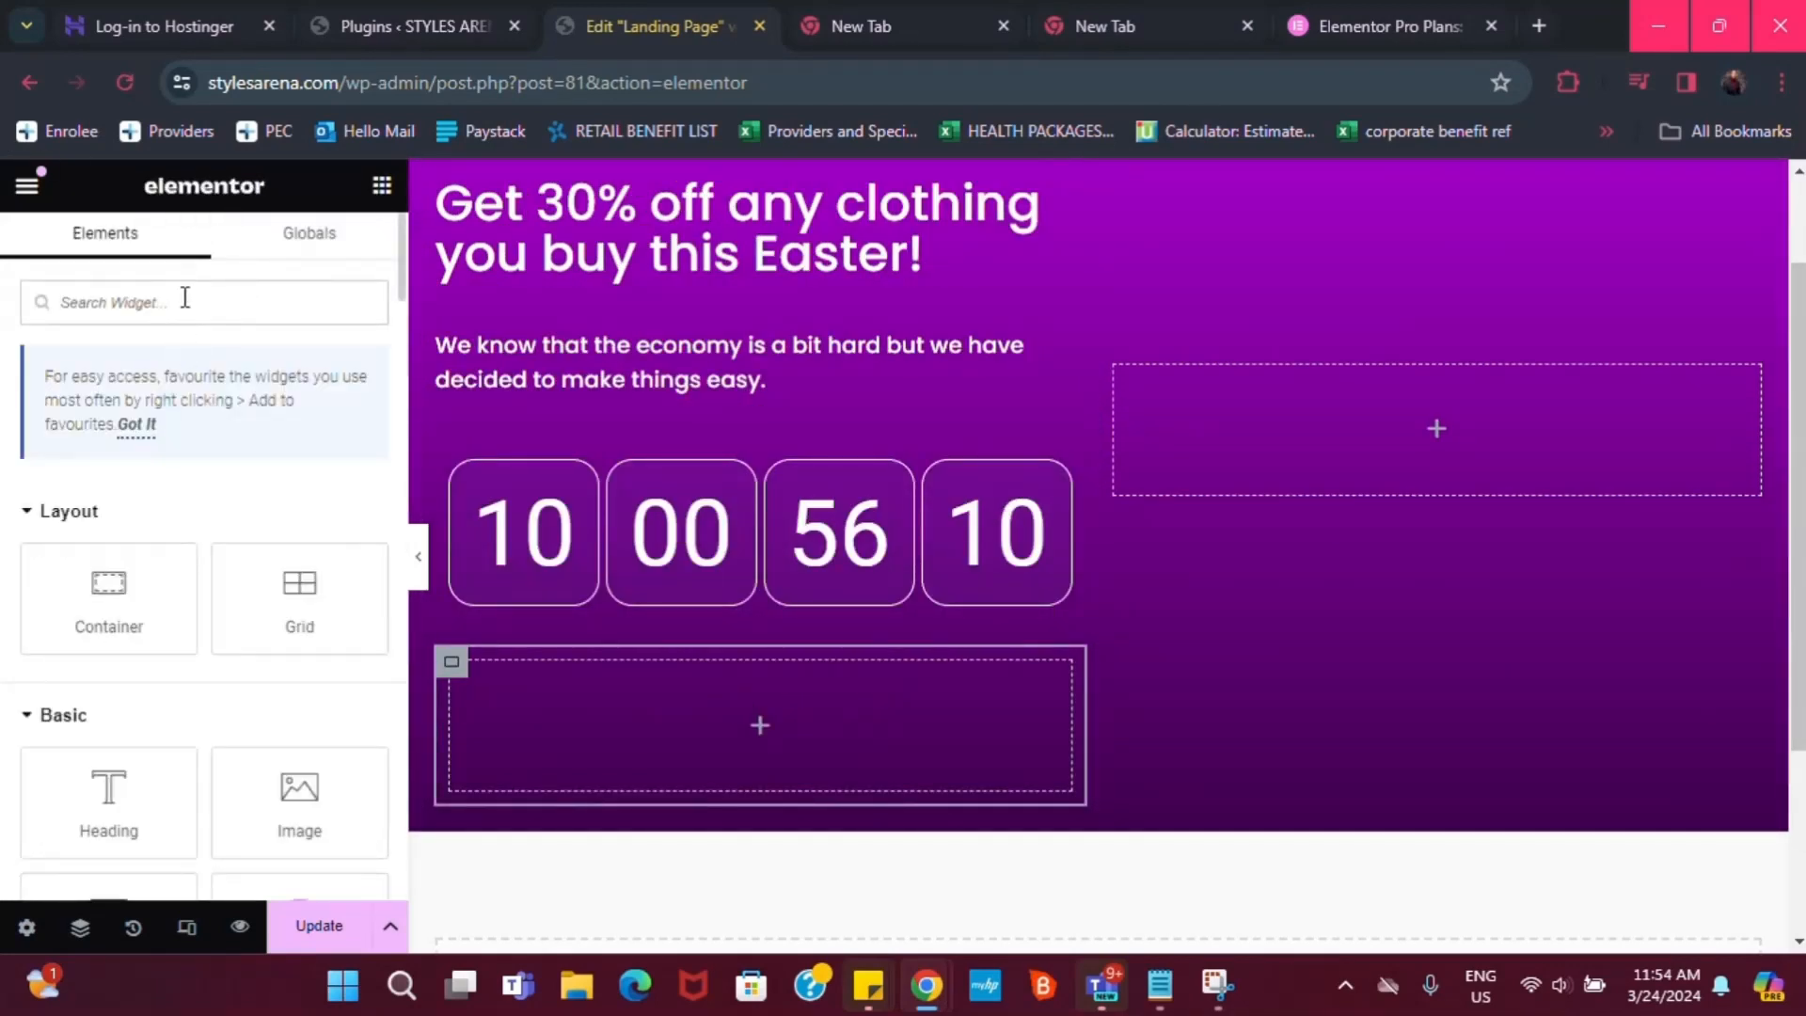
text(butto)
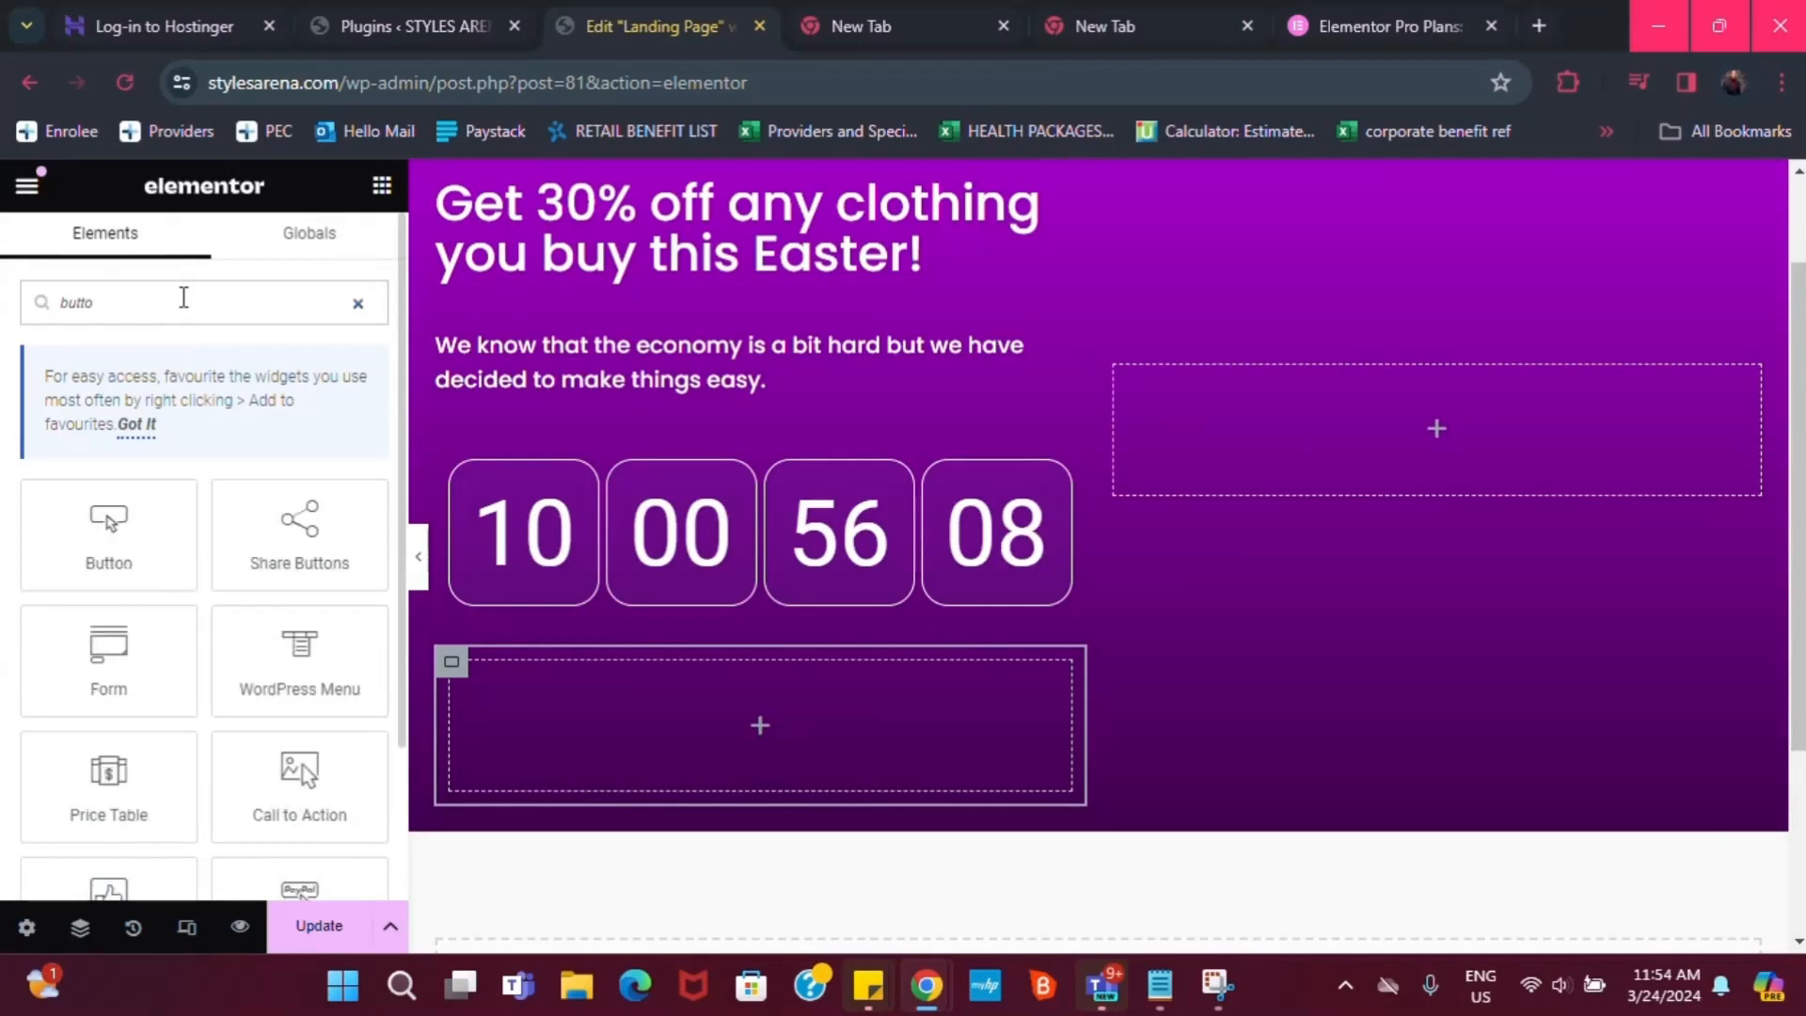
drag(83, 551, 841, 743)
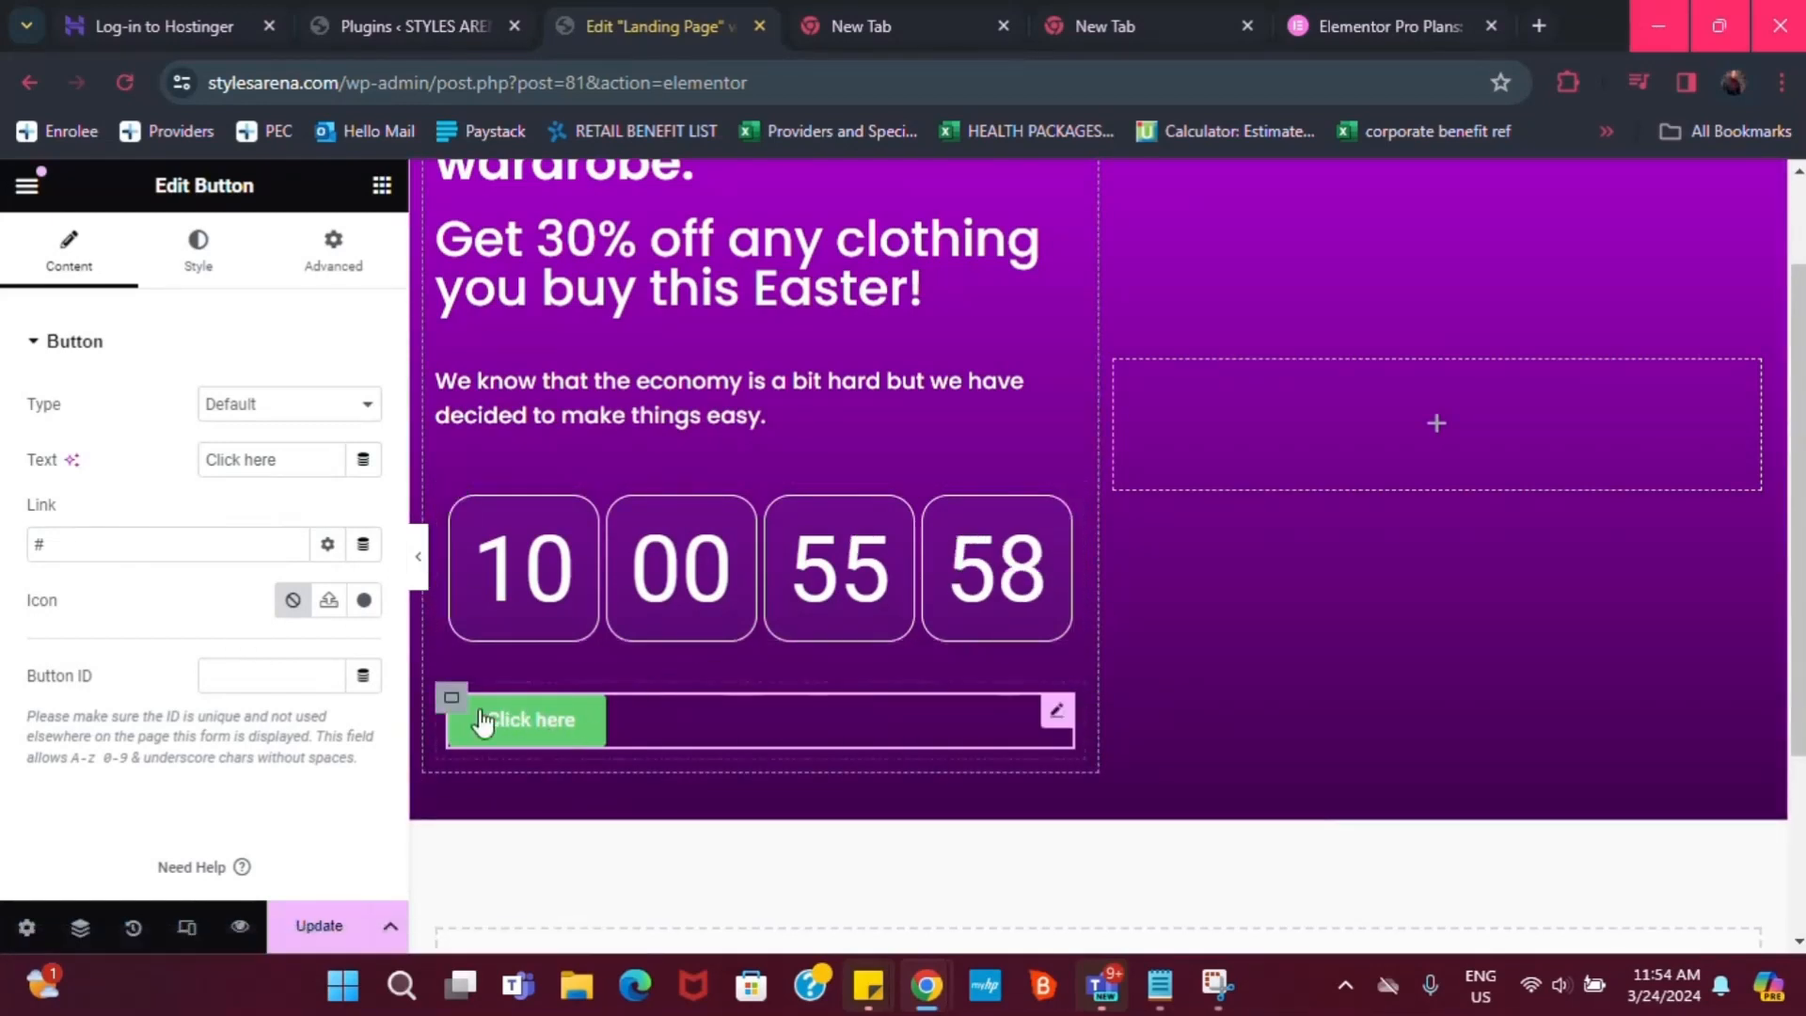
Change the button label from 'Click here' to 'Claim Offer'
triple_click(285, 461)
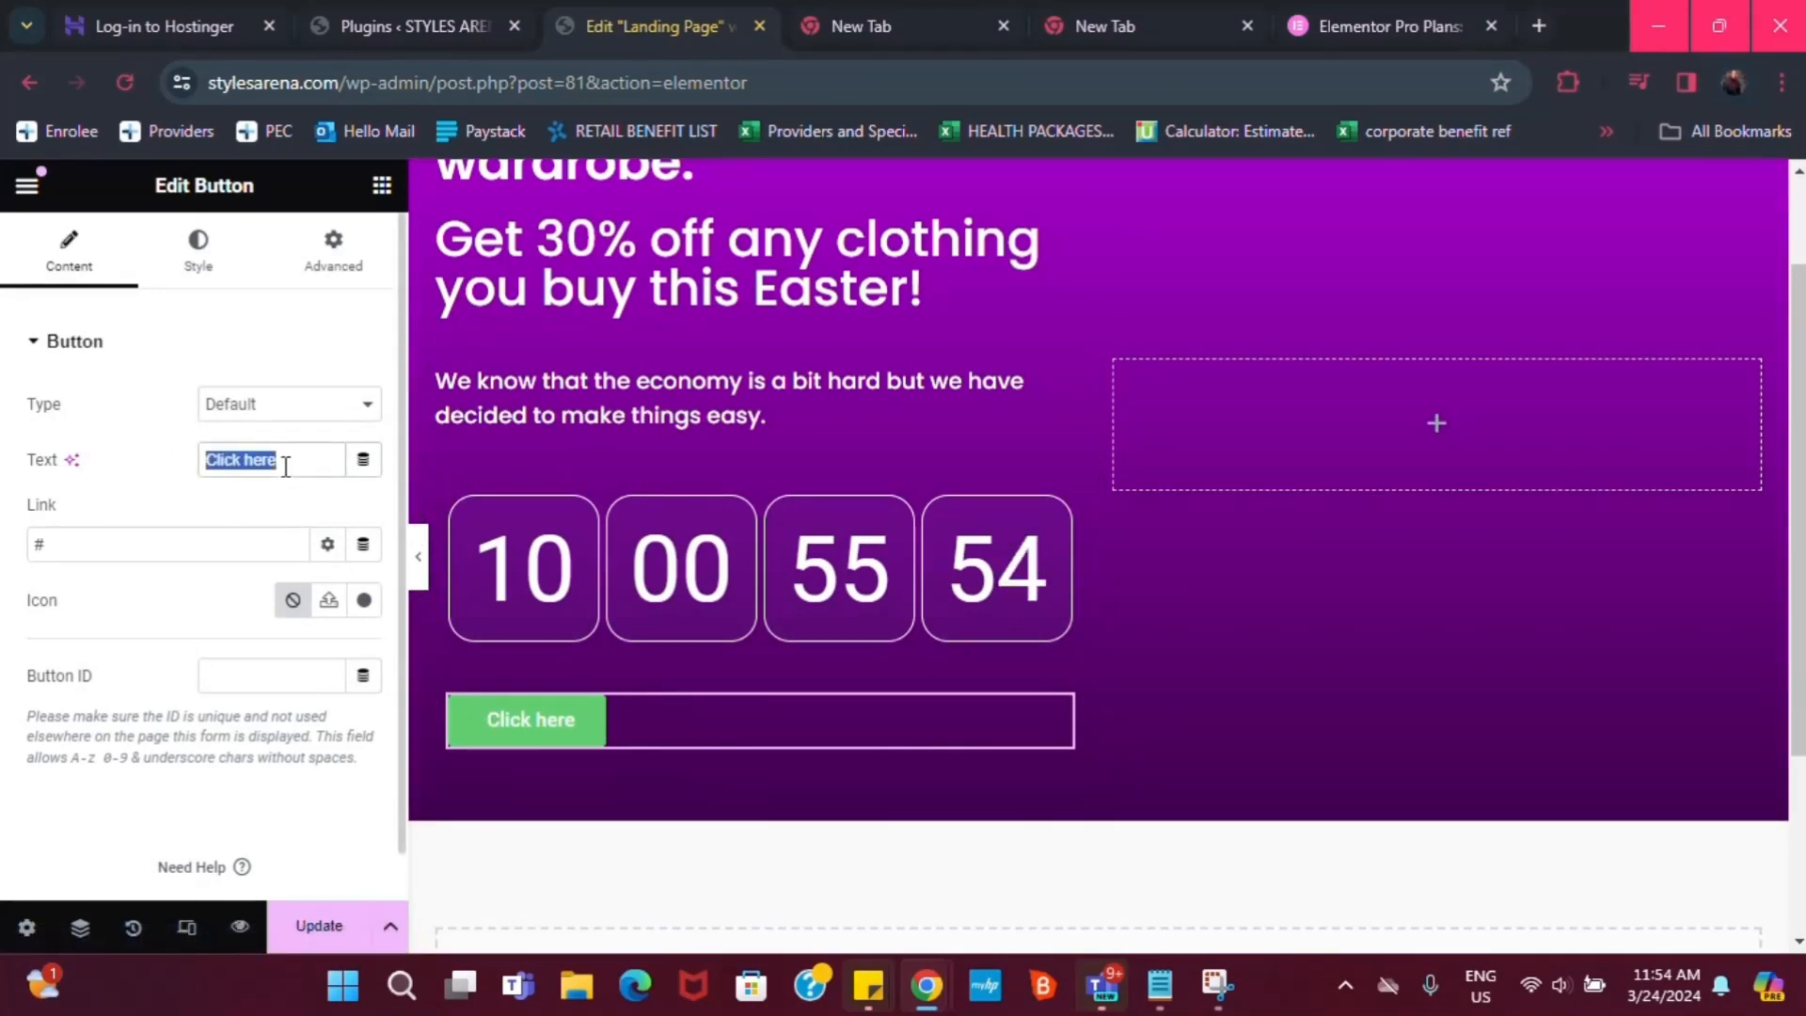
text(ClaimD)
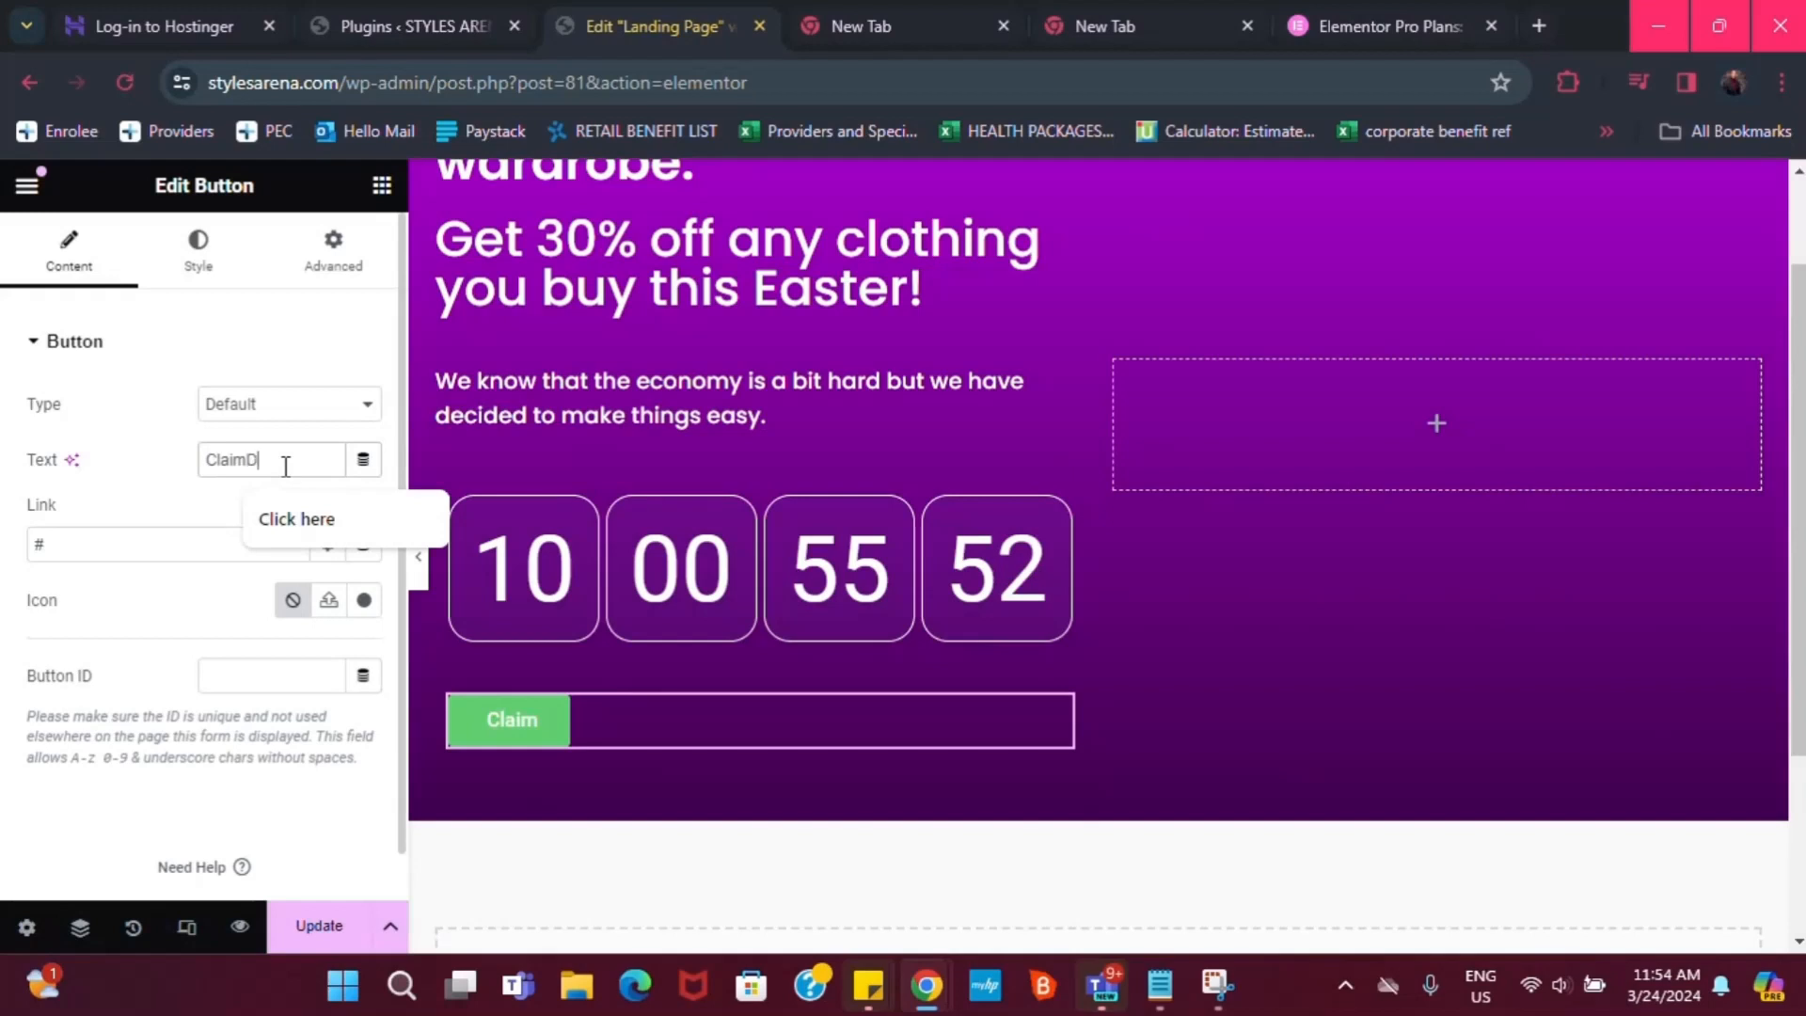
text(eal Now!)
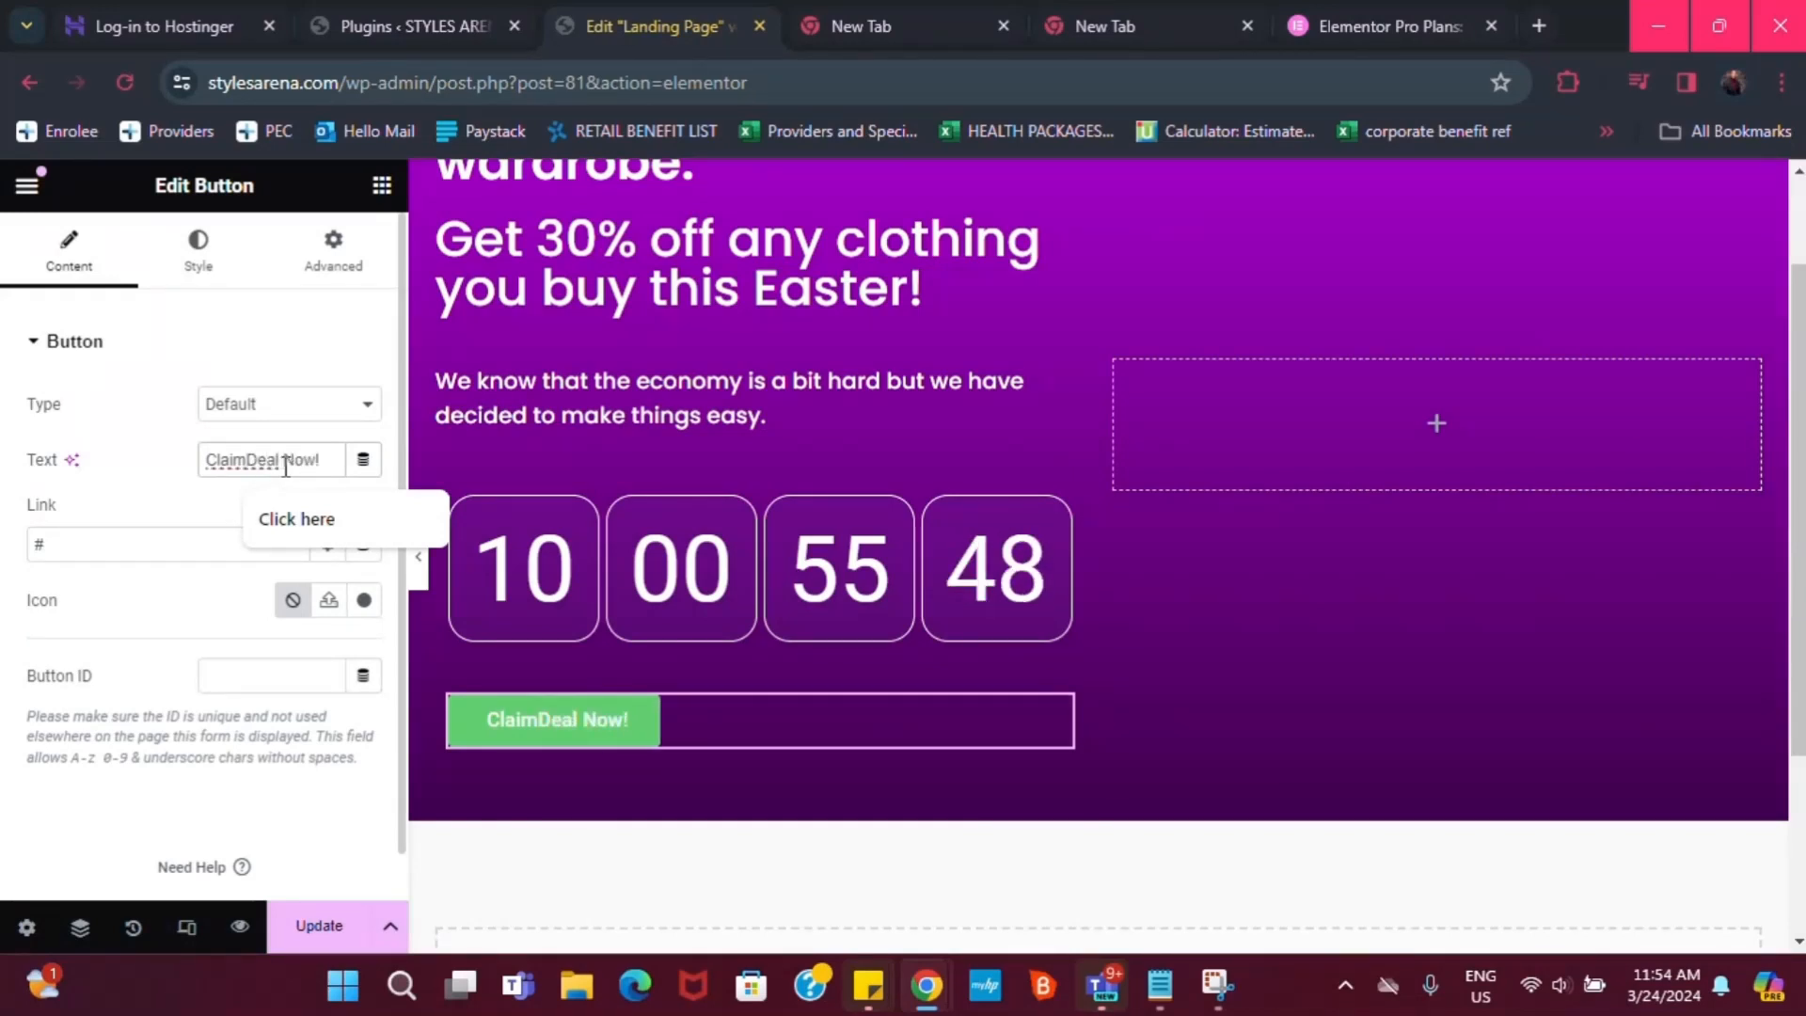
click(248, 463)
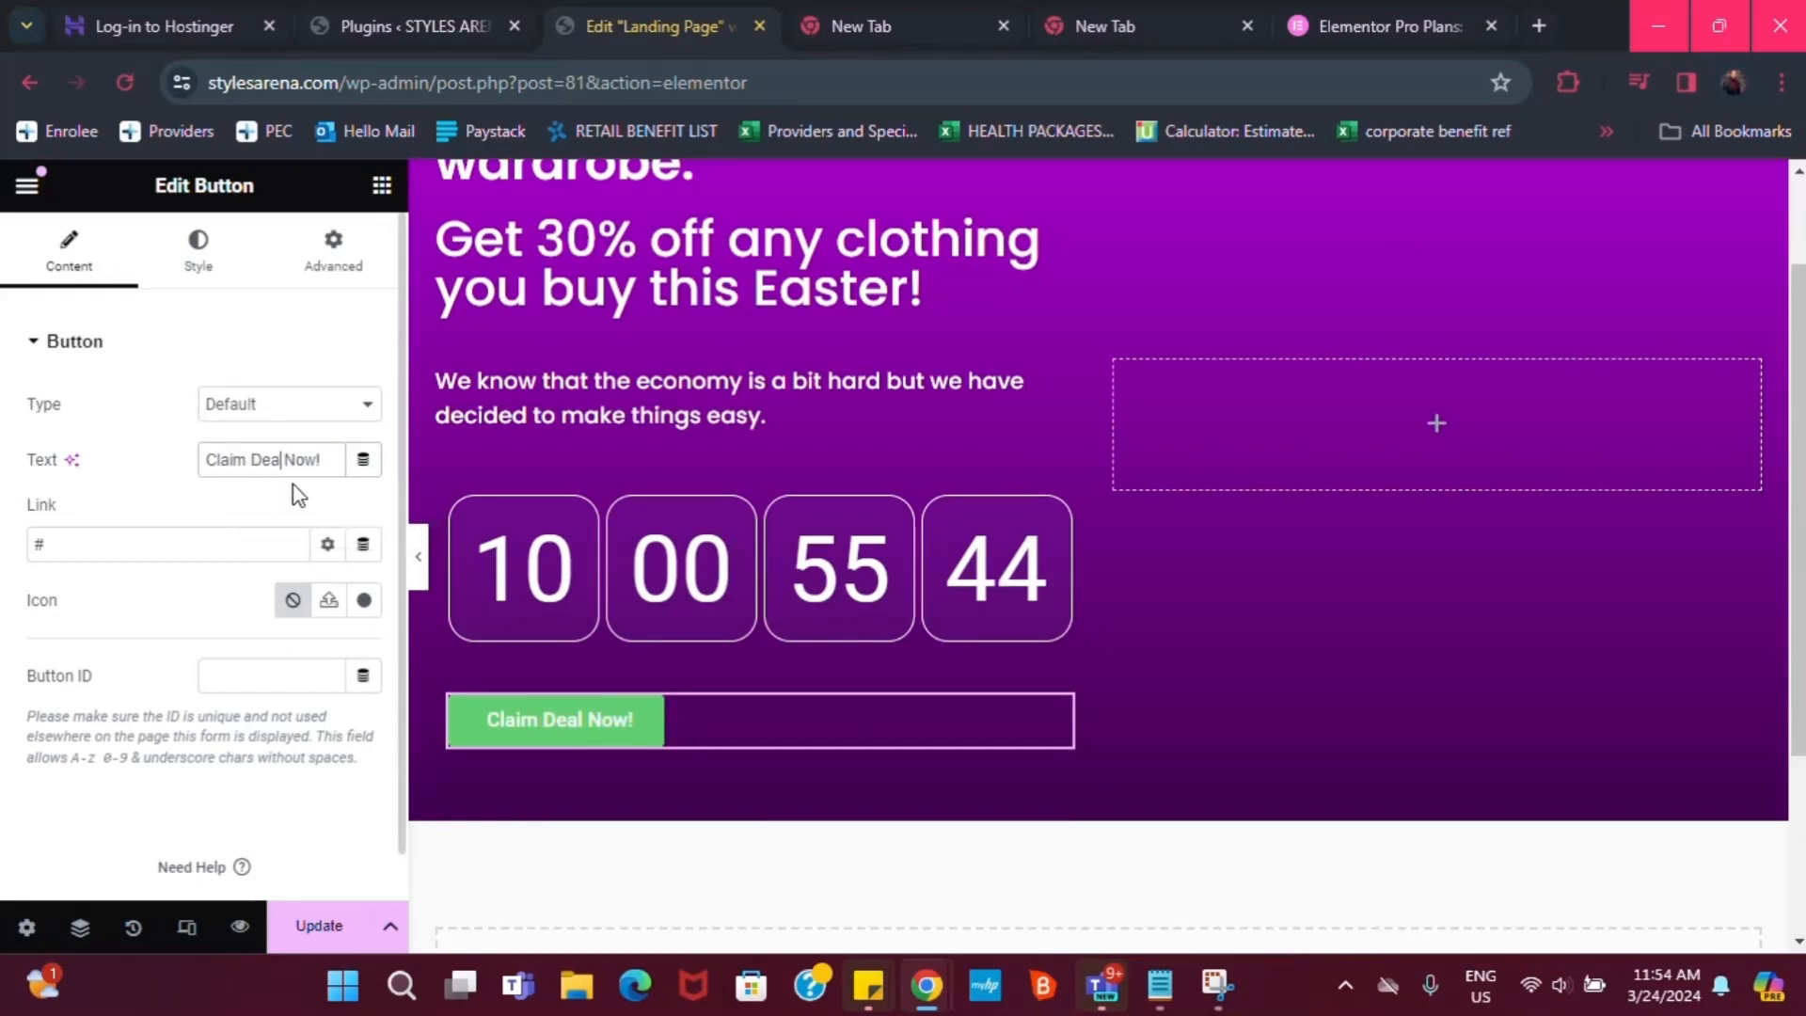
key(BackSpace)
key(BackSpace)
key(BackSpace)
key(BackSpace)
key(BackSpace)
key(BackSpace)
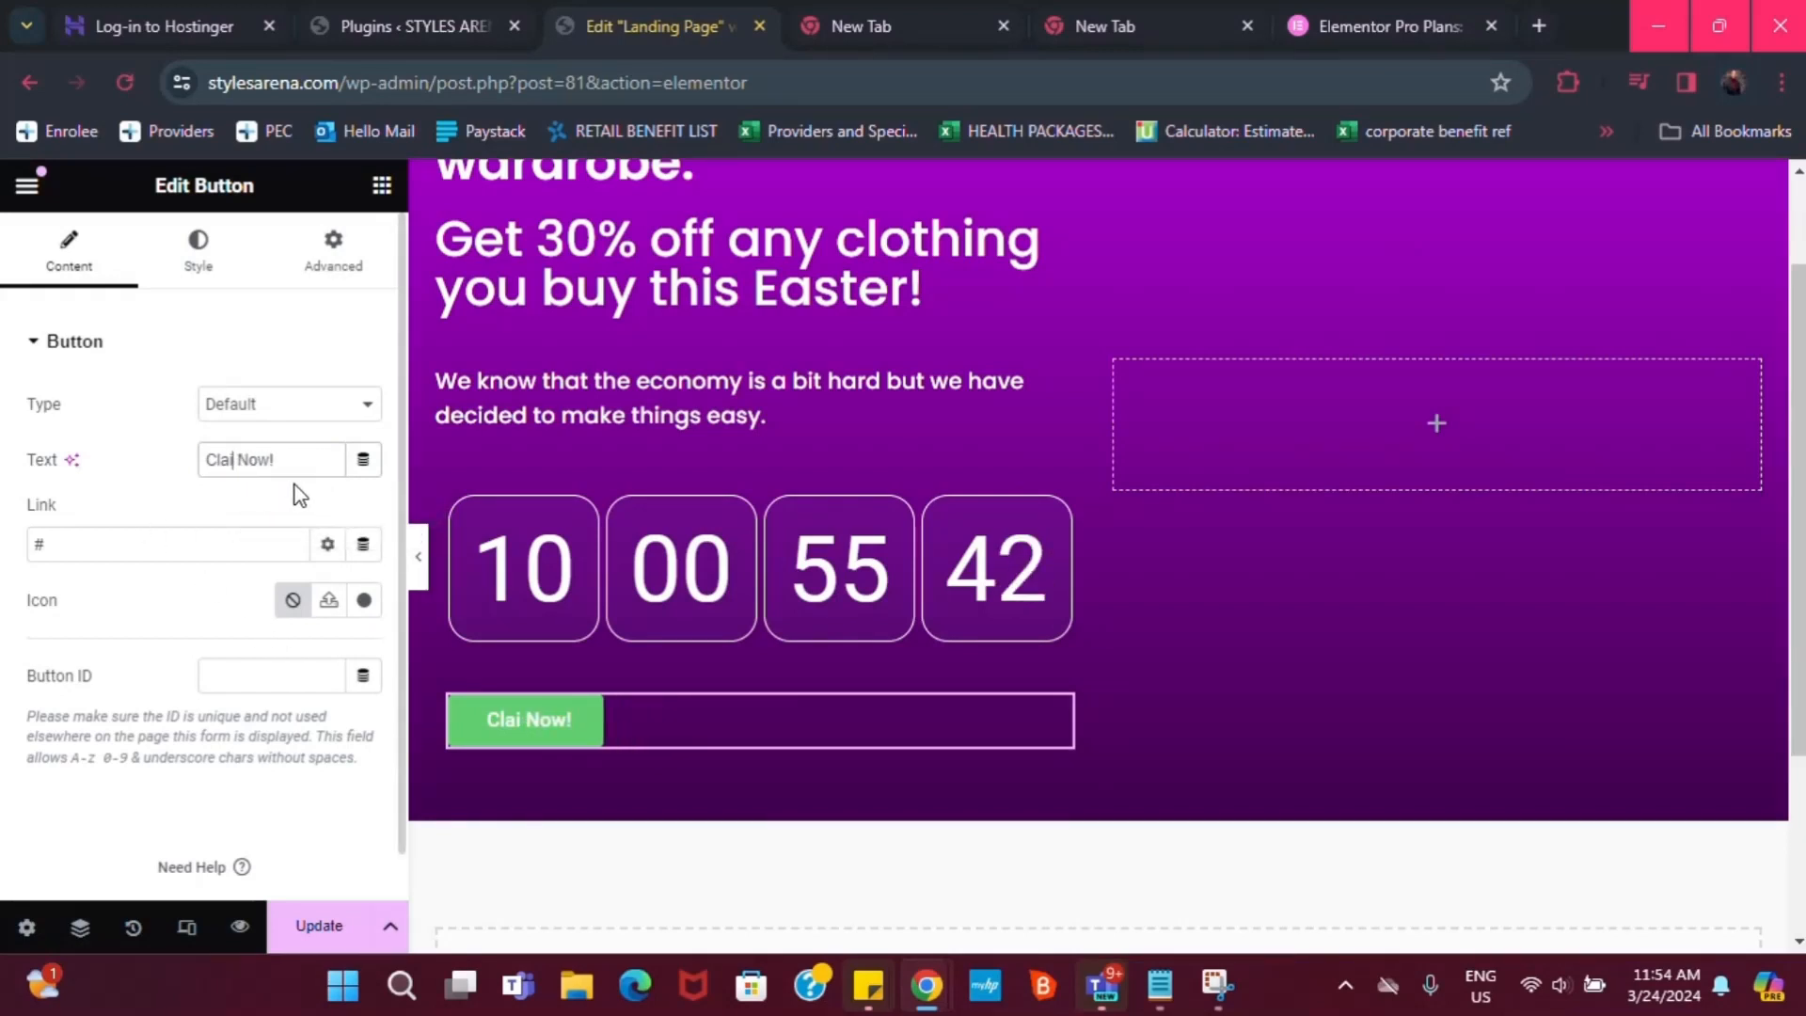
text(,)
key(BackSpace)
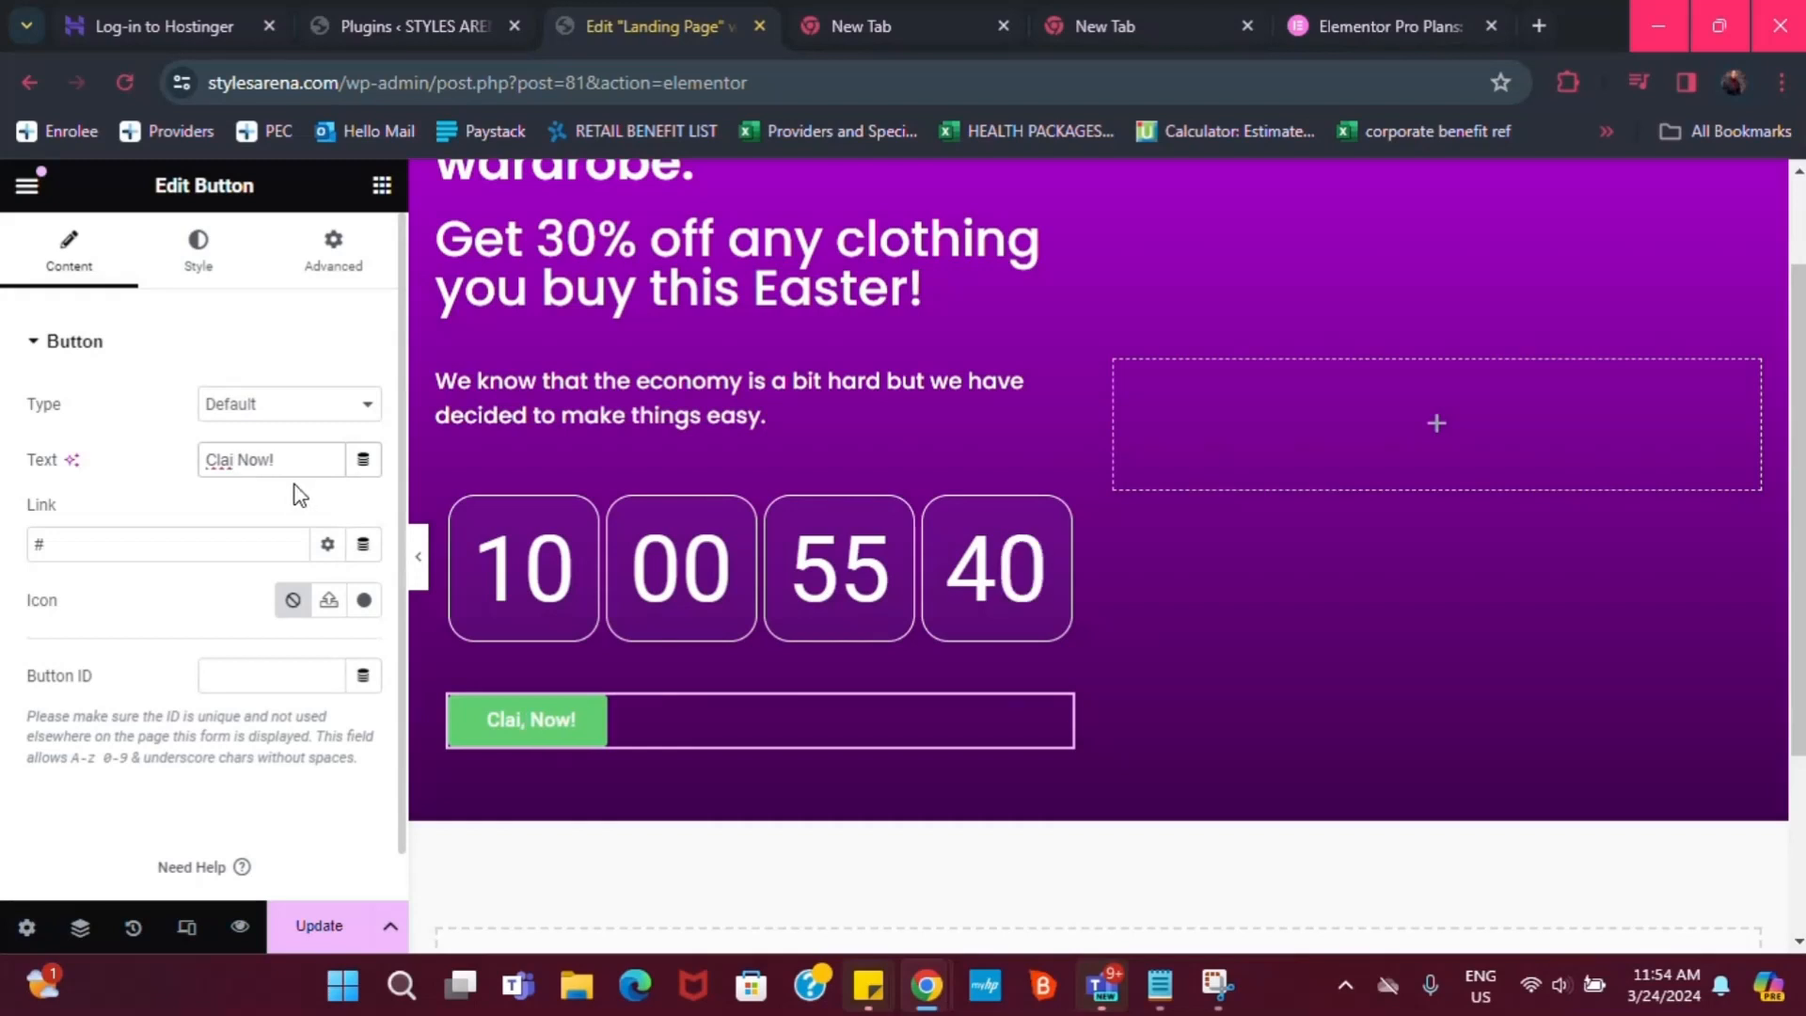
text(m Offer)
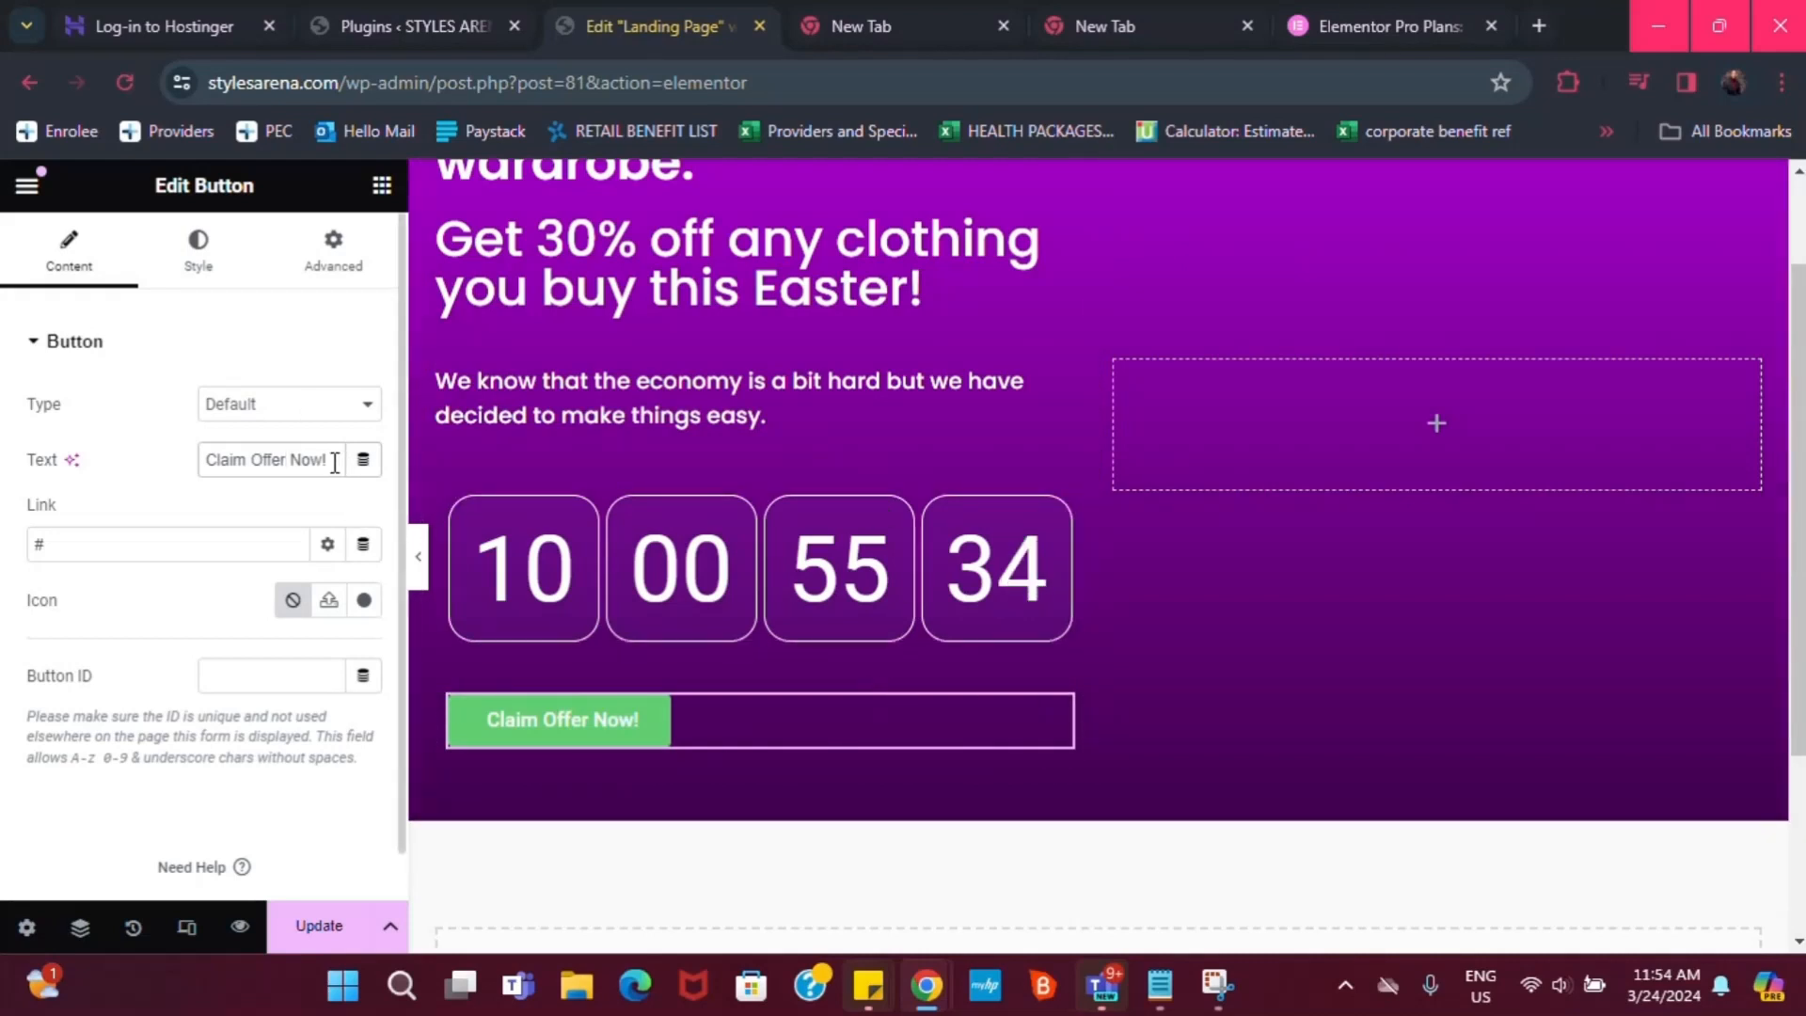
key(BackSpace)
key(BackSpace)
key(BackSpace)
key(BackSpace)
key(BackSpace)
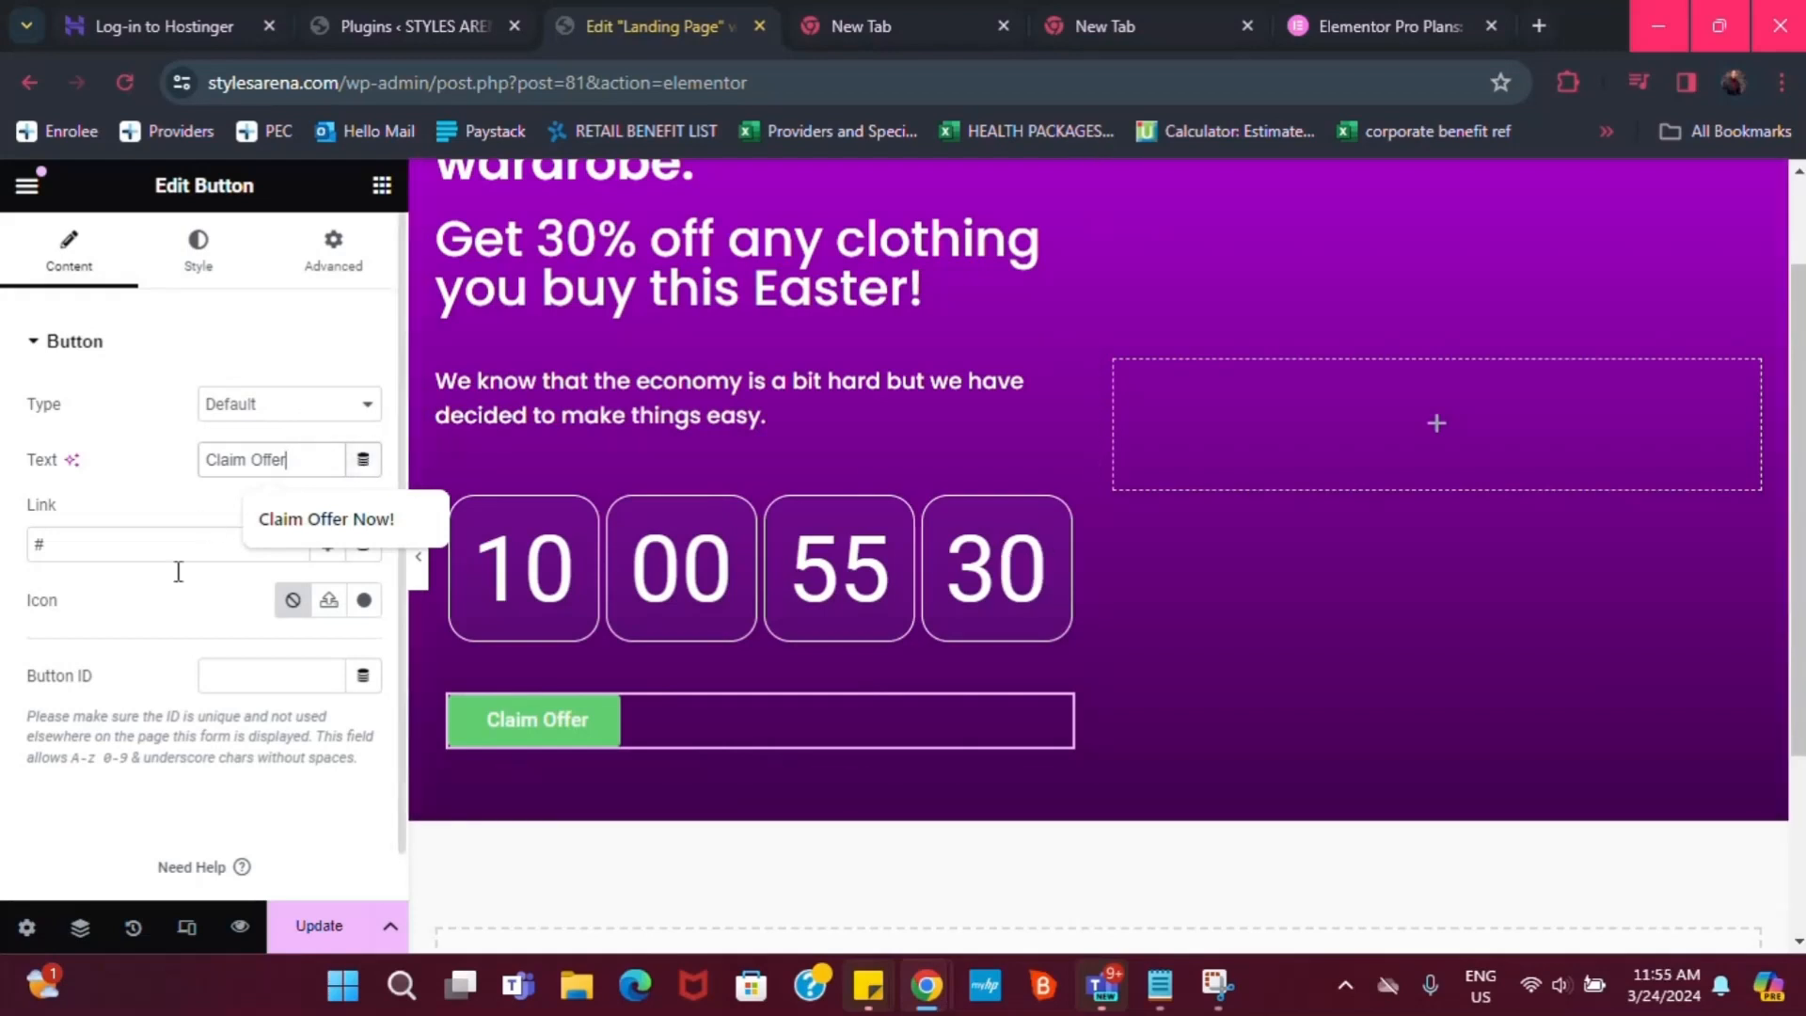
Keep the button type as Default and re-expand the Button content section
click(241, 406)
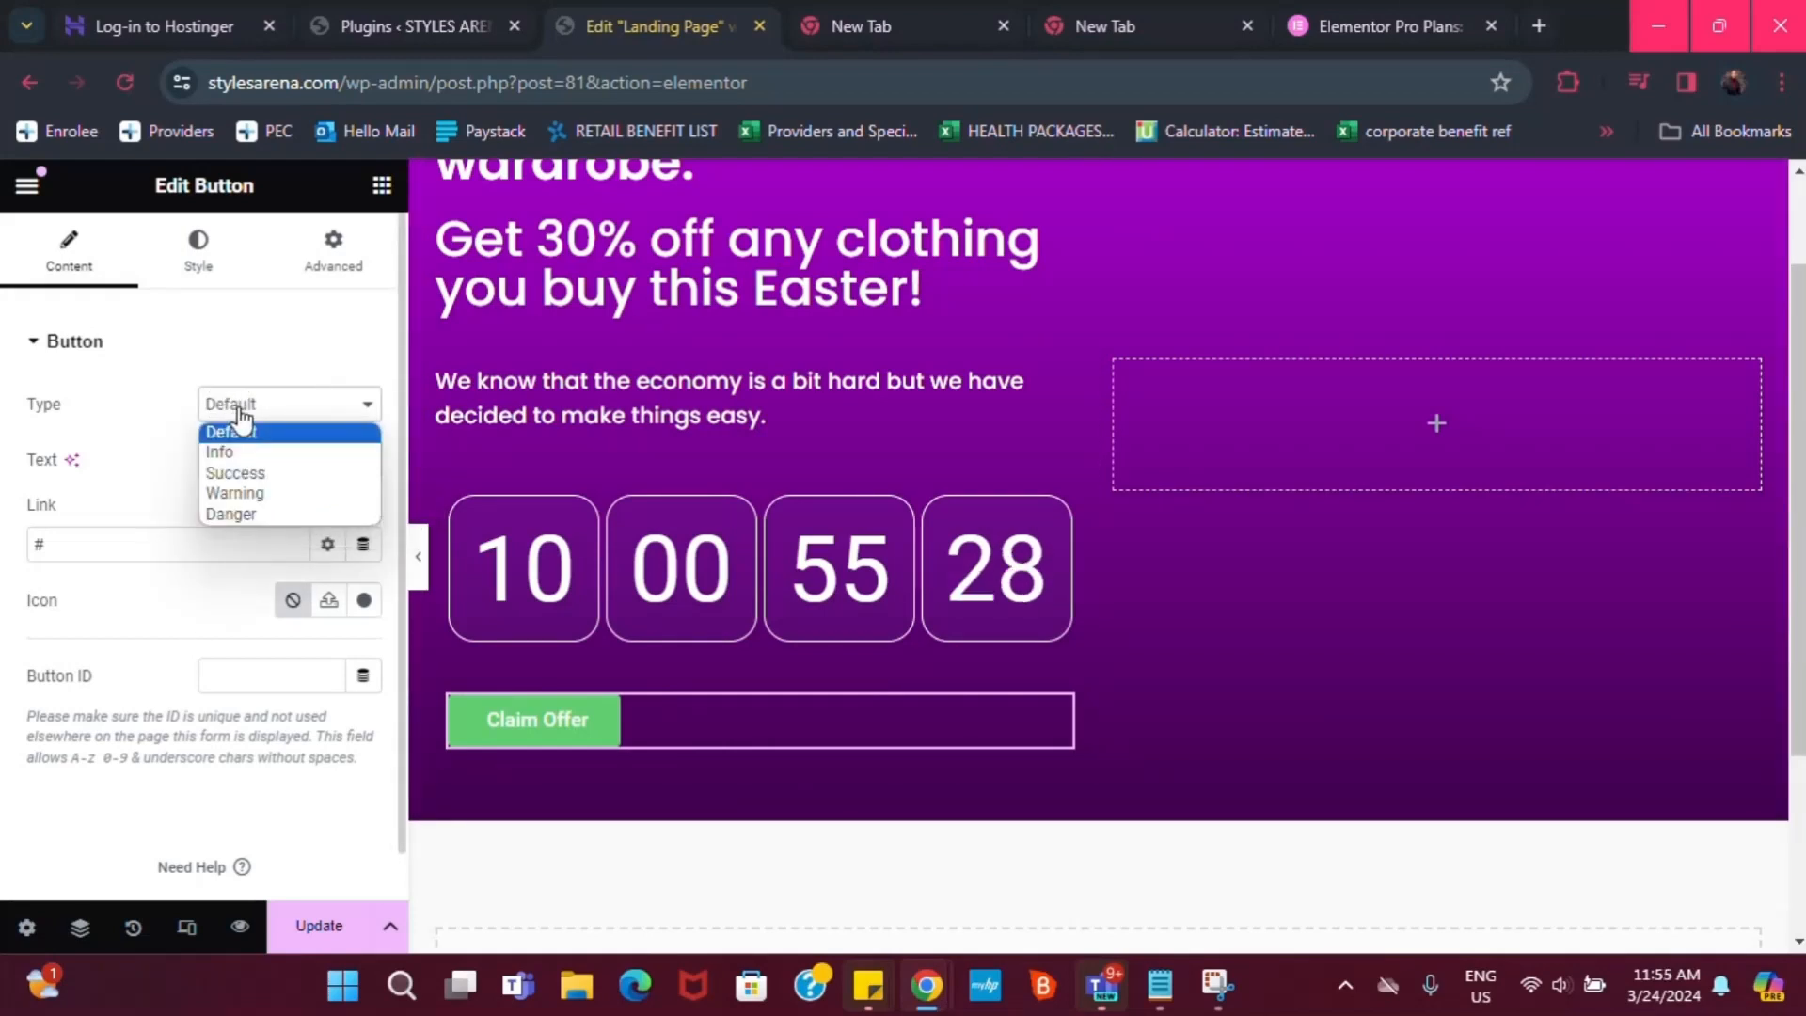
click(228, 362)
click(225, 362)
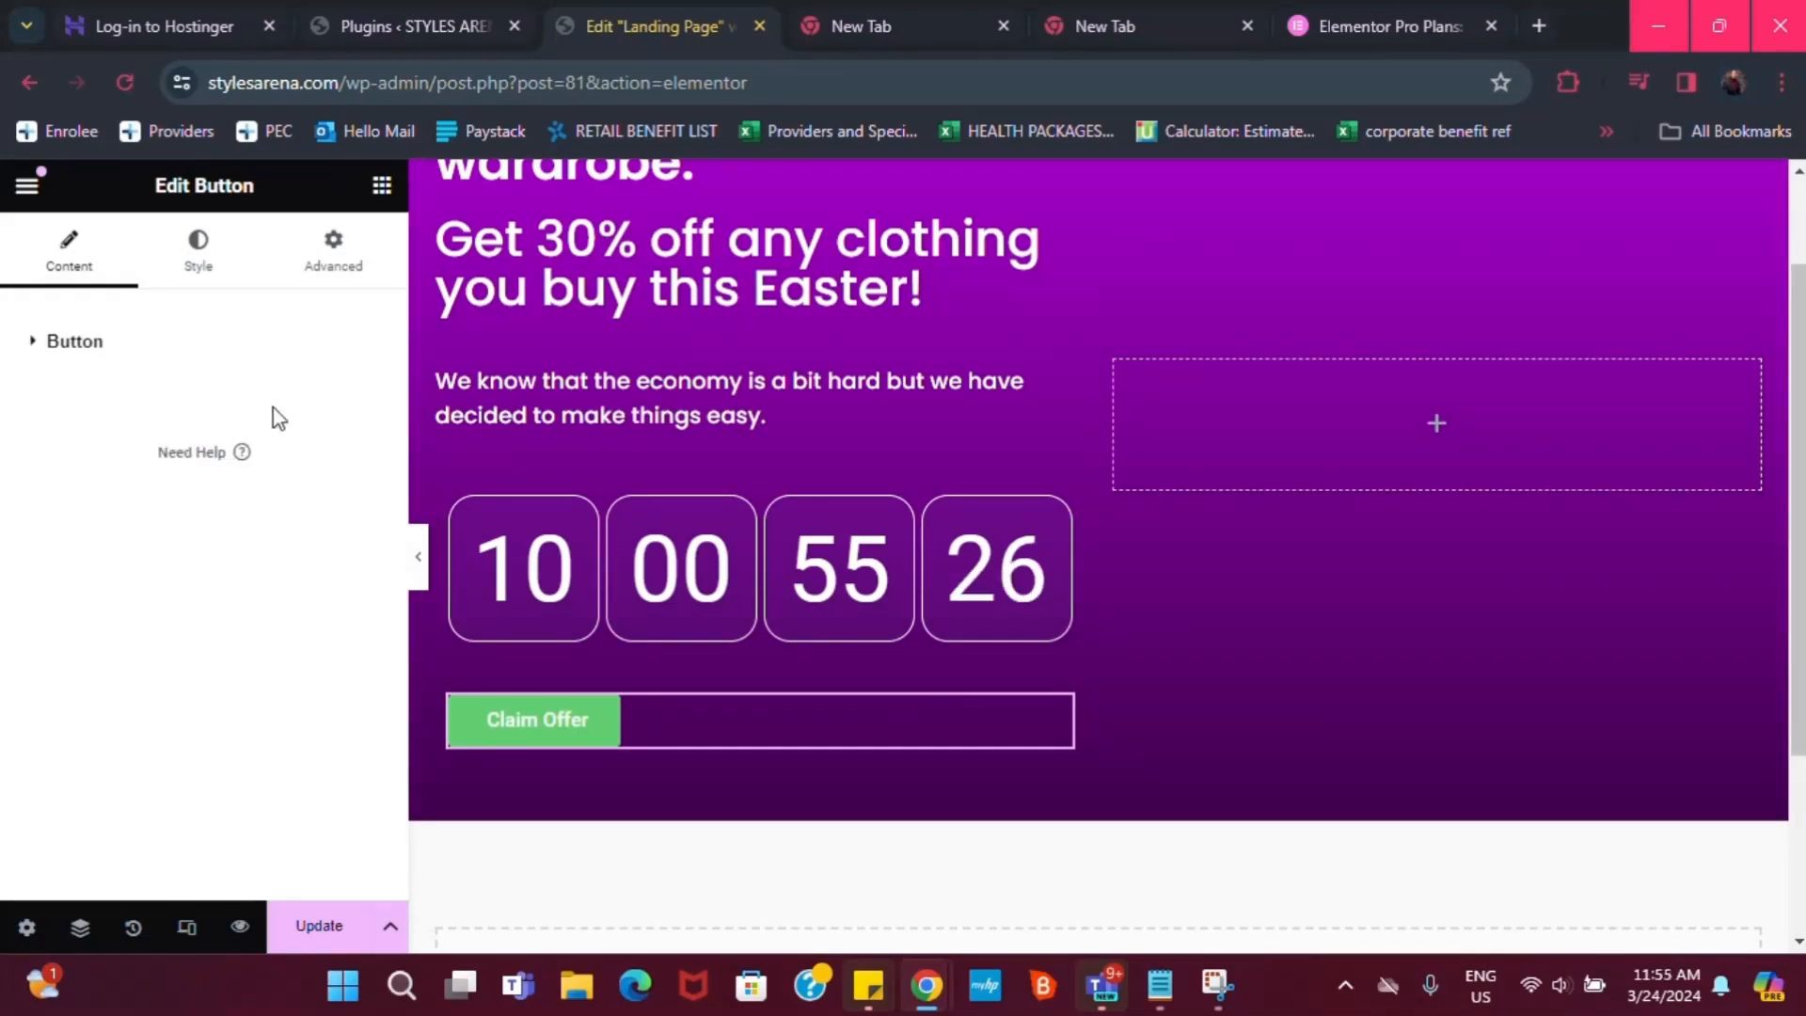
click(52, 344)
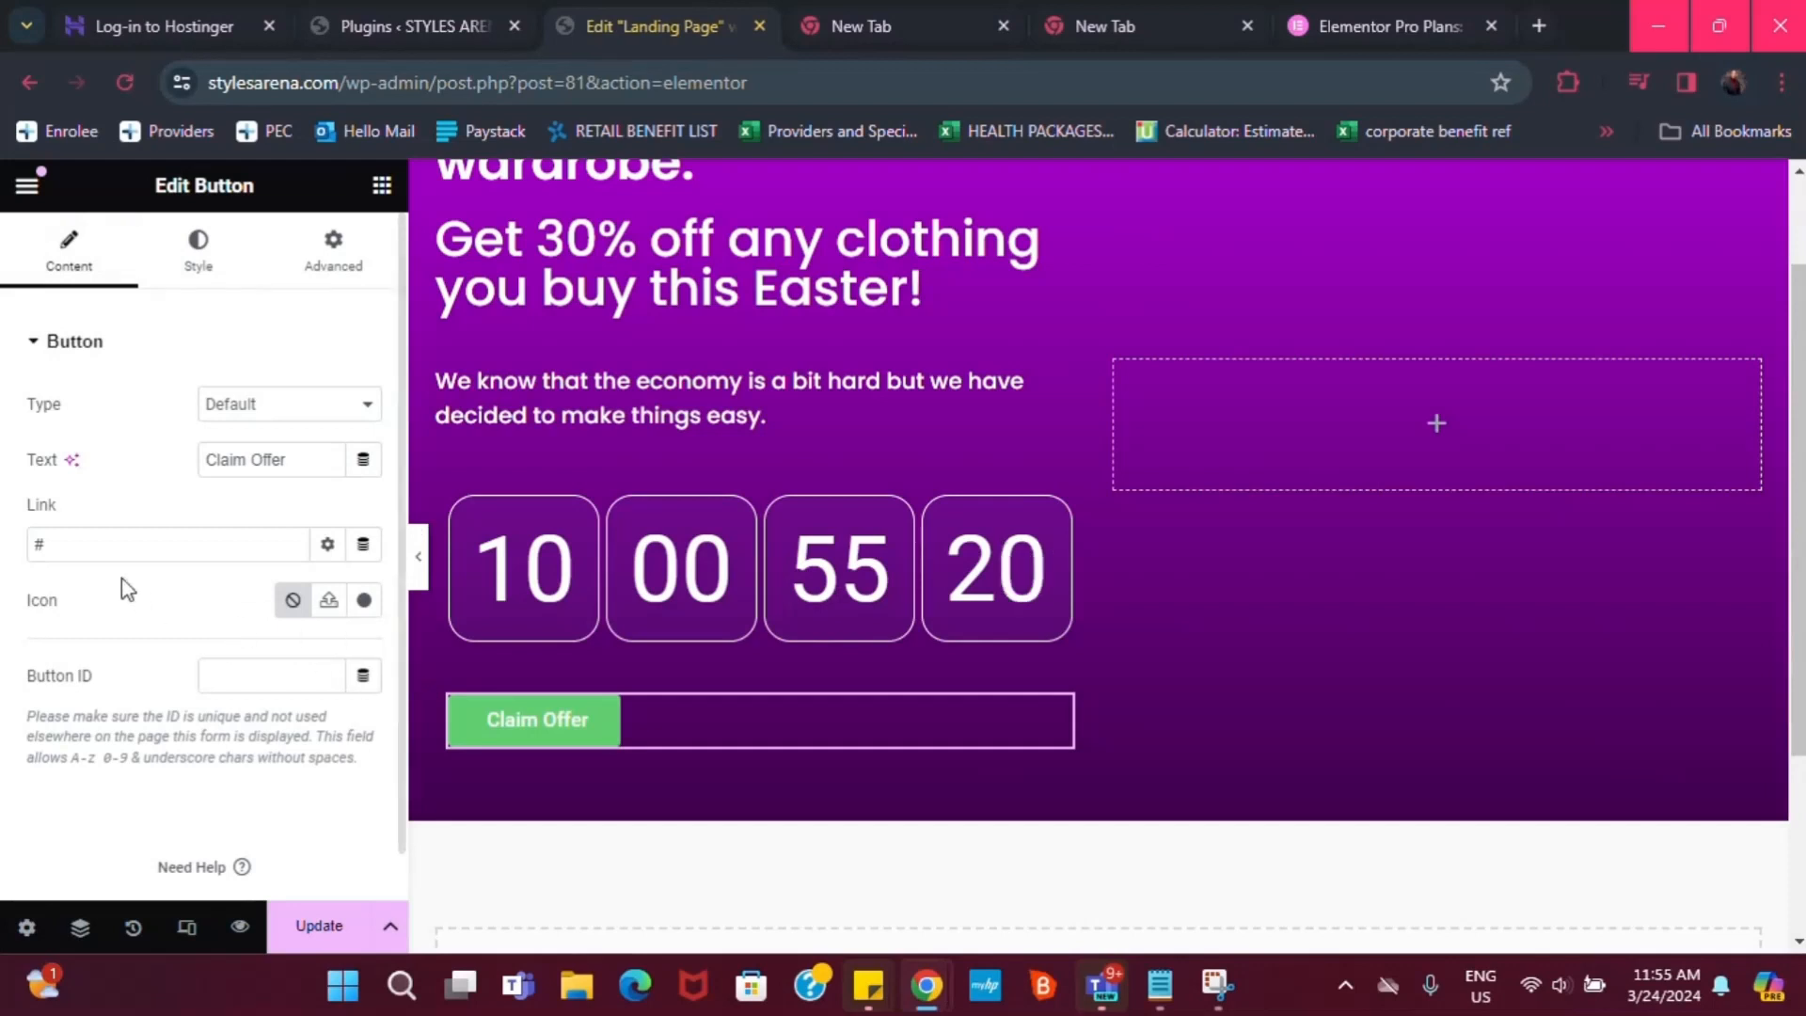
Style the button with global Poppins font, Yellow background and Dark purple text
click(202, 247)
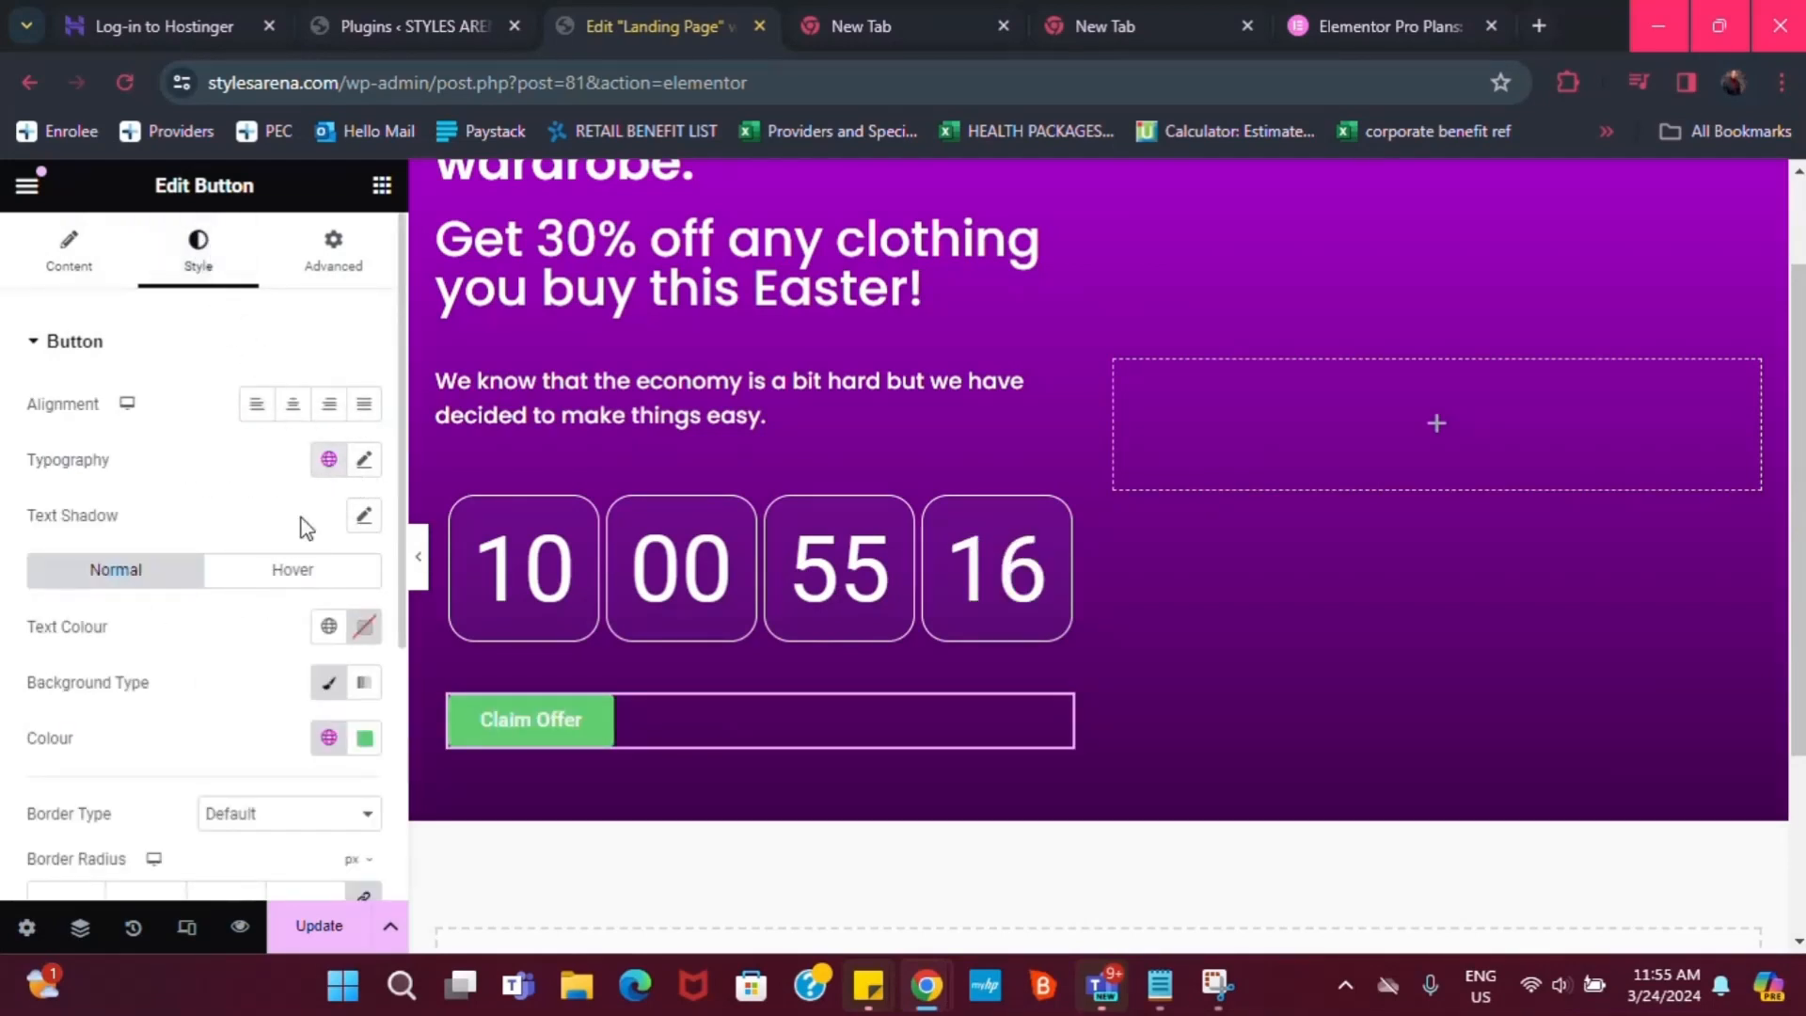
click(330, 461)
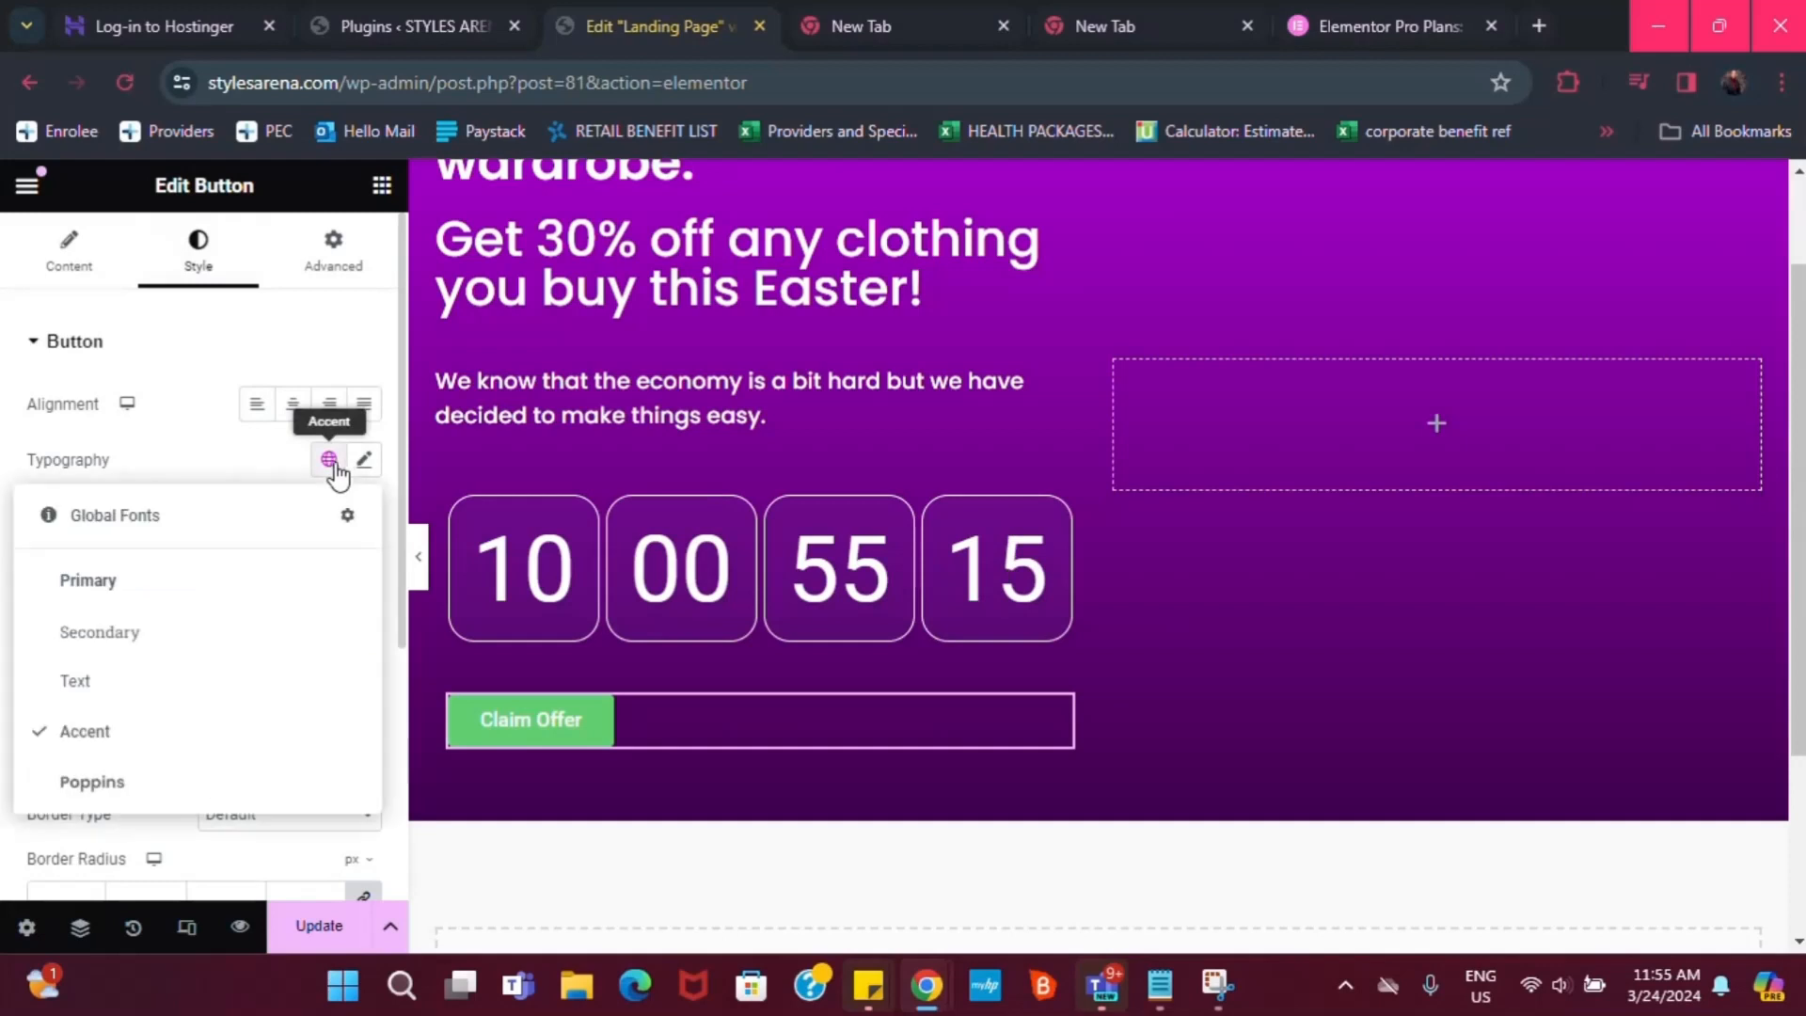
click(117, 783)
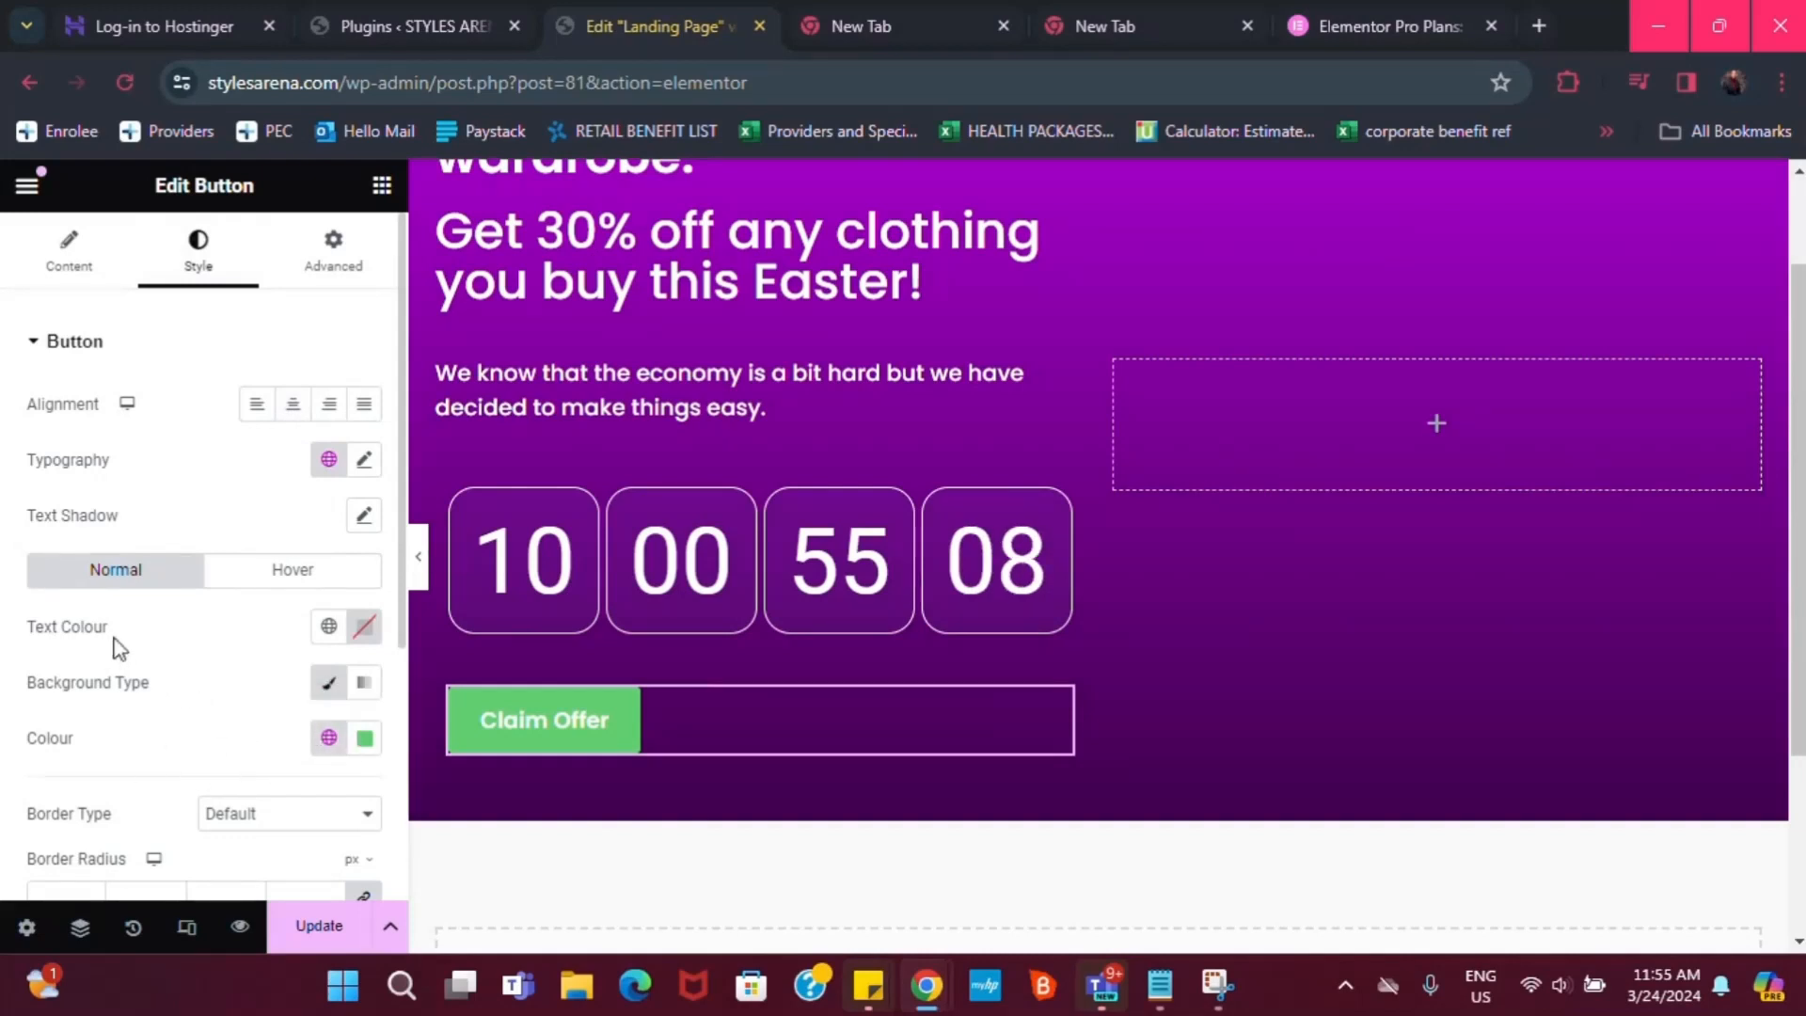
click(322, 740)
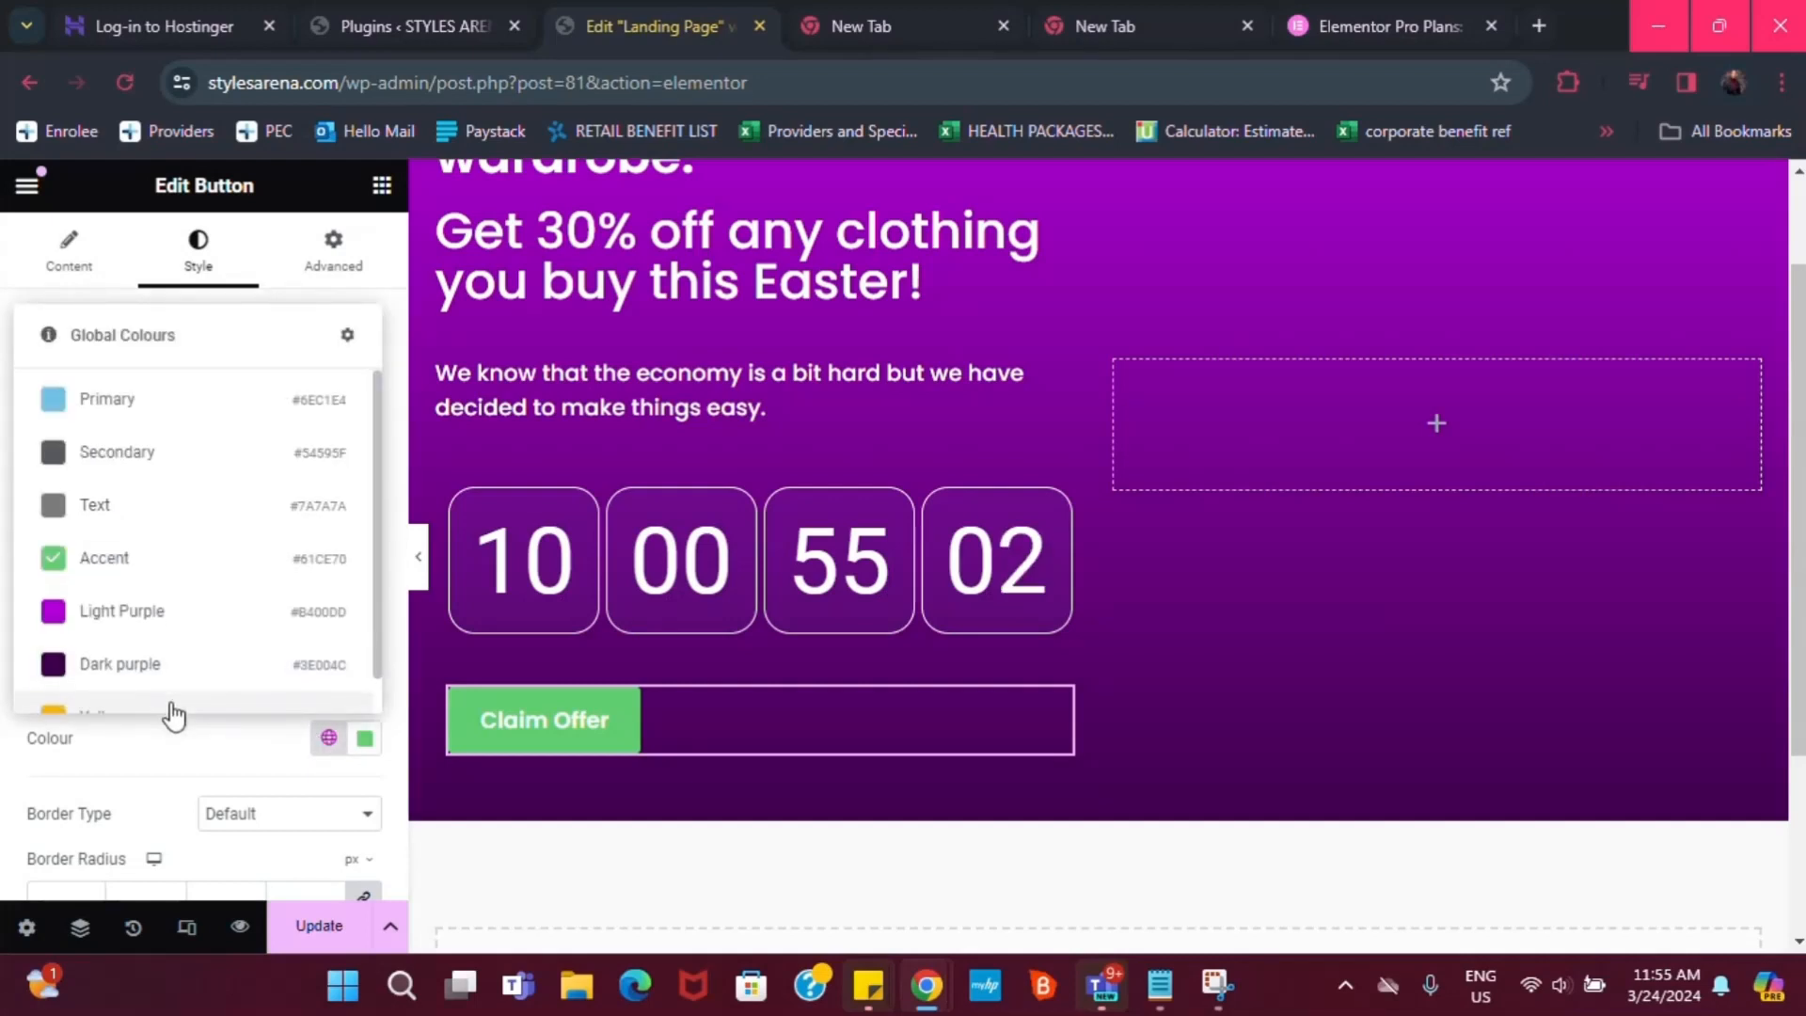
scroll(189, 701, down, 1)
click(190, 699)
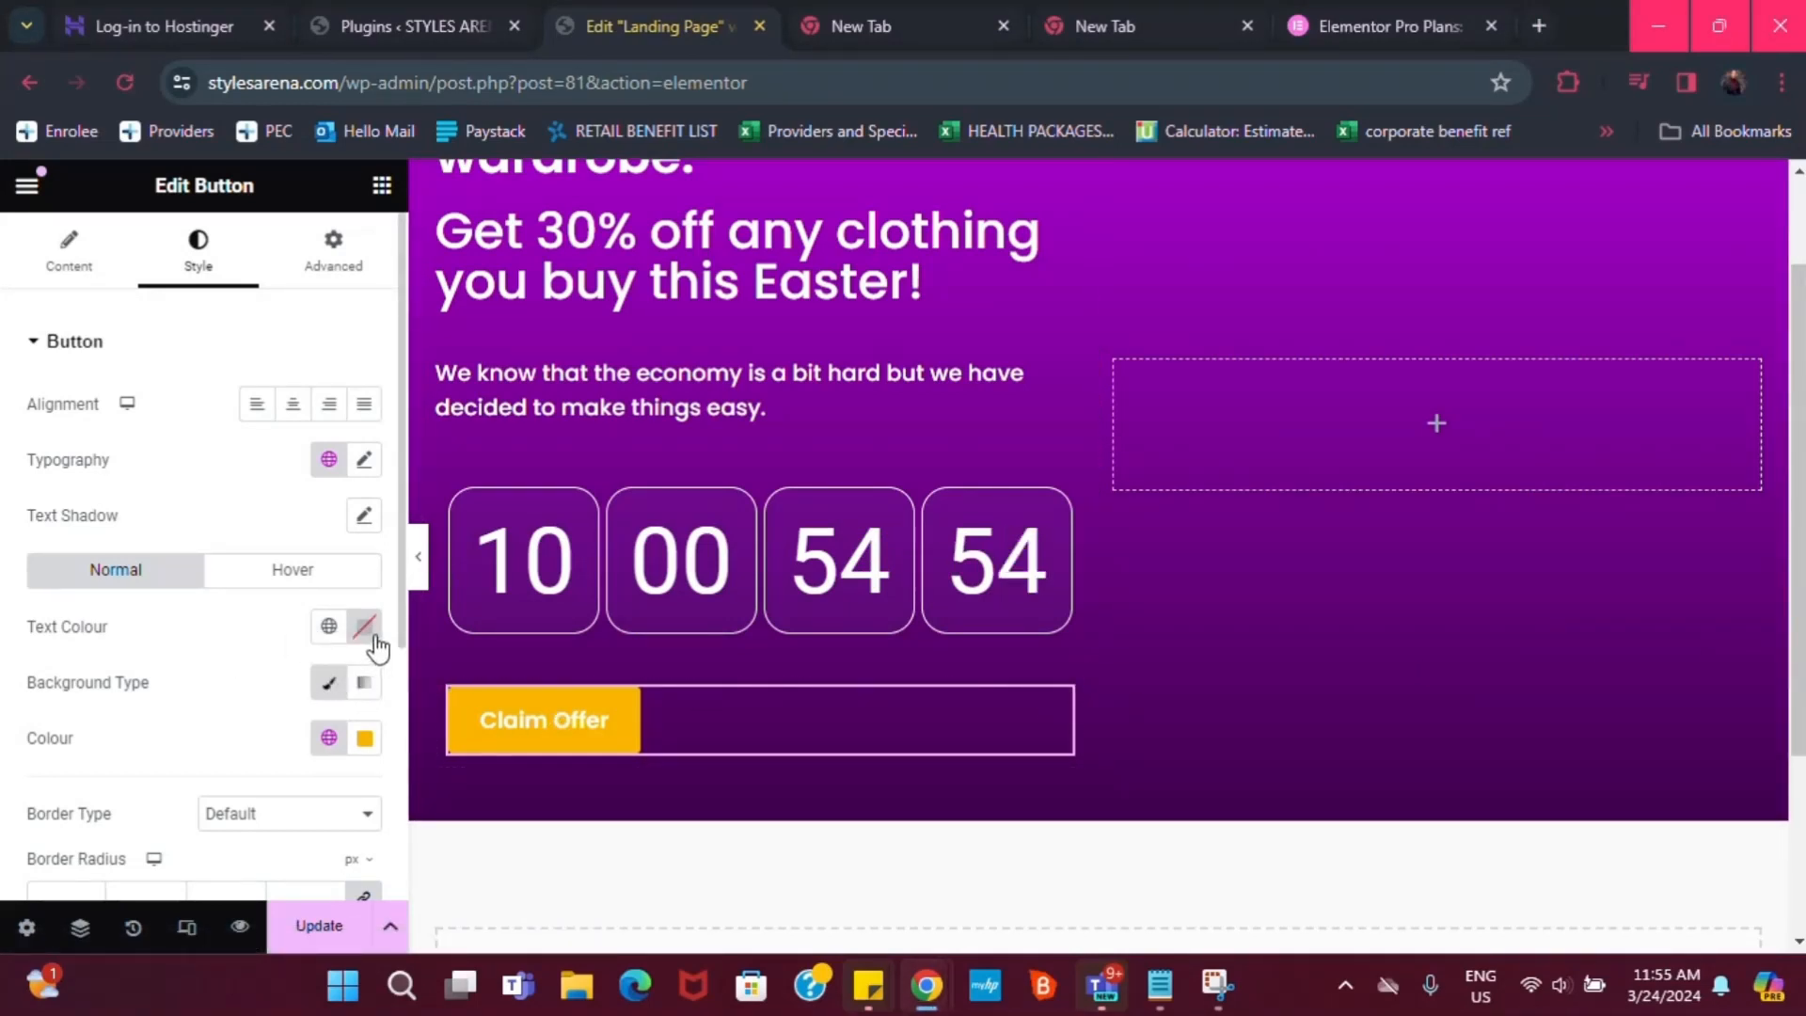
click(331, 627)
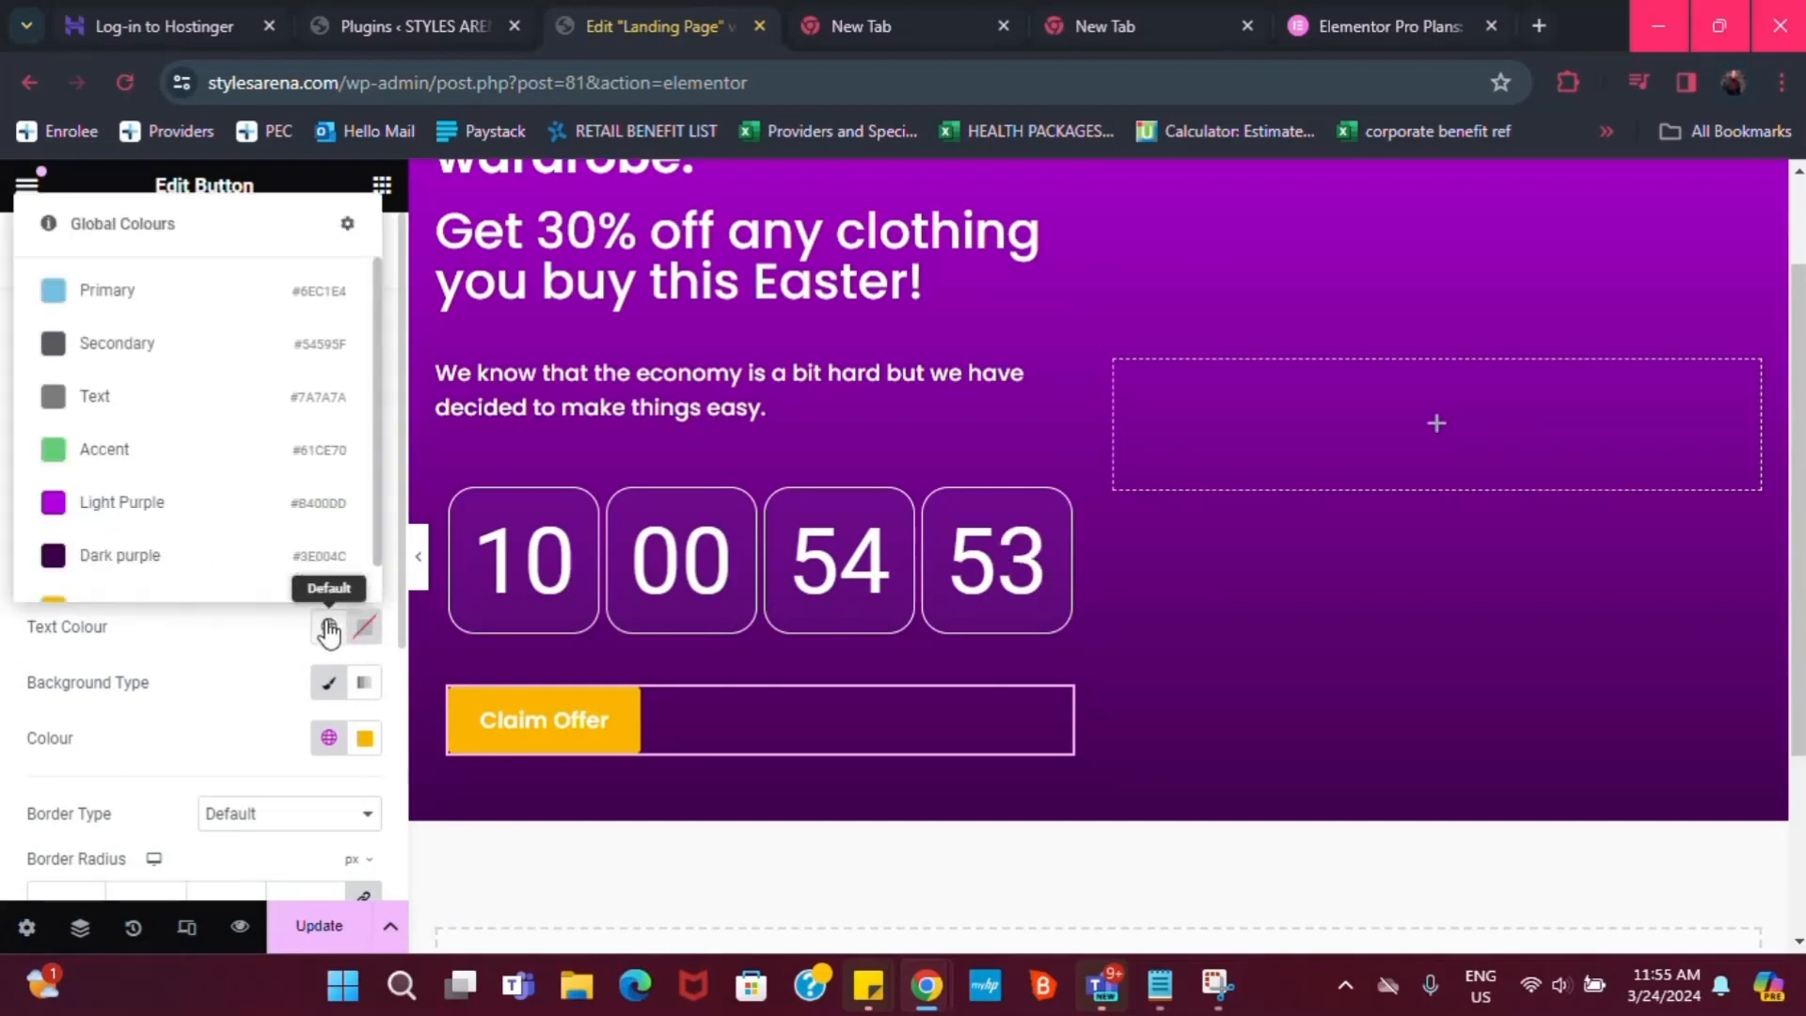
scroll(118, 536, down, 1)
click(120, 529)
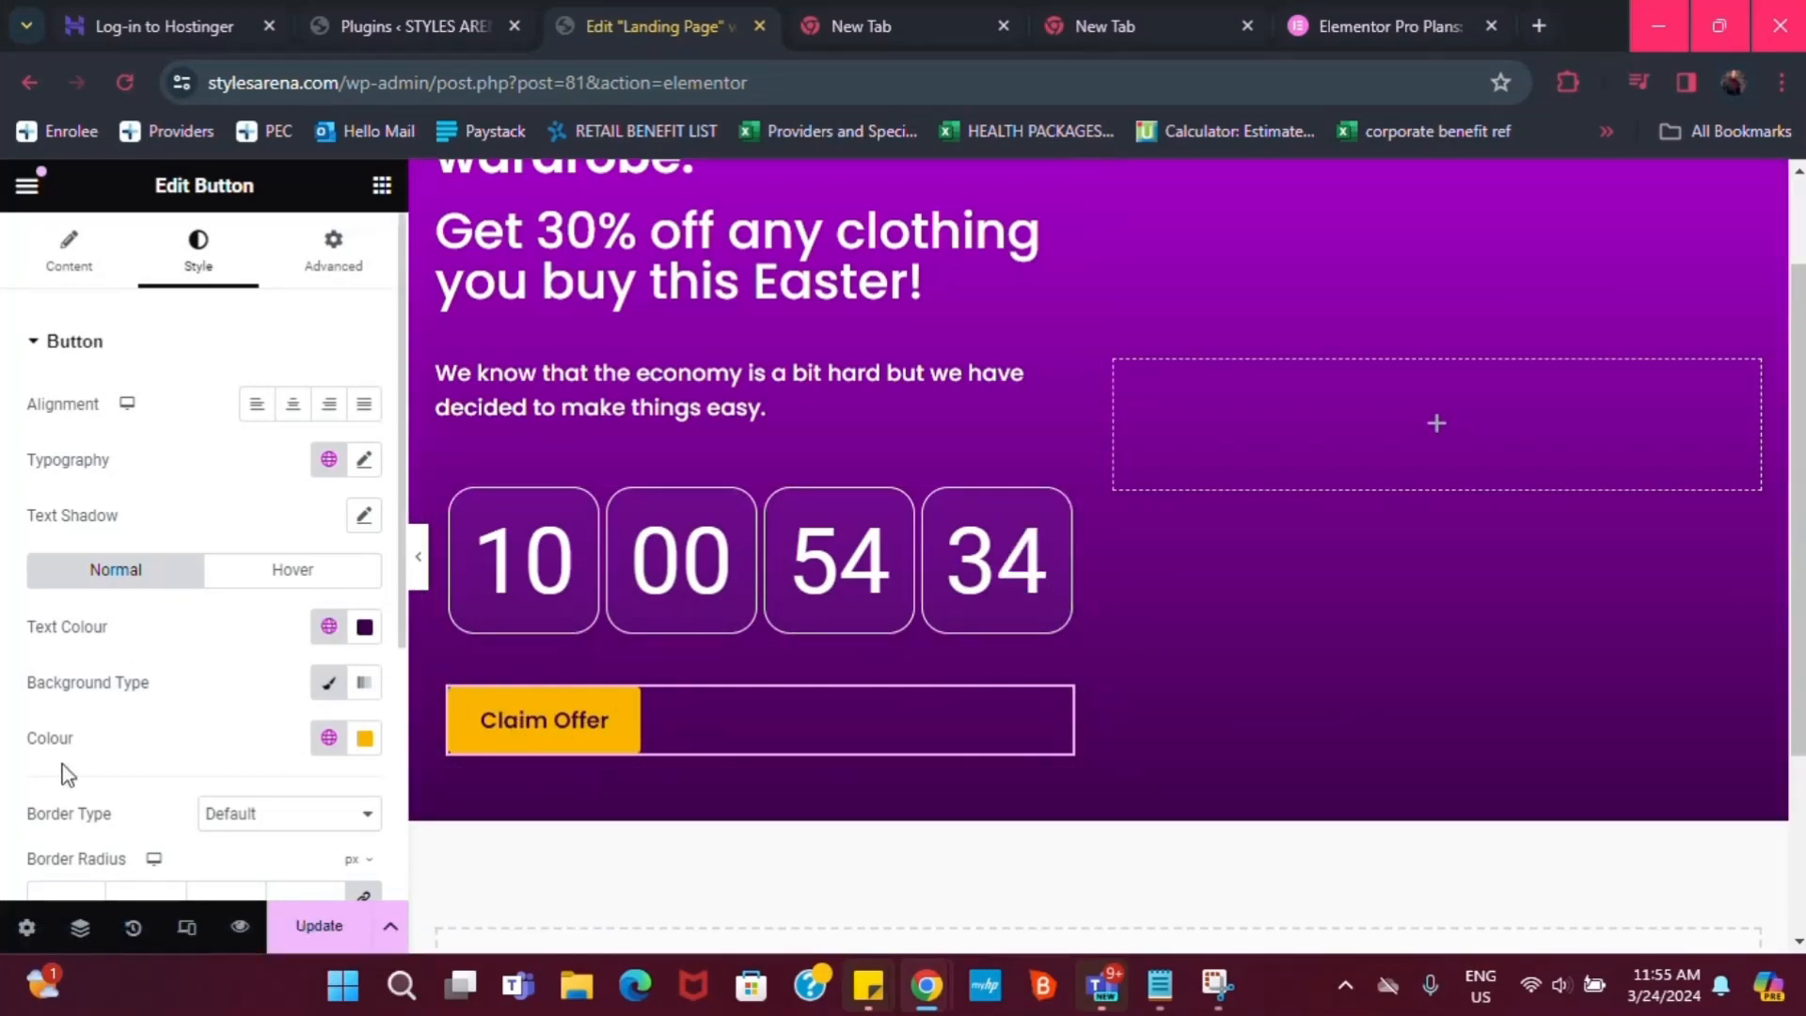
Give the button a solid 1 px Yellow border and 20 px corner radius
scroll(129, 787, down, 1)
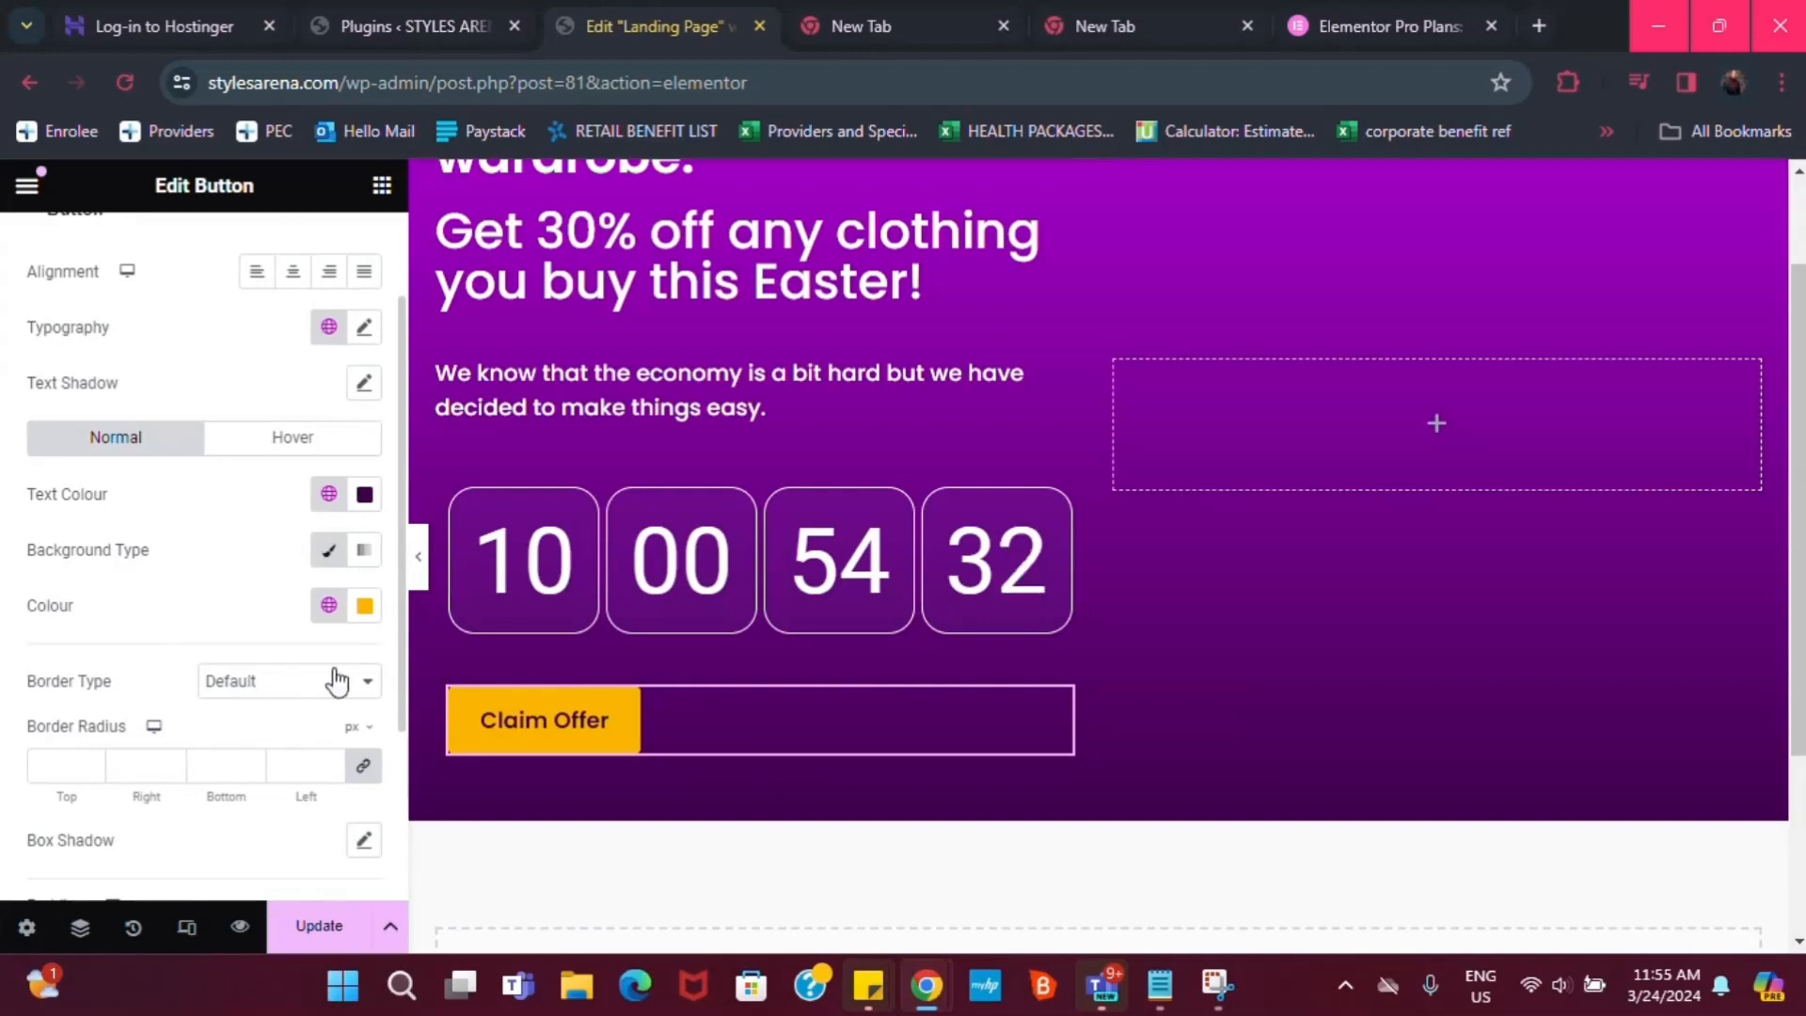
click(217, 696)
click(267, 750)
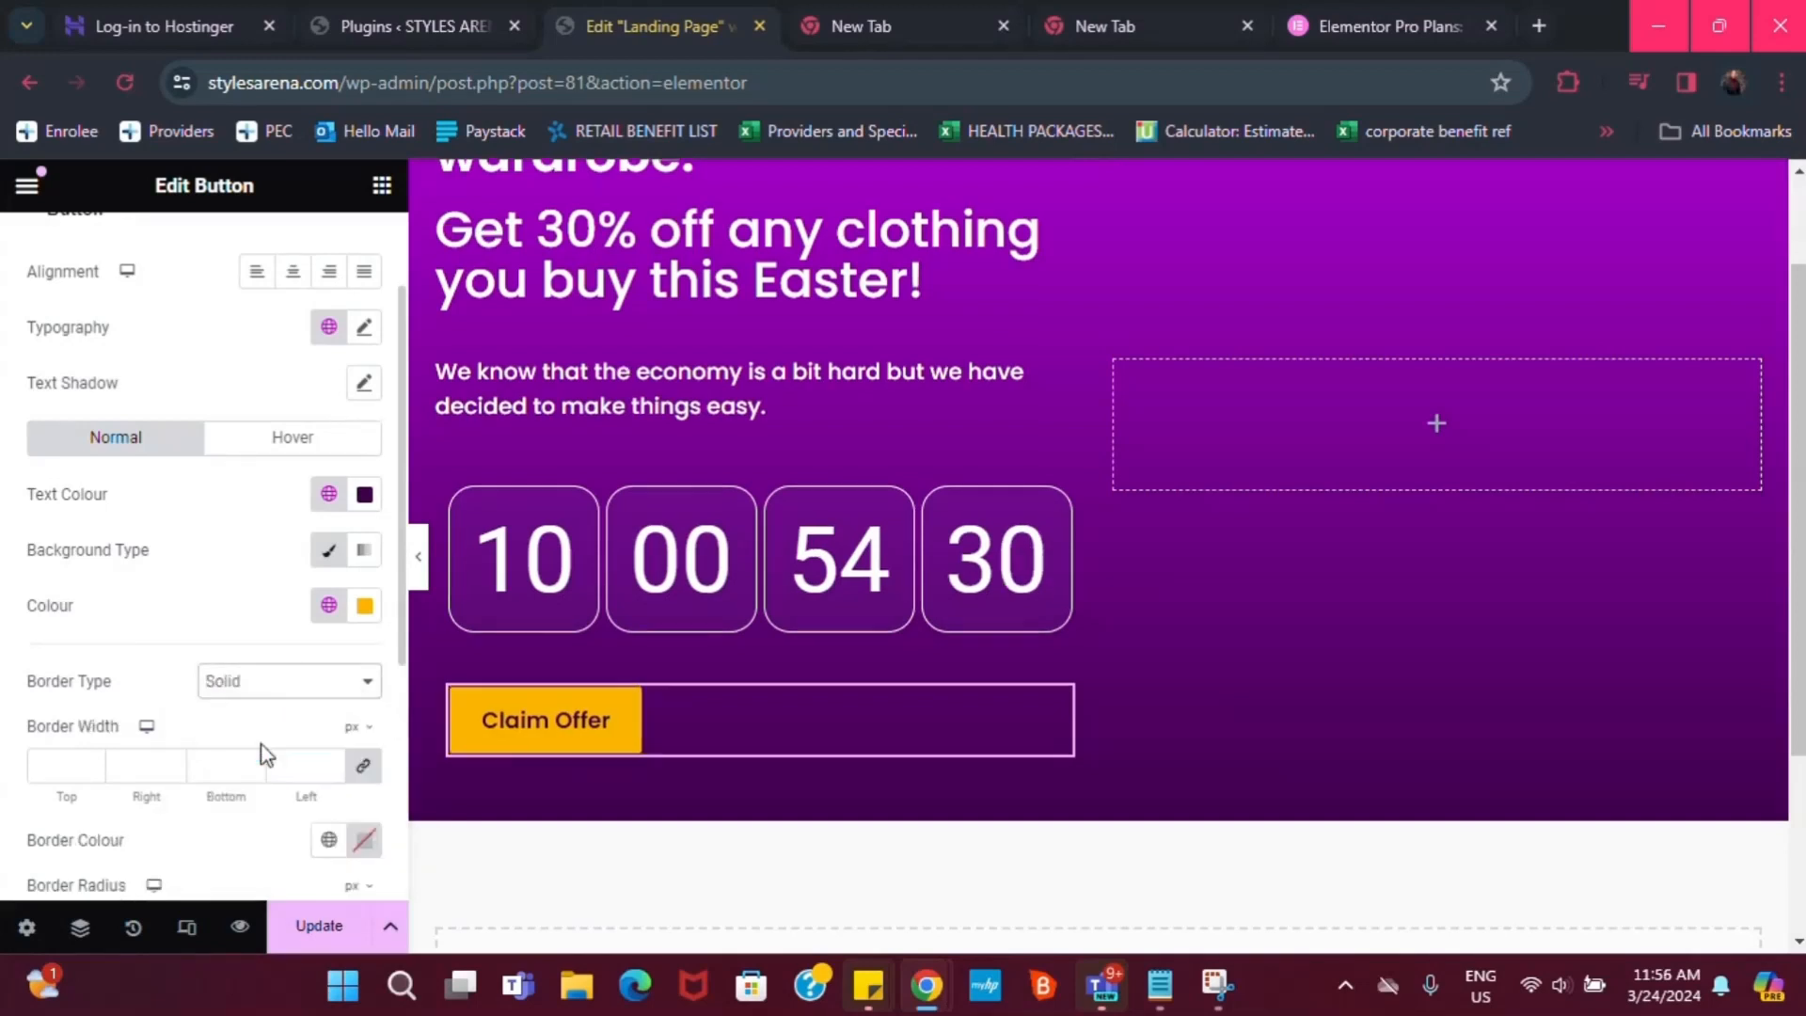
scroll(226, 764, down, 1)
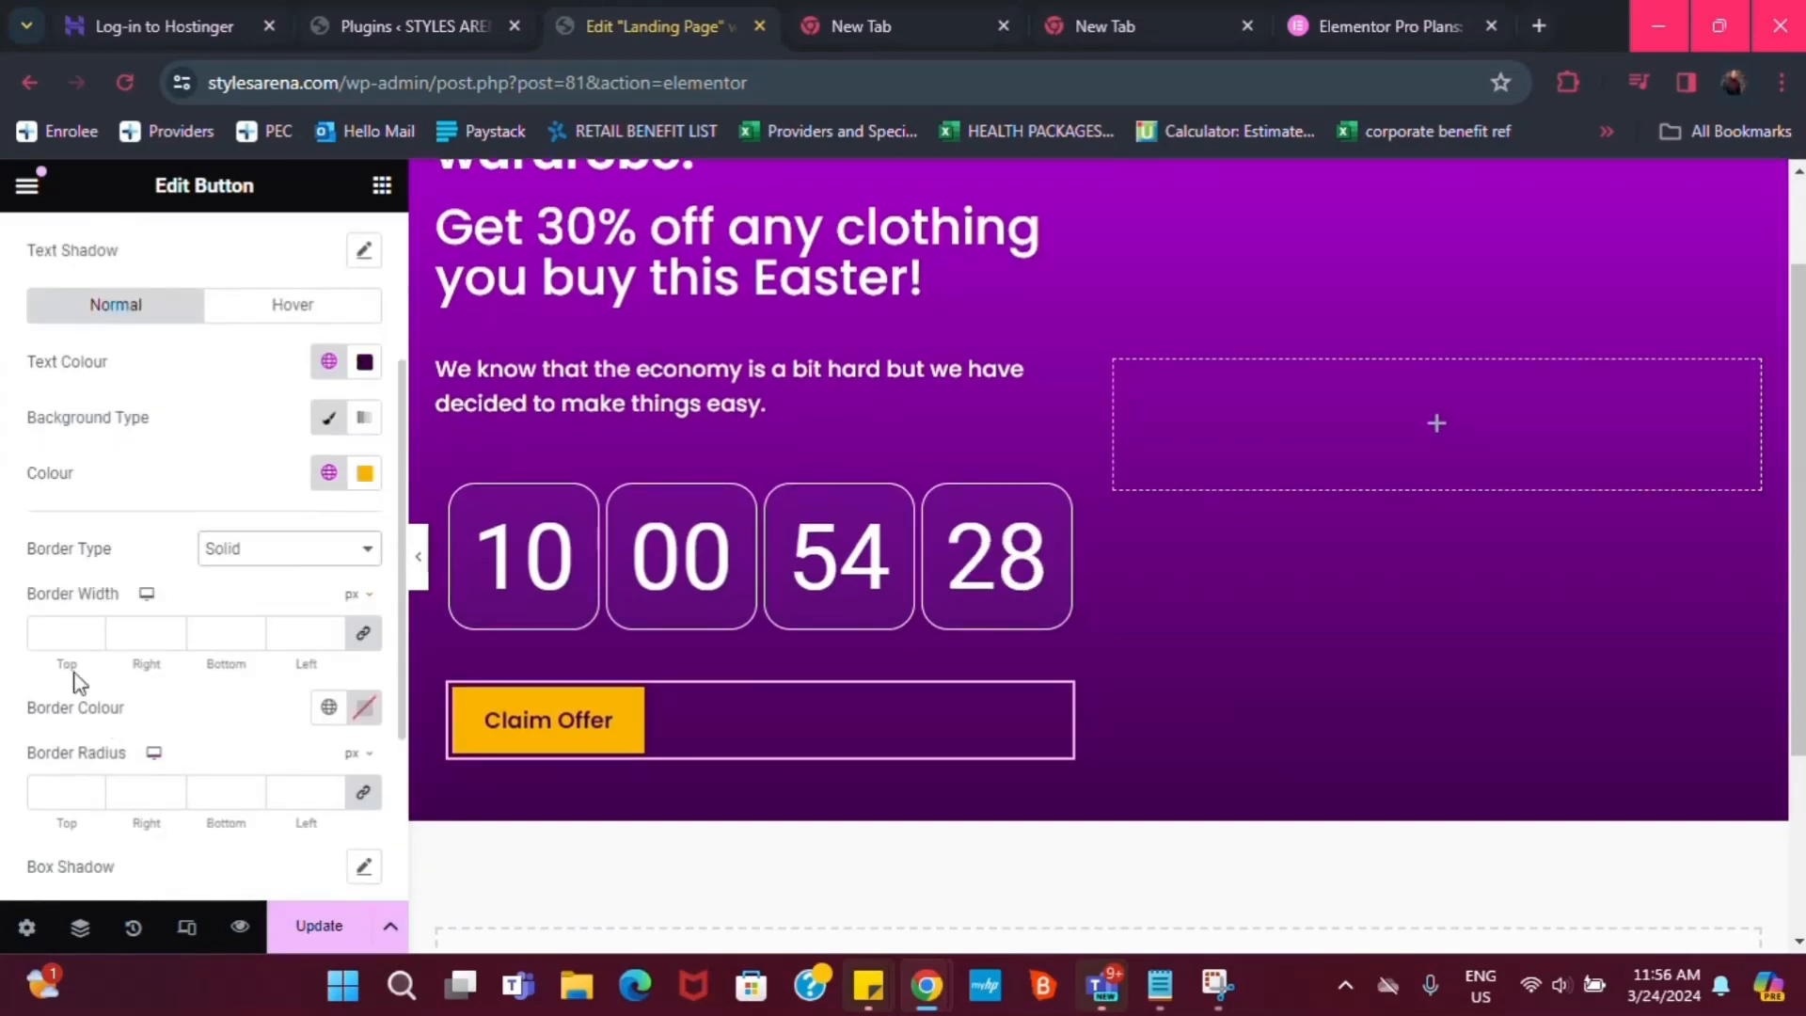
click(92, 628)
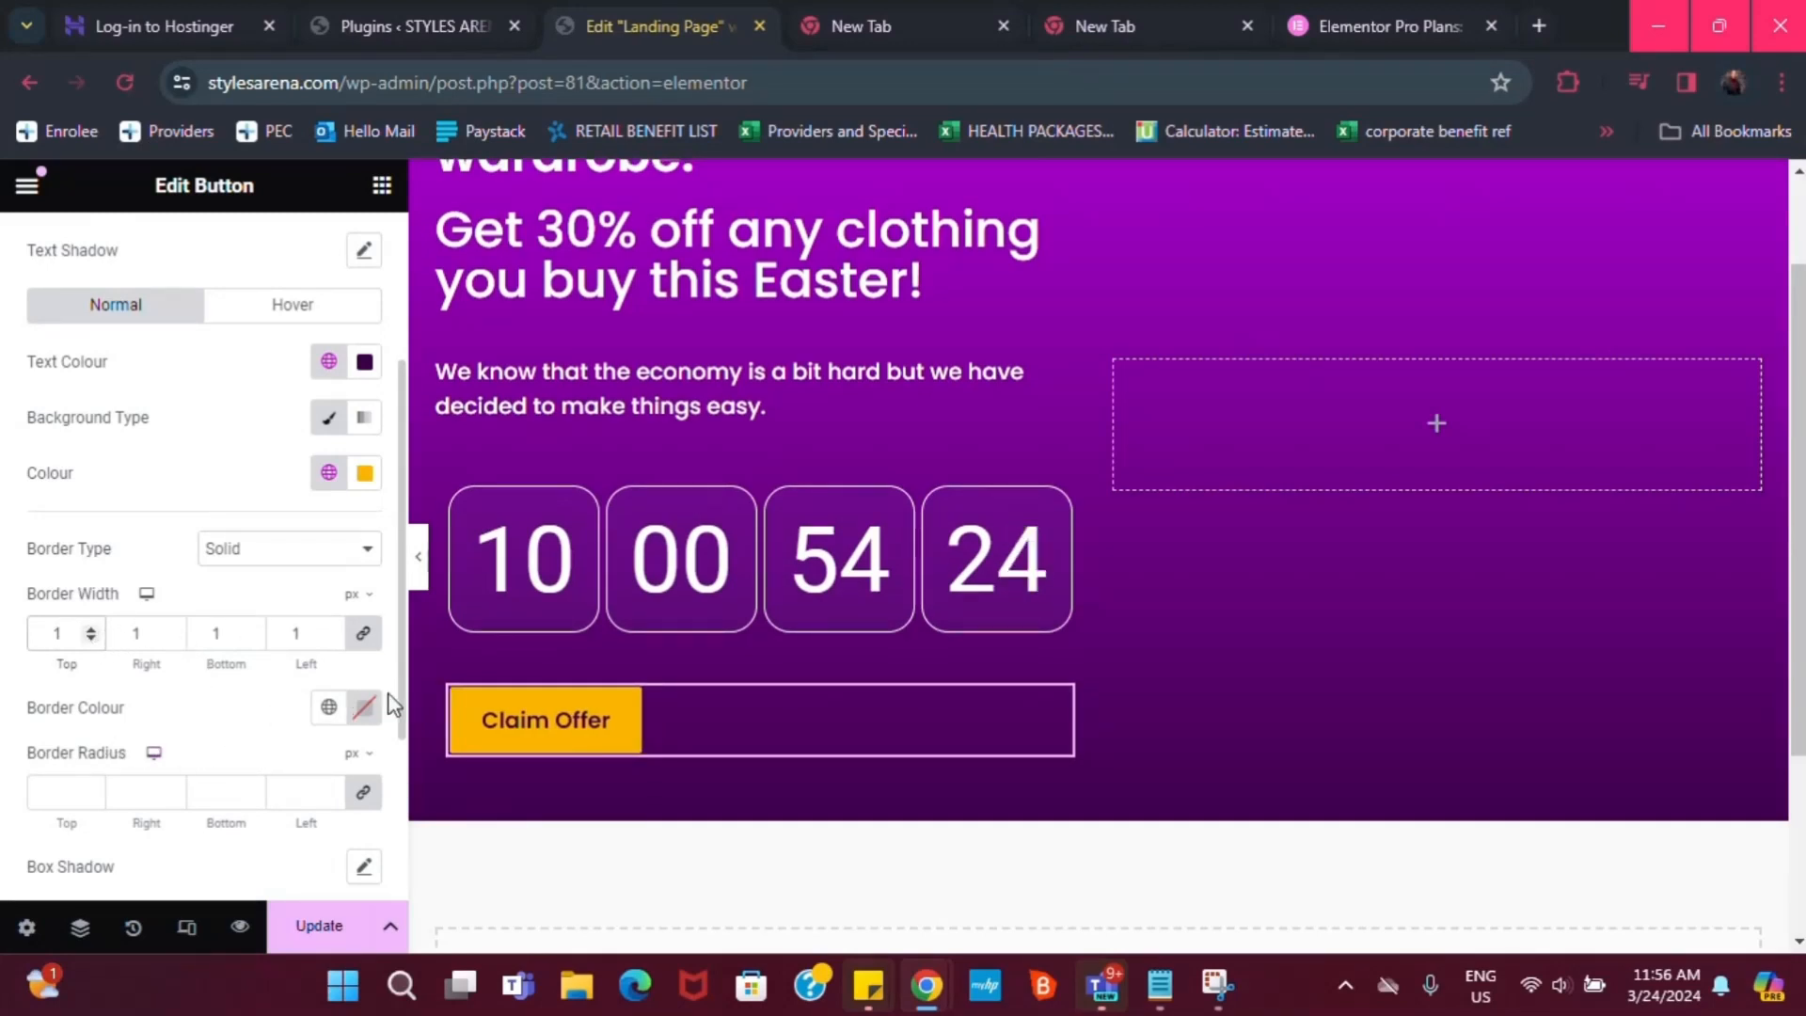
click(329, 707)
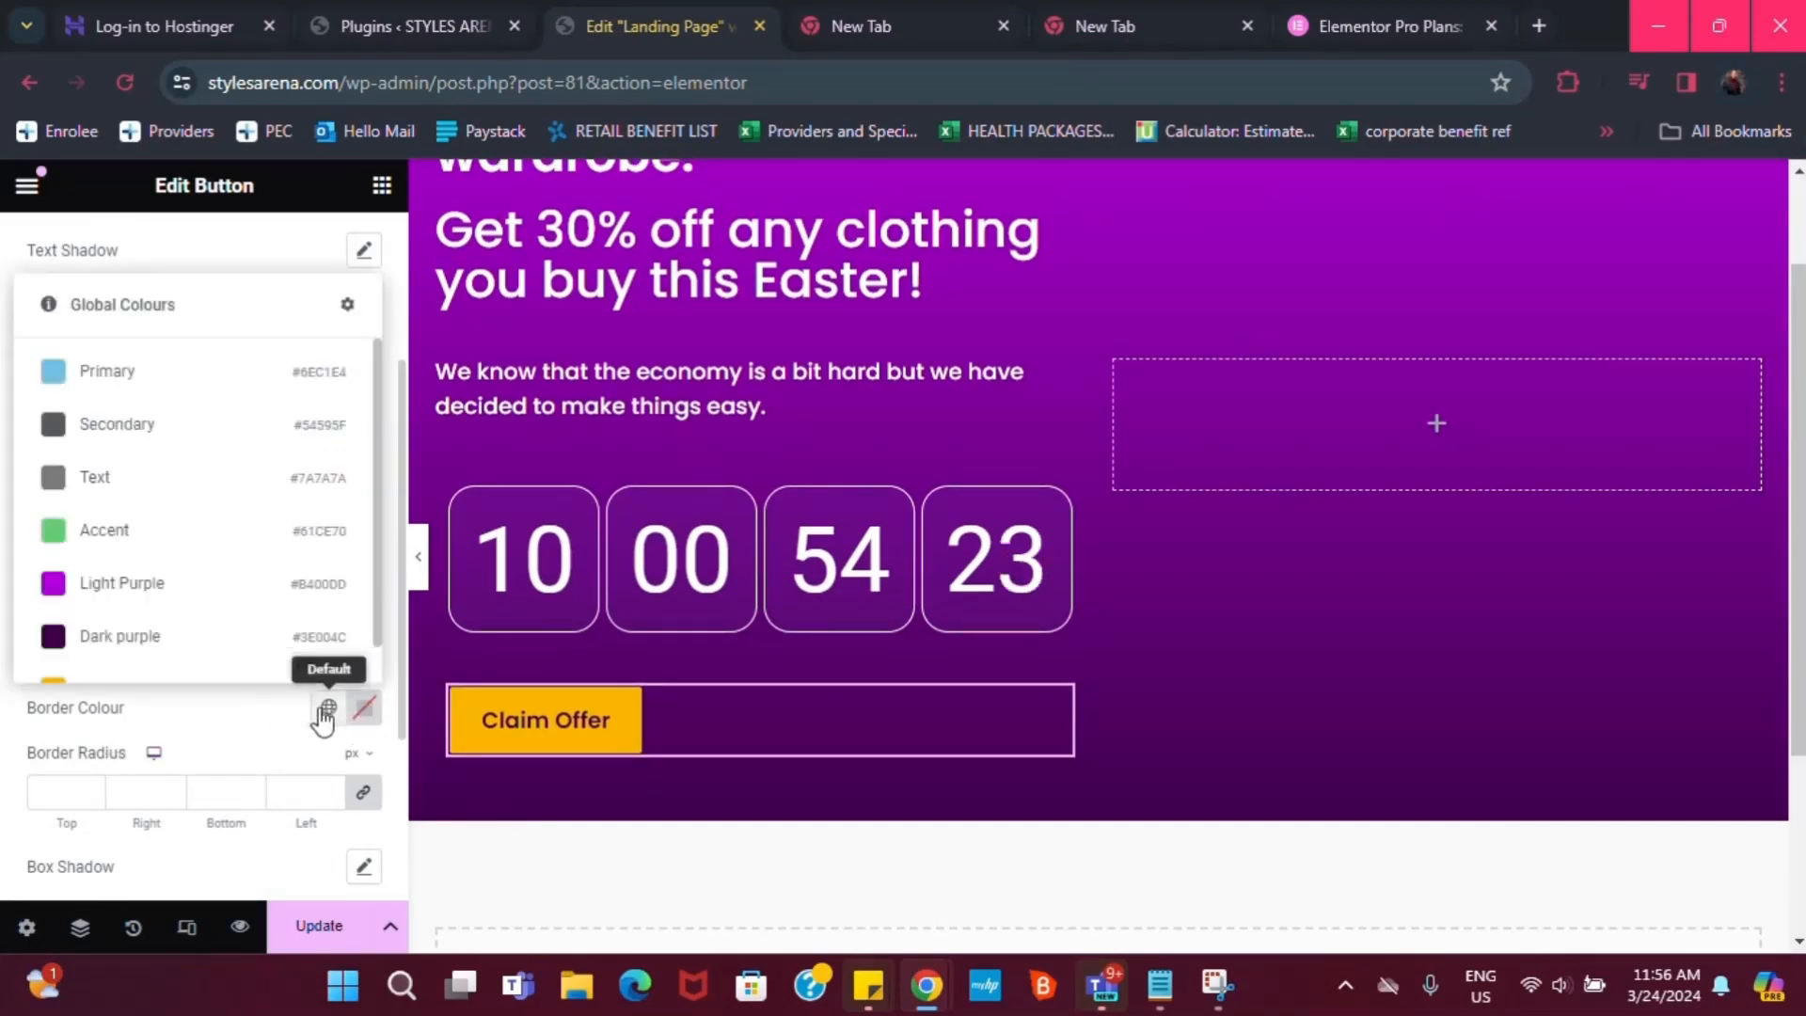
scroll(113, 659, down, 1)
click(113, 668)
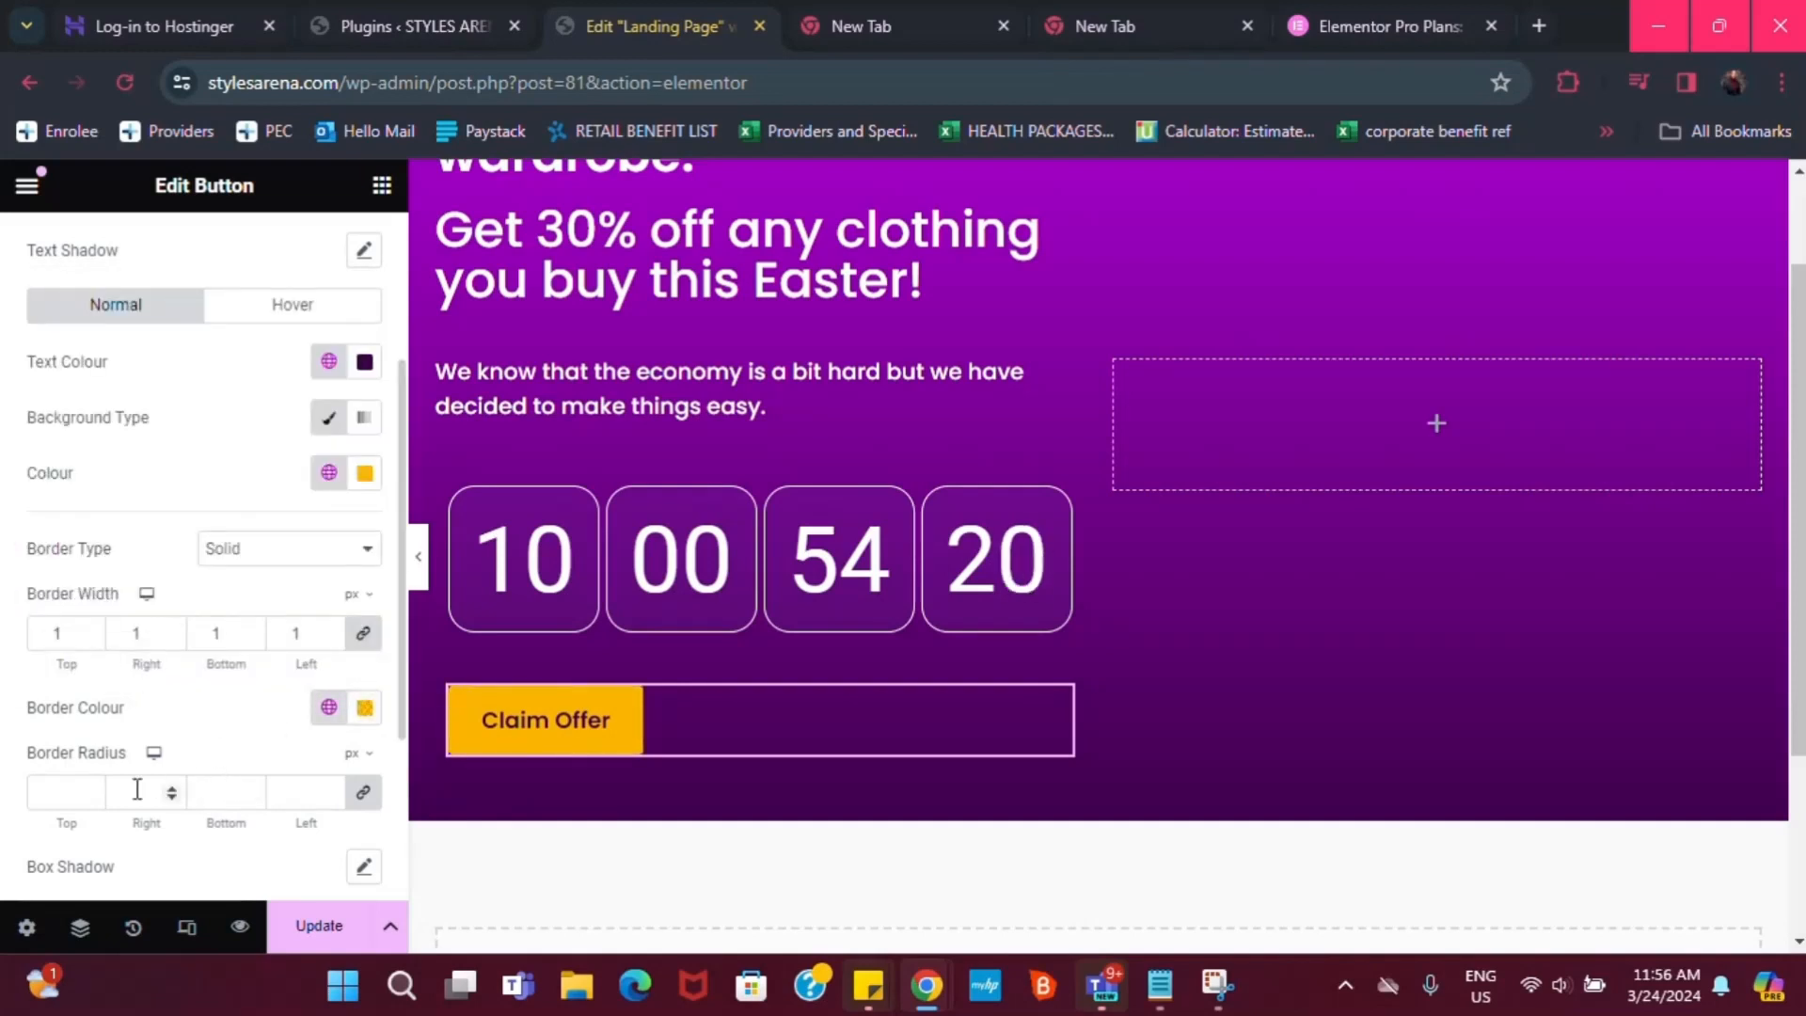
scroll(61, 802, down, 1)
scroll(66, 818, down, 2)
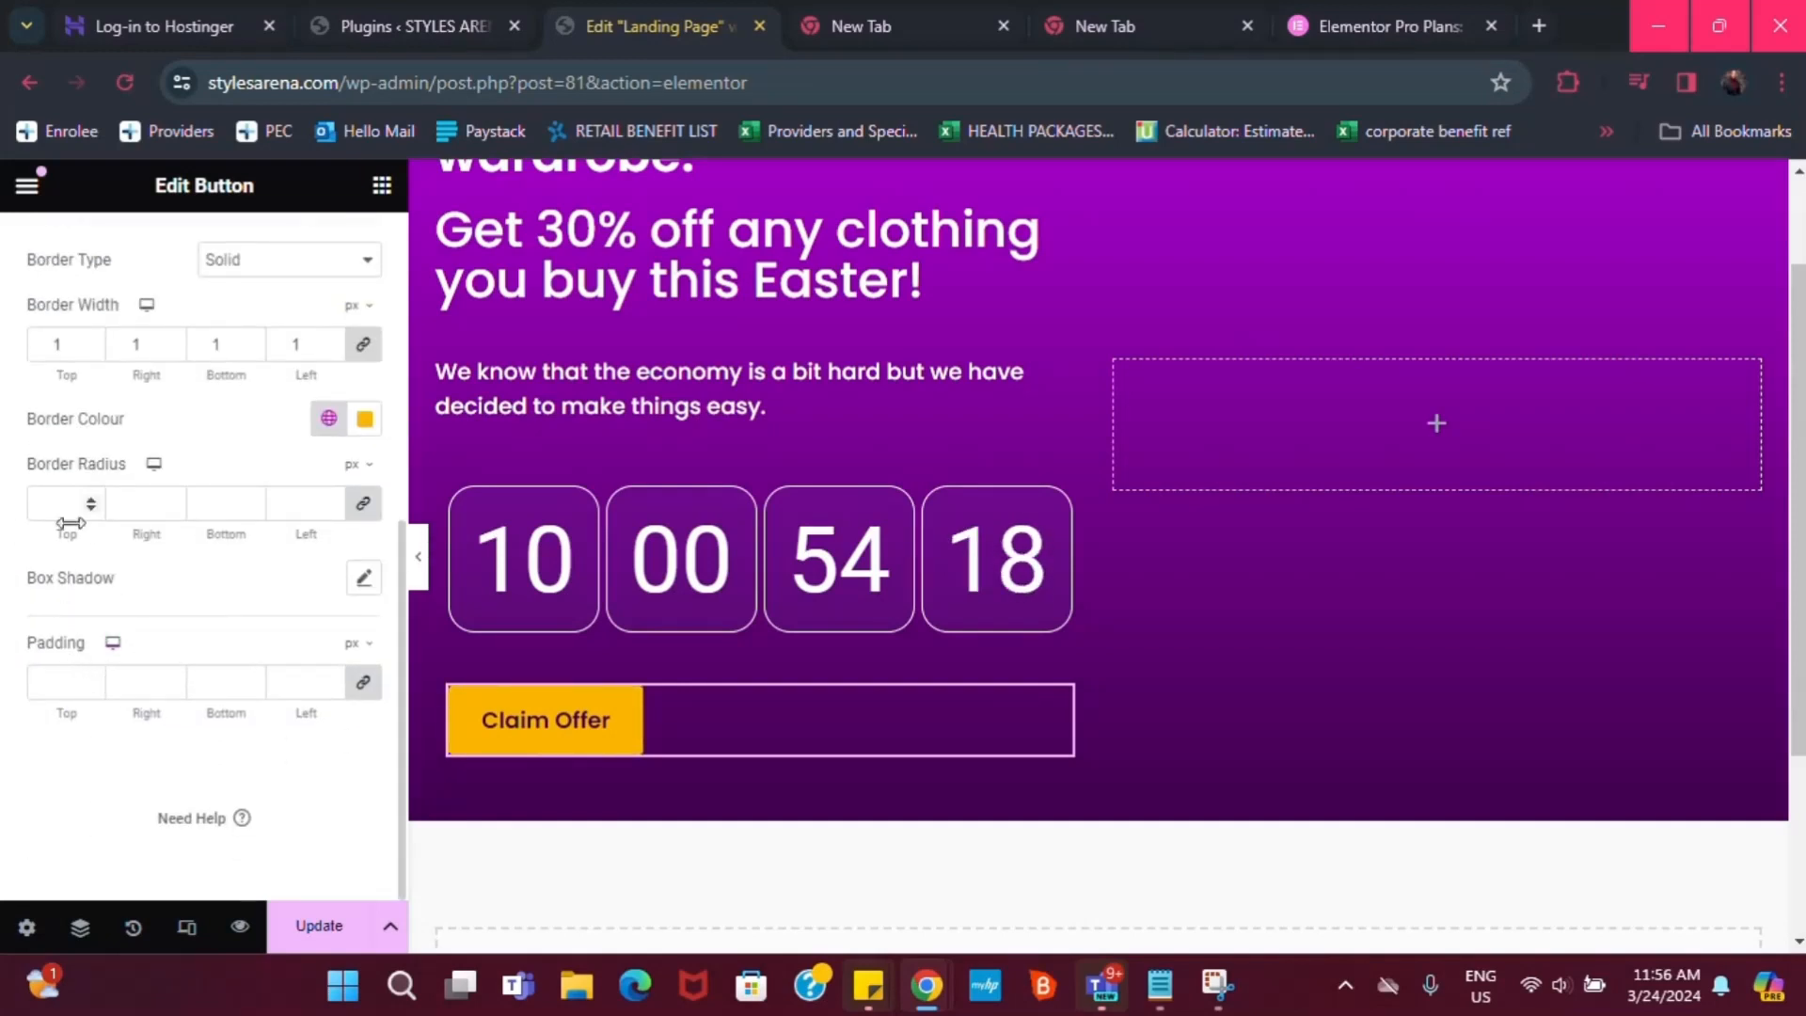
text(20)
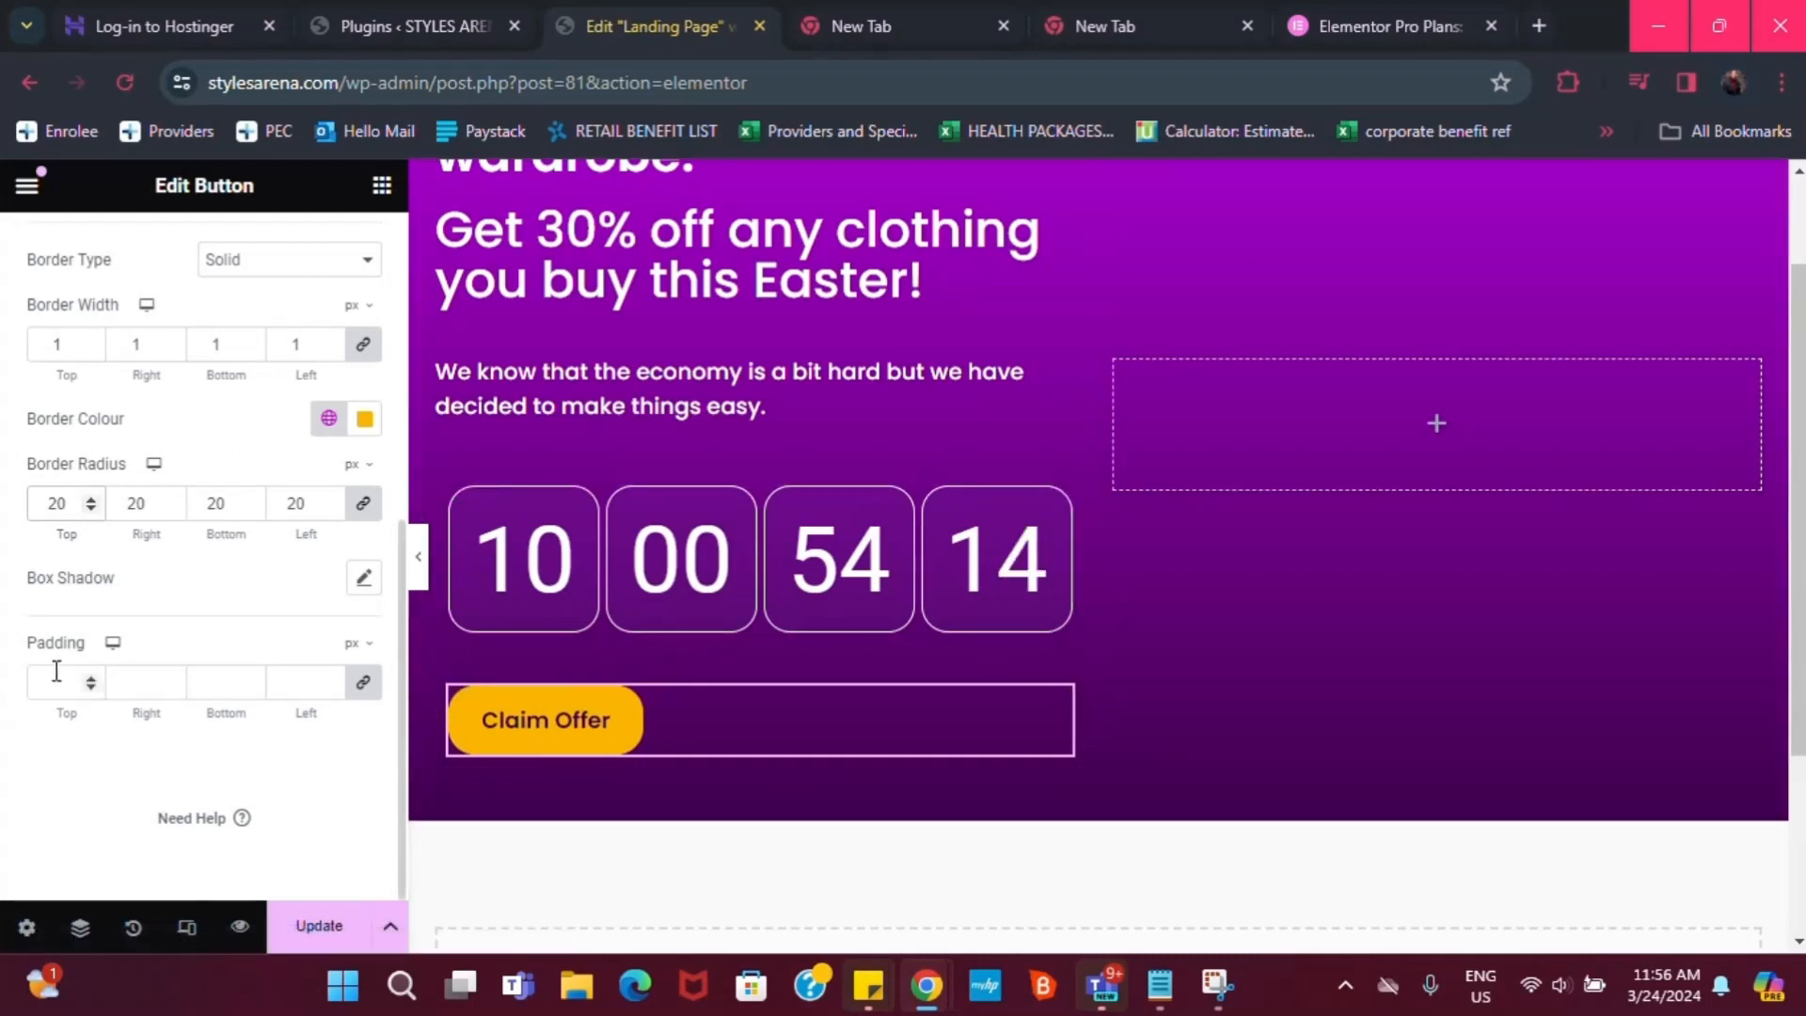
Add a button box shadow with vertical 1, blur 10 and spread 5
click(364, 578)
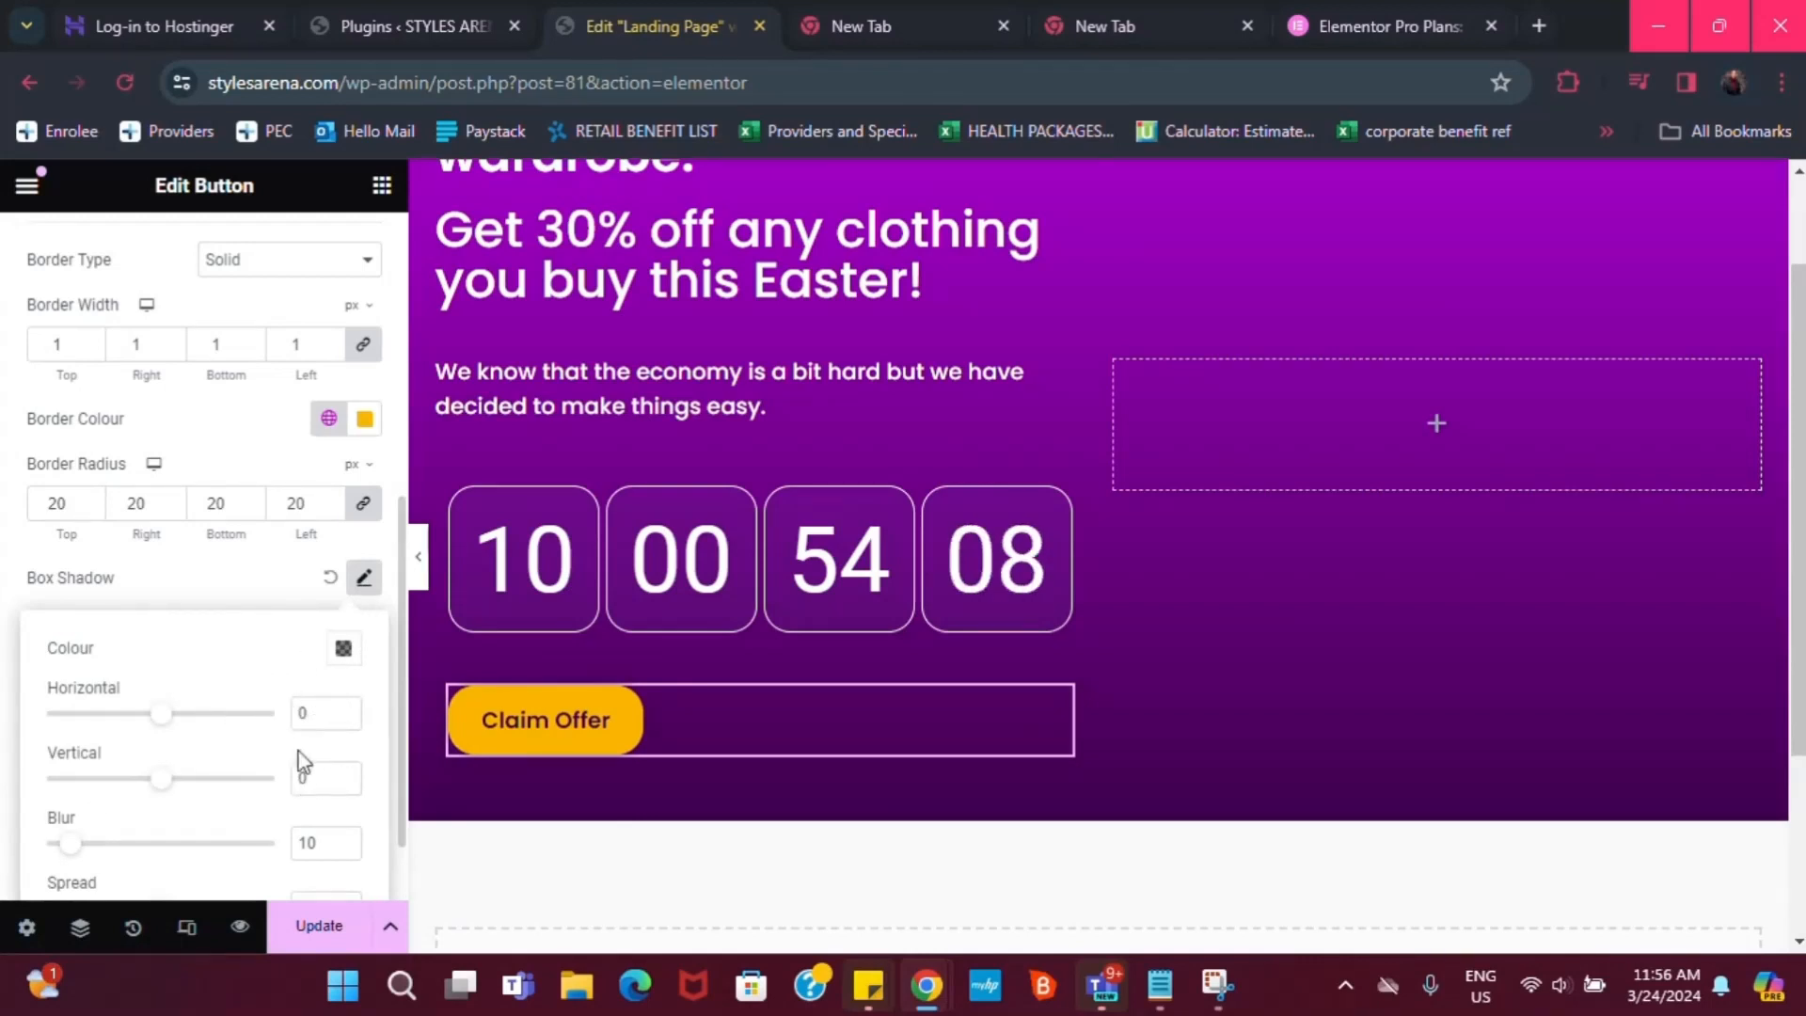
scroll(299, 798, down, 1)
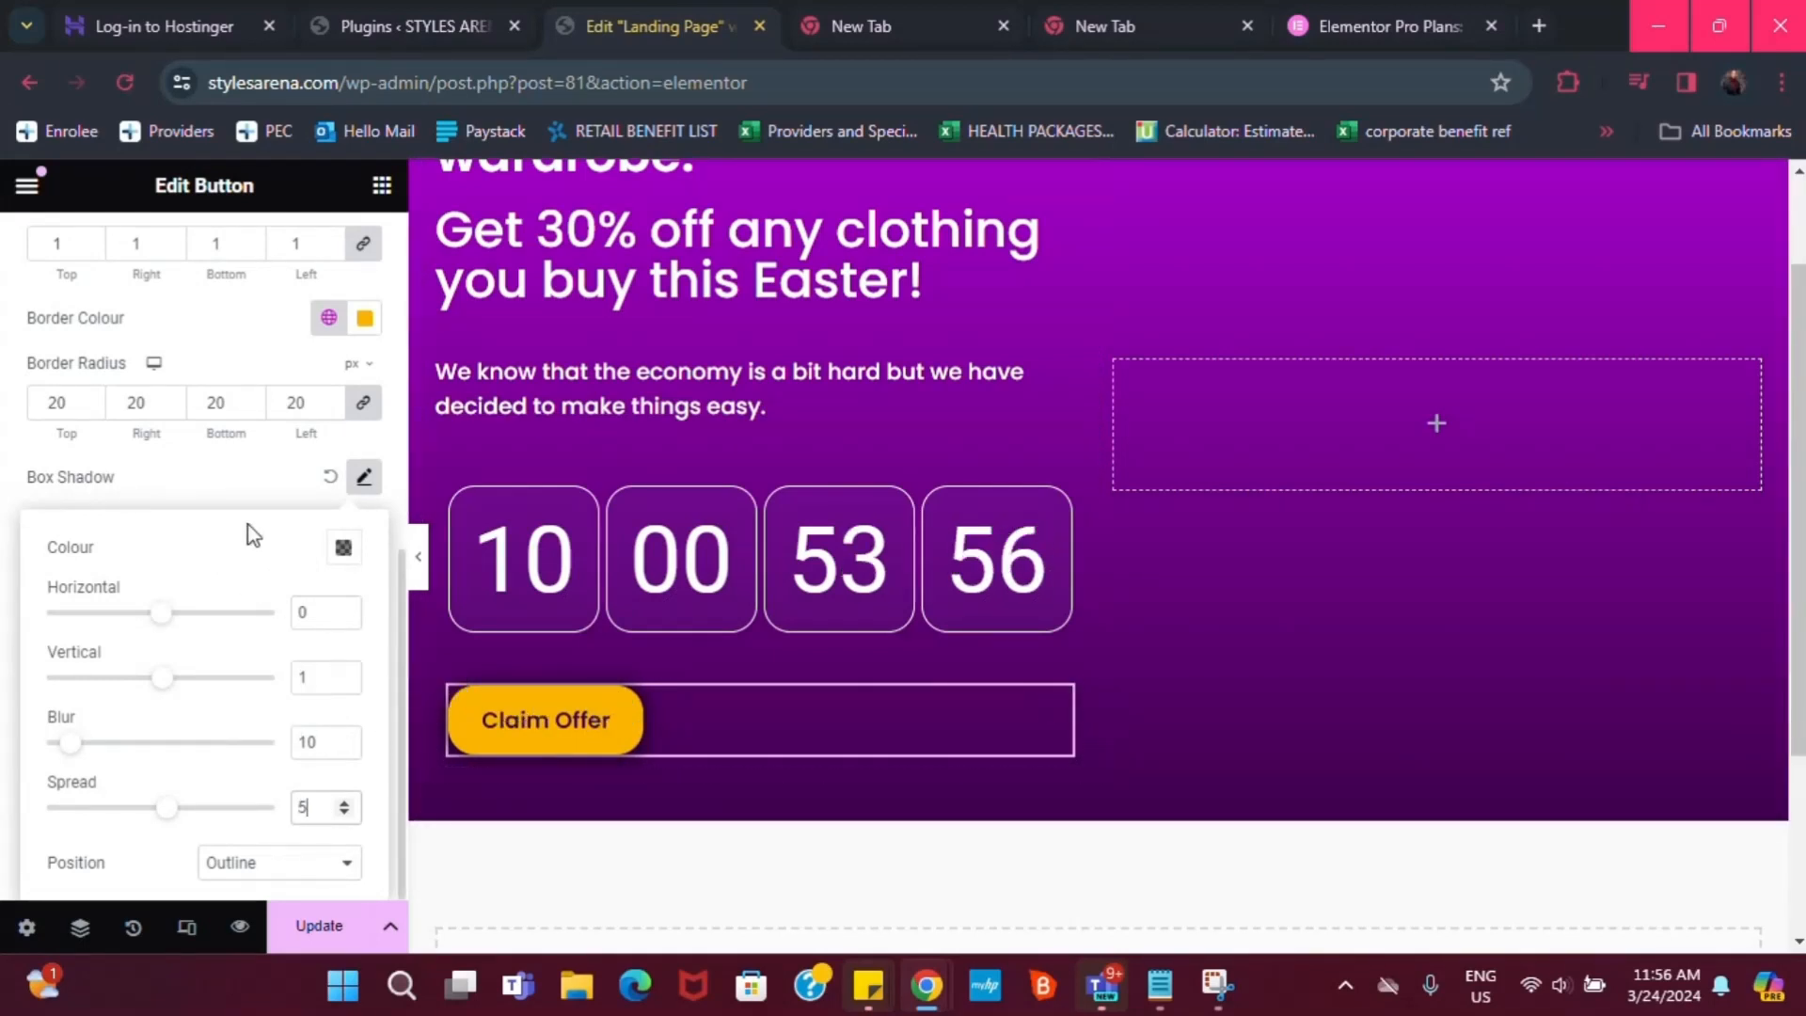
scroll(279, 353, up, 2)
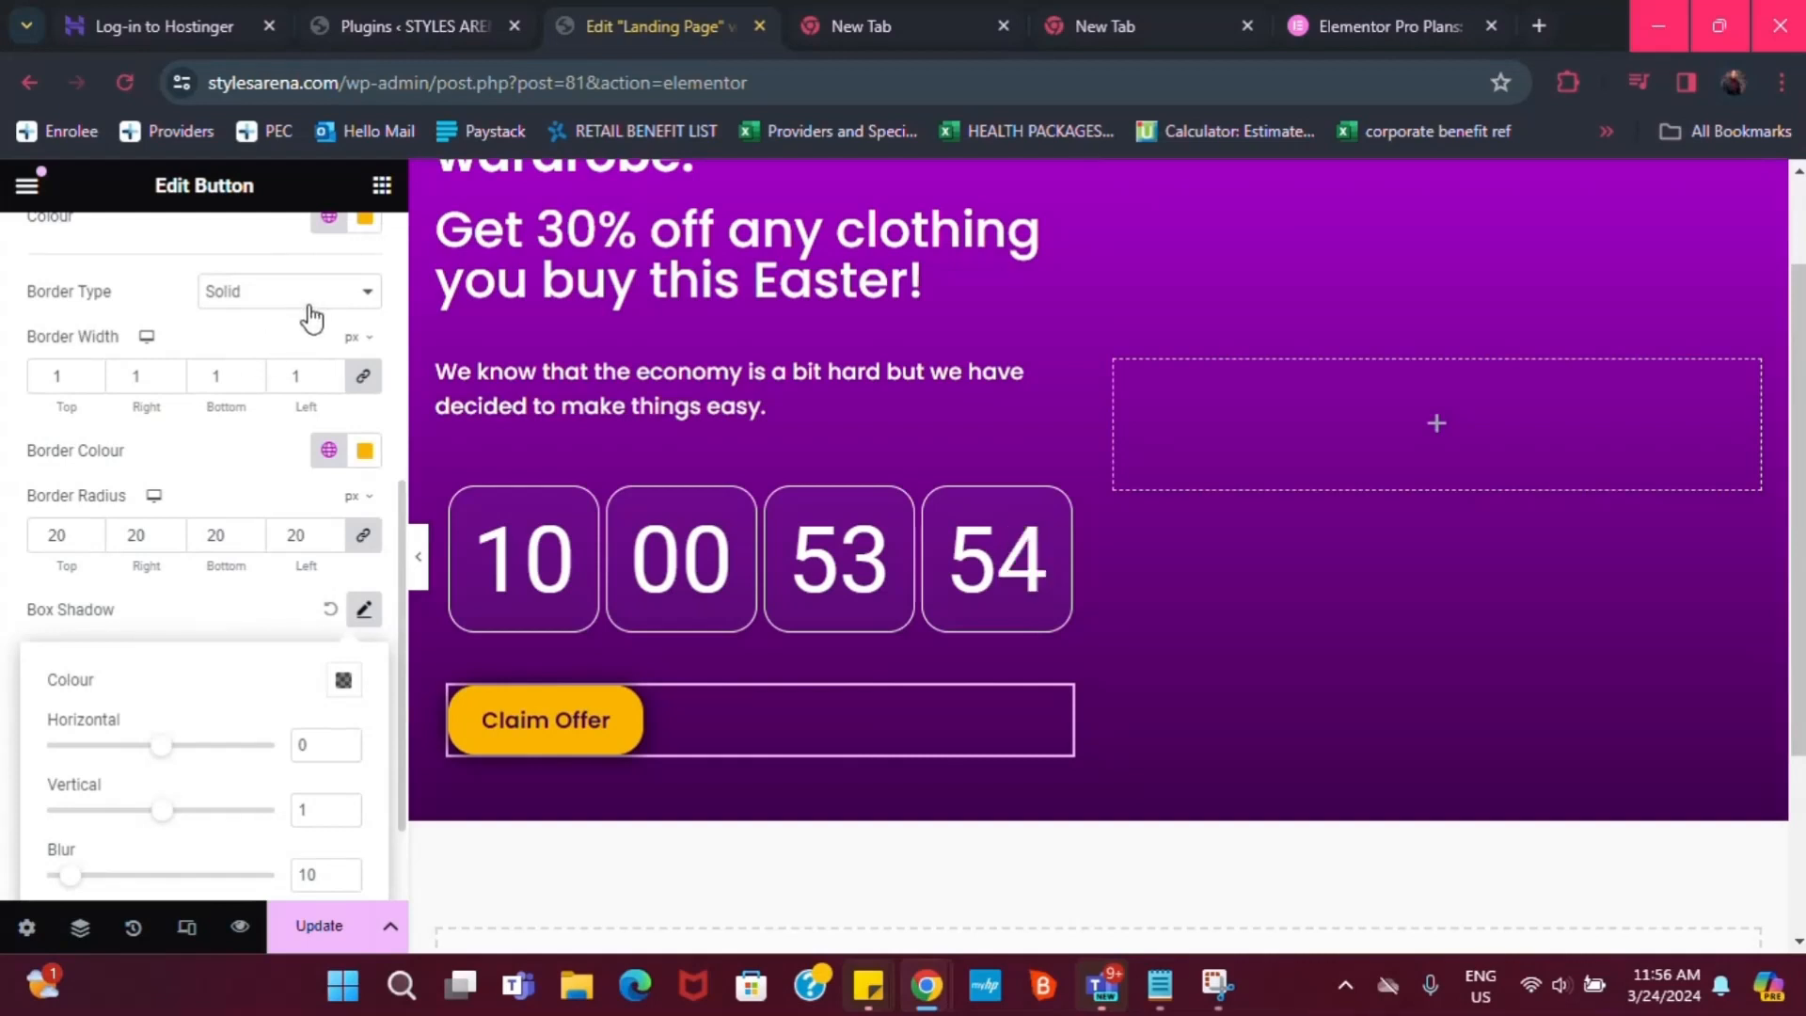
scroll(303, 301, up, 2)
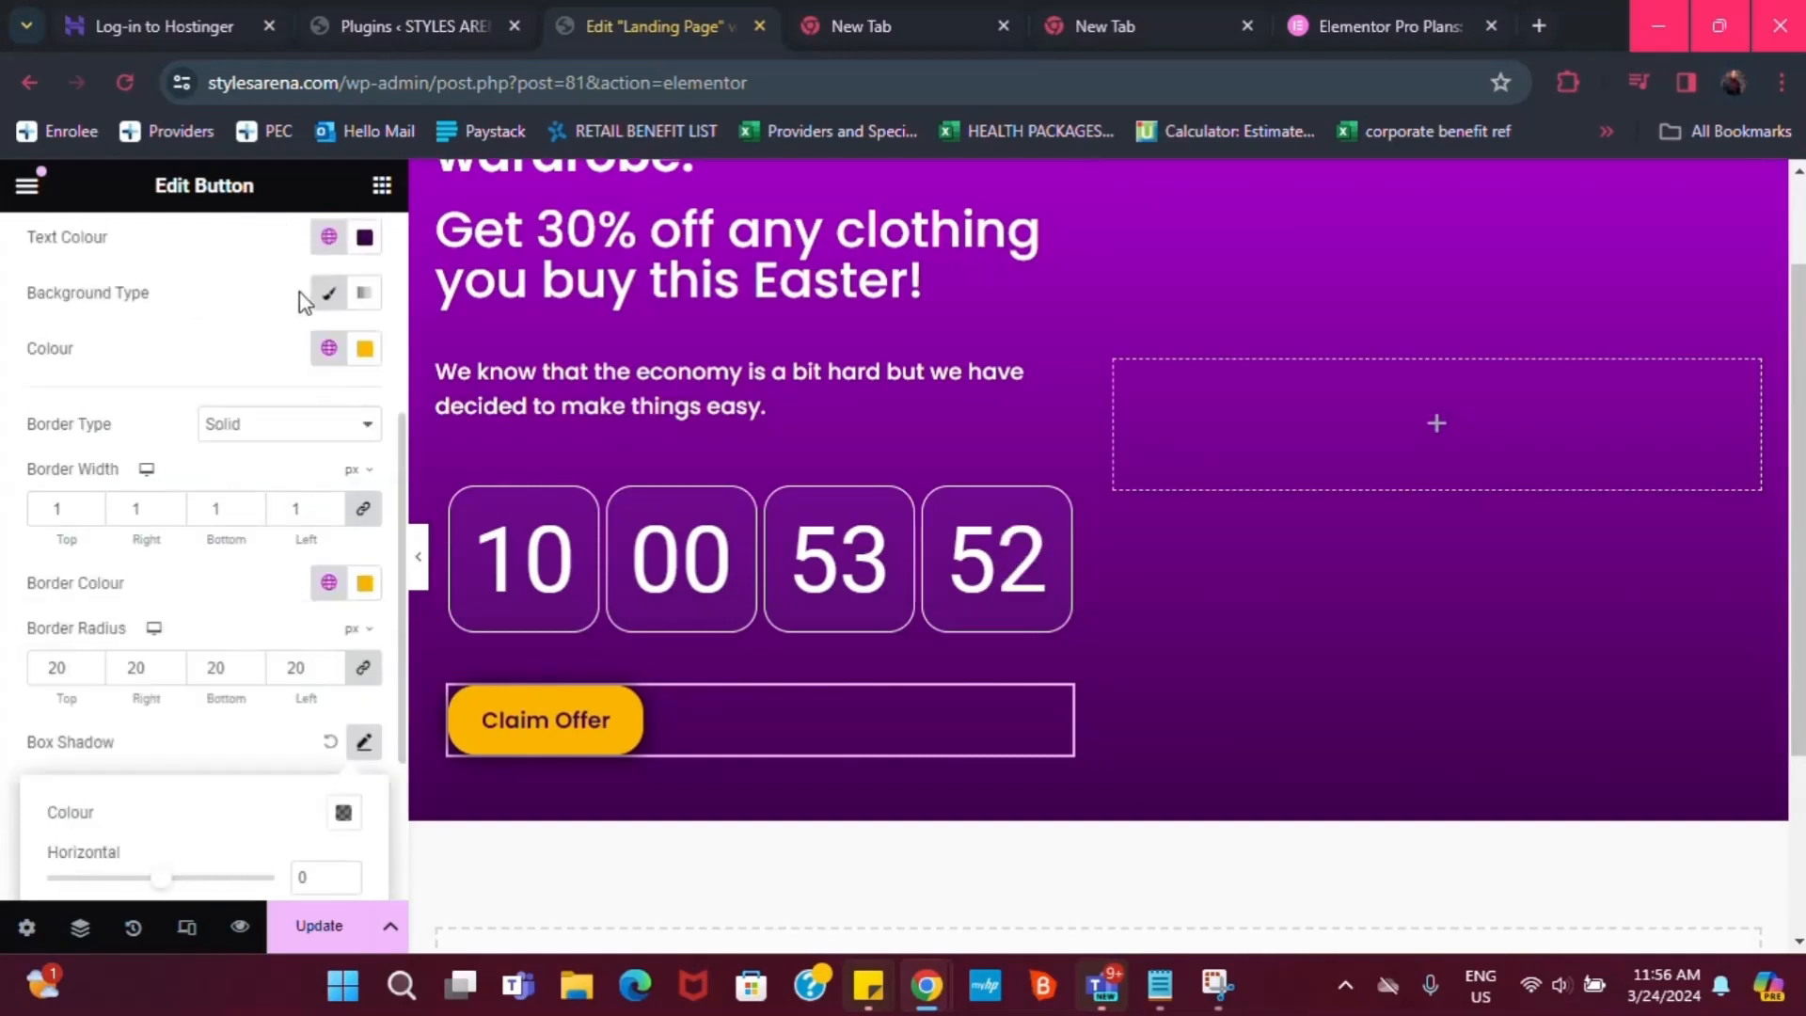
scroll(235, 404, up, 5)
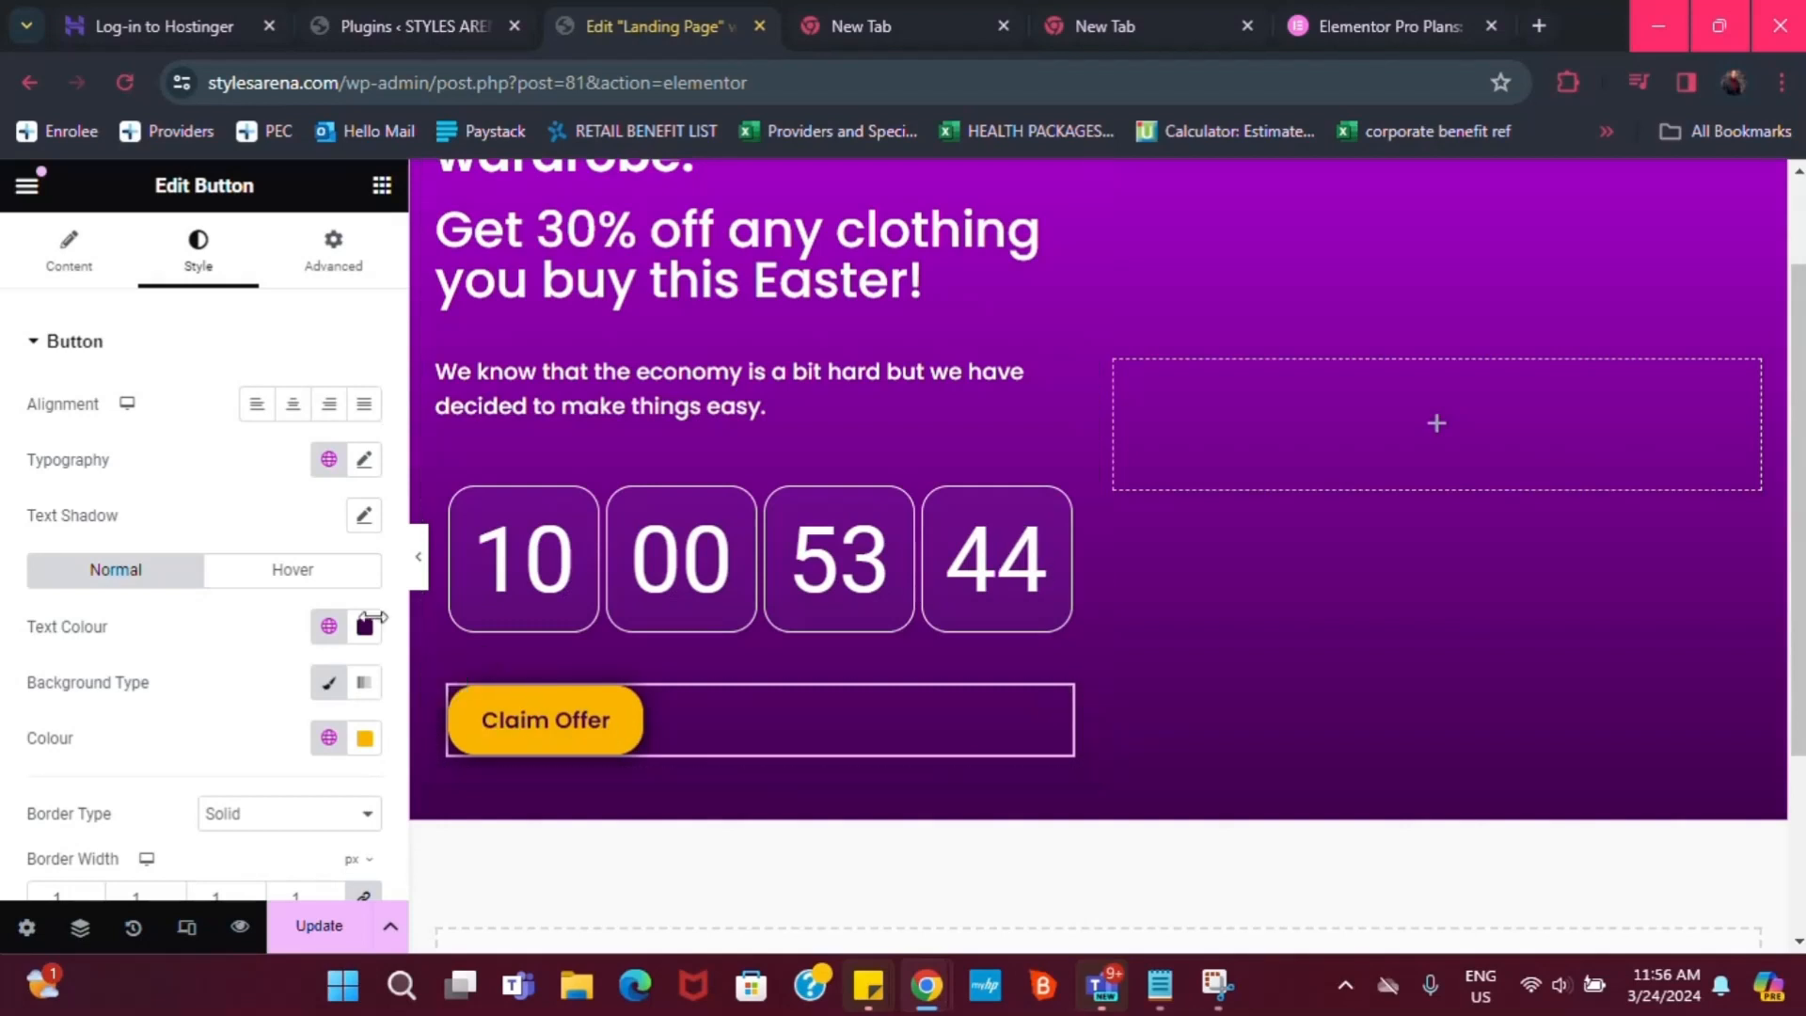
Make the button's hover background fully transparent
click(288, 572)
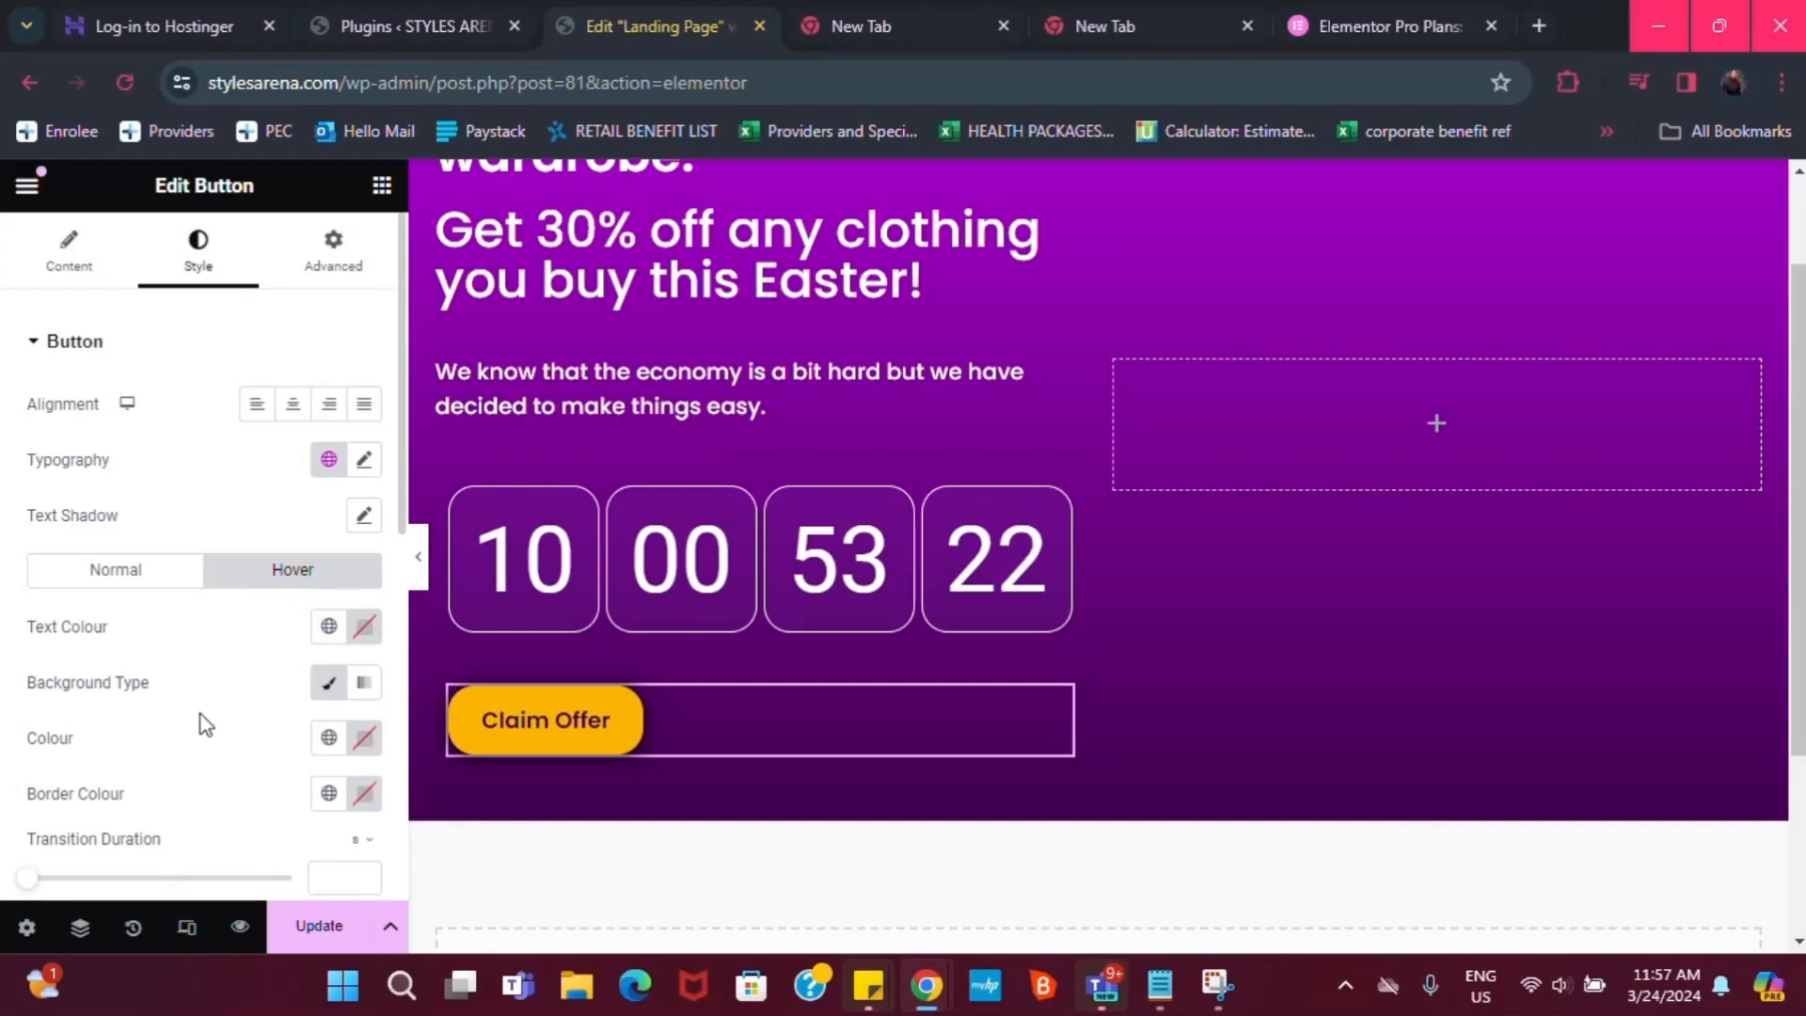
scroll(311, 668, down, 1)
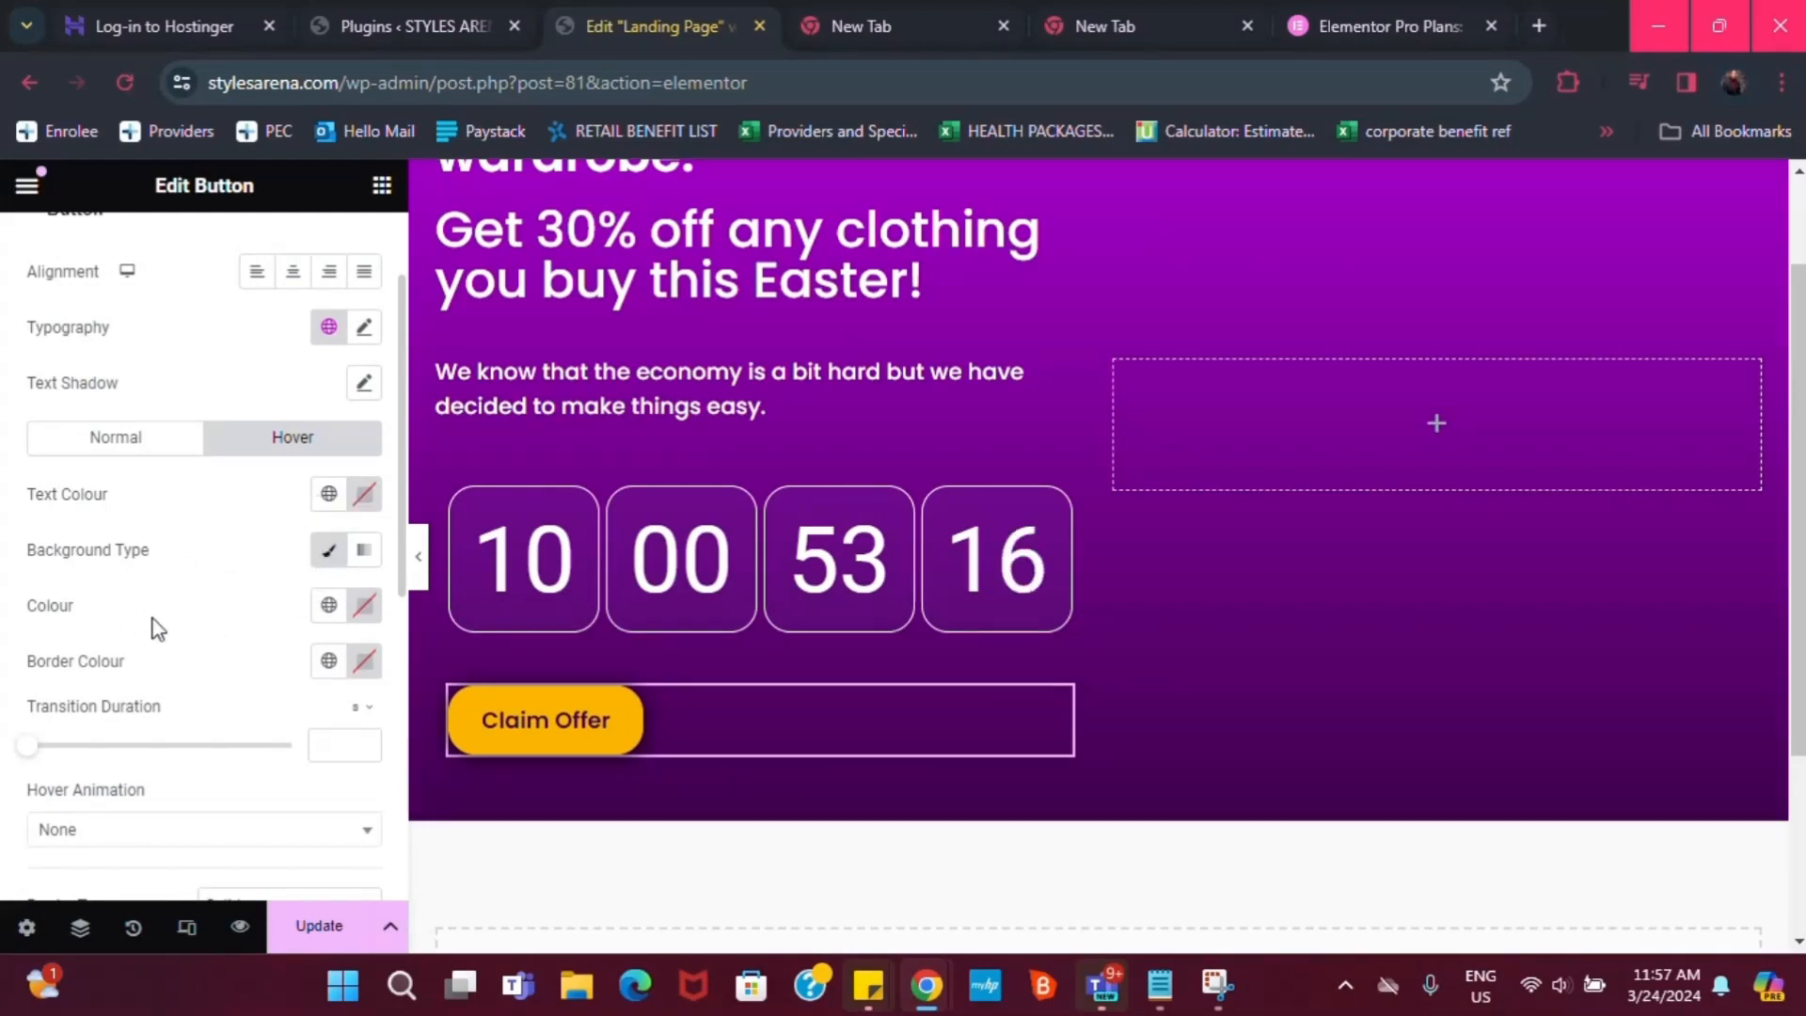
click(329, 607)
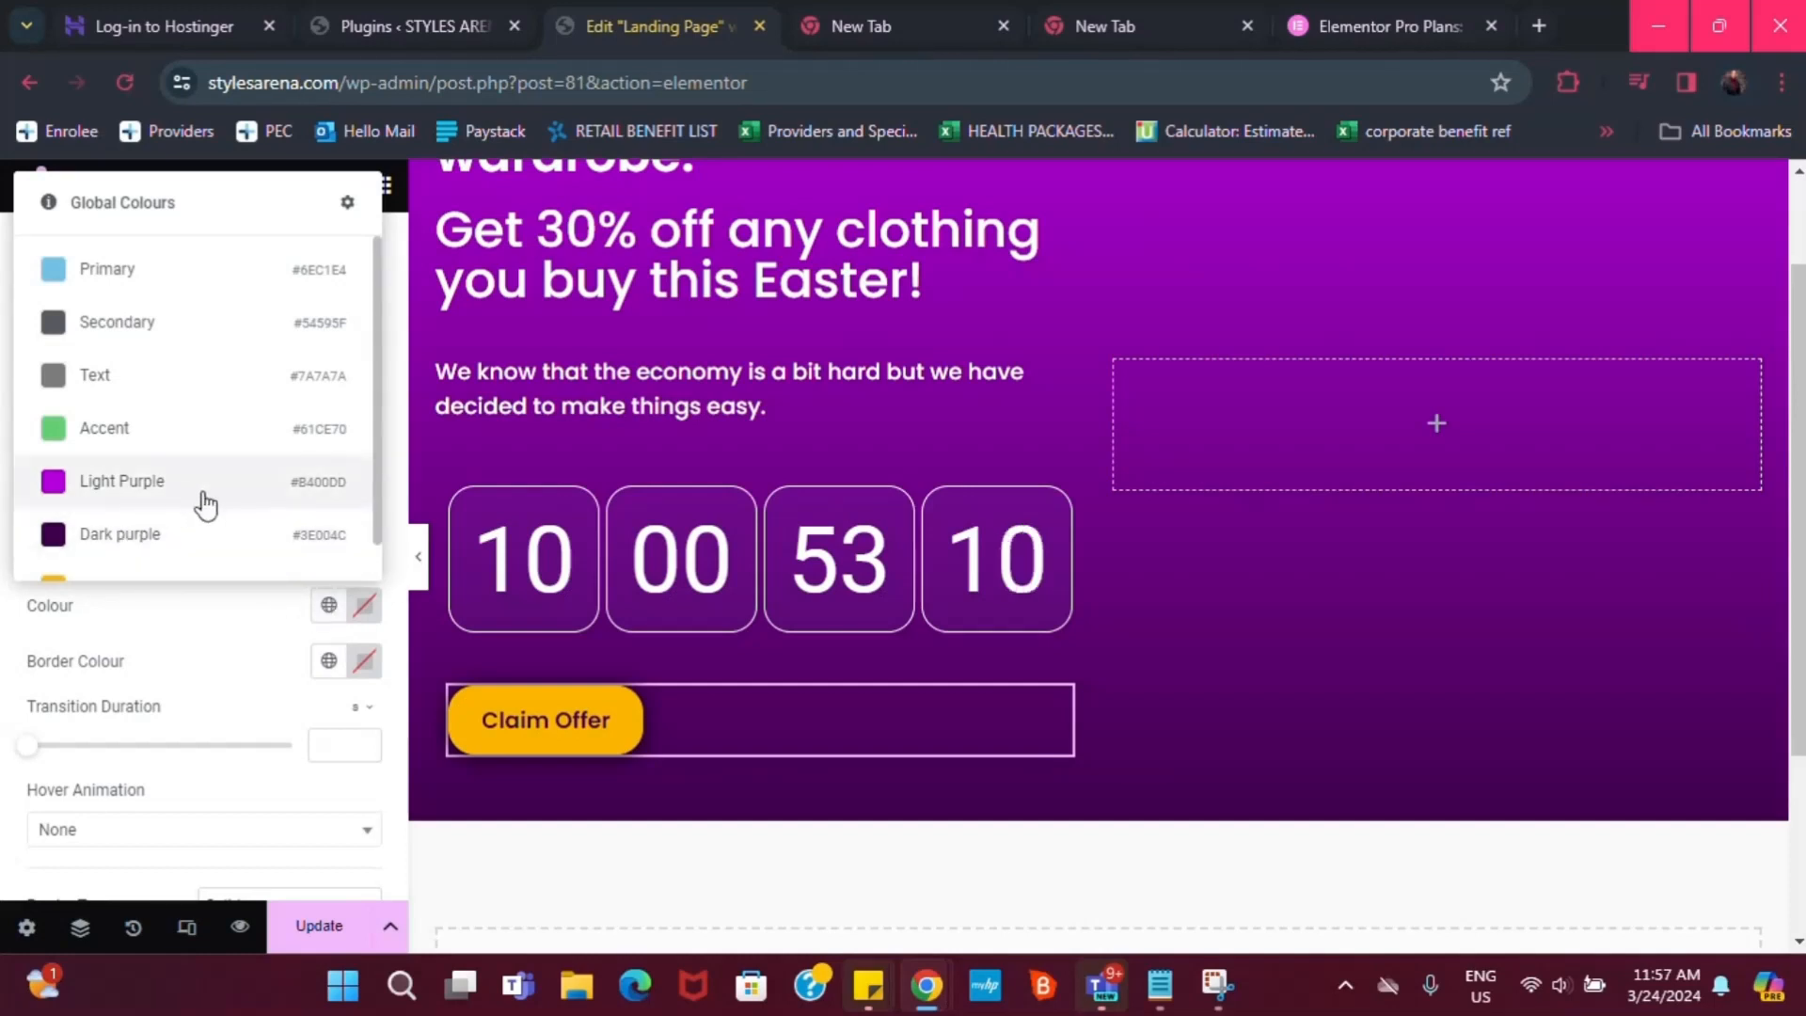
drag(230, 662, 232, 642)
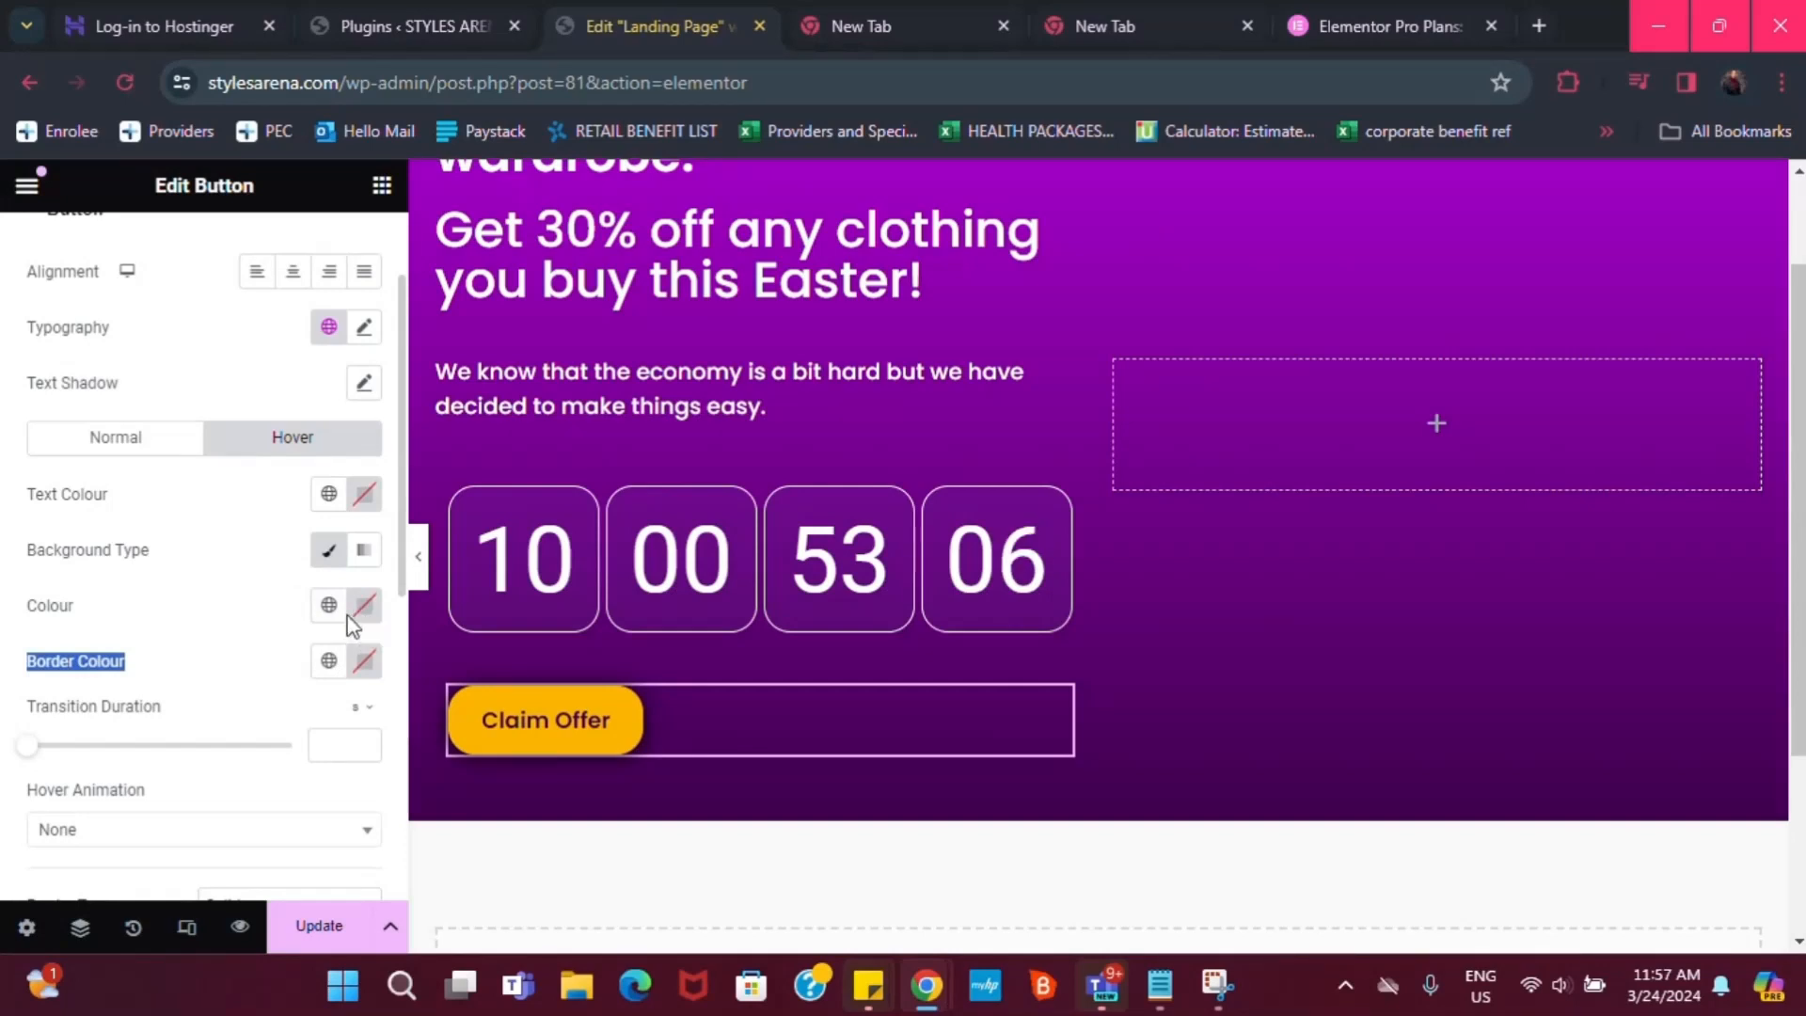
click(364, 607)
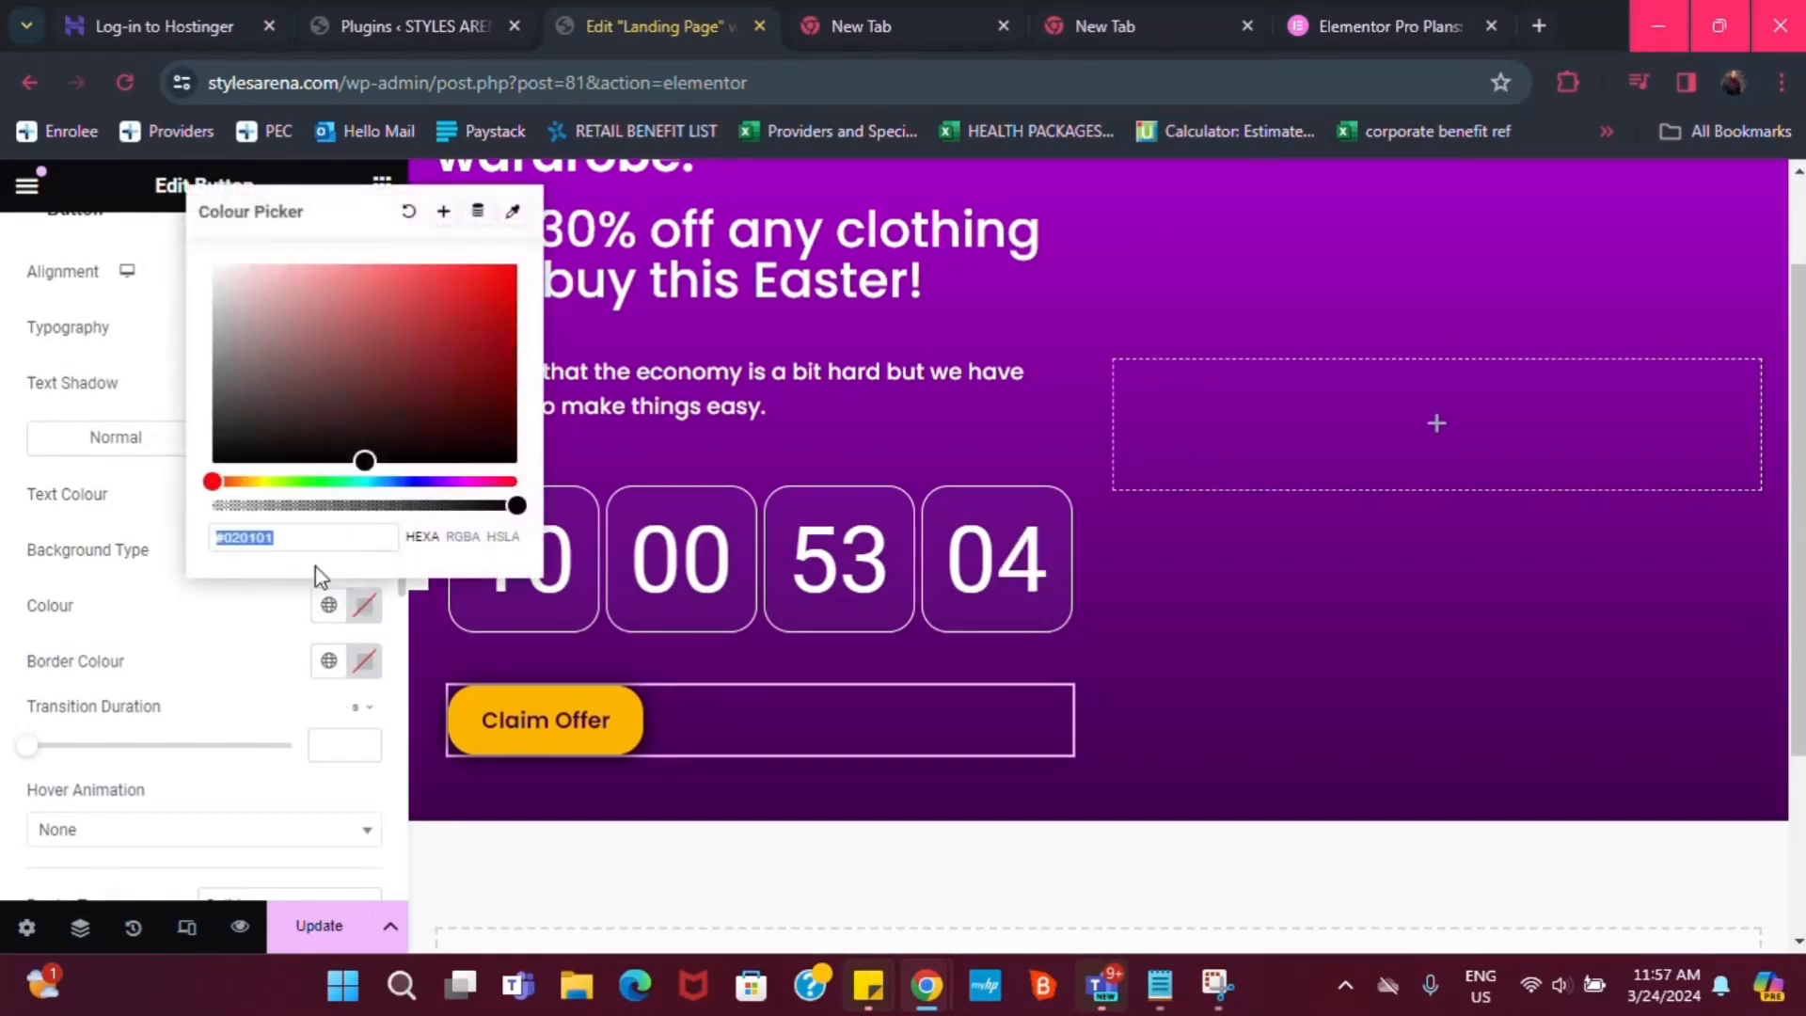
drag(520, 508, 178, 517)
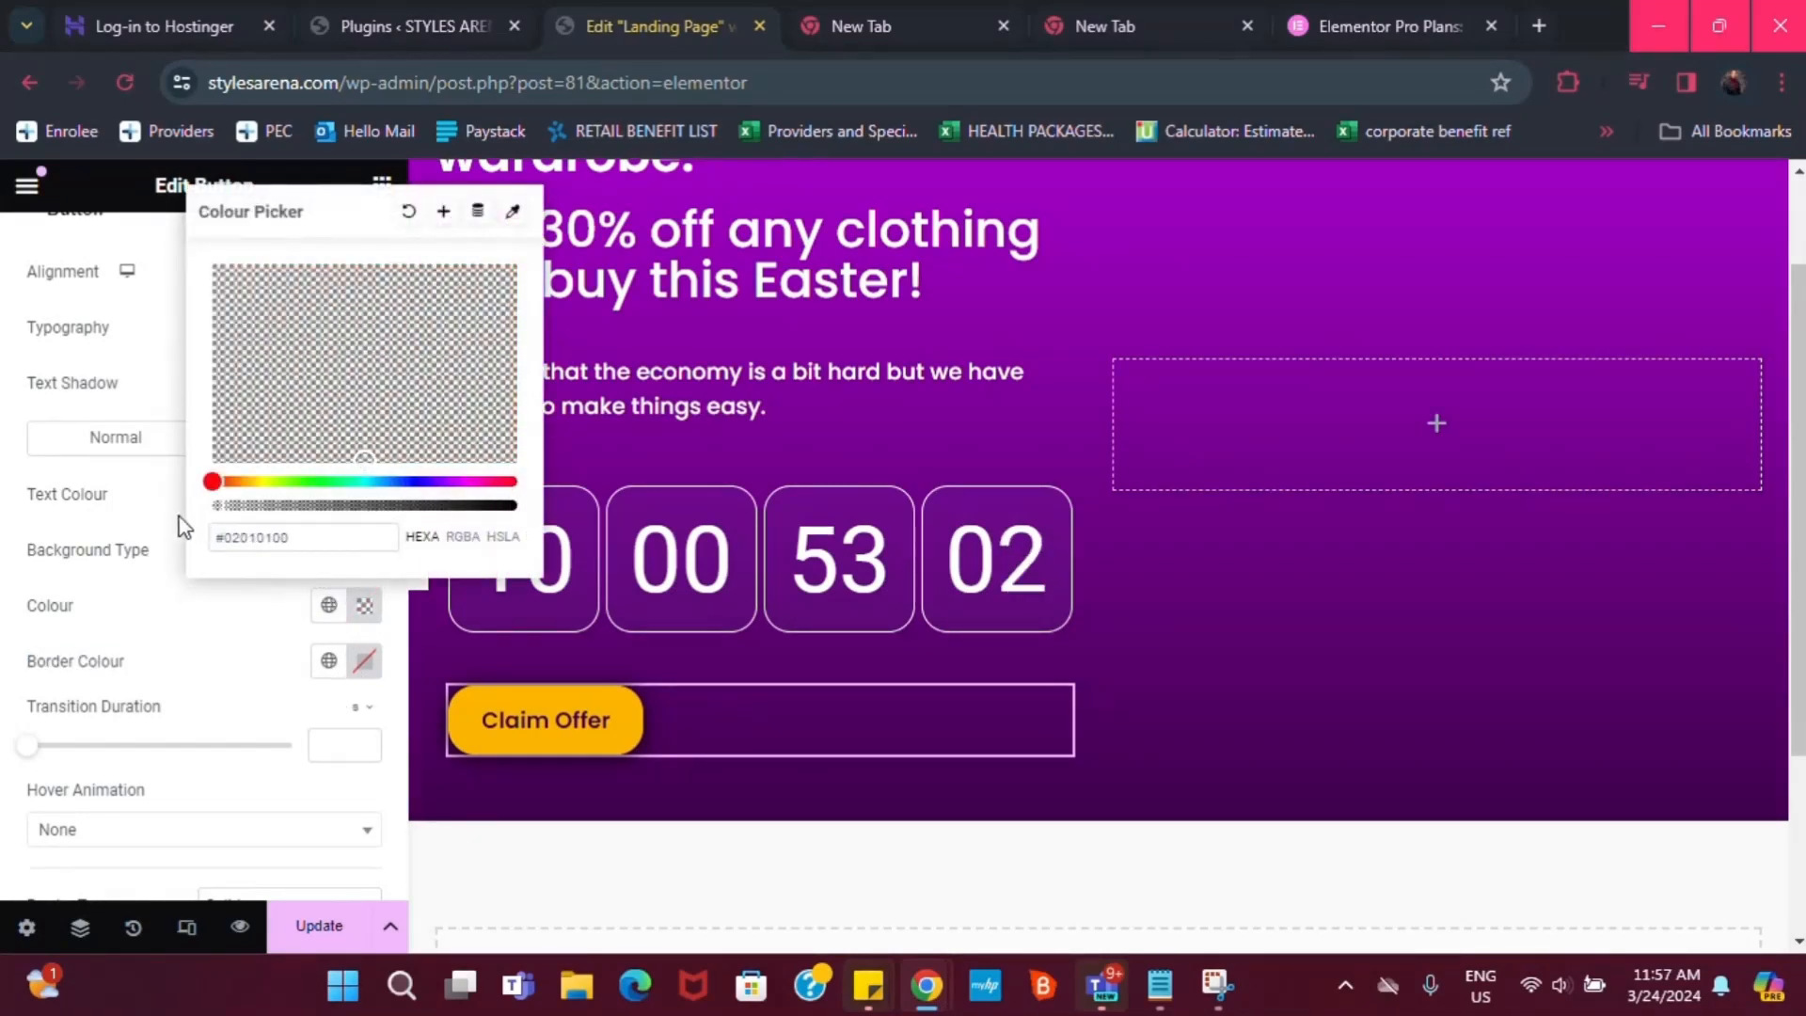
click(219, 599)
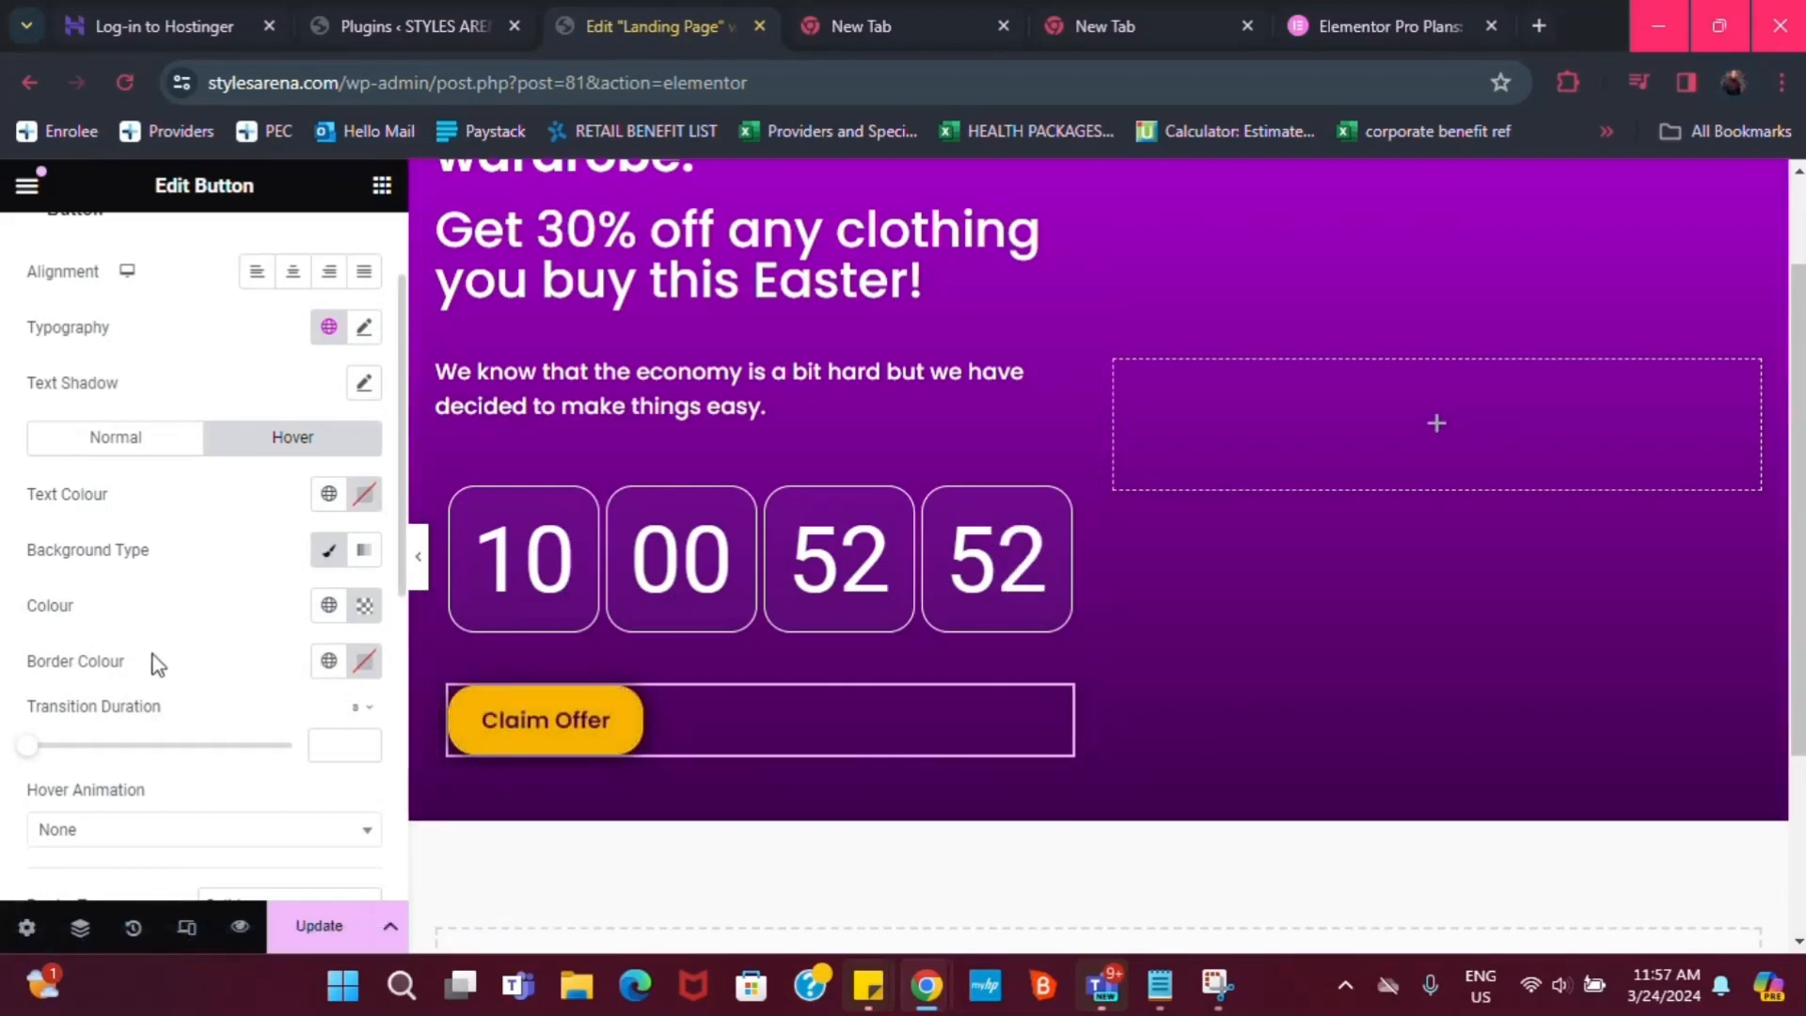
Set the hover text colour to global Yellow and return to Normal to set border width 4
click(329, 494)
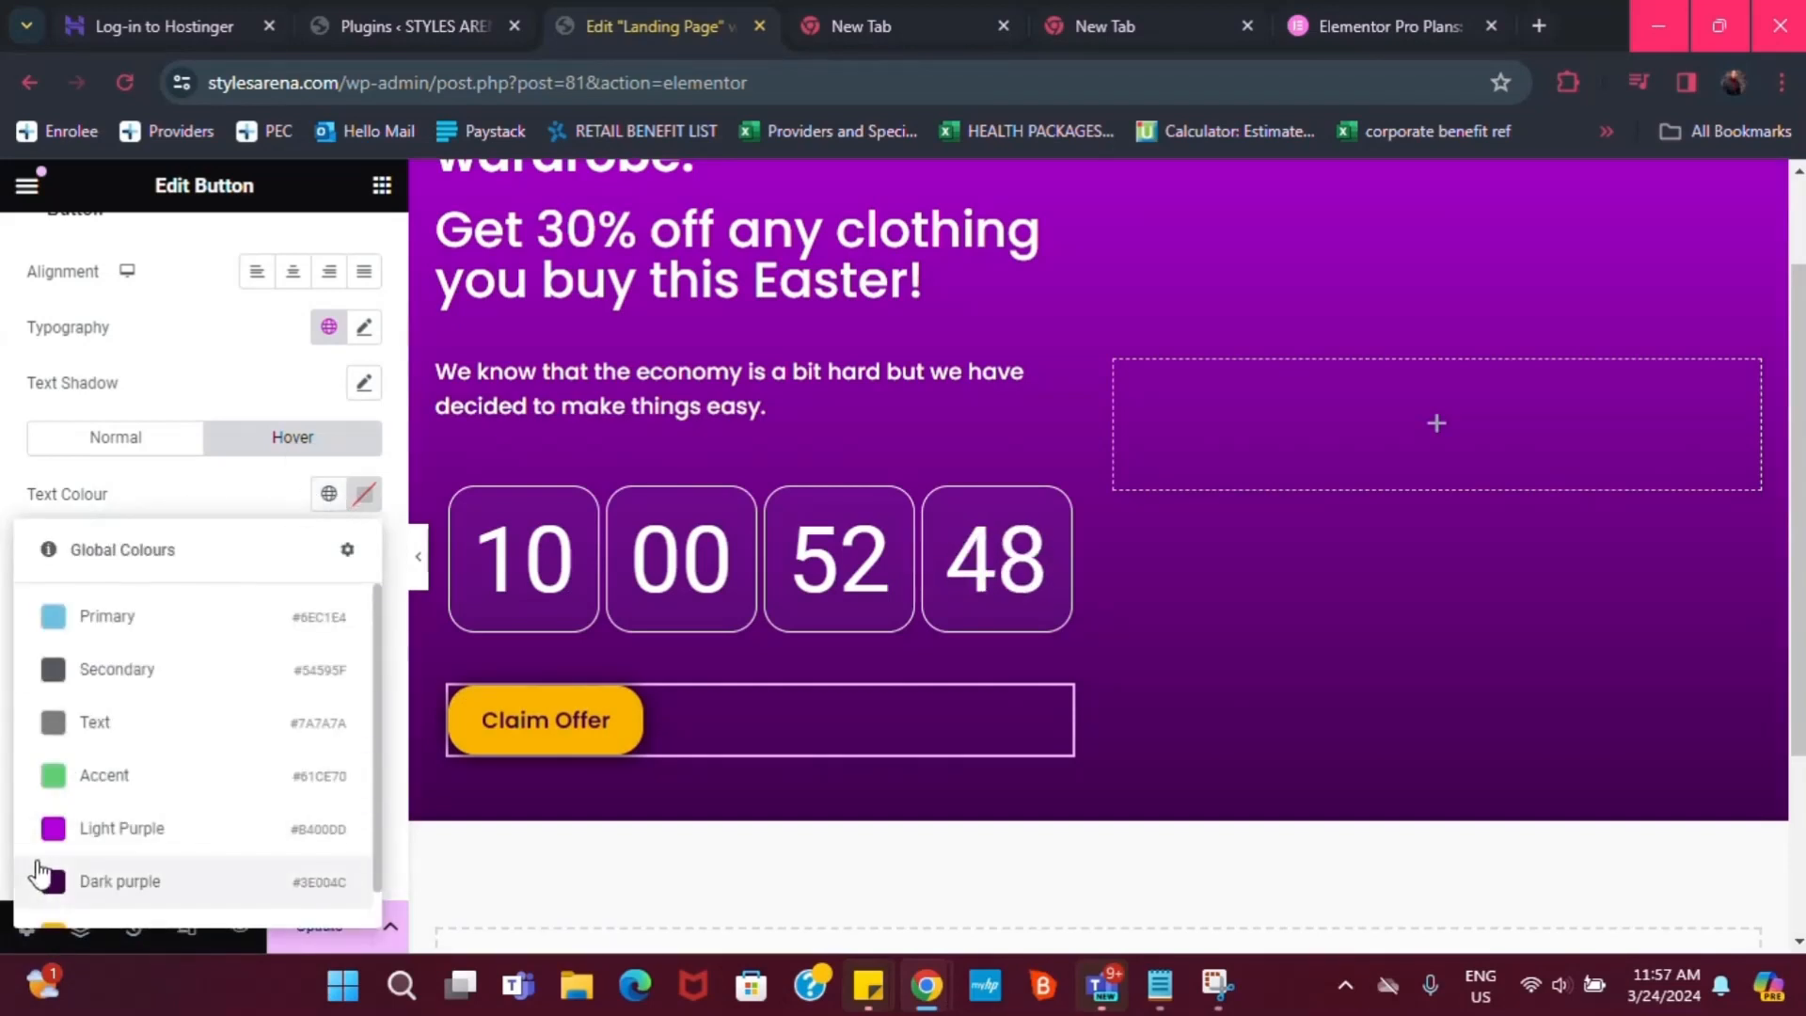
scroll(89, 900, down, 1)
scroll(89, 900, down, 1)
click(89, 893)
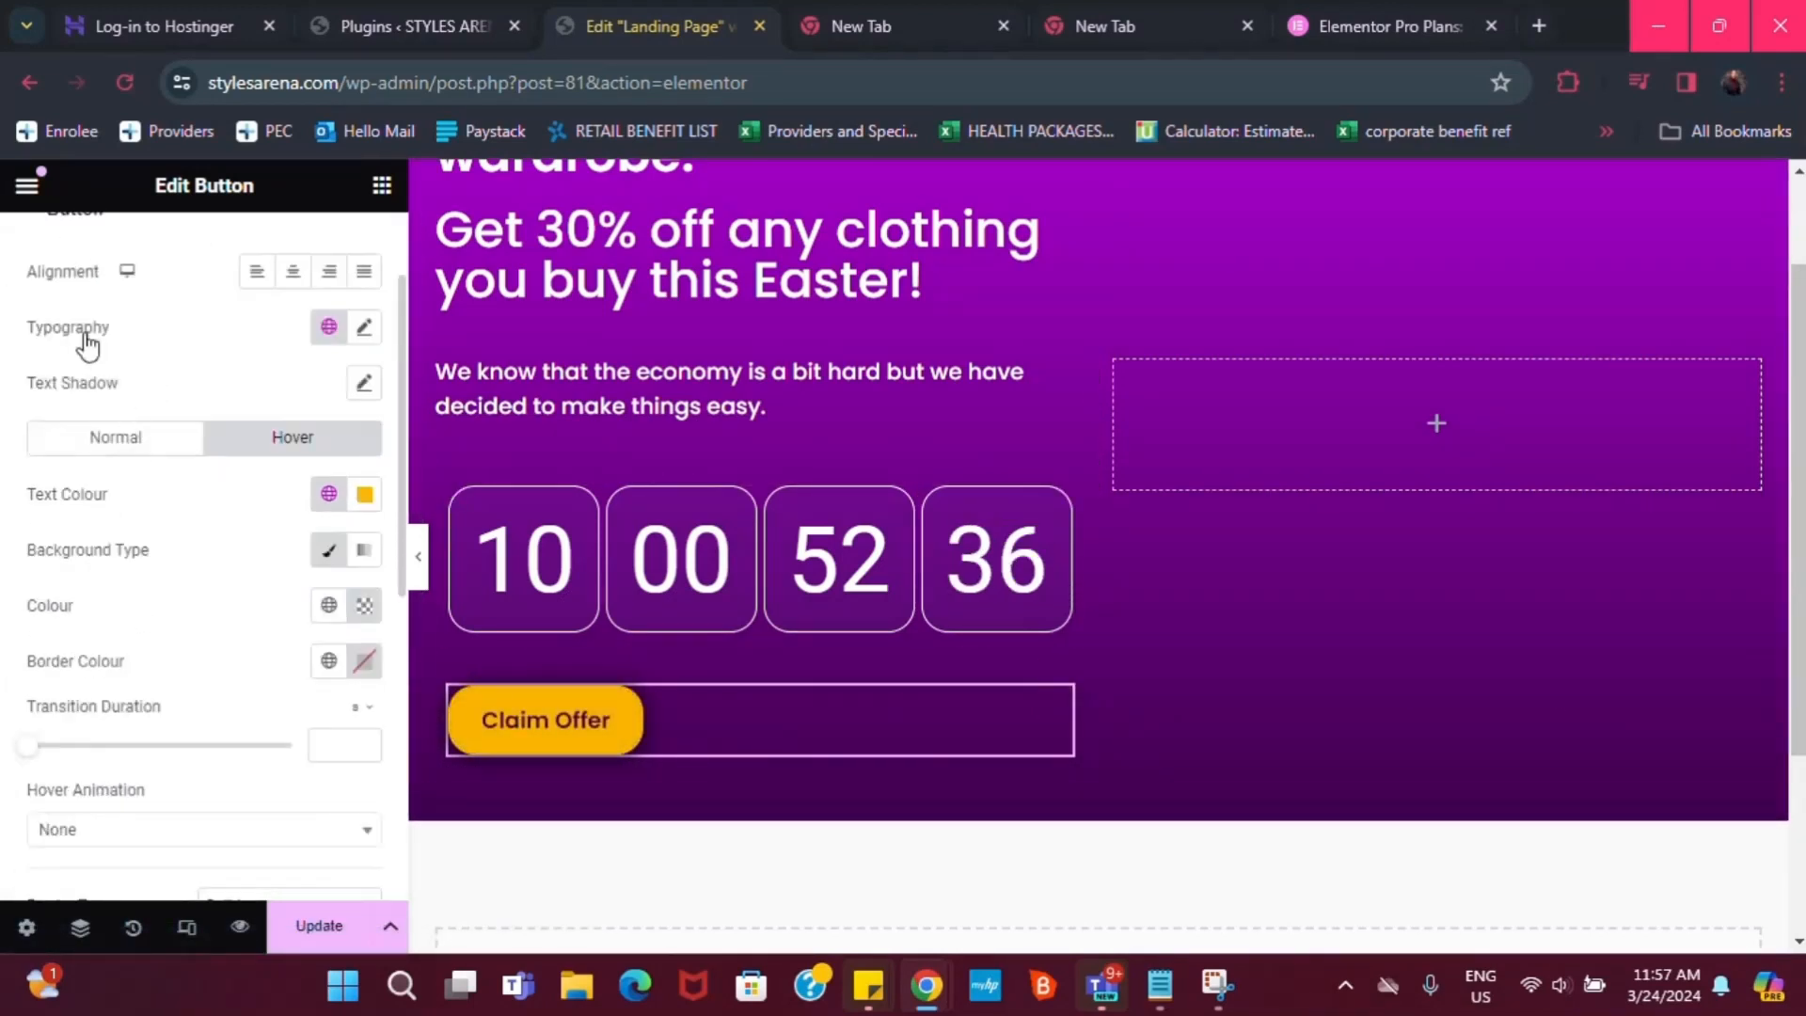
scroll(141, 470, up, 2)
click(133, 579)
scroll(233, 657, down, 3)
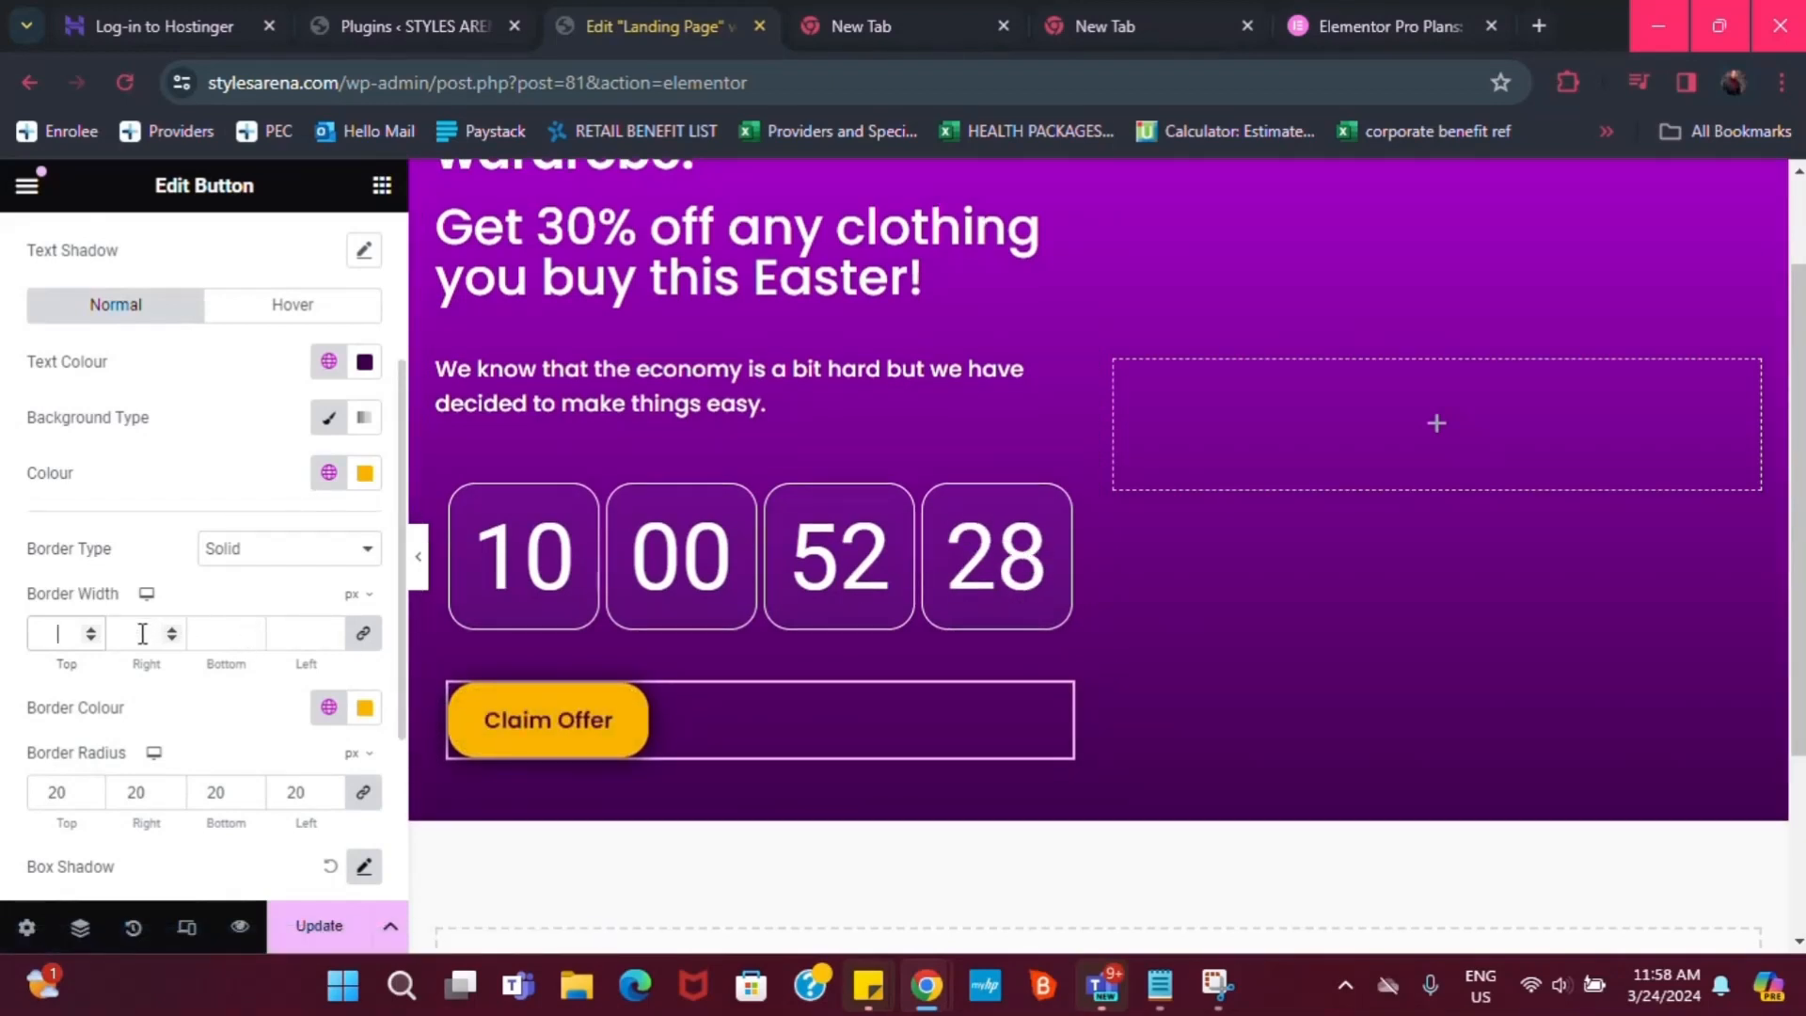
Change the Claim Offer button's solid yellow border width from 1 px to 2 px, linked
text(2)
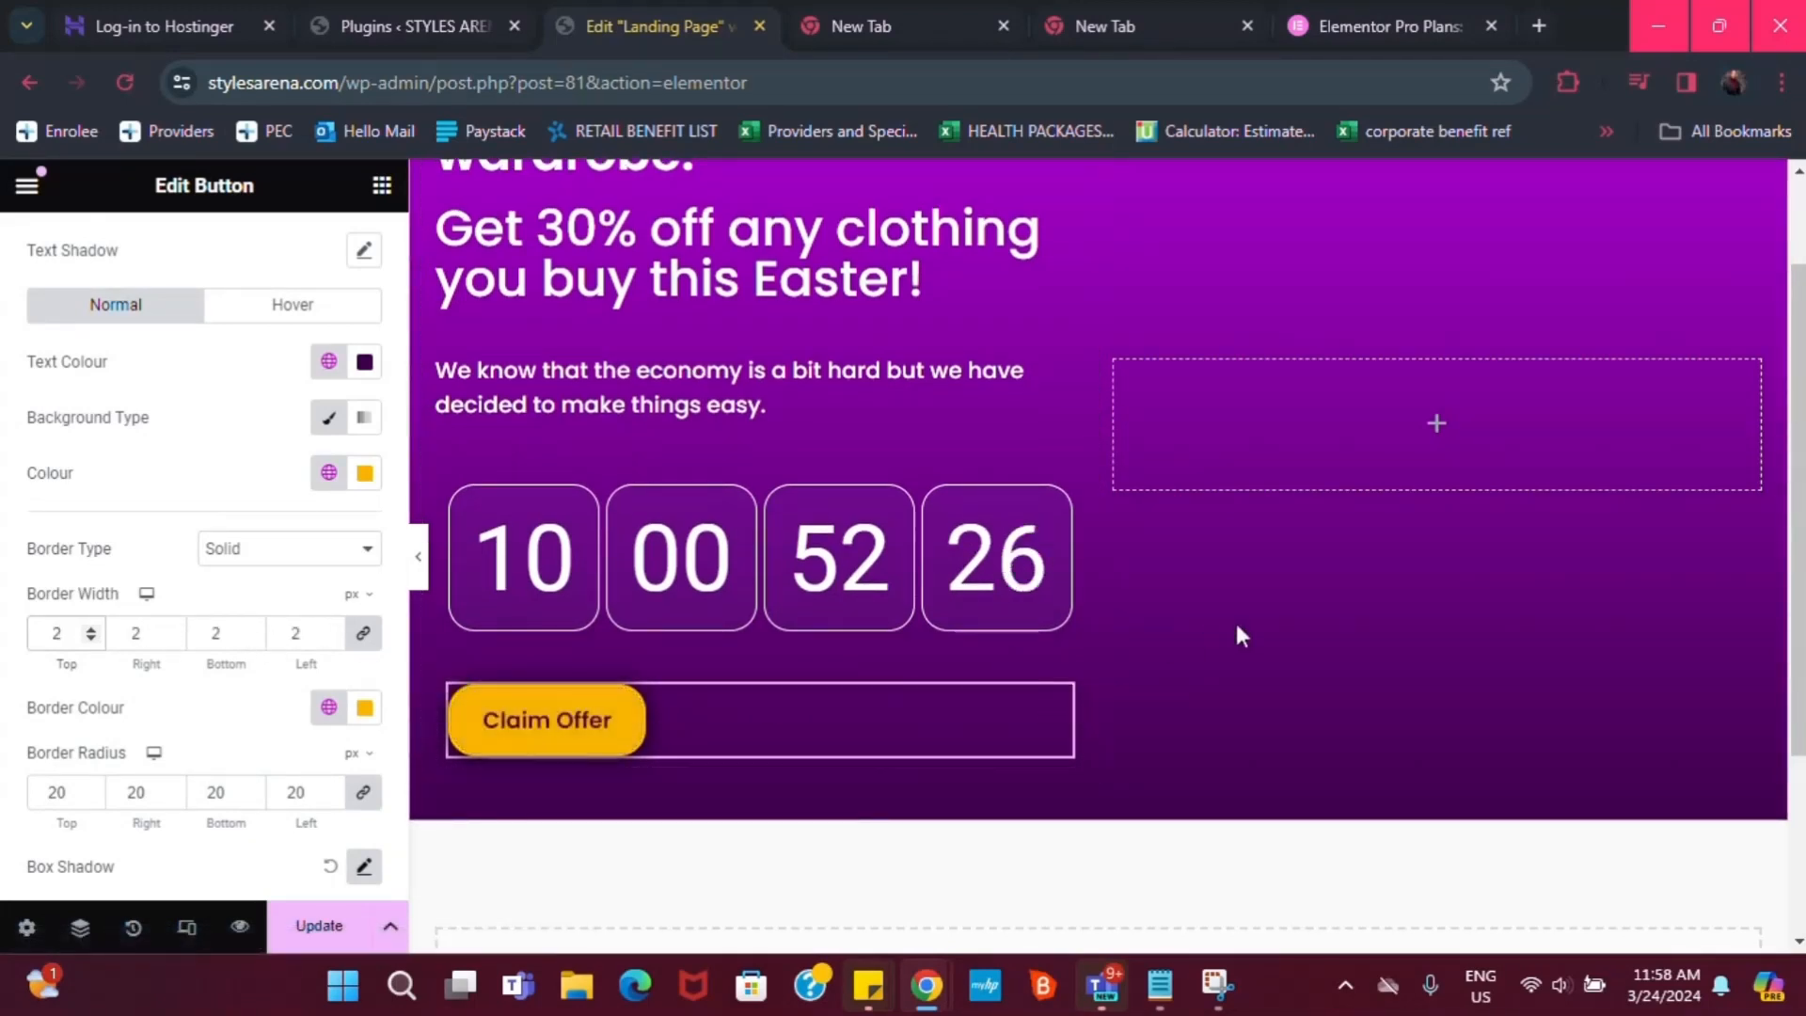
scroll(772, 606, down, 2)
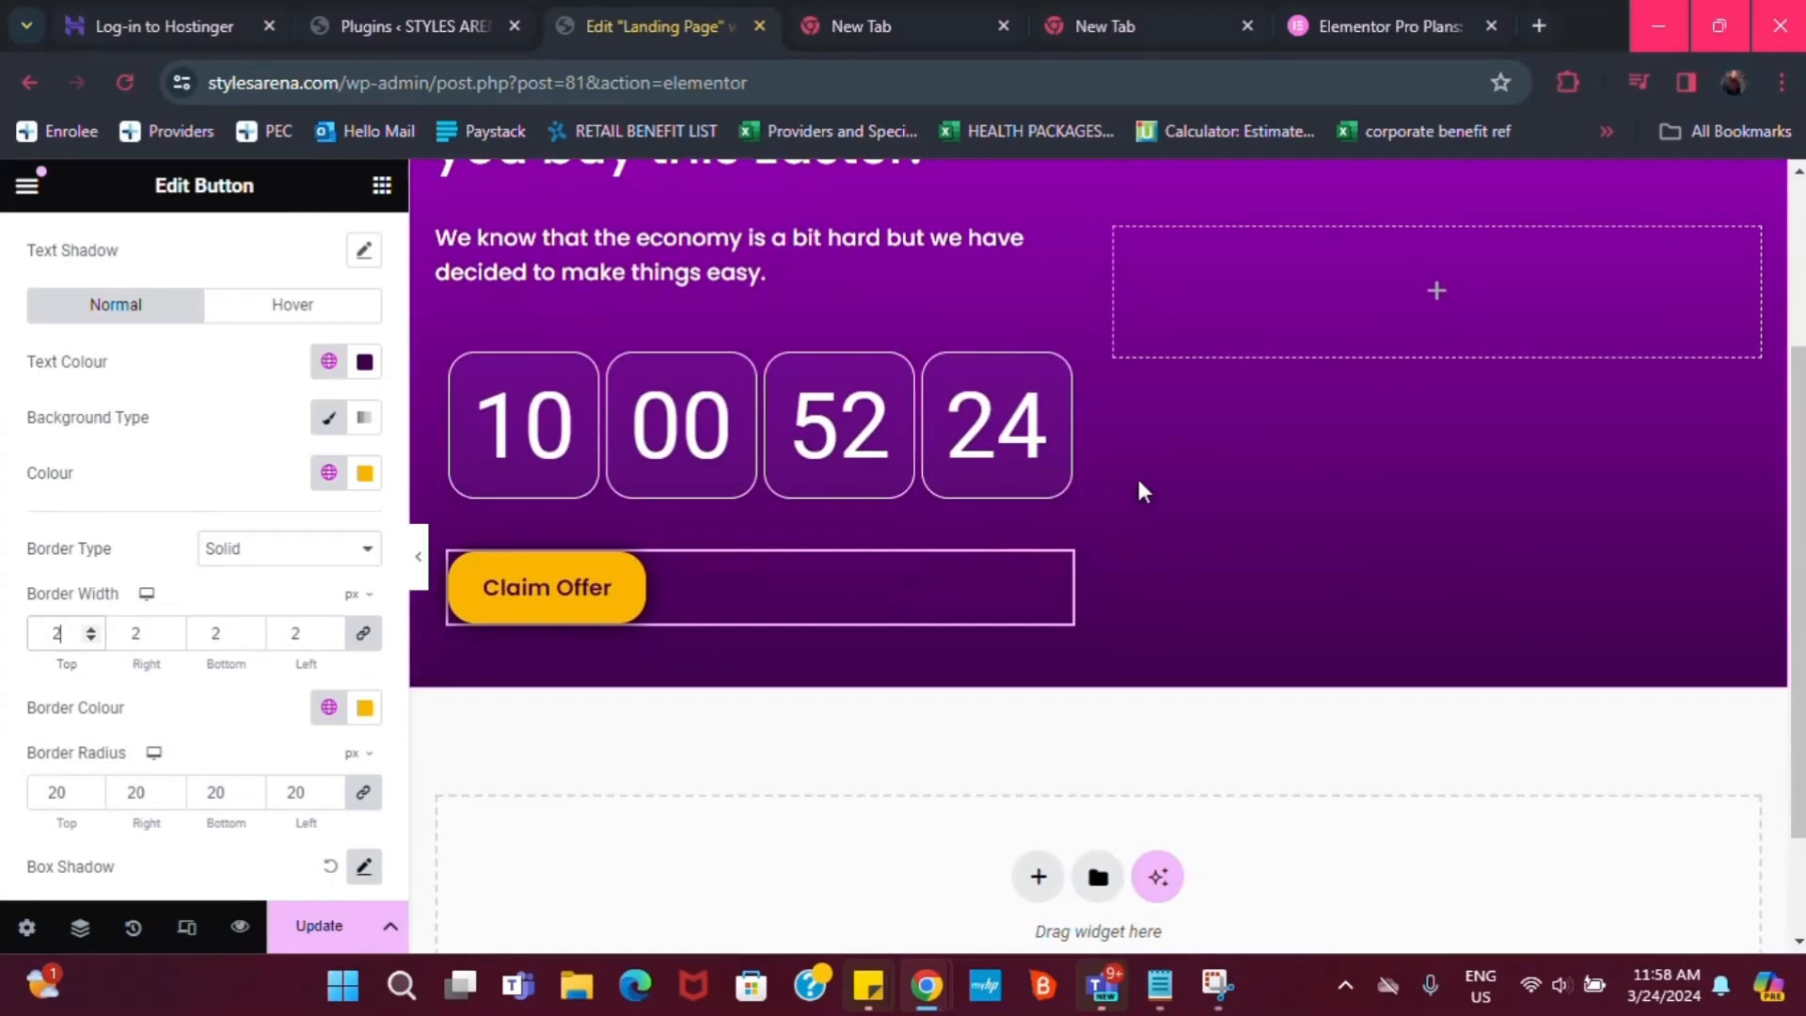
scroll(1482, 418, up, 4)
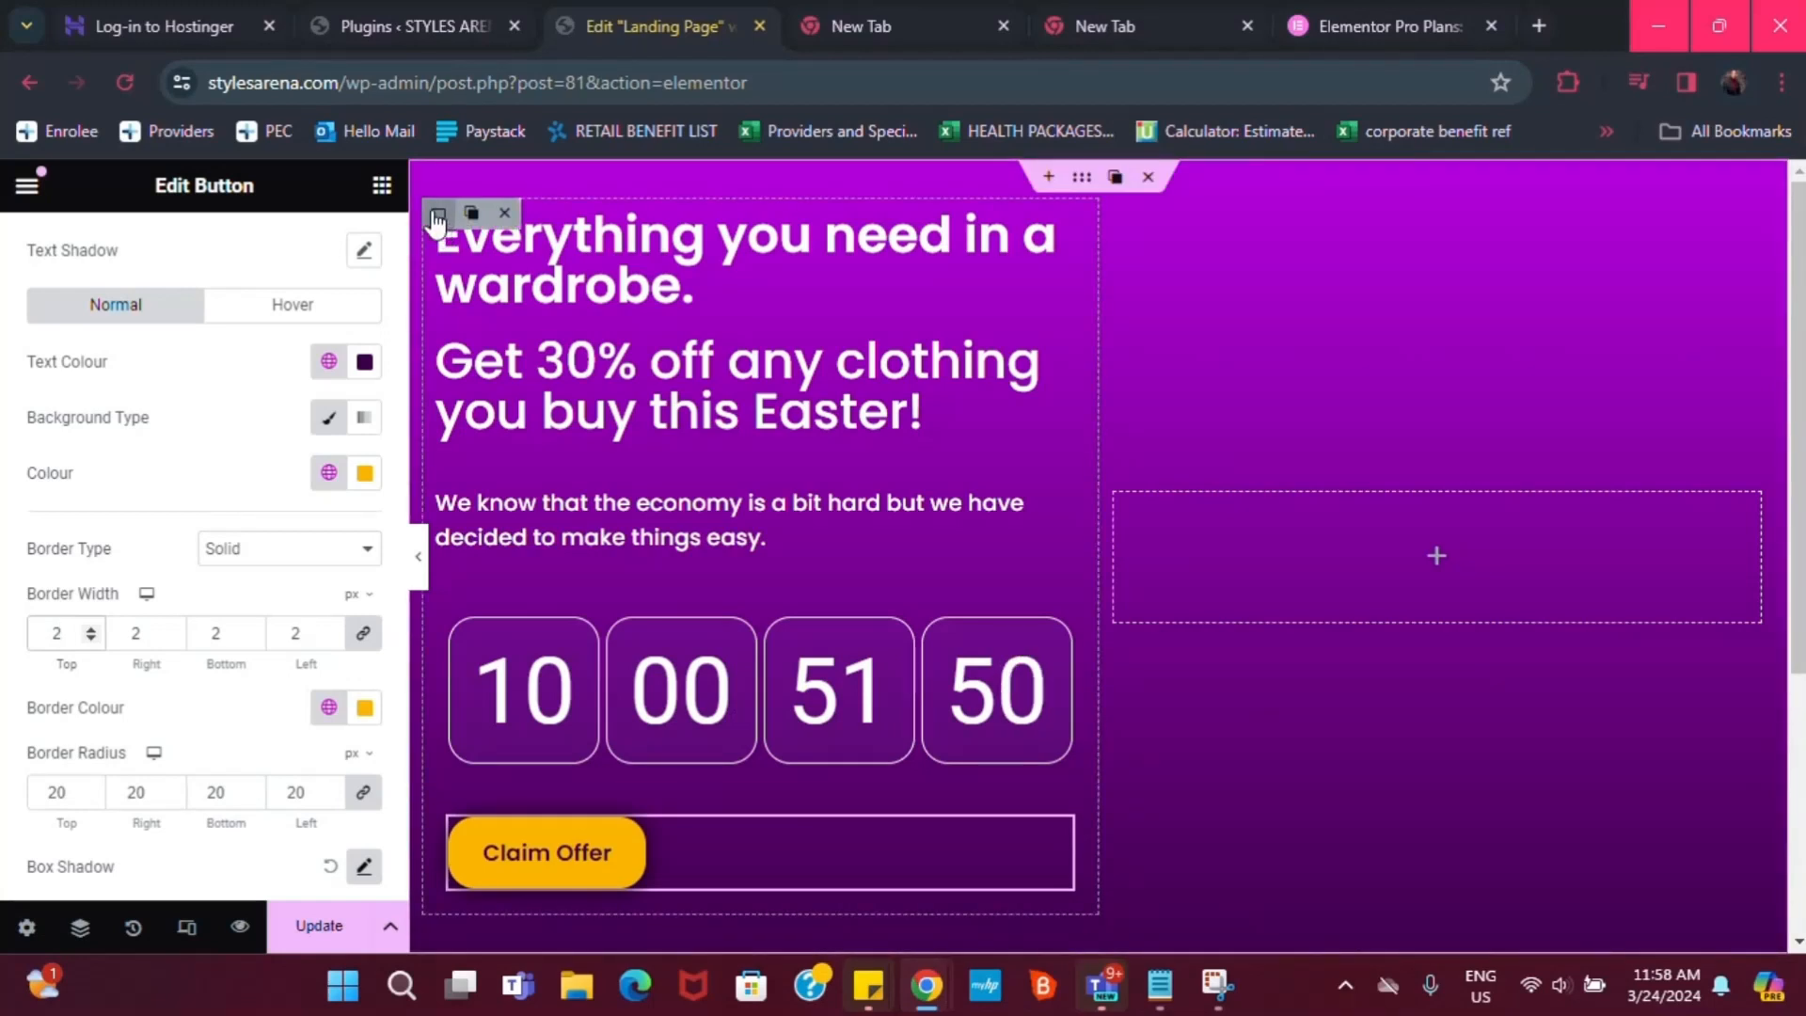
Set the left hero column's padding to 0 on all sides
click(438, 218)
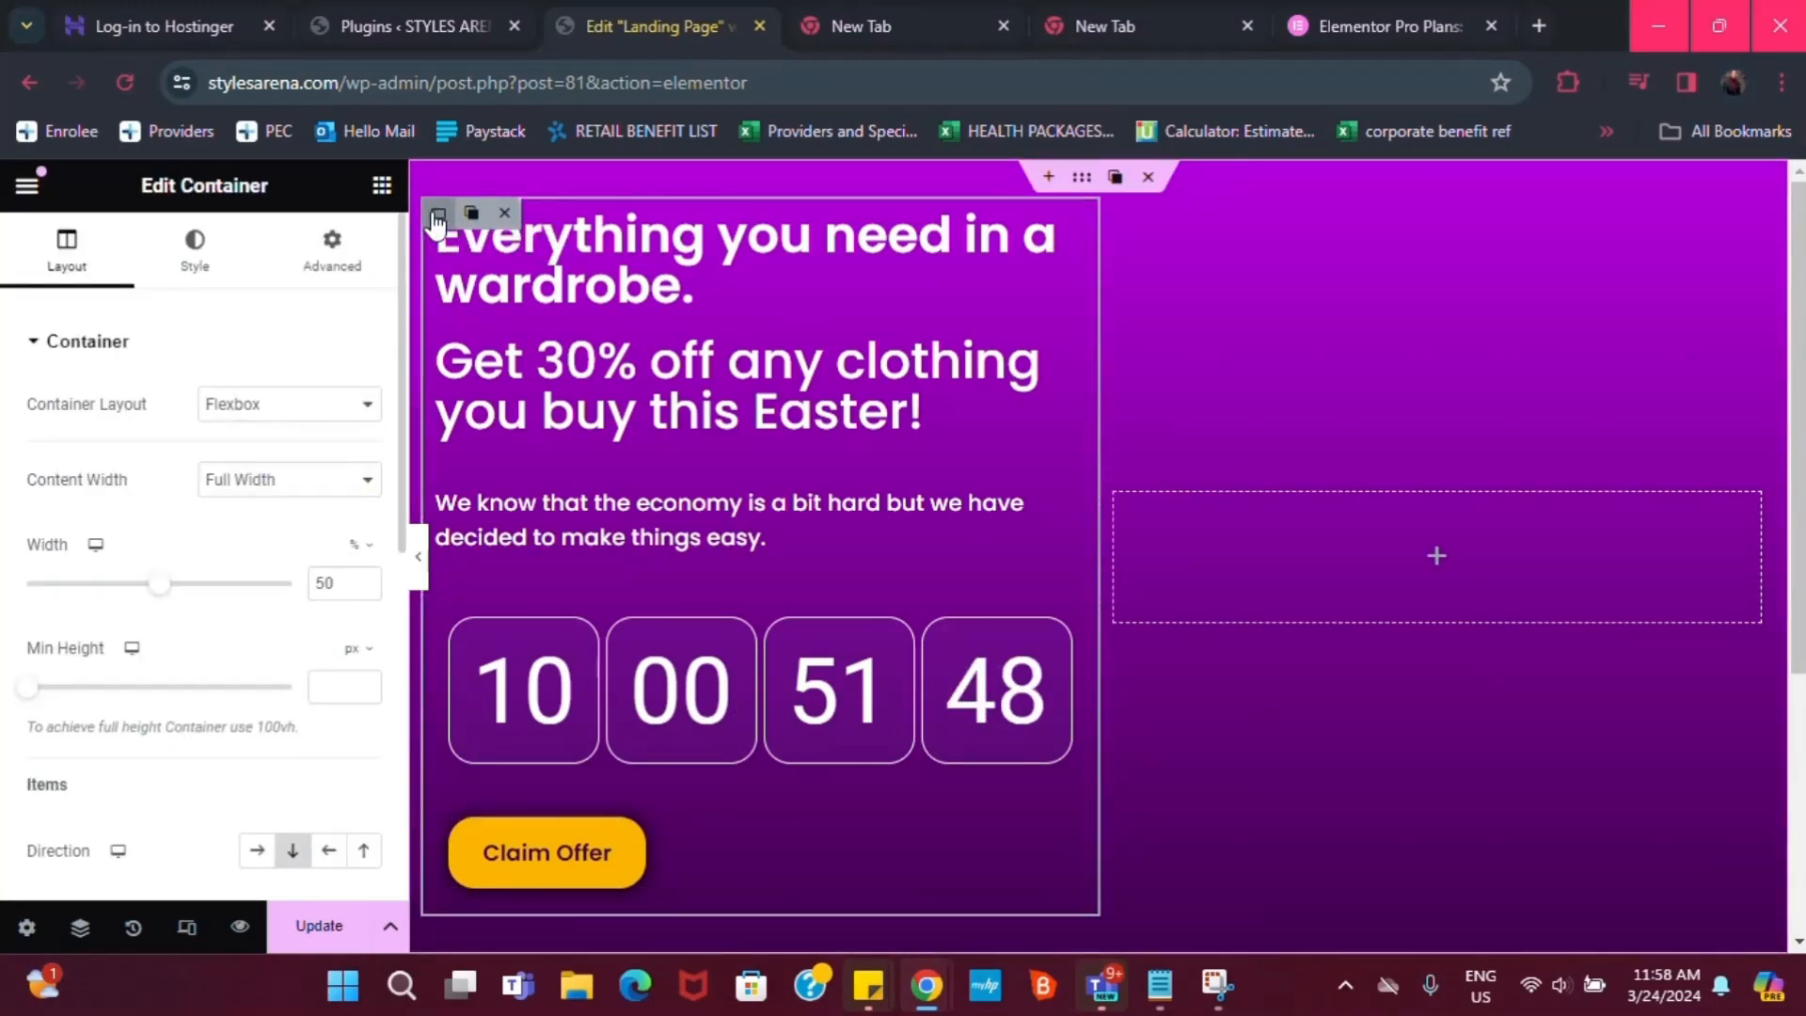
click(334, 266)
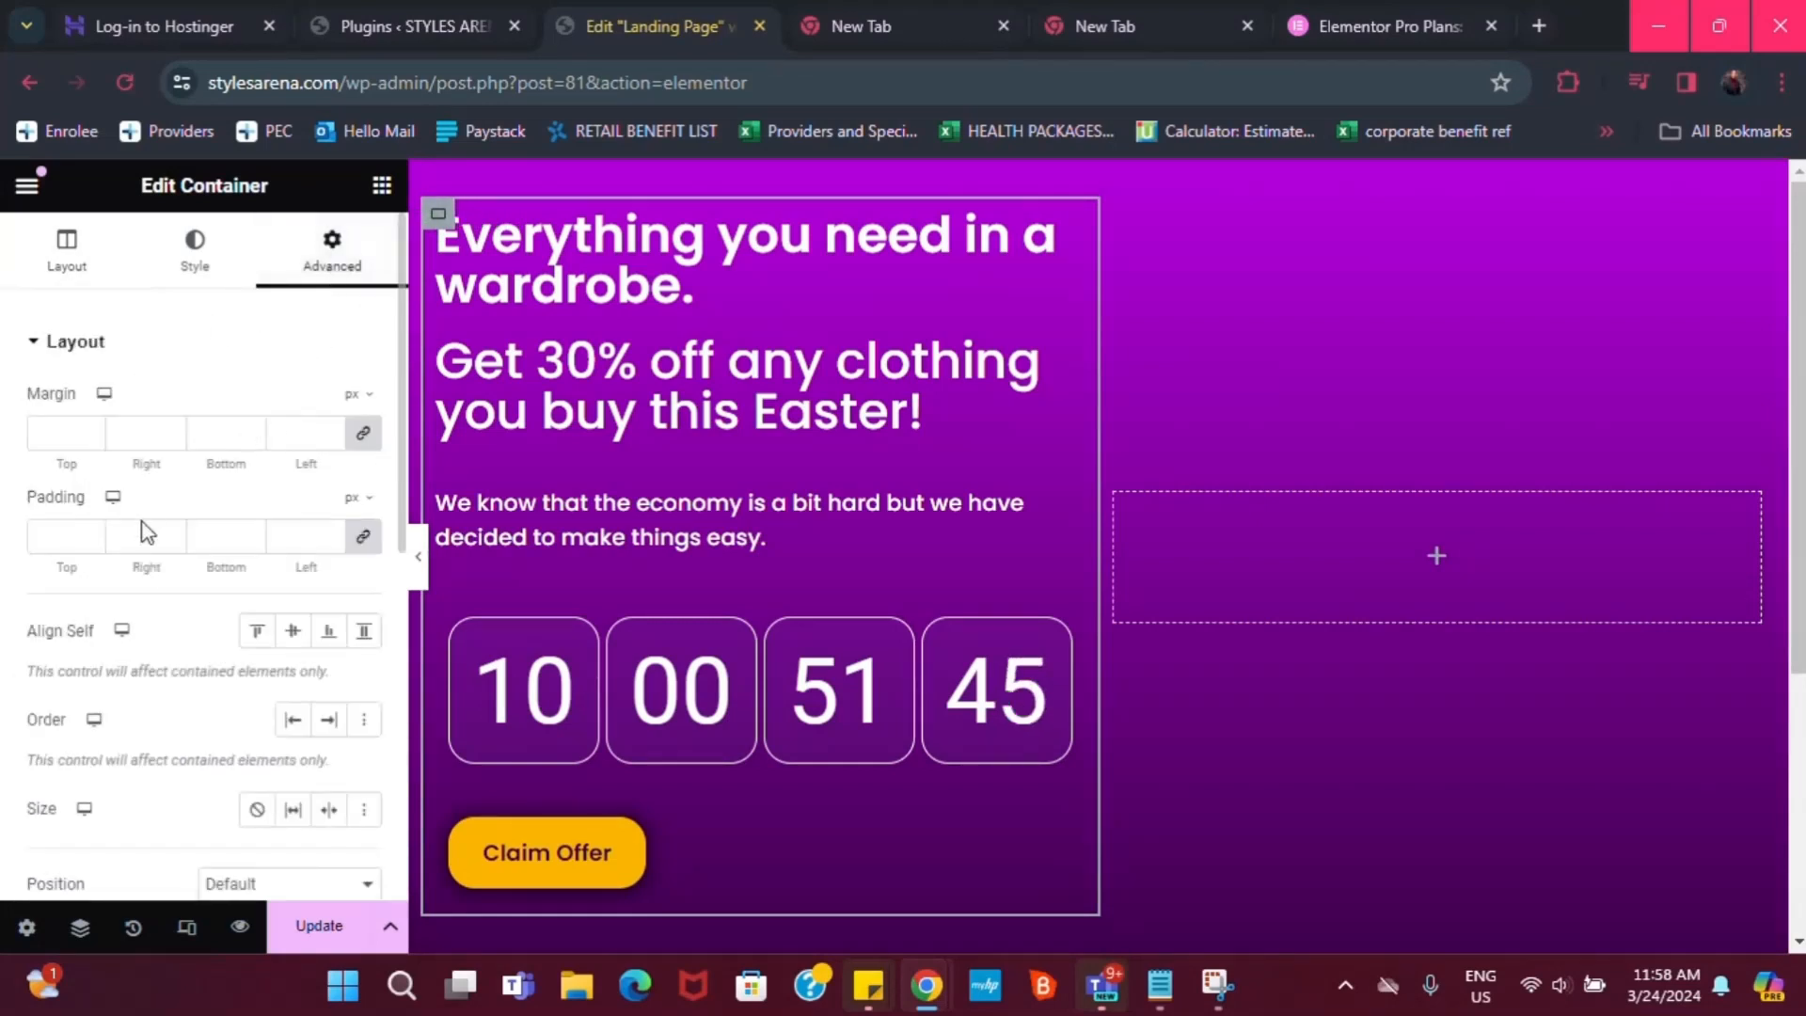
click(86, 541)
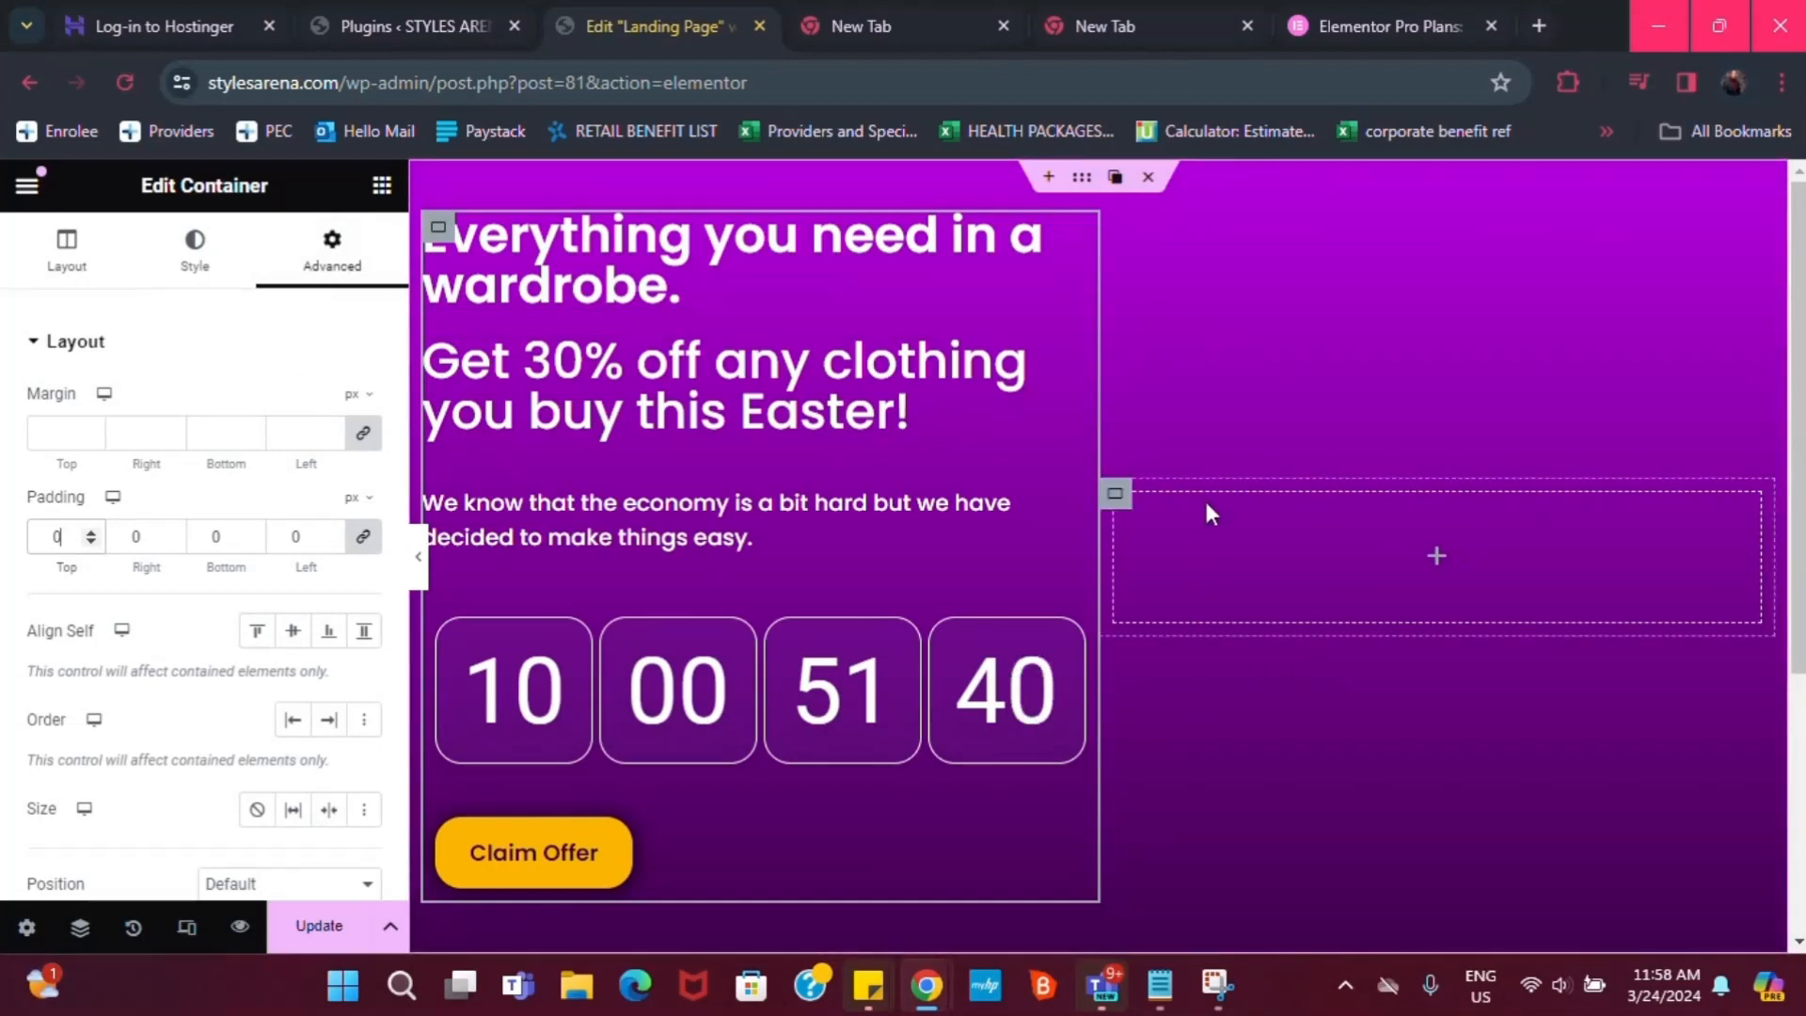
Set the empty right column's padding to 0 and bring up its widget list
click(1113, 496)
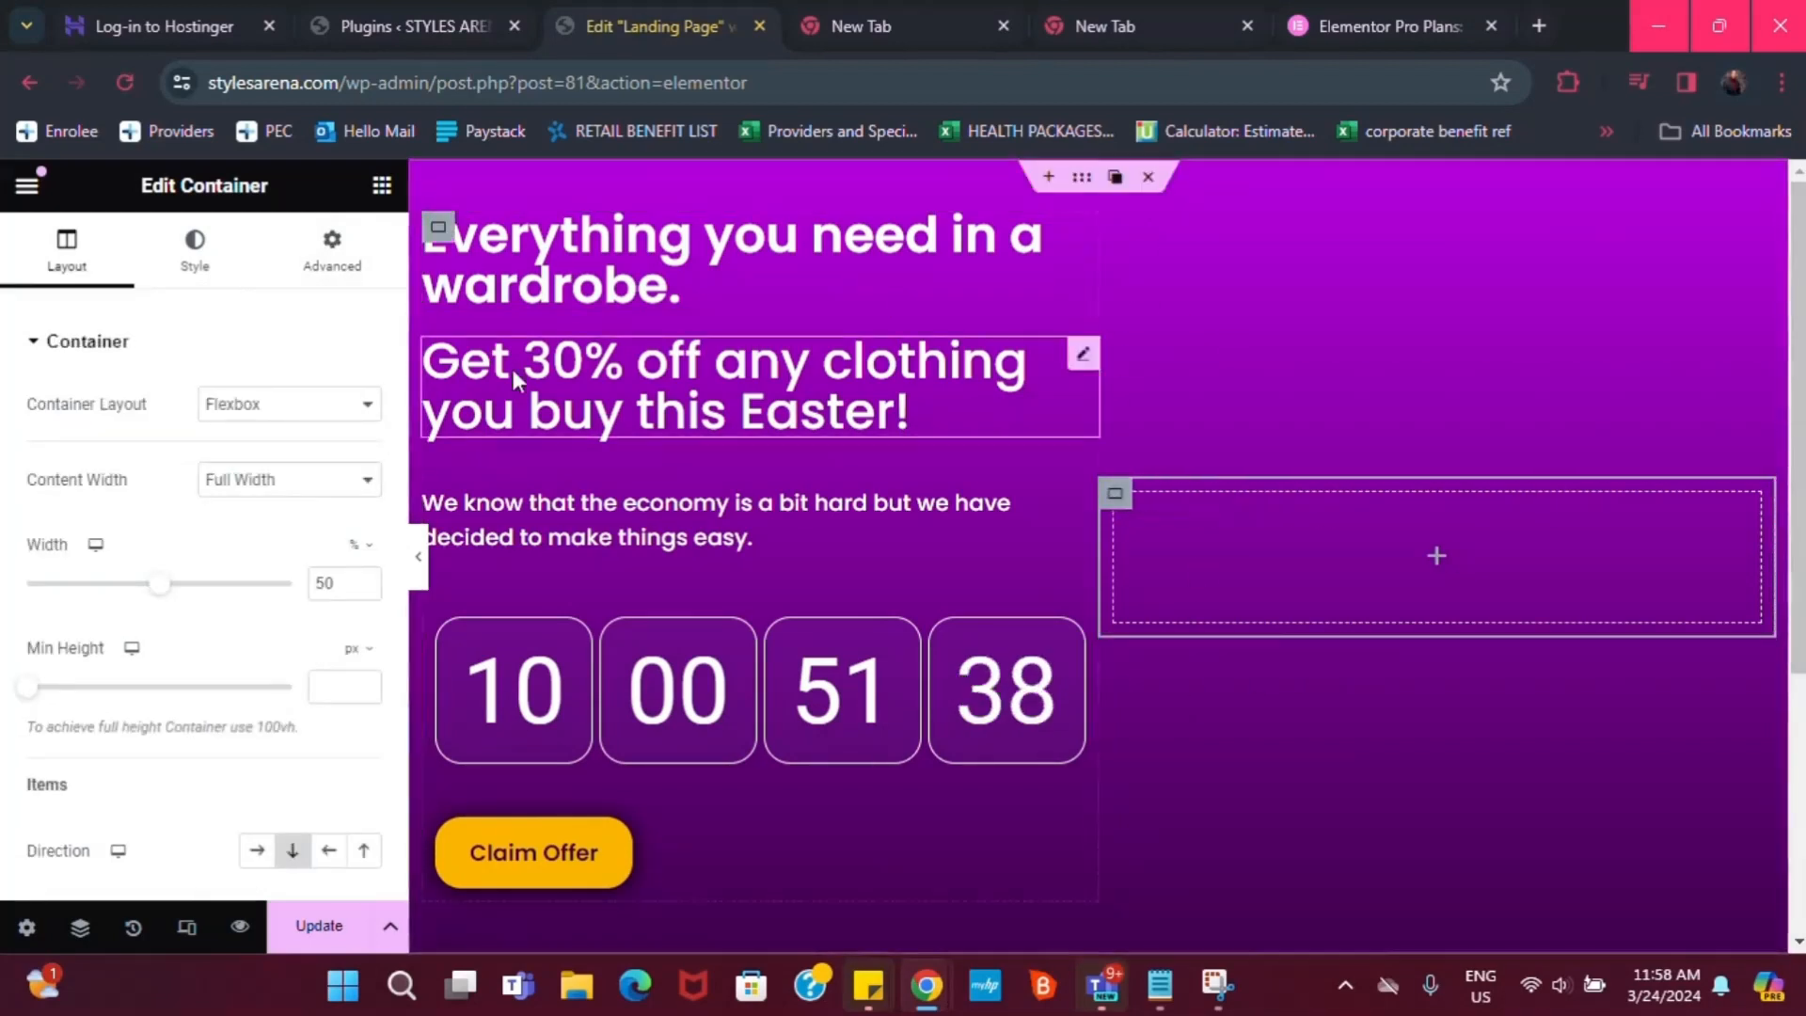
click(341, 261)
click(54, 543)
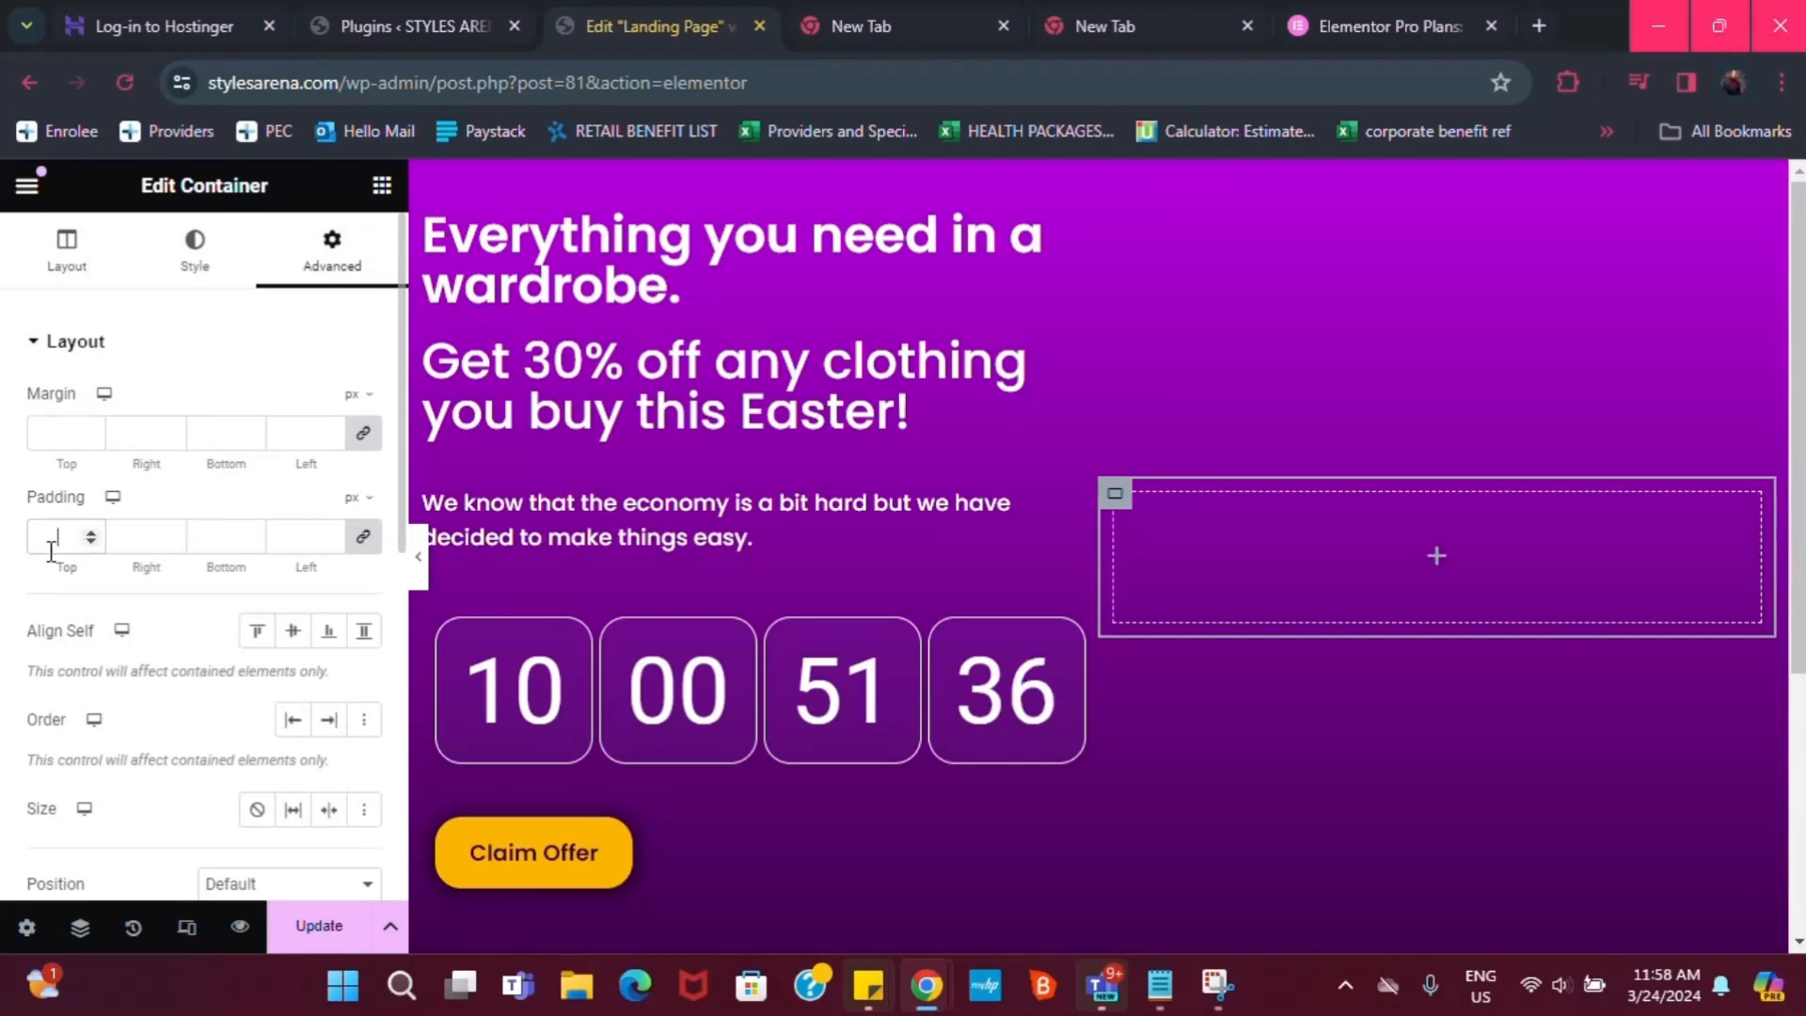
text(0)
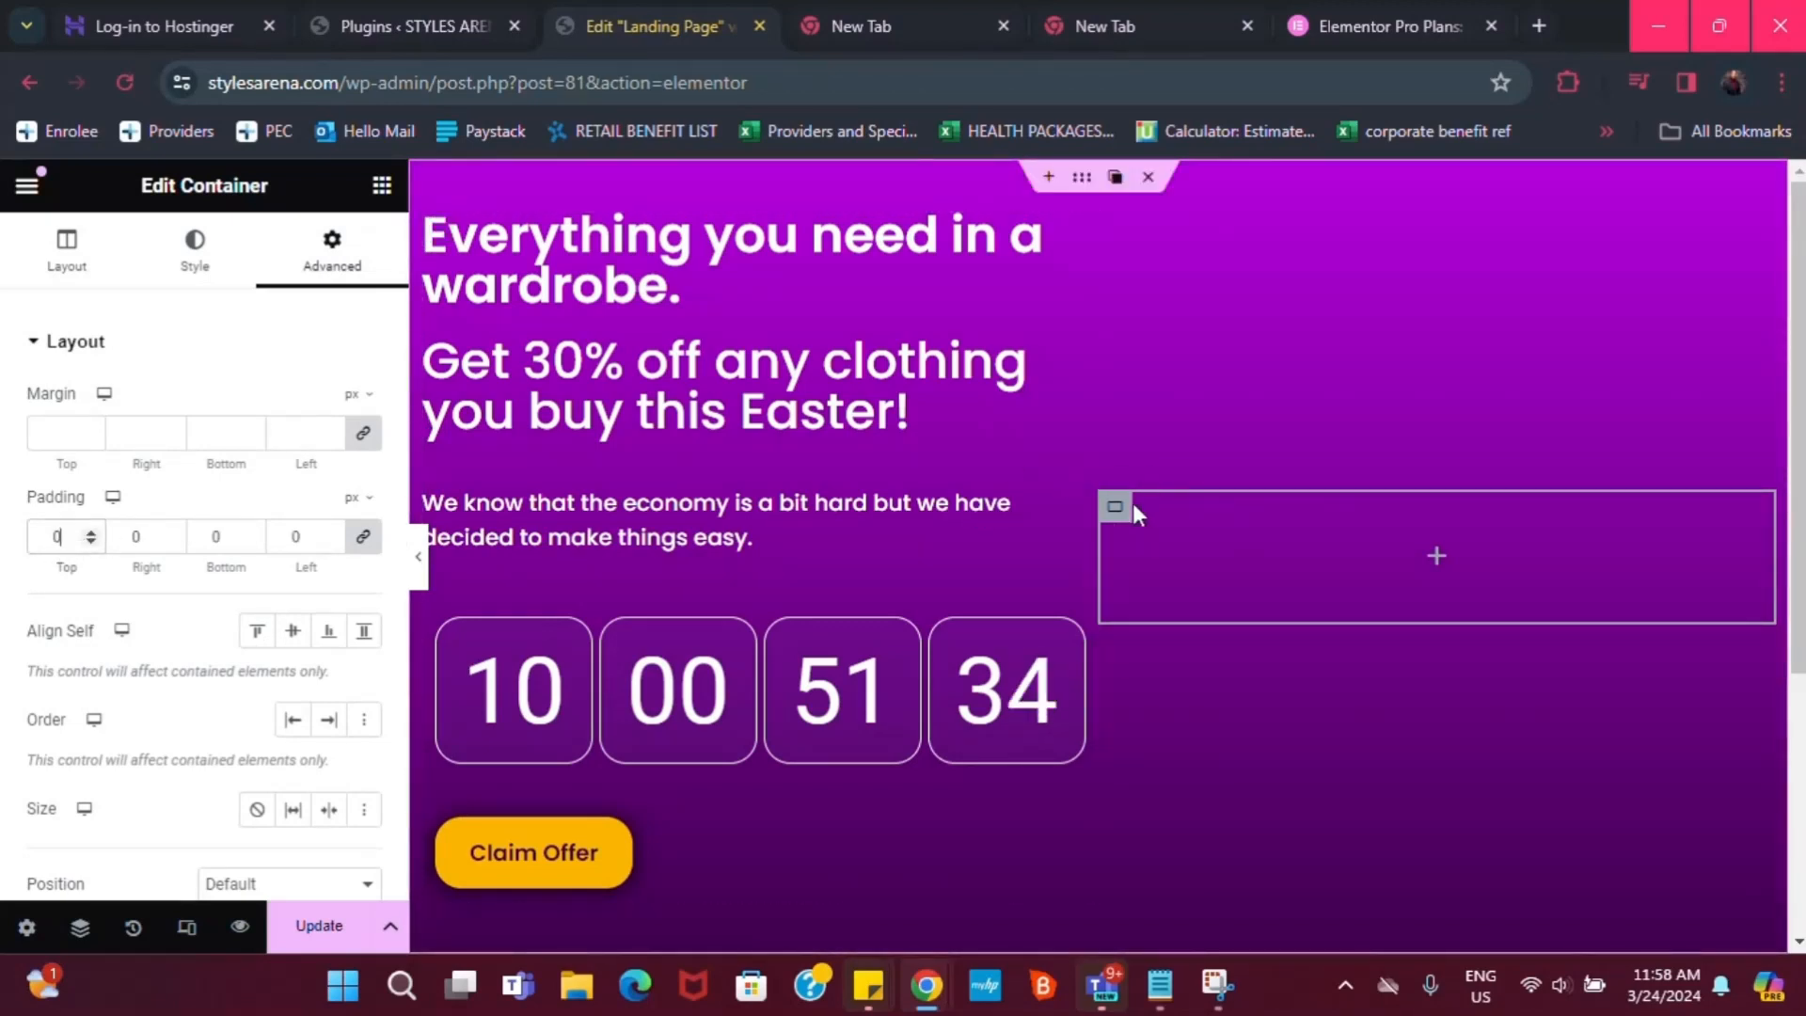
mouse_move(1161, 518)
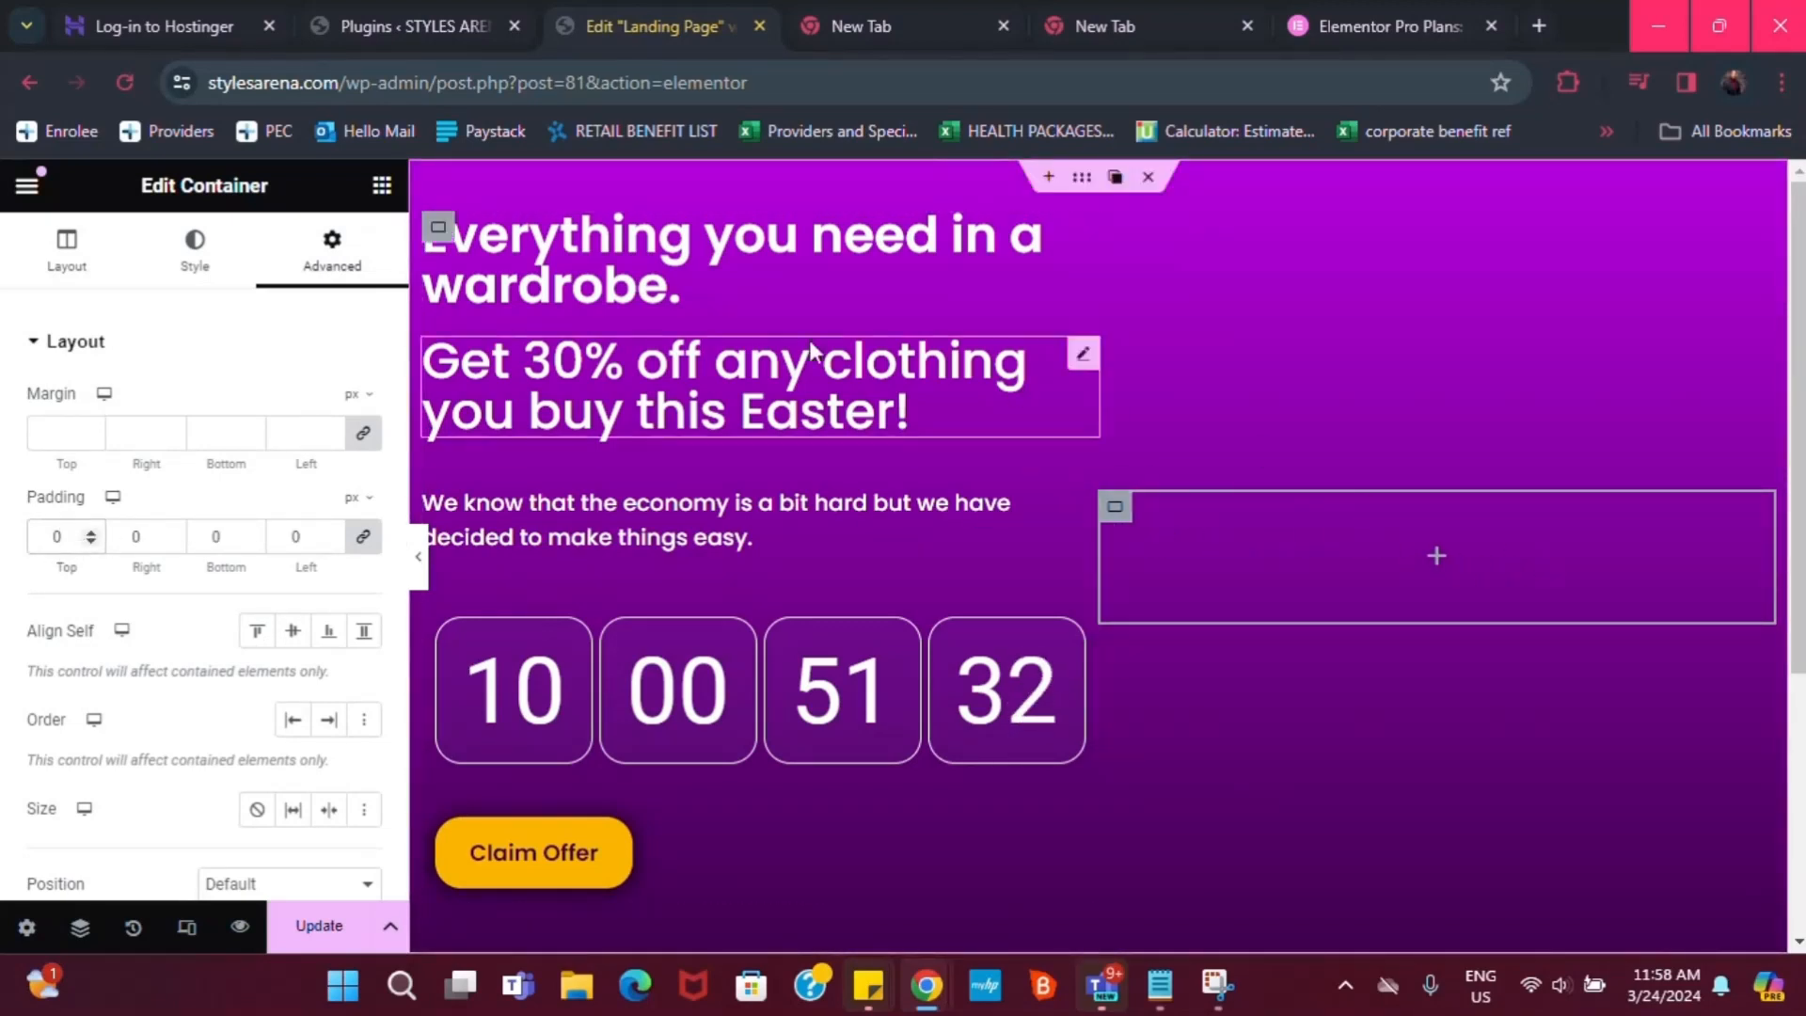
click(1437, 555)
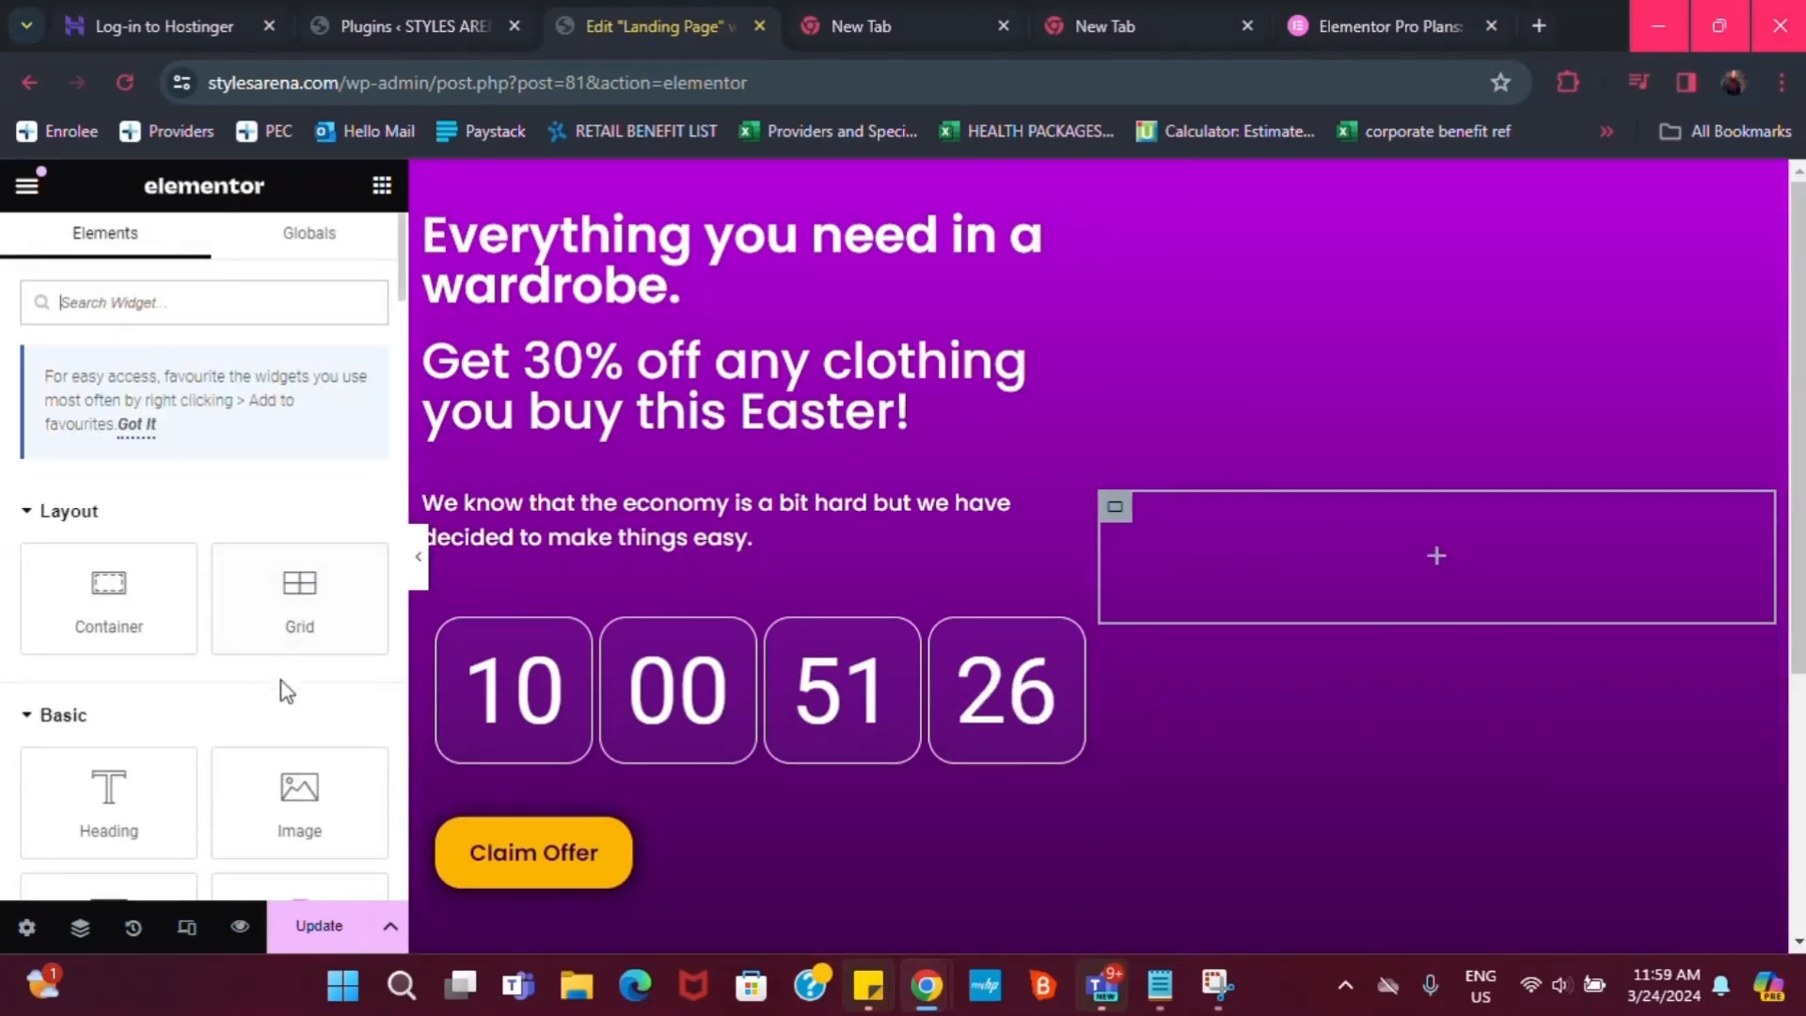
Add an Image widget to the right hero column showing the smiling woman on yellow
drag(292, 804, 1428, 580)
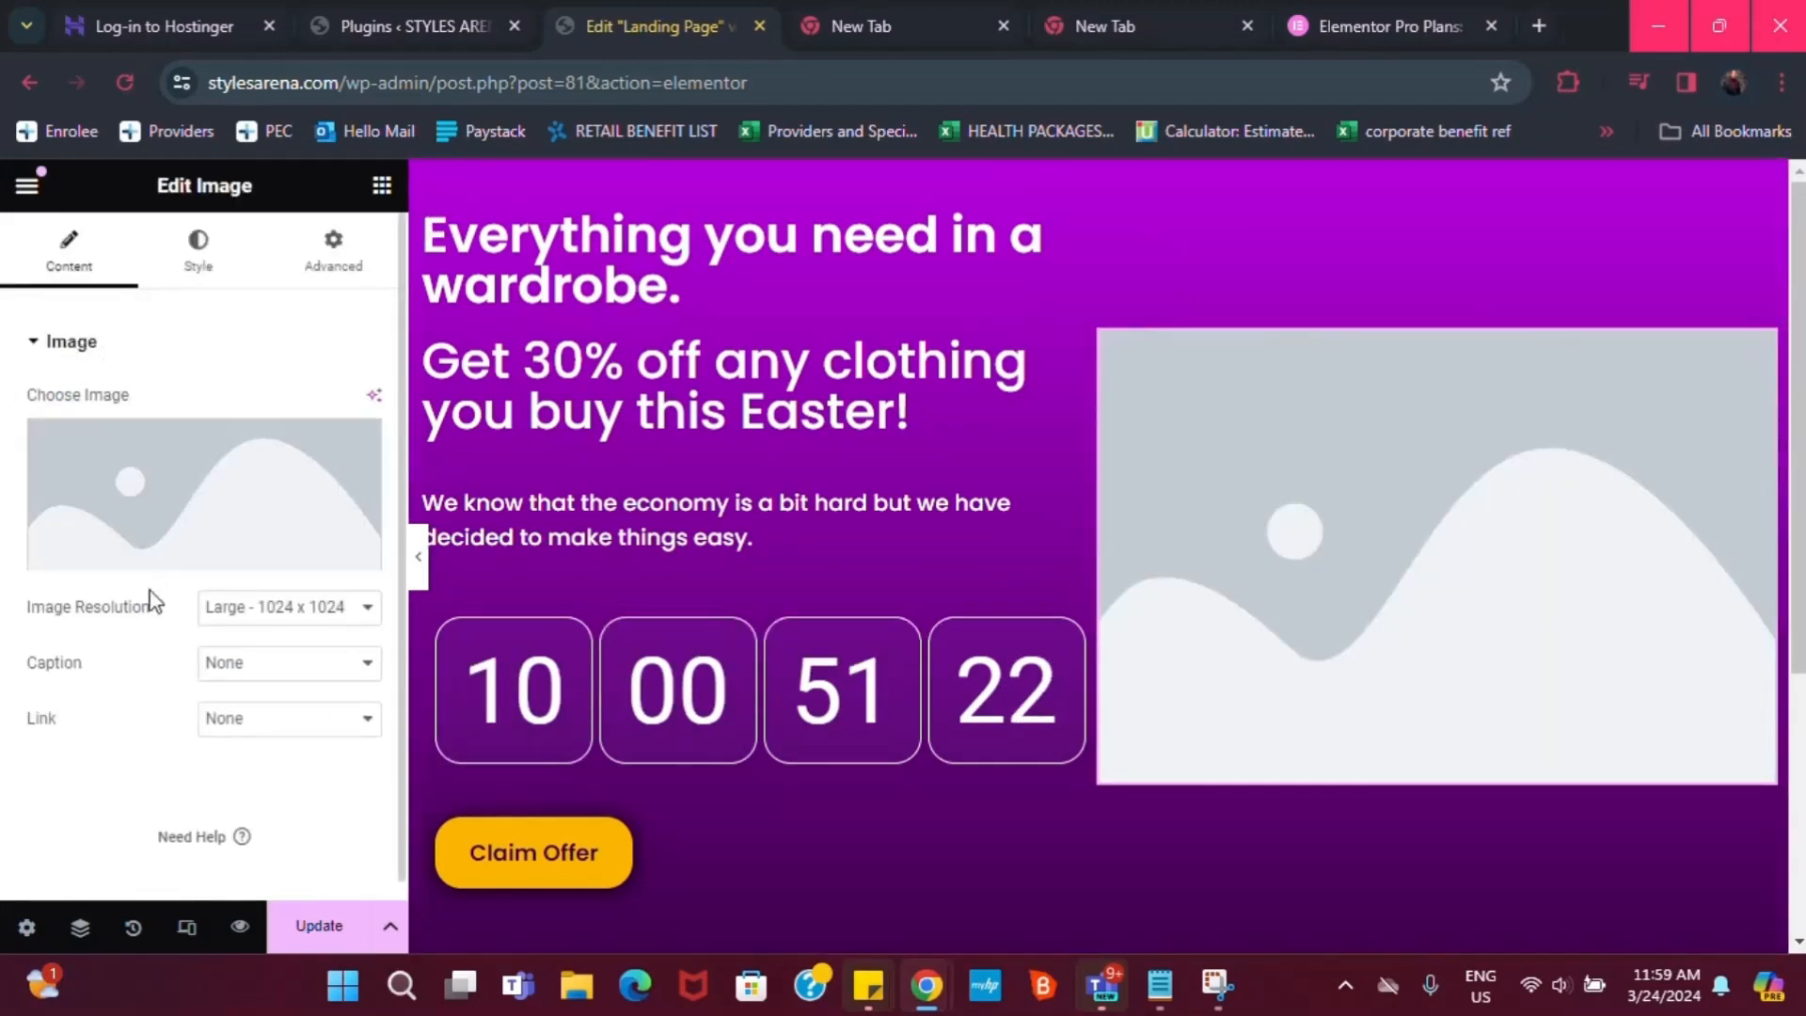
mouse_move(165, 550)
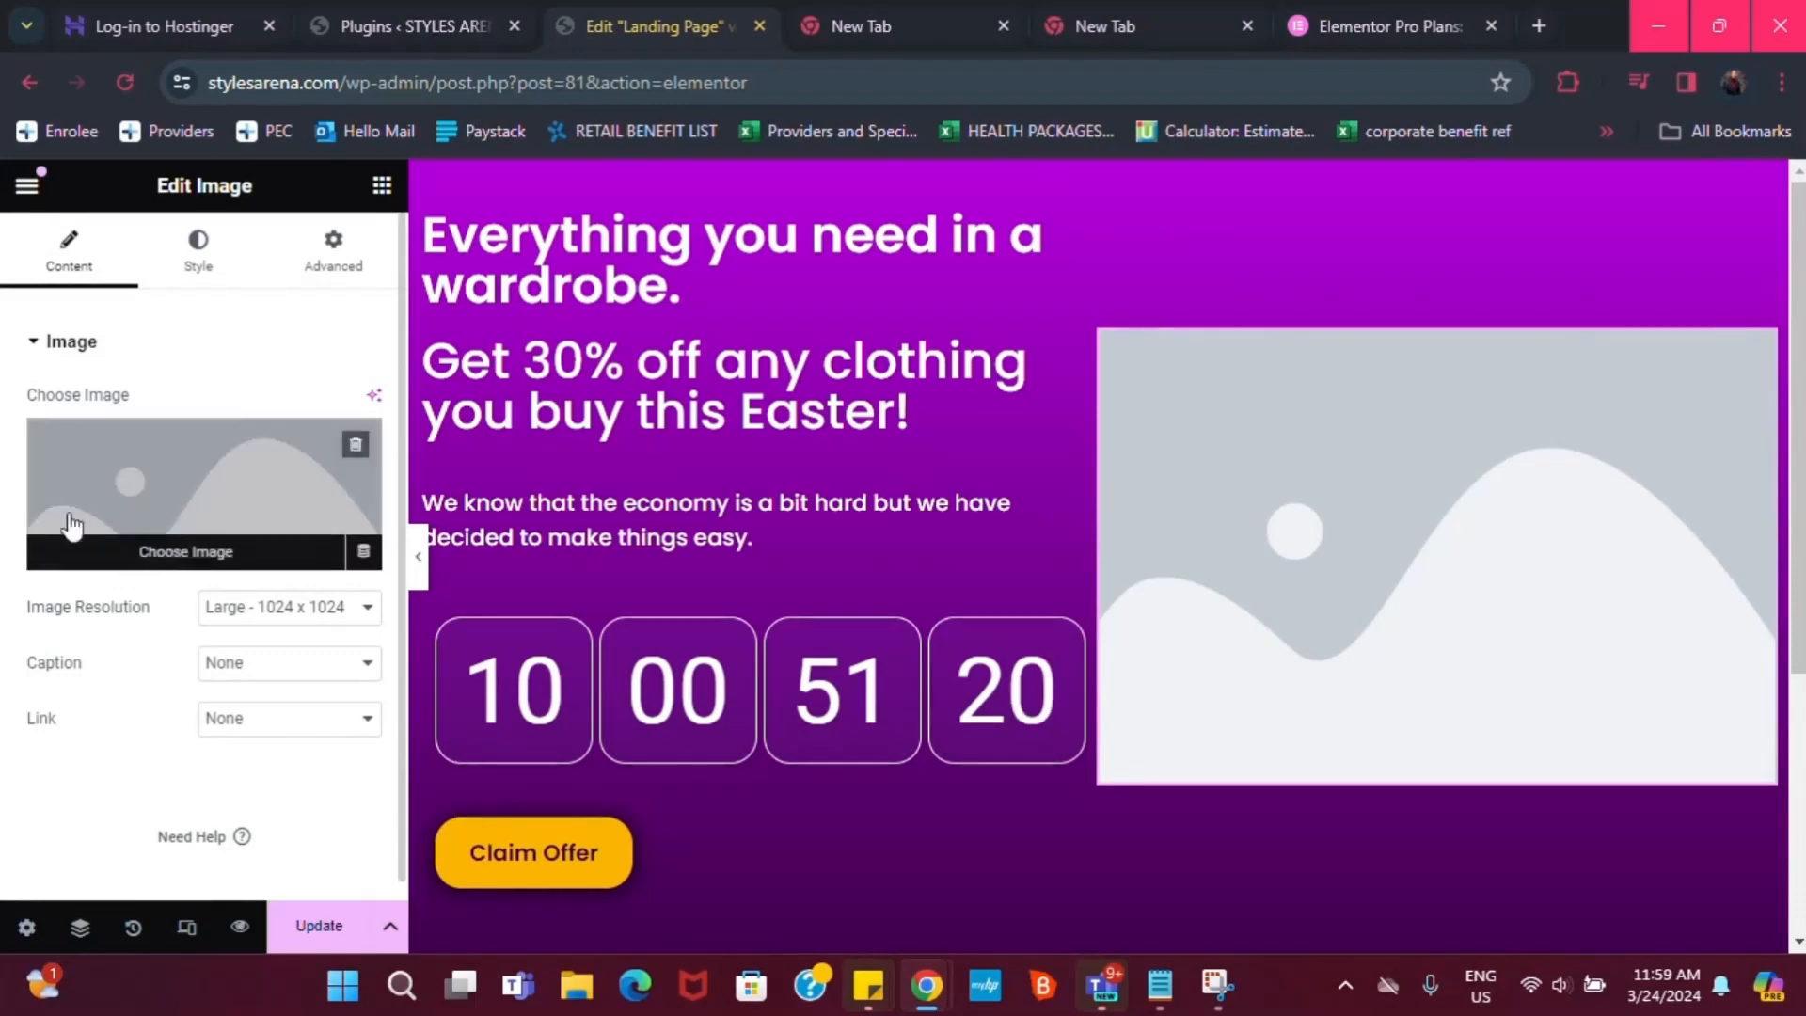
click(213, 559)
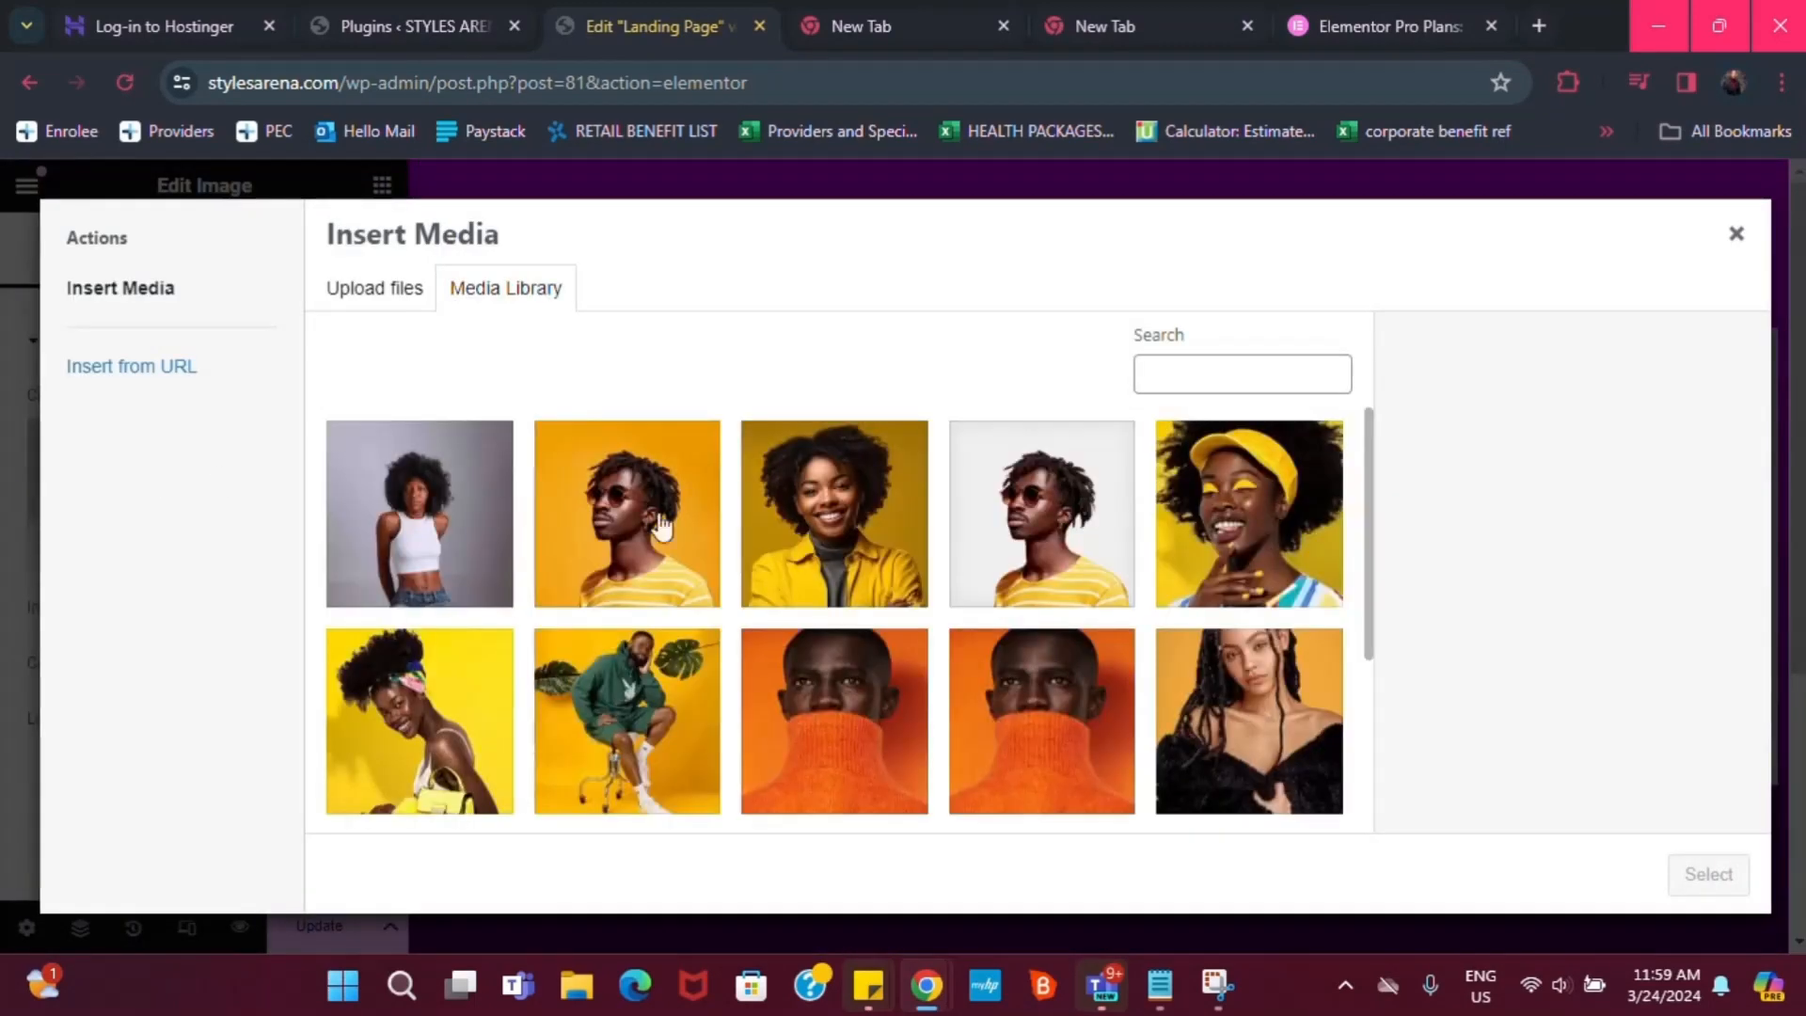
click(887, 538)
click(1671, 880)
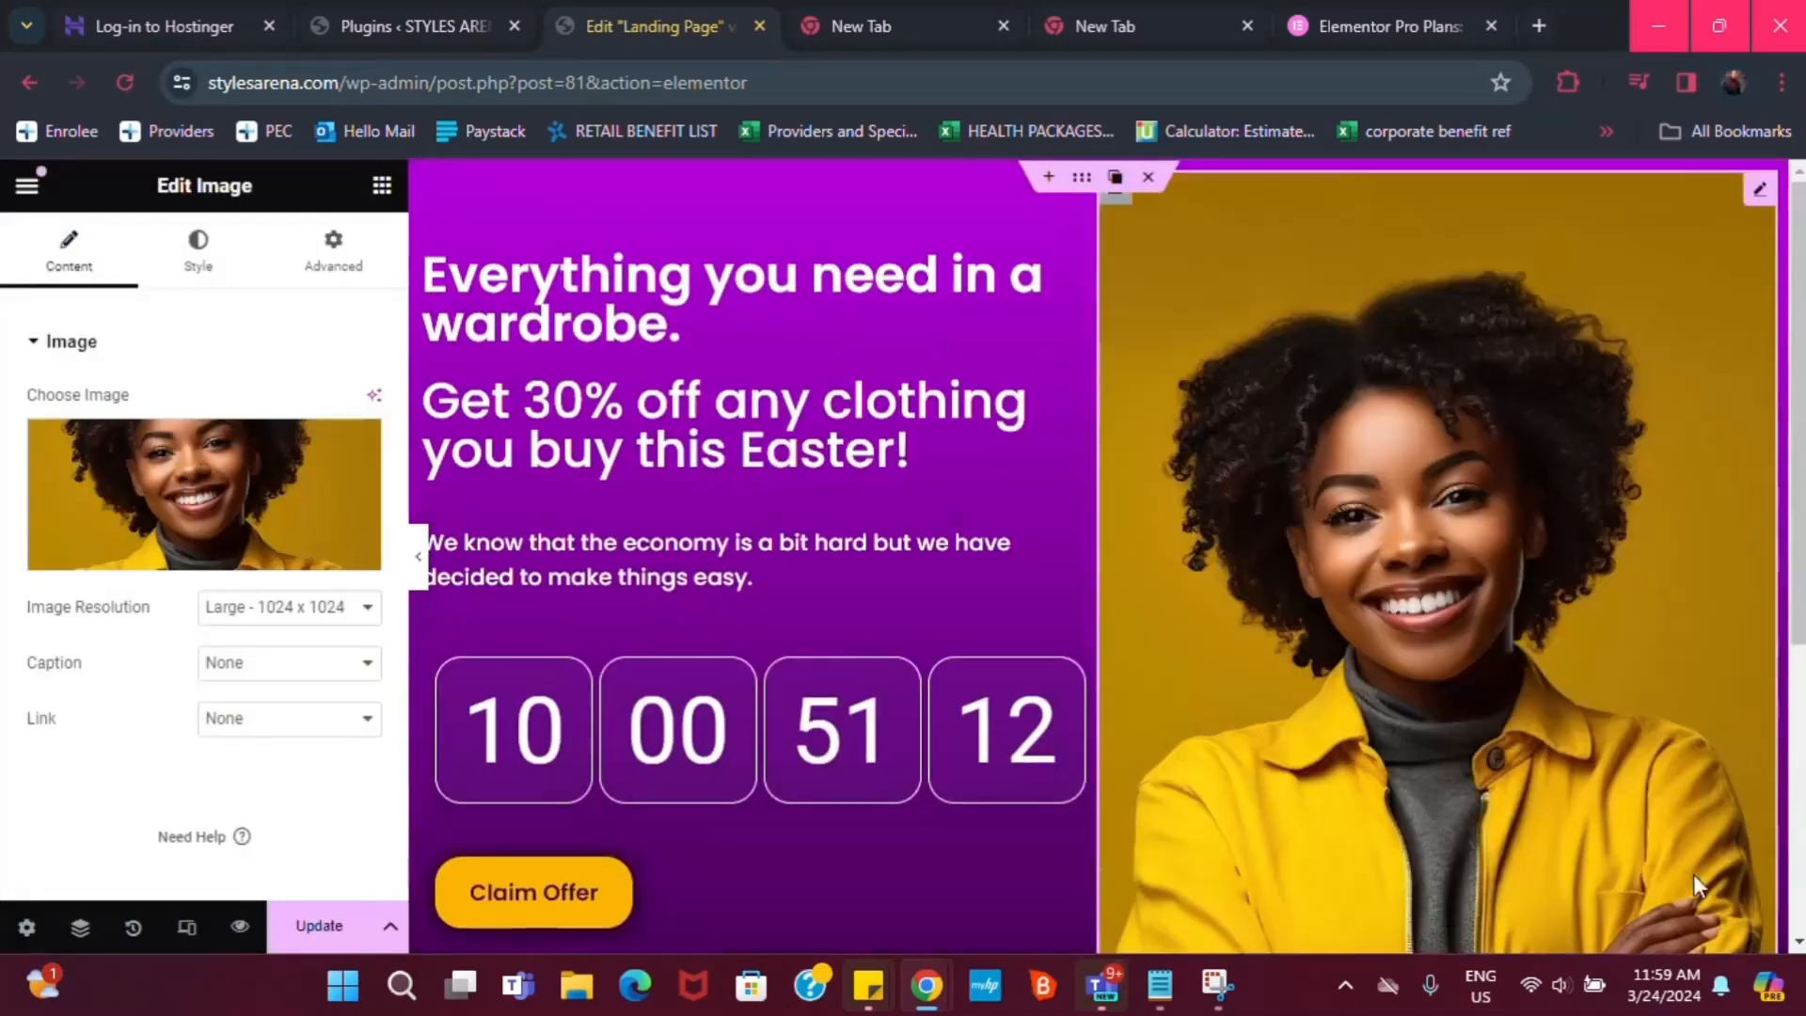
scroll(1467, 537, down, 3)
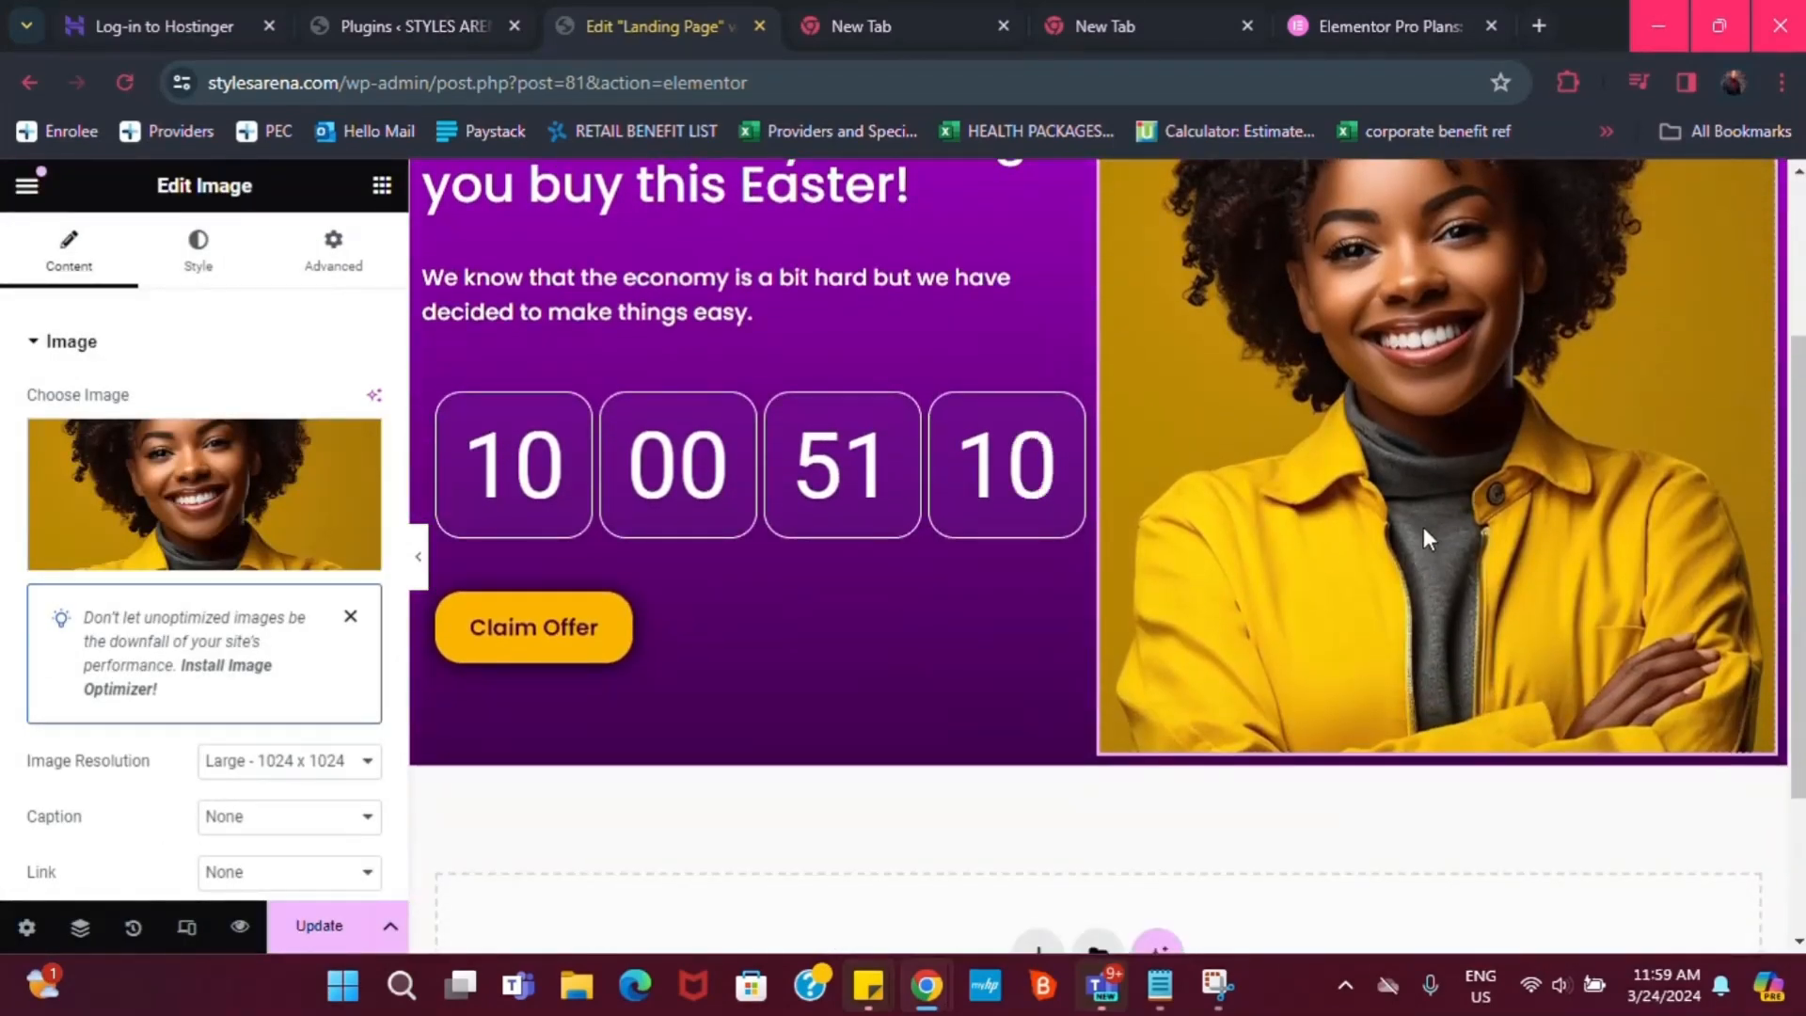
scroll(1520, 371, up, 2)
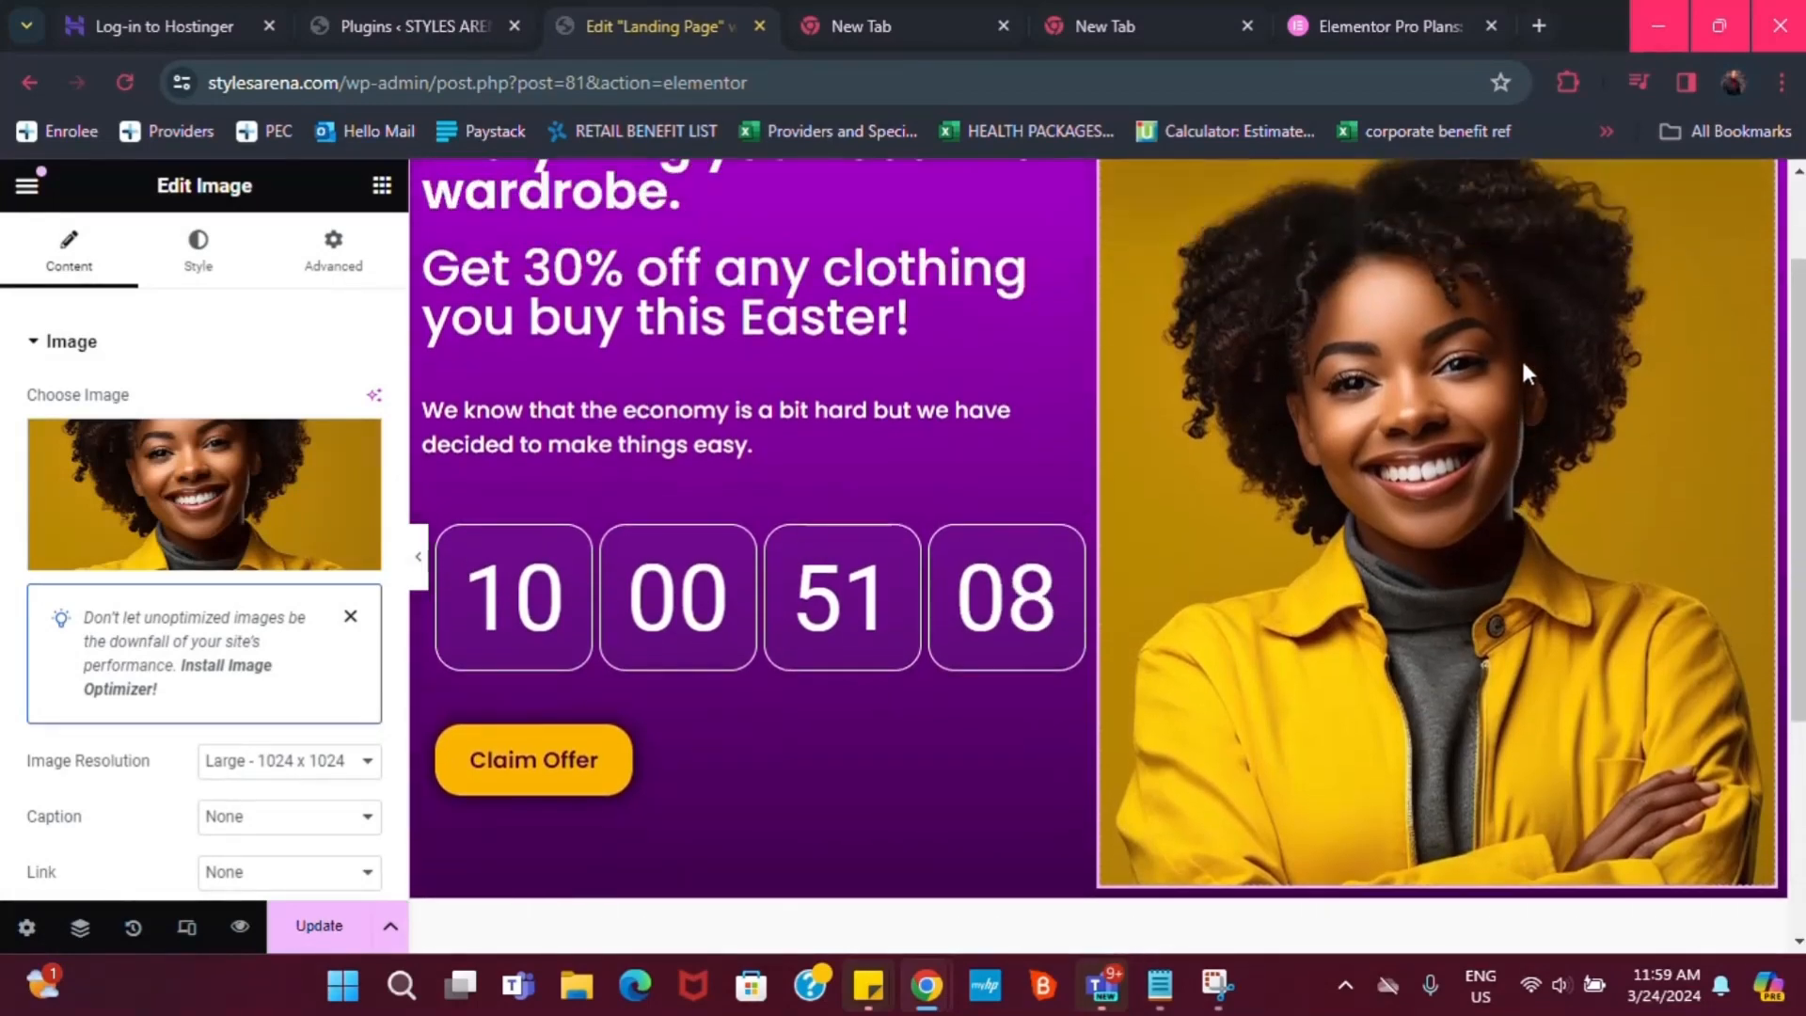
scroll(1521, 357, down, 2)
scroll(1502, 361, up, 2)
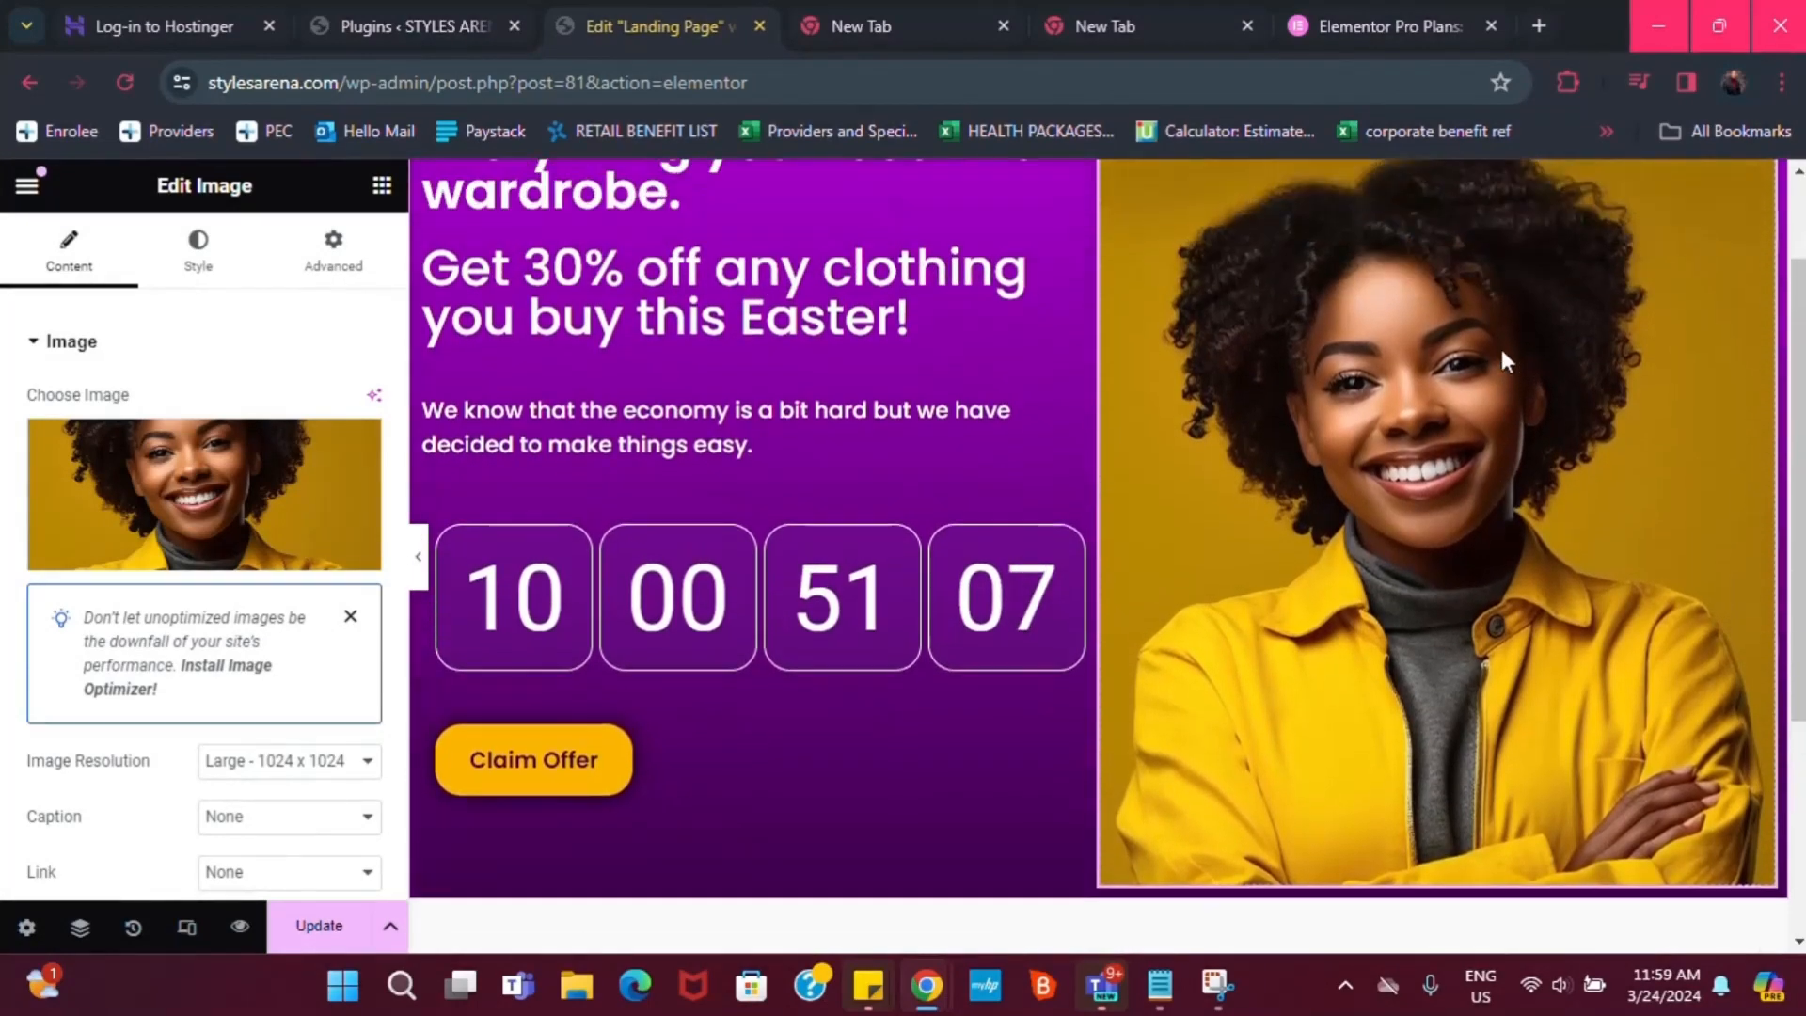
Swap the photo for the background-removed cut-out of the woman in the yellow jacket
click(223, 554)
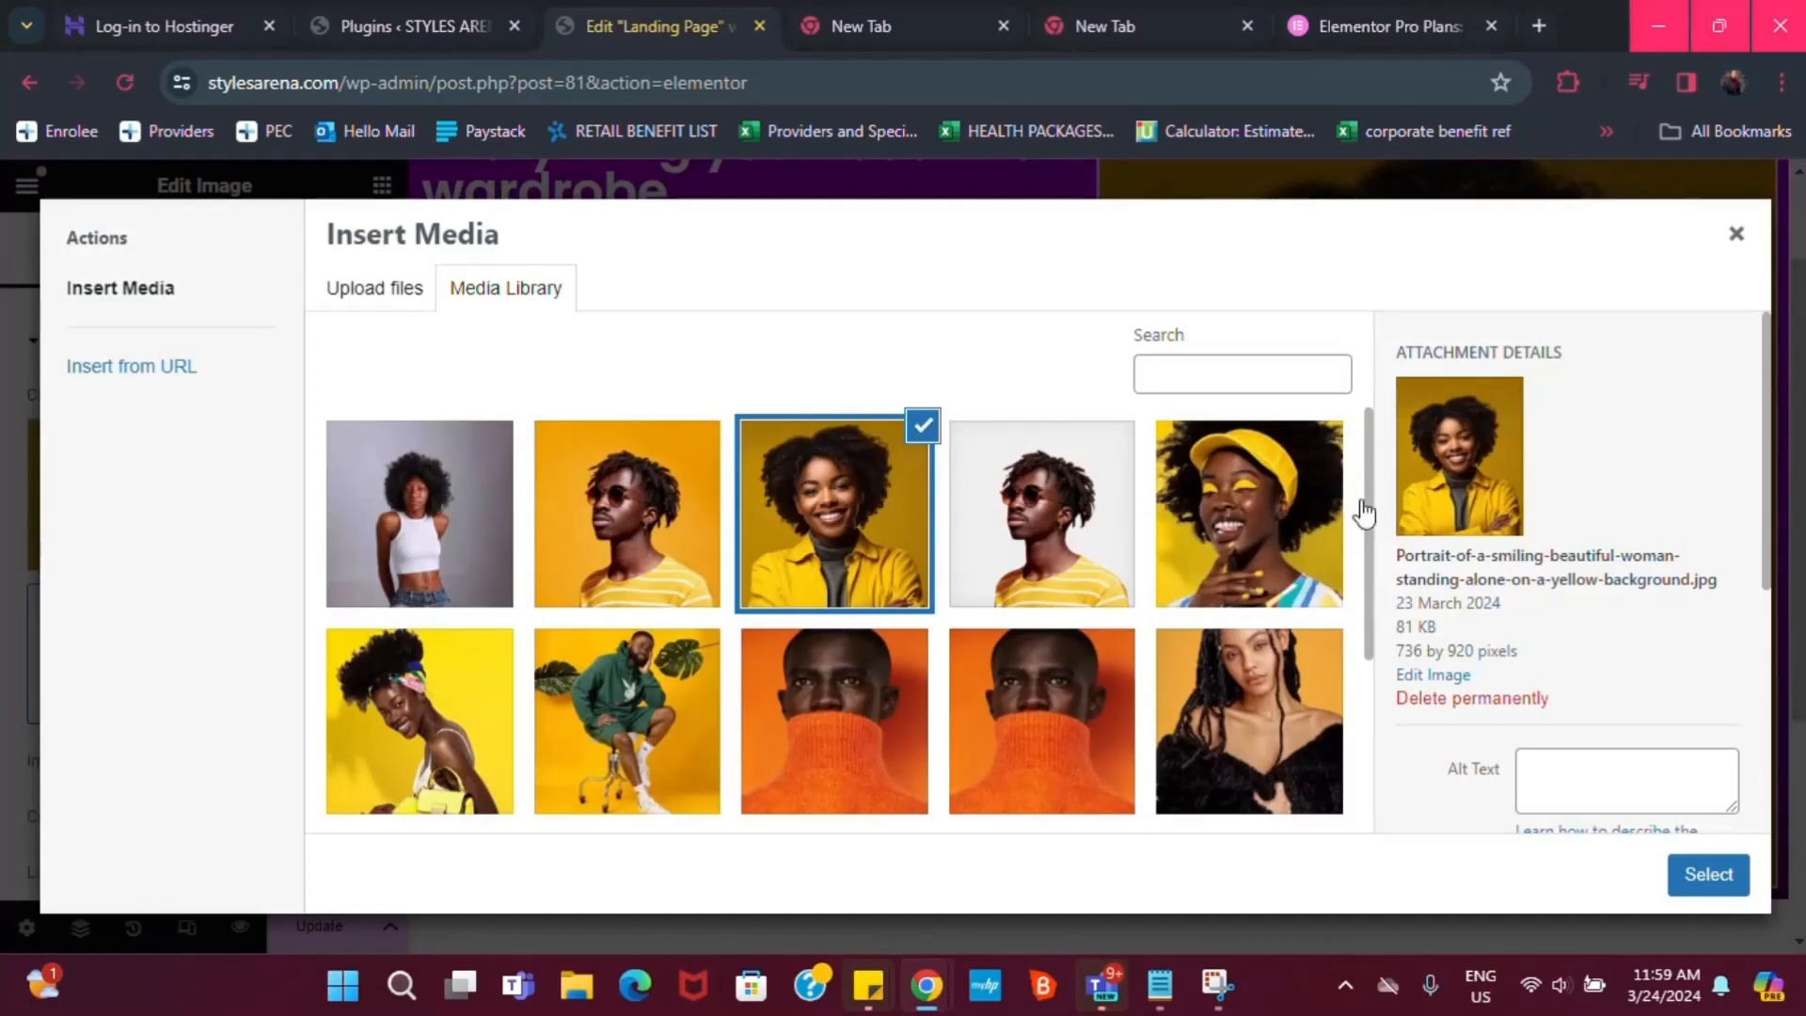
scroll(840, 723, down, 2)
click(777, 749)
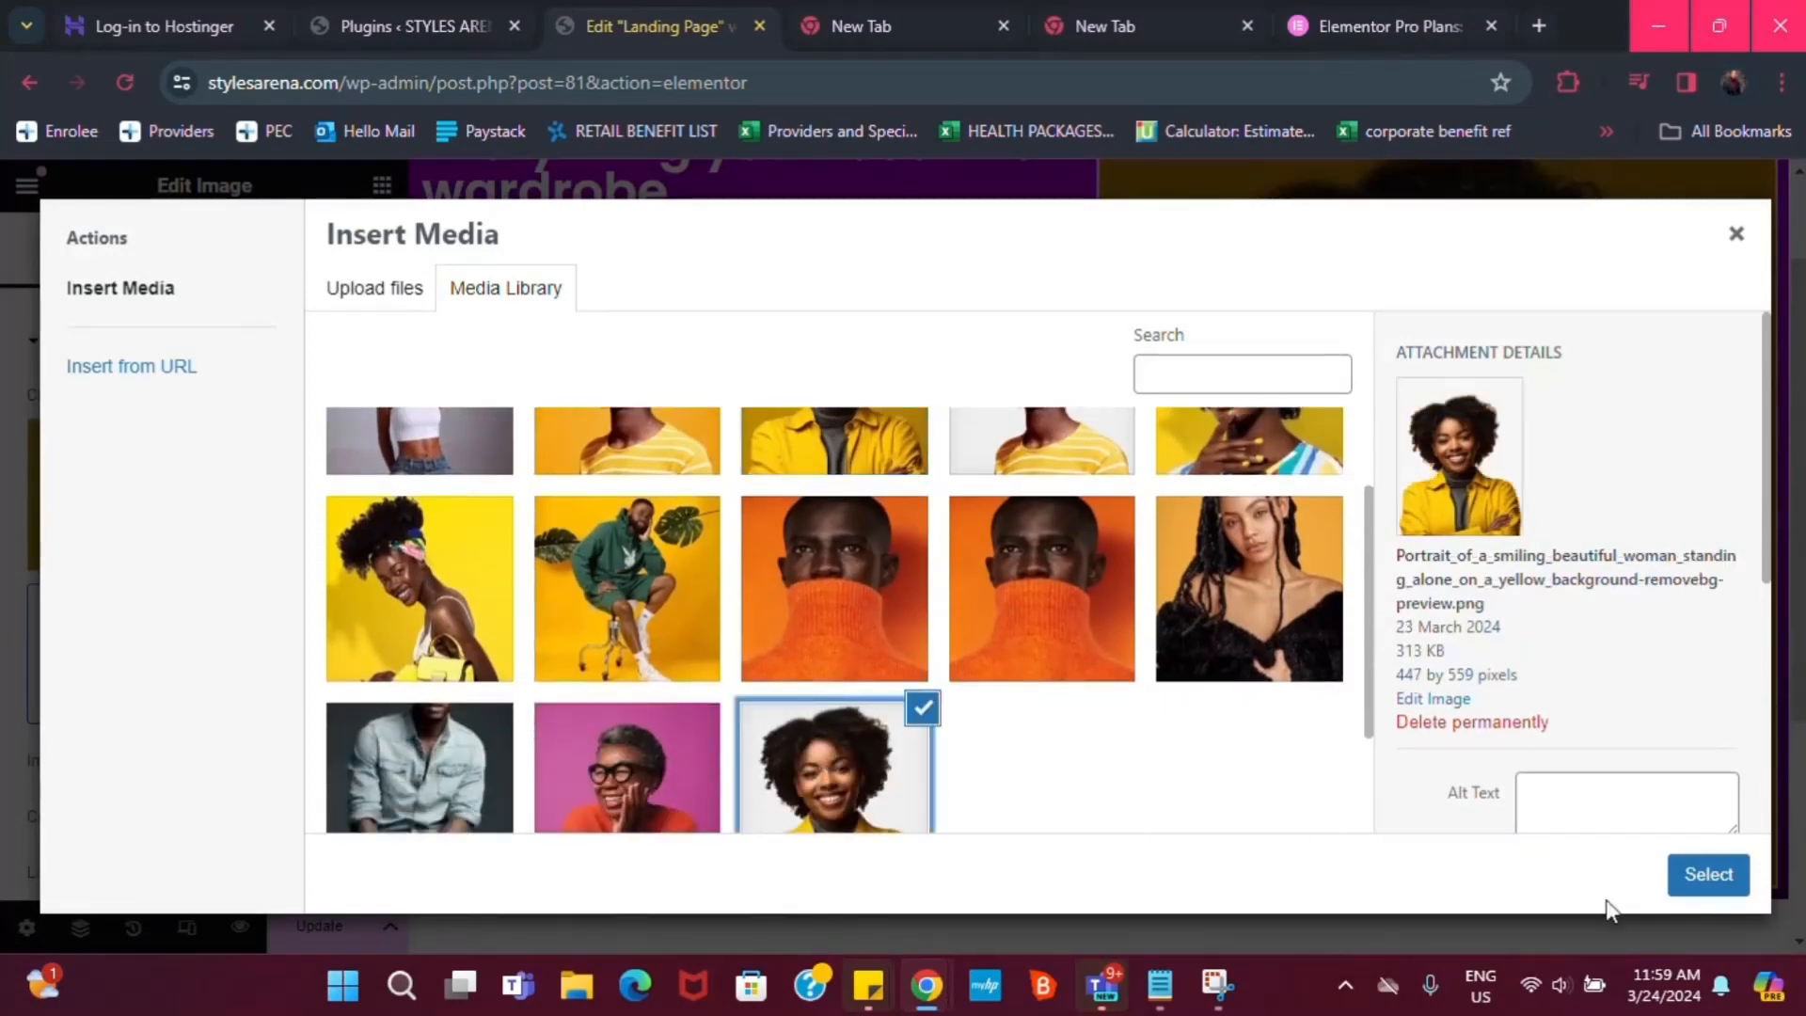
click(1694, 875)
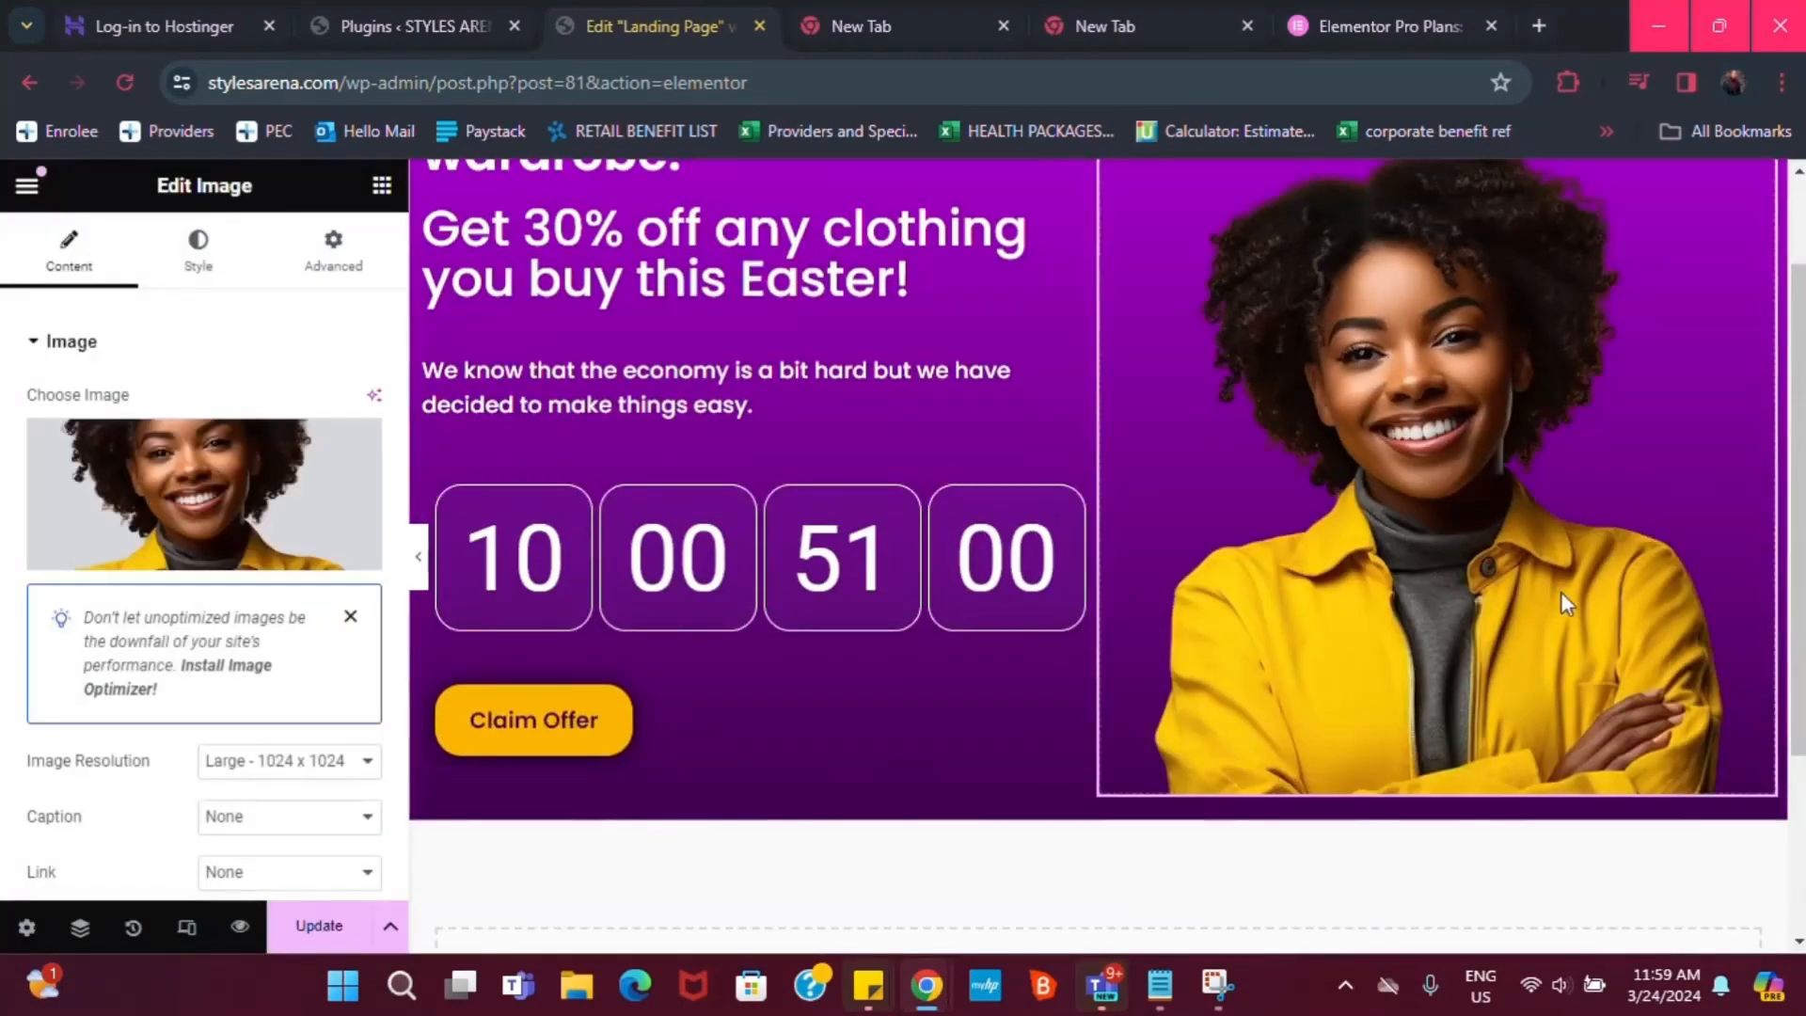
scroll(1618, 527, down, 2)
scroll(1680, 410, up, 2)
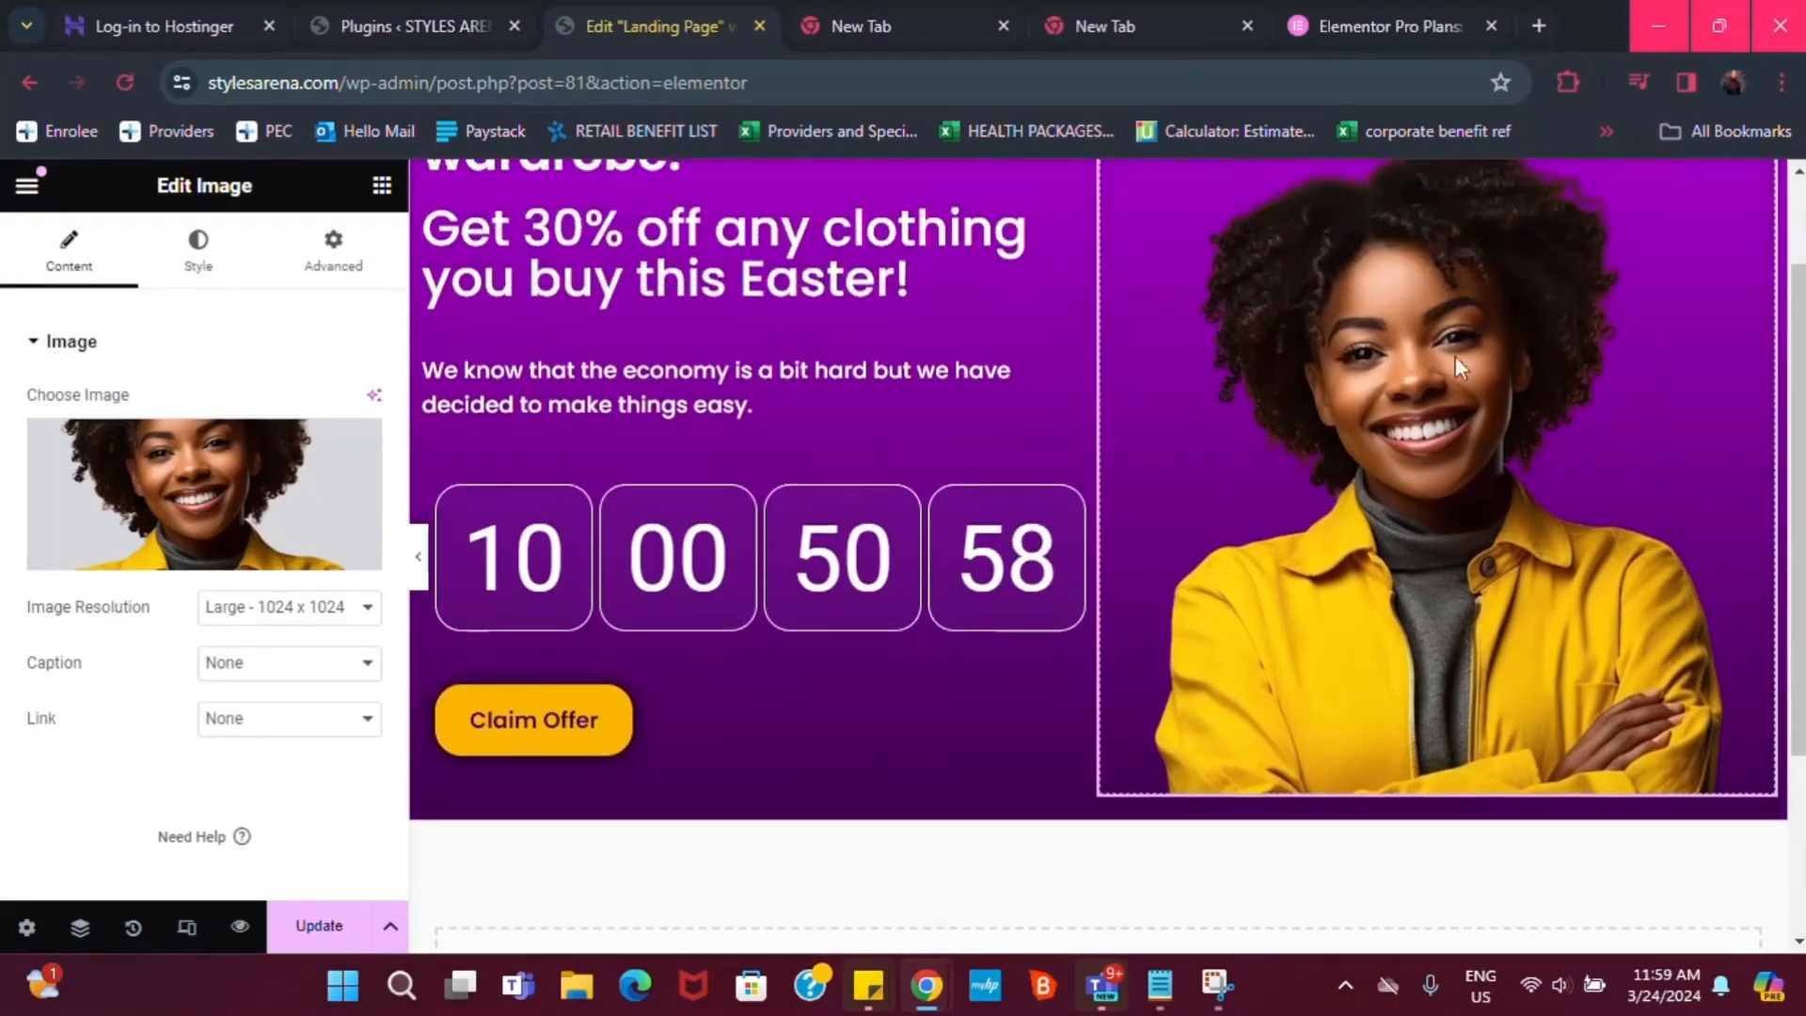
scroll(1476, 343, up, 2)
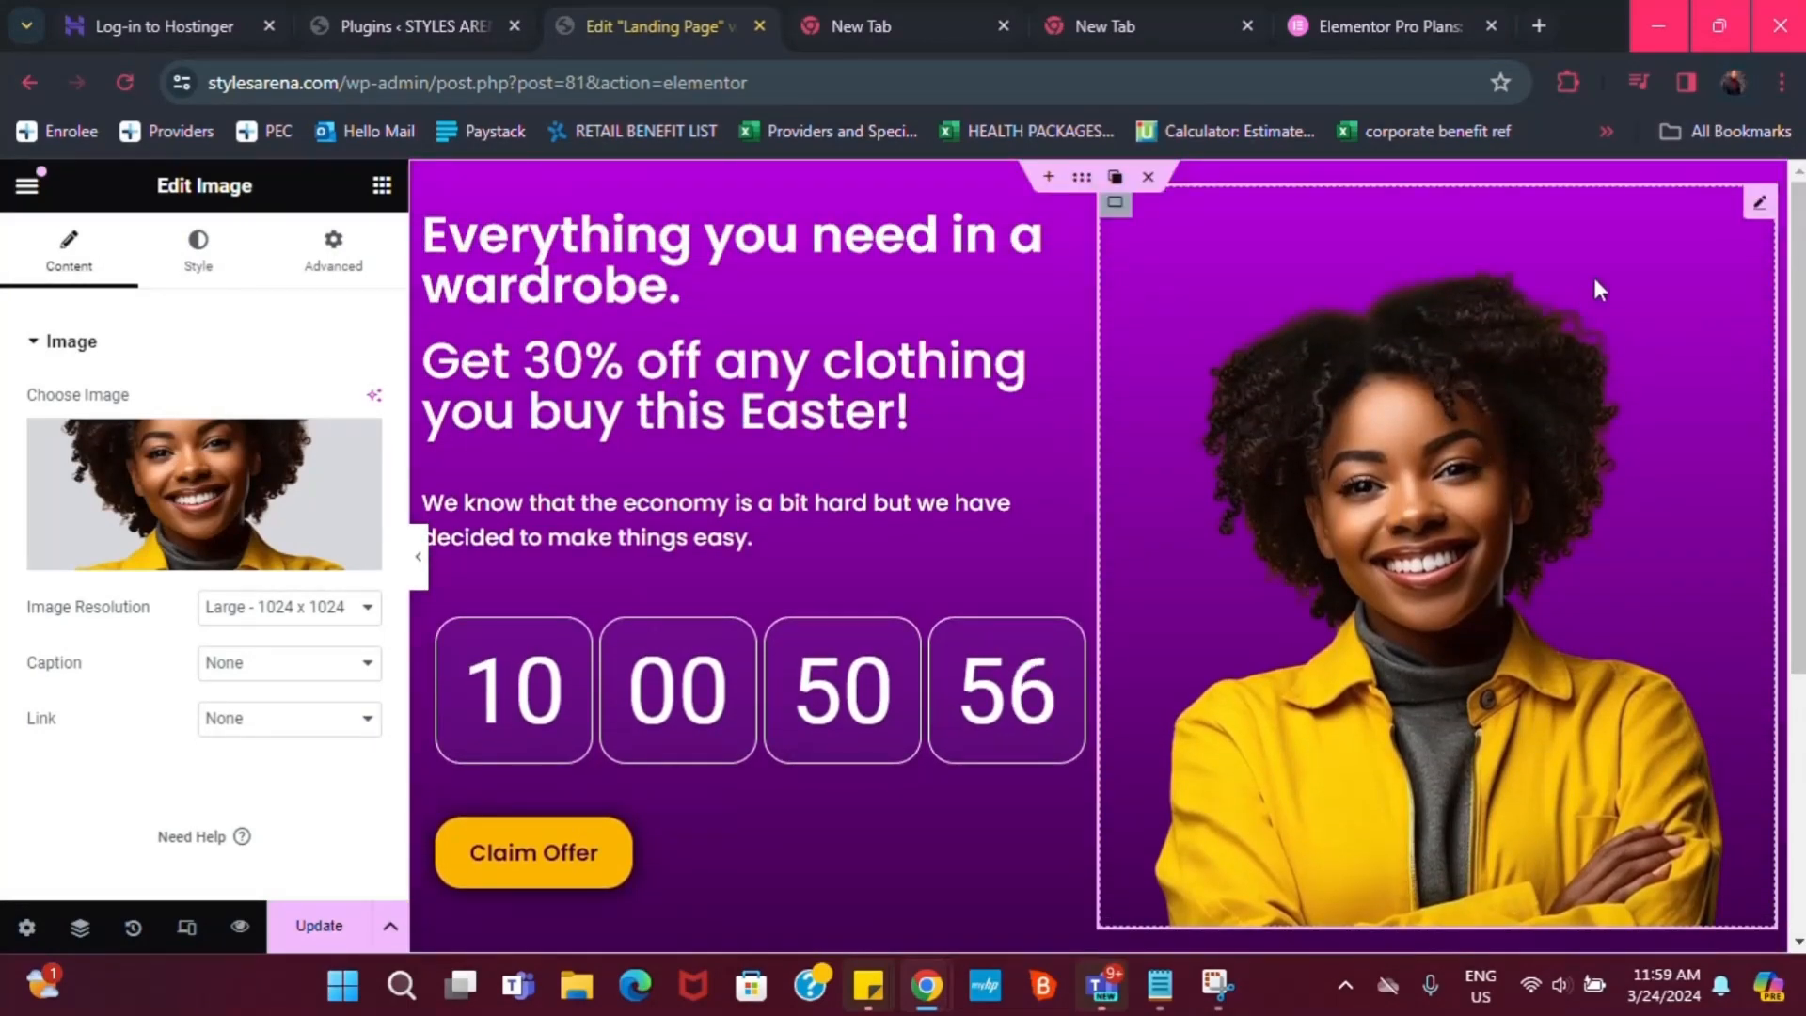
Try lowering the image's margin with the spinner, then return it to 0
scroll(1543, 576, down, 4)
click(334, 268)
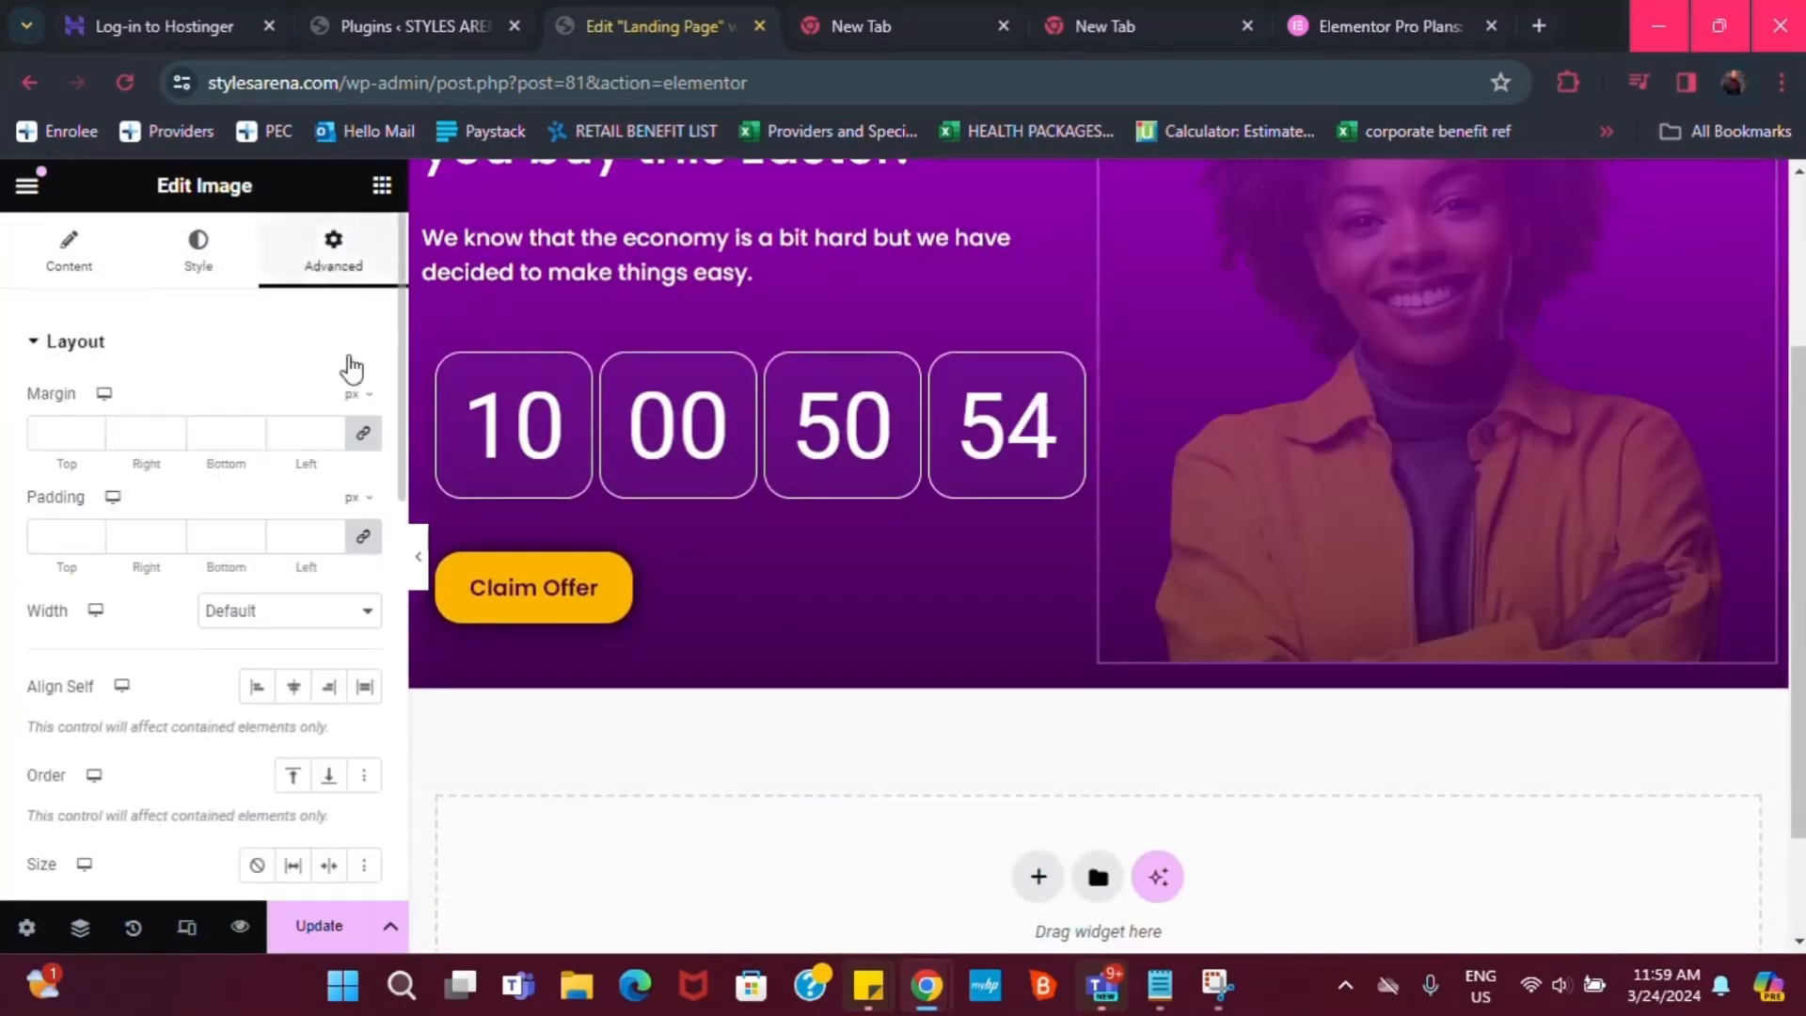
click(250, 439)
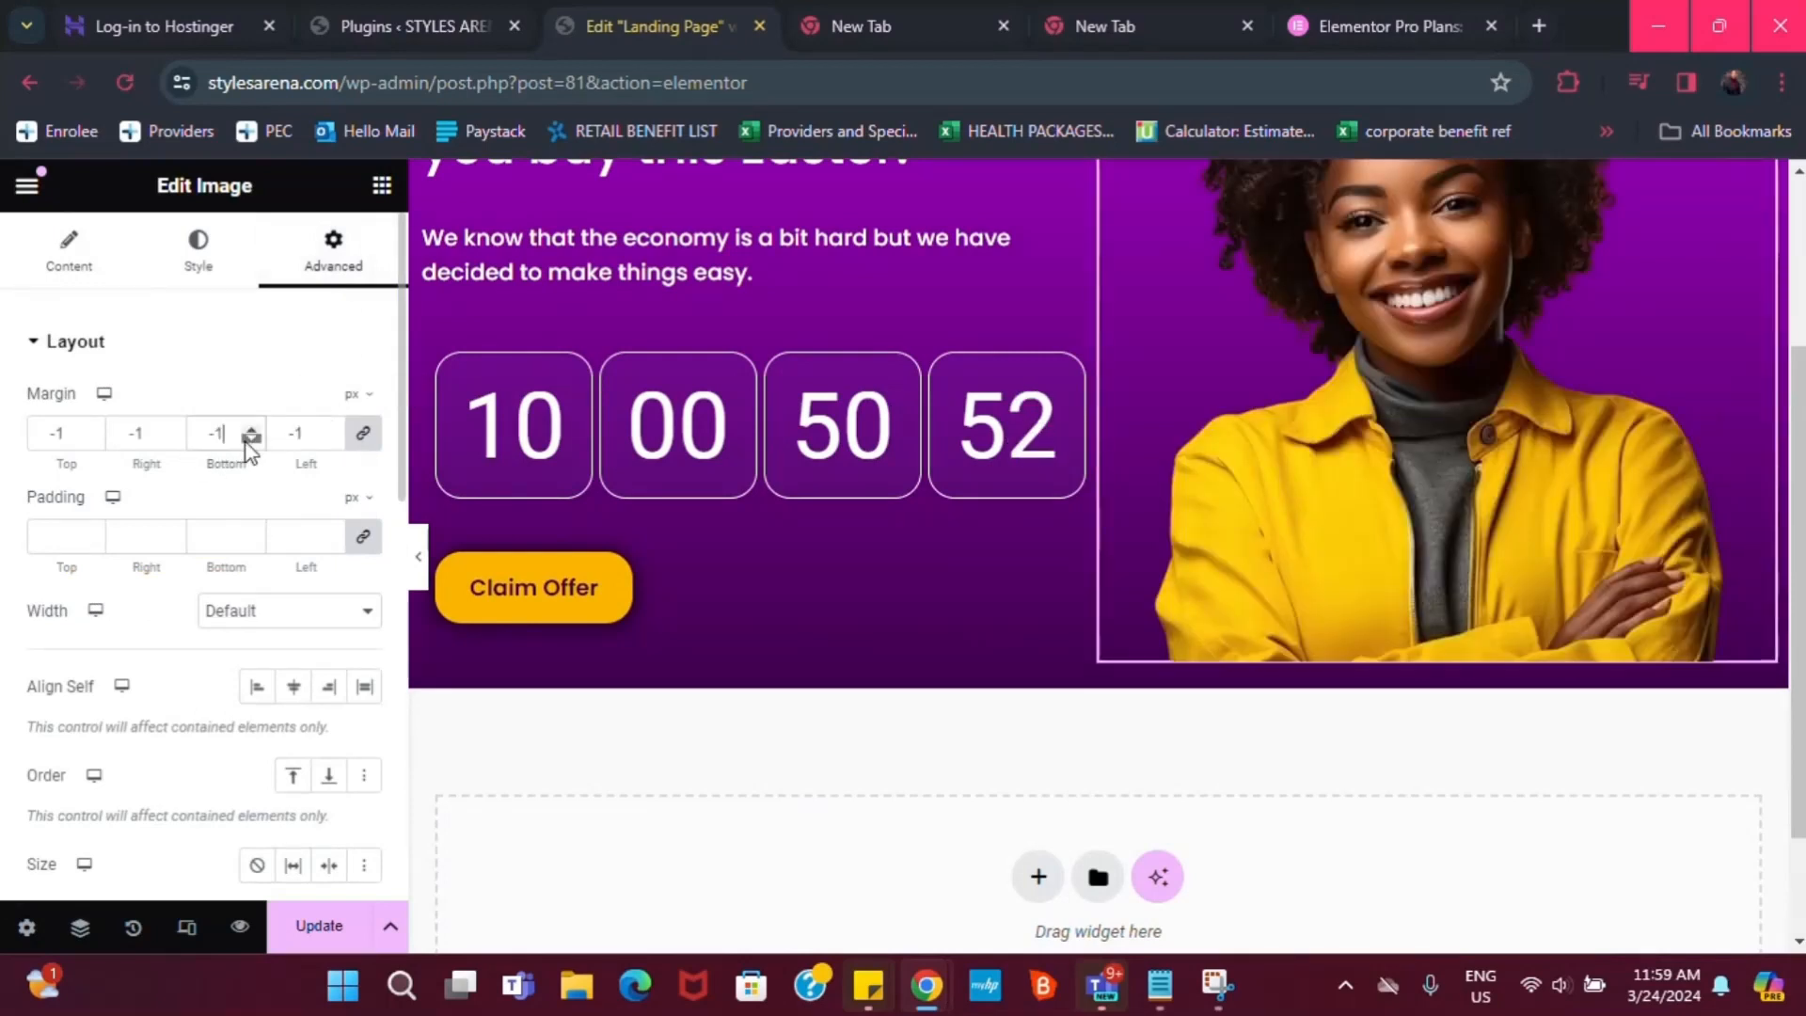
click(250, 438)
click(250, 432)
click(250, 432)
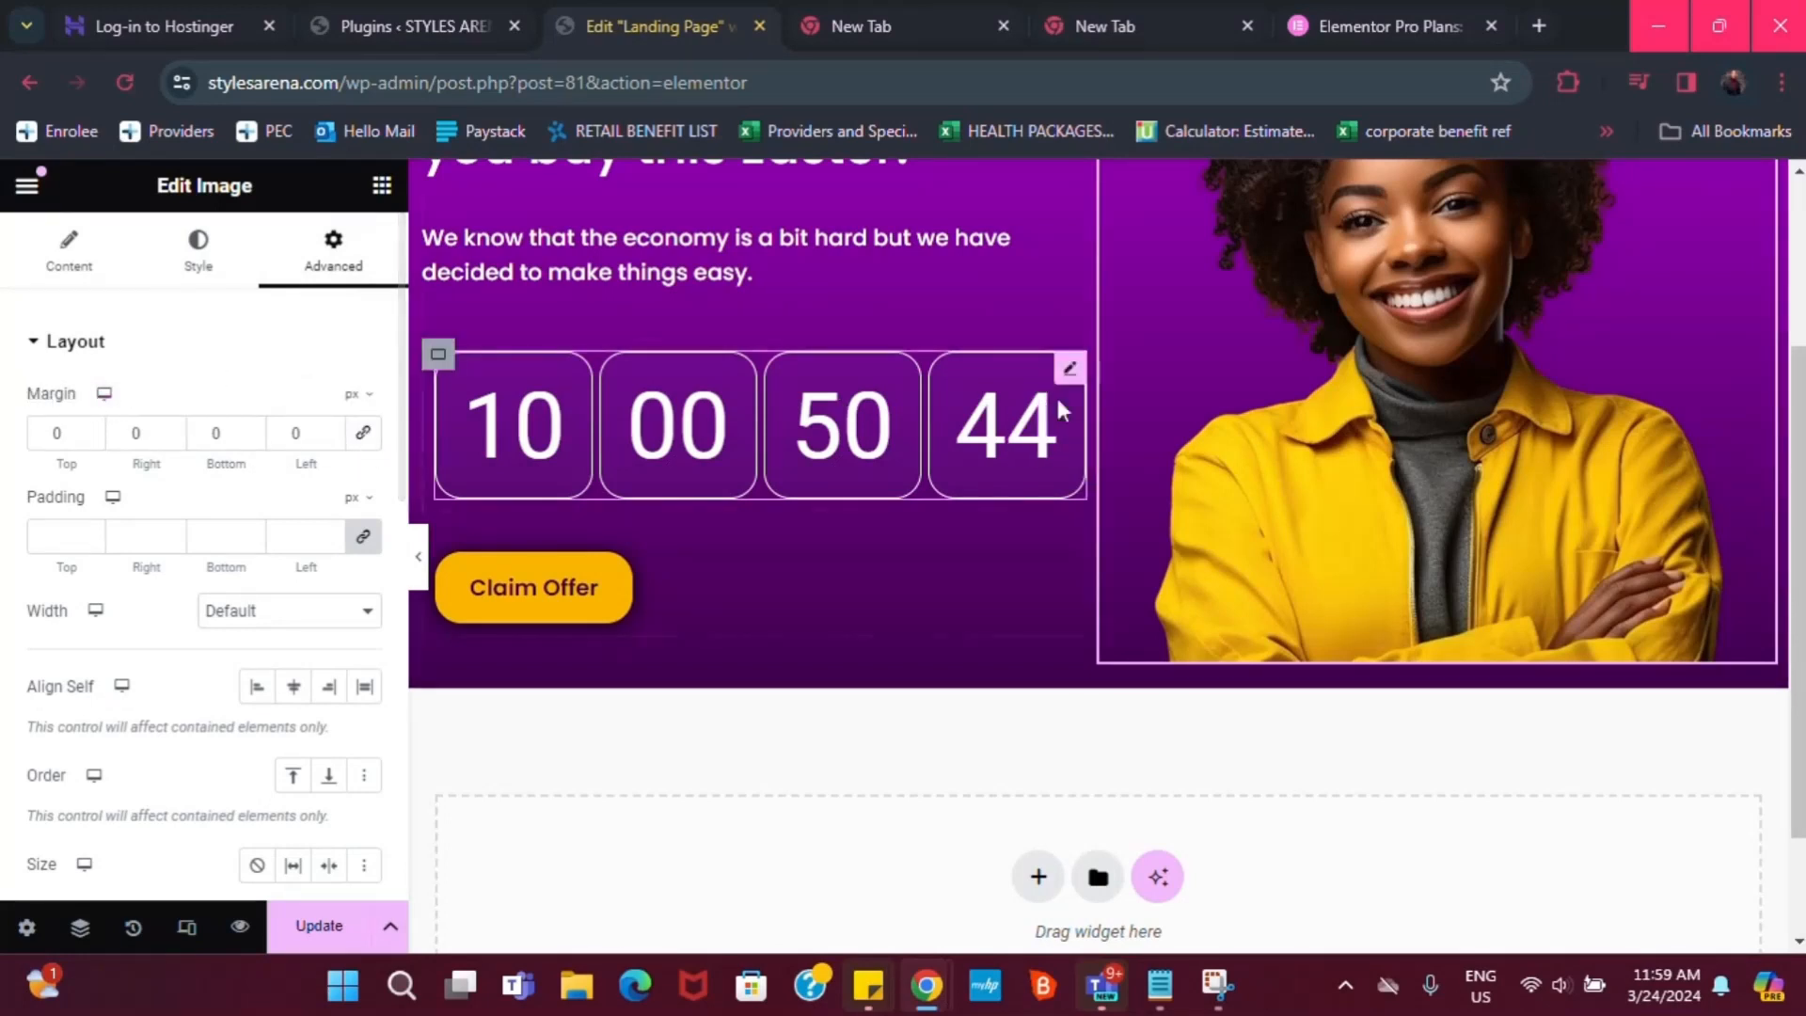
scroll(1652, 285, up, 3)
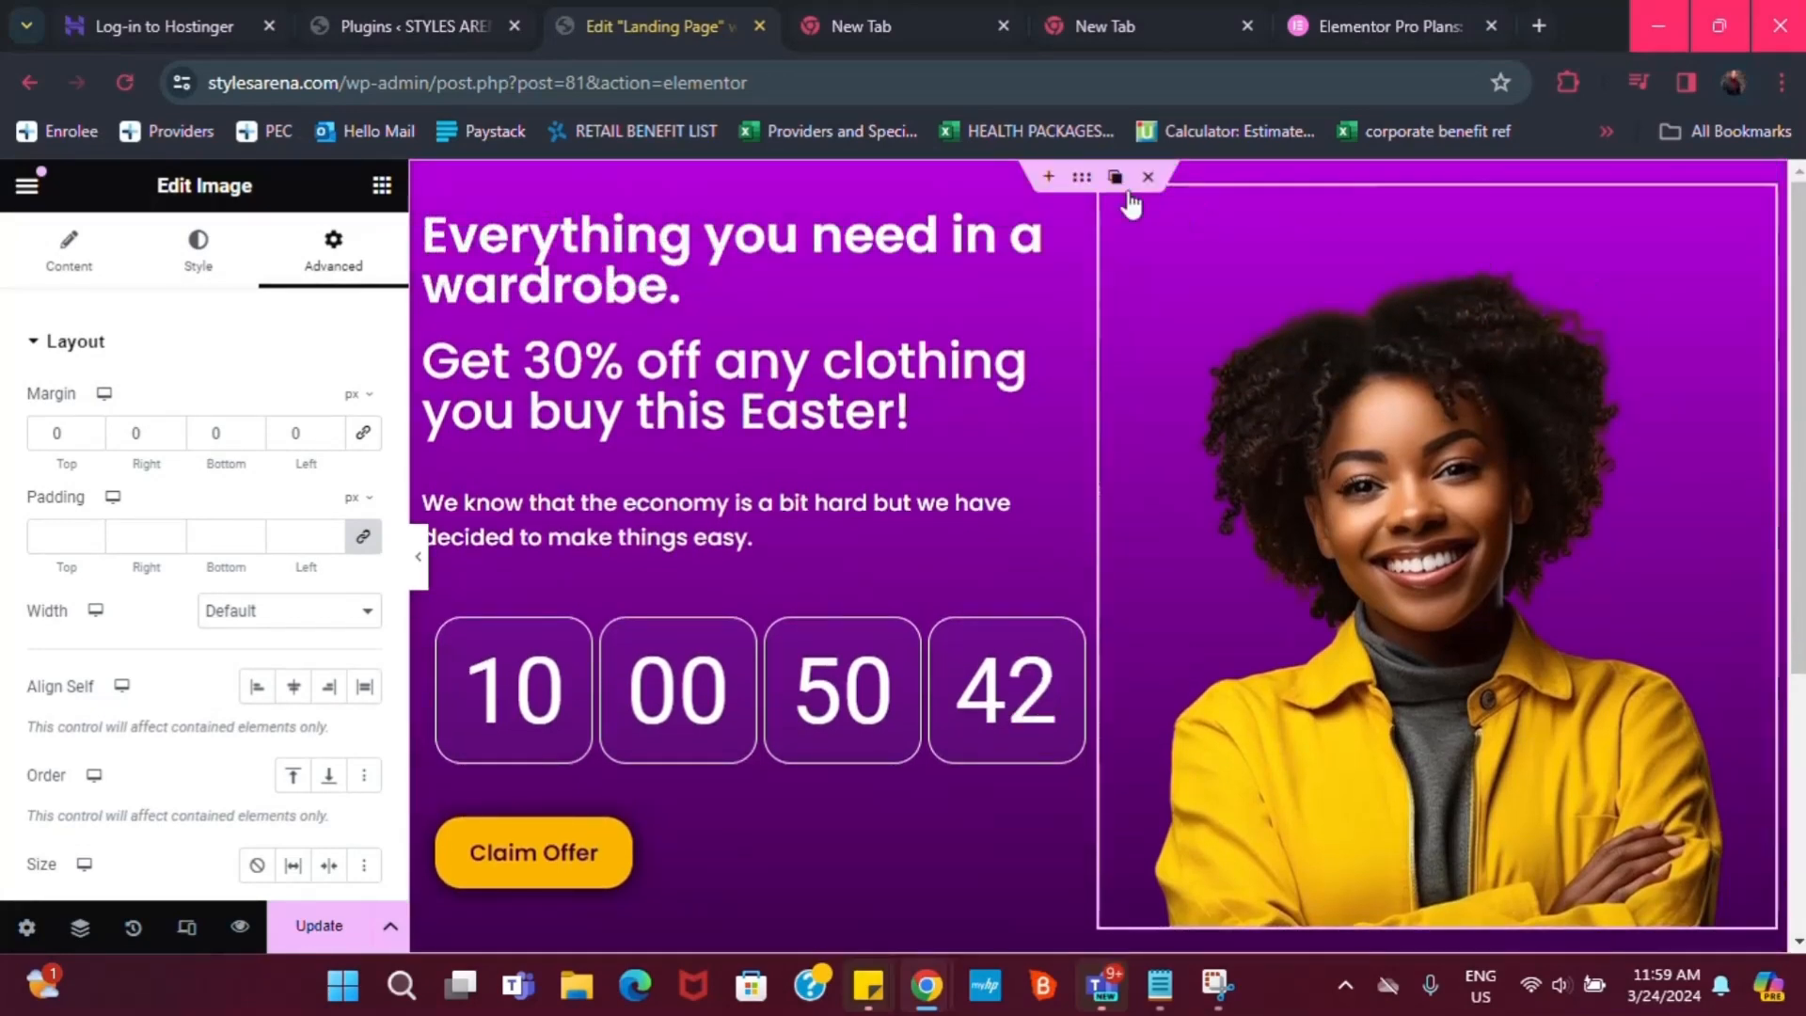
scroll(1310, 636, down, 5)
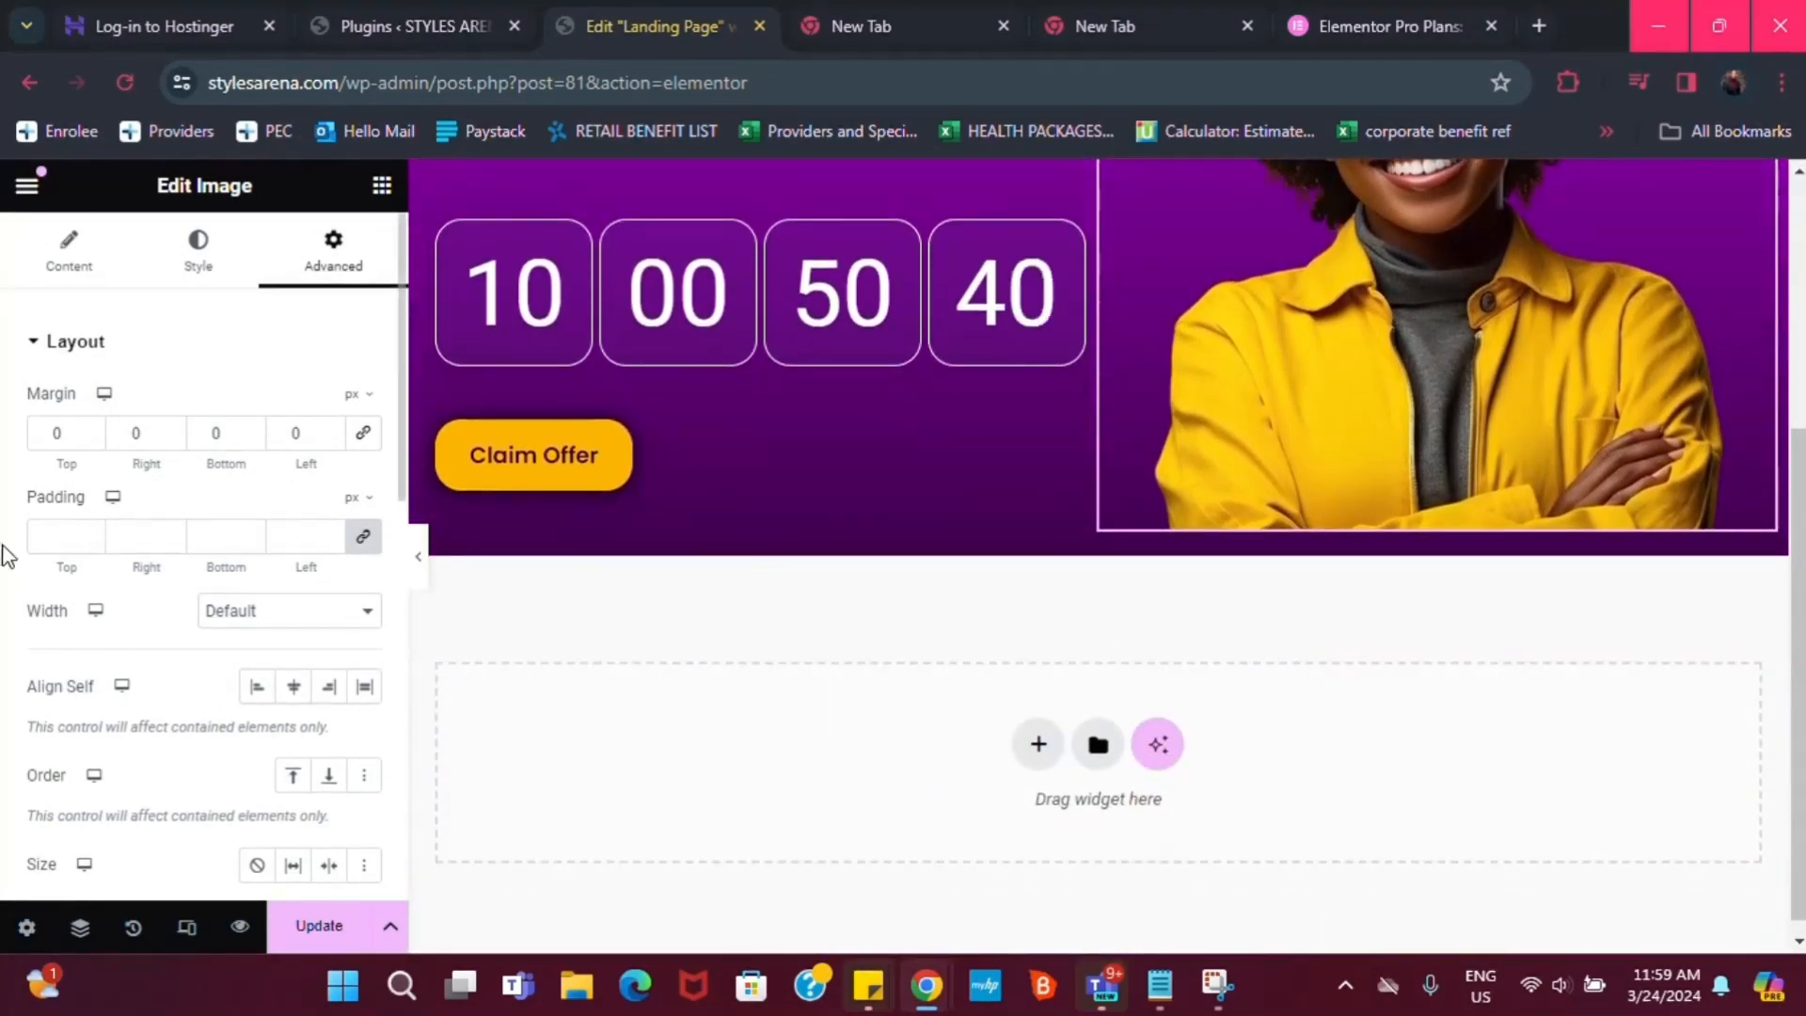
scroll(1747, 435, up, 5)
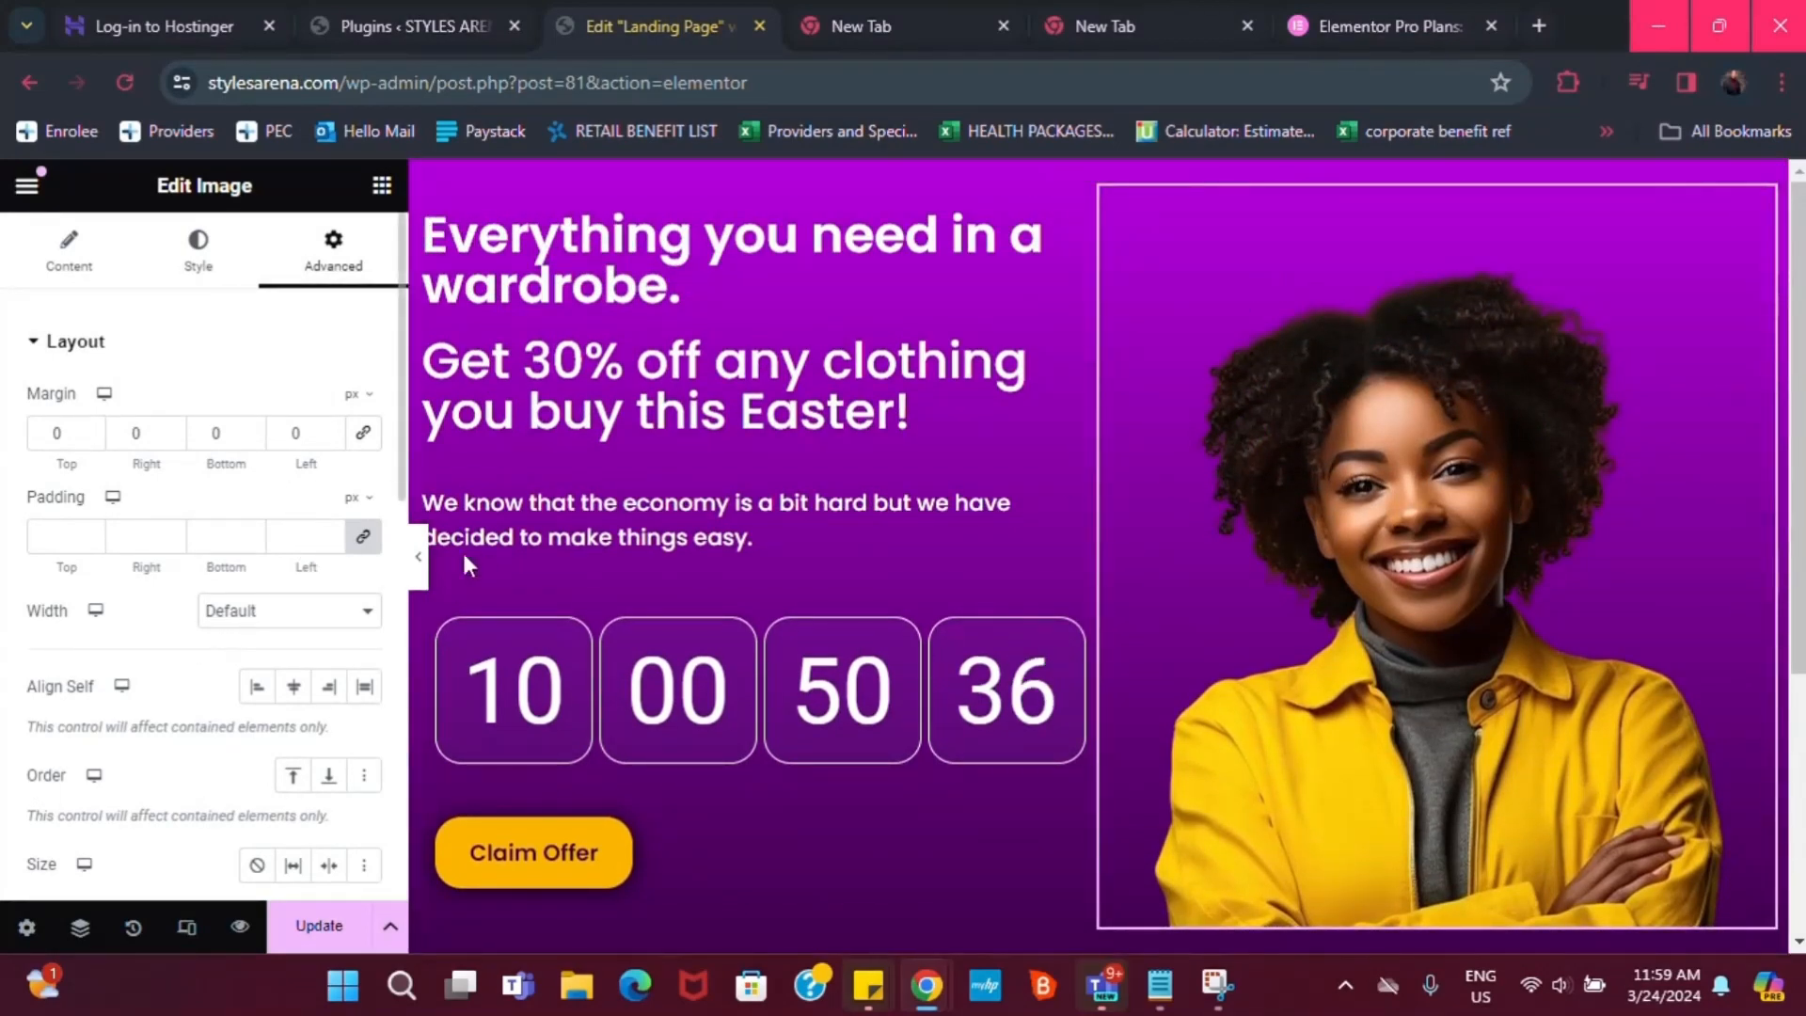
scroll(618, 490, down, 2)
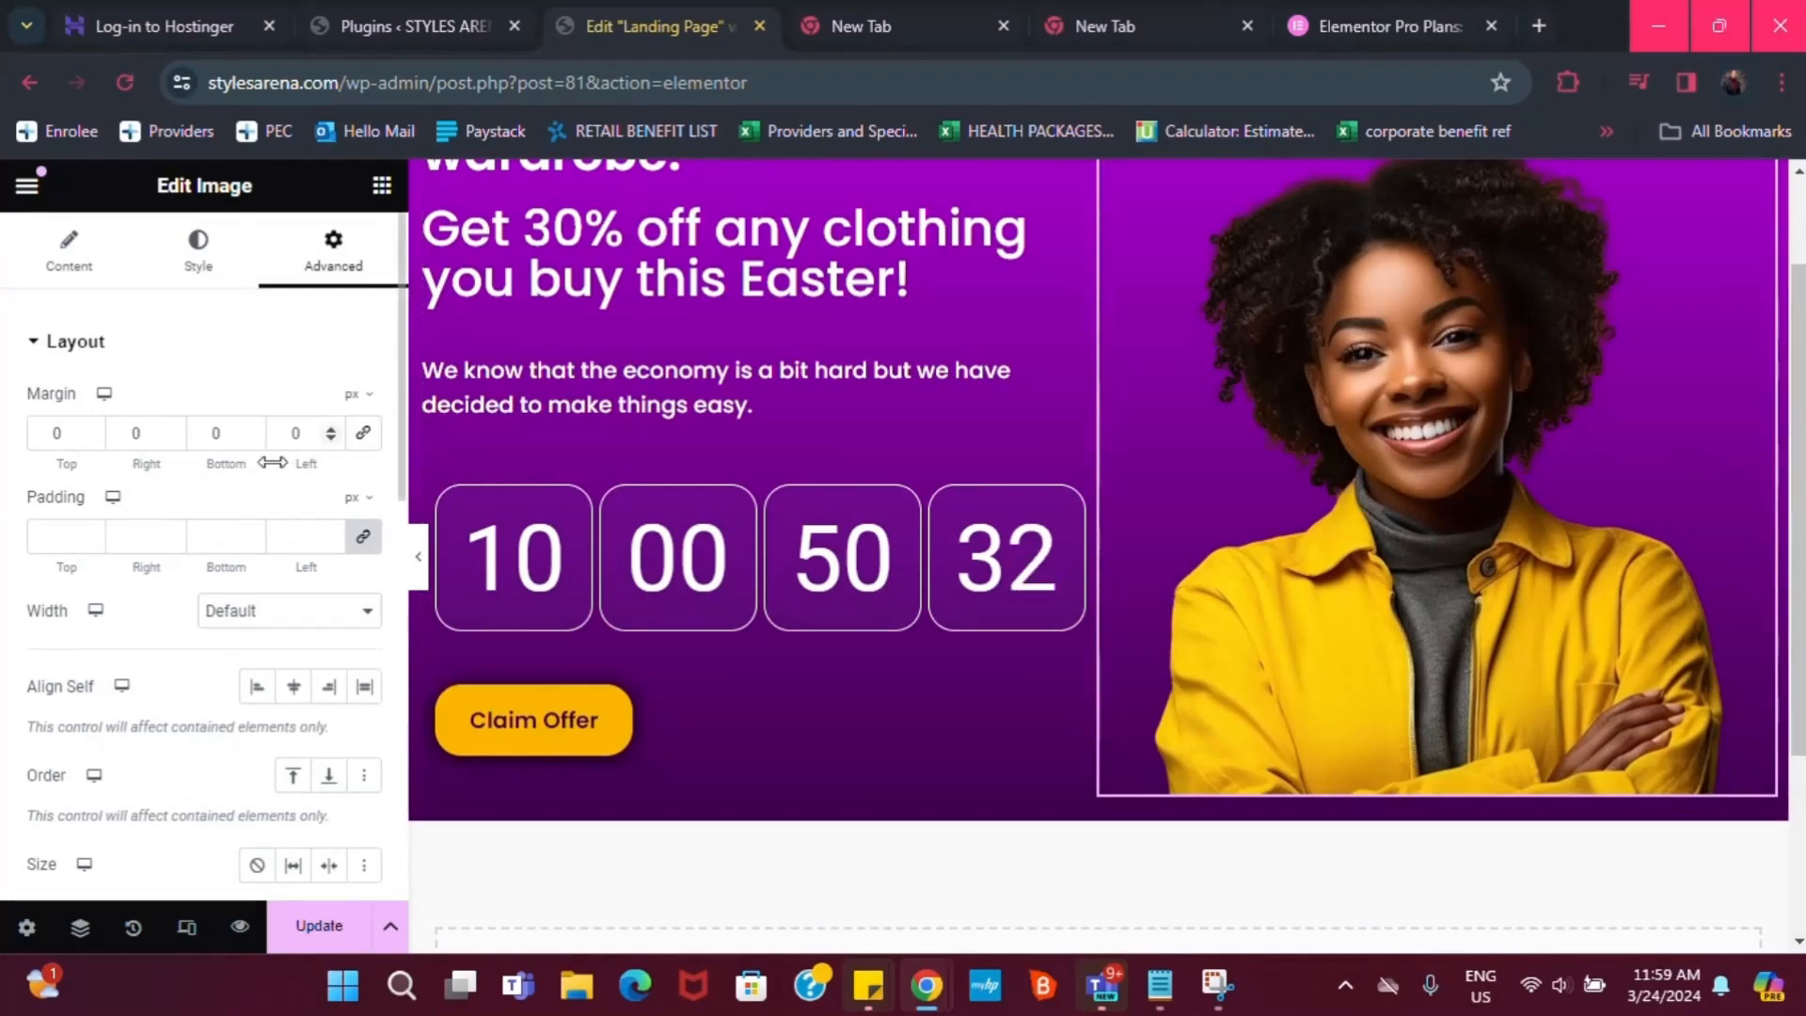
Lower the photo's bottom margin step by step to -40 px
click(252, 439)
click(252, 439)
click(253, 439)
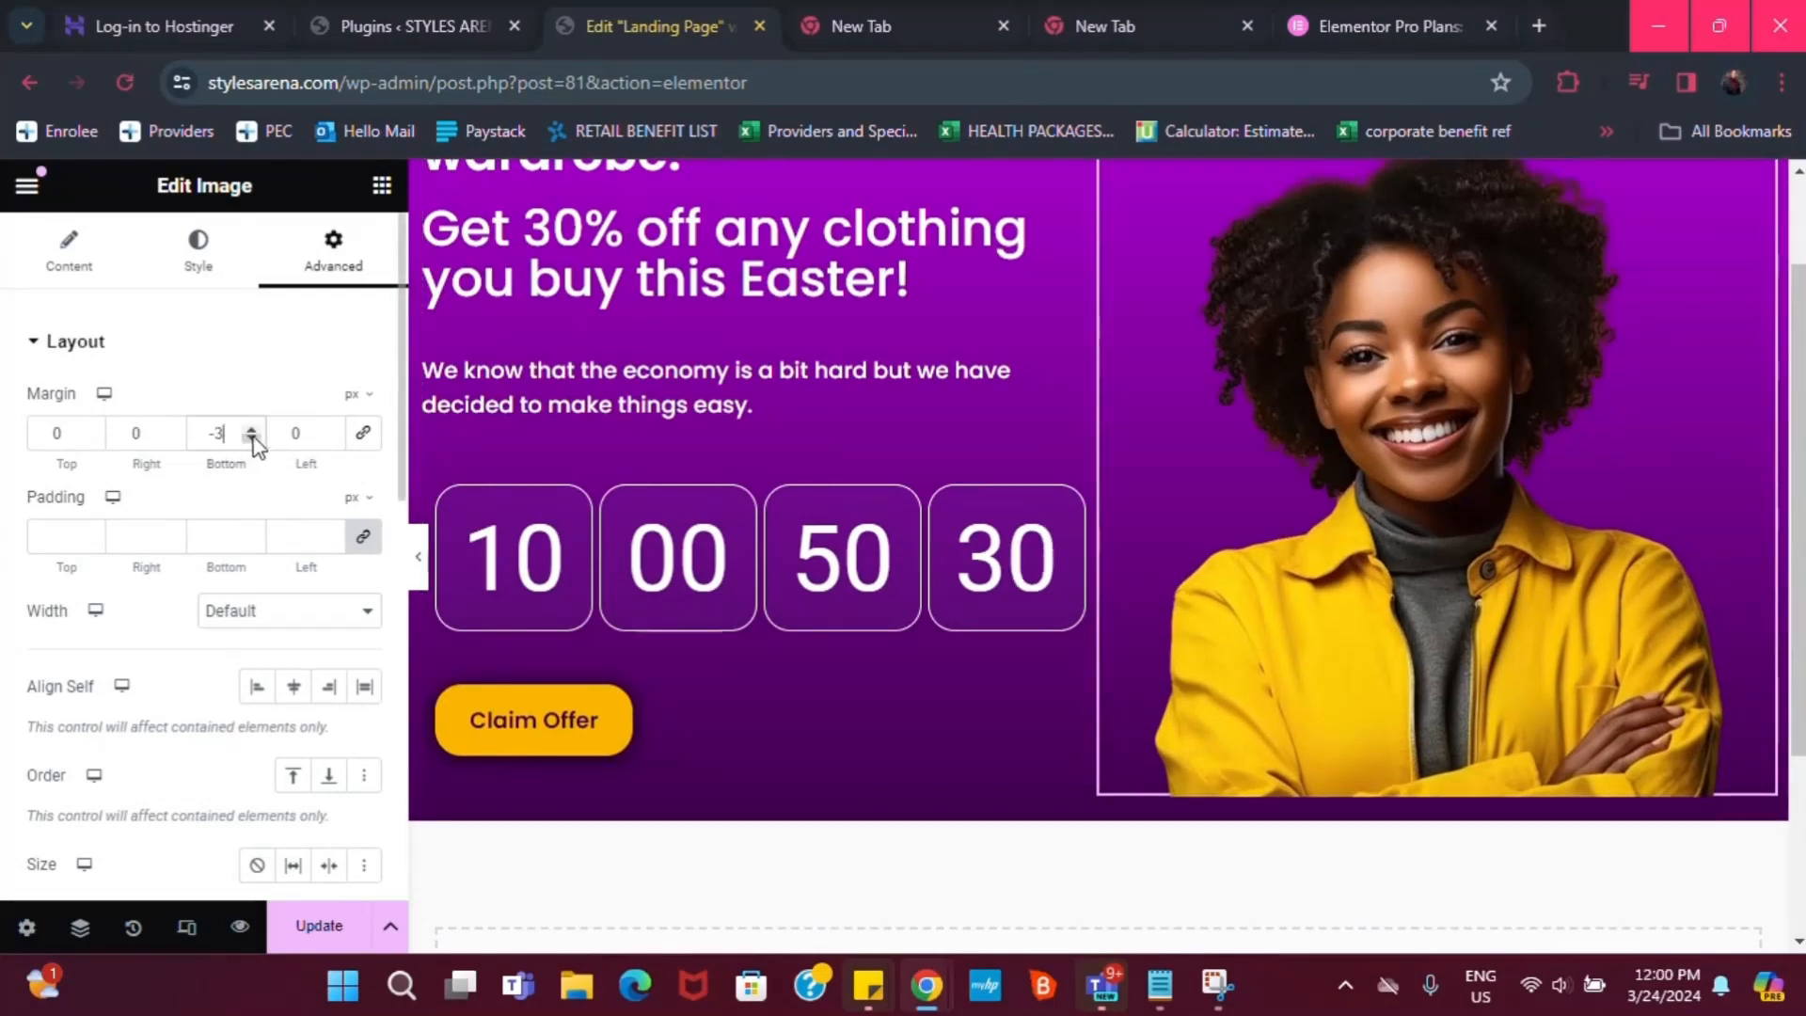
click(257, 441)
click(256, 440)
click(257, 440)
click(256, 440)
click(257, 440)
click(257, 441)
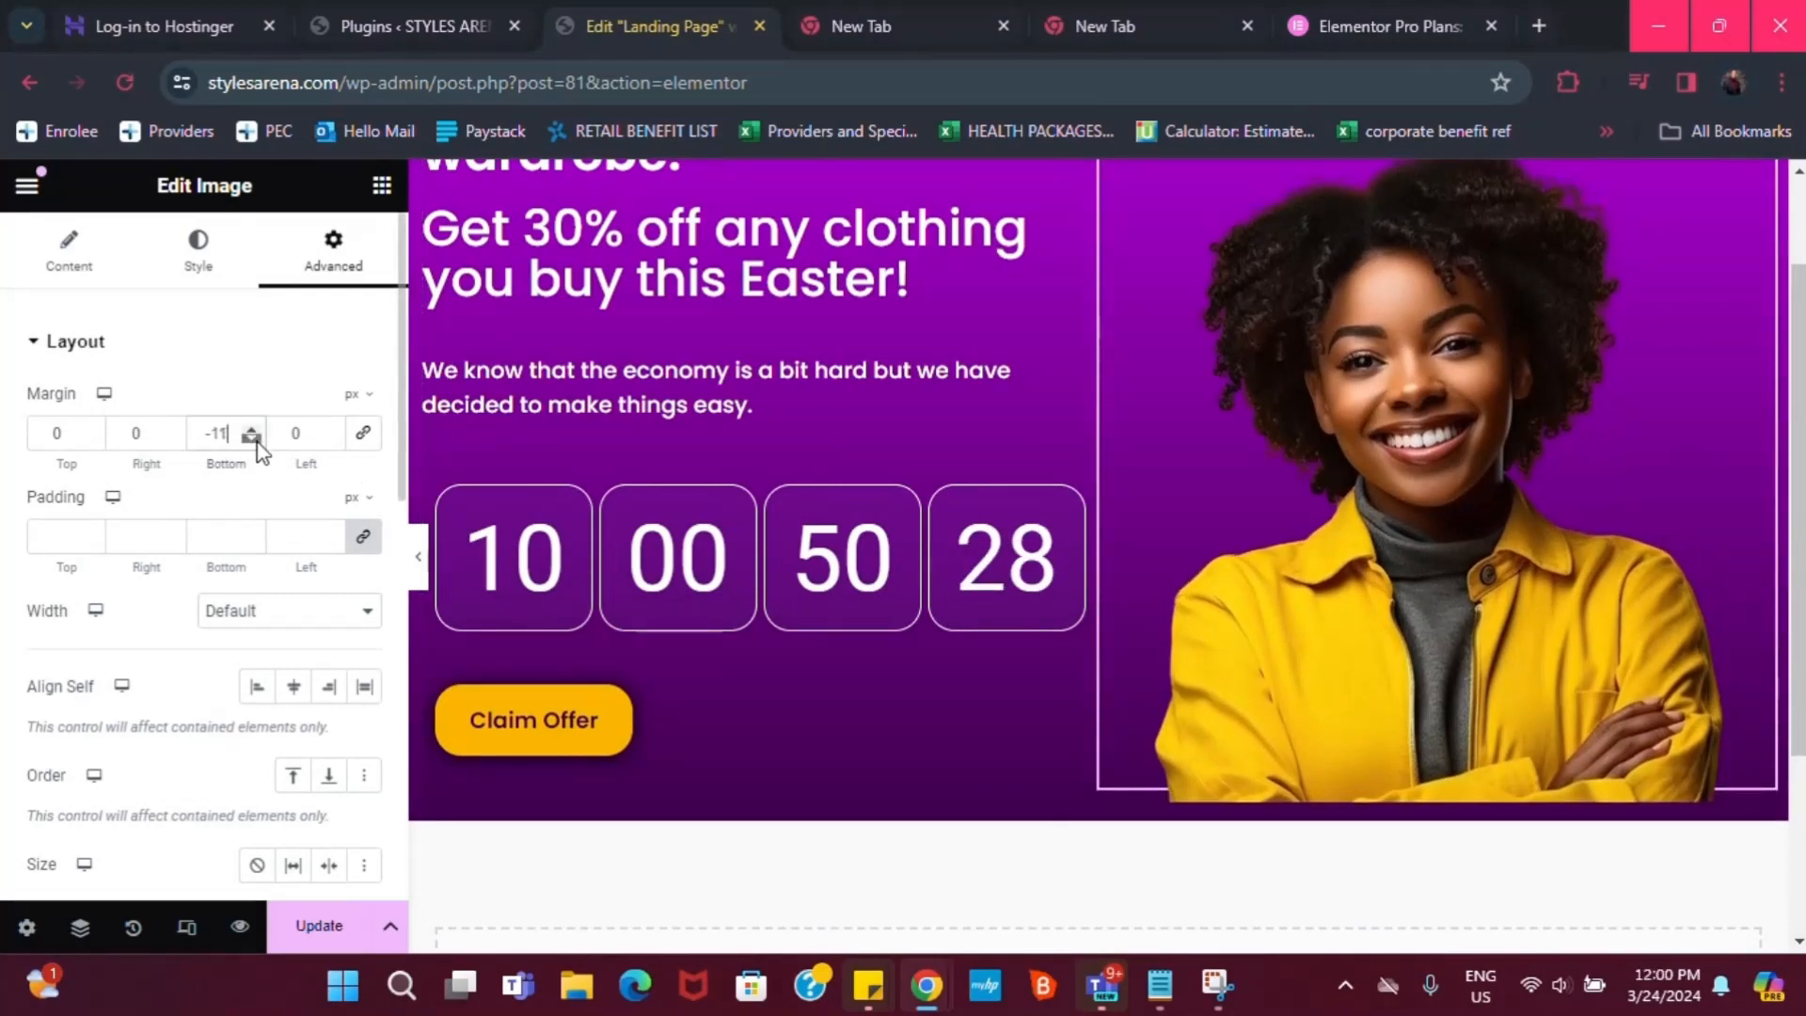
click(256, 440)
click(257, 441)
click(256, 440)
click(257, 440)
click(257, 440)
click(257, 441)
click(257, 440)
click(257, 440)
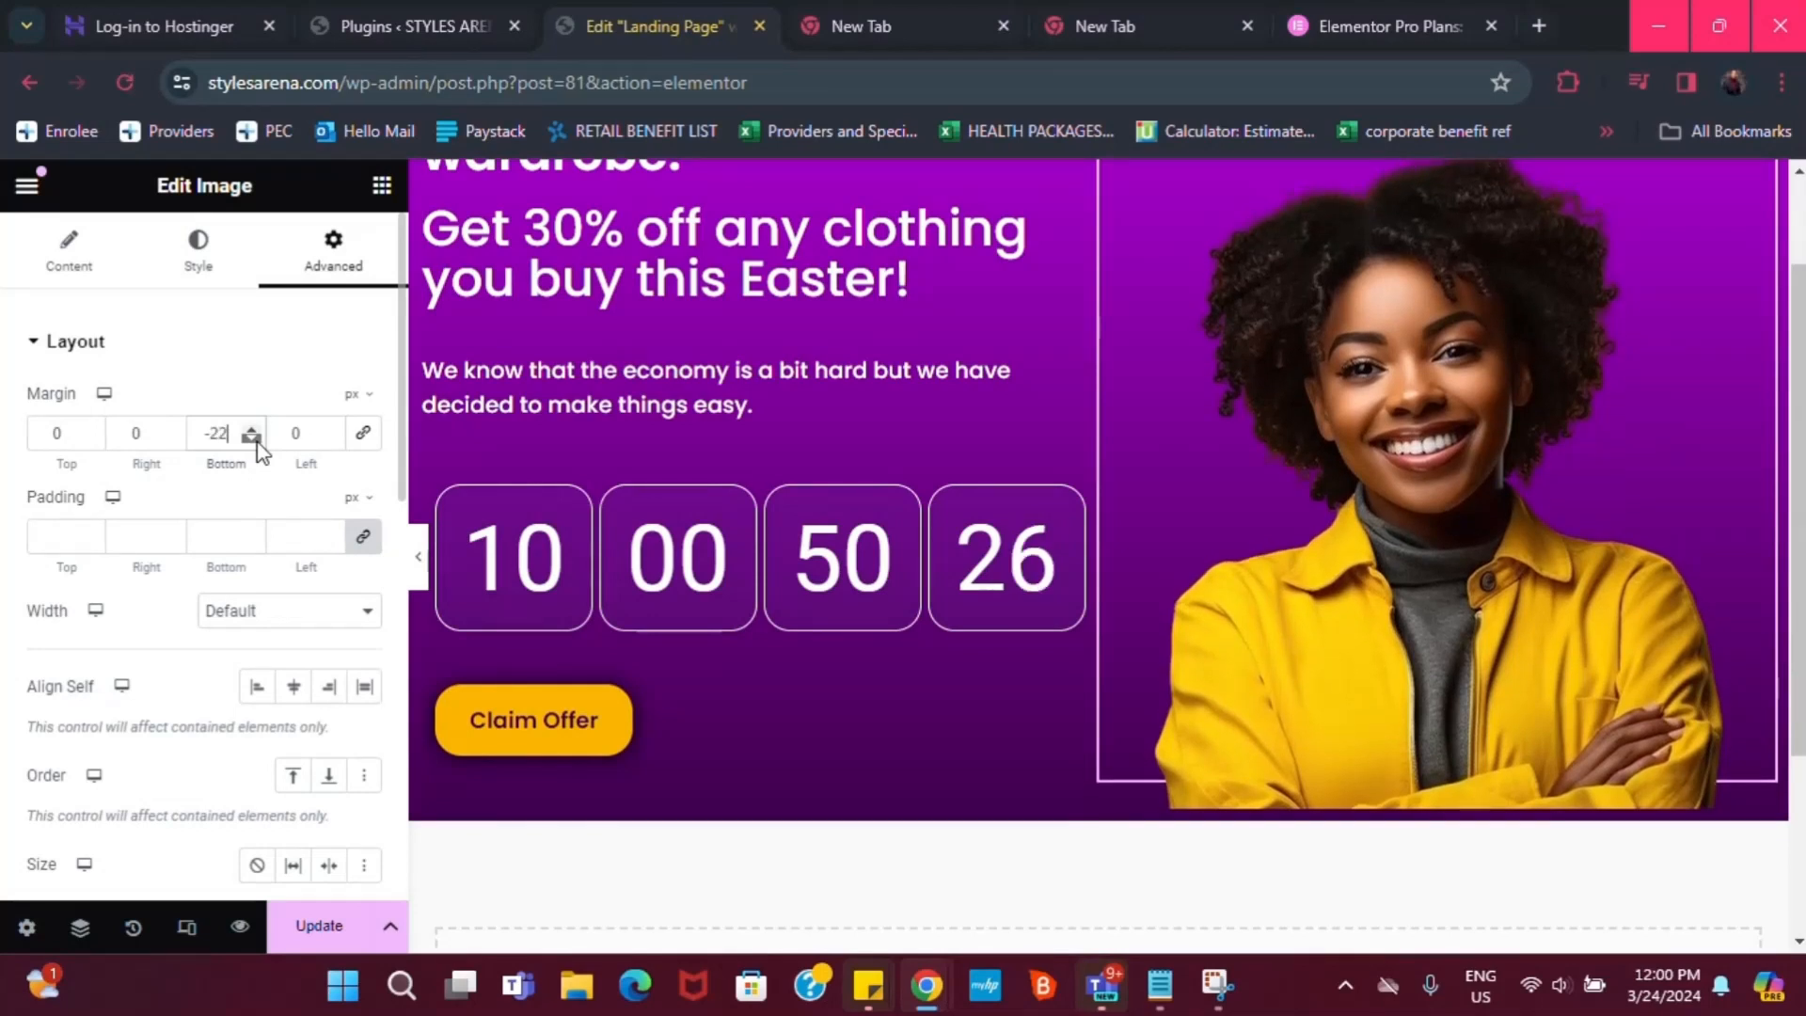
click(257, 440)
click(257, 440)
click(257, 440)
click(257, 440)
click(257, 440)
click(252, 439)
click(252, 439)
click(252, 440)
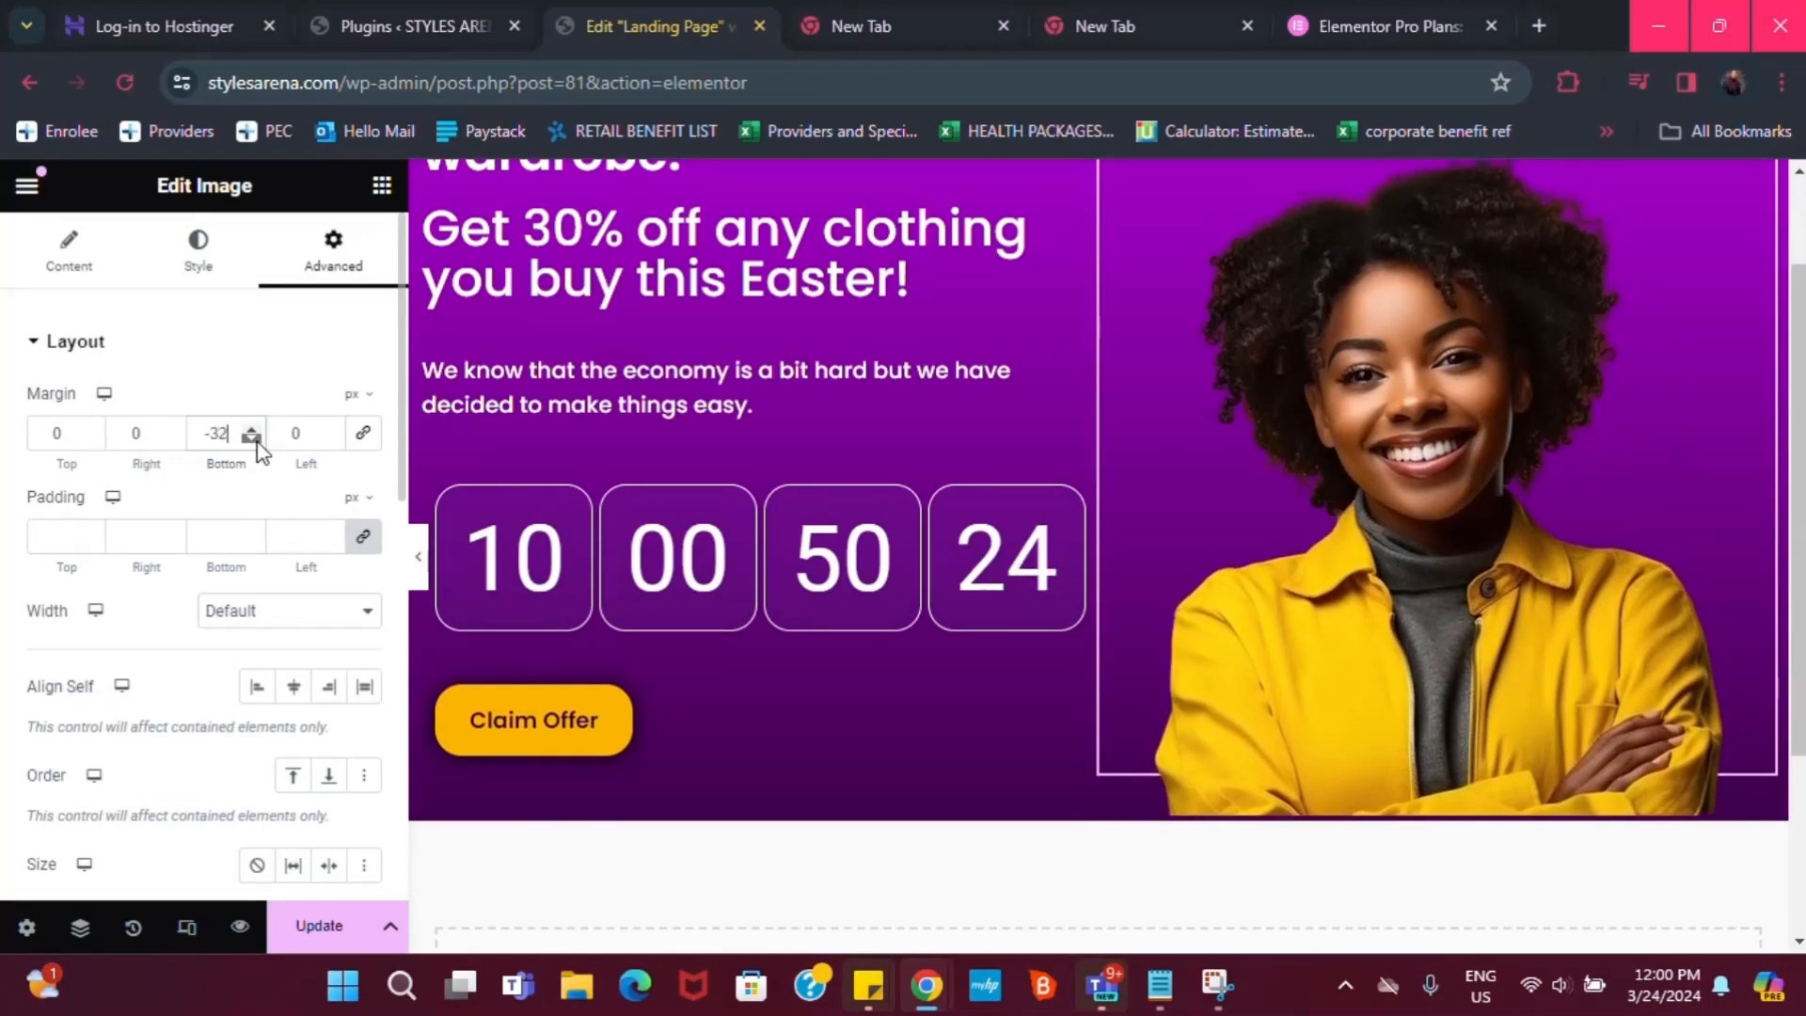
click(256, 441)
click(256, 440)
click(256, 441)
click(256, 441)
click(256, 440)
click(256, 440)
click(256, 440)
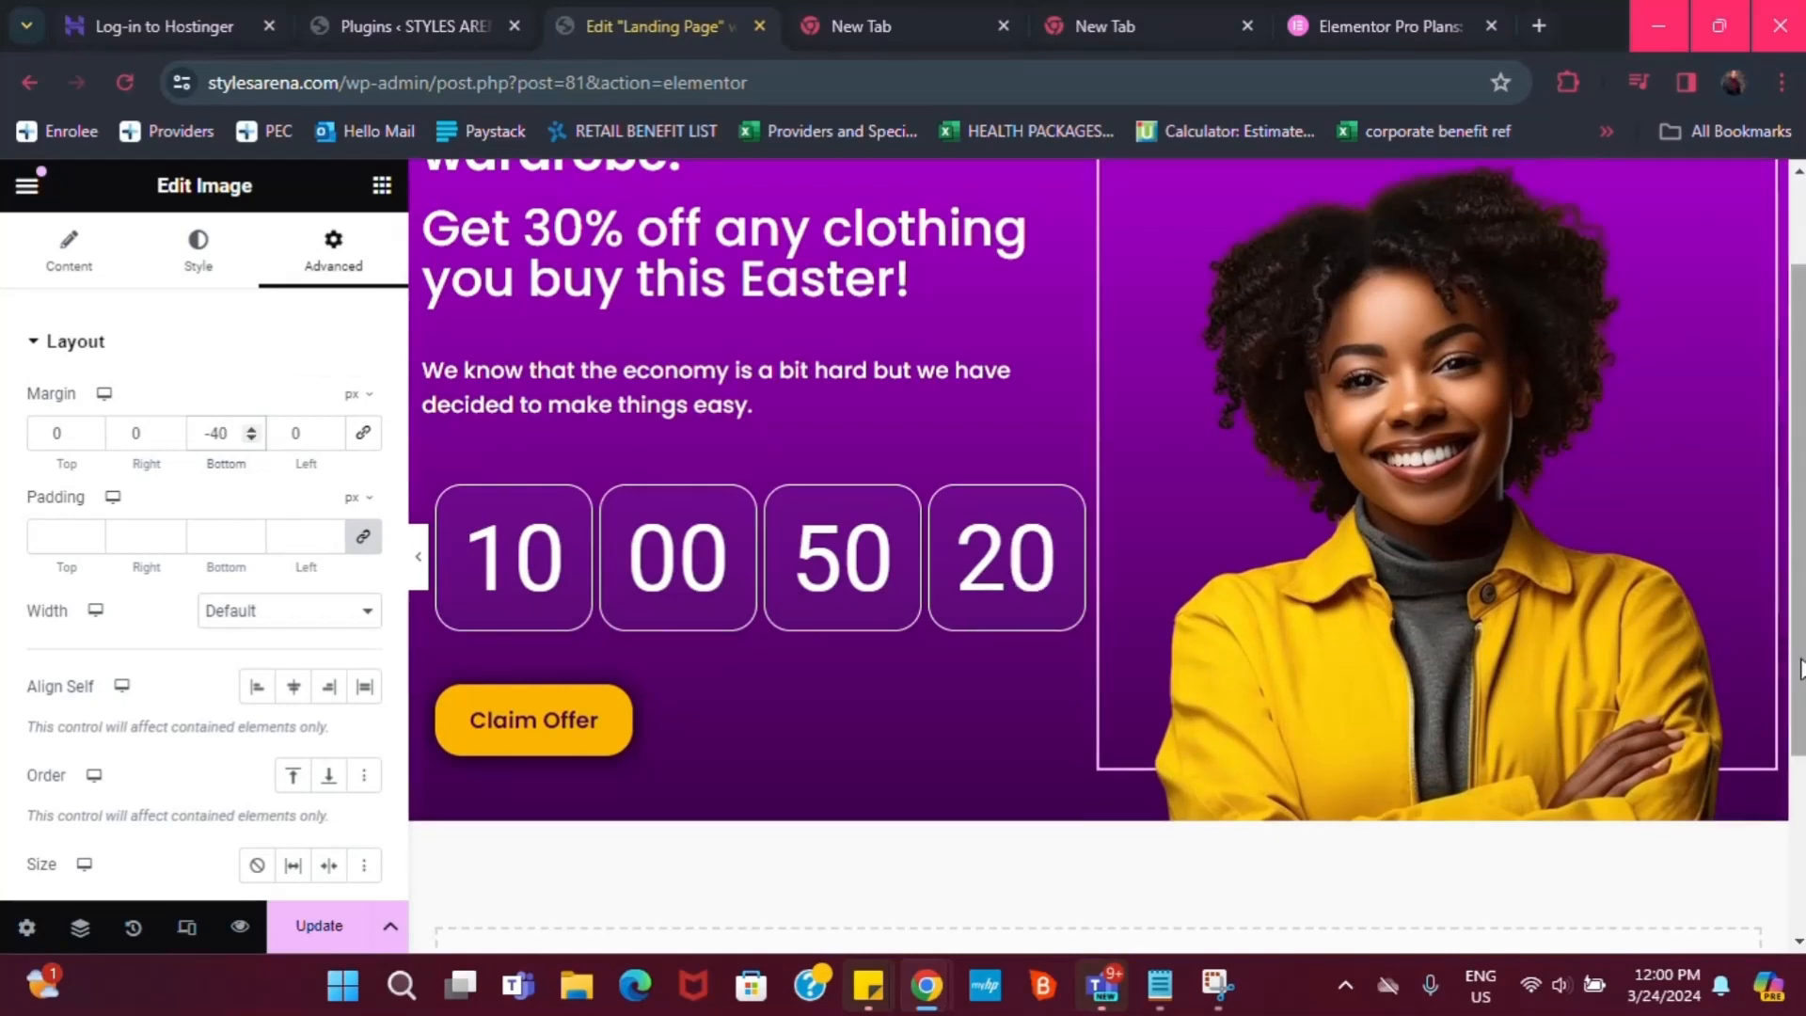
drag(1797, 658, 1793, 569)
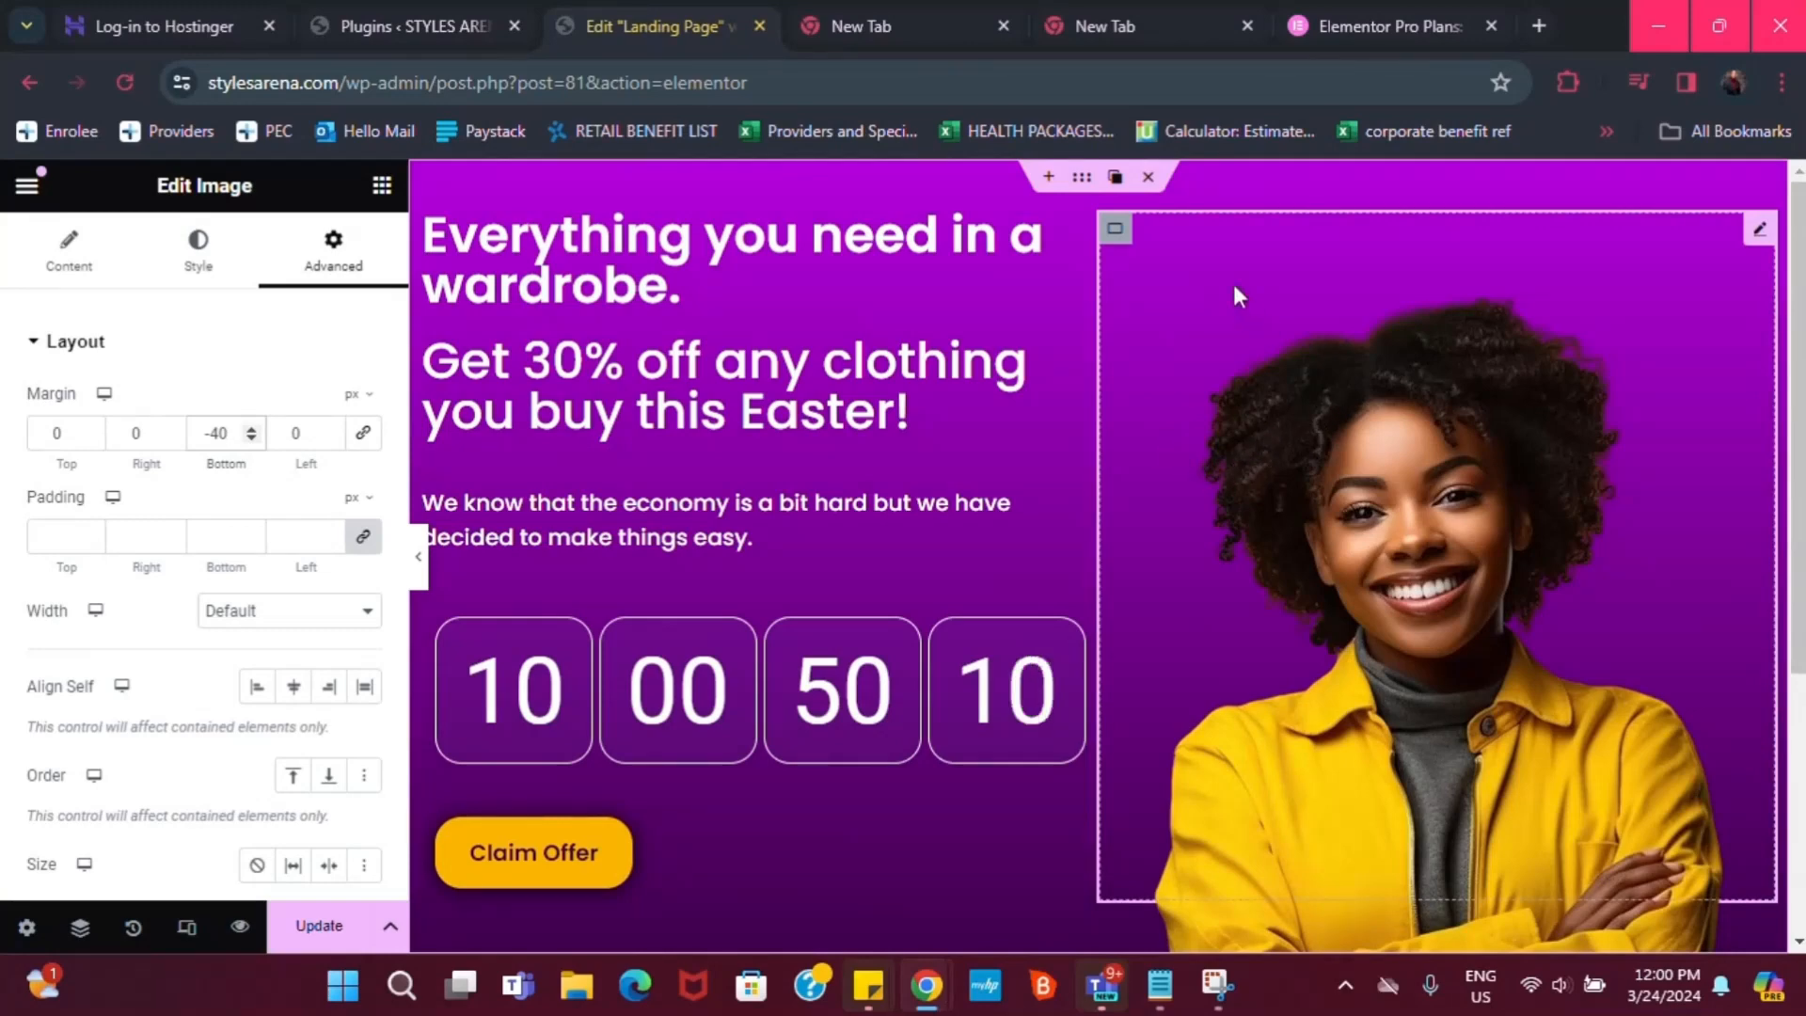
Delete the woman's photo, restoring its container after an accidental container delete
click(1116, 229)
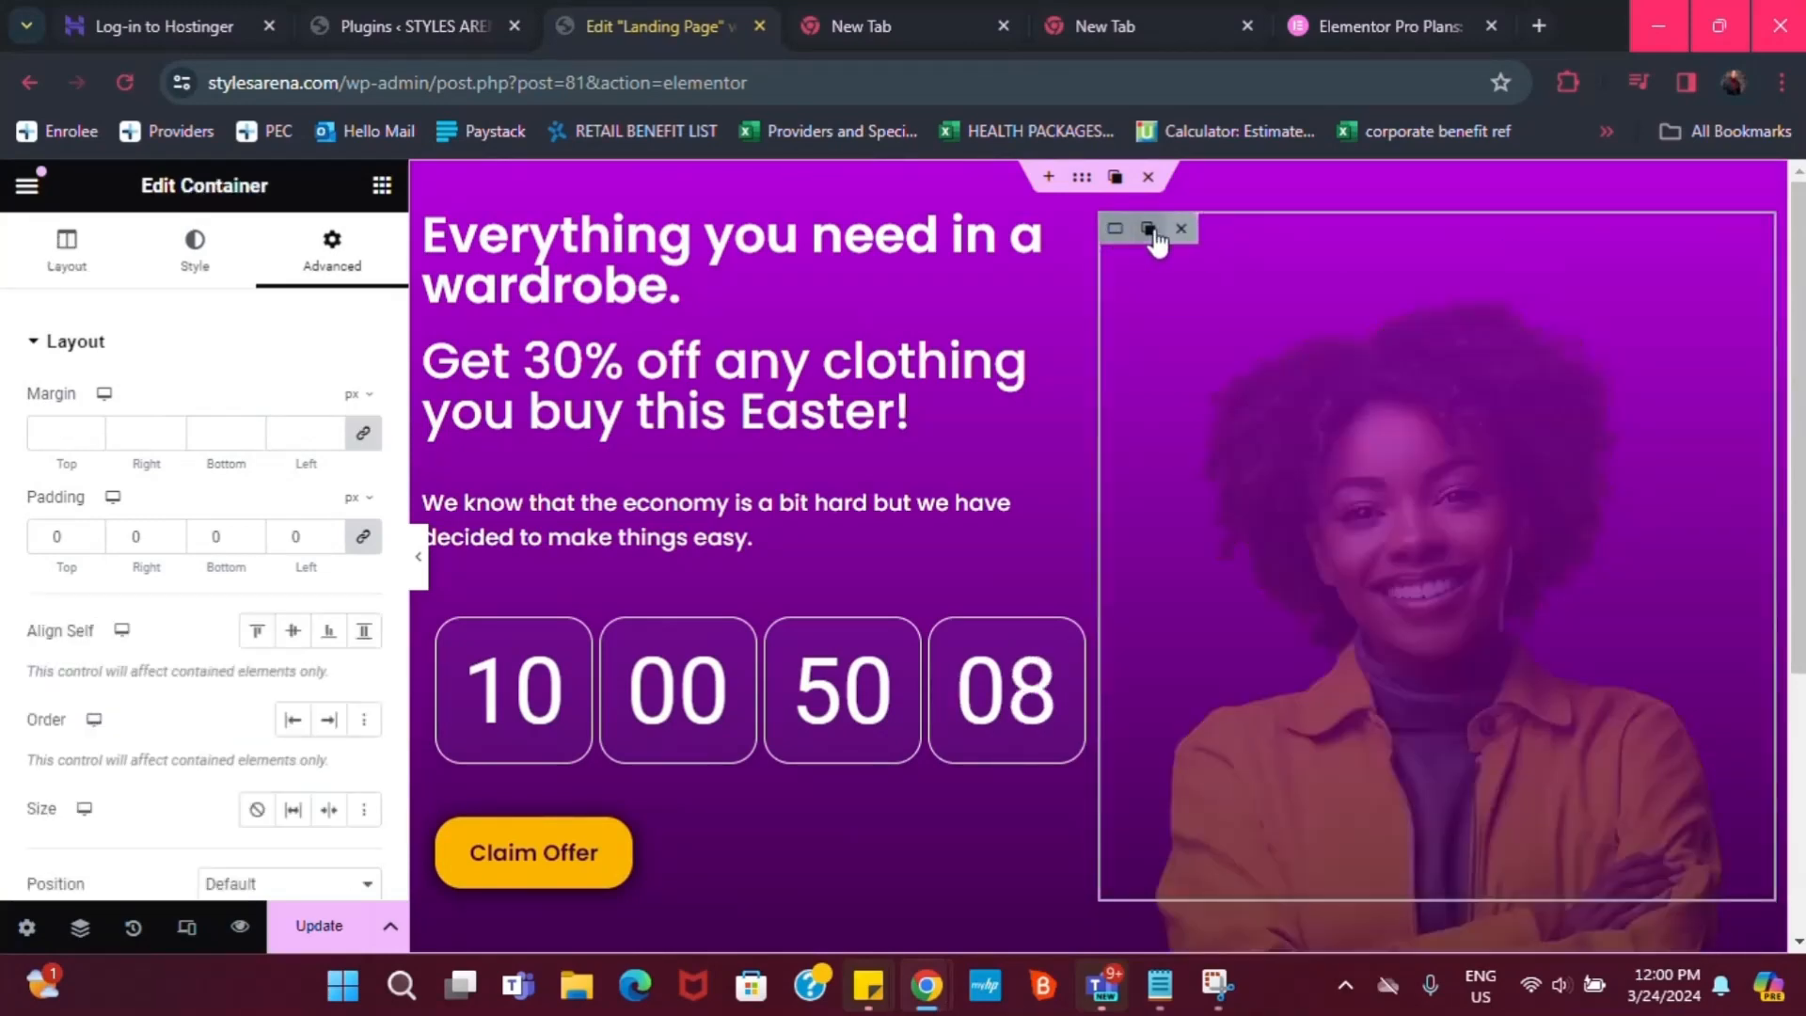
click(1181, 229)
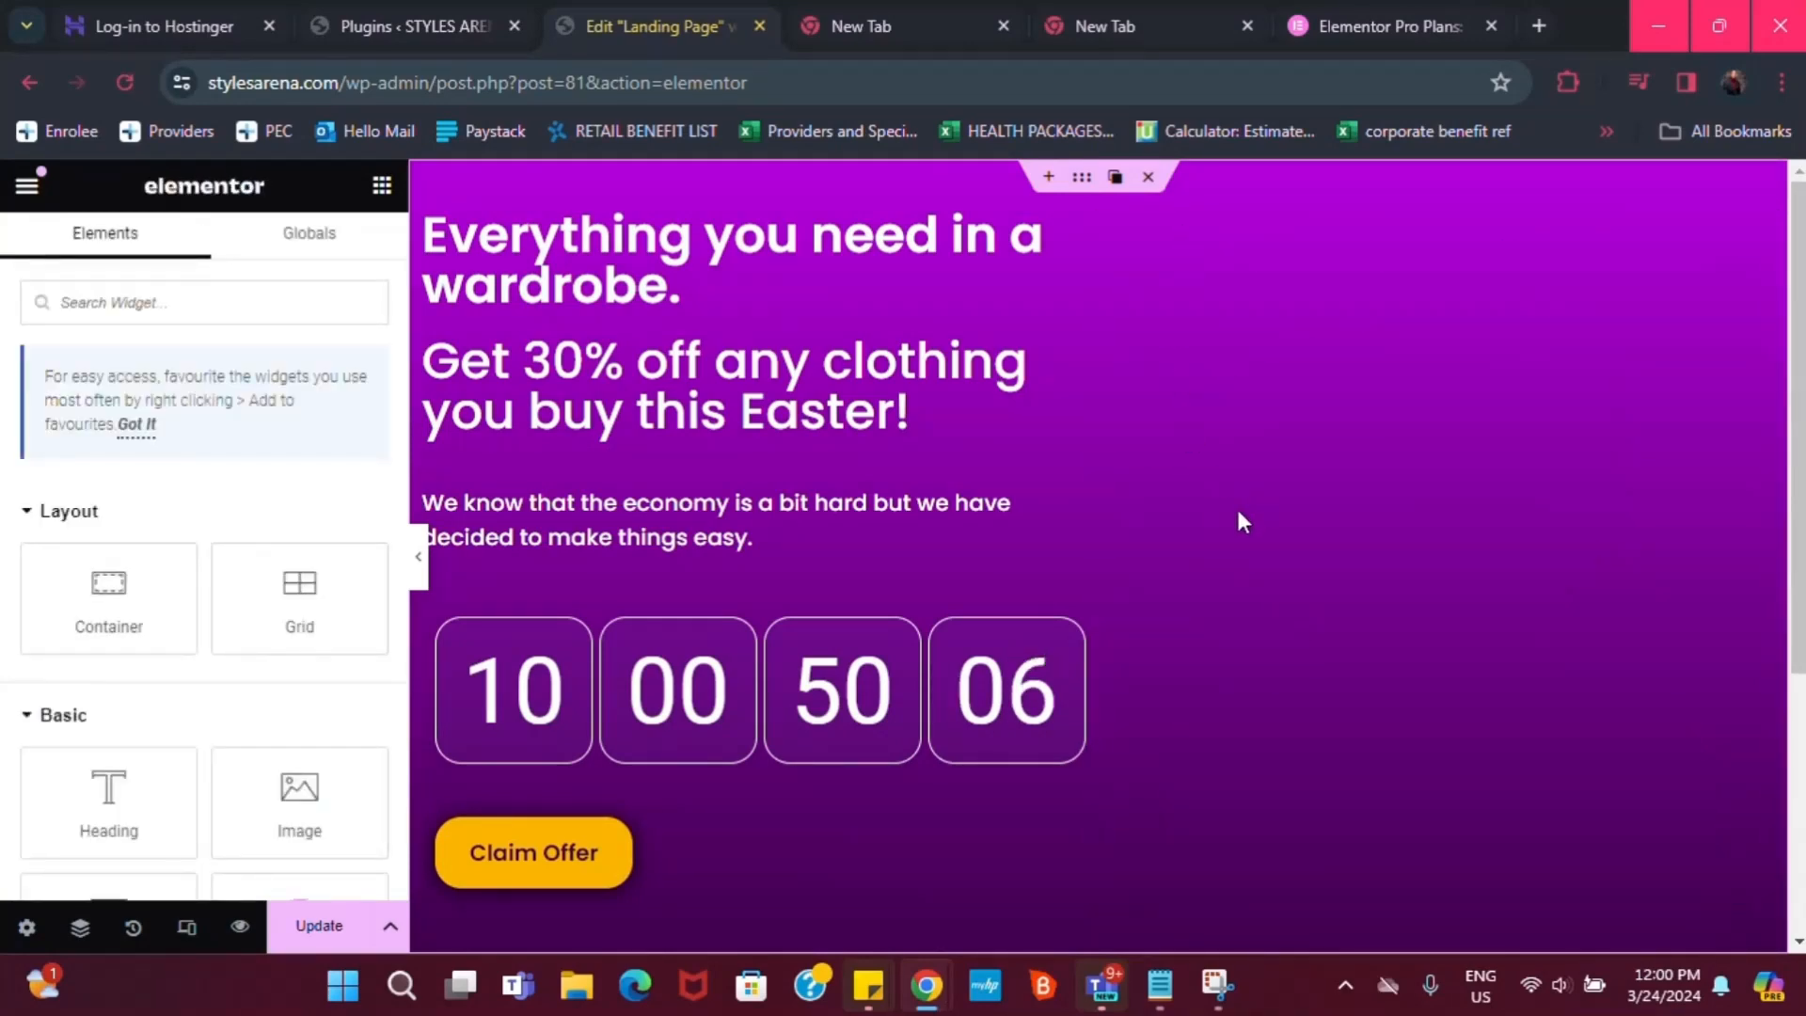
key(ctrl+z)
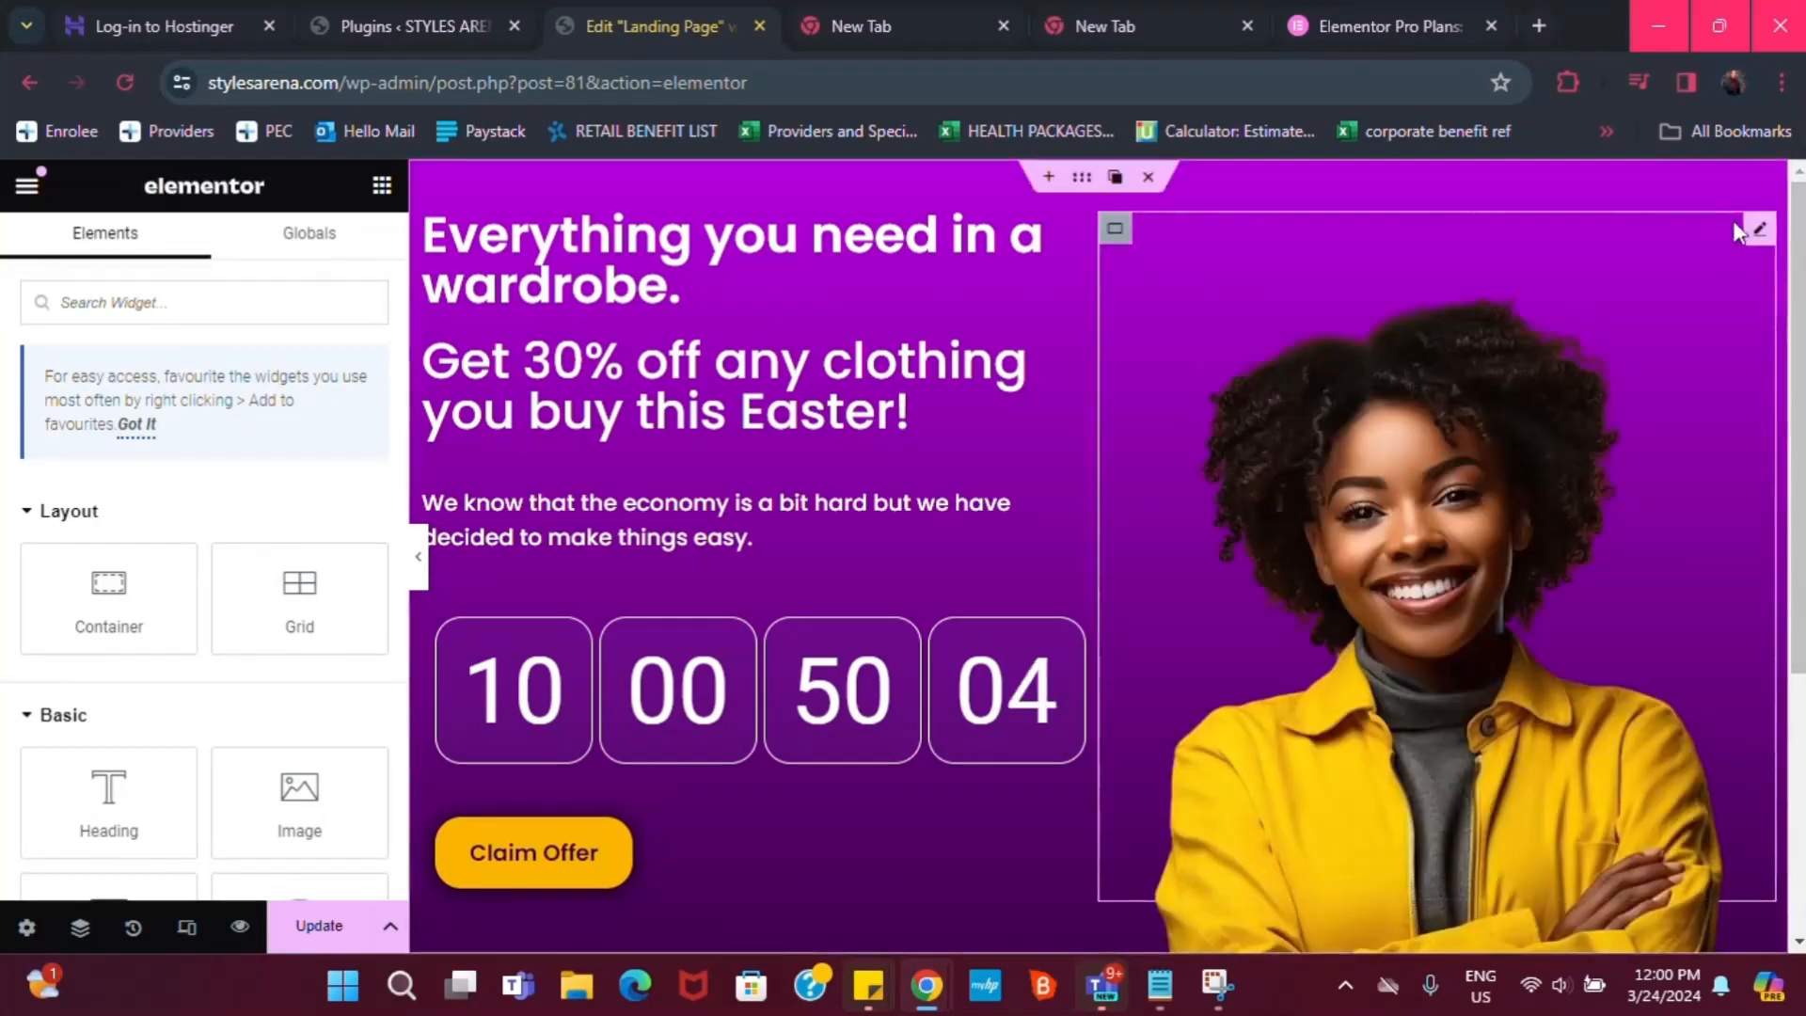
click(1760, 247)
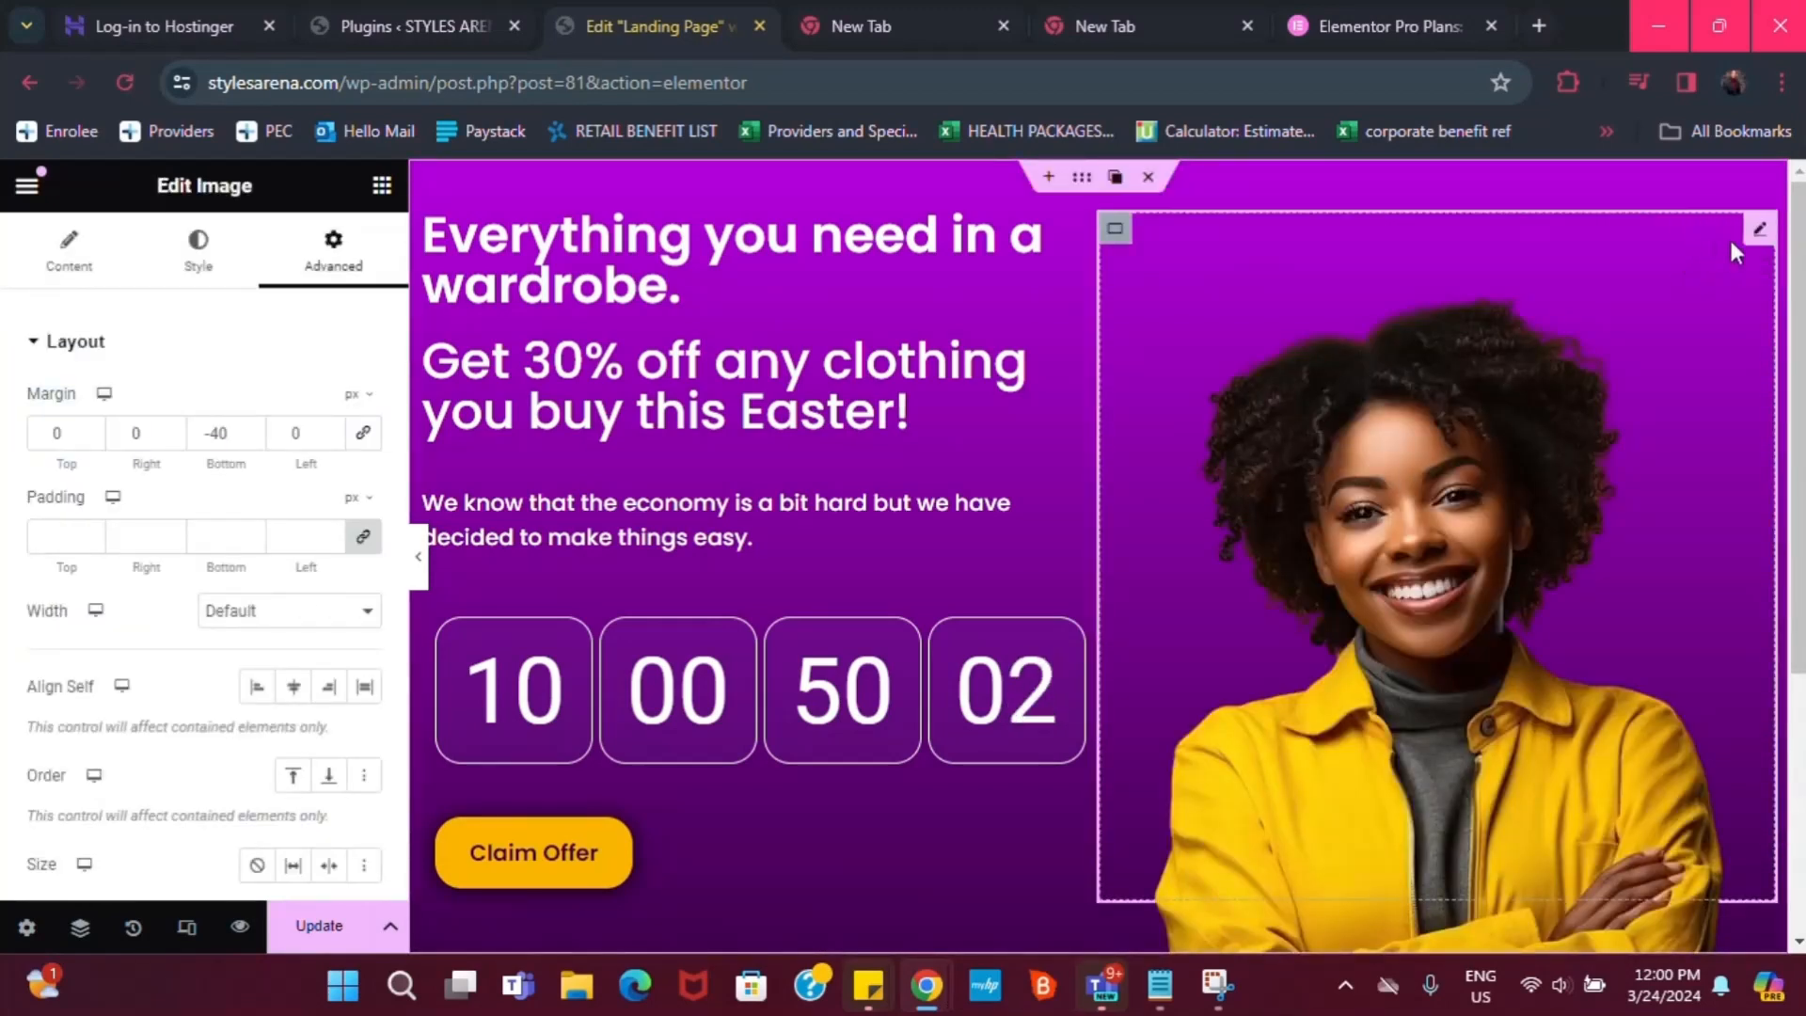
click(1694, 229)
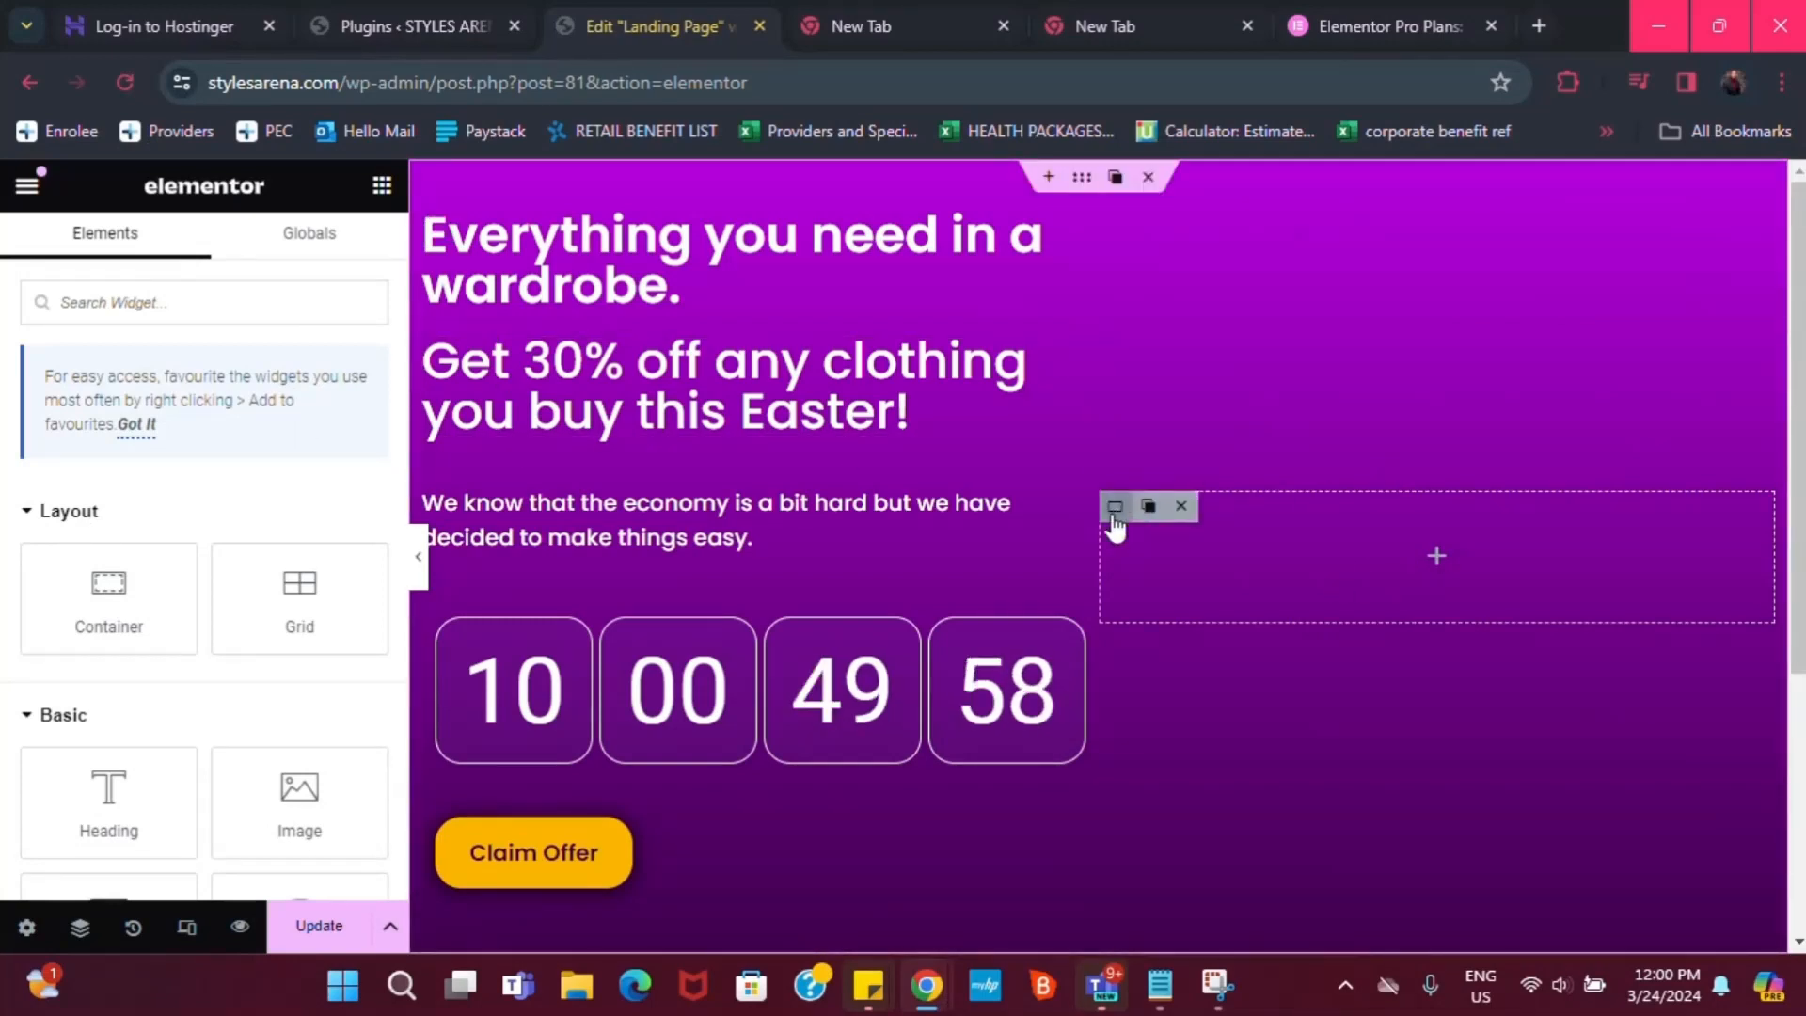
Add a new Image widget to the empty container with the man in stripes photo
click(1114, 516)
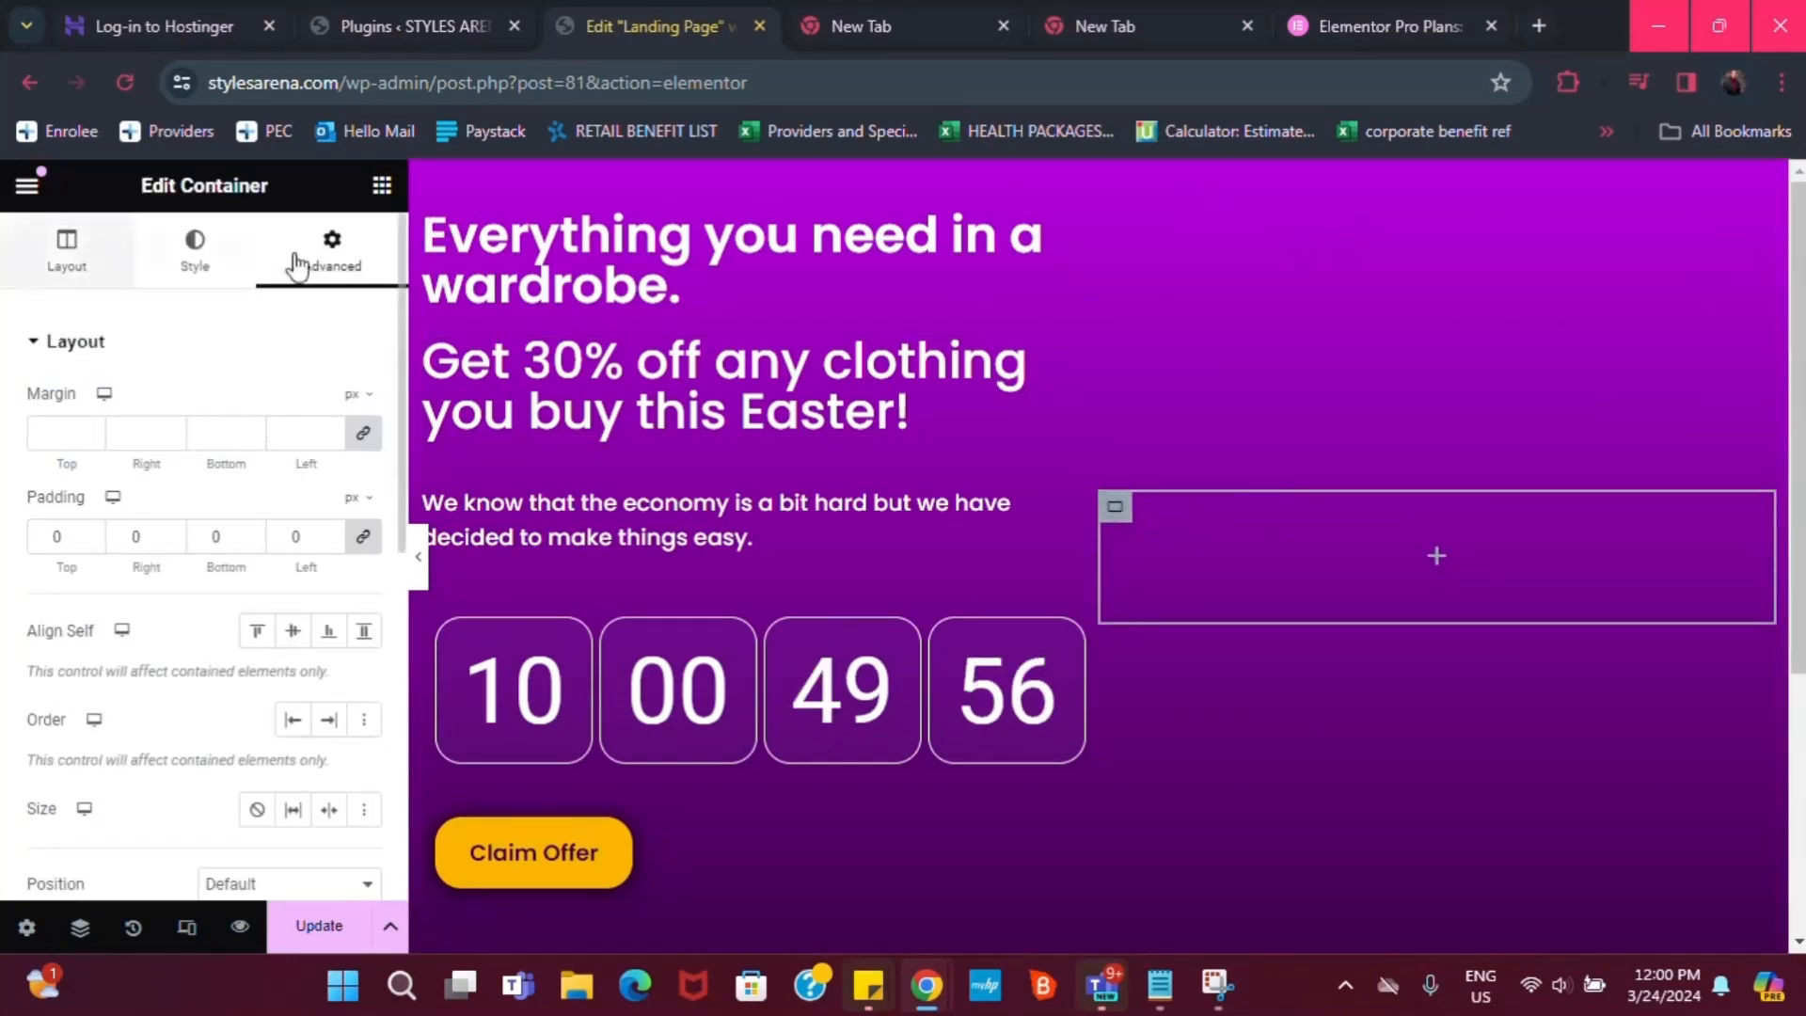
click(1439, 560)
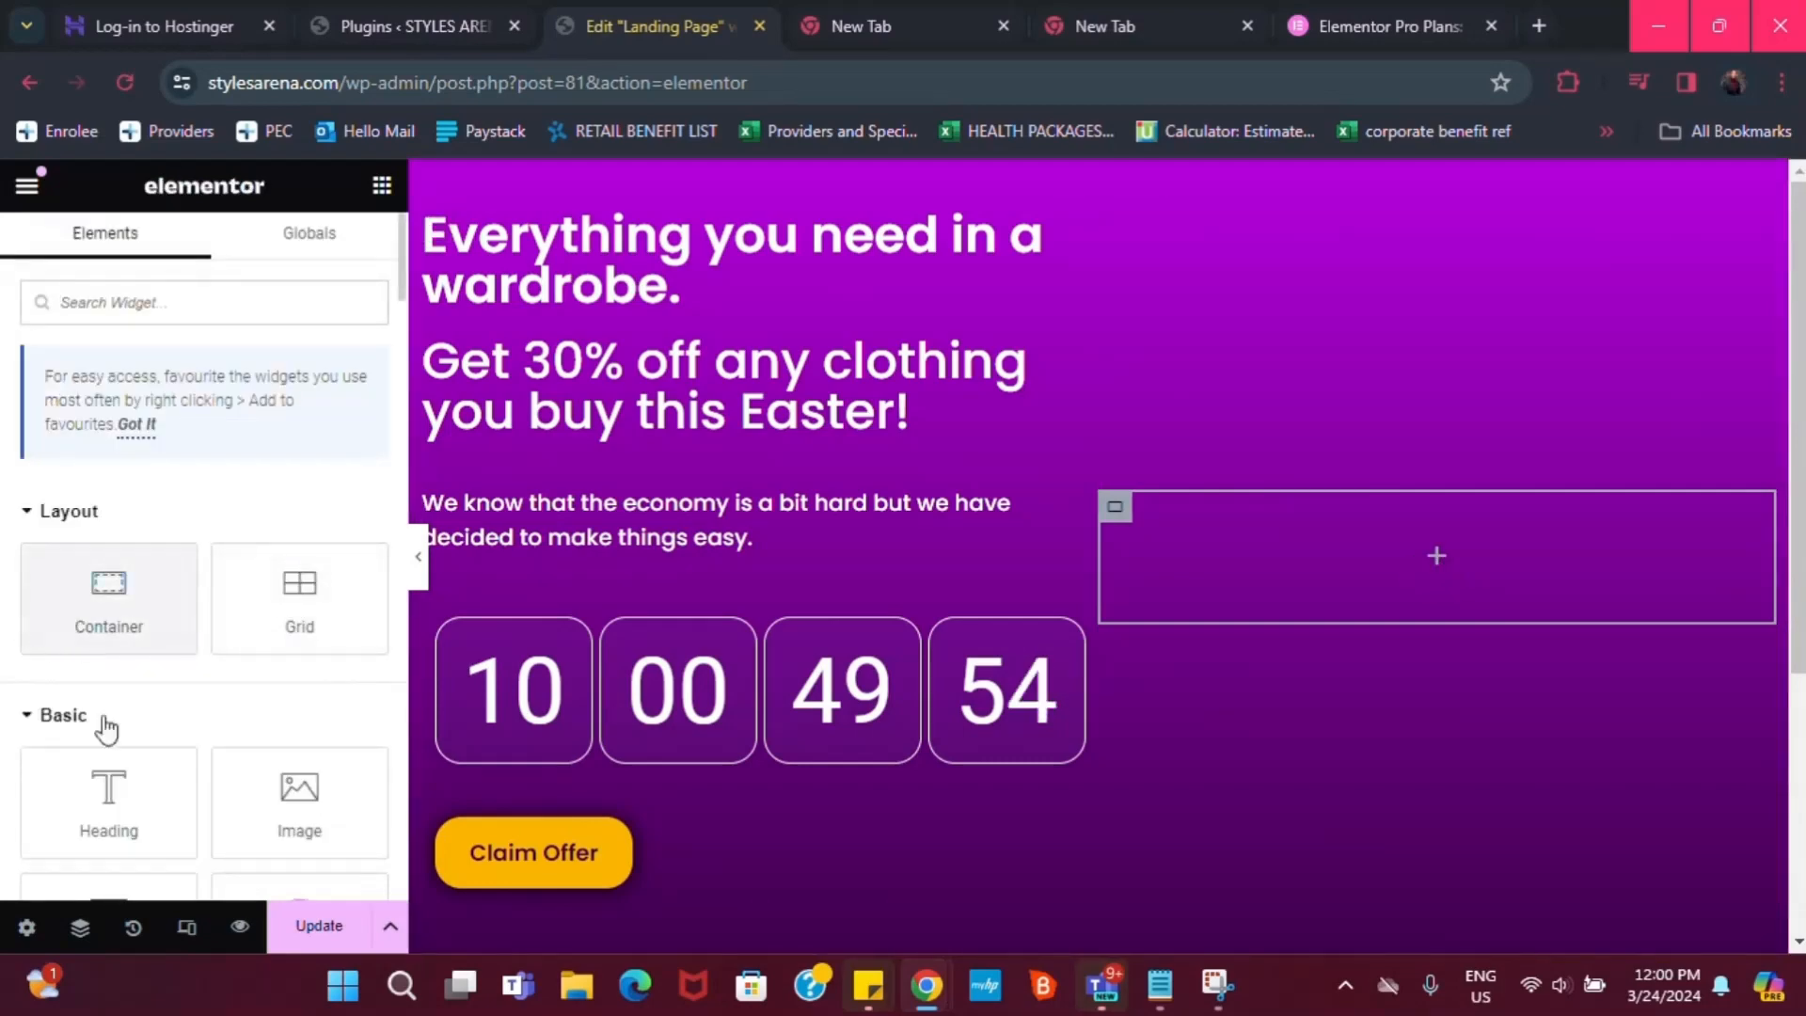
drag(282, 795, 1446, 558)
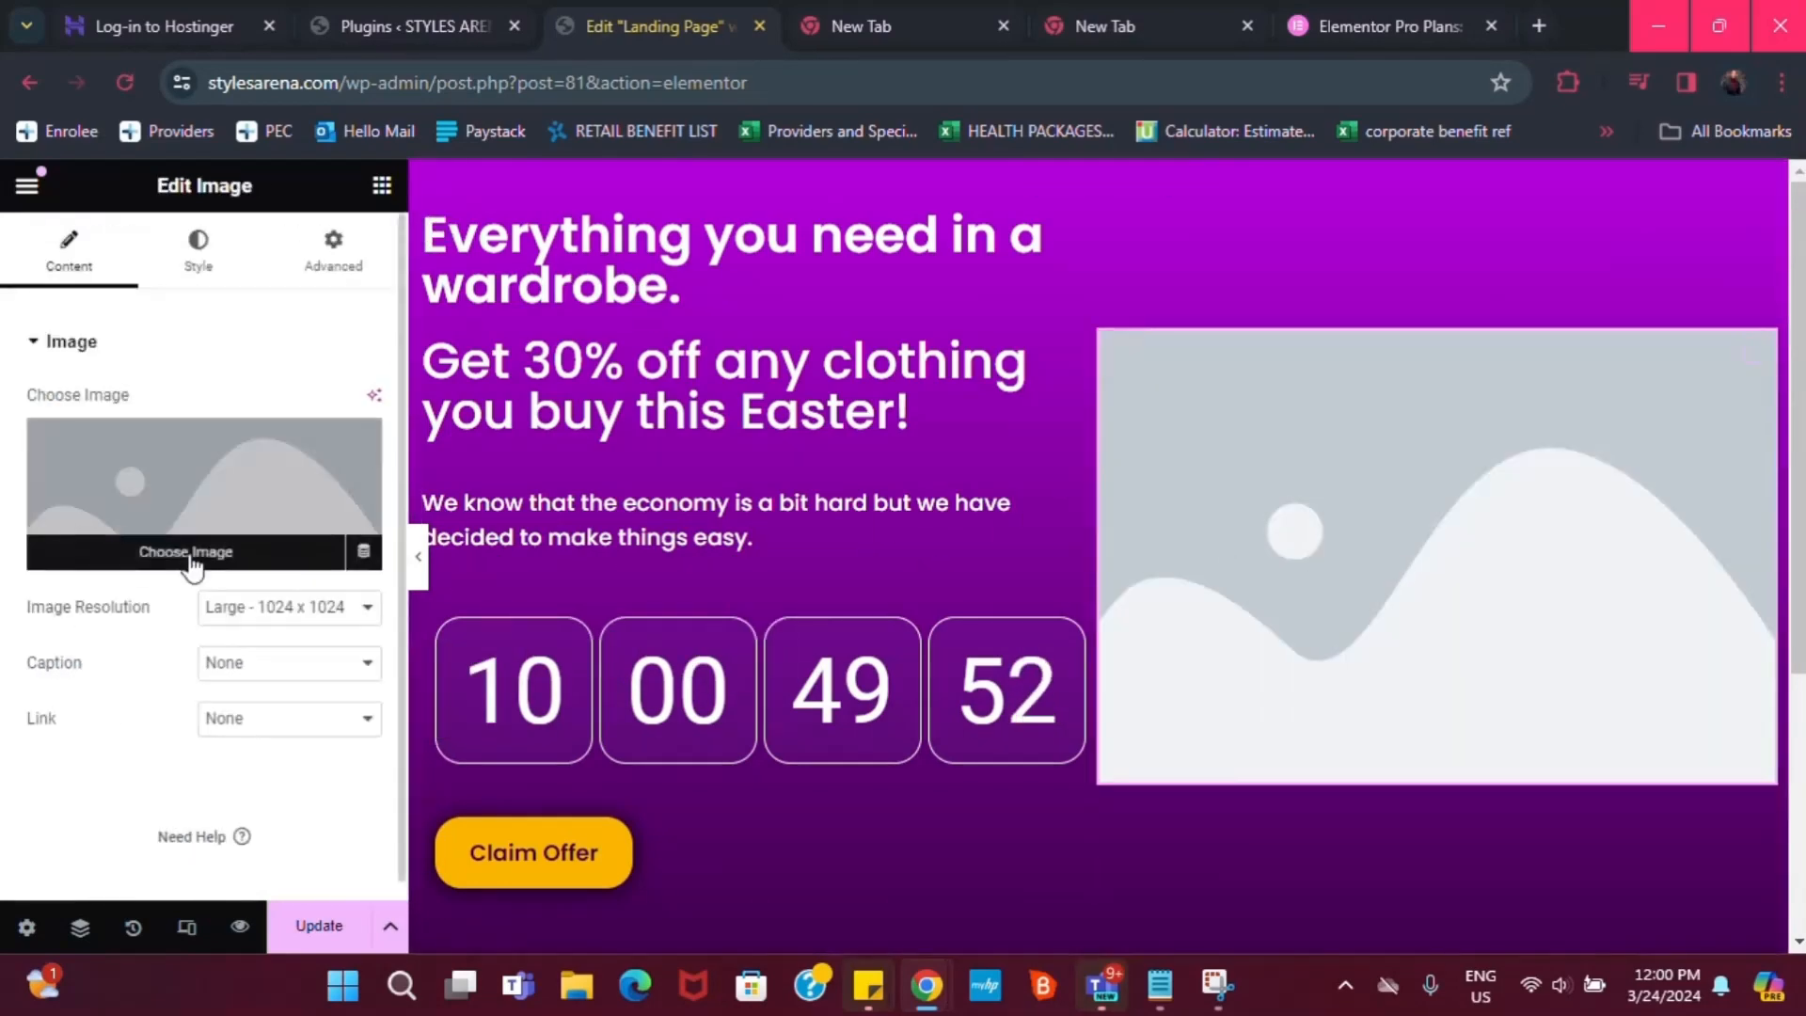
click(192, 555)
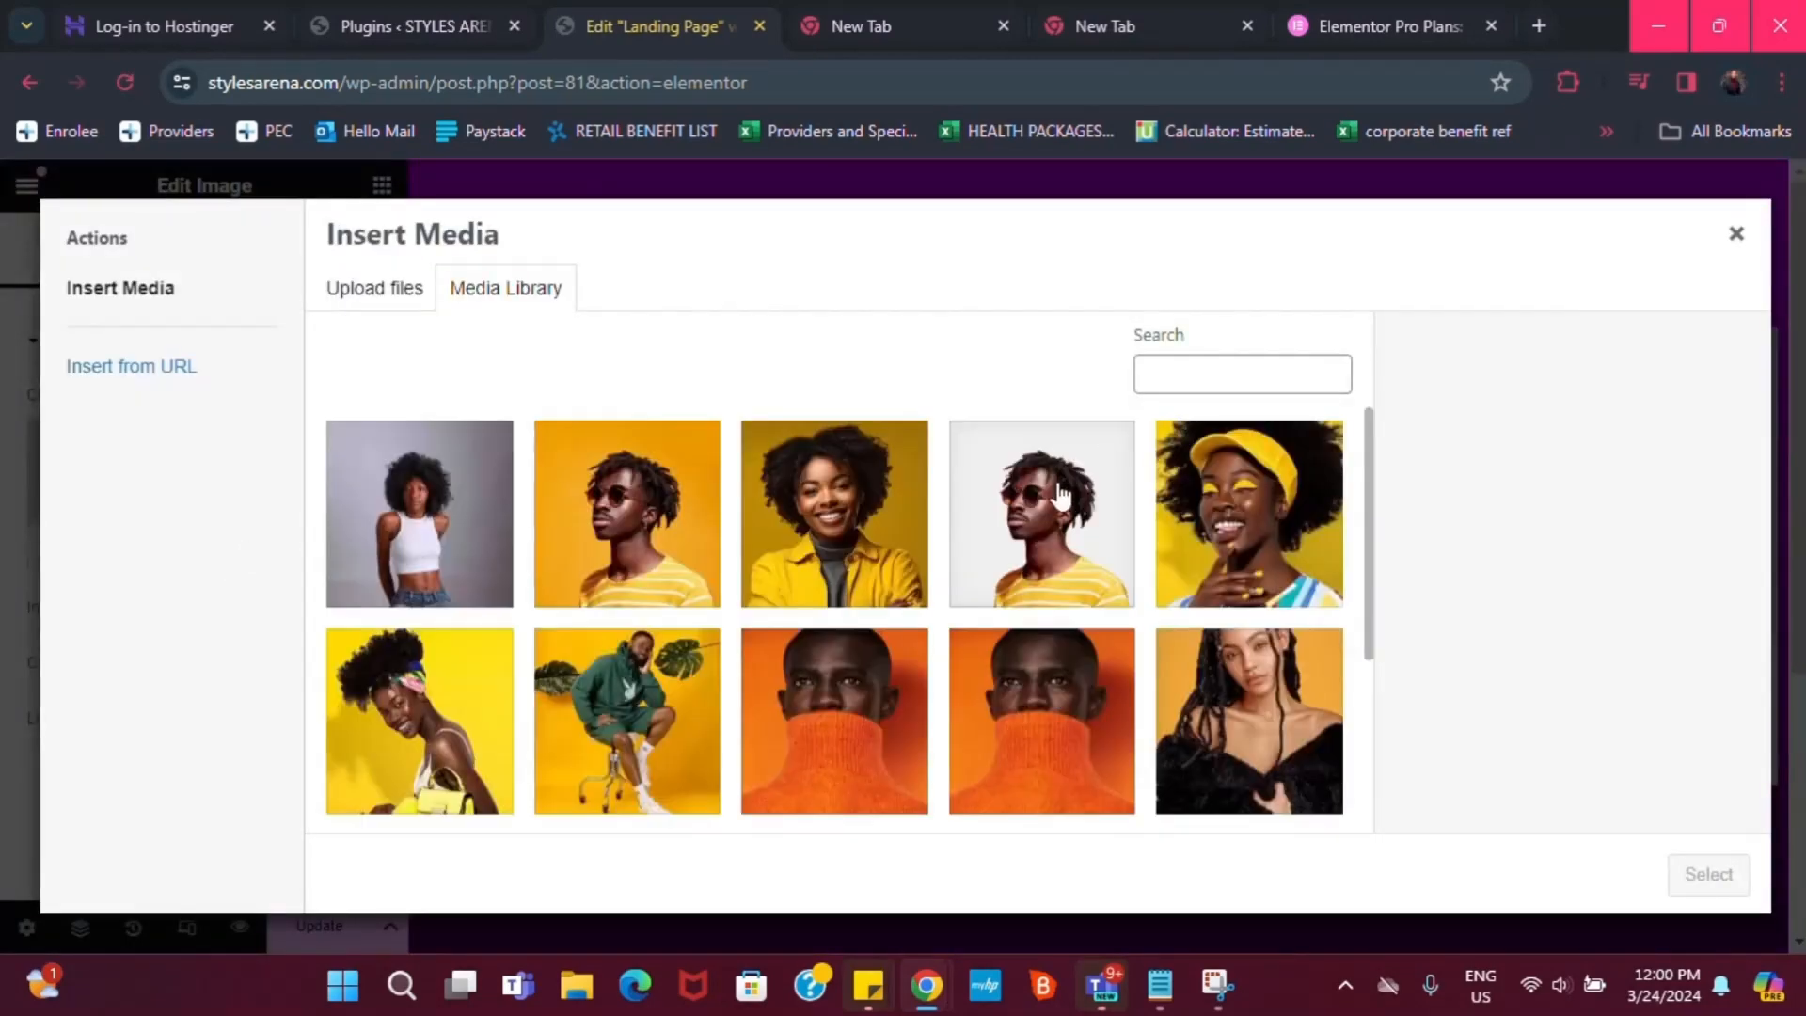
click(1052, 503)
click(1708, 879)
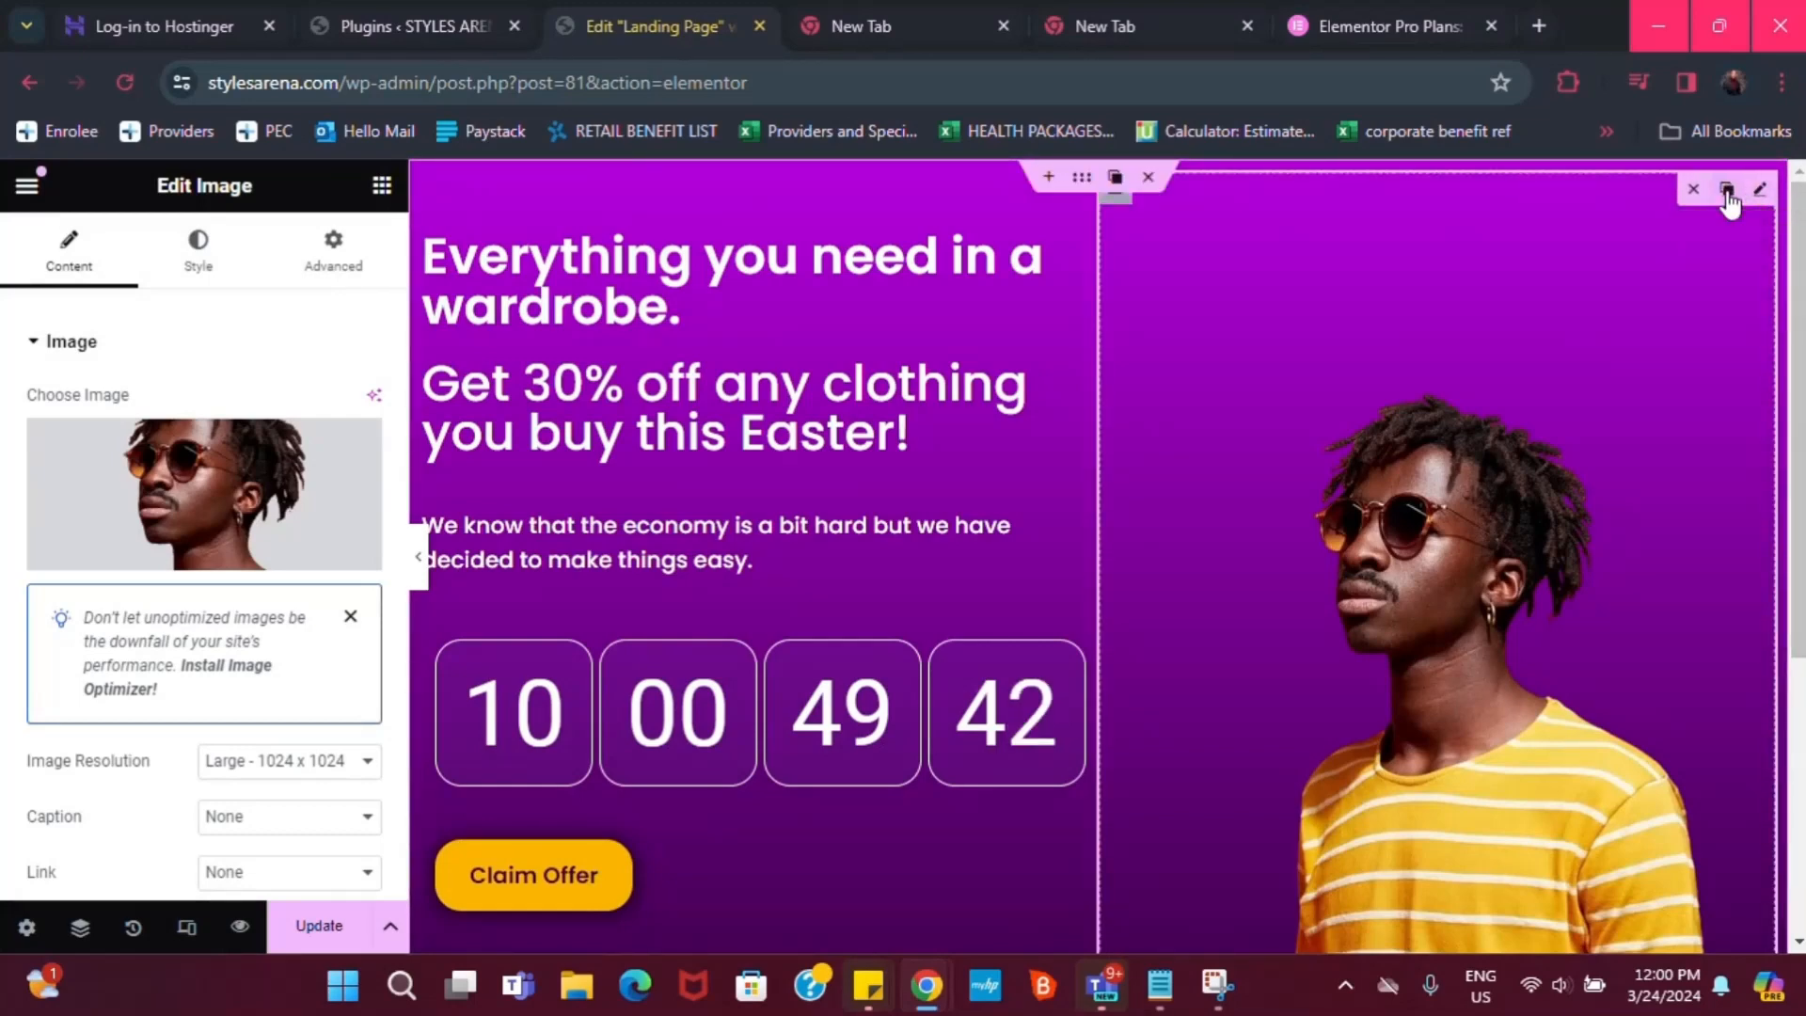
Duplicate the man's image and change the copy to the woman in the yellow jacket
click(1727, 192)
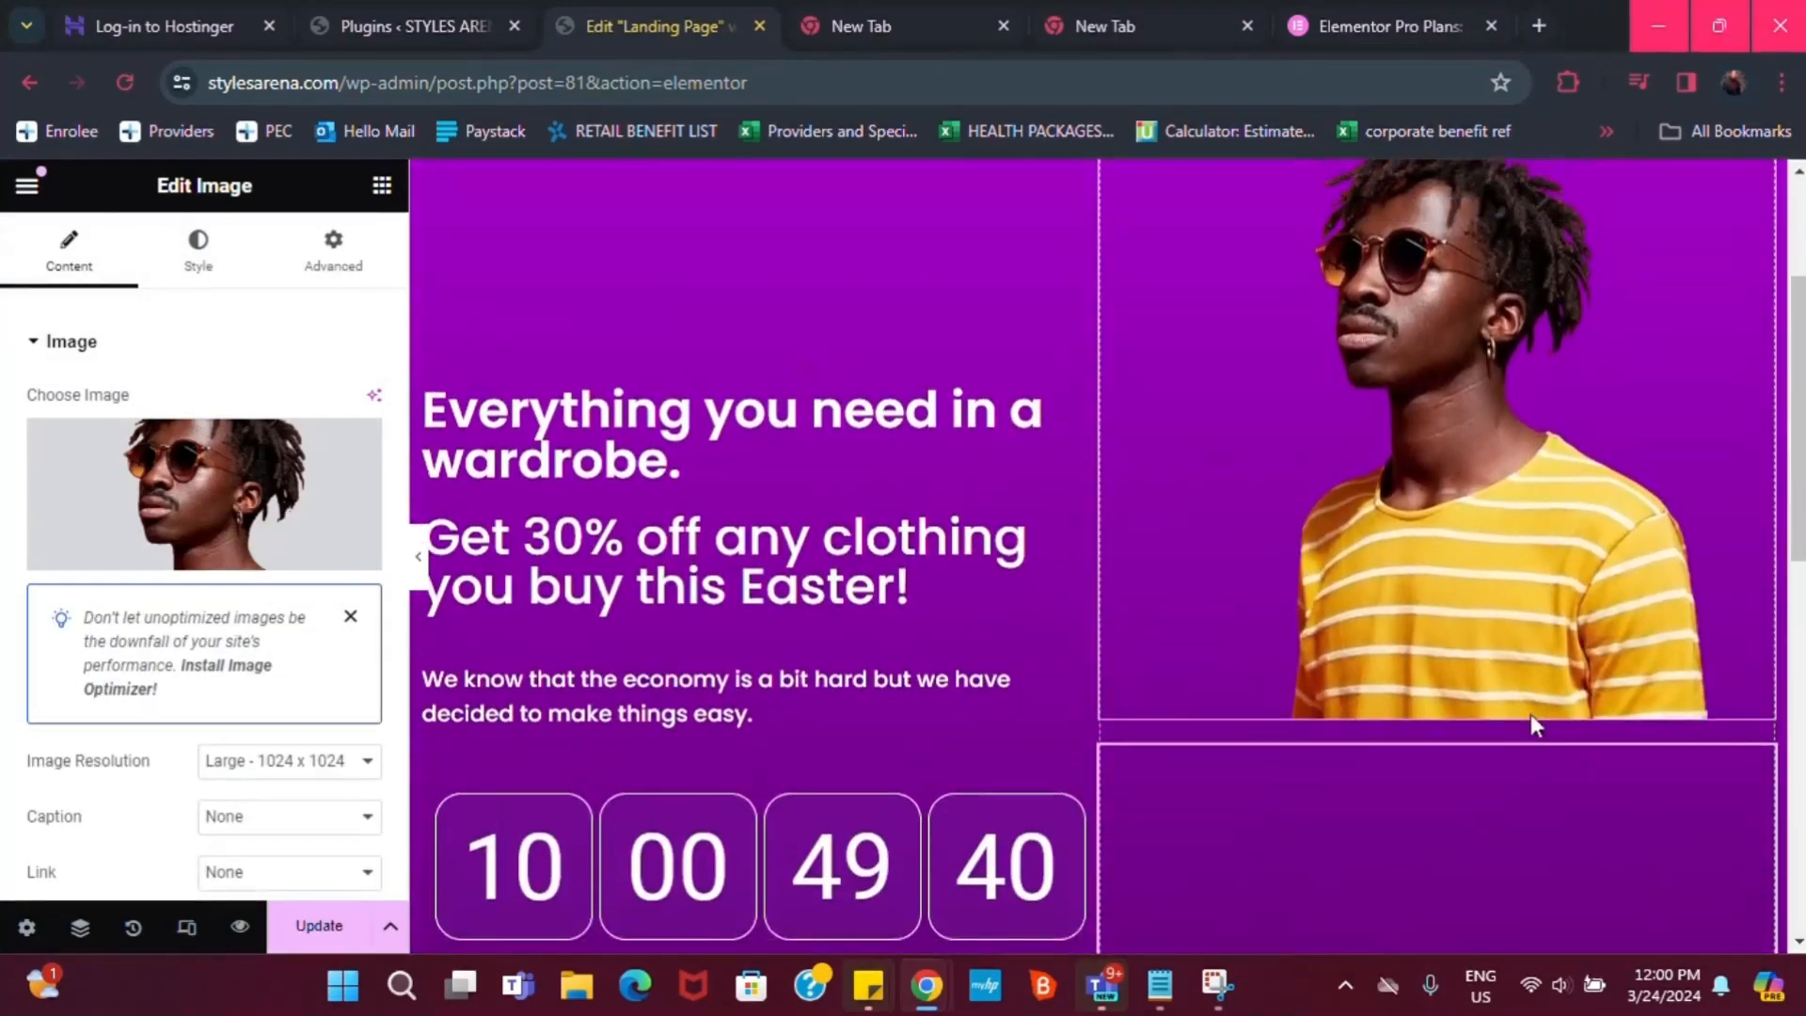
scroll(1443, 828, down, 2)
scroll(1444, 828, down, 4)
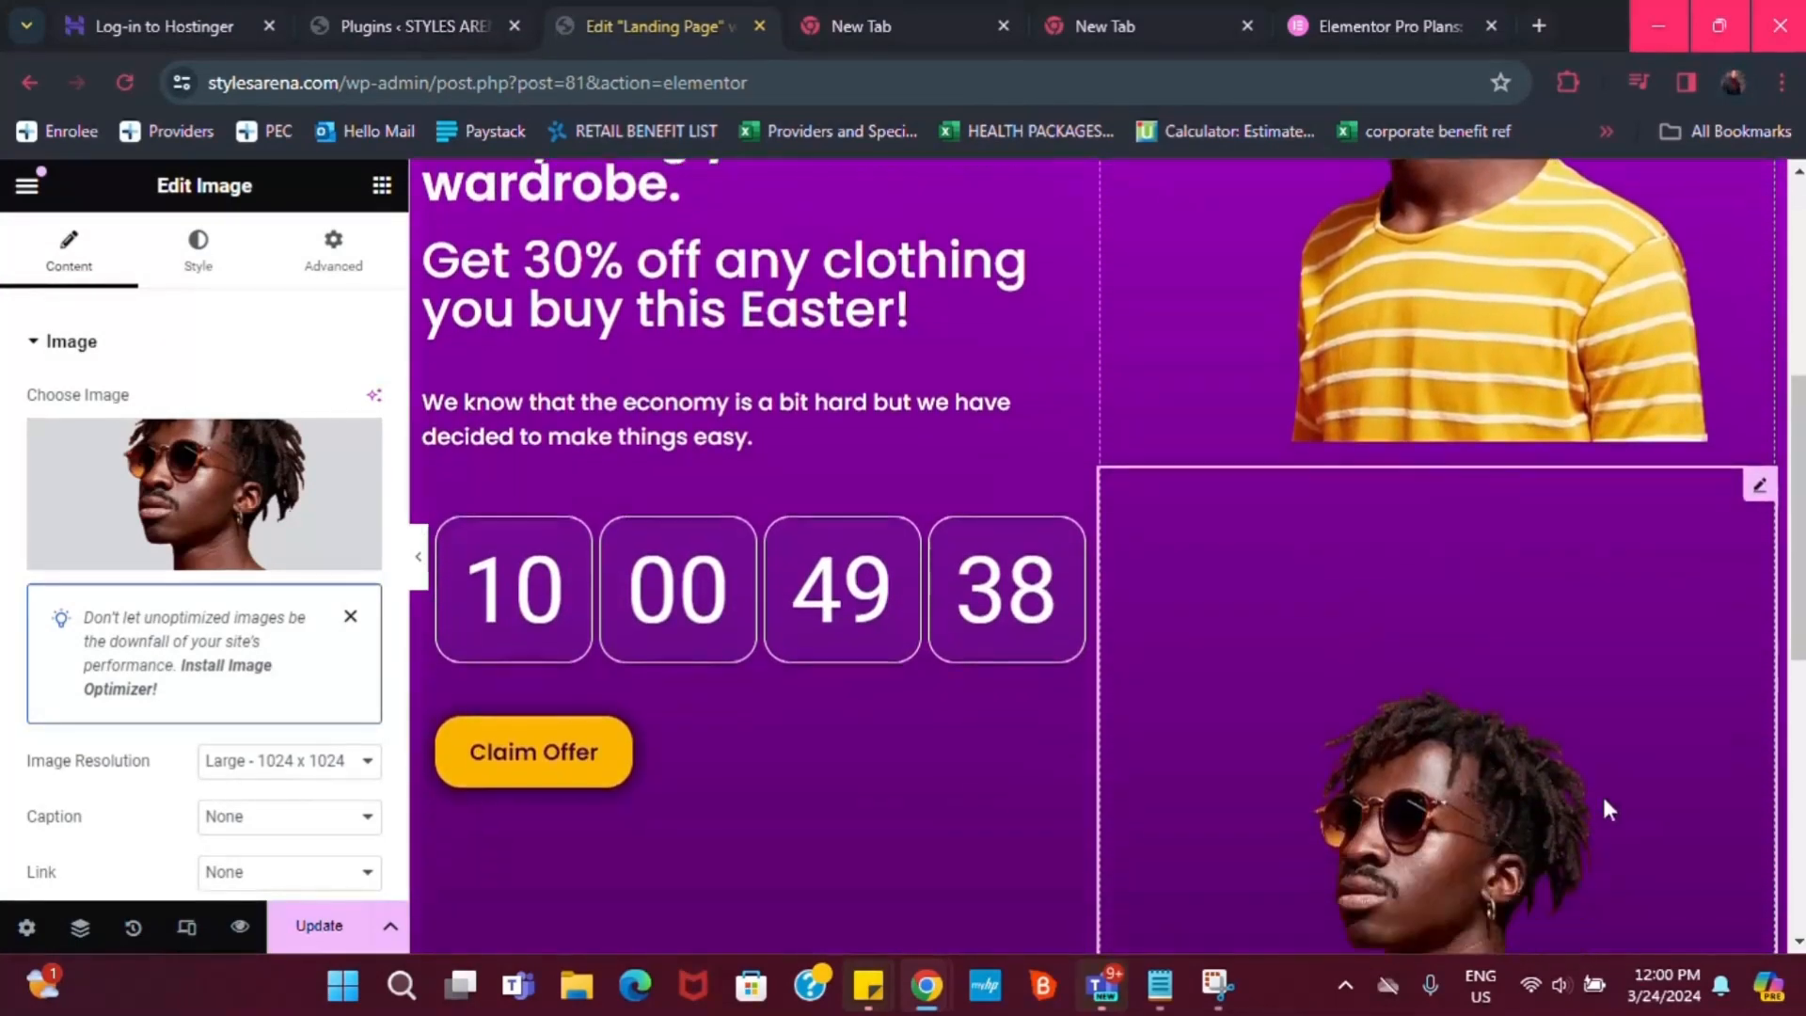
mouse_move(1714, 371)
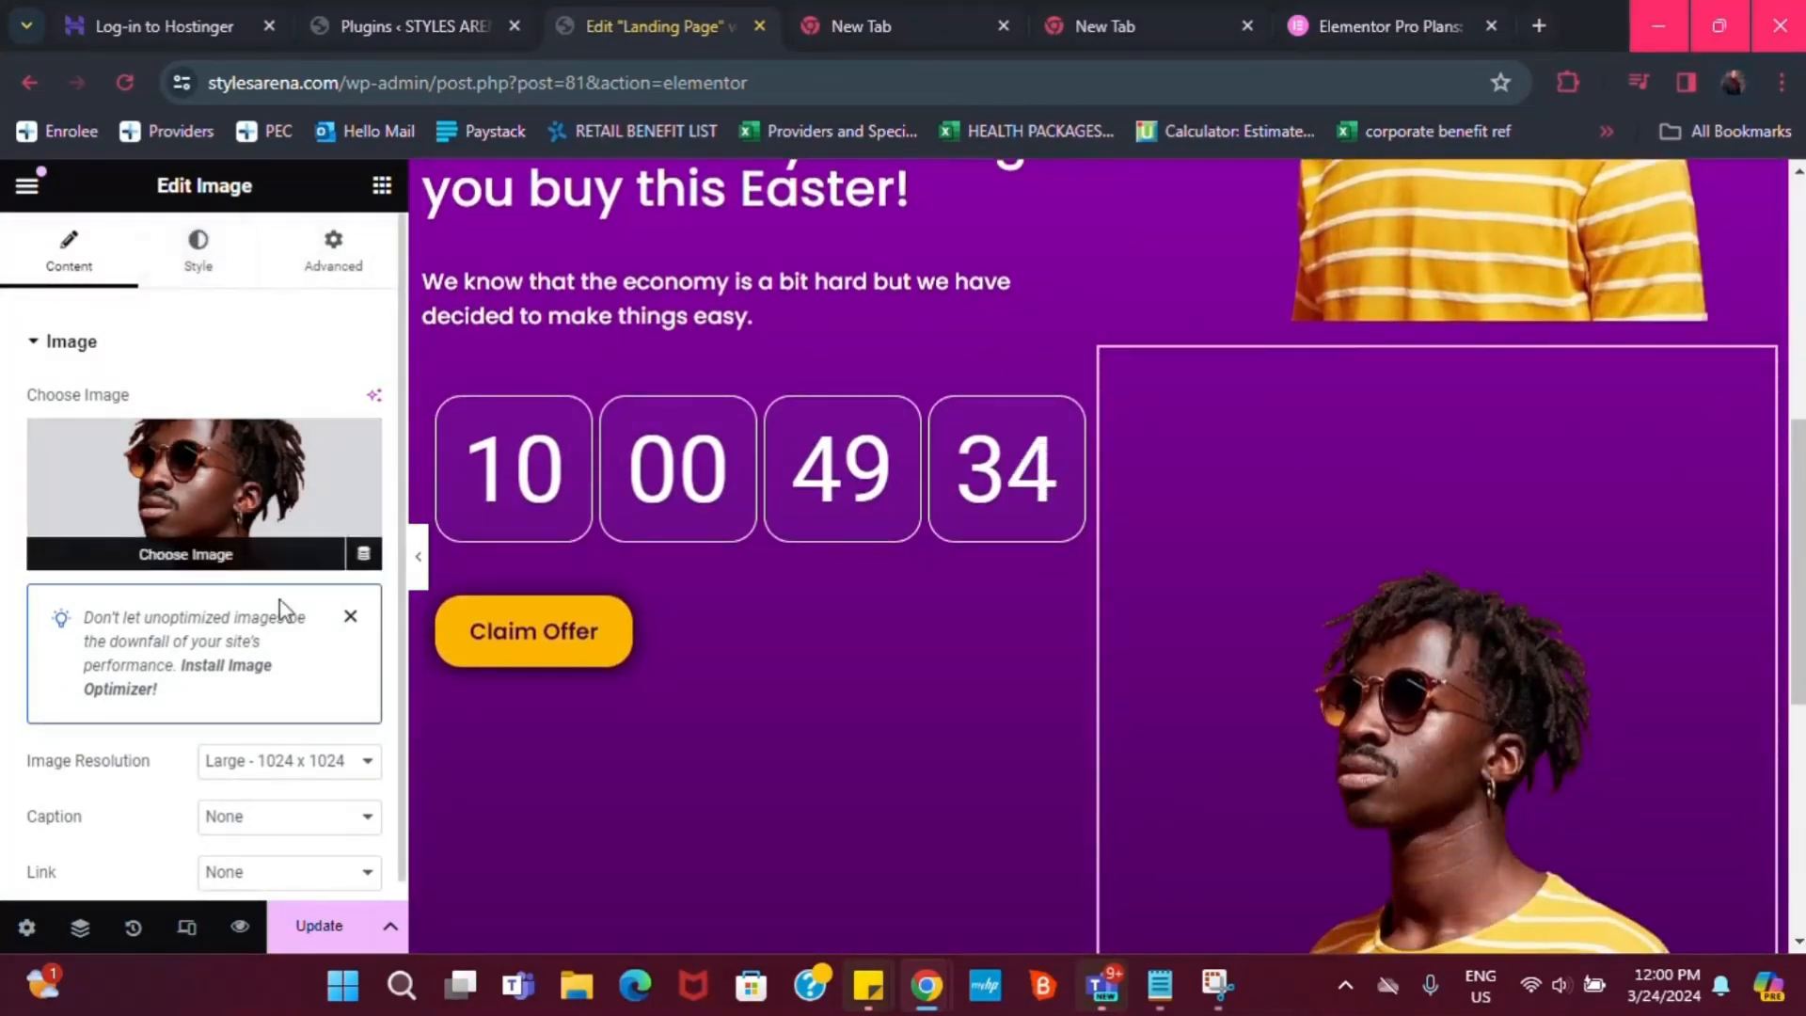
click(205, 555)
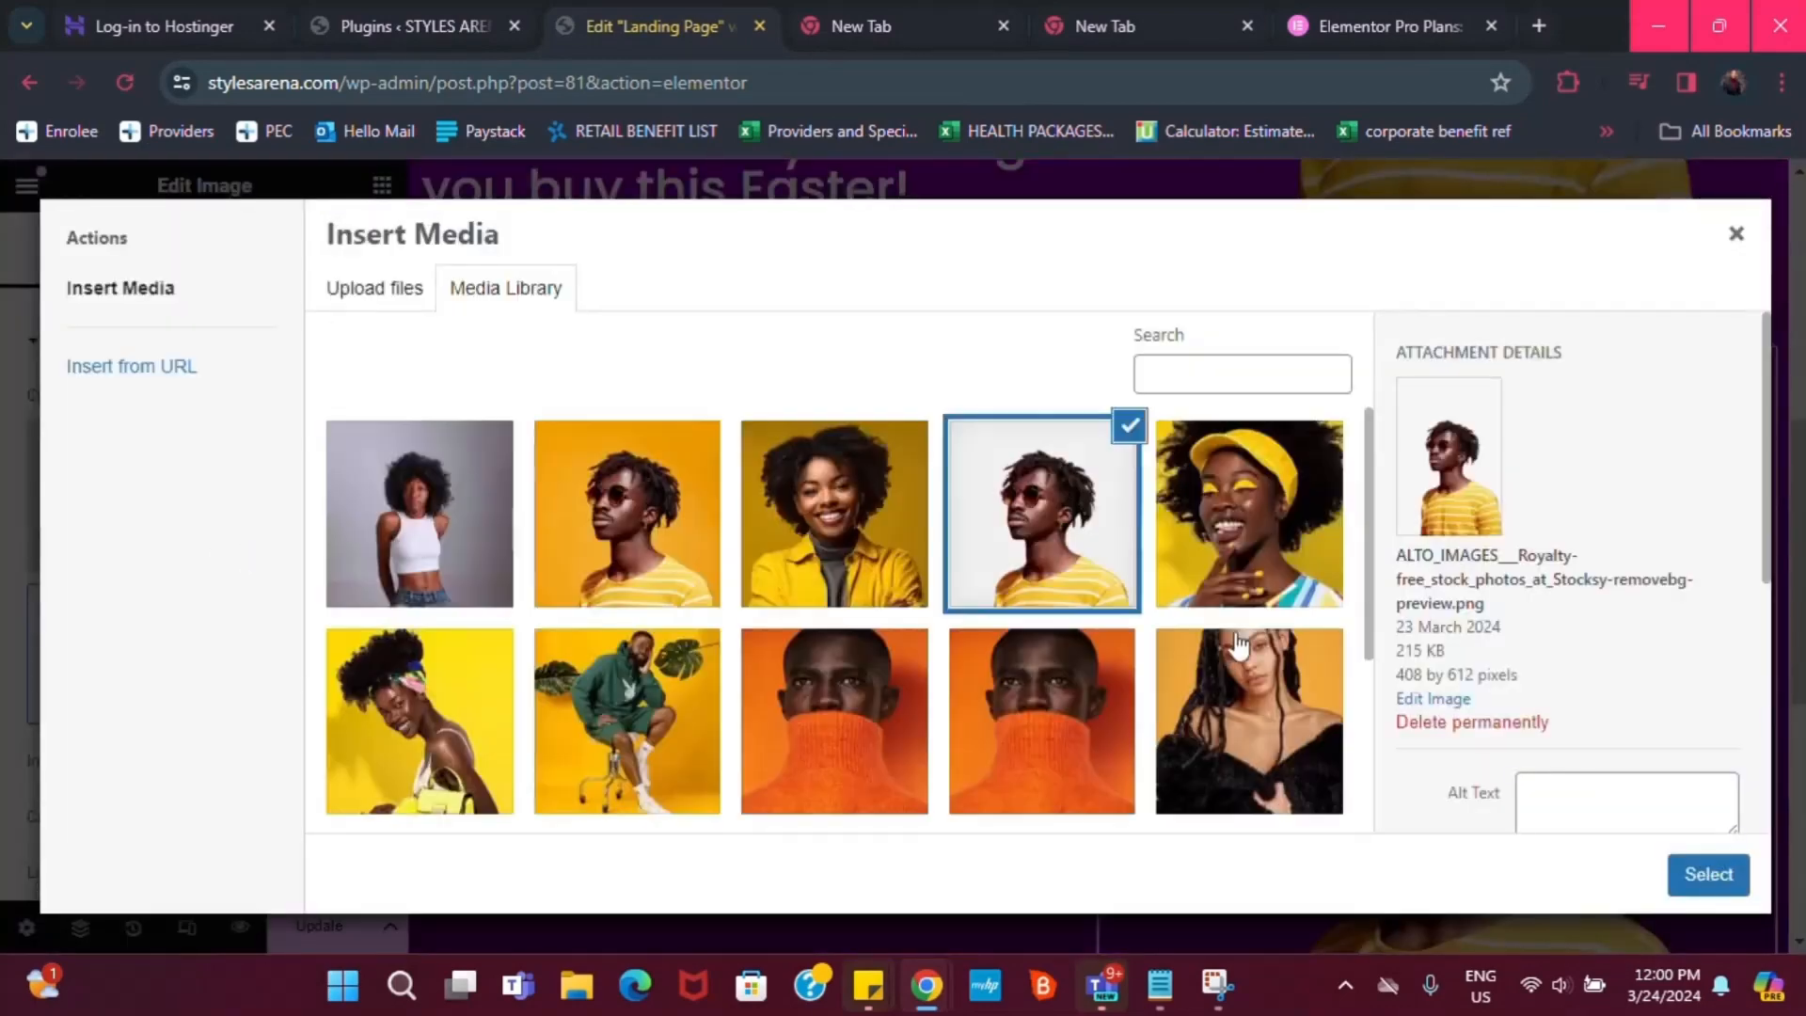
scroll(980, 624, down, 2)
click(835, 788)
click(1707, 874)
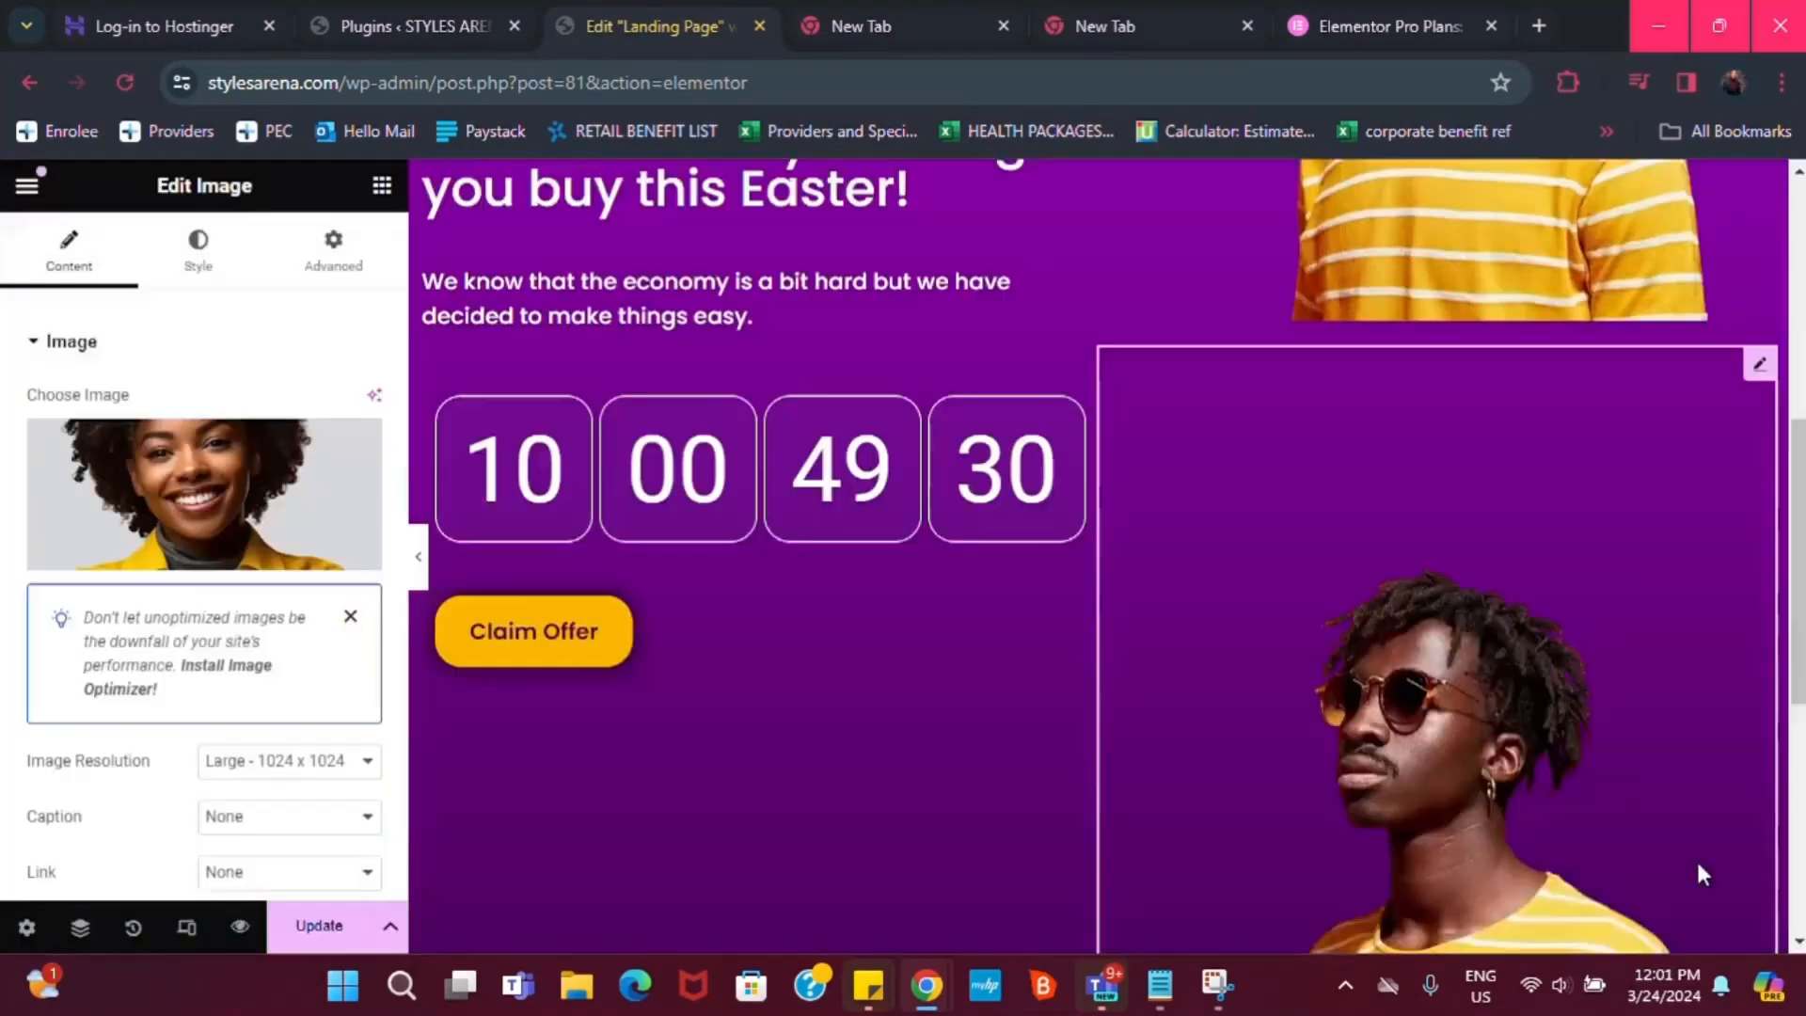
scroll(1586, 473, up, 1)
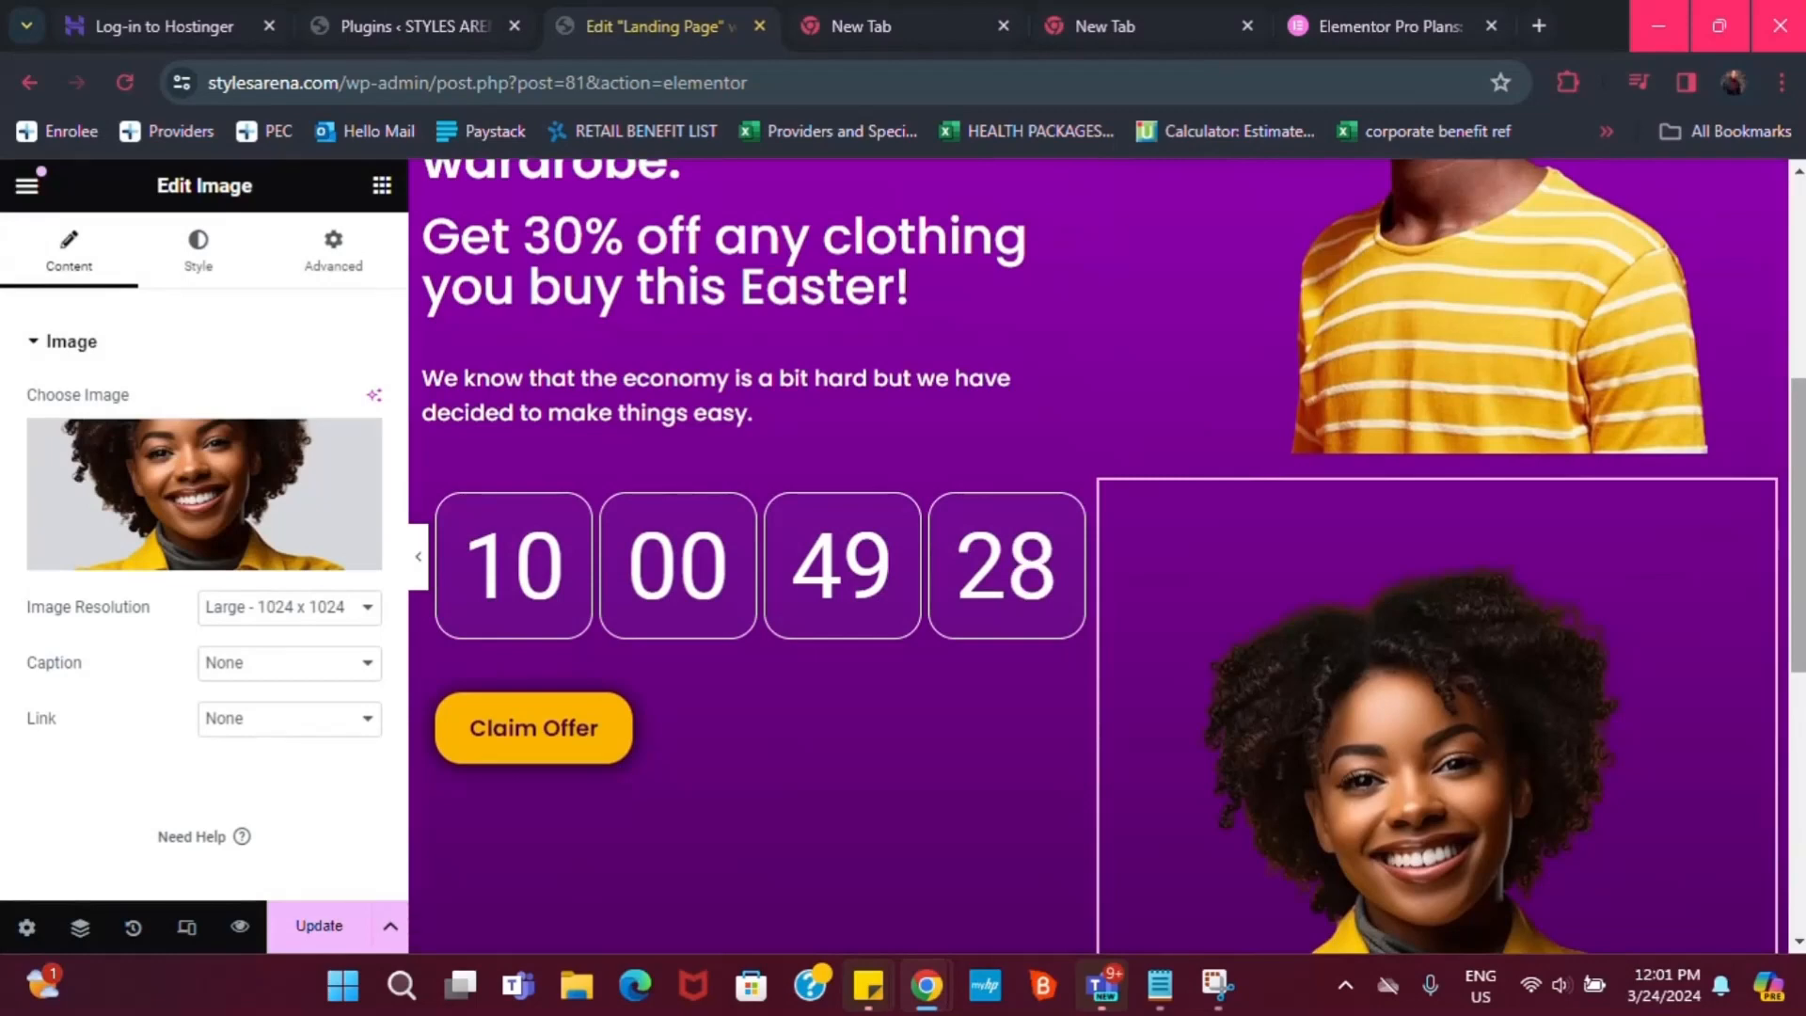
drag(1799, 445, 1803, 390)
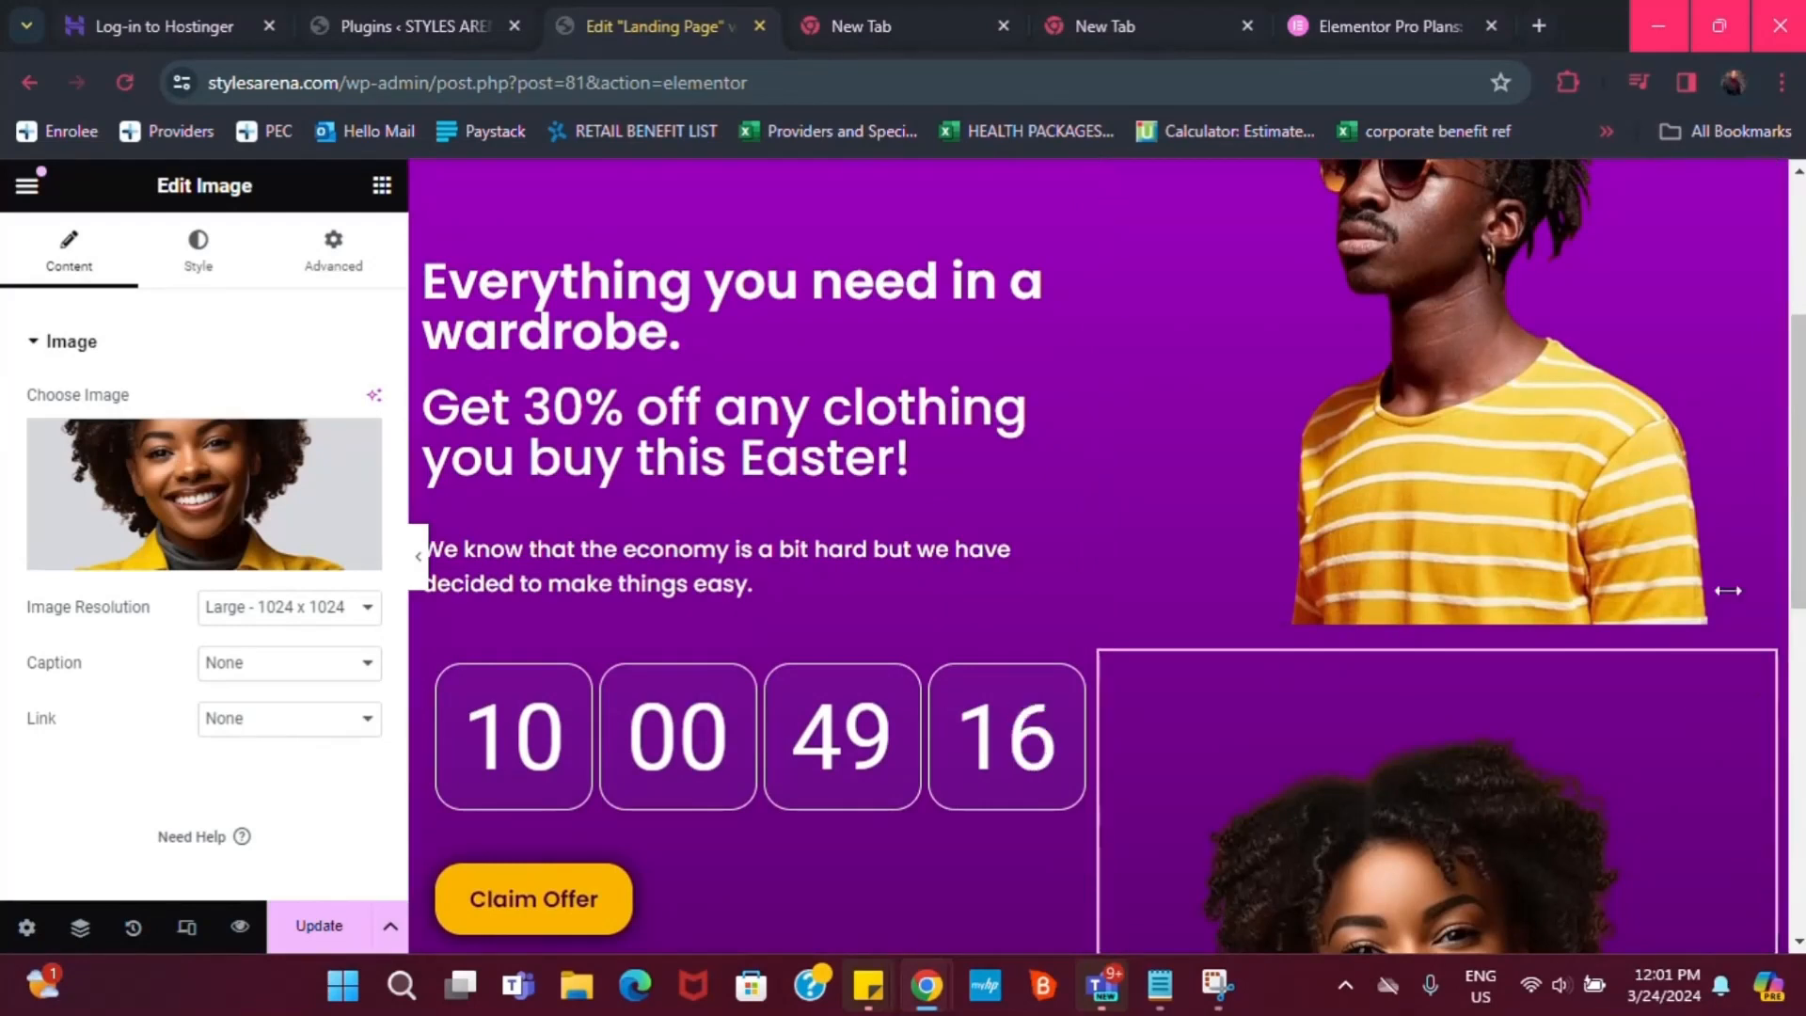
Zero the photo's margins and padding, then set the top margin to -561 px
click(331, 247)
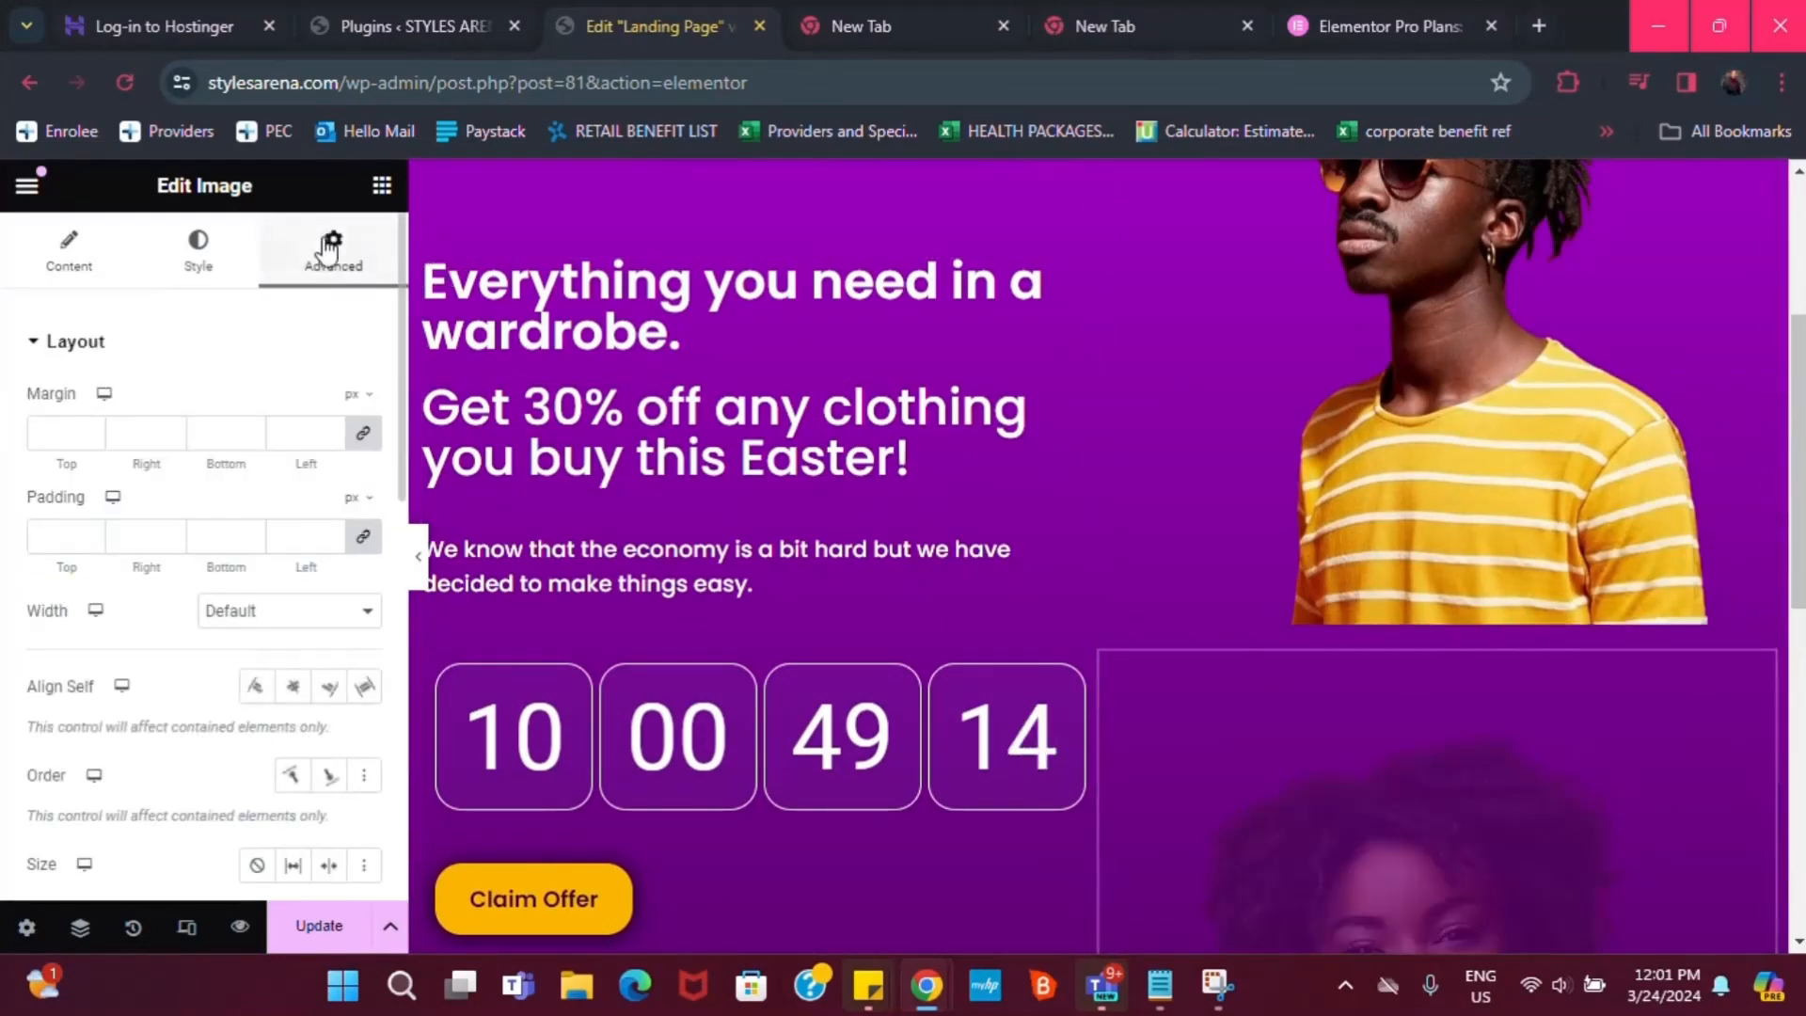
click(363, 435)
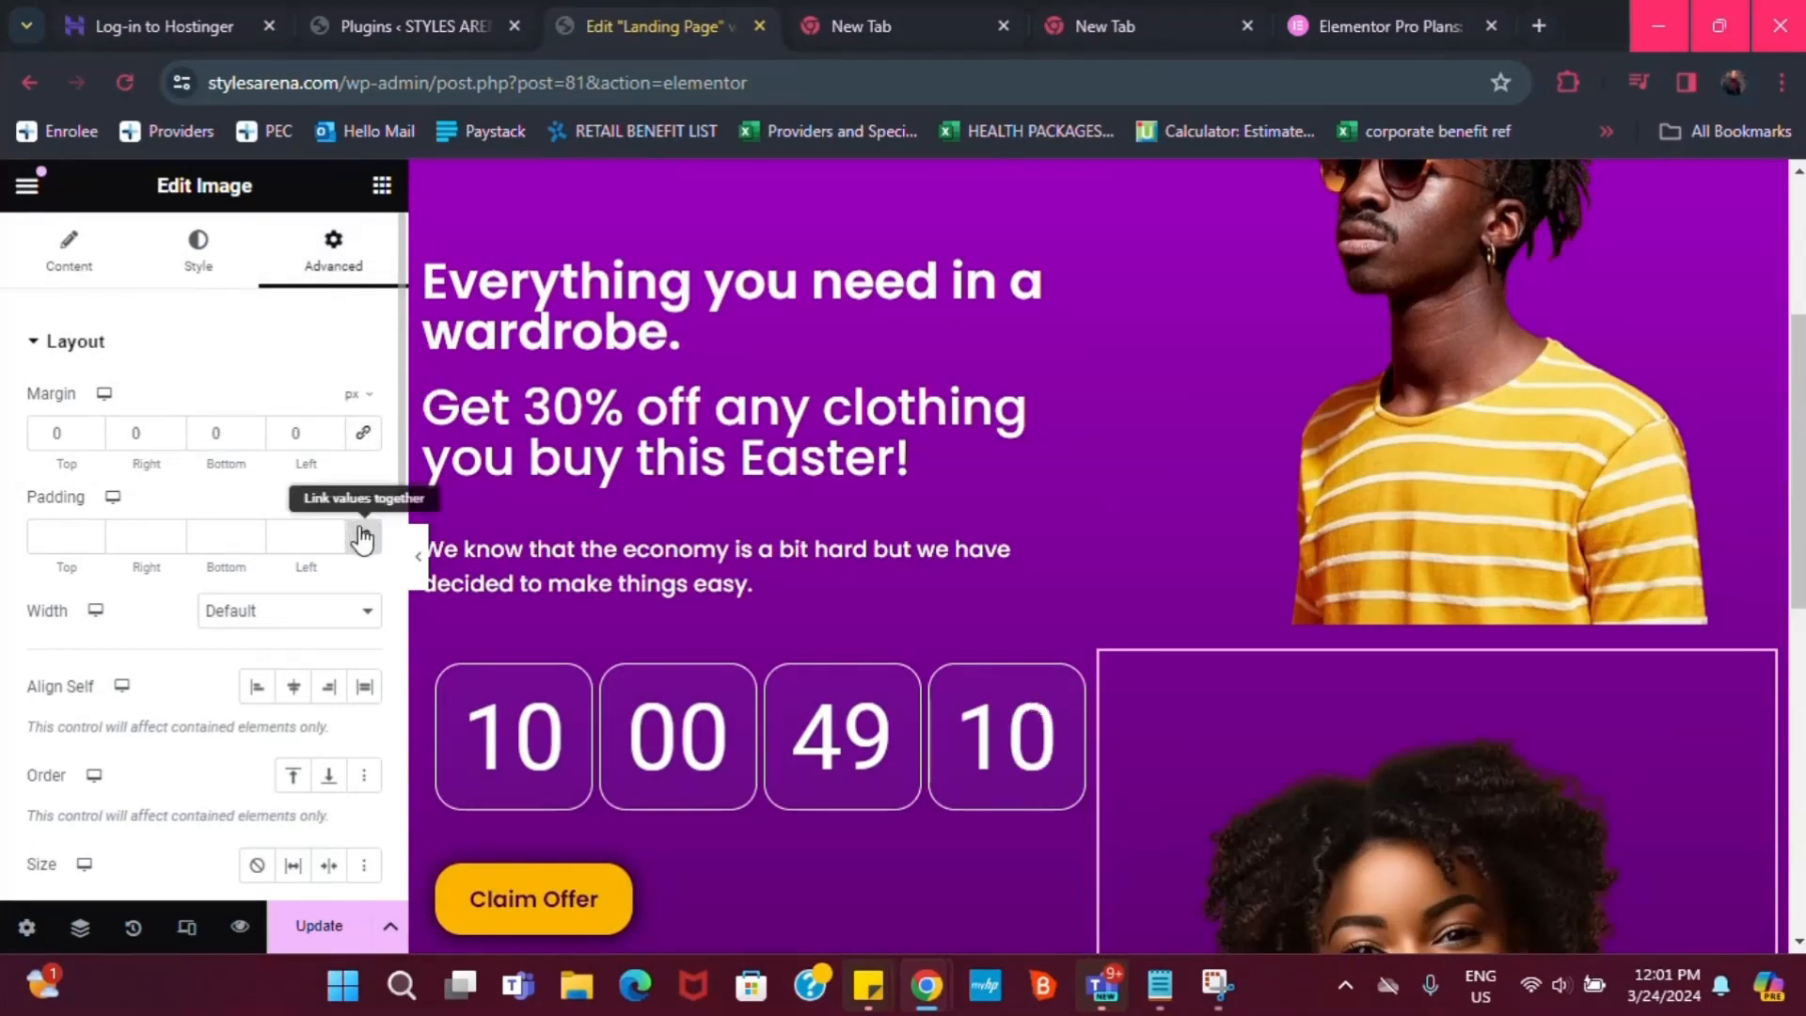
click(363, 536)
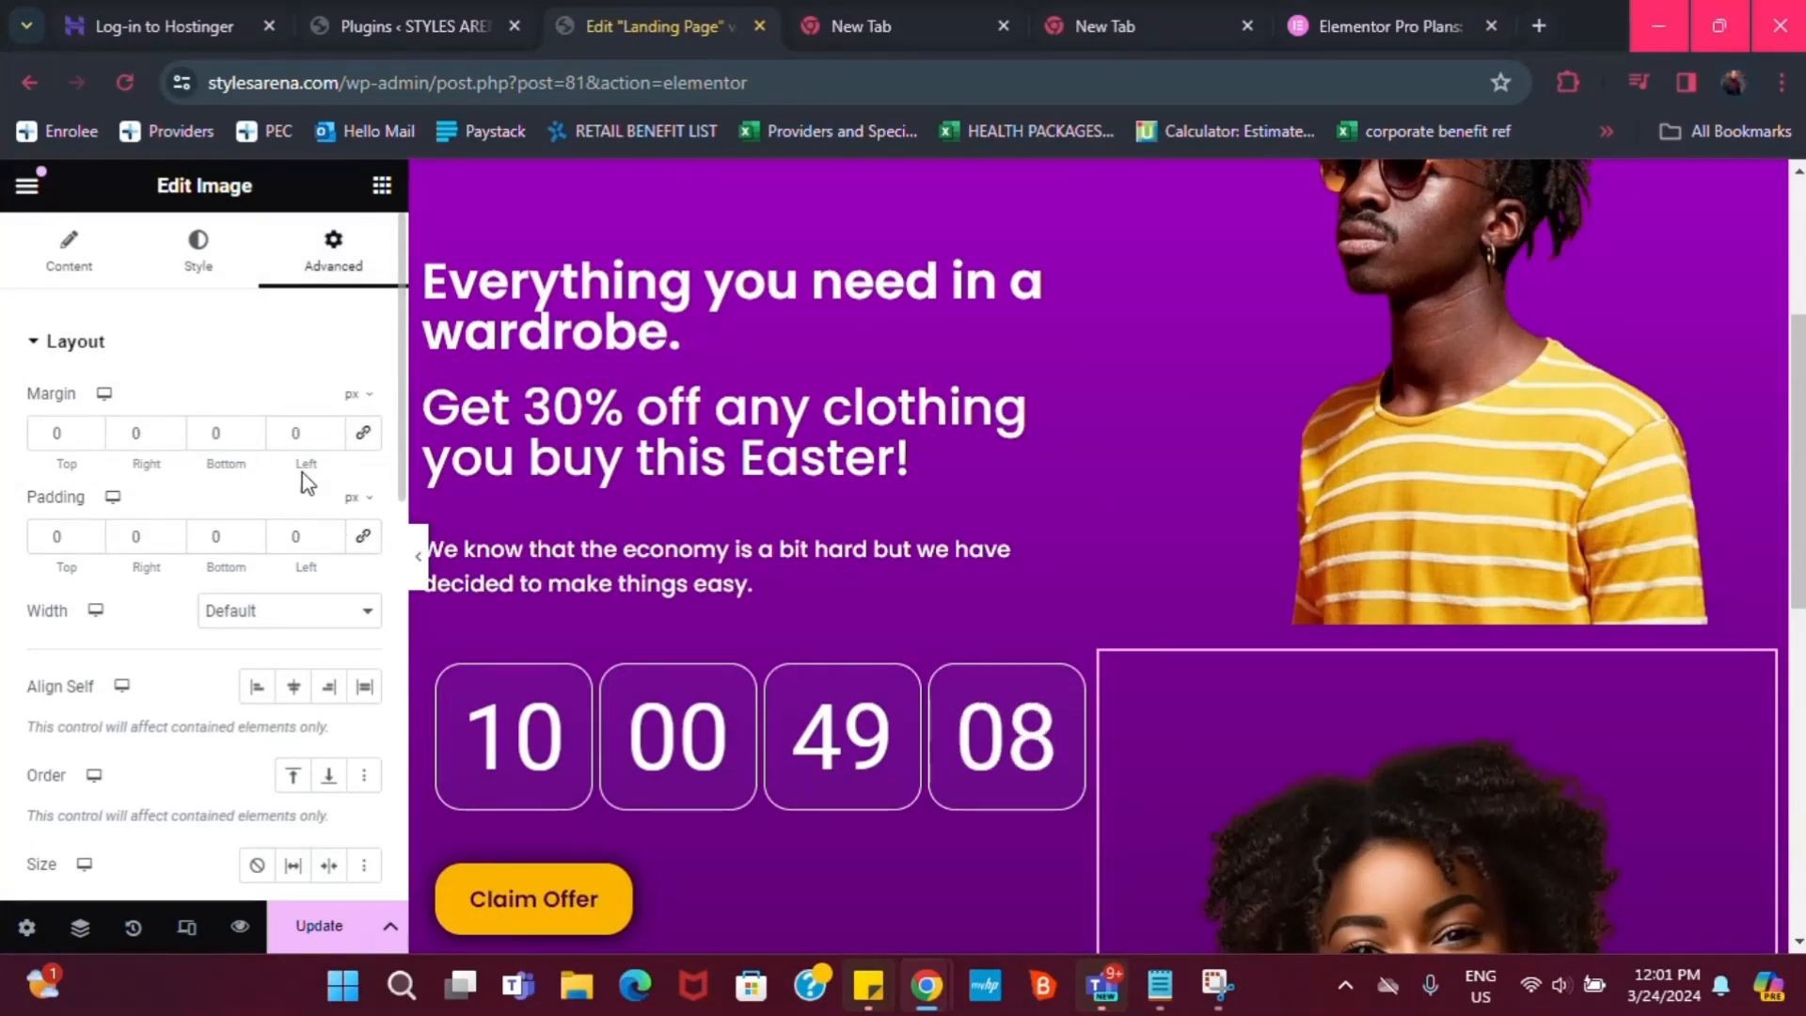
click(82, 431)
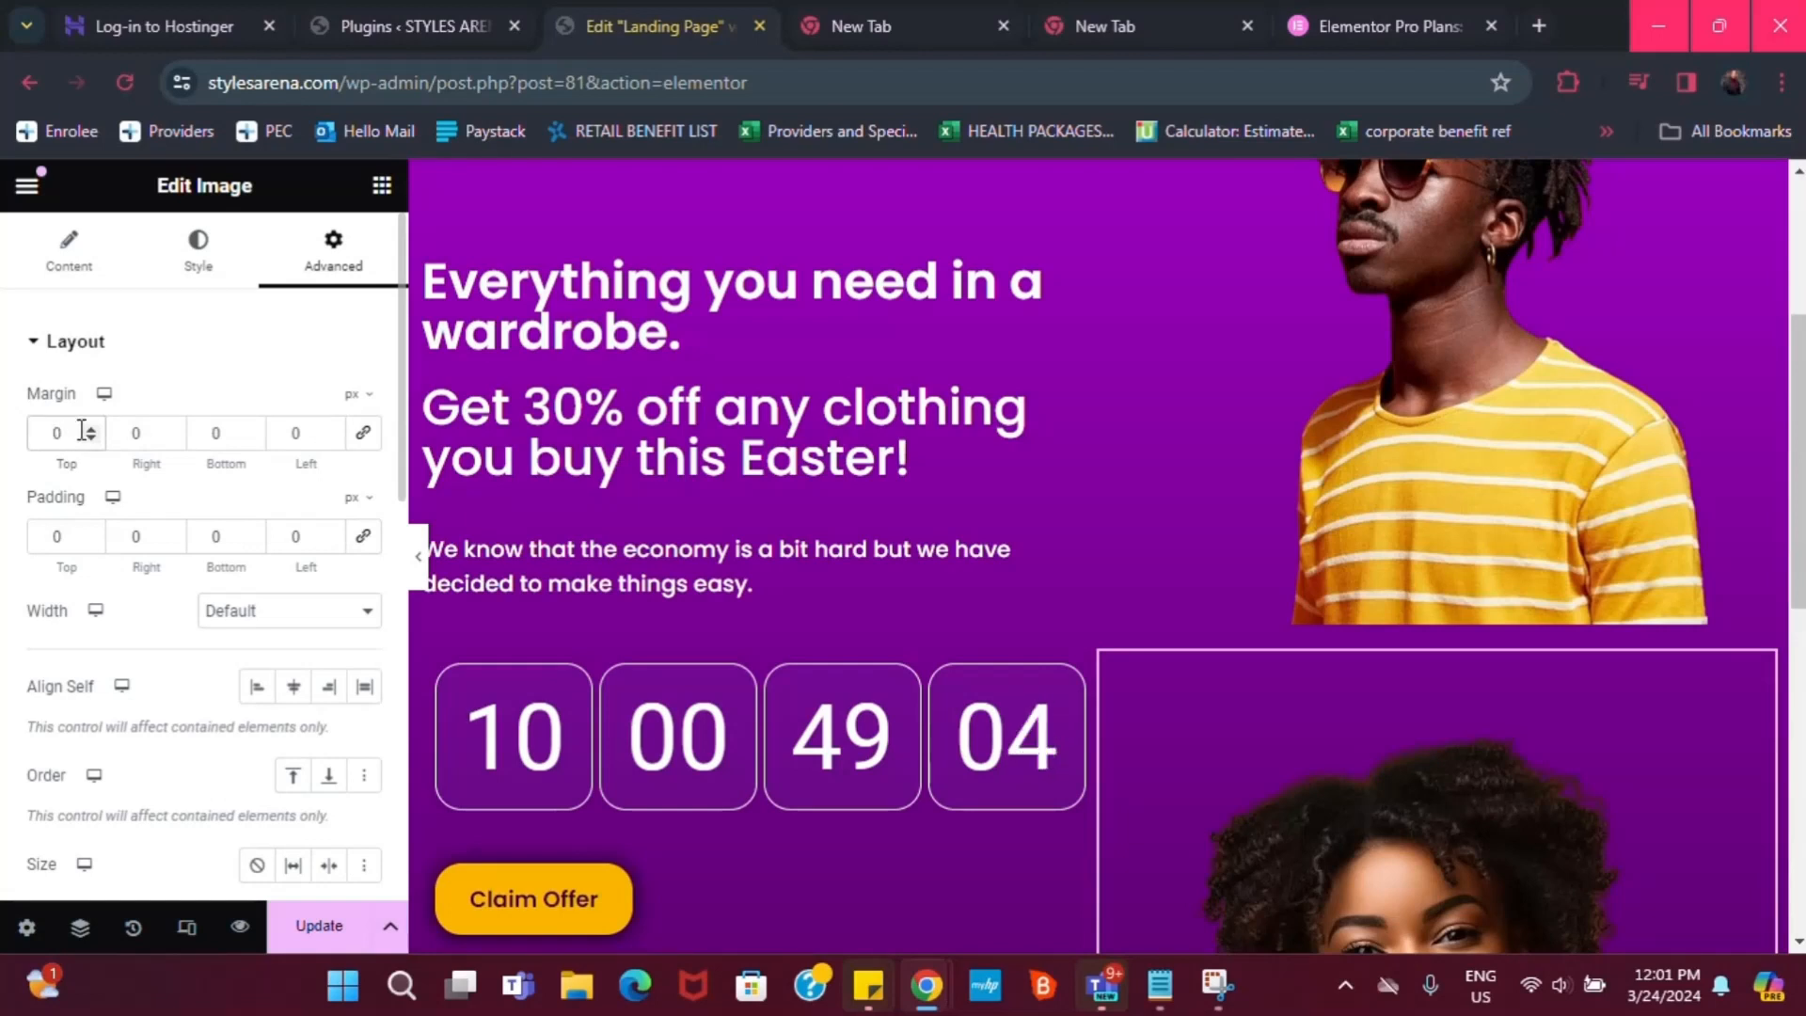
text(-)
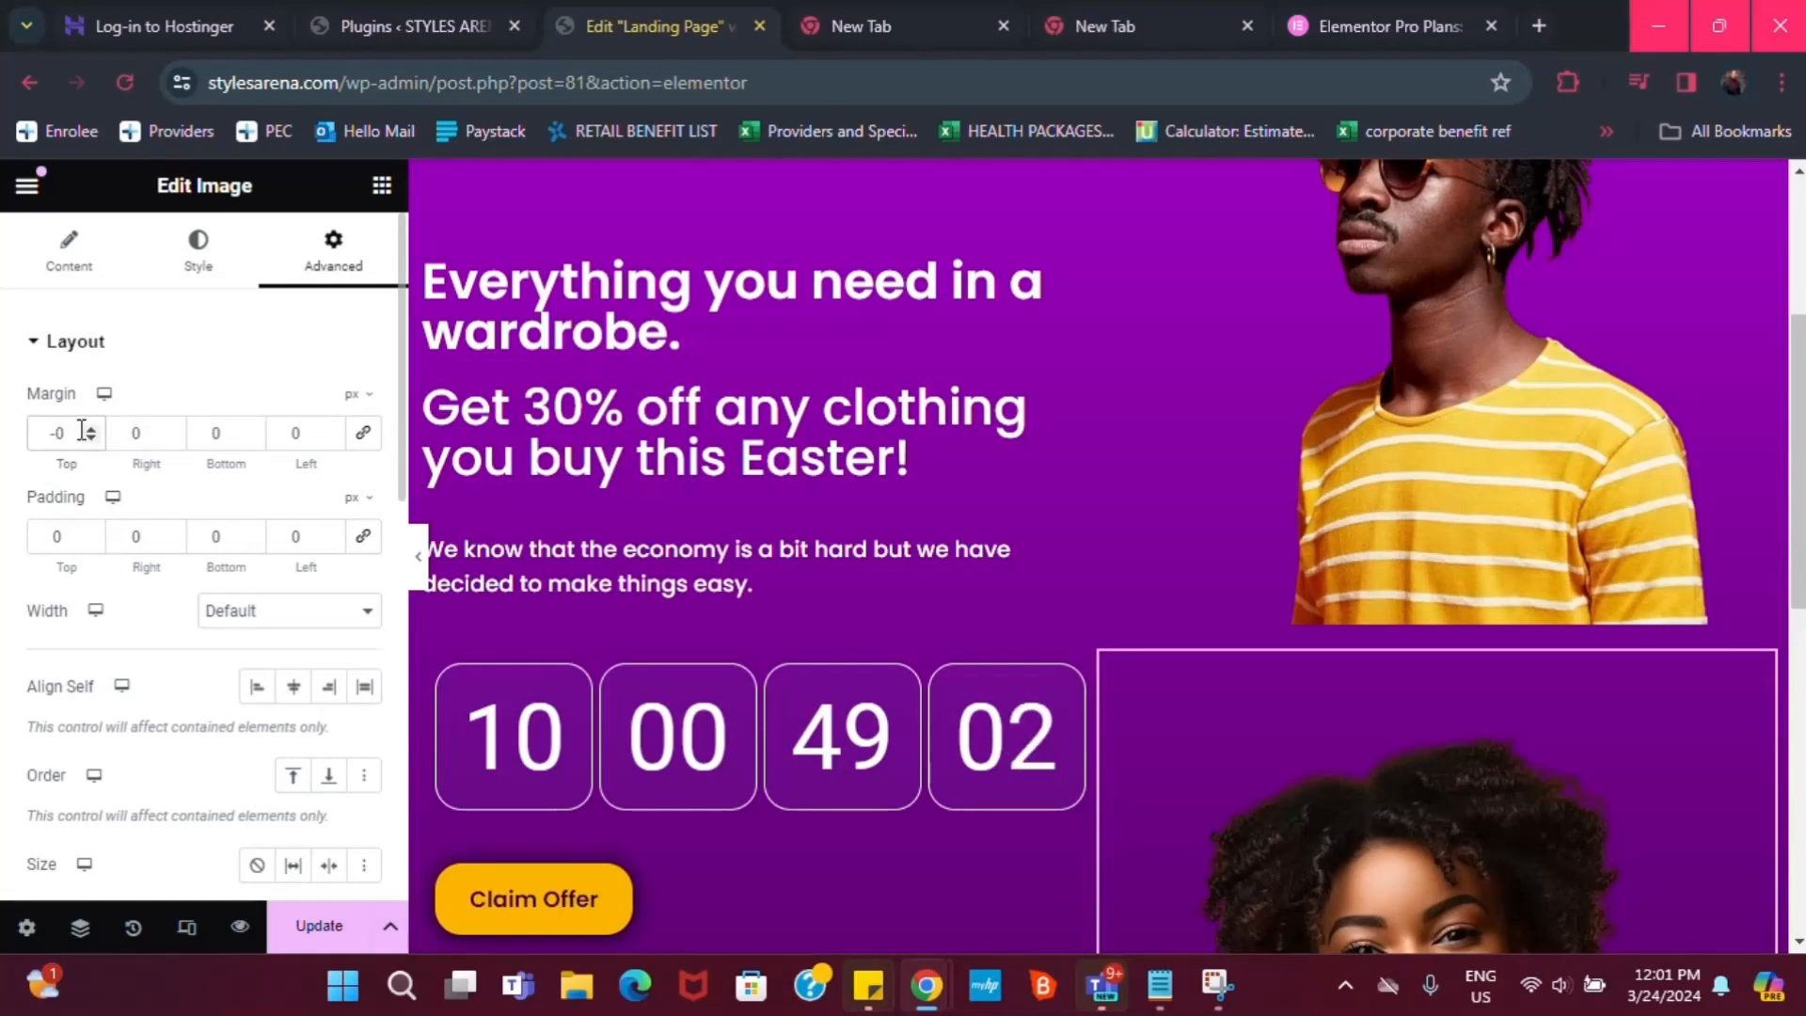
text(561)
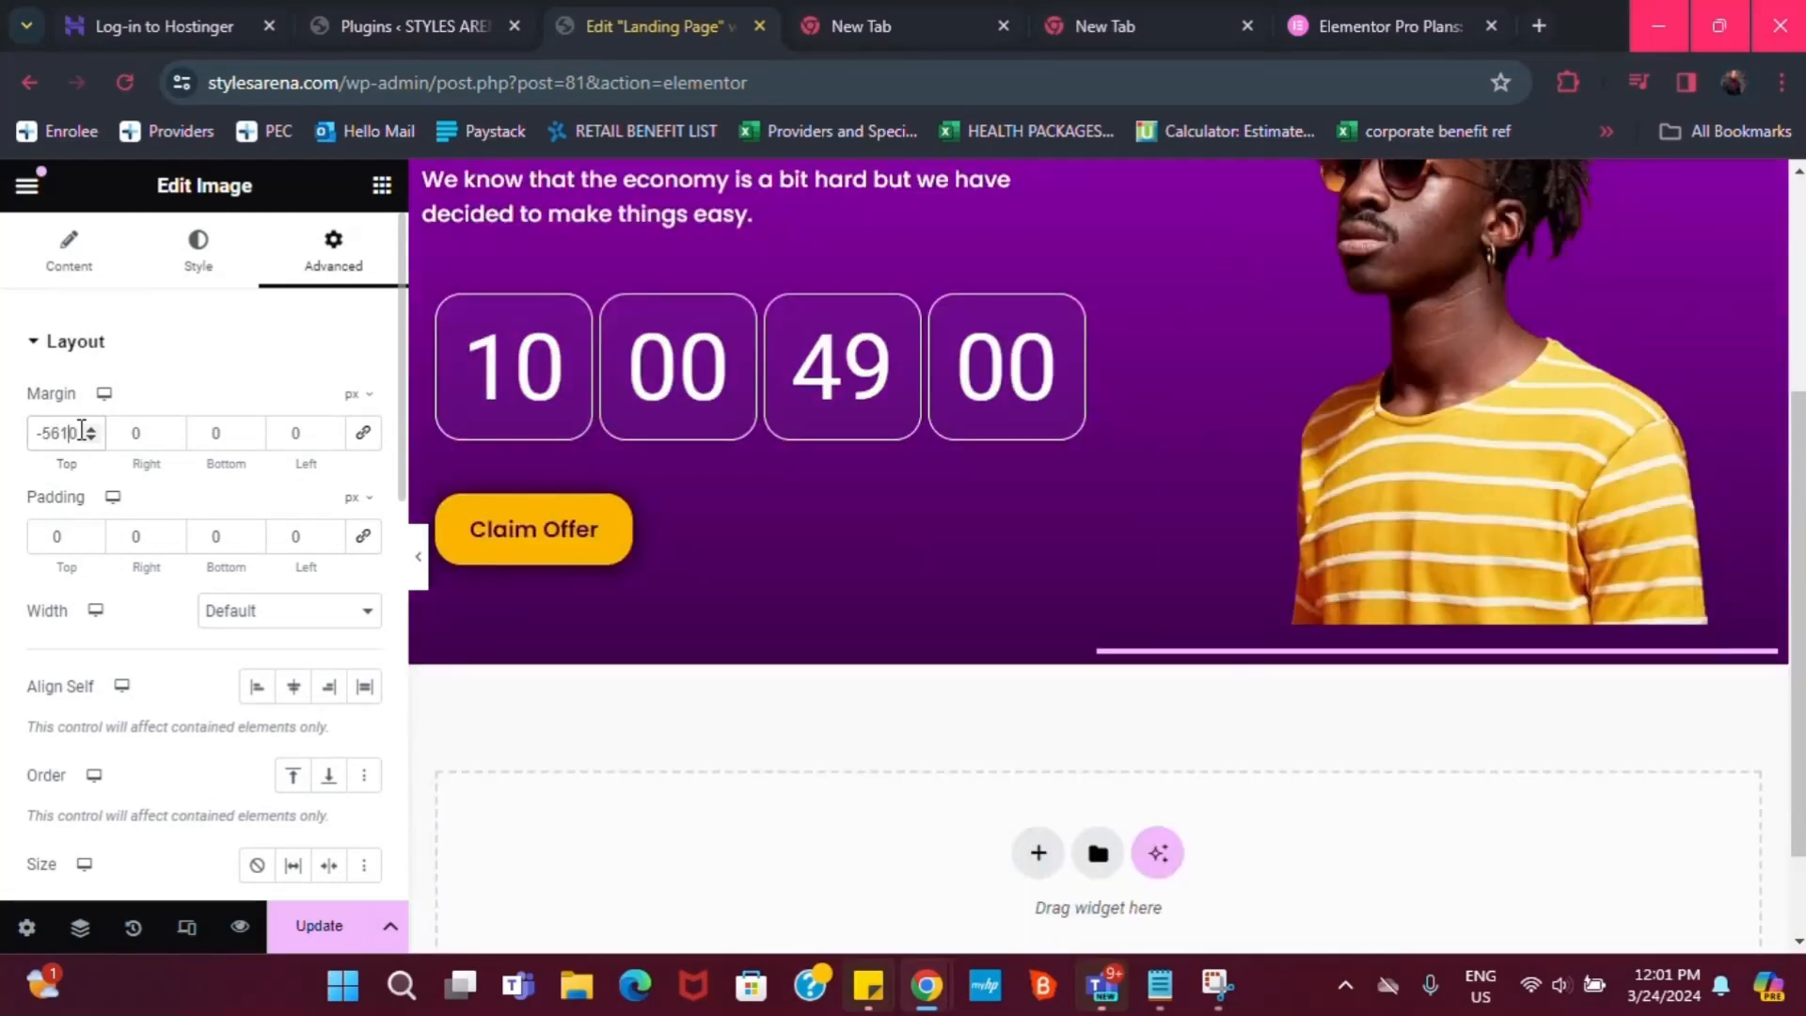
key(Delete)
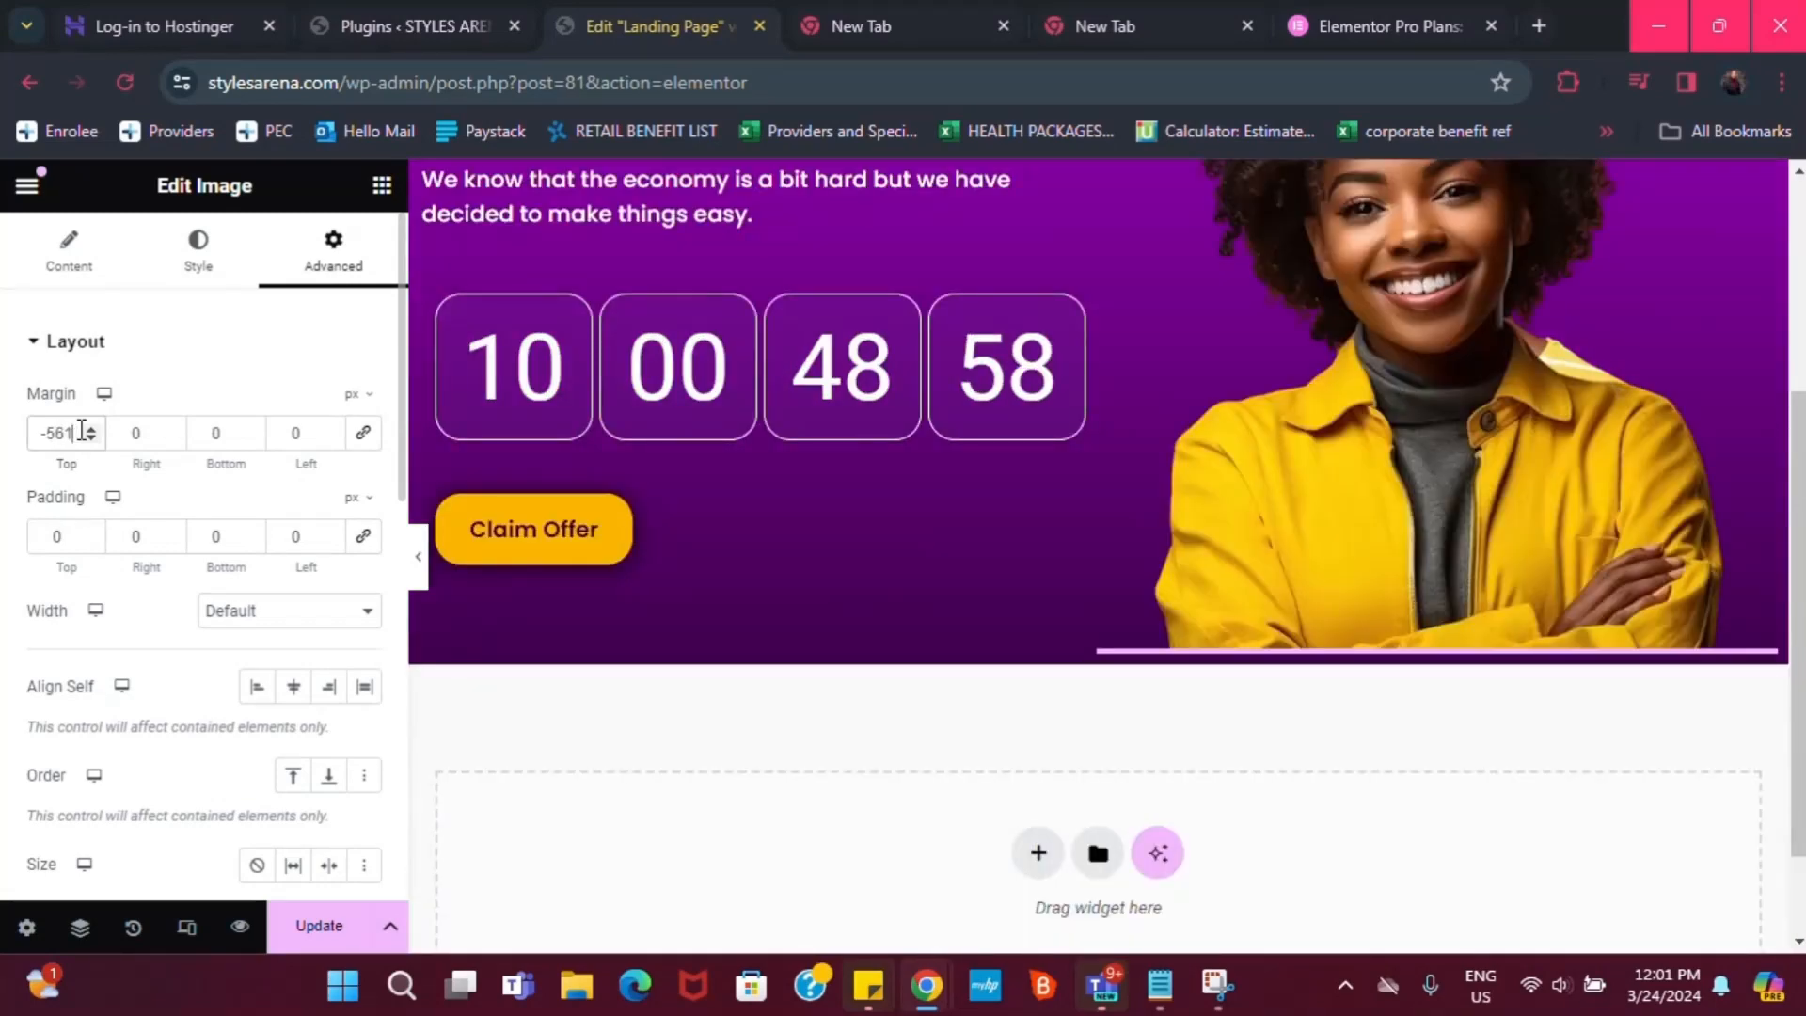
Set the photo's right margin to -325 px and bottom and left margins to 1 px
click(138, 432)
text(-)
text(325)
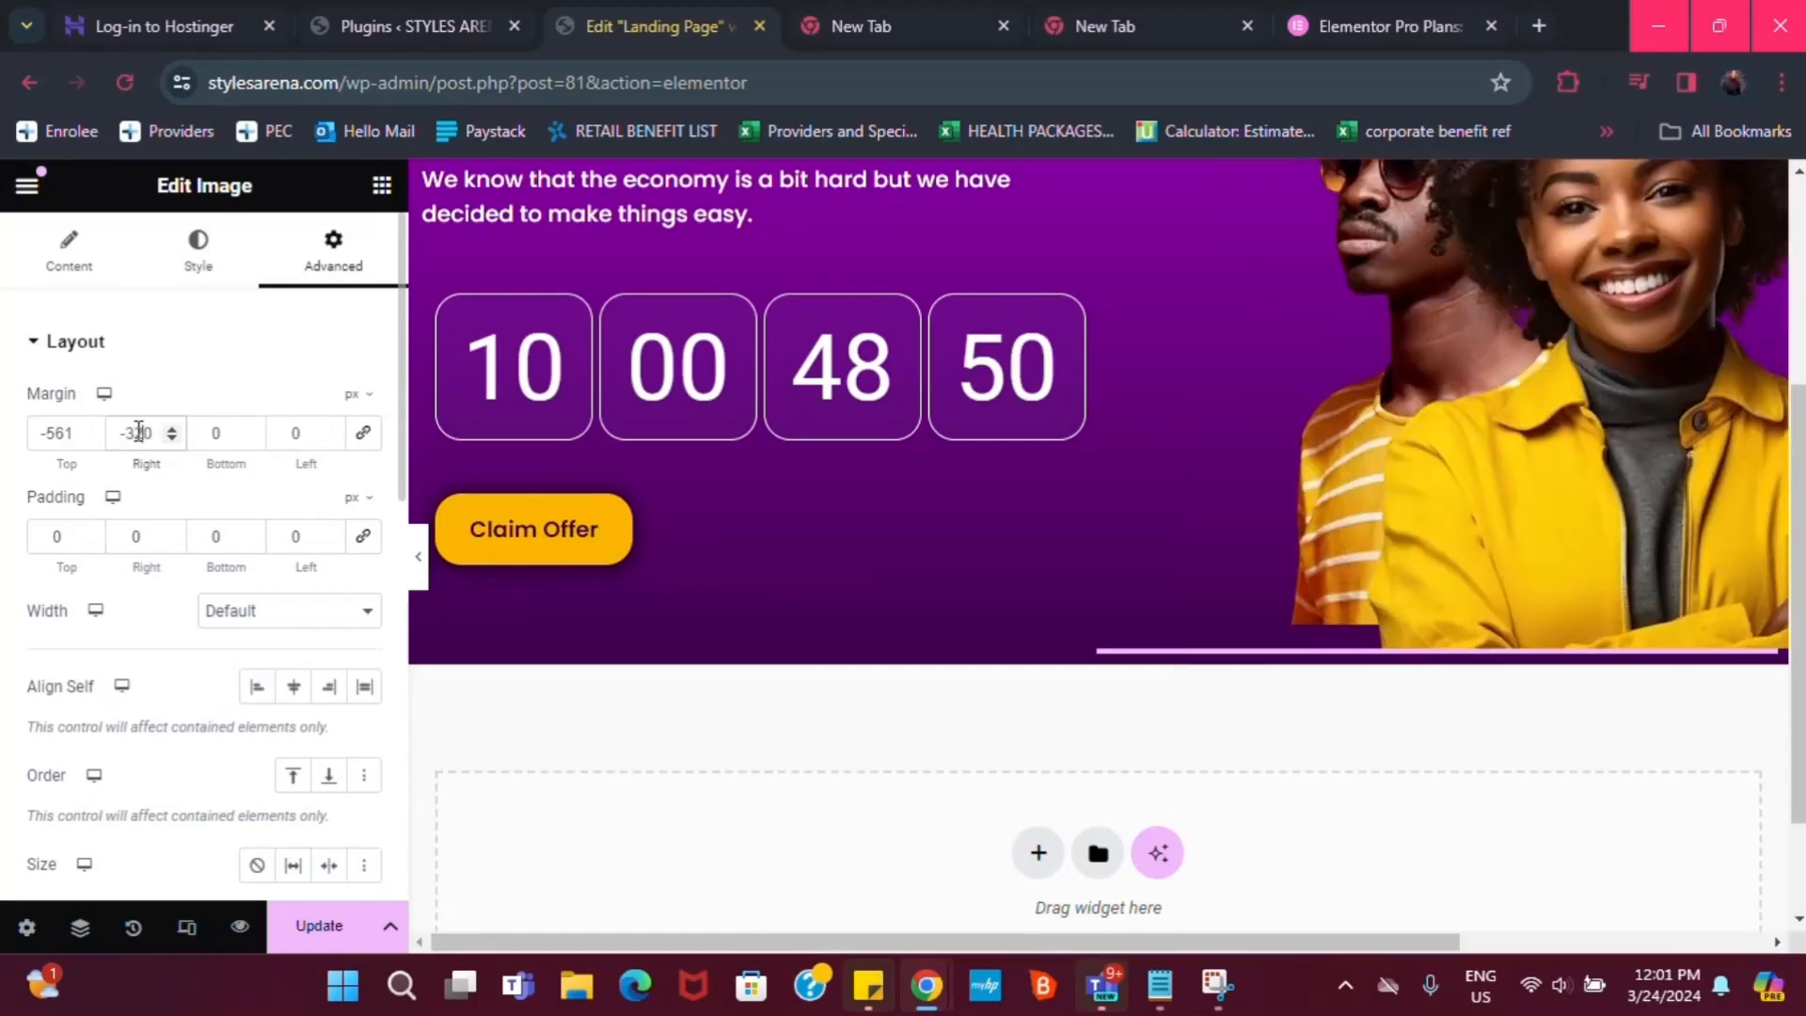
key(Right)
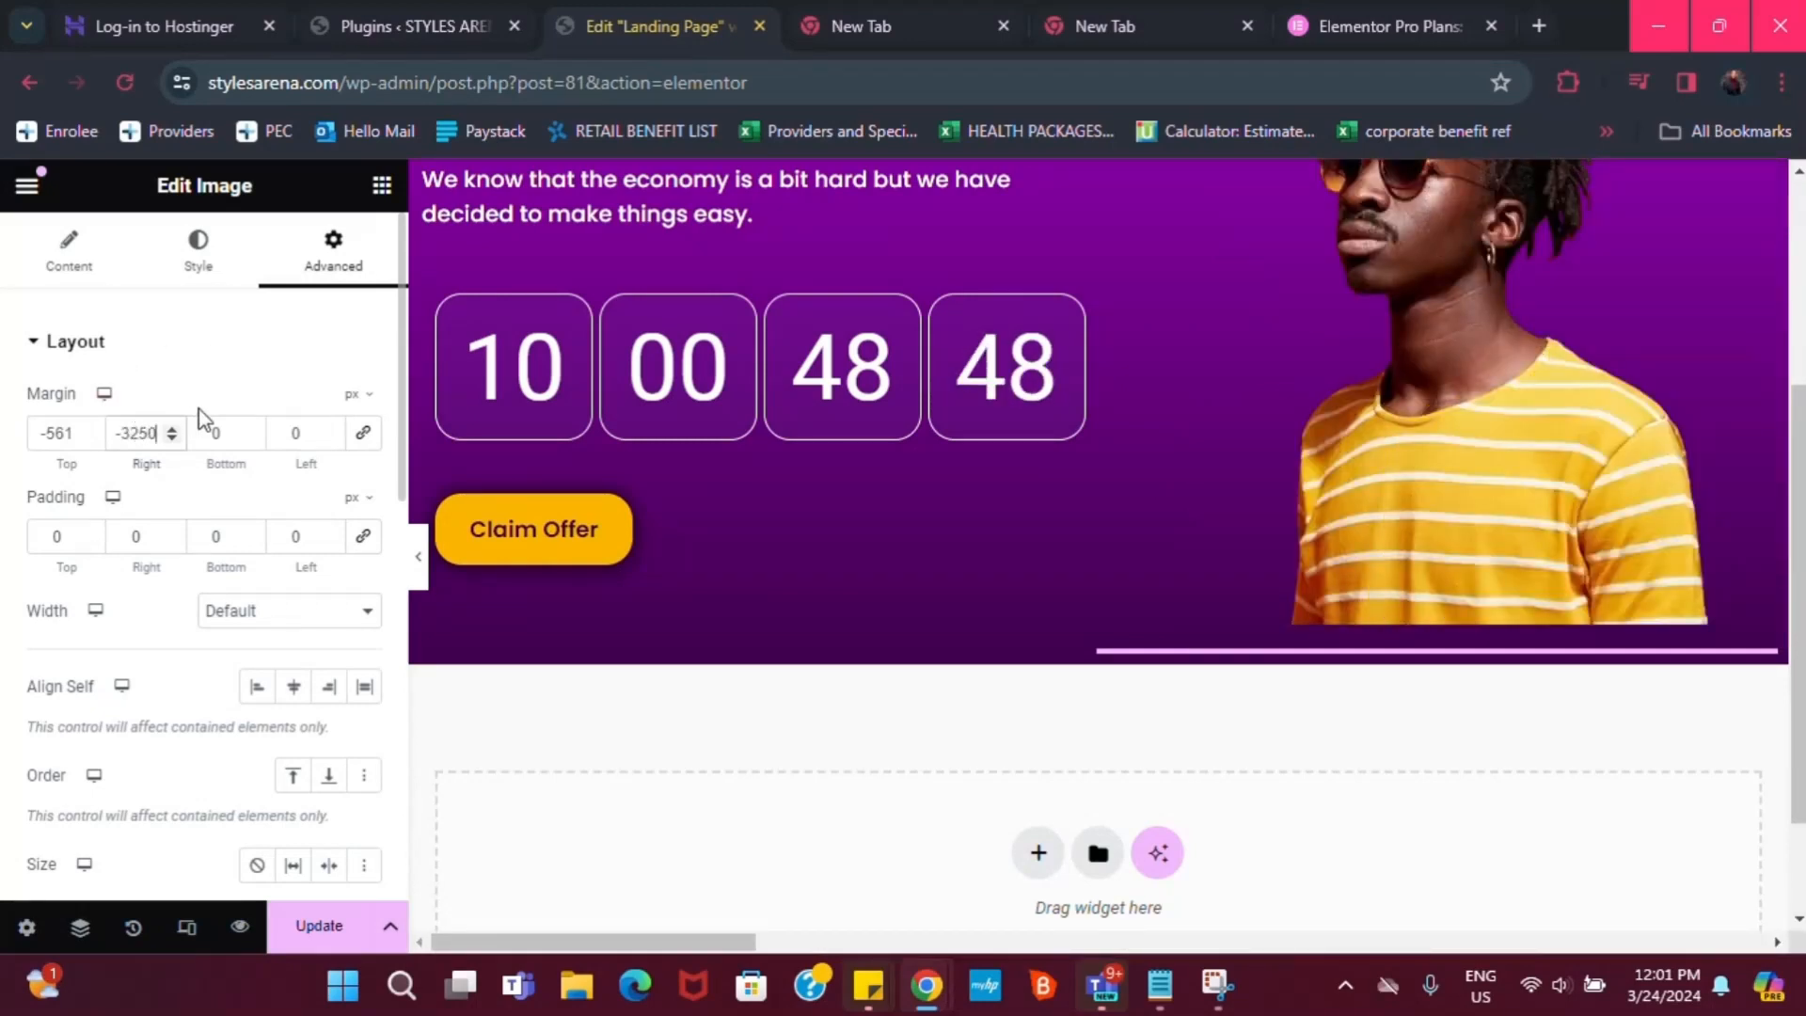
key(BackSpace)
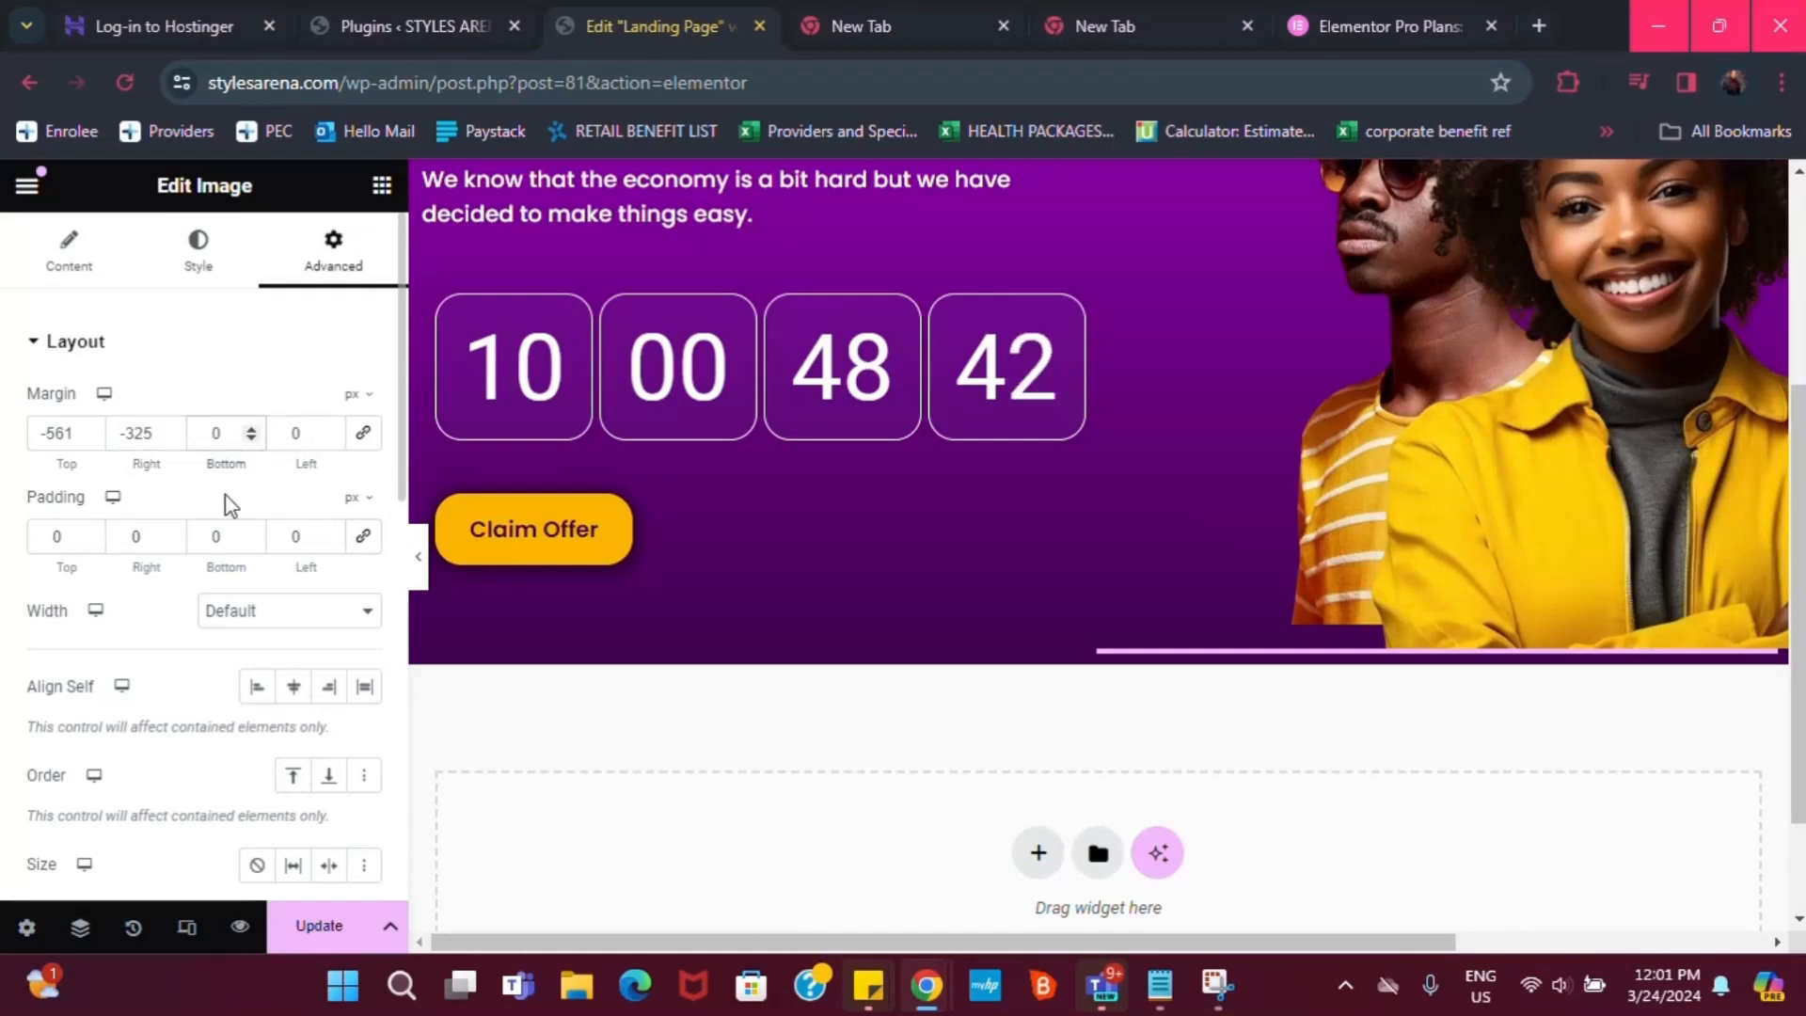
text(1)
key(BackSpace)
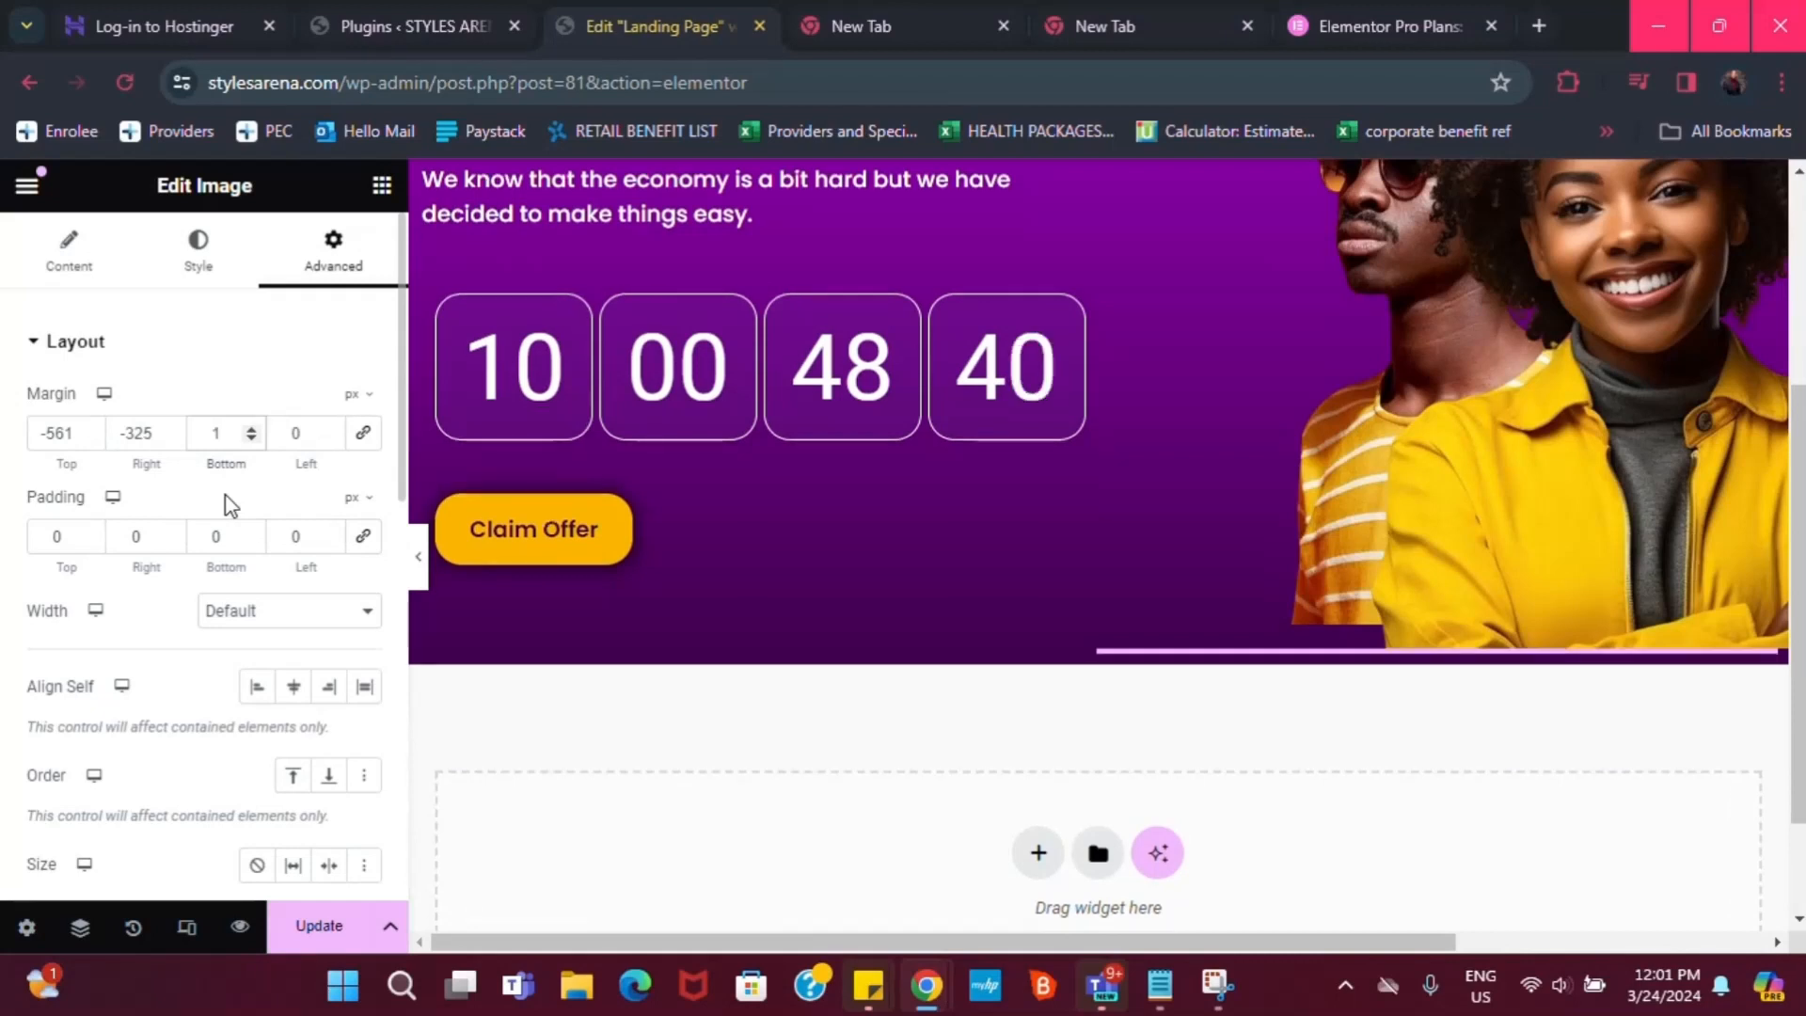
click(302, 439)
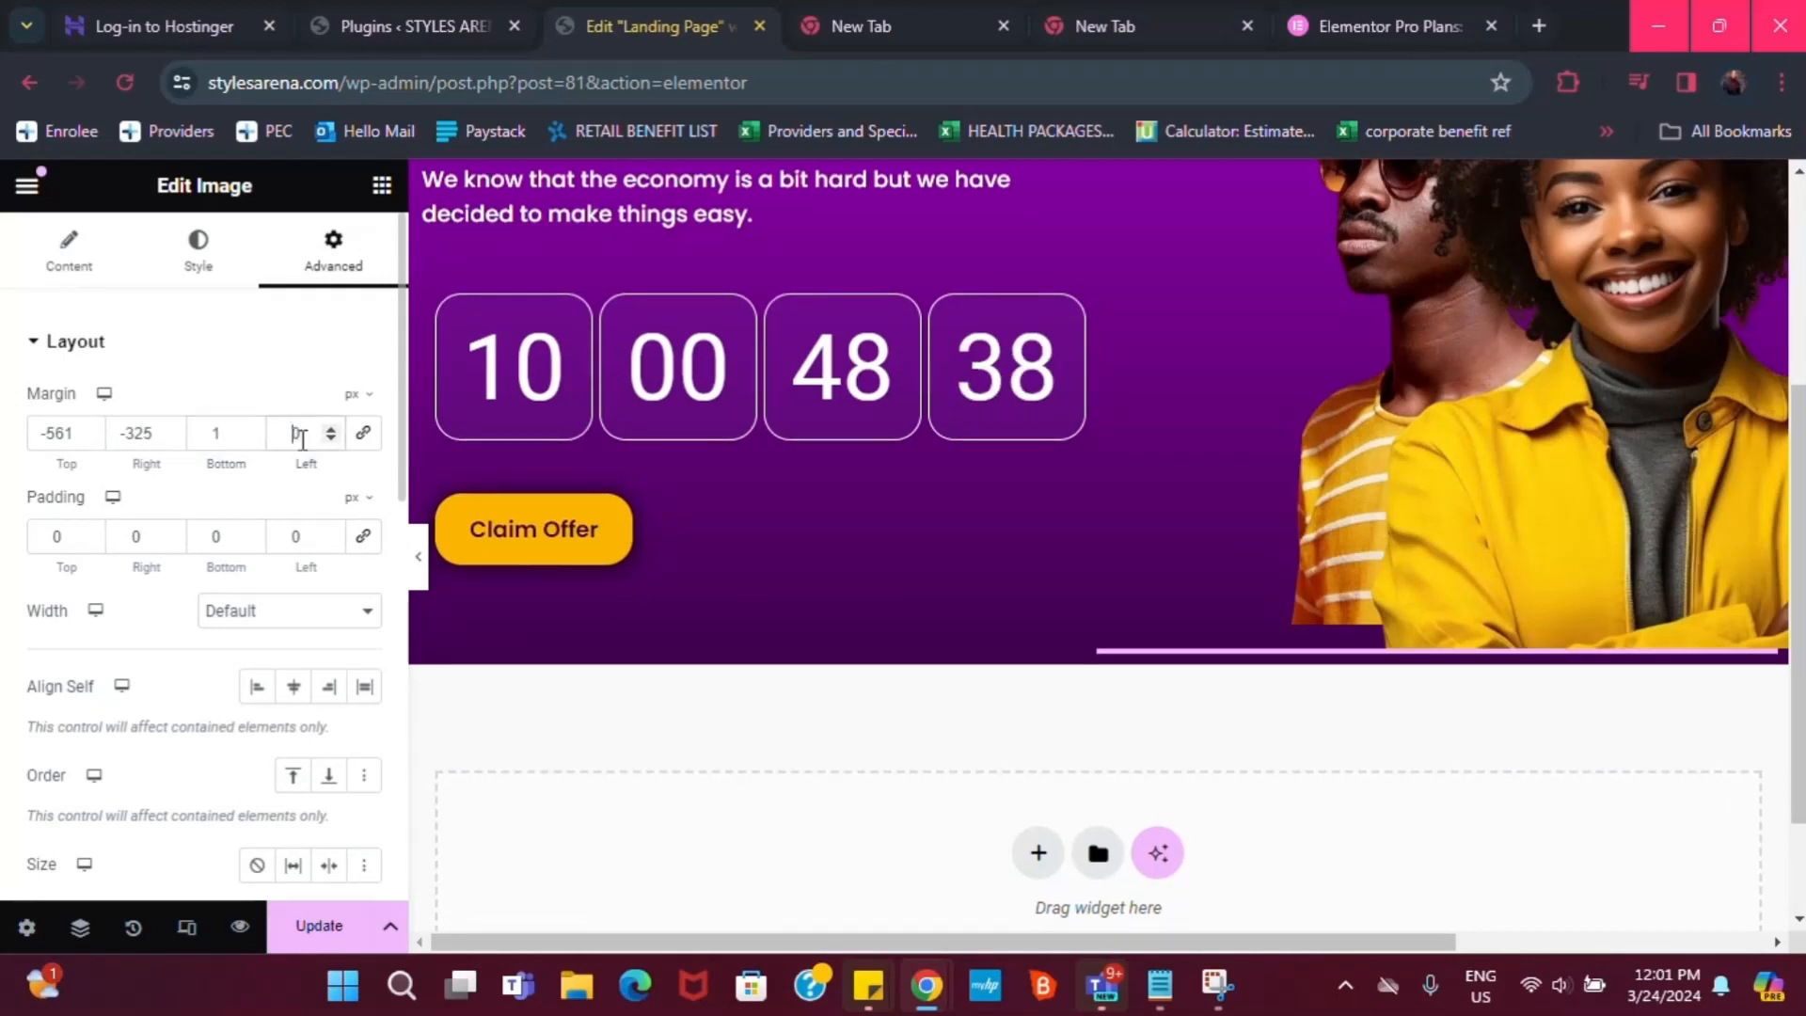
text(1)
key(Delete)
Nudge the top margin with the spinner, leaving it at -561 px
scroll(679, 557, up, 3)
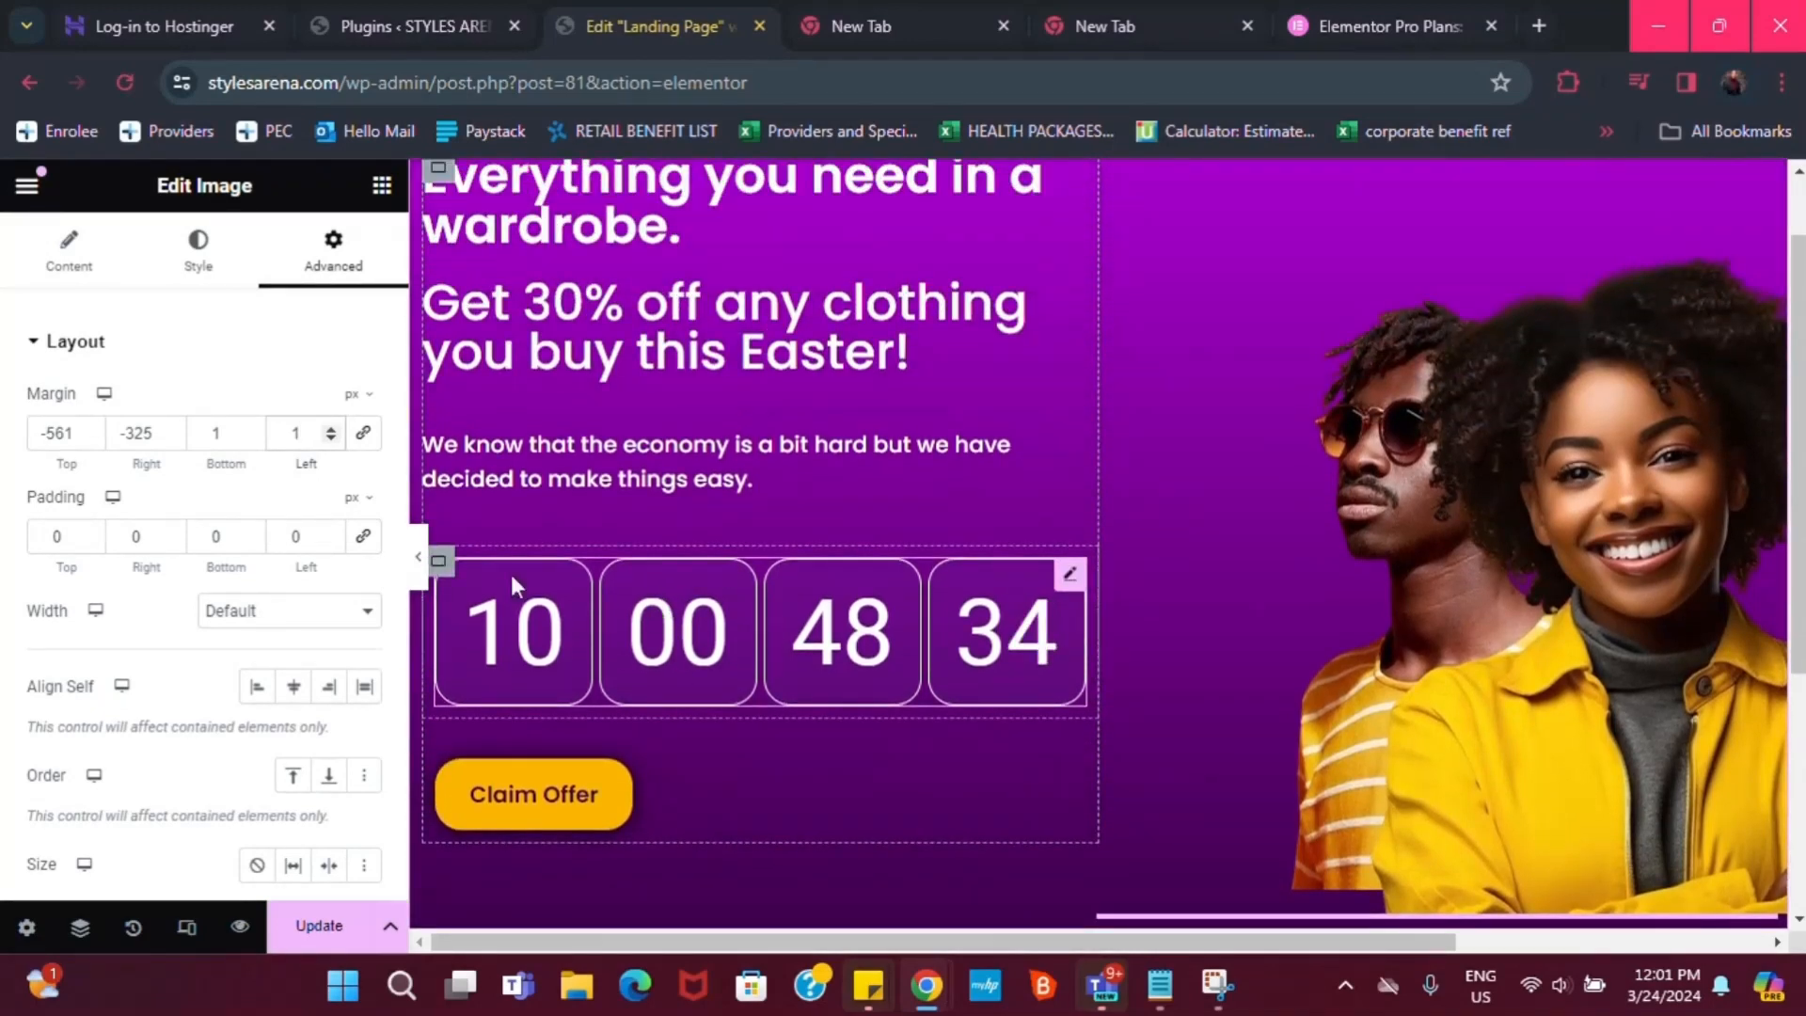
click(90, 437)
click(91, 437)
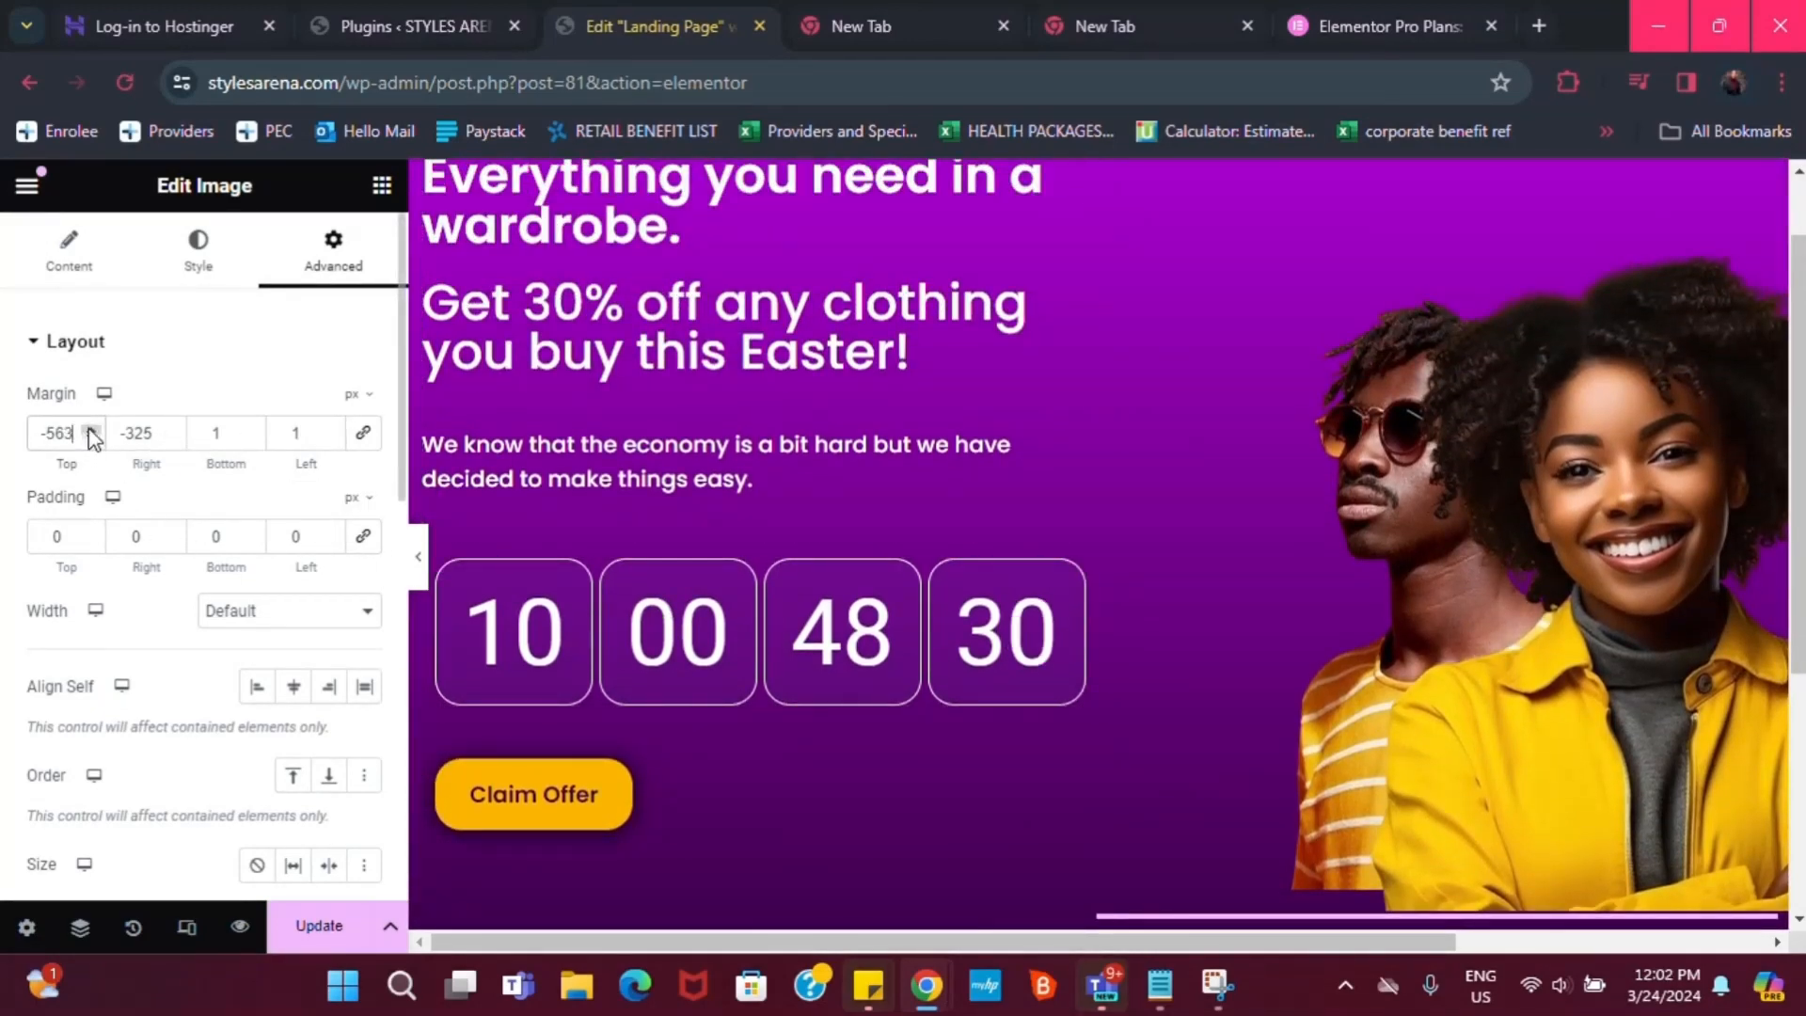
click(91, 429)
click(90, 429)
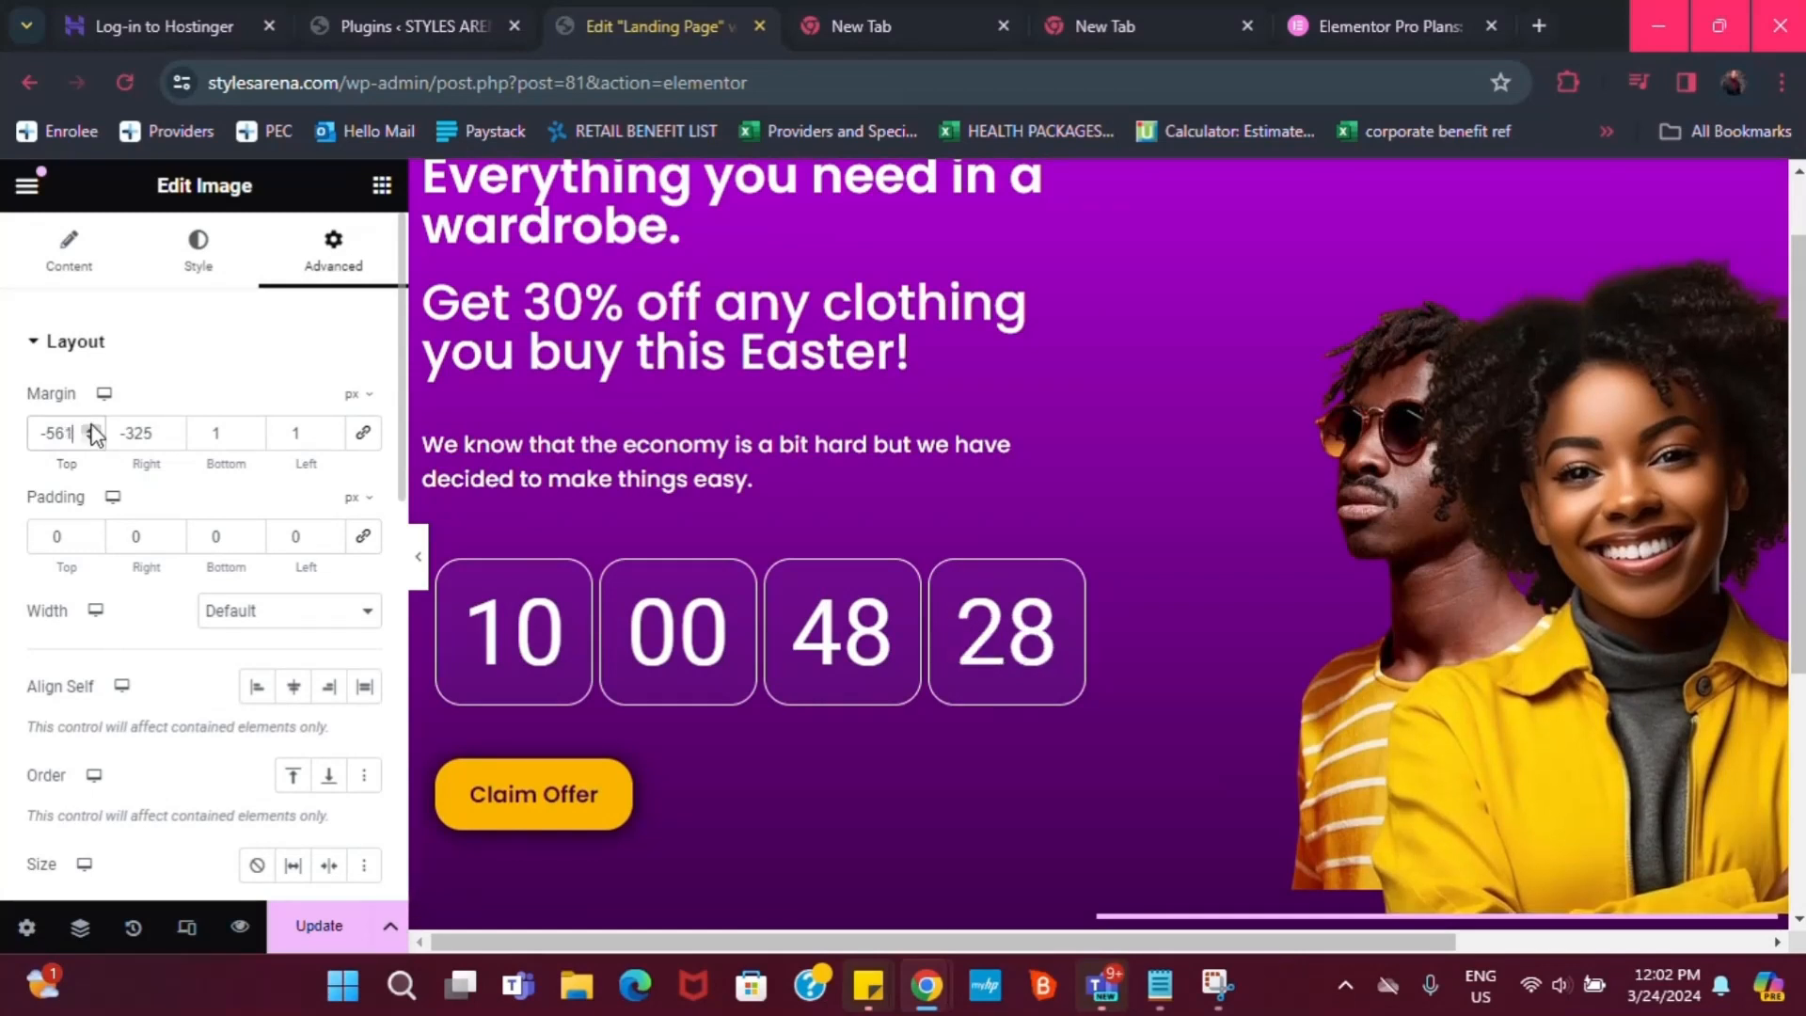
scroll(1522, 579, down, 1)
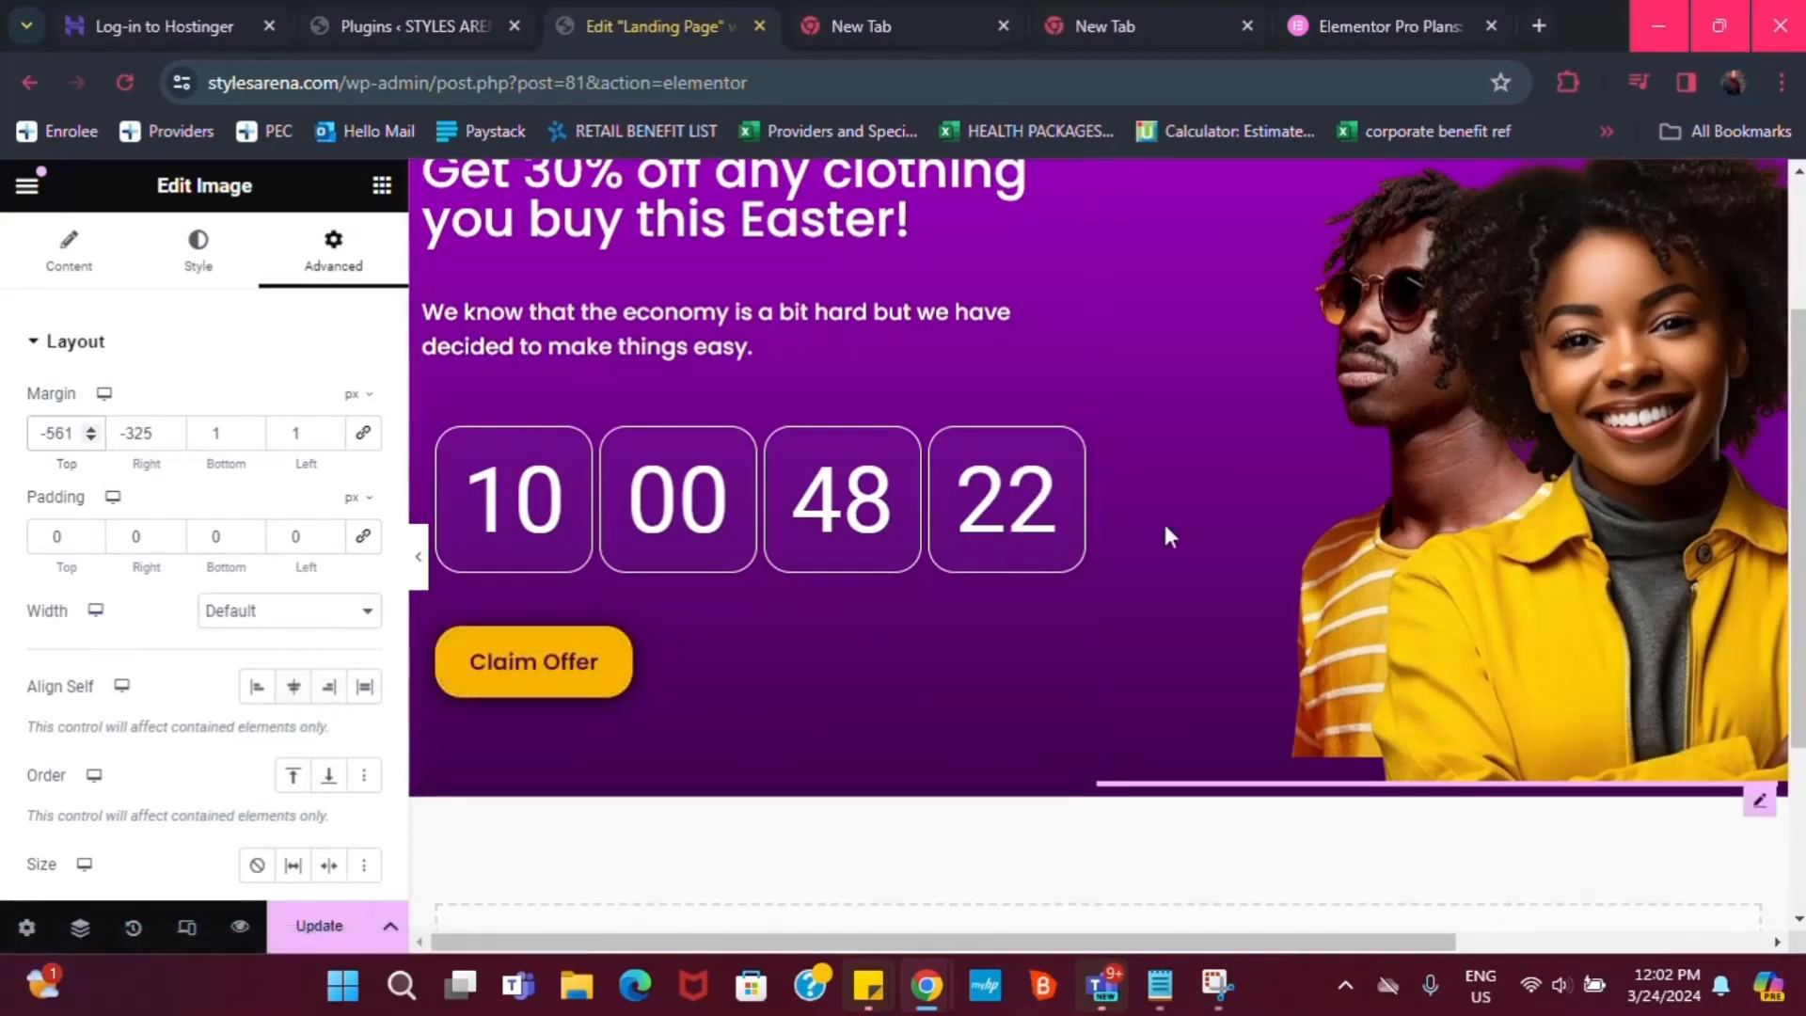
scroll(1403, 386, up, 1)
scroll(1538, 269, up, 1)
scroll(1538, 269, down, 1)
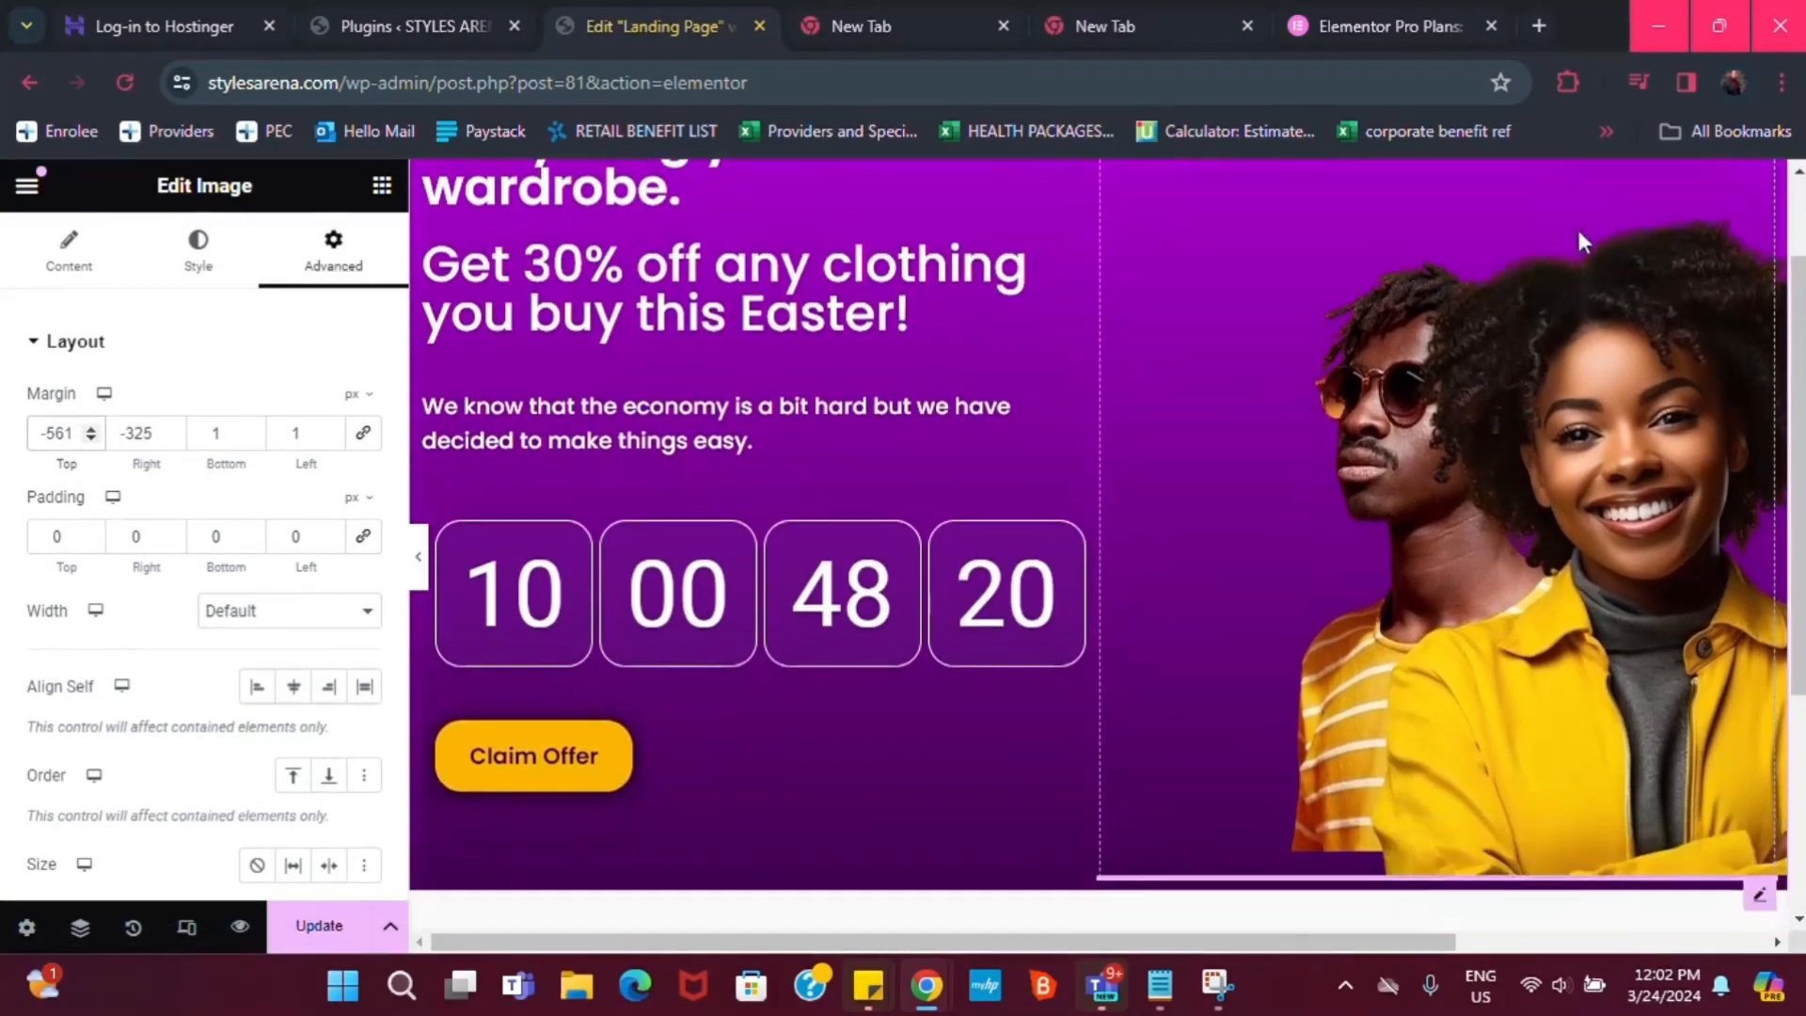
scroll(1578, 232, up, 1)
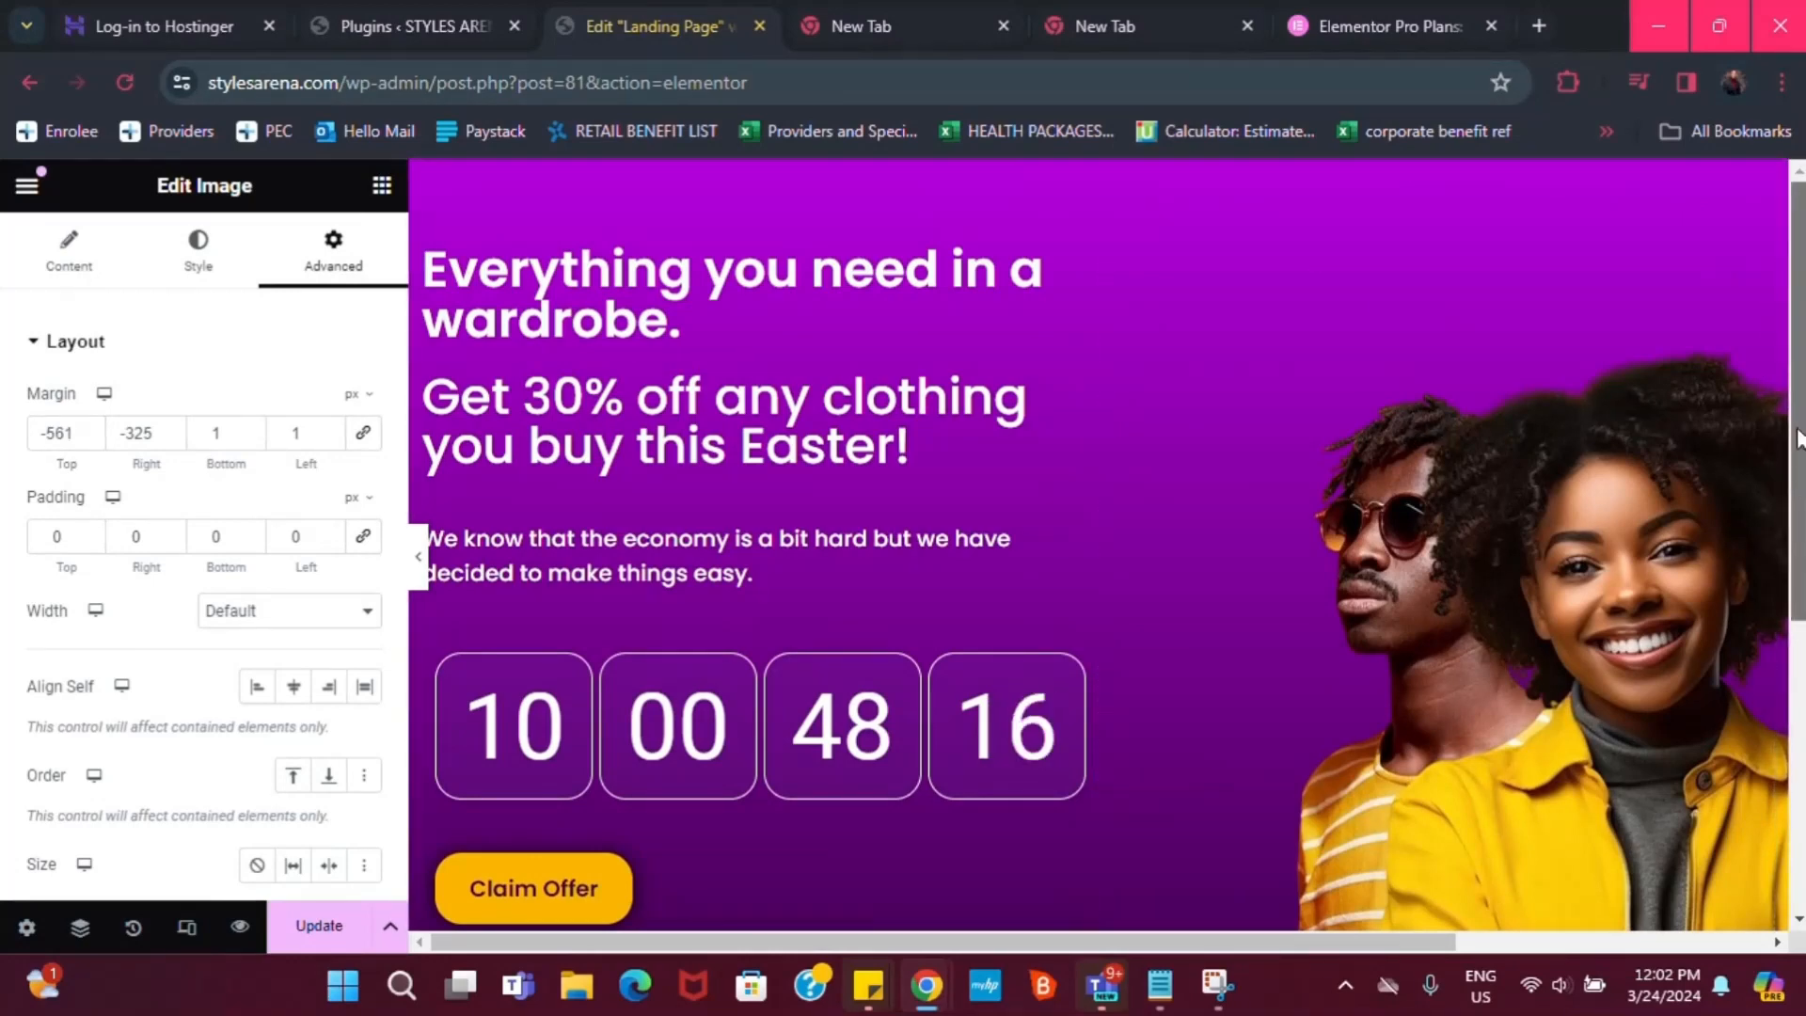
Delete the upper single-man image widget
click(1757, 189)
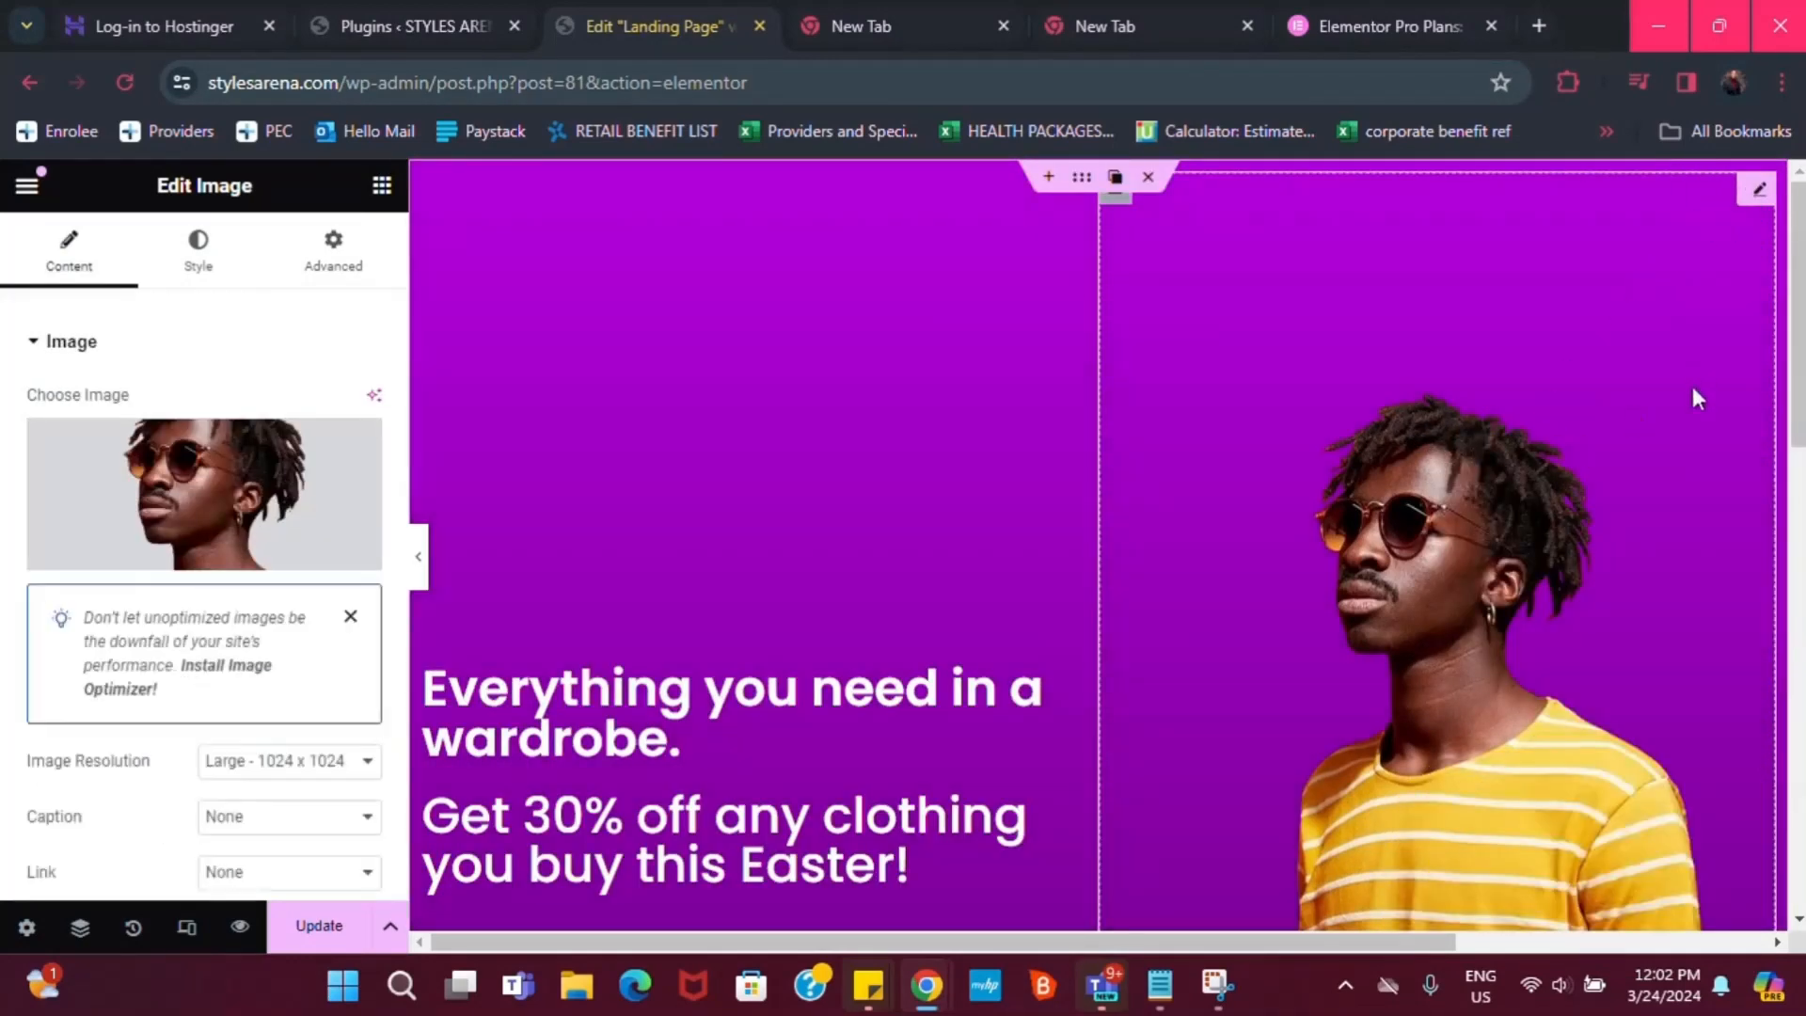
scroll(1648, 815, down, 1)
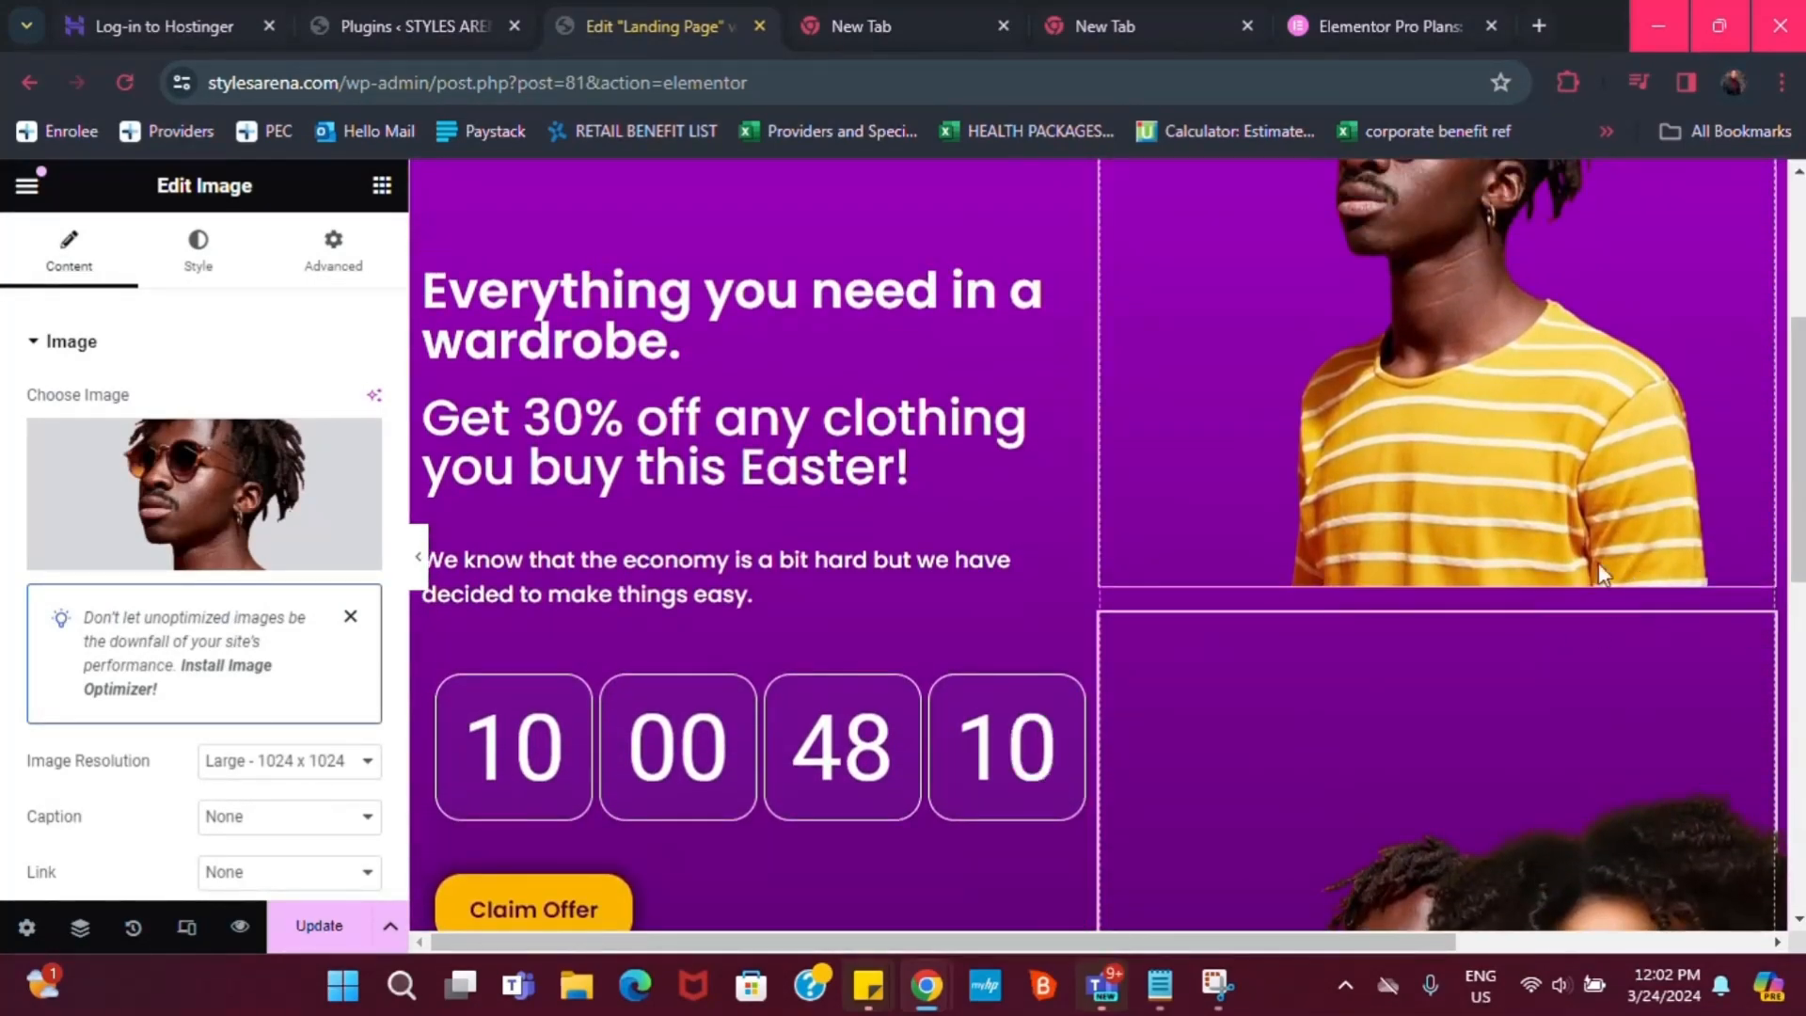
key(Delete)
Show the couple photo's margin and padding settings in the Advanced tab
scroll(1770, 496, up, 3)
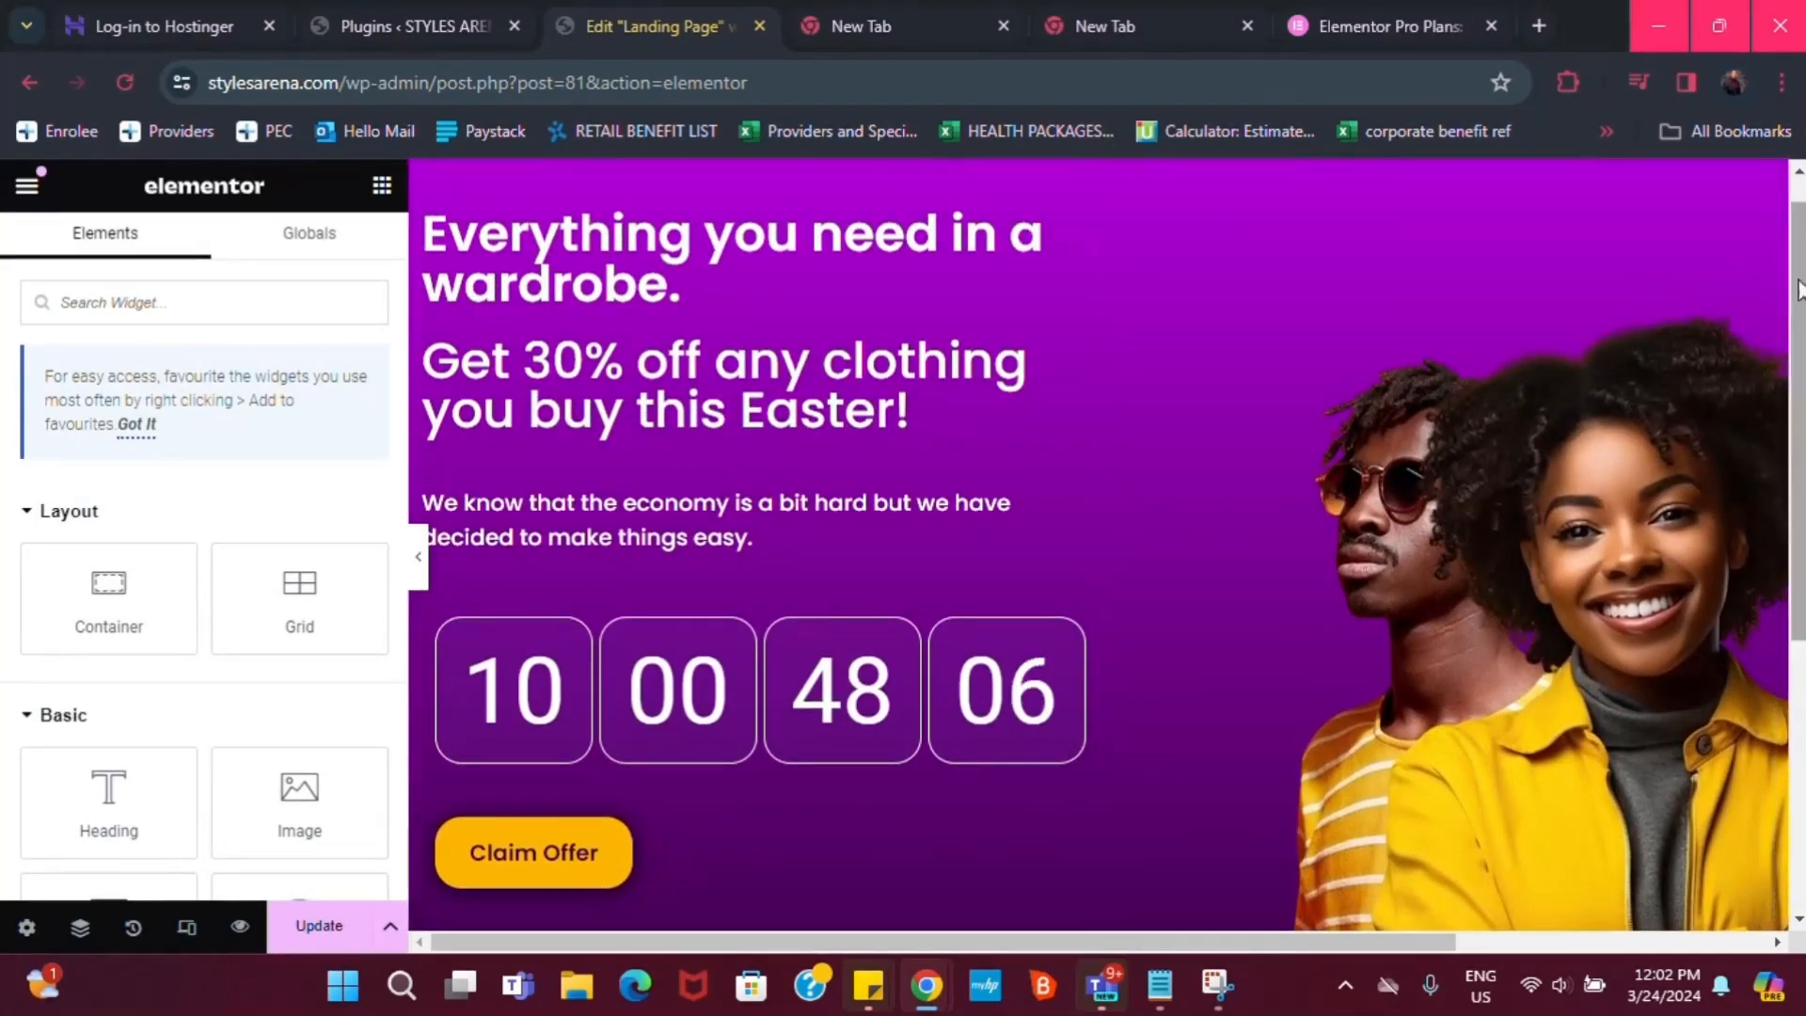
scroll(1766, 348, up, 1)
click(1756, 198)
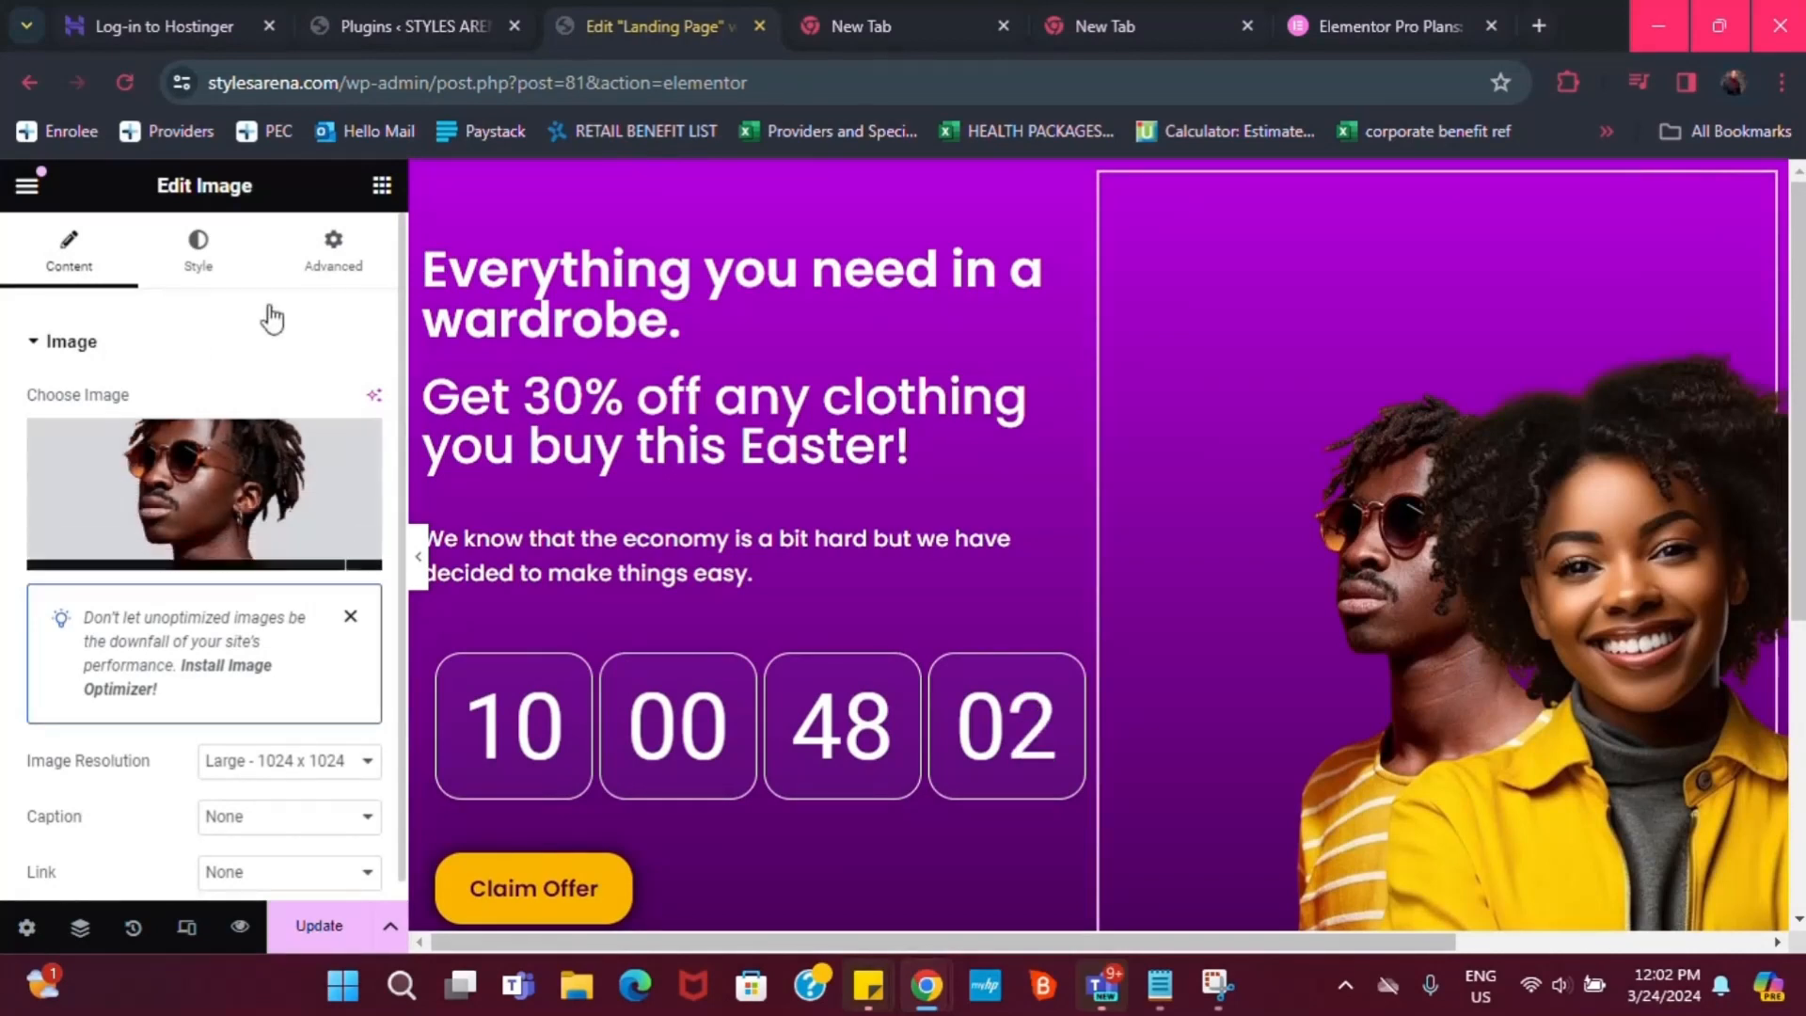
click(336, 246)
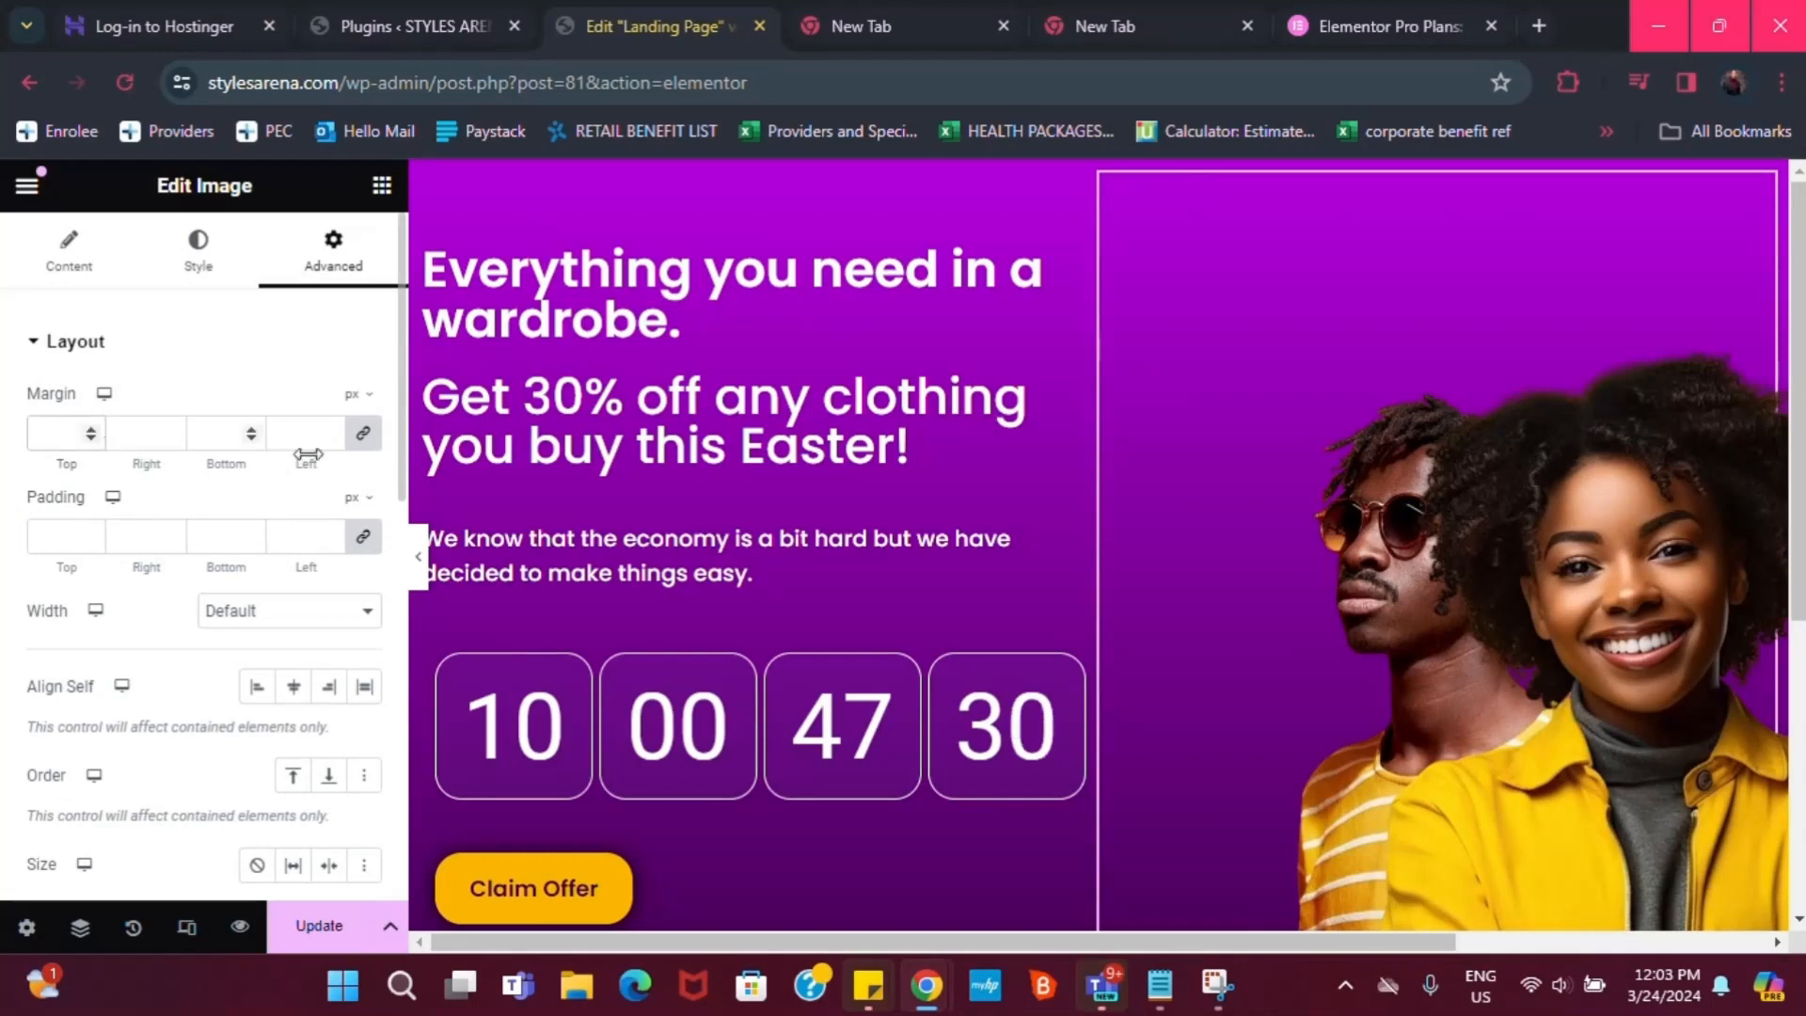
Zero the photo's margins and padding, then set top margin -47 and right margin -18 px
click(364, 433)
click(364, 537)
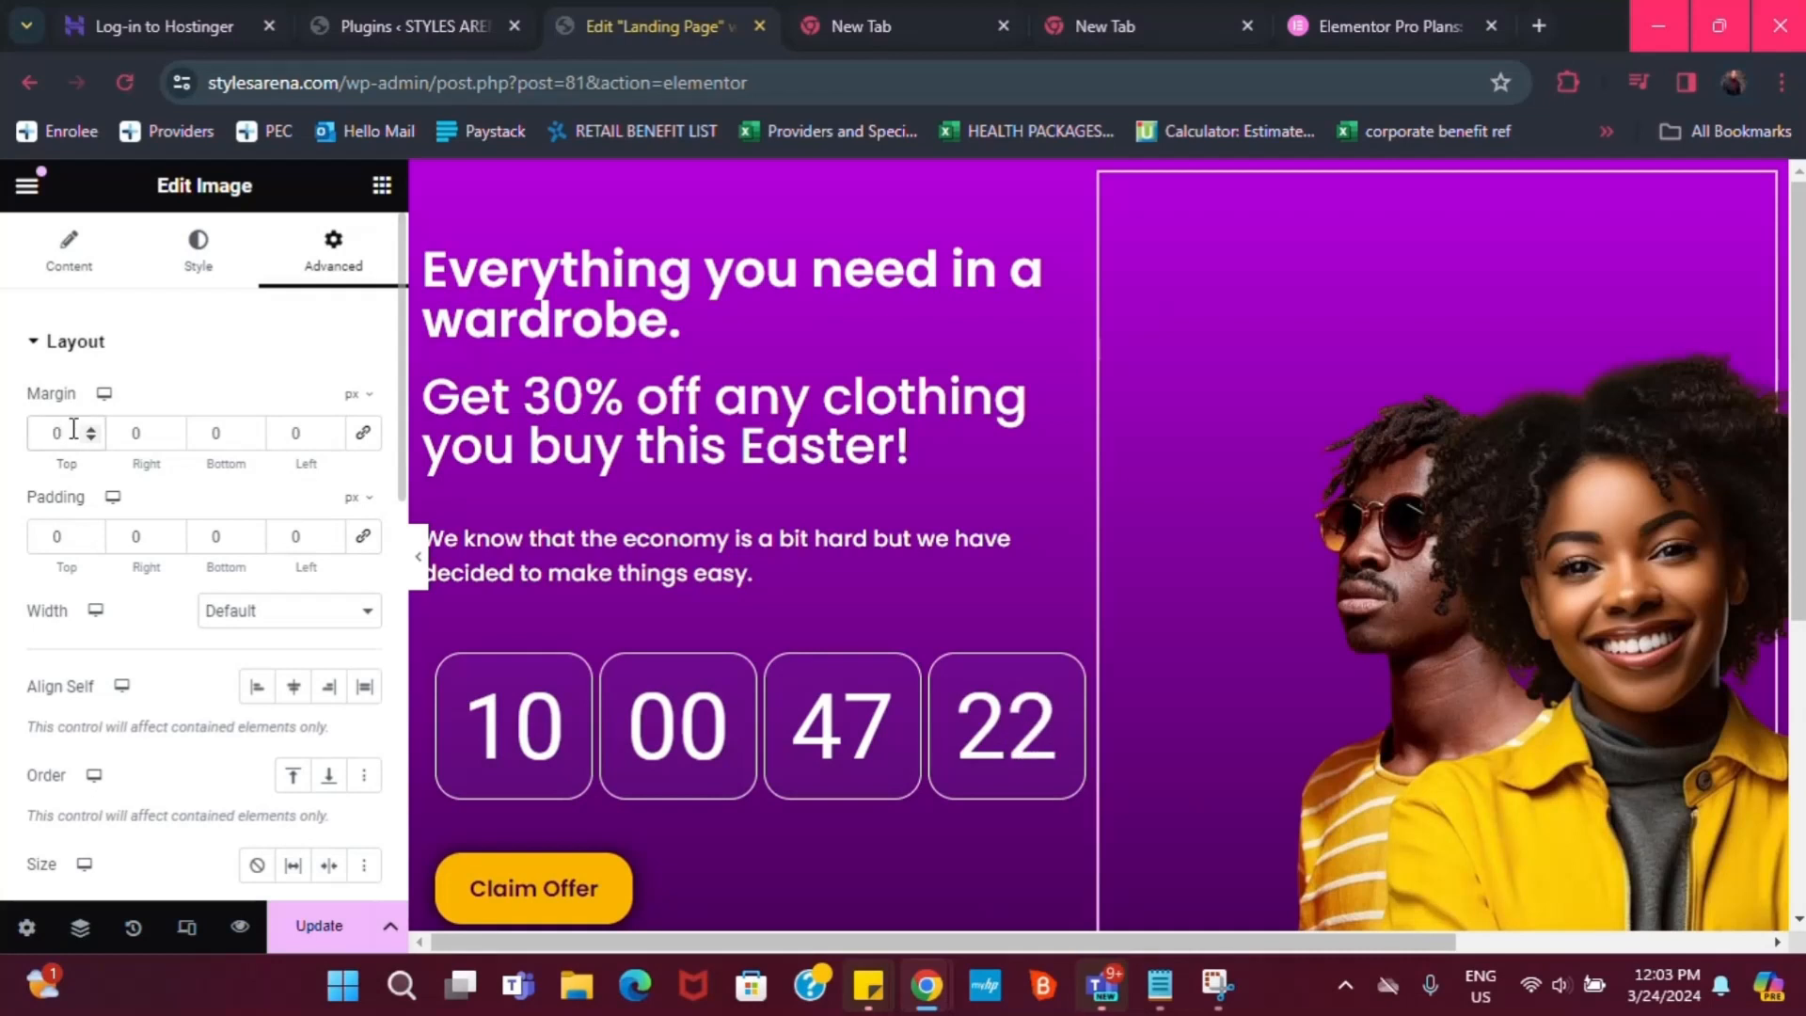
text(-47)
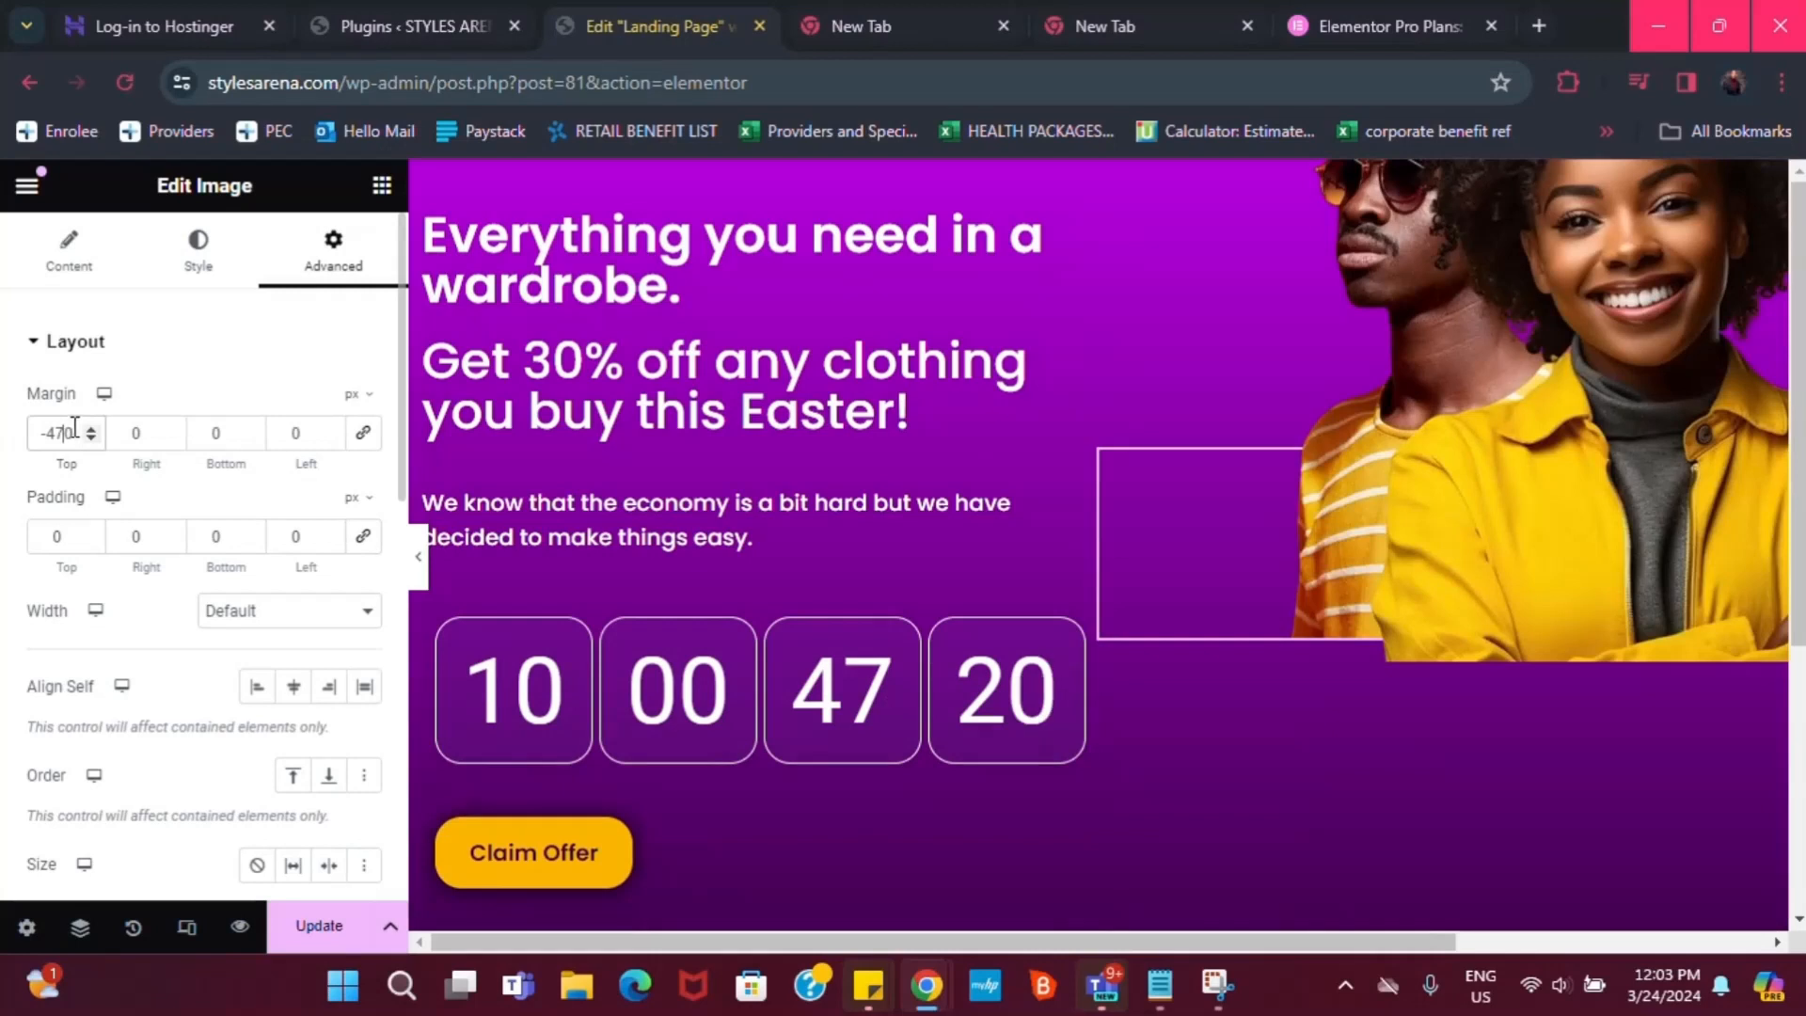
key(Delete)
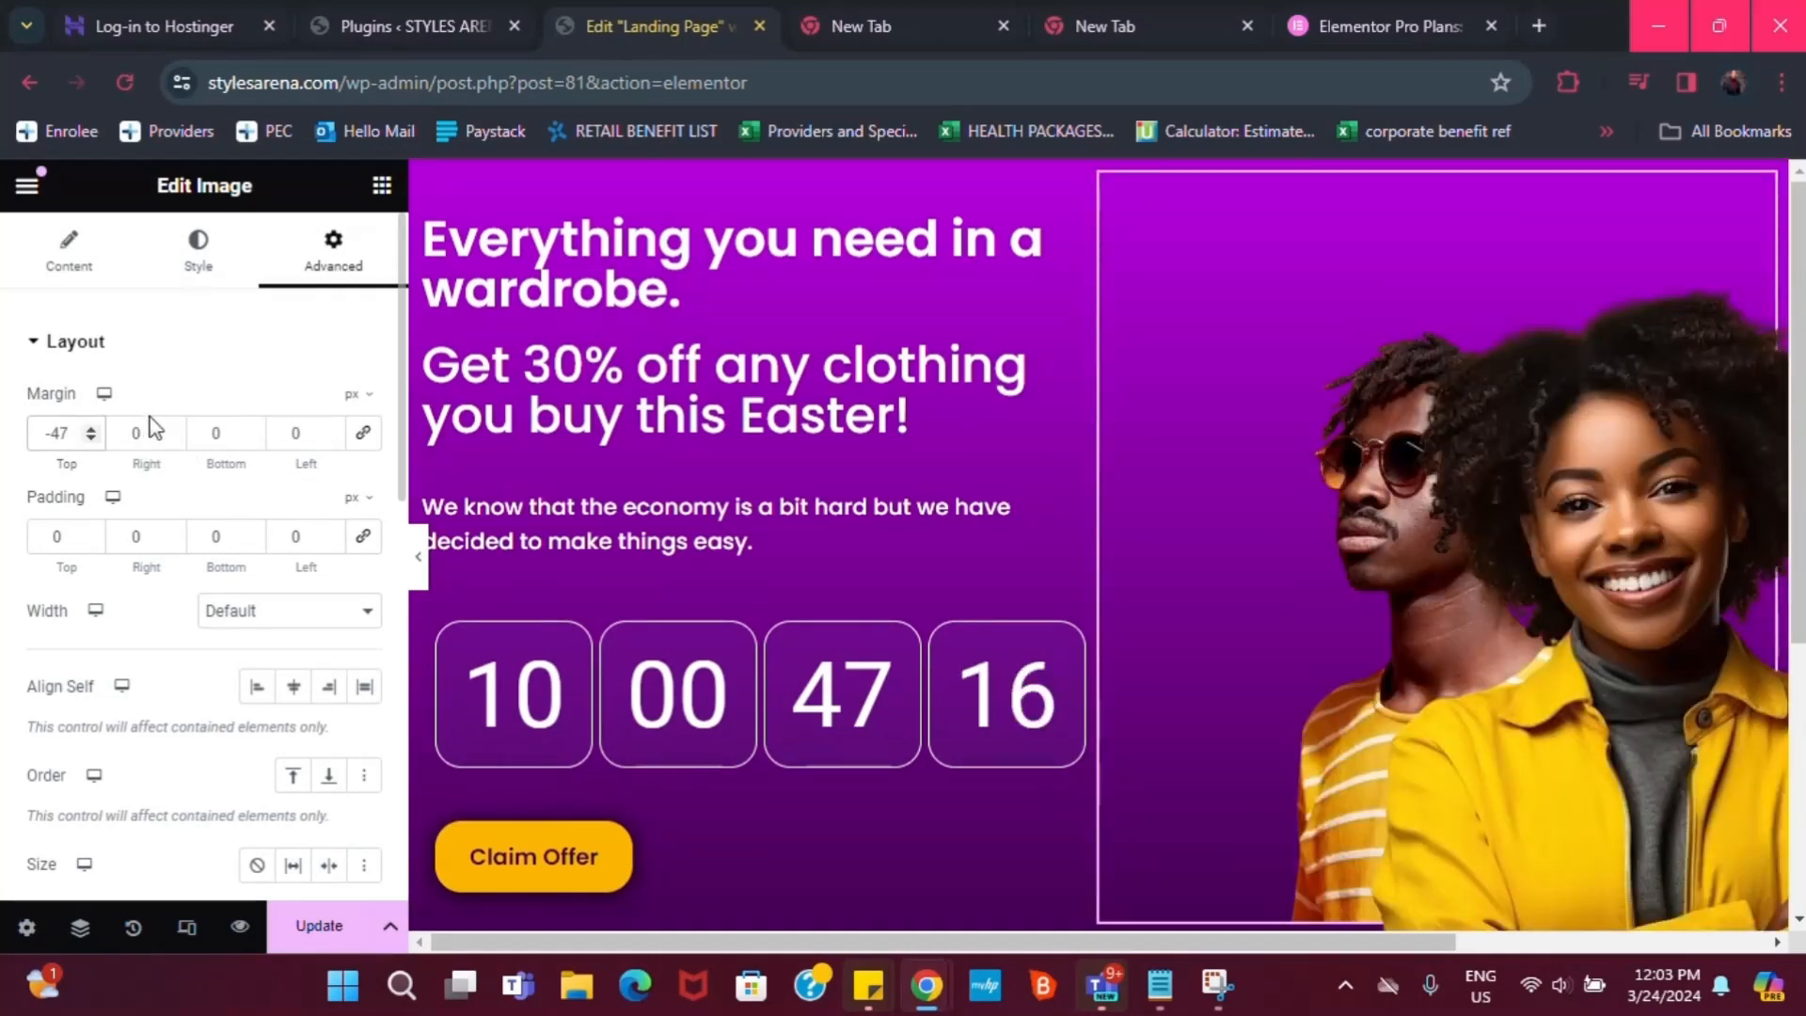
click(131, 433)
text(-18)
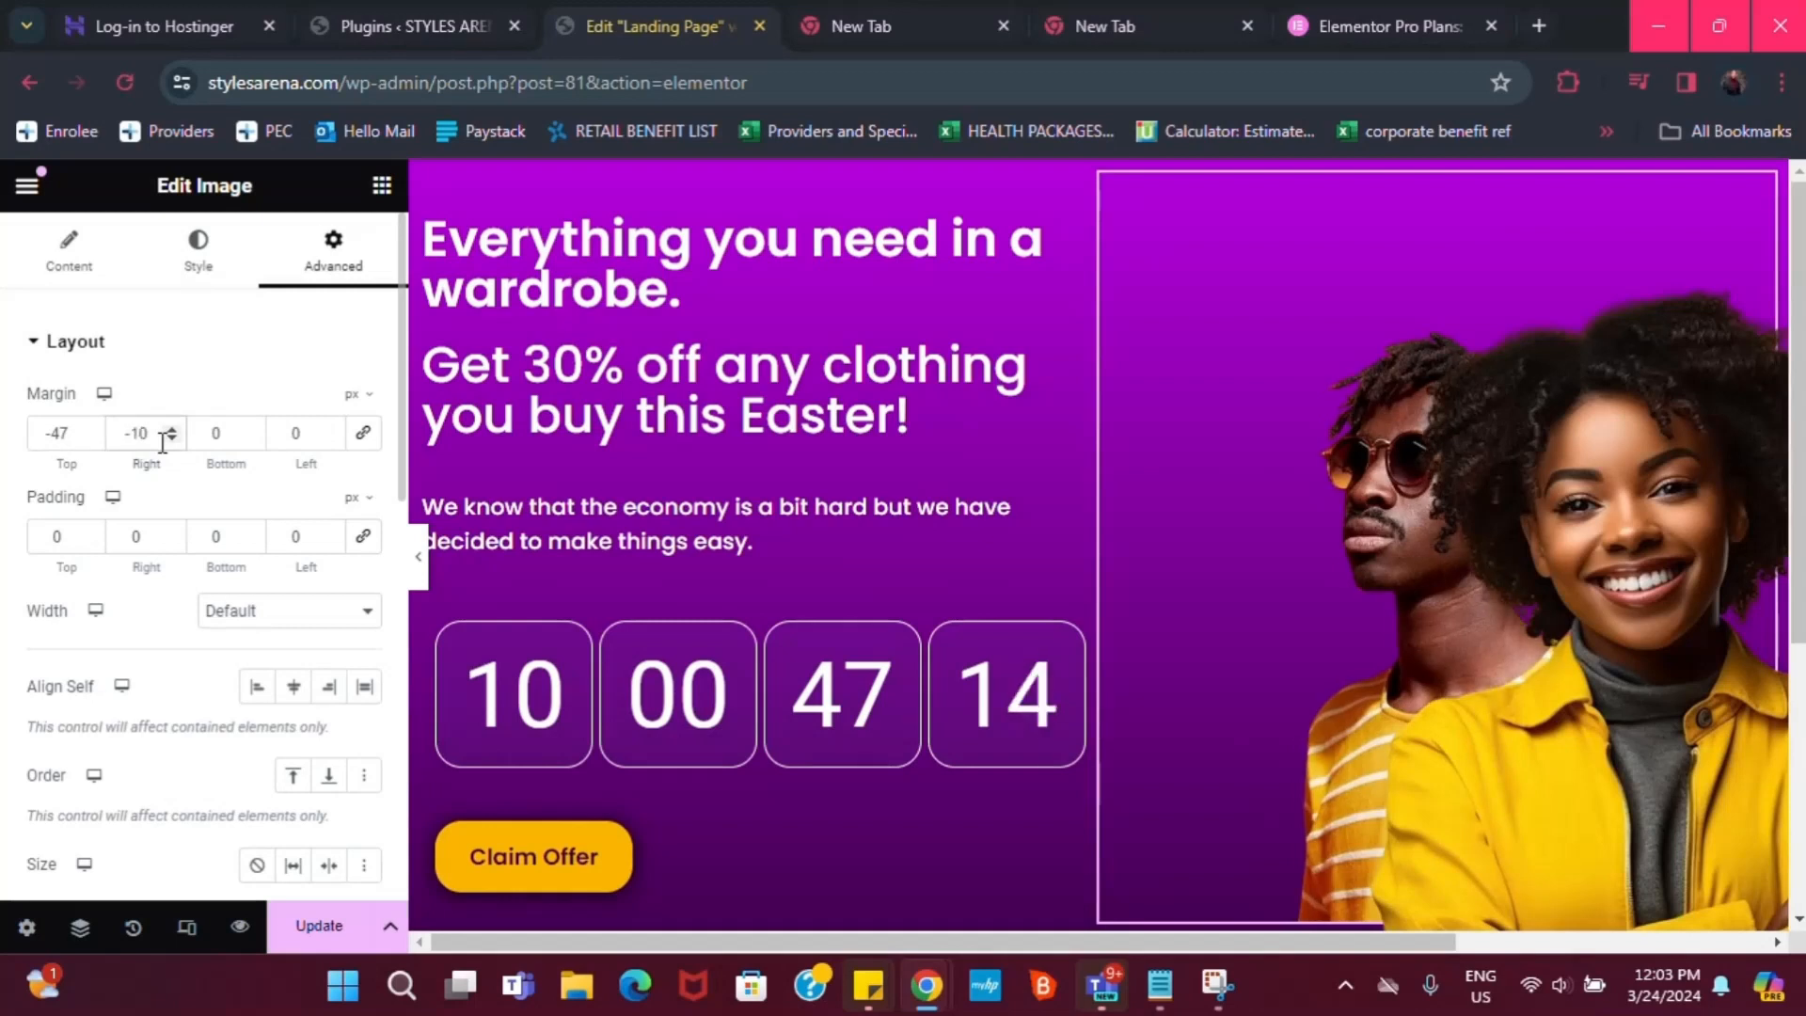
key(Delete)
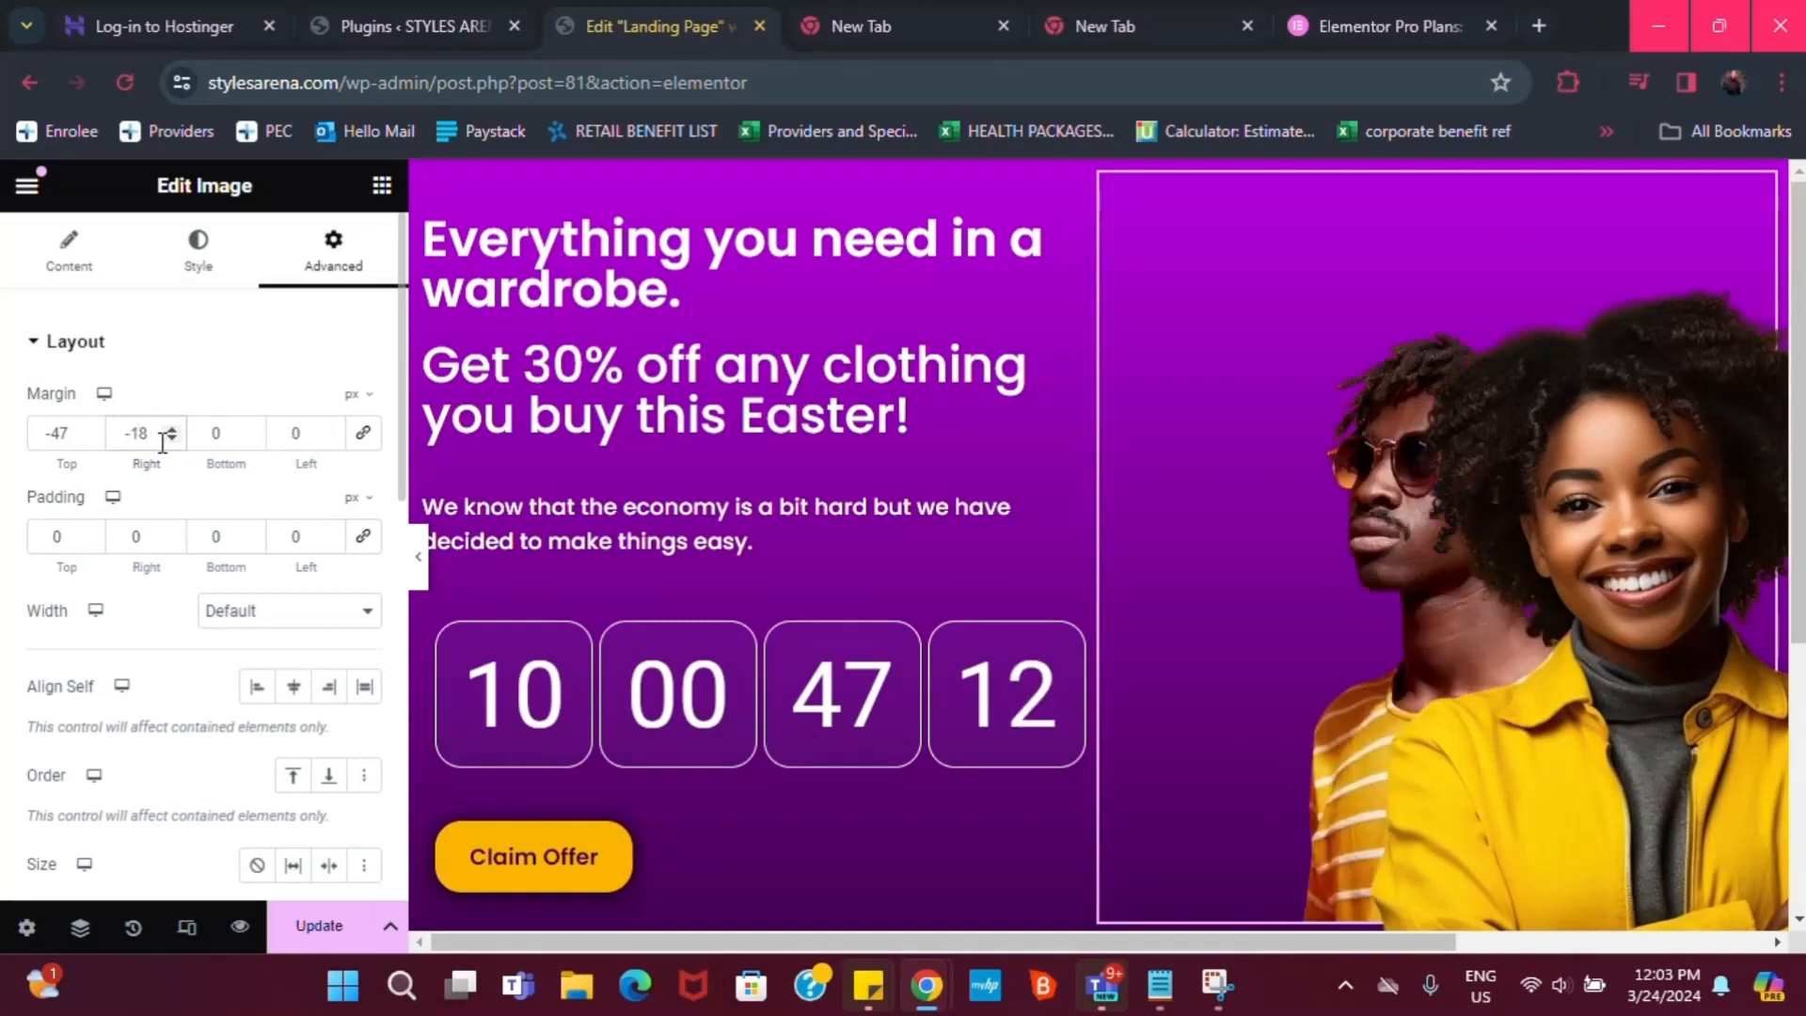
Set the photo's bottom and left margins to -18 px
click(215, 432)
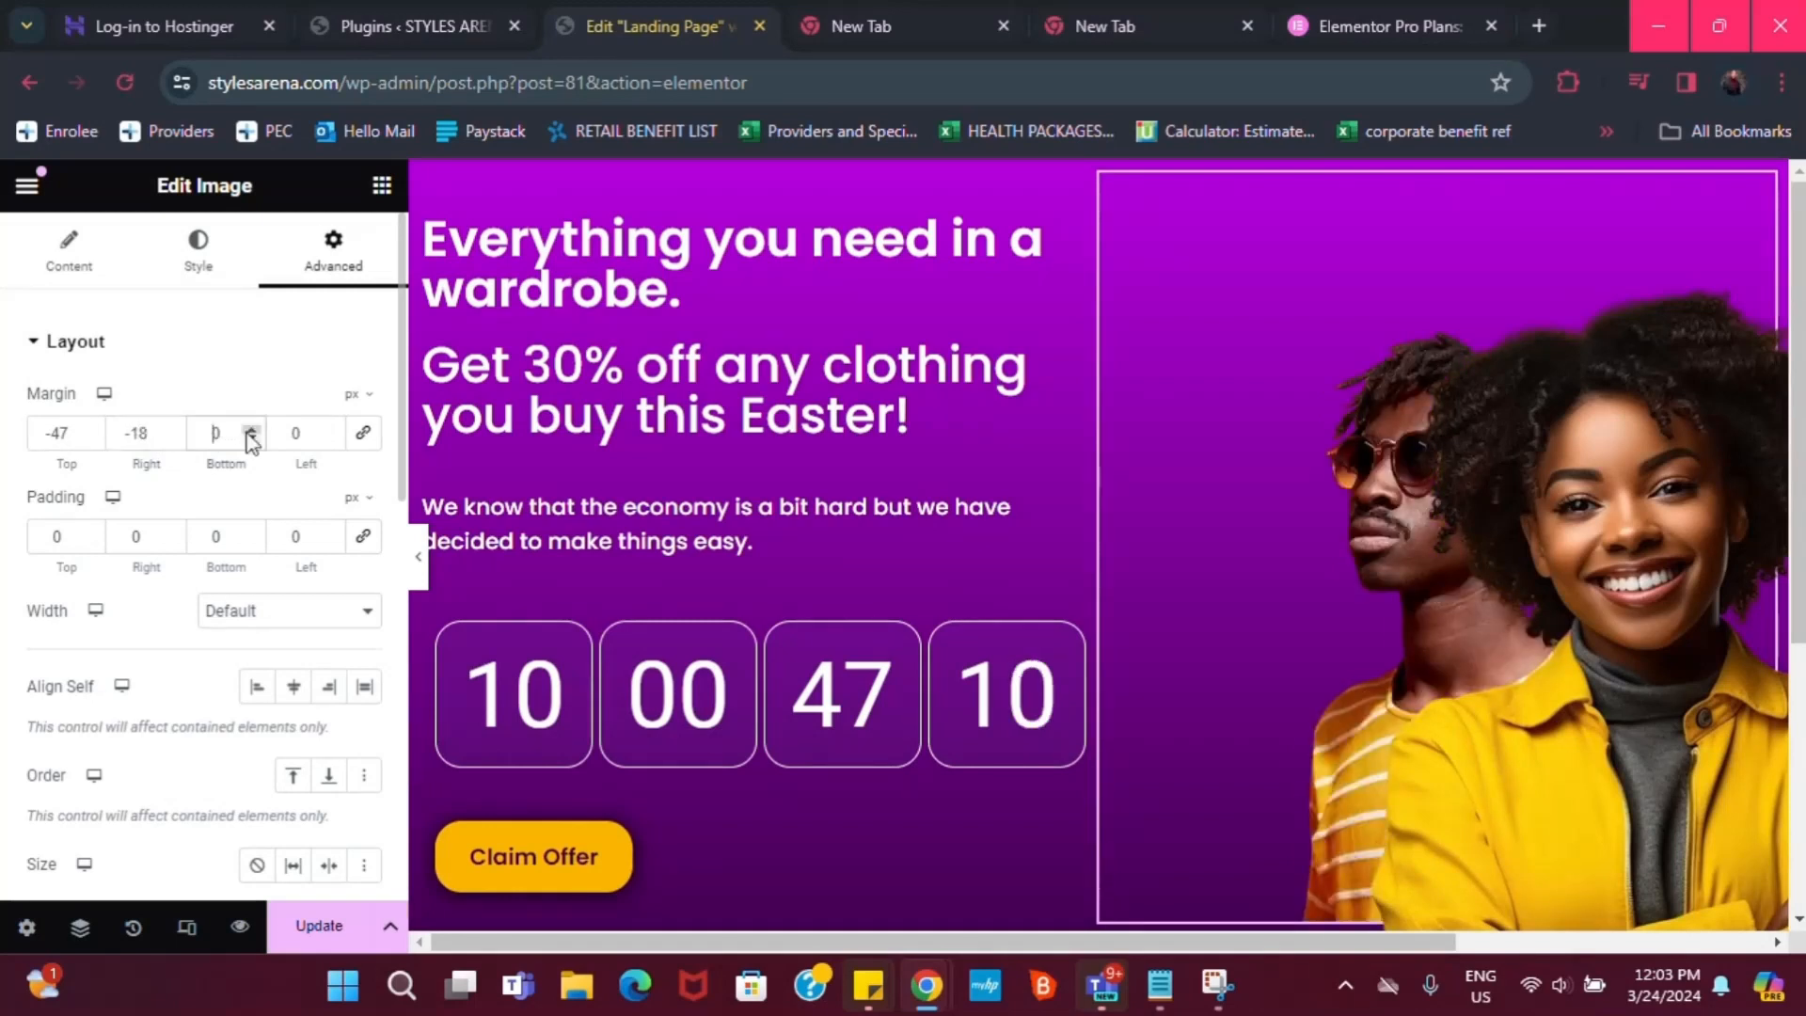
text(-18)
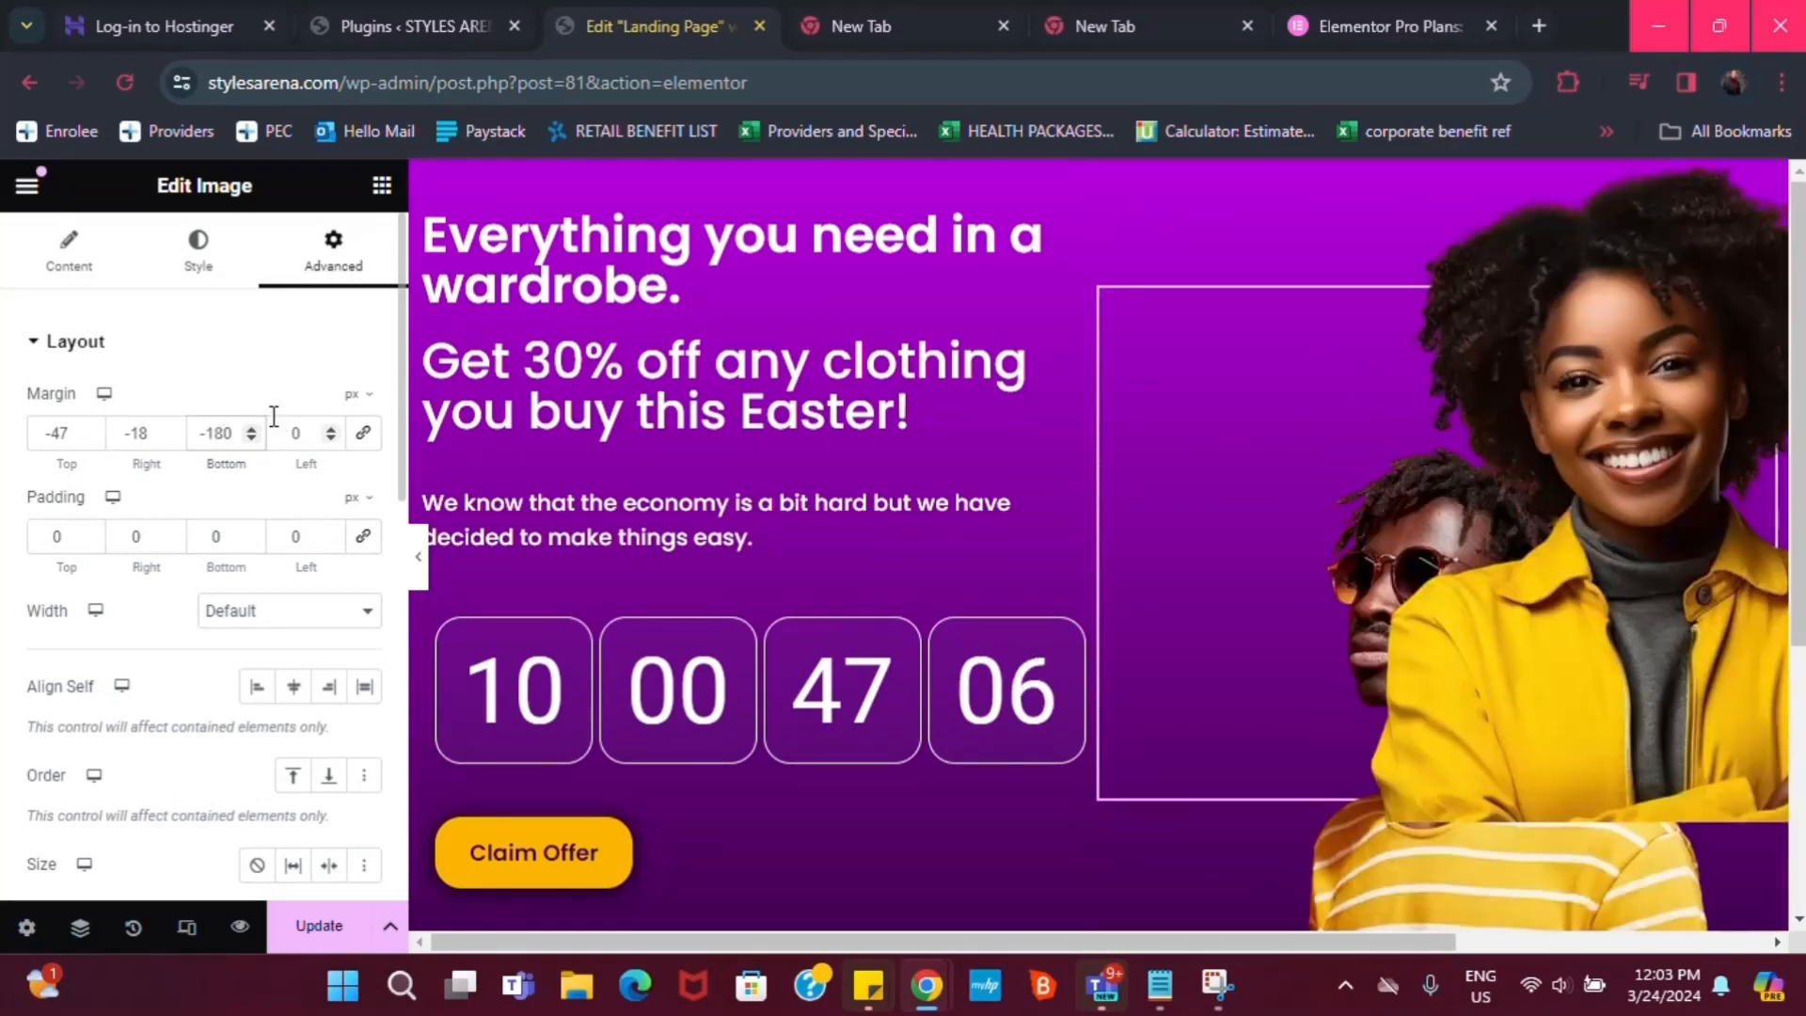
key(BackSpace)
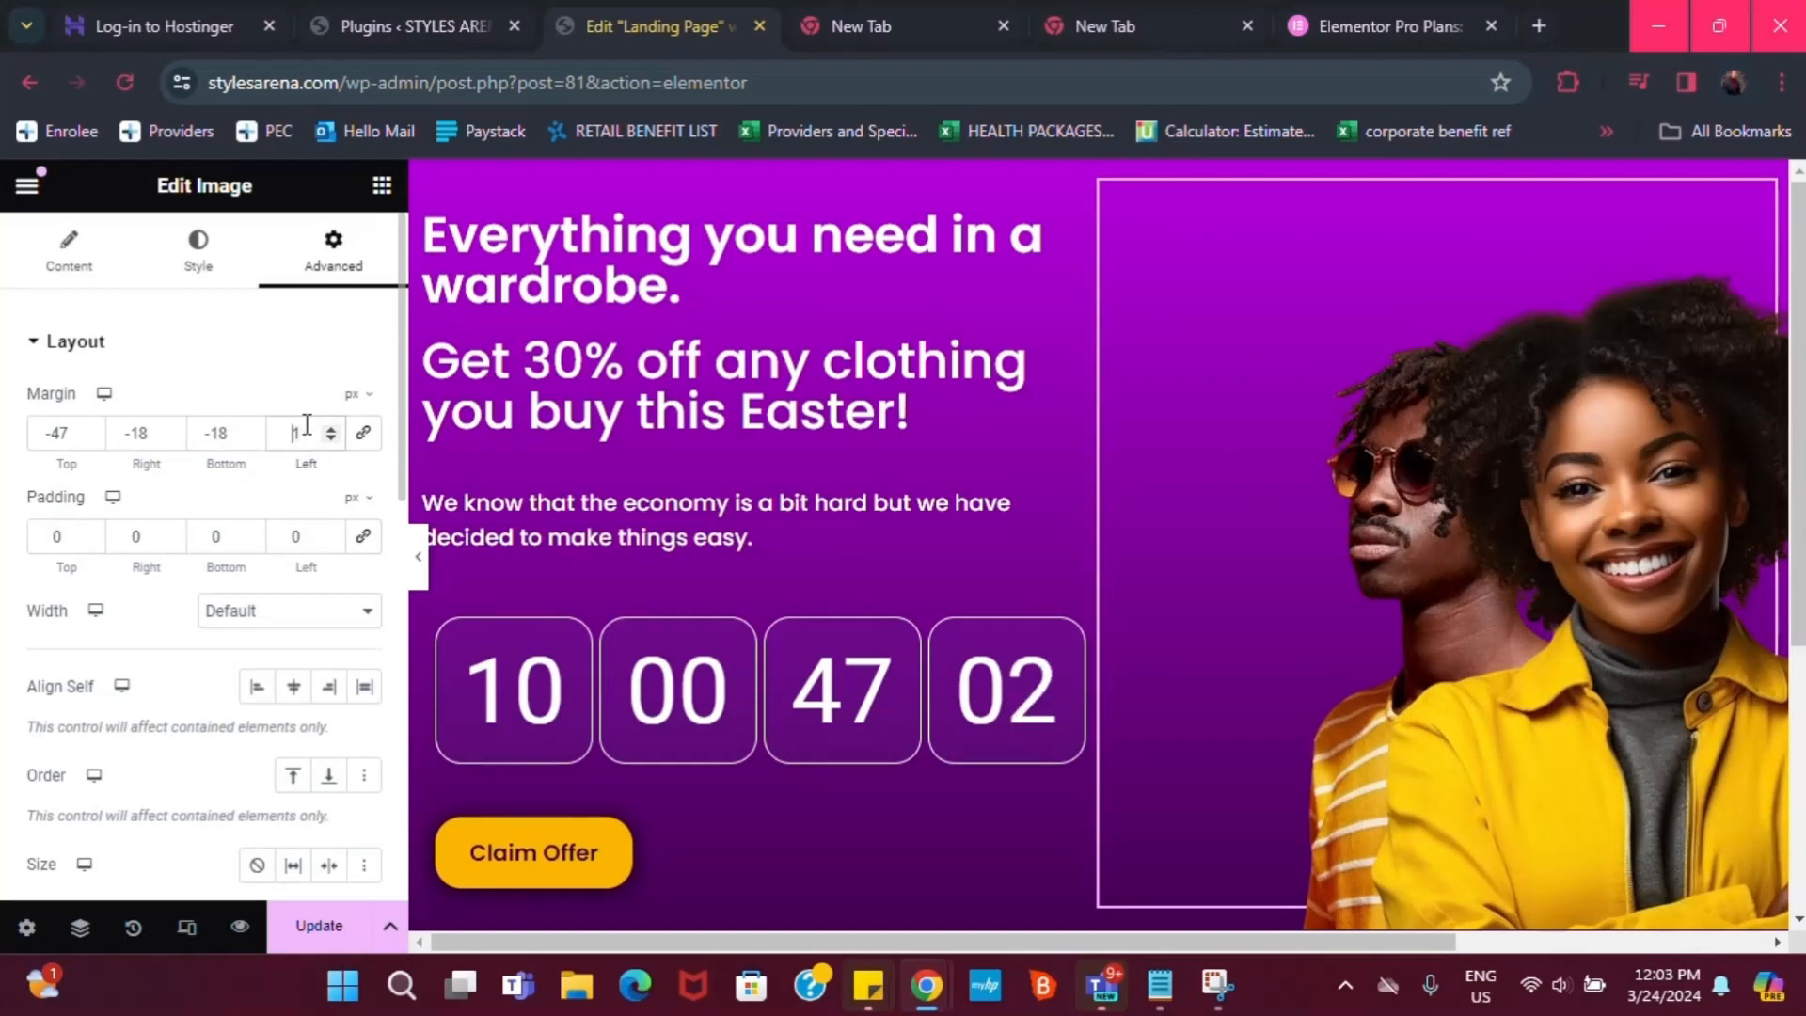
text(1)
key(BackSpace)
key(BackSpace)
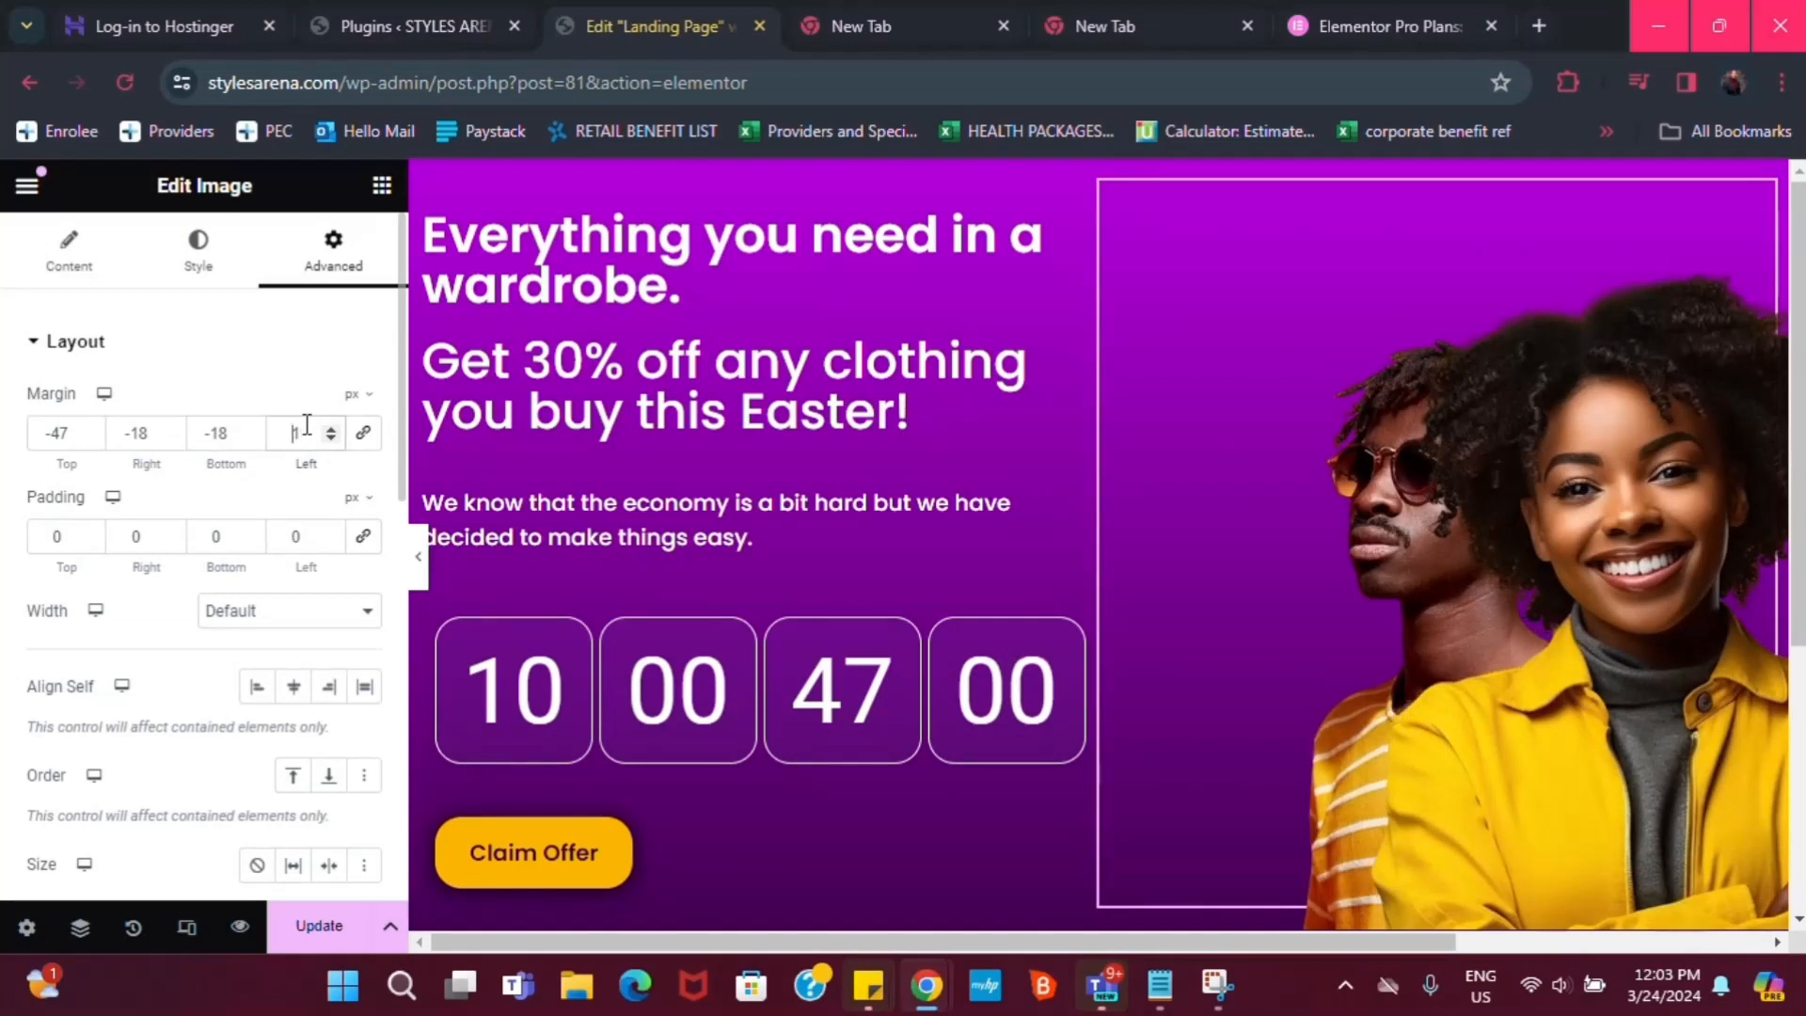
text(-11)
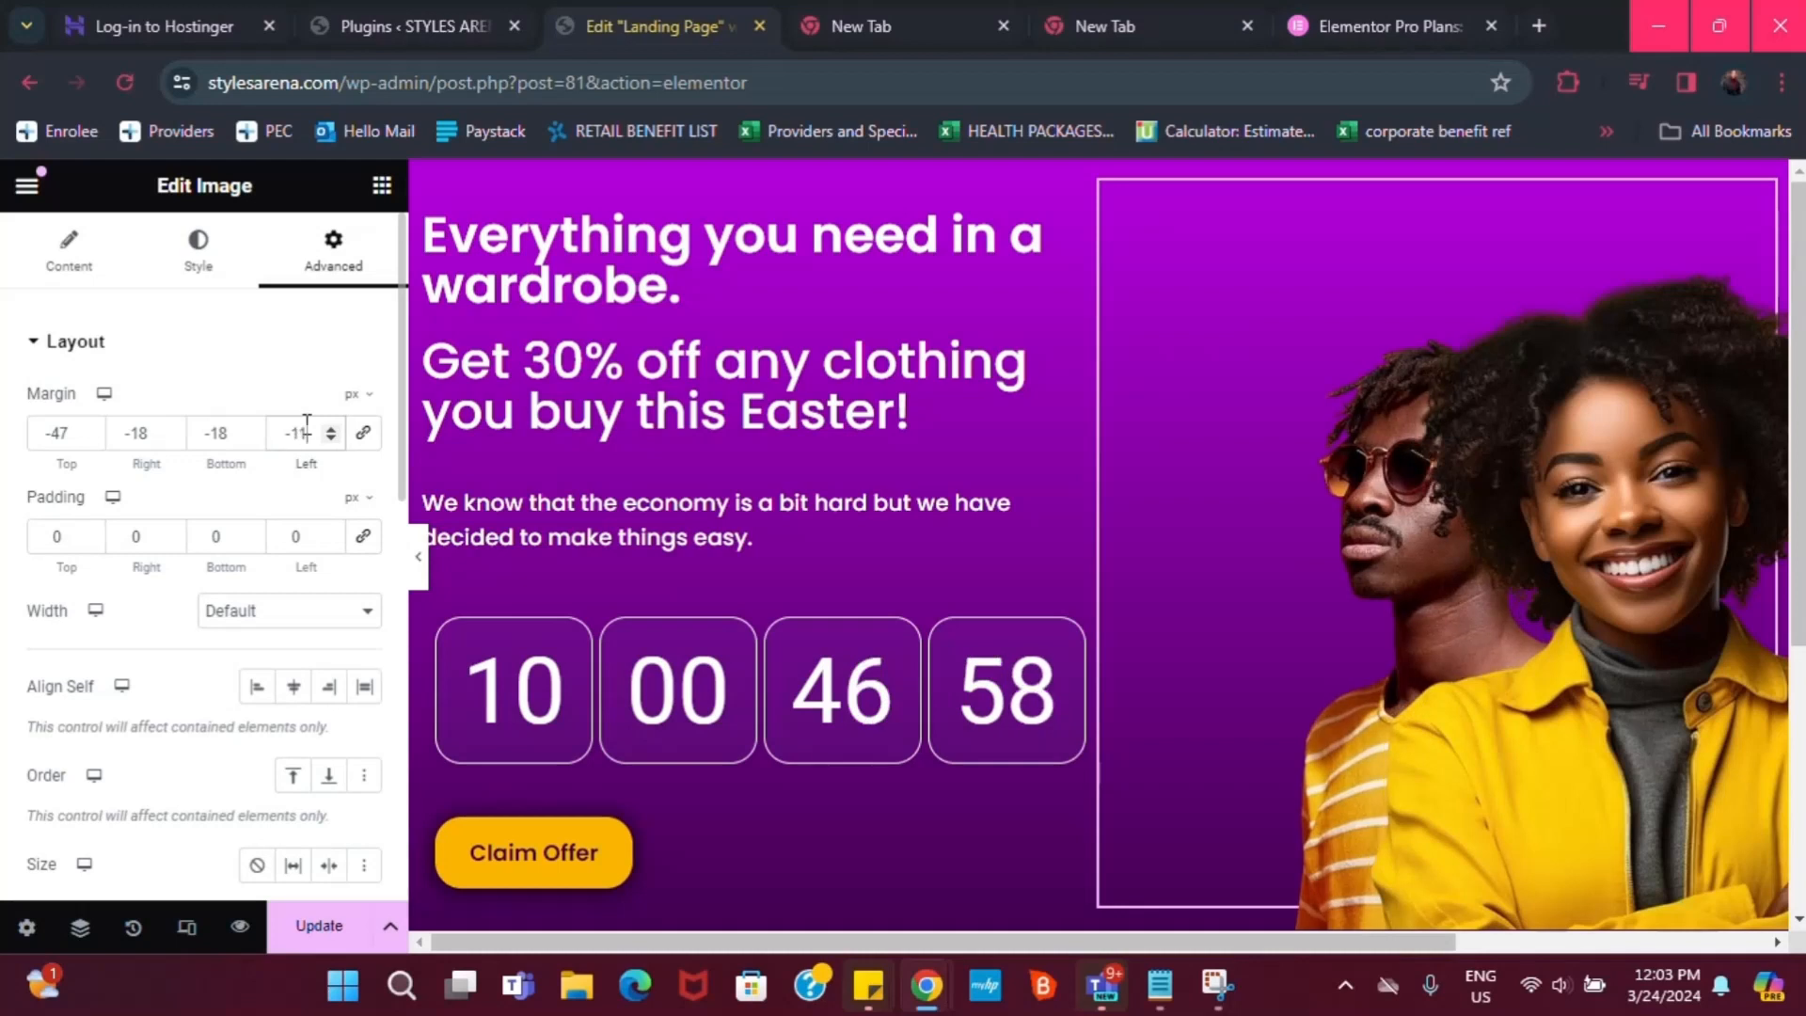
key(BackSpace)
text(8)
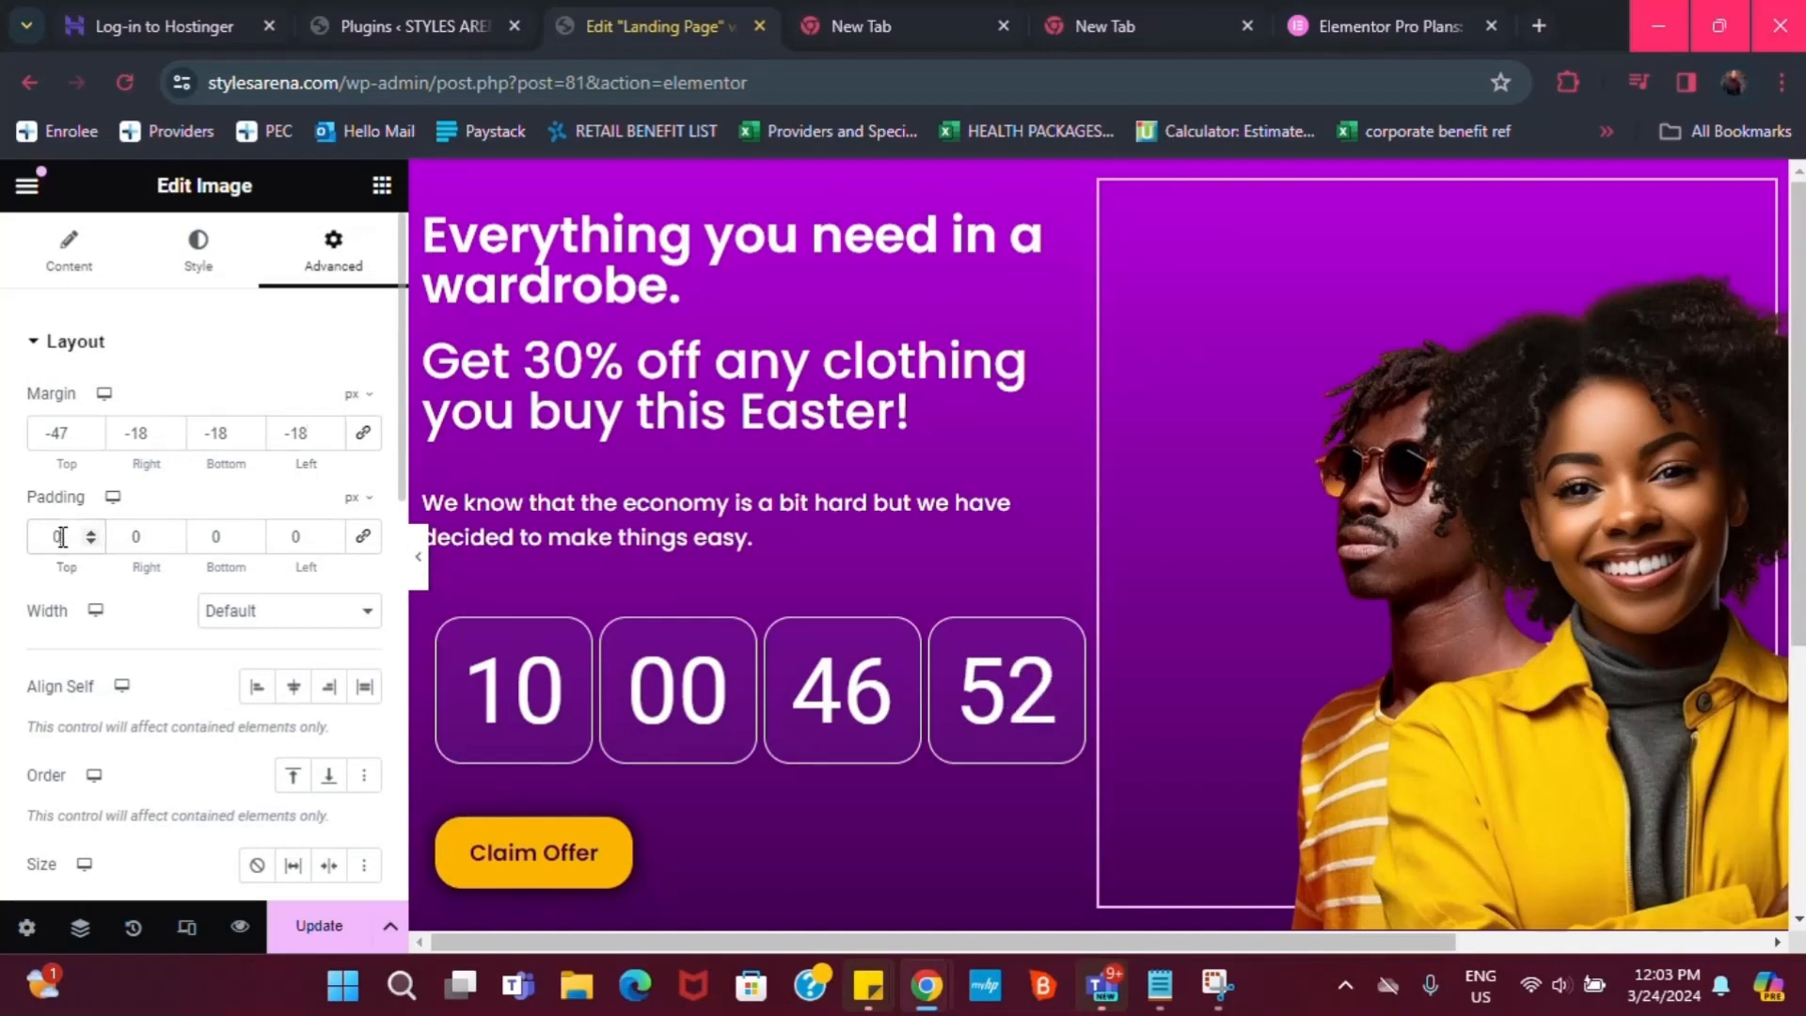
Set the photo's top padding to 2 px and align it to the container's start
text(2)
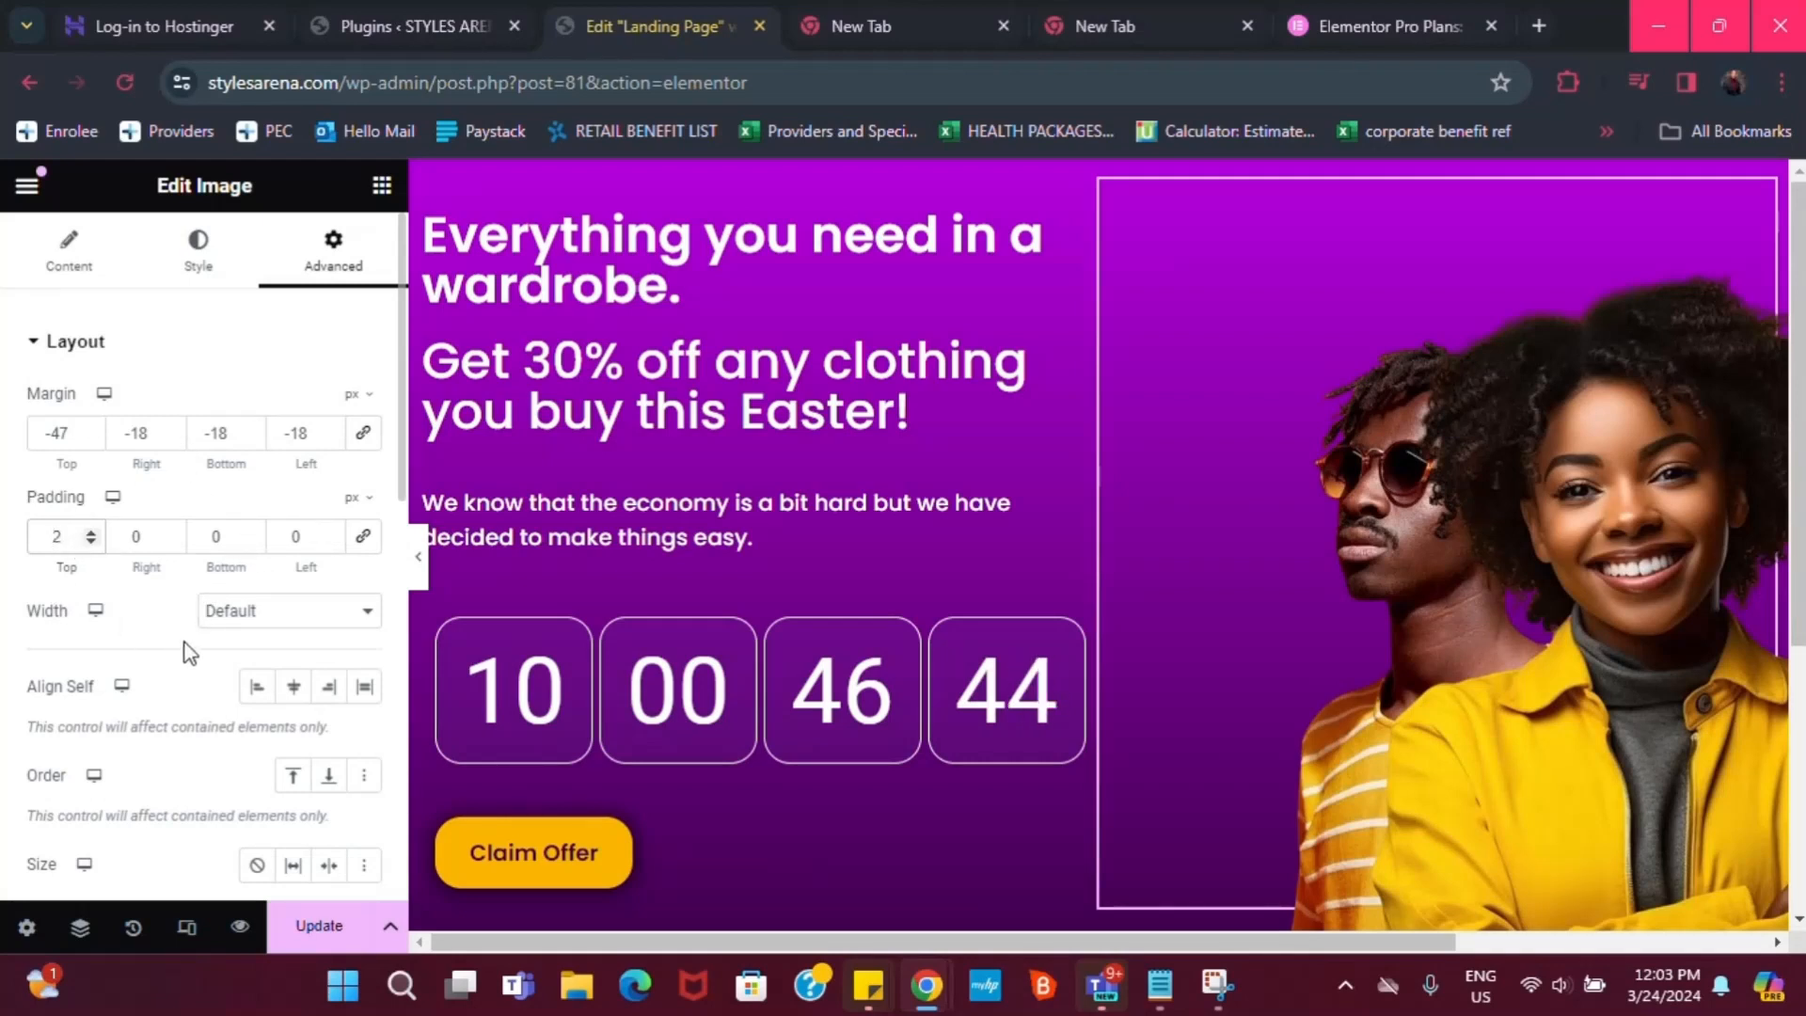
scroll(192, 654, down, 3)
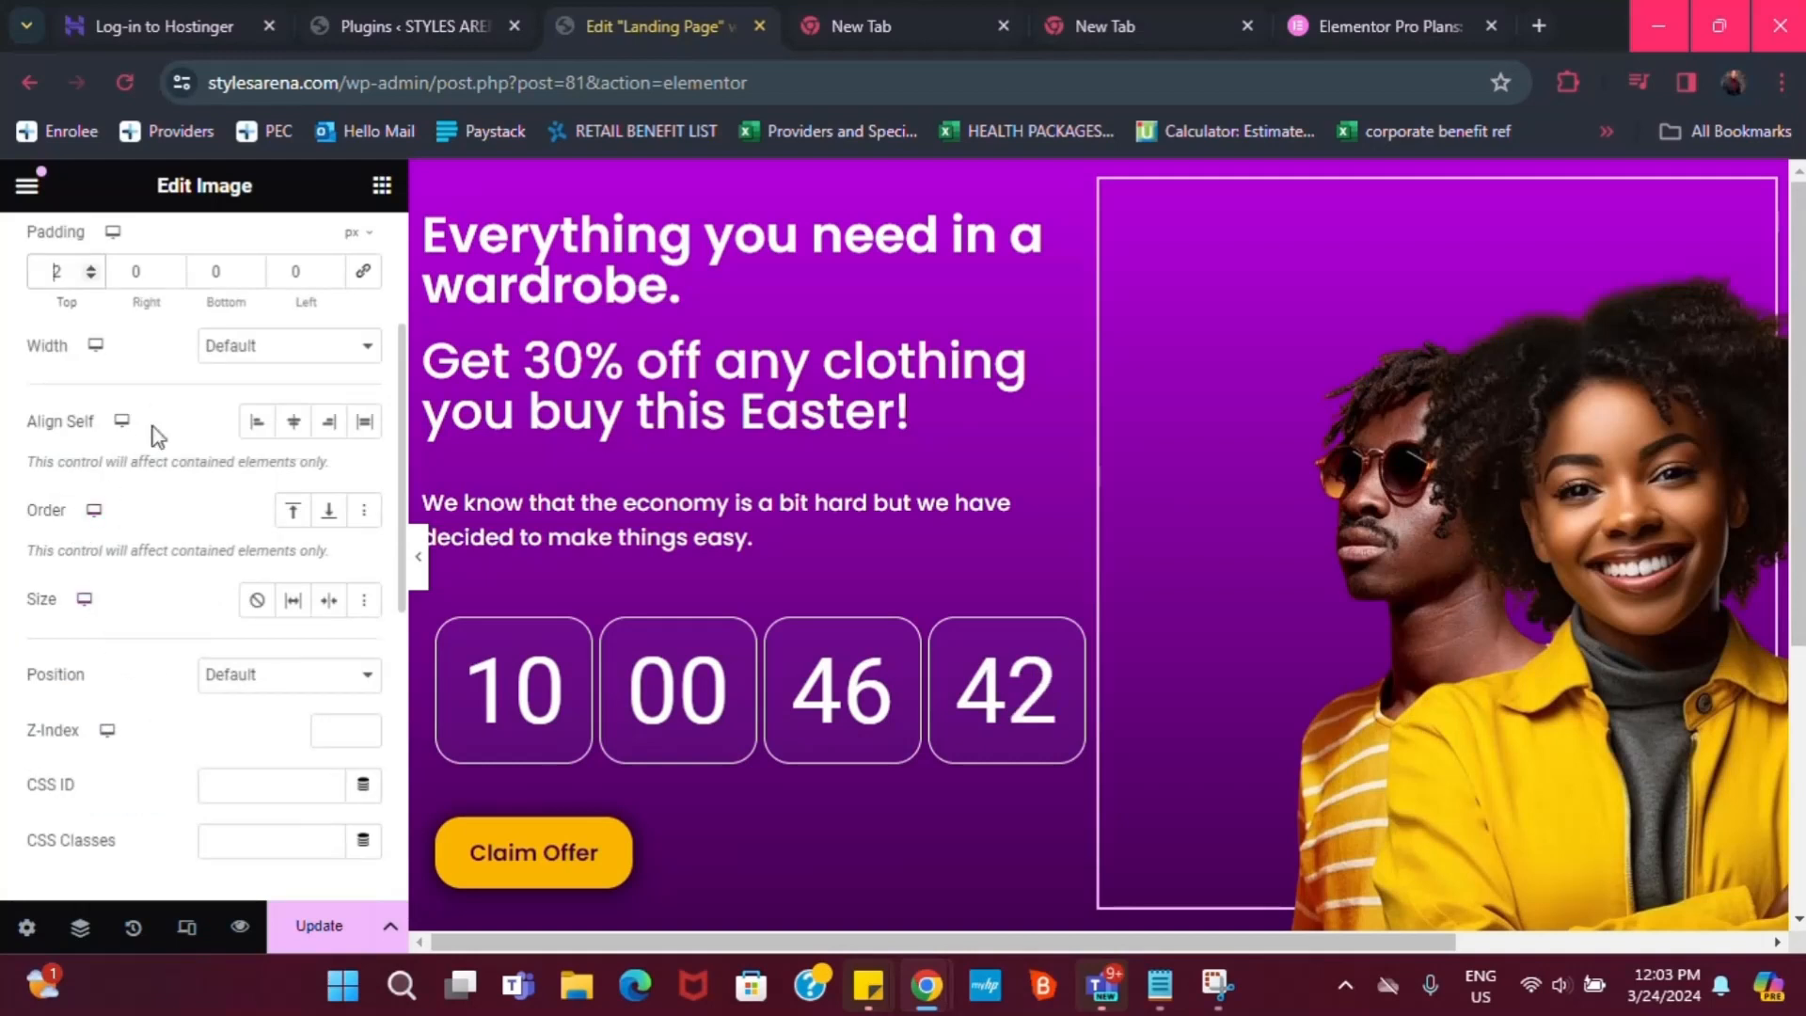
click(254, 425)
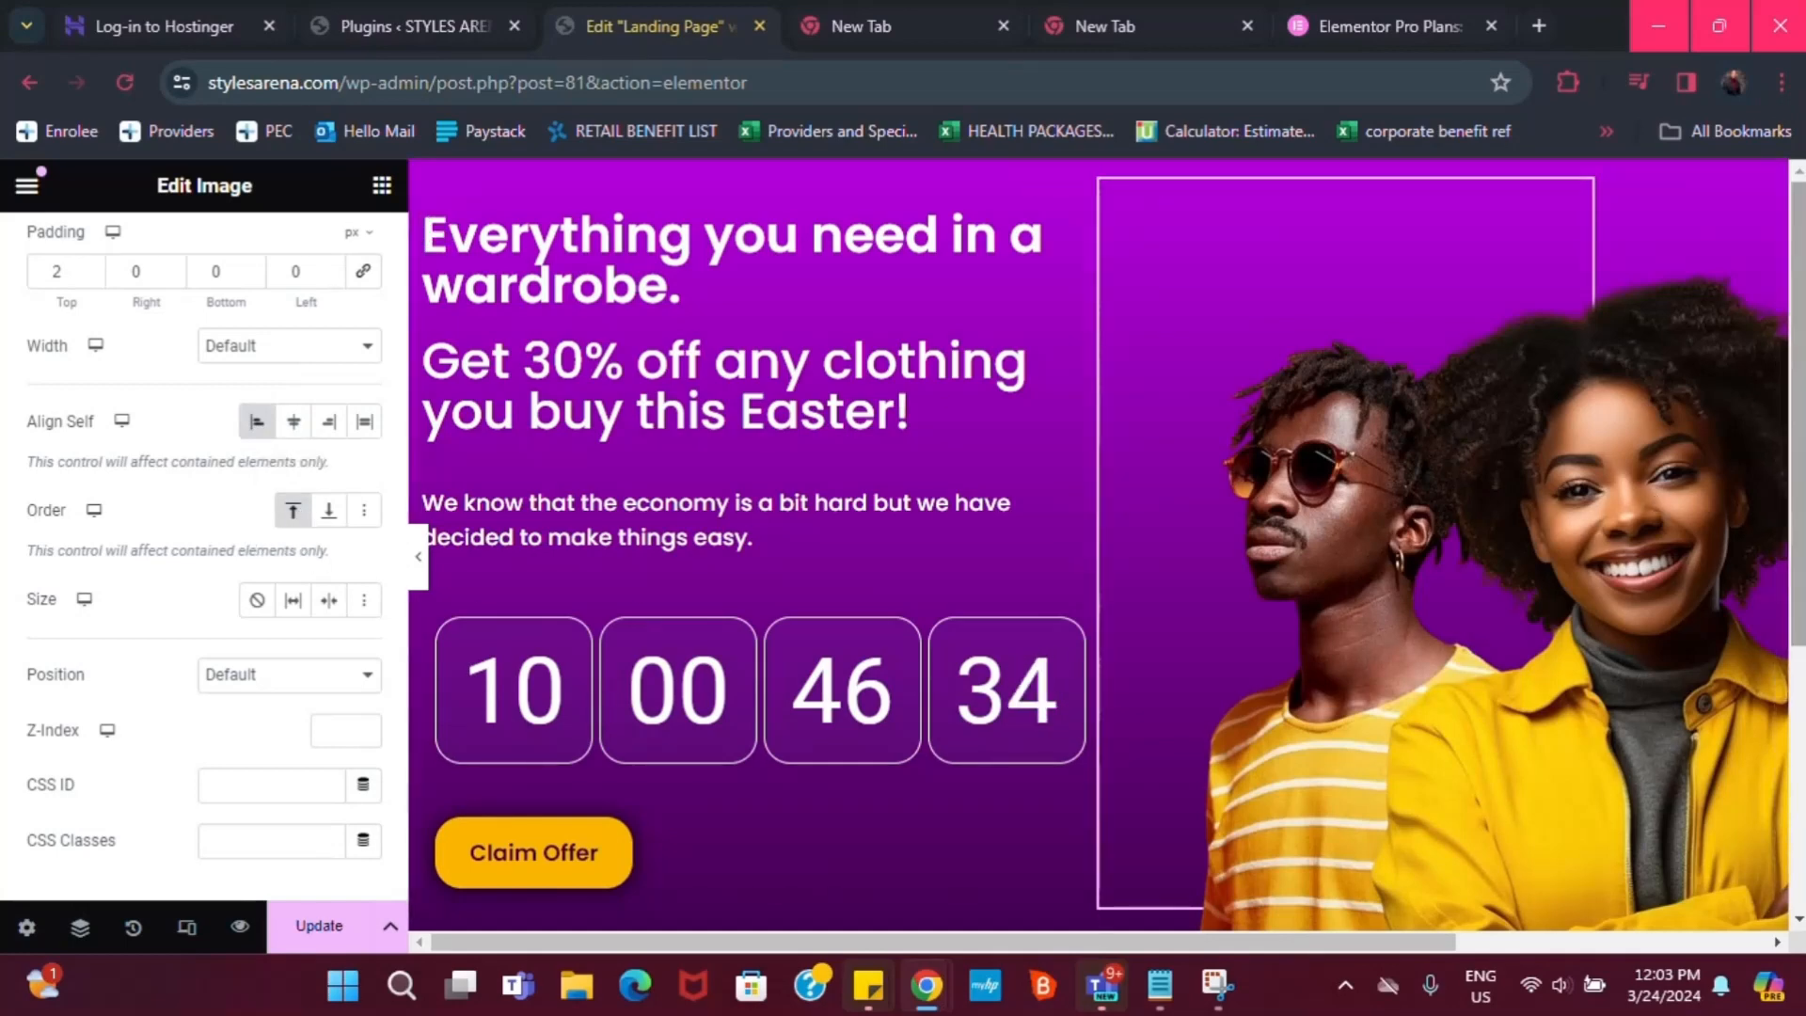
scroll(1437, 562, down, 1)
scroll(1439, 557, down, 2)
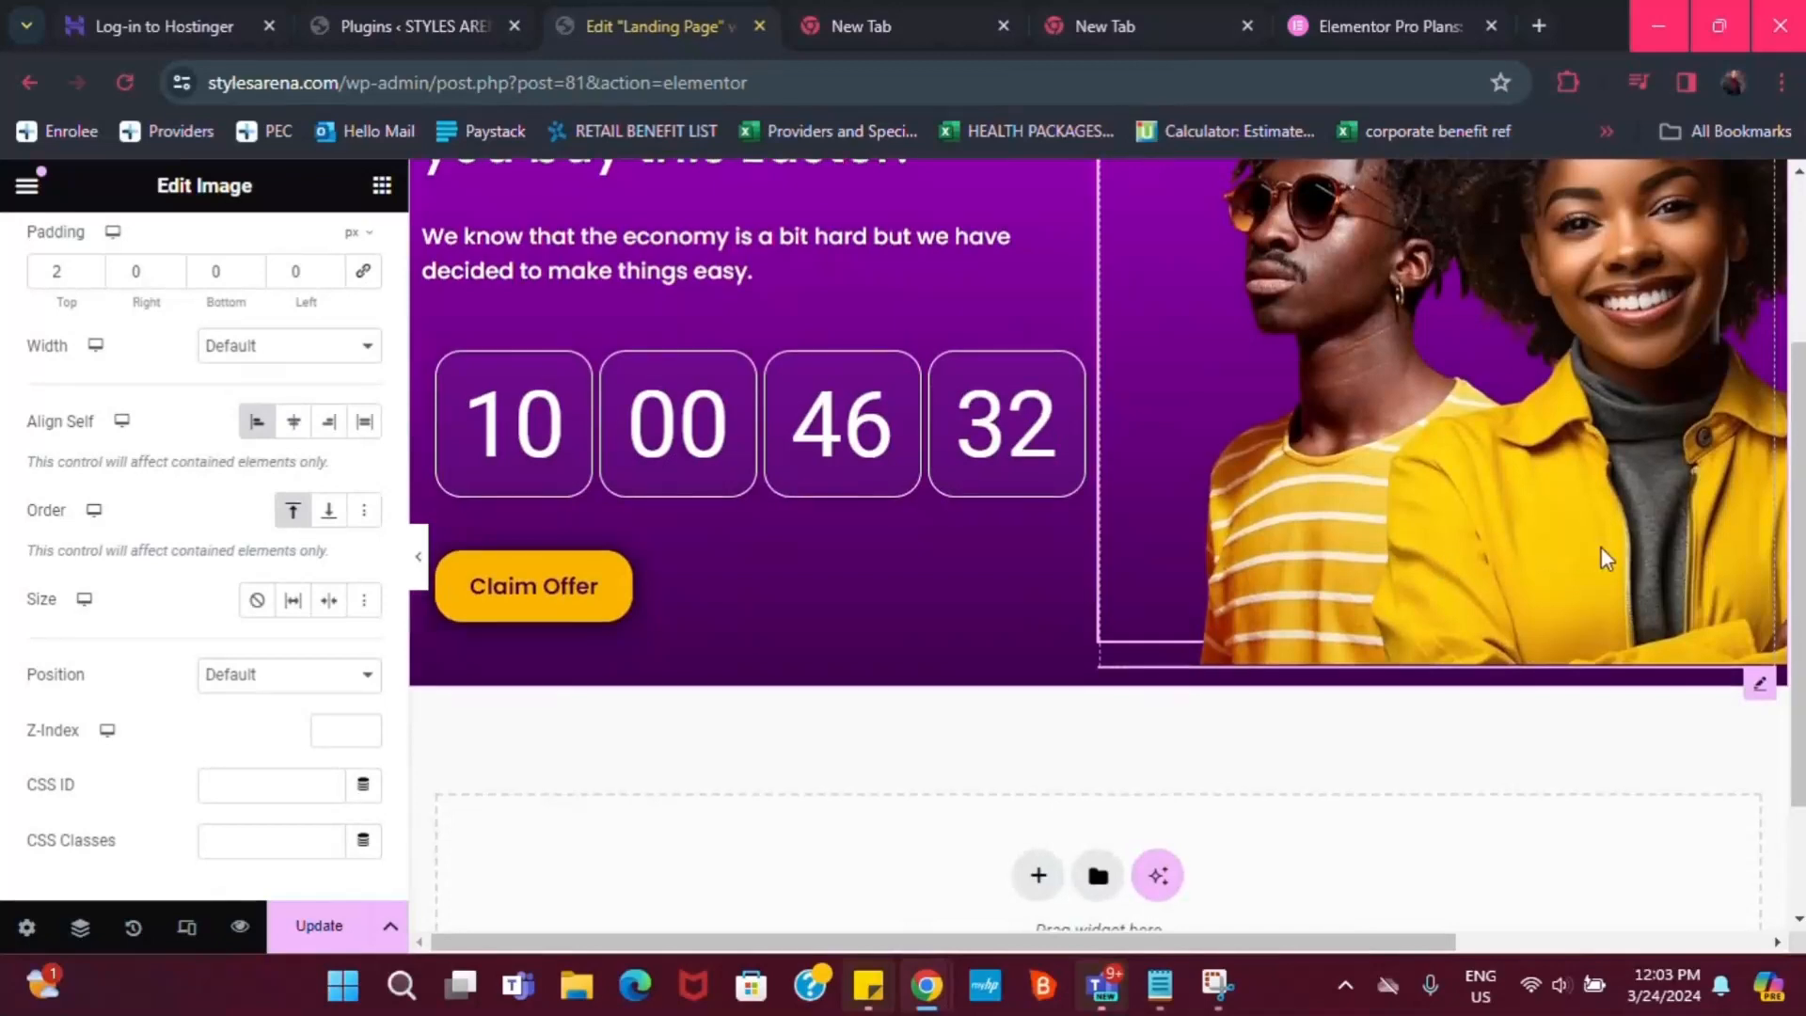
scroll(1659, 504, up, 2)
scroll(1661, 502, up, 1)
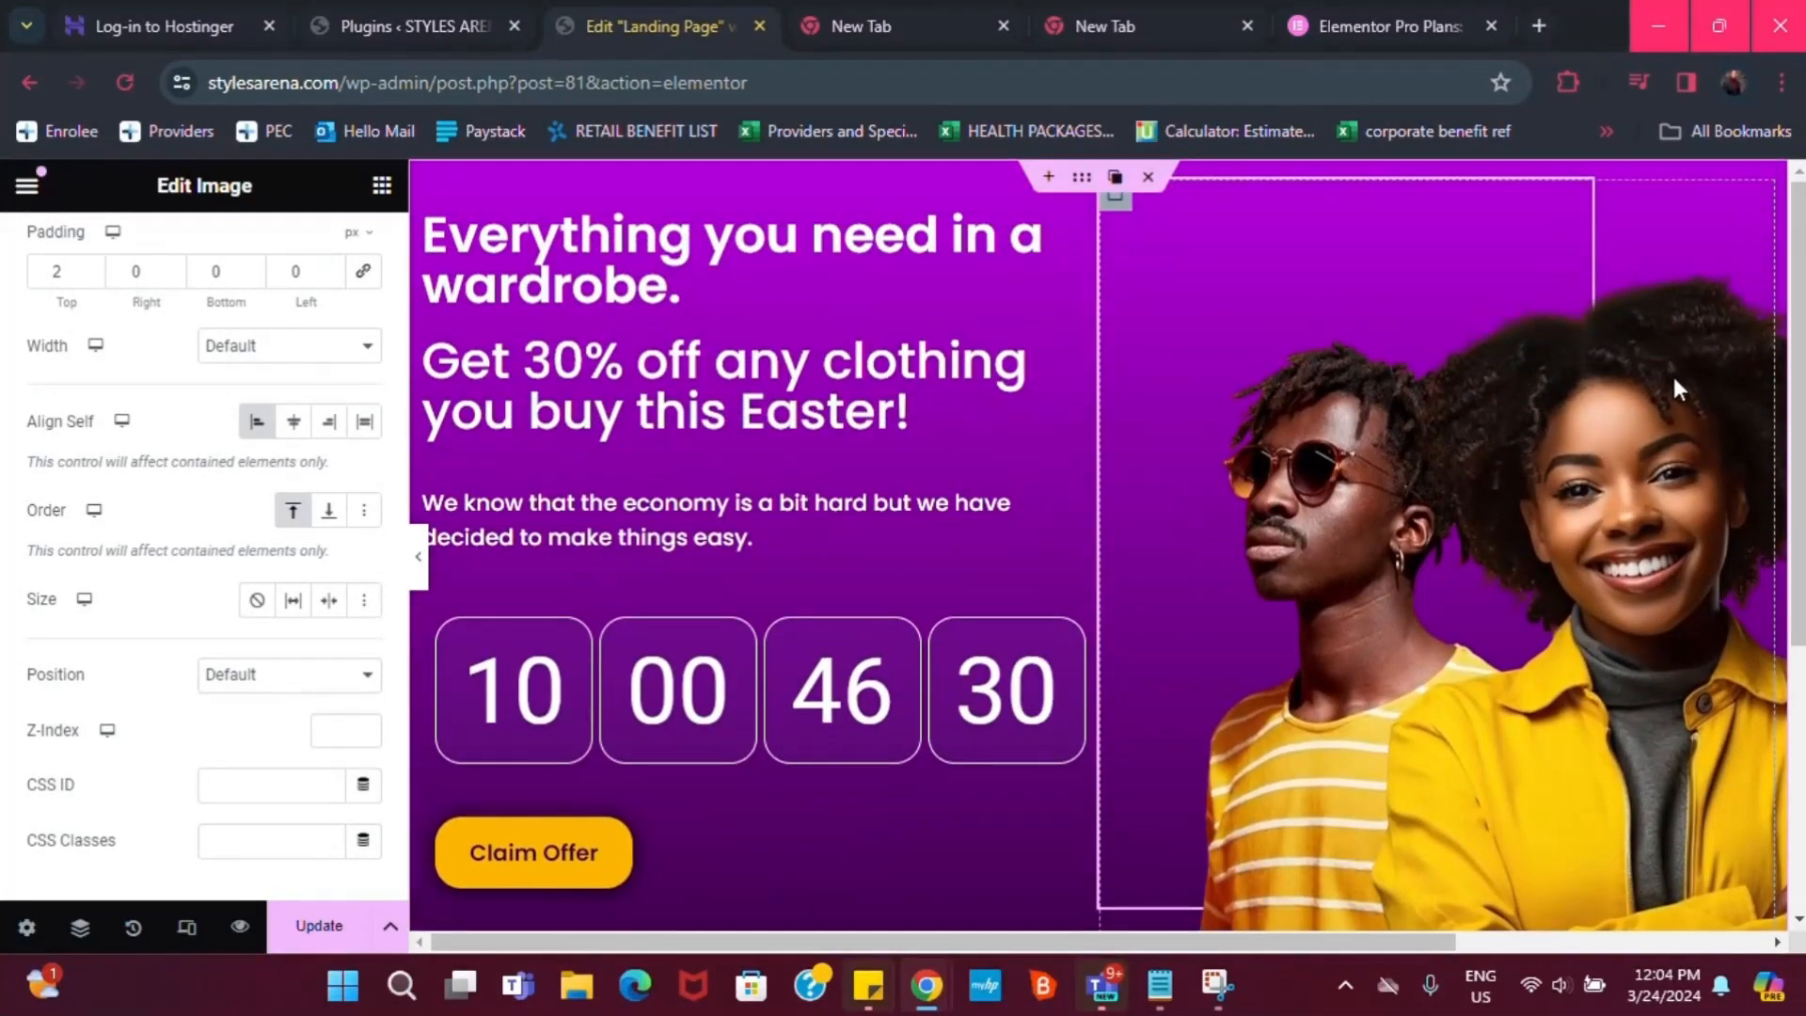
scroll(1406, 566, down, 1)
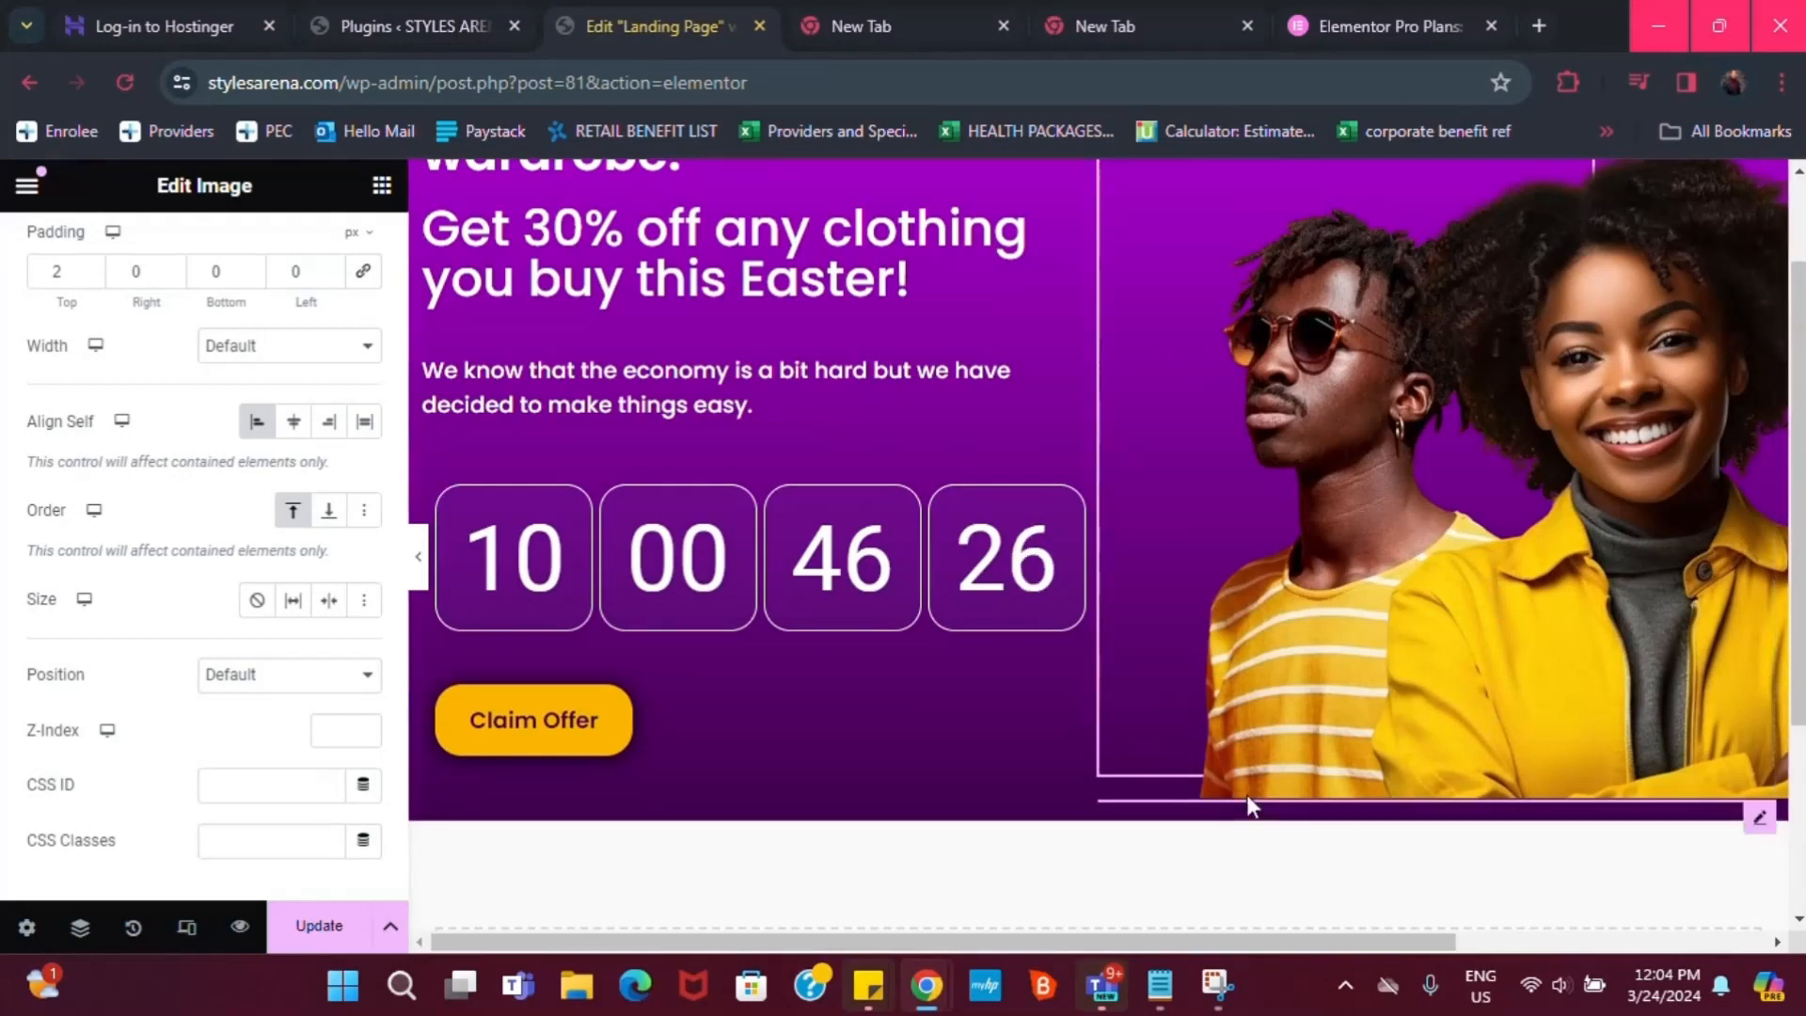
scroll(1456, 555, up, 1)
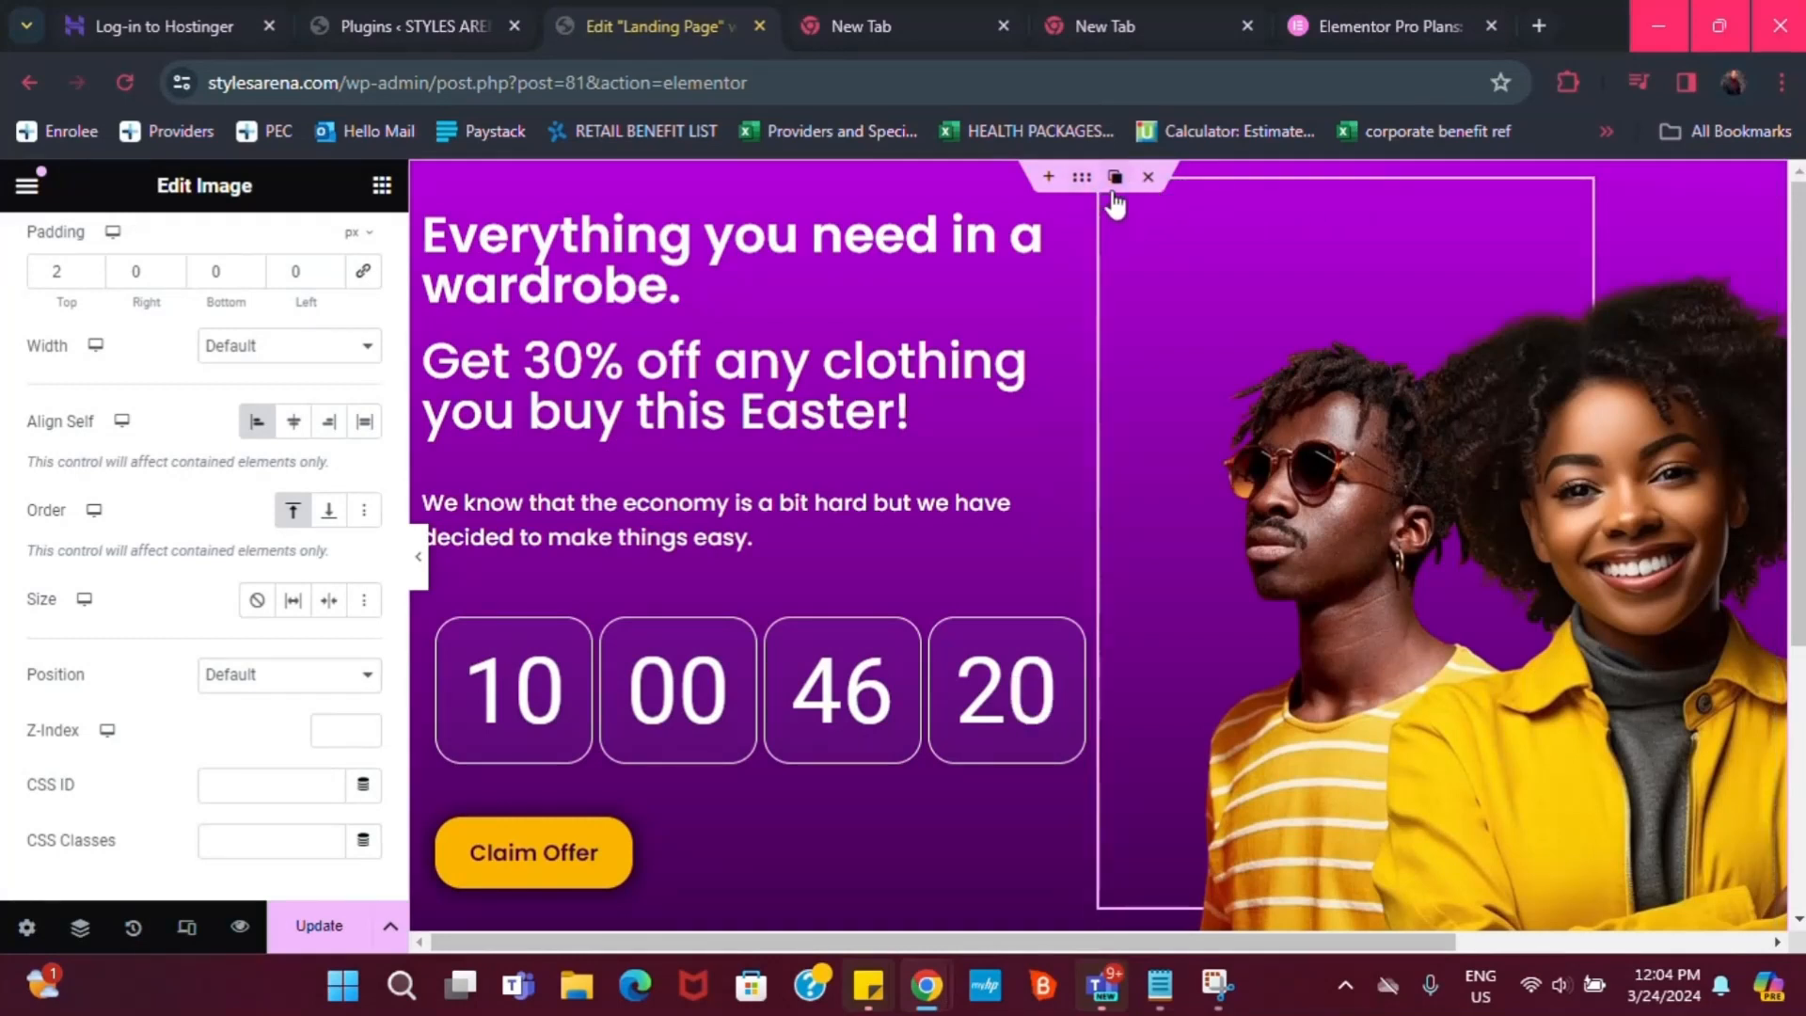
Select the hero photo's container and reset its padding to 0
click(1154, 230)
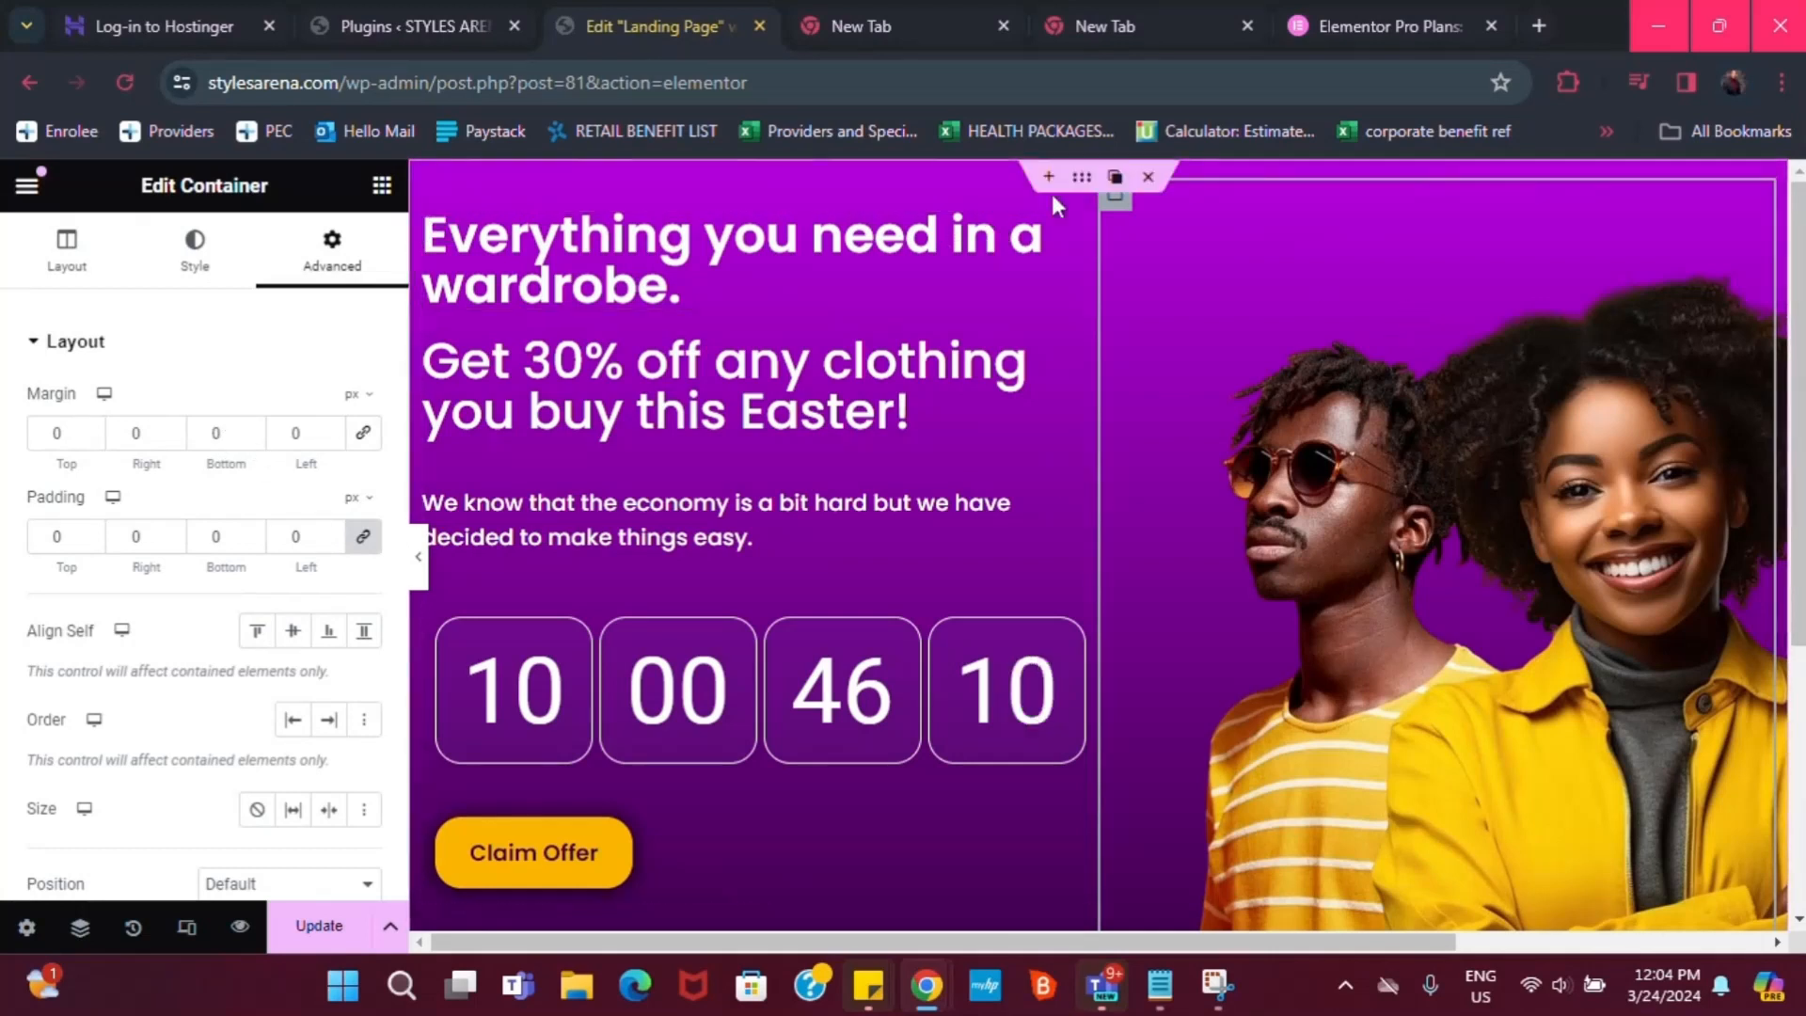
scroll(264, 423, down, 3)
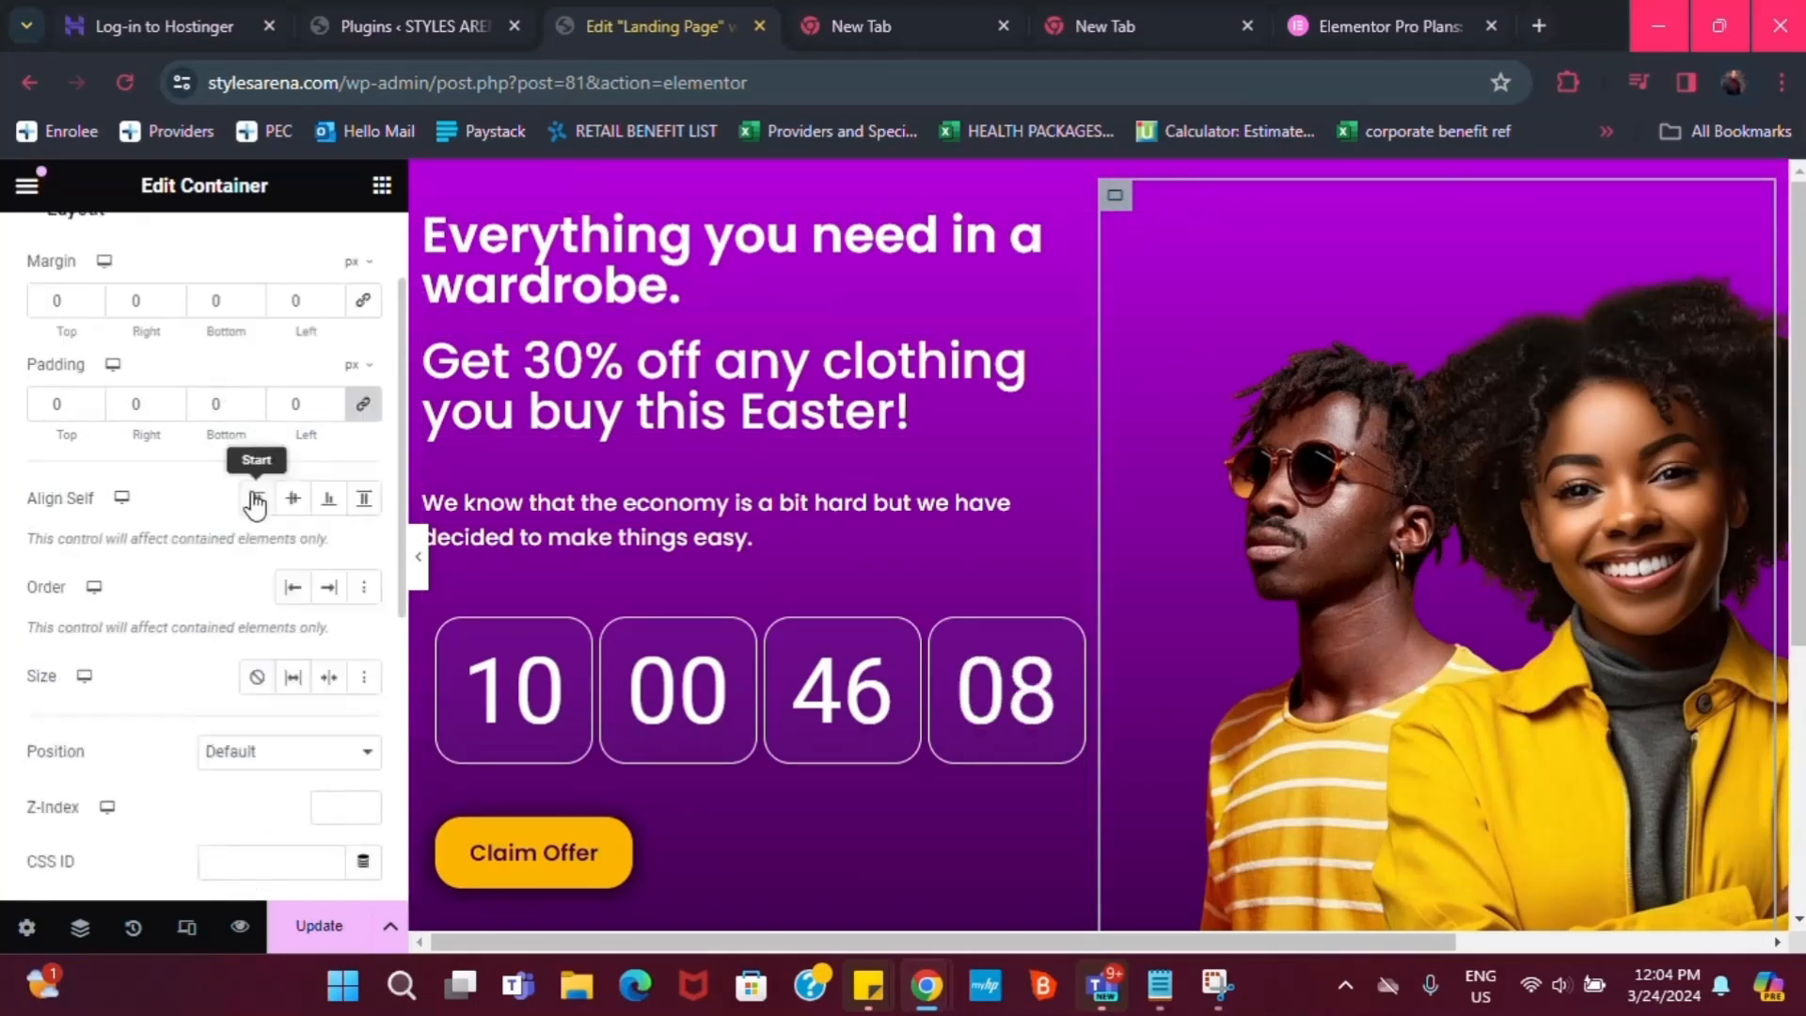
click(251, 276)
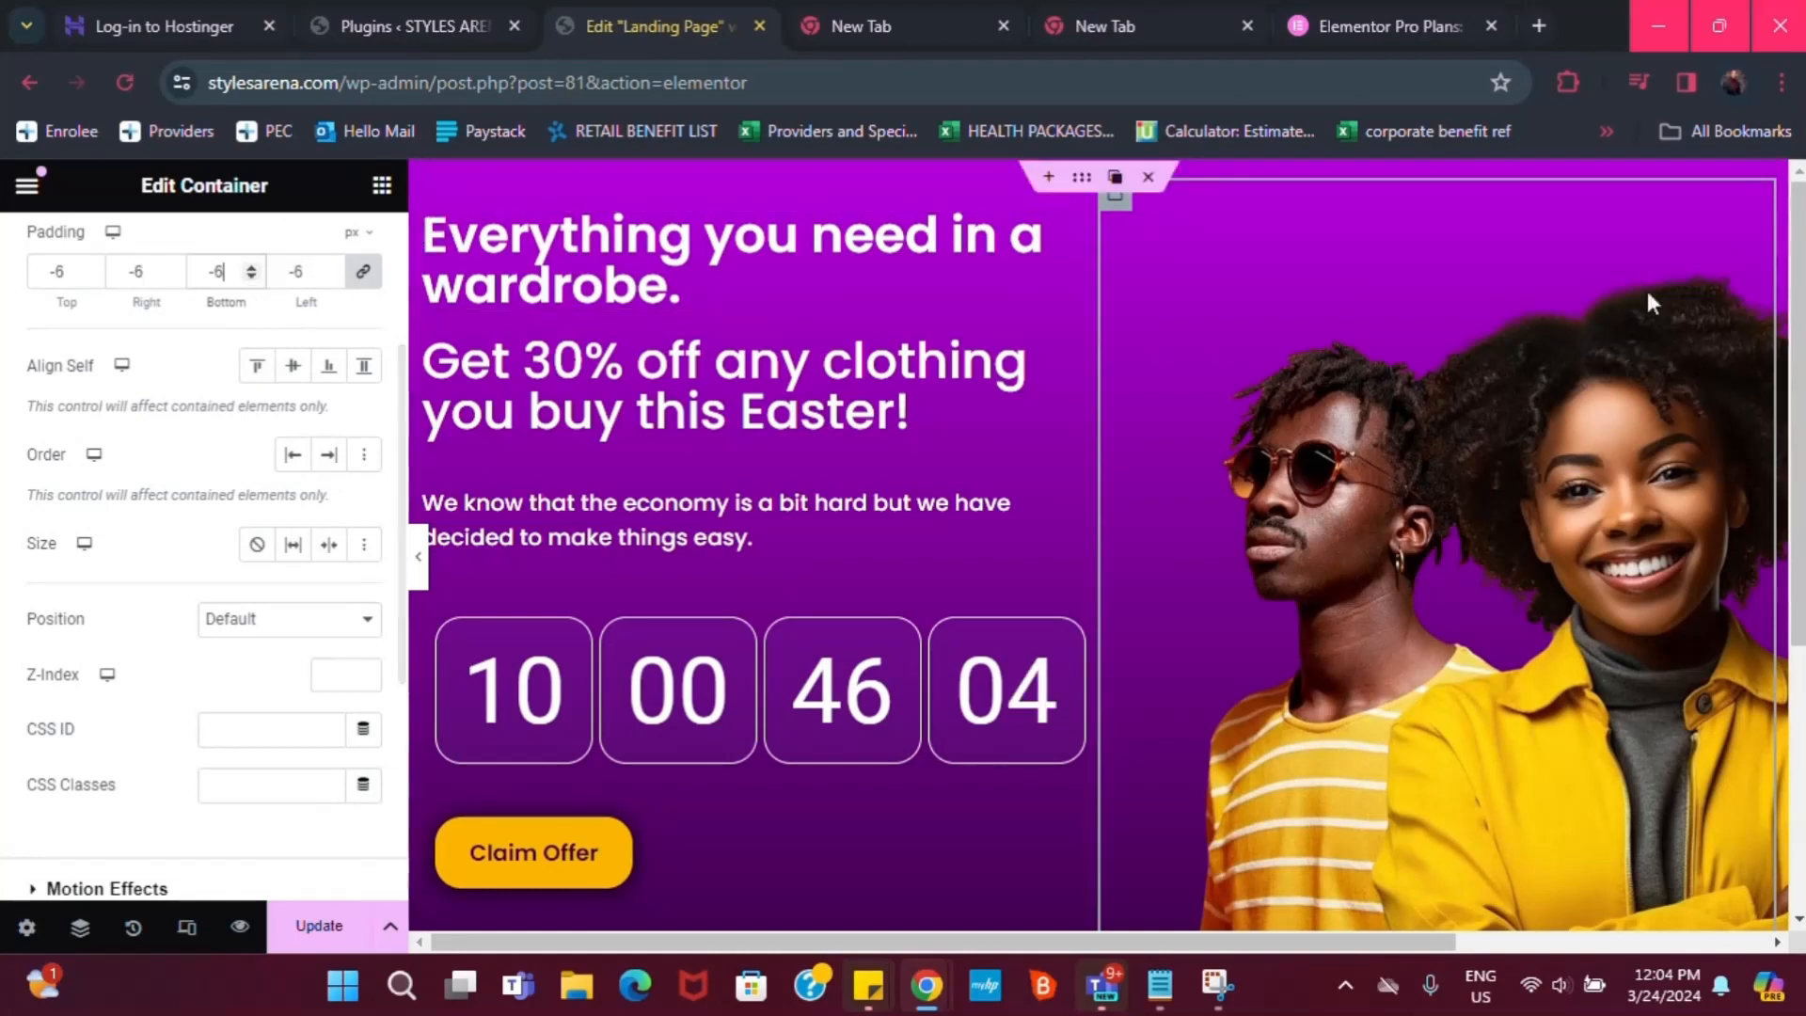
drag(1801, 527, 1800, 603)
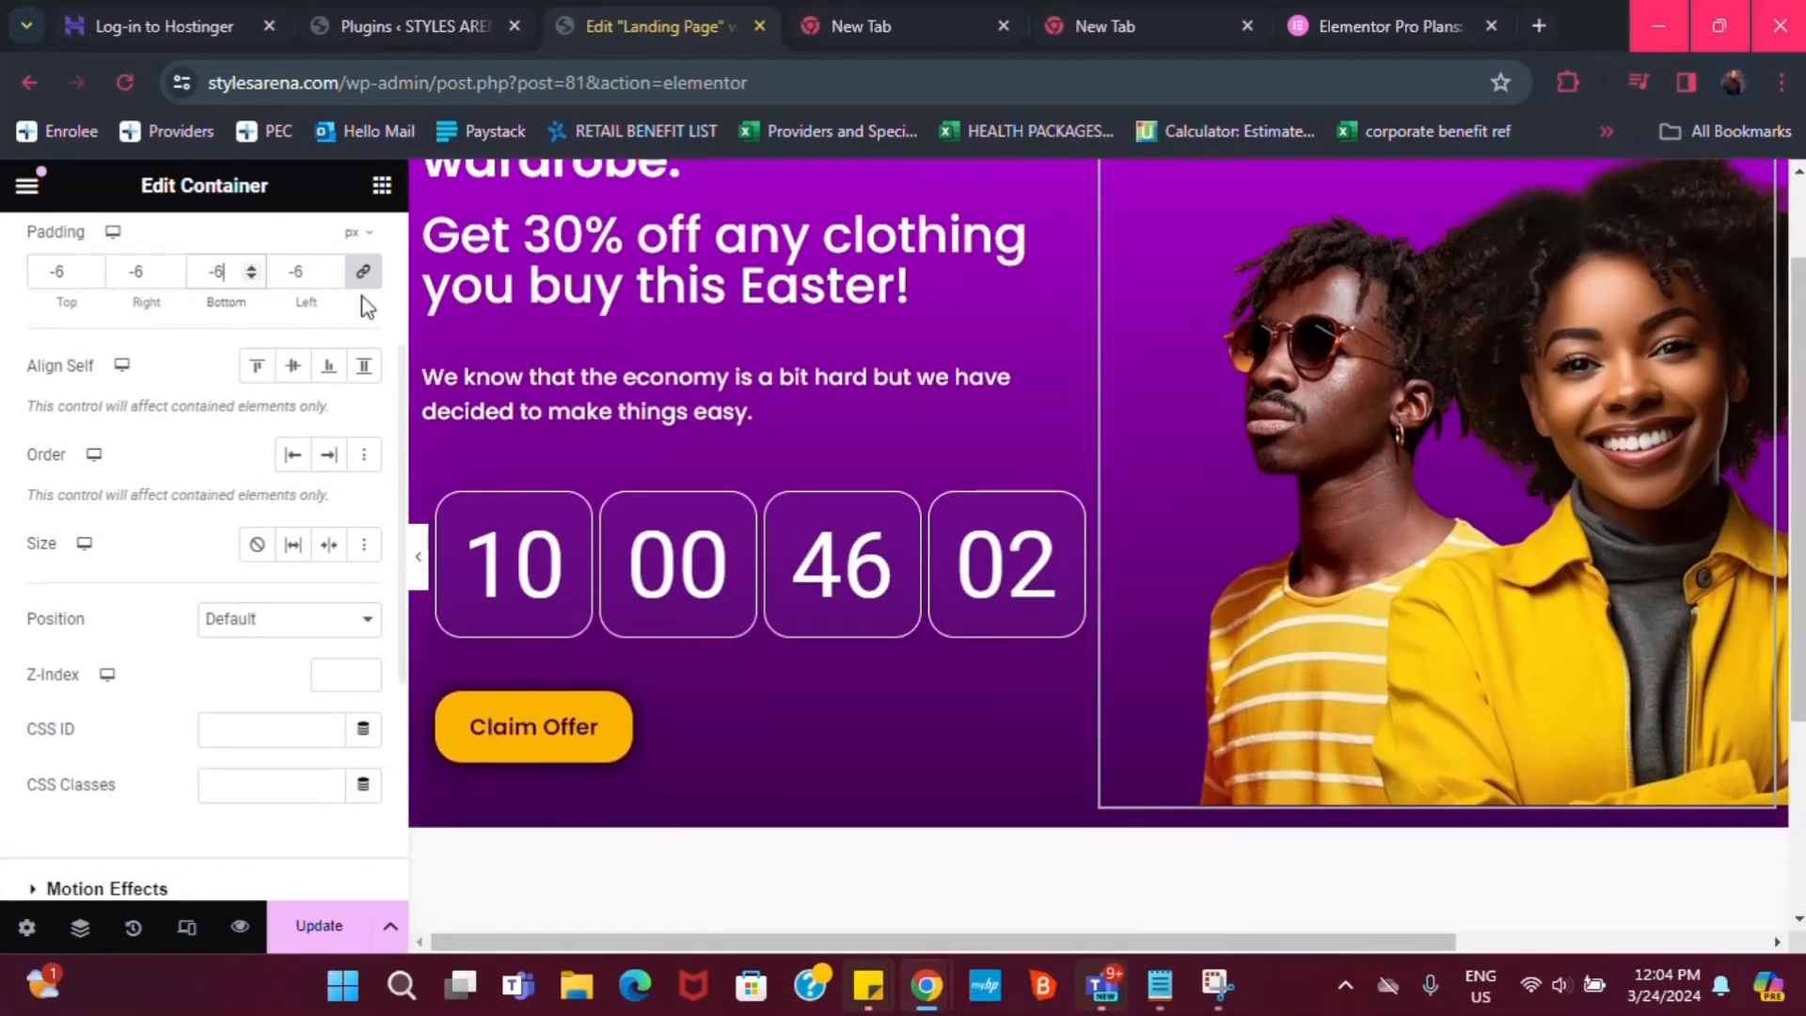
scroll(216, 320, up, 1)
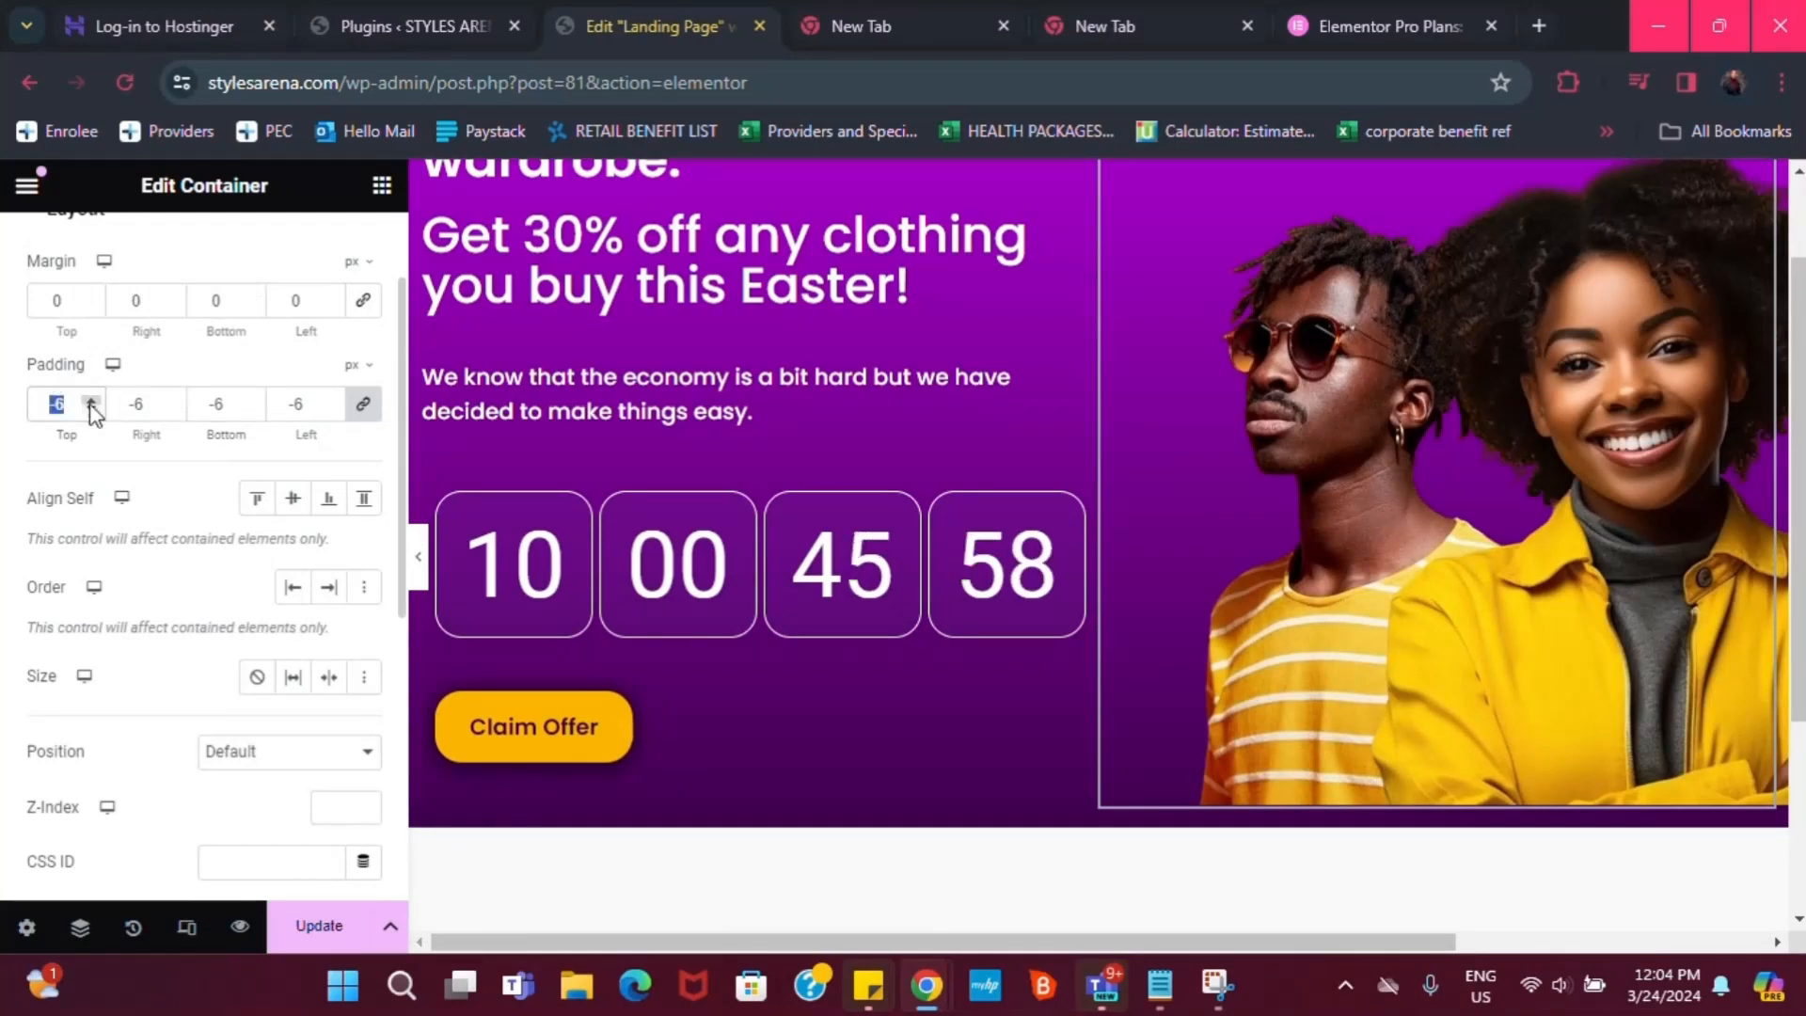
Lower the container's bottom margin to -27 px so the photo meets the hero's base
click(255, 305)
click(255, 305)
click(255, 305)
click(255, 305)
click(255, 305)
click(255, 305)
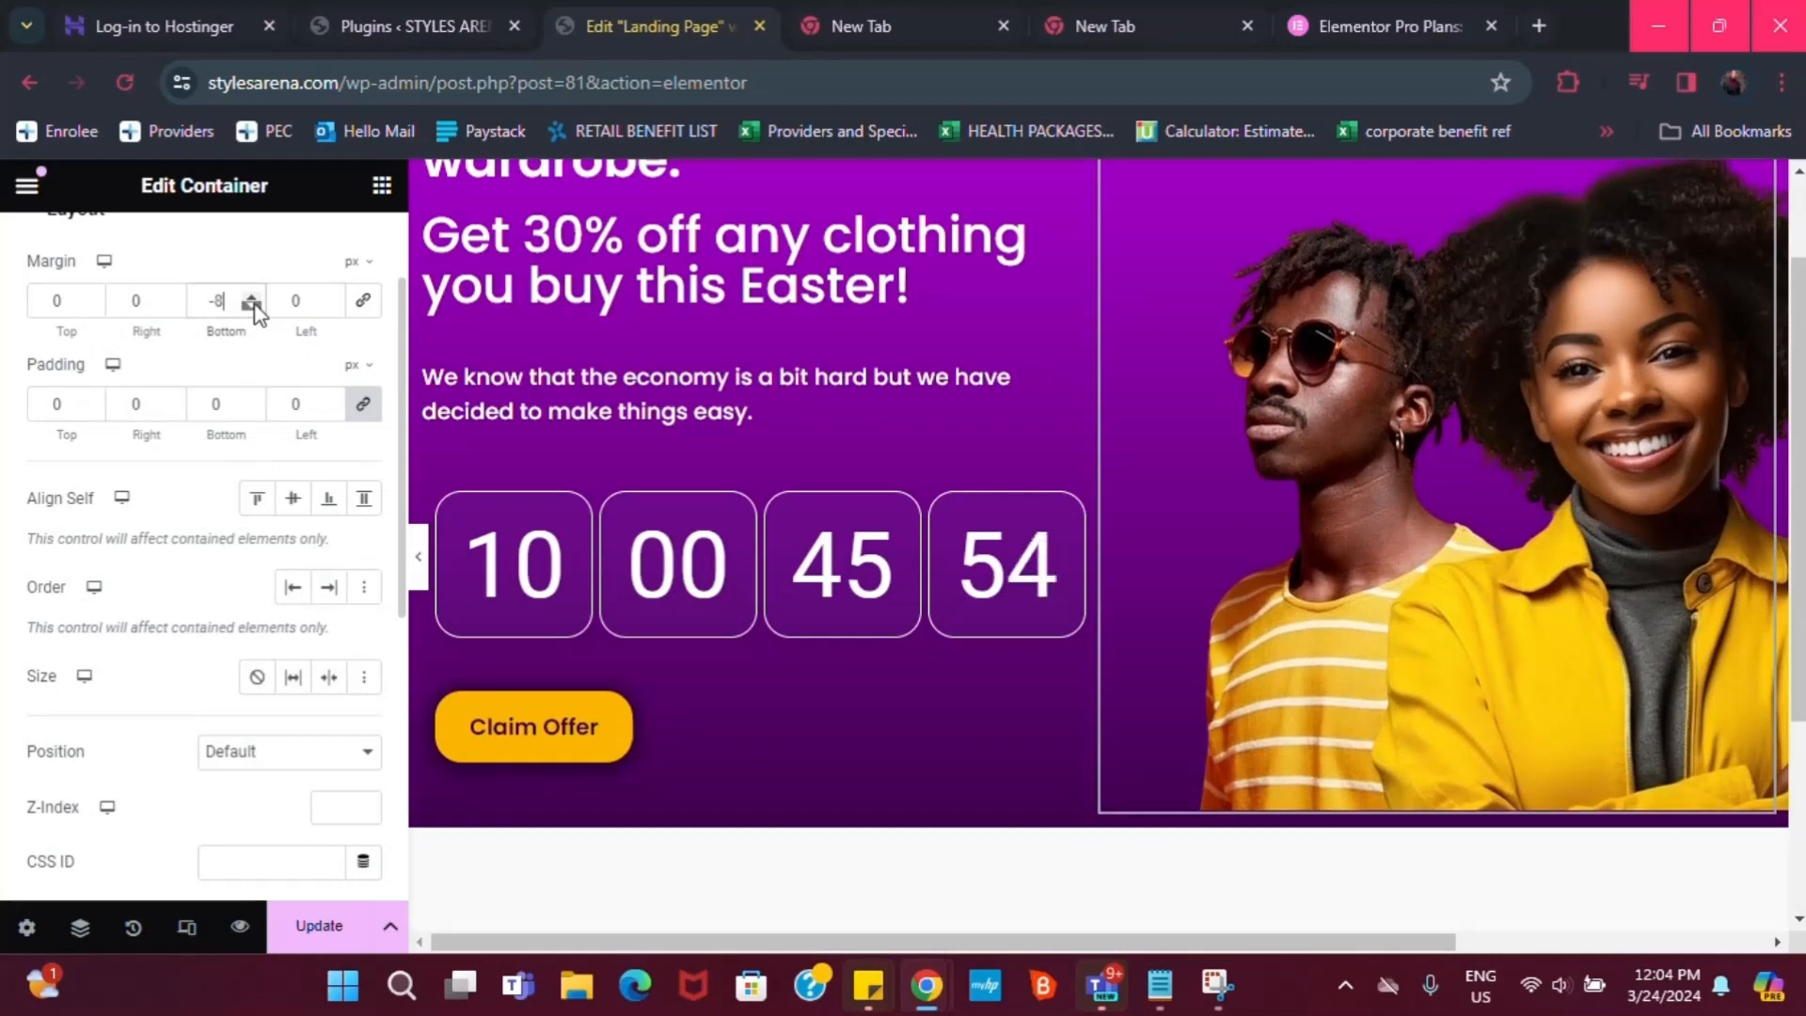
click(255, 305)
click(255, 305)
click(252, 306)
click(252, 306)
click(252, 306)
click(252, 306)
click(252, 305)
click(252, 306)
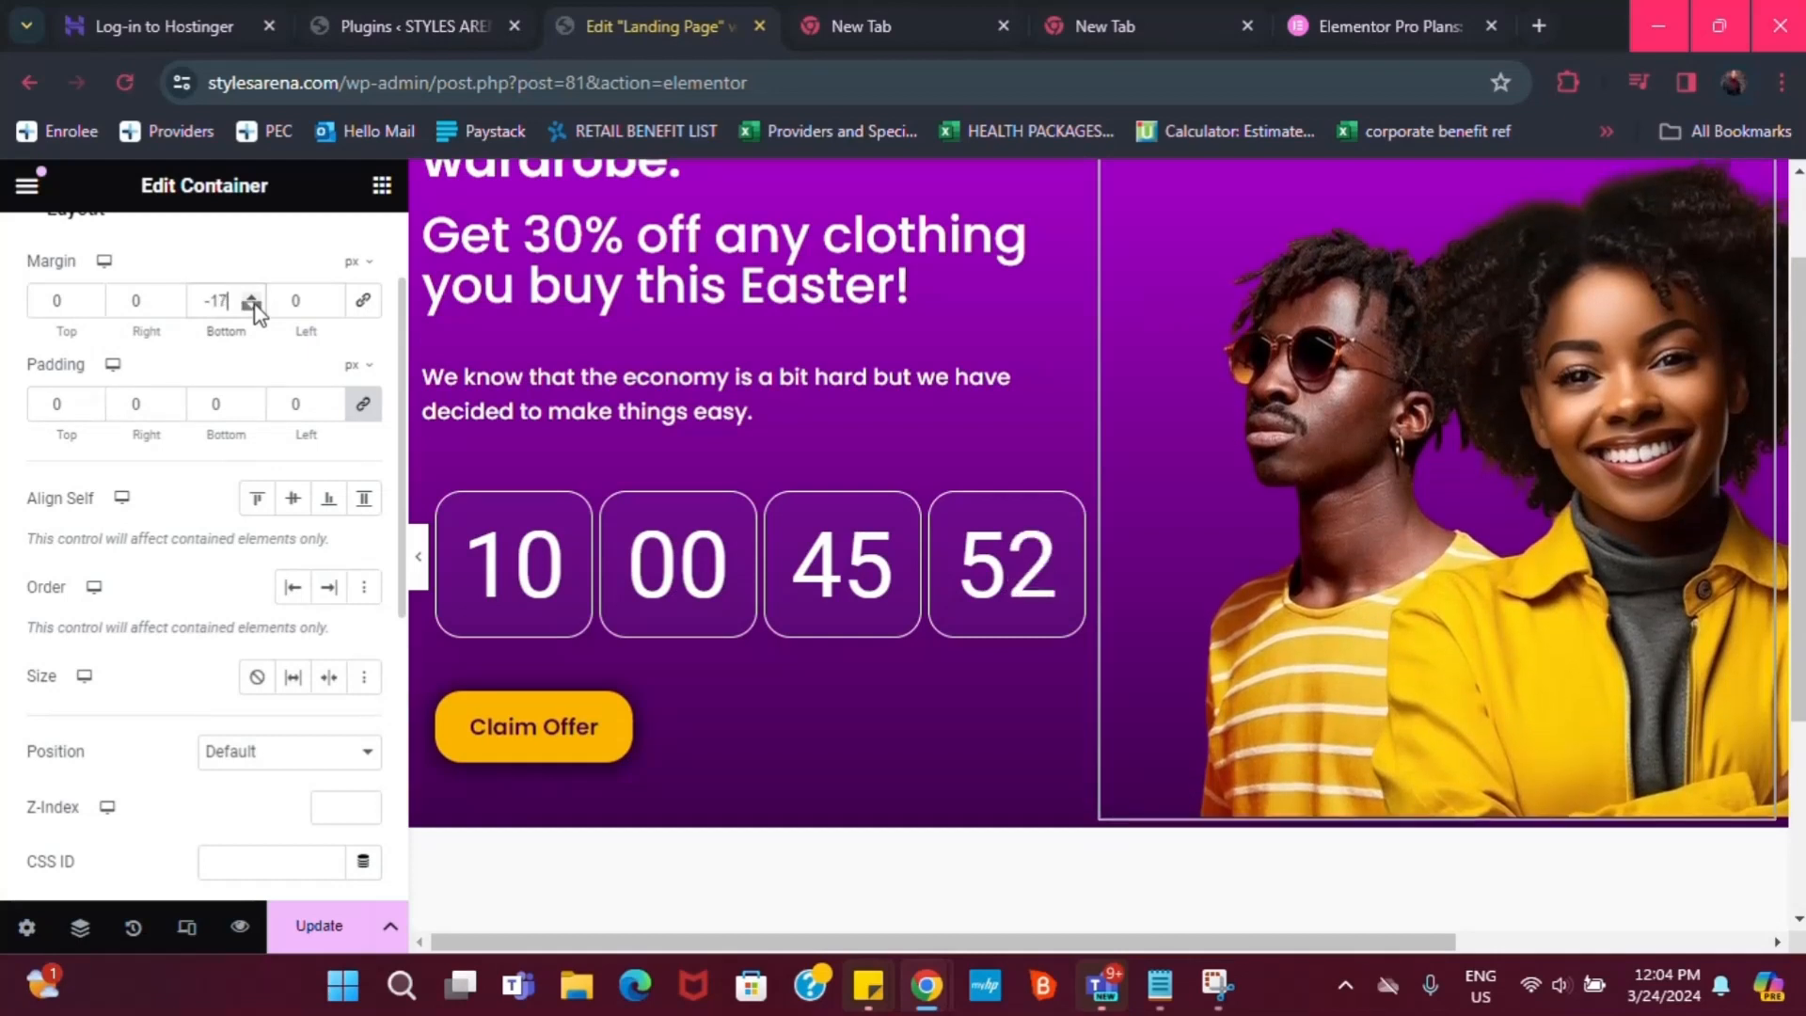
click(252, 305)
click(252, 306)
click(252, 306)
click(252, 306)
click(252, 305)
click(252, 305)
click(252, 305)
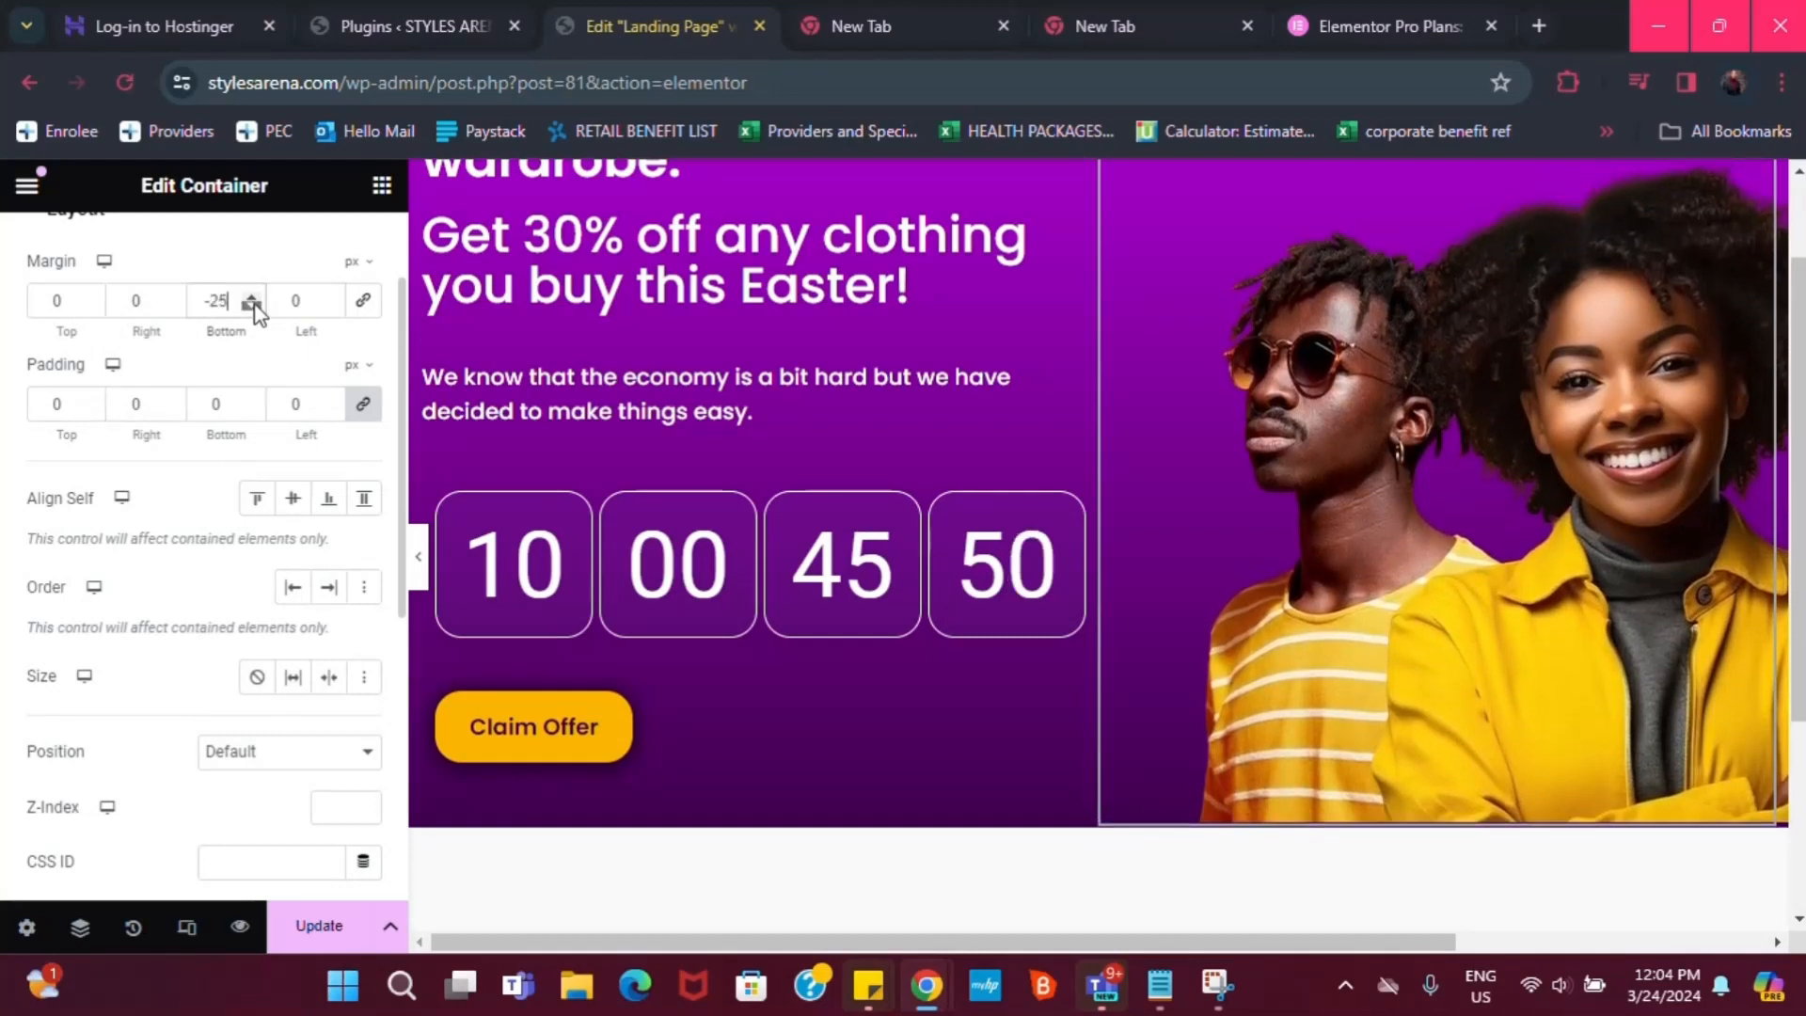
click(252, 306)
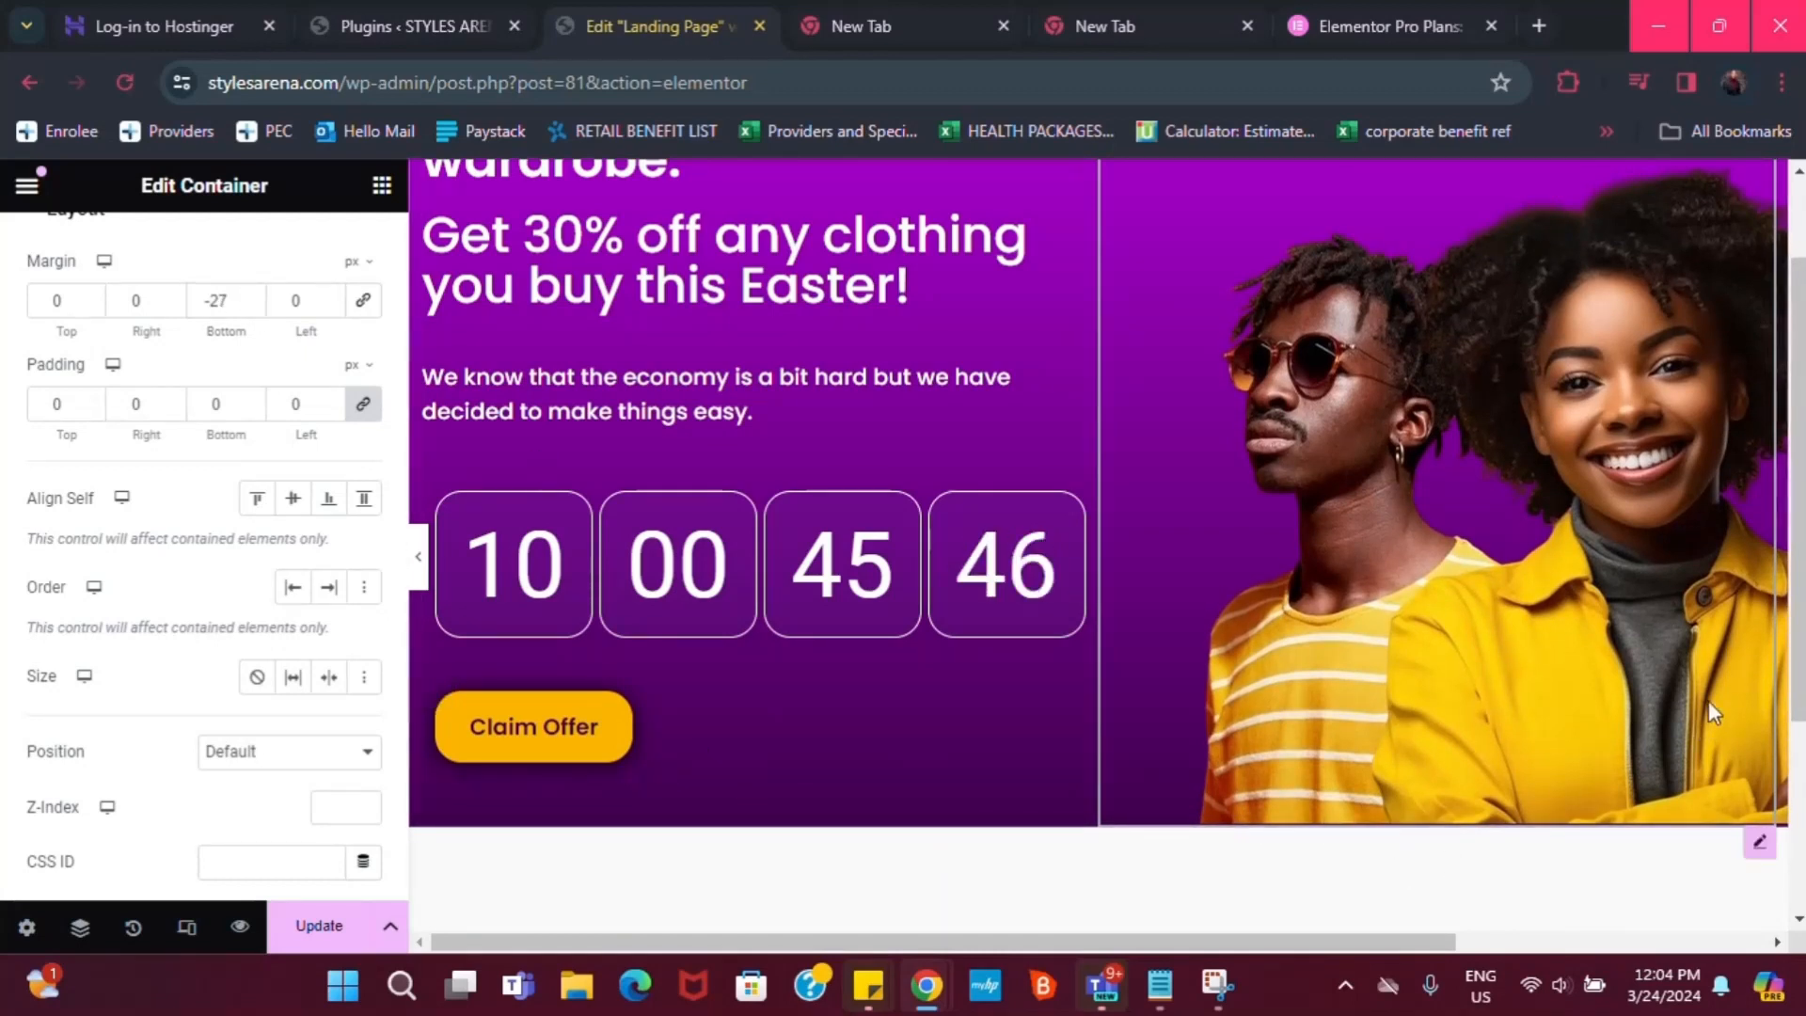
drag(1798, 707, 1798, 668)
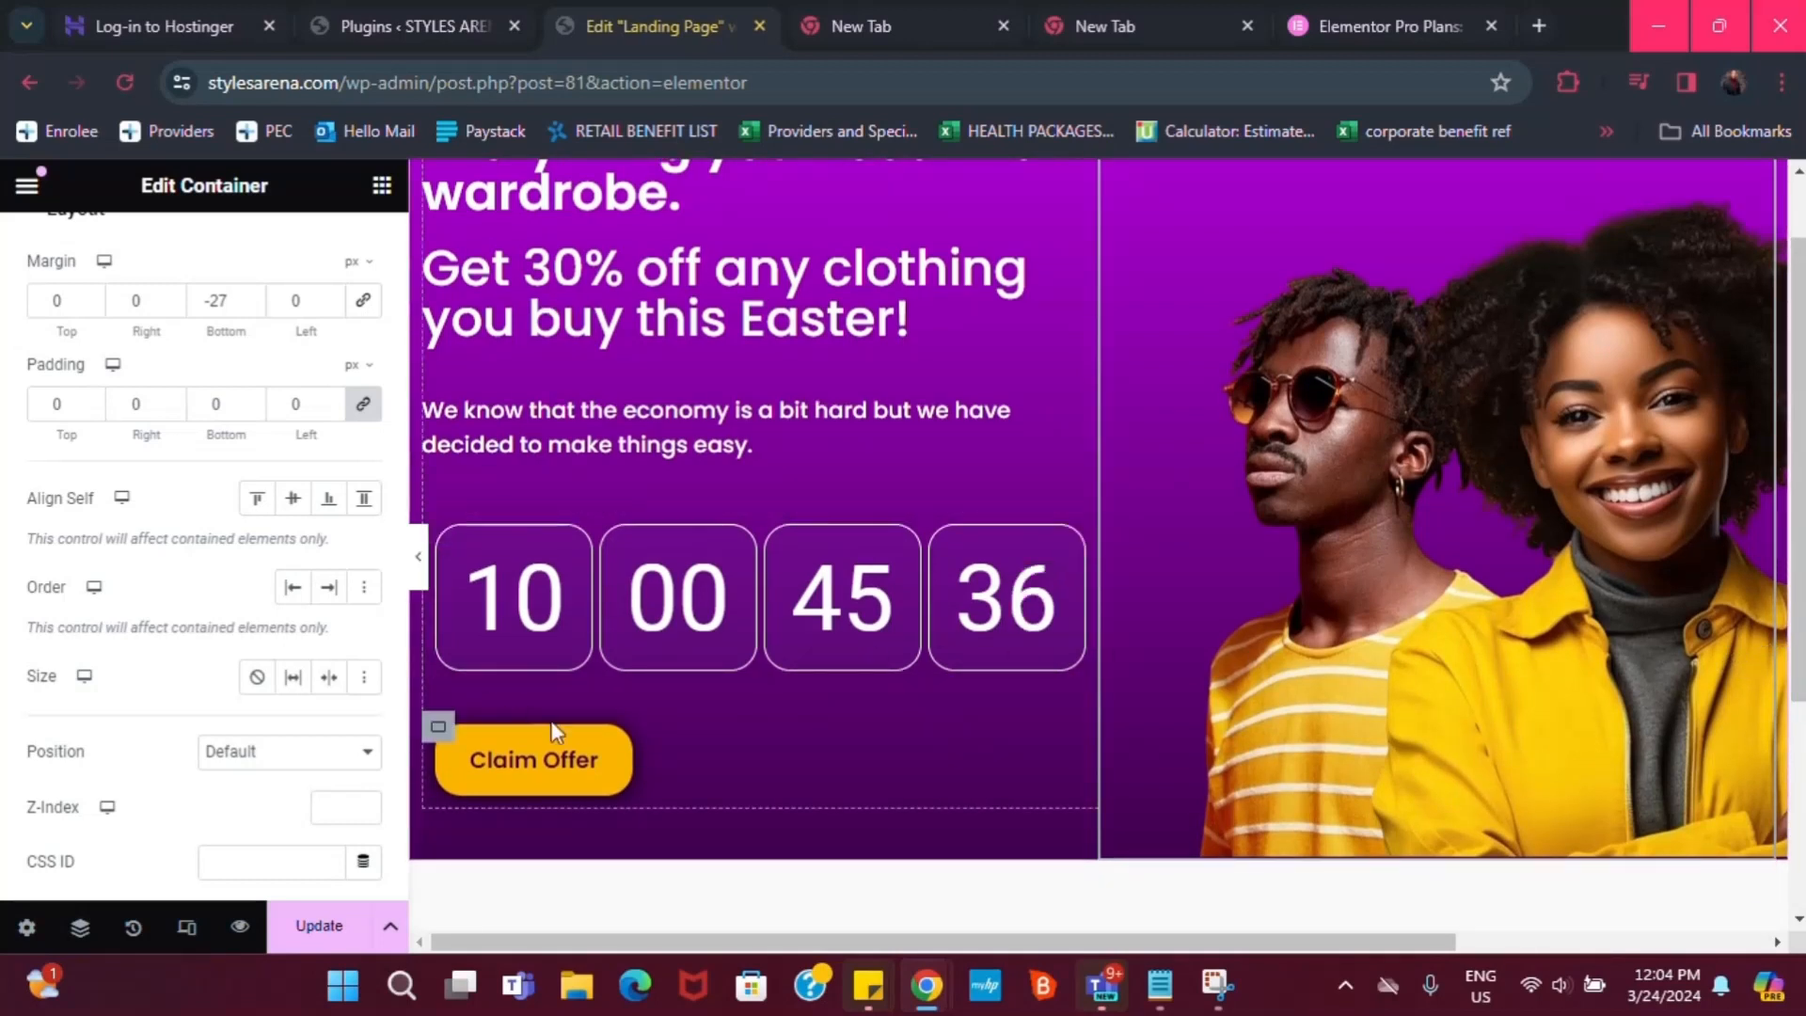
scroll(621, 811, down, 1)
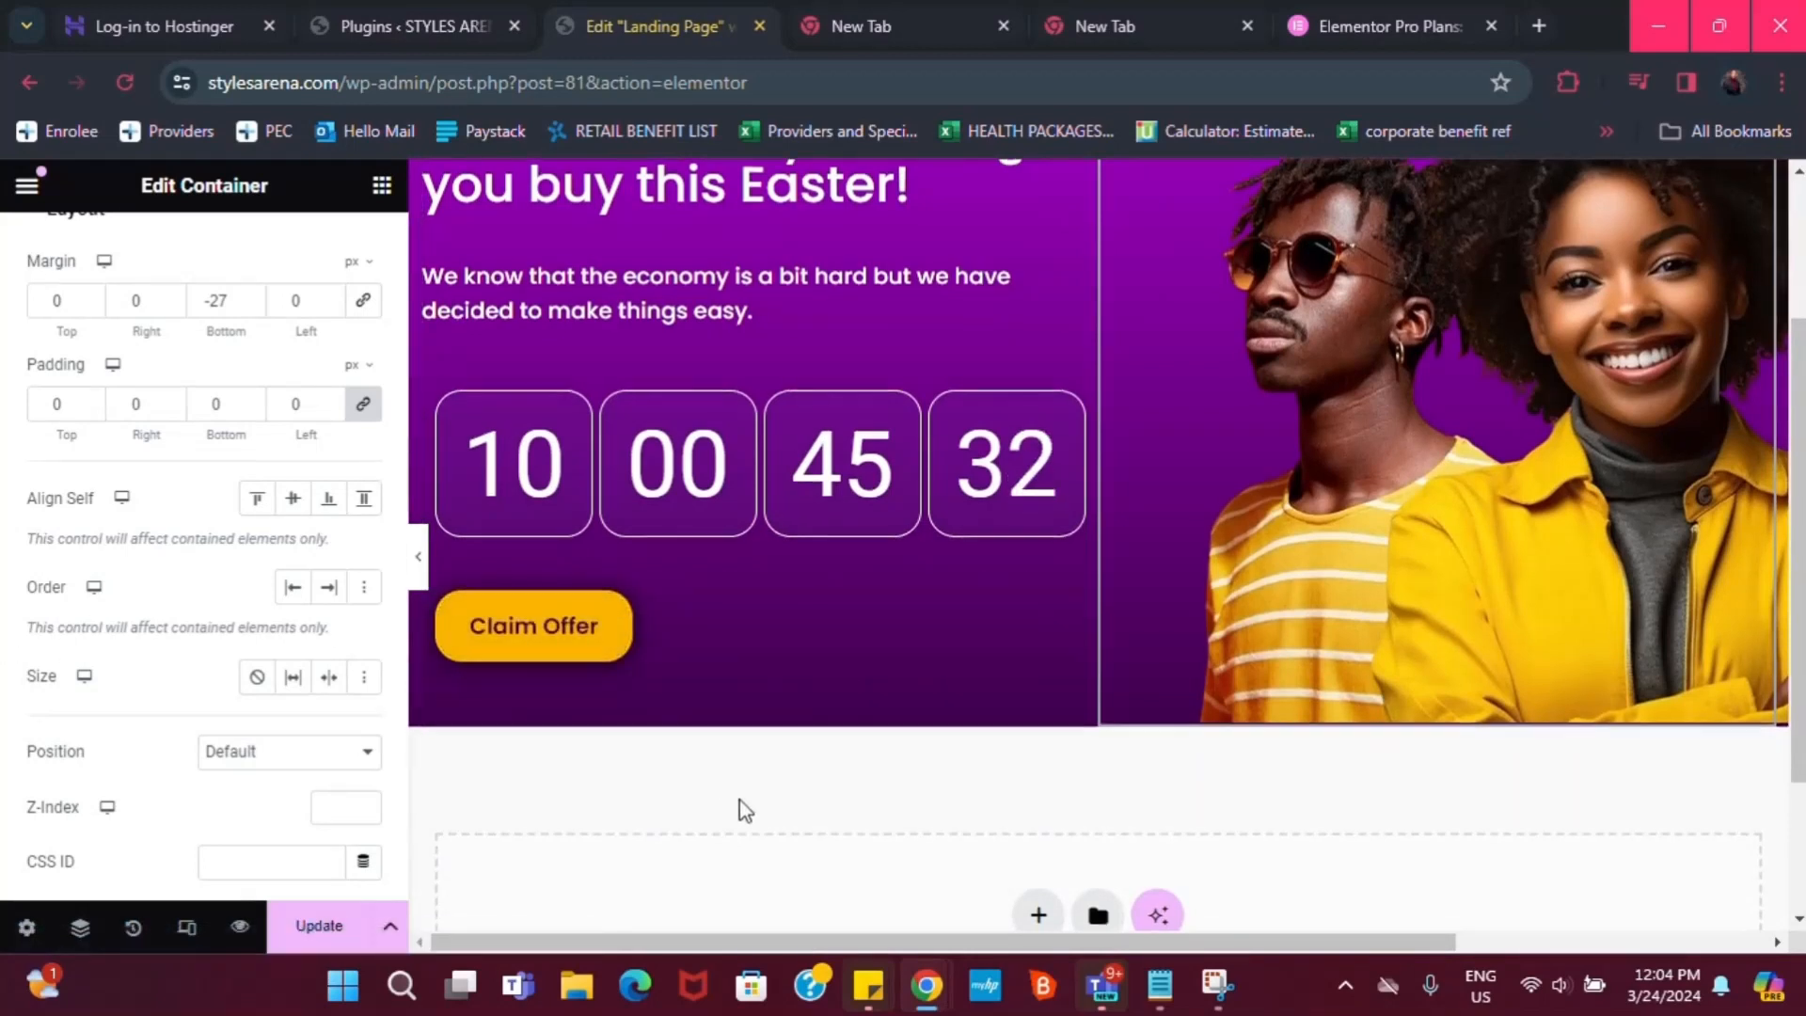
scroll(743, 804, down, 1)
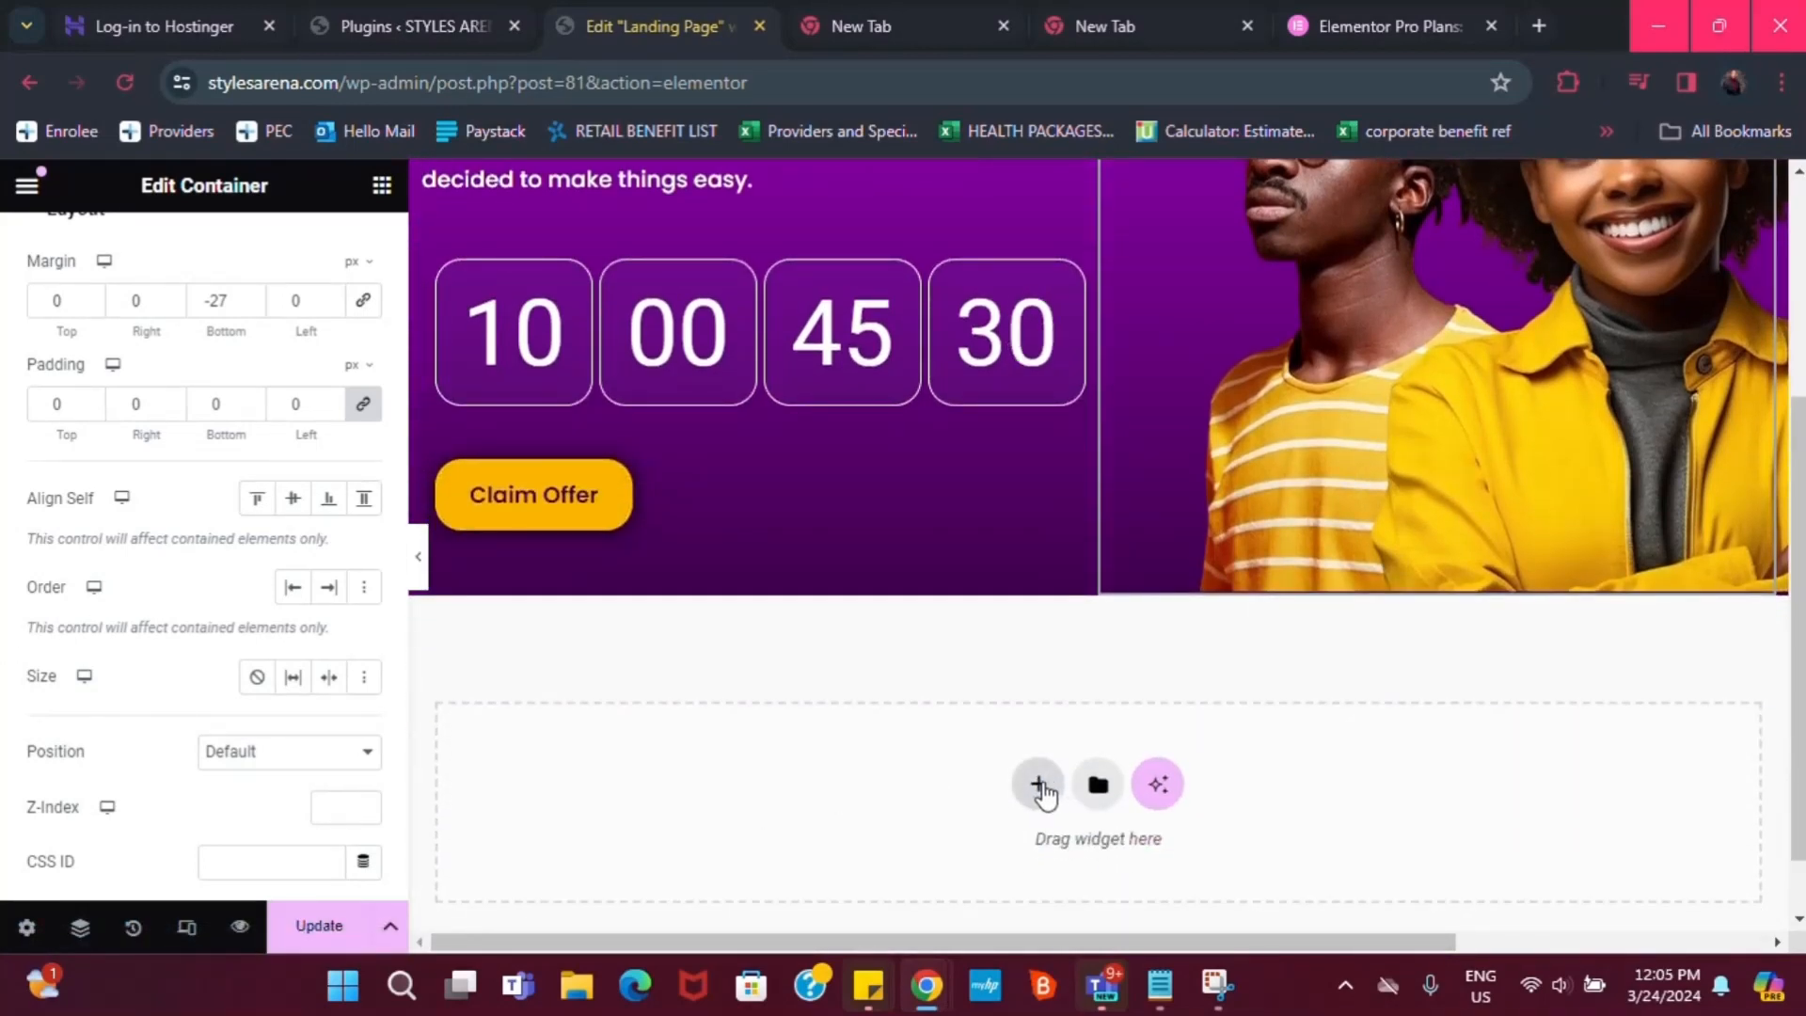
click(1039, 785)
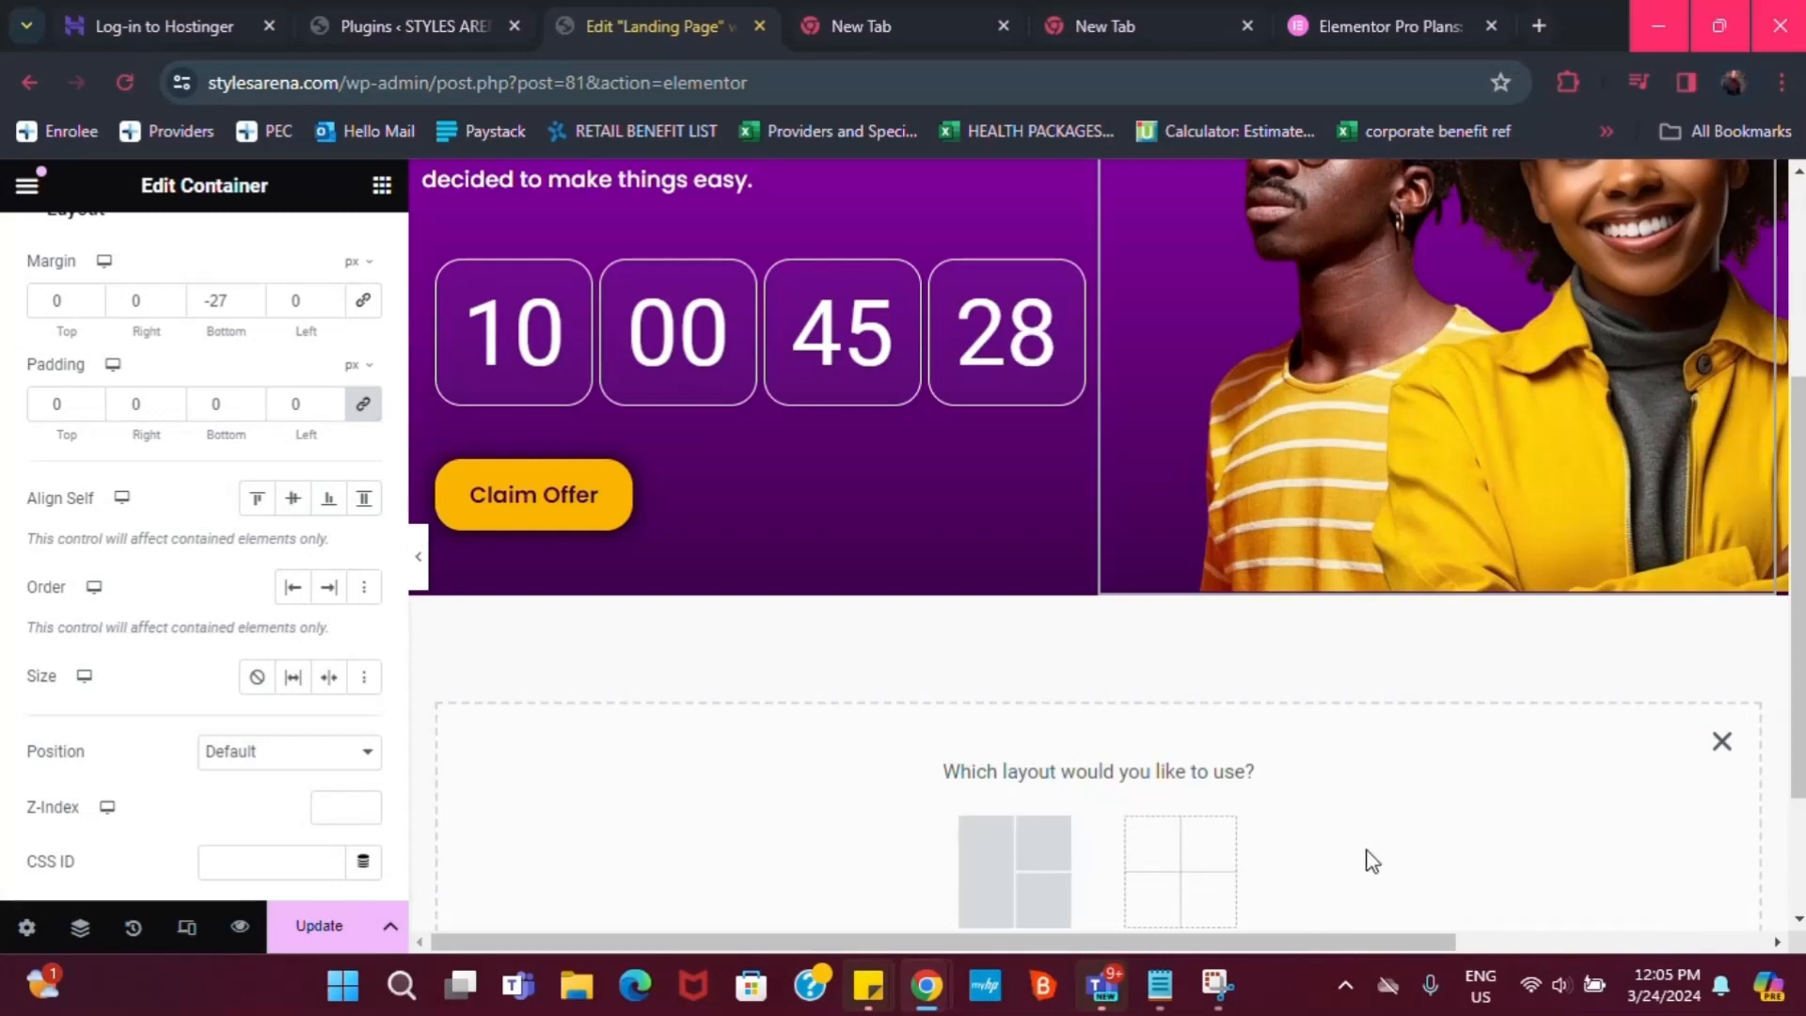
click(1042, 882)
scroll(1334, 847, down, 2)
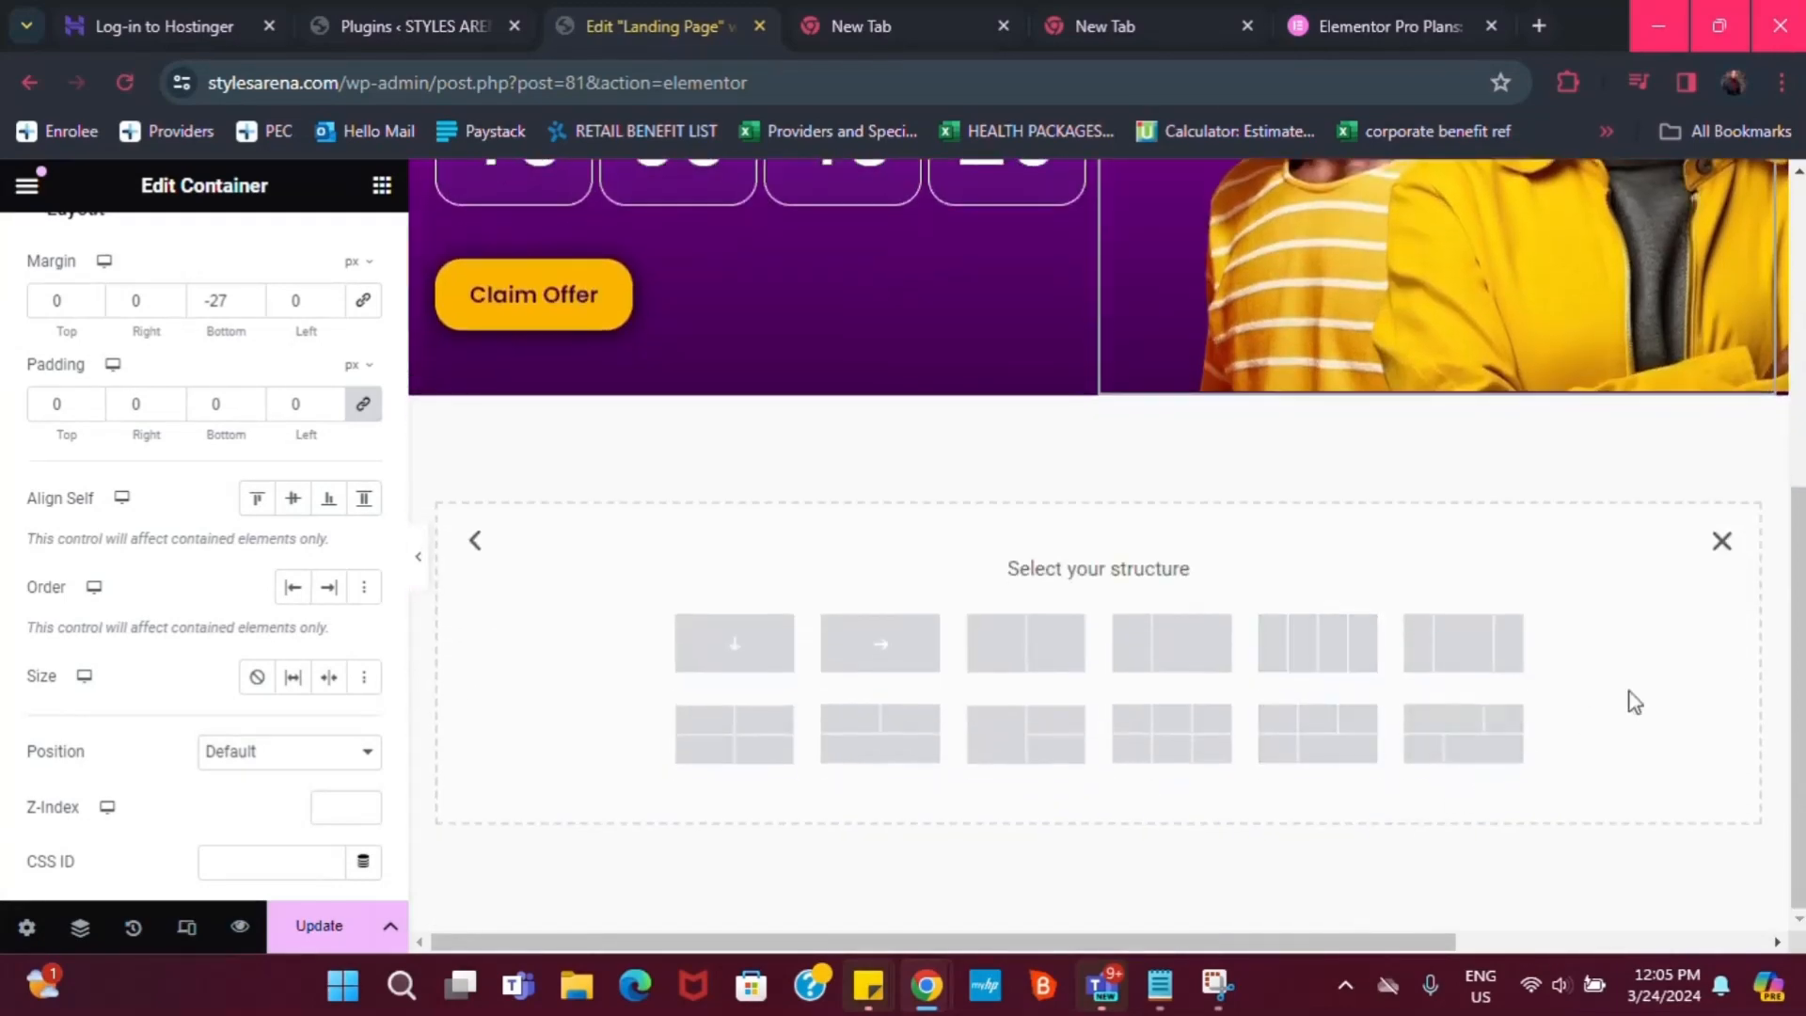
click(1721, 544)
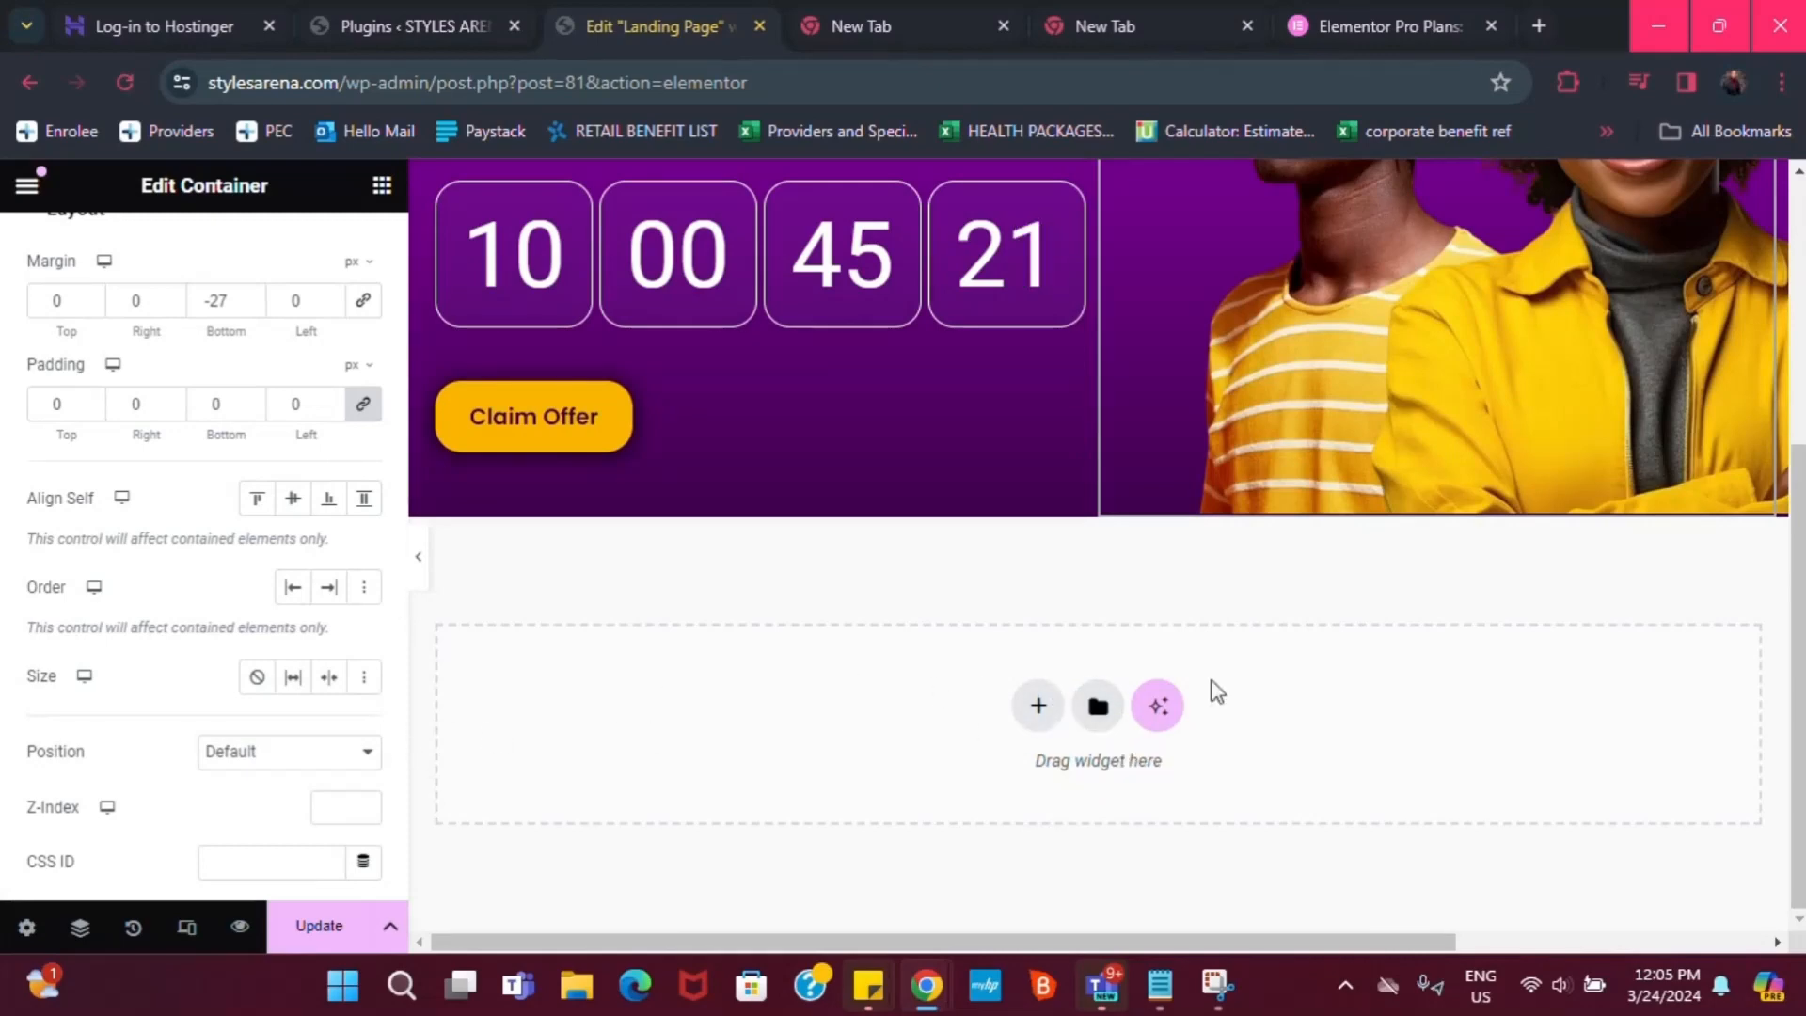
Browse the template library's Pages templates, closing and reopening the library once
click(1098, 706)
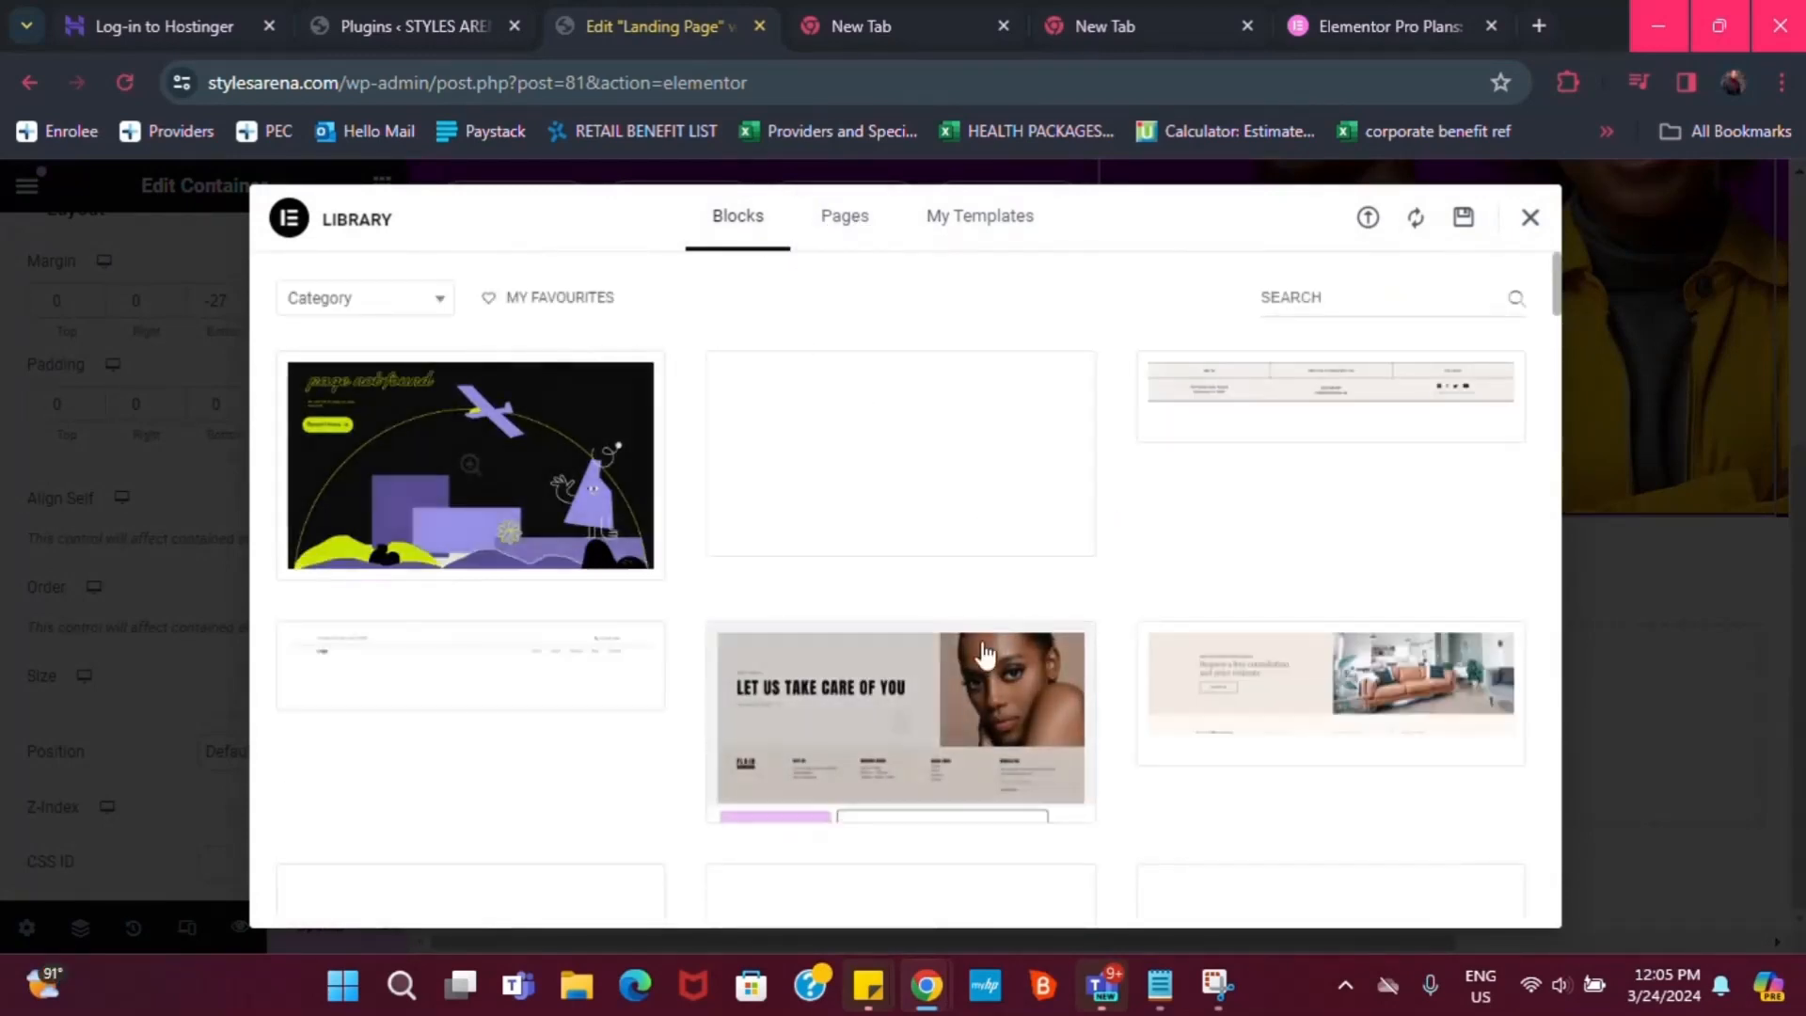
click(850, 230)
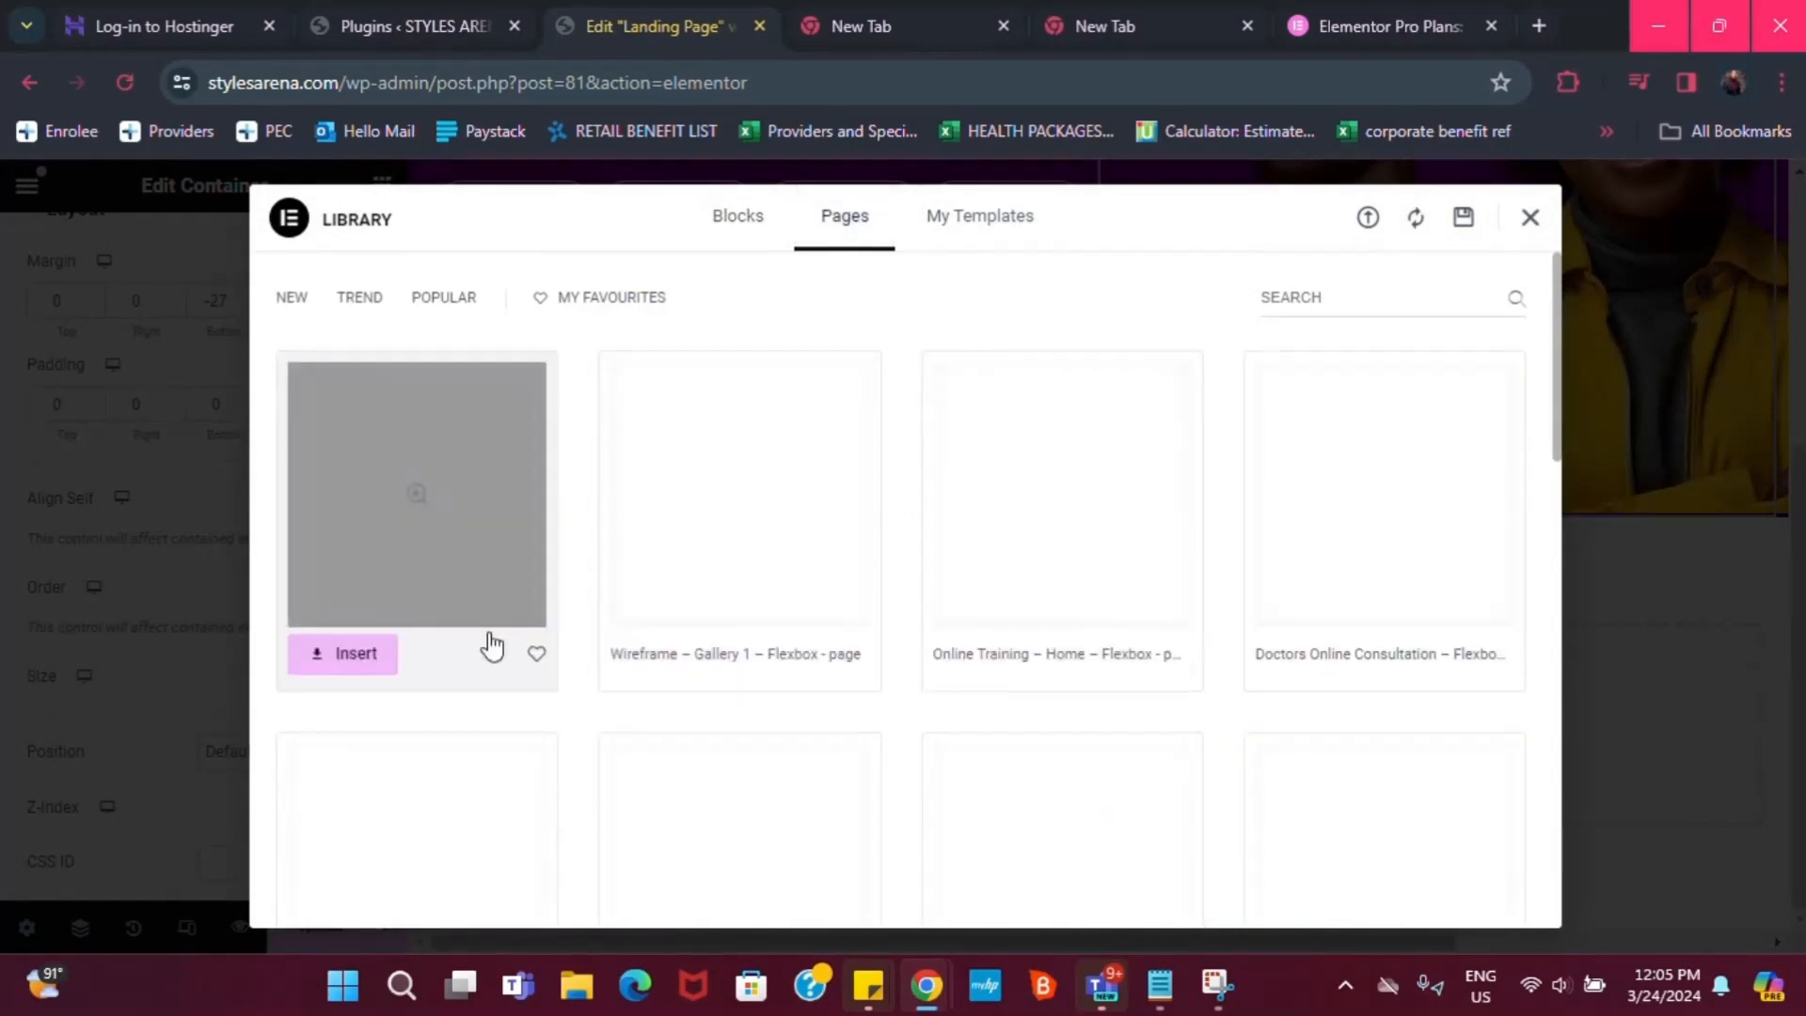
scroll(490, 646, down, 3)
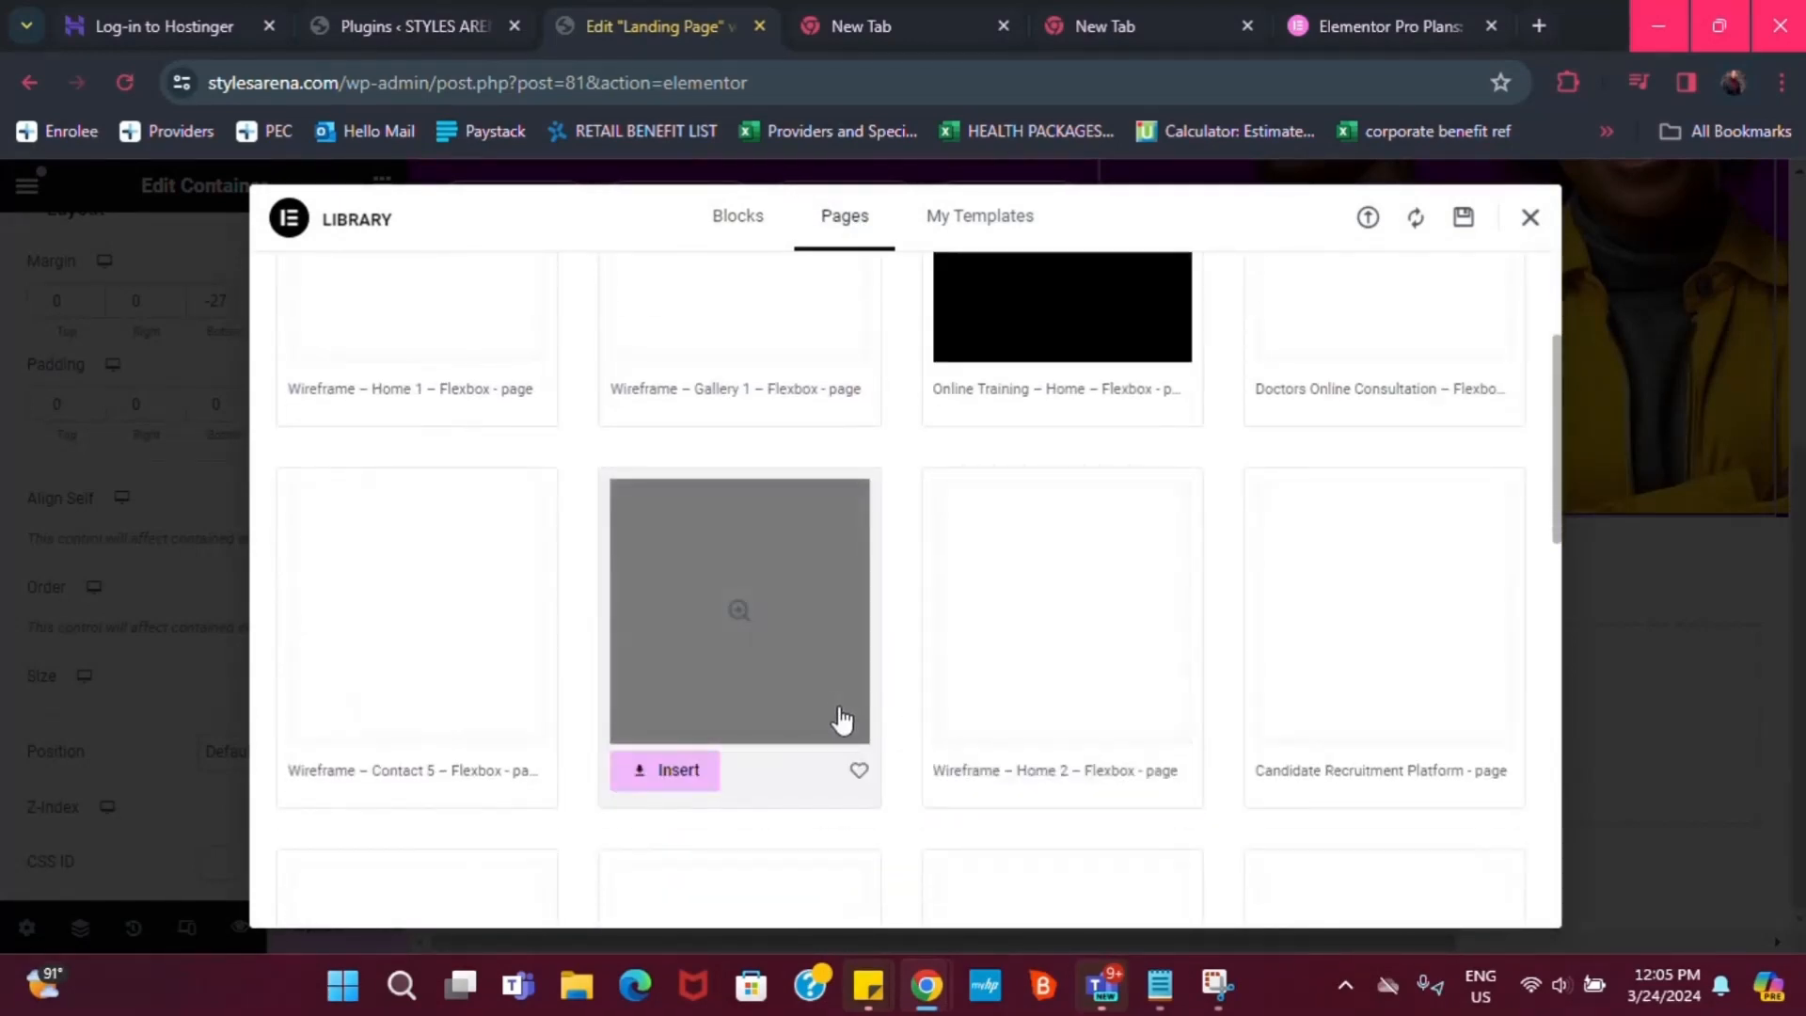
scroll(1092, 677, up, 5)
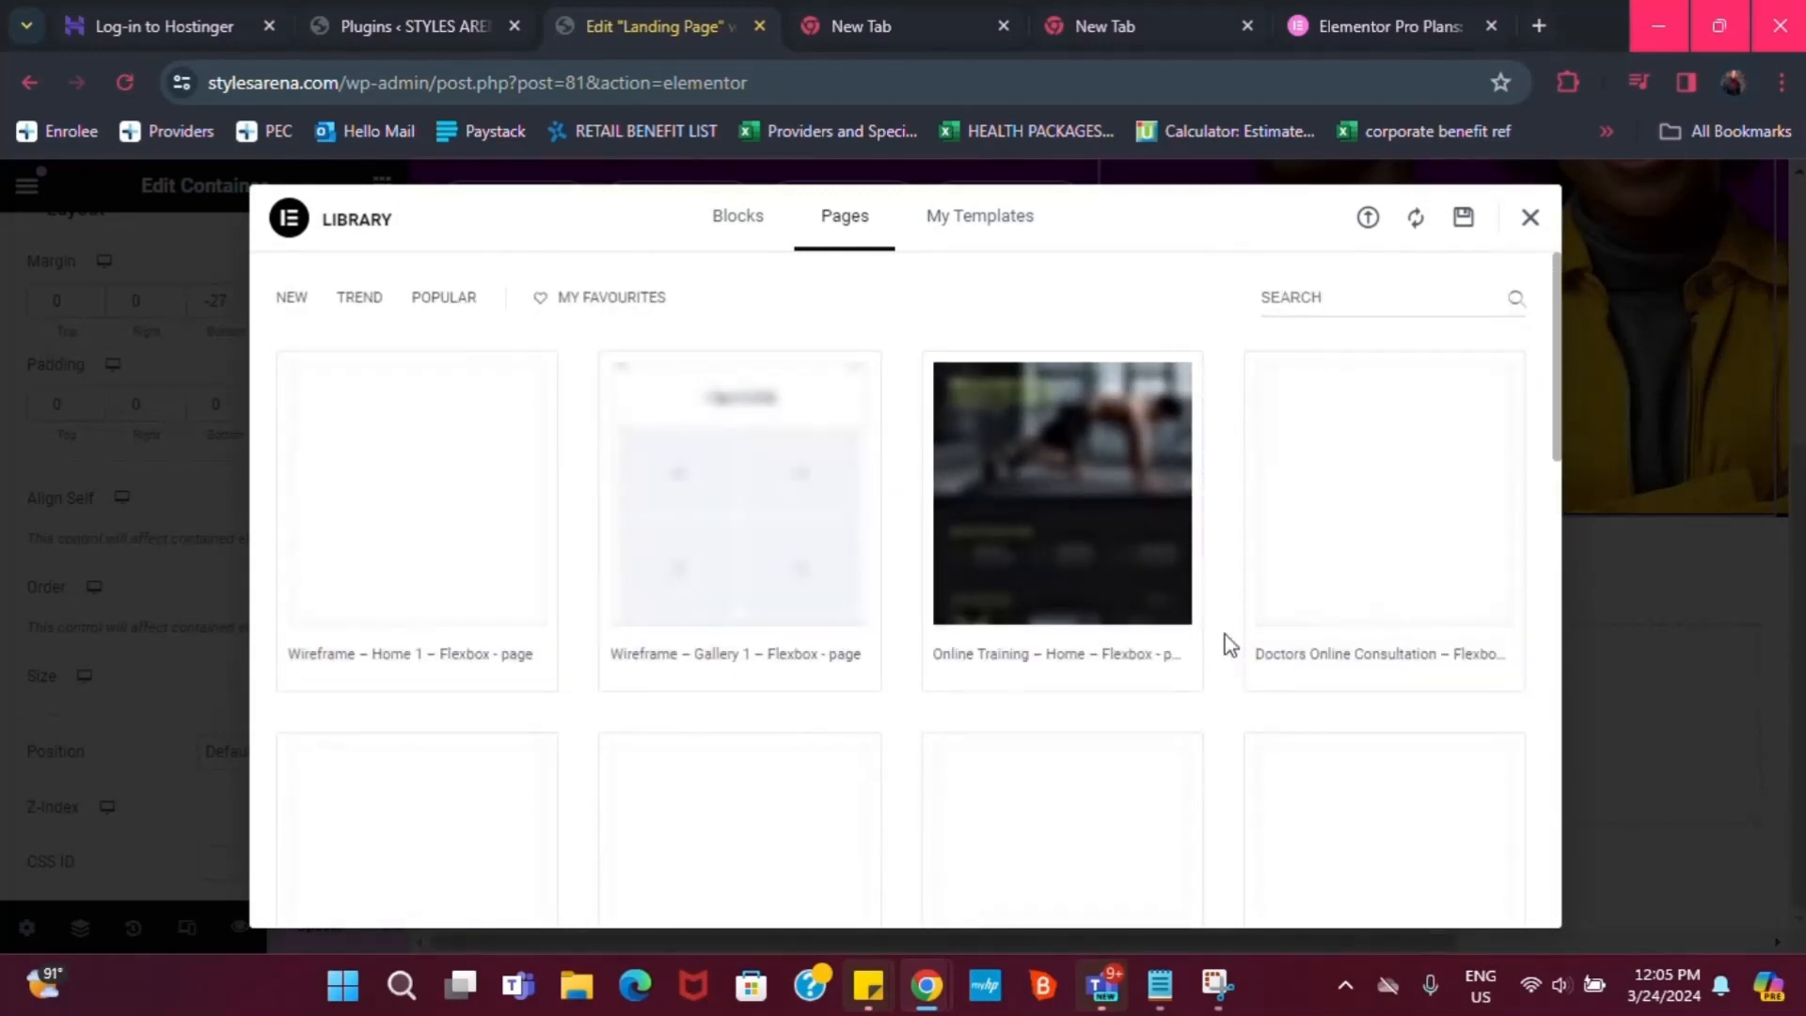
scroll(1189, 681, down, 2)
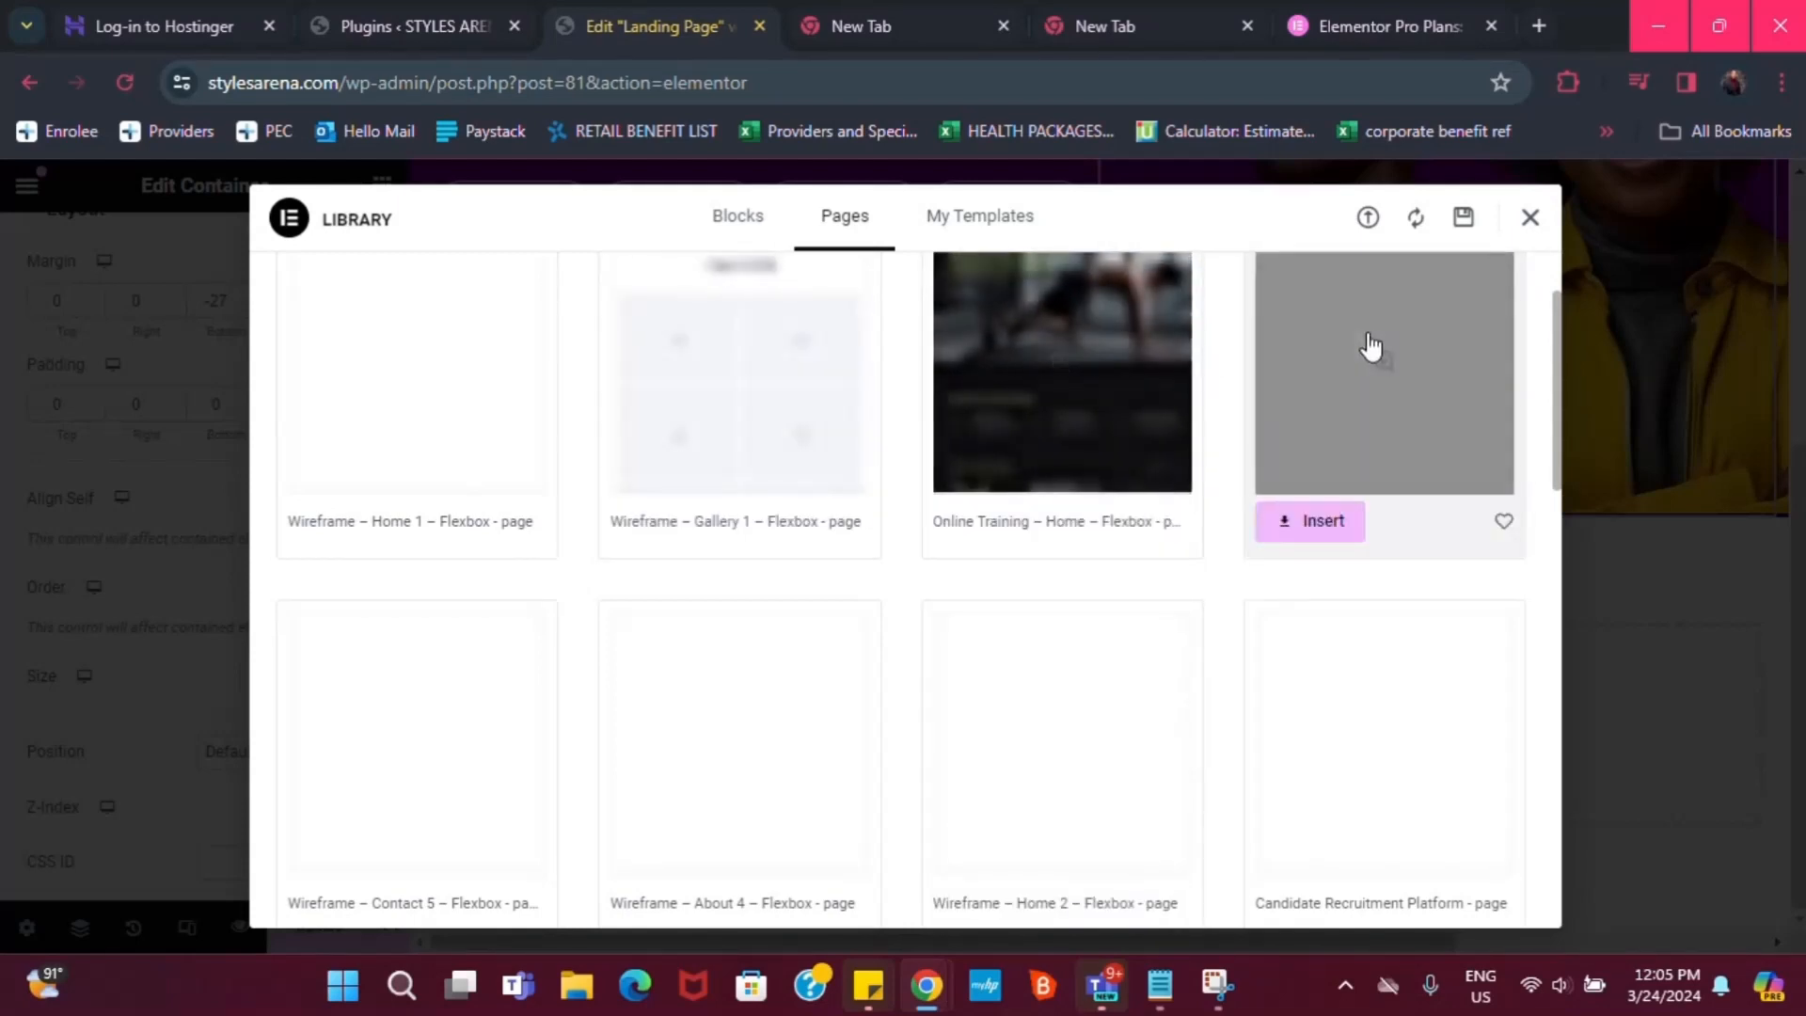
scroll(1126, 621, down, 2)
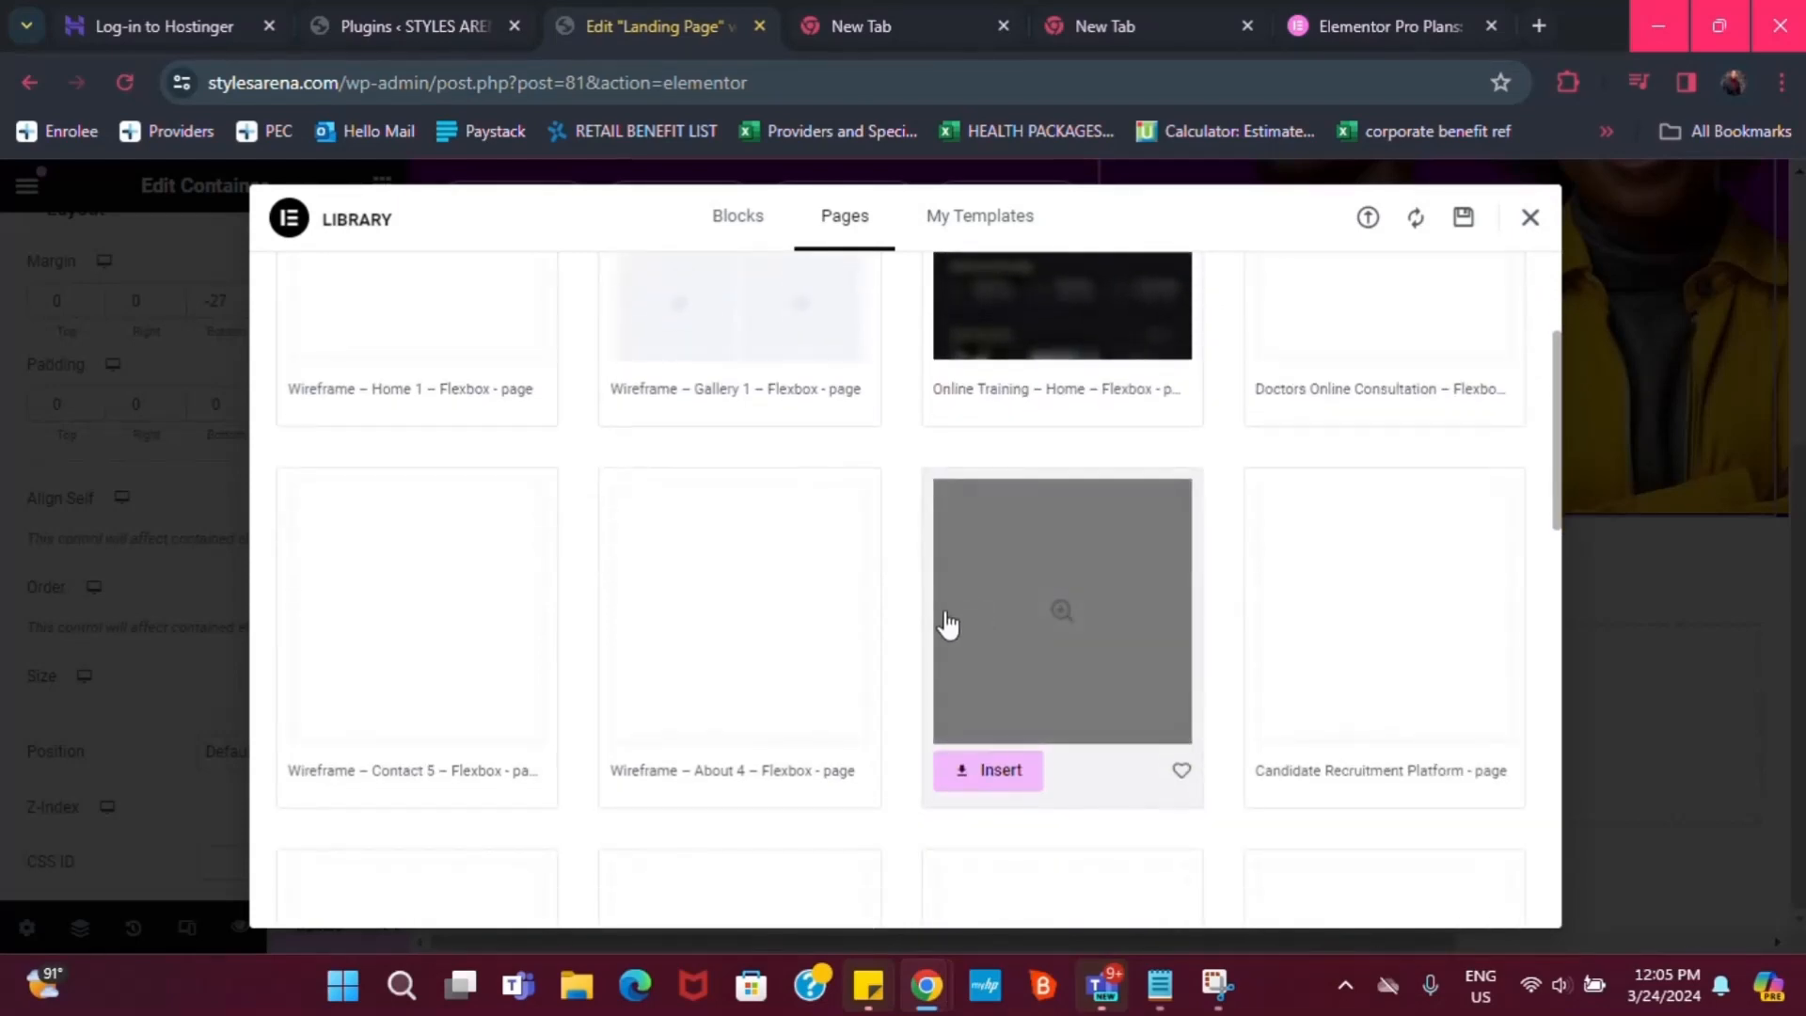
scroll(734, 508, down, 2)
scroll(731, 503, down, 1)
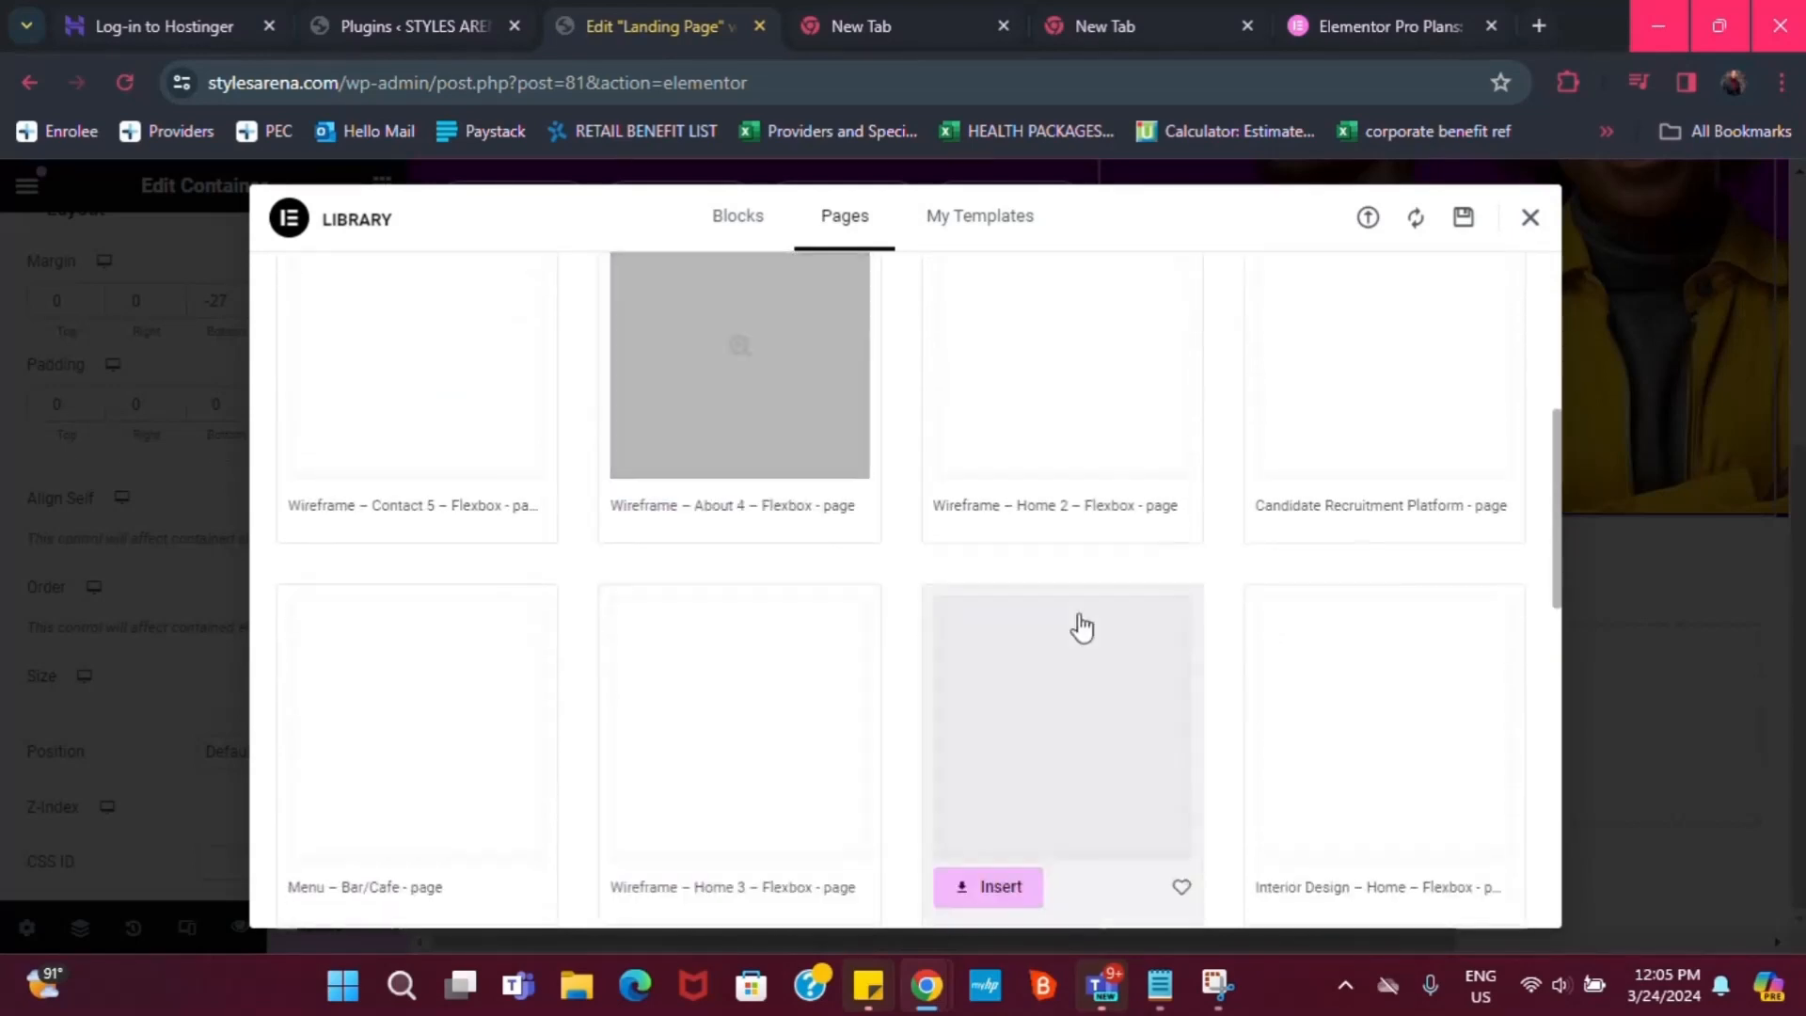
scroll(1223, 640, up, 3)
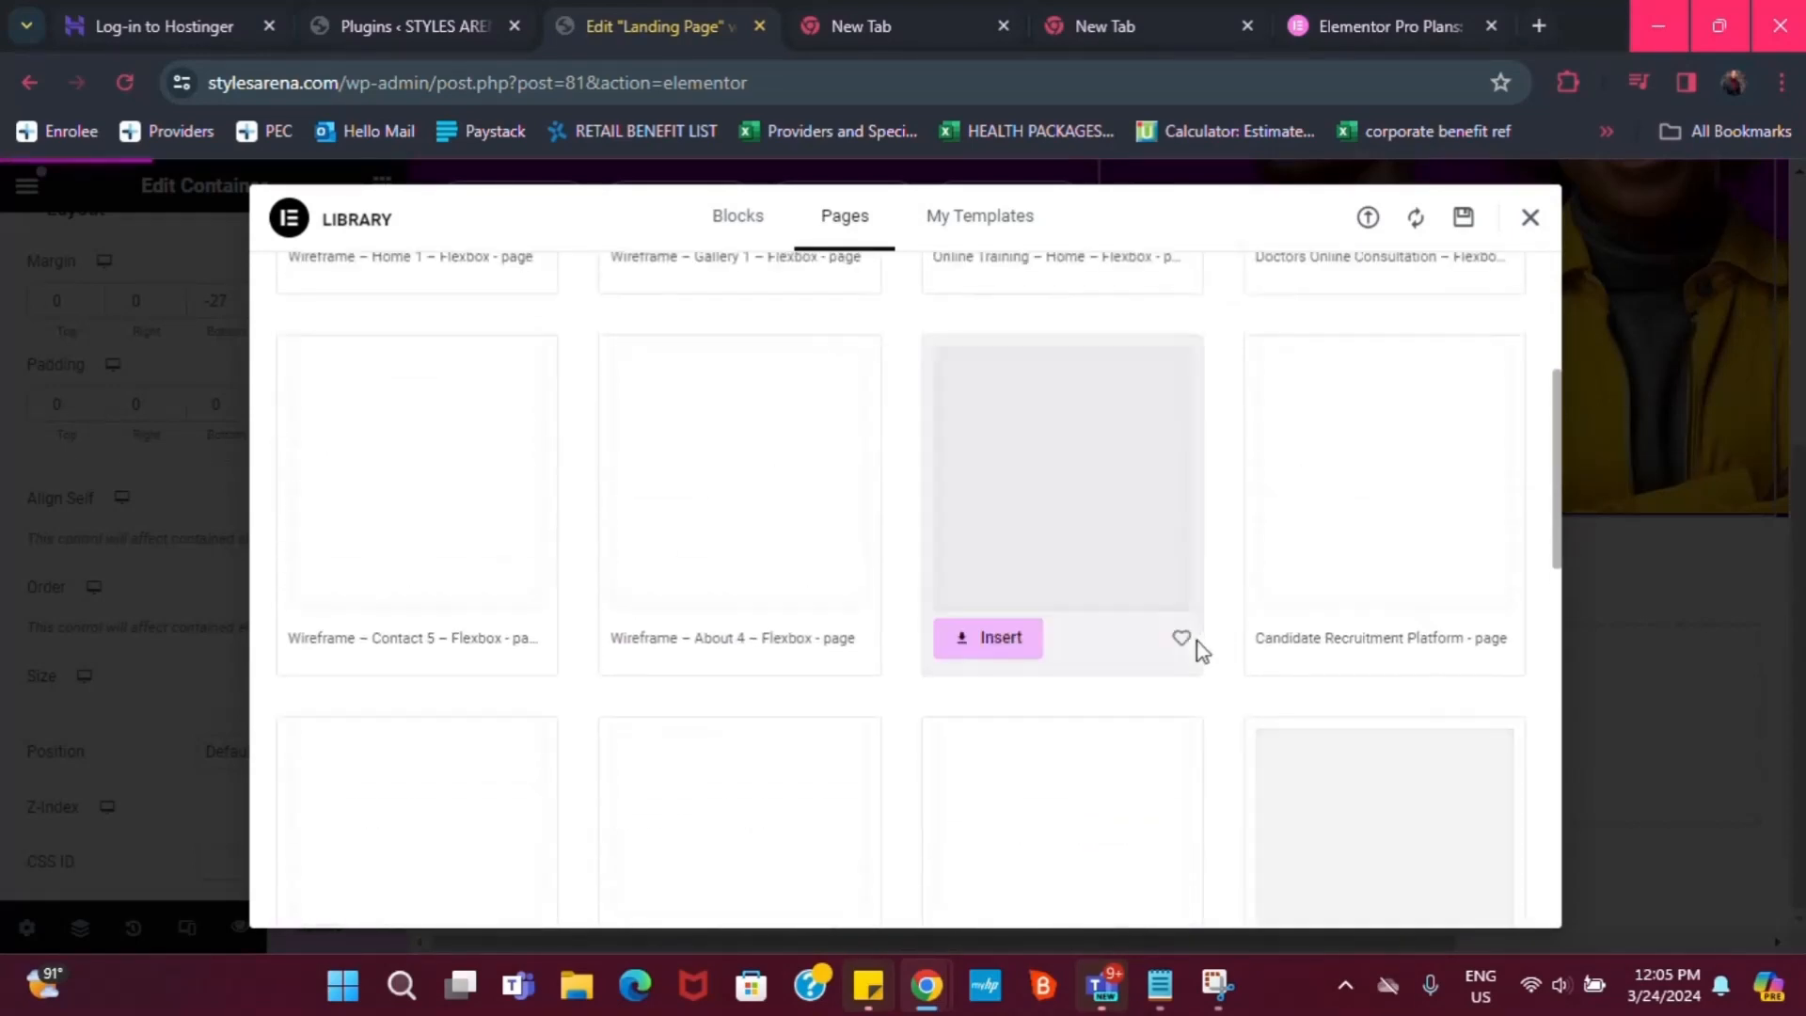
scroll(1087, 725, down, 4)
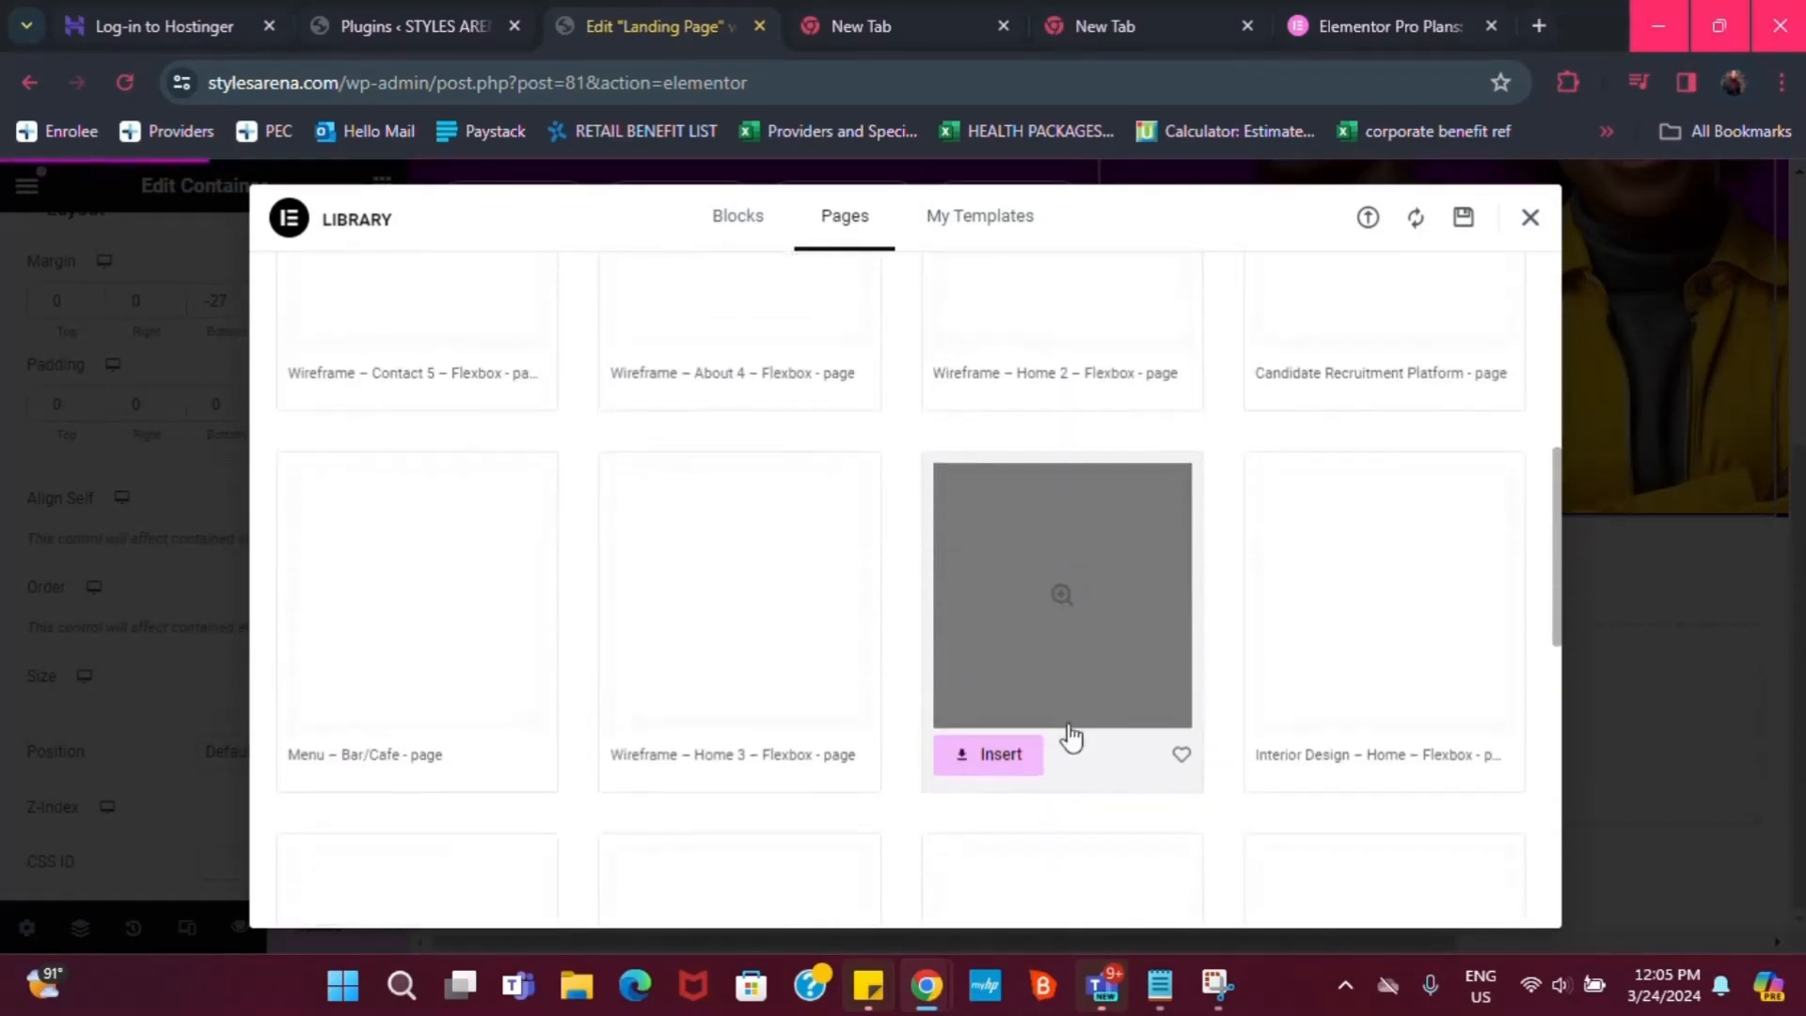
scroll(673, 807, down, 3)
scroll(979, 802, down, 3)
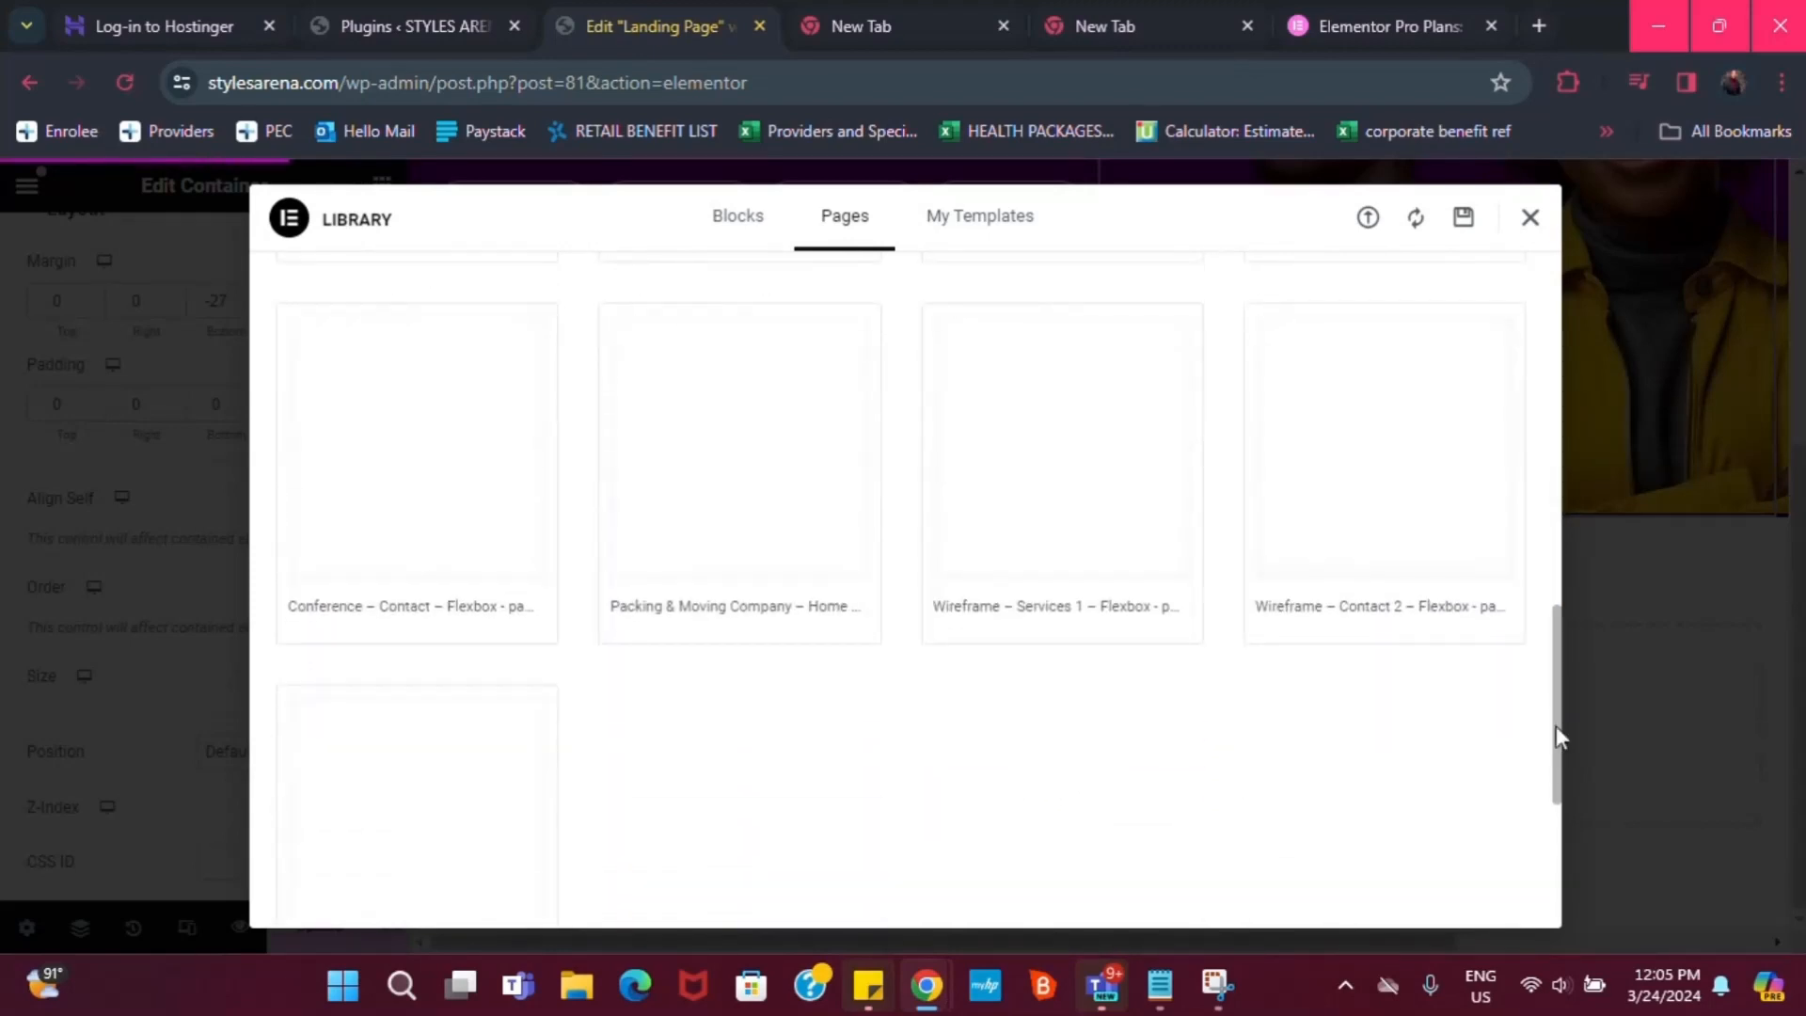
drag(1556, 746, 1496, 459)
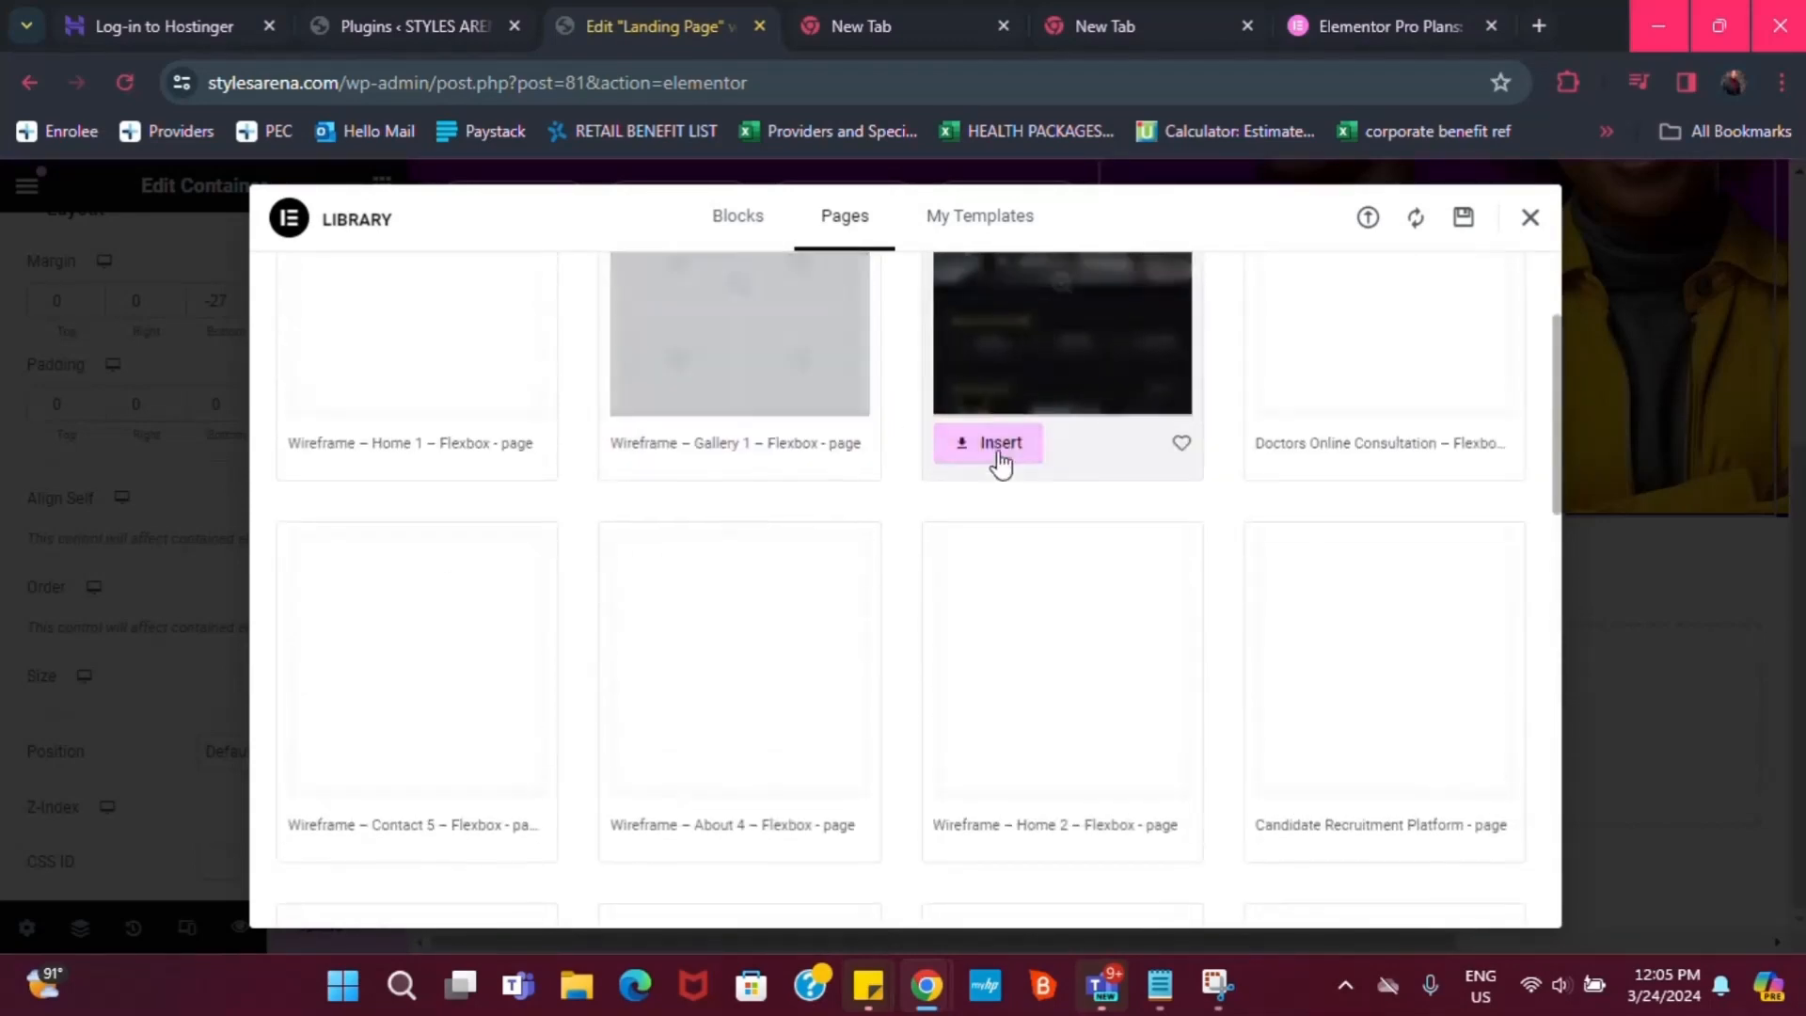
scroll(1087, 458, up, 1)
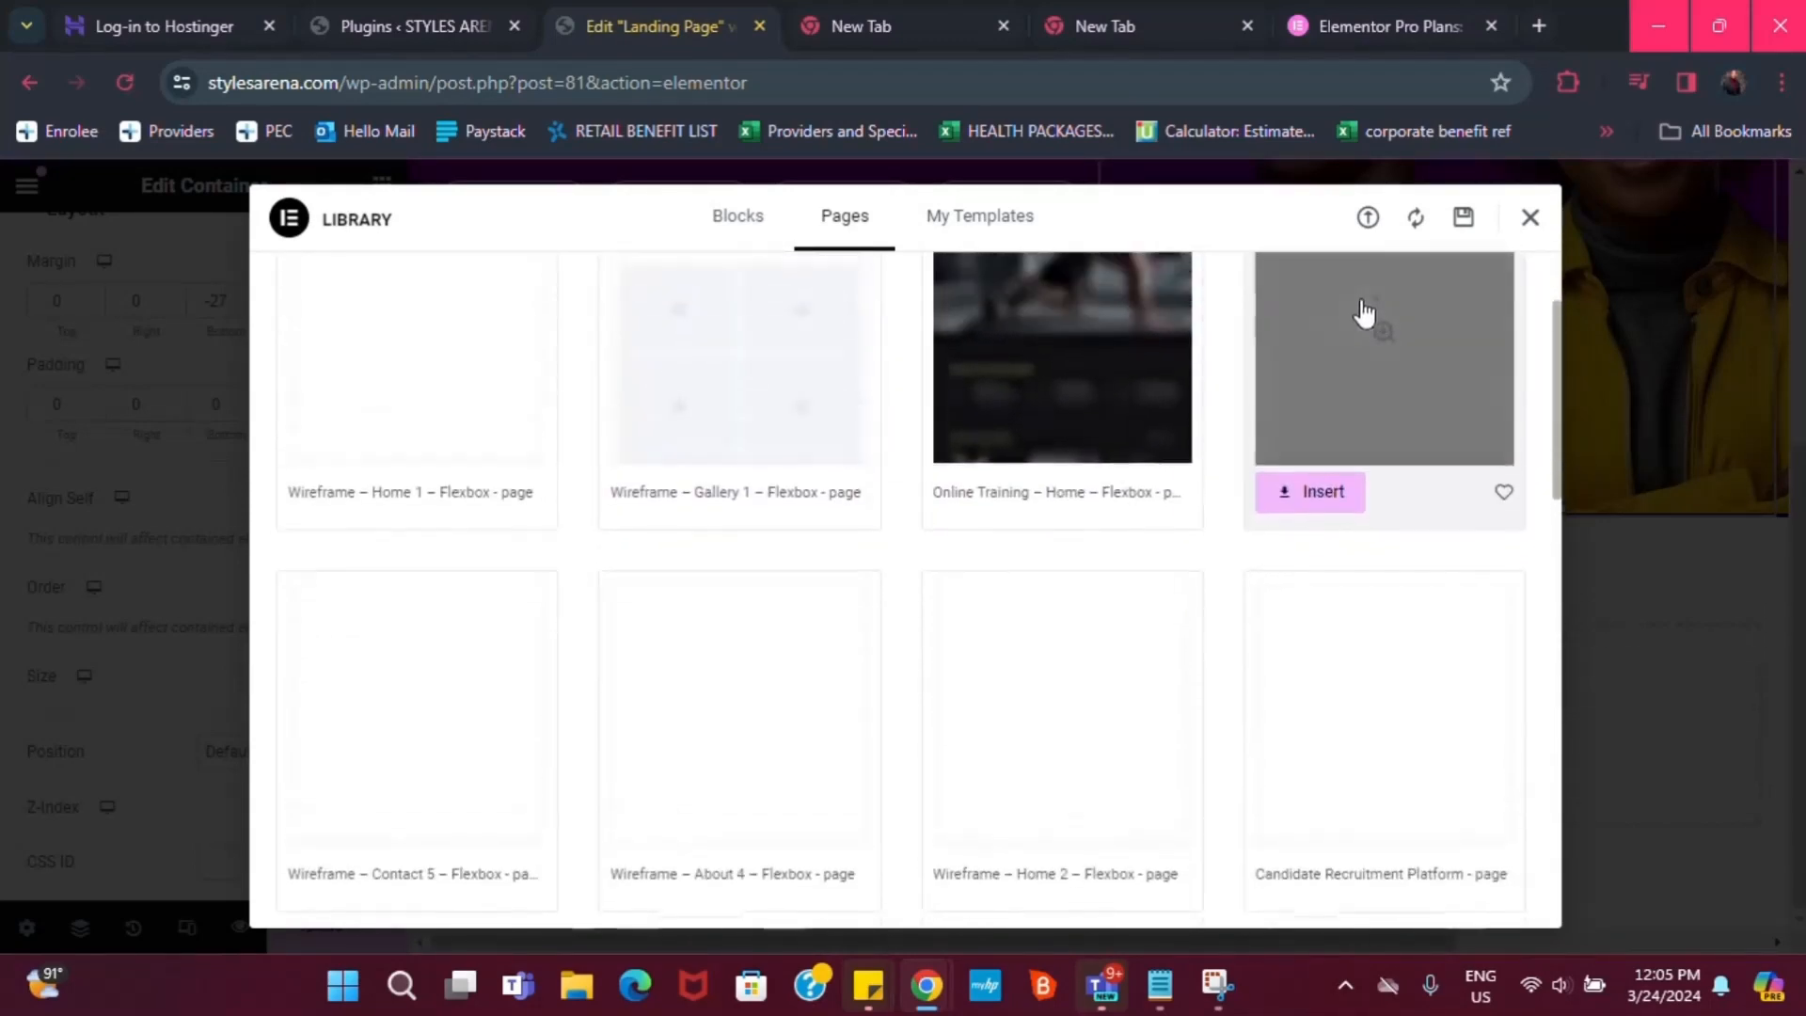
click(1530, 220)
click(1098, 710)
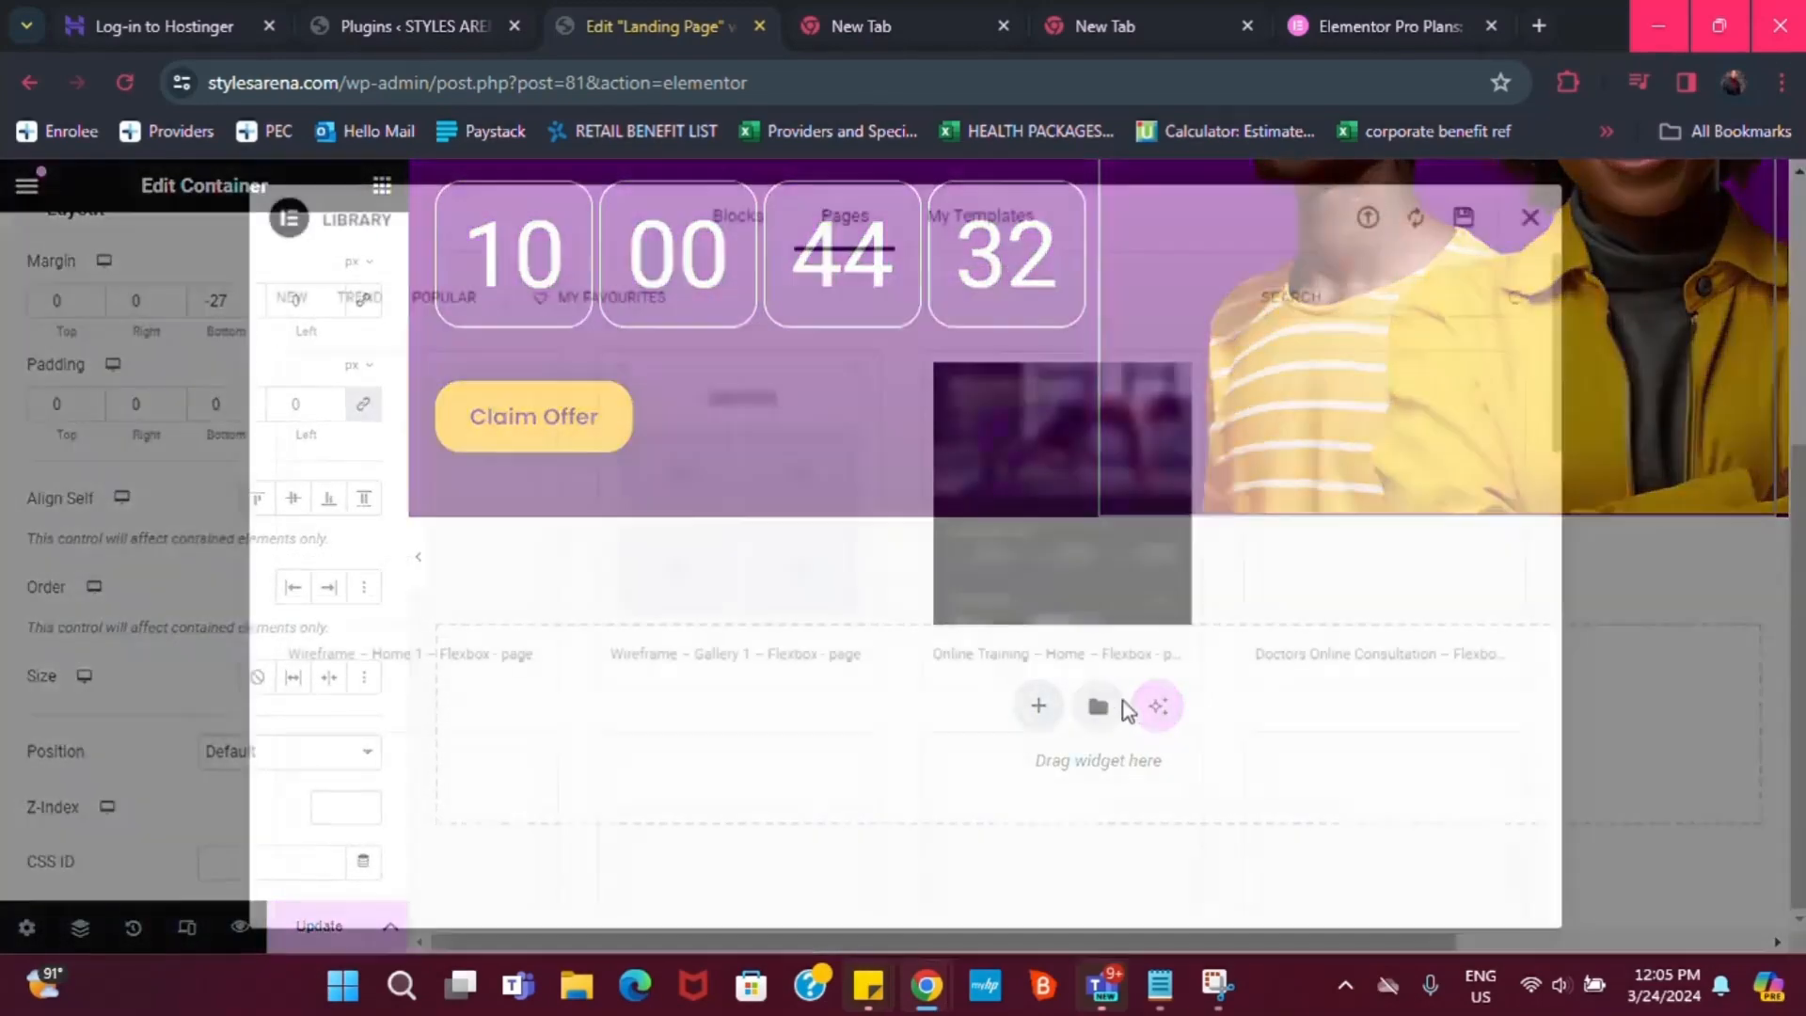
scroll(720, 571, down, 3)
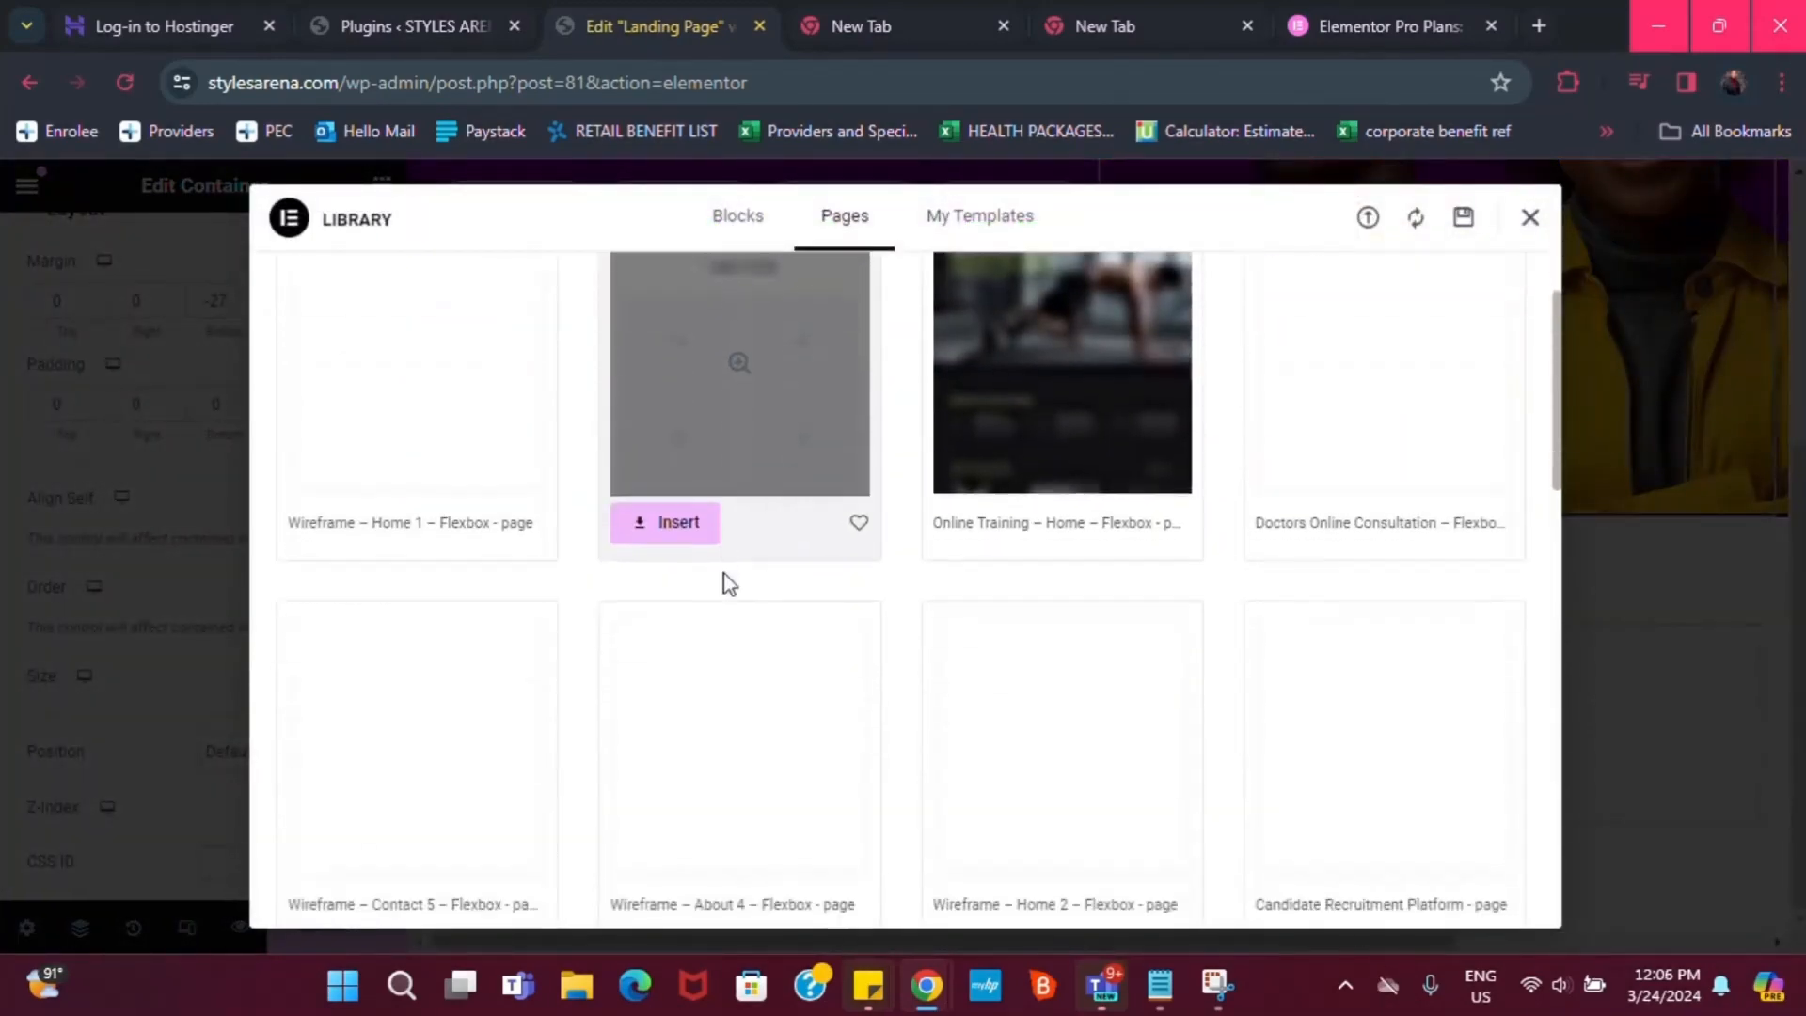
scroll(757, 604, down, 2)
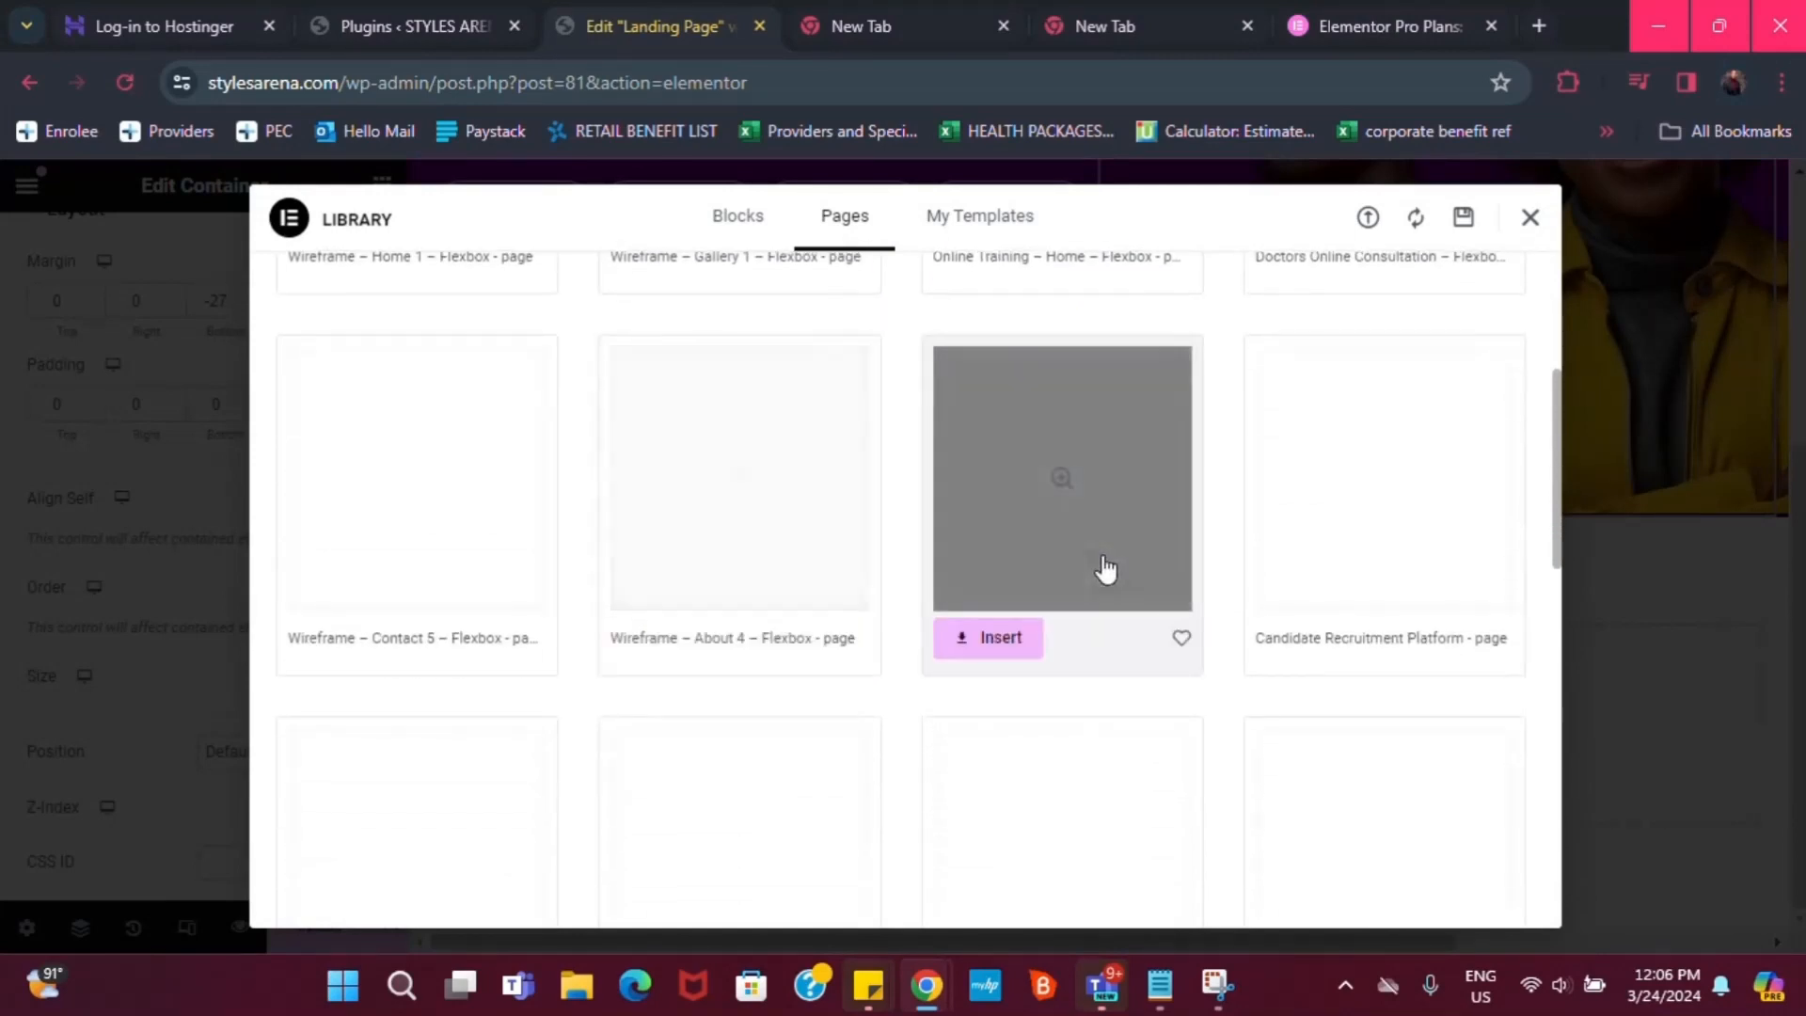
scroll(1219, 546, down, 2)
scroll(1191, 564, down, 2)
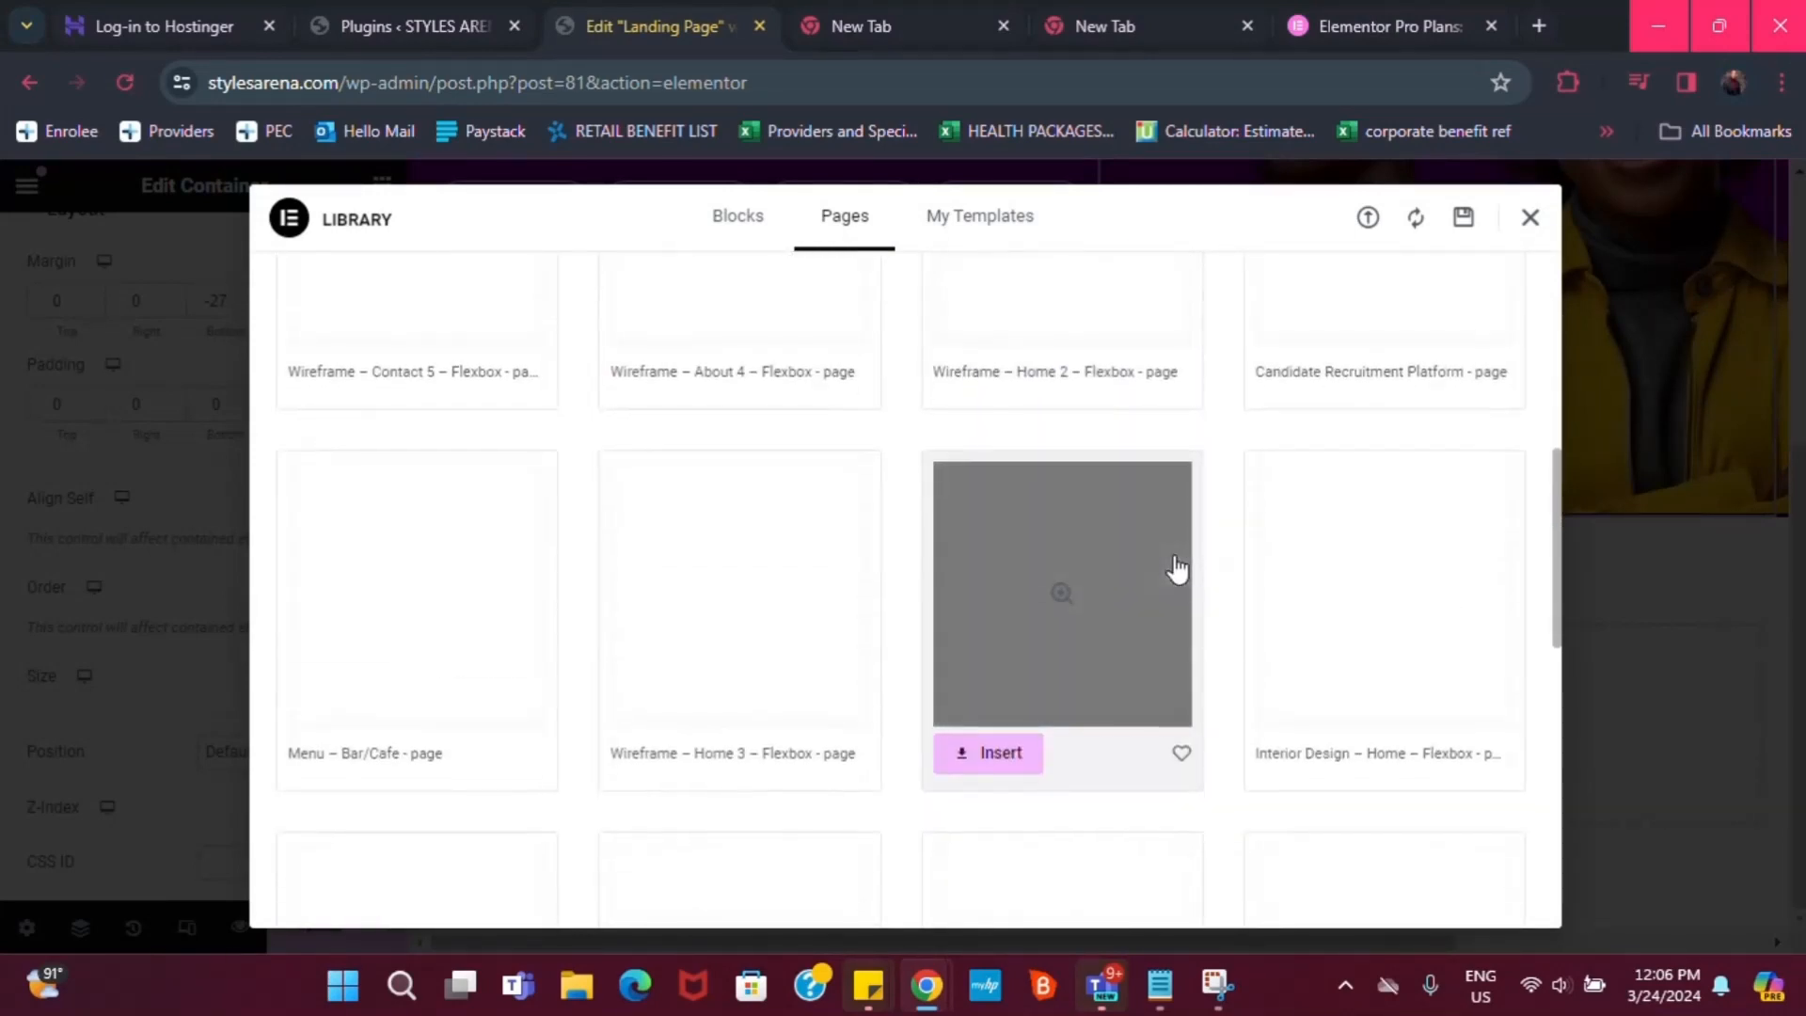
scroll(1190, 578, down, 3)
scroll(1317, 539, up, 6)
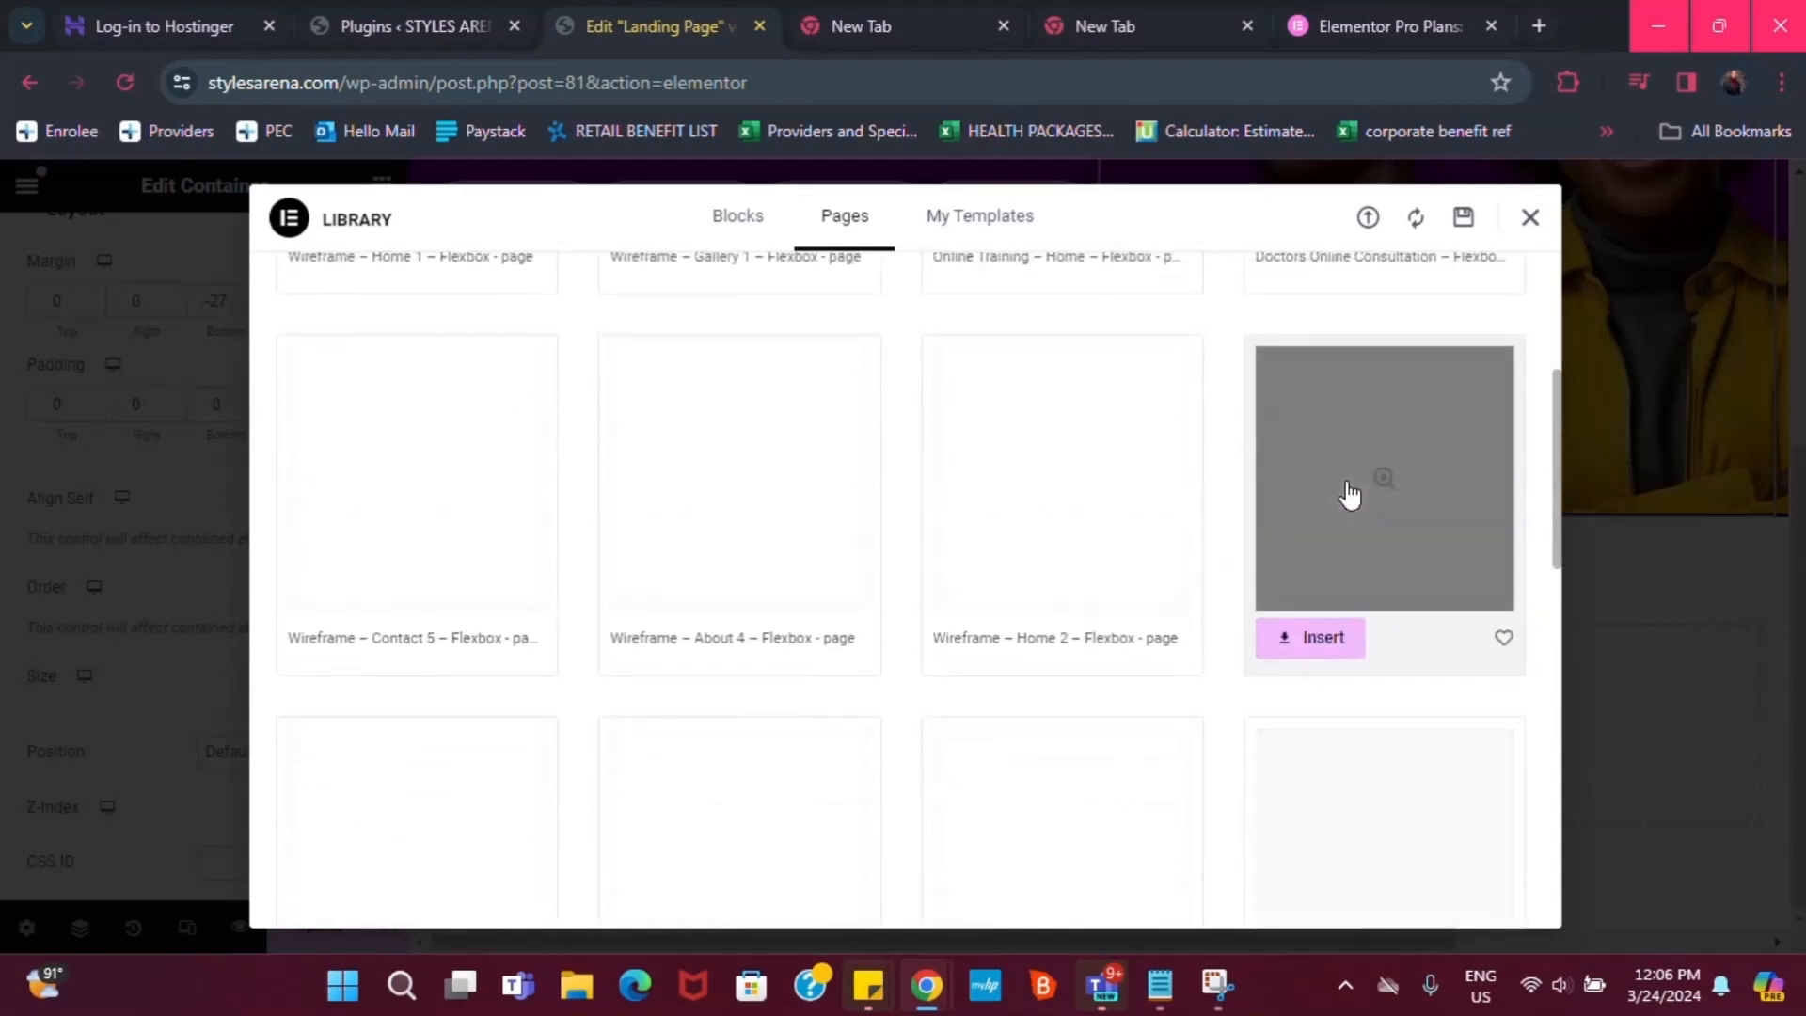
scroll(923, 483, up, 5)
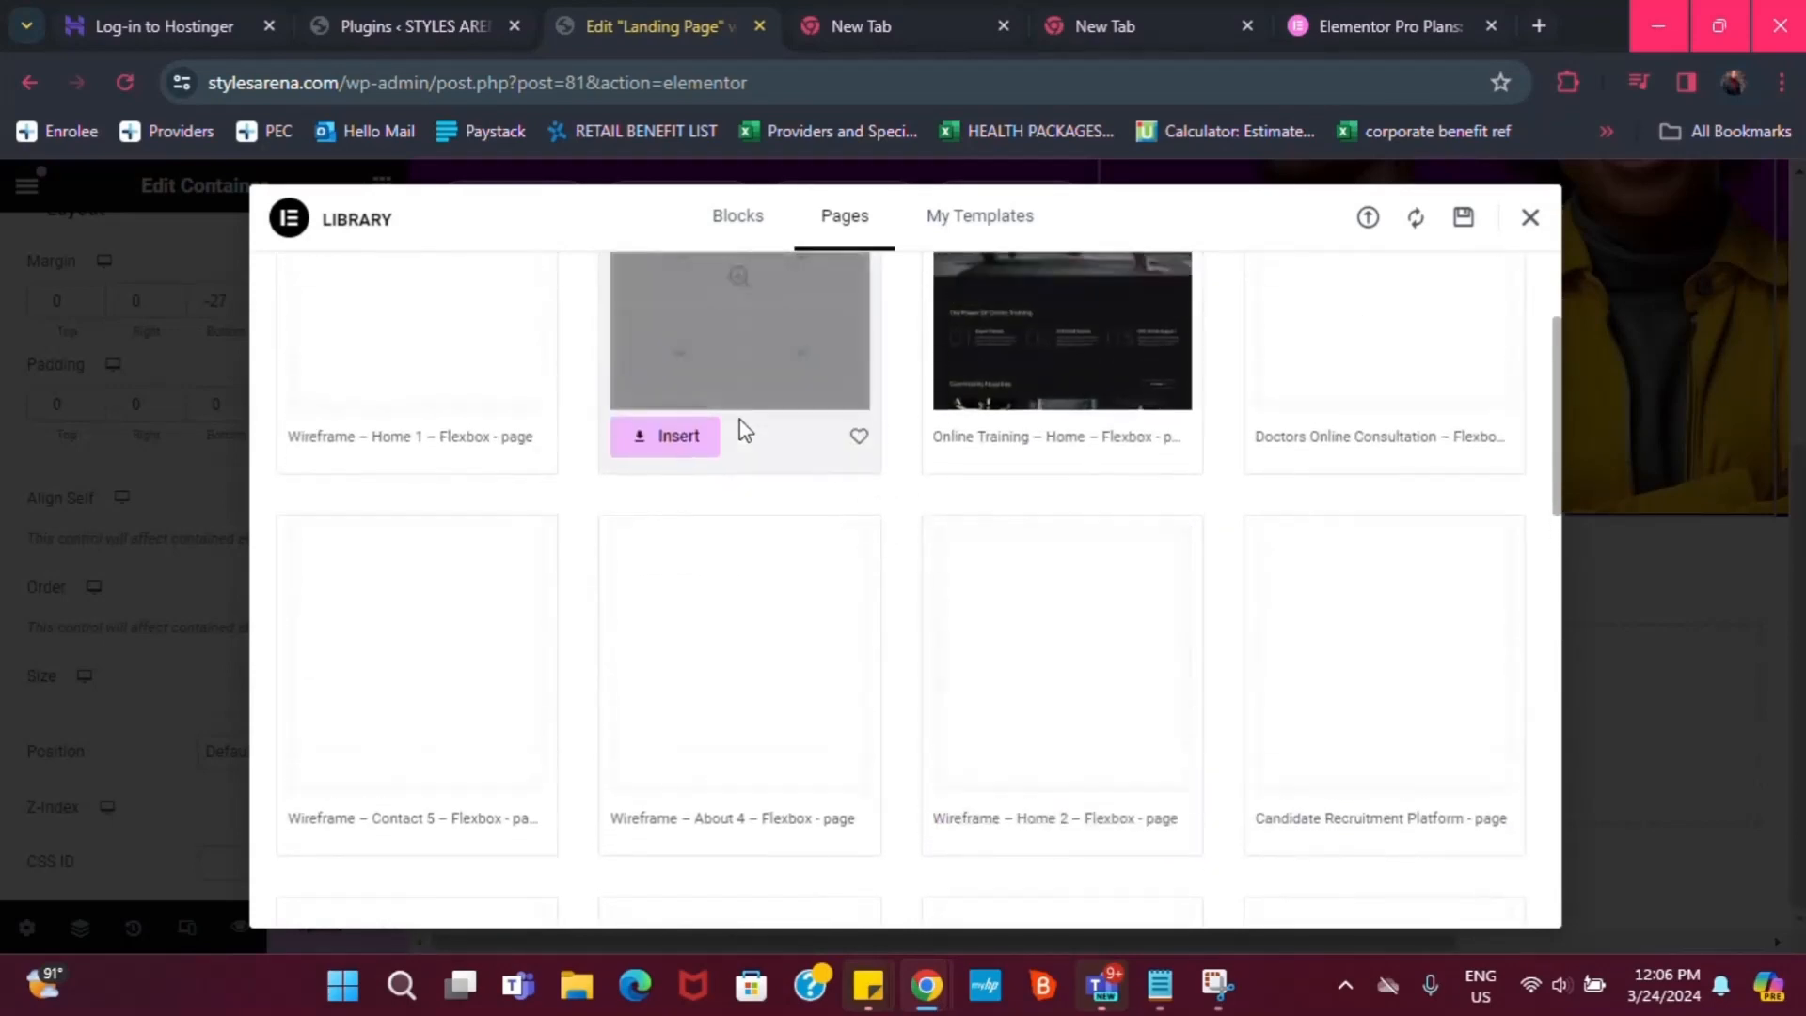
scroll(794, 657, down, 2)
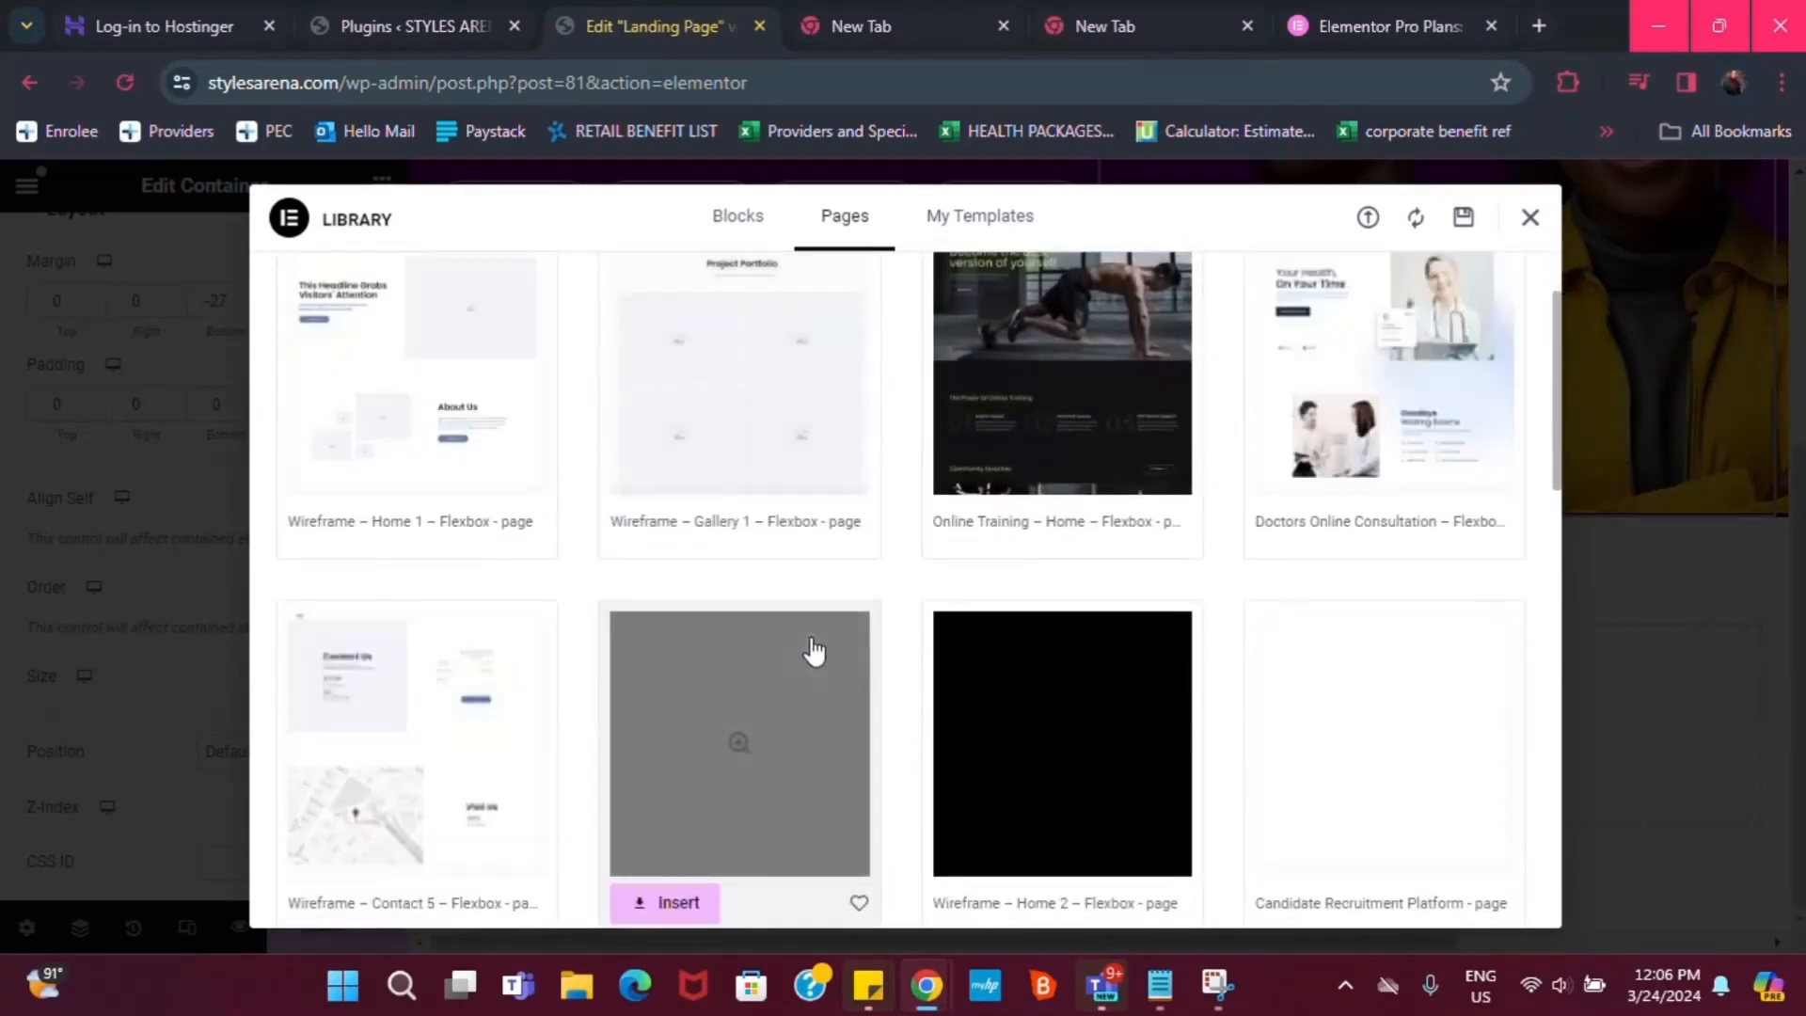
scroll(1303, 733, down, 3)
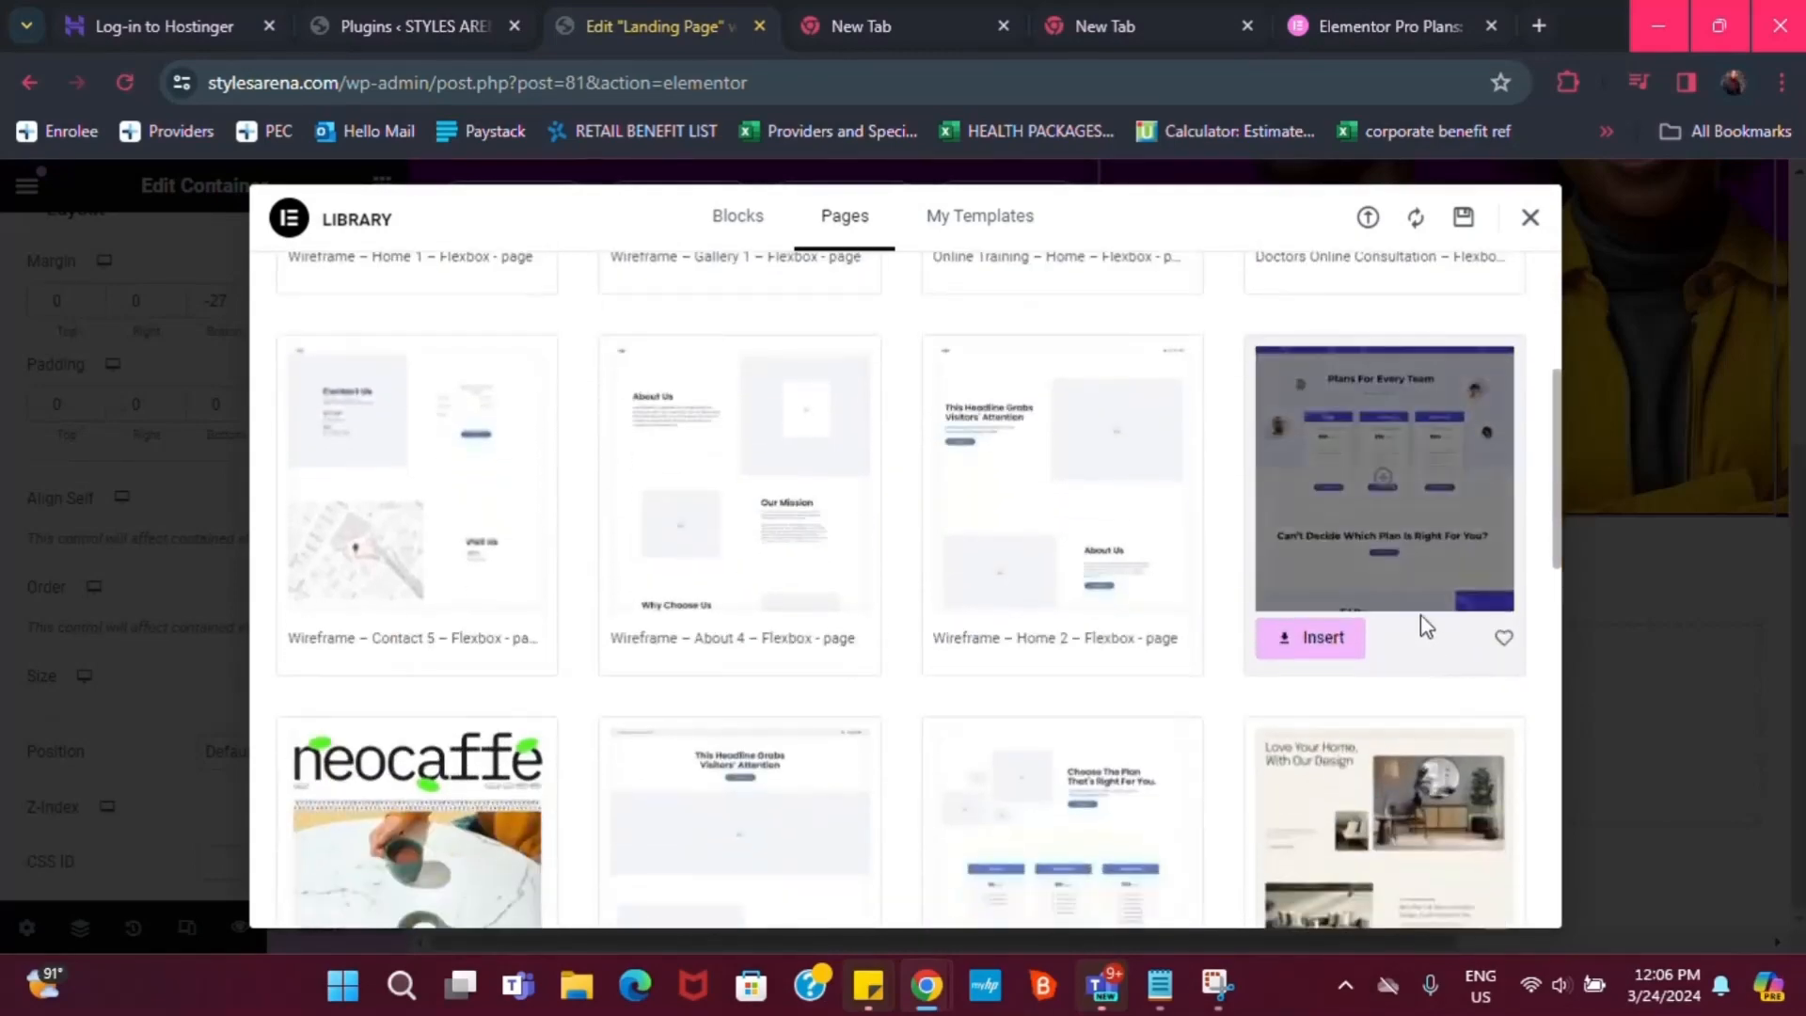
scroll(939, 717, down, 4)
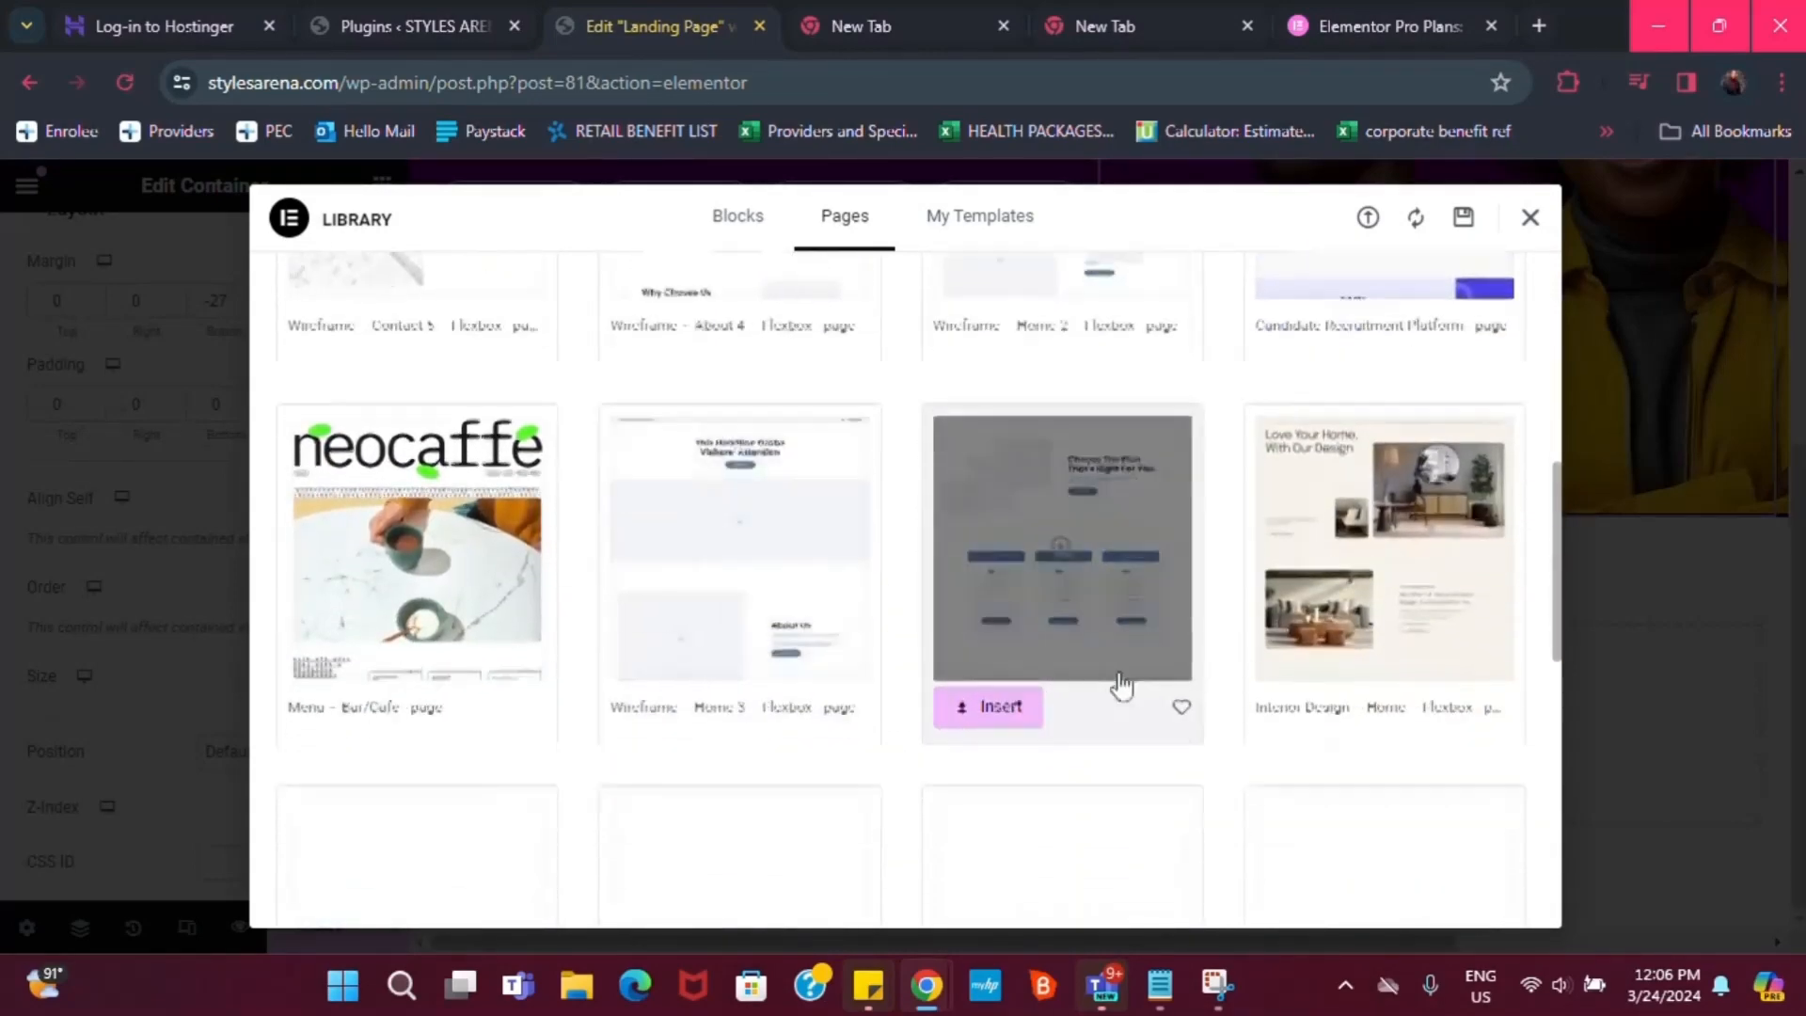
scroll(957, 751, down, 2)
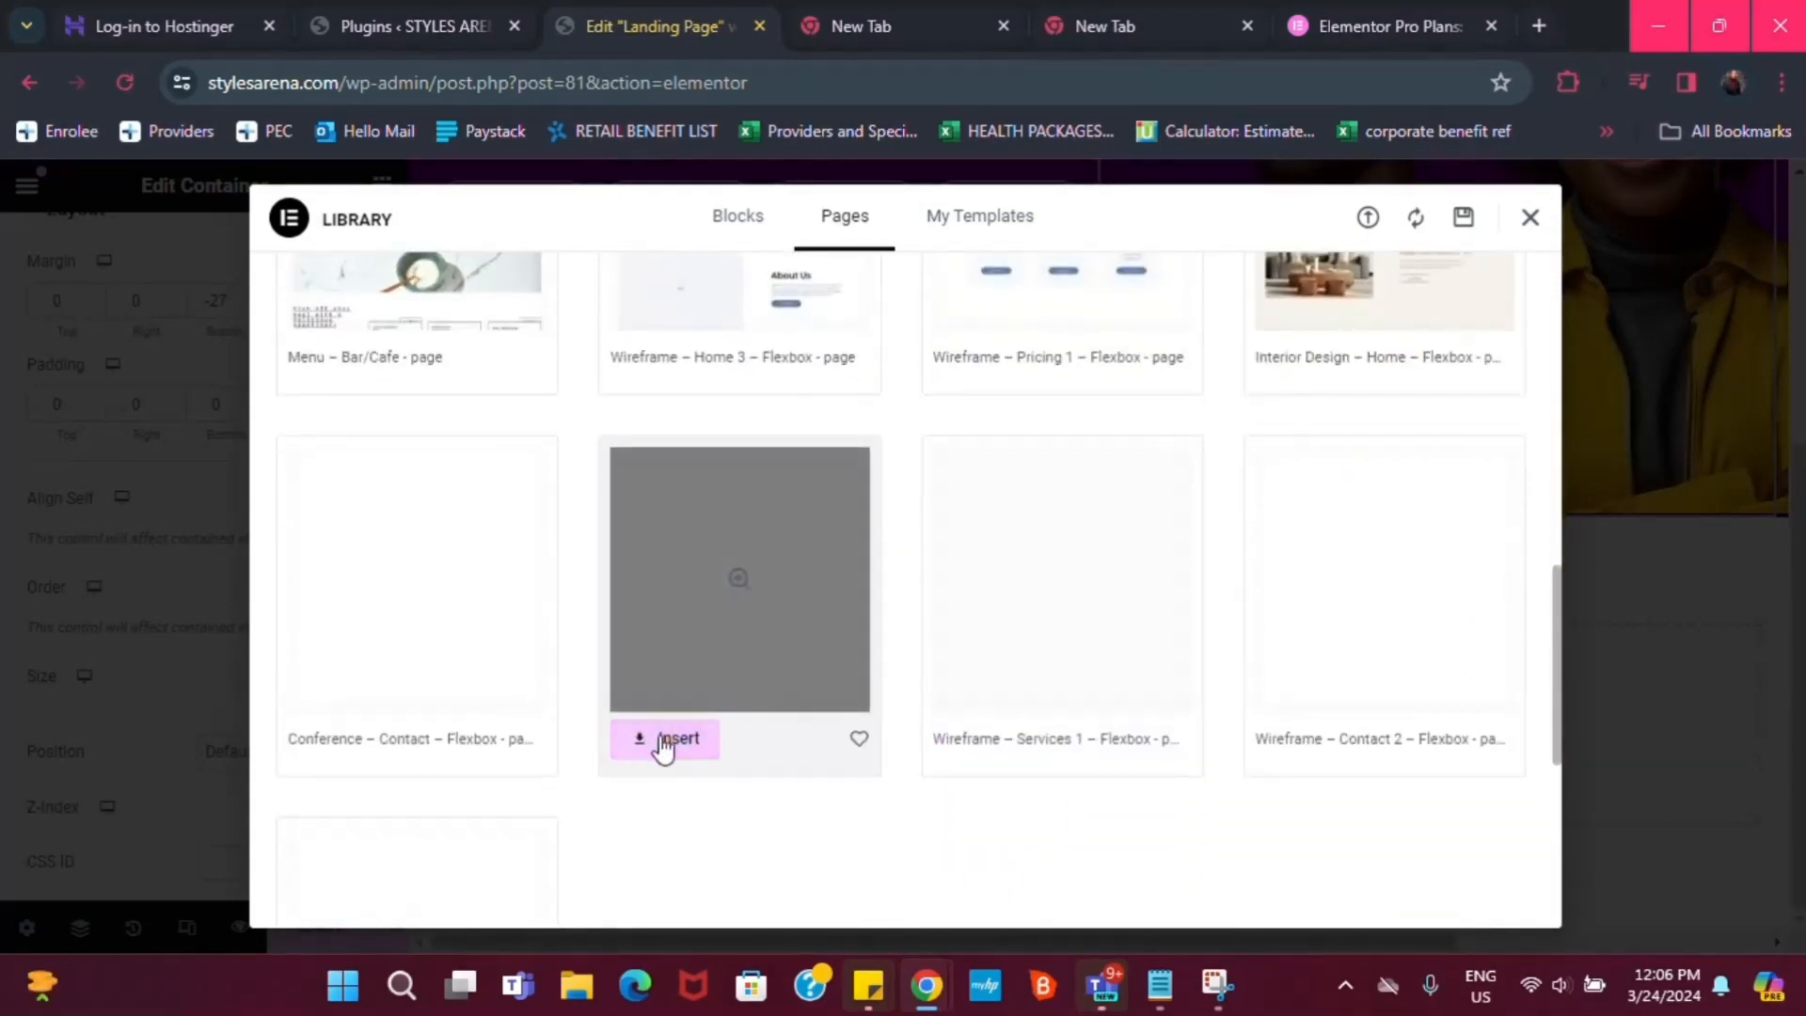
scroll(1222, 432, up, 2)
scroll(1256, 343, up, 2)
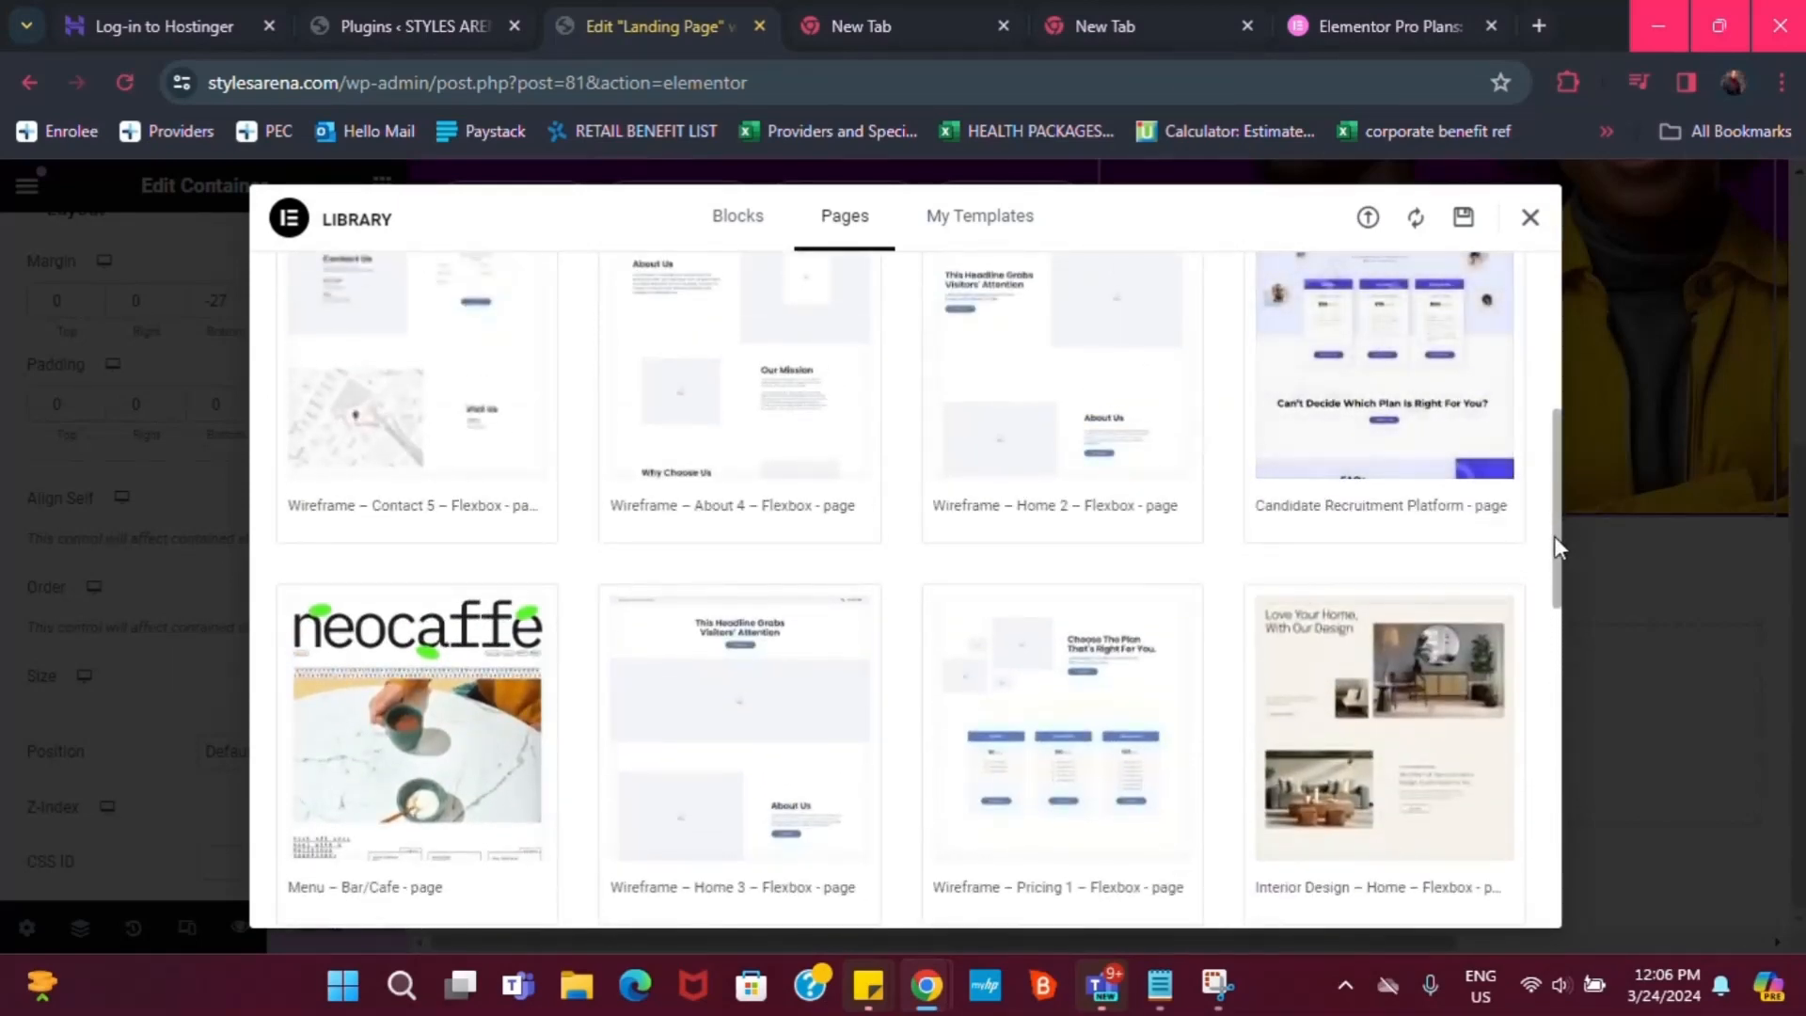
scroll(1554, 534, up, 4)
Search the library for 'land', close it without inserting, and add a Flexbox section below the hero
click(1354, 299)
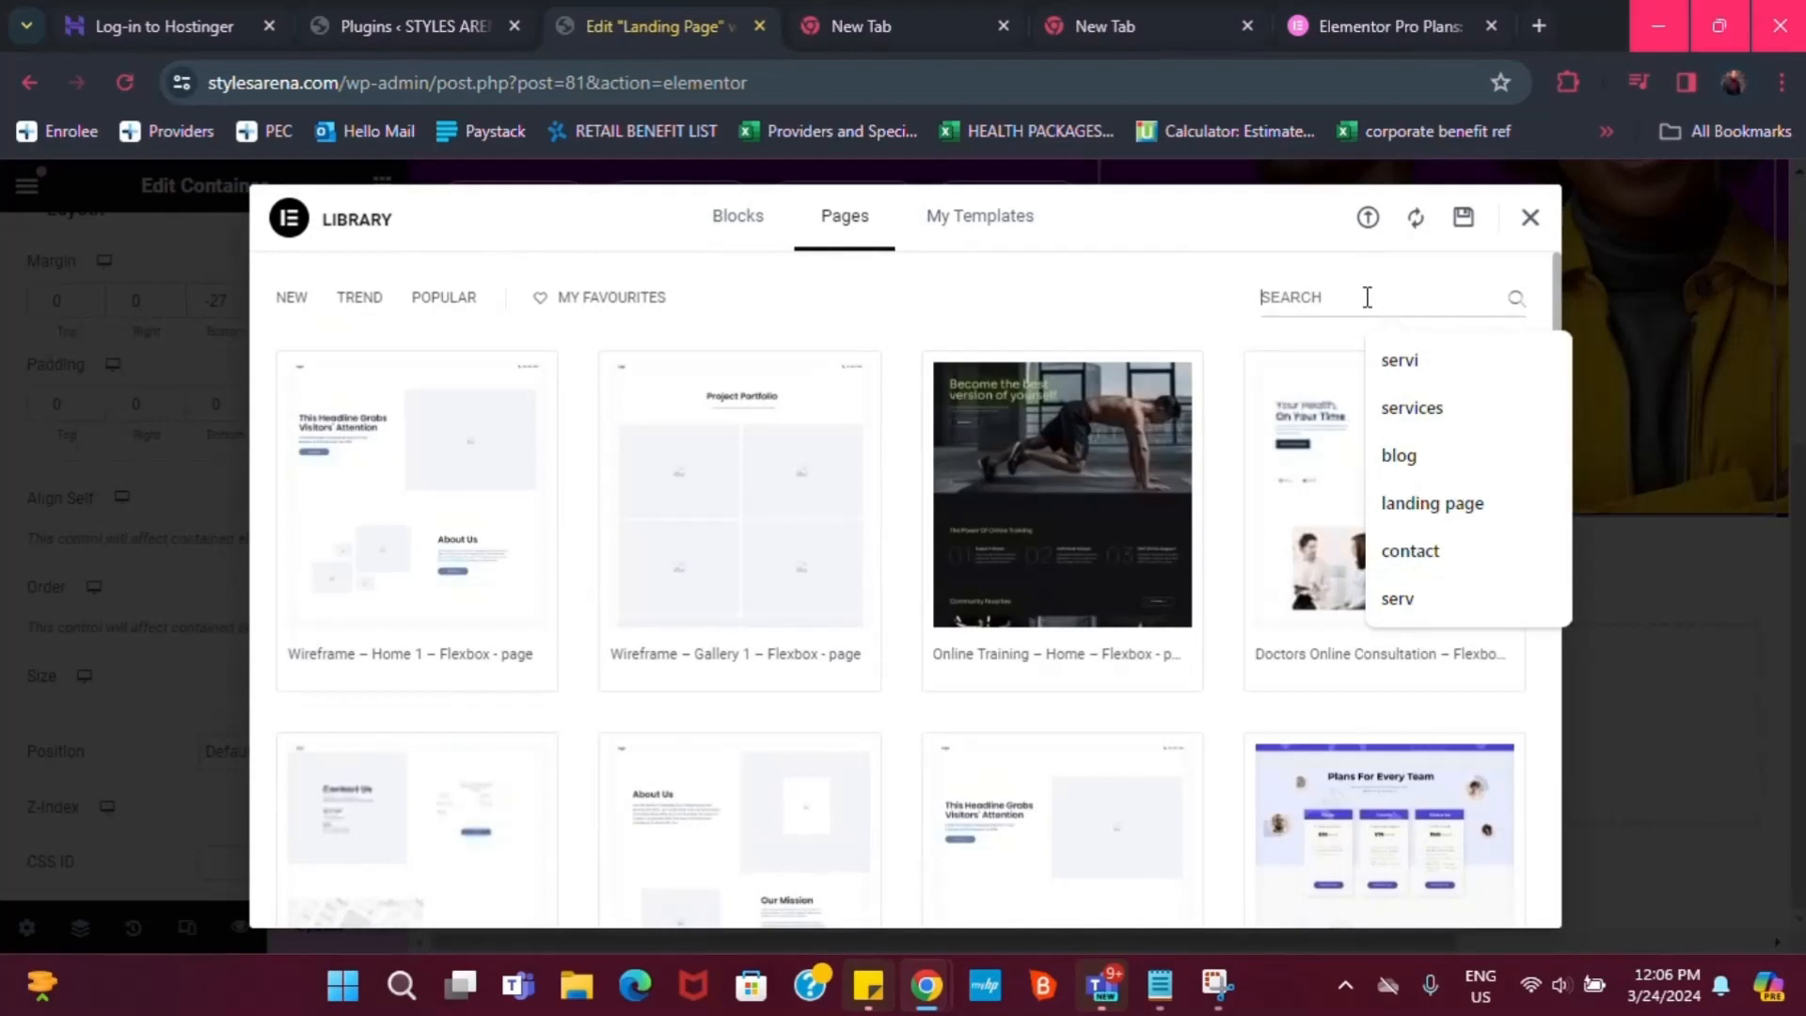
text(landi)
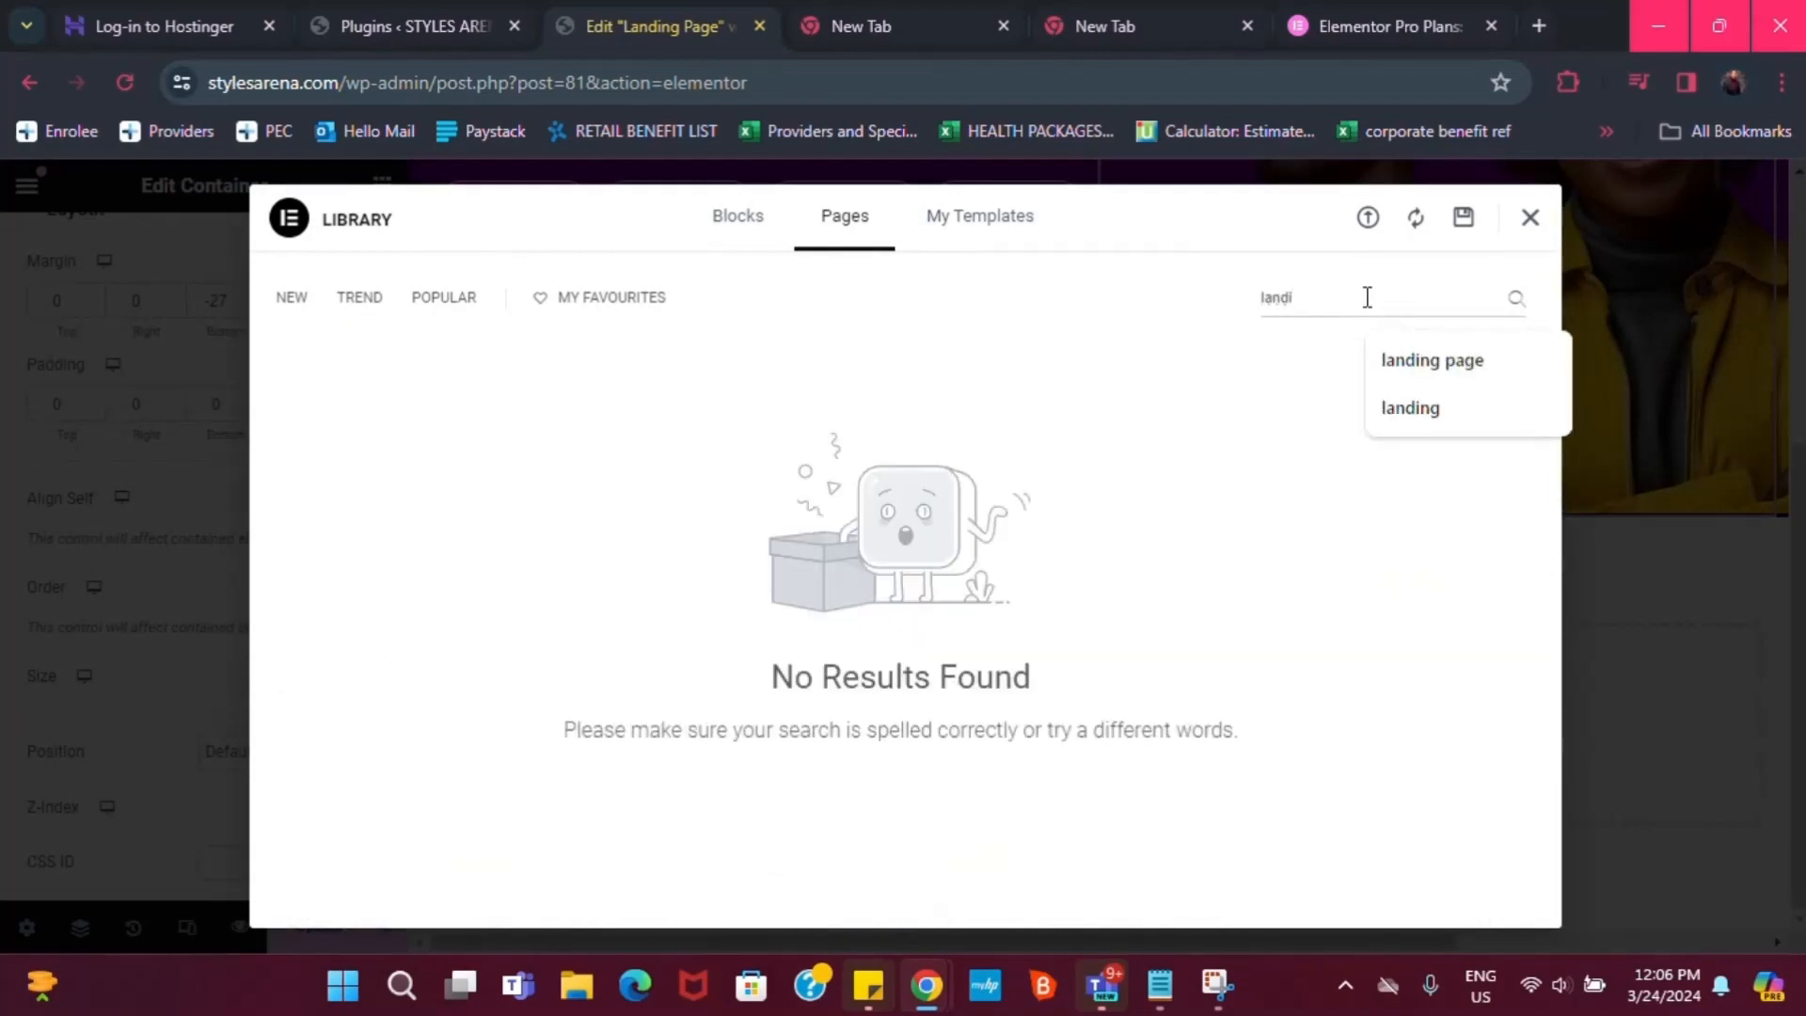
key(BackSpace)
key(BackSpace)
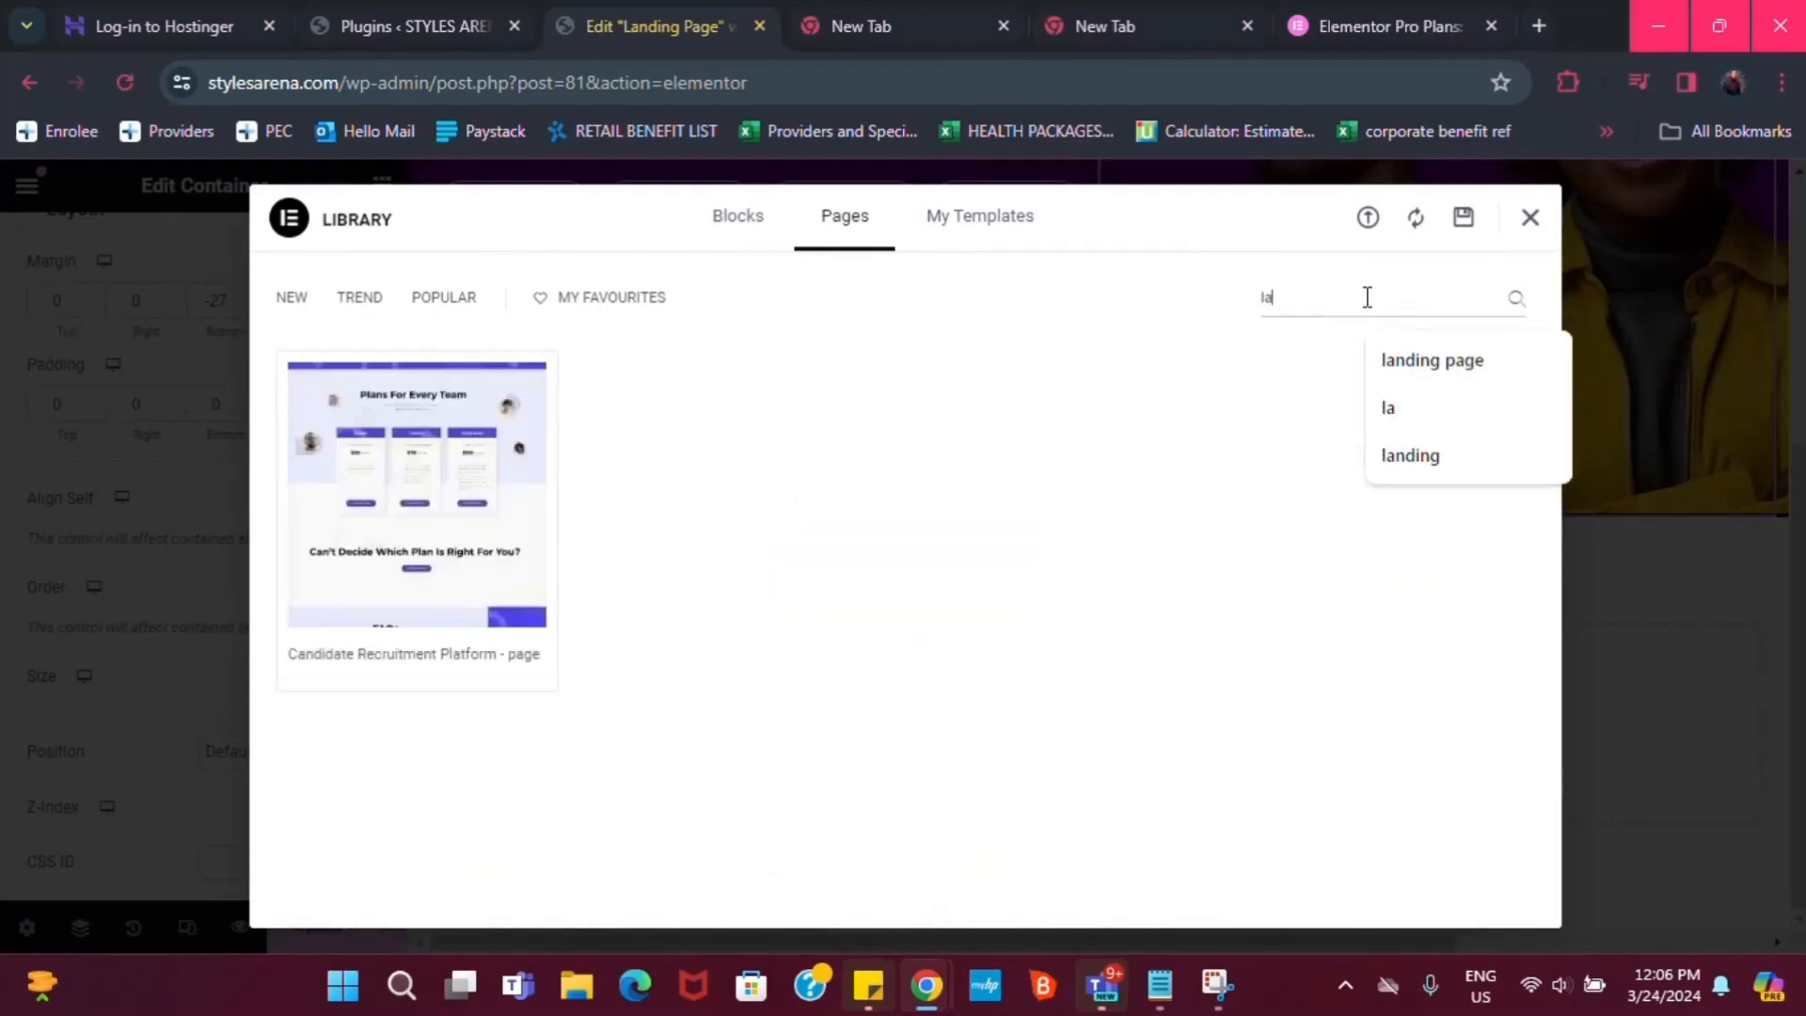
mouse_move(472, 500)
click(1532, 219)
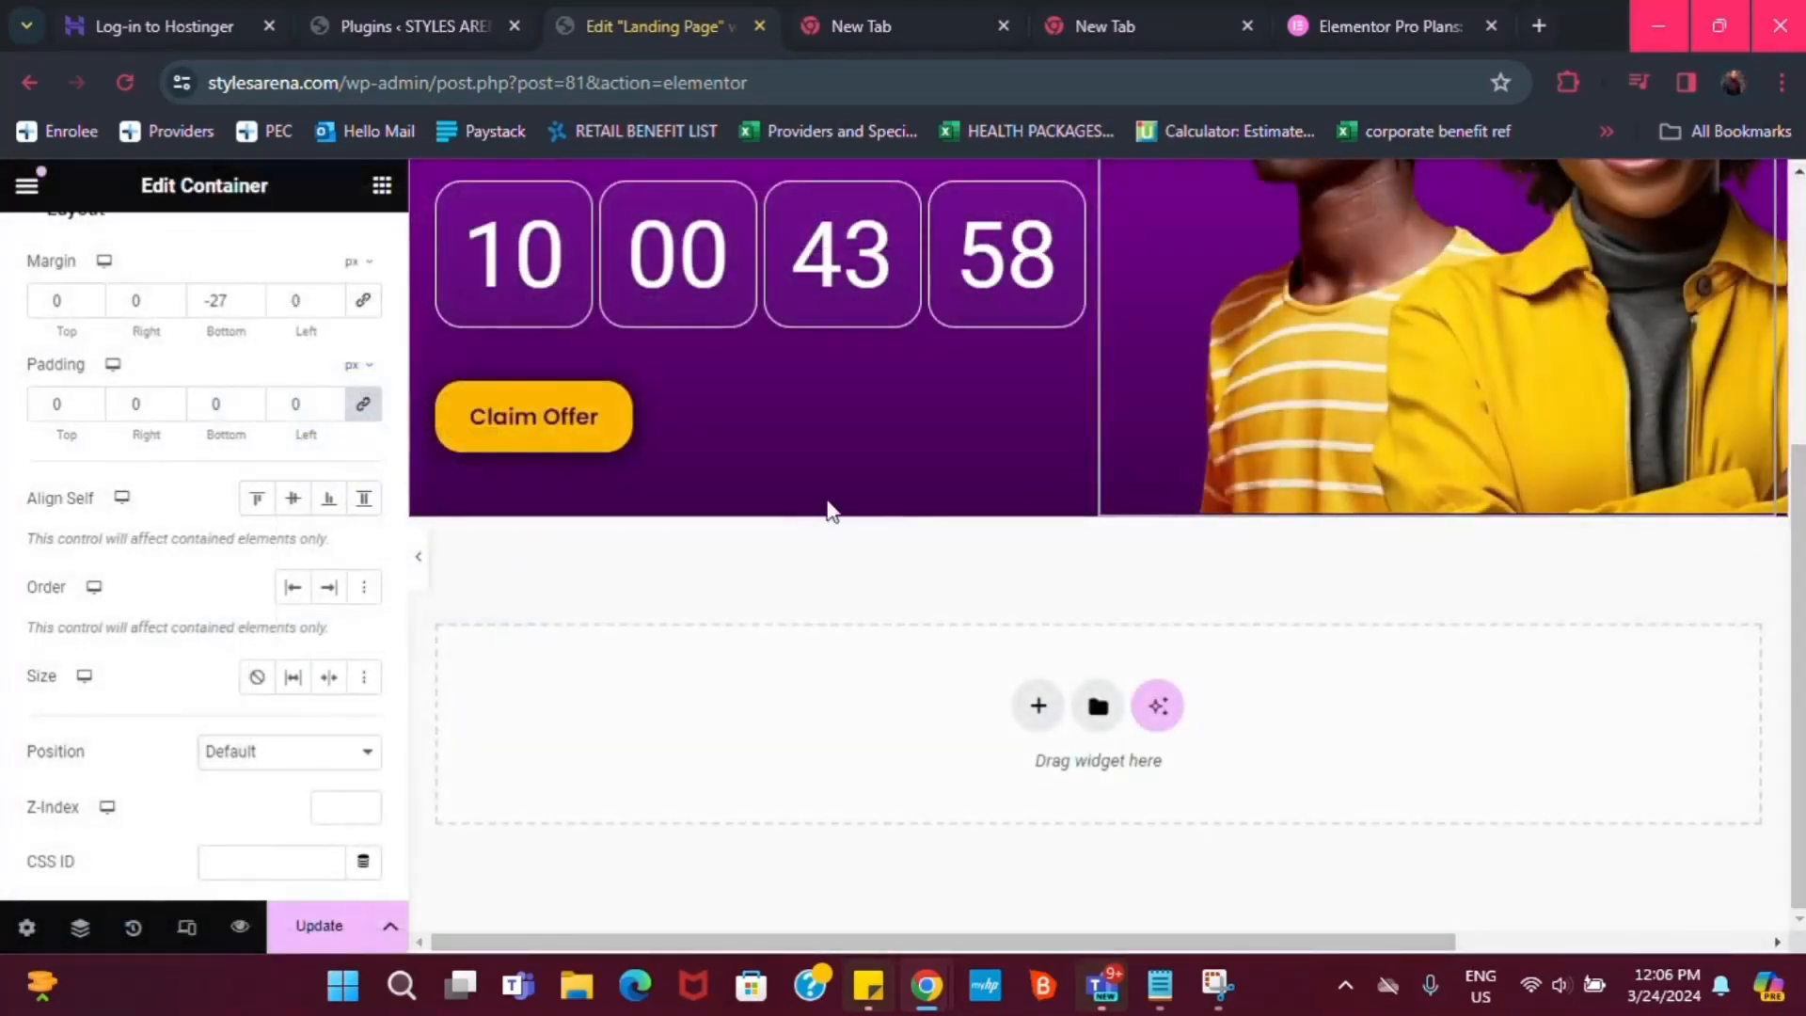
click(1038, 707)
click(1012, 685)
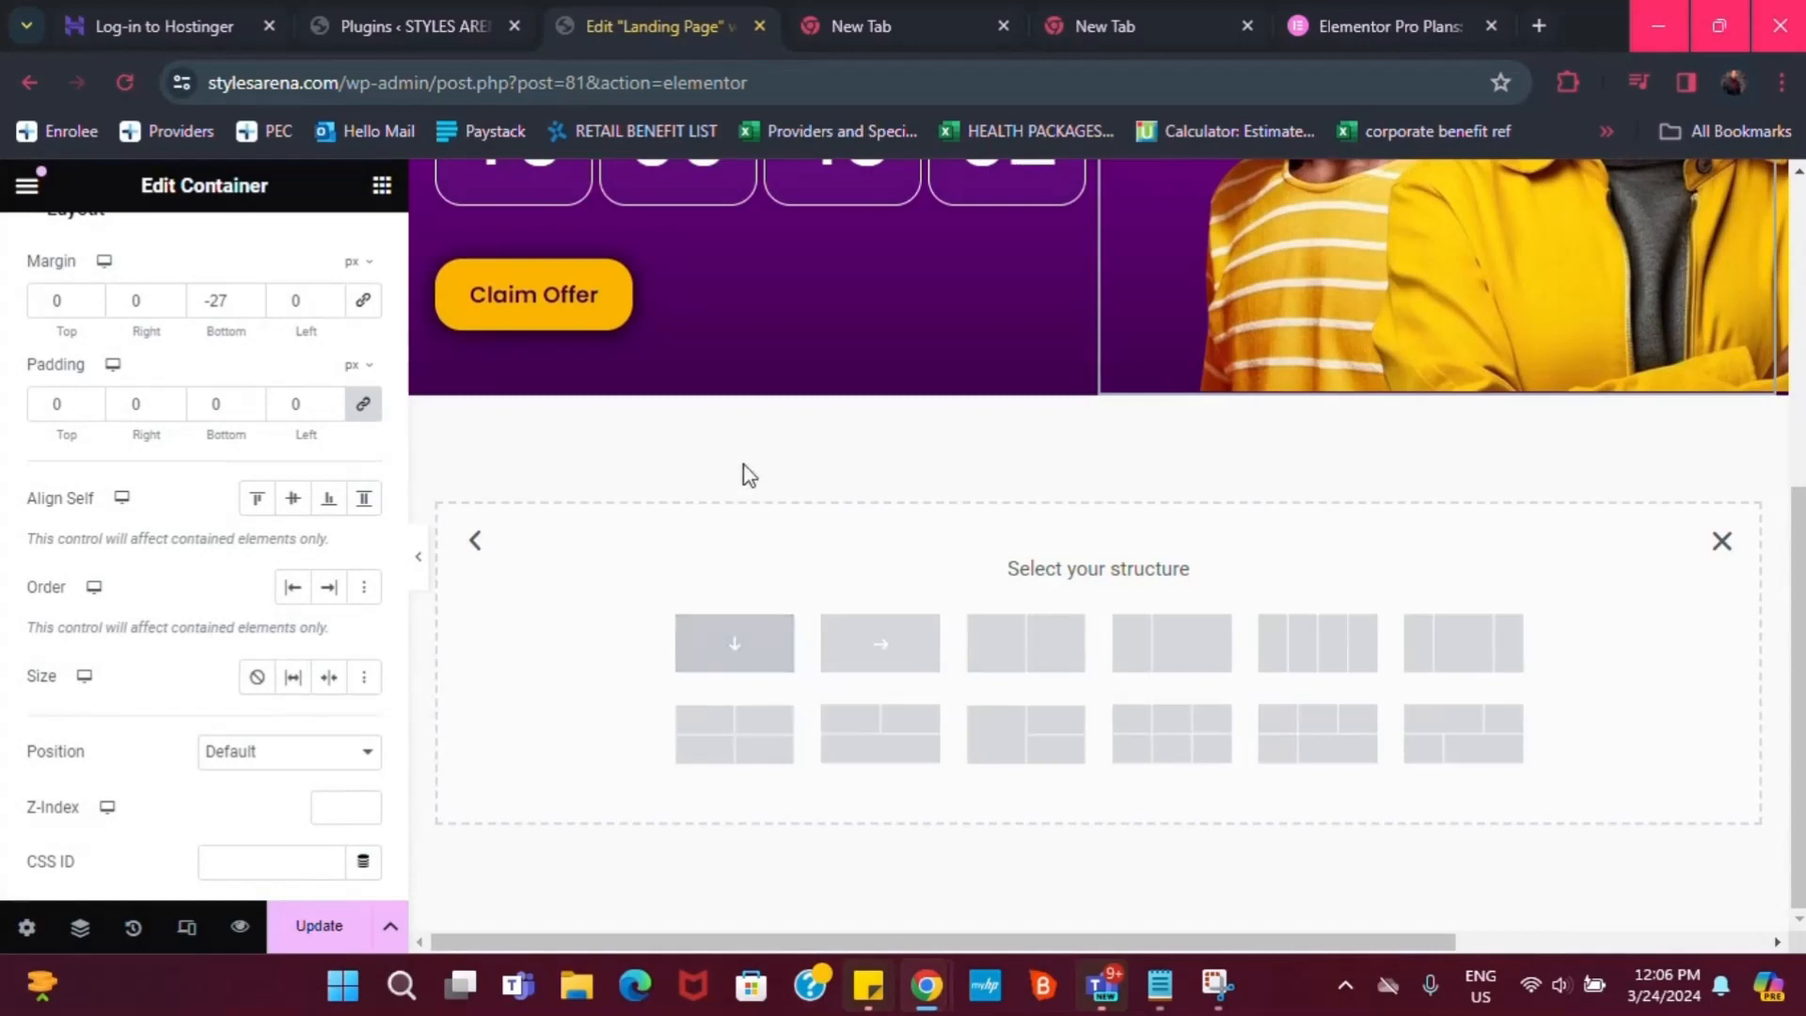
Create a single-column container below the hero and drop an Icon Box widget into it
drag(854, 419, 828, 533)
click(747, 656)
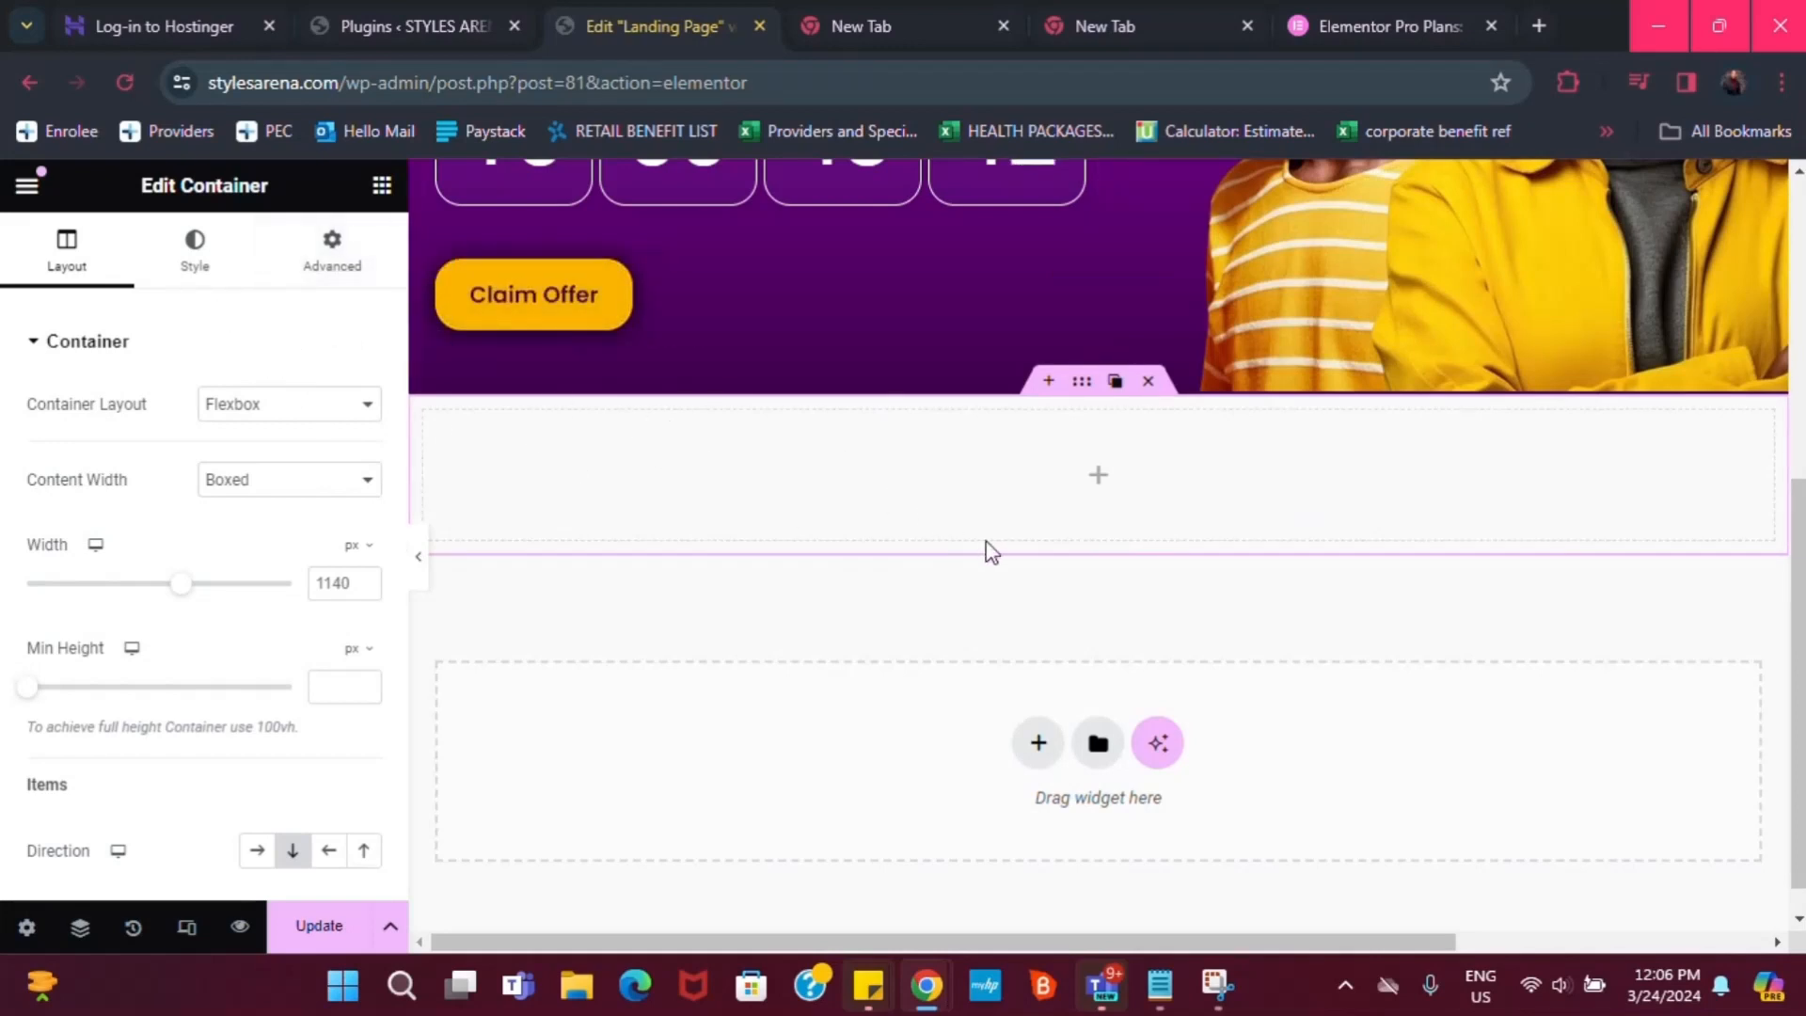
click(381, 185)
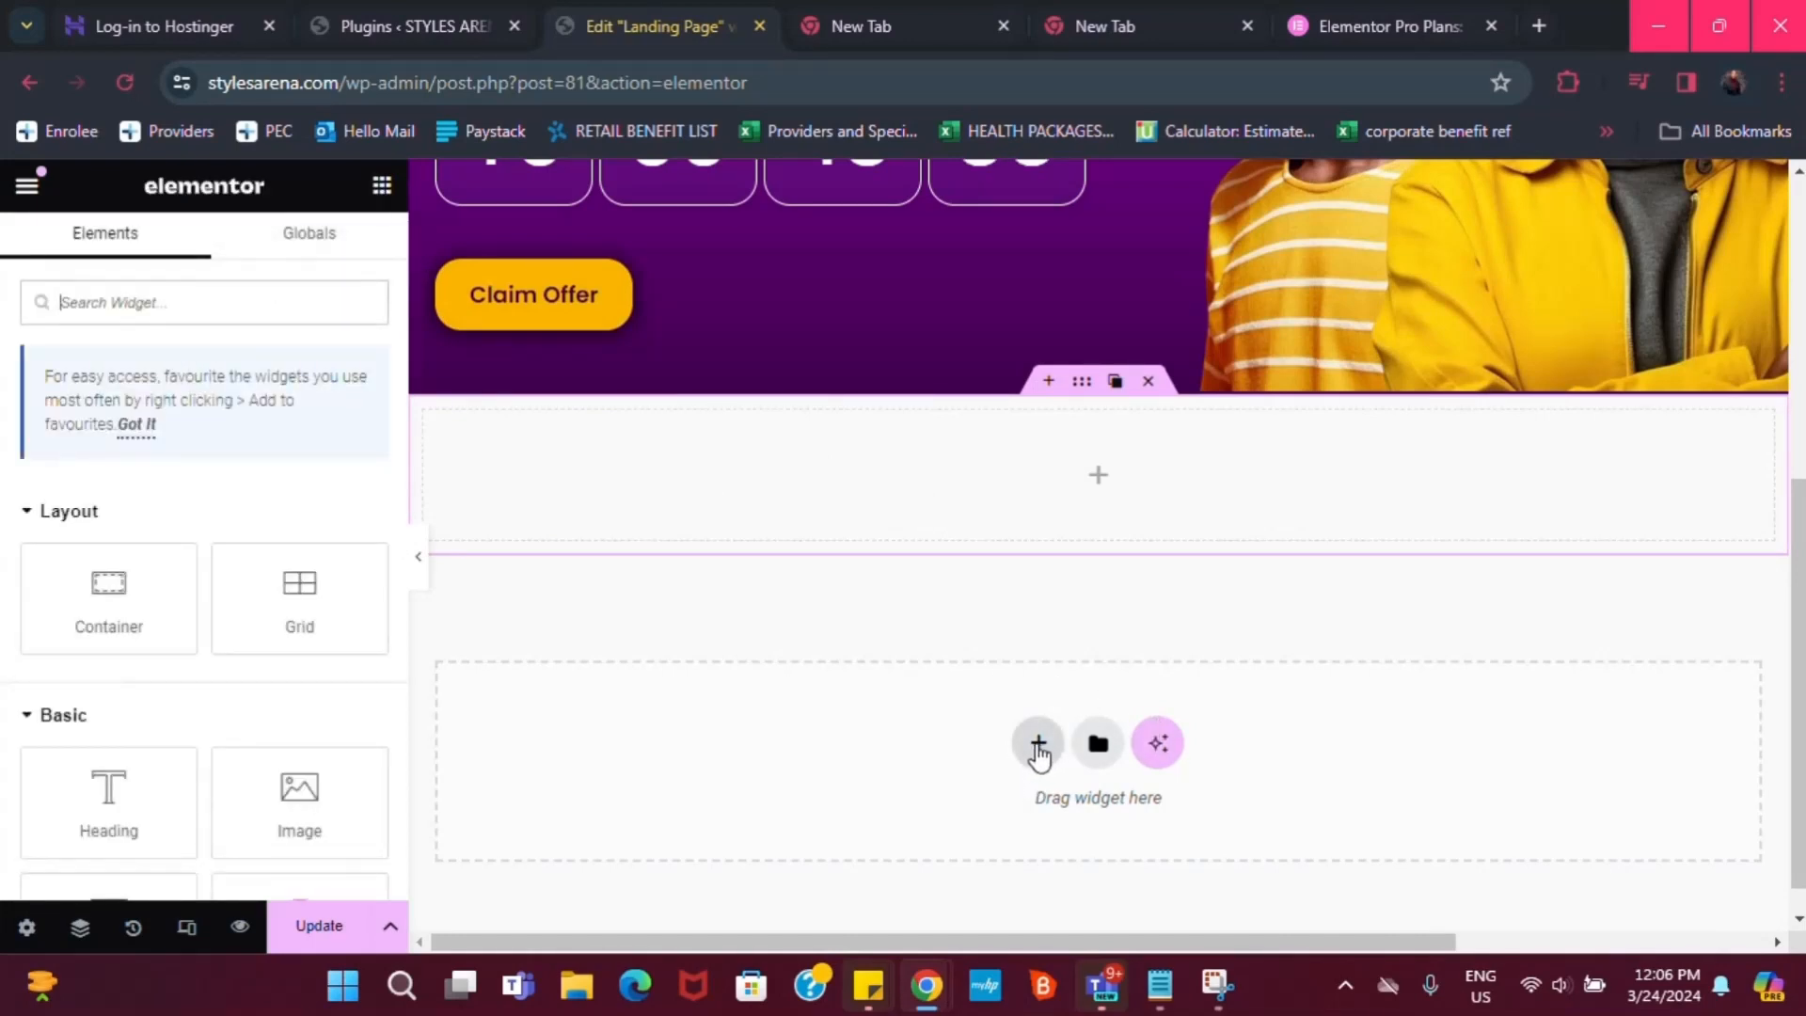
drag(109, 605, 669, 499)
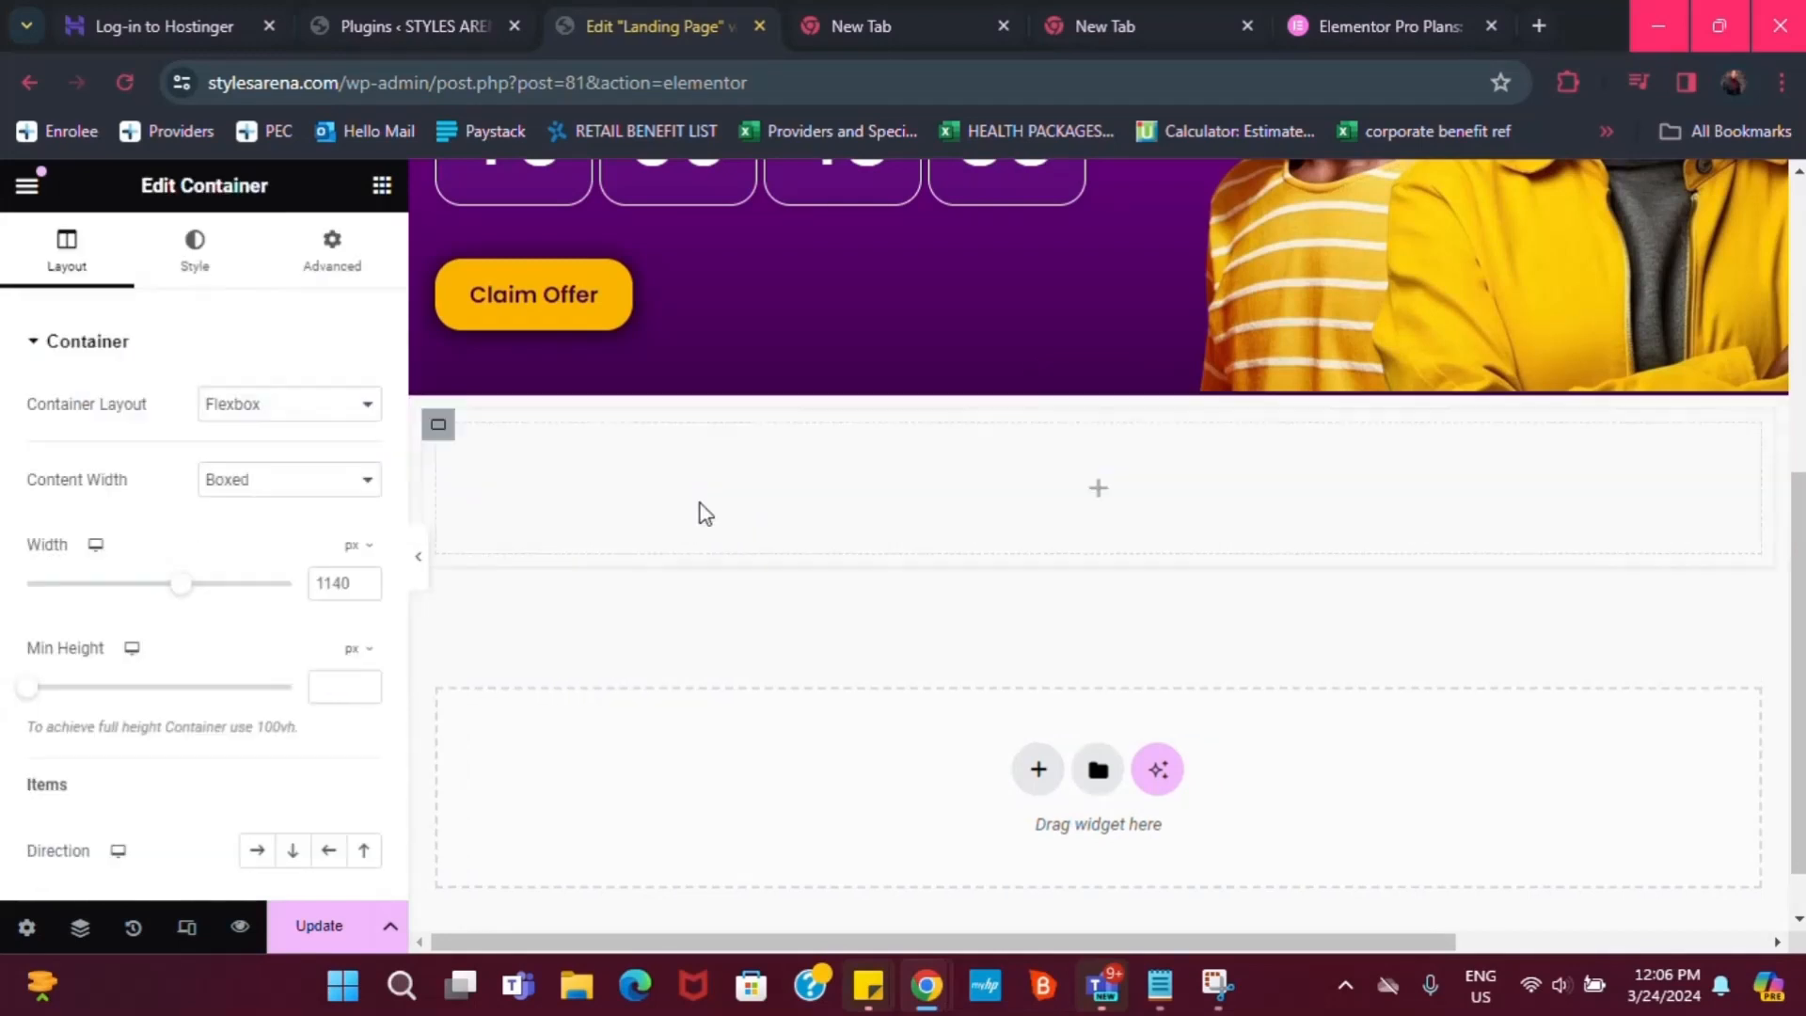
click(381, 185)
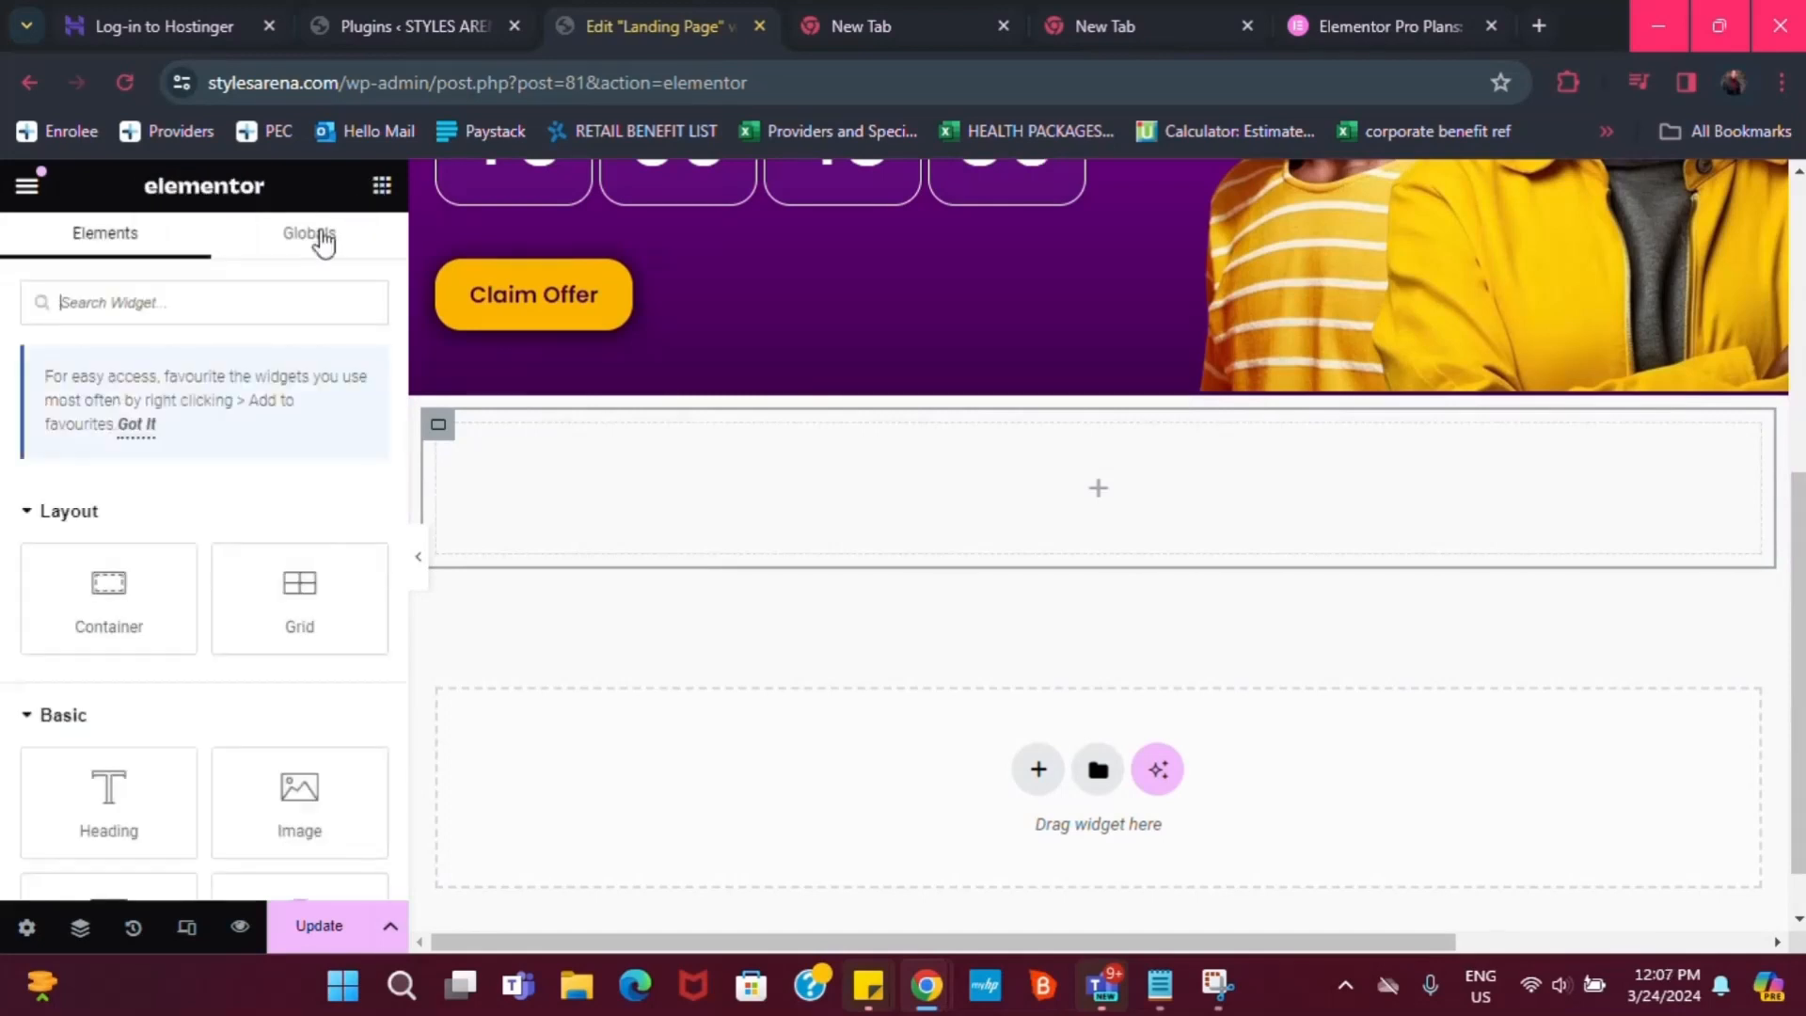
text(icon)
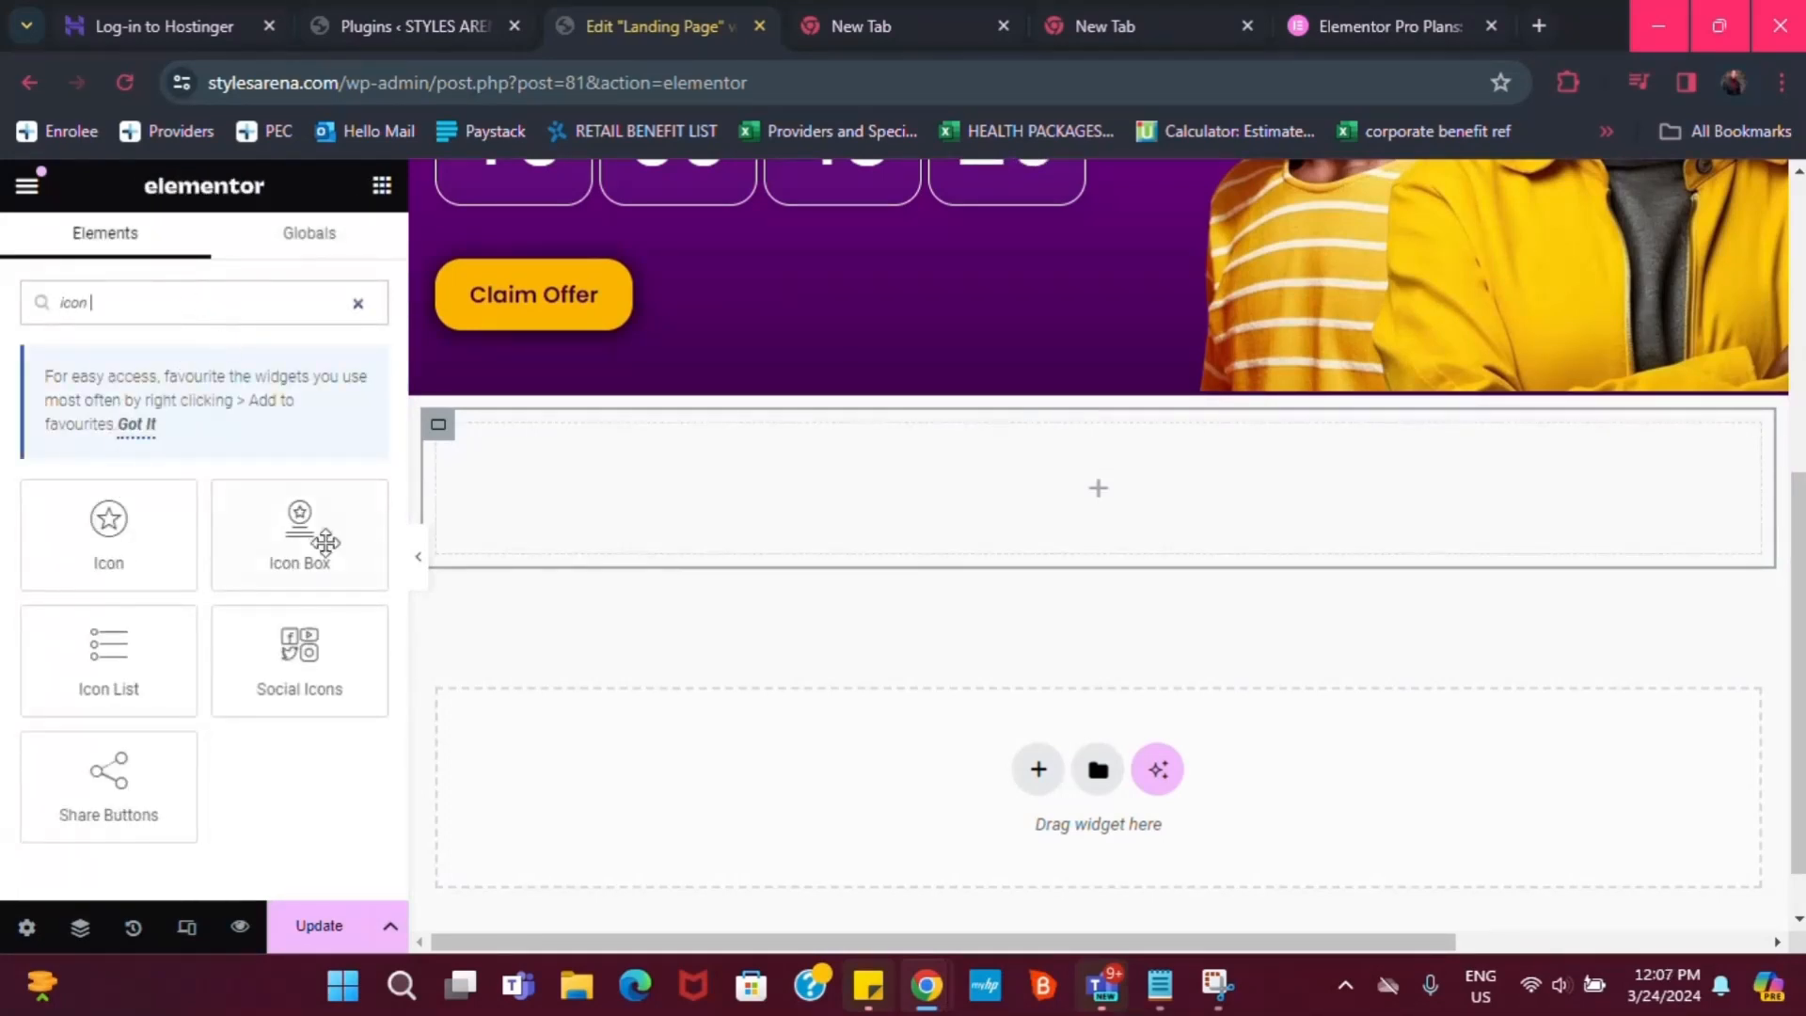
drag(325, 542, 762, 487)
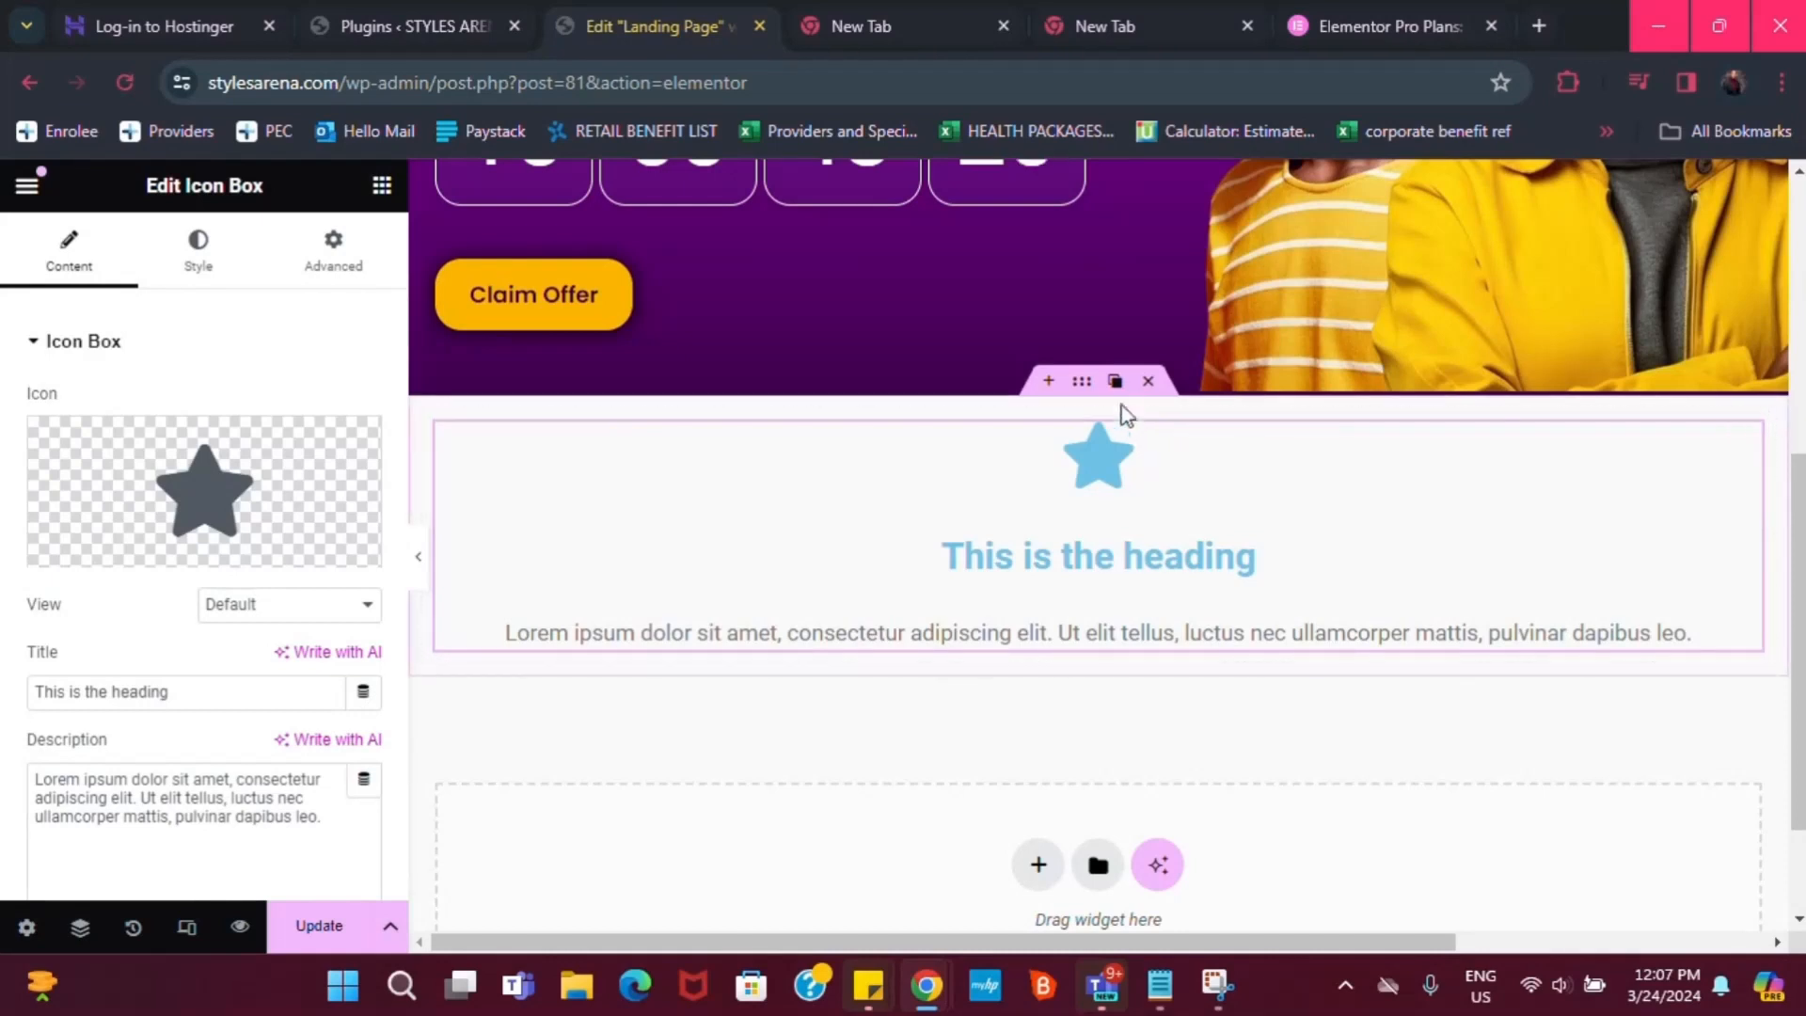
Give the new section a solid Dark purple global-colour background
click(1083, 384)
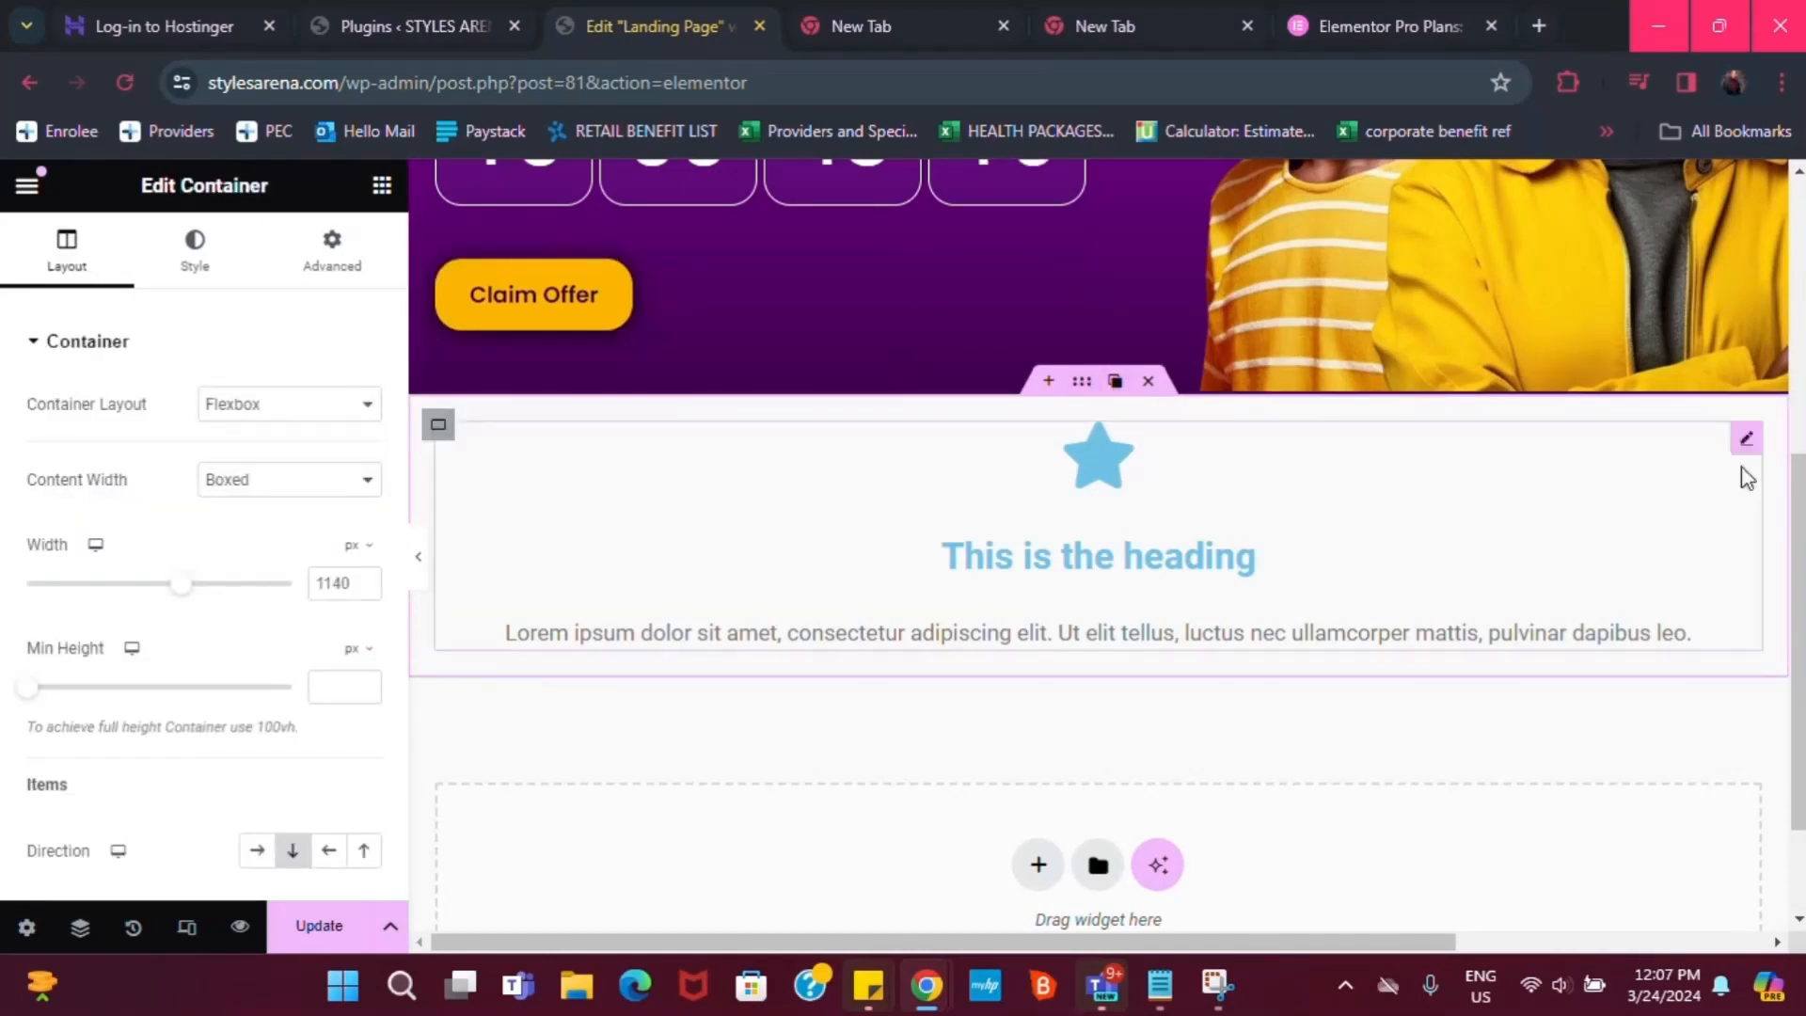
click(199, 251)
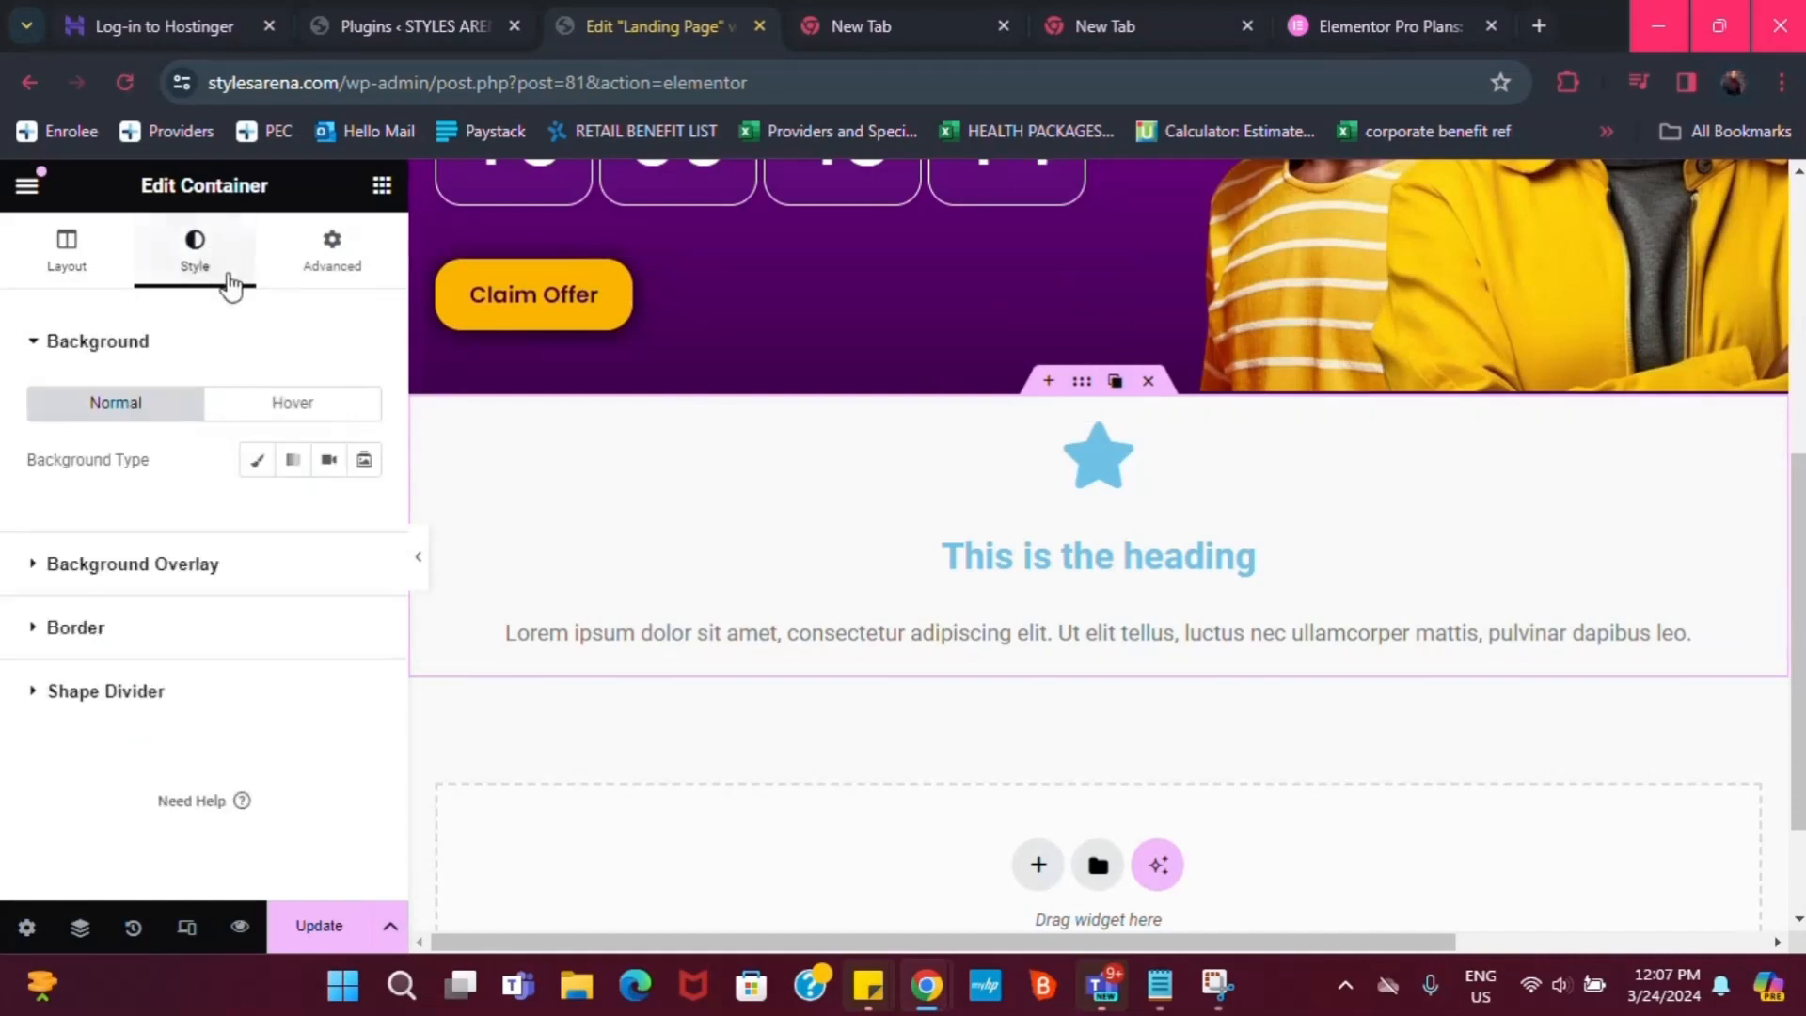
click(258, 461)
click(328, 515)
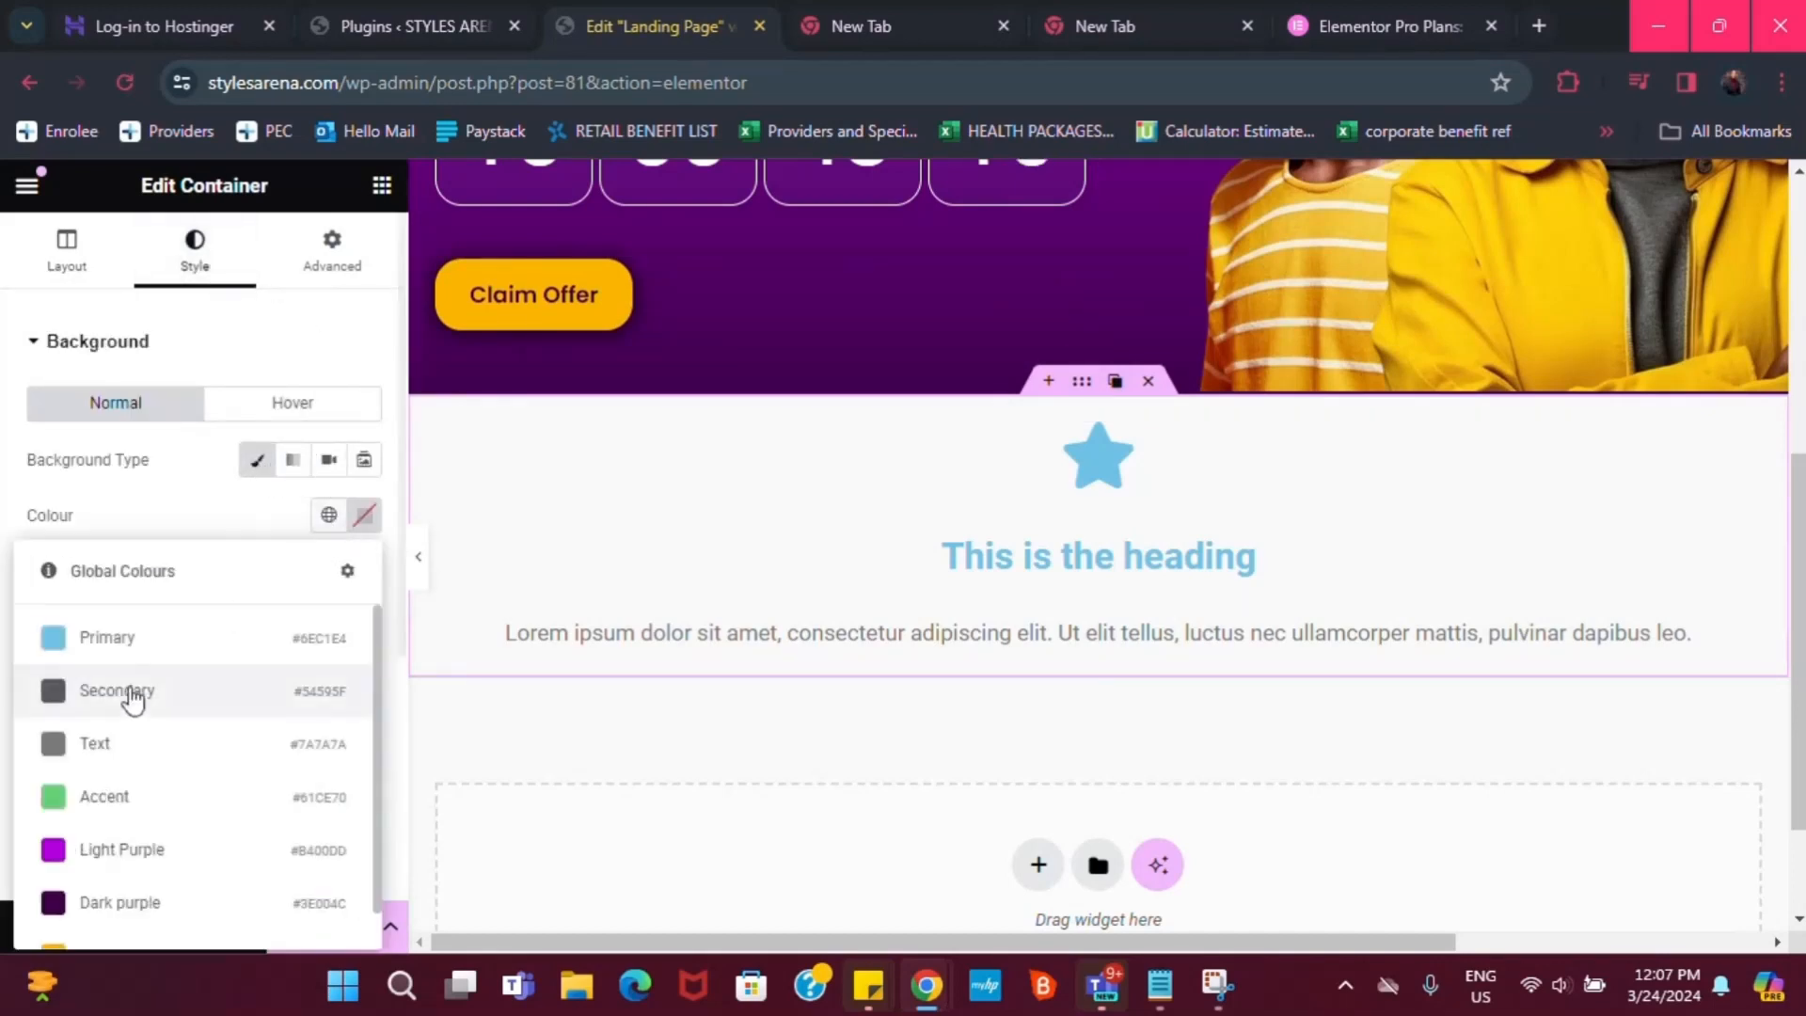
click(75, 902)
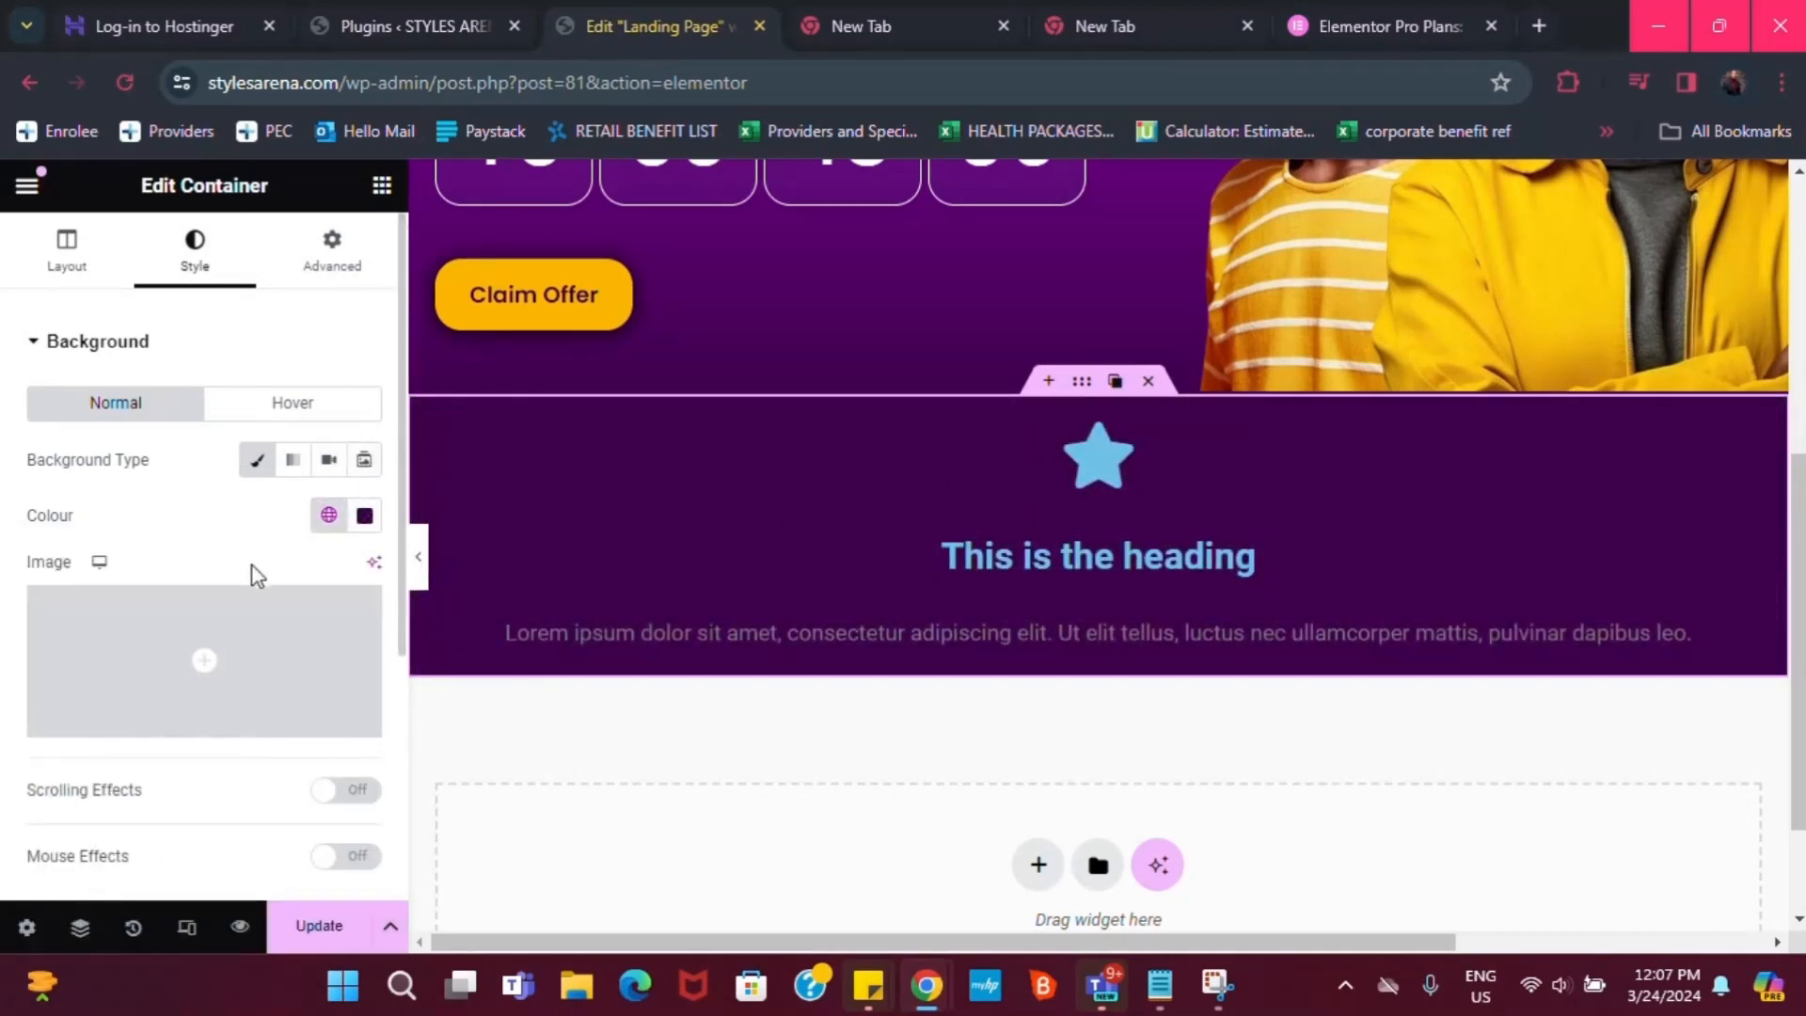
scroll(103, 845, down, 2)
scroll(65, 835, down, 3)
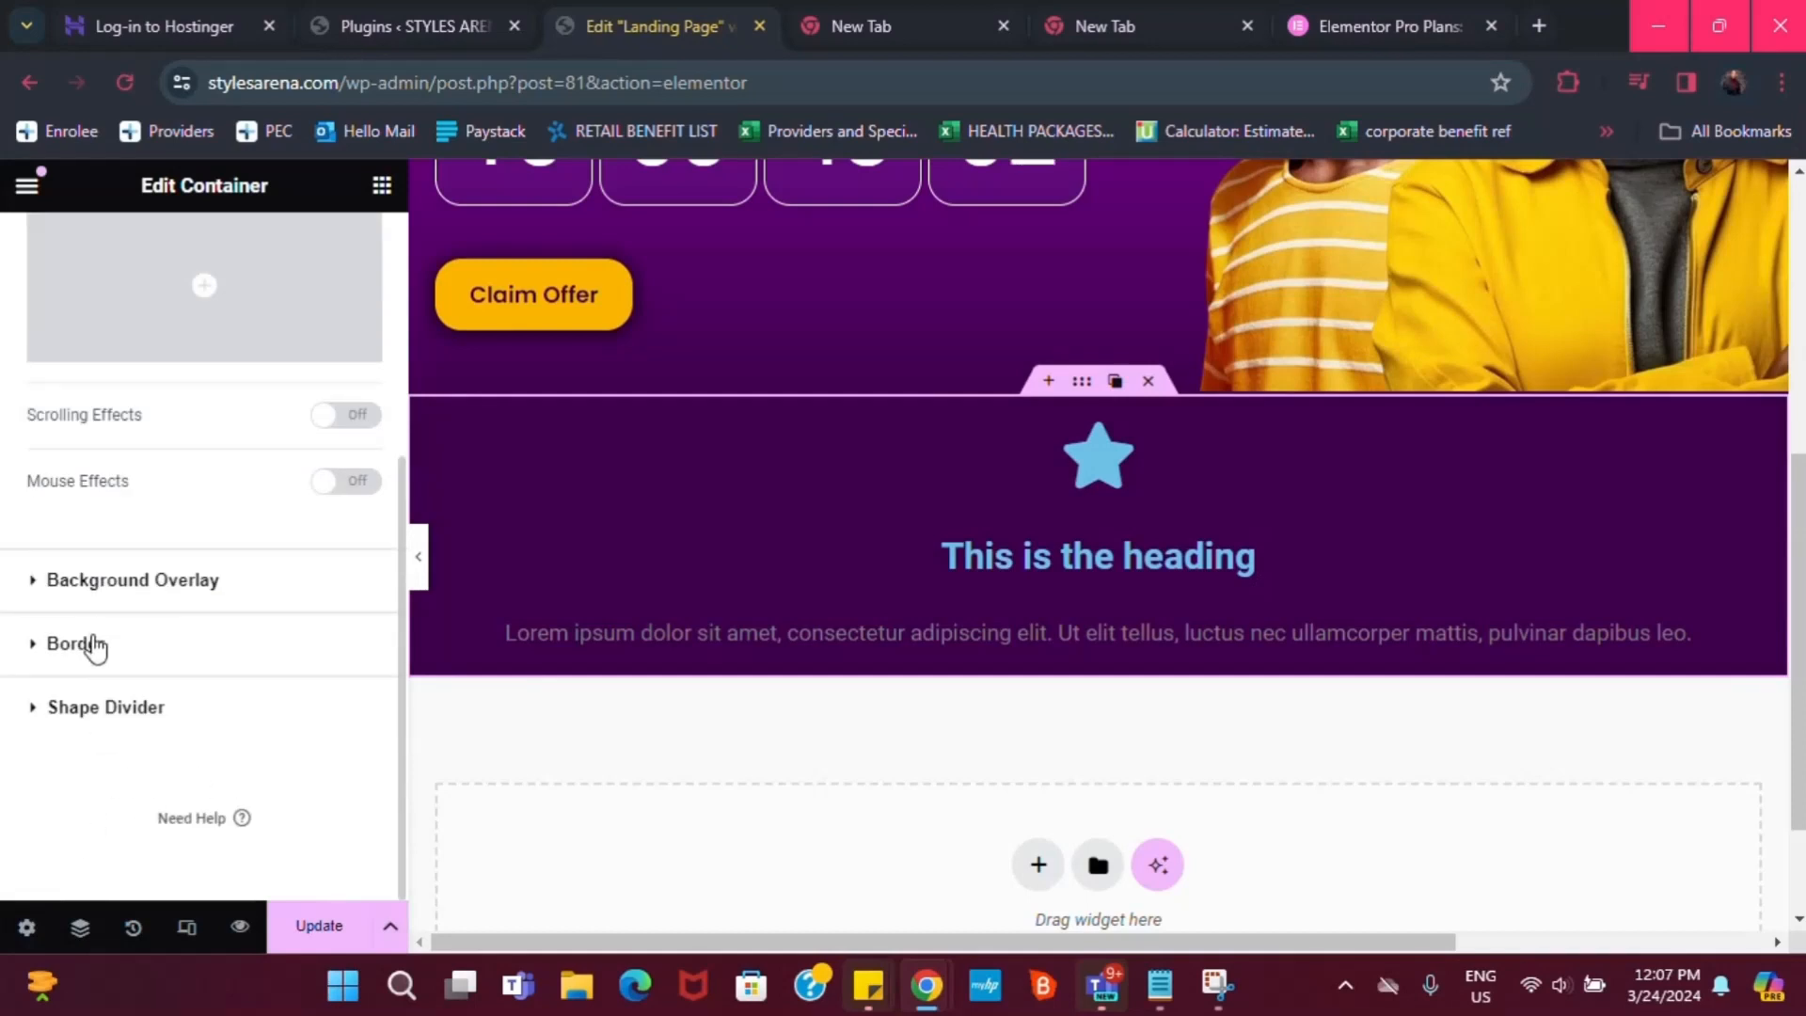
scroll(1223, 416, up, 4)
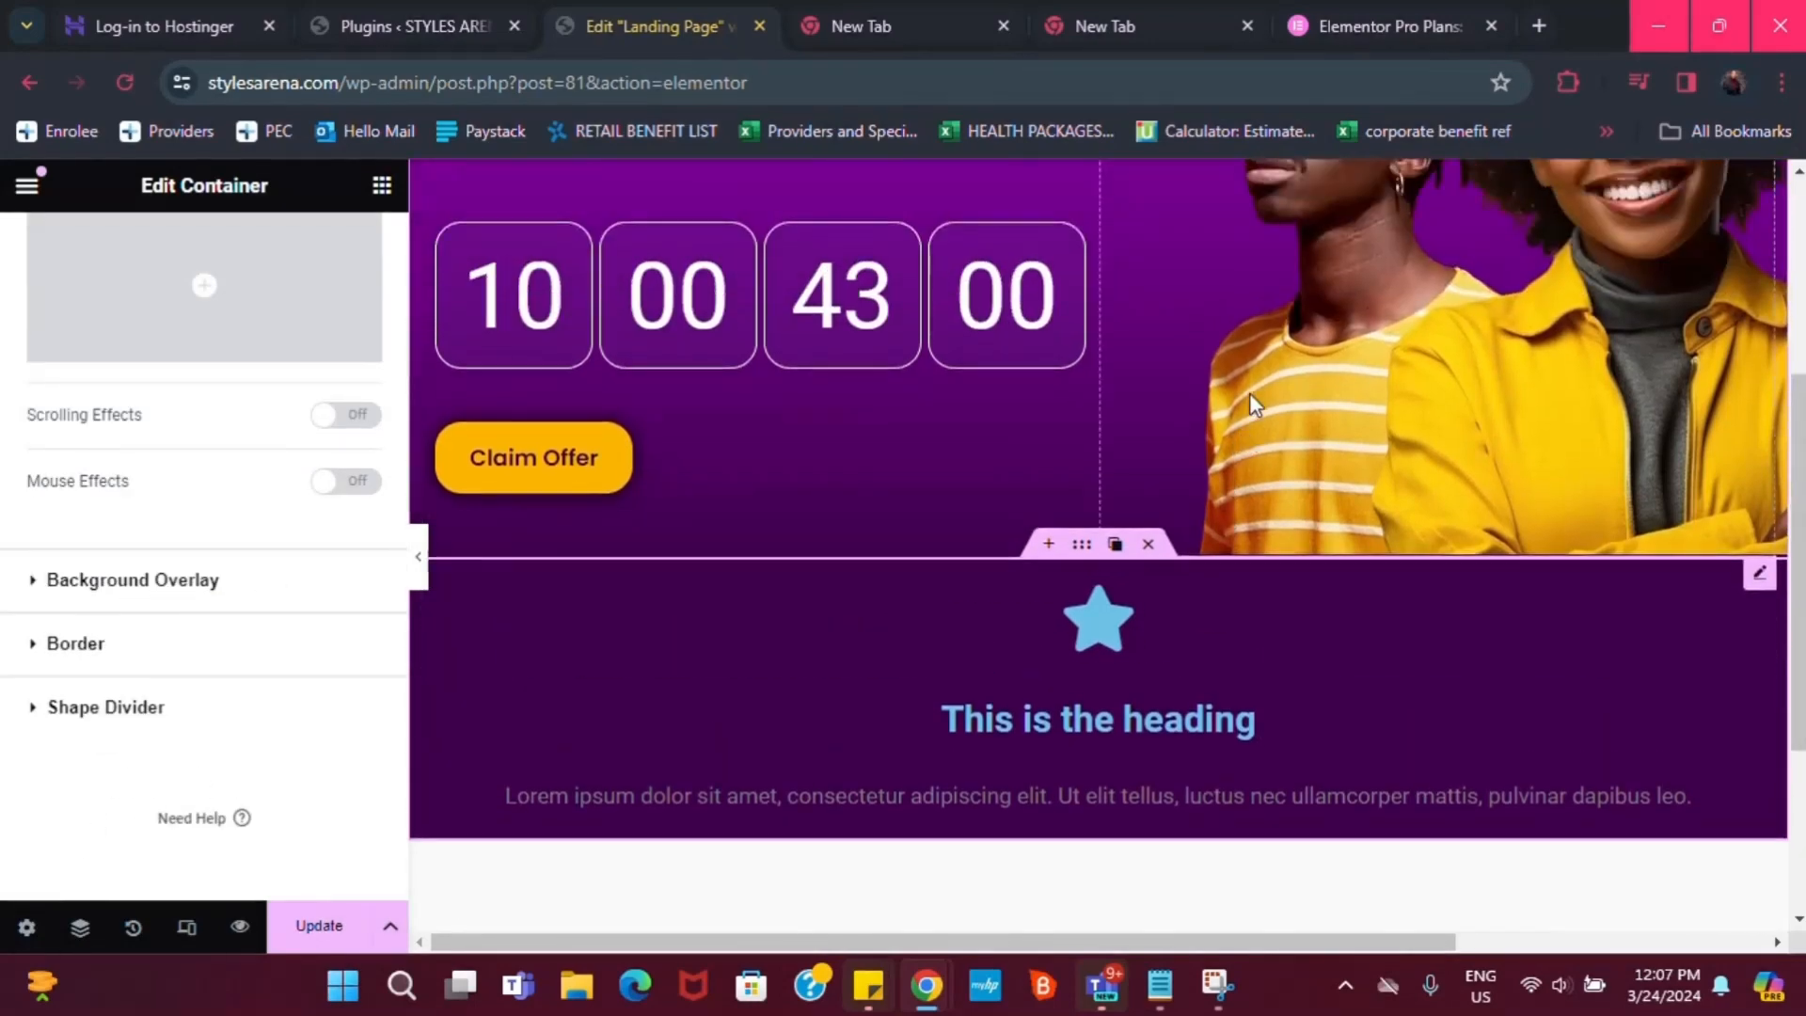
scroll(1364, 482, down, 4)
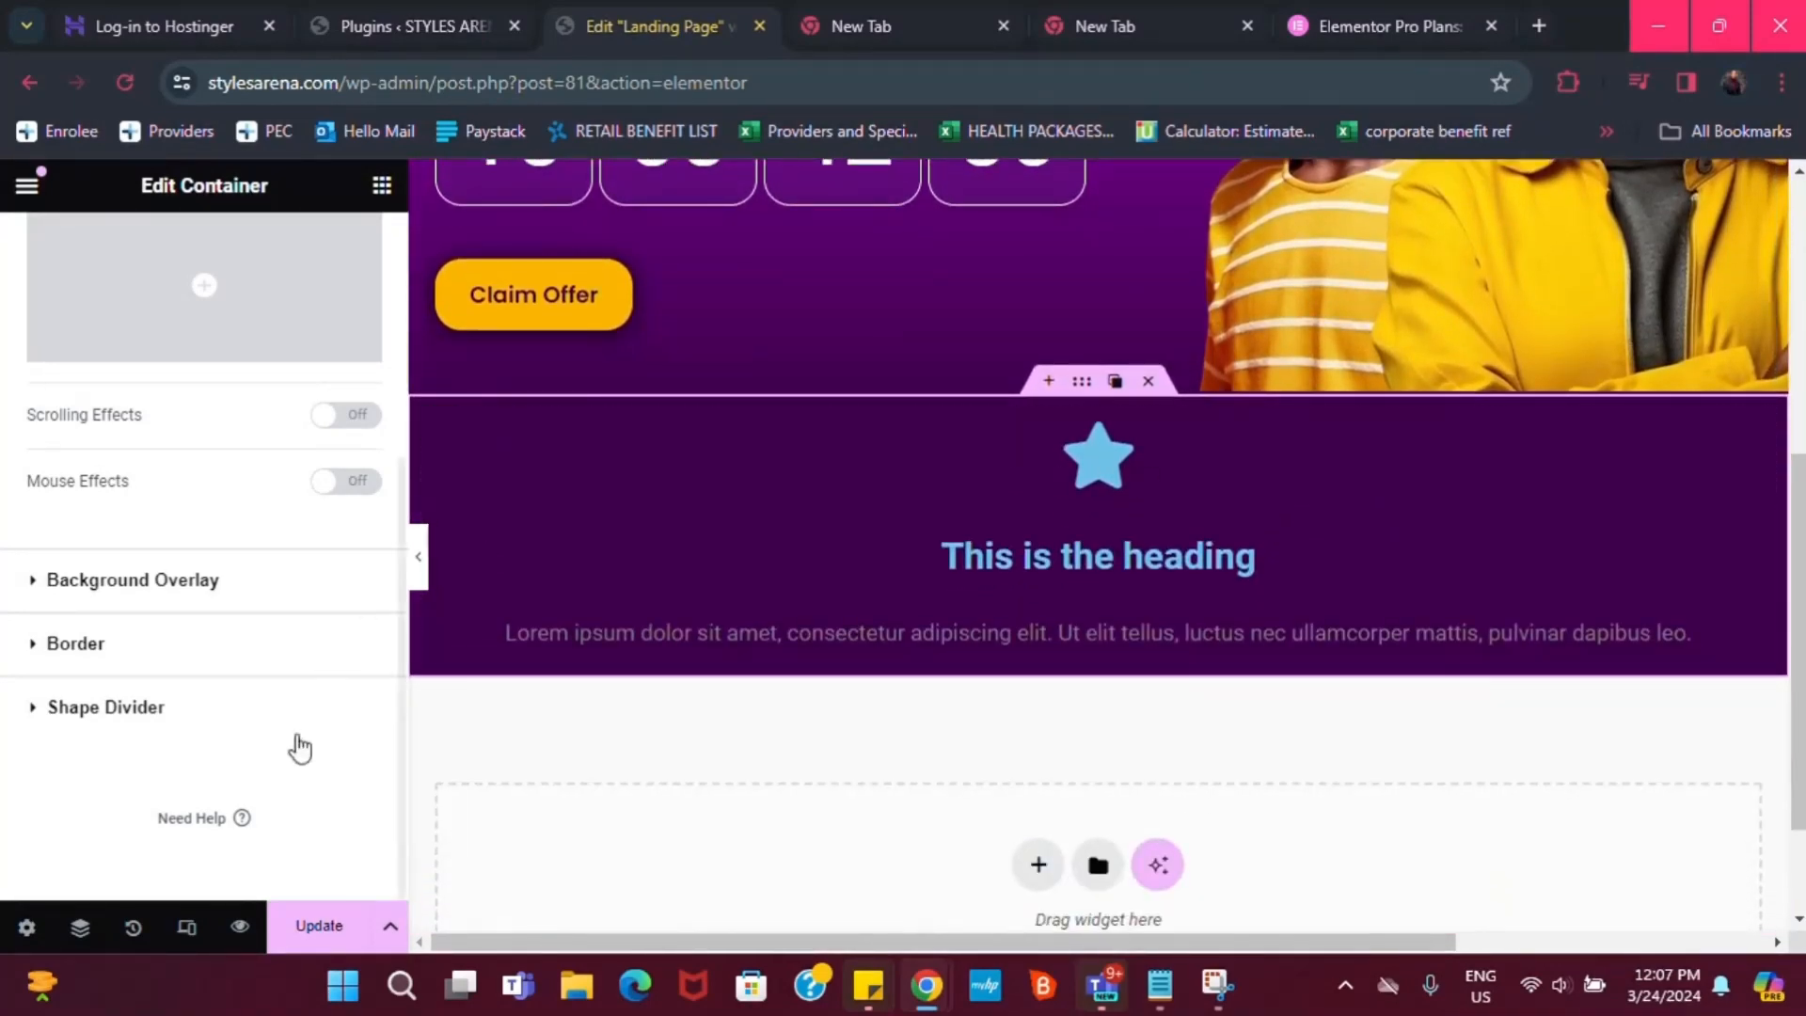
Enable the section's box shadow with spread 15, then review the page
click(63, 645)
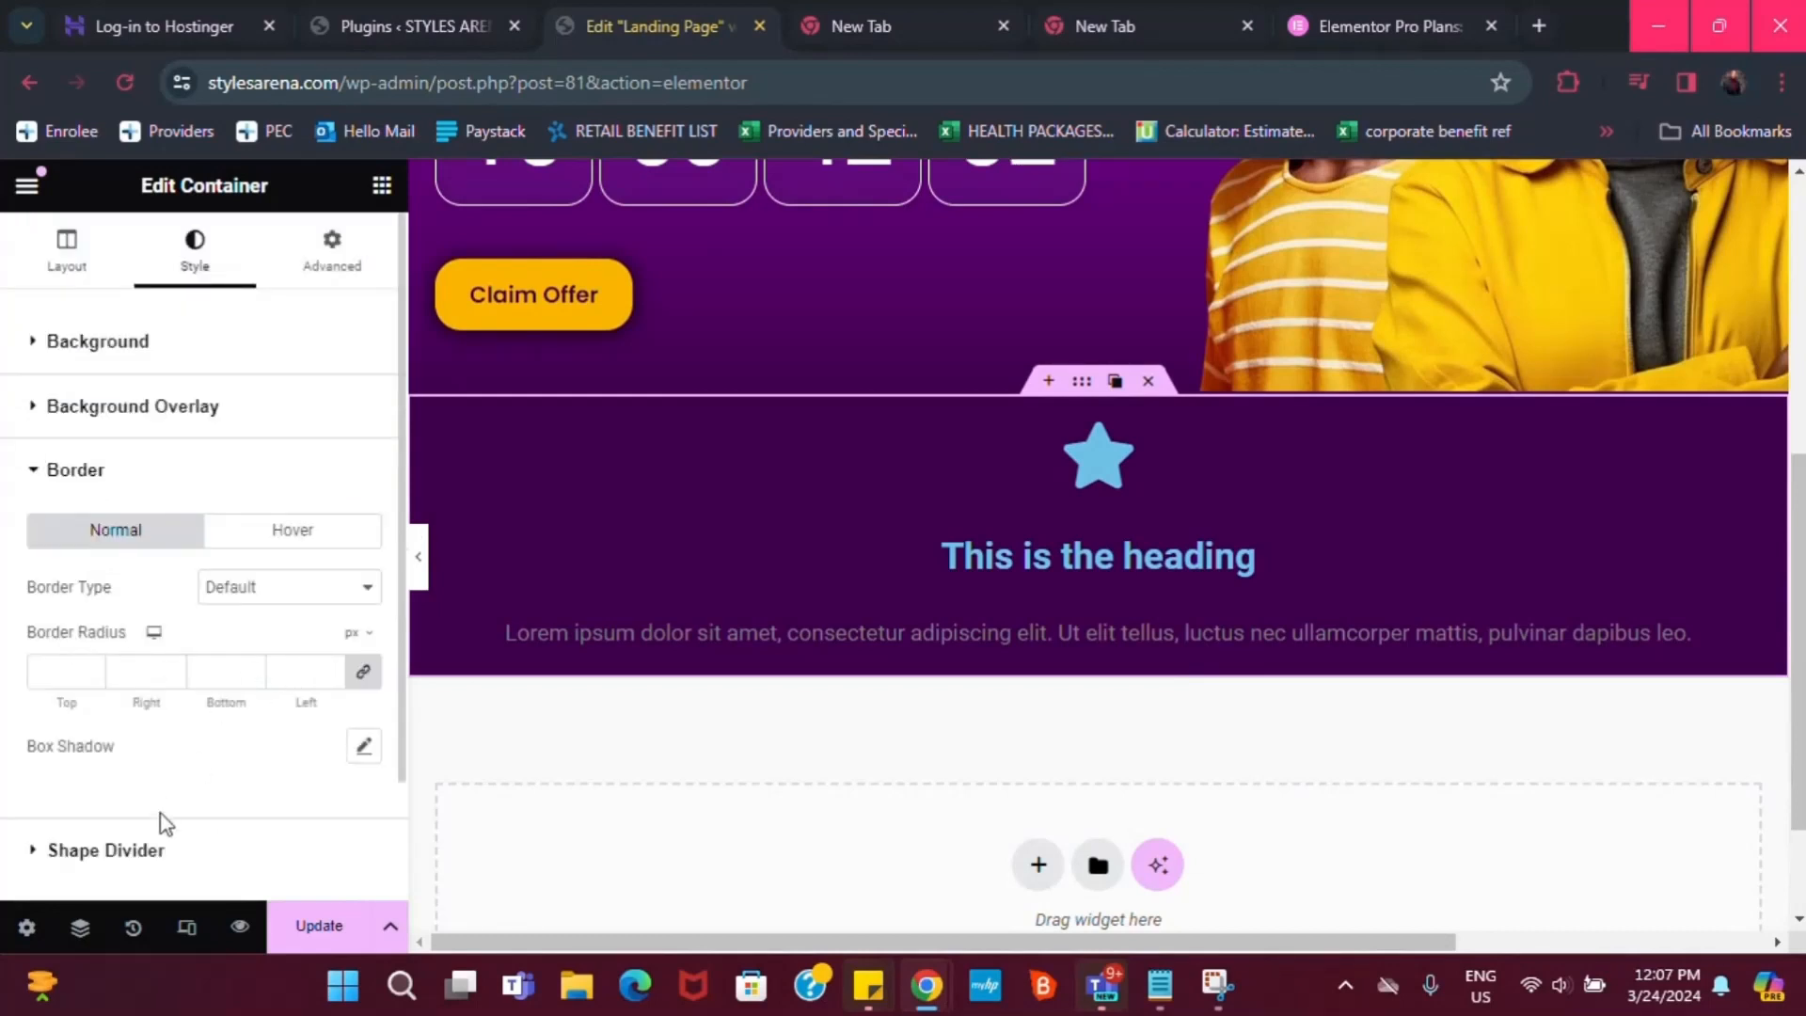
scroll(167, 828, down, 2)
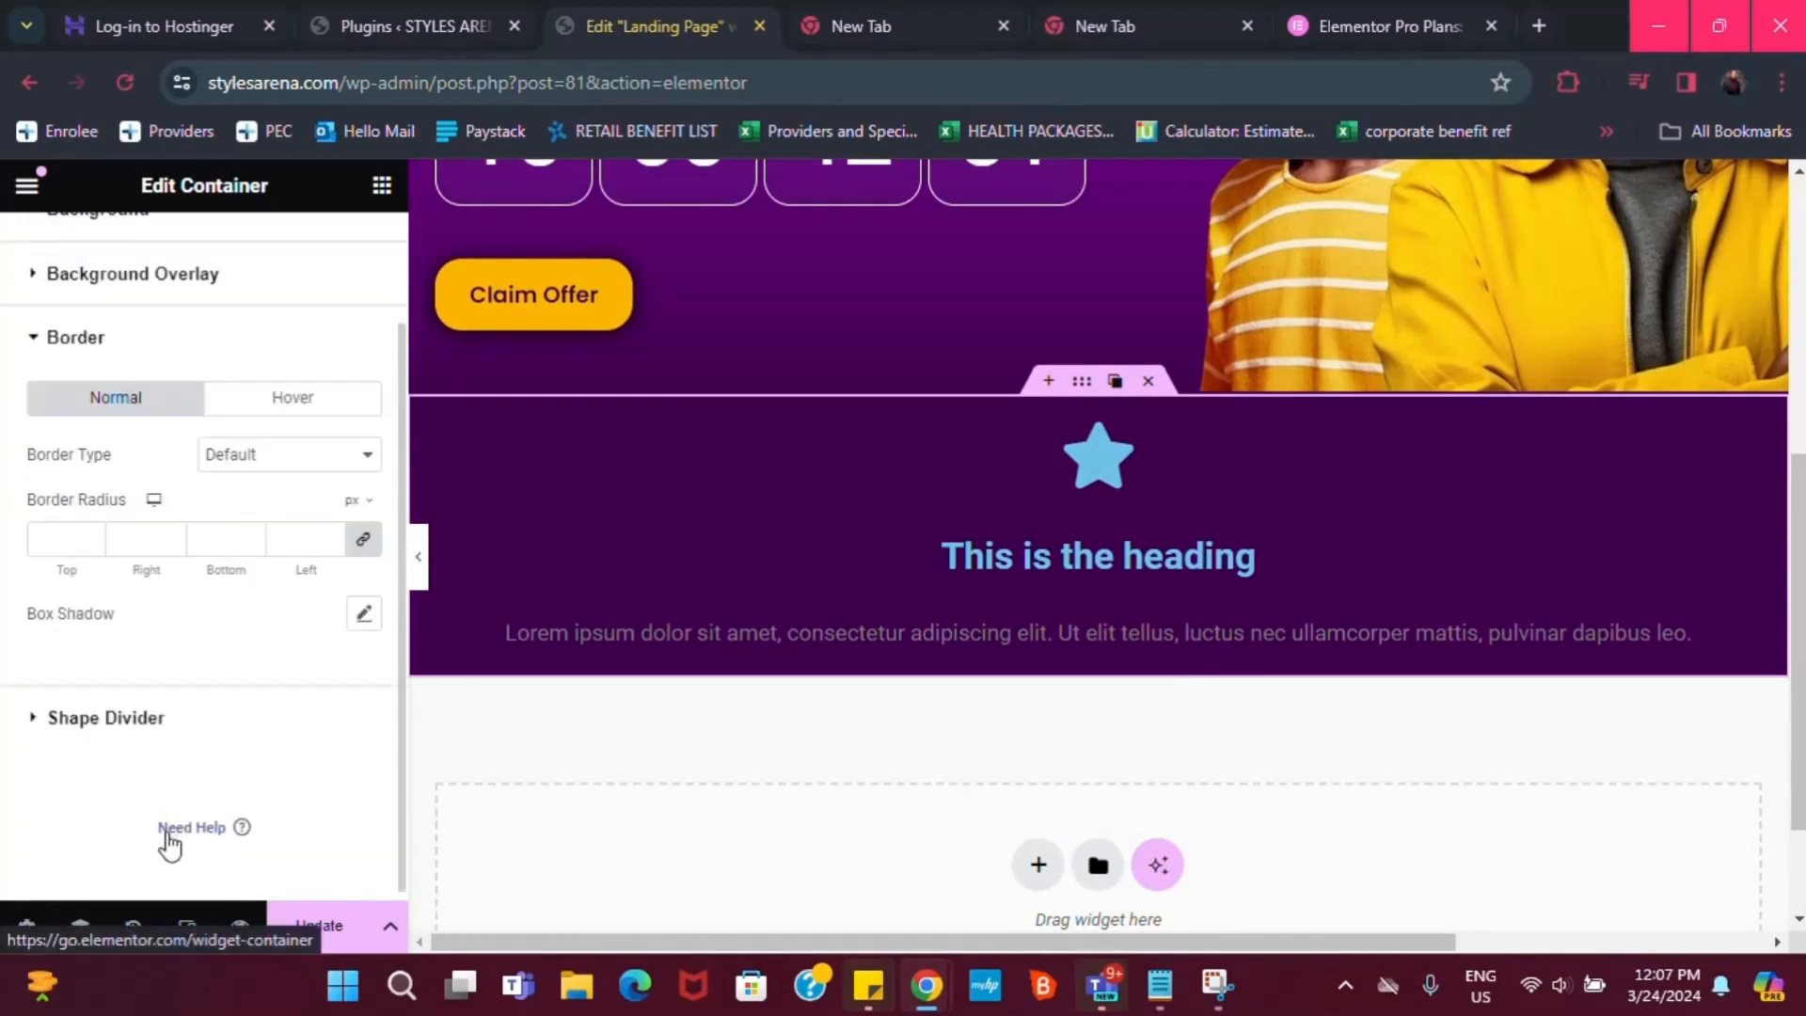
click(364, 615)
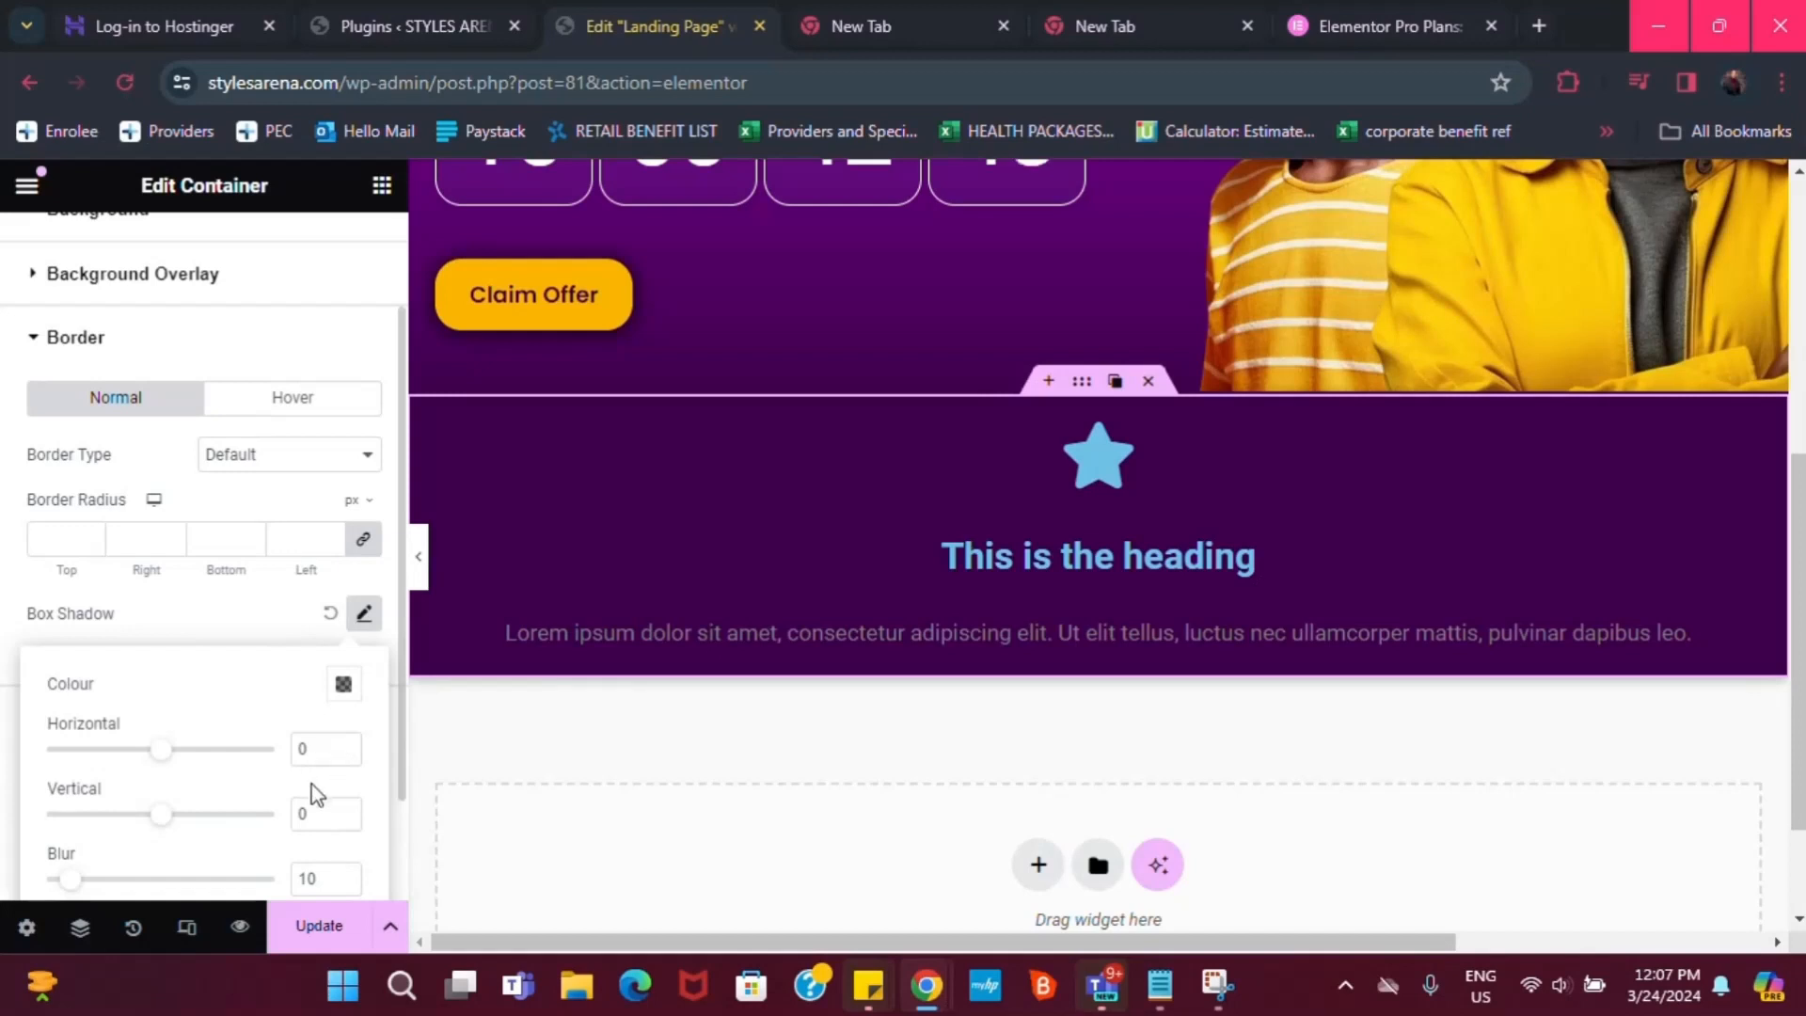
scroll(312, 785, down, 2)
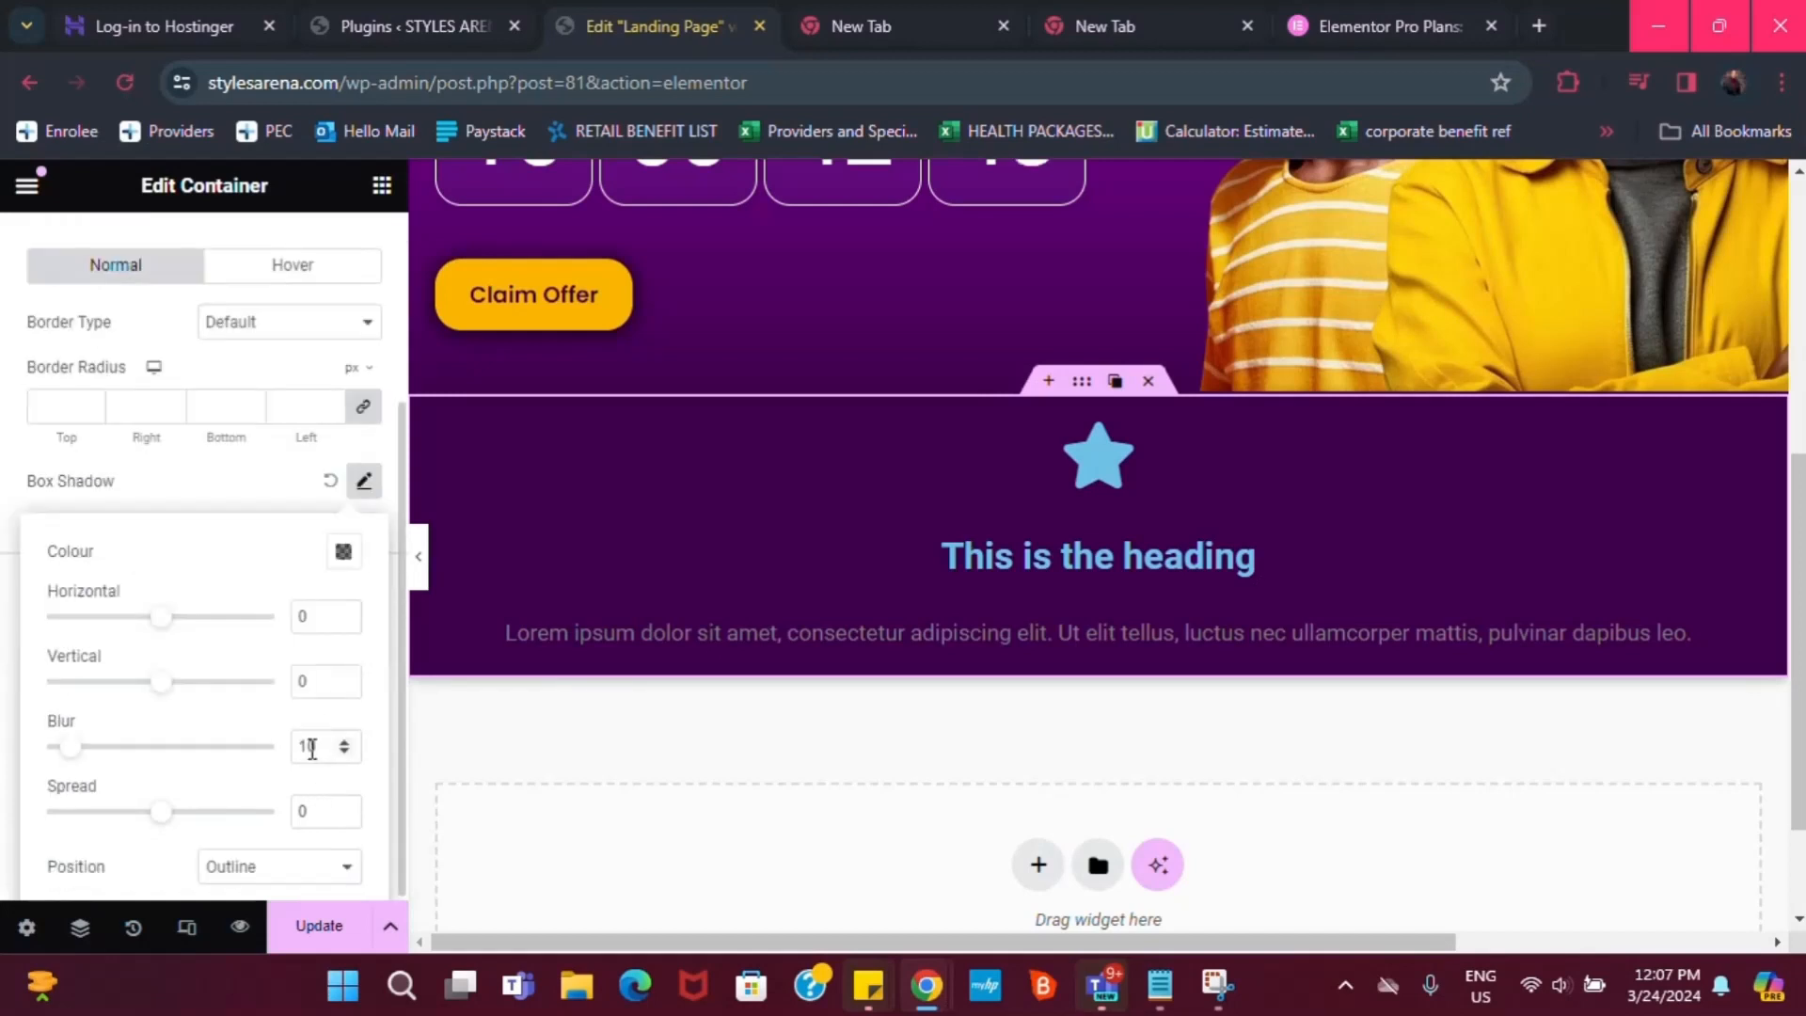
click(358, 685)
key(BackSpace)
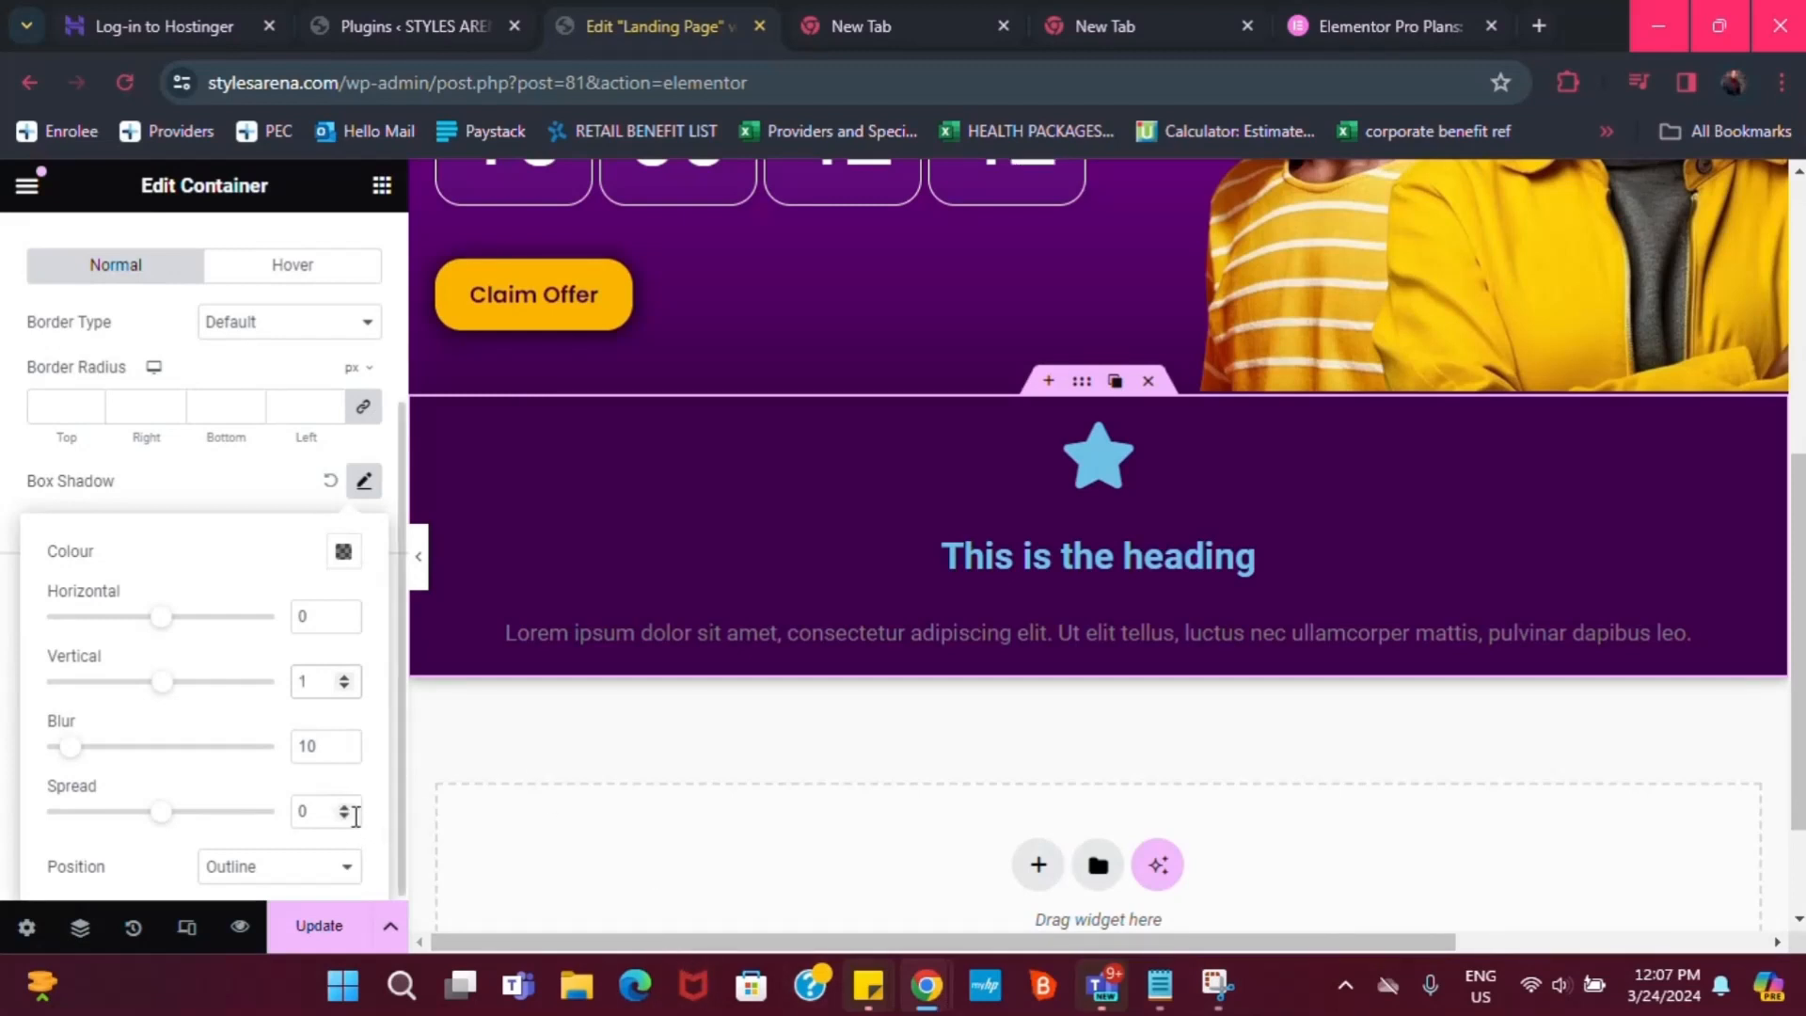
click(319, 805)
text(15)
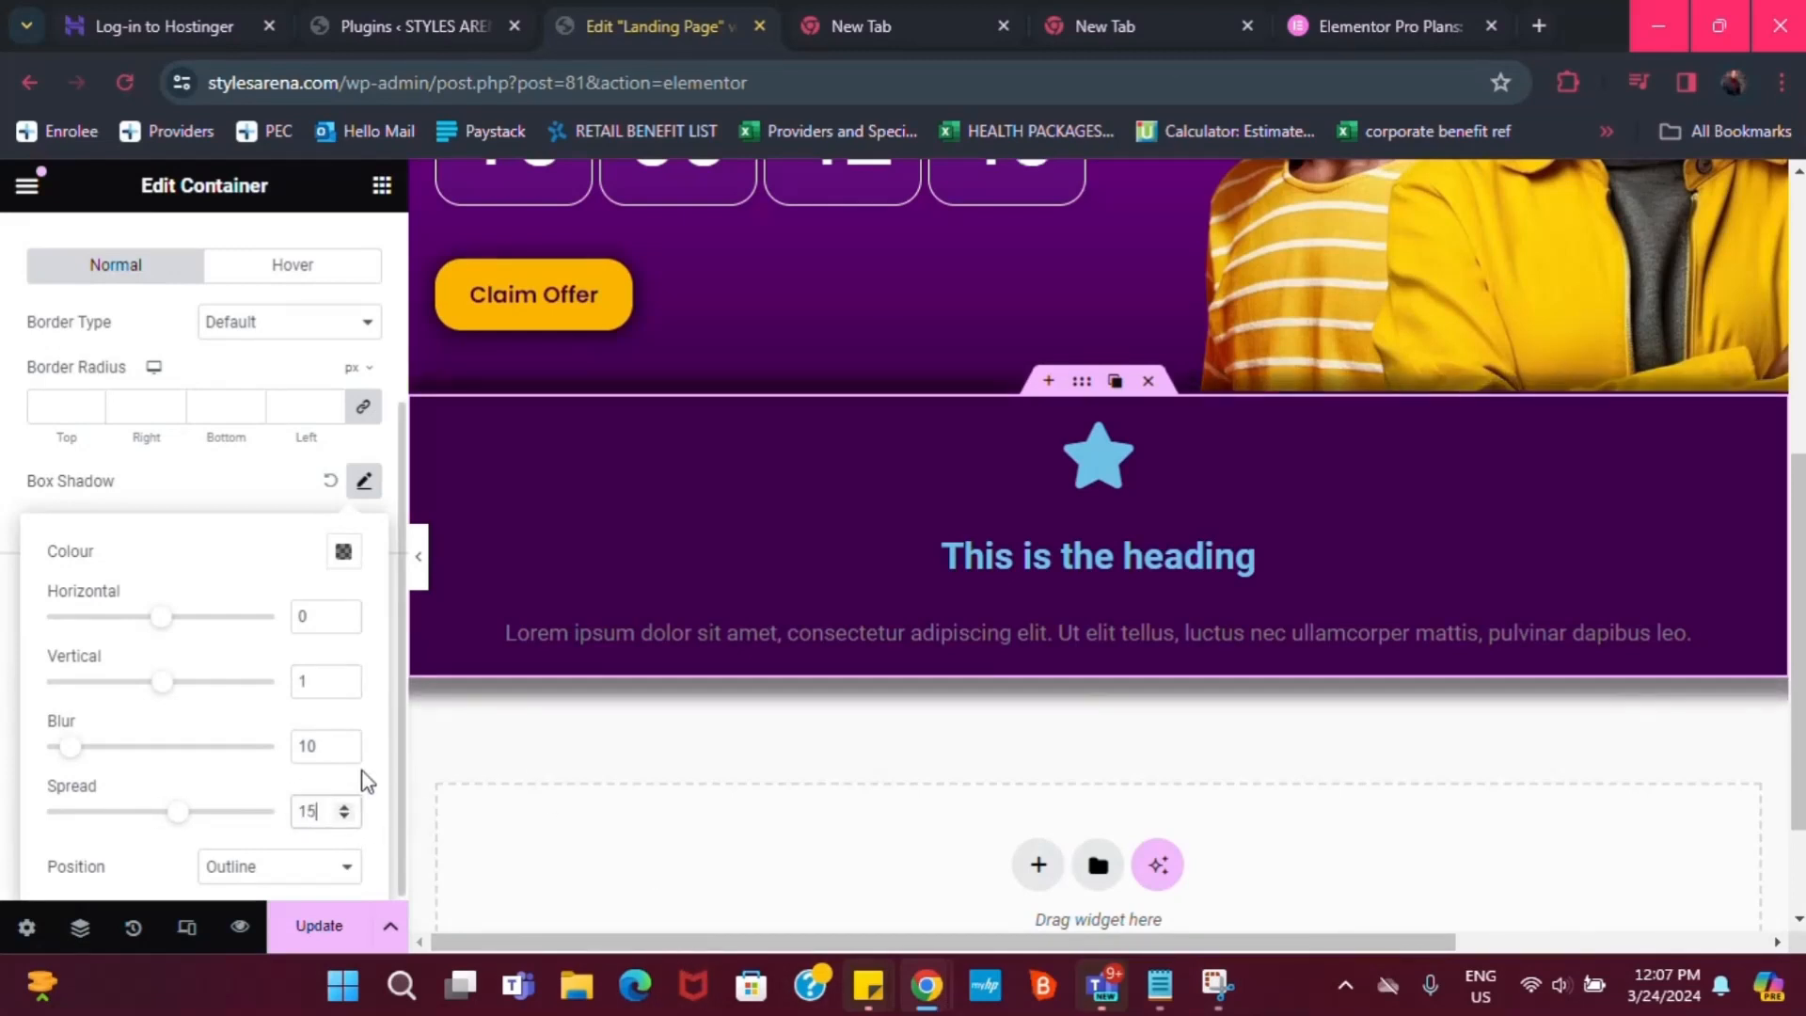
scroll(1552, 470, up, 2)
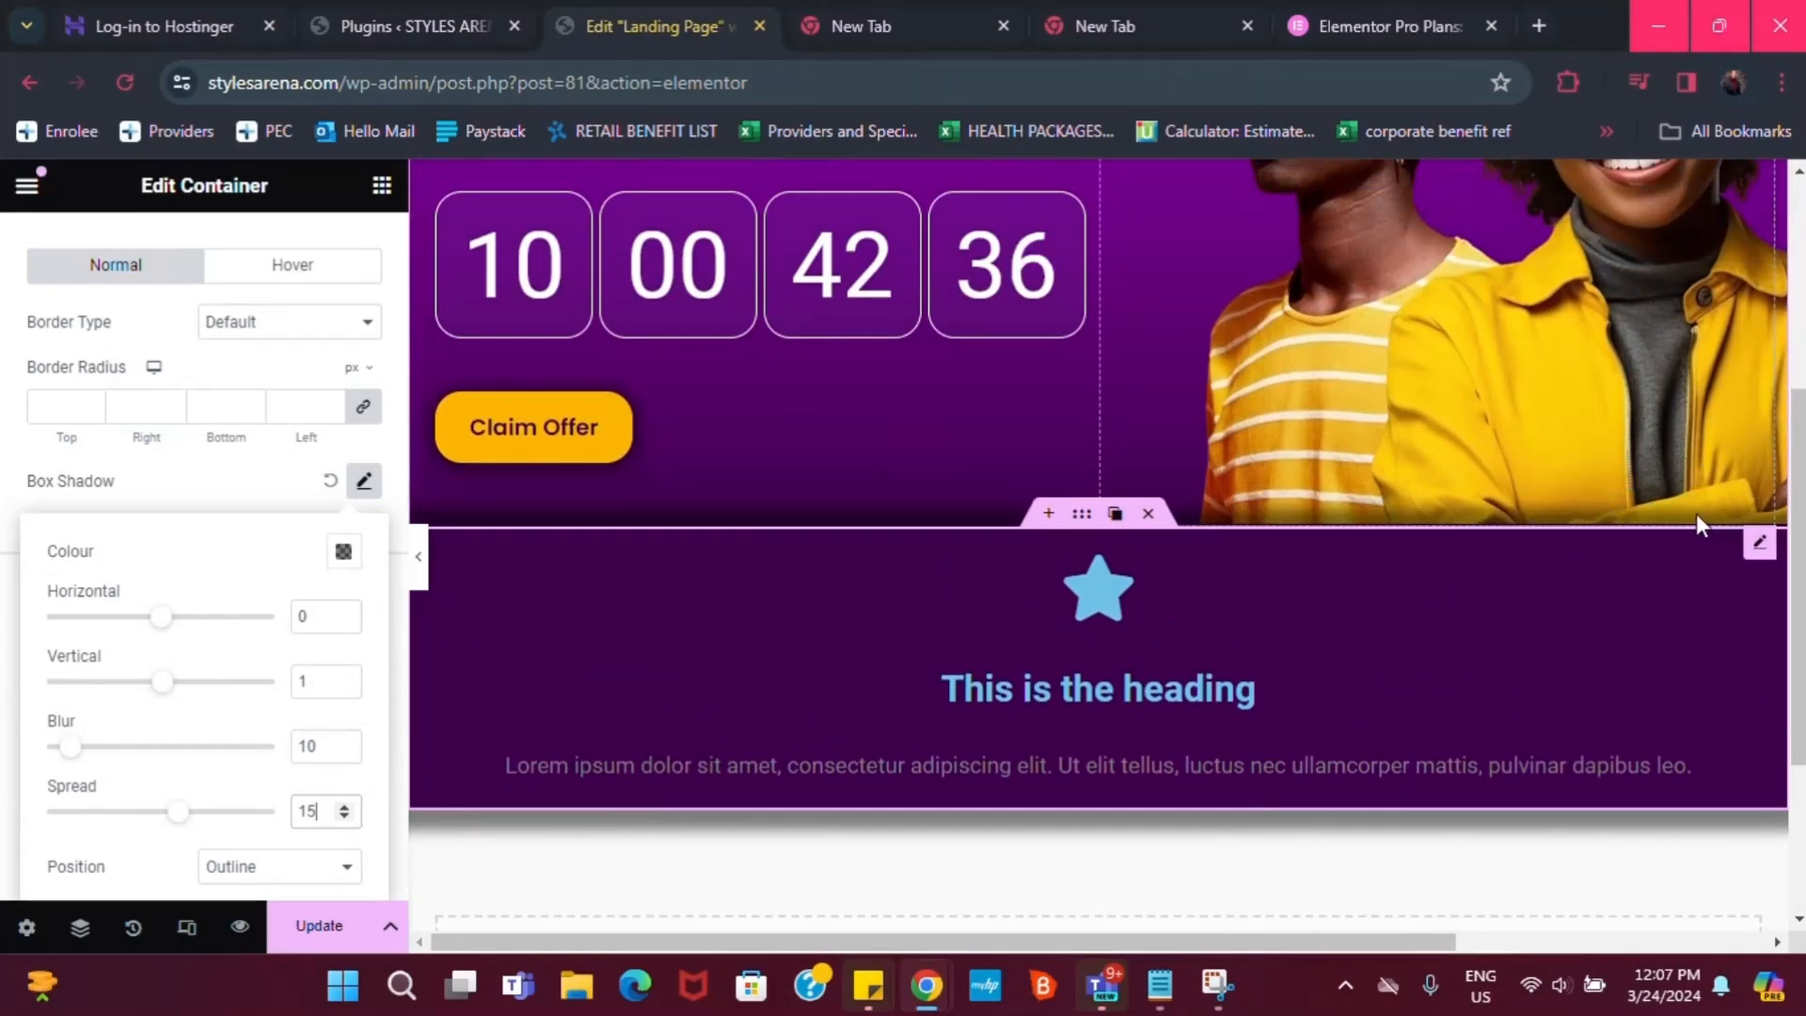
scroll(1589, 508, up, 2)
scroll(1606, 523, up, 4)
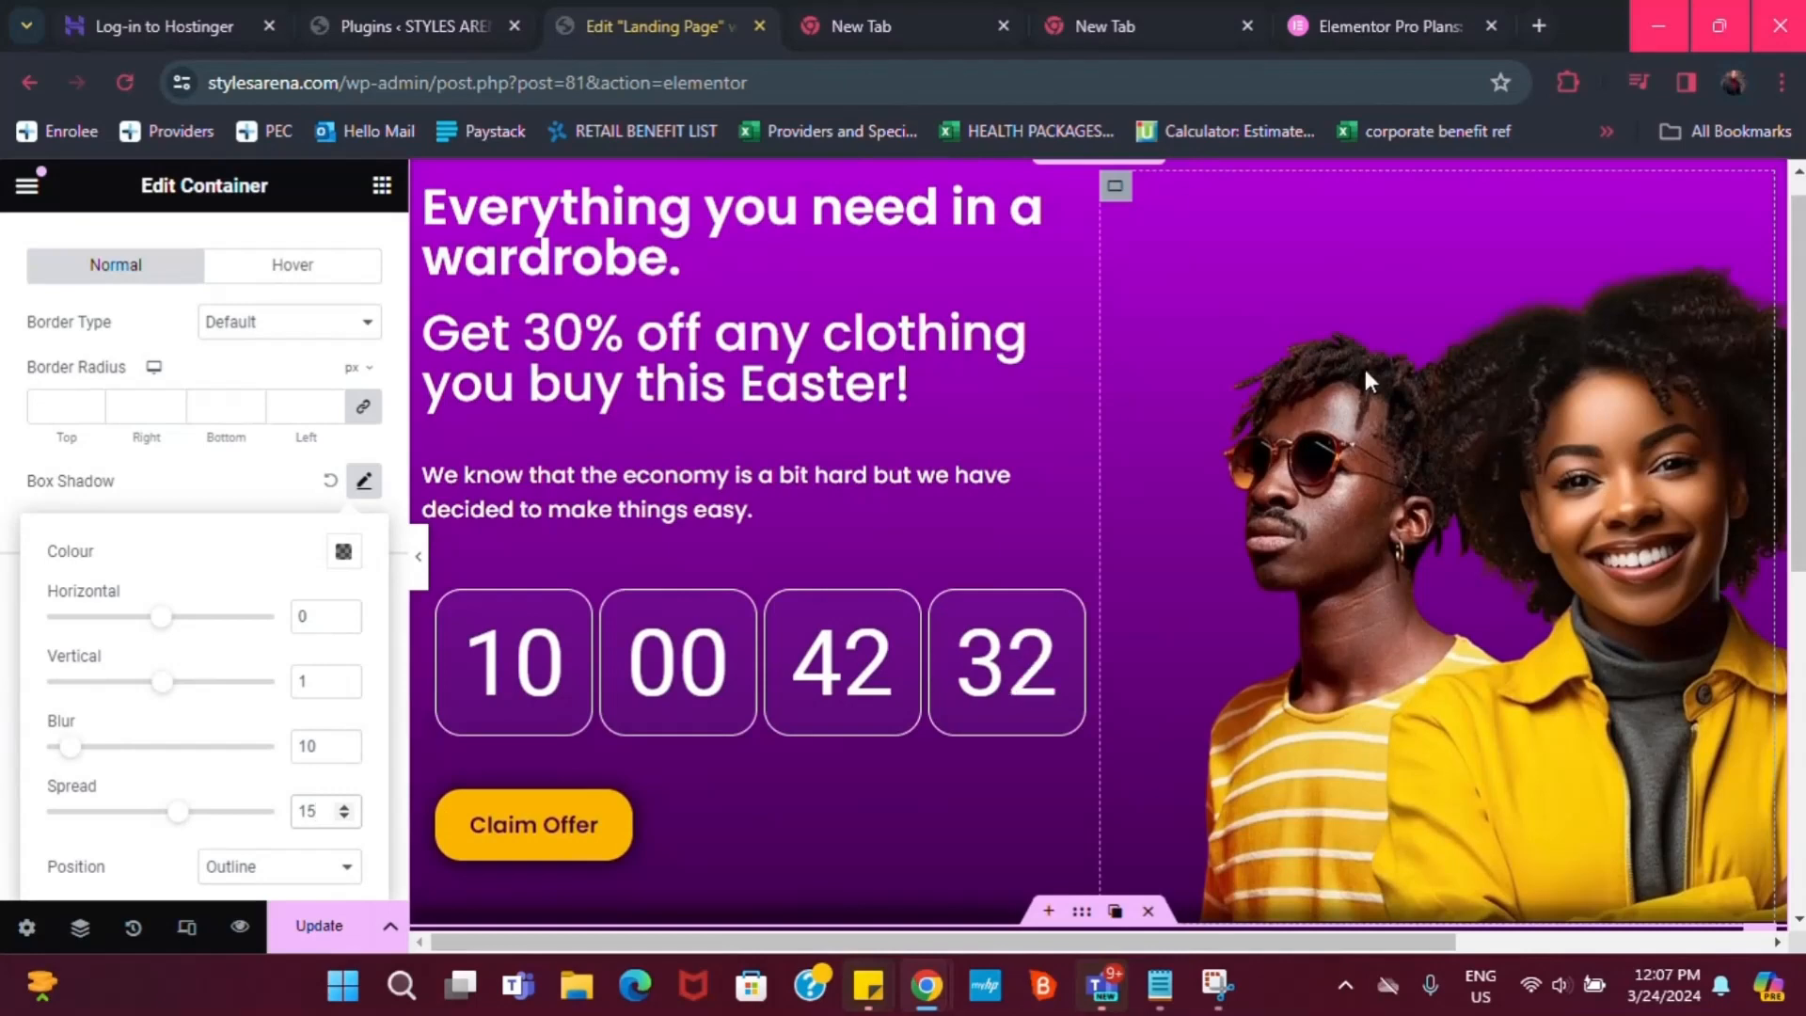
scroll(1496, 441, down, 1)
scroll(1497, 438, down, 2)
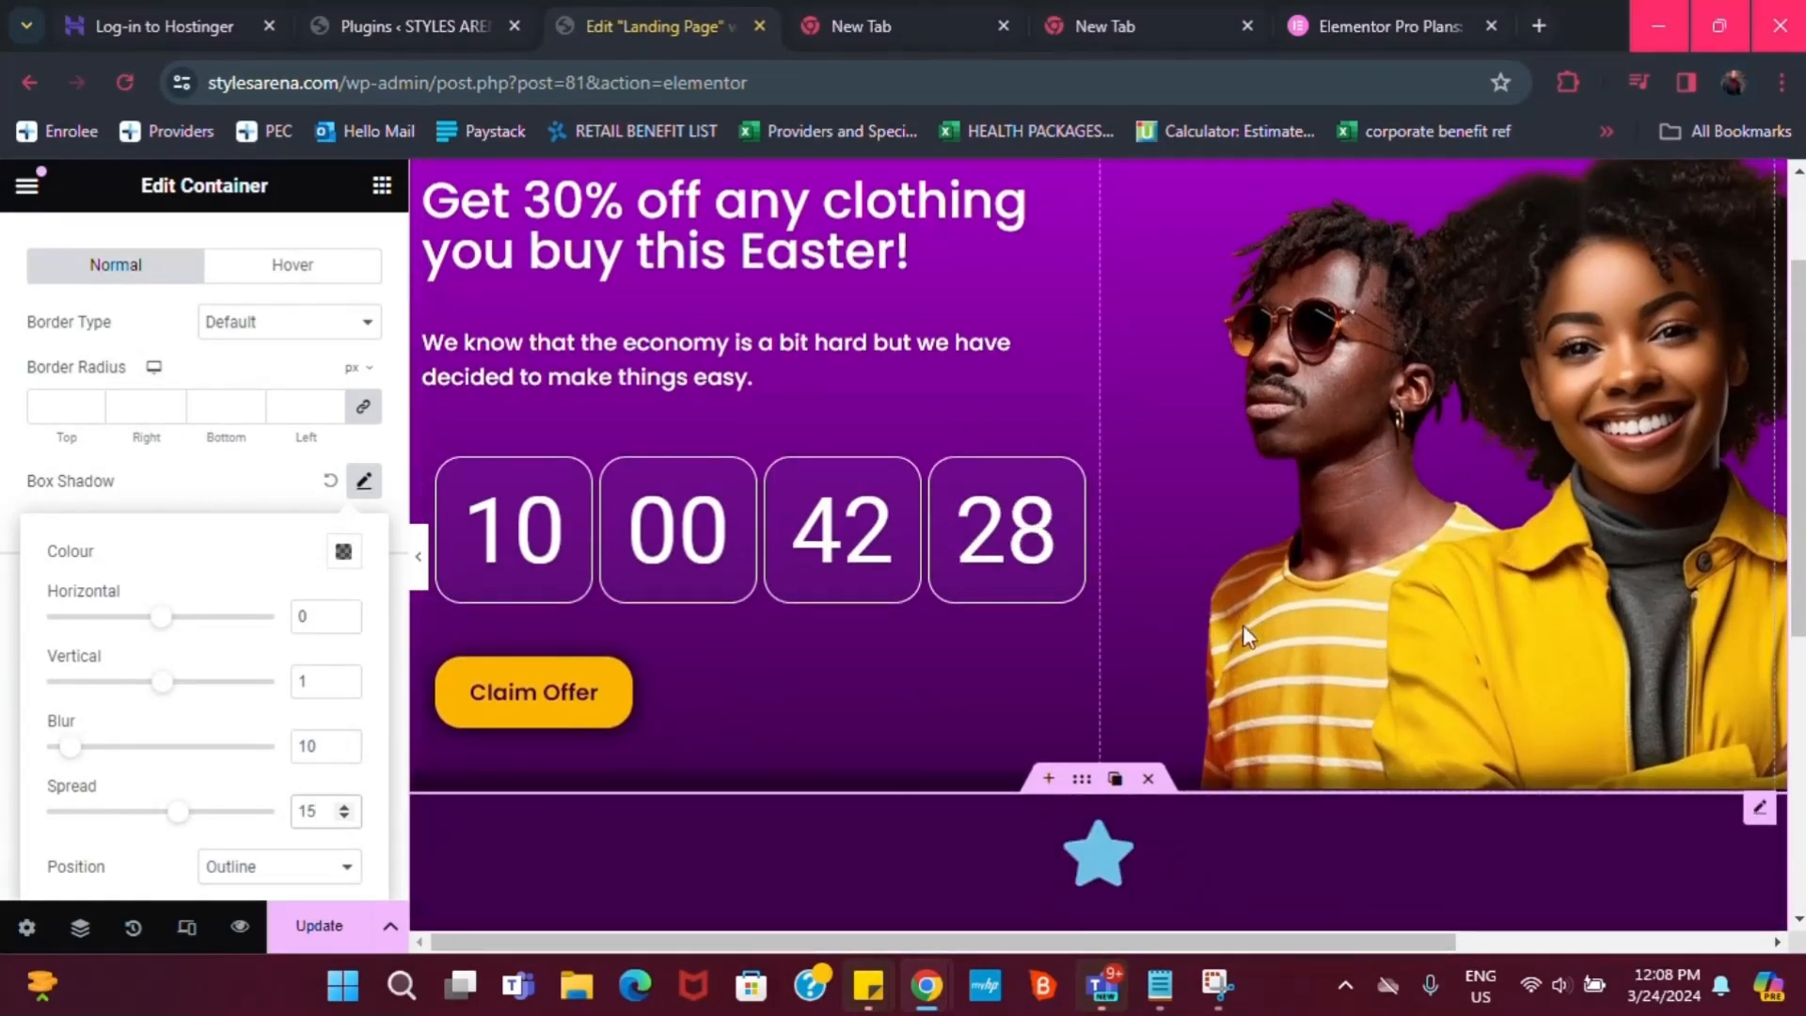
scroll(1195, 772, down, 2)
scroll(1176, 771, down, 3)
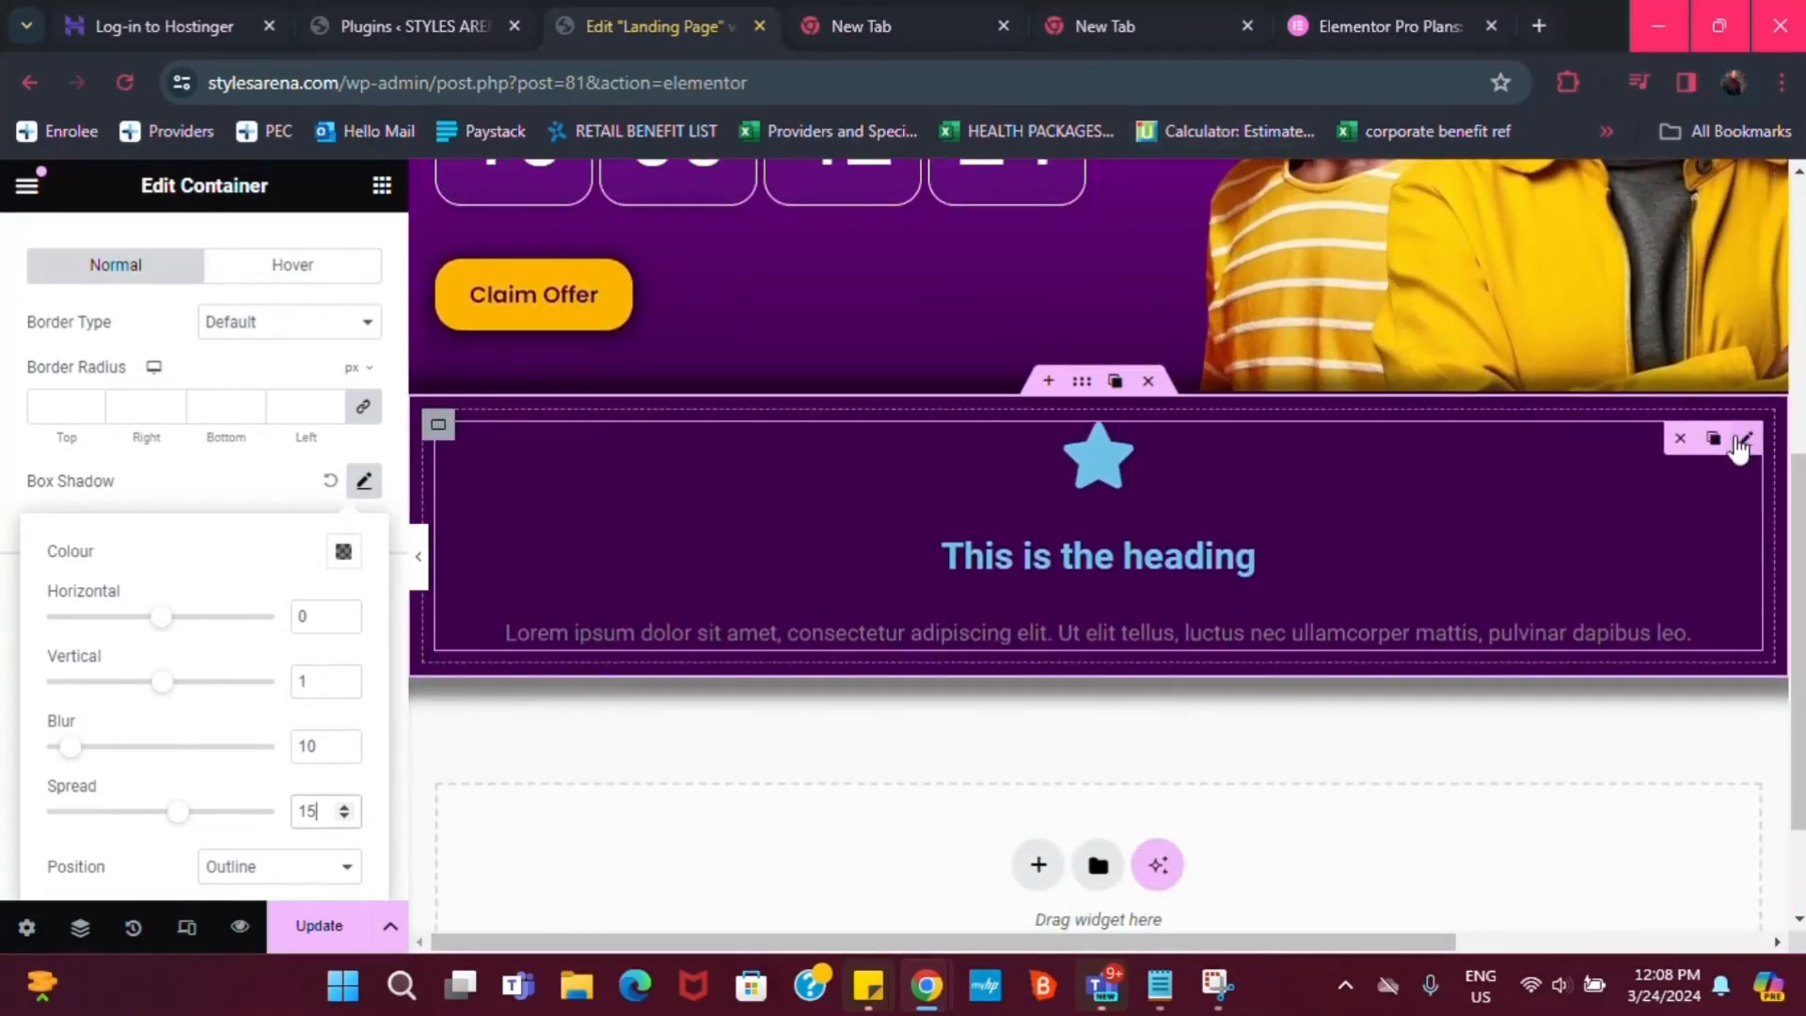
Replace the icon box's star with the Shuttle van icon from the Icon Library
click(1745, 444)
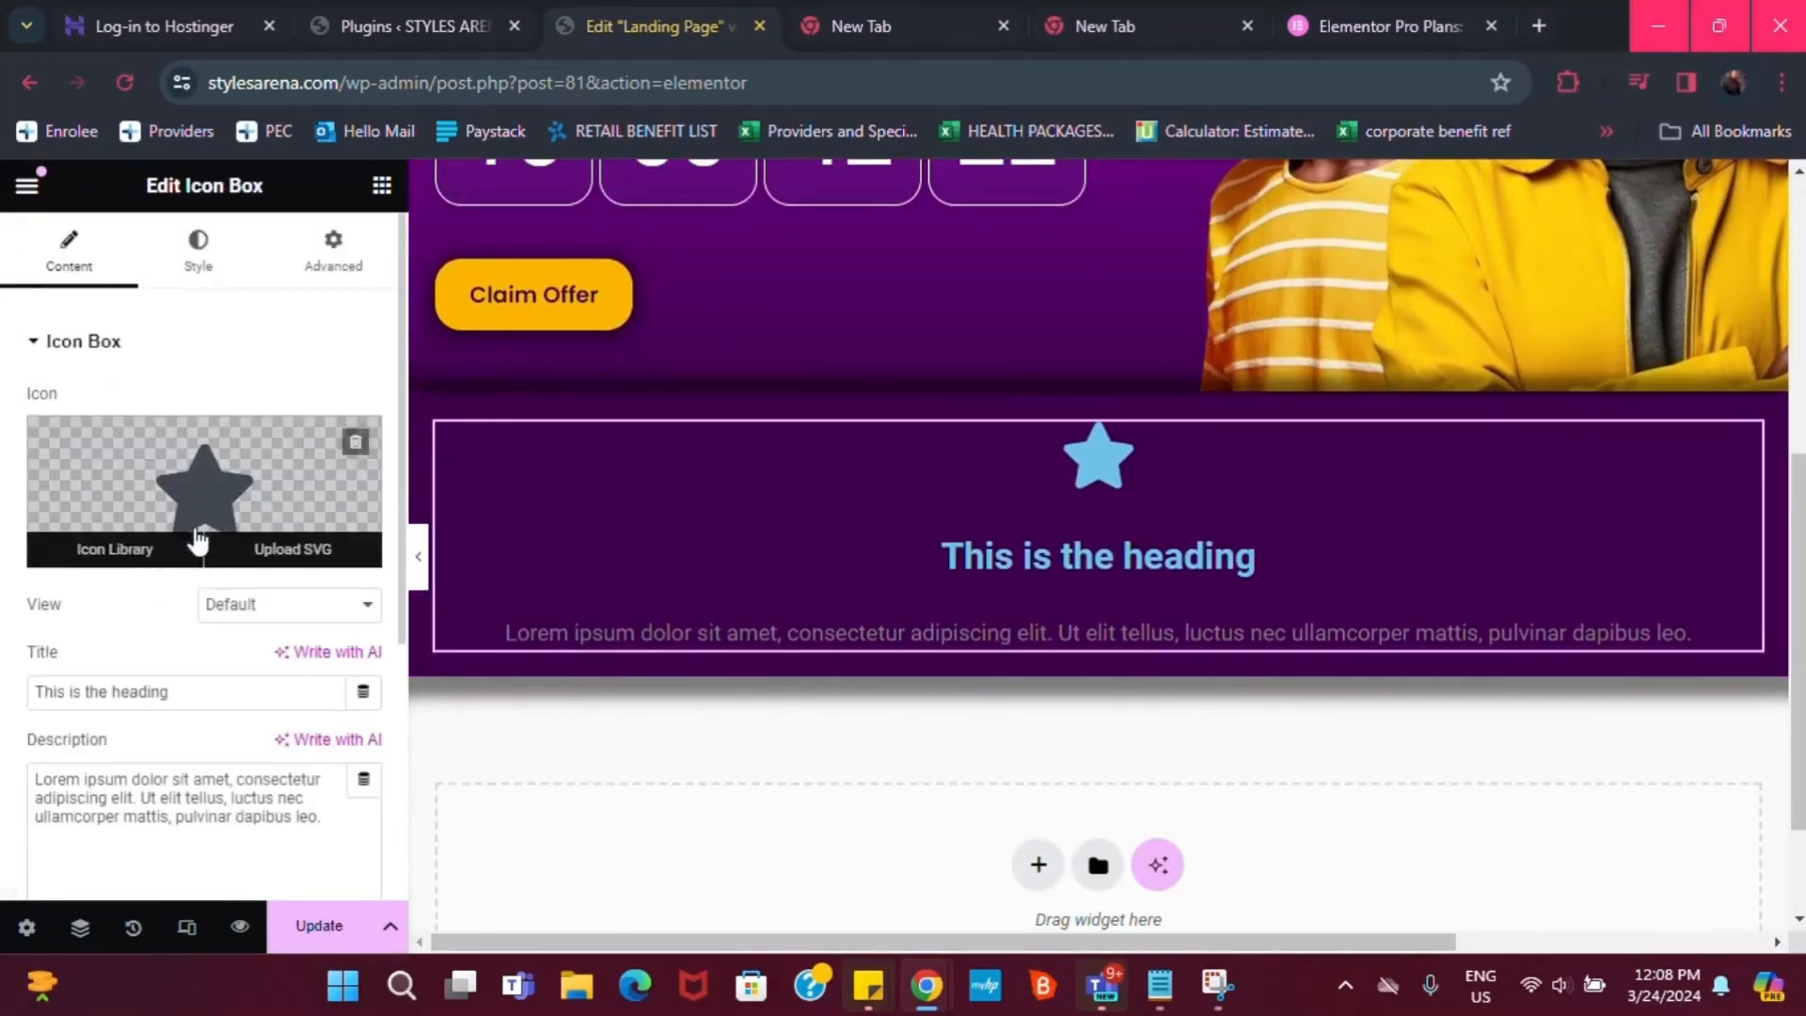
click(124, 553)
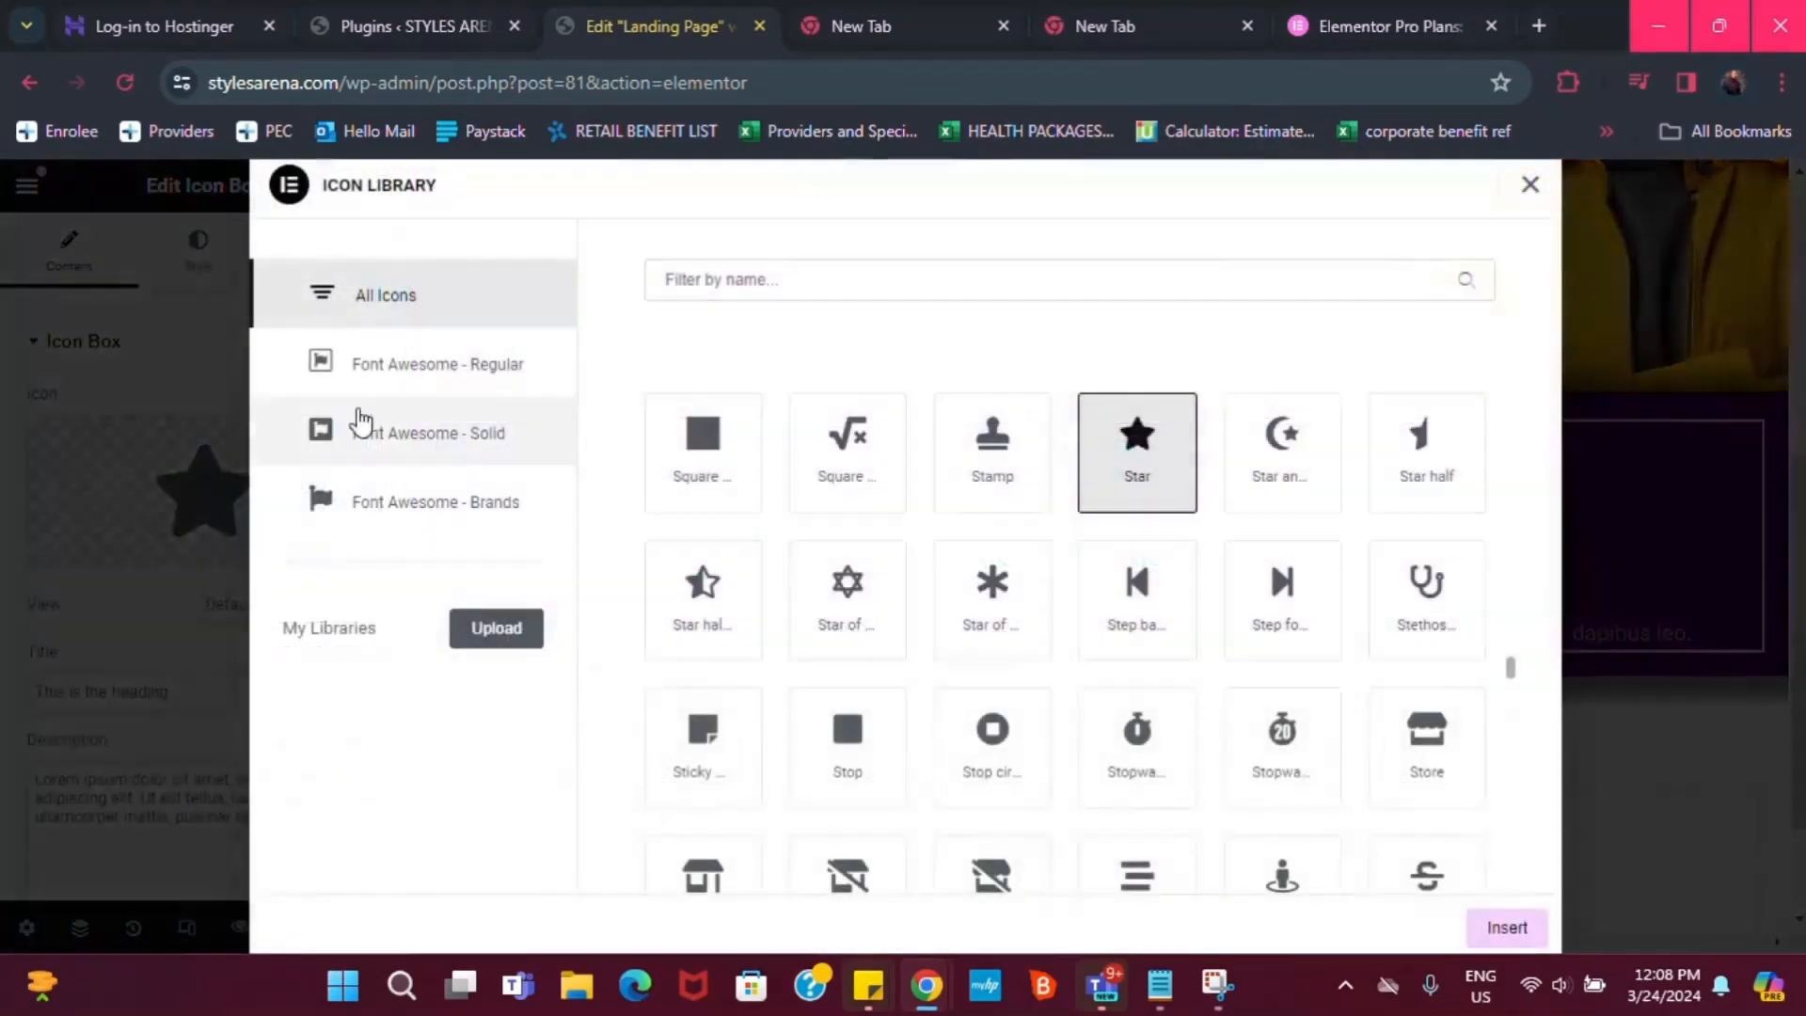
click(770, 280)
text(van)
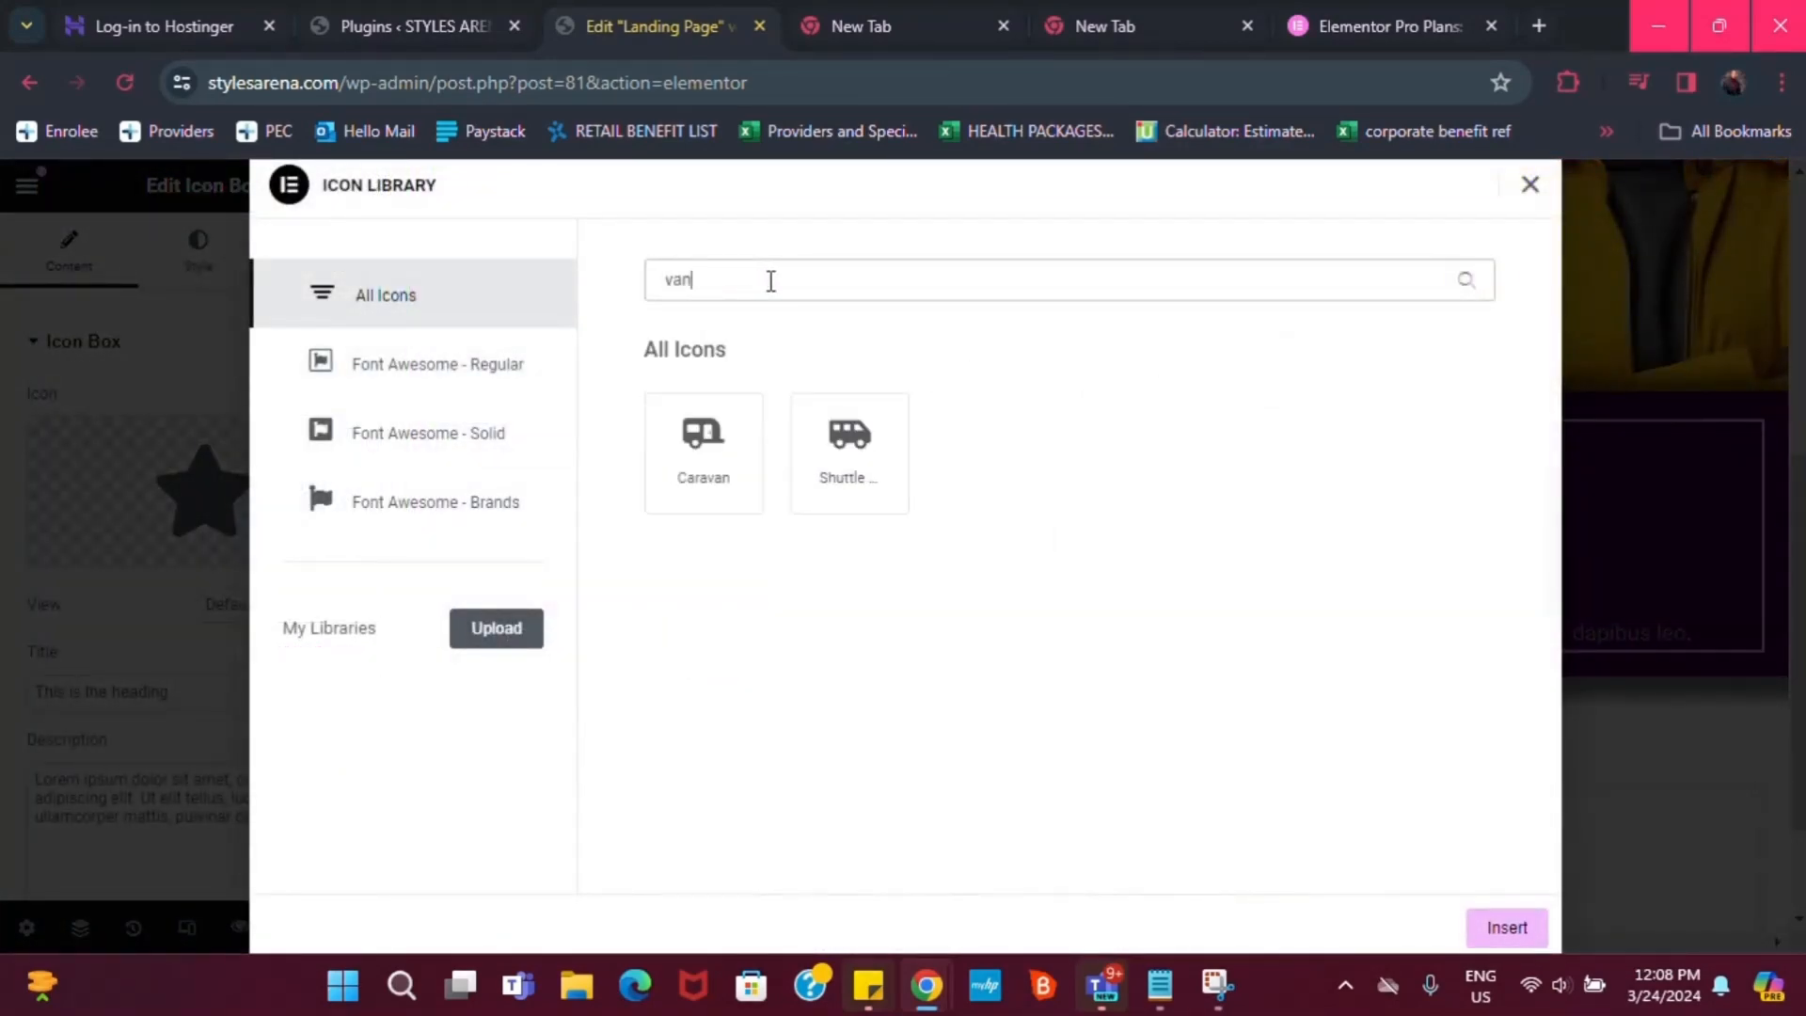
click(819, 476)
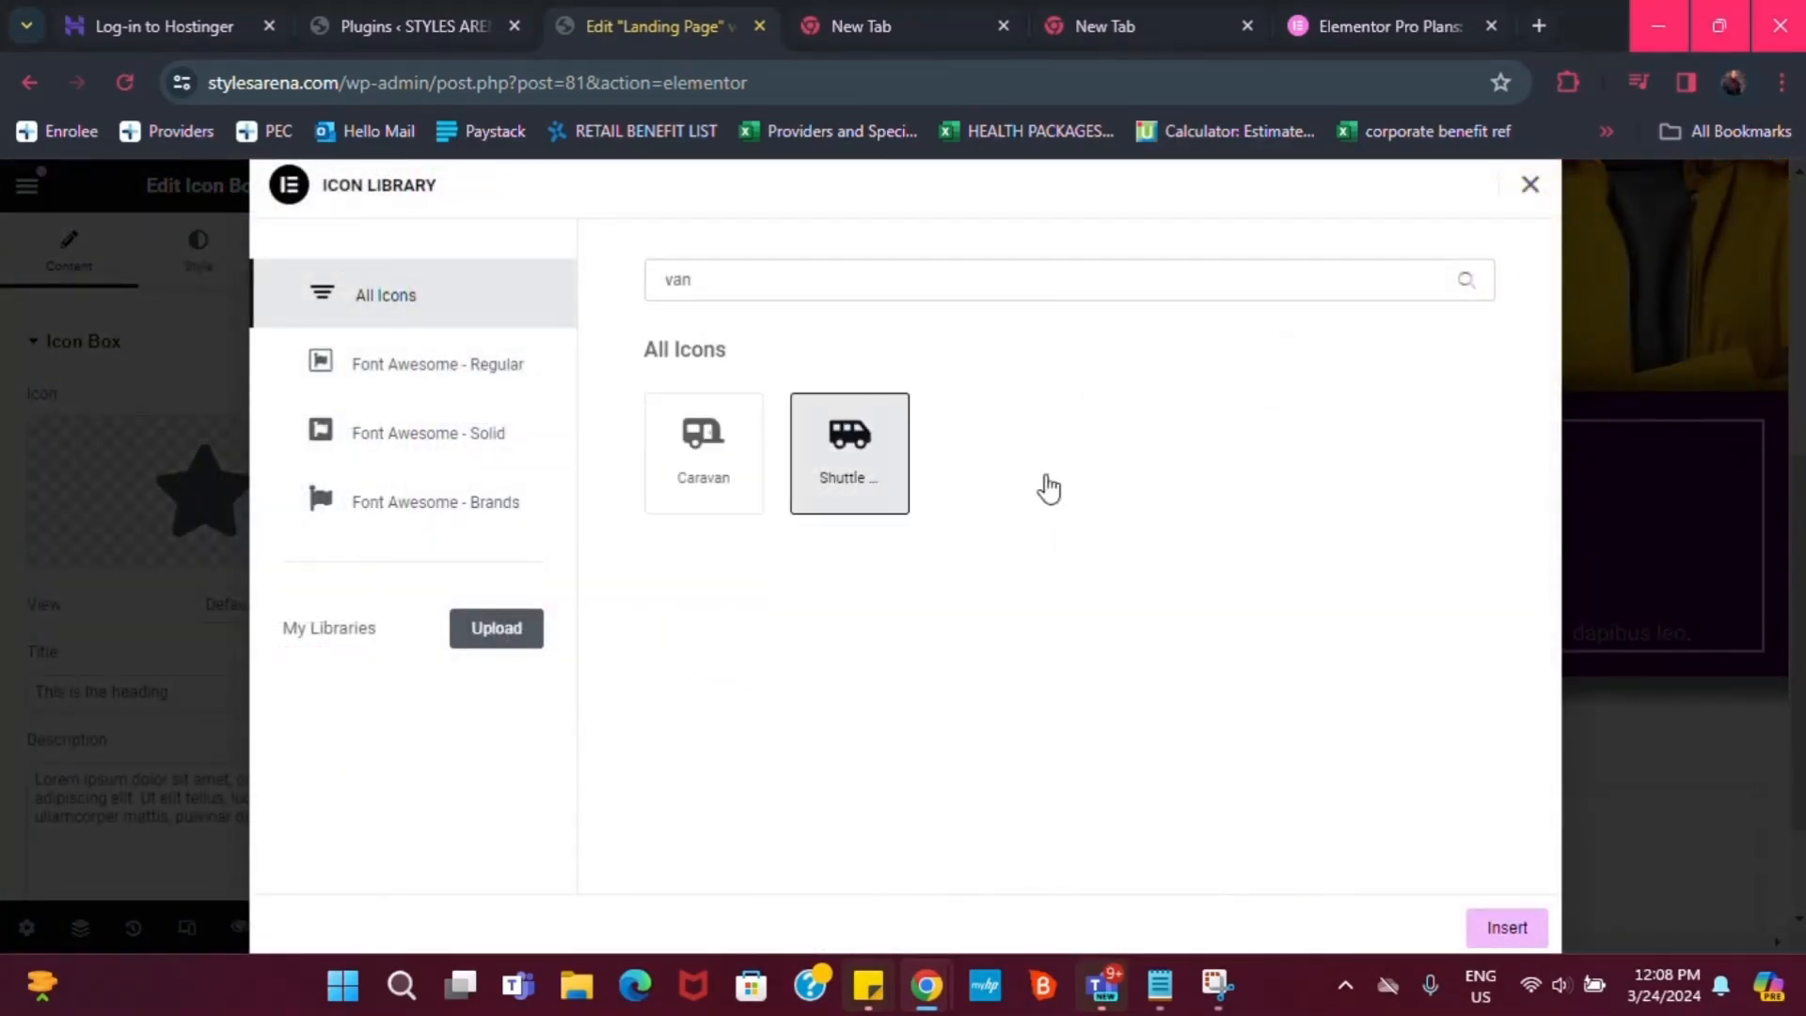
click(1516, 928)
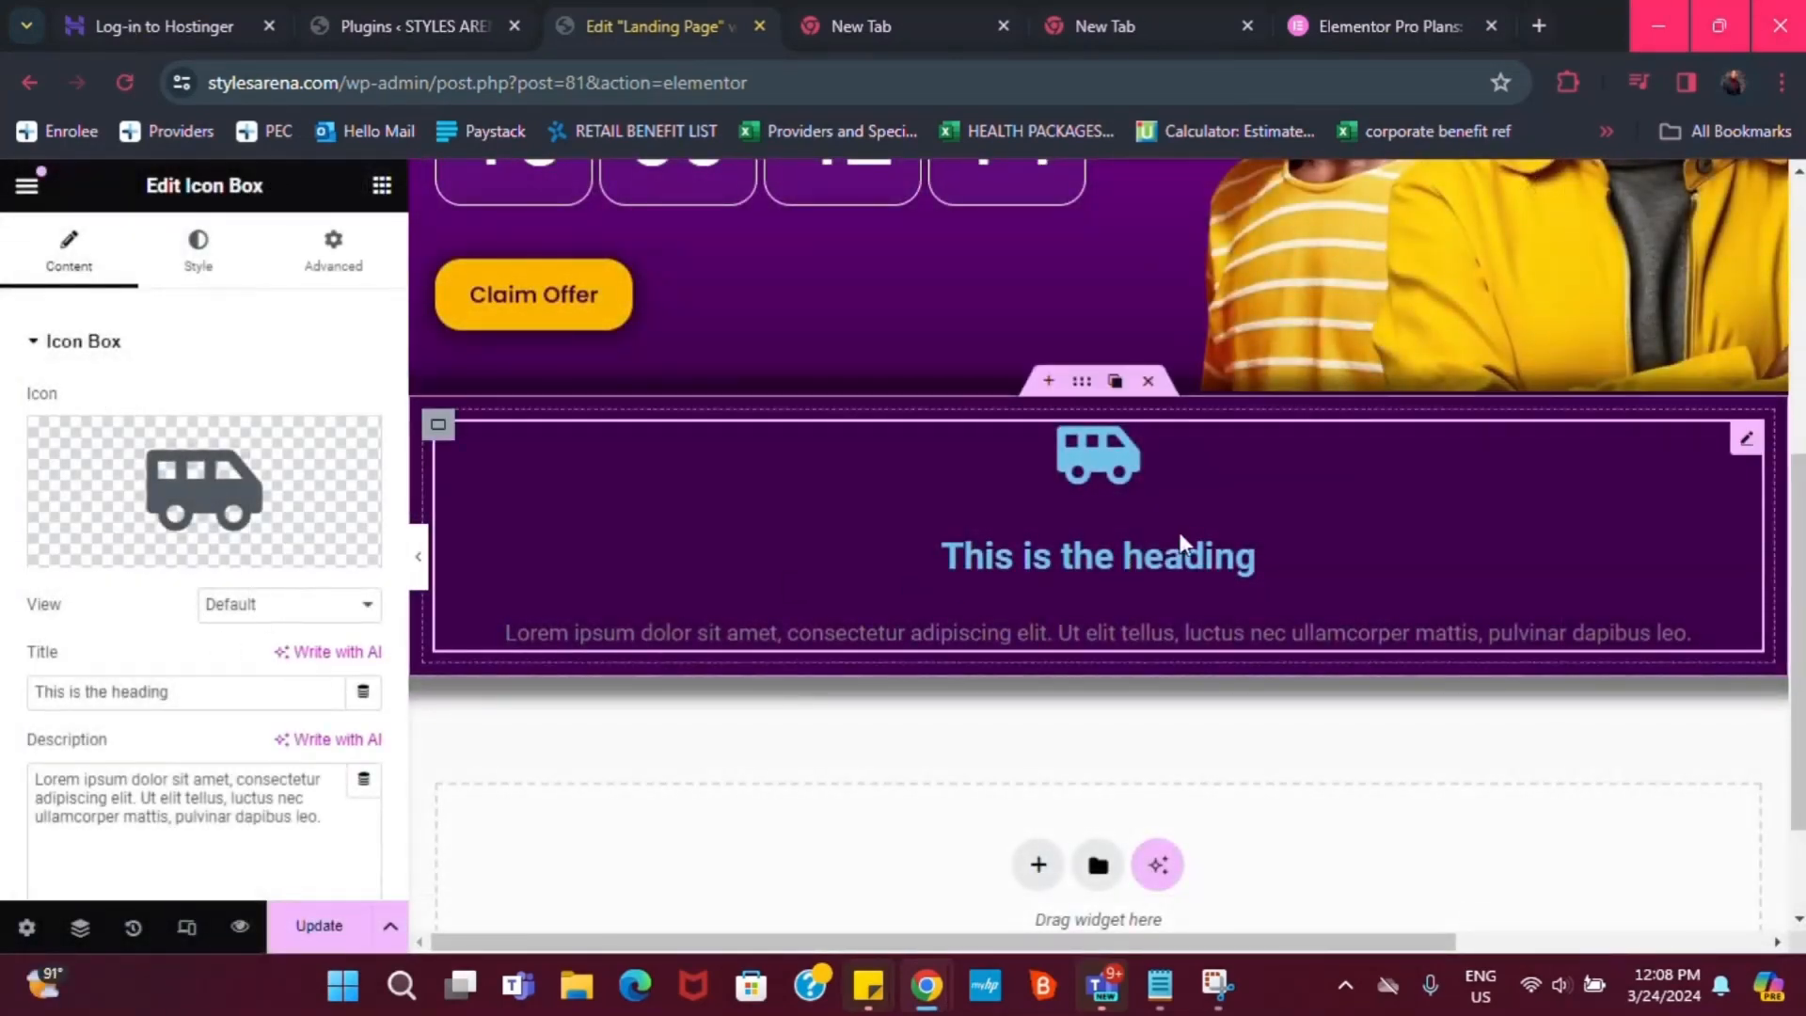
Set the icon box title to 'Free Delivery' and delete the placeholder description
triple_click(149, 695)
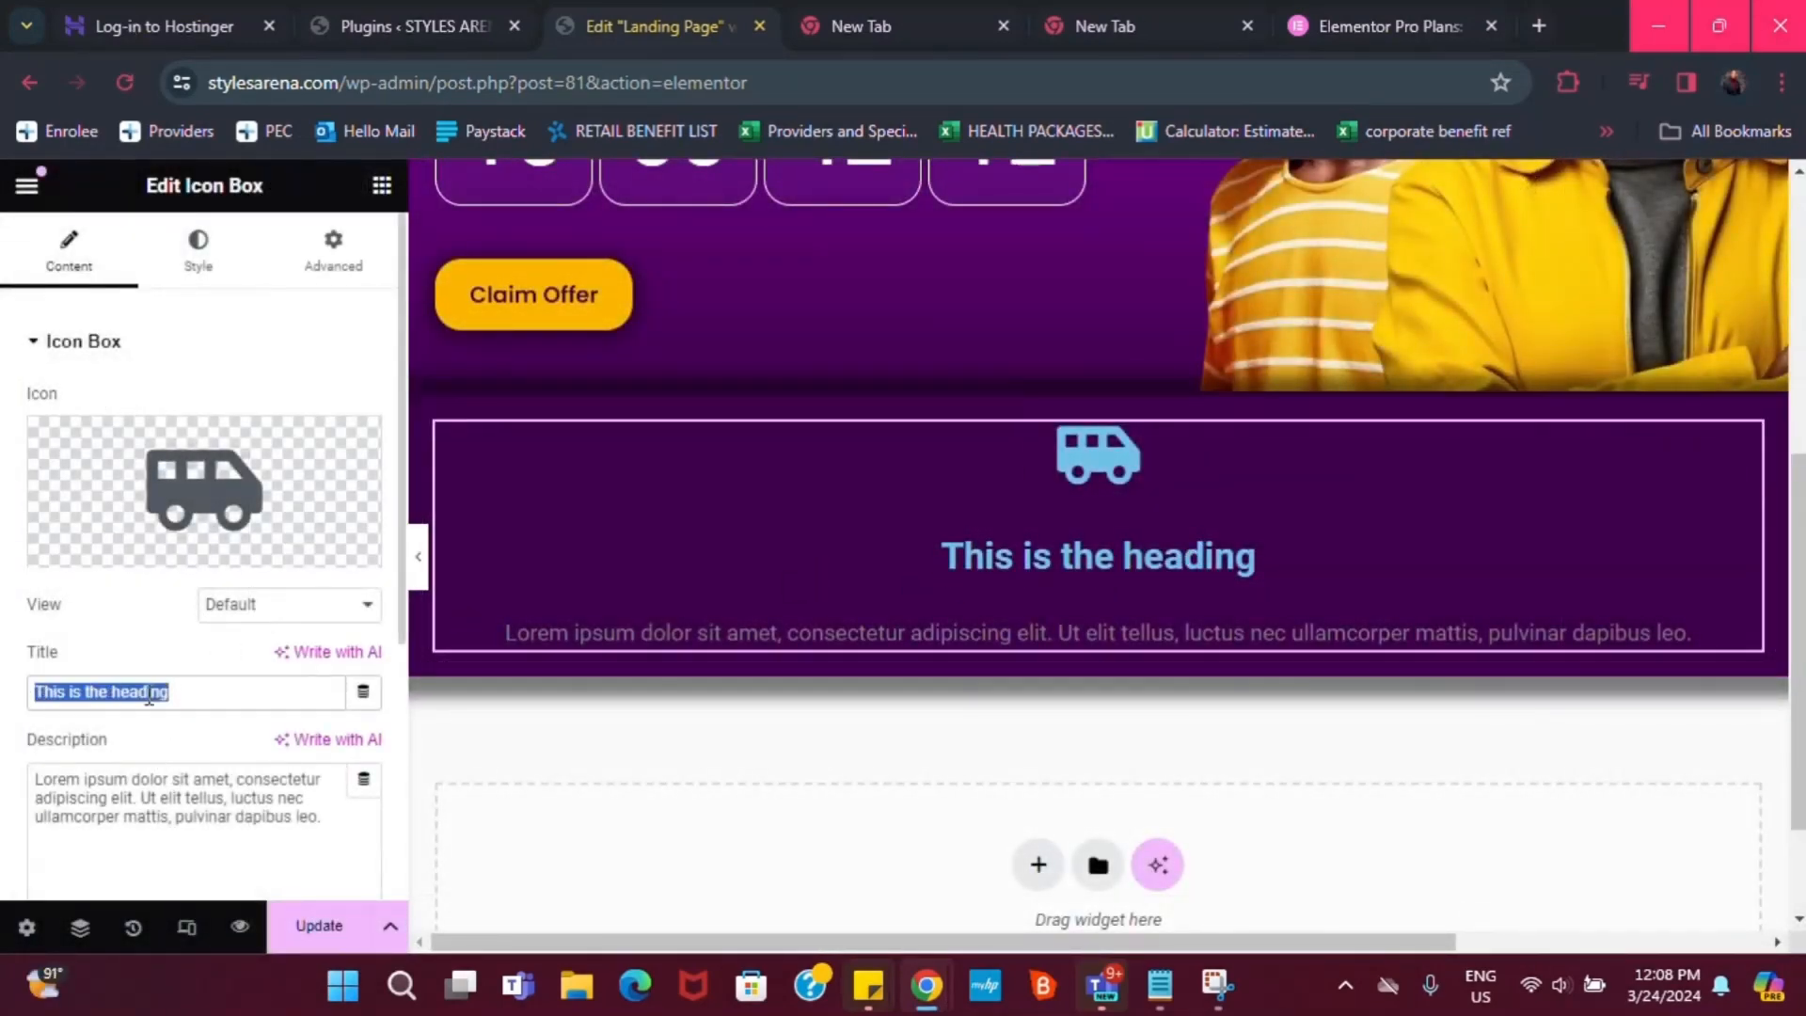
text(Free D)
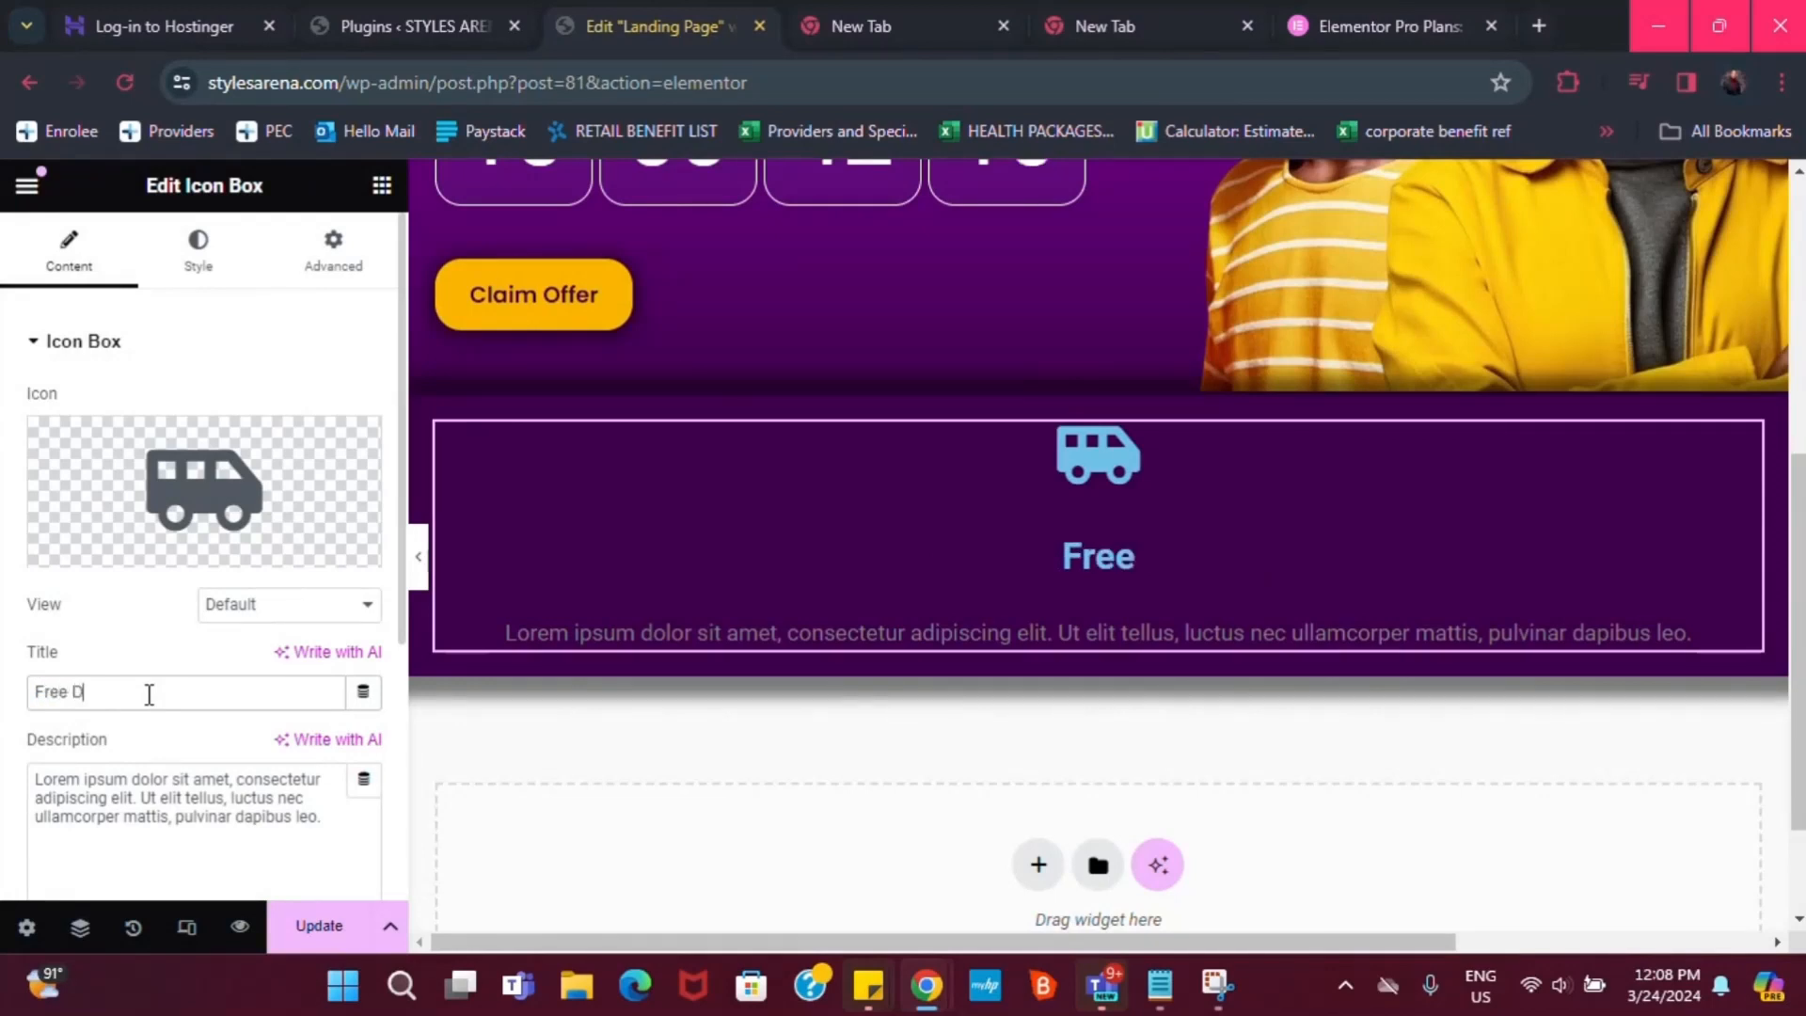
text(elivery)
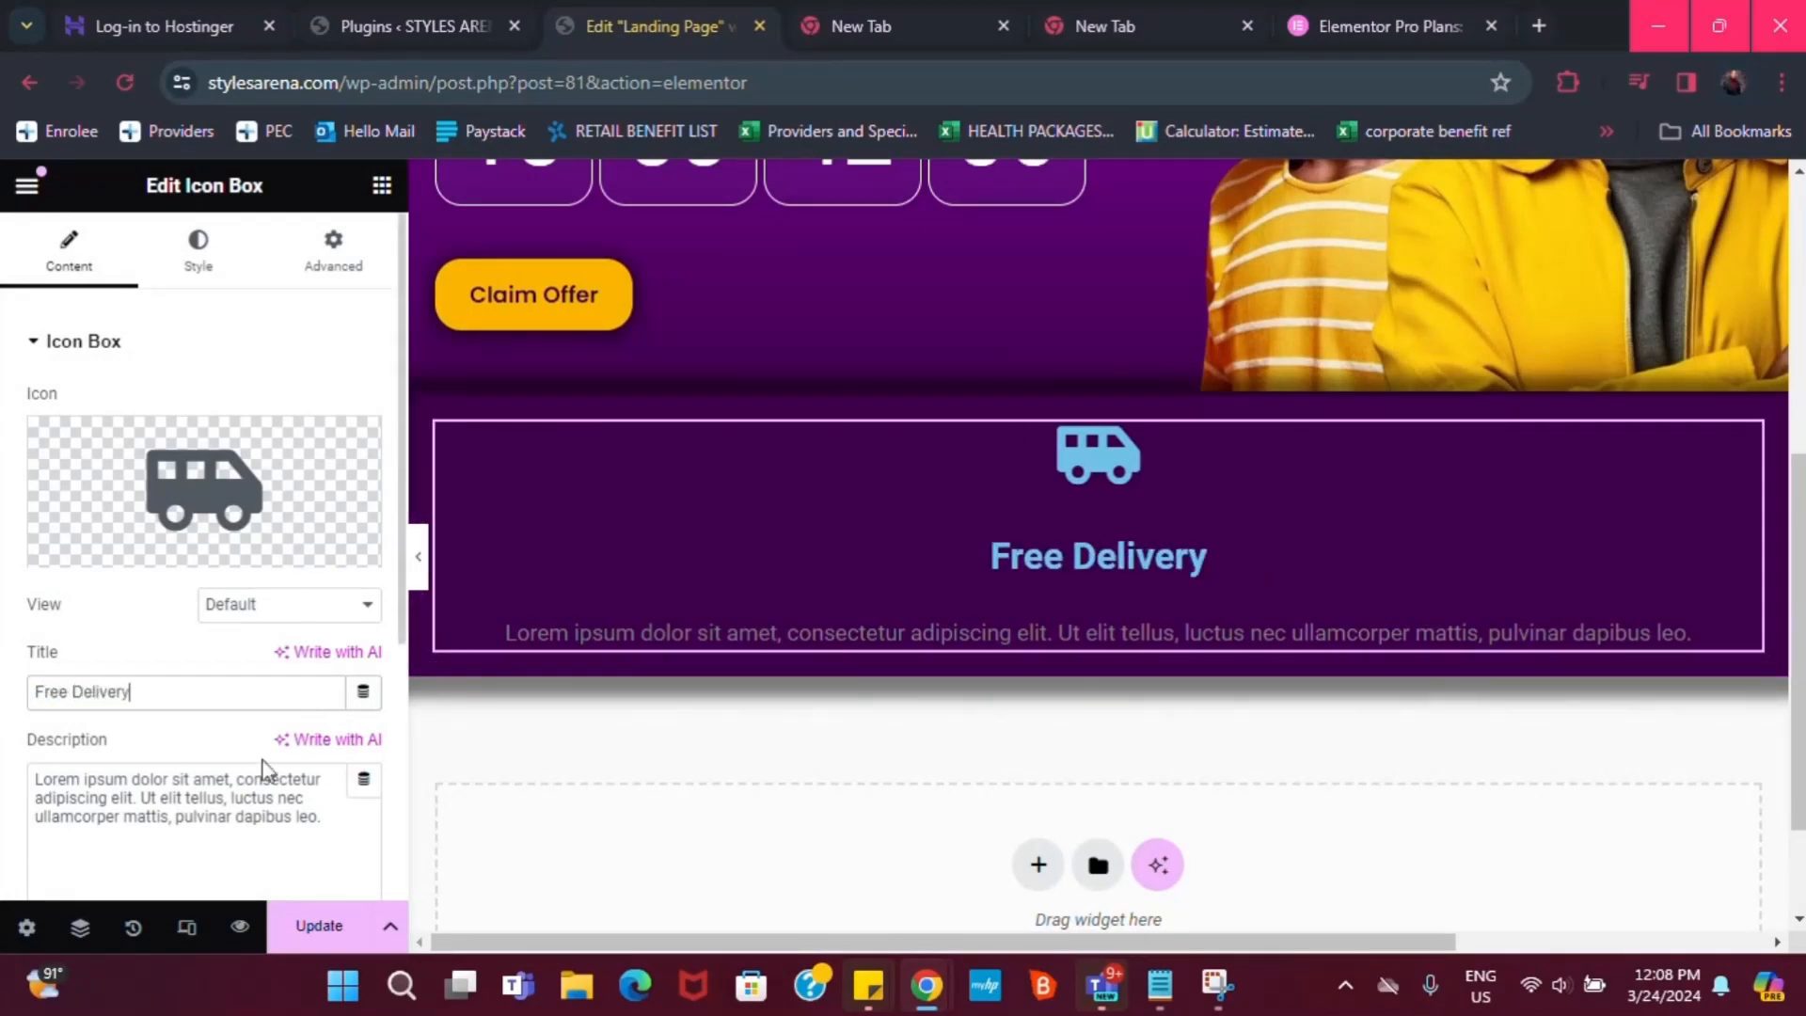
scroll(299, 817, down, 1)
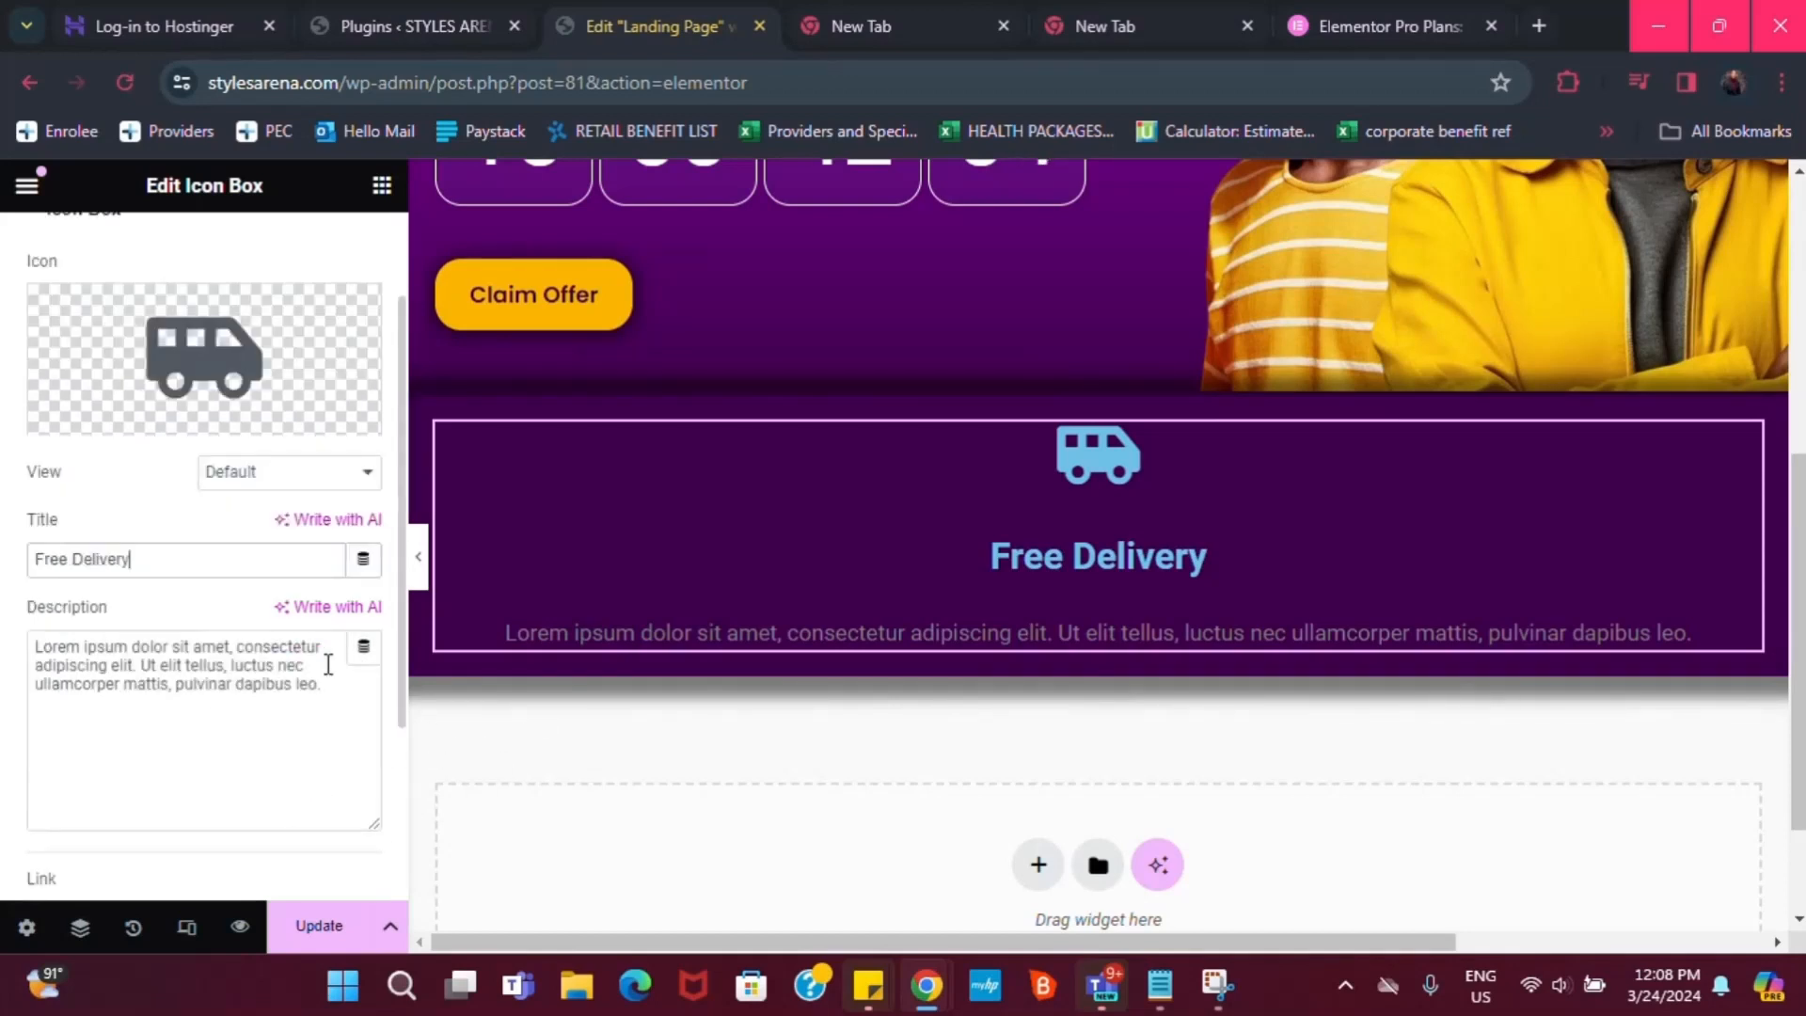
drag(325, 692, 31, 651)
key(BackSpace)
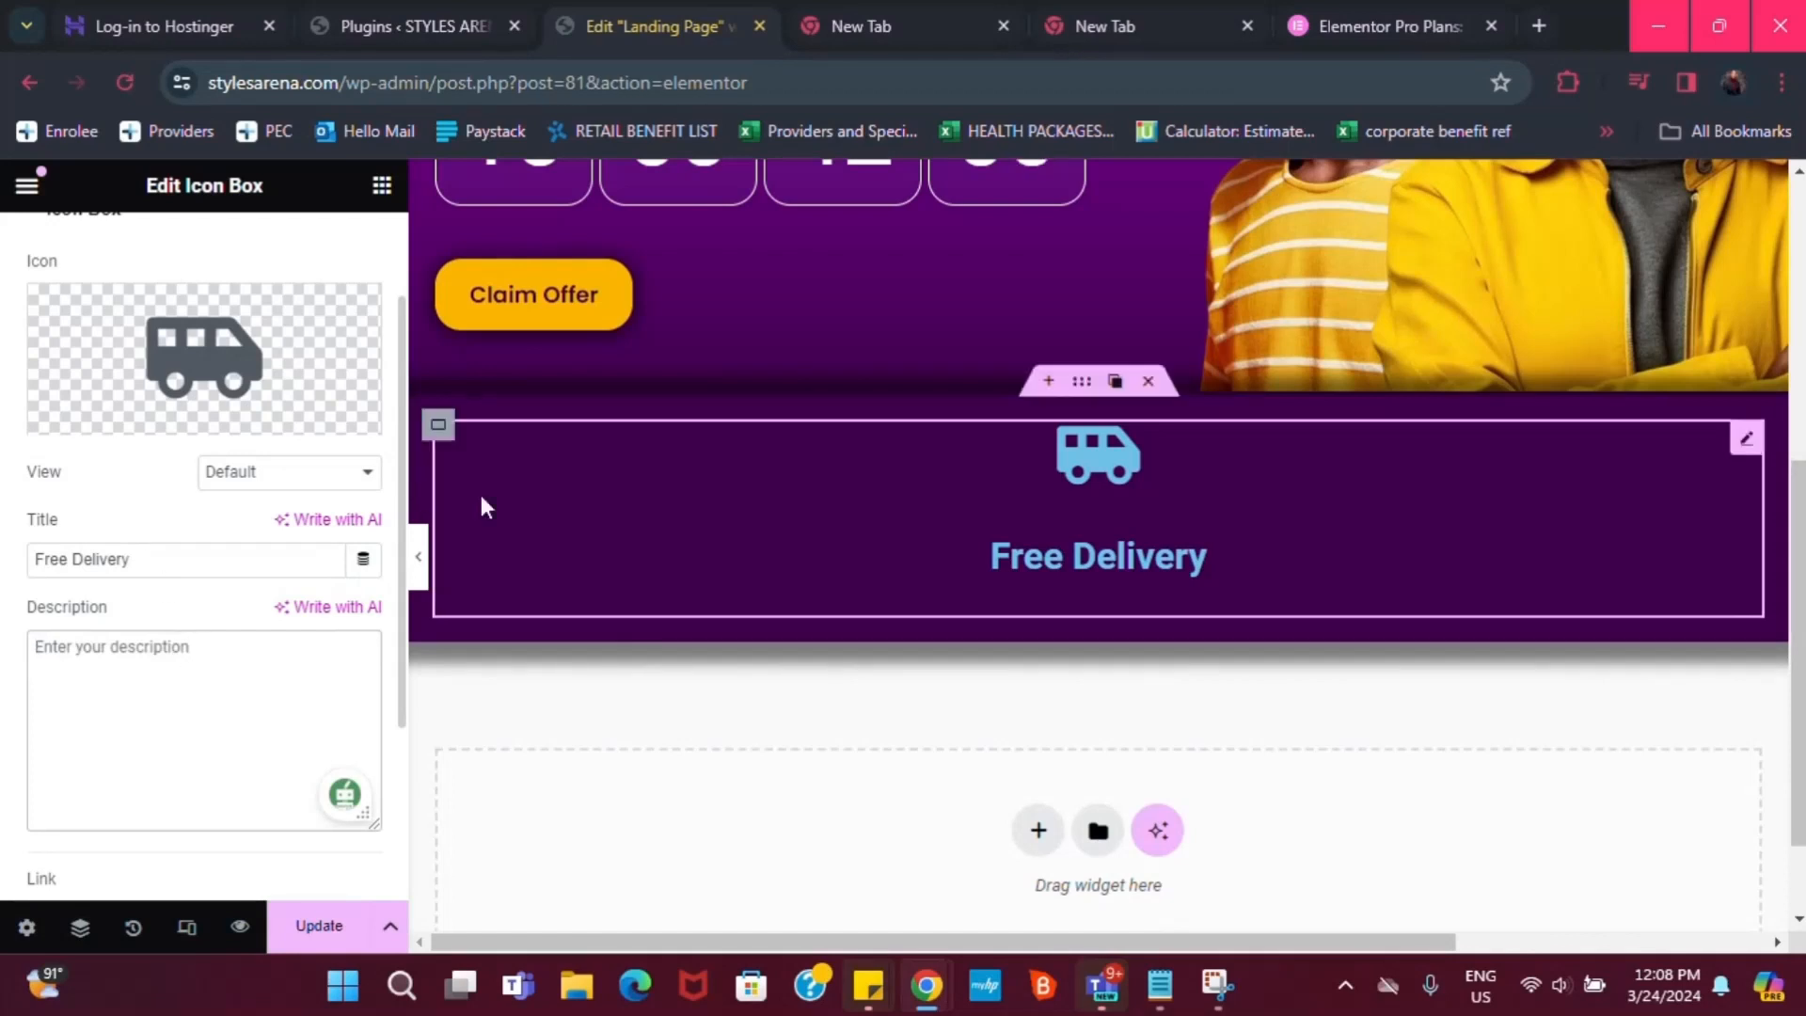
mouse_move(238, 414)
scroll(238, 414, up, 1)
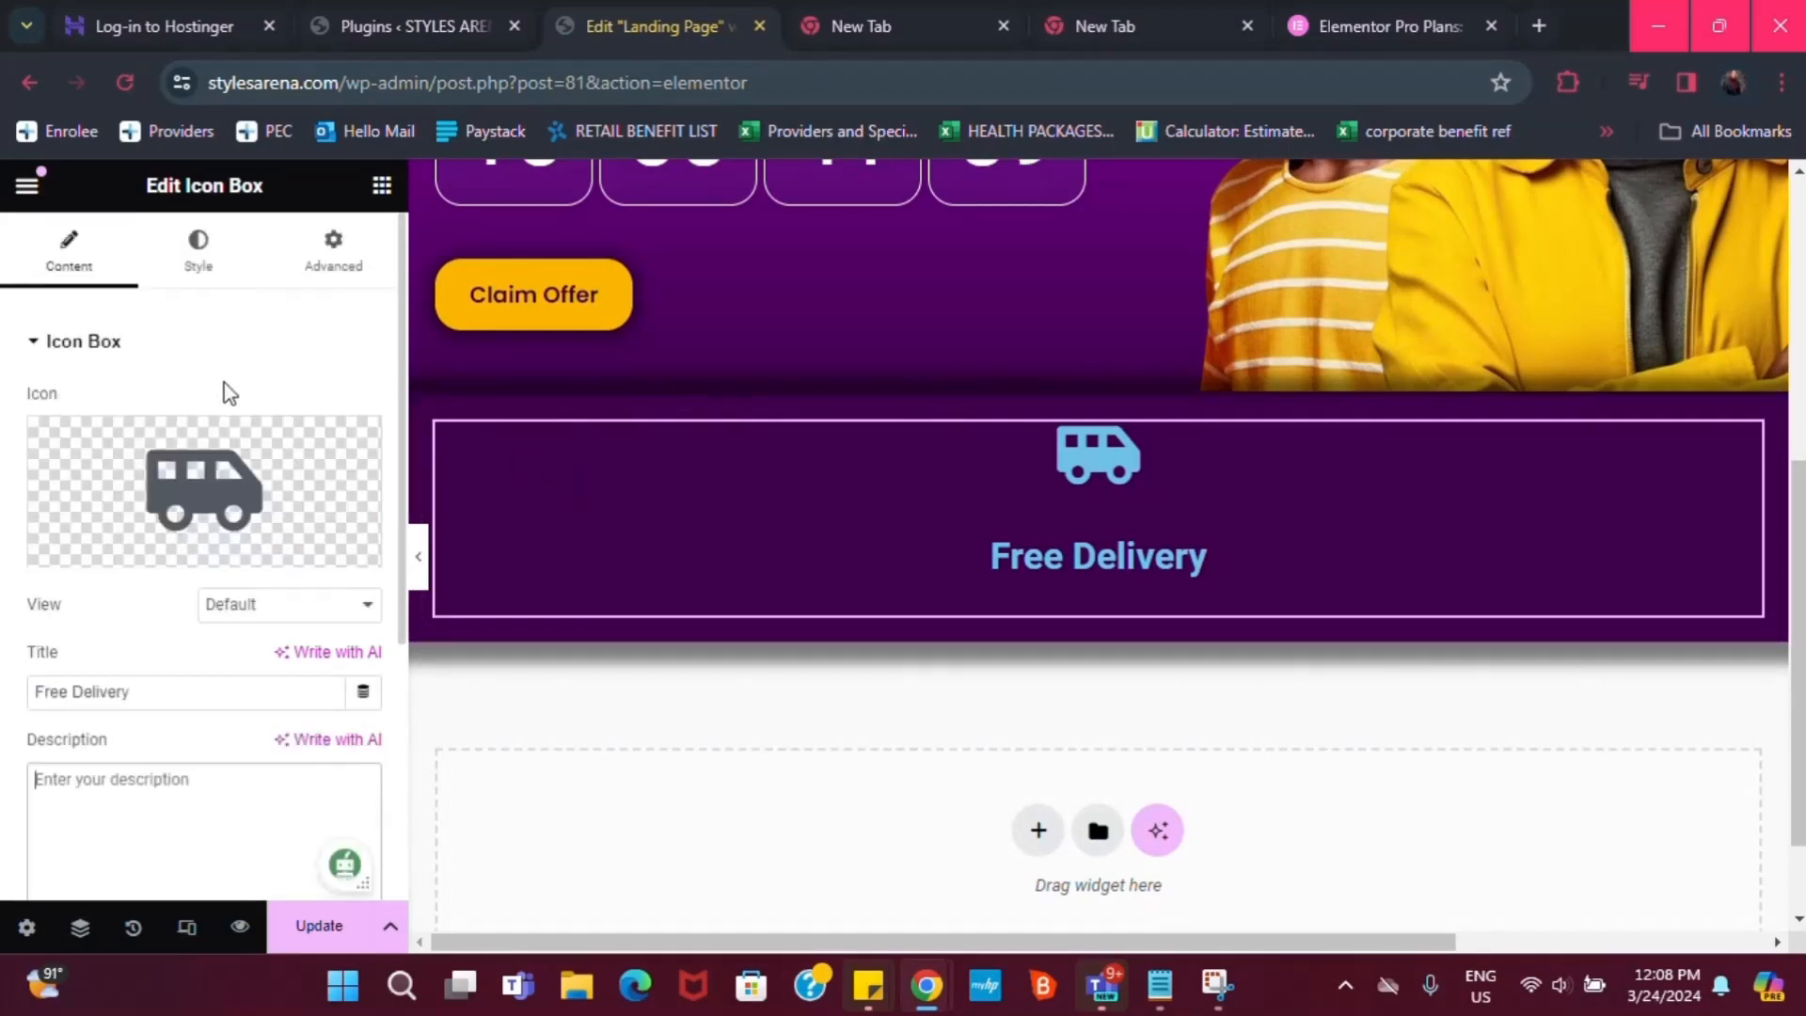
Colour the van icon and the Free Delivery title with the global yellow
click(198, 249)
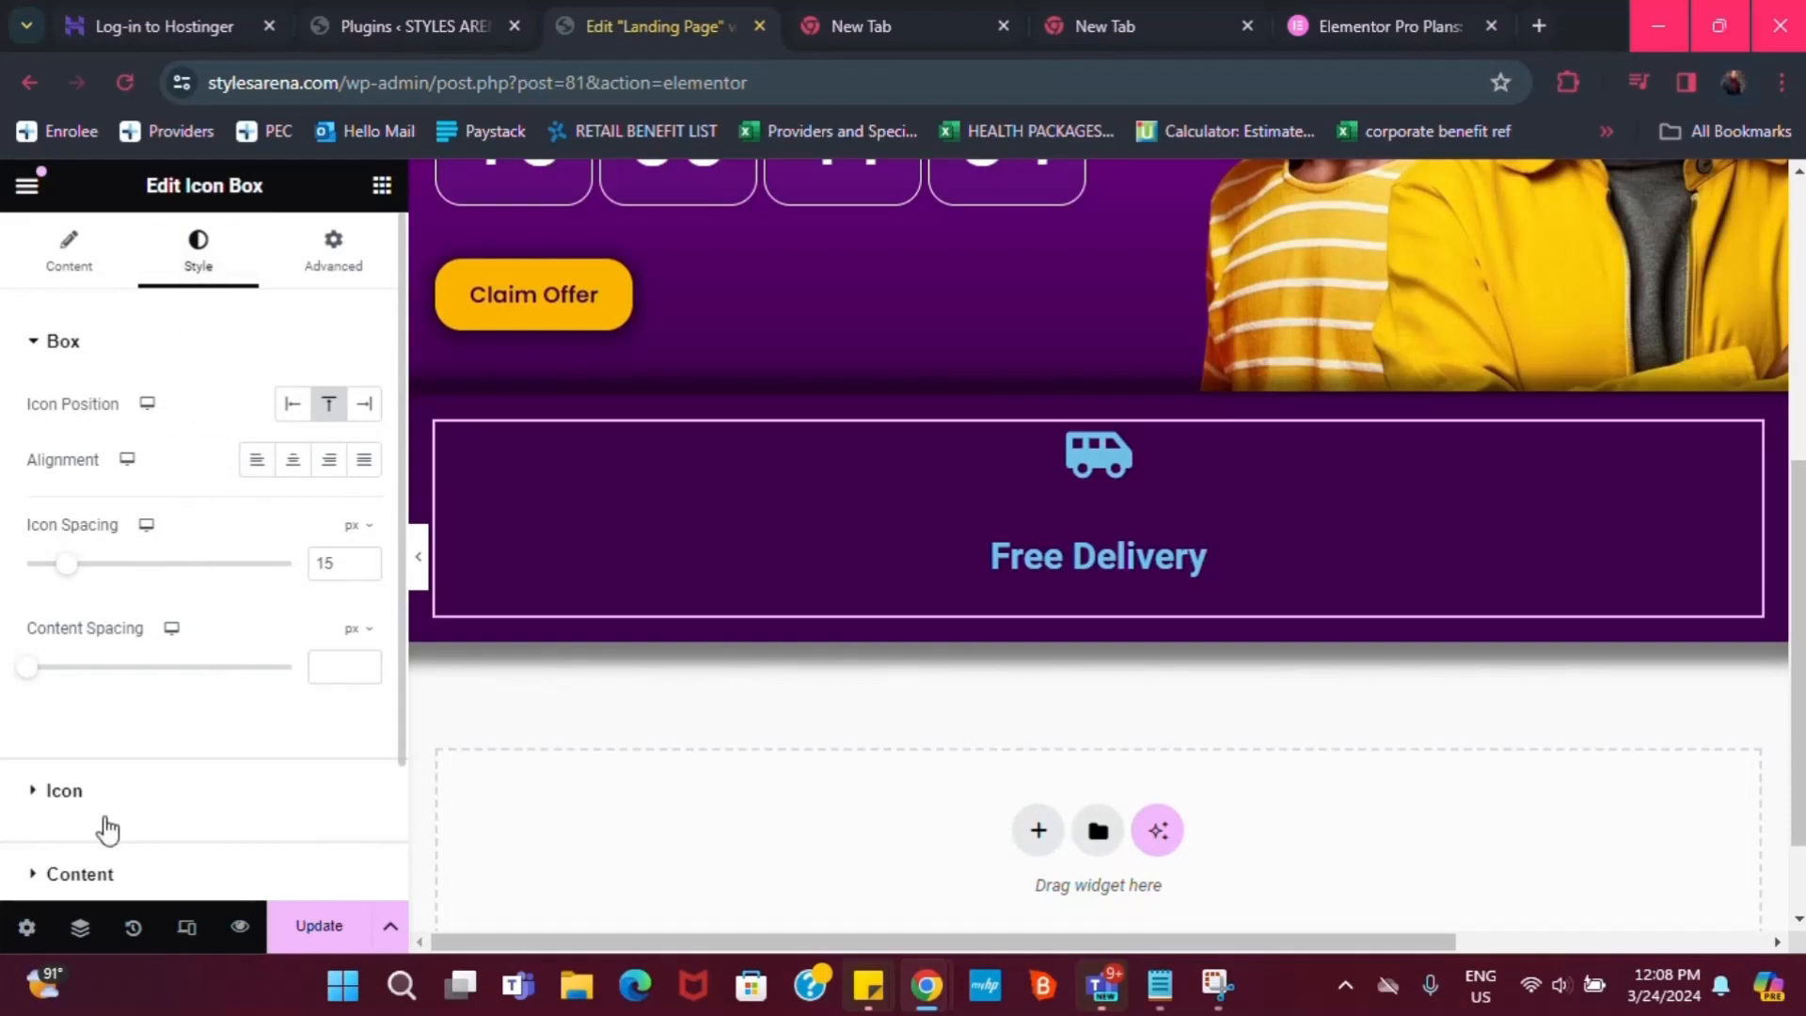
scroll(56, 810, down, 2)
click(51, 640)
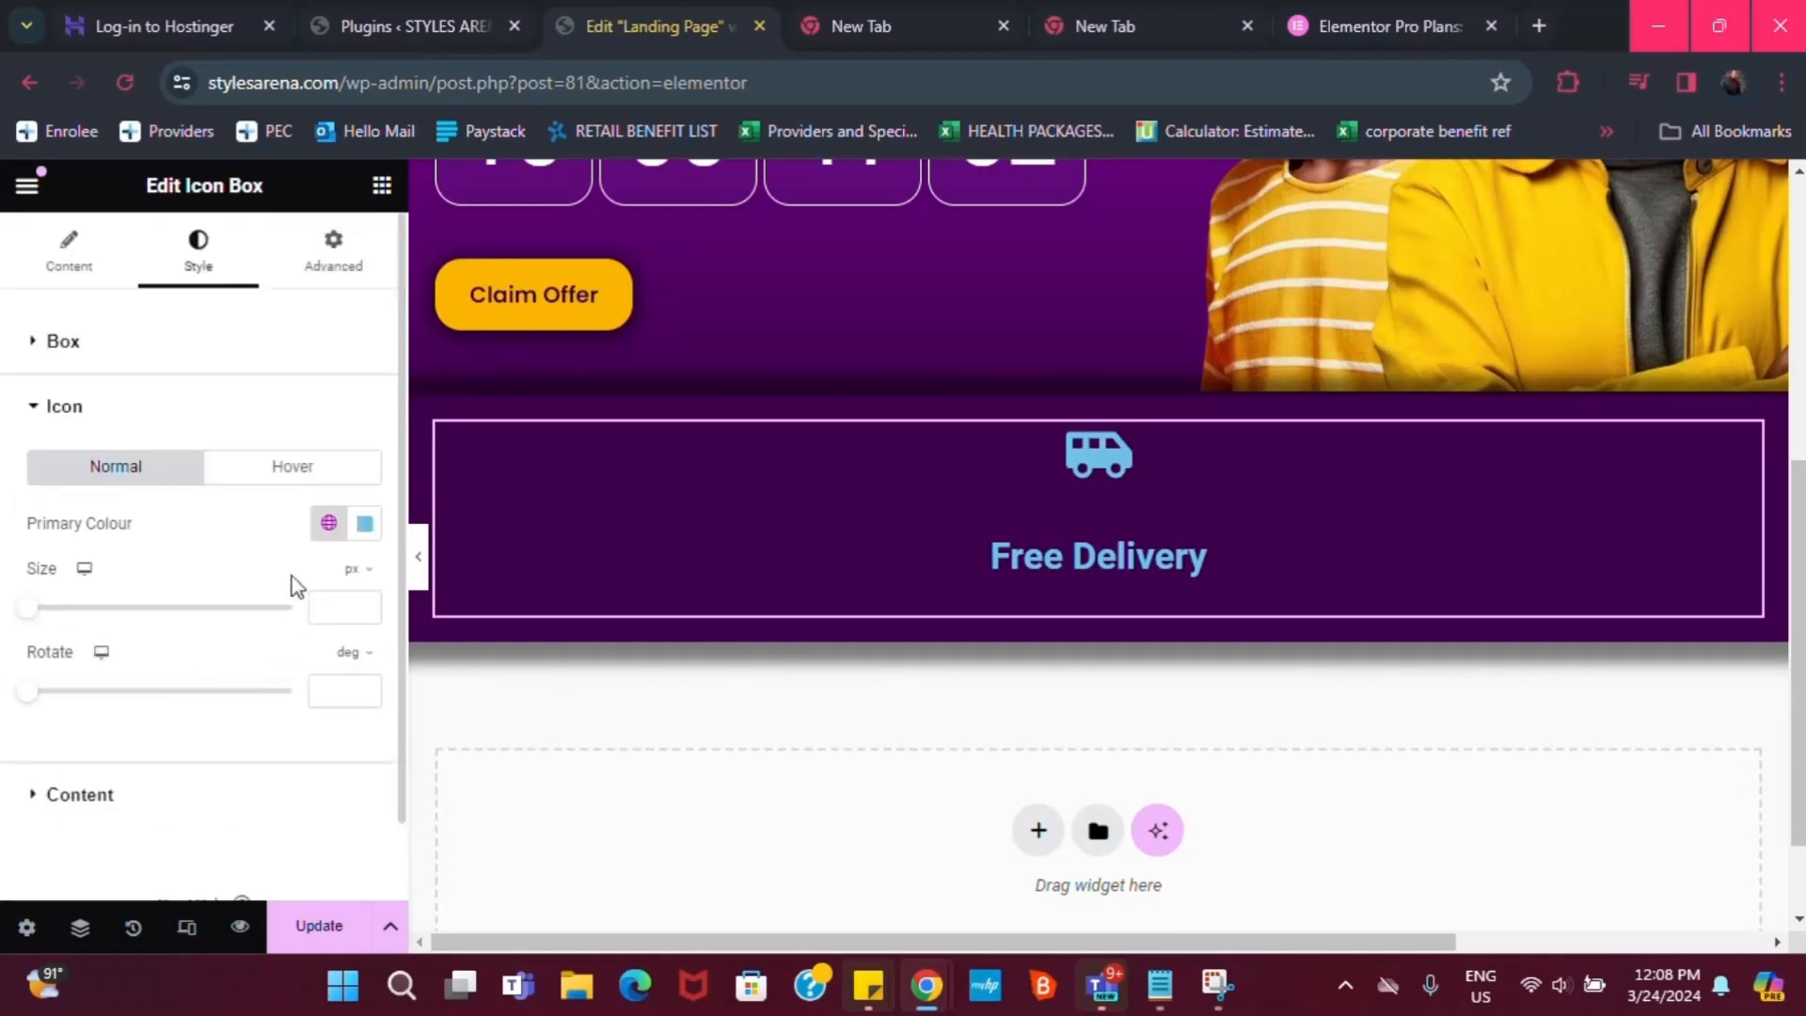
click(328, 523)
scroll(122, 871, down, 1)
click(104, 924)
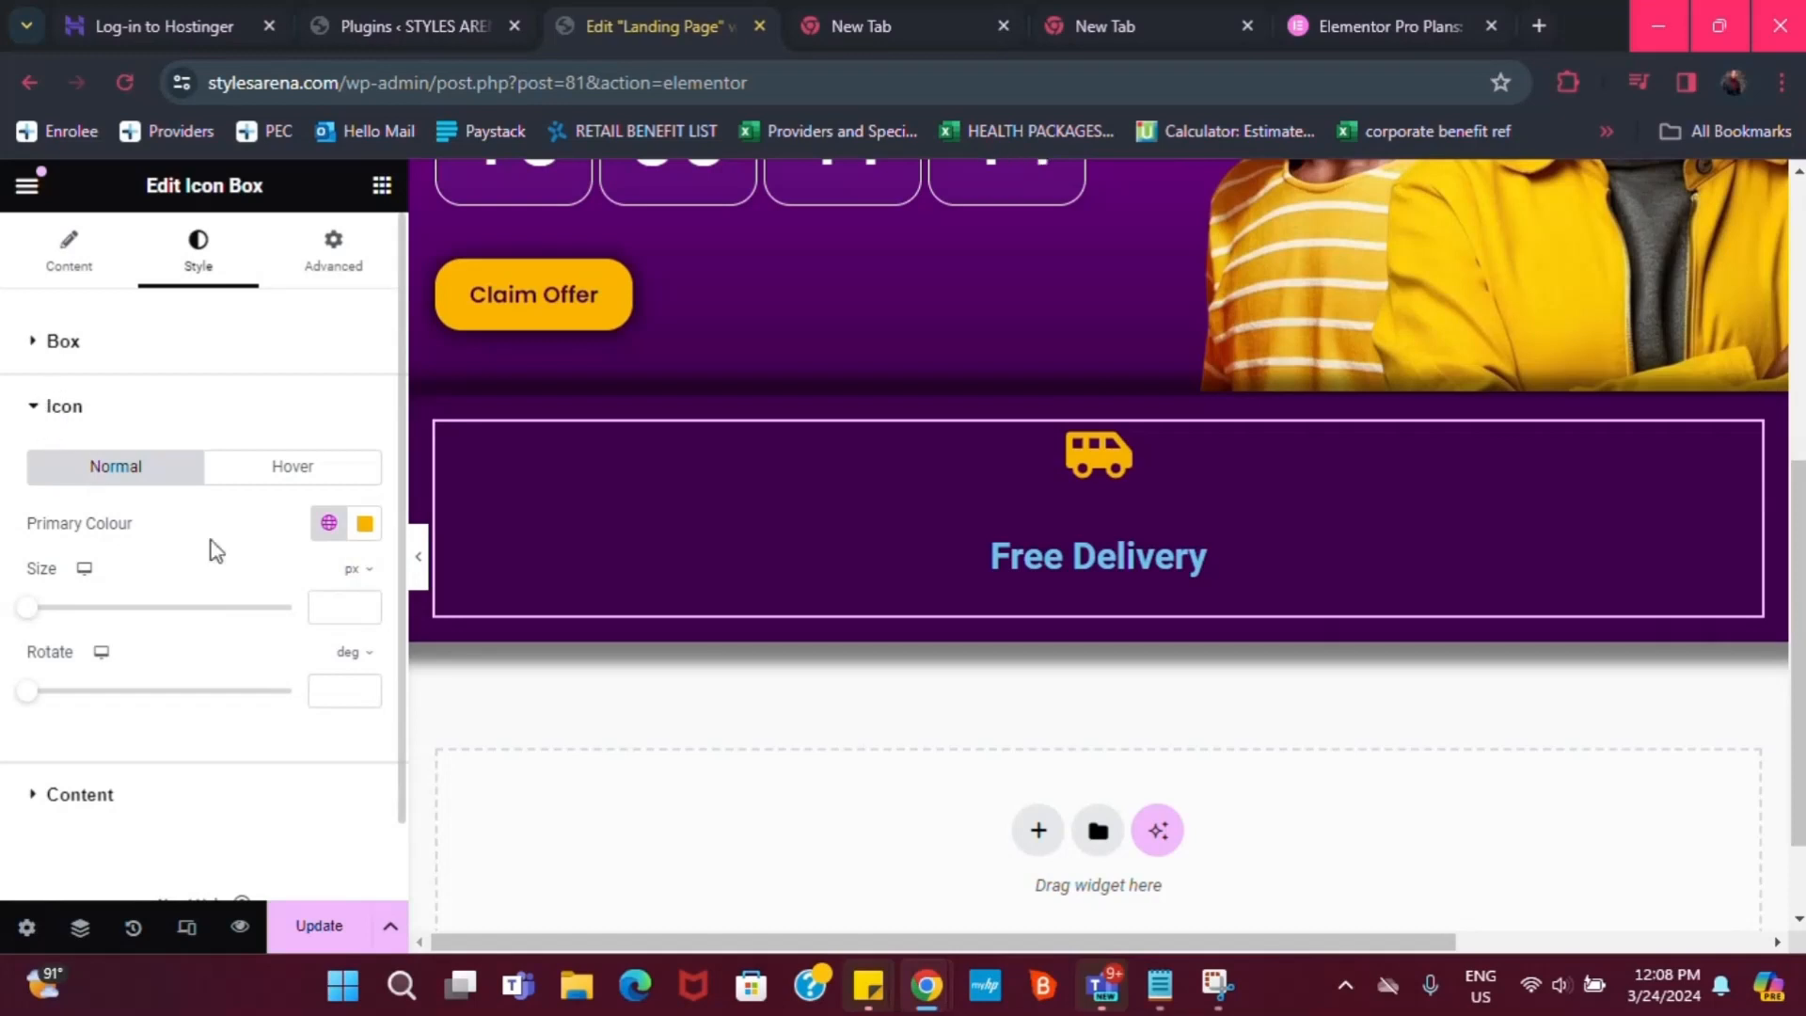
click(70, 282)
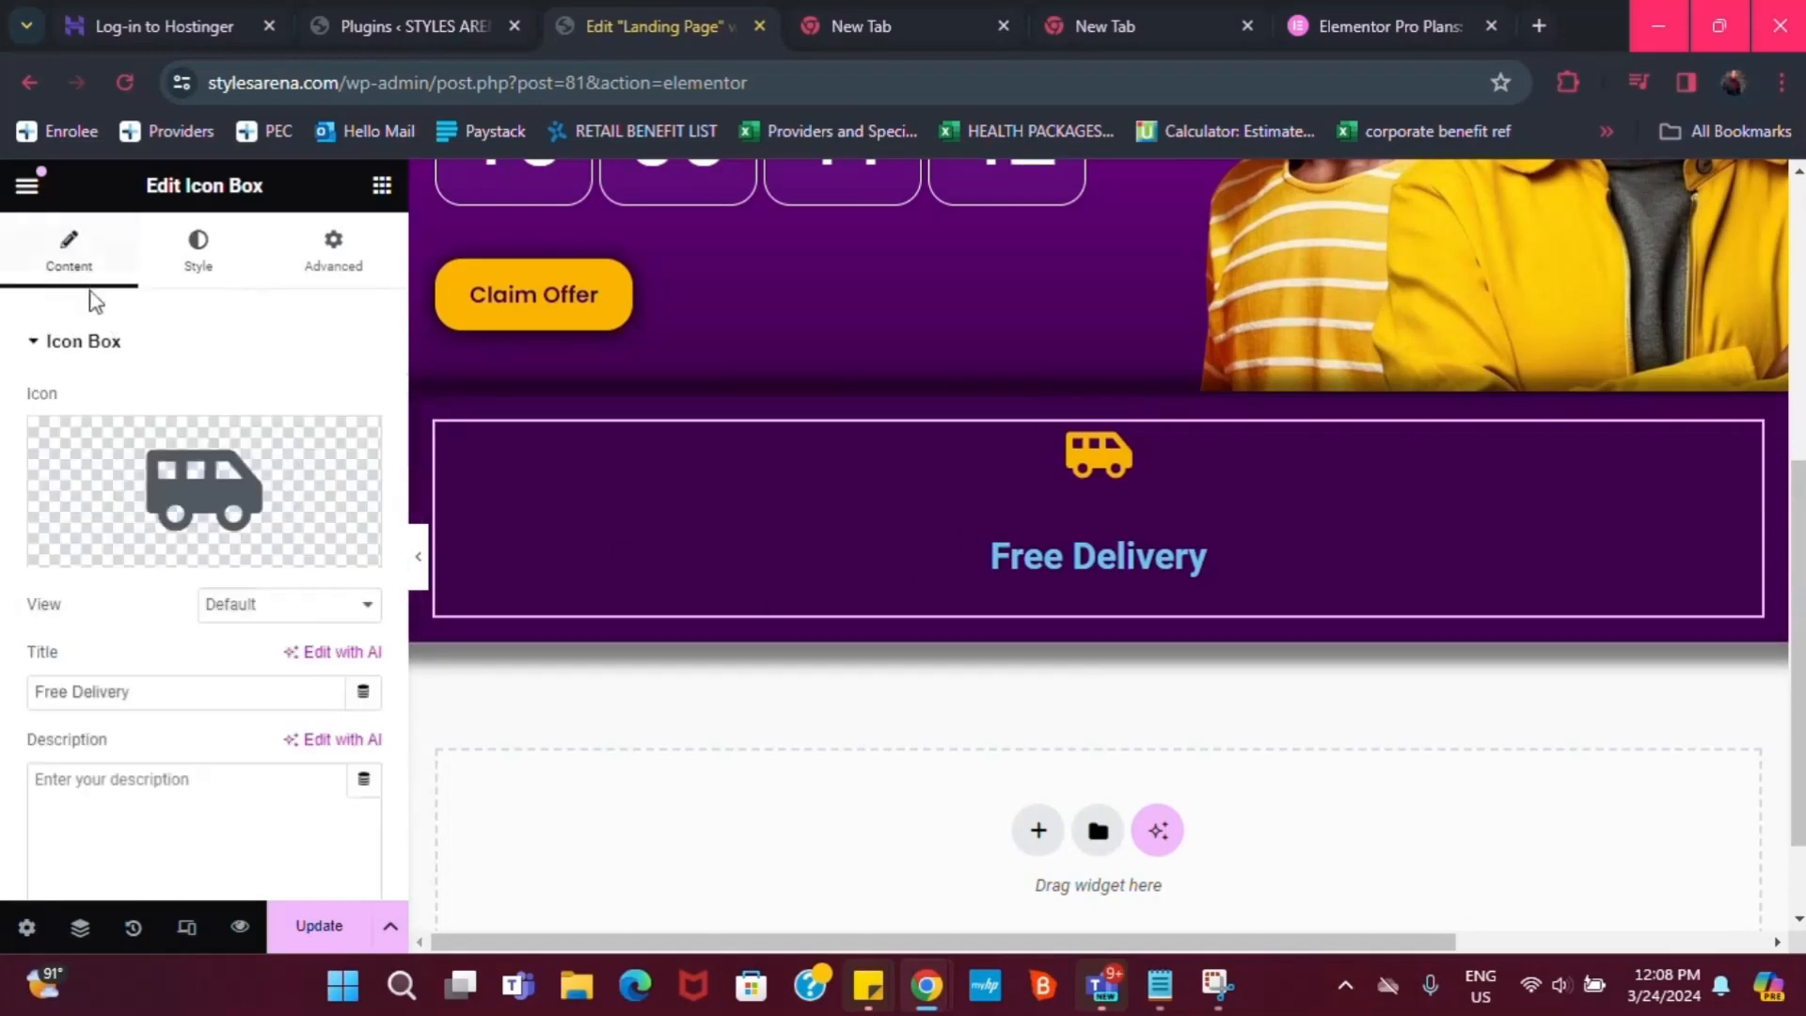
click(200, 254)
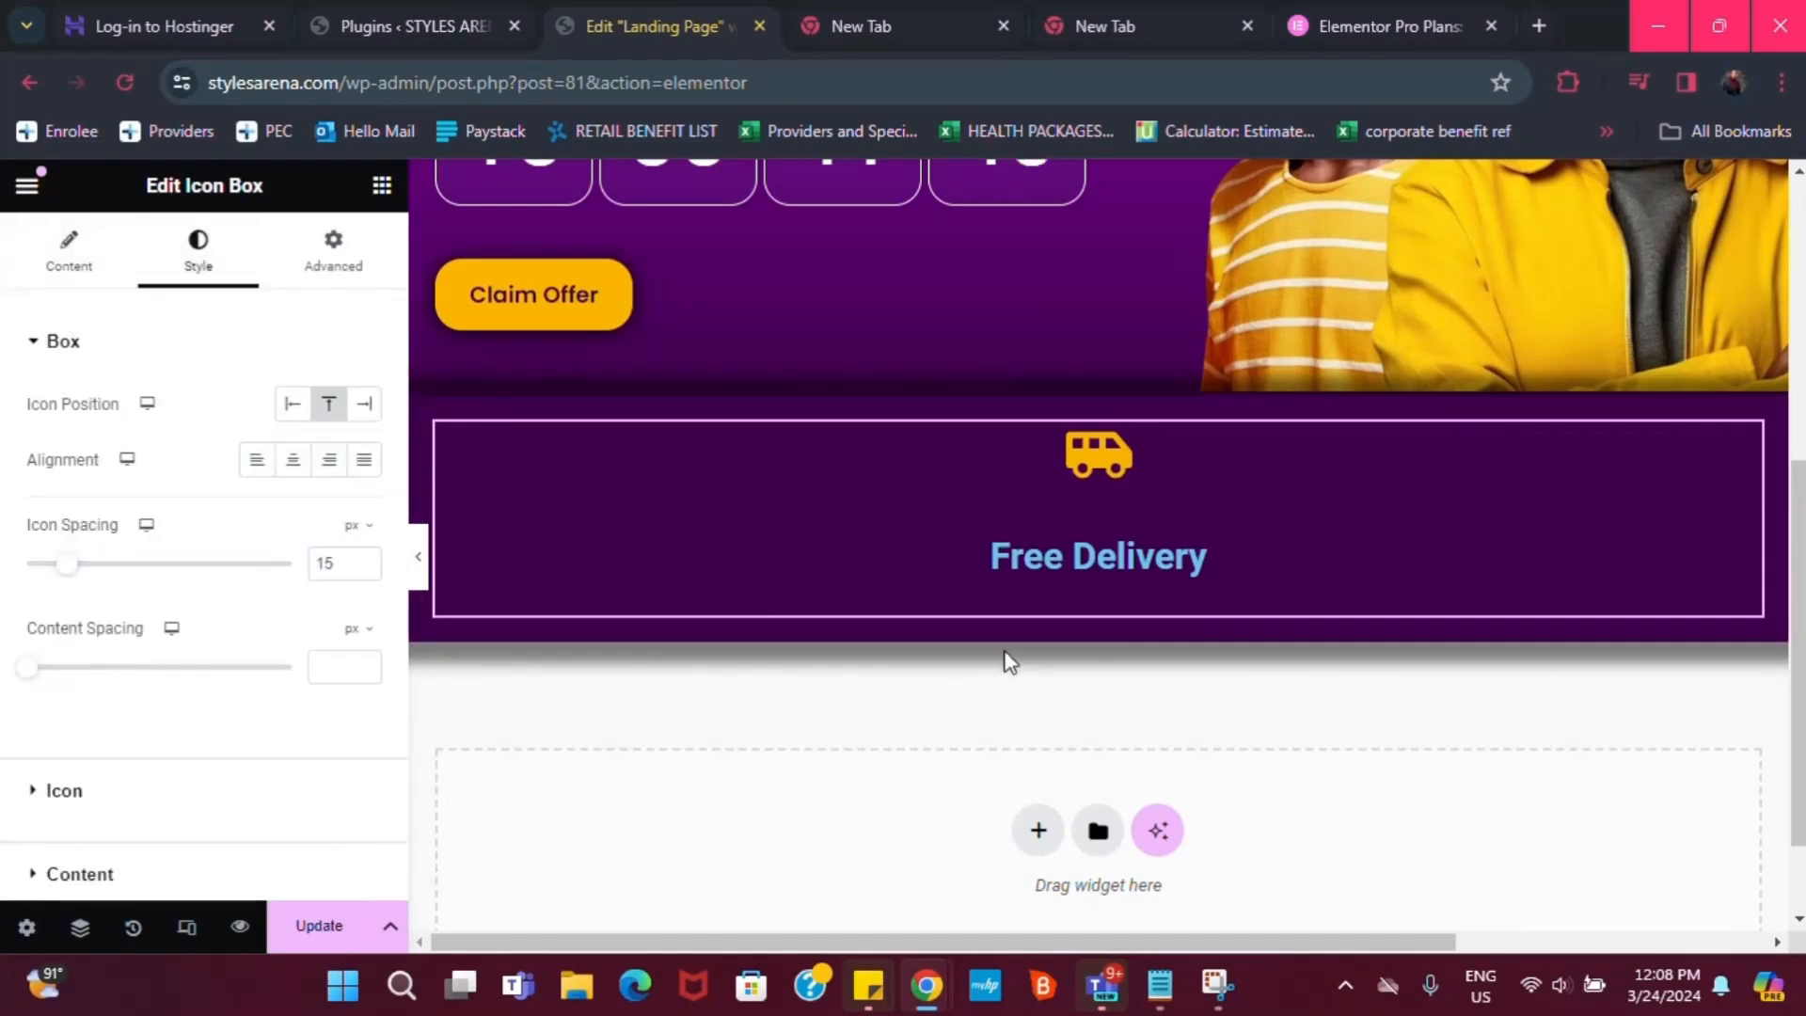
scroll(84, 833, down, 2)
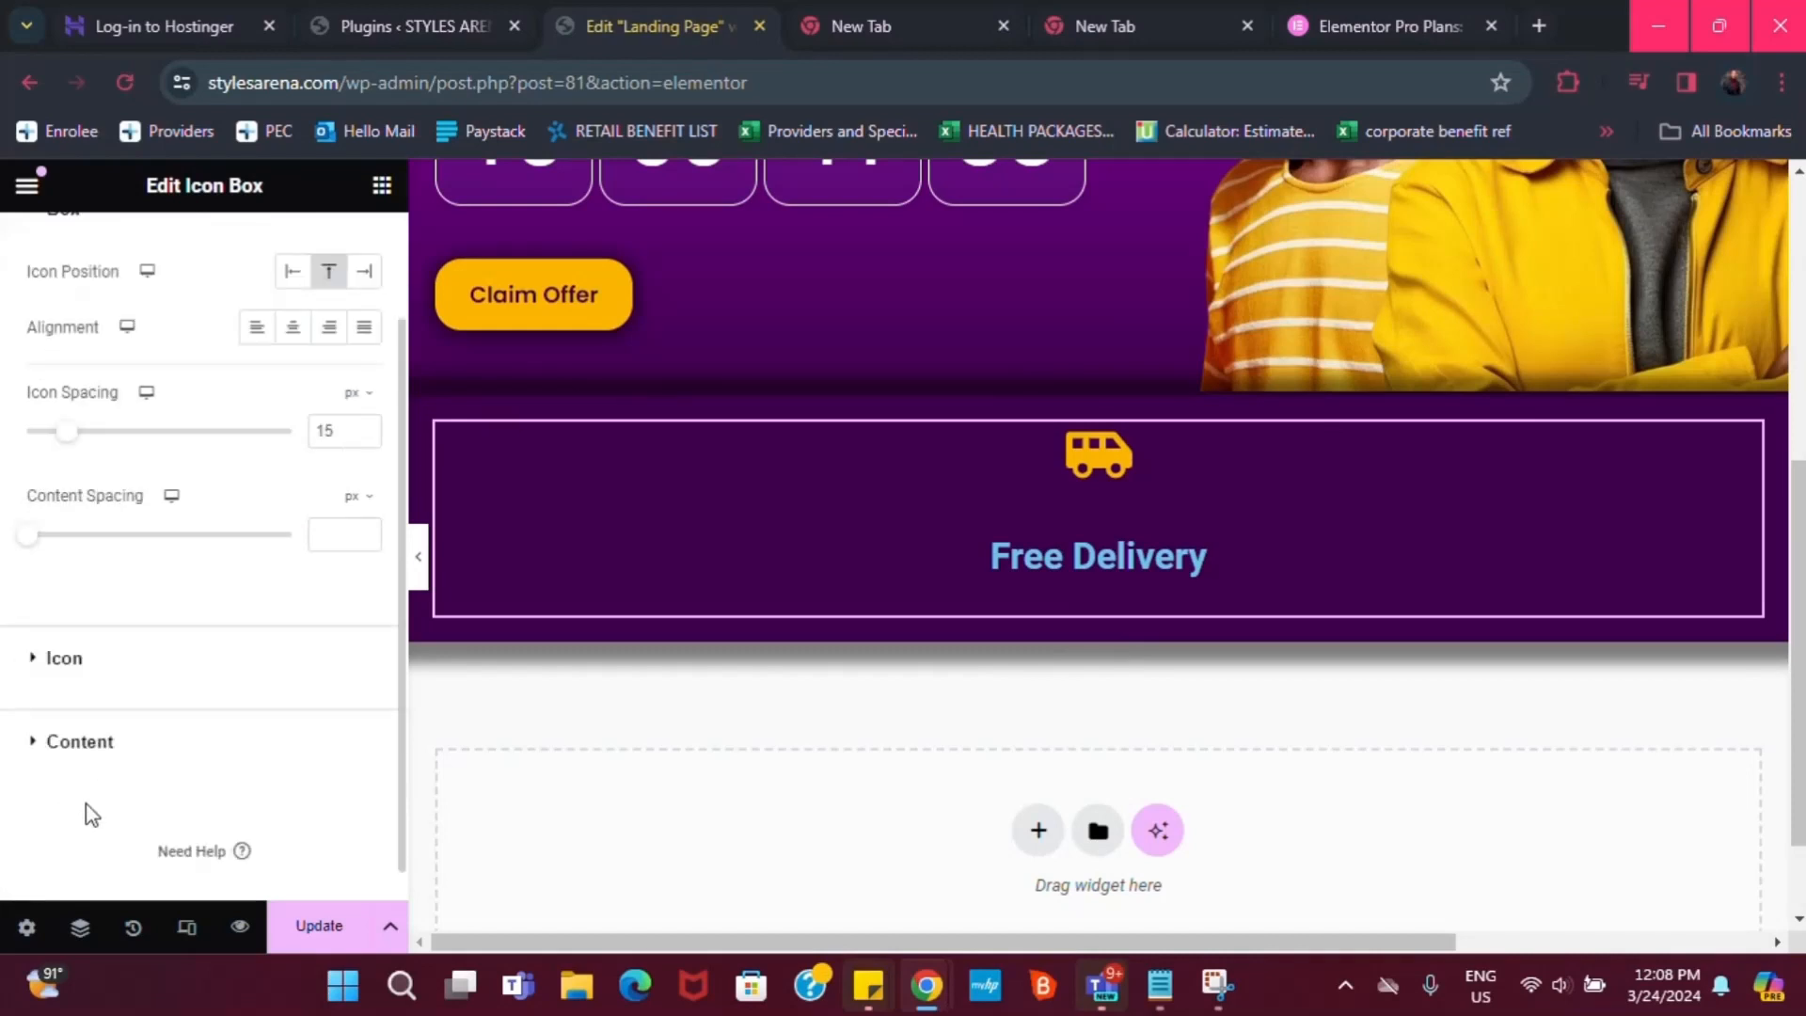
click(79, 745)
click(329, 588)
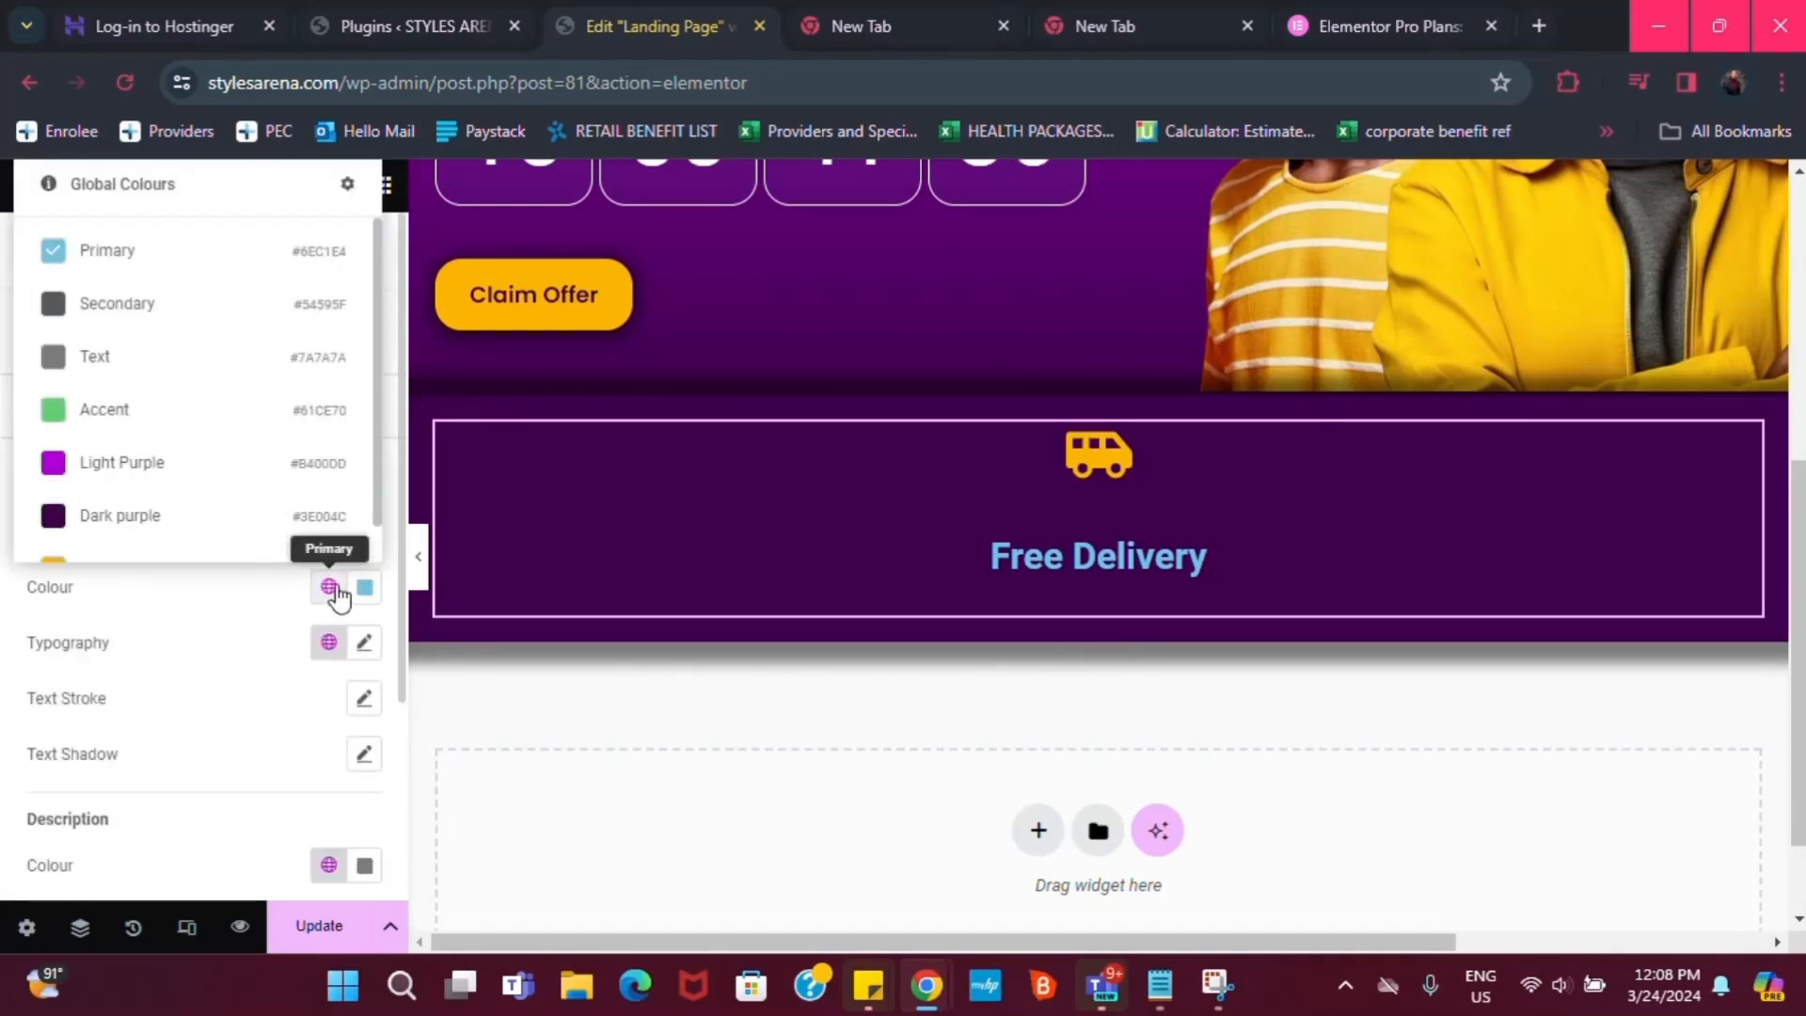
click(141, 563)
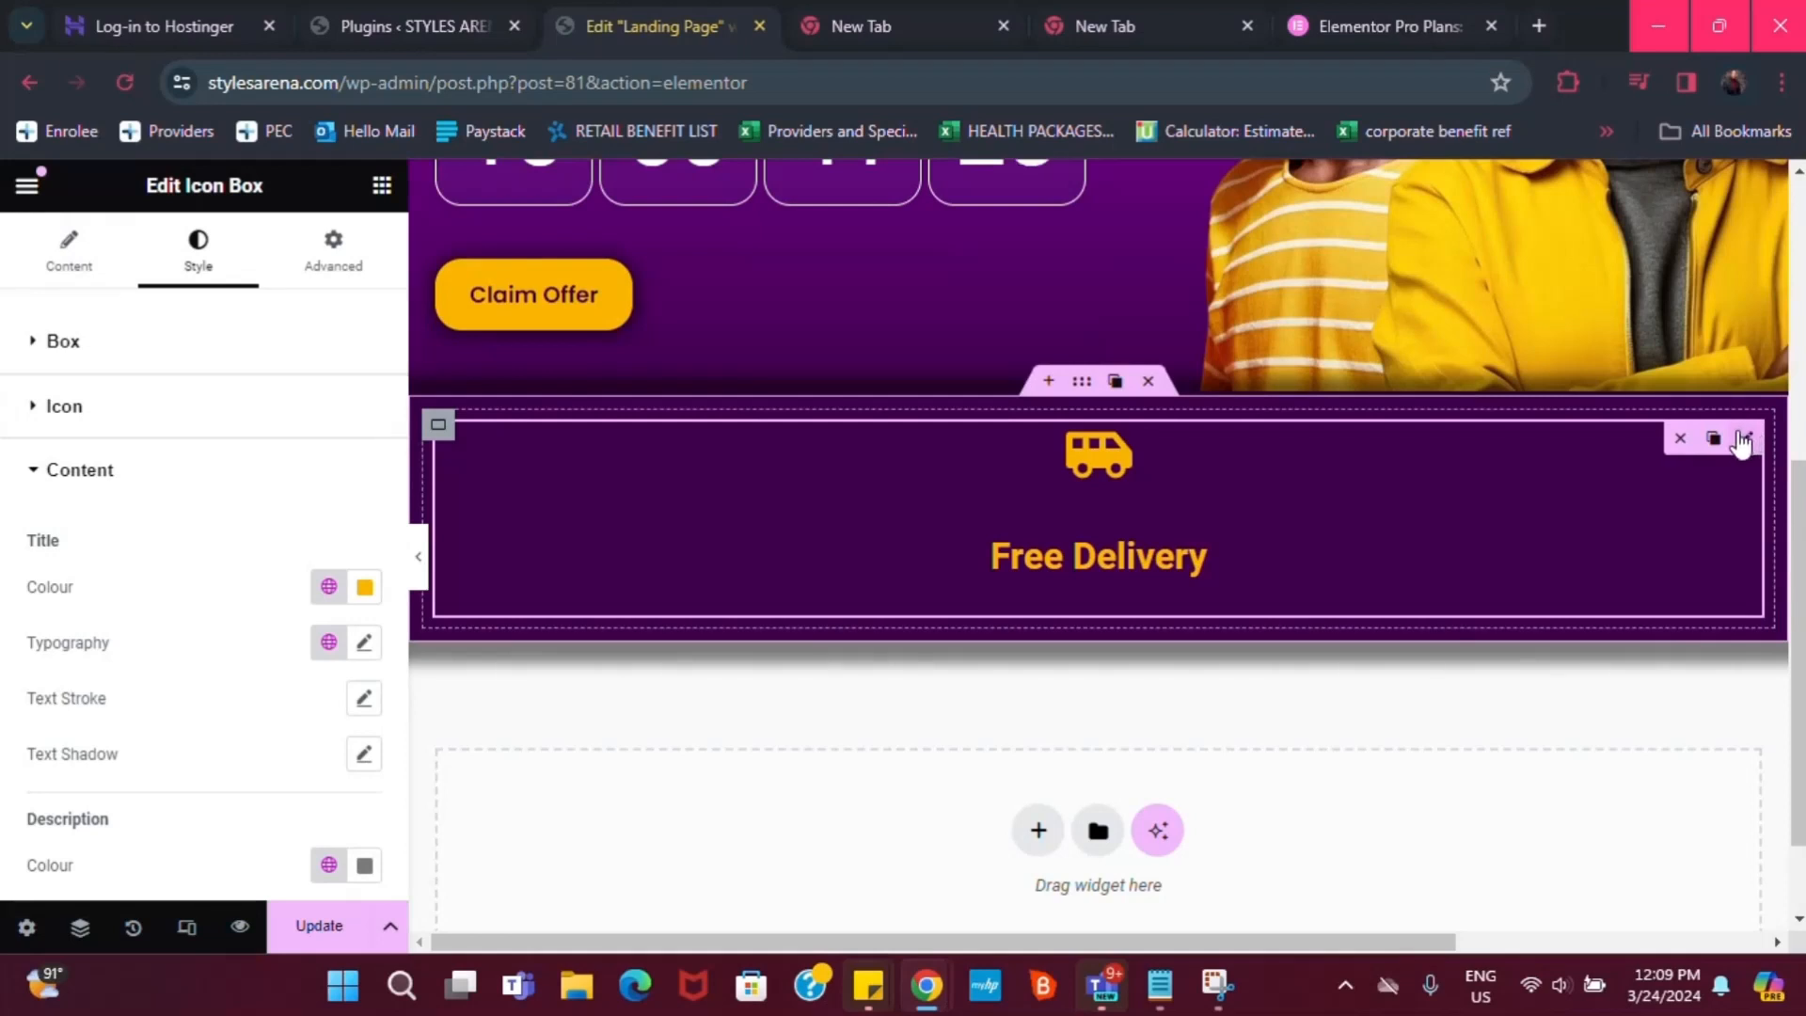
Position the icon left of the title with middle vertical alignment
click(56, 339)
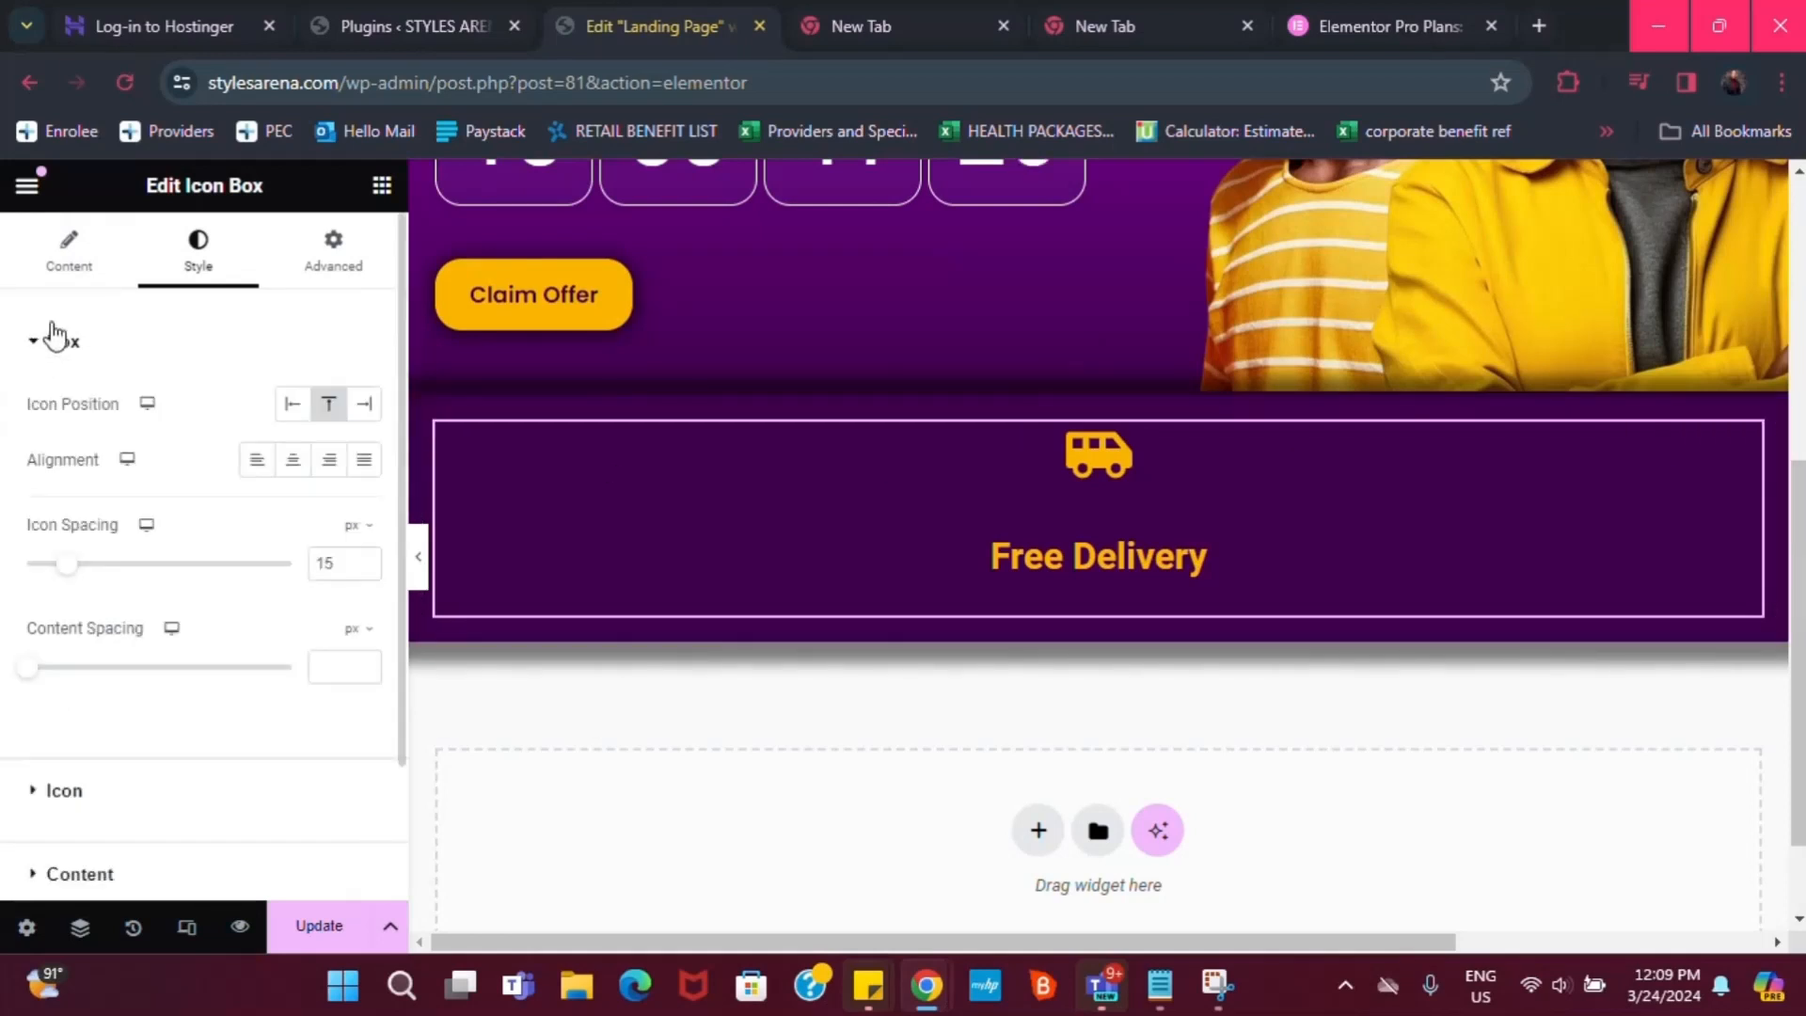
click(292, 405)
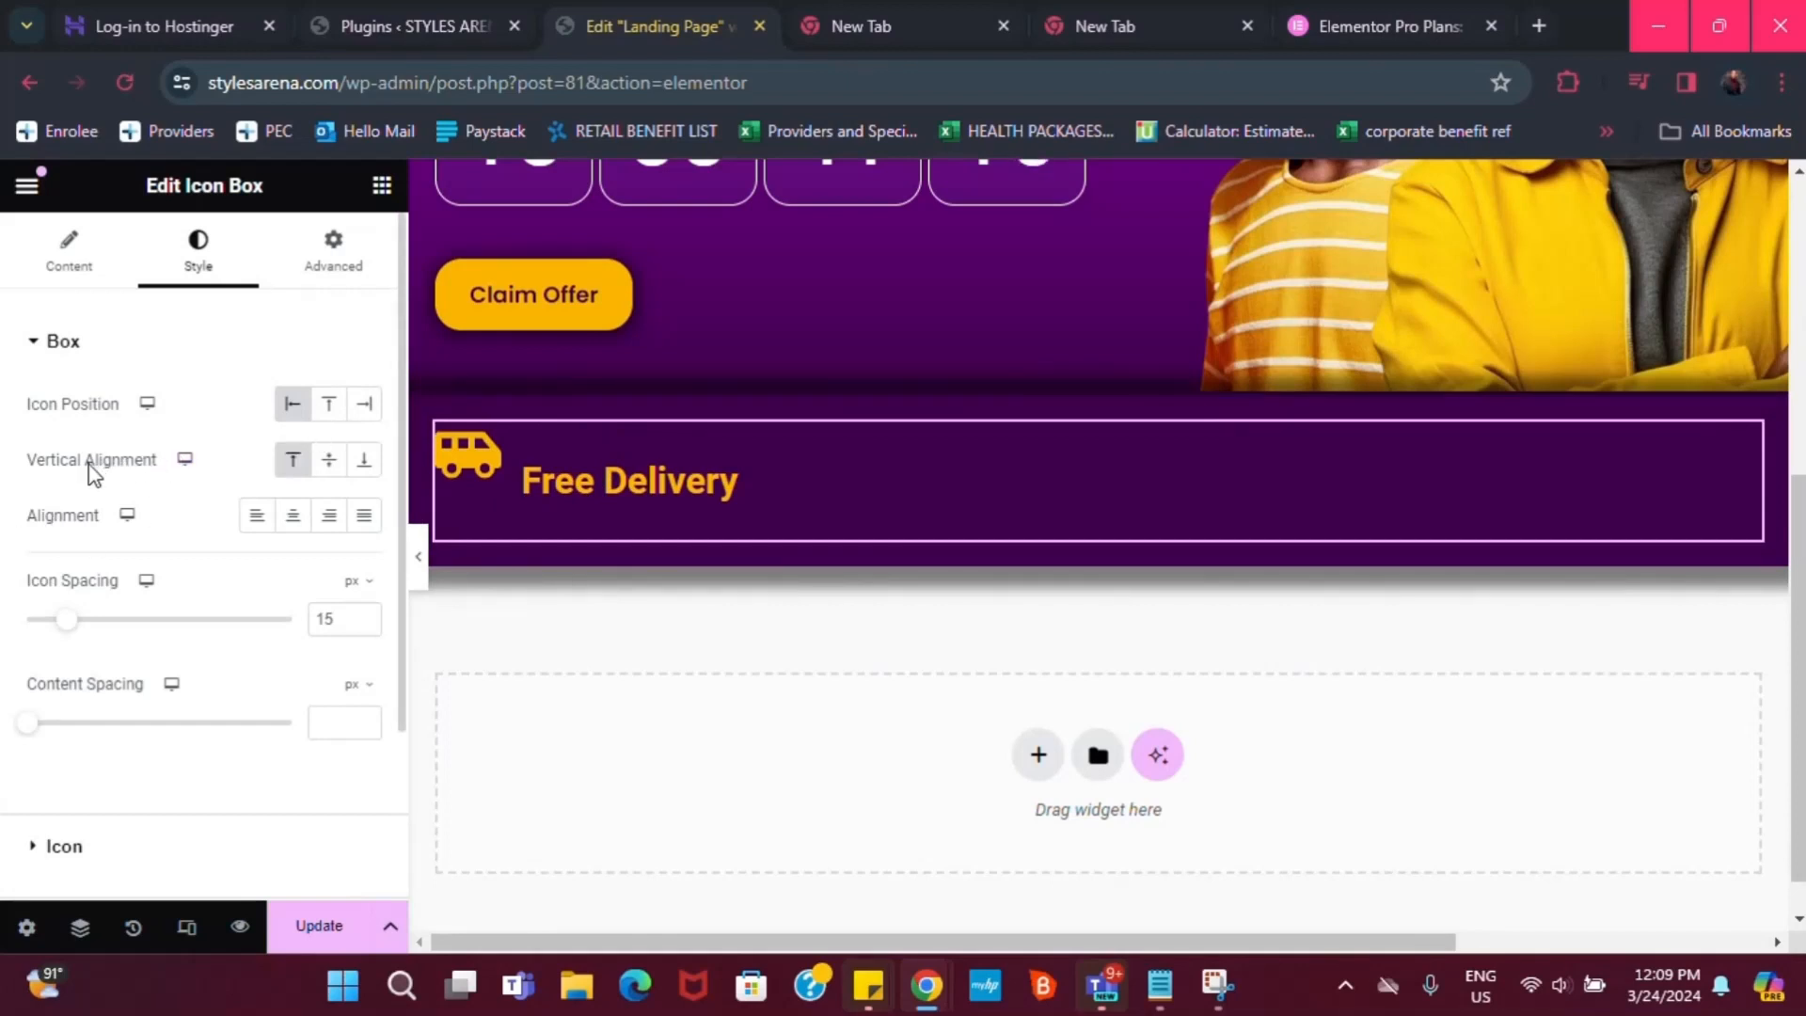
click(327, 461)
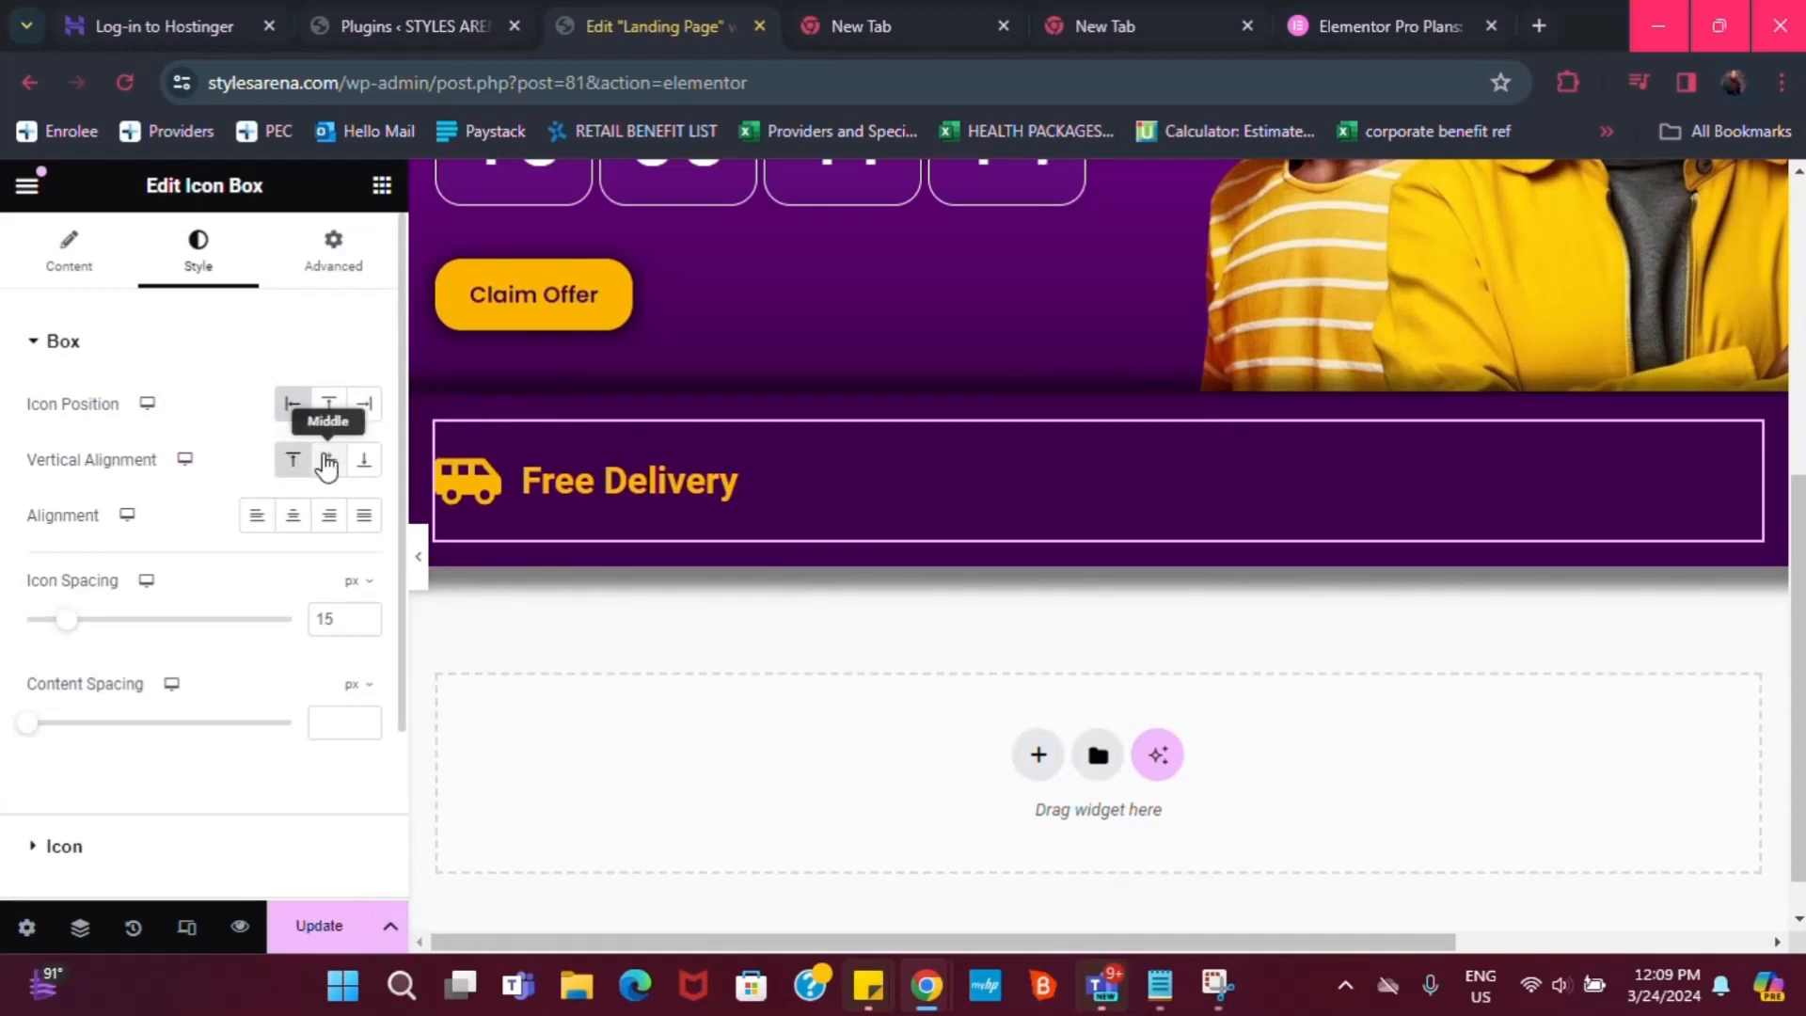
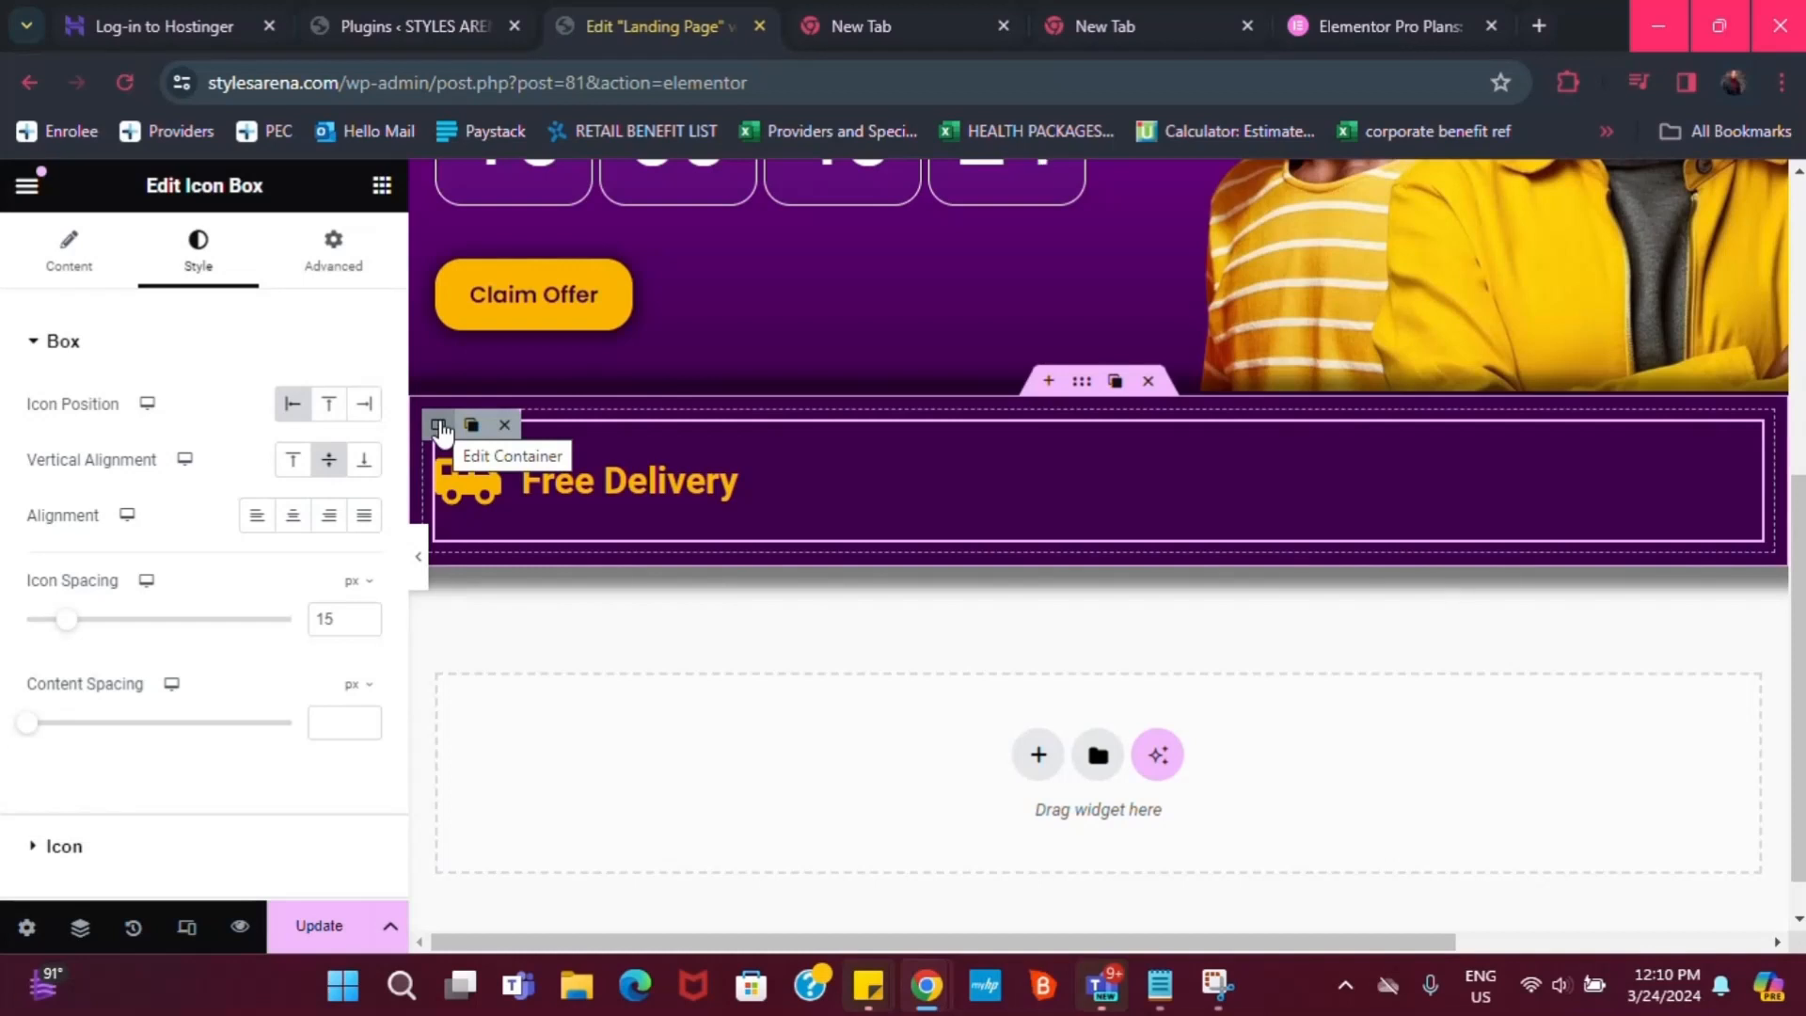
Set the feature strip container's layout direction to Row
click(1082, 385)
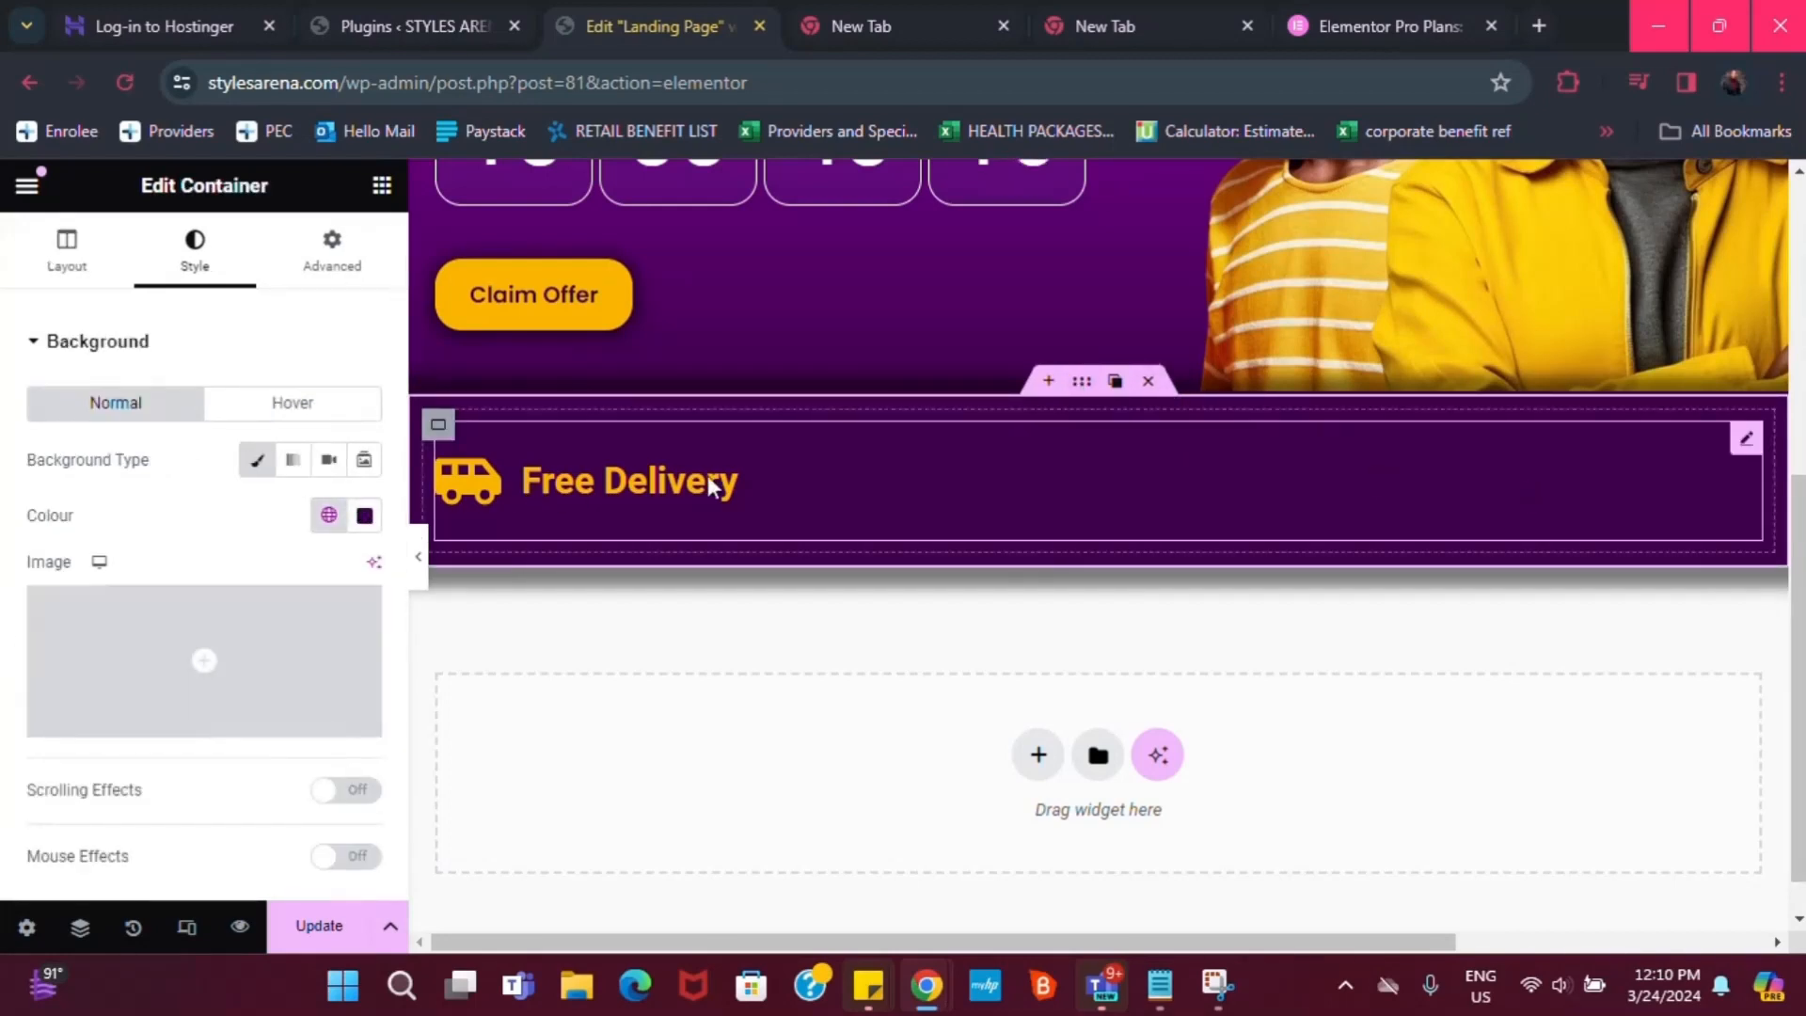
scroll(94, 724, down, 1)
scroll(101, 282, down, 1)
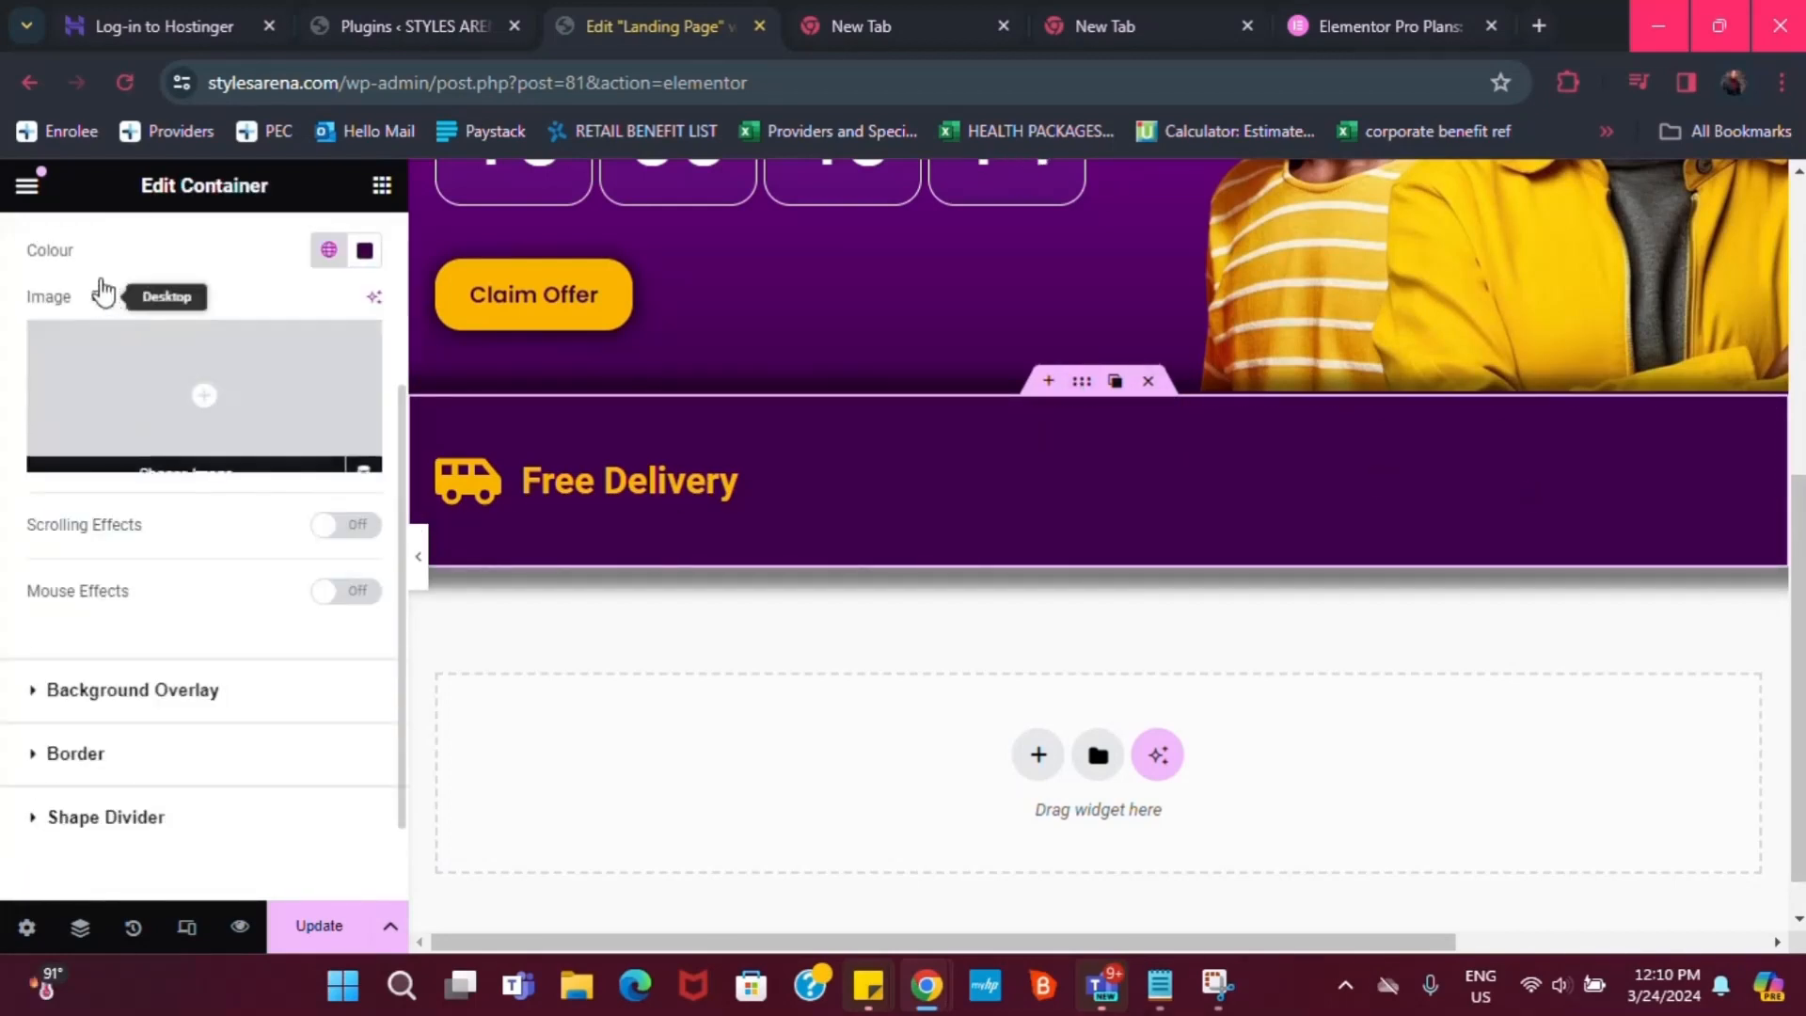
scroll(101, 282, up, 1)
scroll(1161, 414, up, 1)
scroll(179, 376, up, 2)
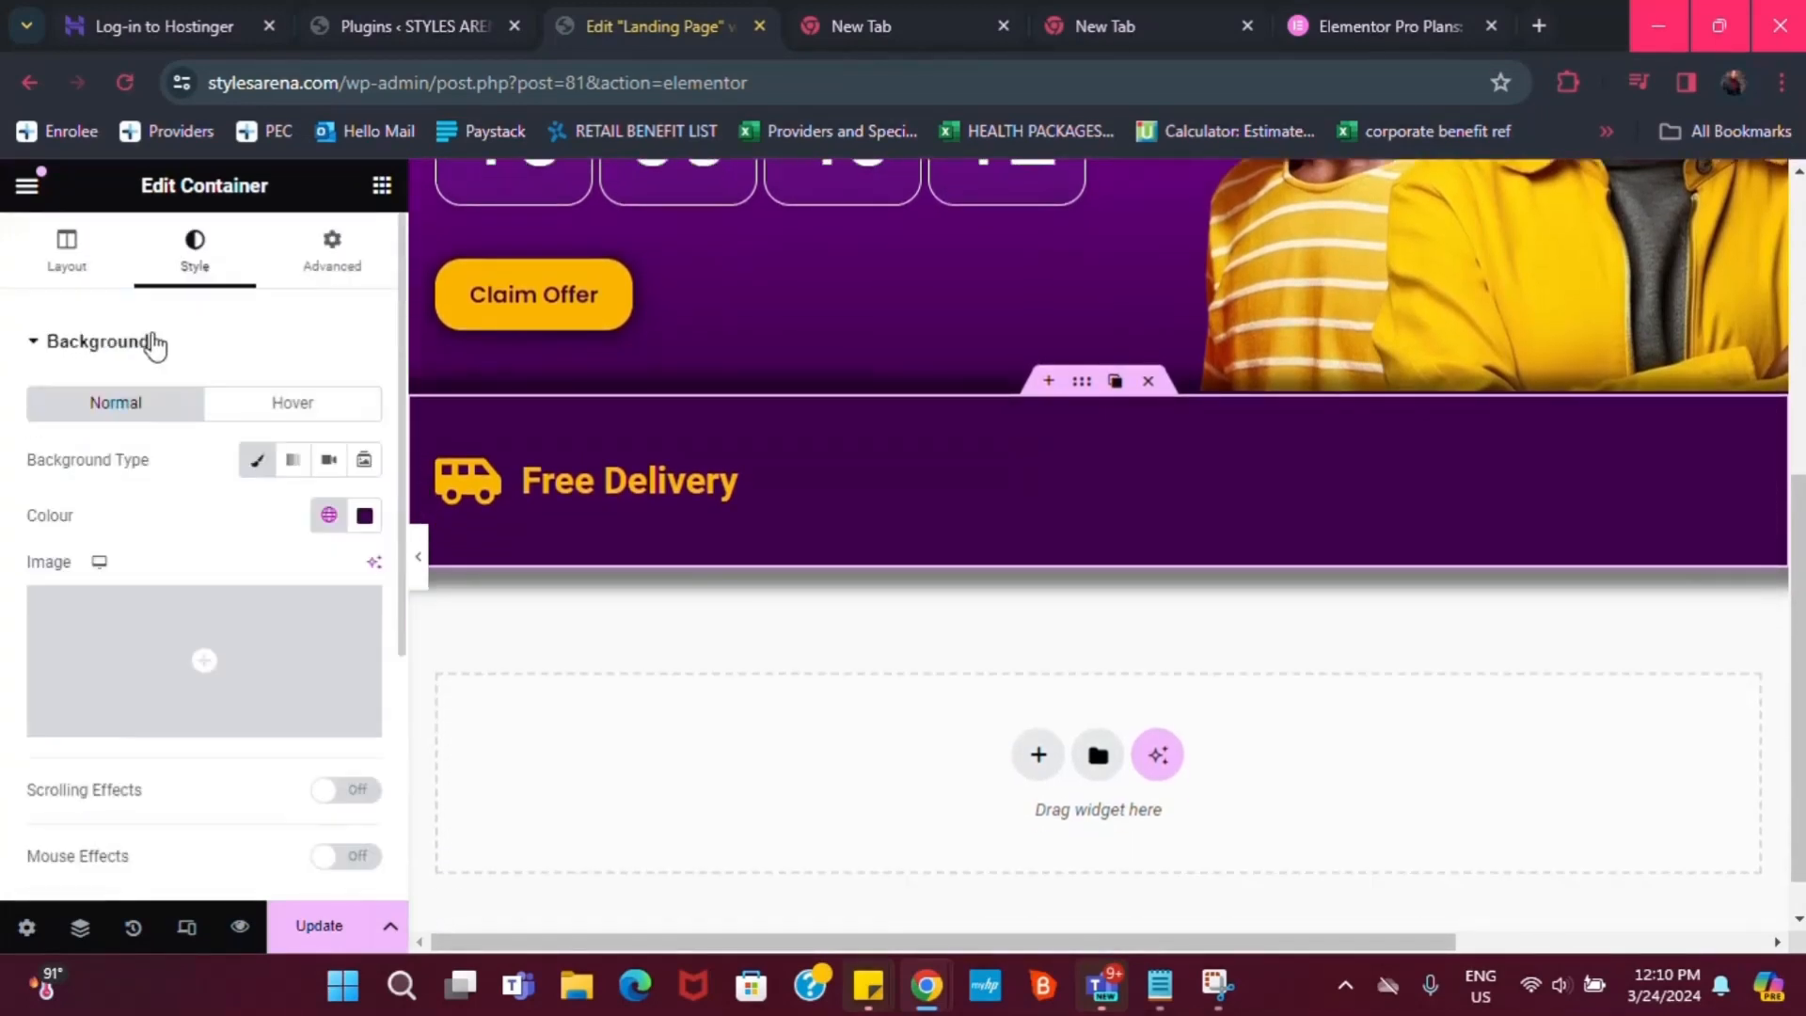
click(67, 275)
scroll(115, 524, down, 2)
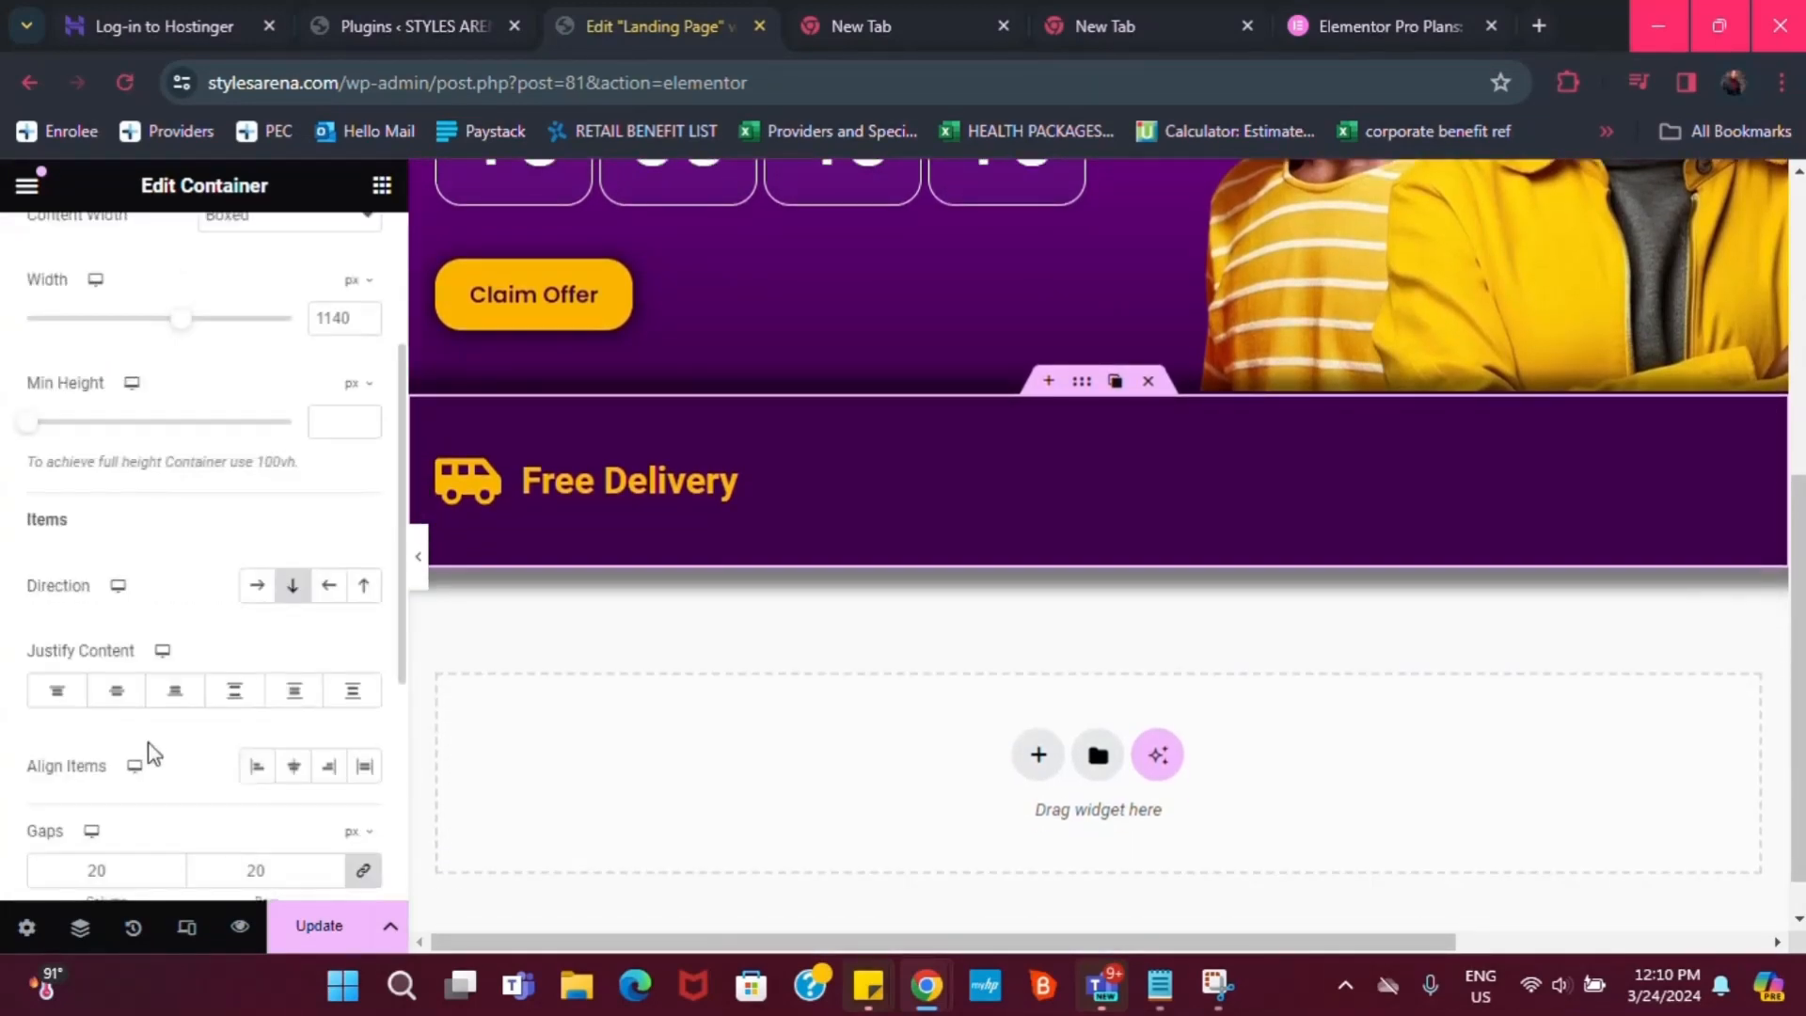
click(263, 589)
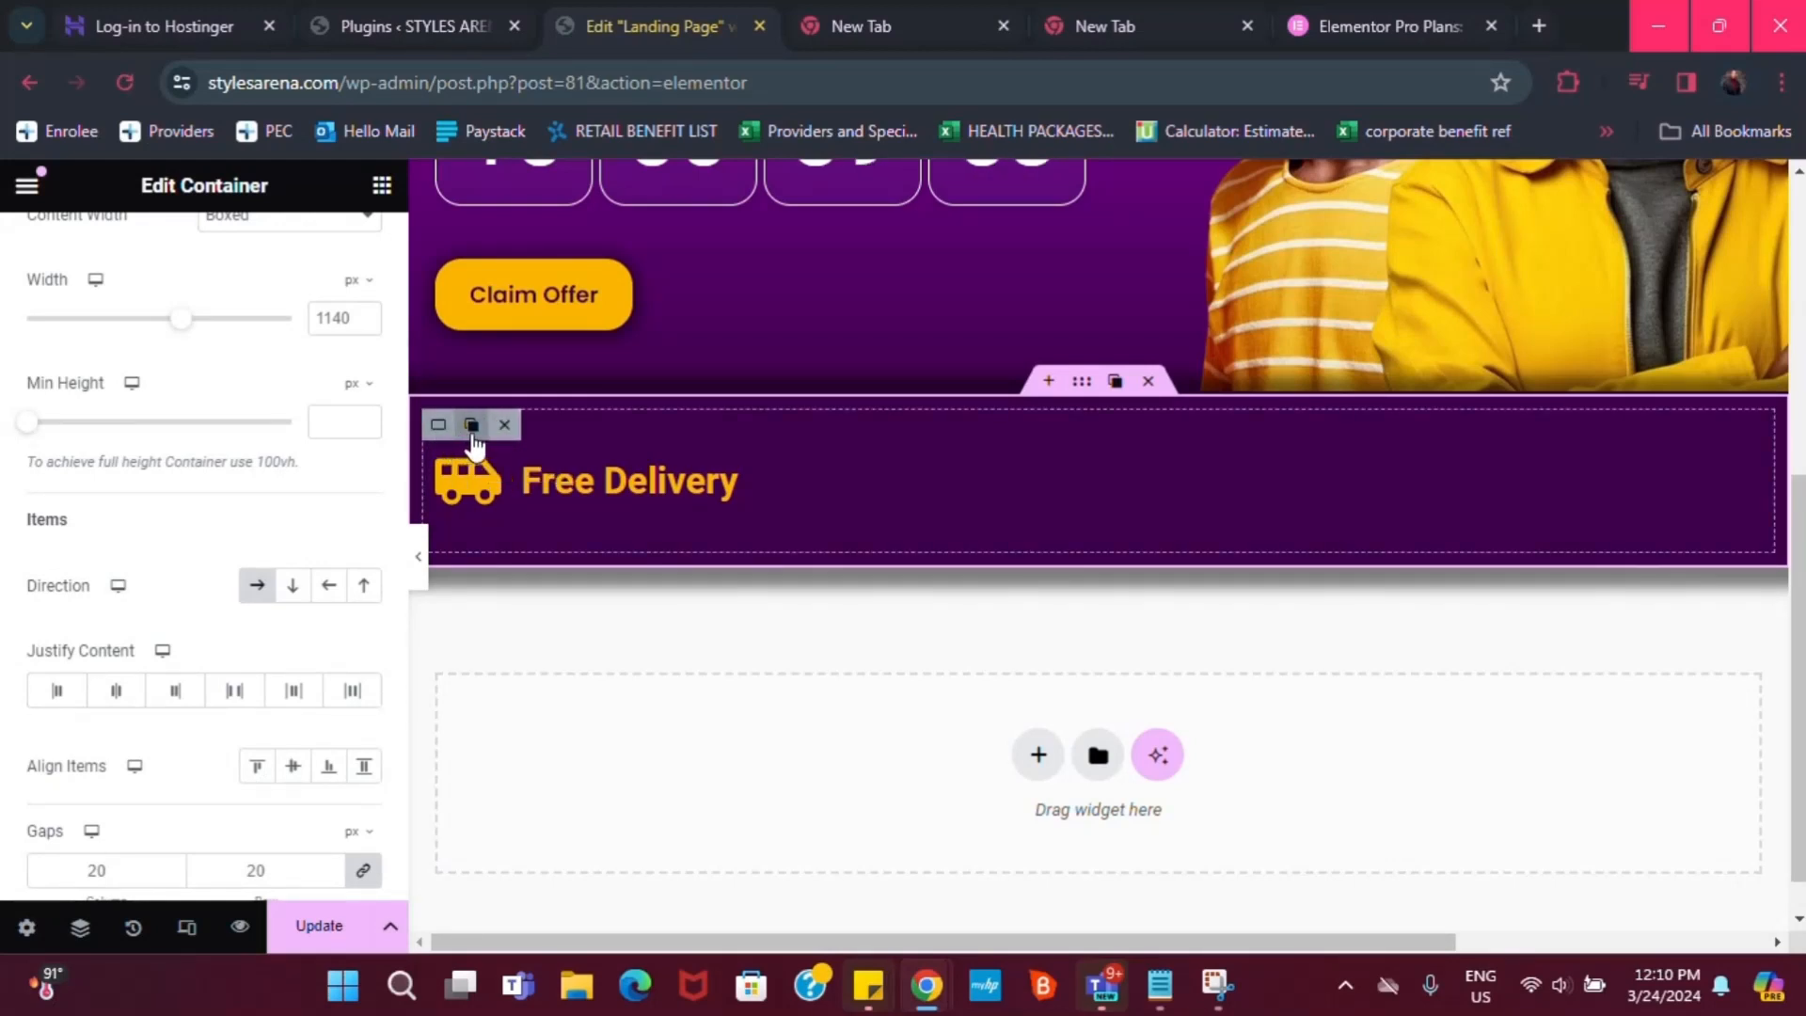
Duplicate the Free Delivery item twice so three sit side by side
click(472, 424)
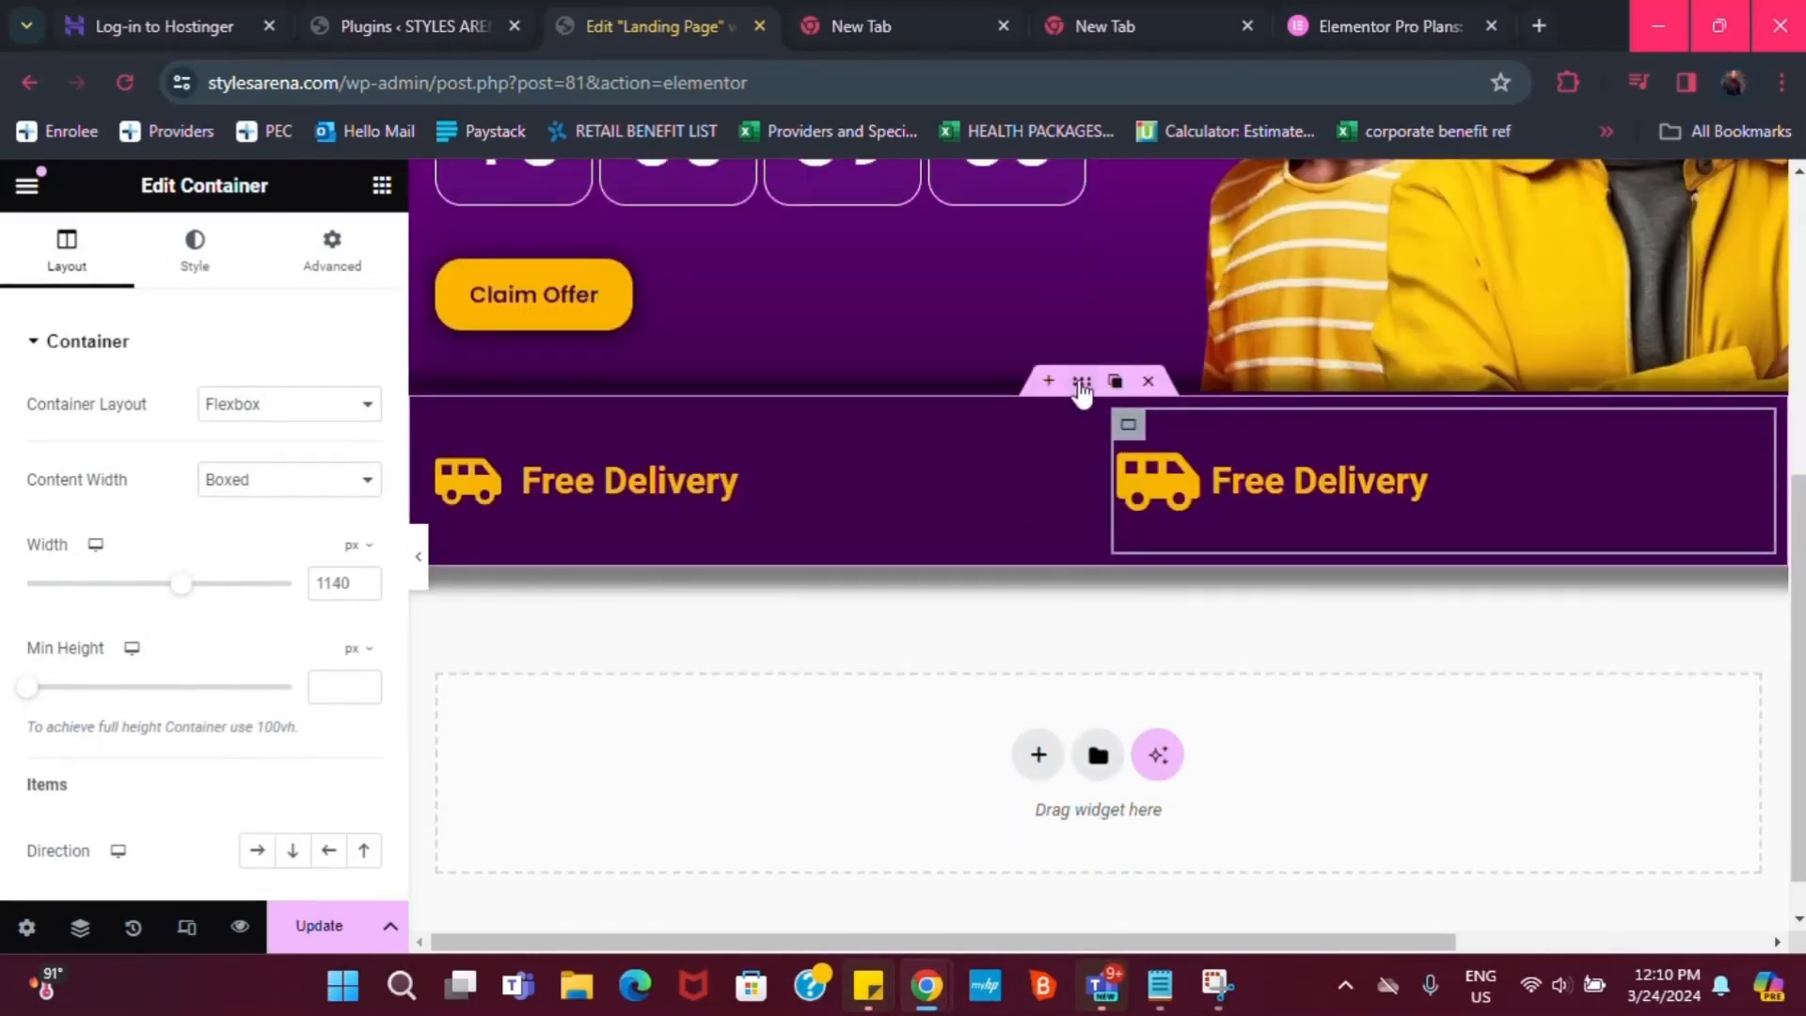
scroll(226, 818, down, 2)
click(298, 719)
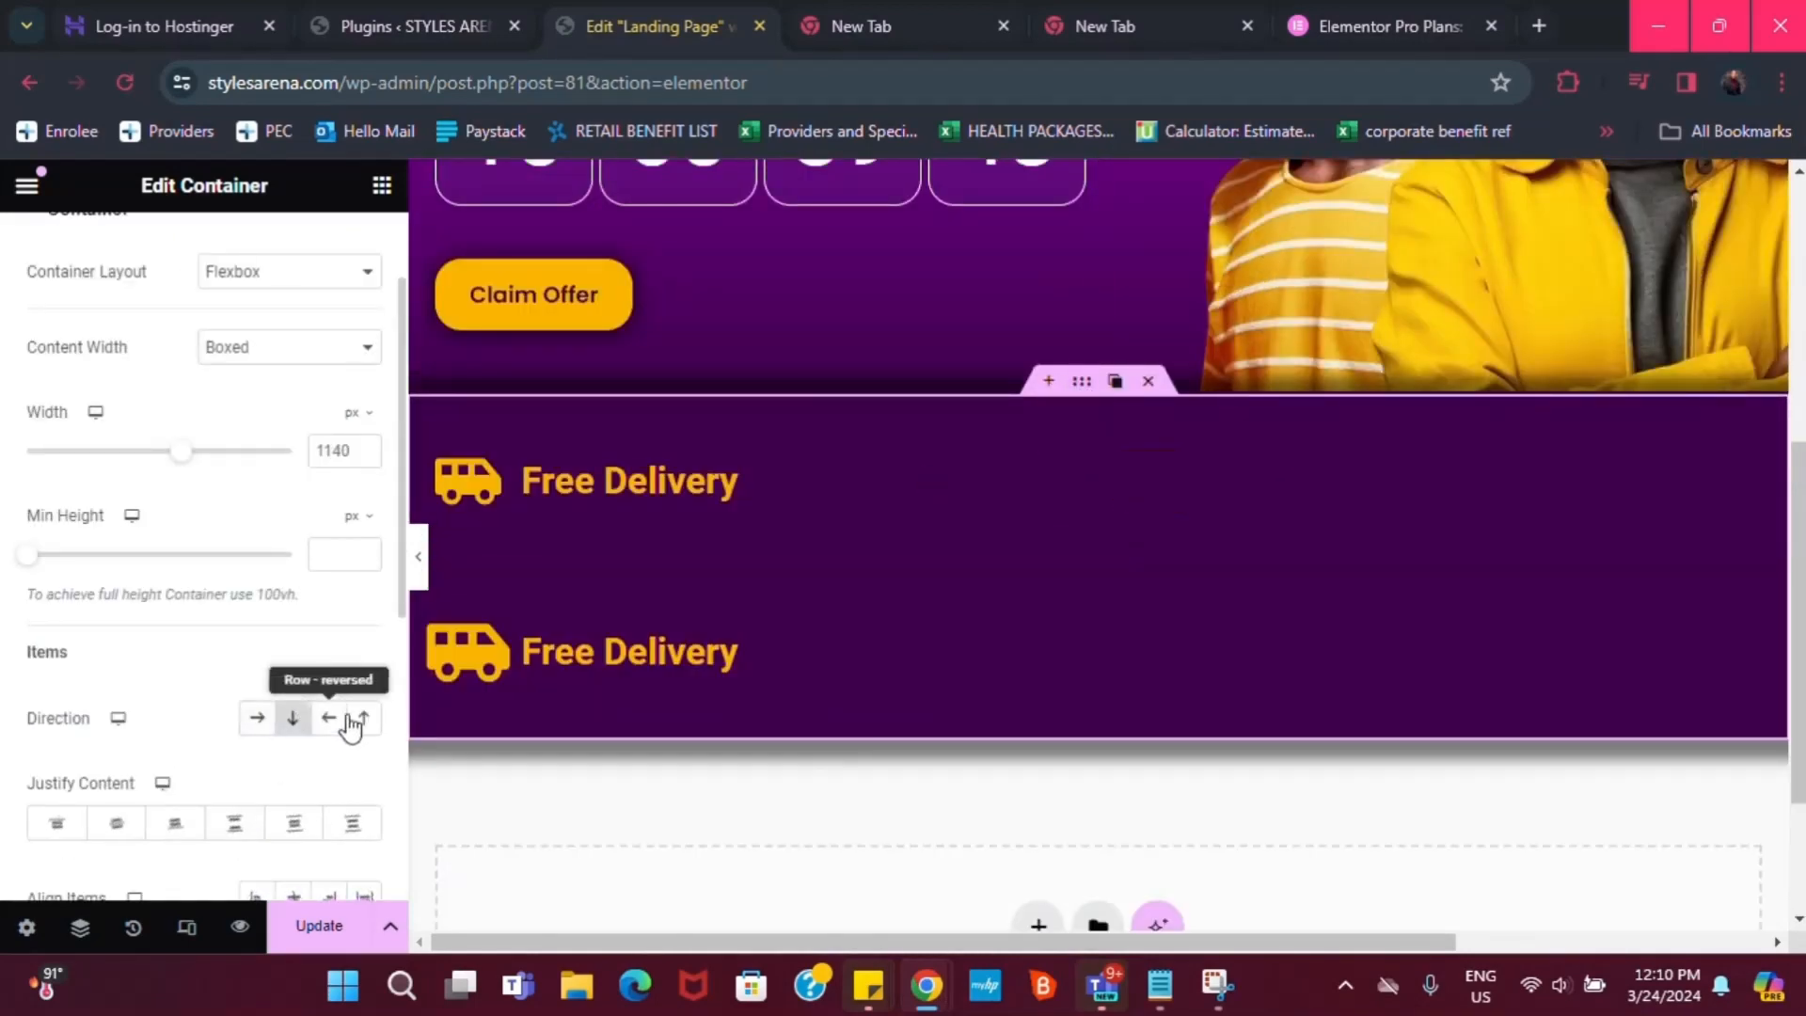
click(257, 718)
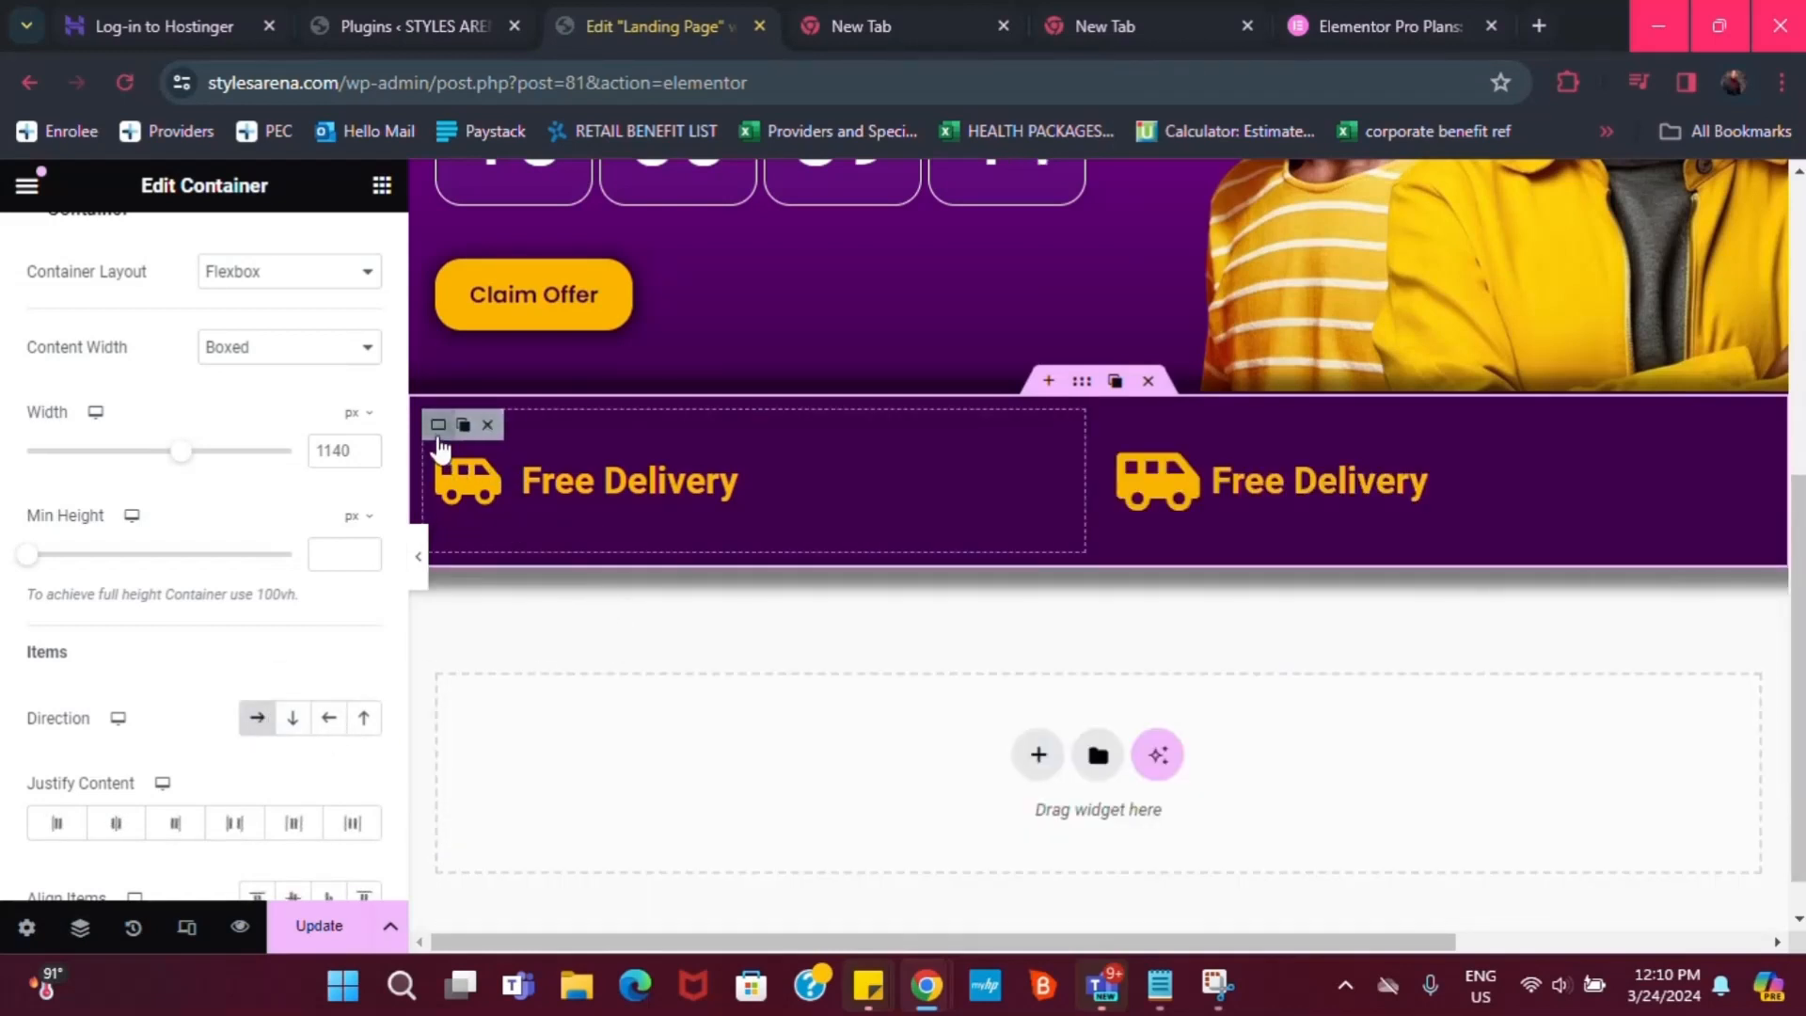
click(438, 427)
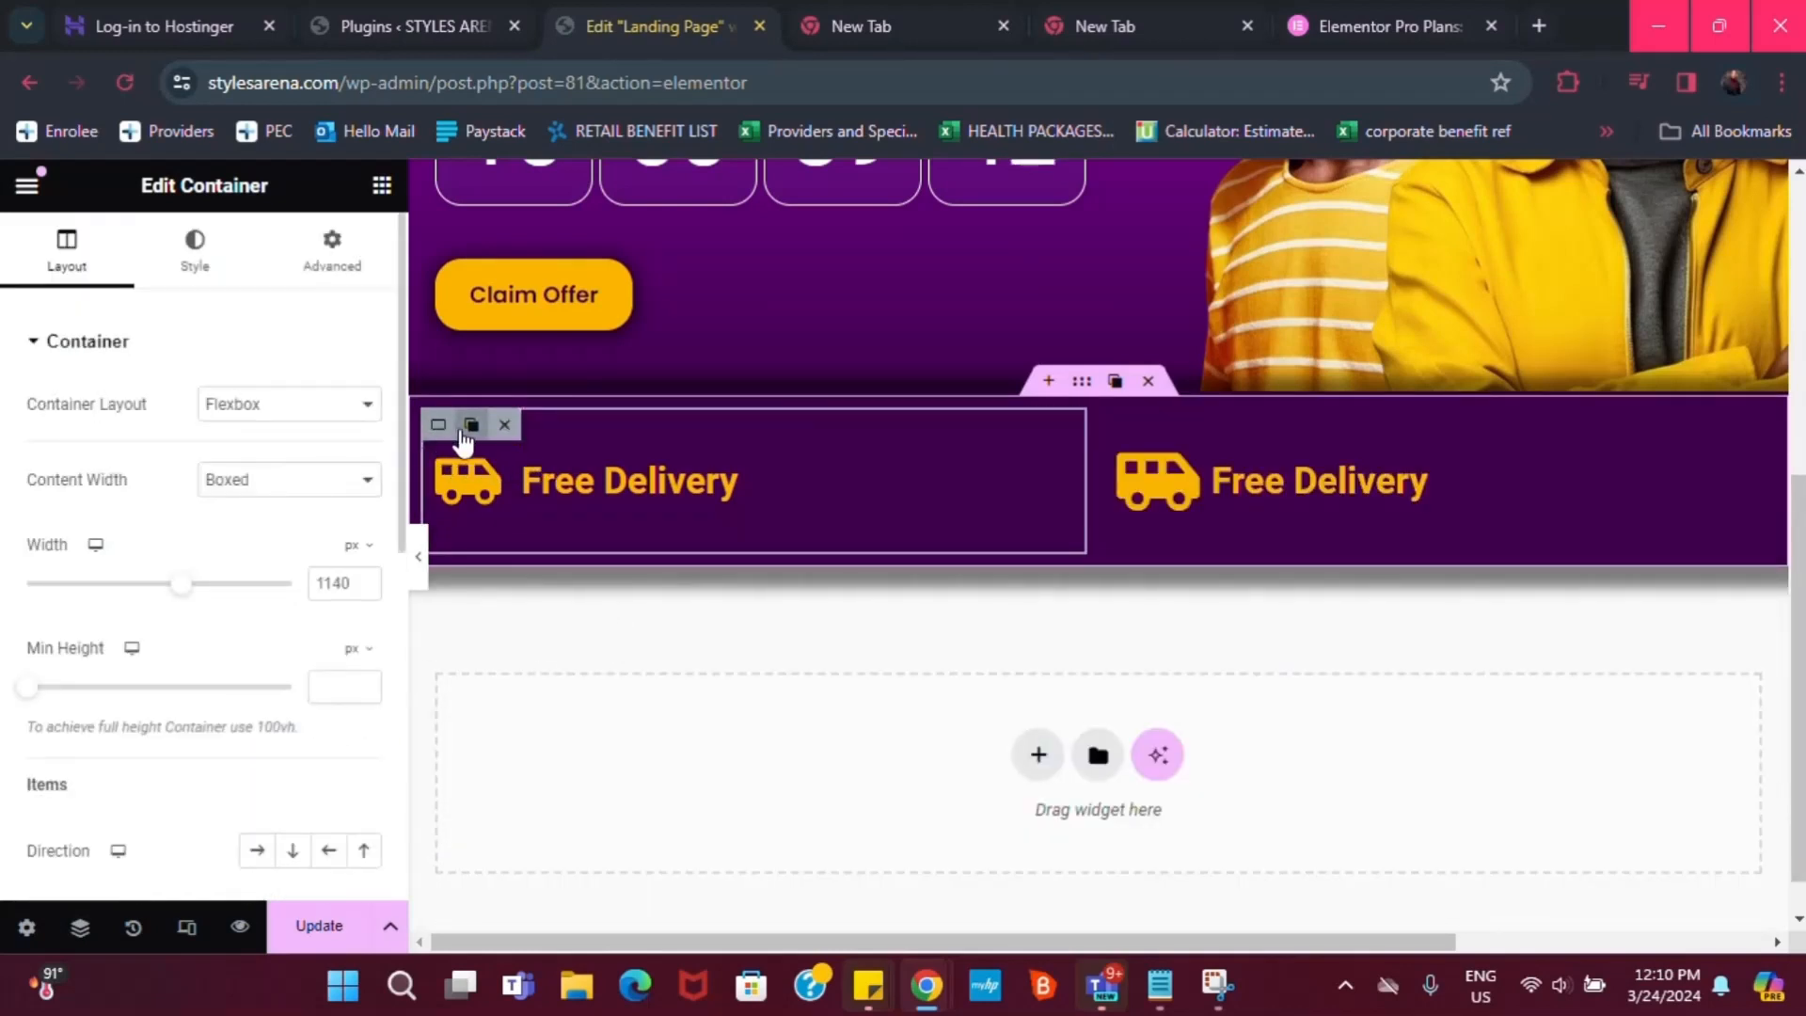
click(471, 424)
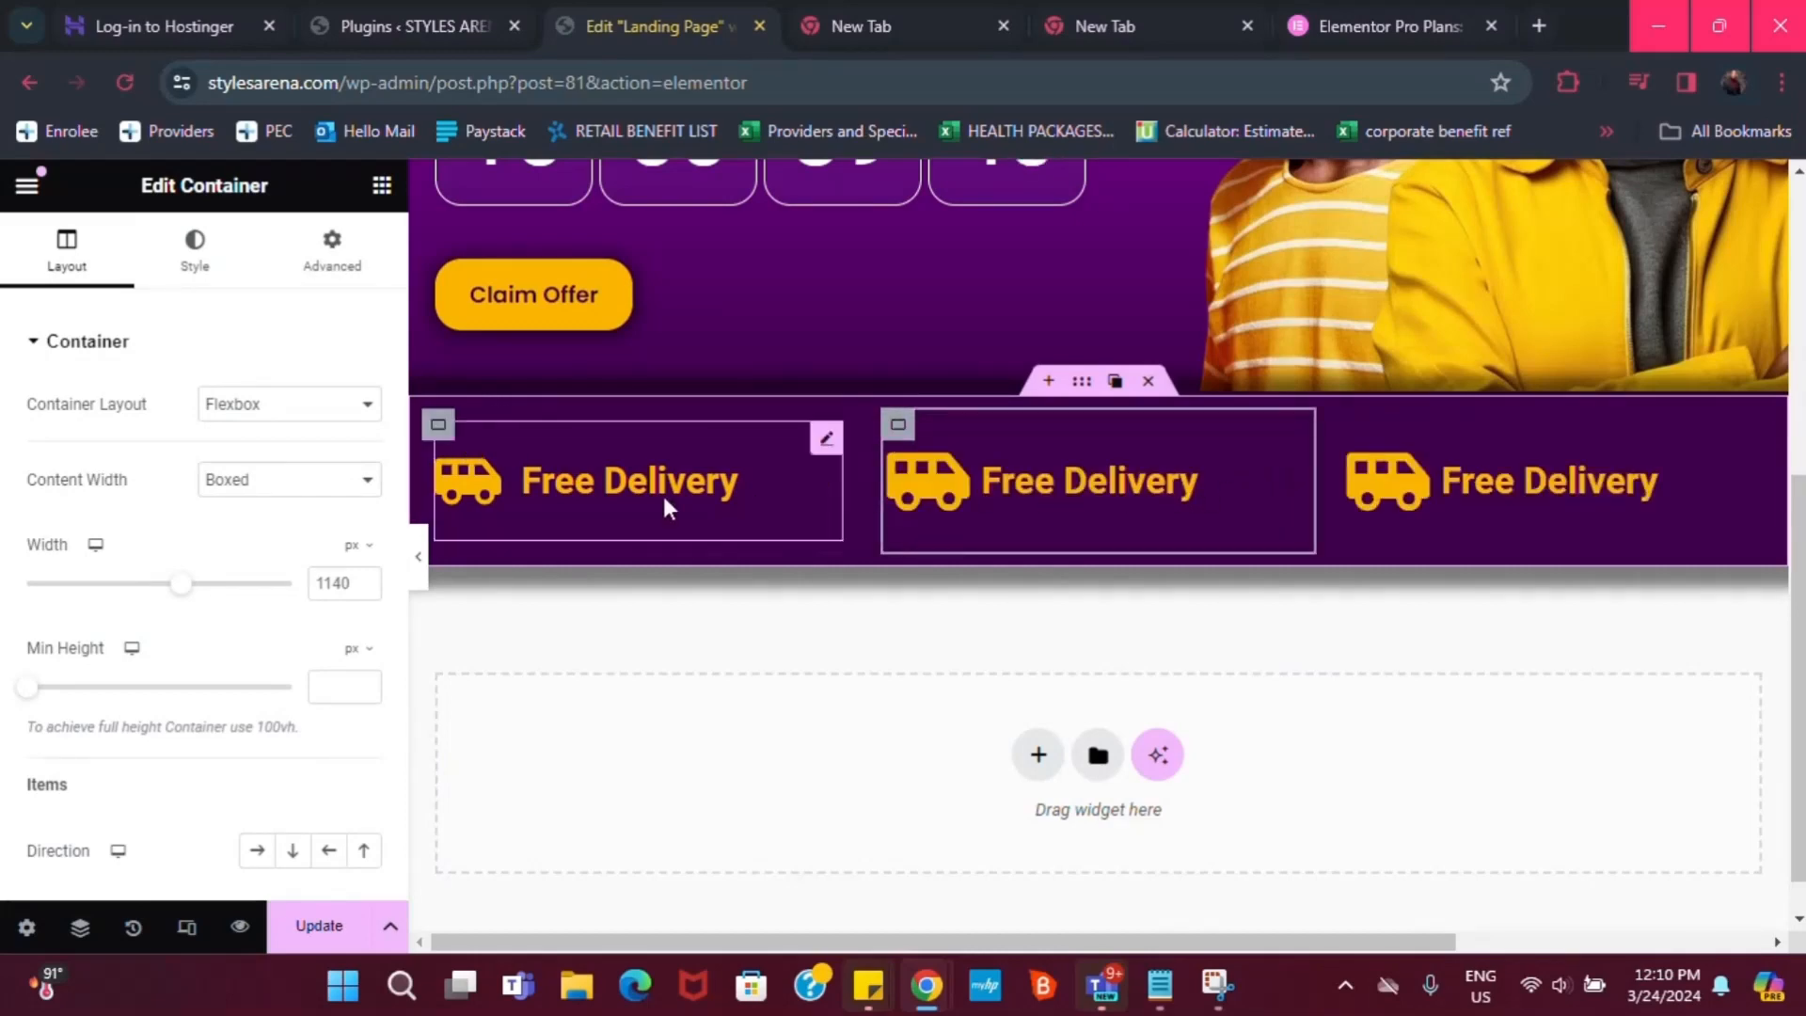
Give the middle box a dollar-bill money icon and the title 'Money Back Gurantee'
click(1288, 440)
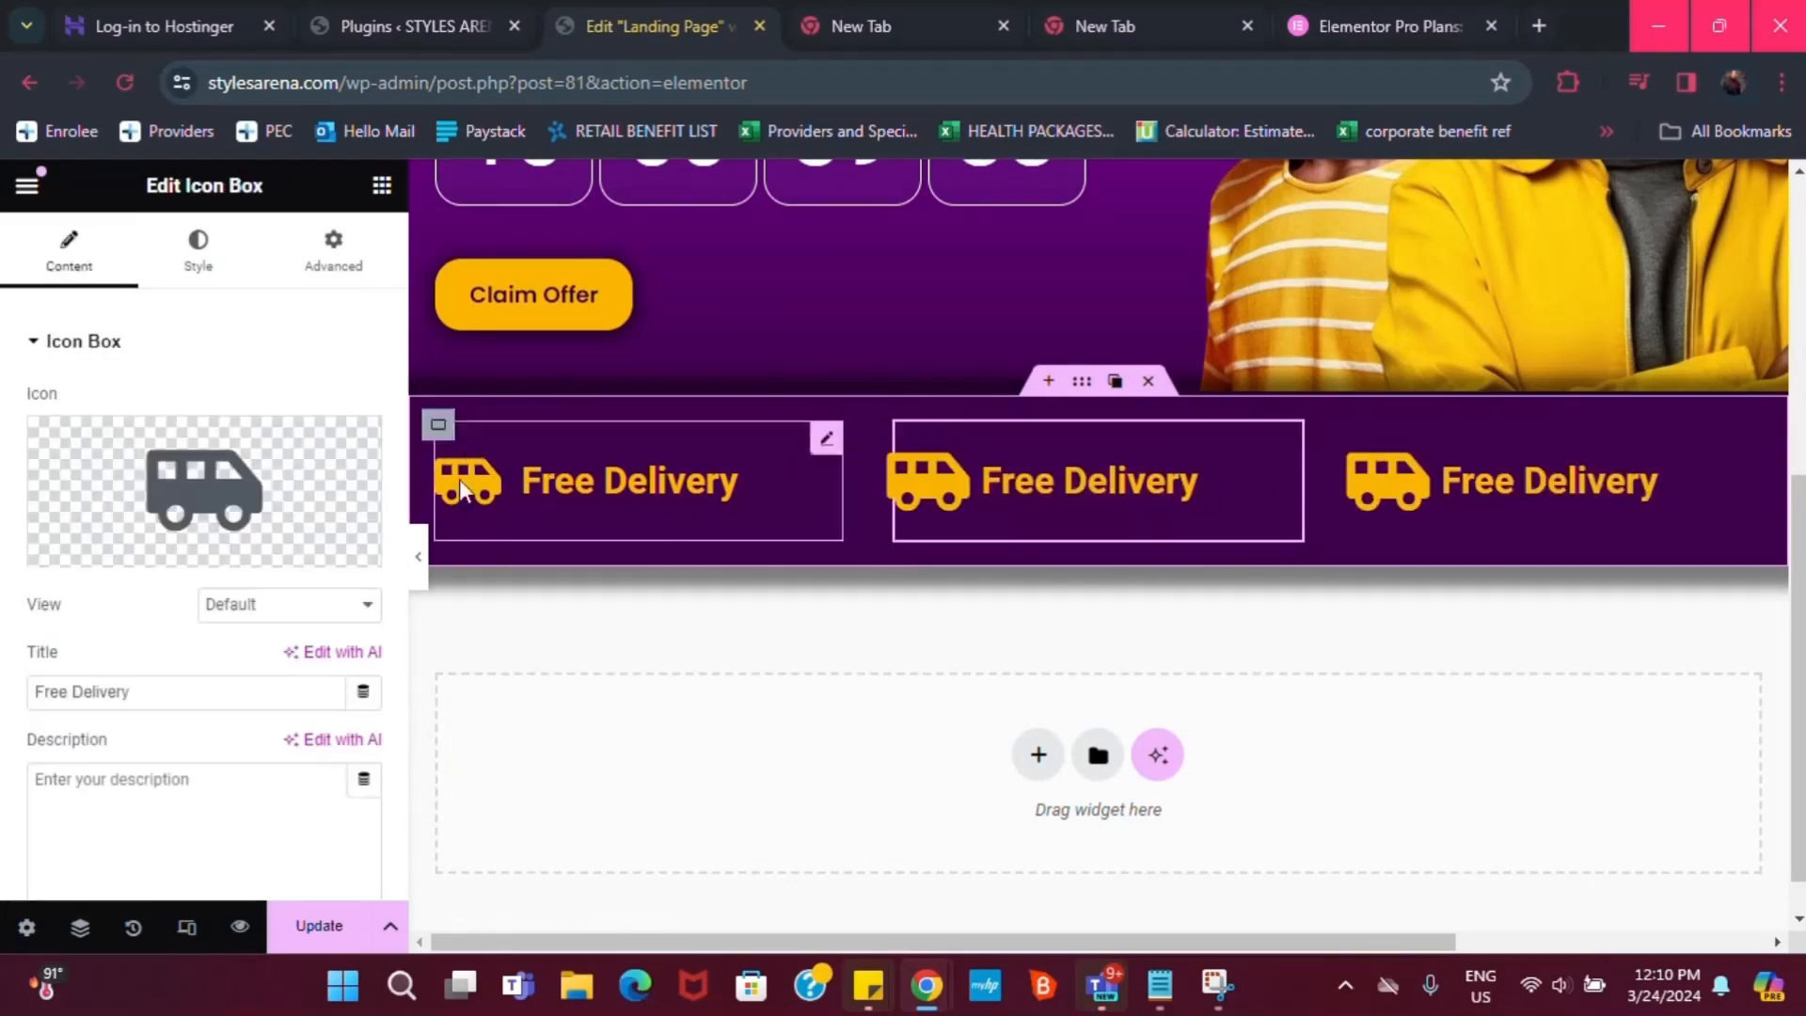
mouse_move(204, 498)
click(108, 547)
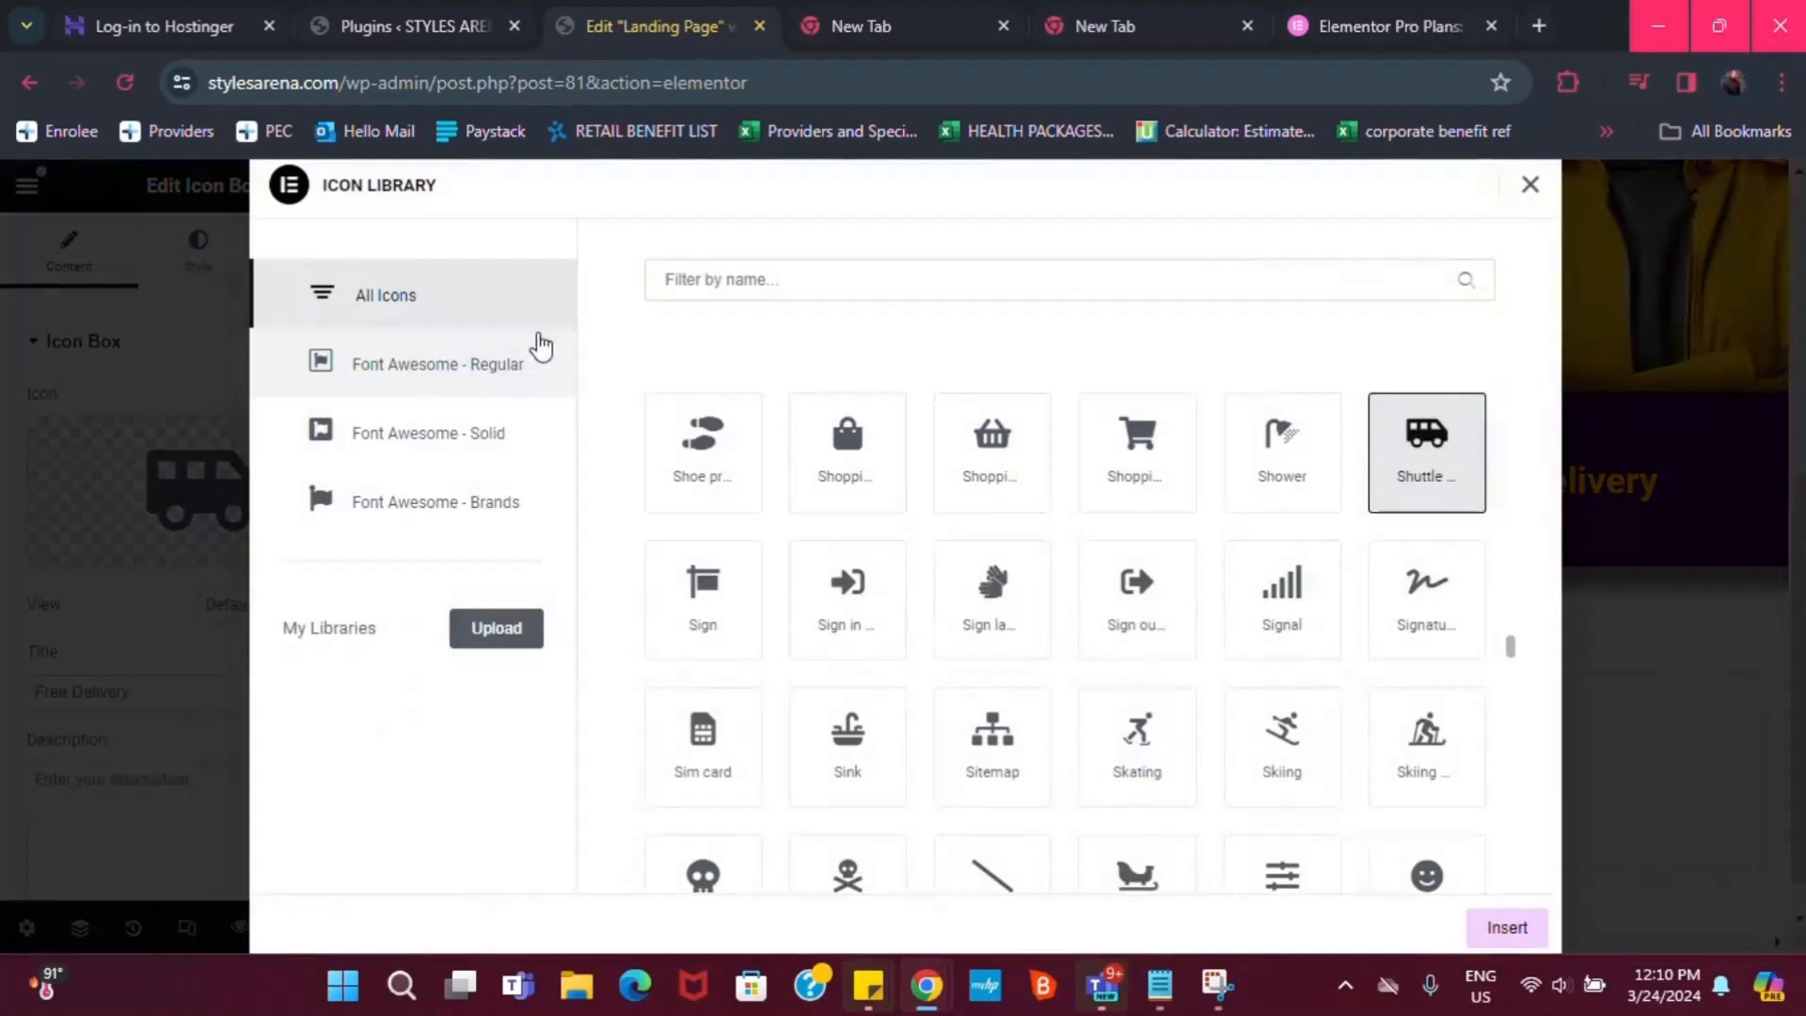
click(899, 268)
text(money)
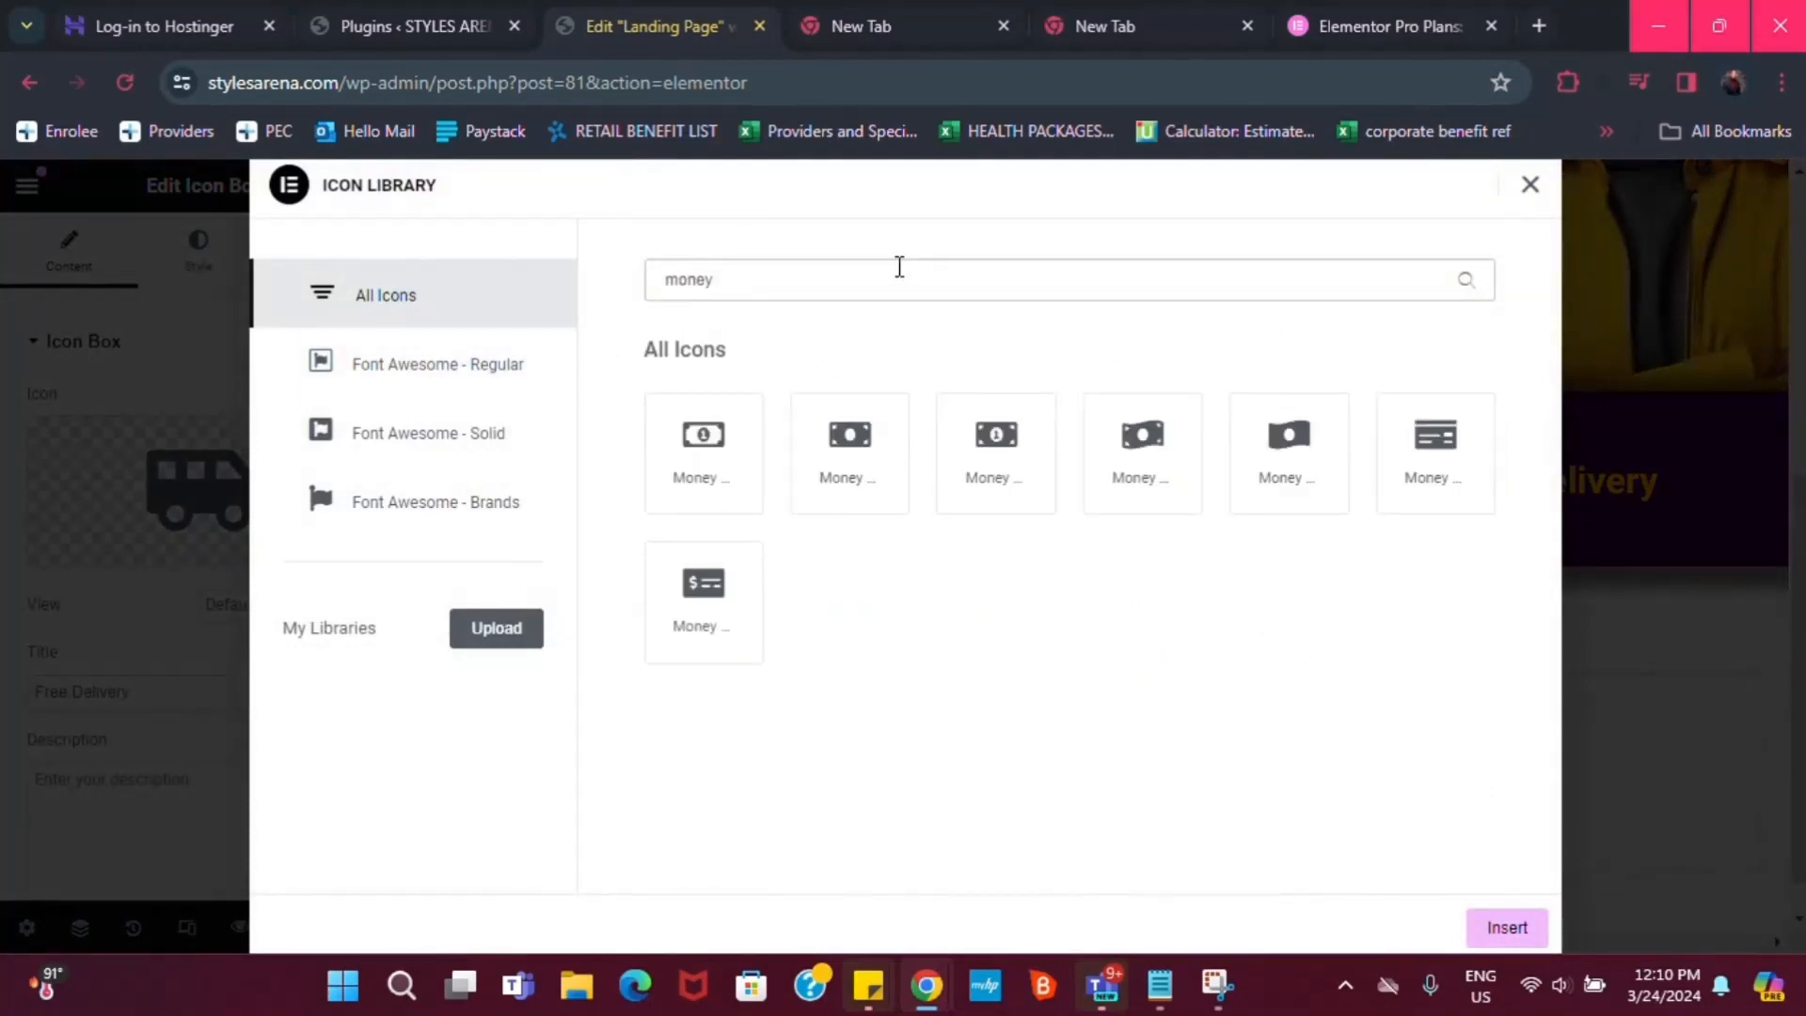
click(722, 600)
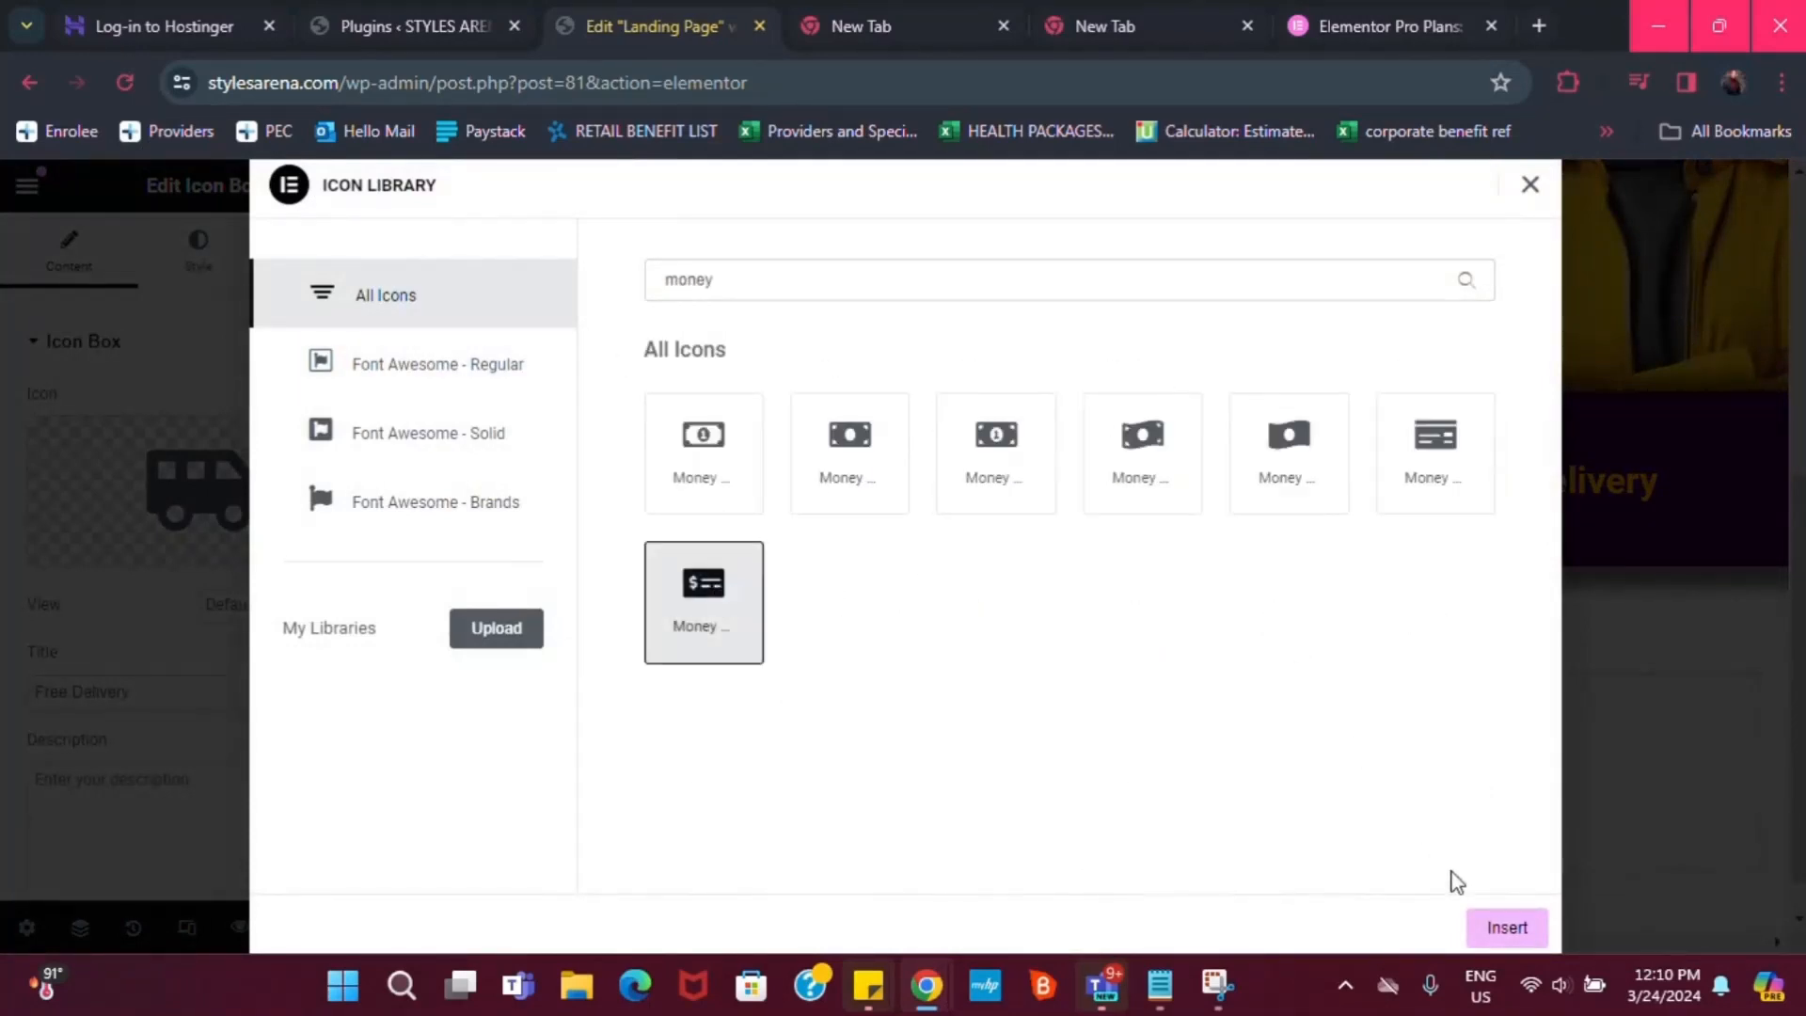
click(1500, 926)
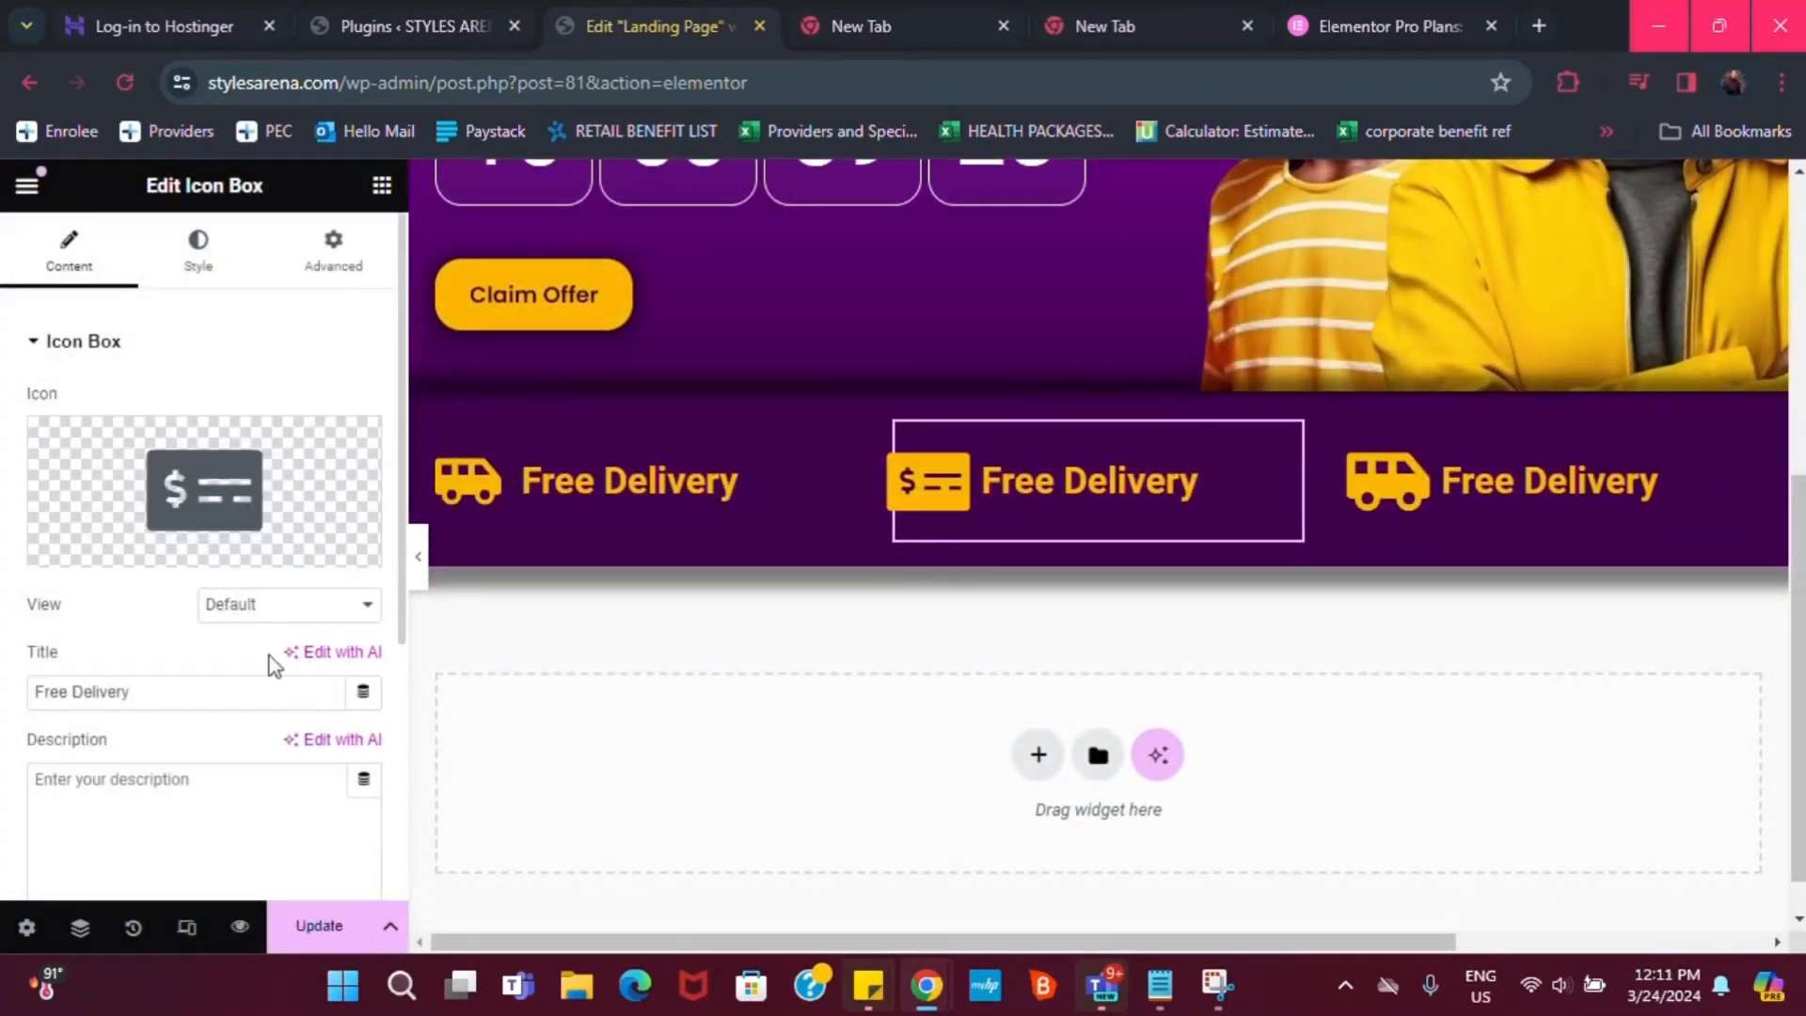
click(178, 694)
double_click(178, 694)
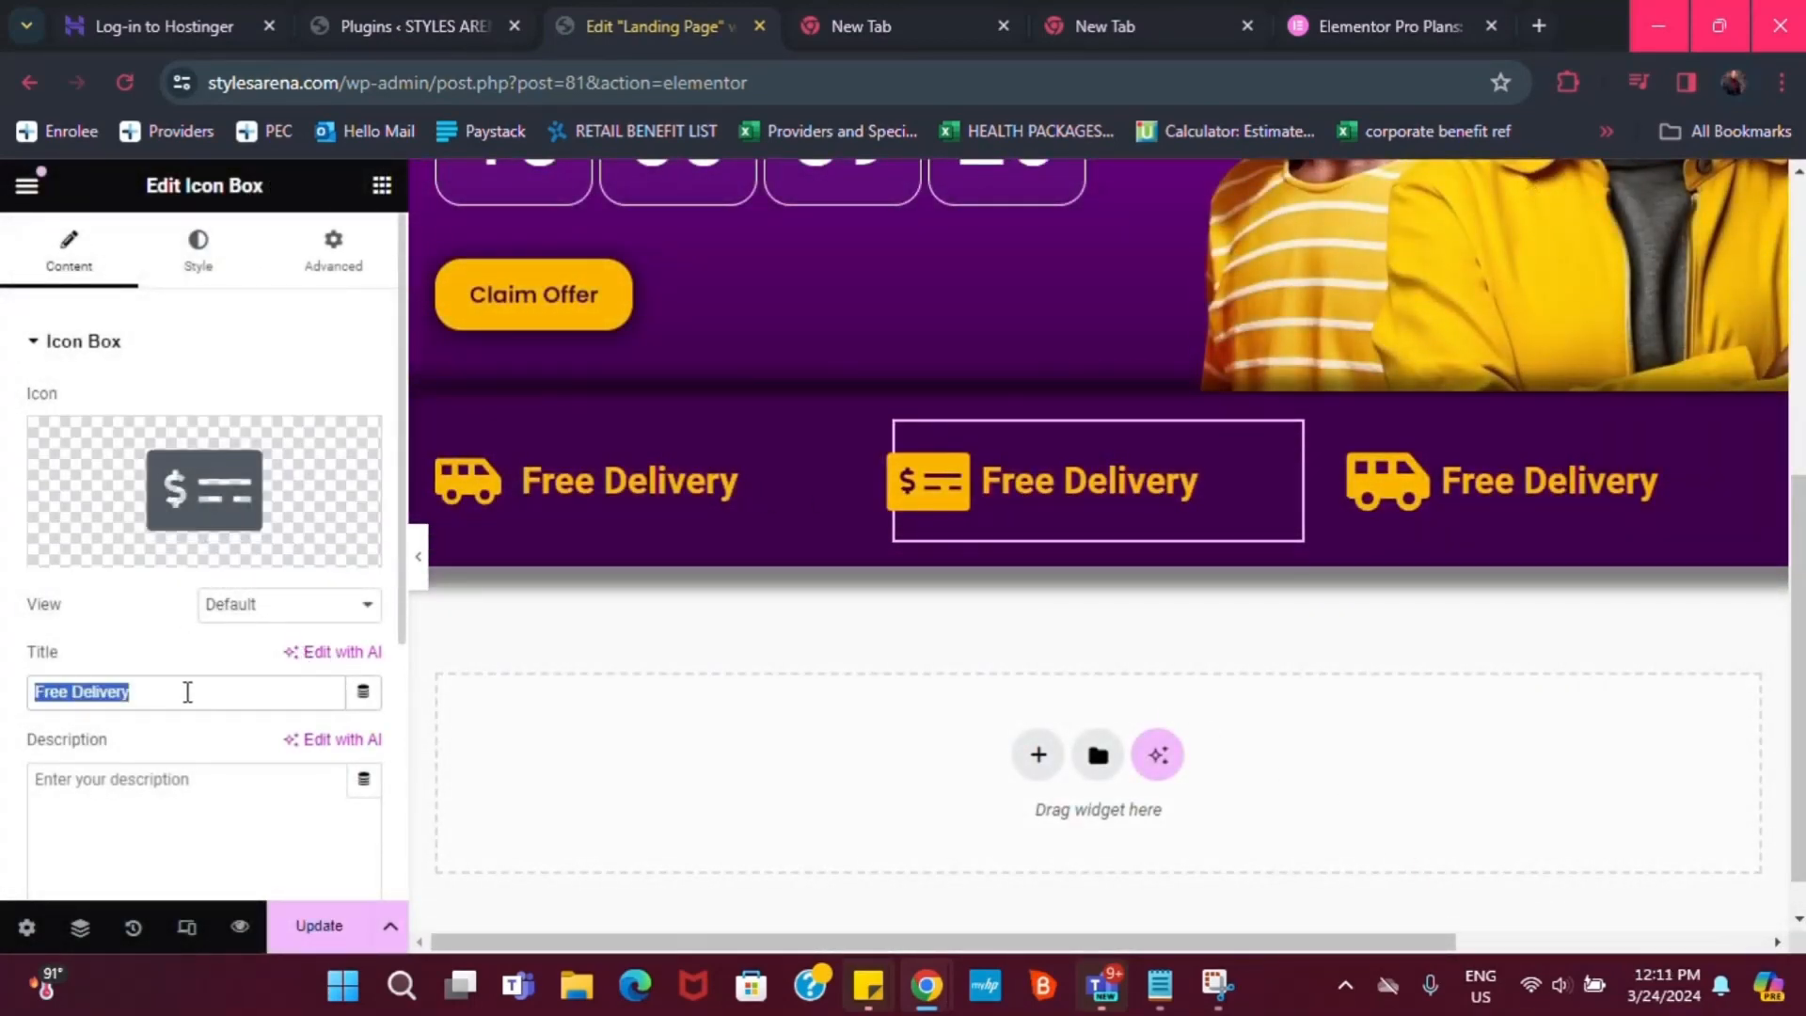
text(Mone)
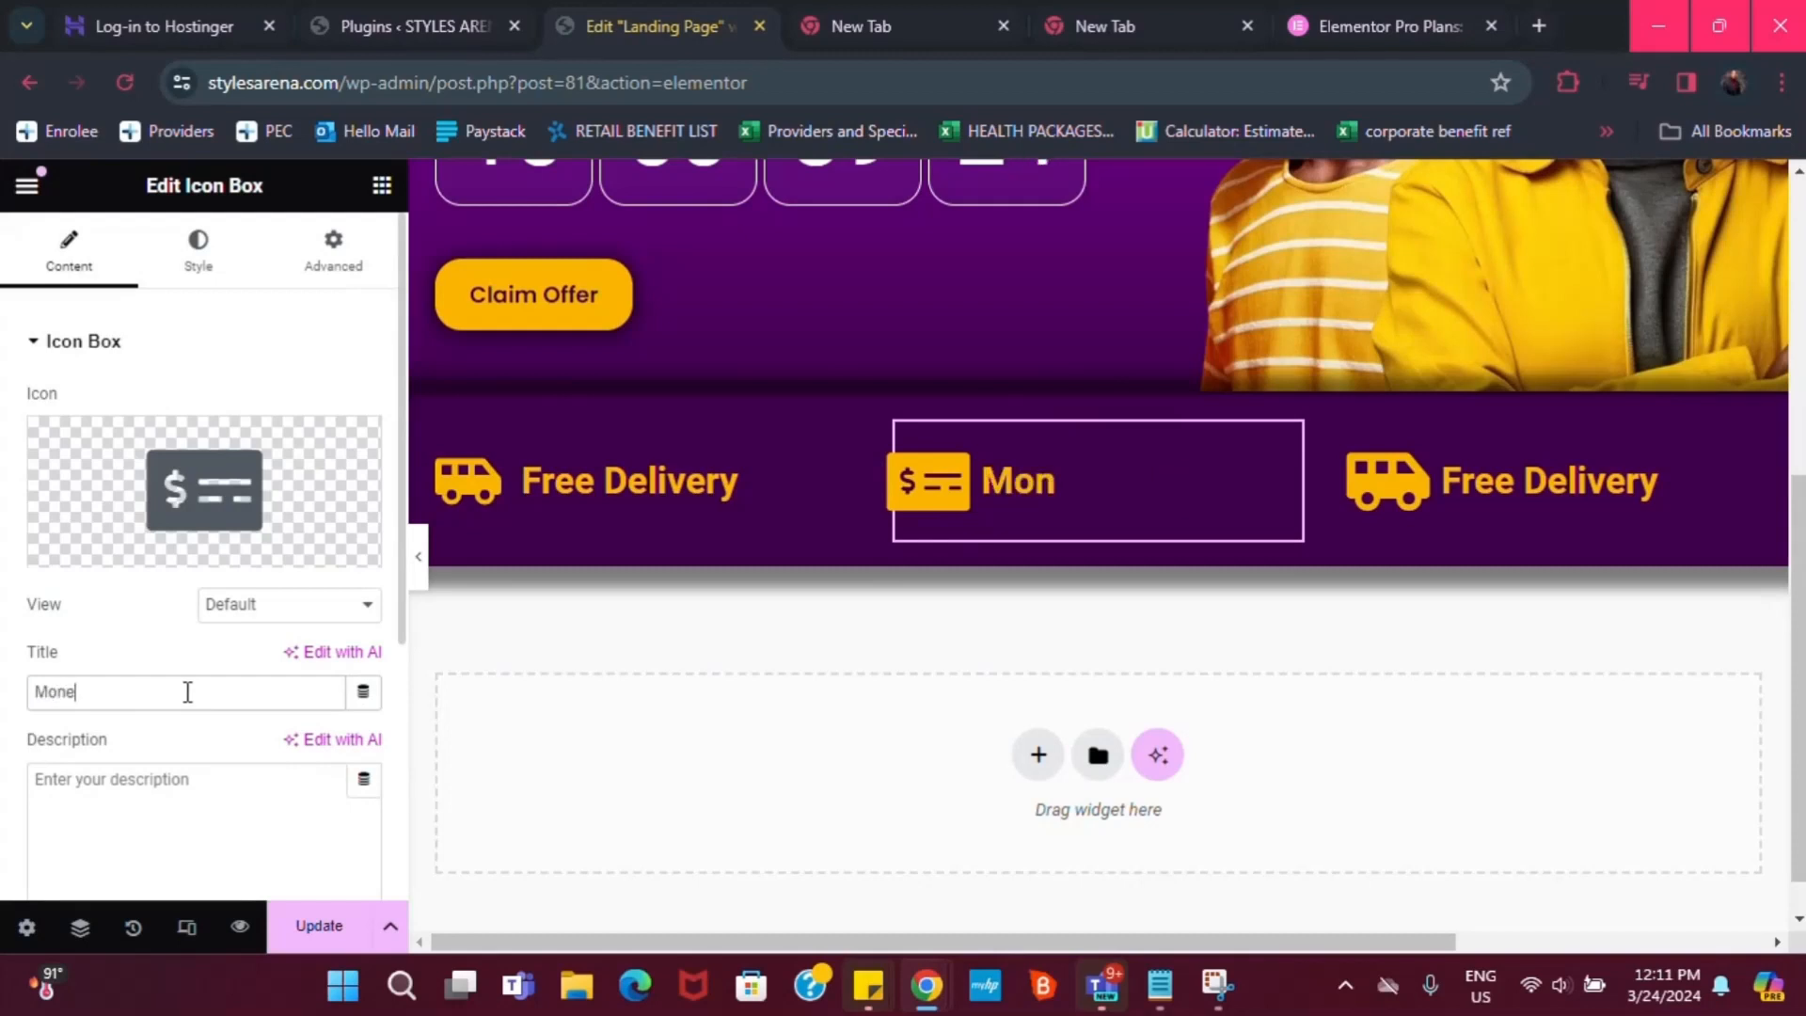
text(y Back Gu)
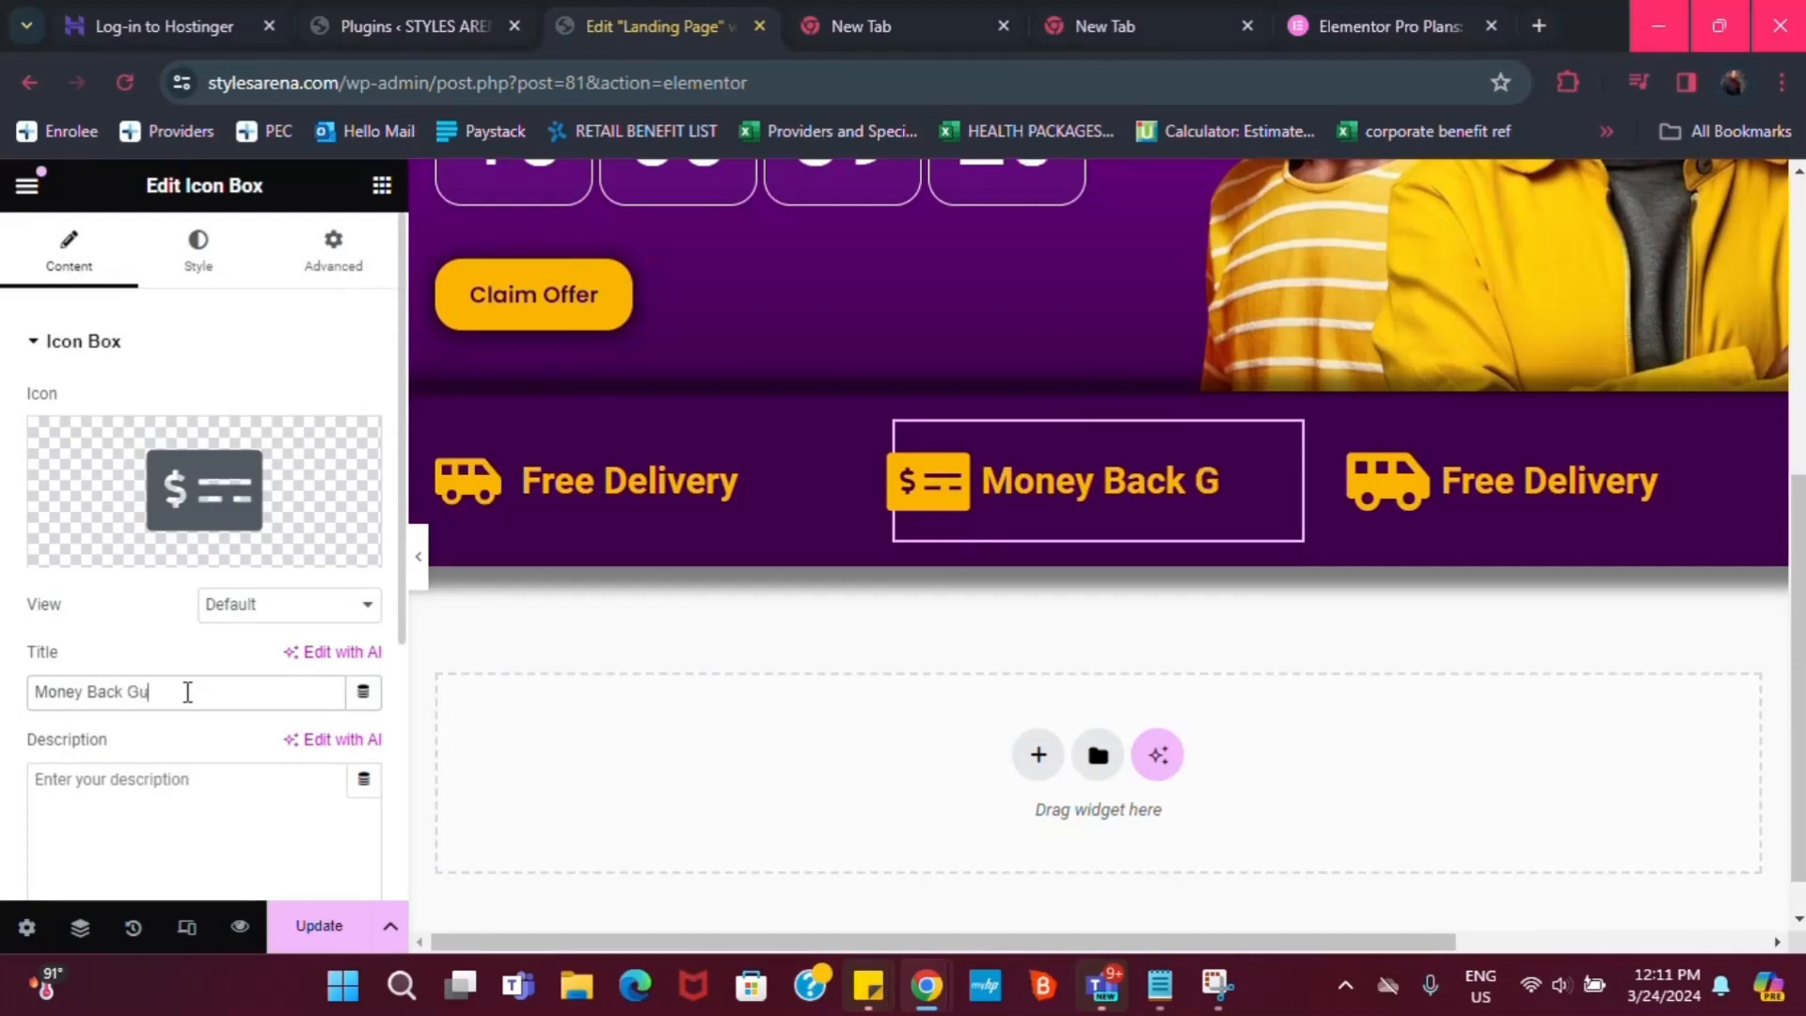
text(rantee)
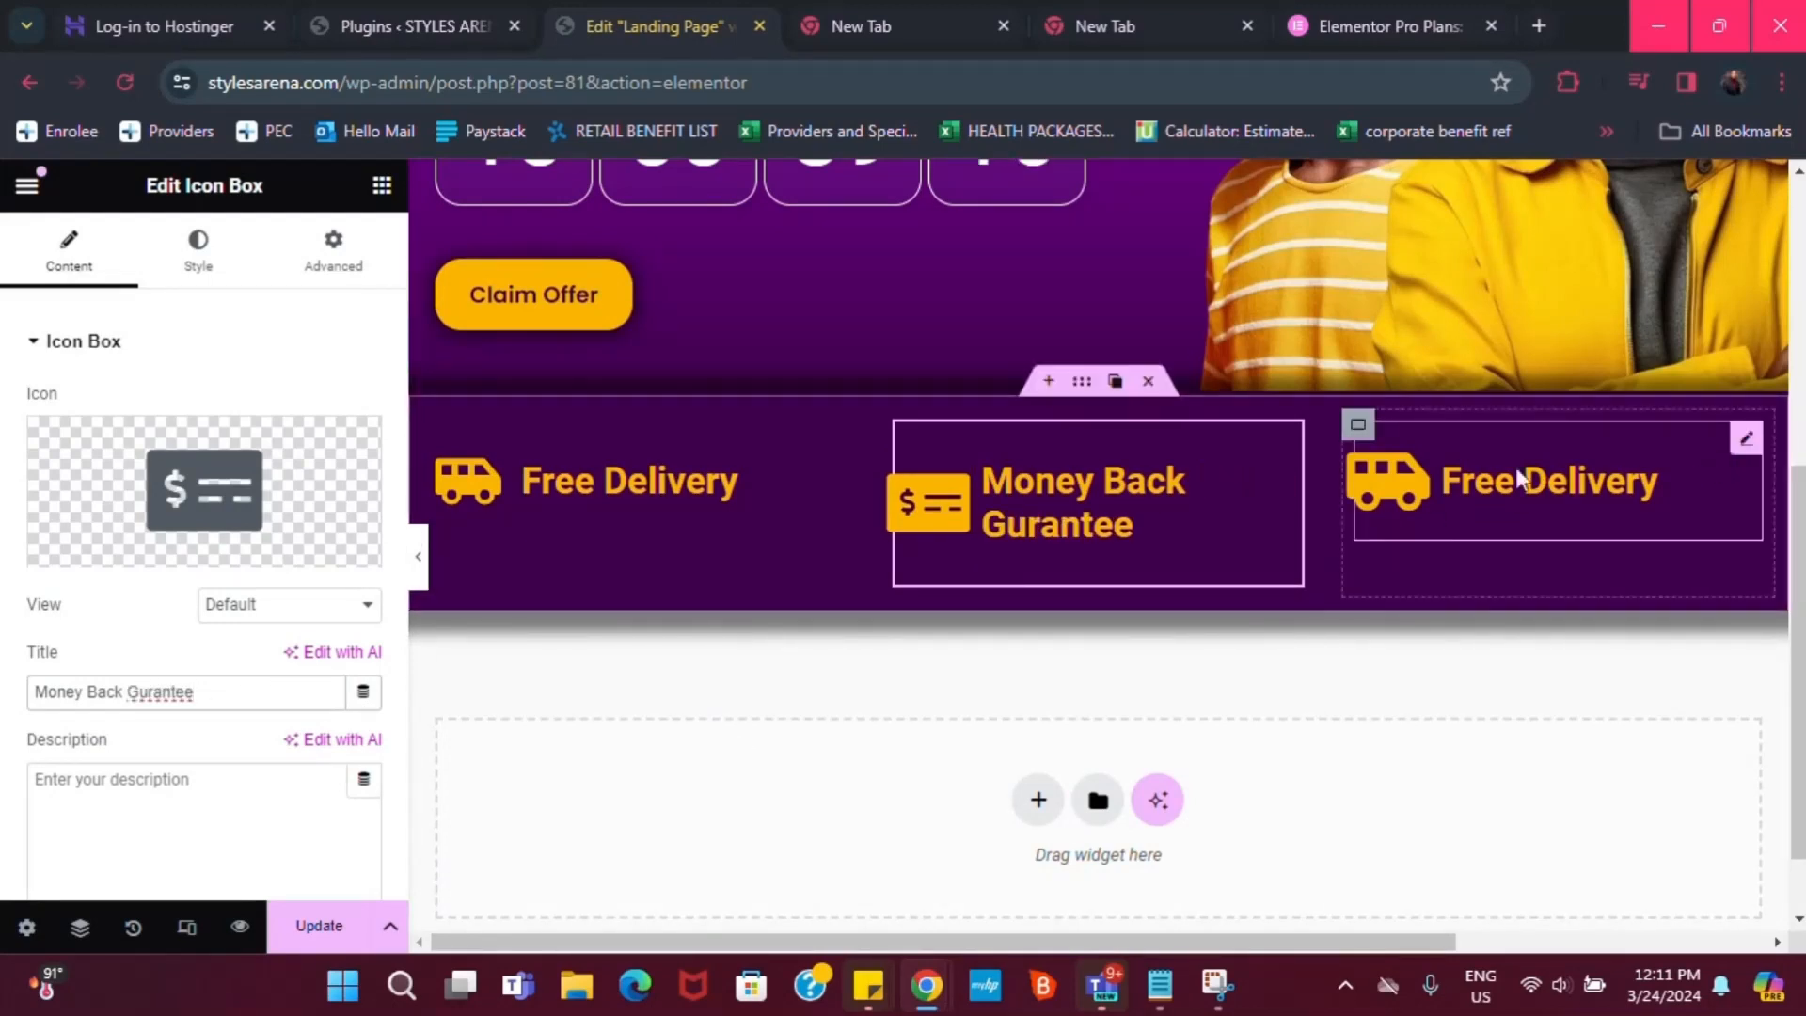
Give the right box a phone icon and the title '24/7 Customer Support'
click(1736, 450)
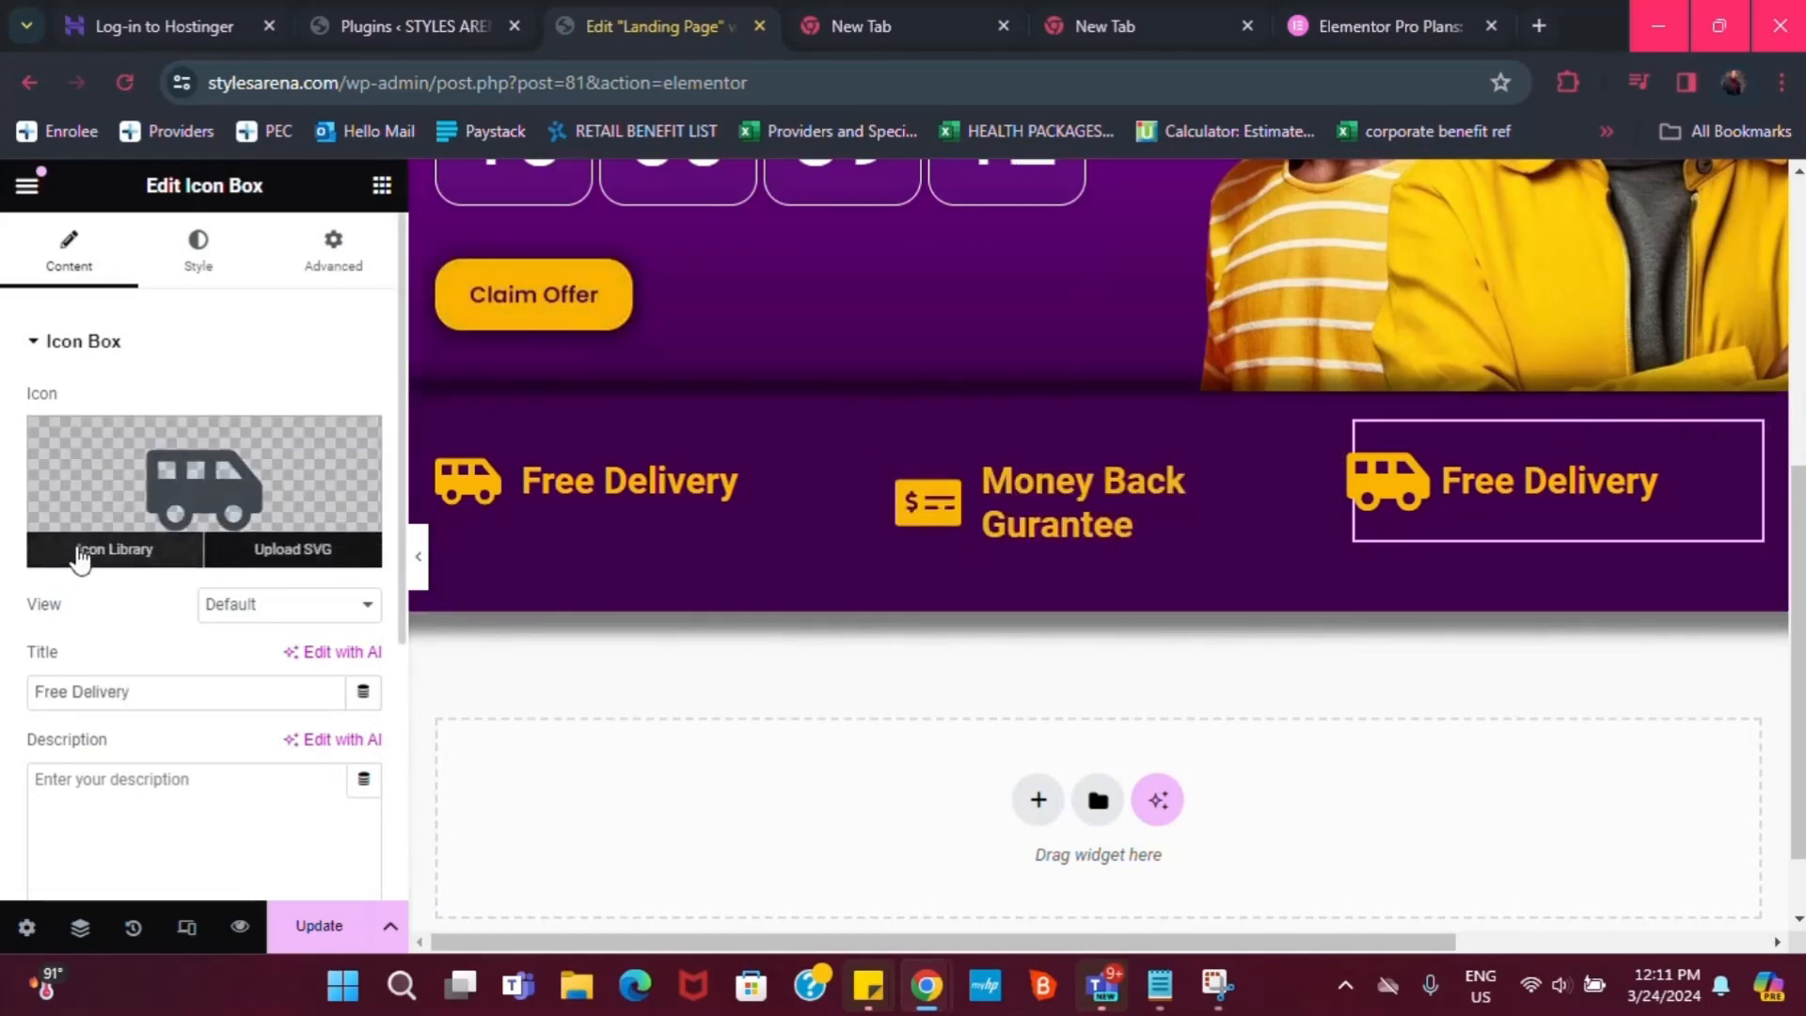
click(81, 559)
click(837, 282)
text(p)
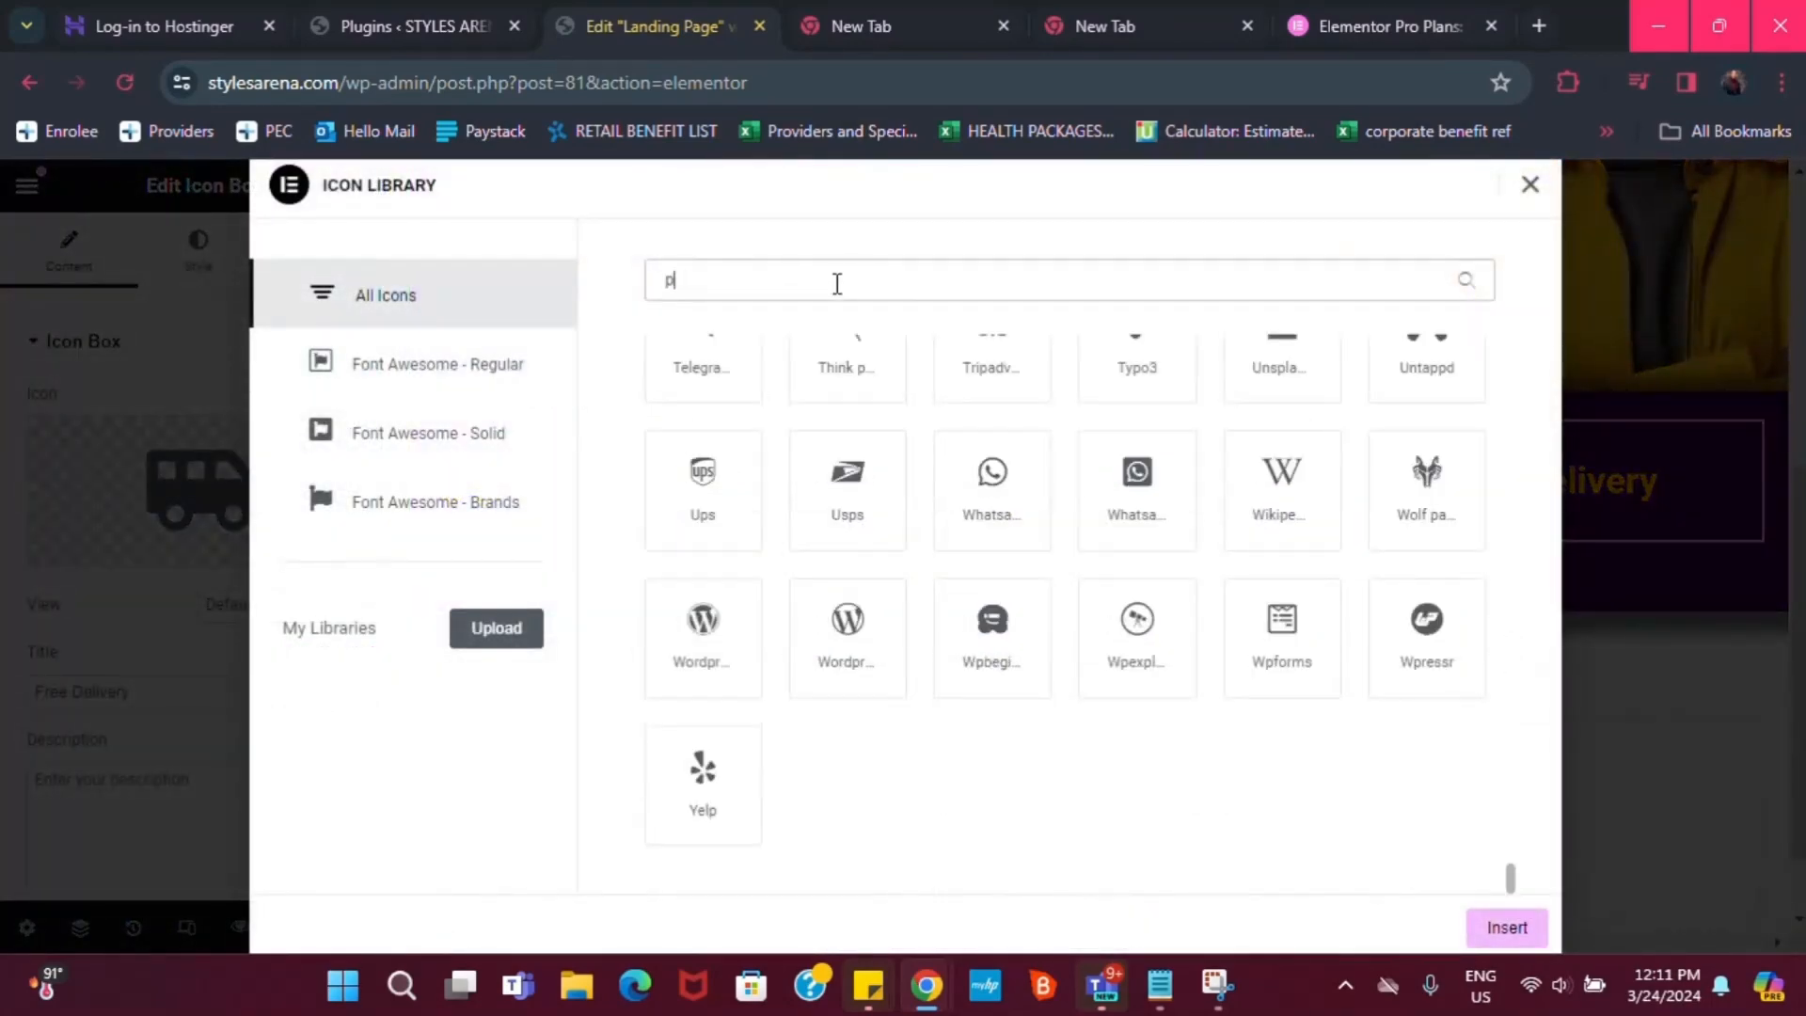
text(hone)
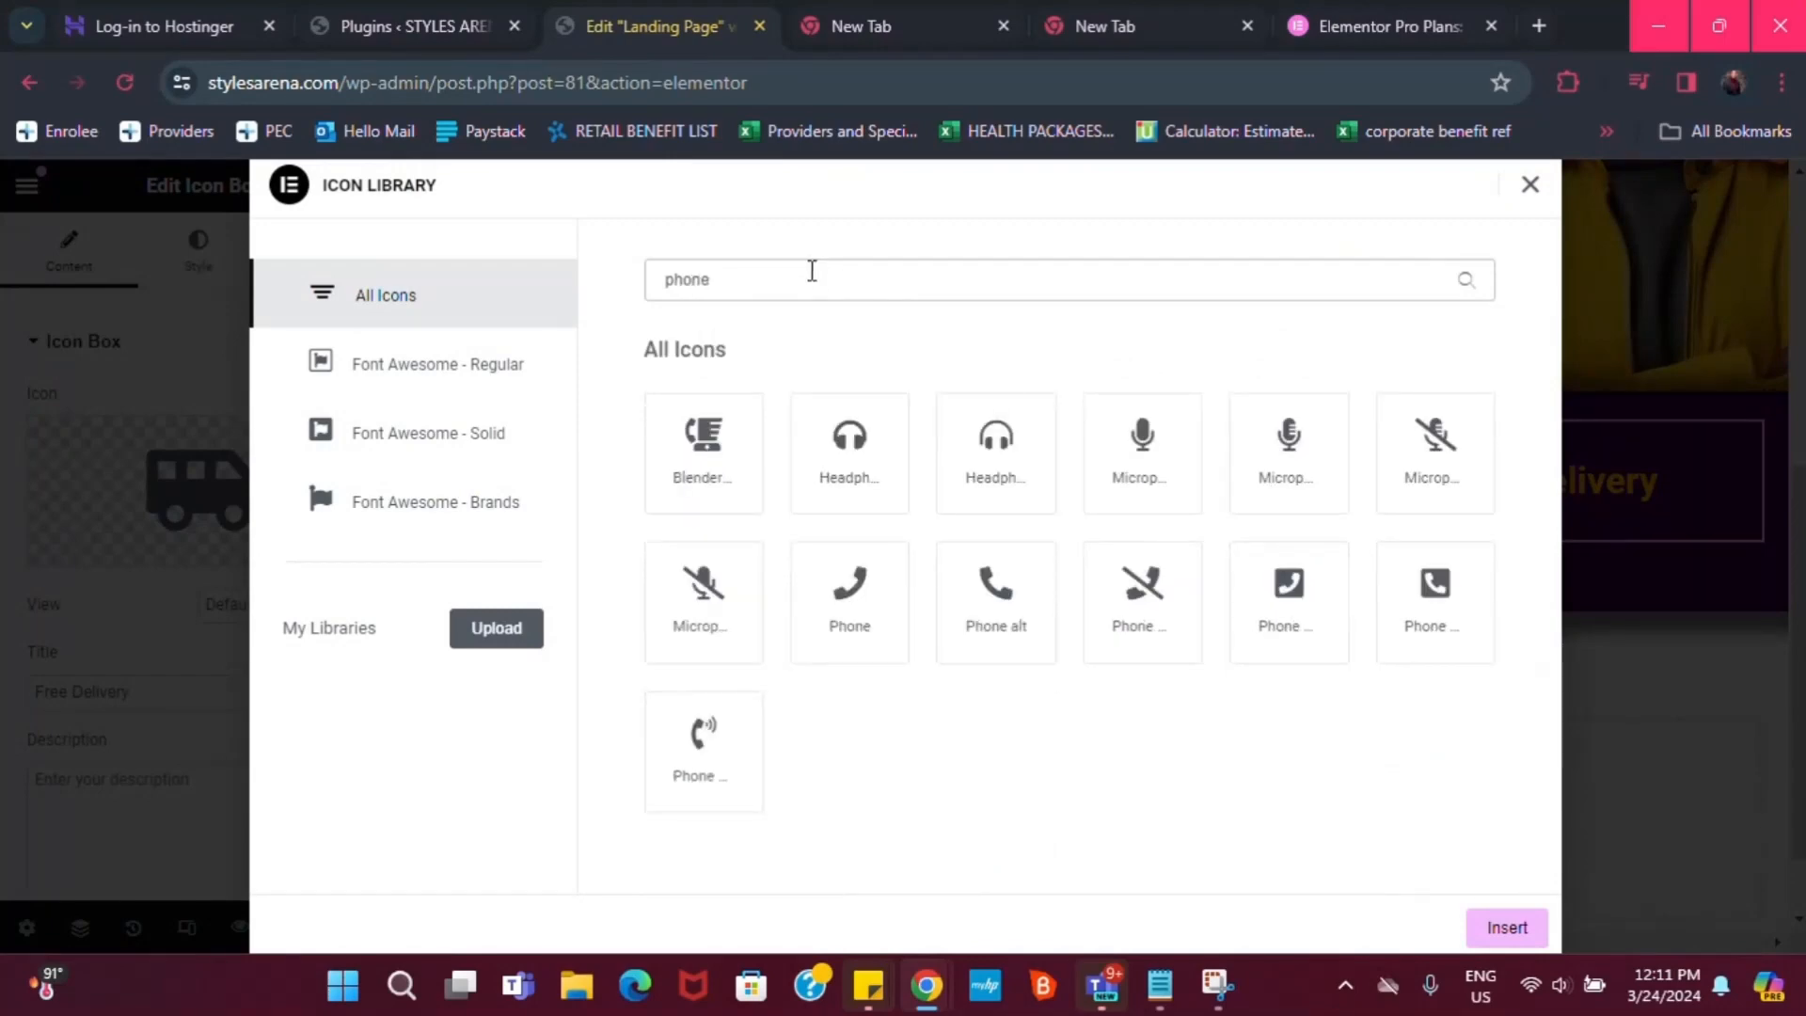
click(722, 707)
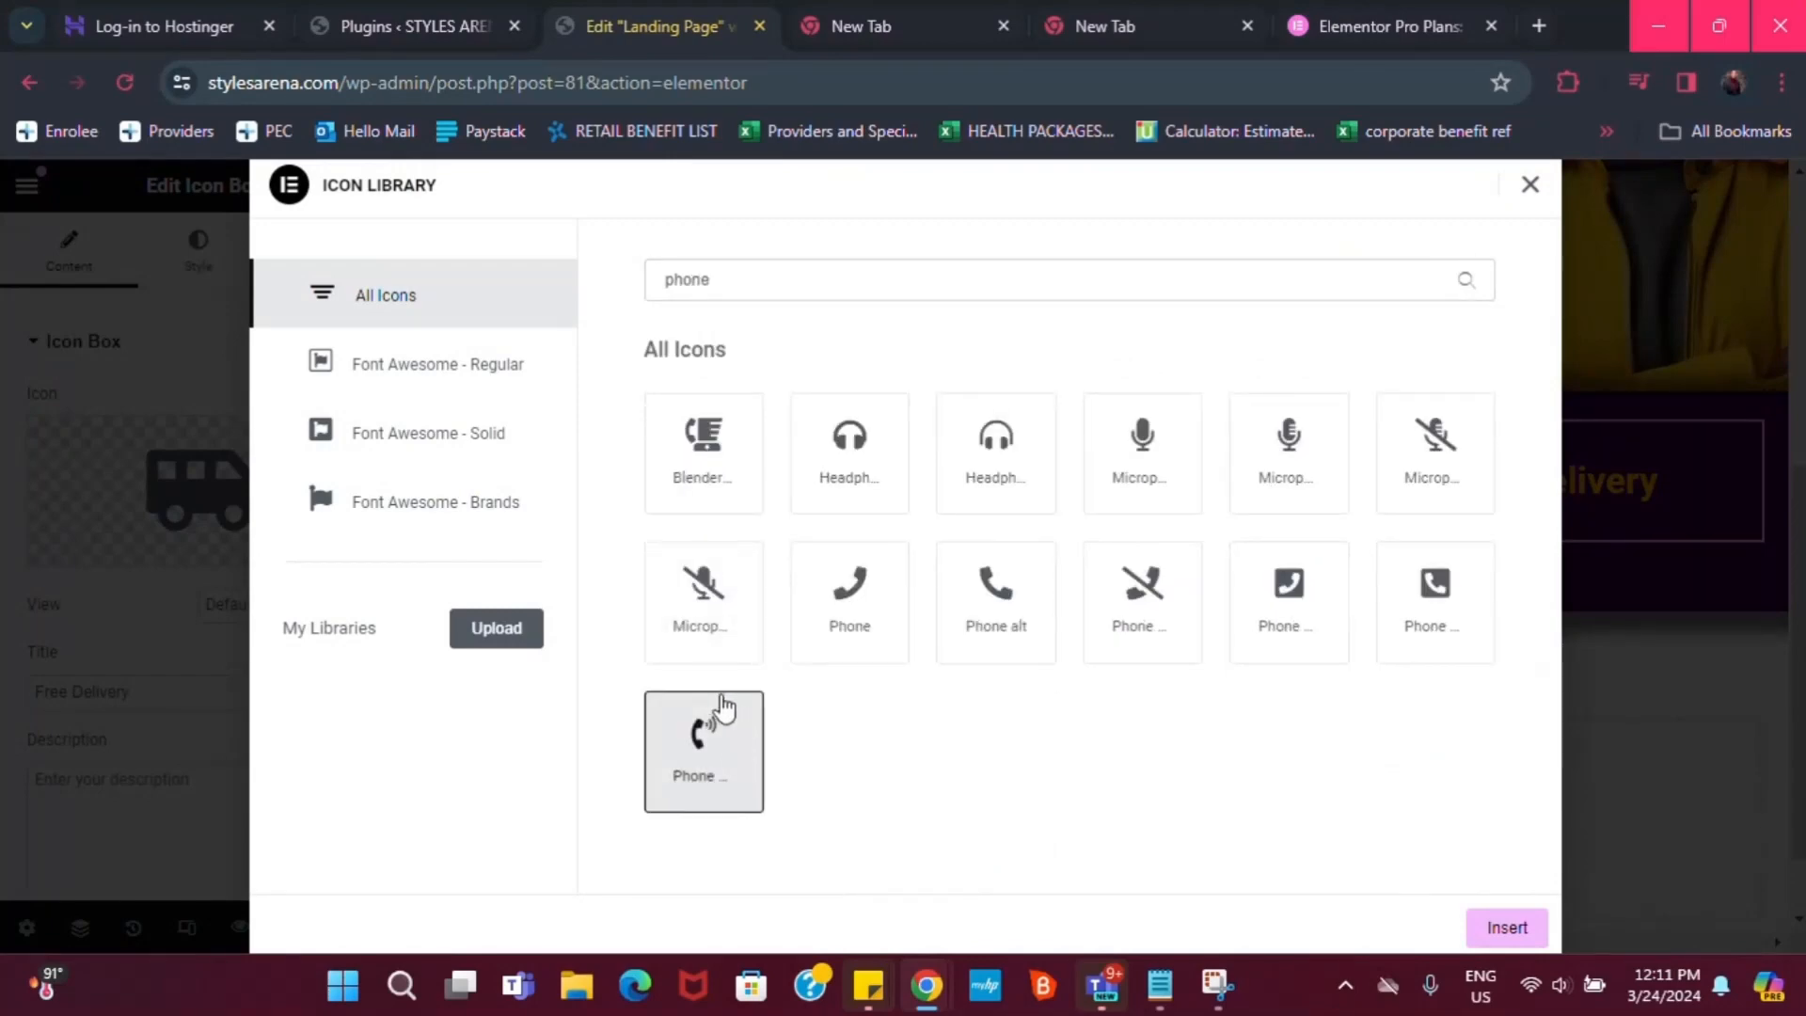
click(1510, 927)
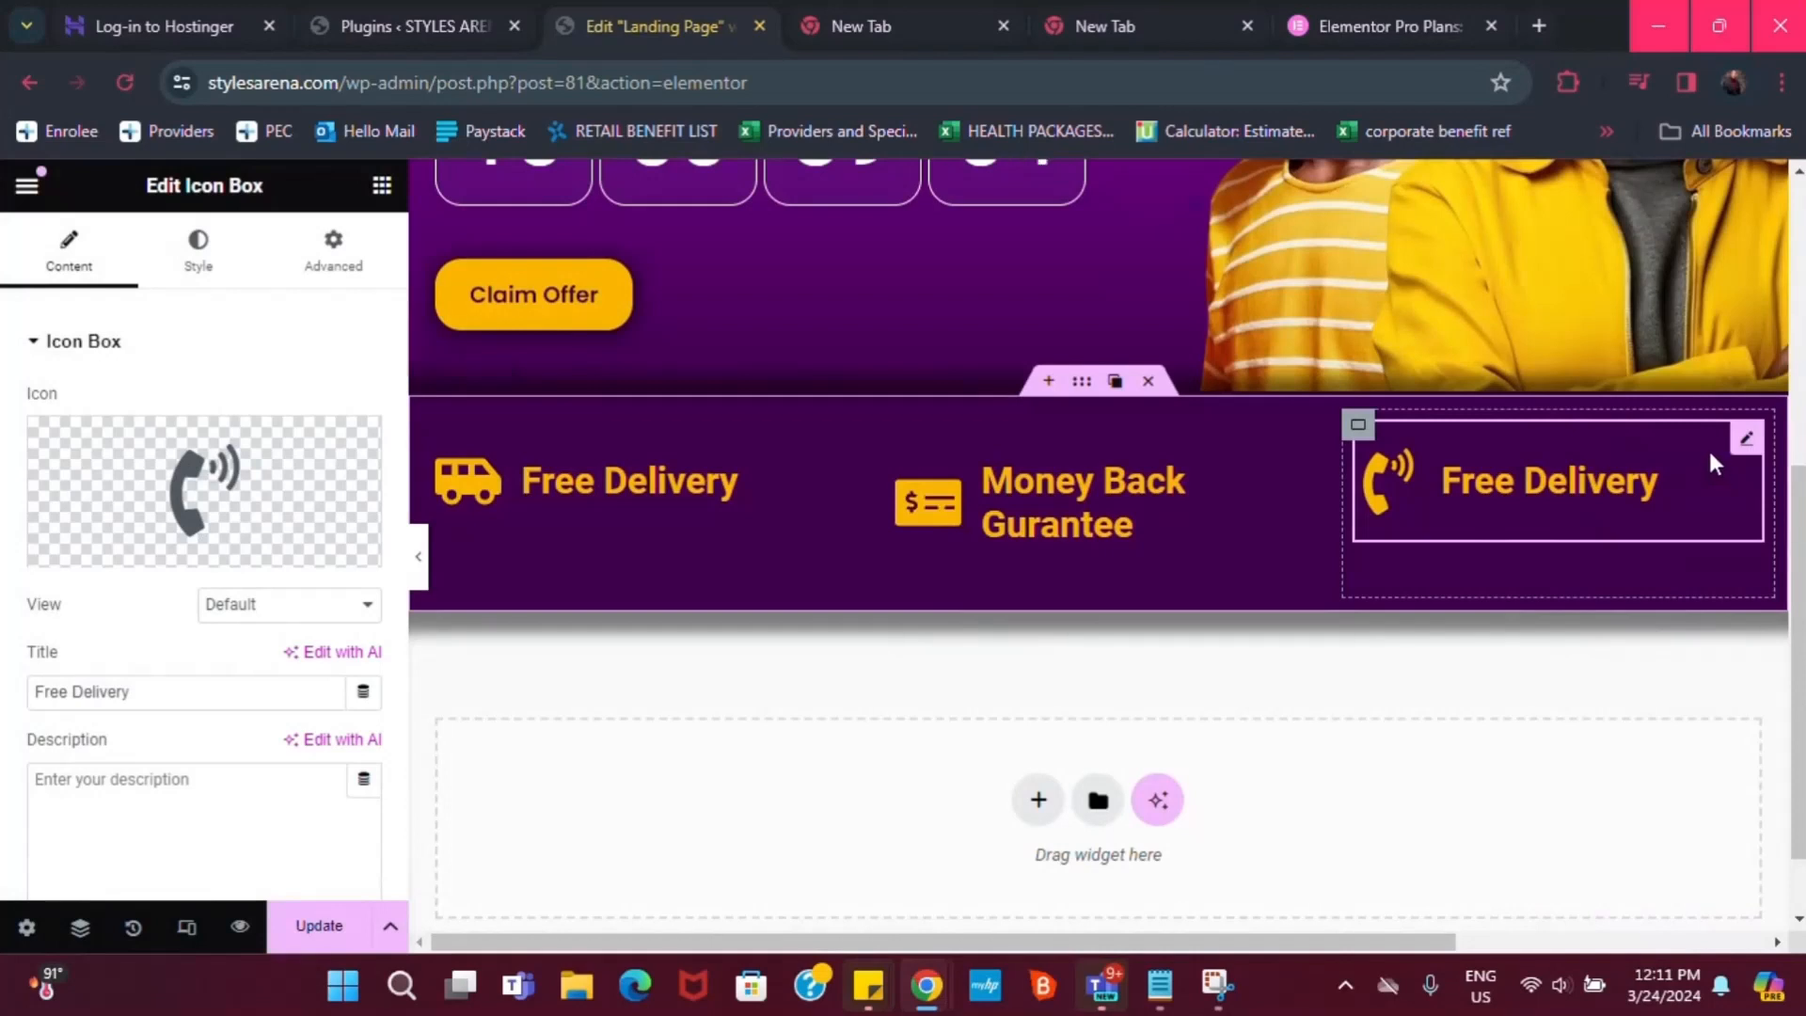
triple_click(180, 708)
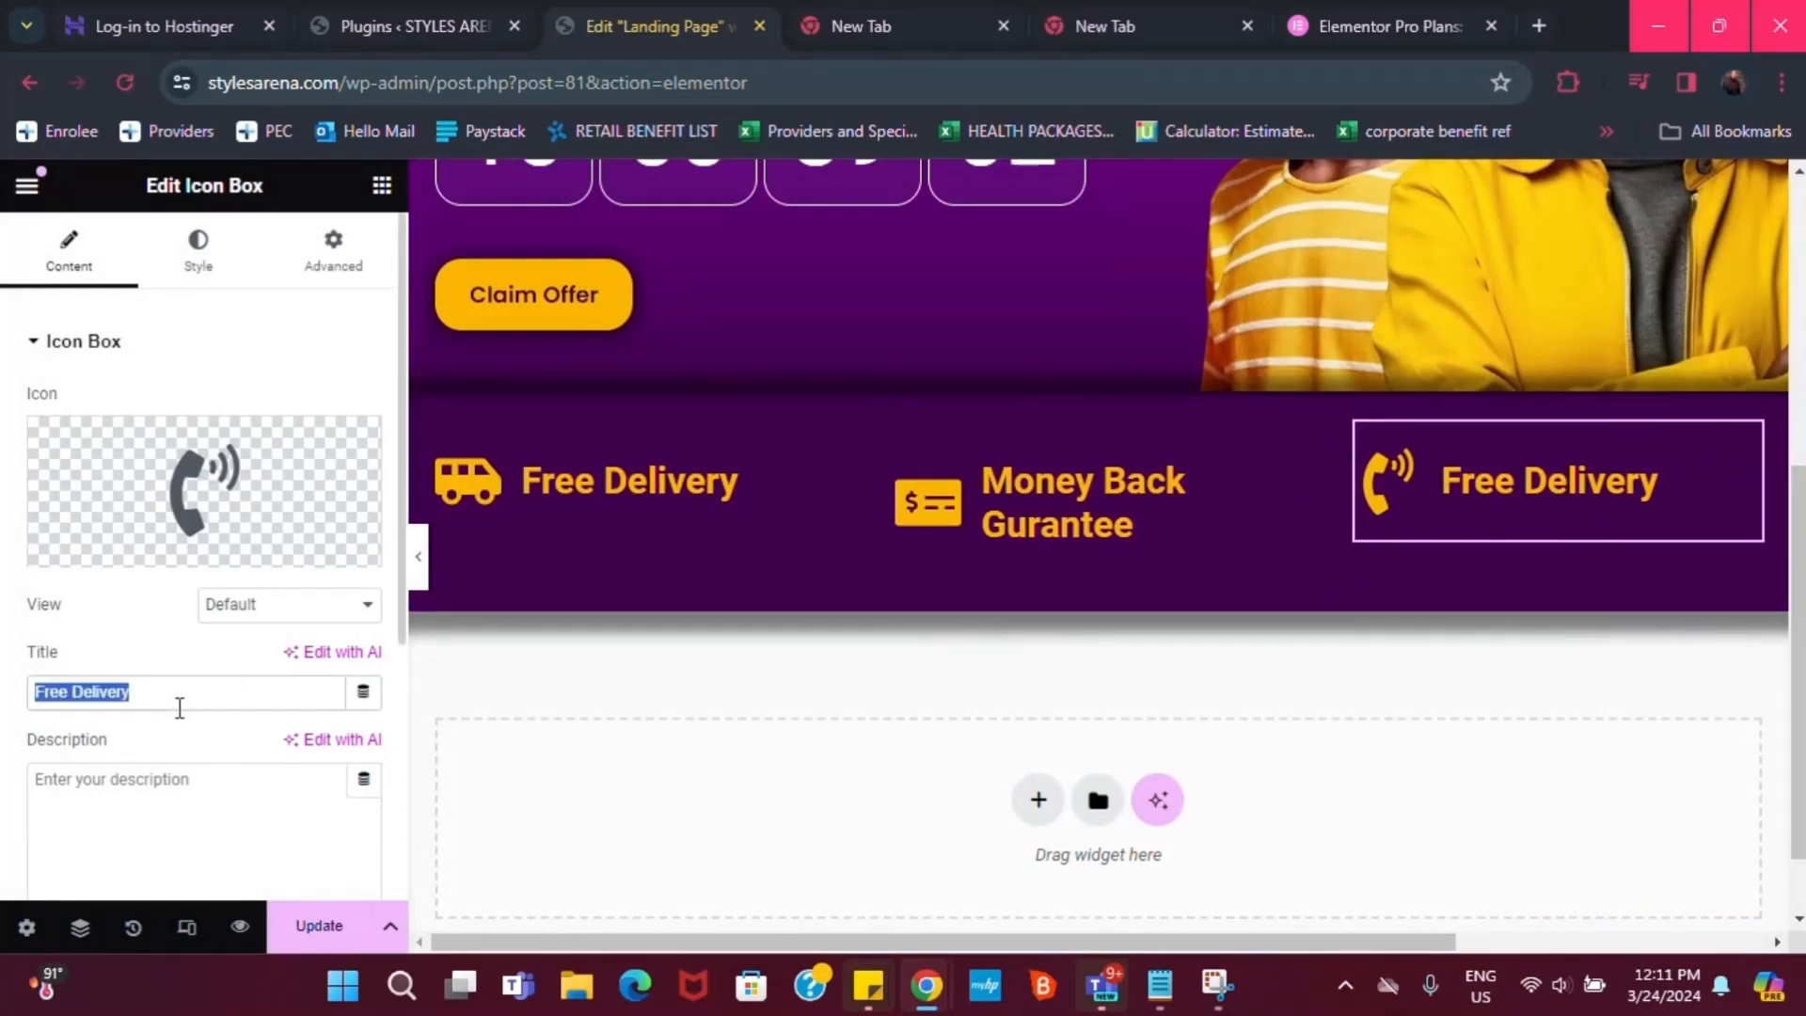
text(2)
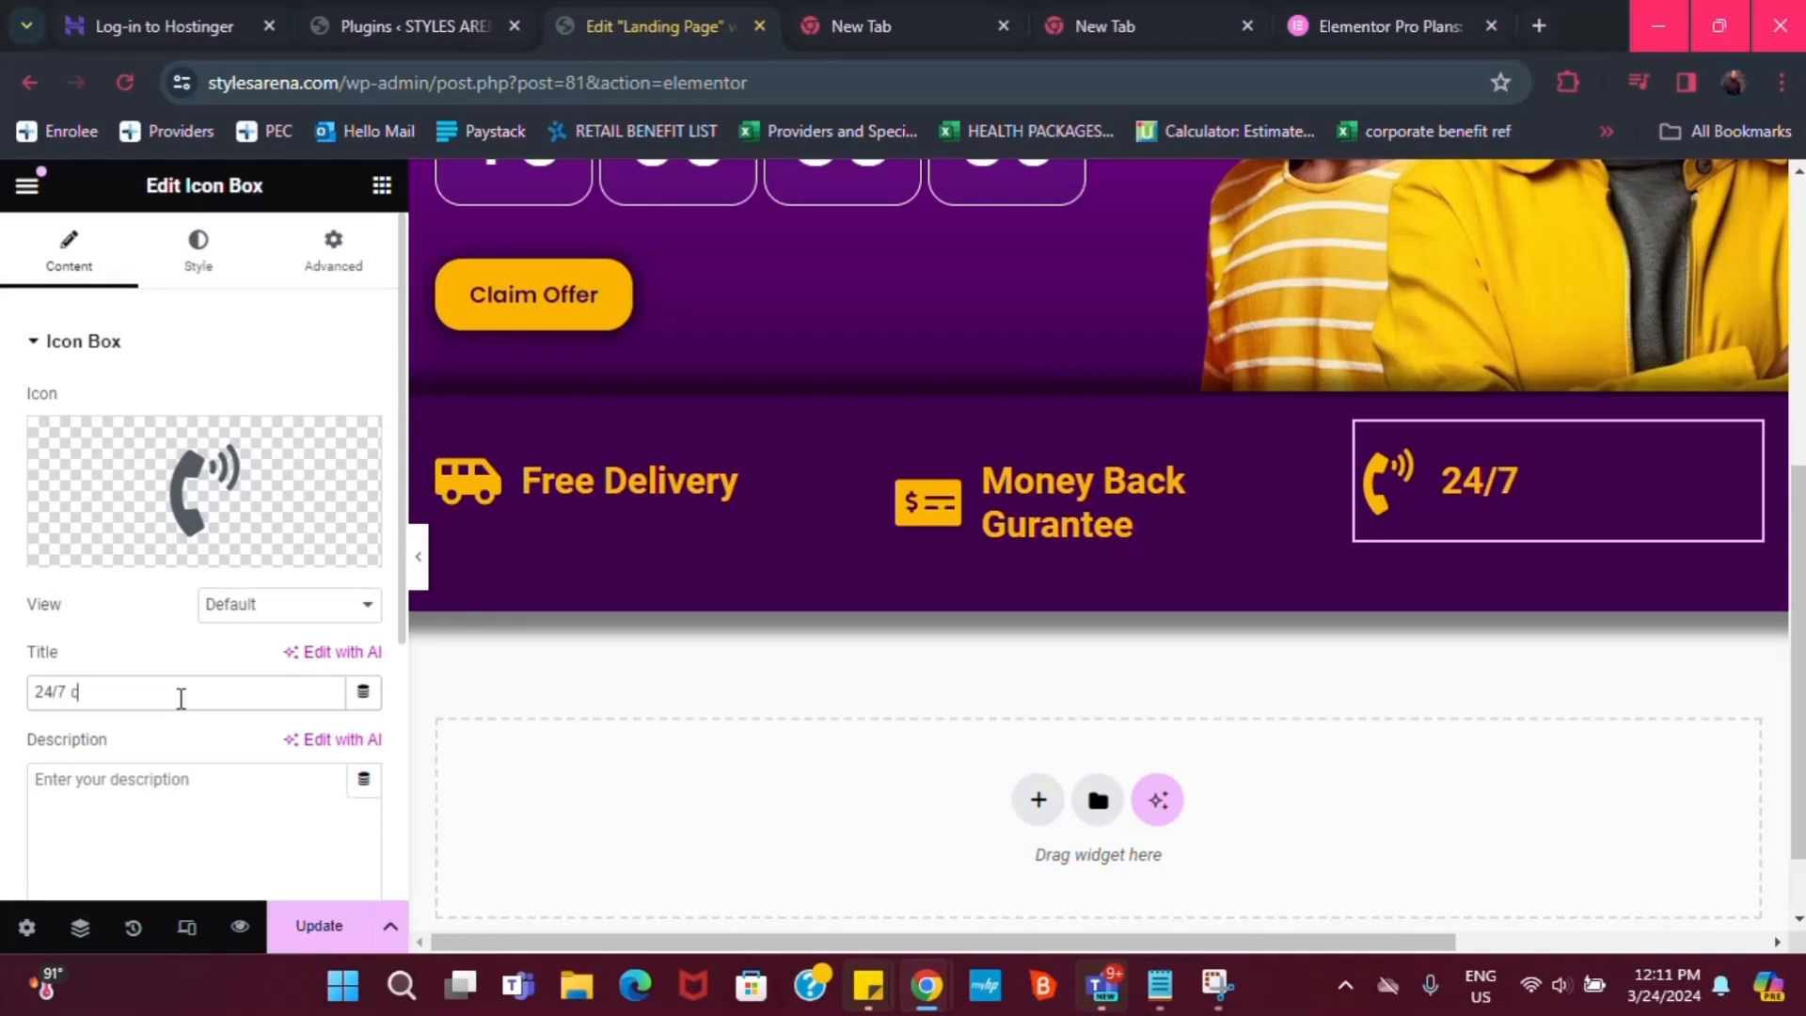
text(4/7 cUSTOMER)
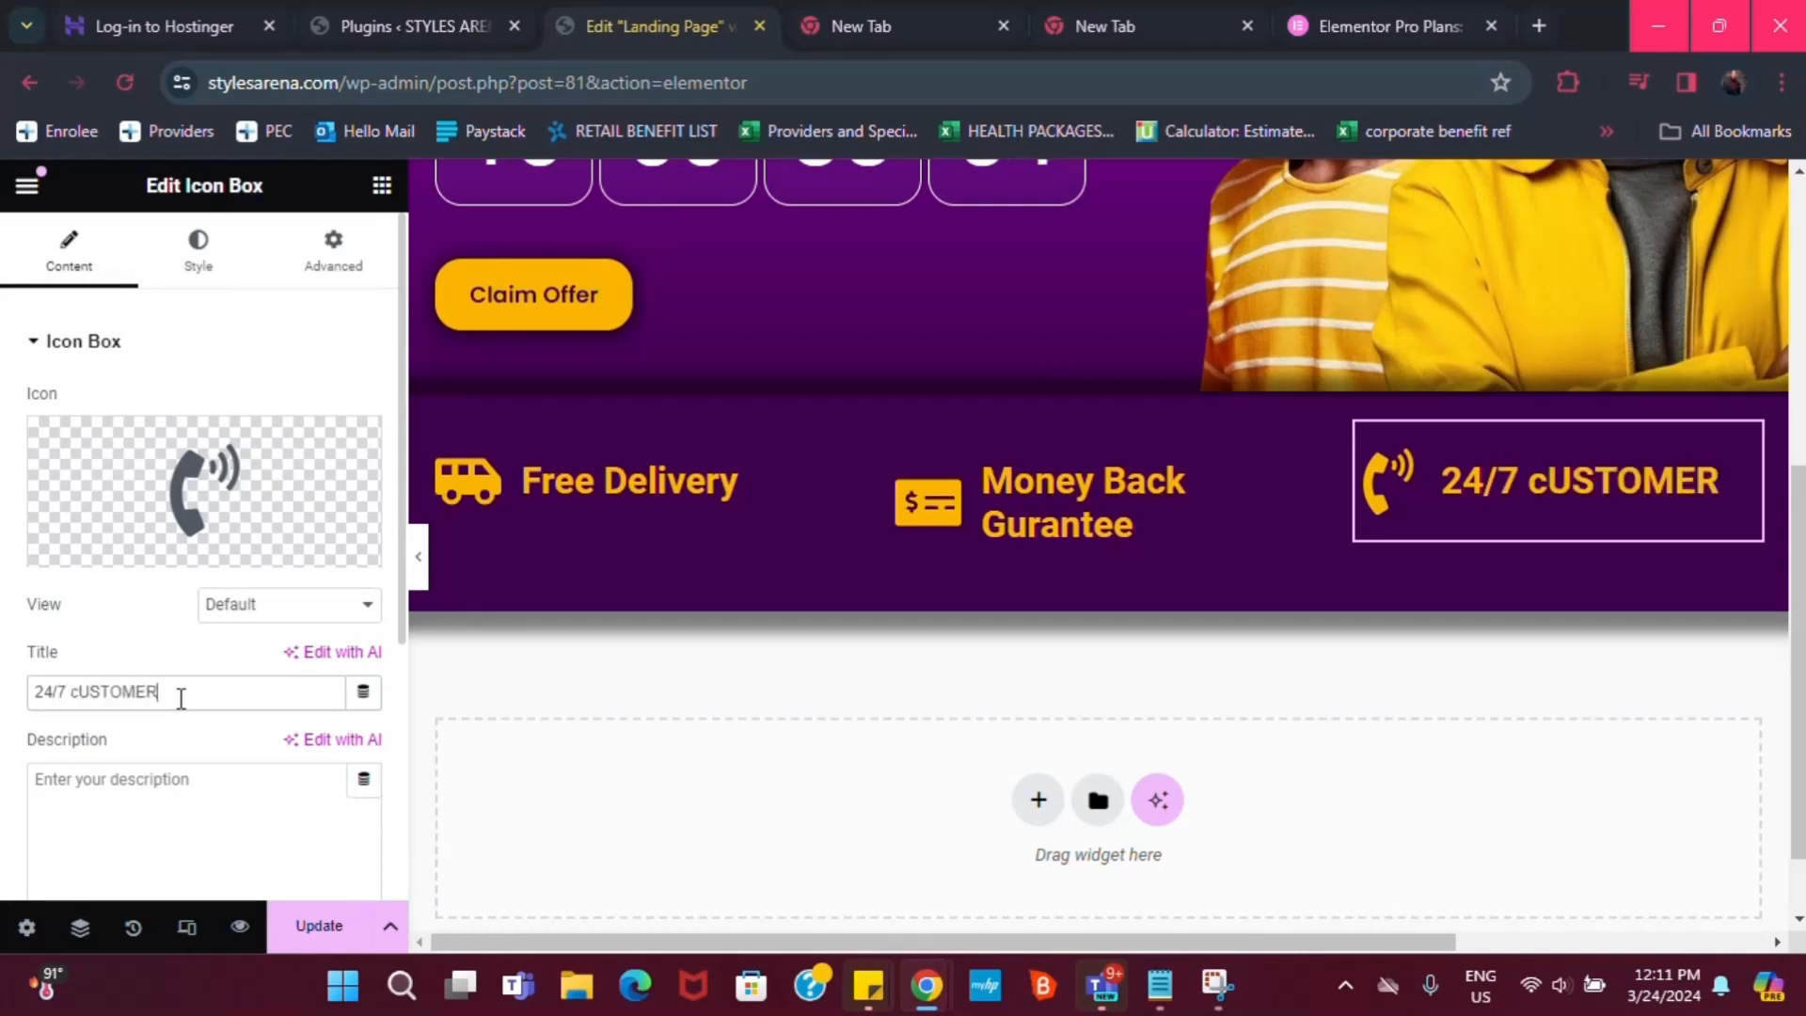
key(BackSpace)
key(BackSpace)
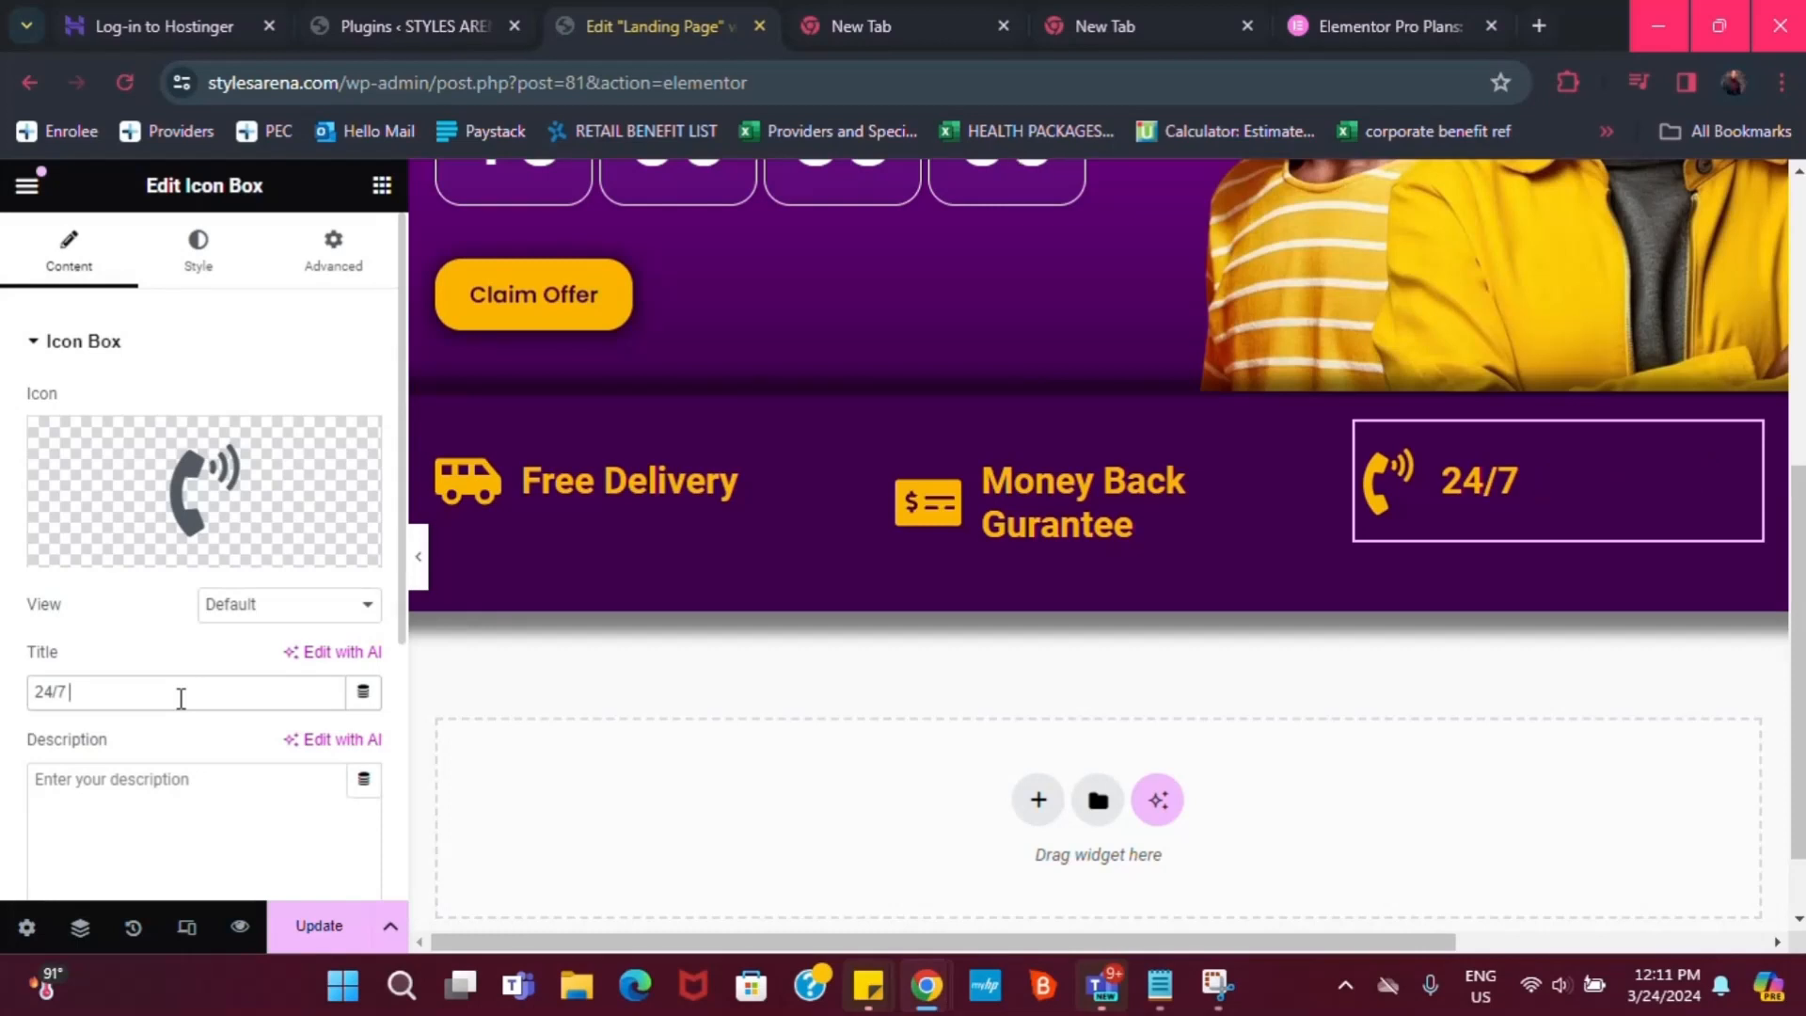
text(omer )
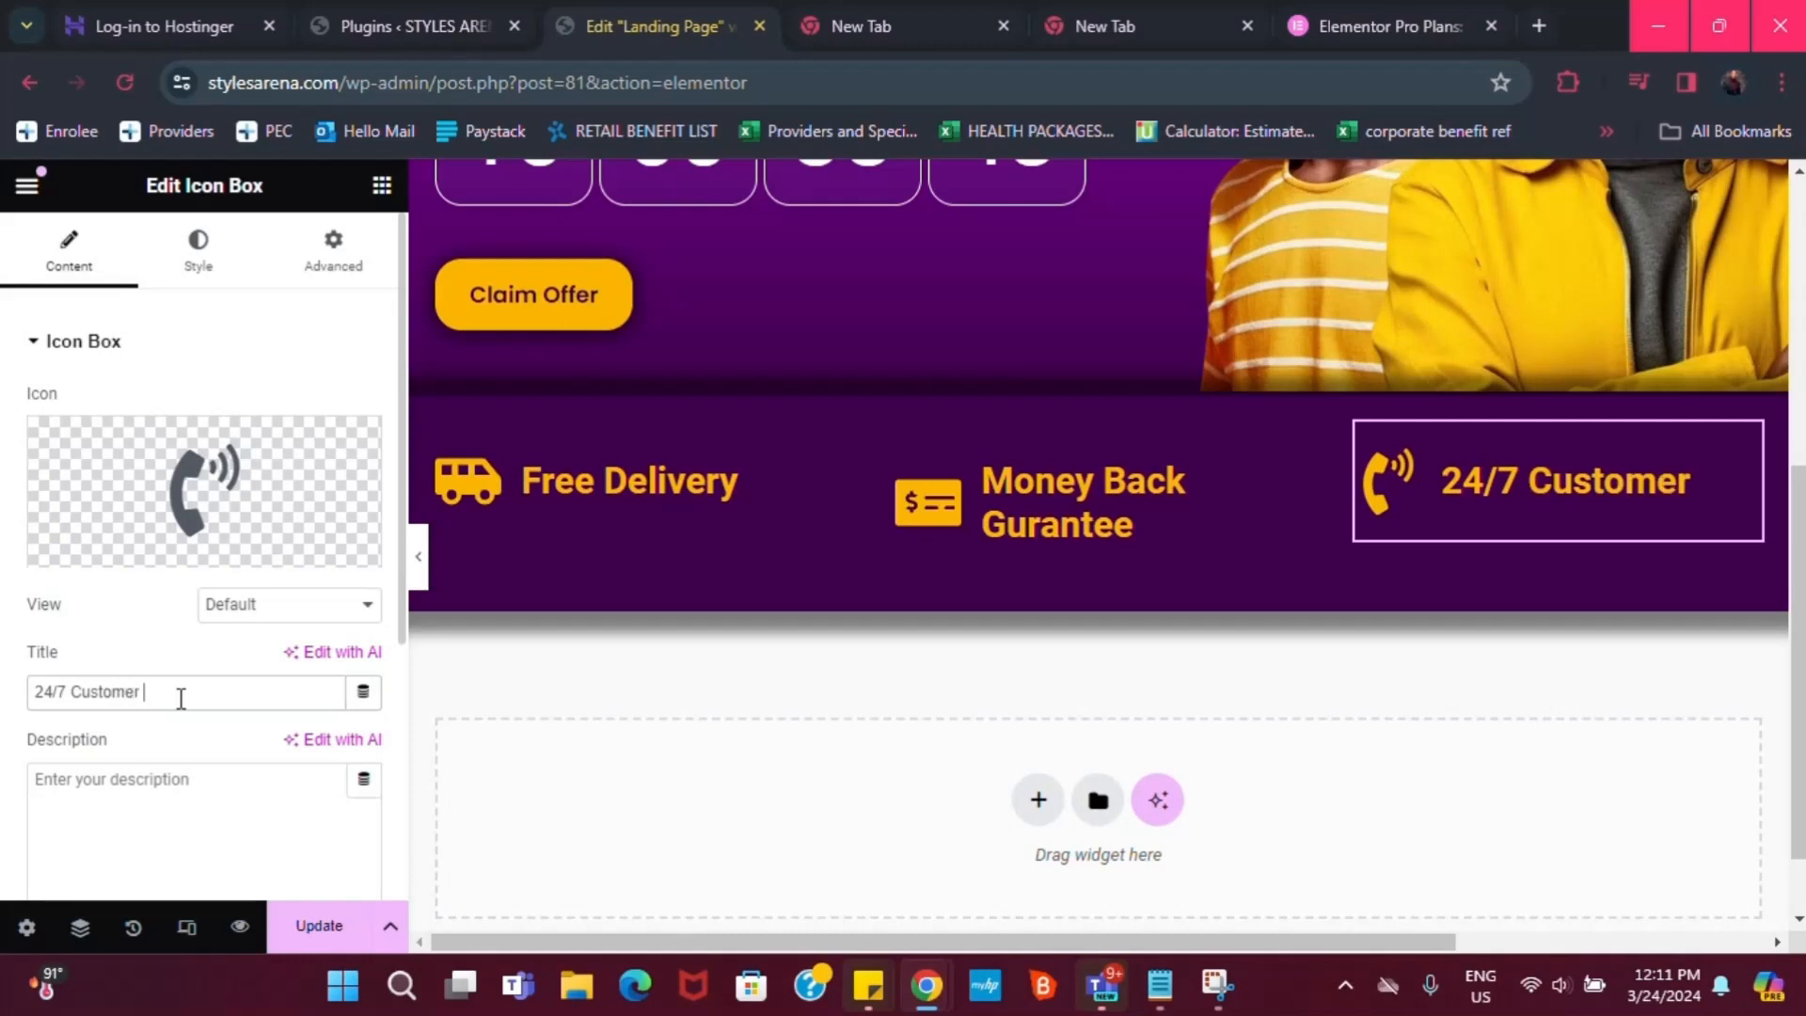
text(Suppo)
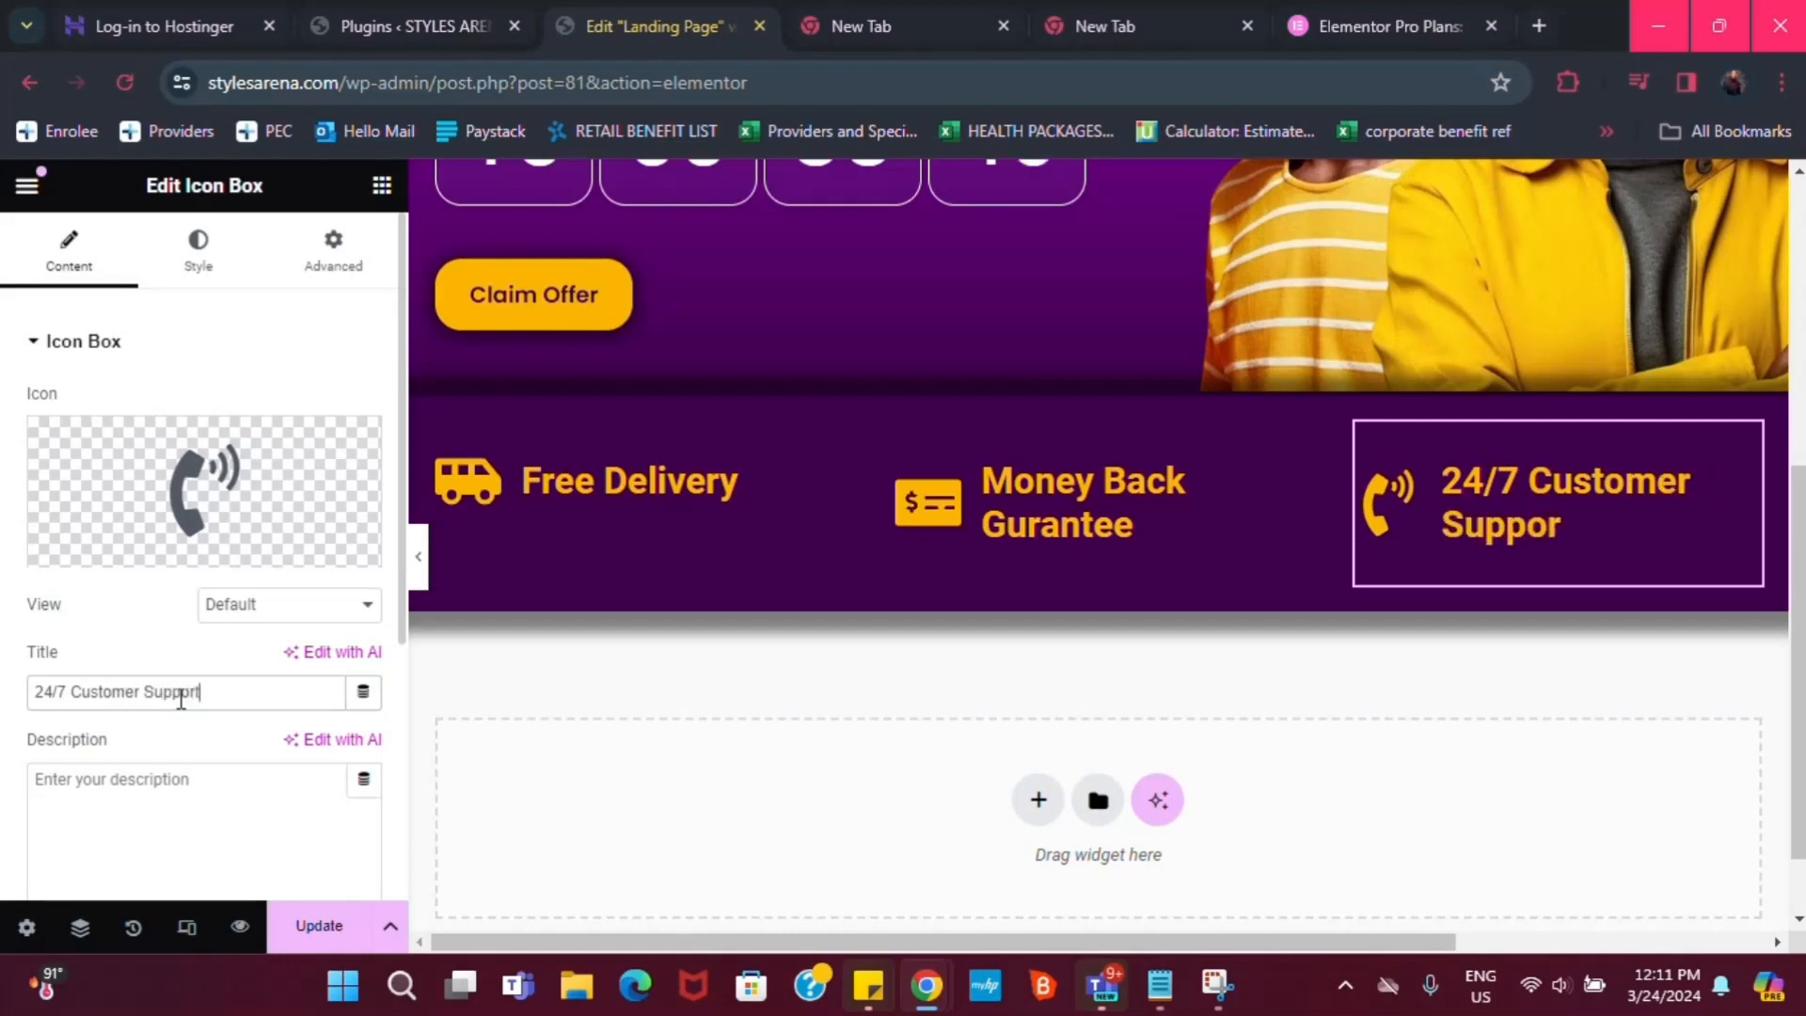
text(rt)
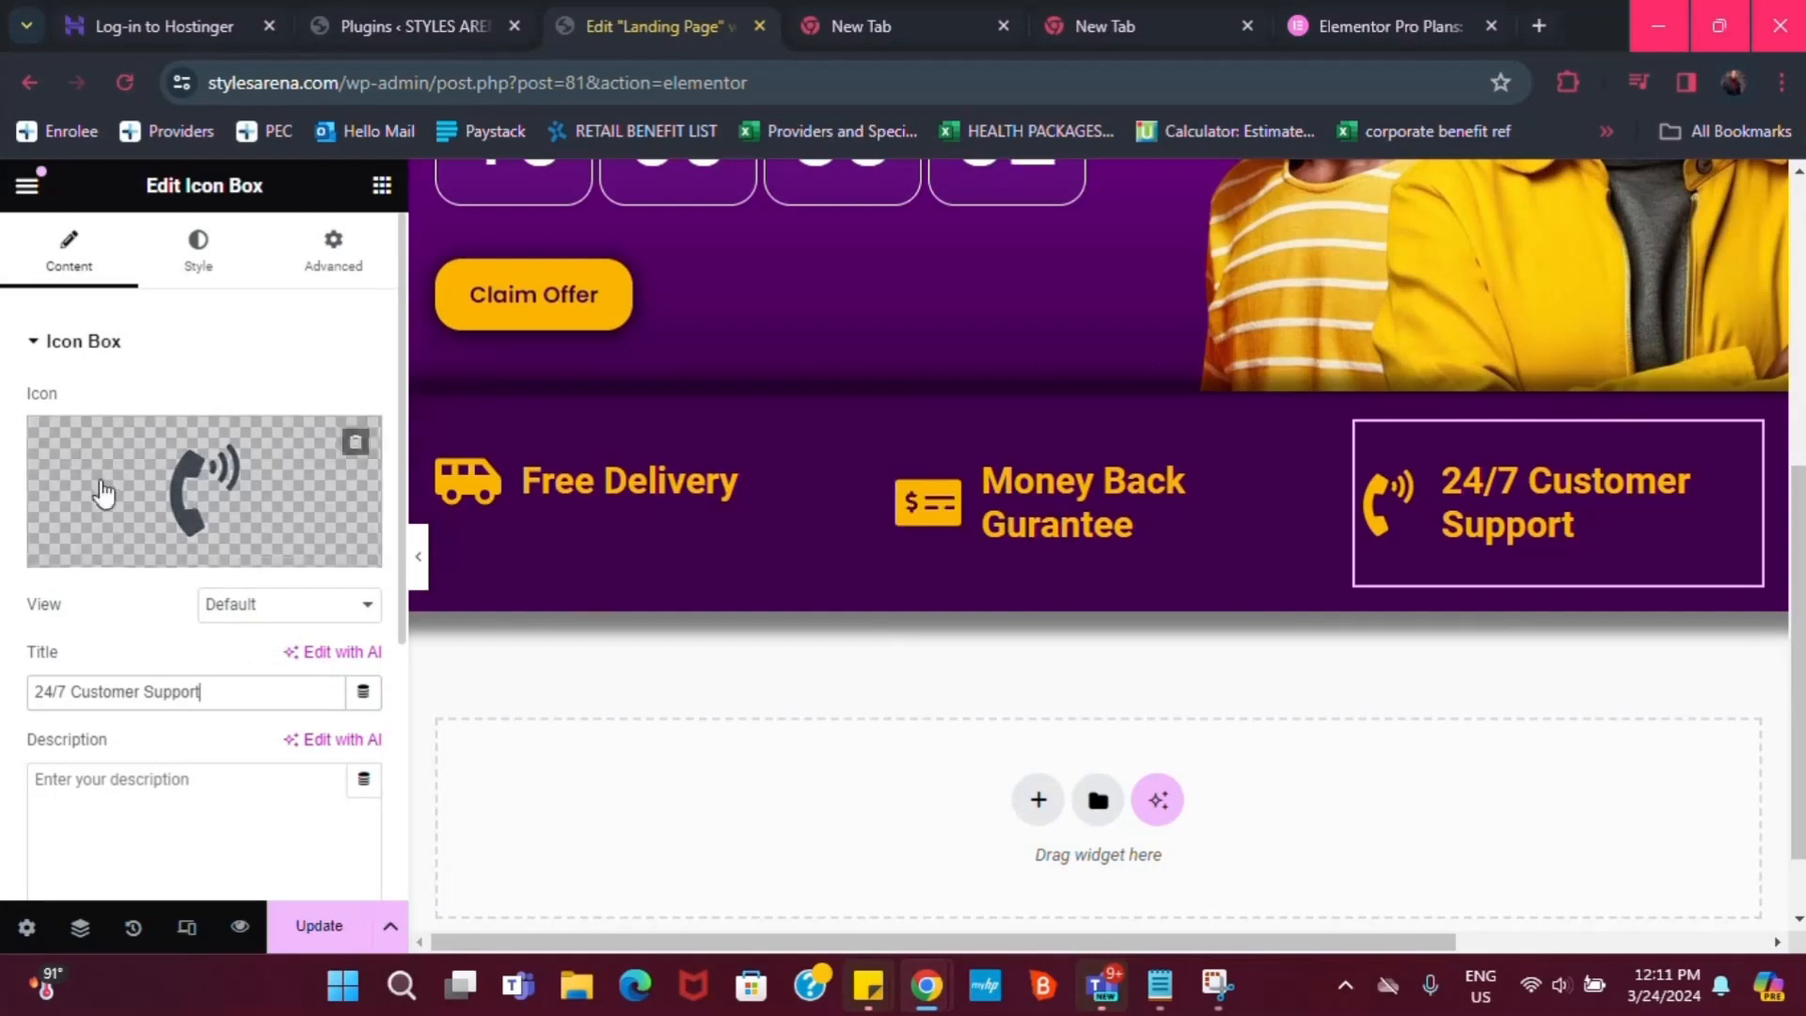
Make the 24/7 Customer Support title colour white
click(200, 252)
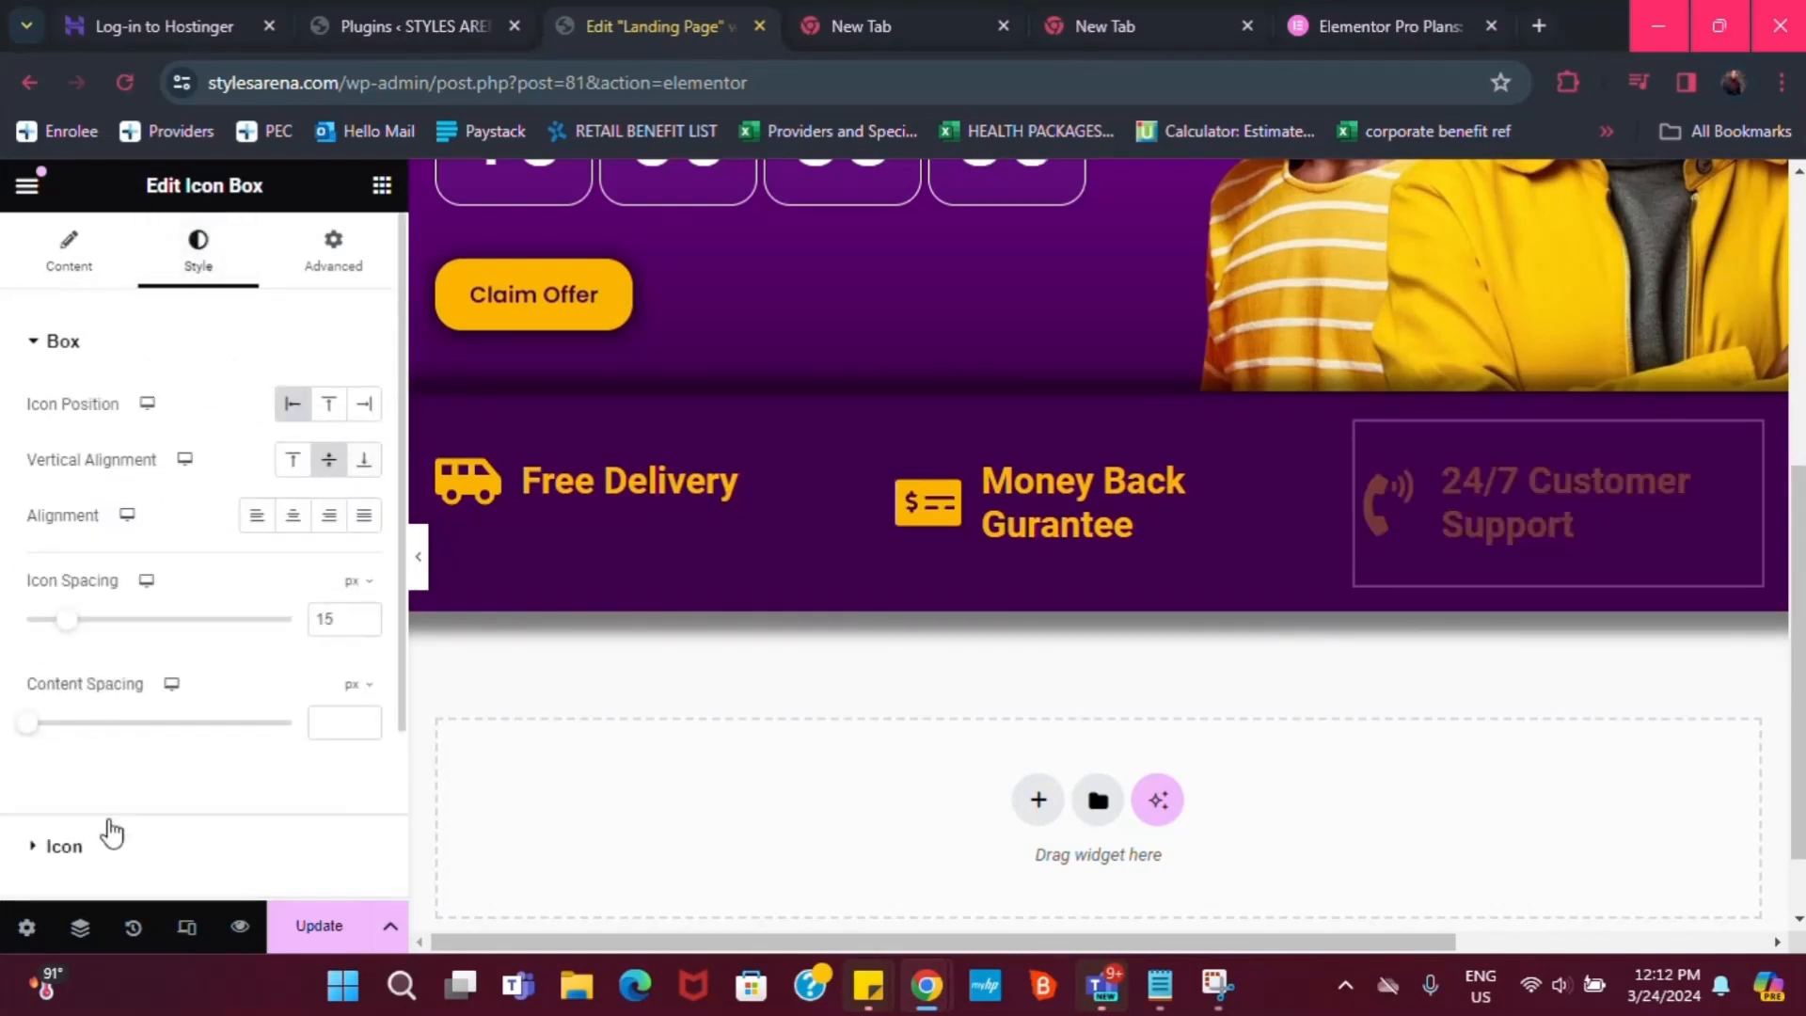
scroll(92, 846, down, 2)
click(80, 799)
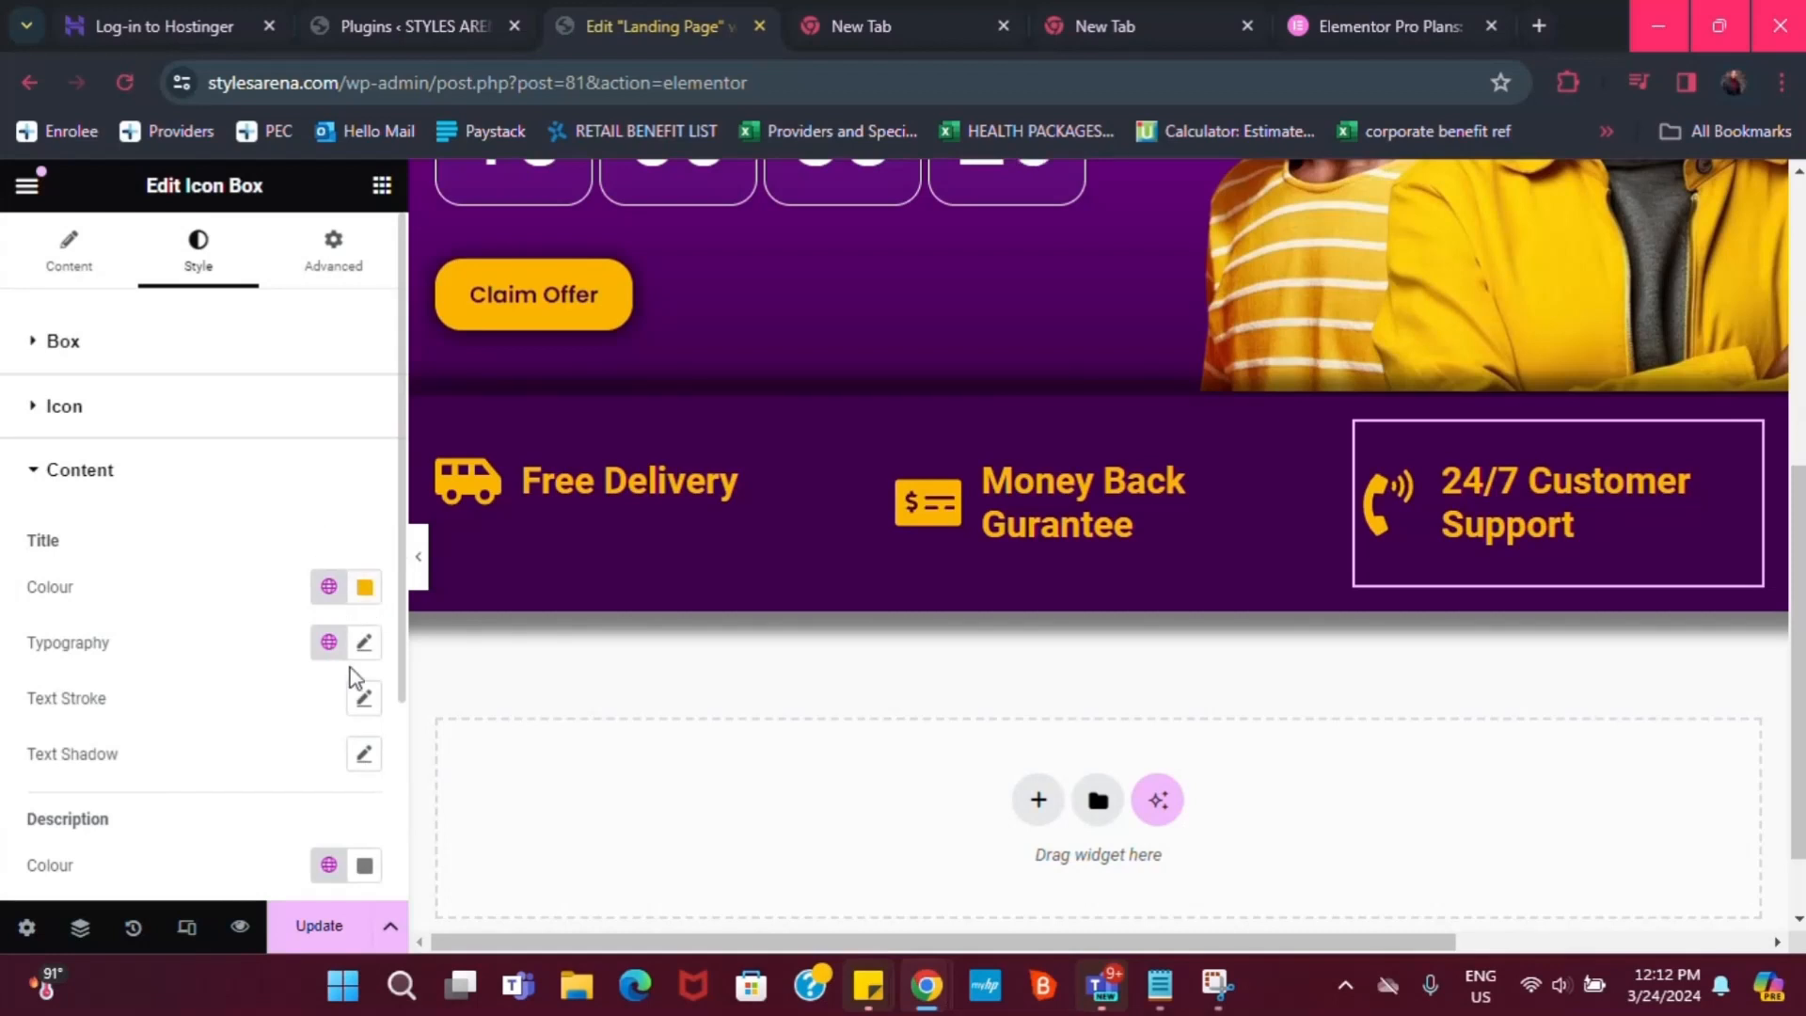
click(329, 588)
click(365, 588)
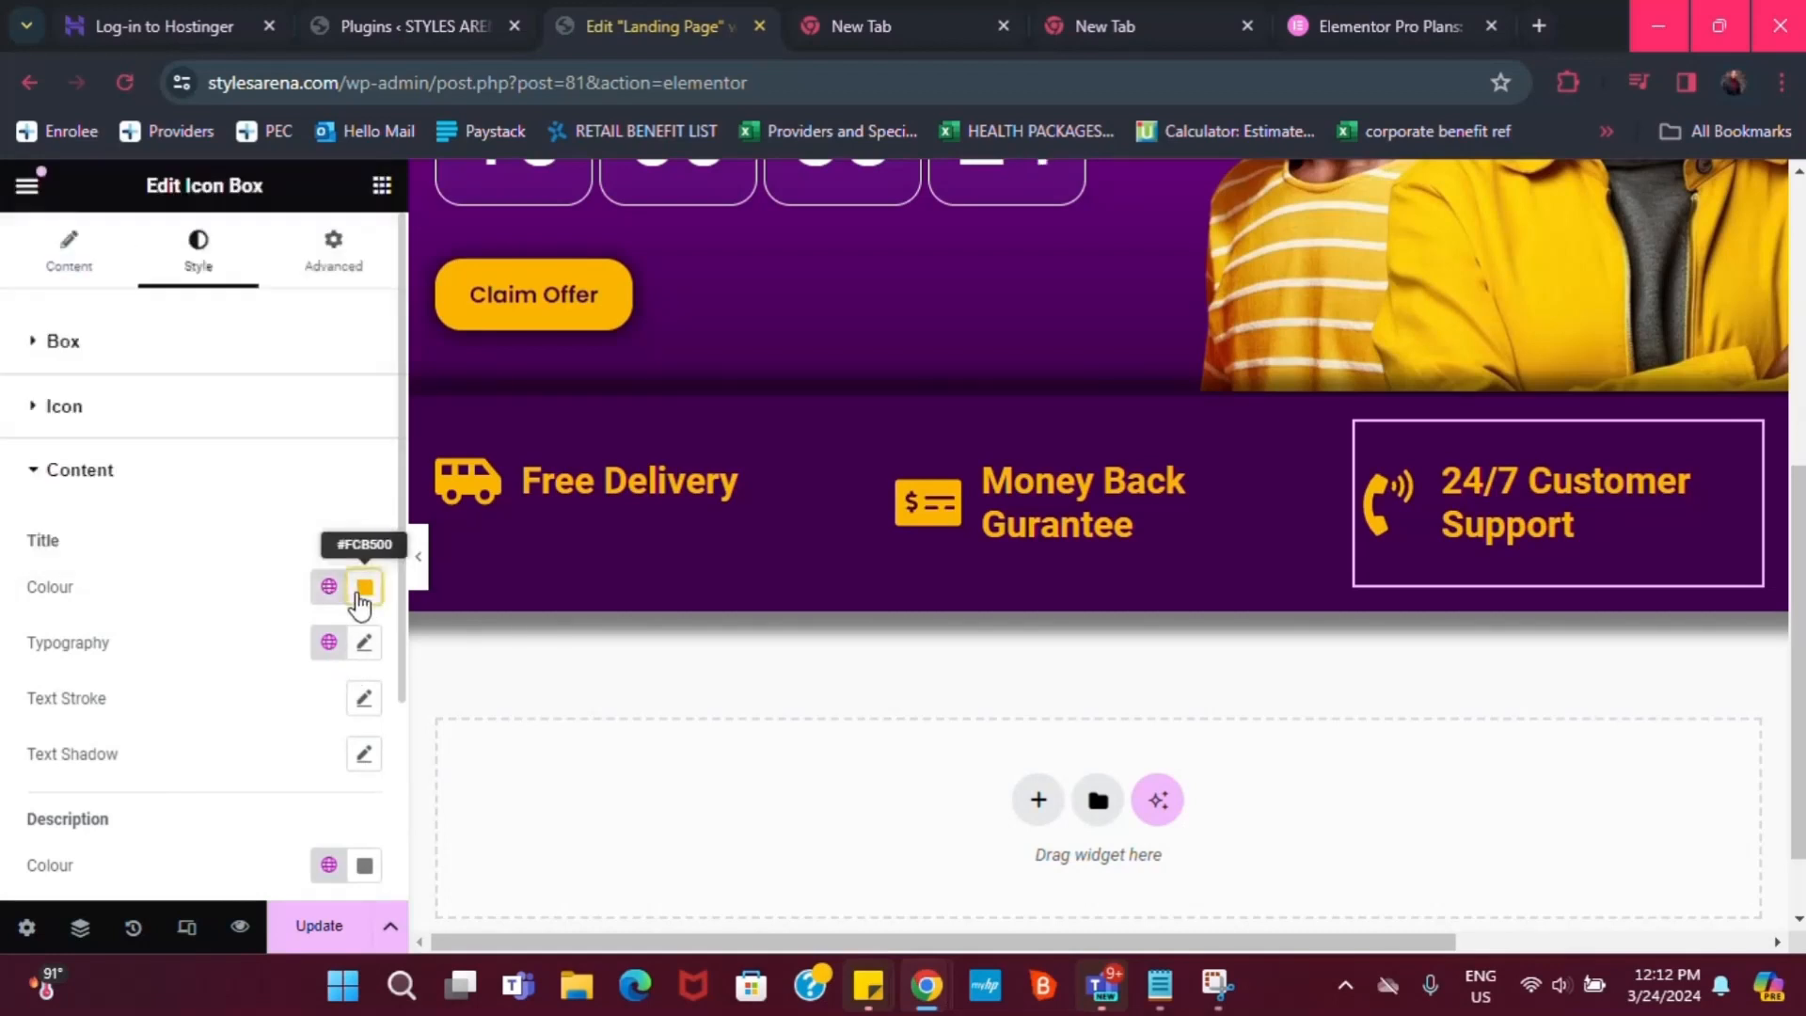
click(209, 251)
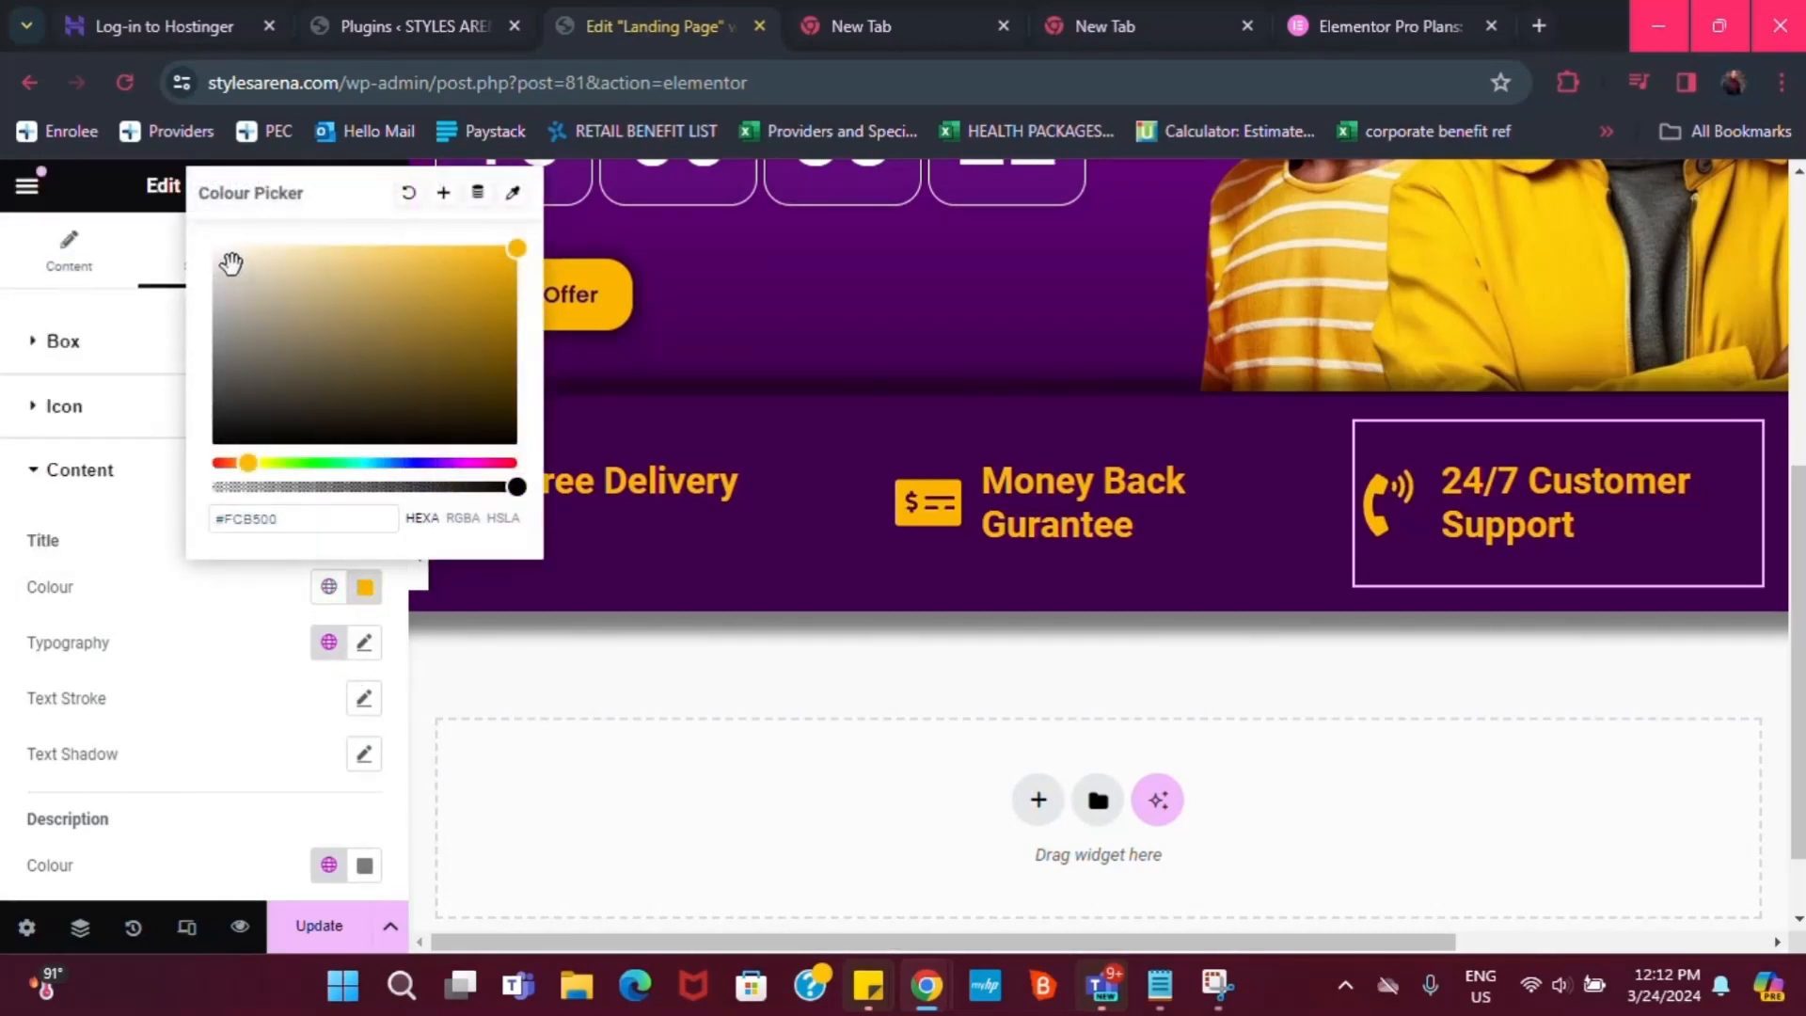
drag(230, 264, 185, 230)
click(186, 230)
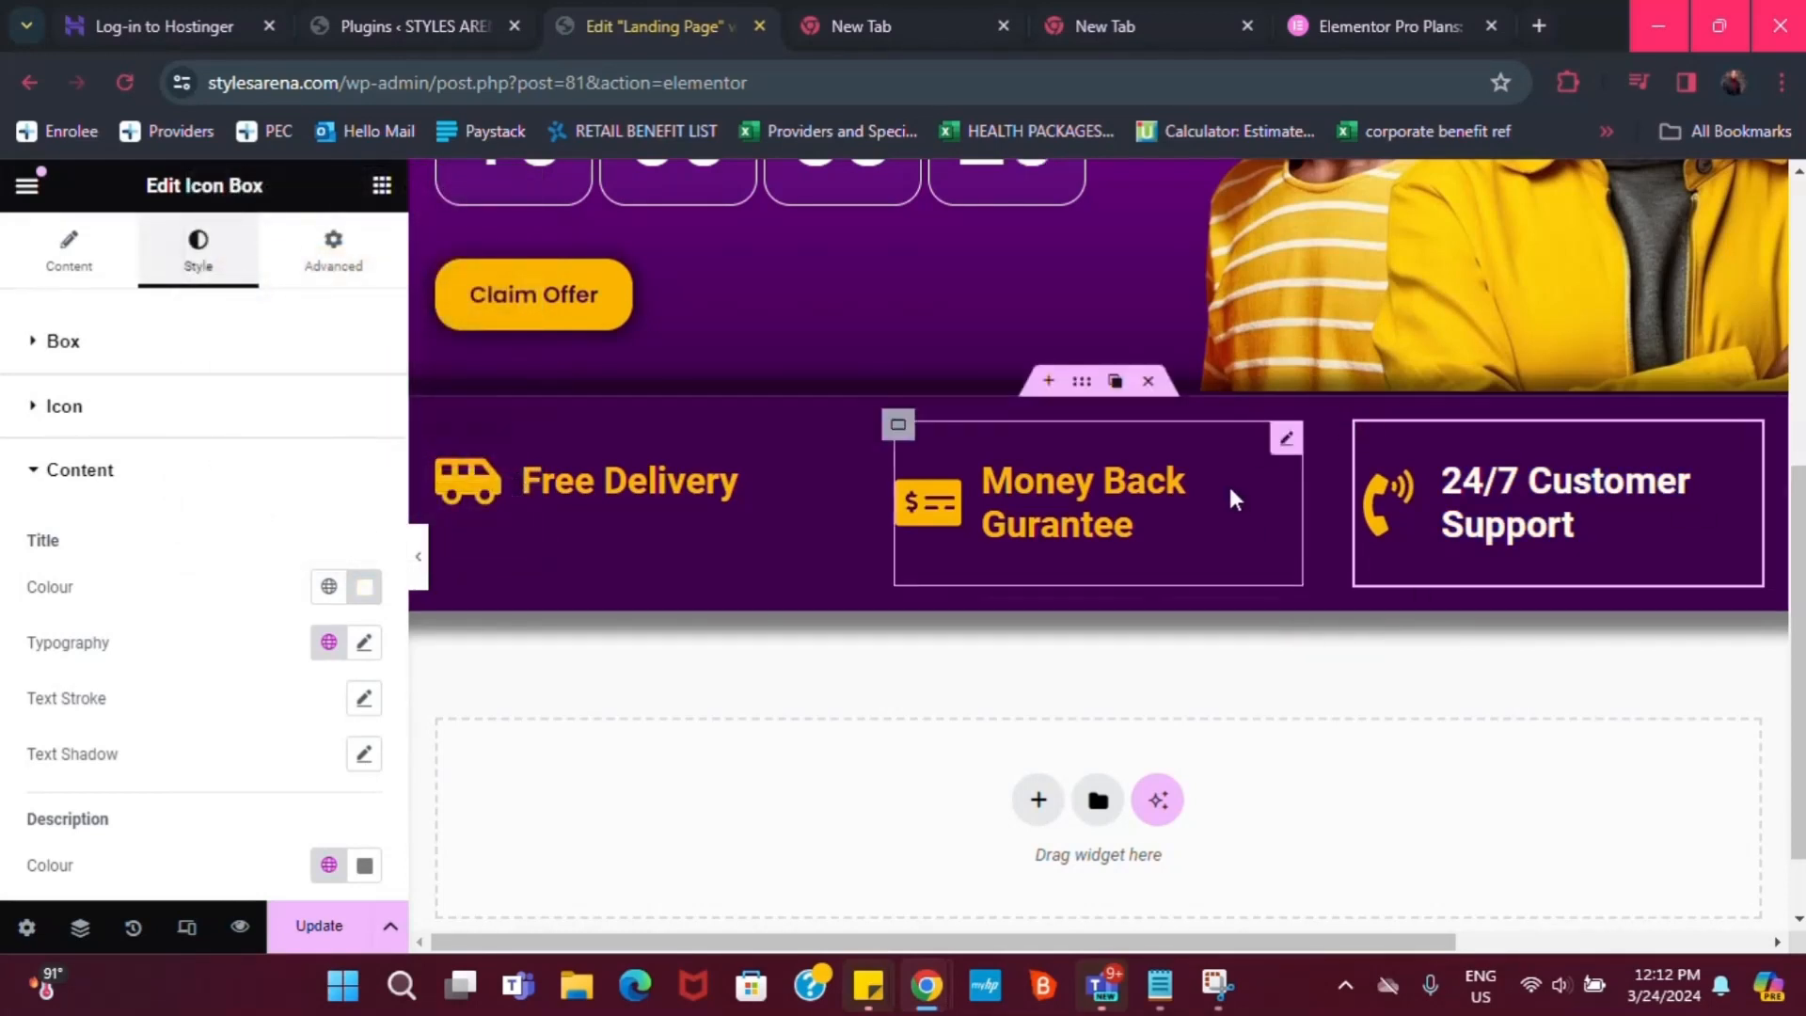
Make the Money Back Gurantee title colour white
click(1286, 437)
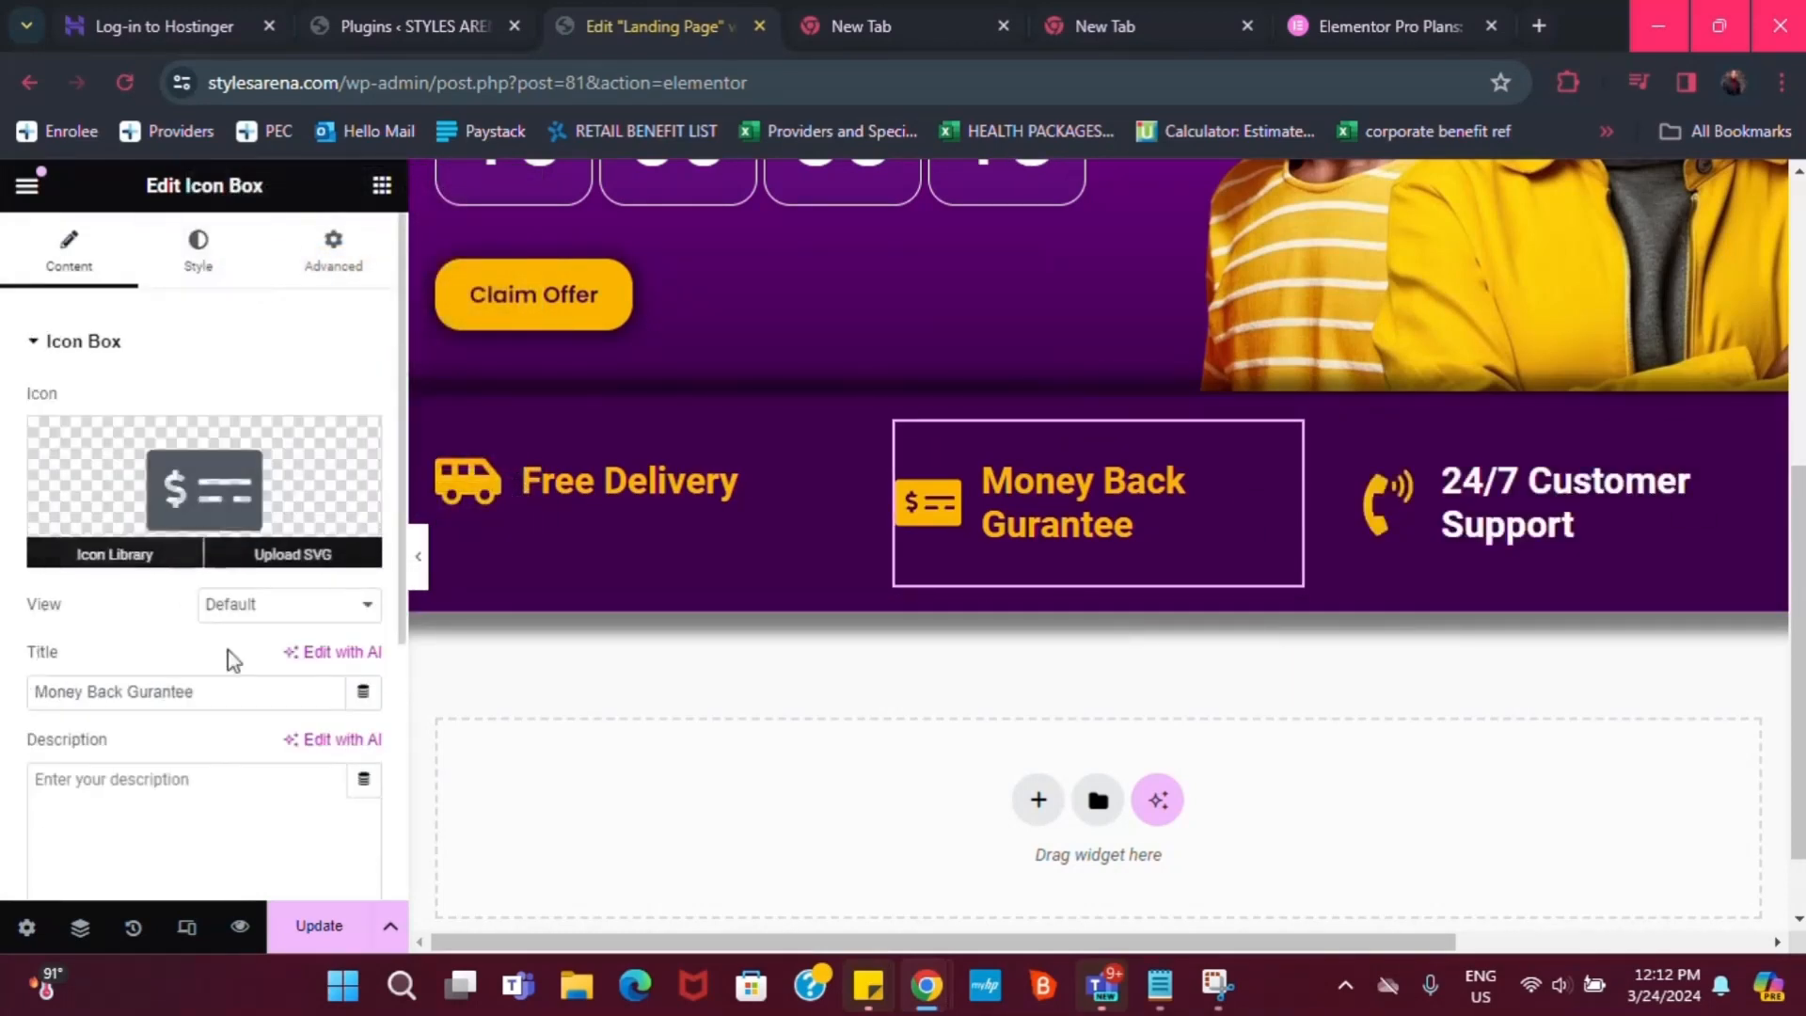
click(199, 250)
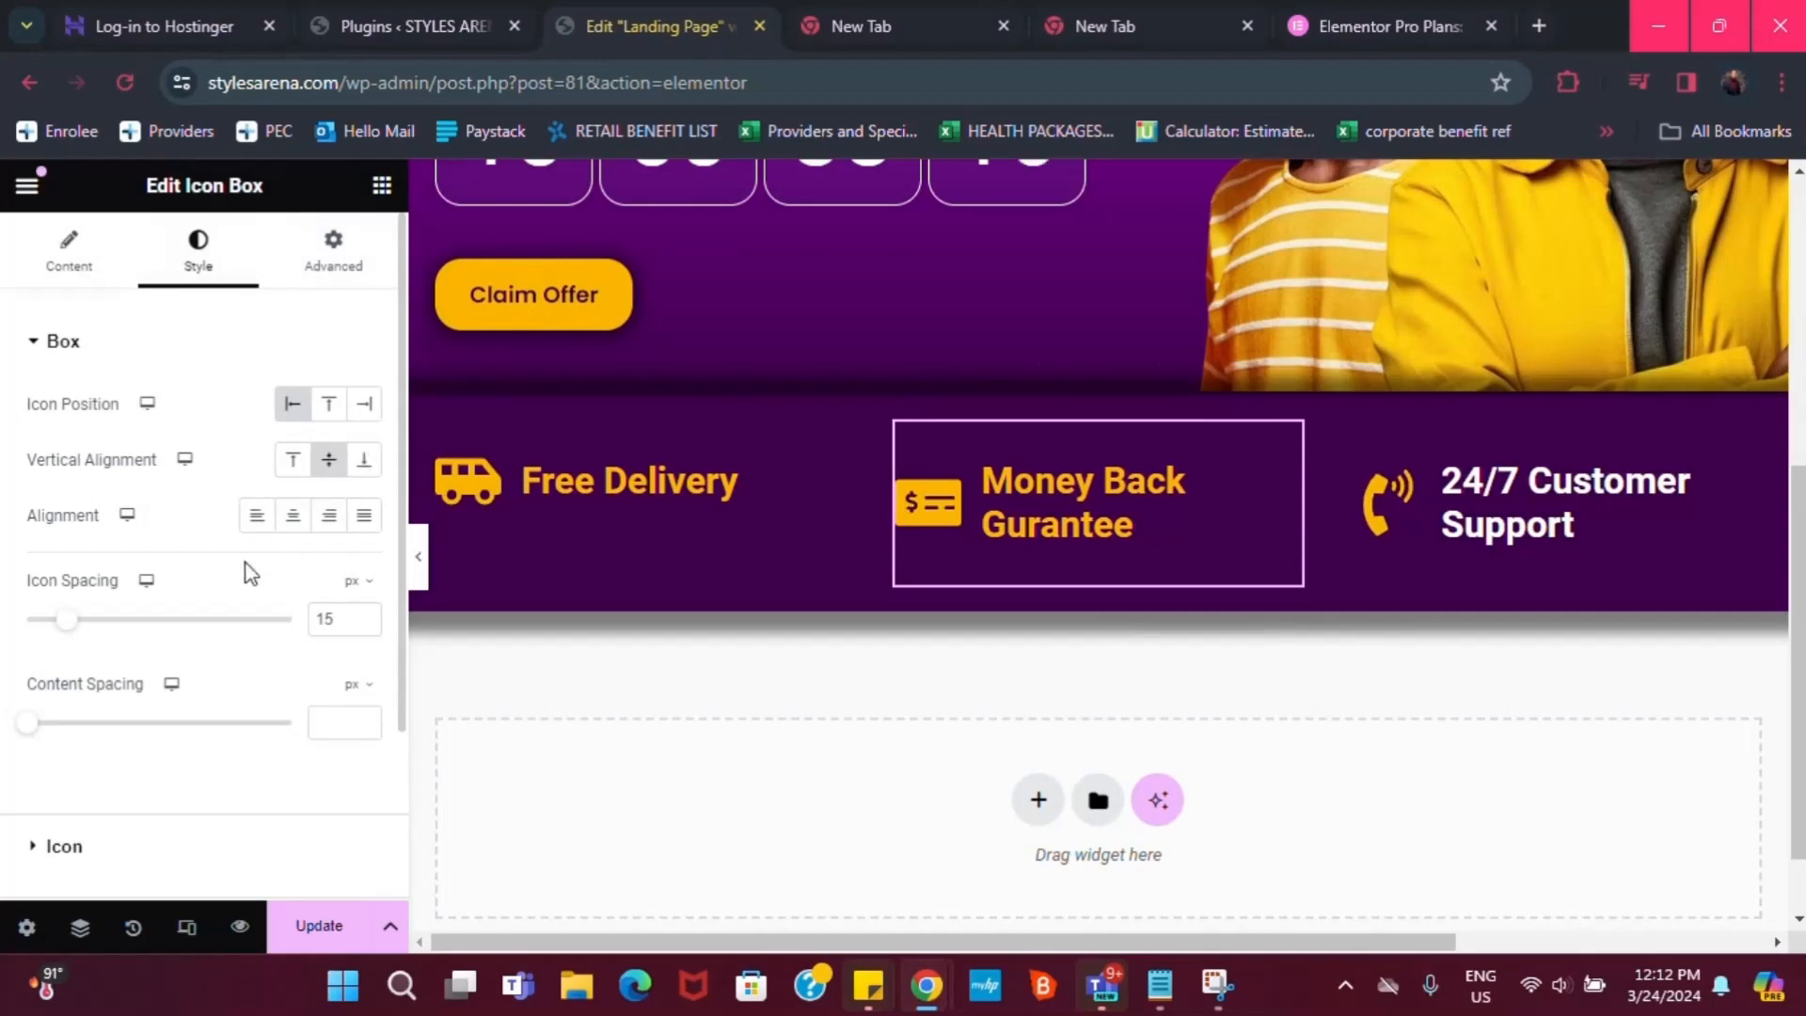
scroll(125, 794, down, 1)
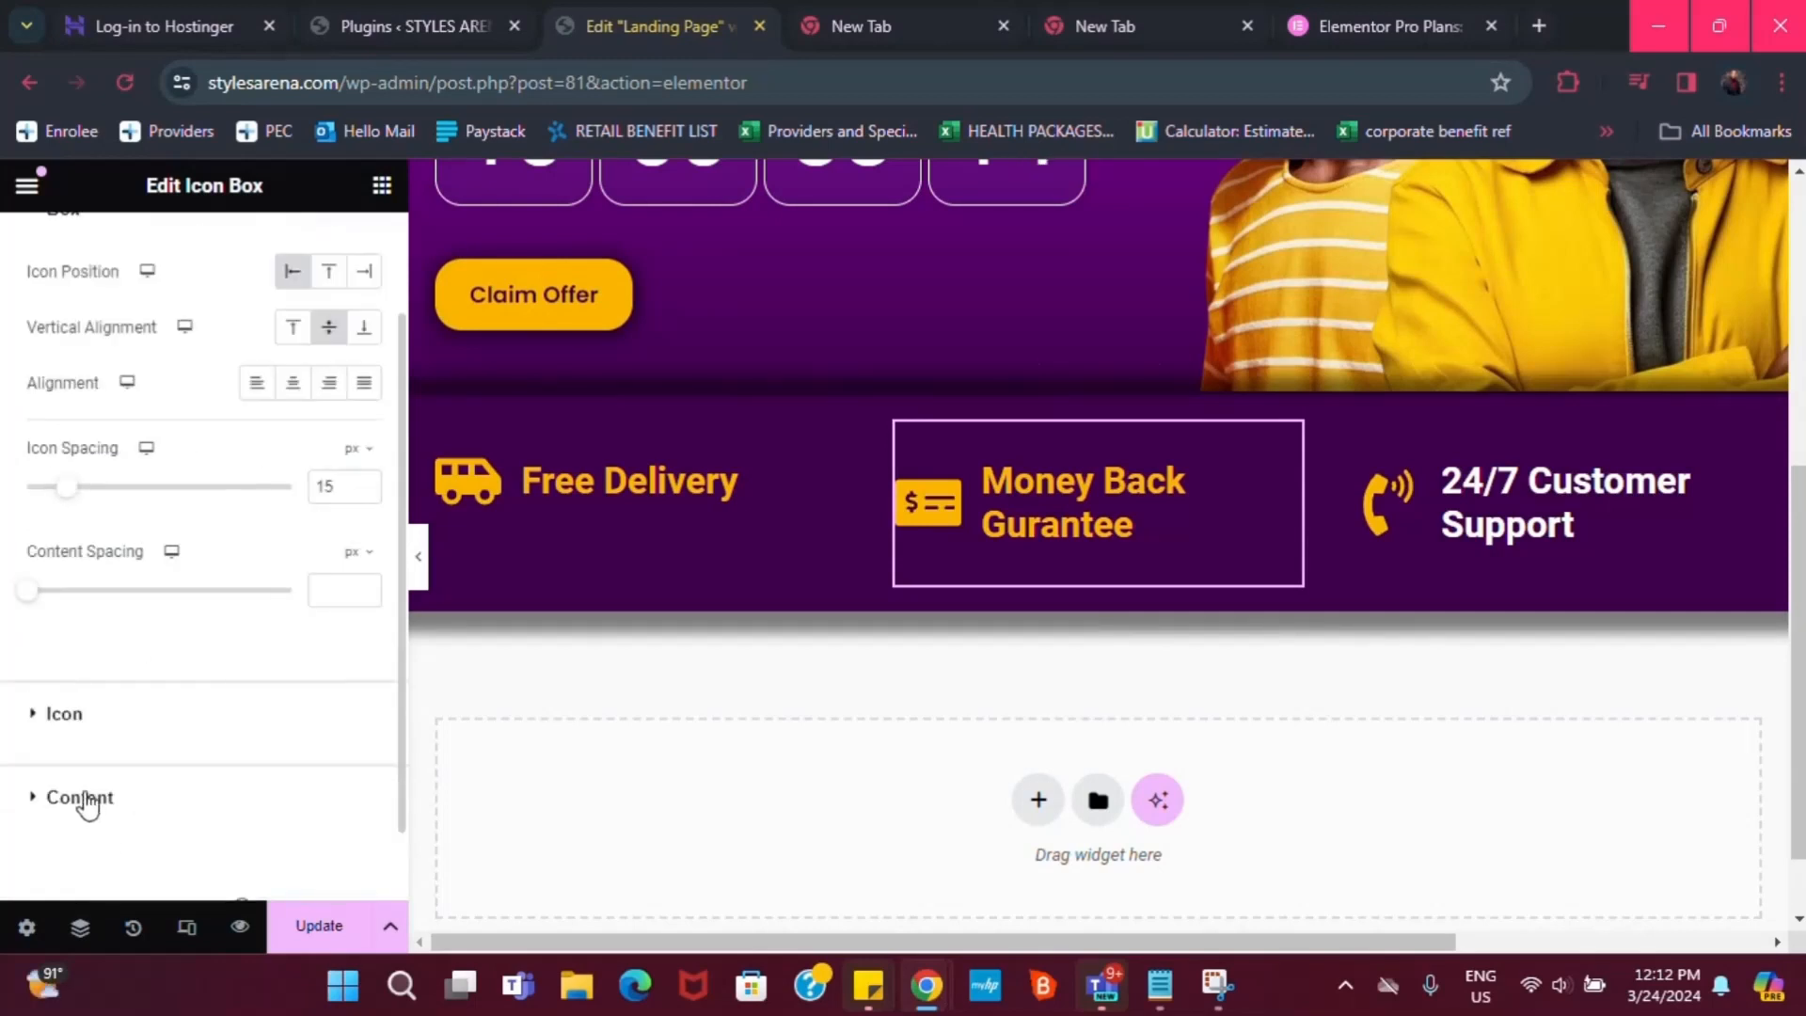
click(83, 800)
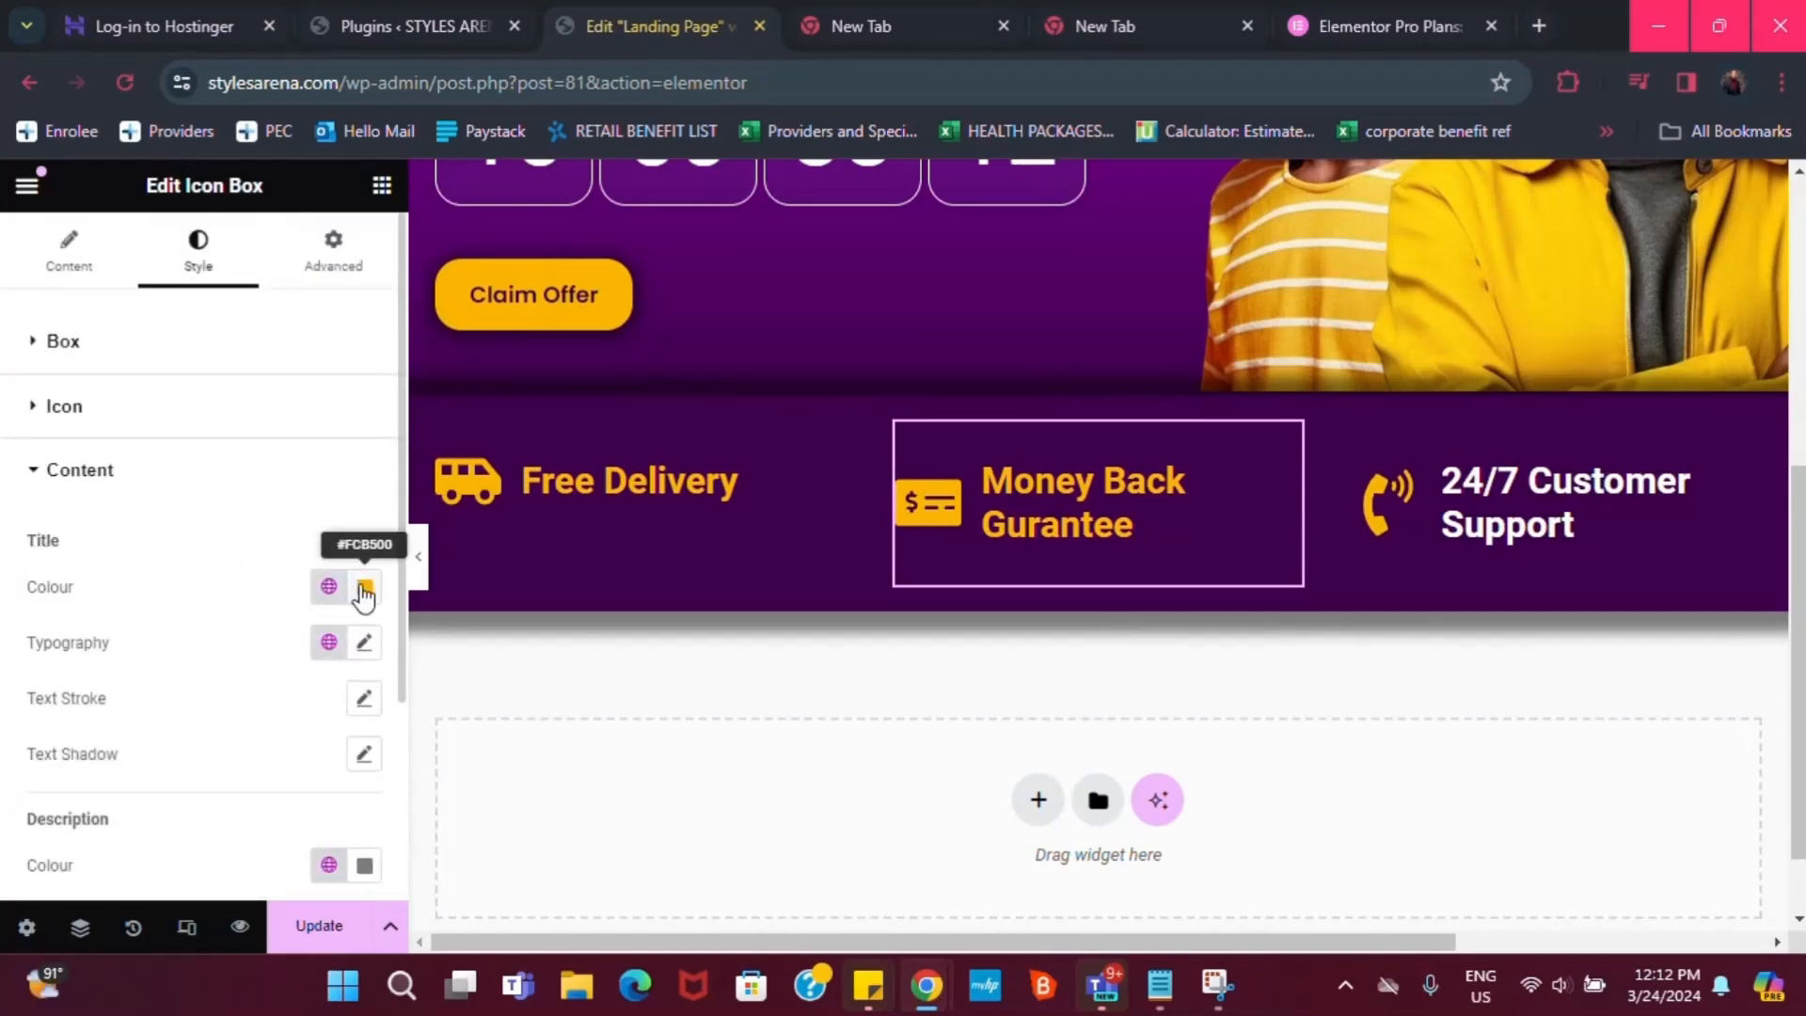
click(364, 590)
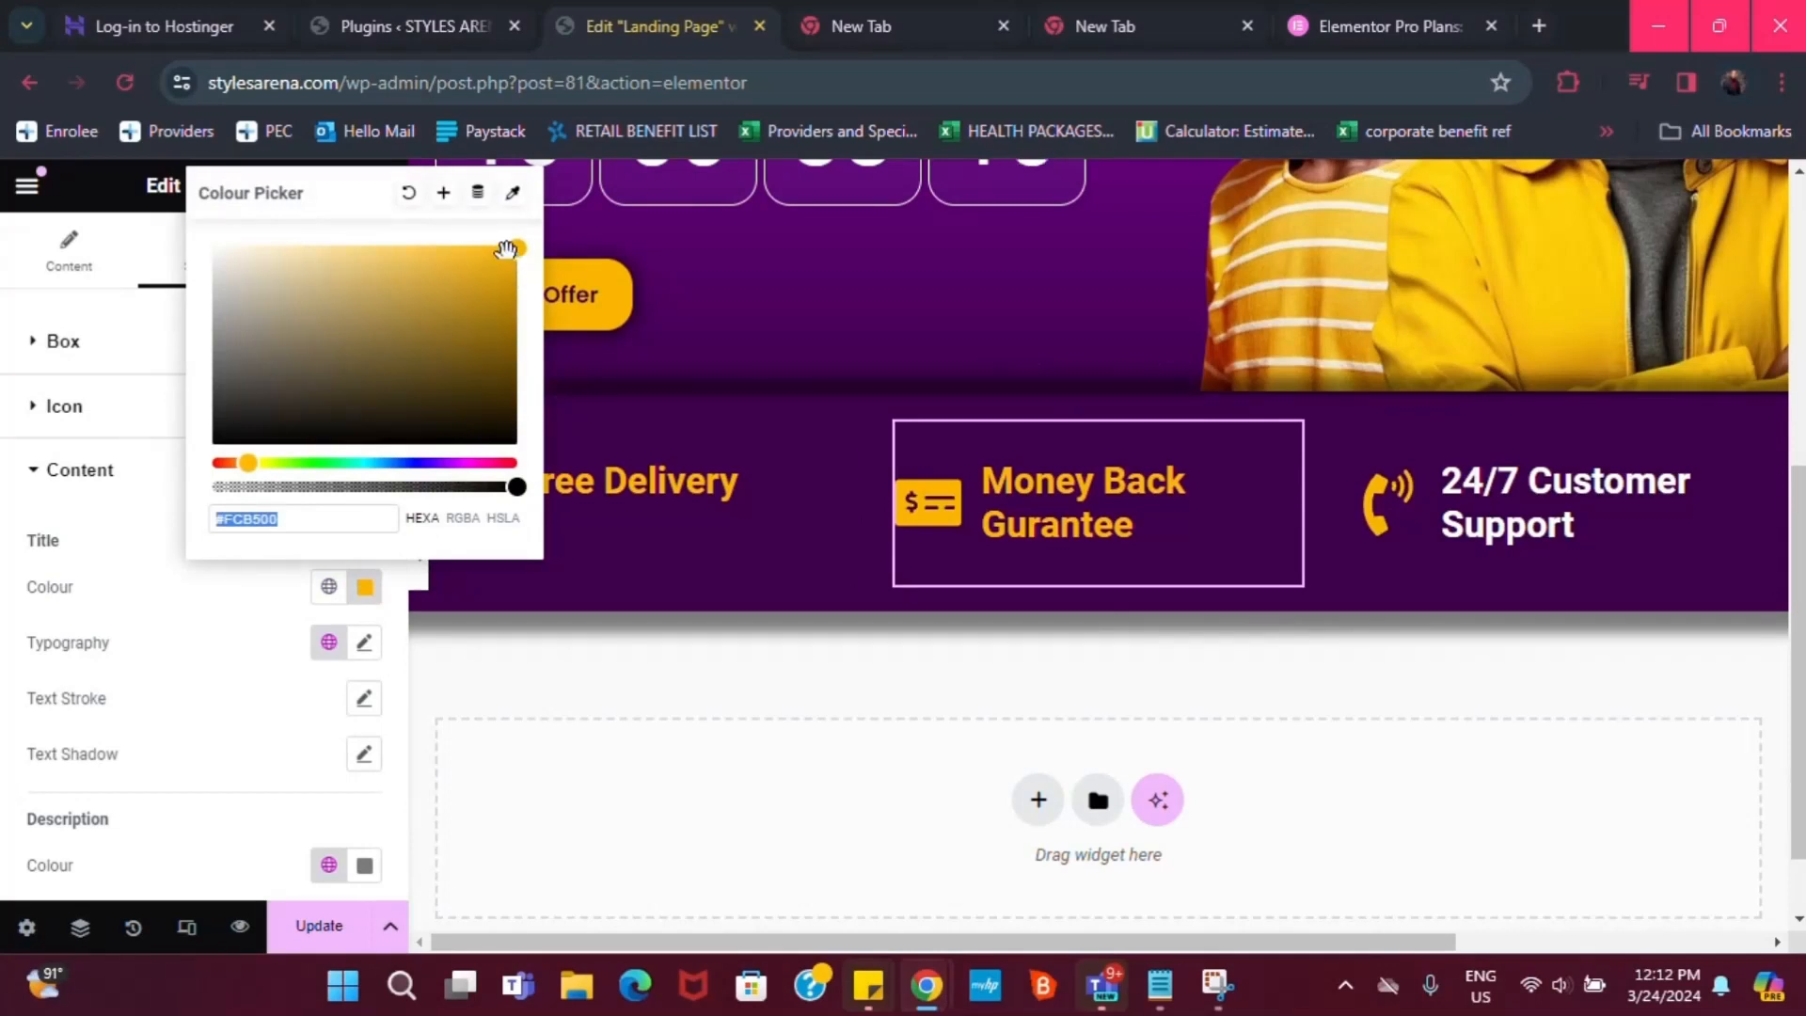
Set the Free Delivery title to #FFFFFF and save it as global colour 'white'
click(827, 439)
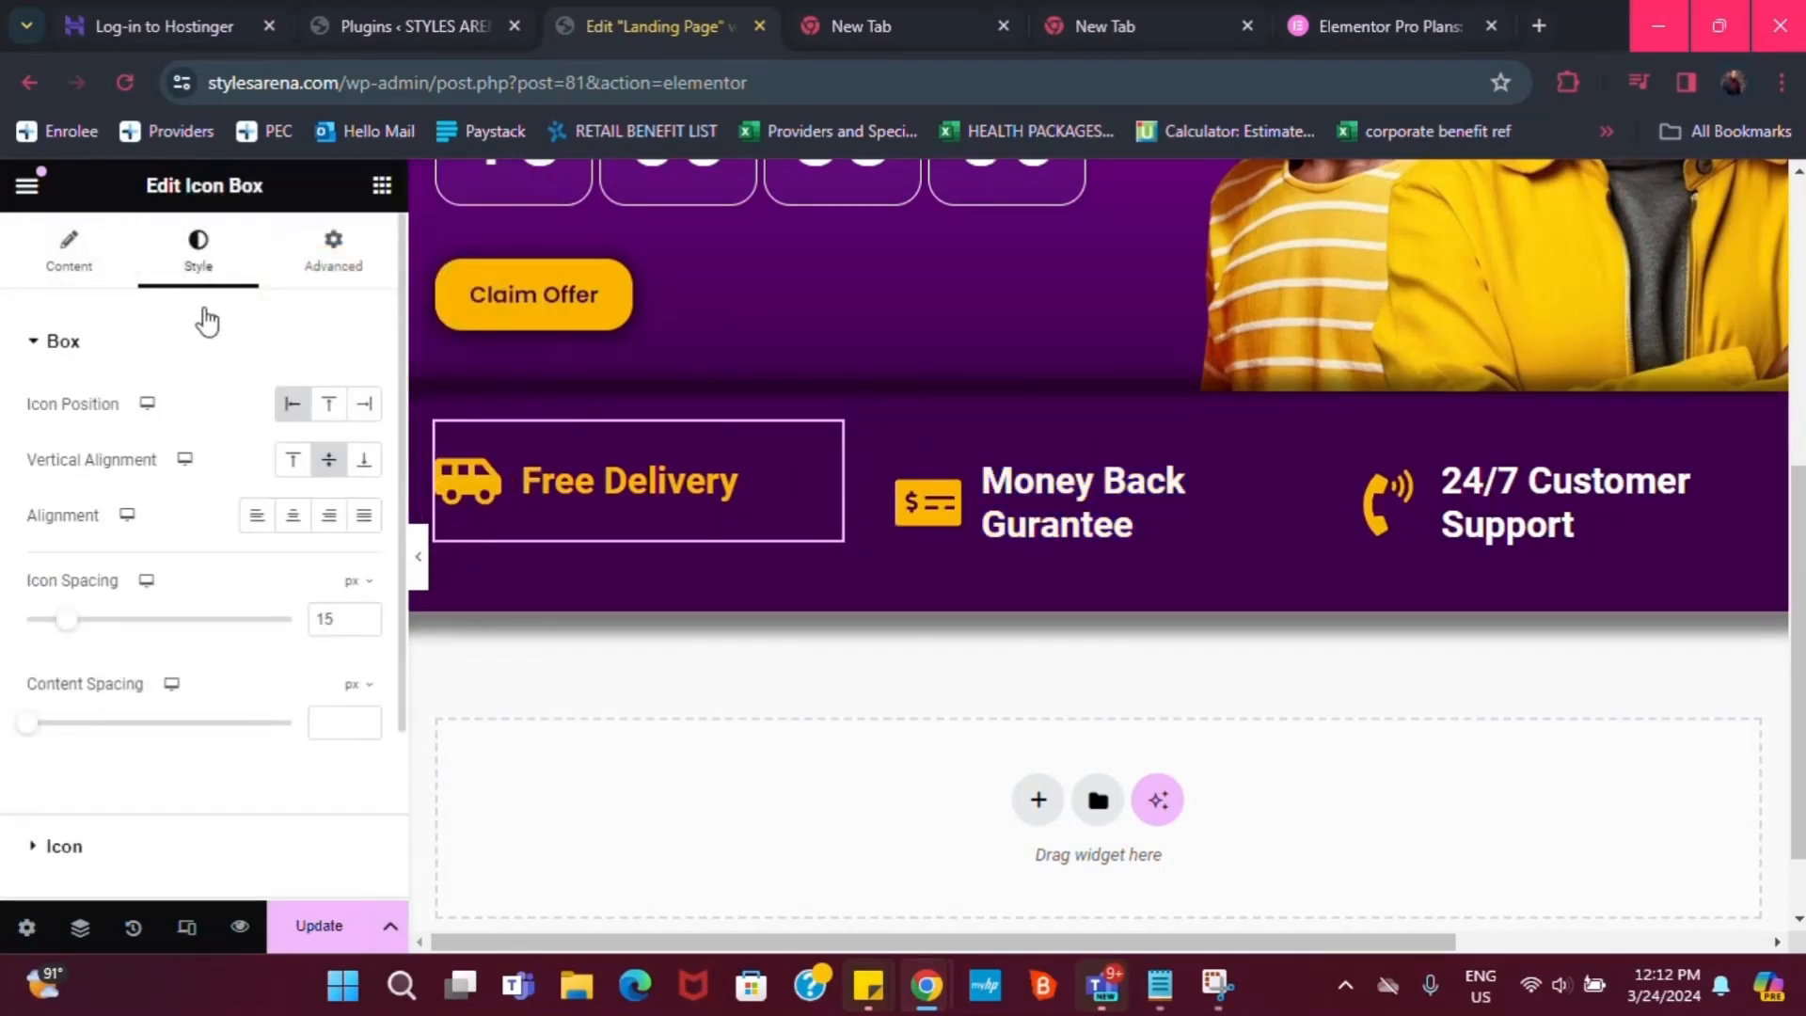
scroll(148, 564, down, 2)
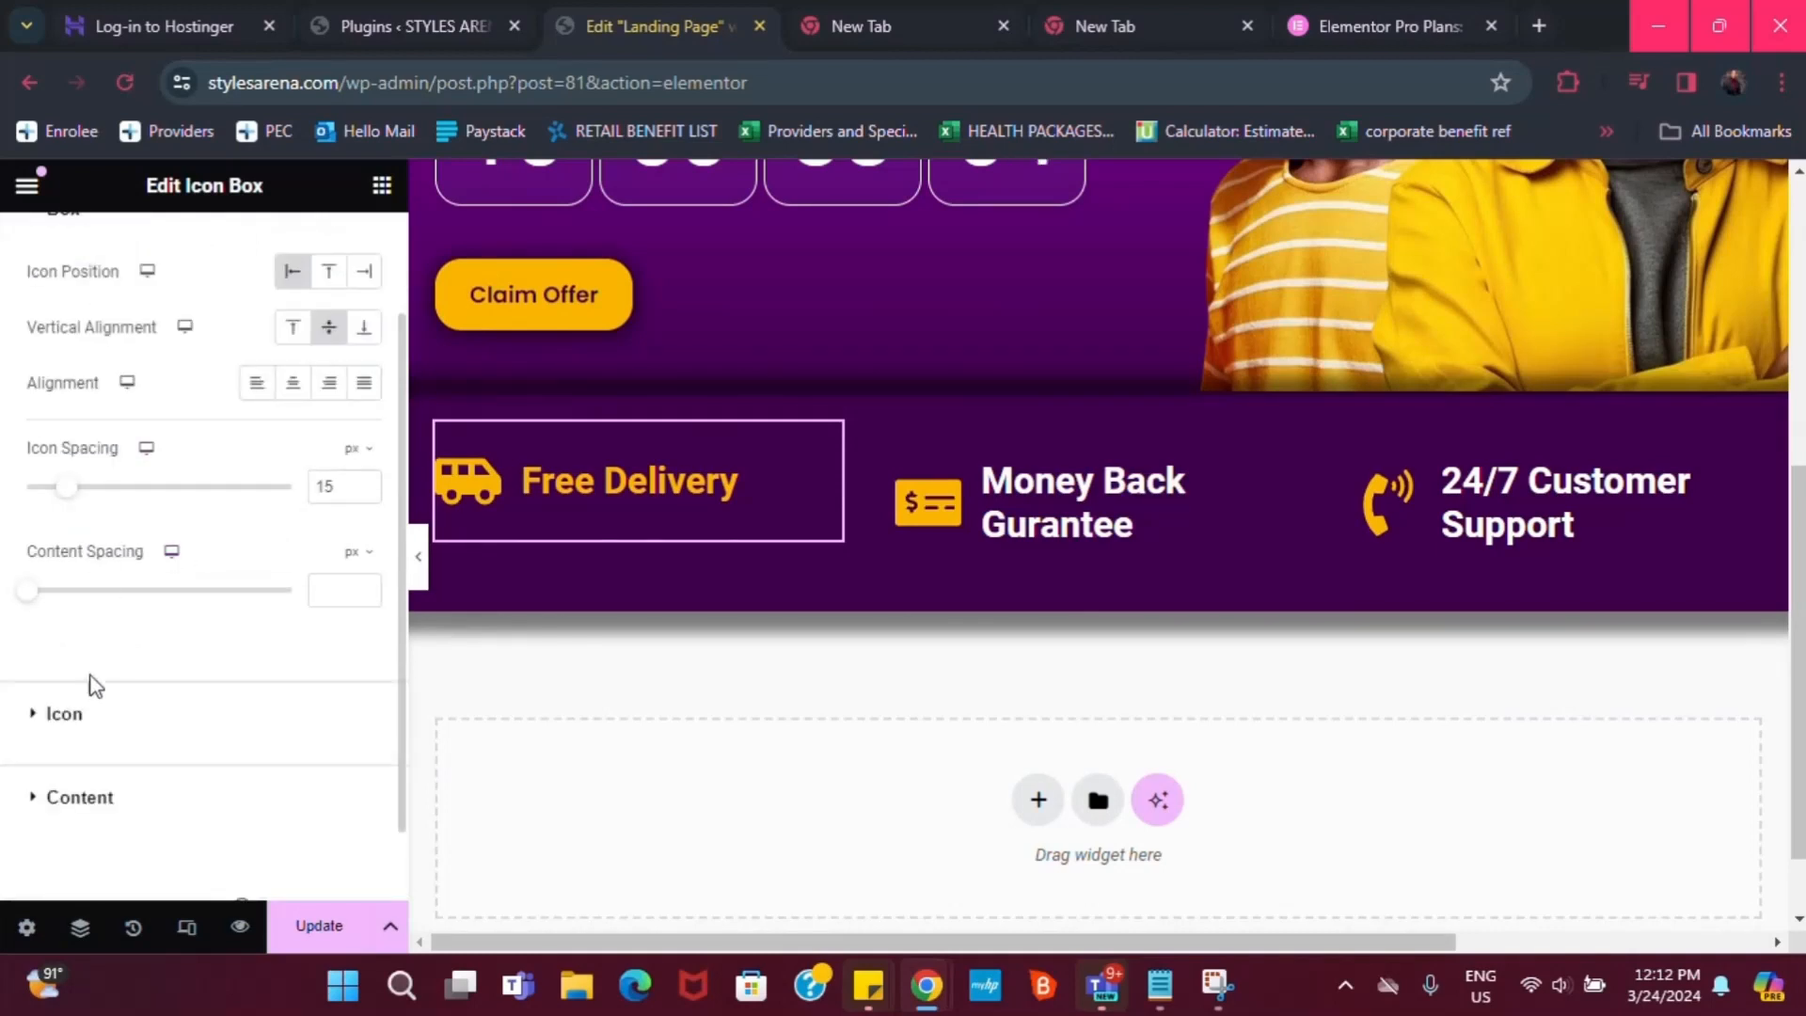
click(70, 806)
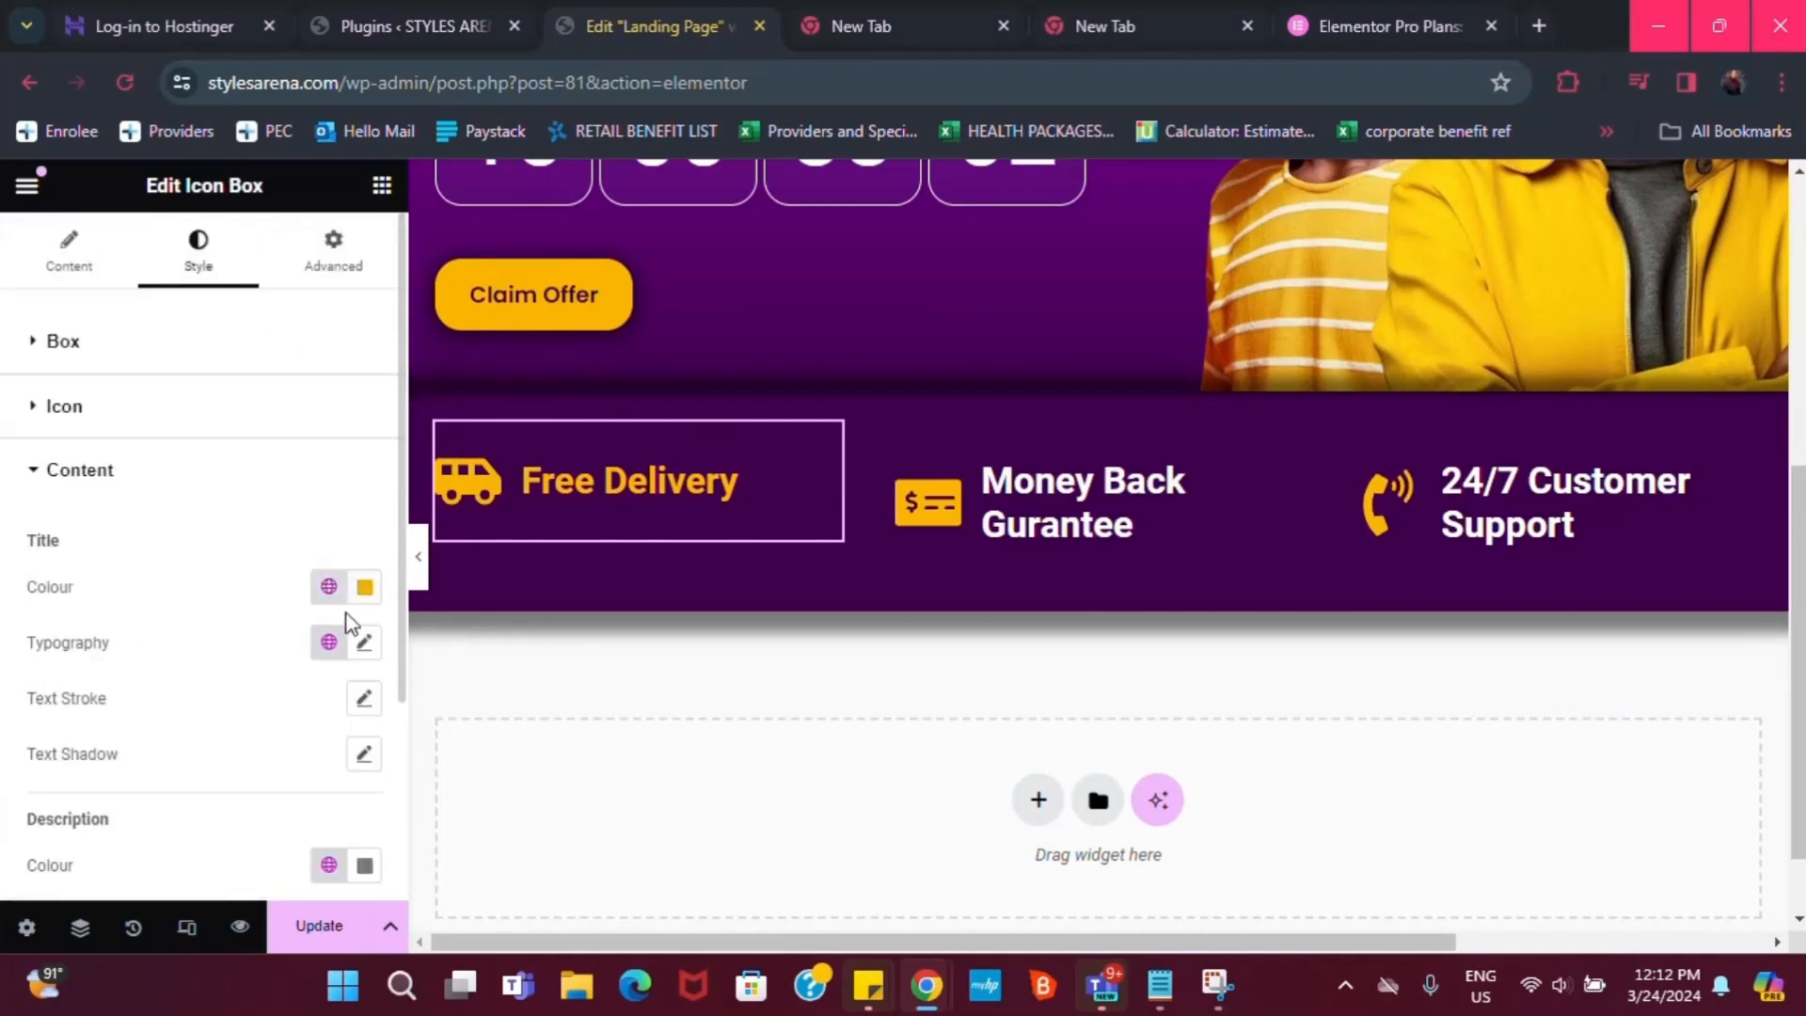
click(361, 590)
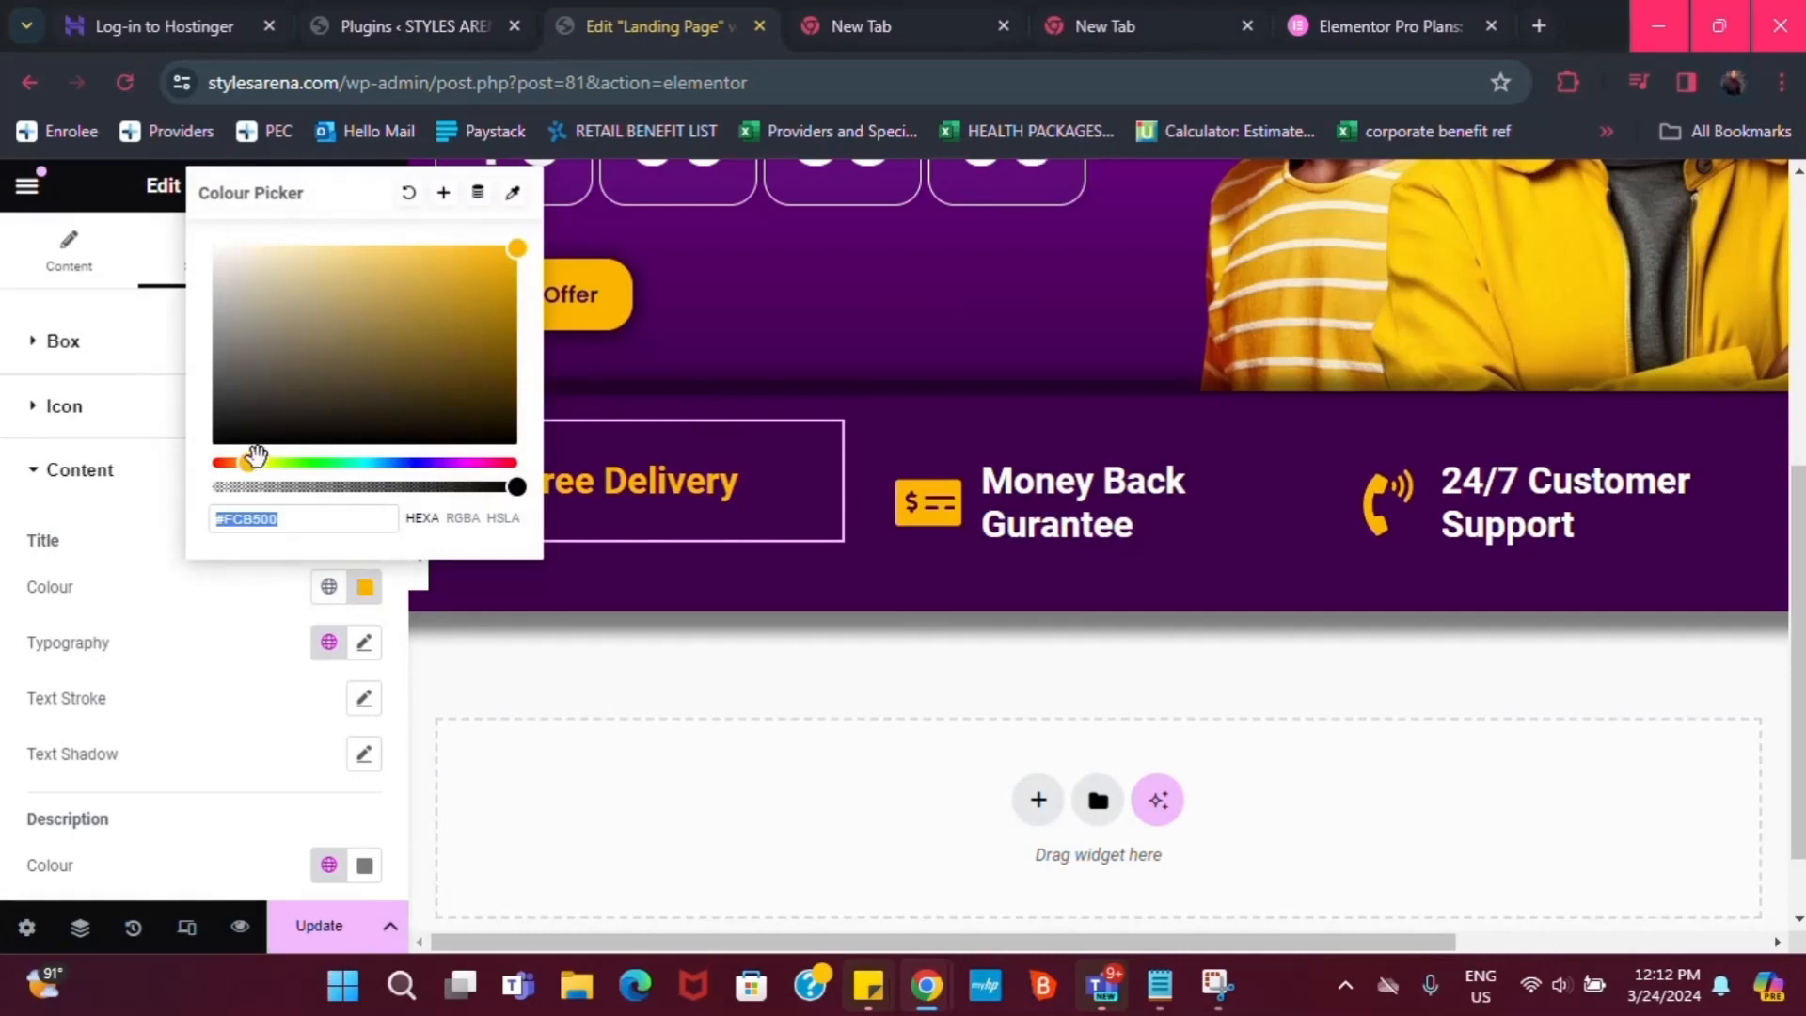
text(#FFFFFF)
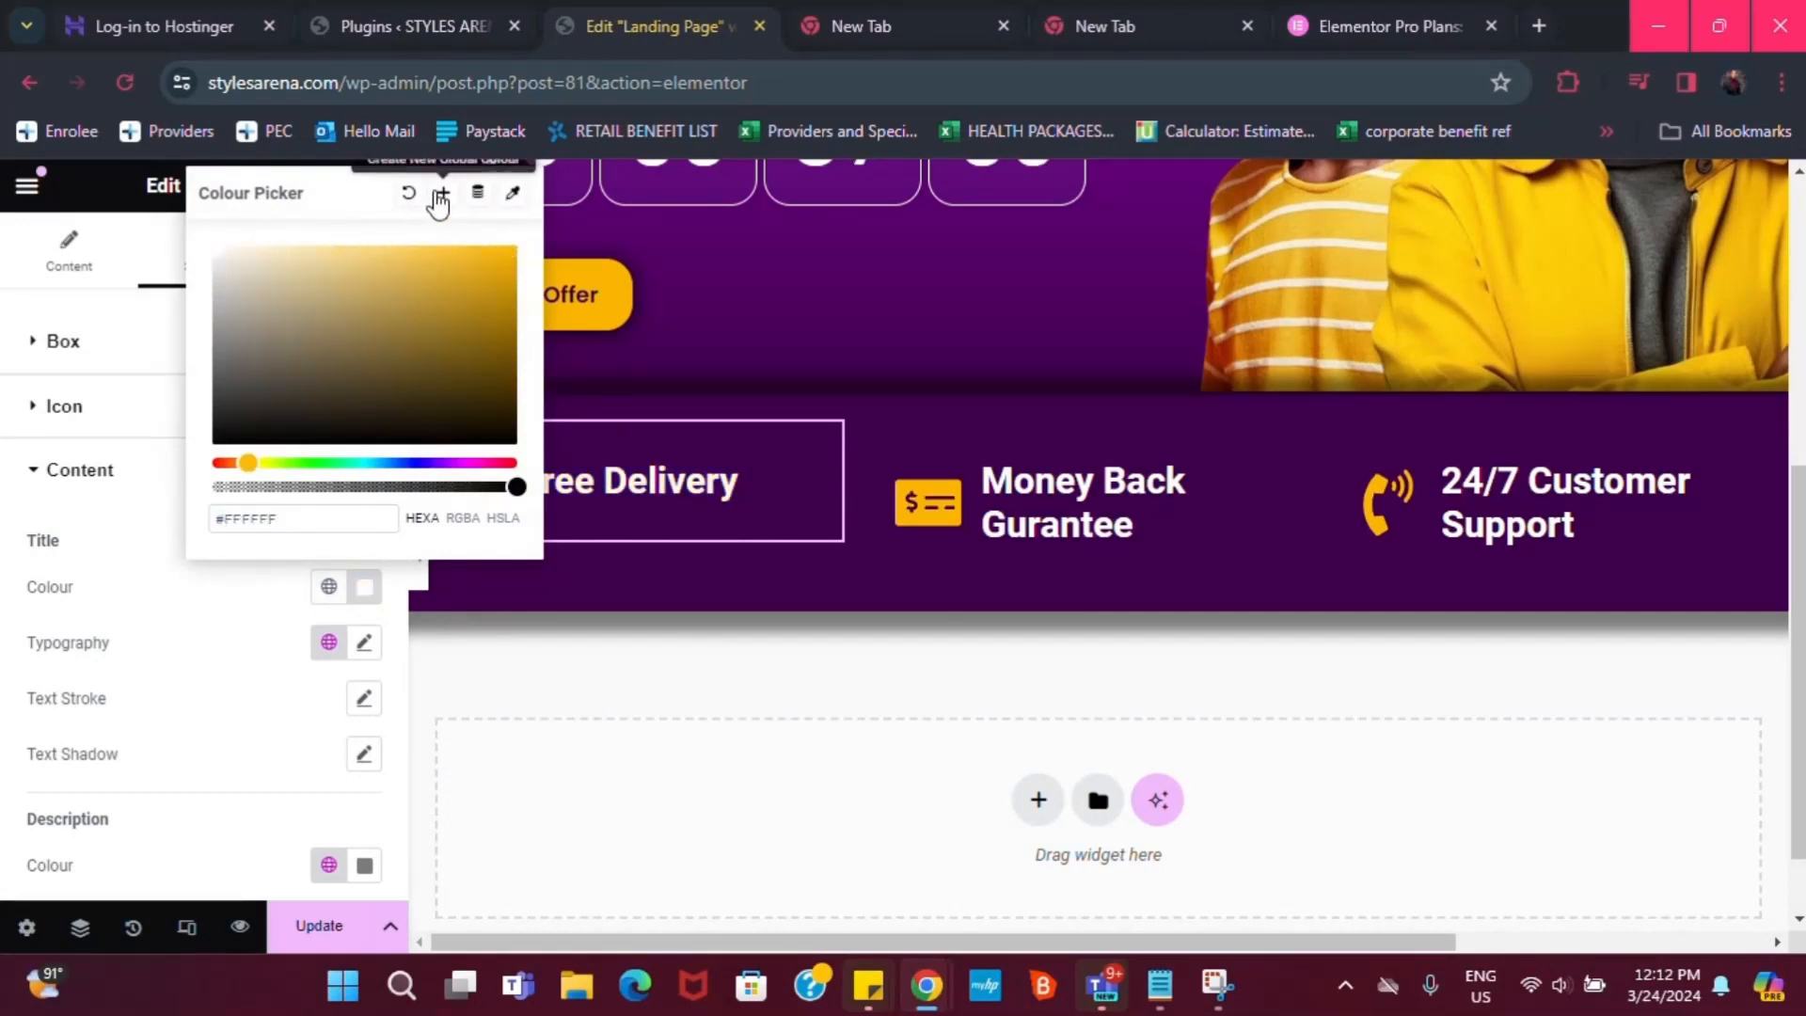
click(441, 198)
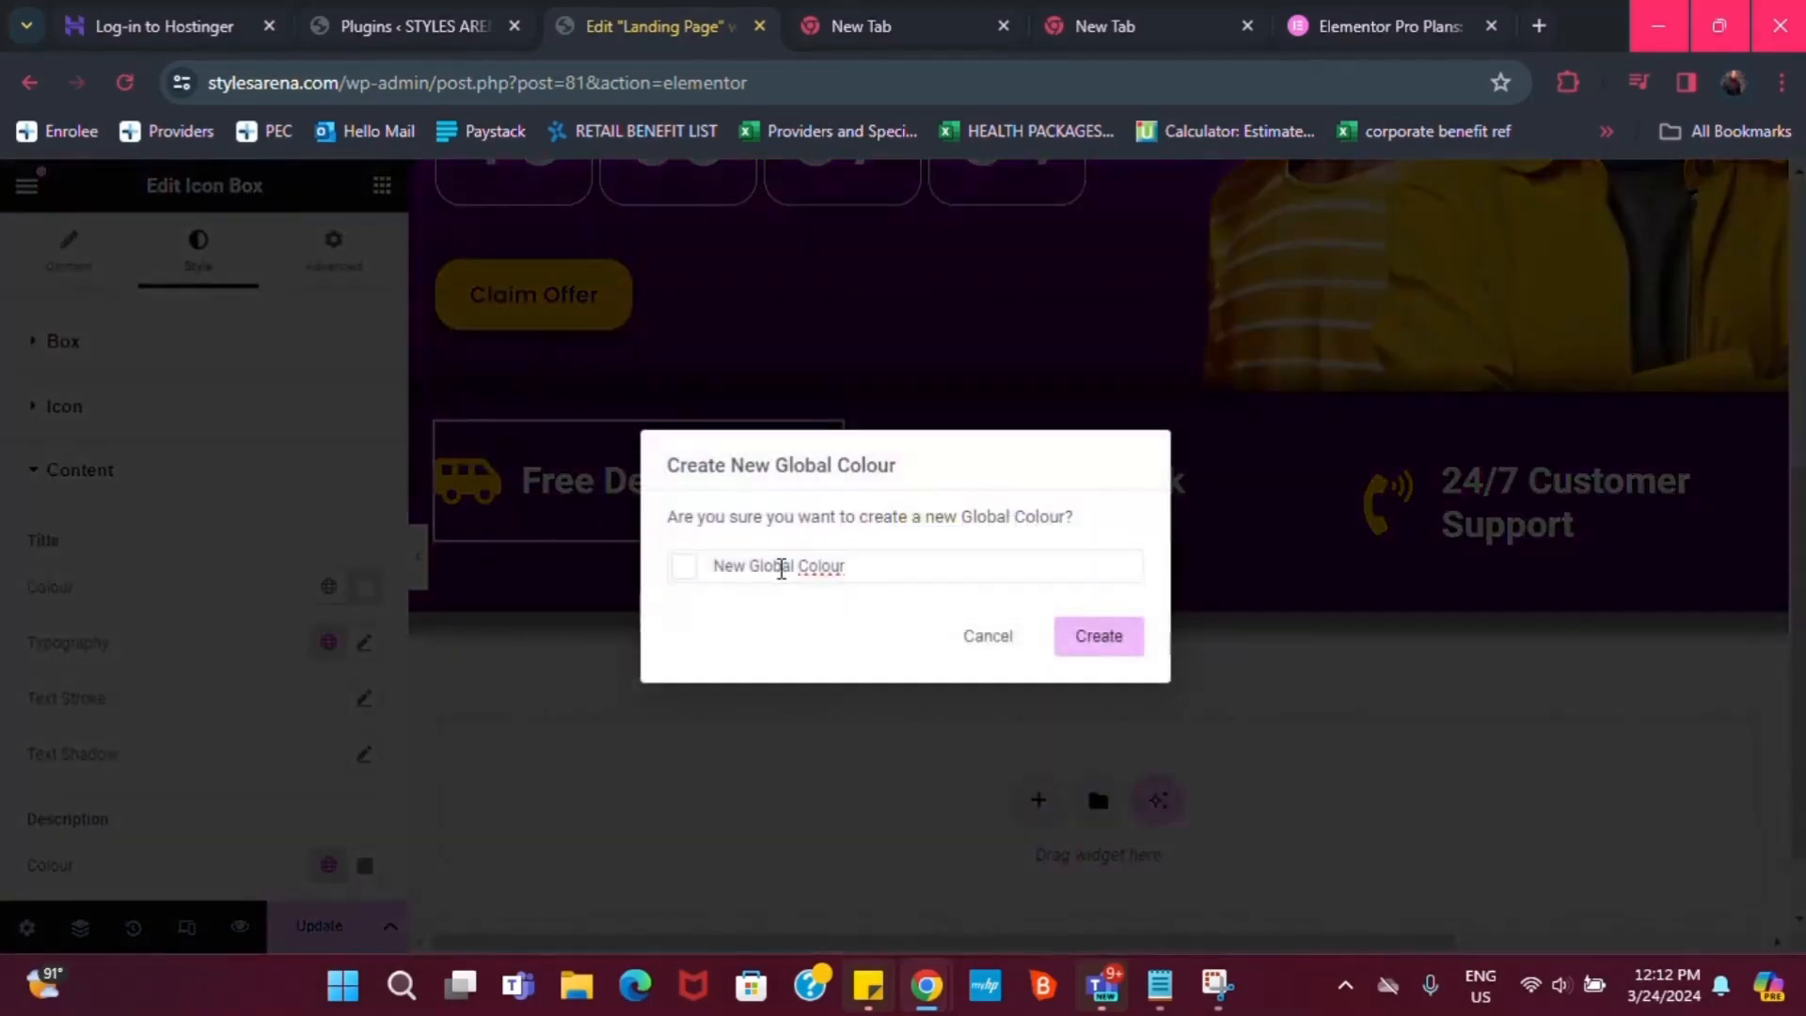
triple_click(788, 567)
text(white)
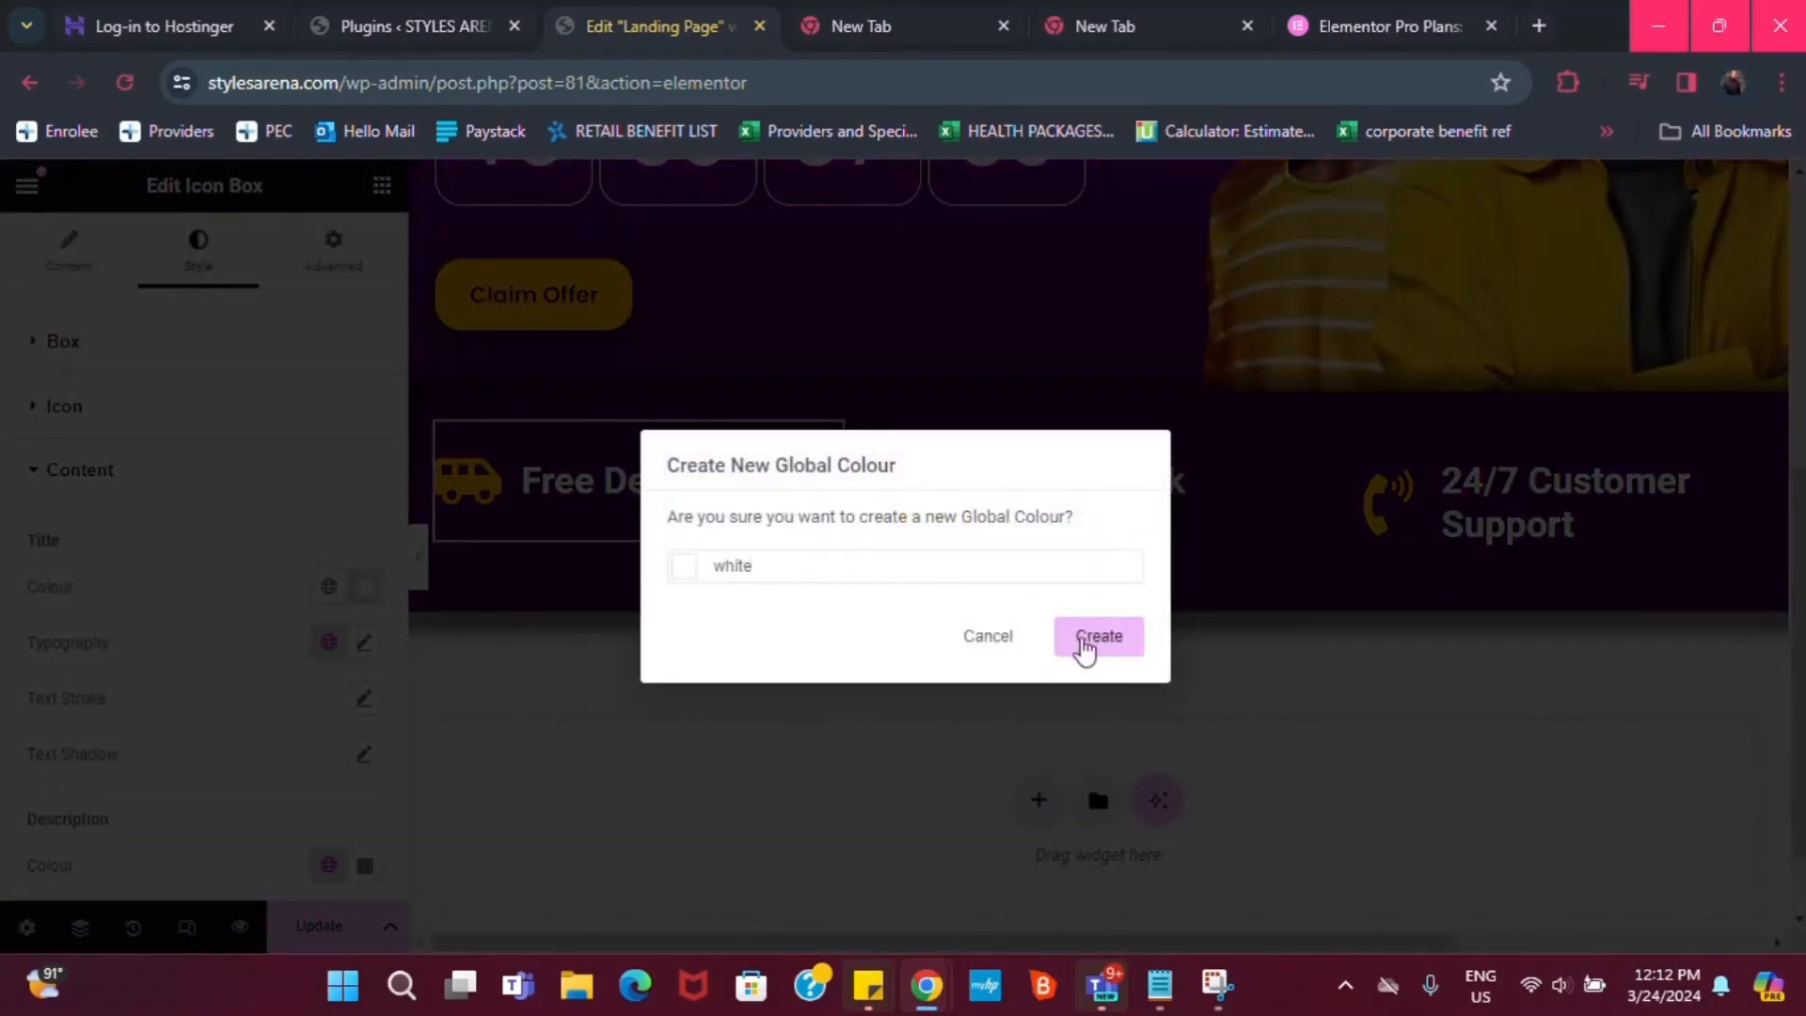
click(1085, 646)
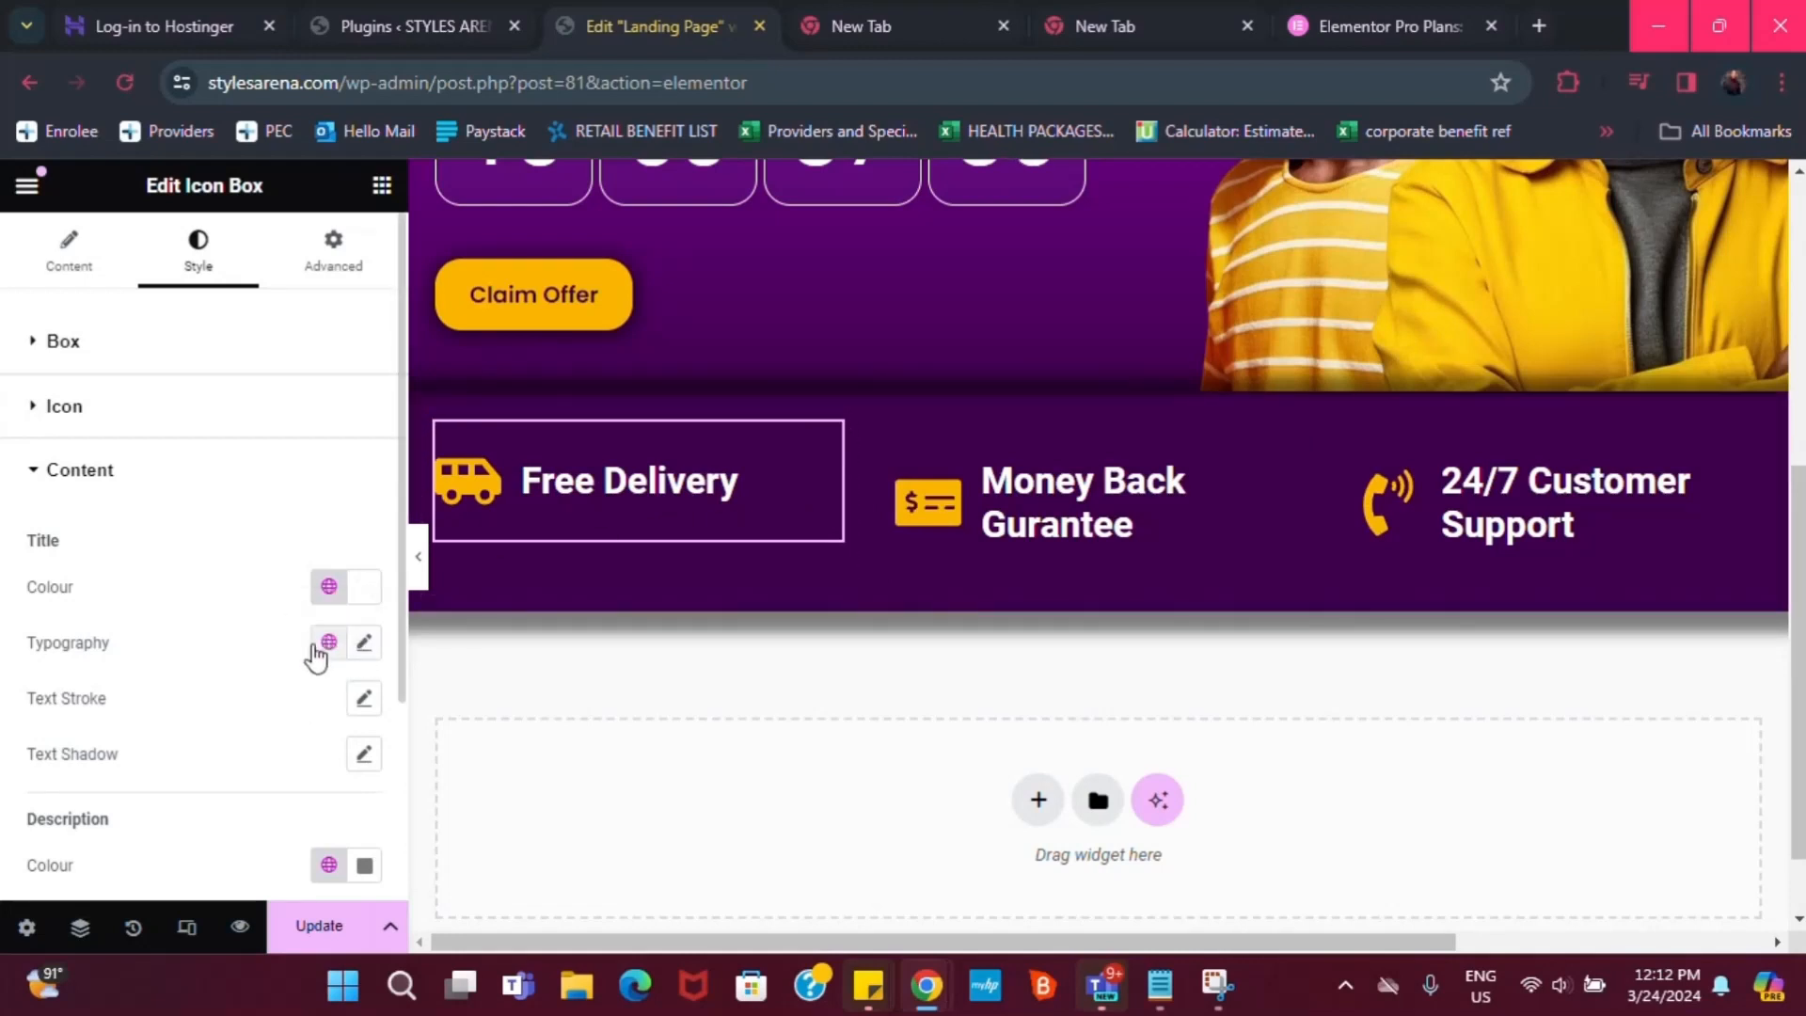
Apply the Poppins global font to the Free Delivery title
click(363, 643)
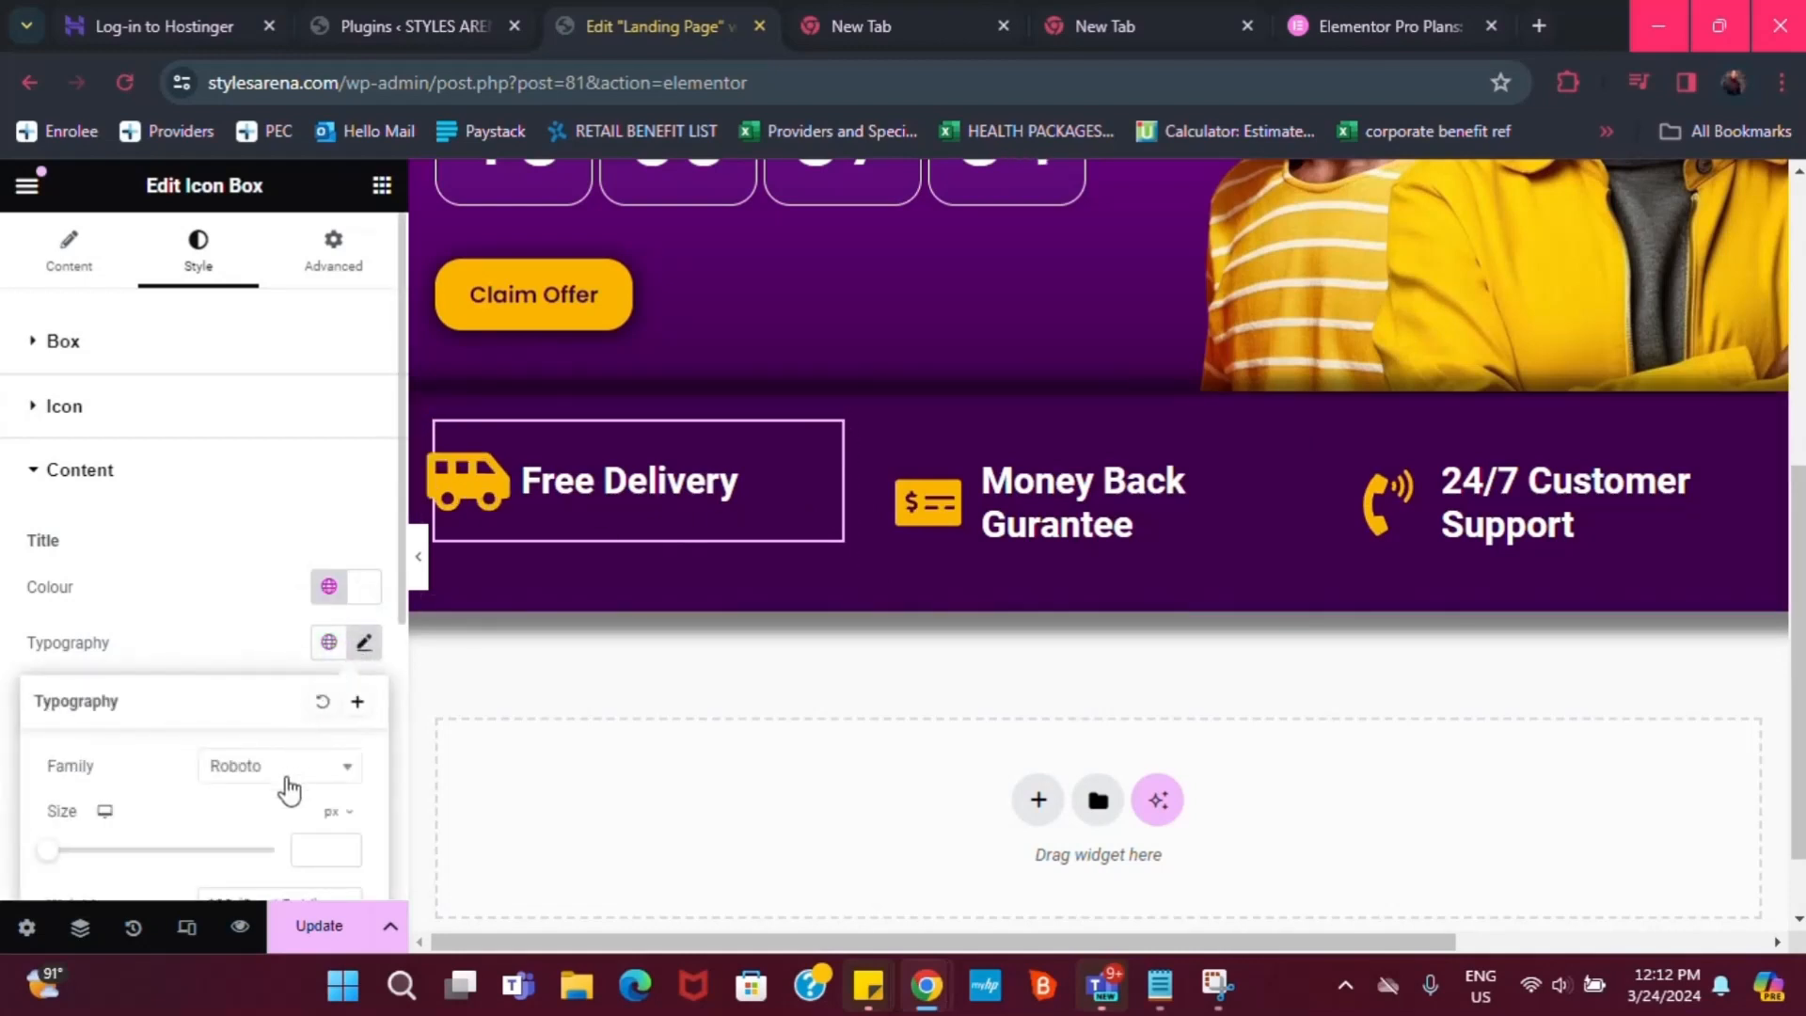
scroll(301, 799, down, 1)
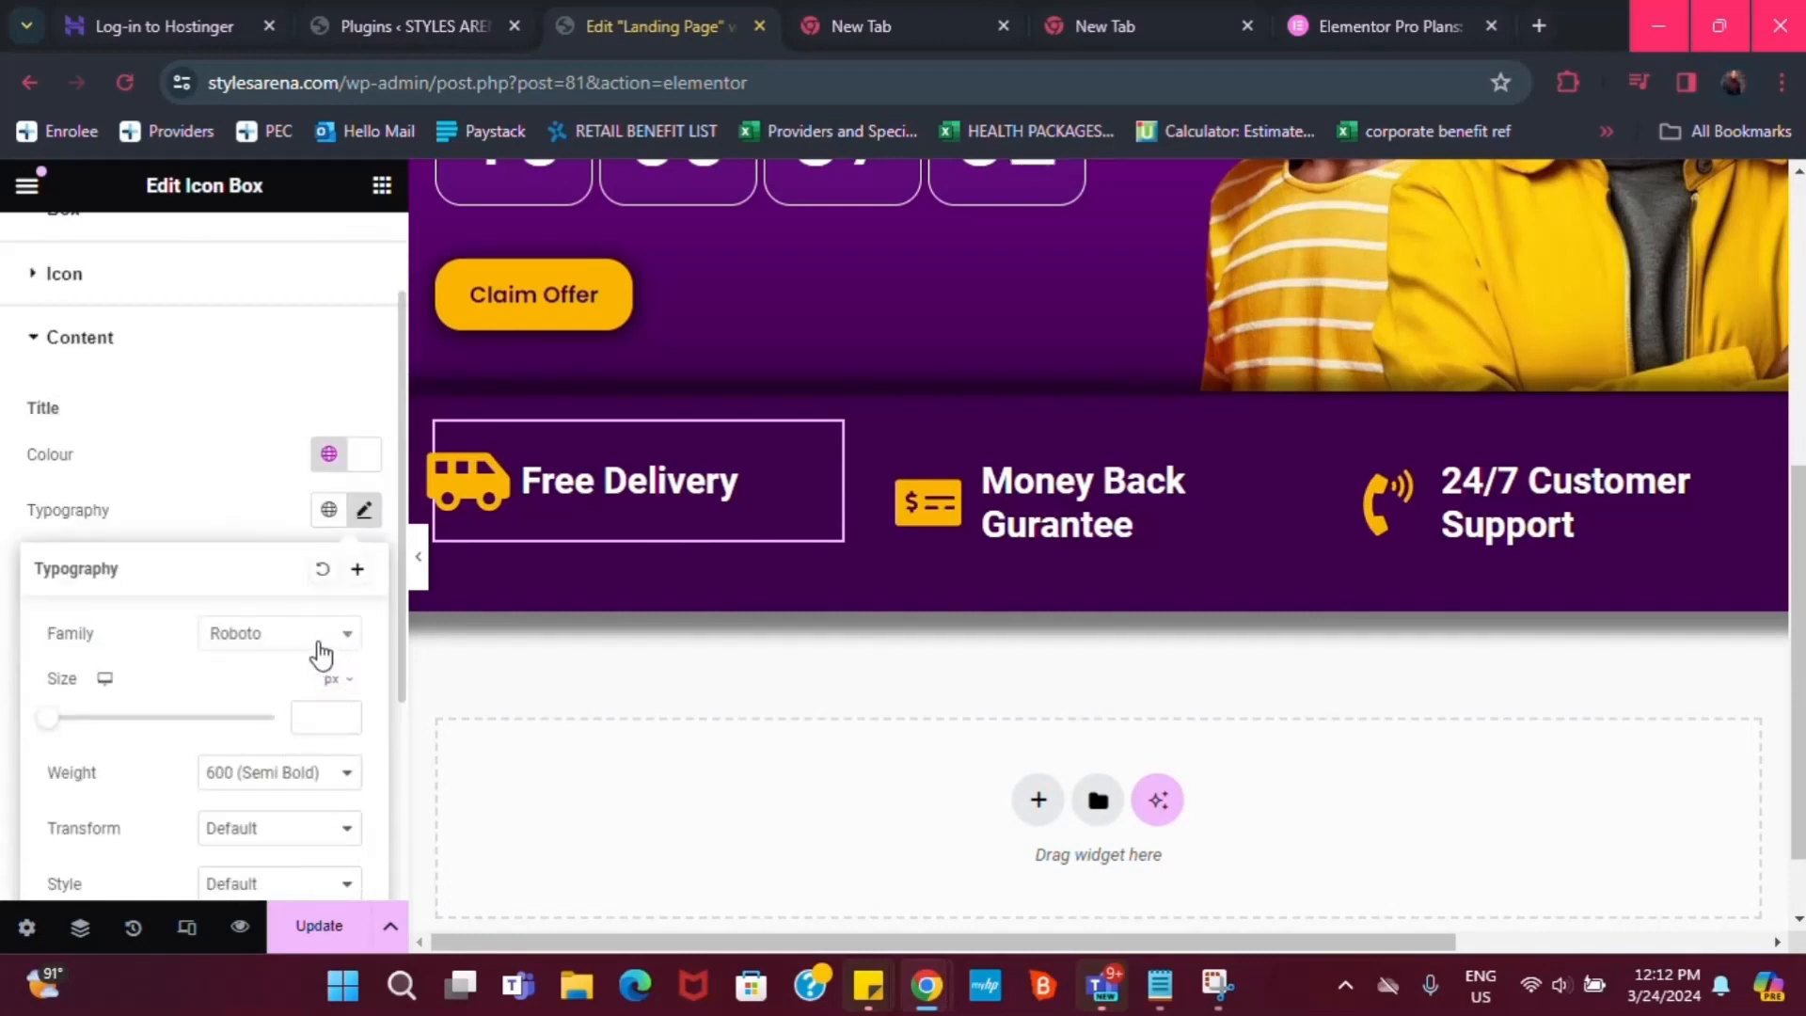
click(318, 649)
click(158, 633)
click(339, 527)
click(328, 510)
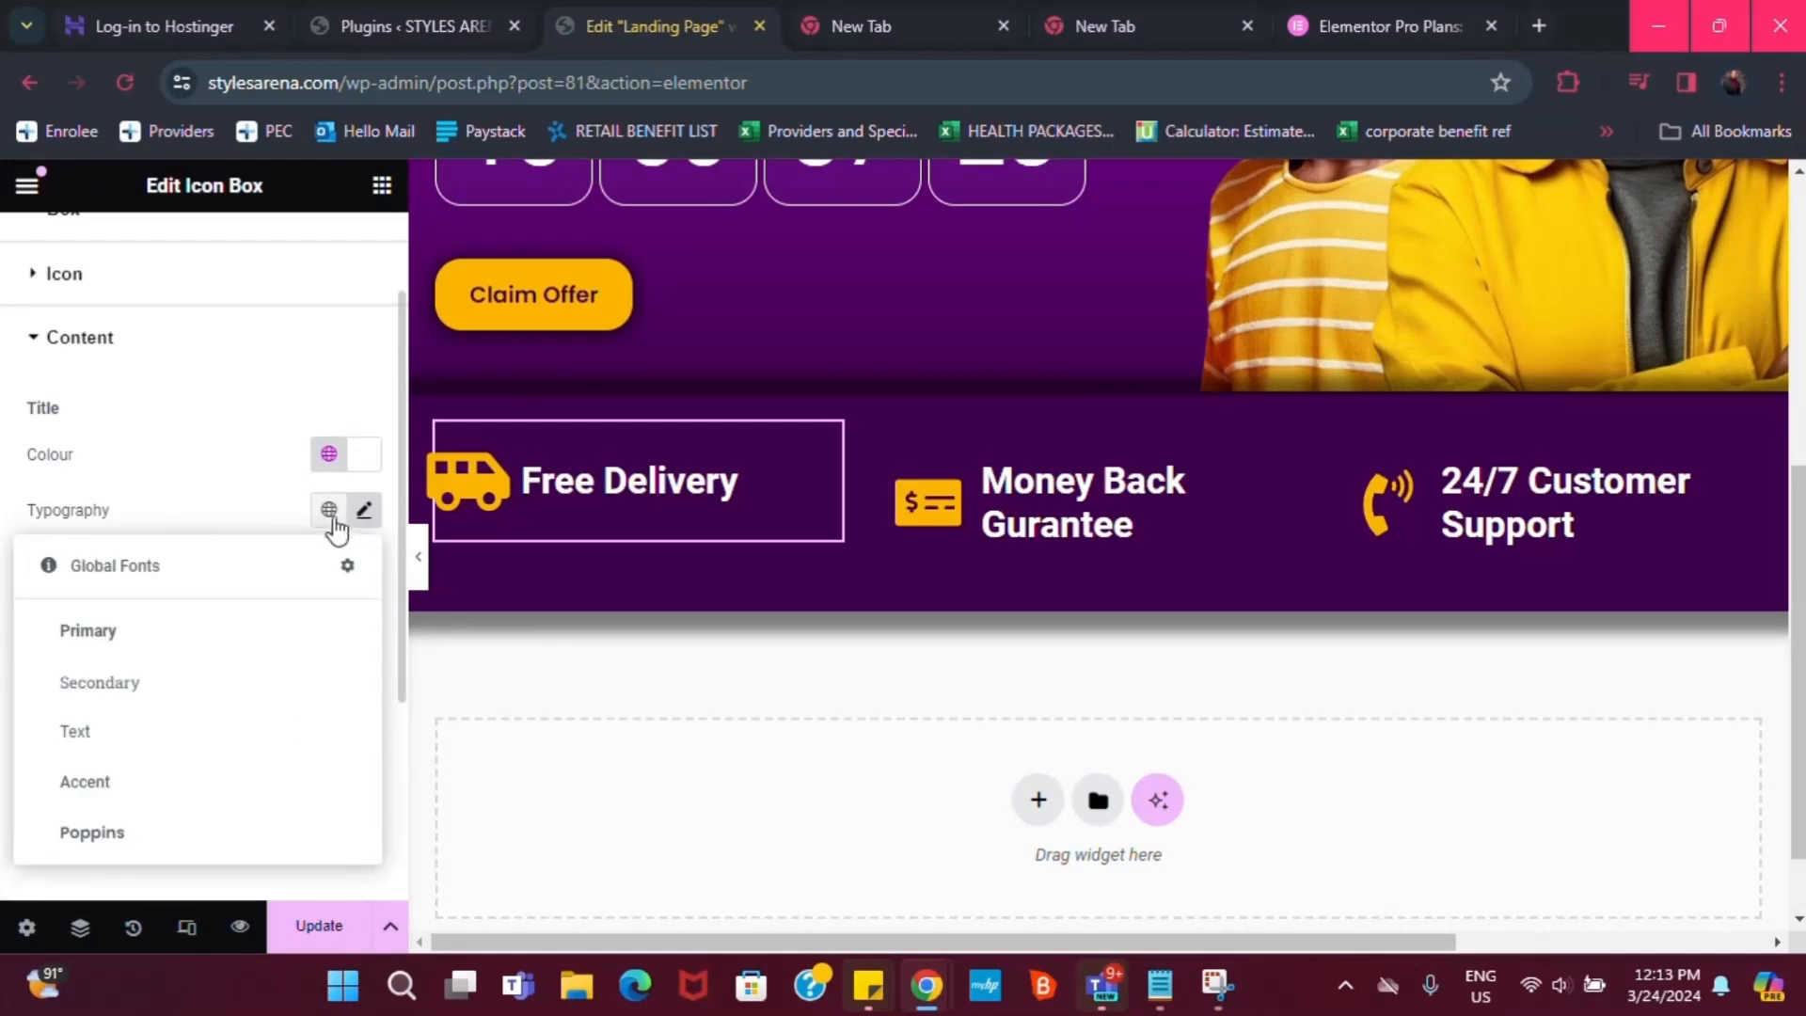
click(173, 834)
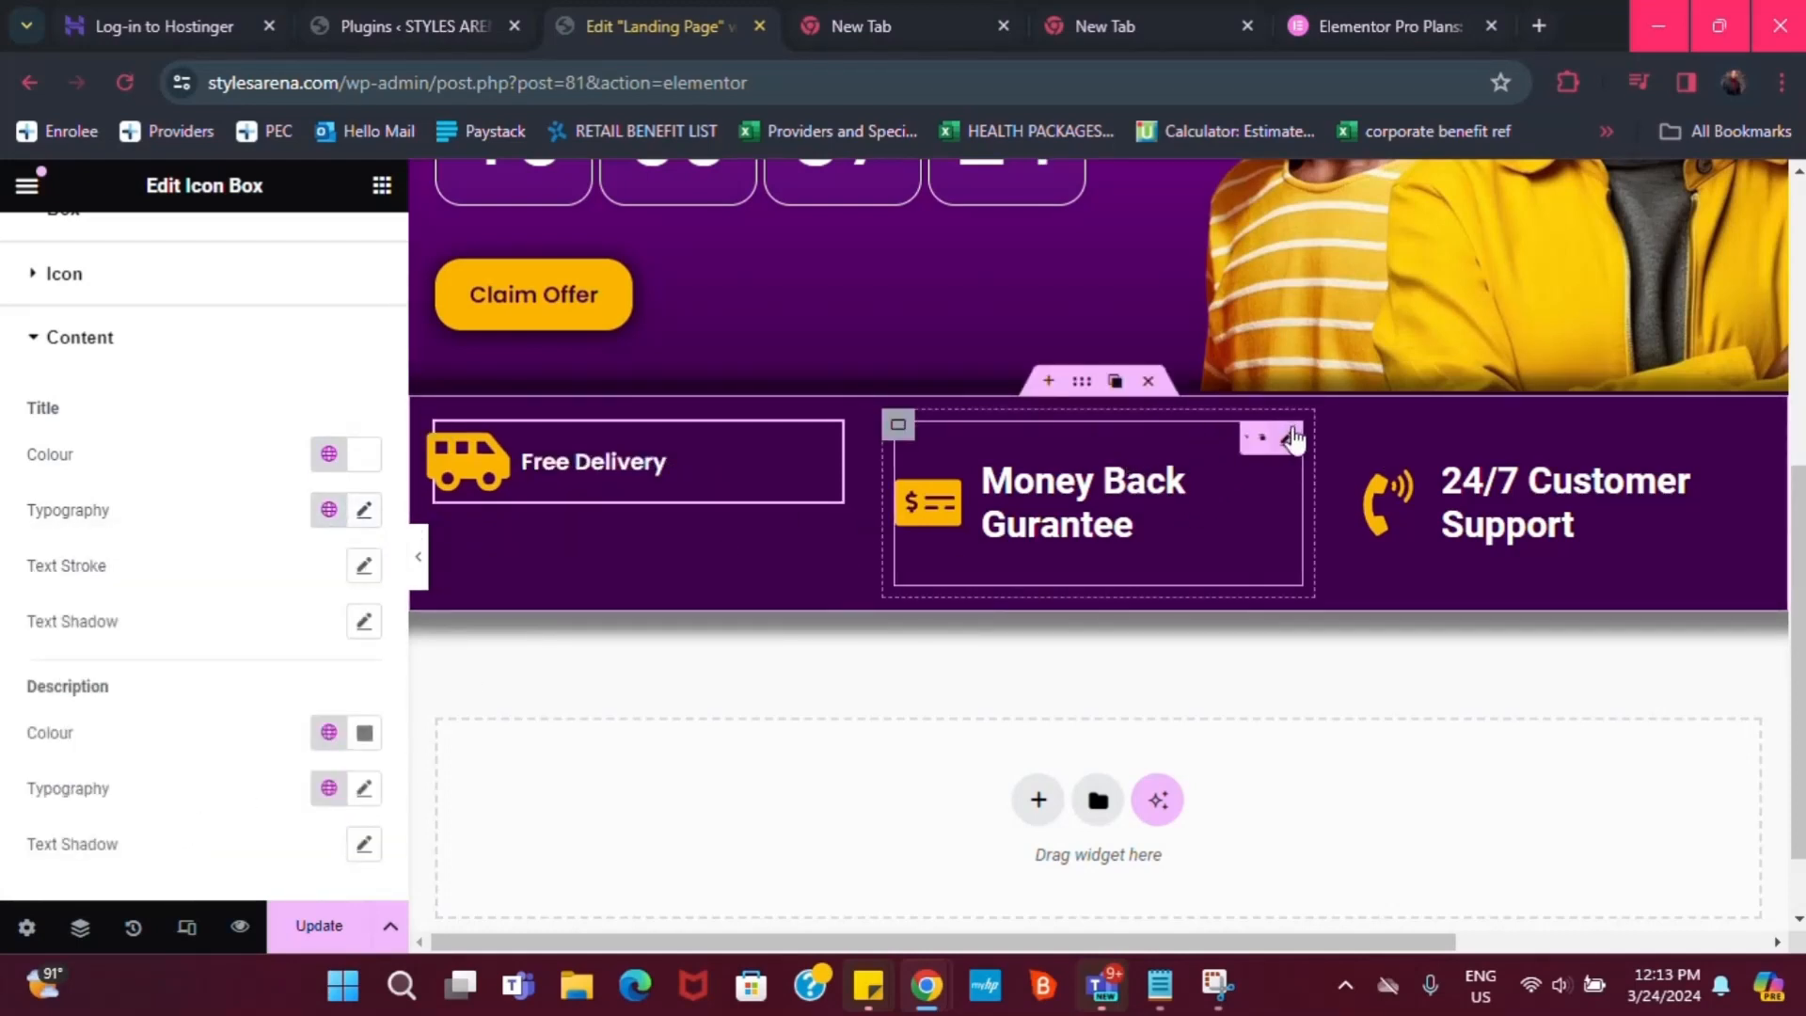
Apply the Poppins global font to the Money Back Gurantee and 24/7 Customer Support titles
click(1285, 438)
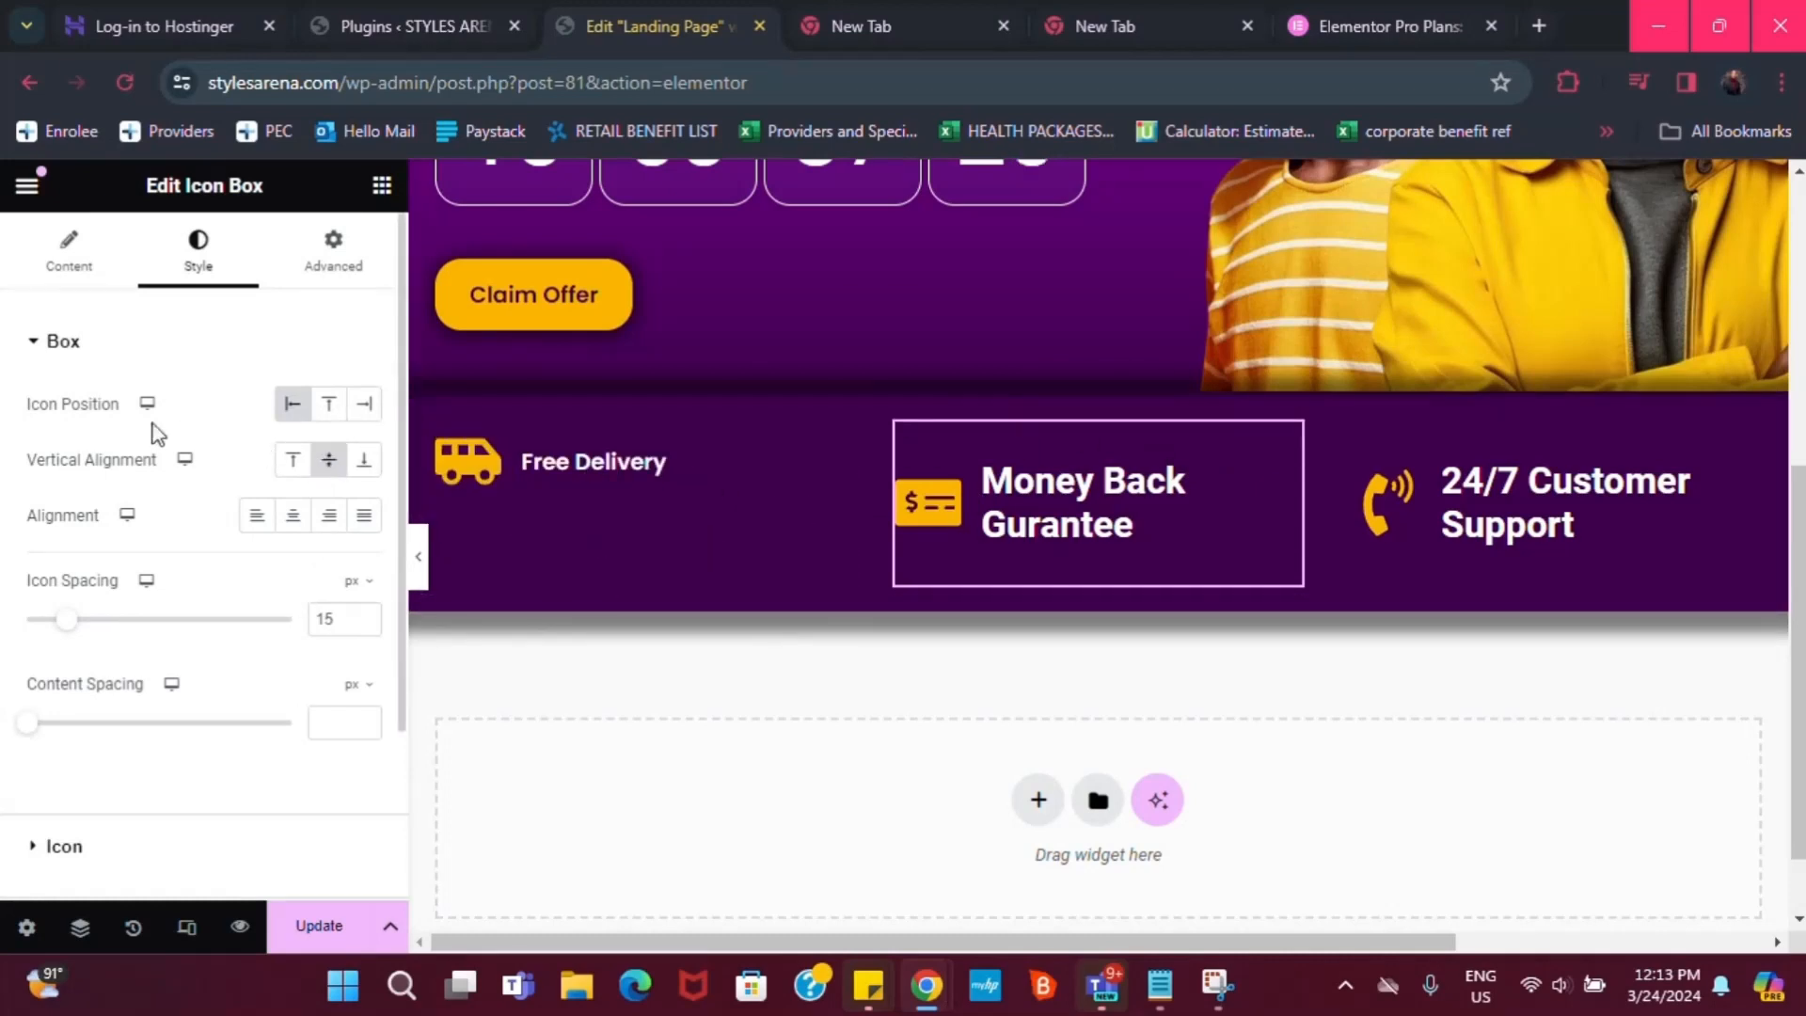
scroll(172, 830, down, 2)
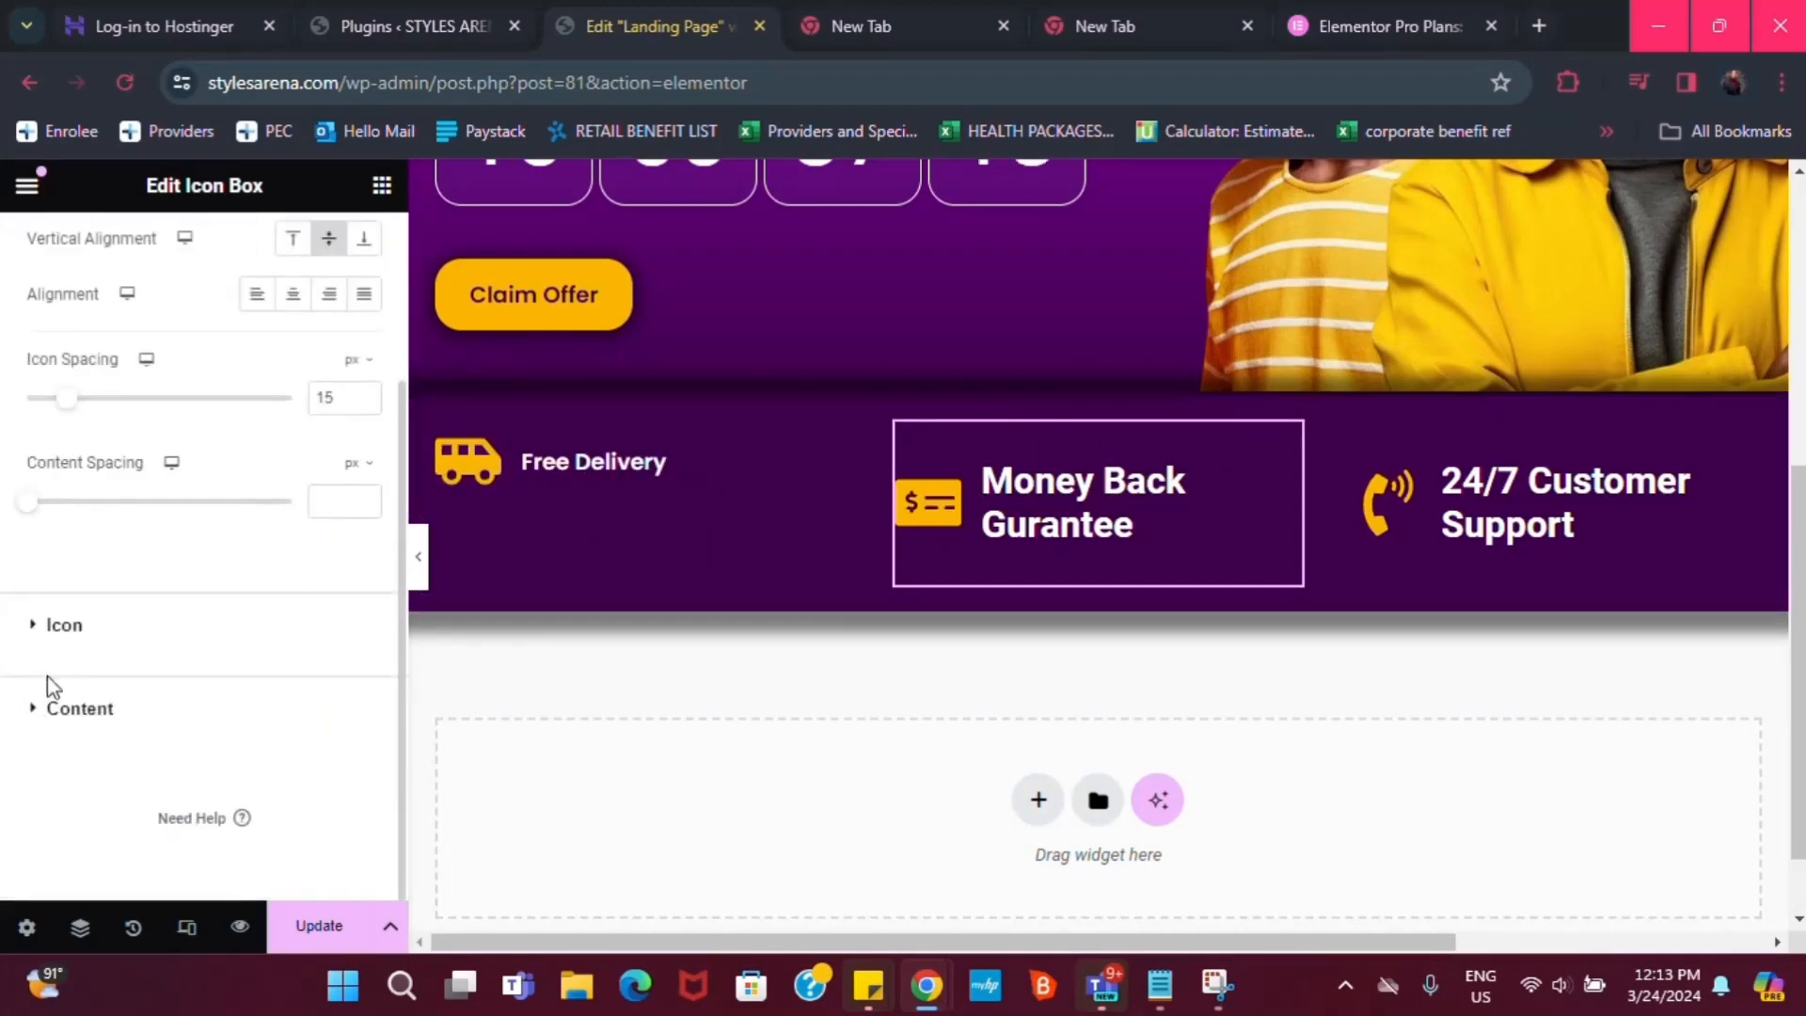
click(97, 701)
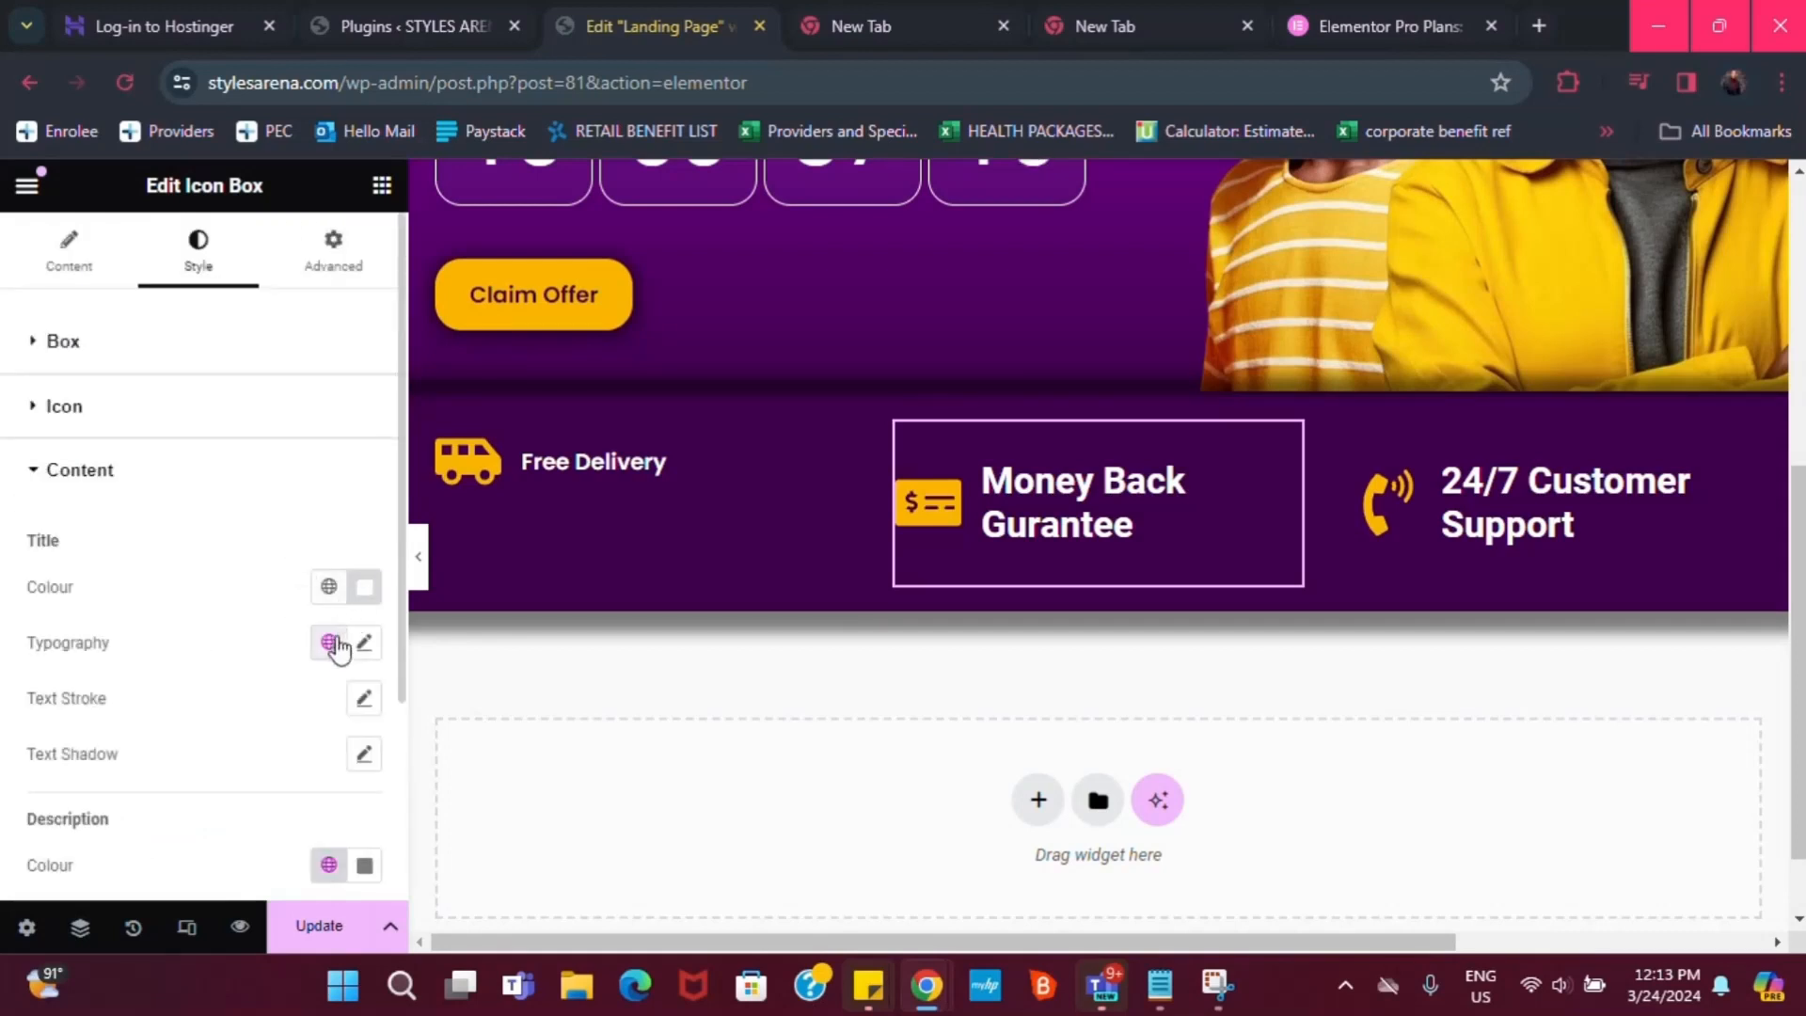
click(331, 643)
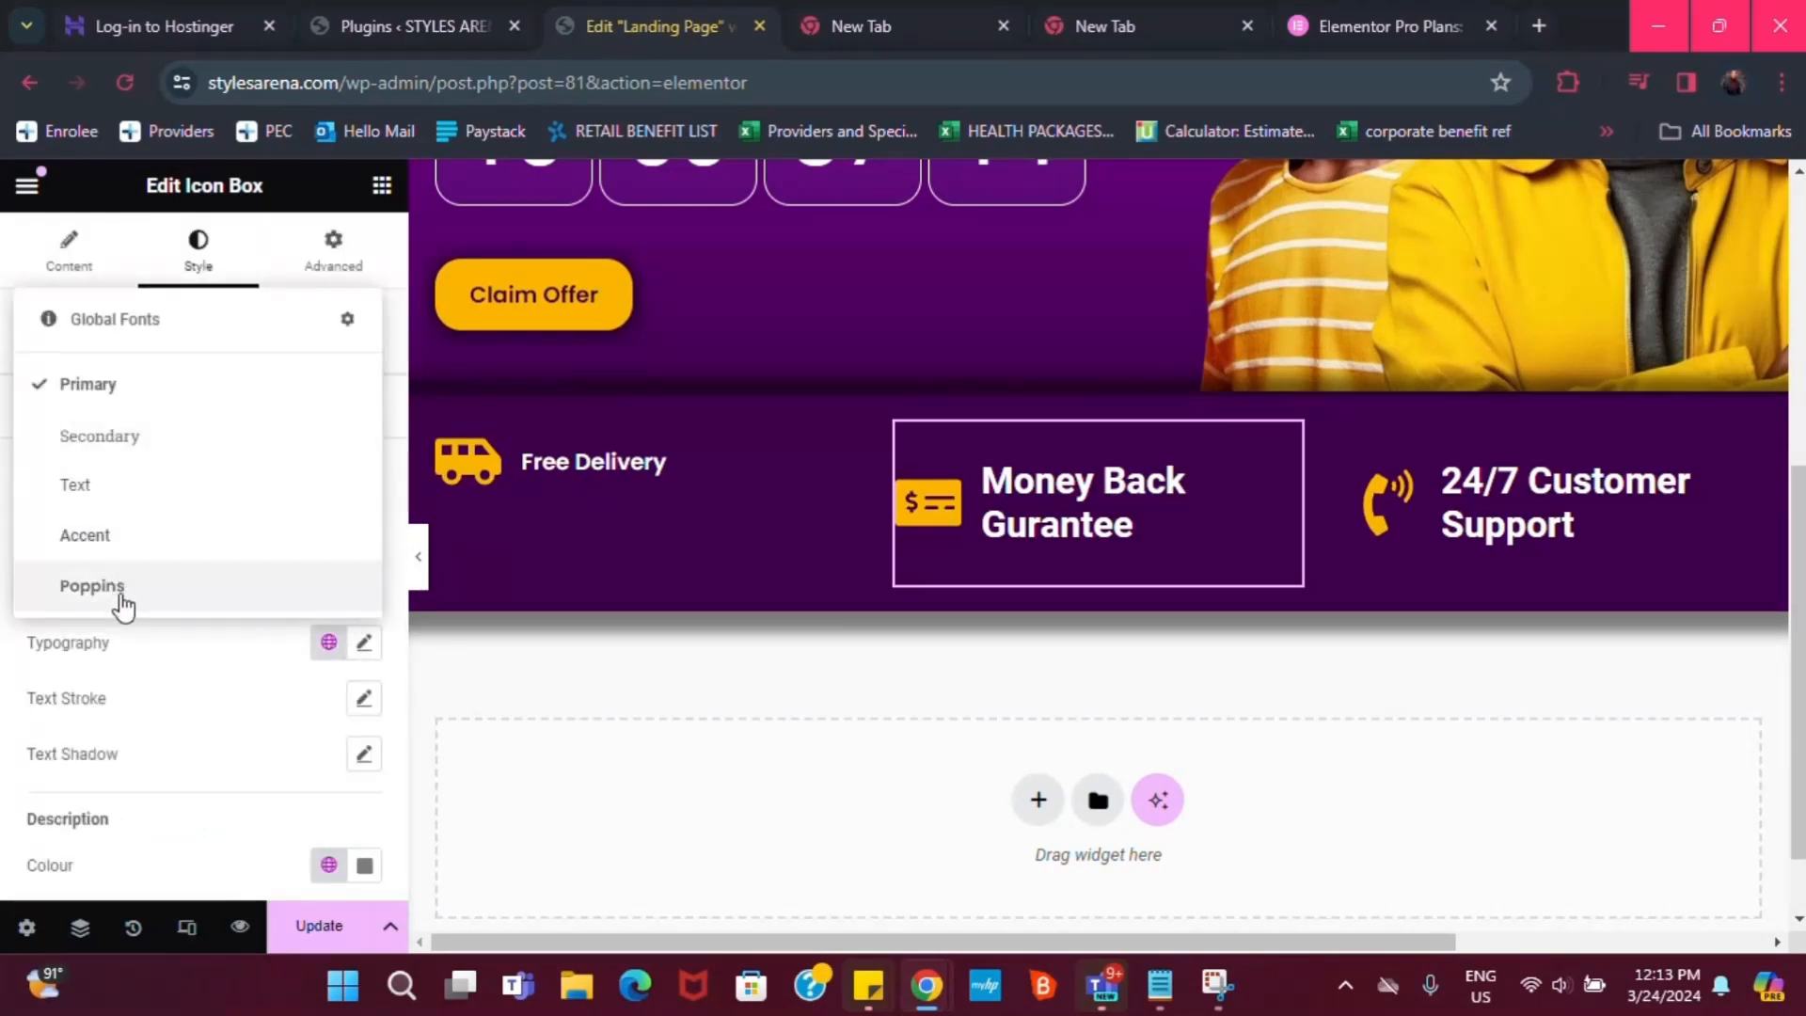
click(121, 596)
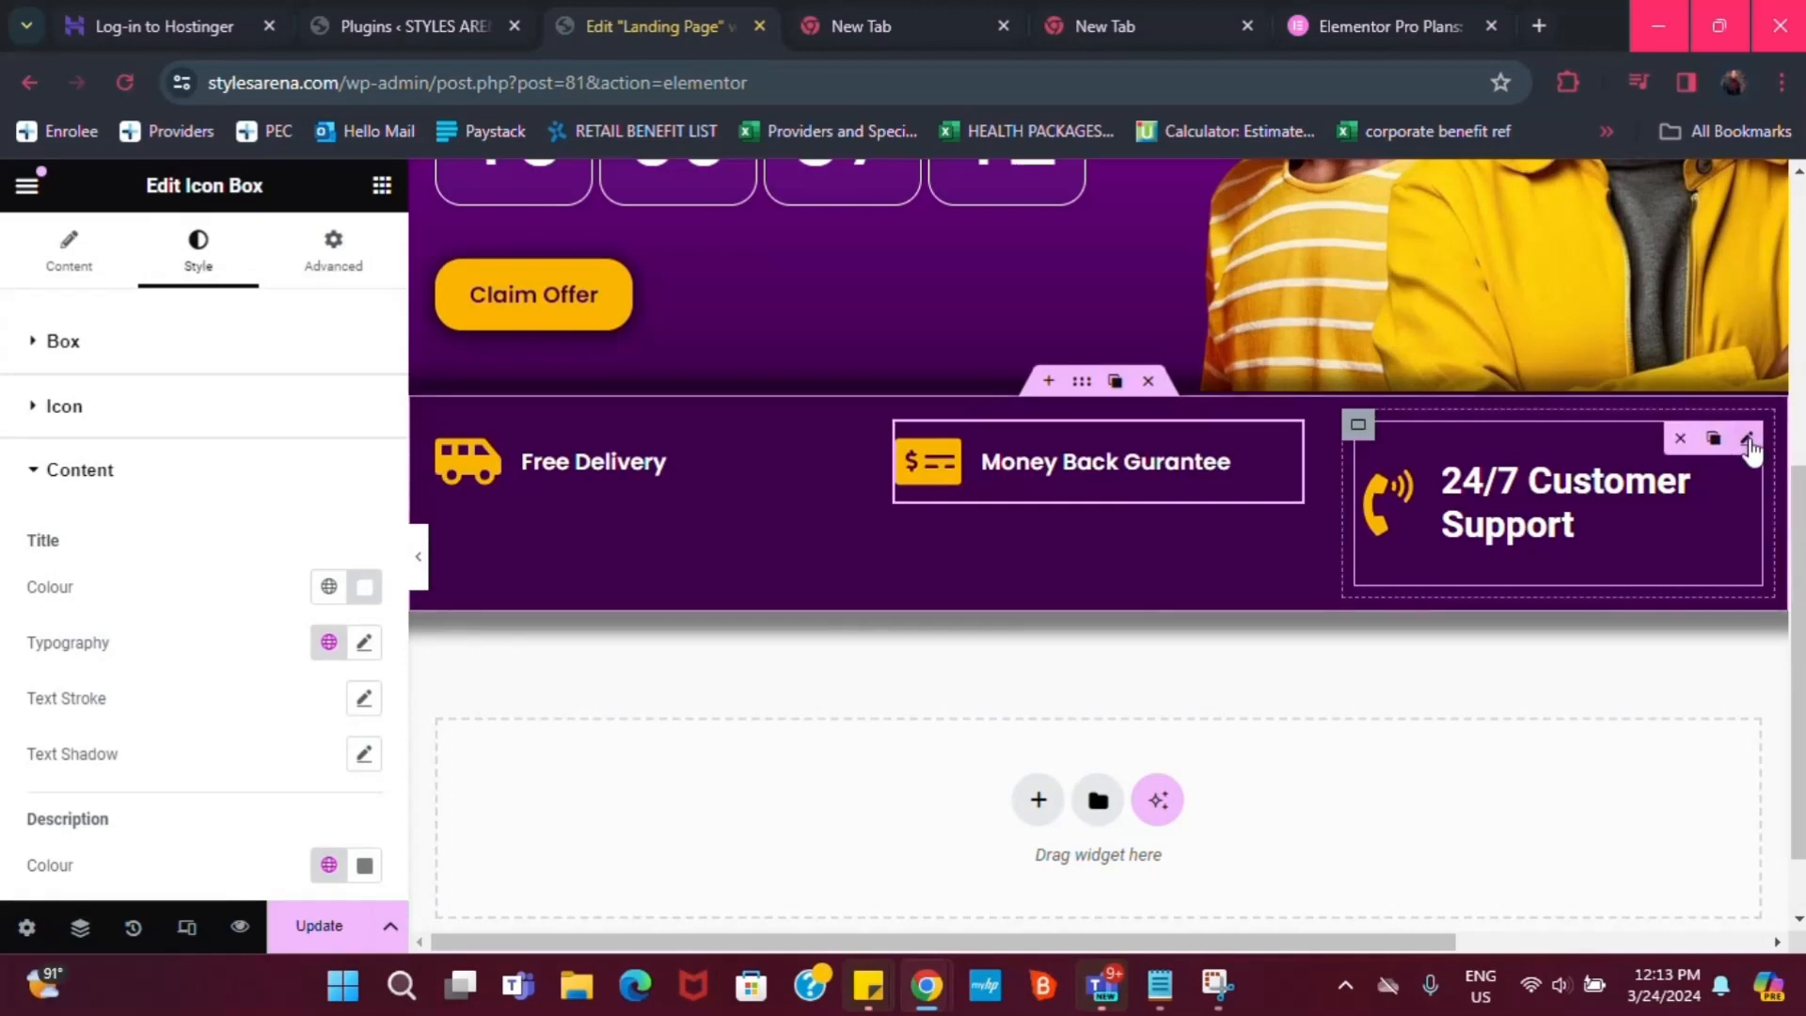
click(1748, 442)
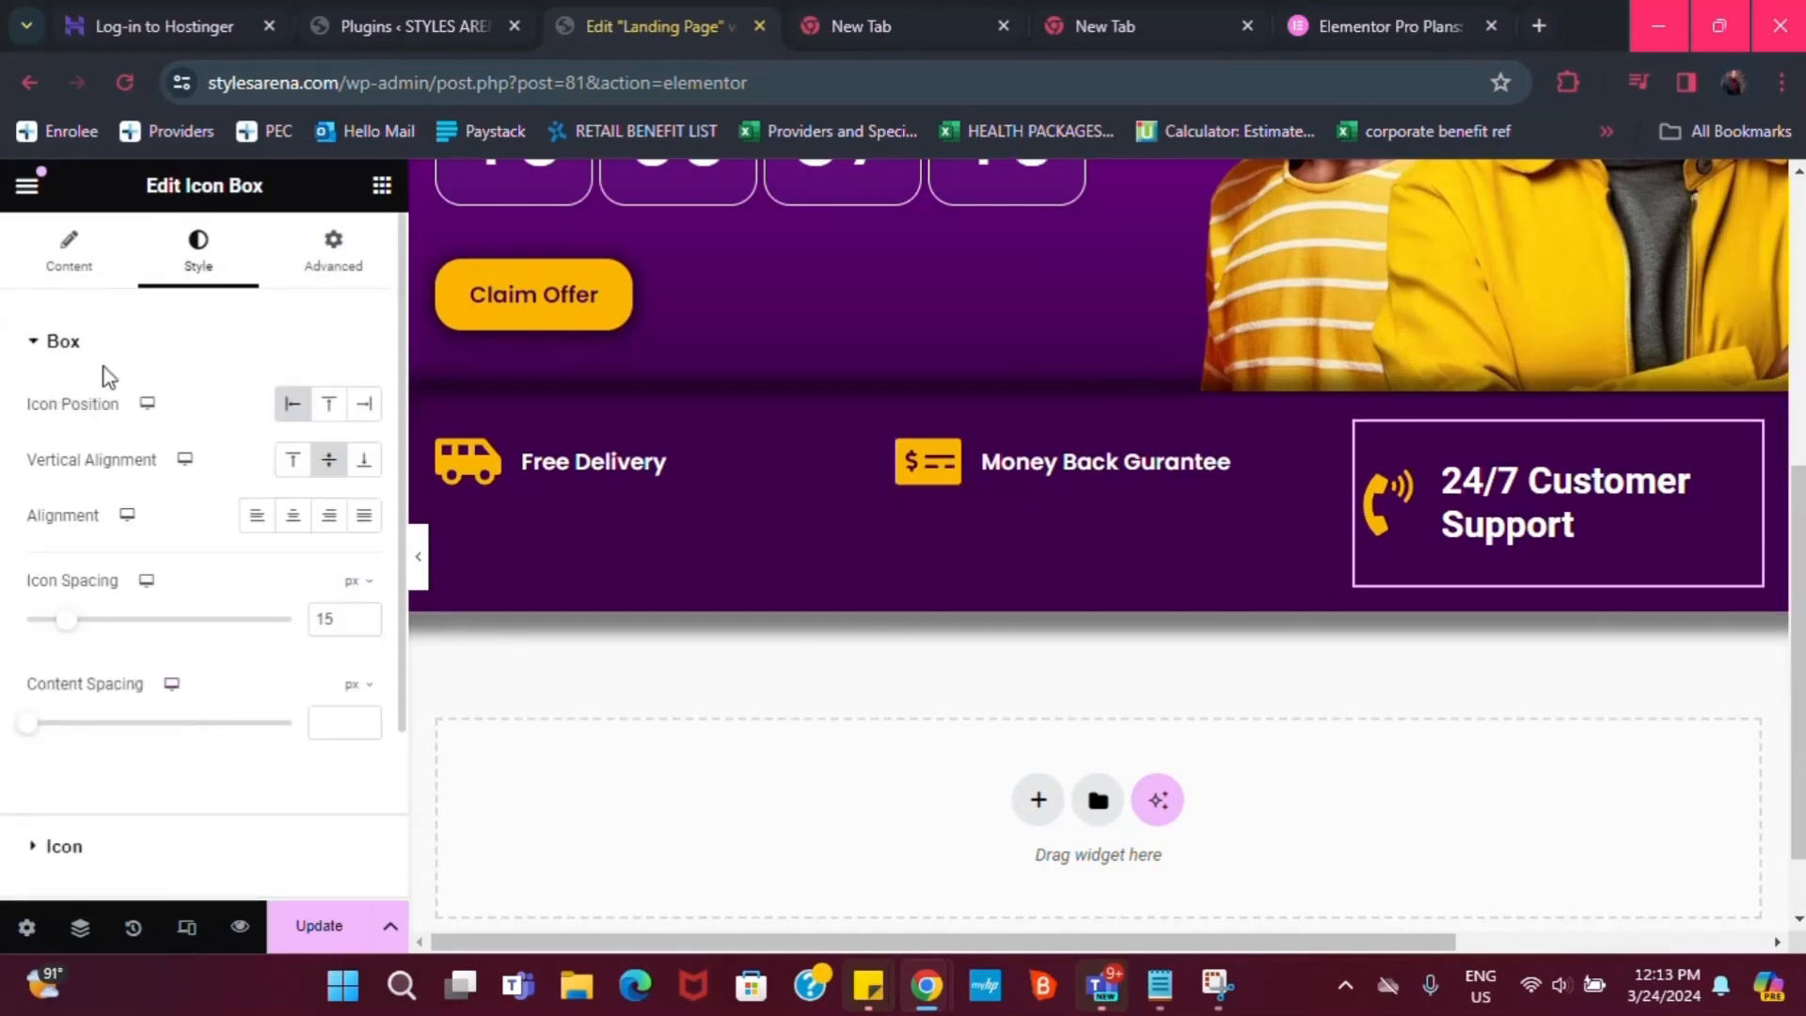
scroll(141, 847, down, 1)
click(106, 711)
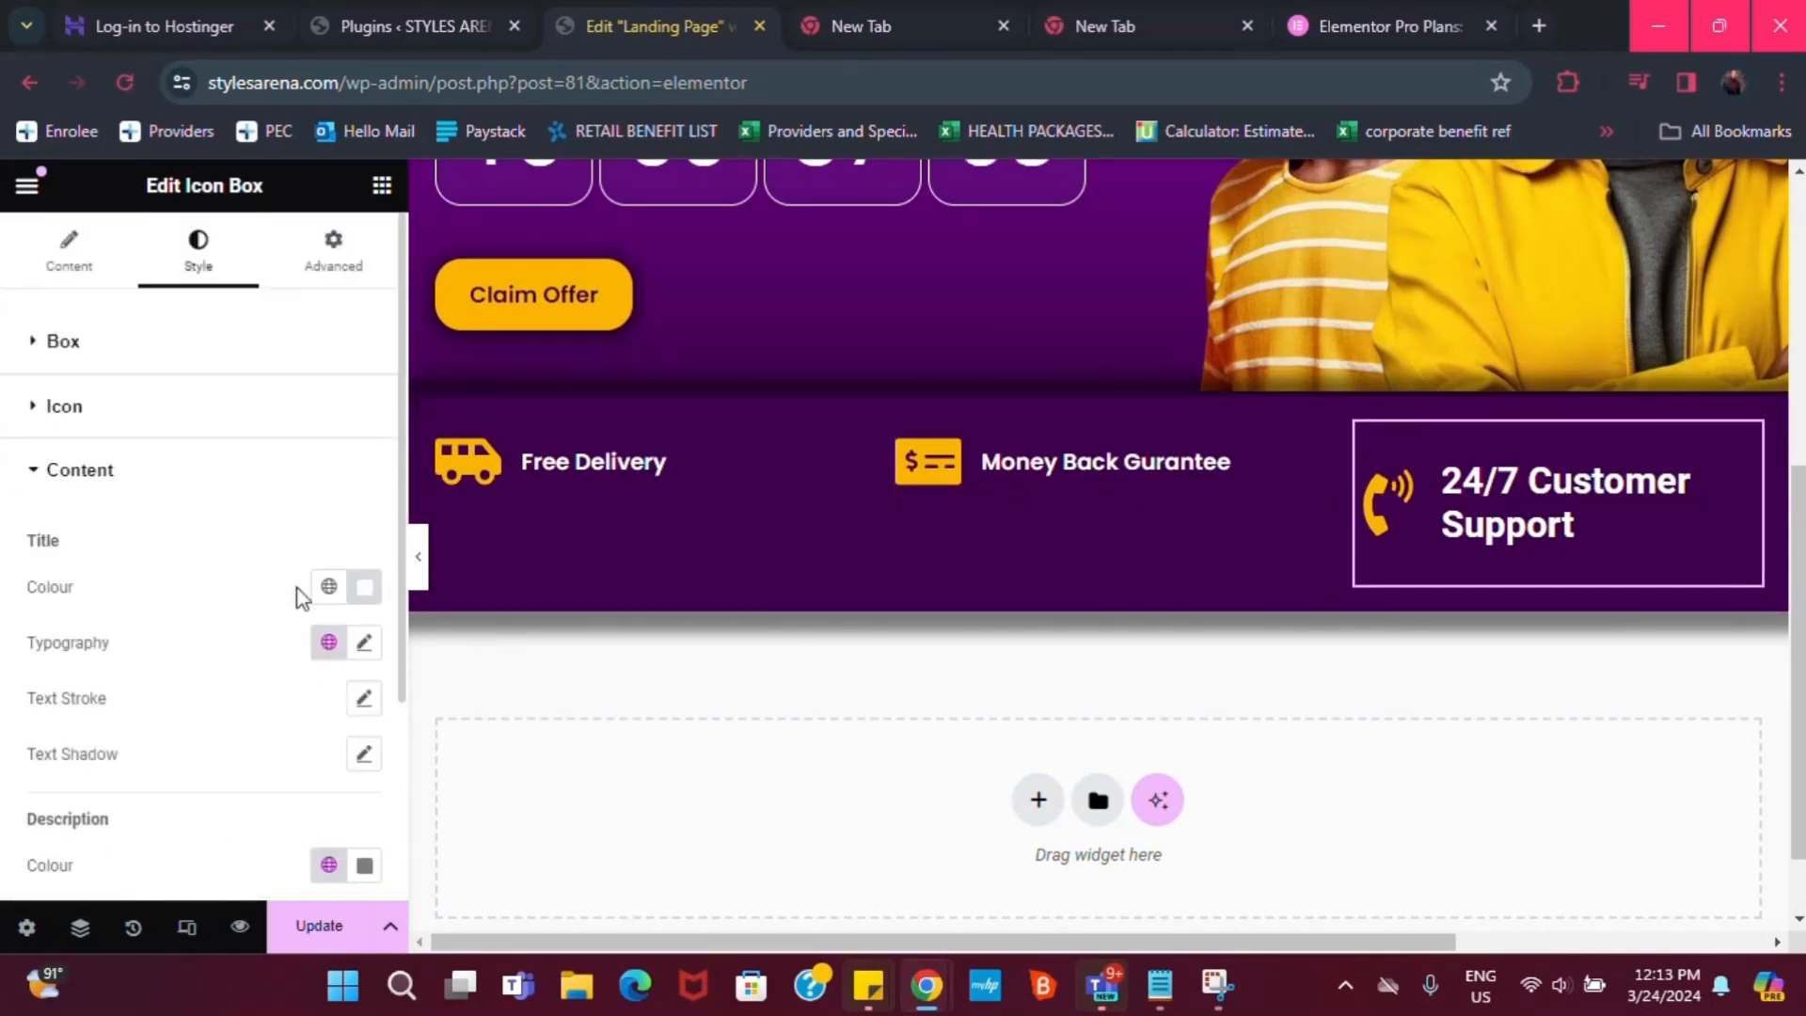
click(325, 644)
click(169, 589)
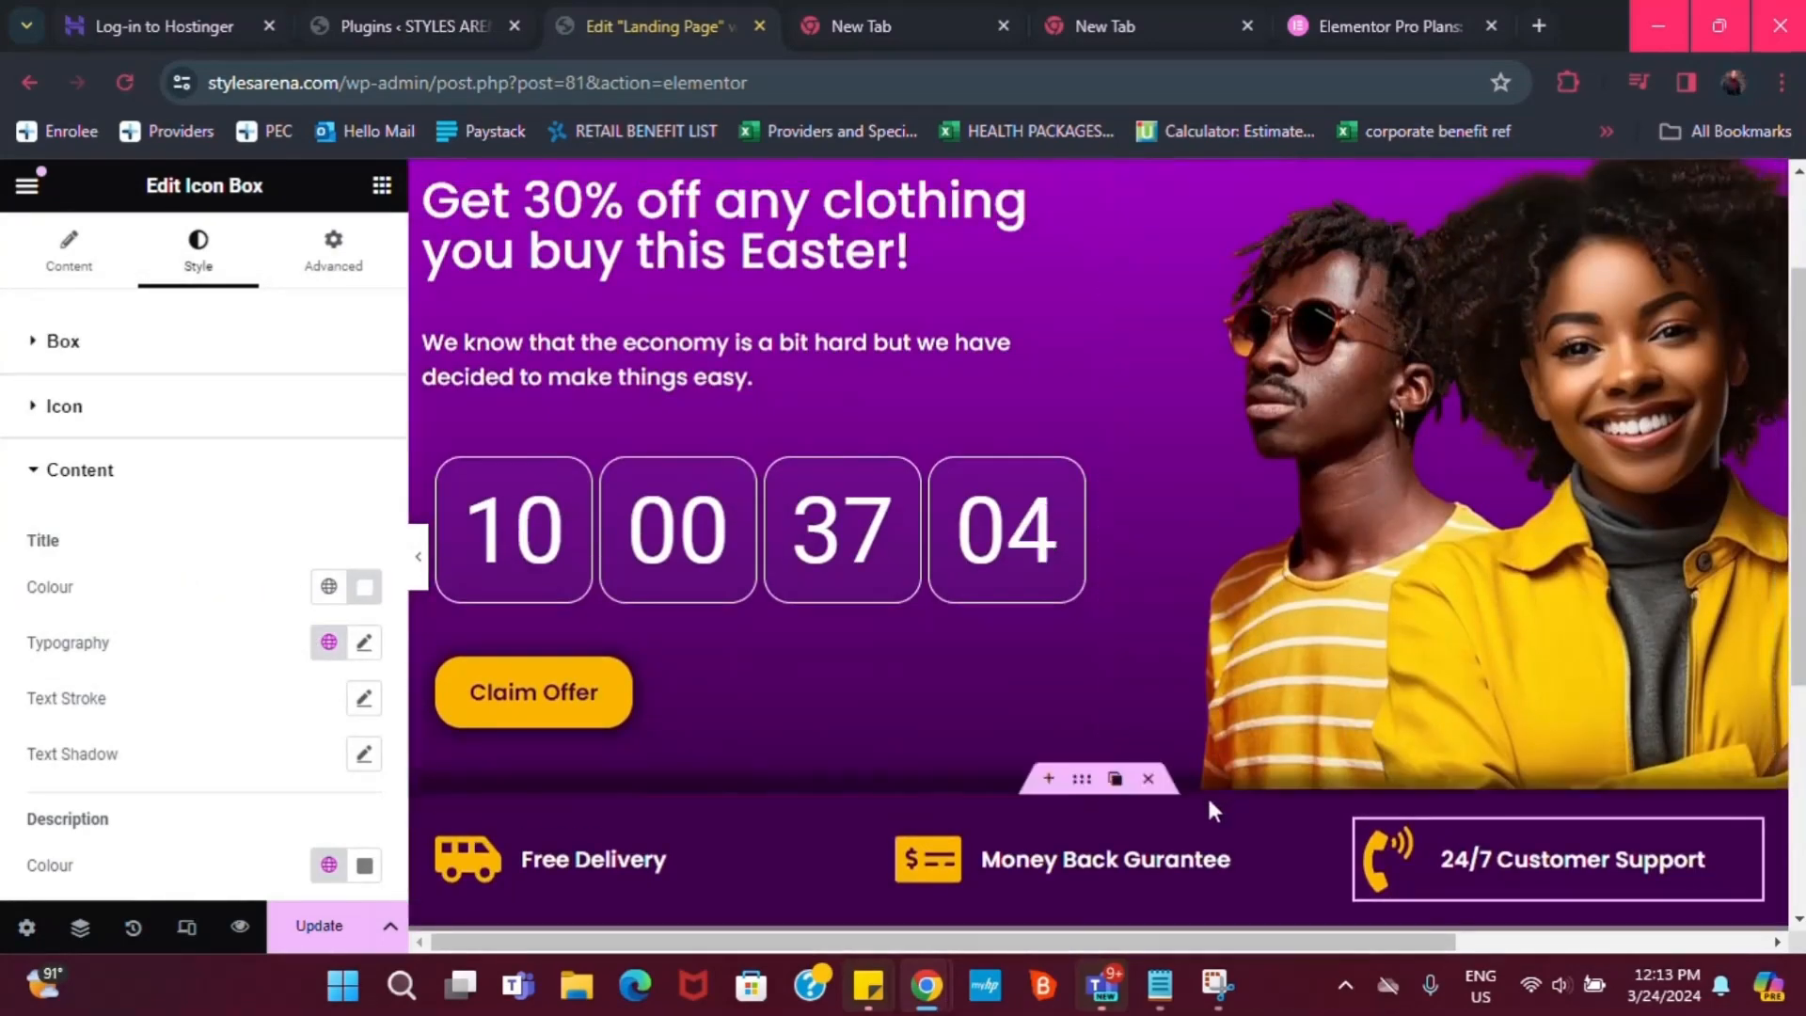
scroll(1176, 859, down, 2)
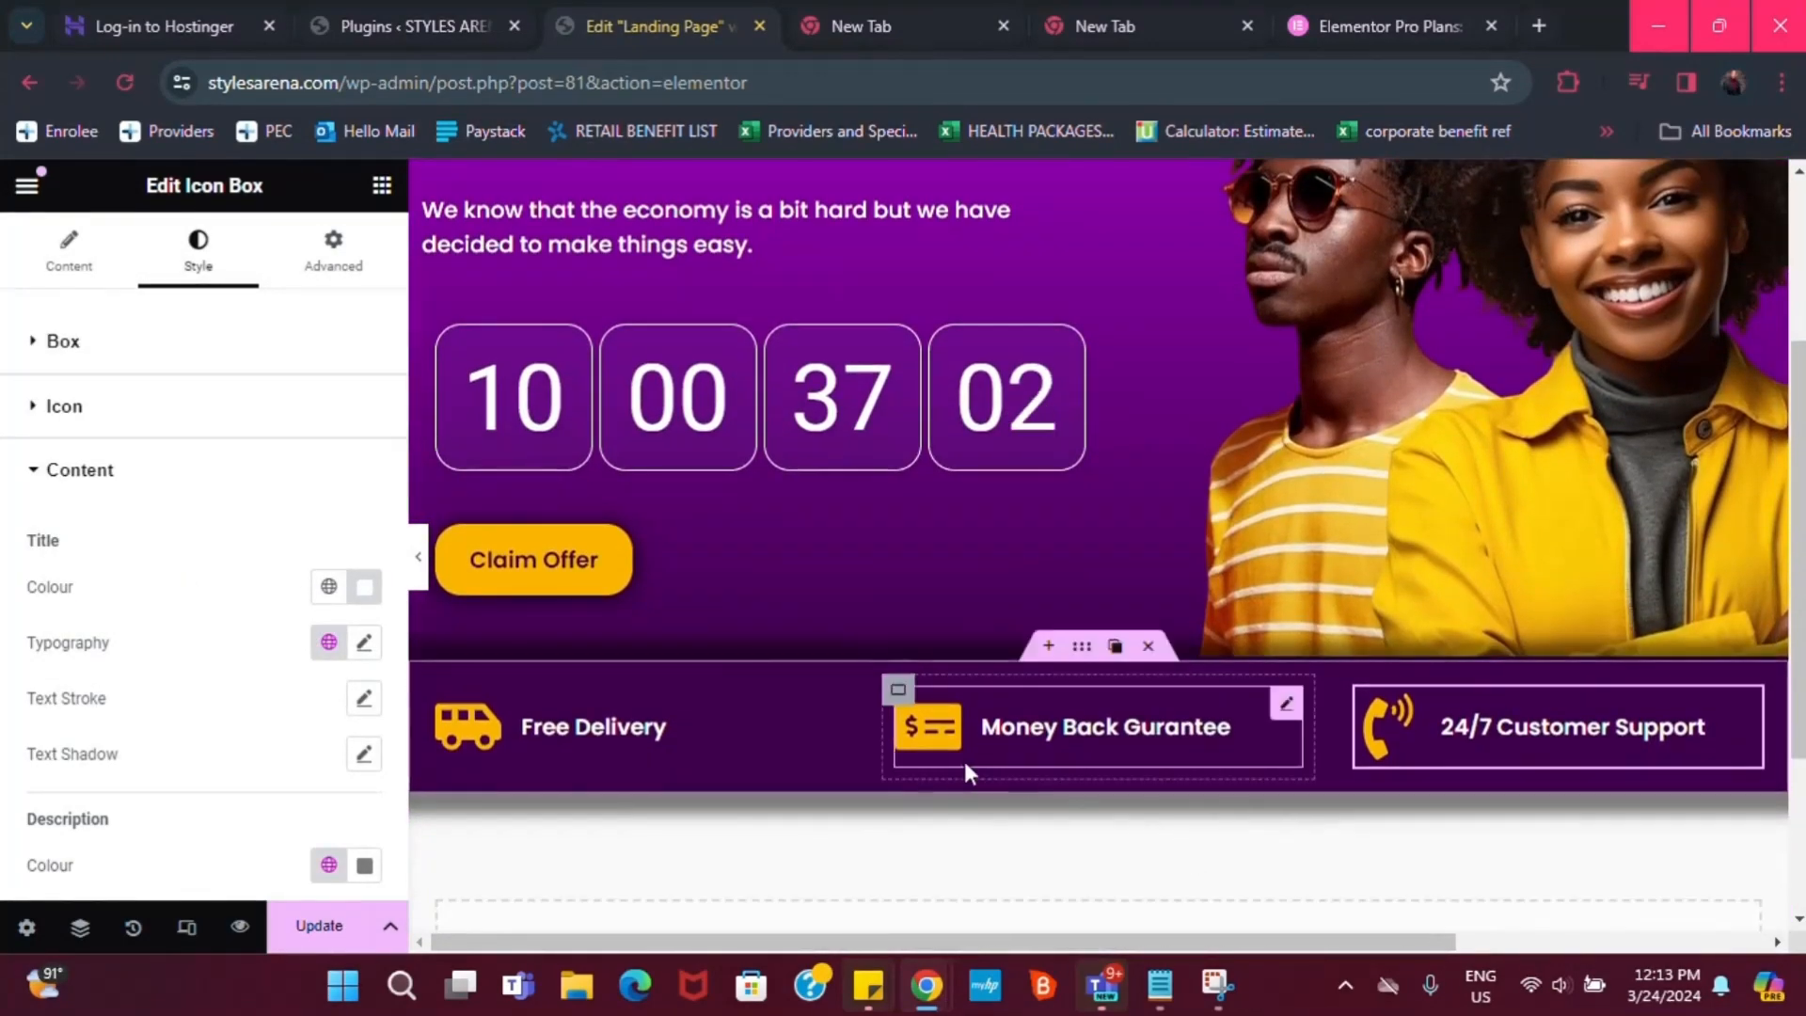
Set the strip's Justify Content and Align Items to Centre, then select the Free Delivery box
click(1081, 647)
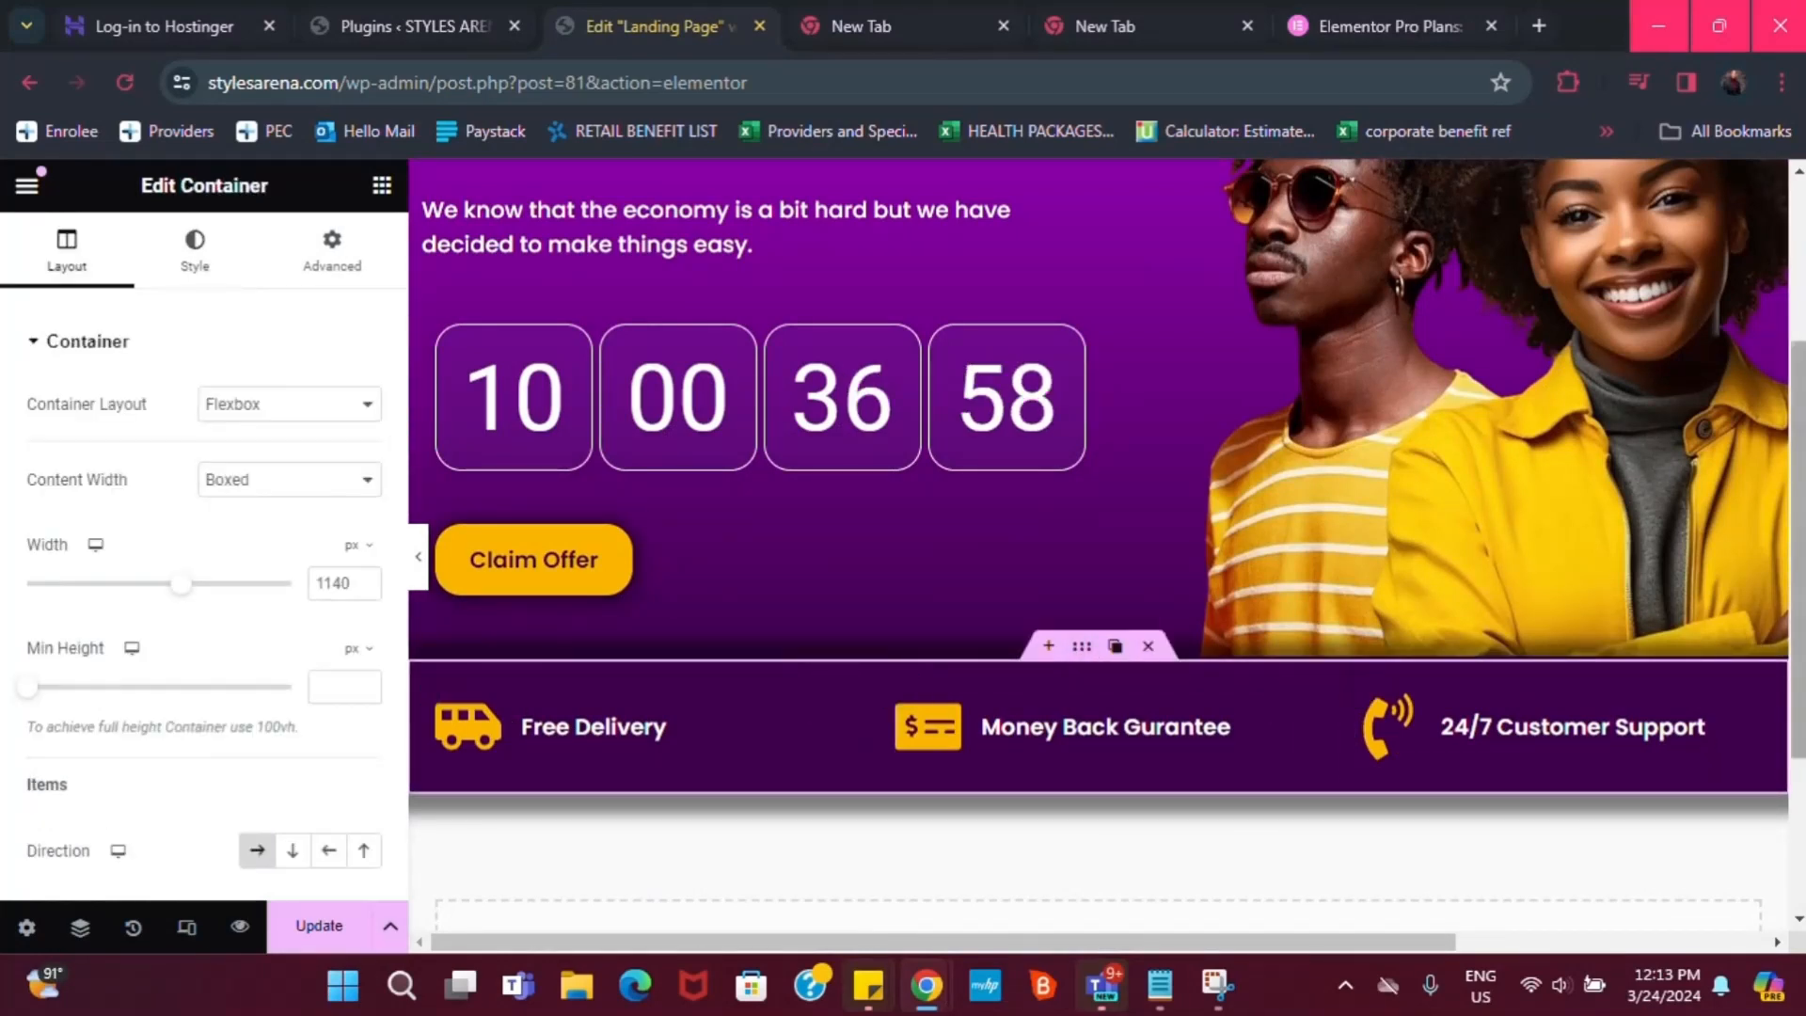
scroll(83, 732, down, 2)
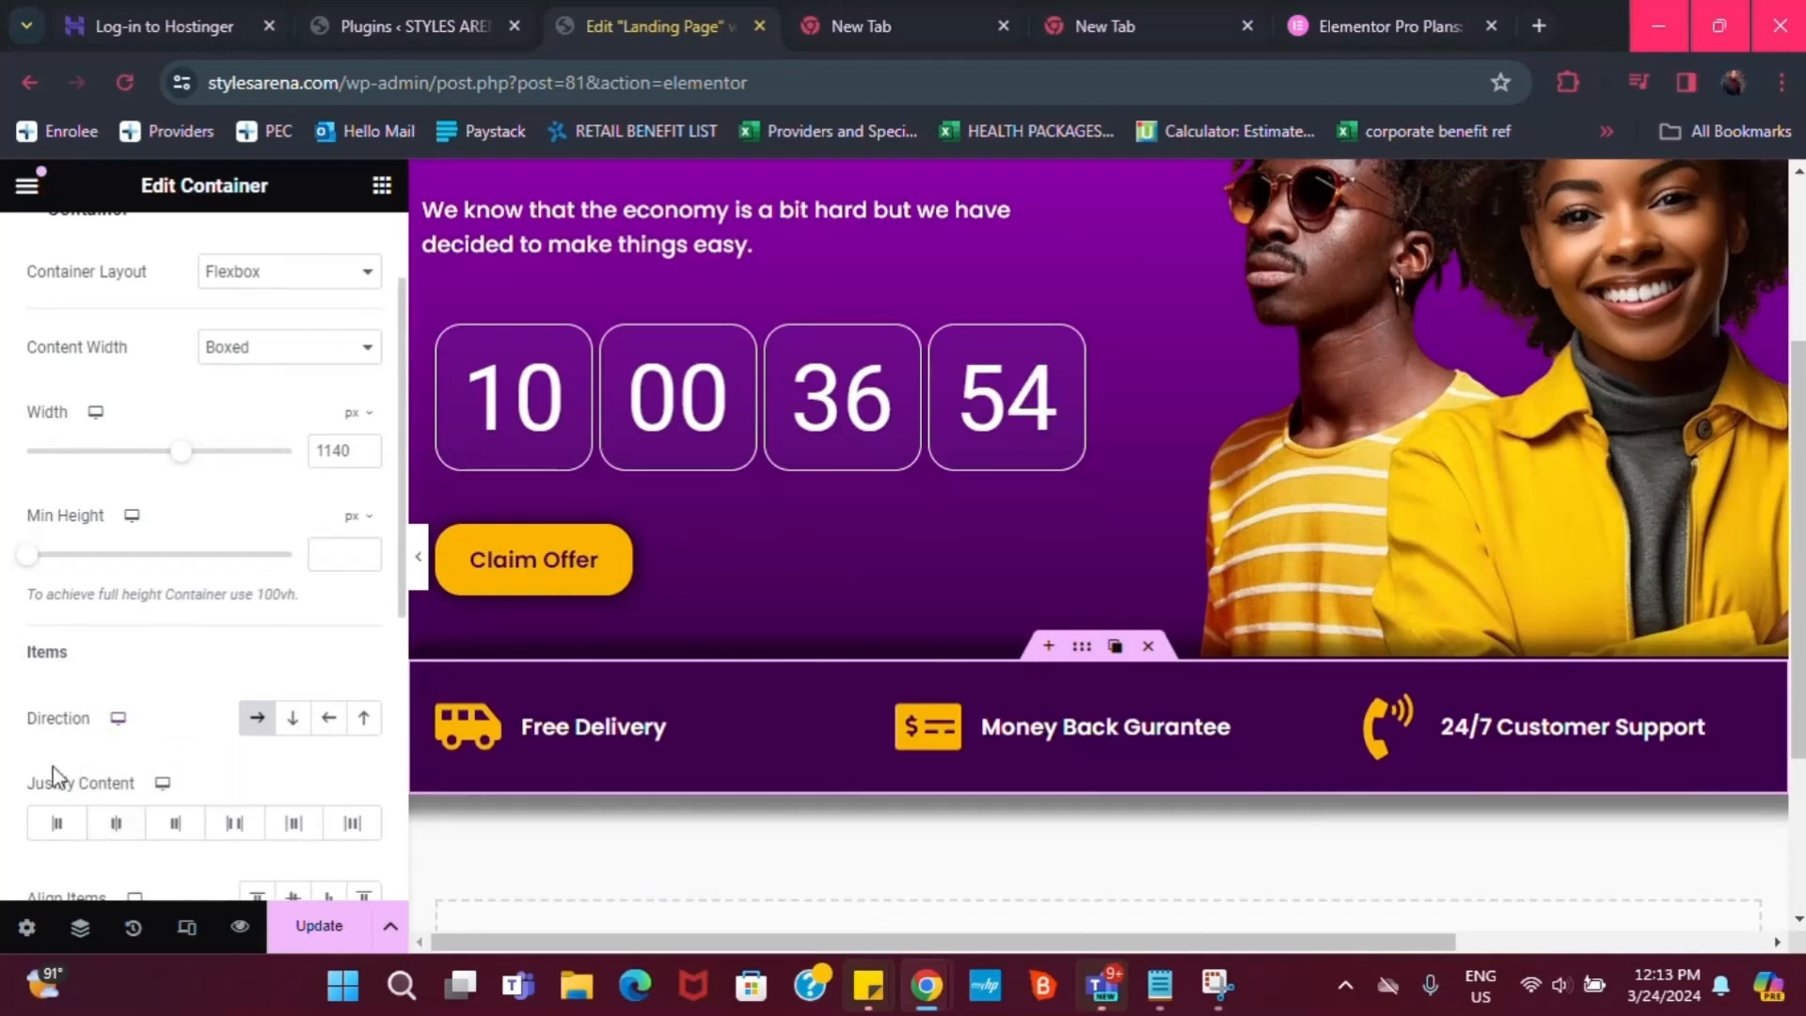
click(118, 828)
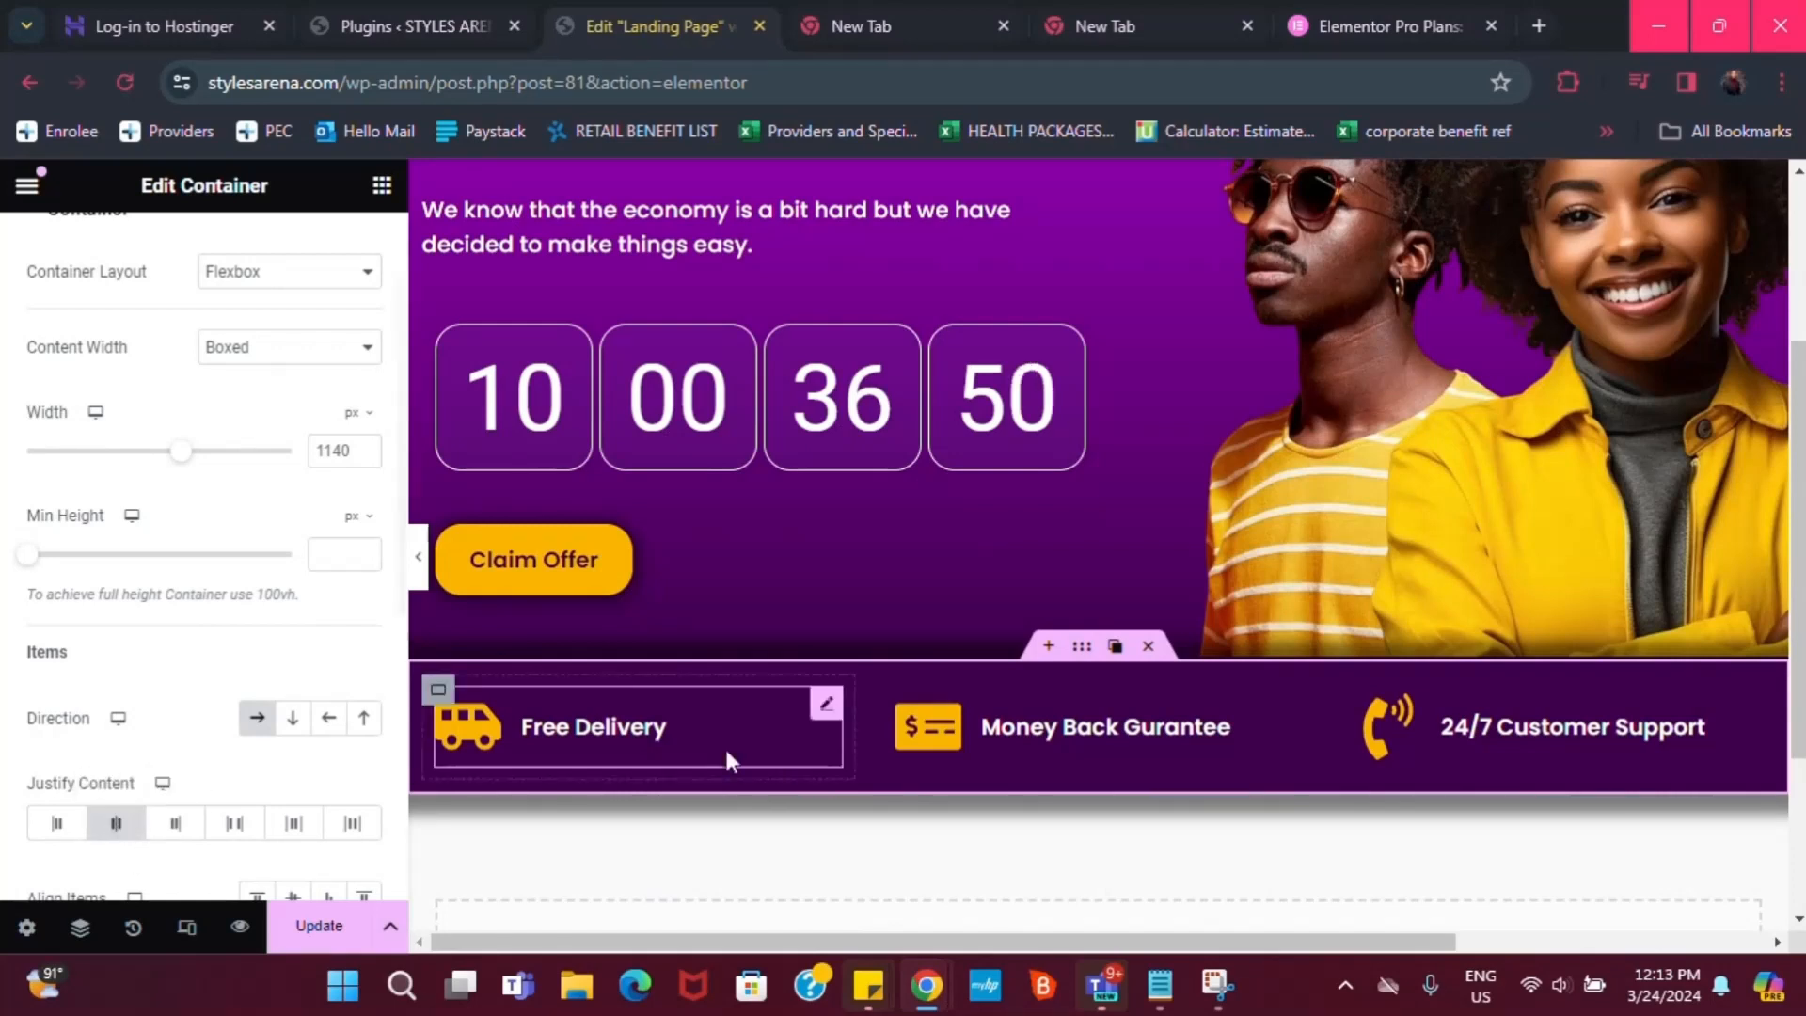
scroll(489, 640, down, 1)
scroll(944, 758, down, 1)
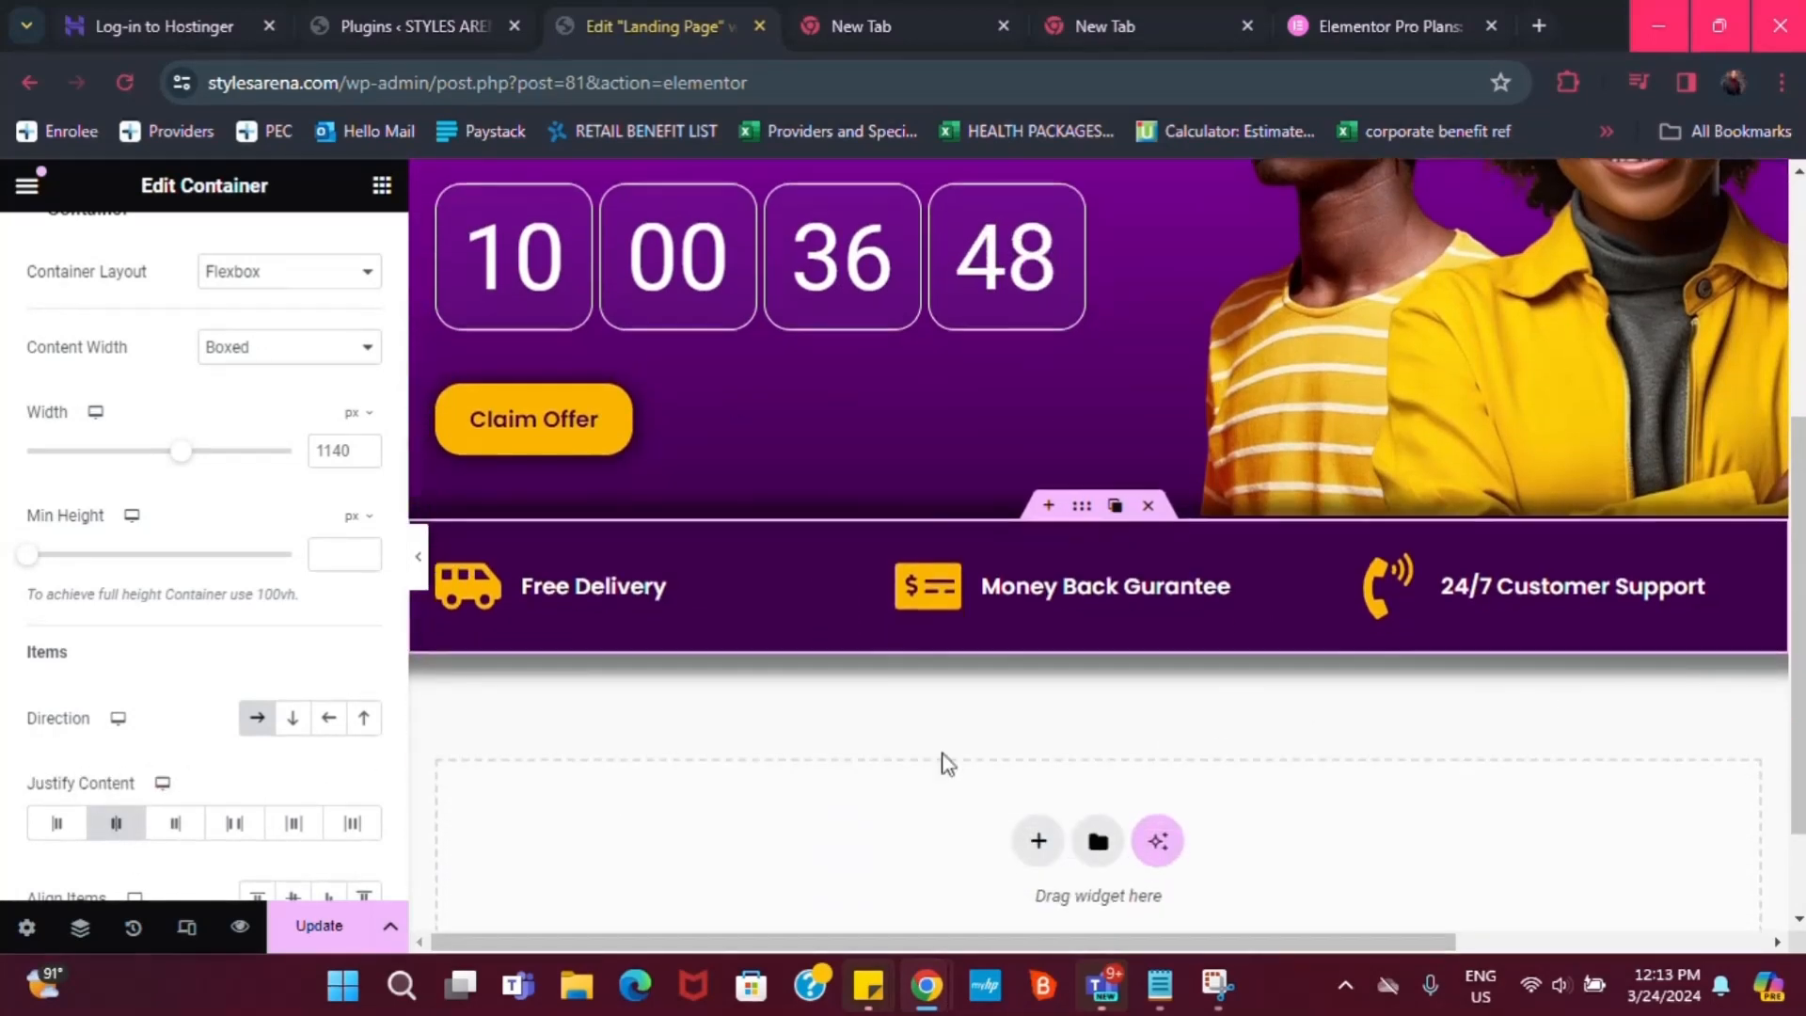
scroll(62, 736, down, 2)
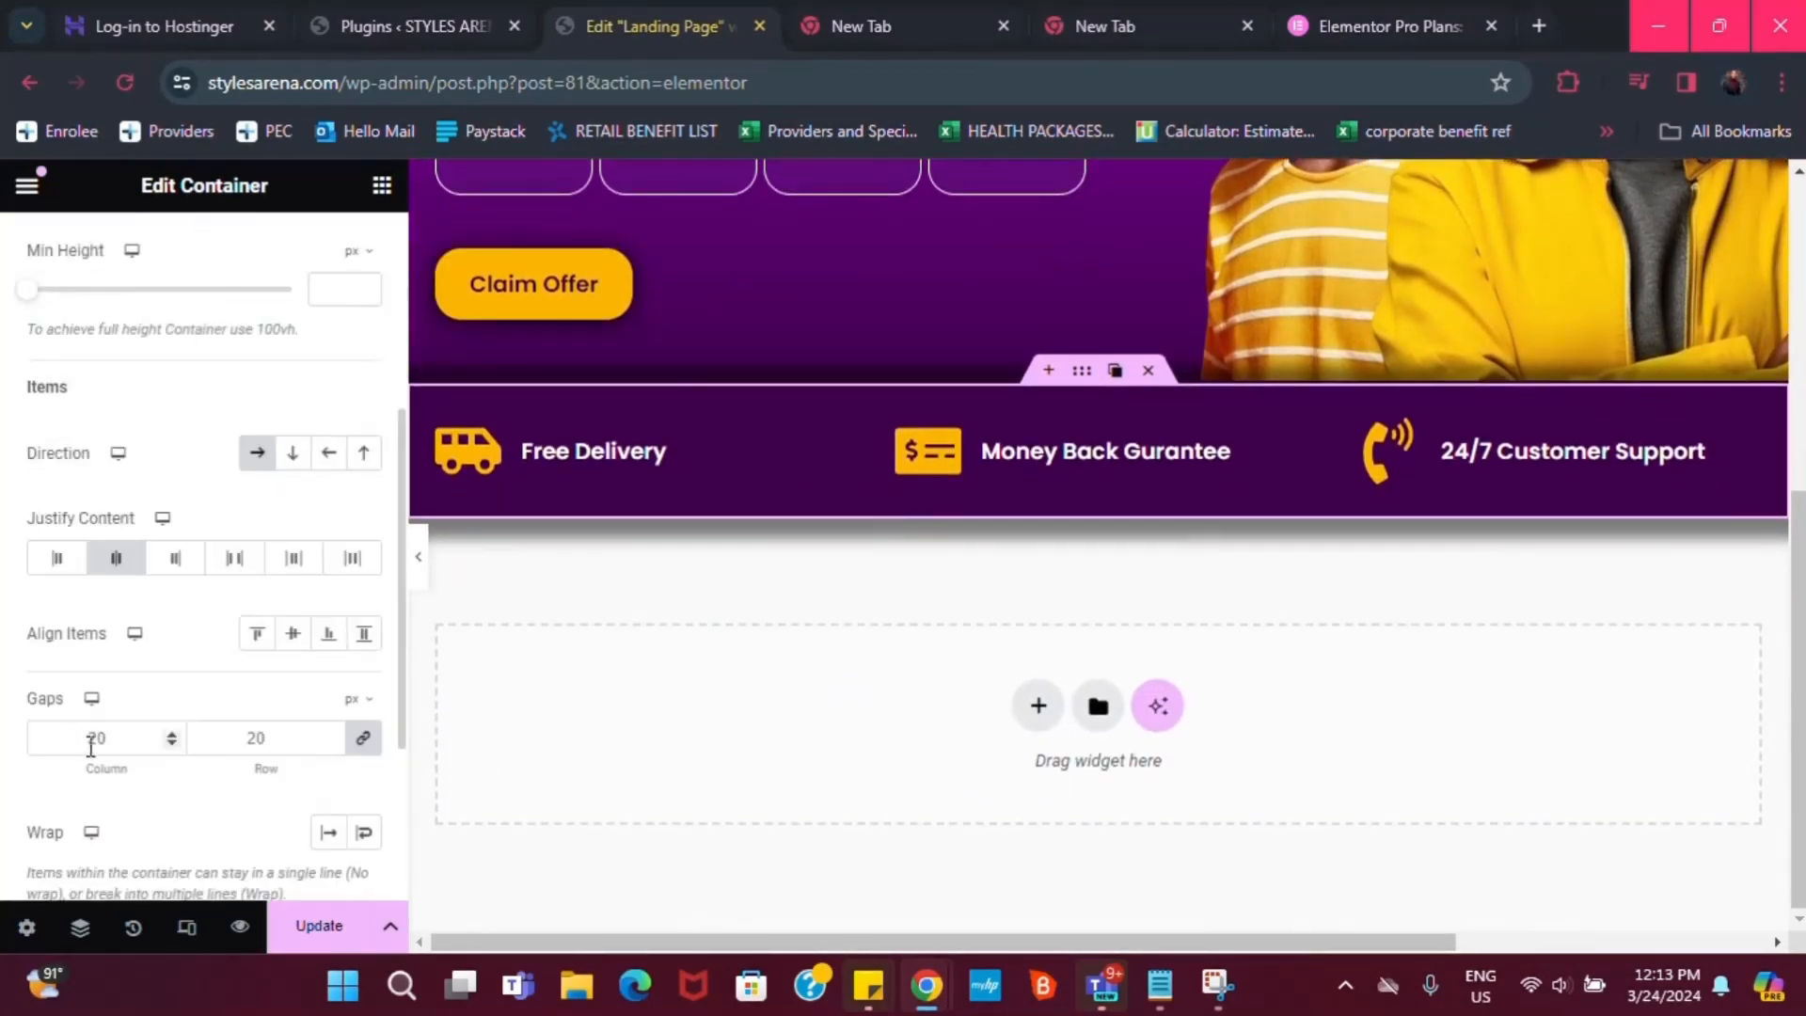
click(285, 636)
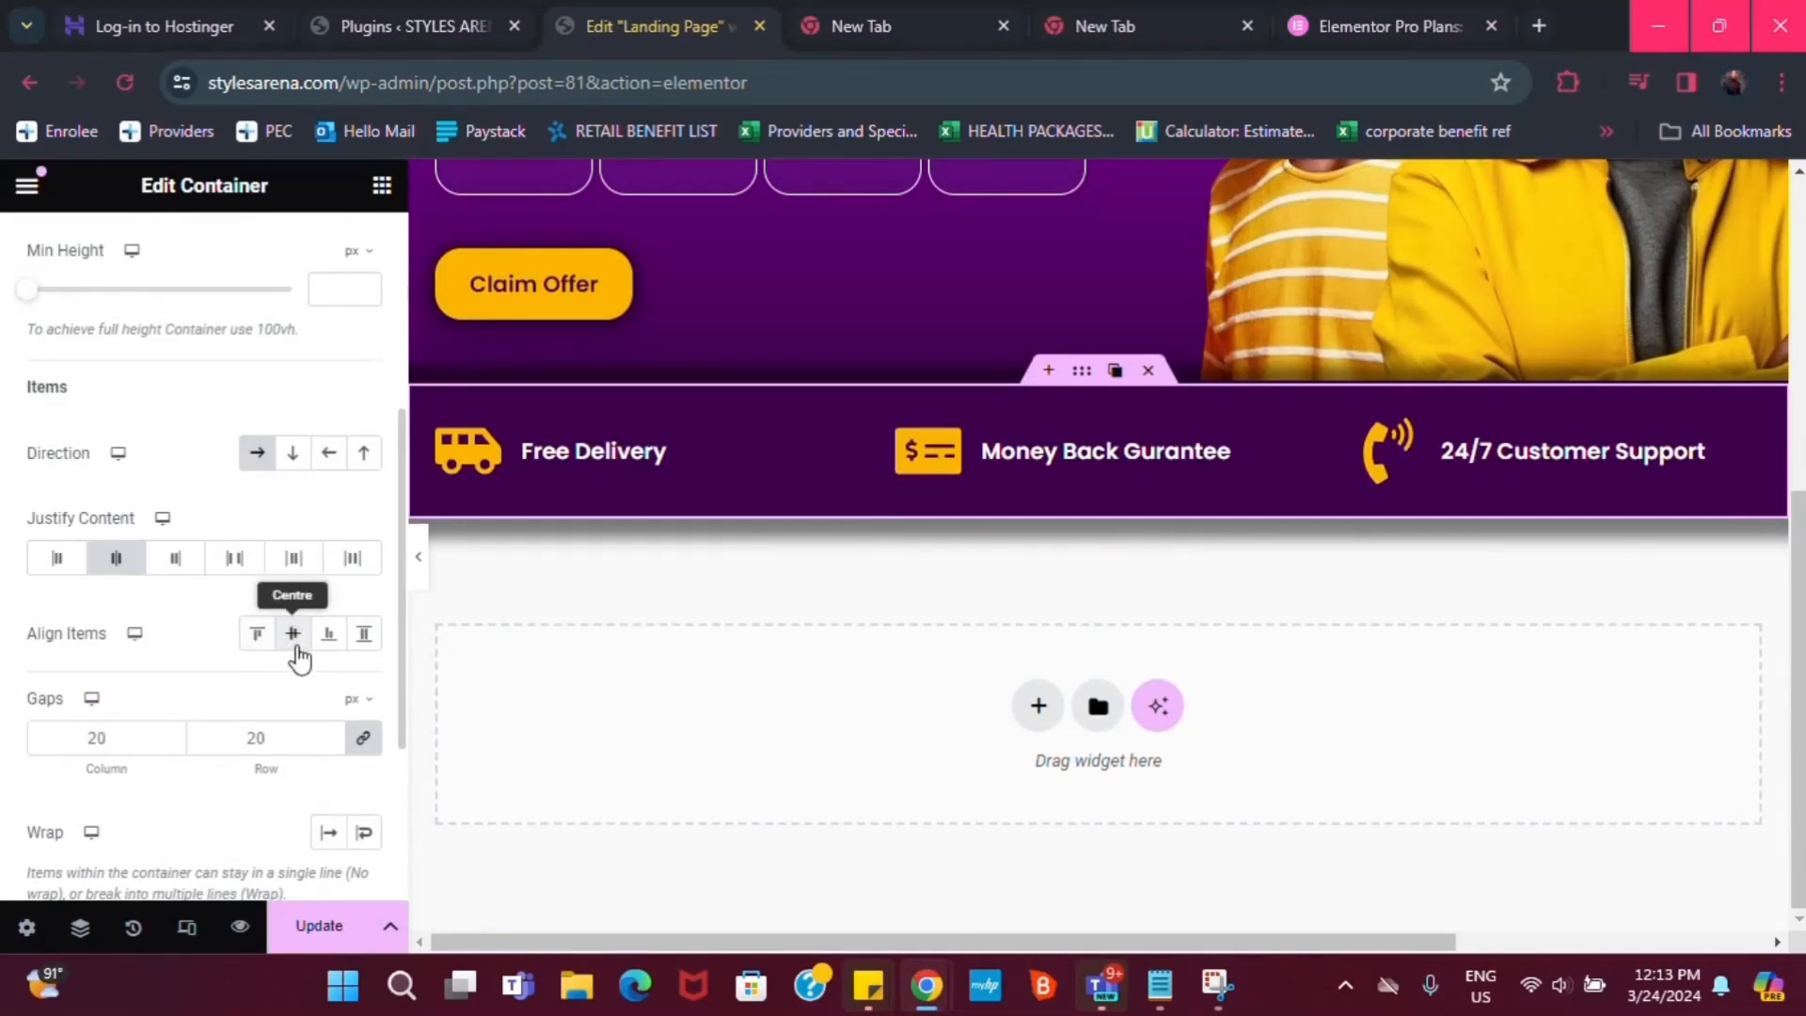
scroll(483, 588, up, 1)
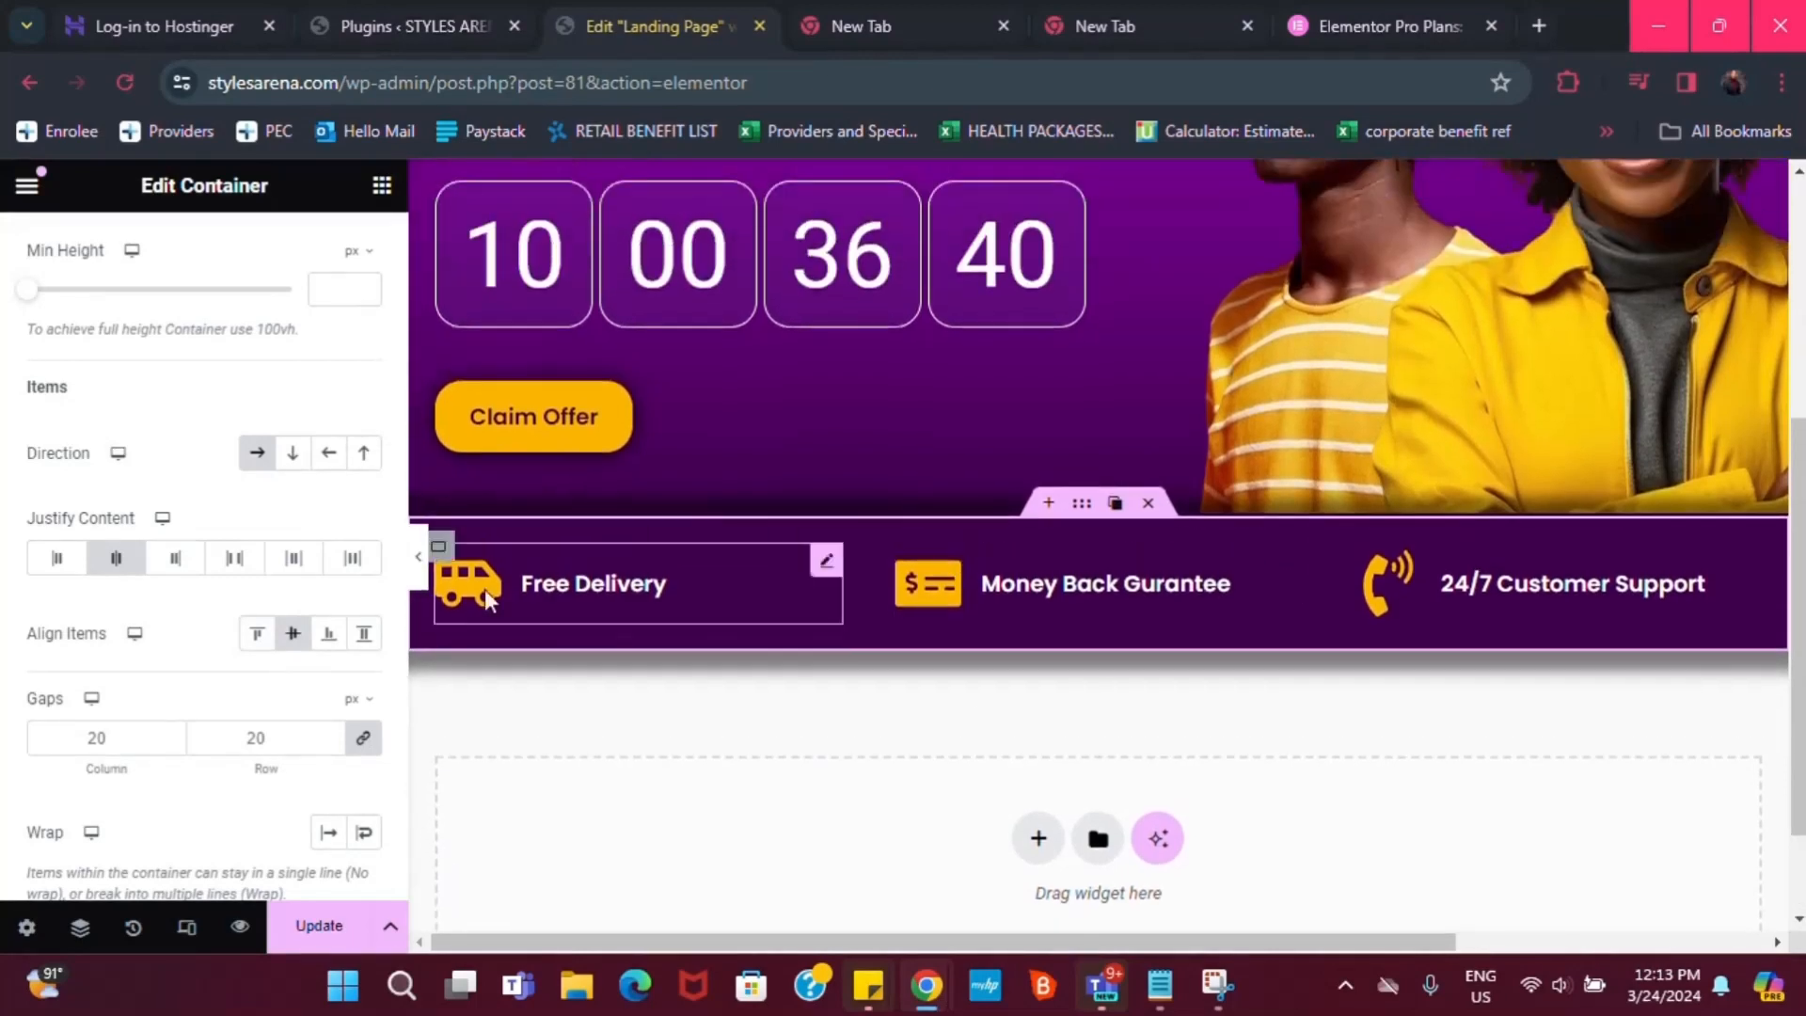
mouse_move(828, 566)
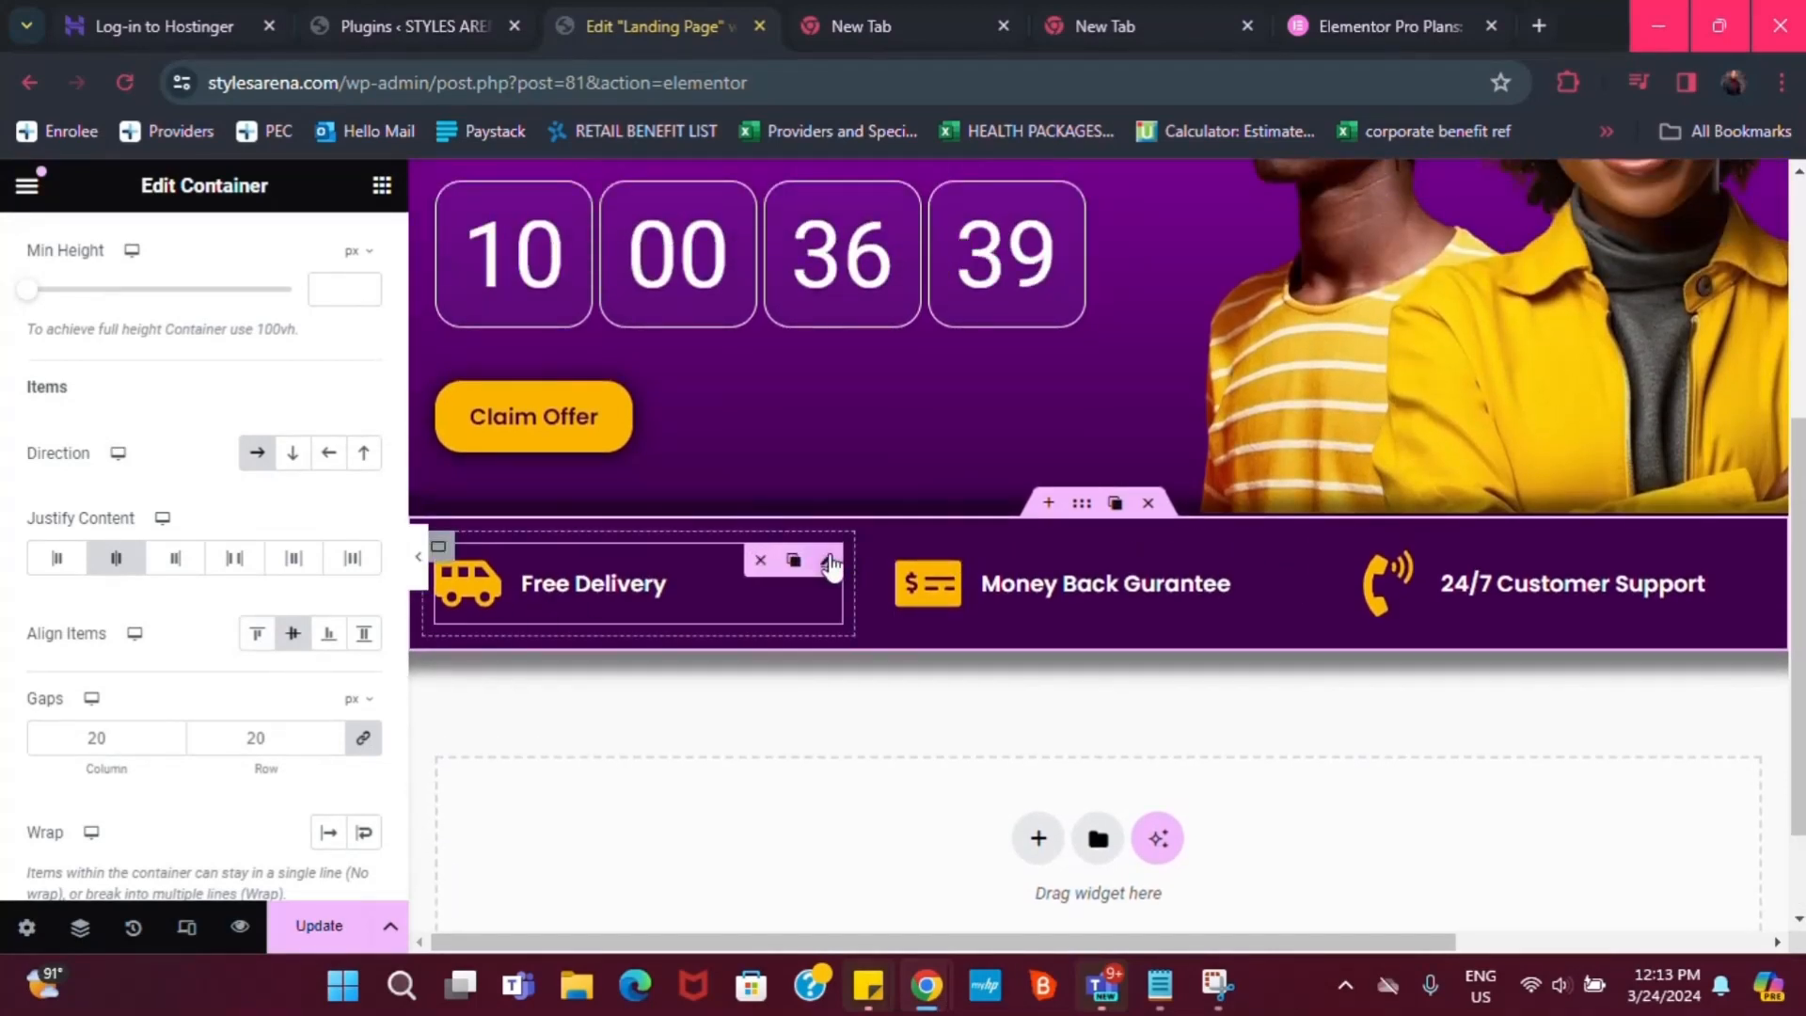
click(443, 550)
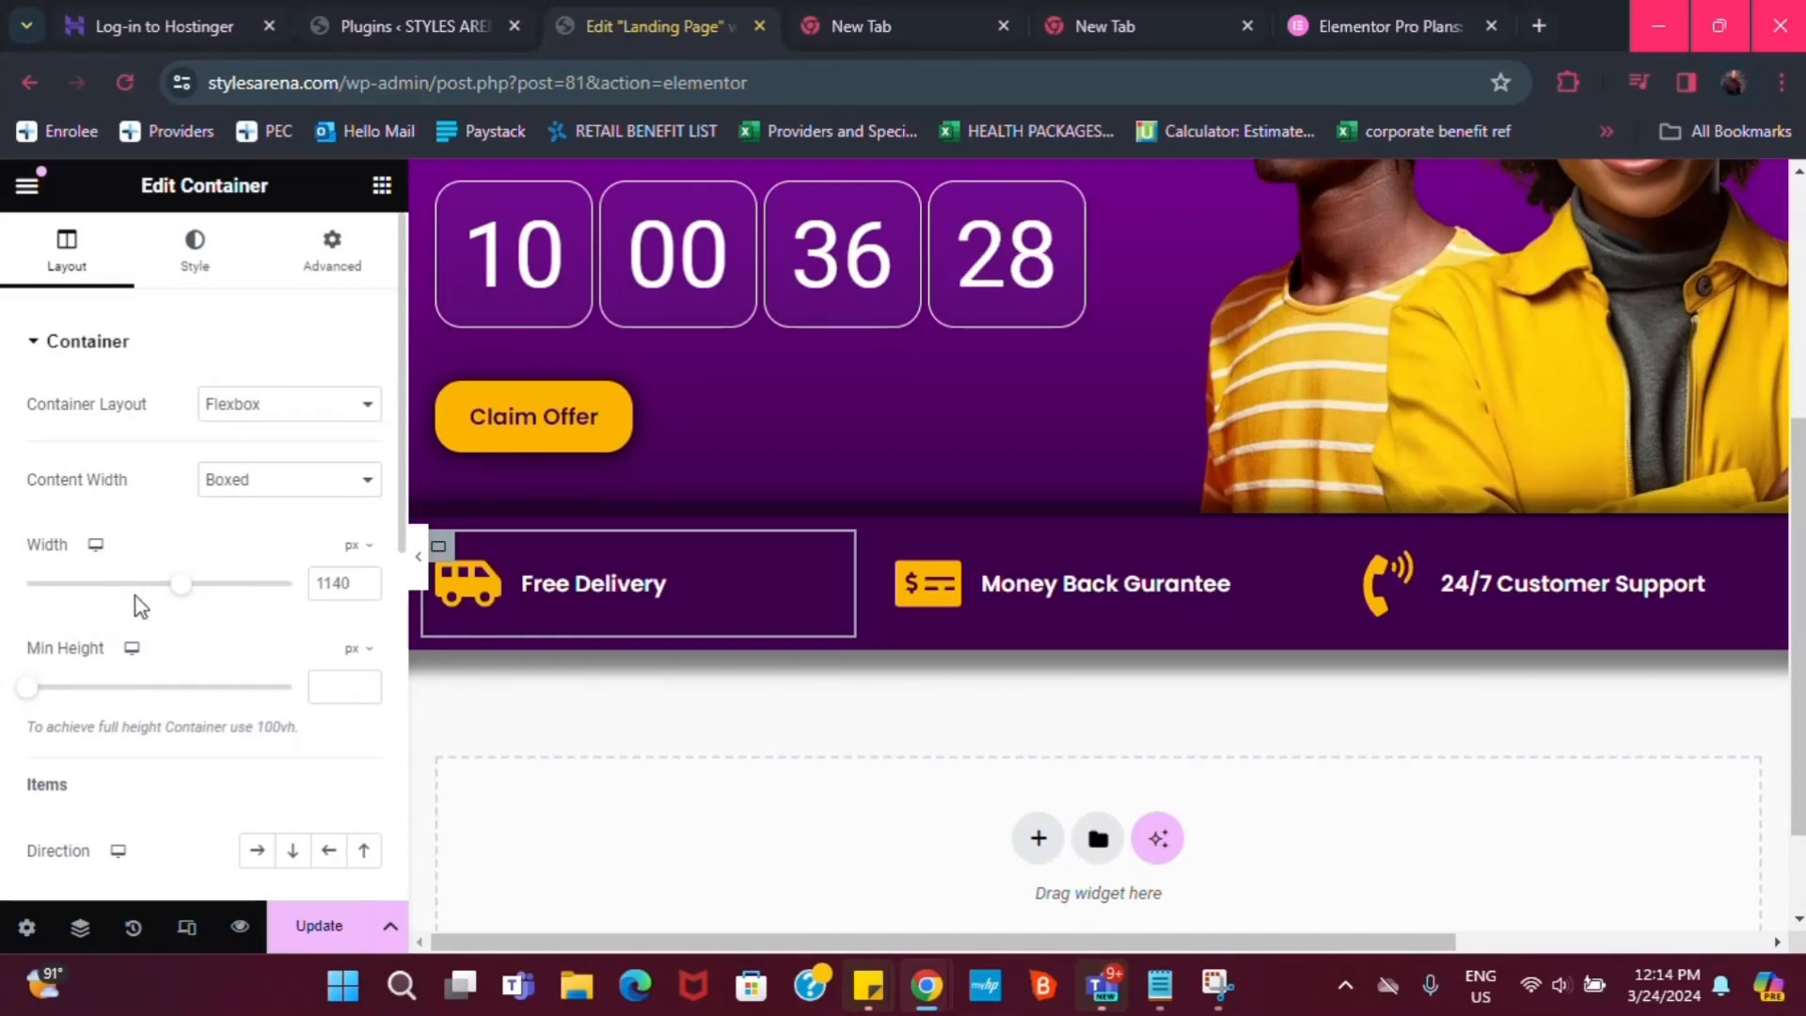
Set the Free Delivery box's border type to Solid
scroll(56, 476, down, 2)
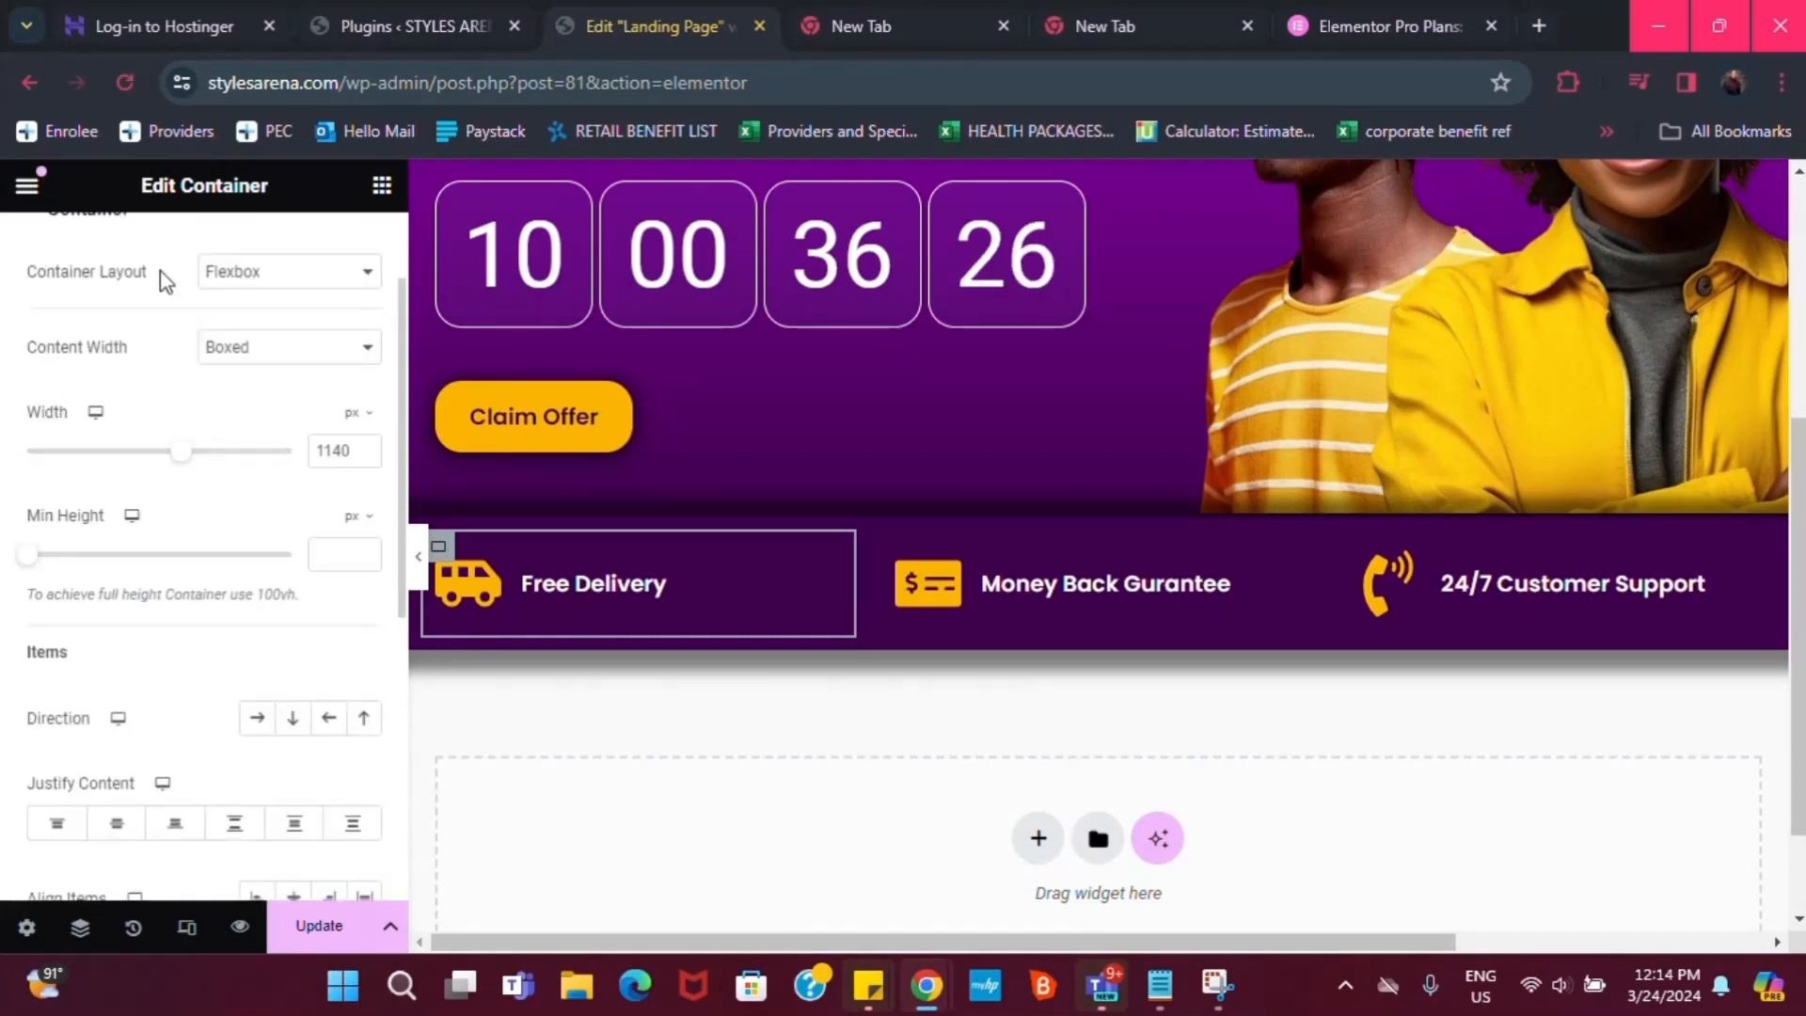
scroll(203, 269, up, 2)
click(199, 278)
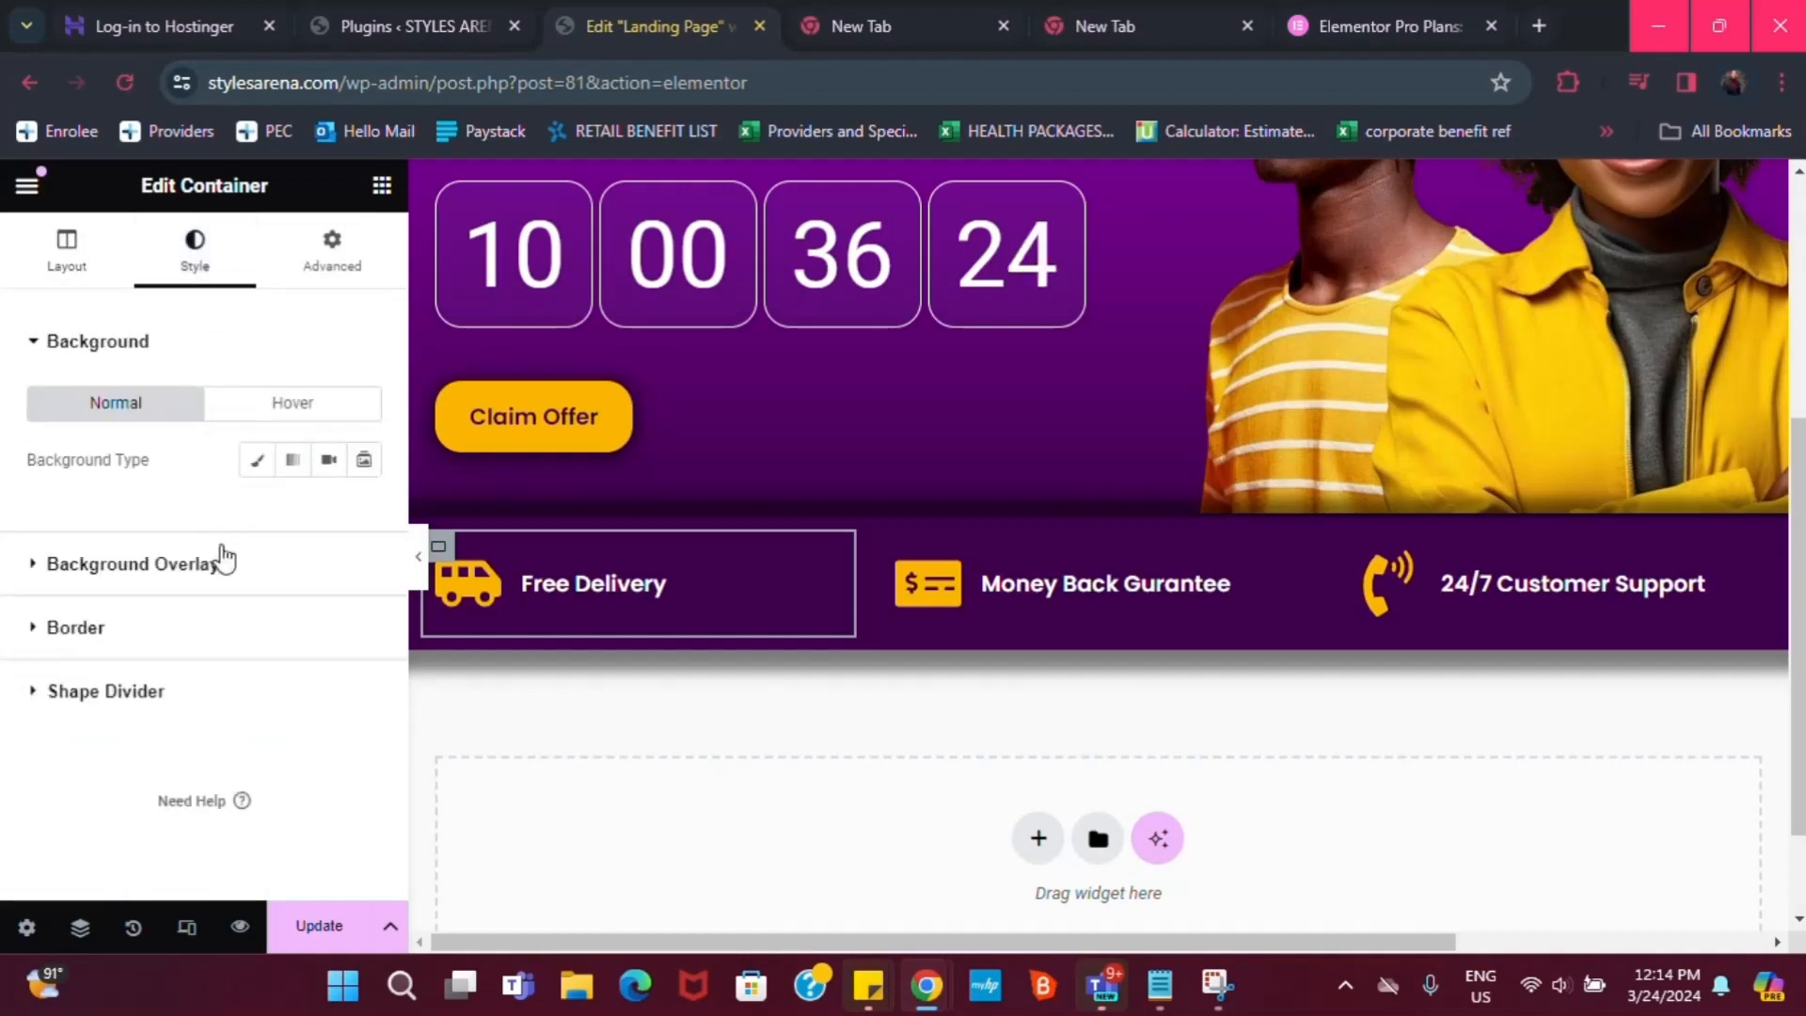
click(102, 643)
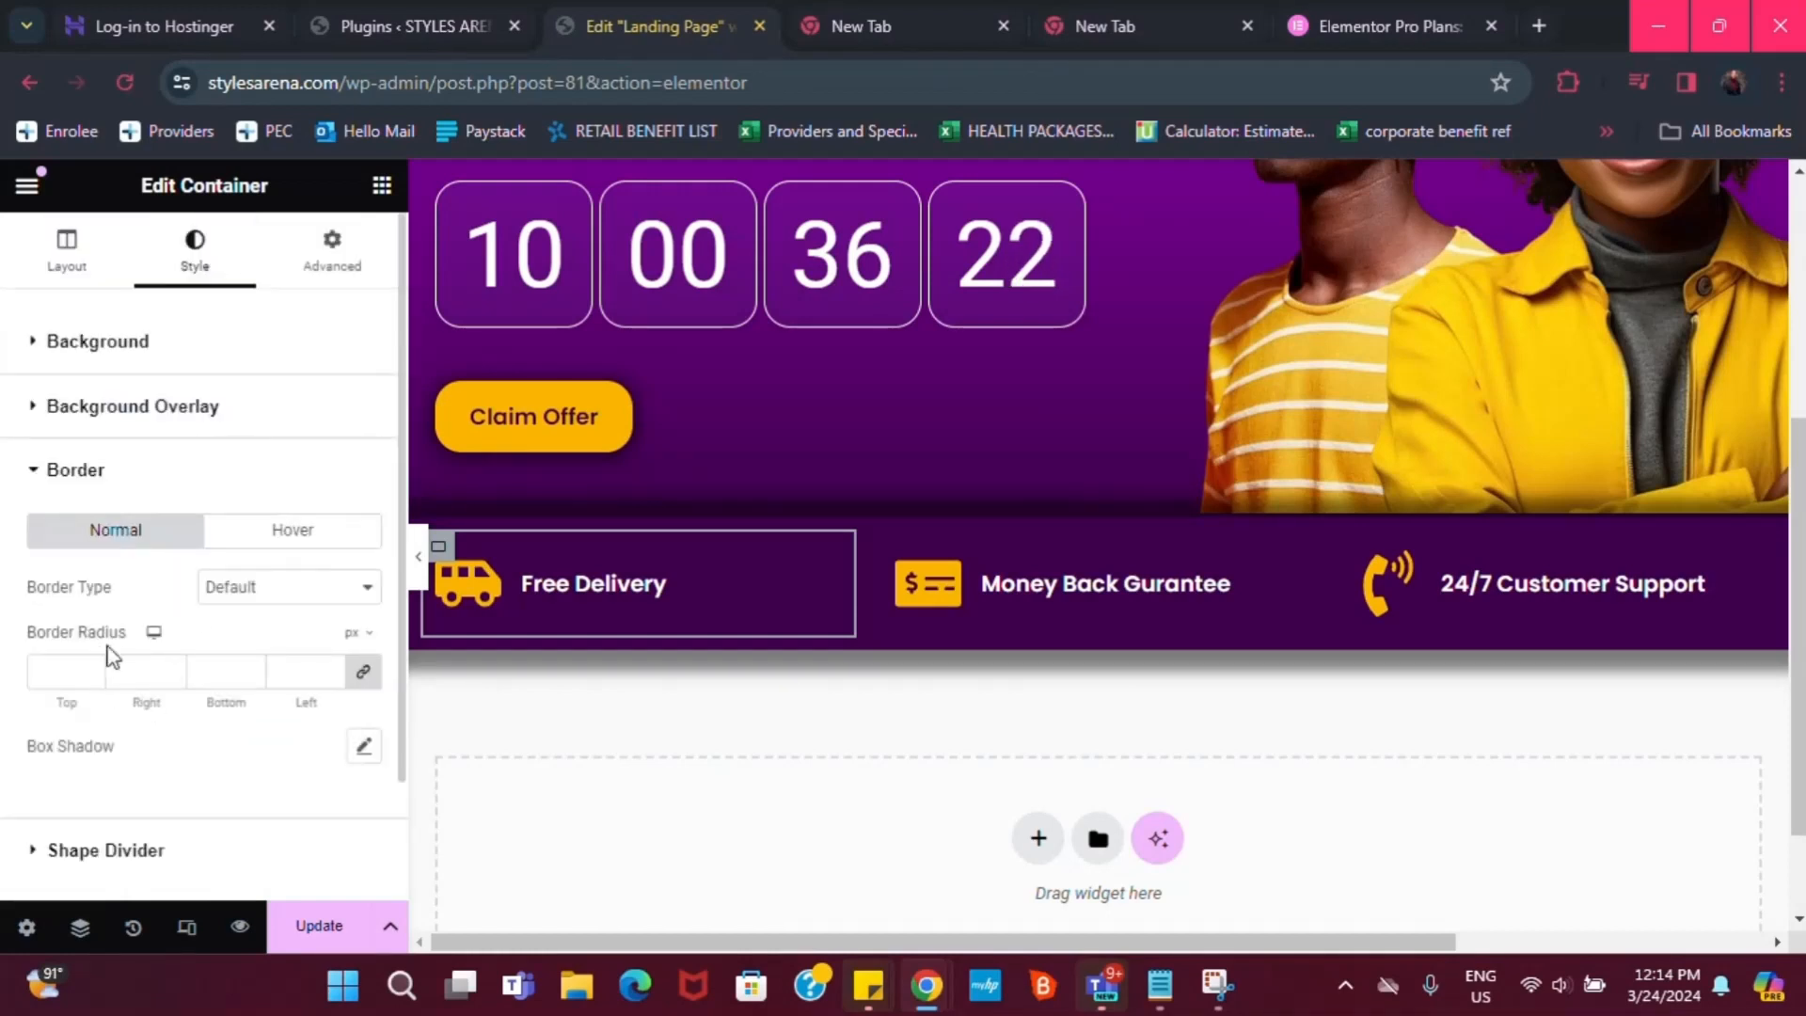
click(280, 584)
click(275, 653)
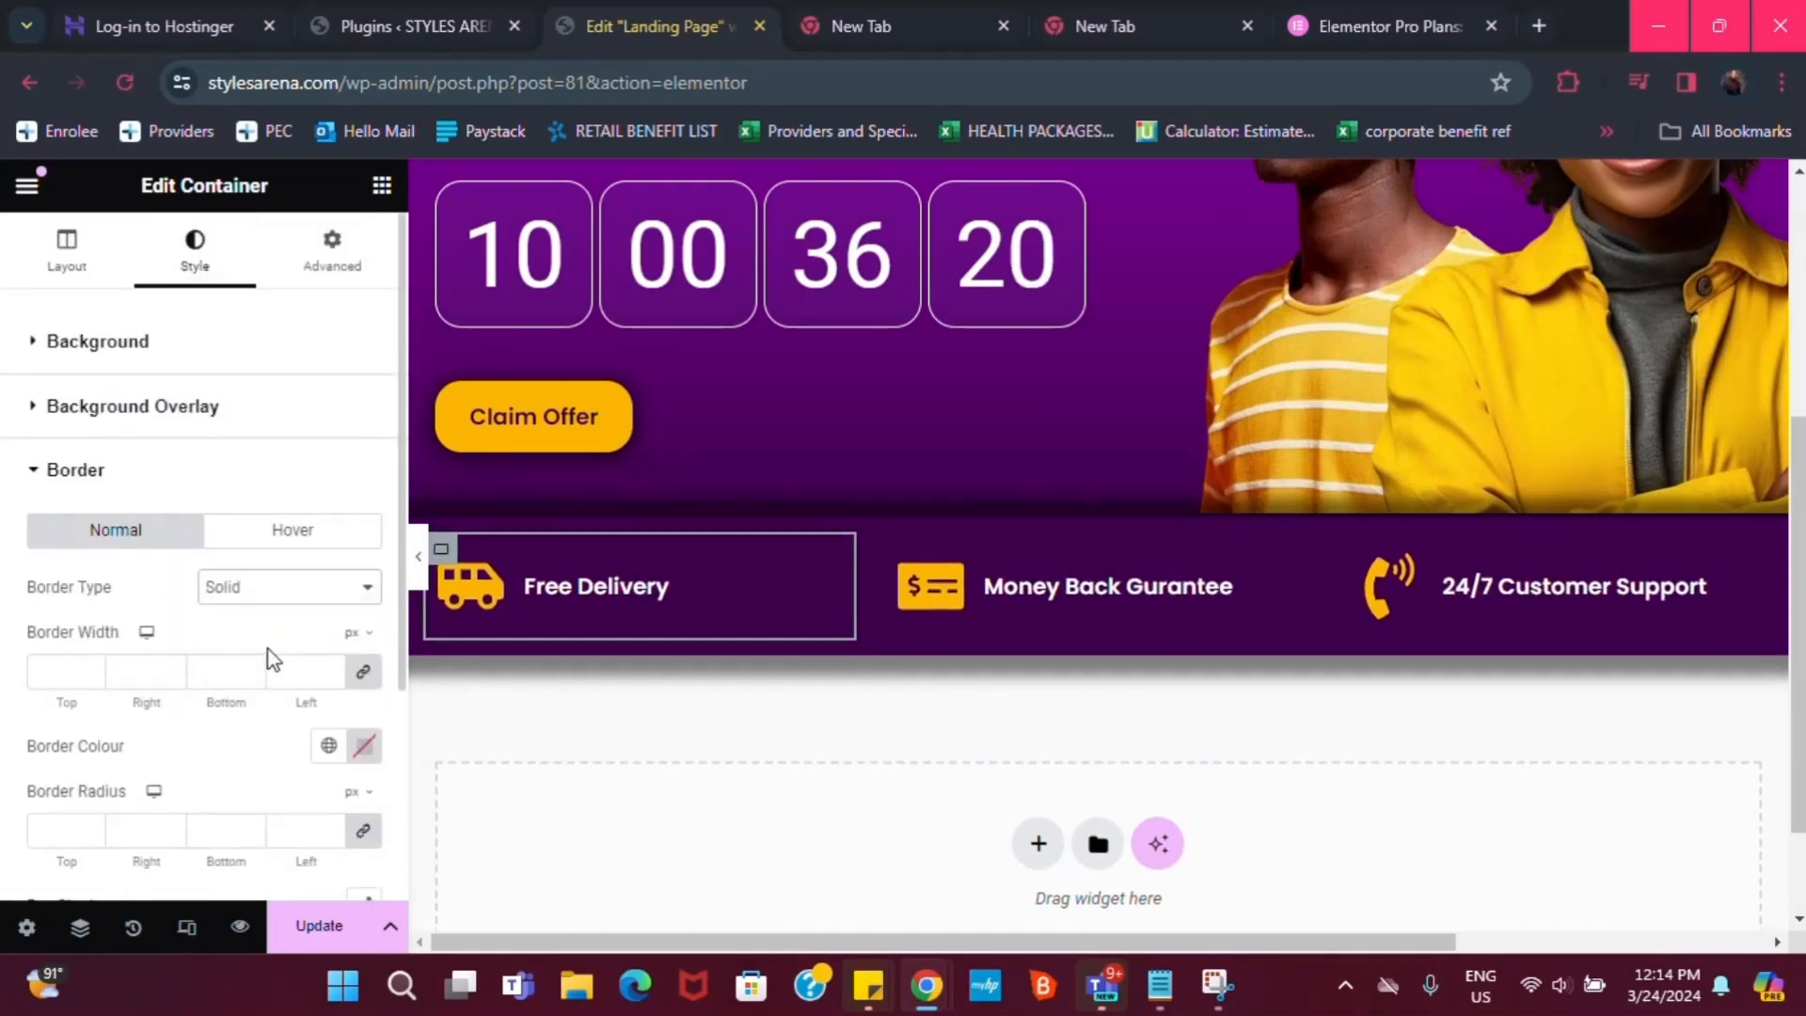
Make the Free Delivery border the global yellow with a 3 px width
click(73, 675)
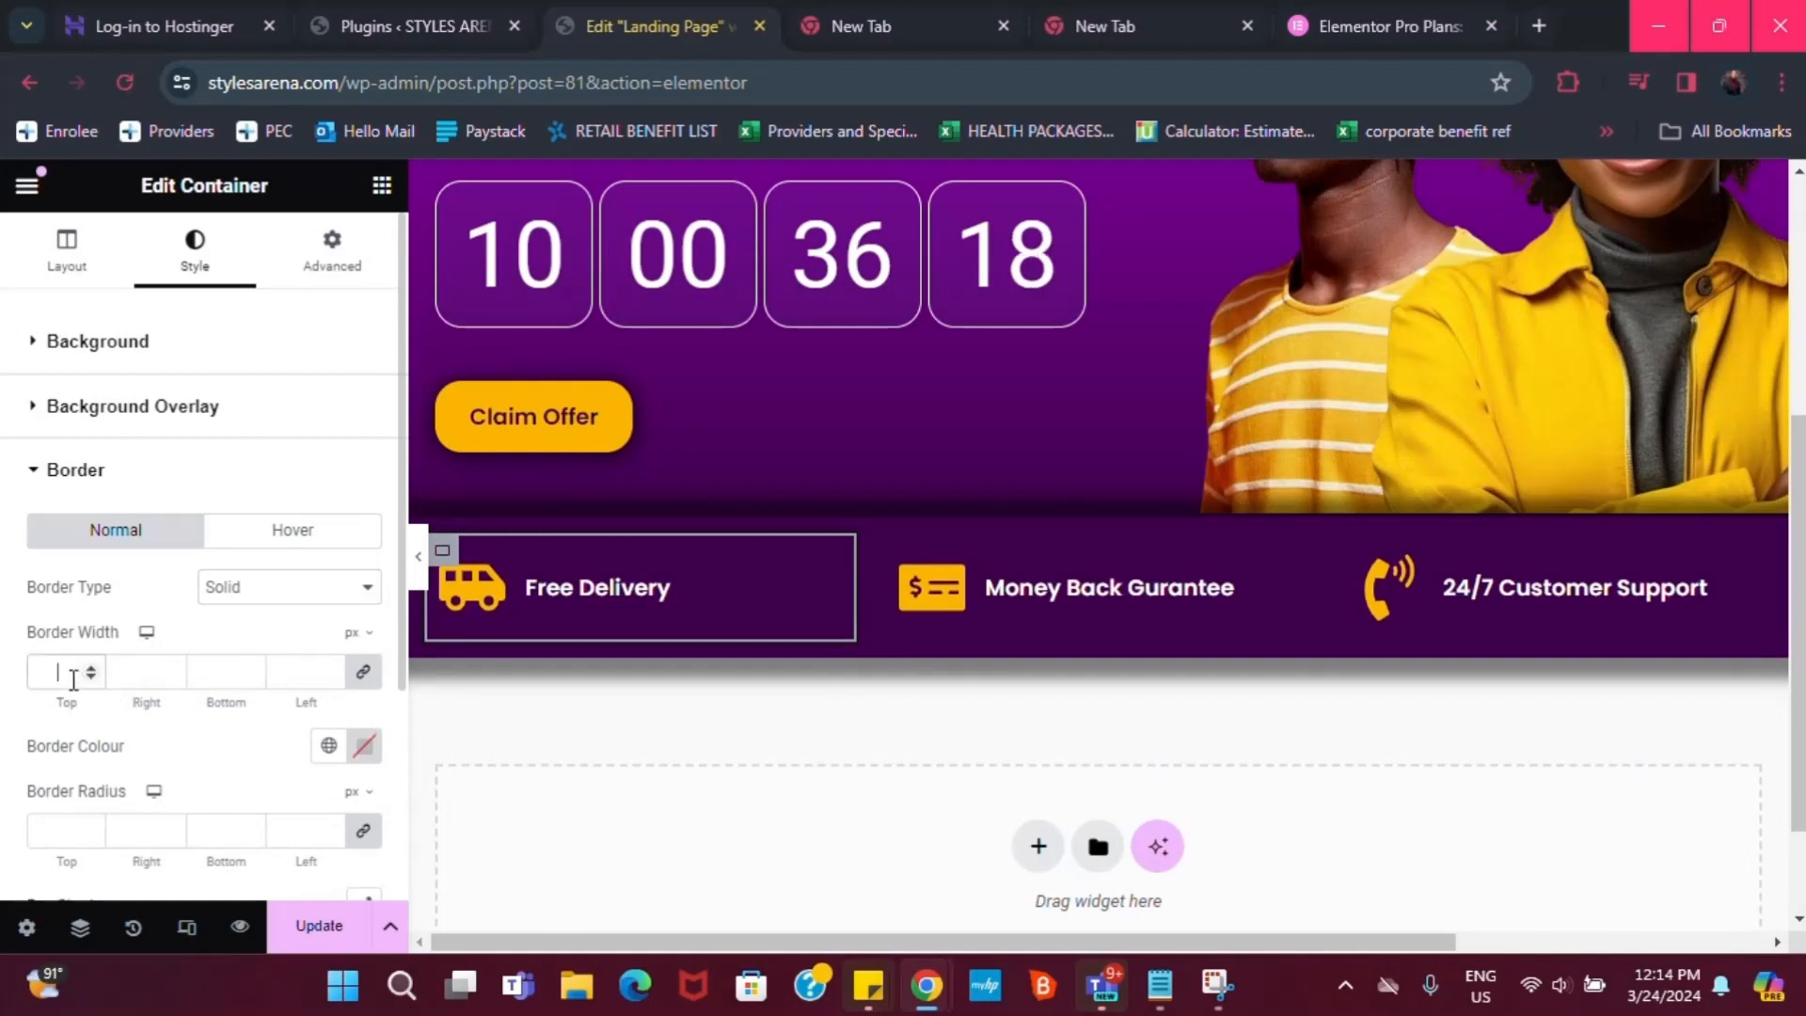
text(1)
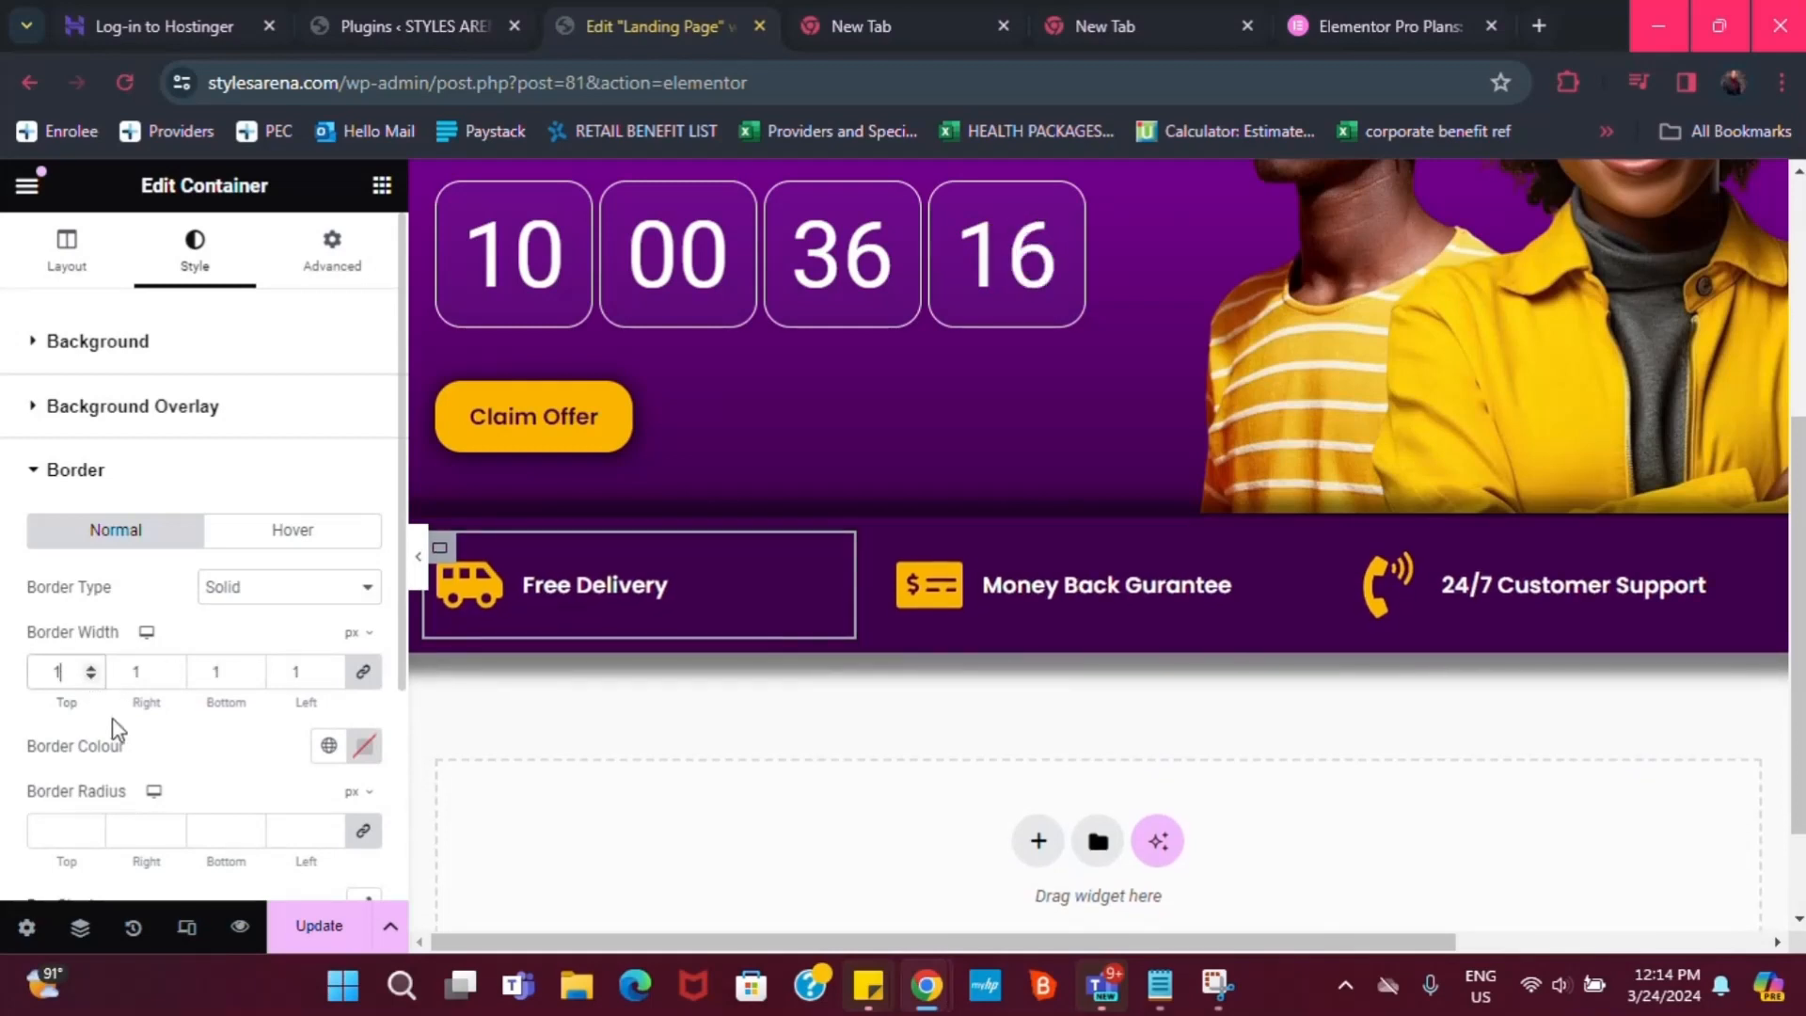
scroll(132, 739, down, 2)
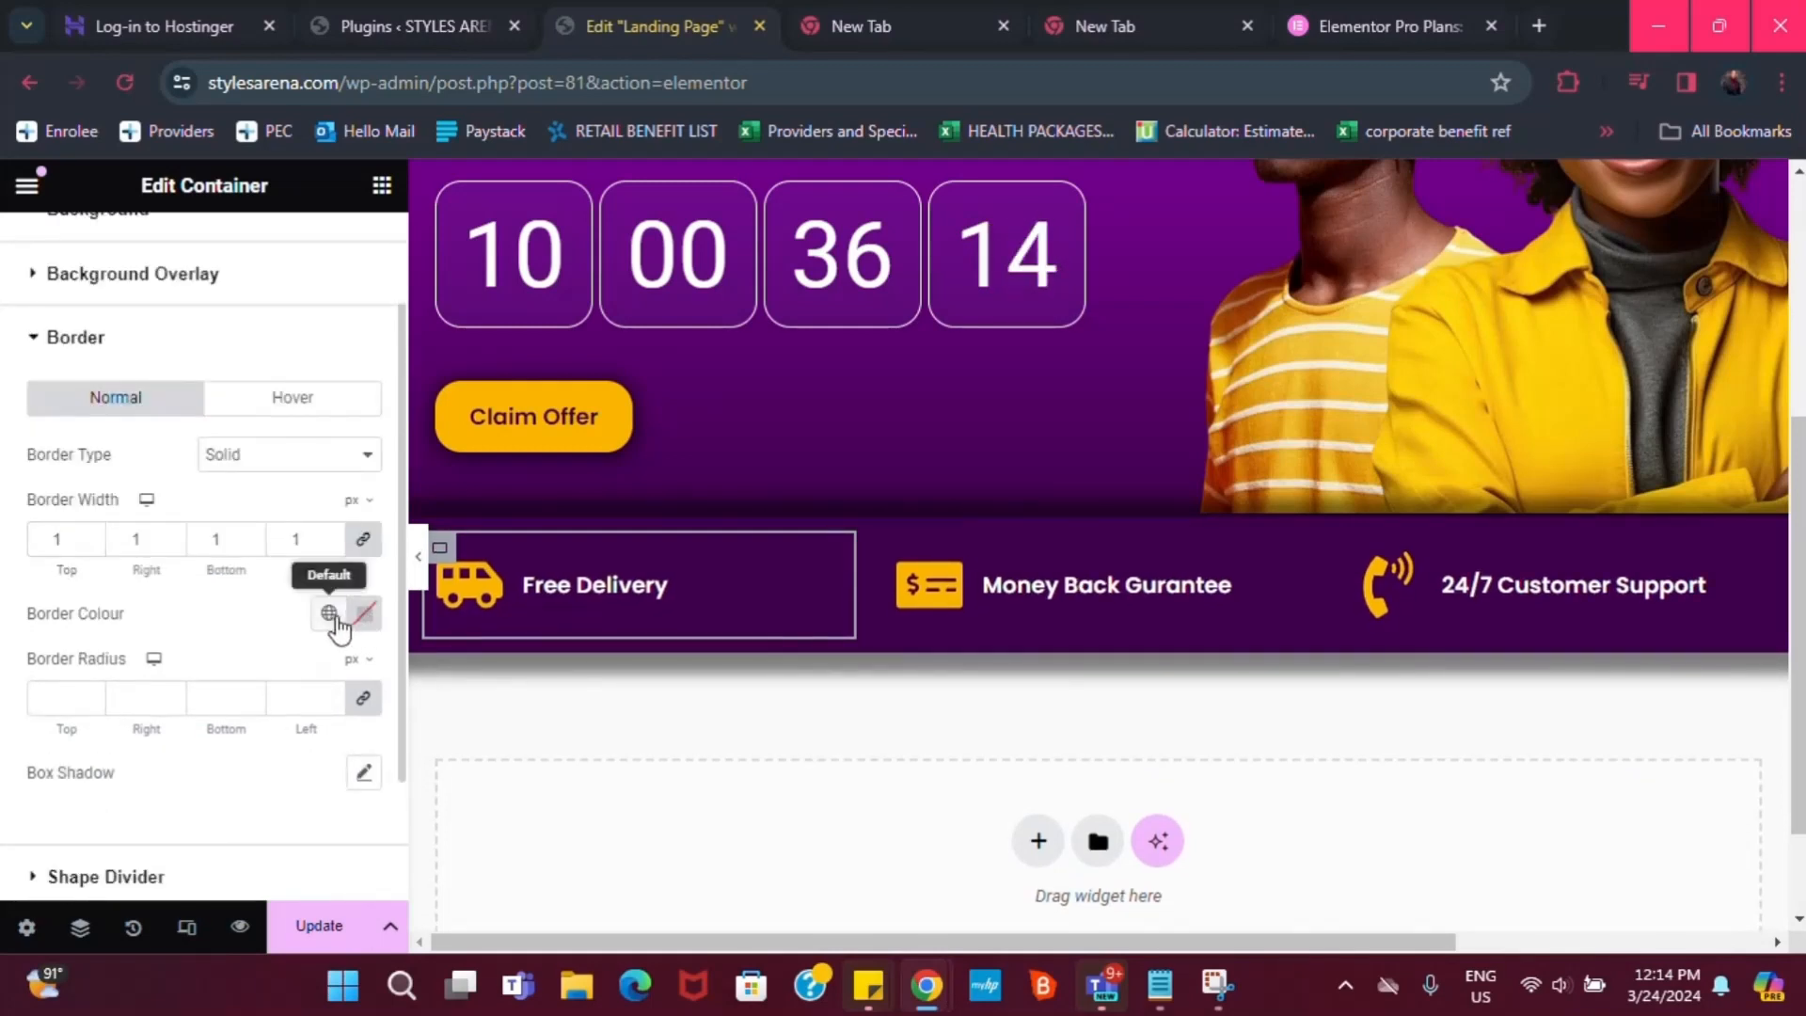
click(328, 612)
click(103, 585)
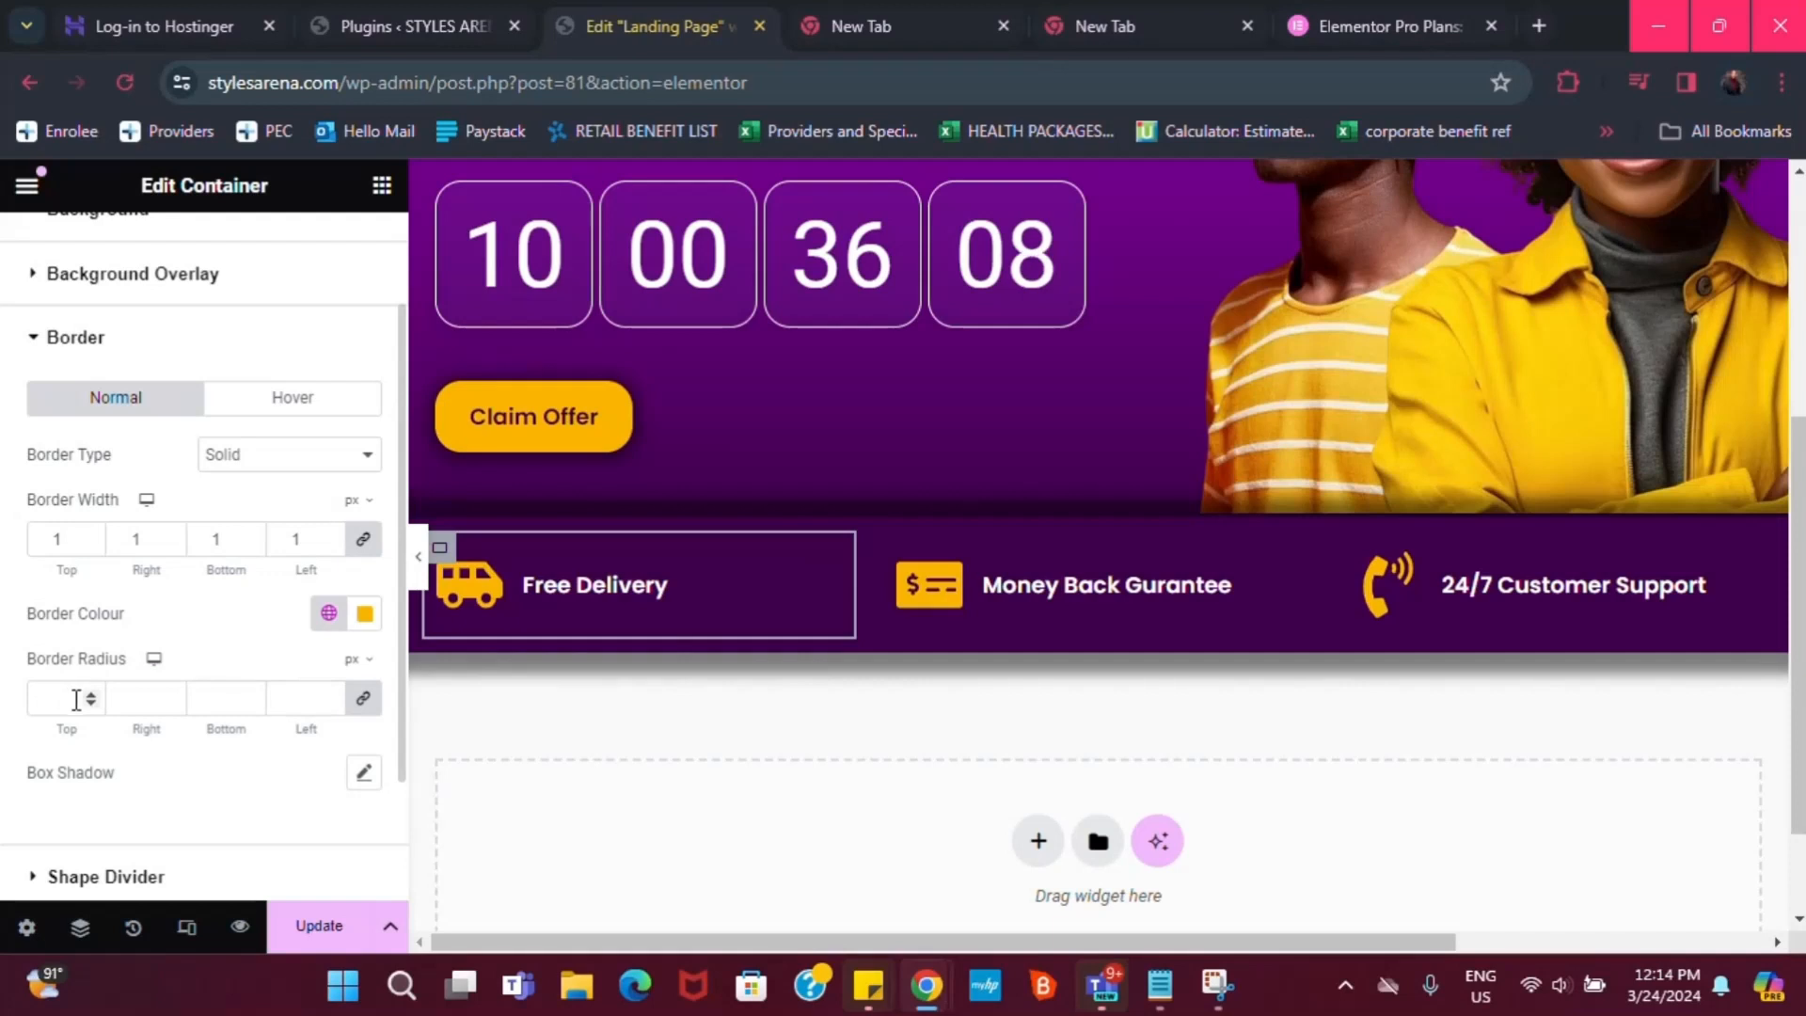
scroll(225, 696, up, 2)
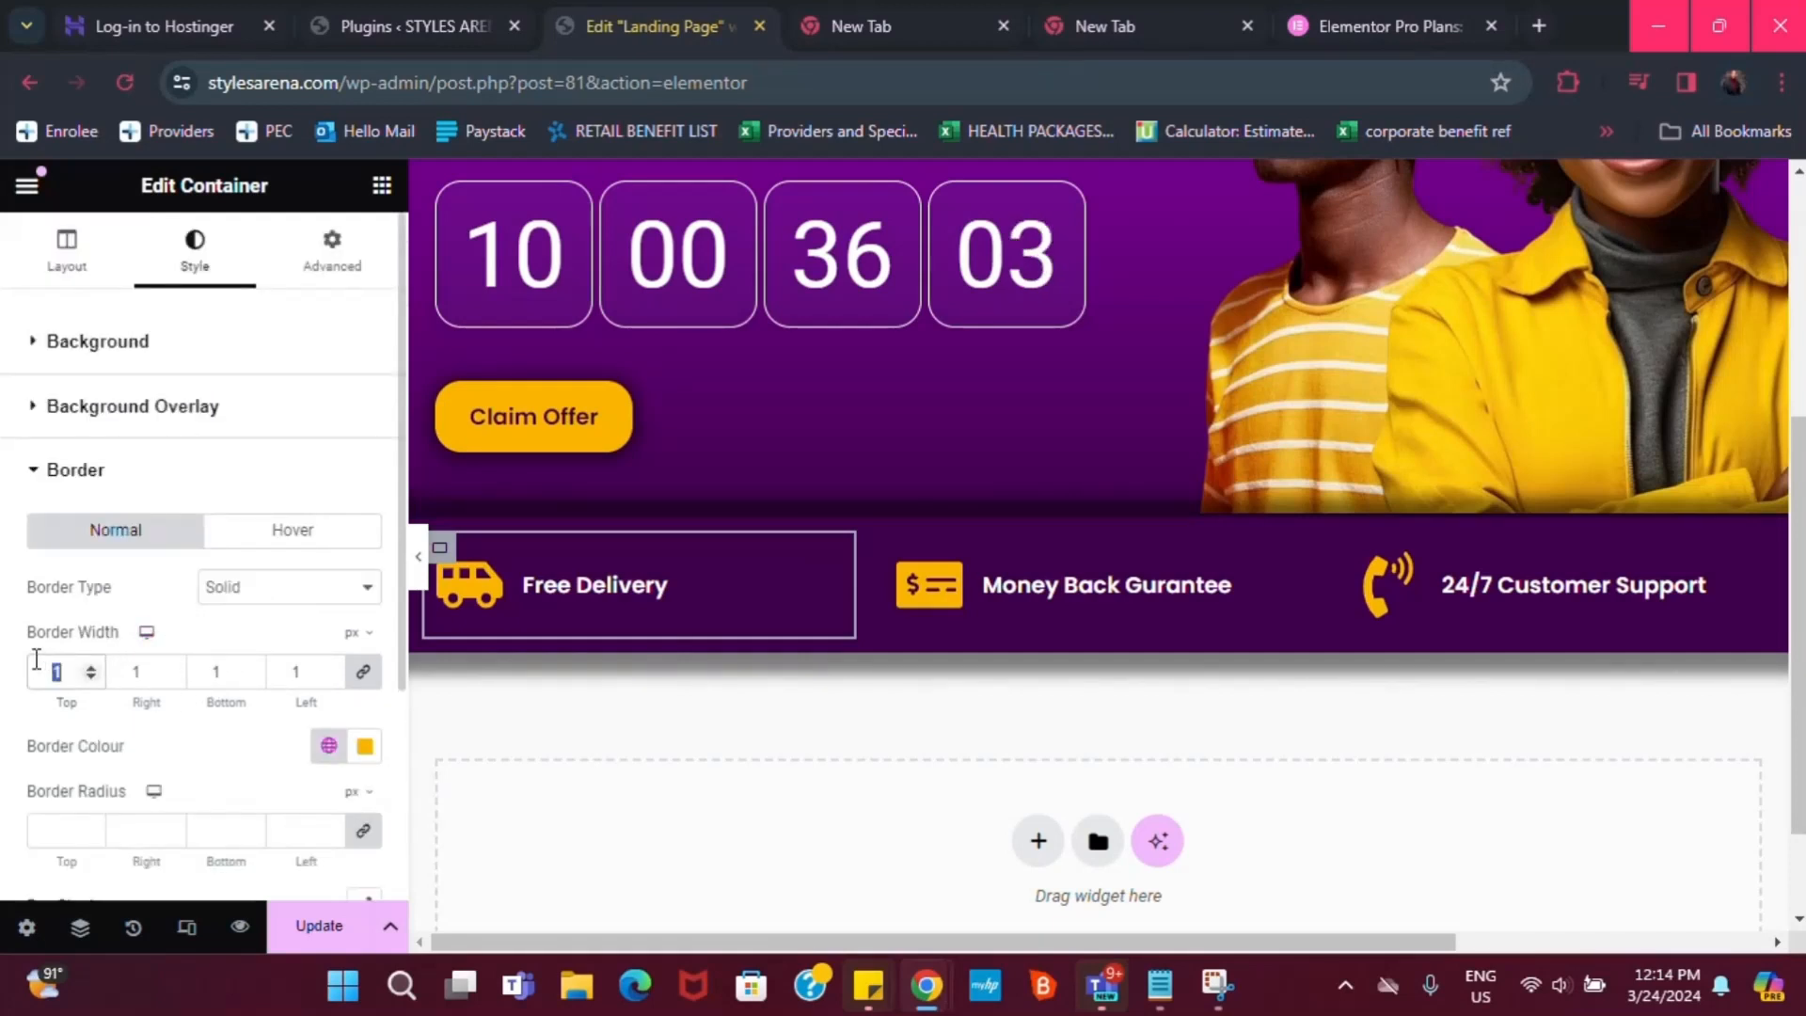
text(5)
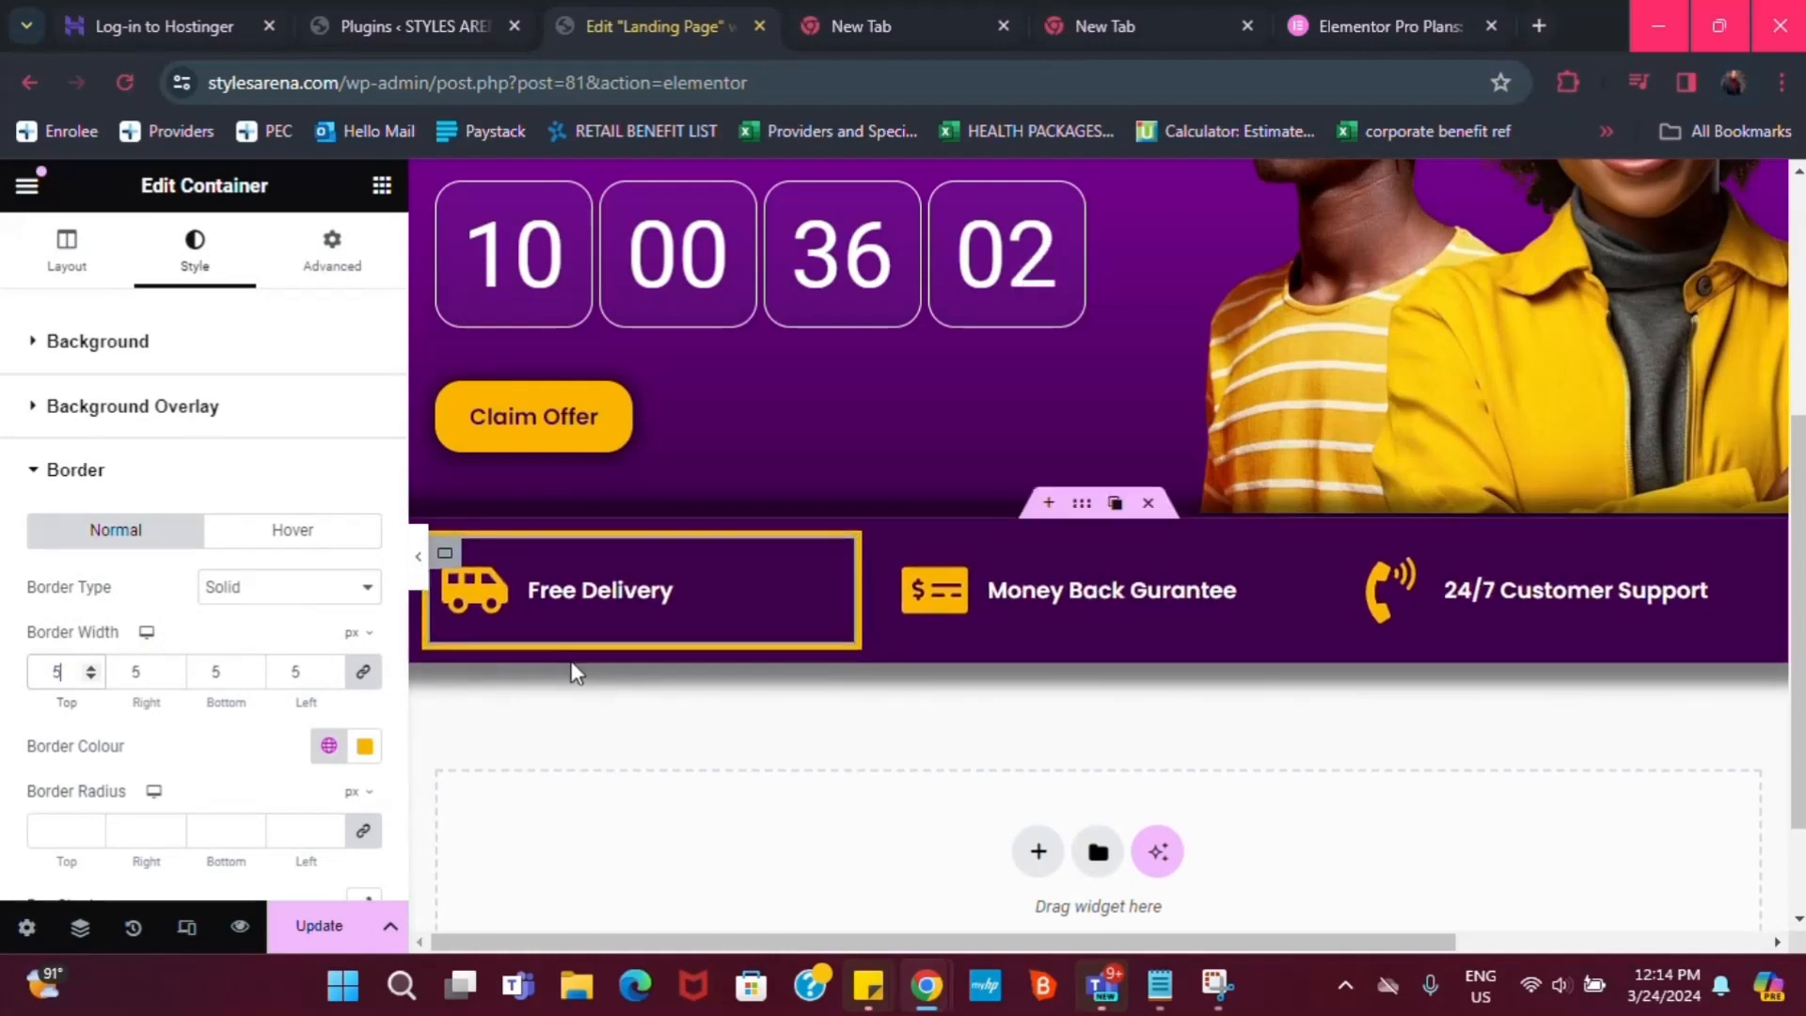
key(BackSpace)
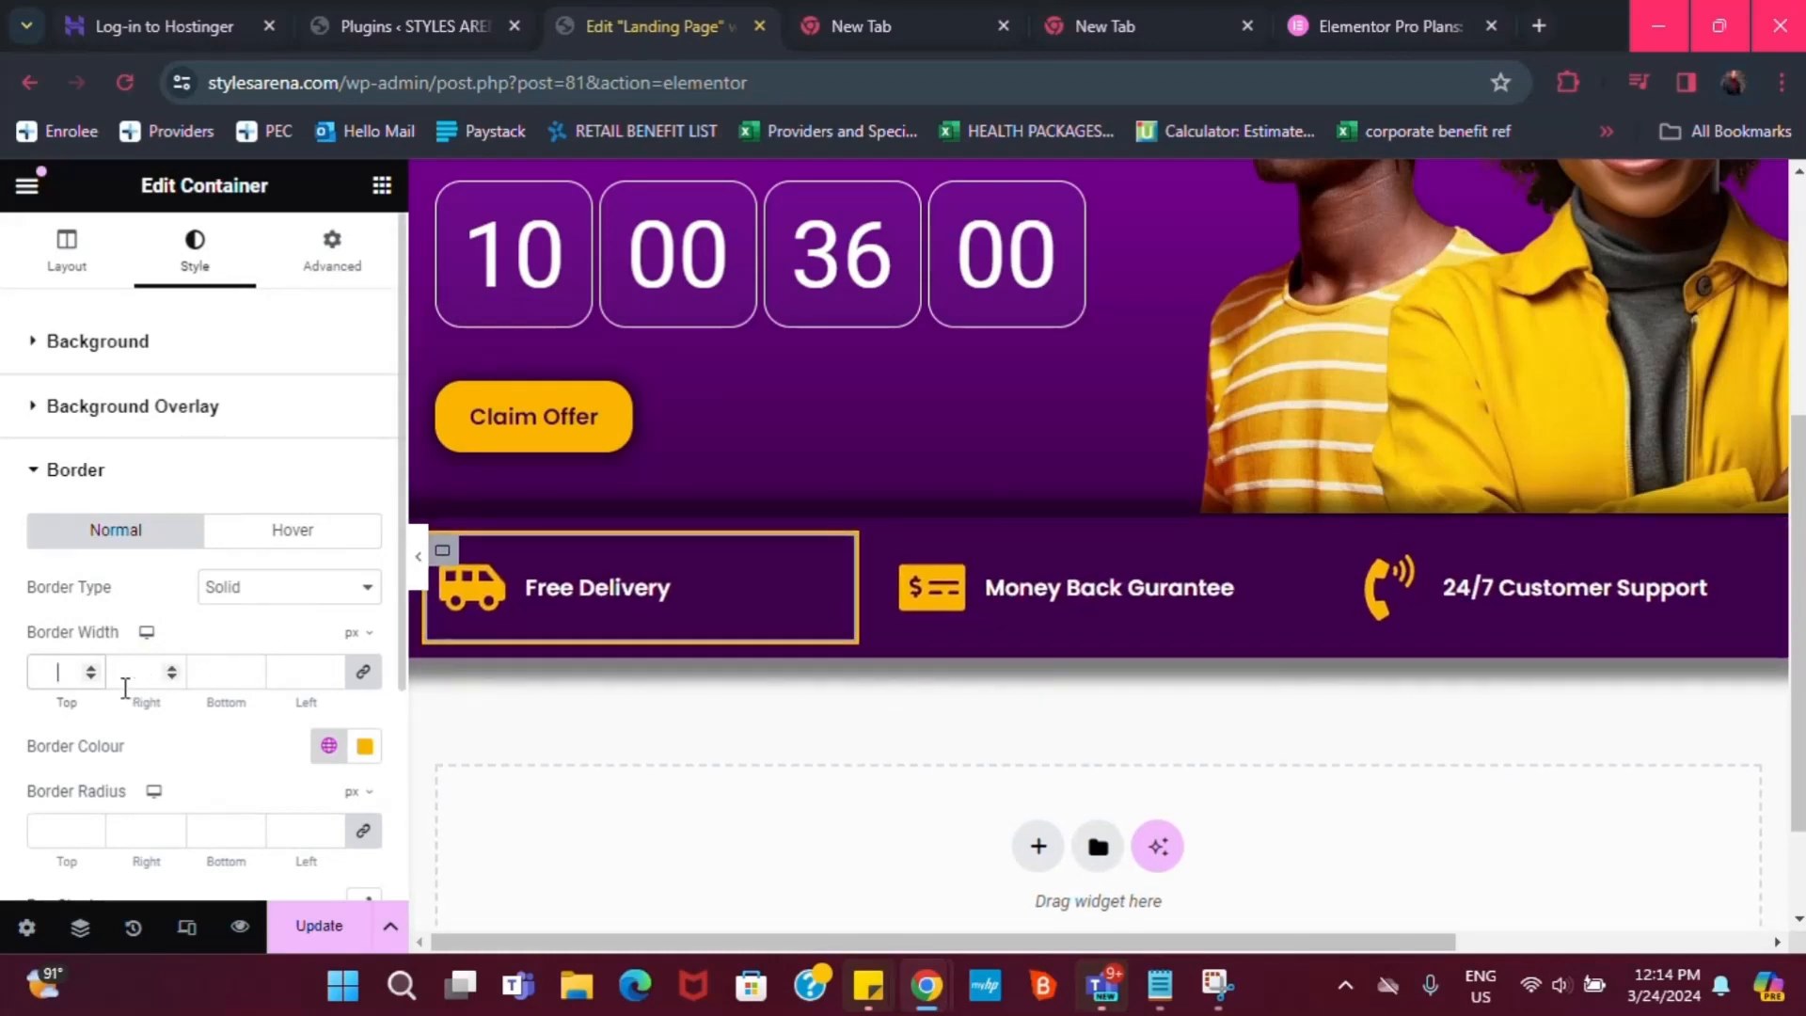
text(3)
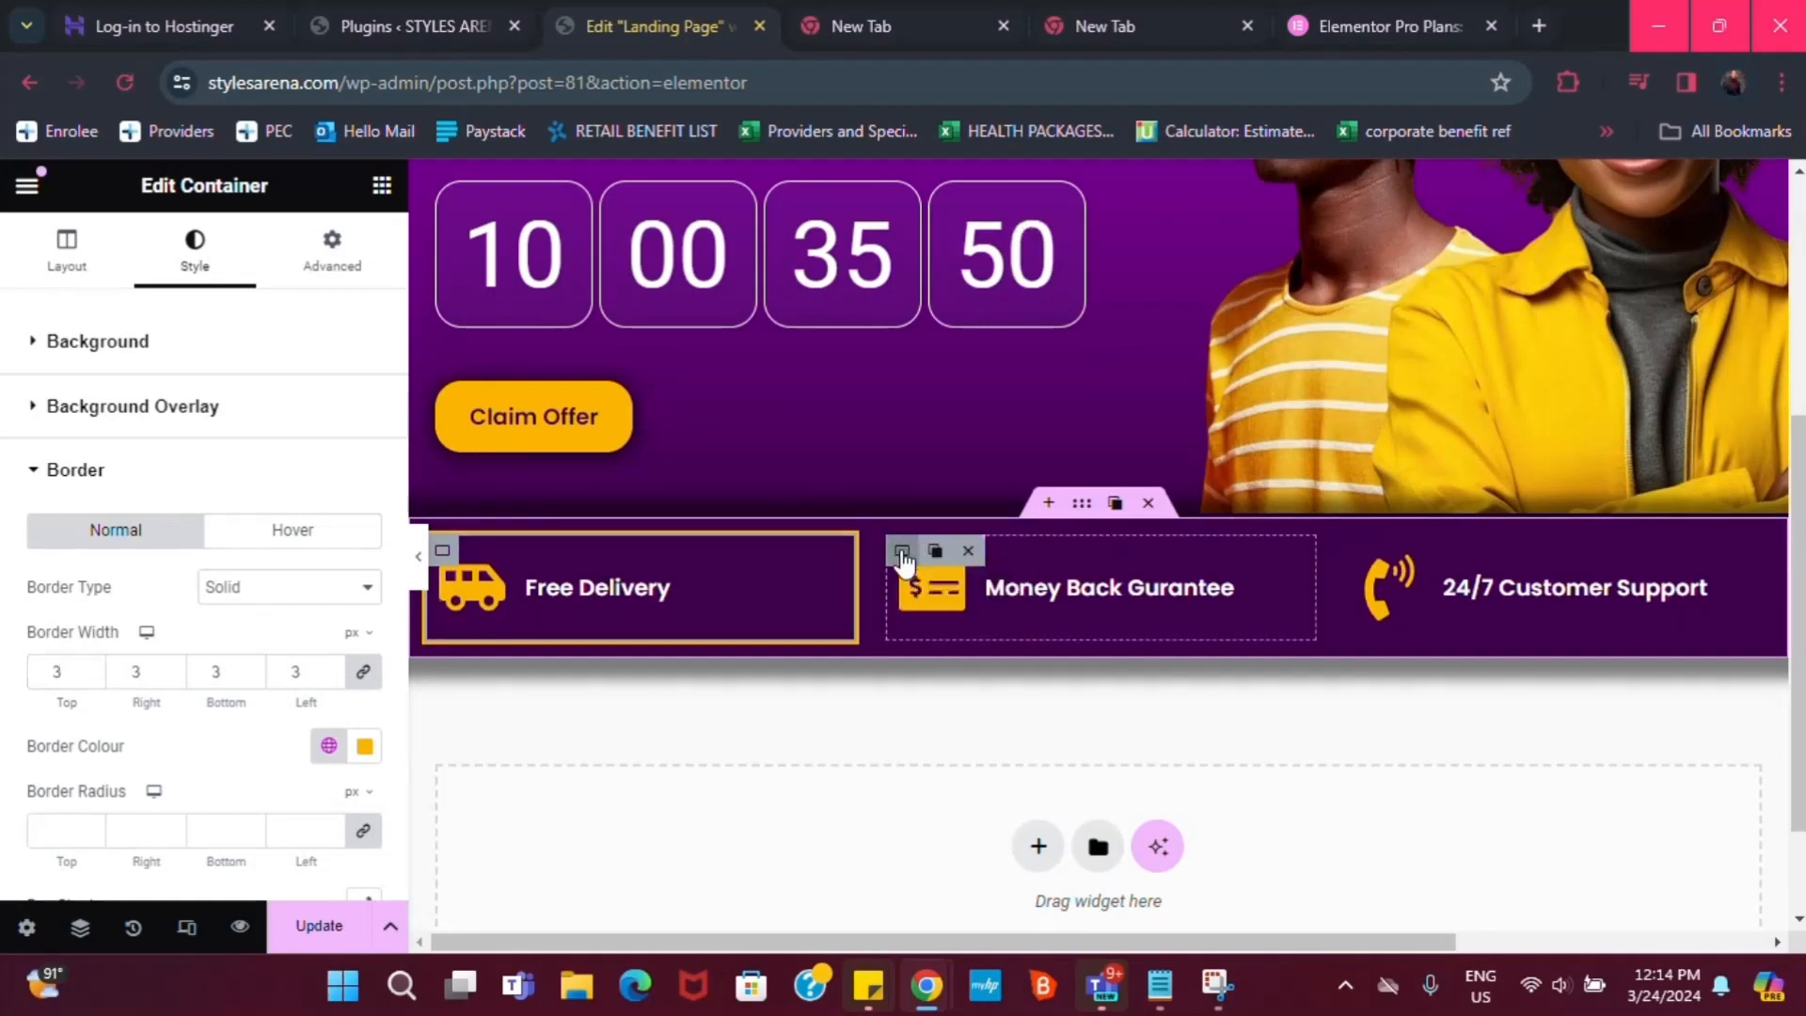
Give the Money Back box a solid 3 px border in the global yellow
click(901, 553)
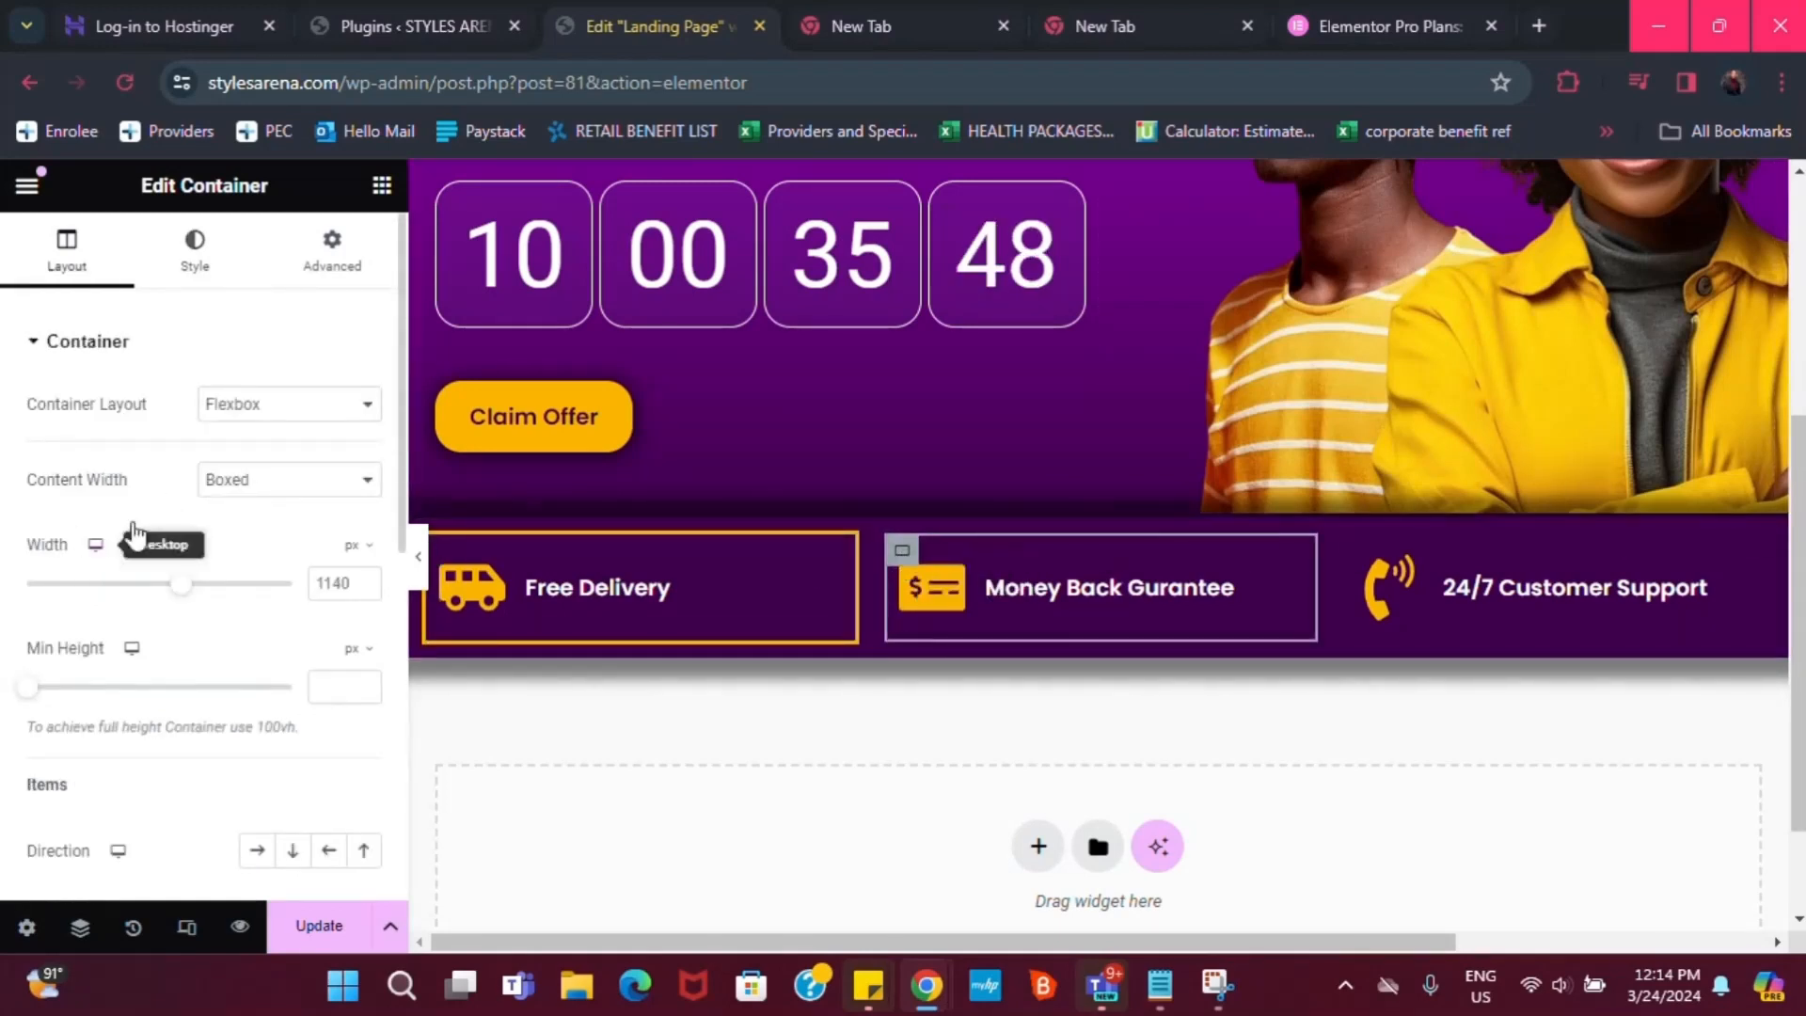
click(195, 247)
click(94, 647)
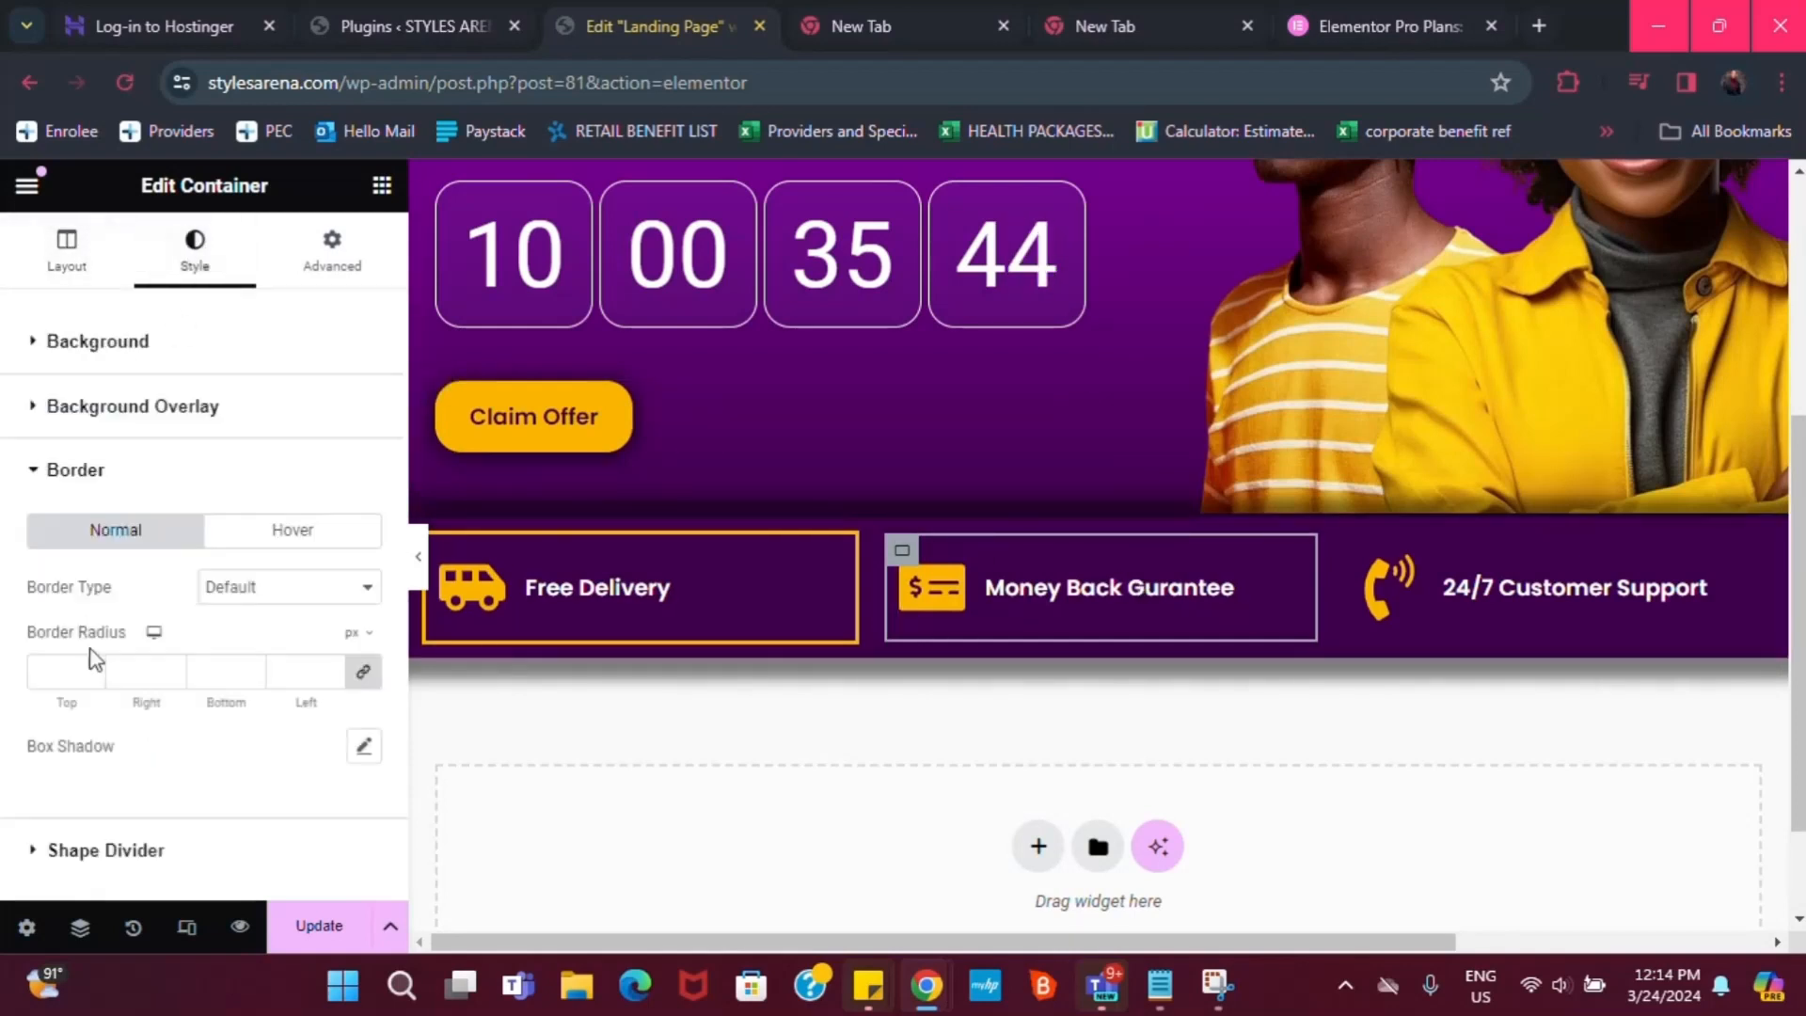
click(259, 607)
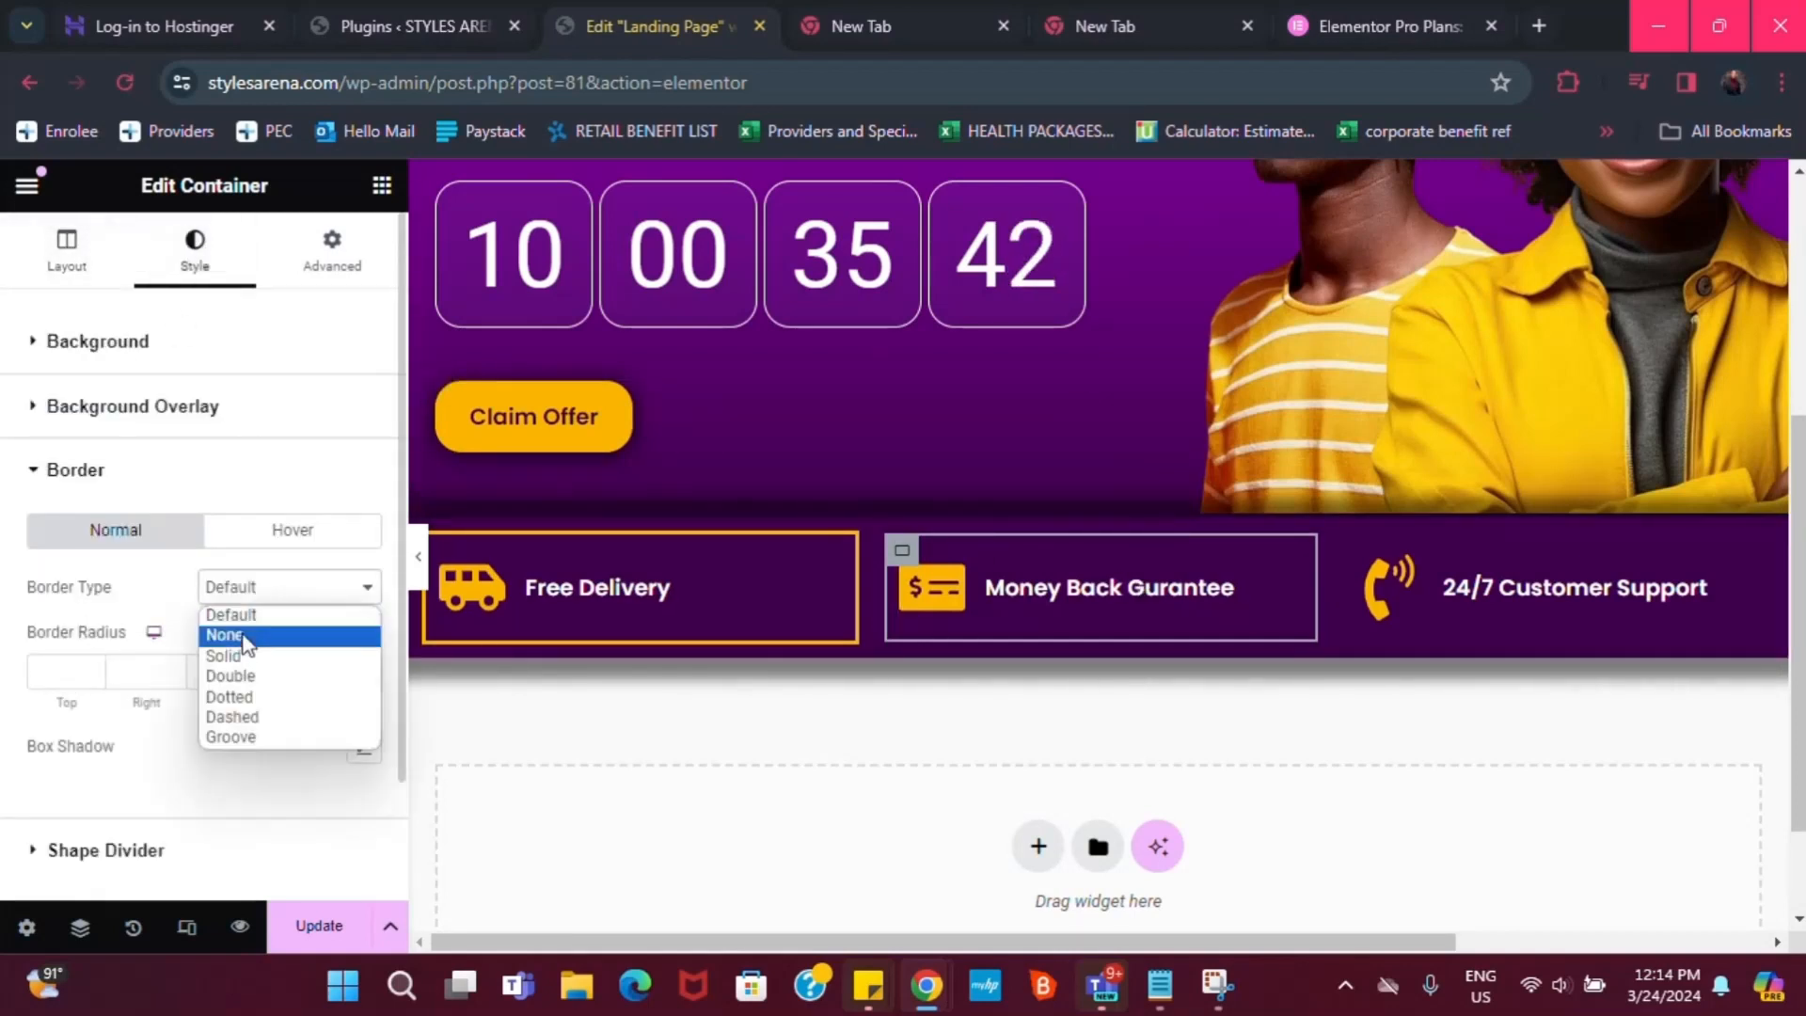
click(222, 649)
click(94, 674)
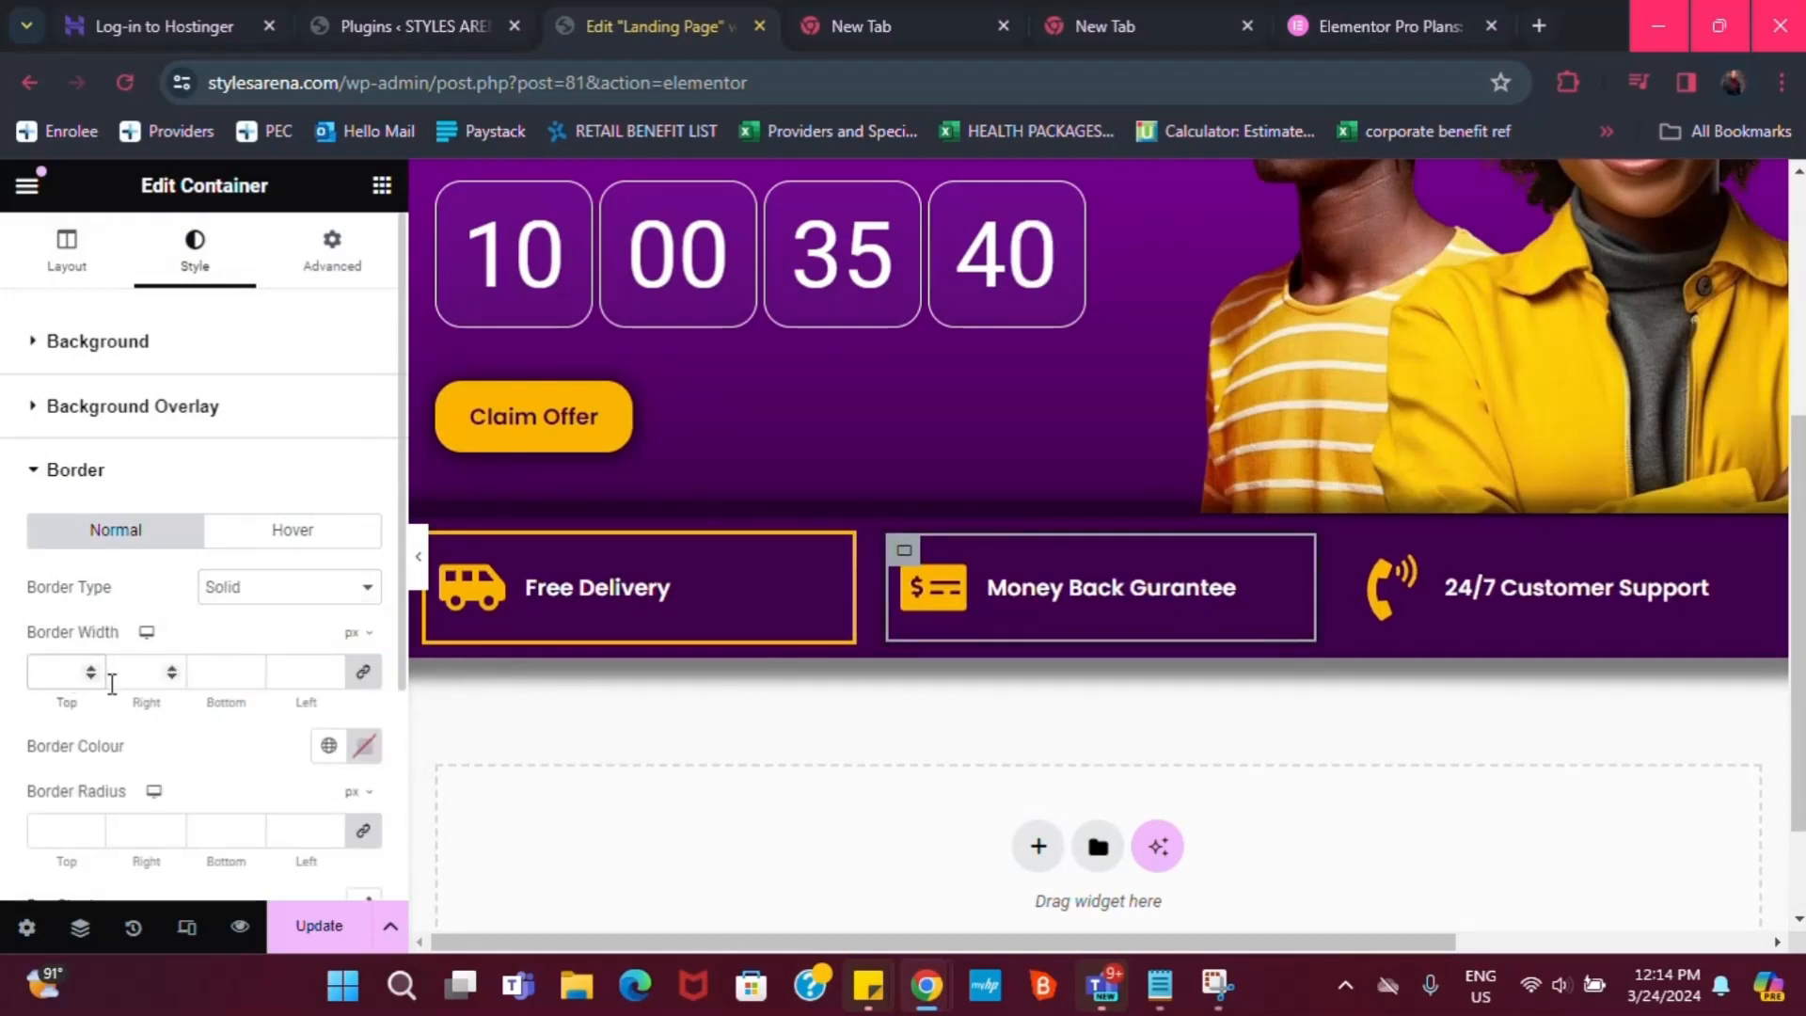
text(3)
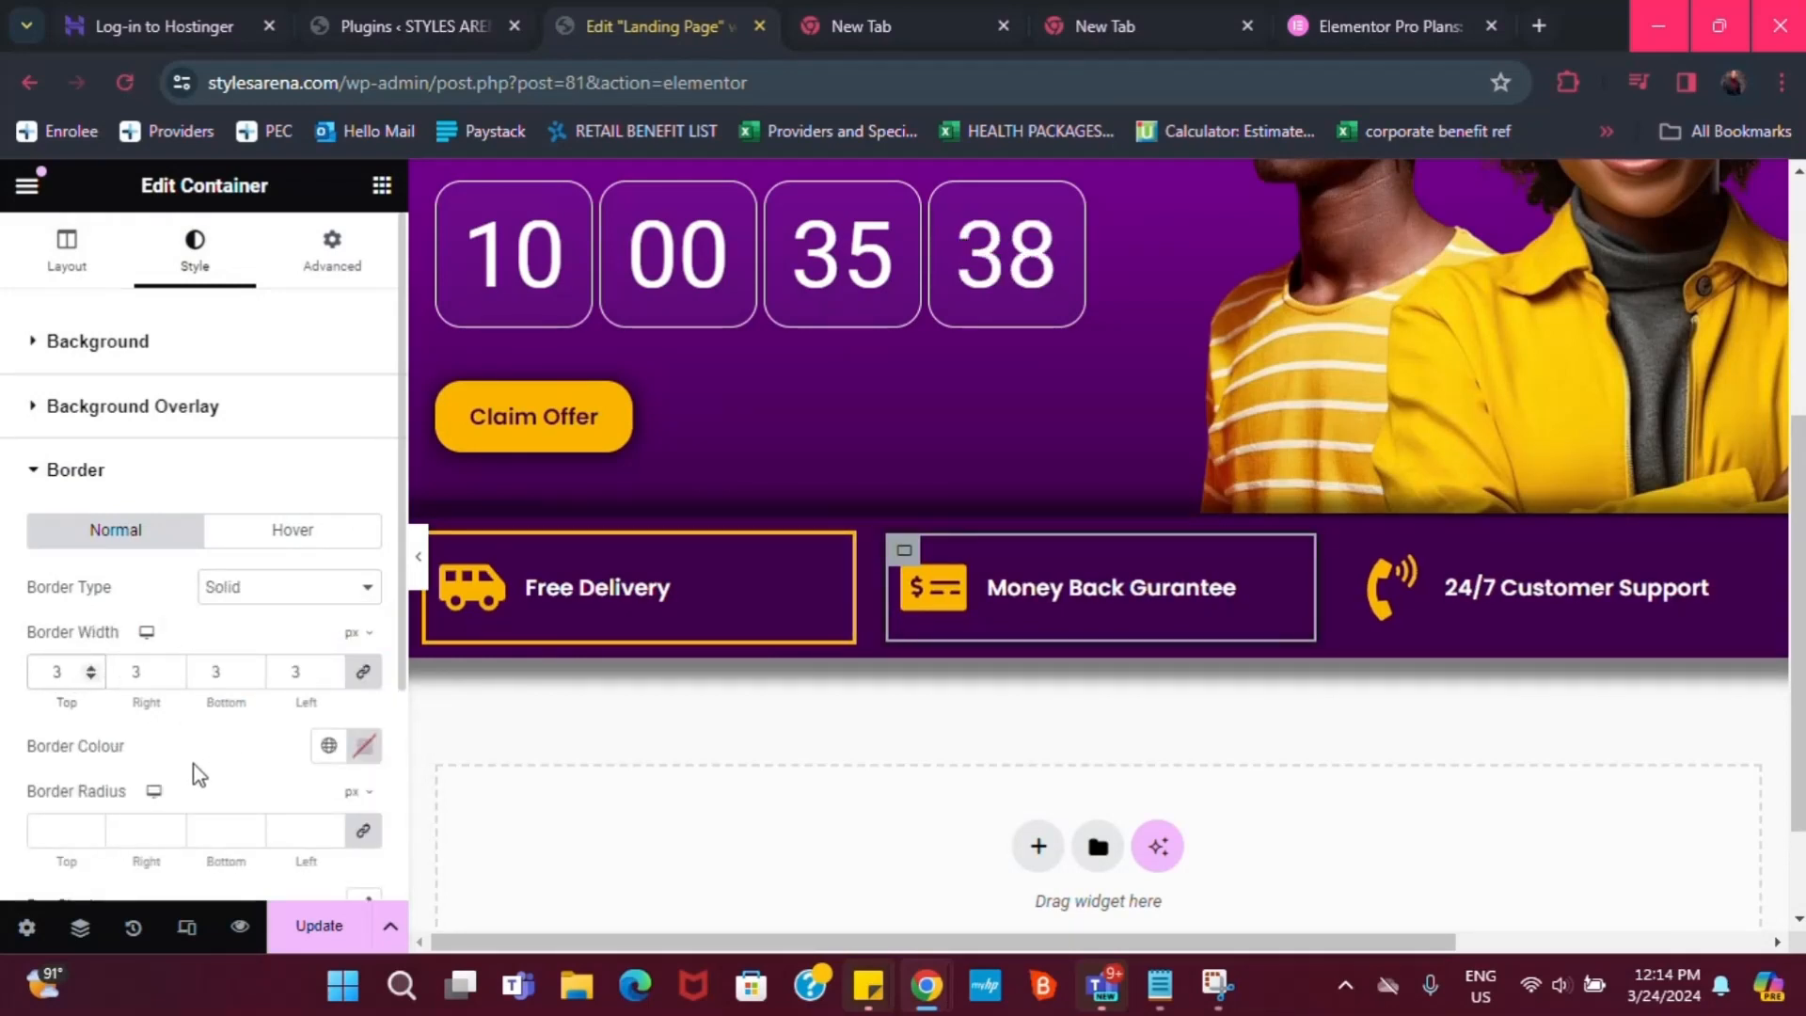
click(328, 748)
click(120, 720)
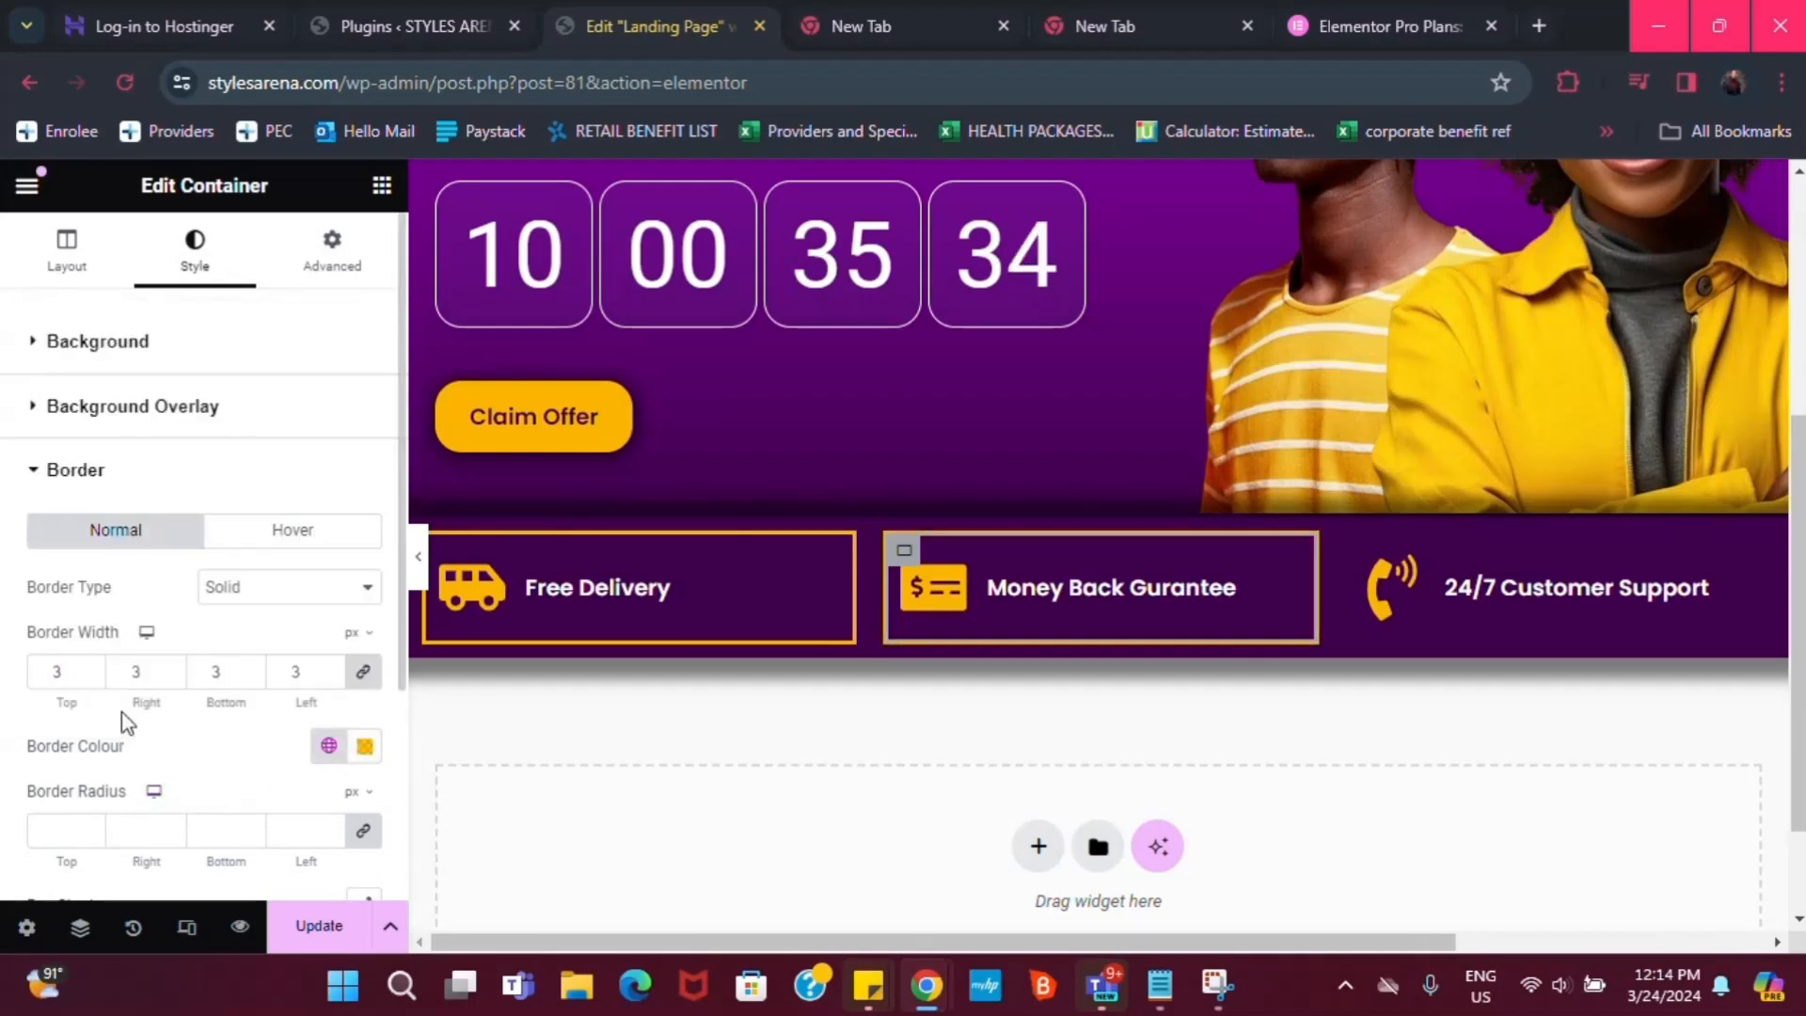
Give the 24/7 Customer Support box a solid yellow border, then select the Claim Offer button
click(1363, 551)
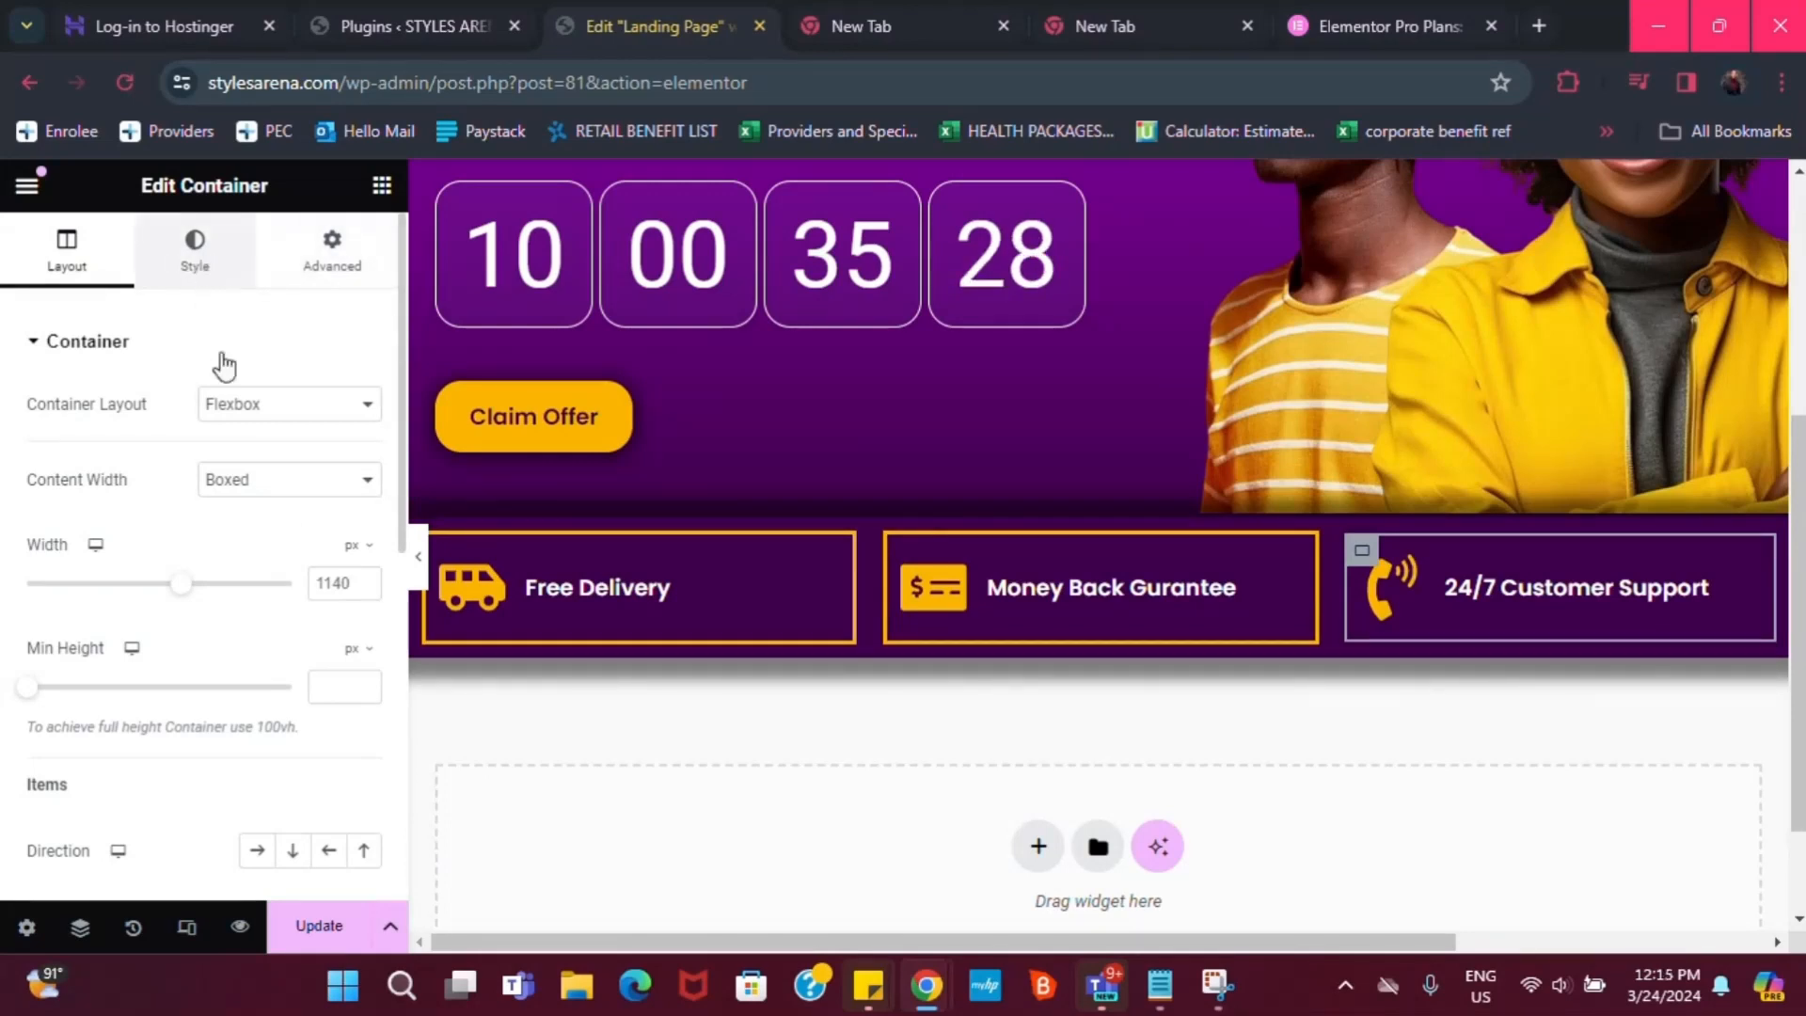
click(143, 632)
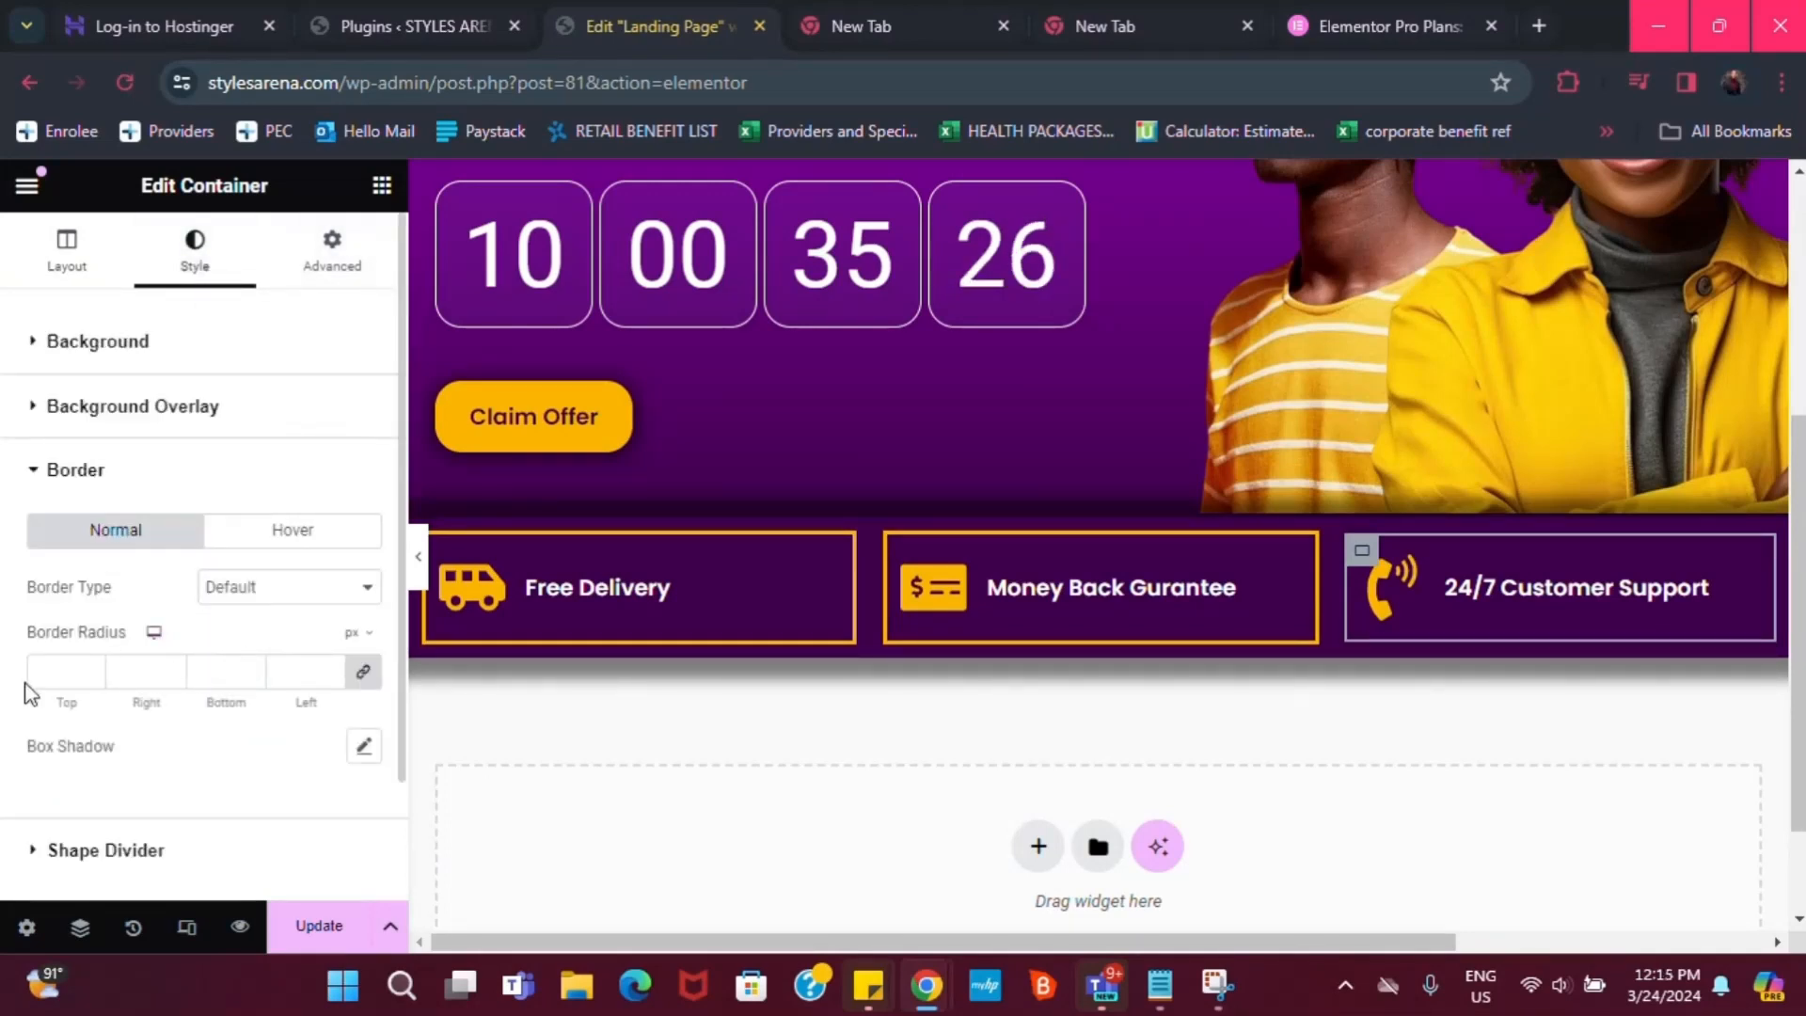
click(238, 584)
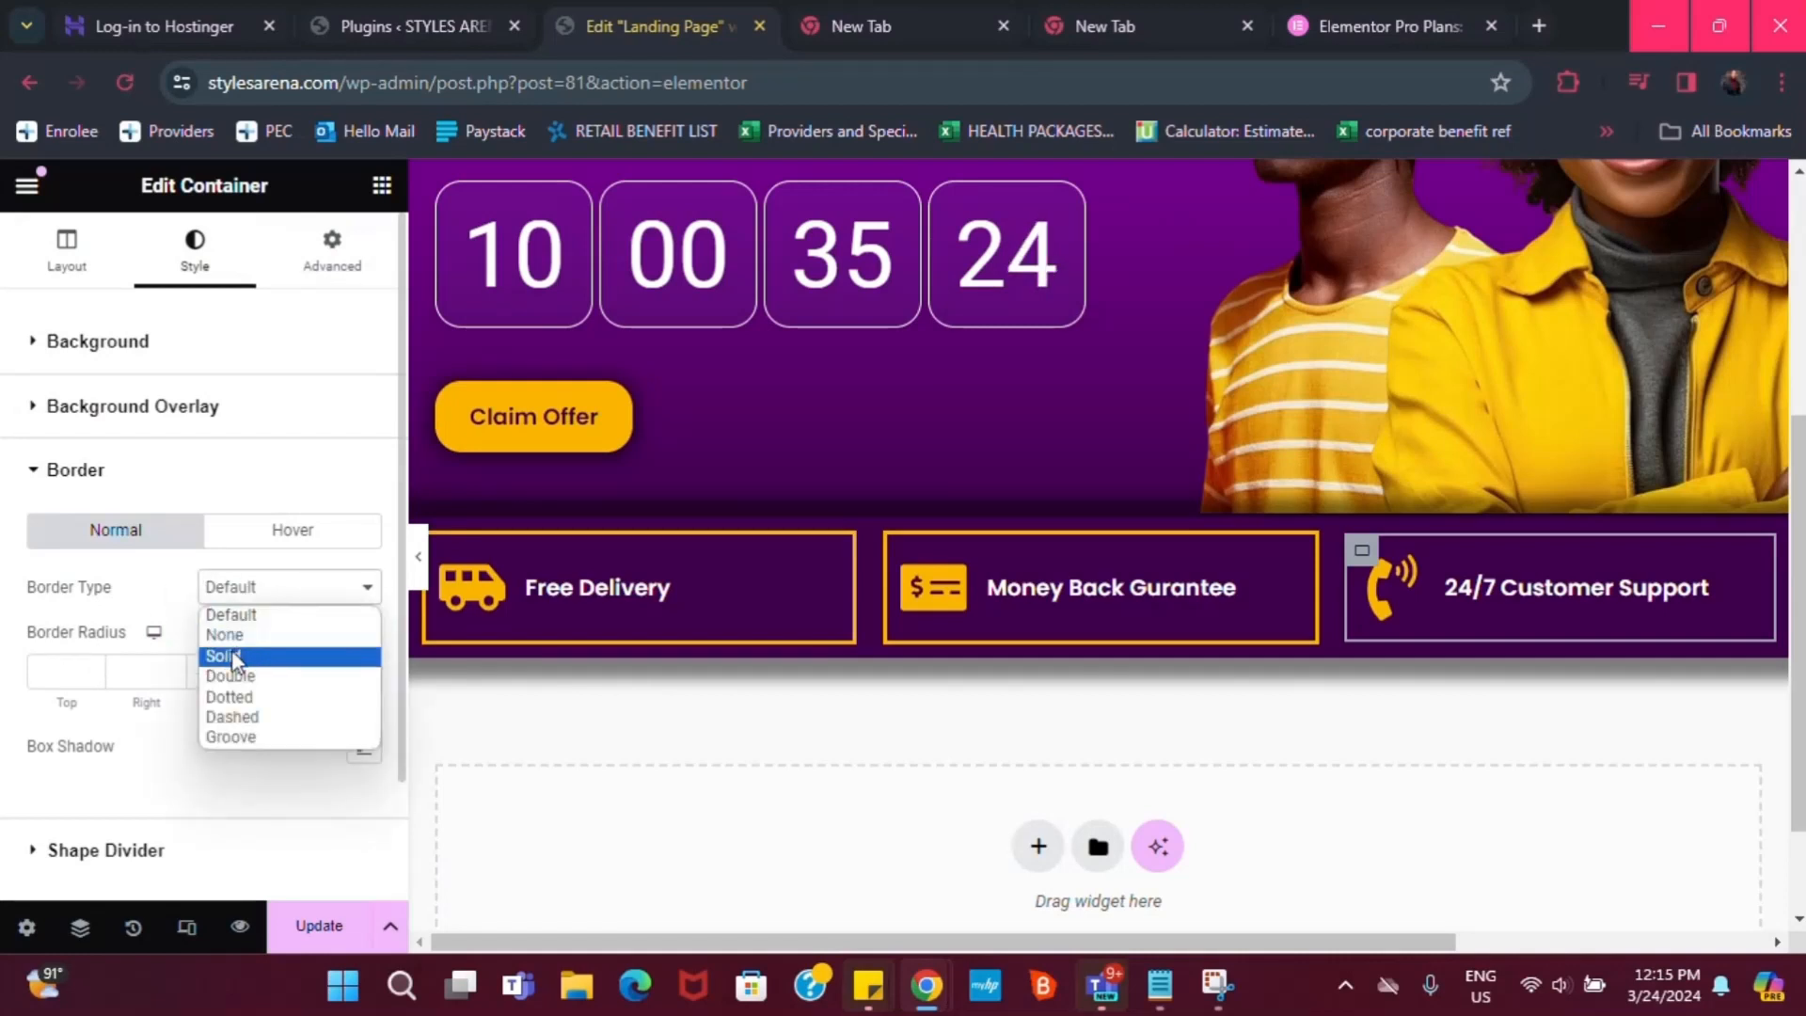
click(235, 652)
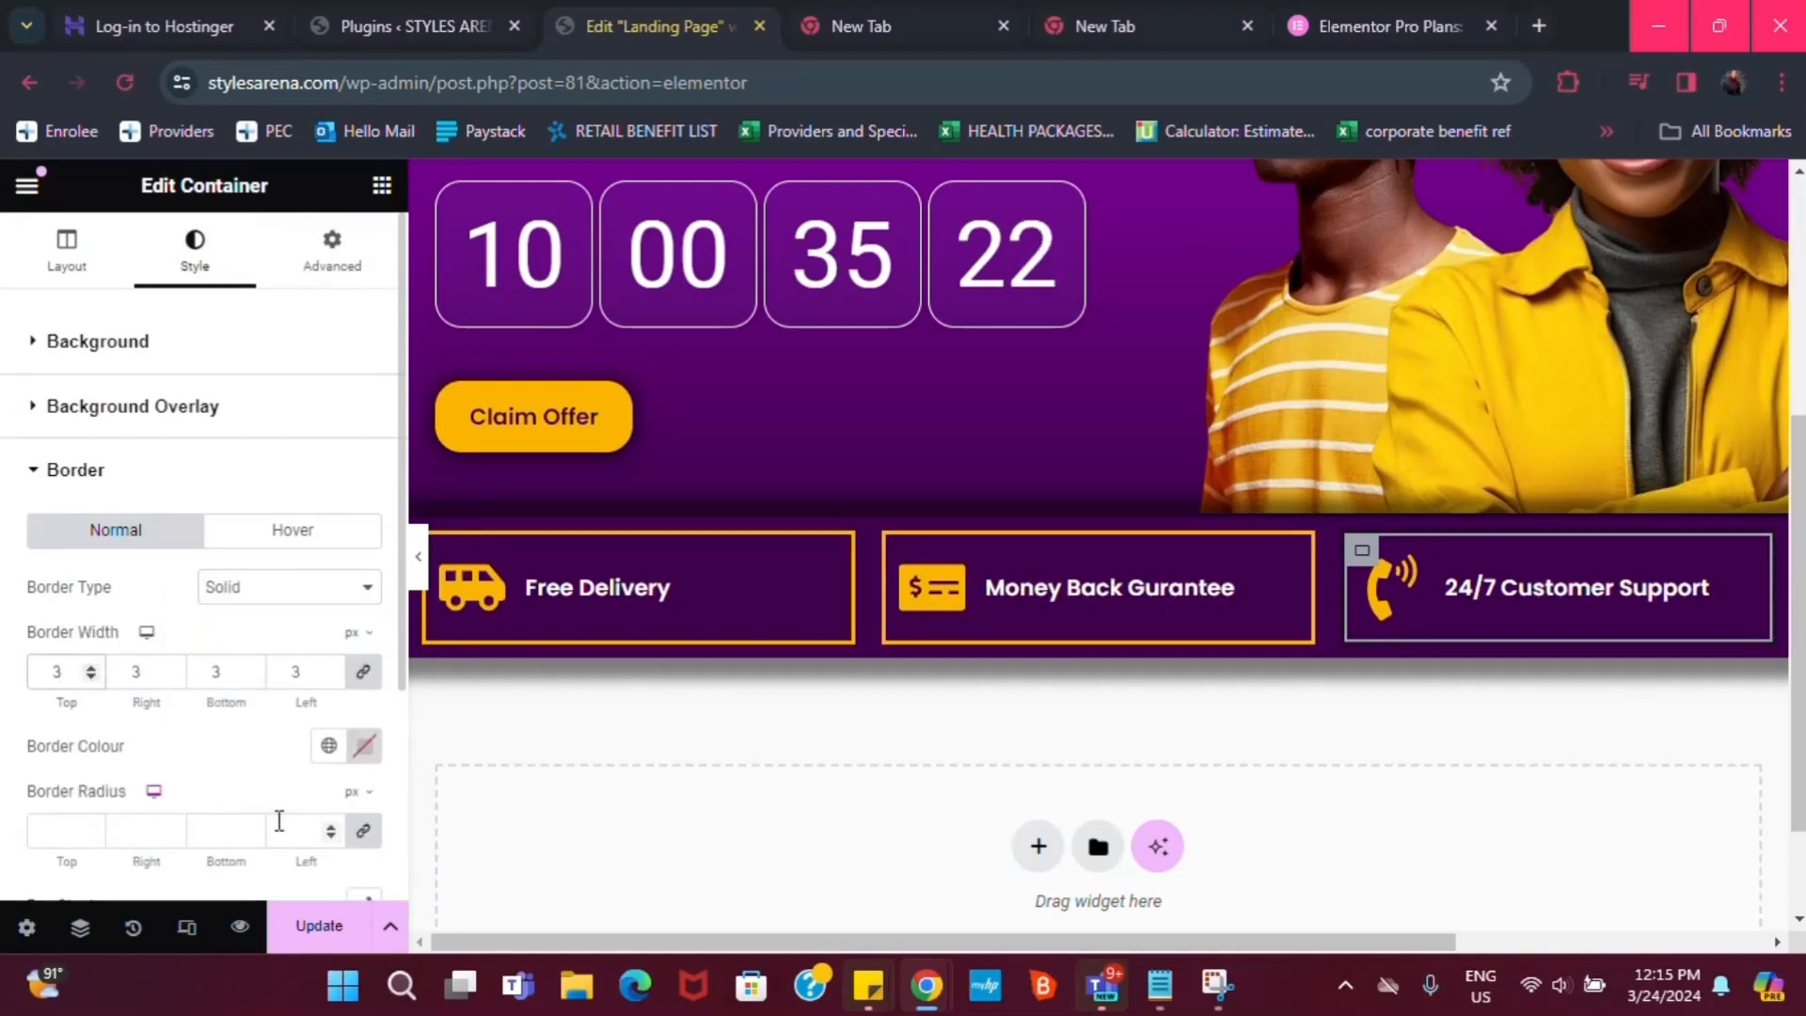
click(329, 745)
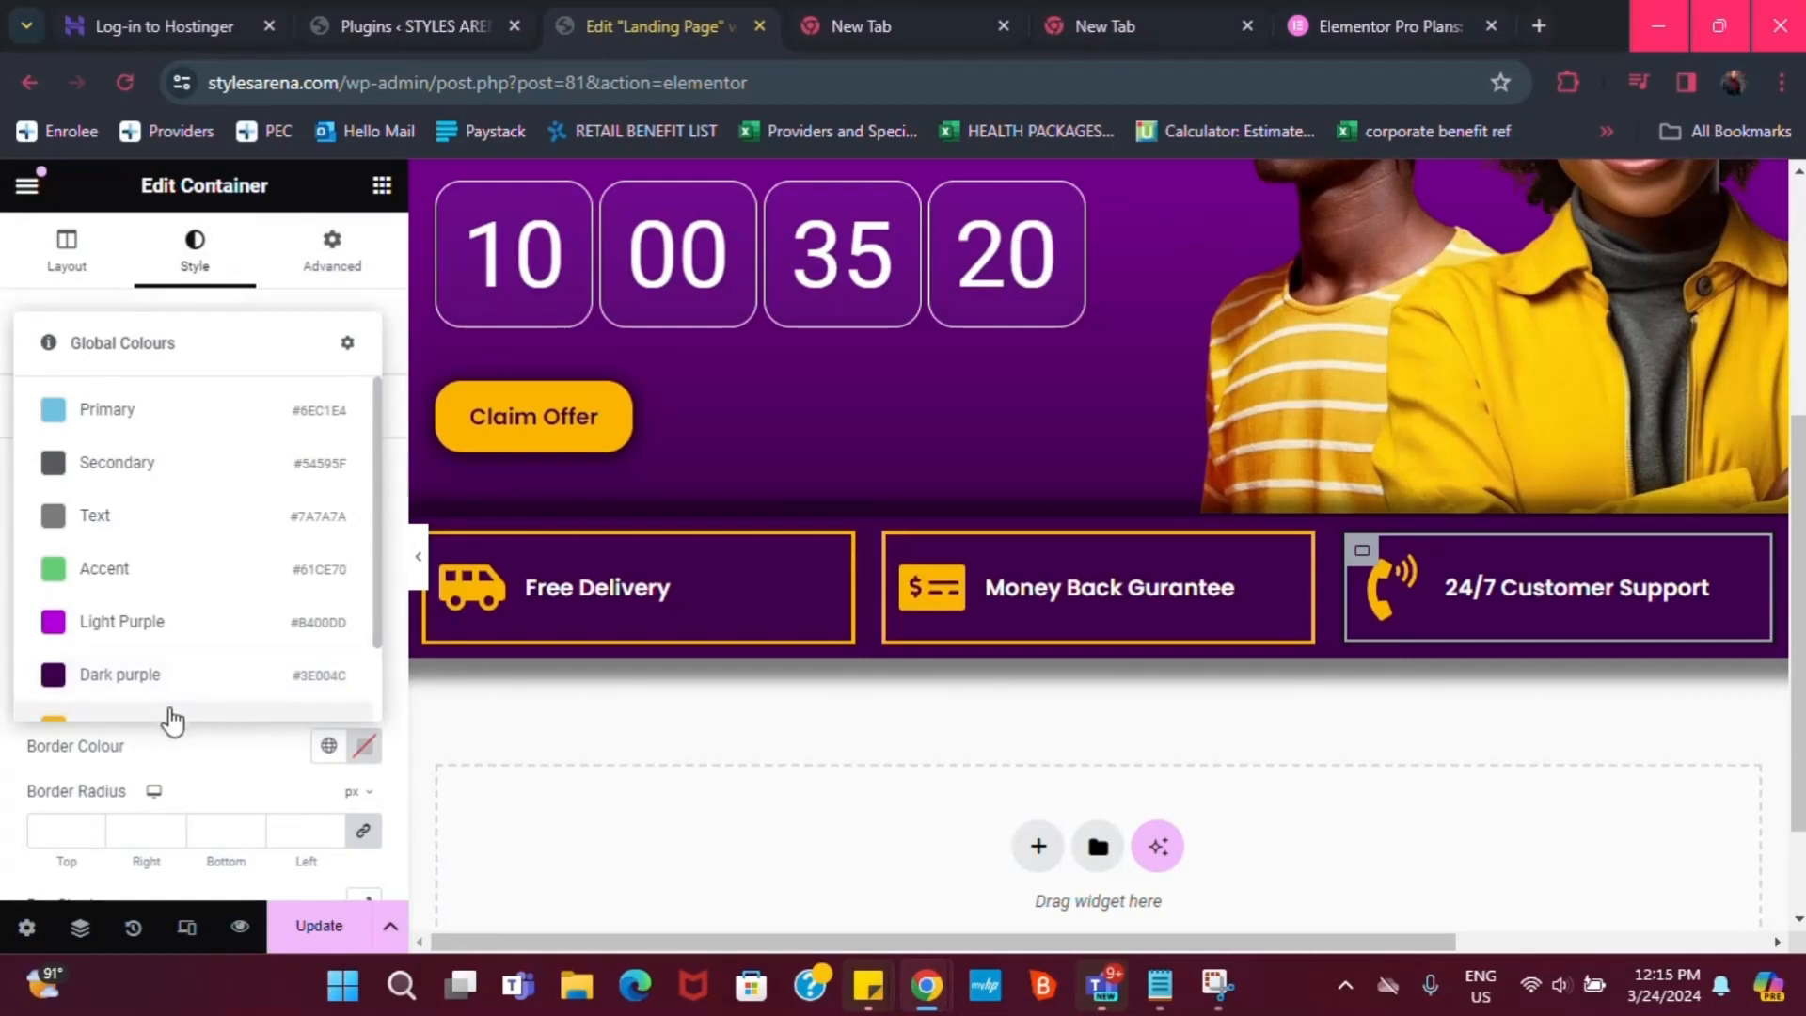
click(173, 717)
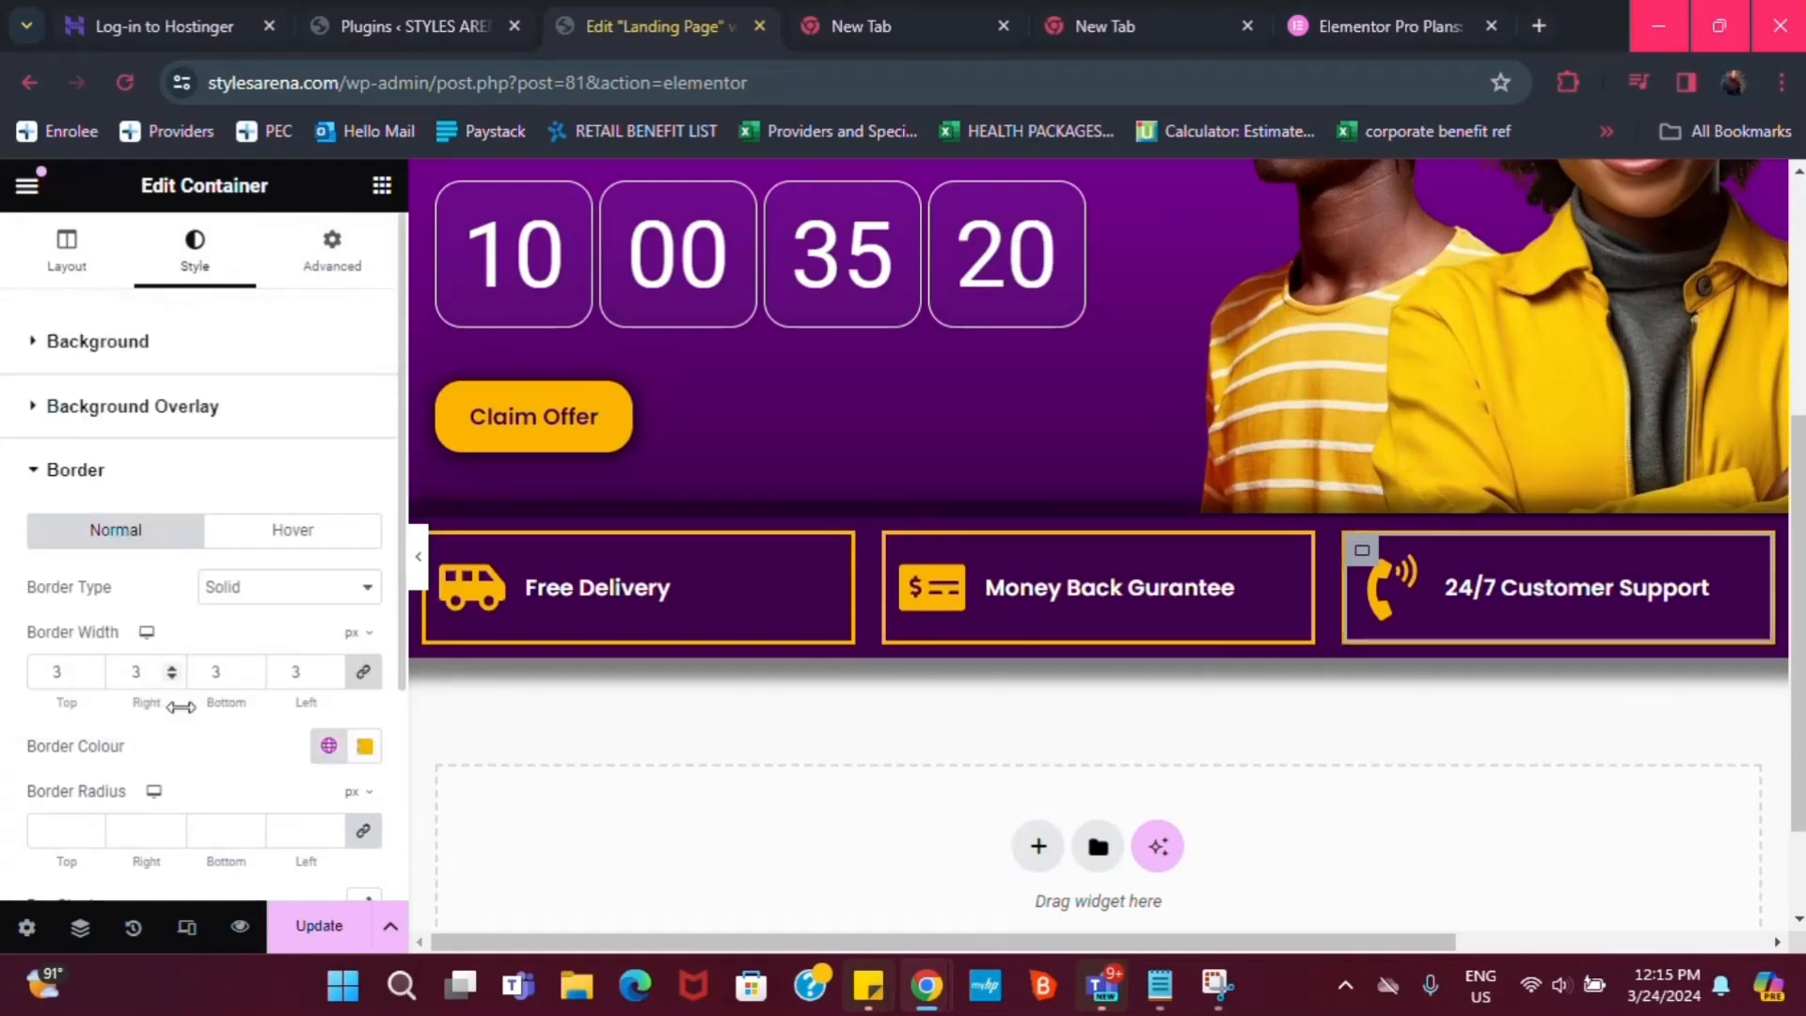
click(956, 446)
click(418, 556)
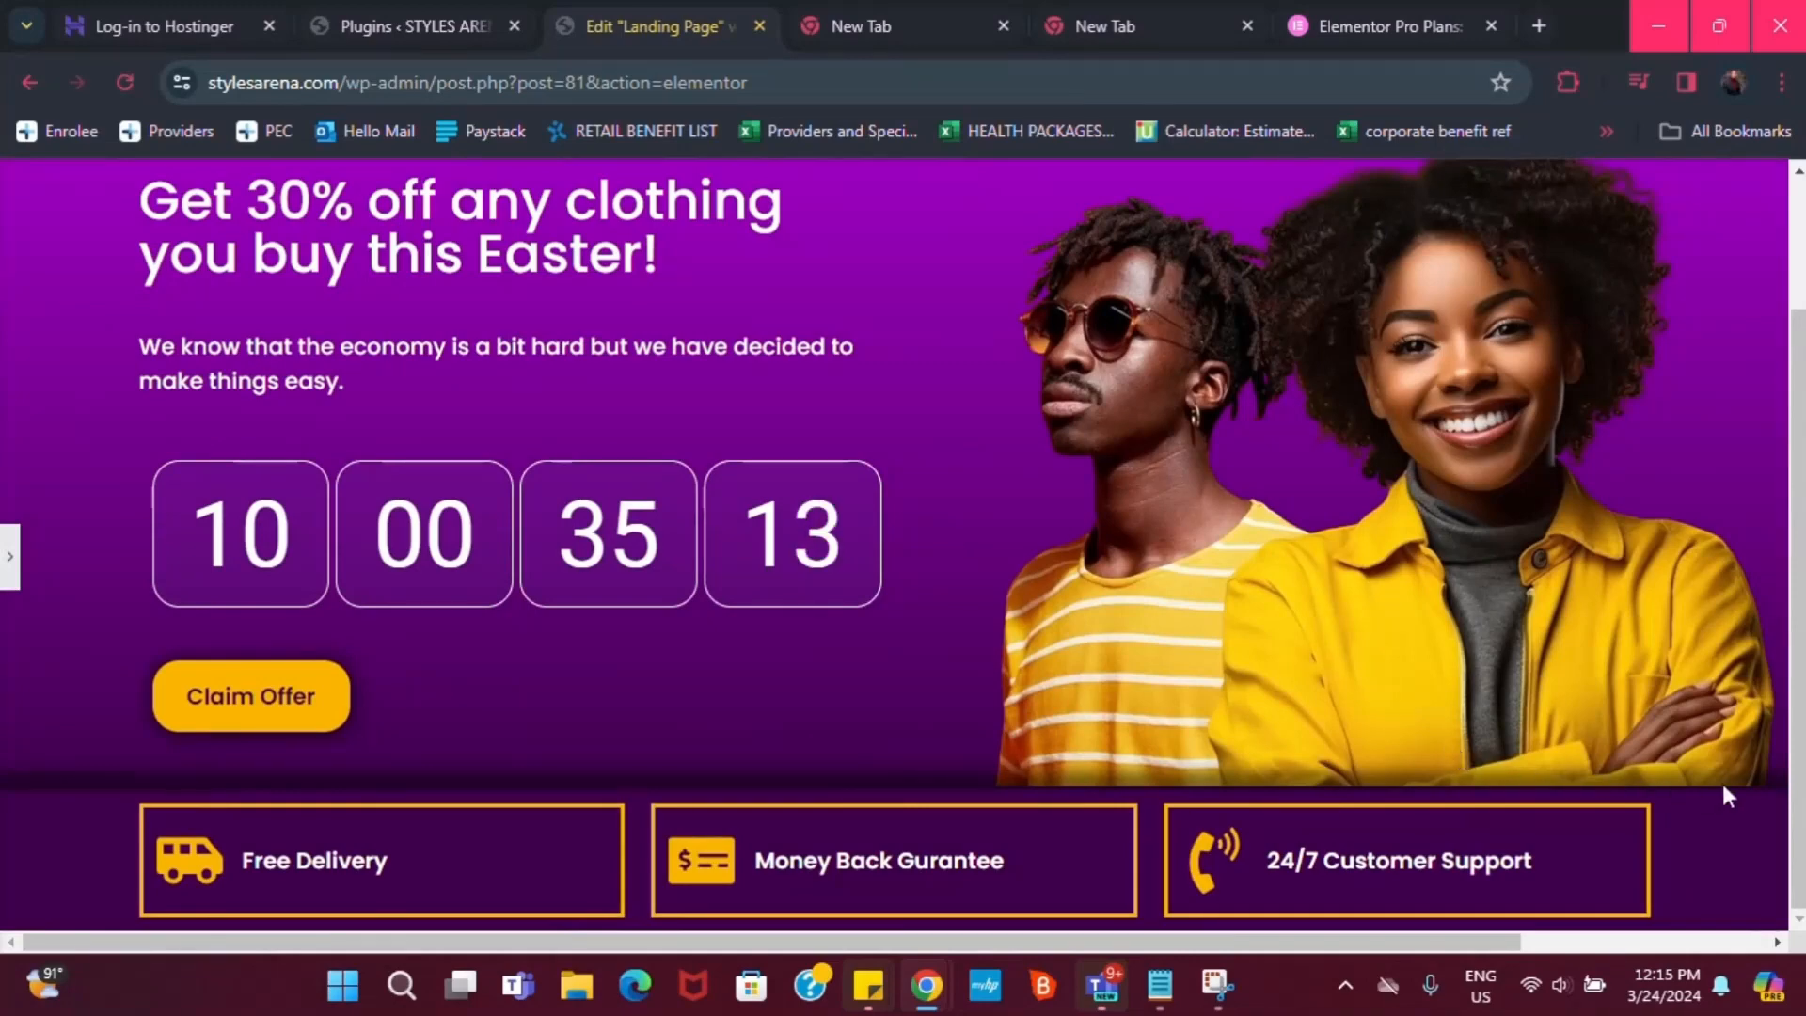
Scroll the preview and restore the editing panel showing the Claim Offer button's style settings
scroll(1724, 783, up, 2)
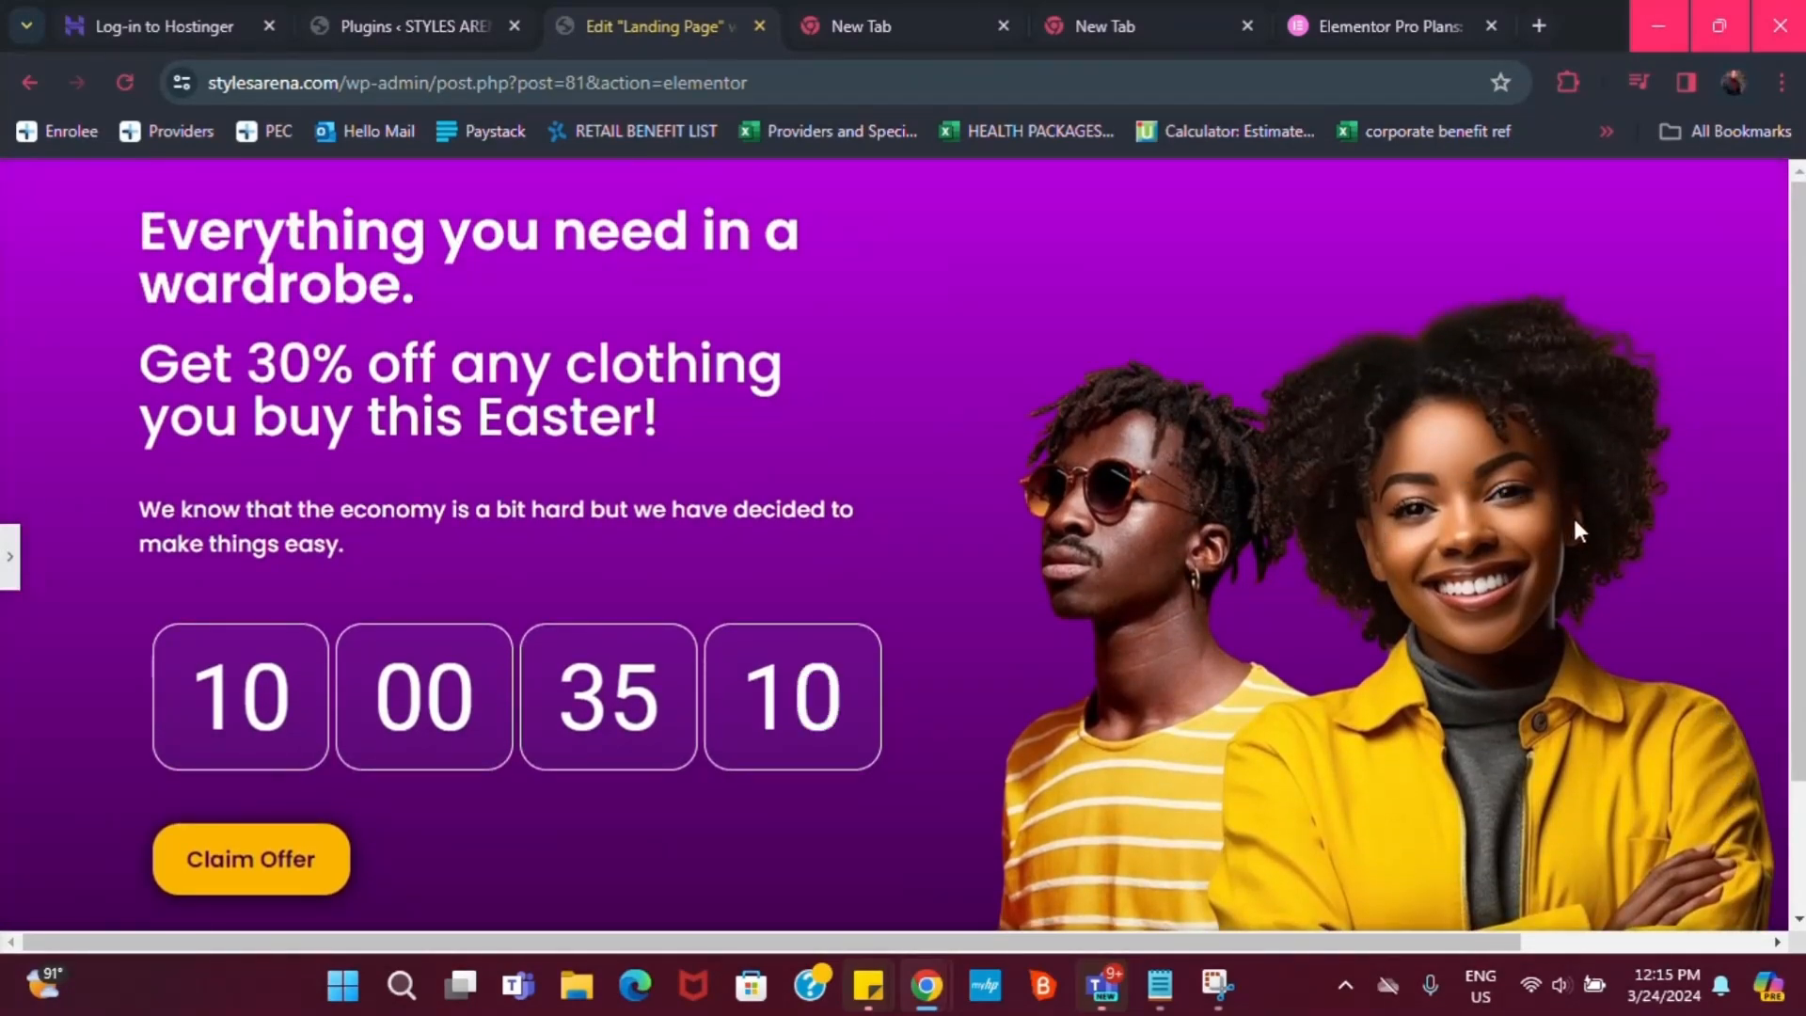
scroll(1236, 576, down, 2)
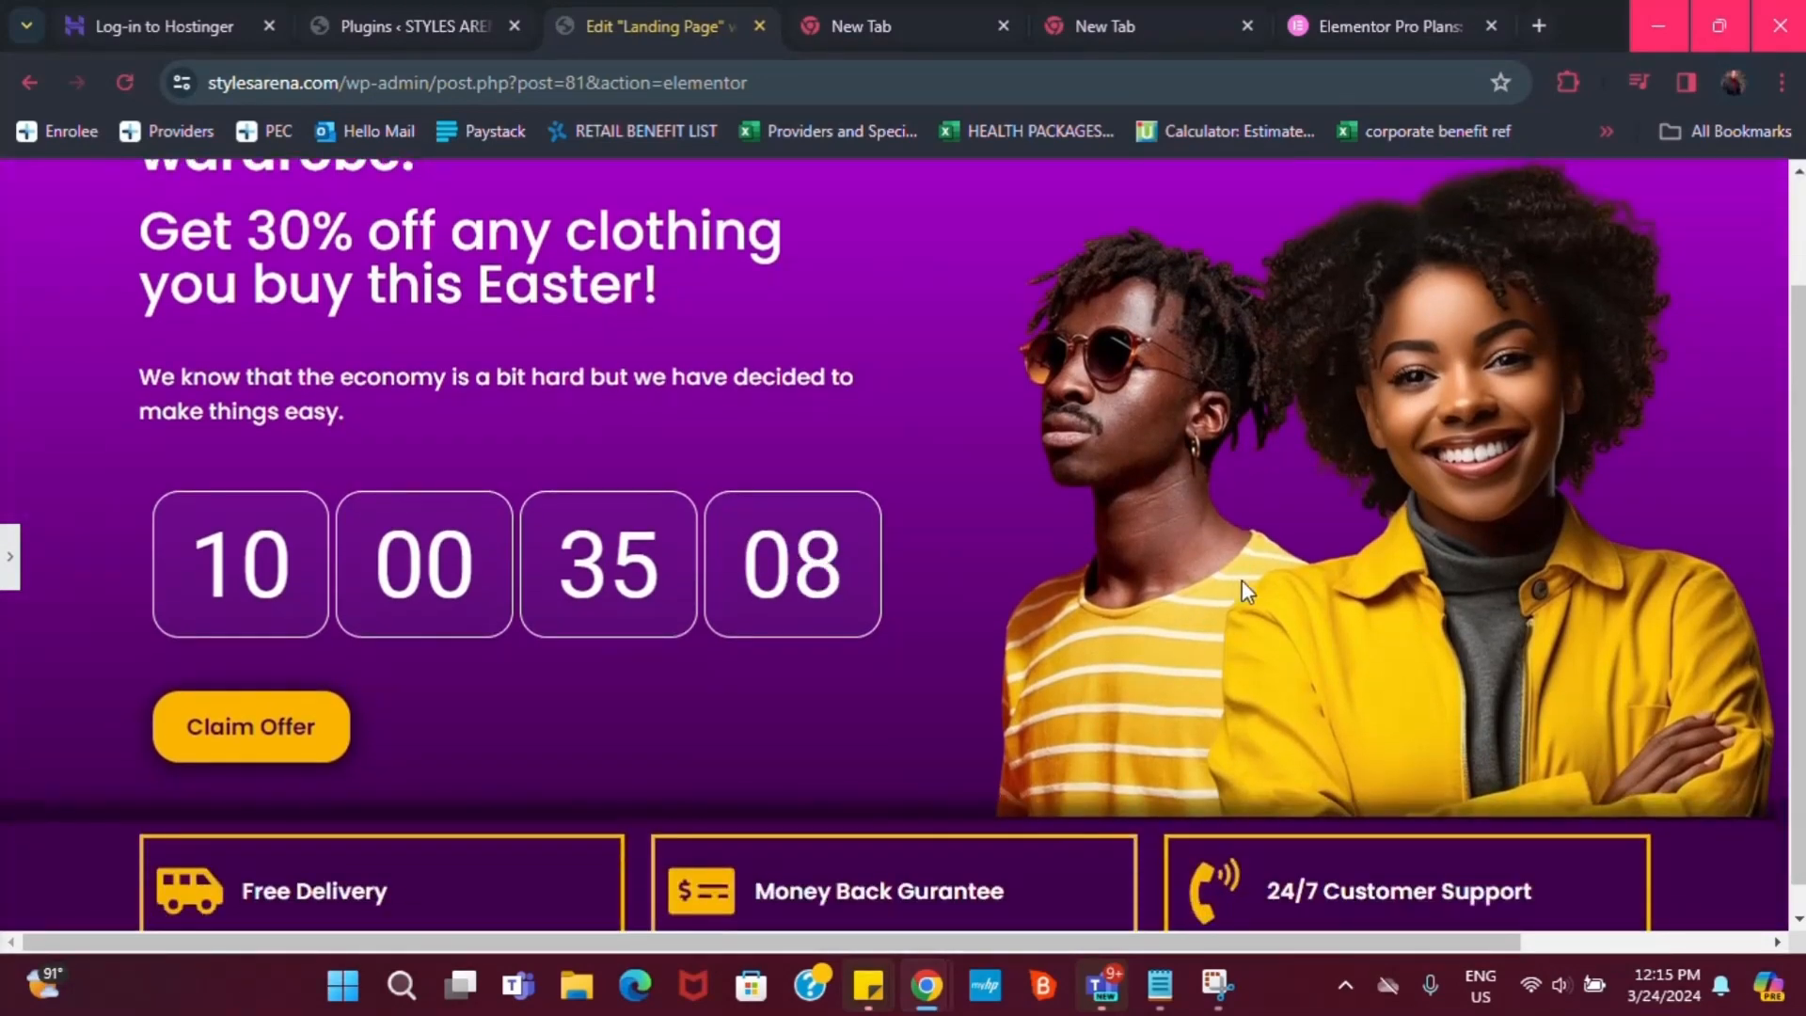
scroll(1242, 580, up, 2)
scroll(1402, 579, down, 2)
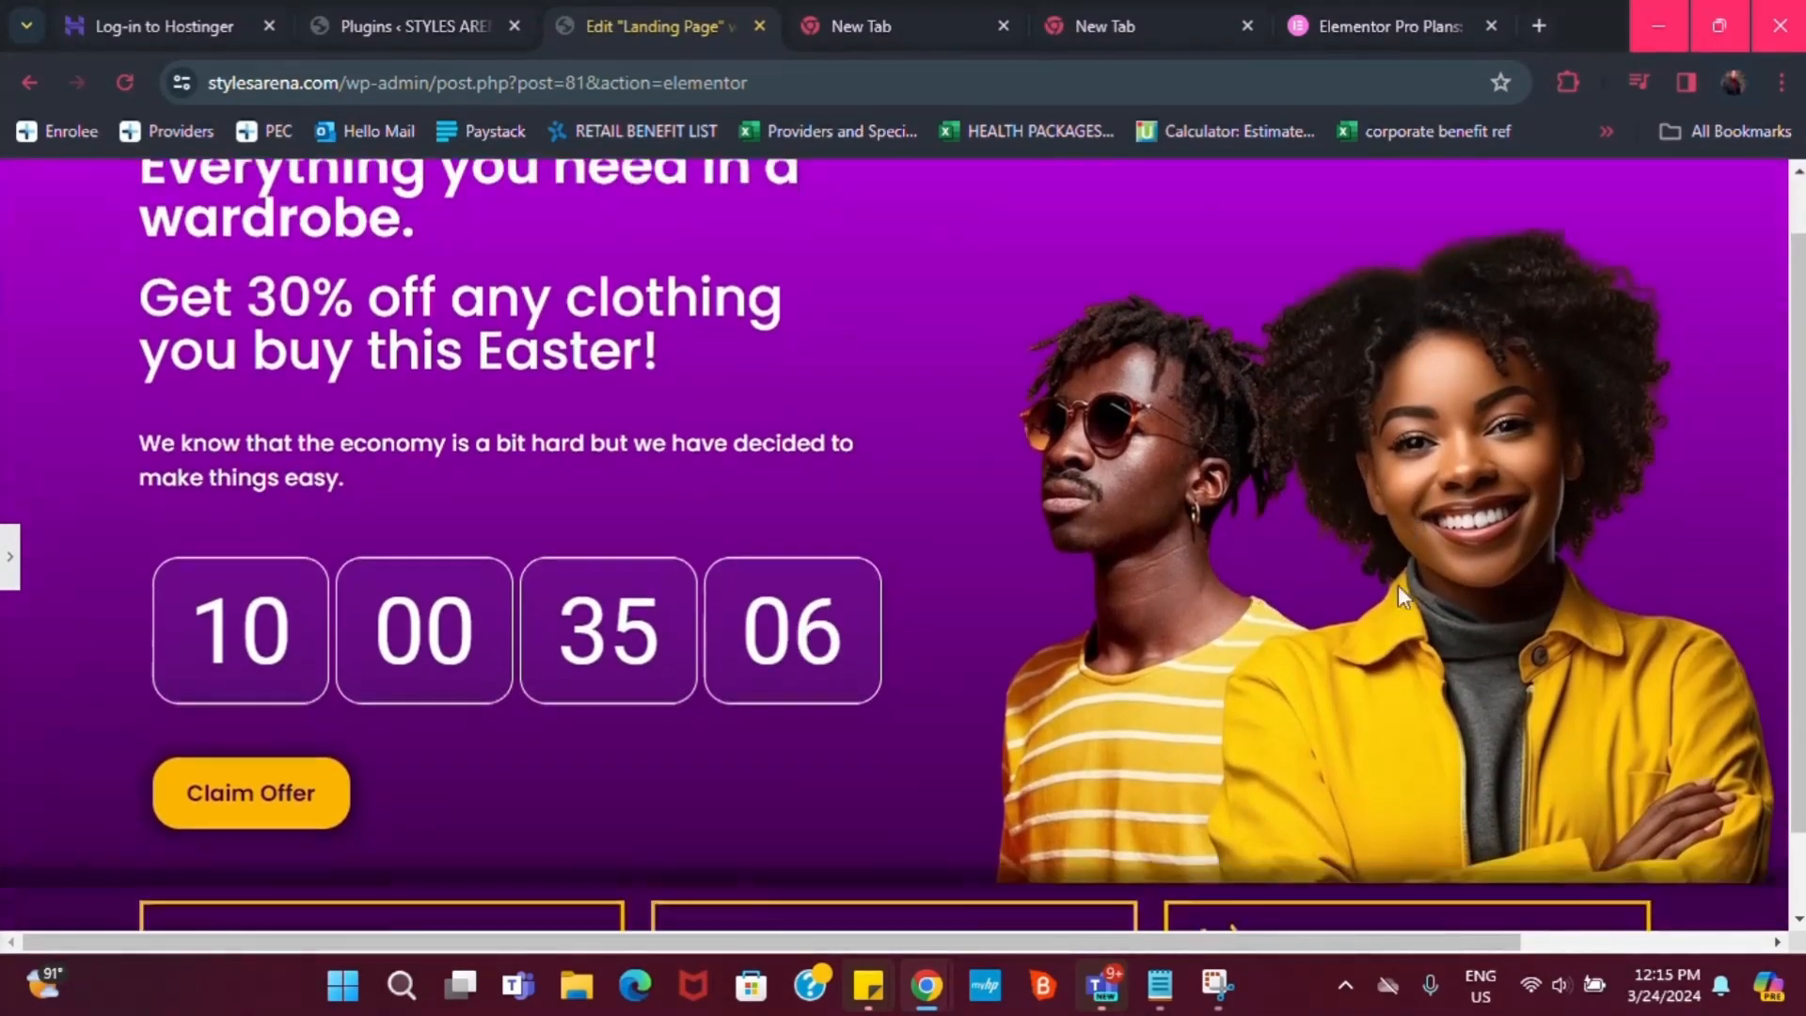
click(10, 556)
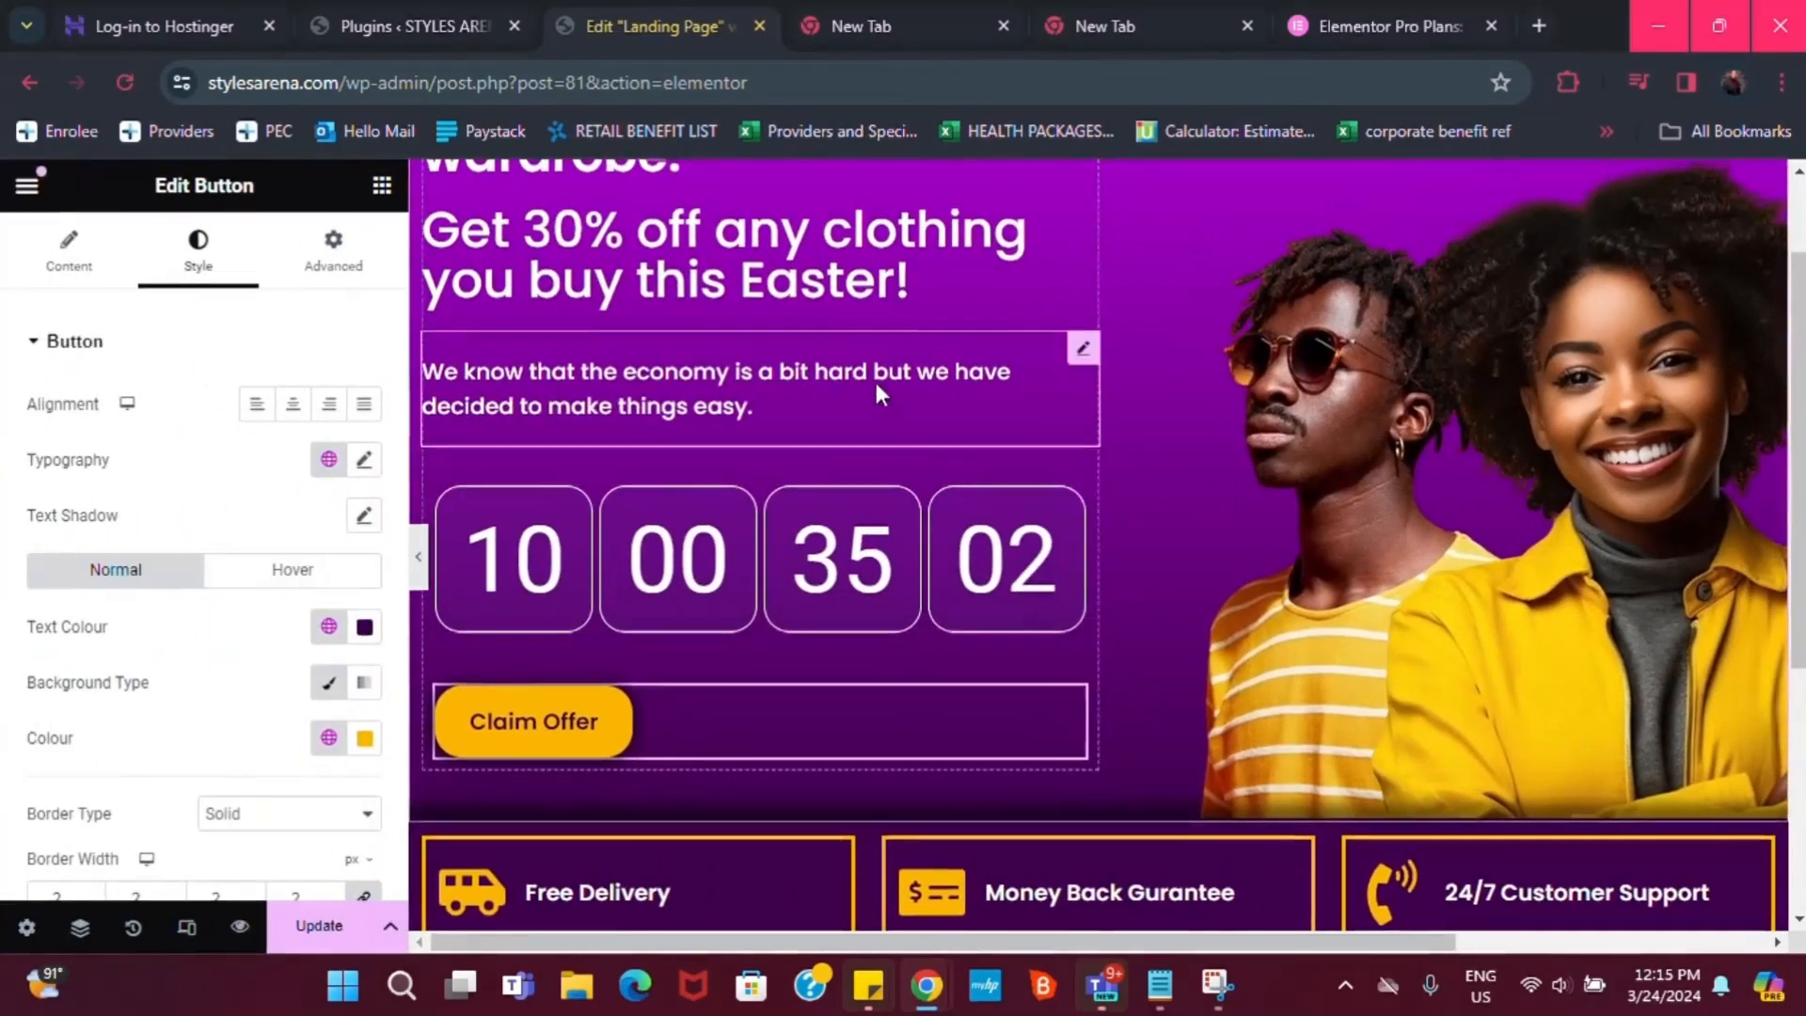
Colour the 'Get 30% off any clothing you buy this Easter!' heading with global white instead of yellow
scroll(903, 386, up, 2)
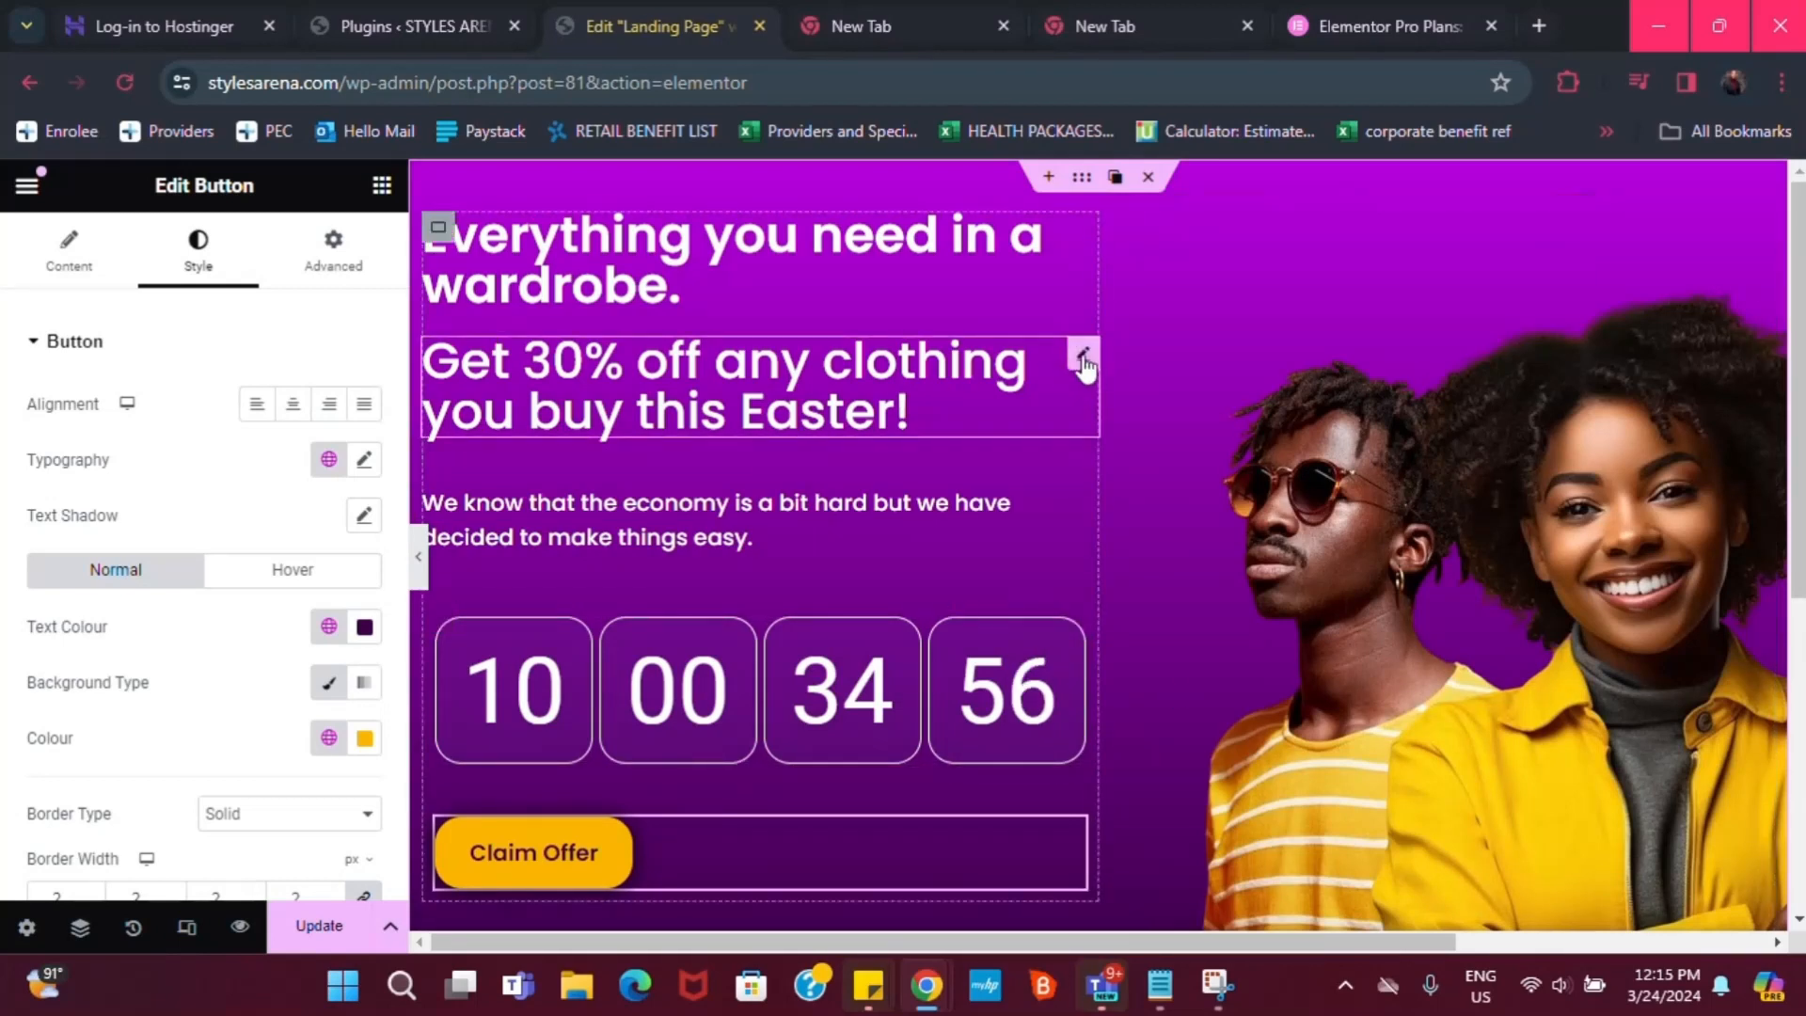
click(1074, 362)
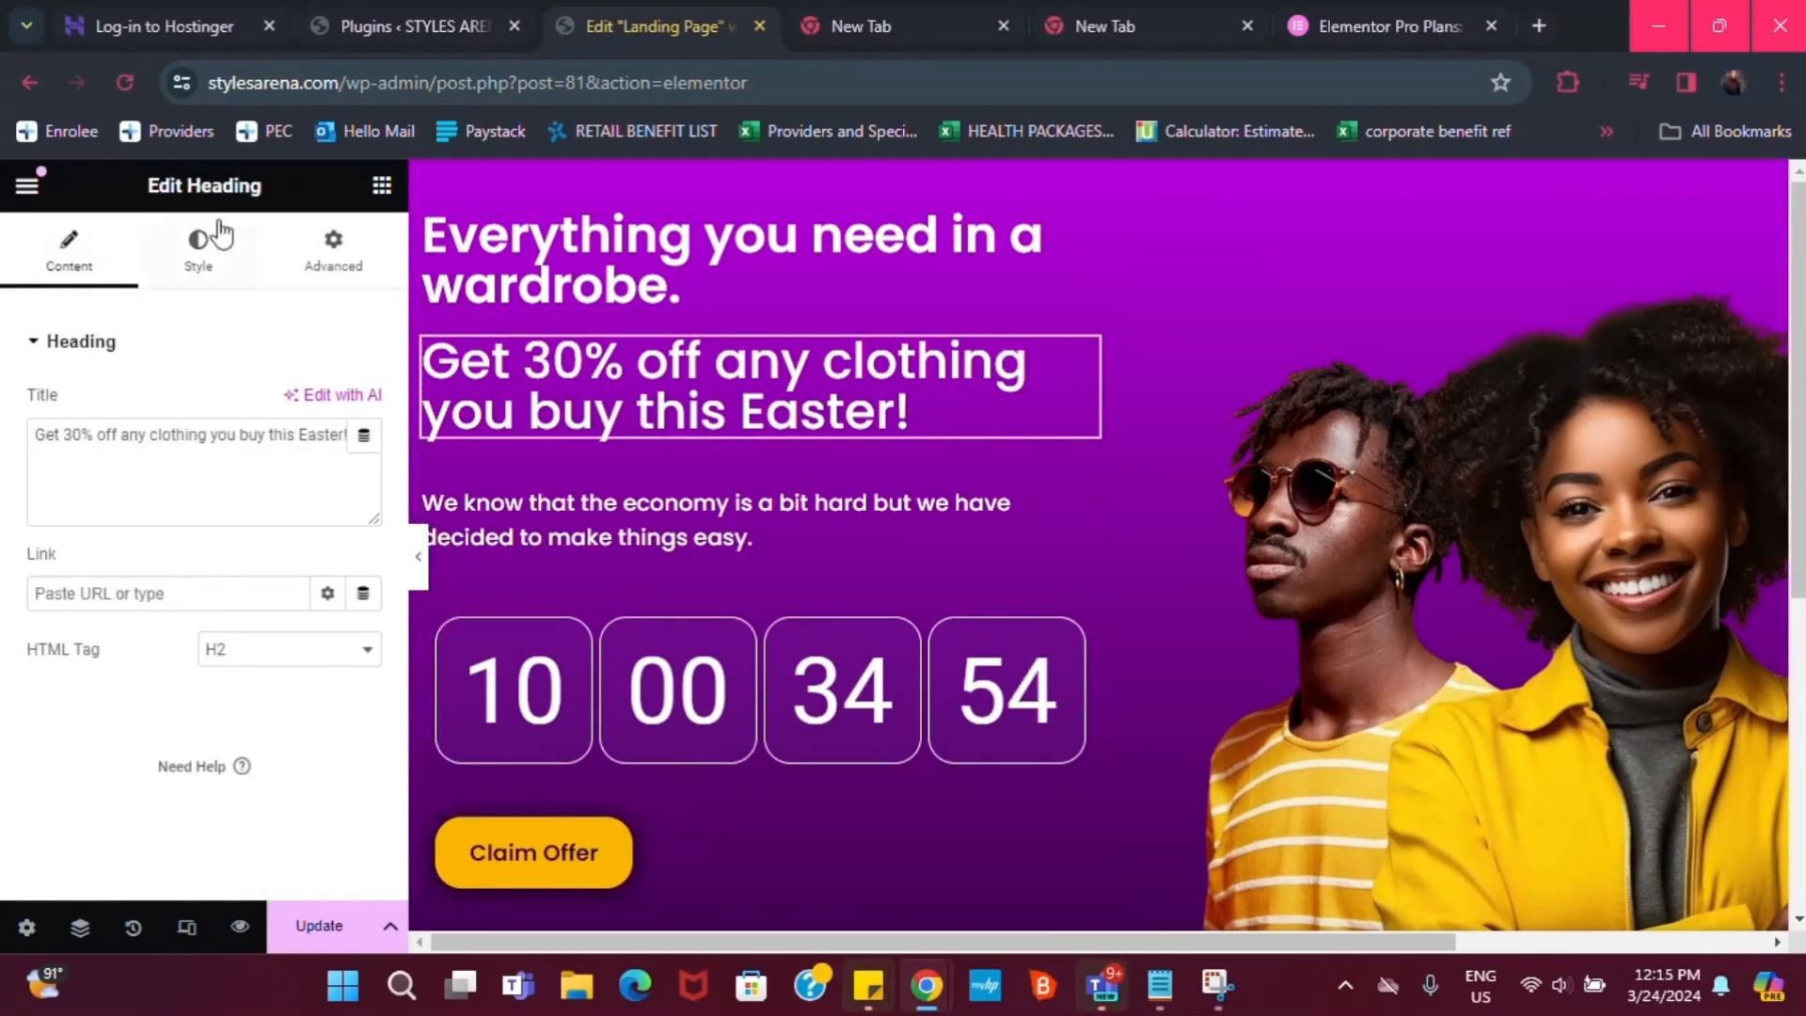
click(196, 258)
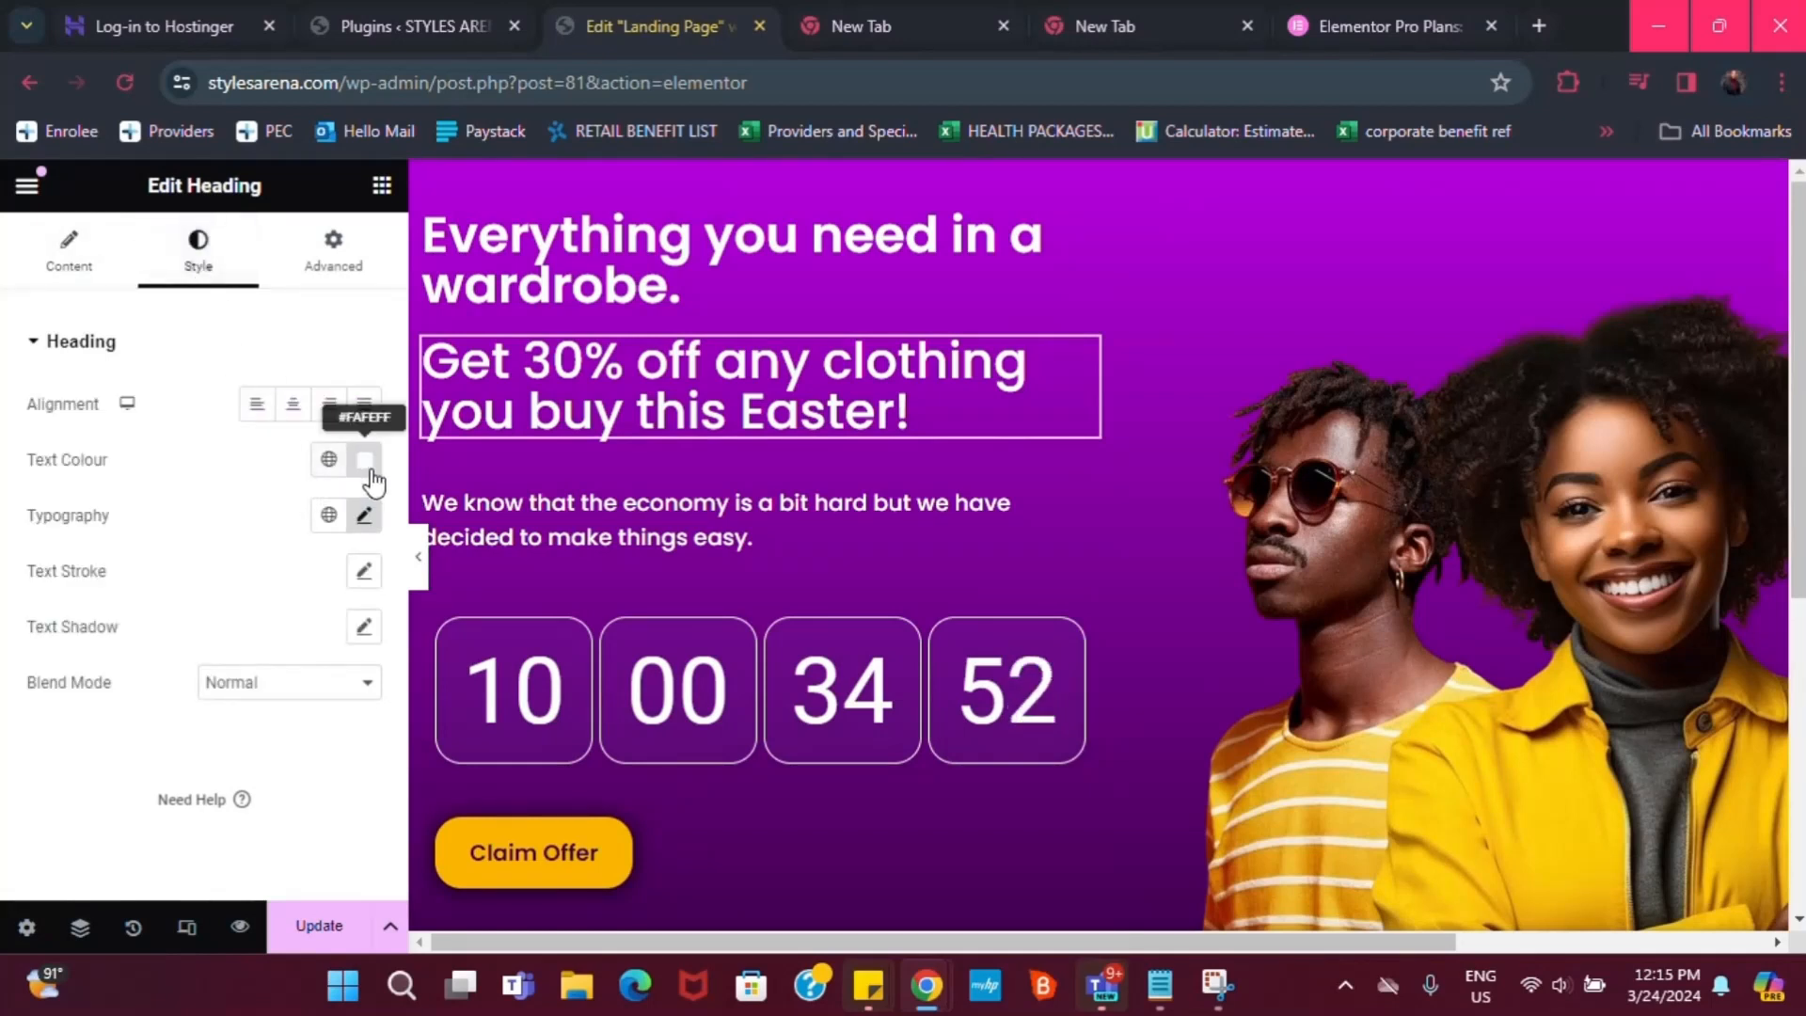
click(328, 460)
scroll(113, 809, down, 1)
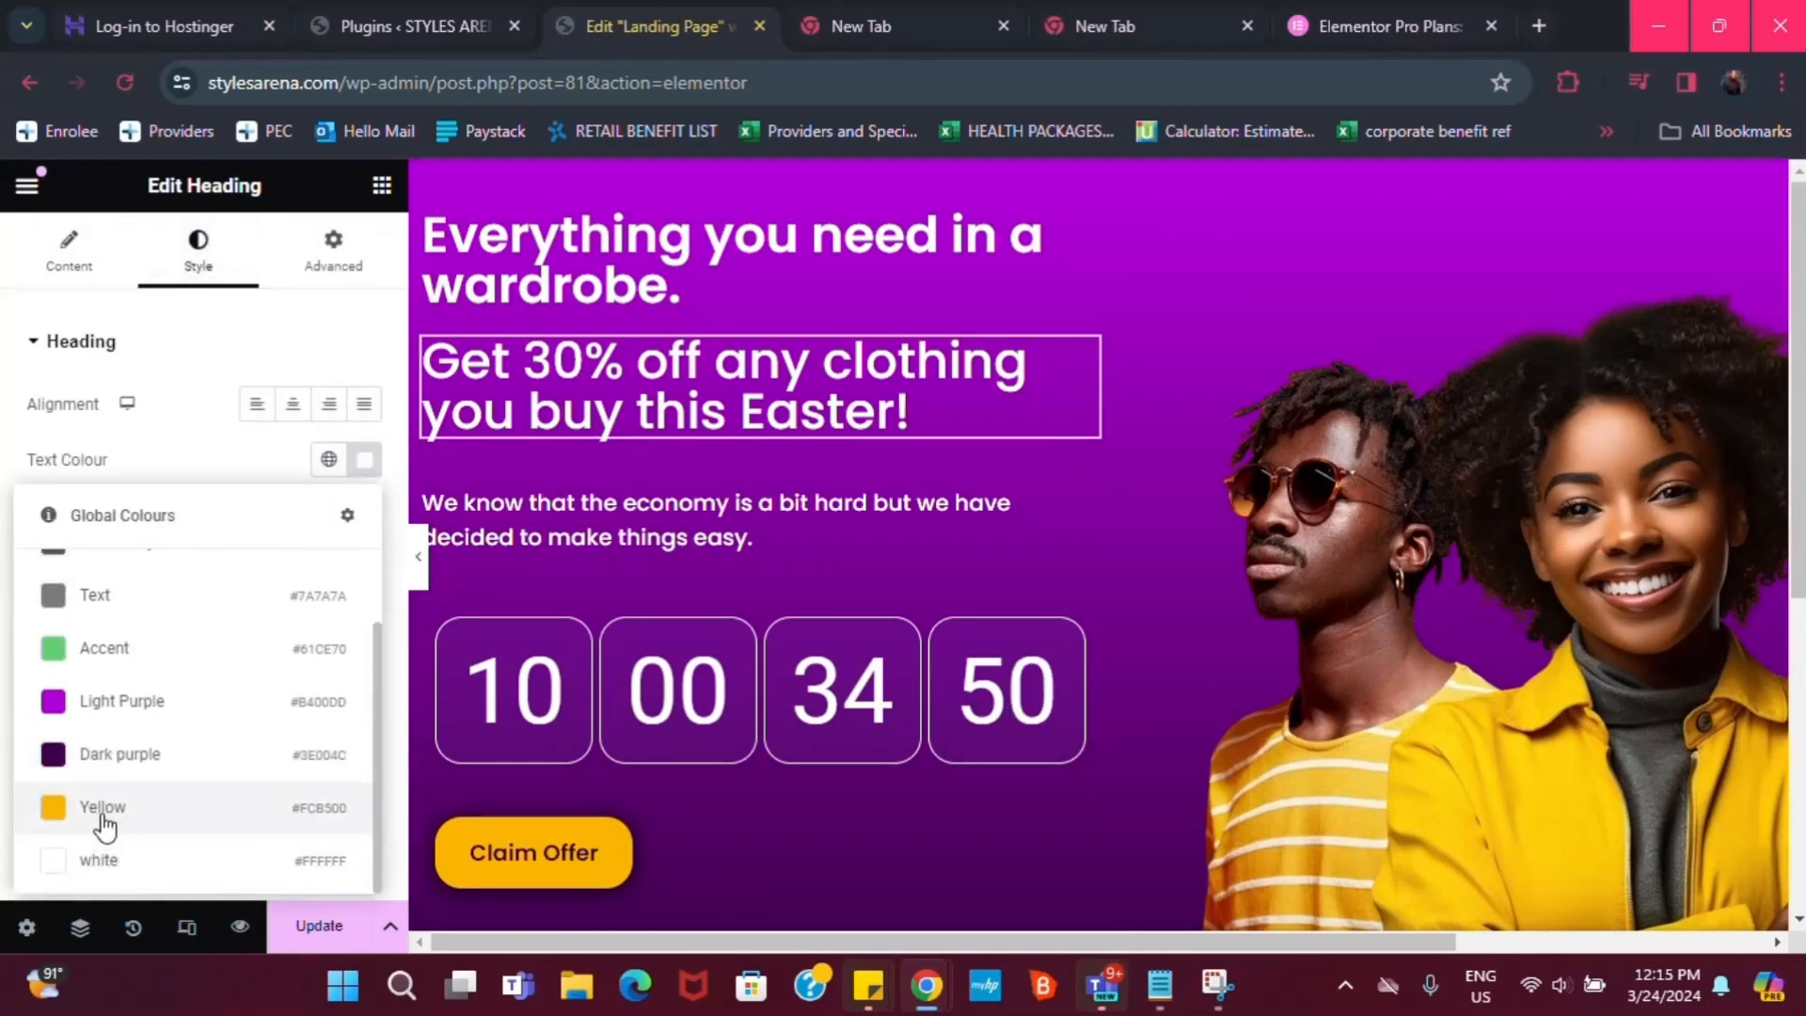
click(111, 814)
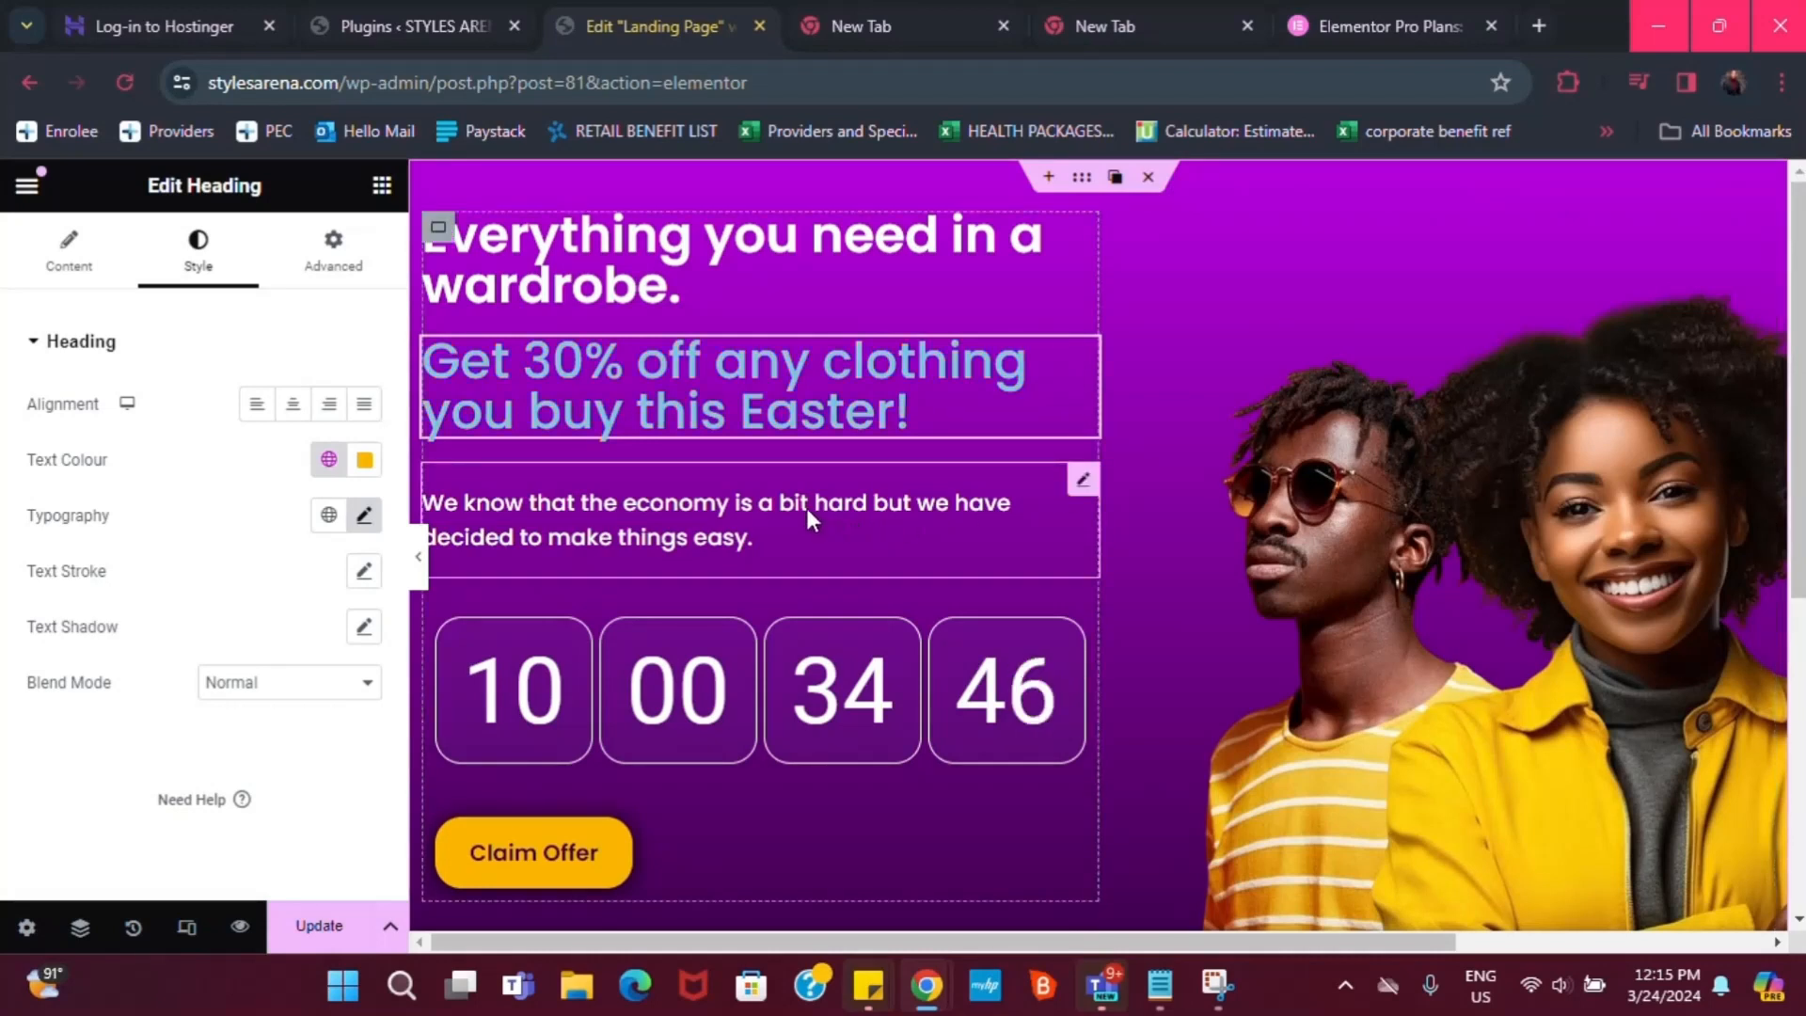
click(330, 461)
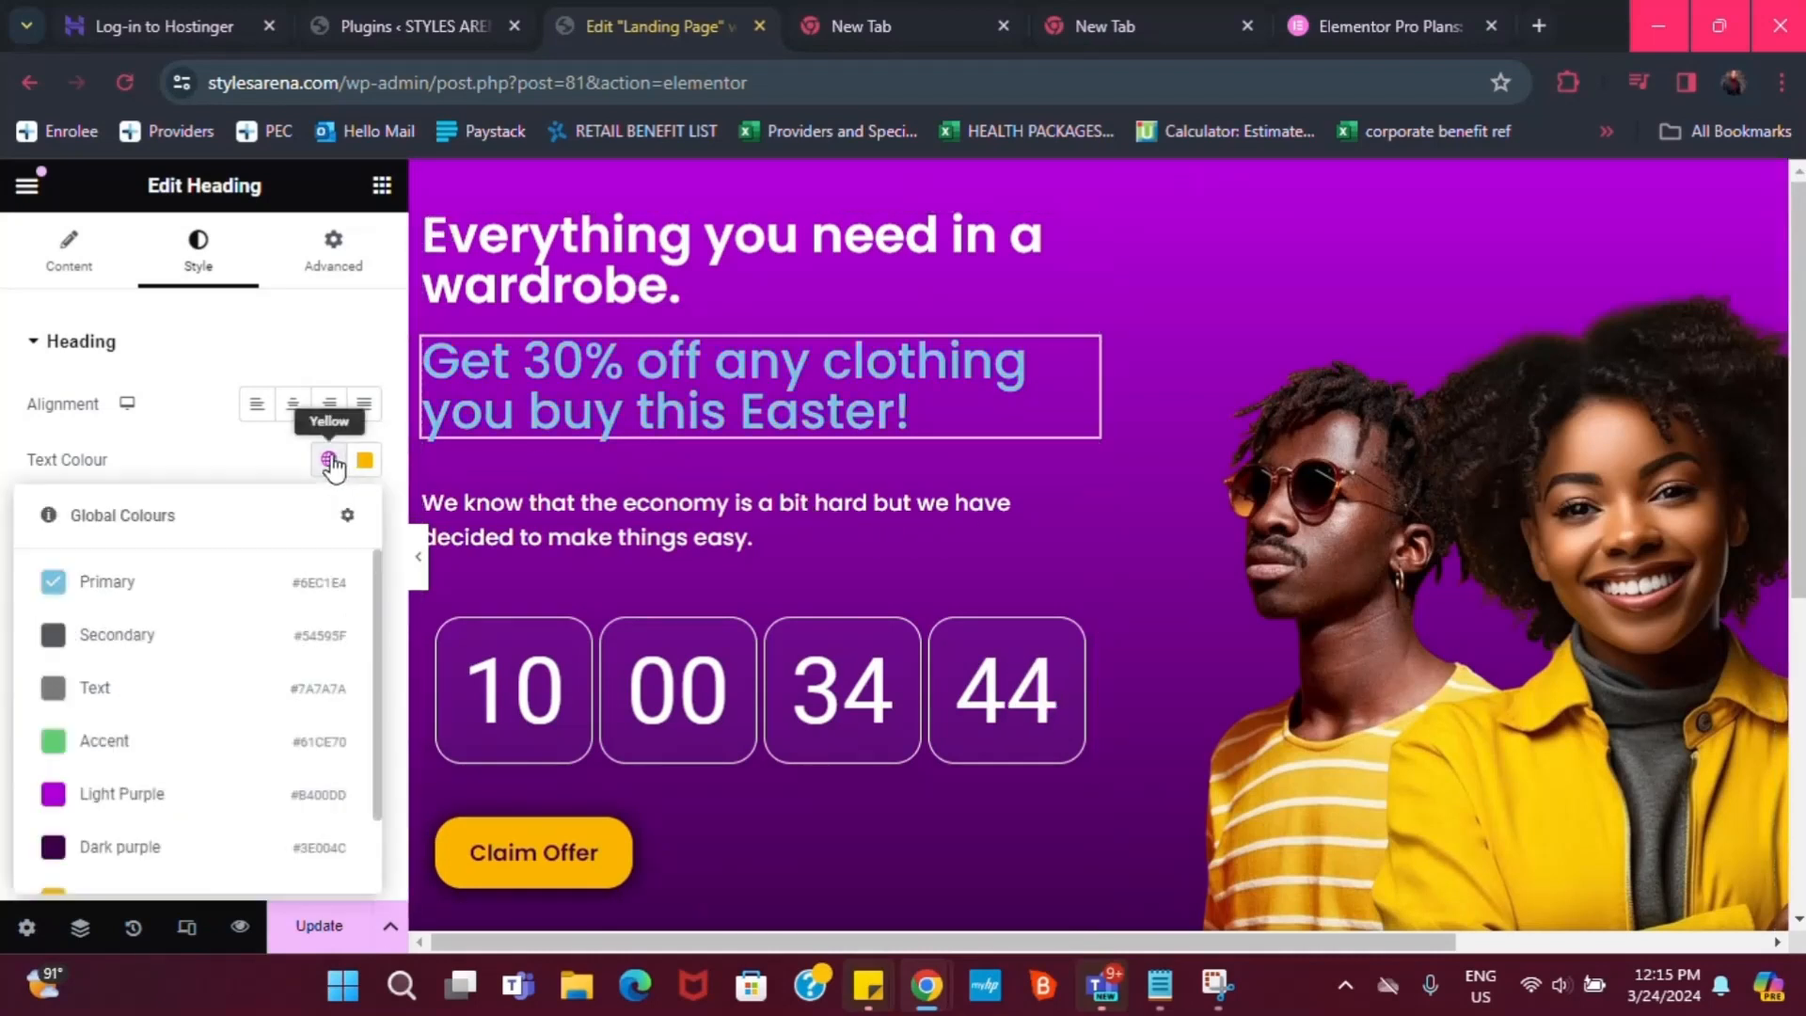
scroll(169, 833, down, 1)
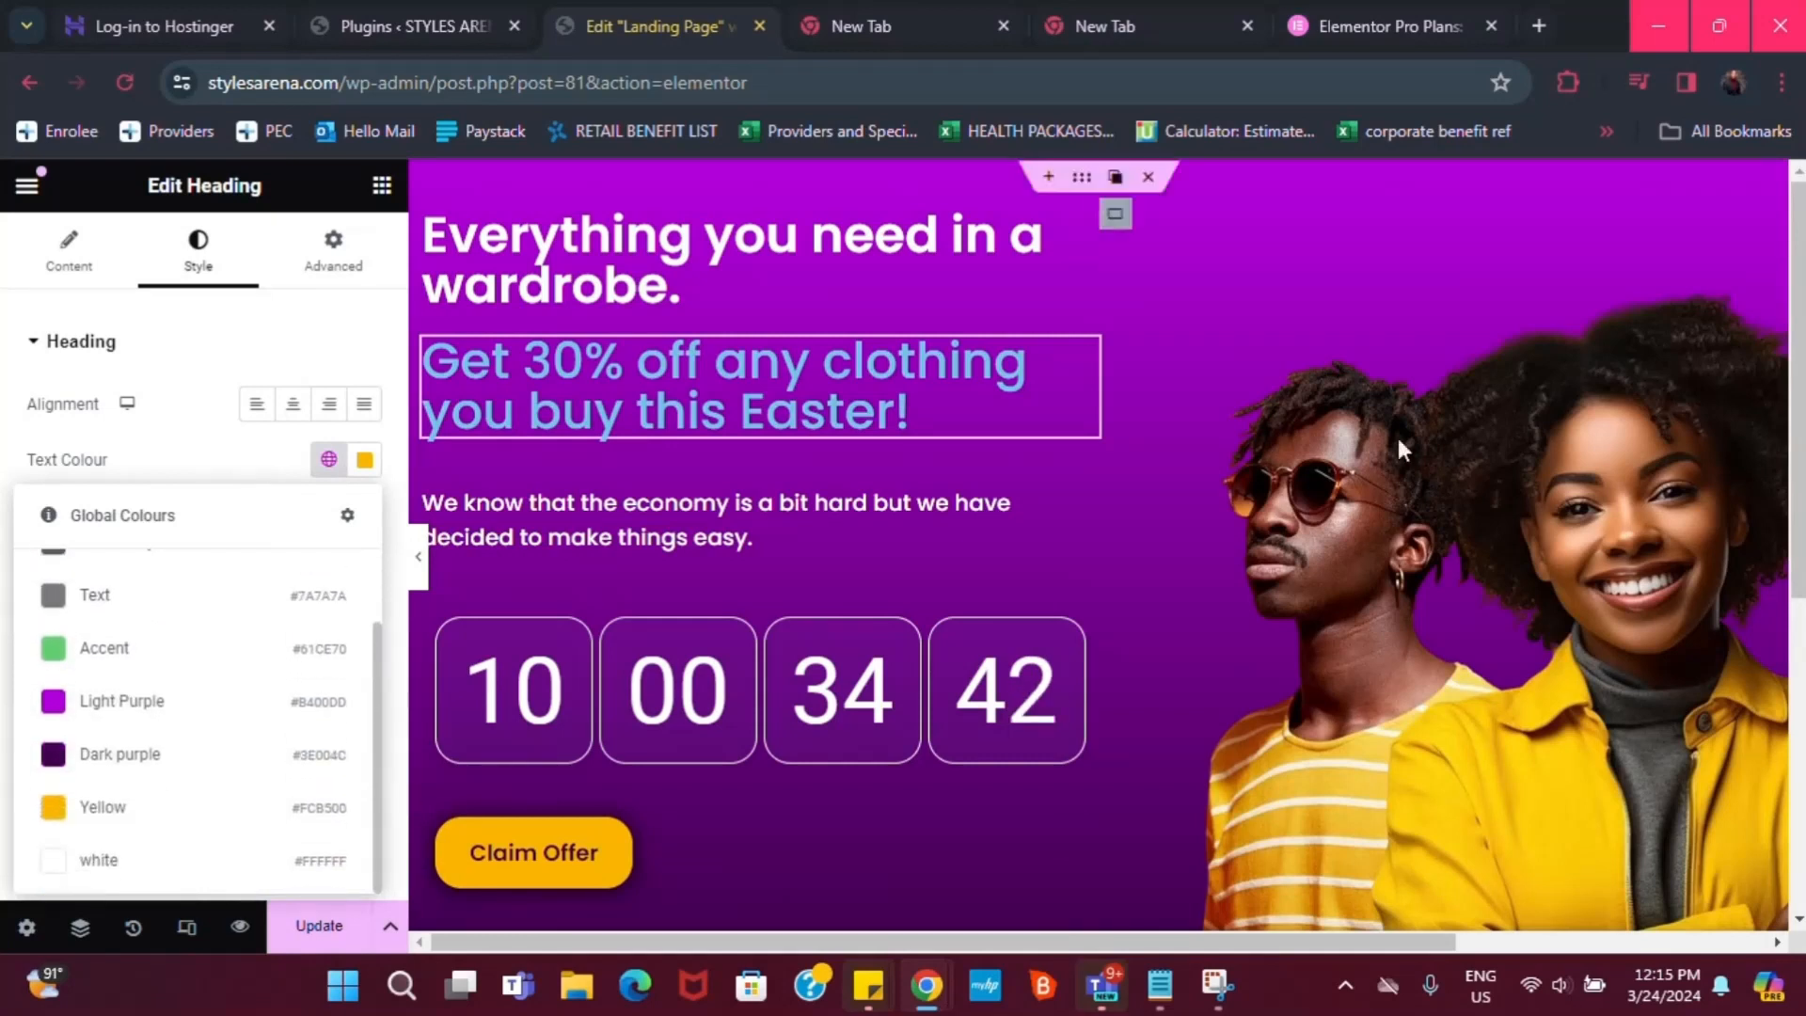
click(141, 856)
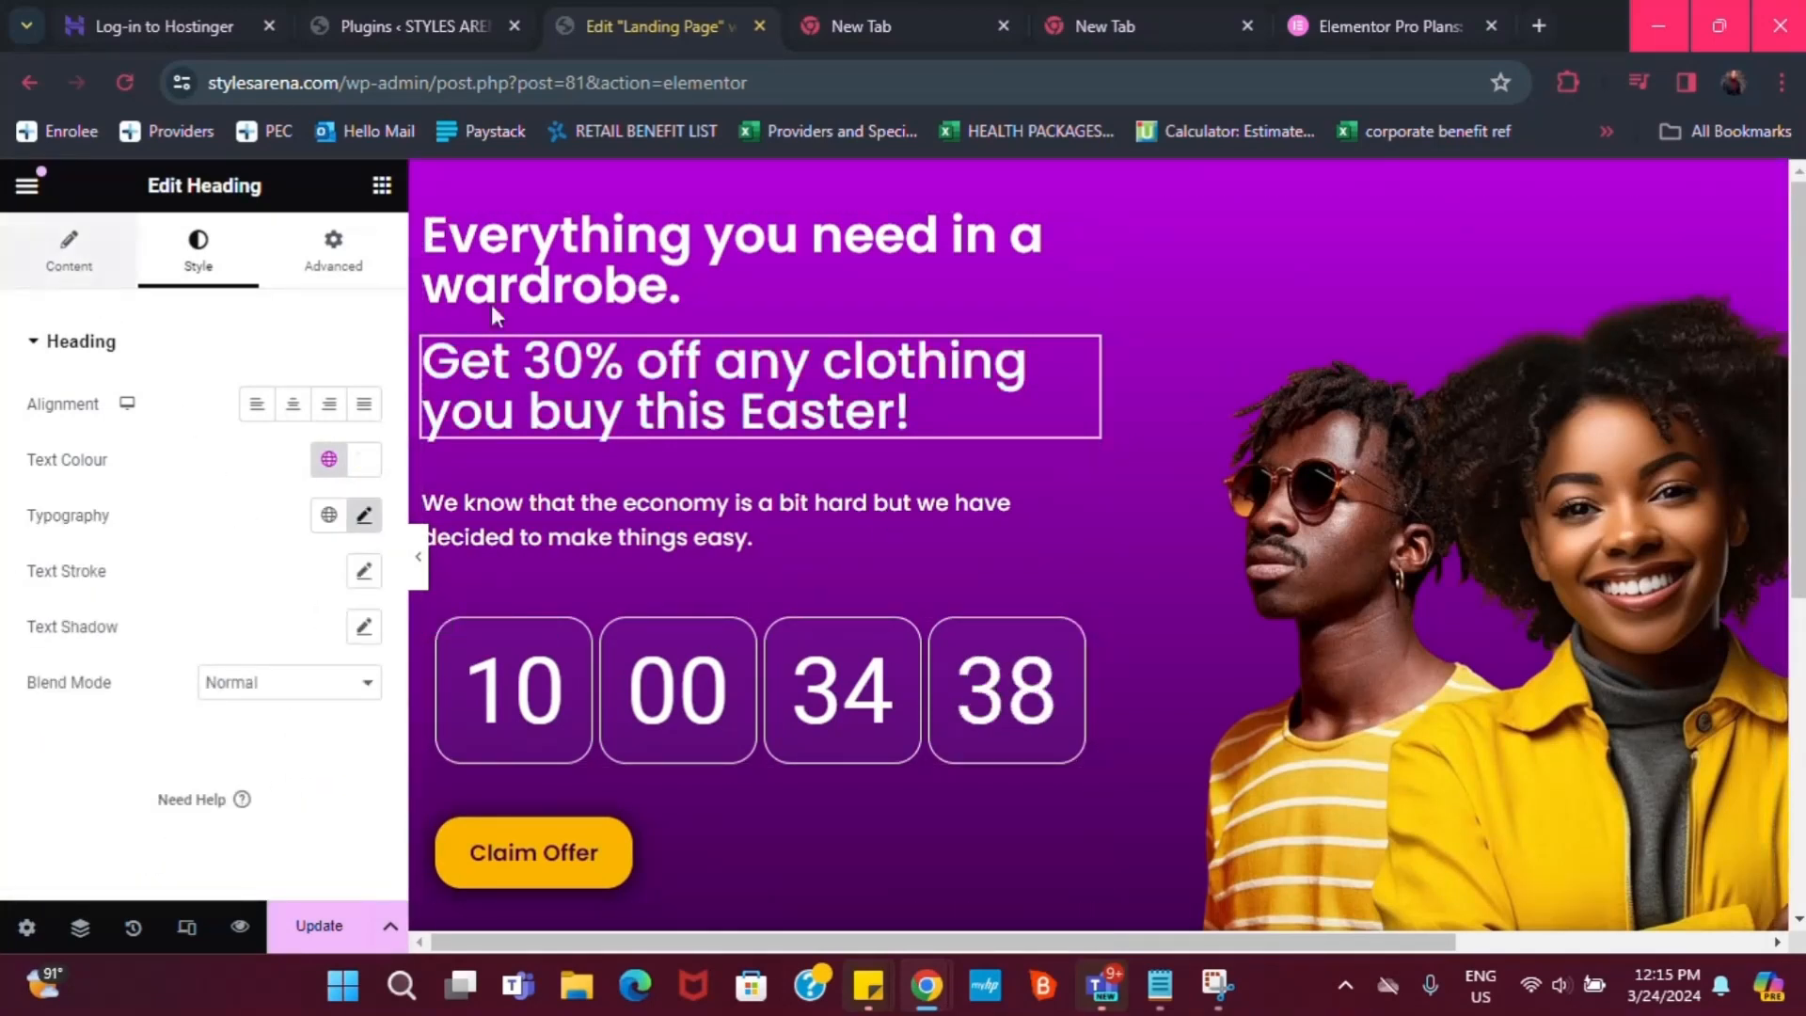
drag(1802, 438, 1804, 621)
scroll(1389, 649, down, 3)
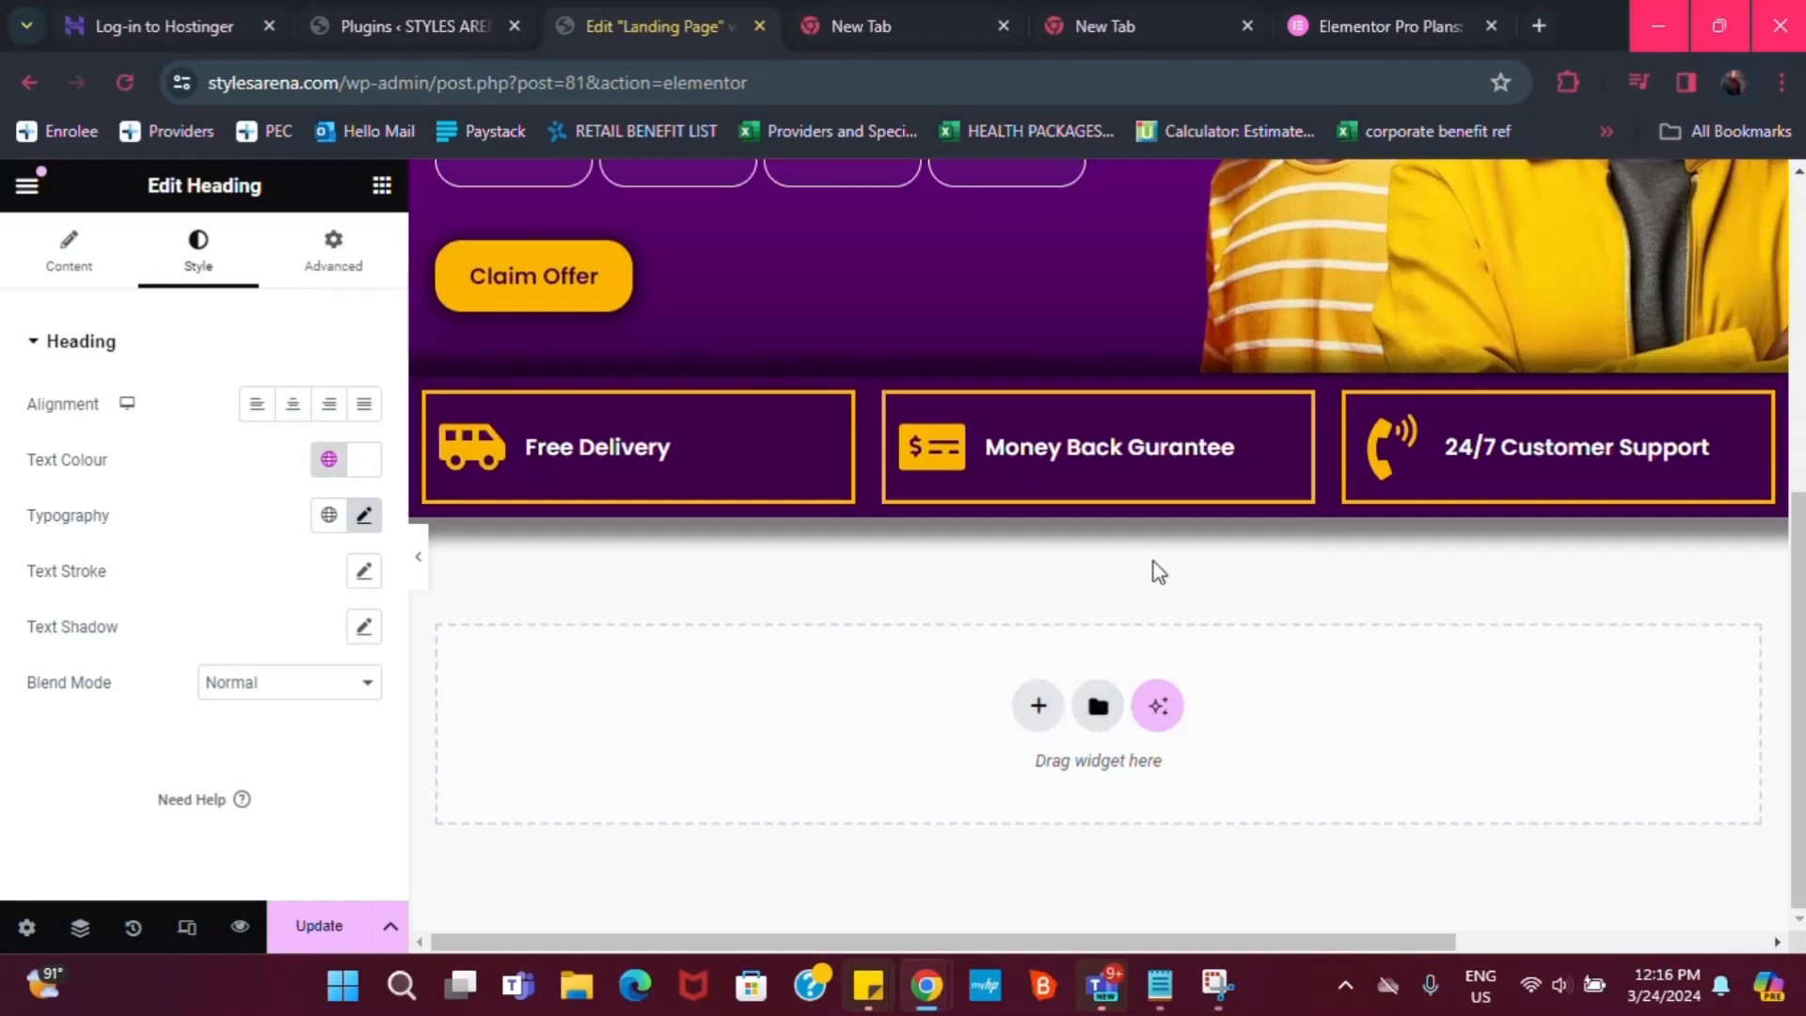
scroll(1482, 363, up, 1)
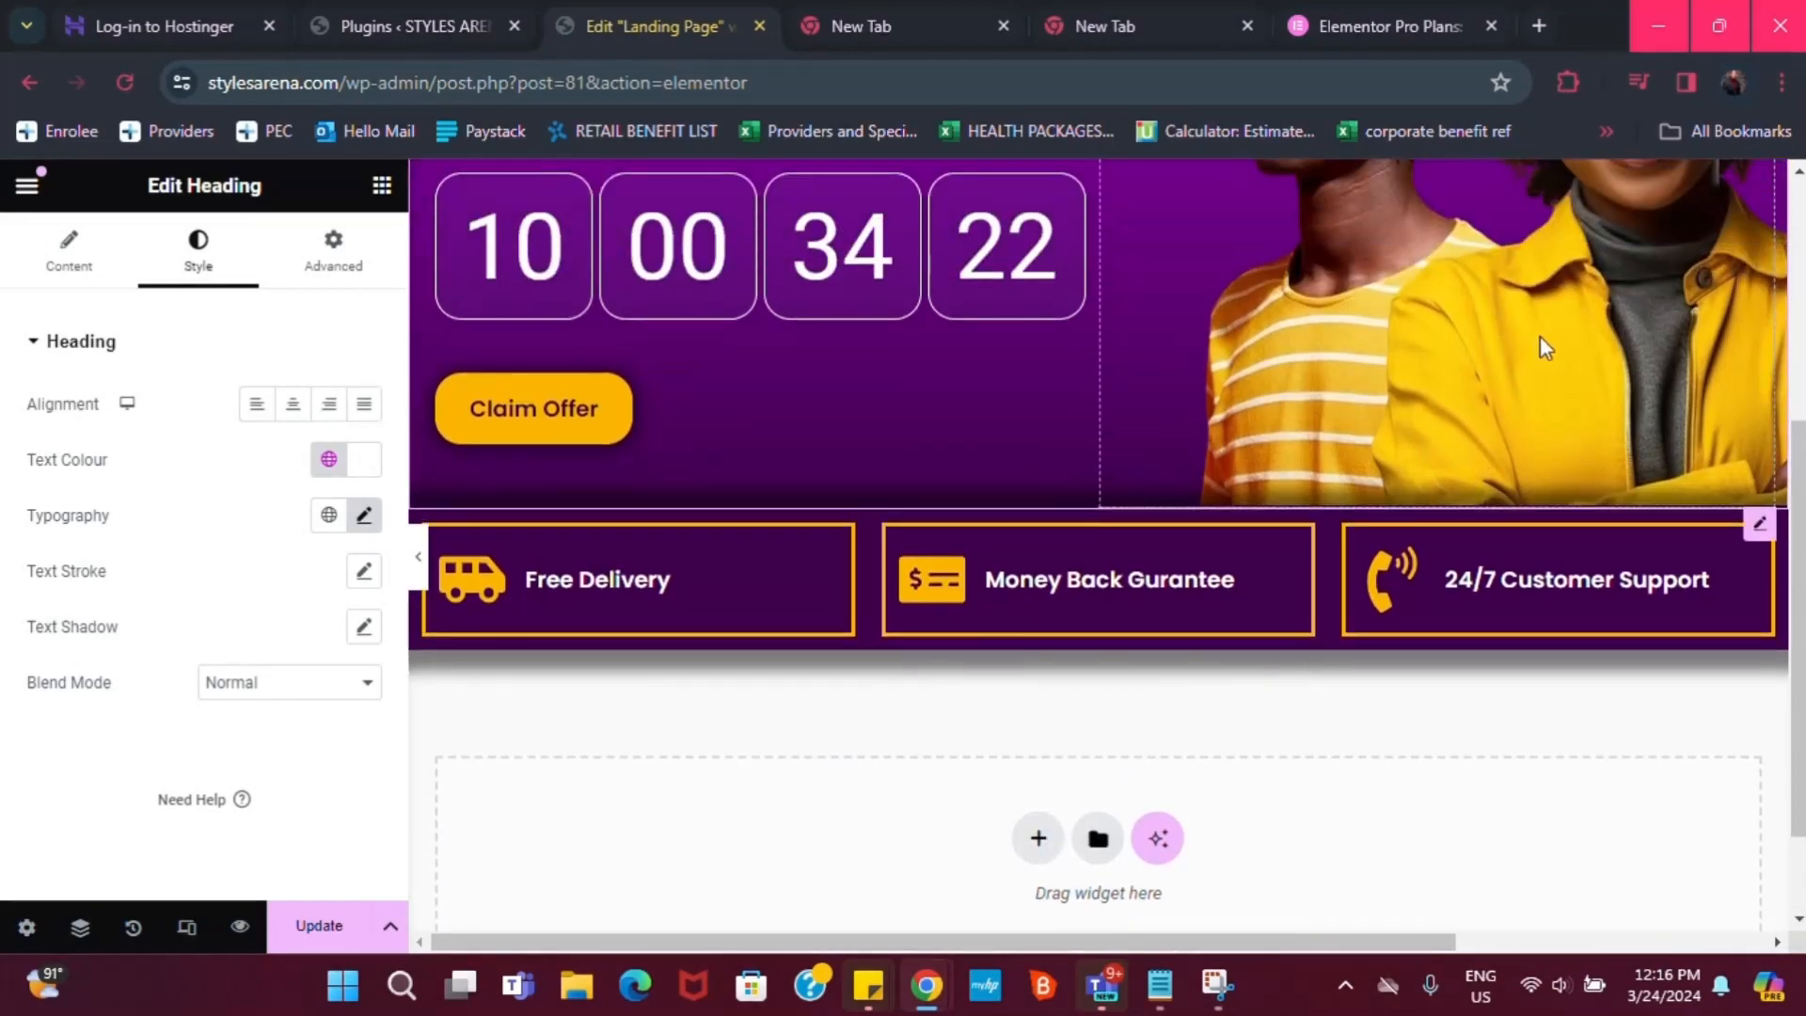
scroll(1540, 338, up, 1)
scroll(1540, 341, up, 1)
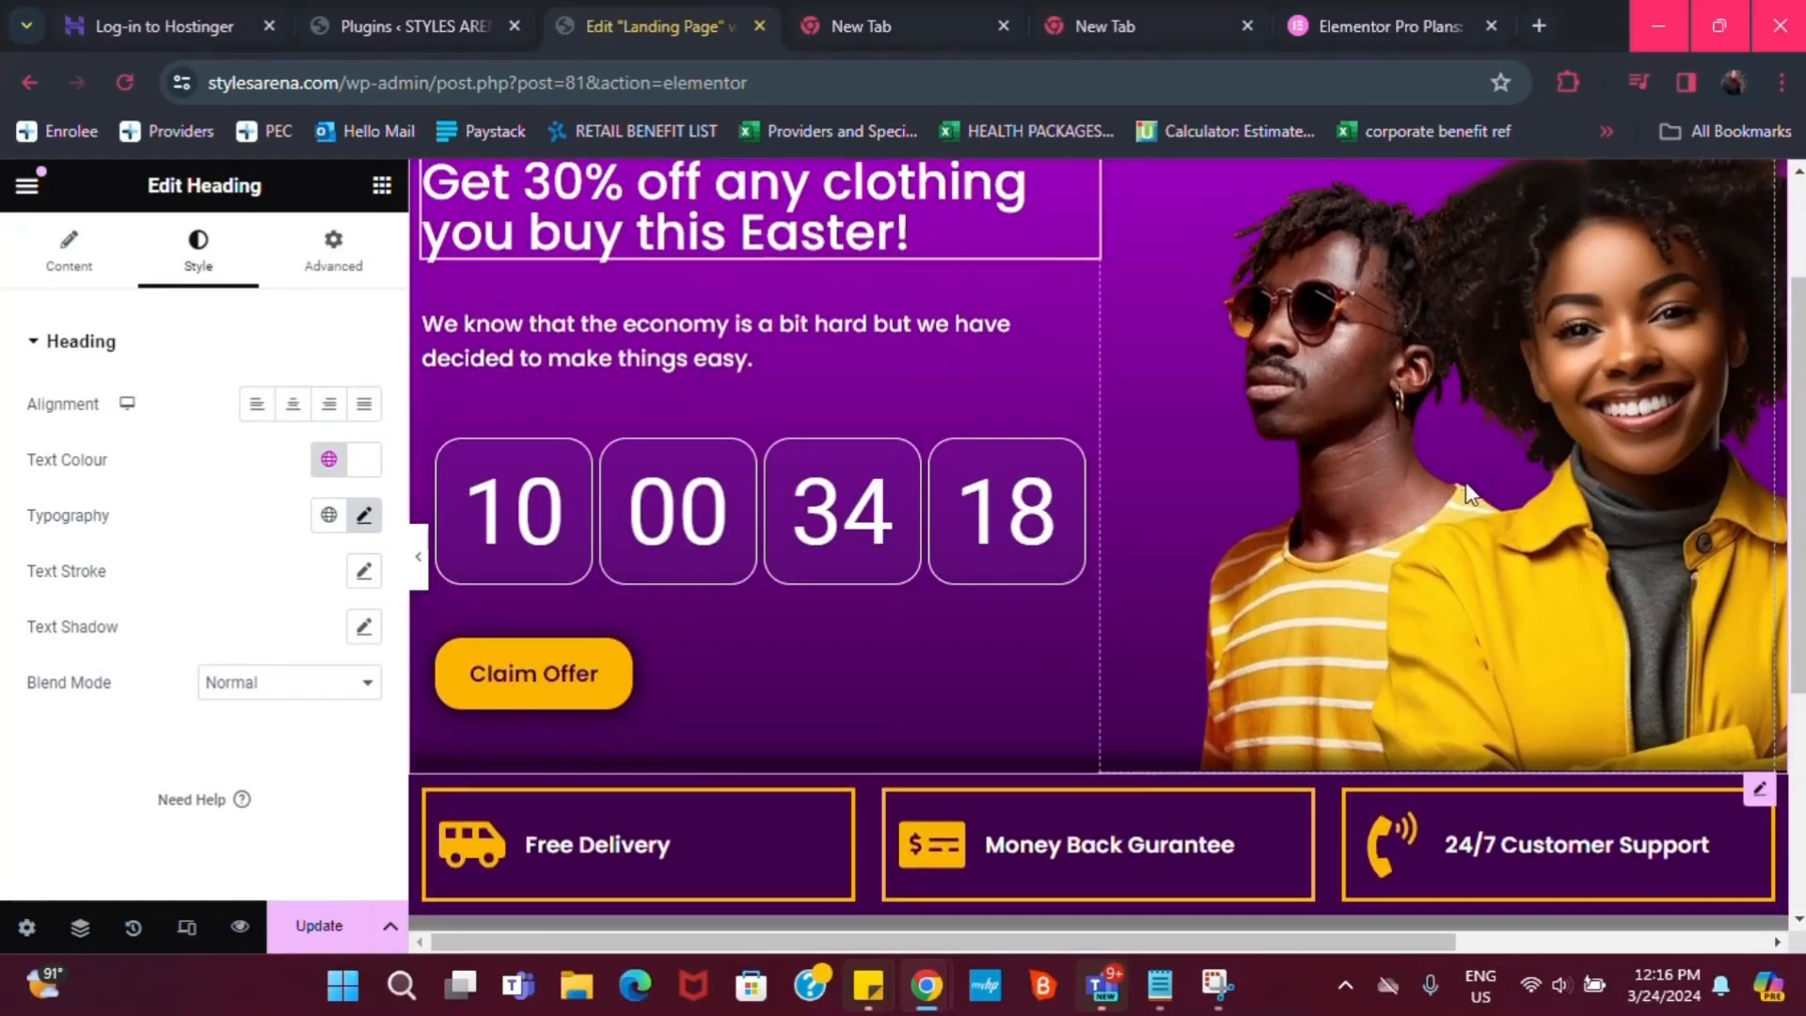
scroll(1468, 480, down, 2)
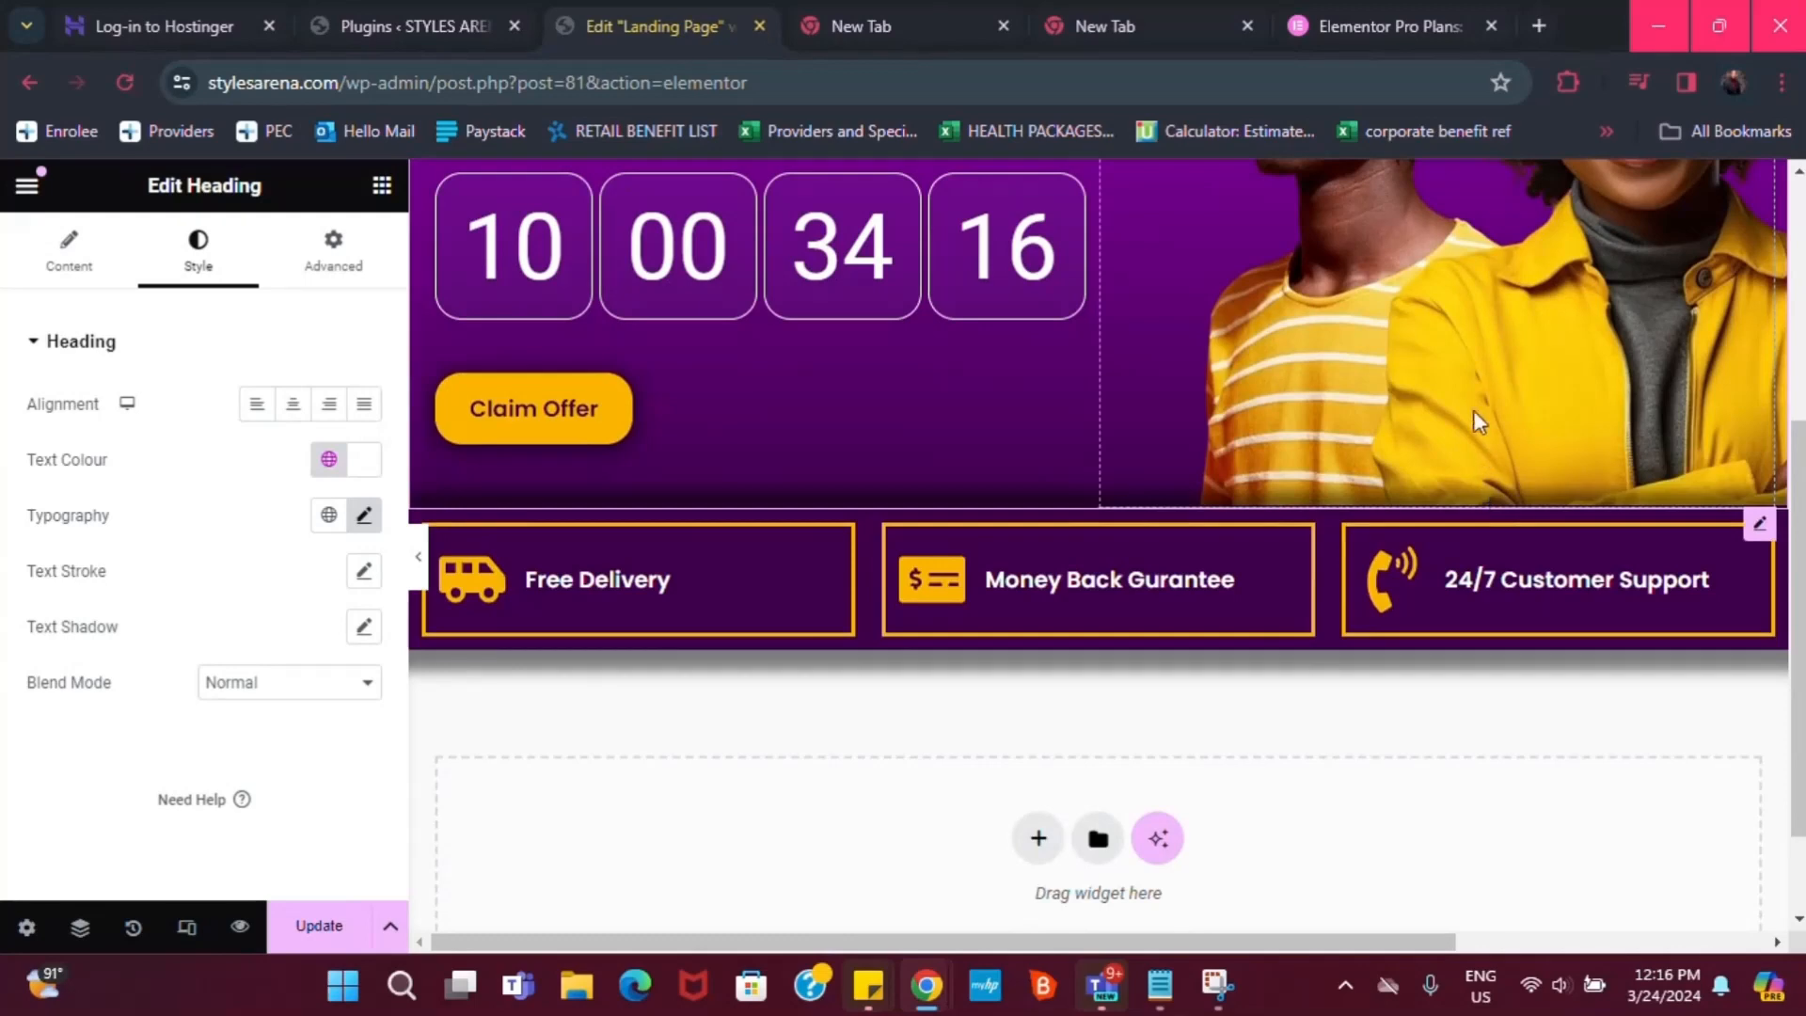
scroll(1474, 410, up, 1)
scroll(1430, 564, up, 1)
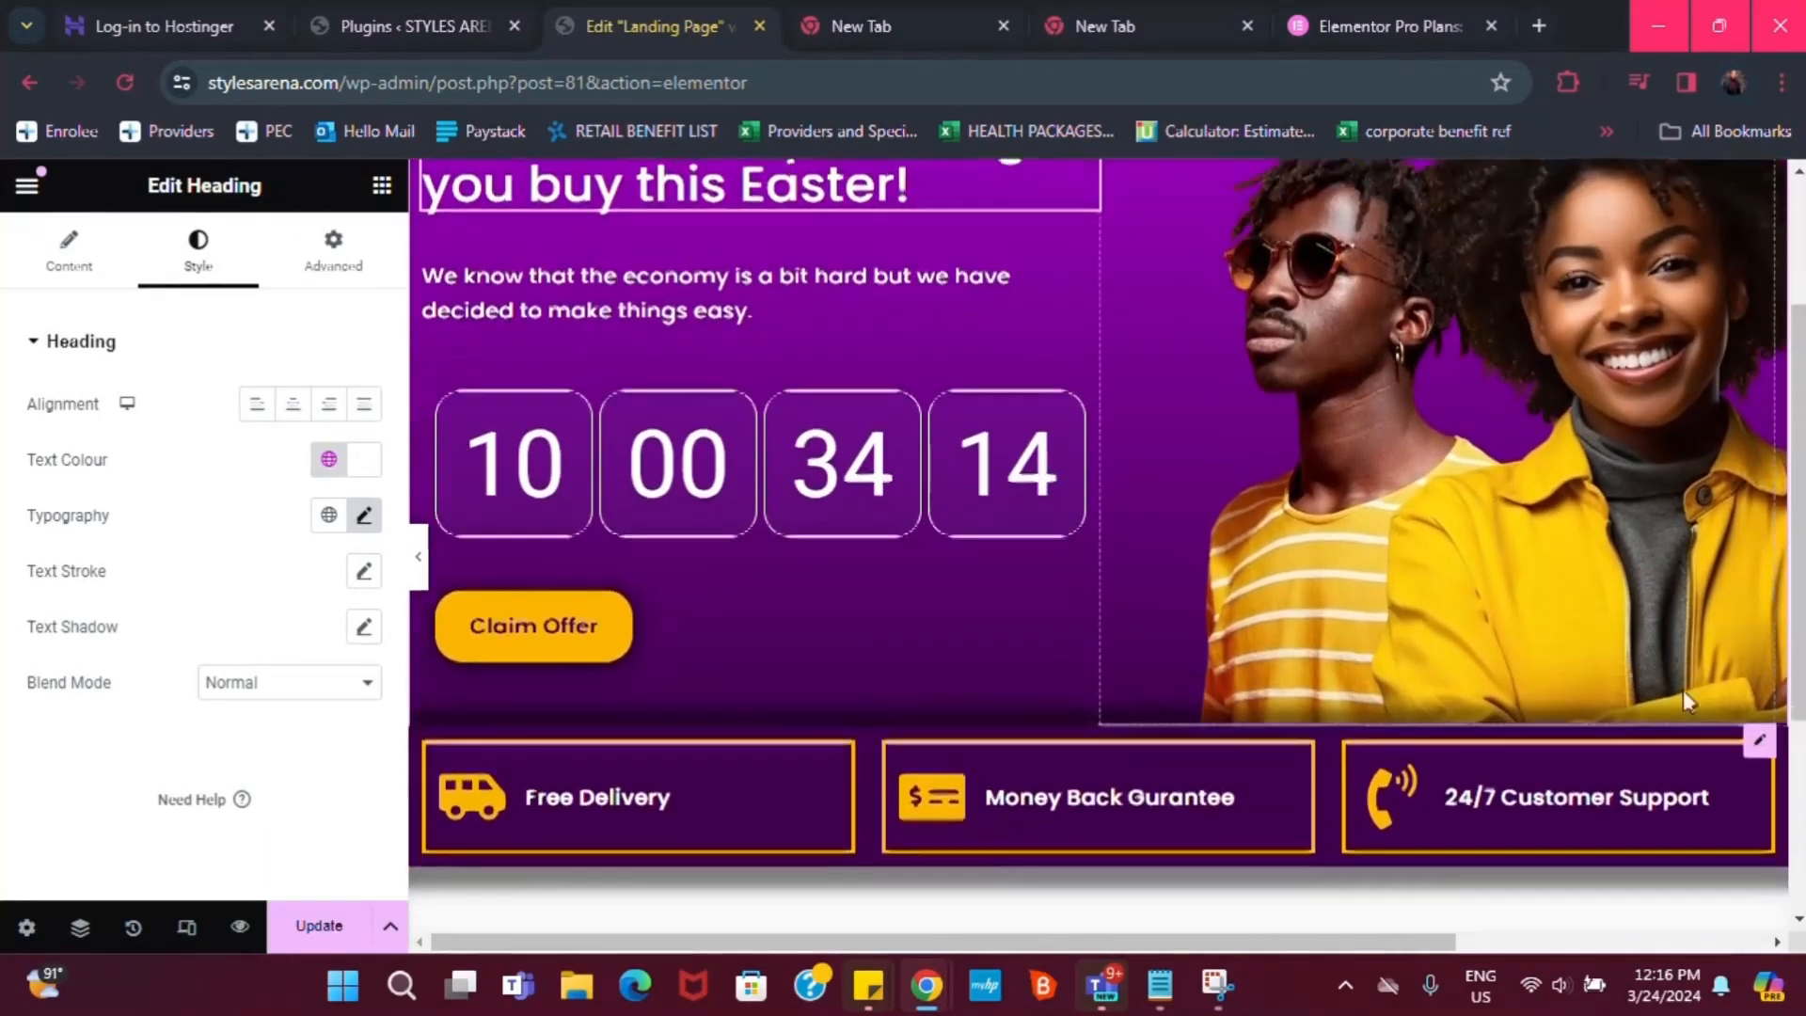
scroll(1741, 659, down, 2)
scroll(1769, 620, down, 1)
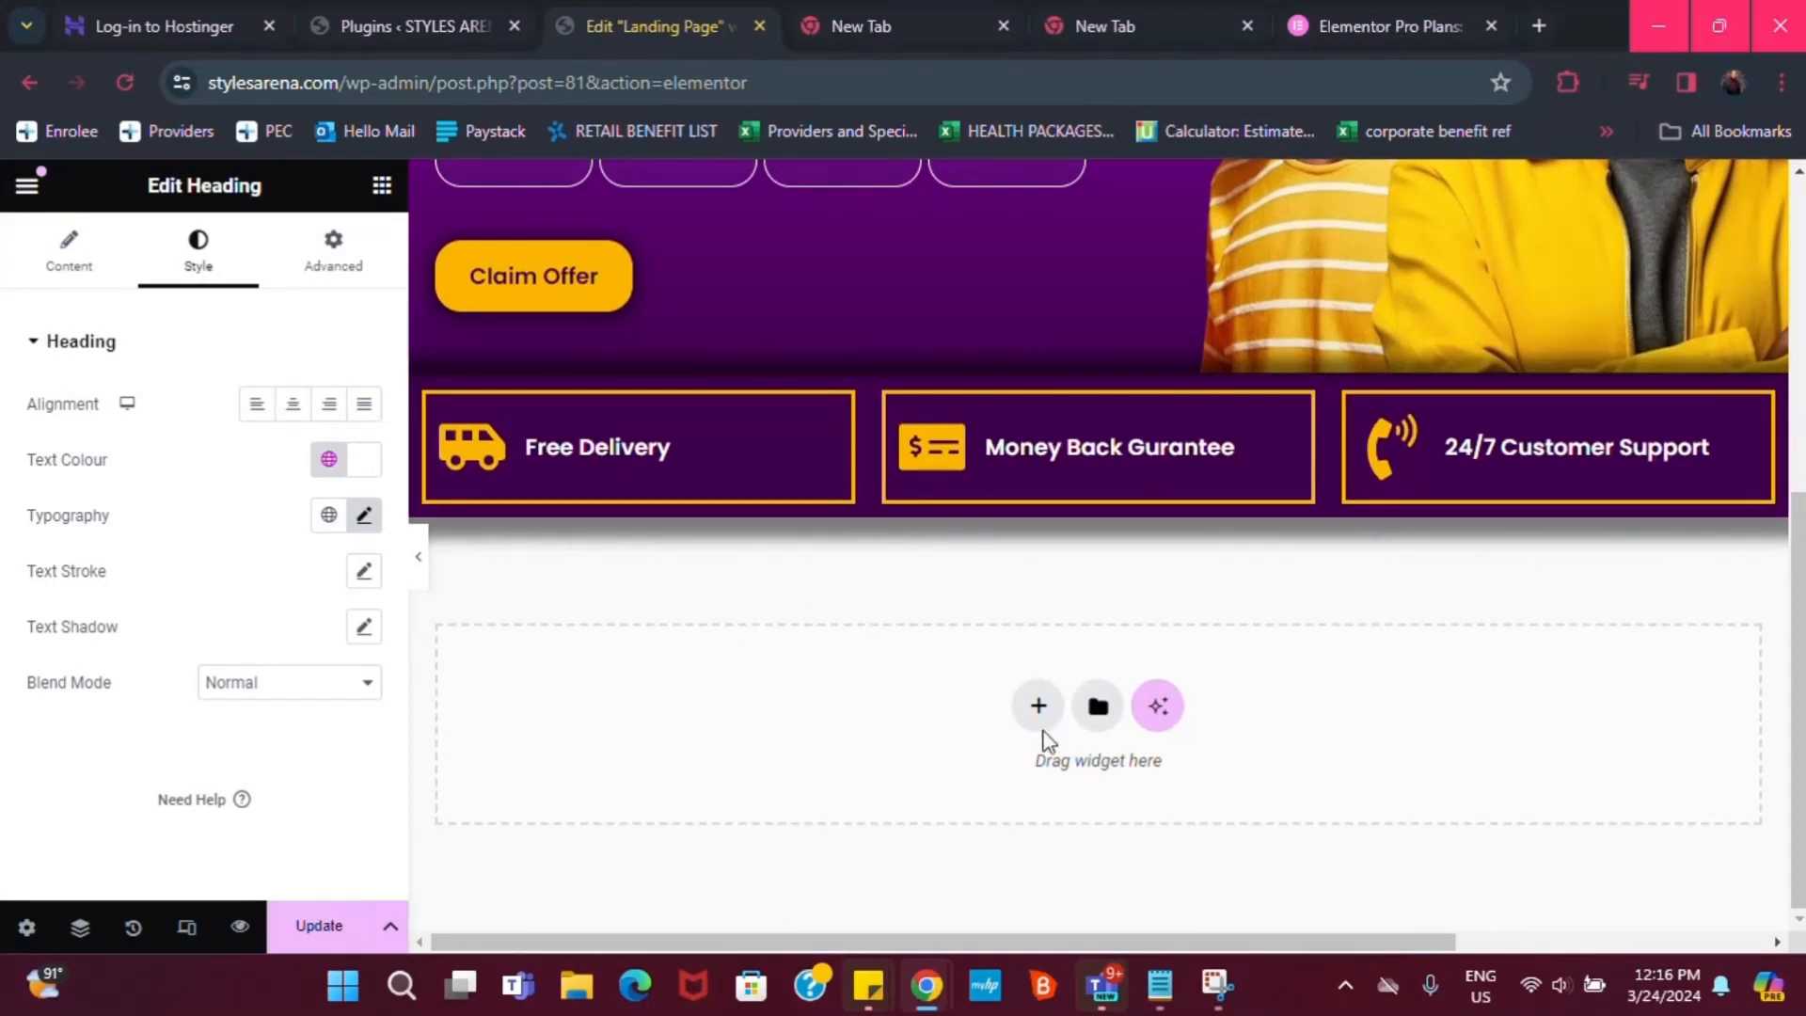
Add a flexbox section with a two-column structure below the feature row
click(1040, 708)
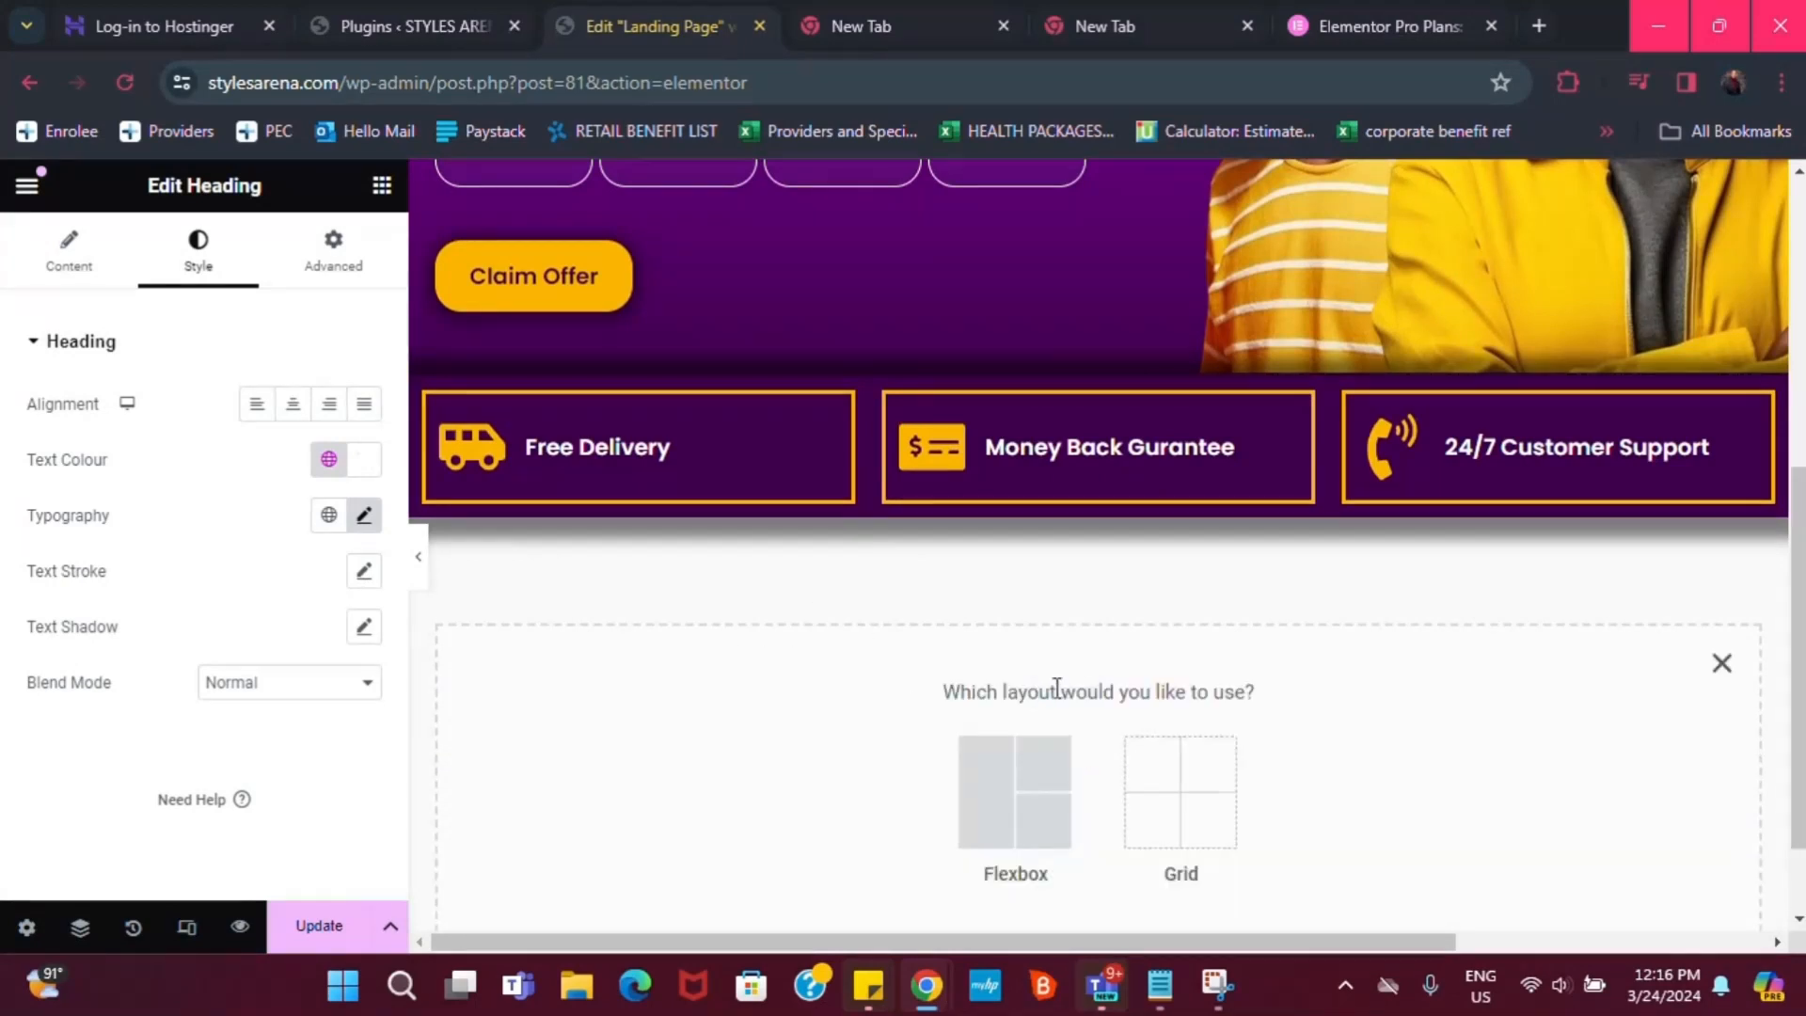
click(1010, 770)
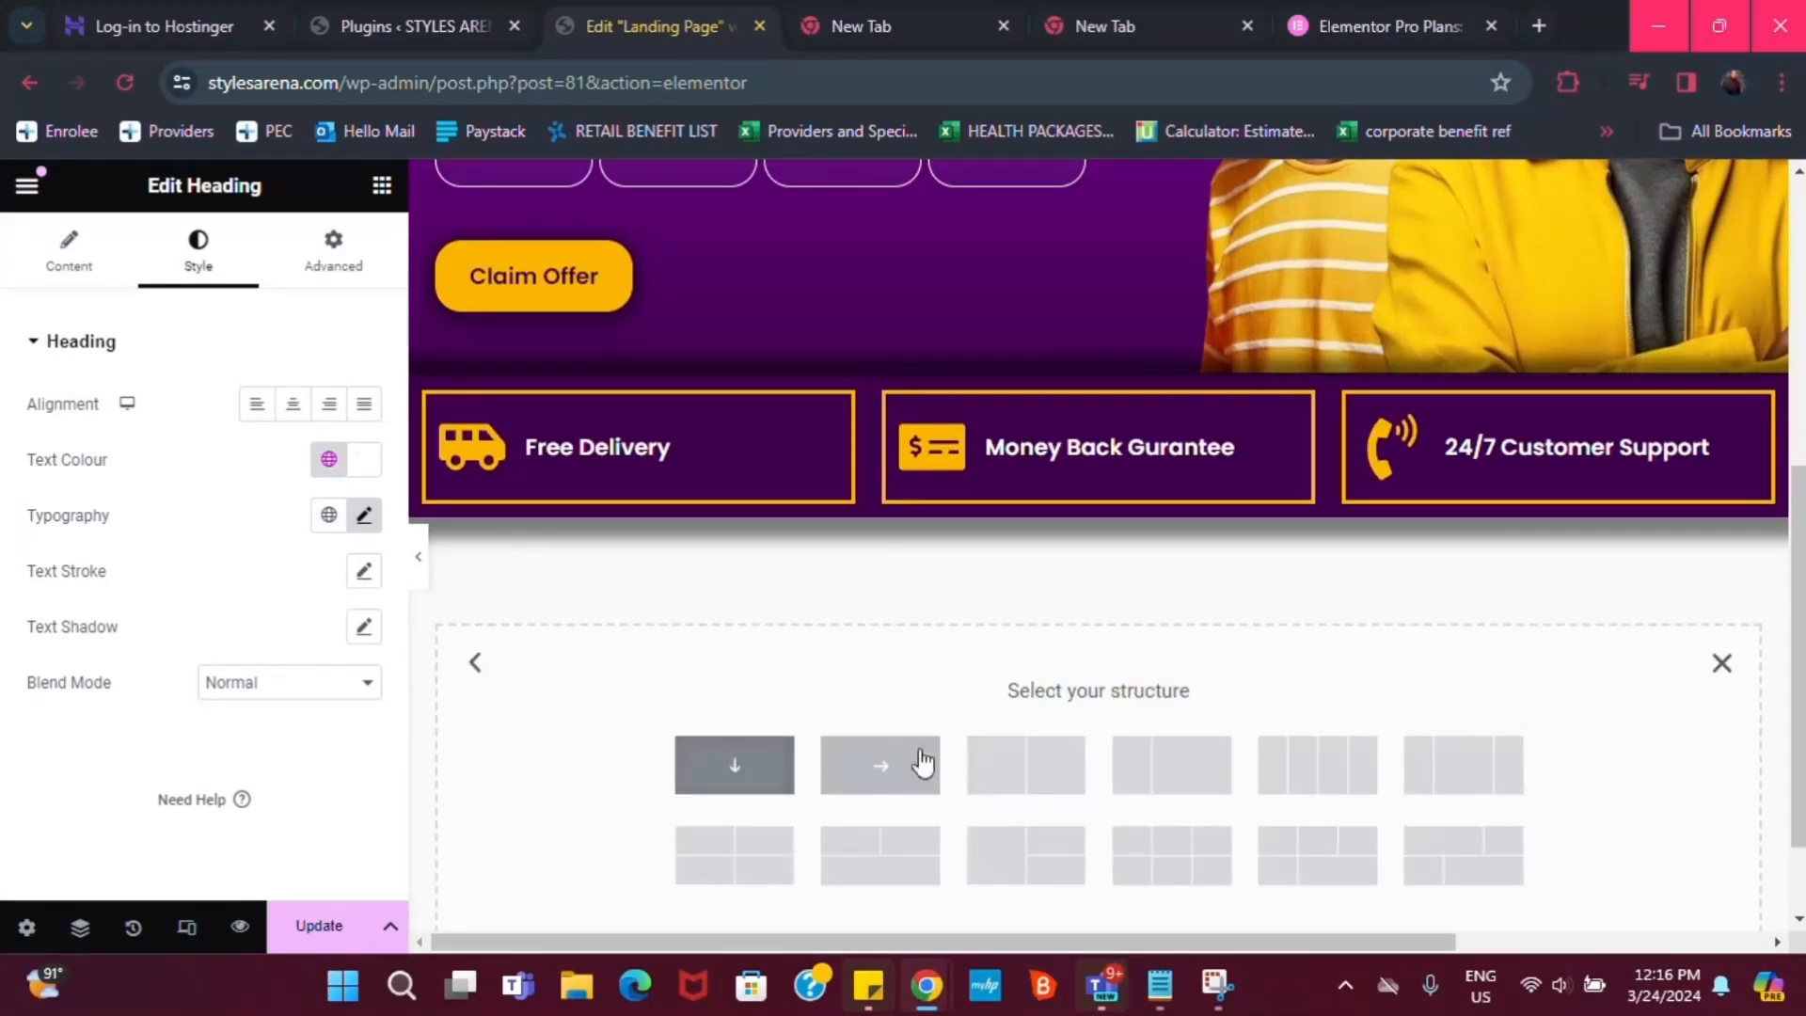
click(1033, 781)
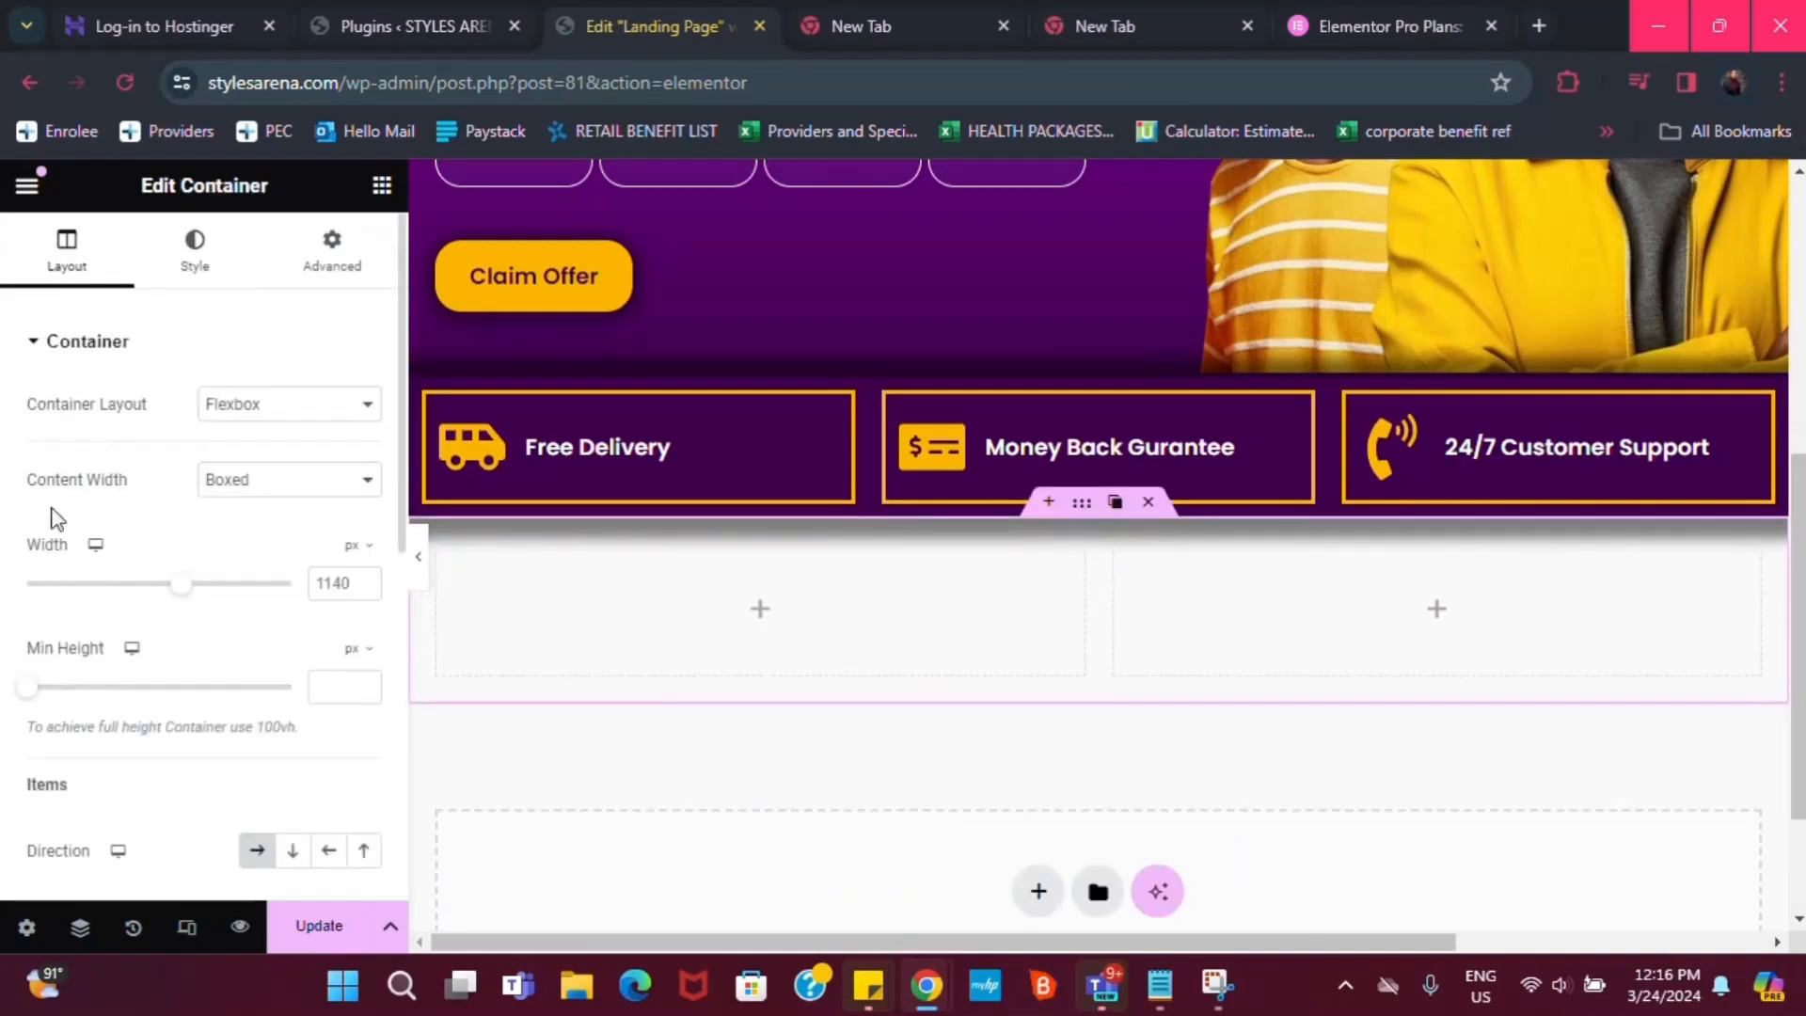
Place a Heading widget in the left column, deleting the misplaced extra heading
click(381, 185)
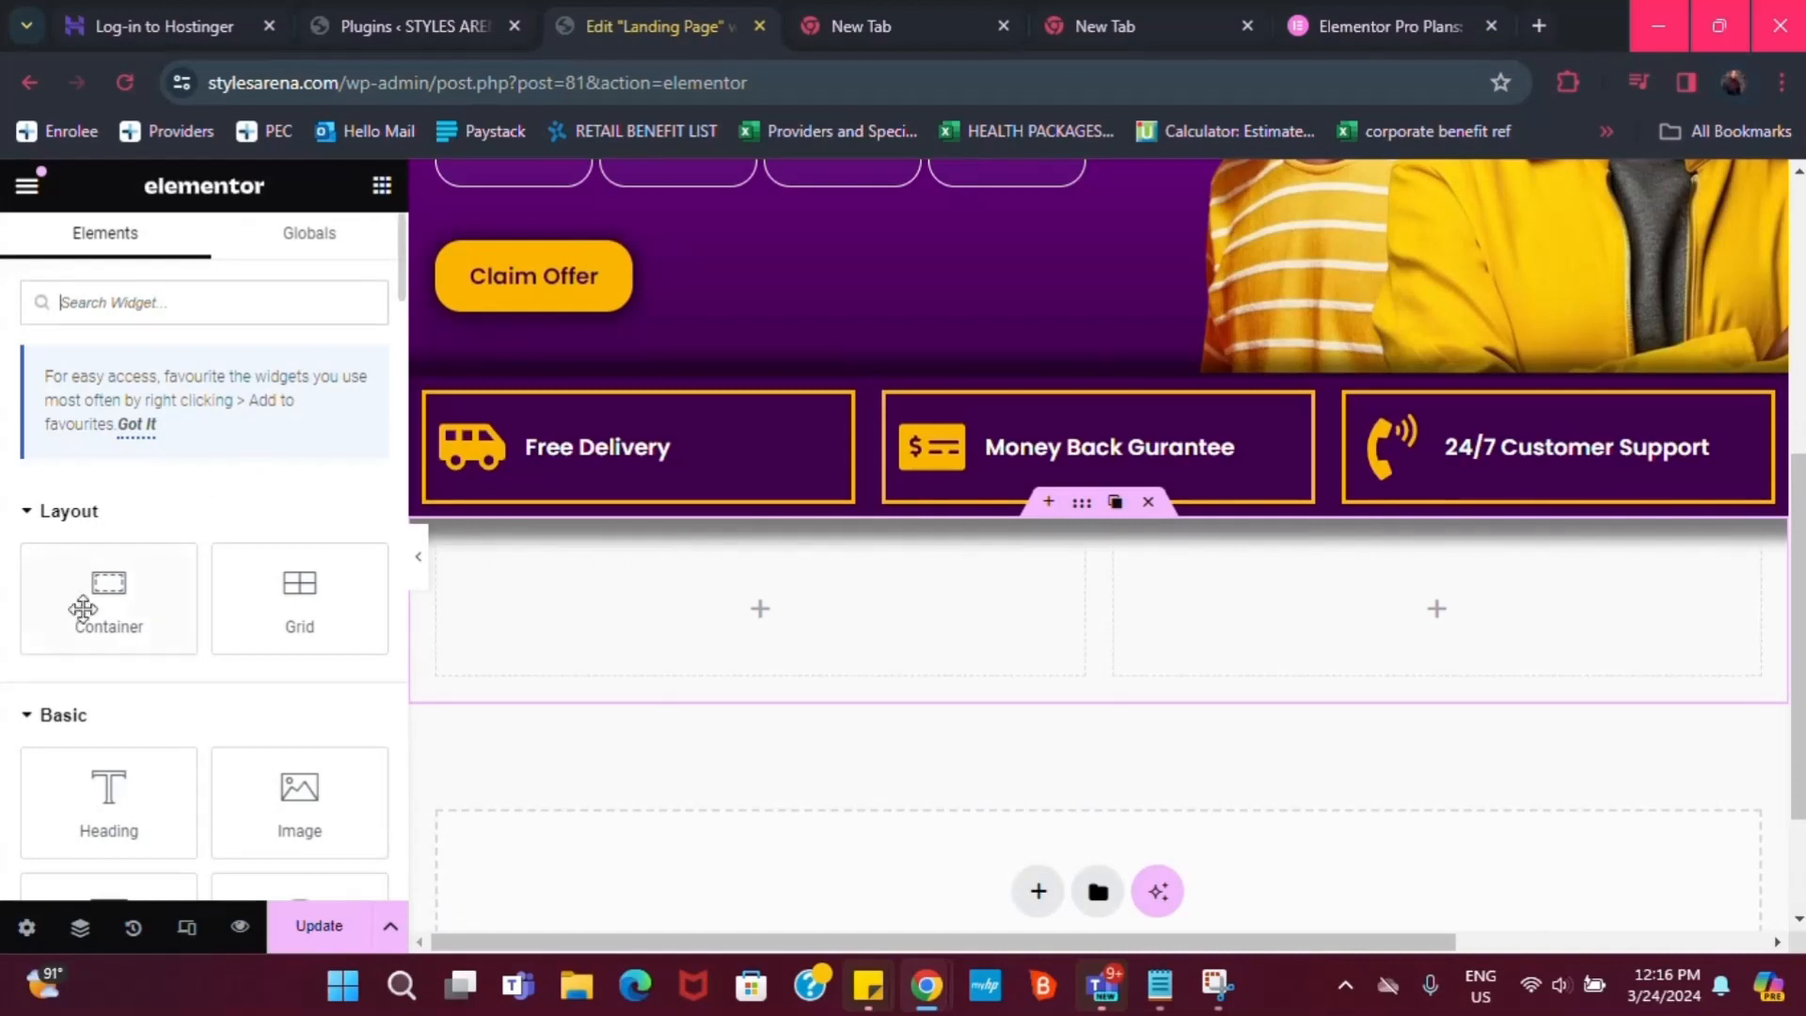
double_click(109, 798)
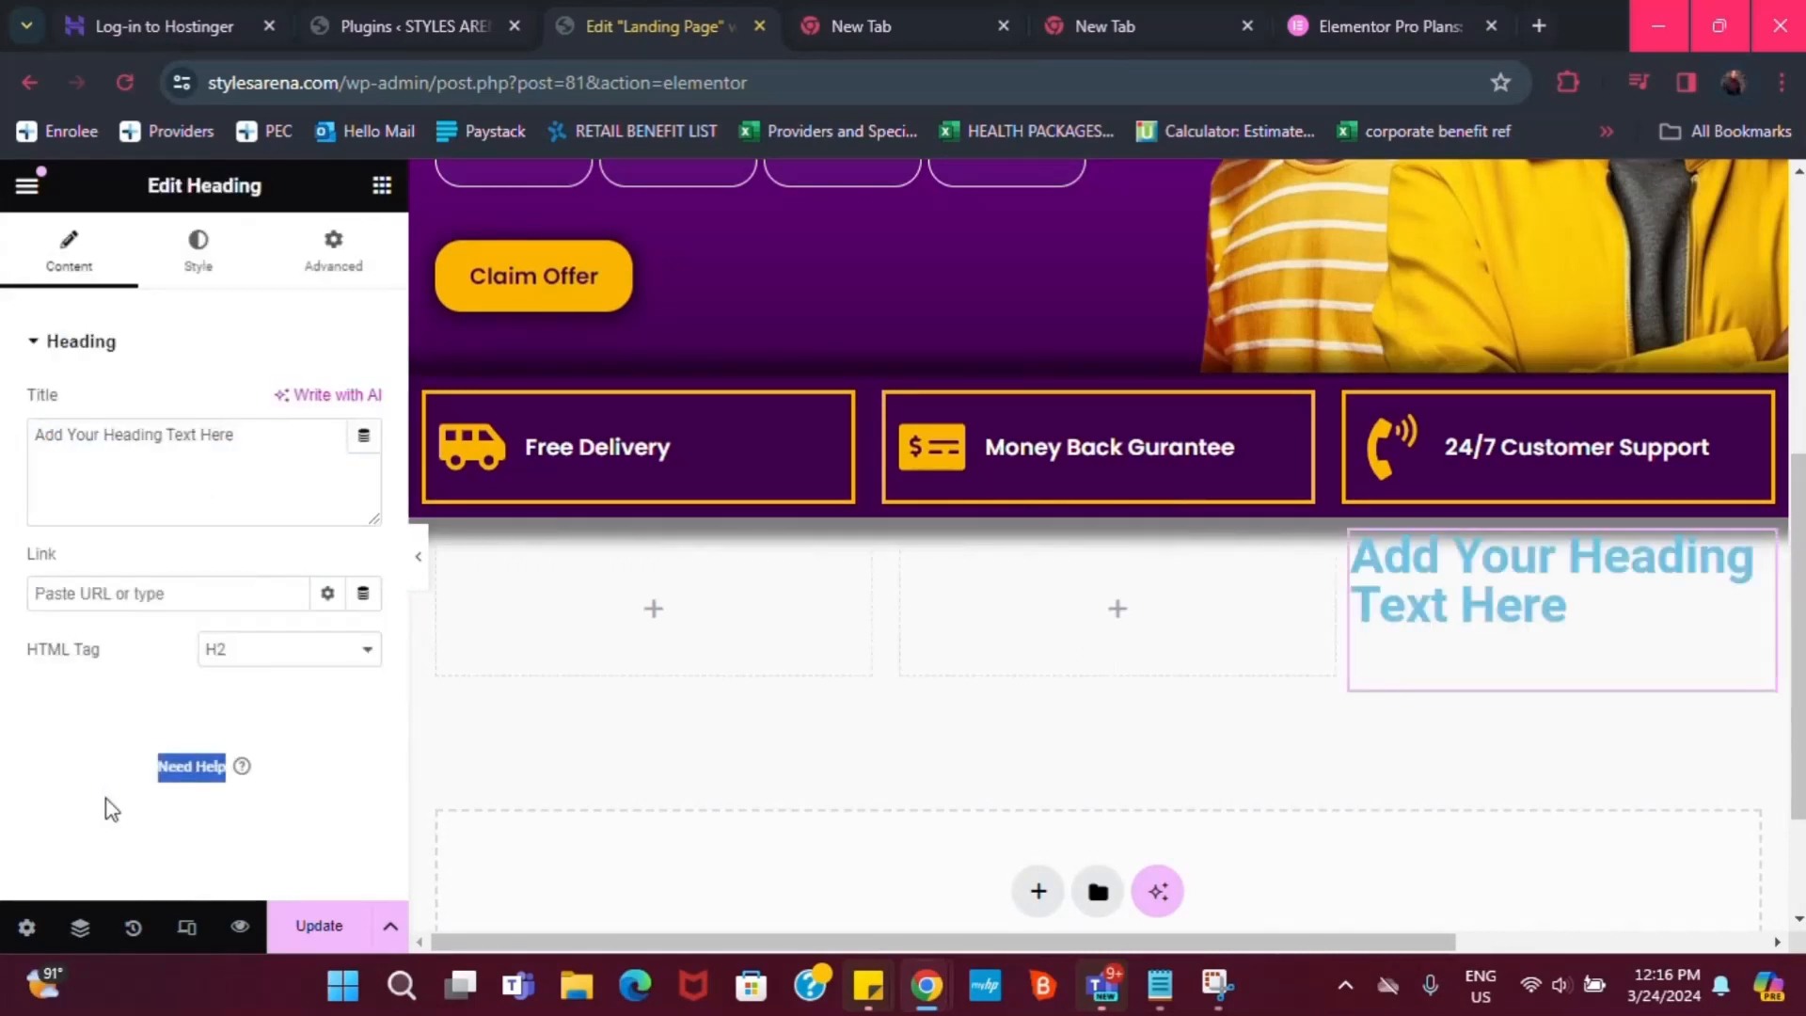
mouse_move(1573, 609)
mouse_down()
mouse_move(1491, 605)
mouse_move(1553, 581)
mouse_up()
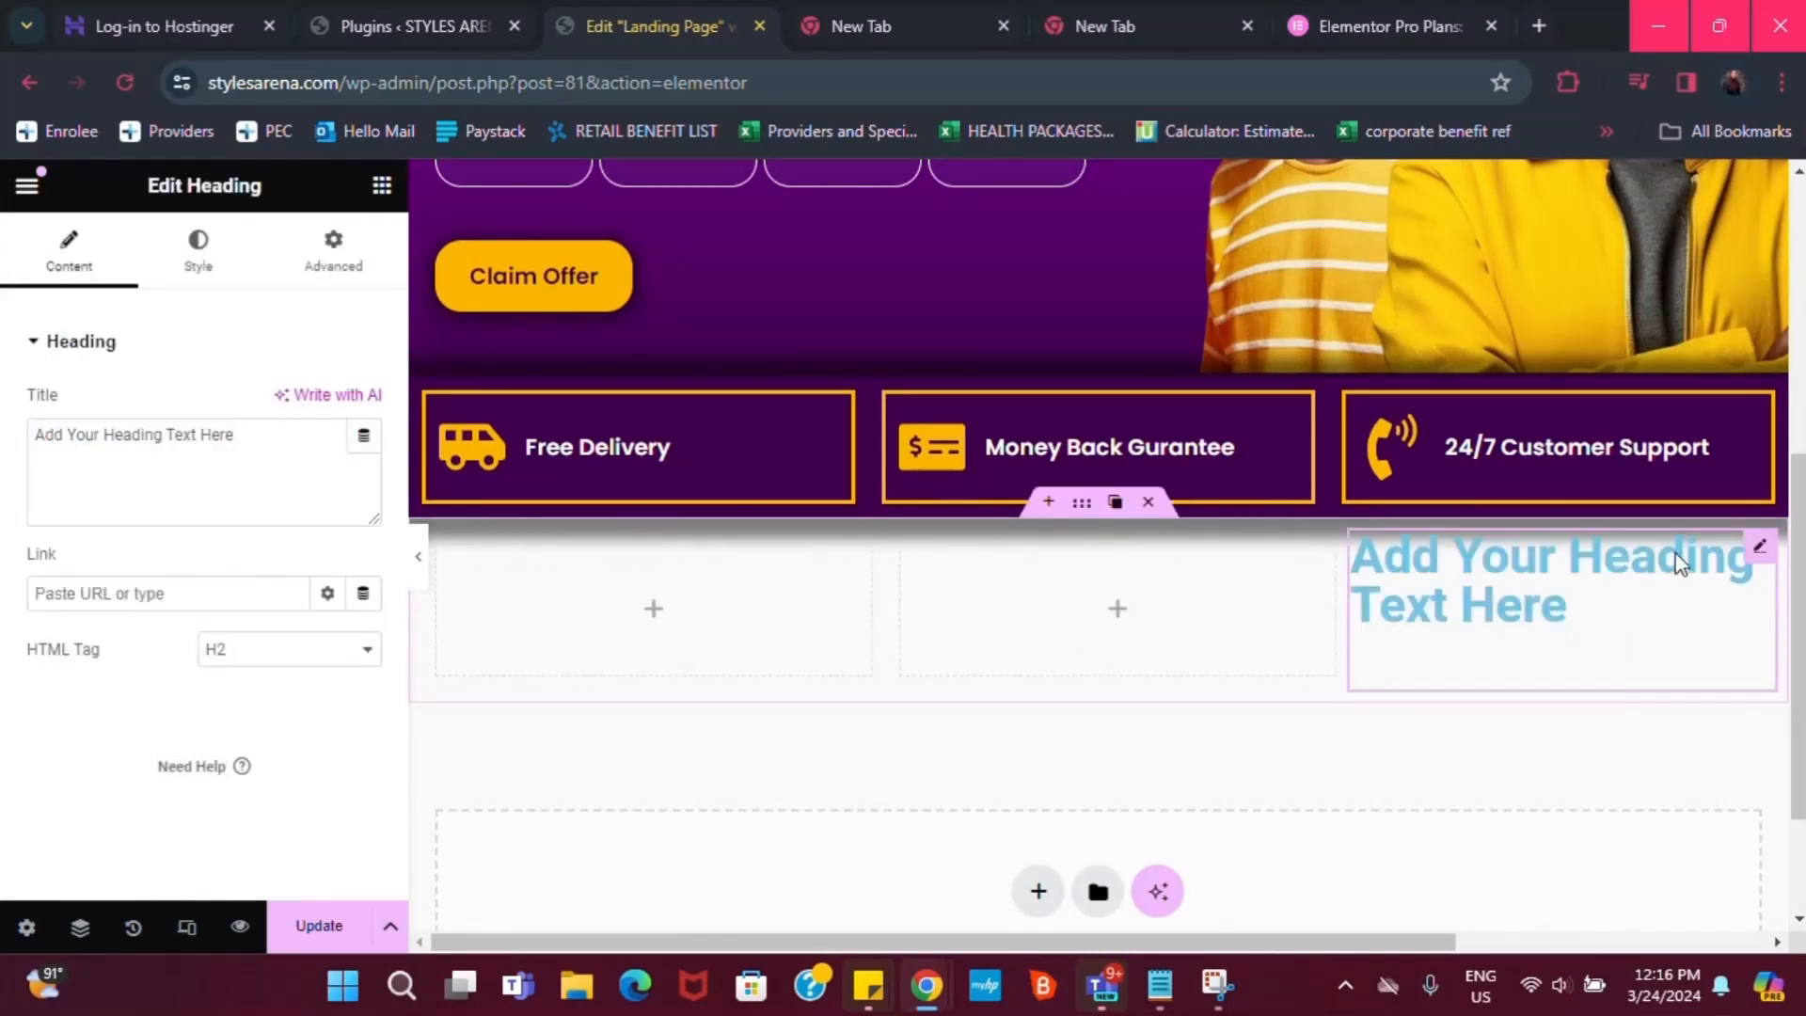
click(1691, 560)
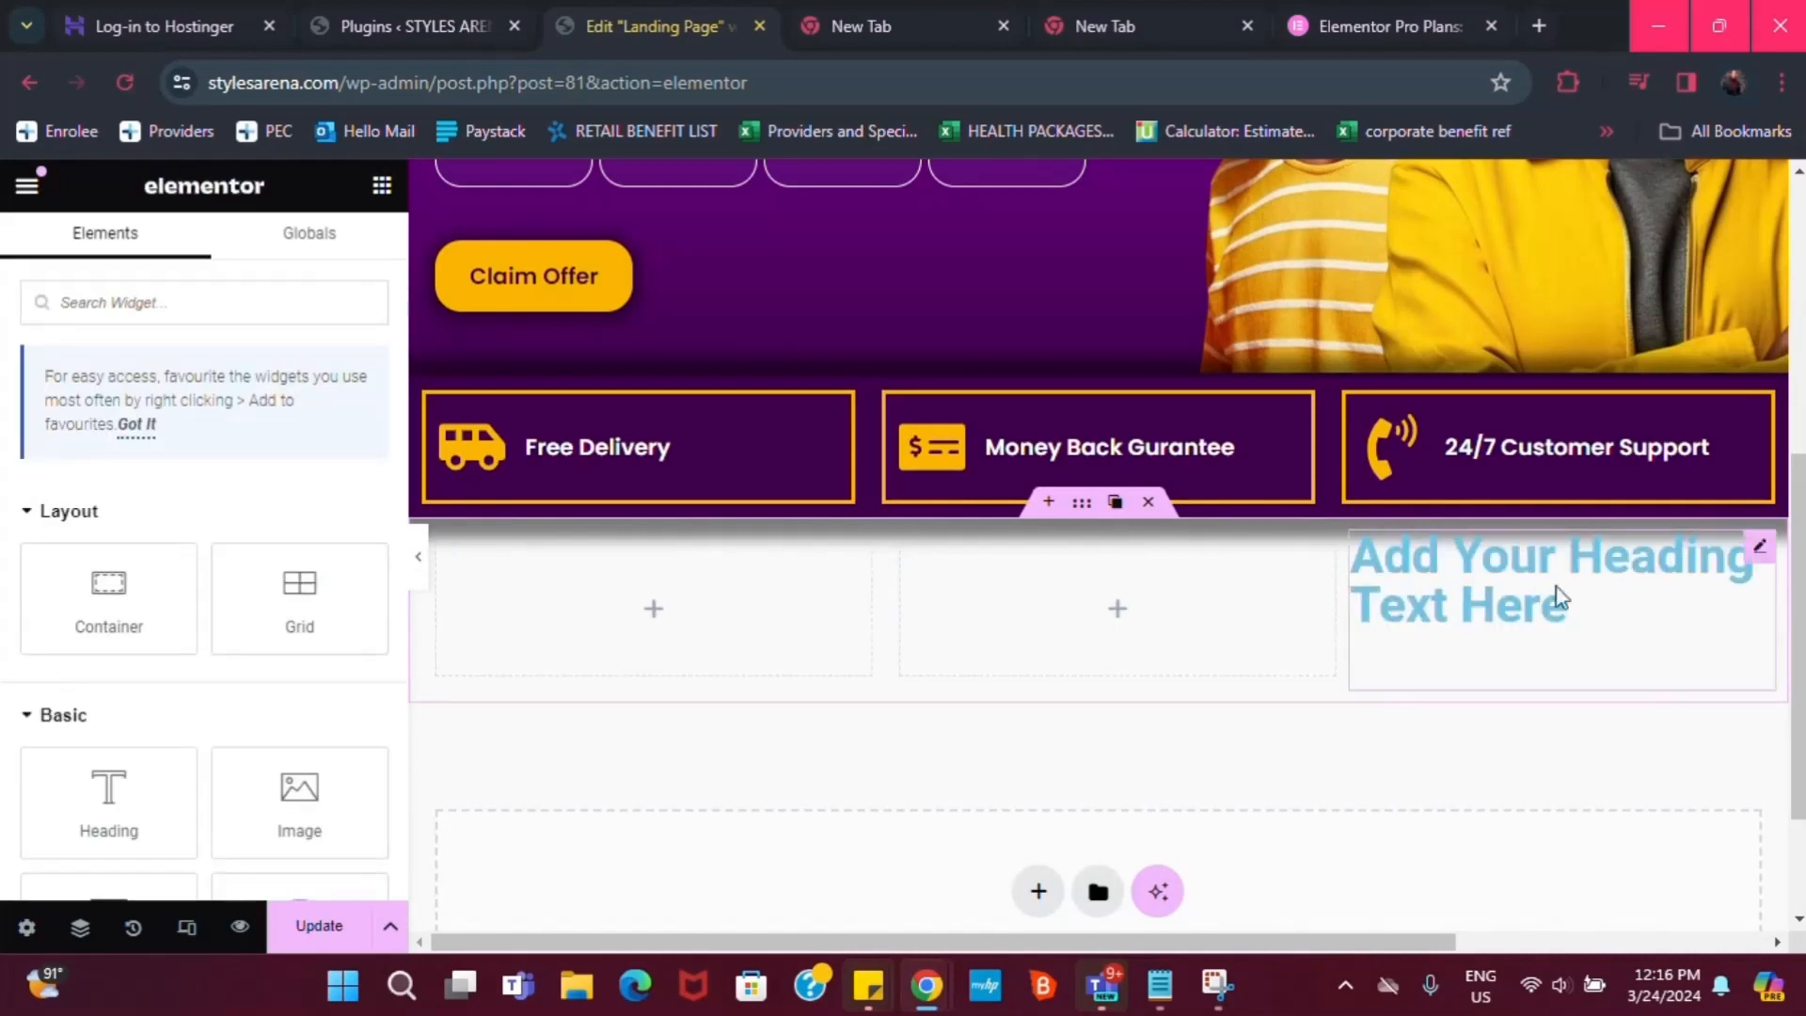
mouse_move(1762, 558)
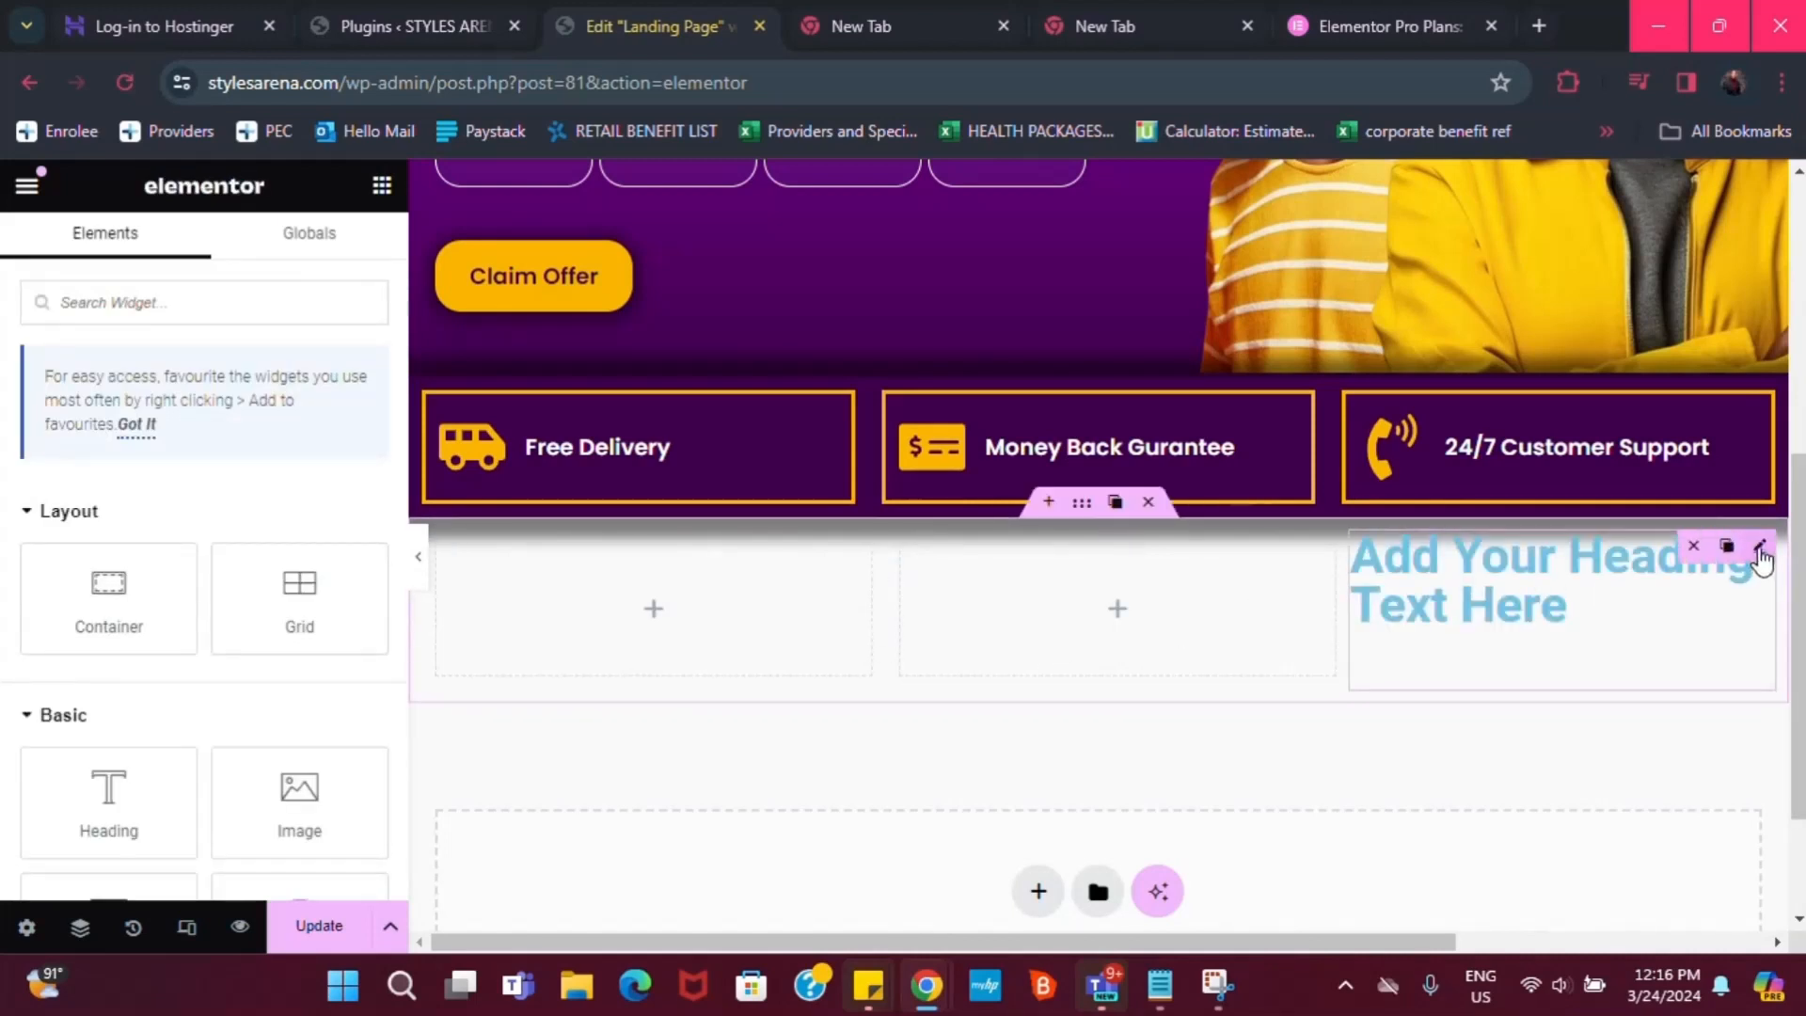
click(1690, 550)
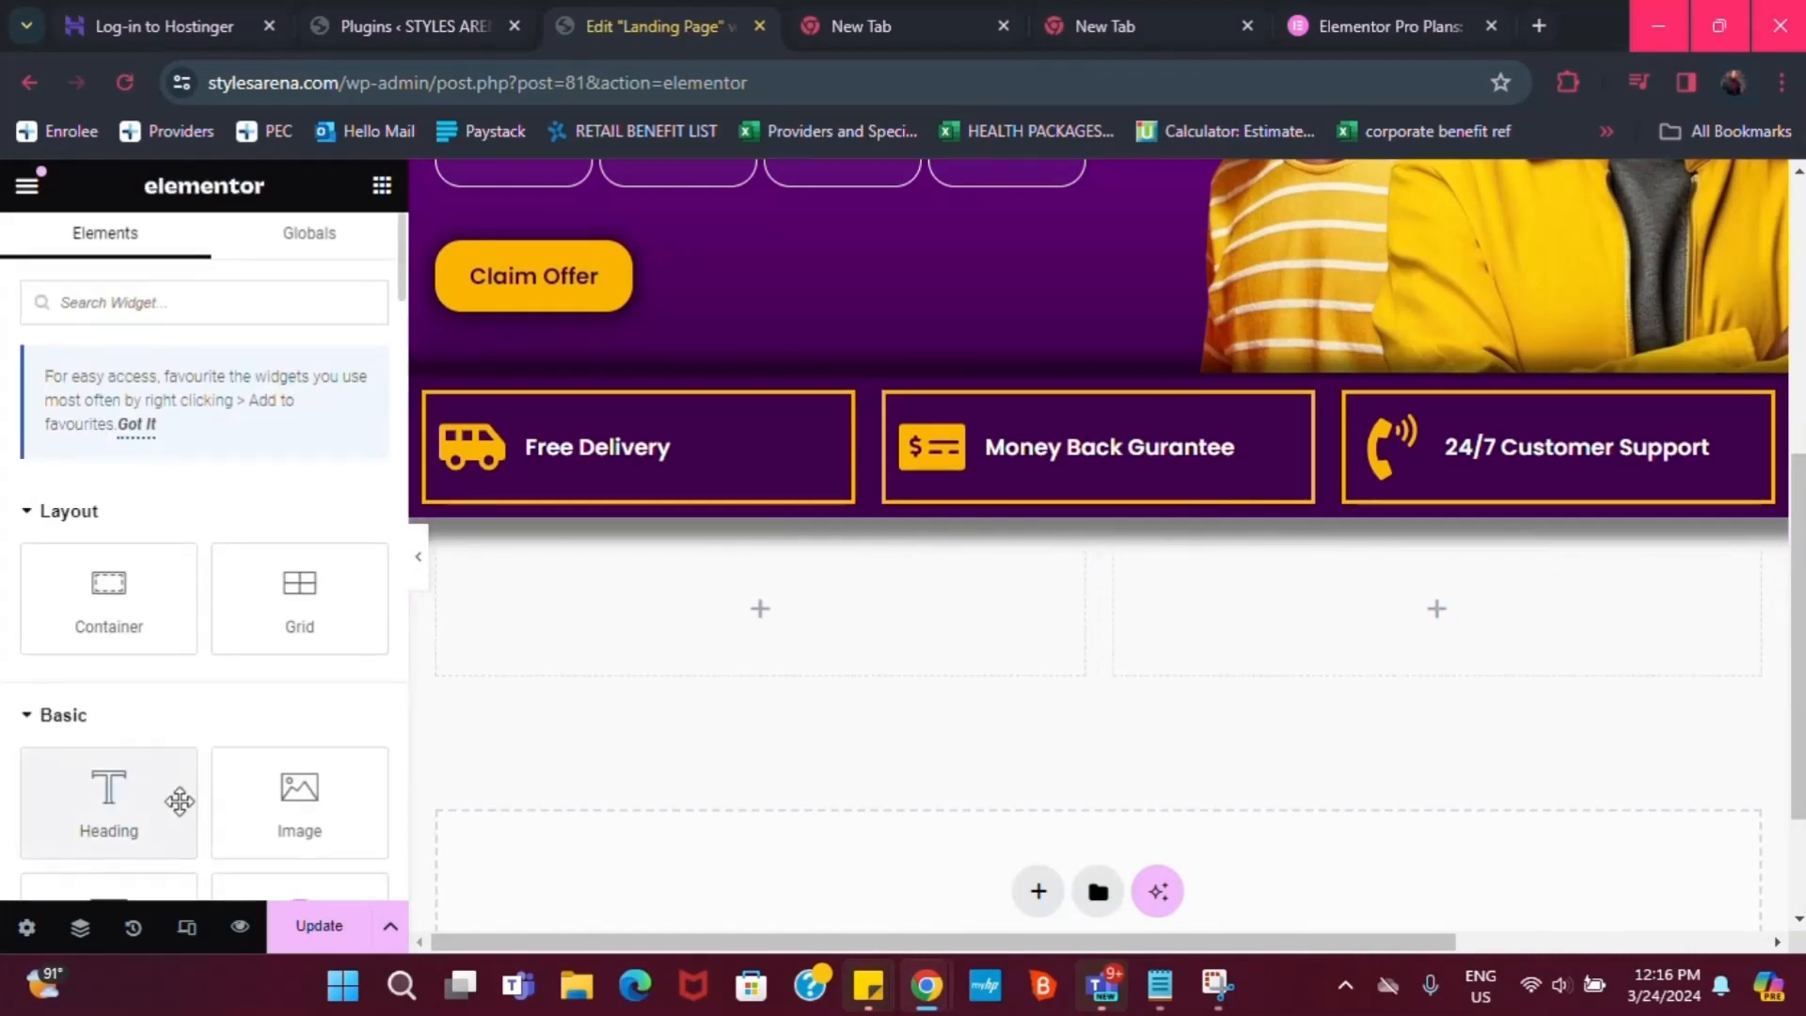
drag(179, 802, 790, 617)
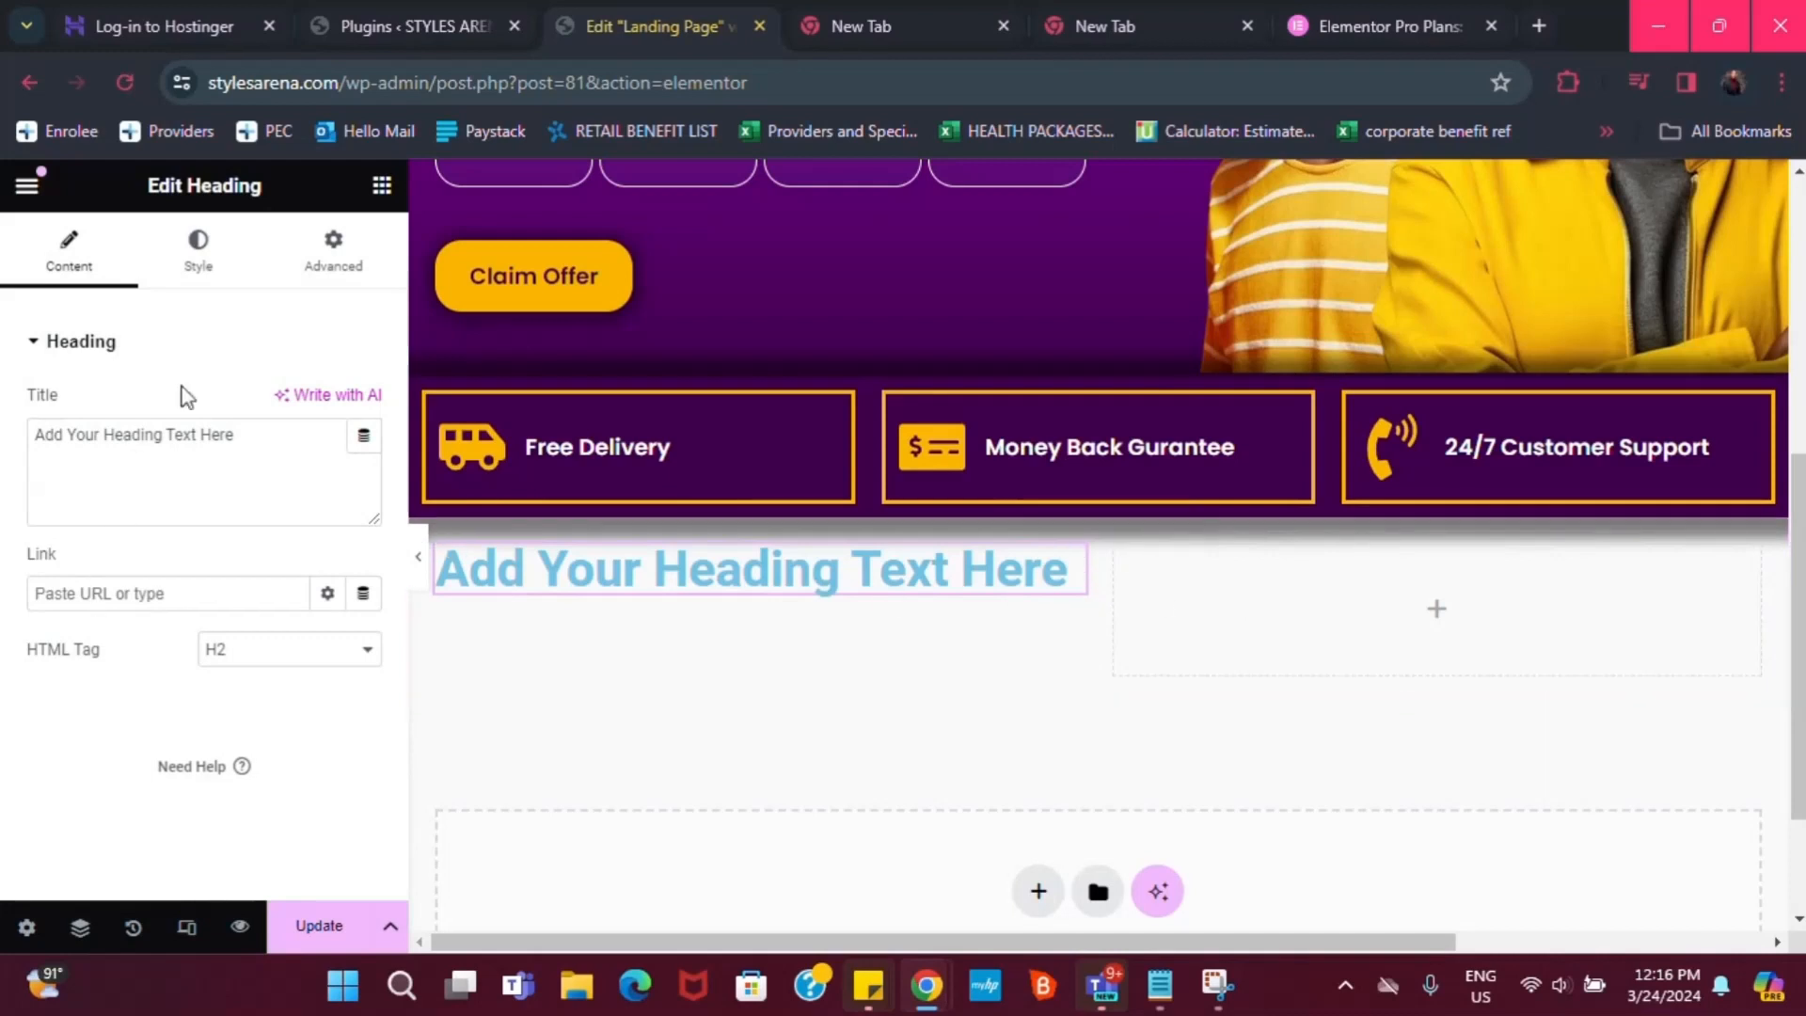
Search 'butt' and drop a Button widget into the right column beside the heading
click(381, 186)
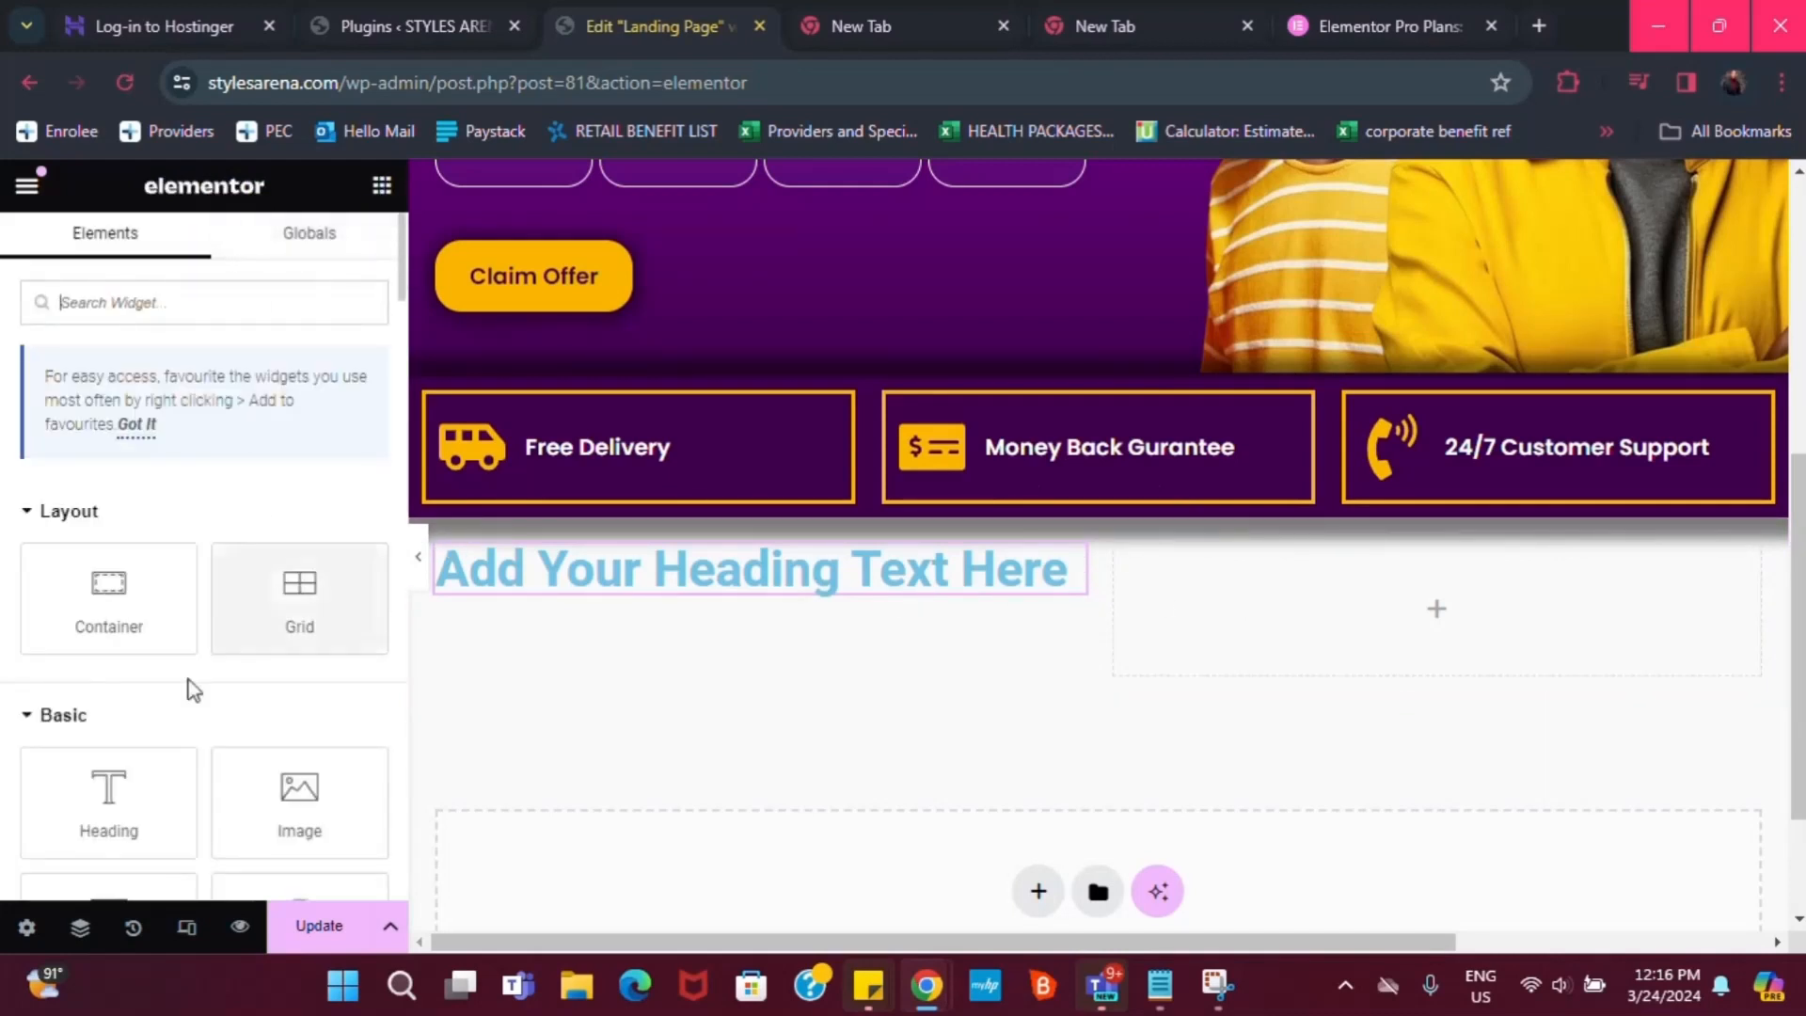
text(butt)
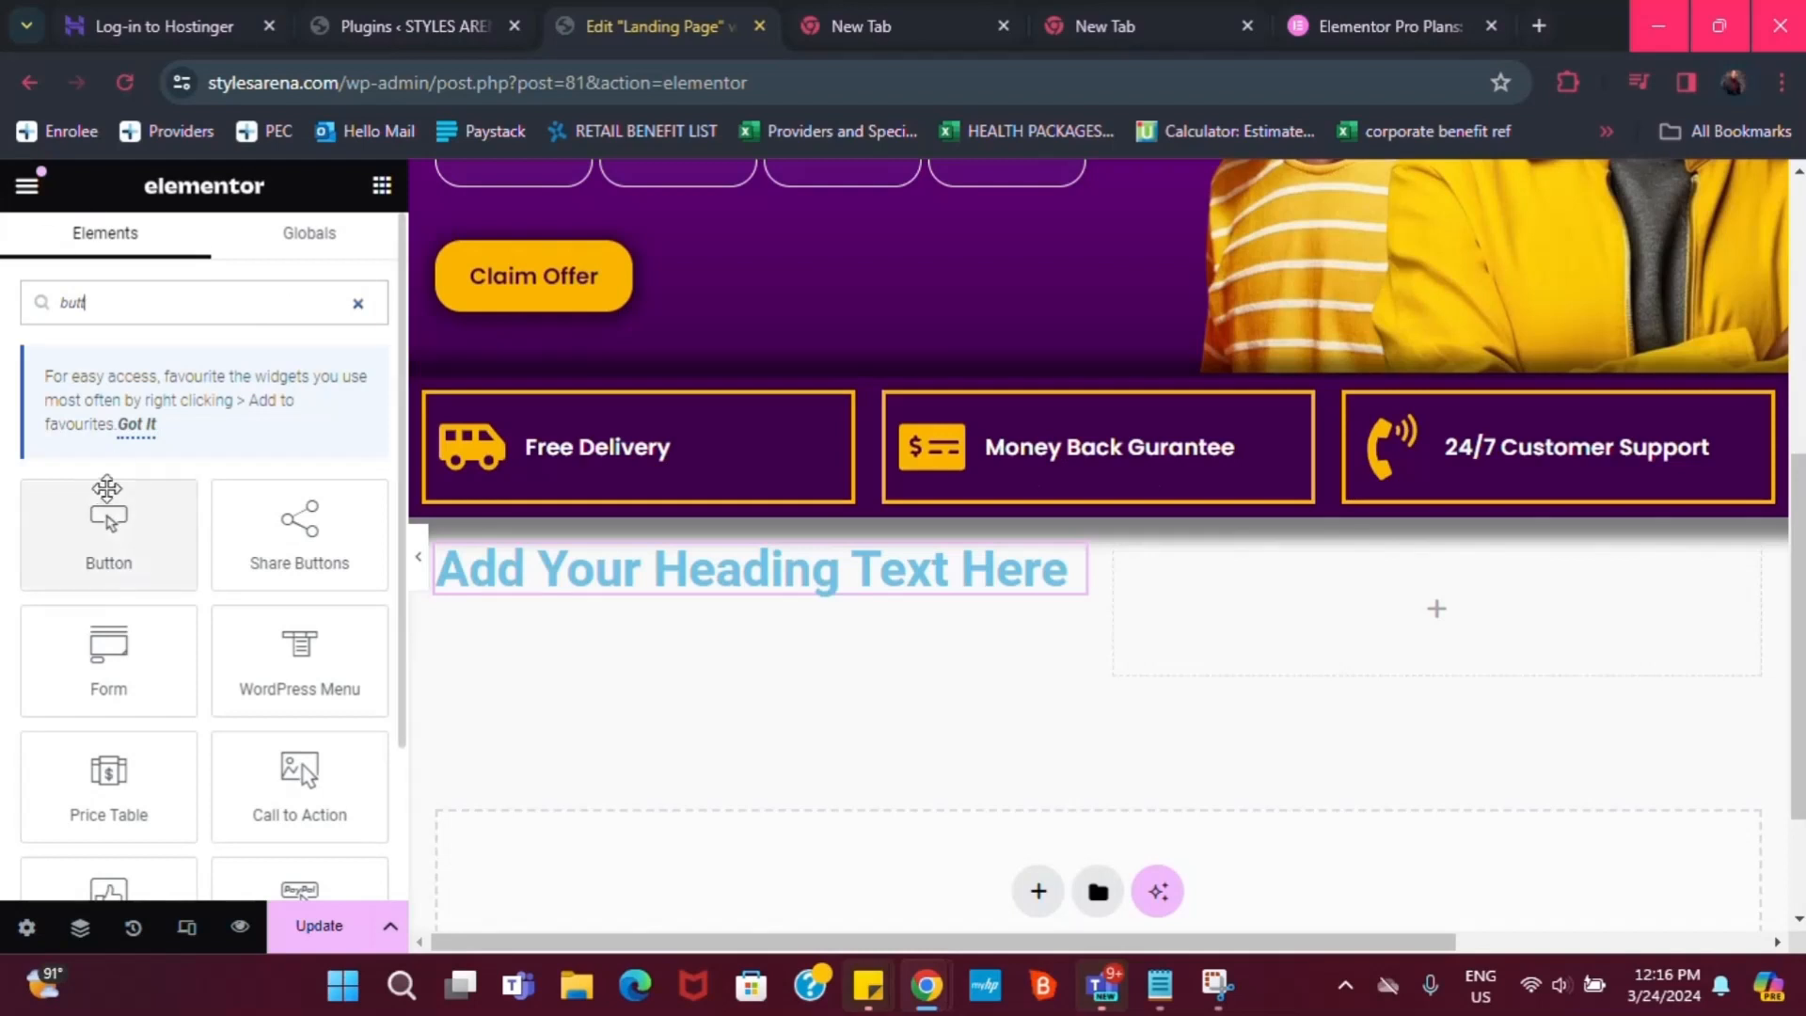
drag(107, 489, 1651, 623)
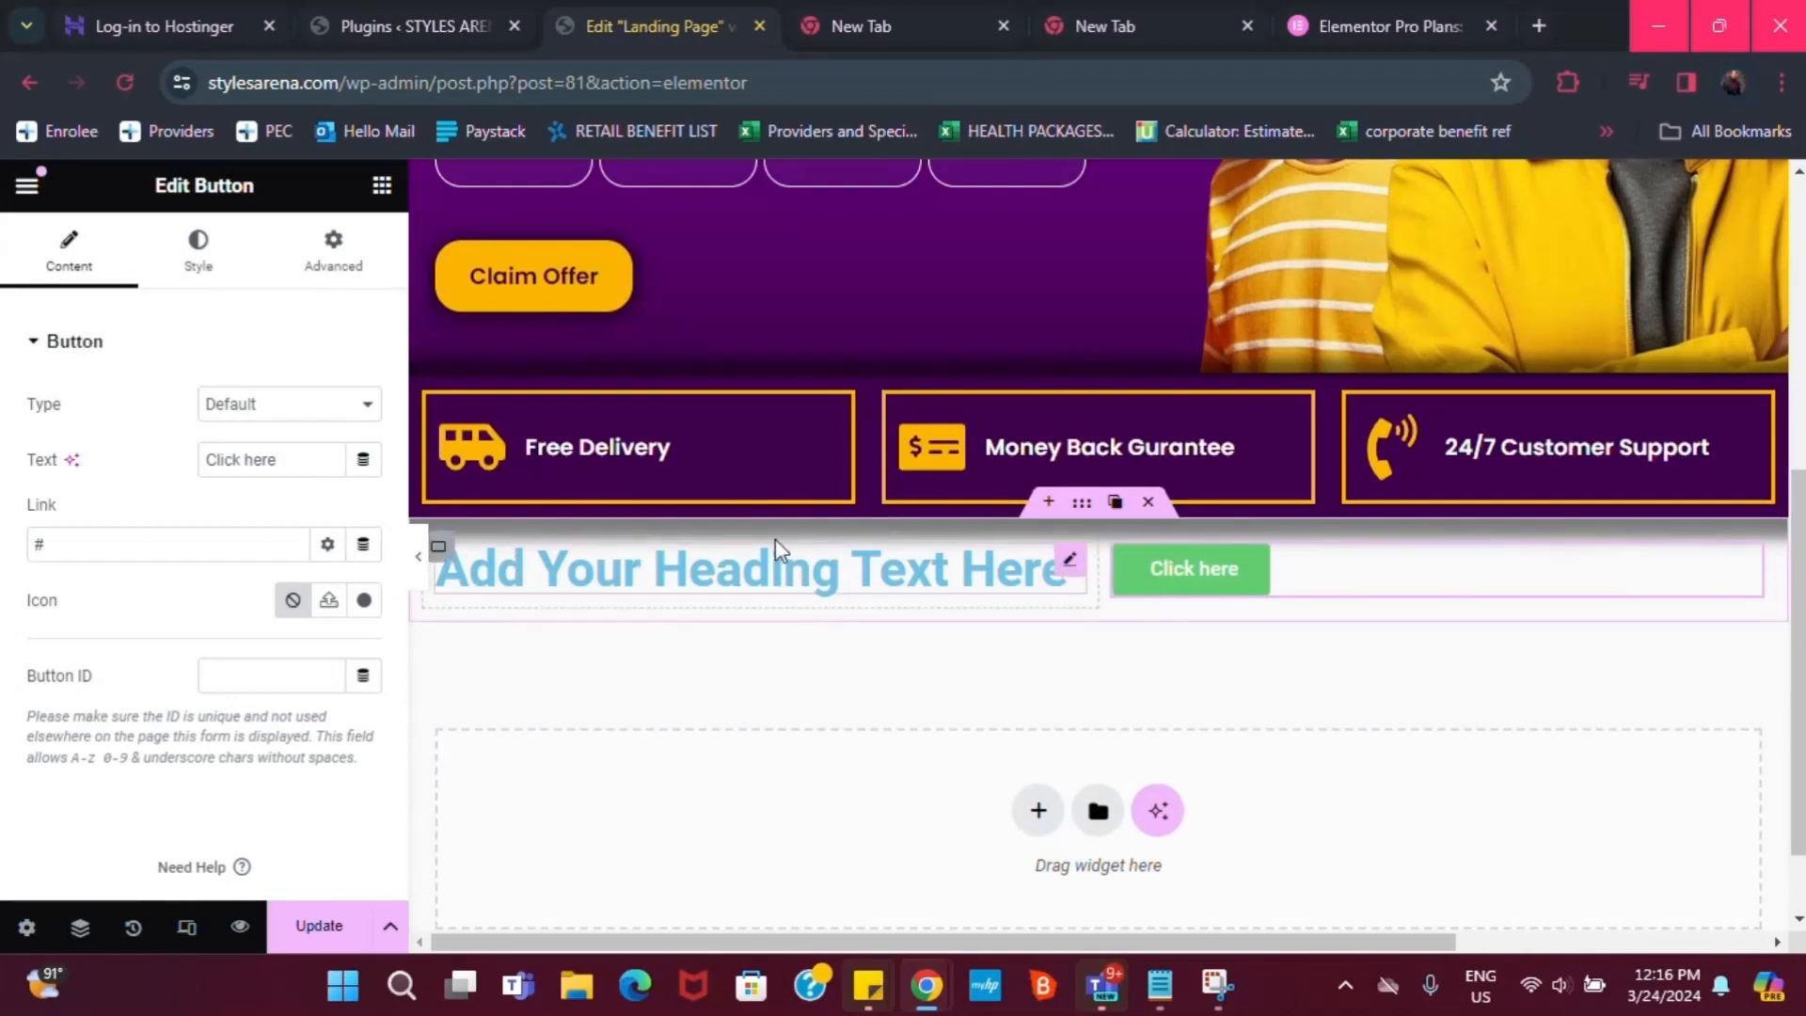
click(1077, 563)
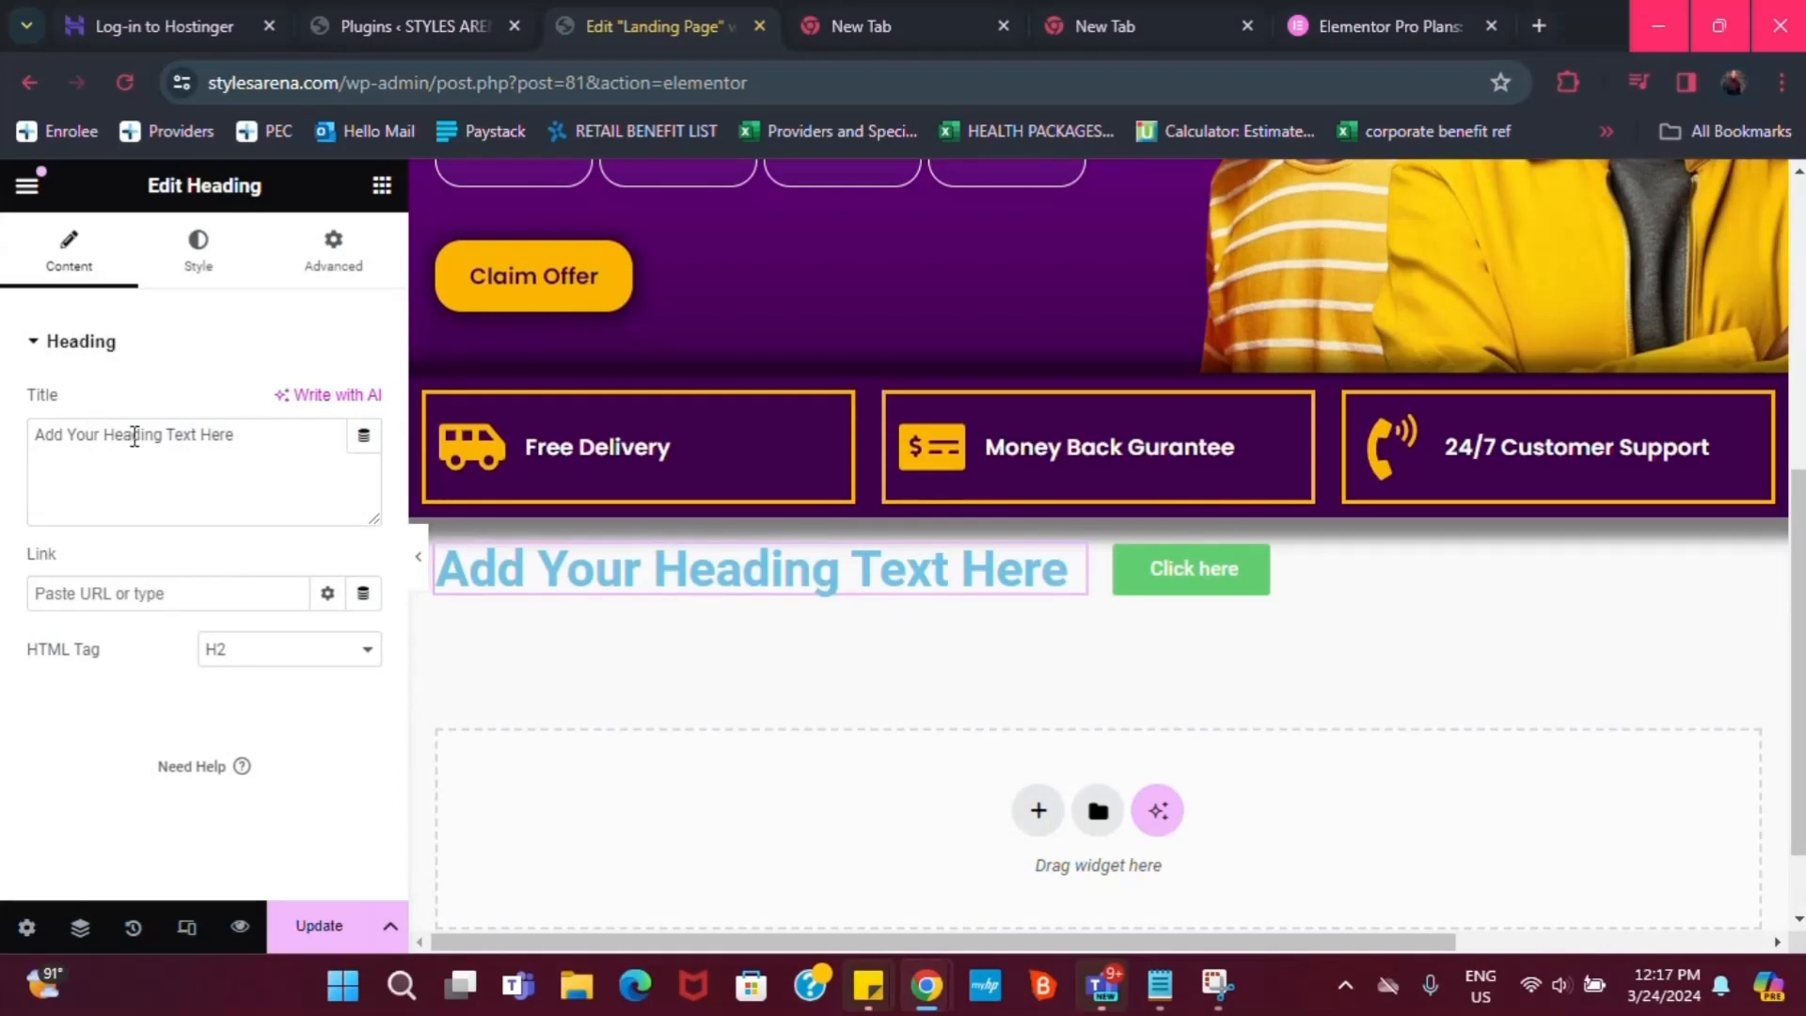
Copy the fourth Notepad line about wears for the old and young at 30% discount
triple_click(135, 434)
click(1160, 985)
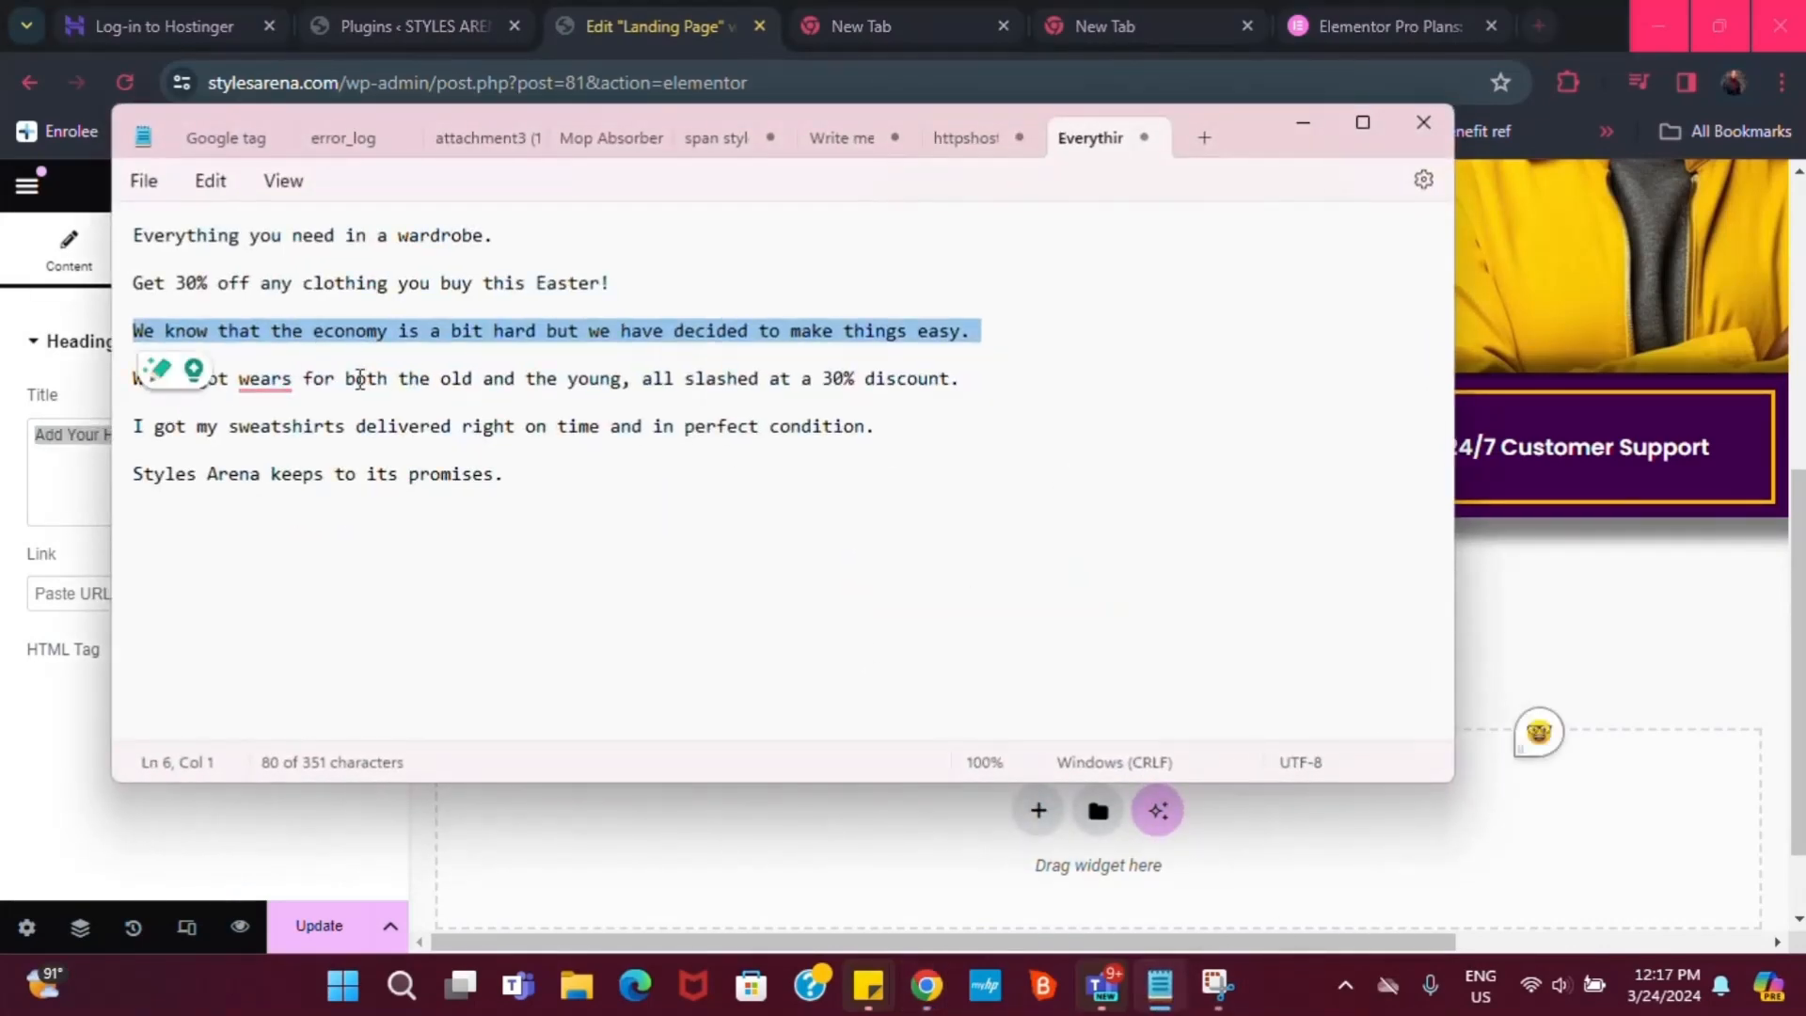
double_click(360, 379)
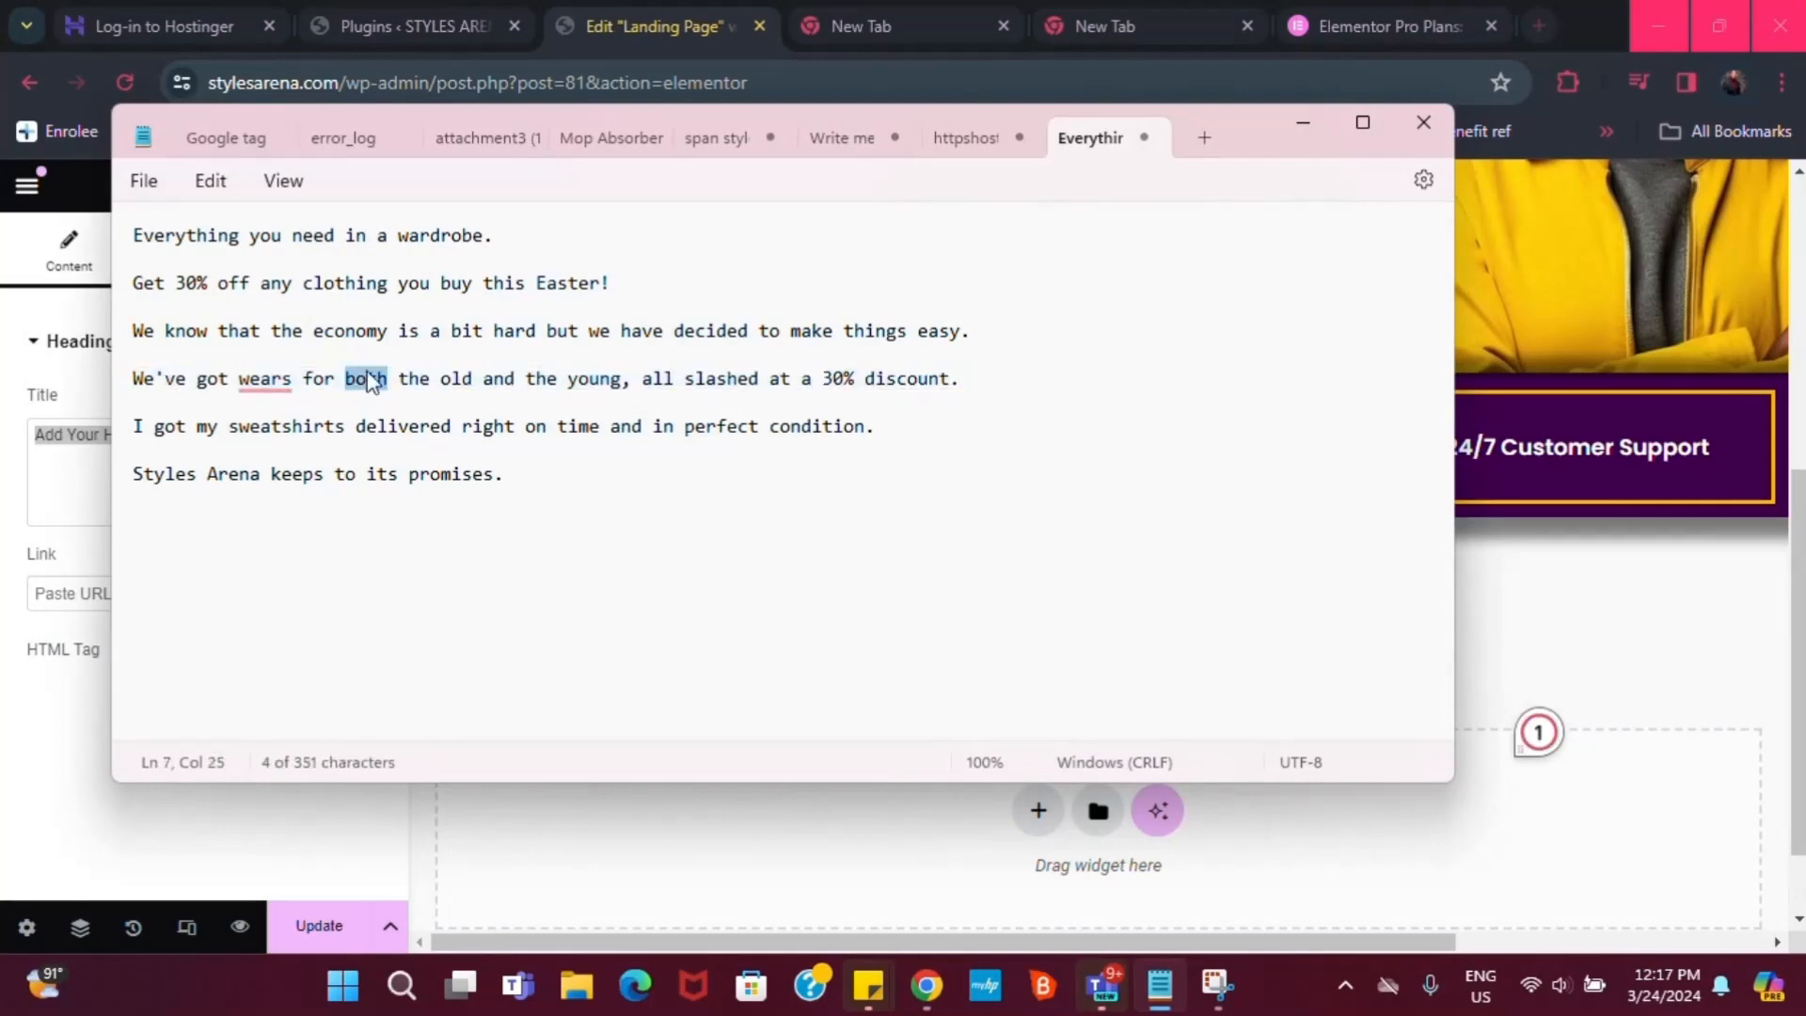
triple_click(368, 380)
key(ctrl+c)
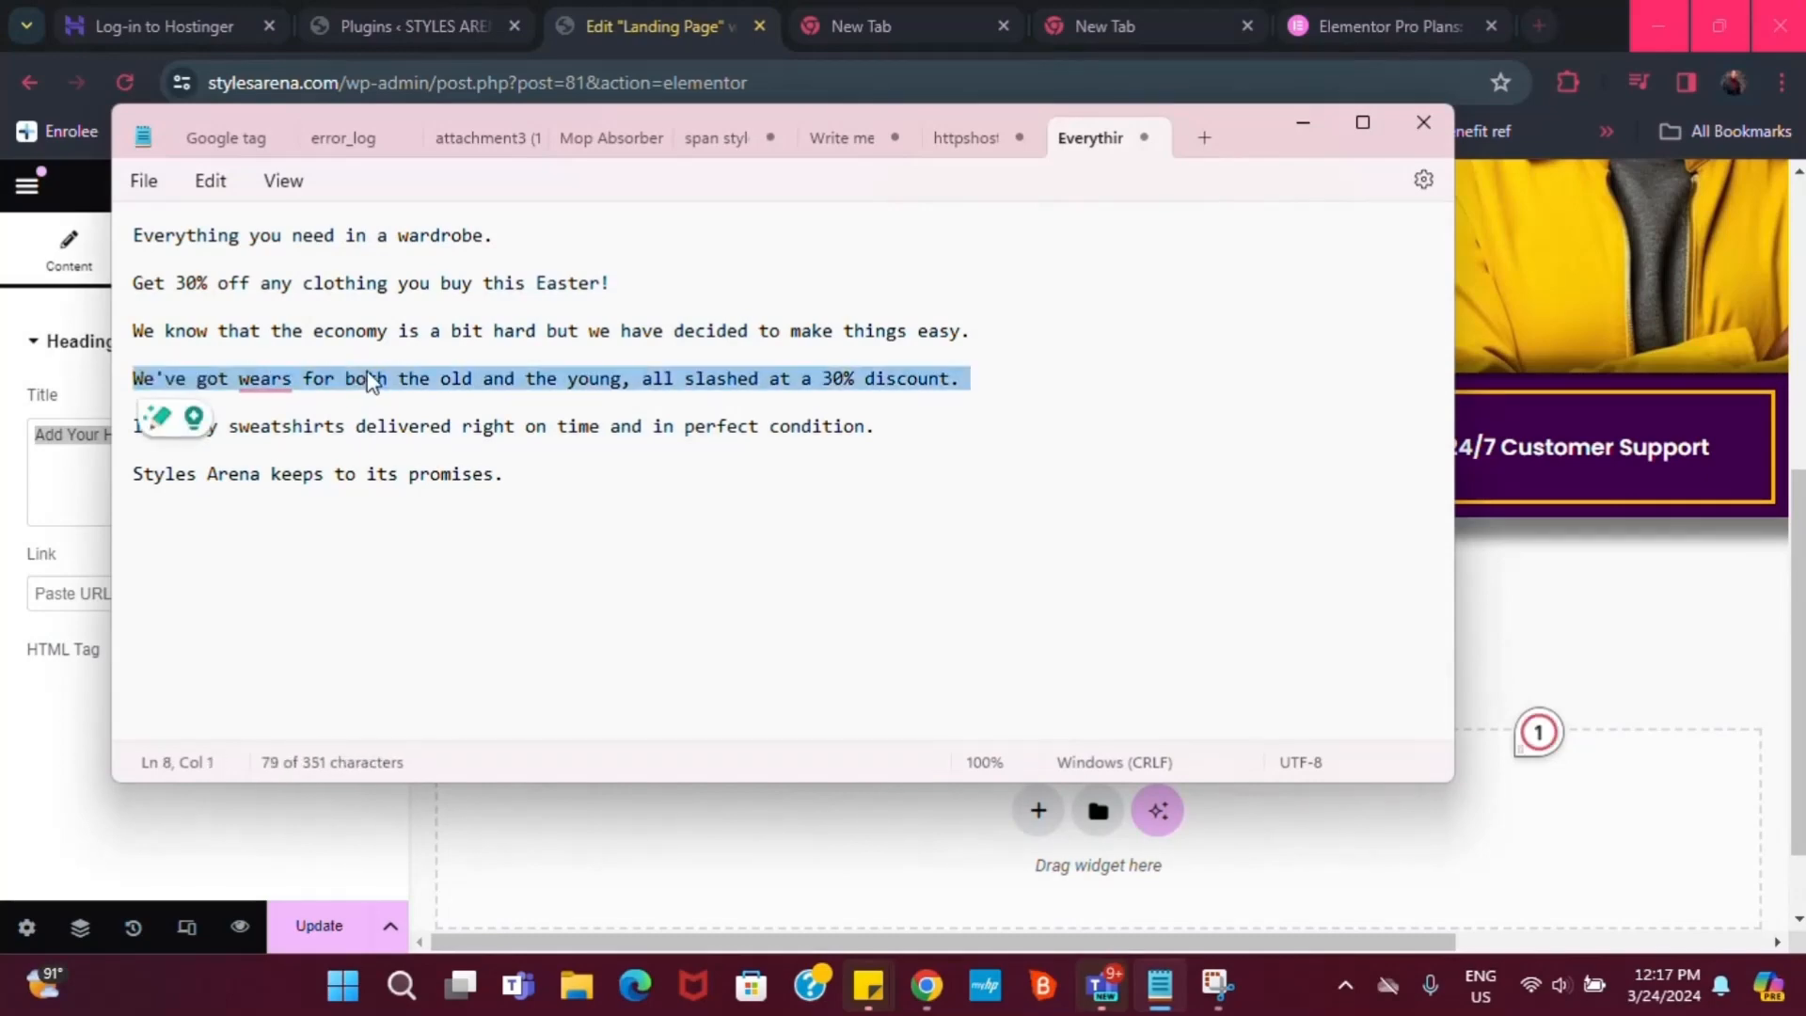
click(1309, 122)
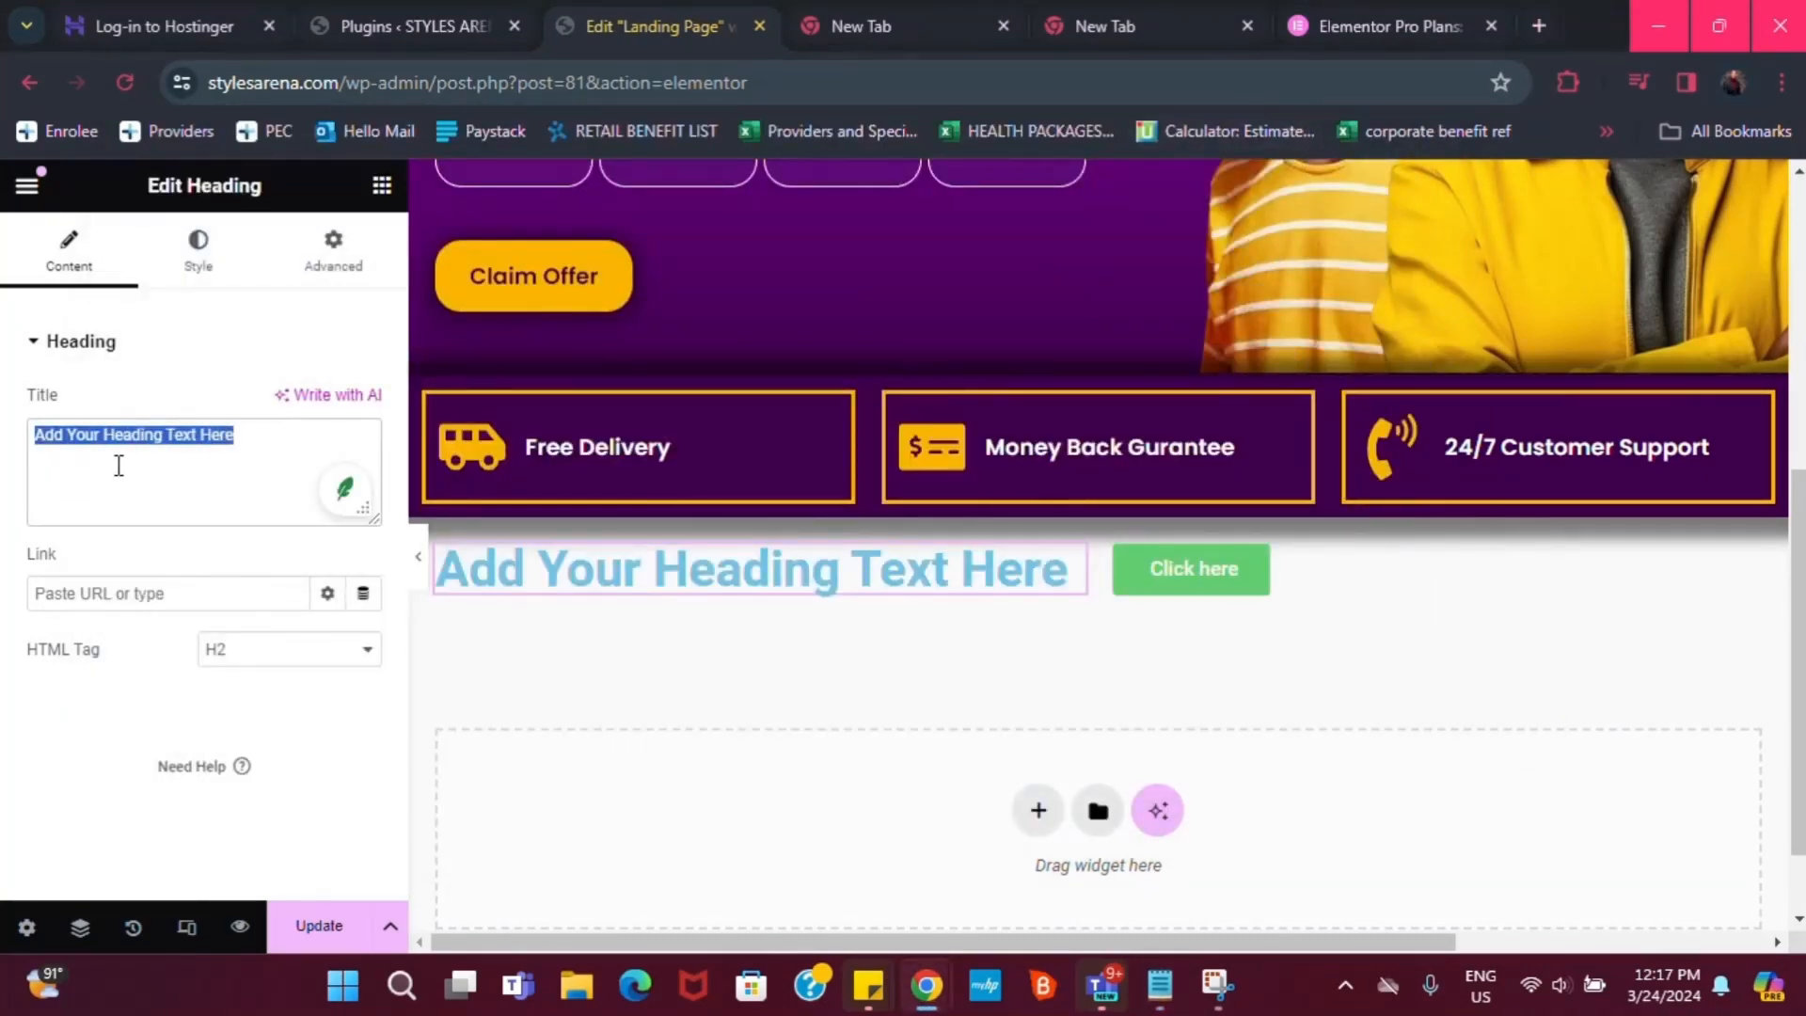
Paste the 30% discount sentence as the heading title and colour it dark purple
key(ctrl+v)
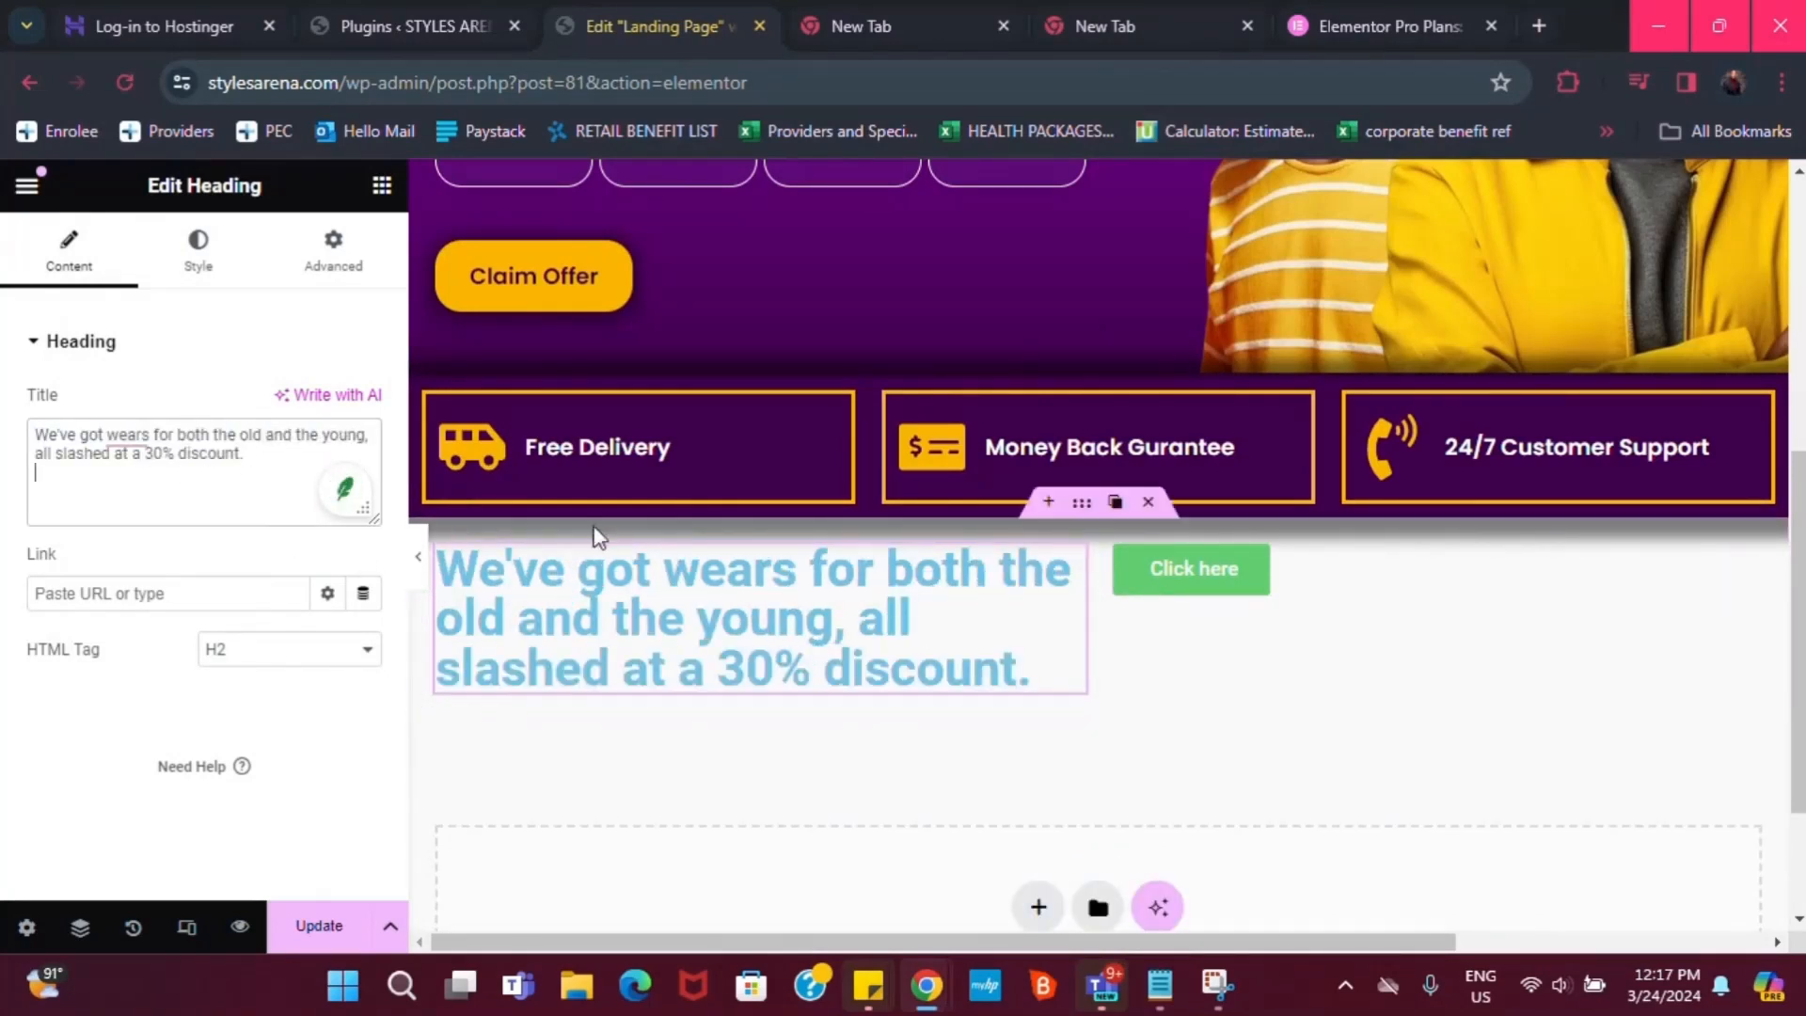
click(201, 258)
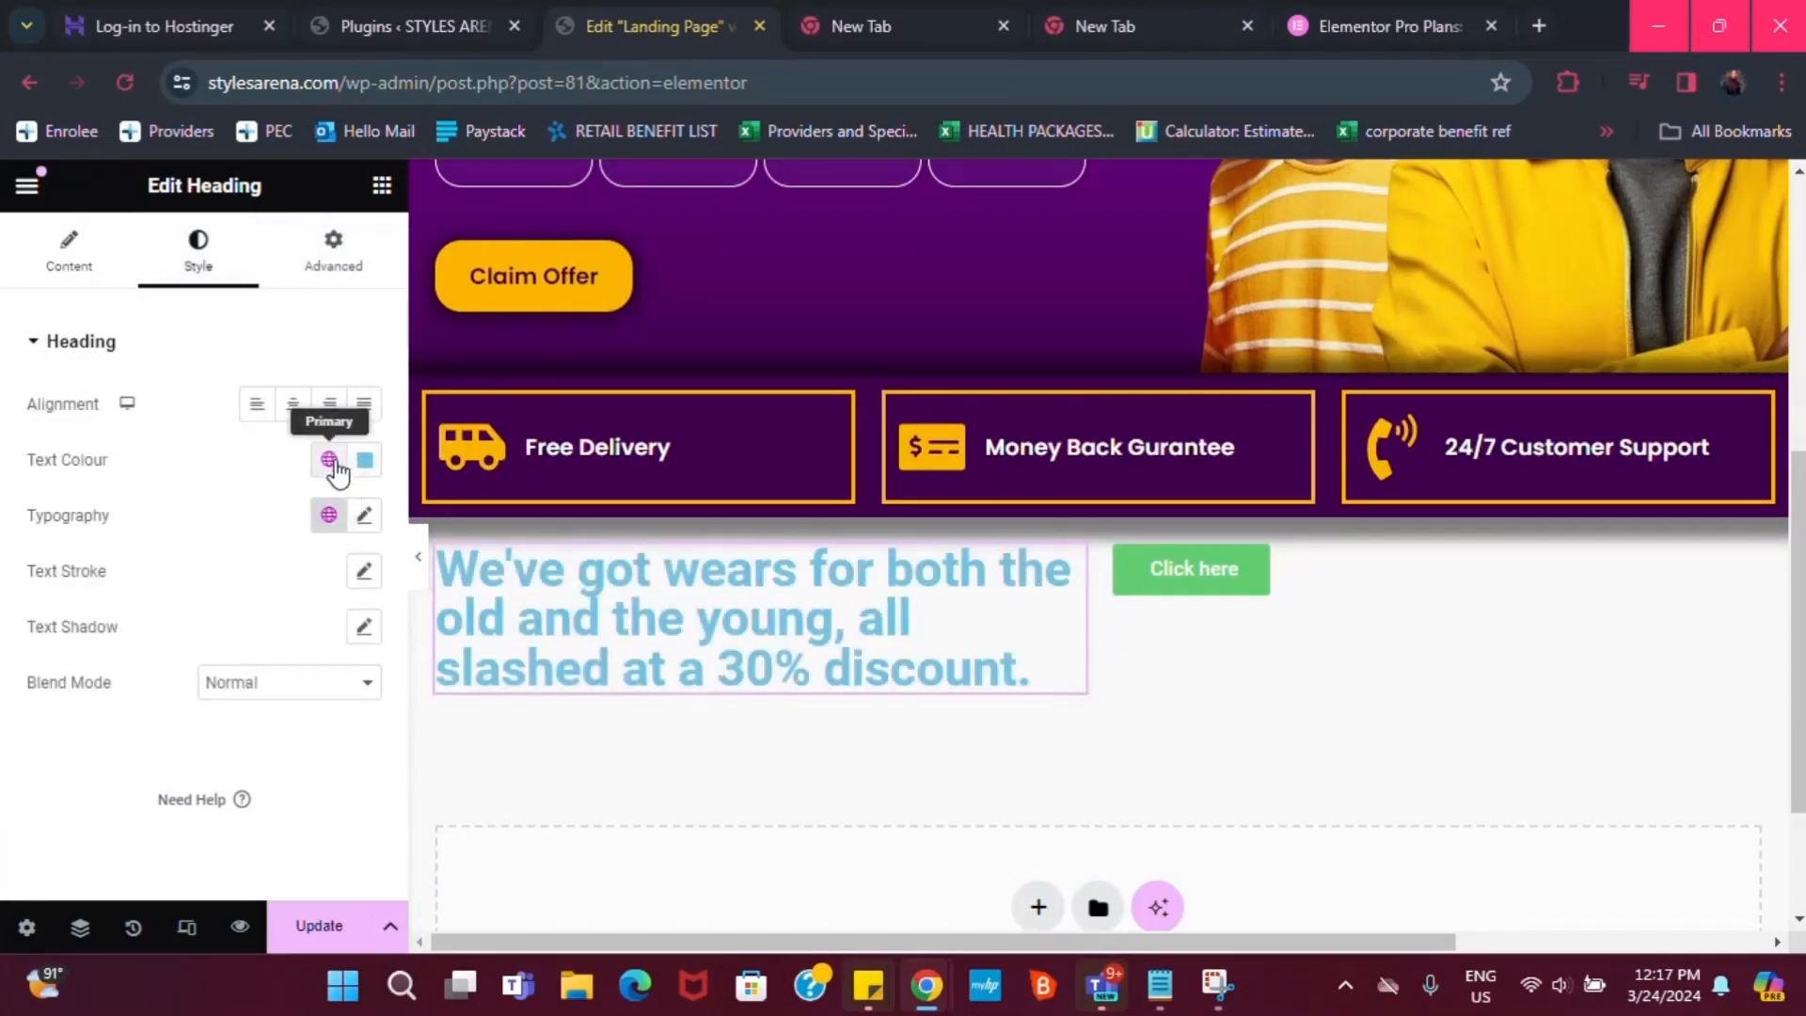
click(328, 459)
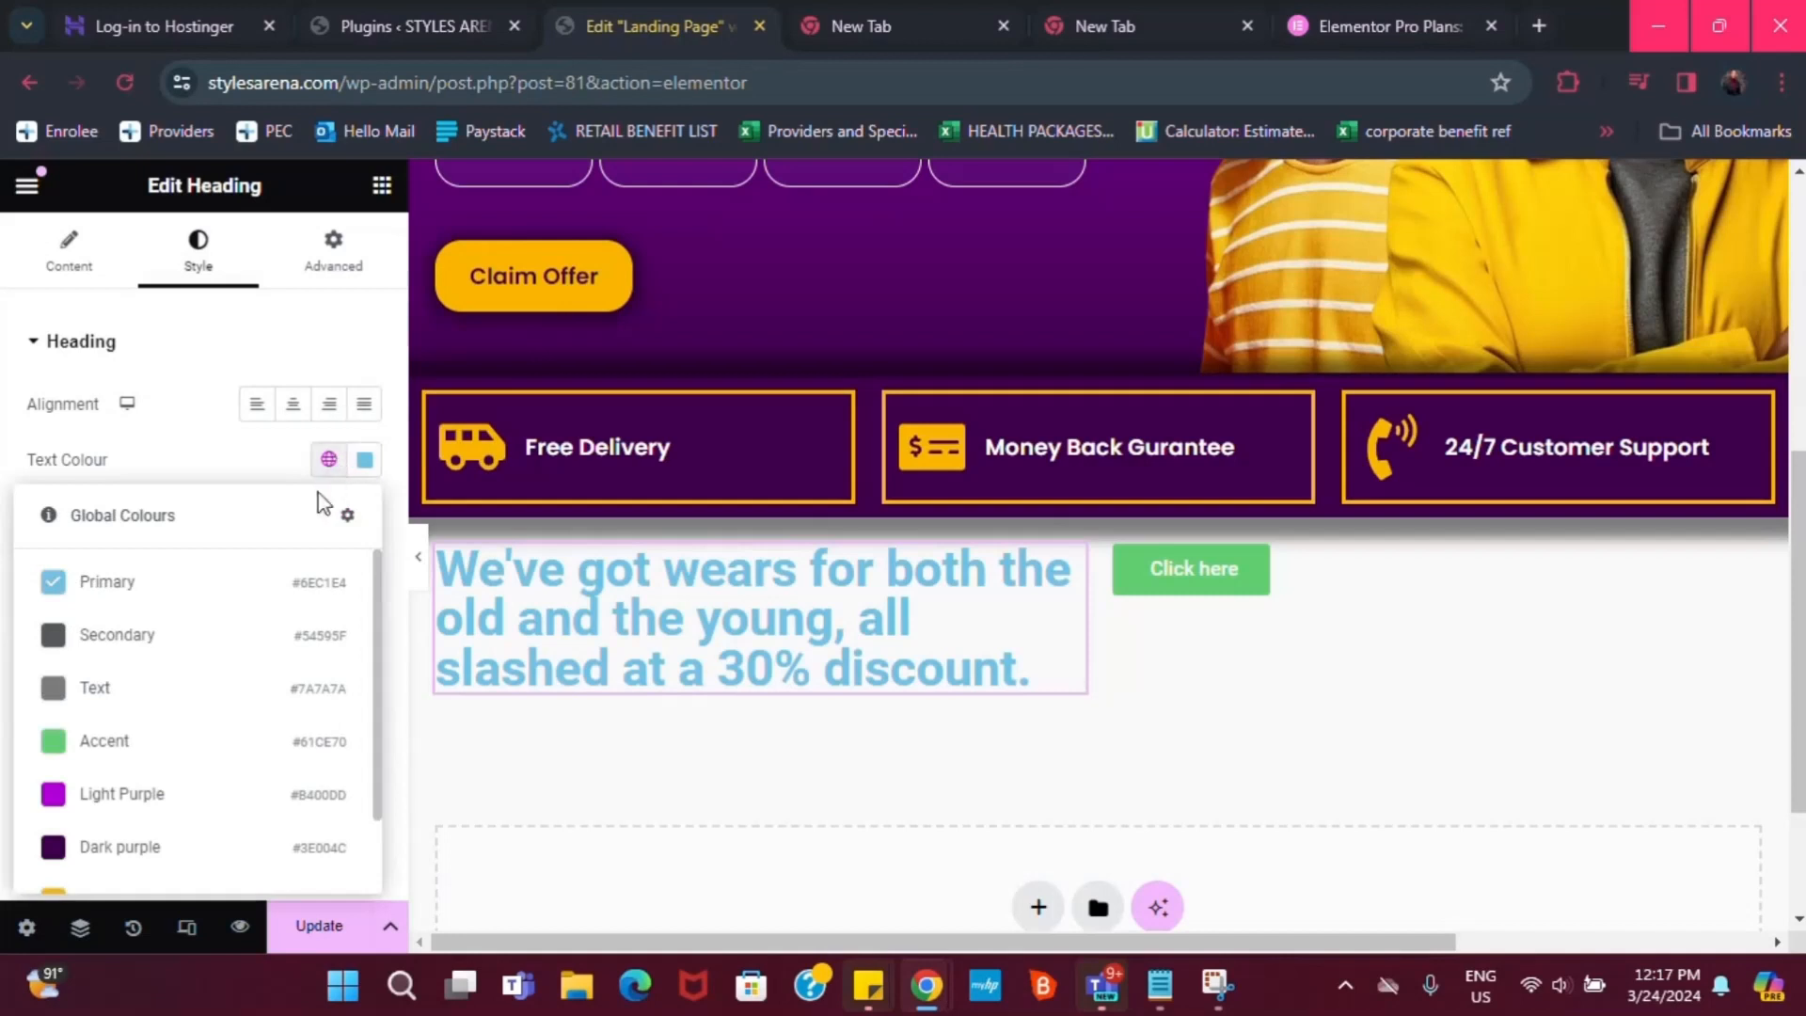
click(86, 845)
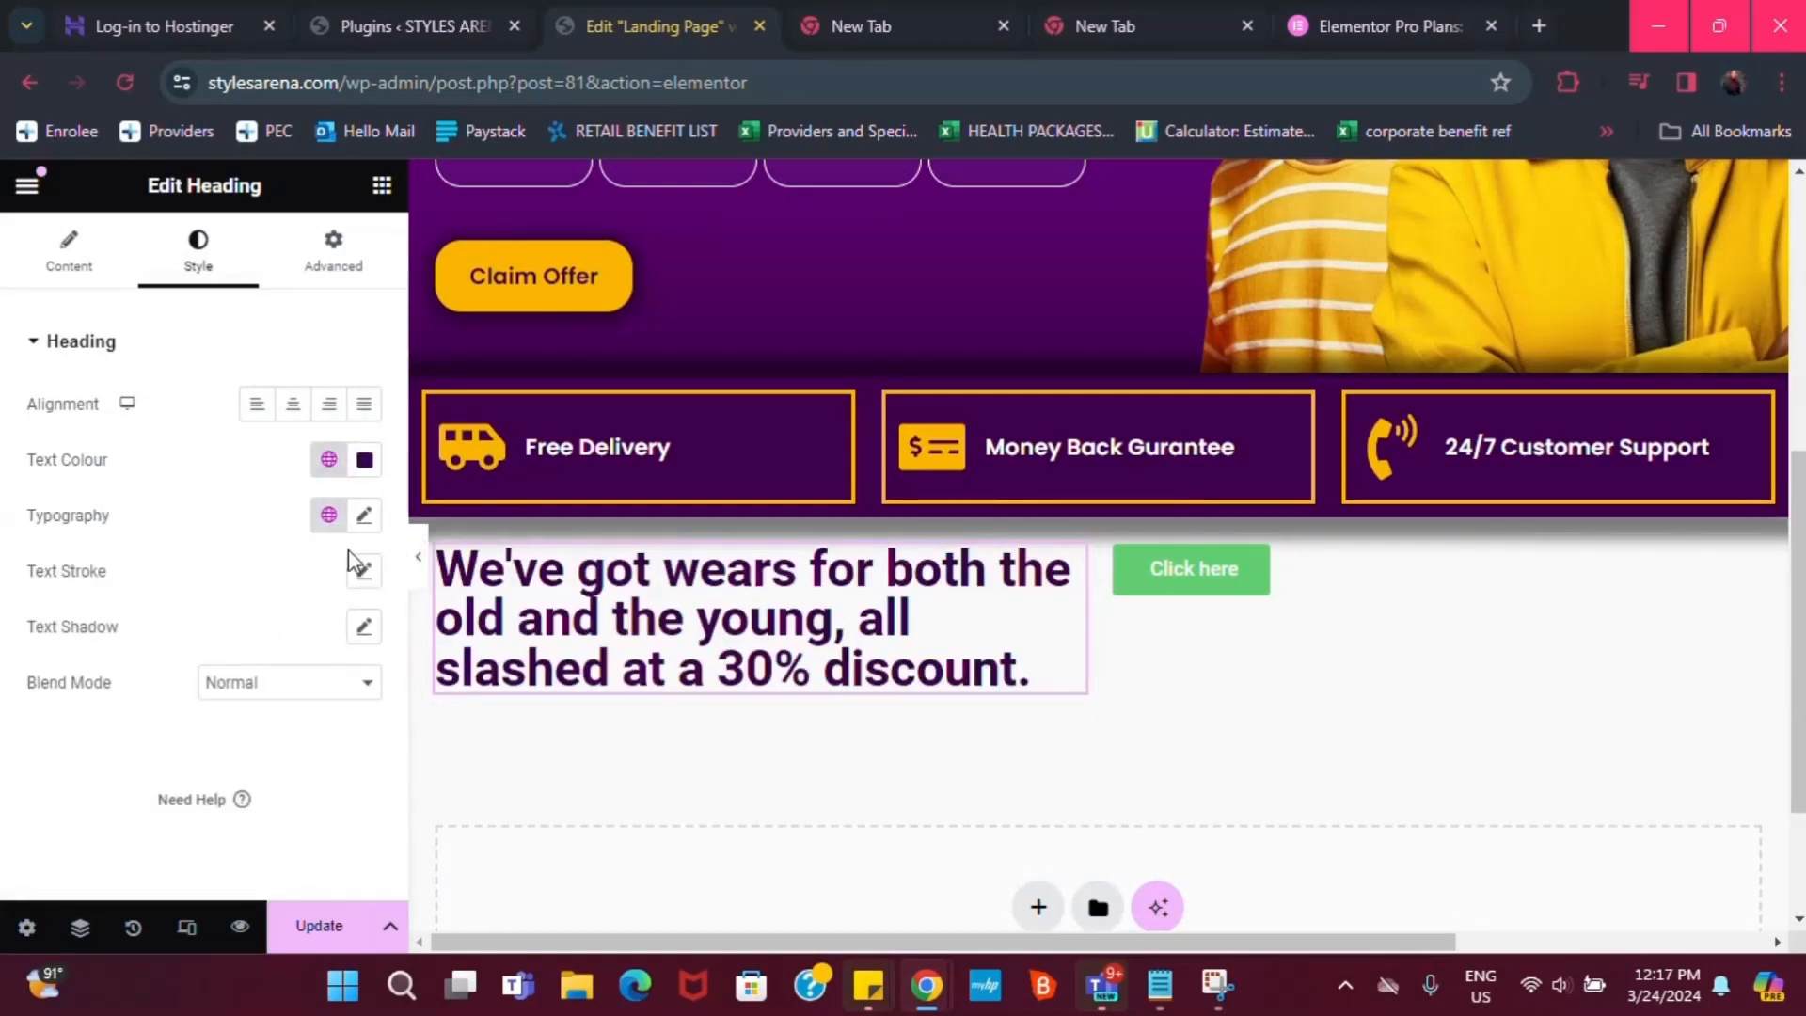
Give the heading the Poppins global font at size 30 and widen it rightward
click(328, 514)
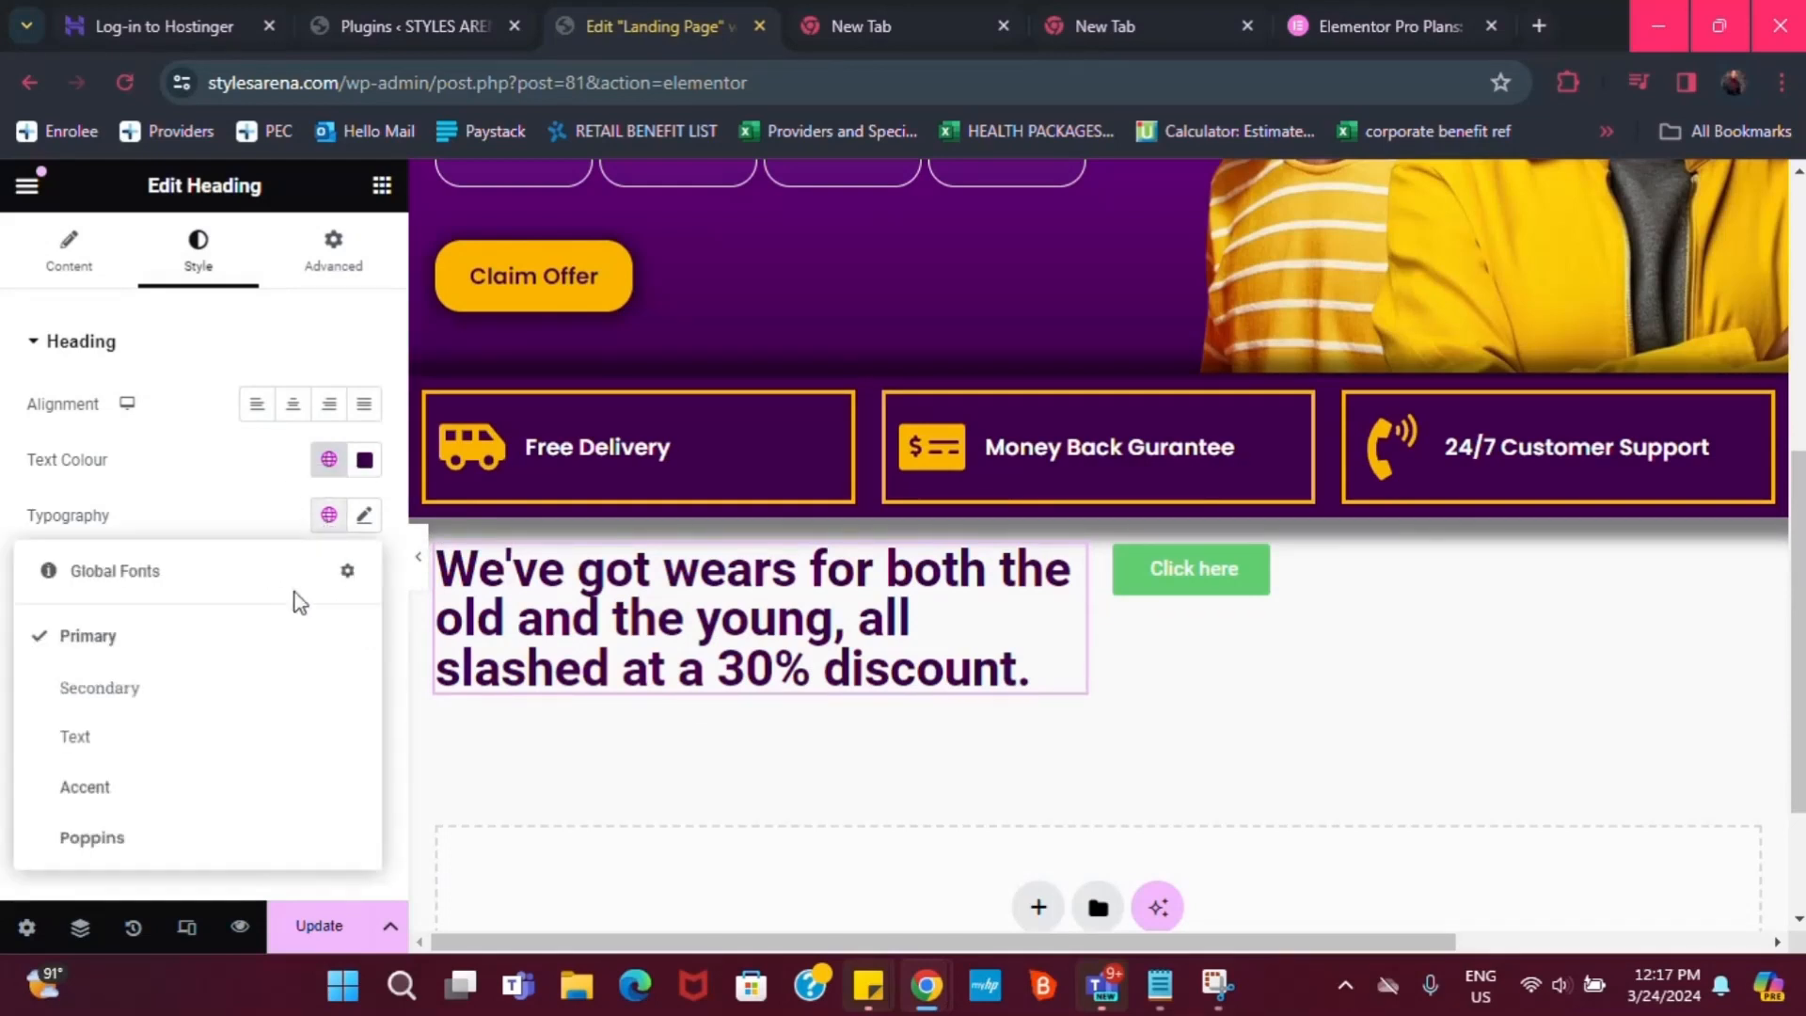
click(85, 840)
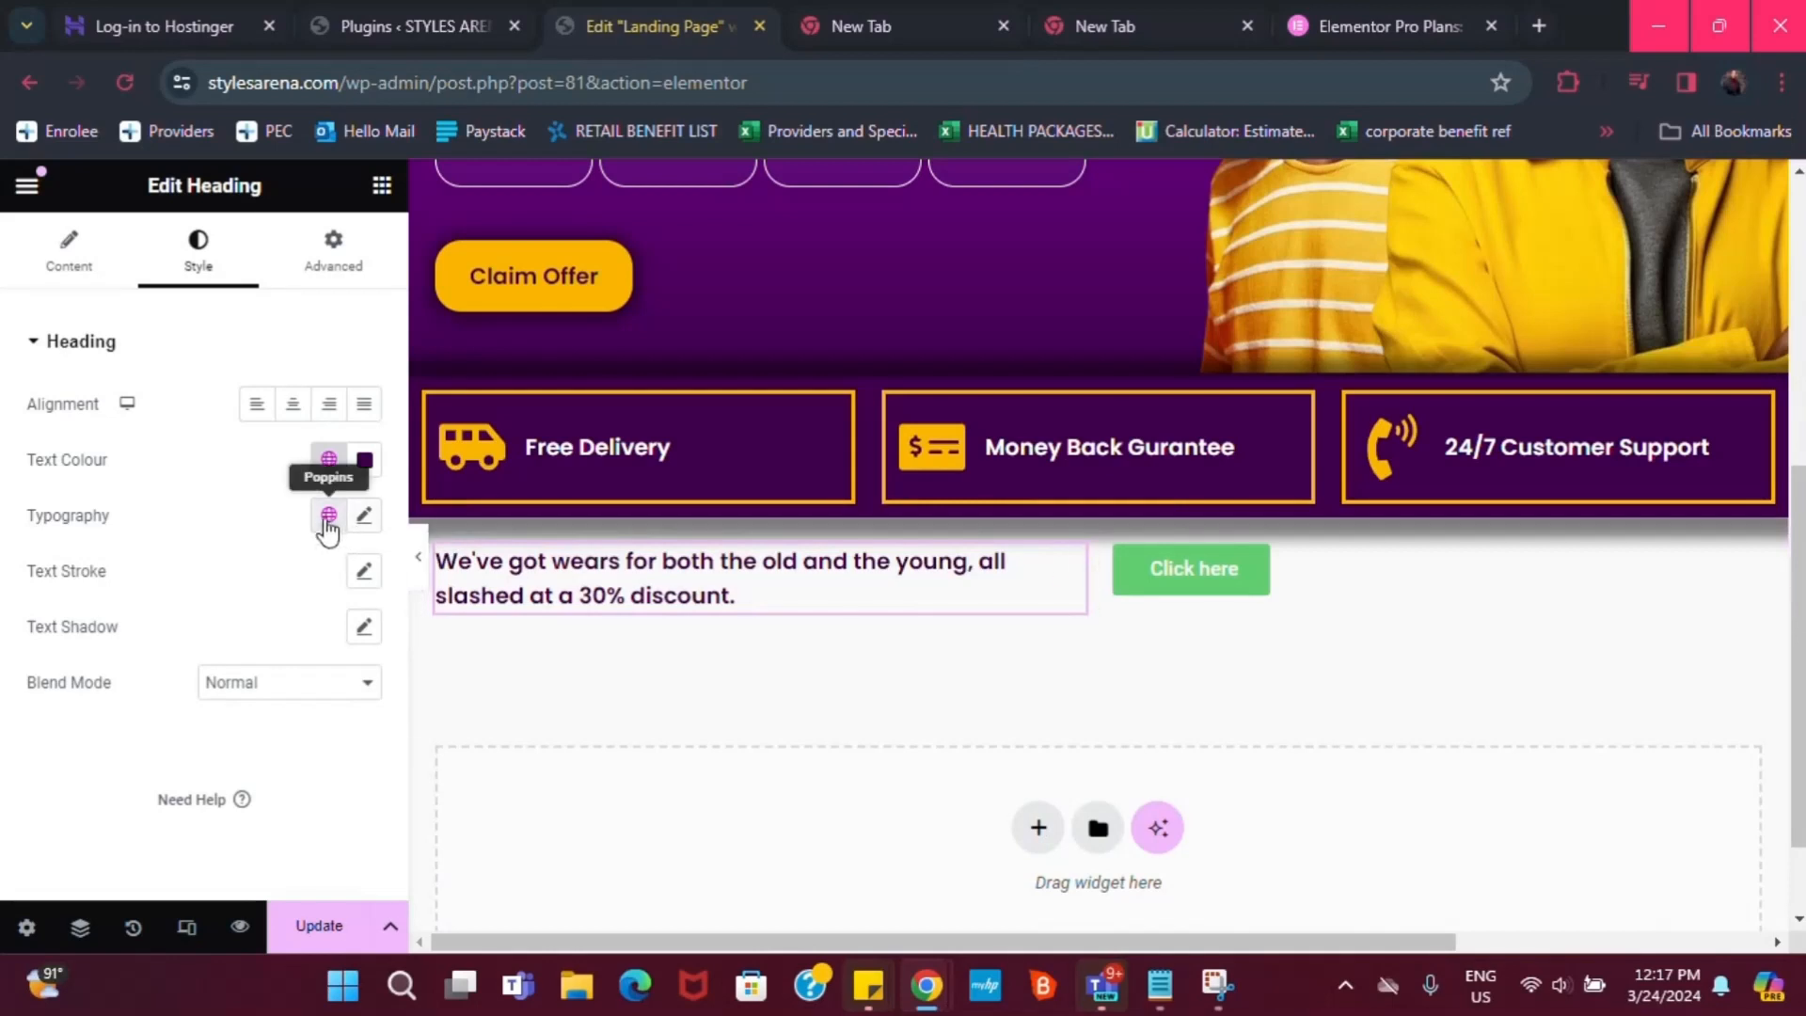
click(365, 516)
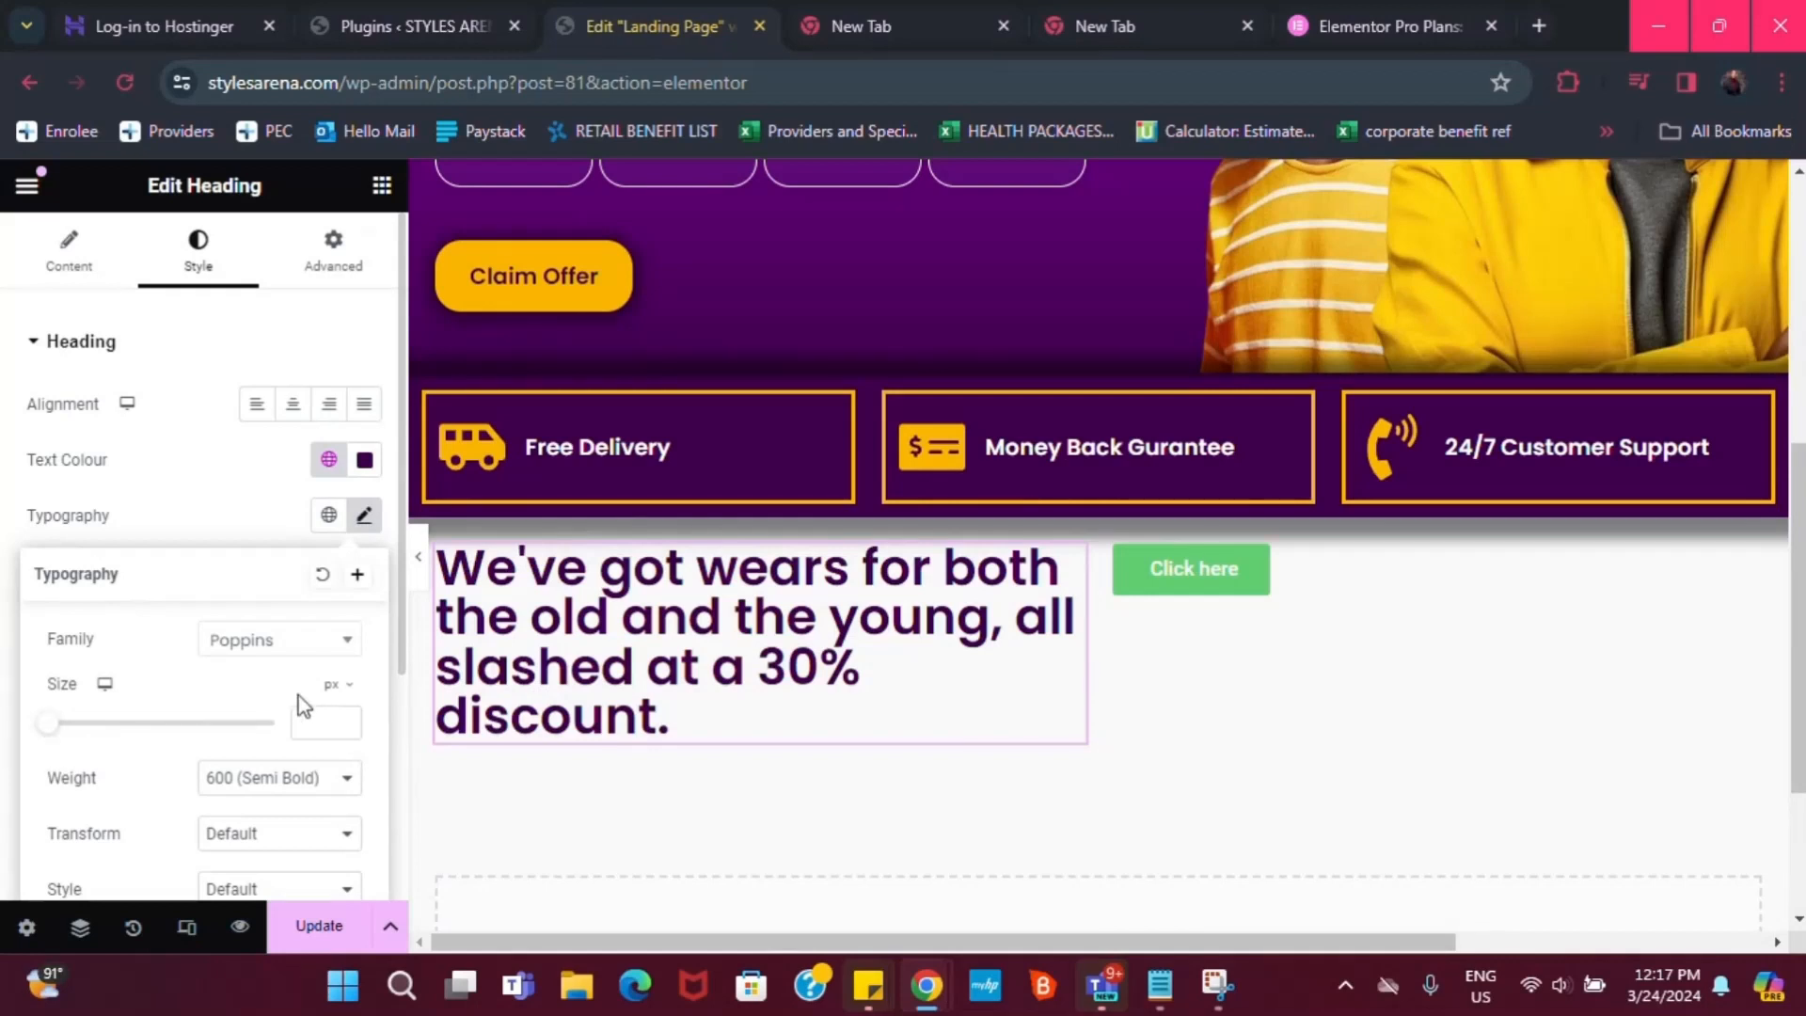
click(209, 509)
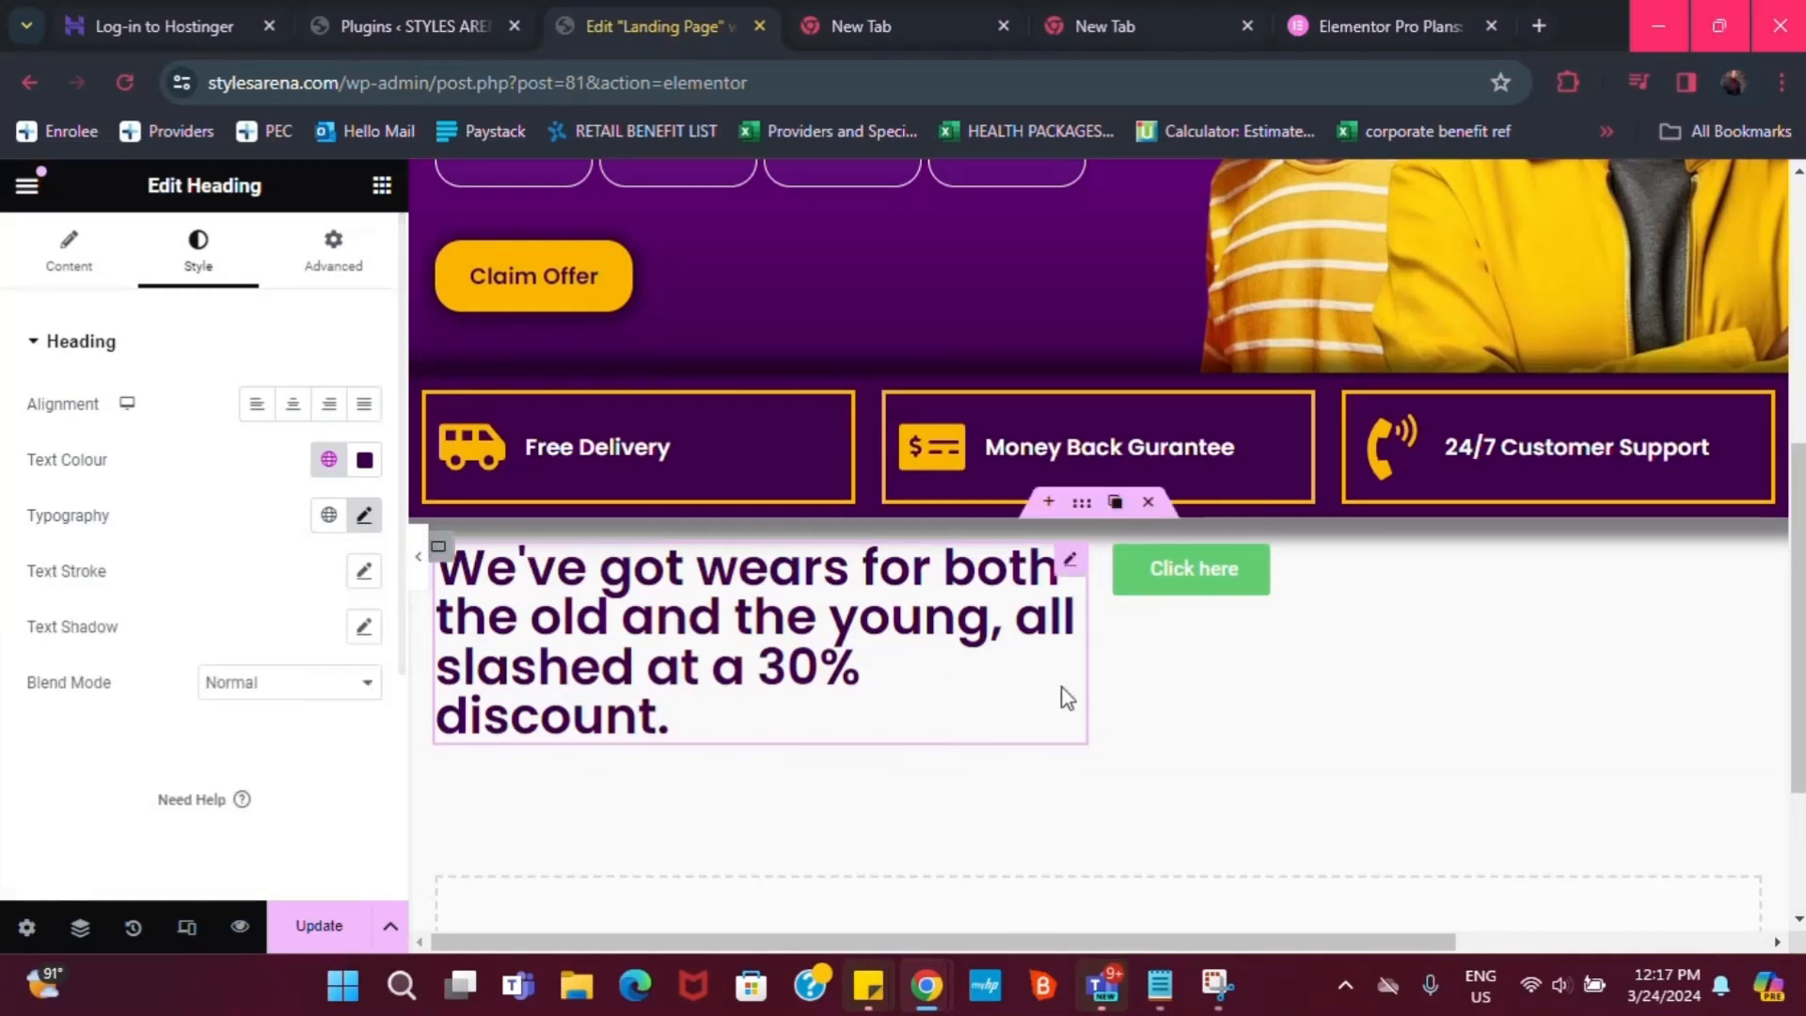
drag(1093, 682, 1304, 673)
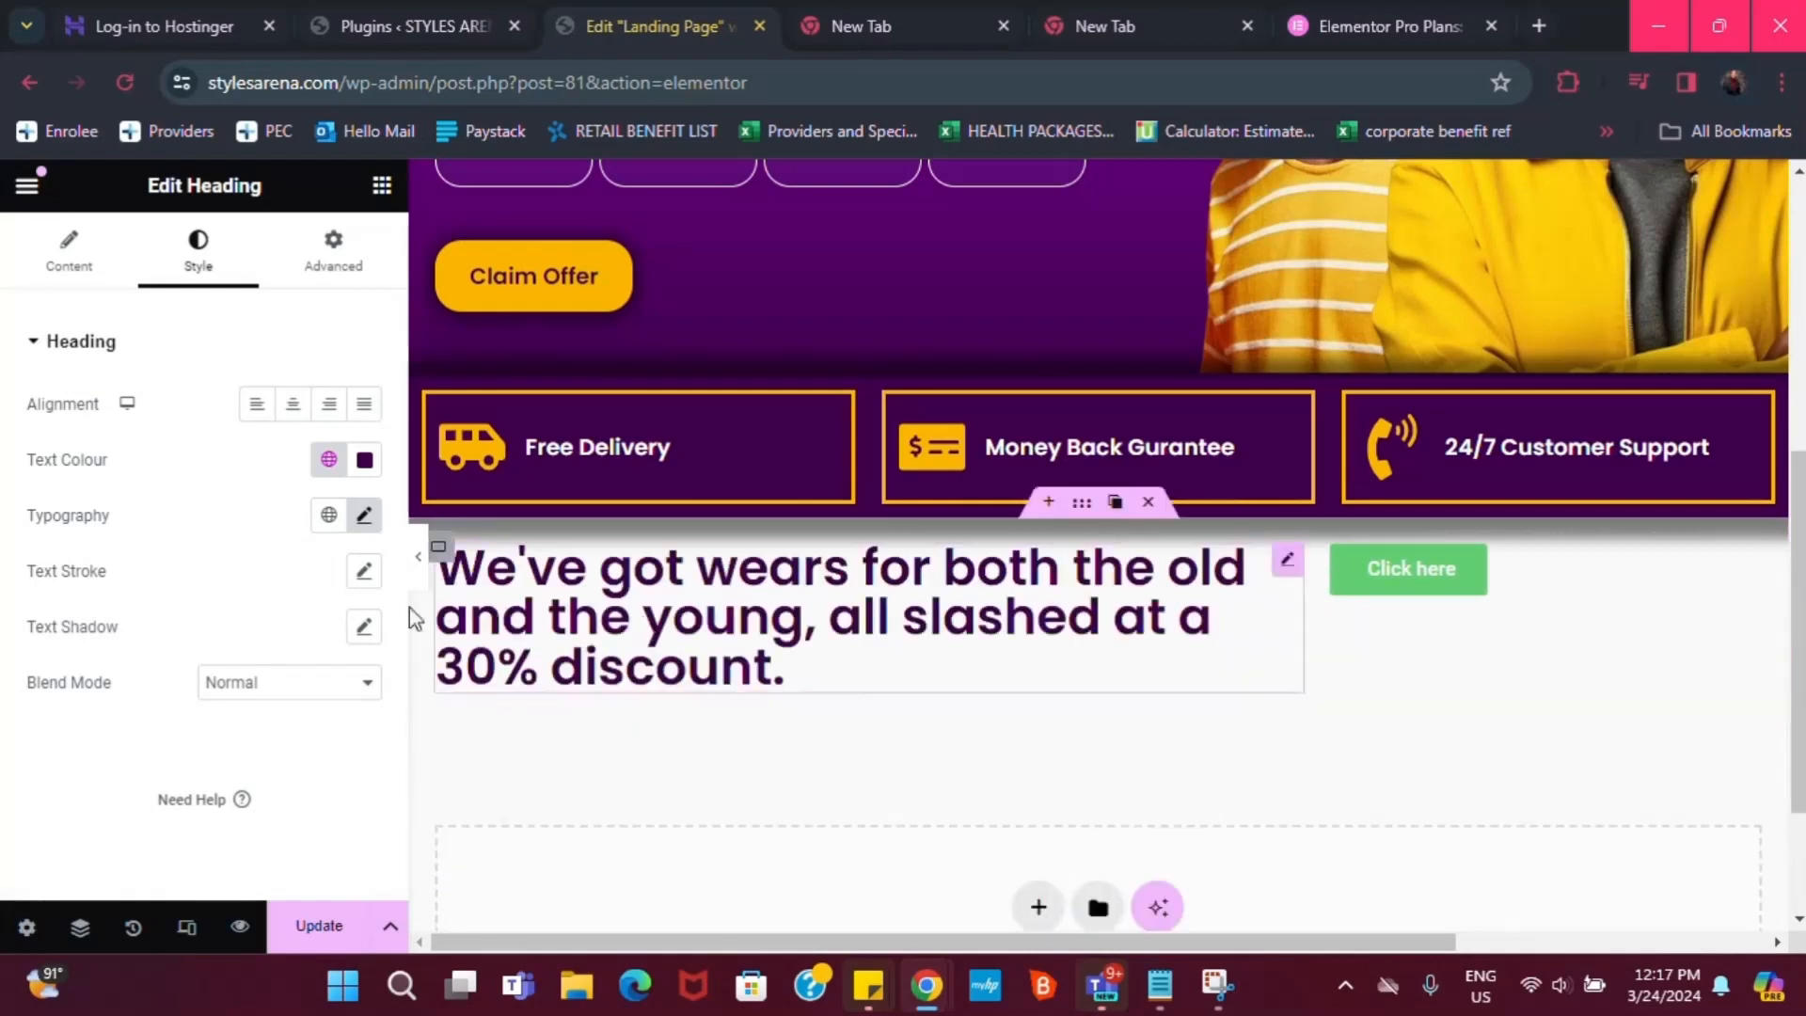
click(363, 515)
mouse_move(49, 725)
mouse_down()
mouse_move(185, 723)
mouse_move(81, 726)
mouse_up()
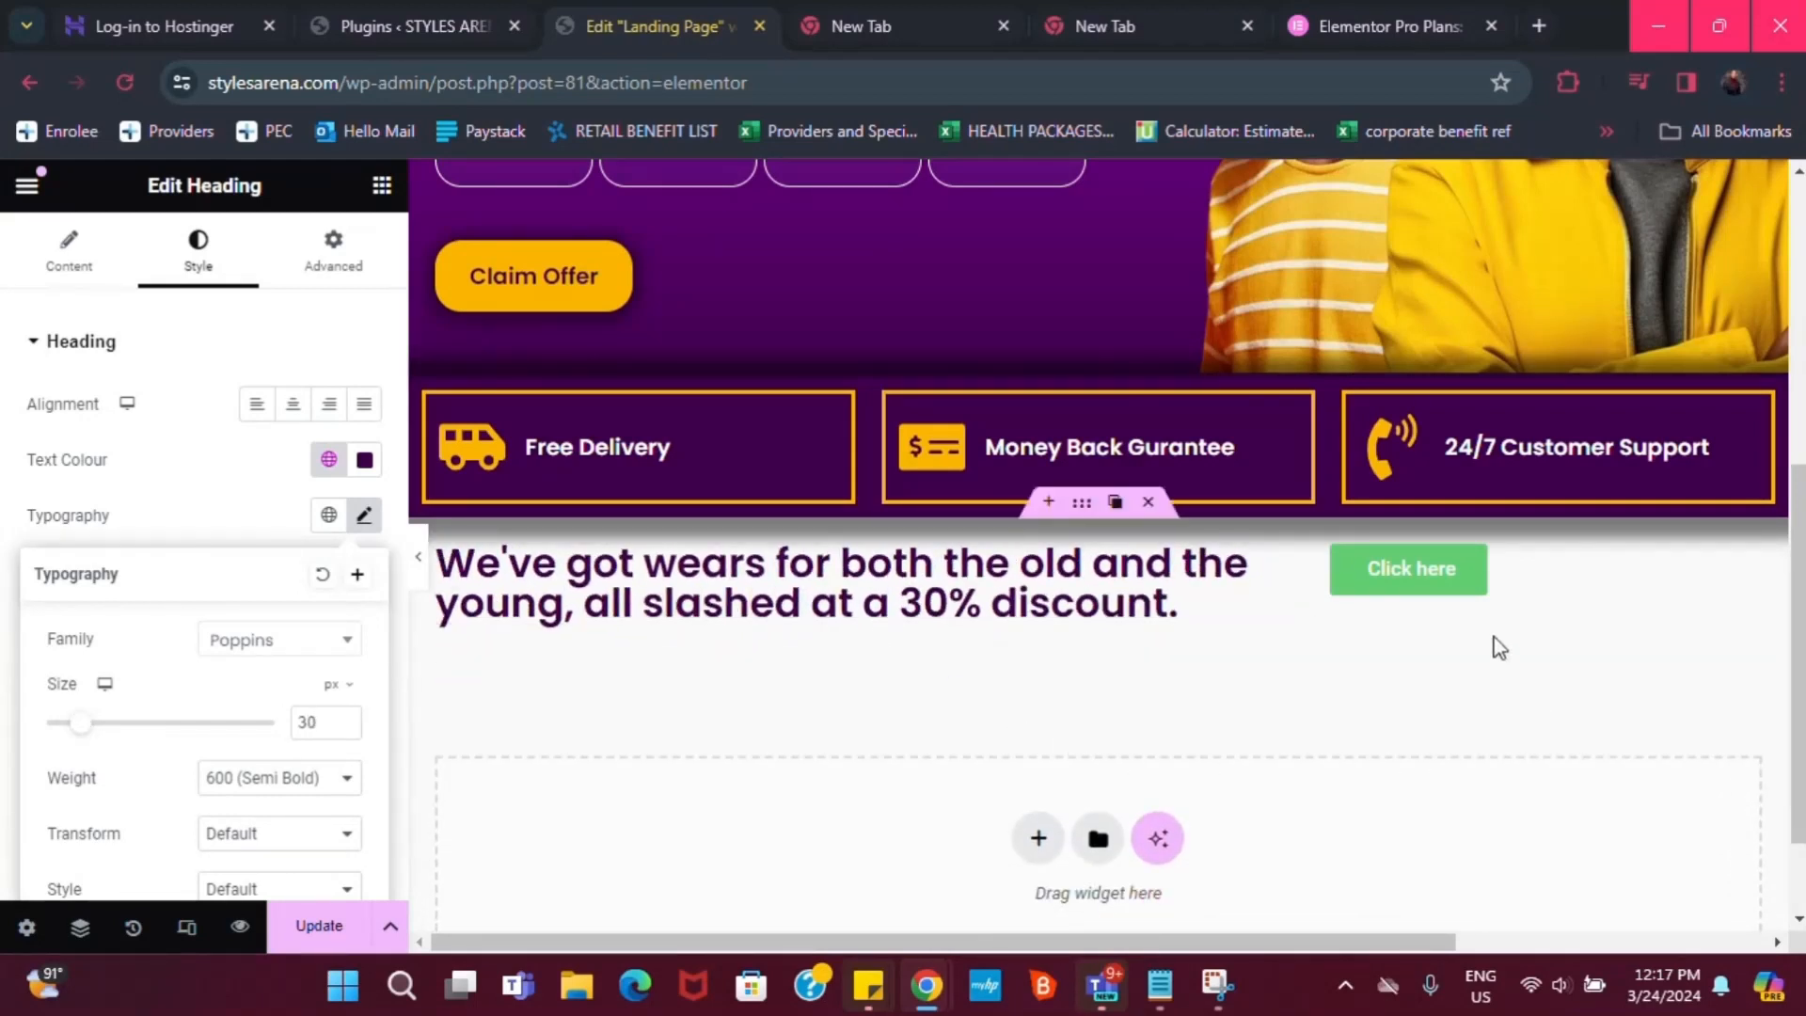
mouse_move(1756, 575)
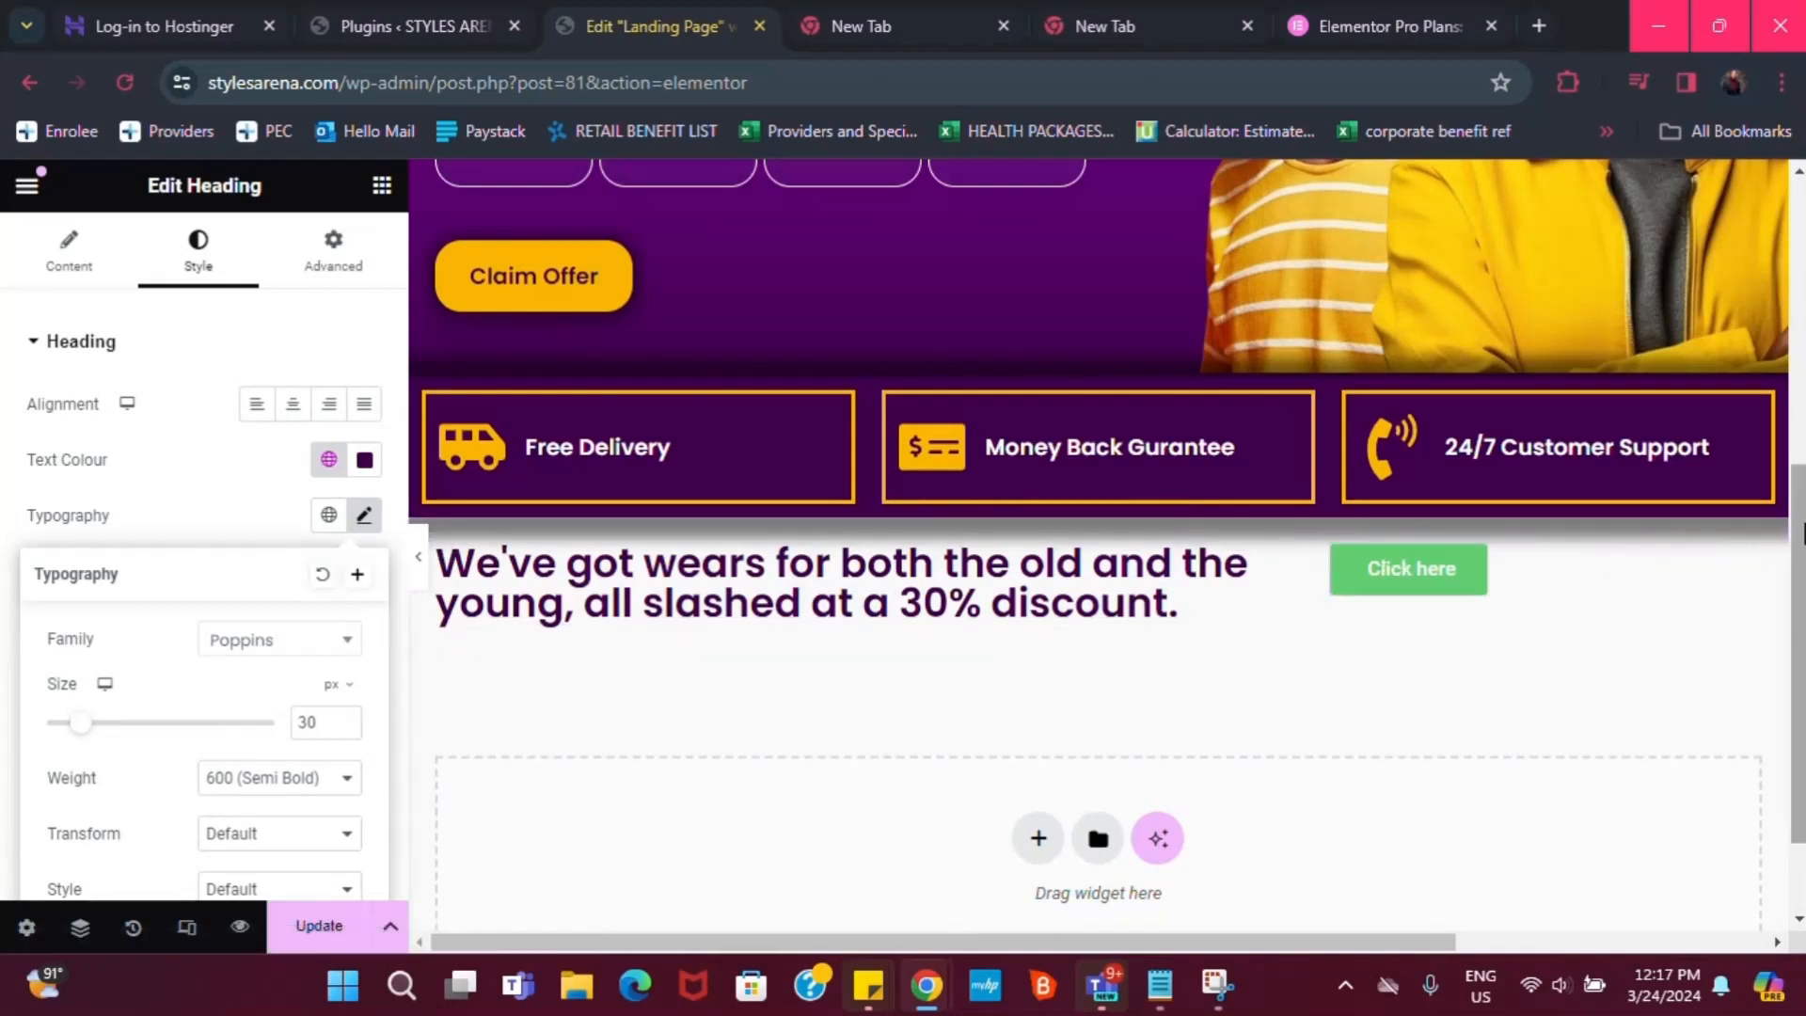
click(1746, 562)
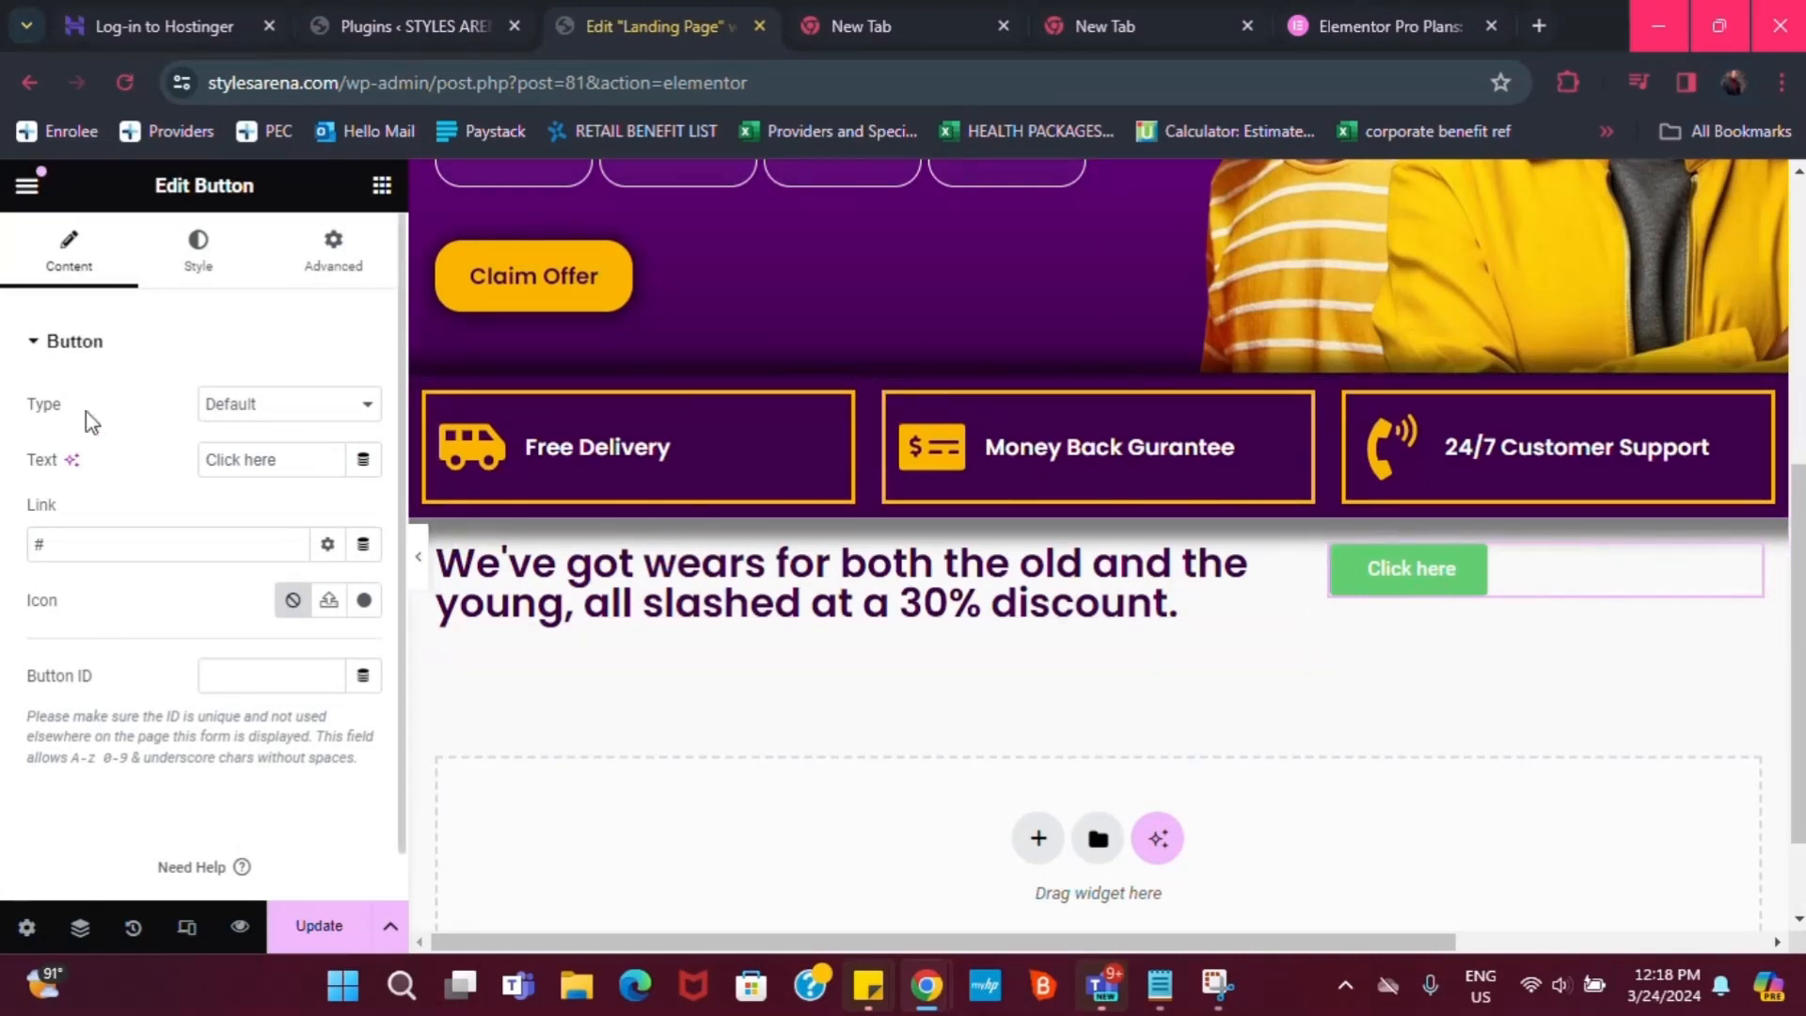
Right-align the Click here button with Poppins font and a dark purple background
click(196, 267)
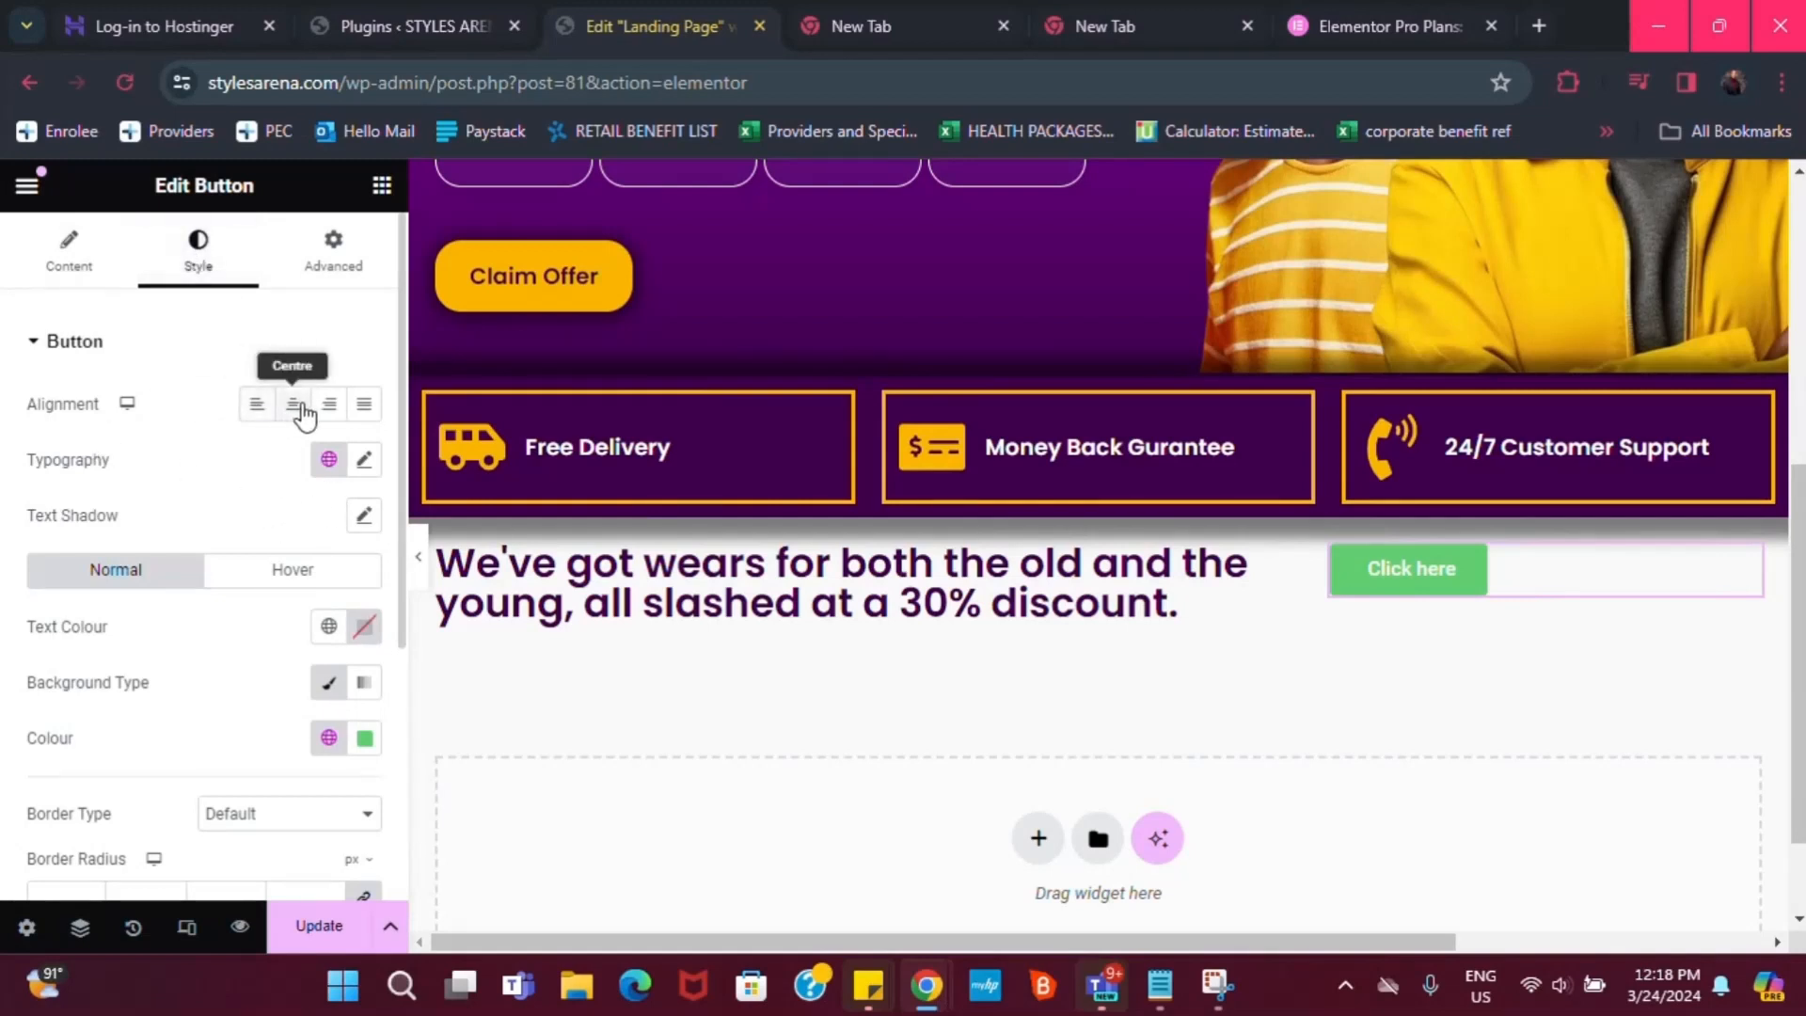
click(331, 406)
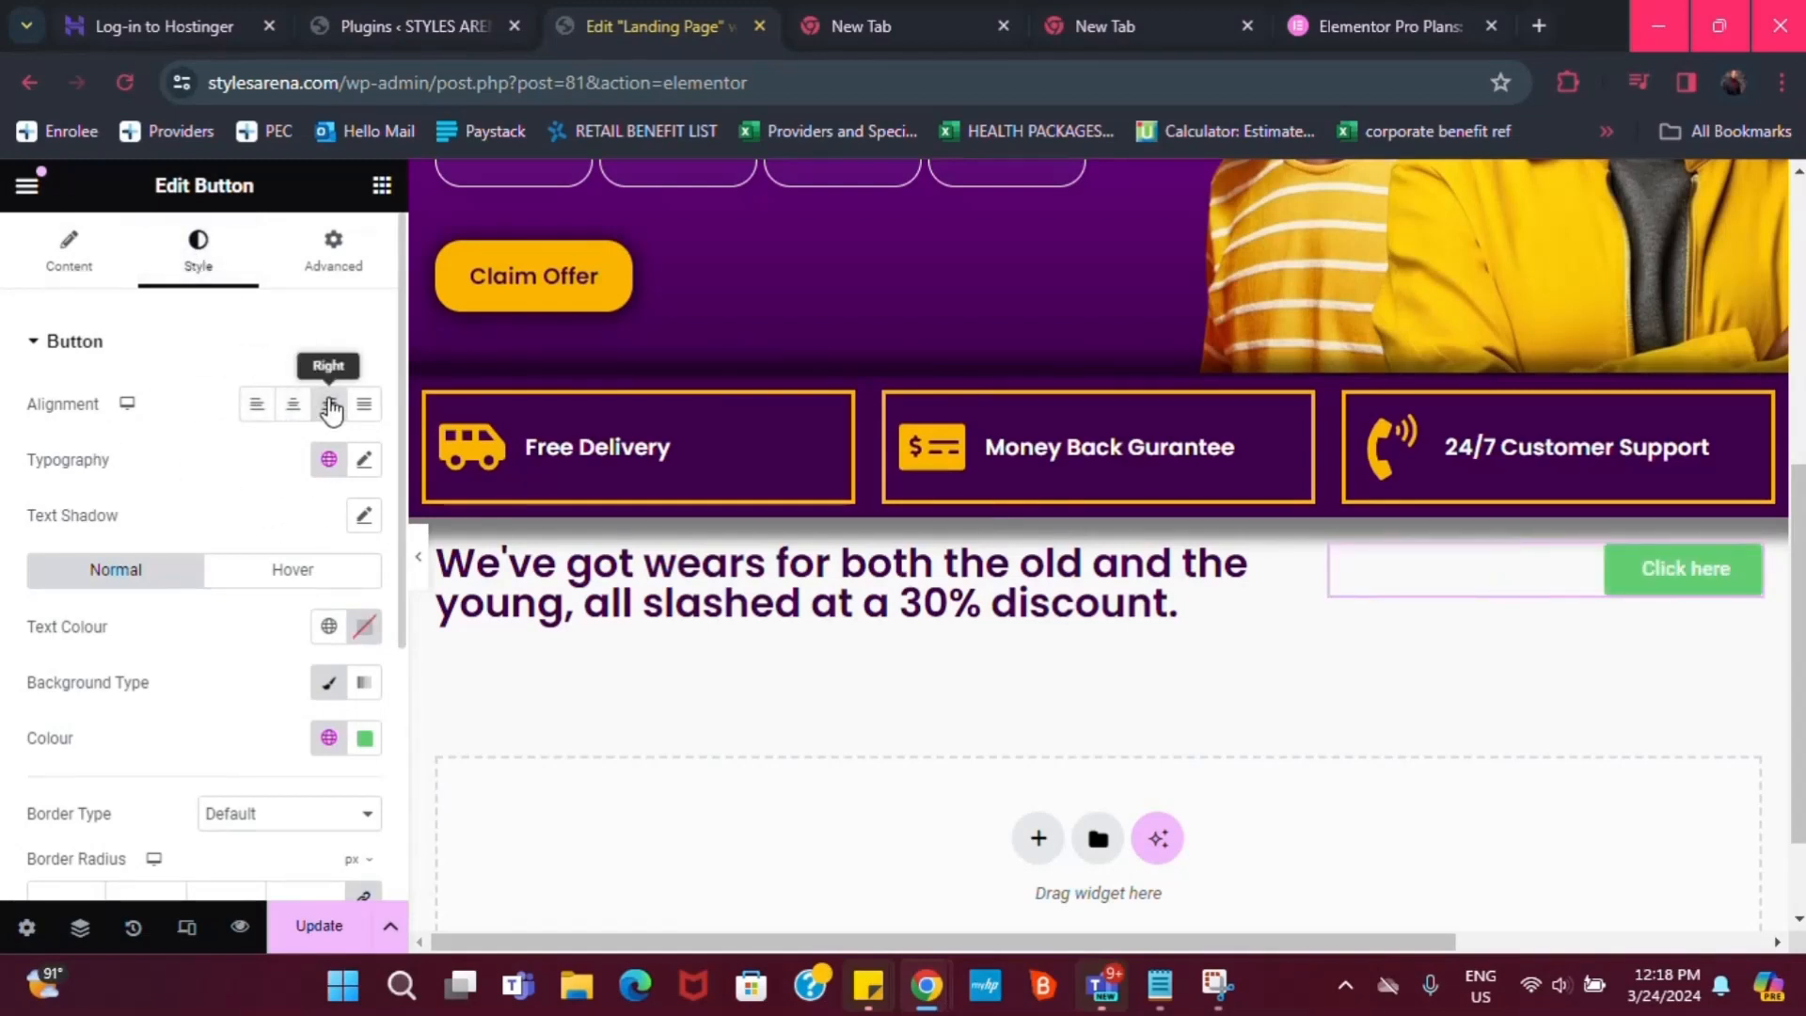
click(319, 461)
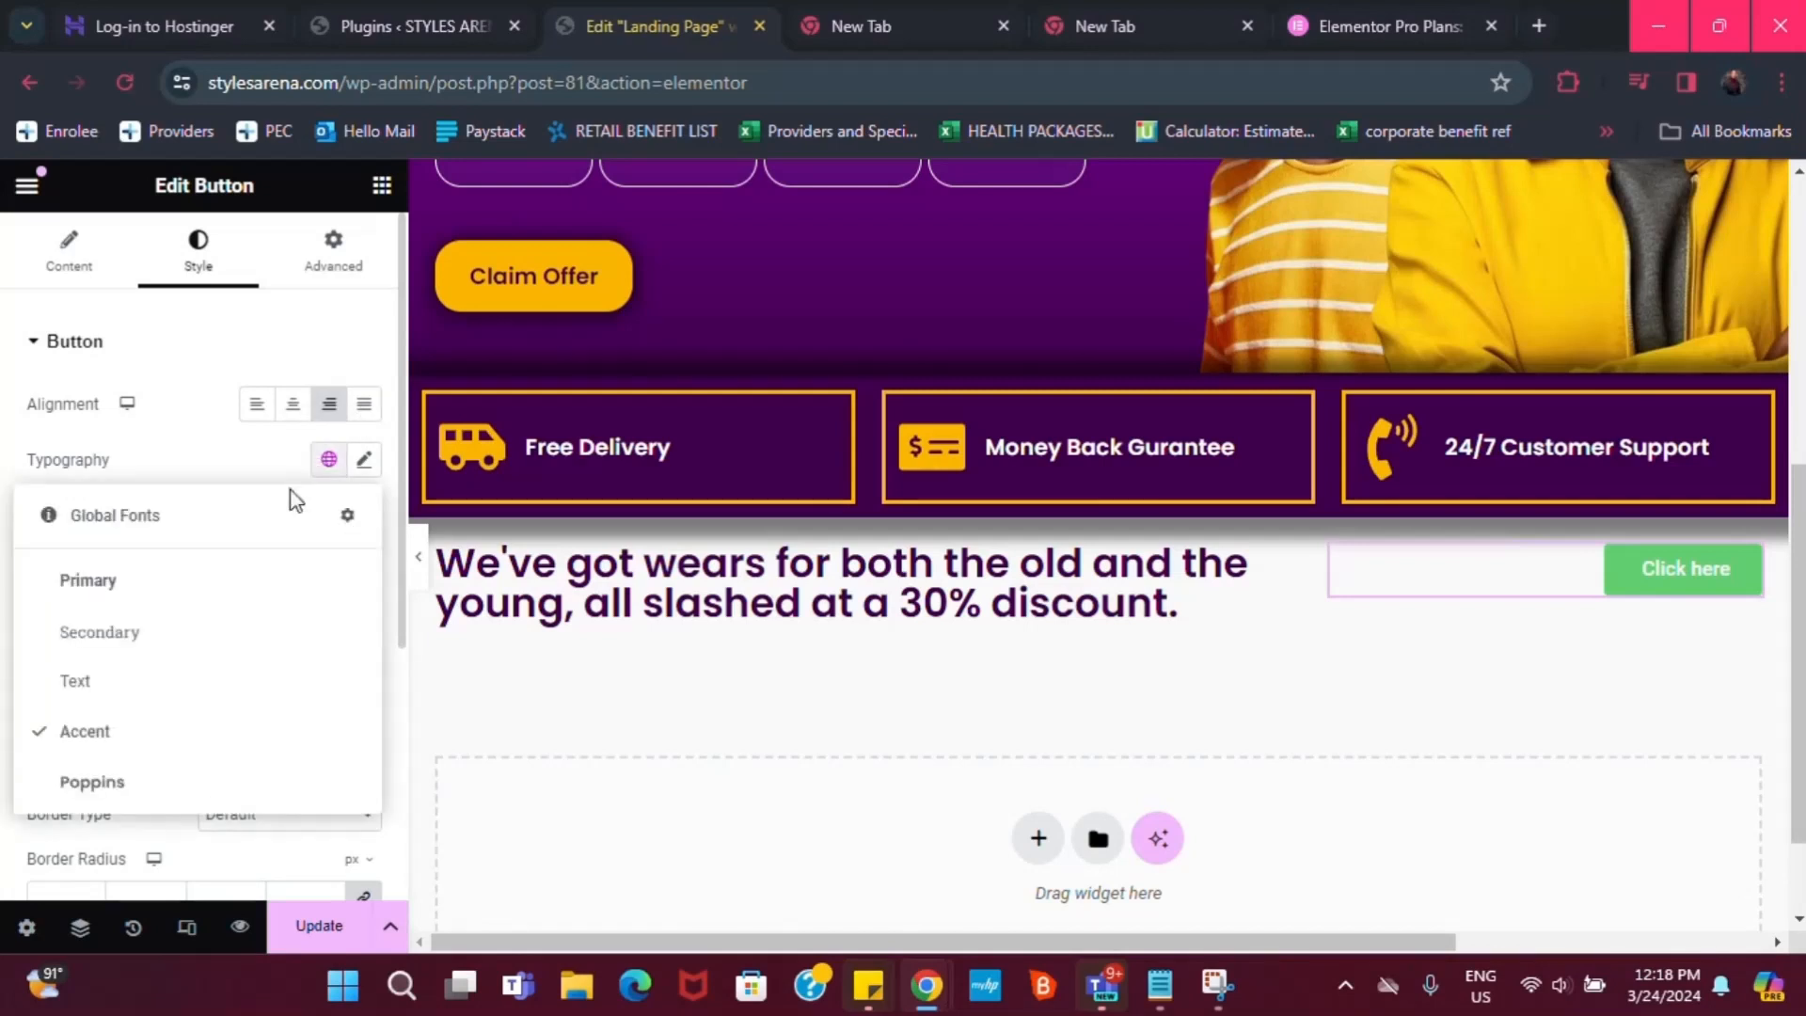
click(66, 783)
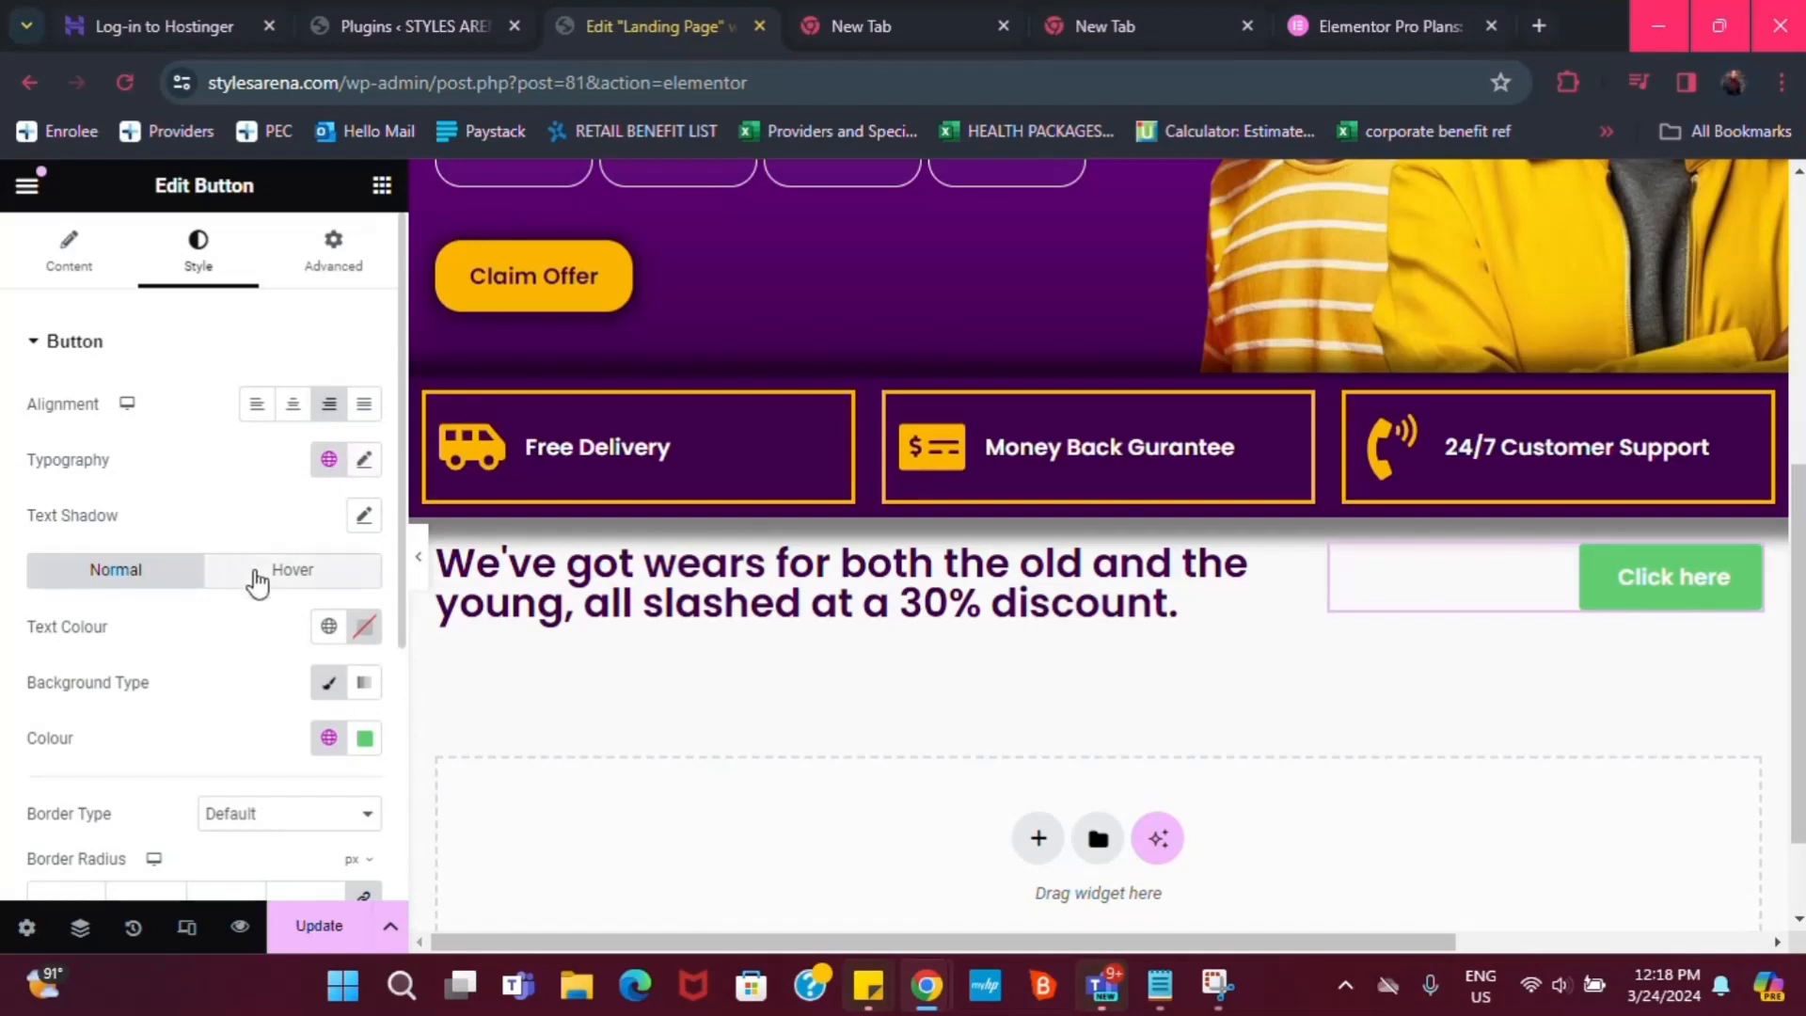
click(329, 739)
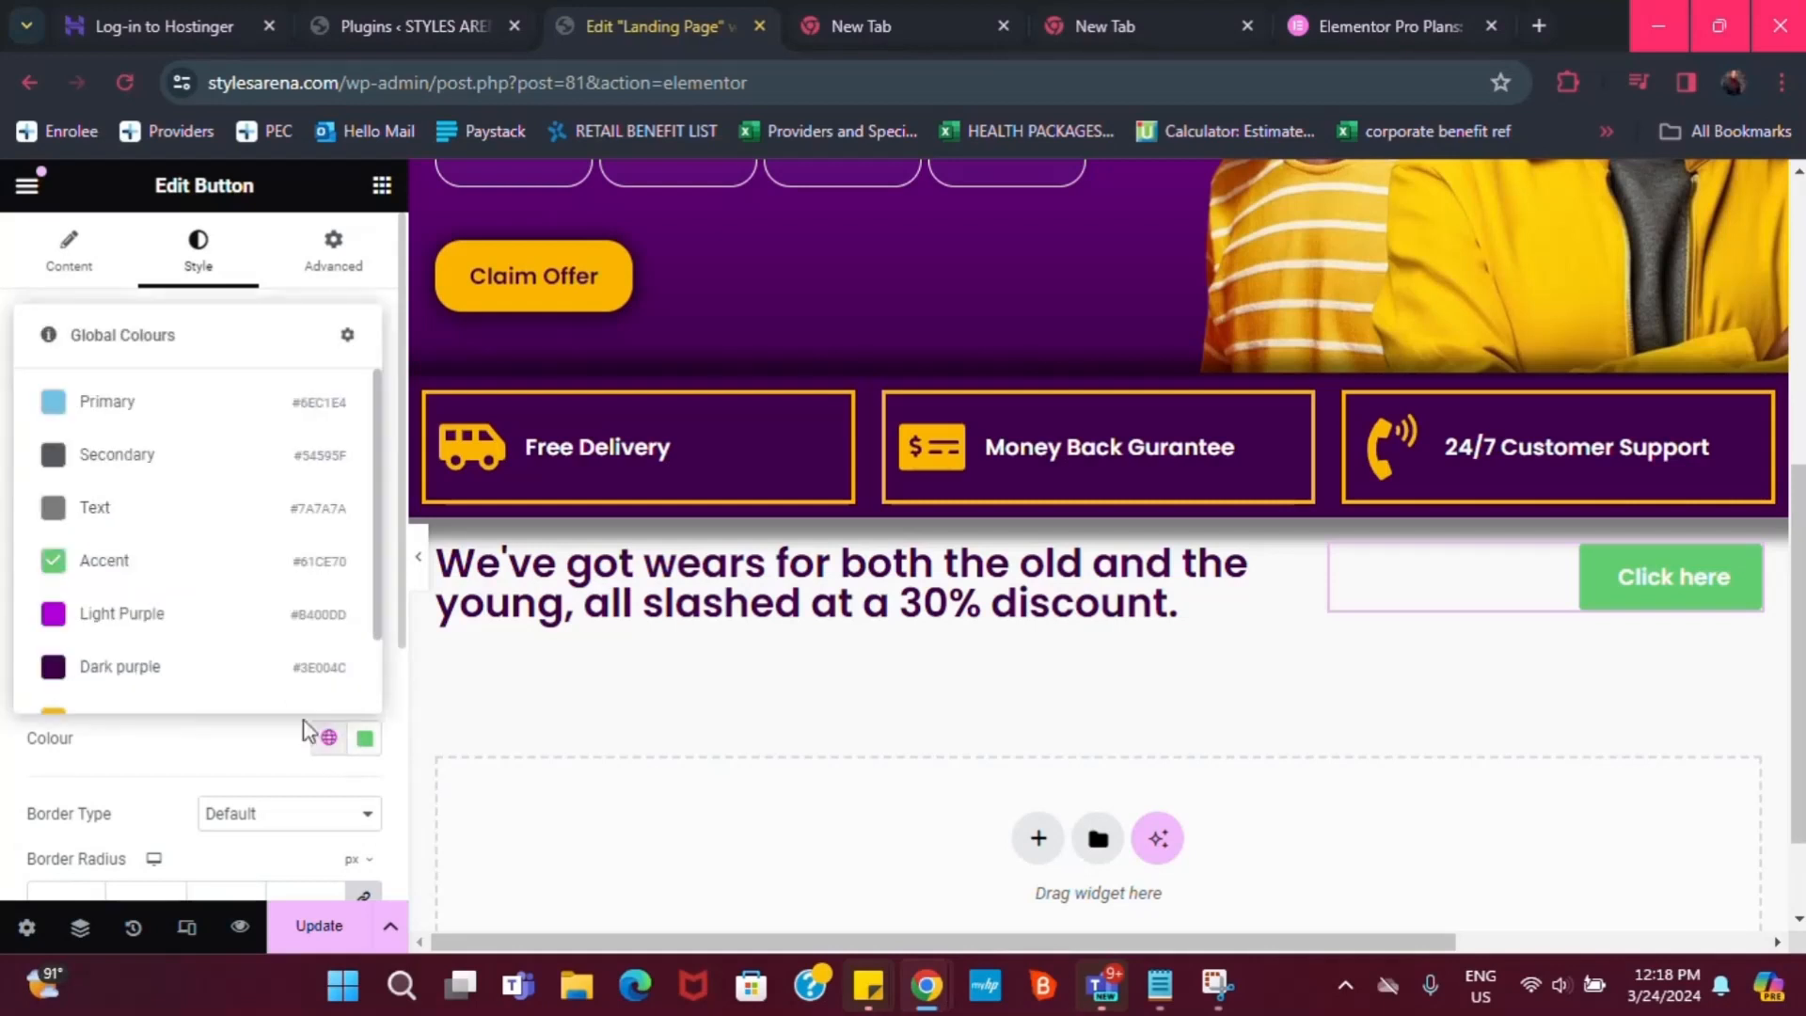
click(81, 664)
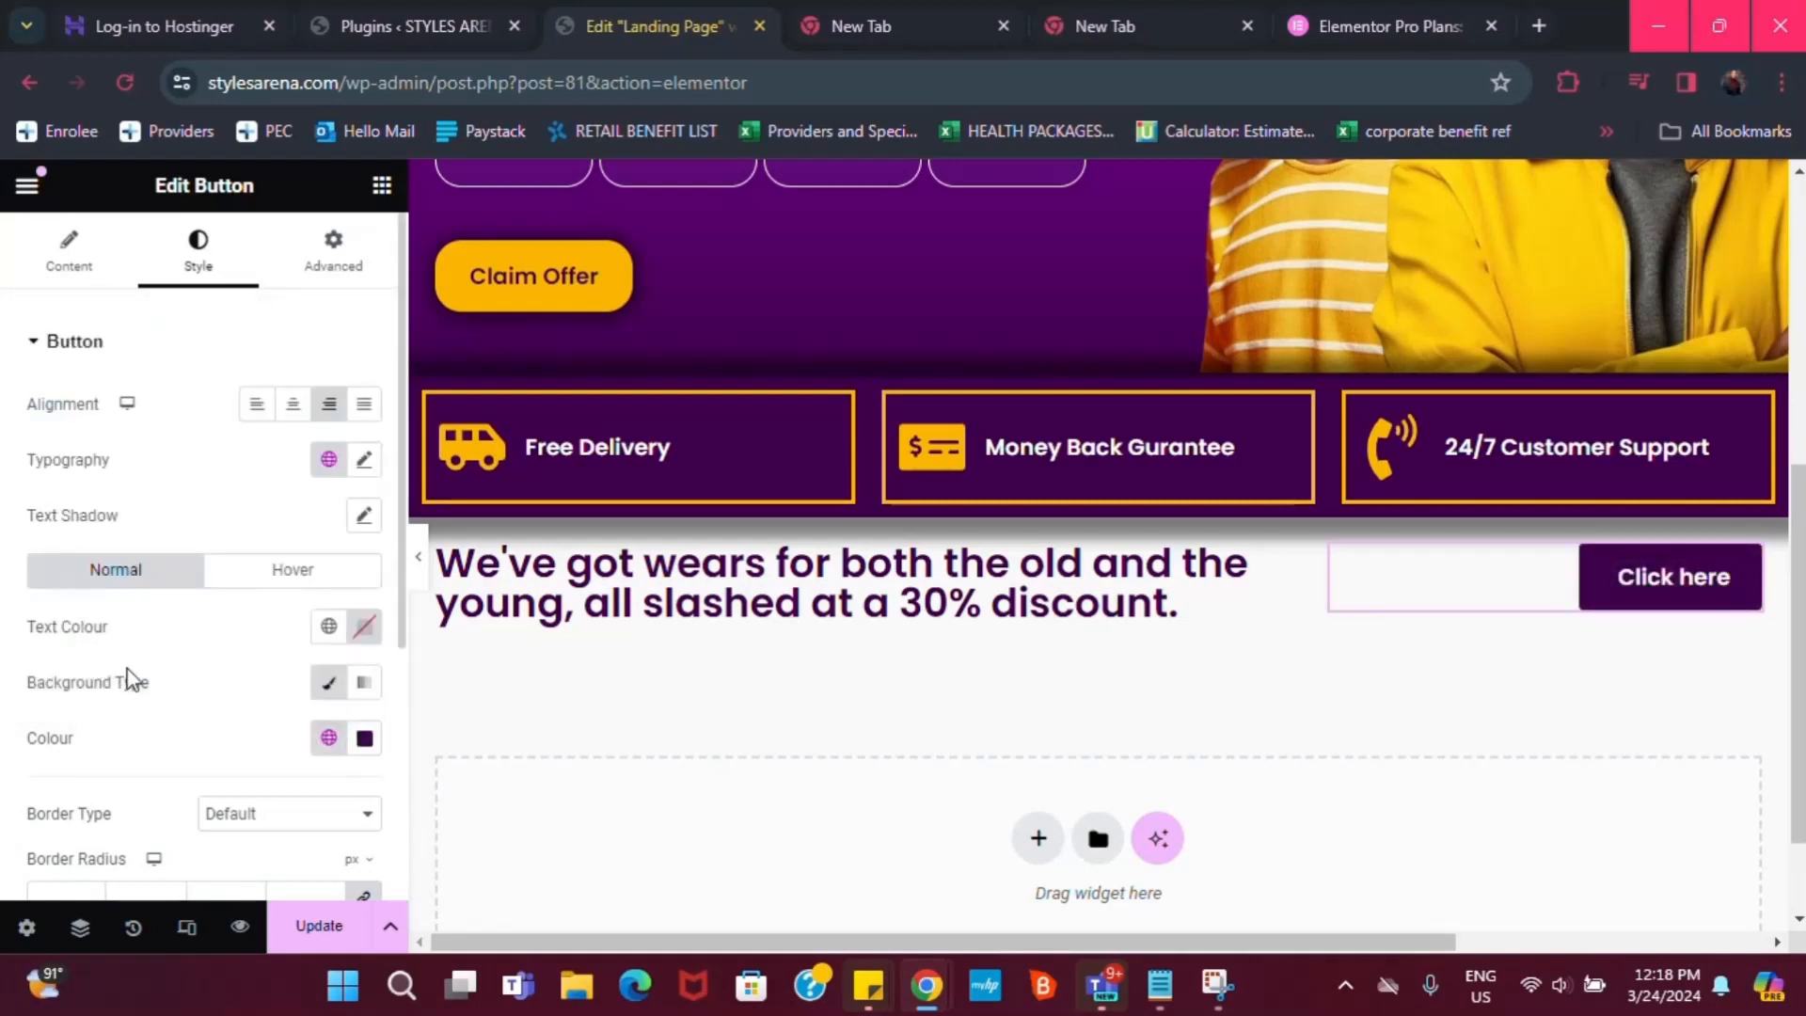
Give the button 20 px corner radius, a solid dark purple border and a box shadow
scroll(137, 834, down, 2)
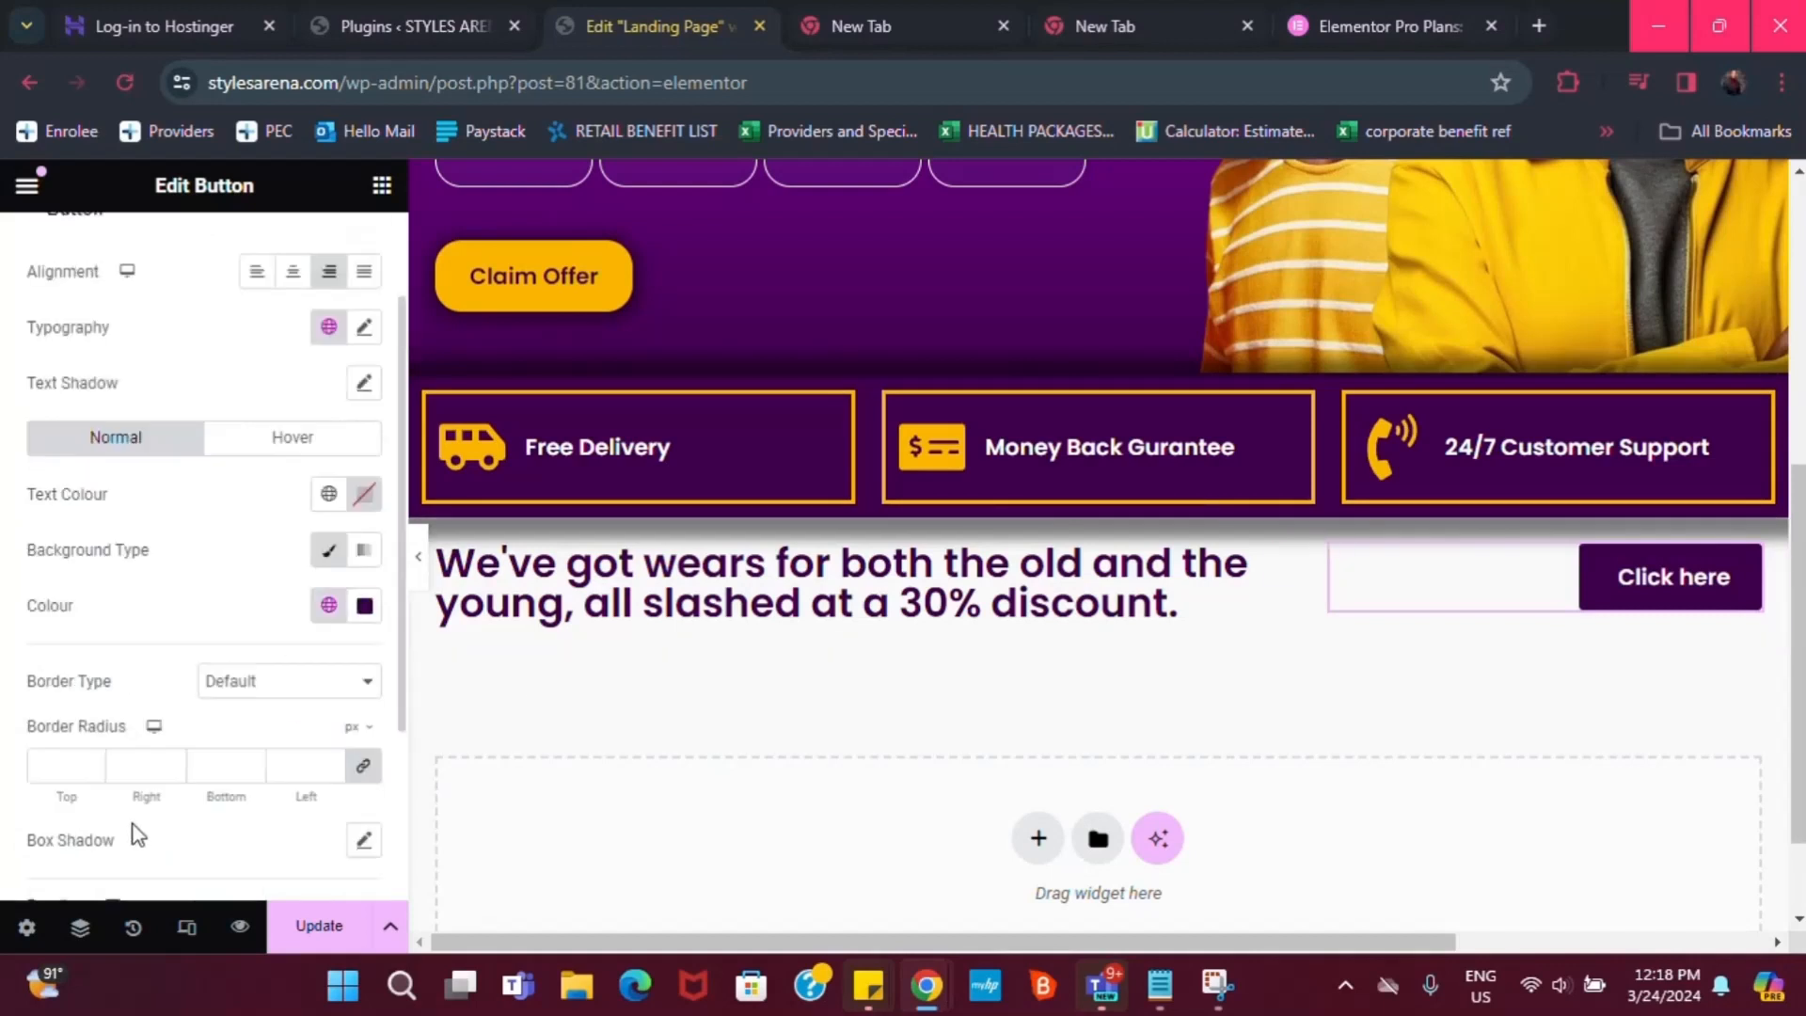
click(66, 770)
text(20)
click(256, 685)
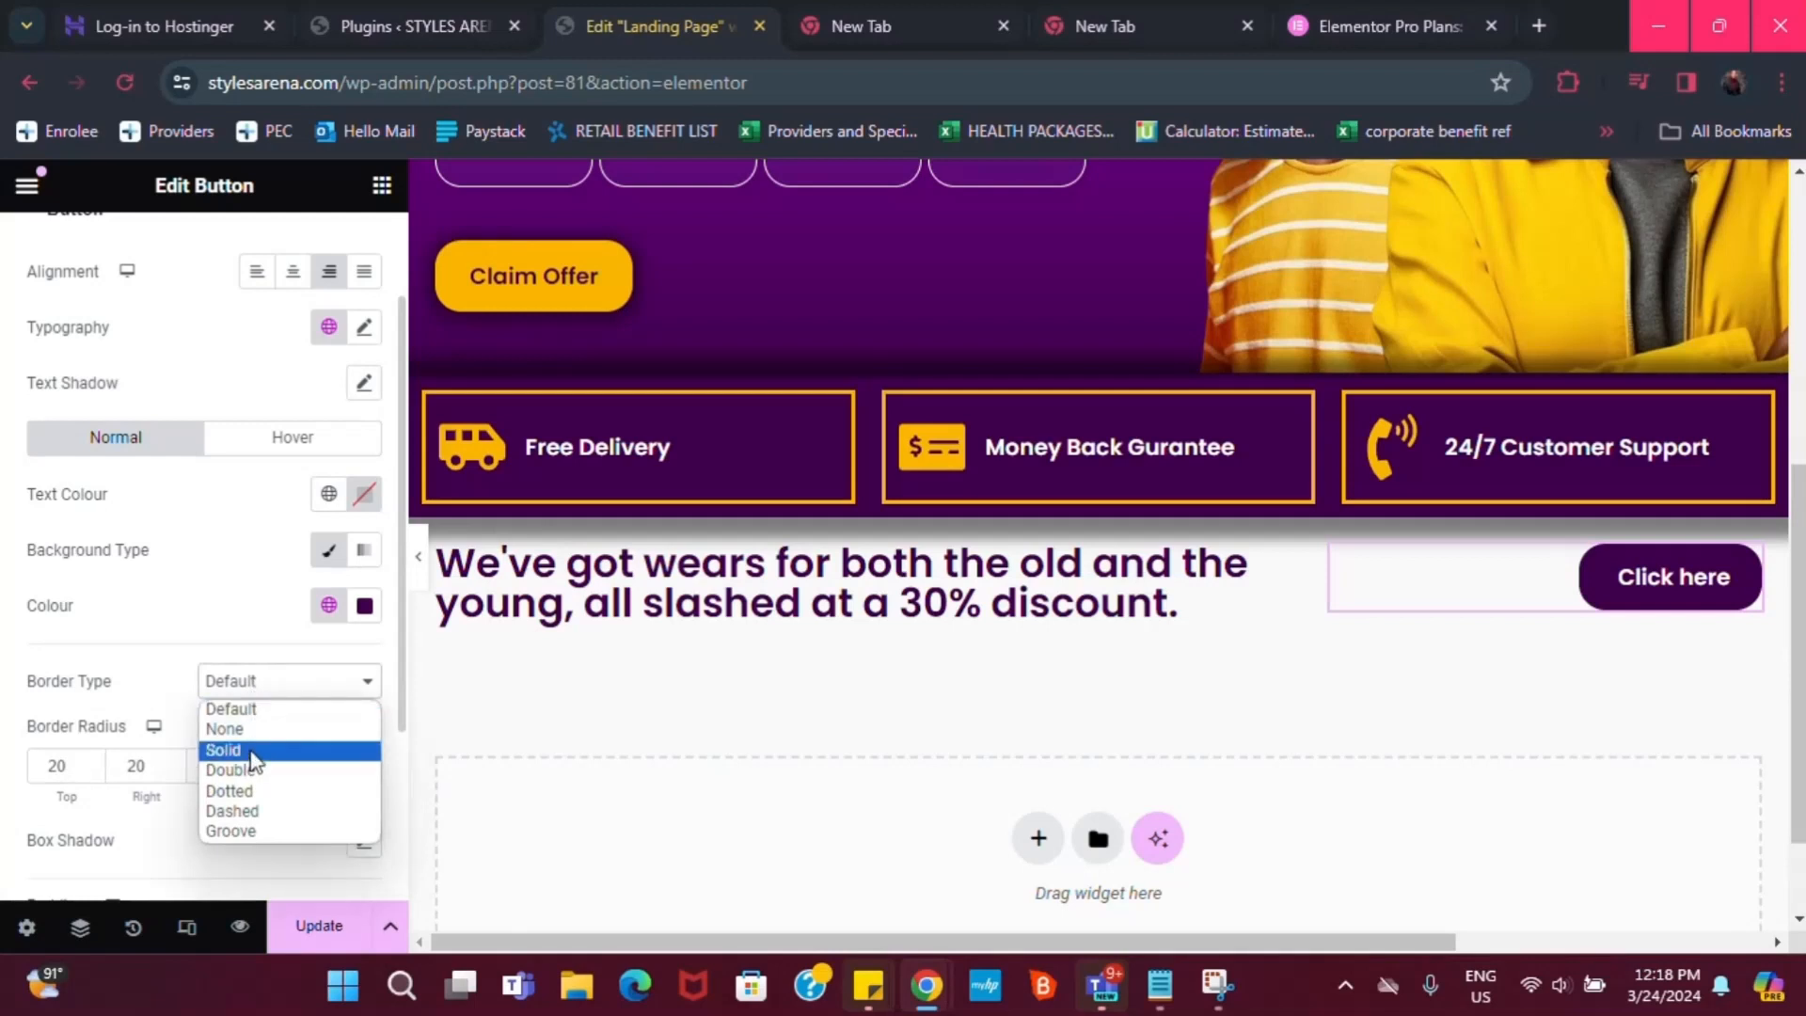
click(252, 760)
scroll(272, 753, down, 1)
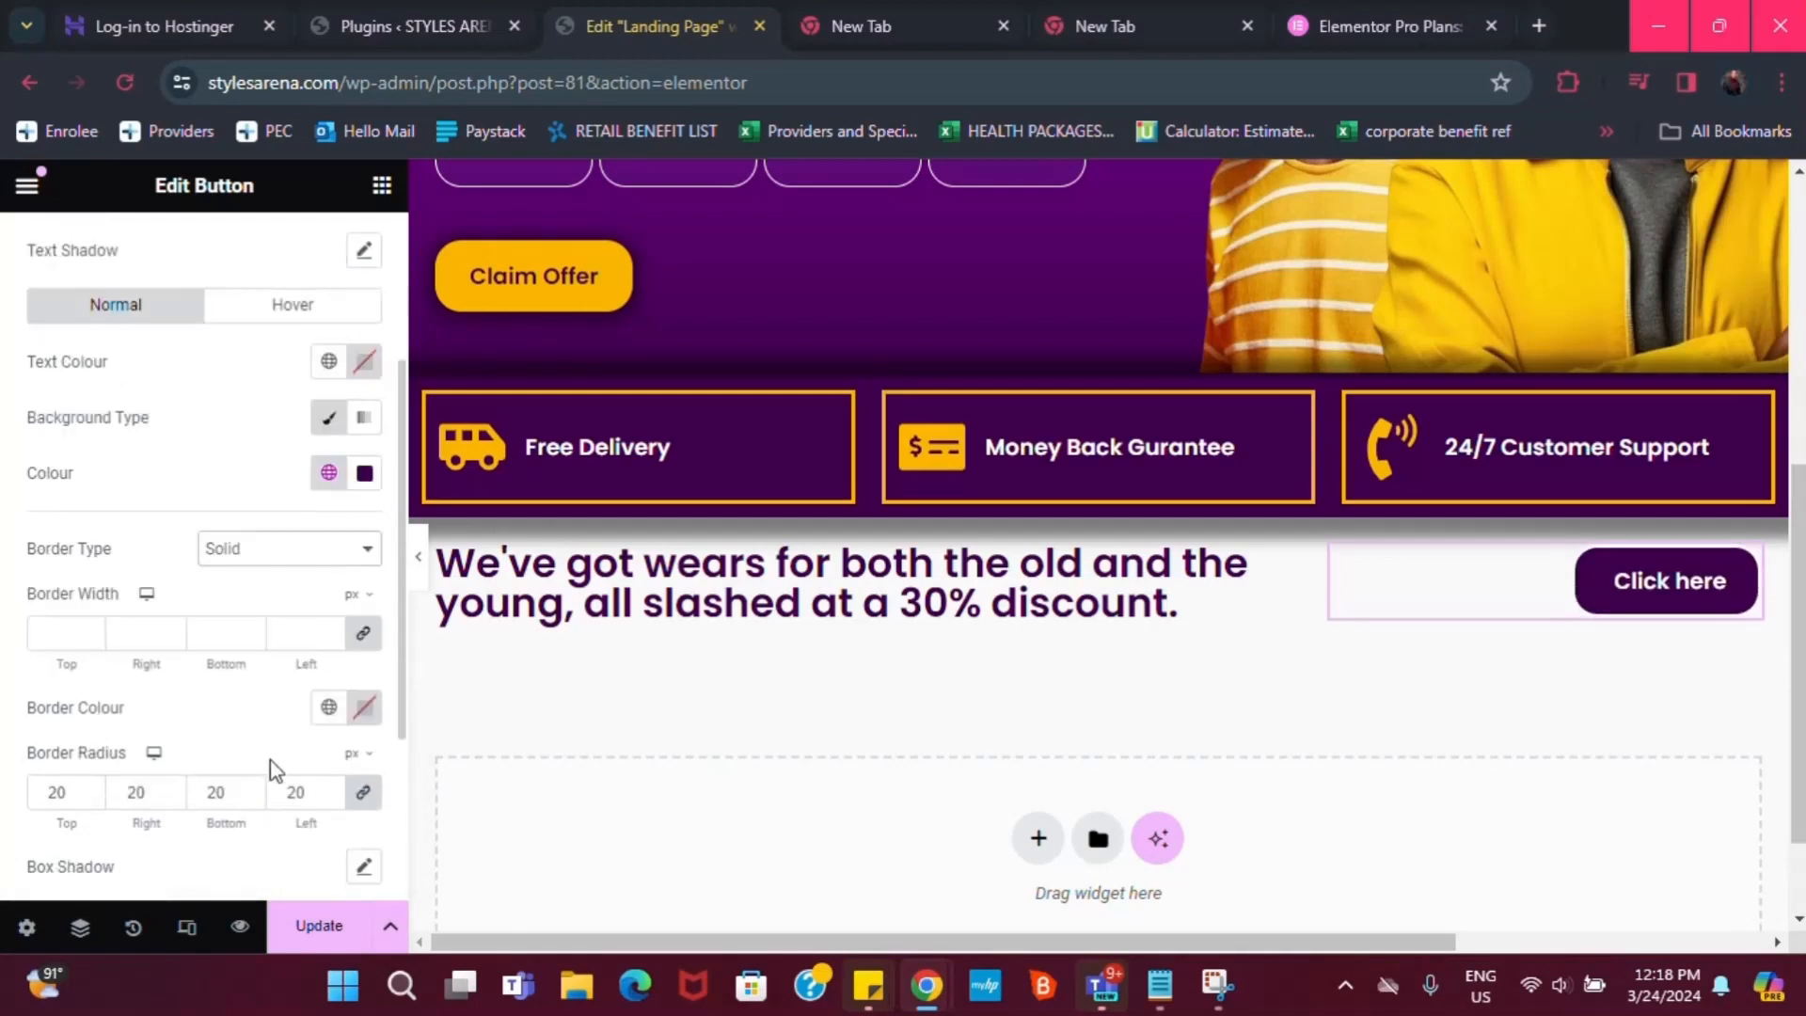
click(328, 708)
click(142, 638)
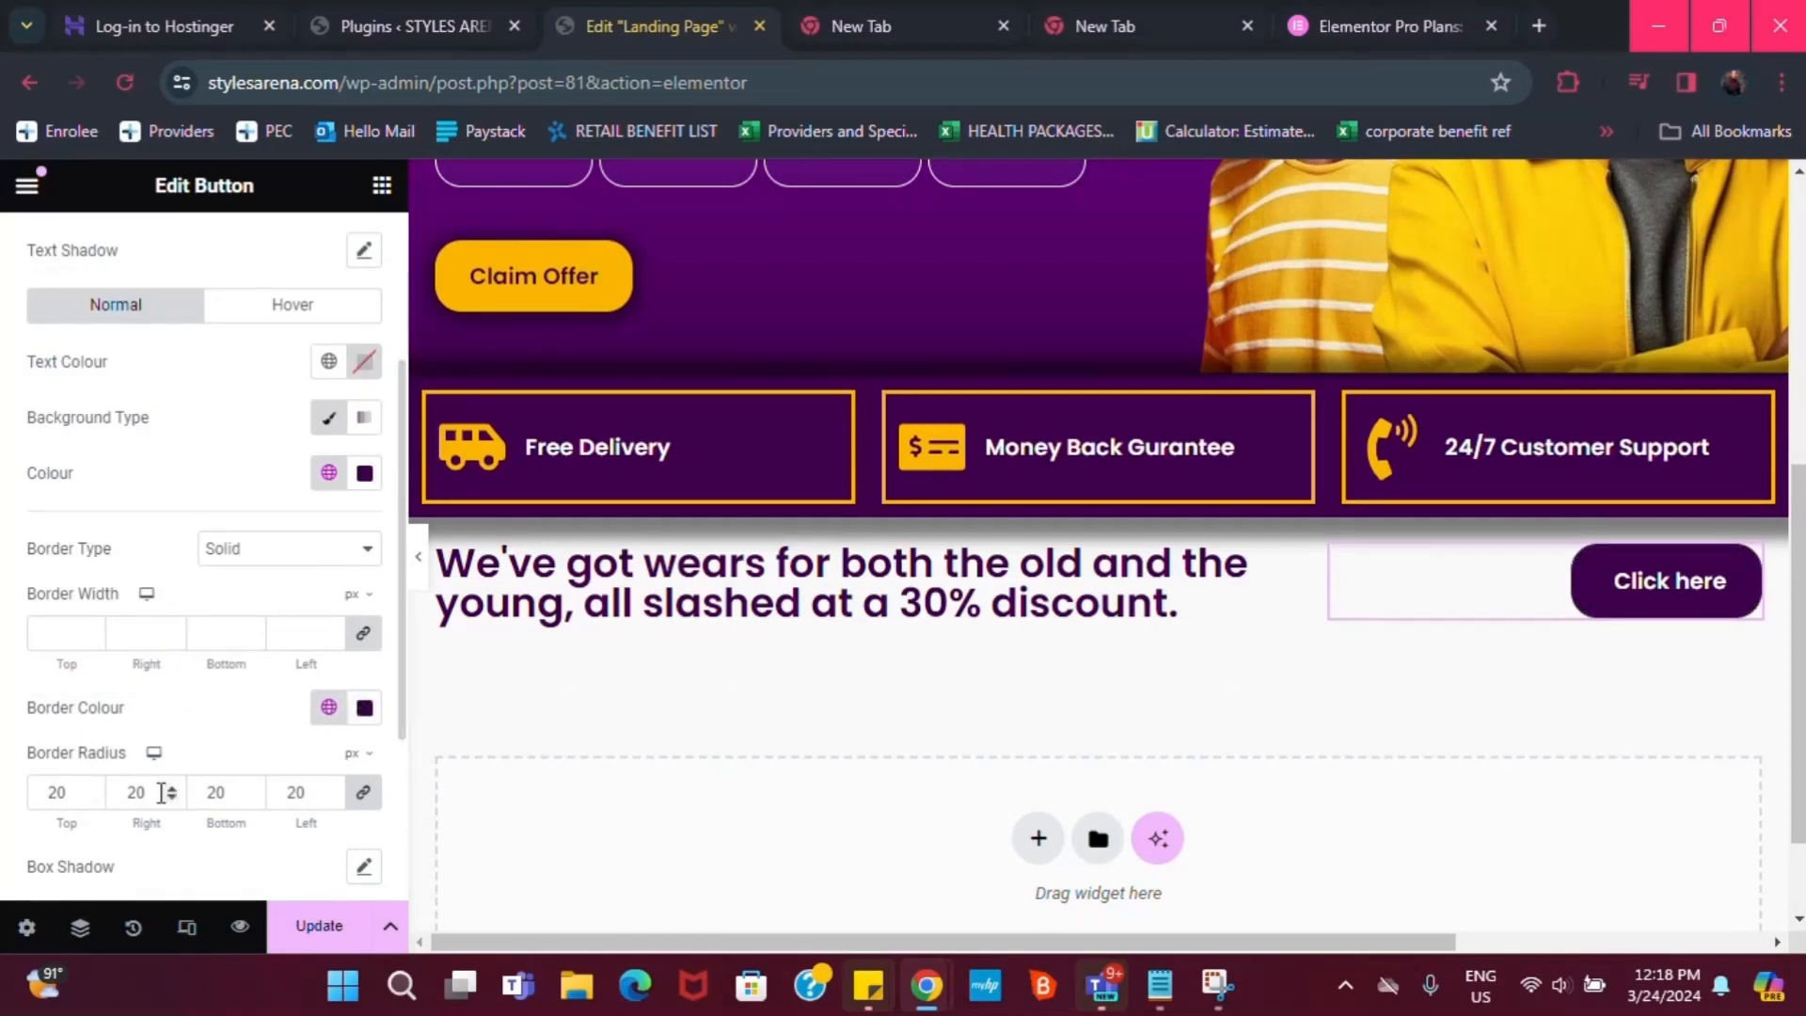
scroll(235, 852, up, 1)
scroll(336, 858, down, 1)
click(363, 866)
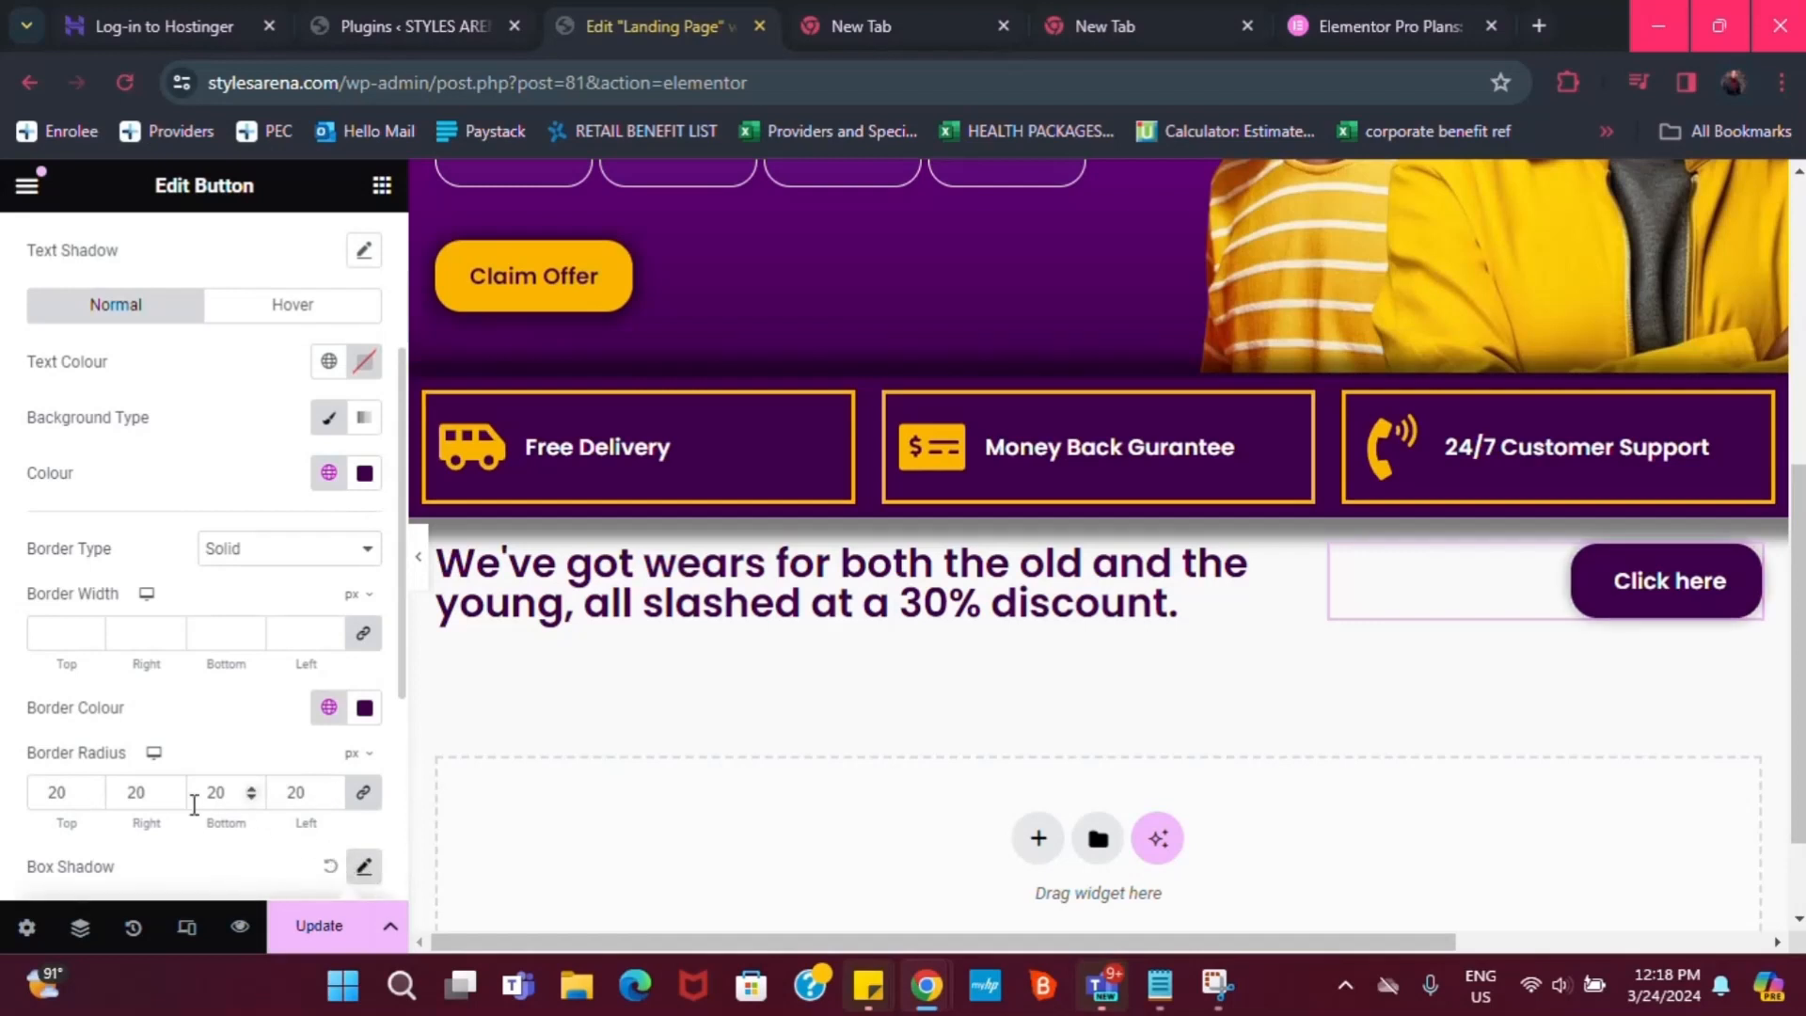
scroll(269, 861, down, 3)
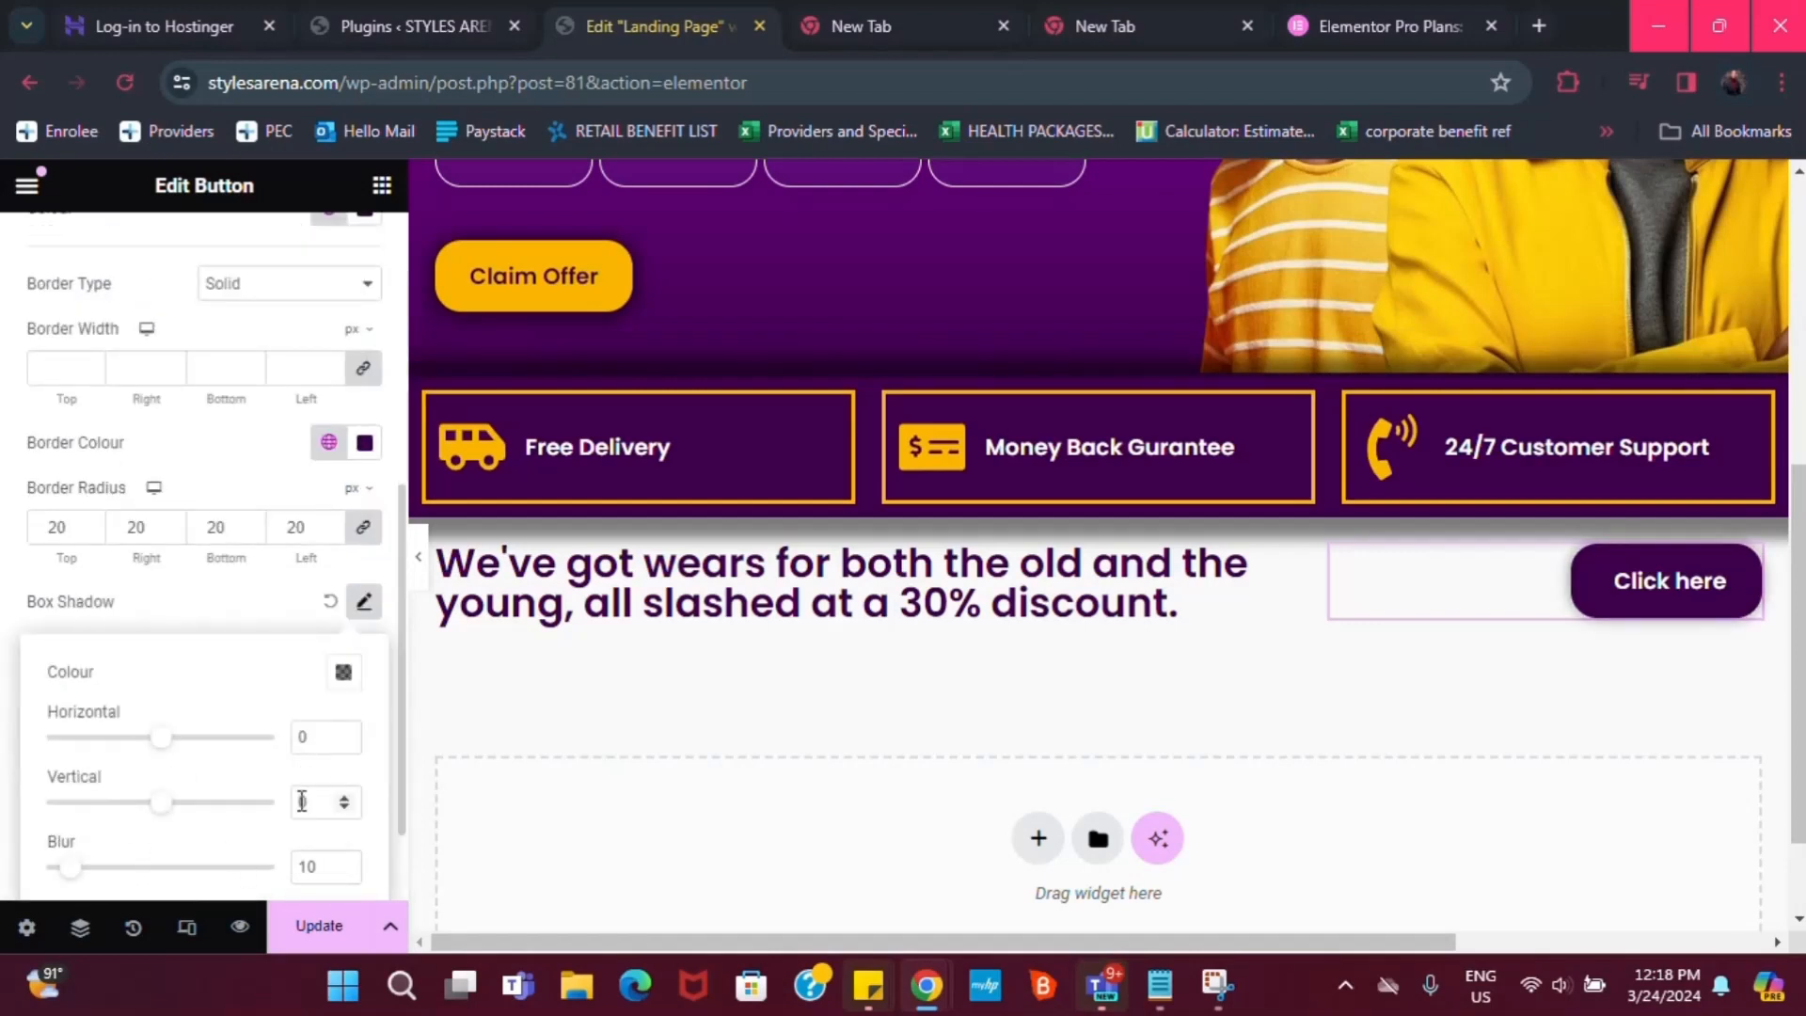
Set the button's box-shadow vertical offset to 1, then show its hover style options
key(BackSpace)
text(1)
scroll(258, 836, down, 2)
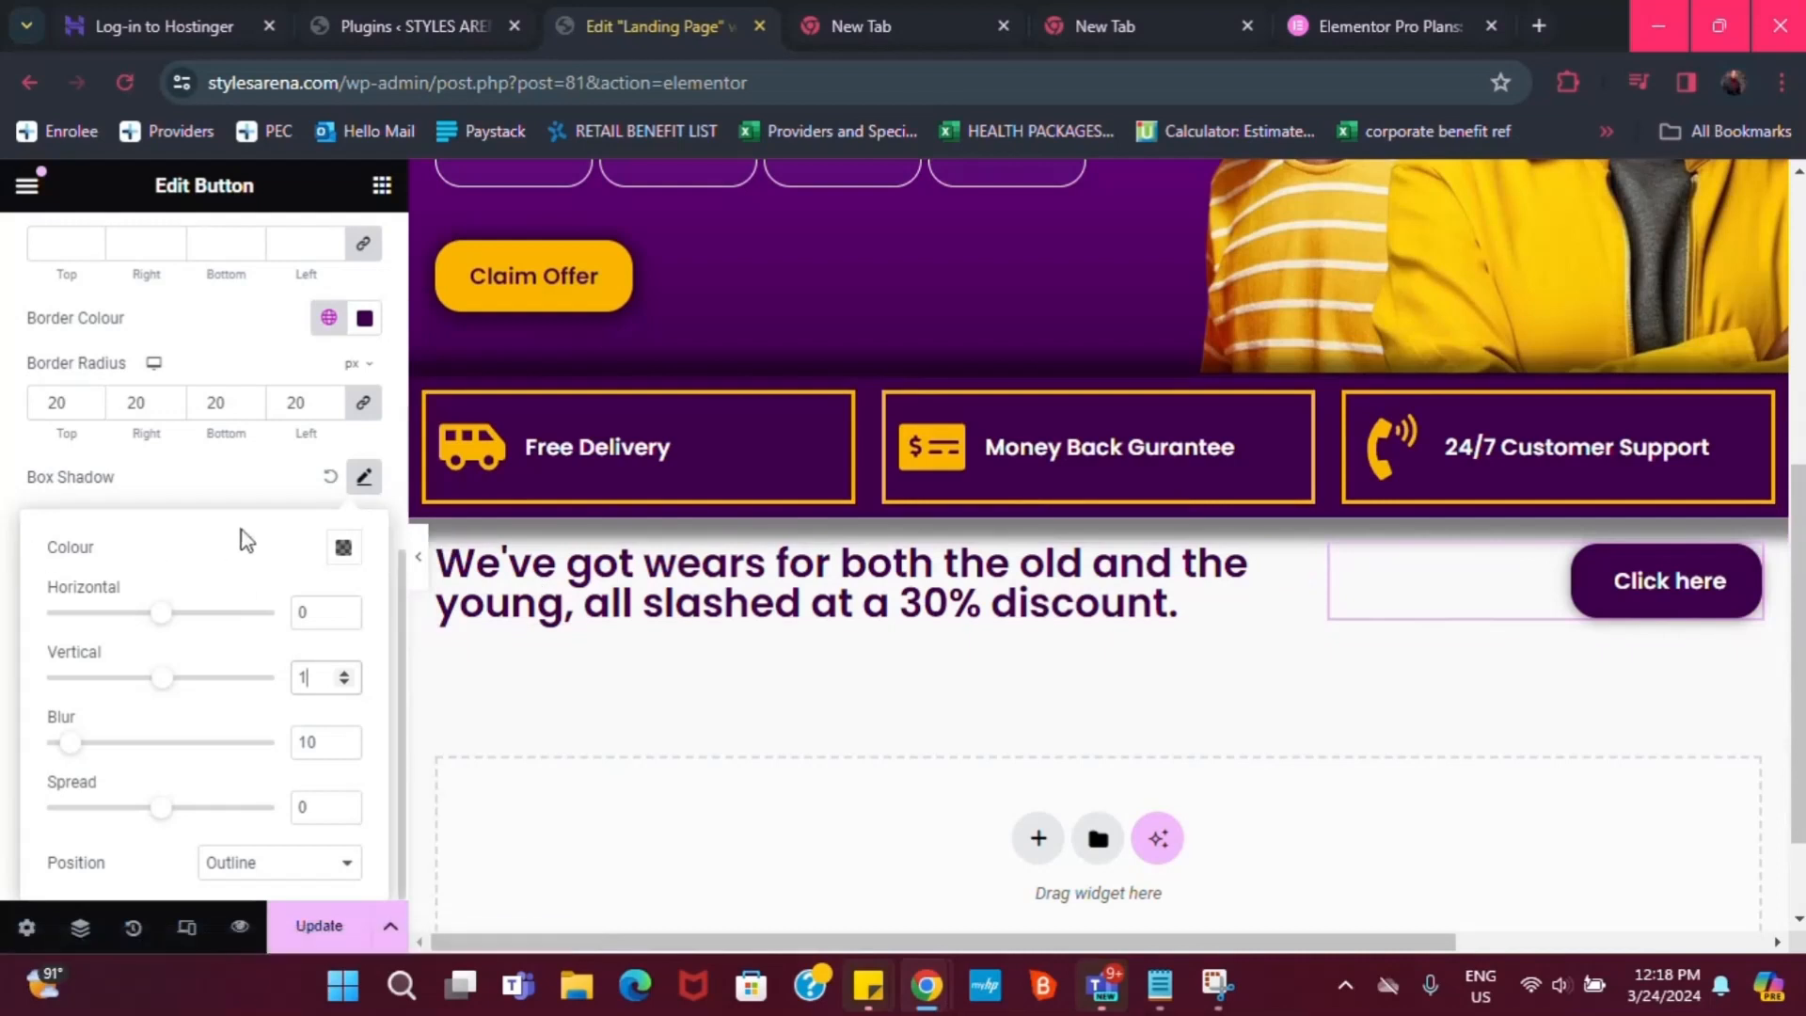
scroll(258, 513, up, 2)
scroll(282, 372, up, 3)
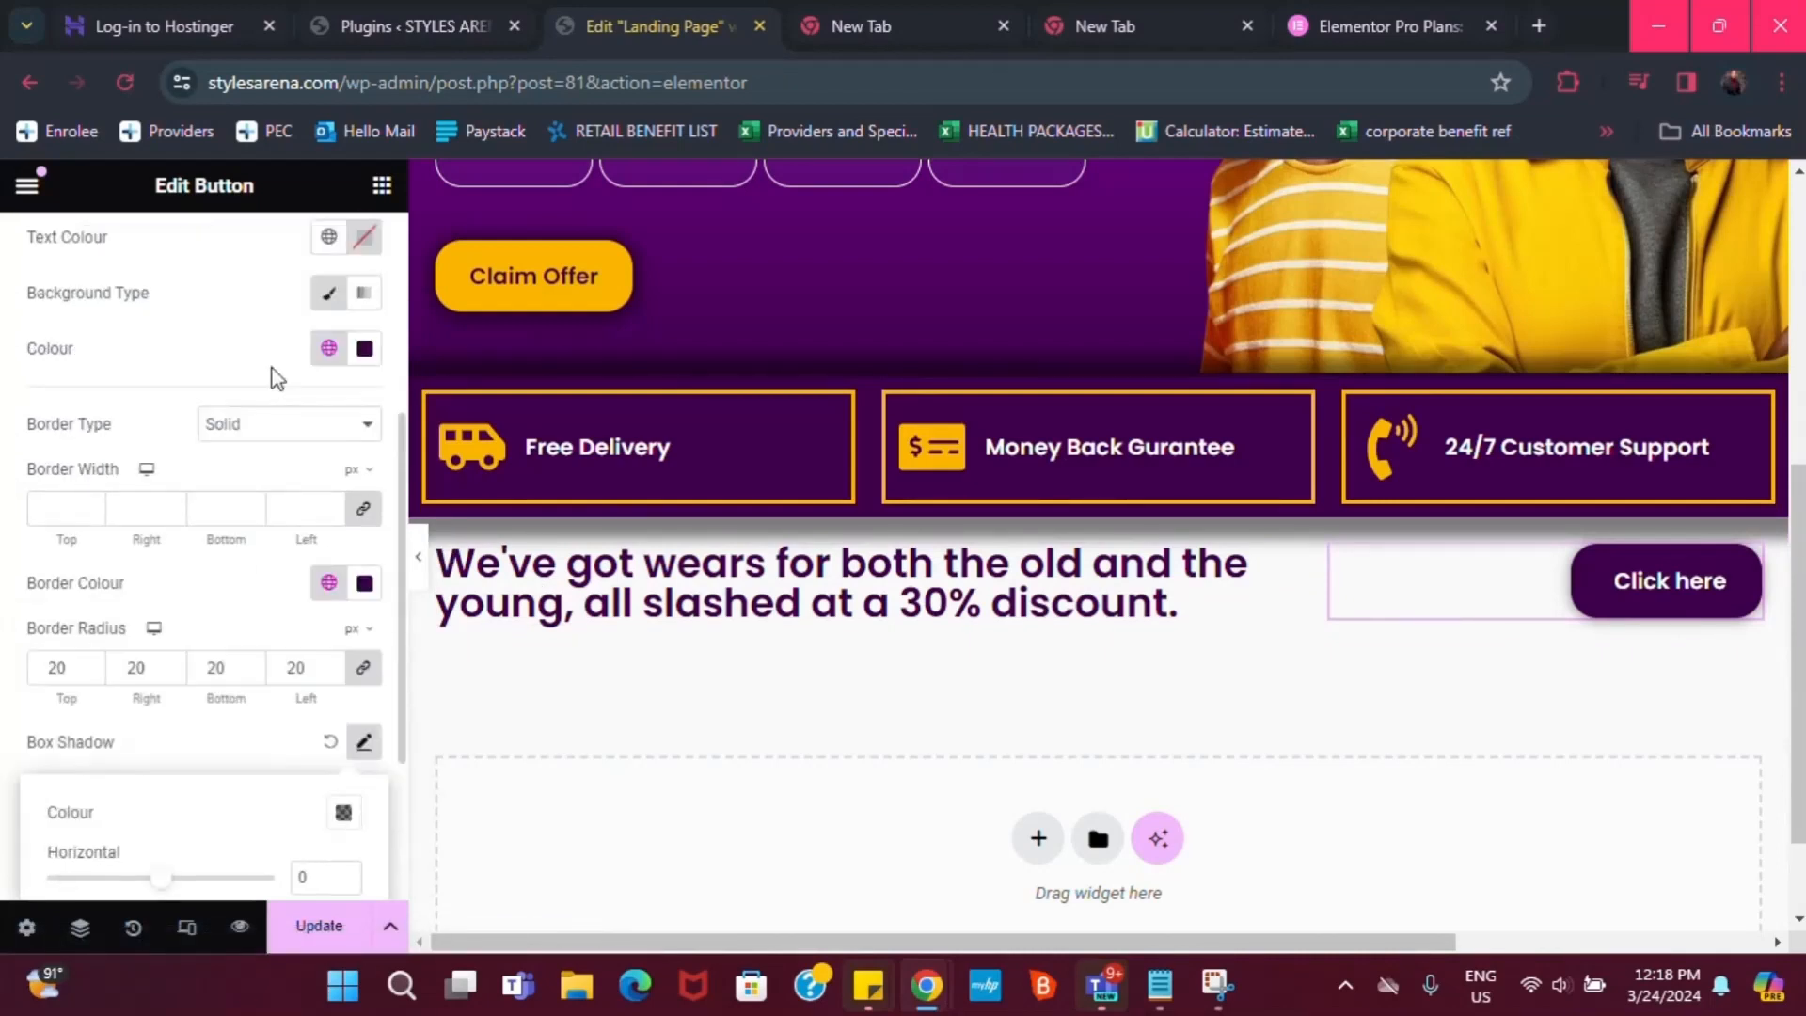
click(290, 319)
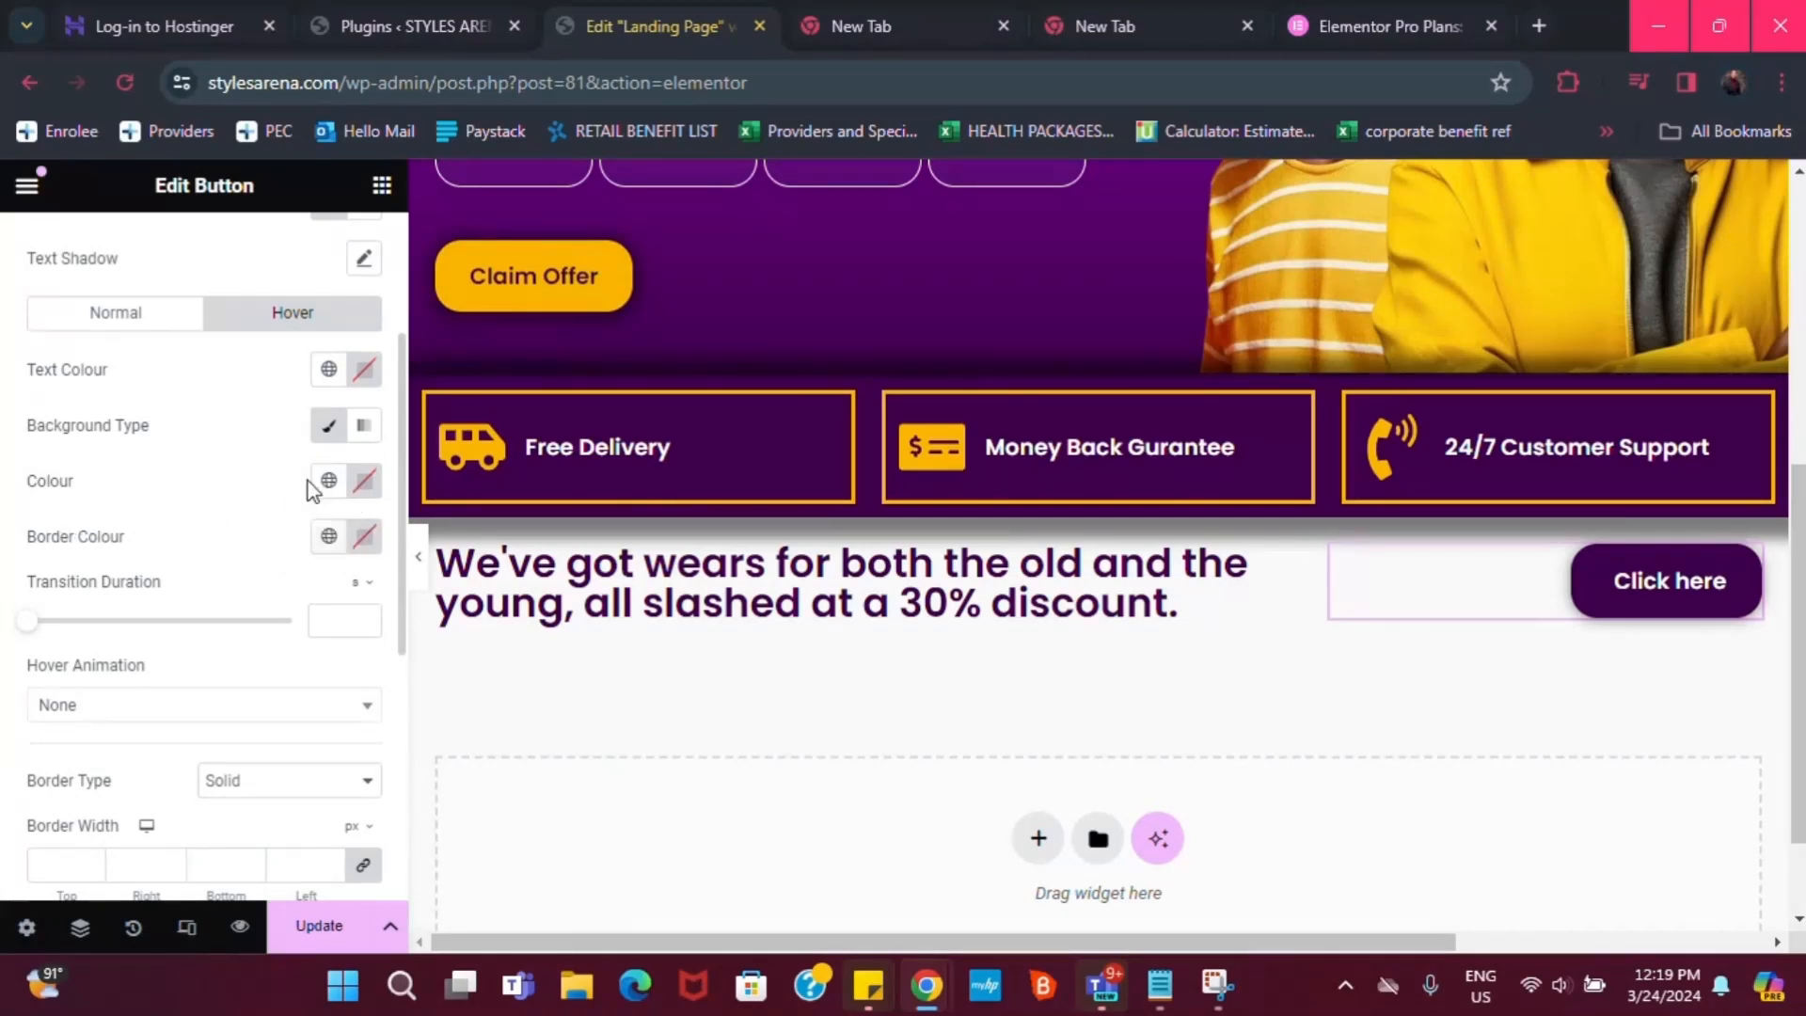
Set the button's hover border and text to Dark purple and hover background to Yellow
click(329, 535)
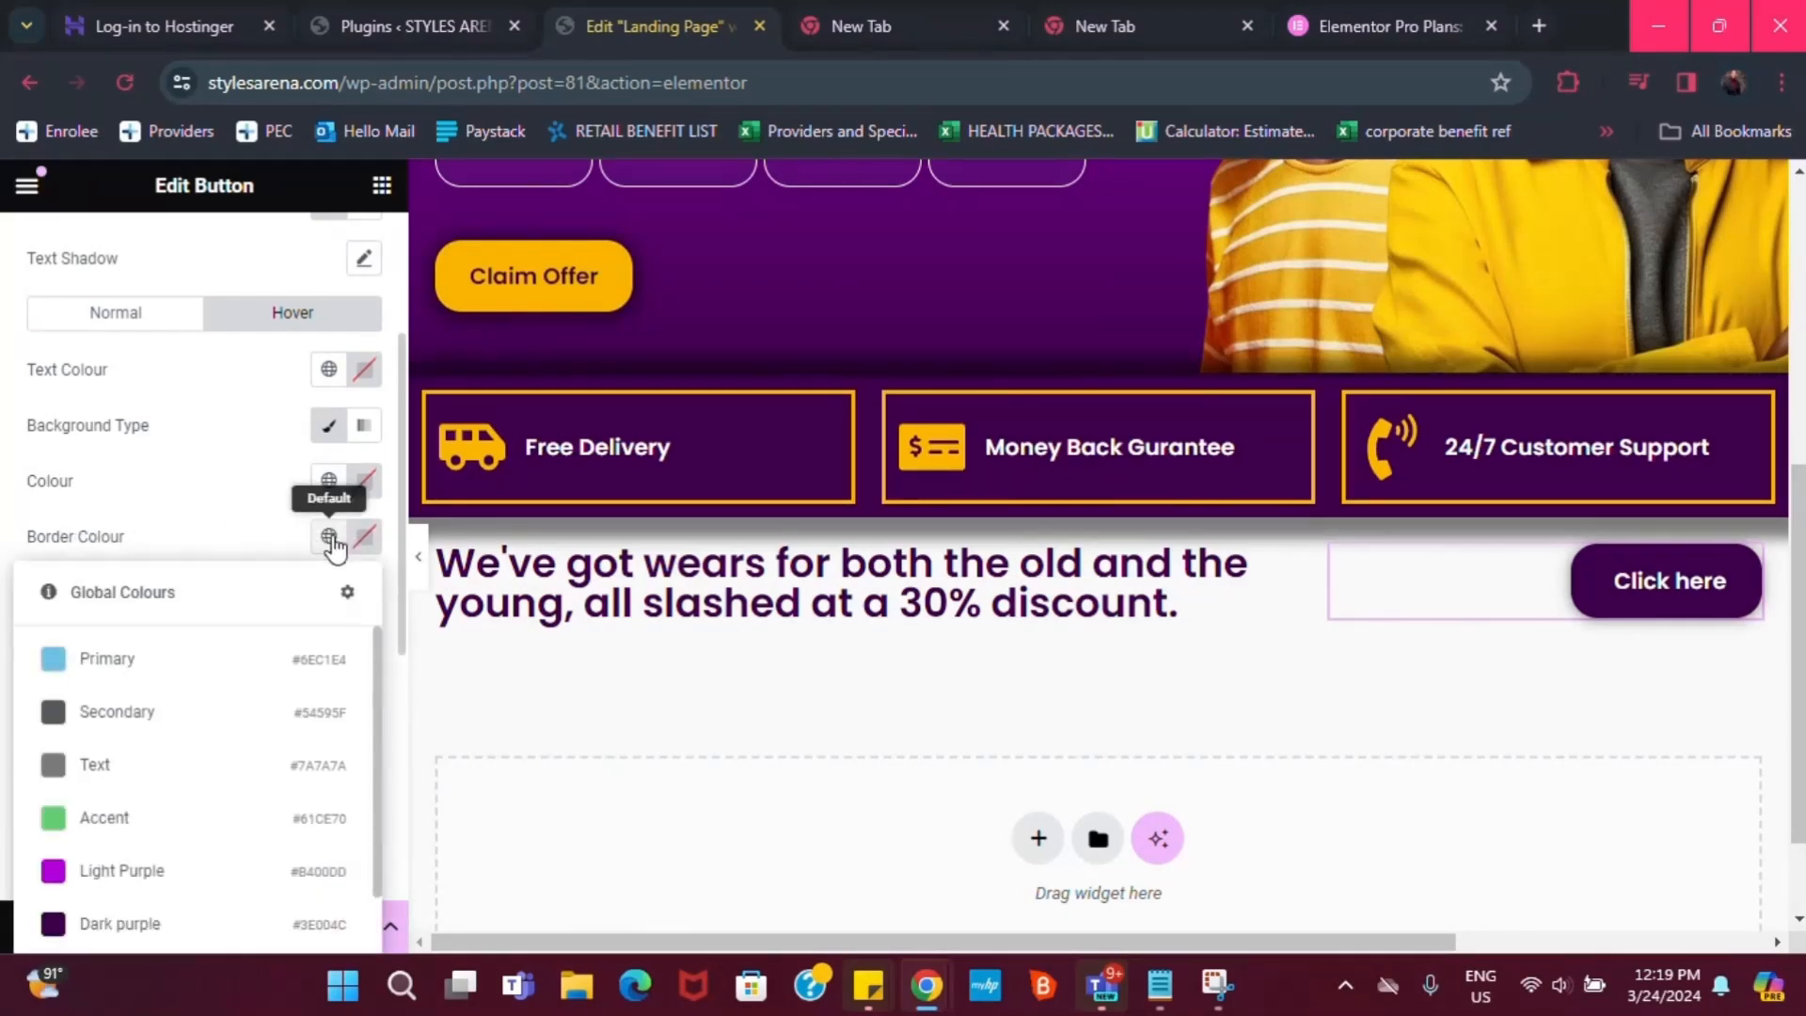
click(92, 926)
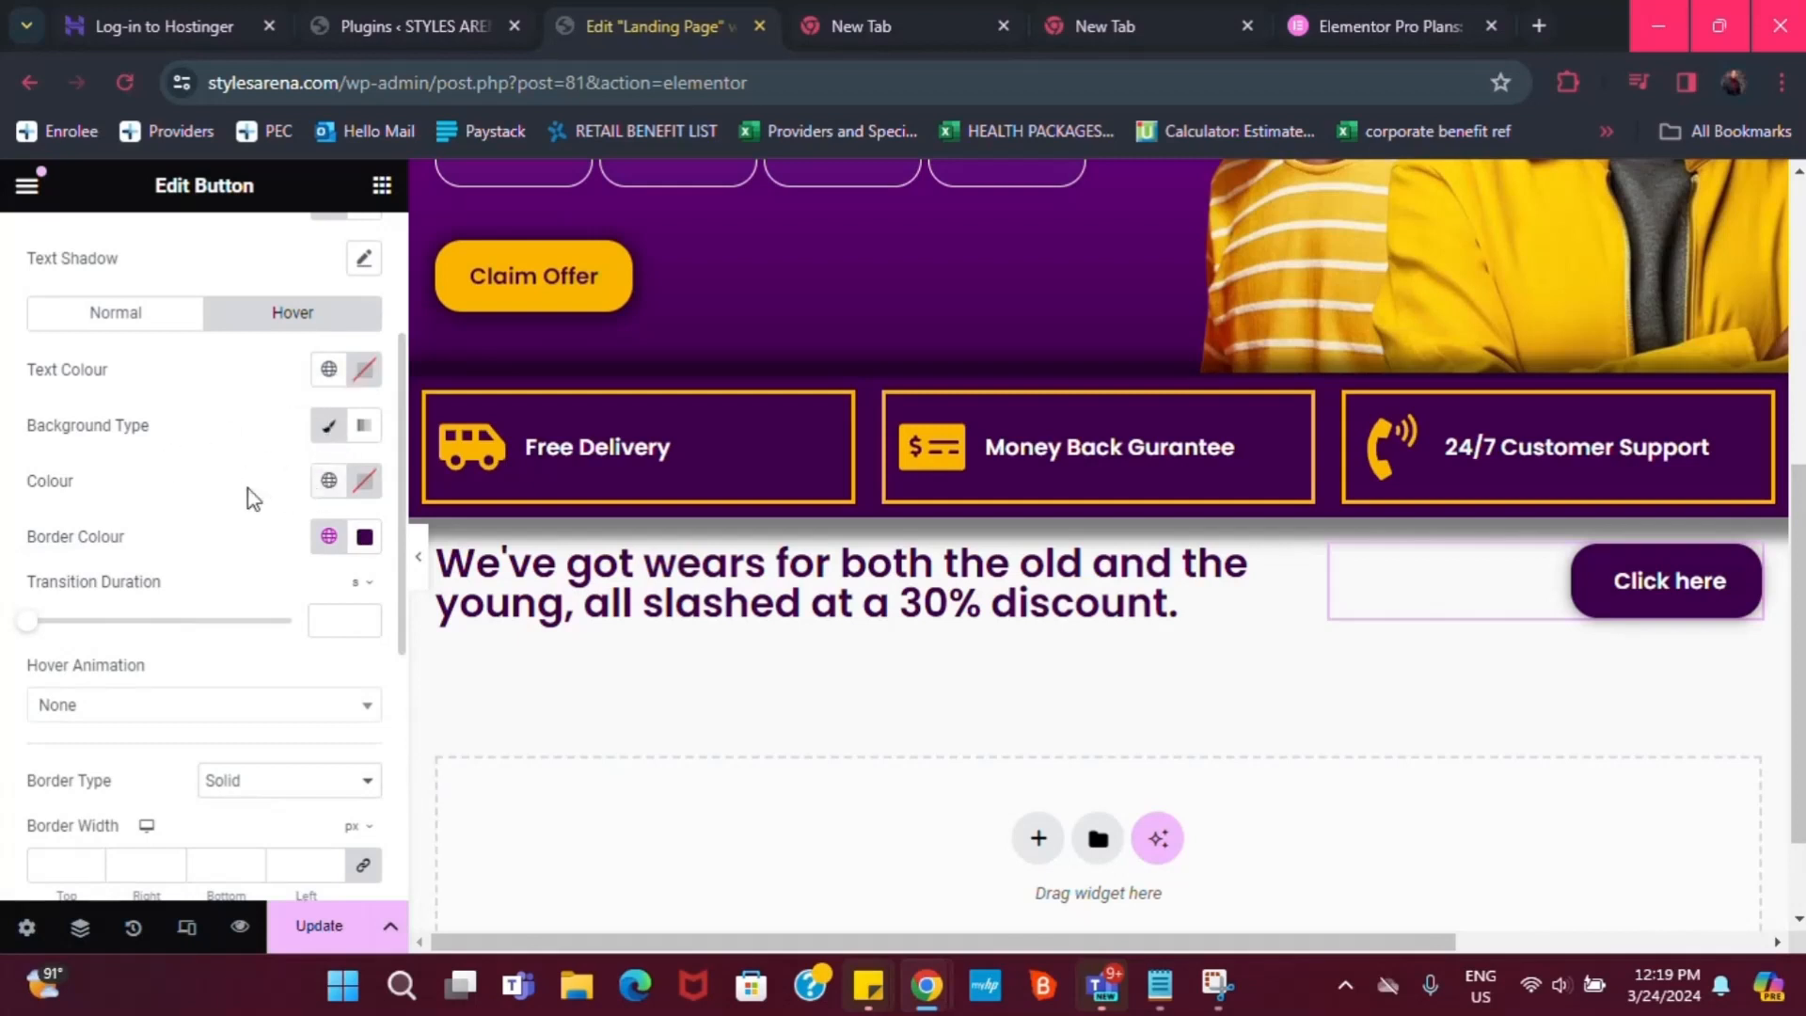
click(329, 480)
scroll(188, 752, down, 2)
double_click(91, 832)
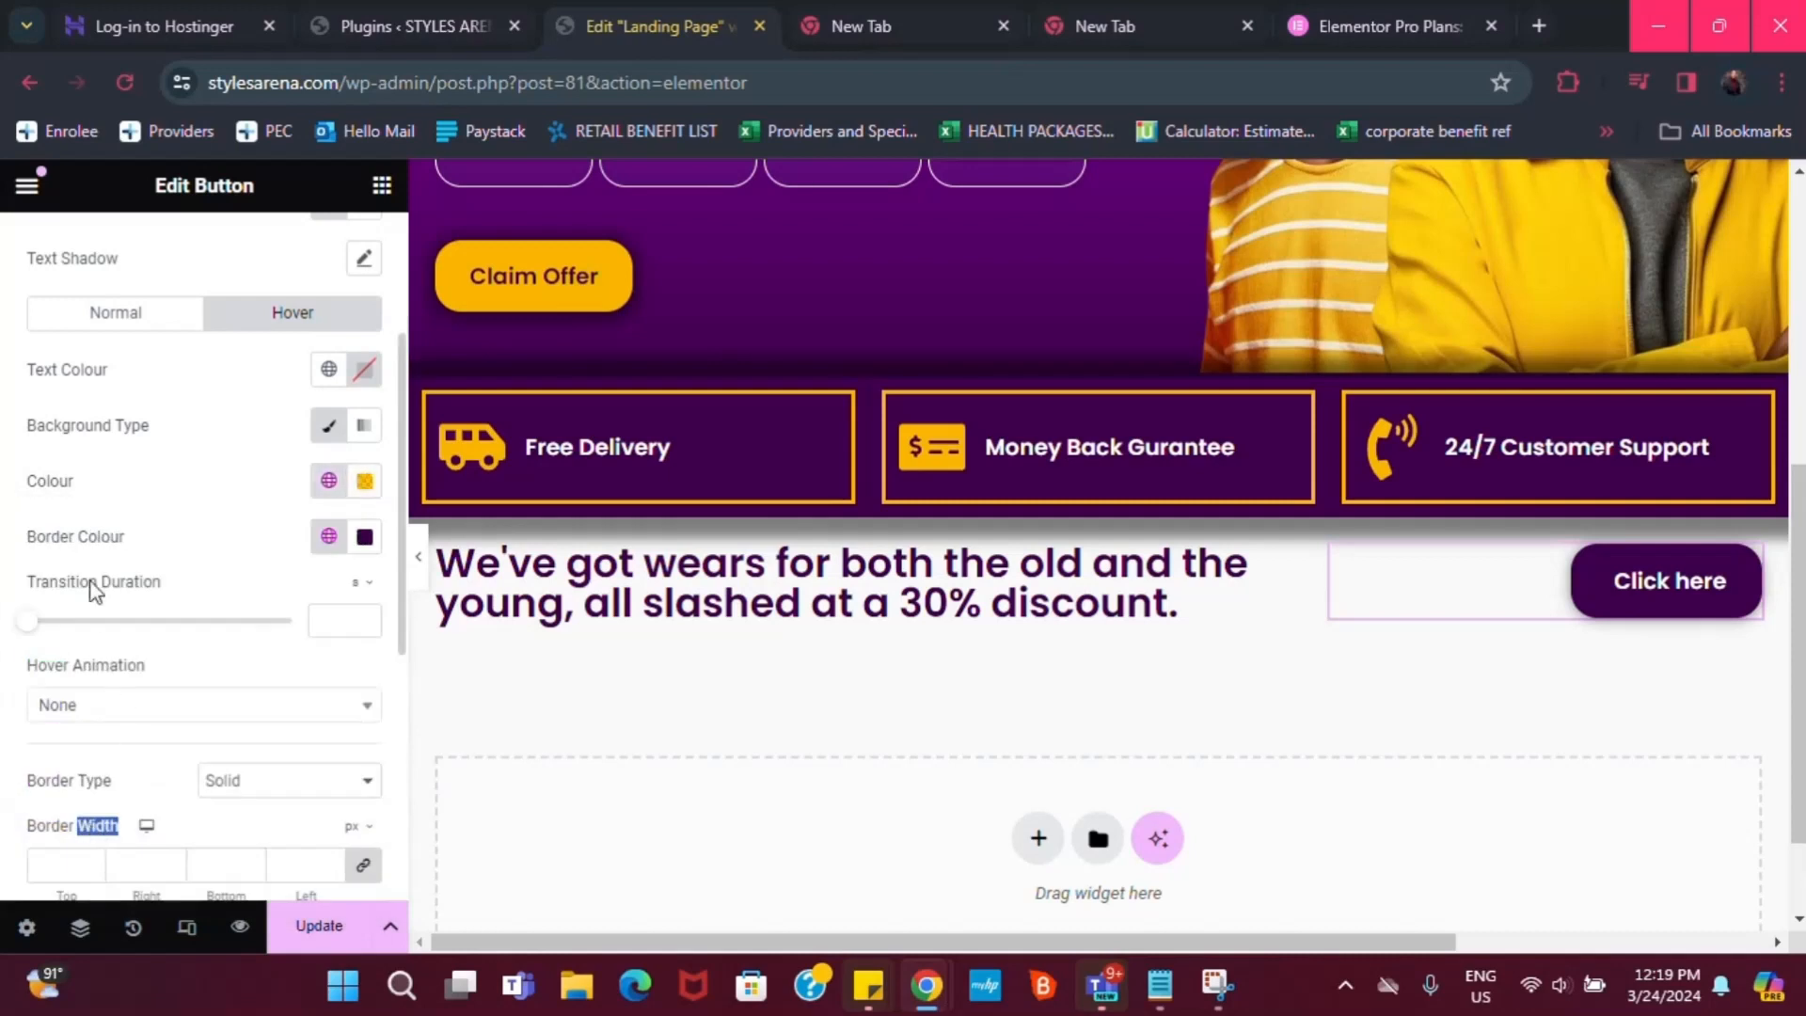
click(329, 369)
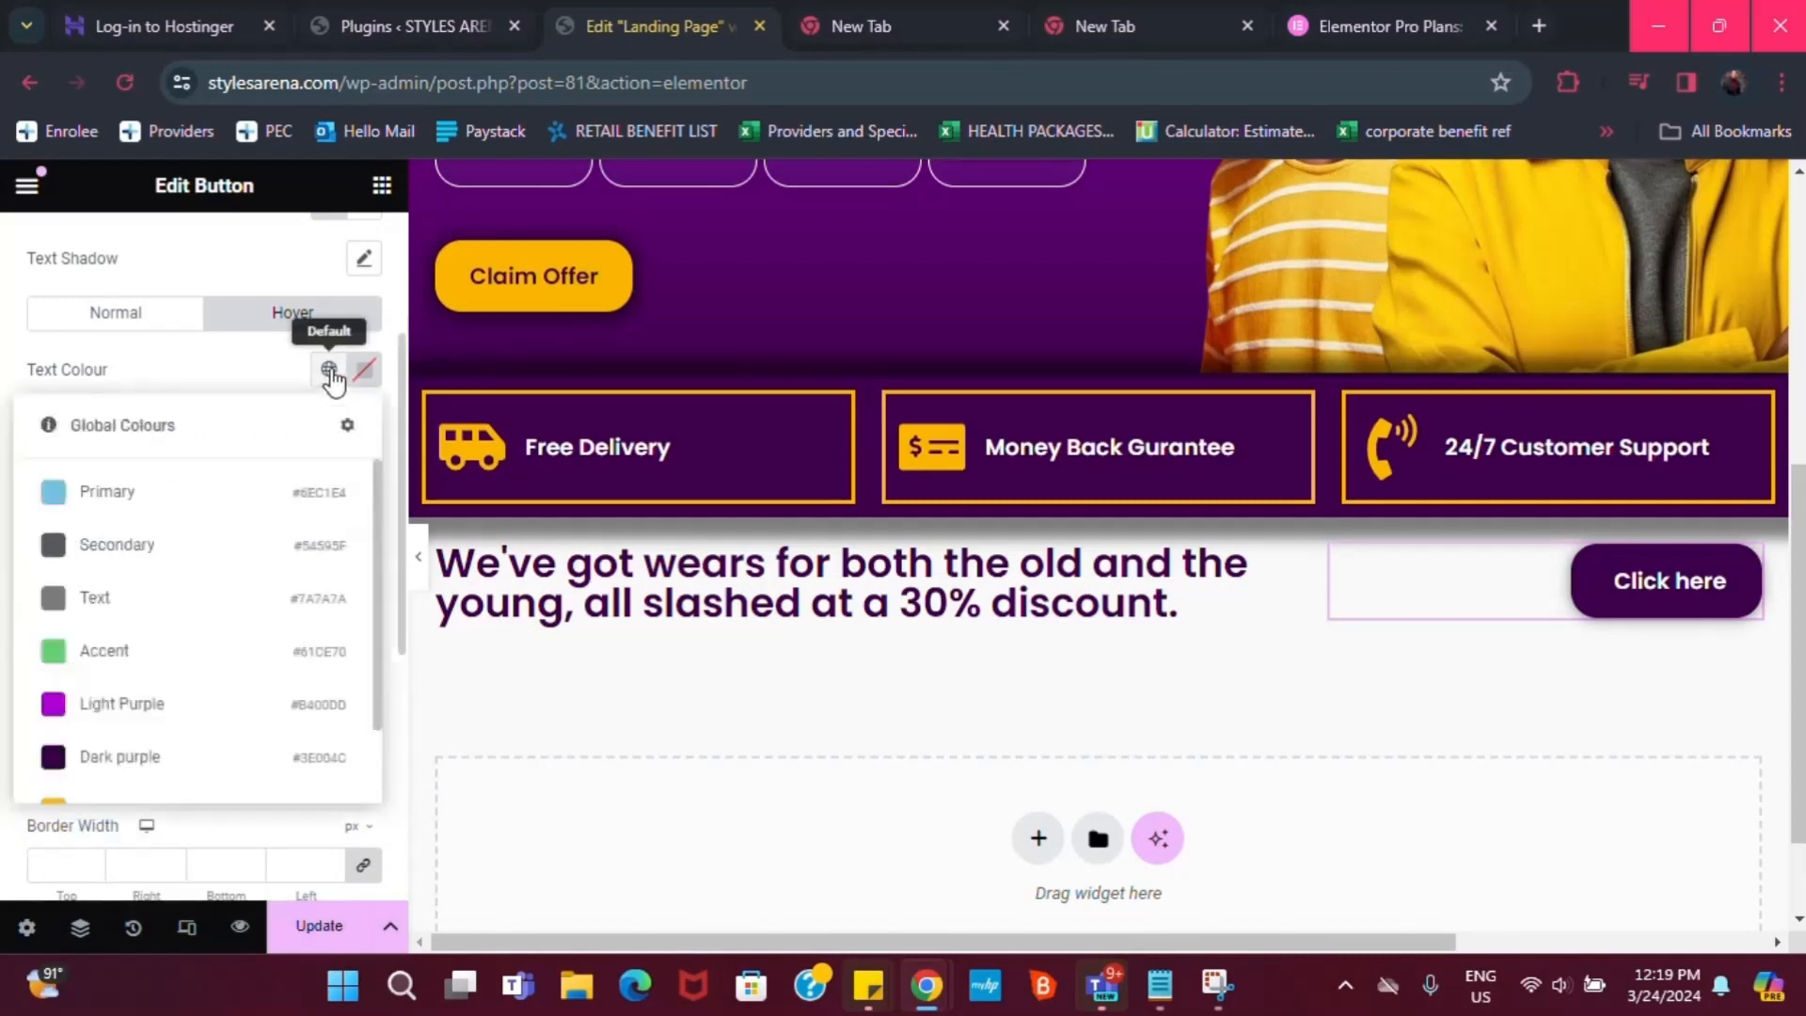
click(331, 369)
click(339, 371)
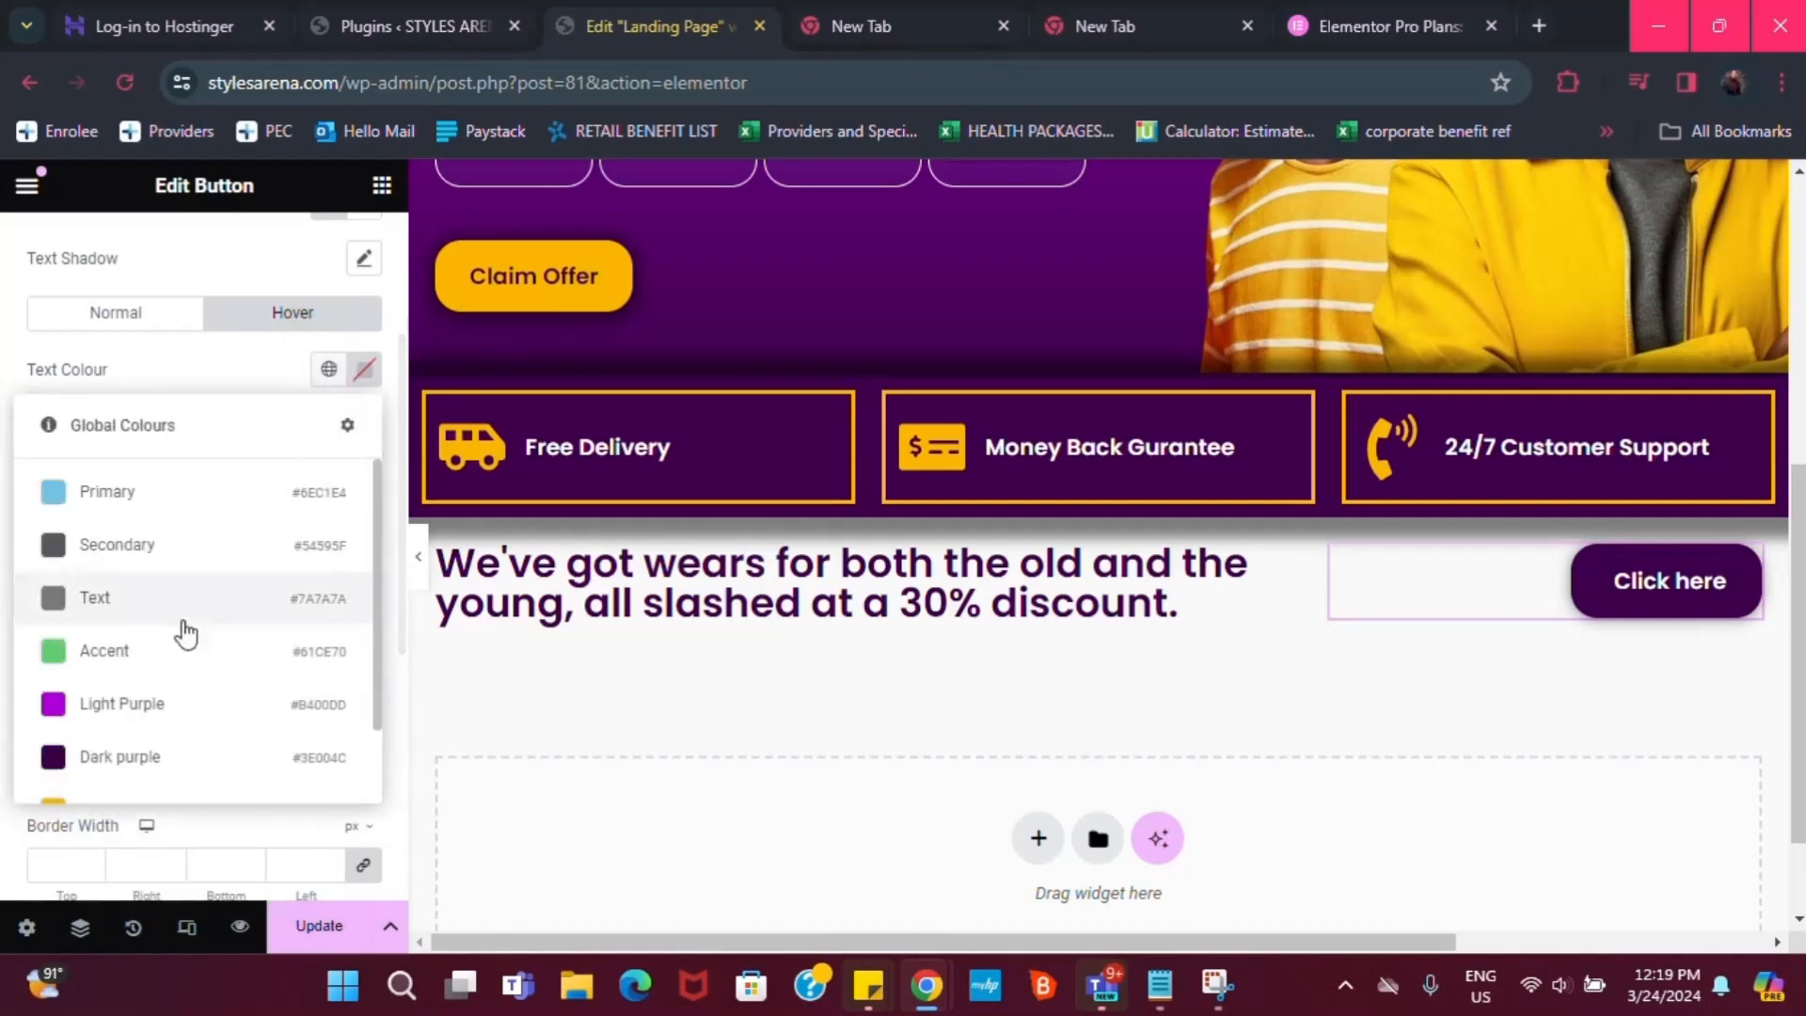
click(146, 754)
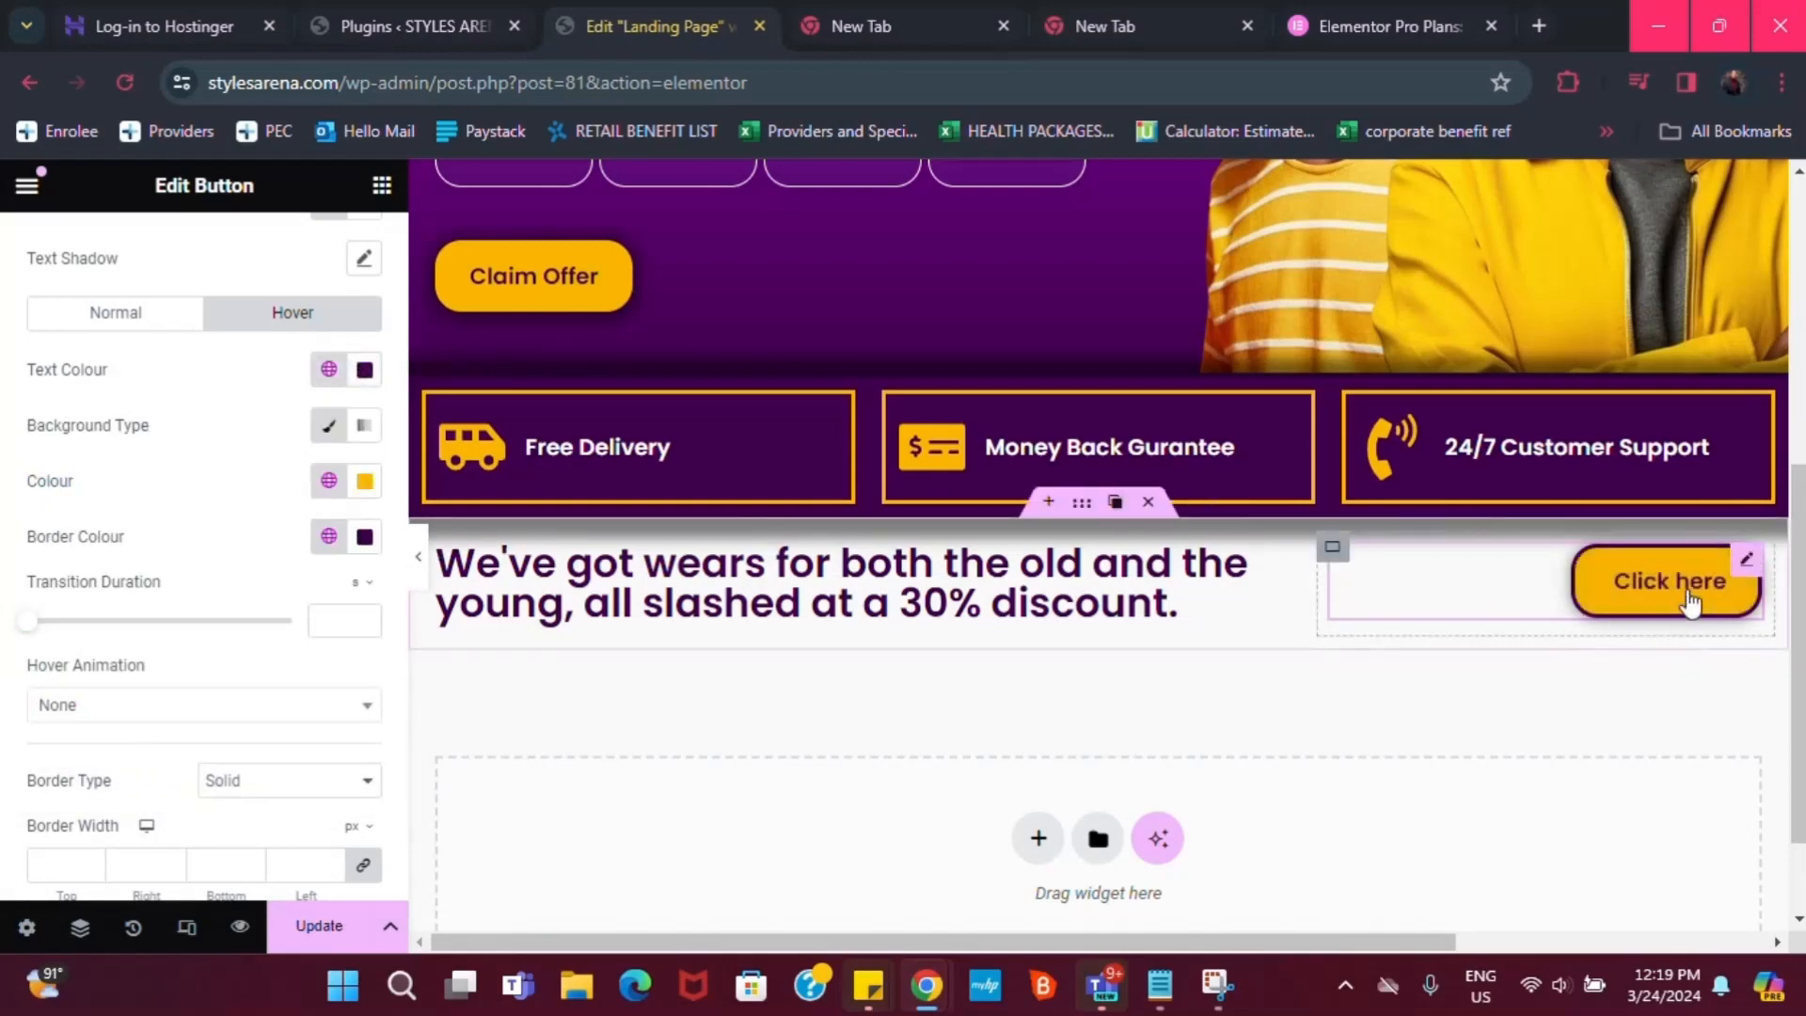
scroll(1011, 743, up, 1)
scroll(1012, 743, down, 1)
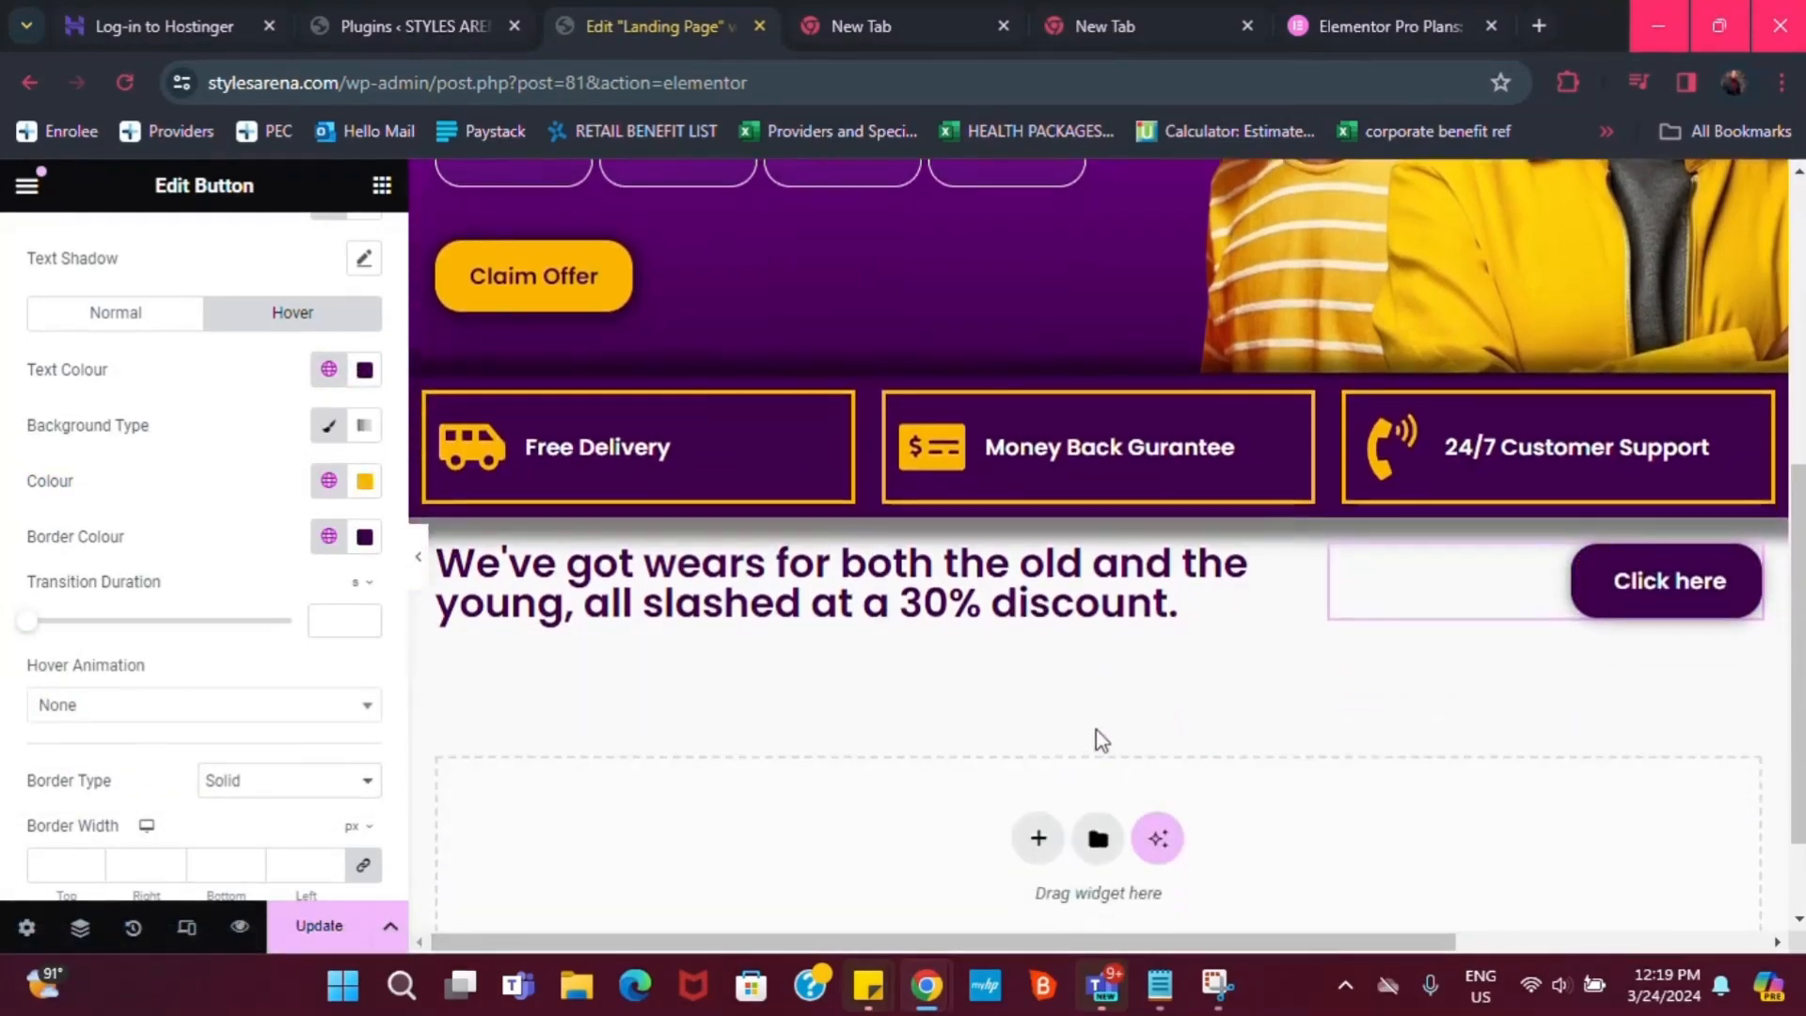
scroll(1035, 702, down, 1)
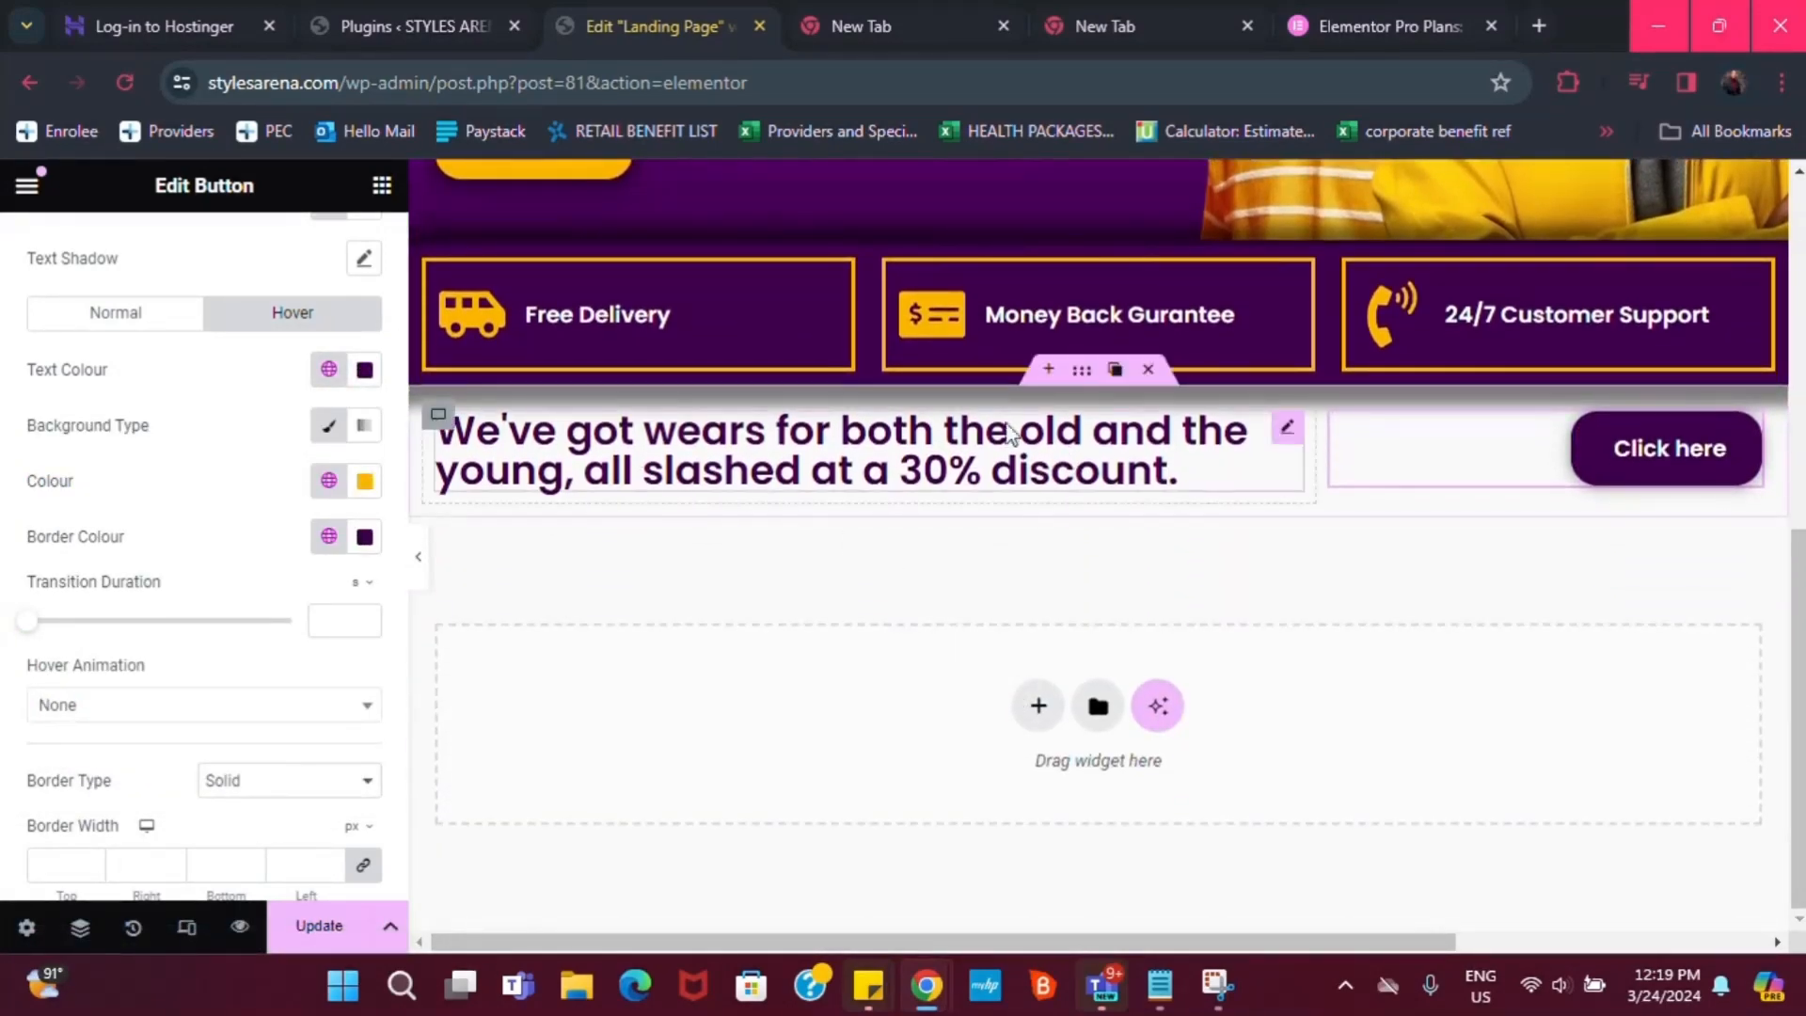
Add a single-column flexbox container below the heading and drop an Image Box into it
click(1039, 712)
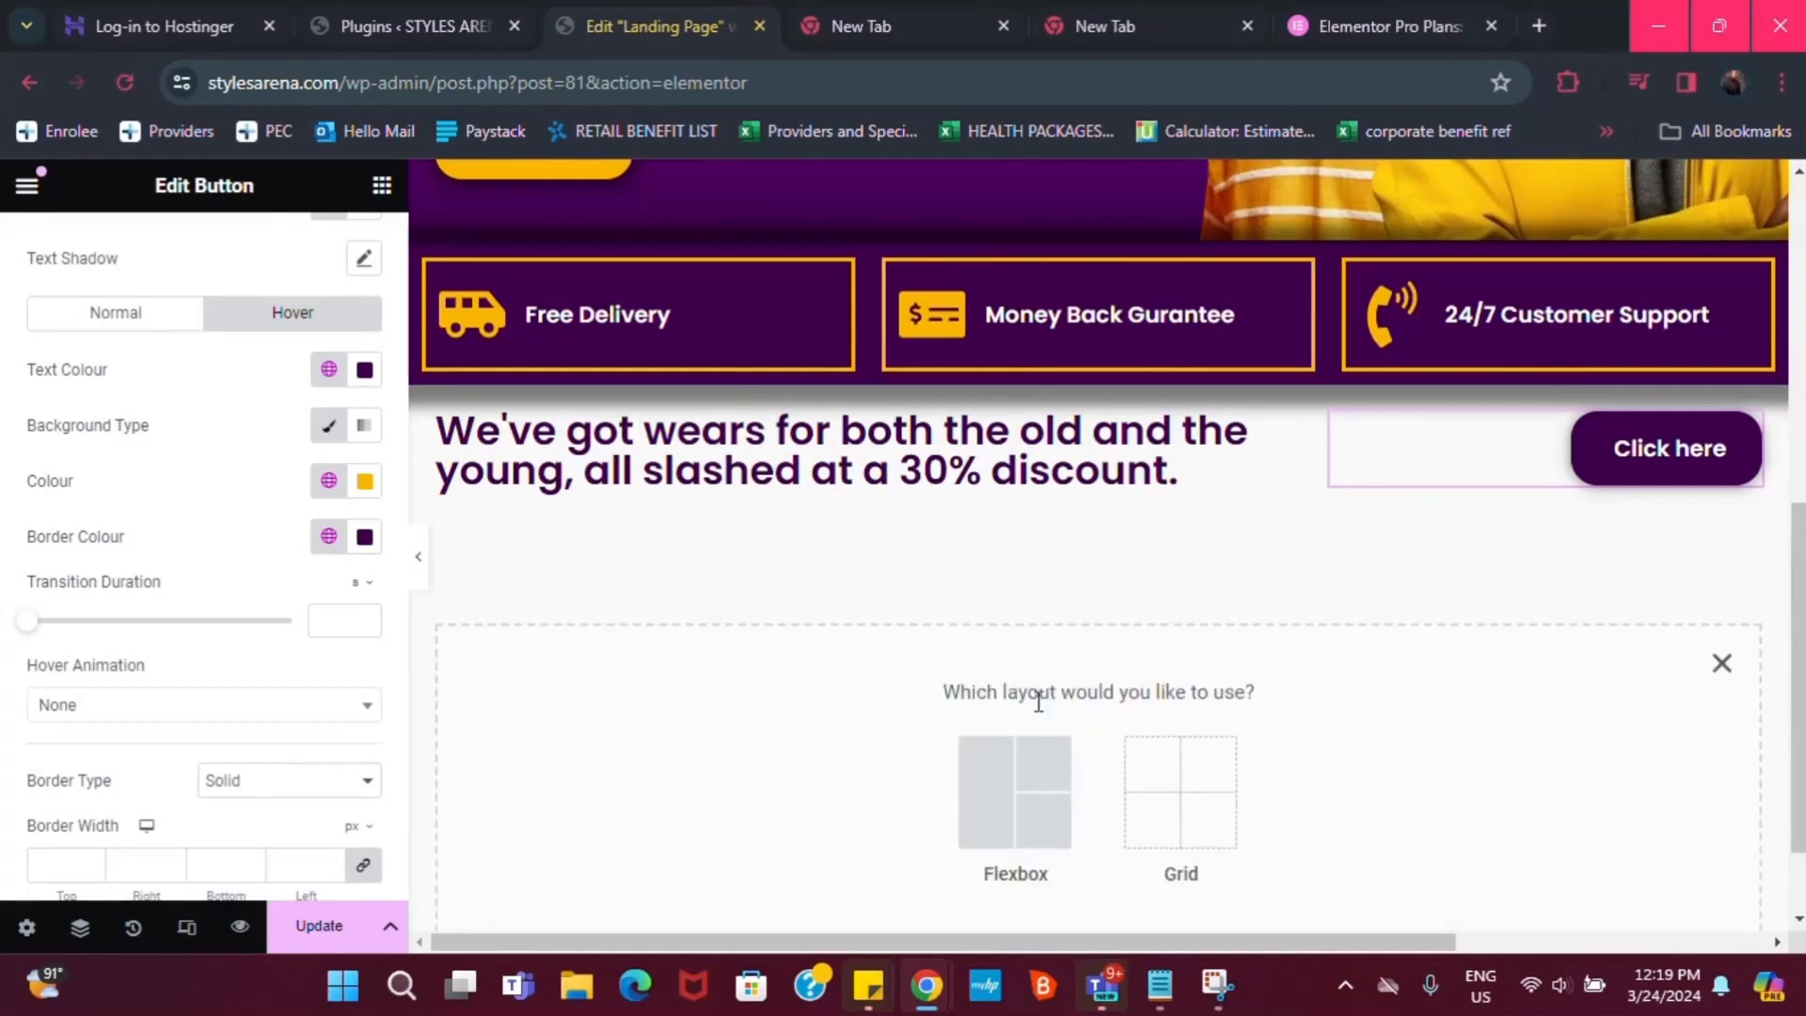
click(1028, 807)
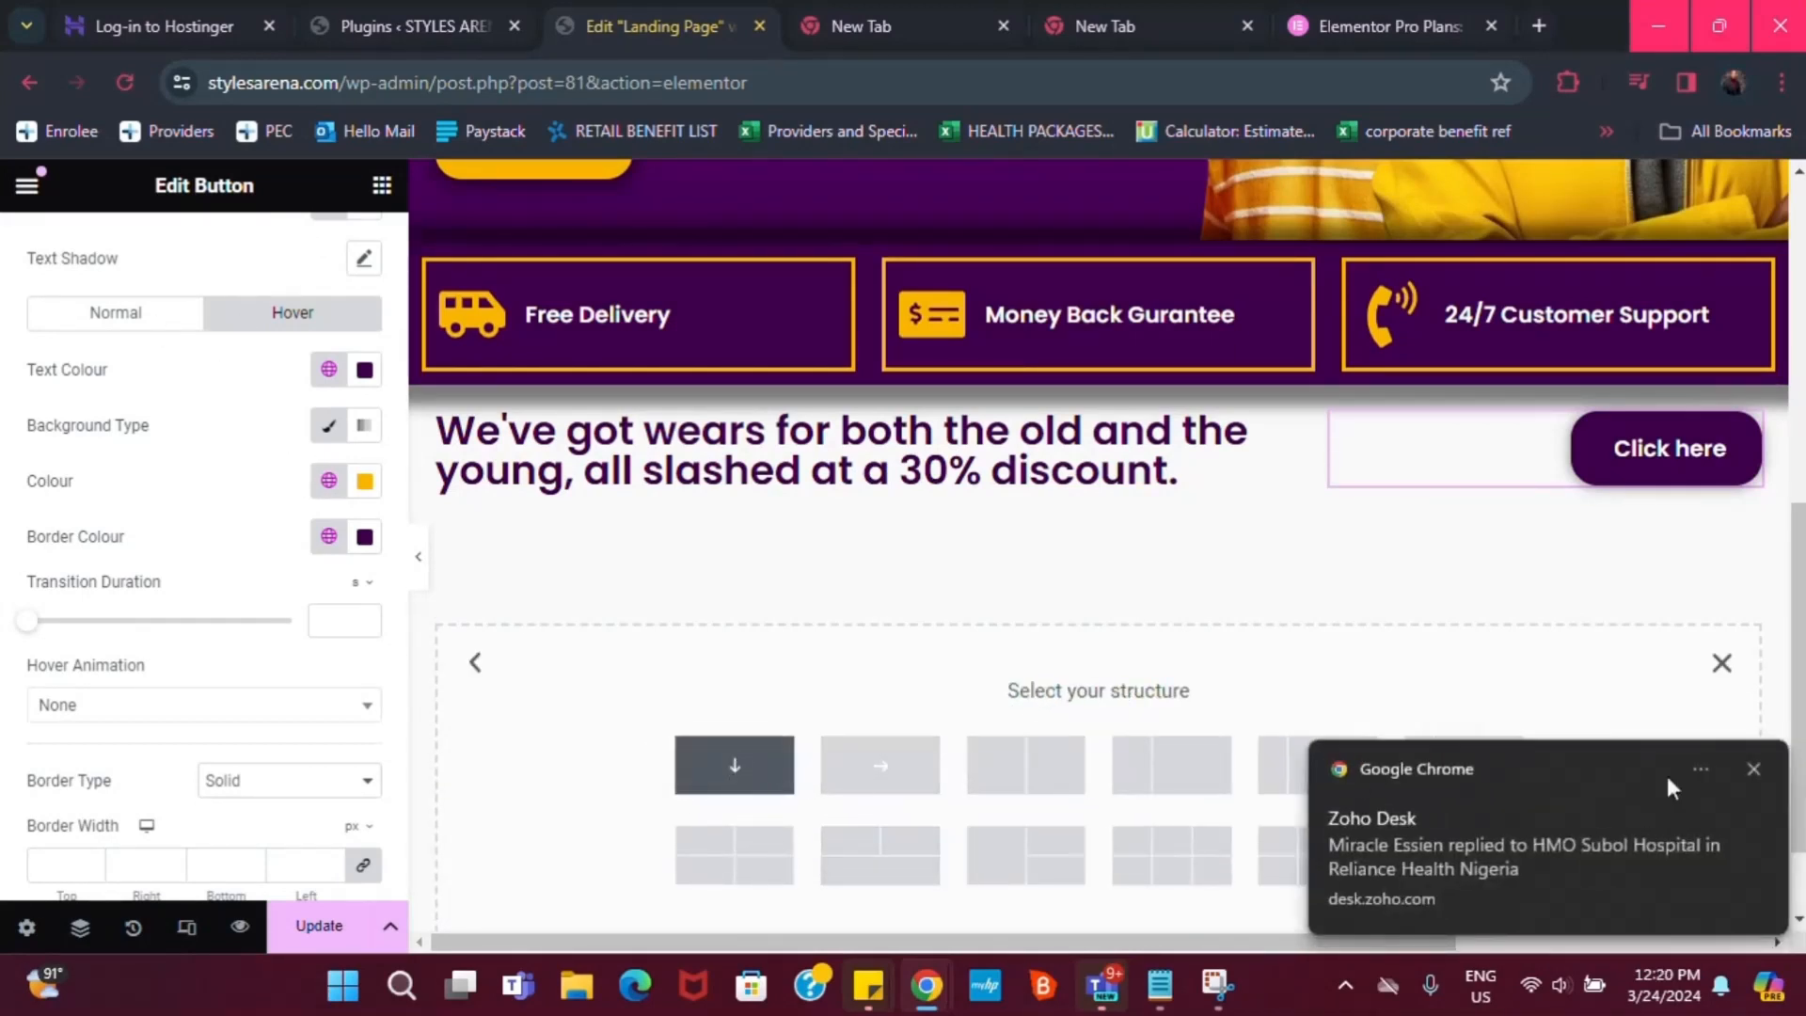
click(736, 770)
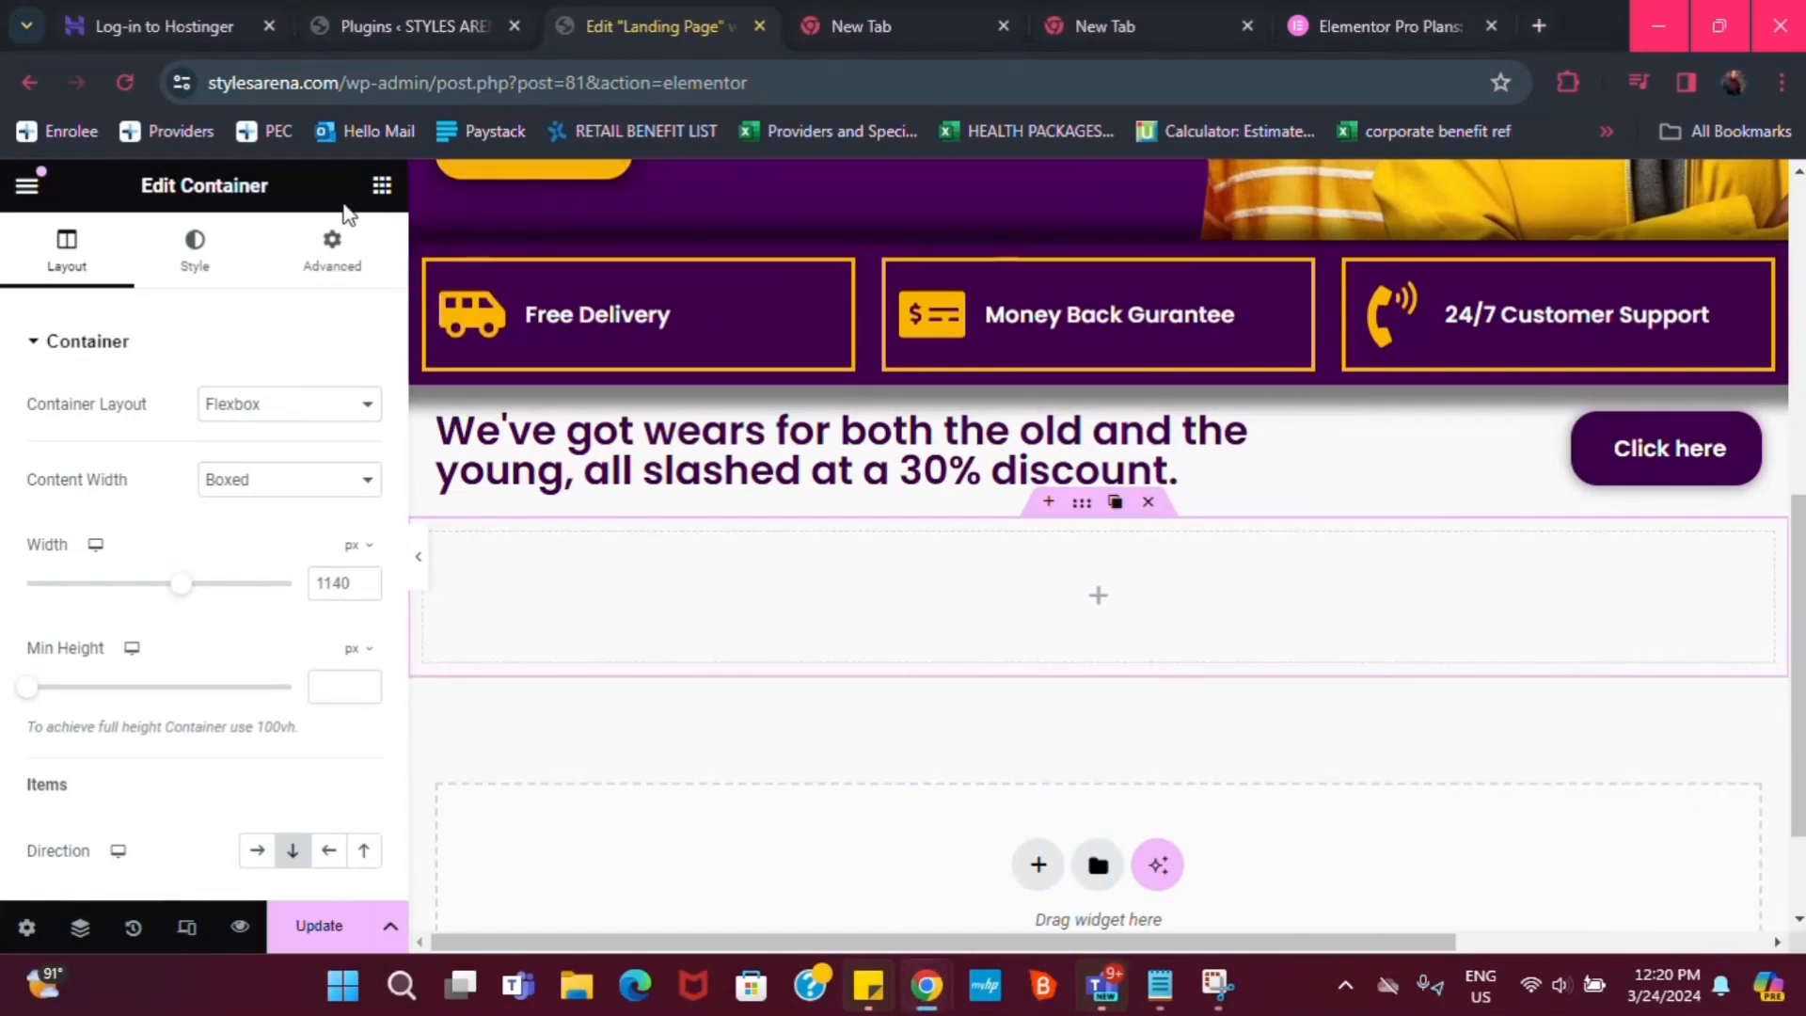
click(381, 187)
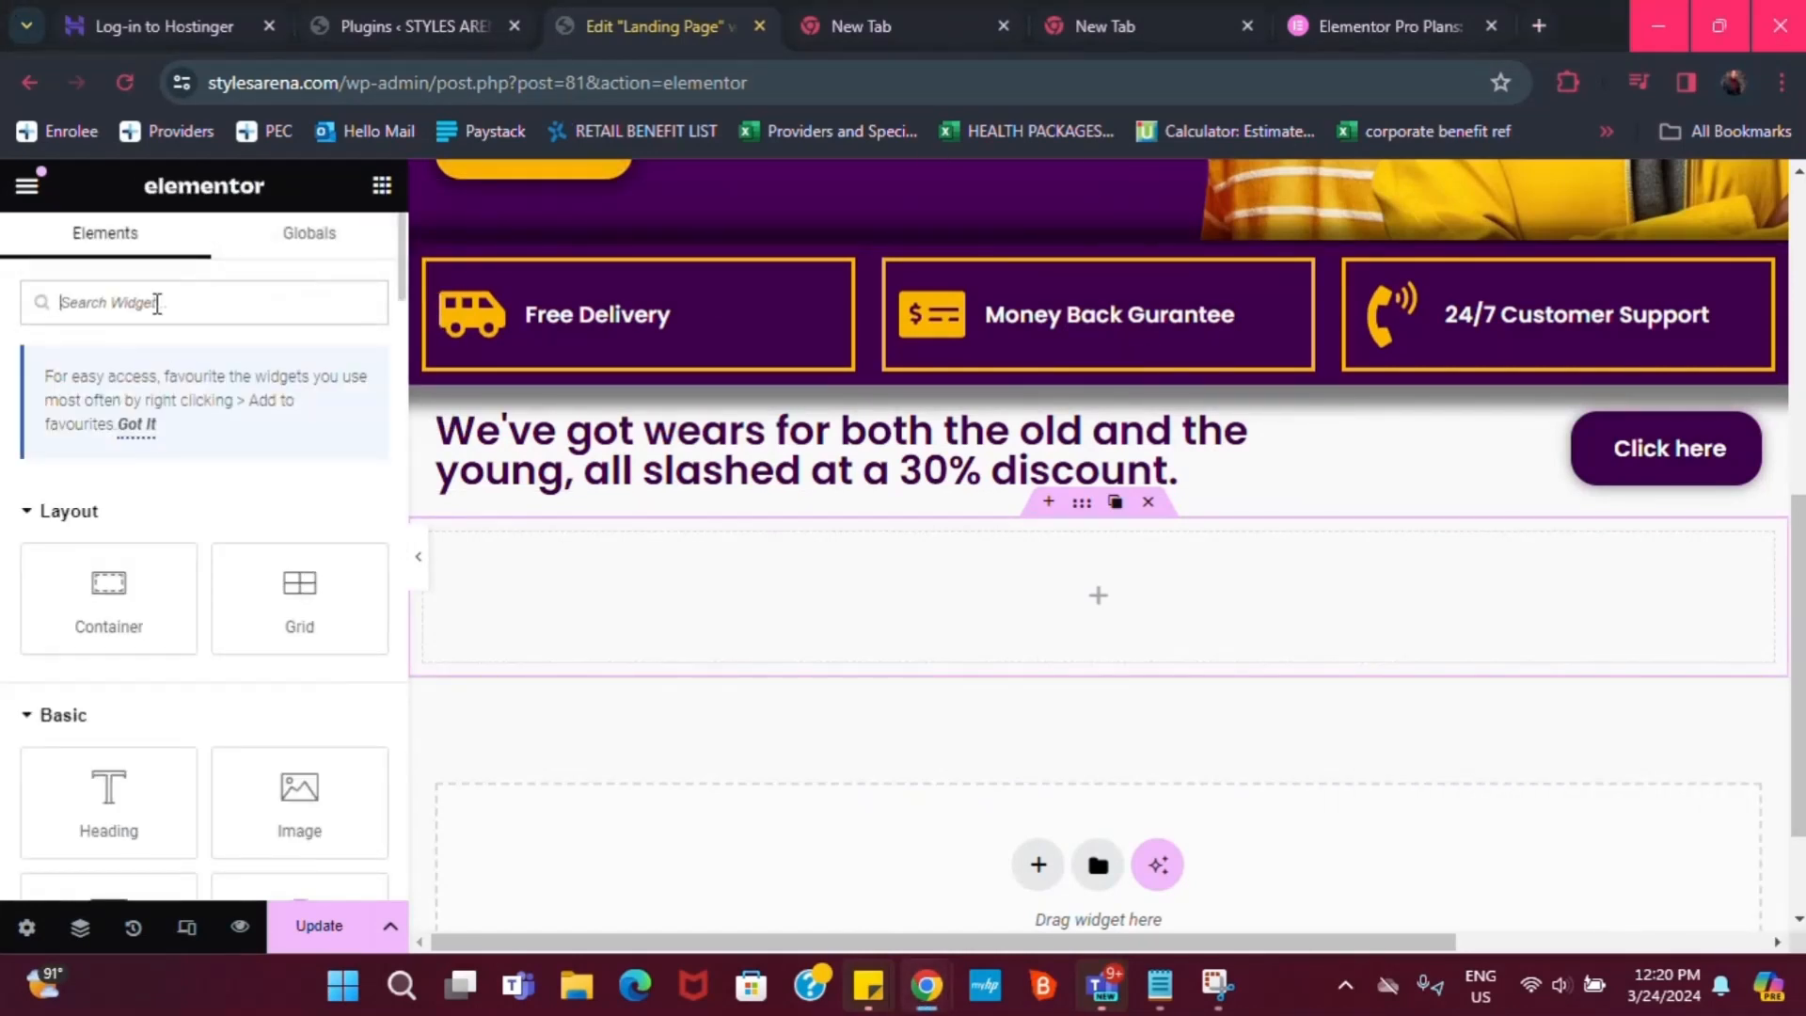
text(image)
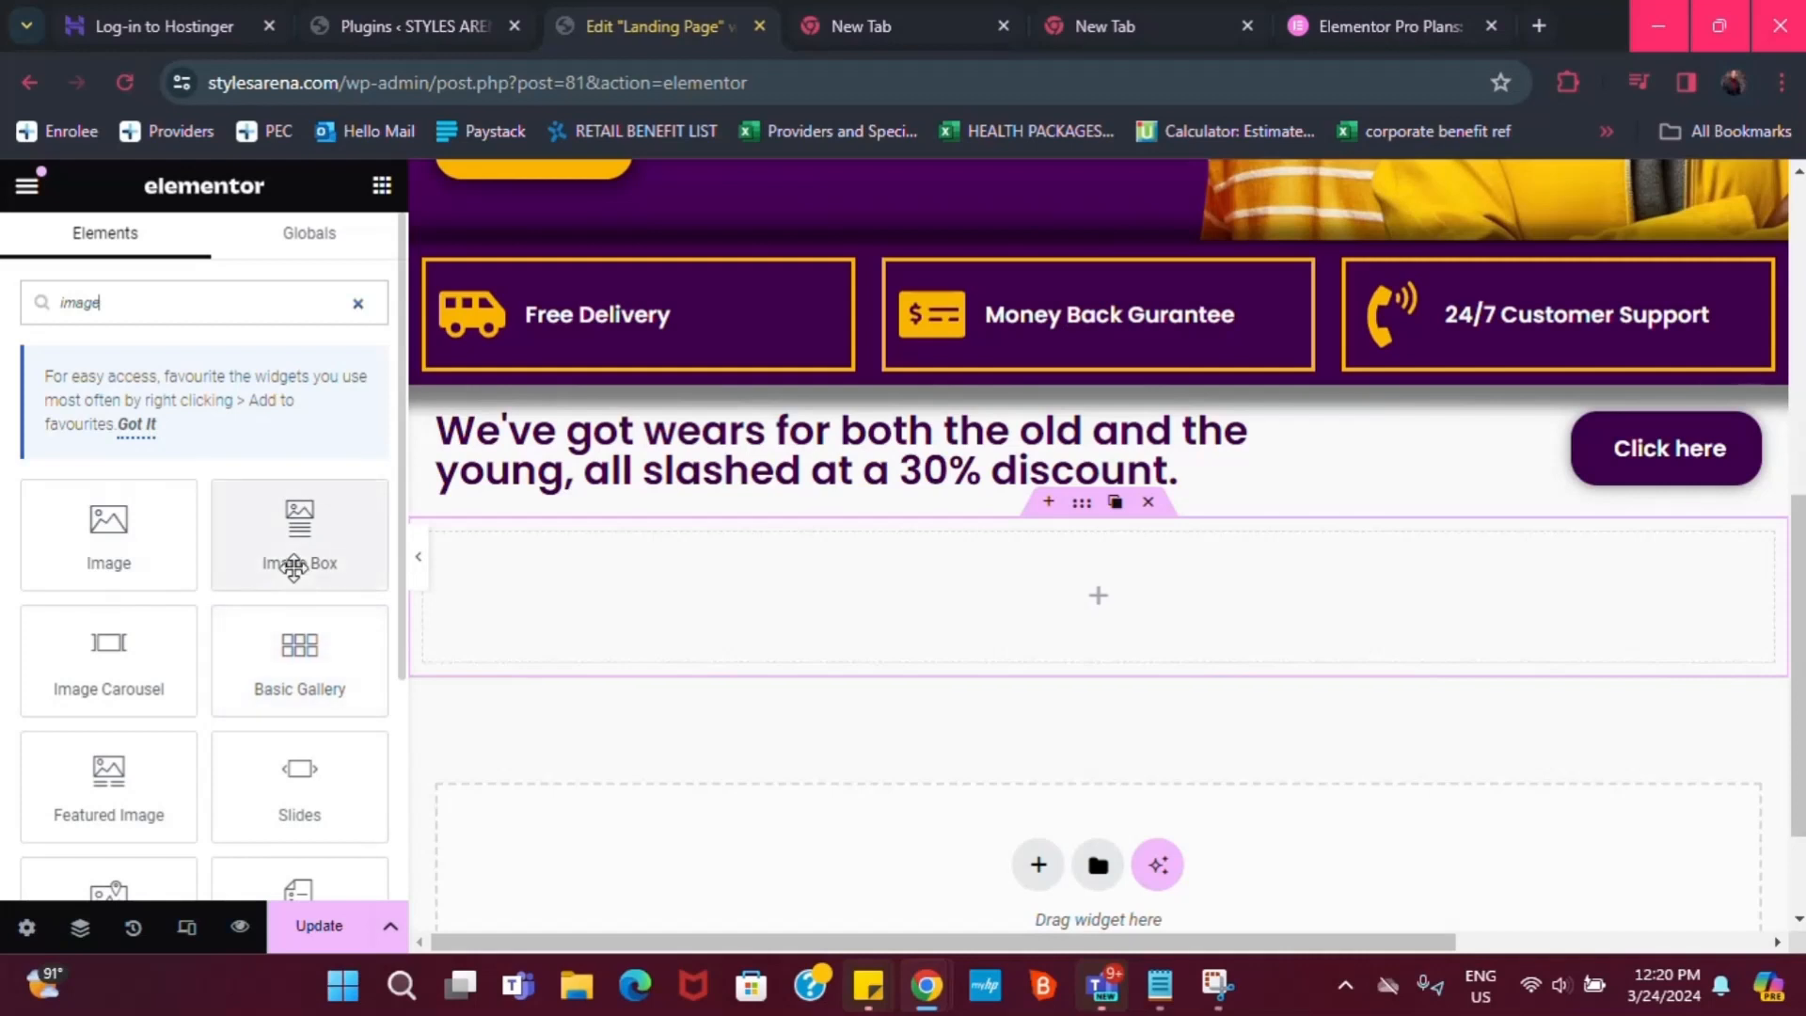
drag(266, 556, 1068, 574)
scroll(1092, 593, down, 2)
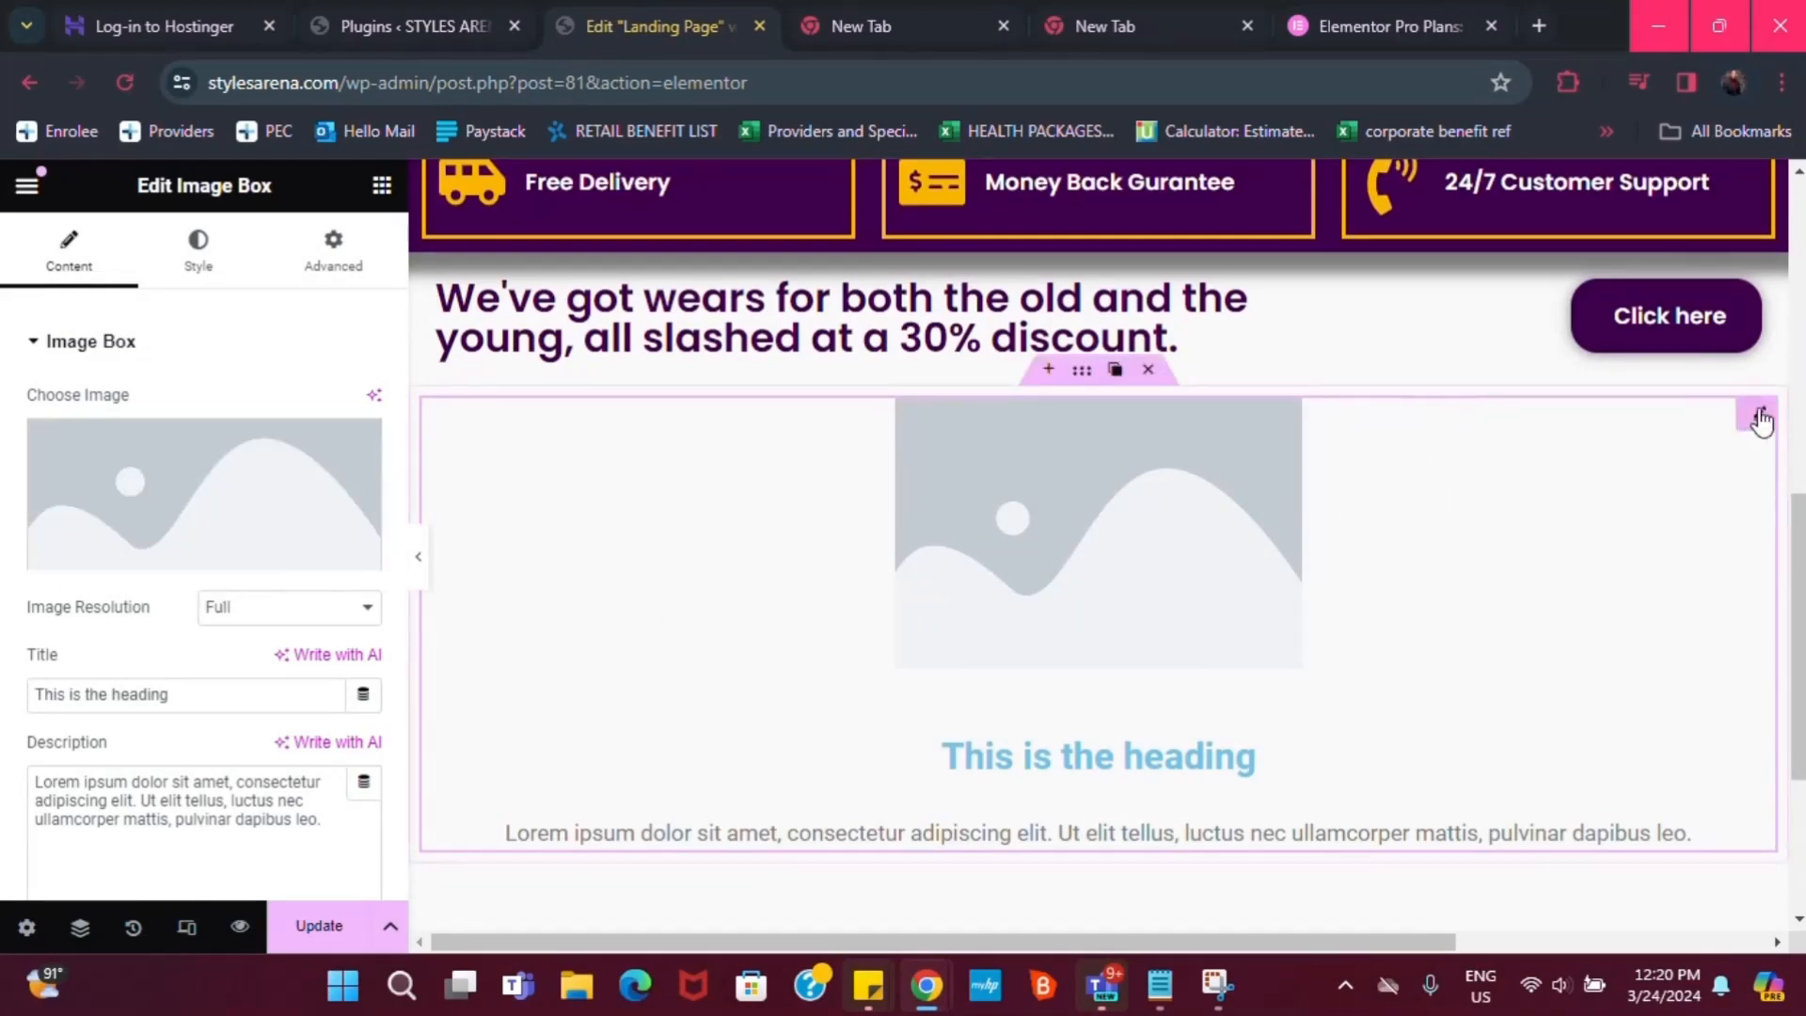
Delete the Image Box and drag an Image Carousel widget into the empty container
click(1695, 415)
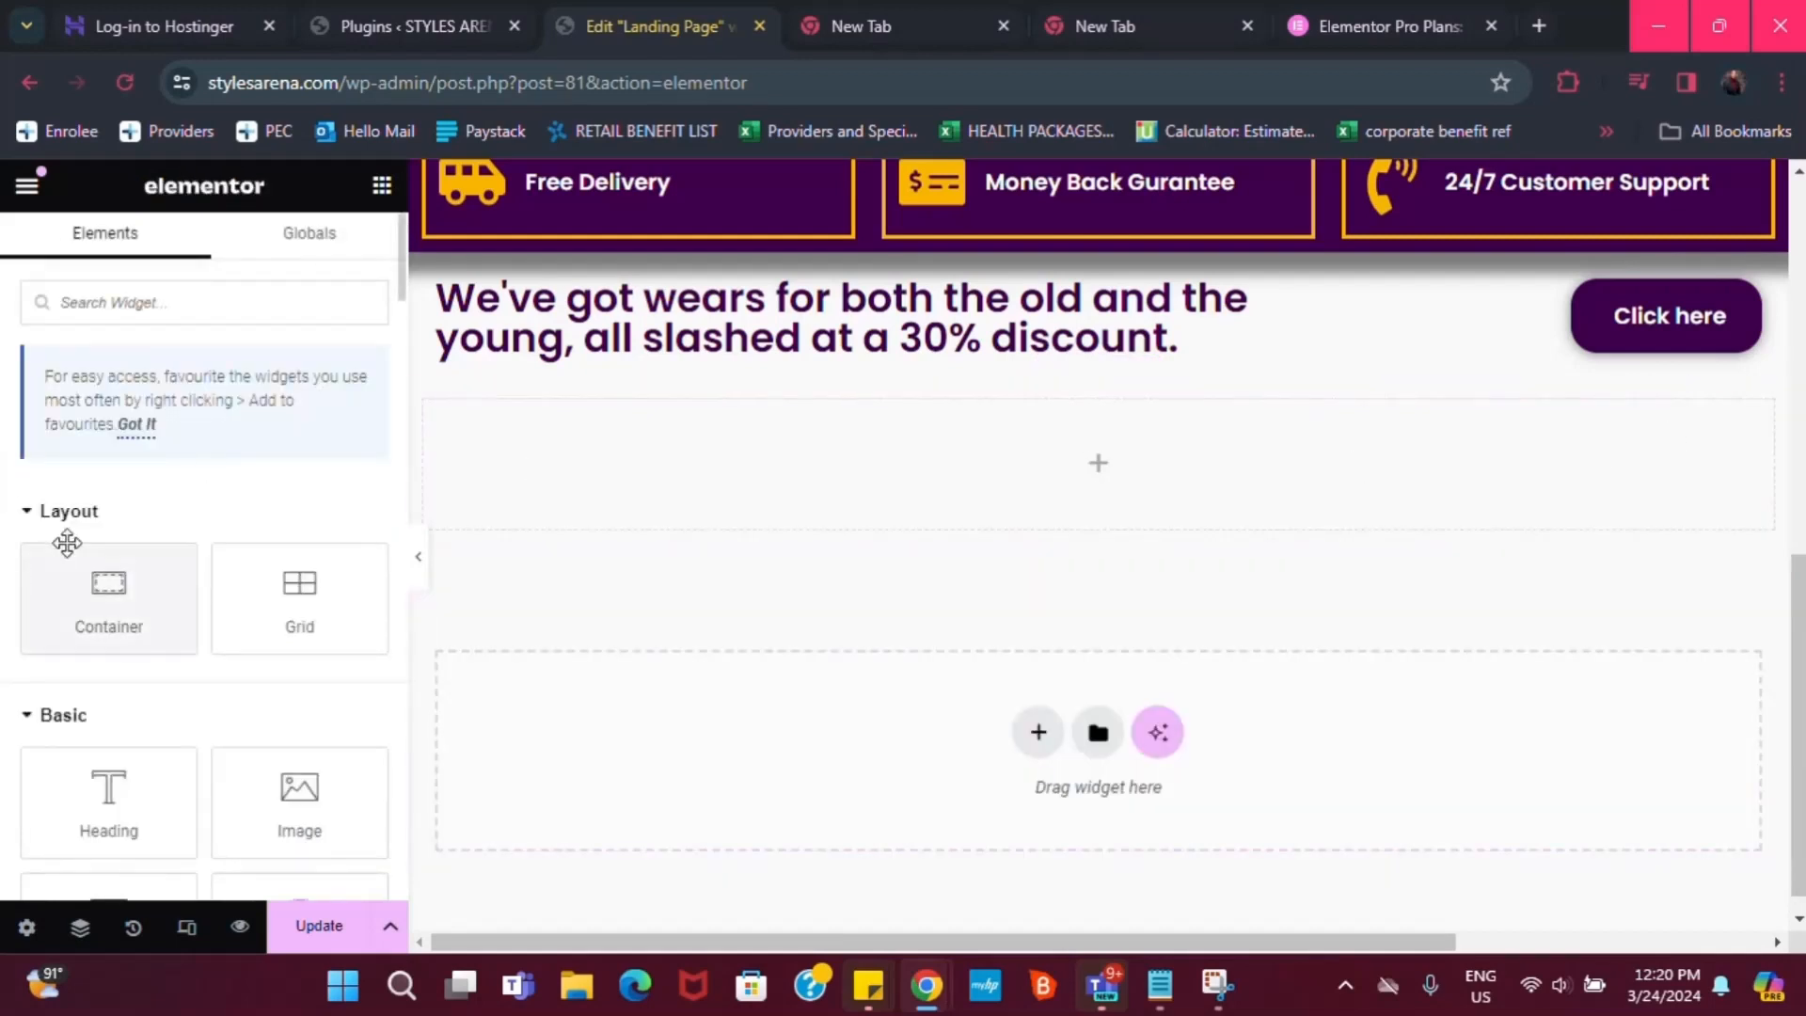
click(241, 308)
text(image)
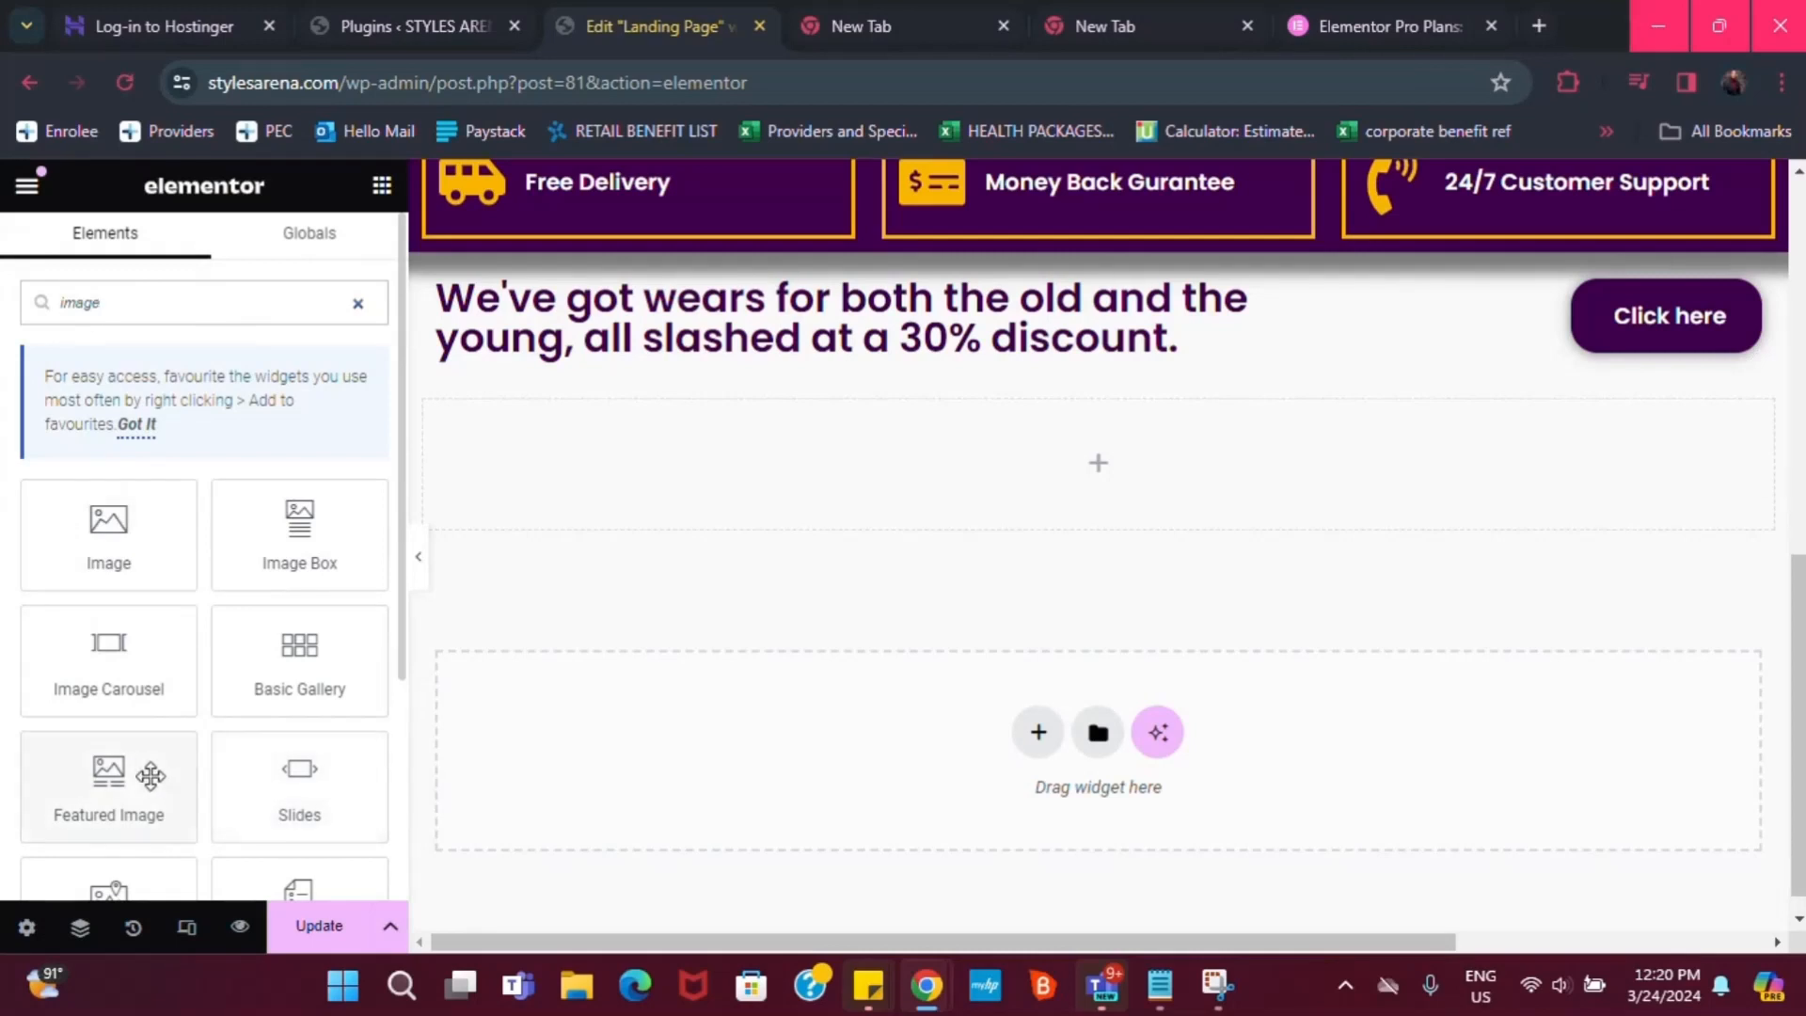
drag(116, 669, 1110, 504)
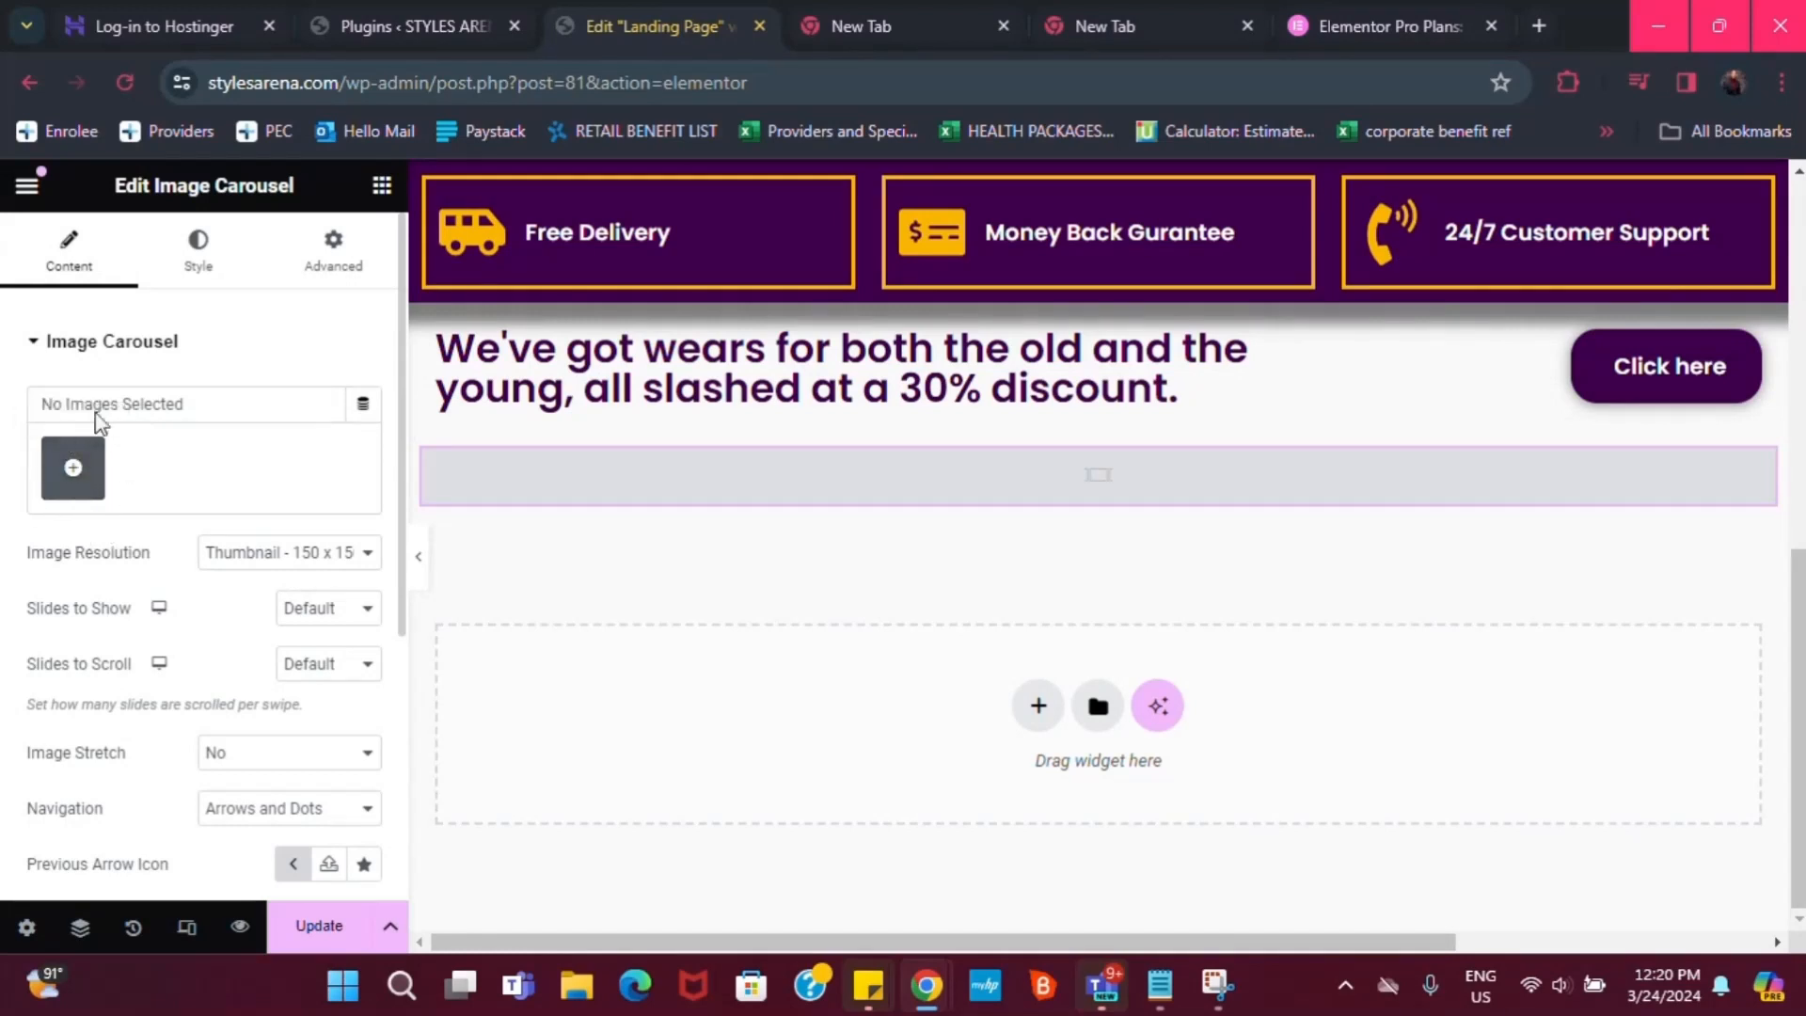
In the Media Library, select seven photos from the grey-background woman to the black-top woman
click(68, 470)
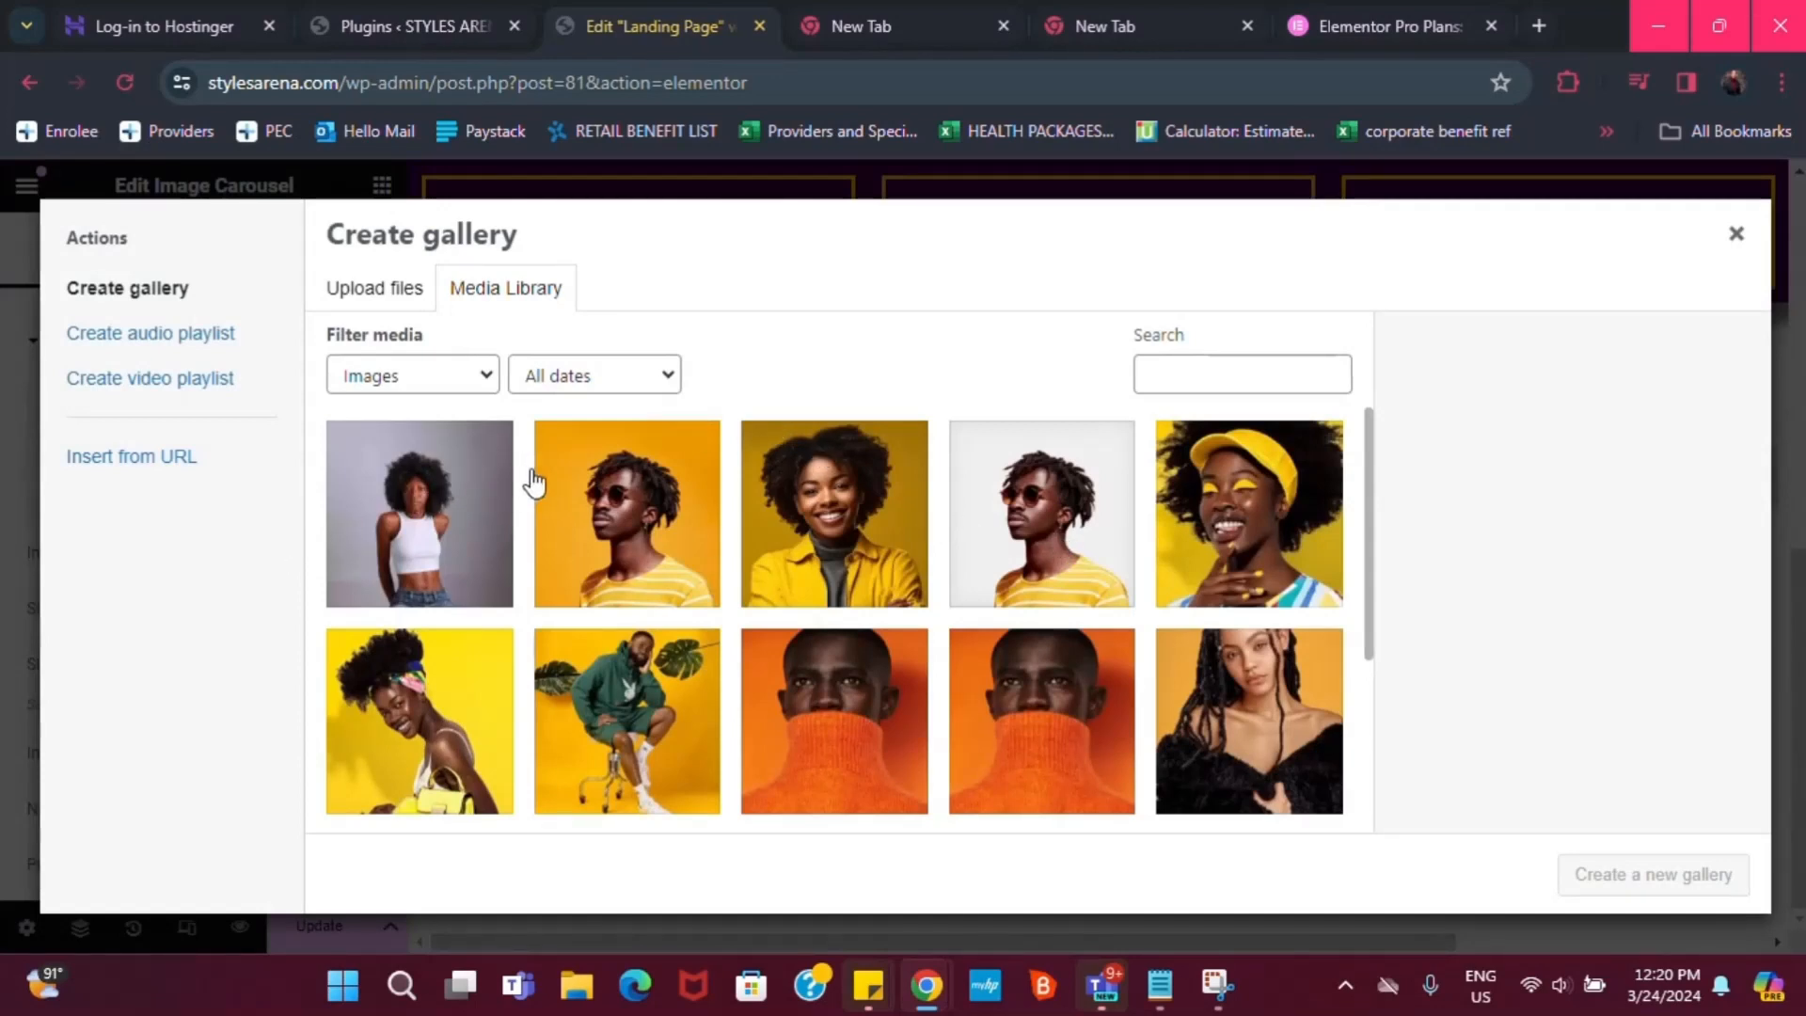
click(488, 448)
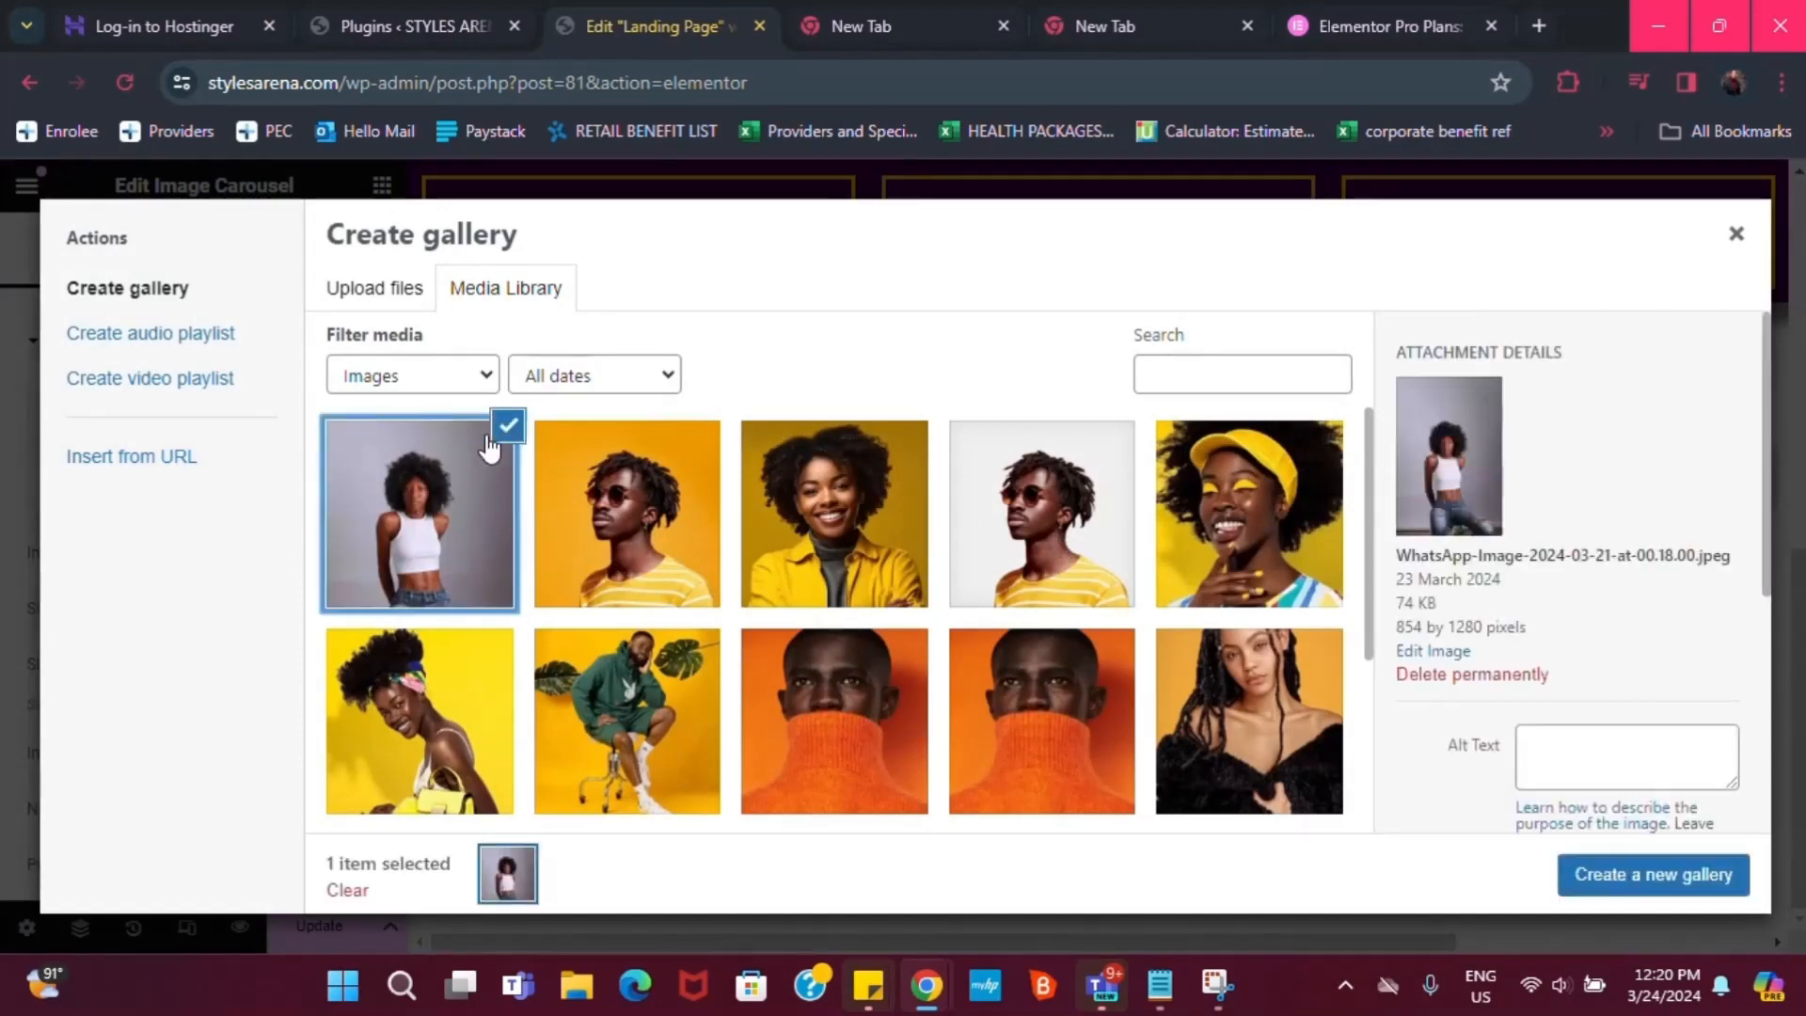
click(710, 451)
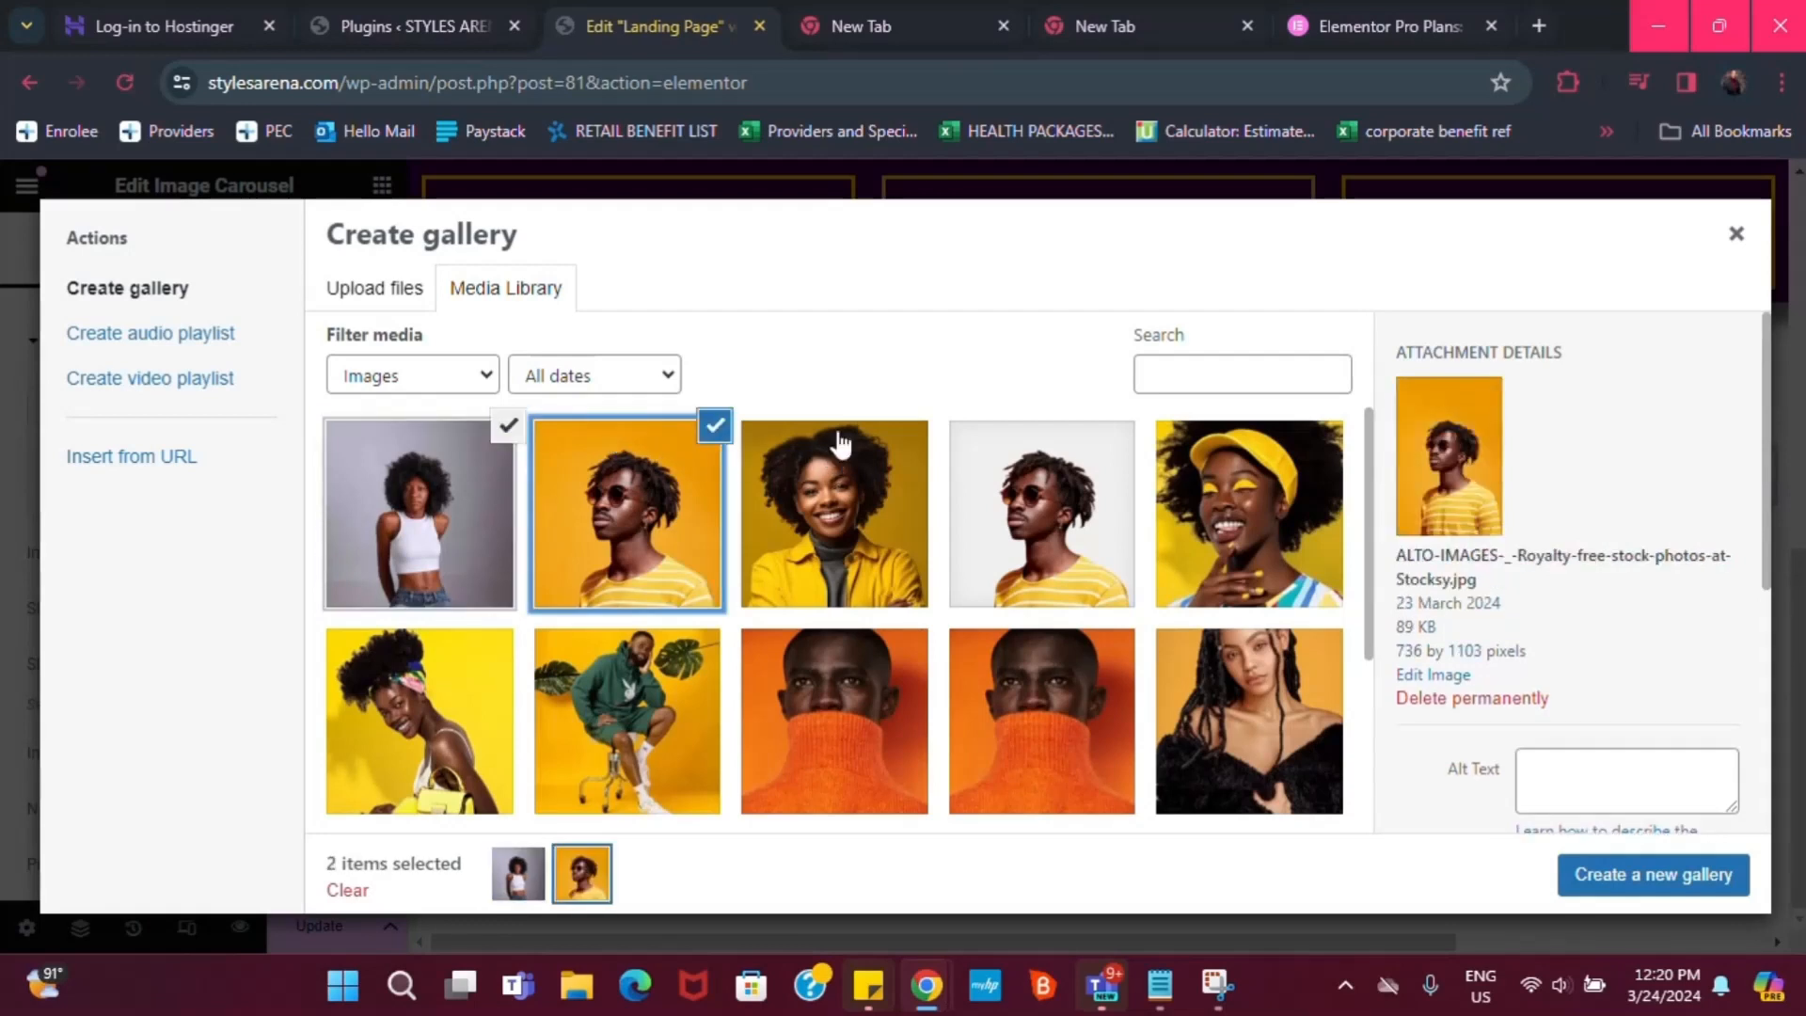
click(846, 450)
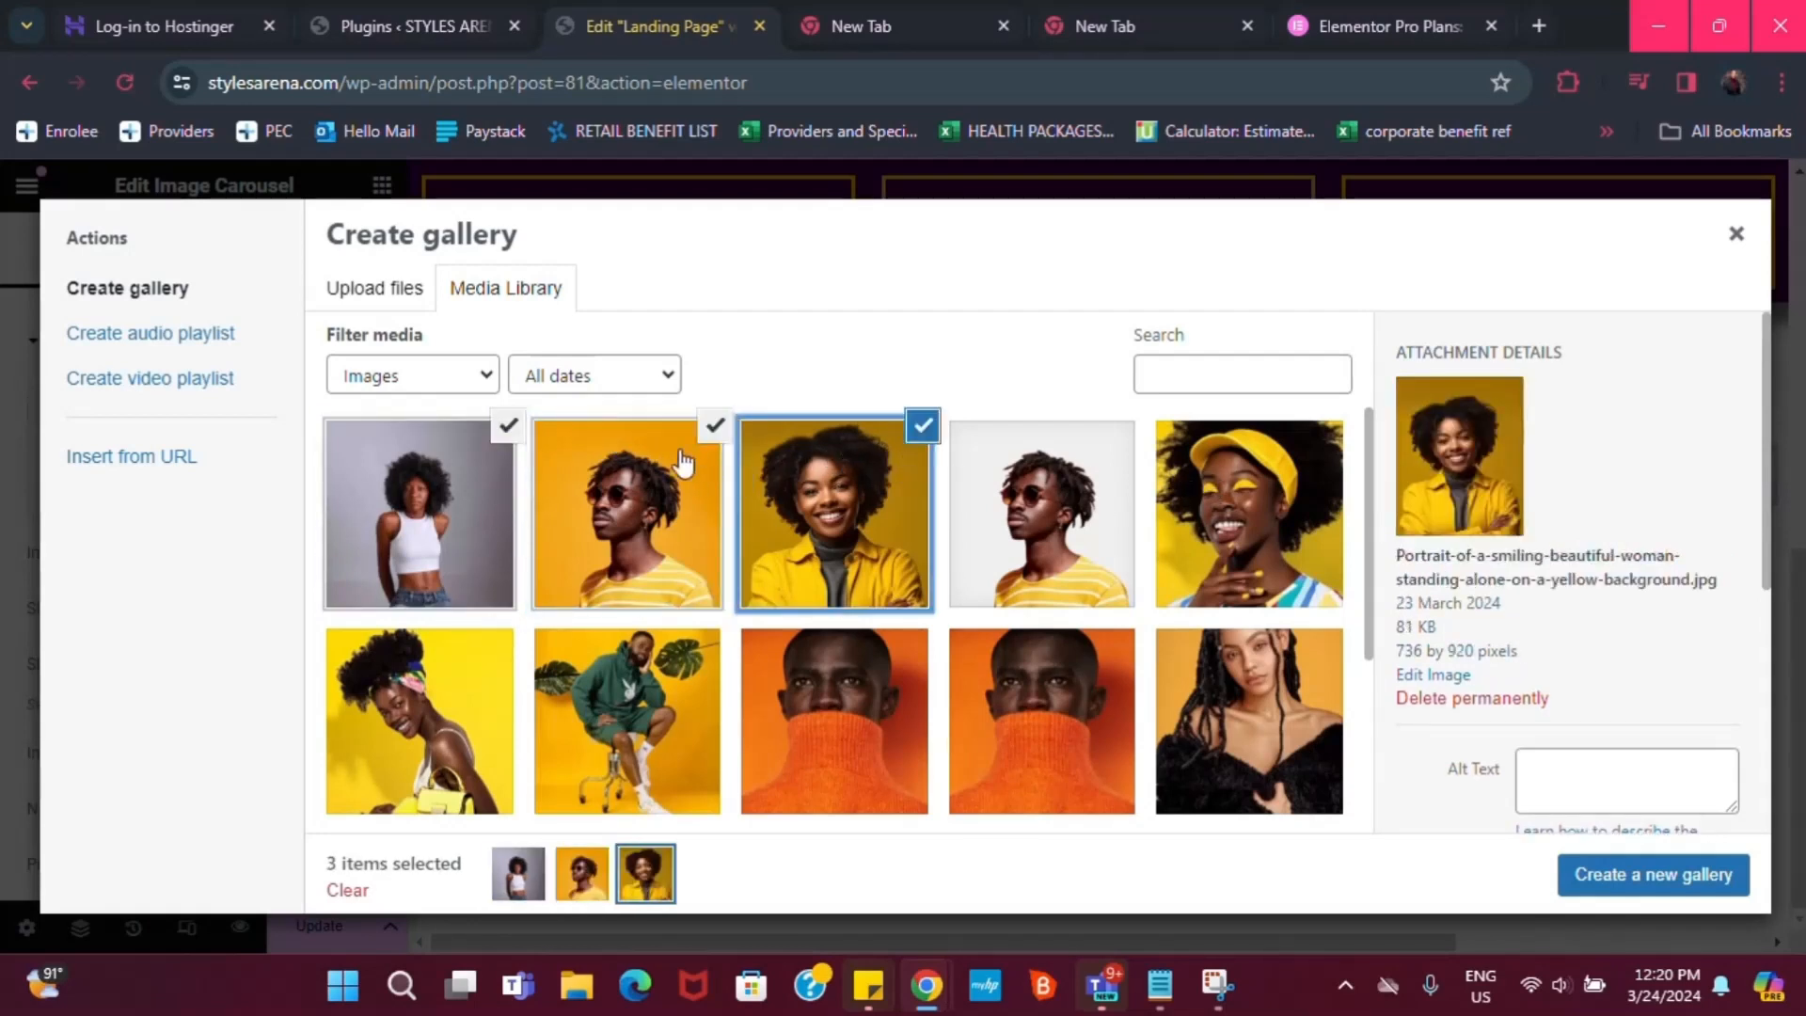
click(721, 430)
click(903, 431)
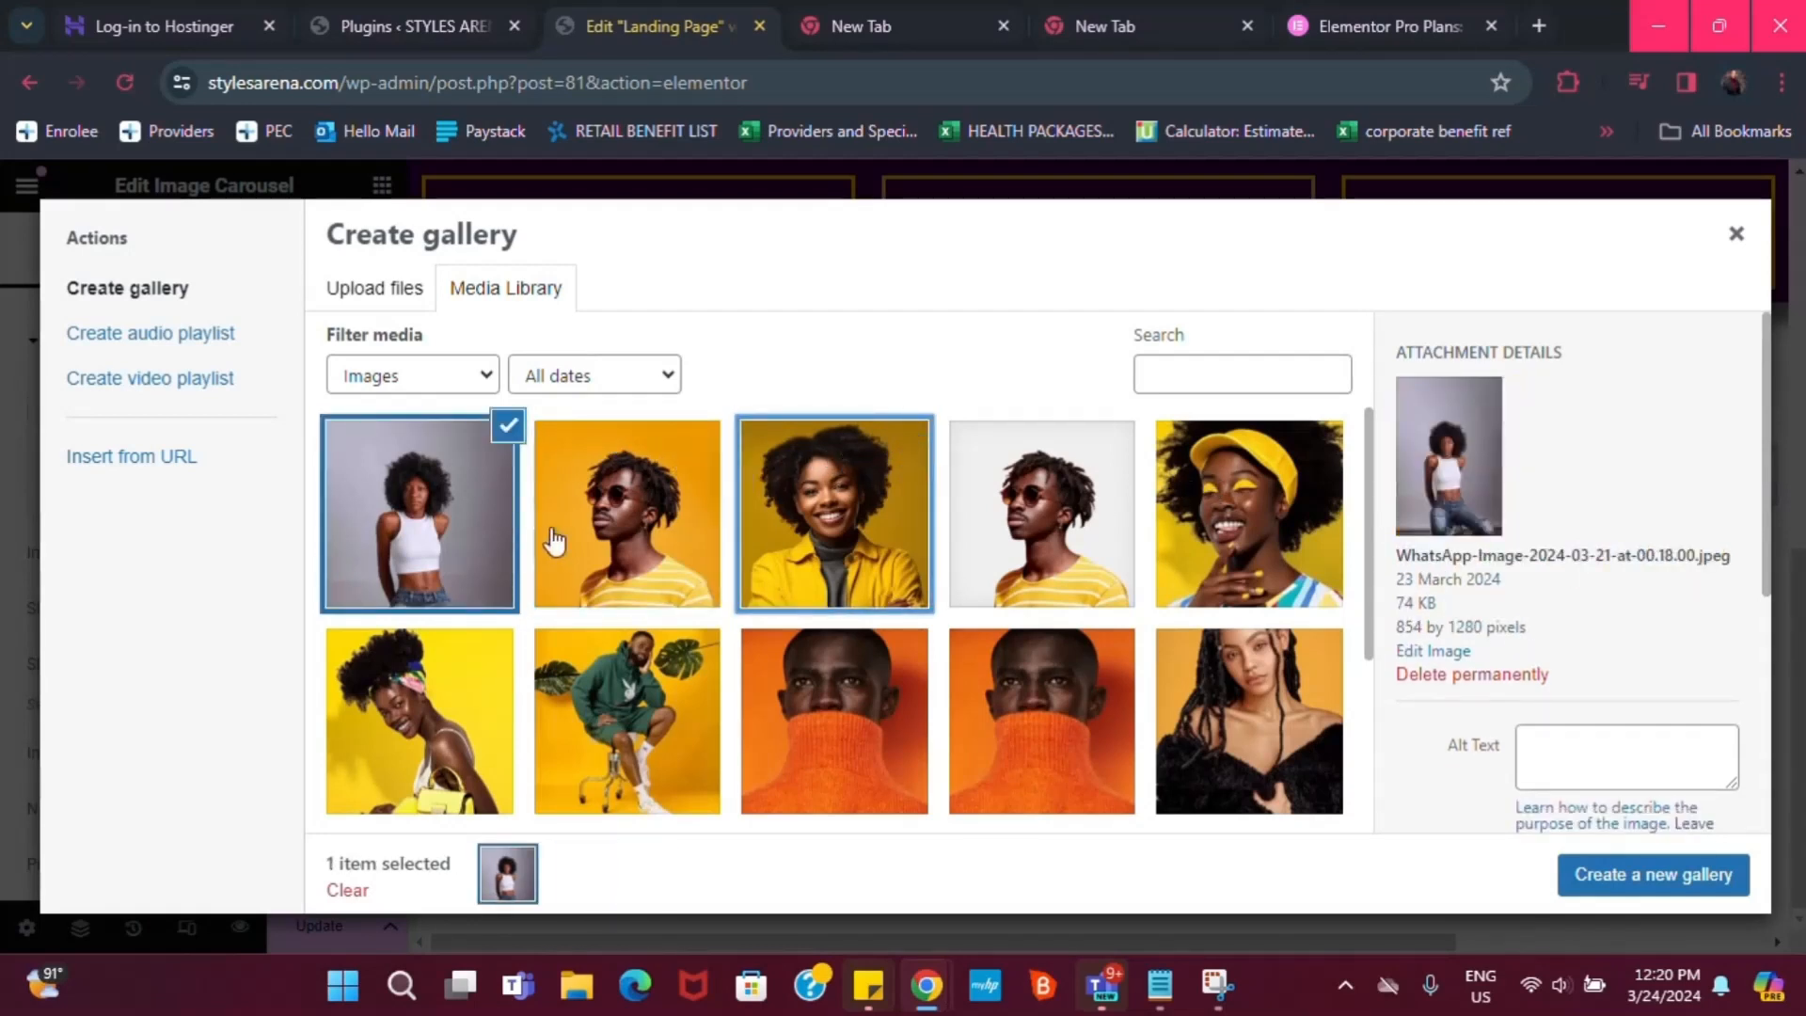
click(1294, 475)
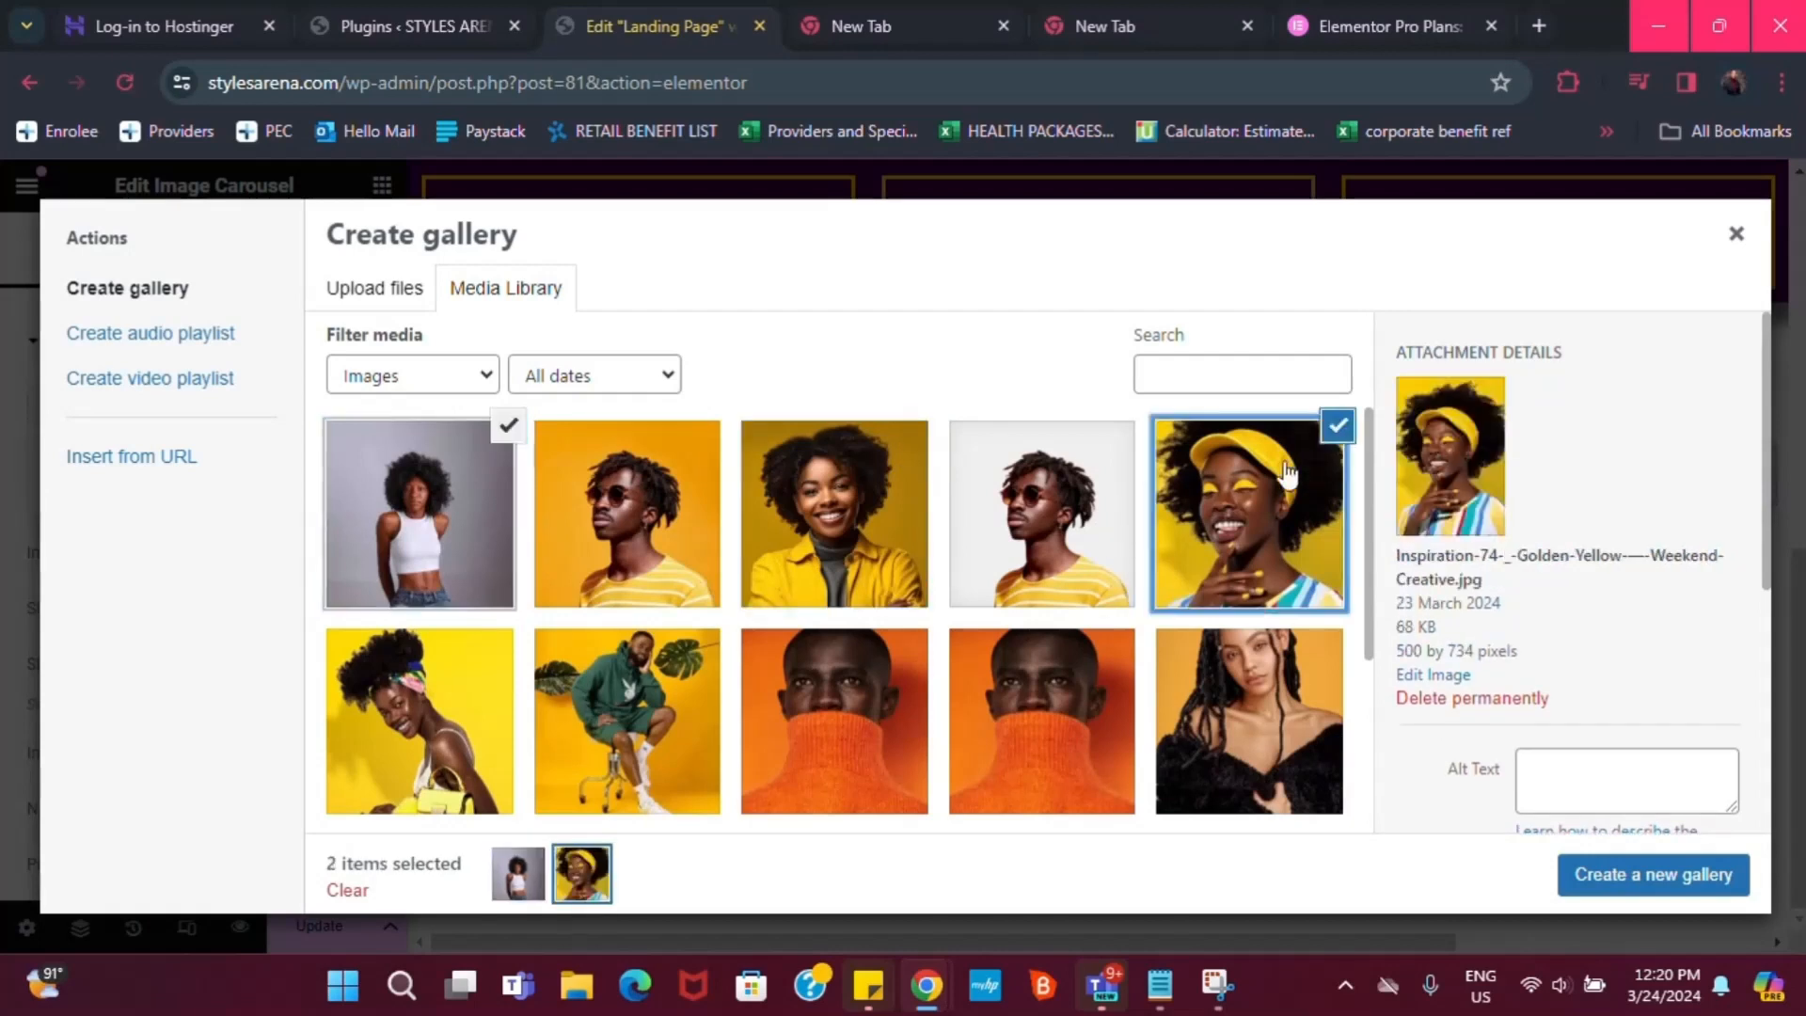
click(421, 720)
click(648, 683)
click(755, 694)
click(1082, 734)
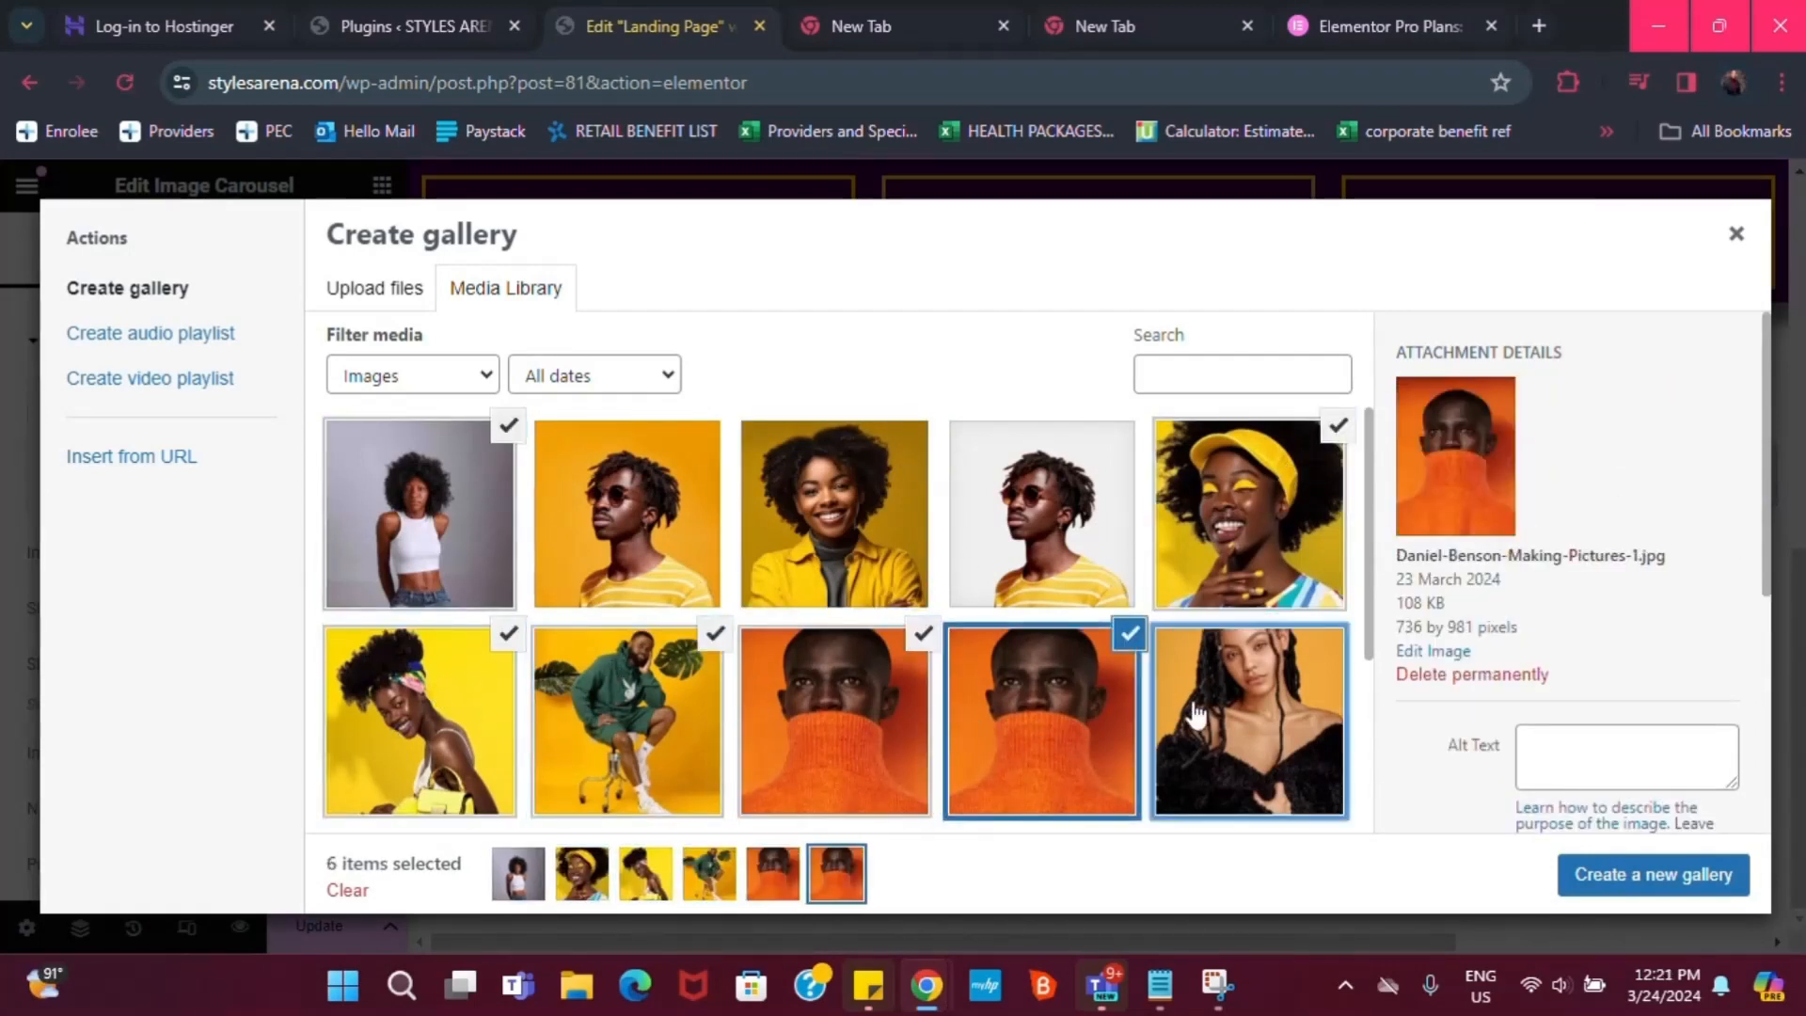
click(1195, 737)
Add the denim-shirt, pink-background and yellow-jacket photos and insert the ten-photo gallery
scroll(889, 760, down, 2)
scroll(621, 766, down, 2)
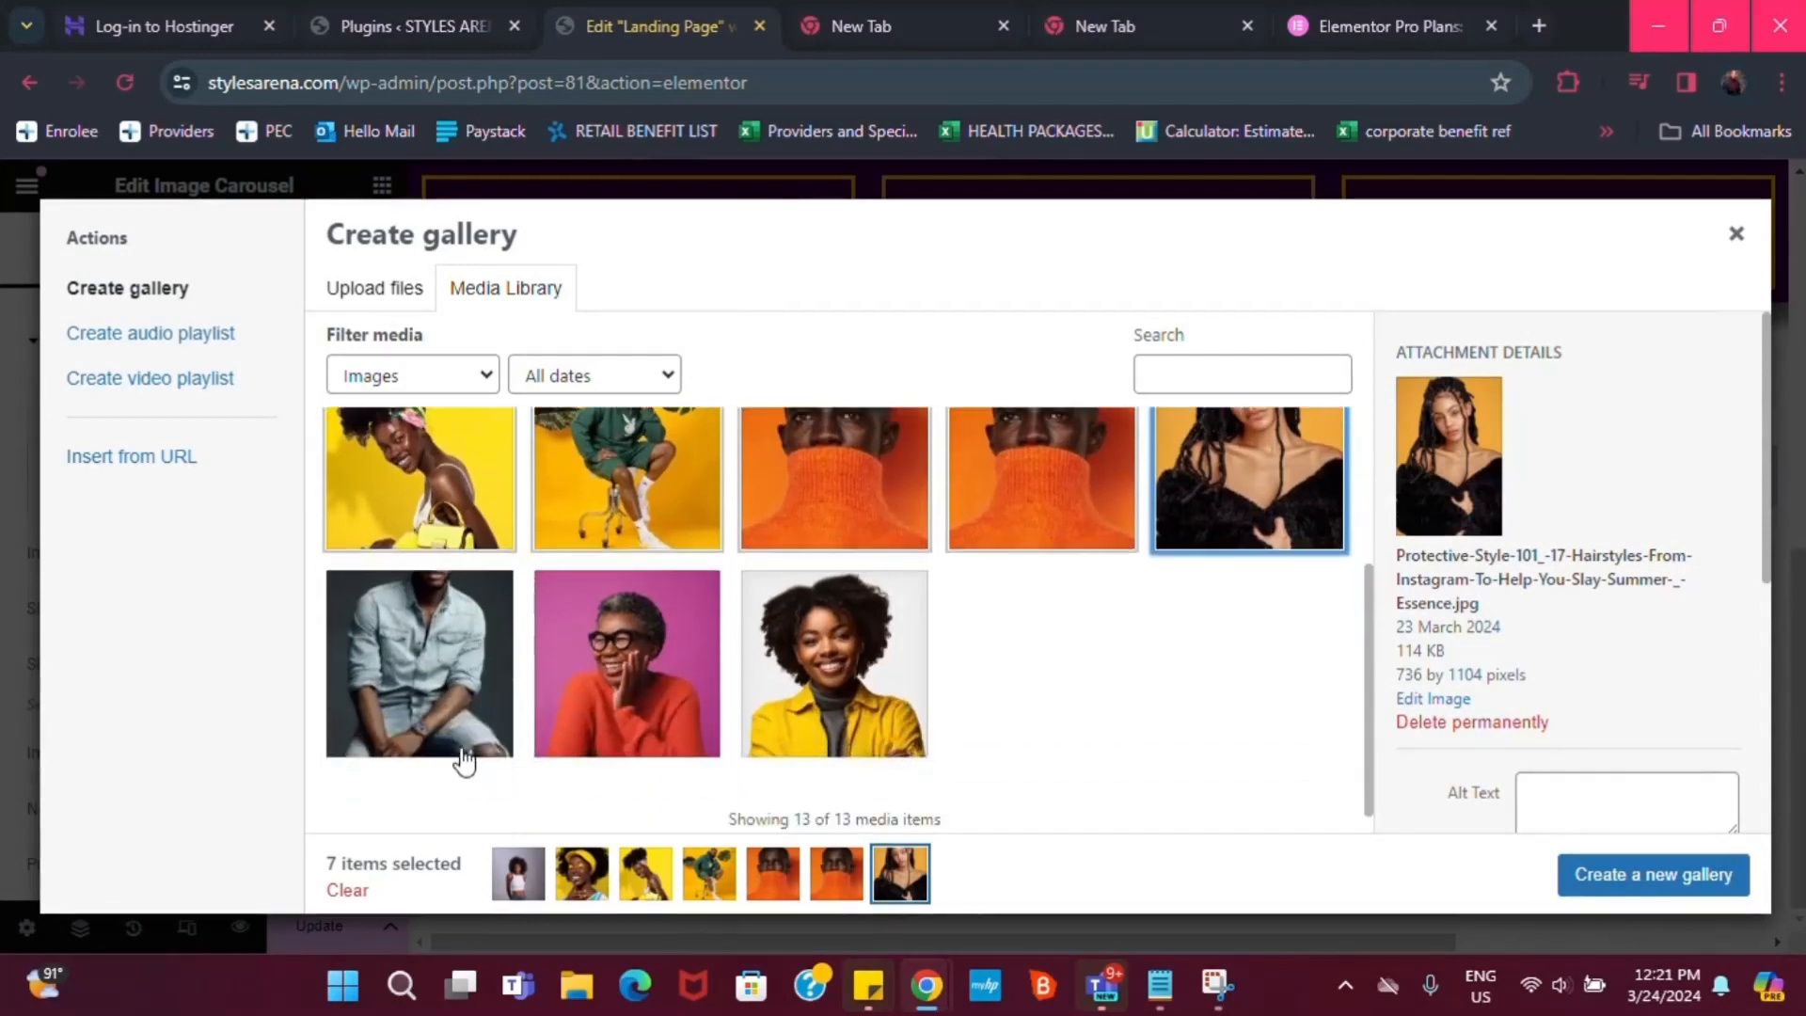
click(461, 675)
click(625, 664)
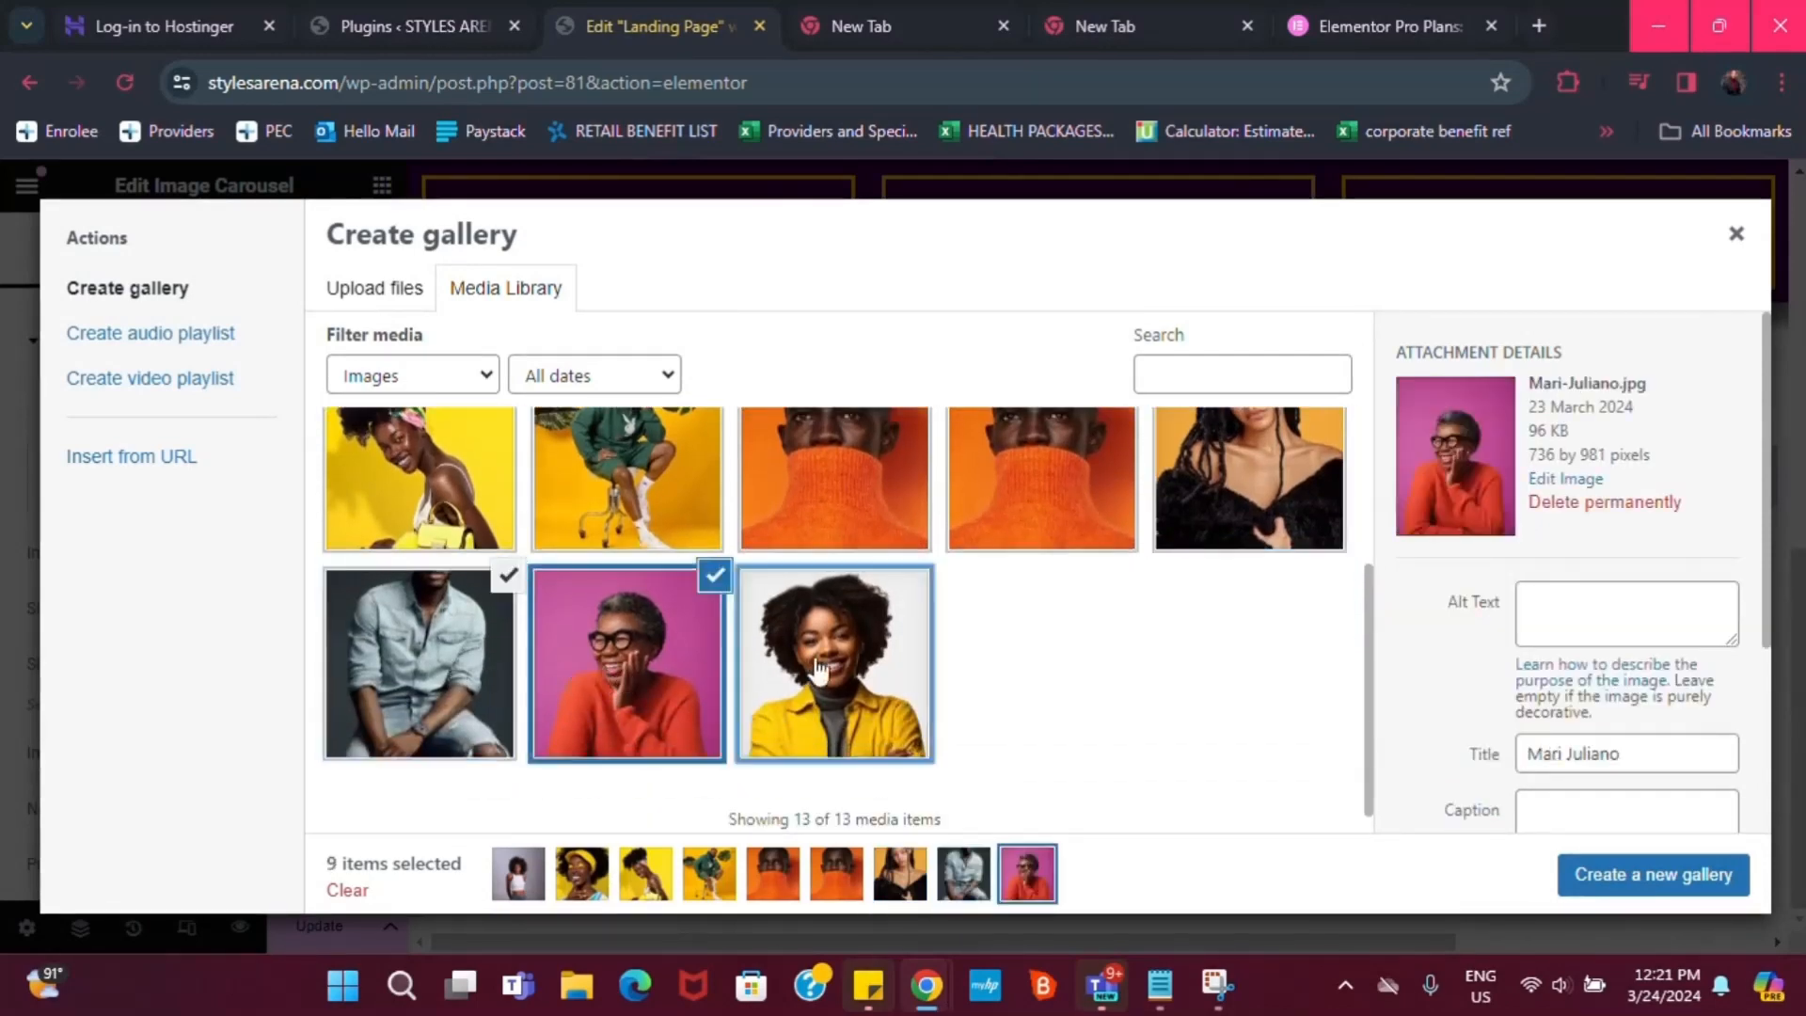
click(832, 663)
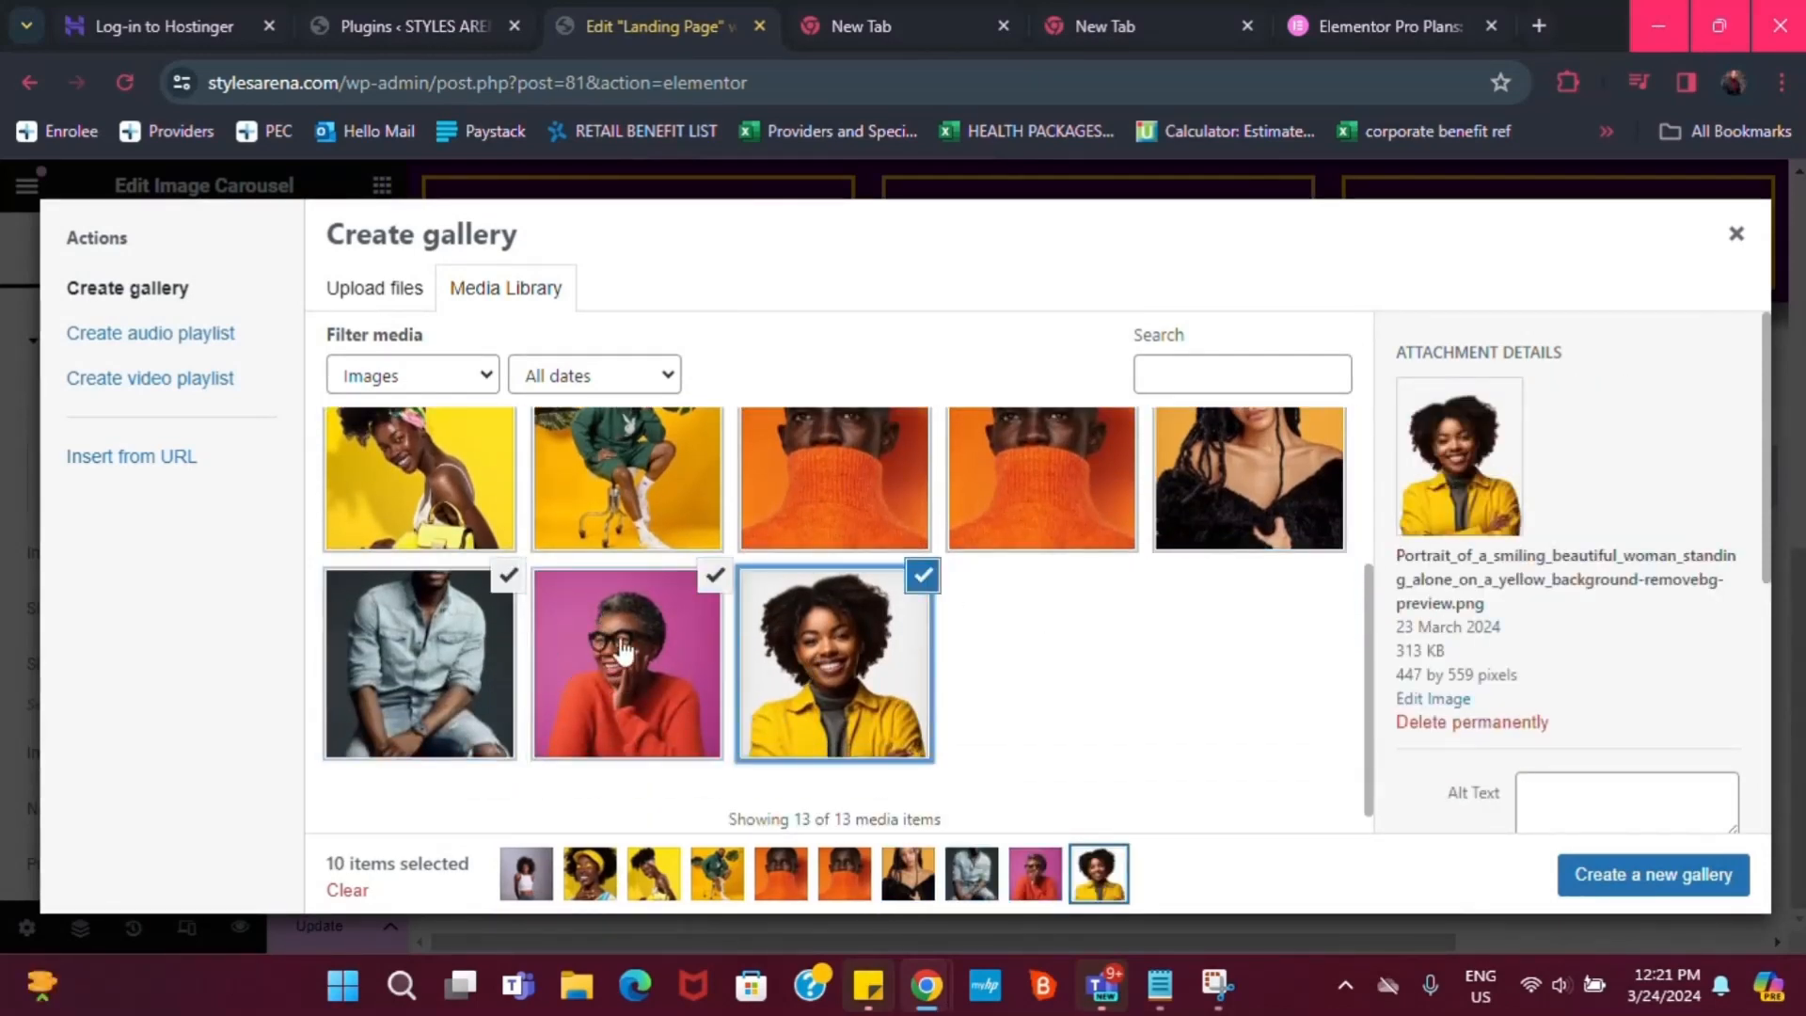
click(1613, 875)
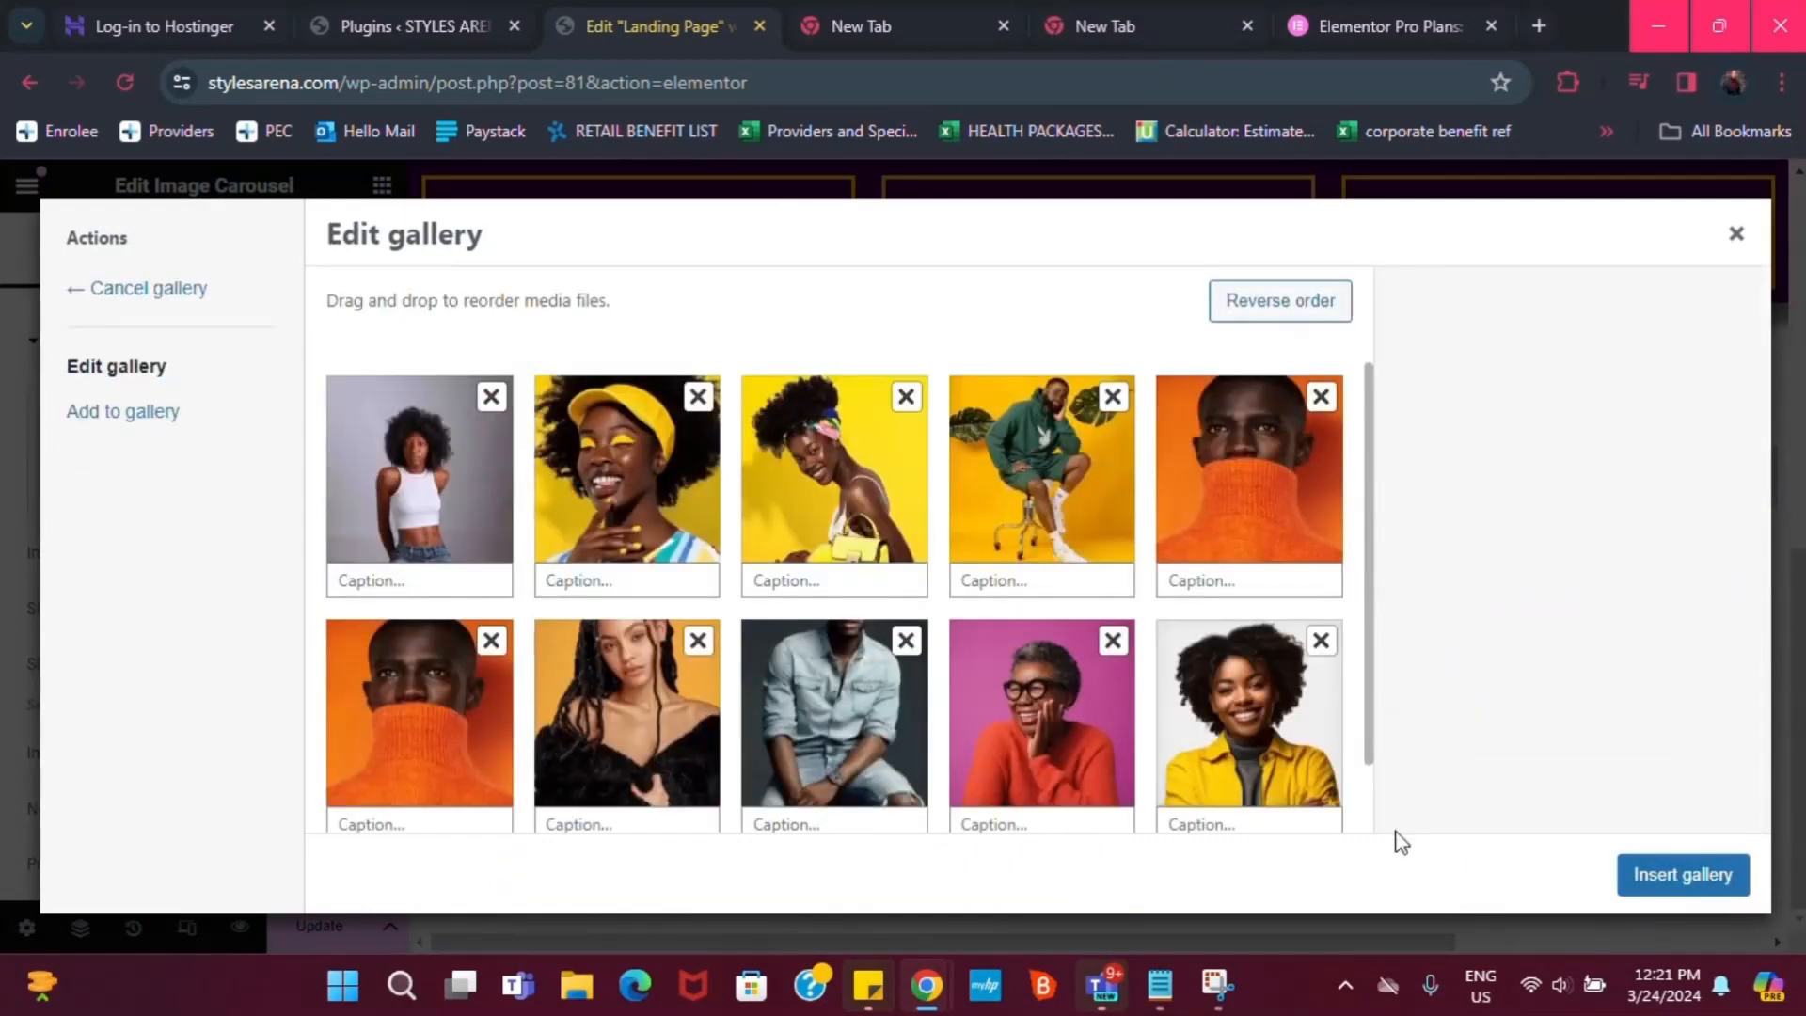
click(1683, 875)
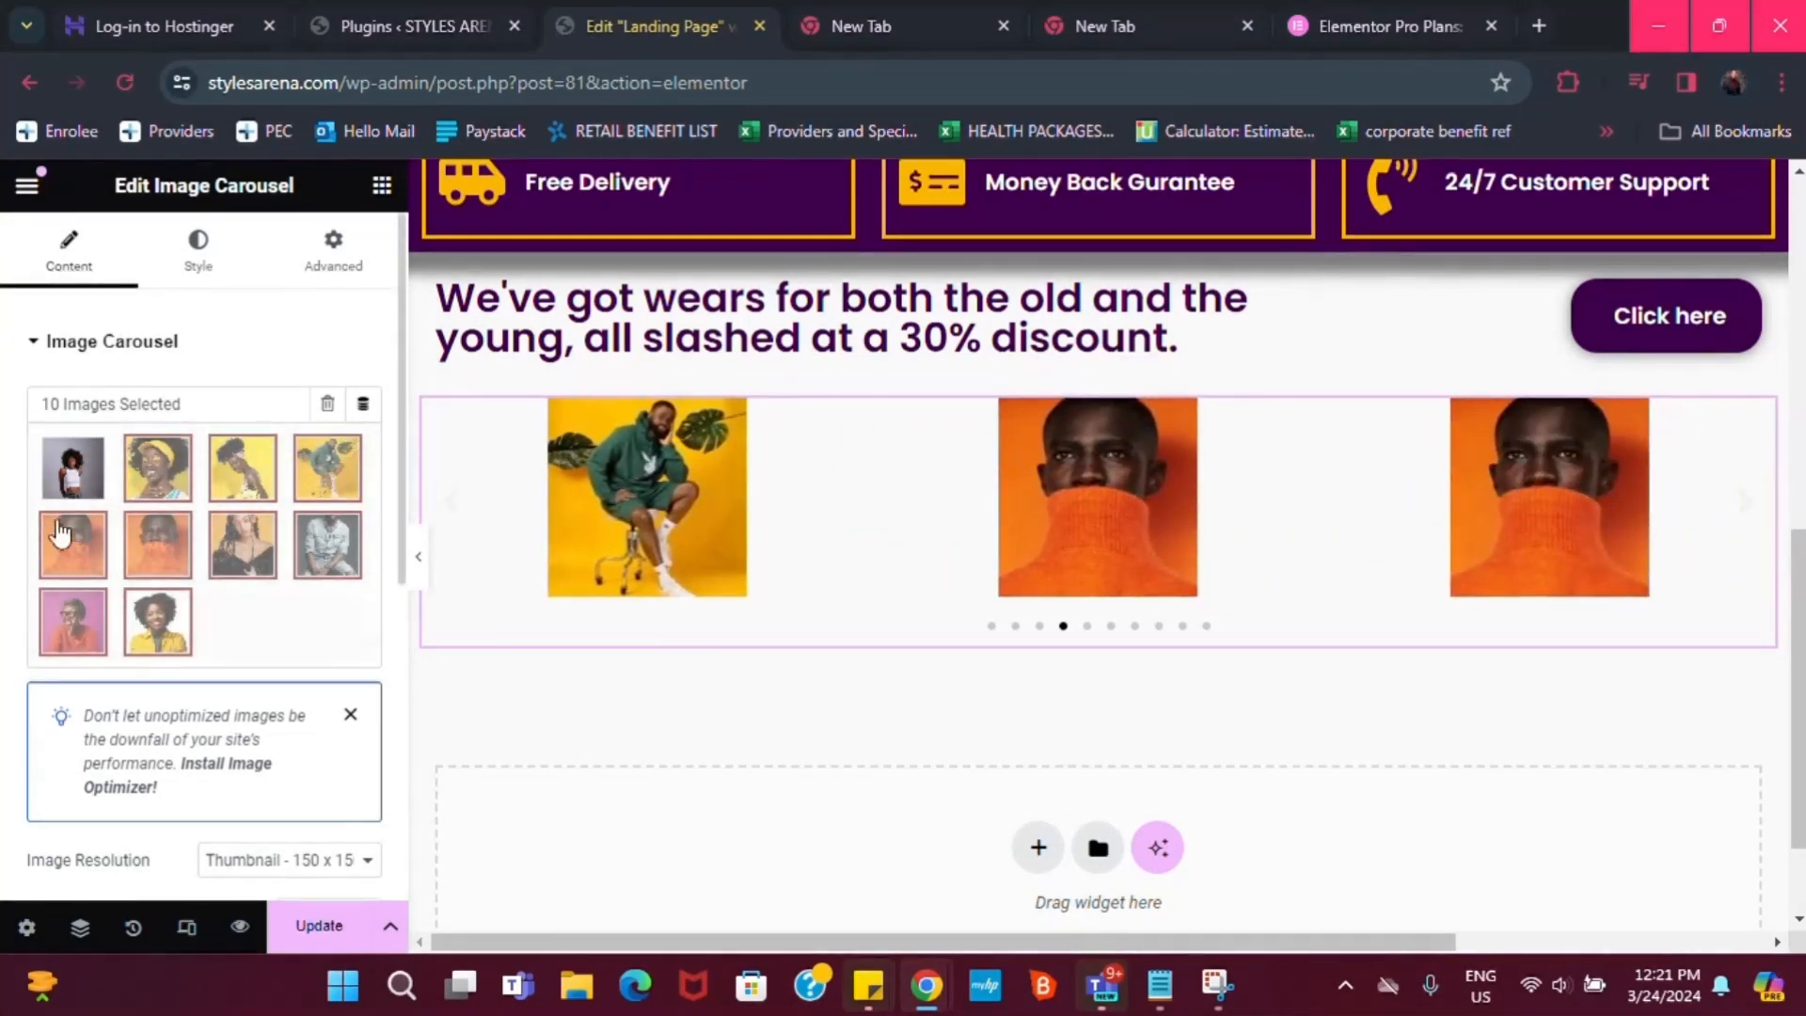
Delete the duplicate orange-turtleneck photo from the carousel gallery and reinsert the gallery
click(151, 541)
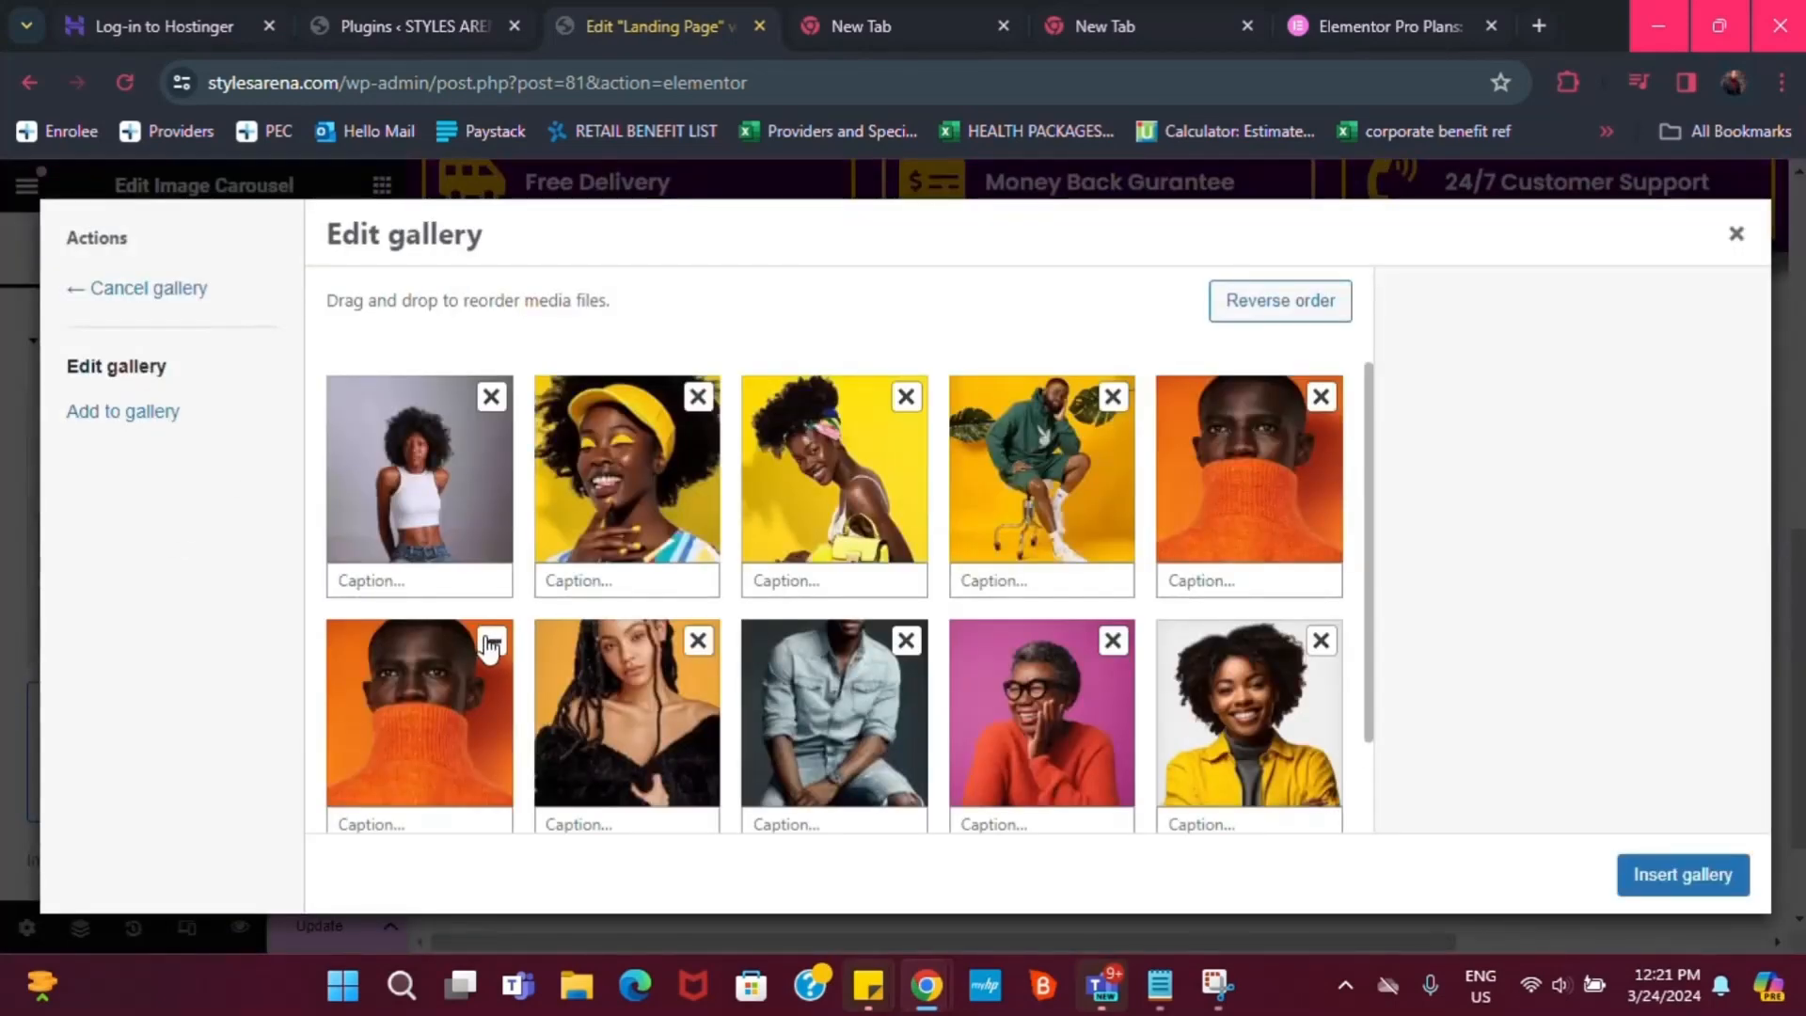
click(491, 644)
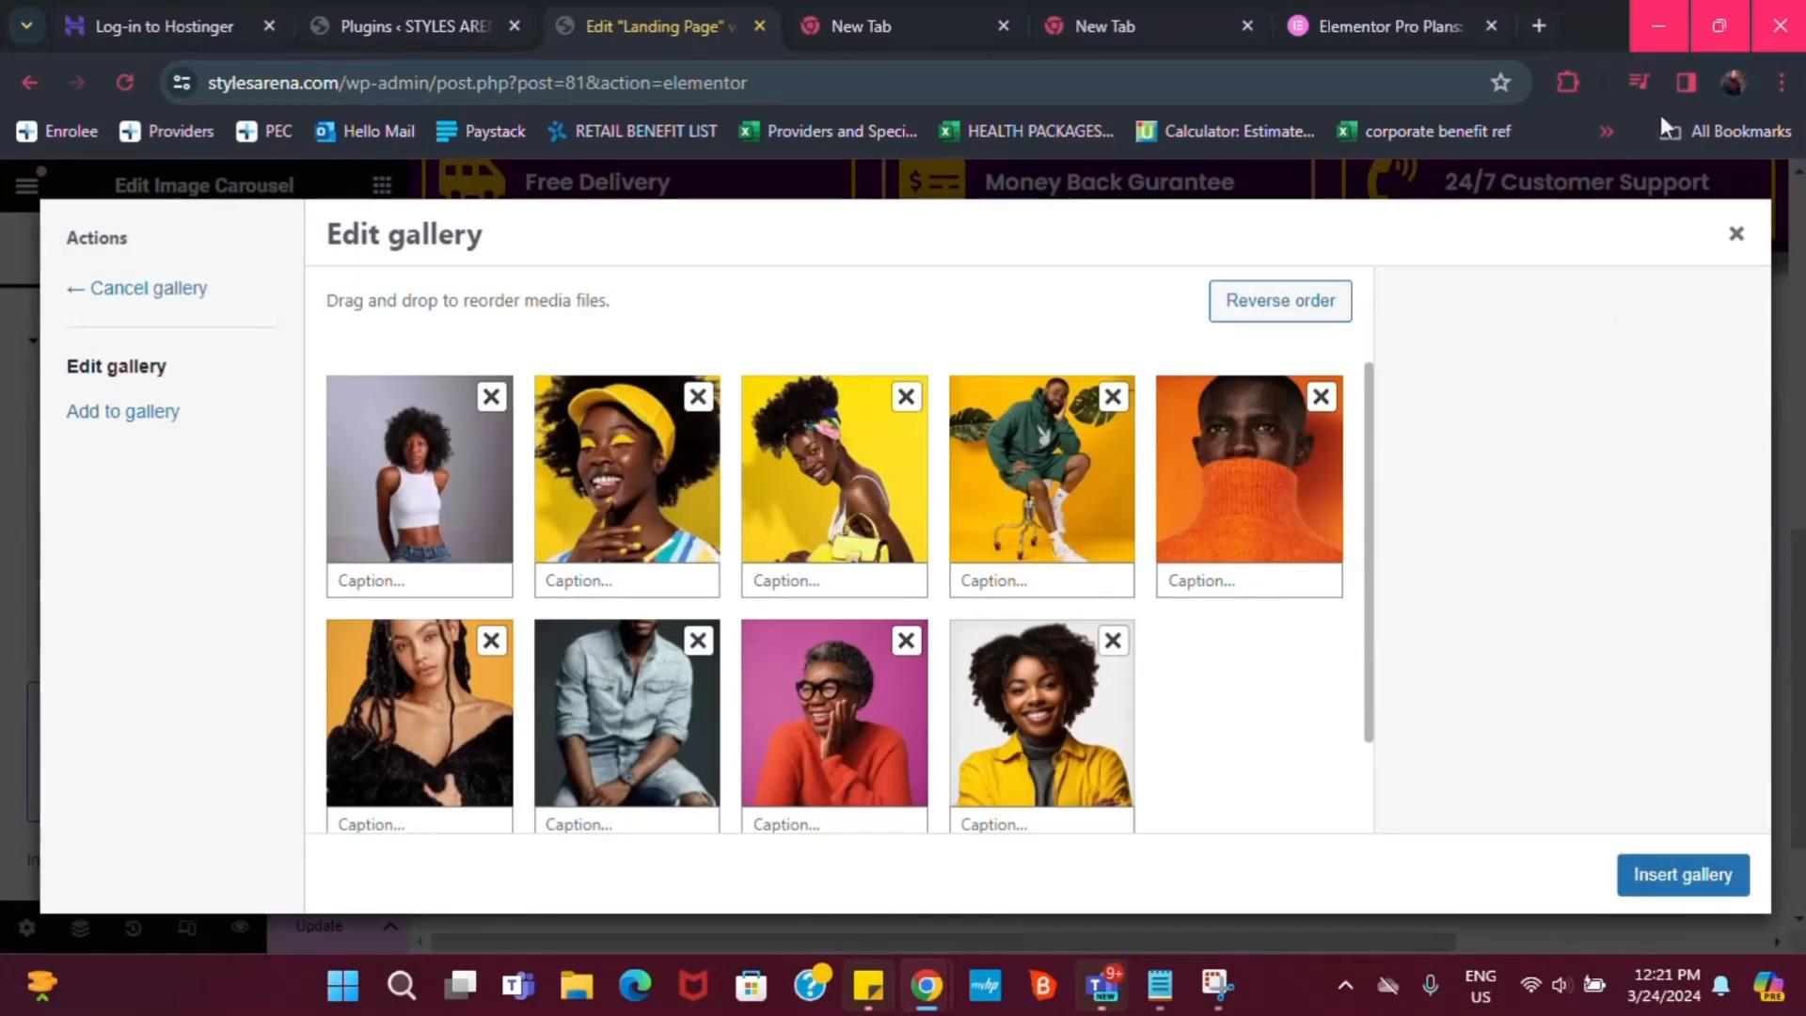
click(1734, 235)
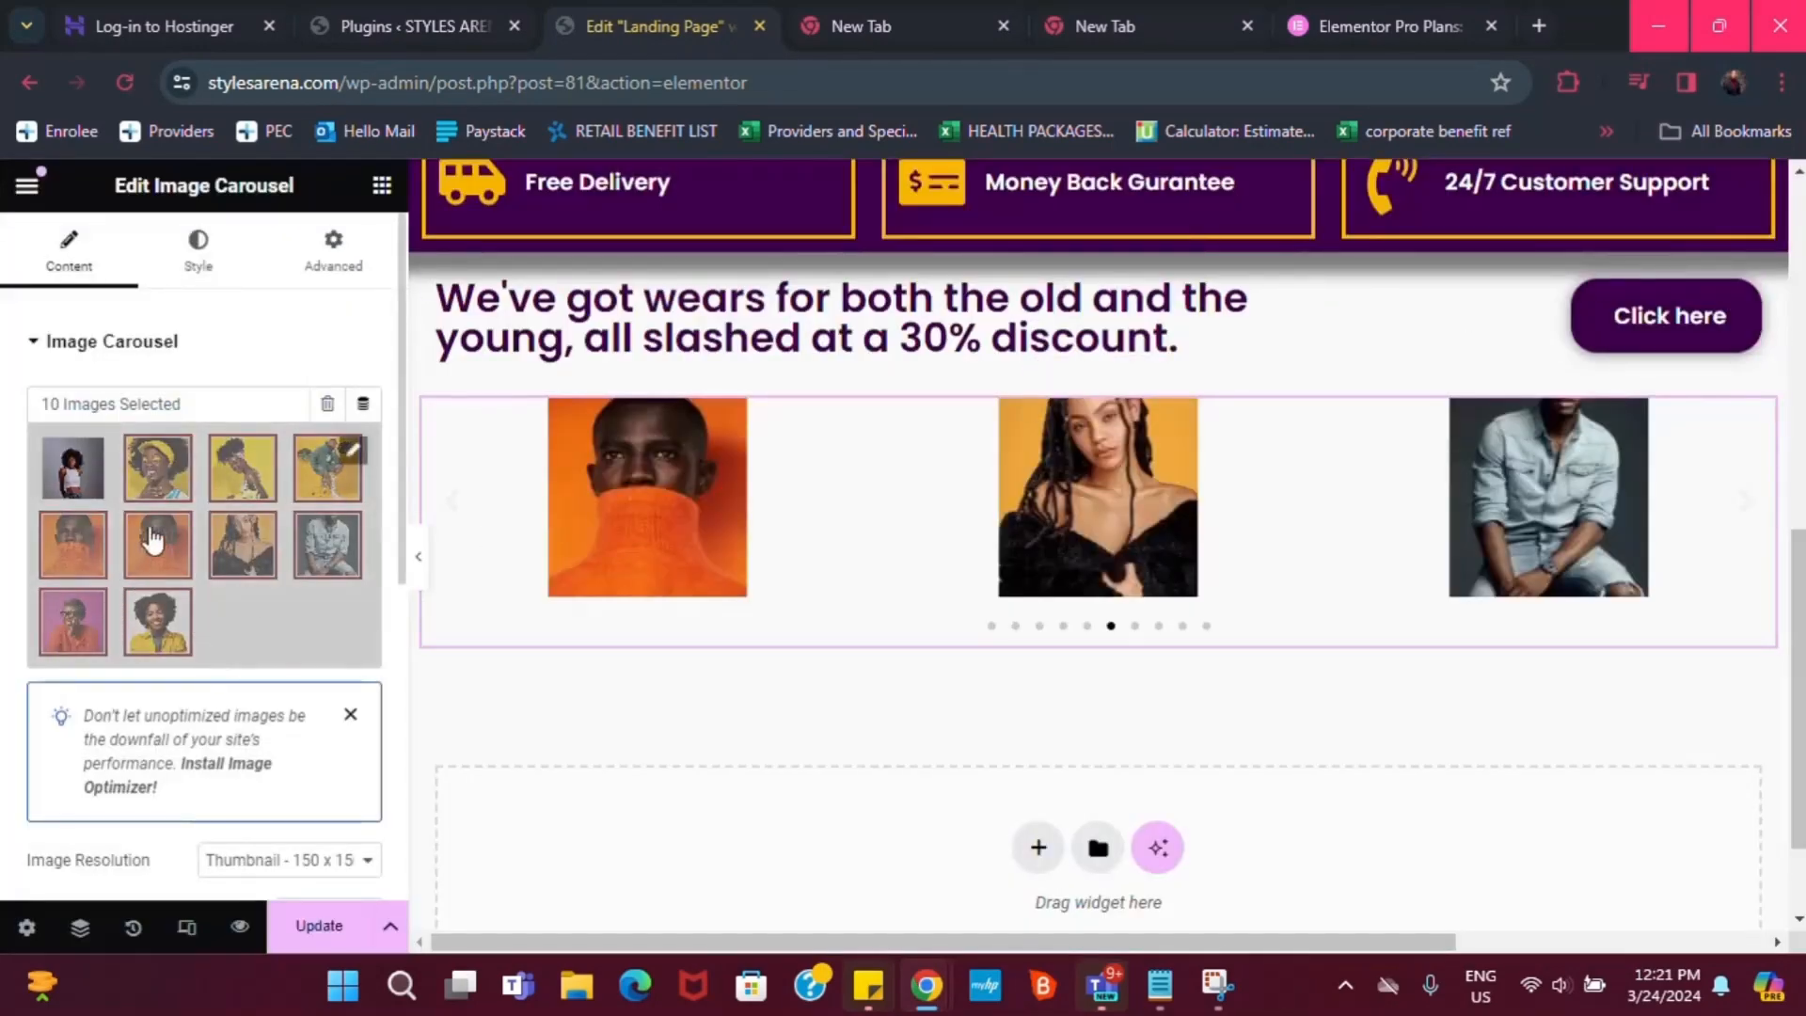
click(351, 455)
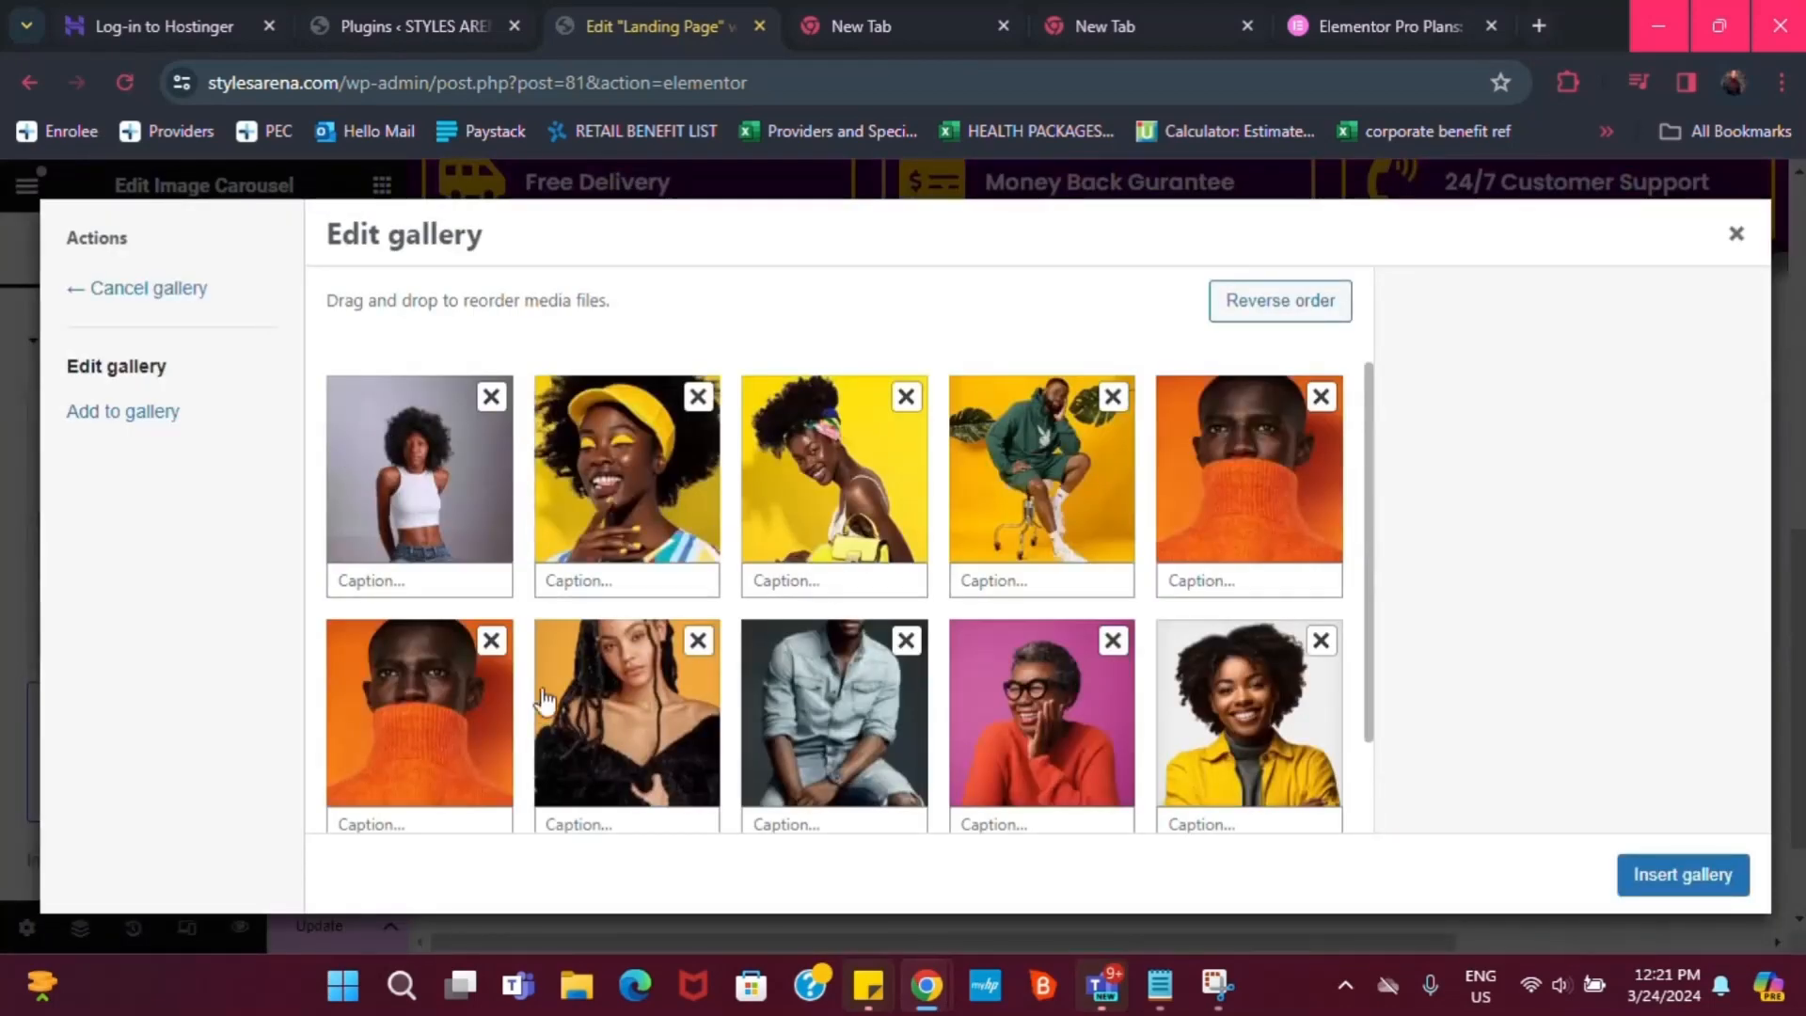
click(493, 643)
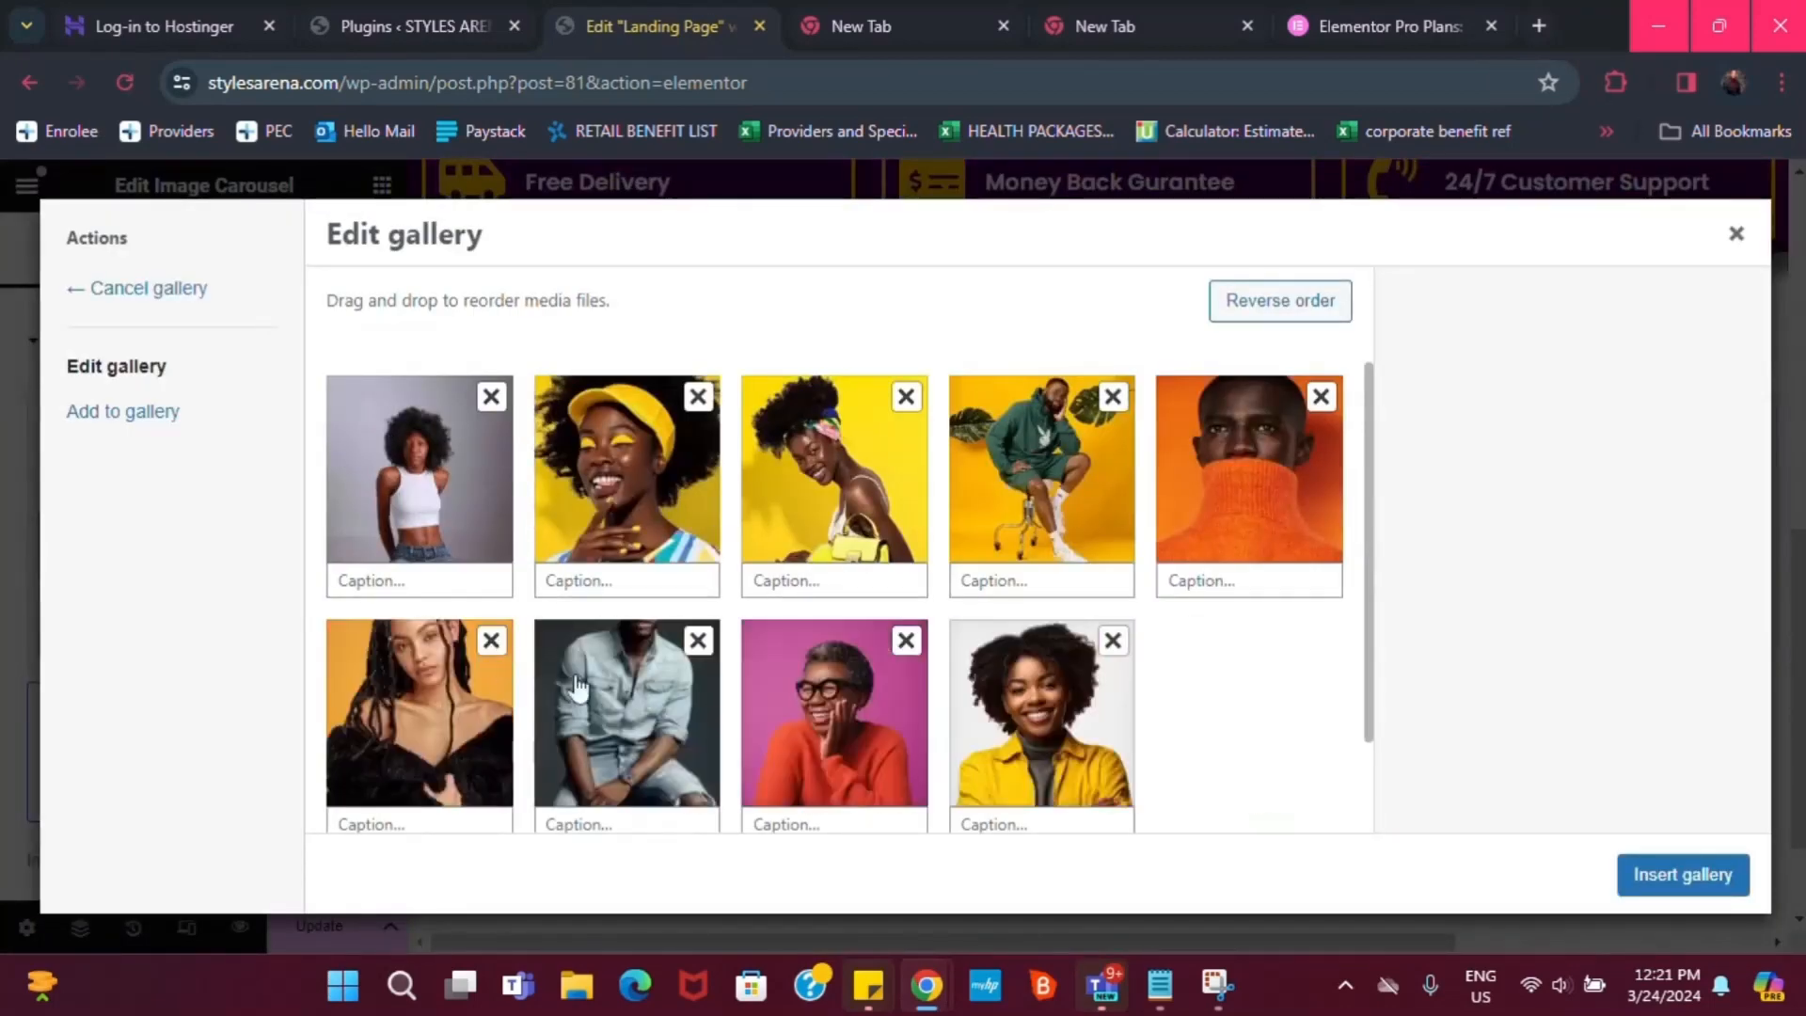
click(1686, 876)
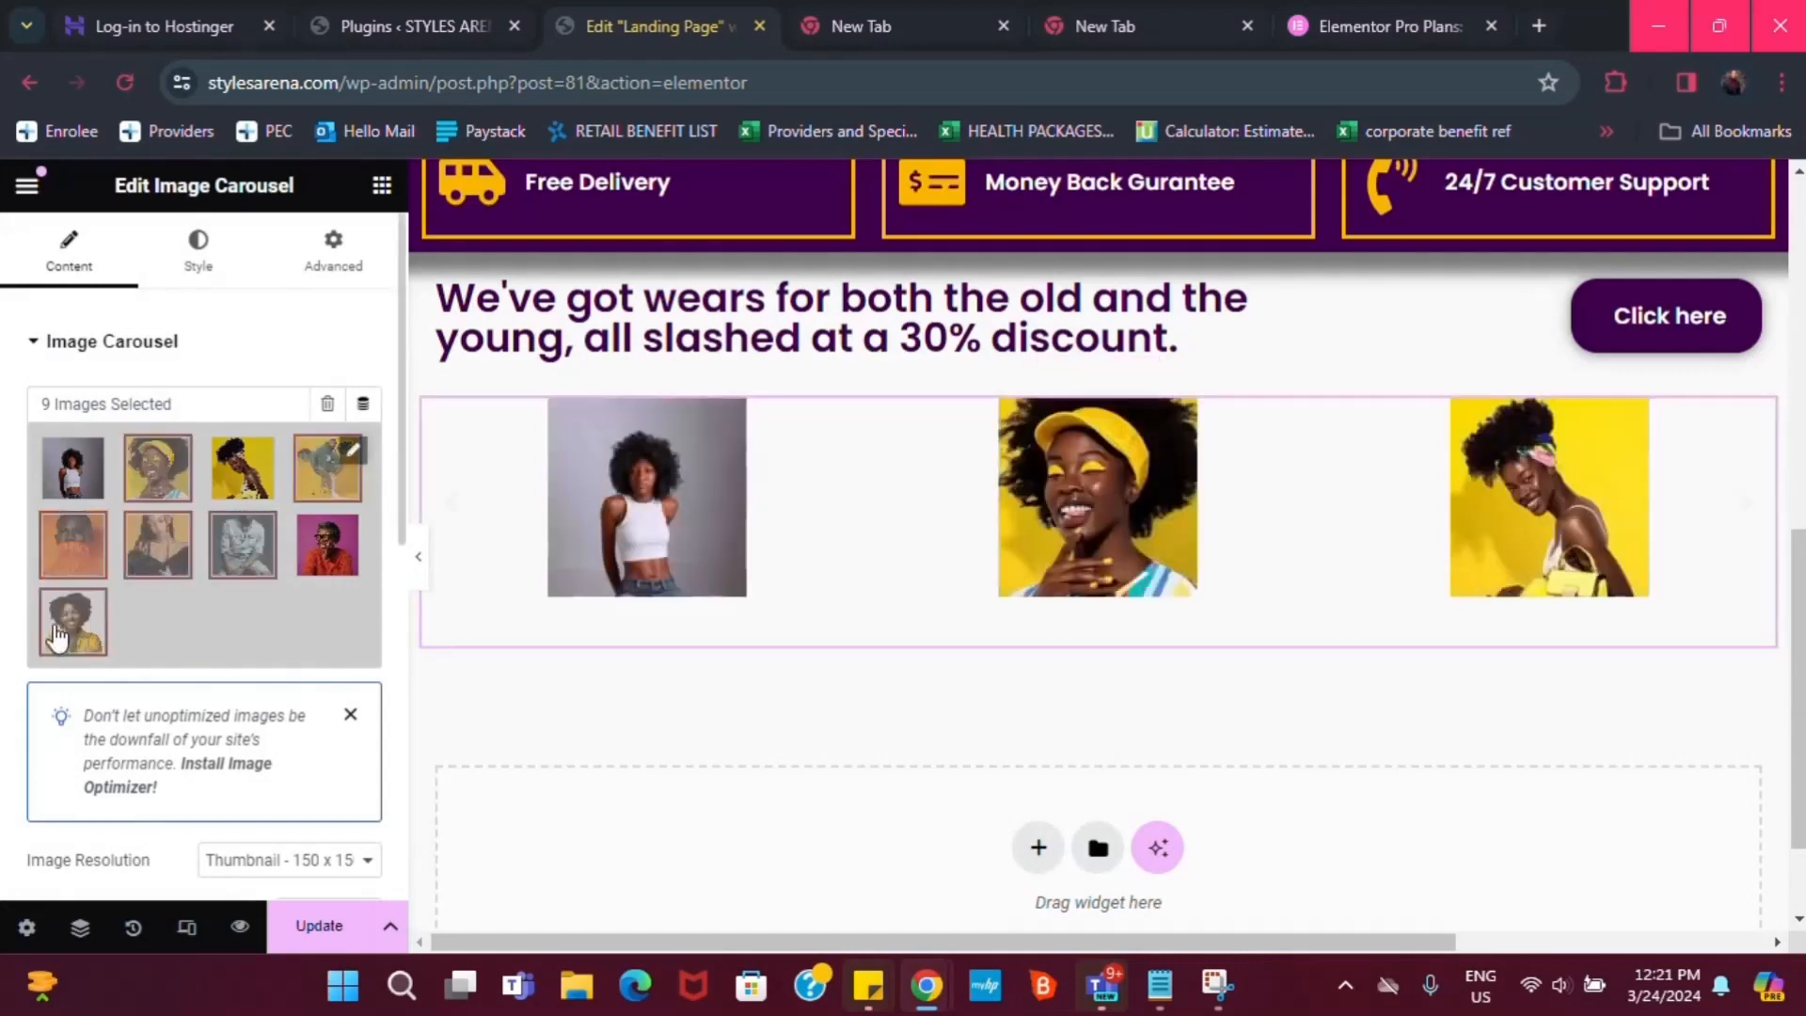
Set the Image Carousel's image resolution to Full
scroll(183, 538, down, 1)
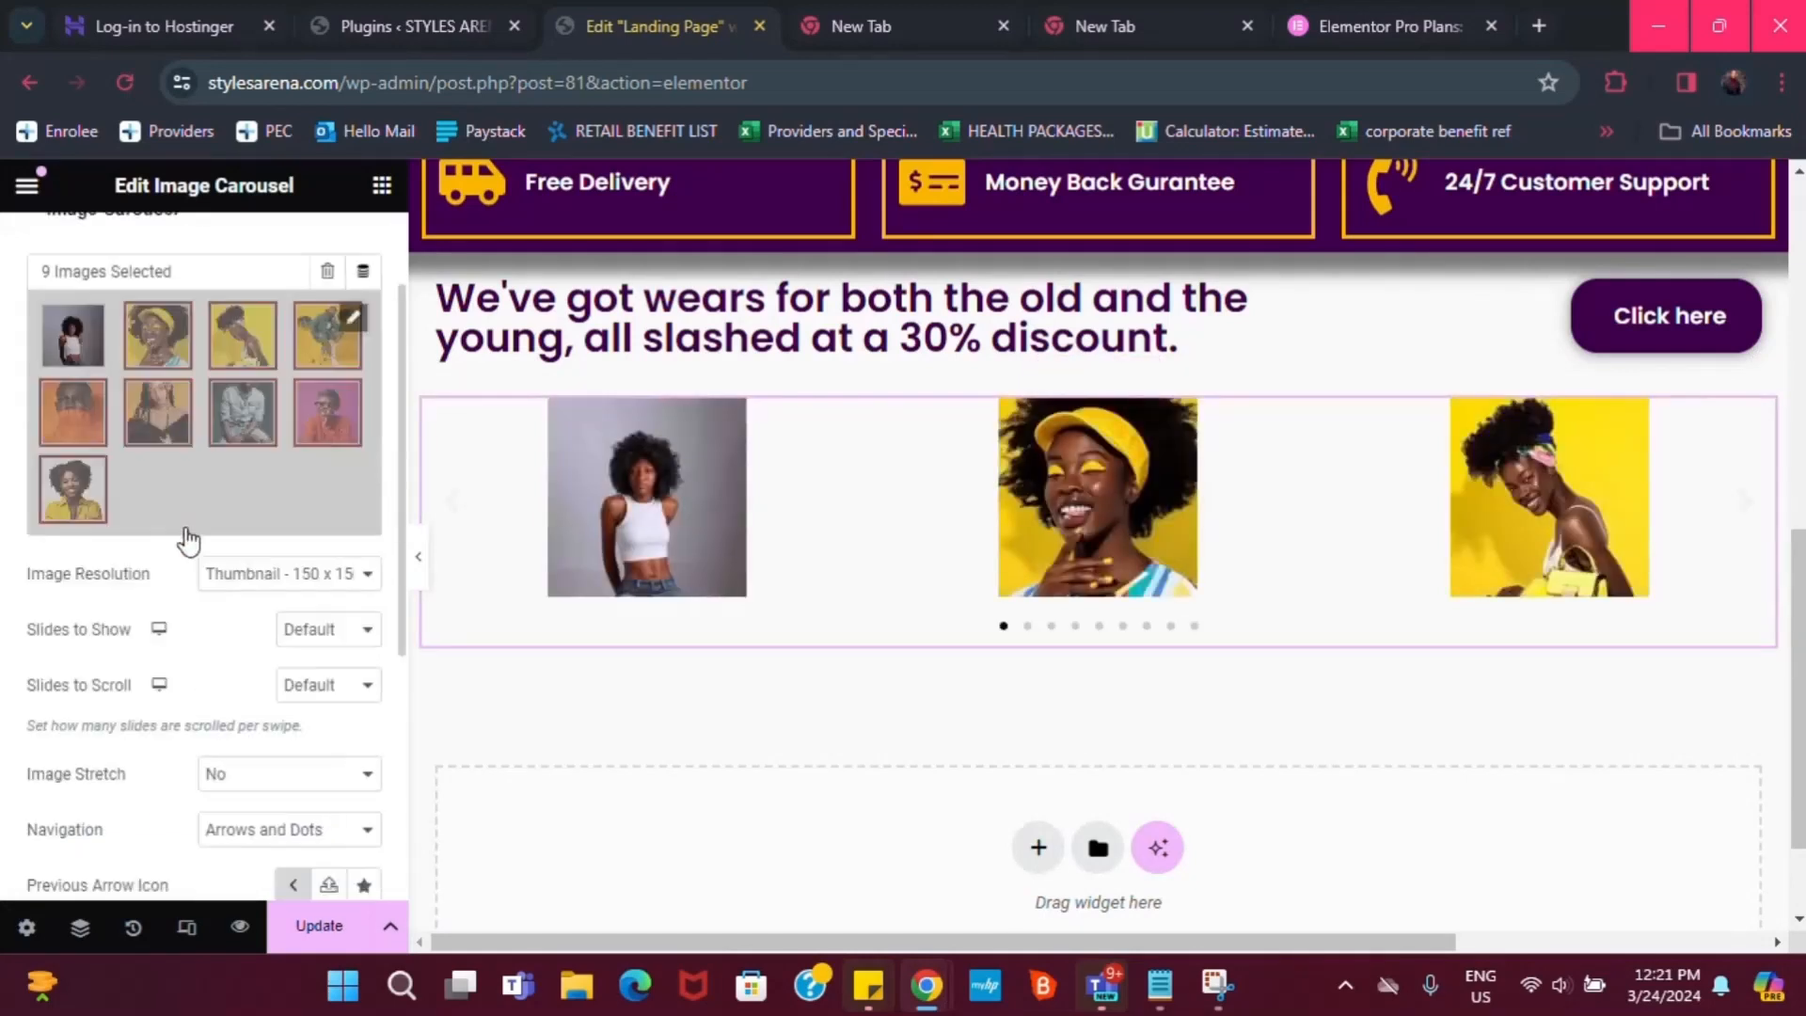
scroll(213, 477, up, 1)
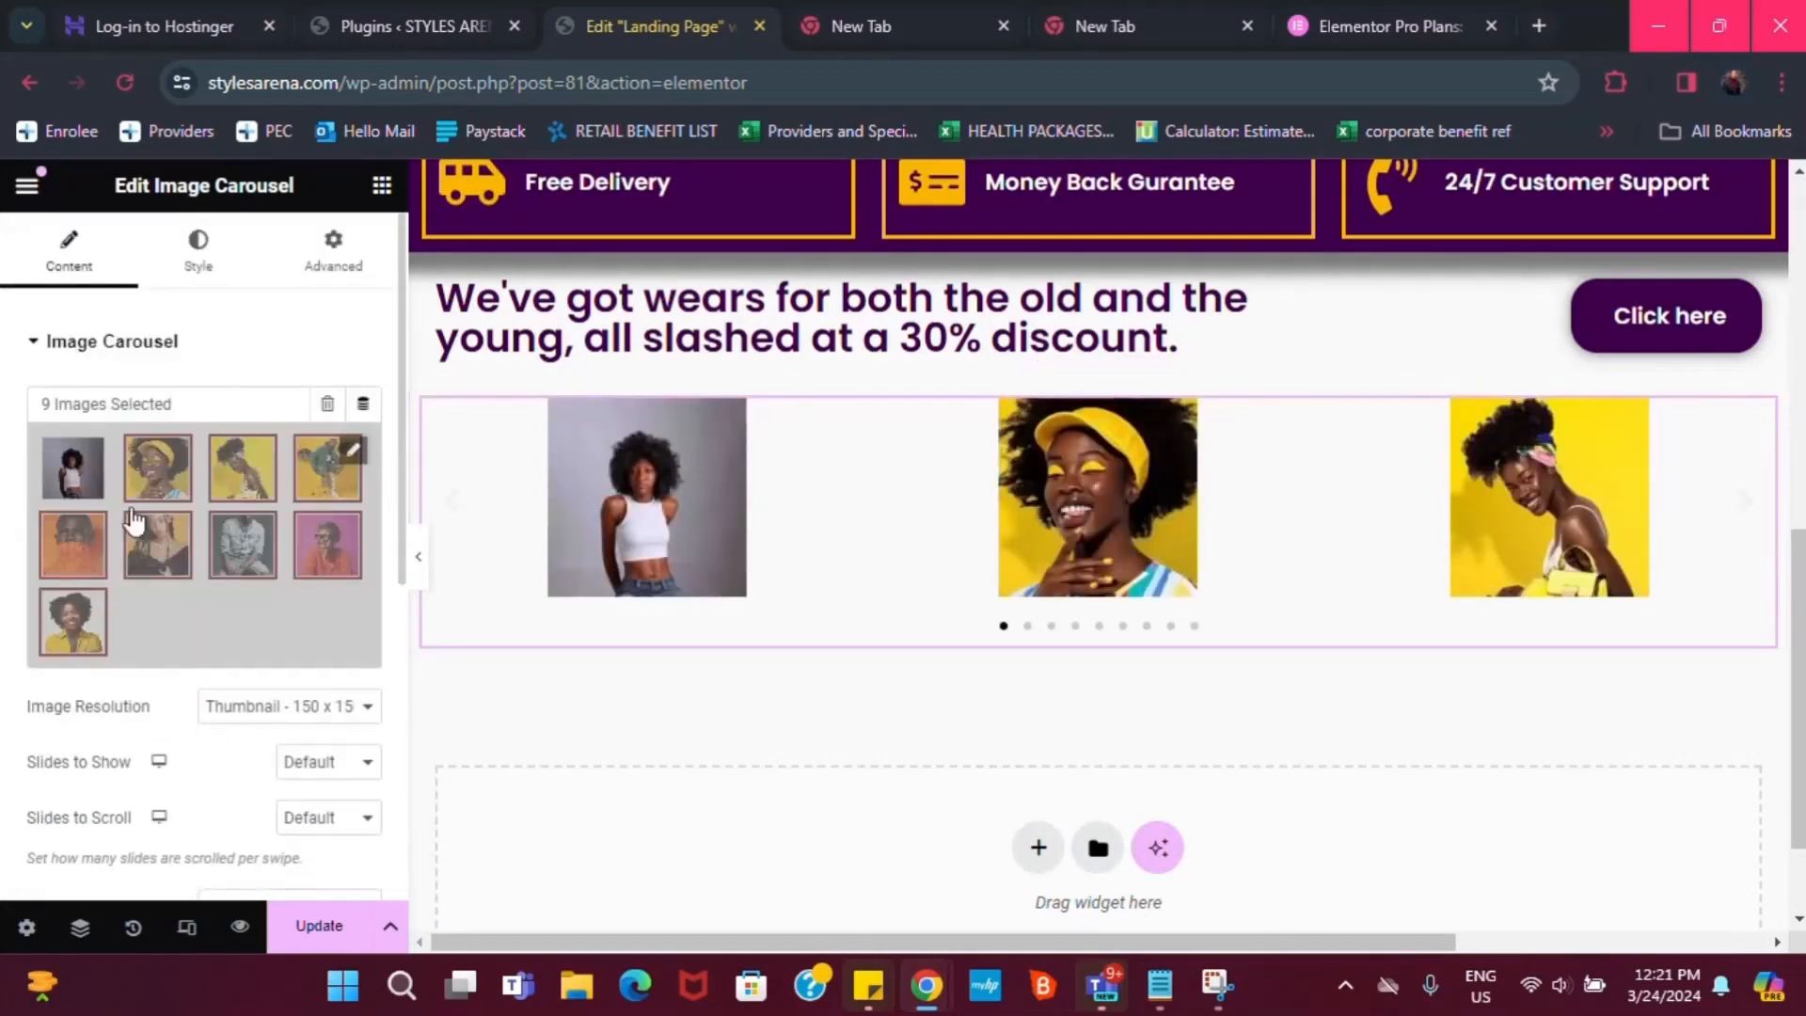
scroll(313, 718, down, 1)
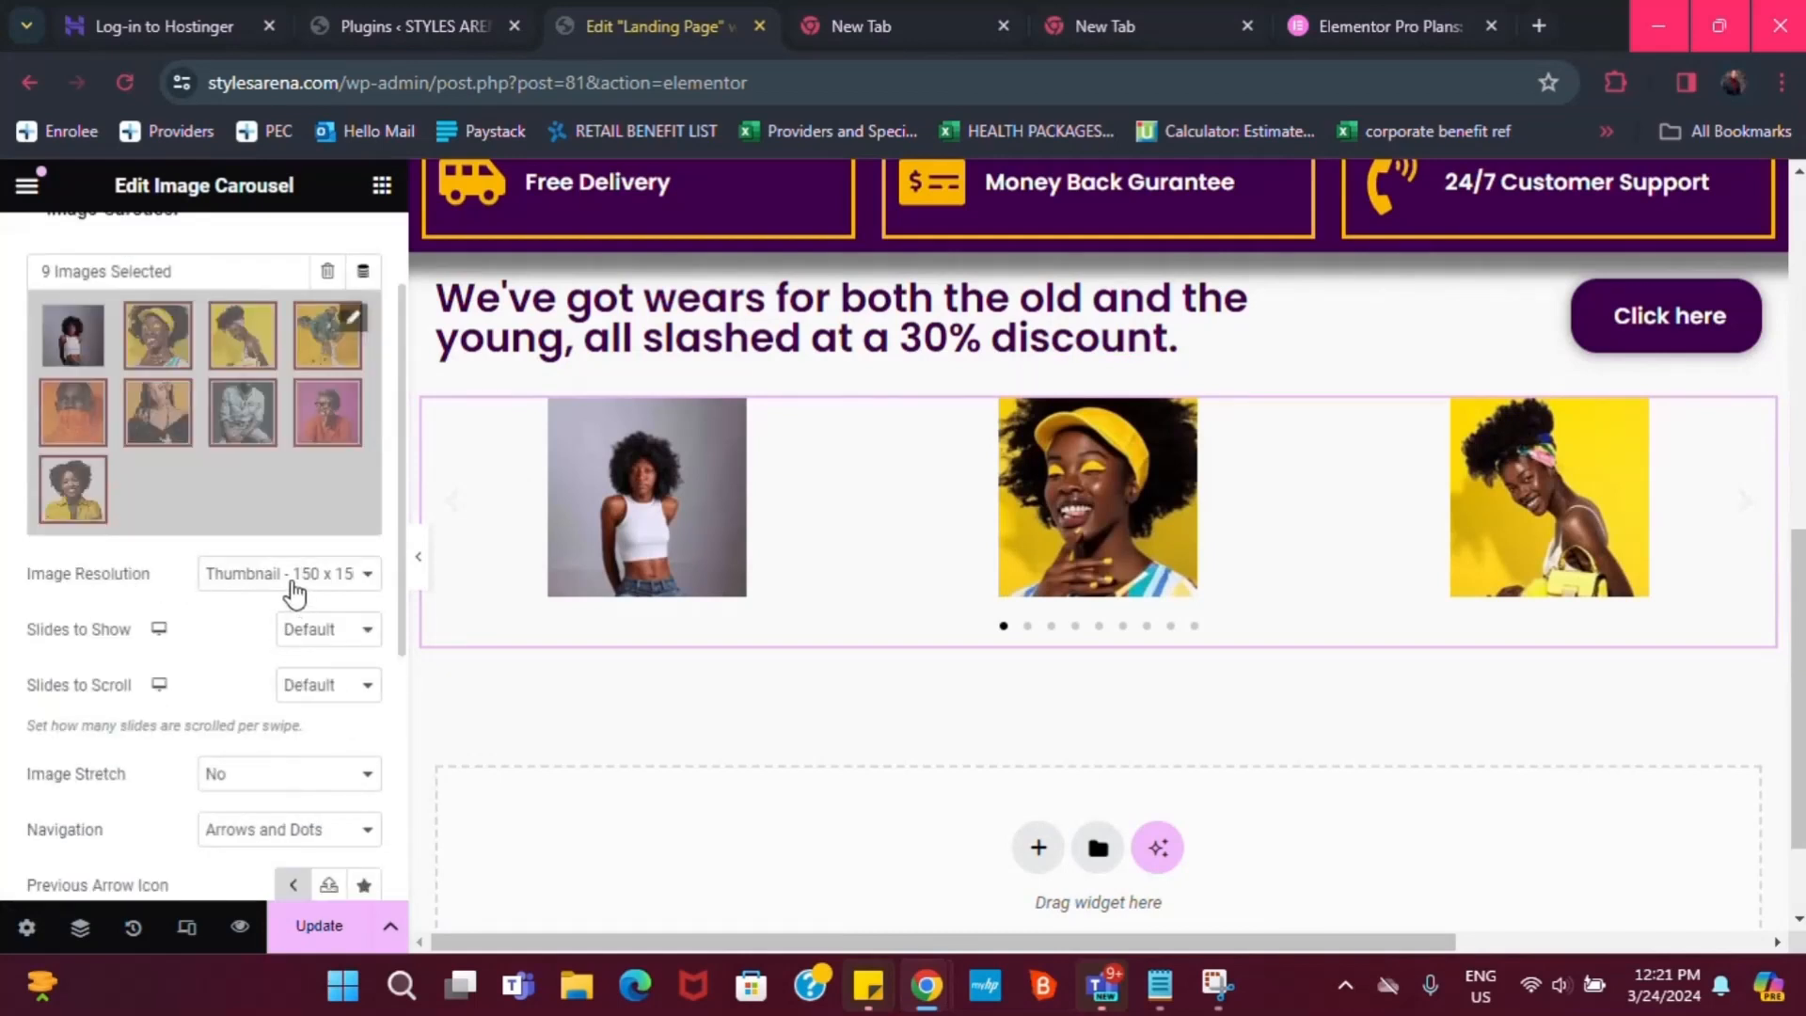
click(292, 585)
click(259, 723)
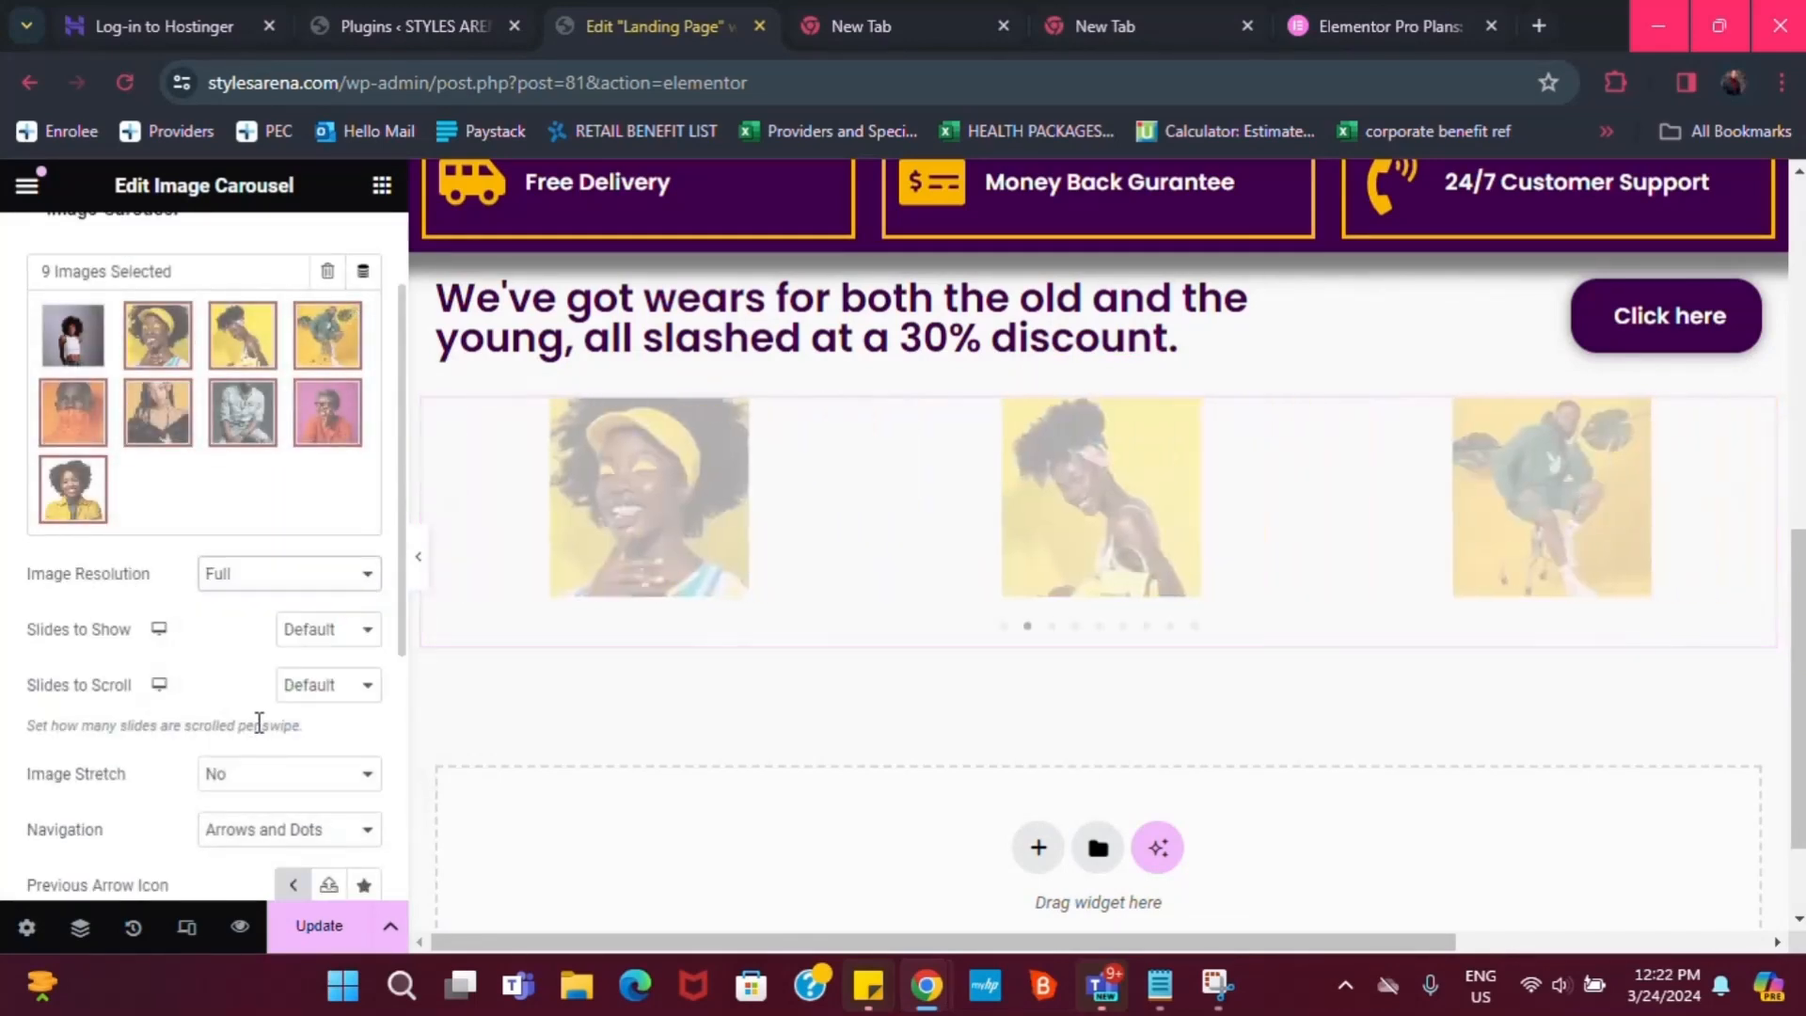
Select the container holding the carousel to edit its settings
scroll(1061, 646, down, 2)
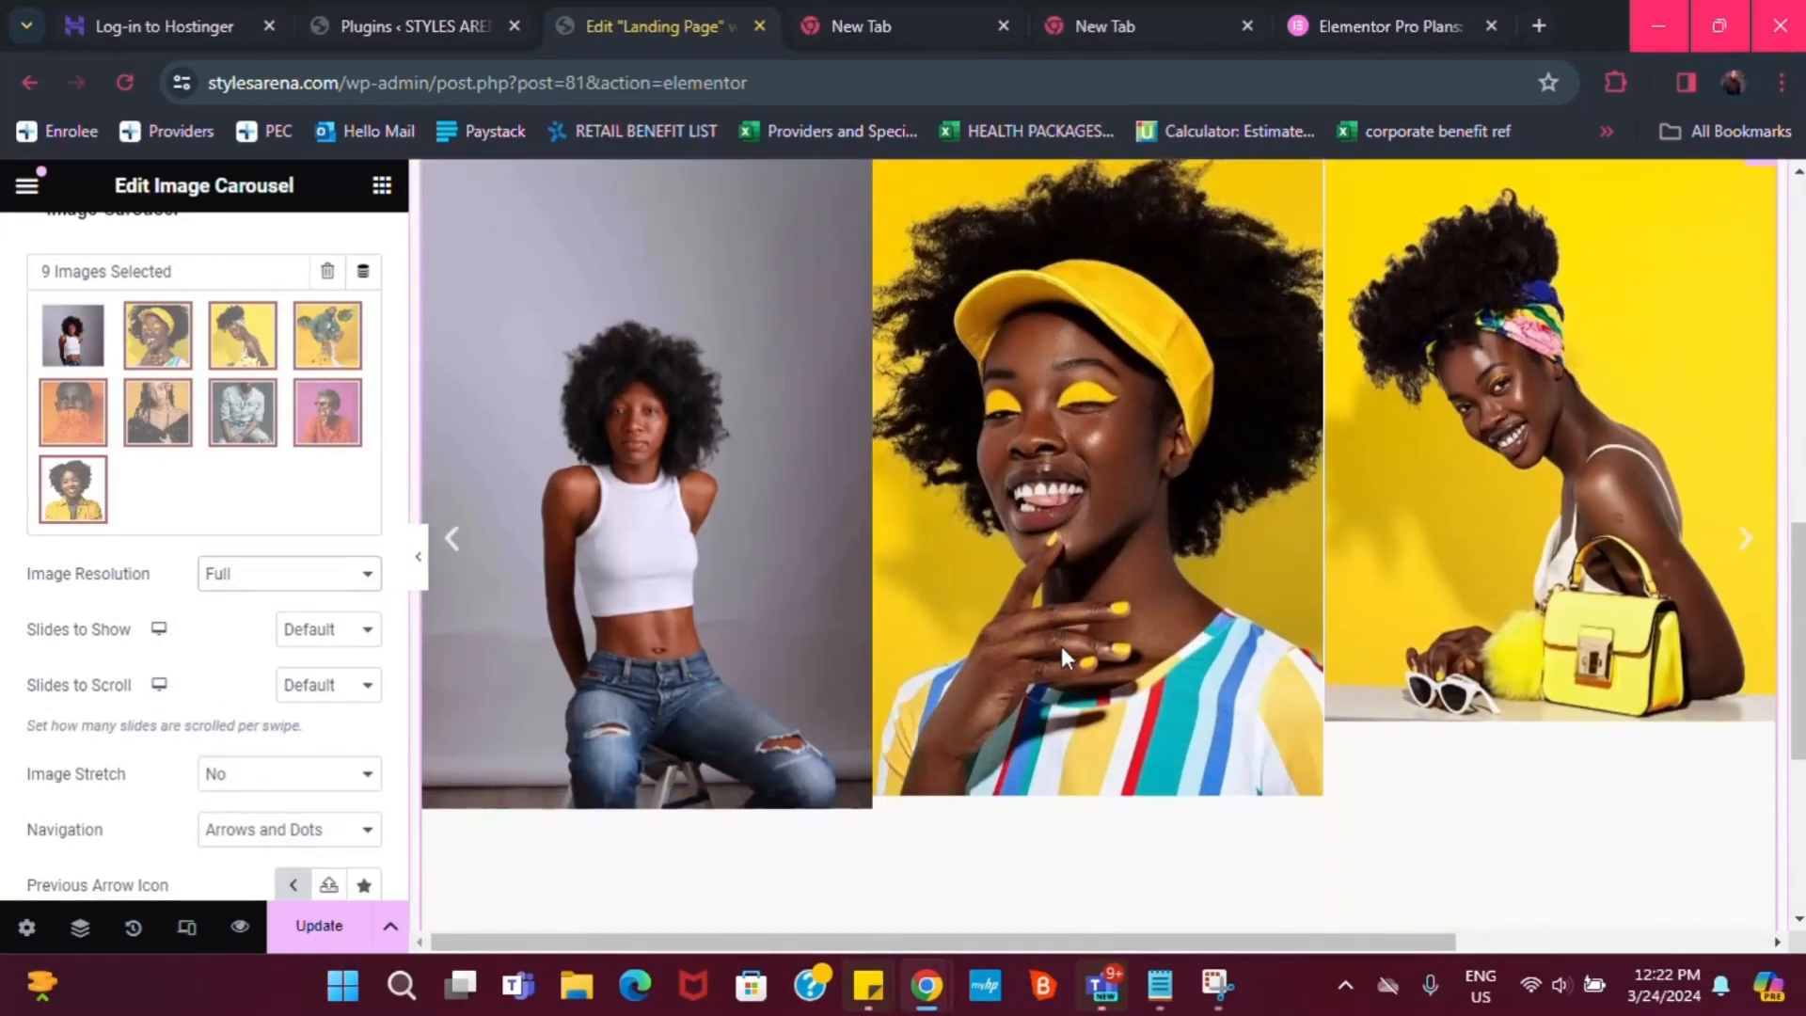
scroll(1022, 662, up, 2)
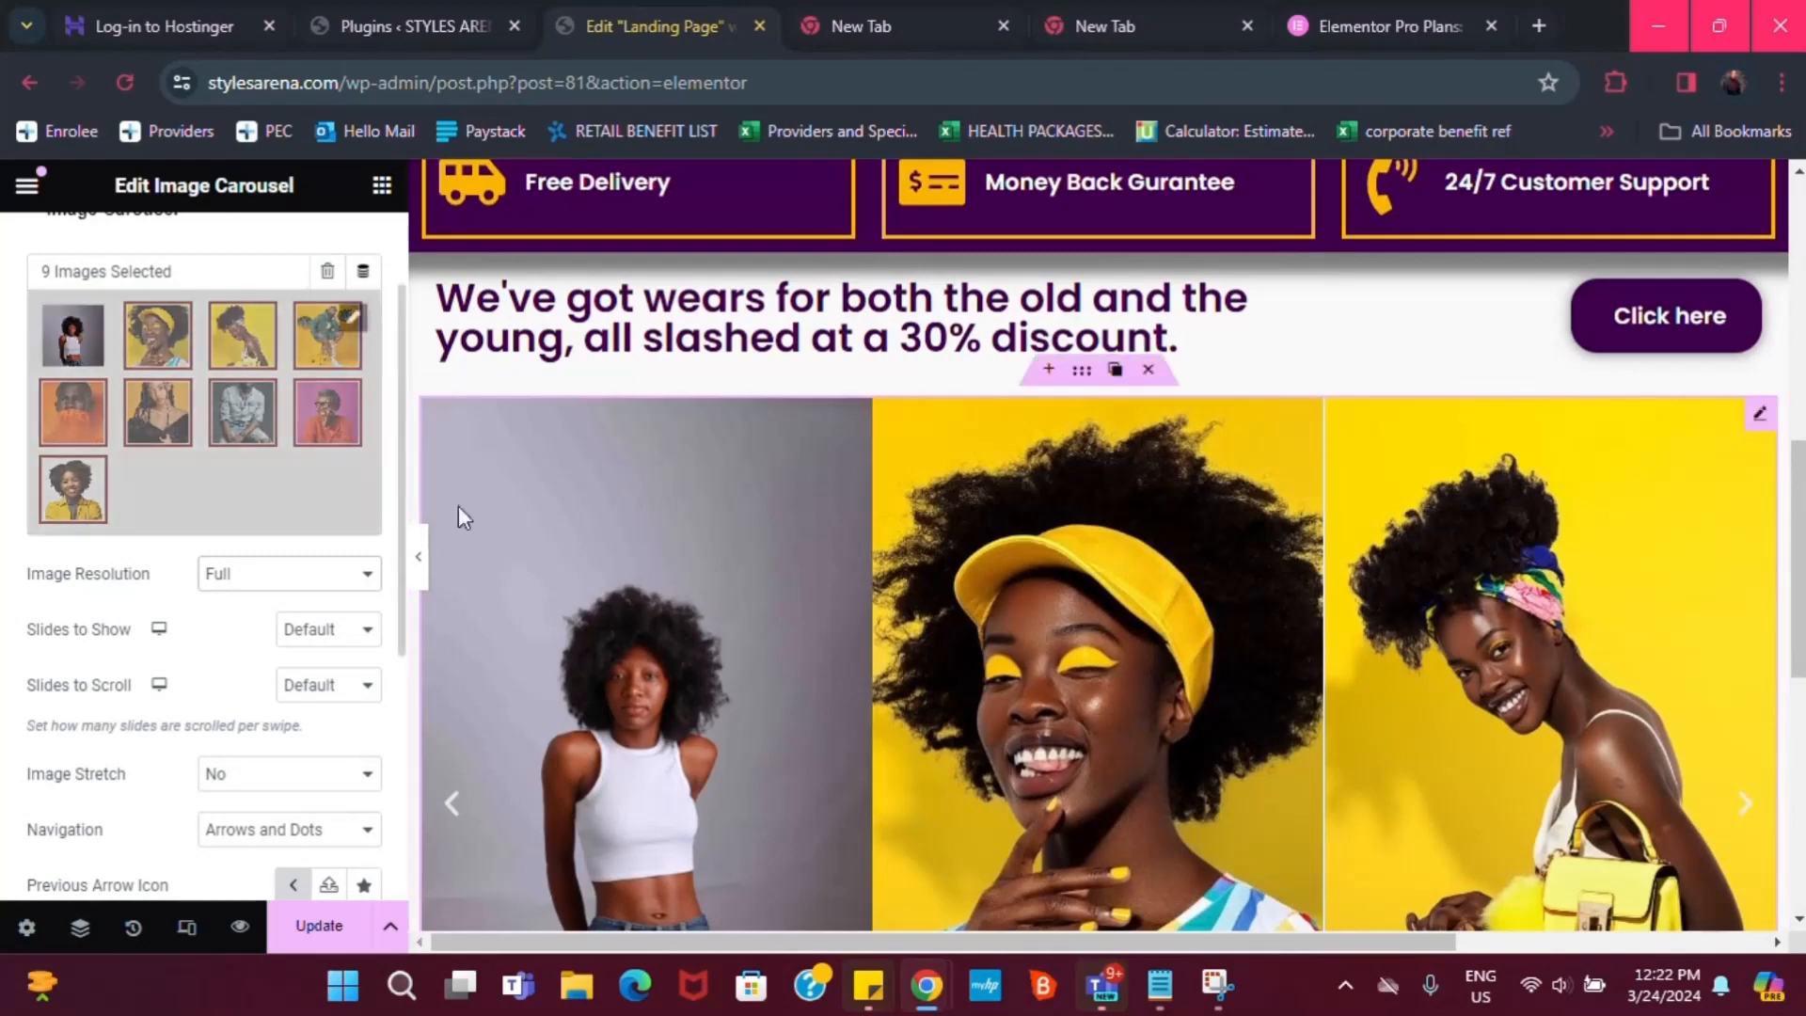
scroll(973, 548, down, 1)
scroll(997, 584, up, 1)
scroll(1035, 649, down, 1)
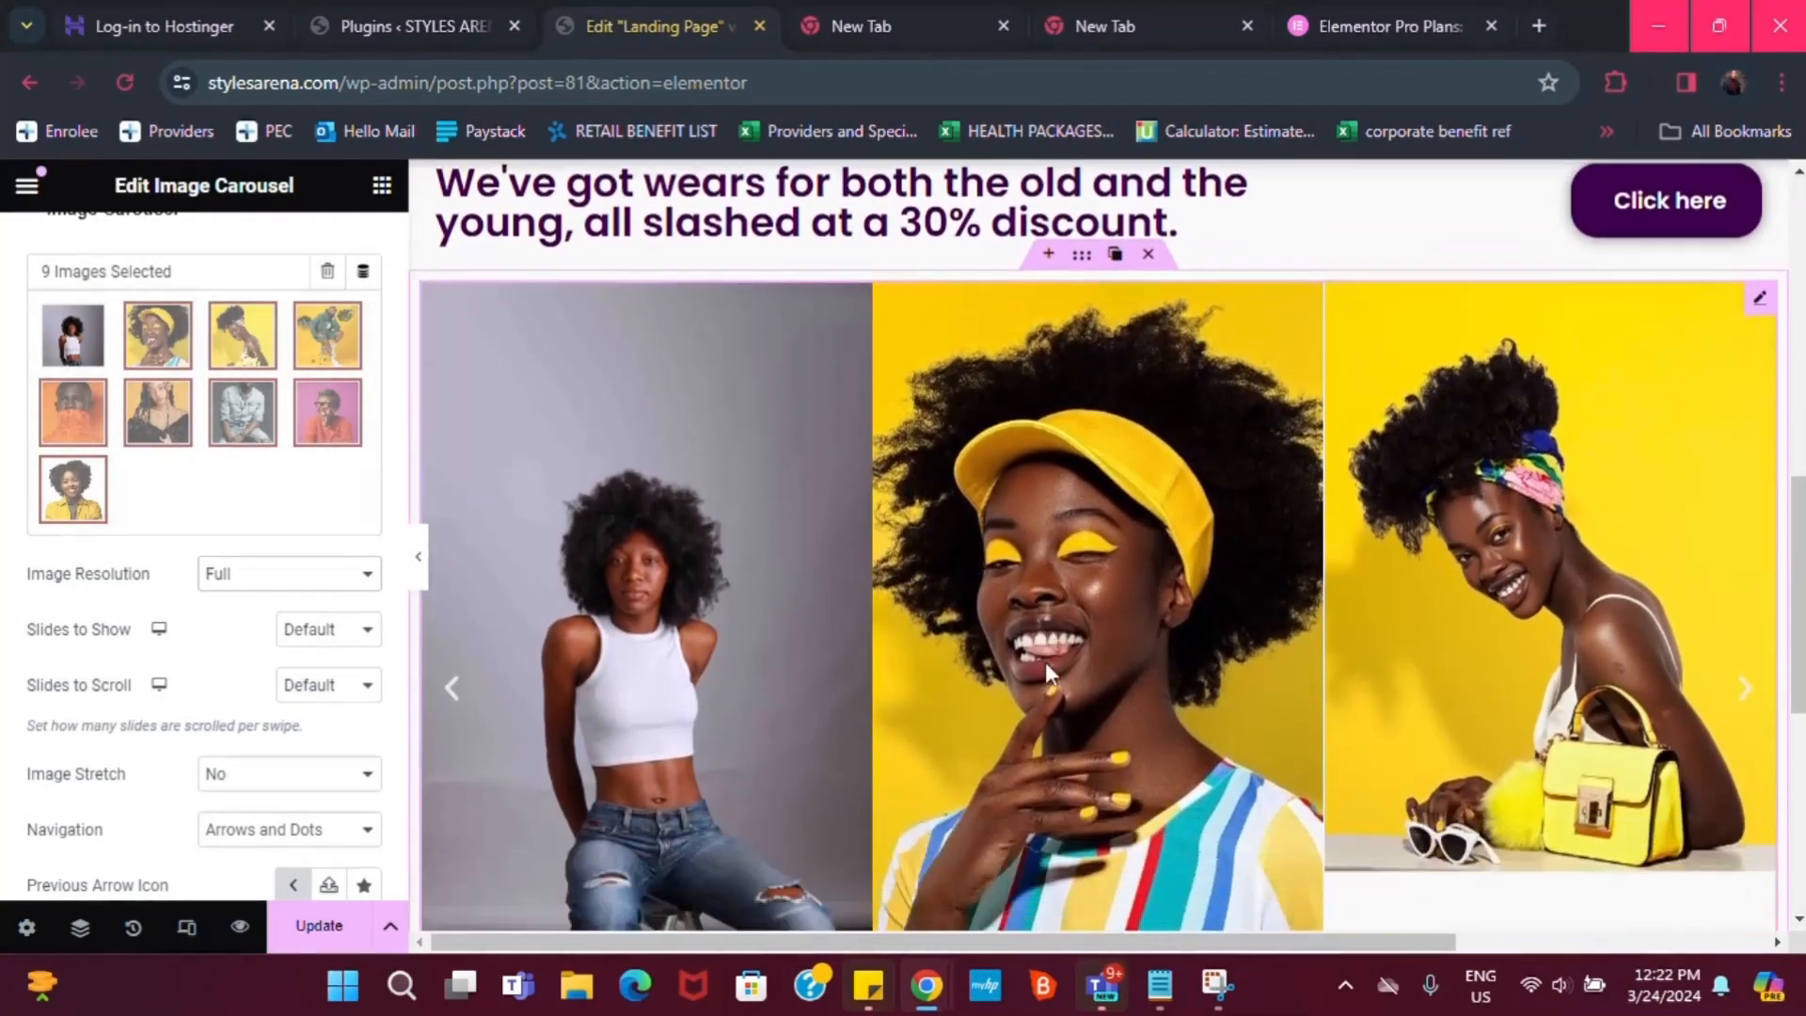
click(1082, 238)
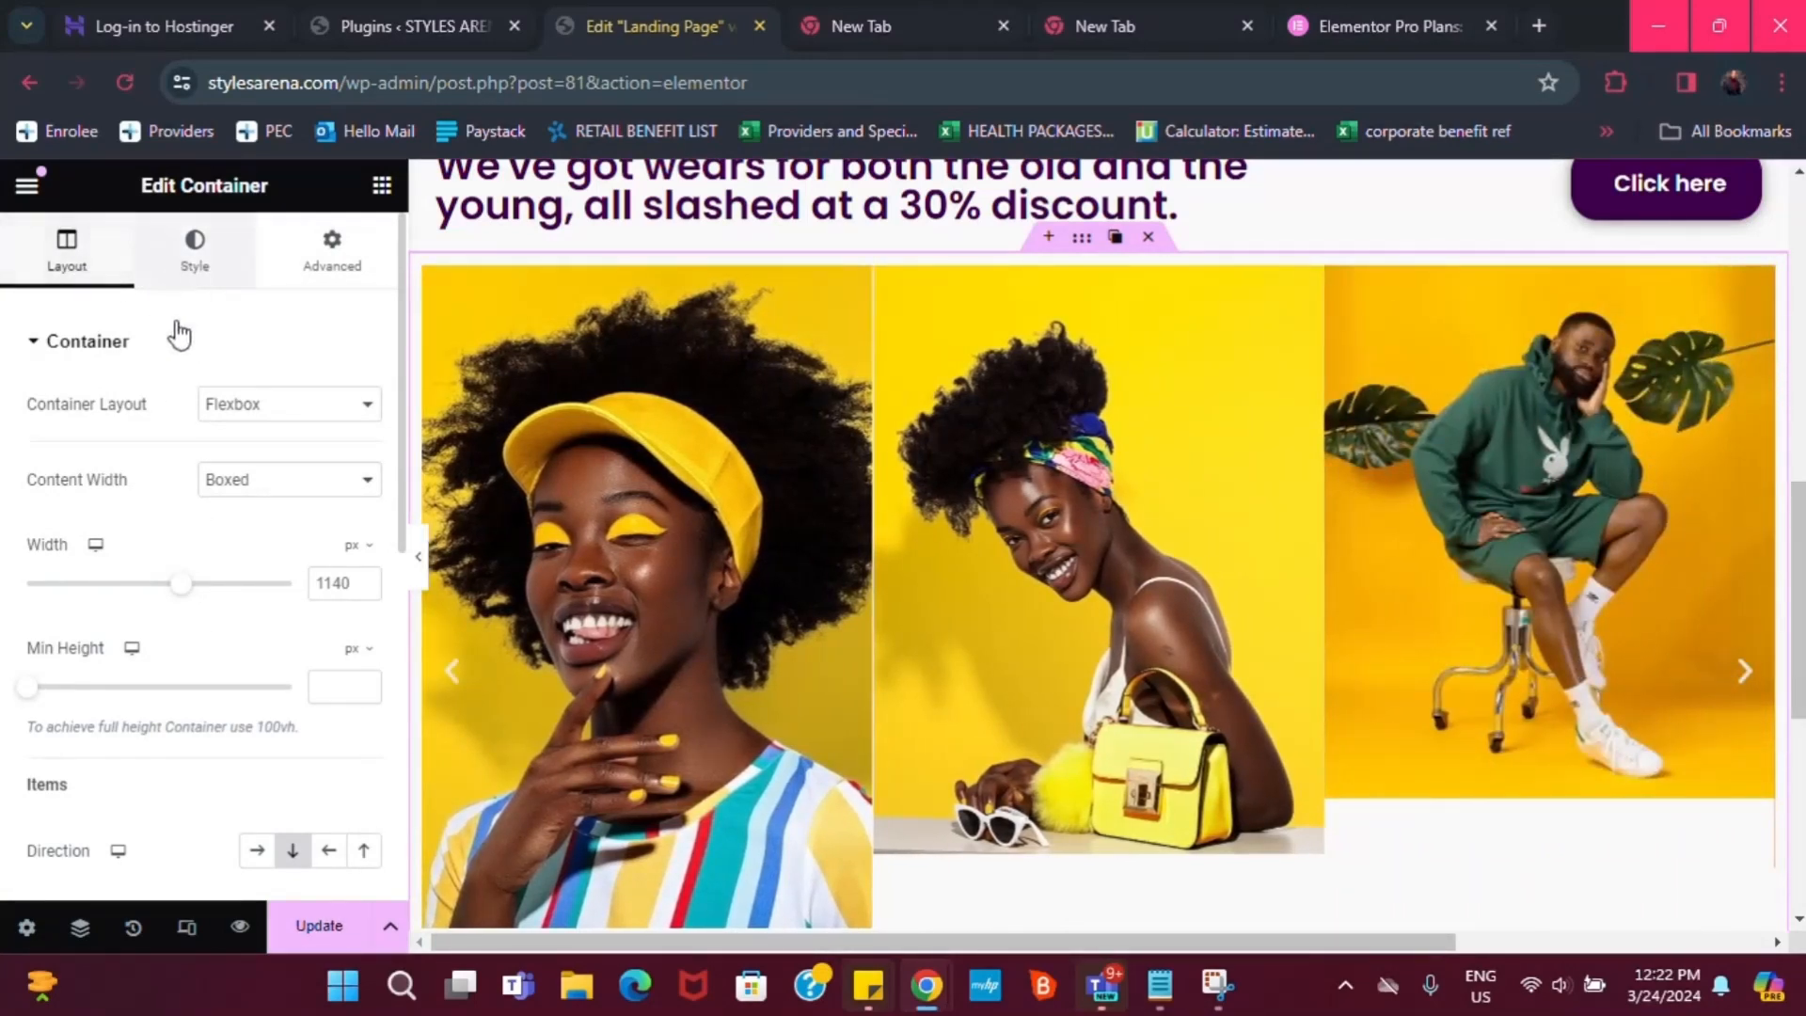
Give the carousel's container a Classic background in the Dark purple global colour
click(189, 259)
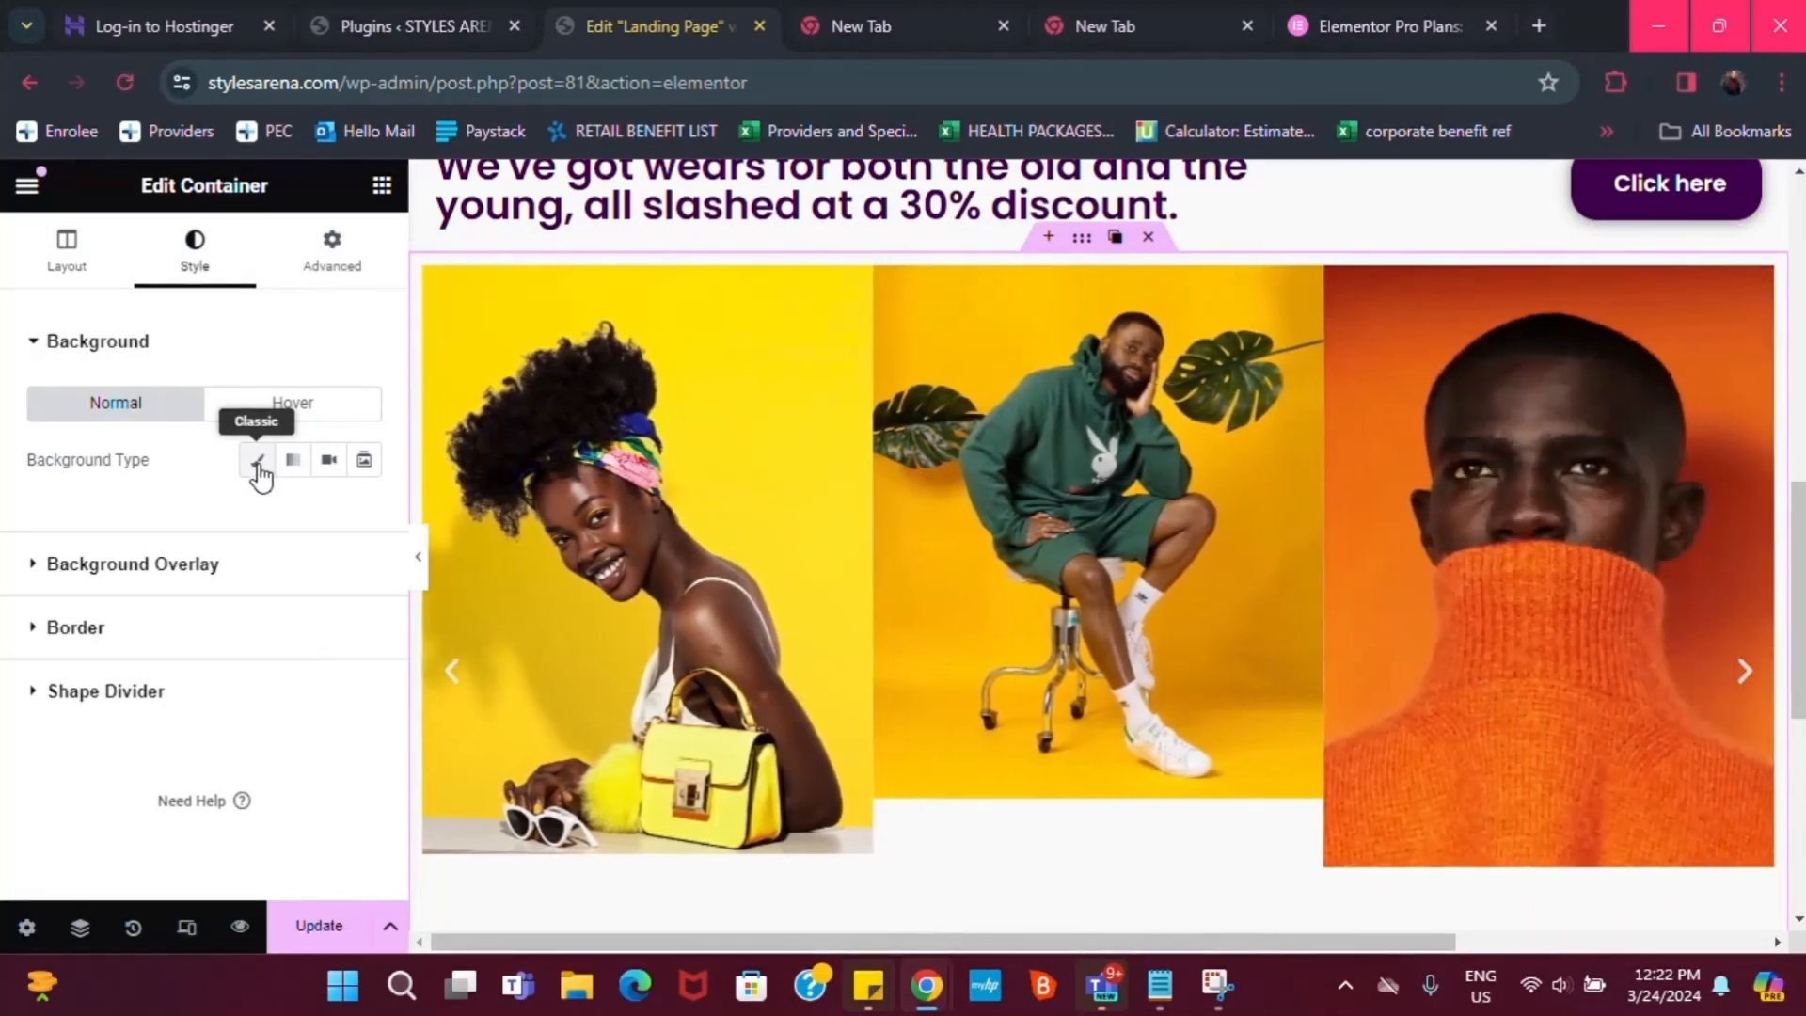
click(256, 461)
click(329, 515)
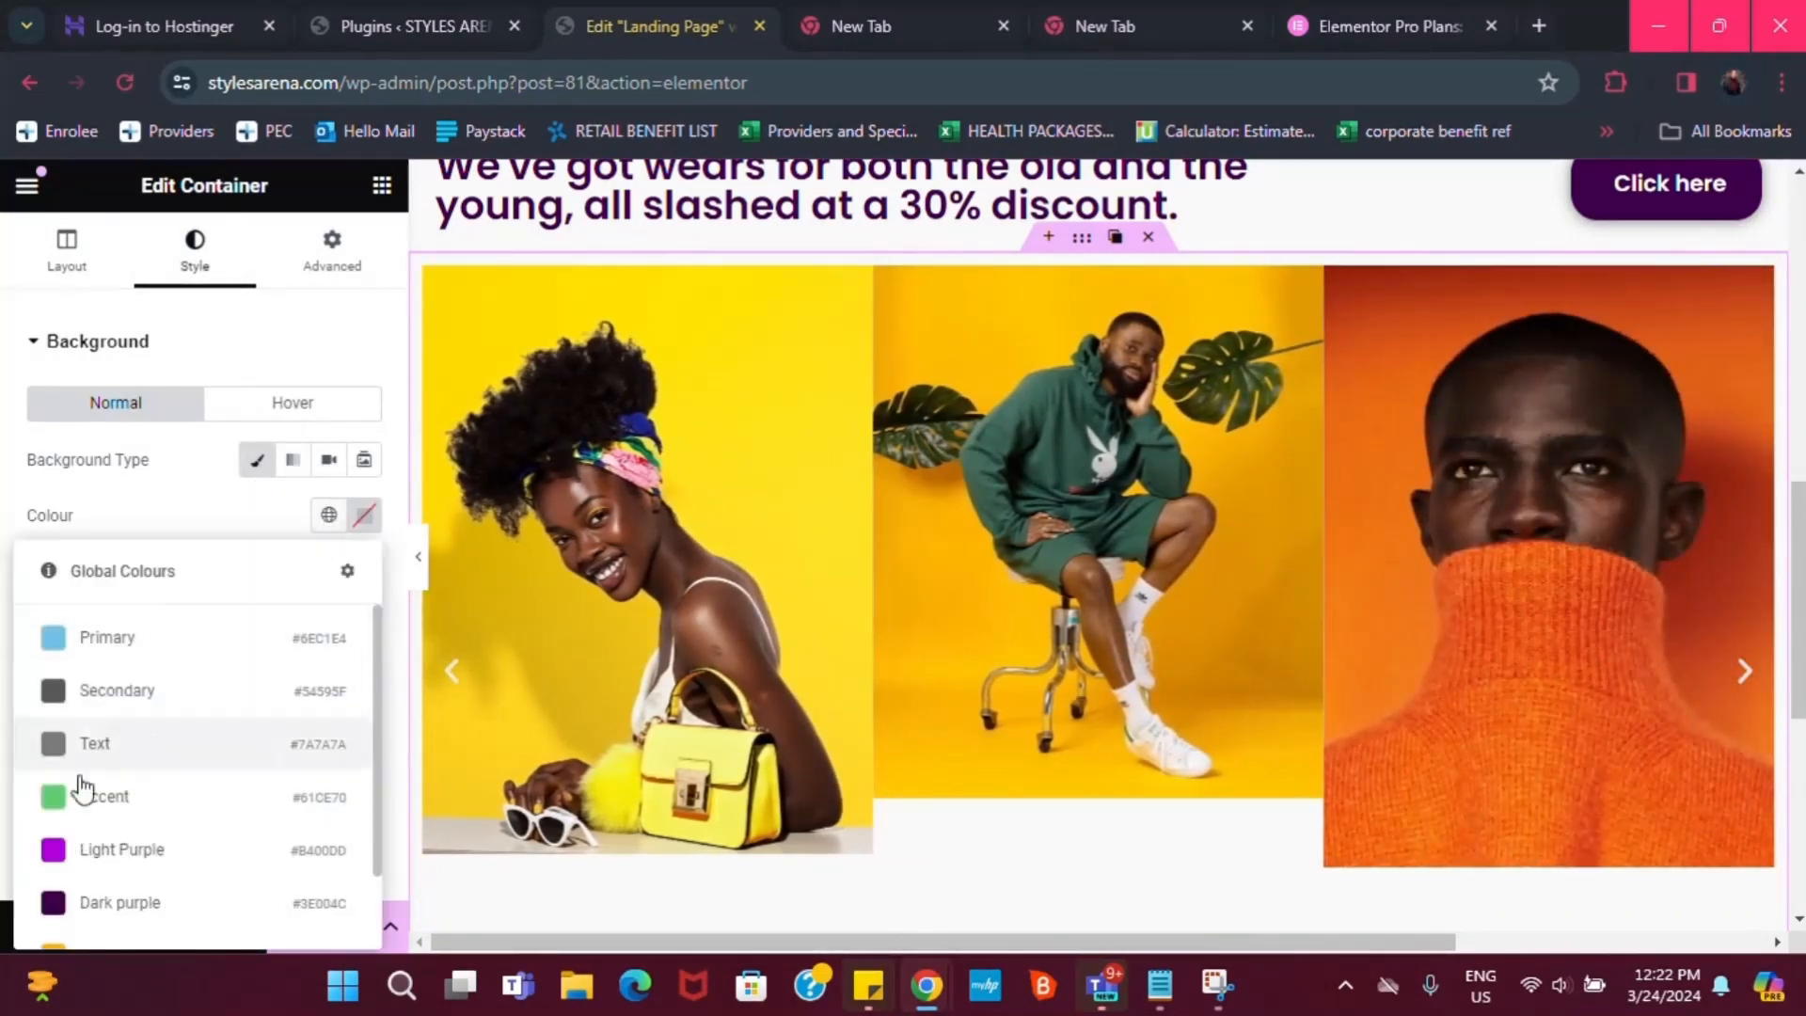
scroll(80, 800, down, 2)
click(75, 807)
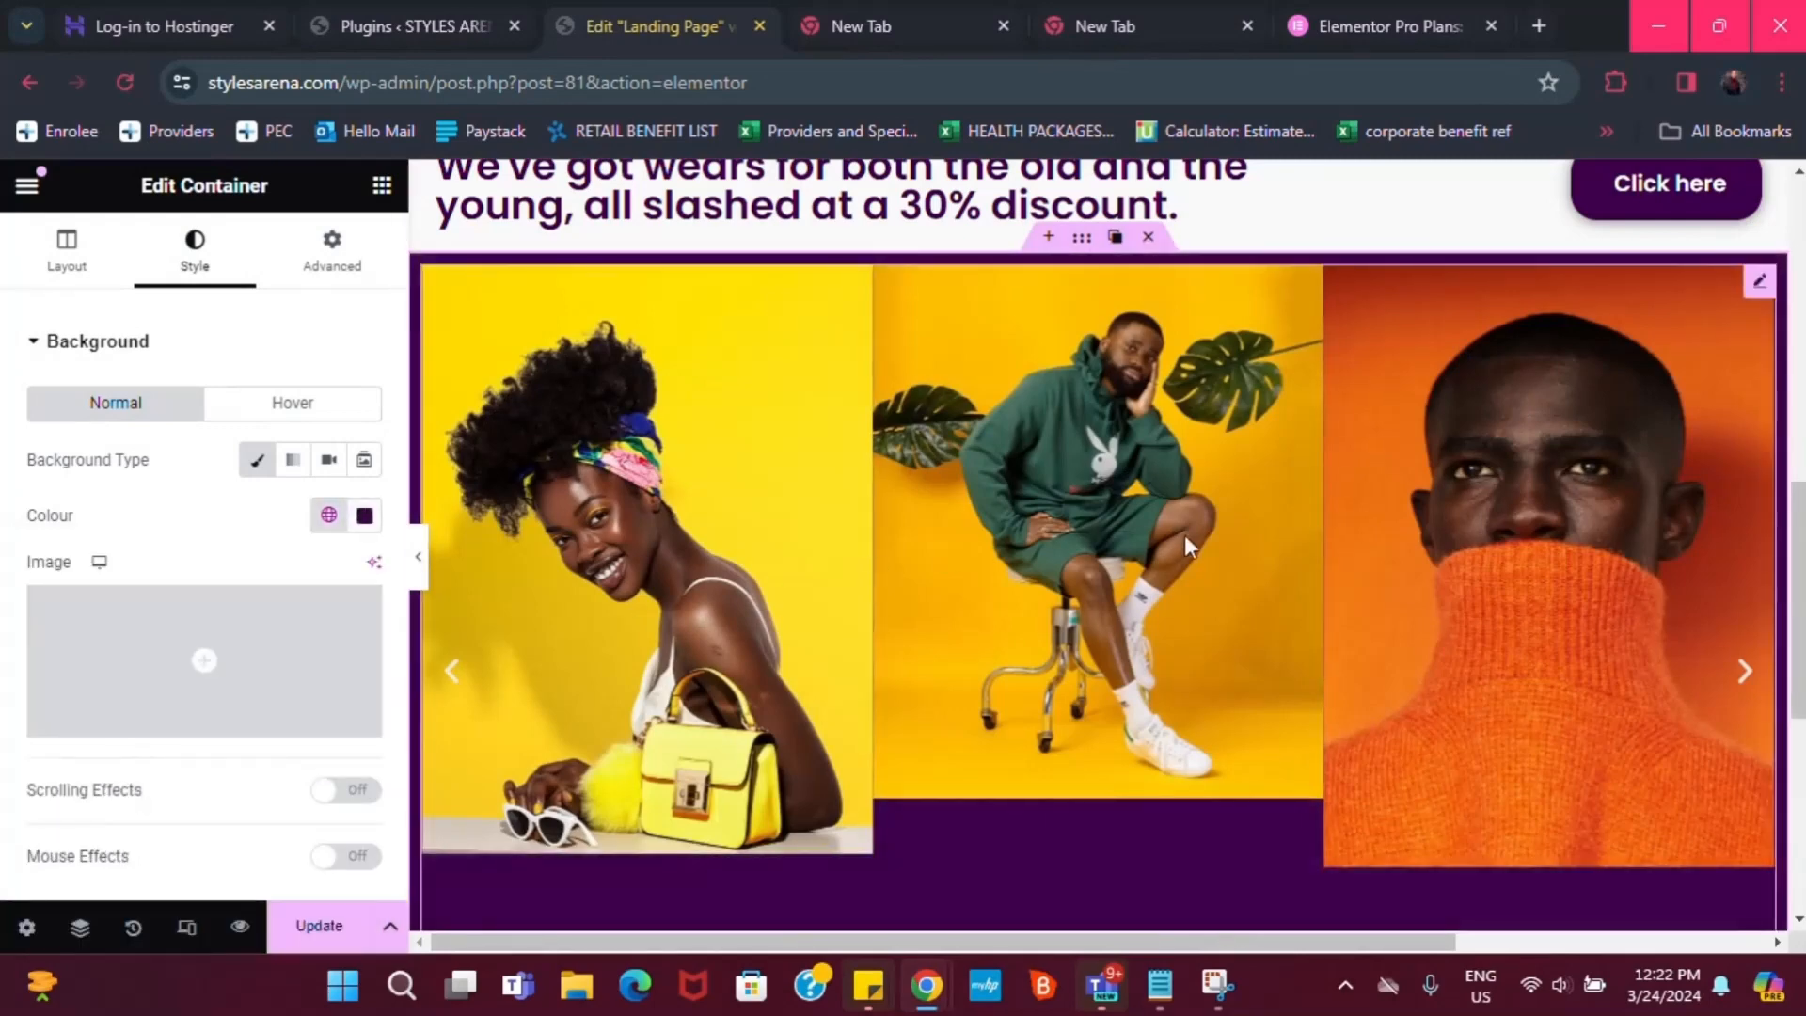
scroll(1189, 544, down, 1)
scroll(1581, 461, up, 1)
scroll(1619, 433, up, 2)
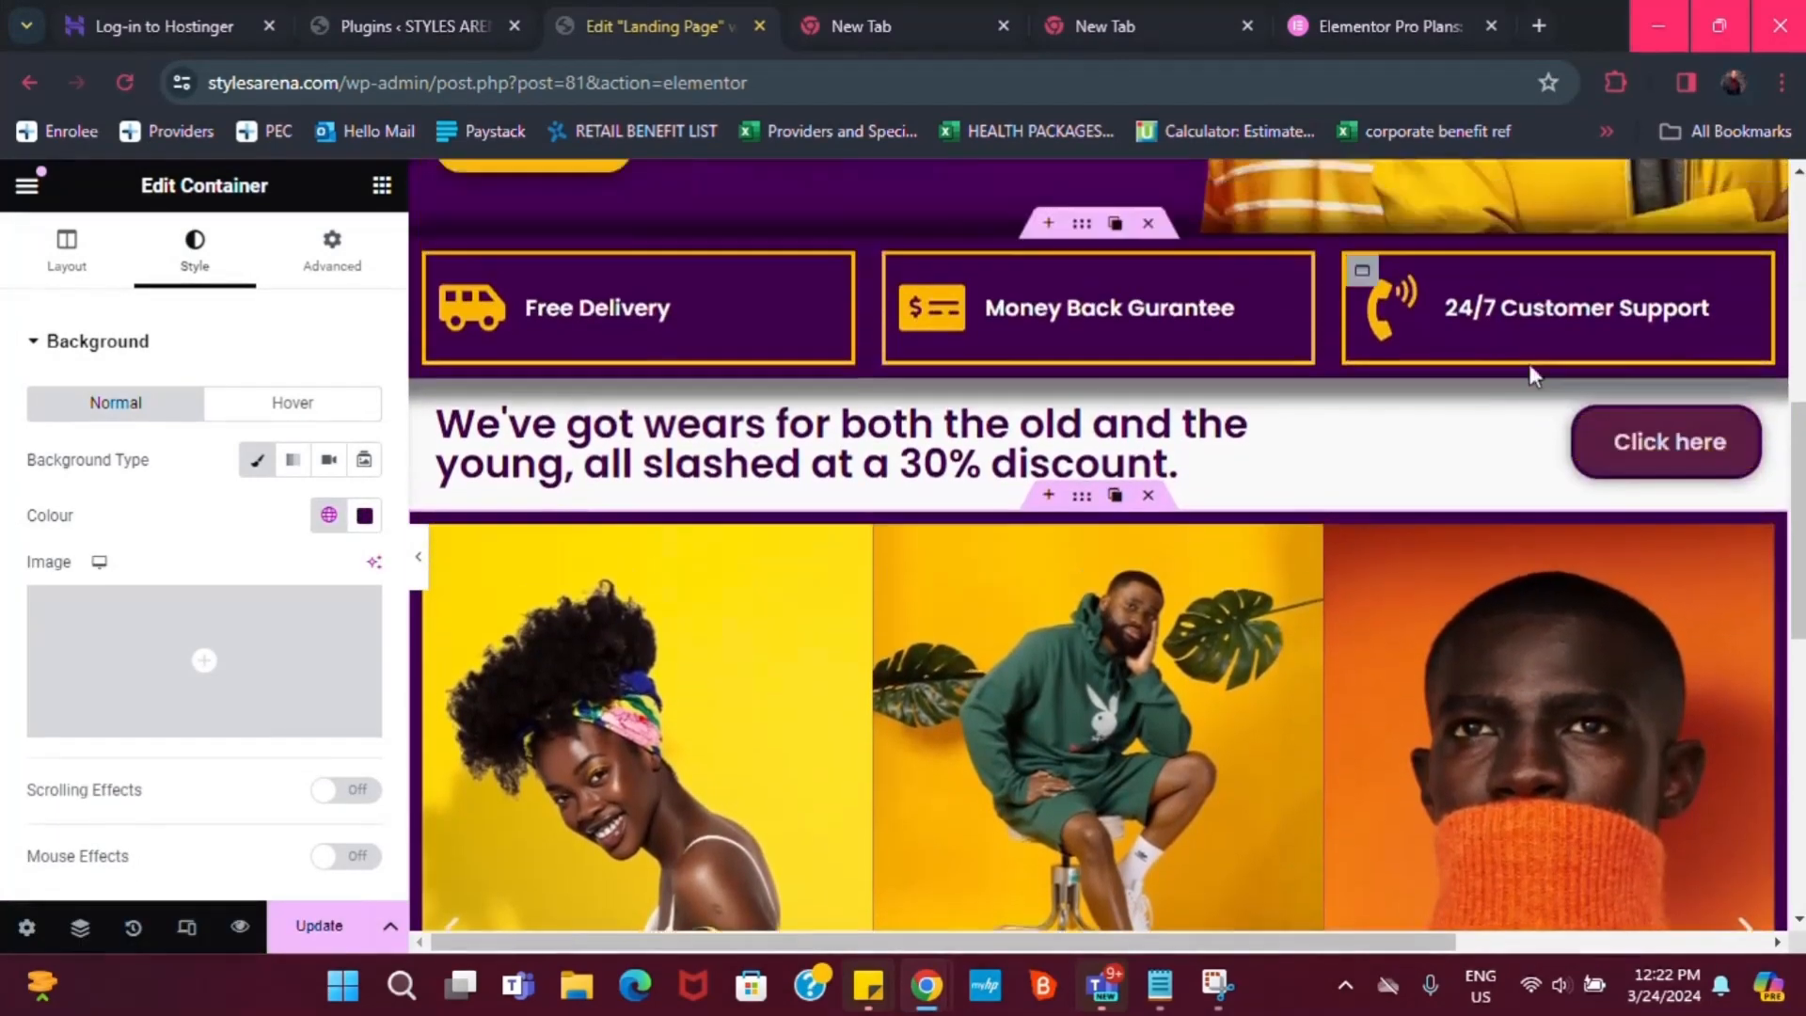
scroll(1336, 527, down, 1)
scroll(1223, 592, down, 1)
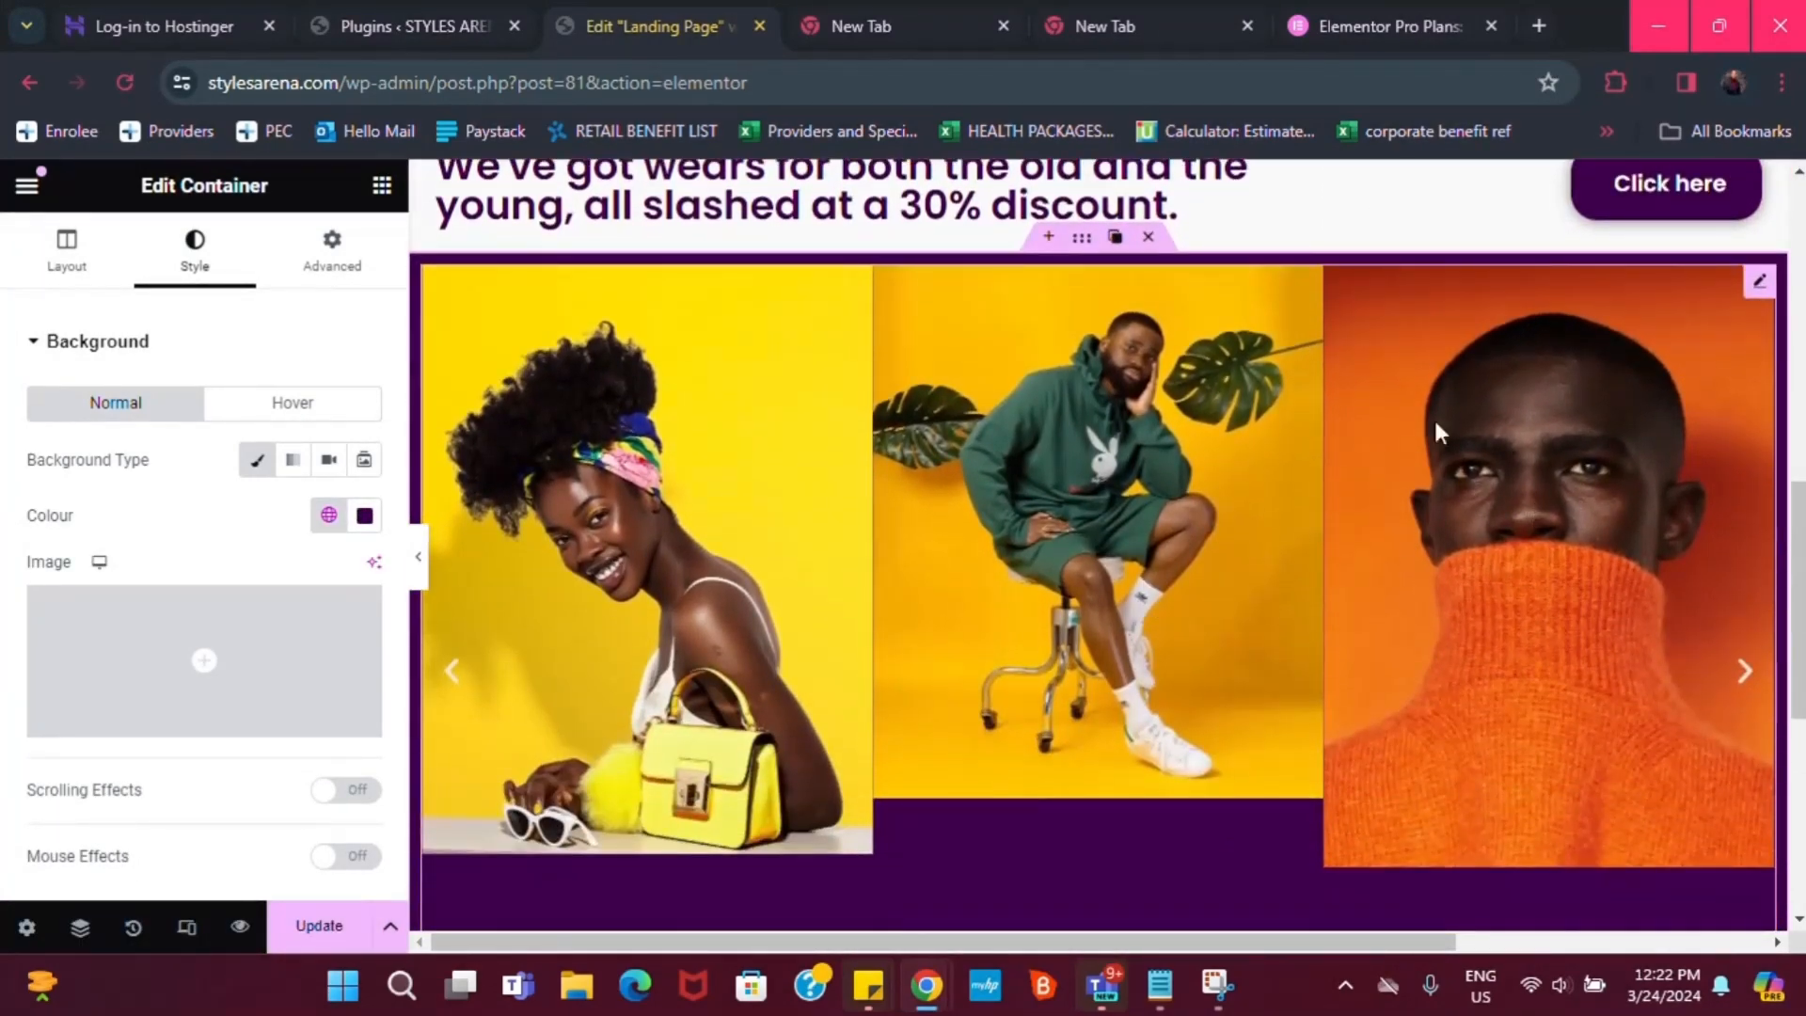
click(35, 341)
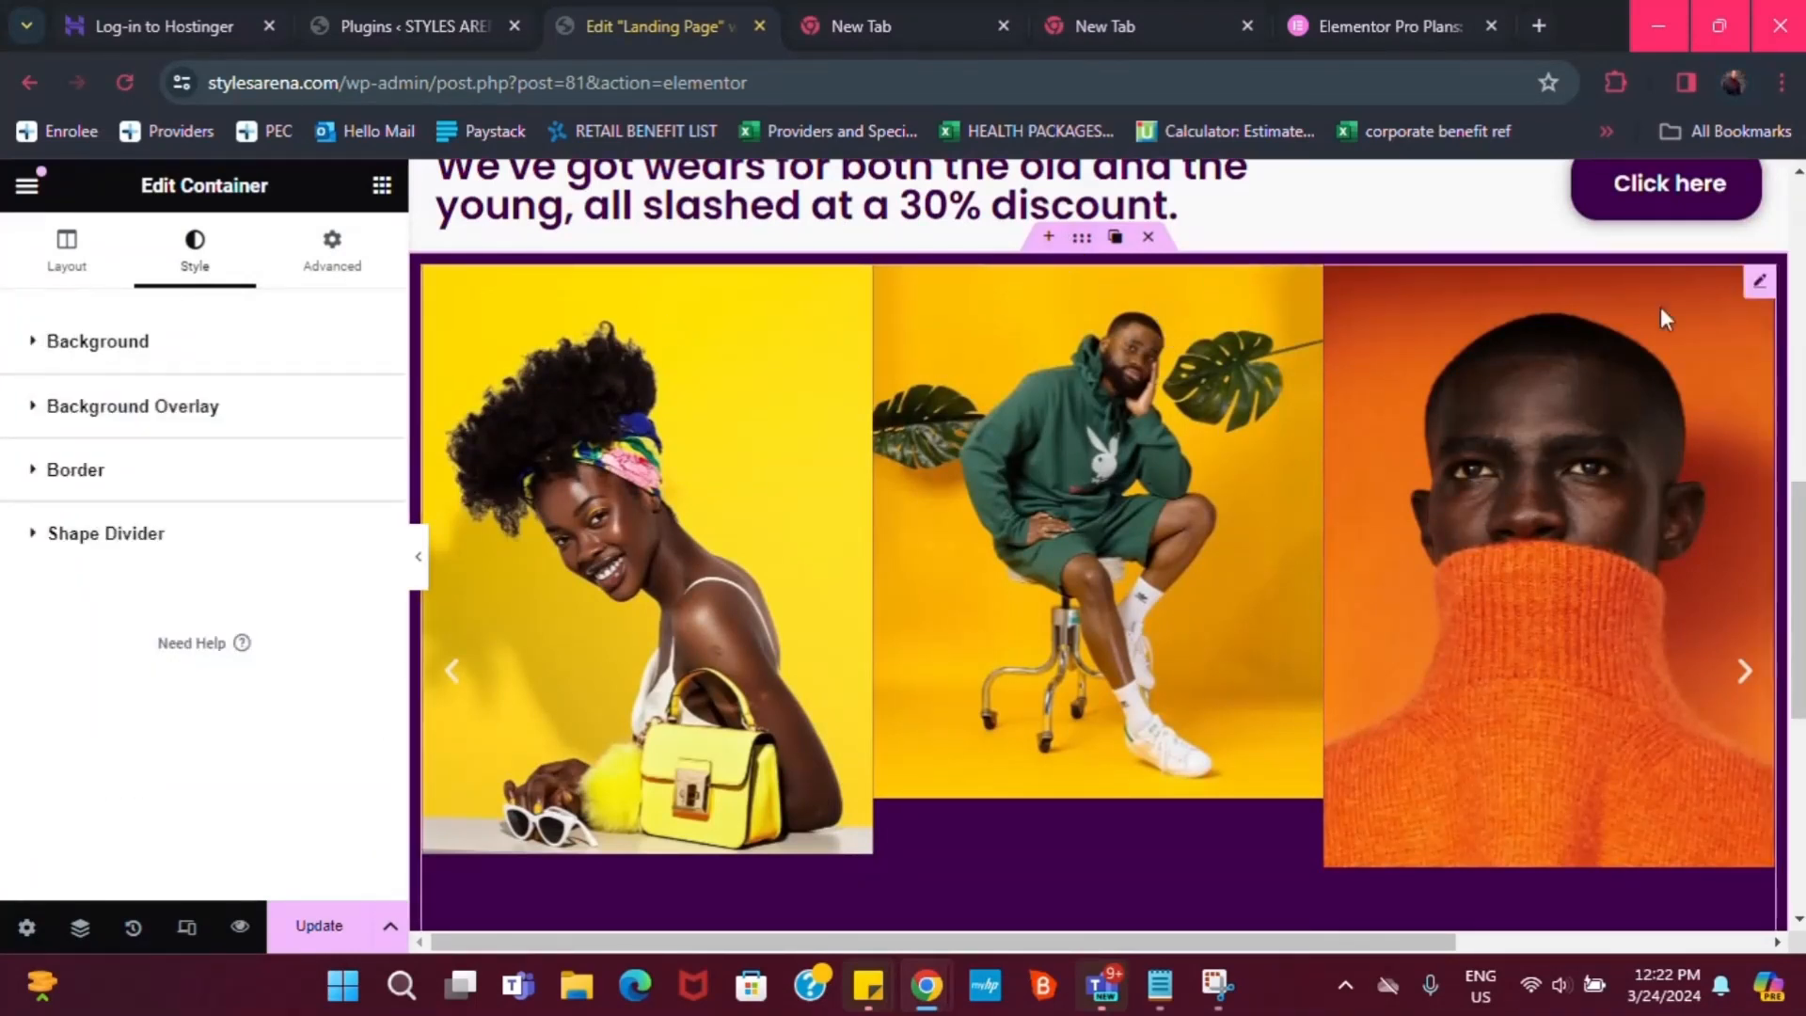
Set the carousel's Slides to Show to 3, after briefly trying 4
click(1762, 282)
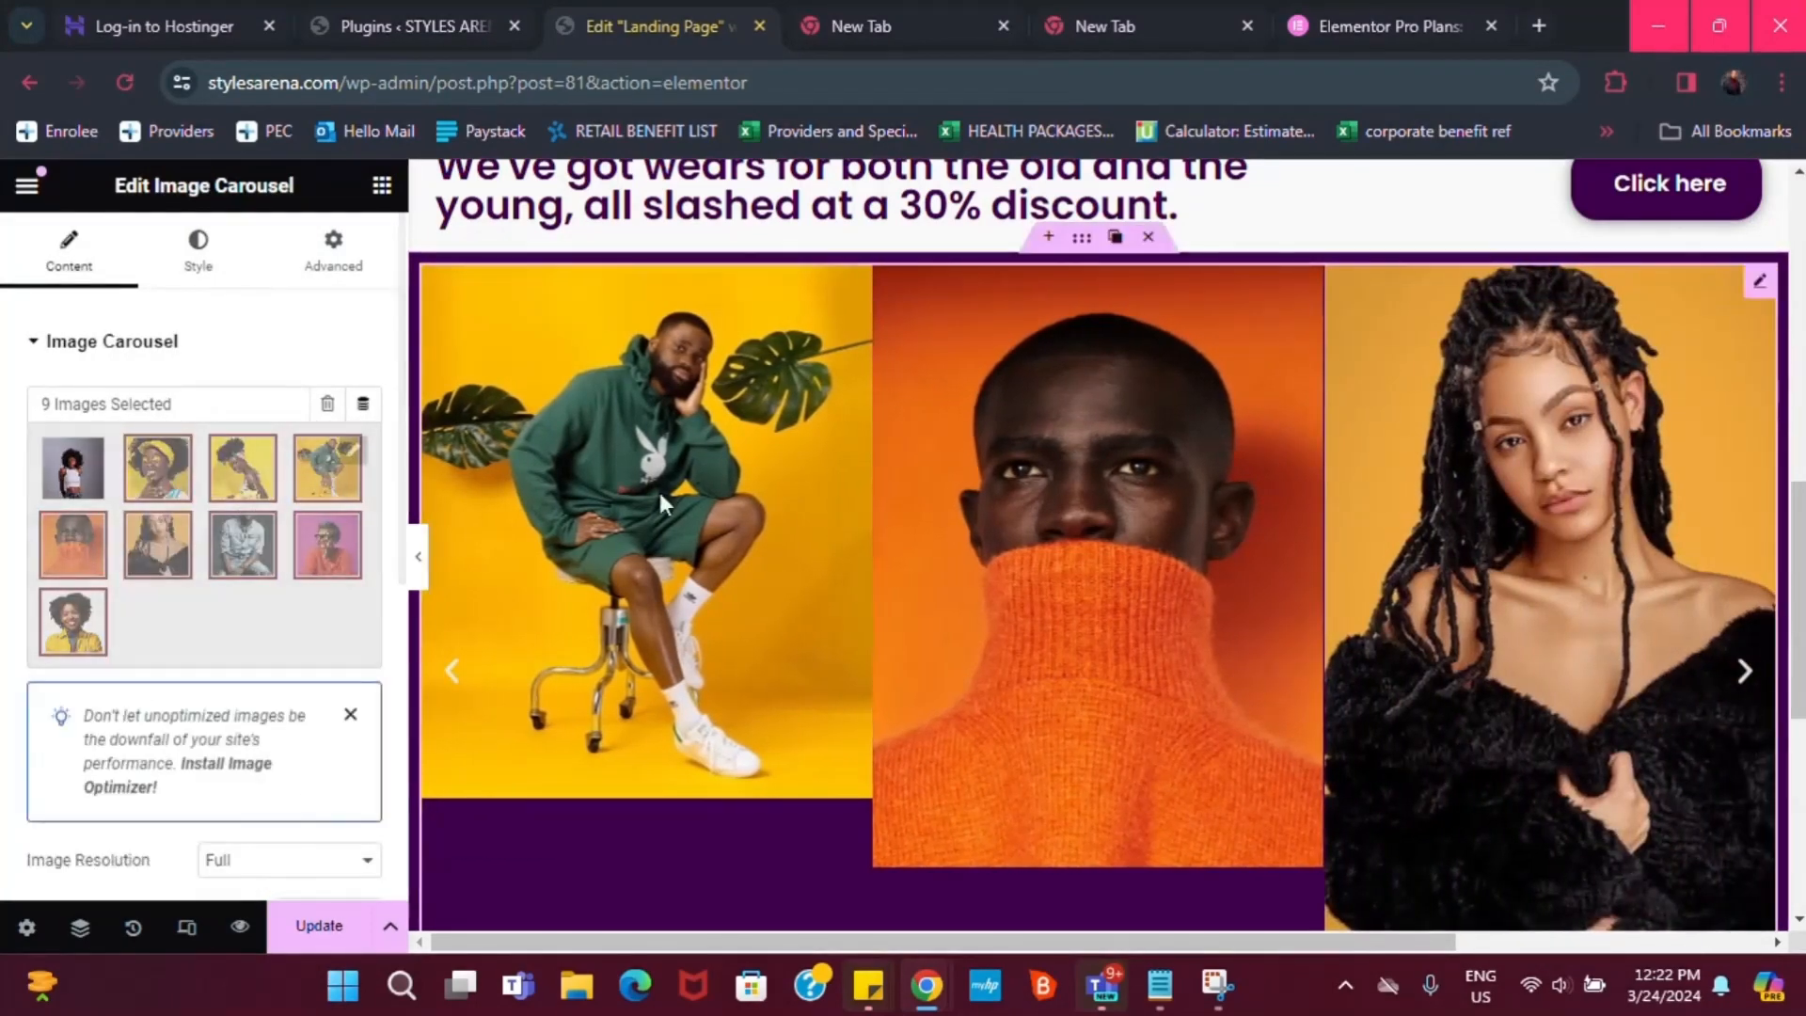
scroll(123, 744, down, 3)
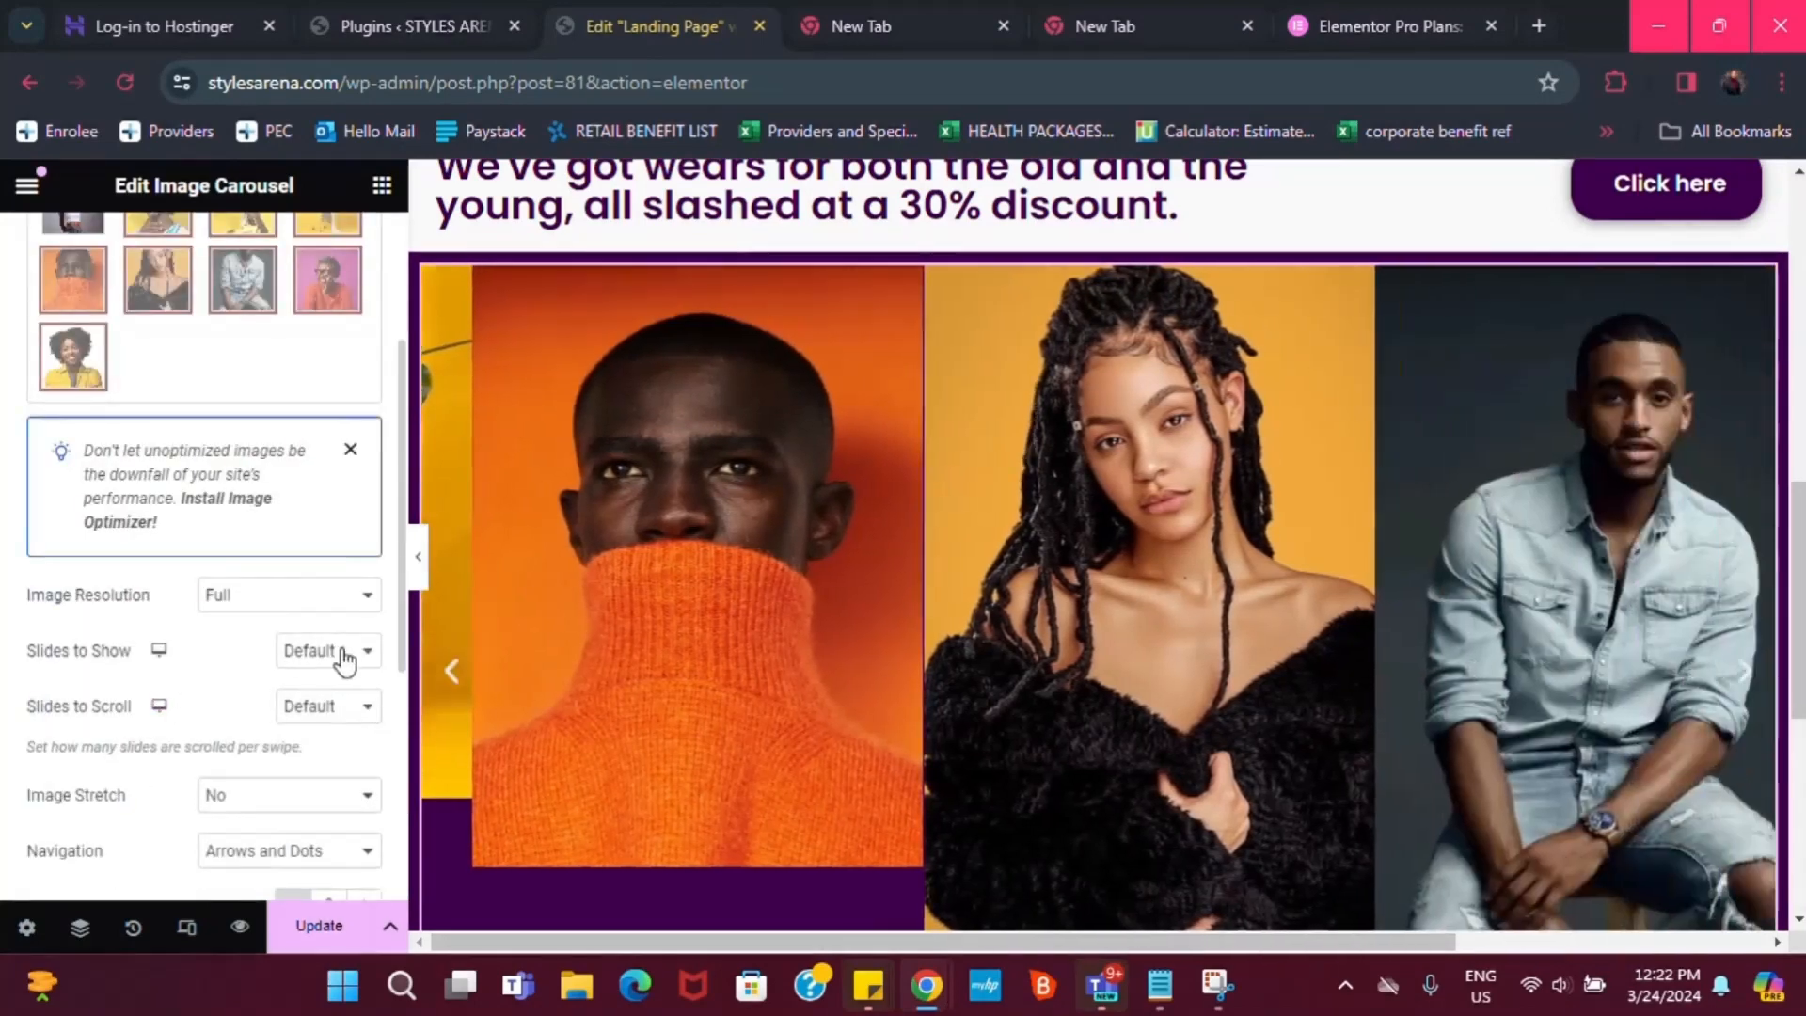
click(334, 656)
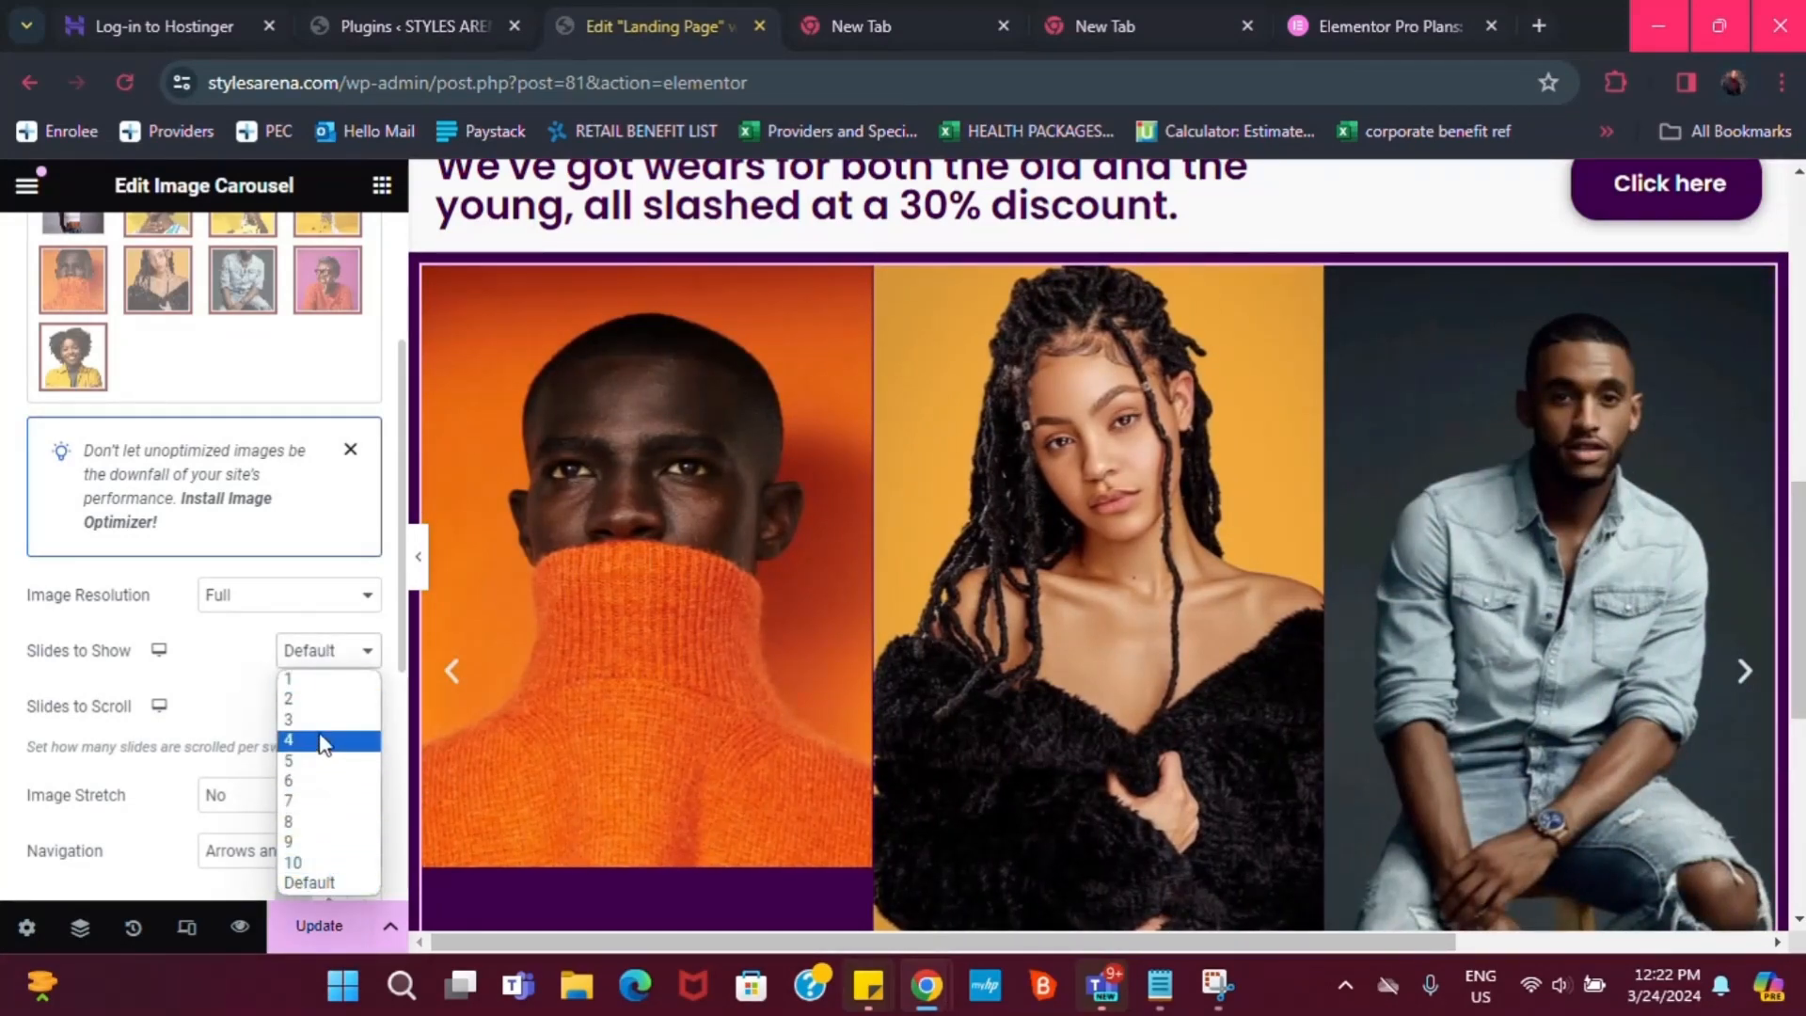
click(321, 740)
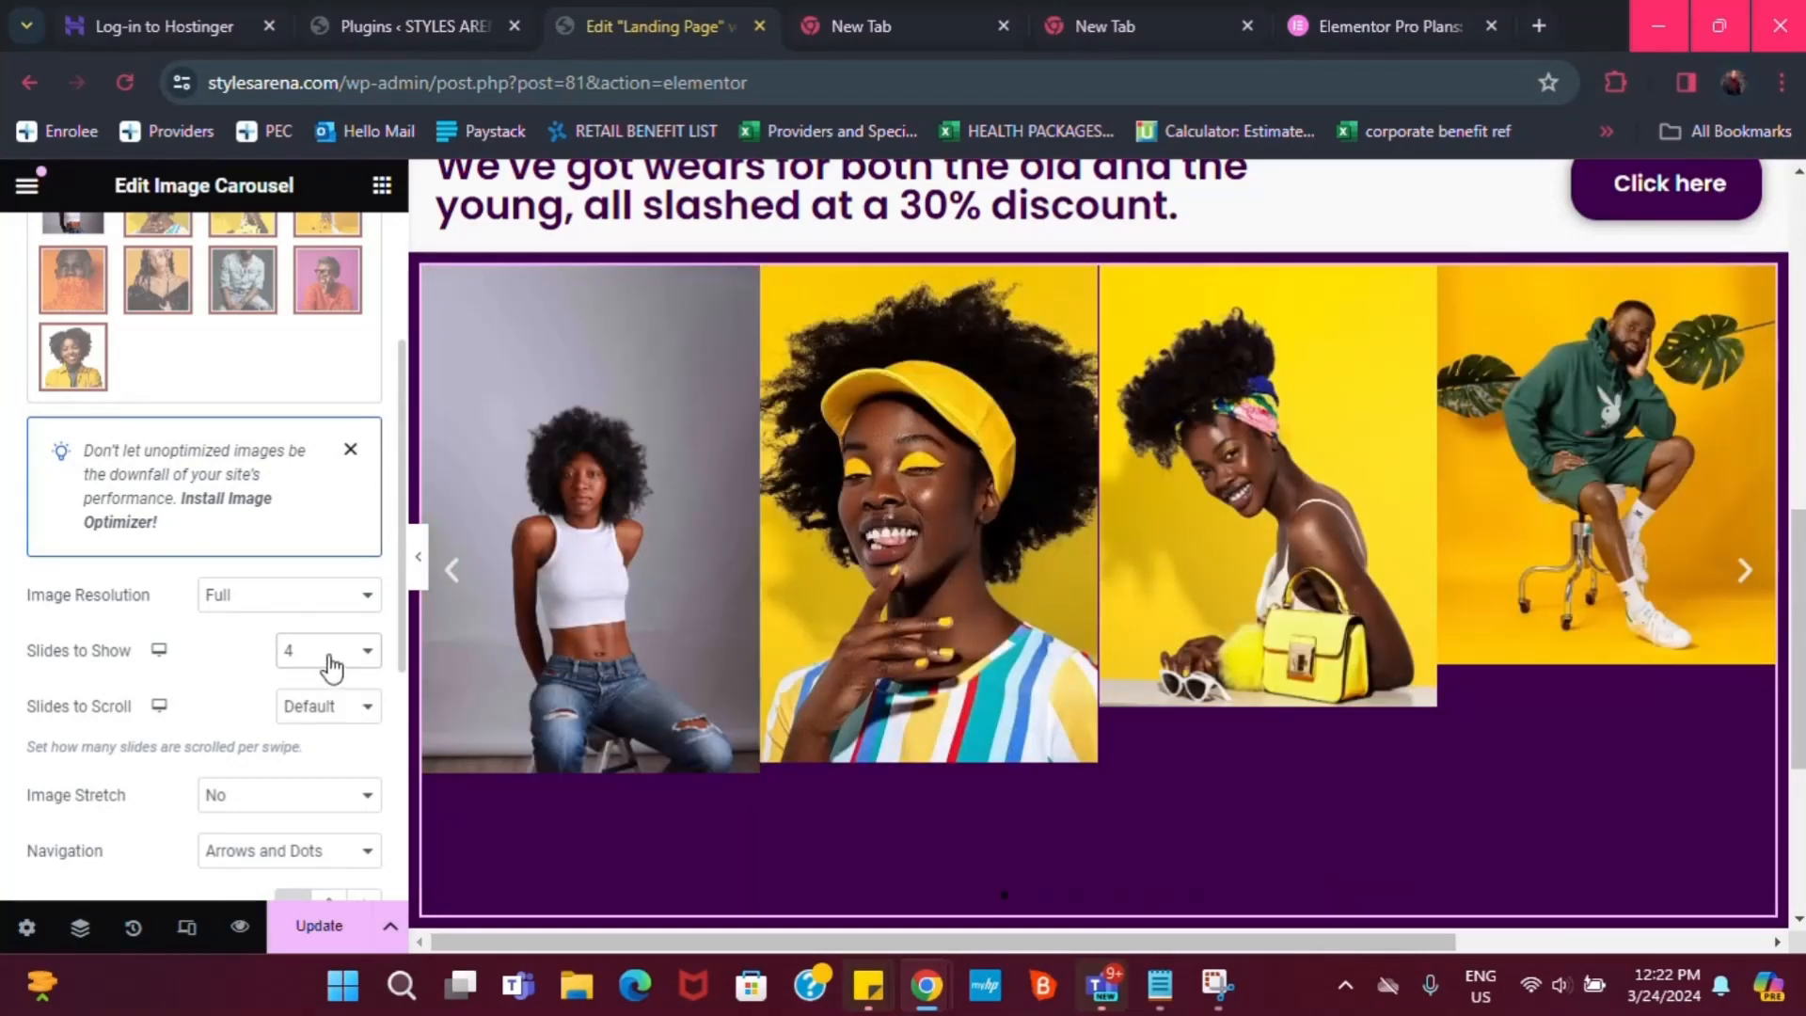
click(329, 659)
click(300, 720)
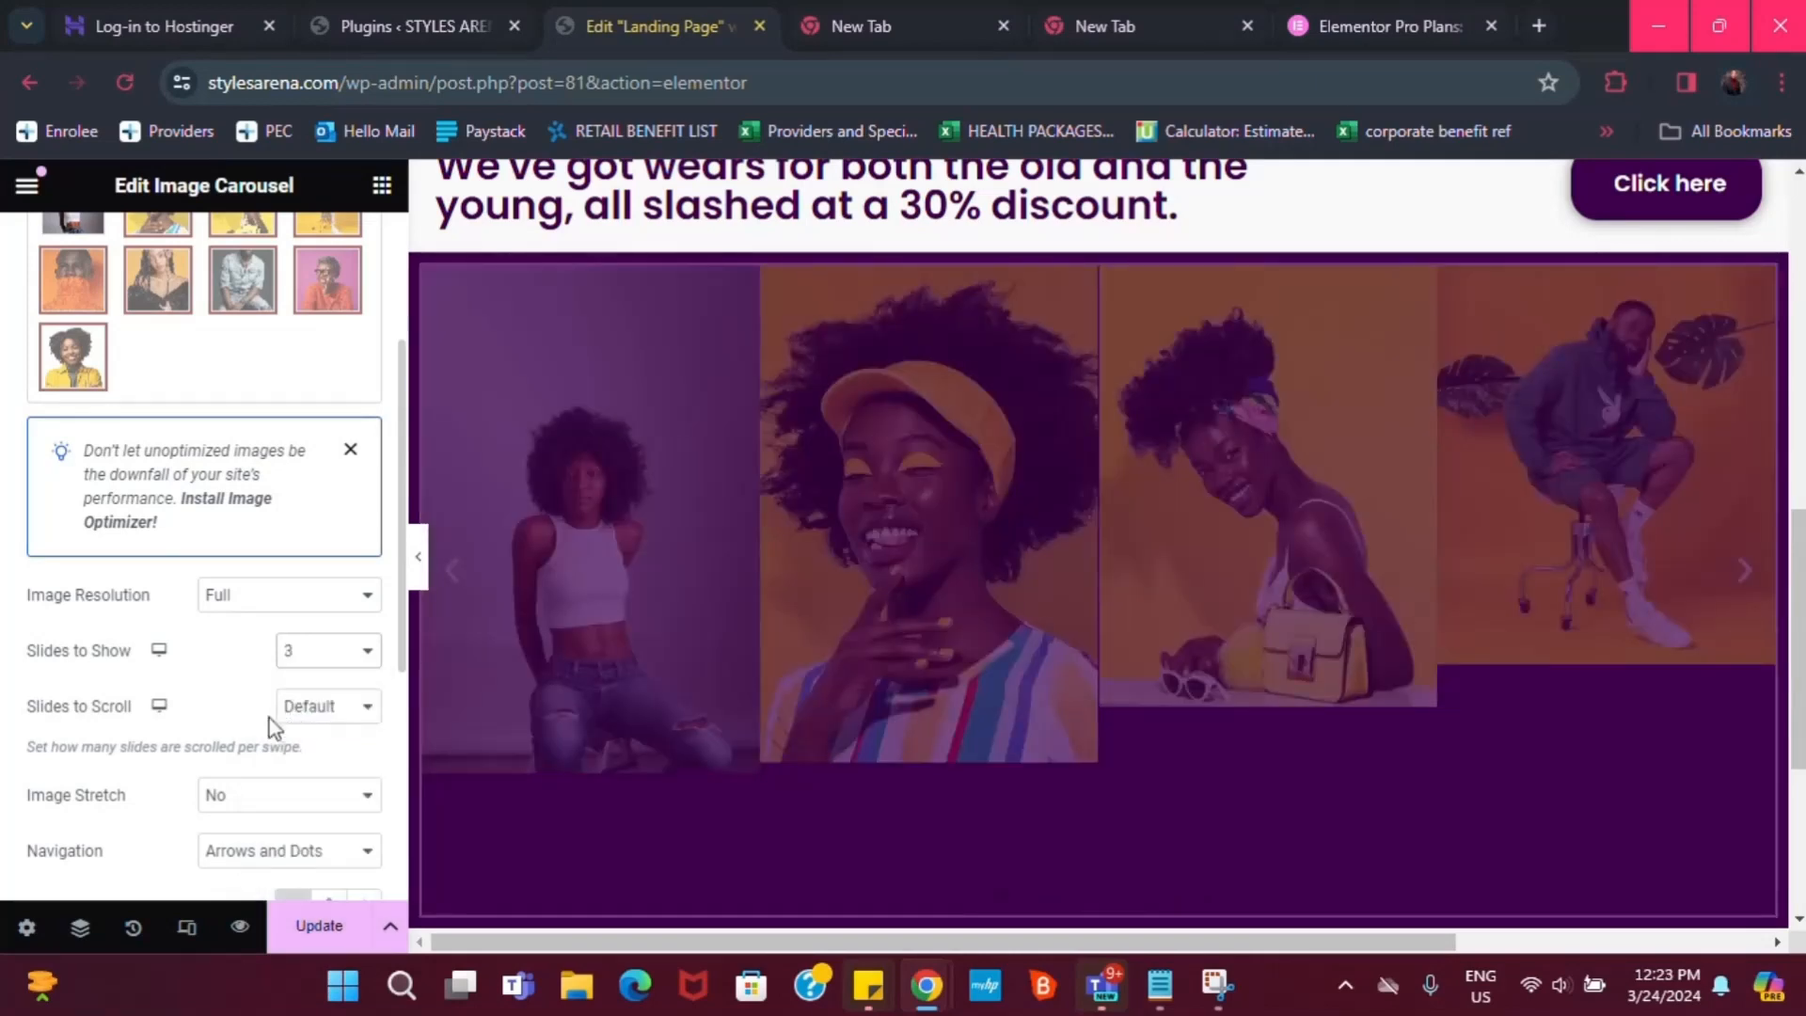
Set Slides to Scroll to 1, testing 2 with the next arrow before reverting
scroll(258, 732, down, 1)
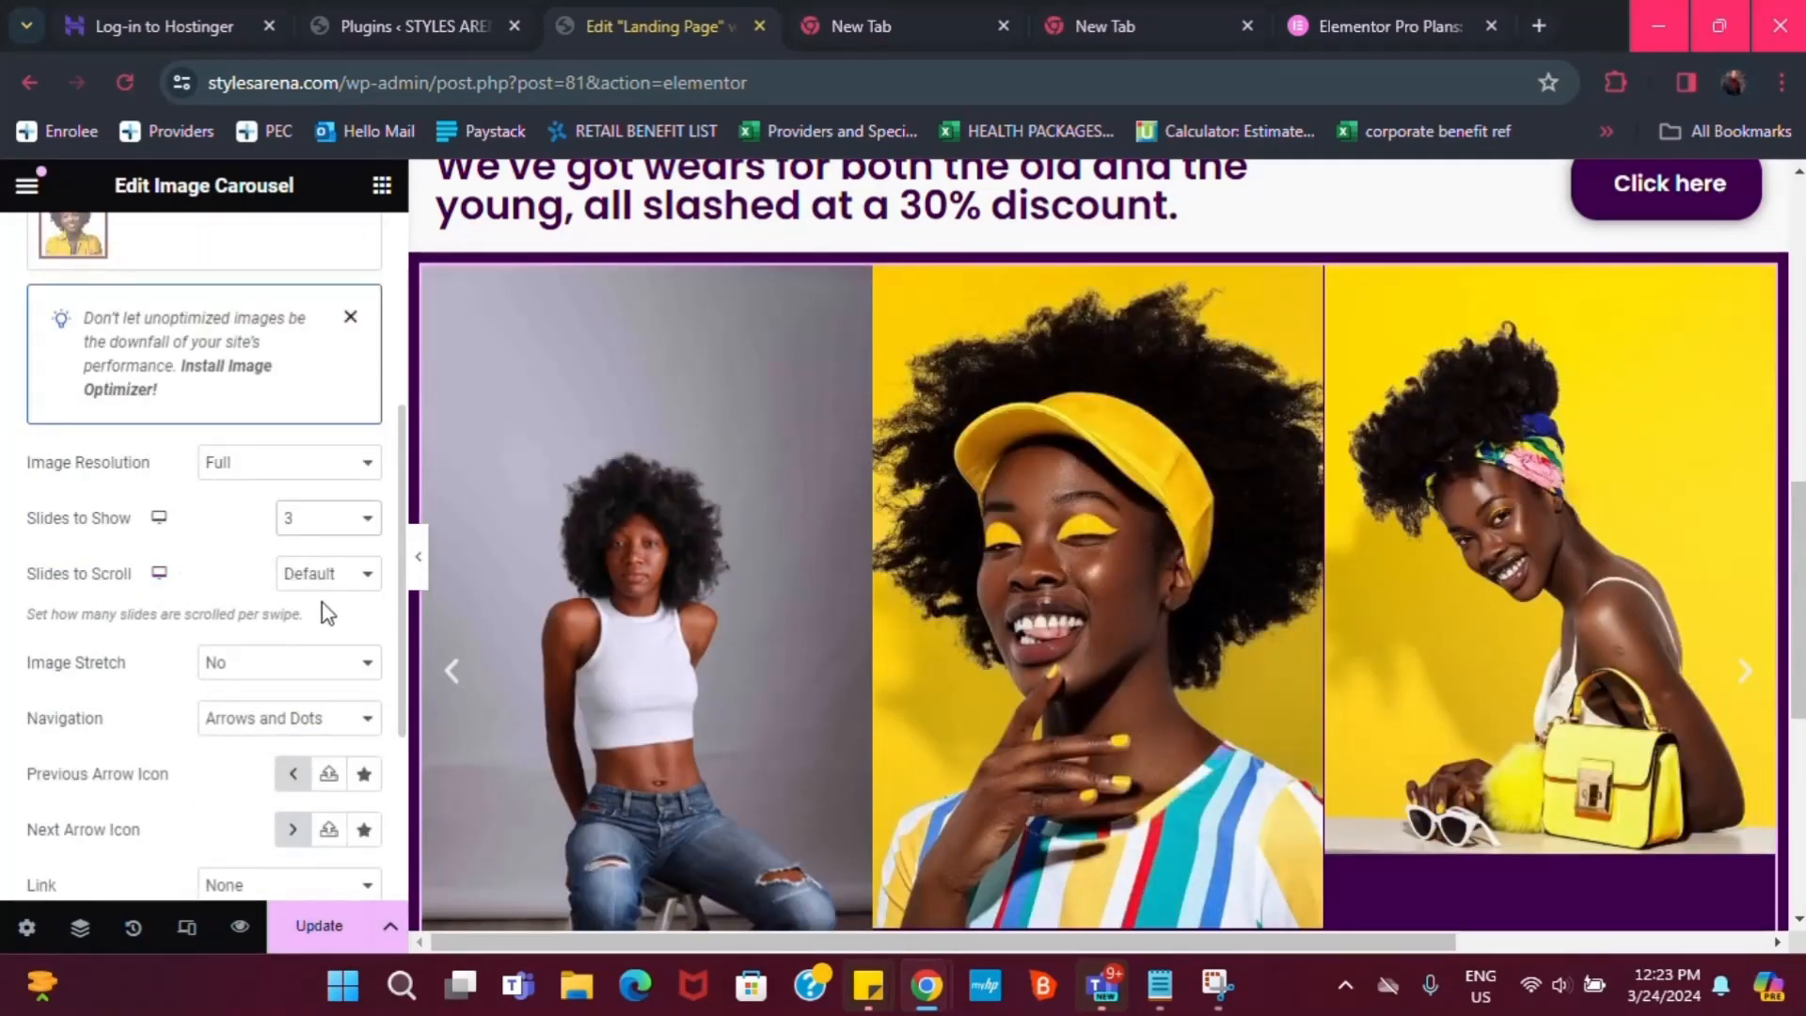
click(324, 575)
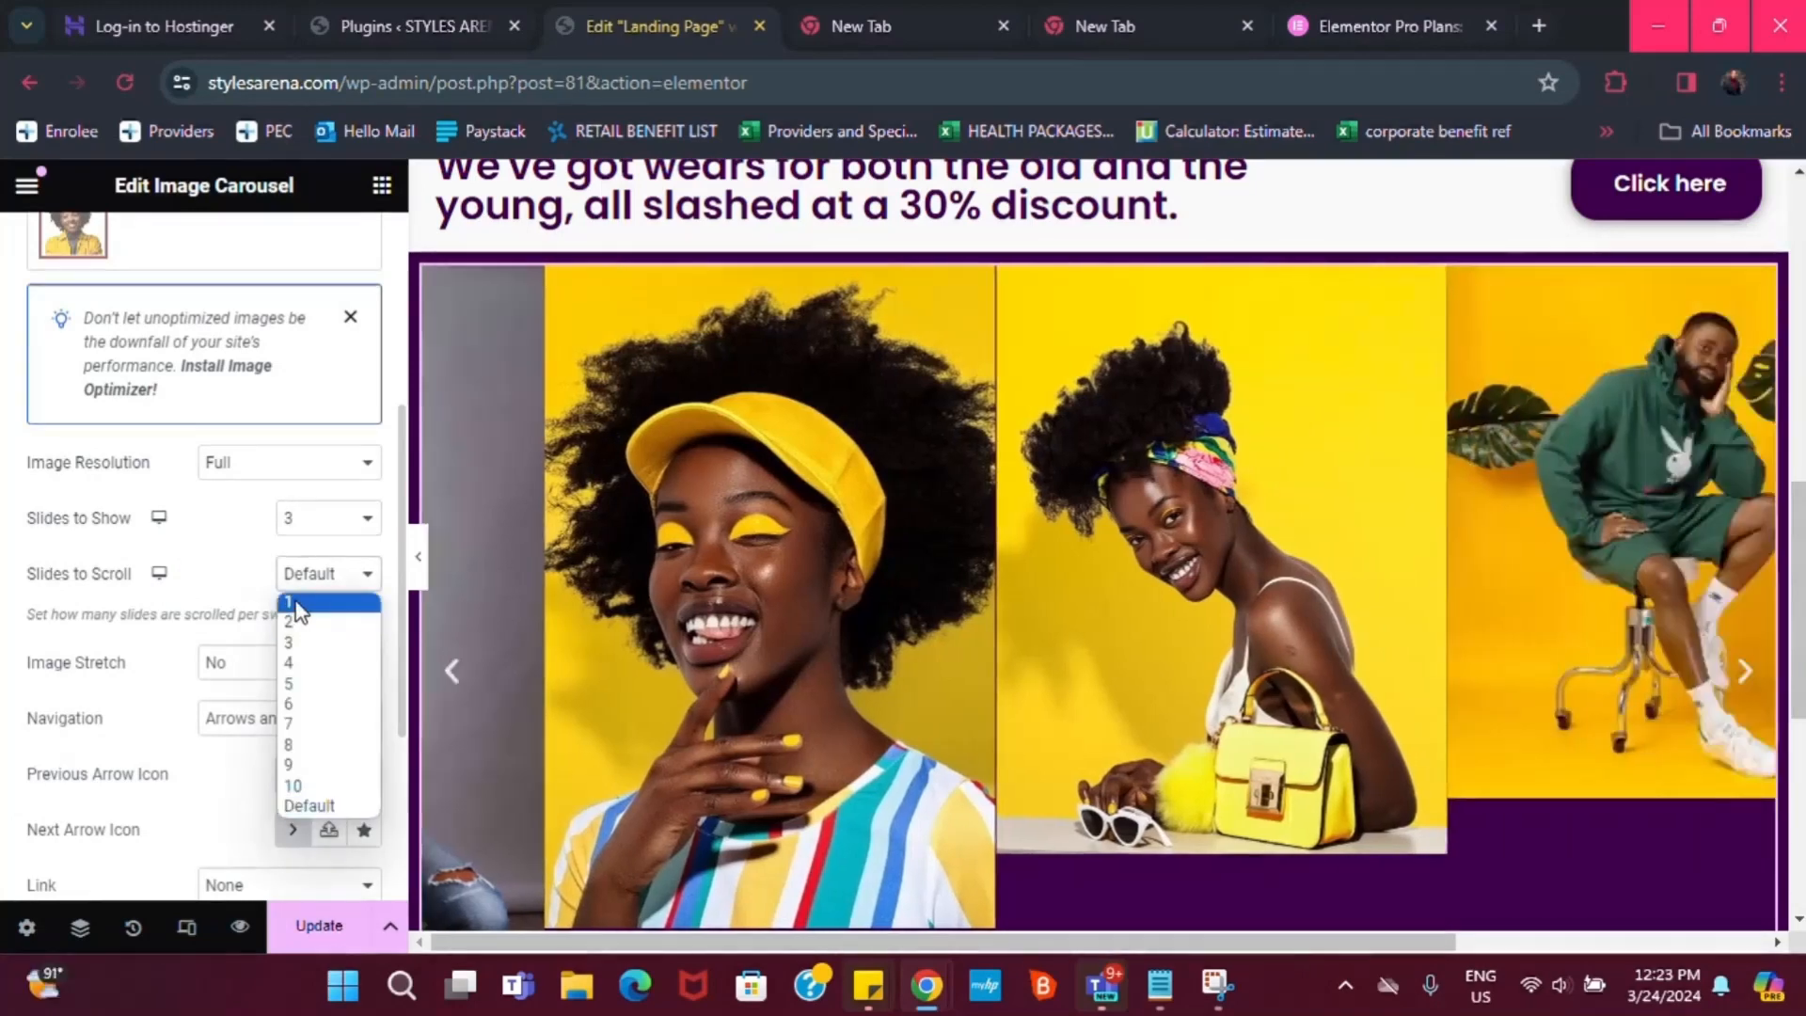
click(299, 617)
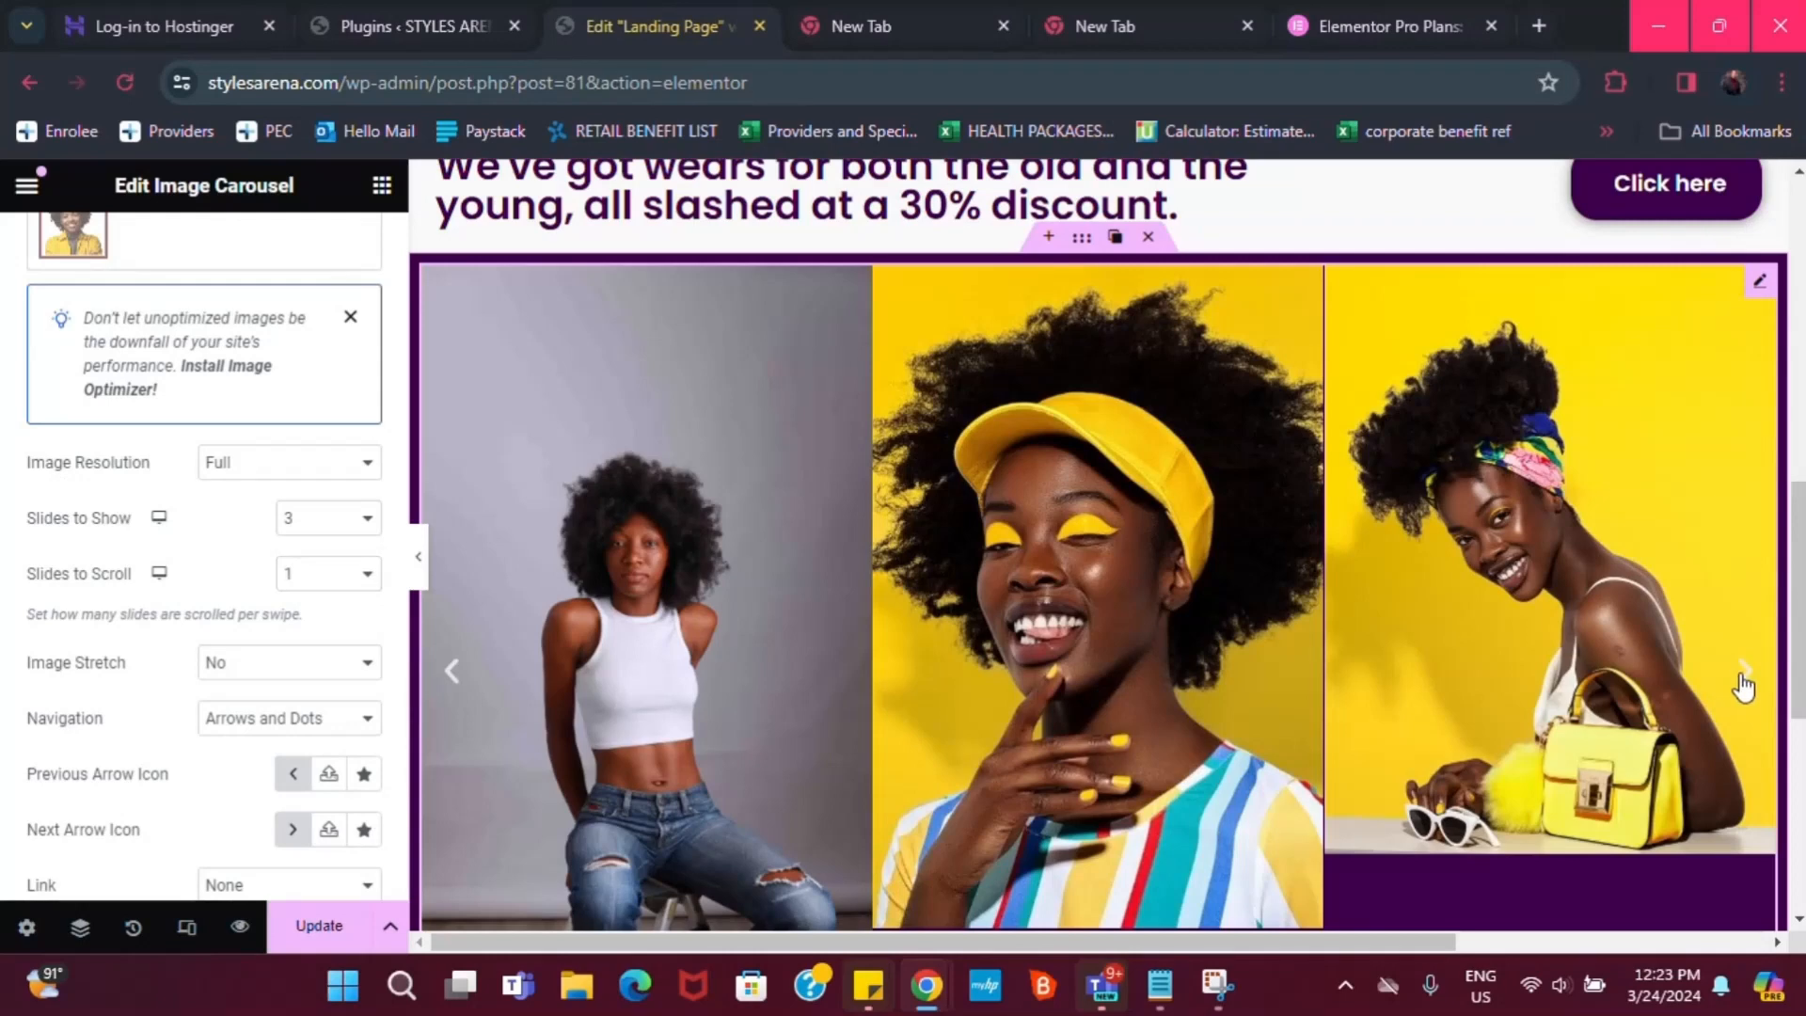
click(1745, 672)
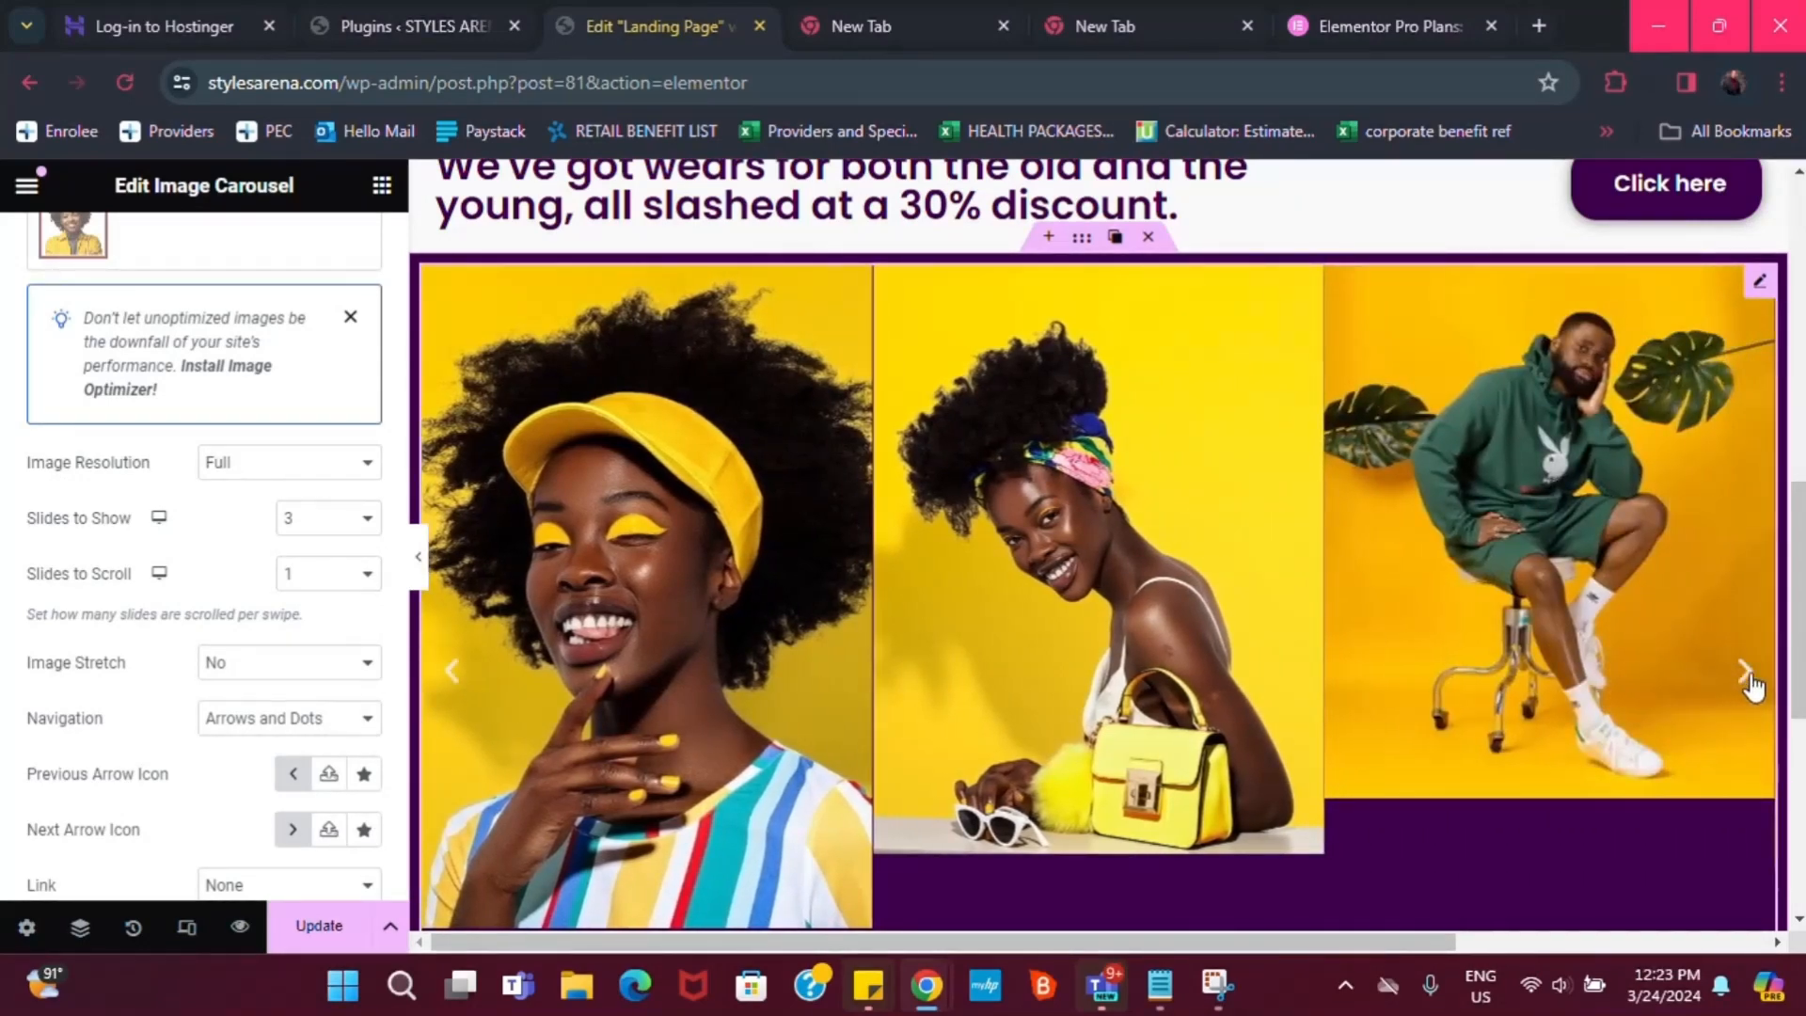
click(365, 574)
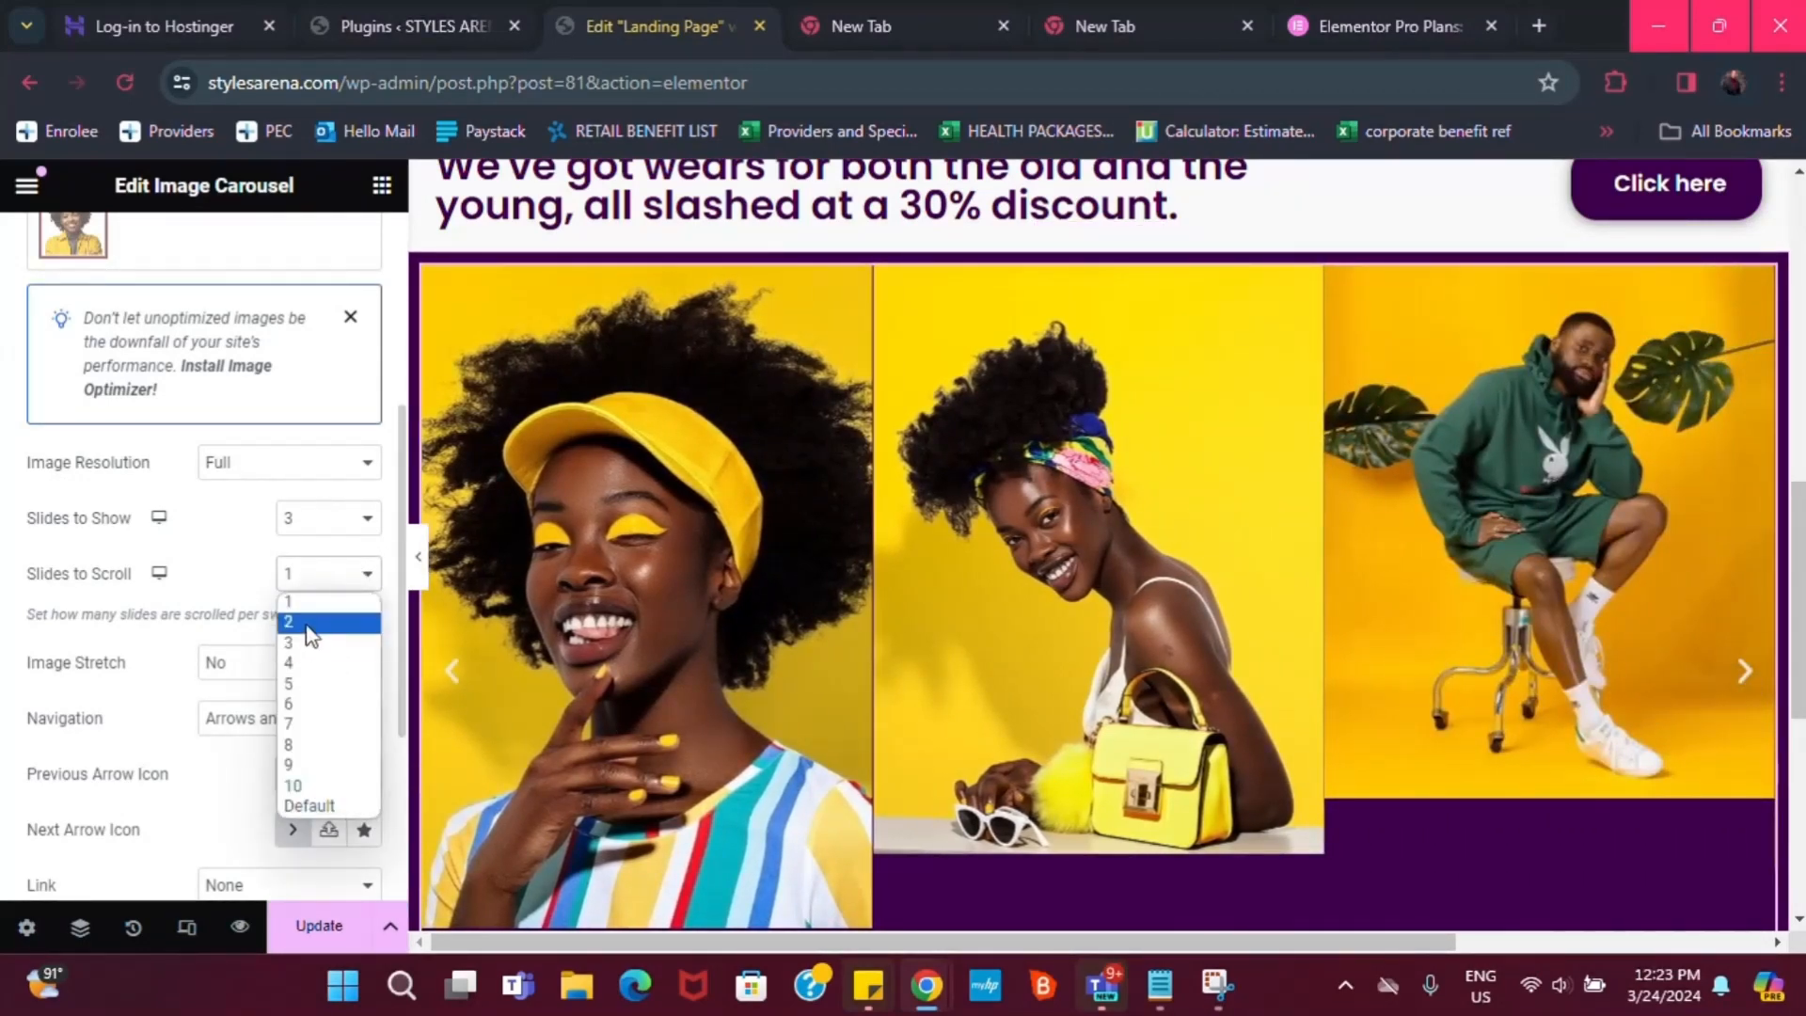
click(313, 639)
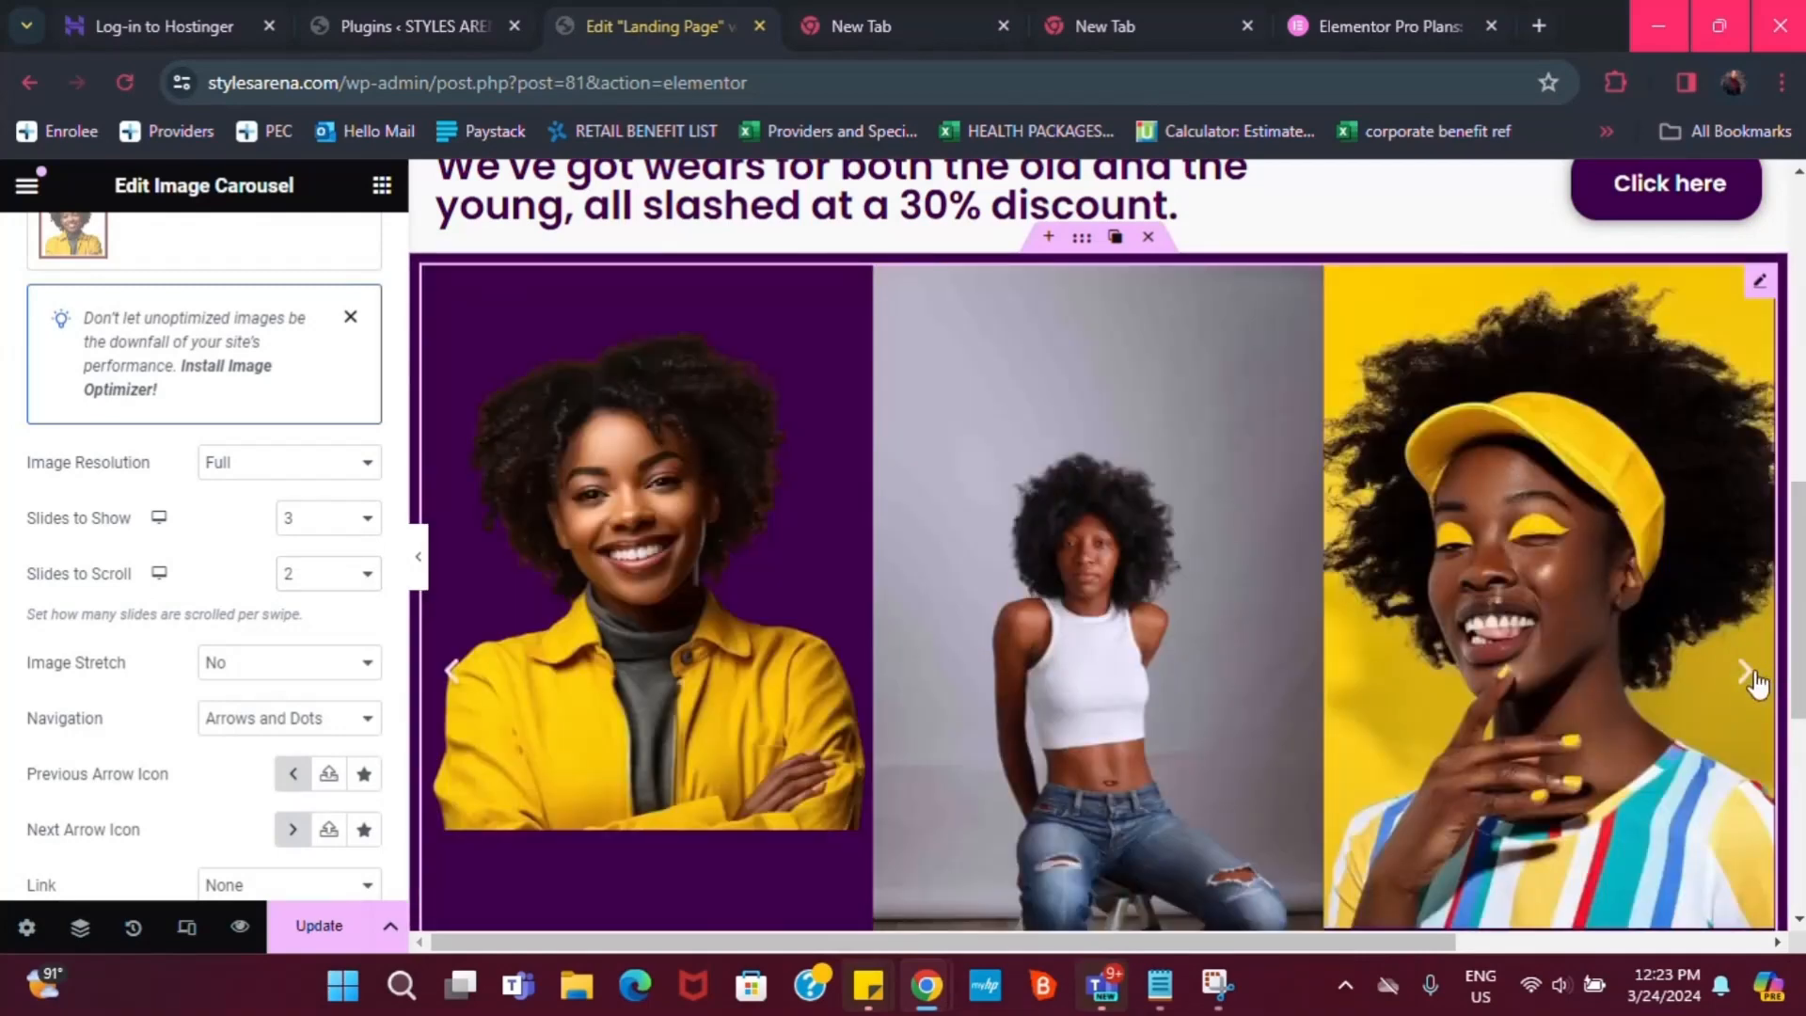
click(1750, 673)
click(1756, 684)
click(1736, 685)
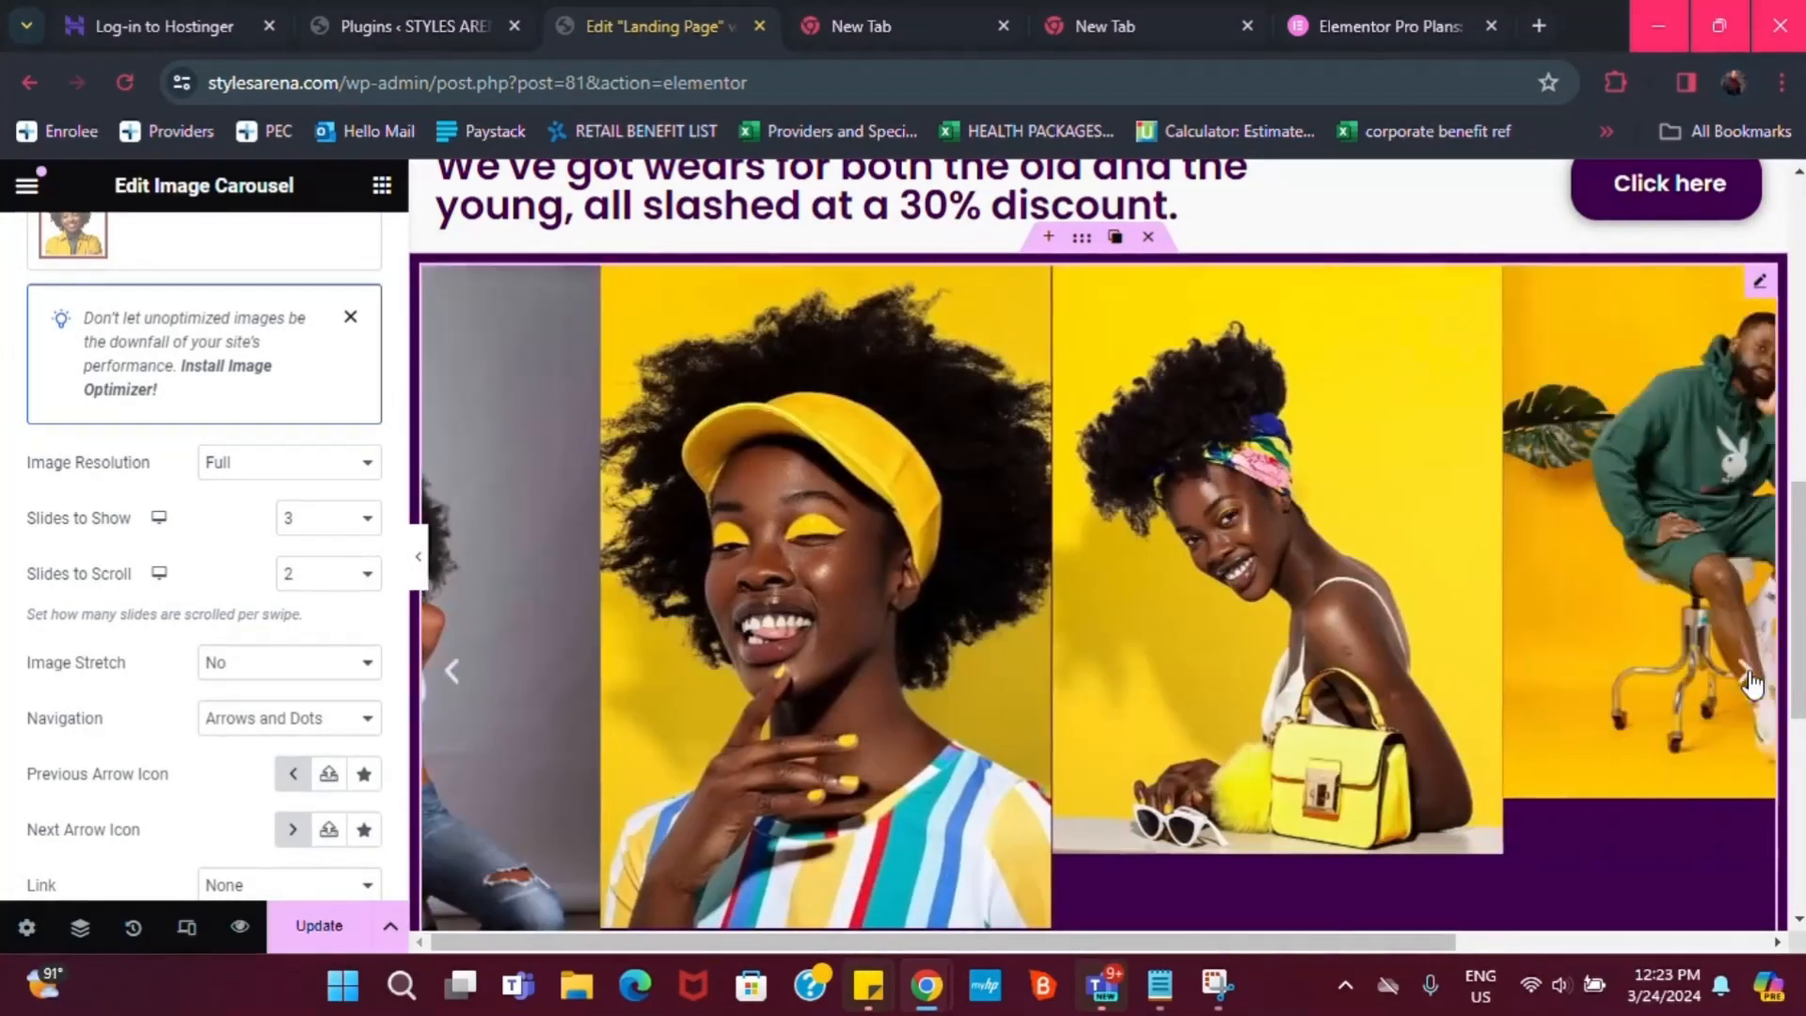
click(320, 576)
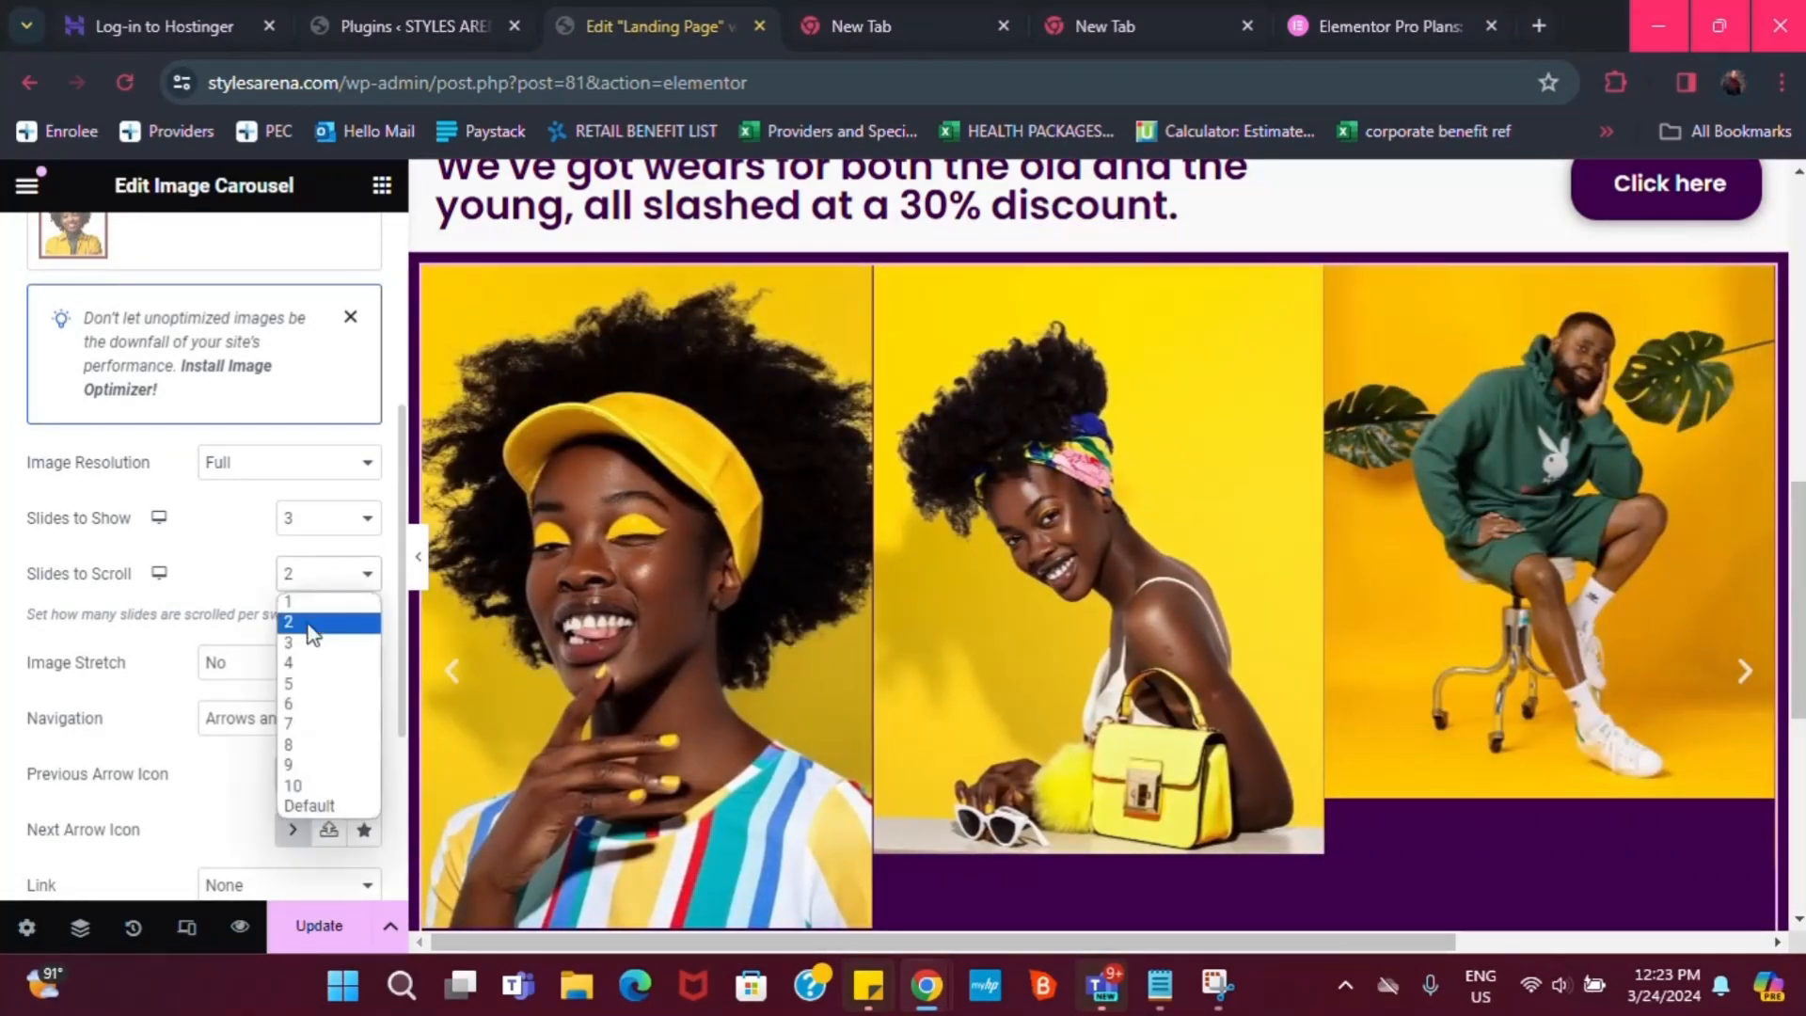
click(301, 617)
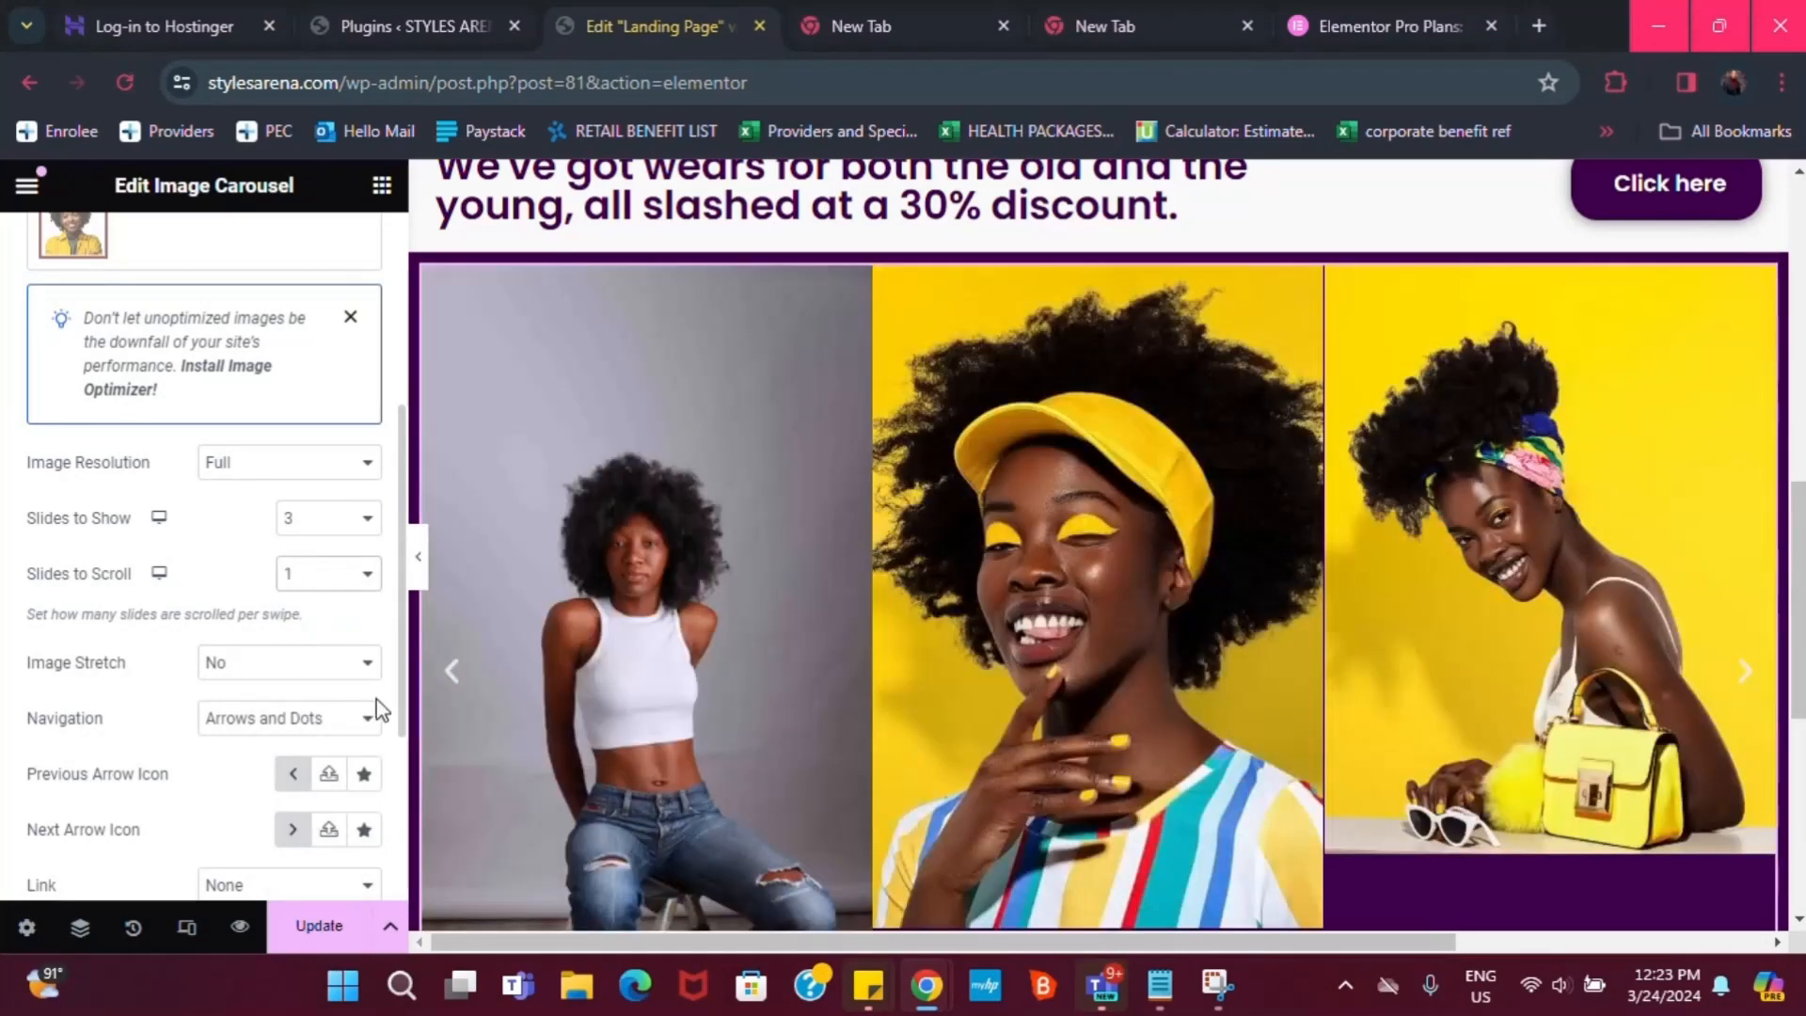
scroll(384, 720, down, 2)
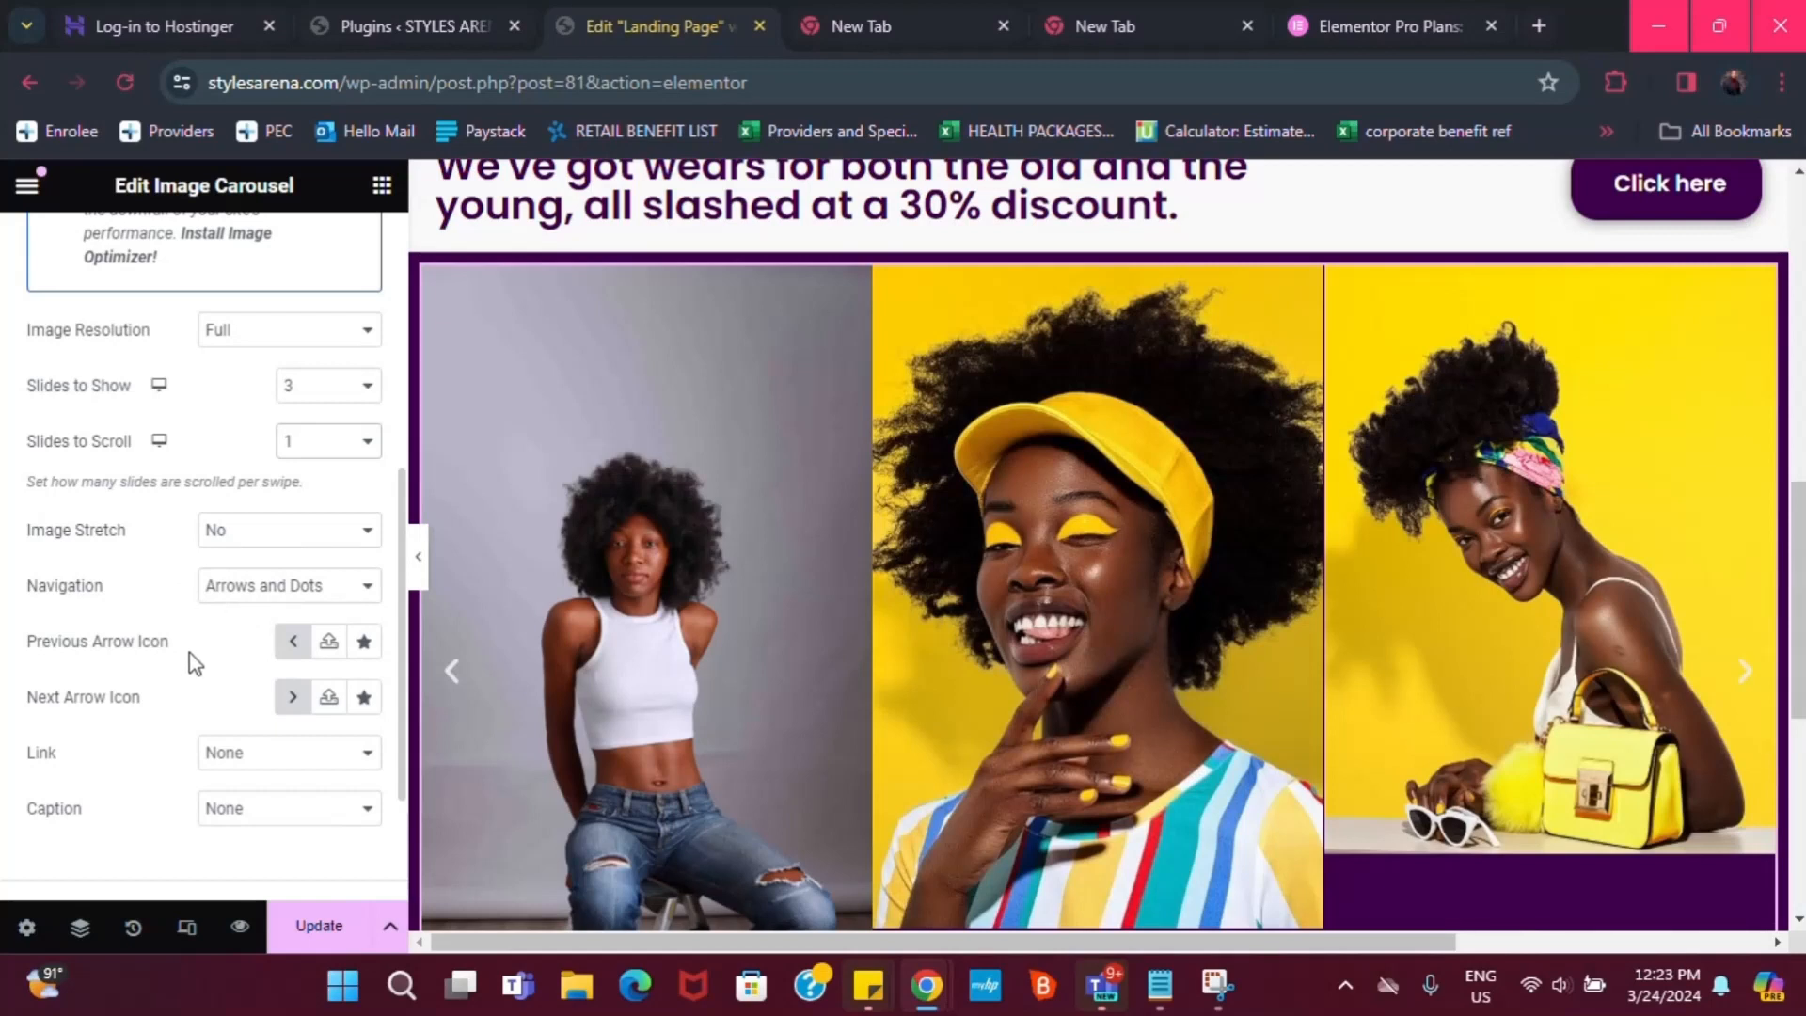
scroll(195, 663, down, 2)
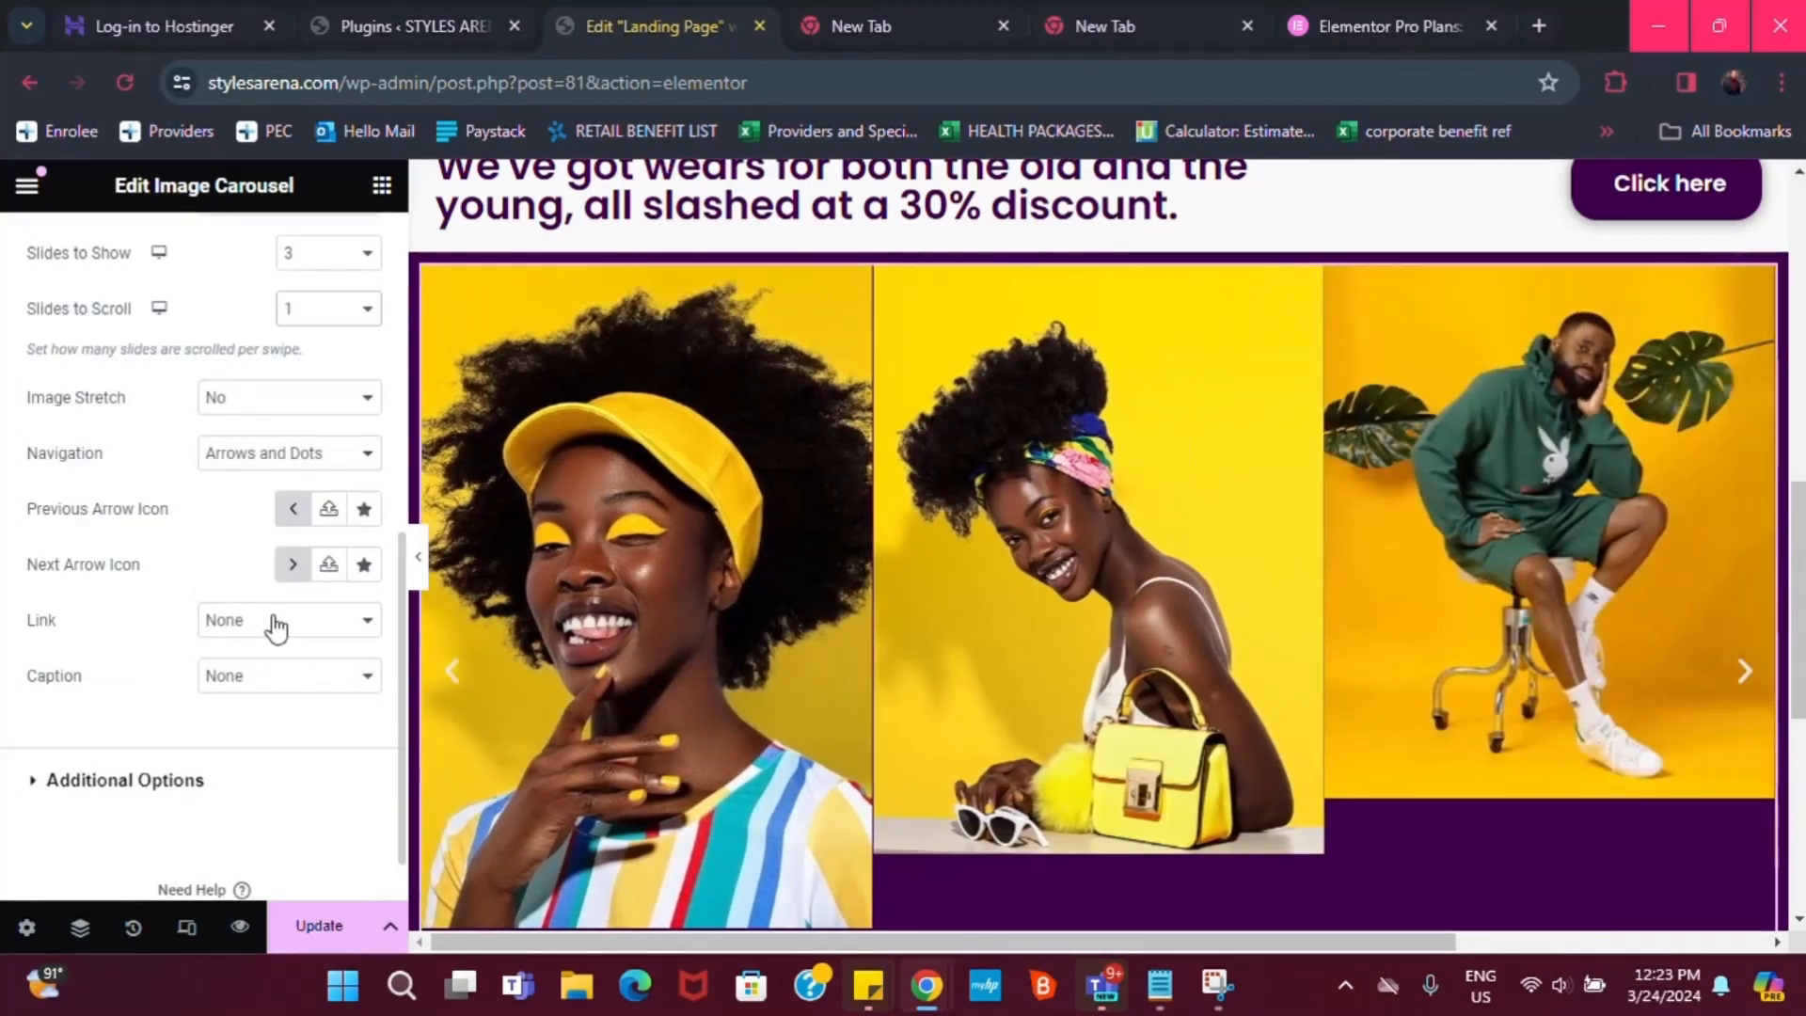
scroll(130, 753, down, 1)
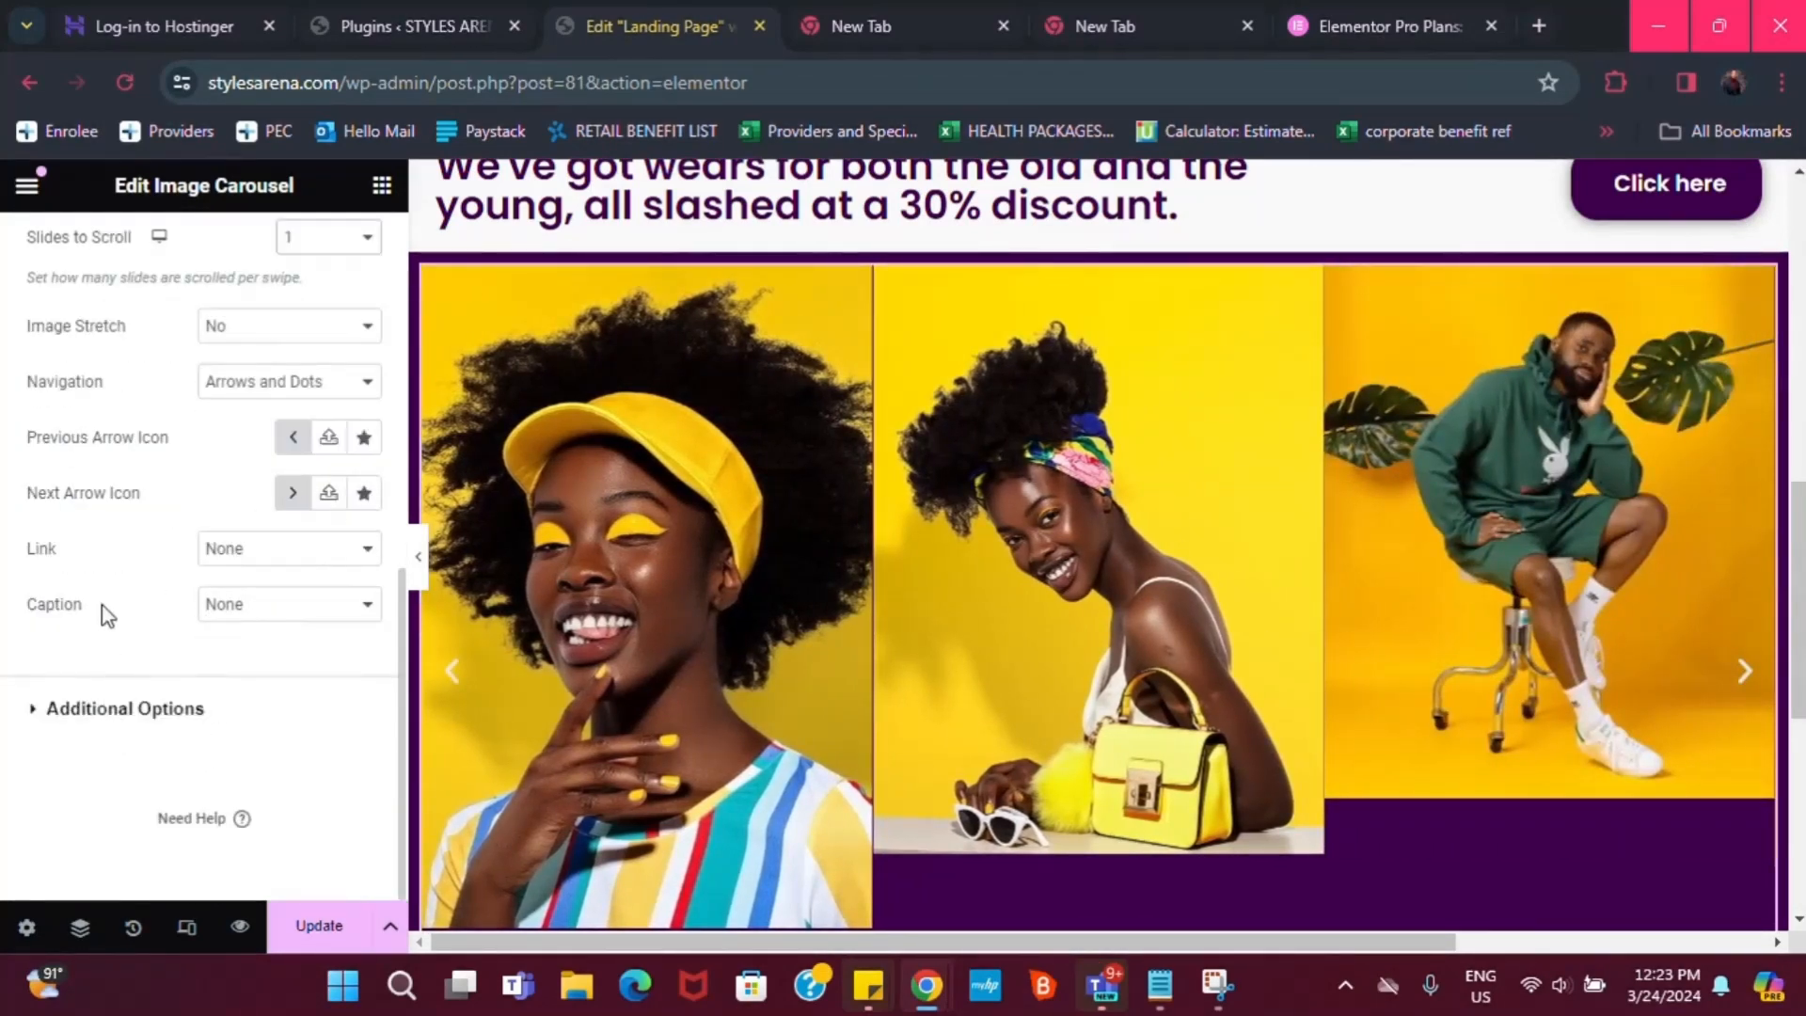
scroll(132, 513, up, 6)
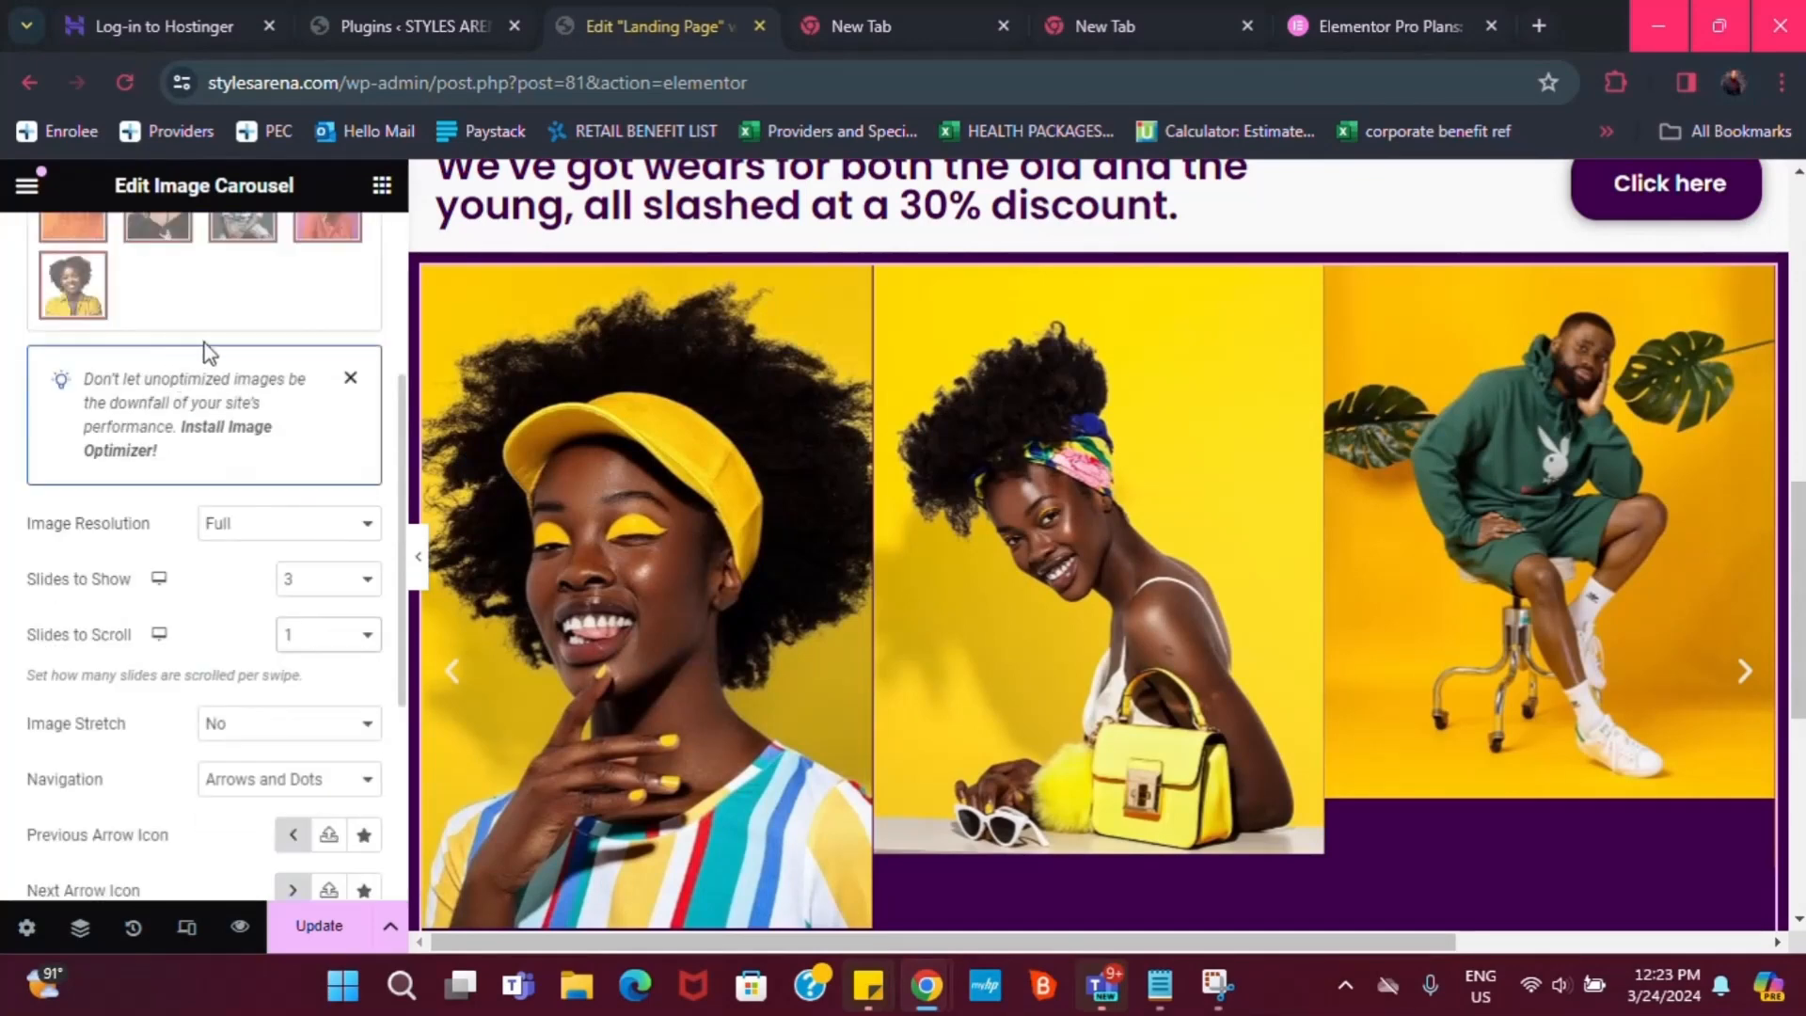
scroll(205, 353, up, 2)
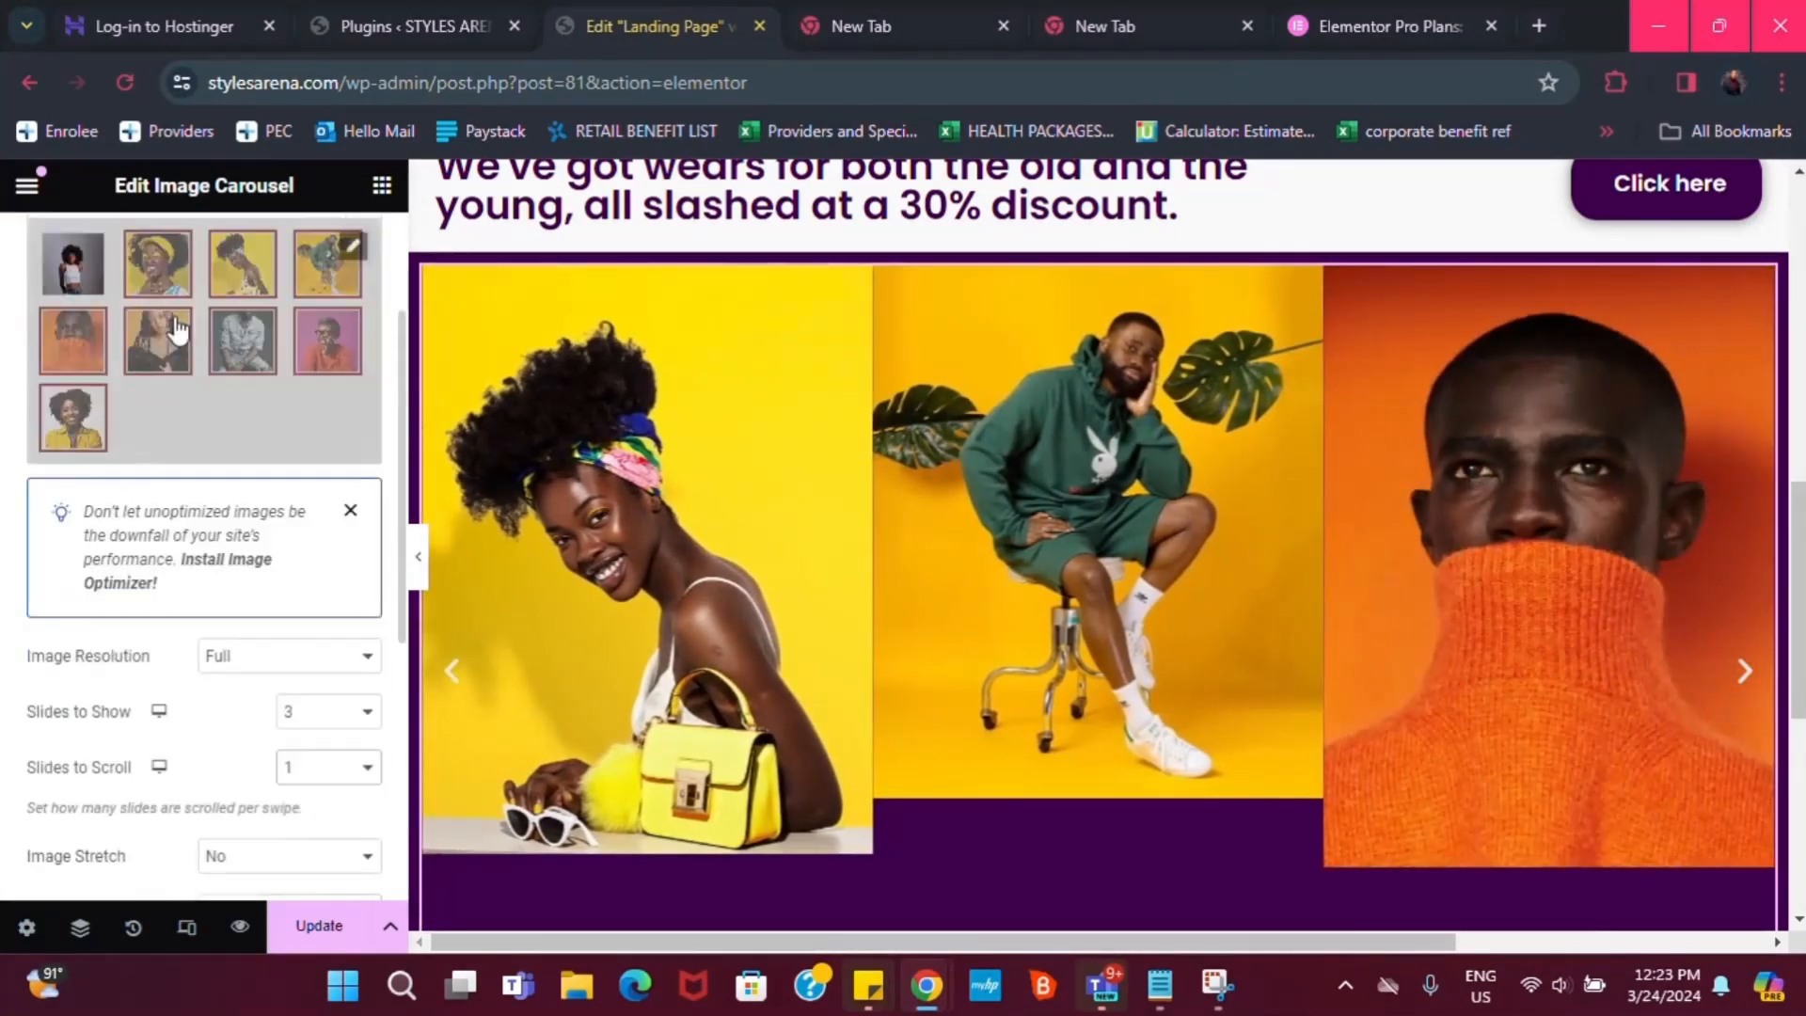
scroll(208, 307, up, 2)
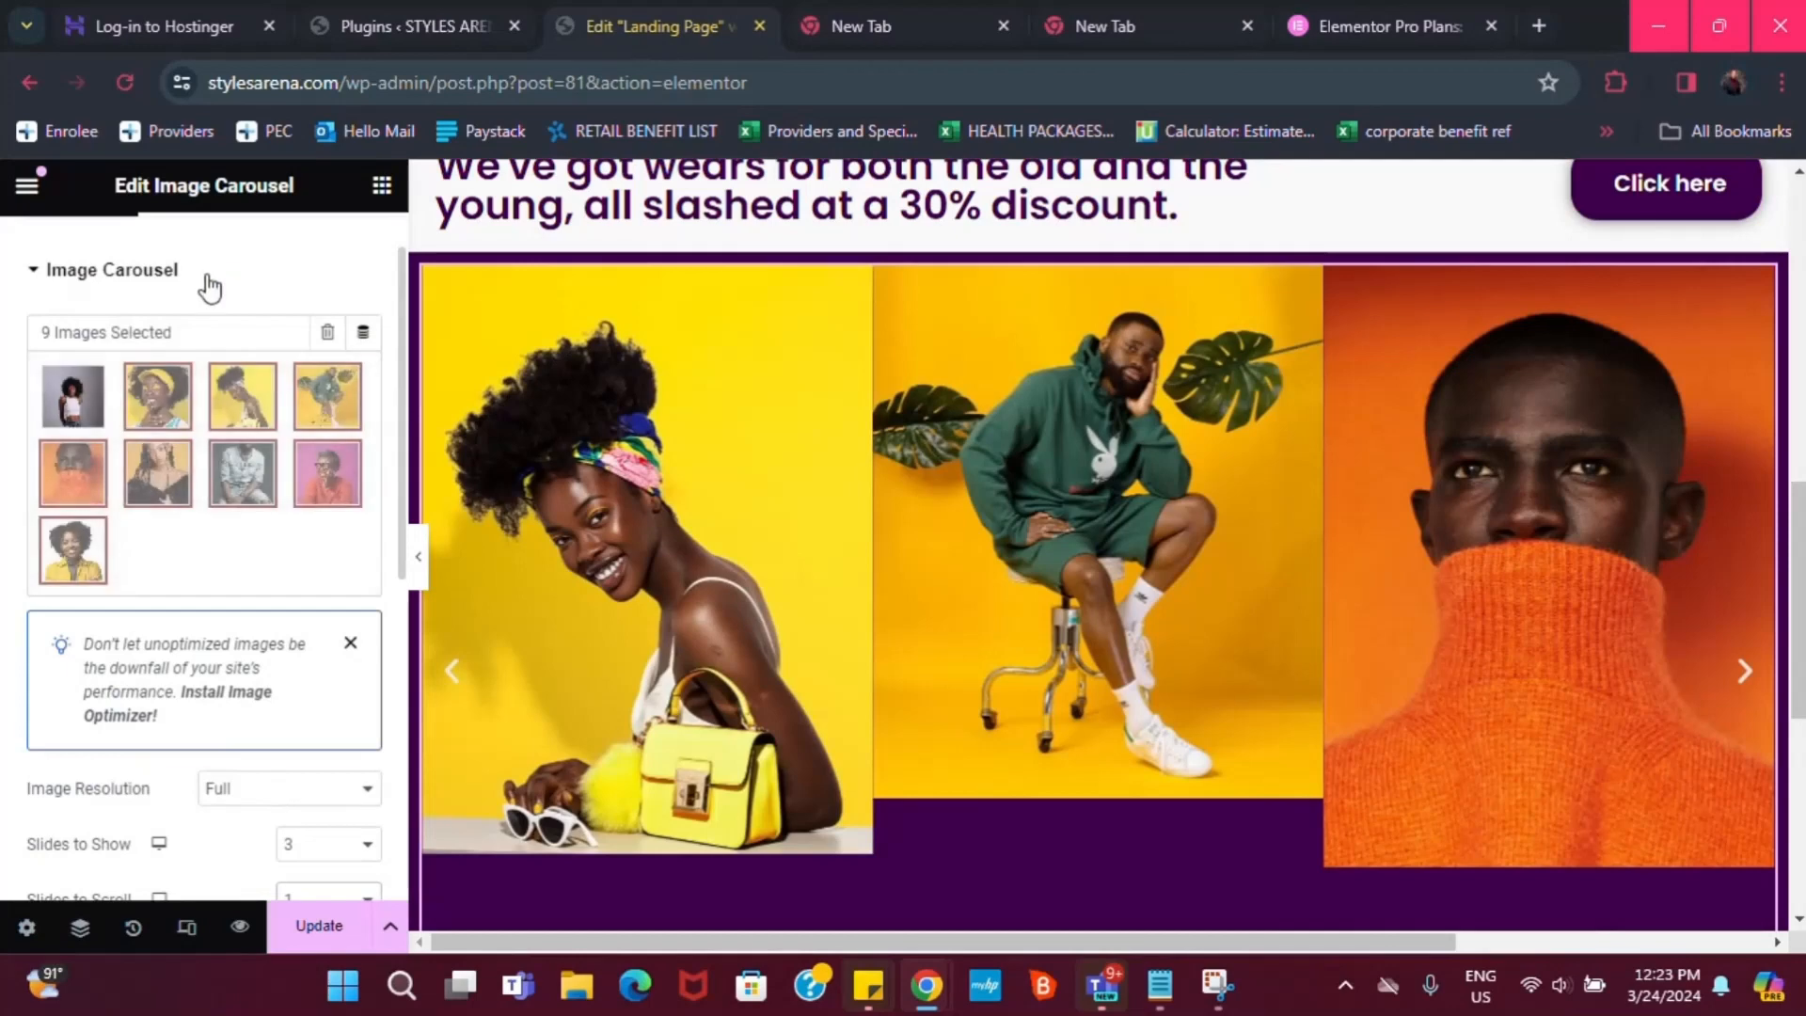
scroll(202, 344, down, 4)
scroll(235, 769, down, 4)
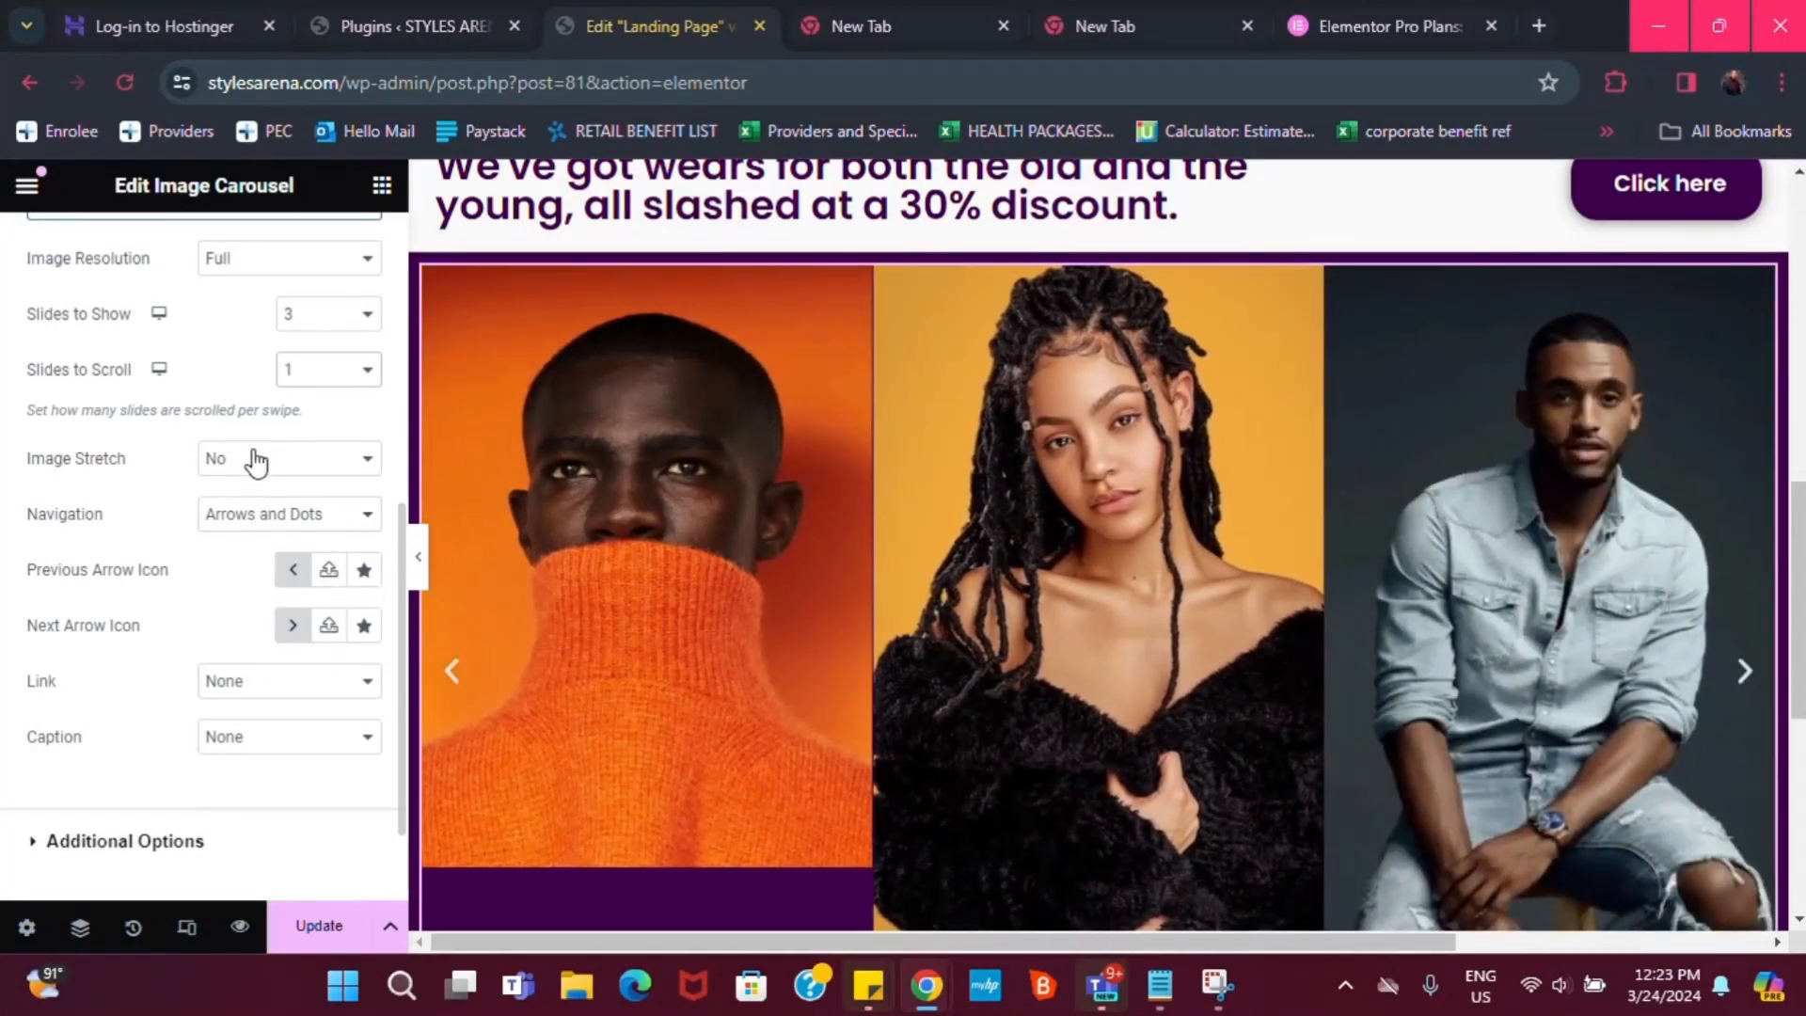
click(254, 461)
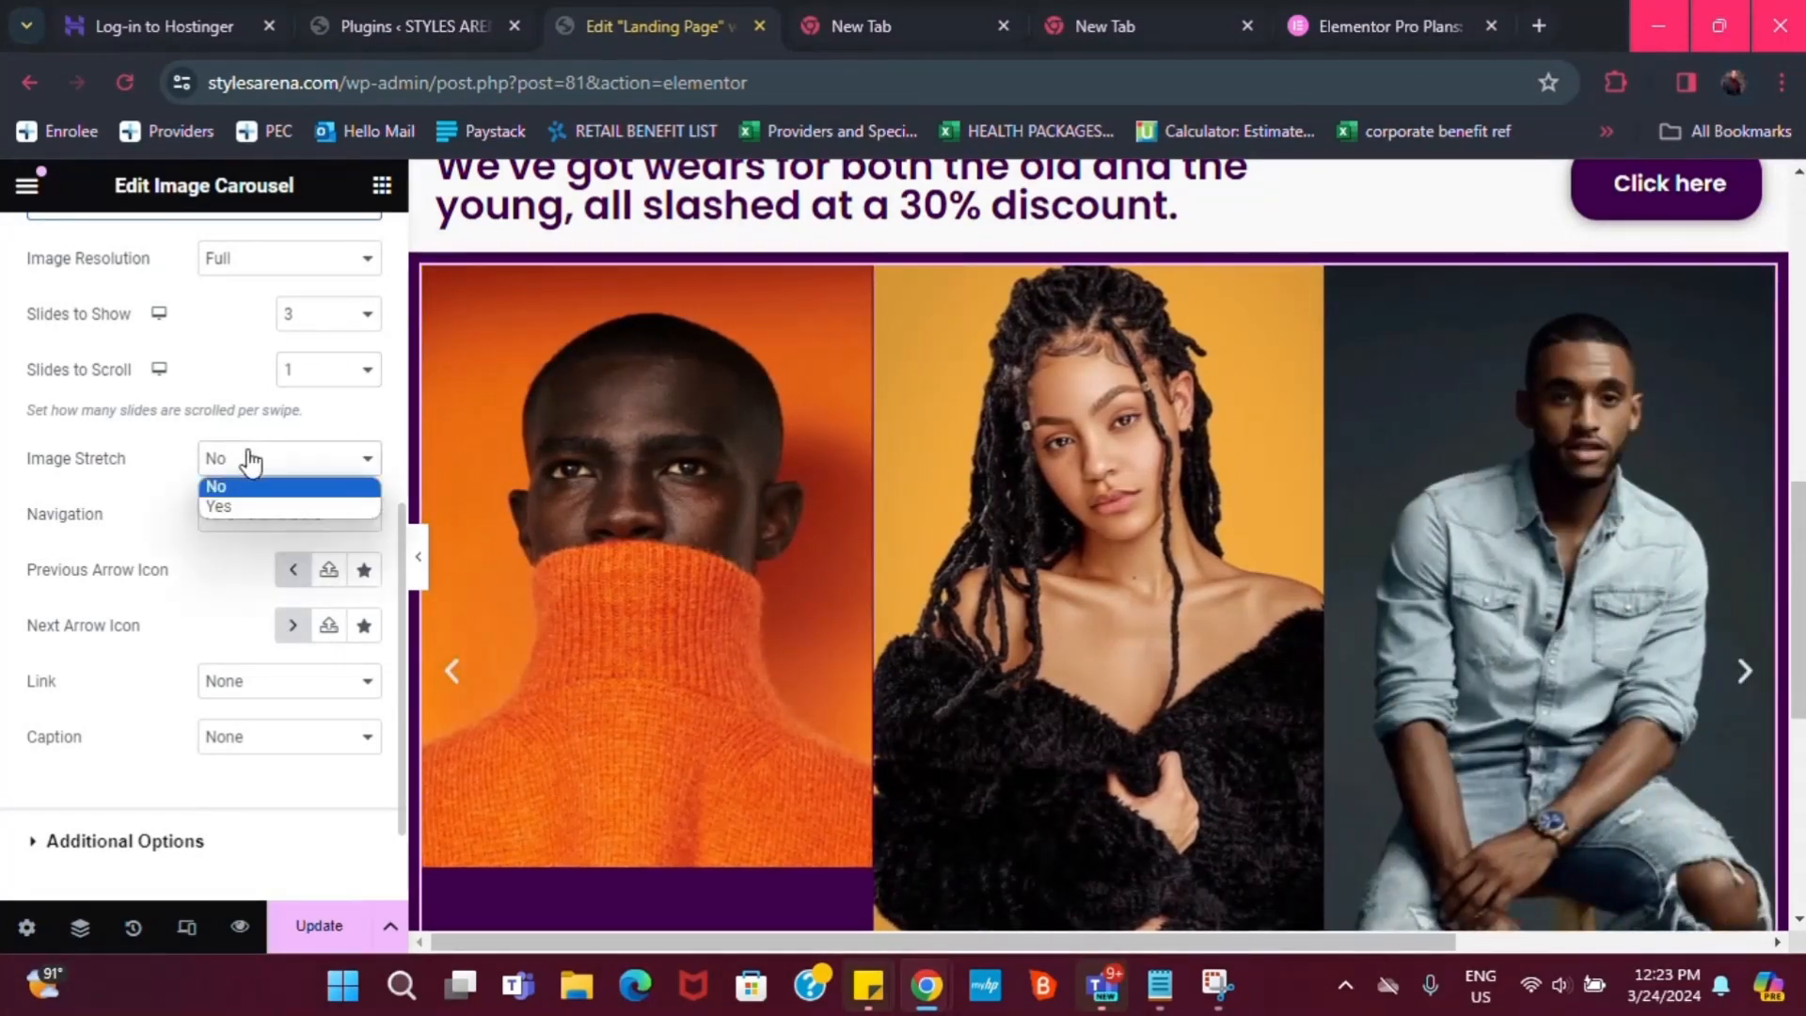
click(140, 465)
scroll(193, 670, down, 2)
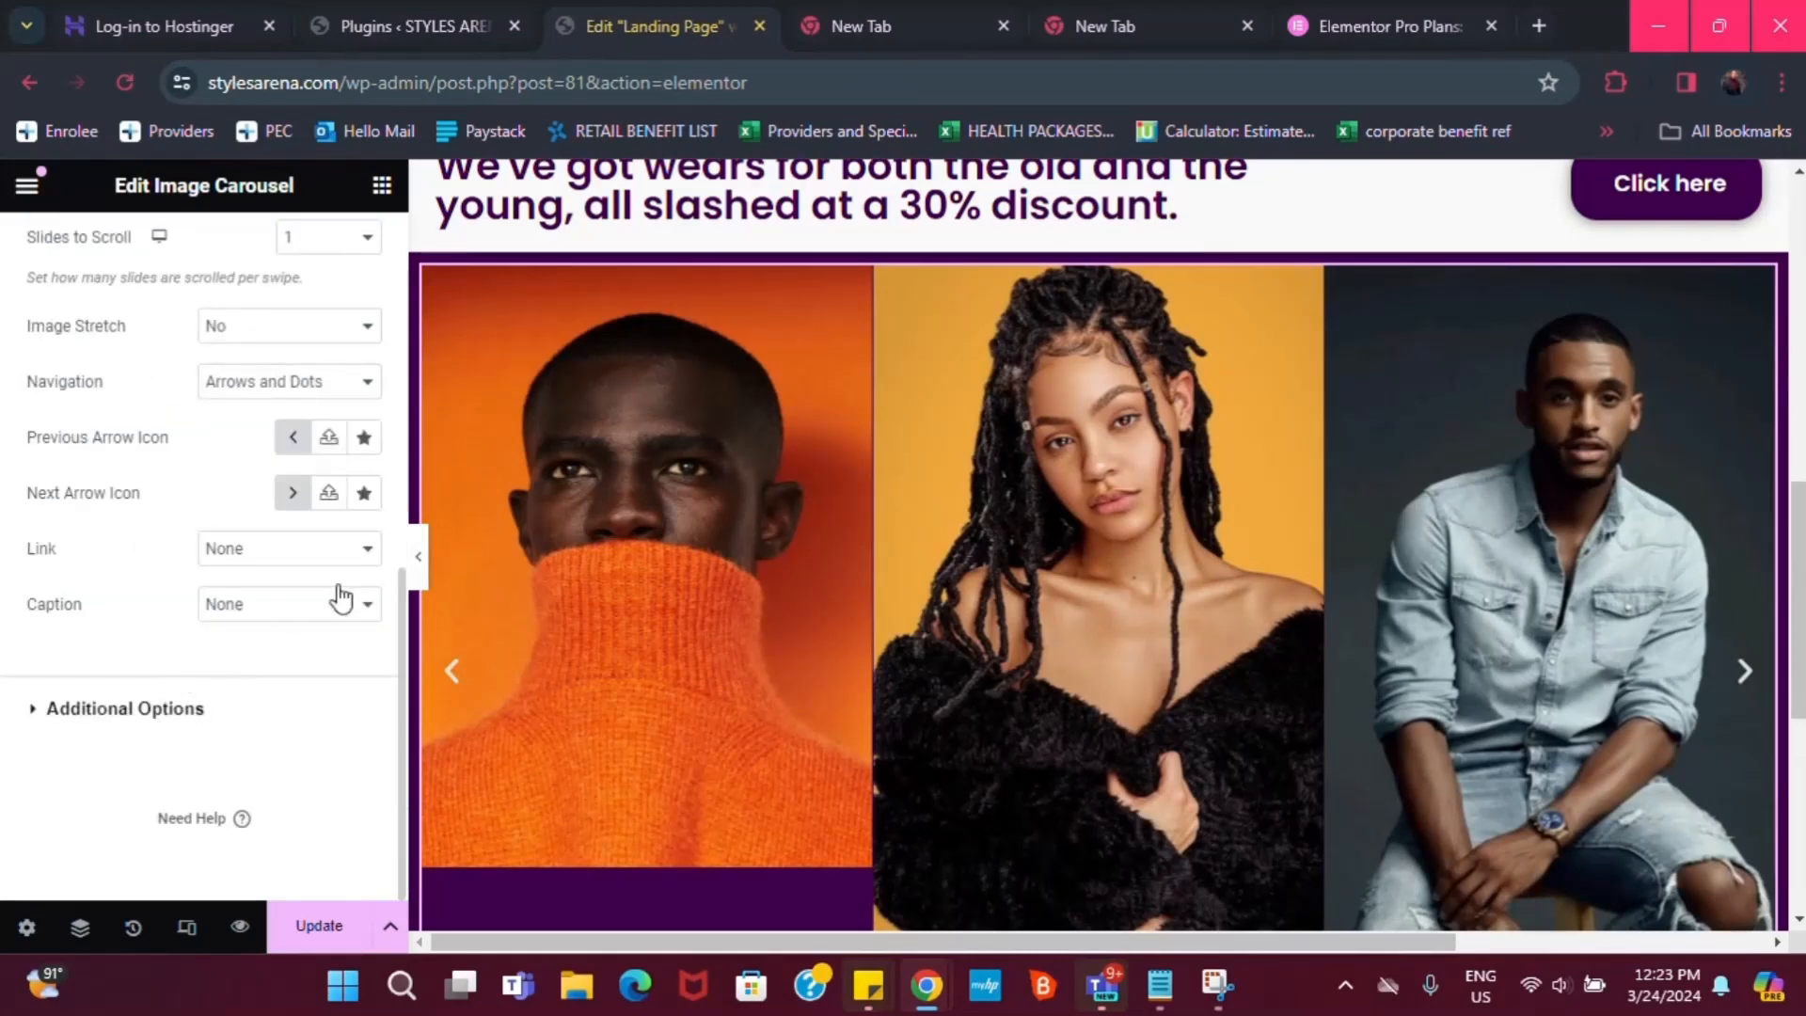
scroll(588, 602, up, 1)
scroll(1317, 710, down, 1)
scroll(1569, 625, up, 1)
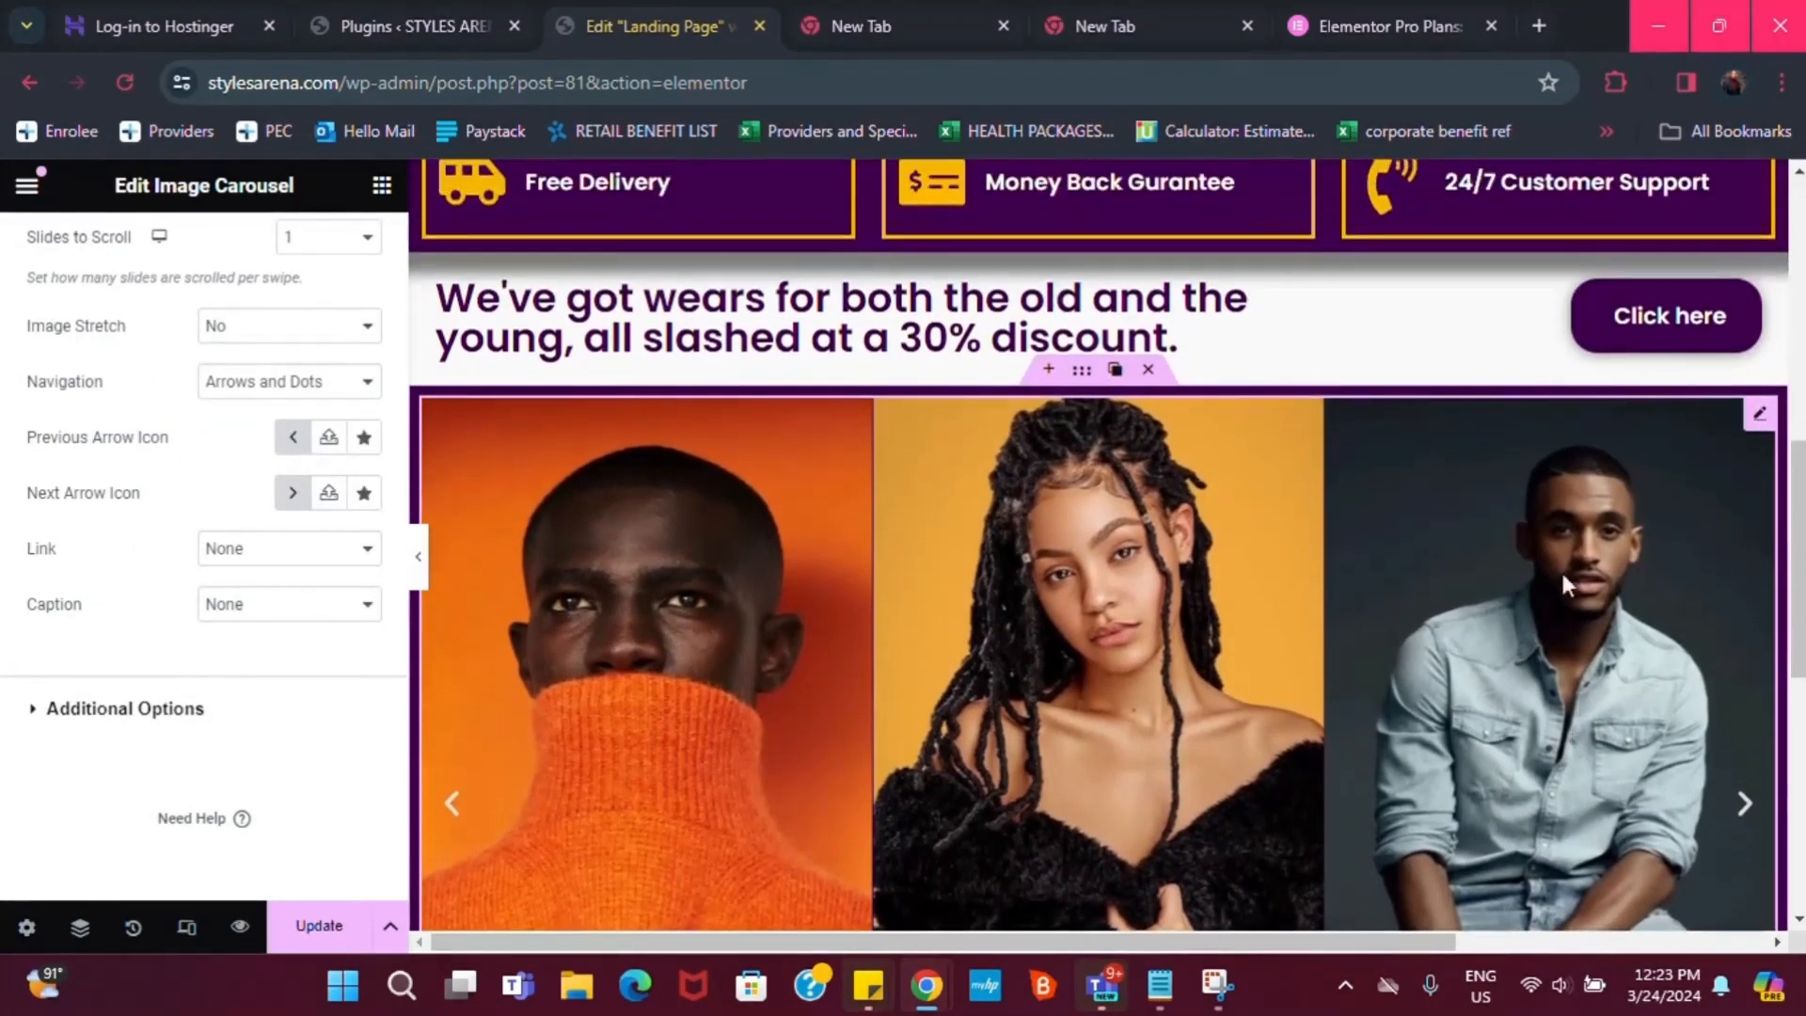
scroll(1563, 584, down, 5)
scroll(1460, 635, up, 5)
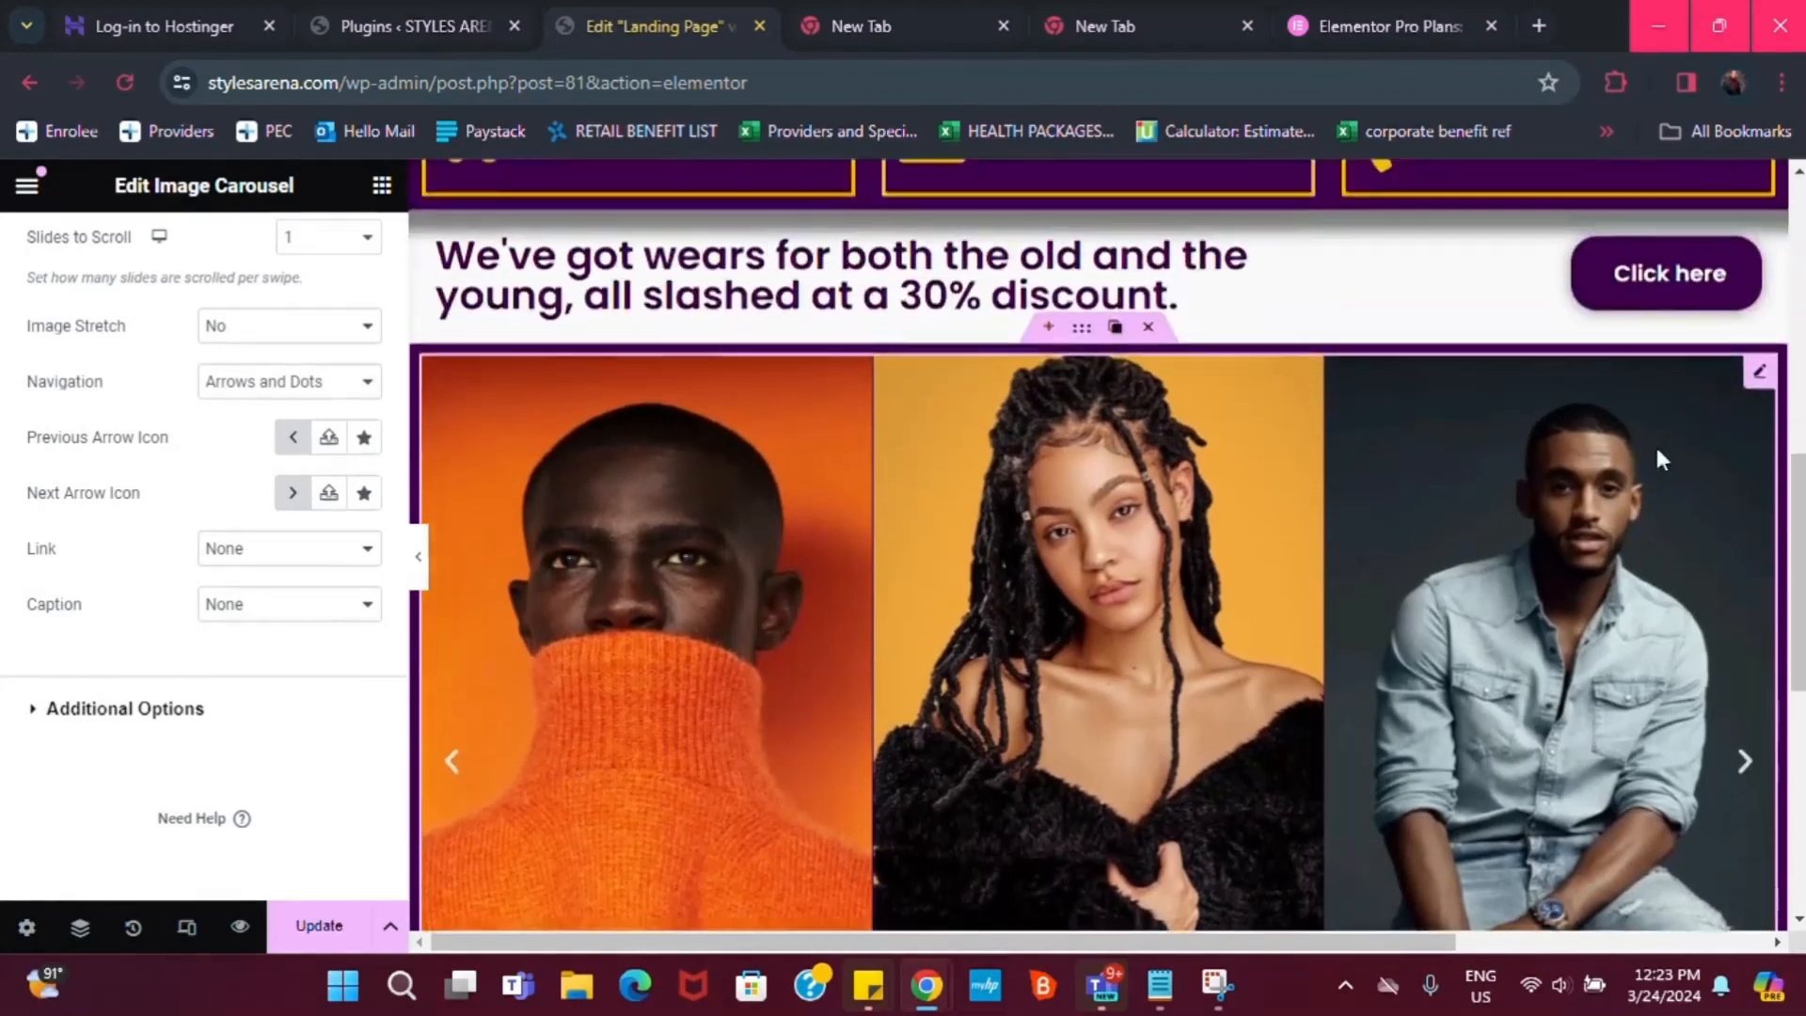
scroll(1659, 458, up, 2)
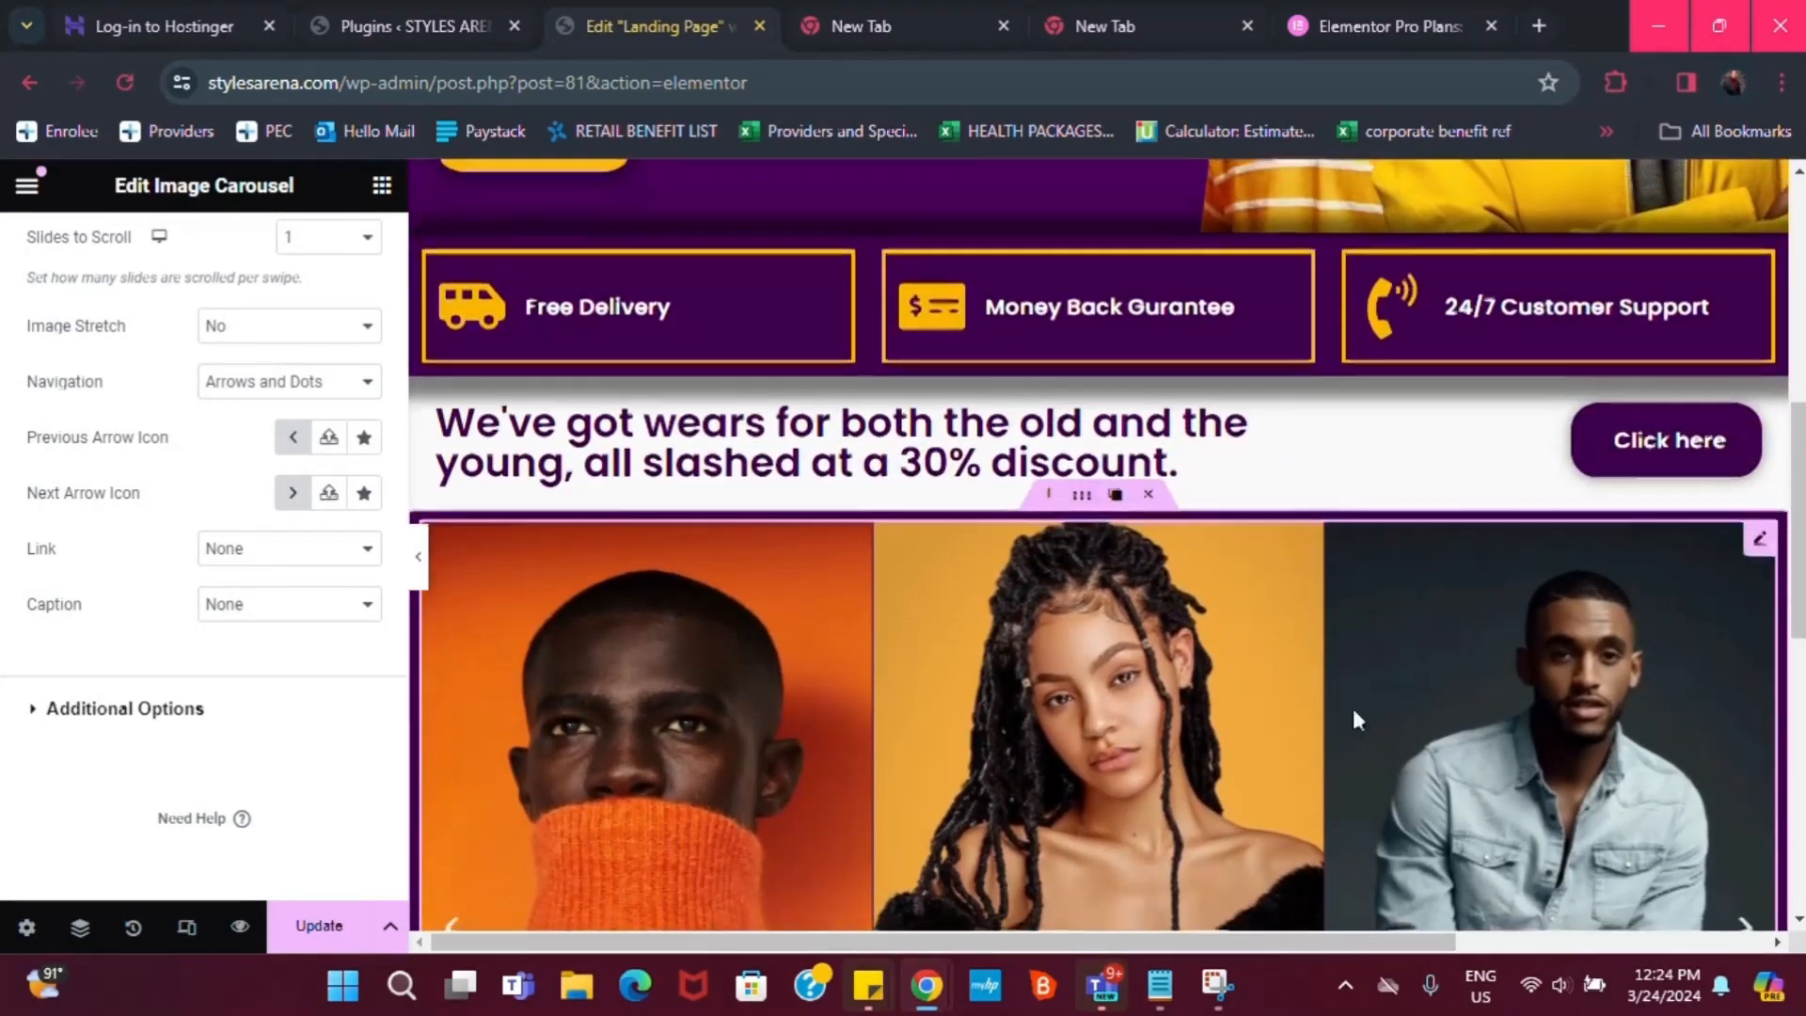
scroll(1355, 720, down, 5)
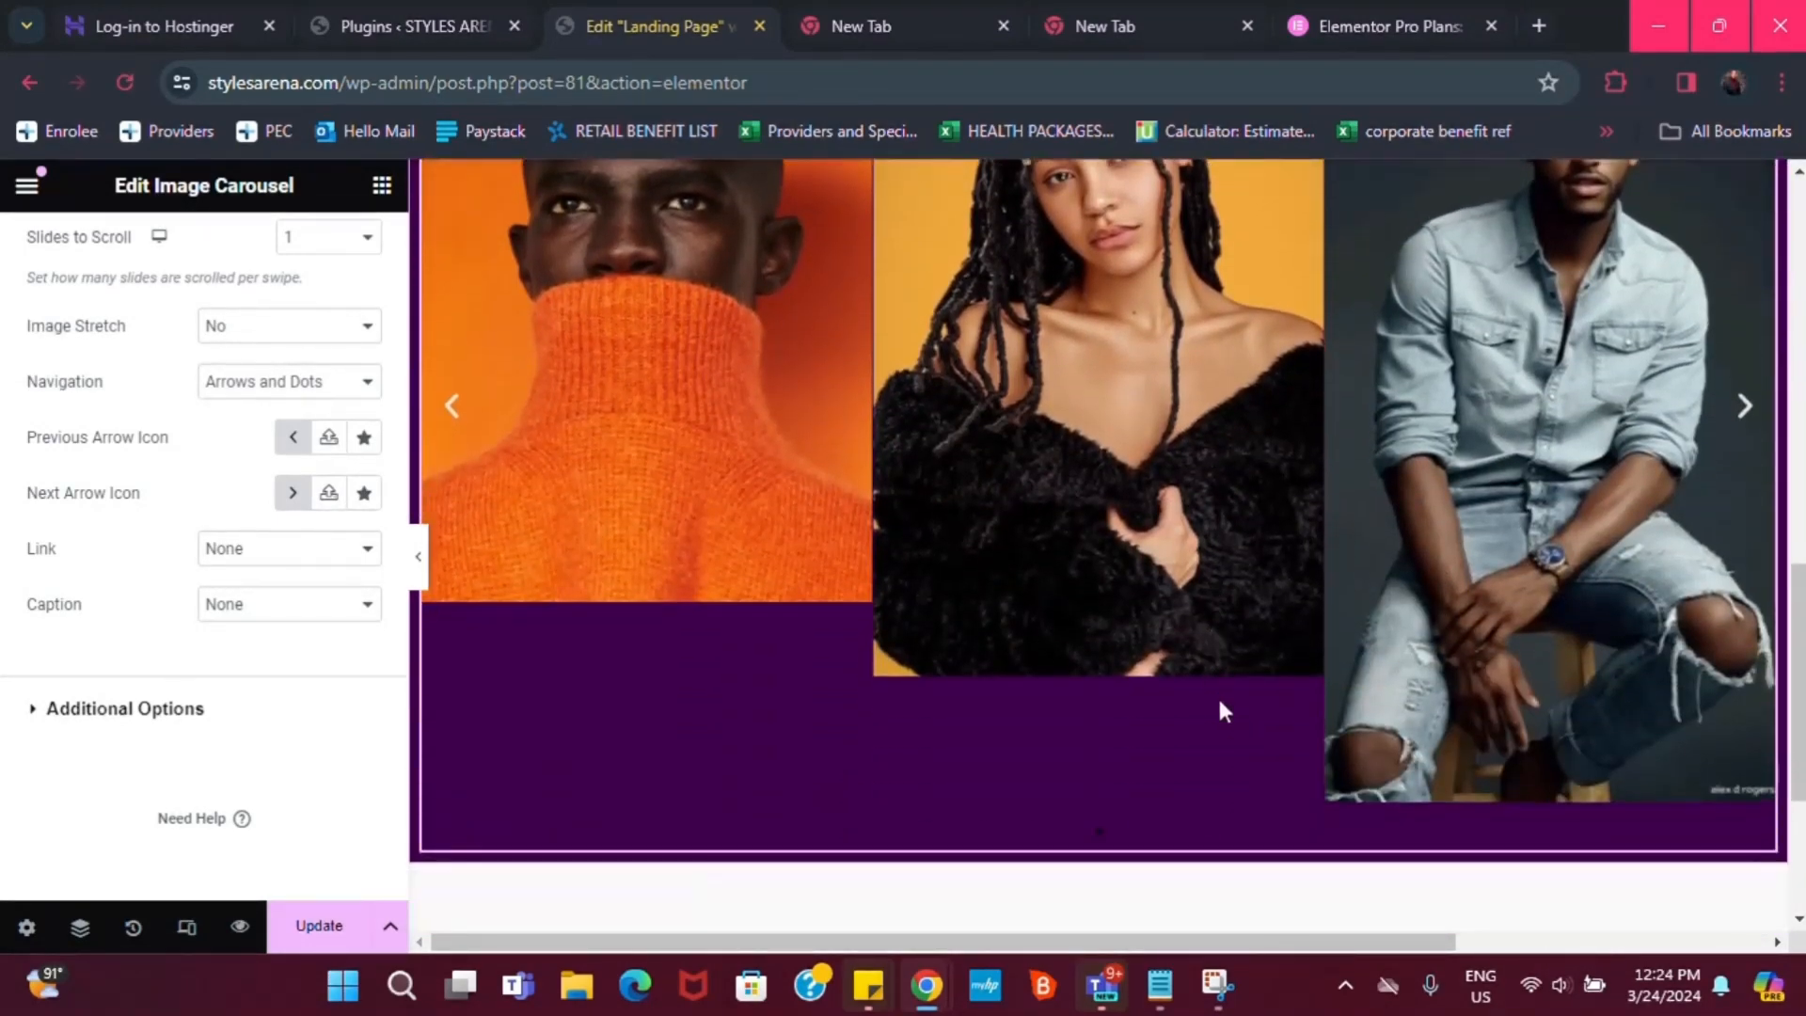
scroll(1112, 565, up, 5)
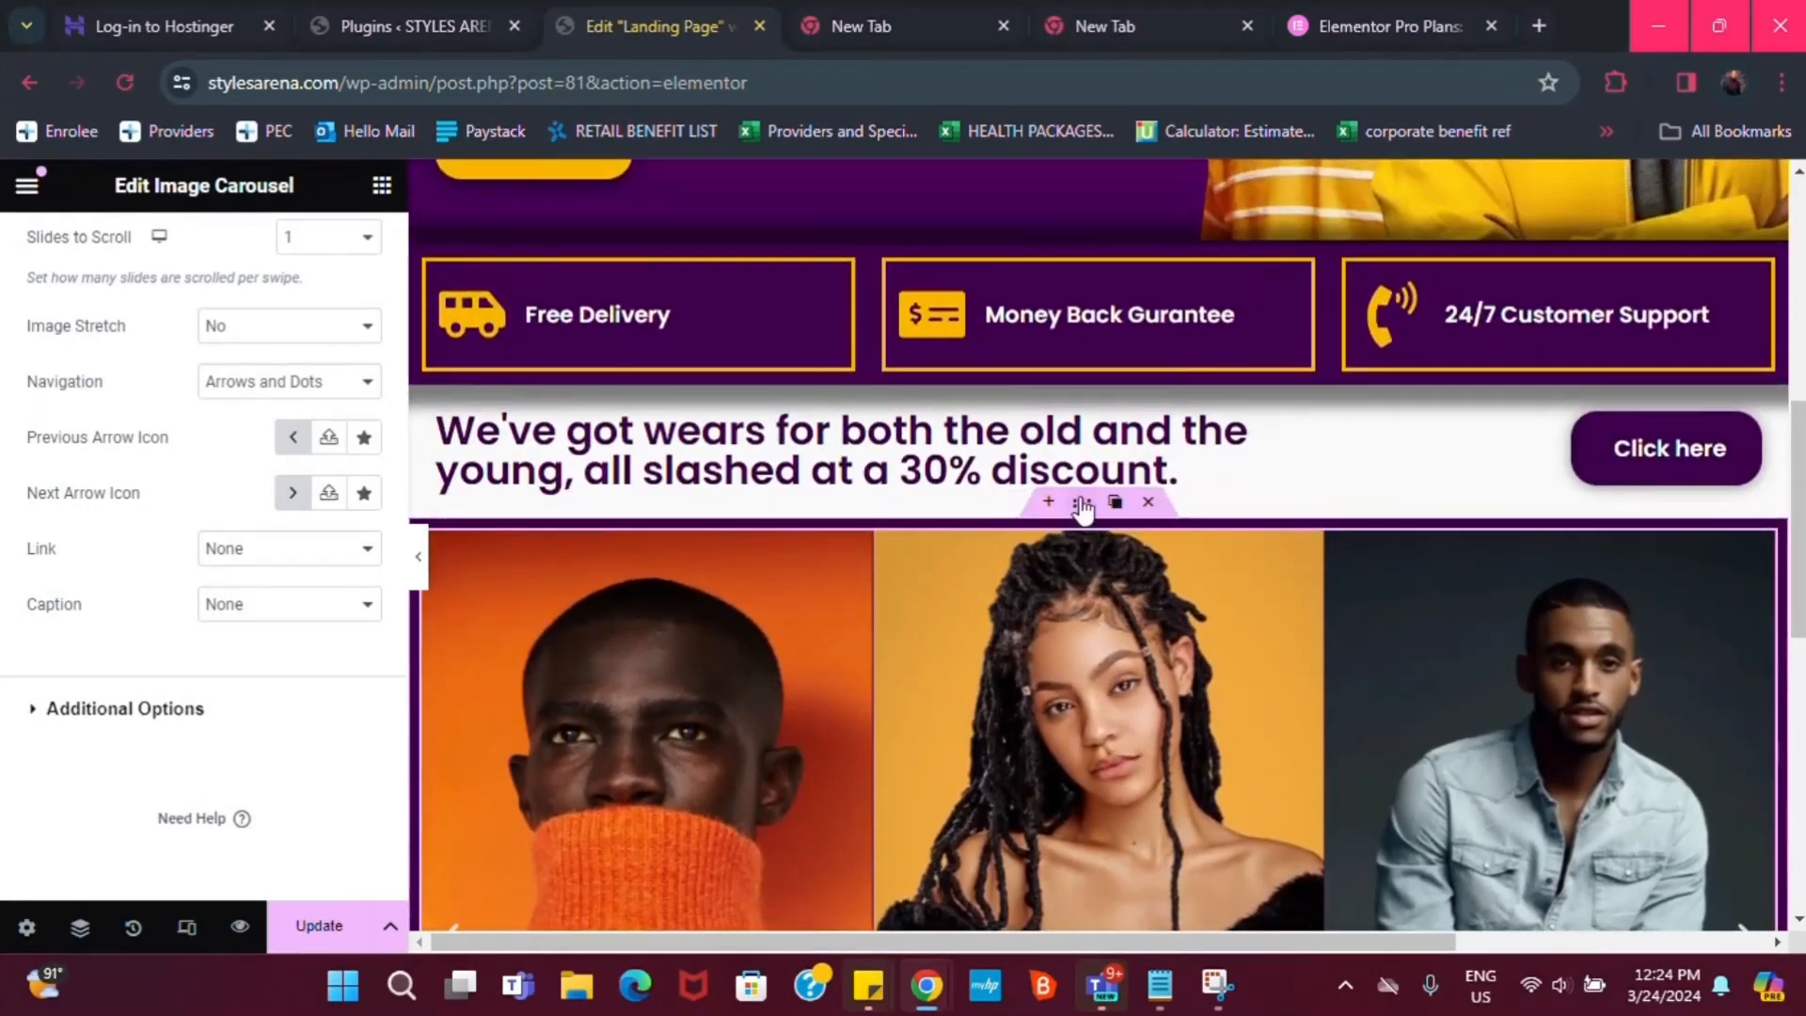
Set the carousel container's margins to 0 on all sides
click(1106, 512)
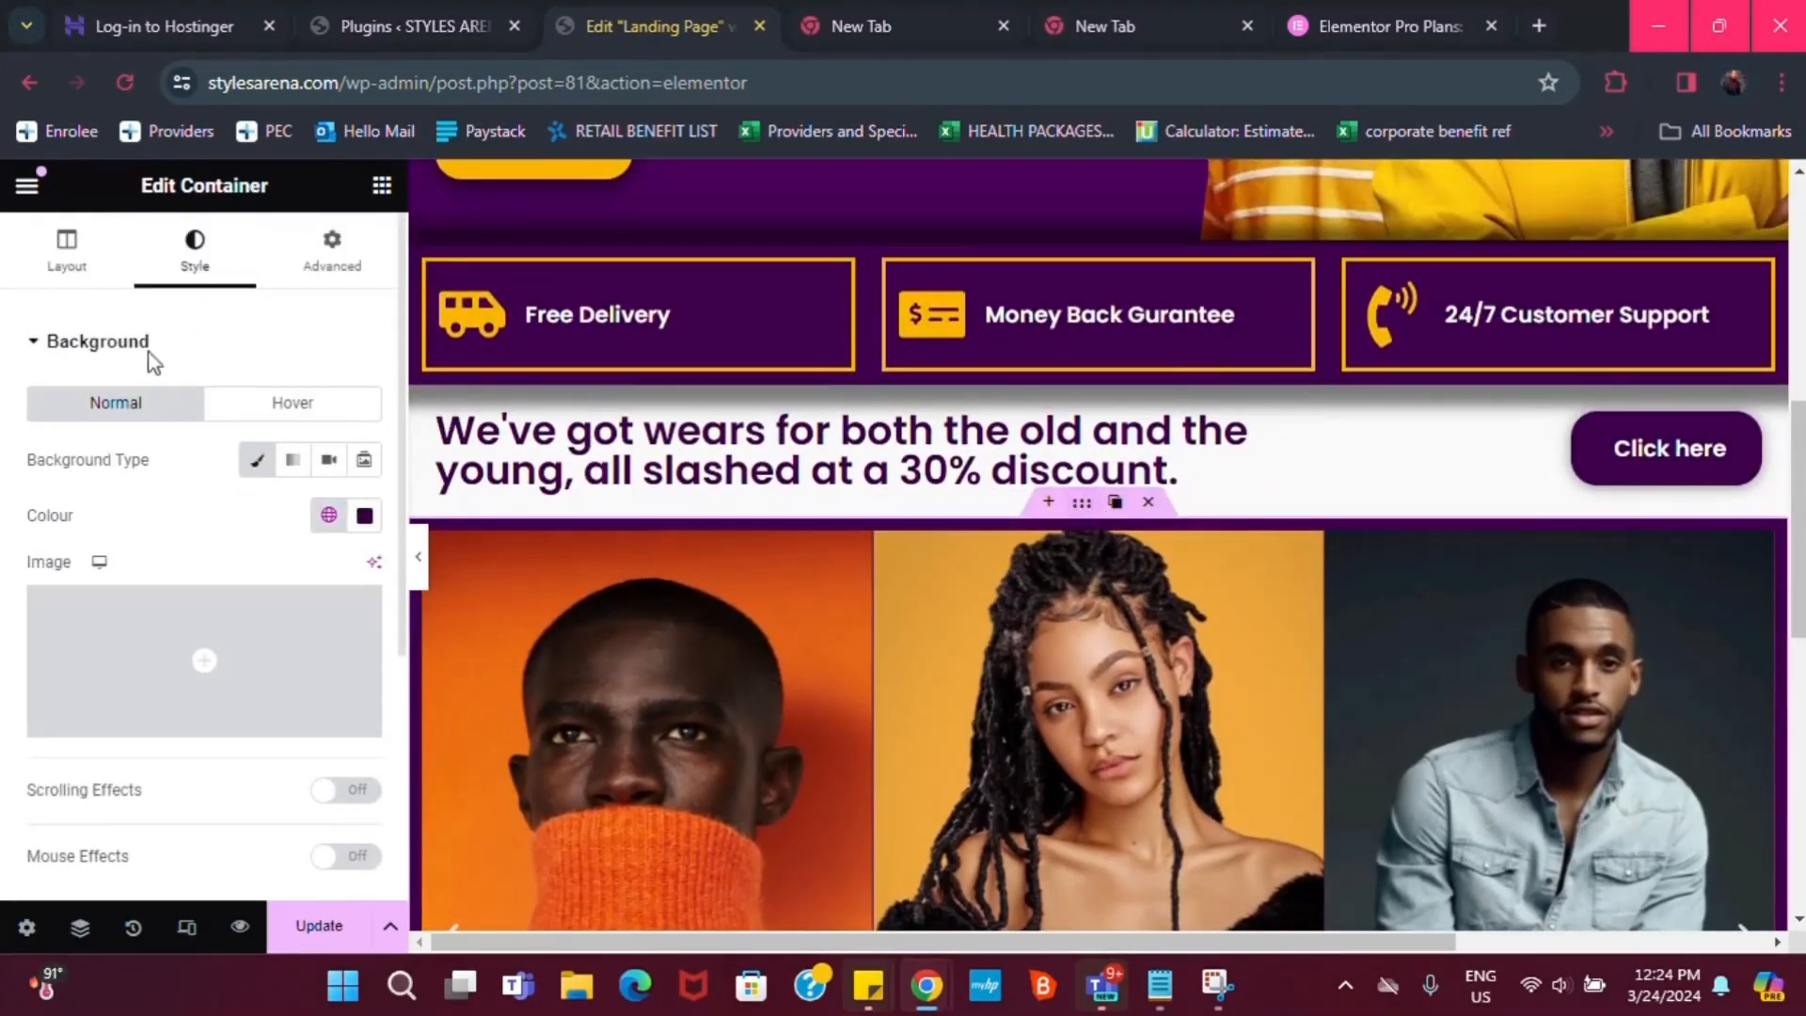
click(334, 261)
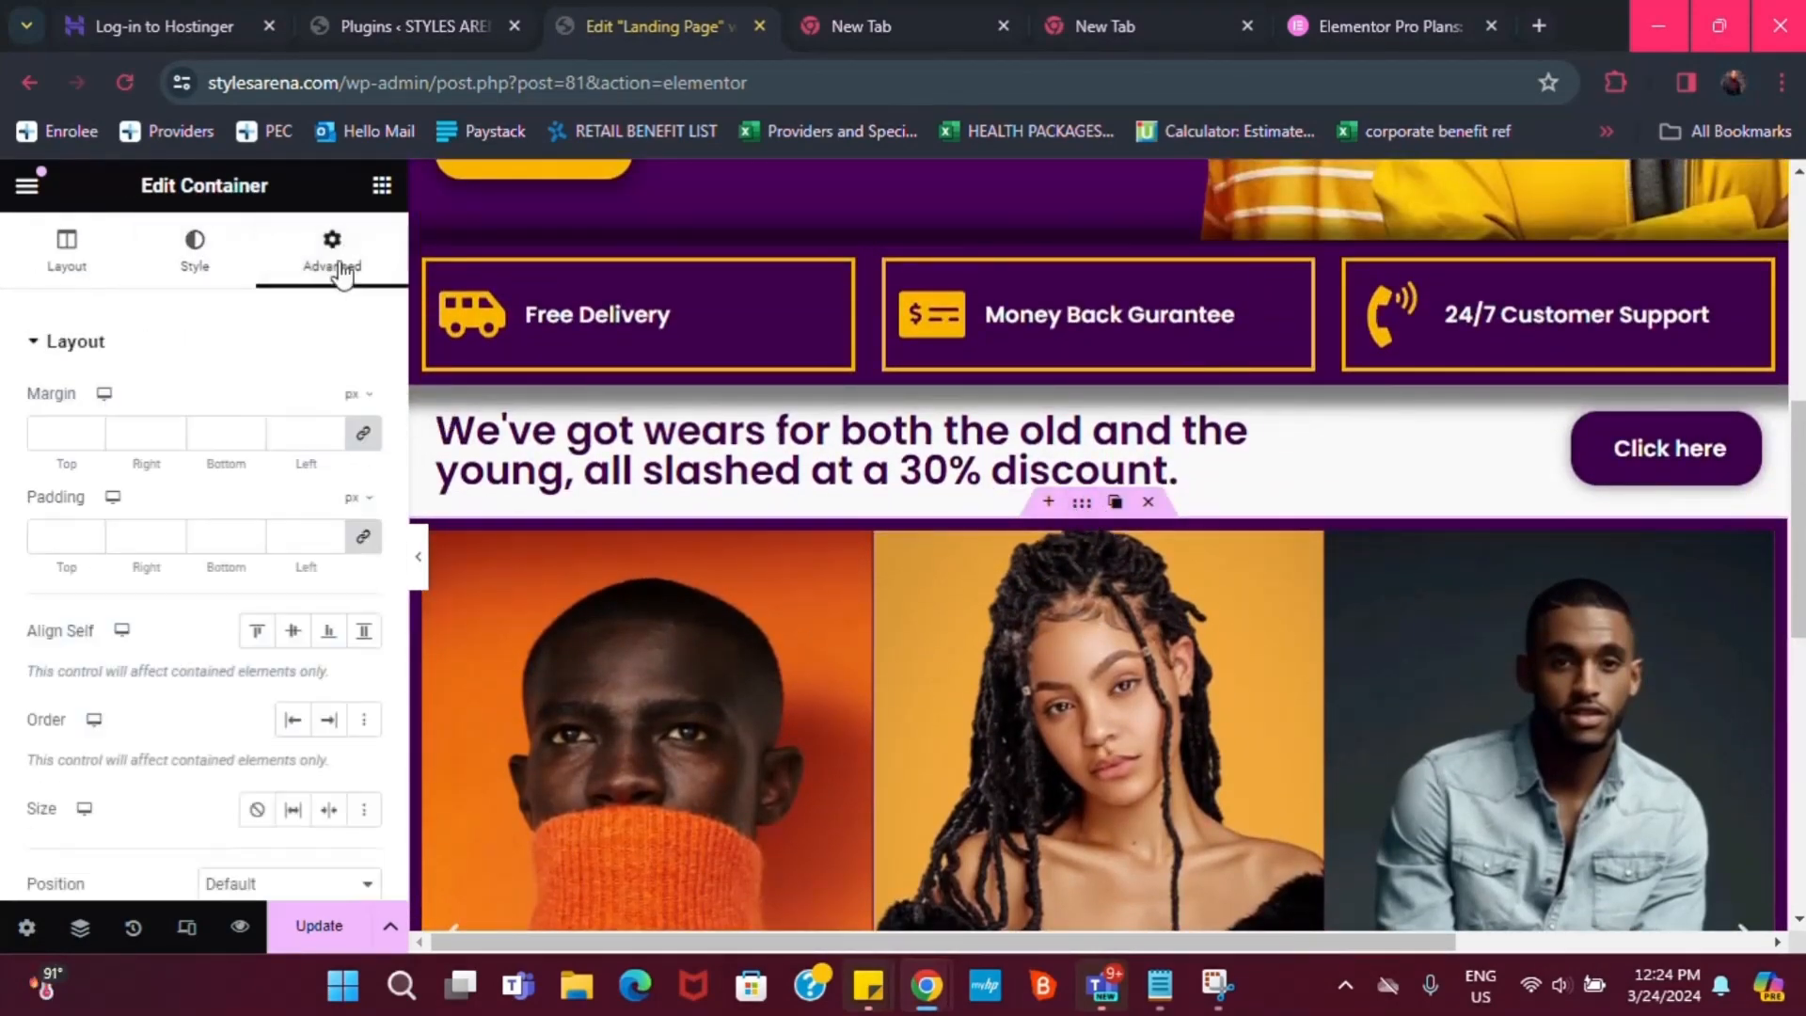
click(364, 433)
scroll(926, 586, down, 4)
scroll(1307, 676, down, 2)
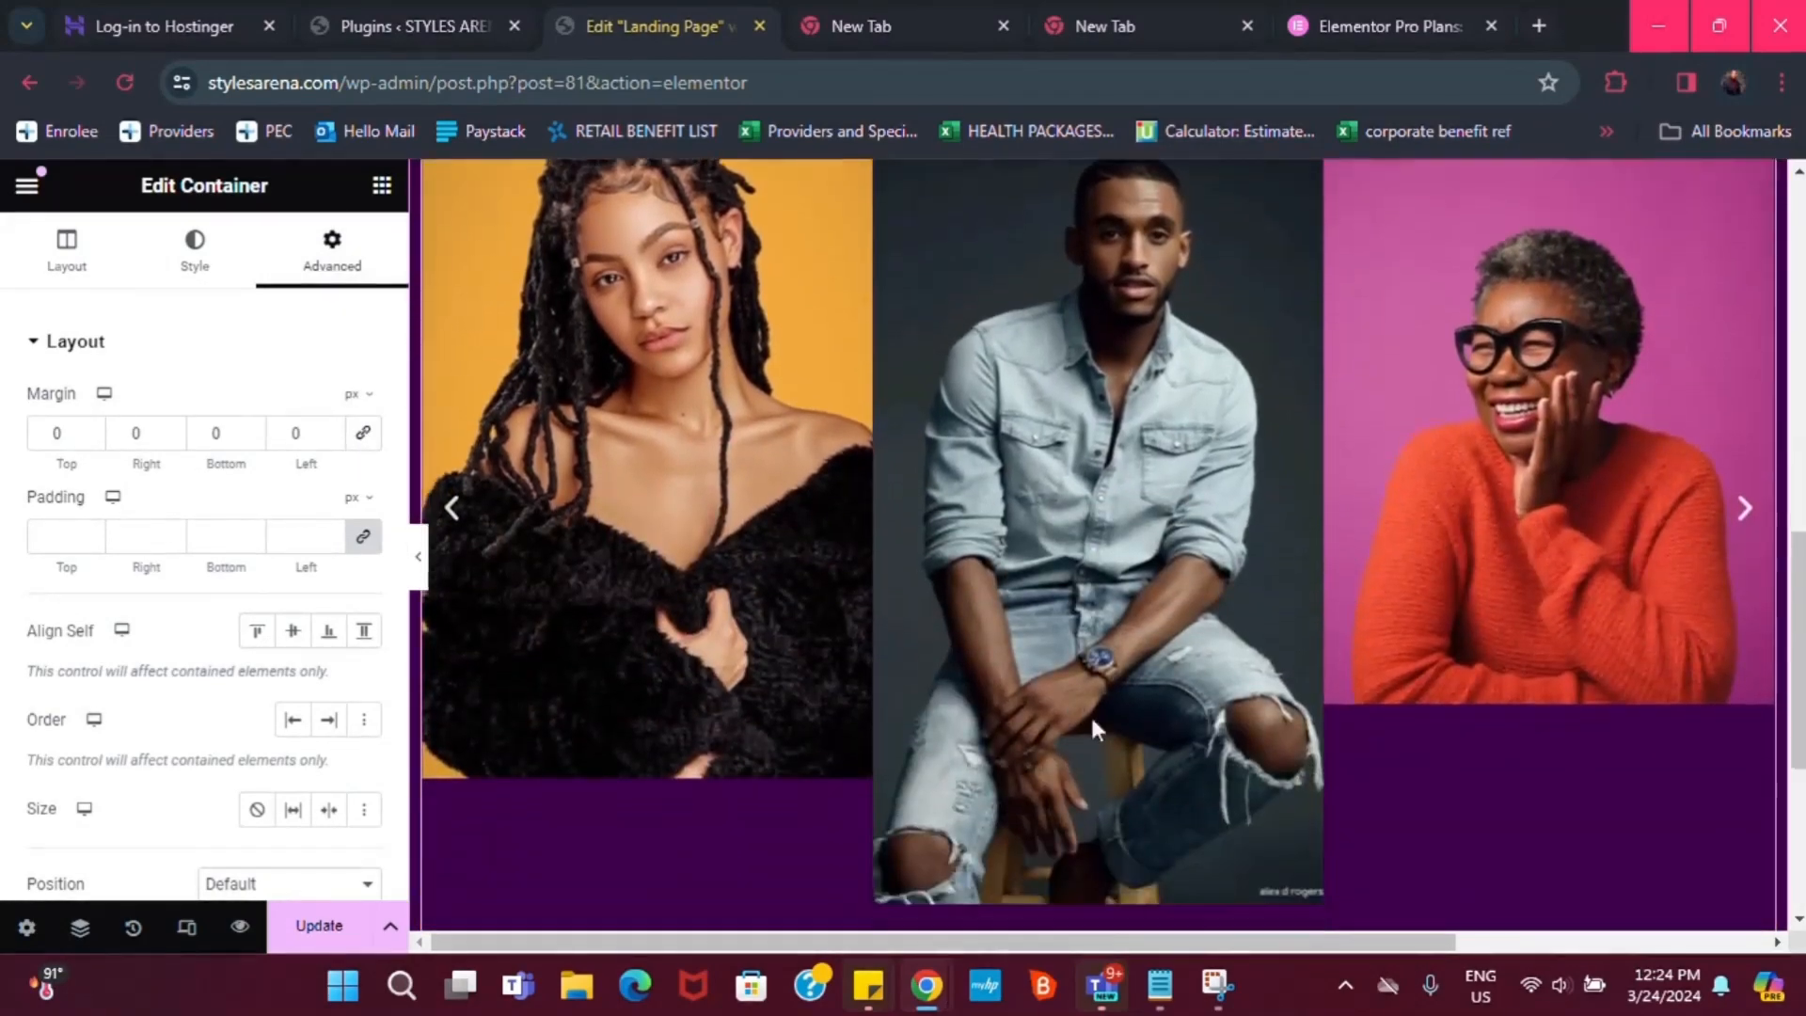
click(251, 430)
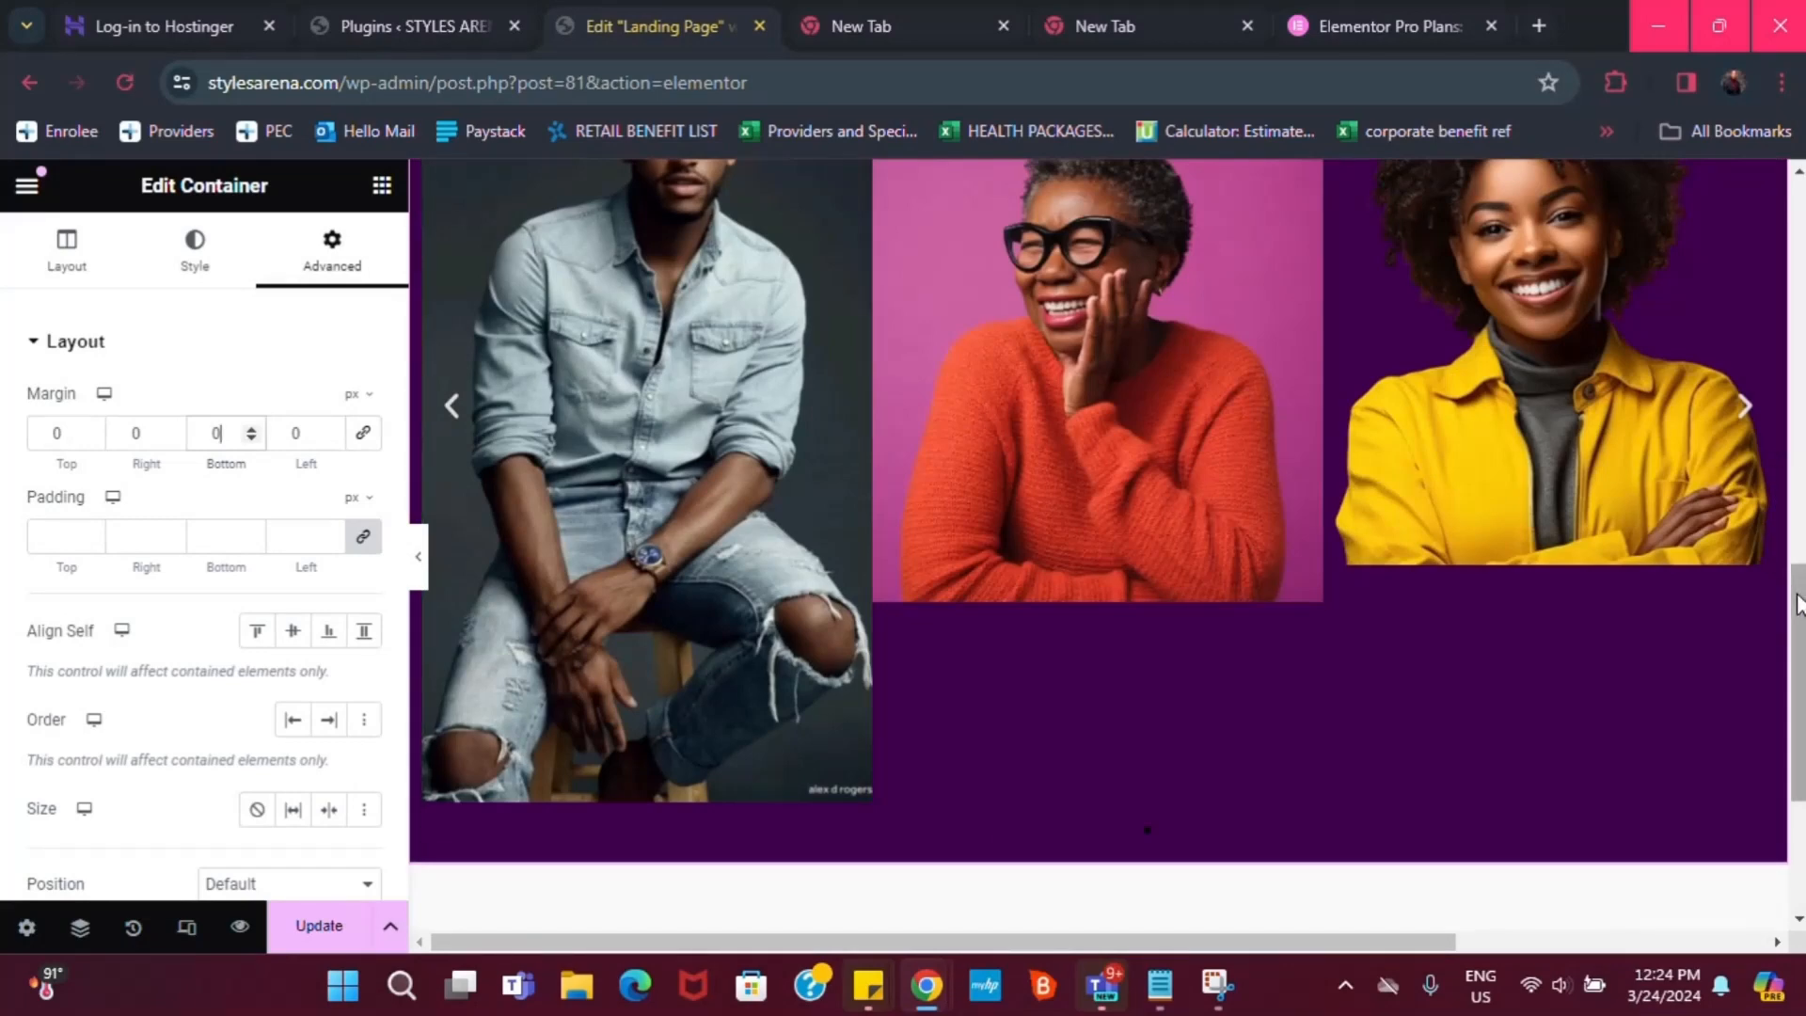
drag(1798, 594, 1798, 543)
scroll(1220, 466, up, 1)
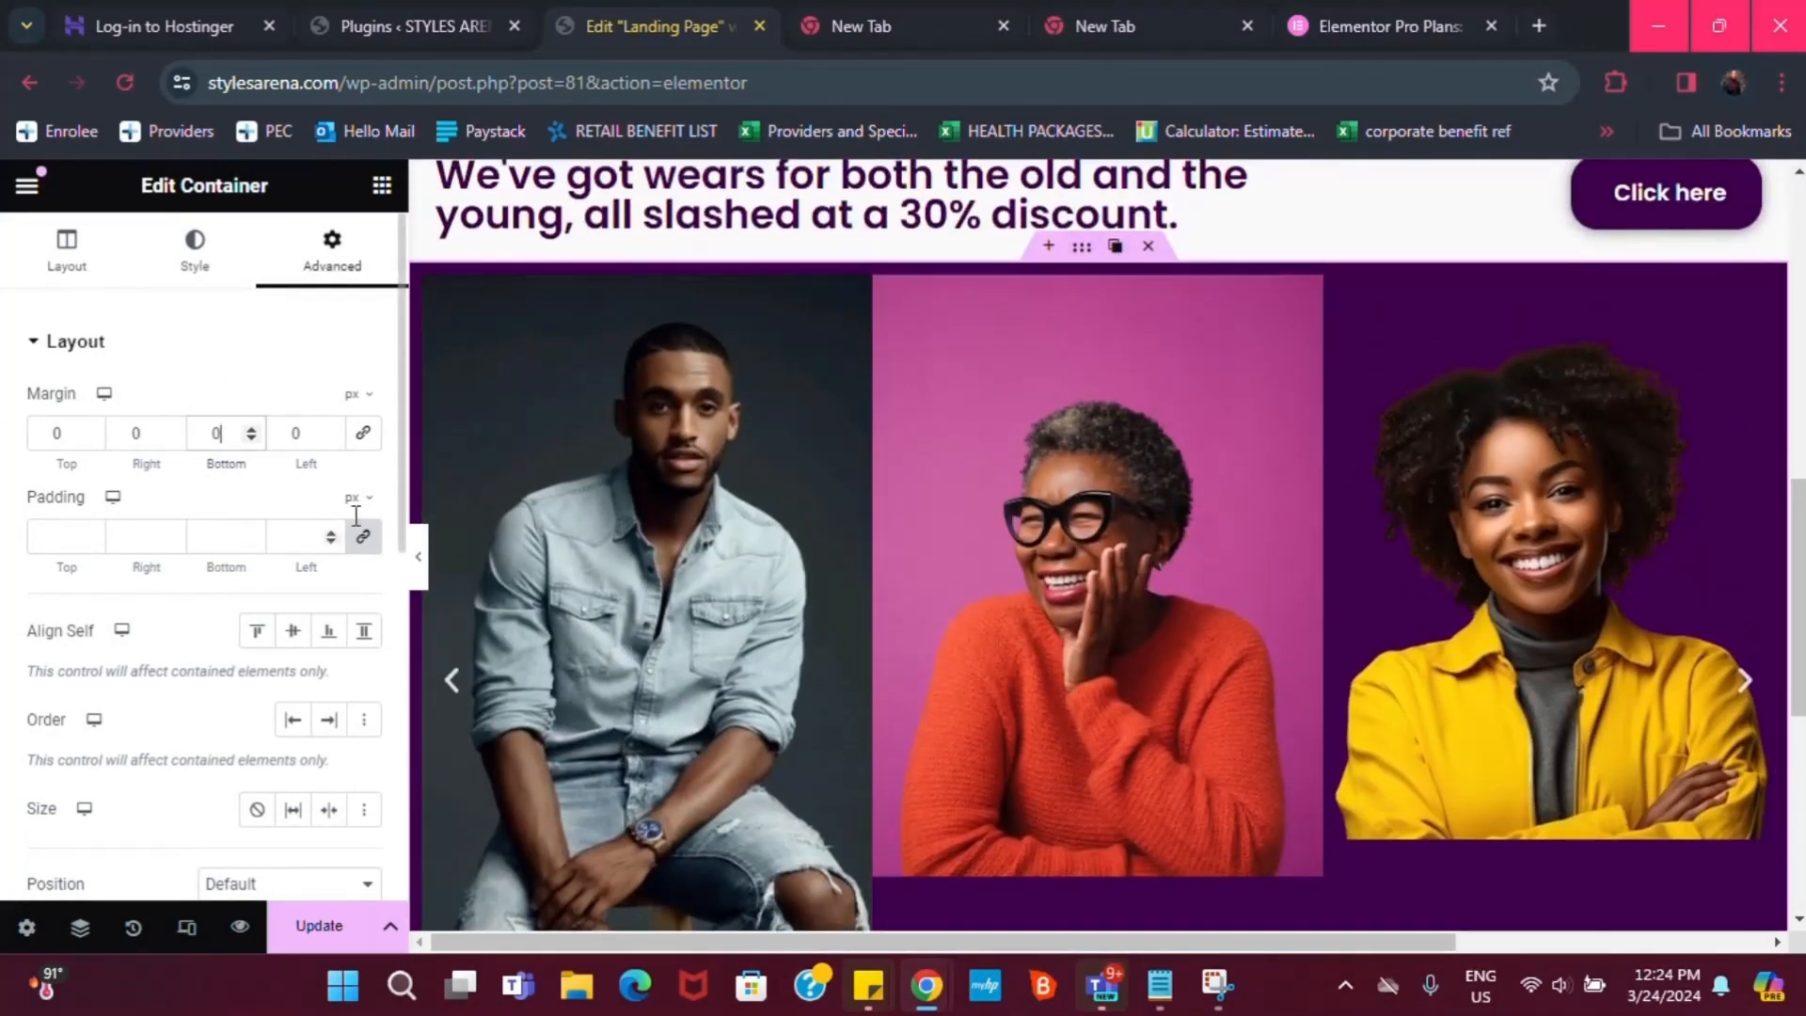
click(1759, 293)
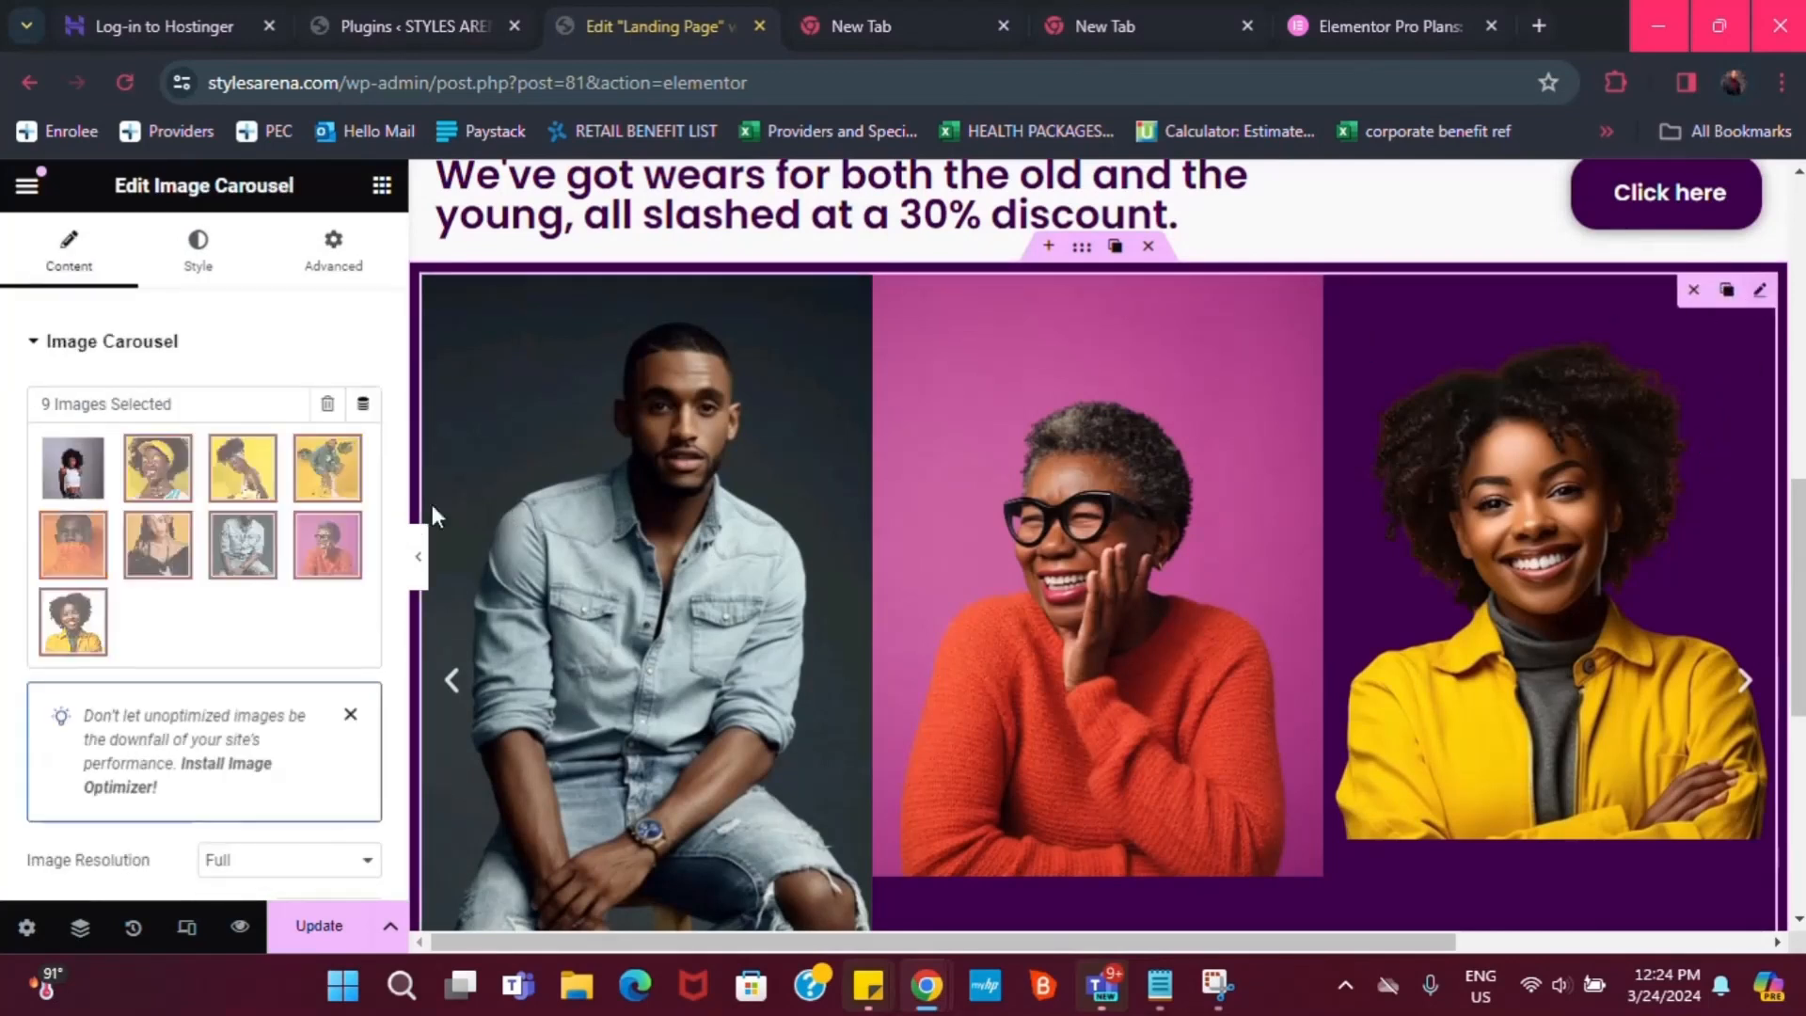
Set the carousel's navigation arrow size to 52 px on the Style tab
click(195, 264)
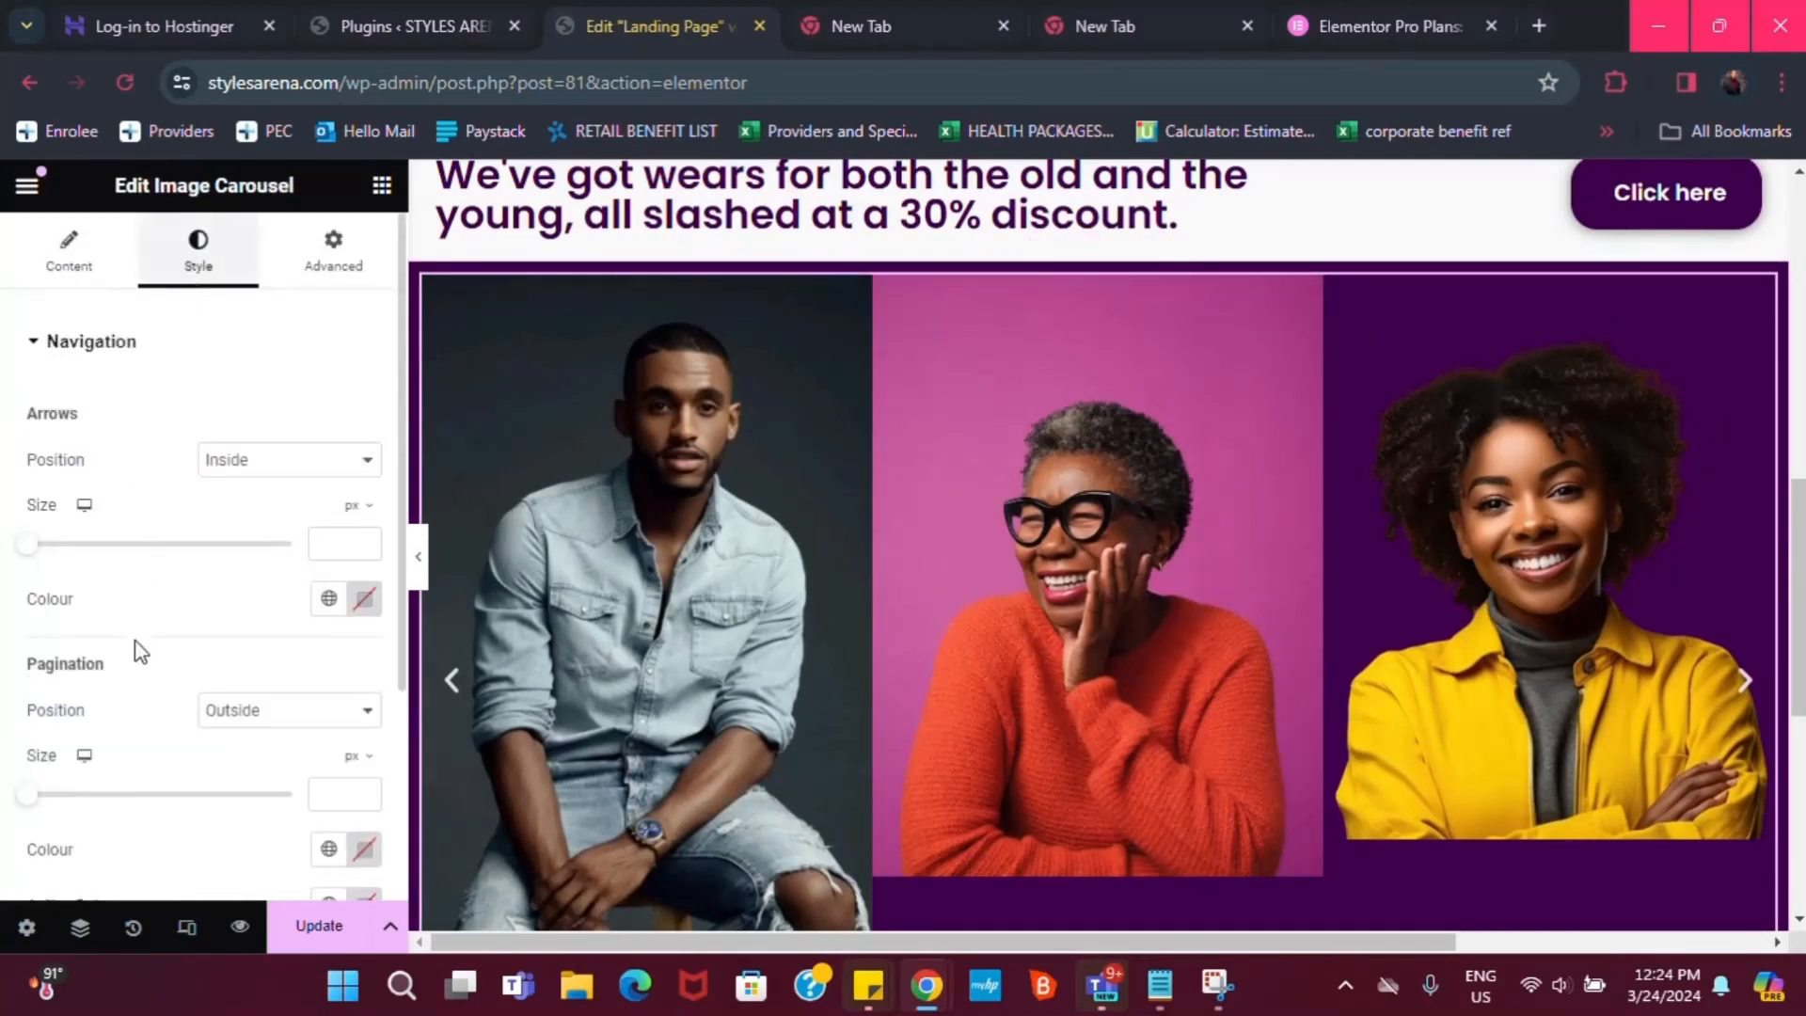
scroll(138, 651, down, 2)
scroll(100, 863, down, 2)
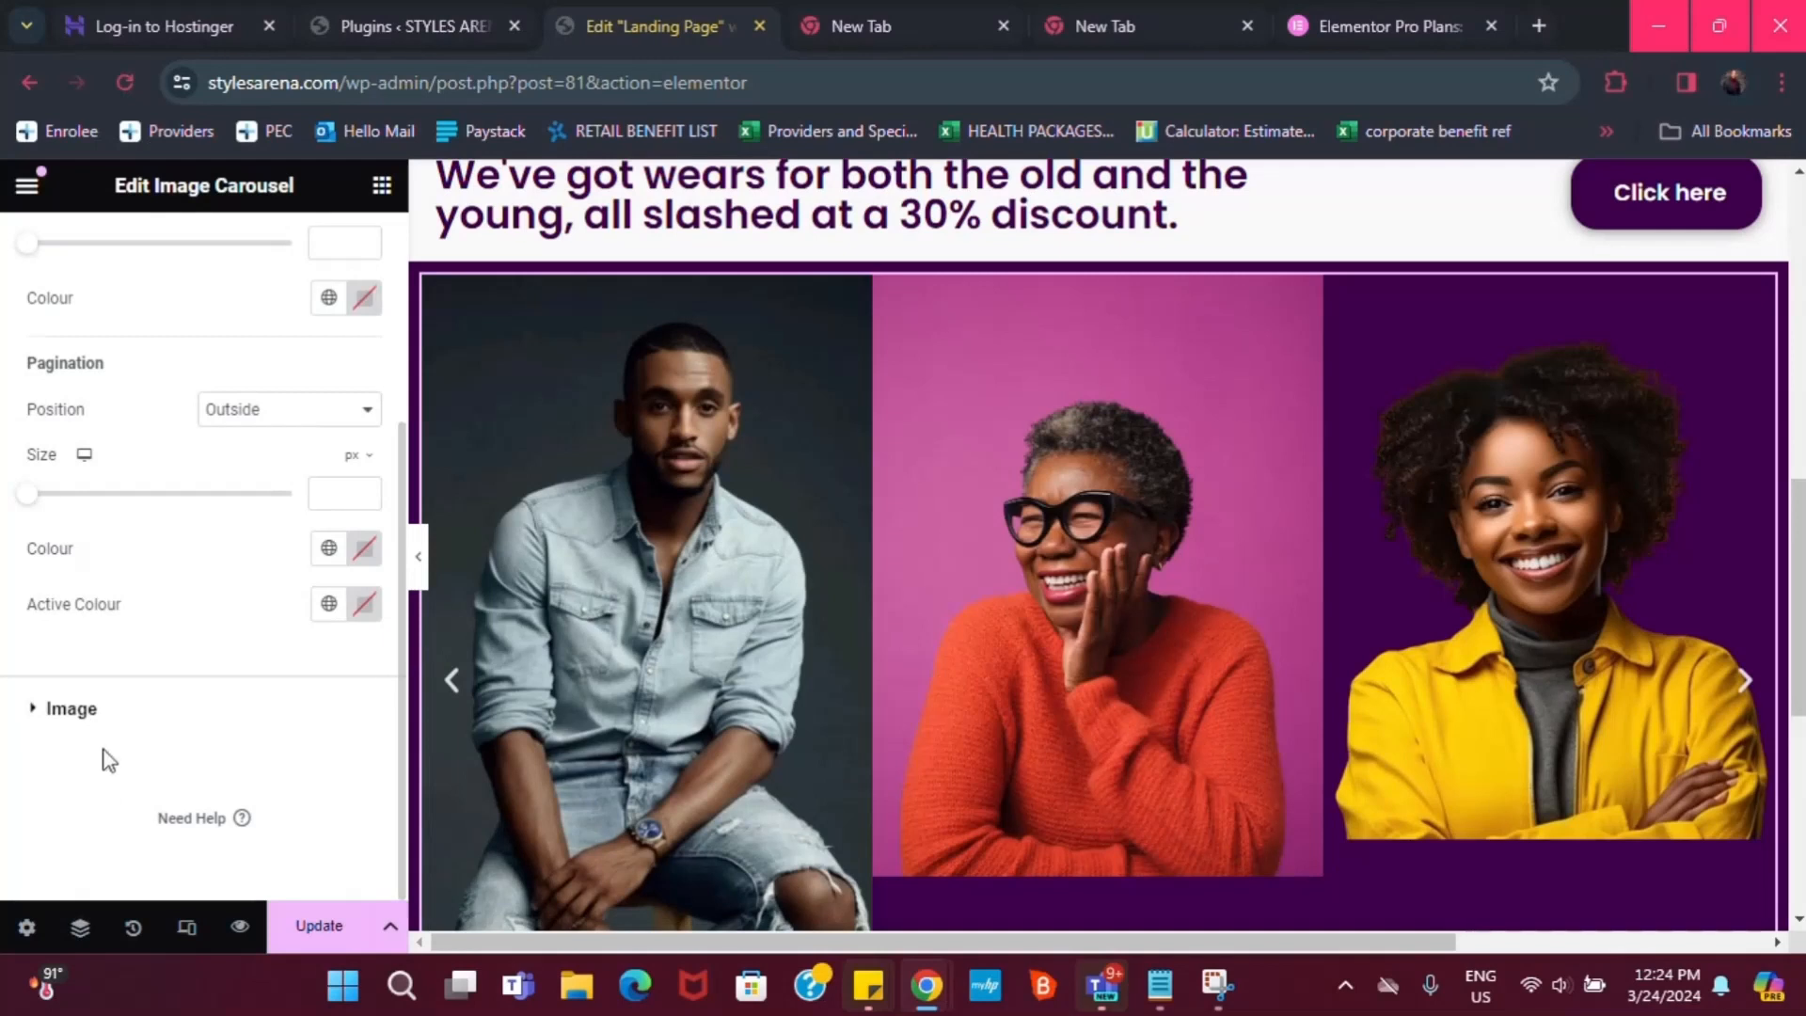
scroll(99, 476, up, 4)
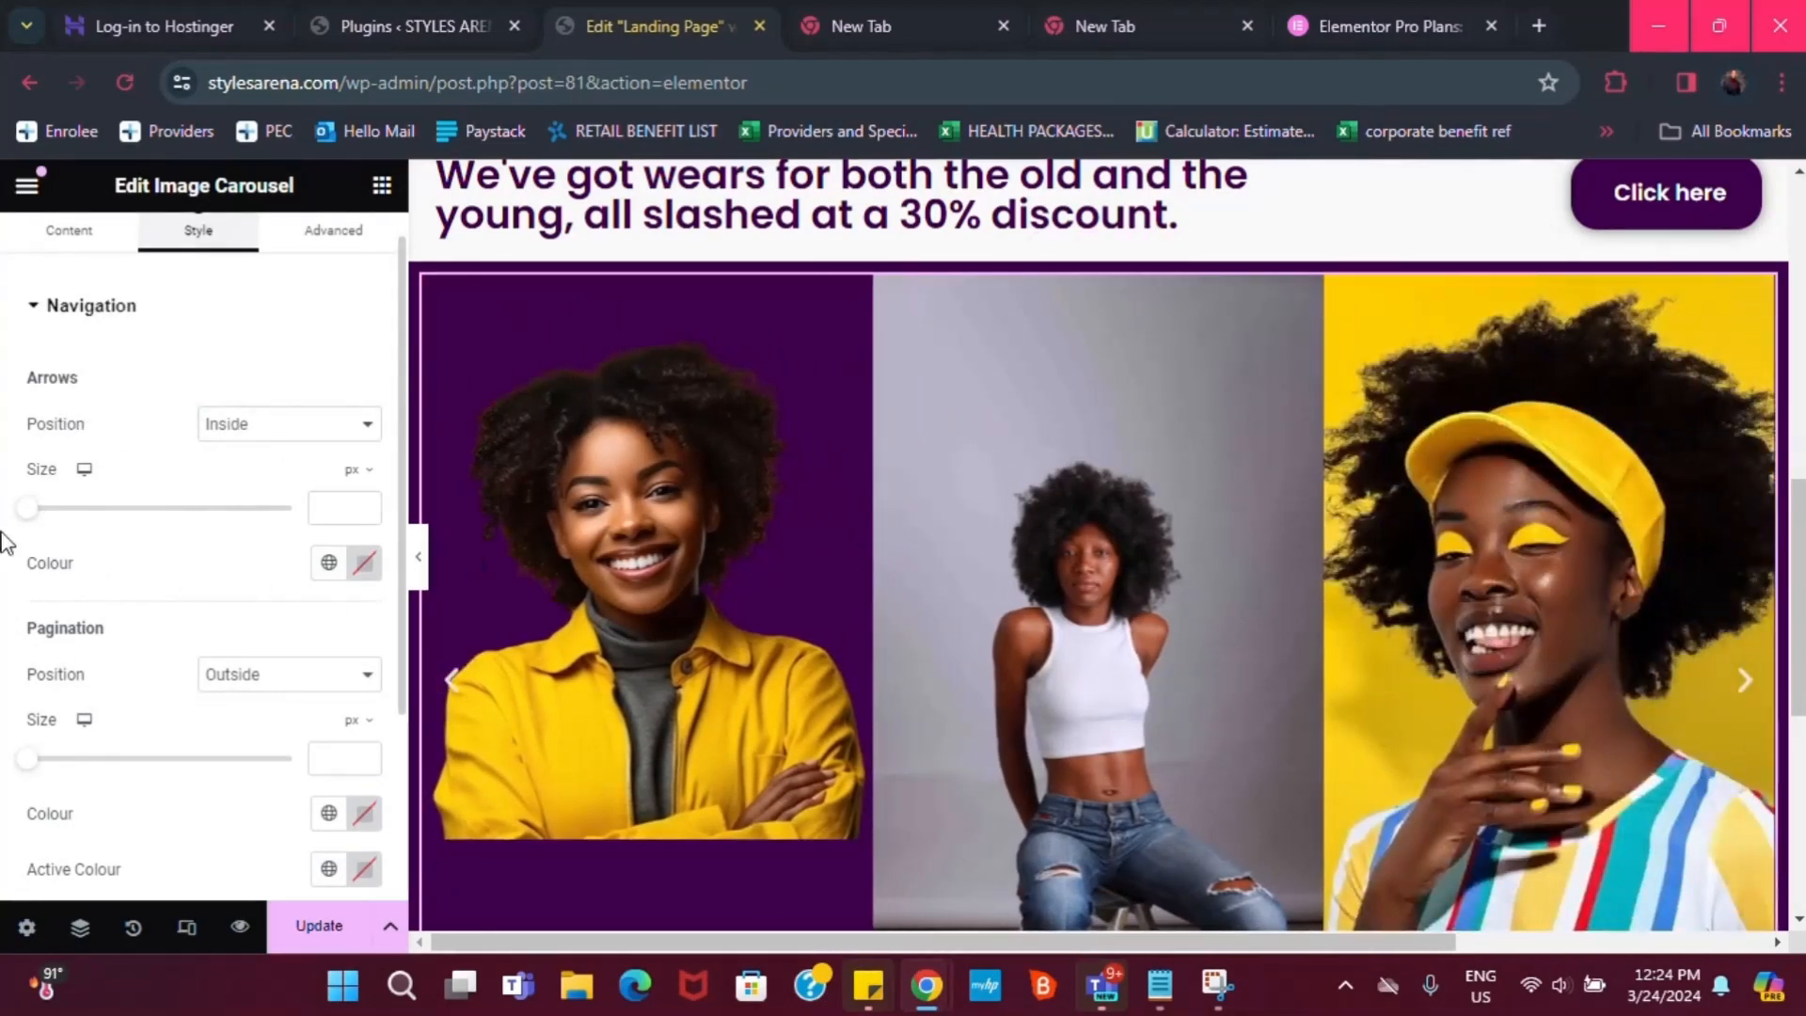
drag(31, 513, 170, 504)
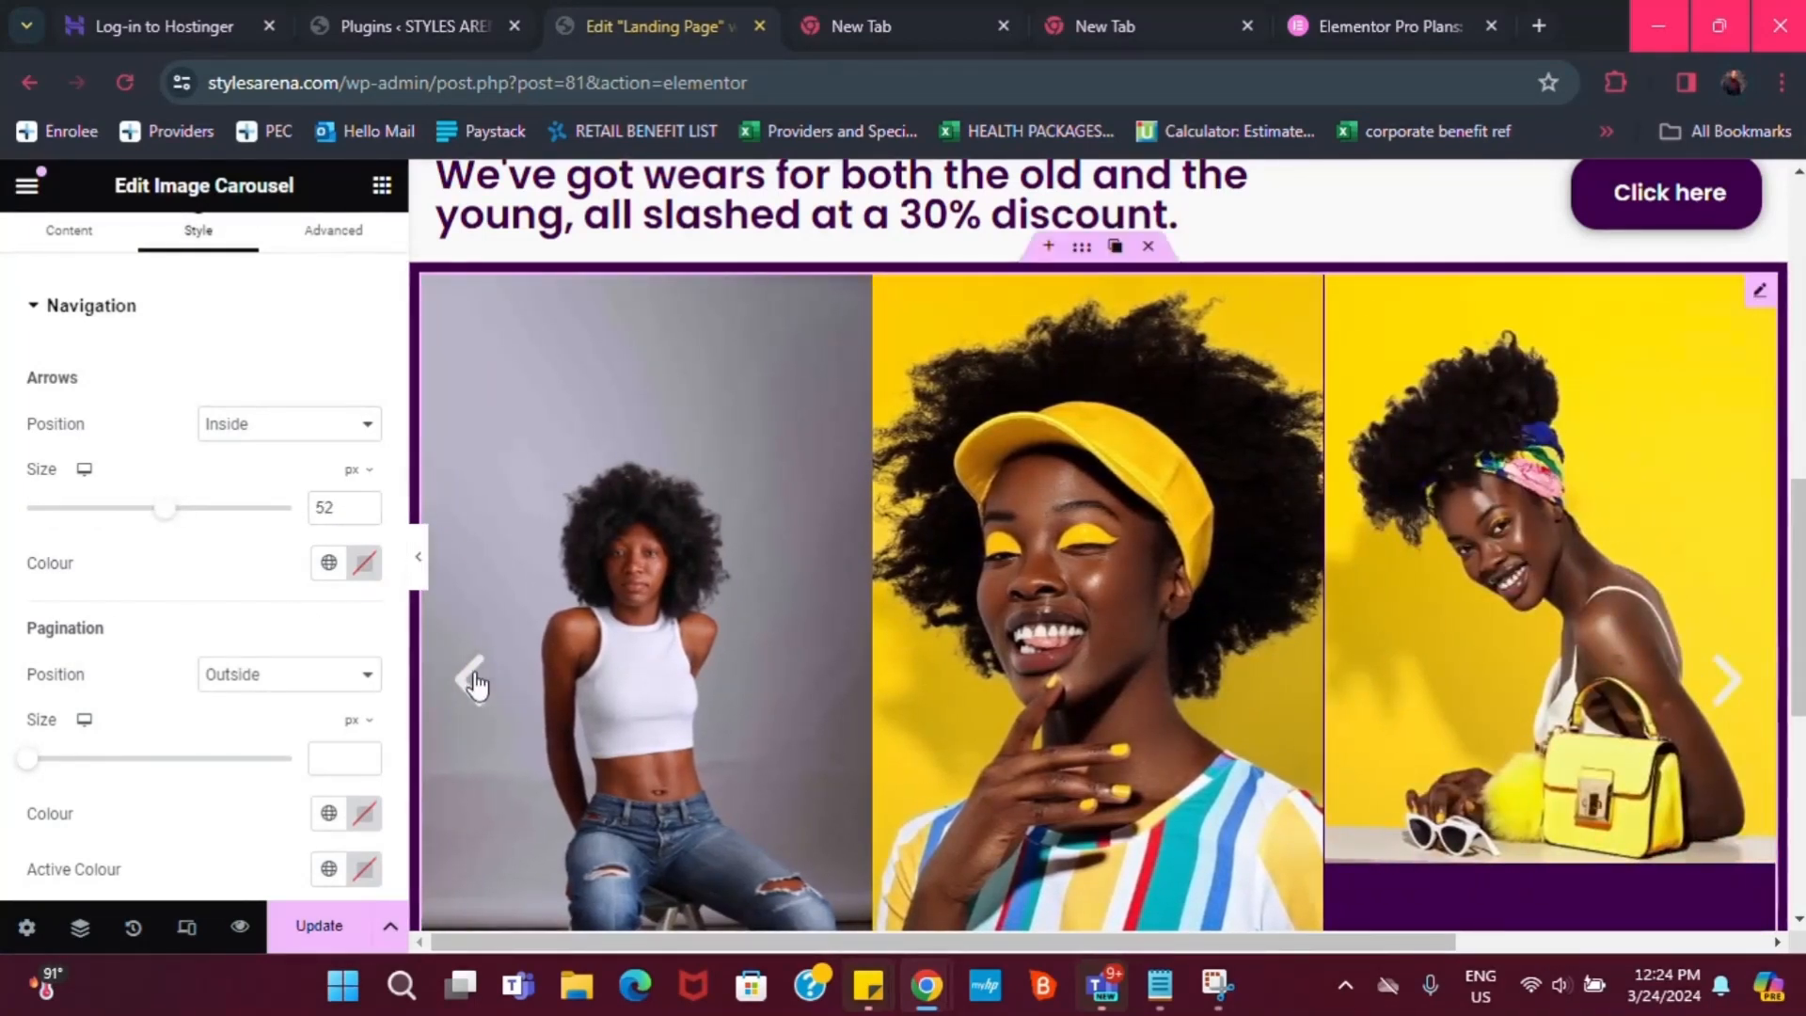
scroll(170, 352, up, 1)
scroll(170, 353, down, 2)
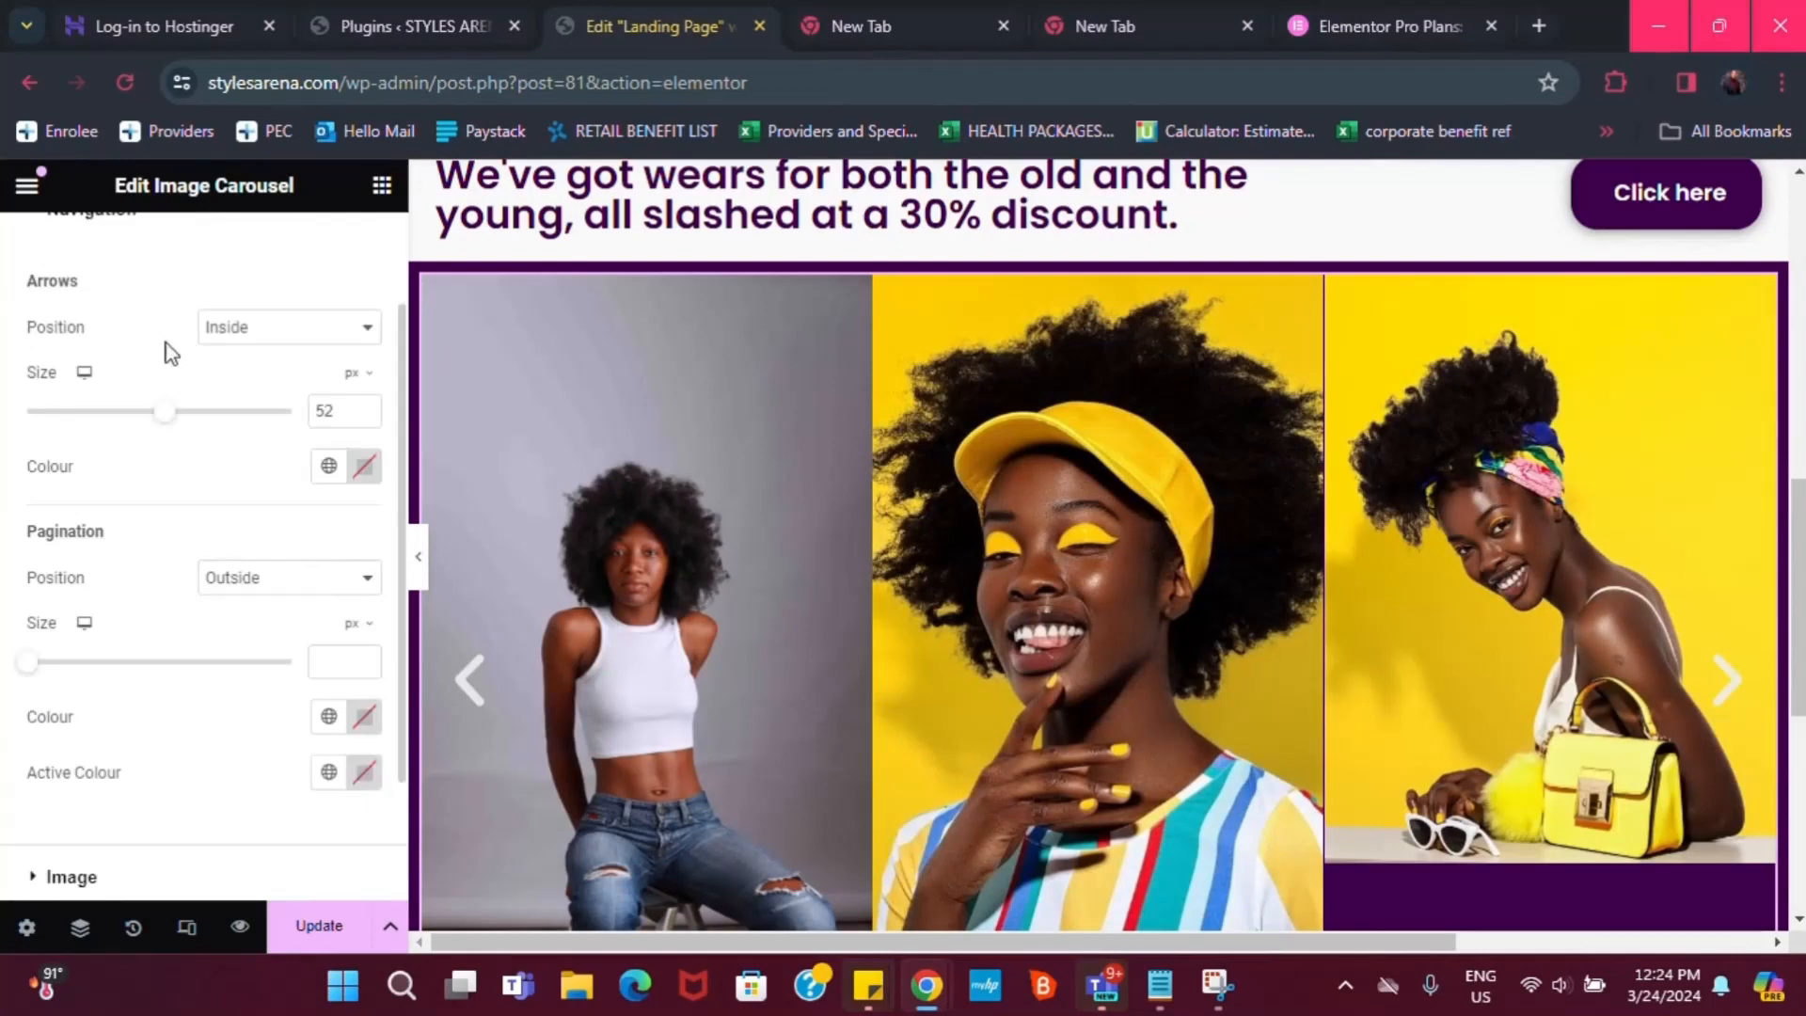
scroll(193, 358, up, 3)
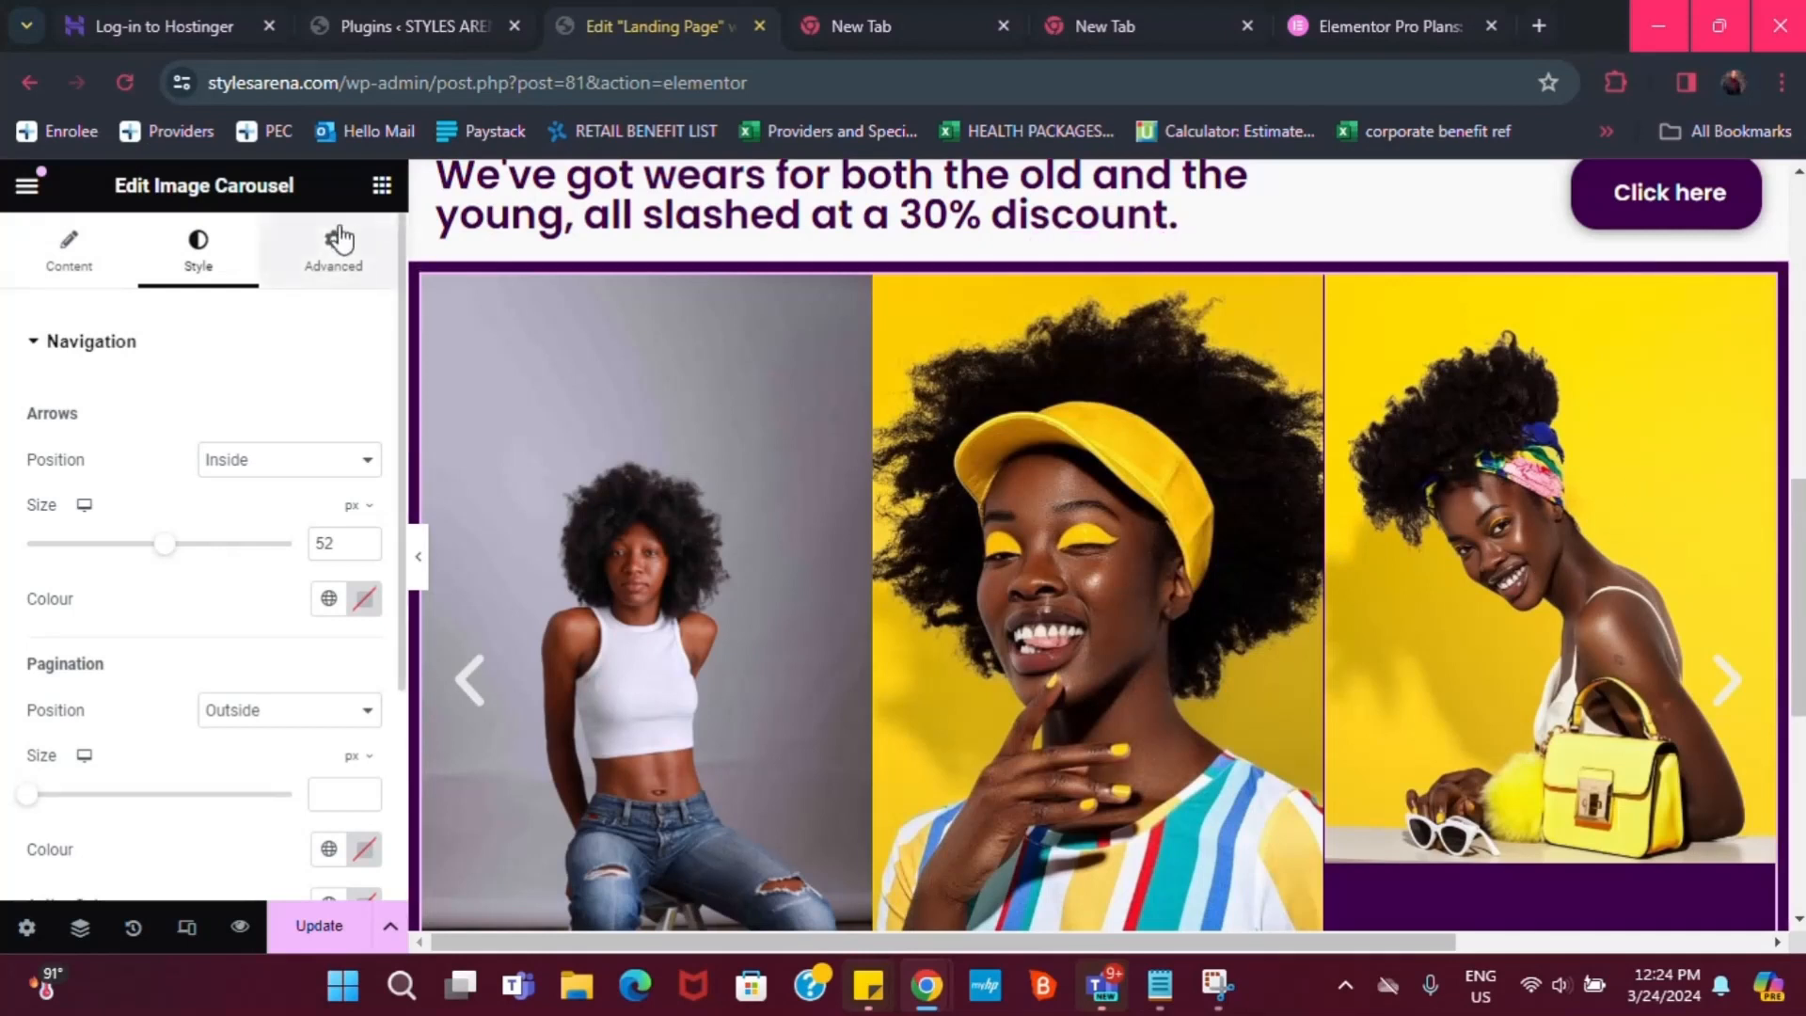
Link the carousel's Advanced margins so all sides read 0, leaving Bottom at 0
click(322, 251)
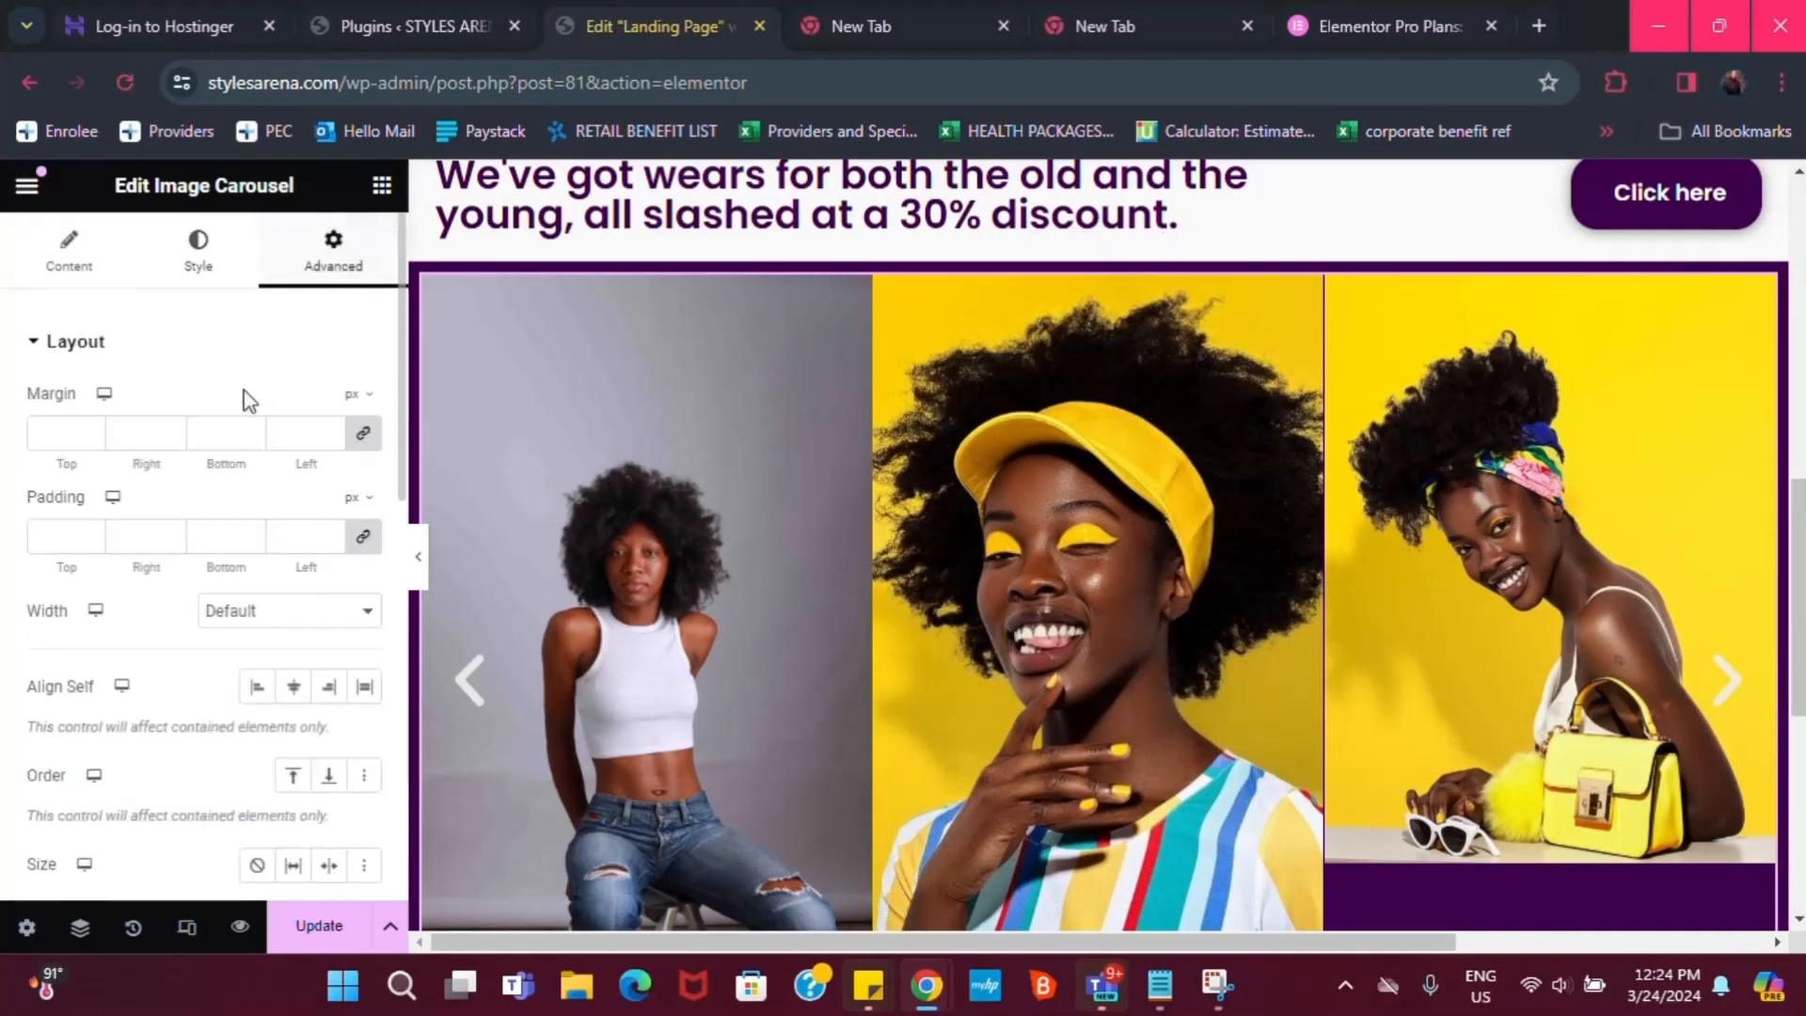
click(362, 434)
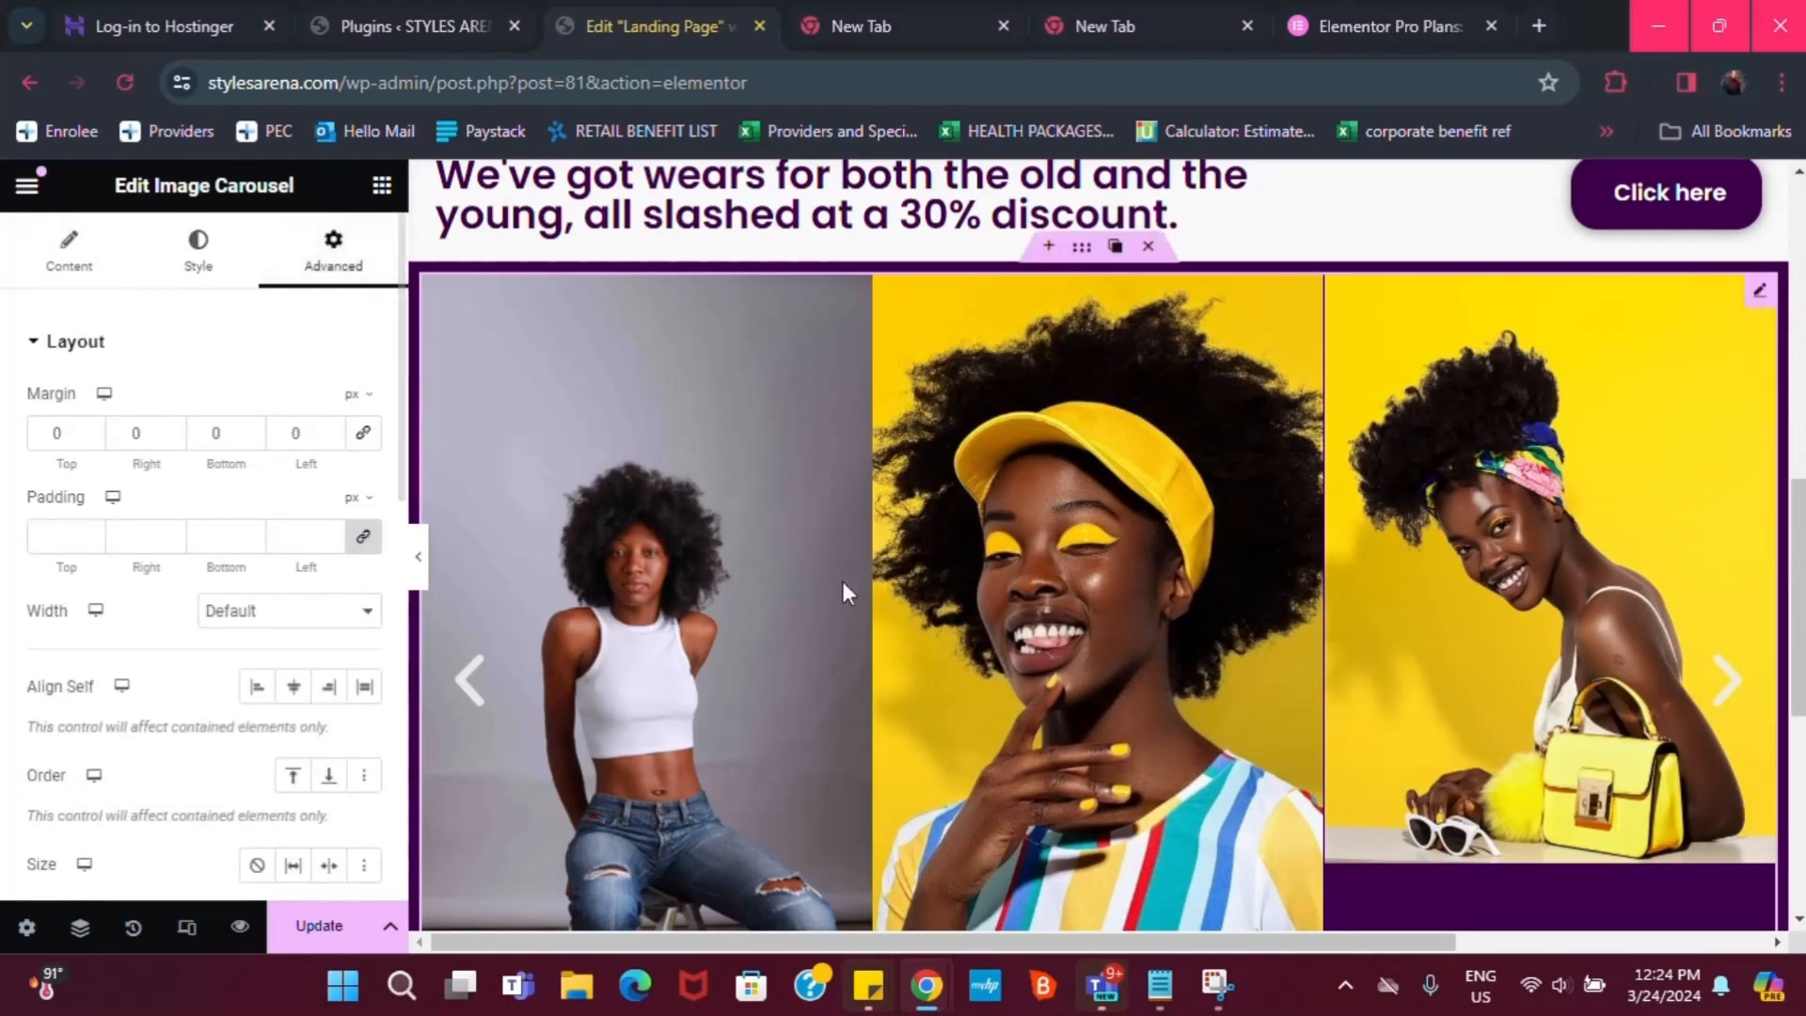
scroll(363, 604, down, 2)
scroll(1742, 596, down, 2)
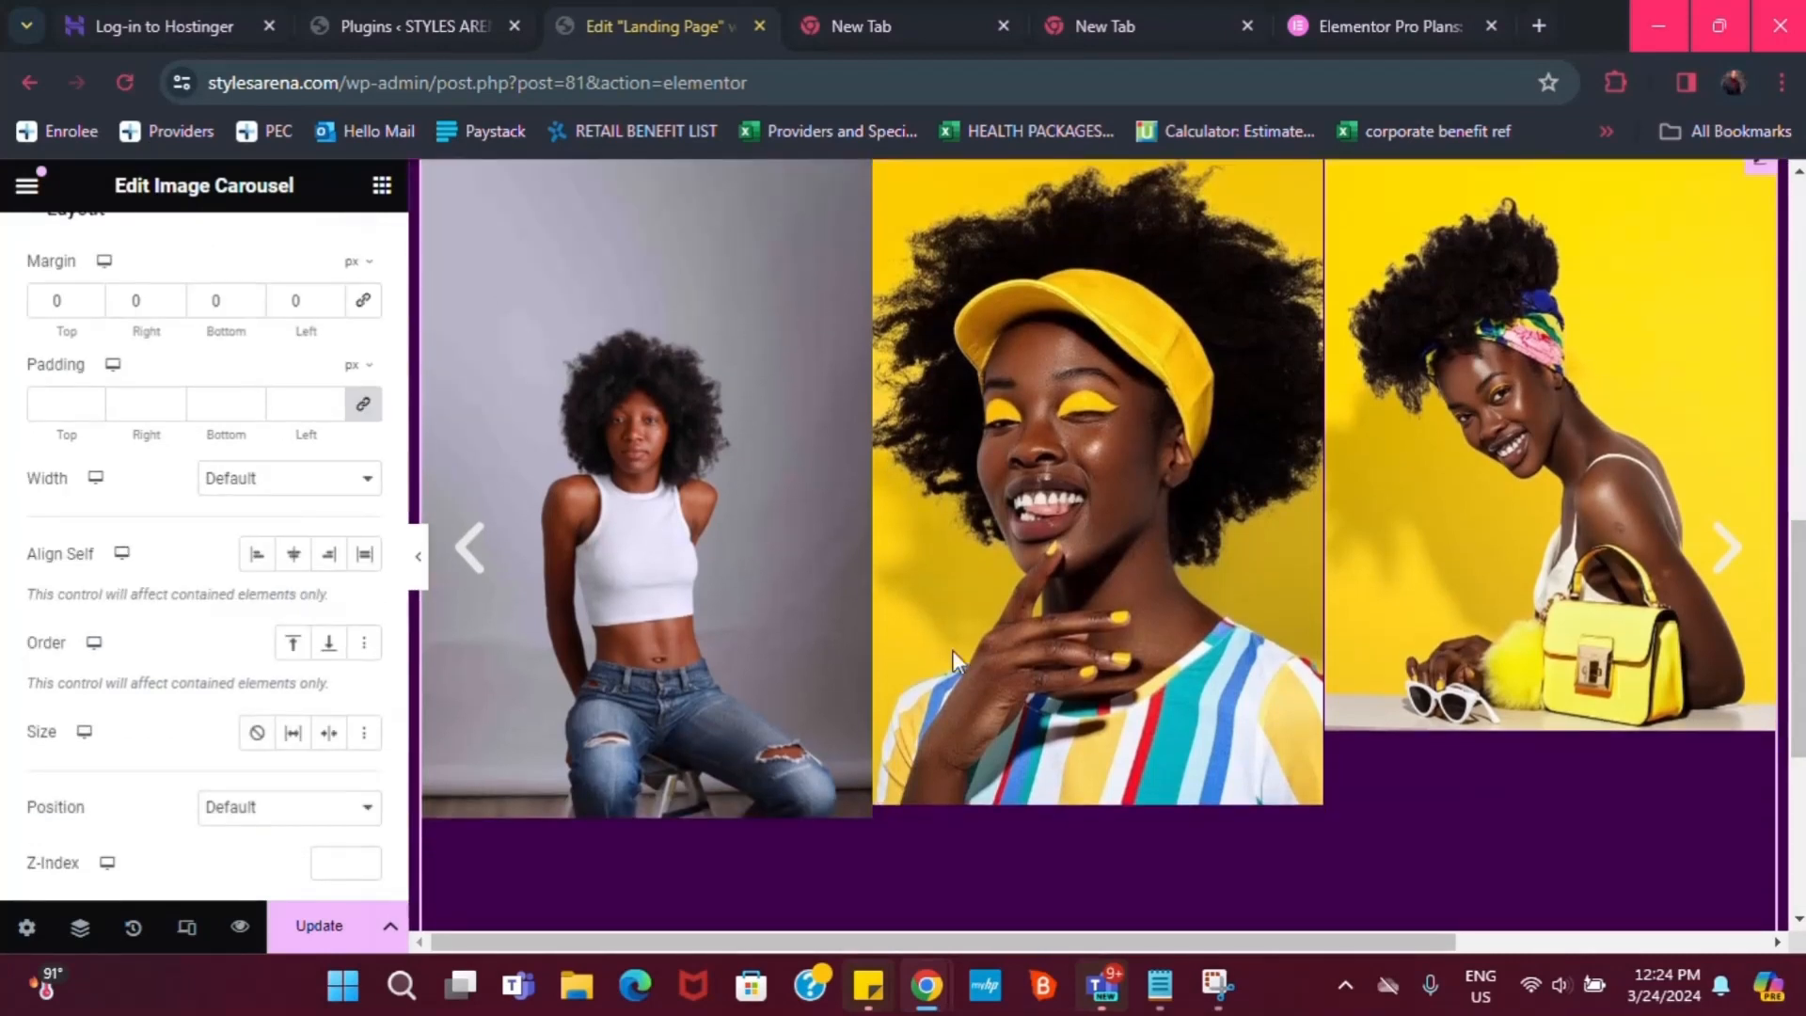
click(252, 295)
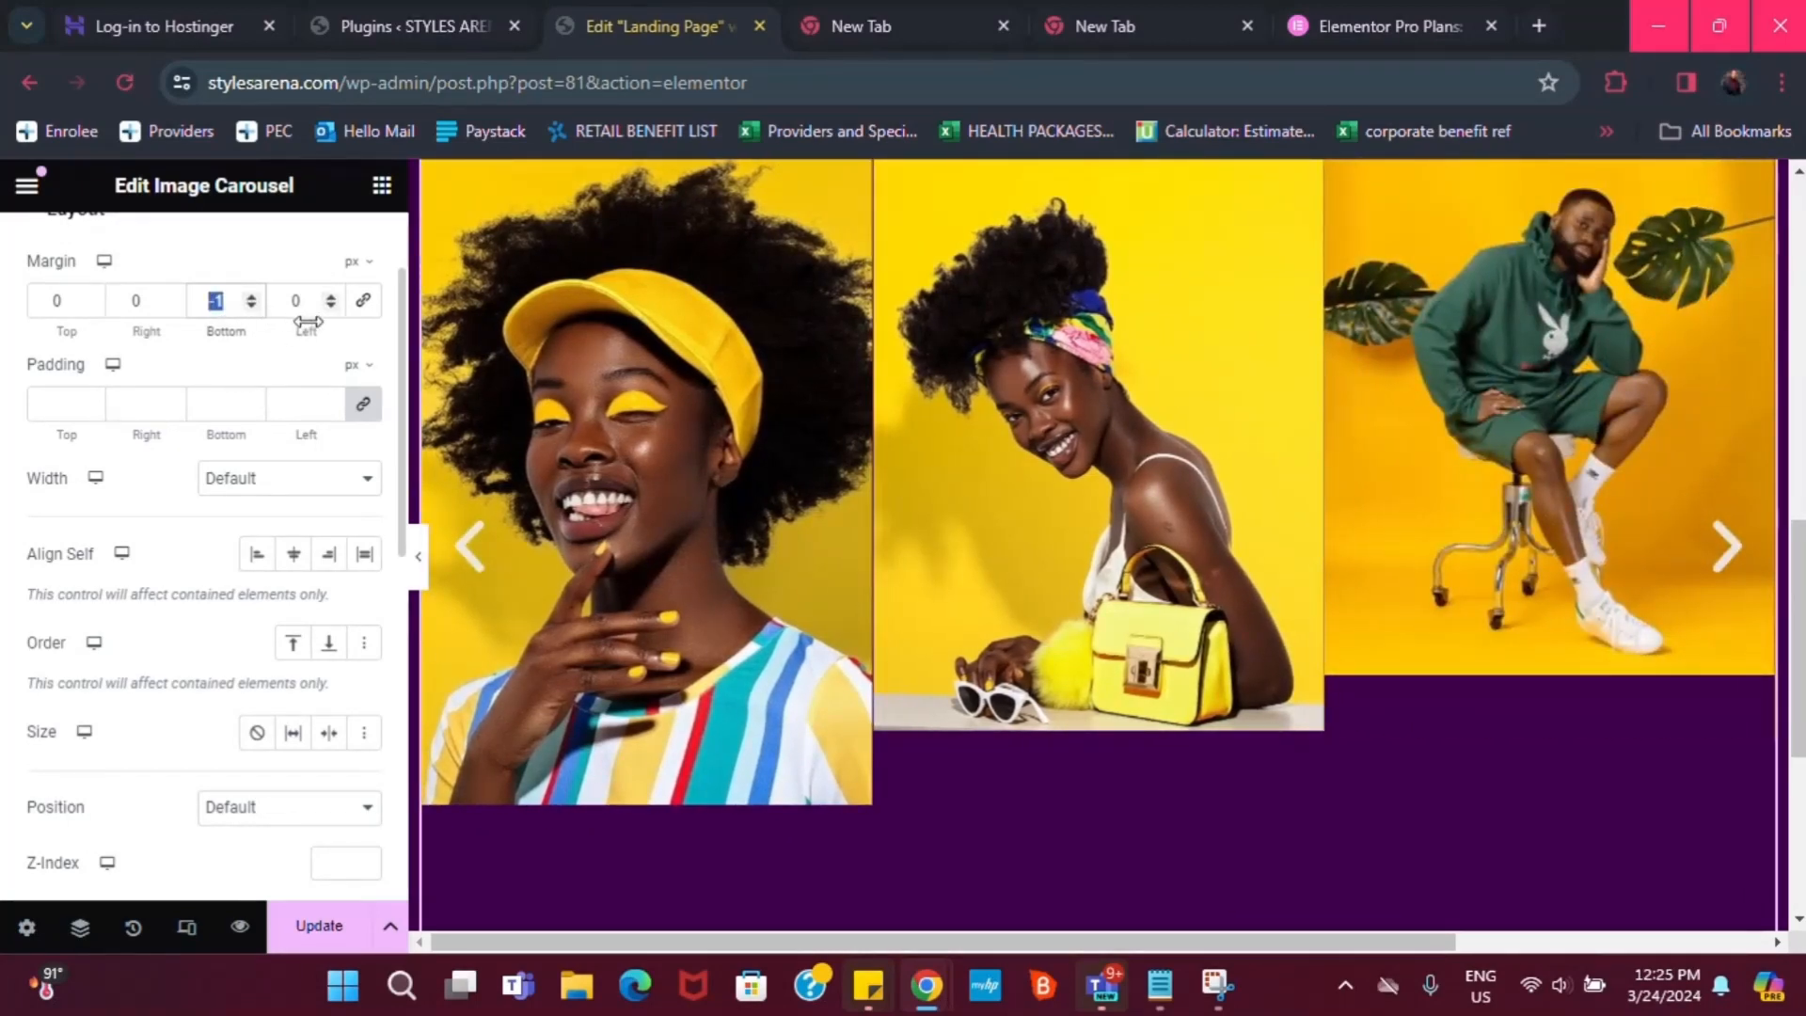
scroll(1781, 565, up, 4)
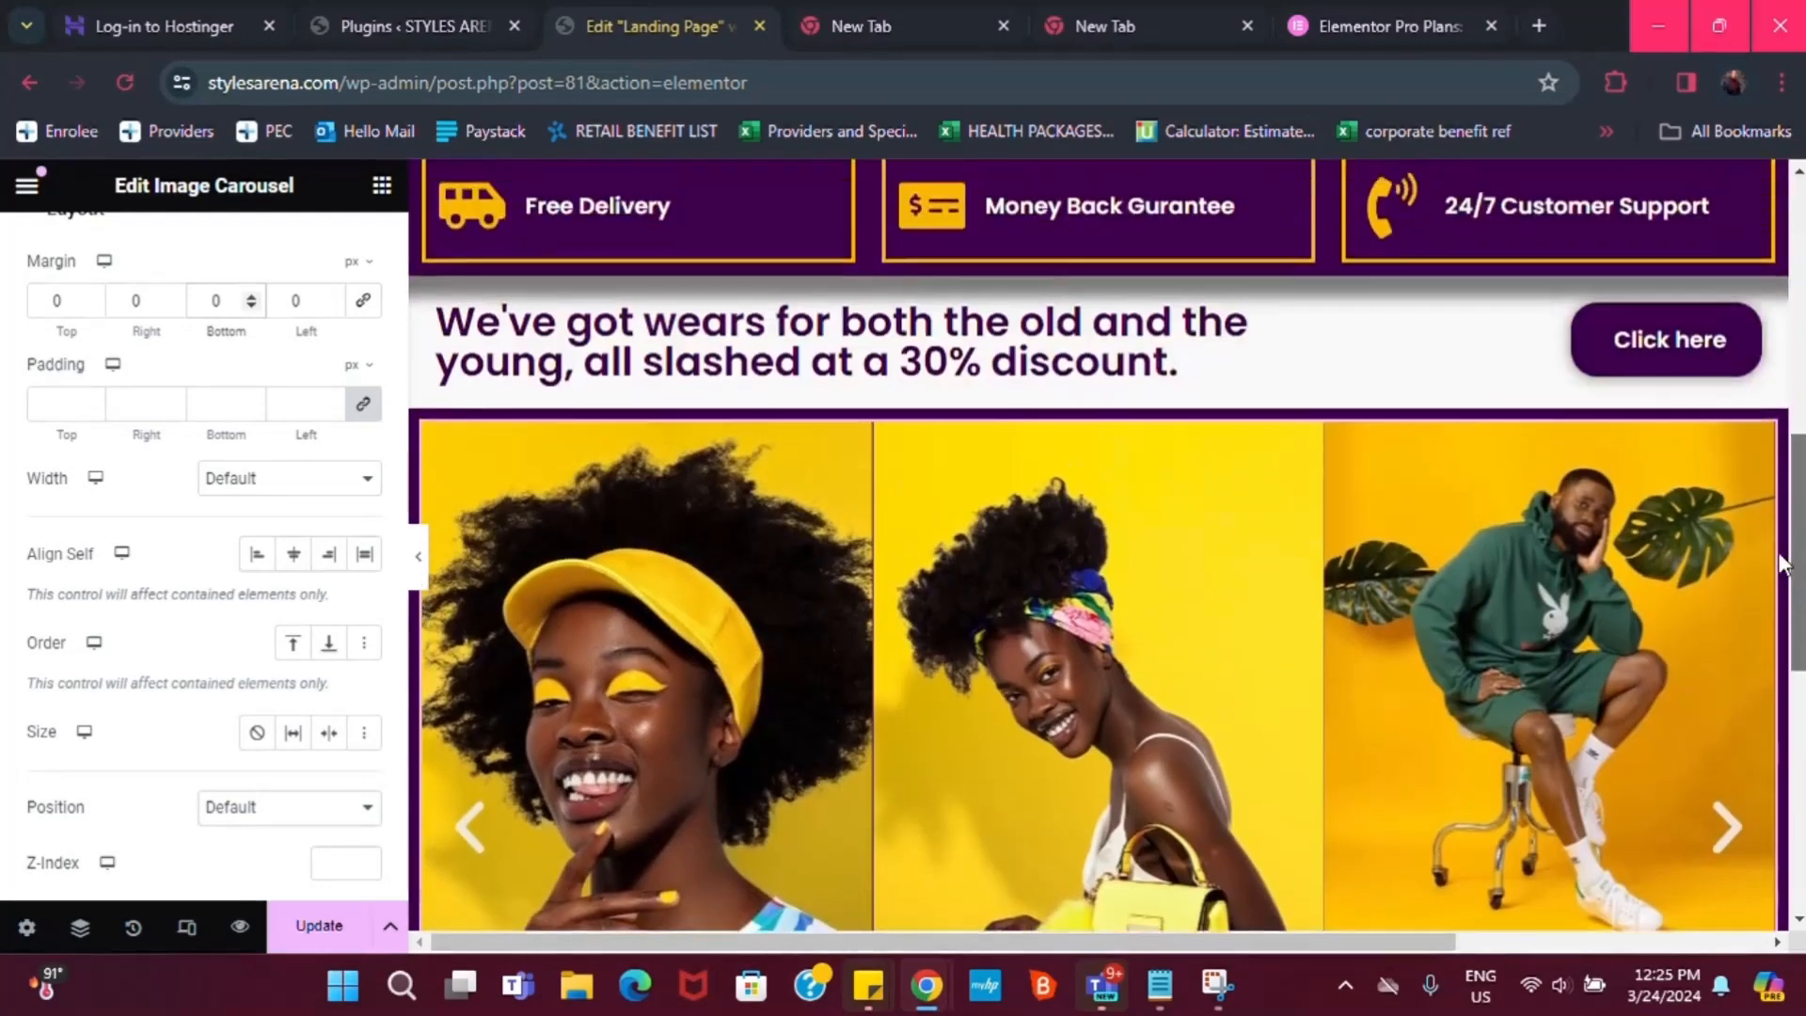
scroll(1781, 564, up, 1)
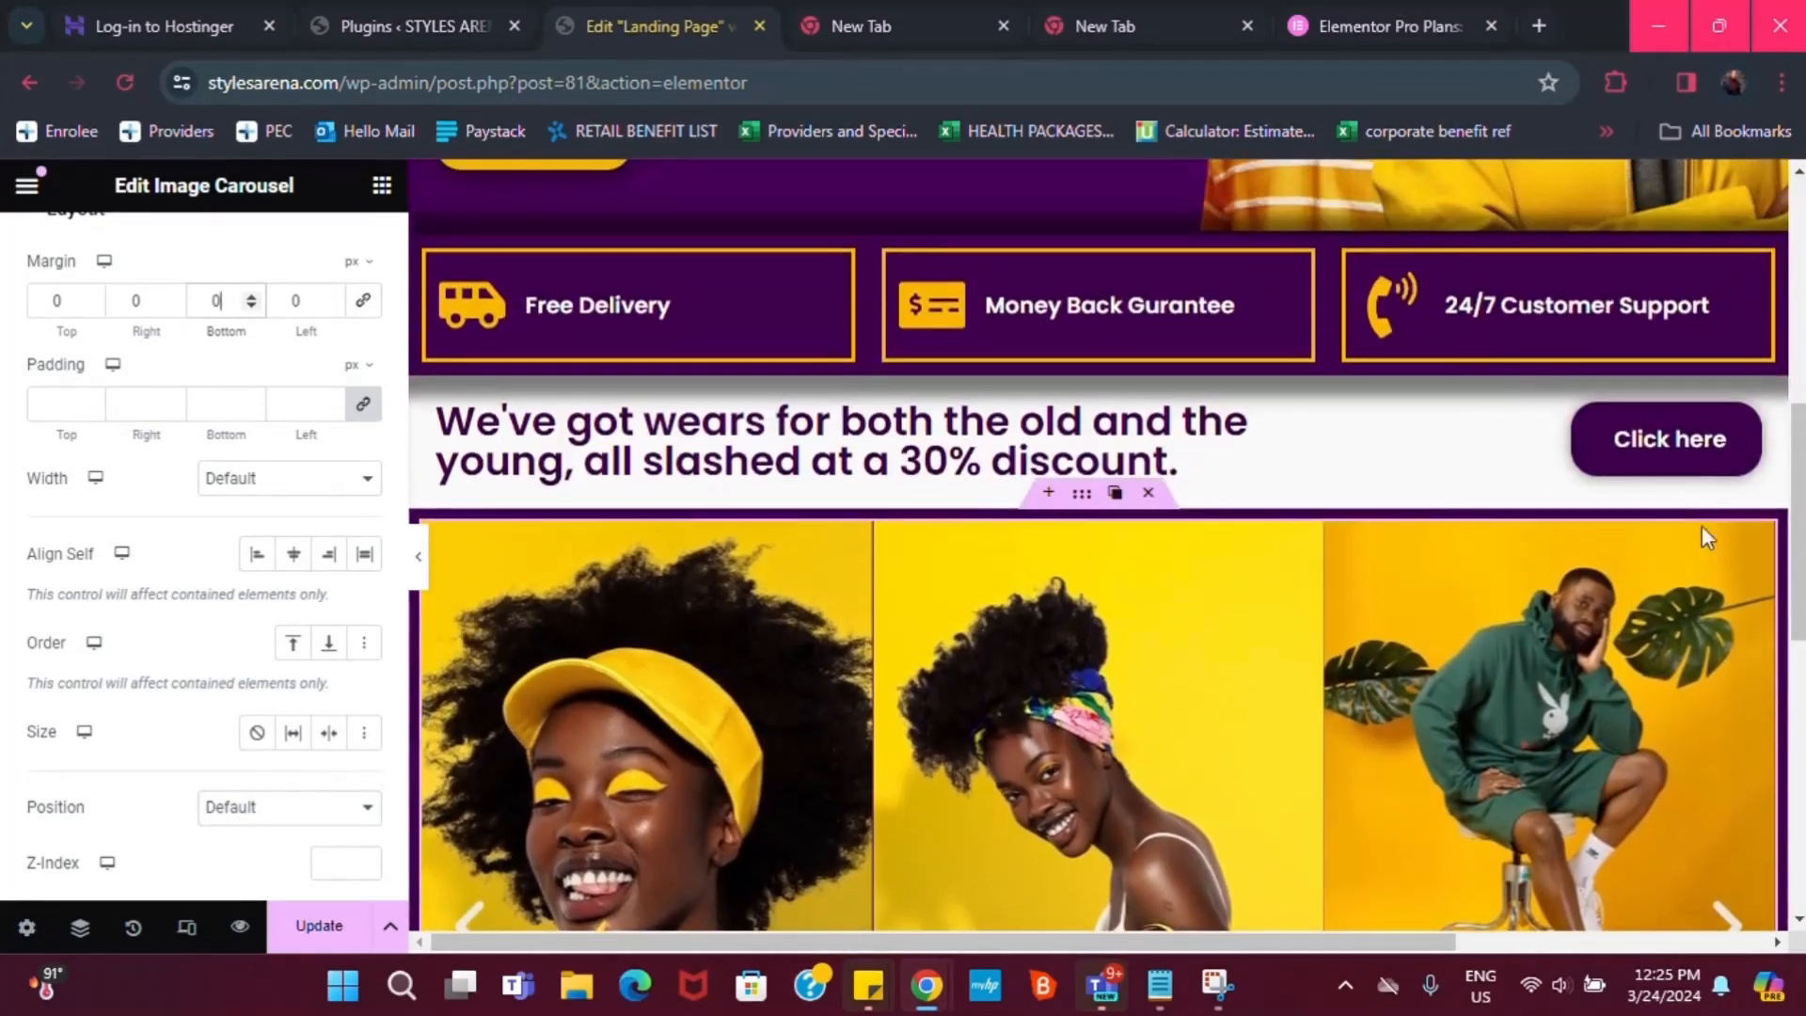
Type 0 into the carousel container's Margin Bottom field
click(1082, 494)
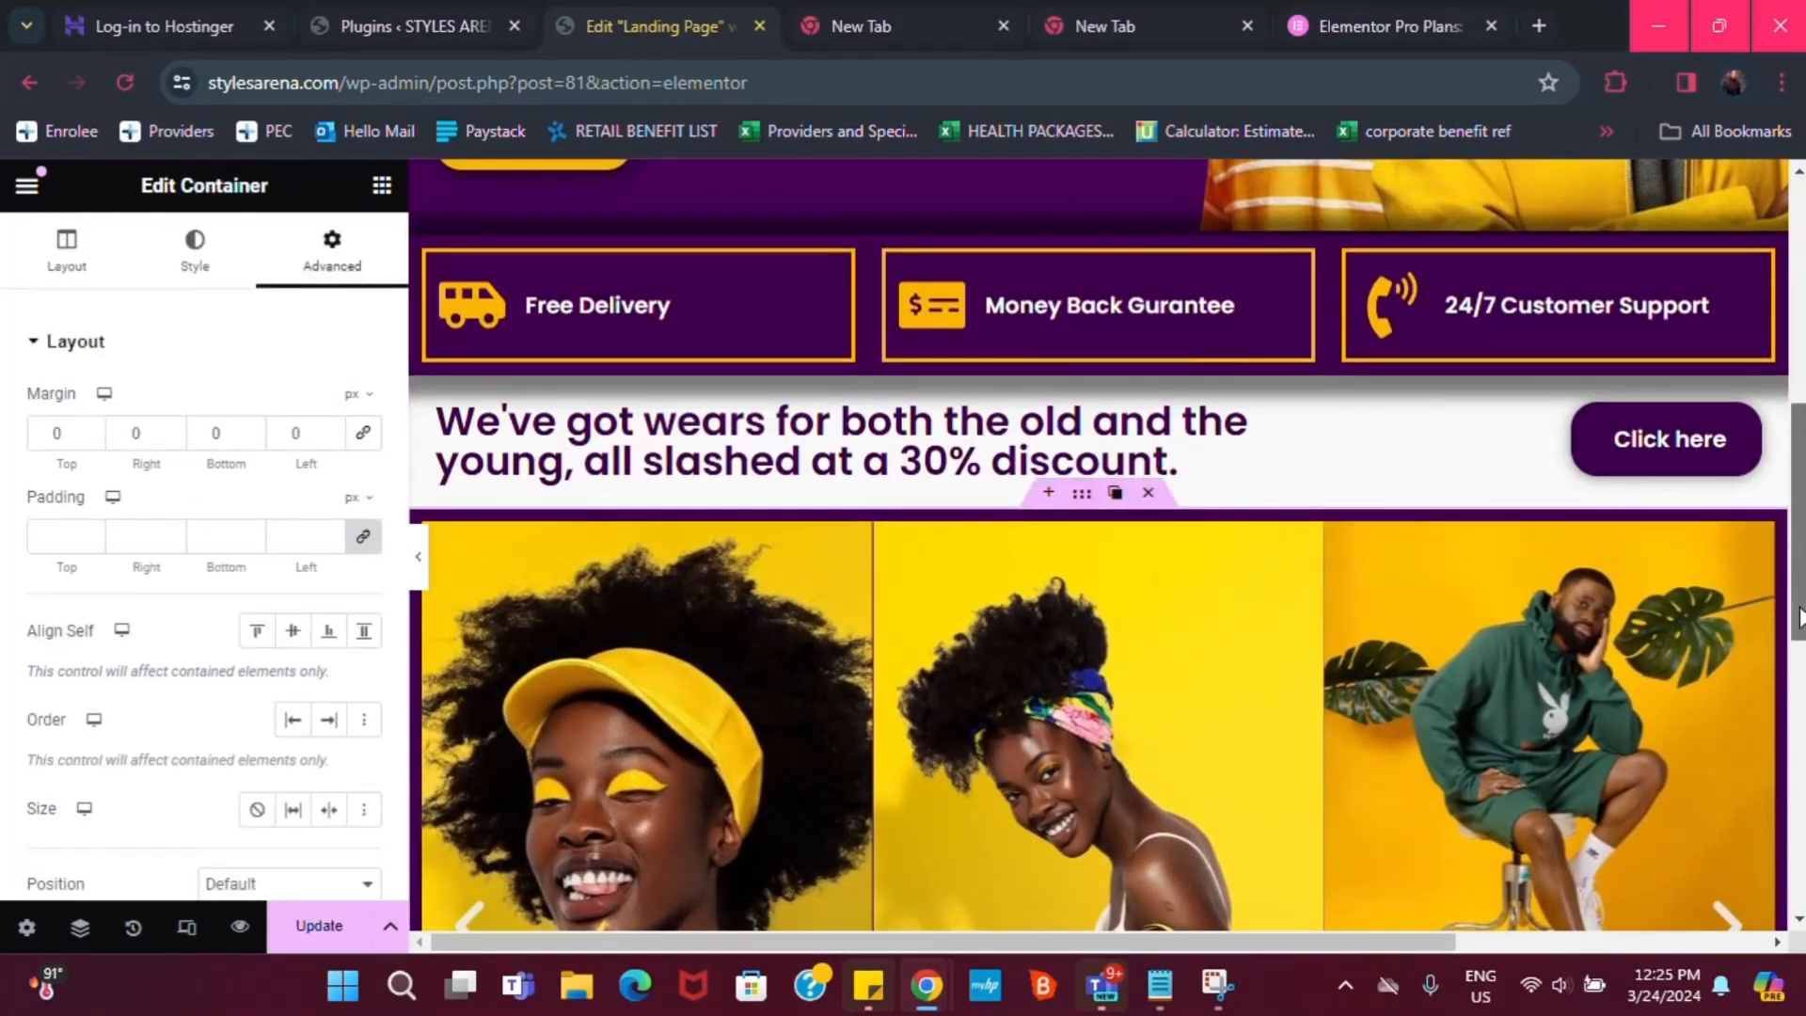
scroll(1799, 616, down, 5)
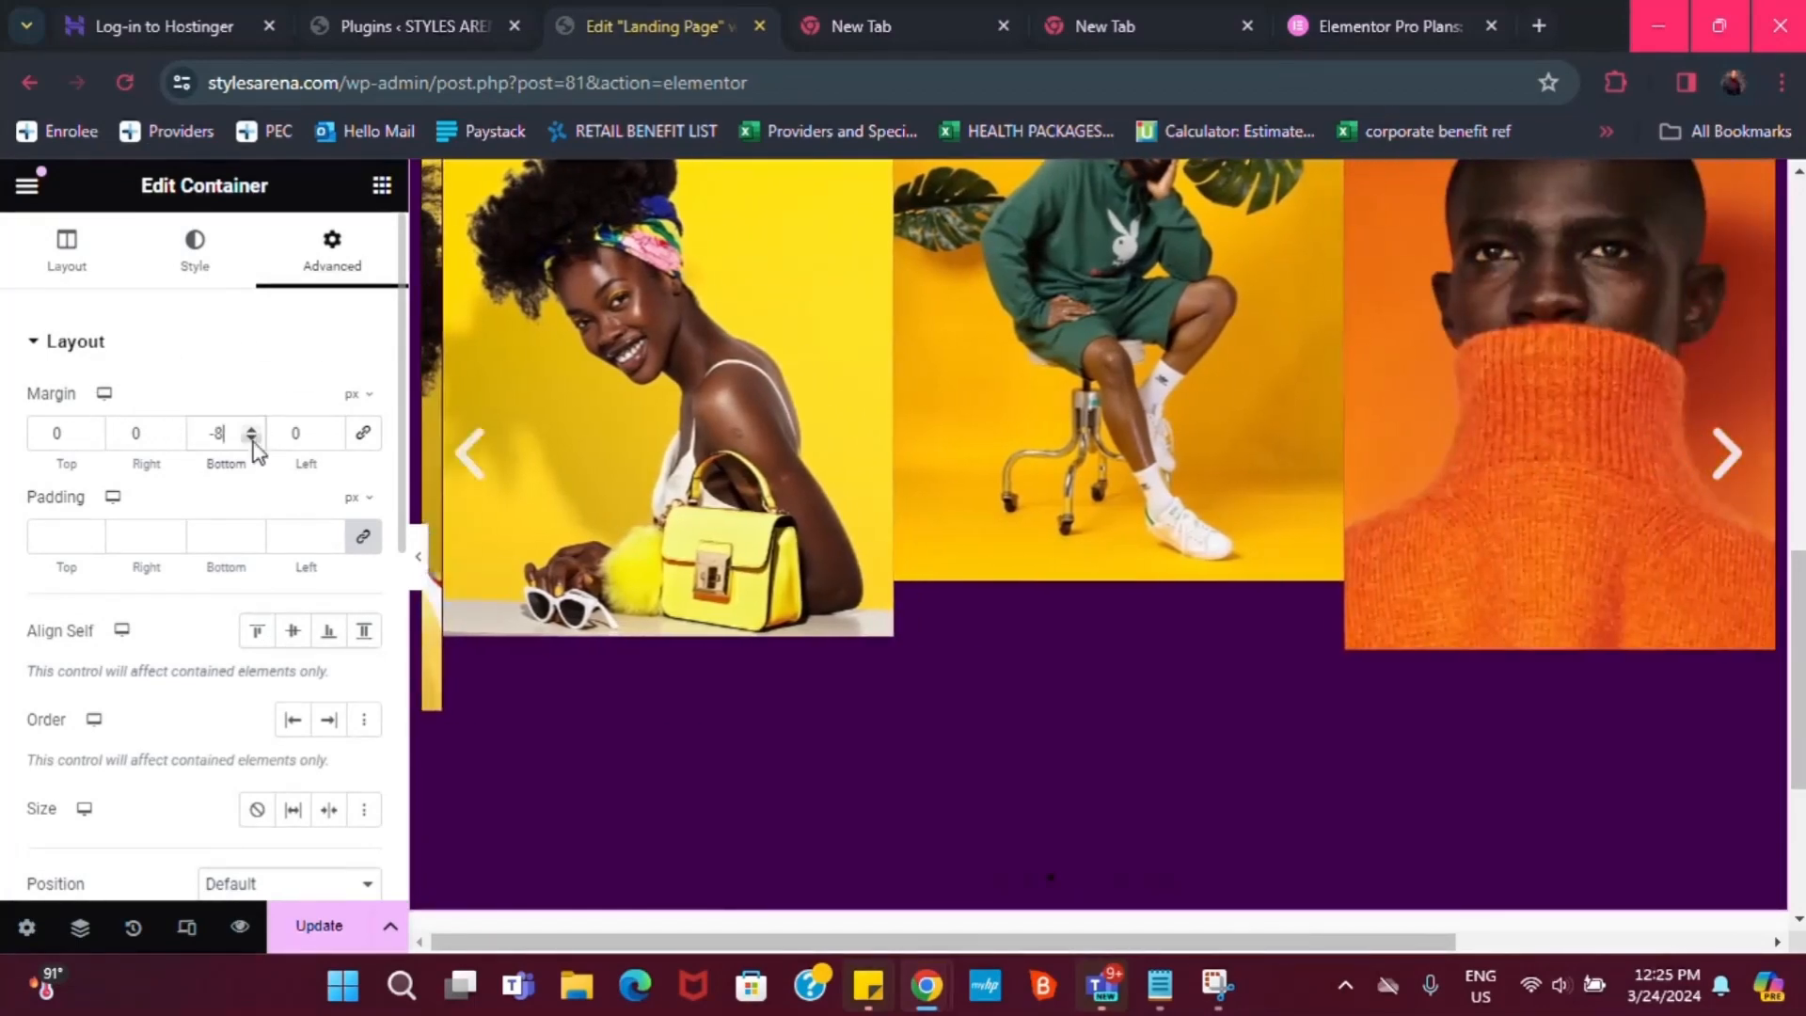
drag(231, 435, 167, 436)
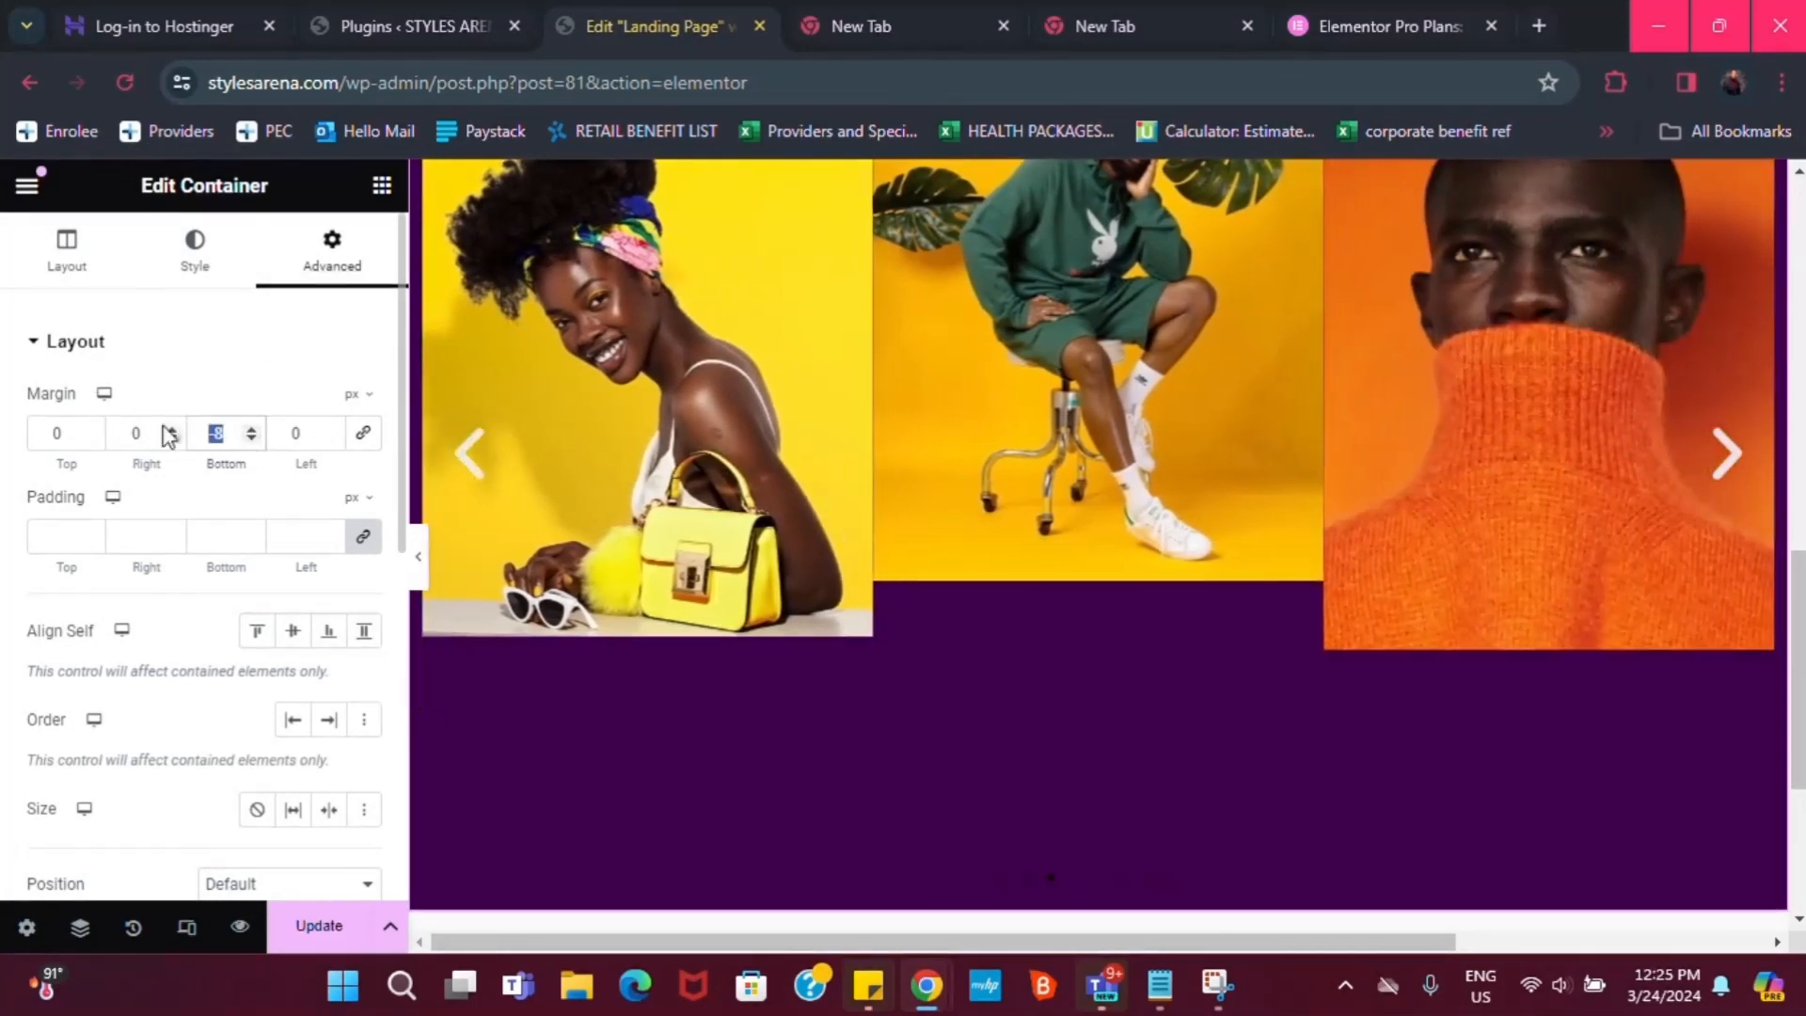
text(0)
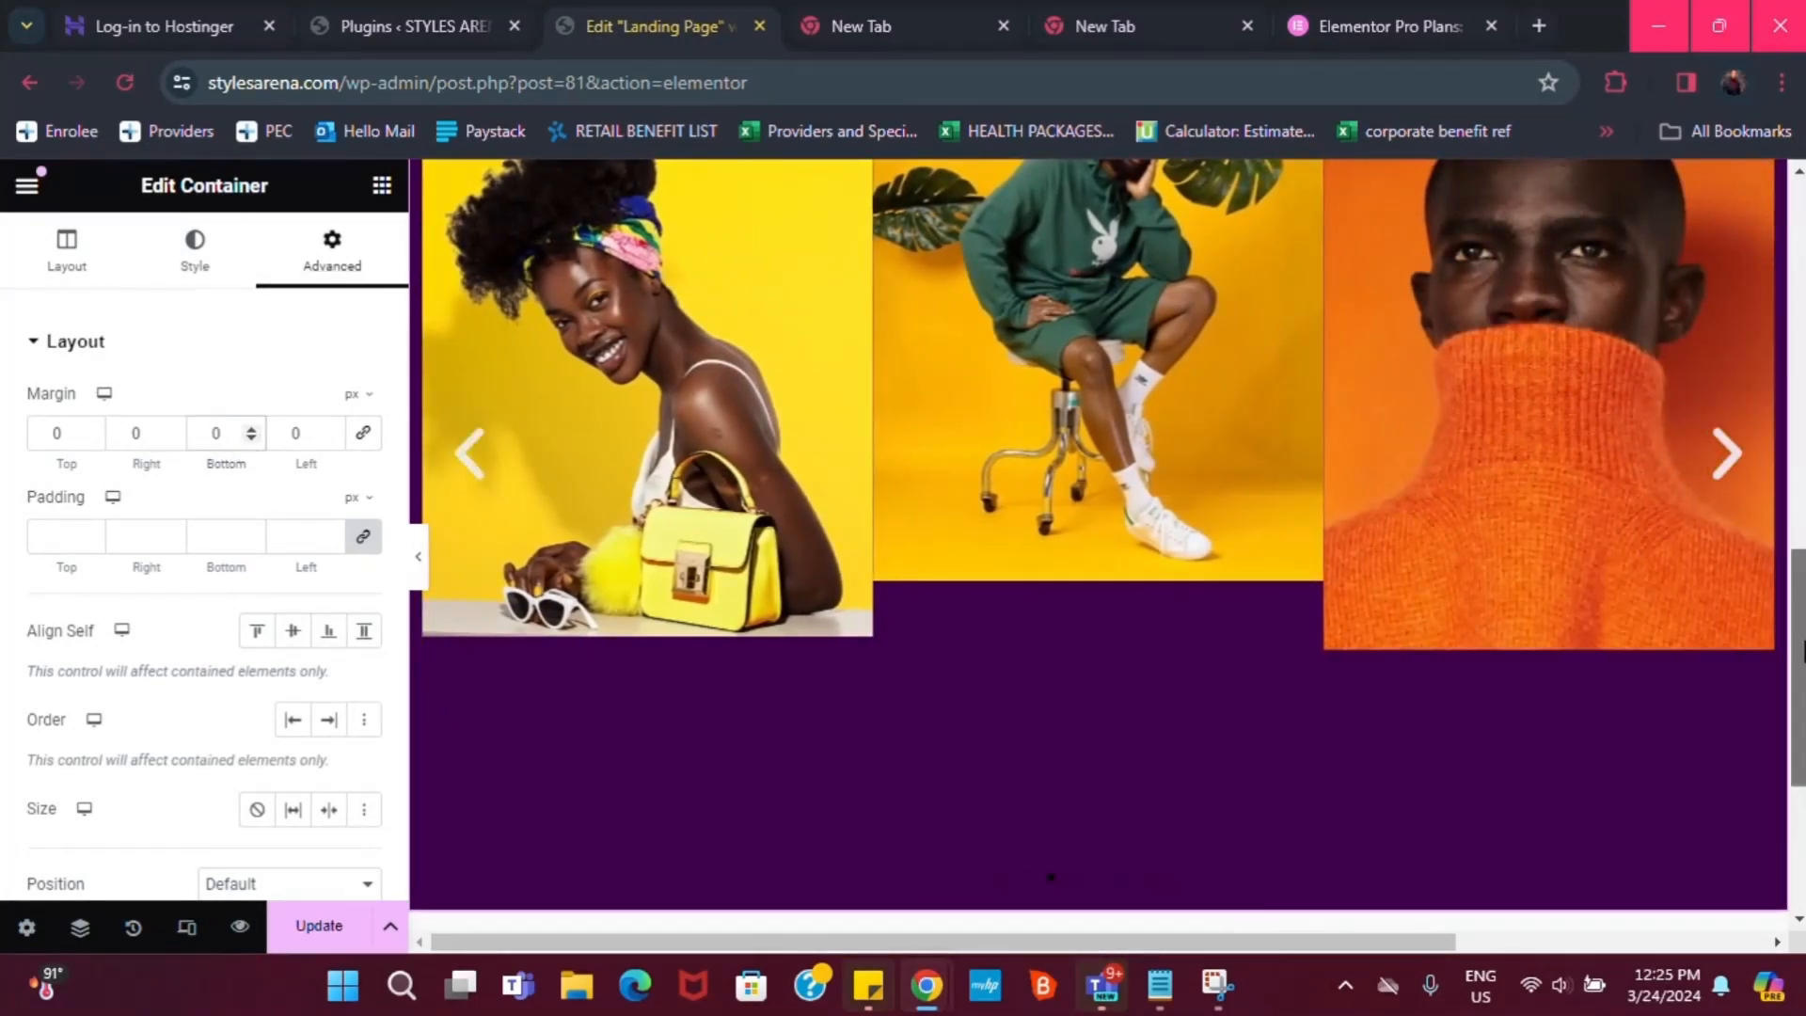
scroll(1658, 828, down, 1)
click(1662, 830)
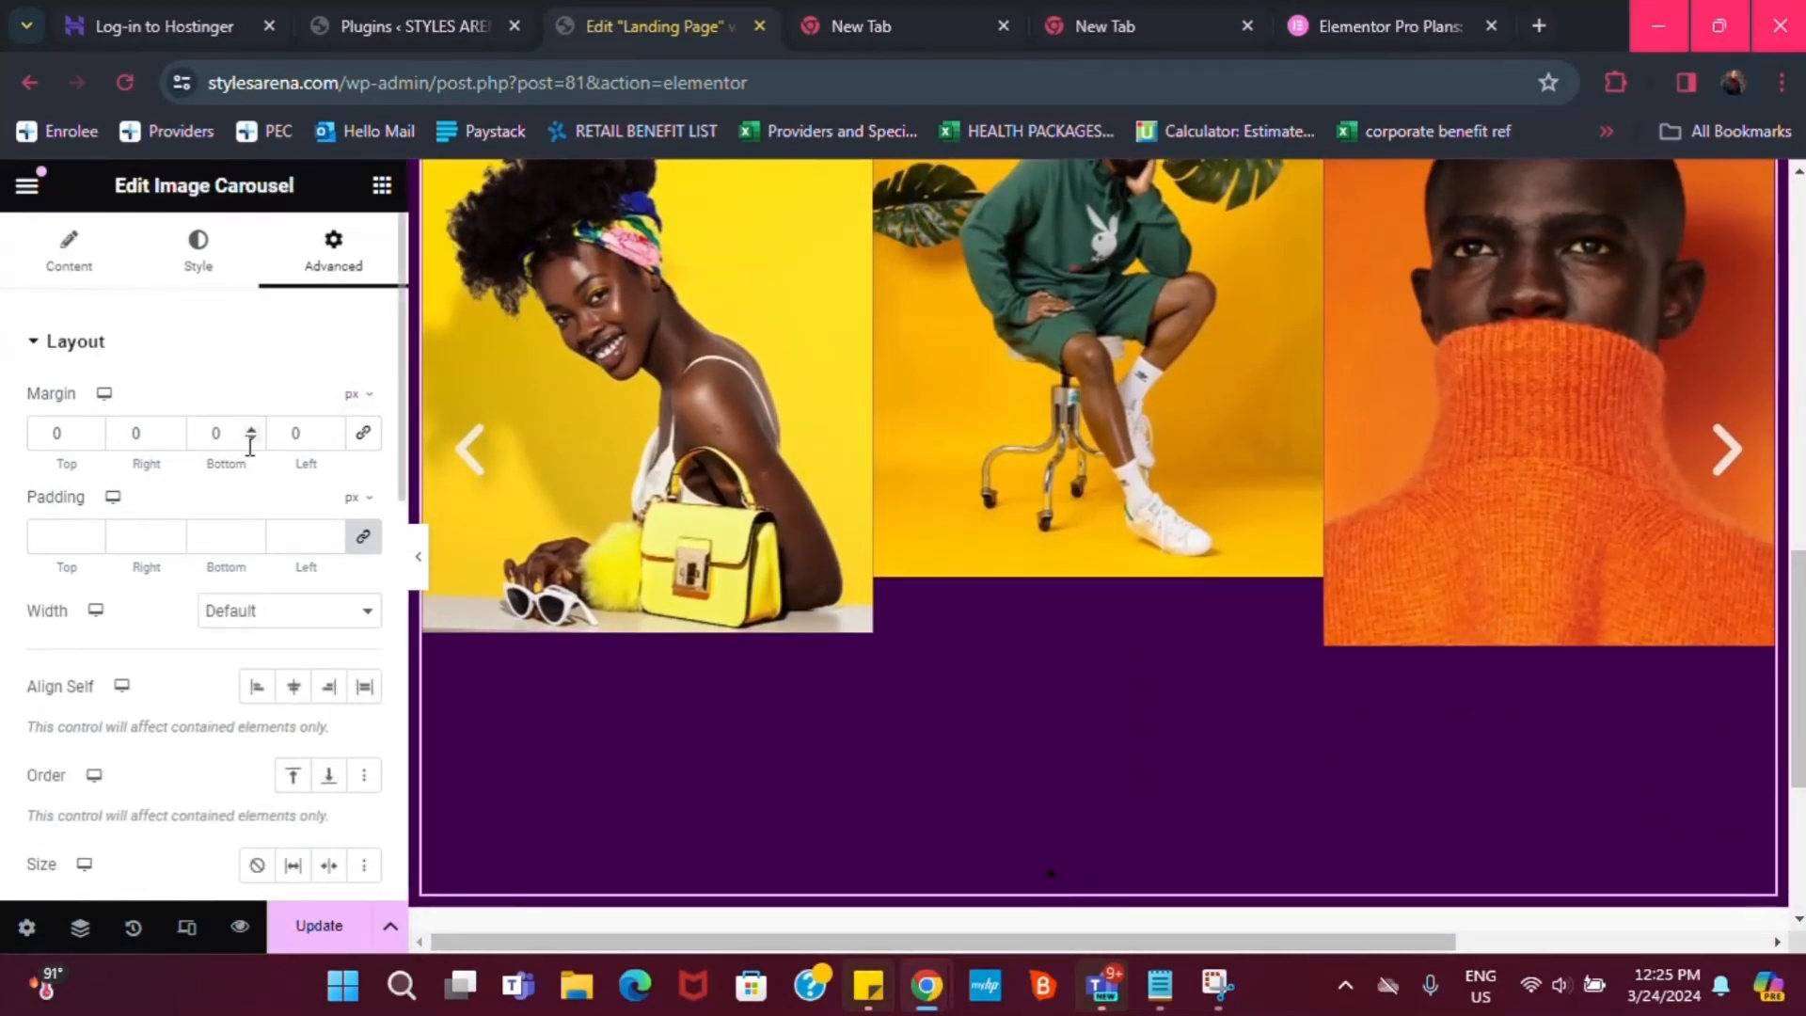
Adjust the carousel's Margin Bottom to -46 px, other margins staying 0
click(250, 438)
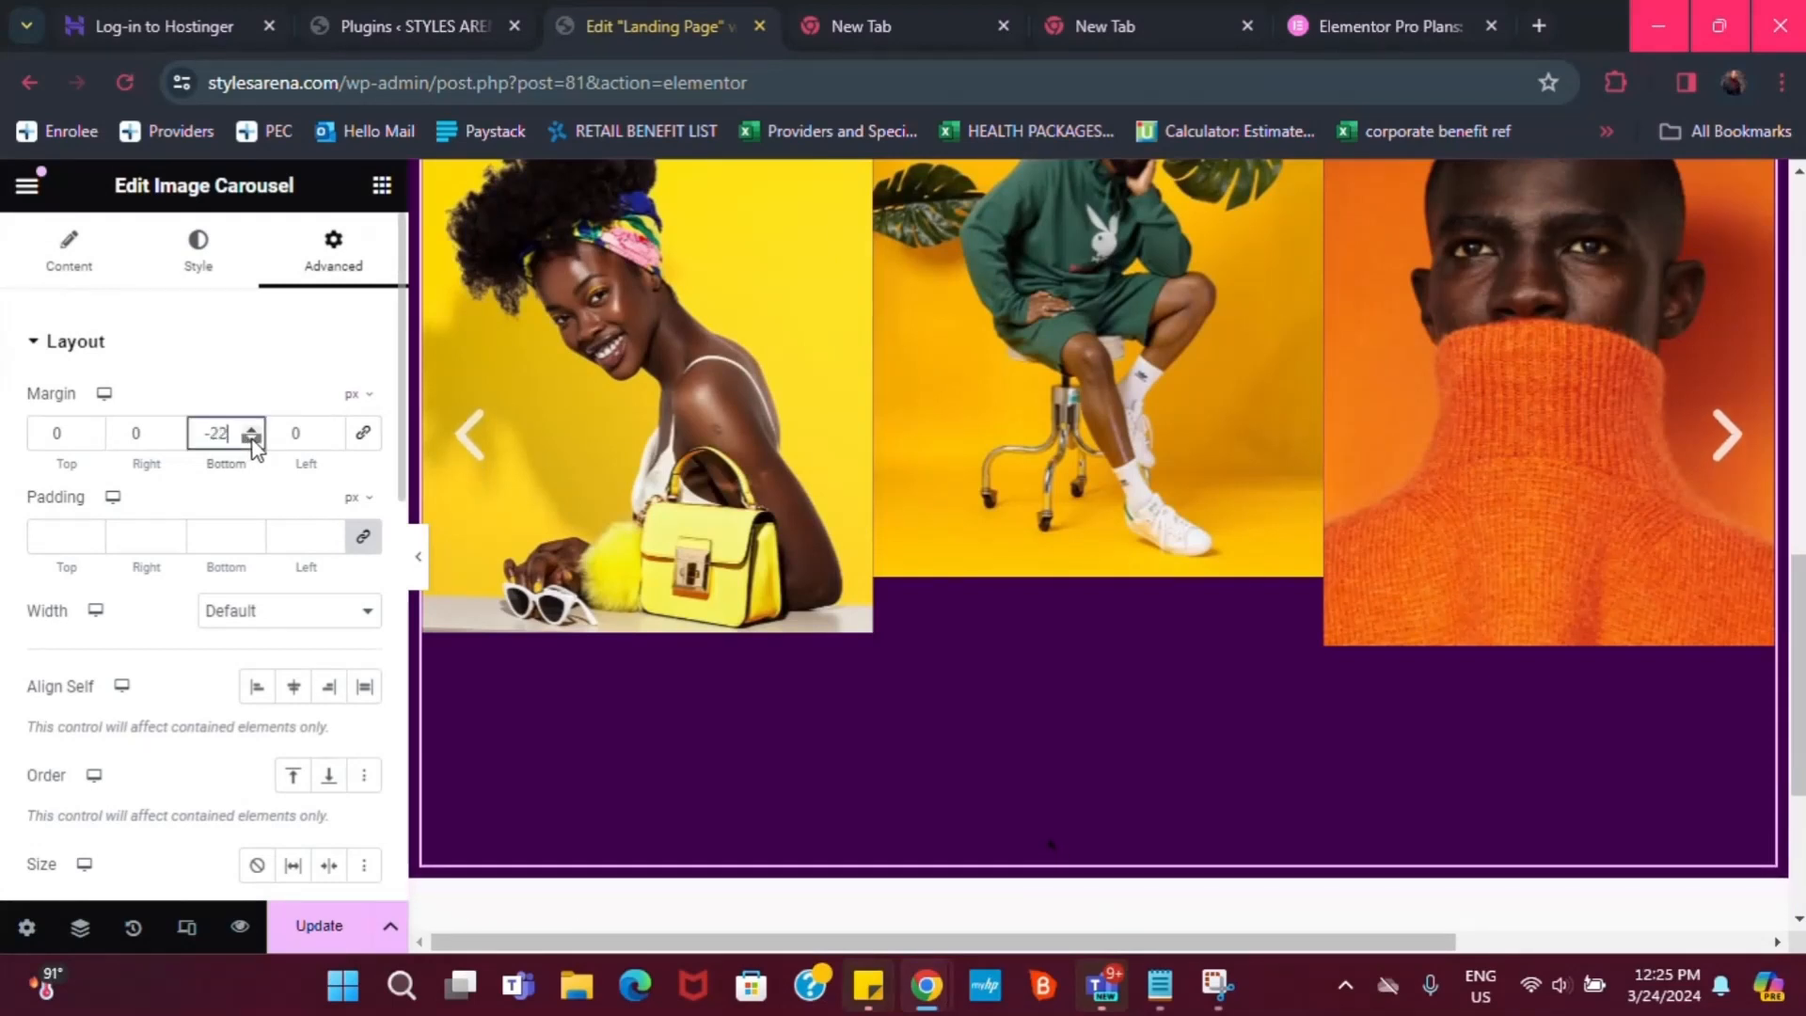
drag(252, 442, 252, 442)
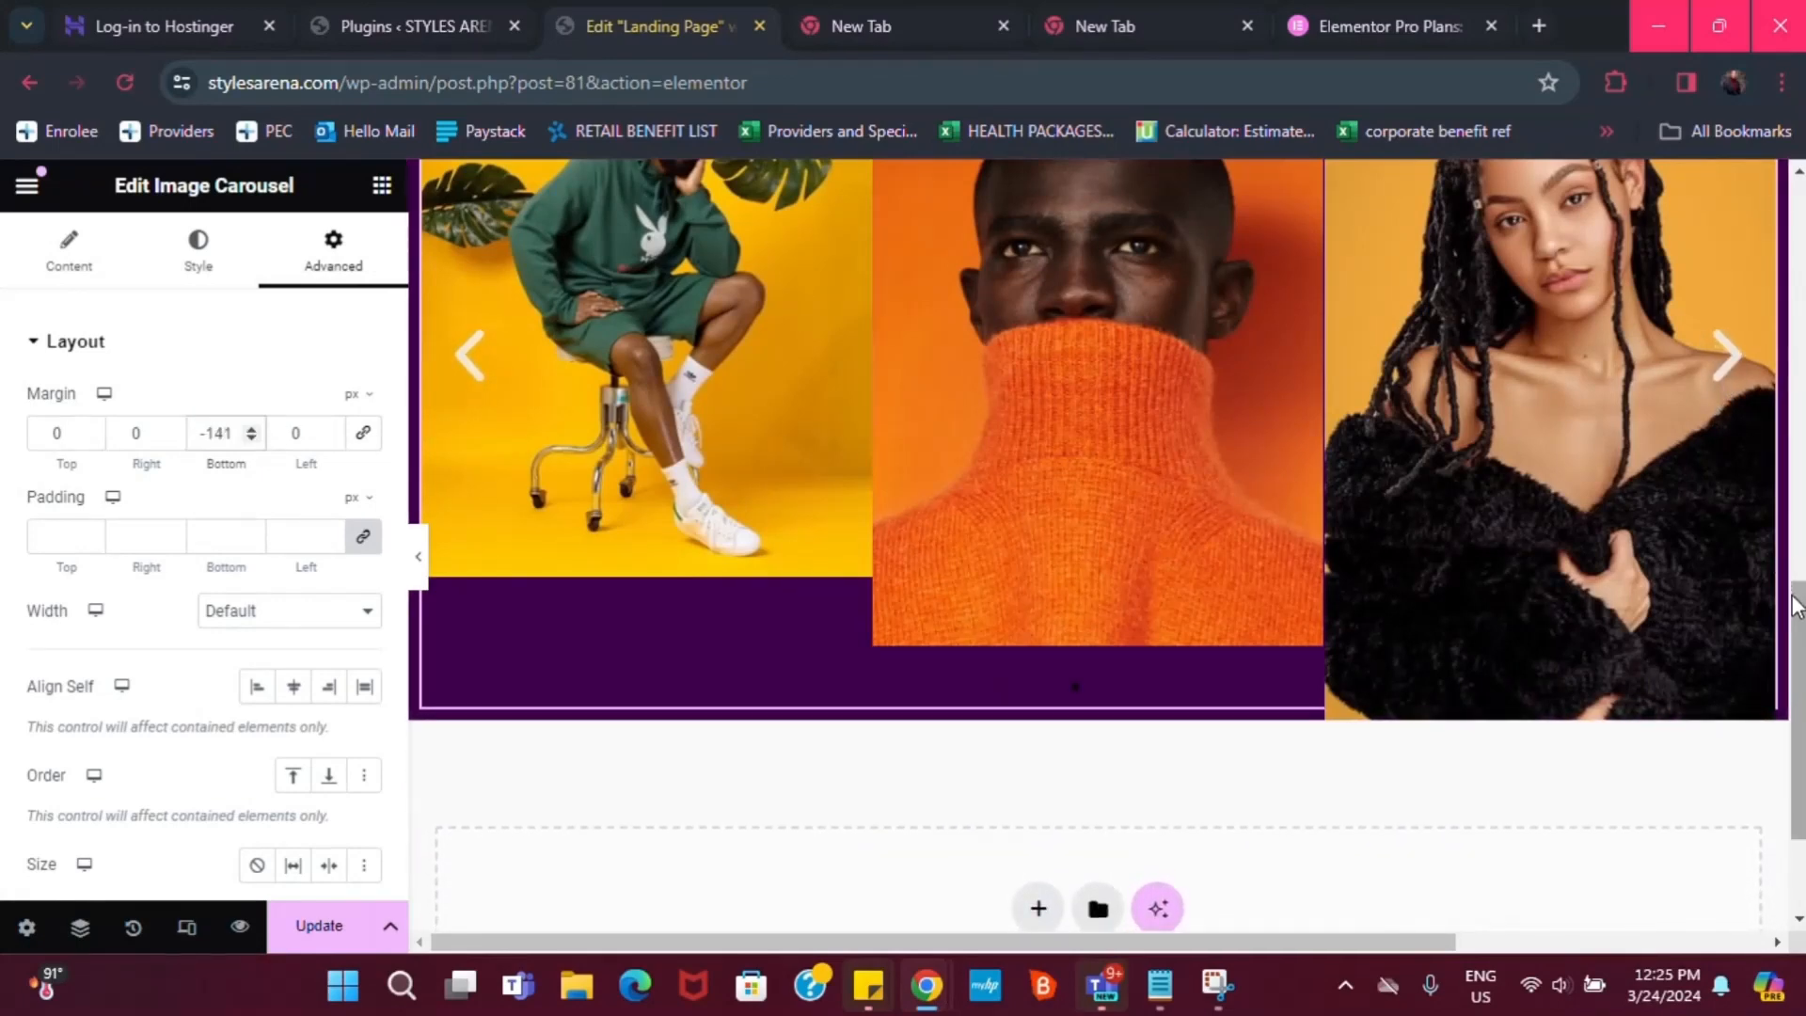
drag(1797, 607, 1797, 475)
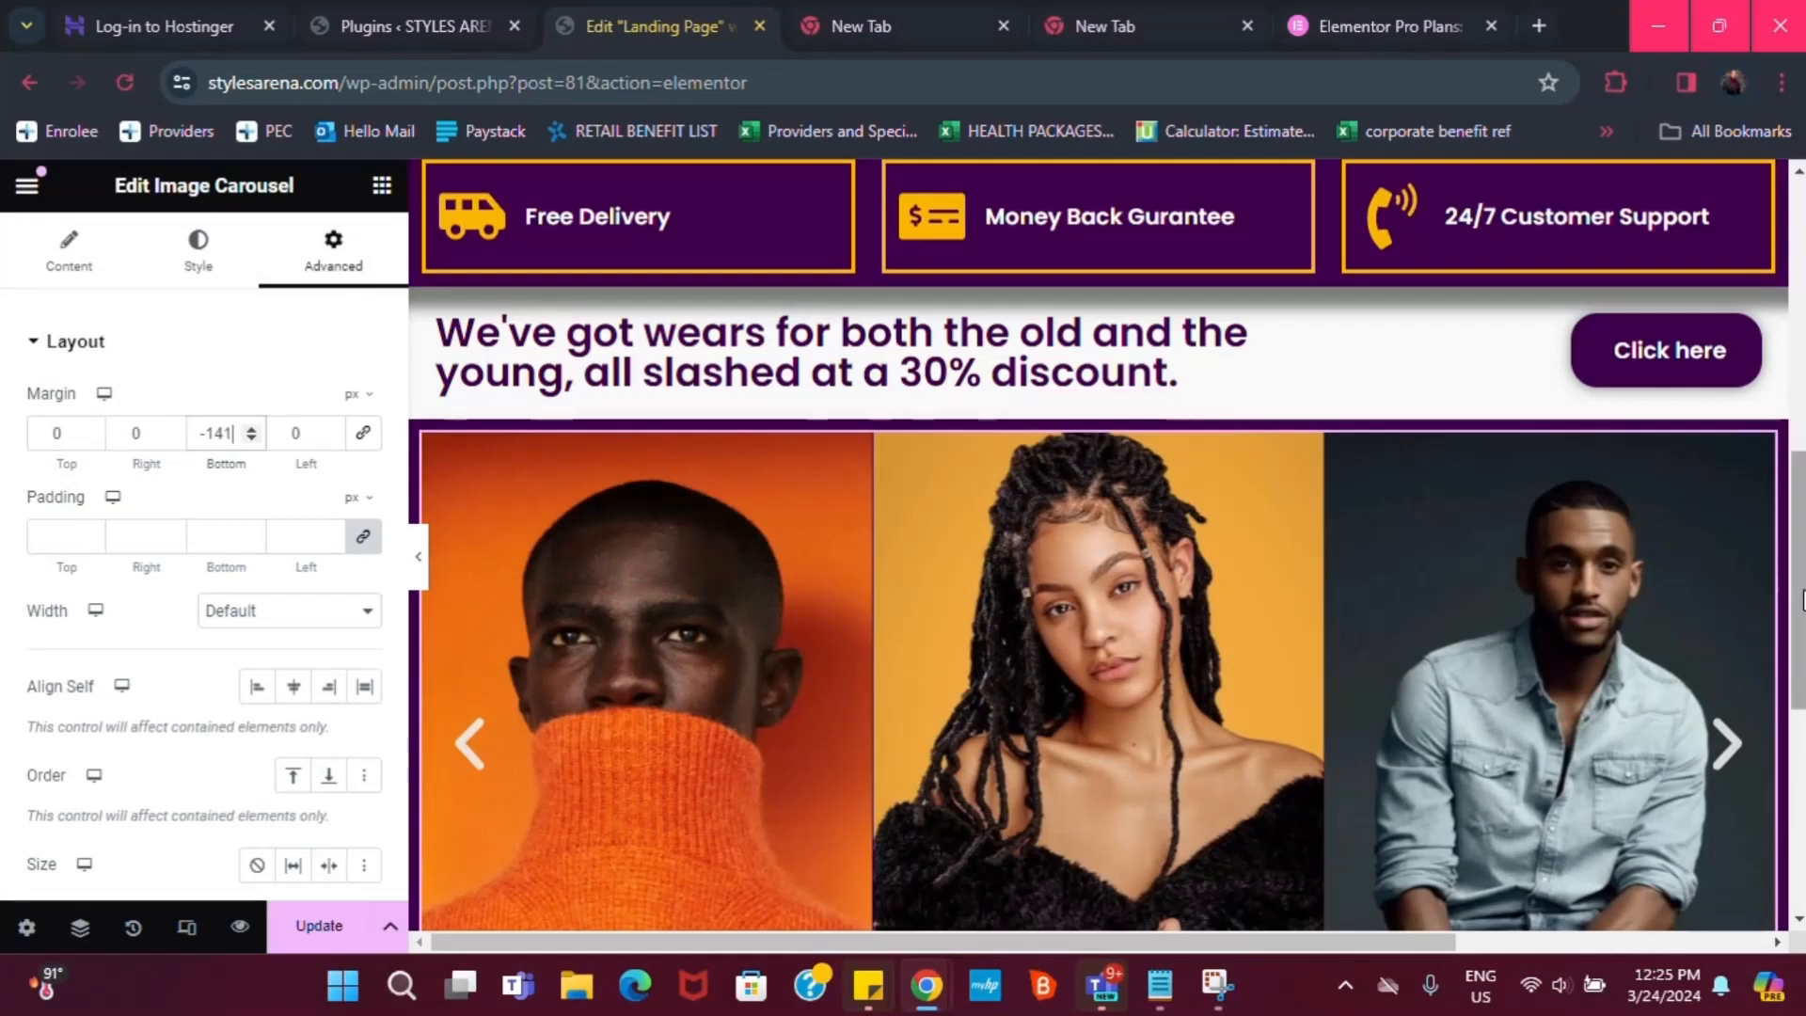
scroll(656, 449, down, 3)
scroll(656, 449, up, 2)
scroll(1498, 767, down, 3)
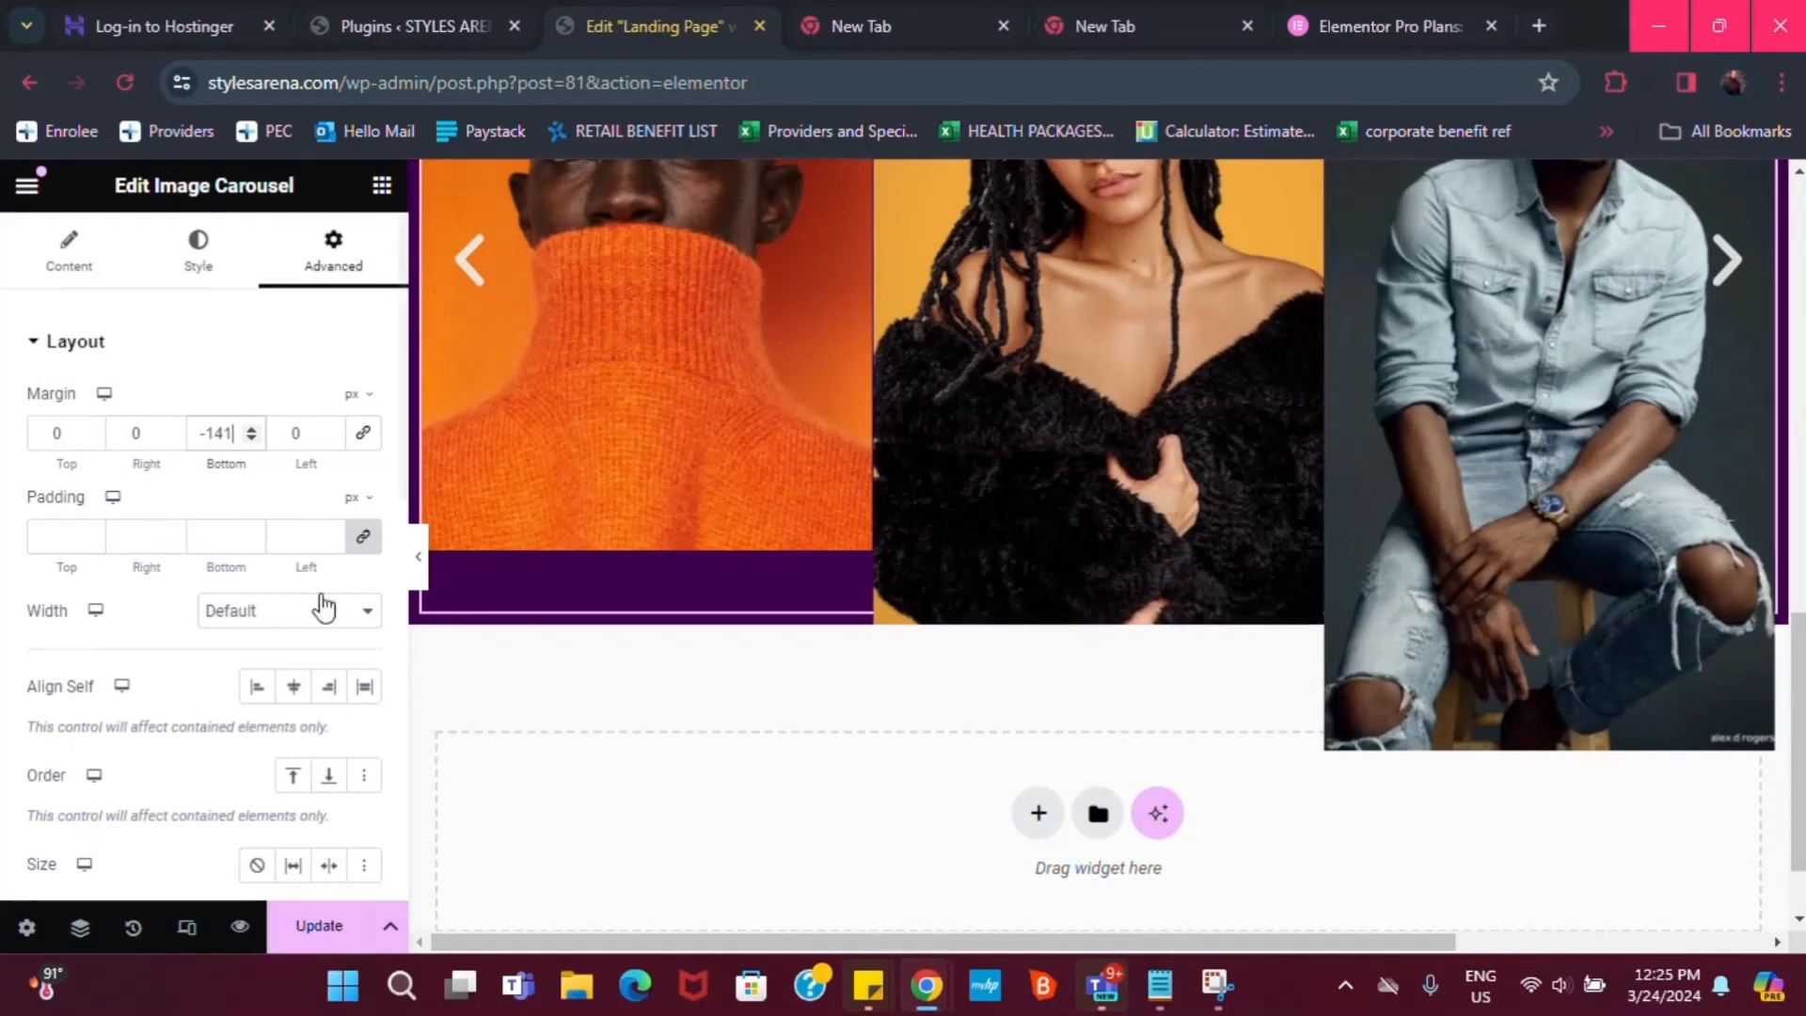
drag(246, 432, 257, 438)
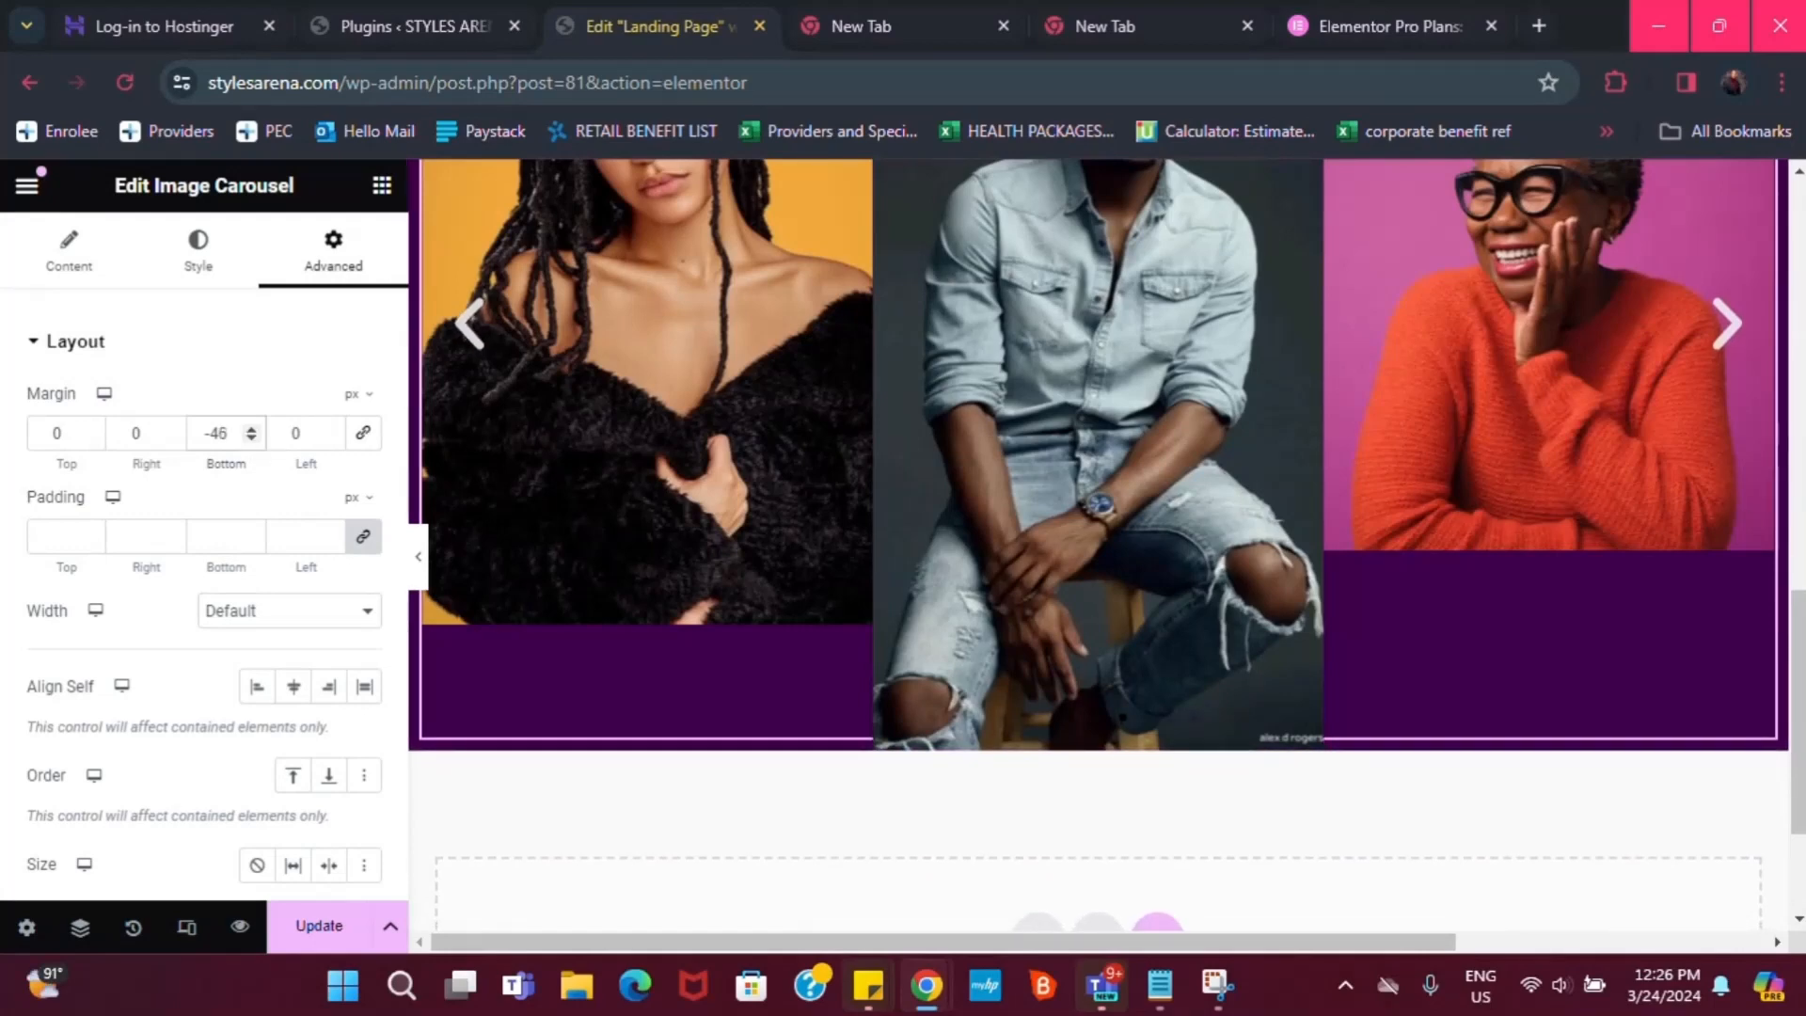
scroll(1799, 574, up, 5)
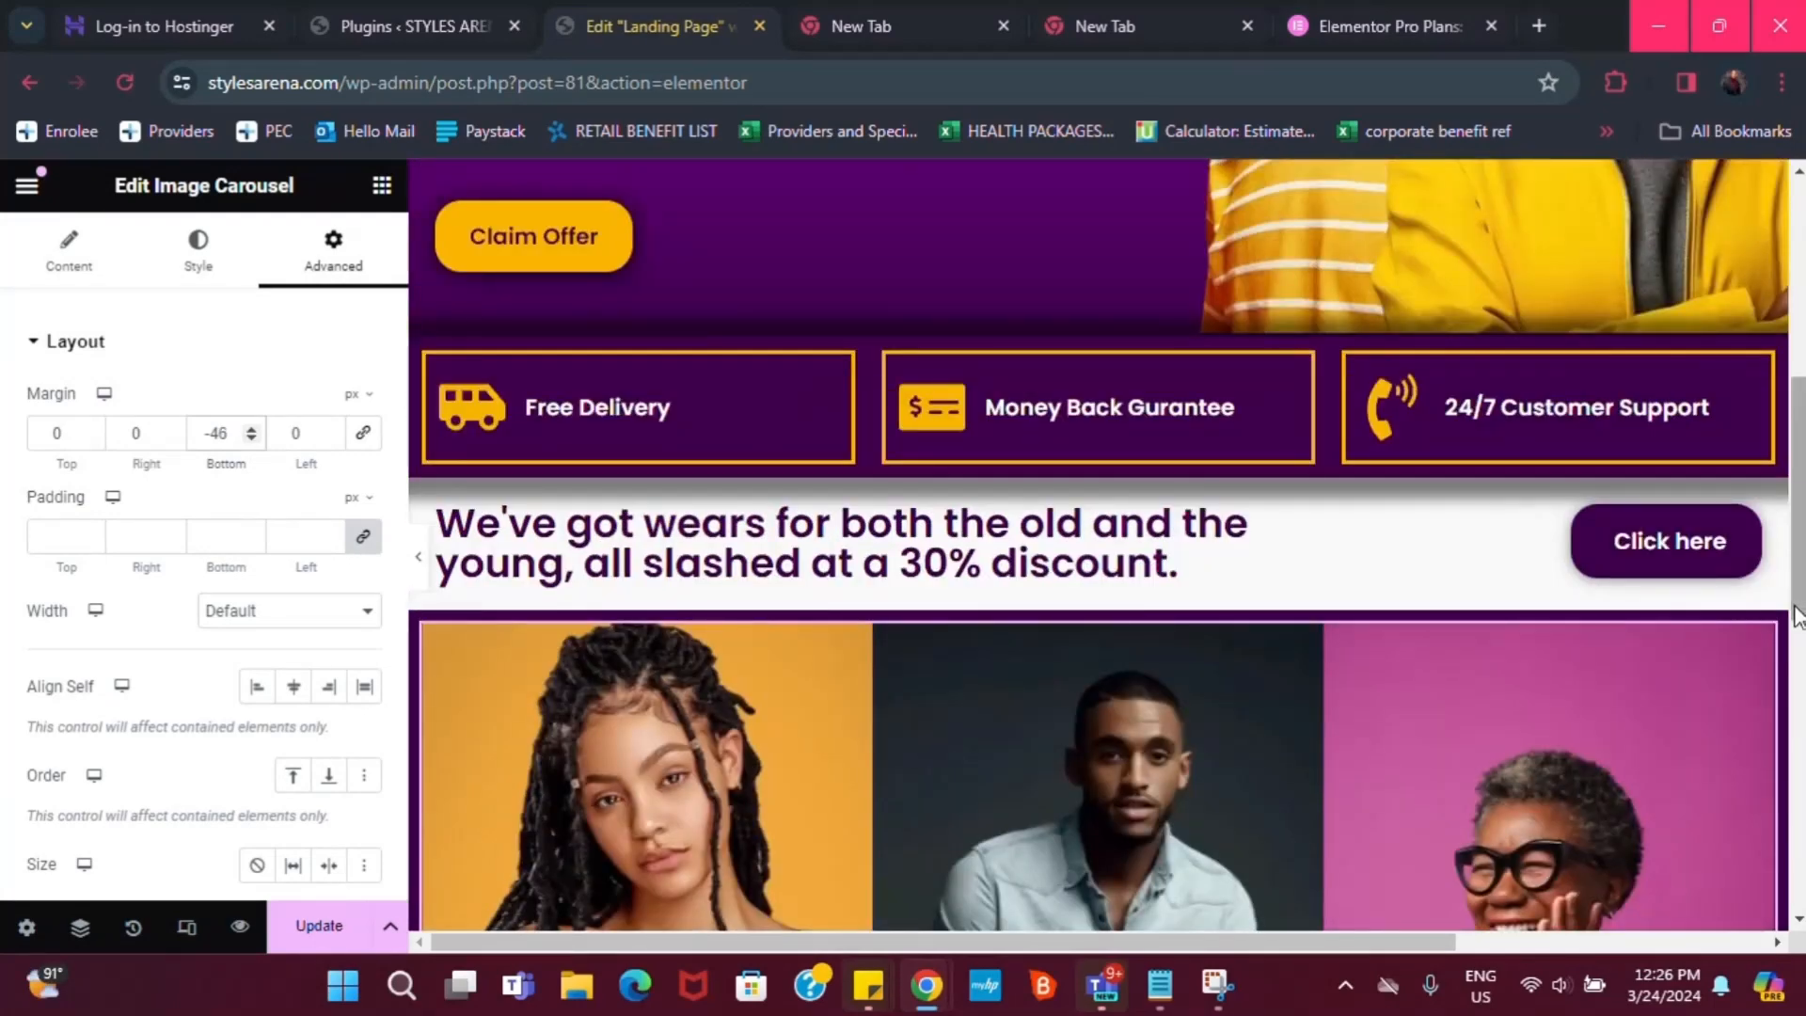
drag(1797, 601, 1801, 657)
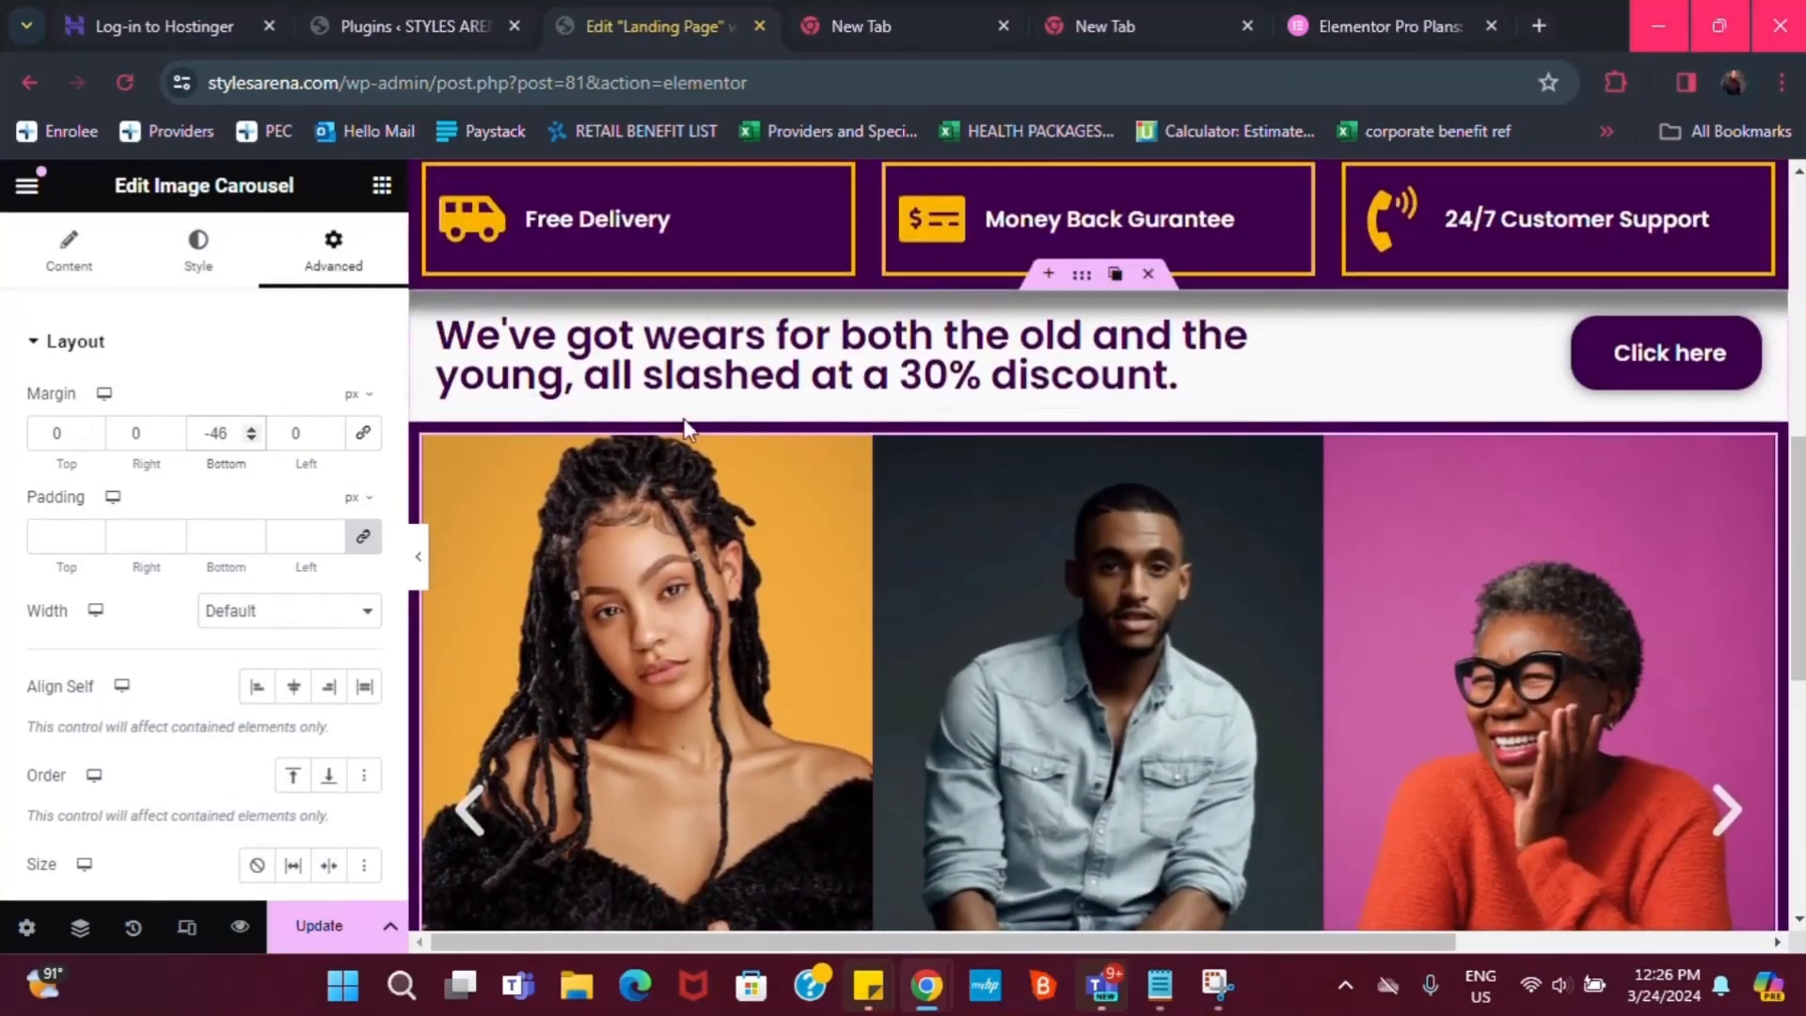
scroll(854, 483, down, 1)
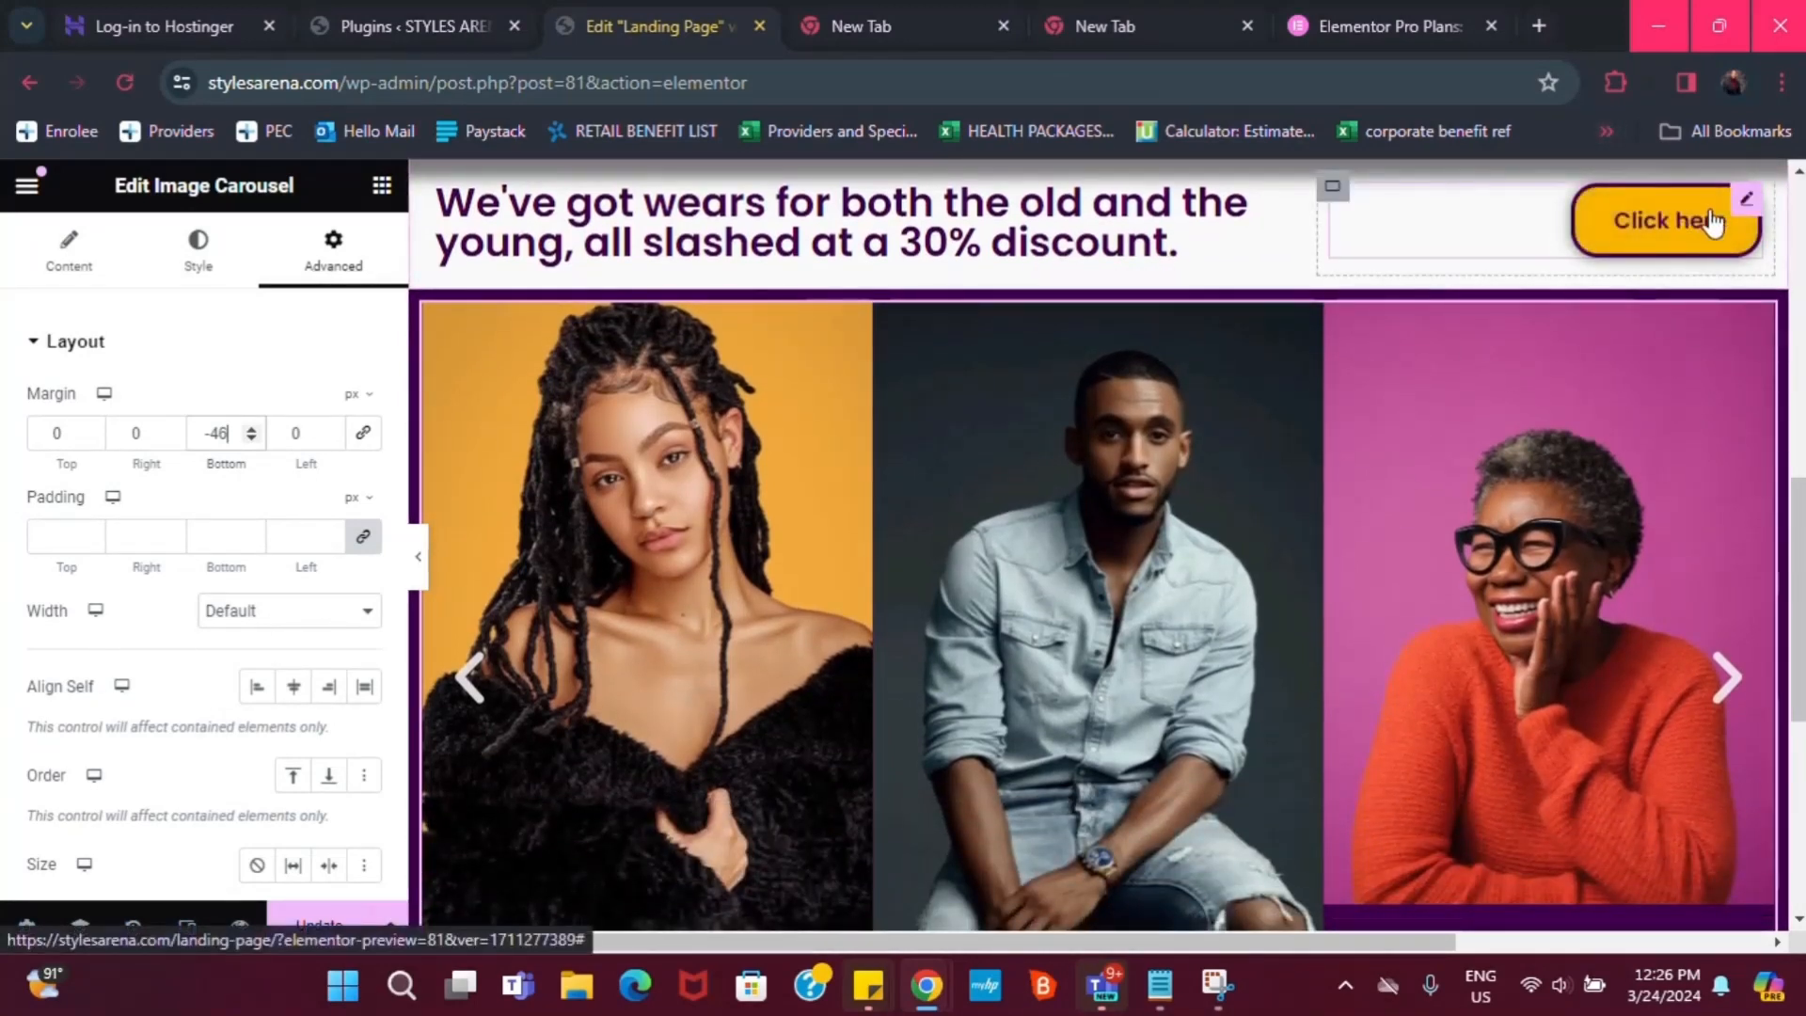
Change the discount button's label from 'Click here' to 'Claim Coupon Code'
click(1743, 201)
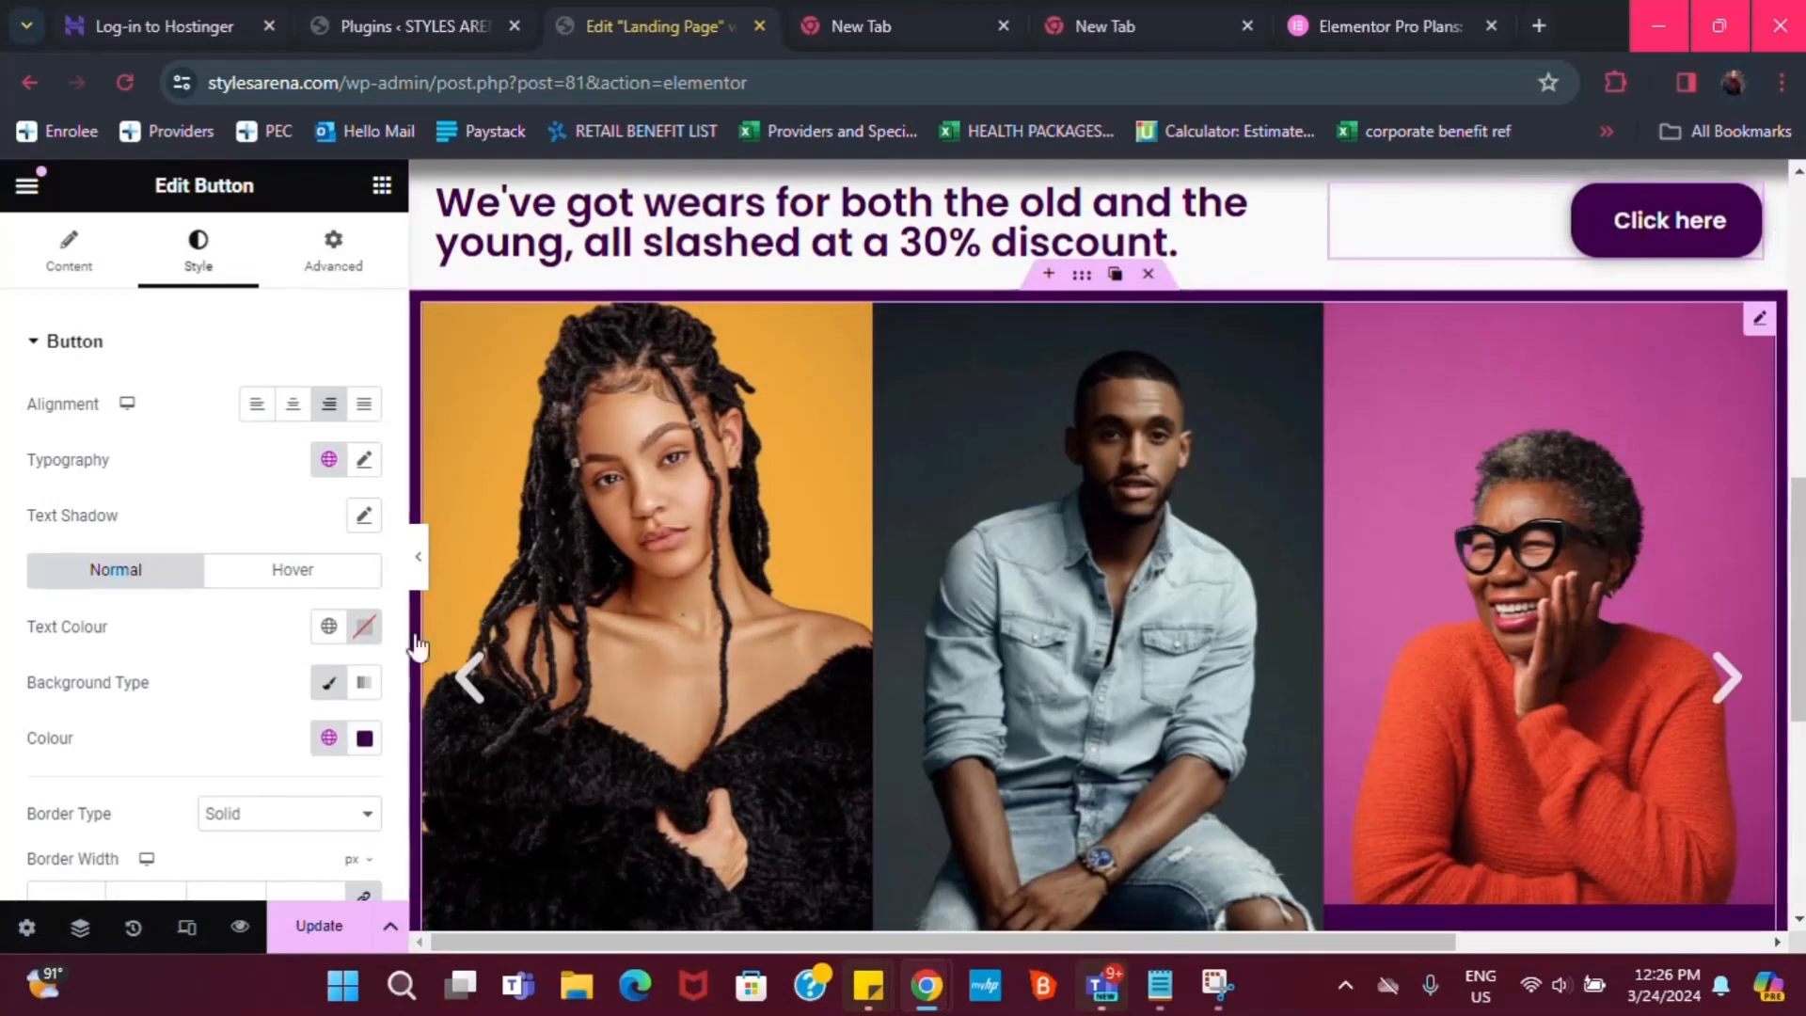
click(97, 250)
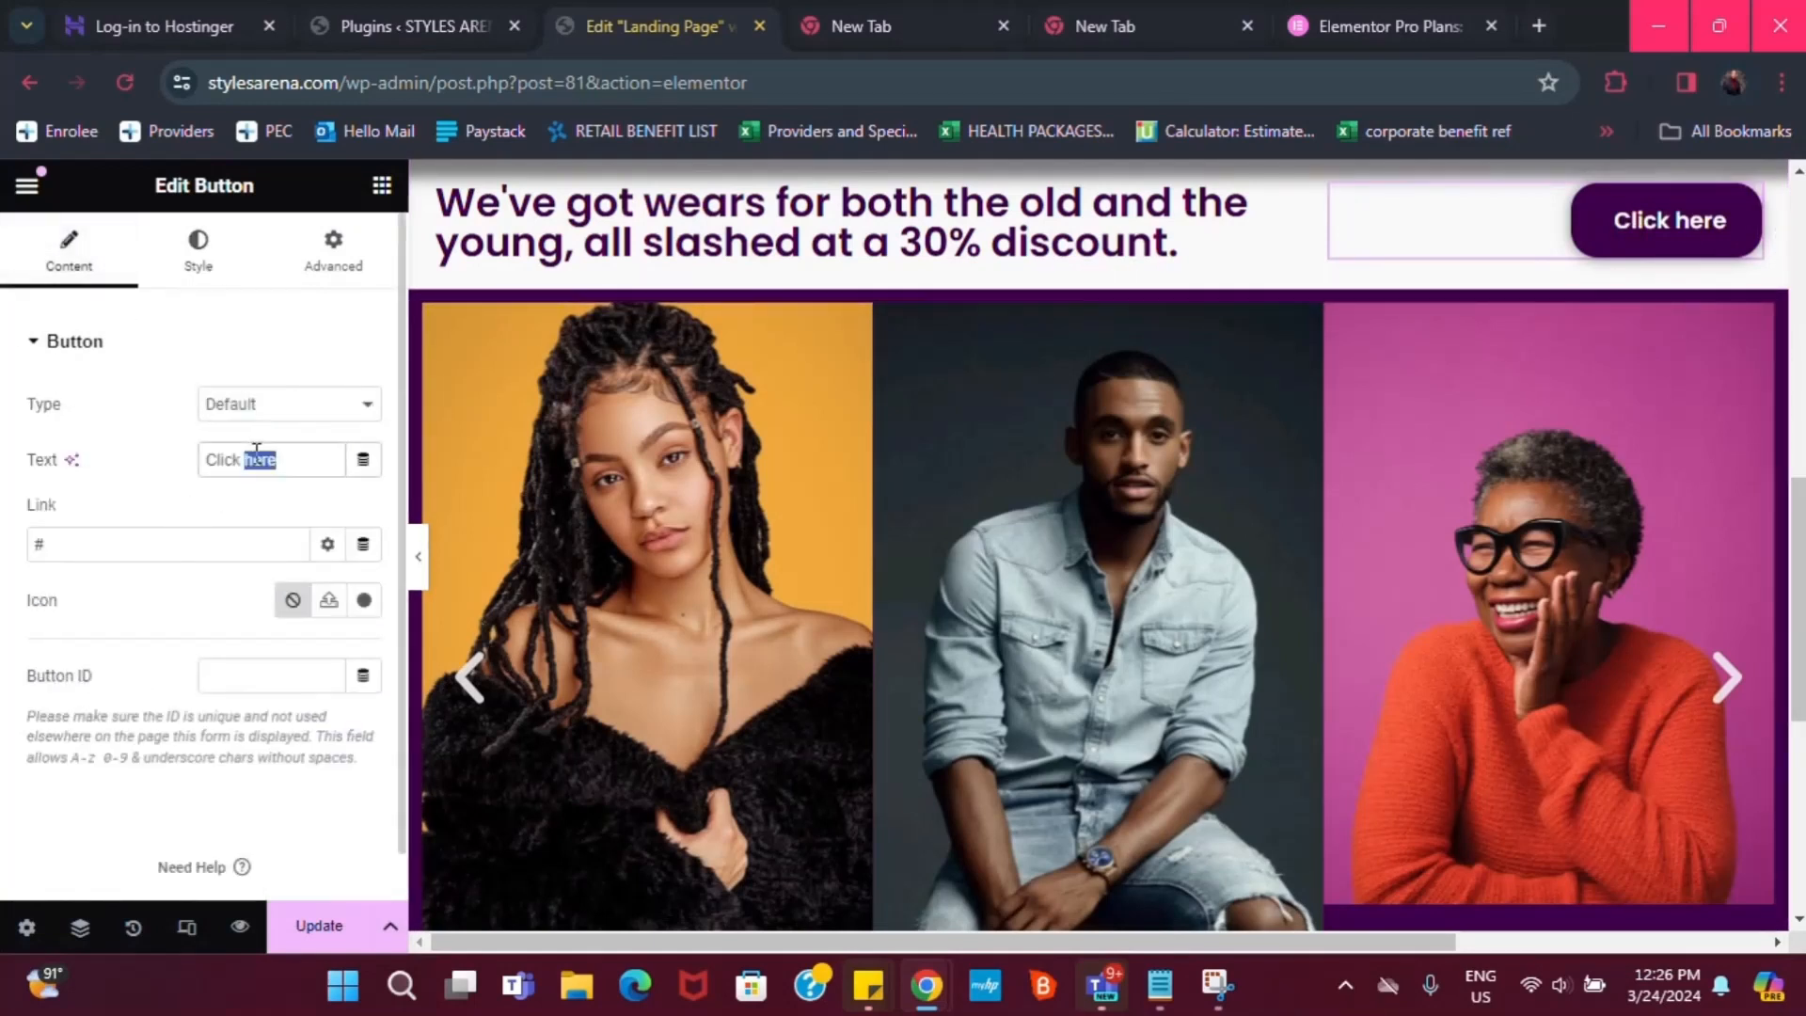
text(C)
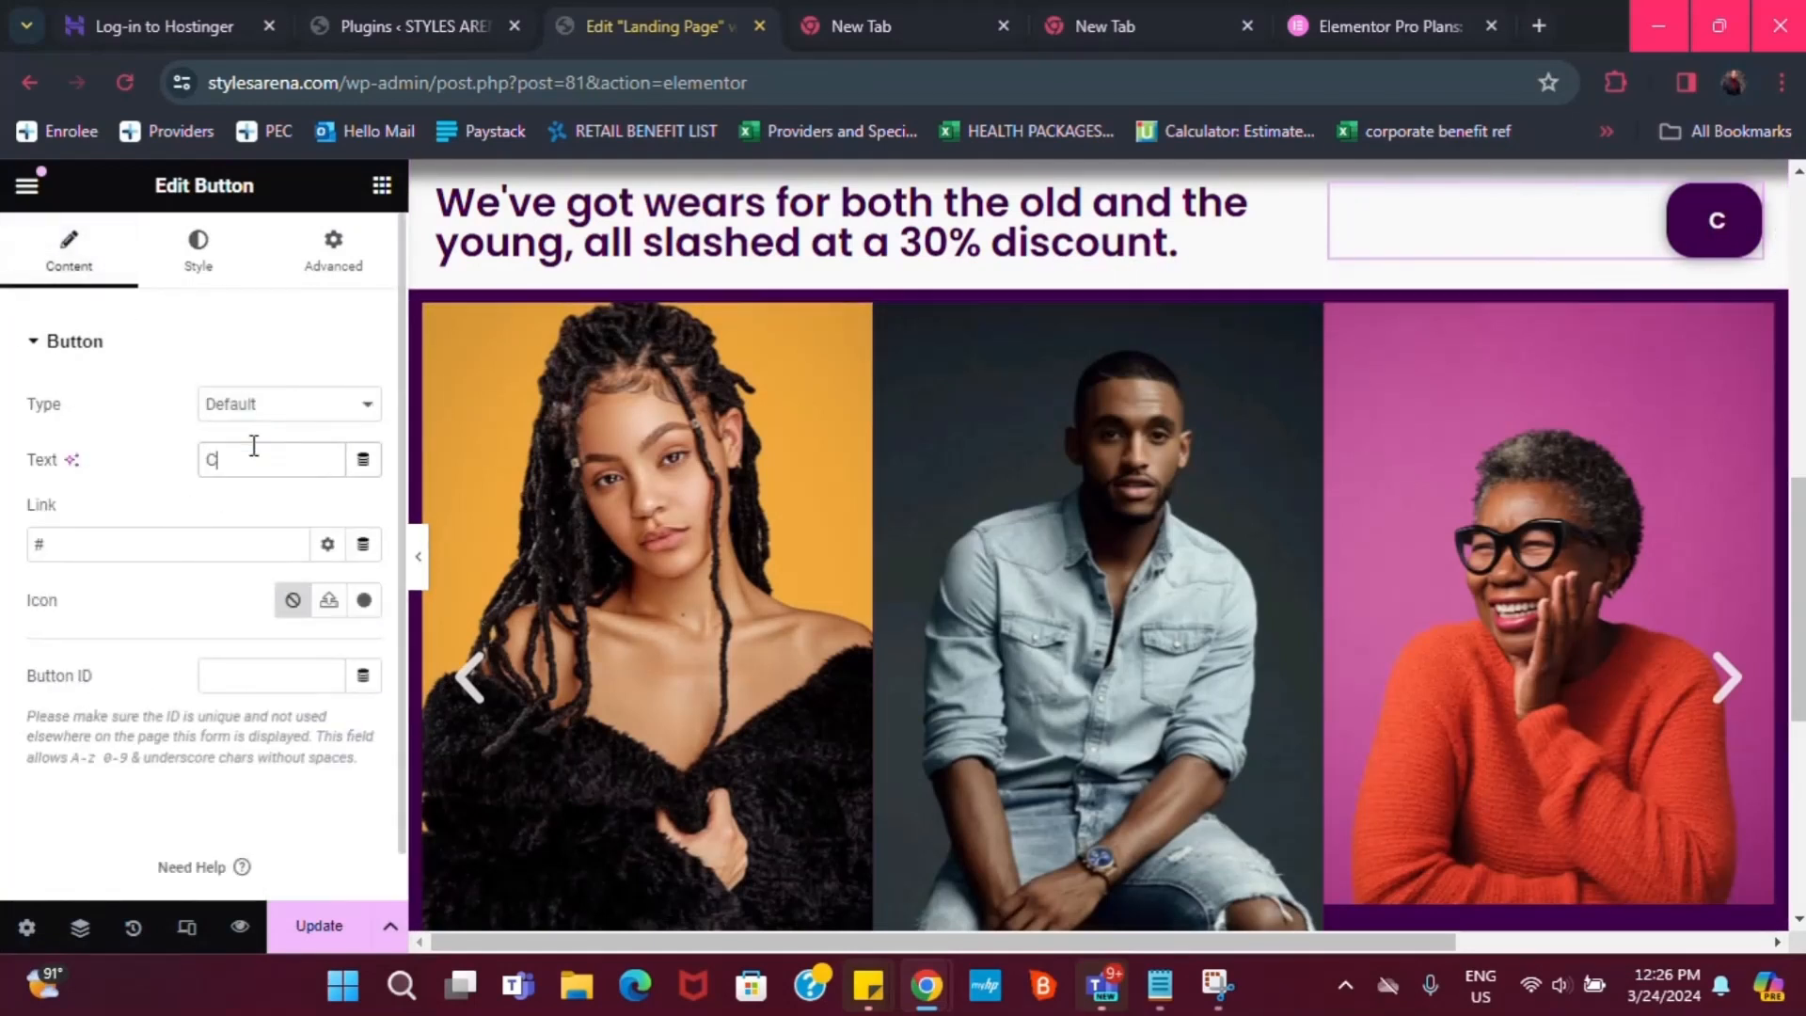
text(laim)
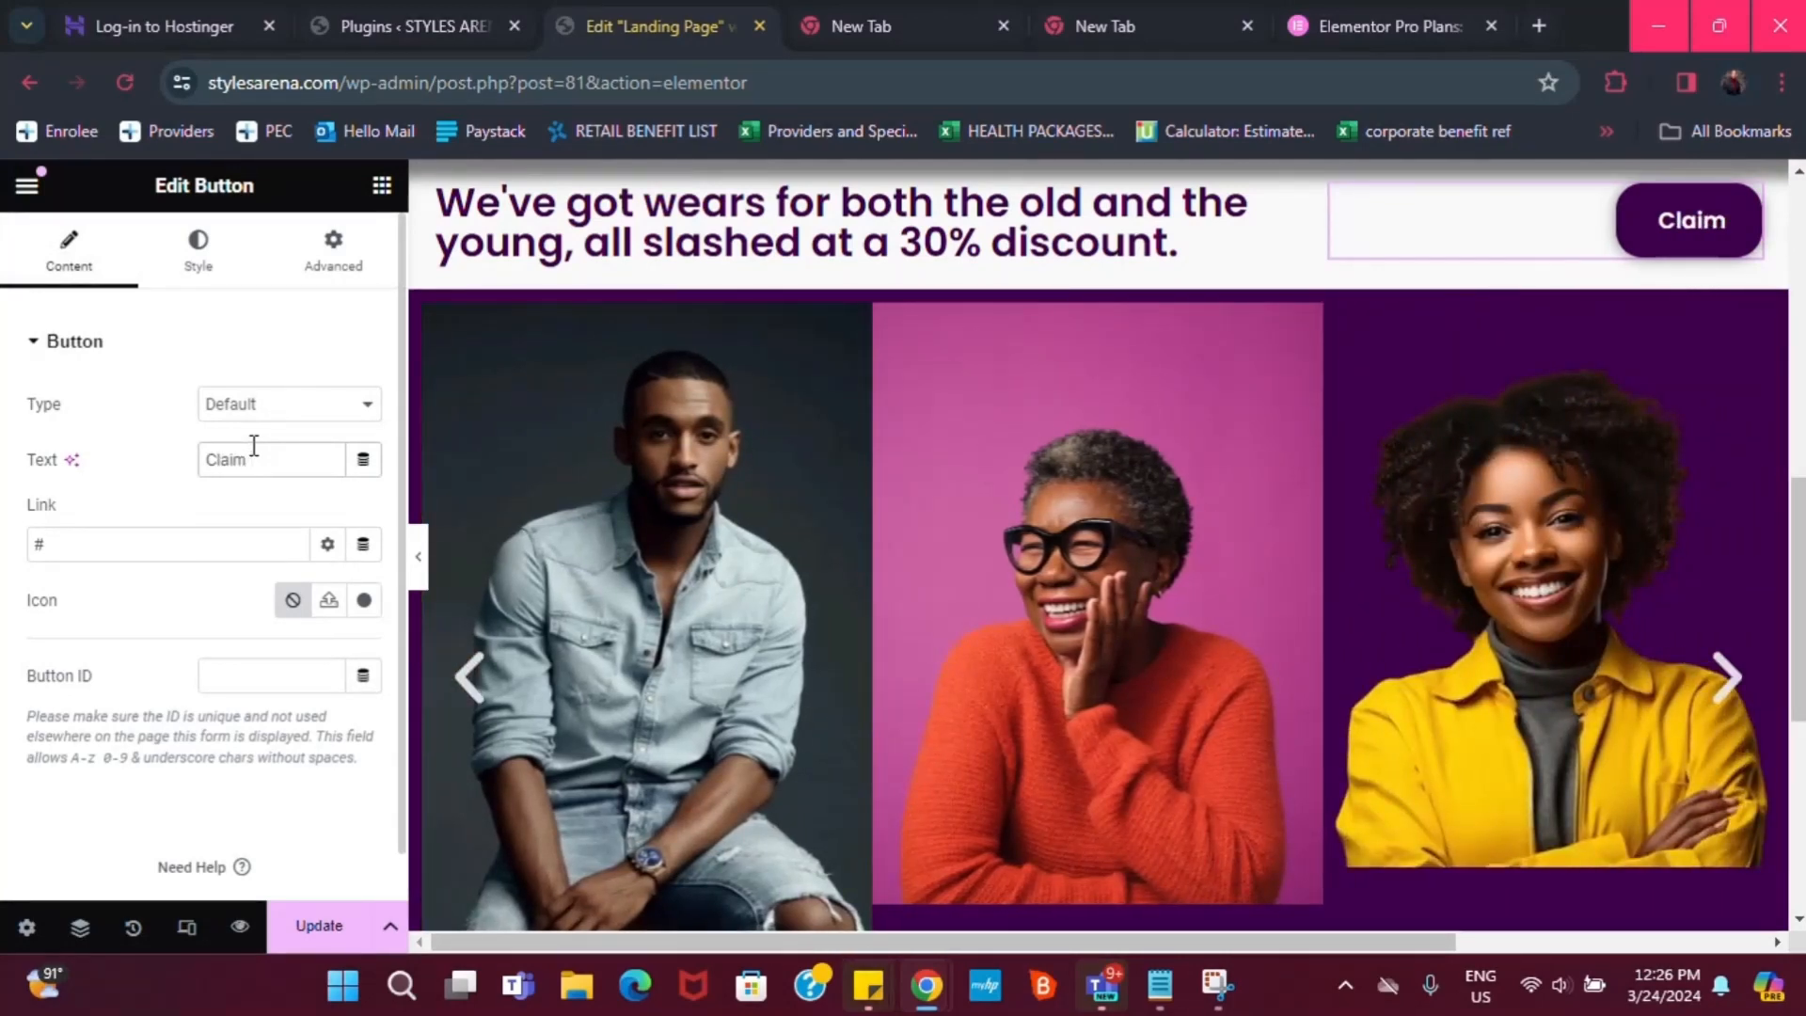
text( Offer)
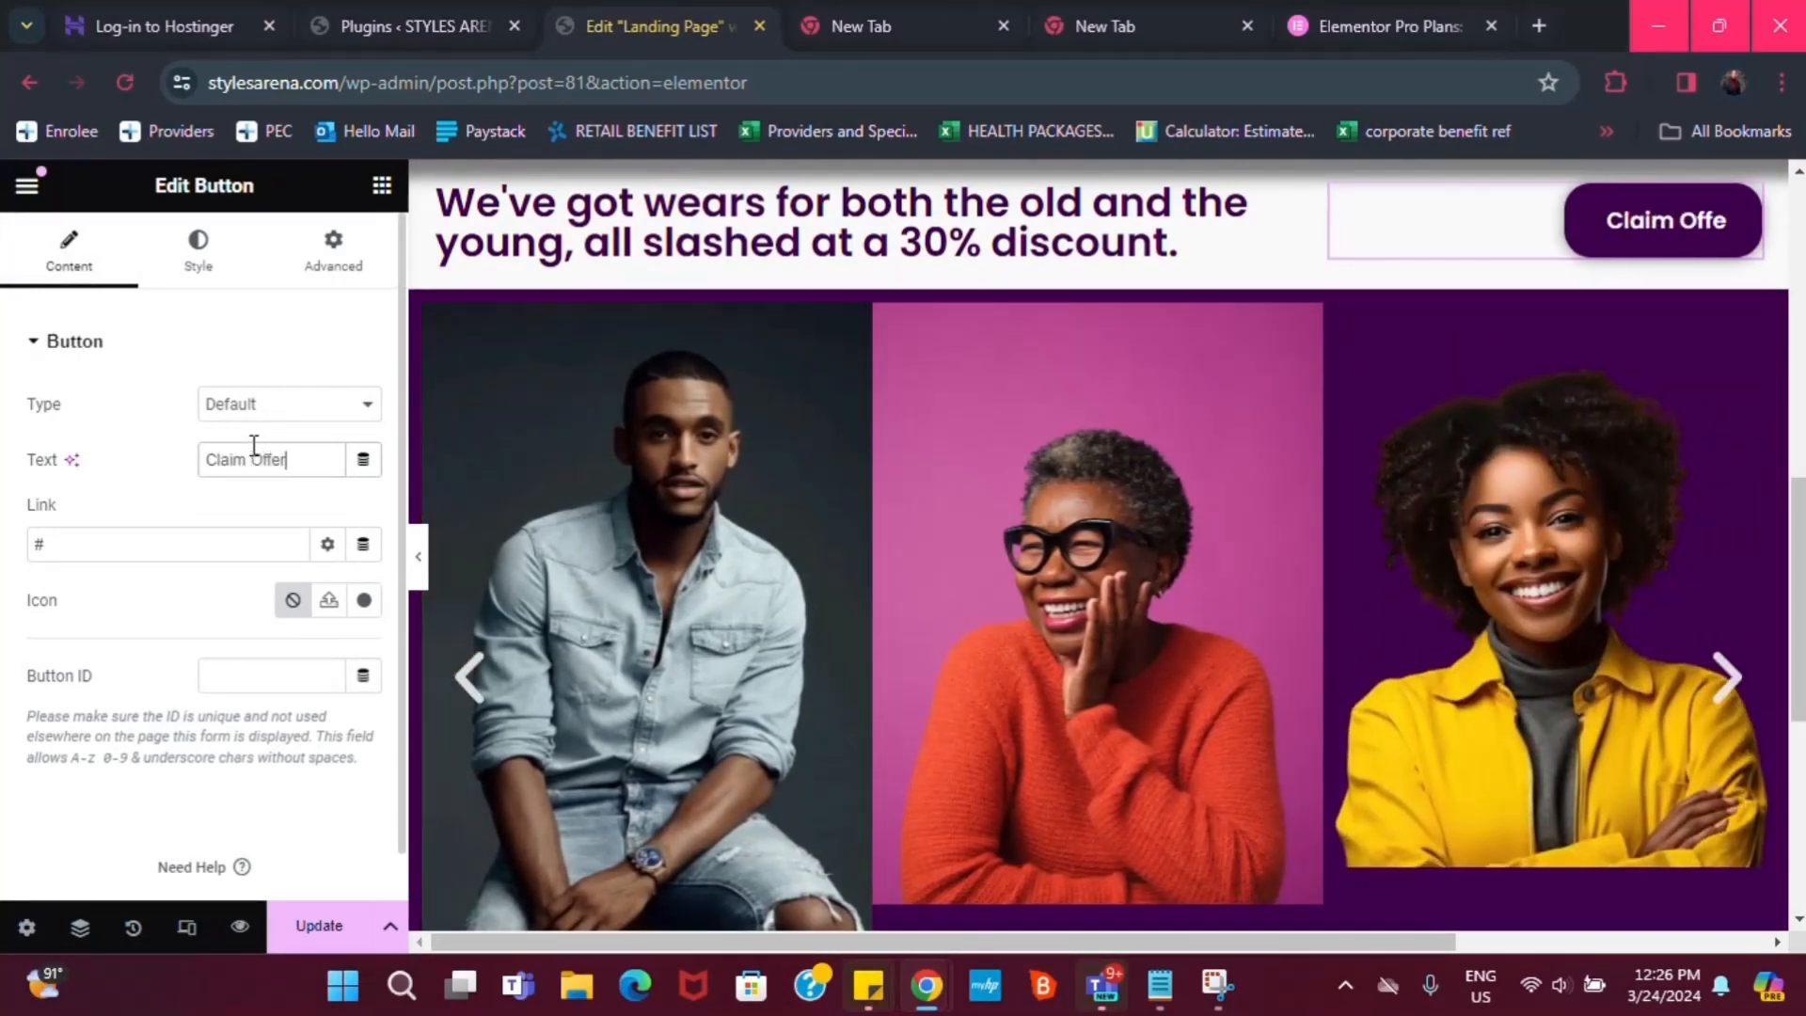
text( Now)
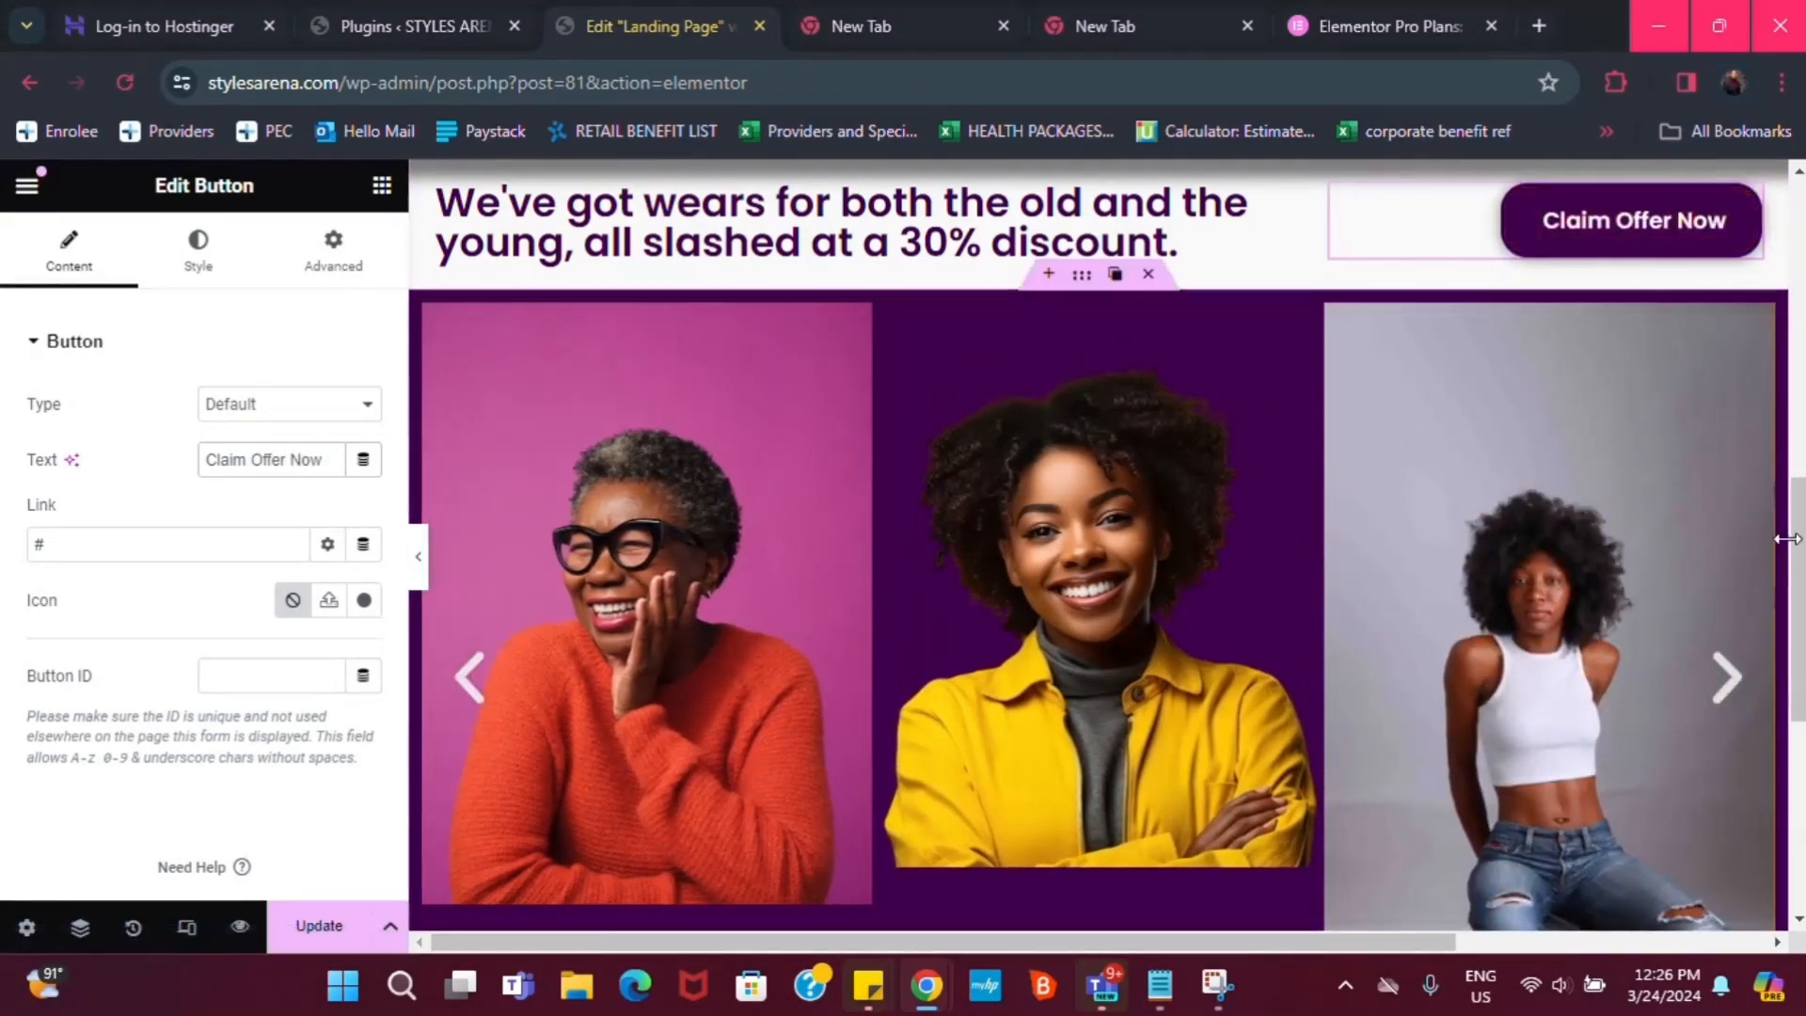
scroll(1098, 546, up, 5)
scroll(1710, 414, down, 3)
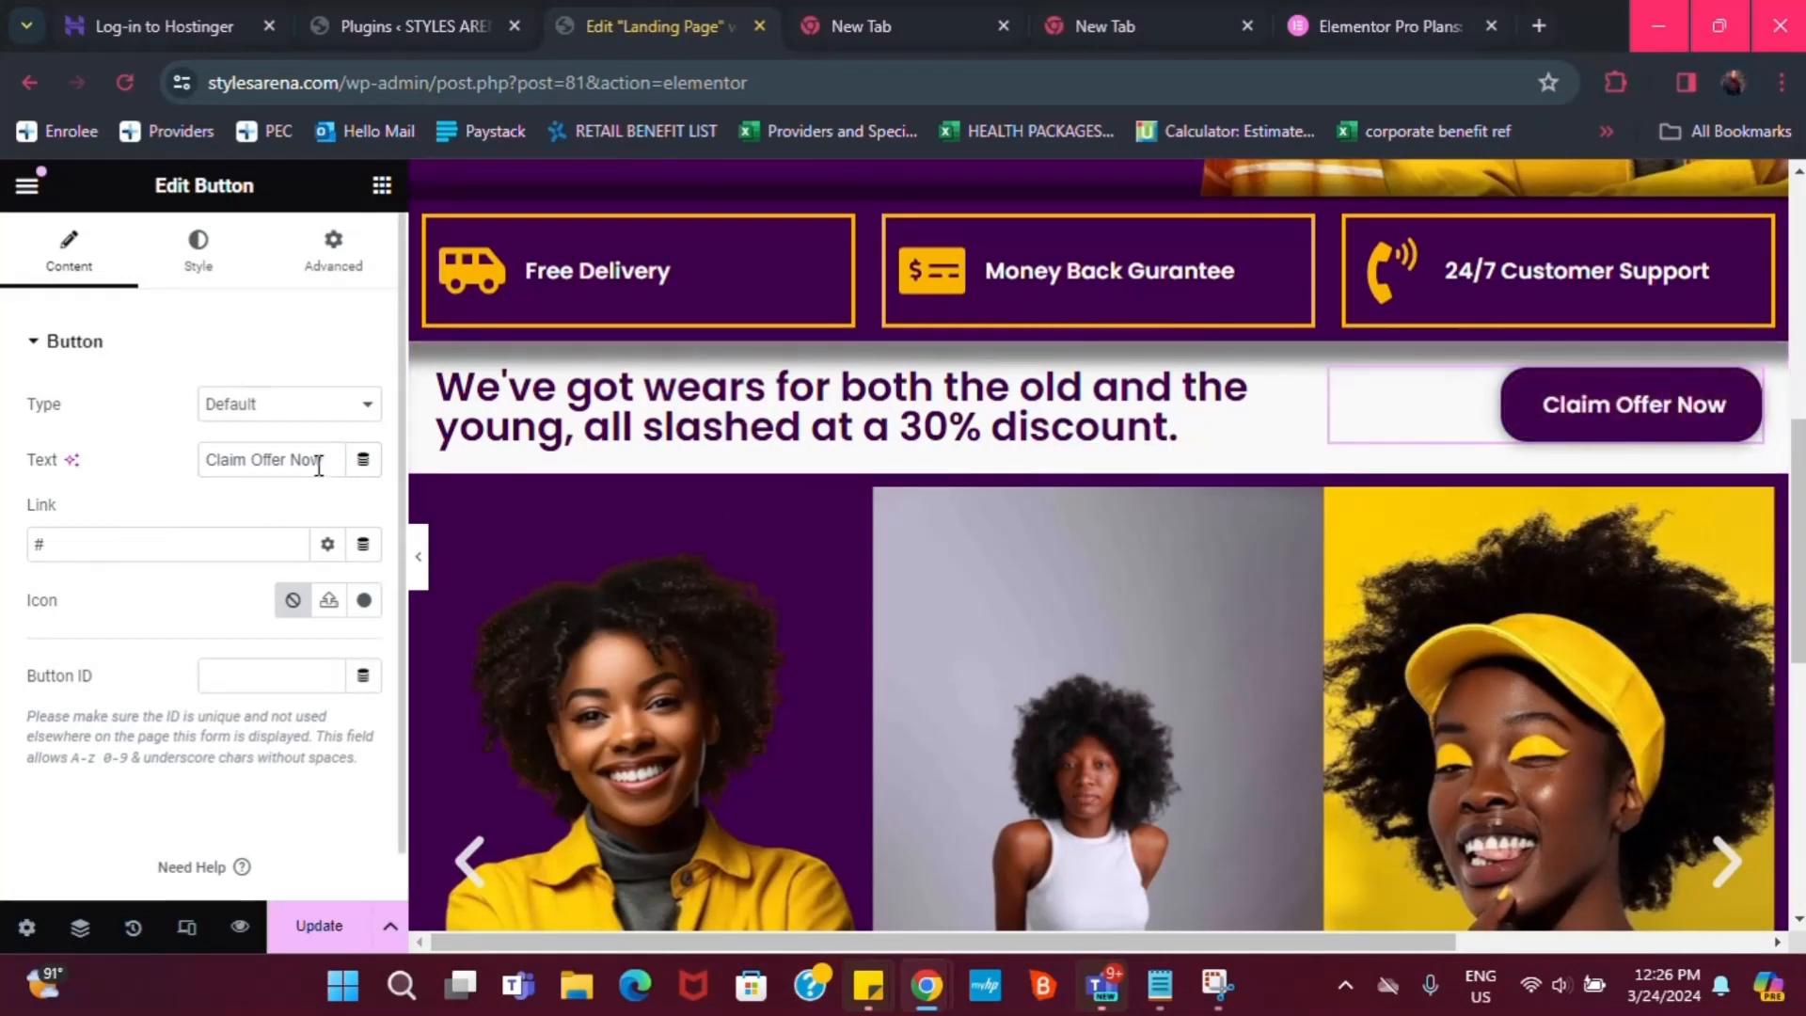
key(BackSpace)
key(BackSpace)
key(BackSpace)
key(BackSpace)
key(BackSpace)
key(BackSpace)
key(BackSpace)
key(BackSpace)
key(BackSpace)
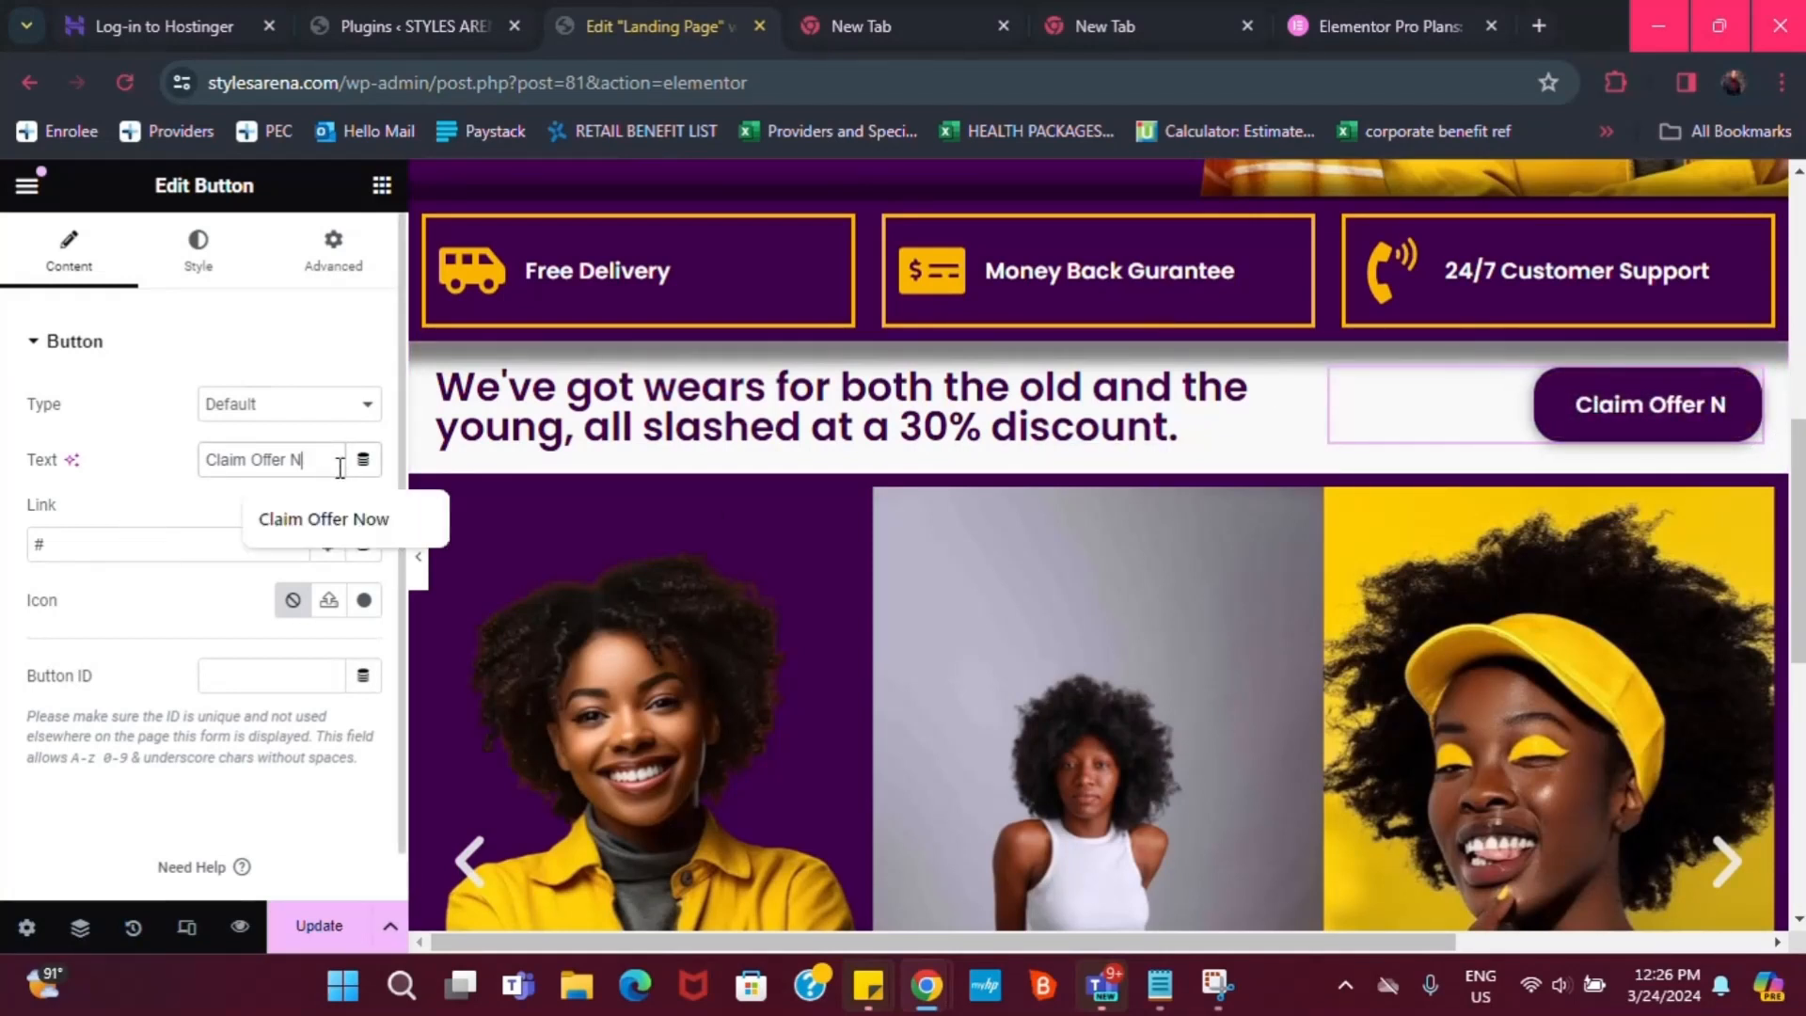
text(CV)
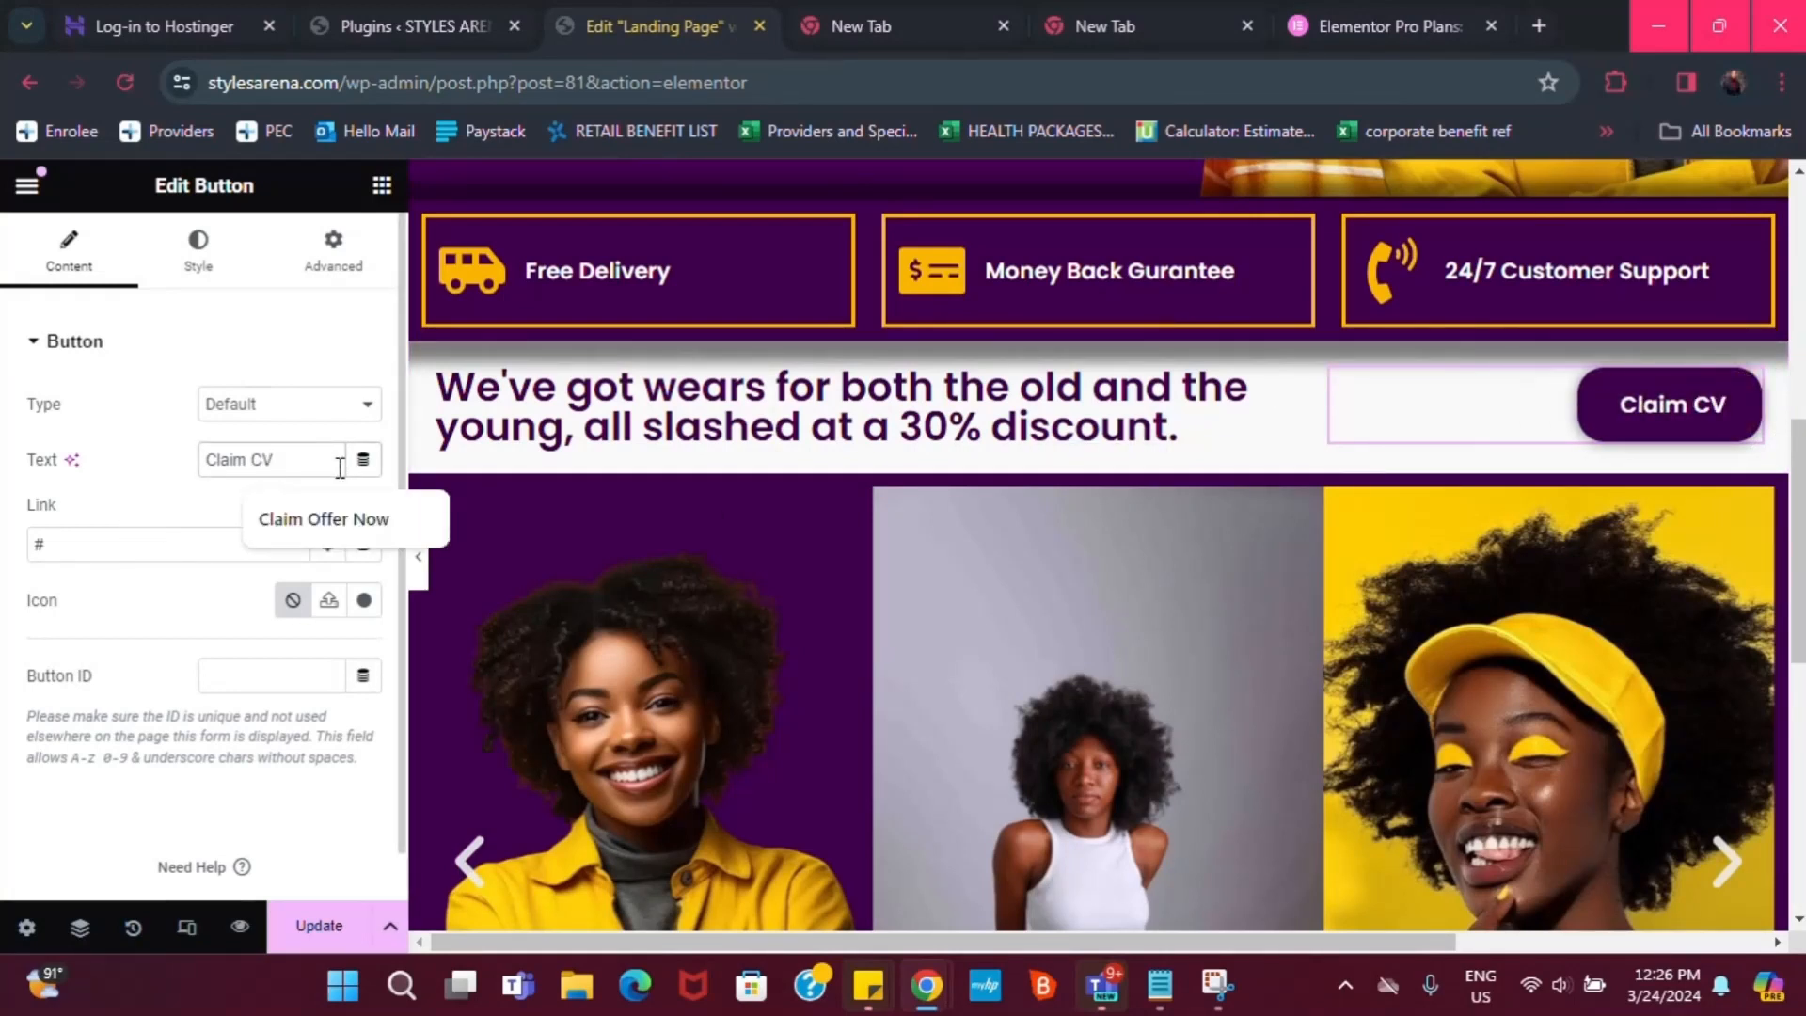
key(BackSpace)
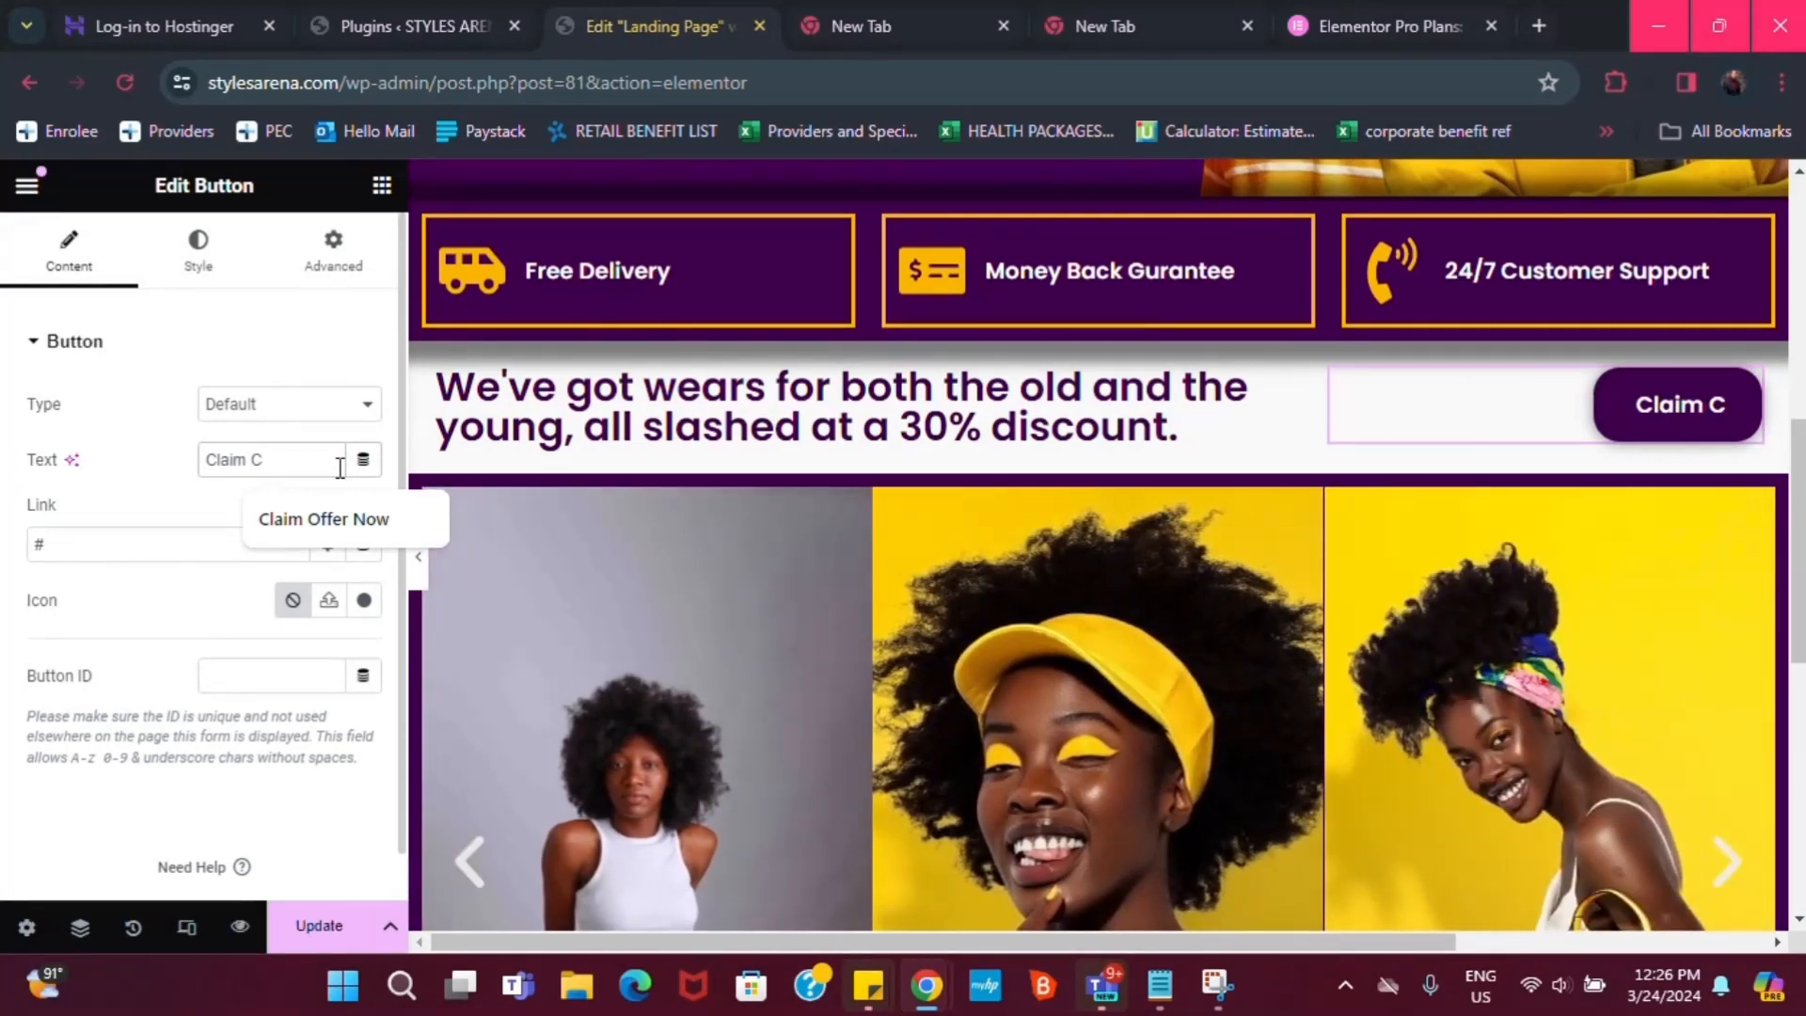
text(oupon)
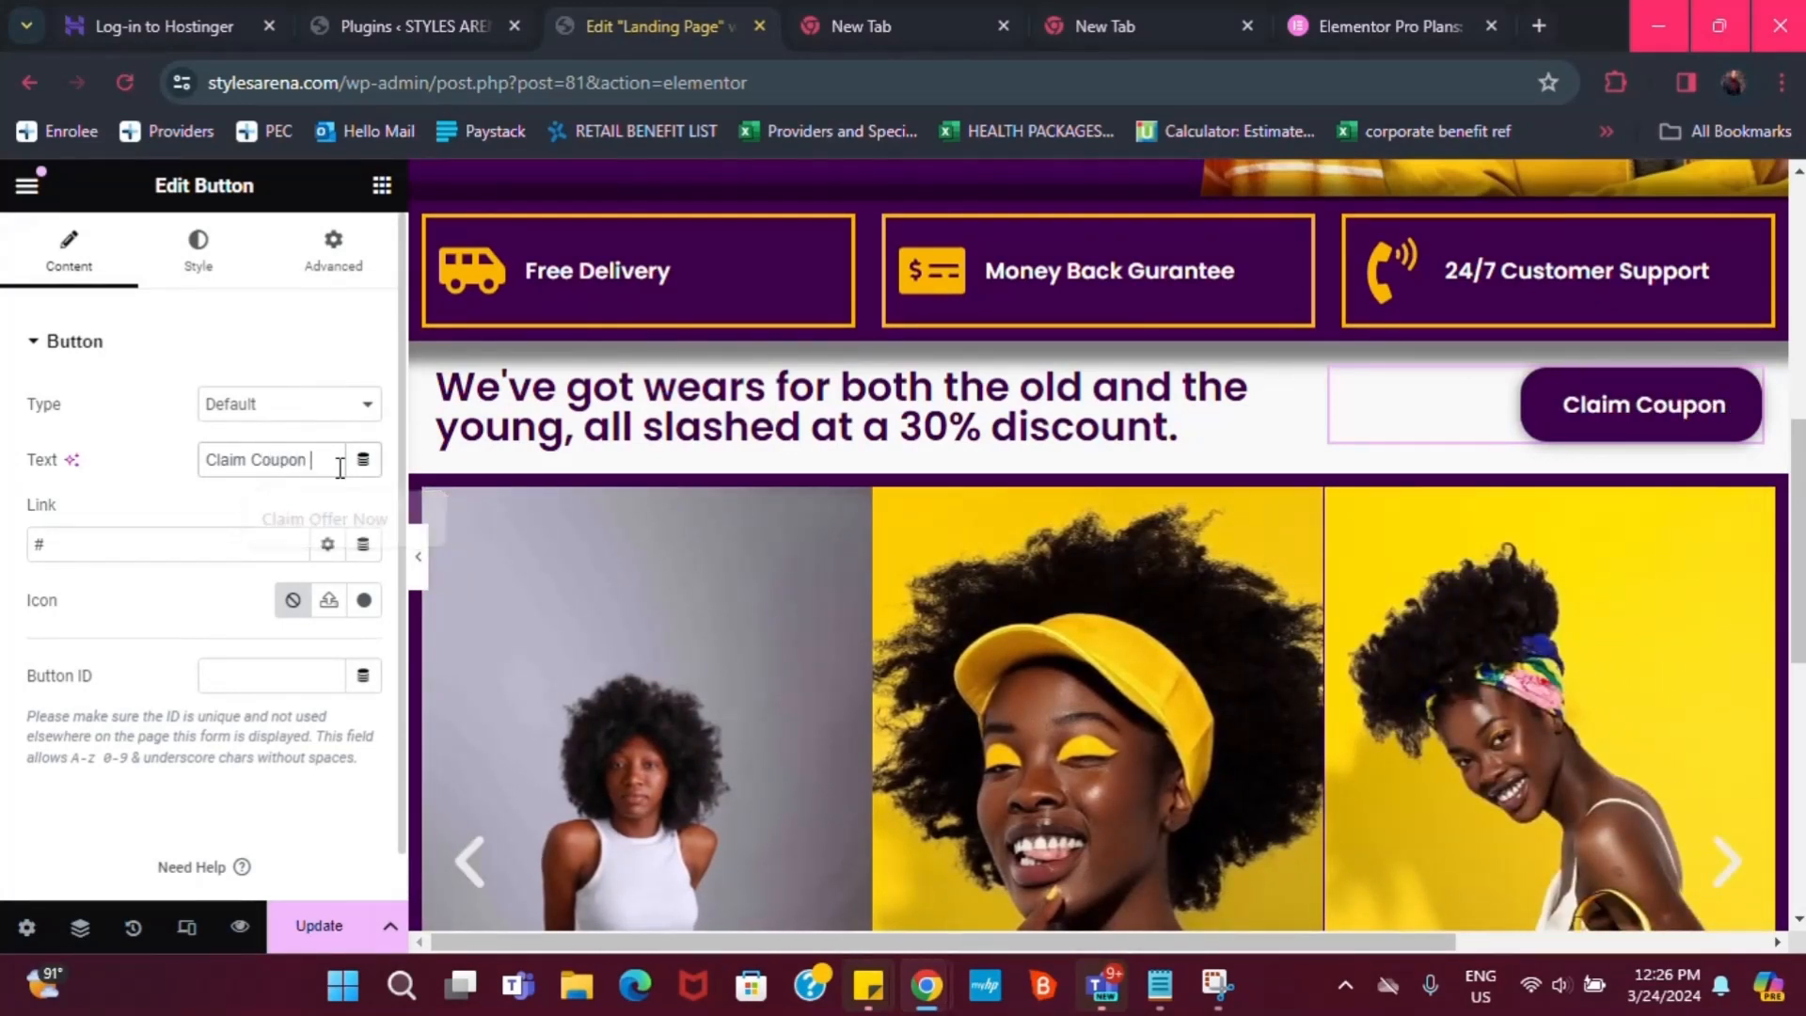
text( Code)
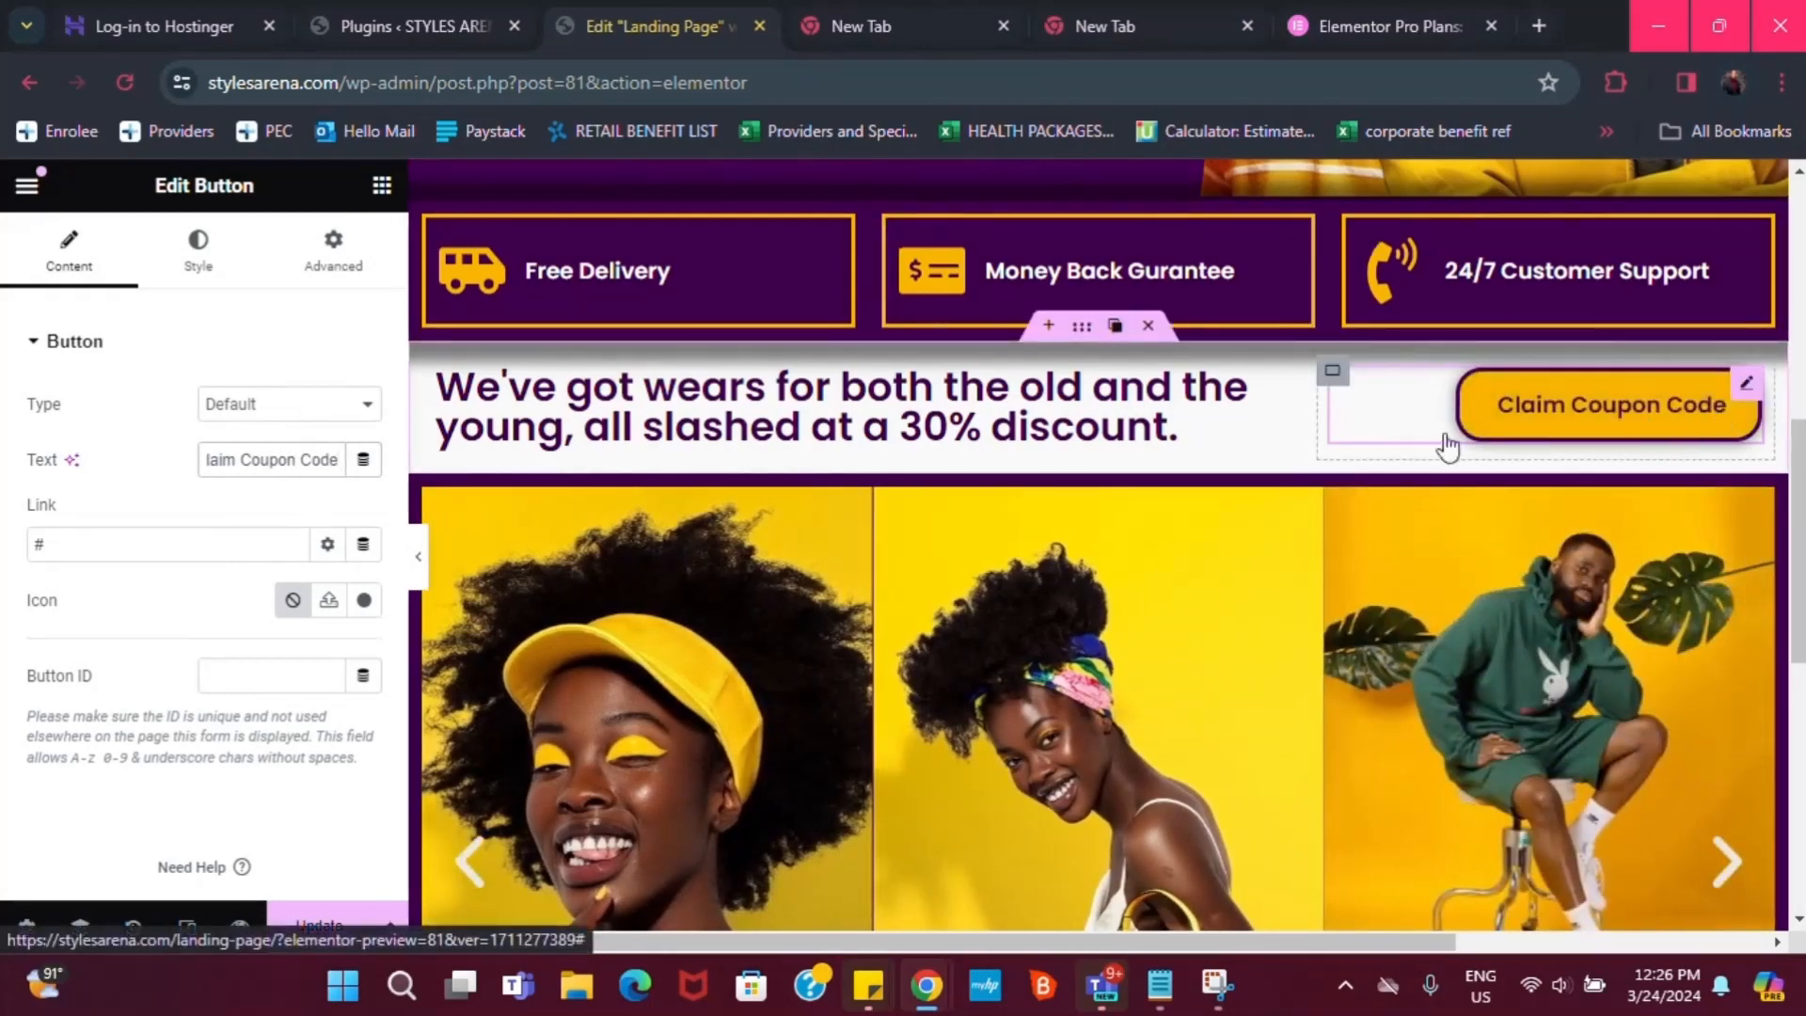
scroll(1774, 483, down, 1)
scroll(1223, 386, down, 8)
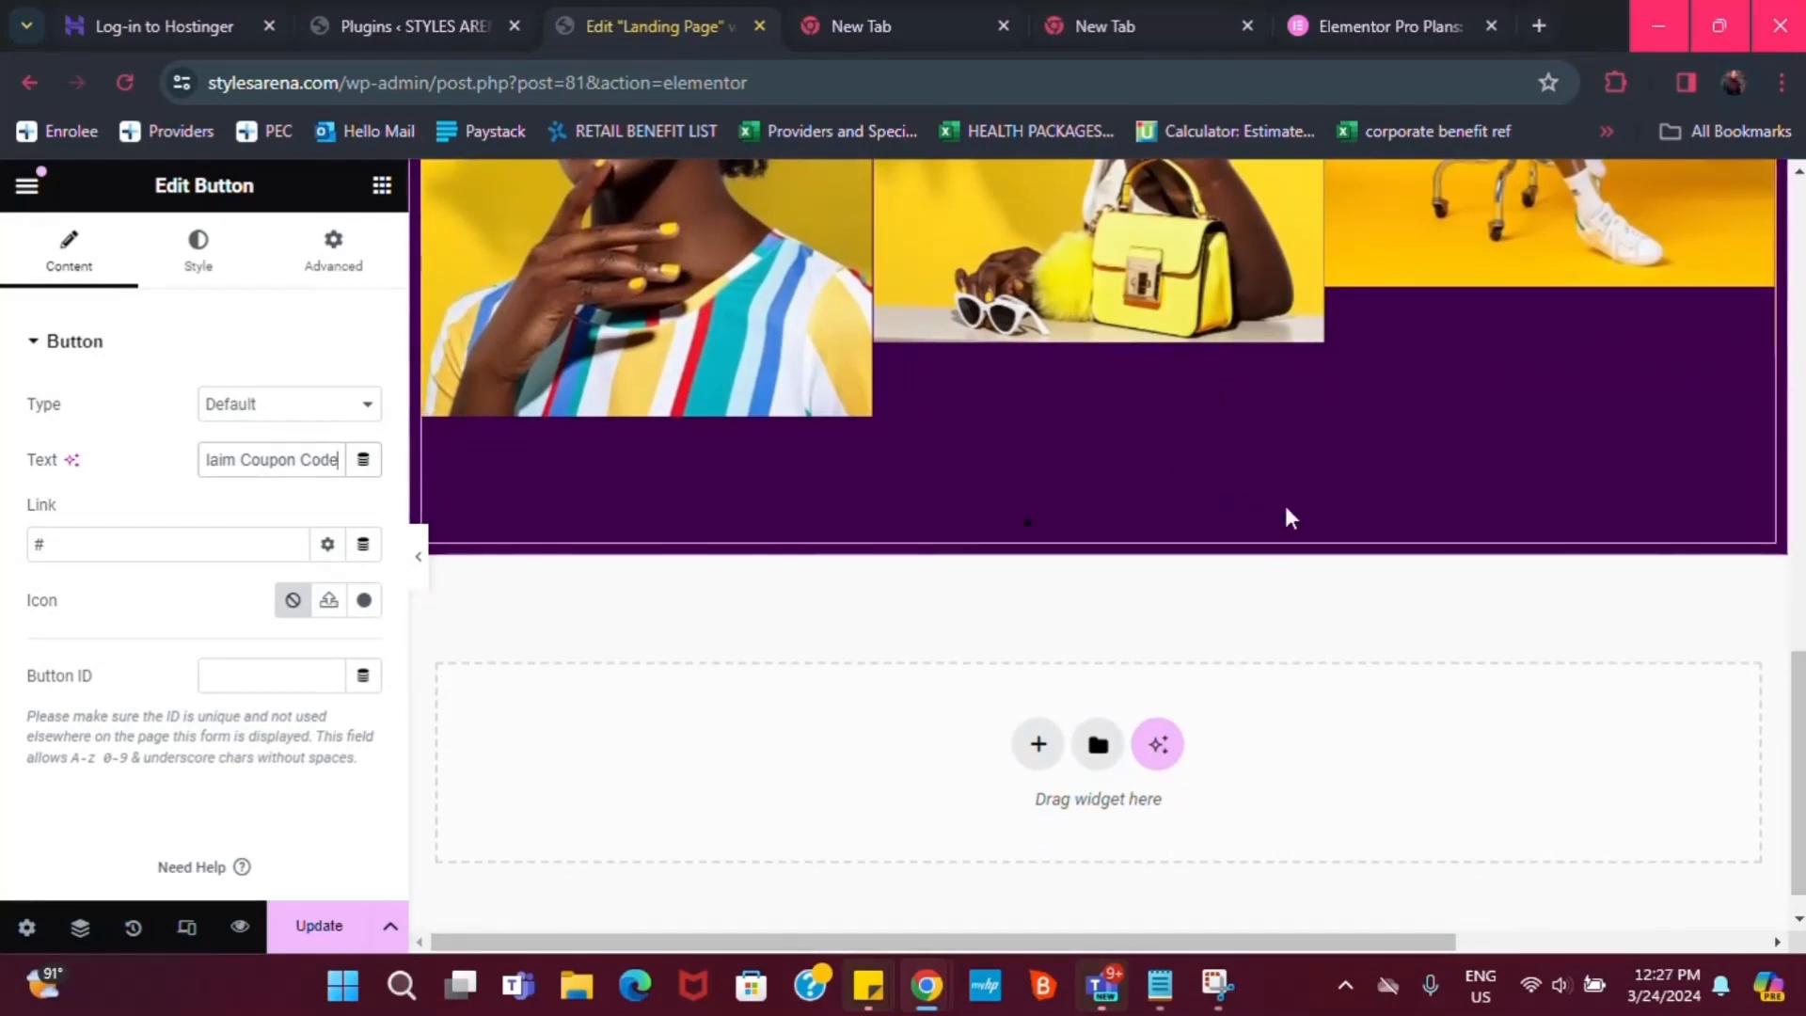
scroll(1649, 517, down, 1)
mouse_move(1793, 668)
mouse_down()
mouse_move(1795, 498)
mouse_move(1795, 677)
mouse_up()
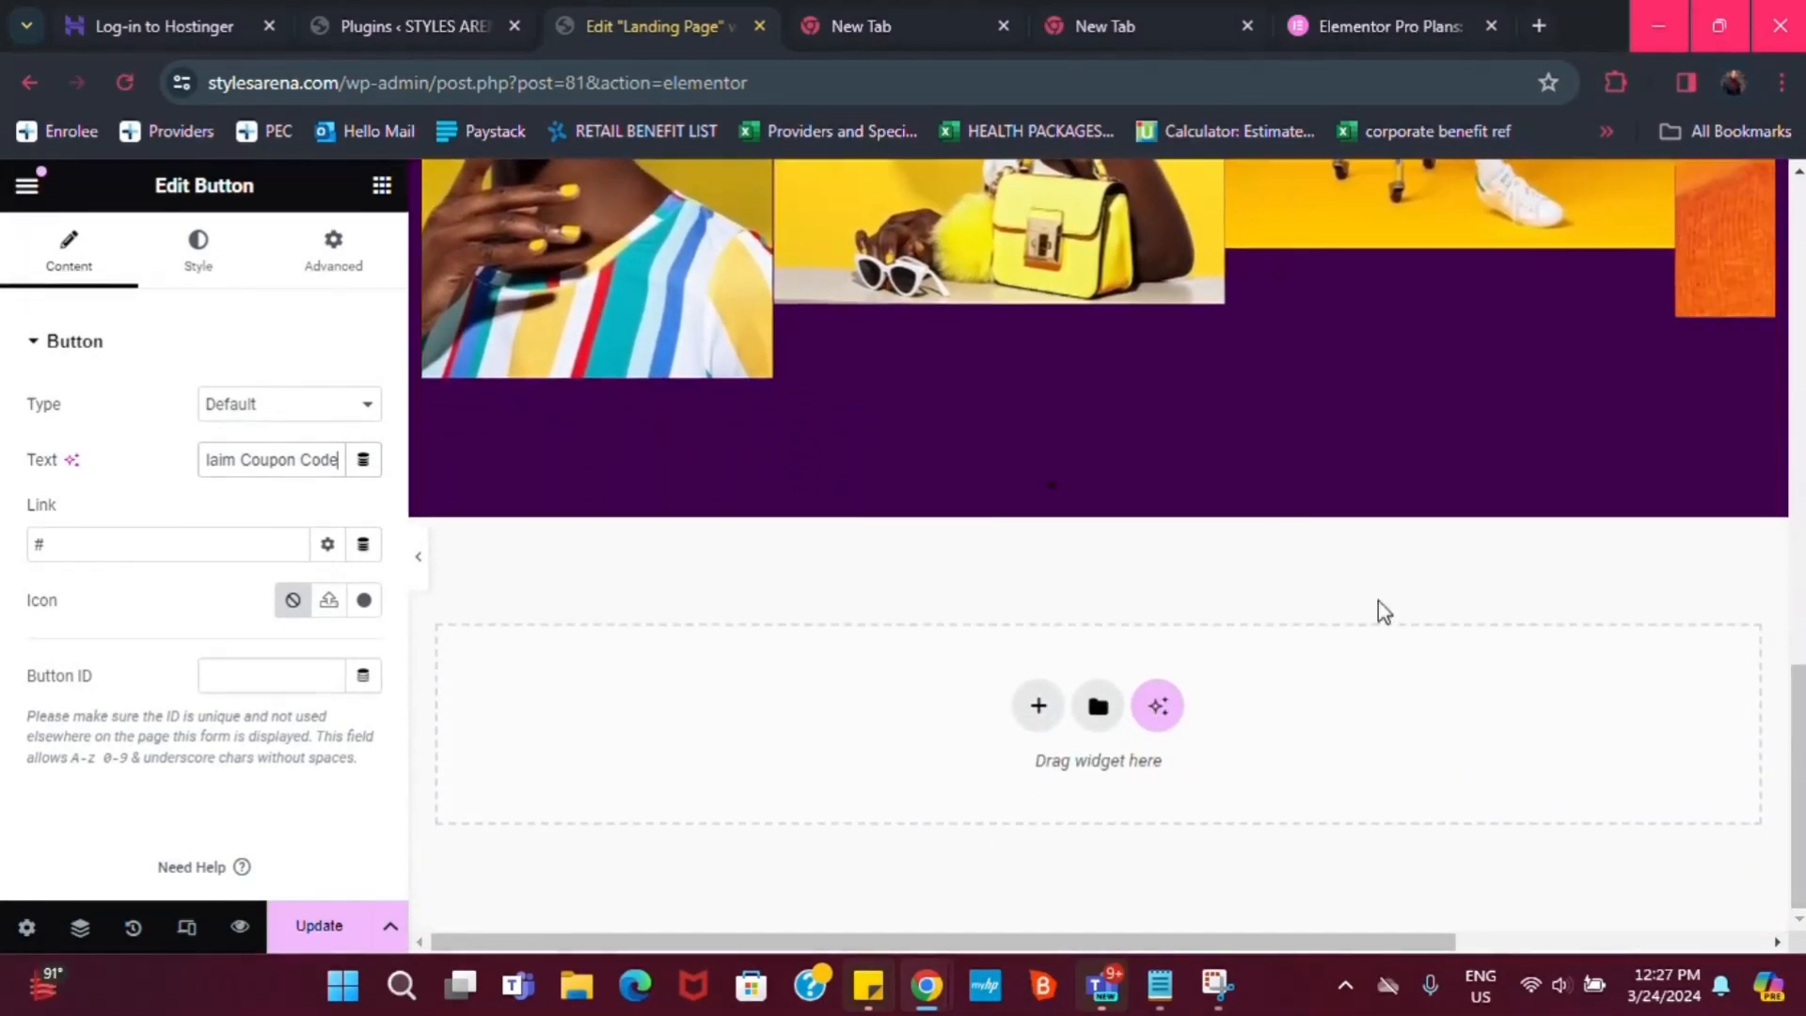
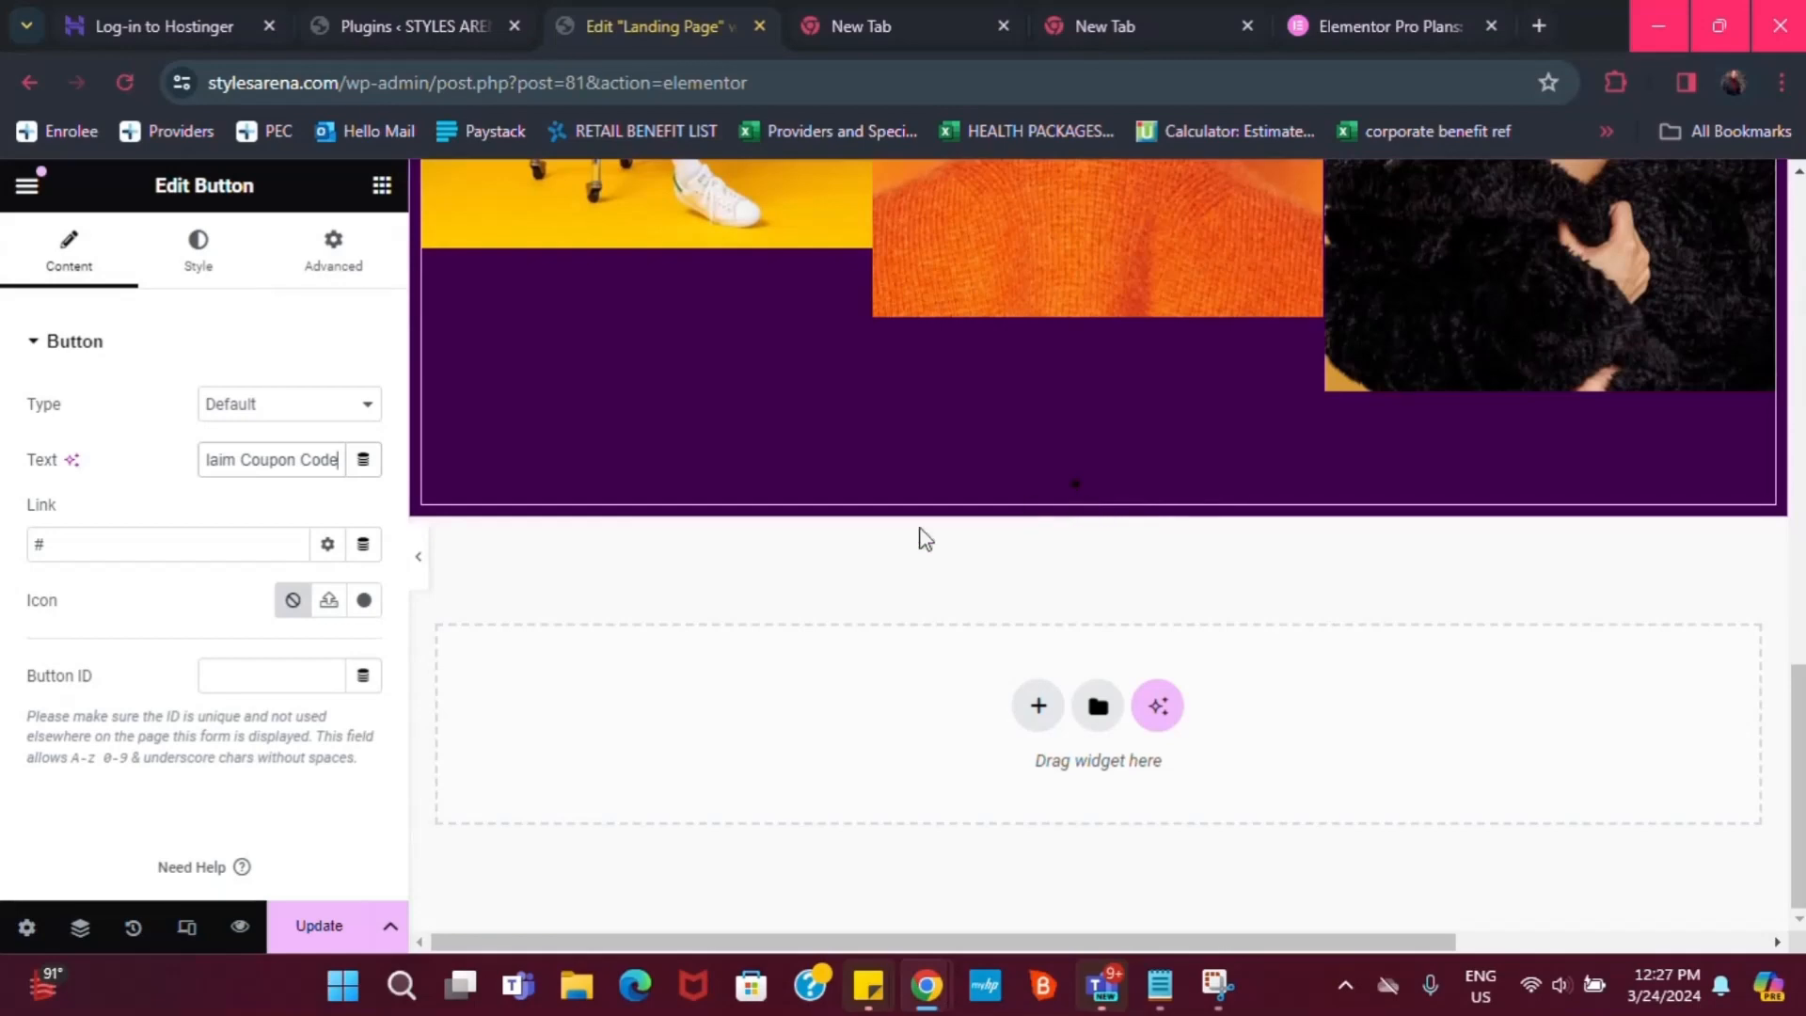
Add a single-column Flexbox container below the image carousel
scroll(1778, 489, up, 1)
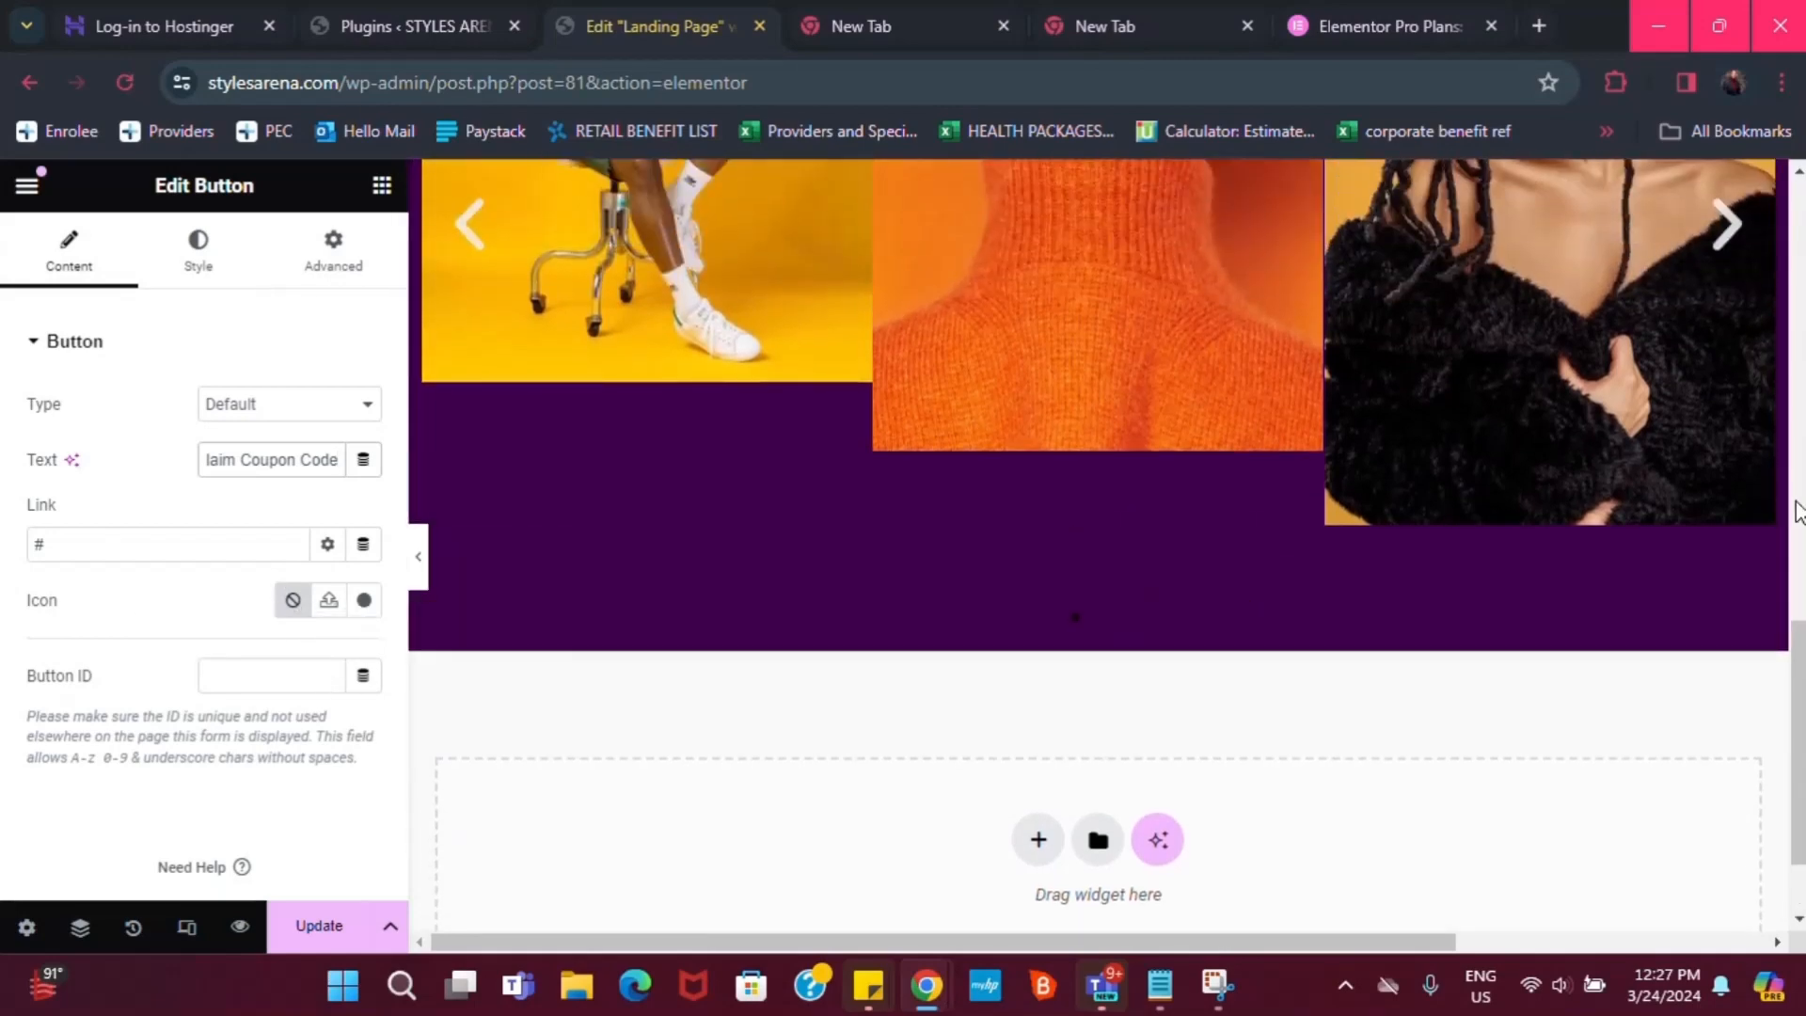
scroll(1778, 513, up, 2)
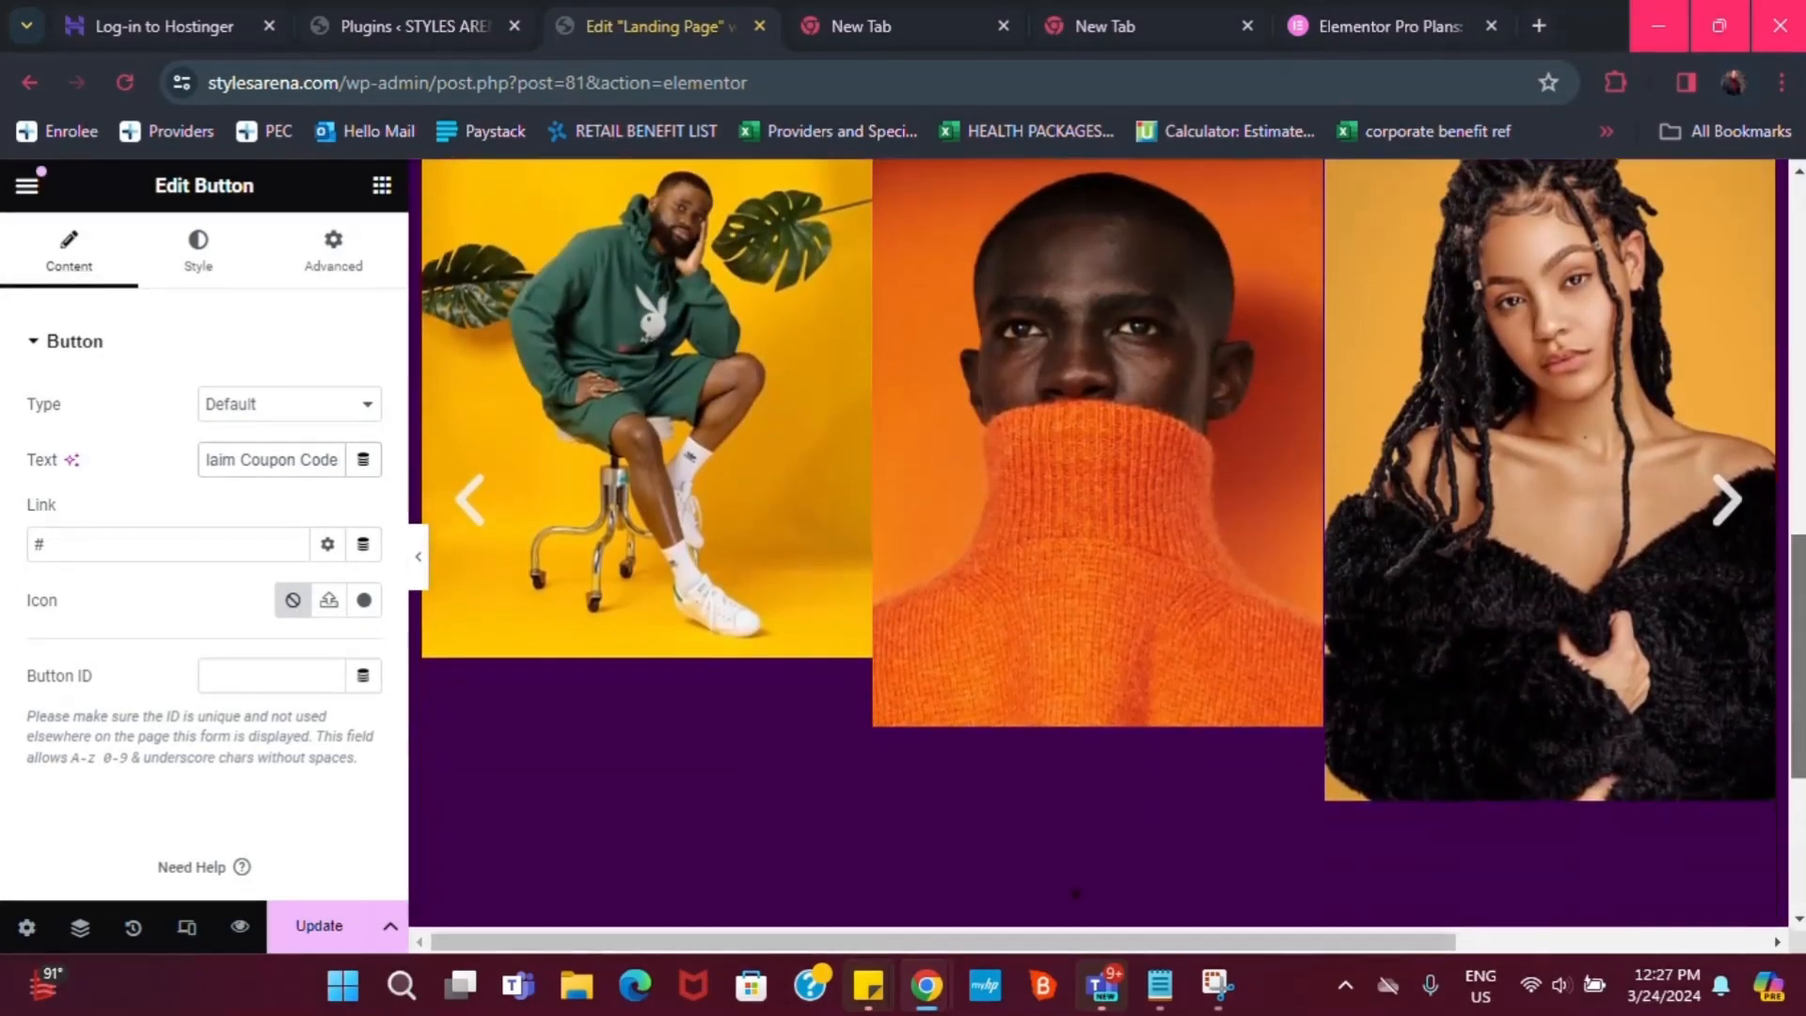
scroll(1129, 706, down, 3)
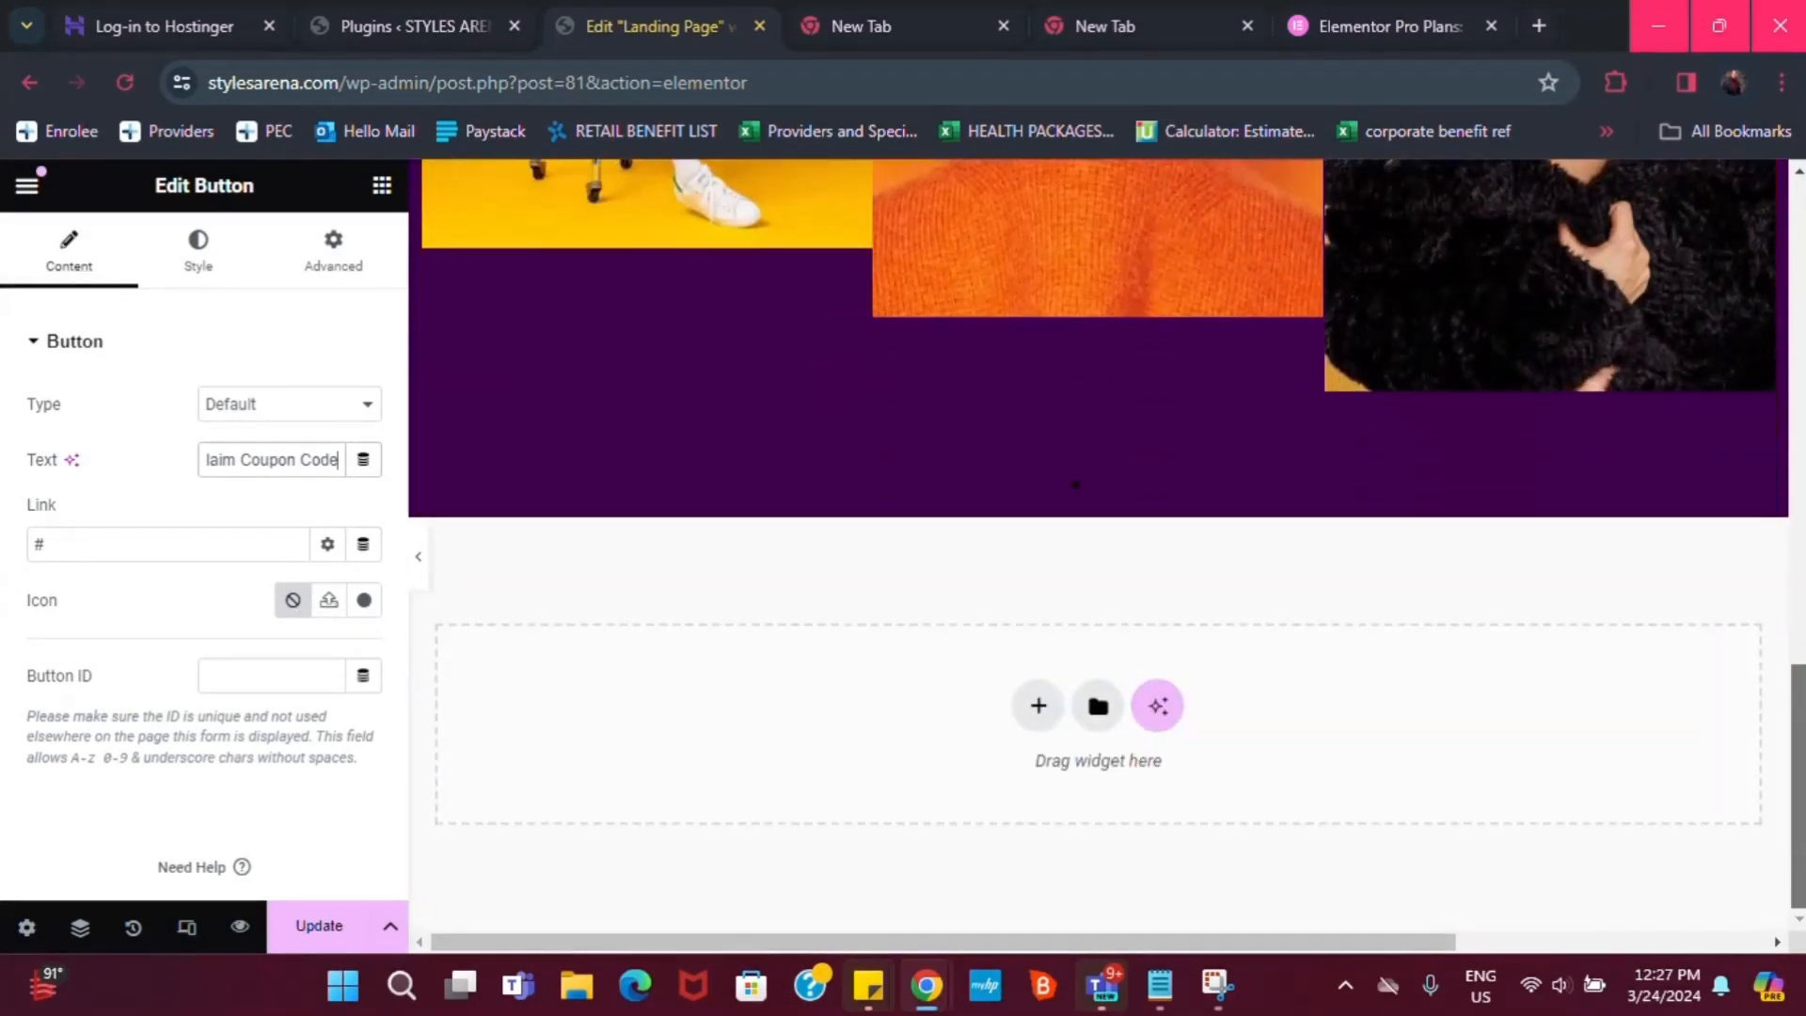
click(1037, 708)
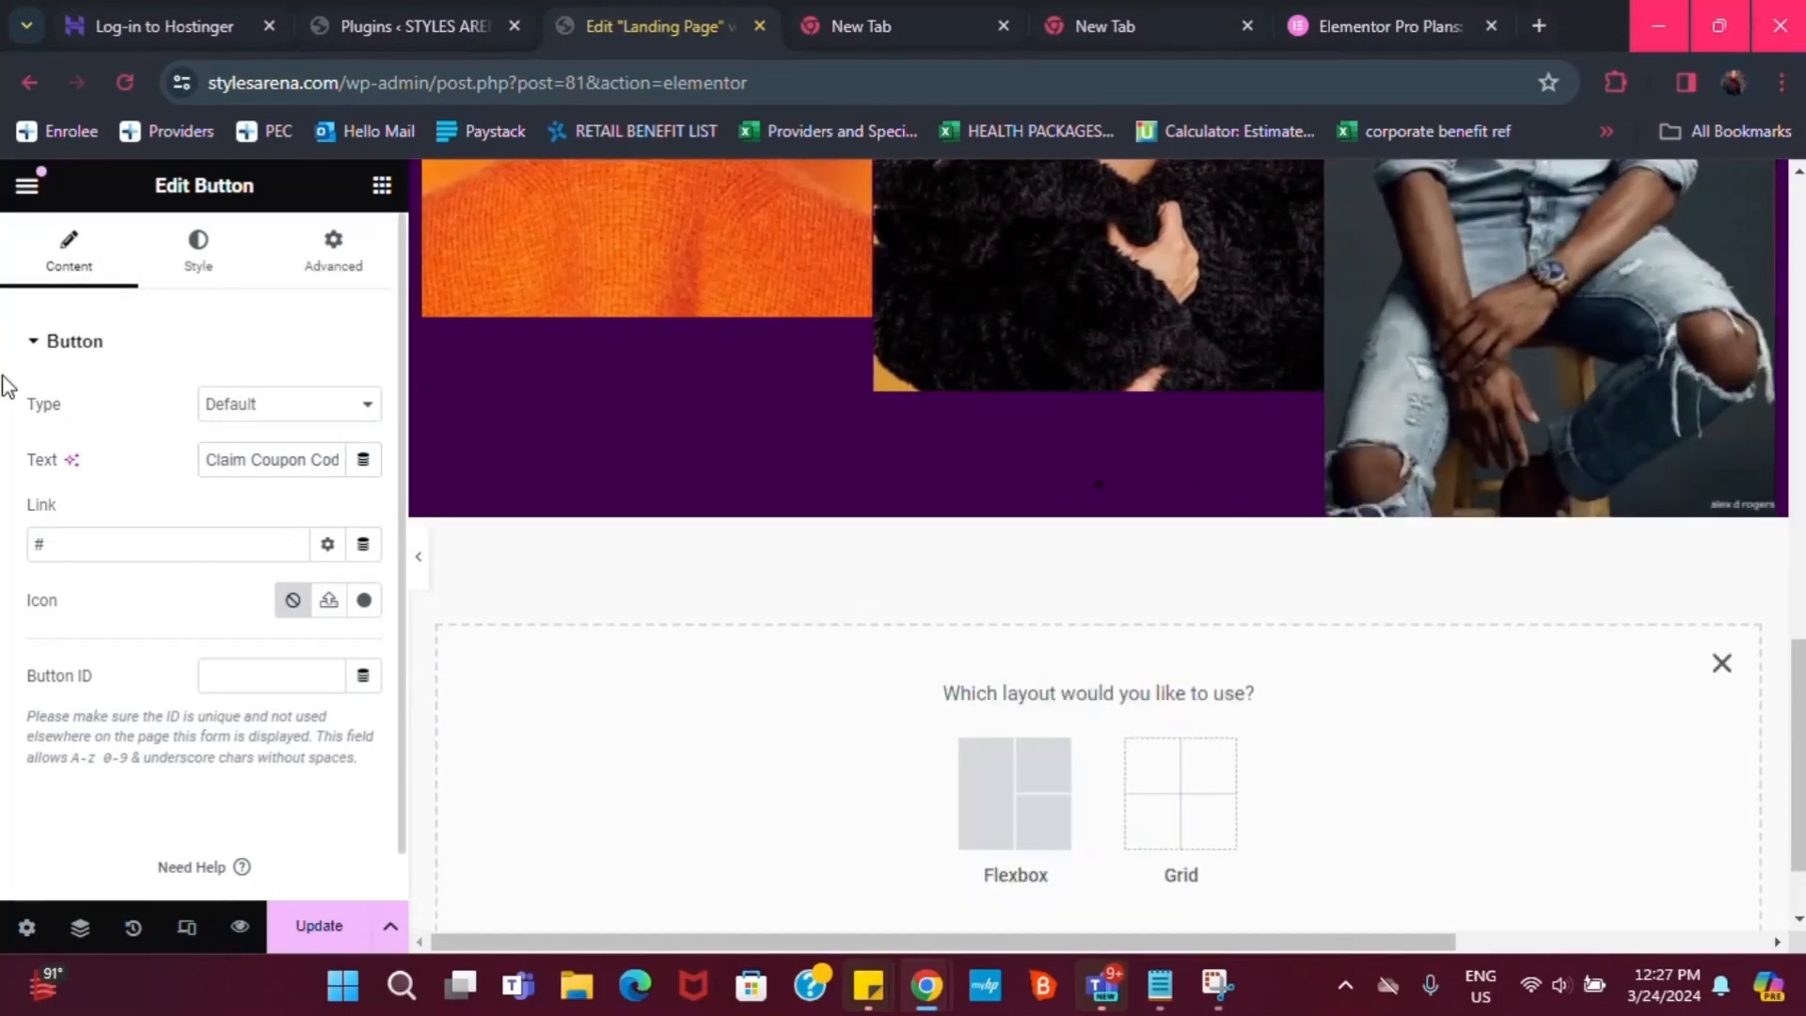
click(998, 779)
click(743, 793)
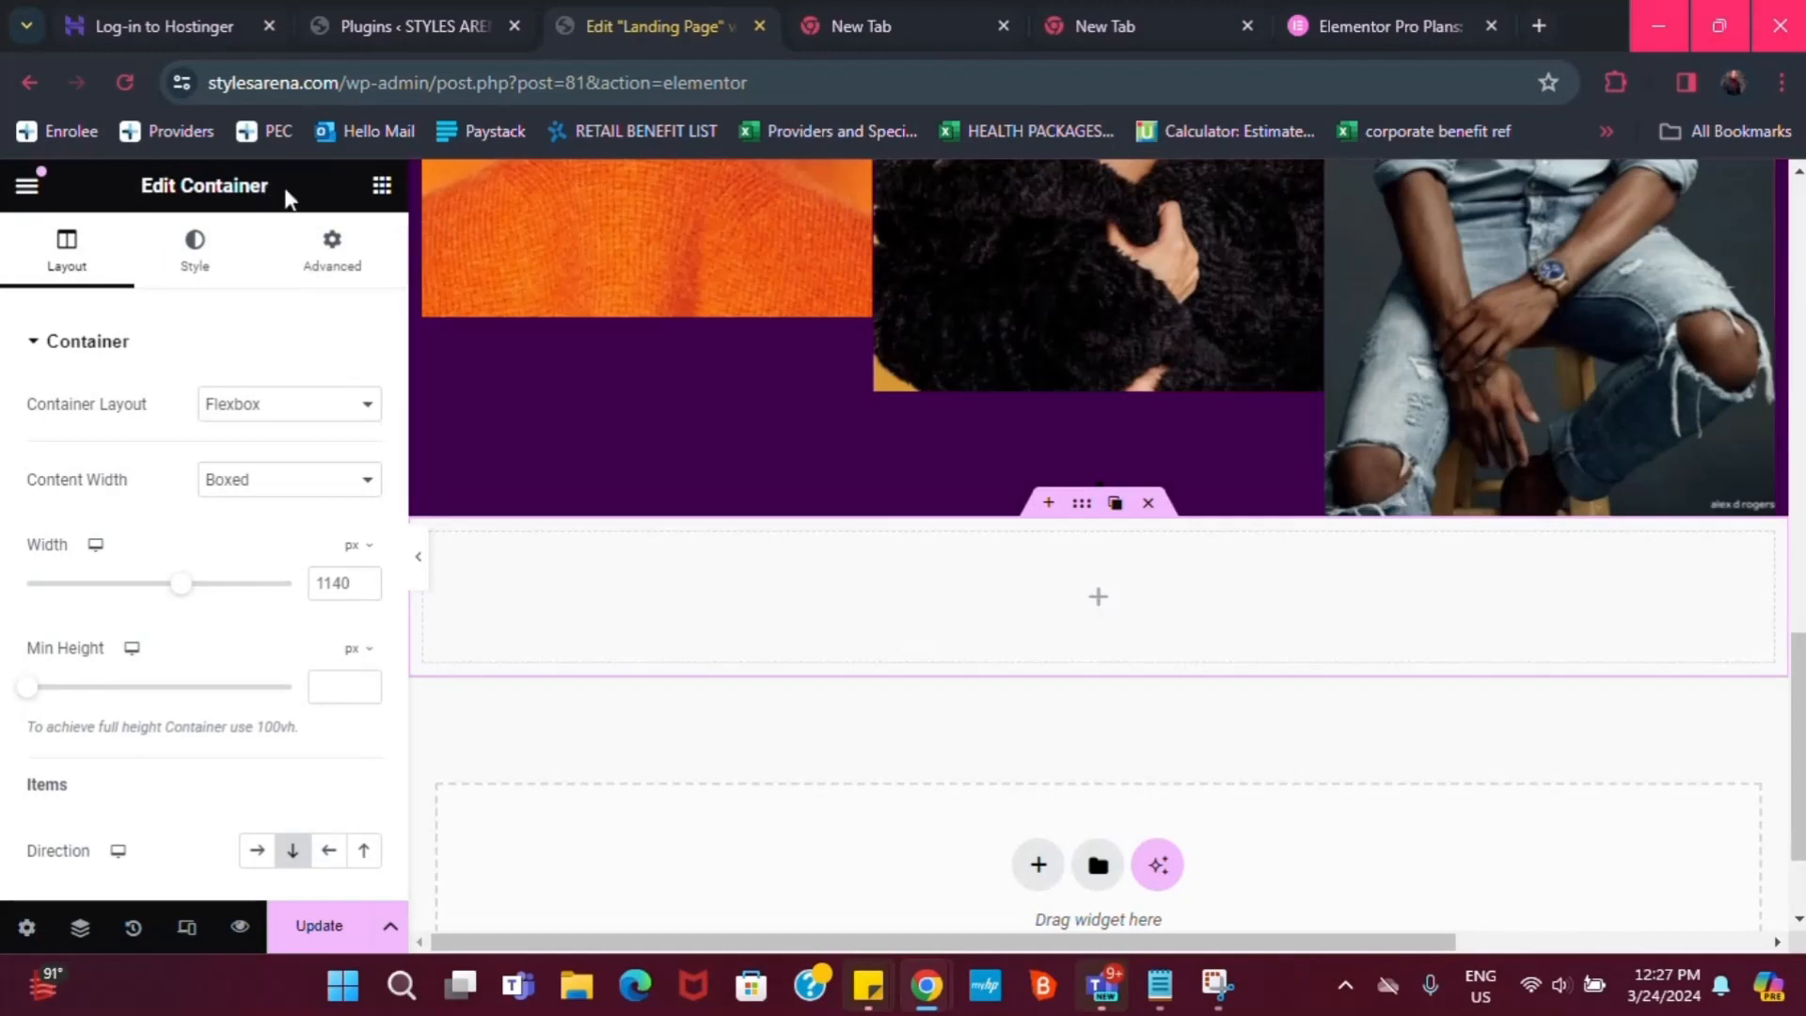
Search 'testimonial' and drag a Testimonial Carousel into the new container
click(382, 188)
text(t)
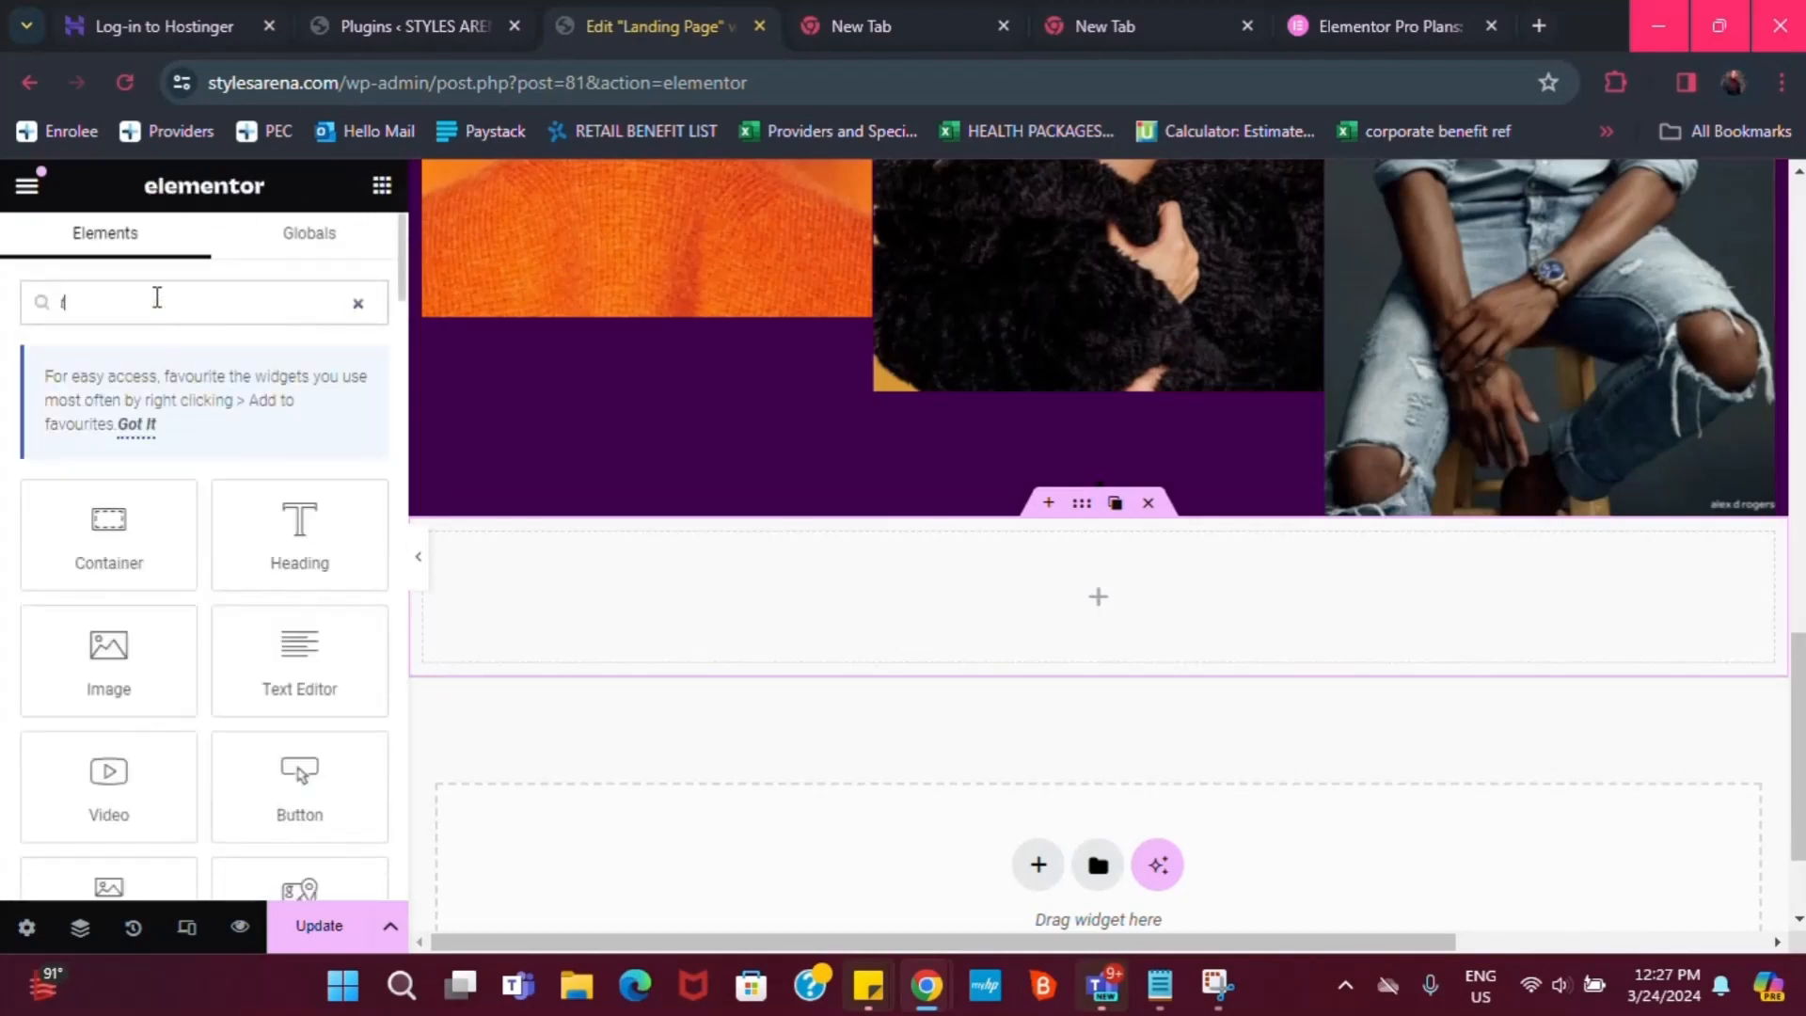
text(estimi)
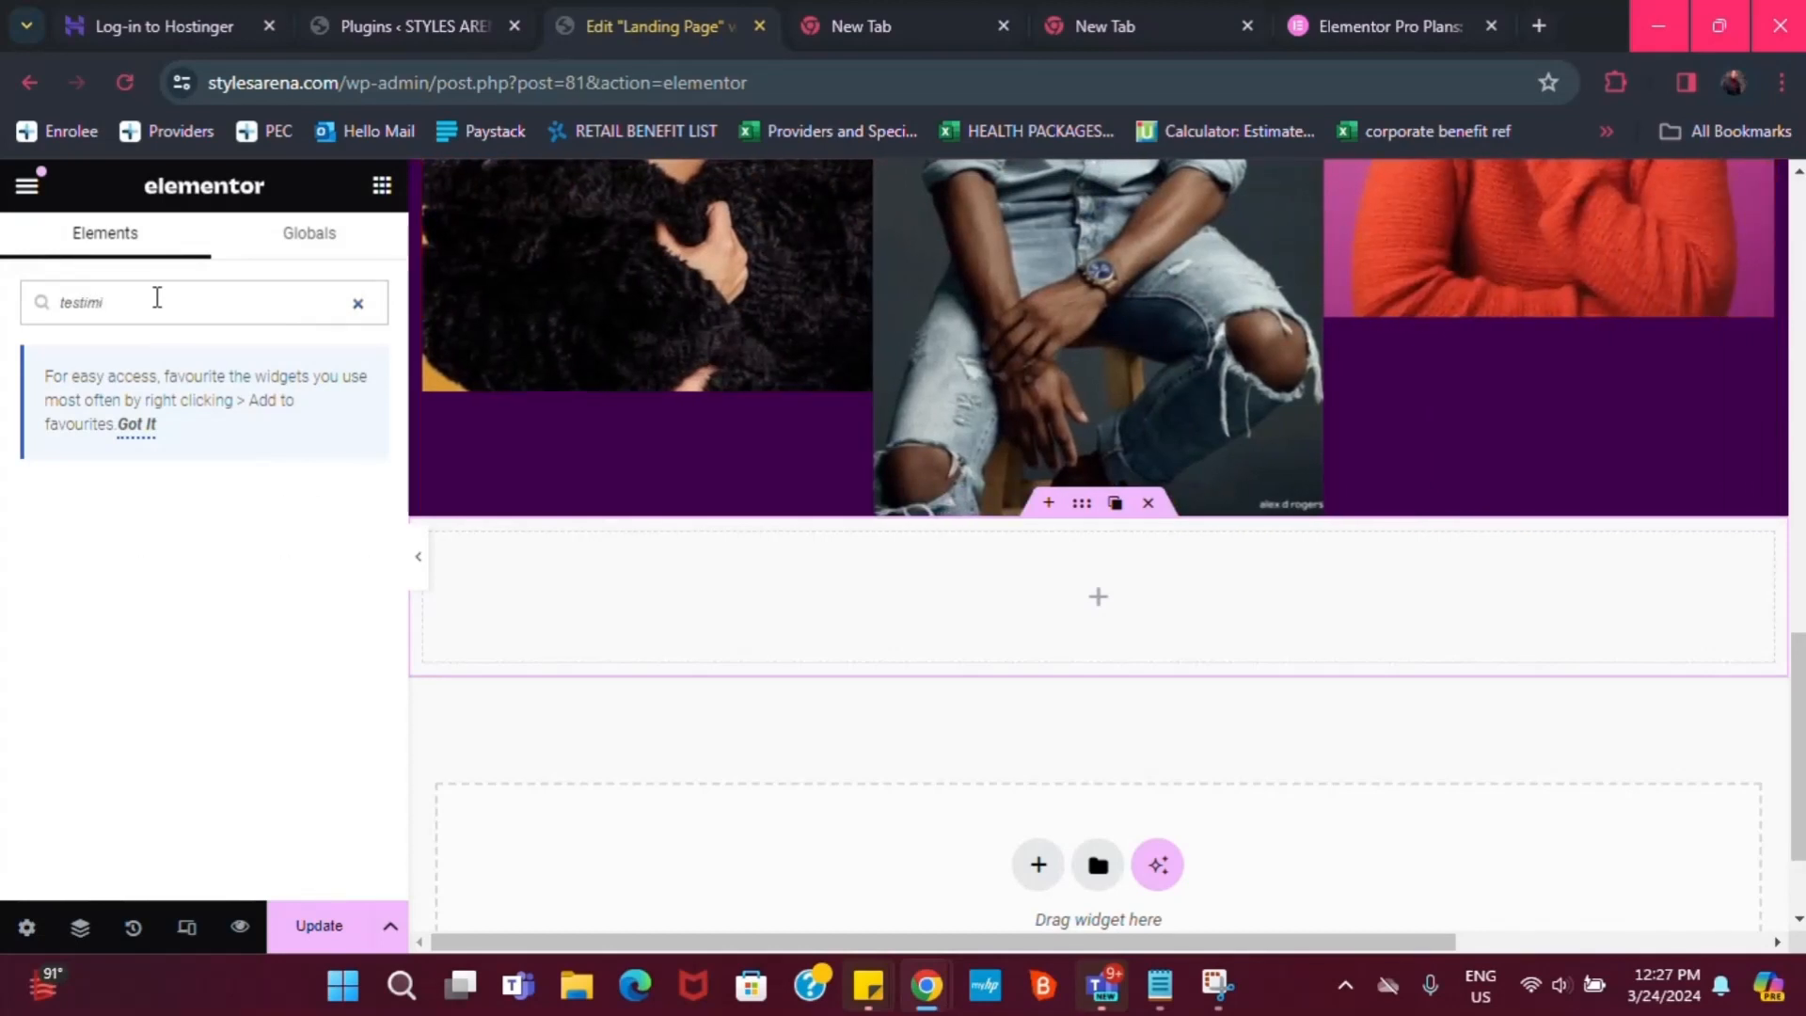
key(BackSpace)
key(BackSpace)
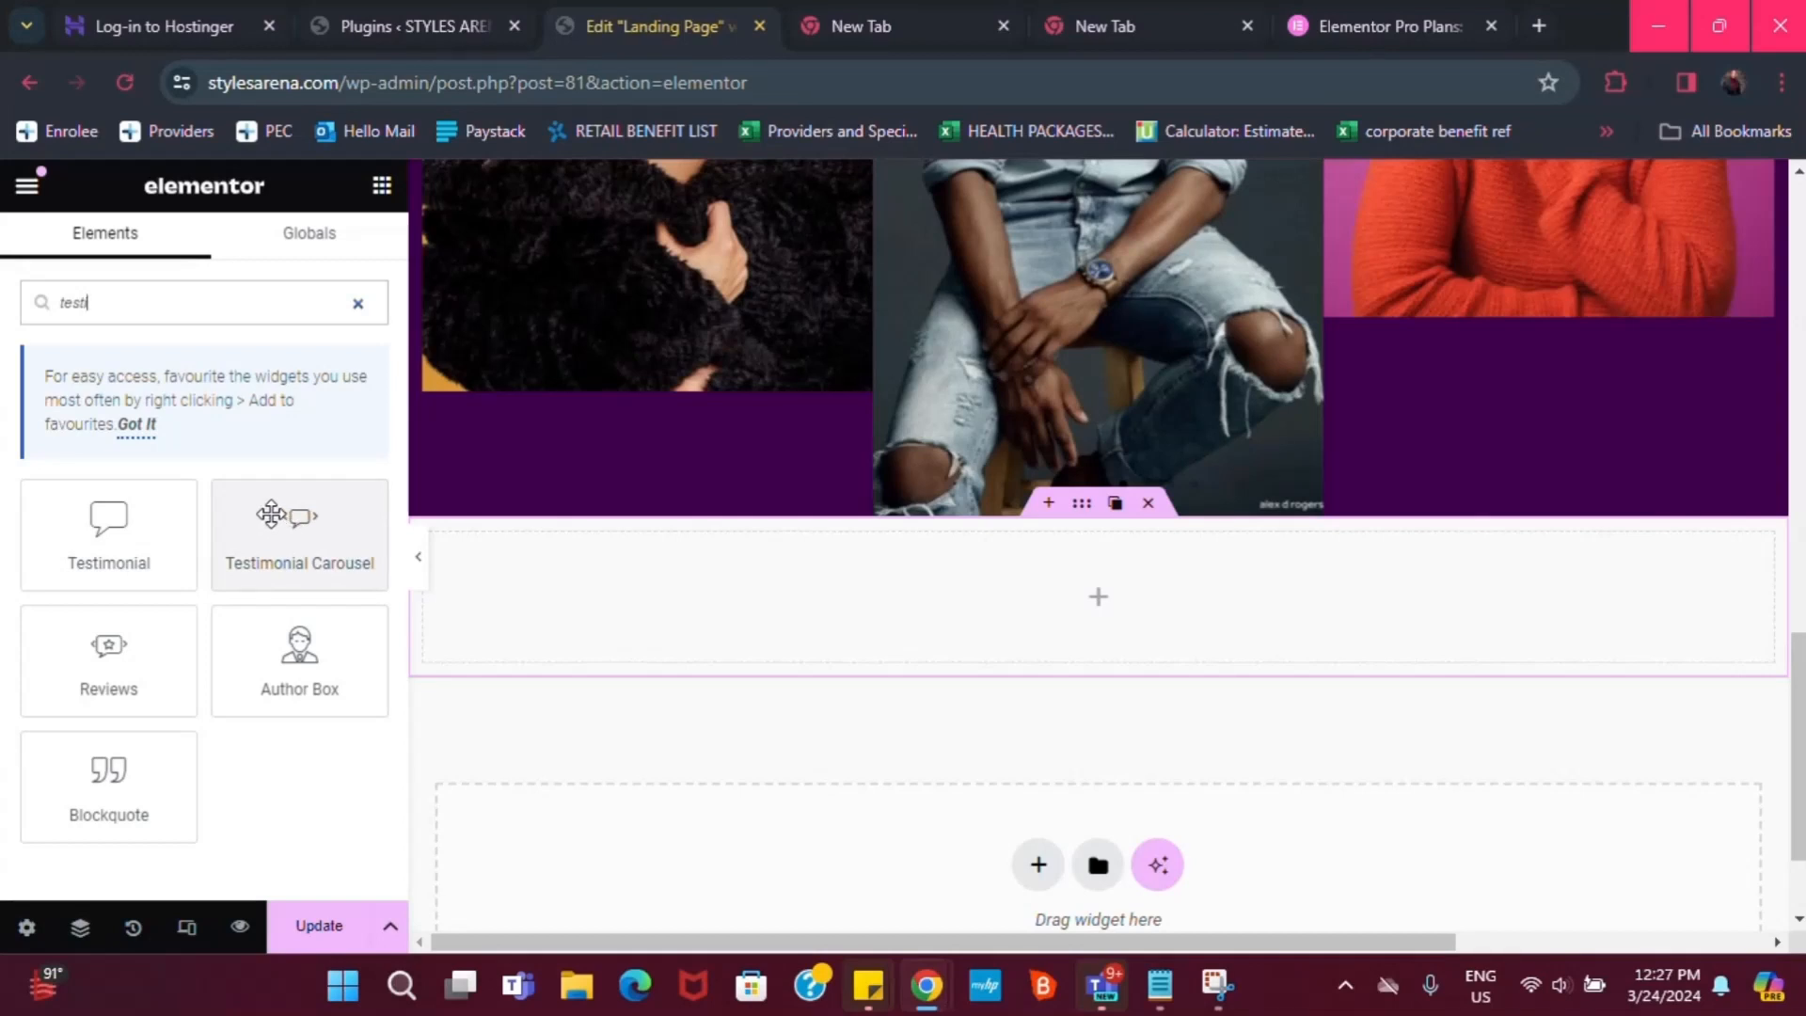
drag(271, 513, 1077, 617)
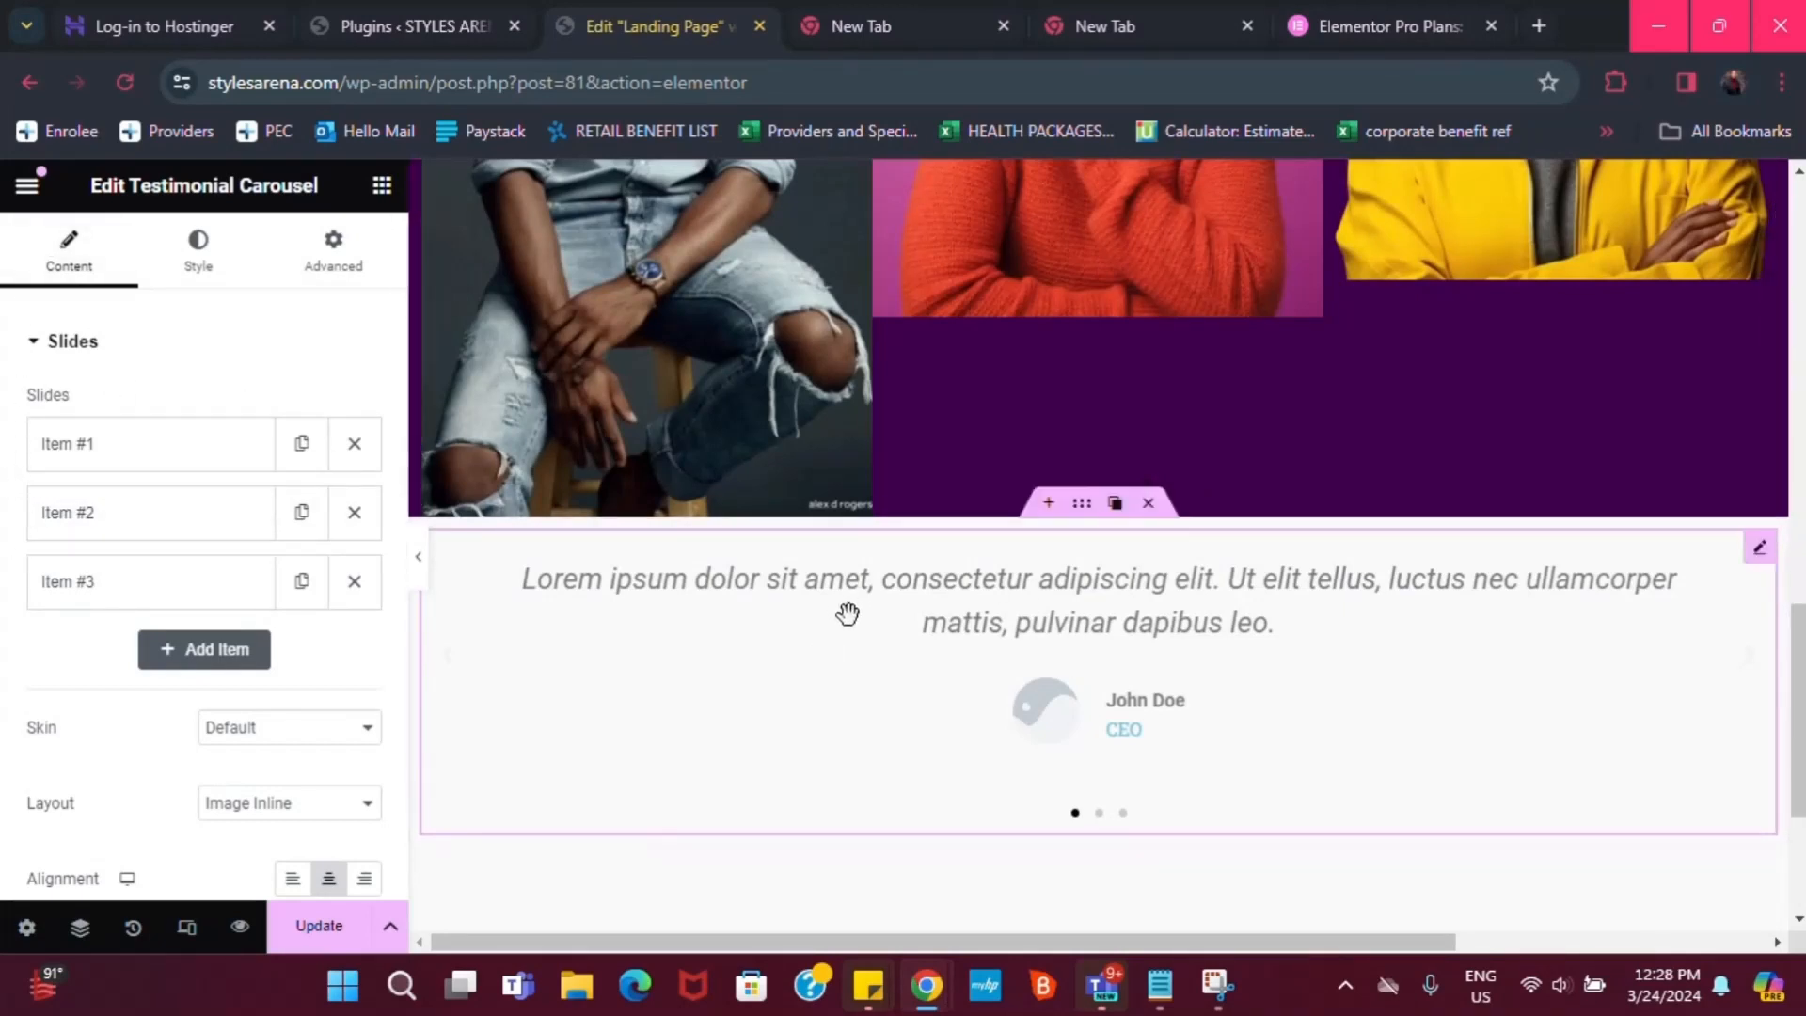
Add a trial Video widget below the testimonials, then delete it
click(381, 186)
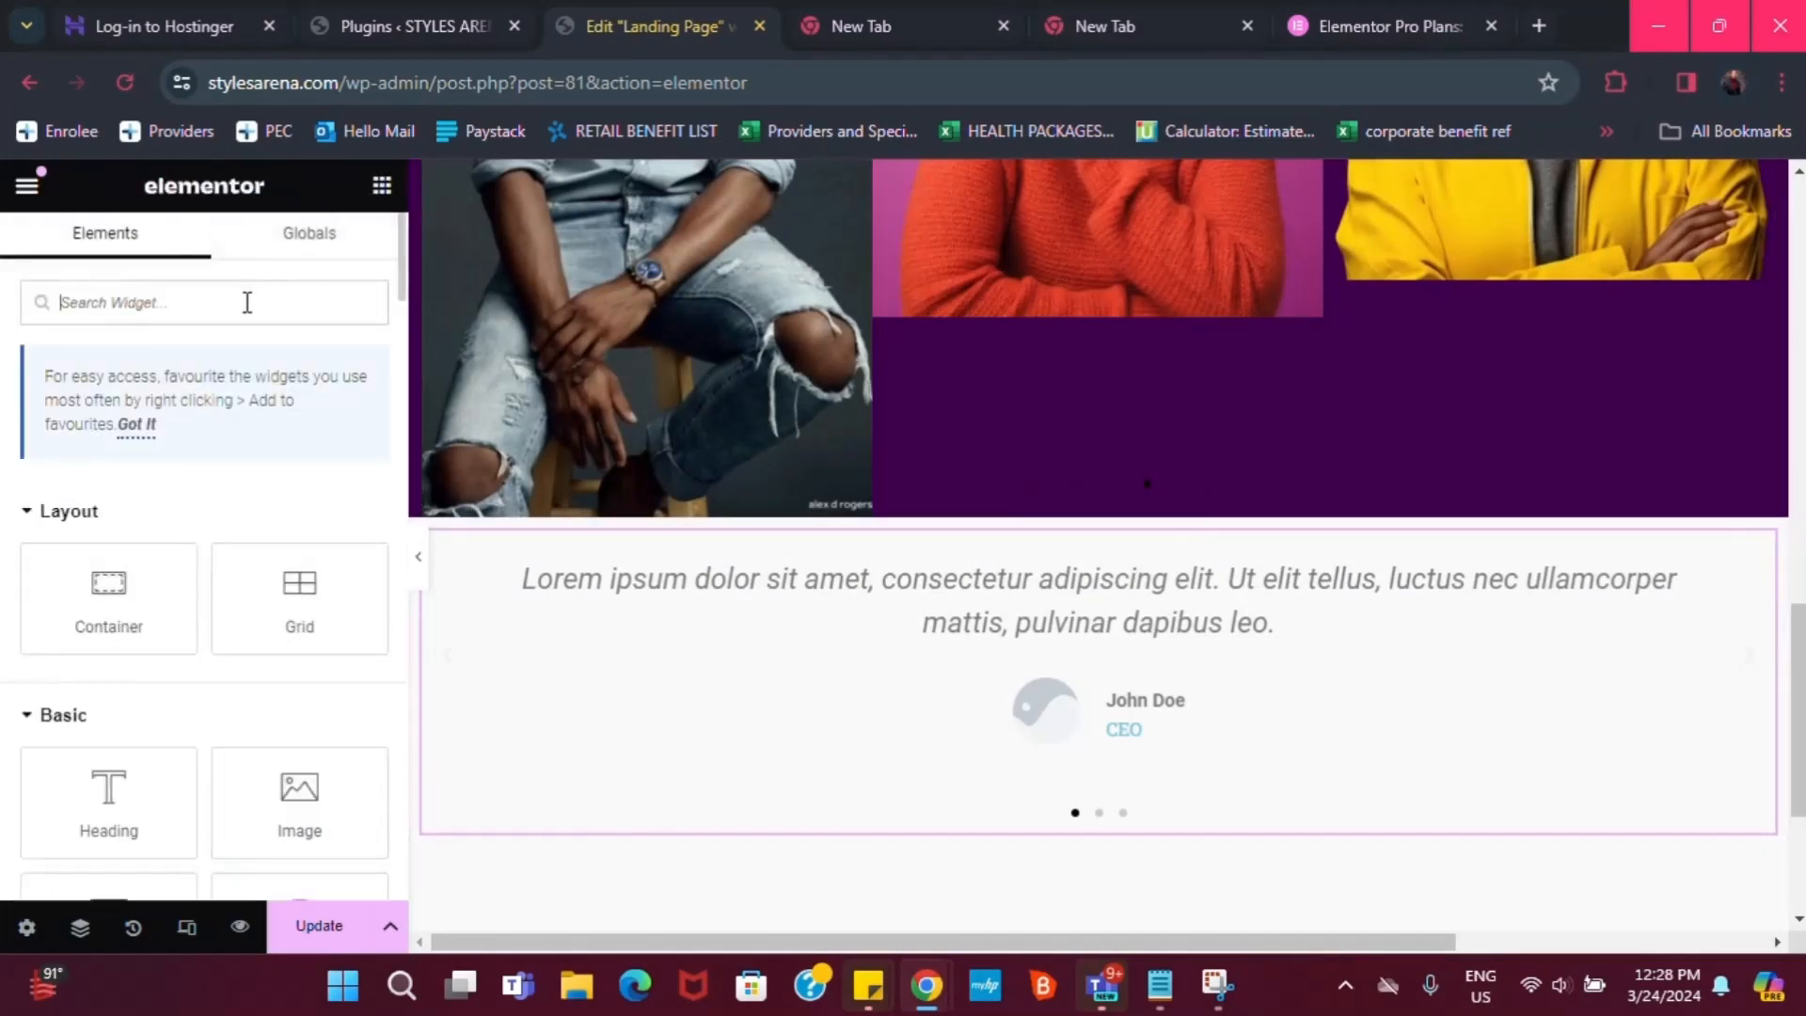
text(video)
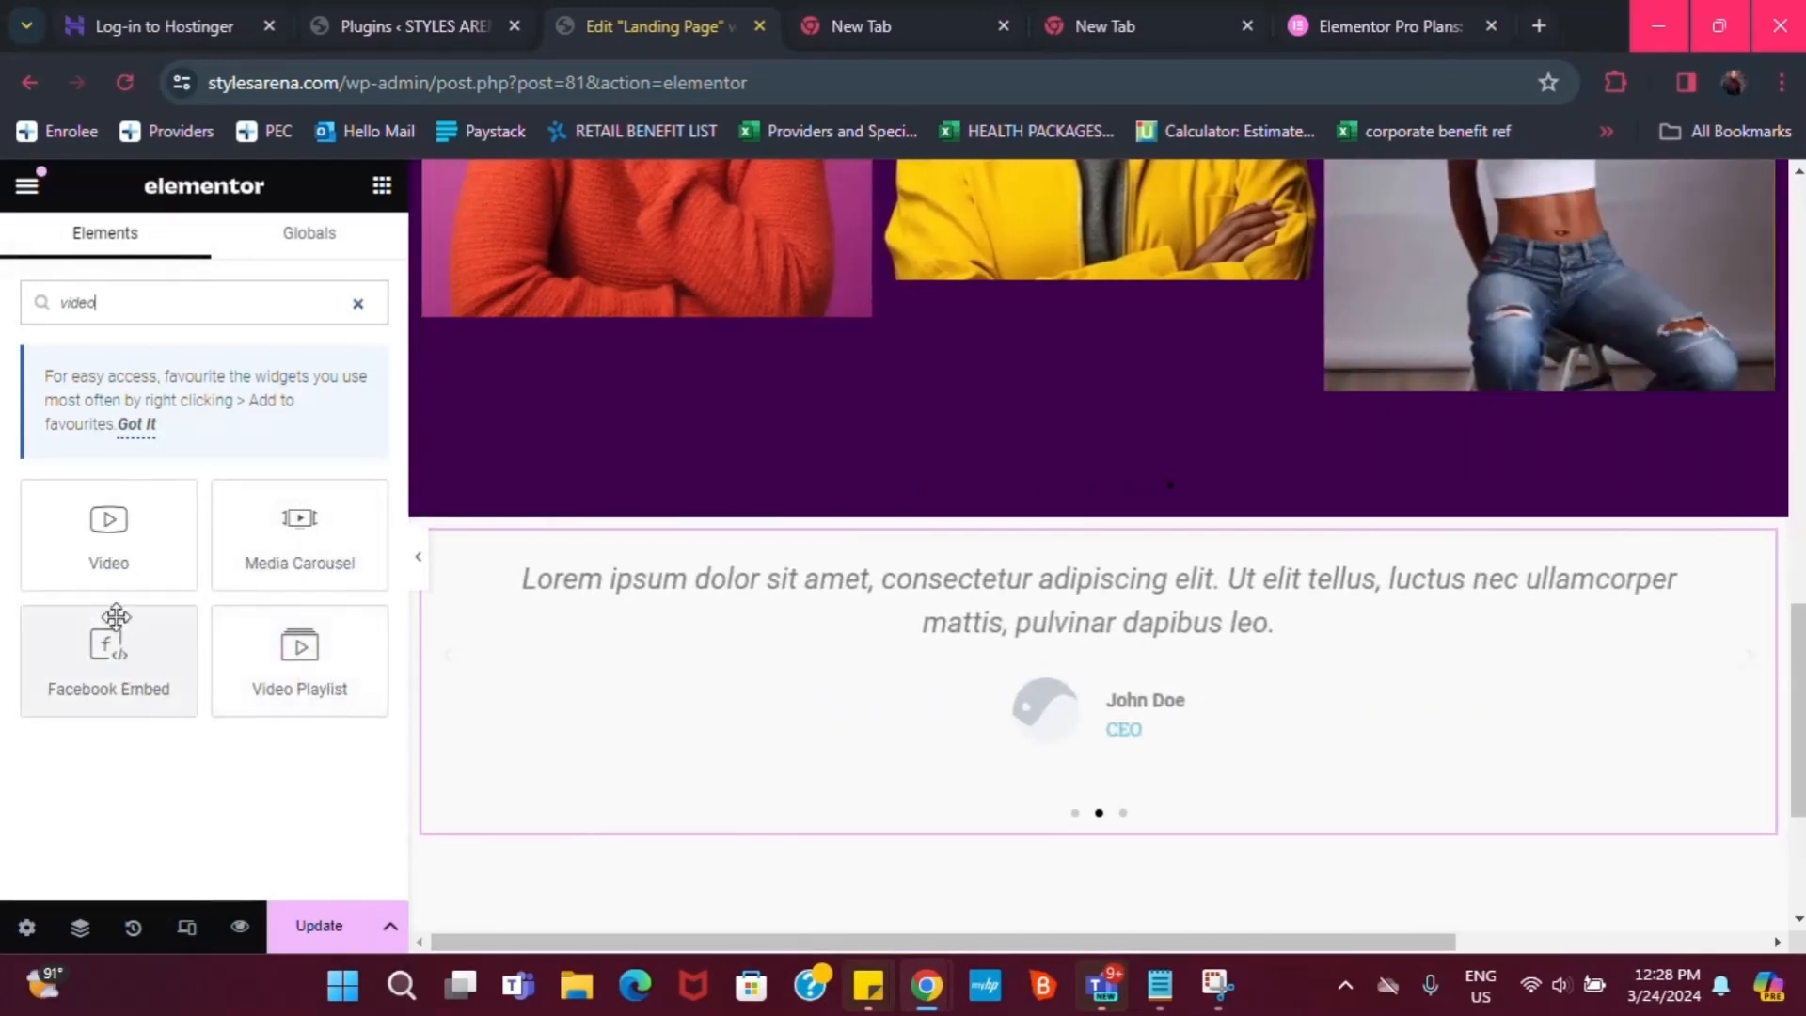
drag(115, 553, 1081, 758)
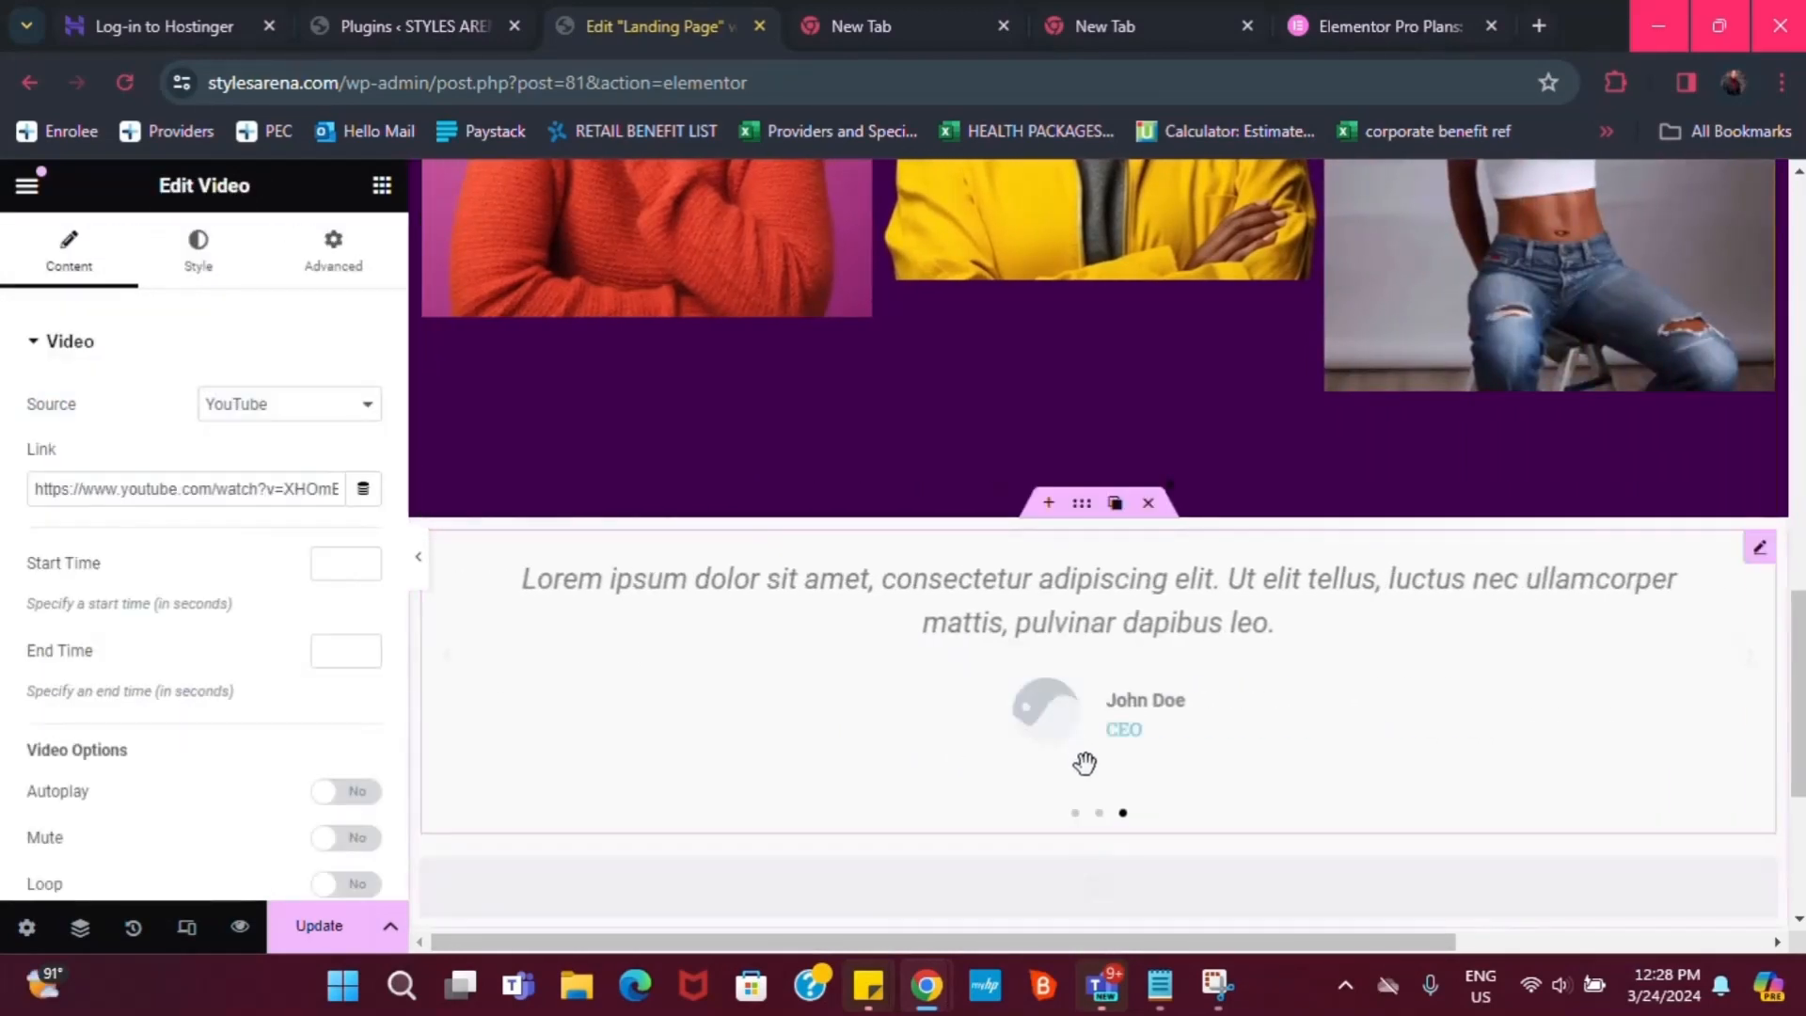
drag(1794, 617, 1792, 726)
scroll(1220, 566, down, 1)
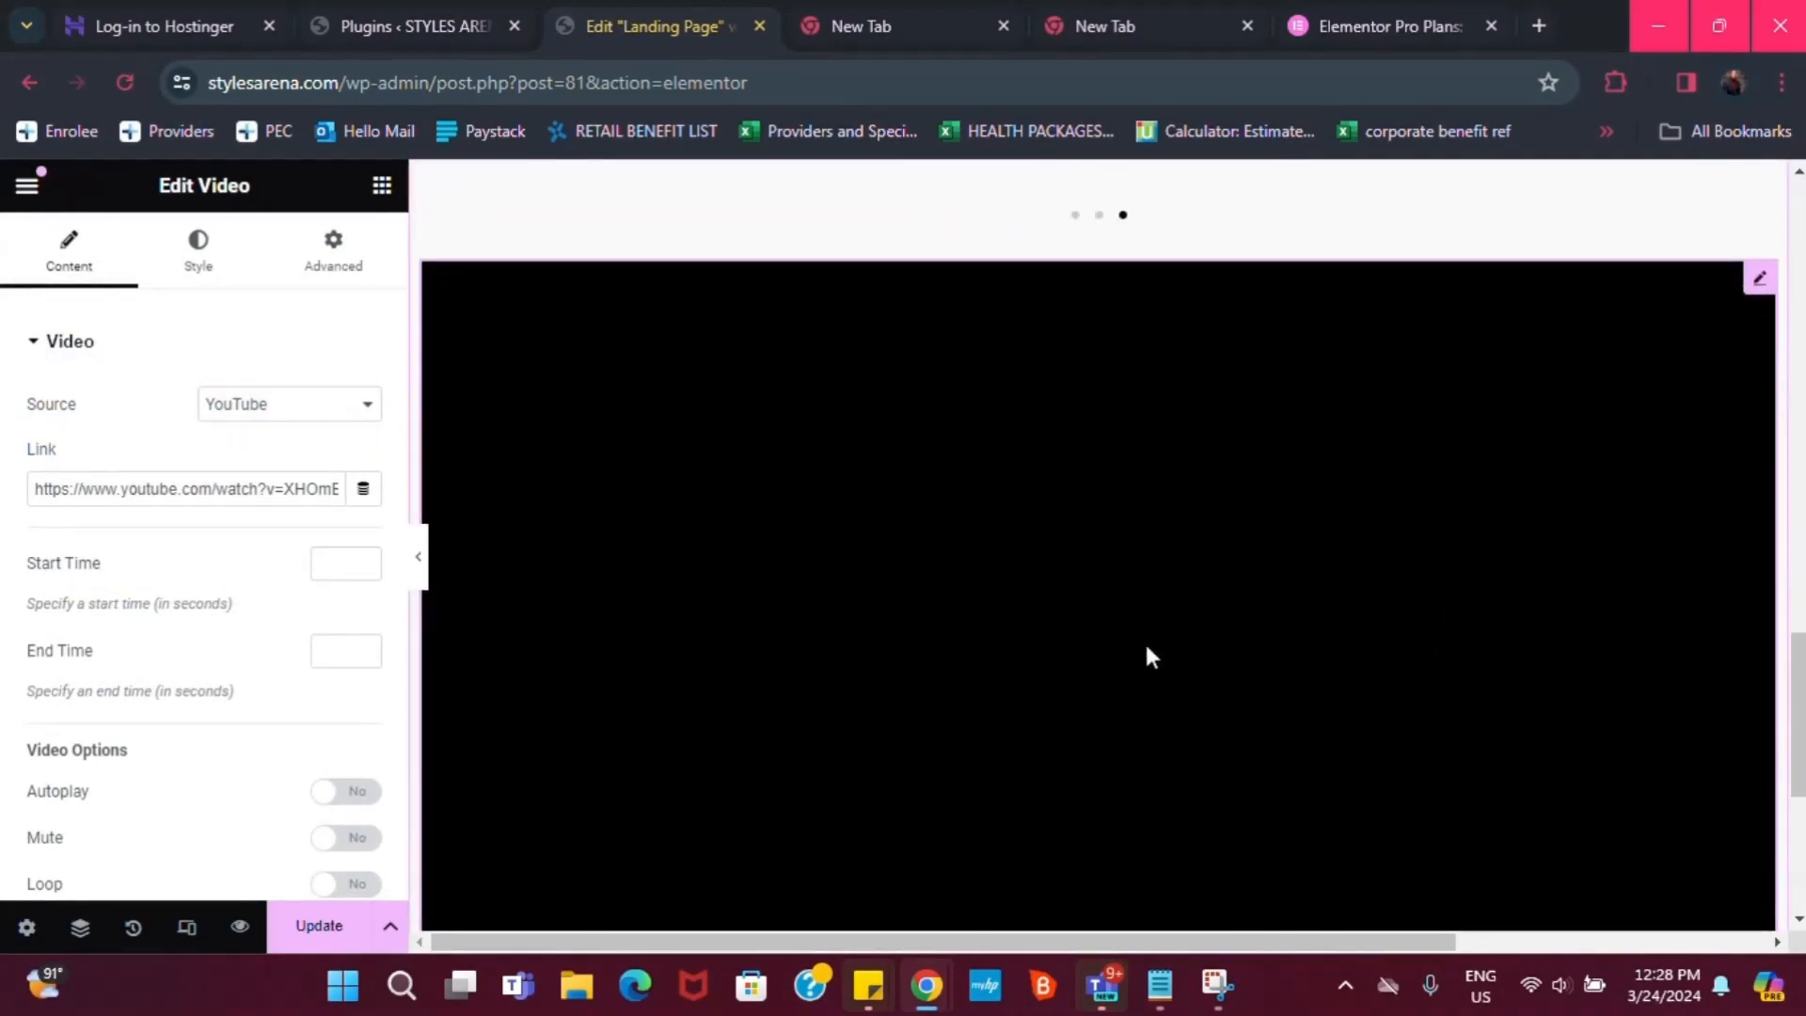
scroll(1110, 658, down, 2)
scroll(1138, 649, up, 2)
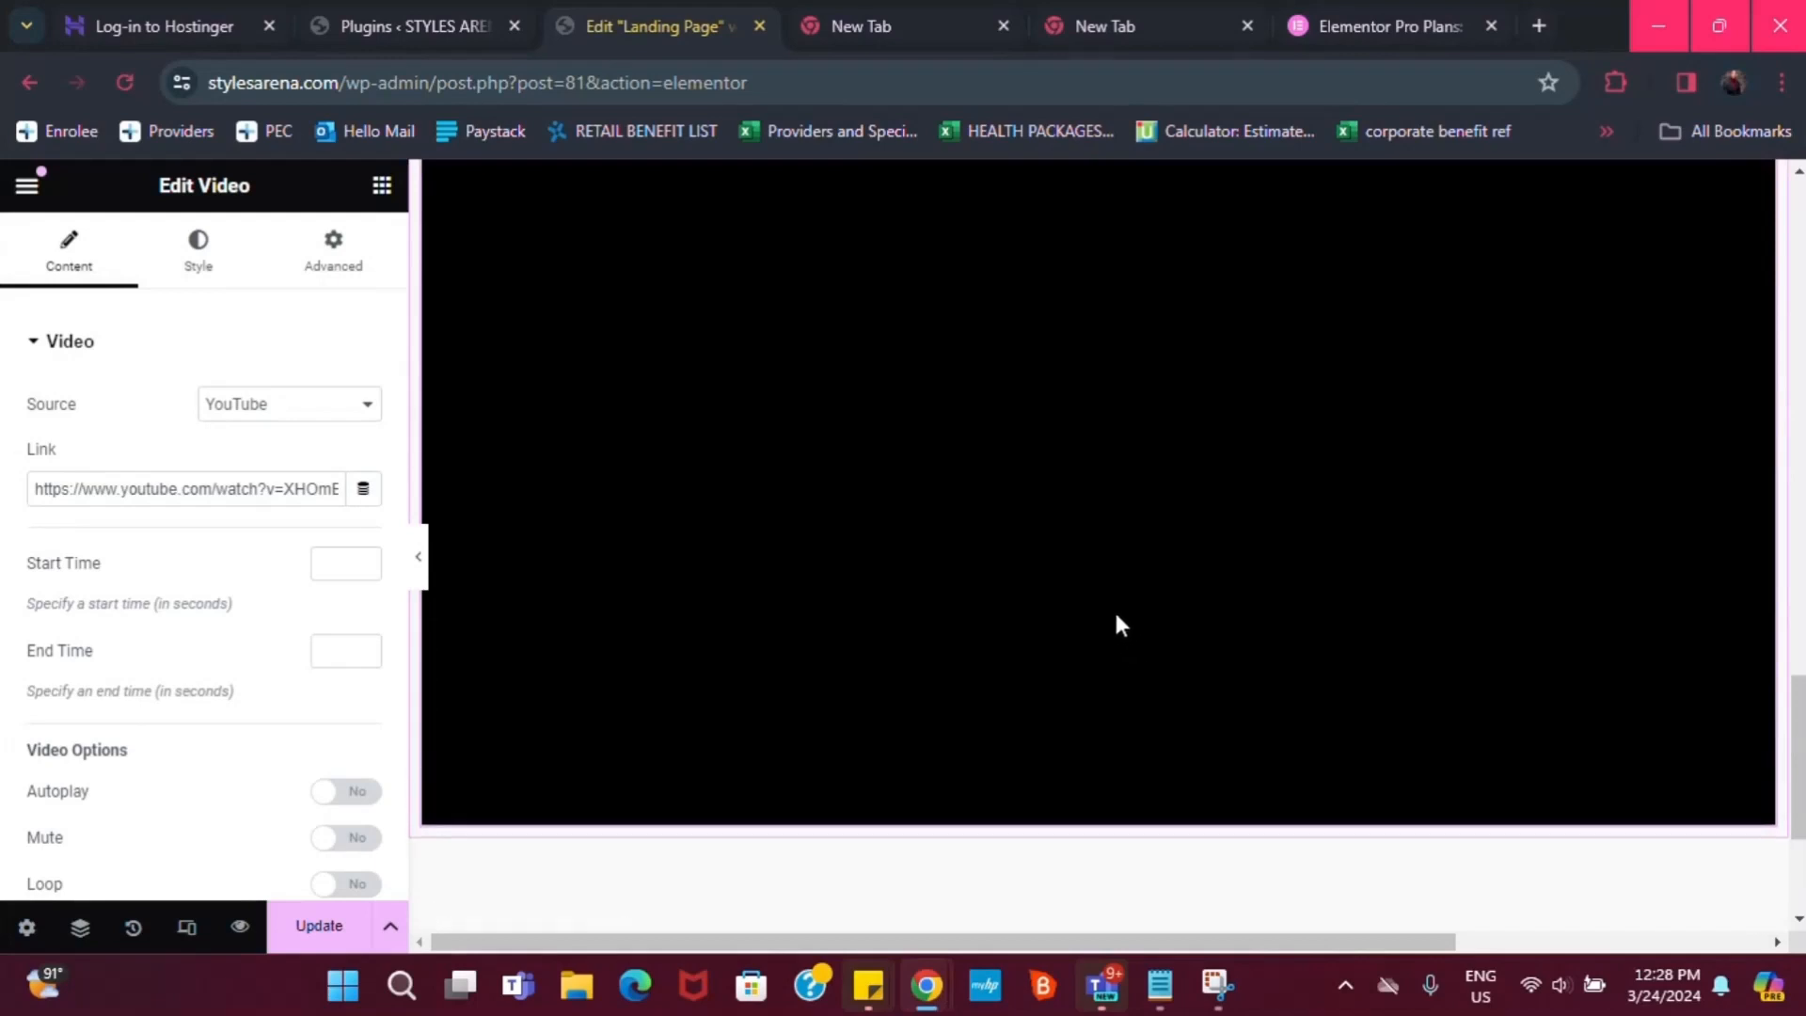
scroll(1118, 617, up, 1)
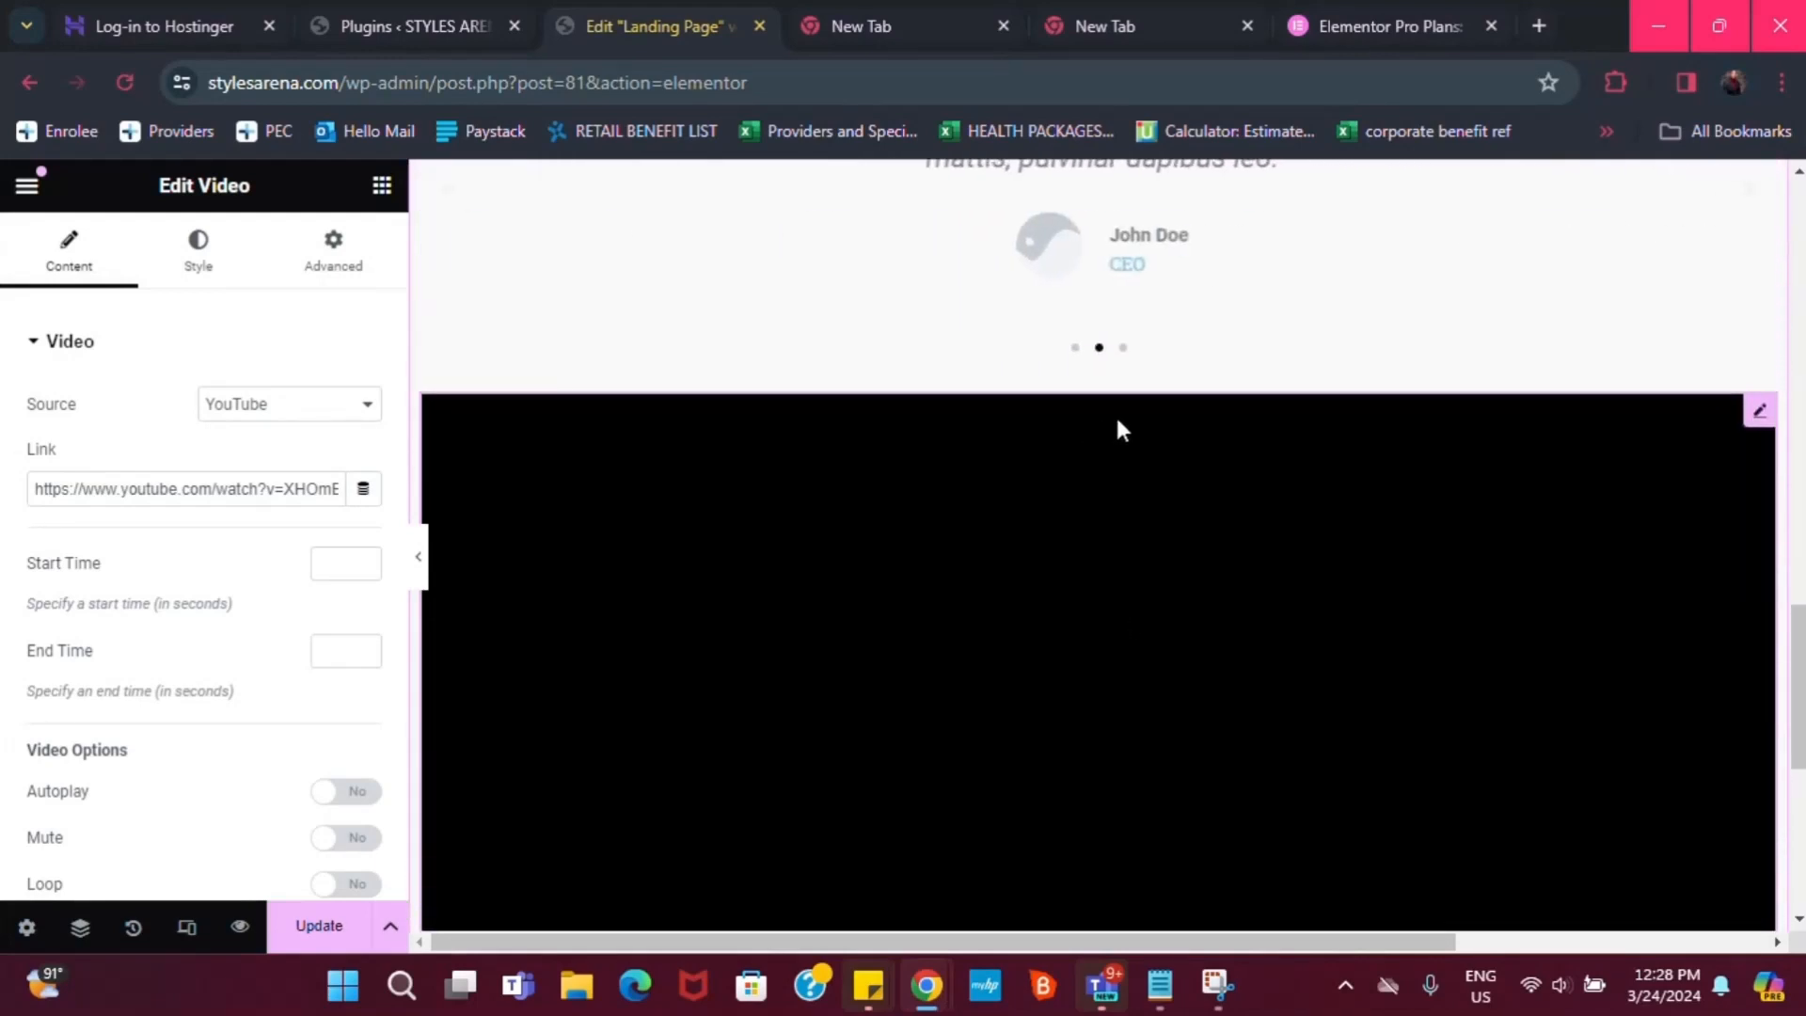
scroll(1131, 512, down, 3)
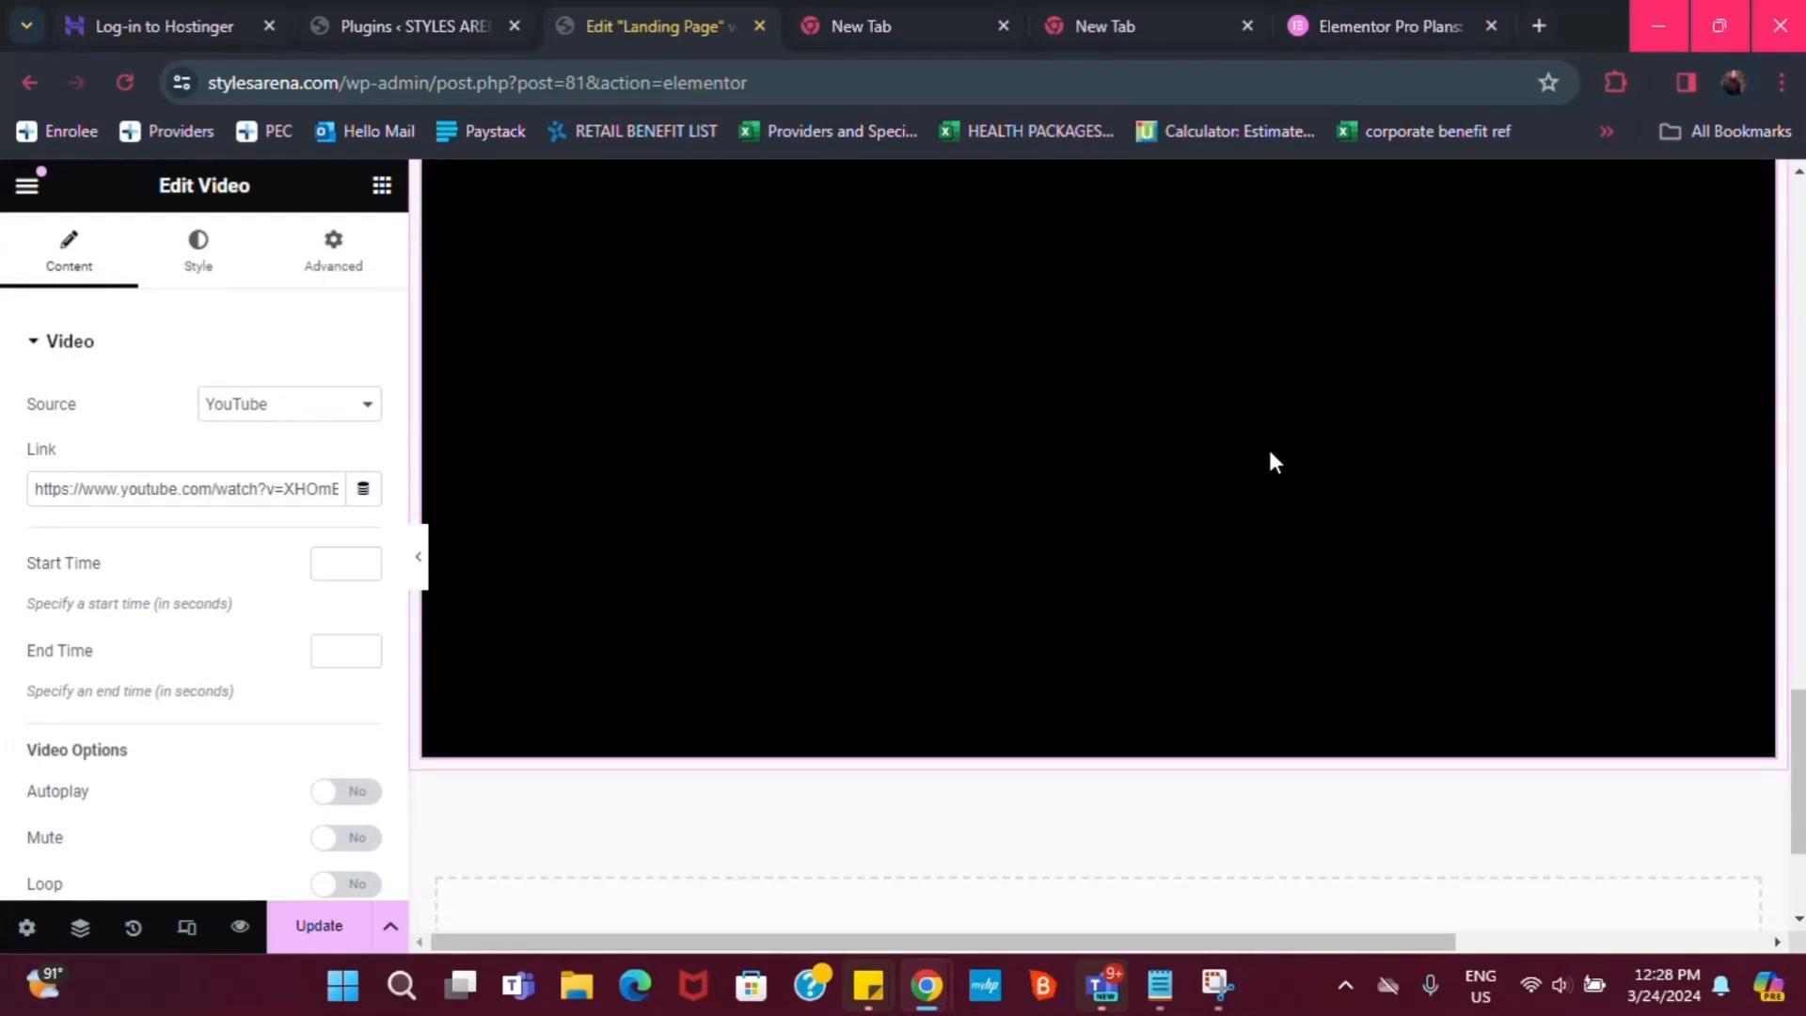
scroll(1101, 471, up, 3)
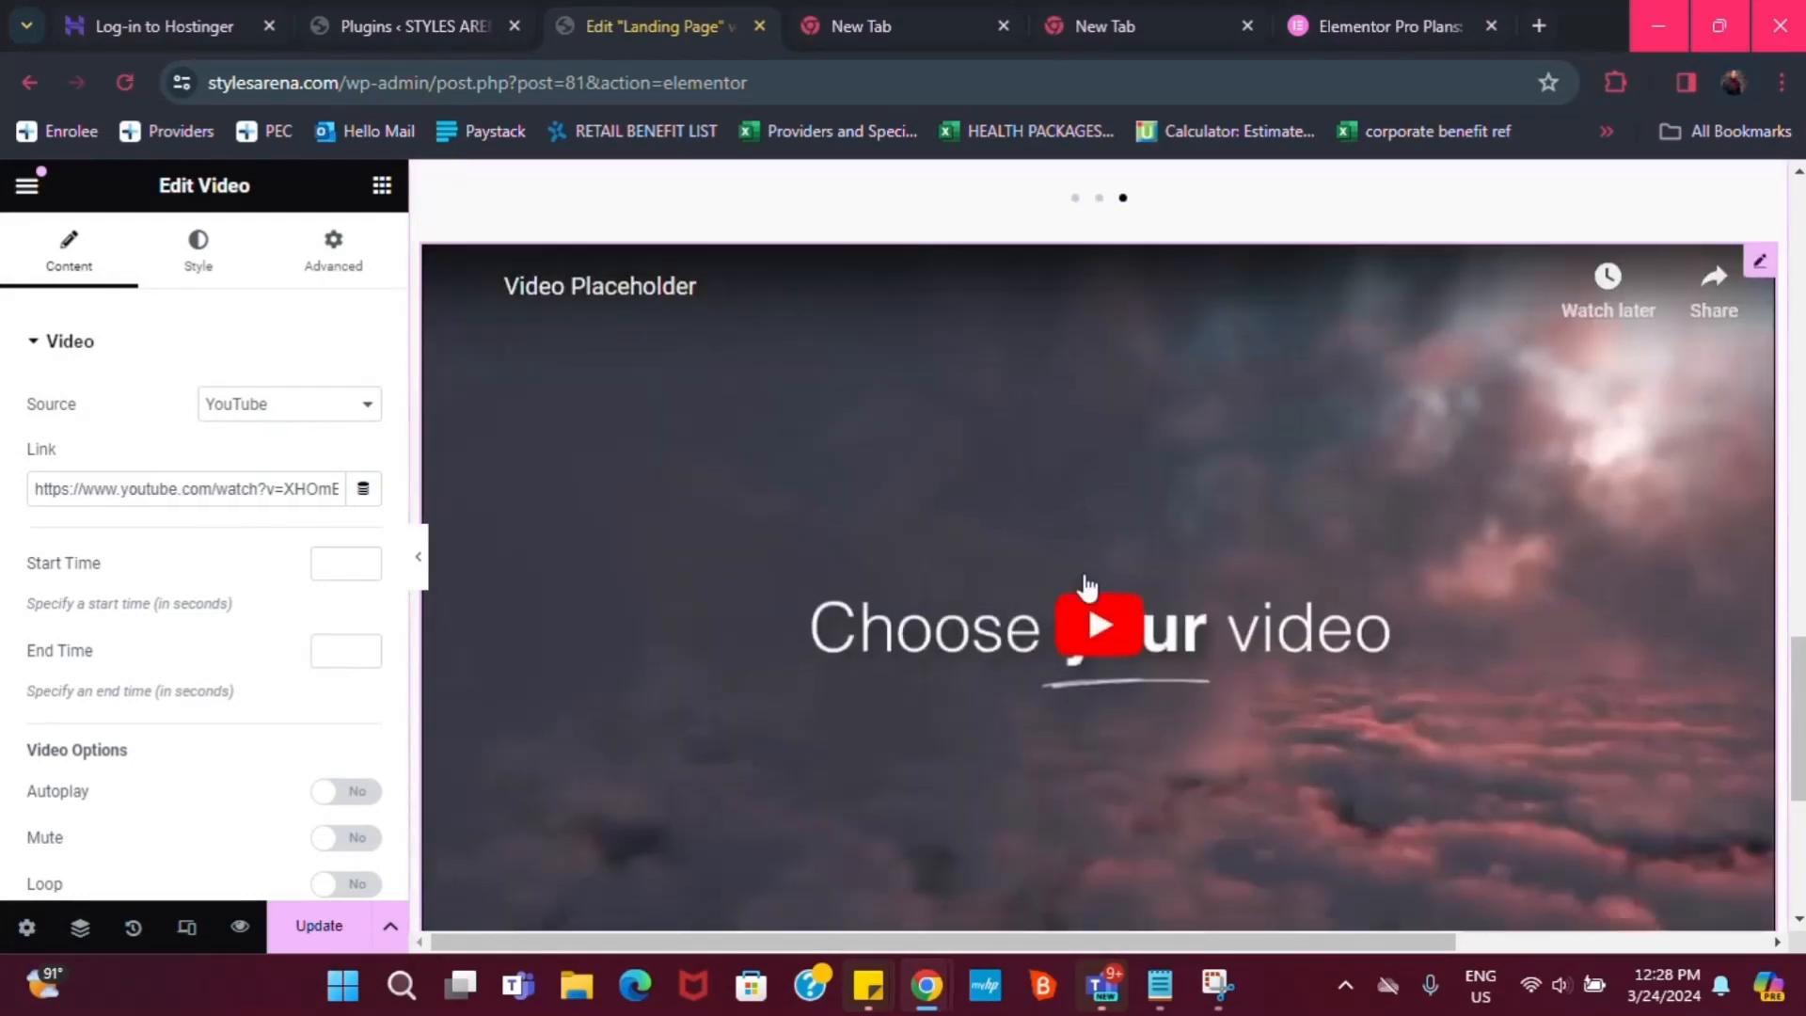
scroll(1023, 540, down, 2)
scroll(1082, 452, up, 3)
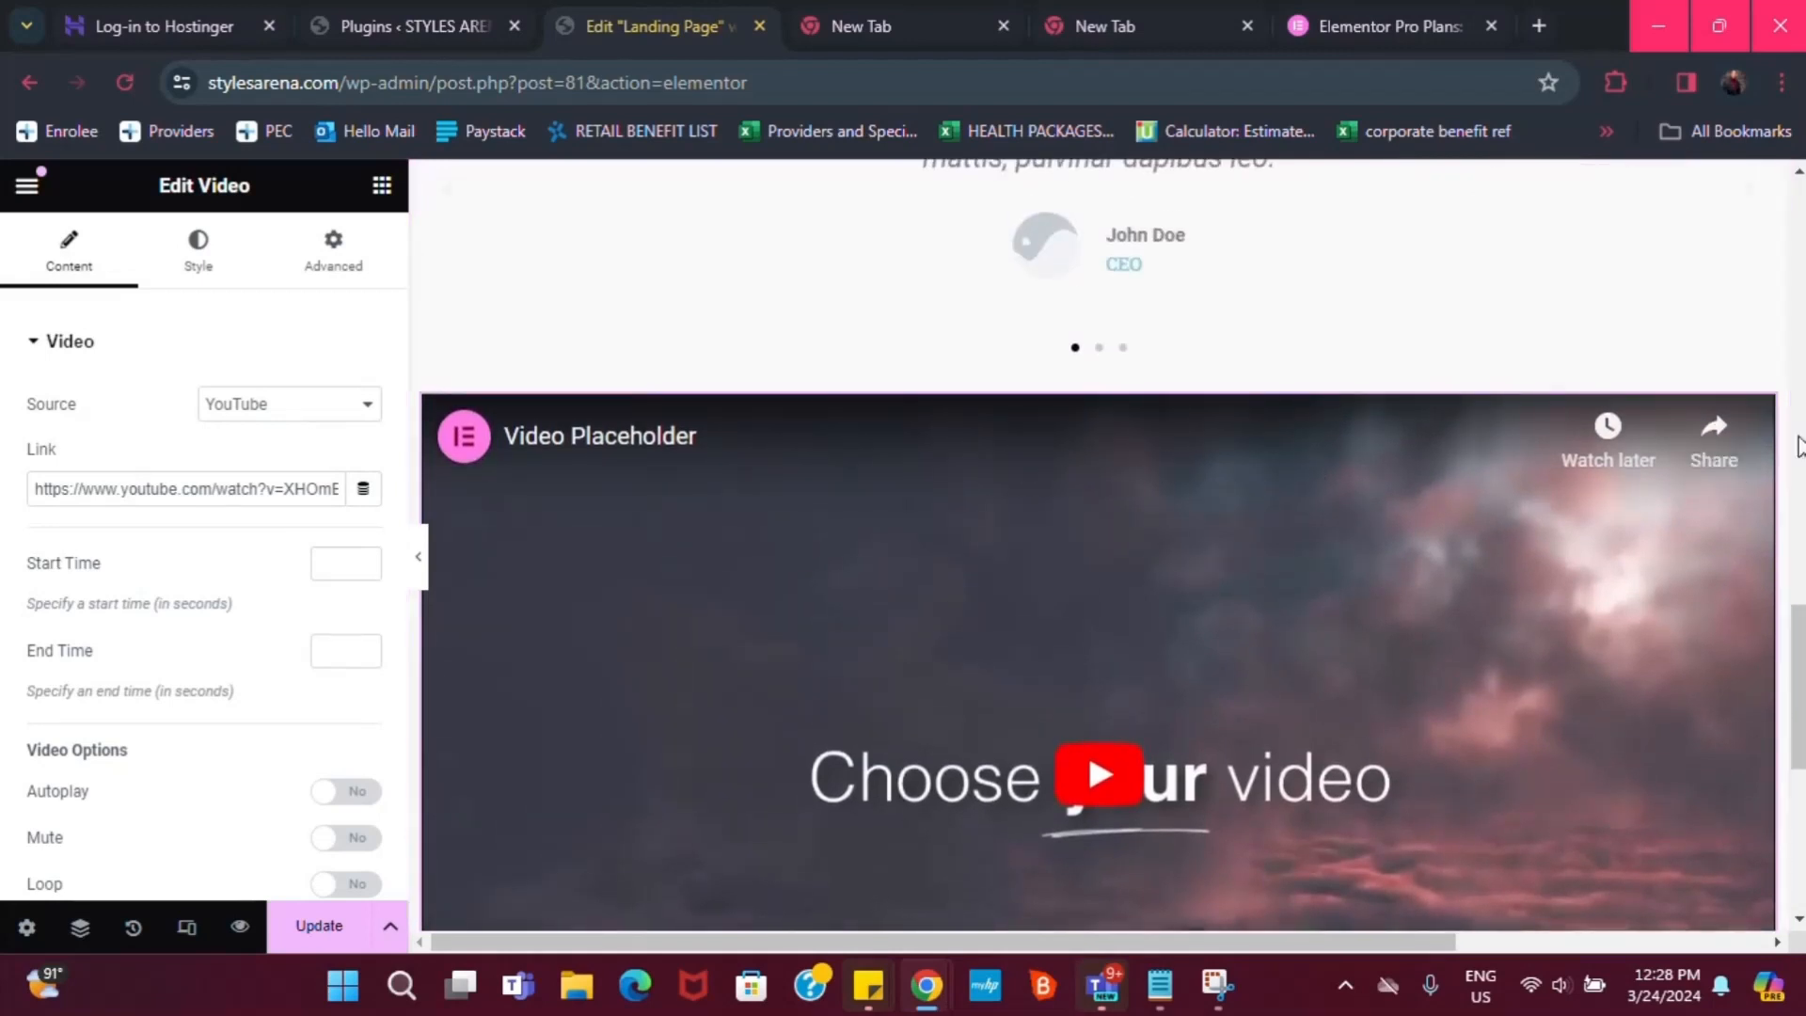
scroll(937, 517, down, 1)
mouse_move(1765, 291)
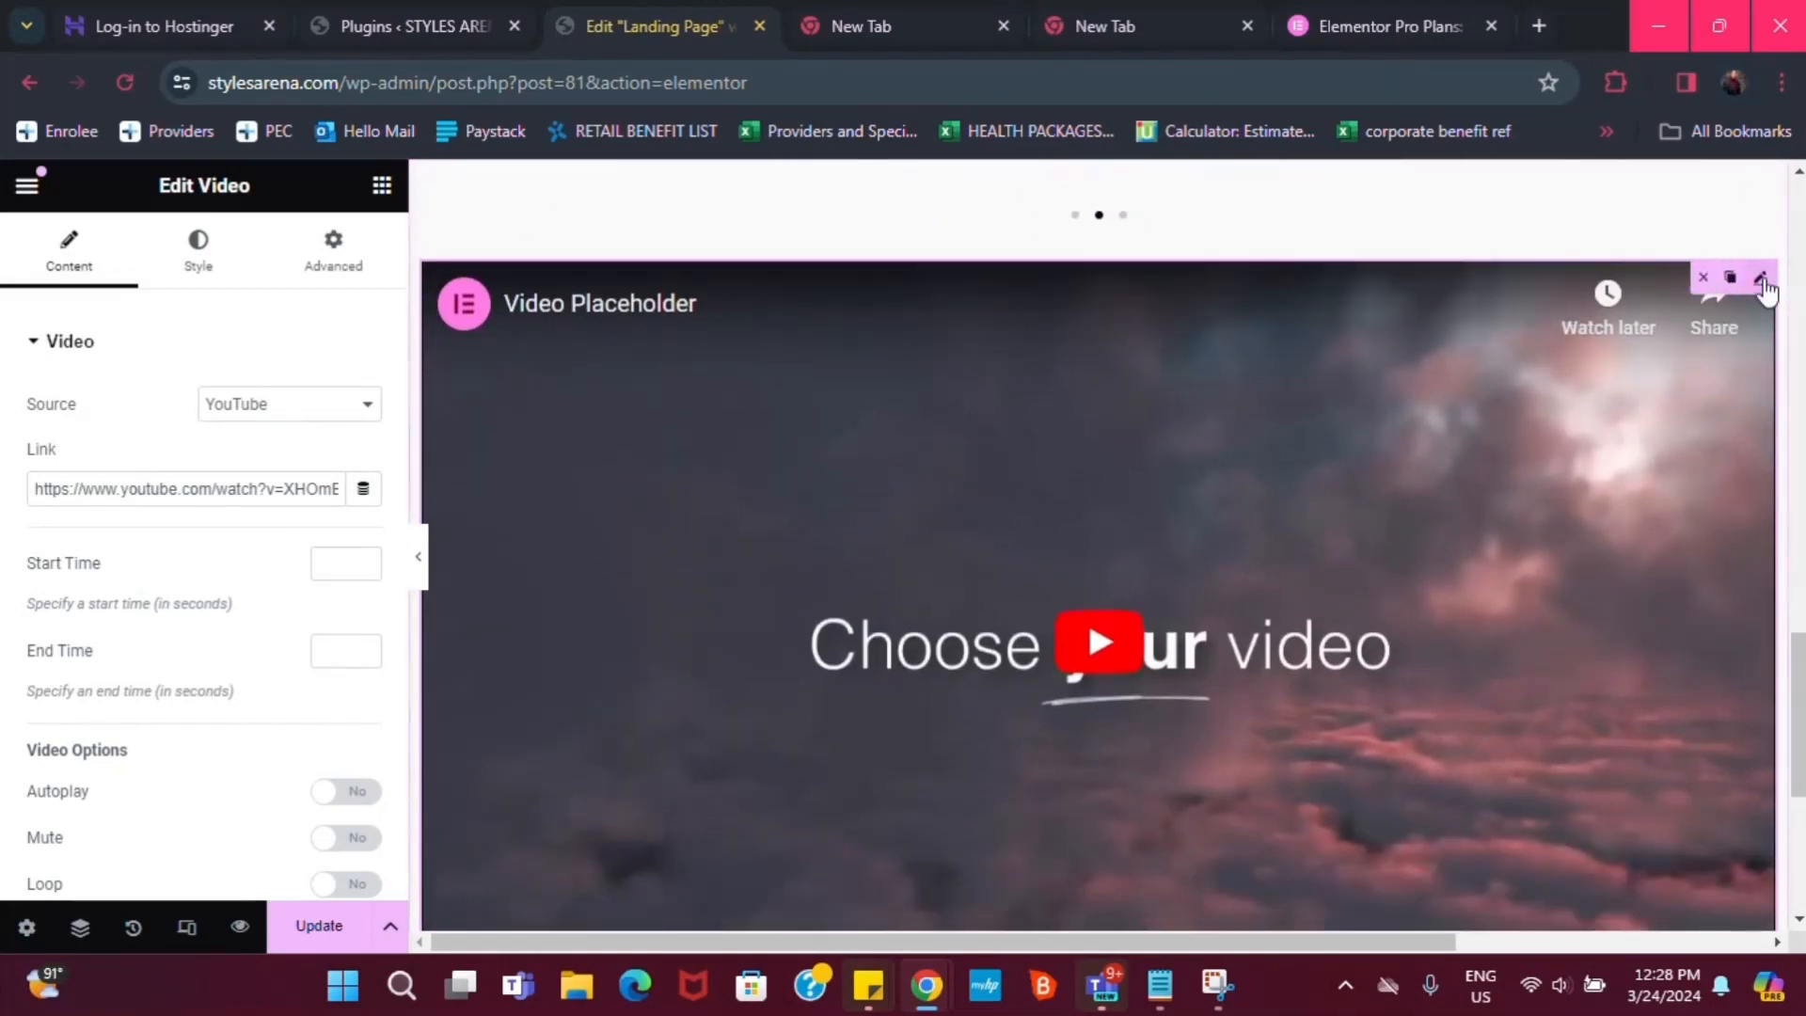
click(1694, 279)
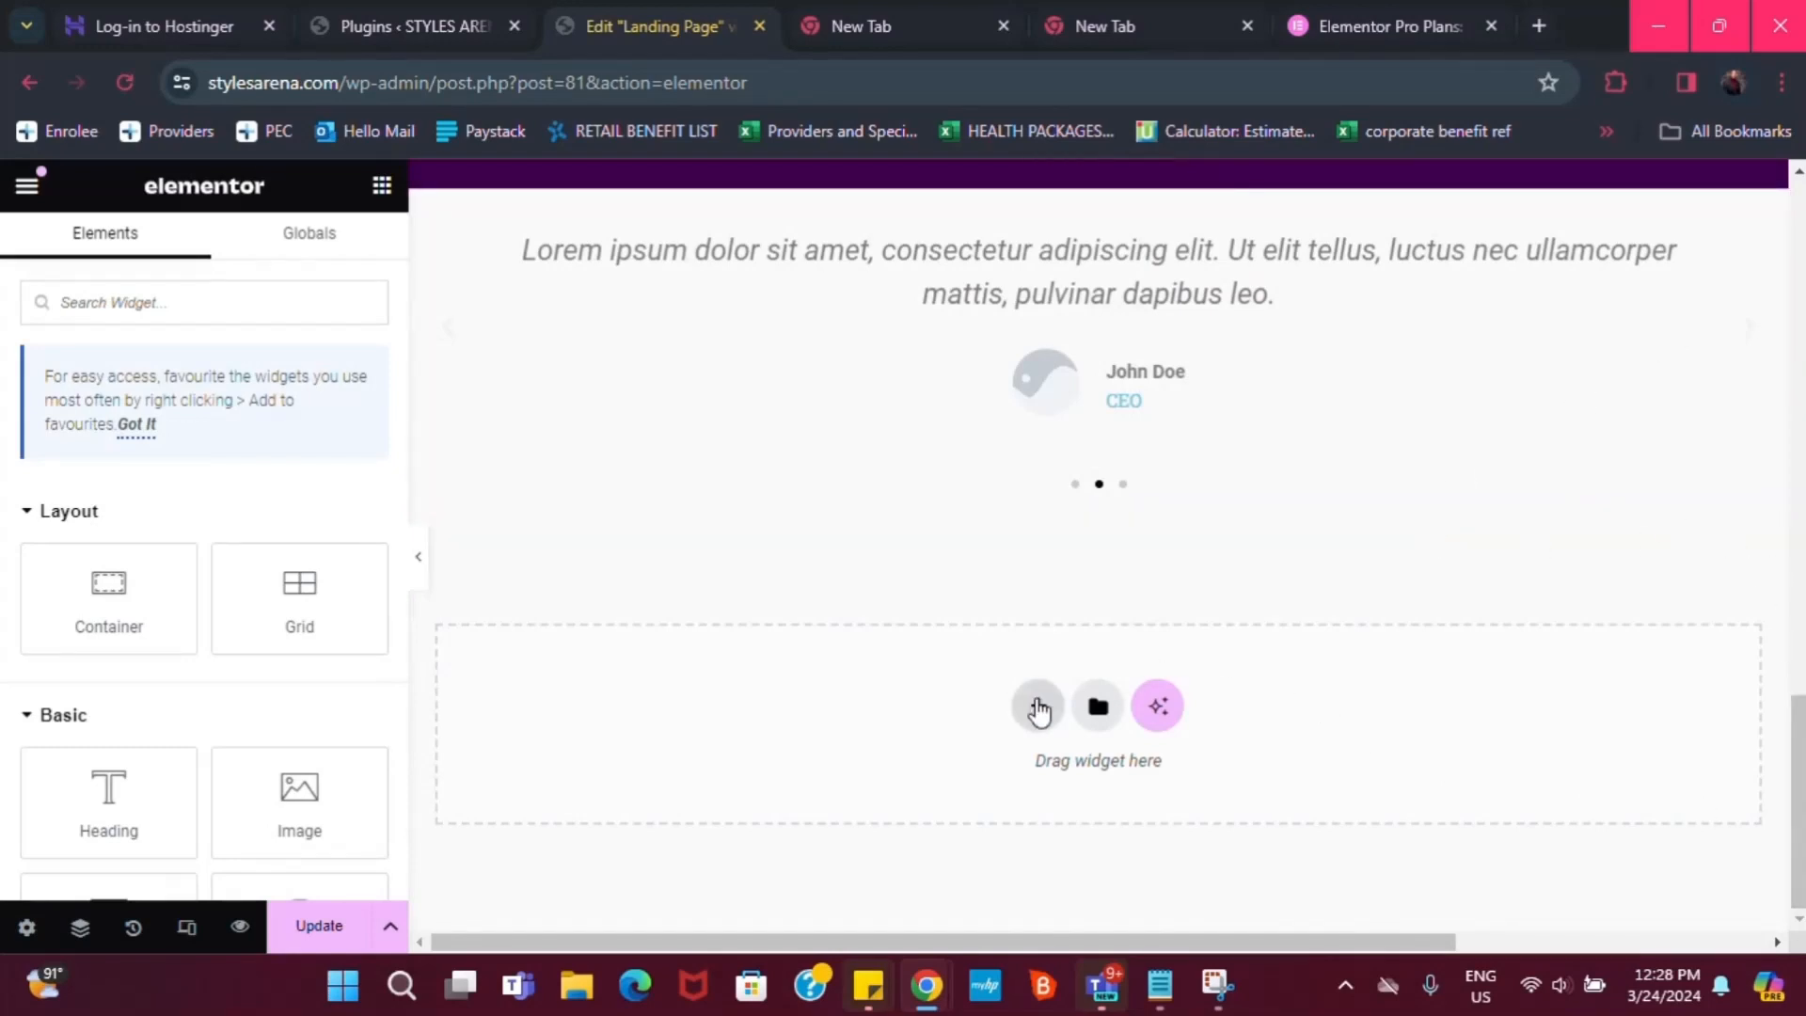
Add a two-column Flexbox section with a Video widget in its right column
click(1038, 711)
click(1017, 664)
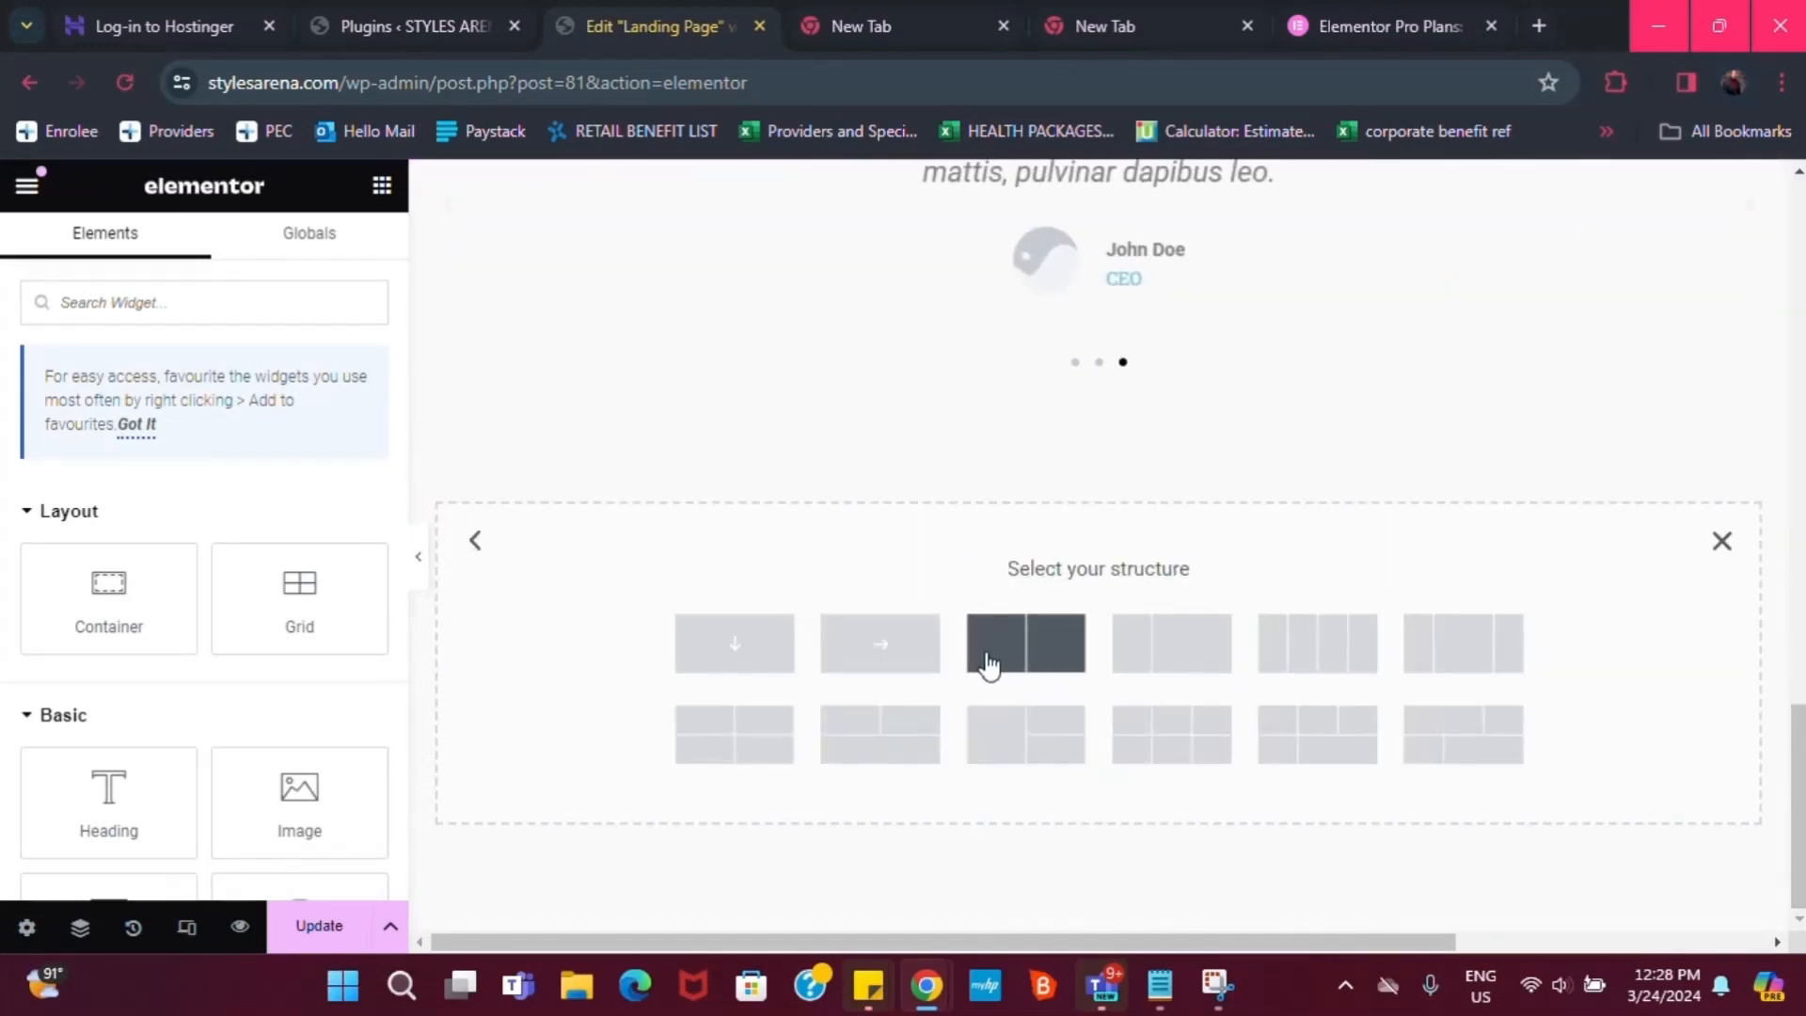
click(1005, 661)
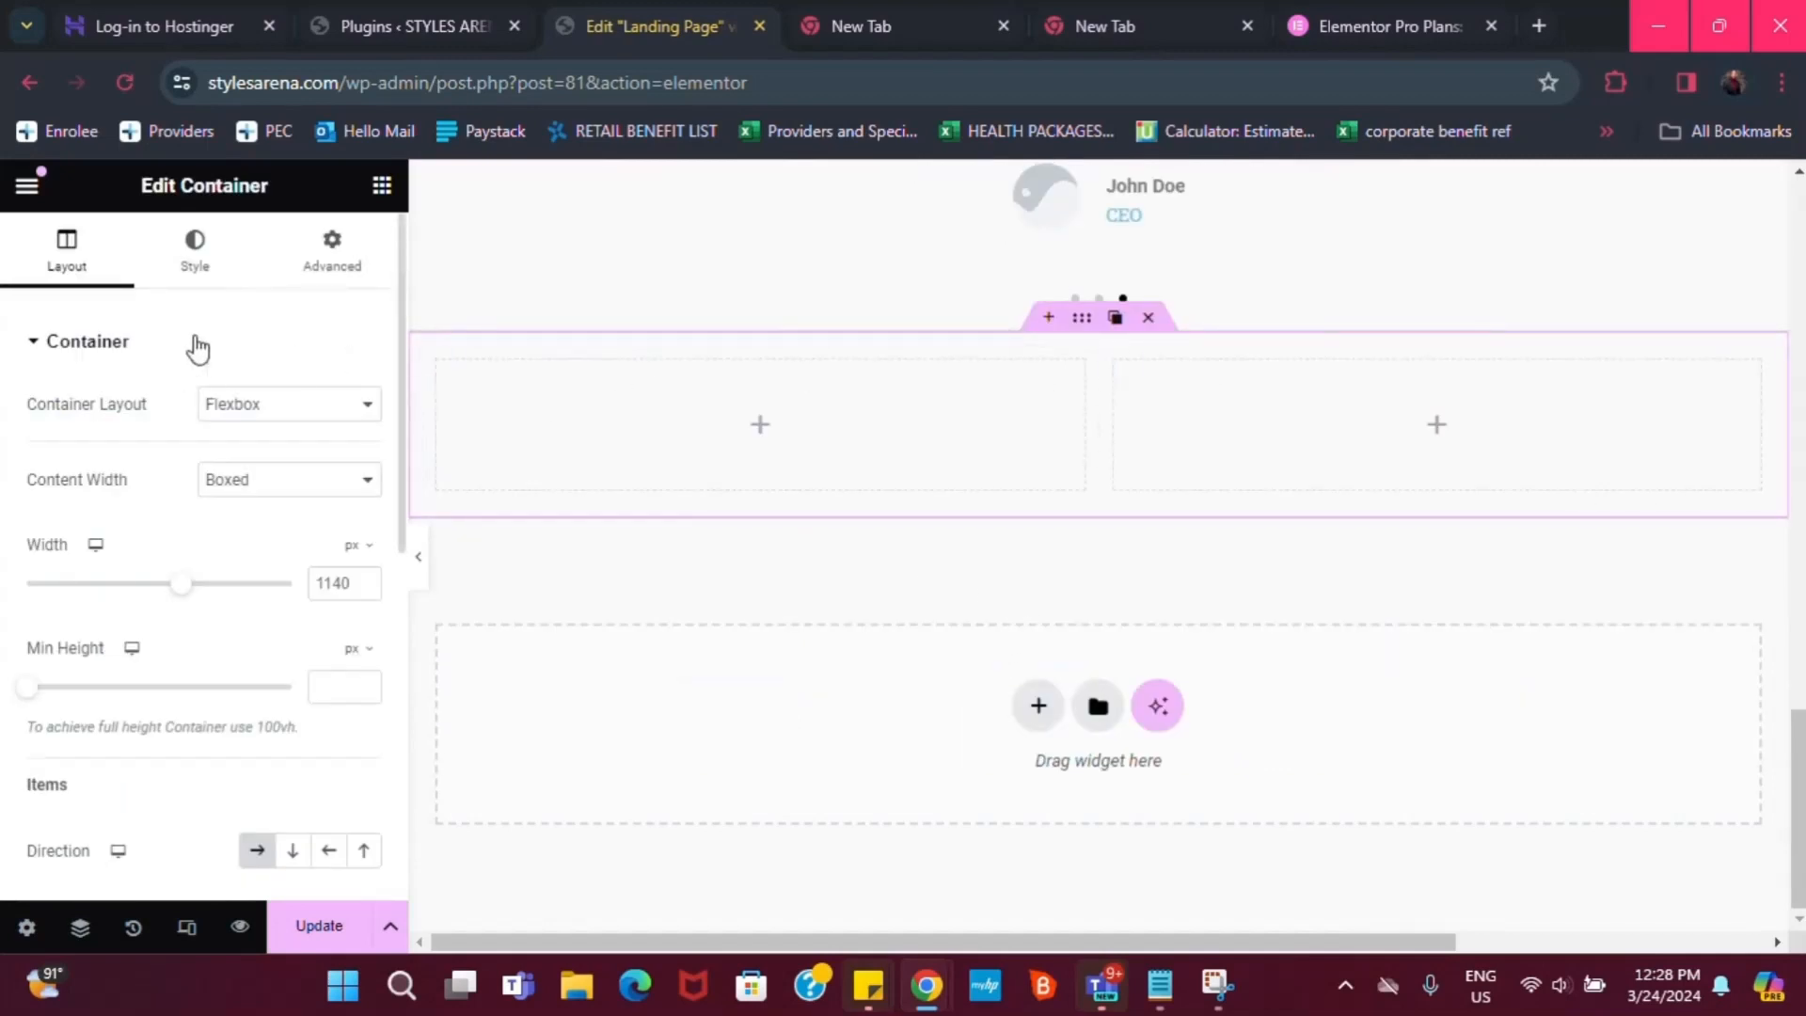
click(379, 183)
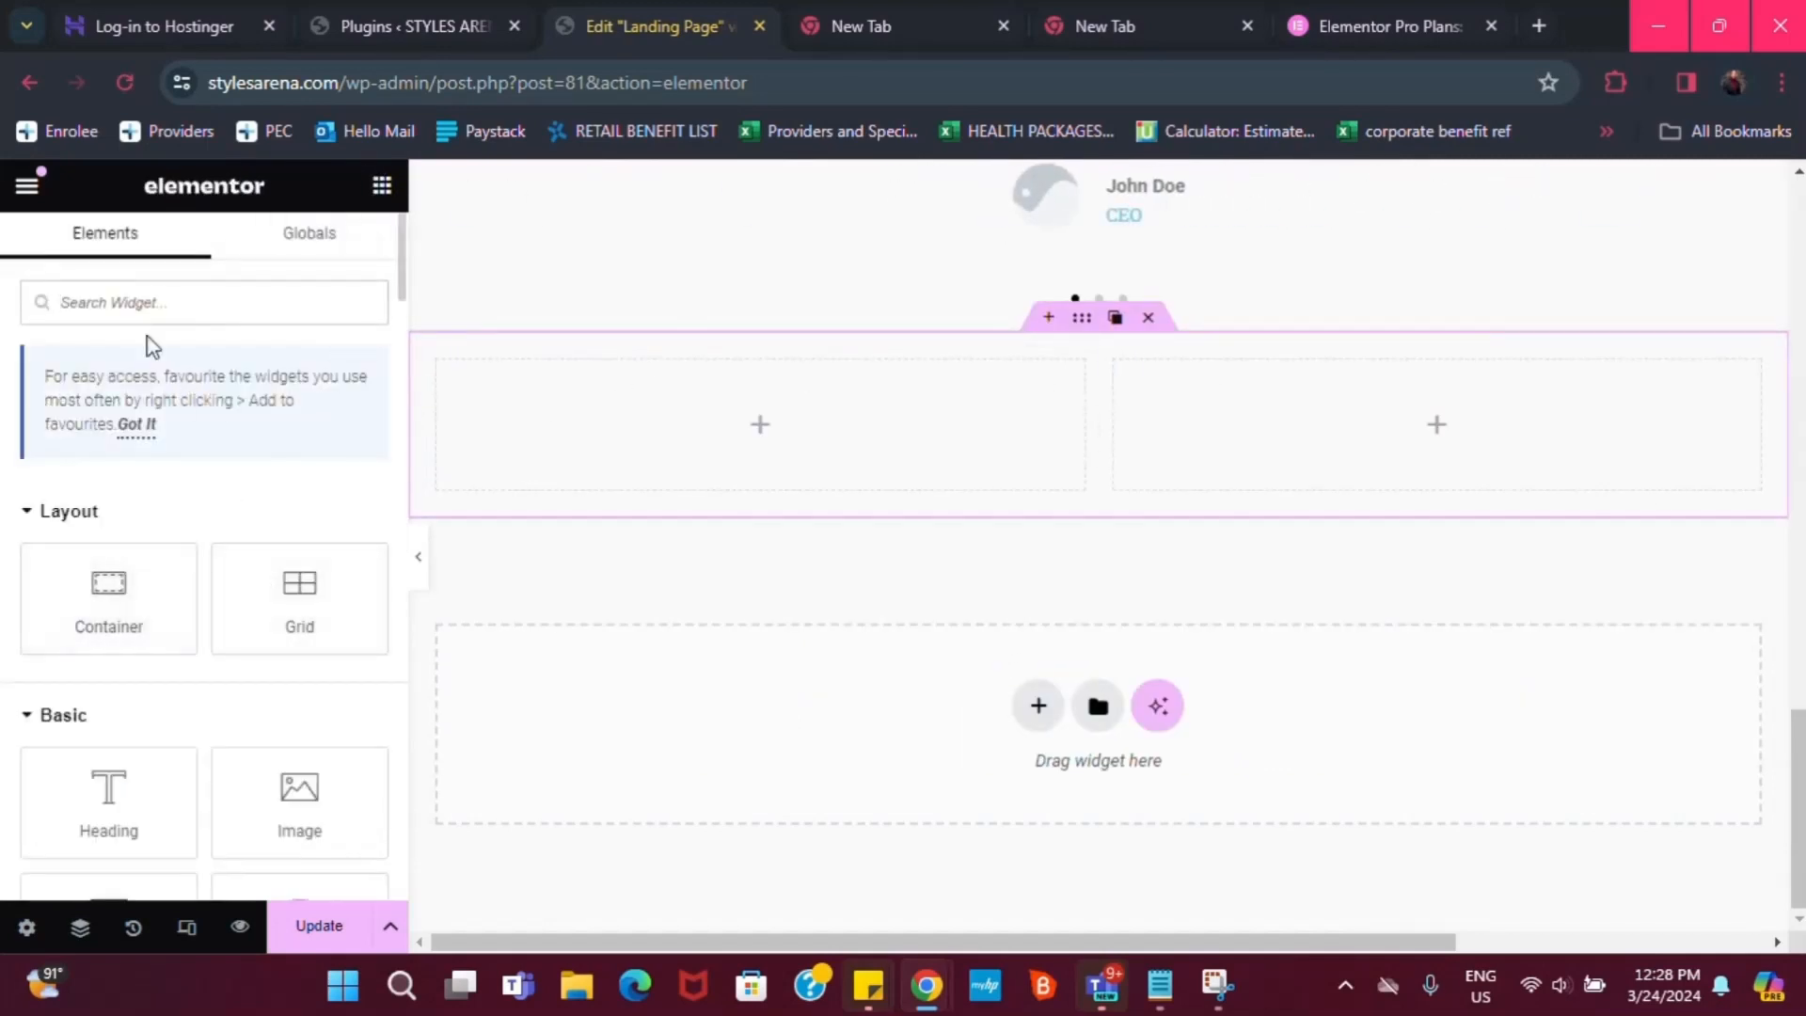
text(vid)
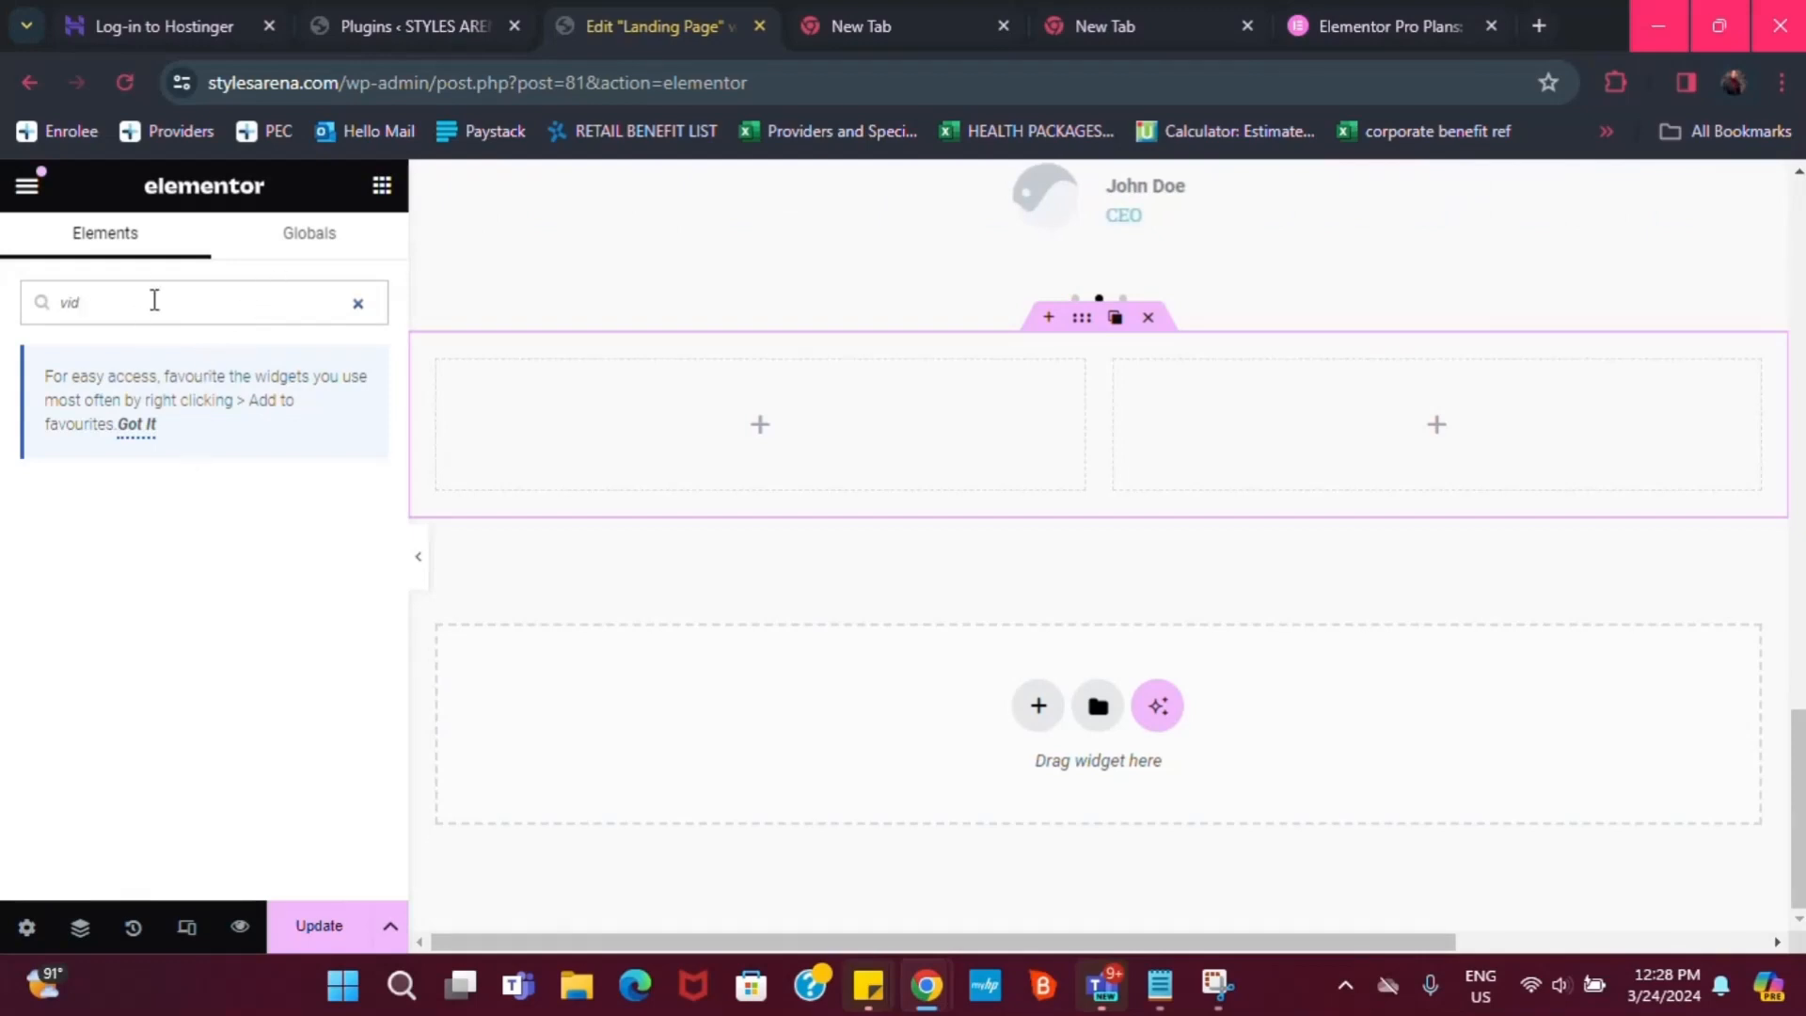
text(see)
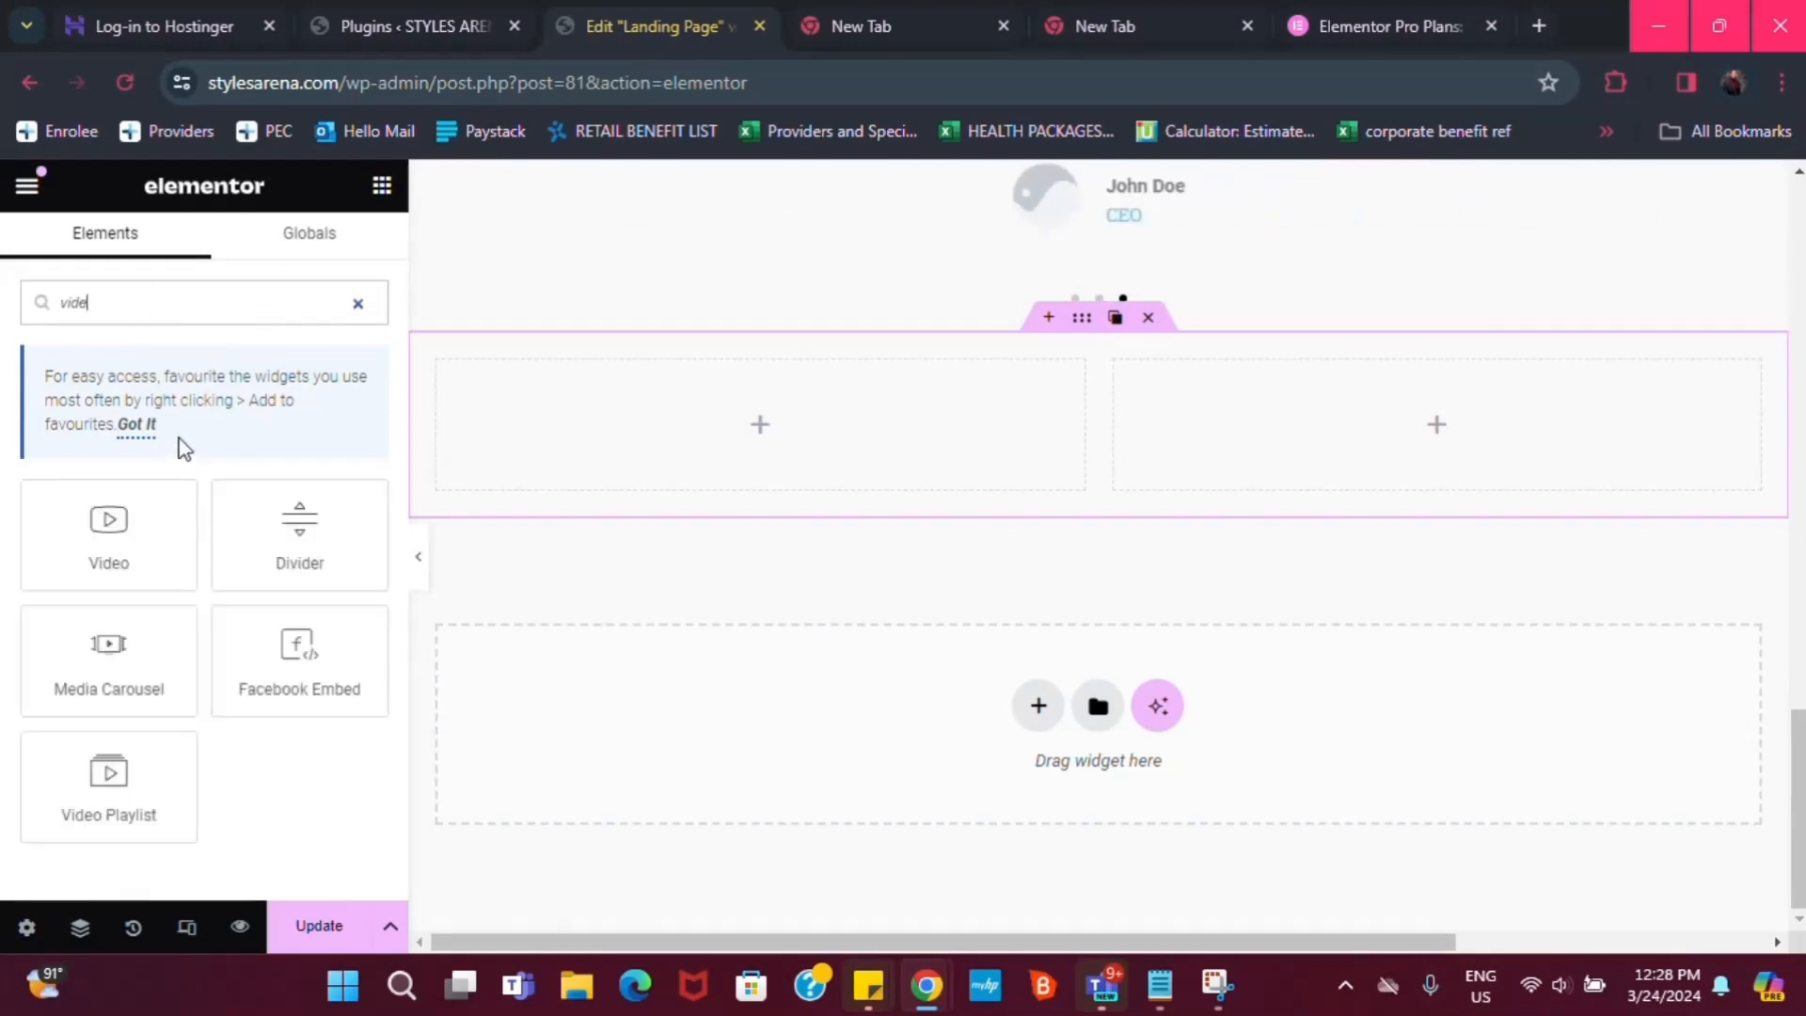
drag(109, 522, 1533, 455)
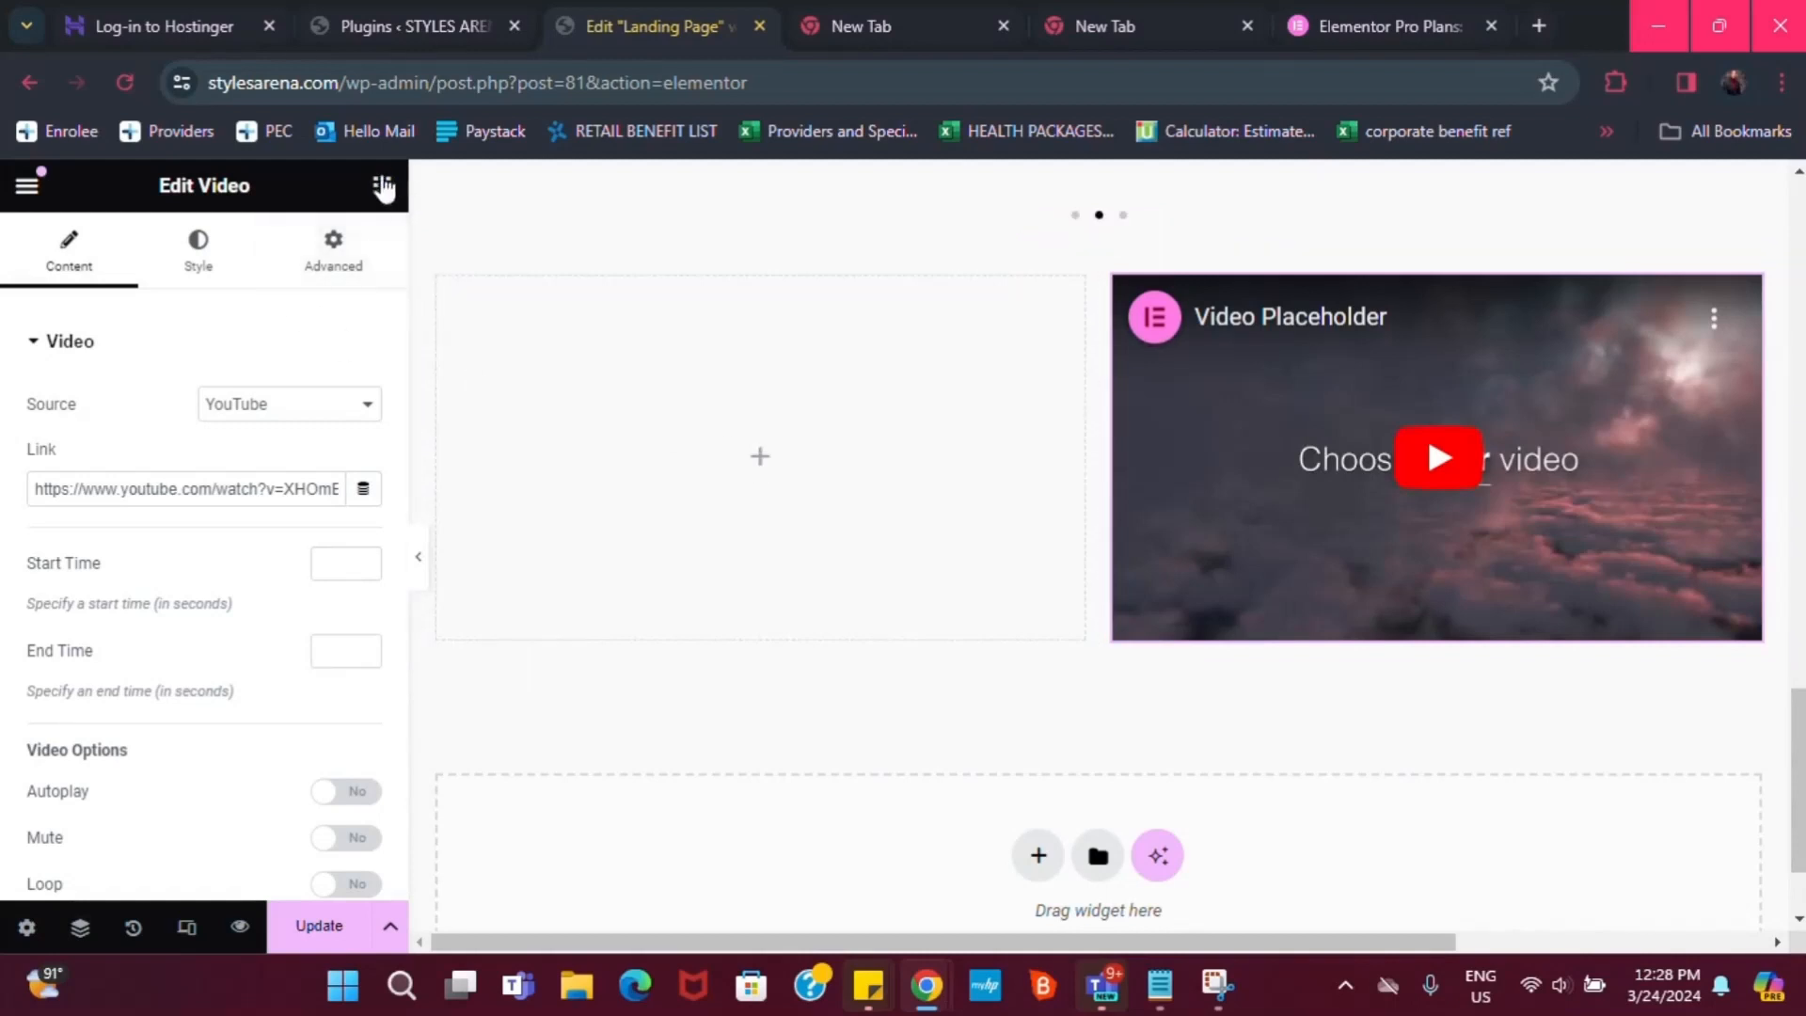
Put a Heading reading 'Listen to what our customers have to say about' in the left column
click(381, 185)
drag(147, 759, 753, 471)
triple_click(662, 299)
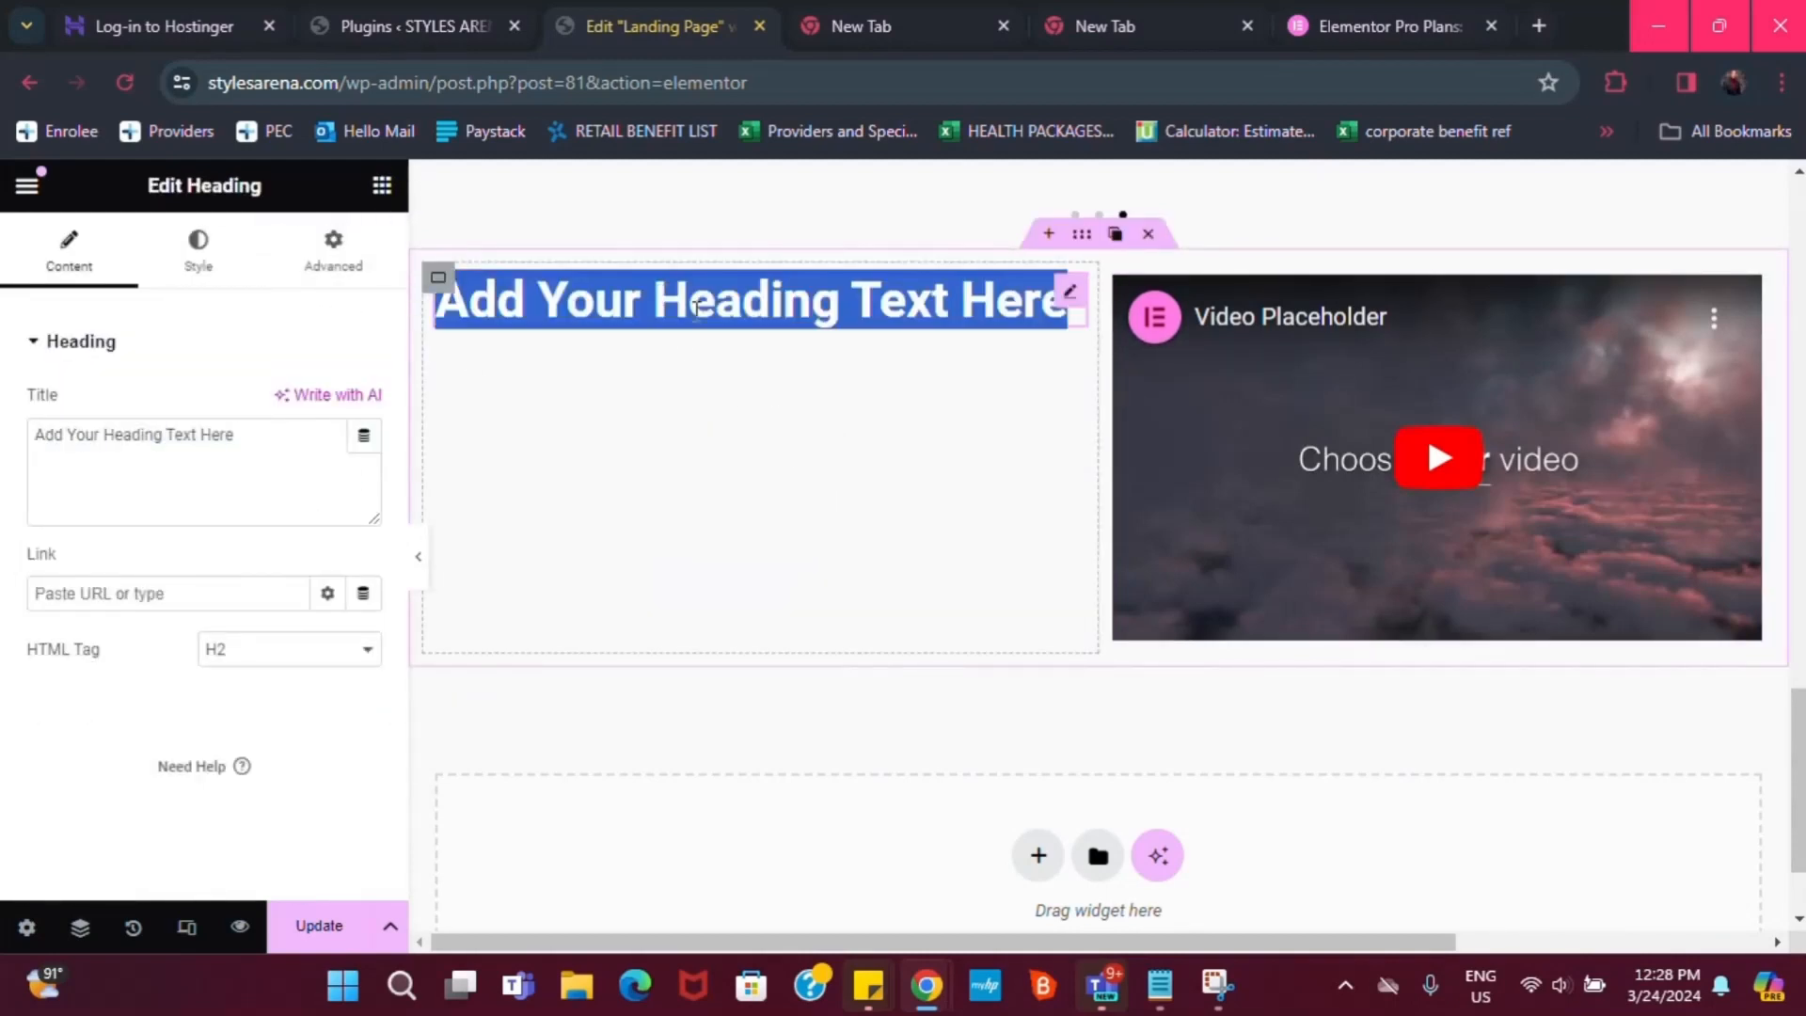
text(Listen to what)
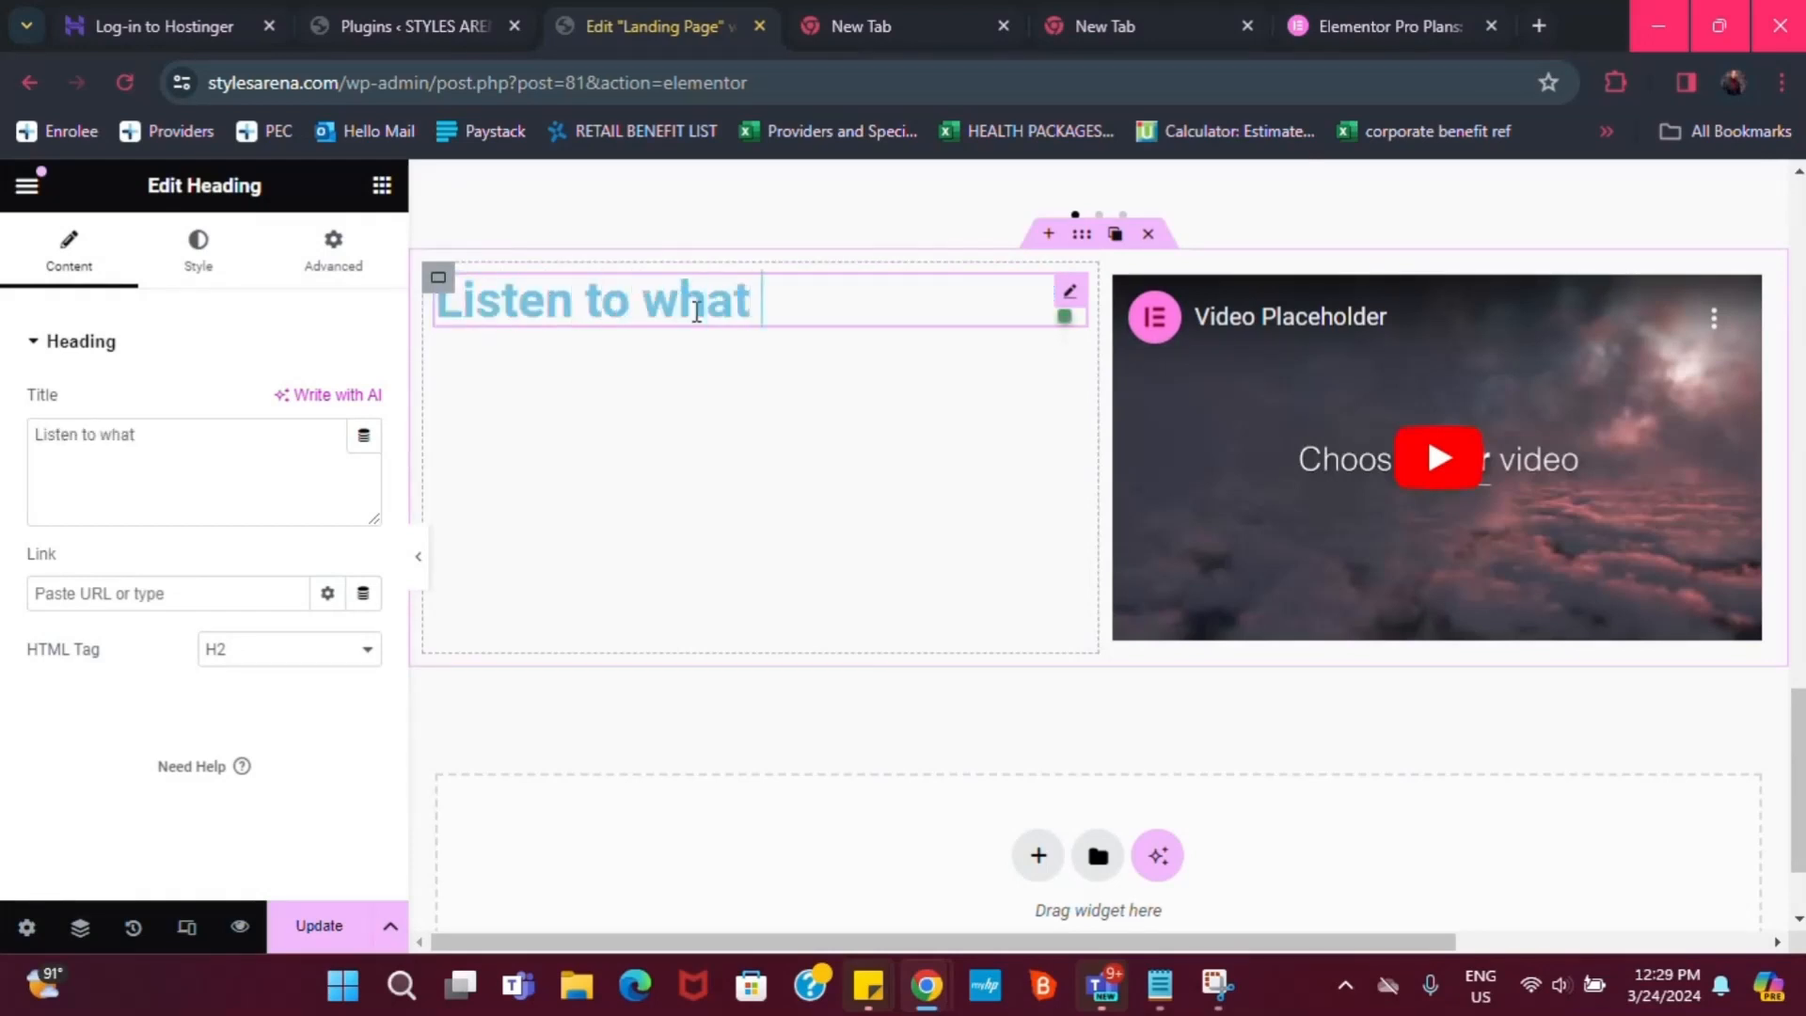
text( our custo)
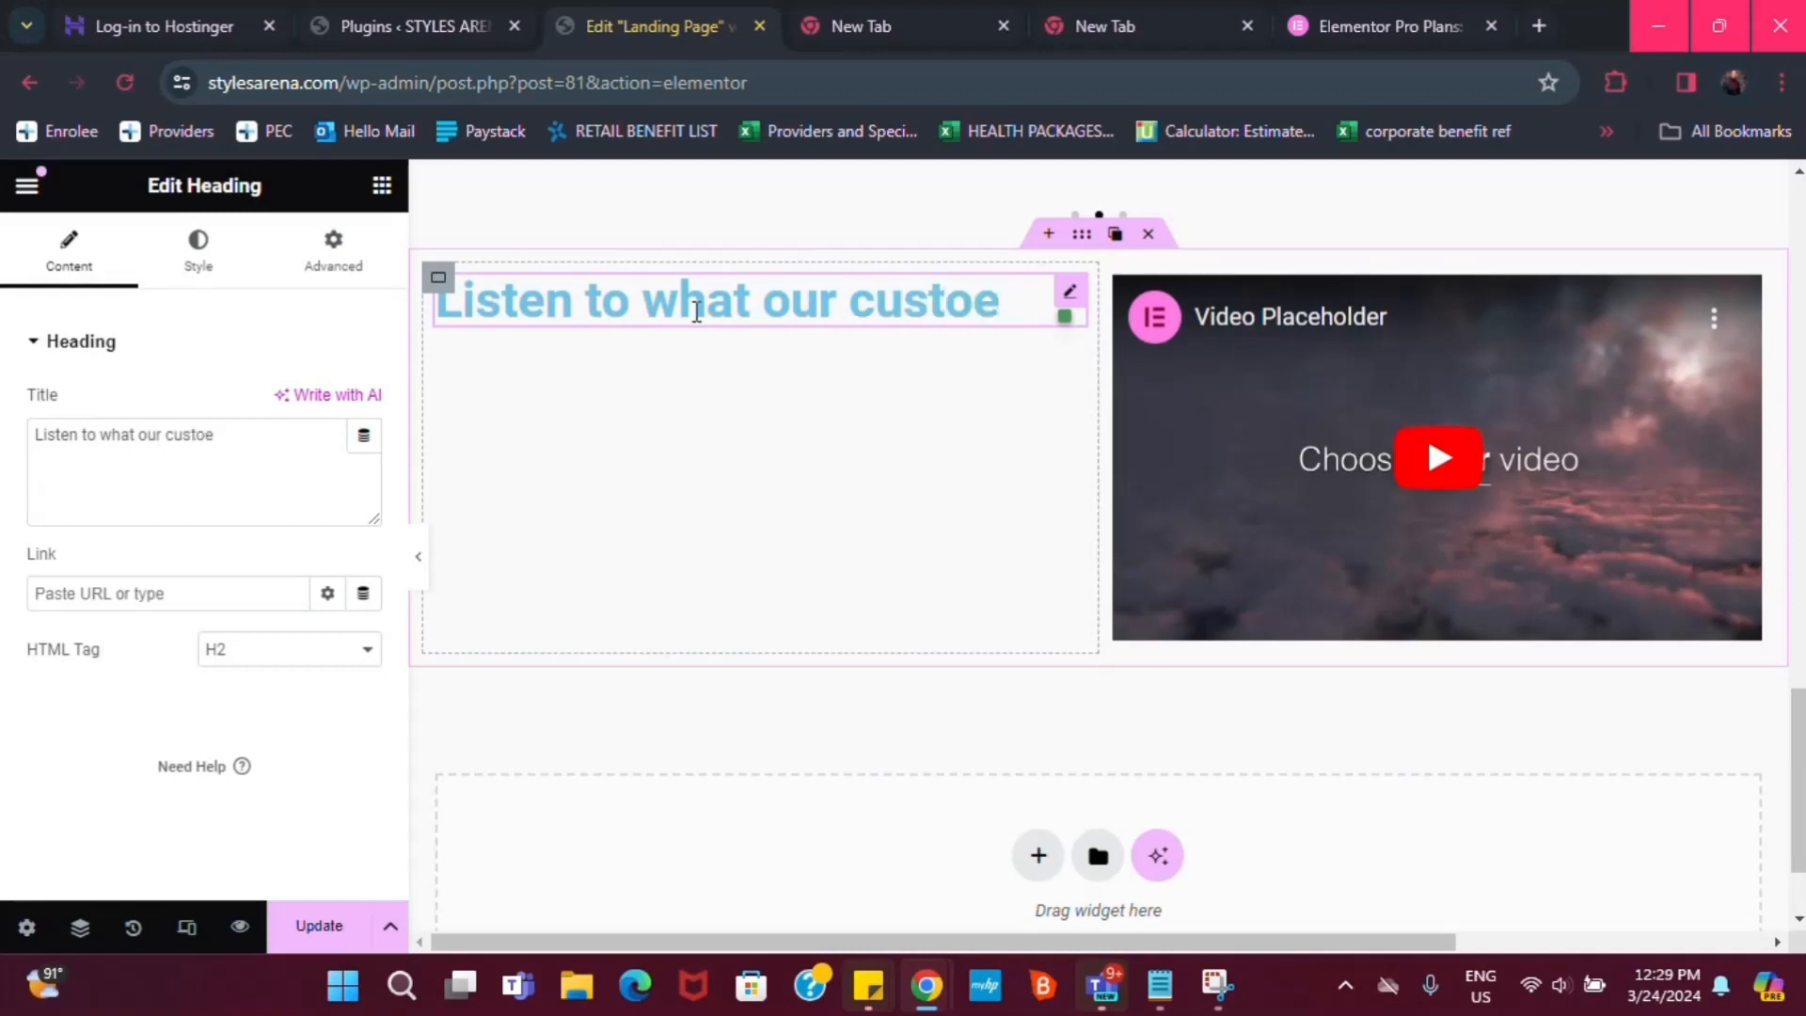
text(mers )
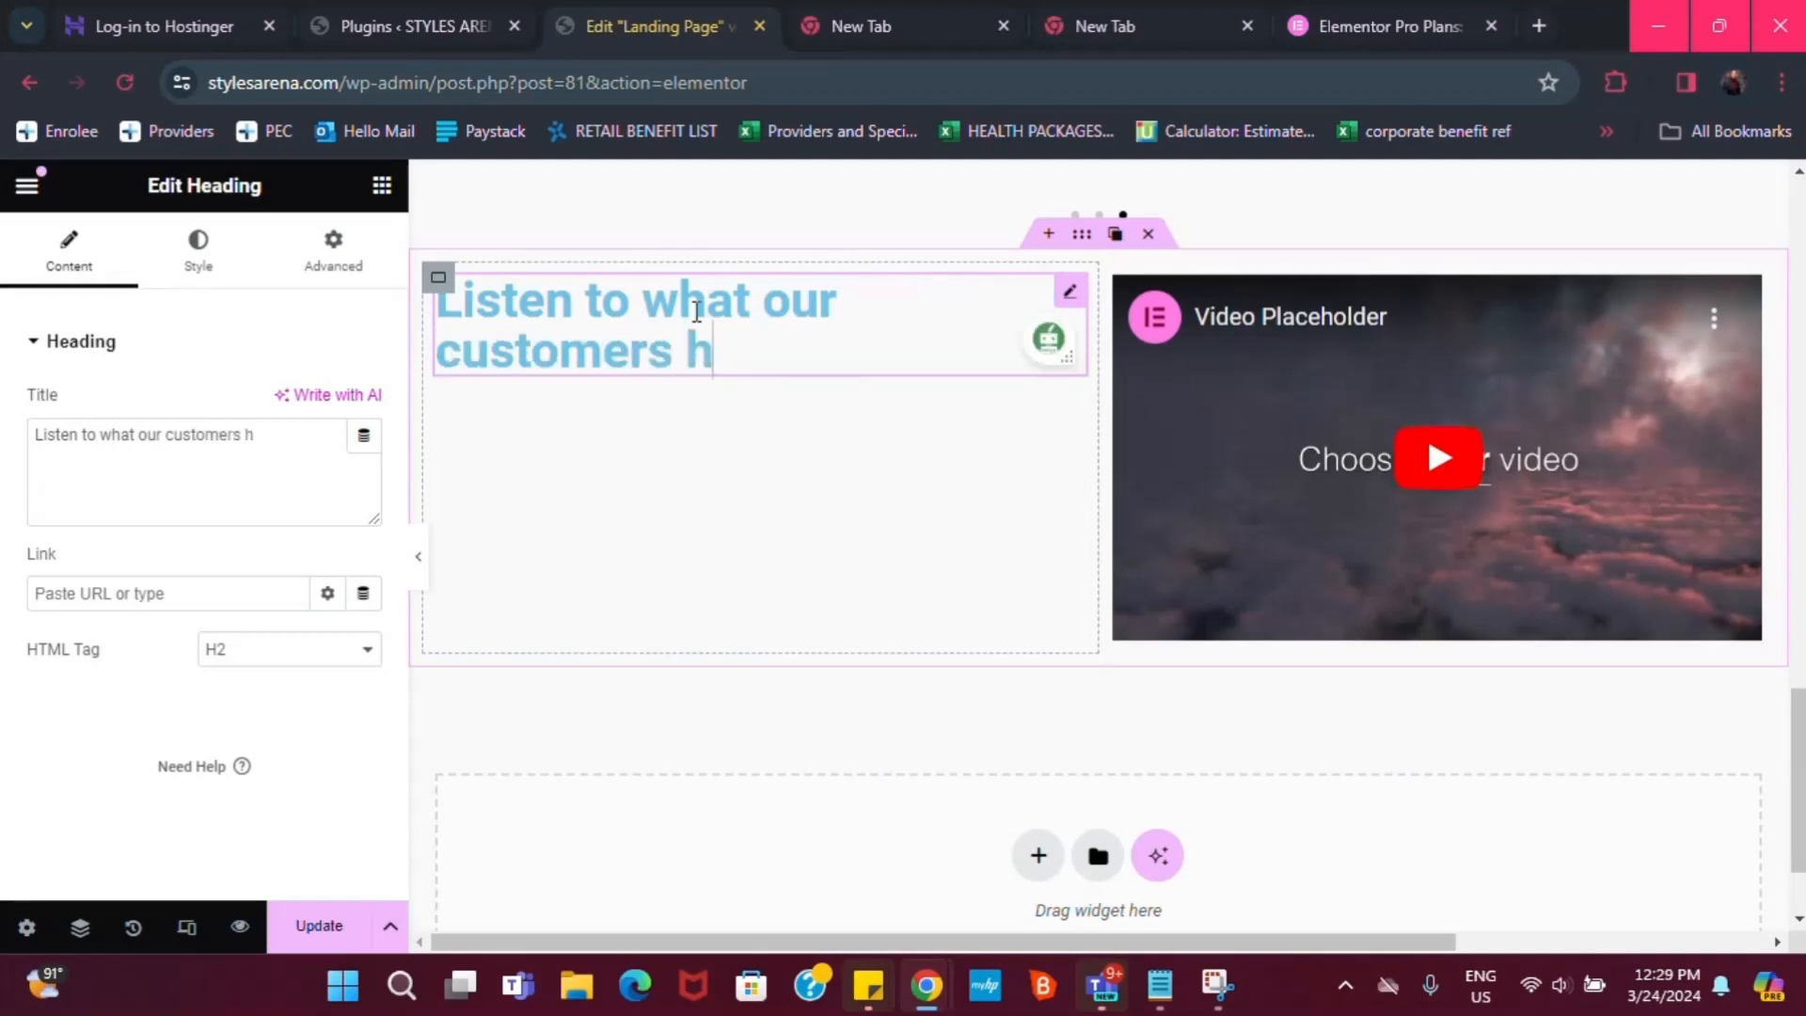
text(have to say ab)
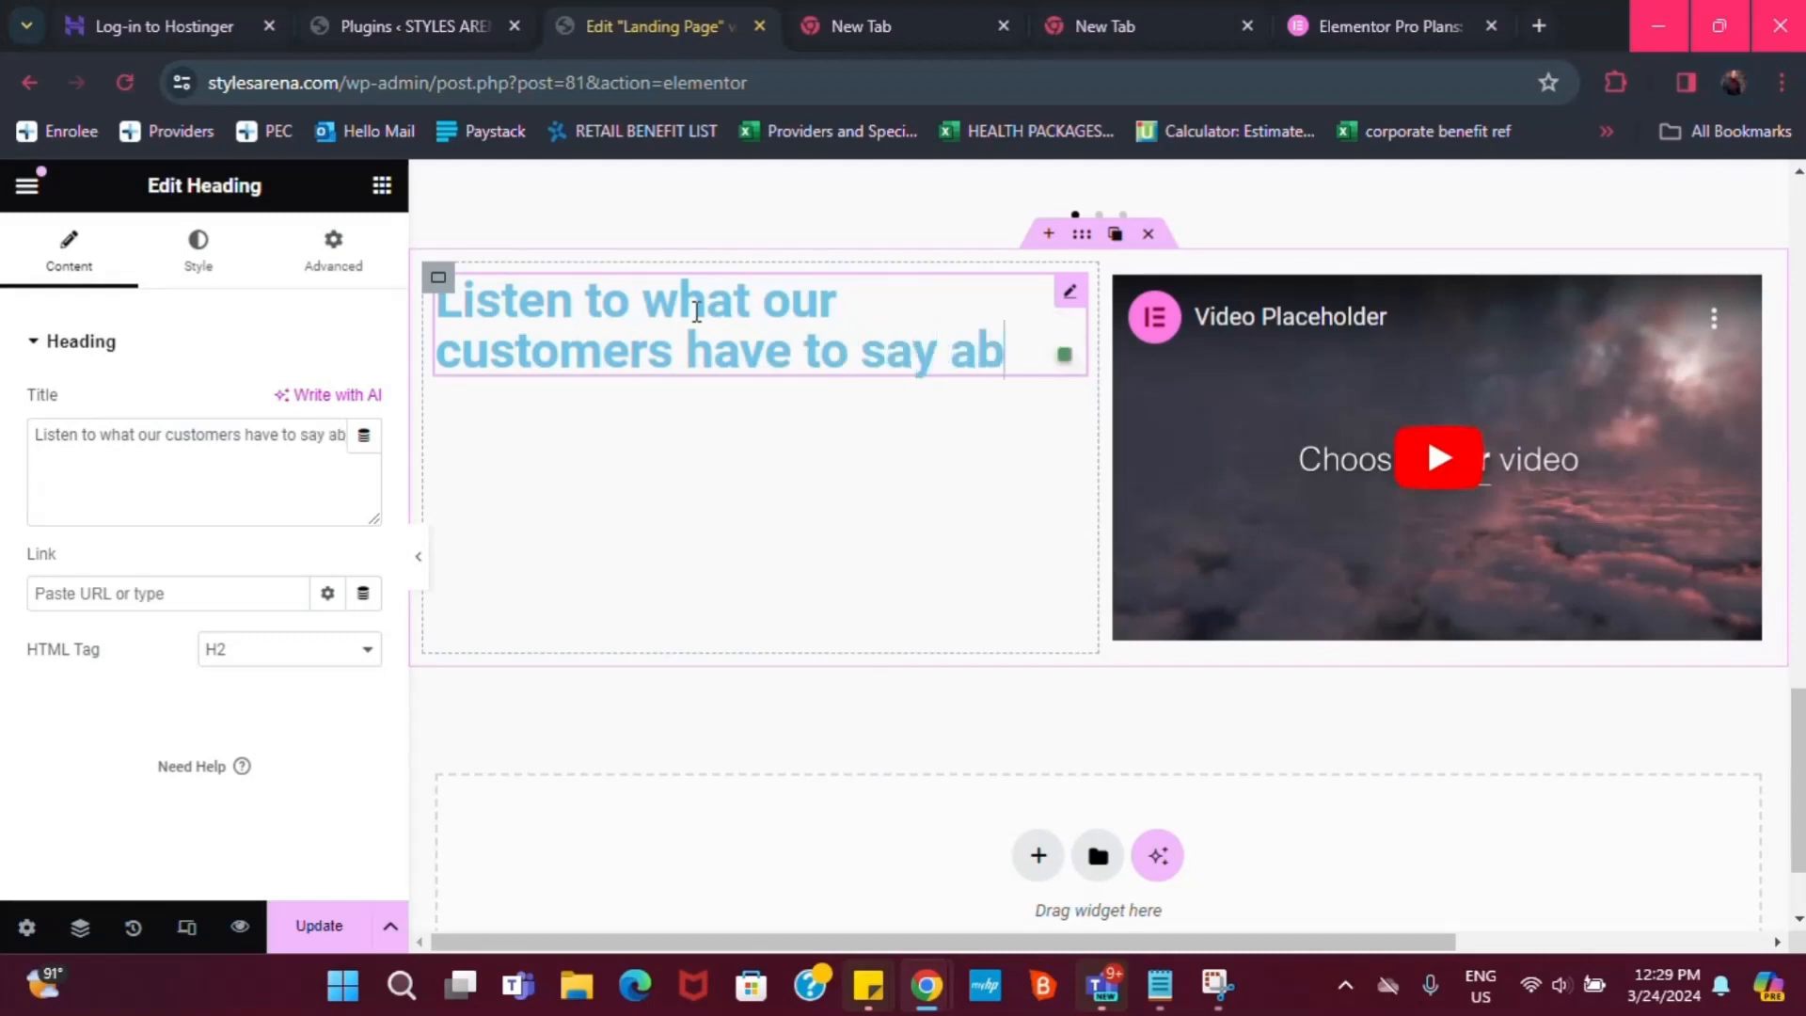
text(out us)
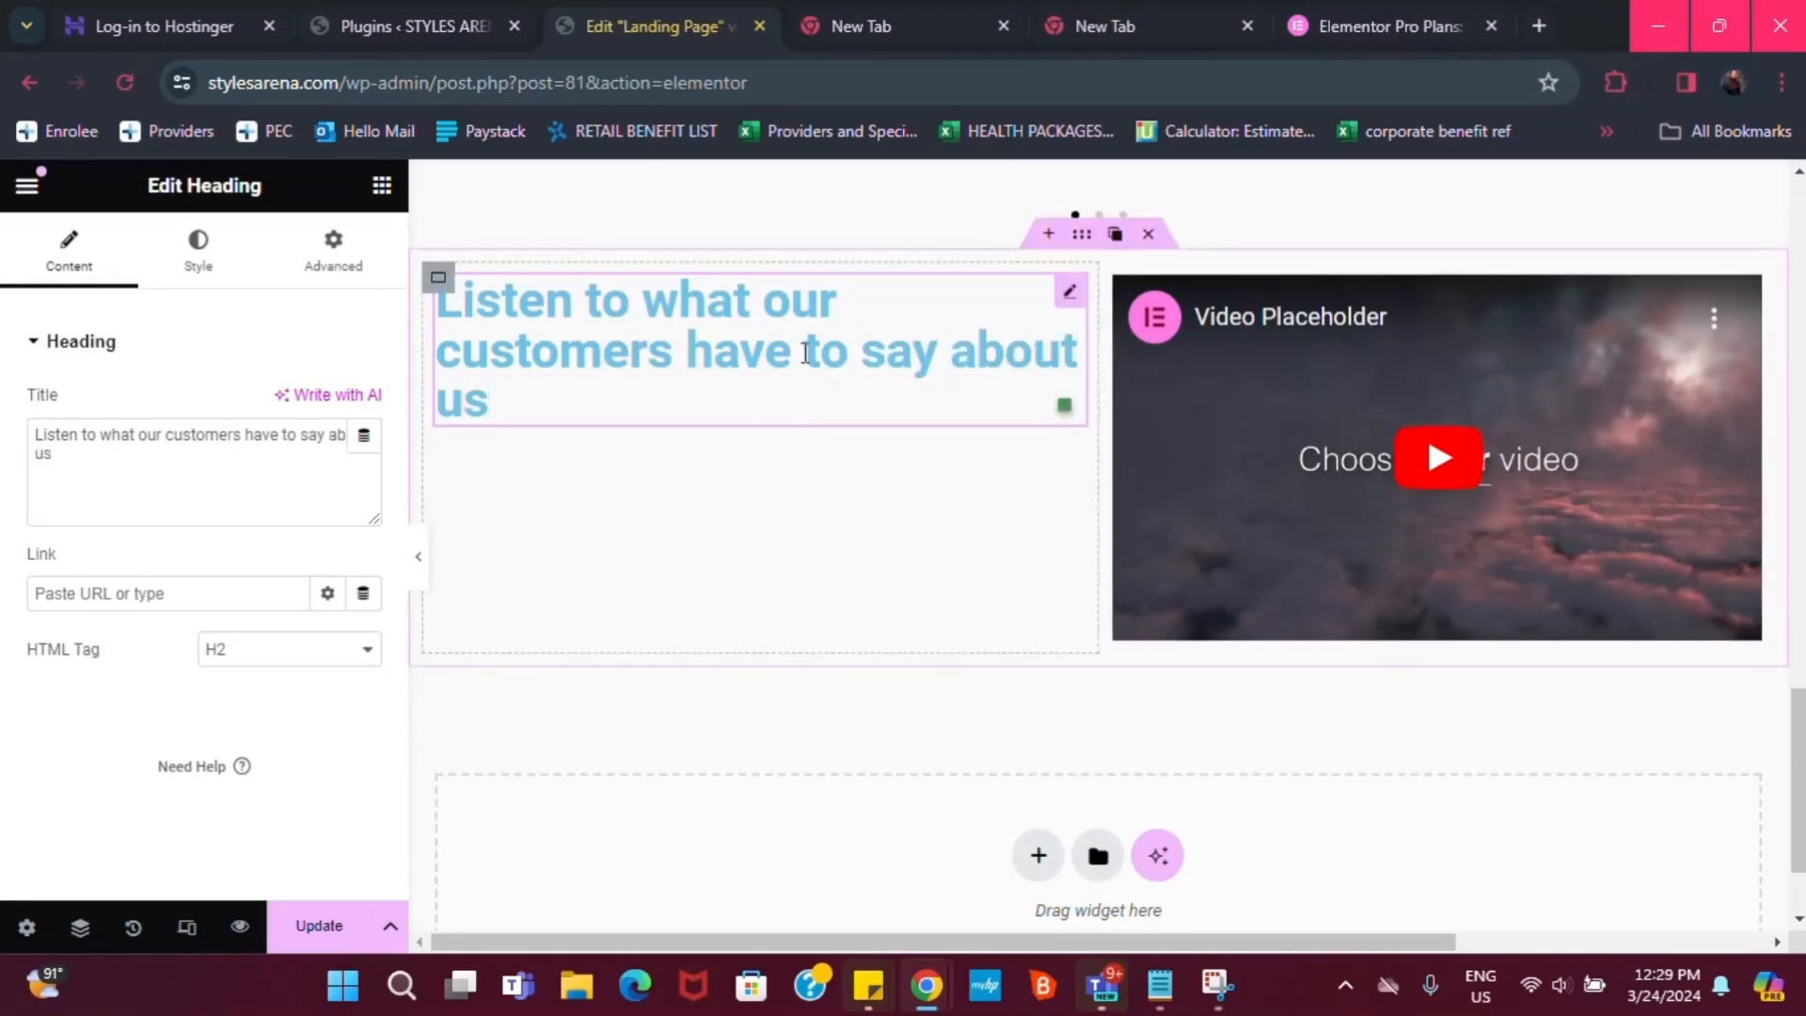
Make the heading container Full Width with Justify Content Center, then delete the section
click(446, 283)
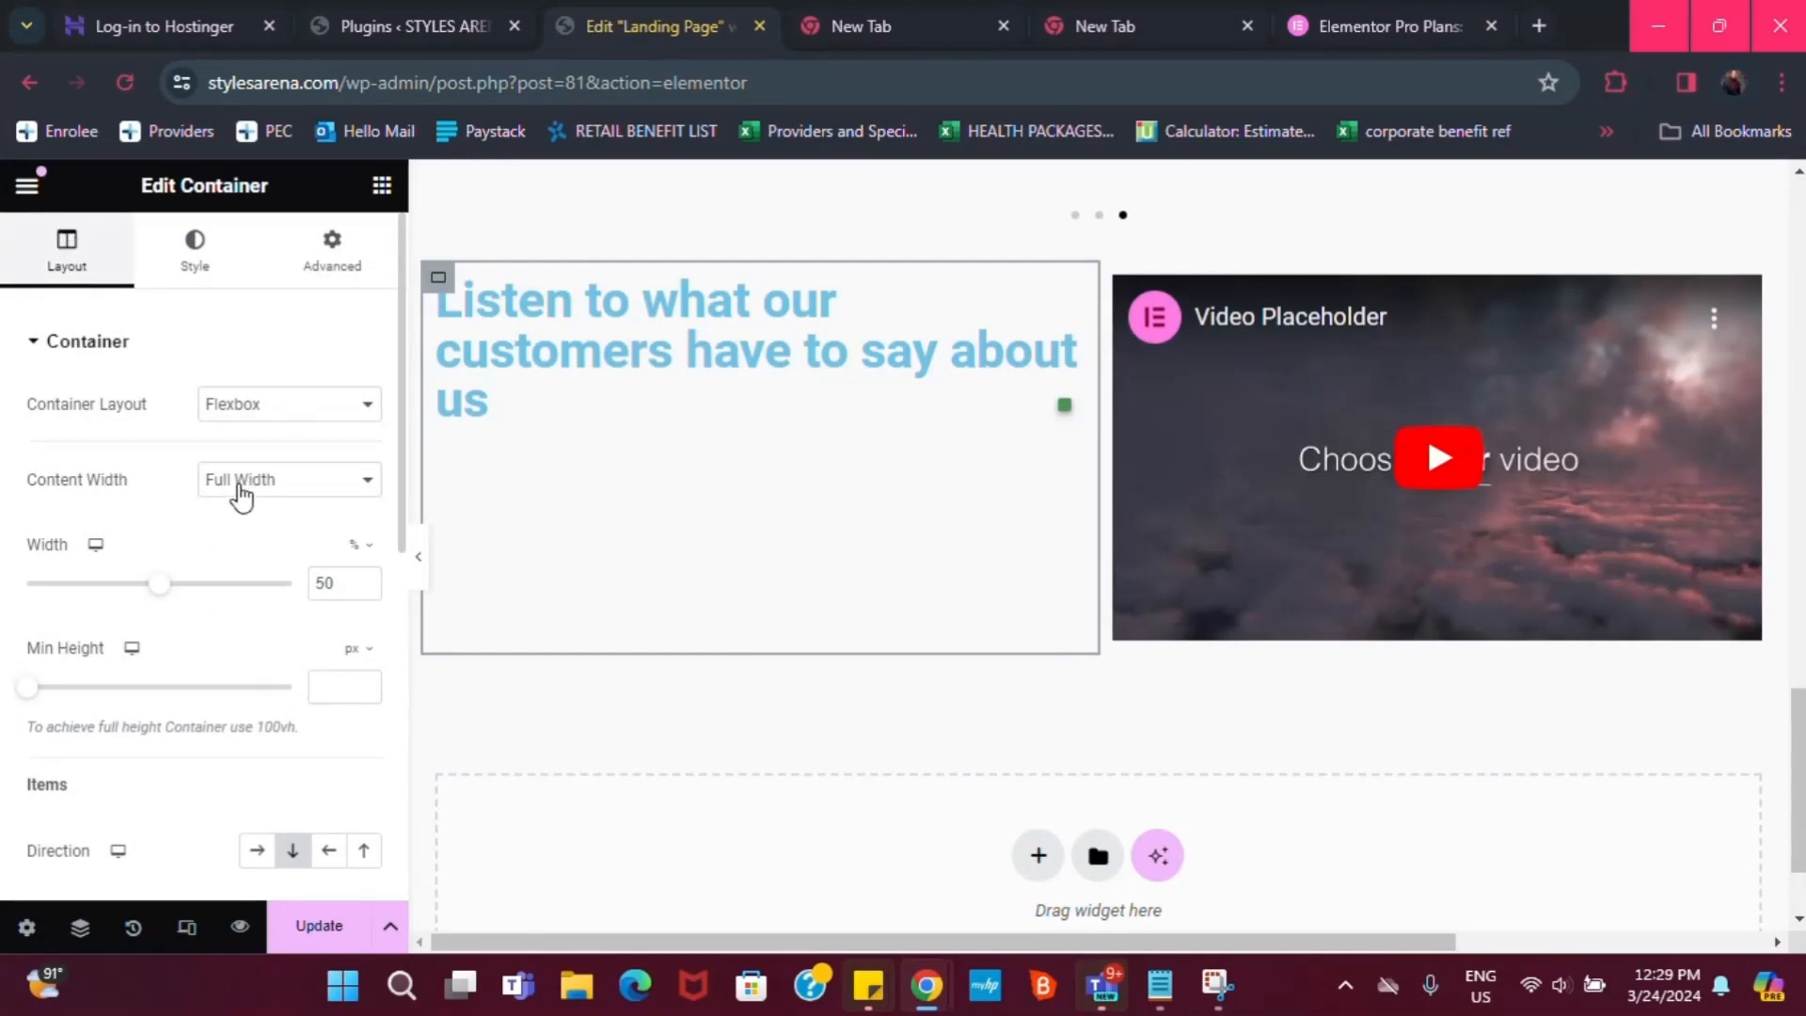
click(241, 480)
click(266, 506)
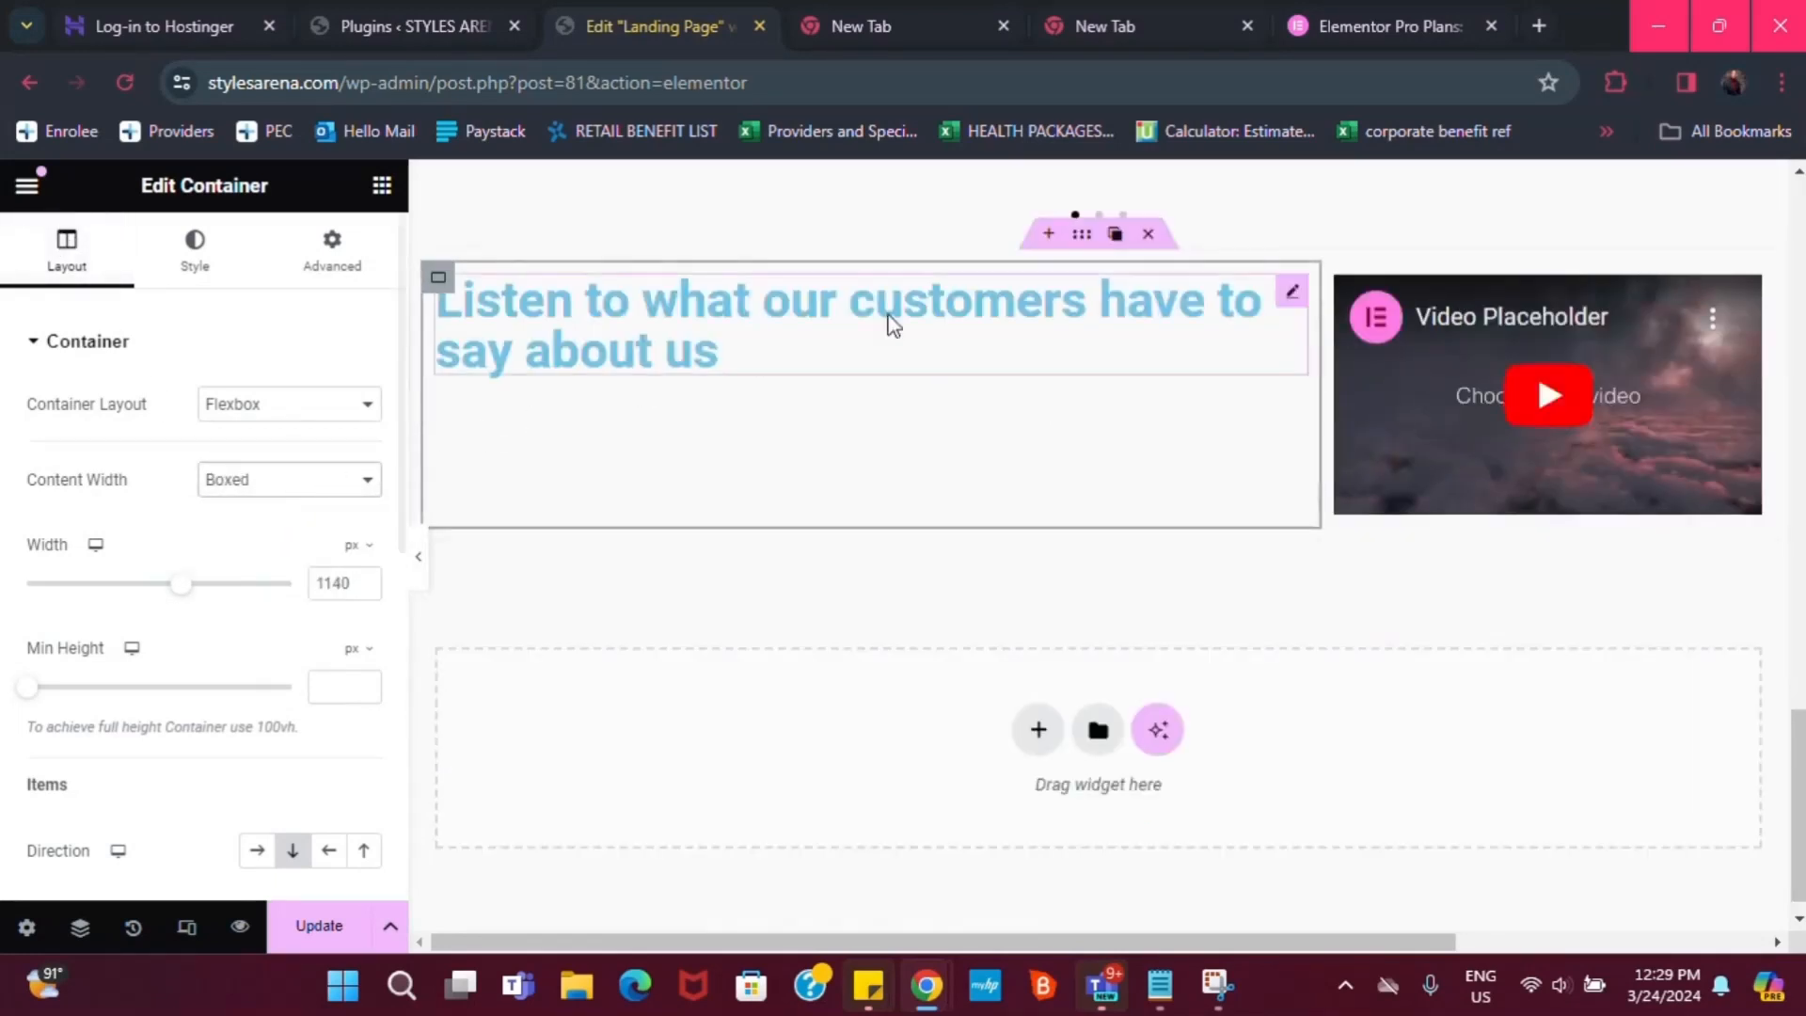
click(266, 480)
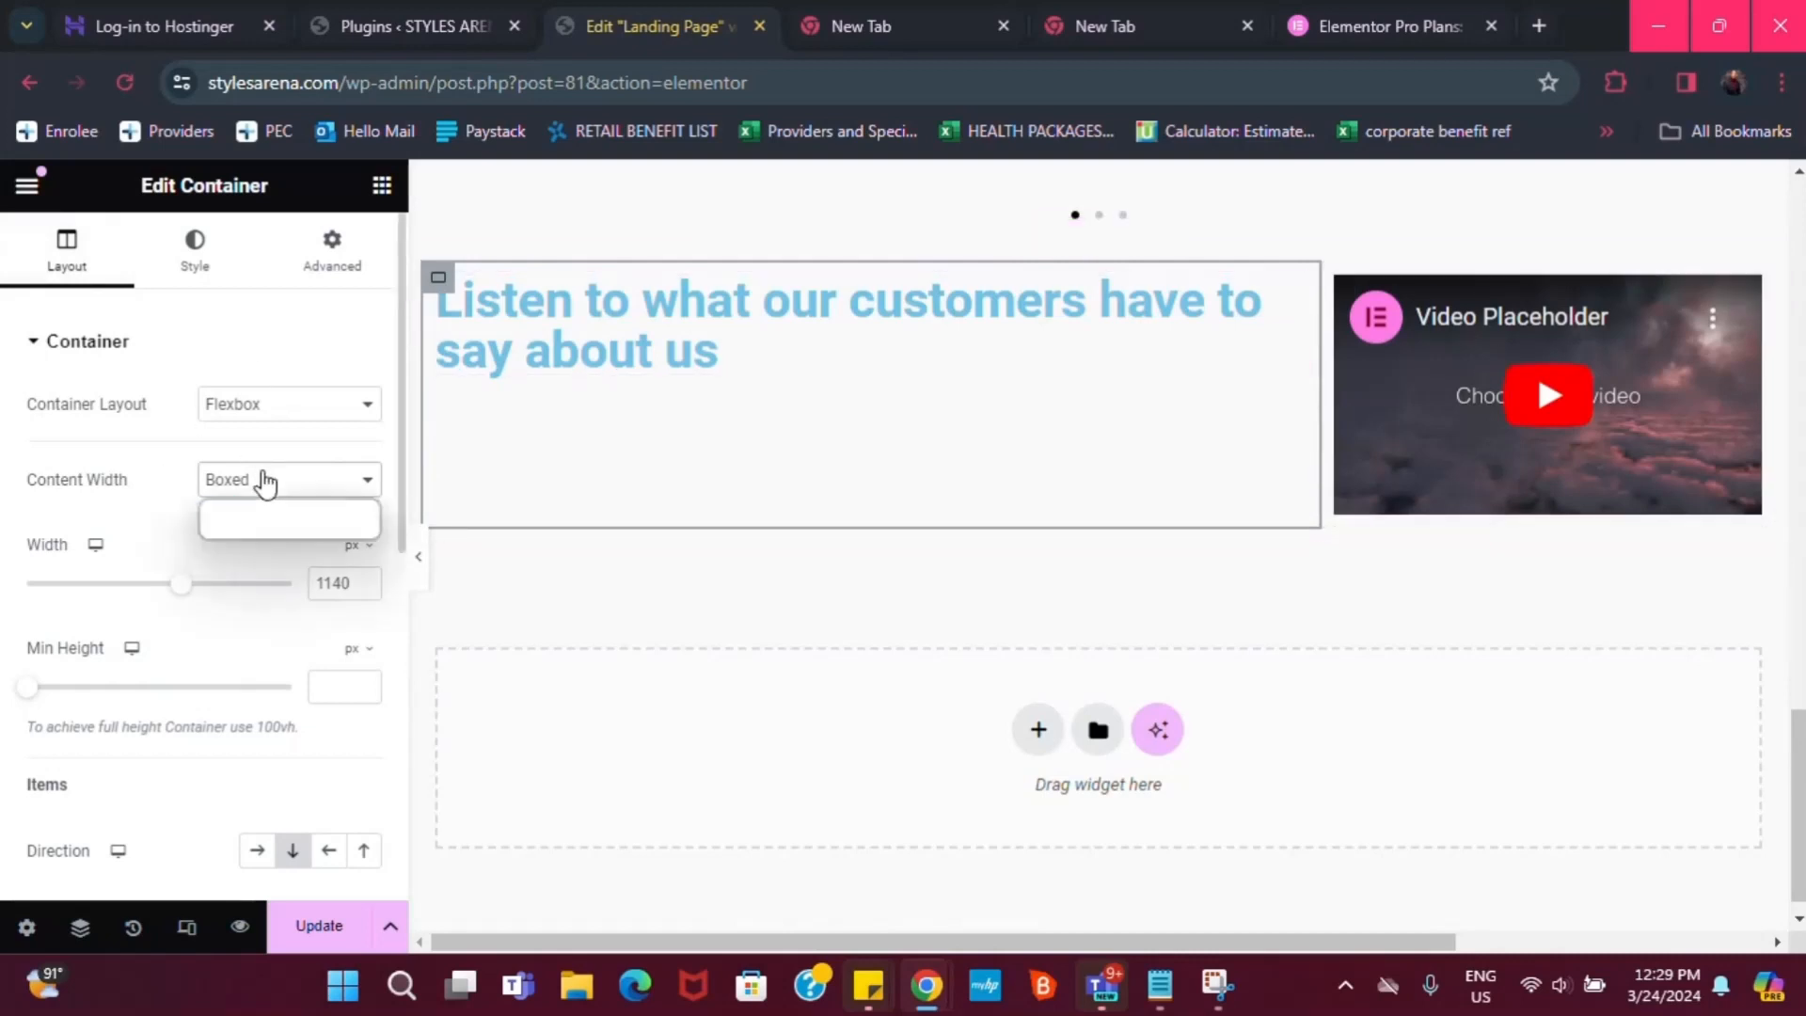
click(246, 511)
click(272, 485)
click(275, 530)
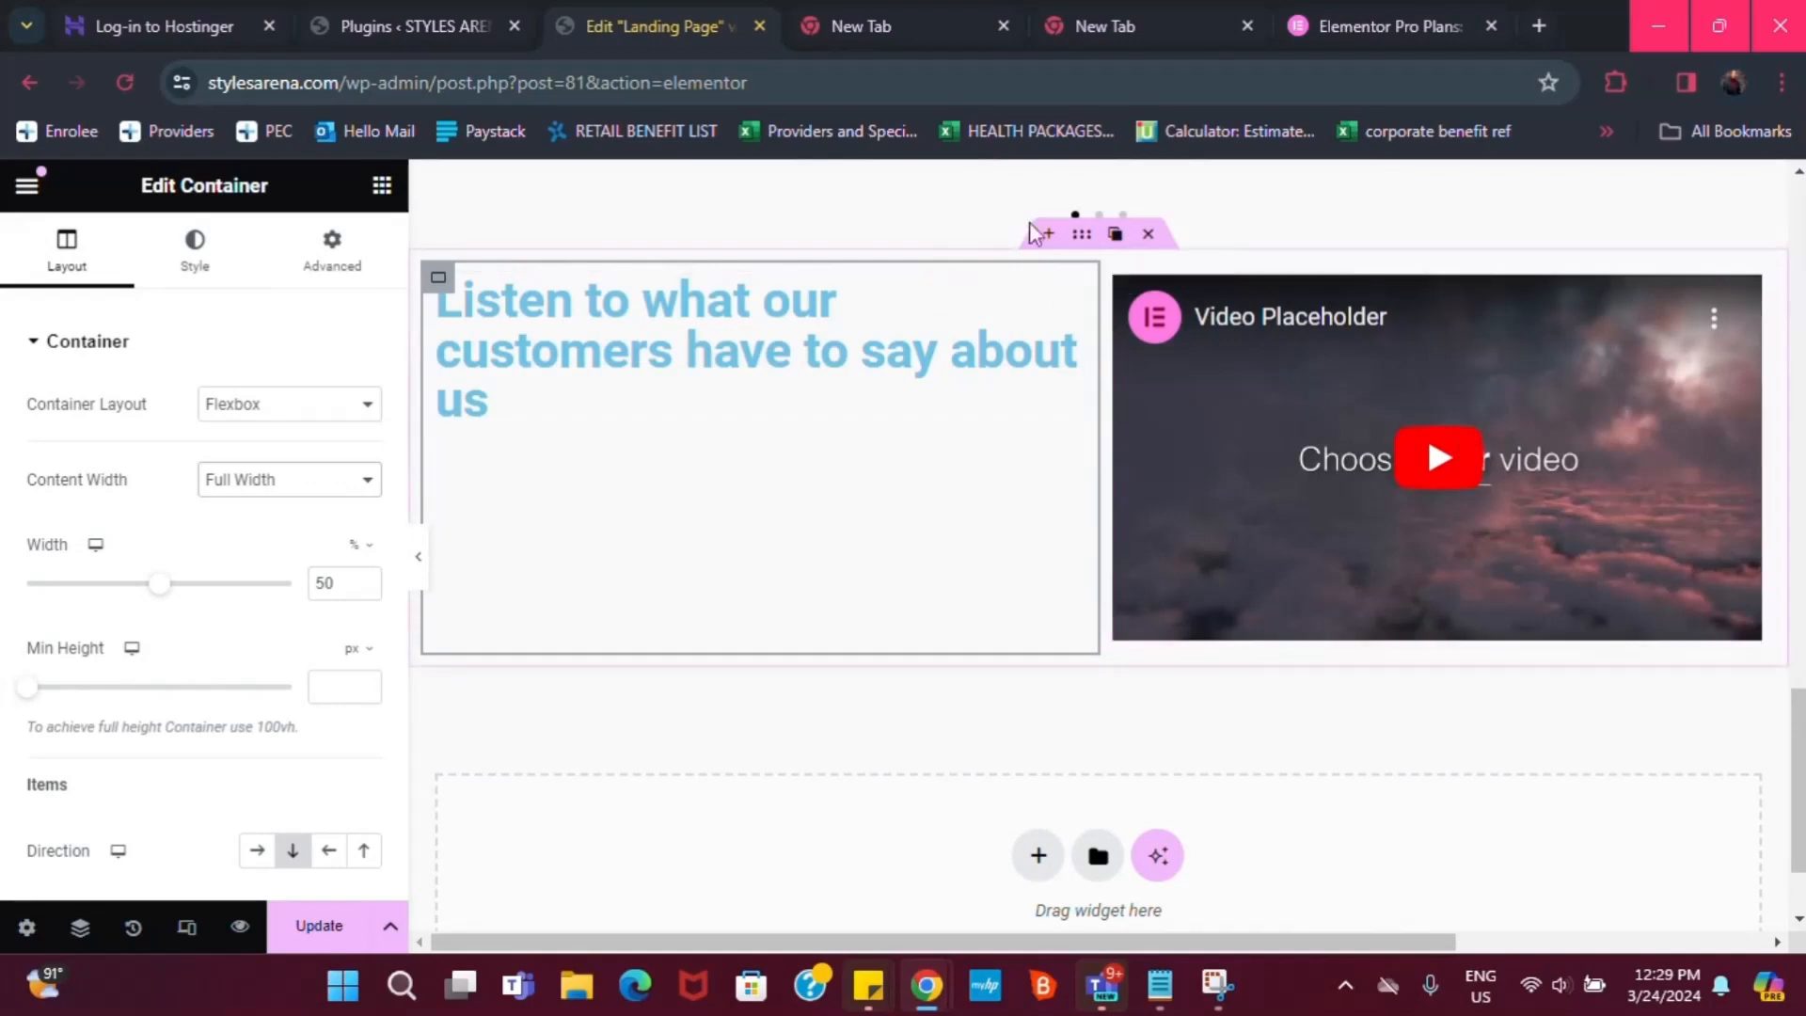
scroll(245, 809, down, 2)
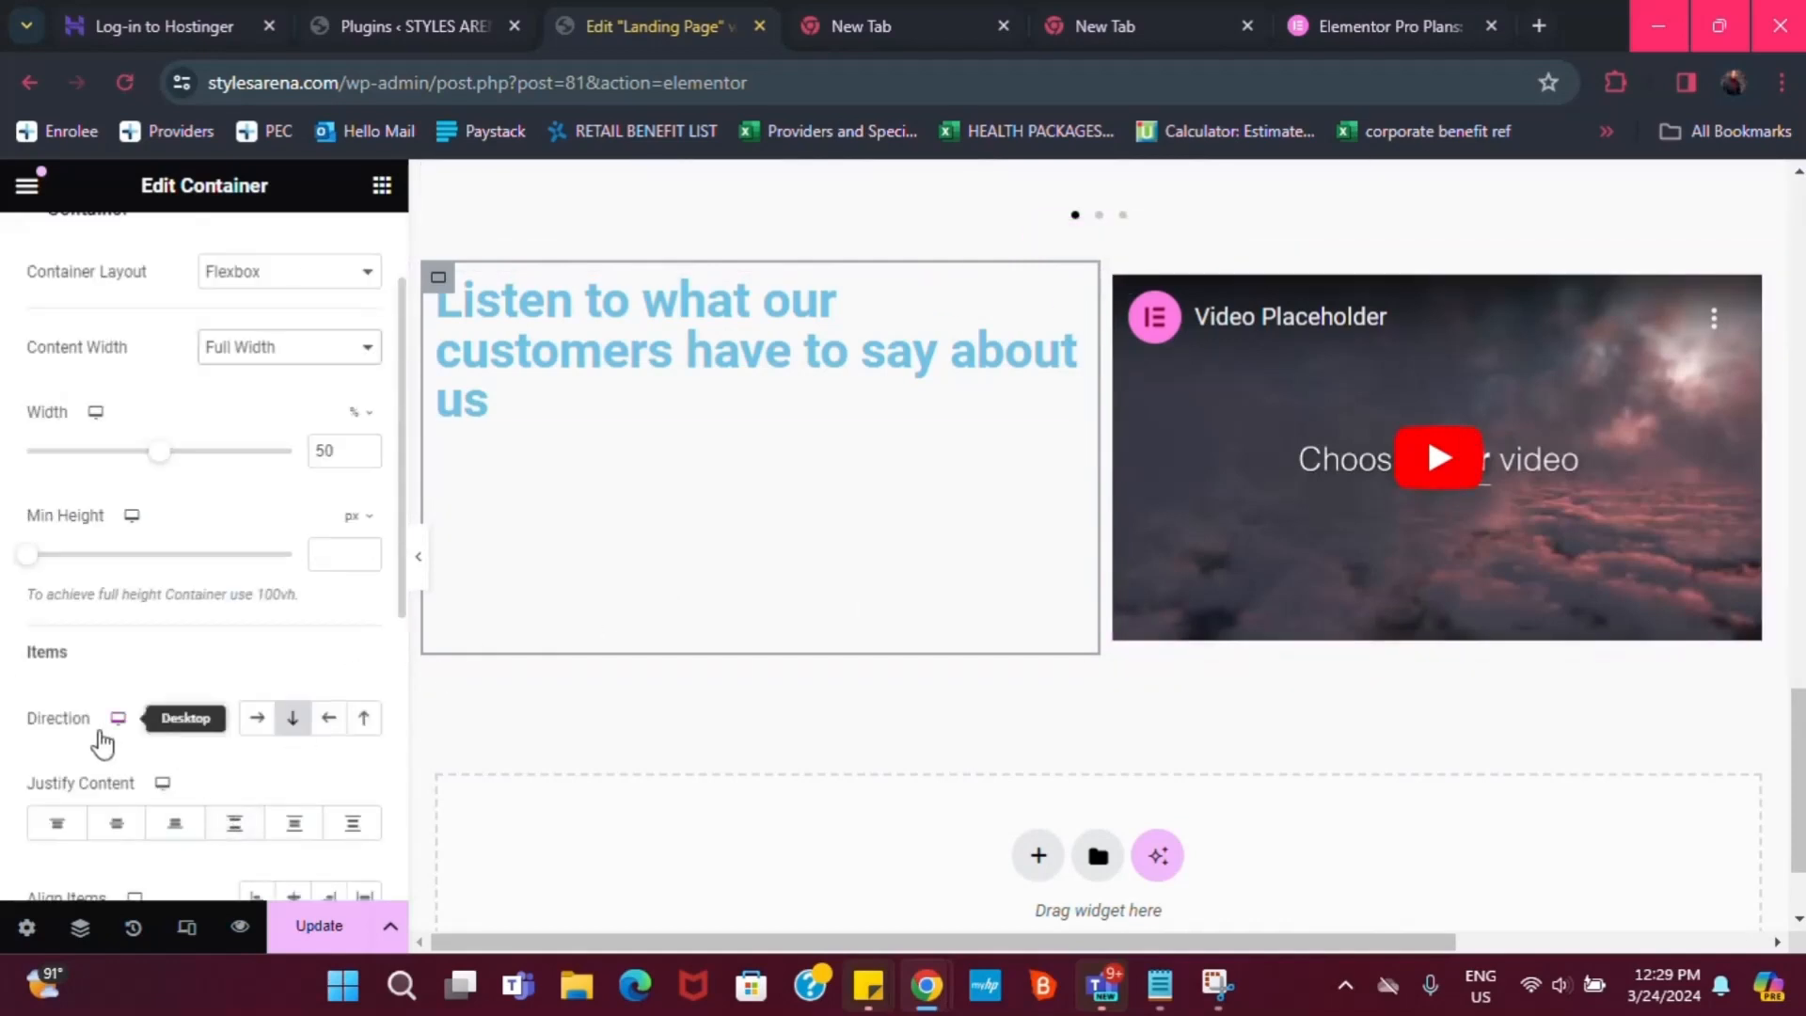
click(130, 832)
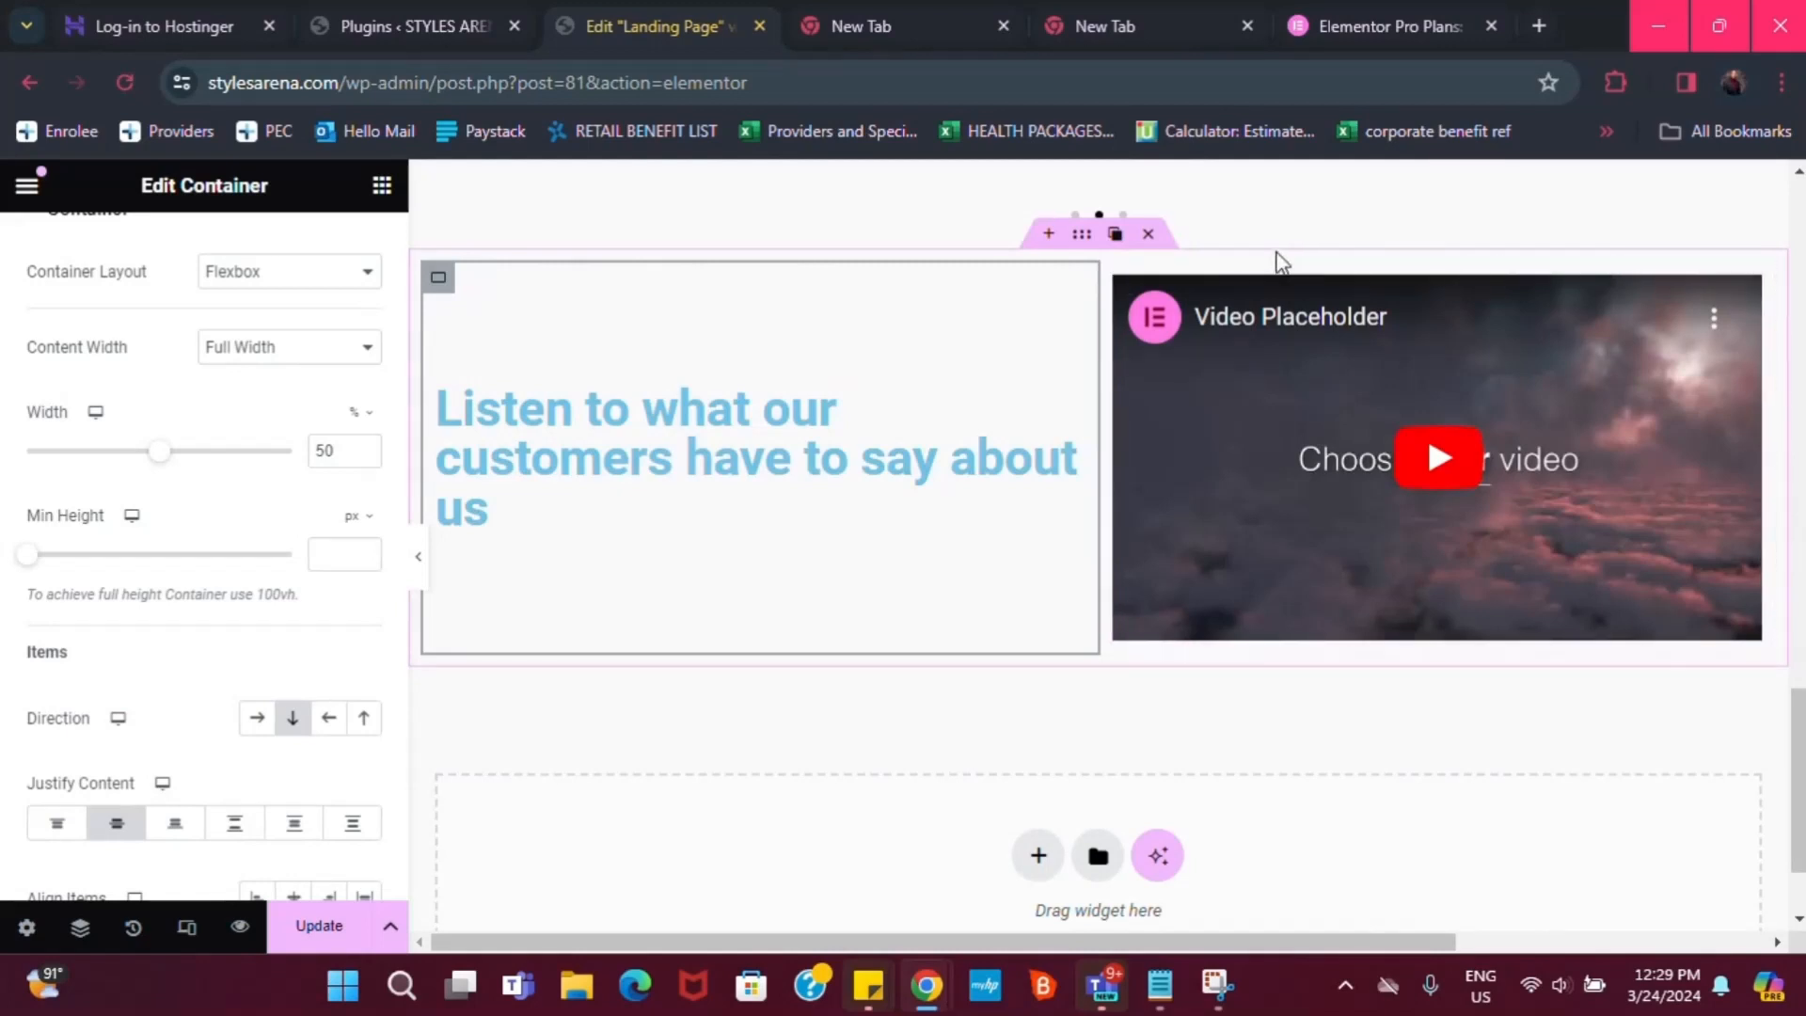
click(1147, 234)
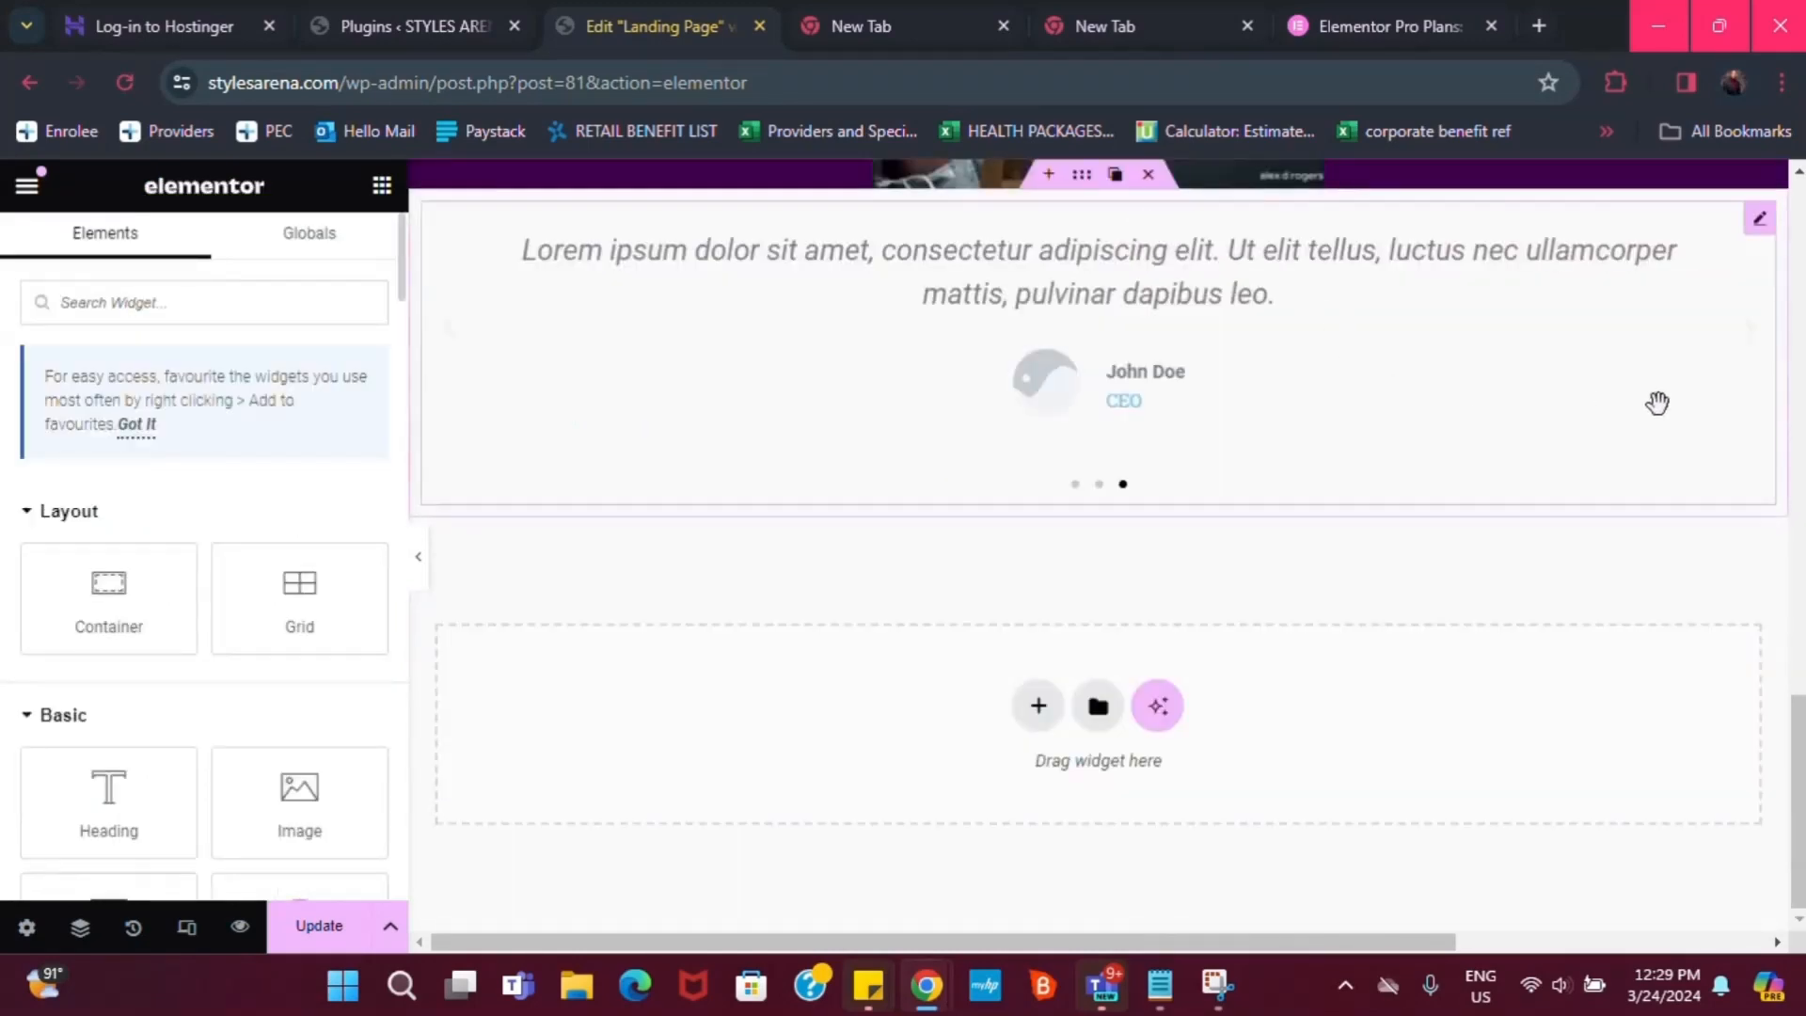
Paste 'I got my sweatshirts delivered right on time and in perfect condition.' into Item #1's Content
scroll(1799, 752, up, 2)
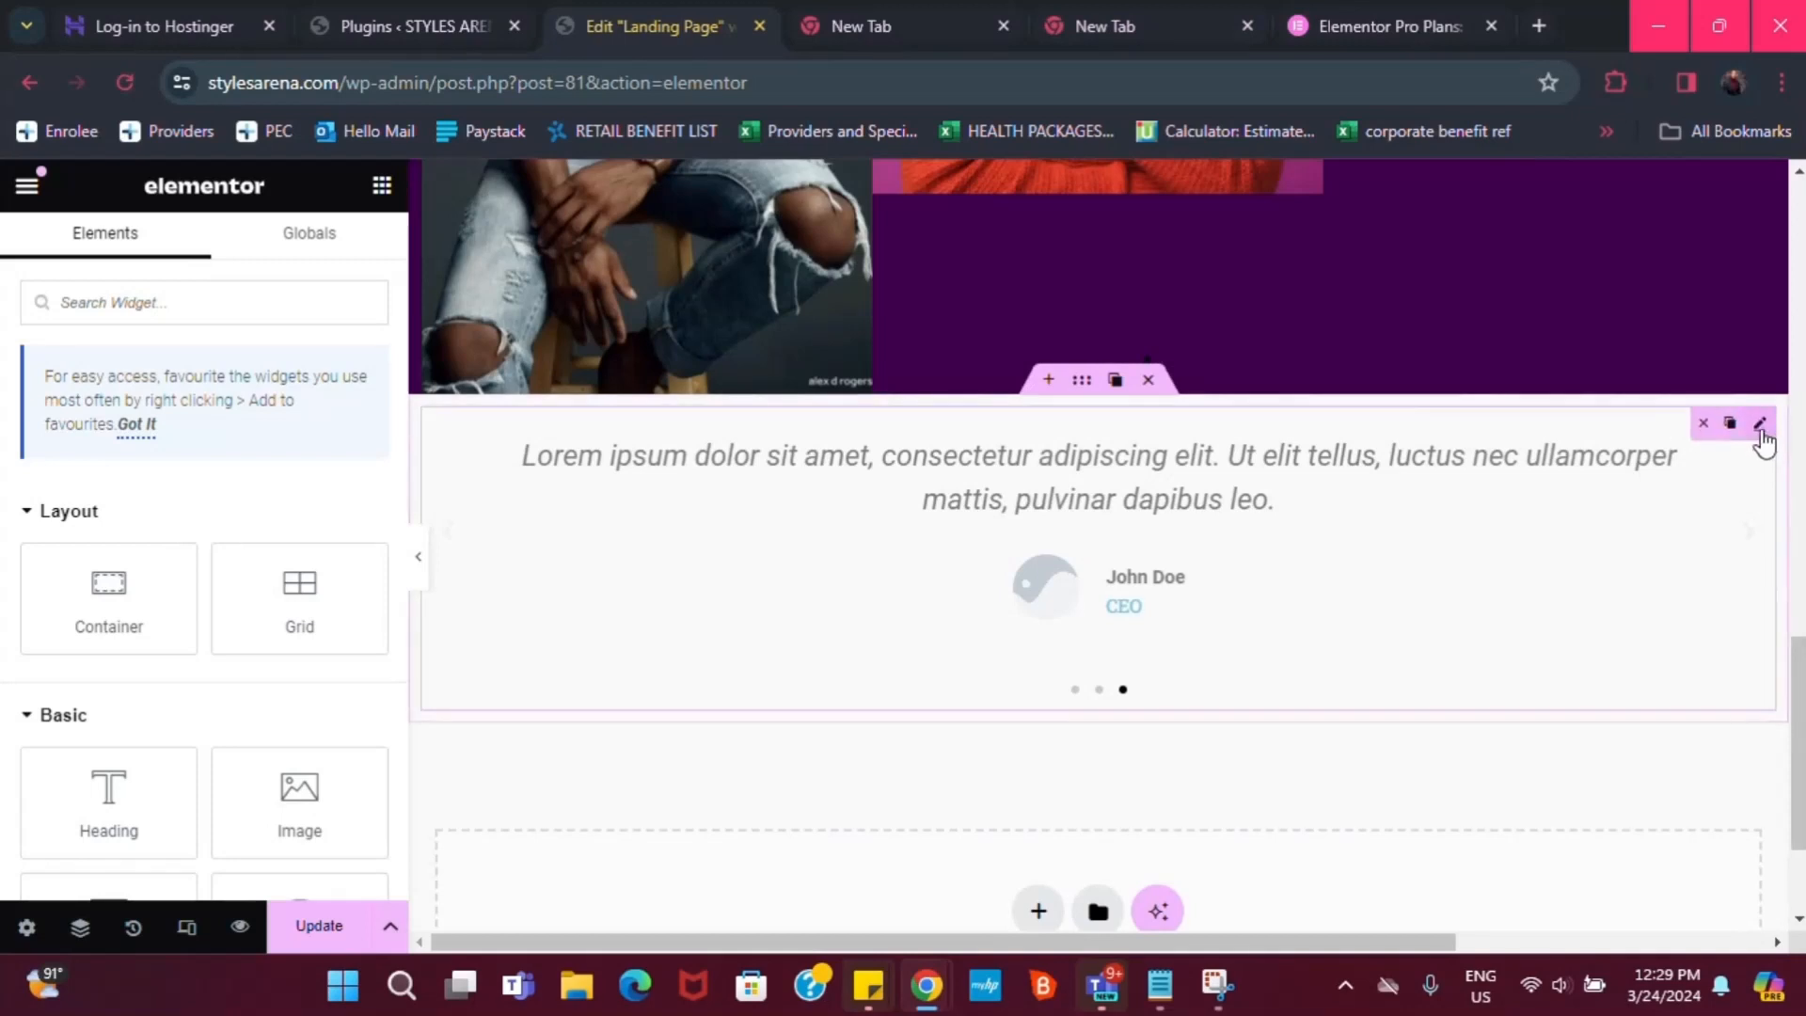
click(1761, 426)
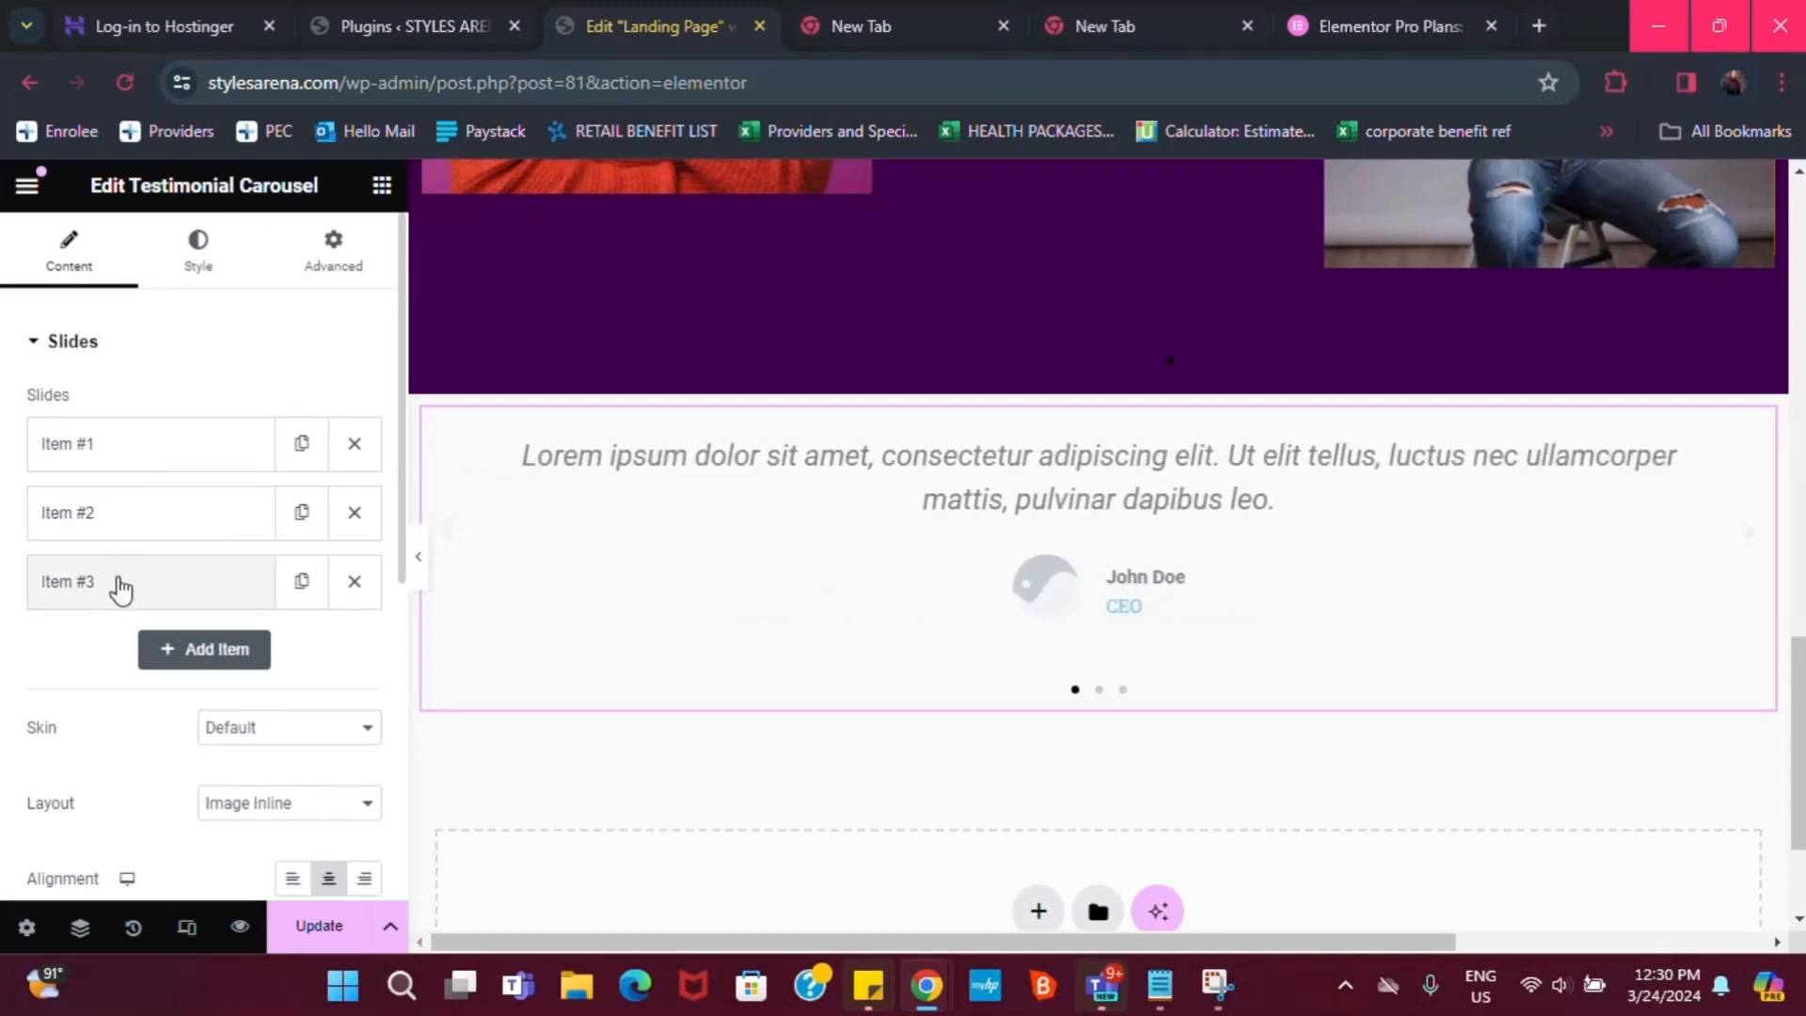
click(133, 456)
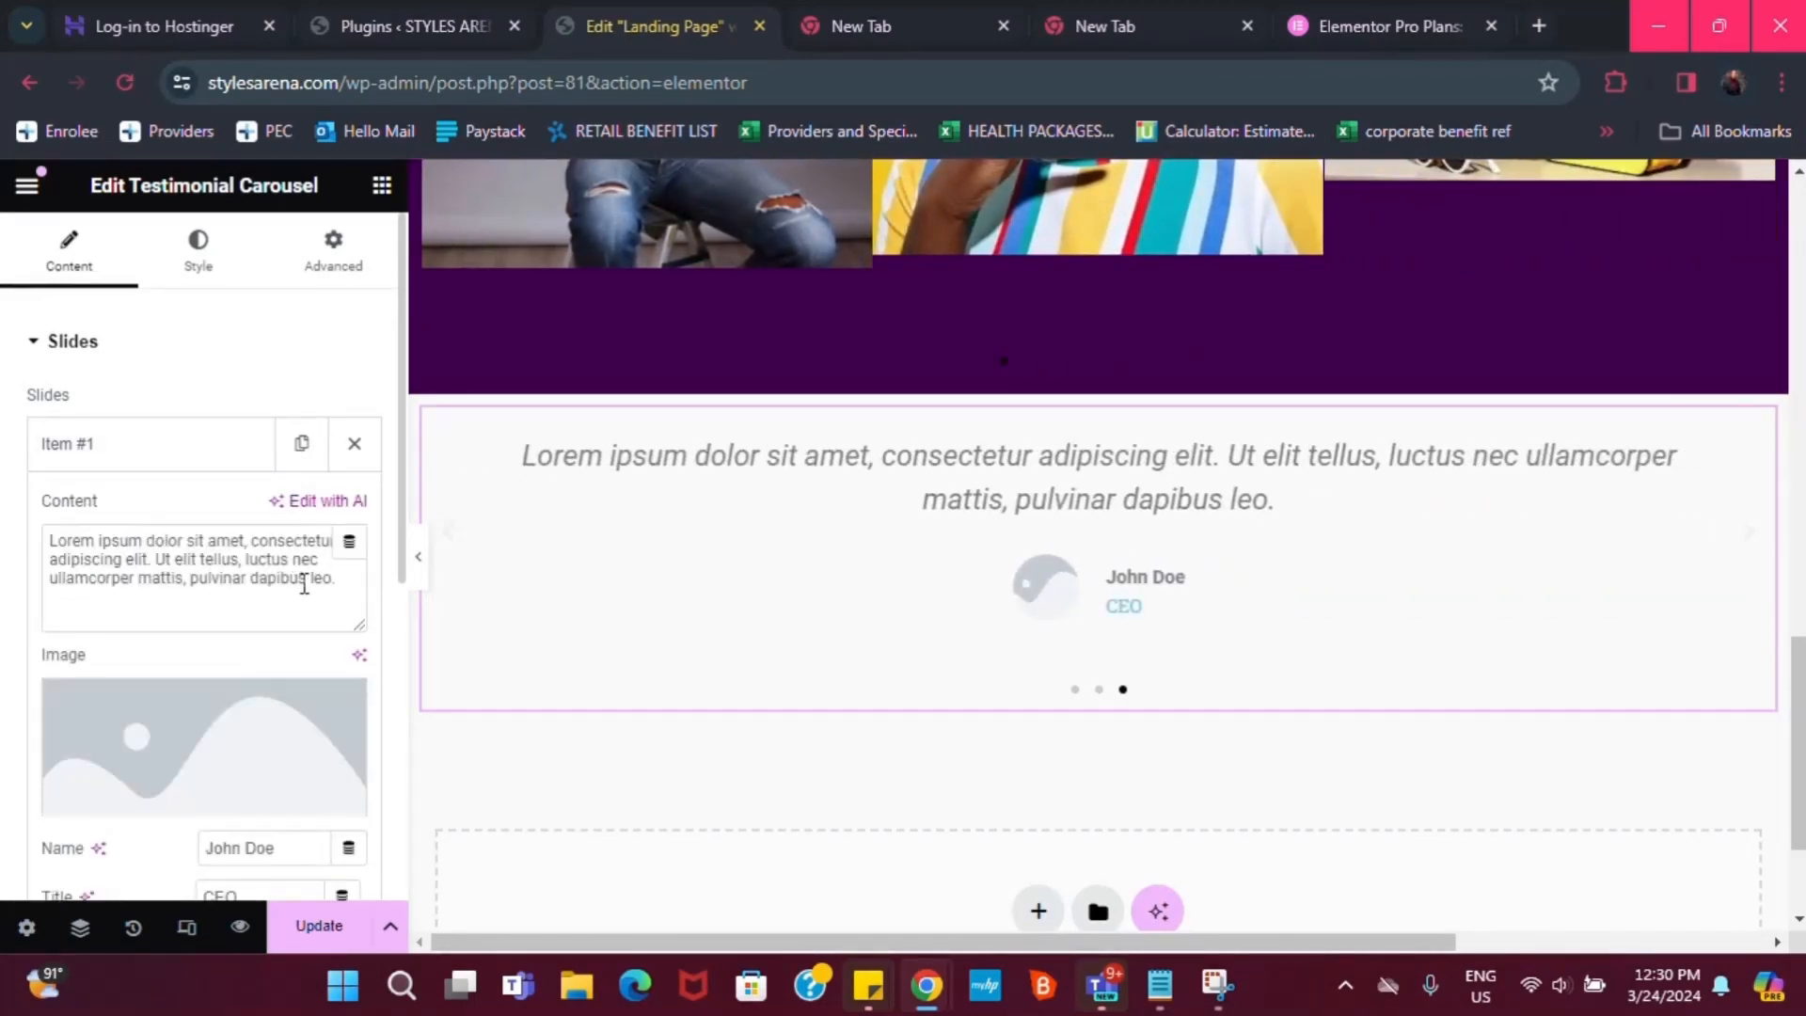
drag(334, 585, 5, 532)
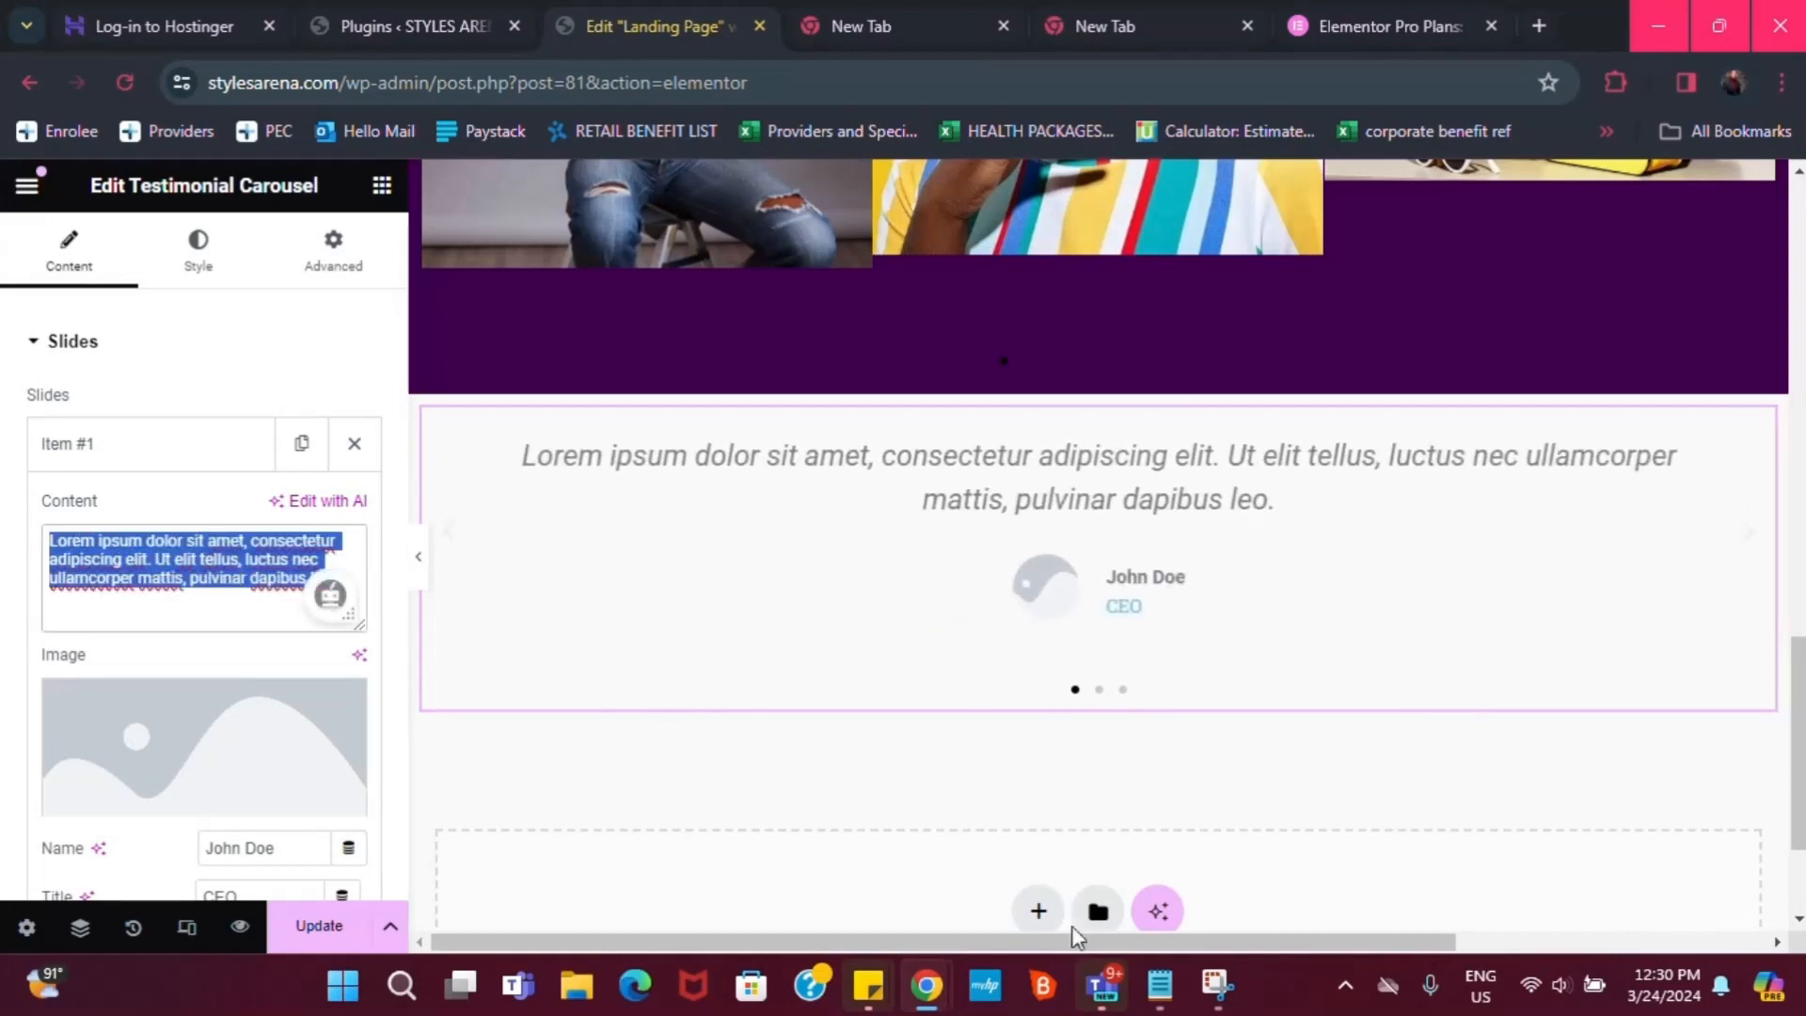
click(1160, 988)
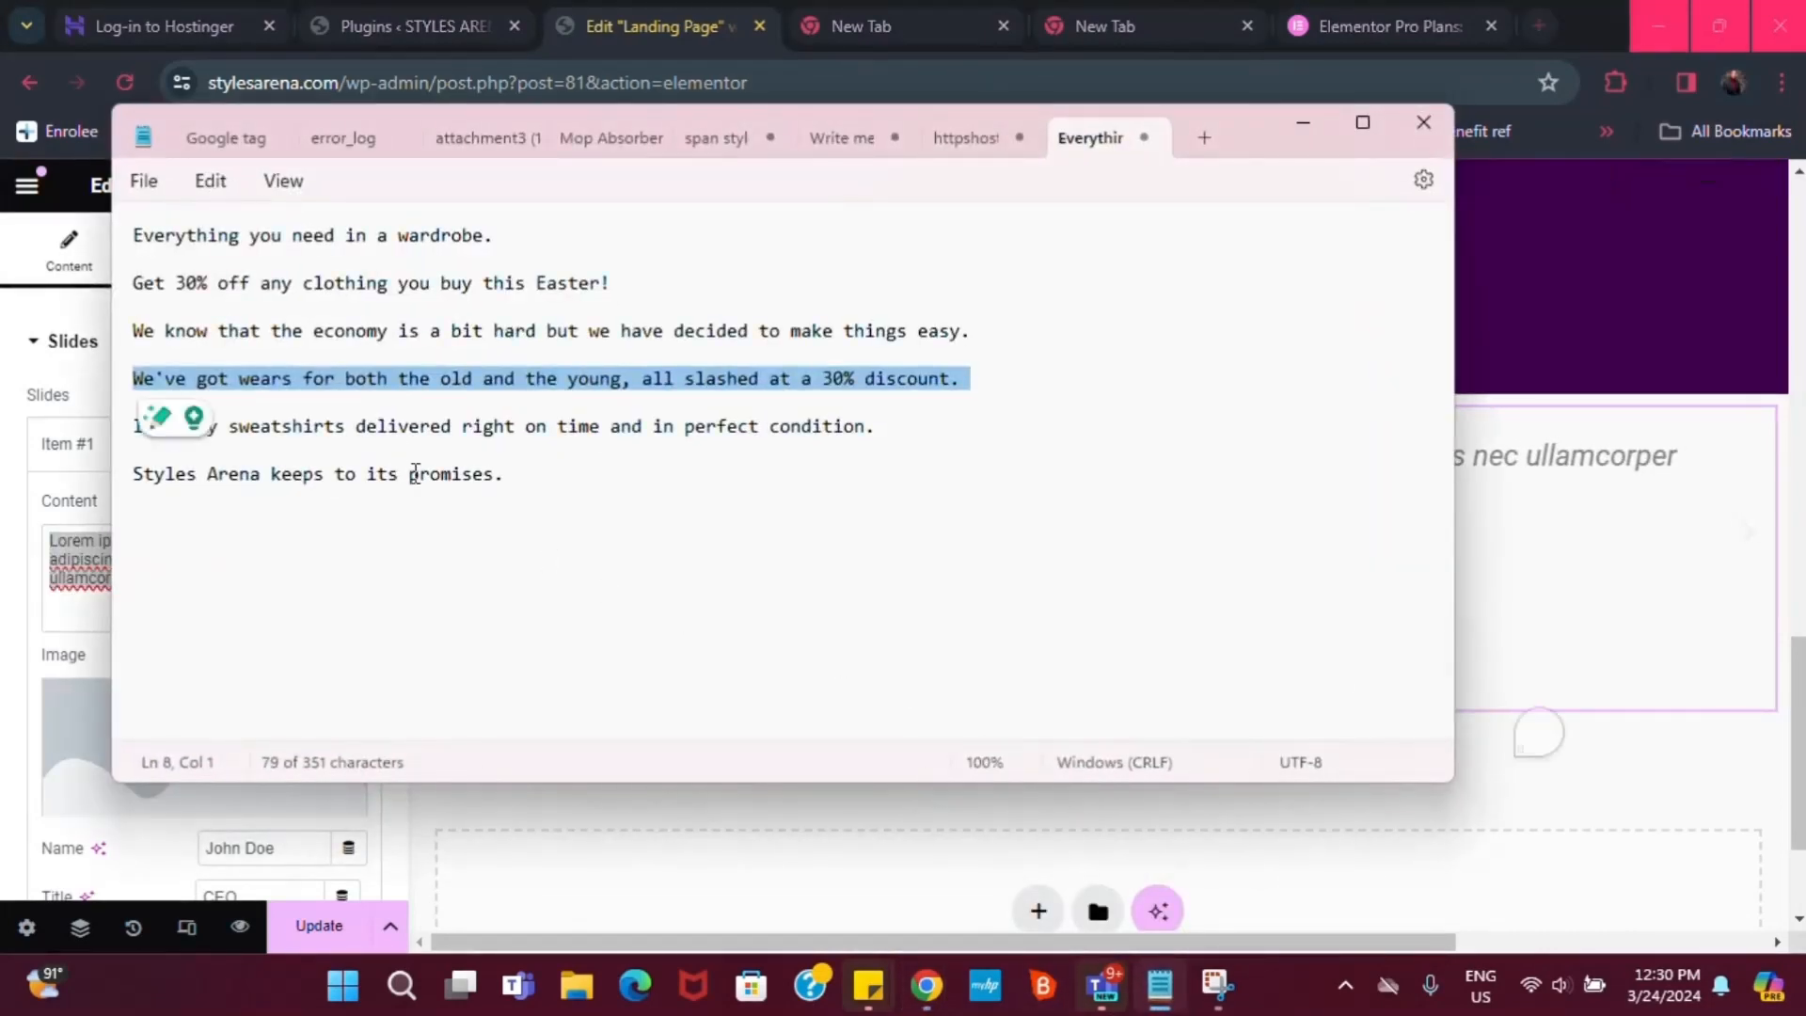
triple_click(391, 436)
key(ctrl+c)
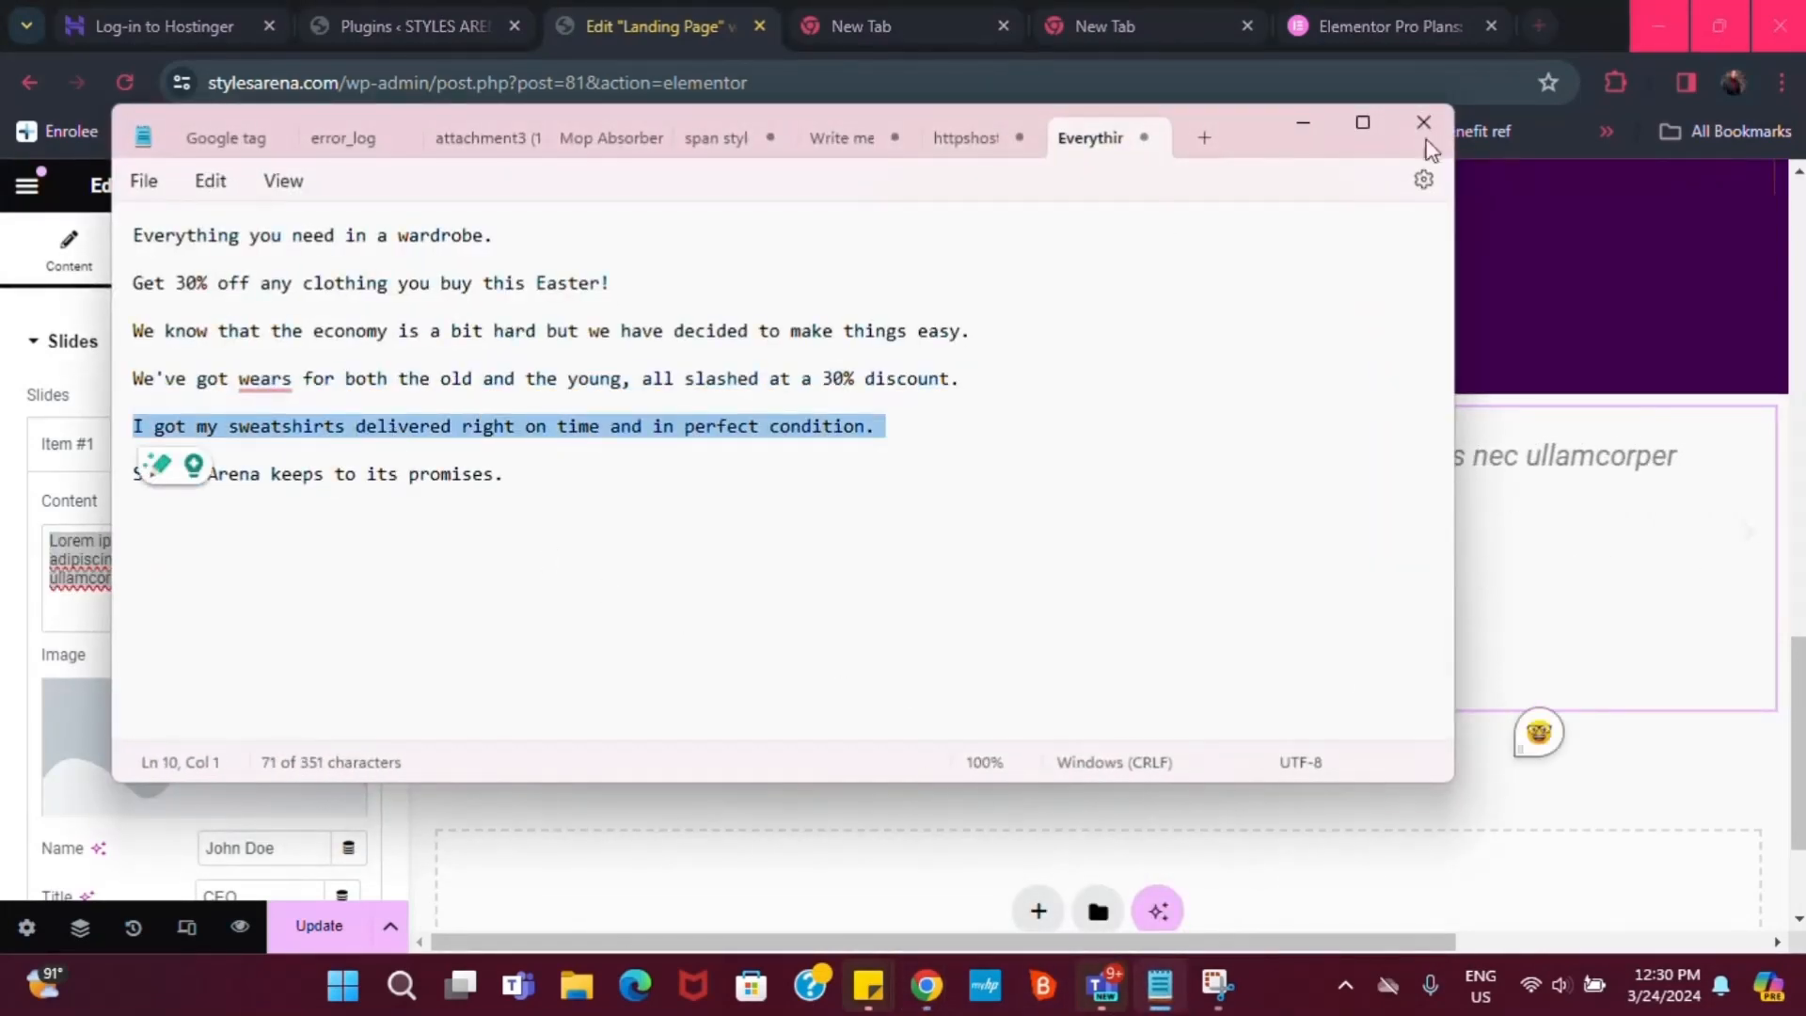
click(1285, 124)
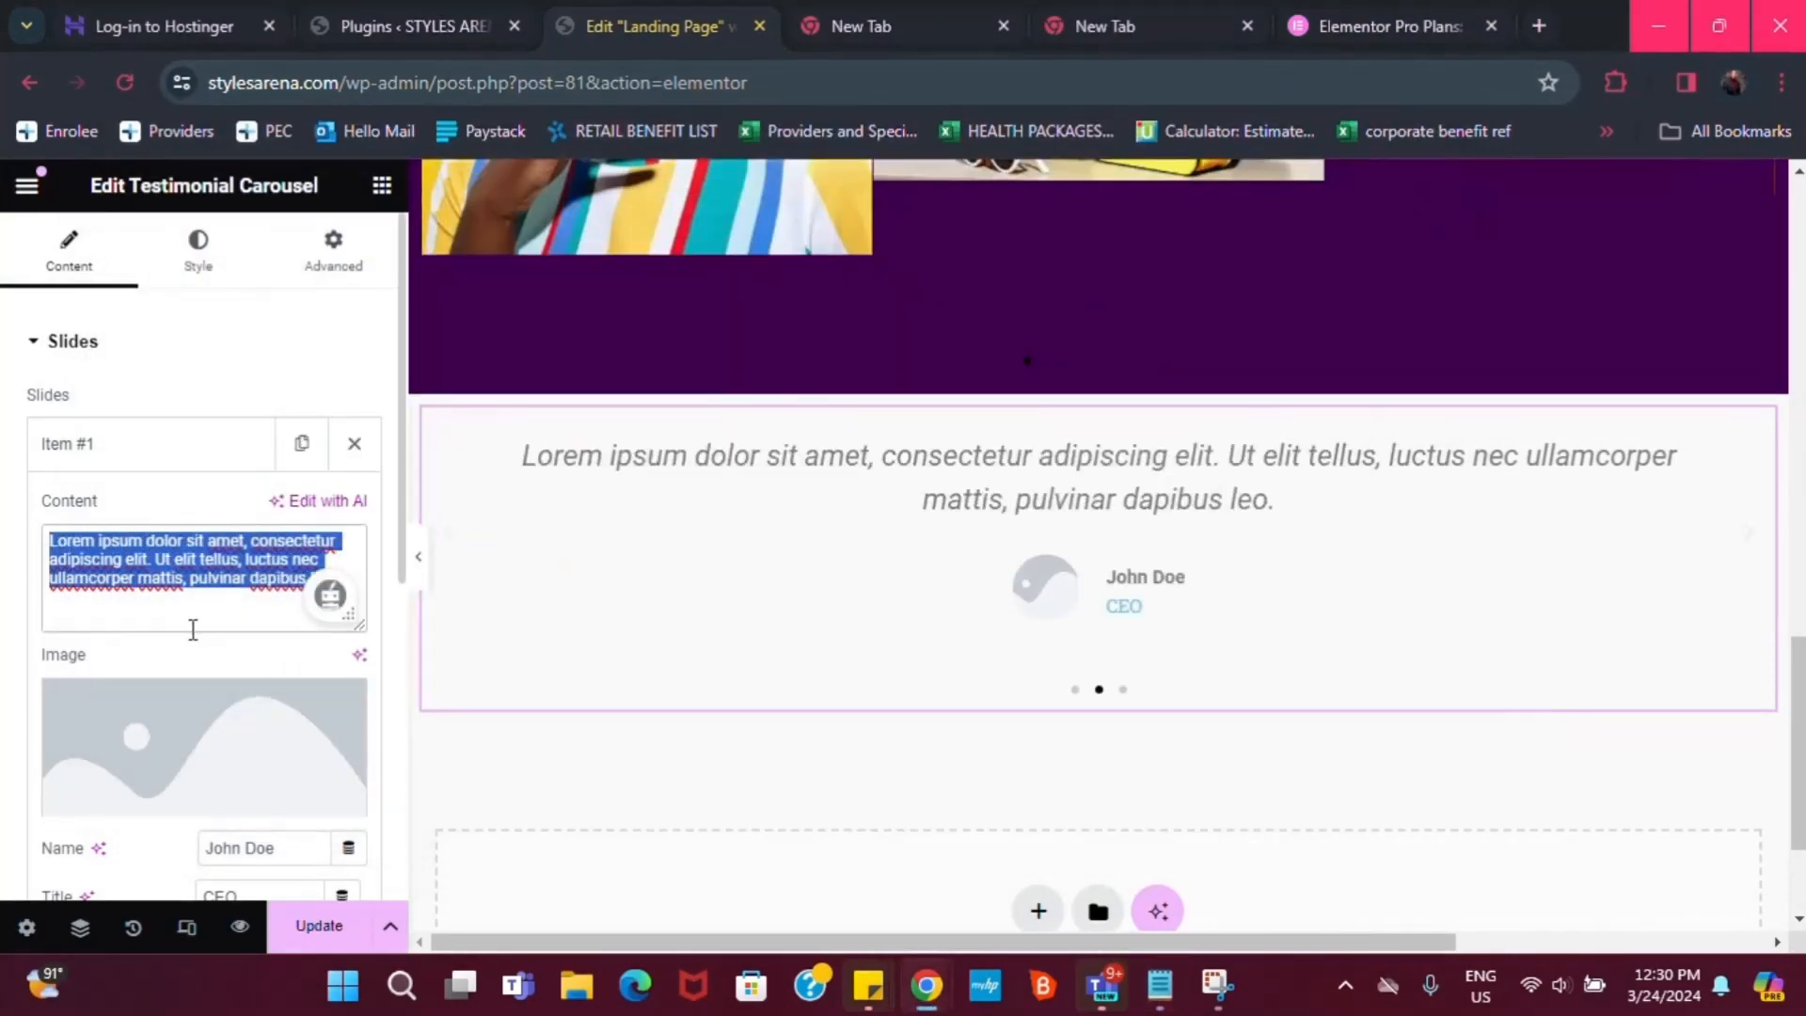
key(ctrl+v)
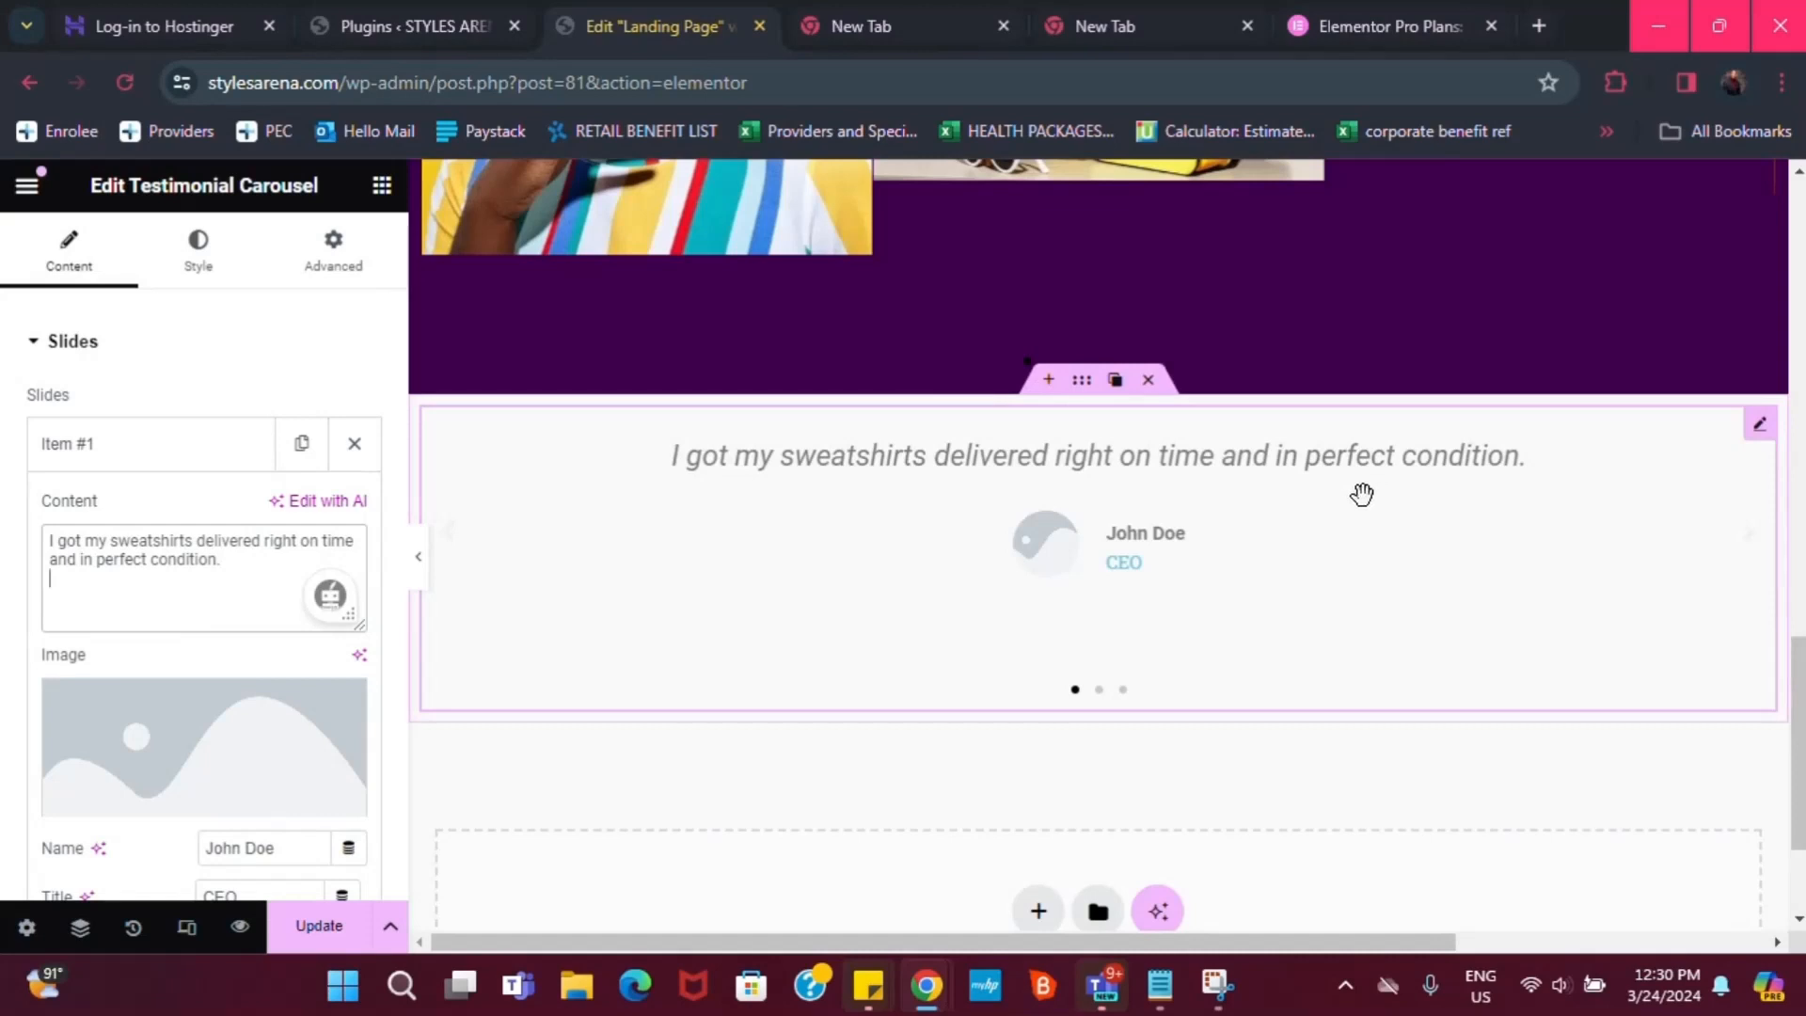
Give the first testimonial the Media Library portrait of the smiling woman in yellow
scroll(184, 743, down, 2)
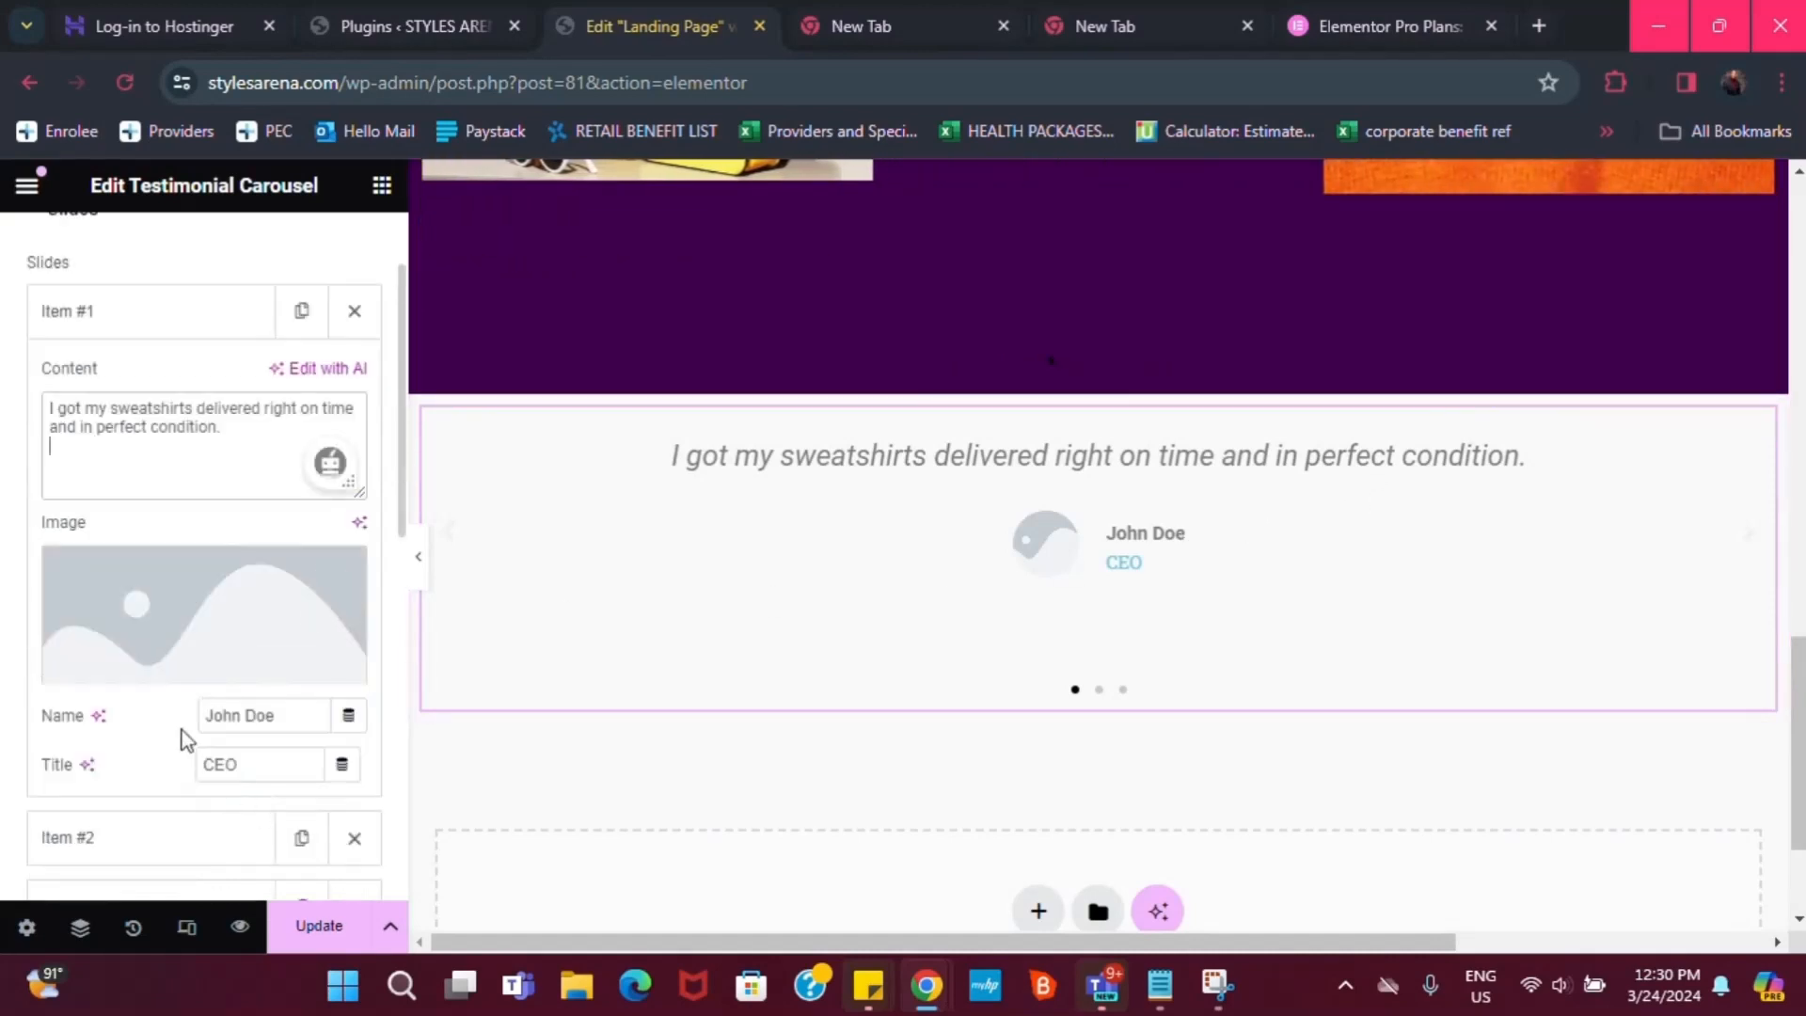
click(185, 667)
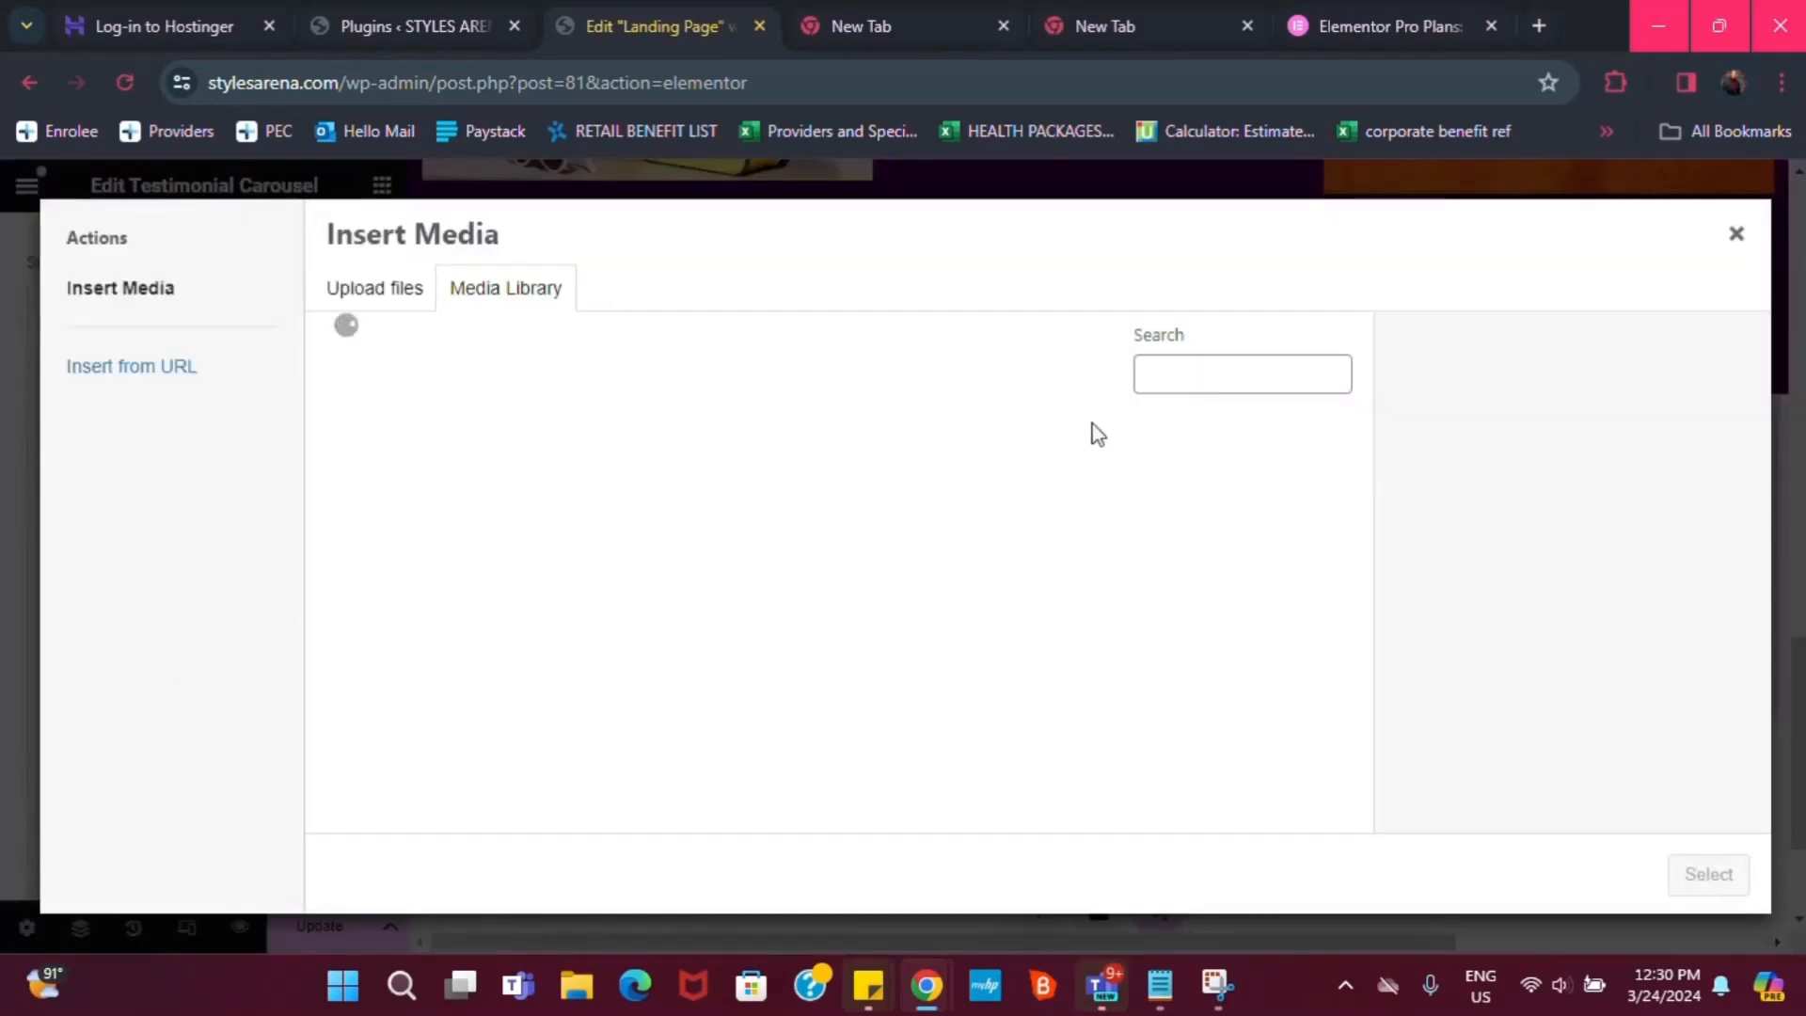
click(867, 513)
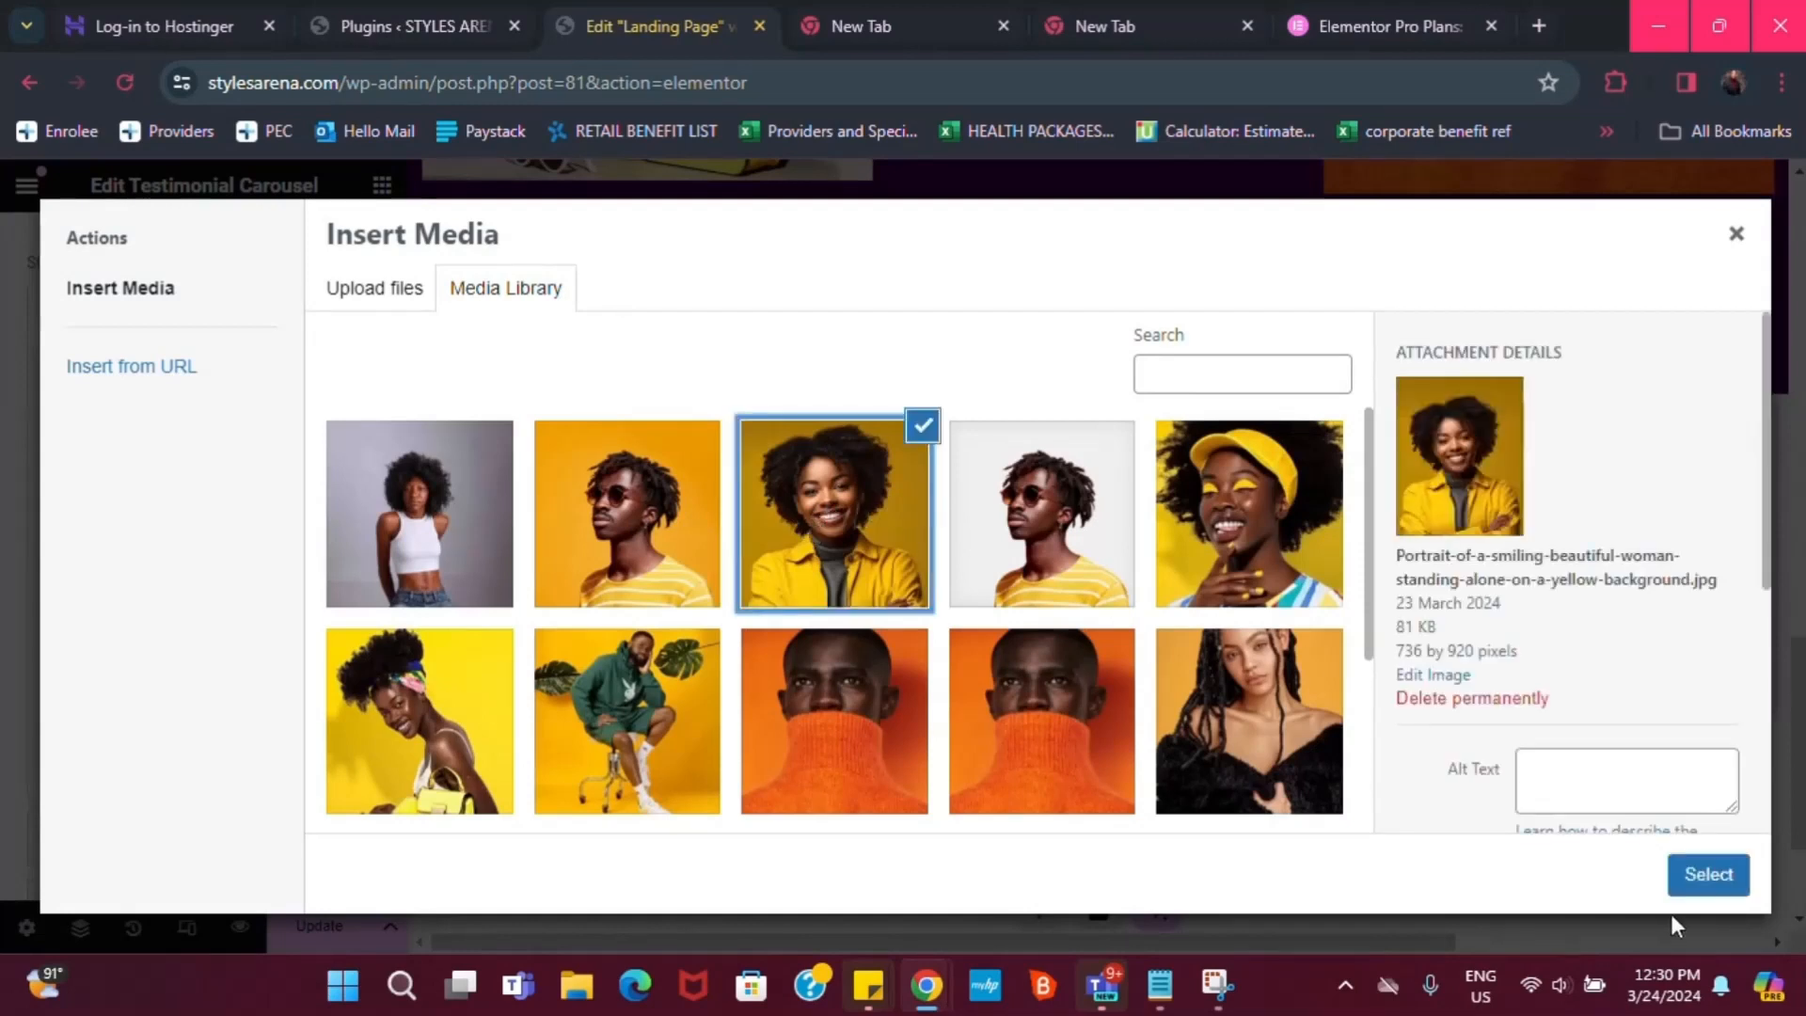
click(1706, 875)
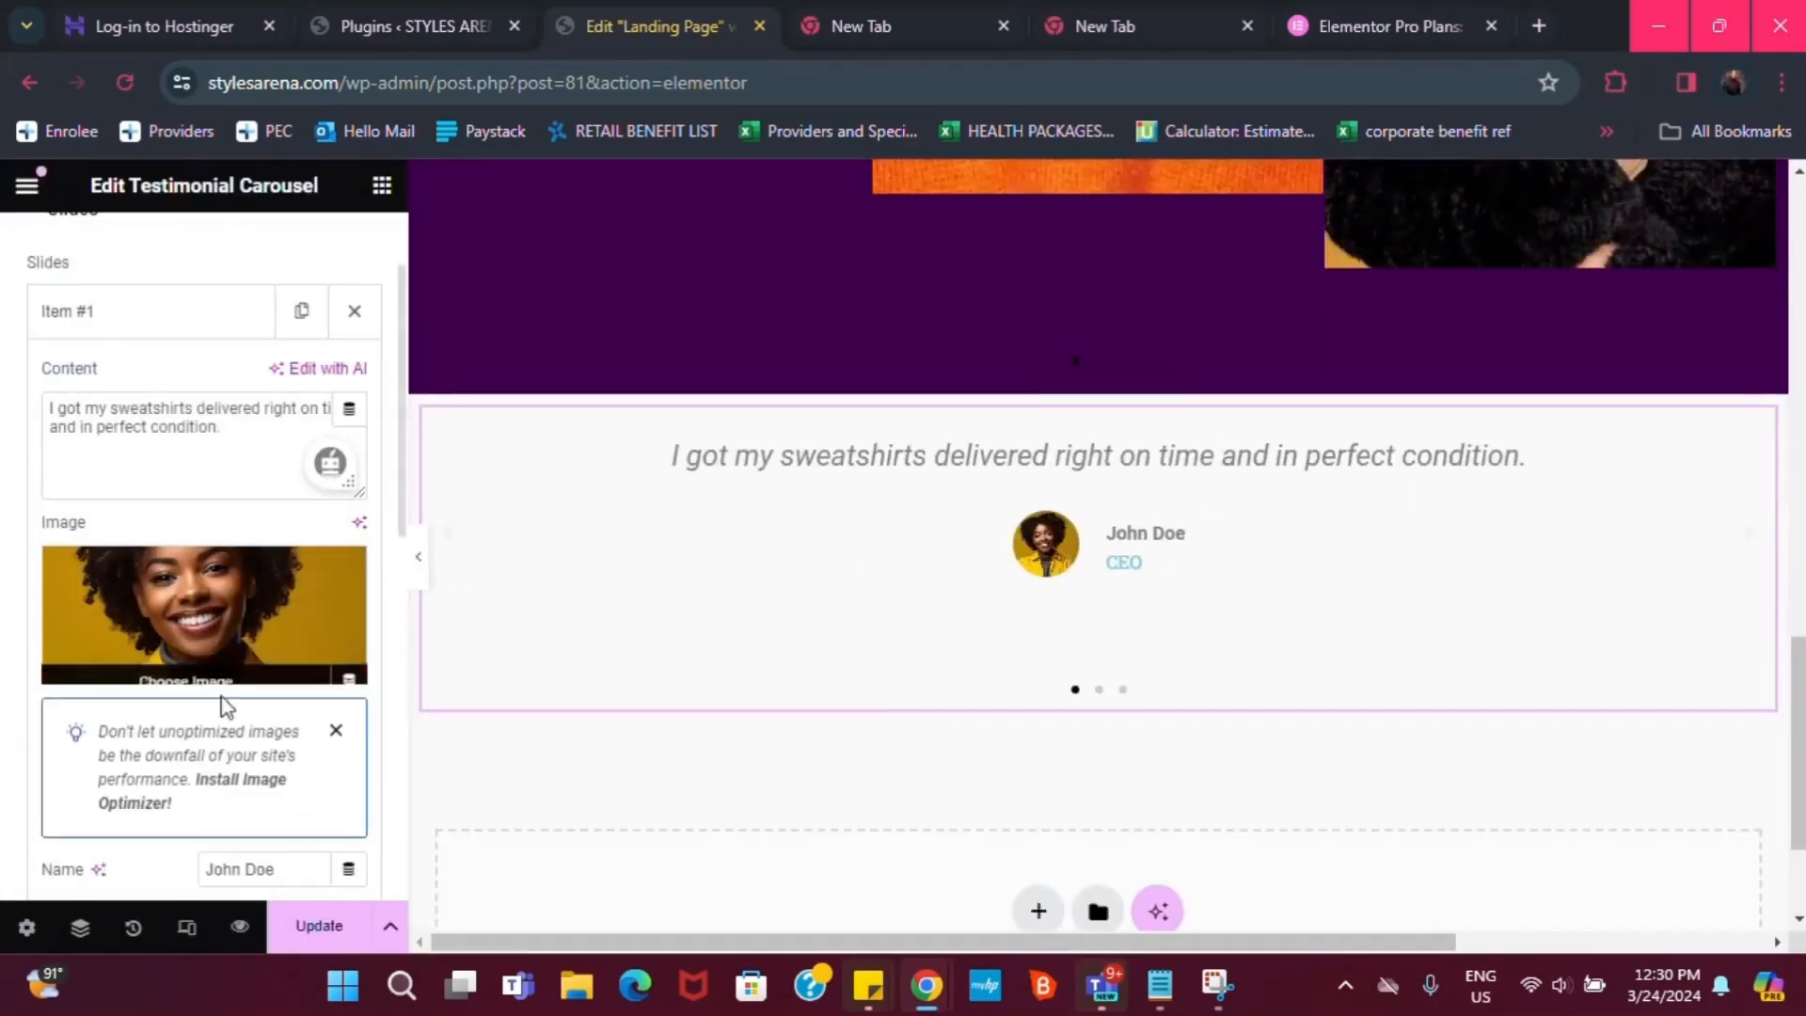
Change the first testimonial's Title from CEO to Namibia
scroll(200, 760, down, 1)
scroll(201, 760, down, 1)
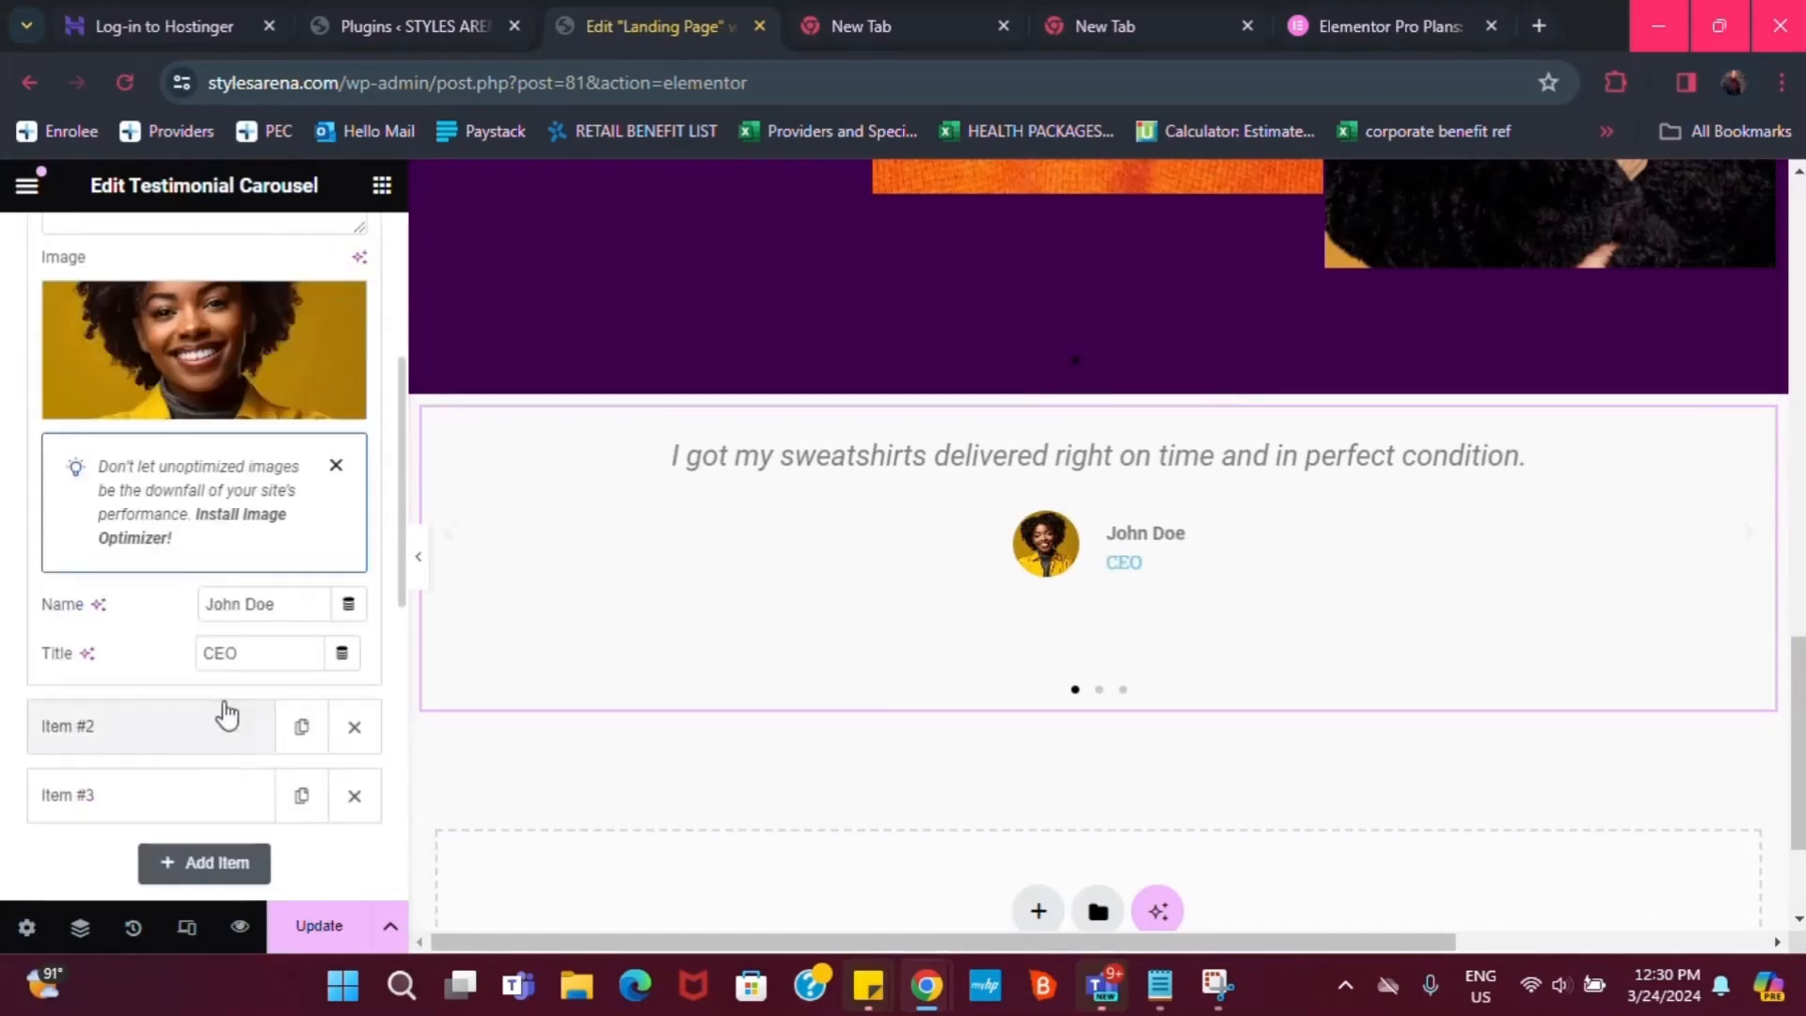
click(245, 651)
text(N)
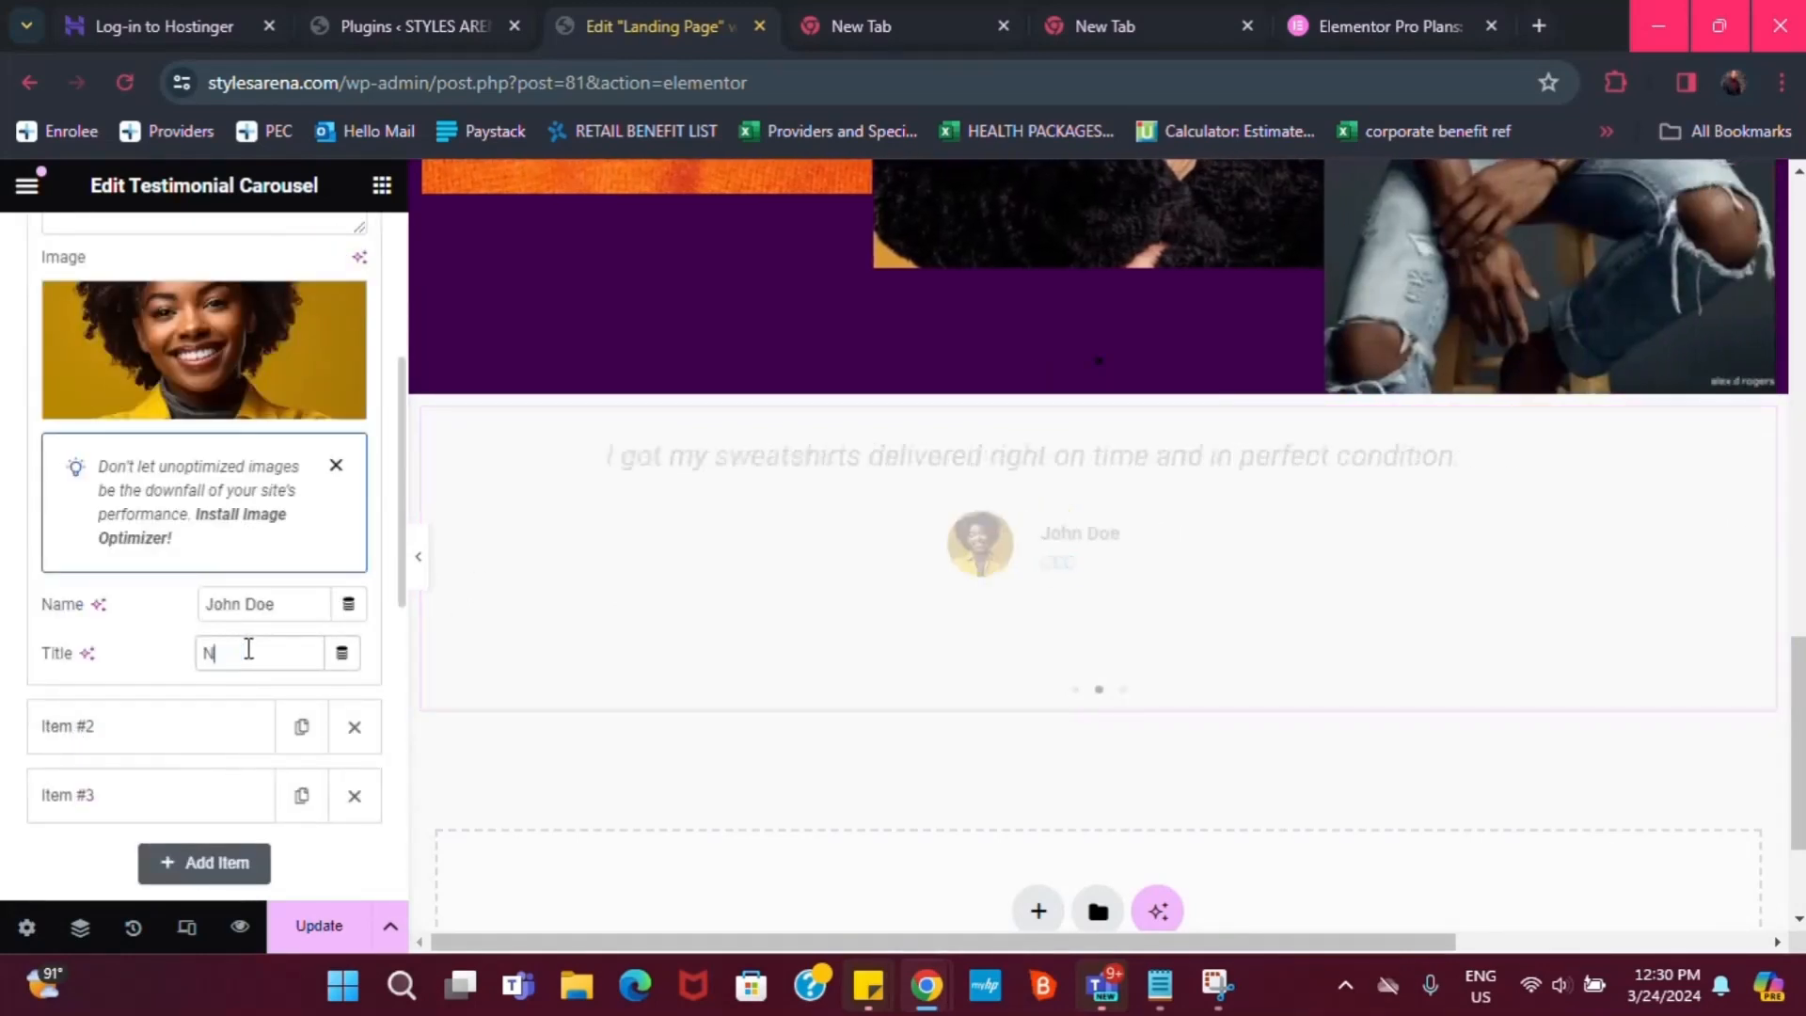
text(amidbia)
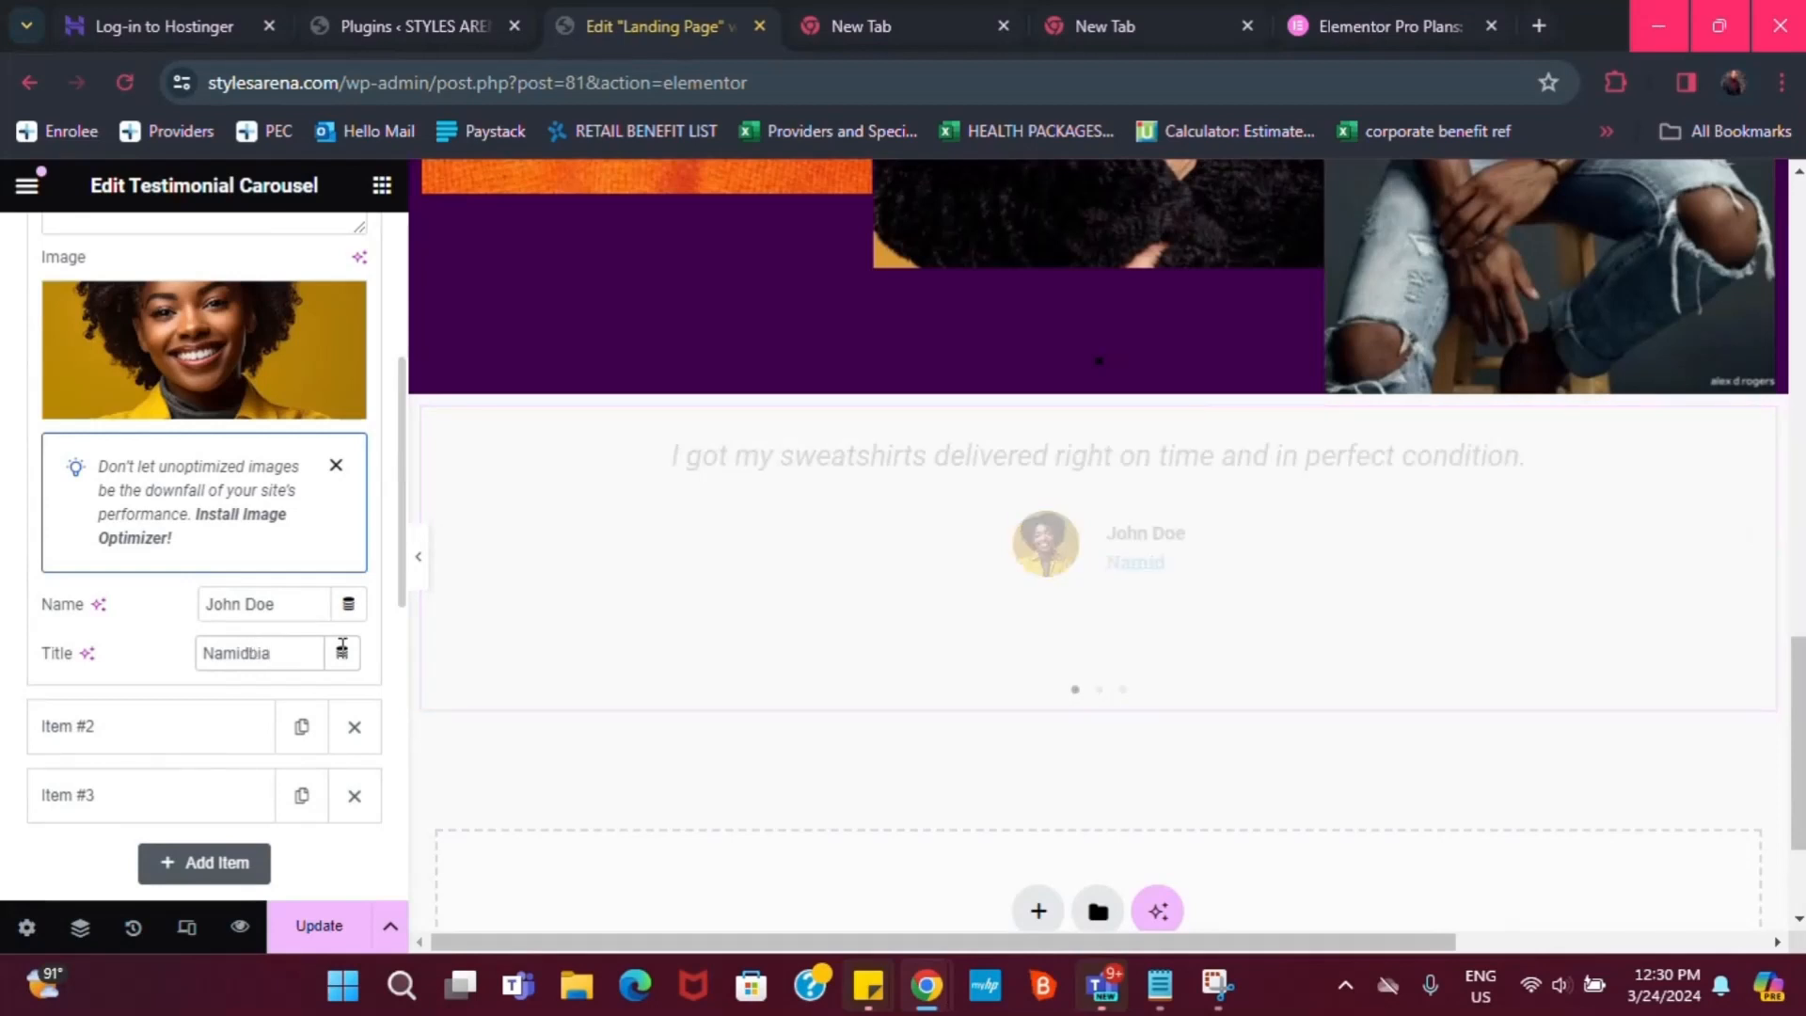
key(BackSpace)
key(BackSpace)
key(BackSpace)
key(BackSpace)
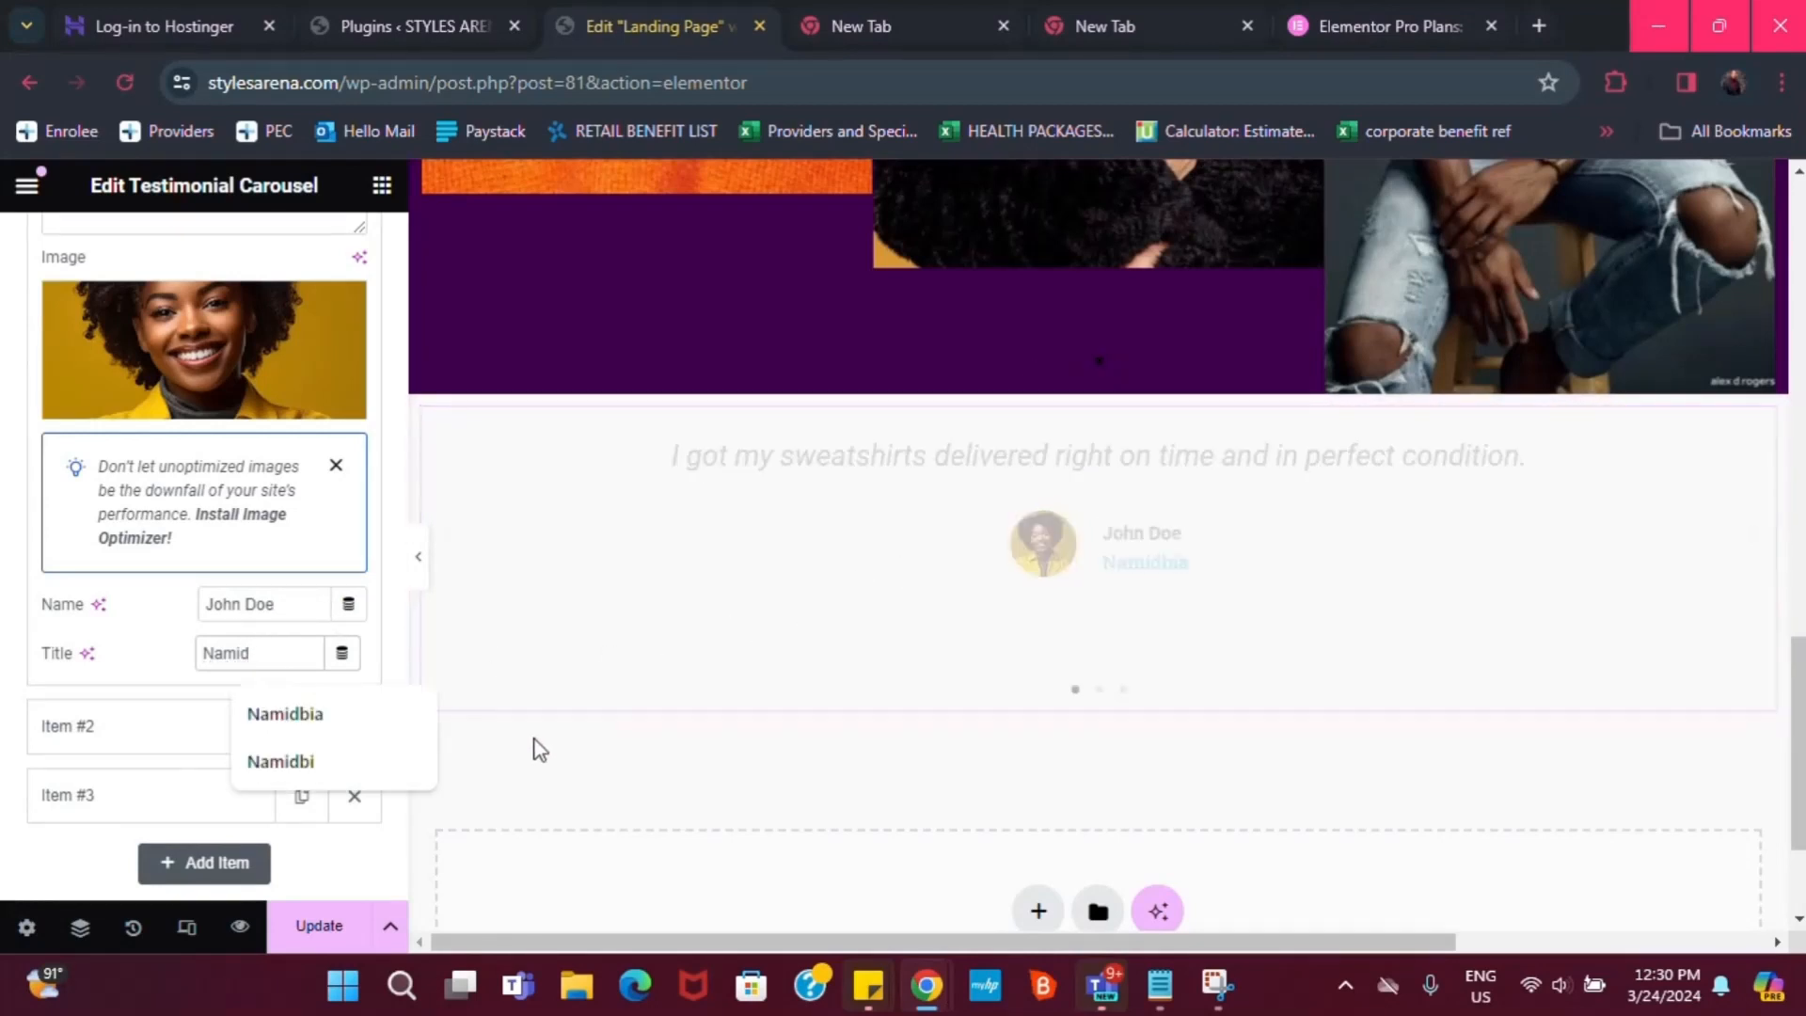
text(bia)
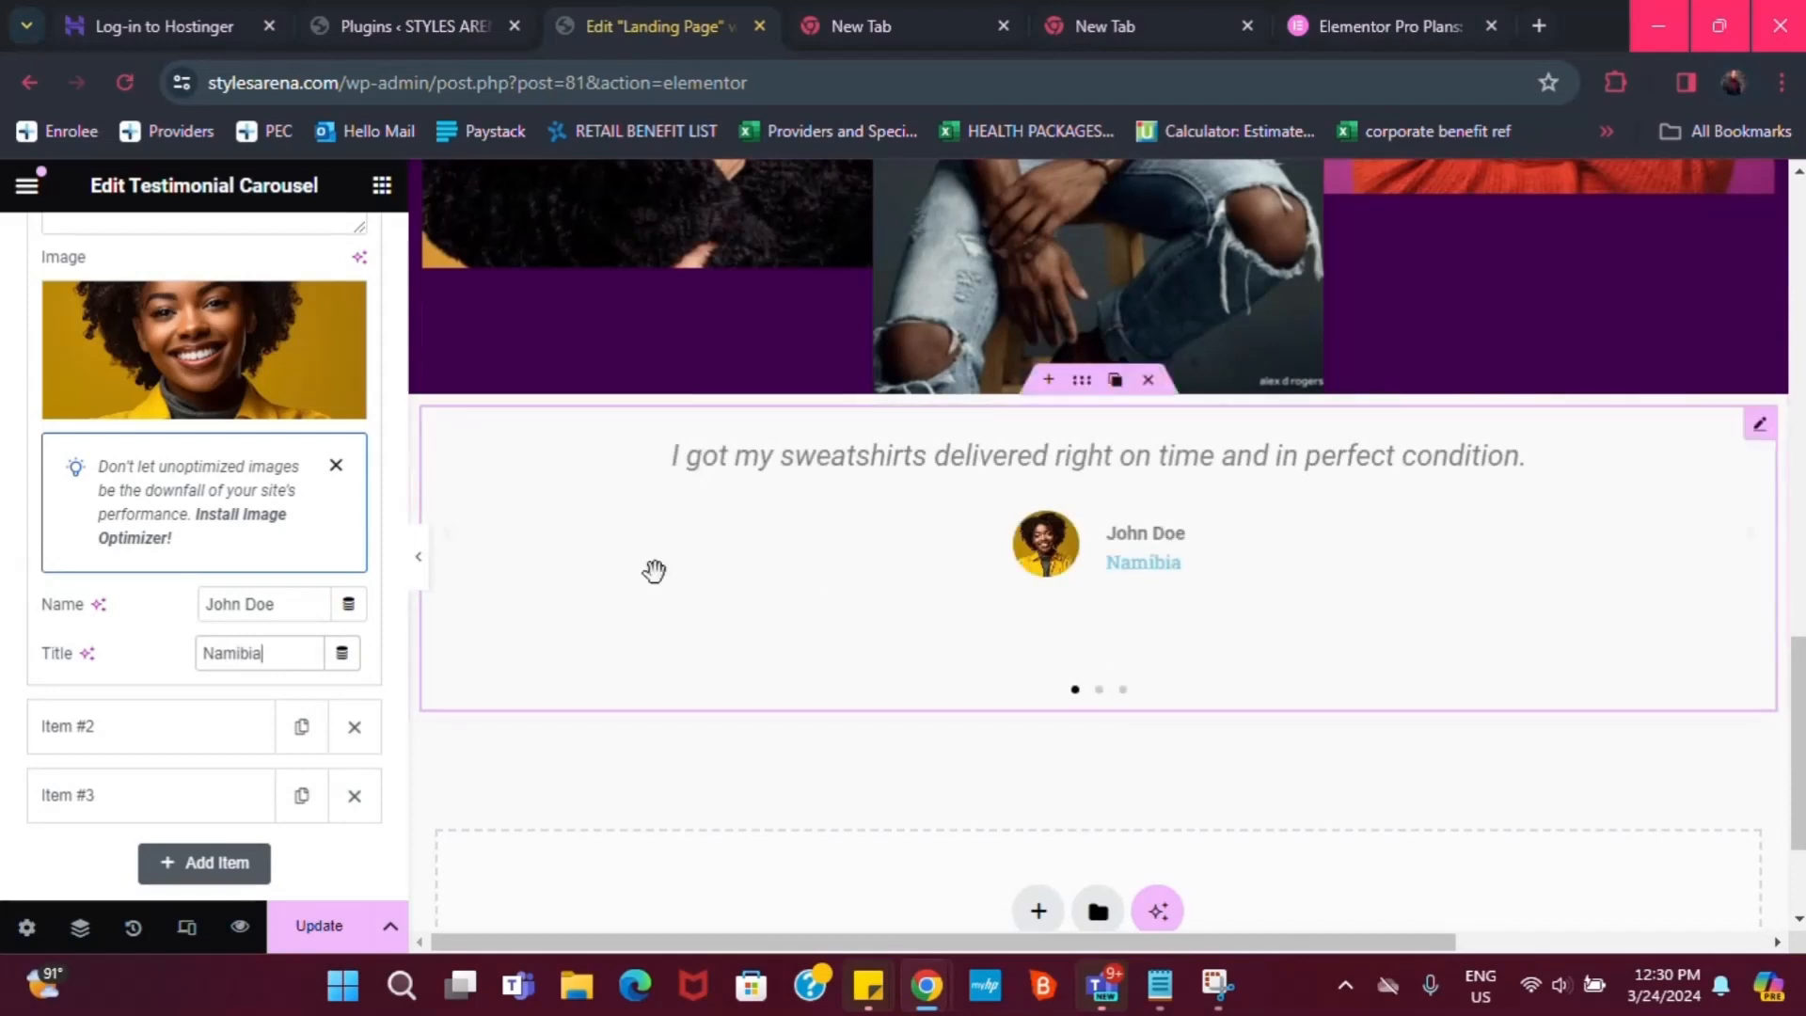
scroll(235, 571, up, 3)
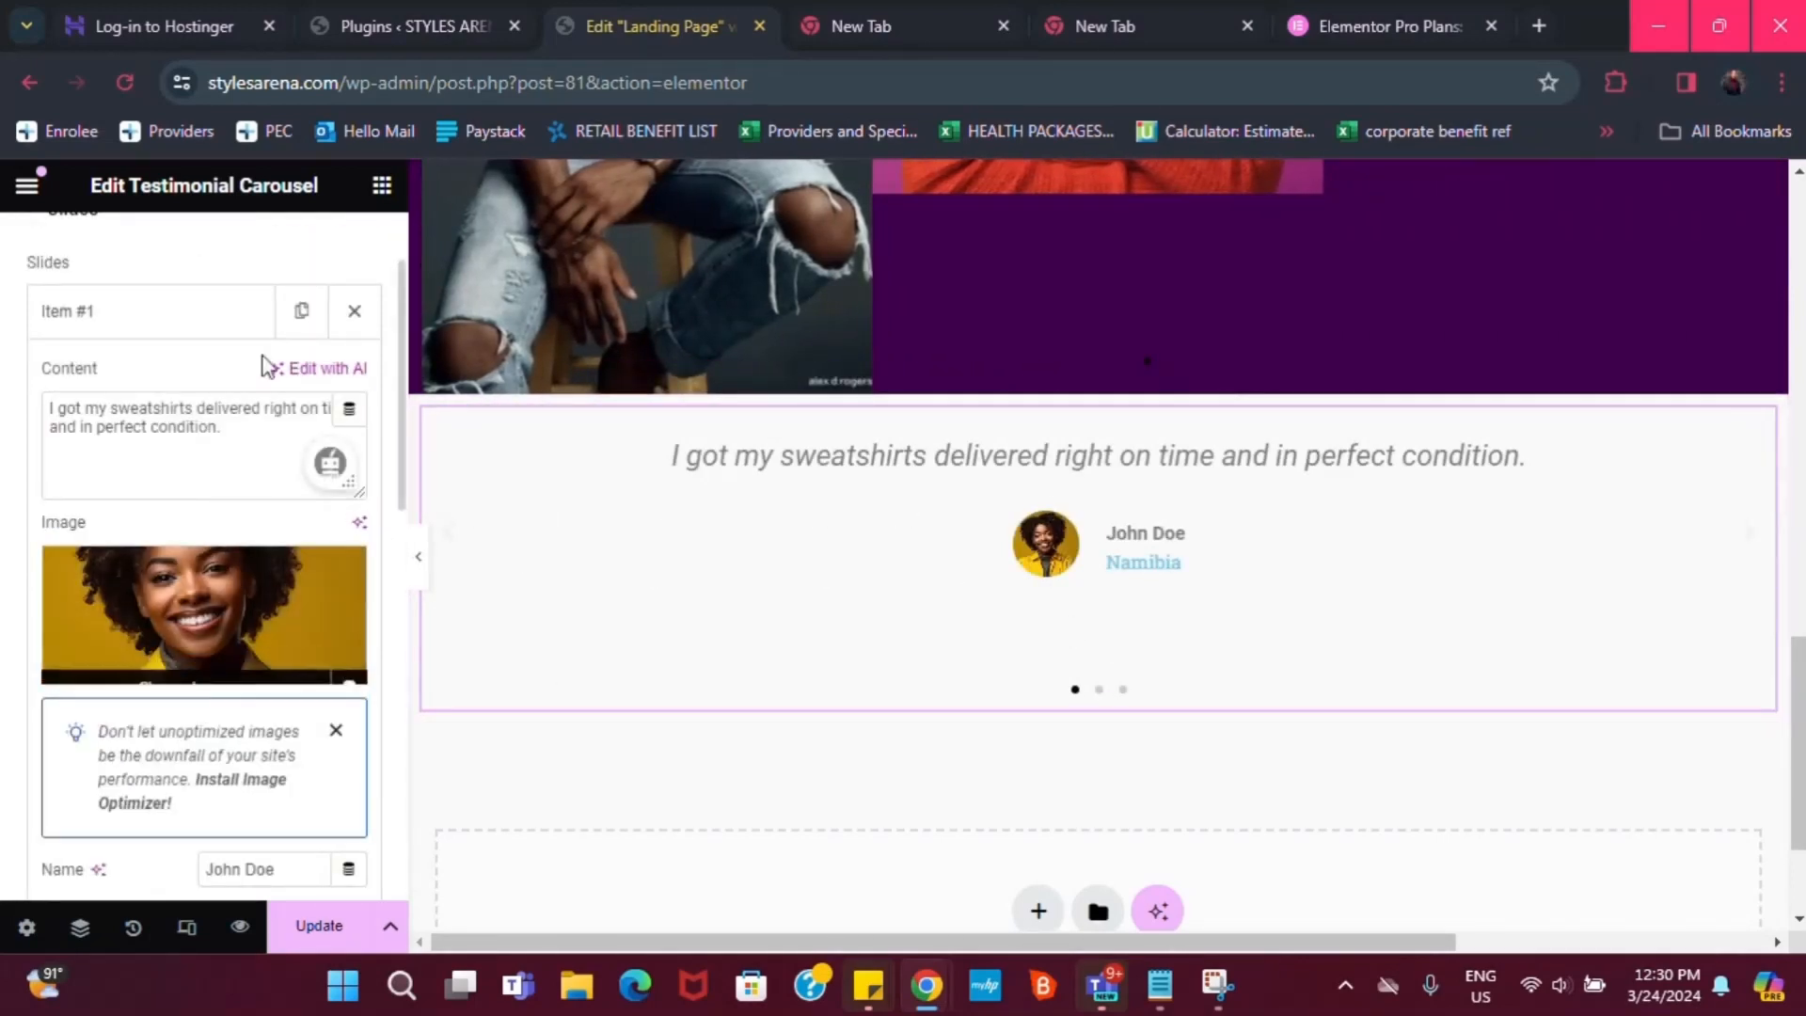
scroll(1161, 536, up, 2)
scroll(234, 340, down, 2)
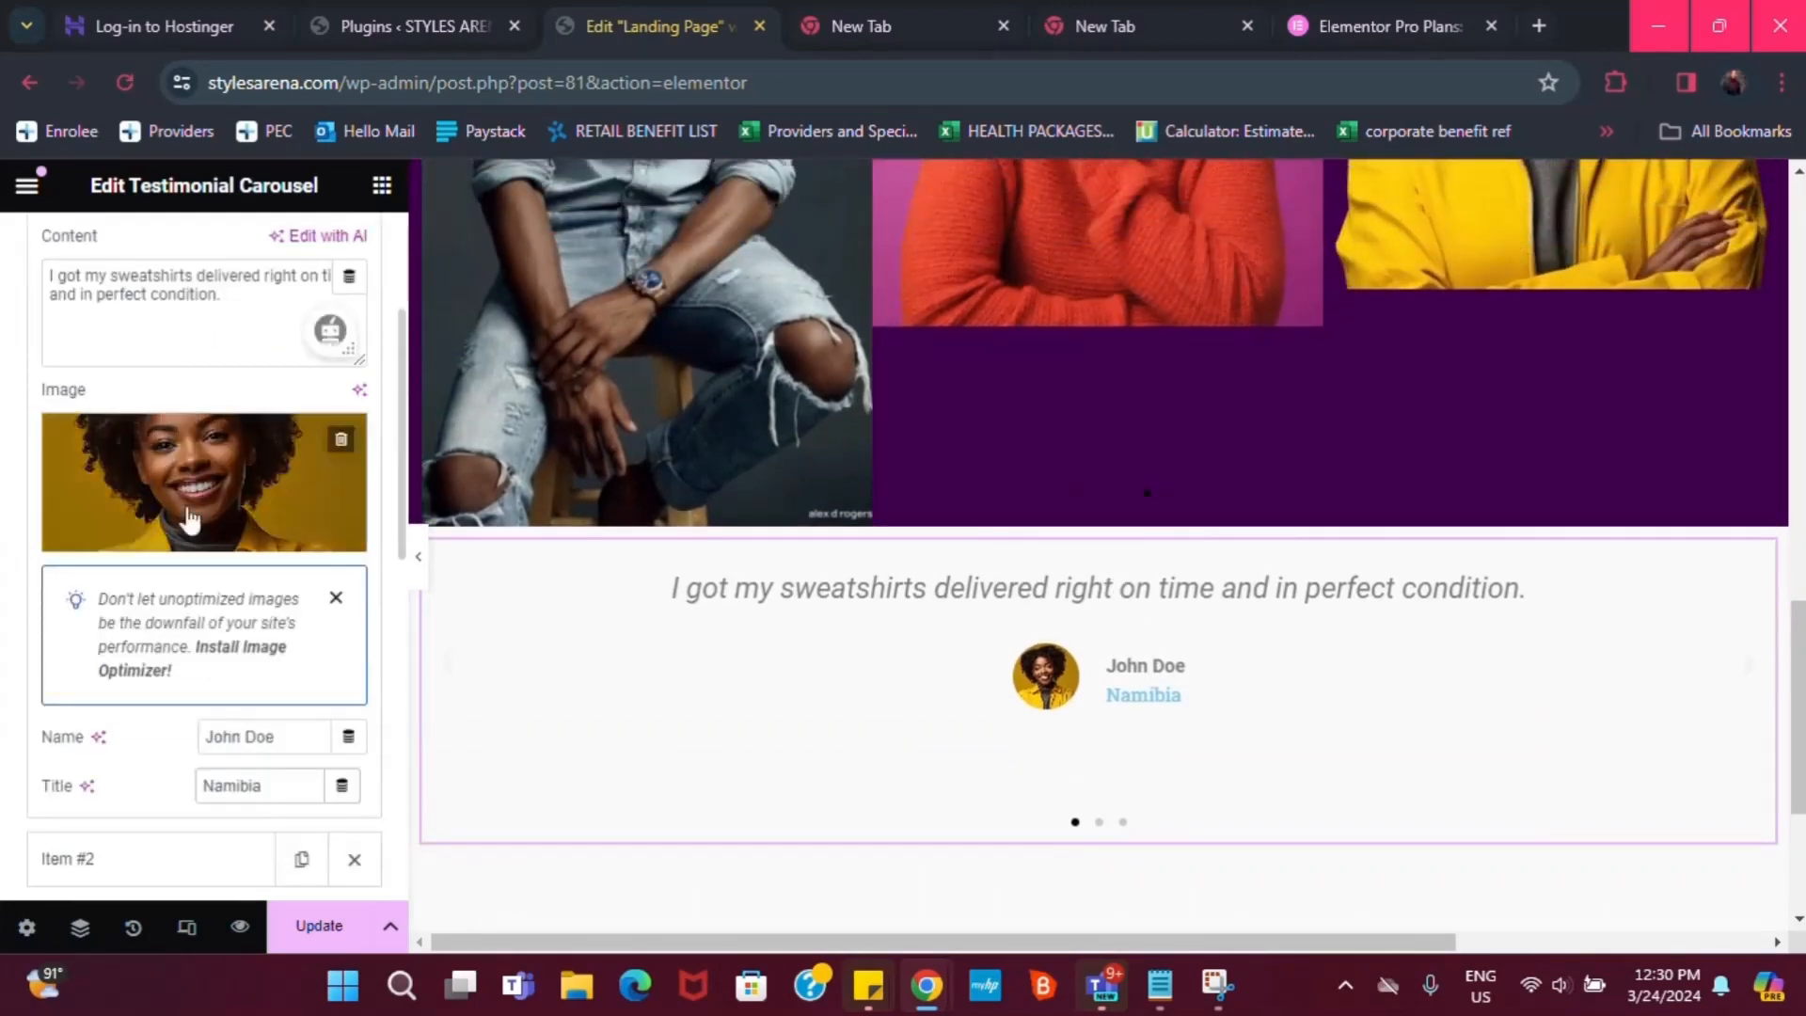
scroll(314, 781, down, 2)
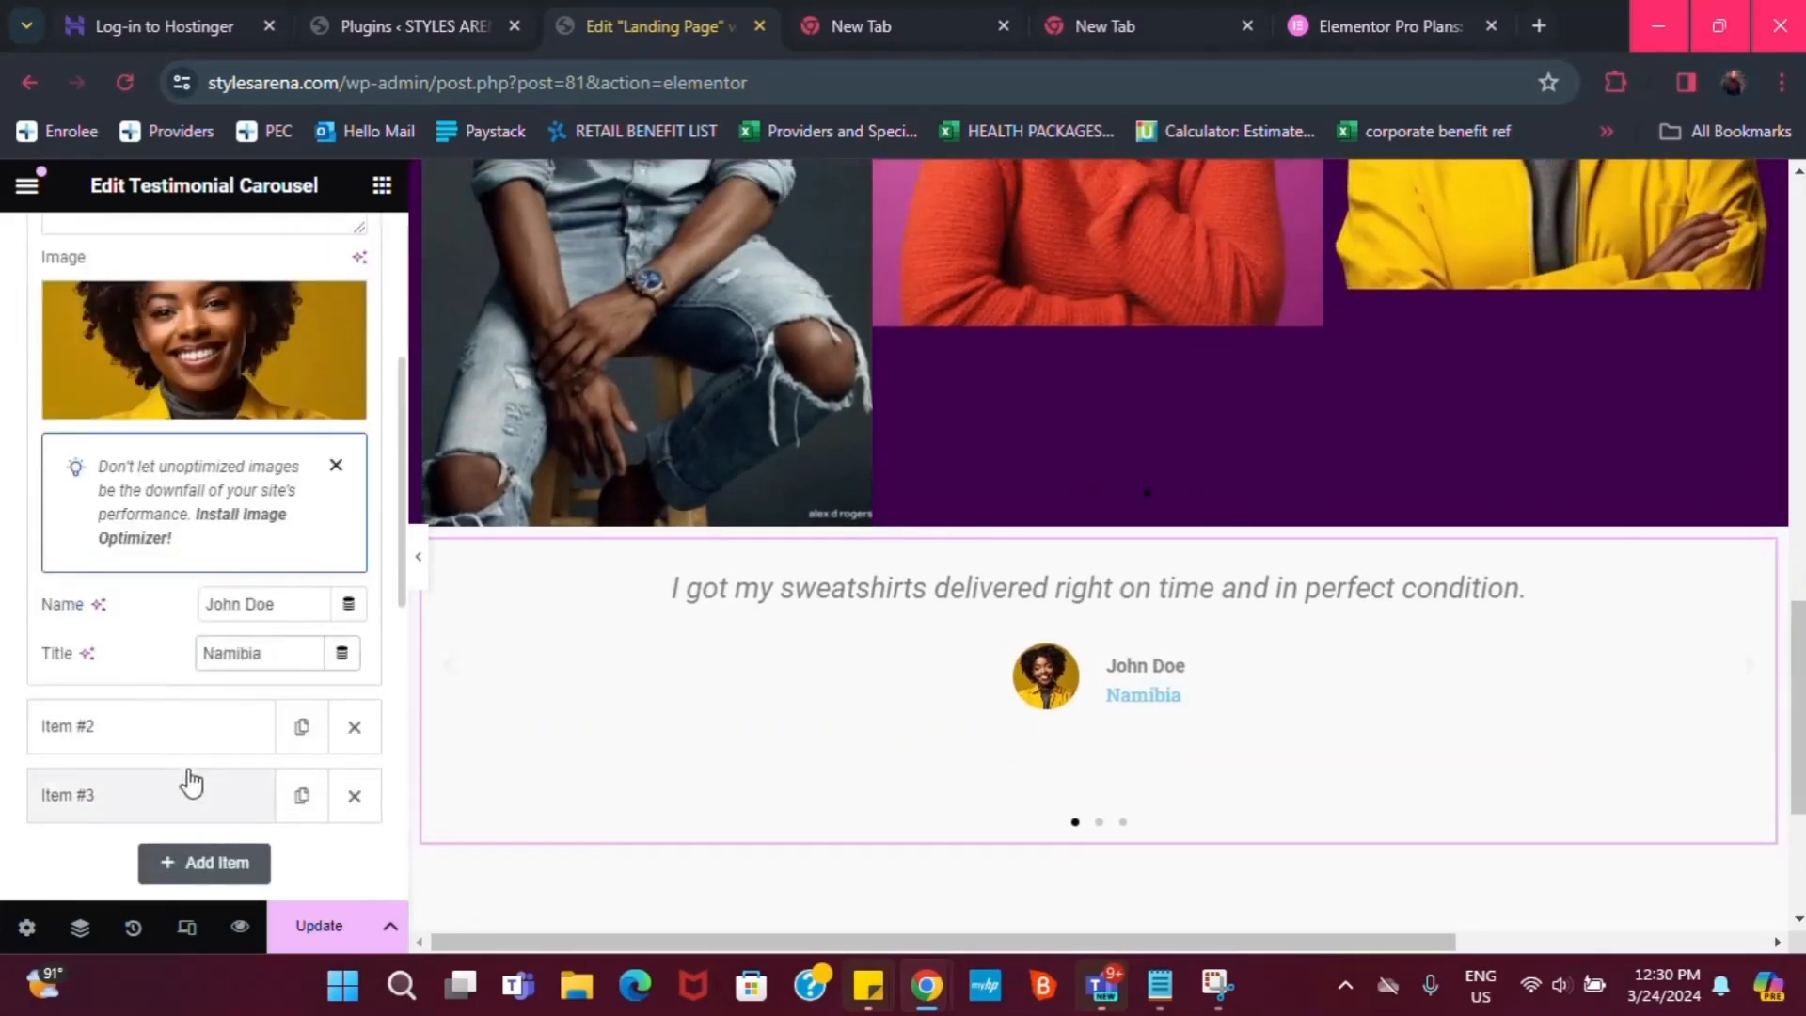
scroll(182, 596, up, 4)
Set the carousel's Content Text Color to black #000000, then return to the Content tab
scroll(212, 350, up, 2)
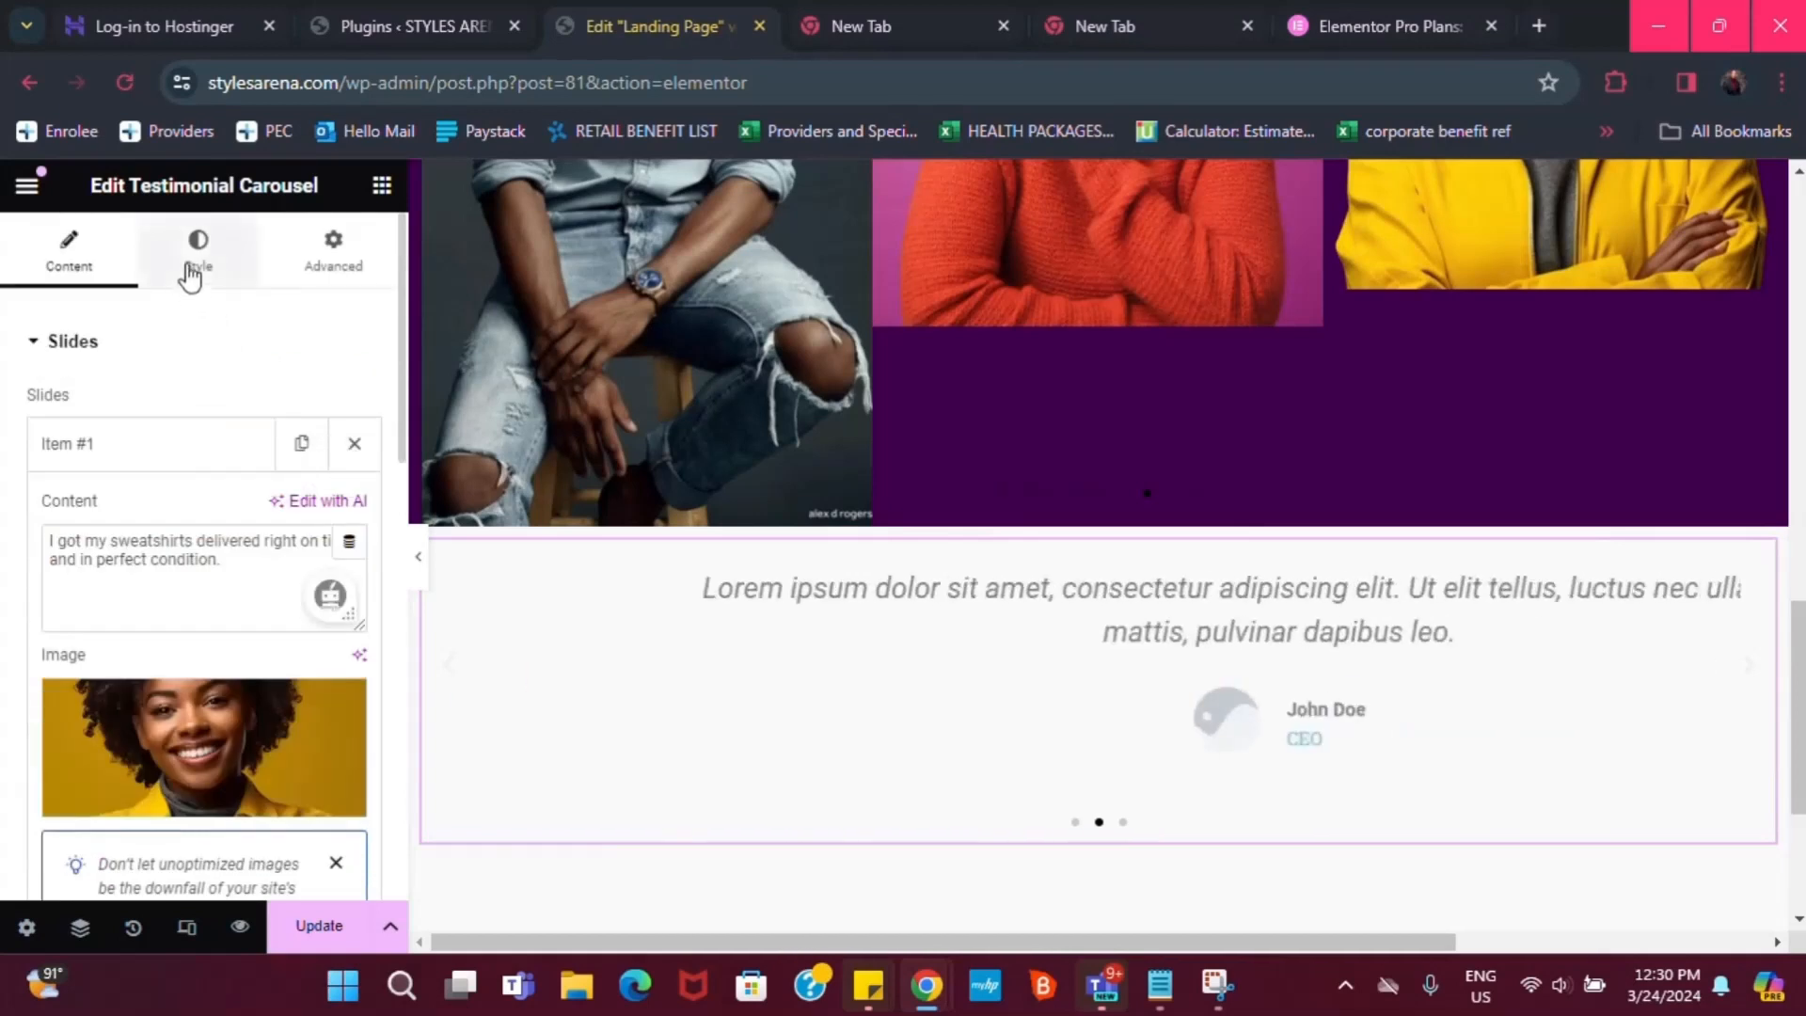
click(196, 254)
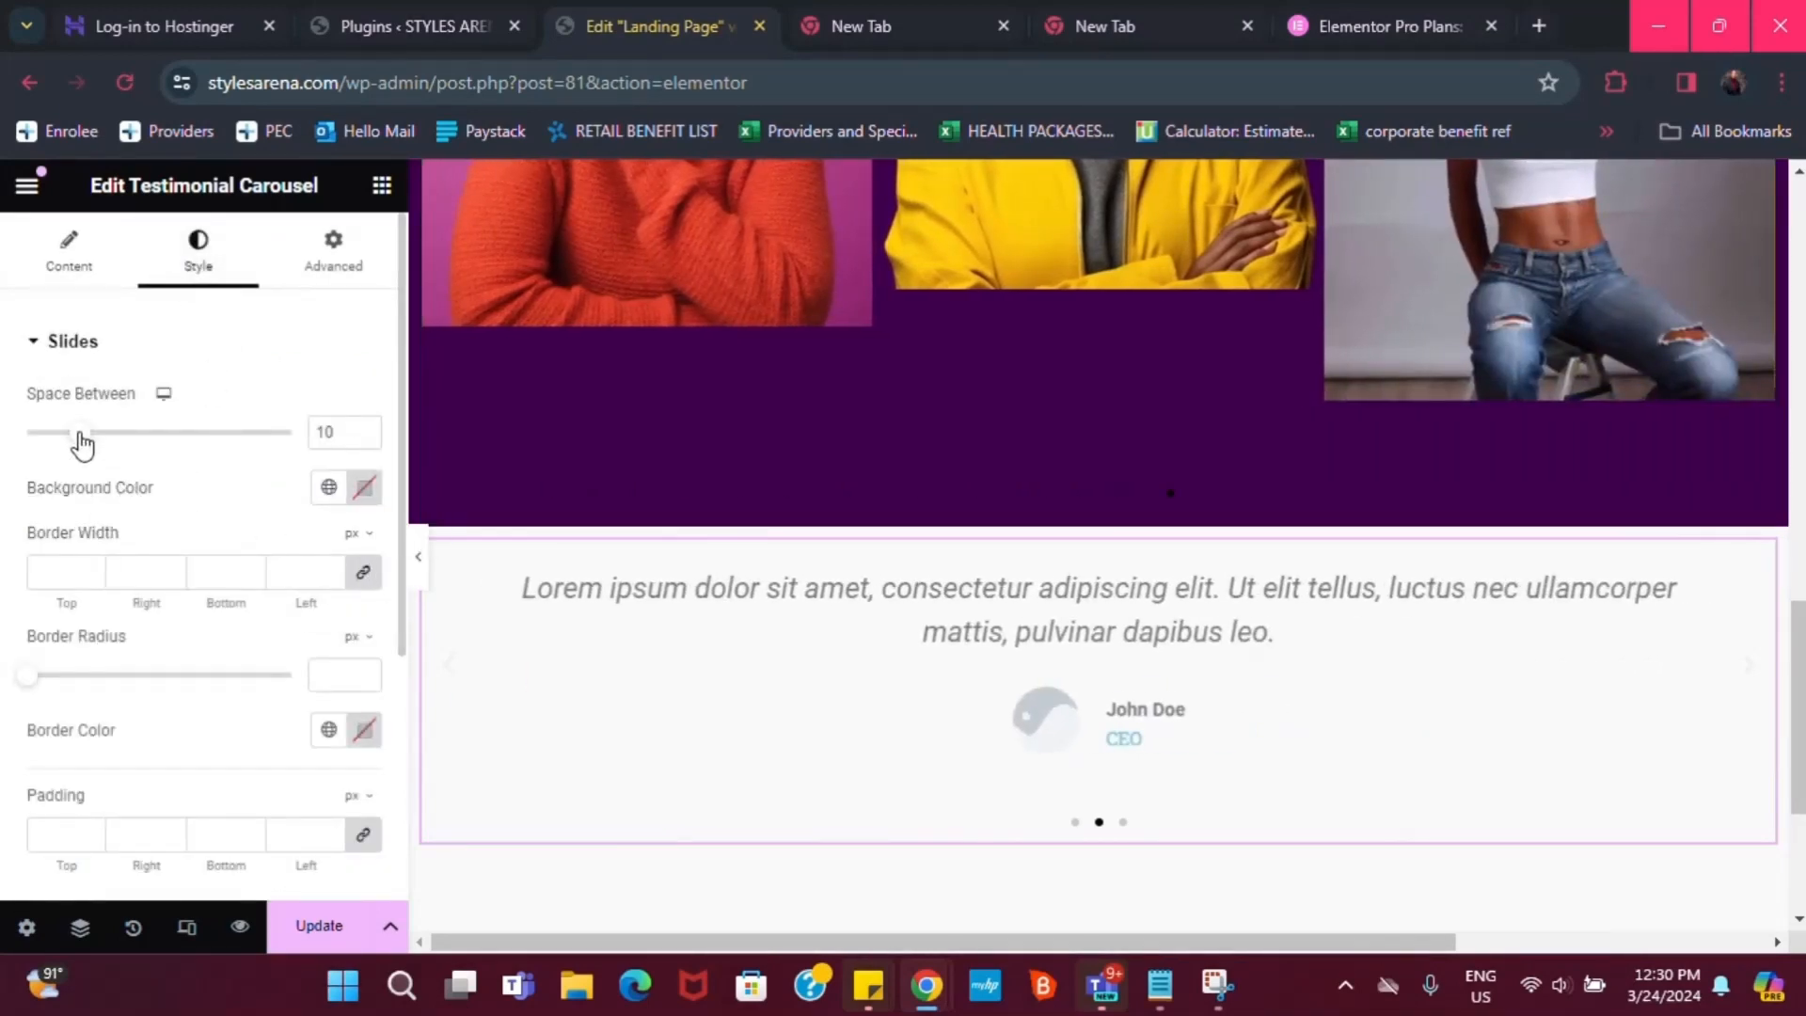
scroll(41, 715, down, 2)
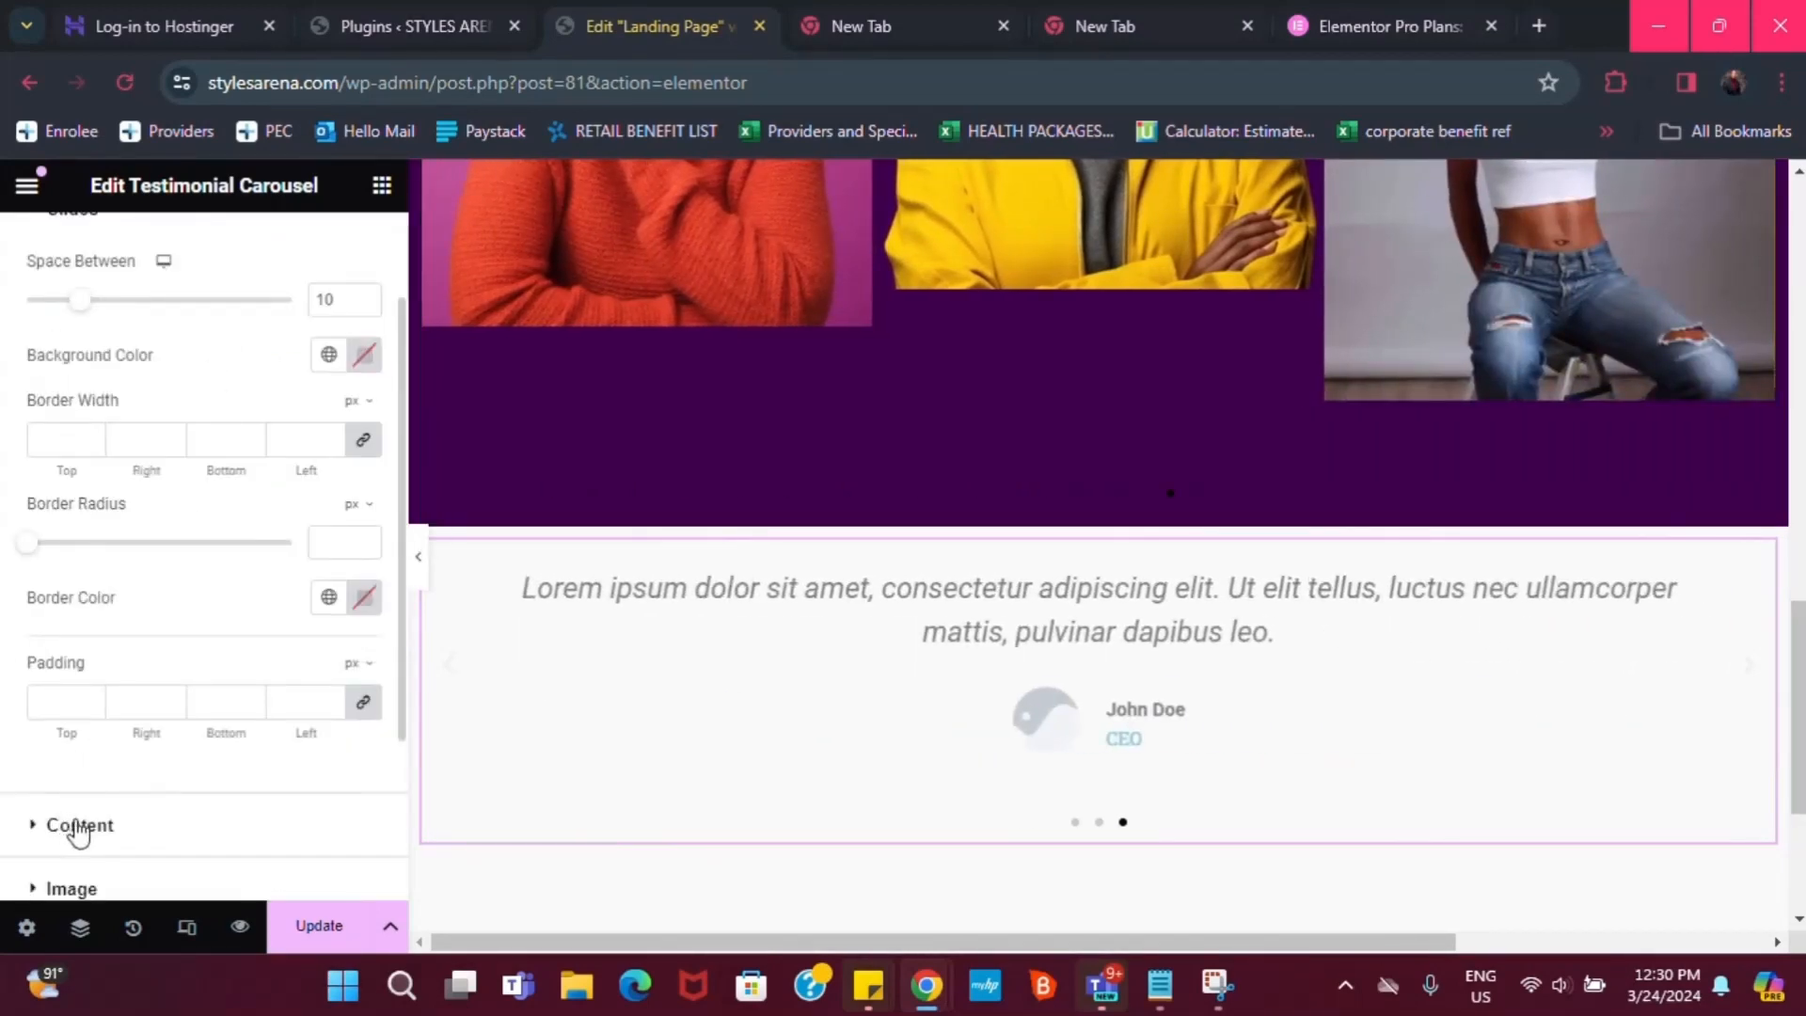
click(65, 822)
click(365, 552)
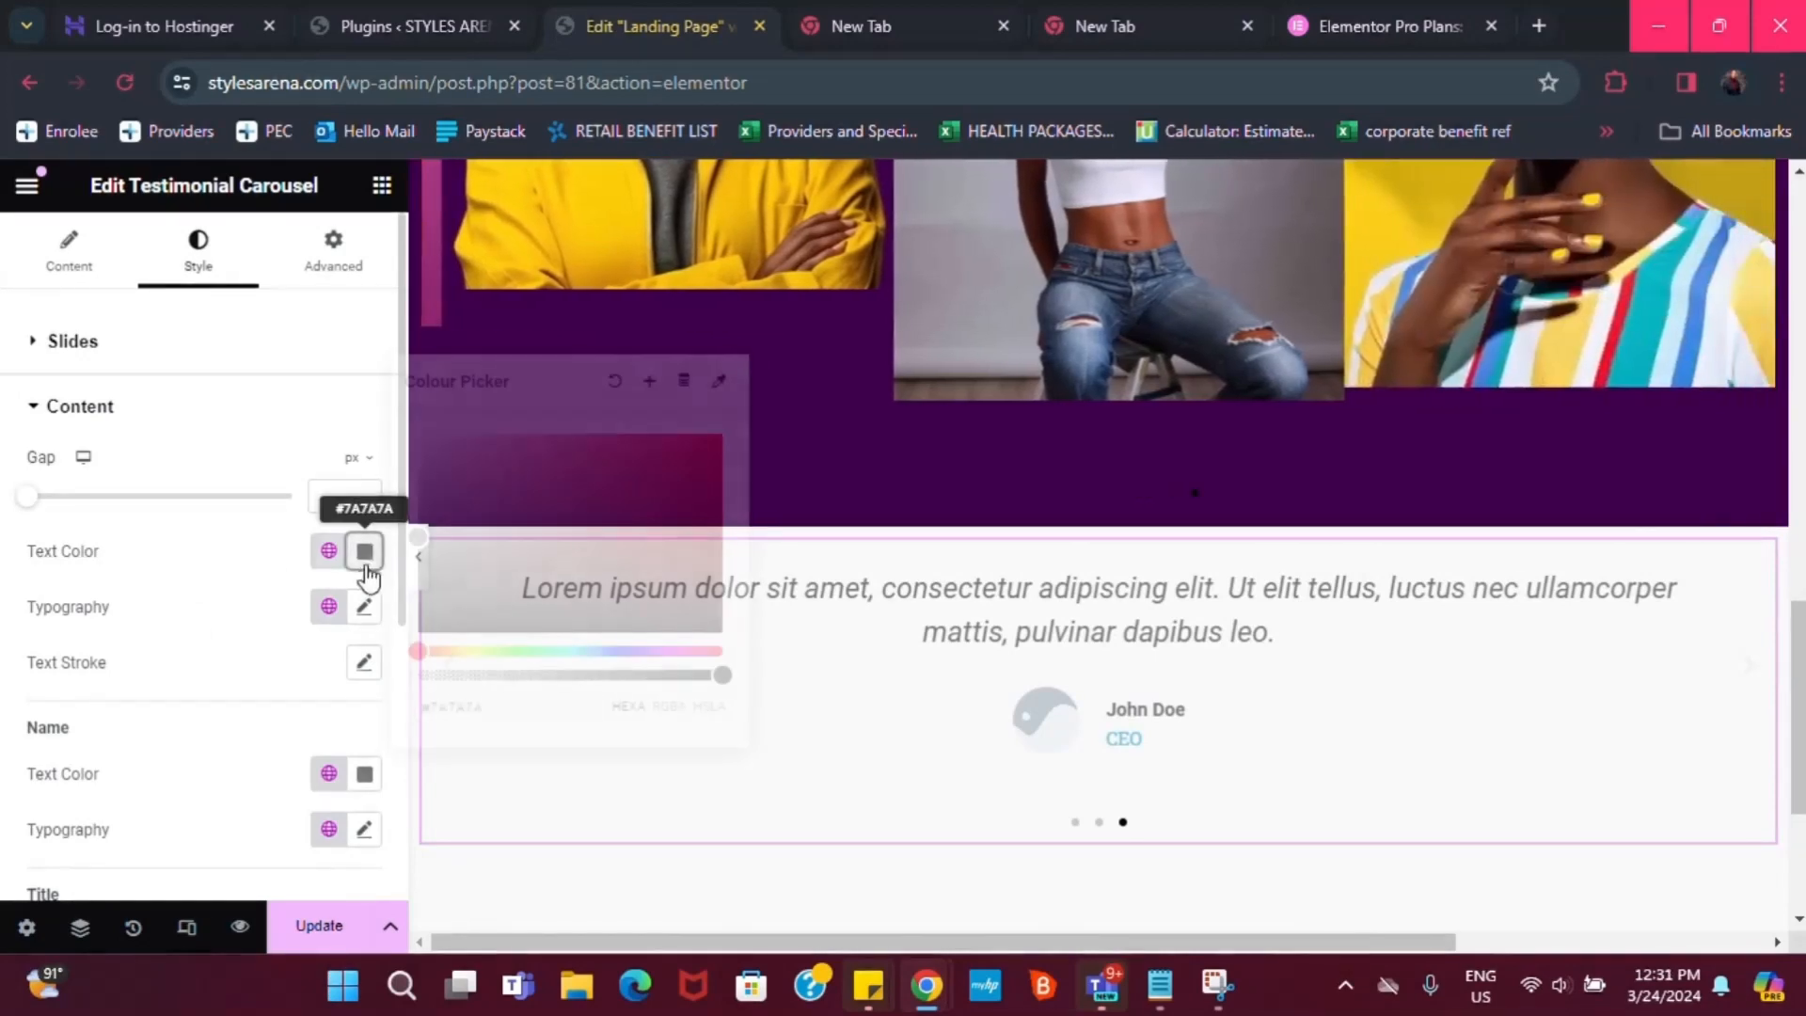
drag(436, 538, 460, 640)
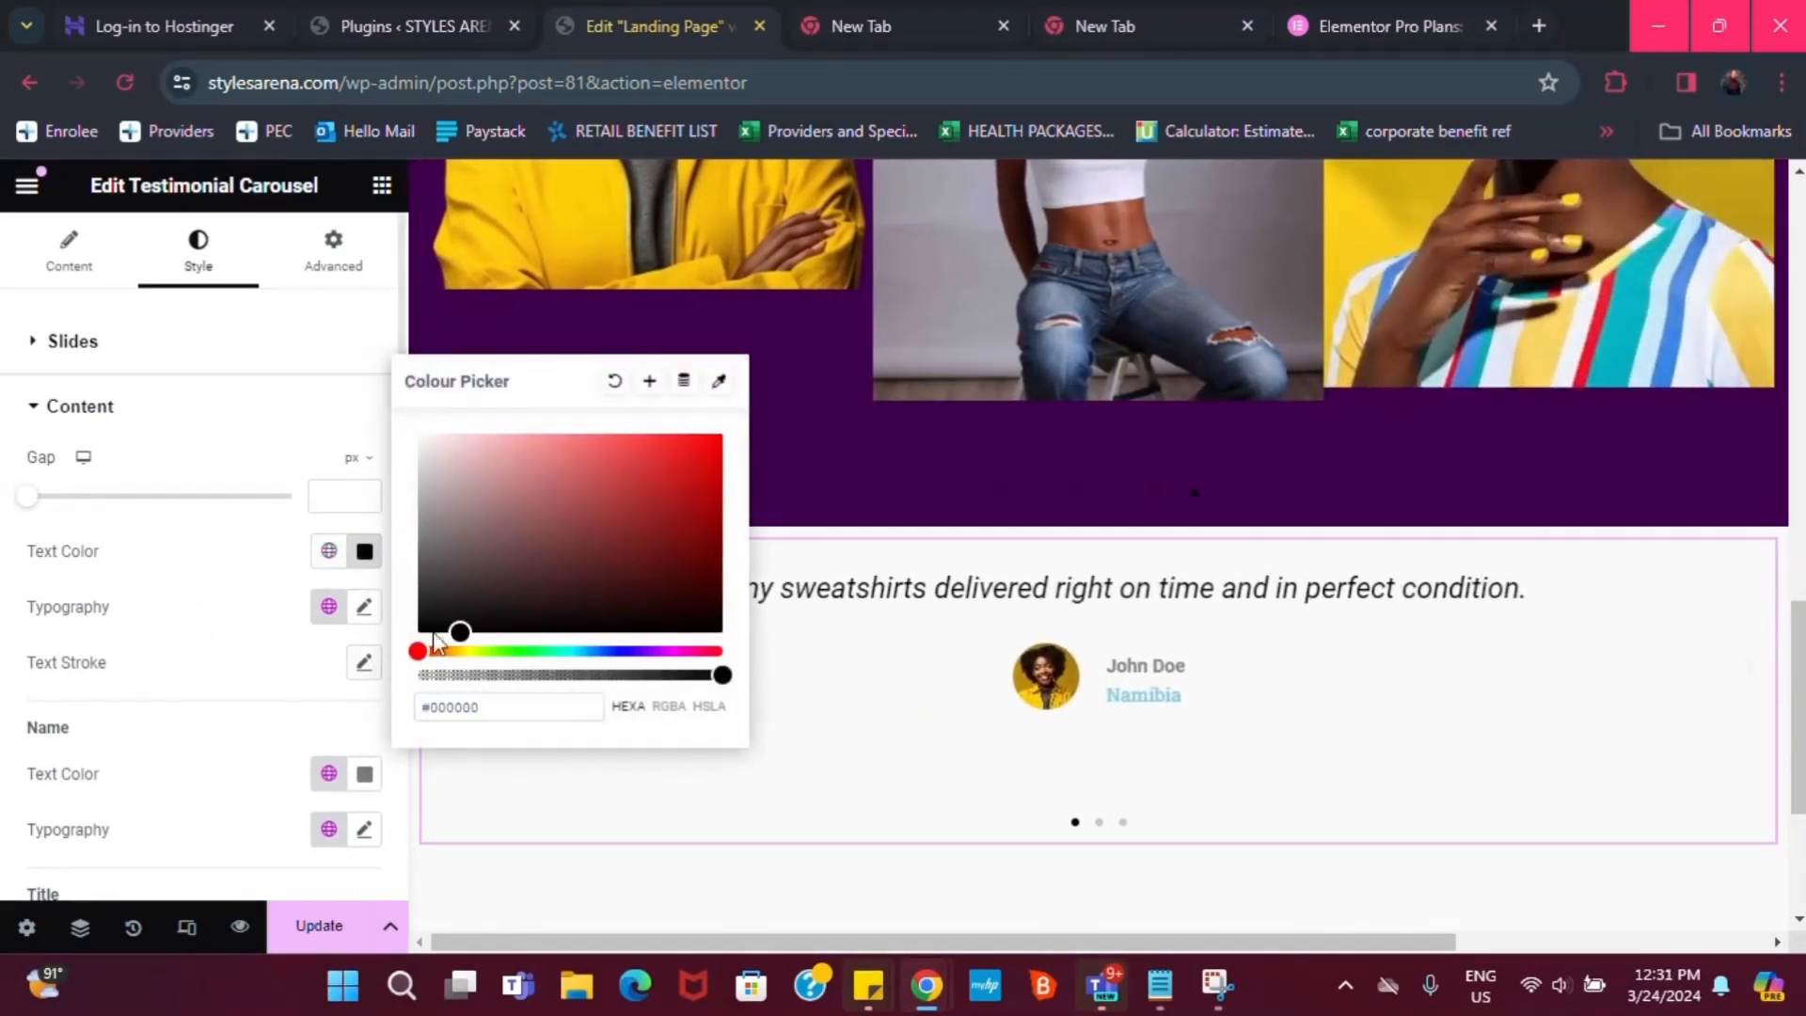
click(235, 651)
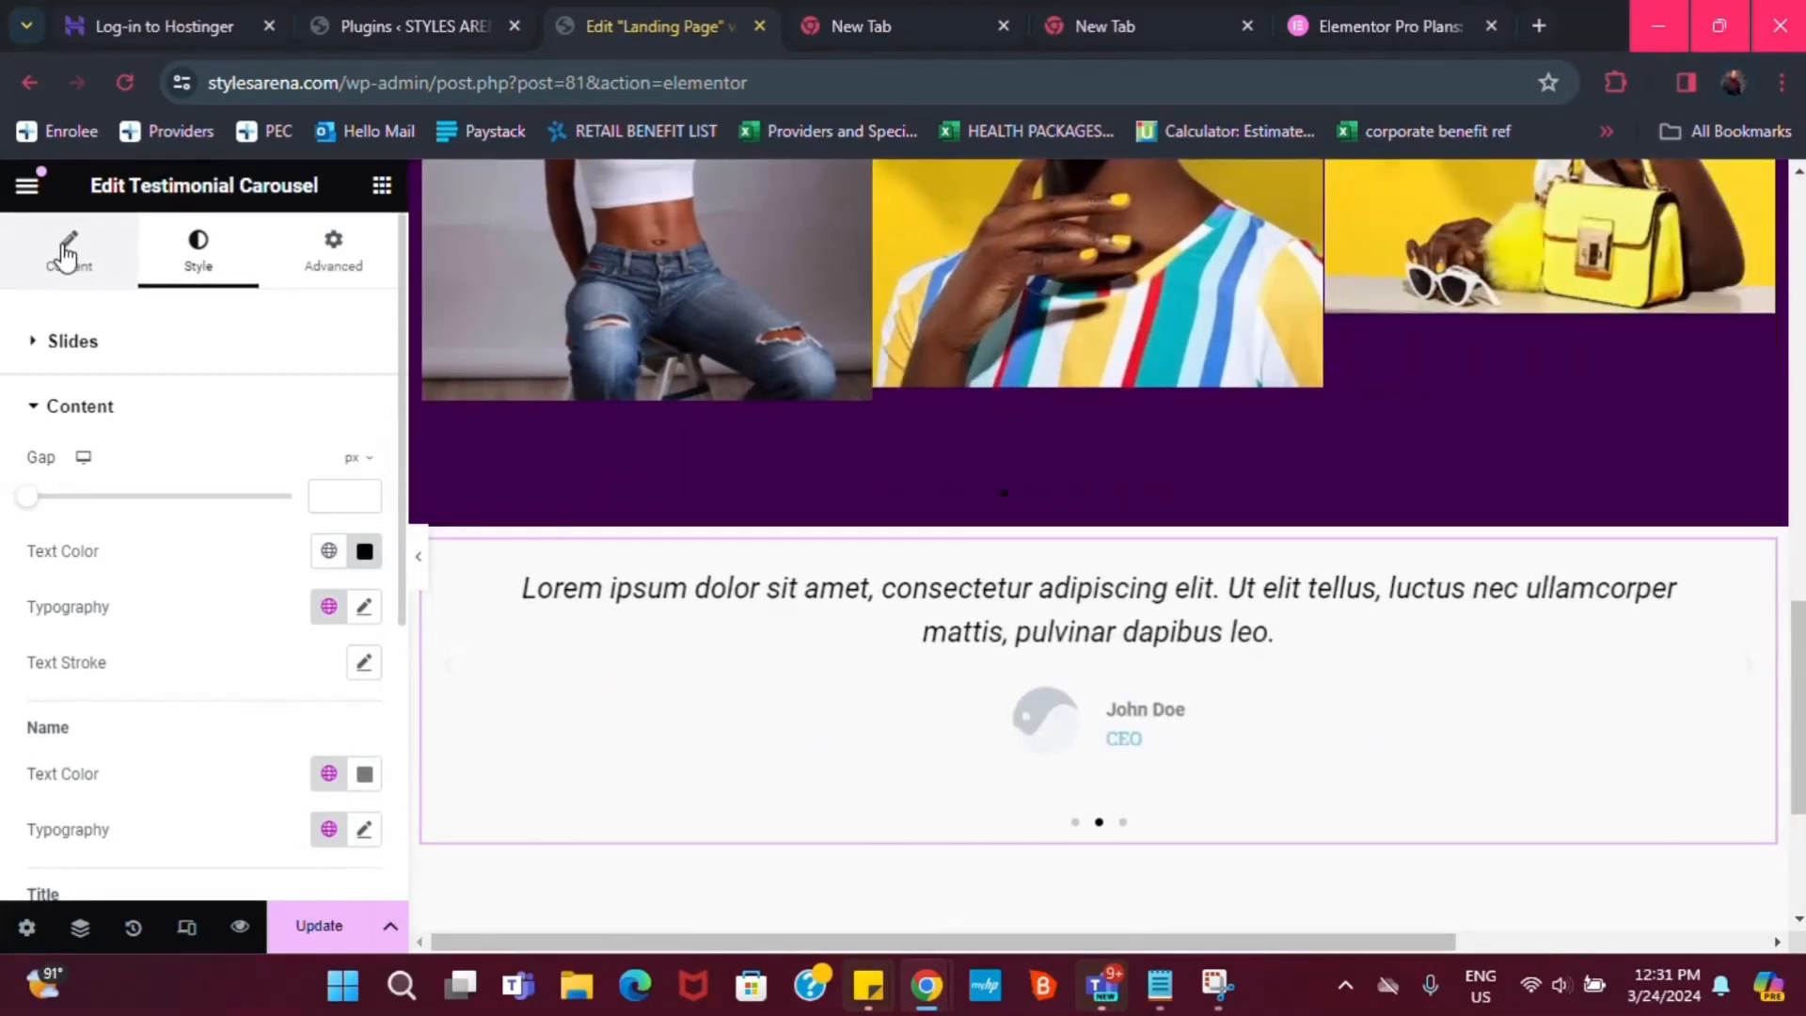
click(69, 251)
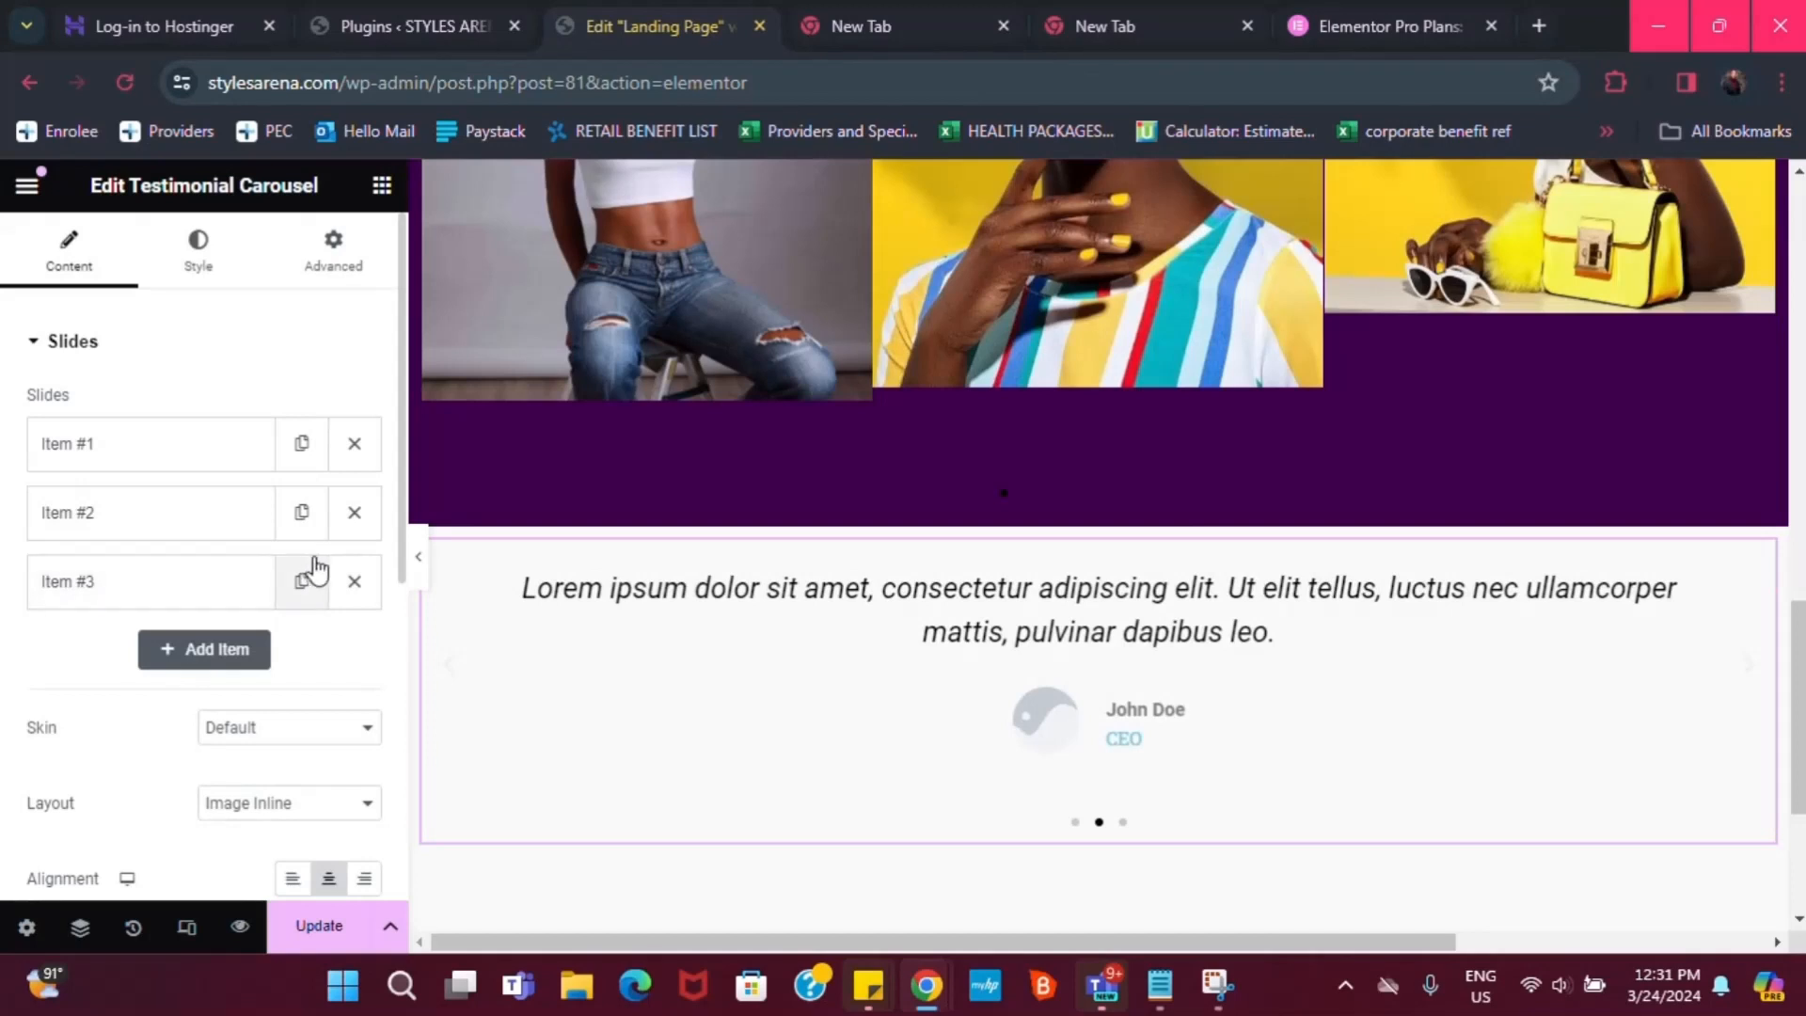
Delete Item #3 and paste 'Styles Arena keeps to its promises.' as Item #2's quote
click(355, 583)
click(145, 525)
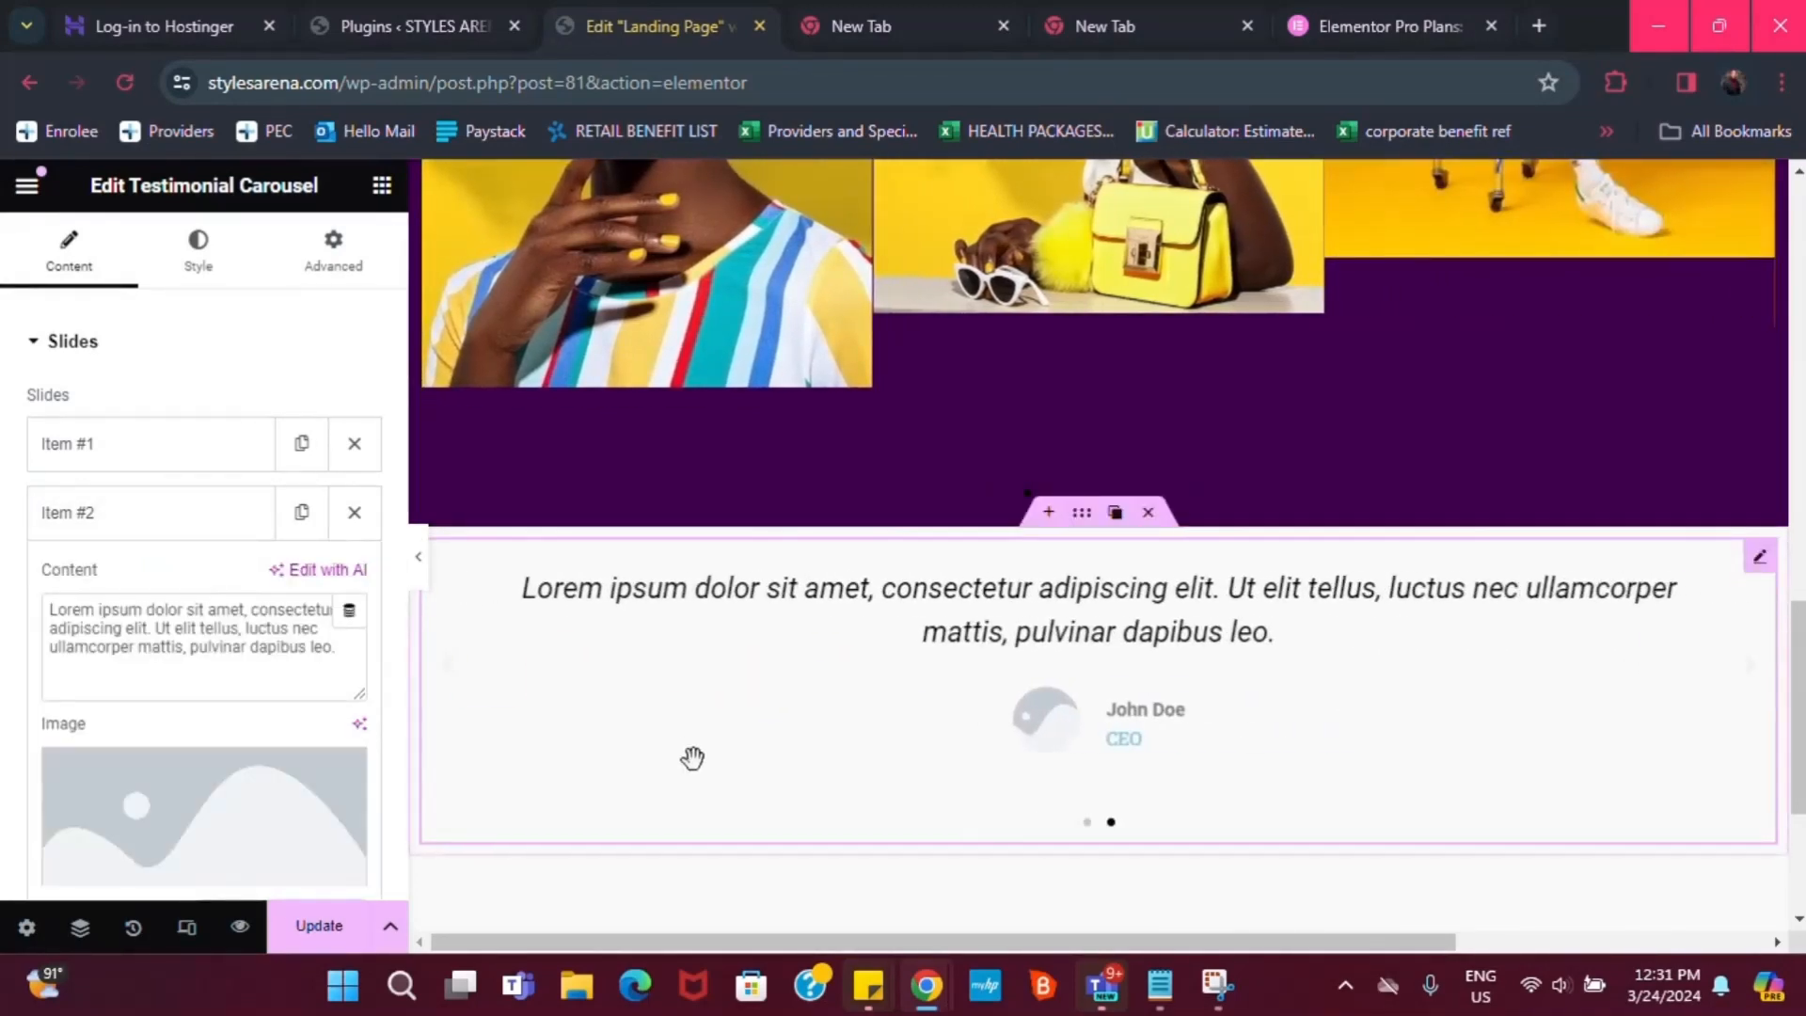
triple_click(271, 646)
click(1160, 985)
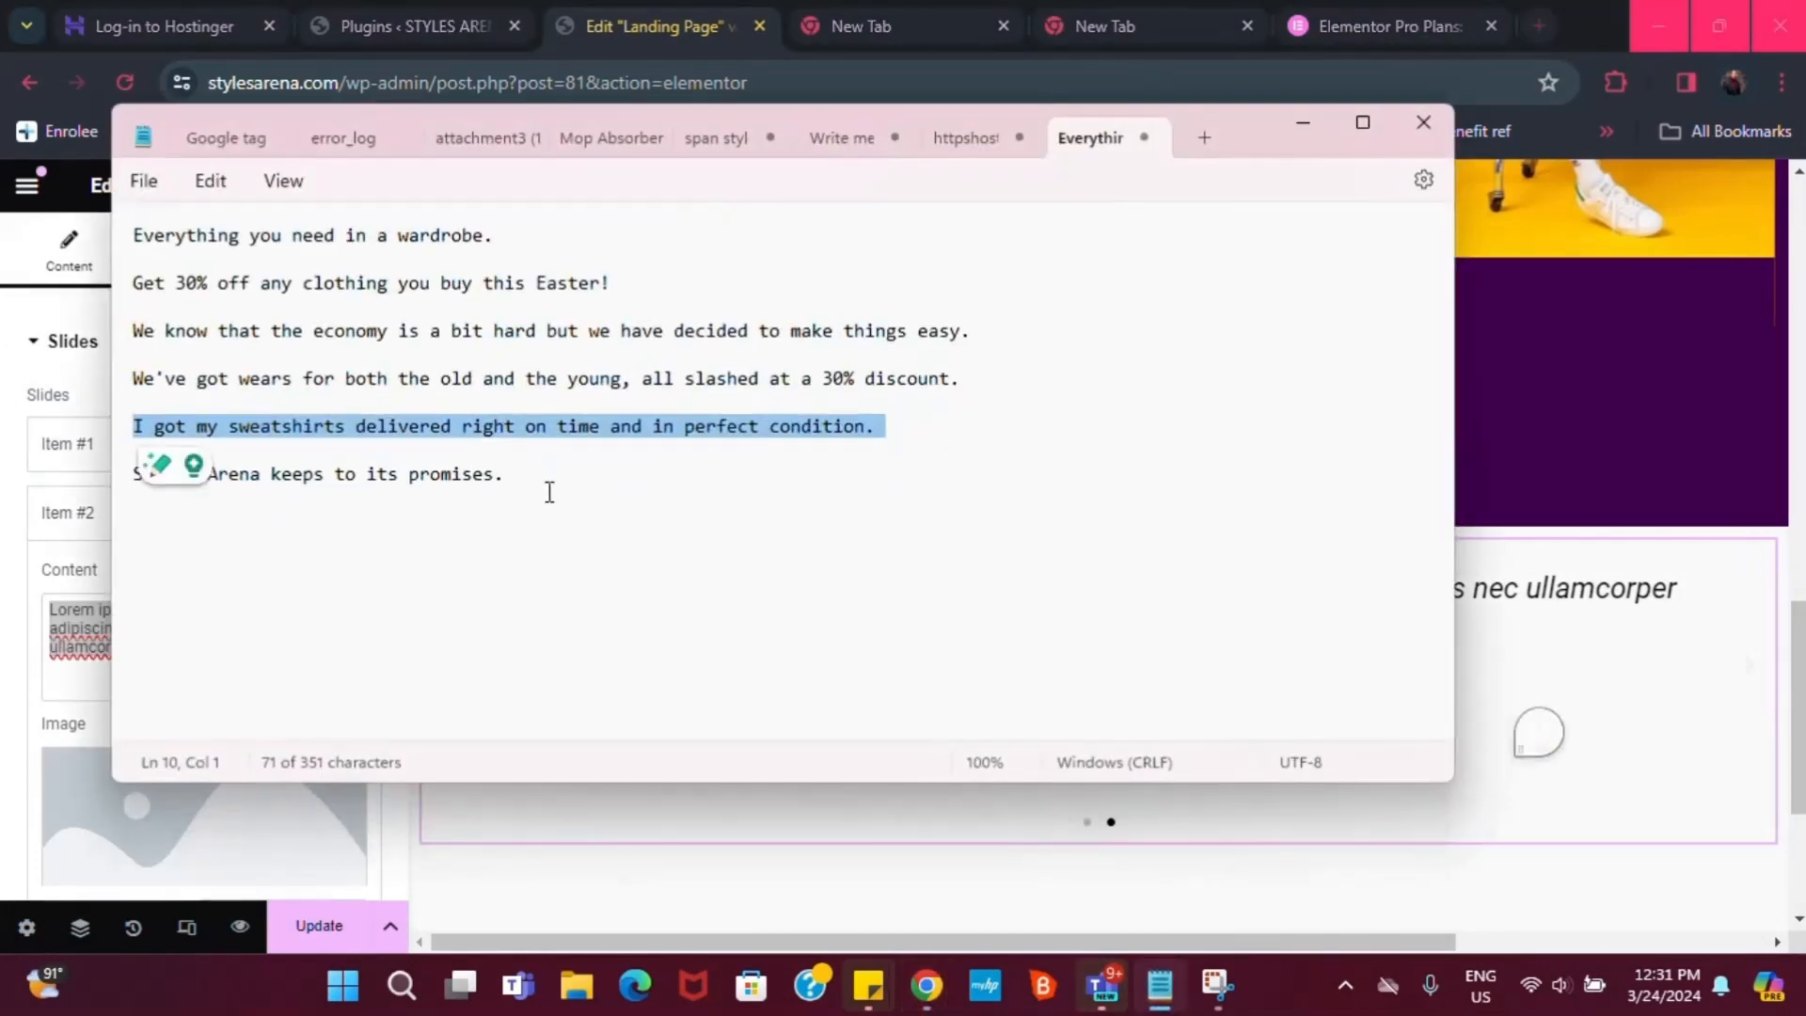
click(437, 480)
double_click(435, 476)
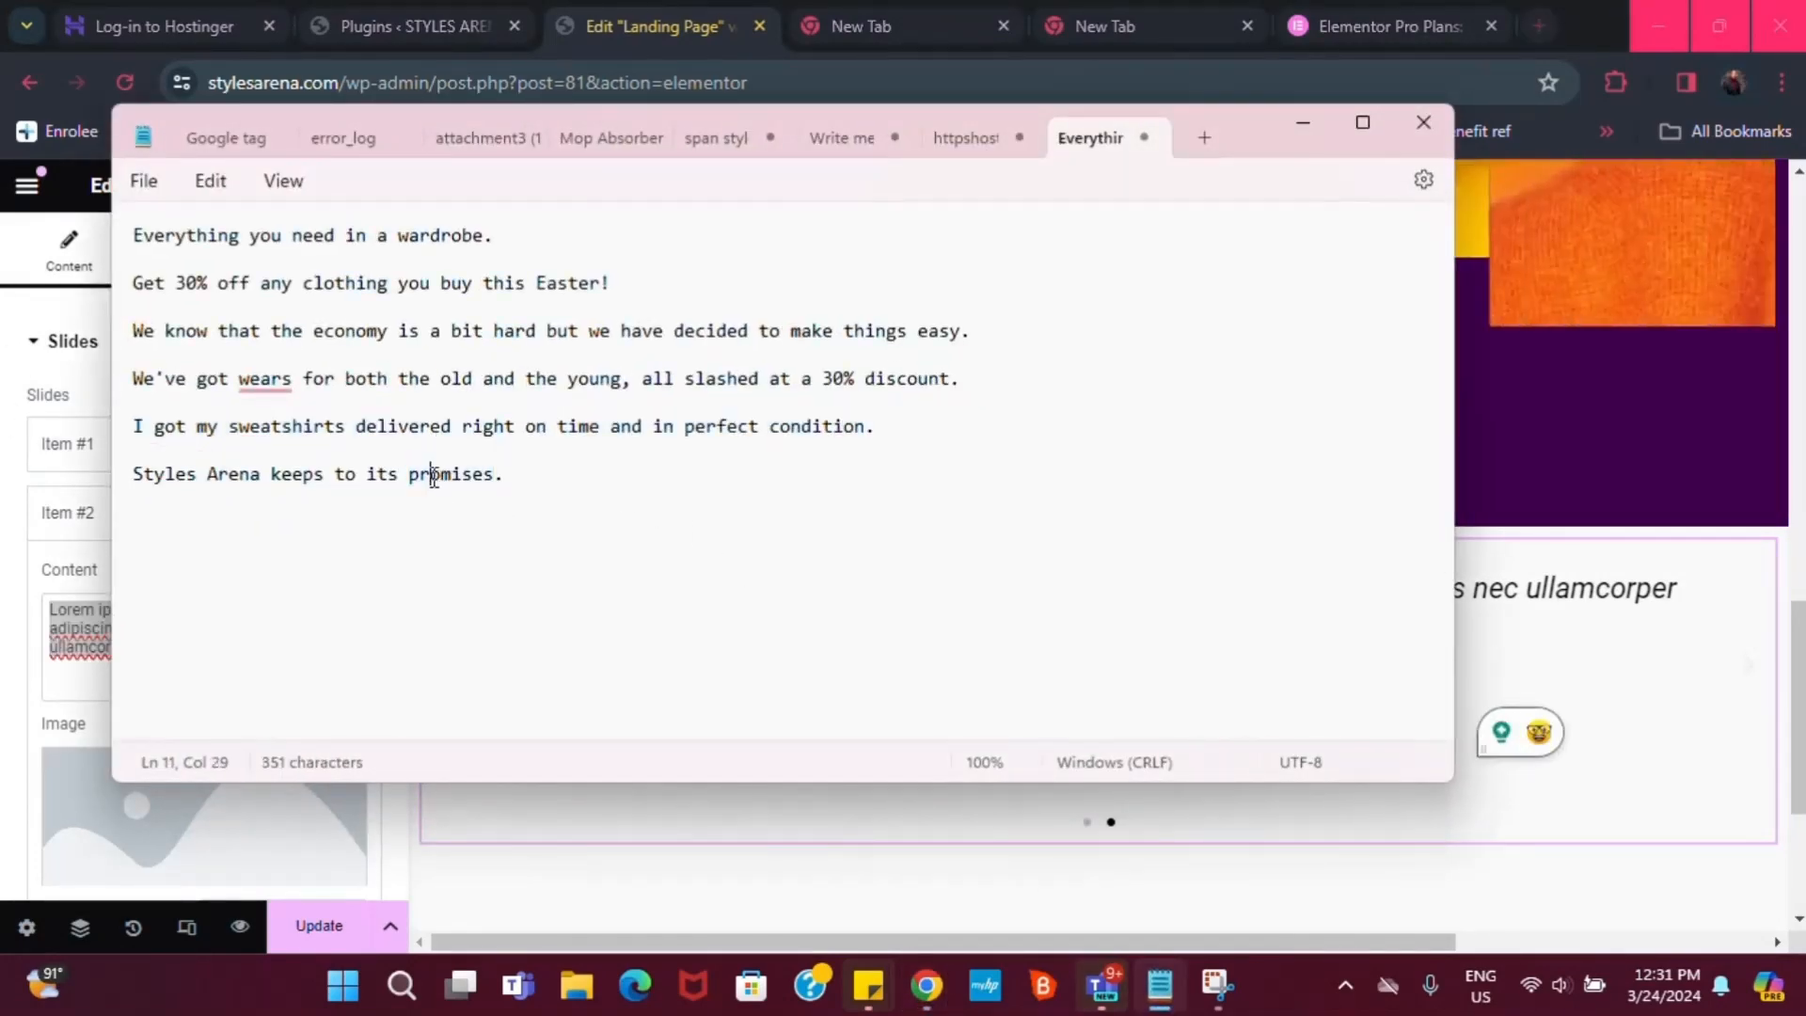
triple_click(434, 478)
key(ctrl+c)
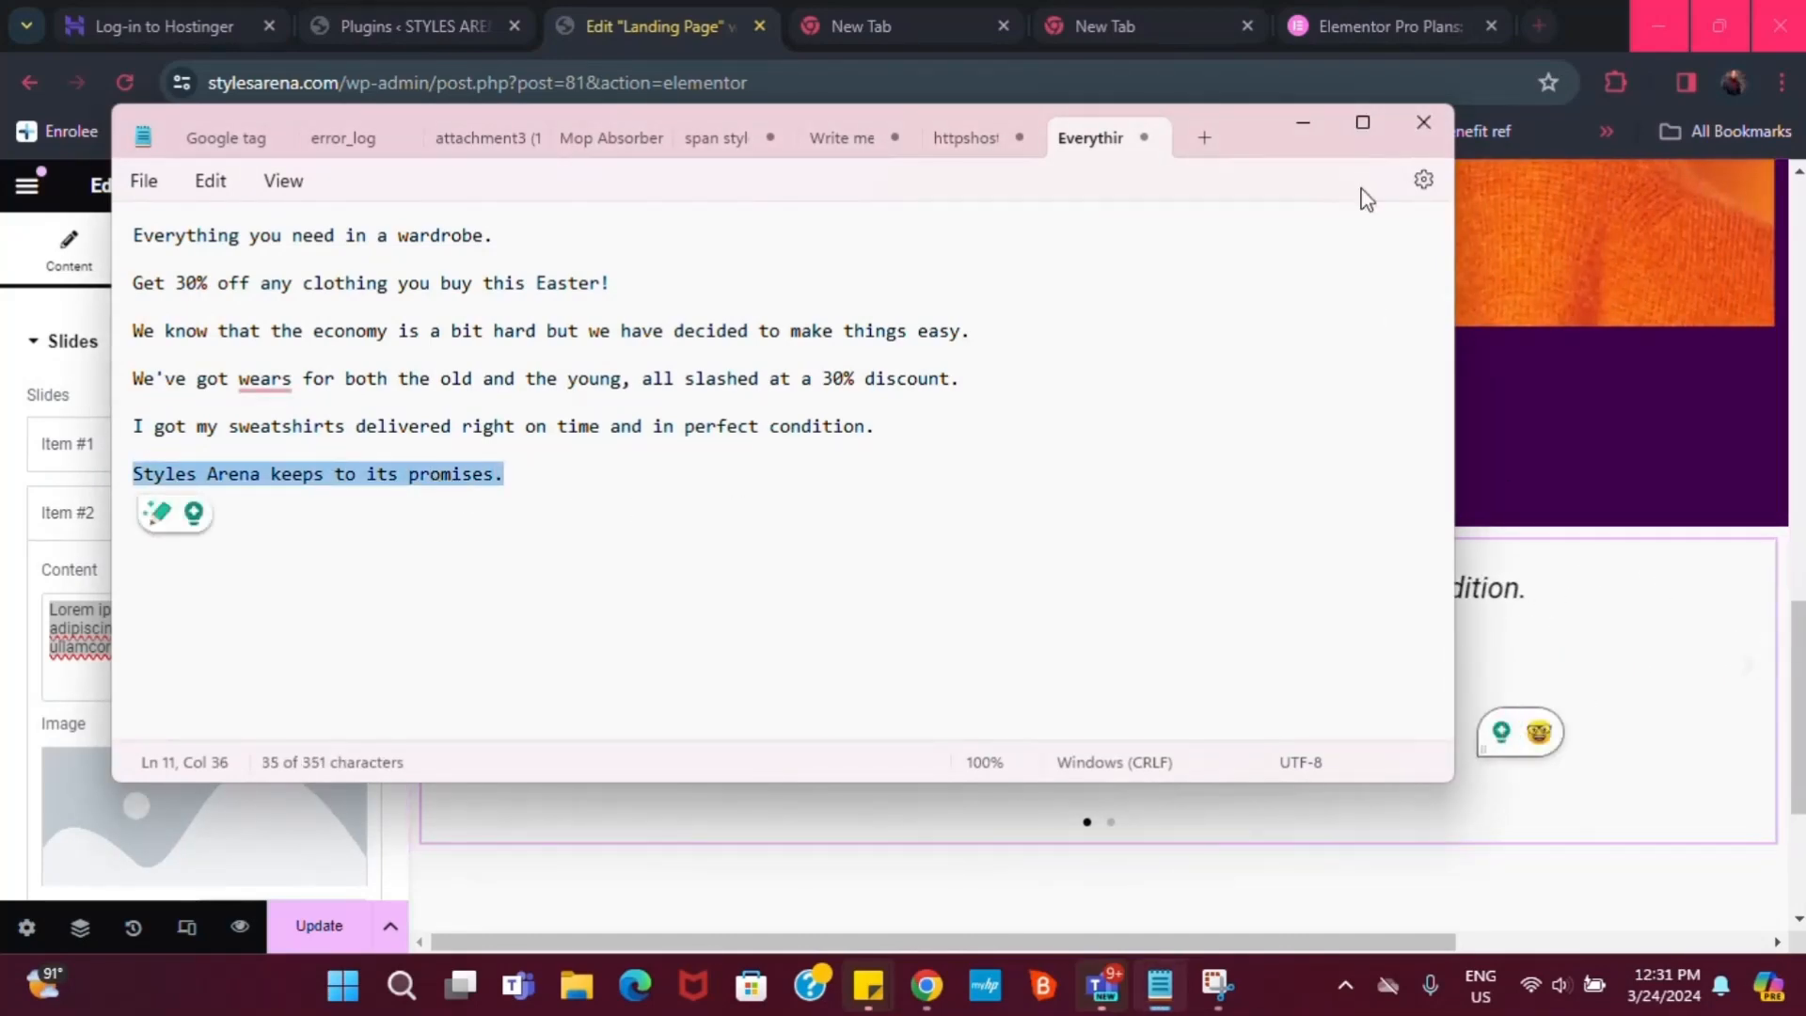
click(1303, 125)
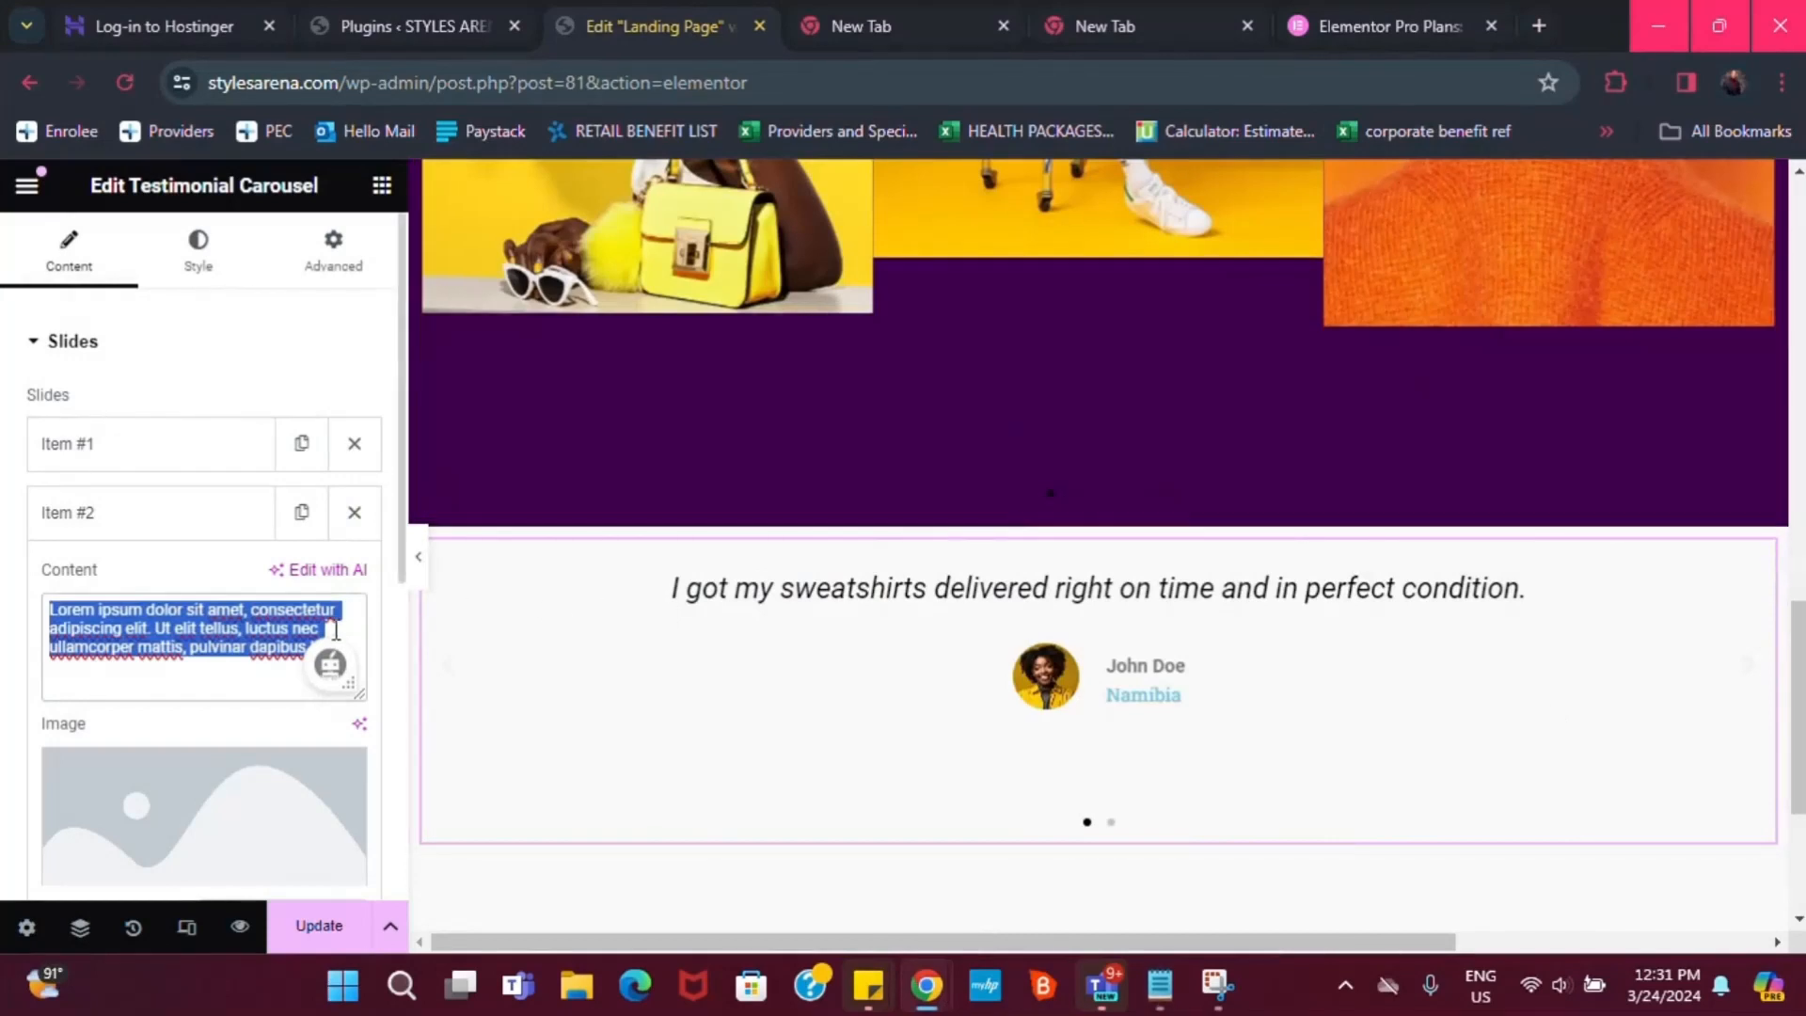
key(ctrl+v)
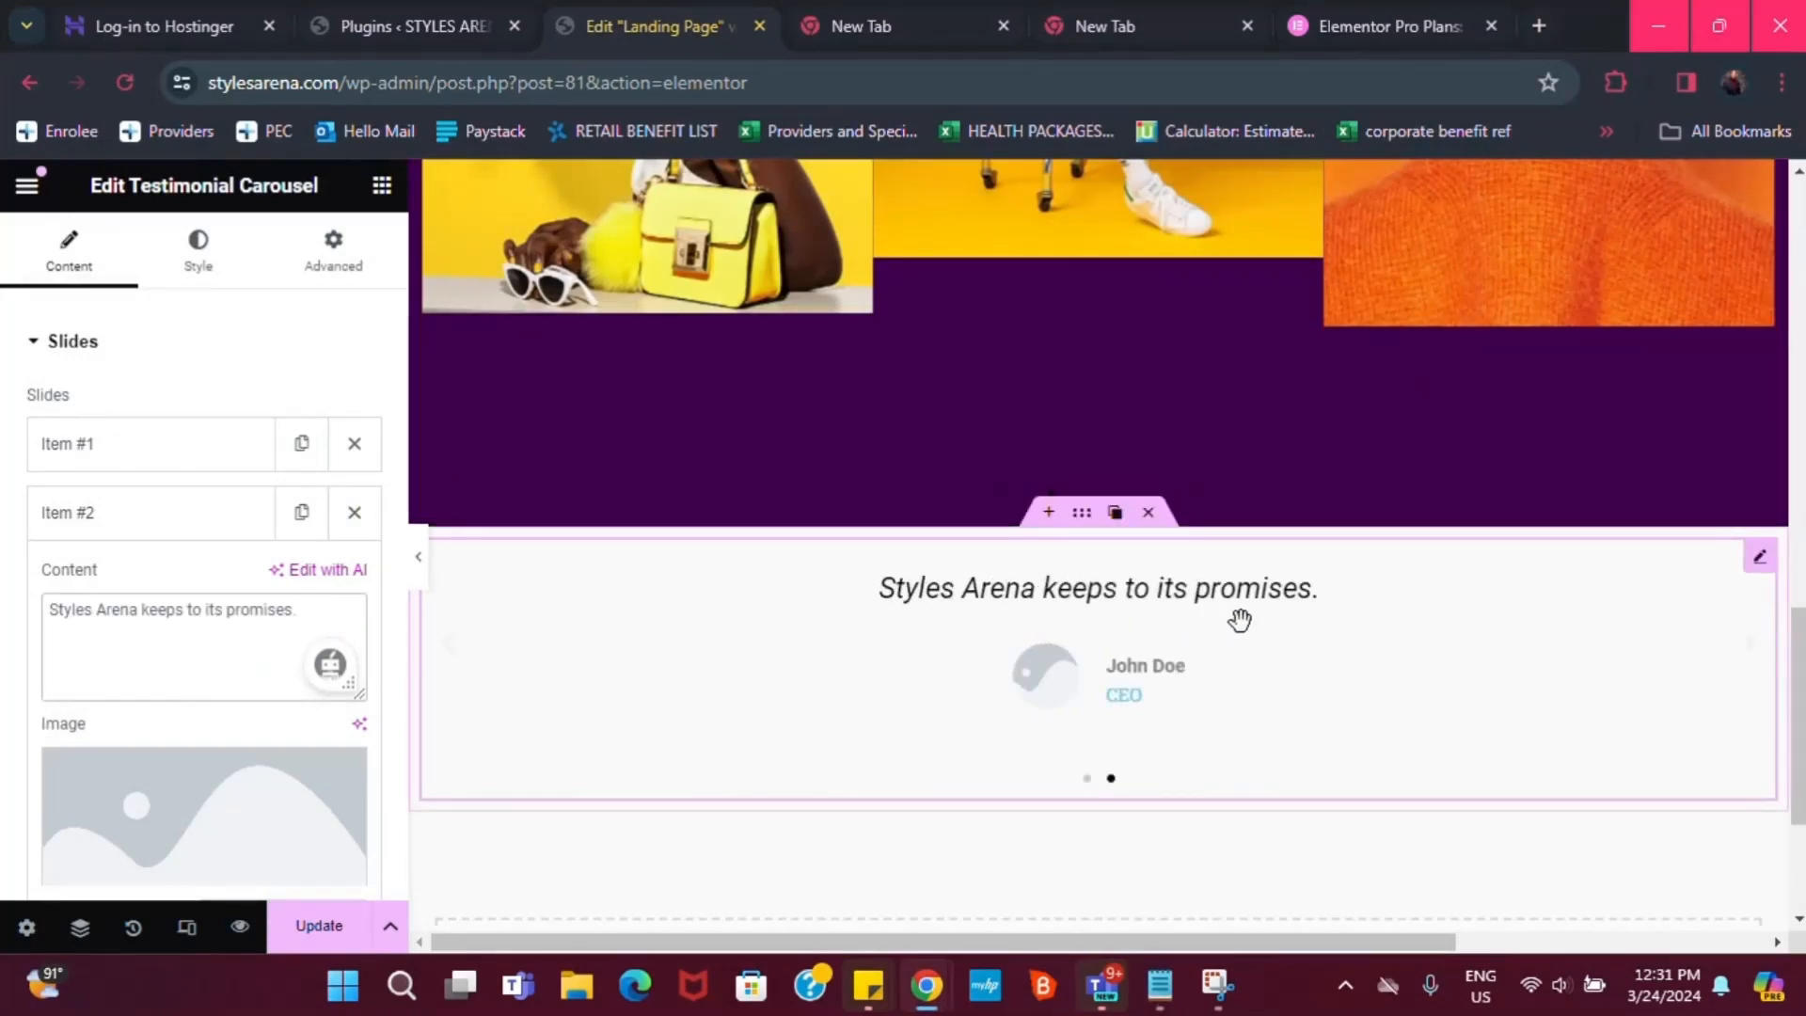
Title Item #2 'South Africa' and give it the man-in-sunglasses portrait
scroll(179, 734, down, 3)
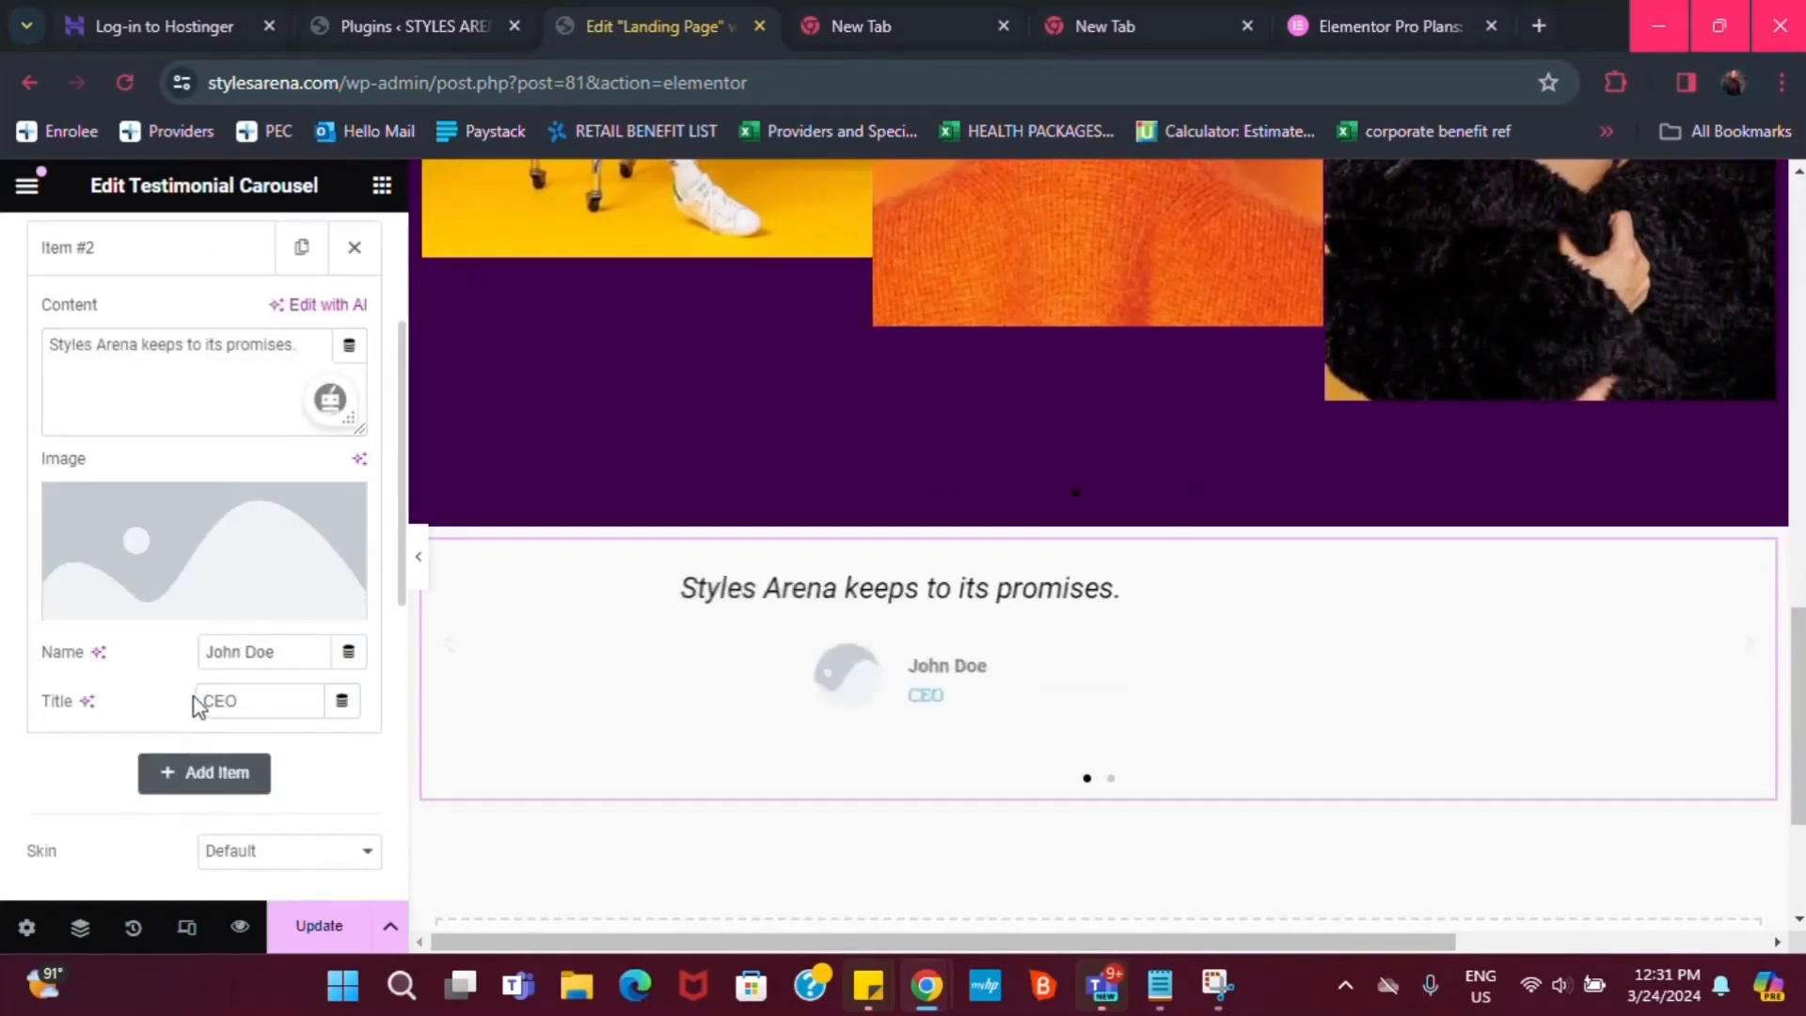
text(S)
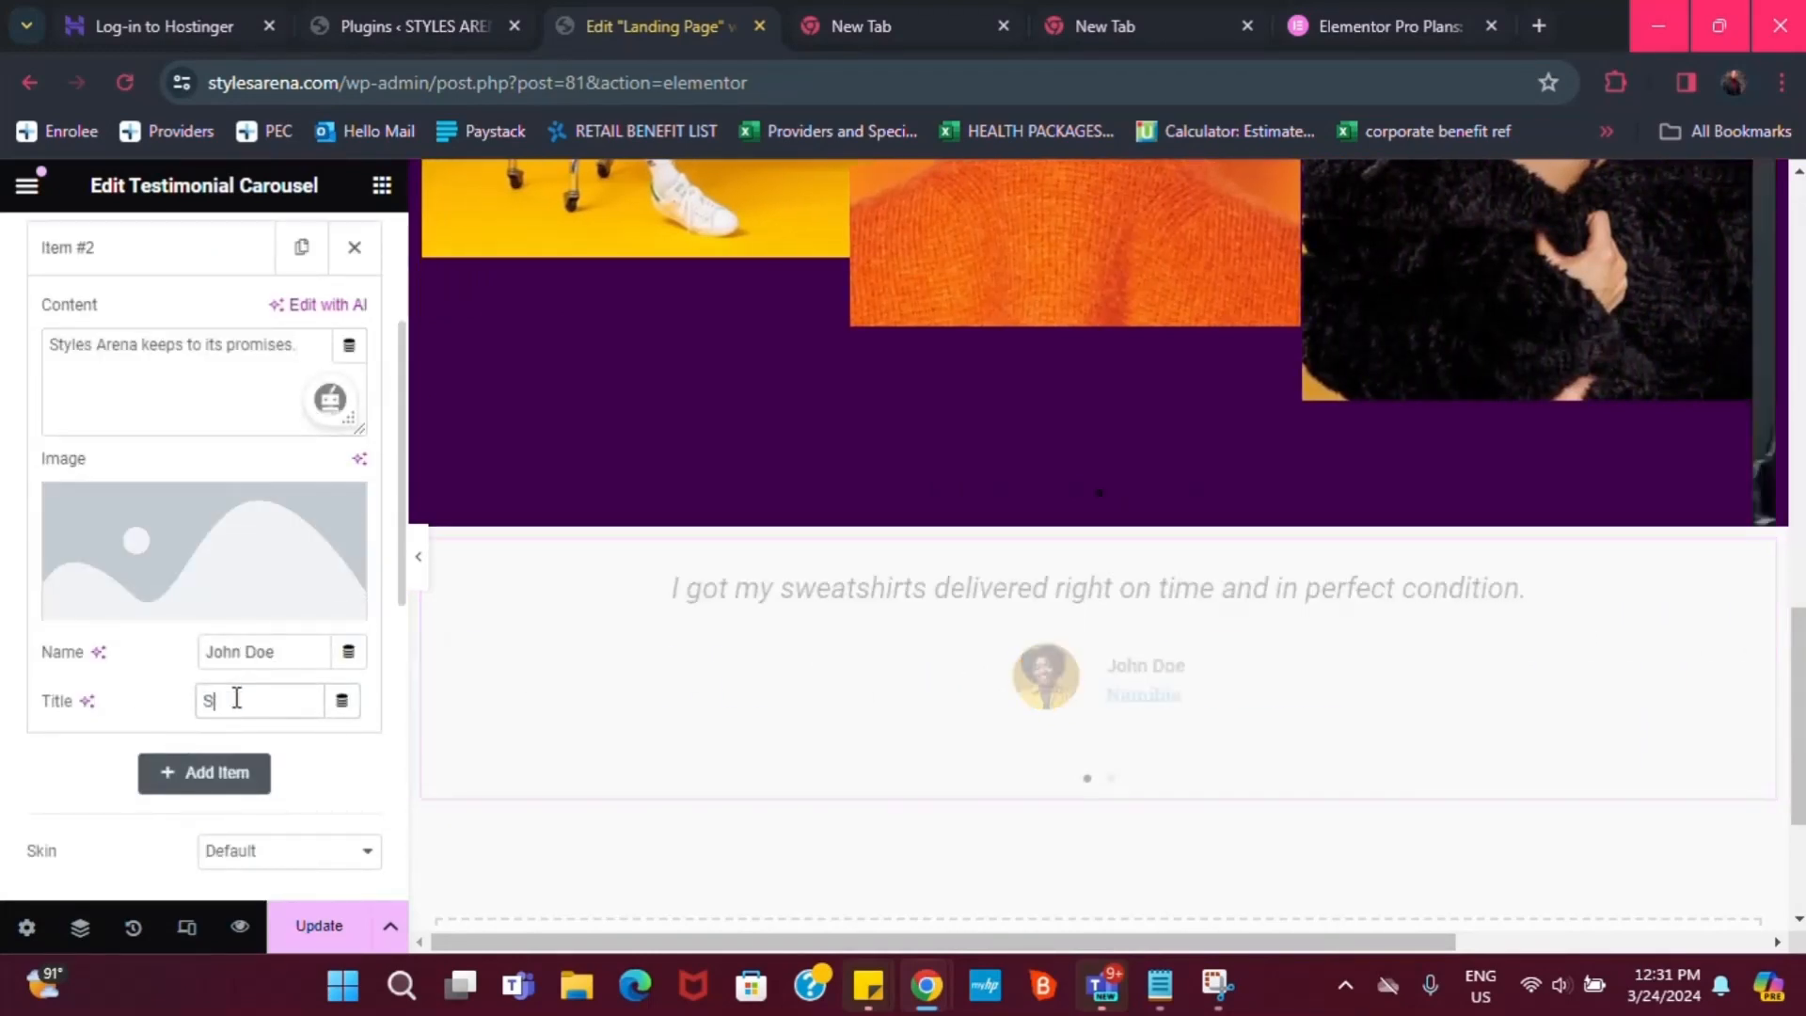
text(outh Africa)
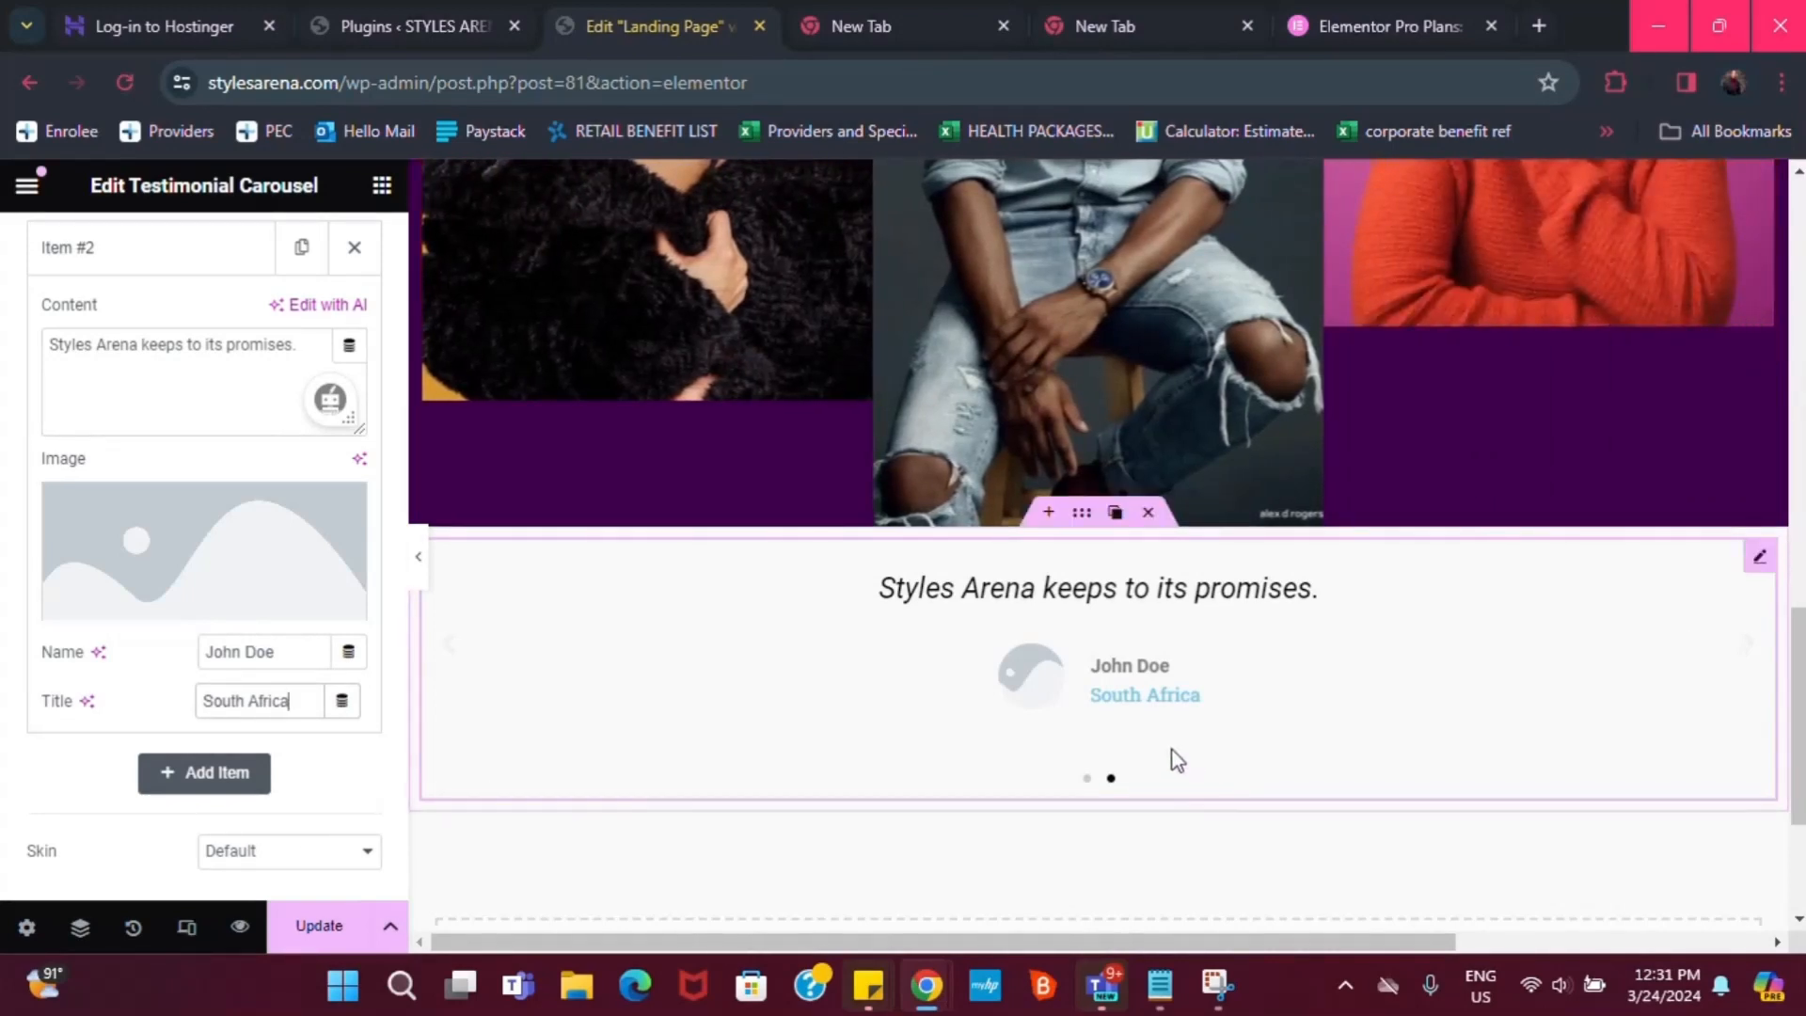
click(192, 606)
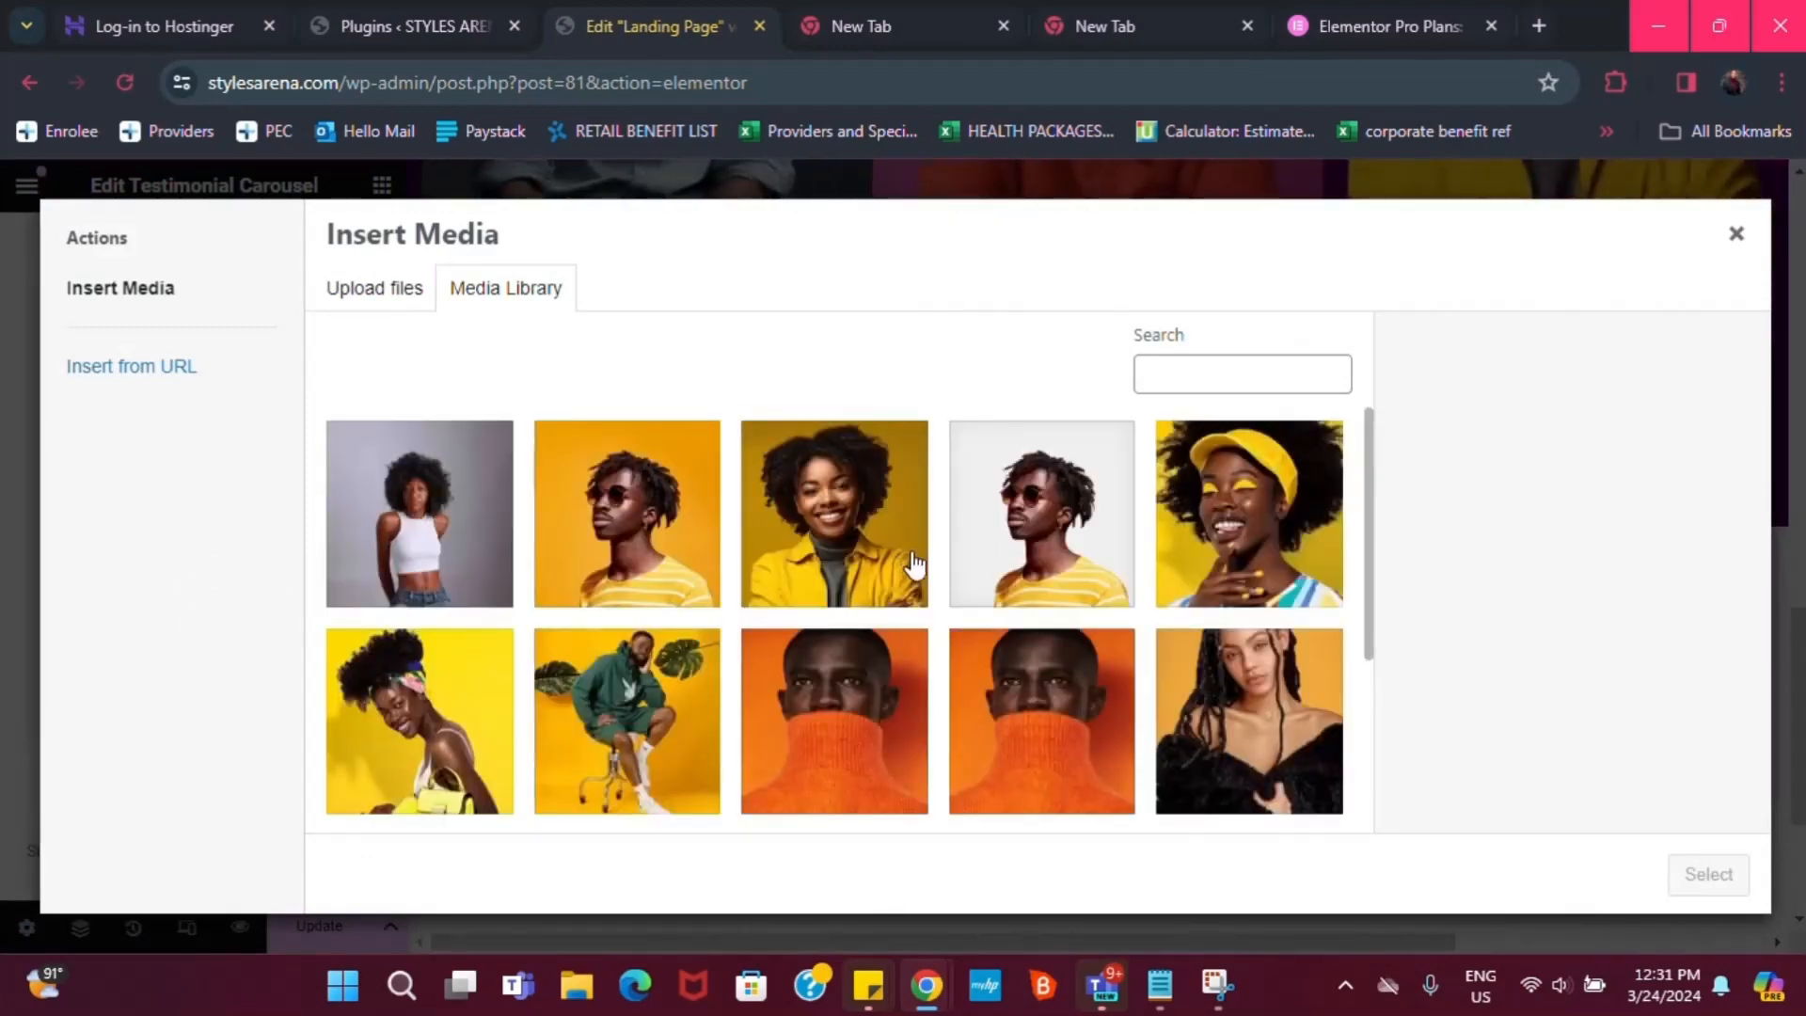
click(669, 544)
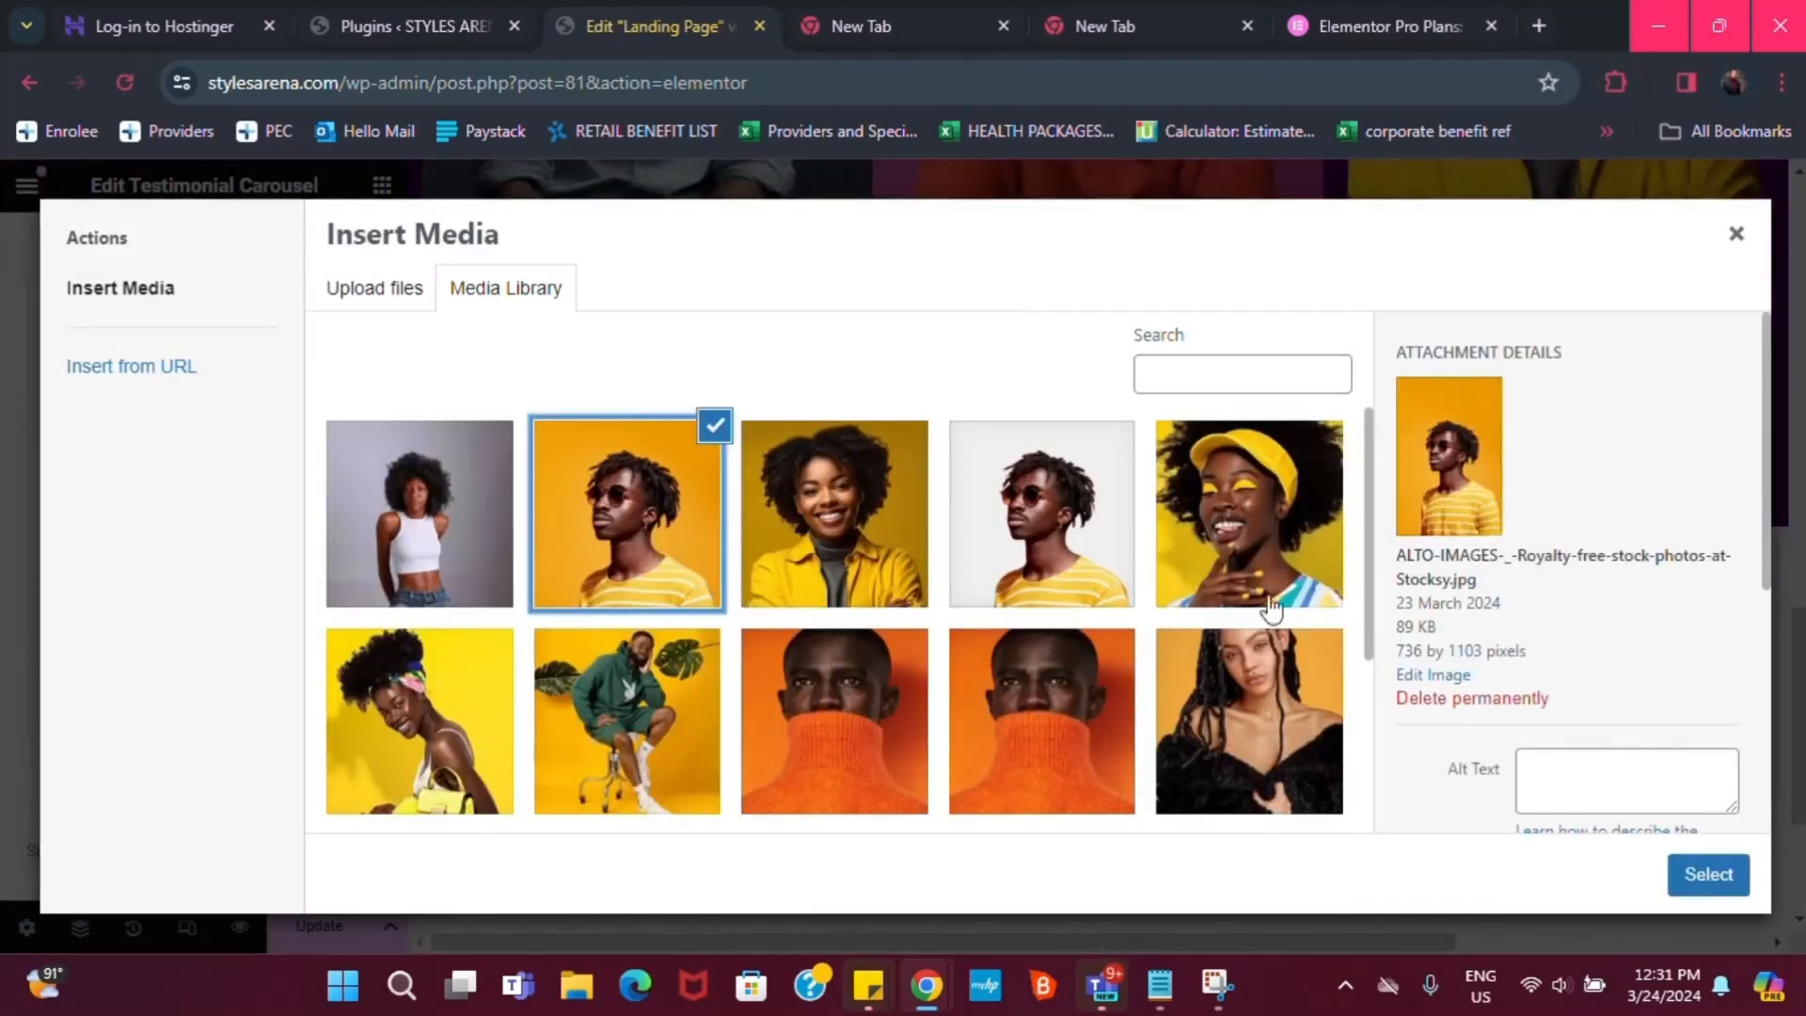
click(1709, 877)
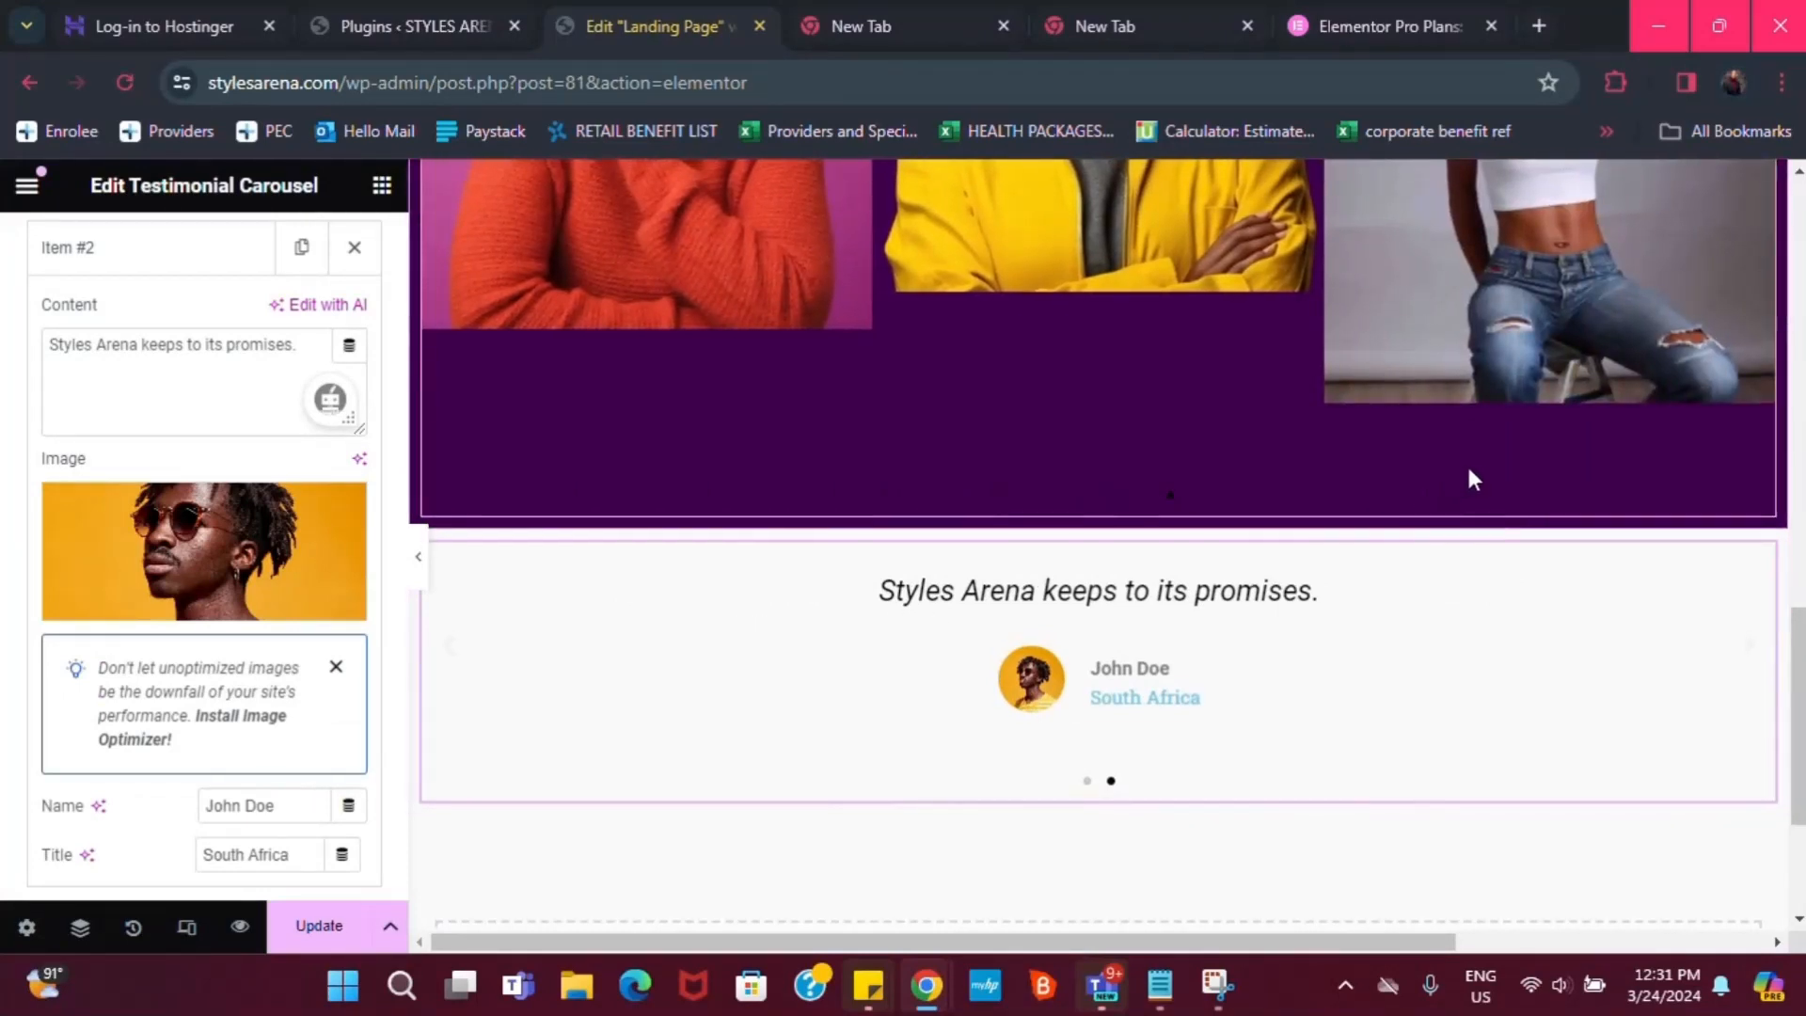
scroll(1466, 463, up, 5)
scroll(1430, 434, up, 2)
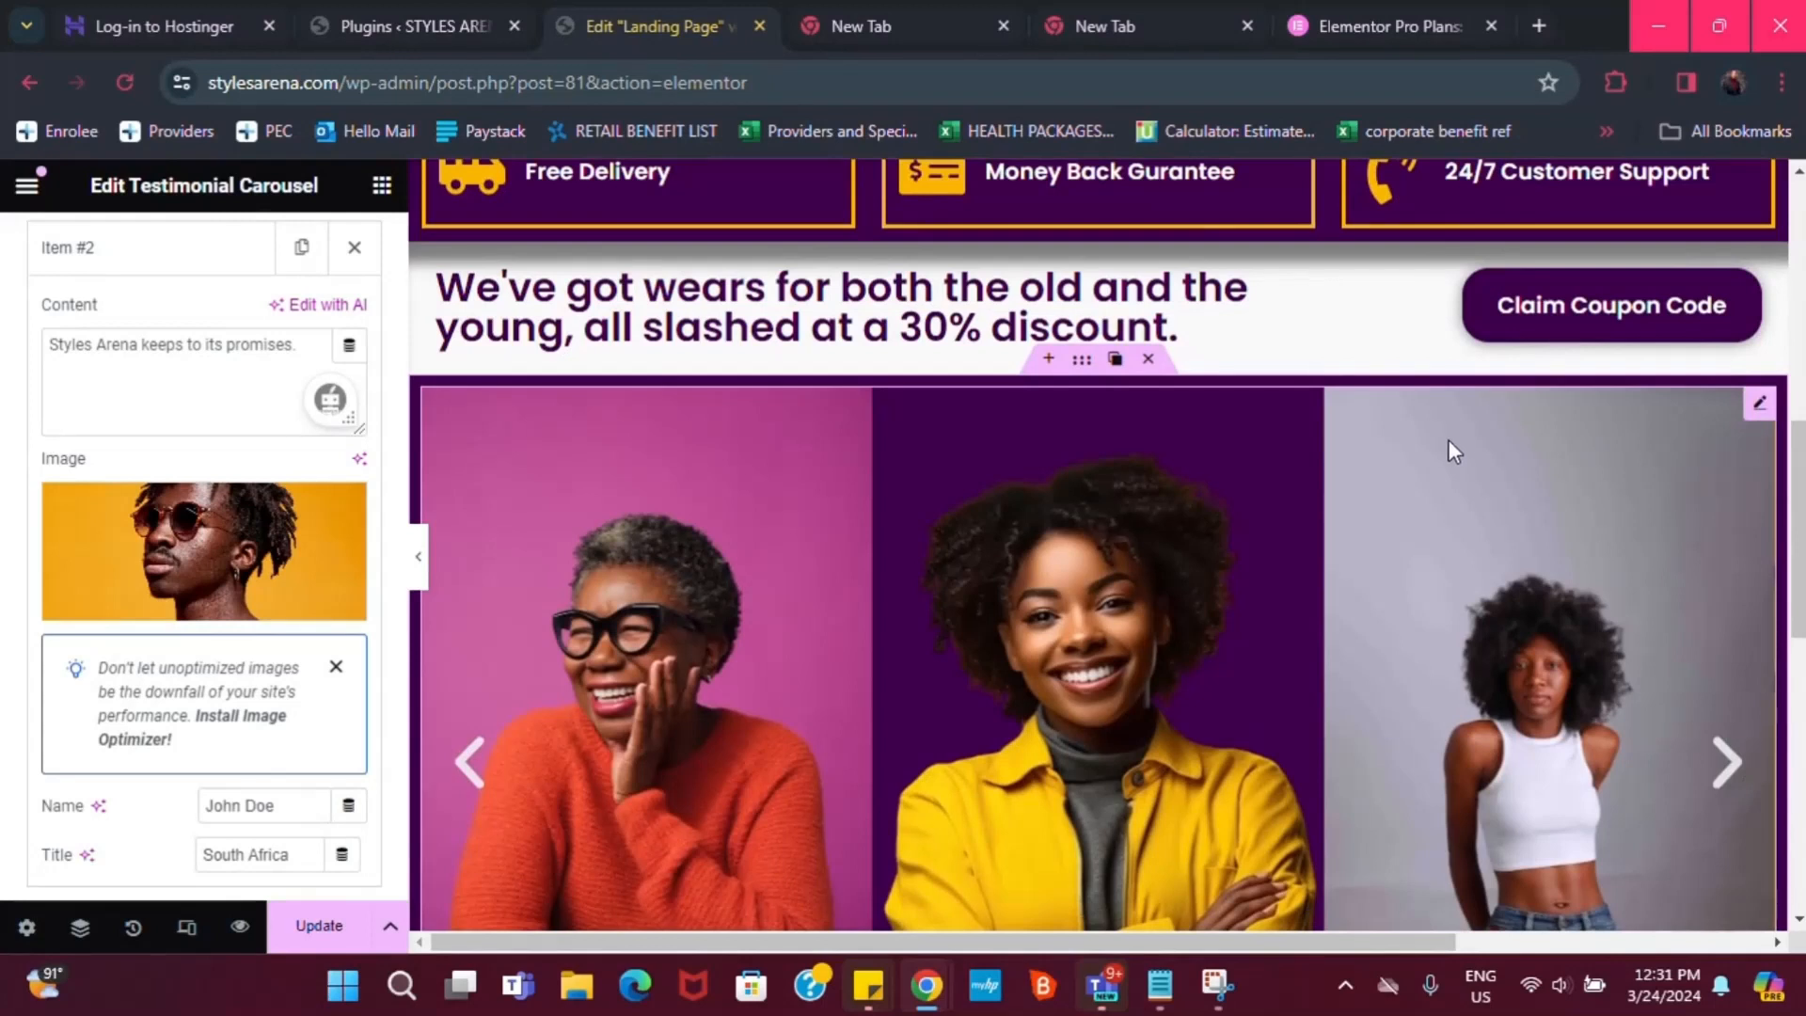
scroll(1449, 438, down, 4)
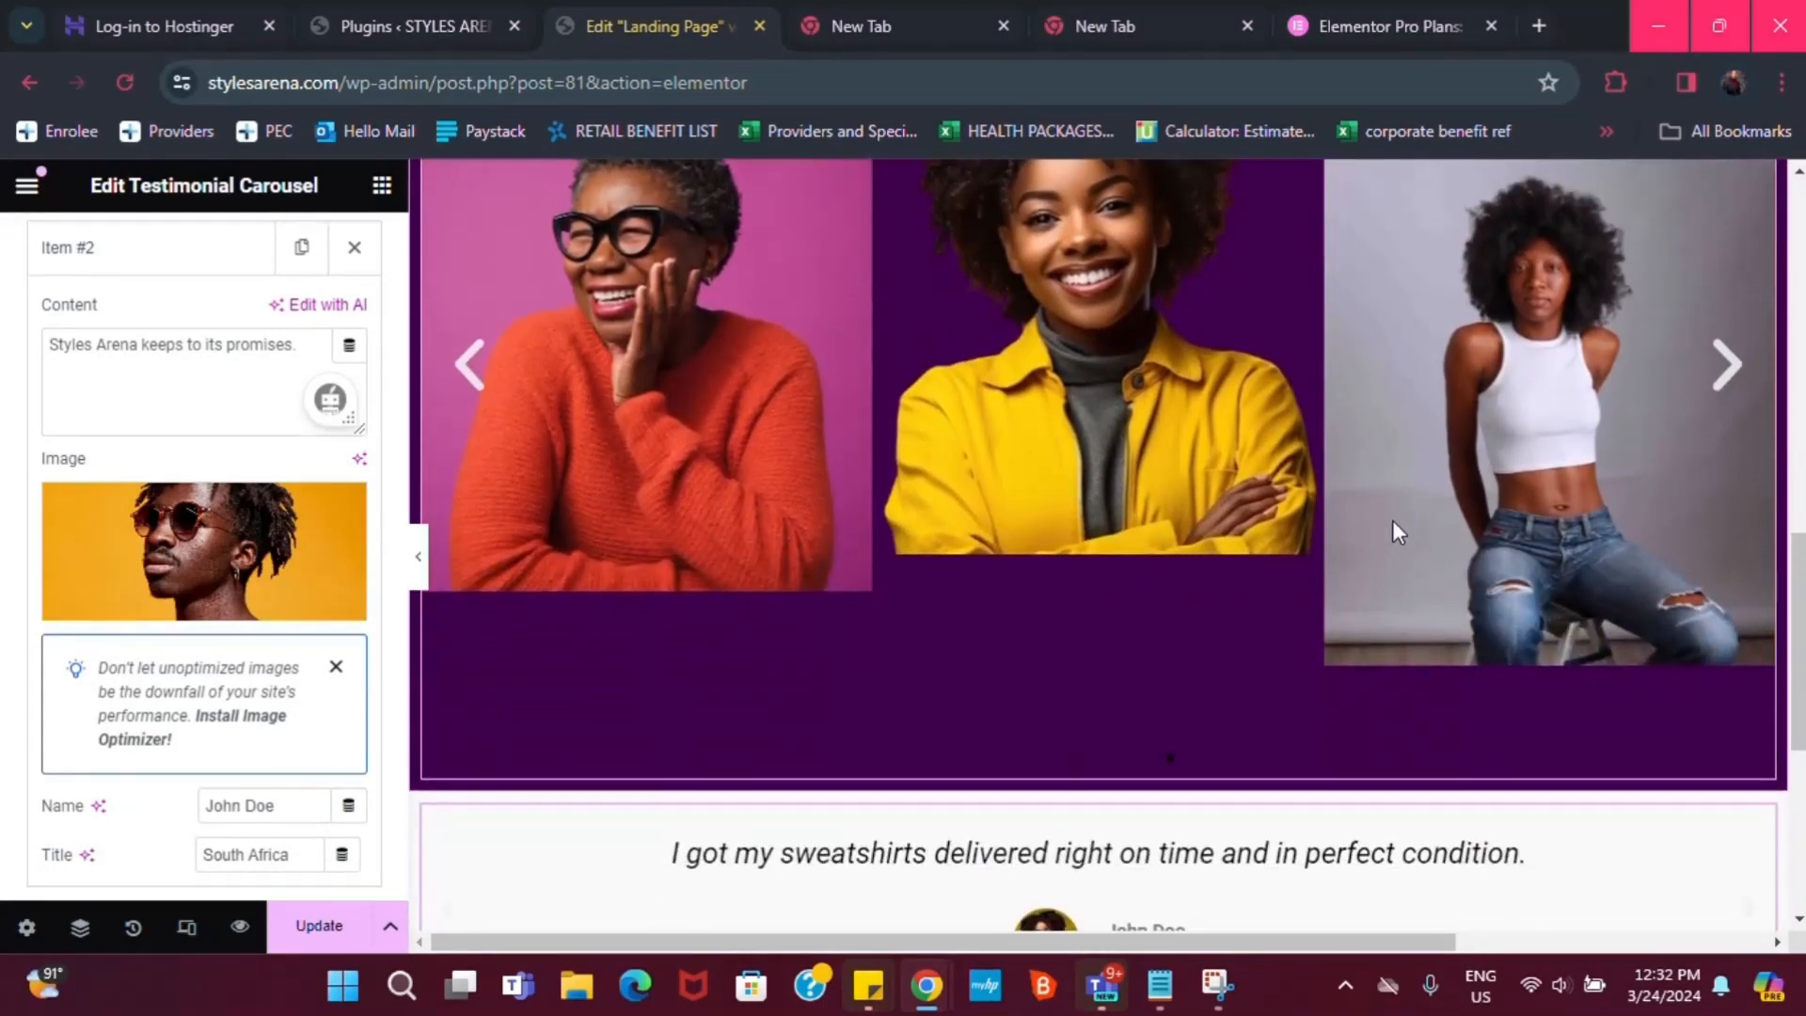
scroll(1312, 611, down, 4)
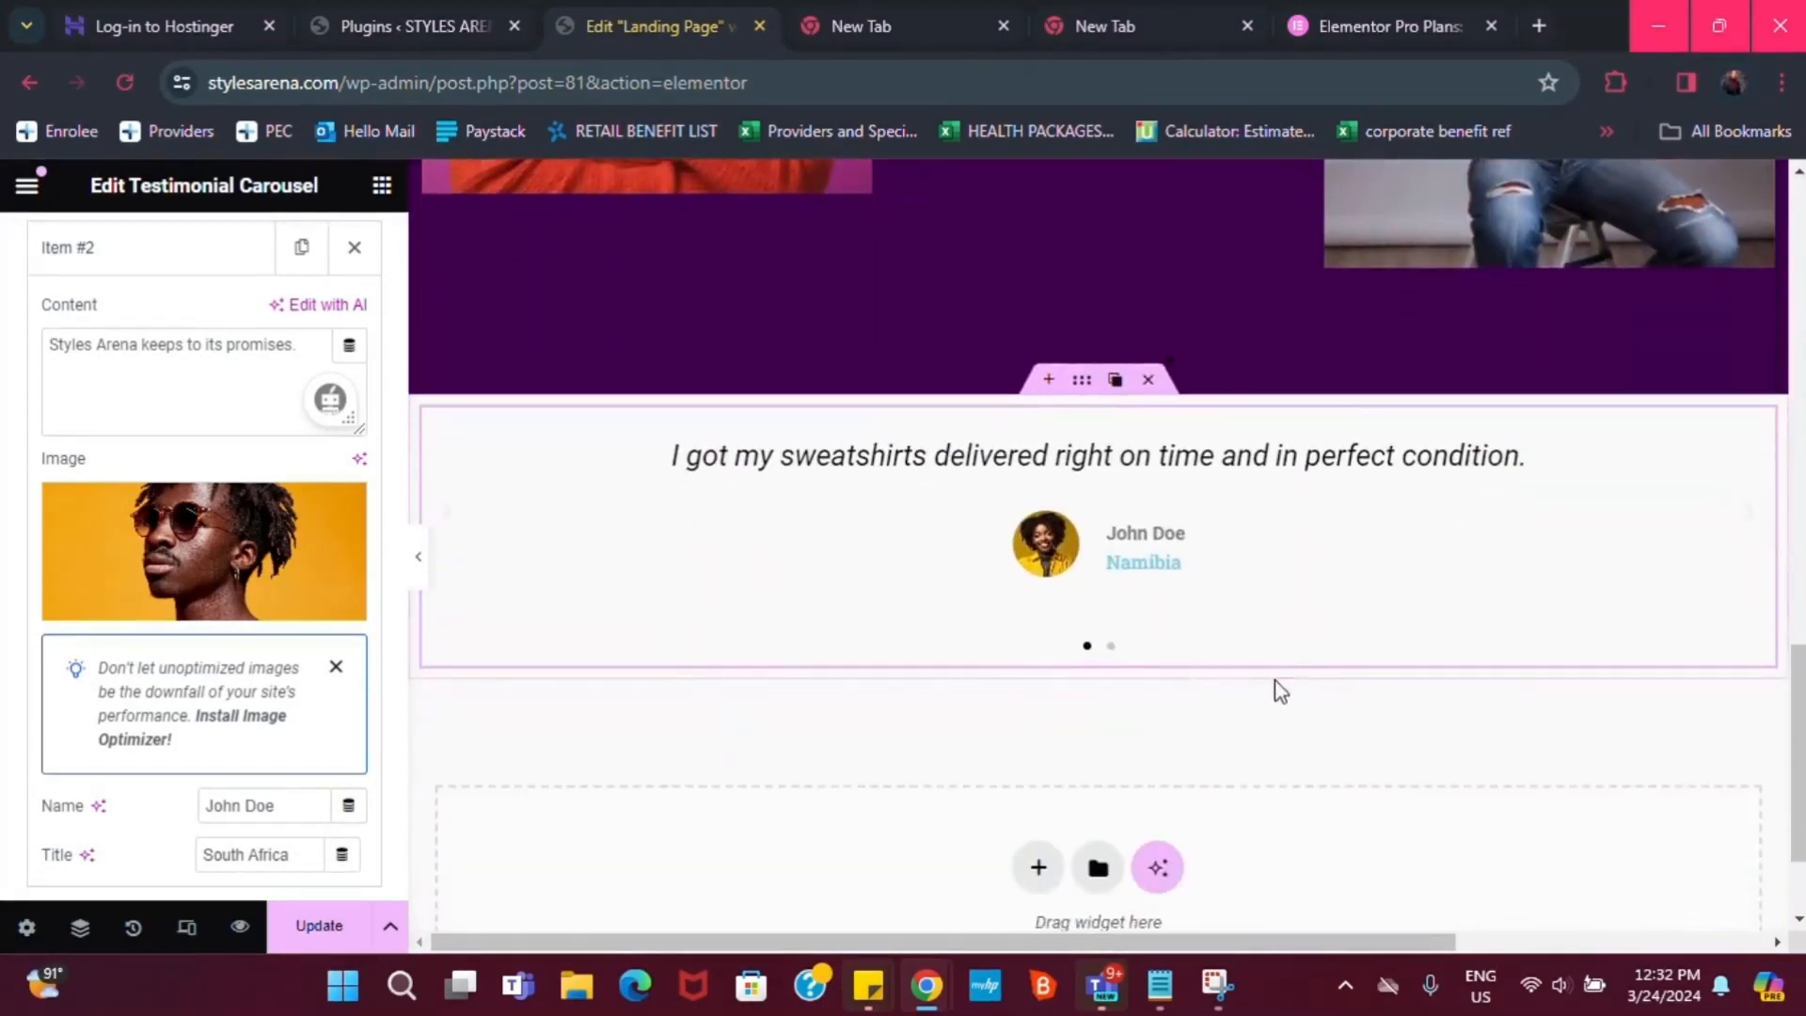
scroll(909, 673, down, 1)
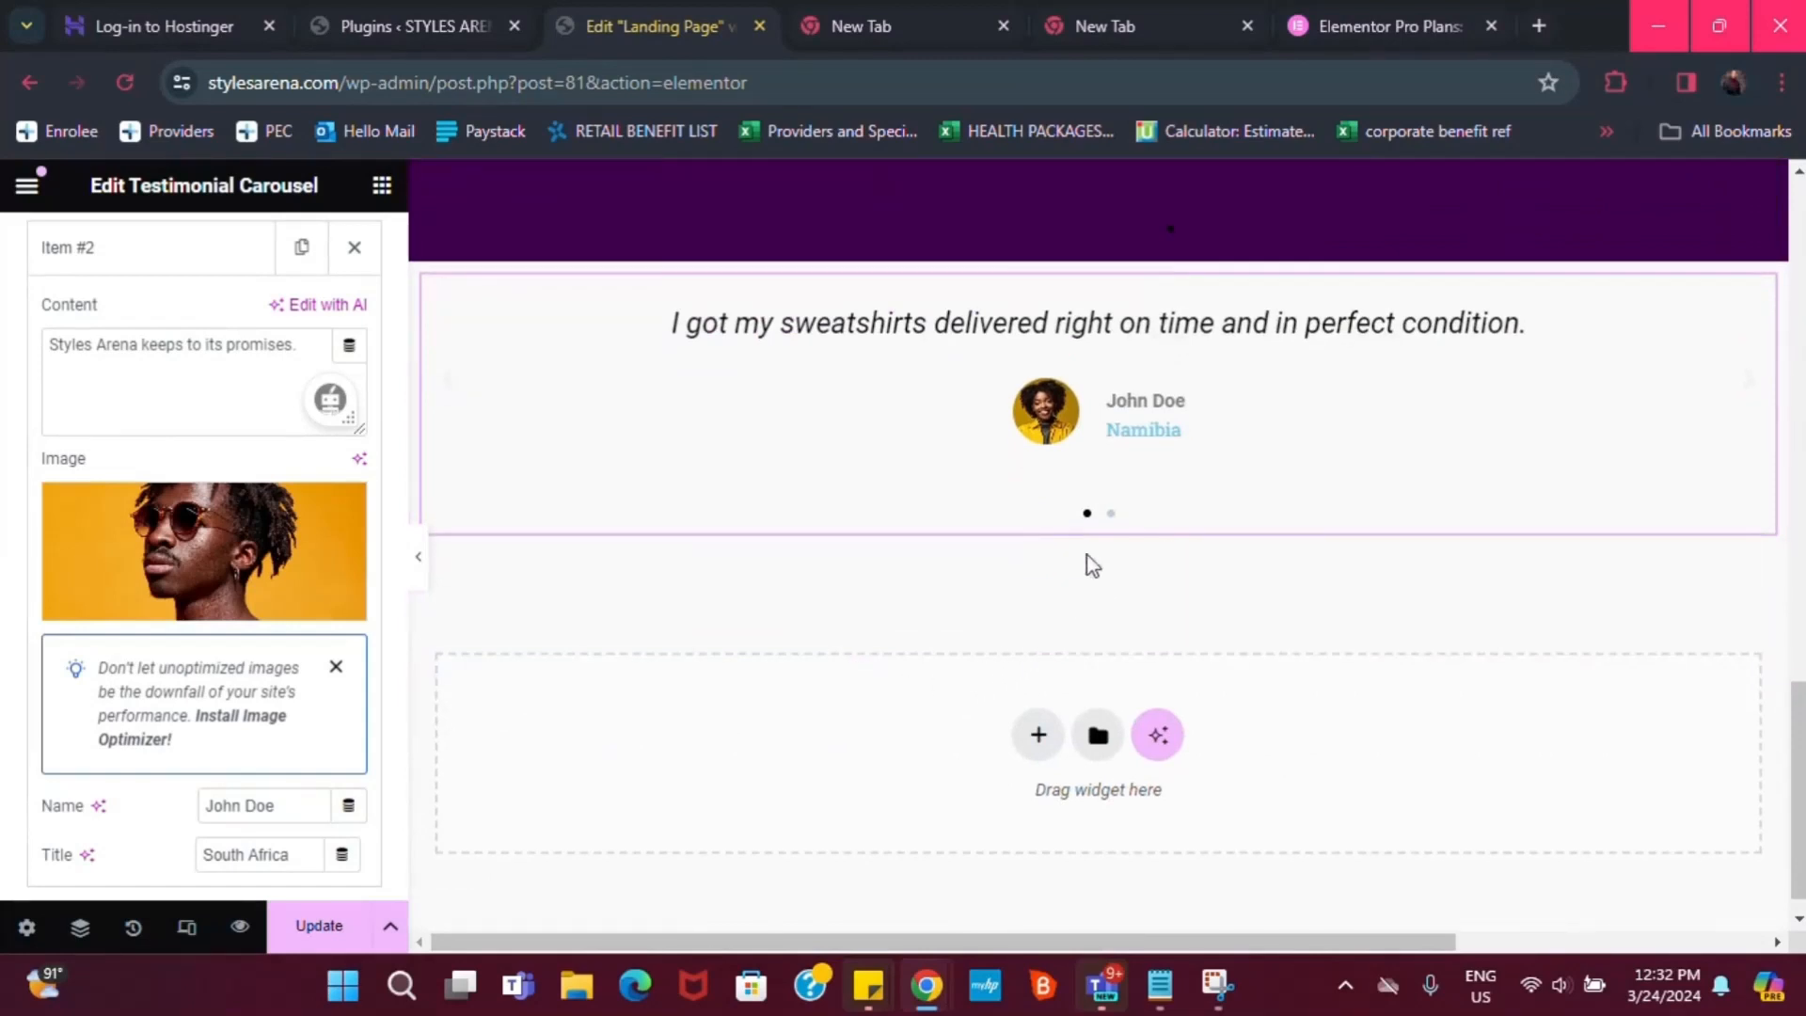
scroll(1091, 565, up, 1)
scroll(890, 673, down, 1)
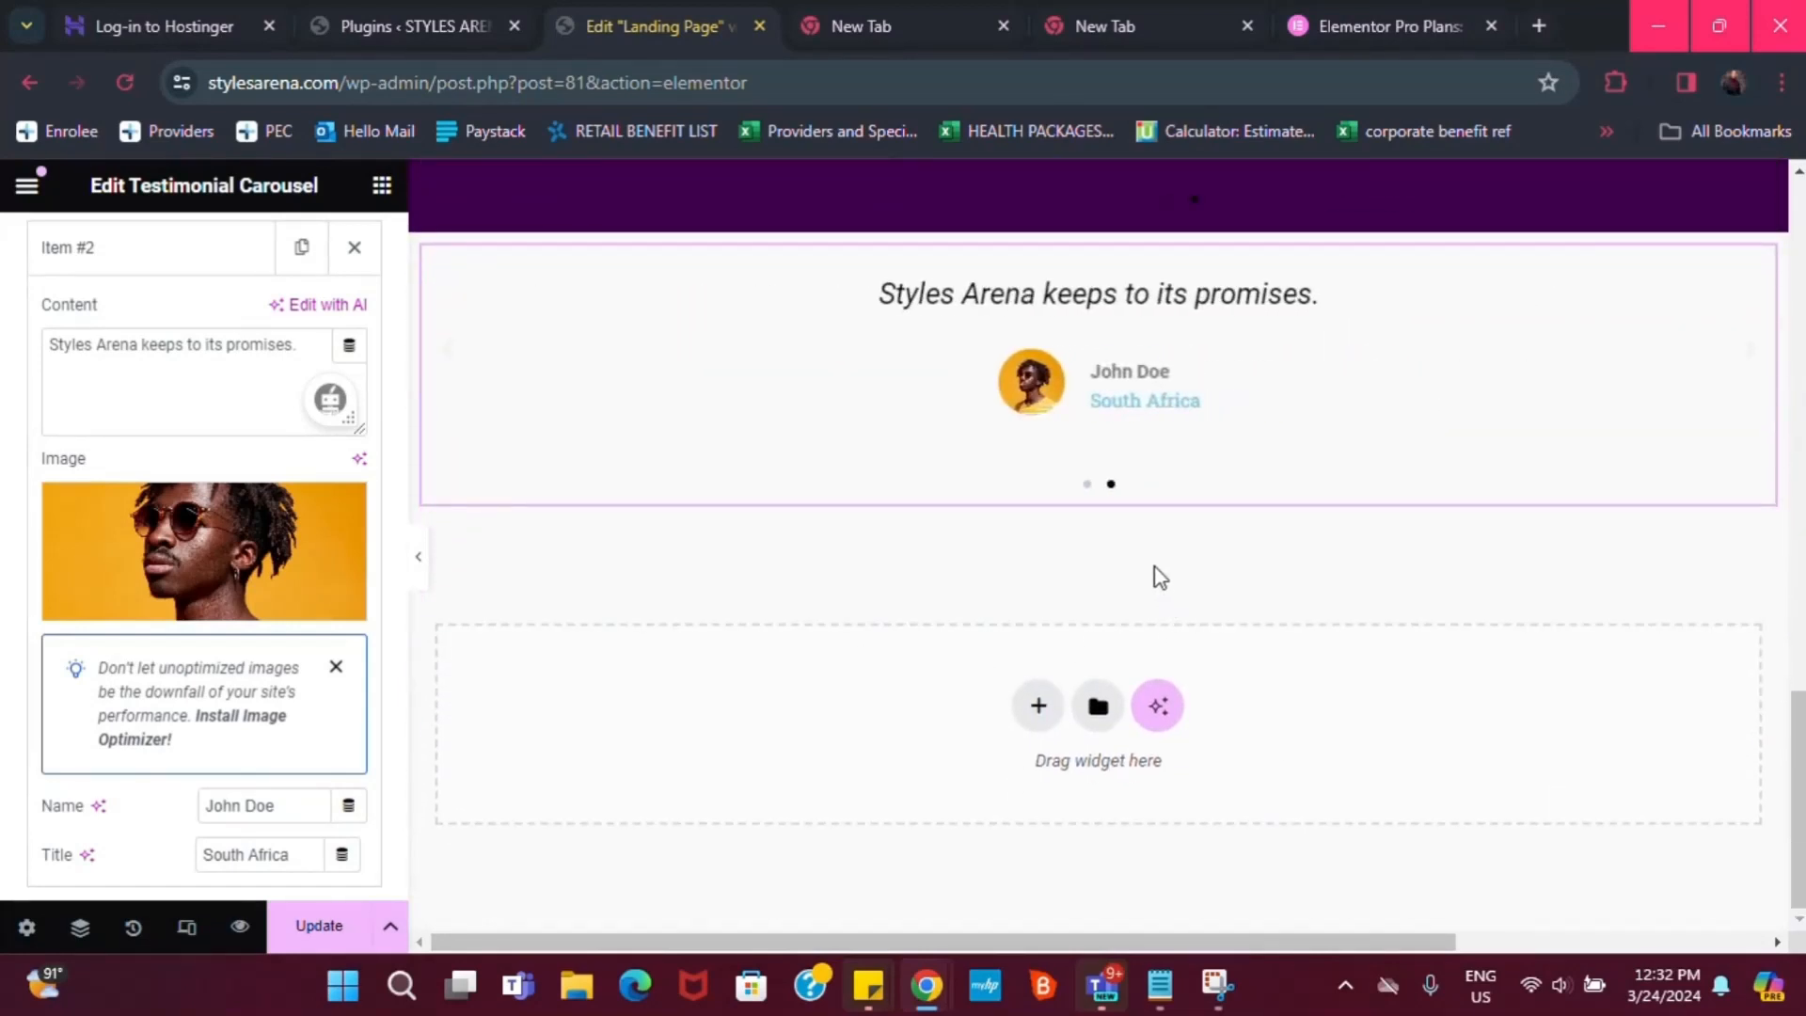
scroll(1027, 663, up, 1)
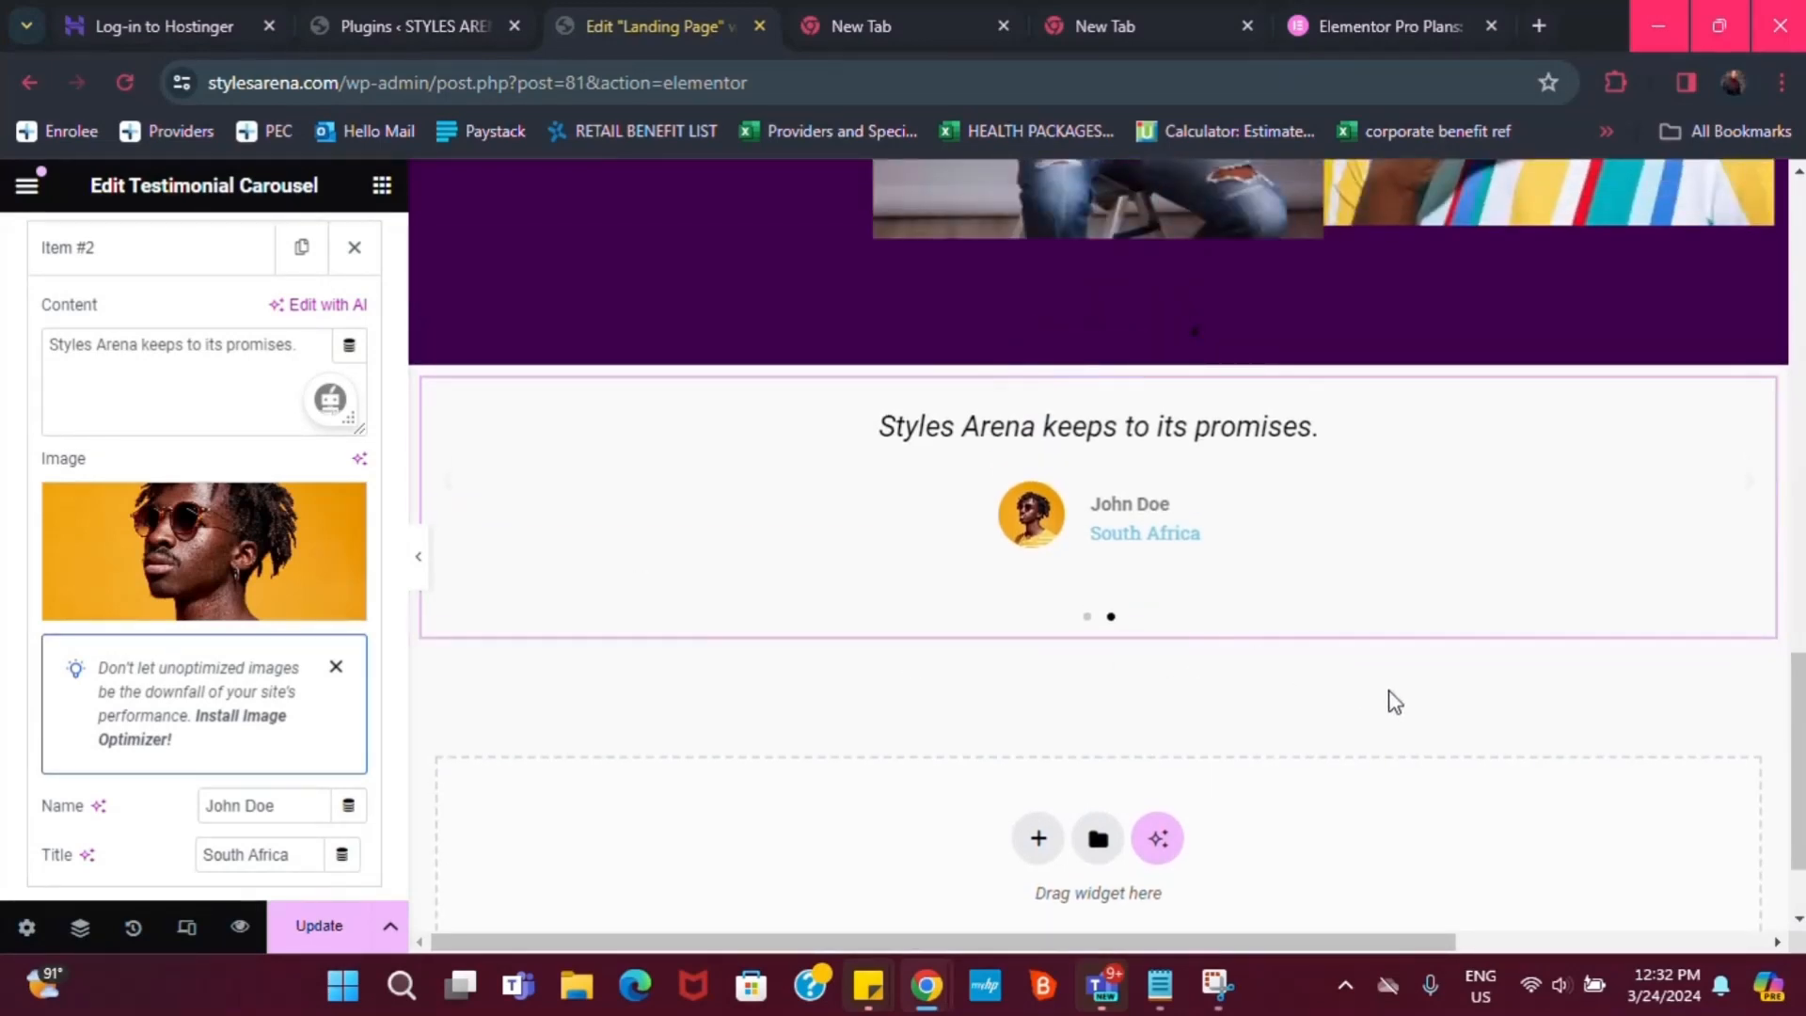
scroll(859, 743, down, 1)
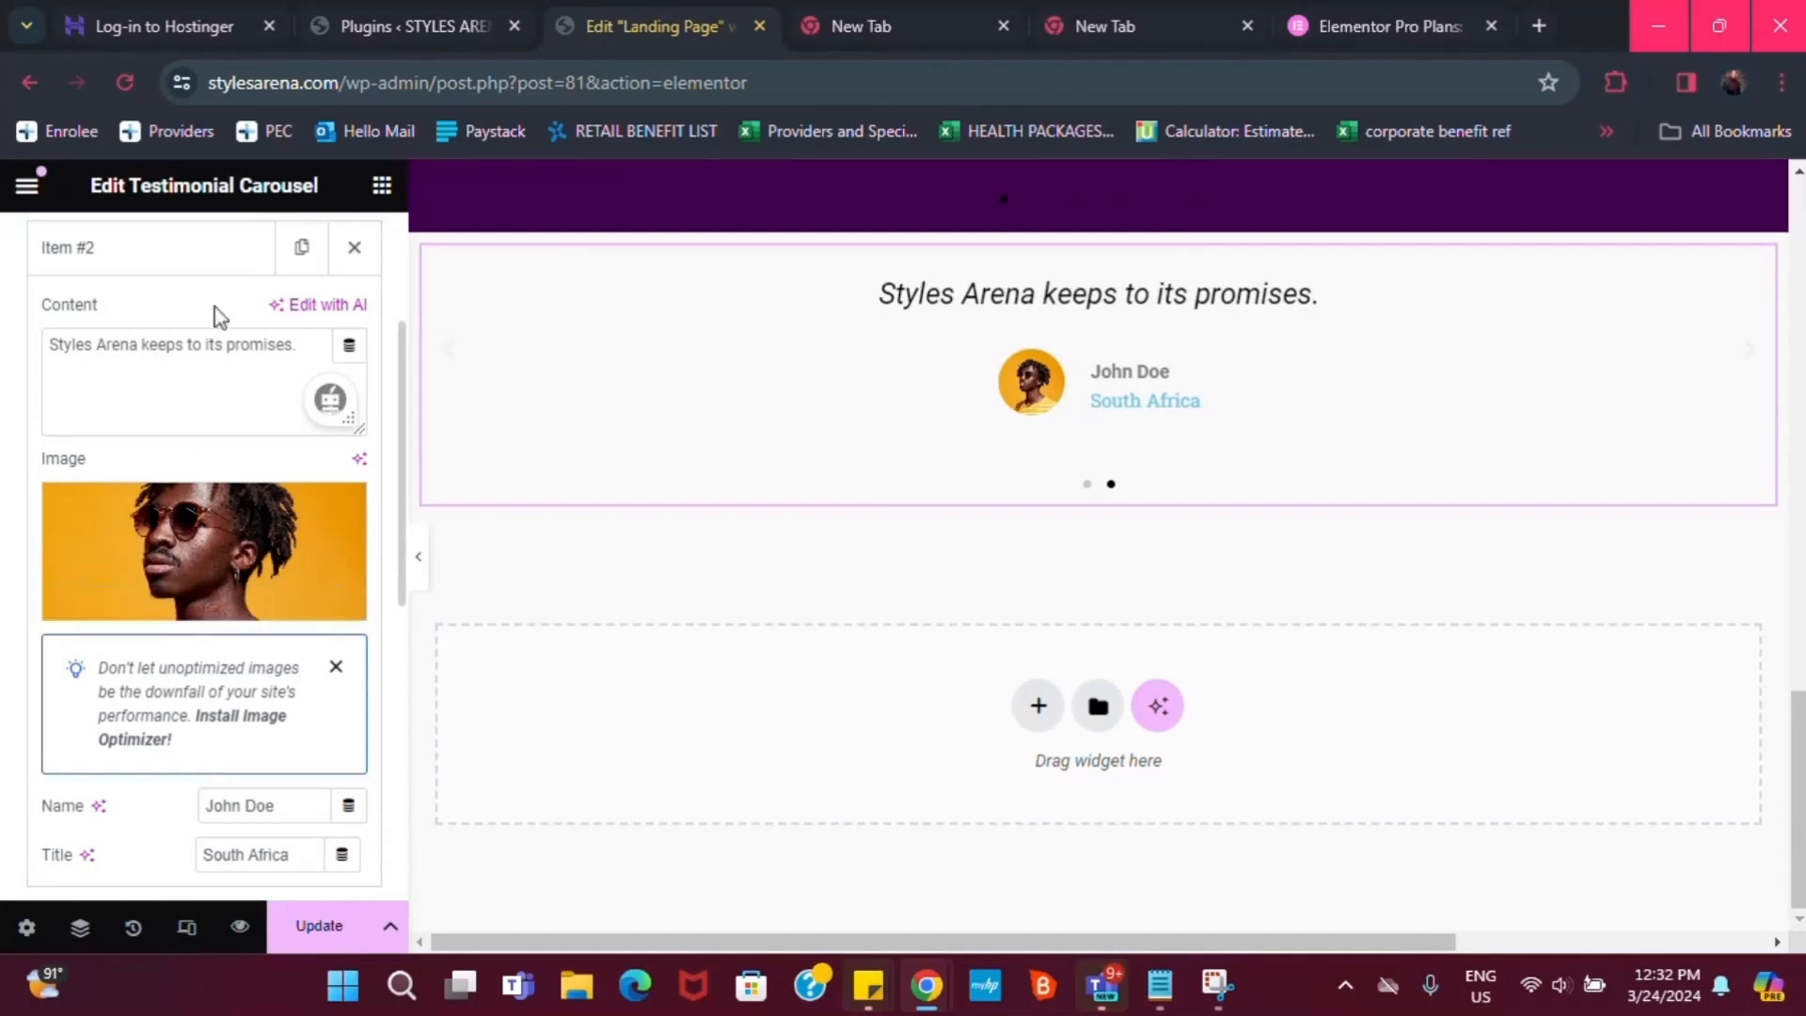
Add a single-column Flexbox container below the testimonial carousel
click(1041, 707)
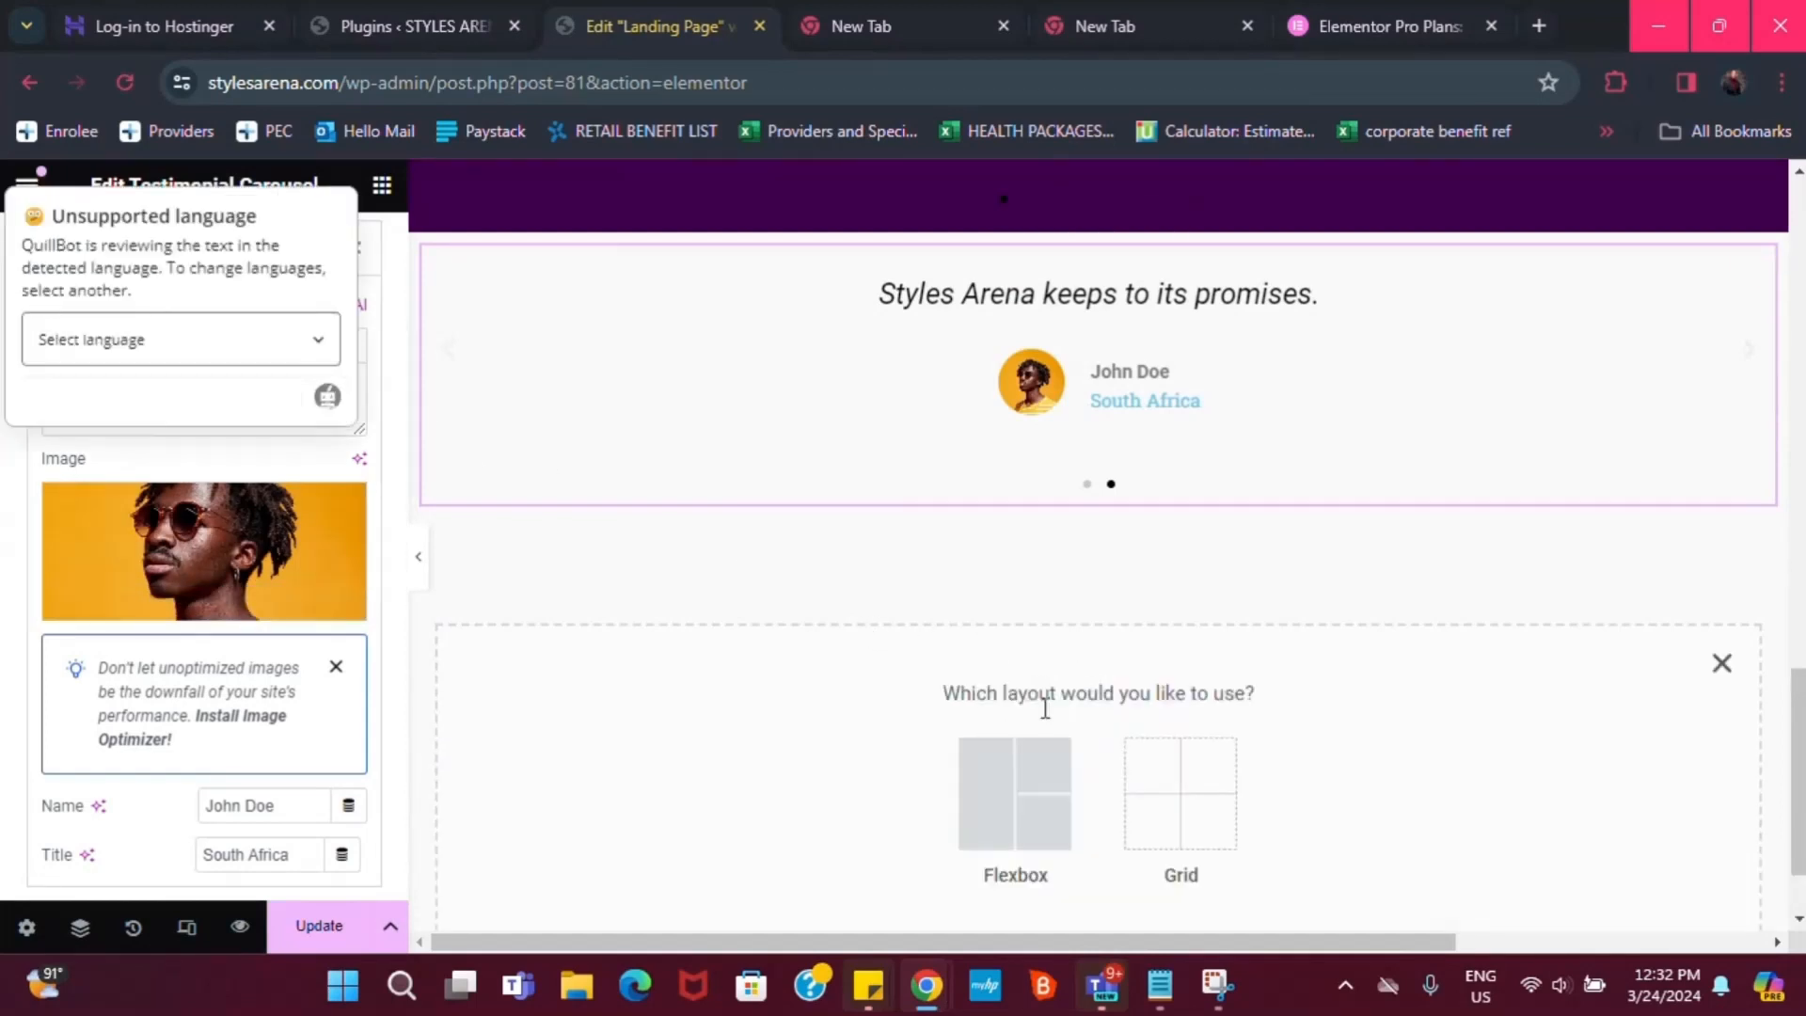
click(1017, 790)
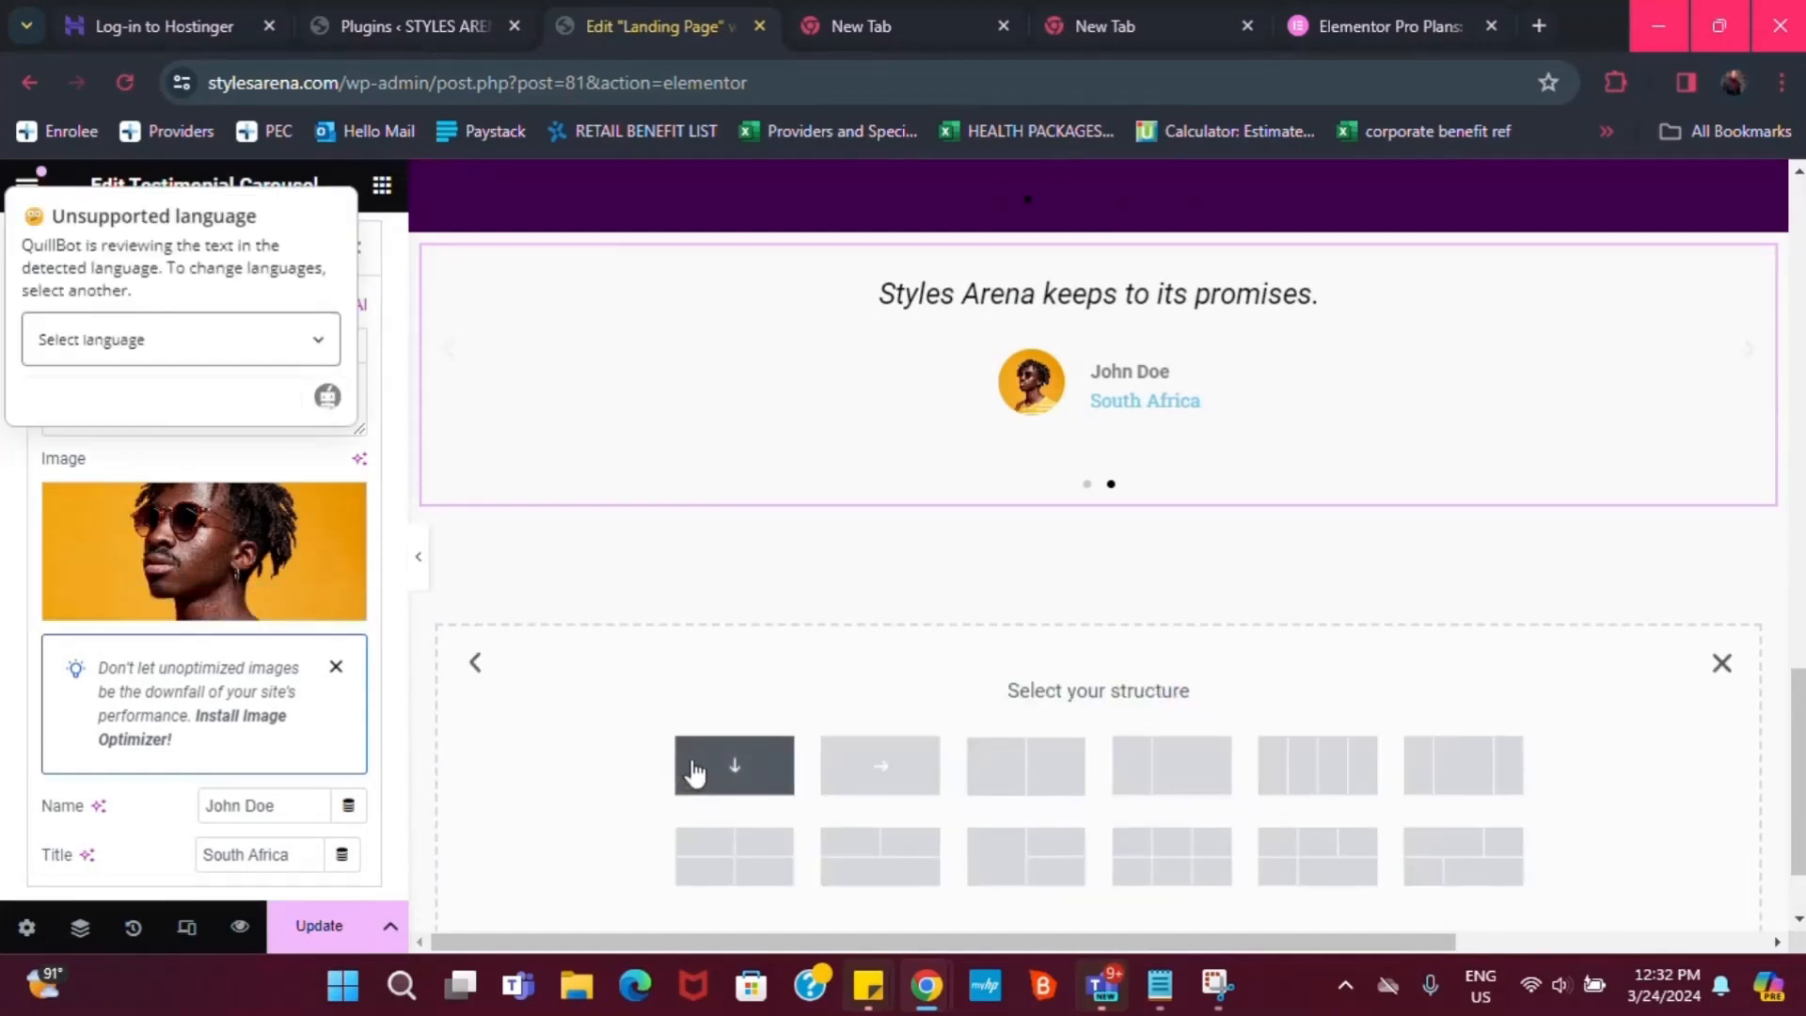
click(693, 766)
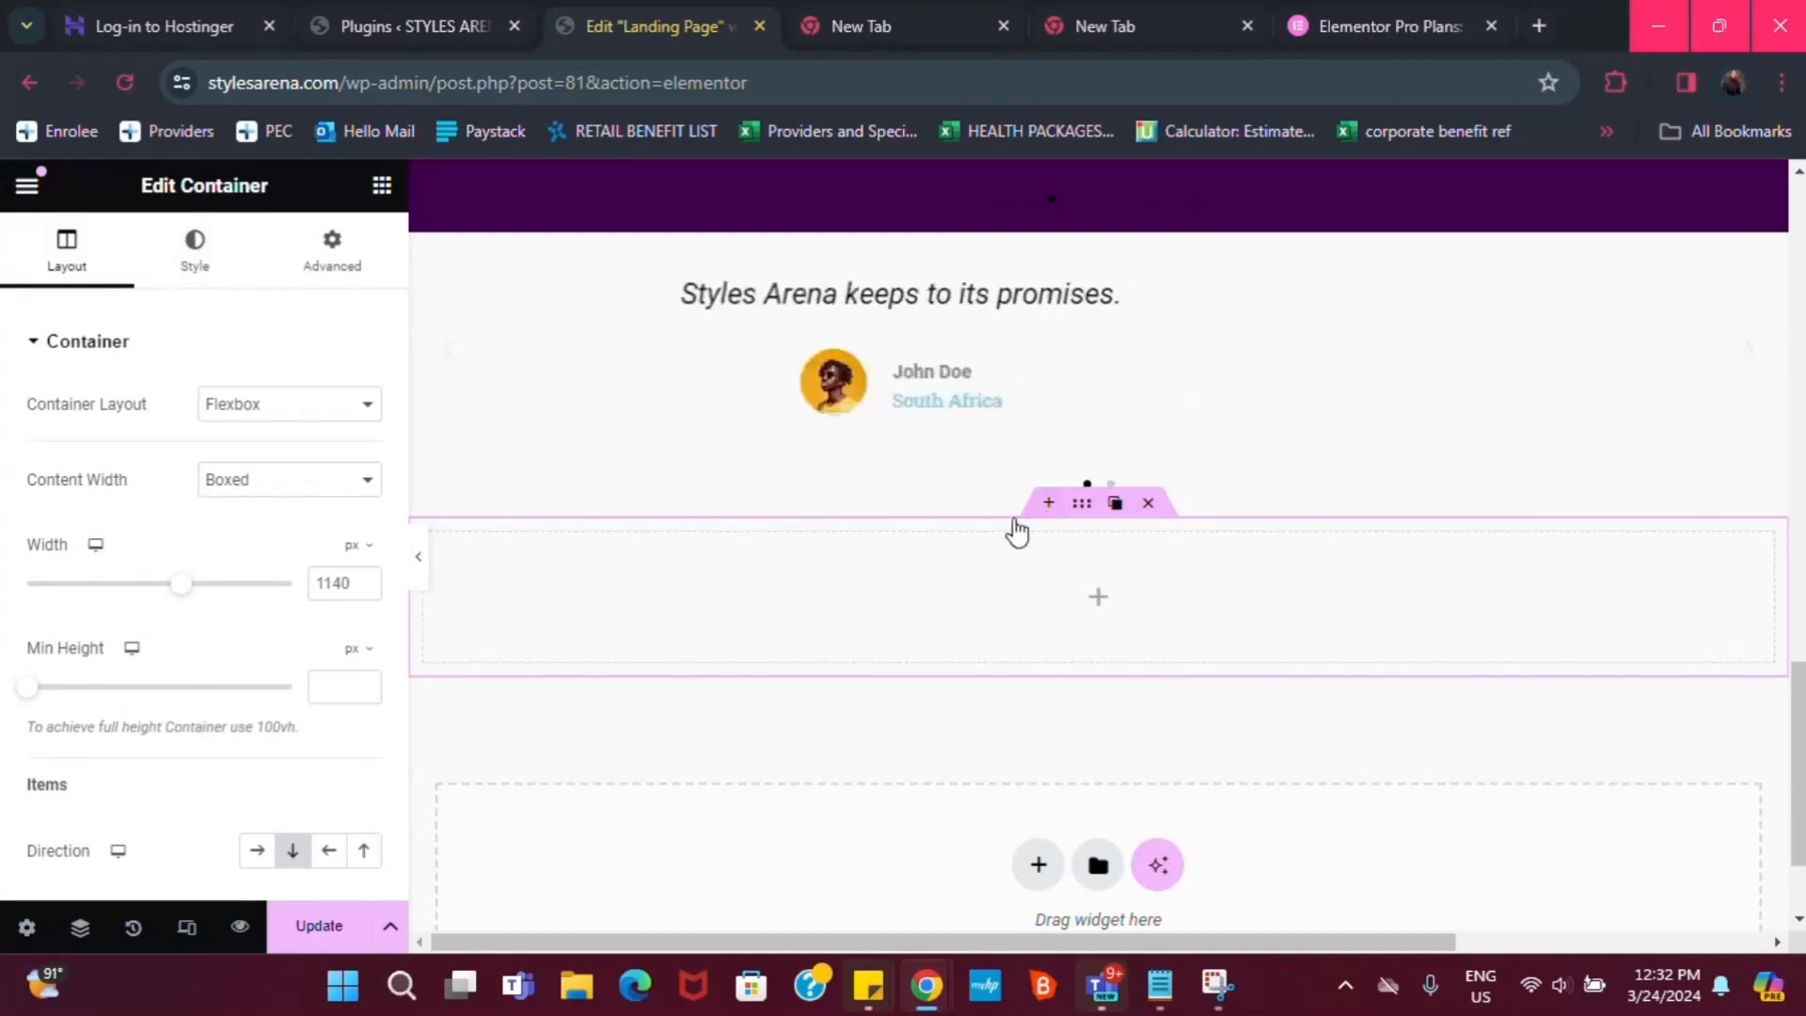
Give the container a gradient background from Light Purple to Dark purple
click(181, 268)
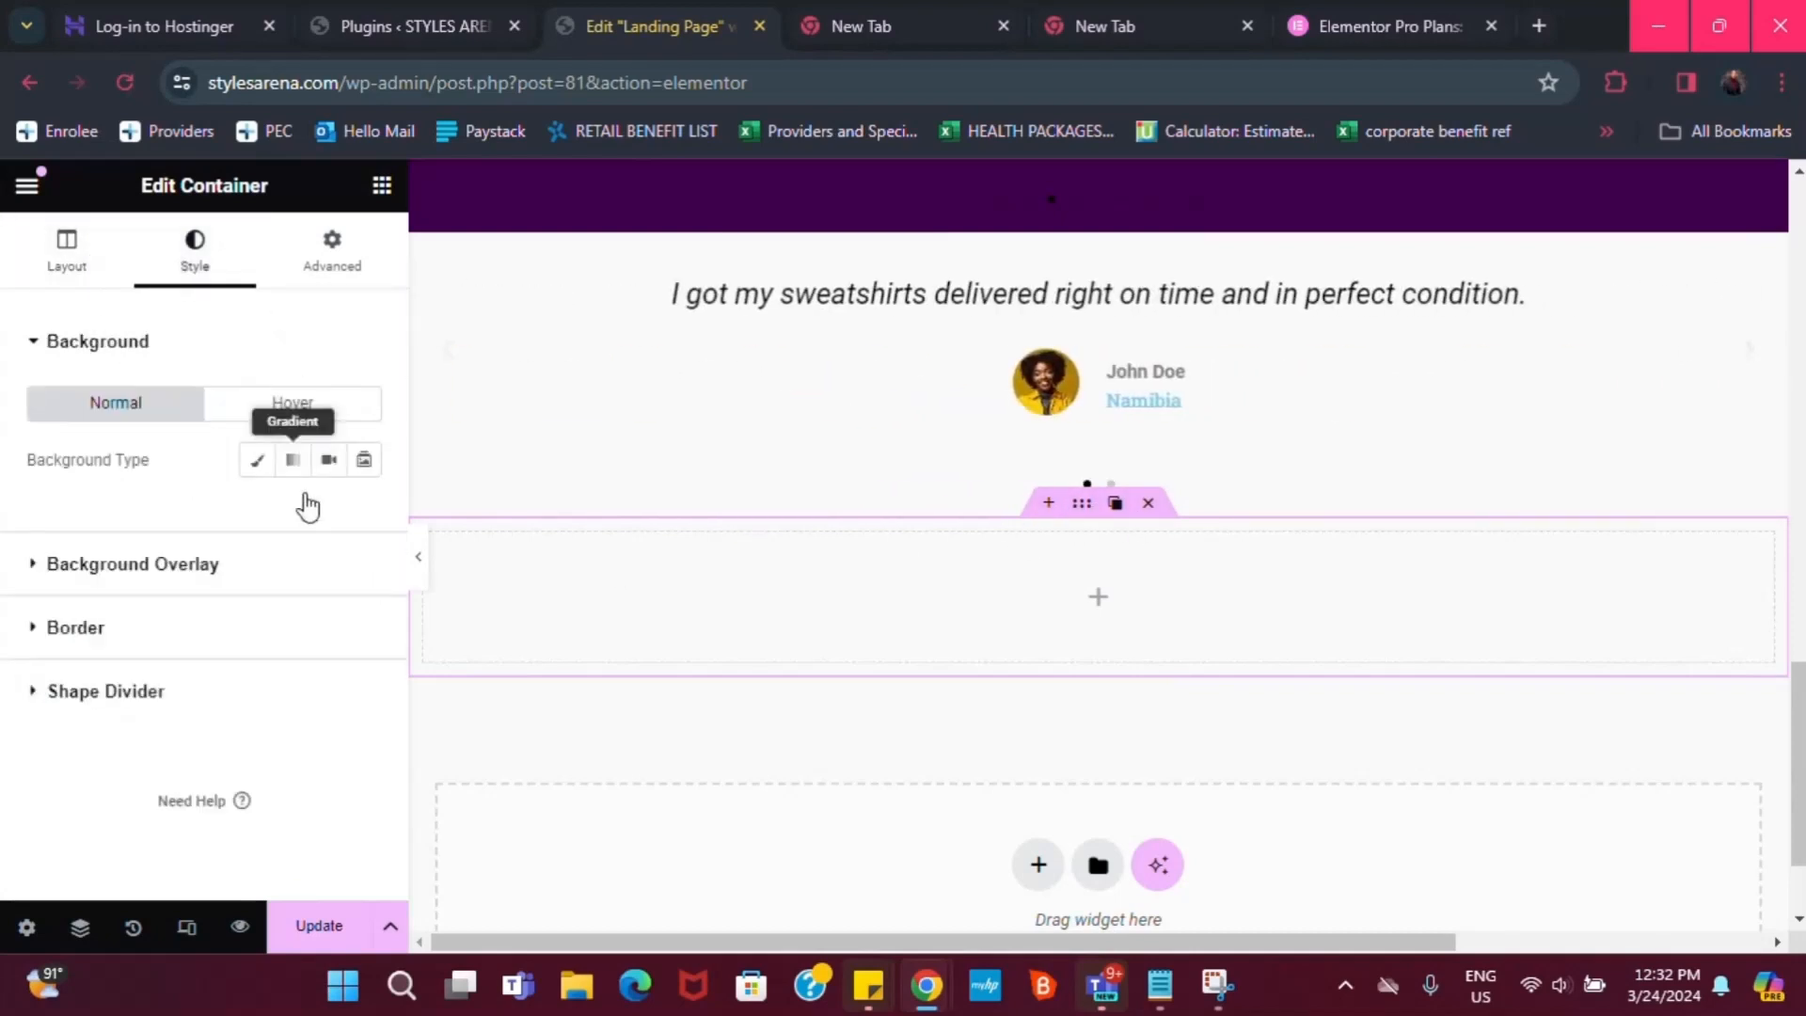
click(297, 460)
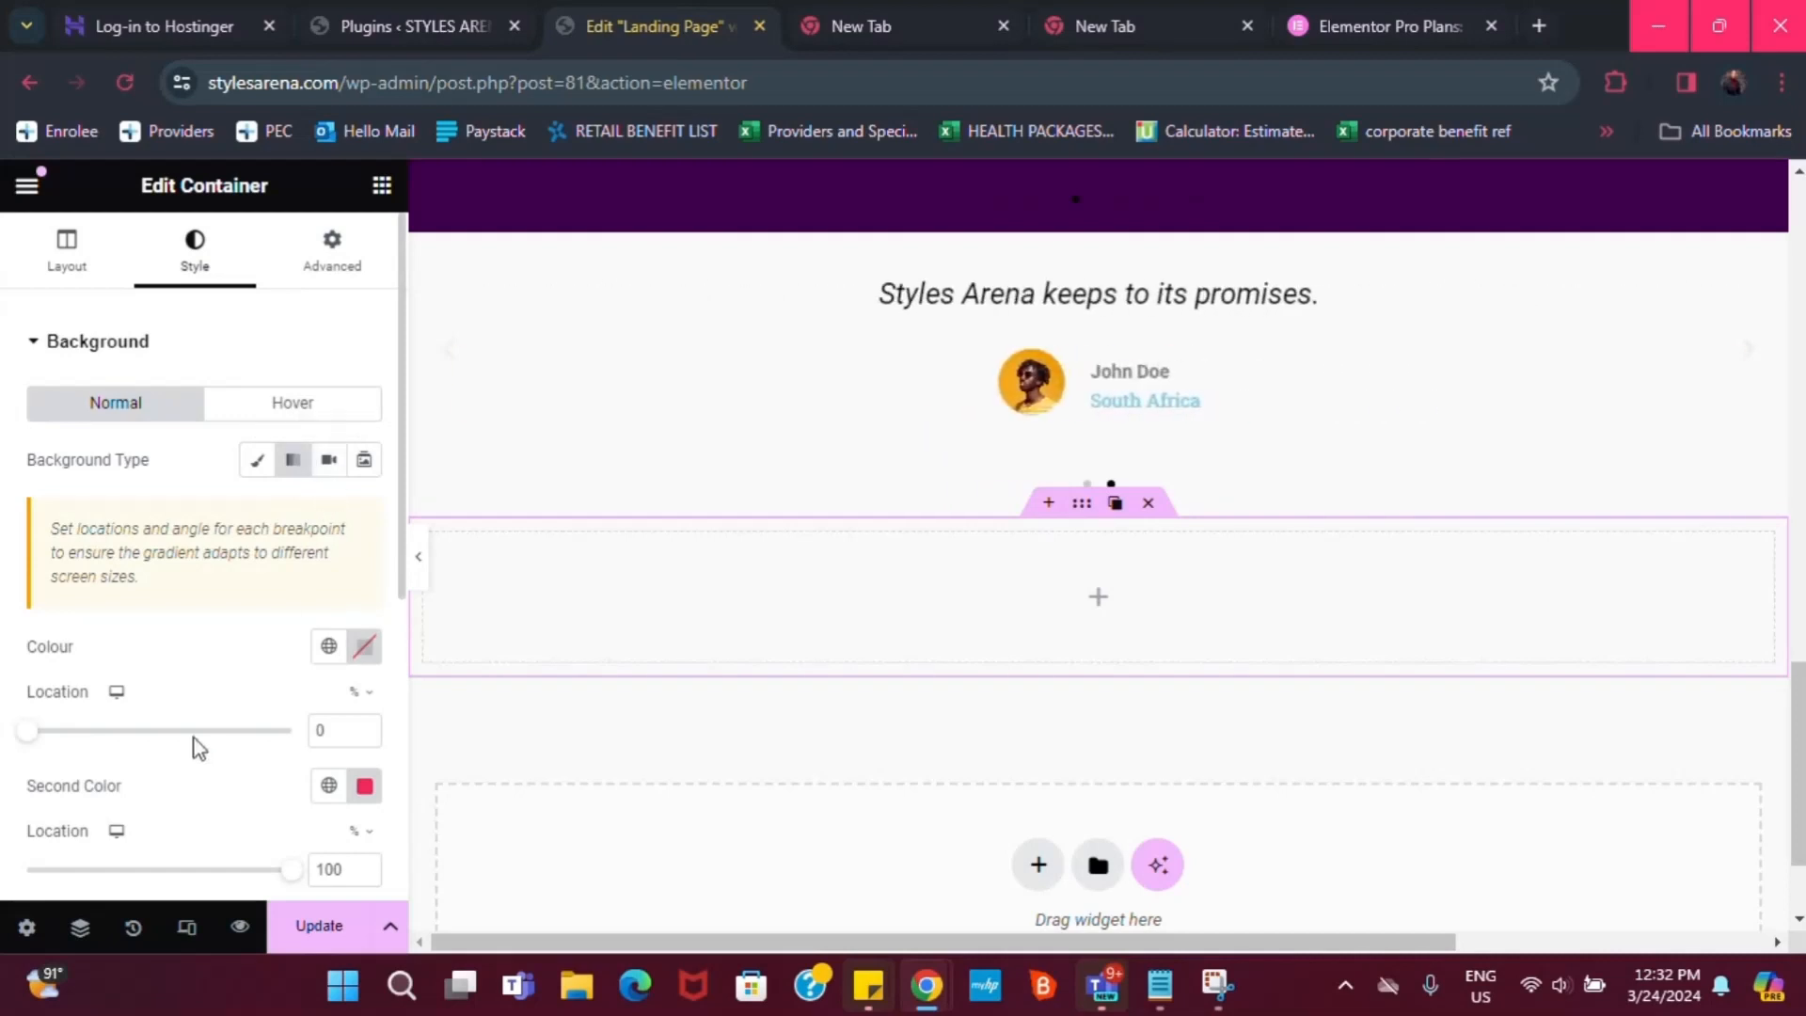
scroll(320, 799, down, 2)
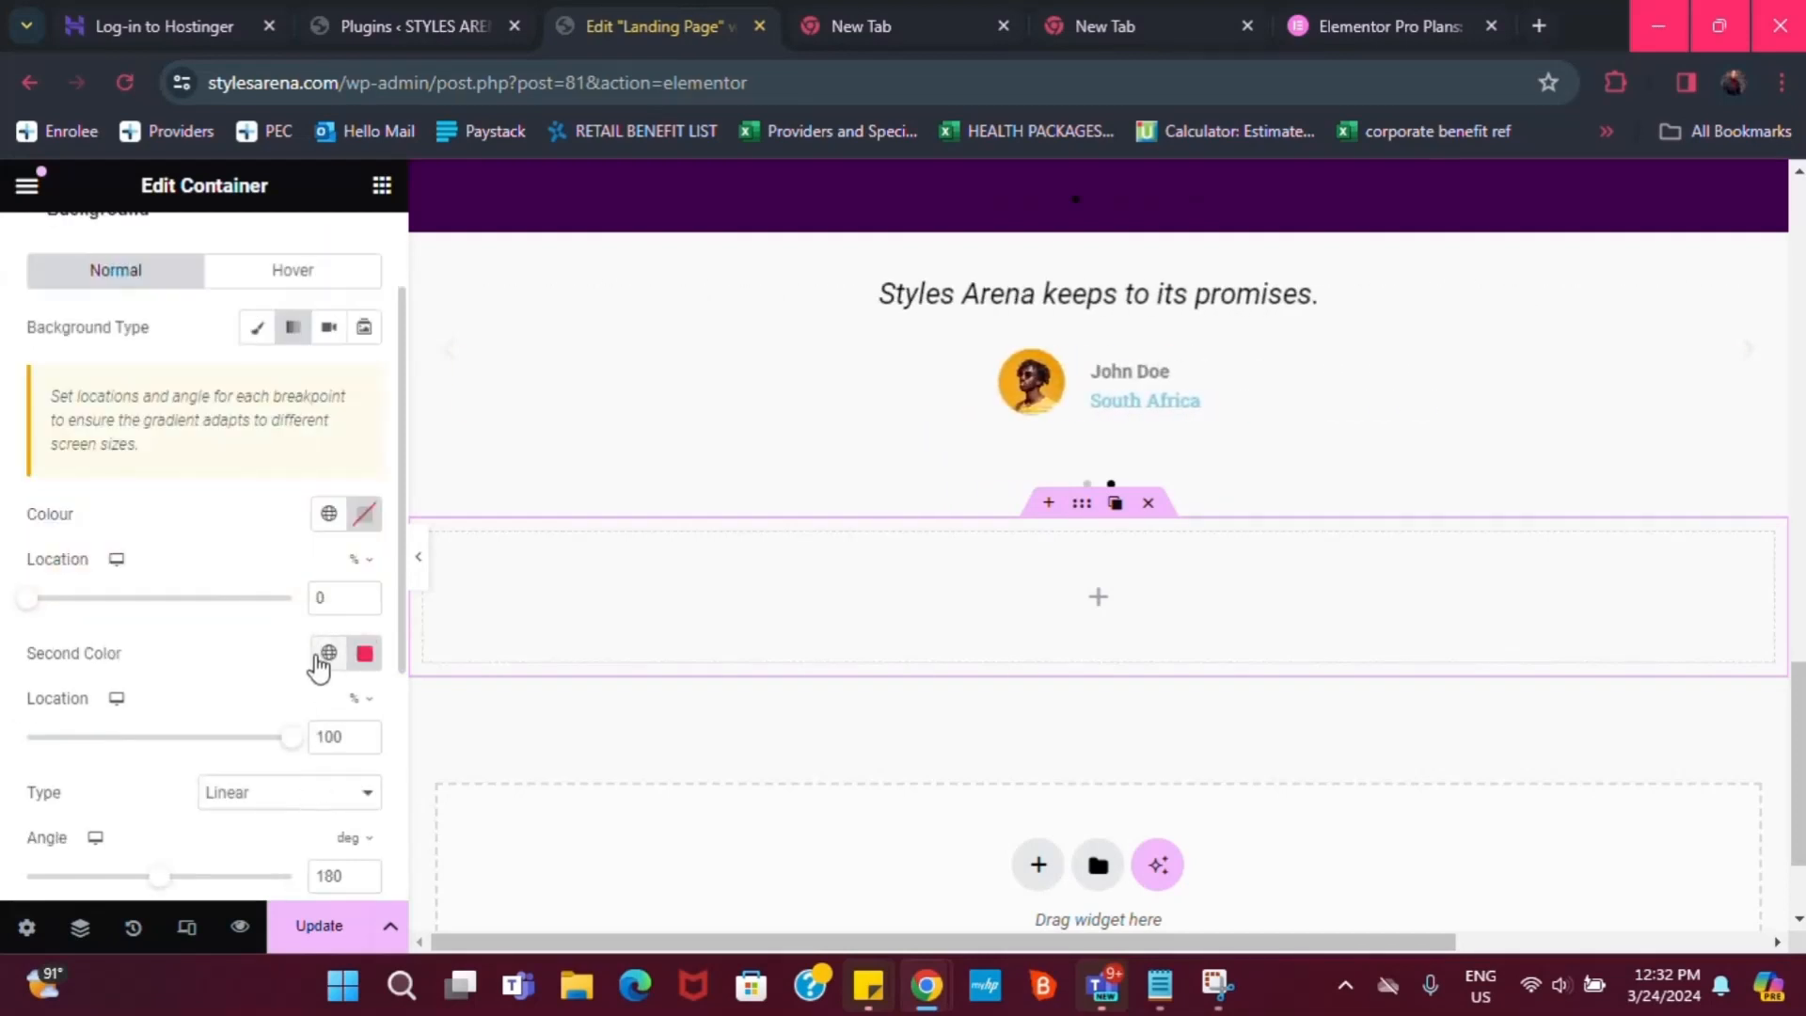
click(324, 656)
click(81, 528)
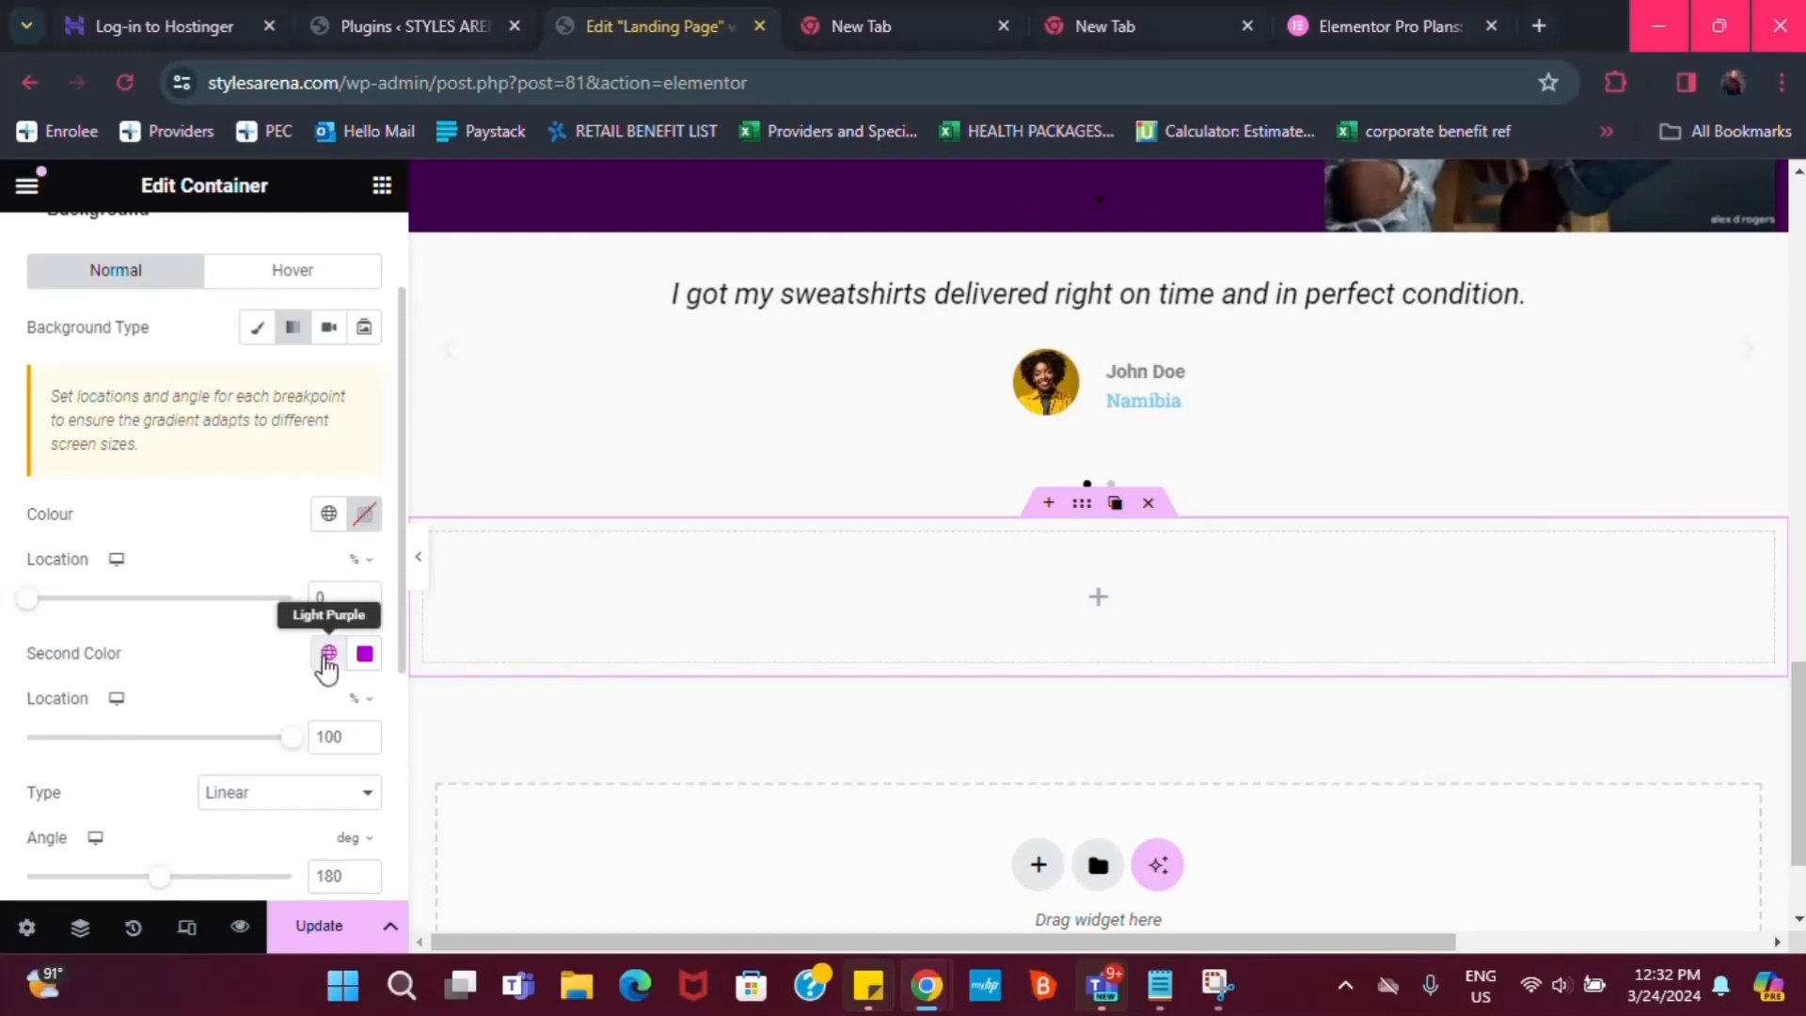
click(325, 655)
click(134, 584)
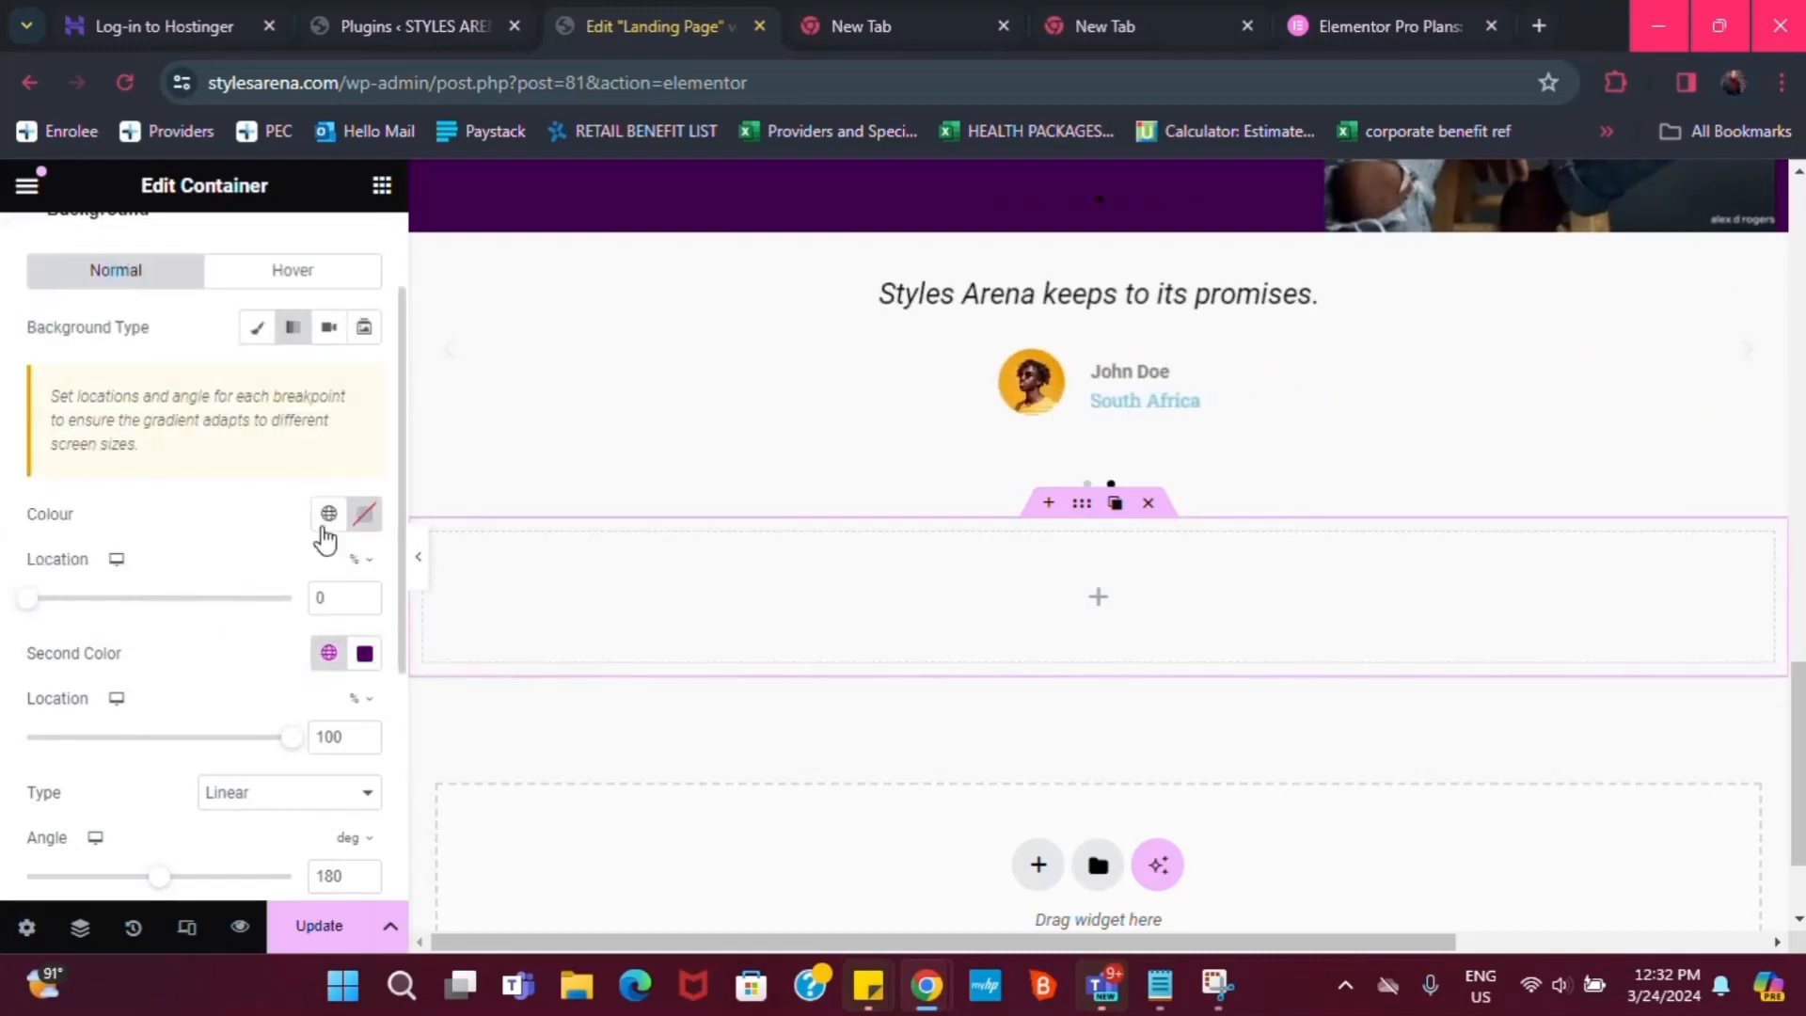
click(329, 516)
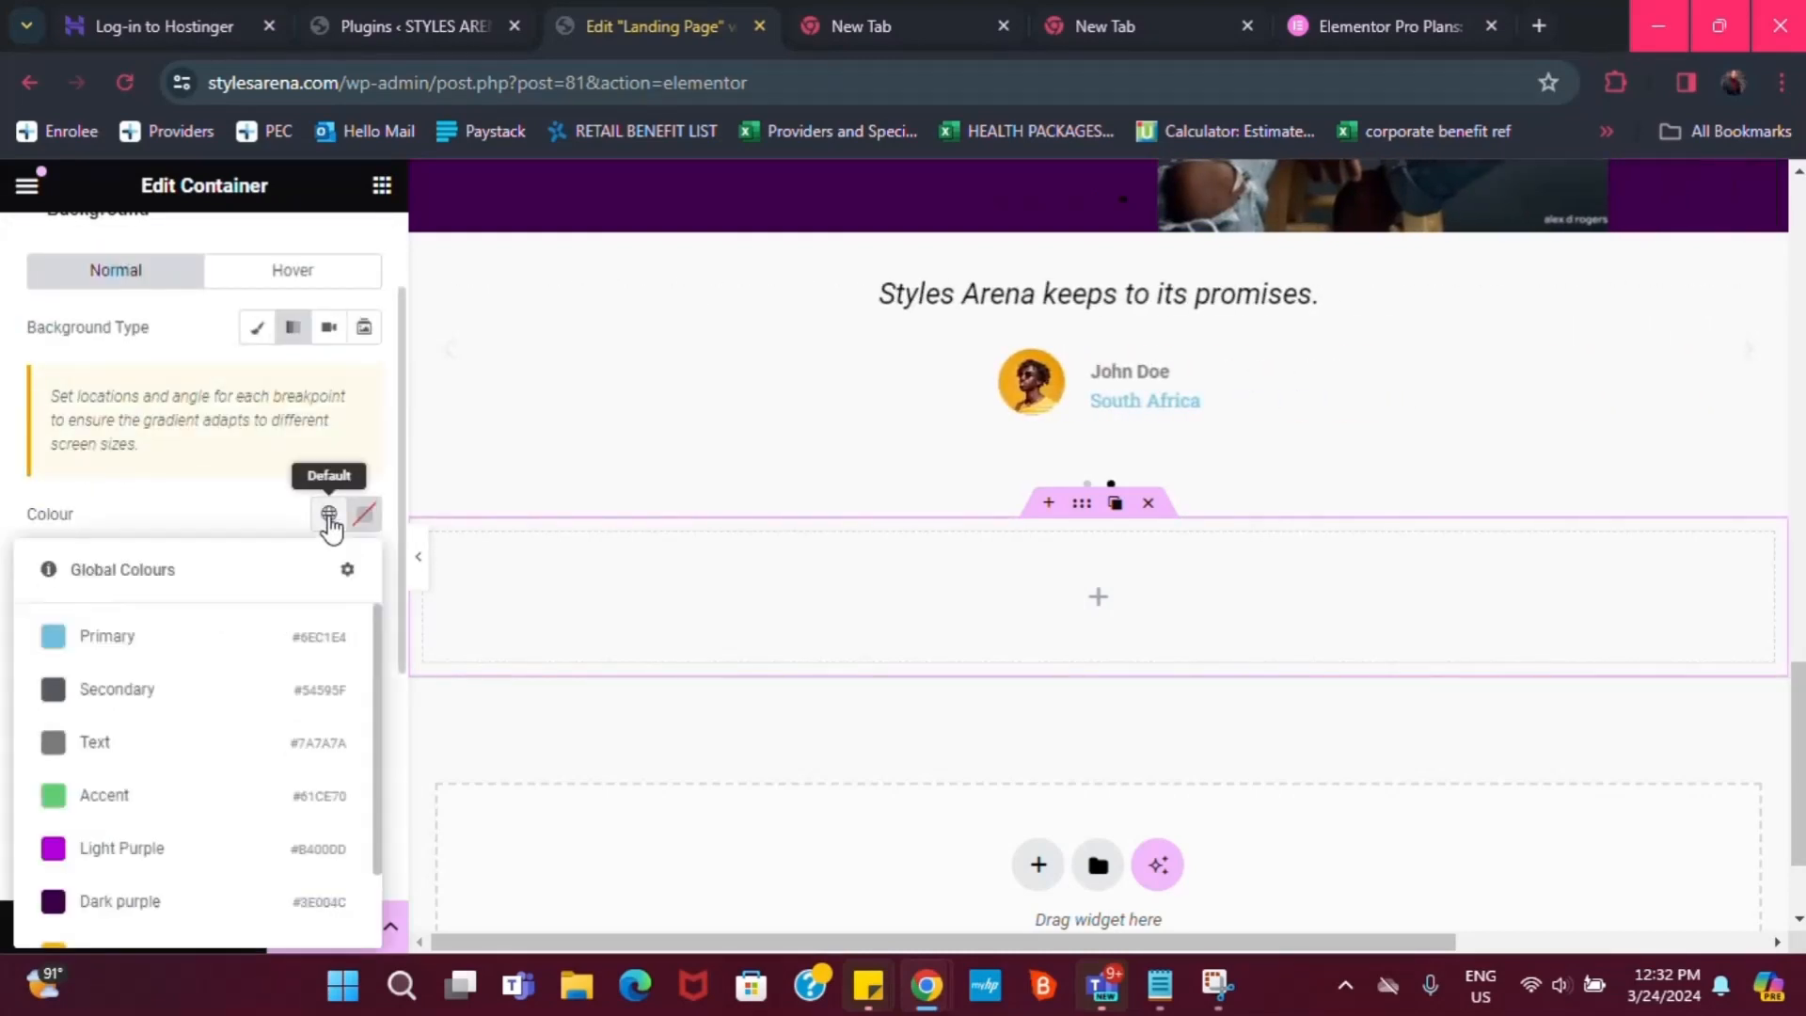
click(102, 840)
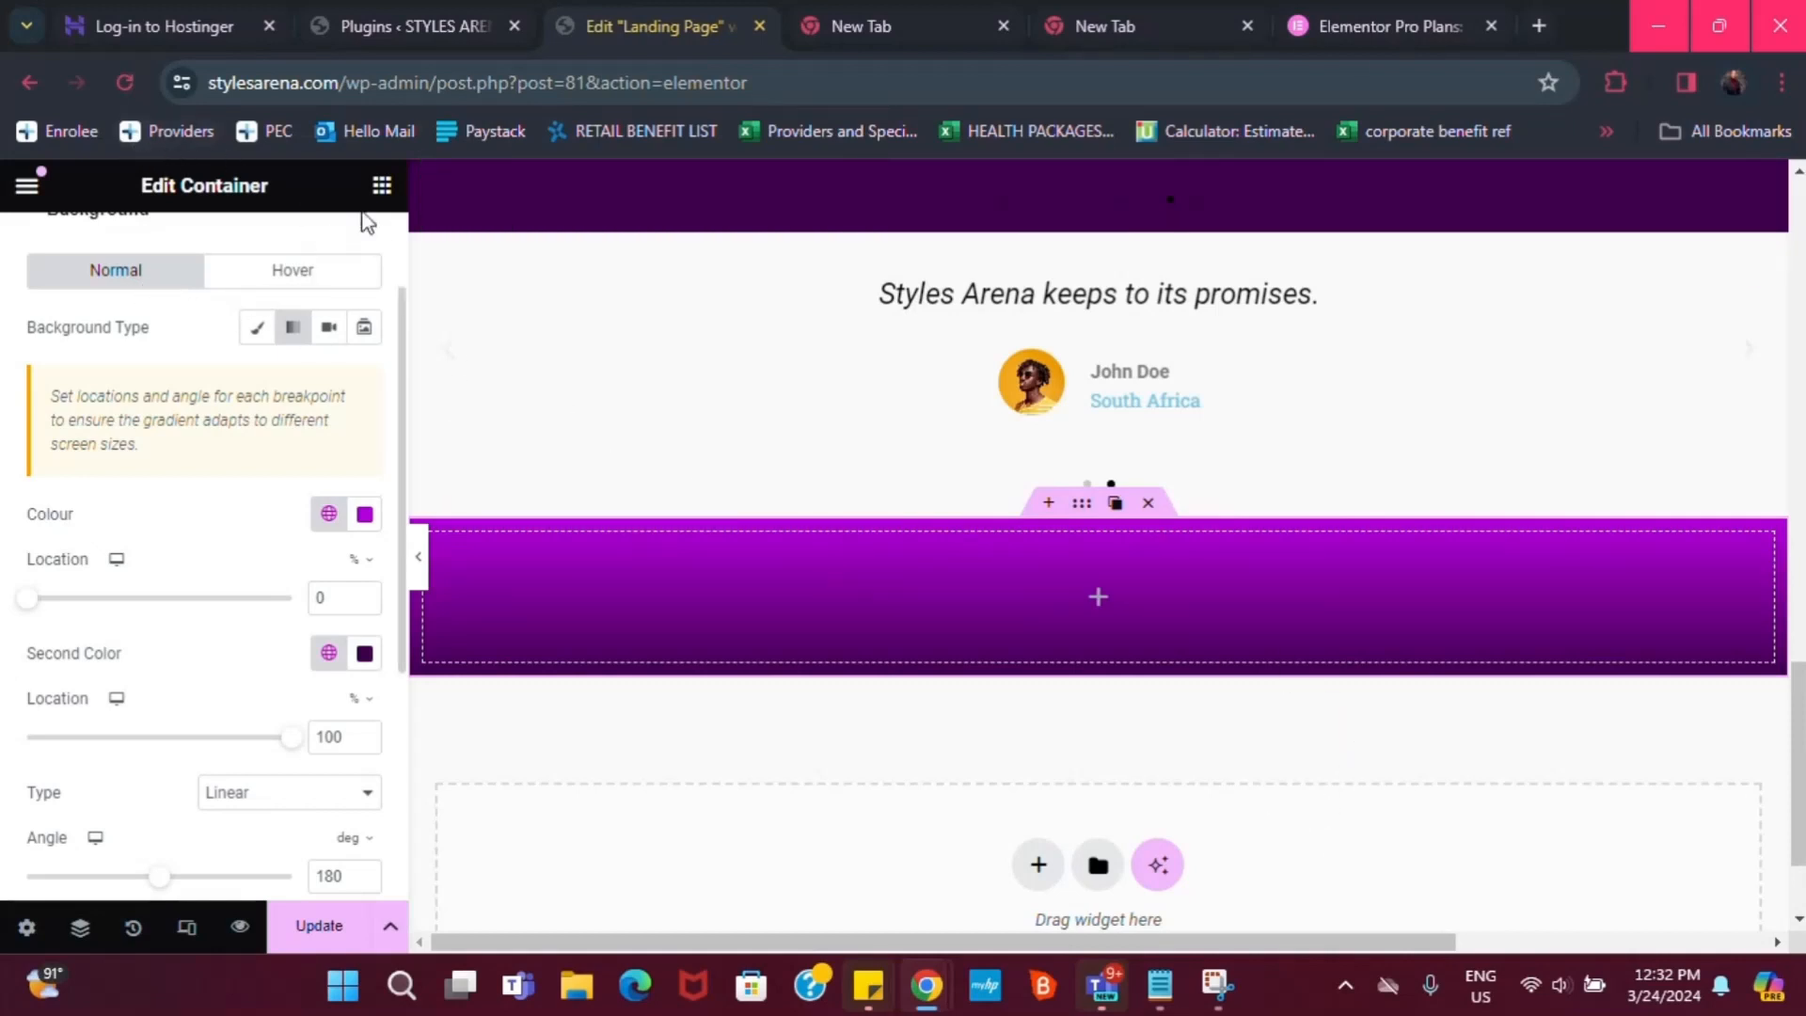
click(379, 187)
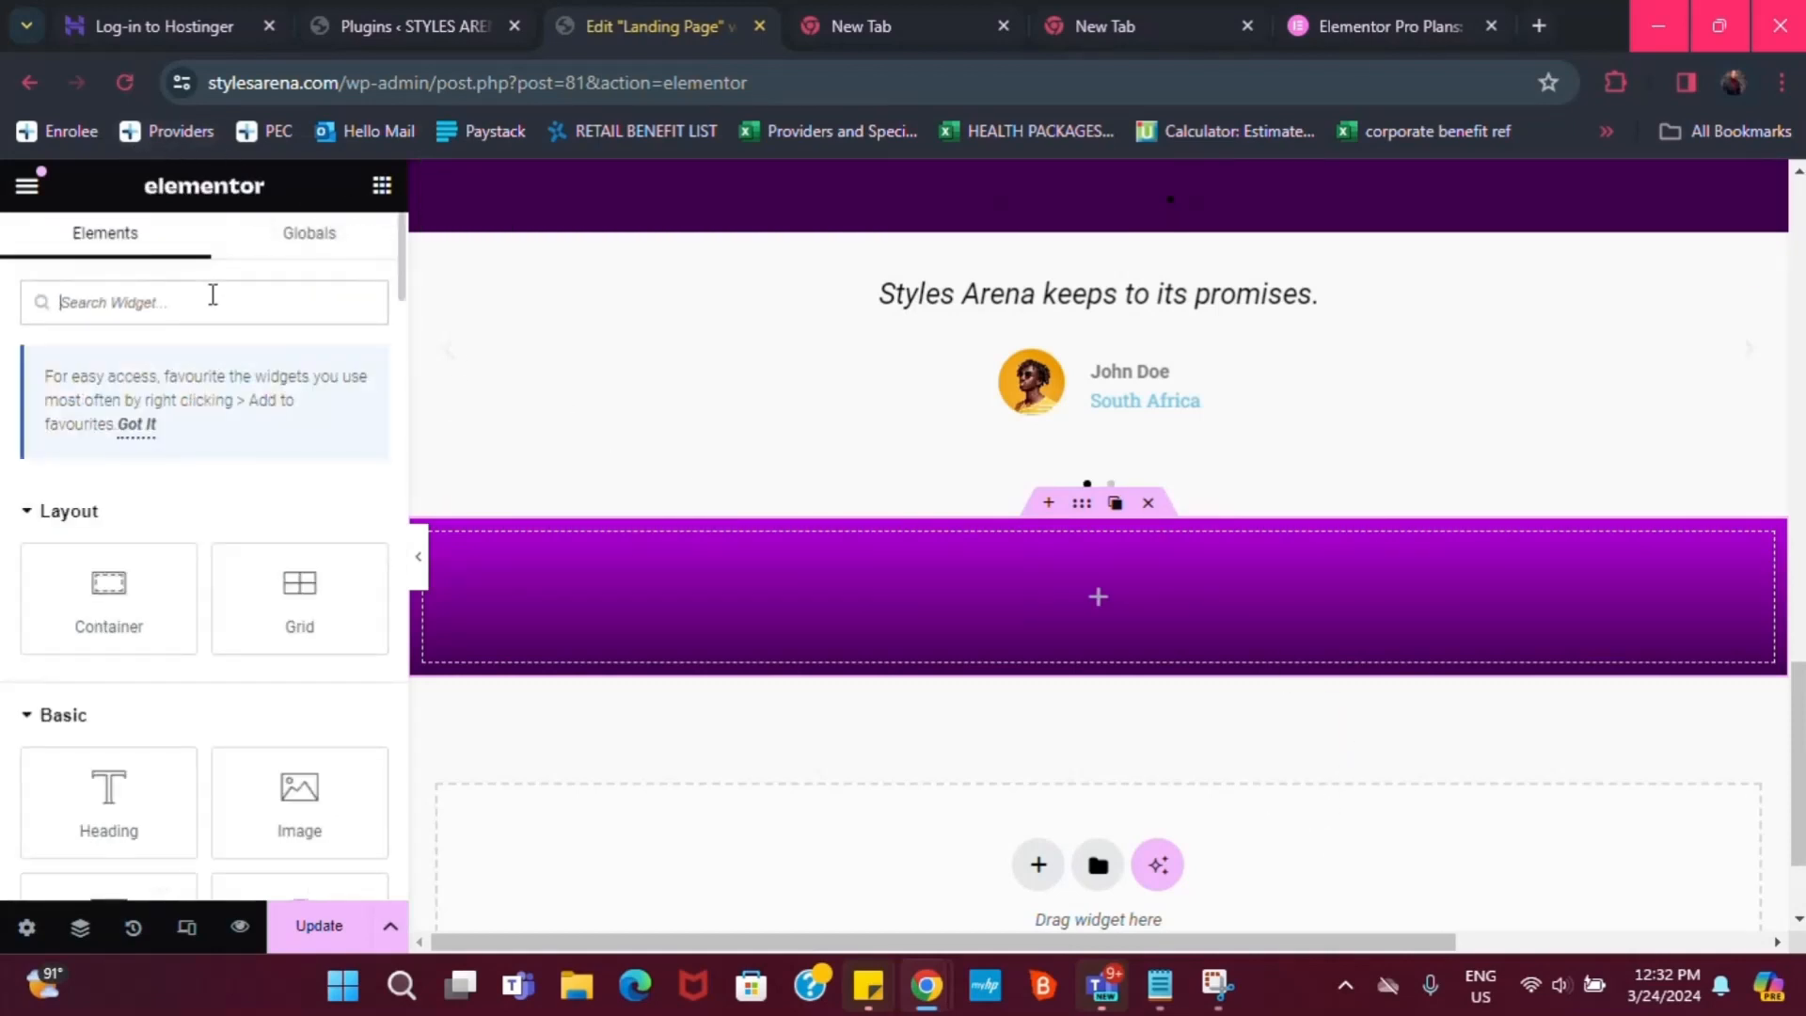
Drag a Form widget into the purple section, removing a misplaced trial Heading
text(form)
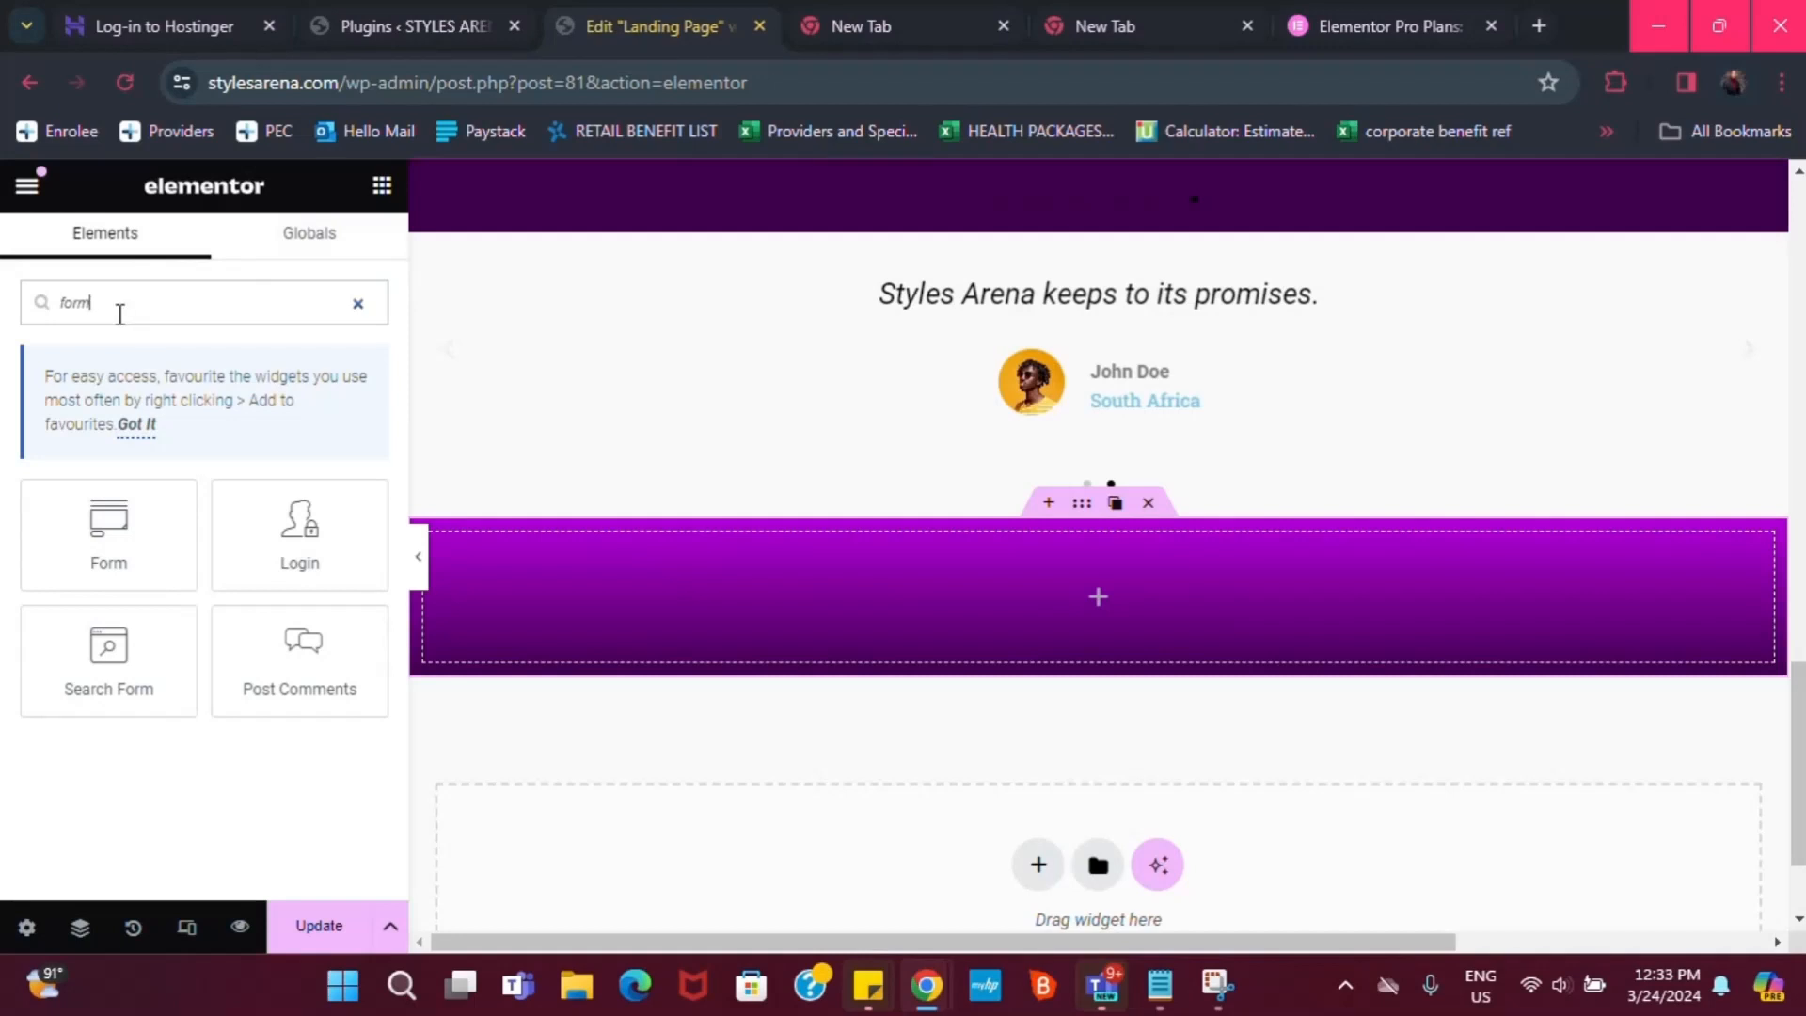
drag(111, 537, 951, 617)
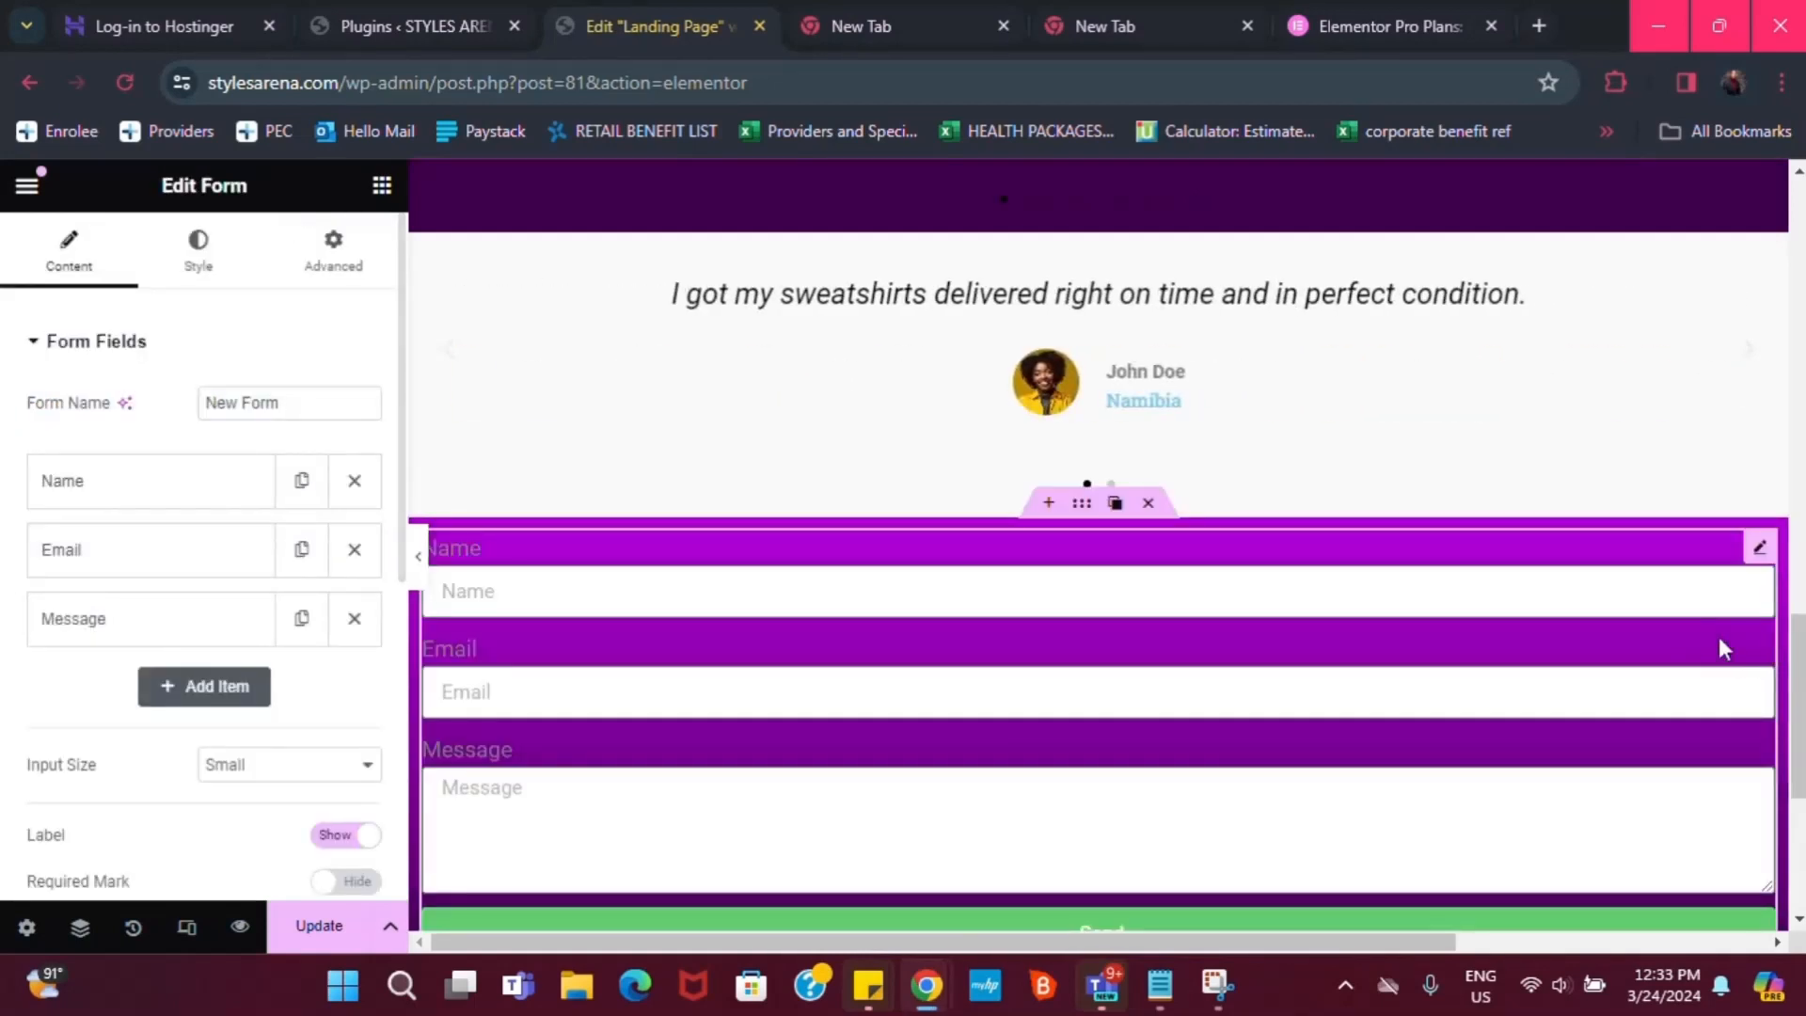
scroll(1096, 750, down, 1)
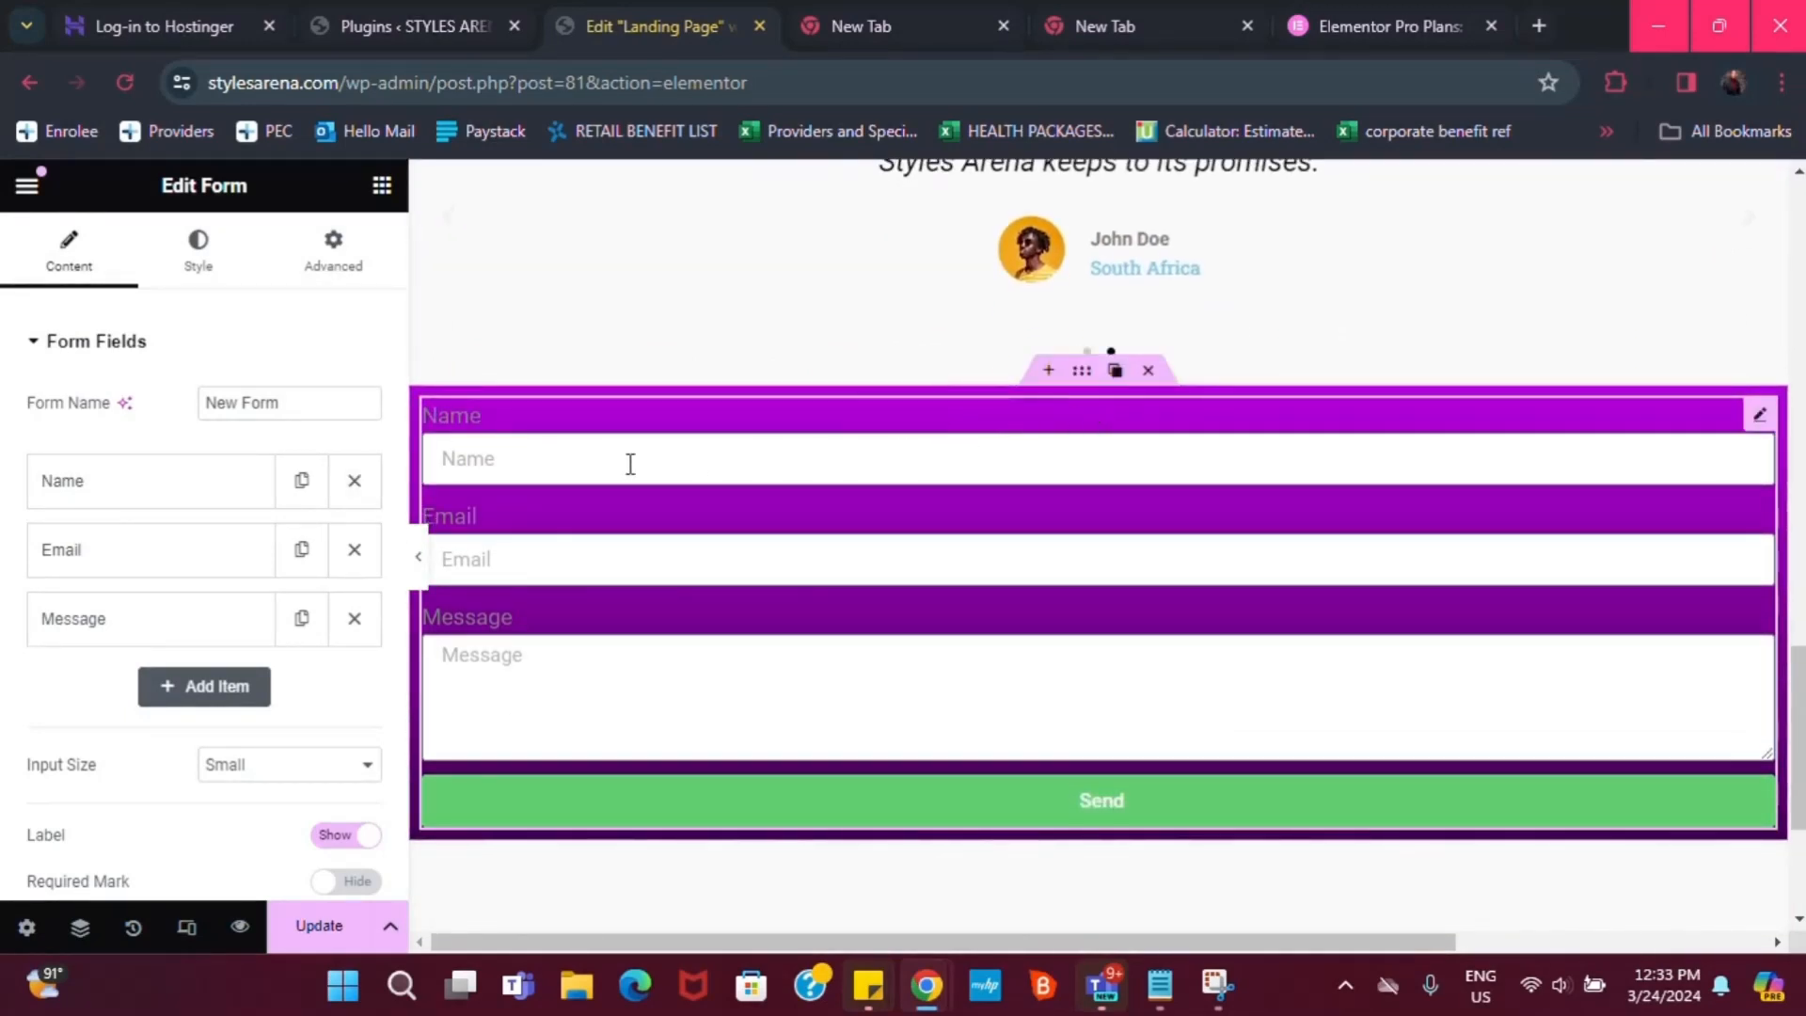
click(381, 188)
drag(108, 797, 981, 421)
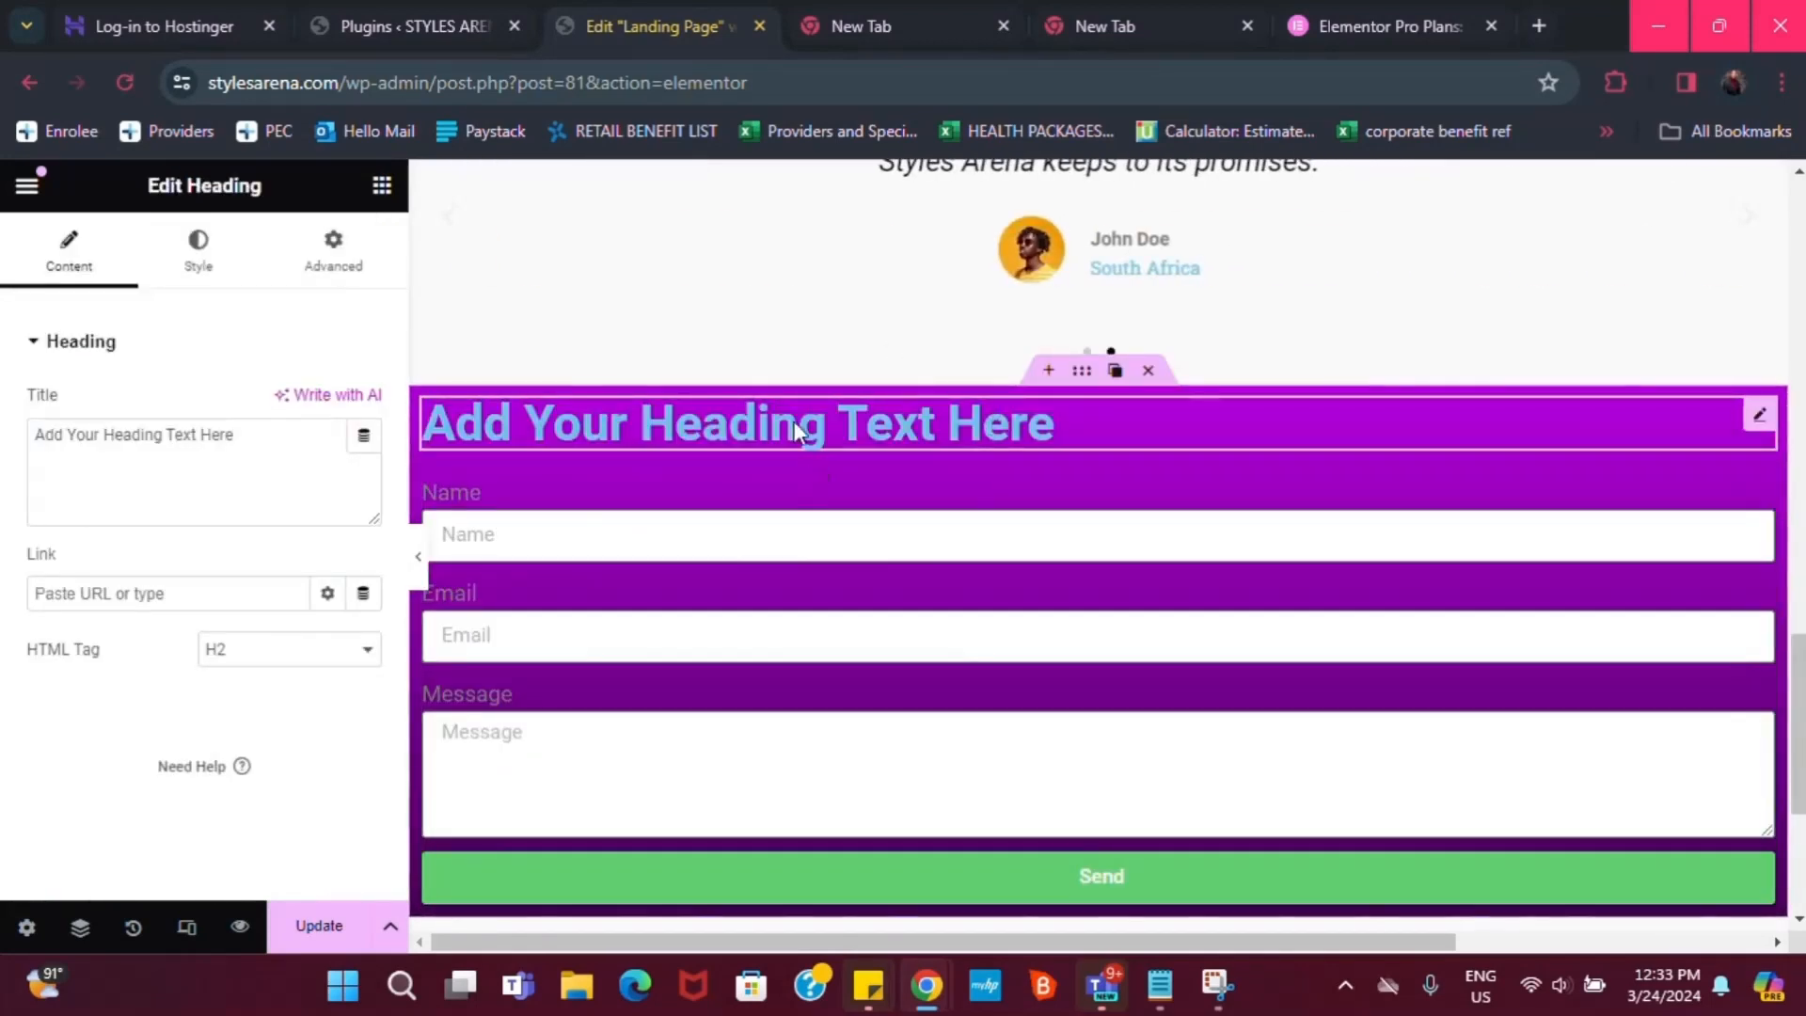
click(1693, 414)
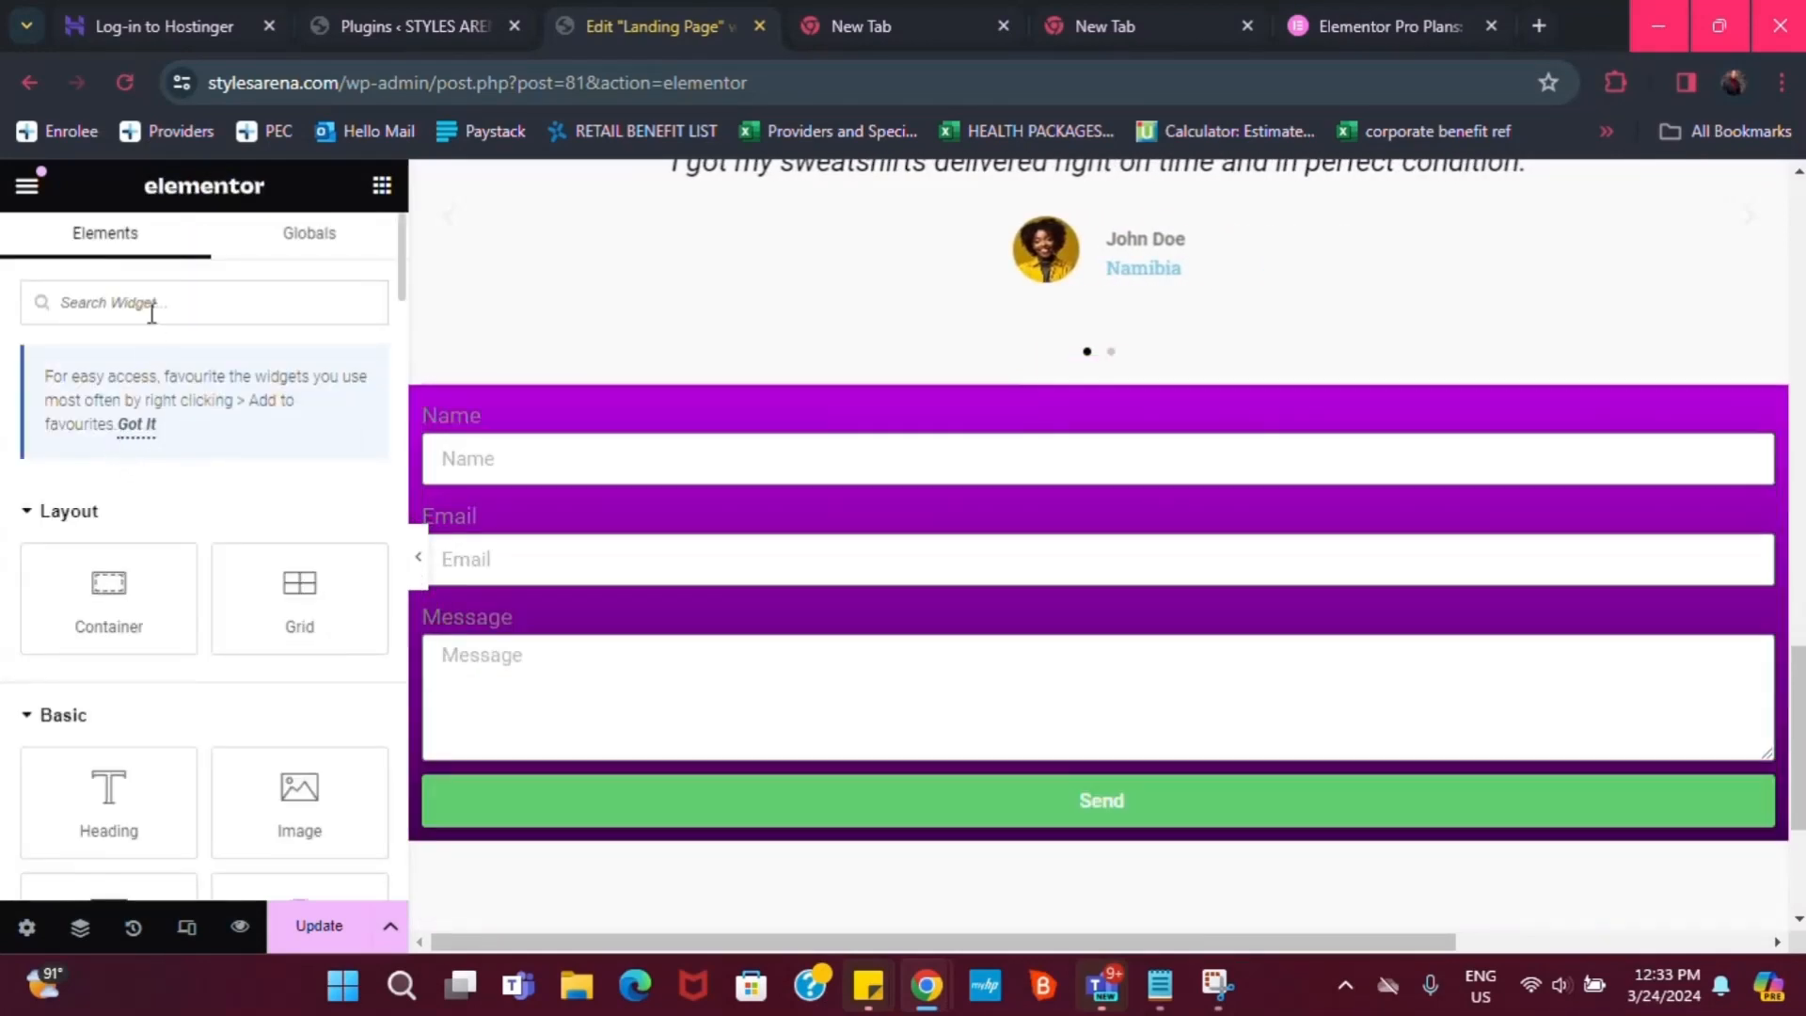
Add a container above the form holding a Heading titled 'Claim your code here'
drag(63, 565, 1120, 421)
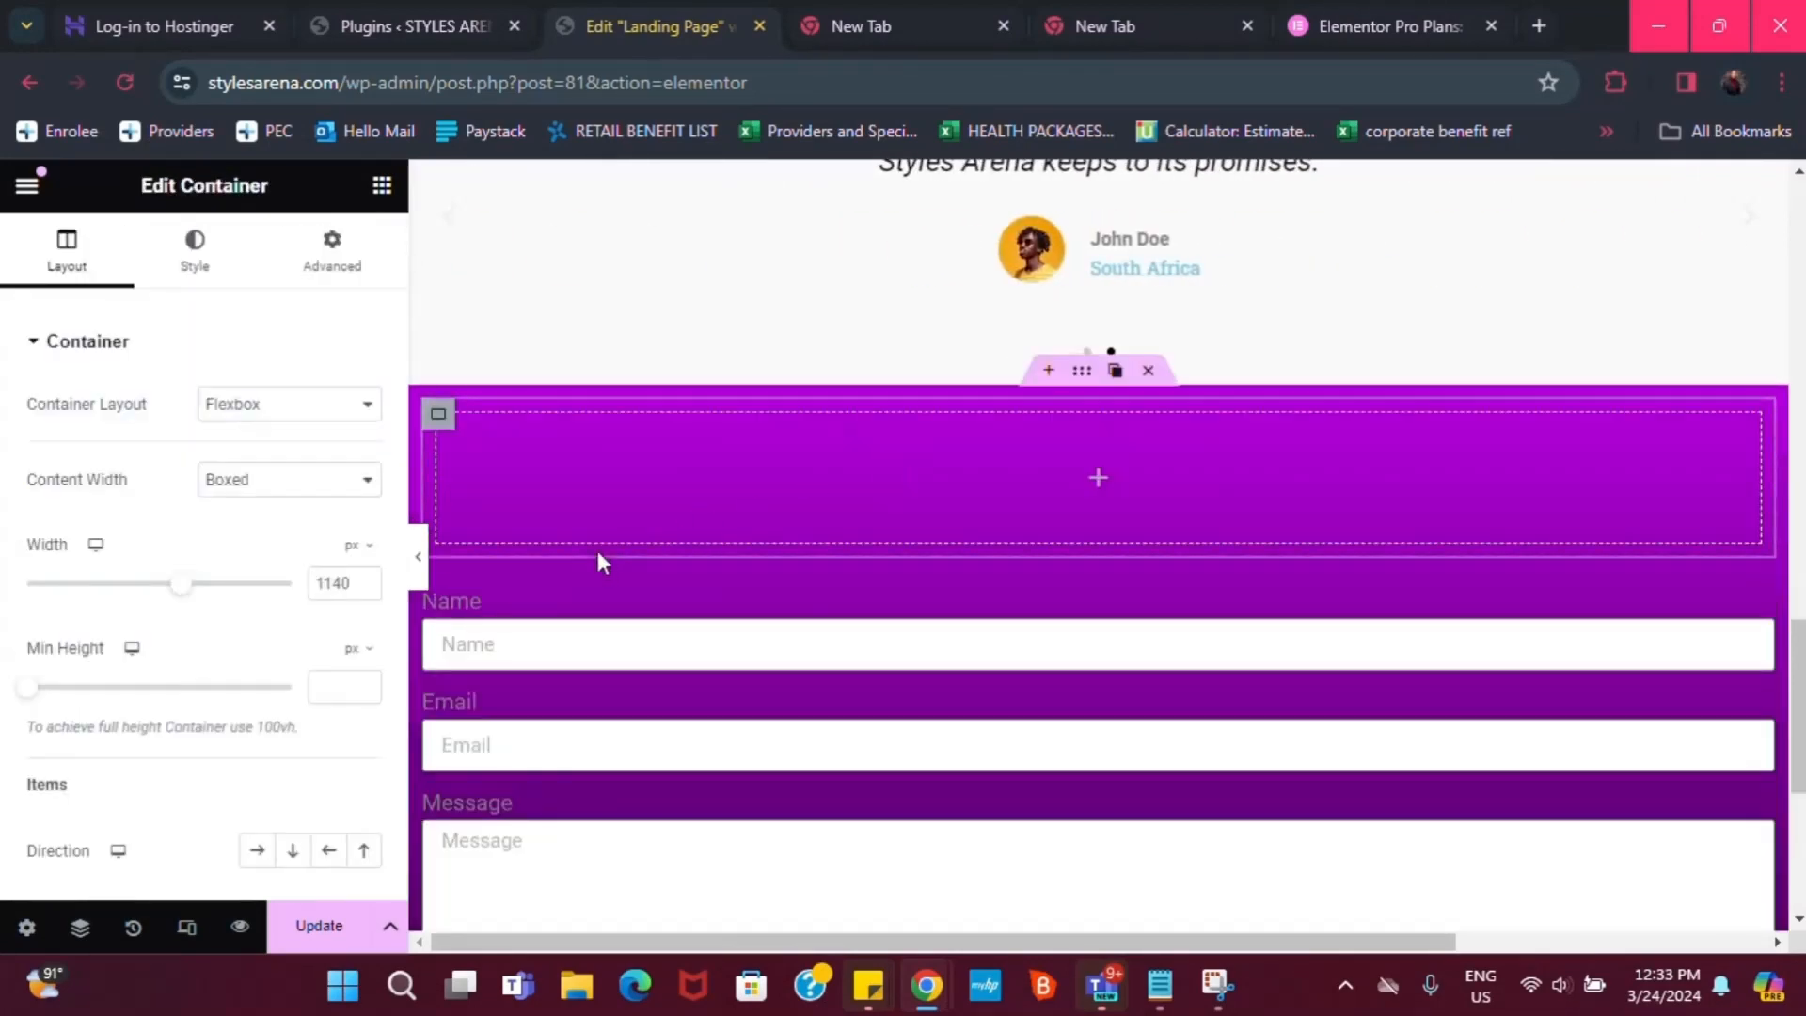
click(332, 249)
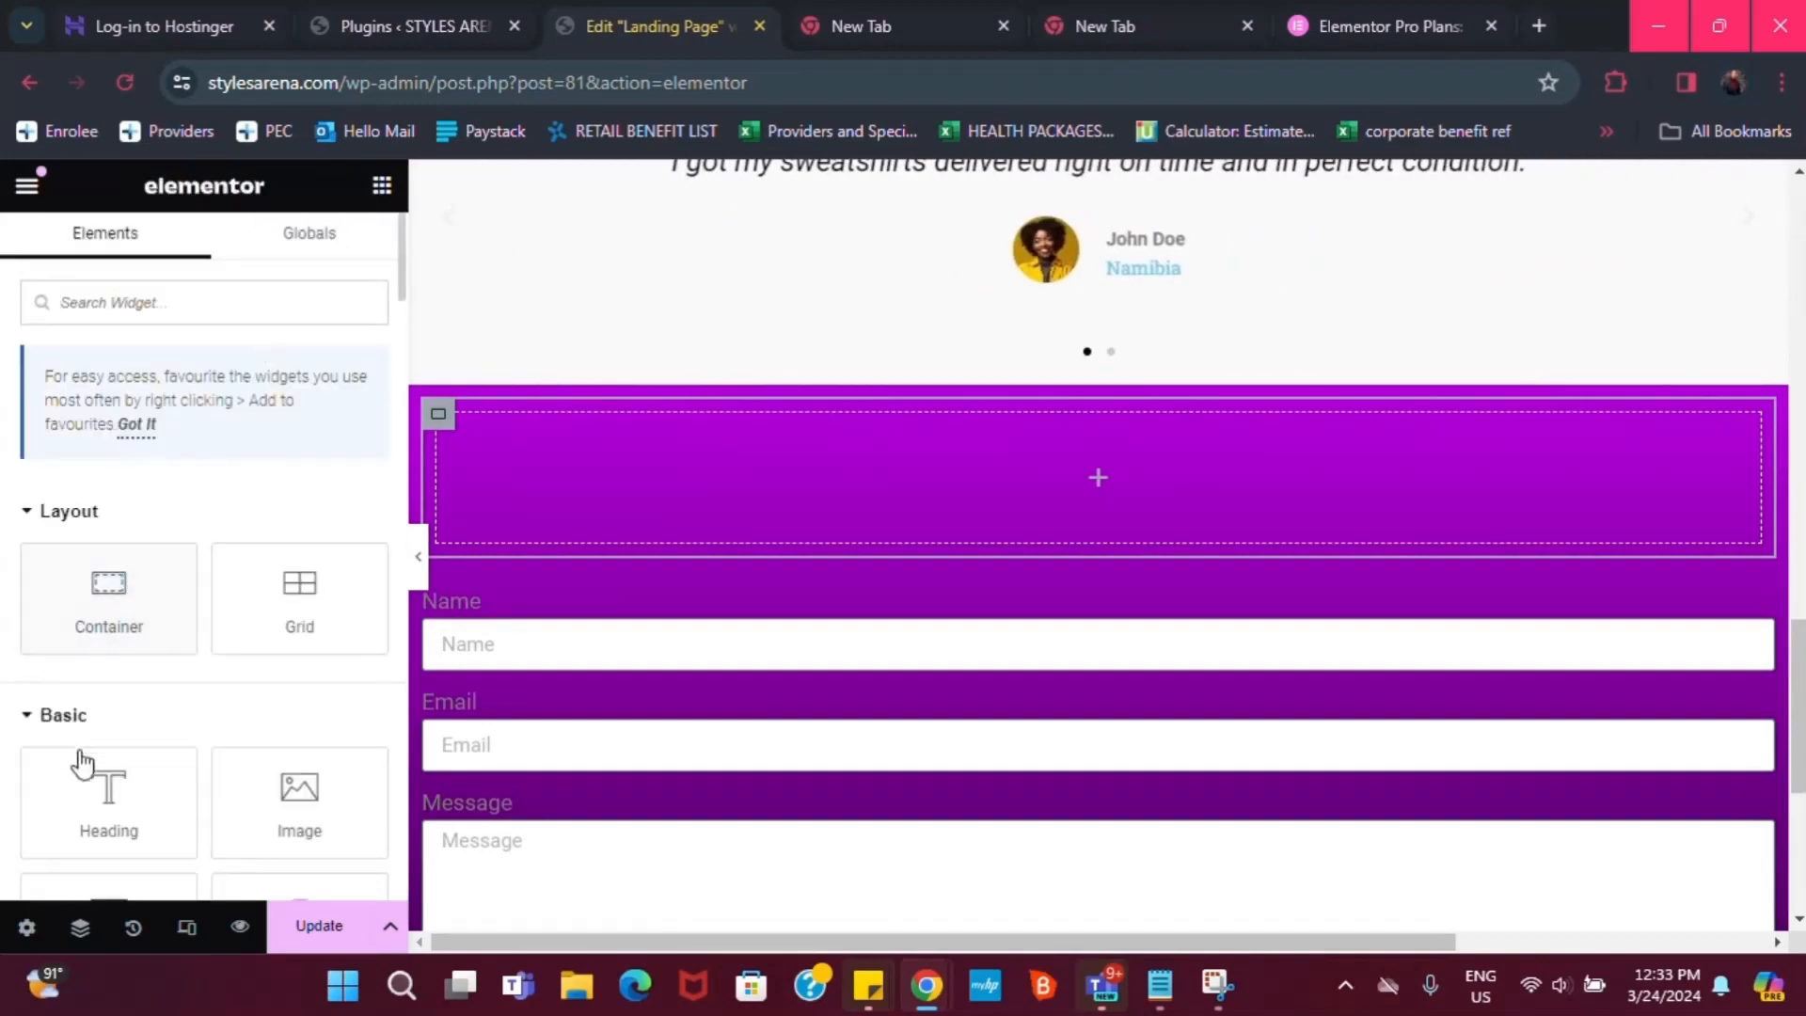
drag(108, 795, 922, 489)
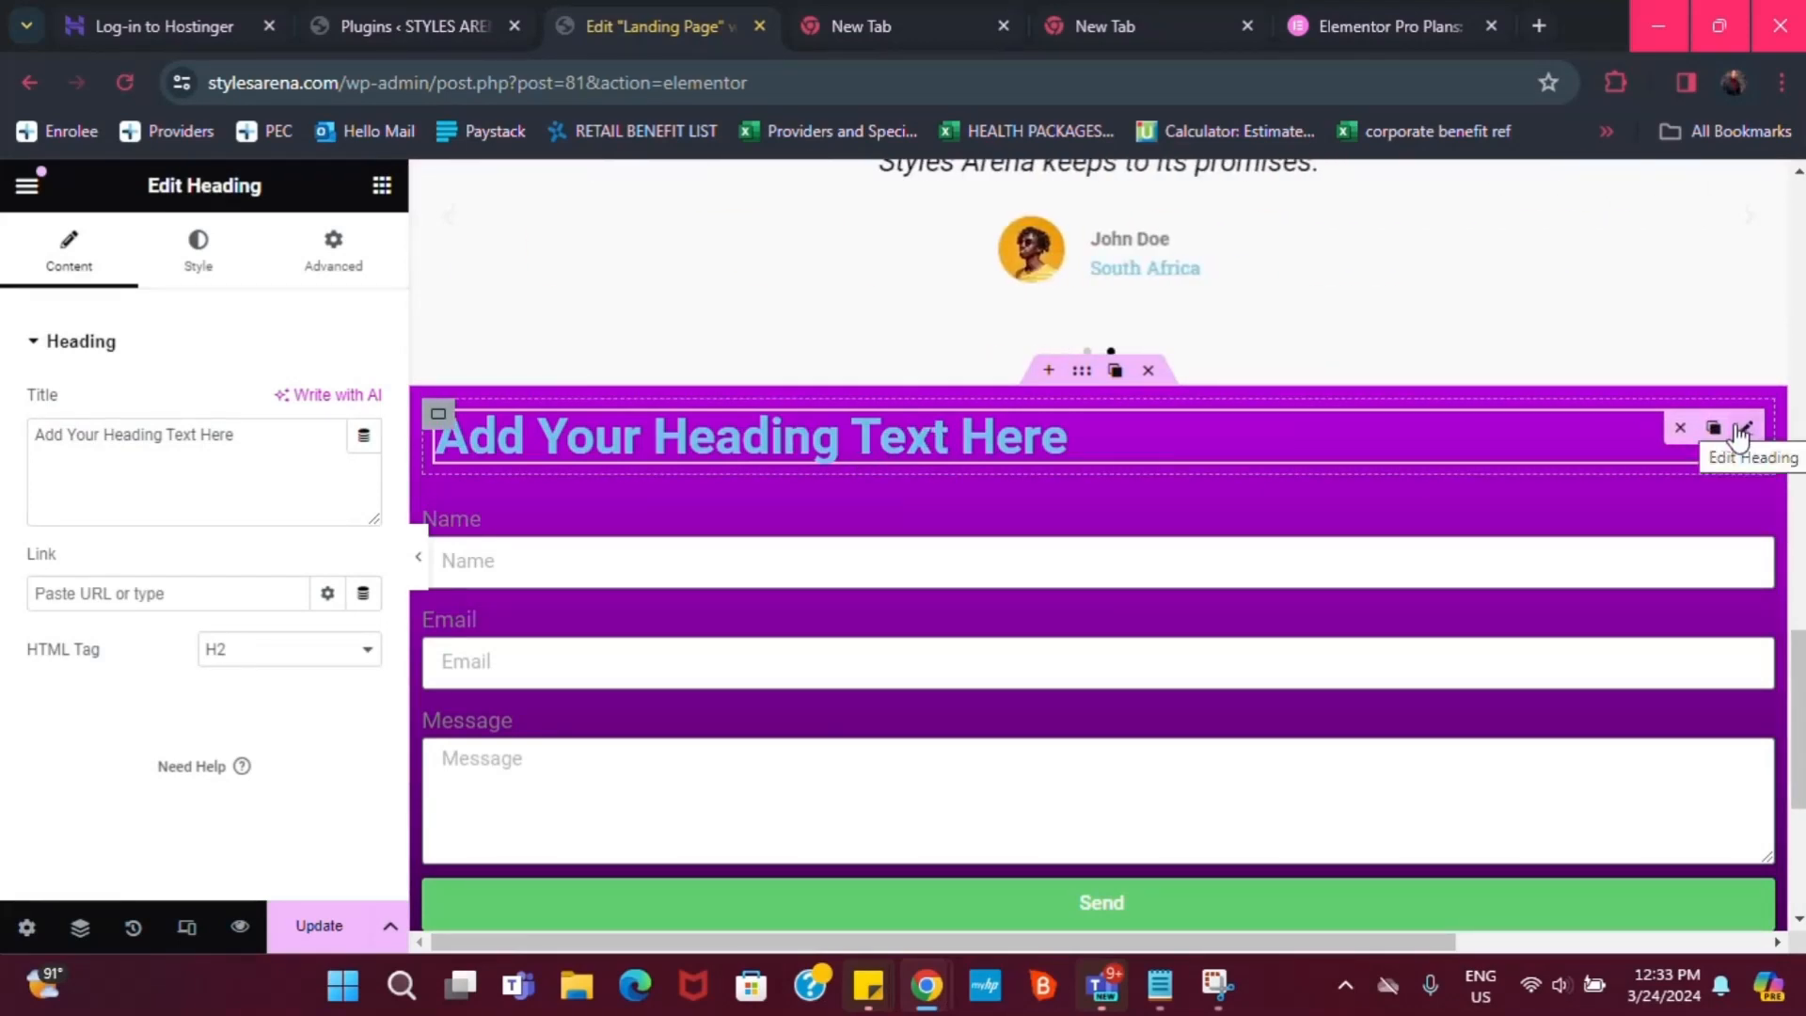
triple_click(99, 439)
text(C)
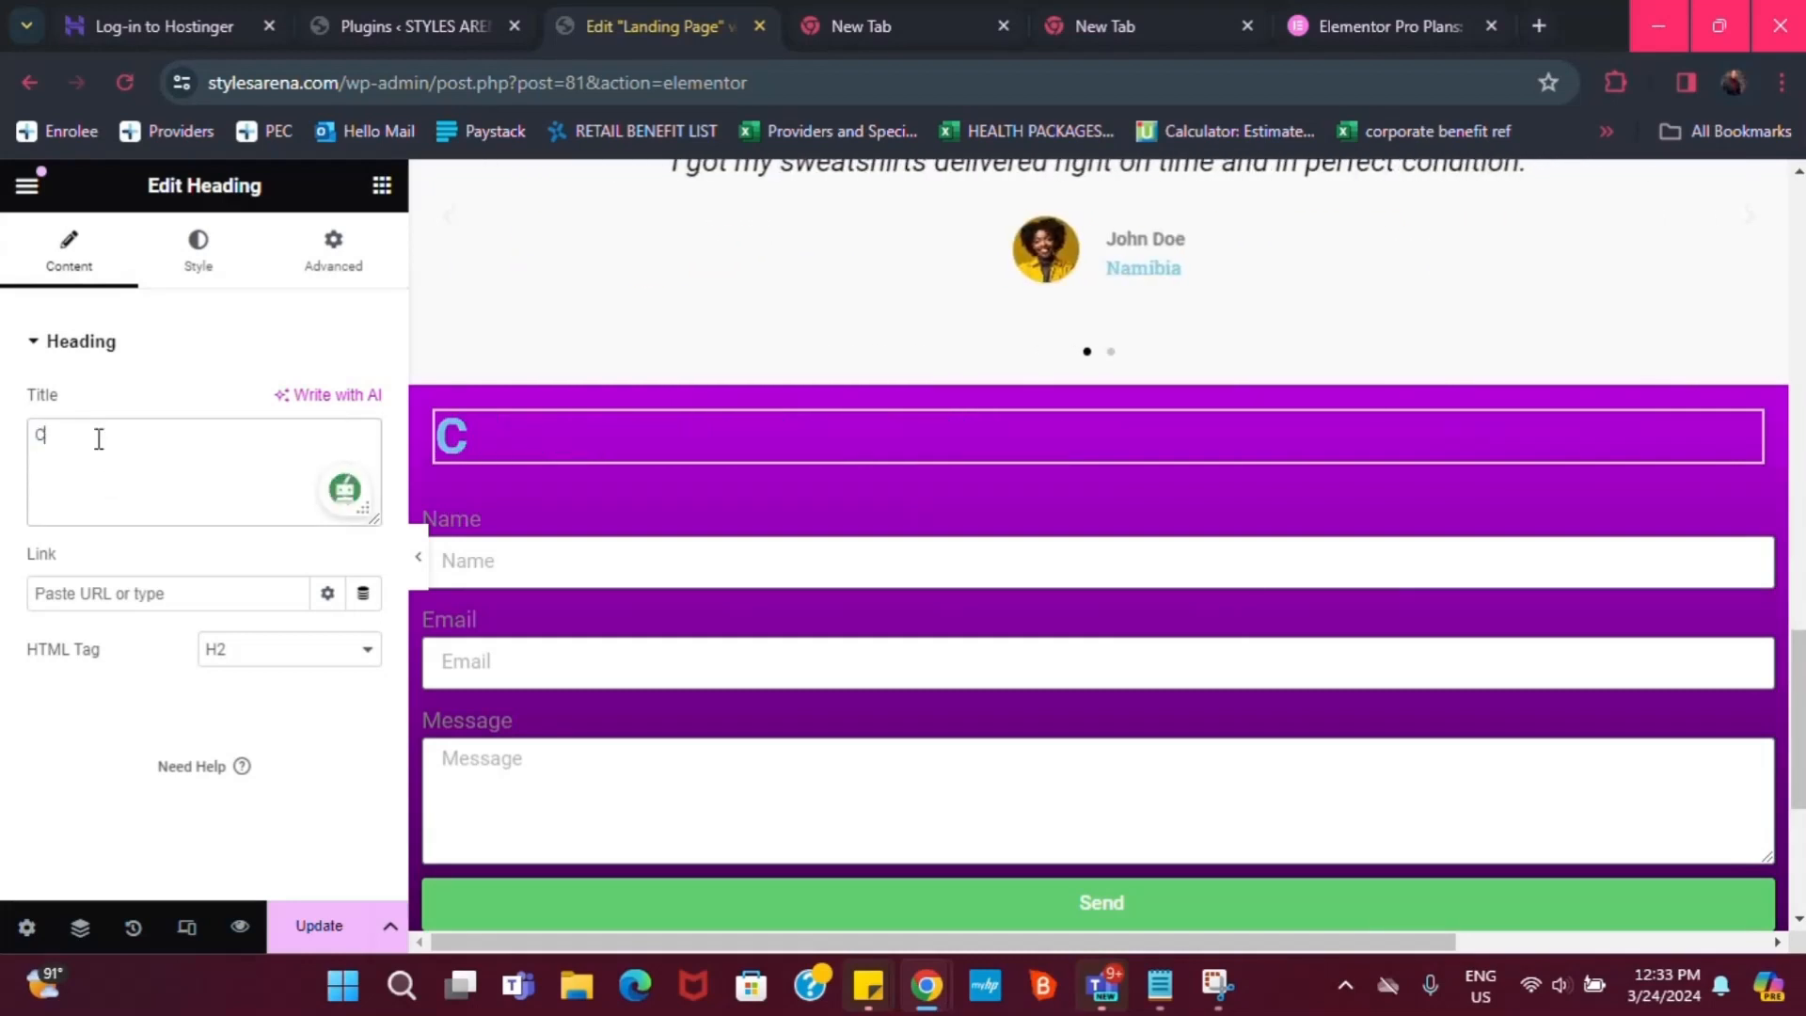
text(lai)
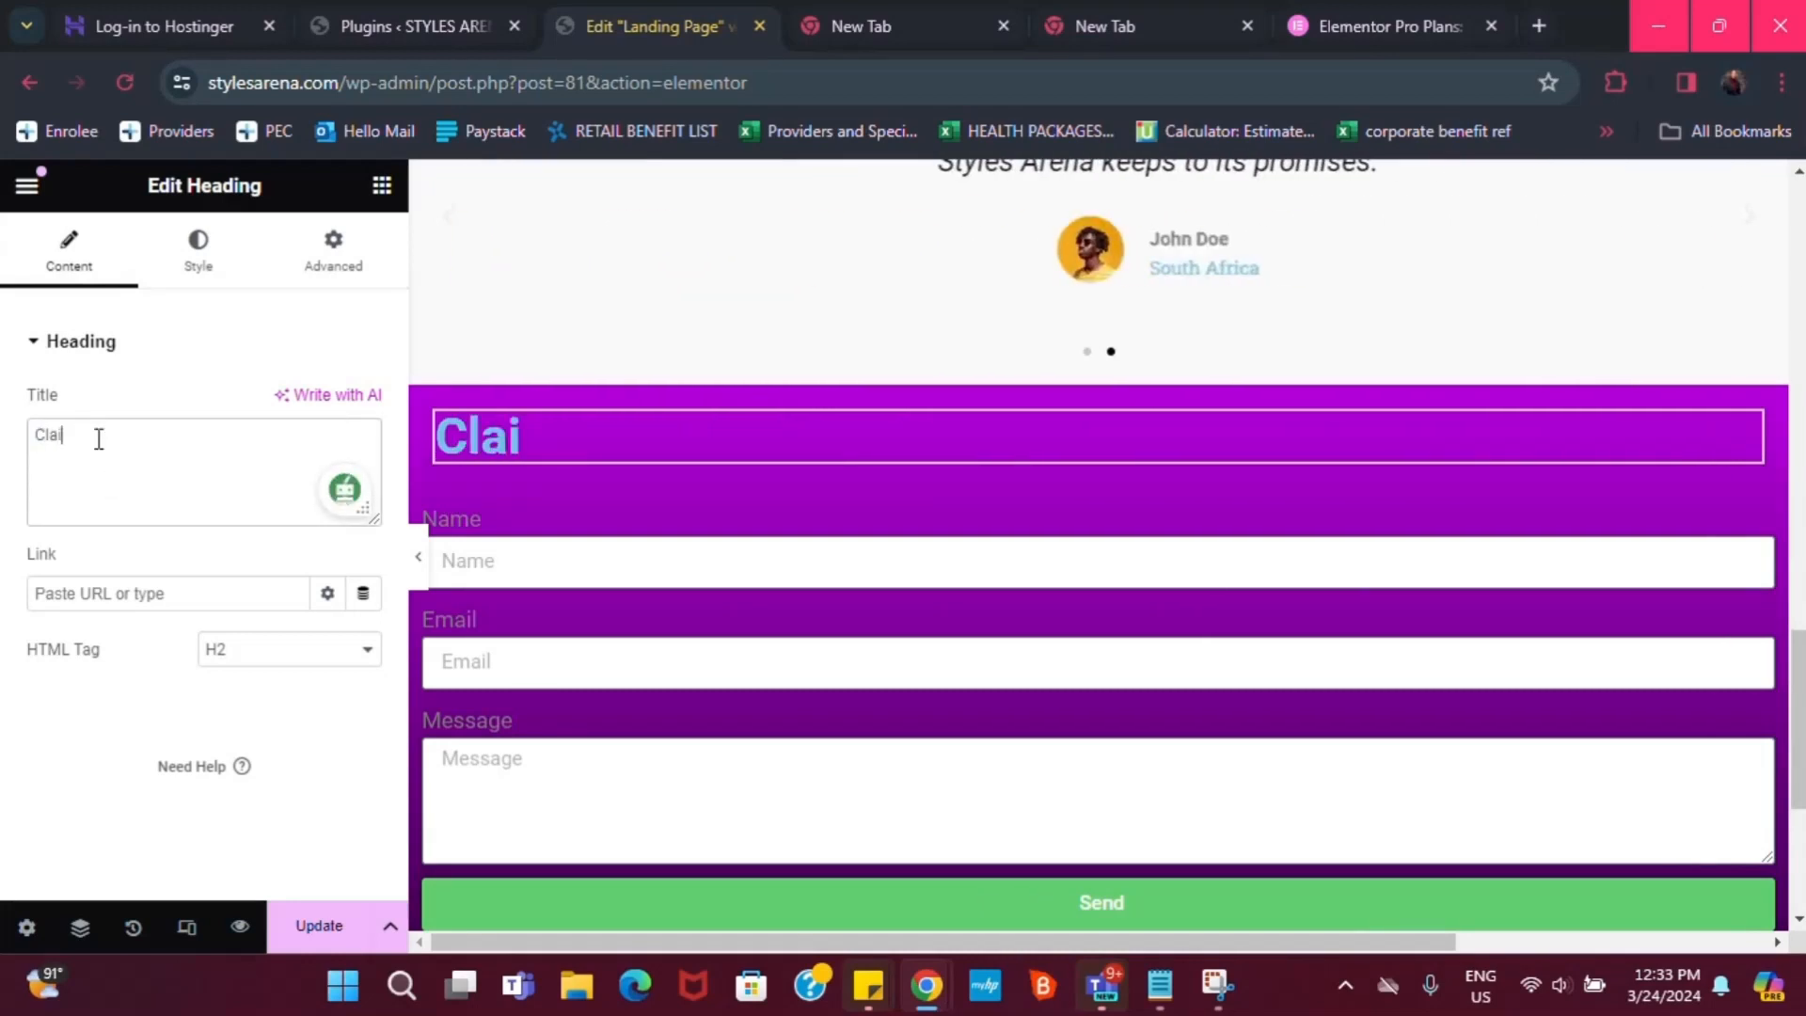
text(m your)
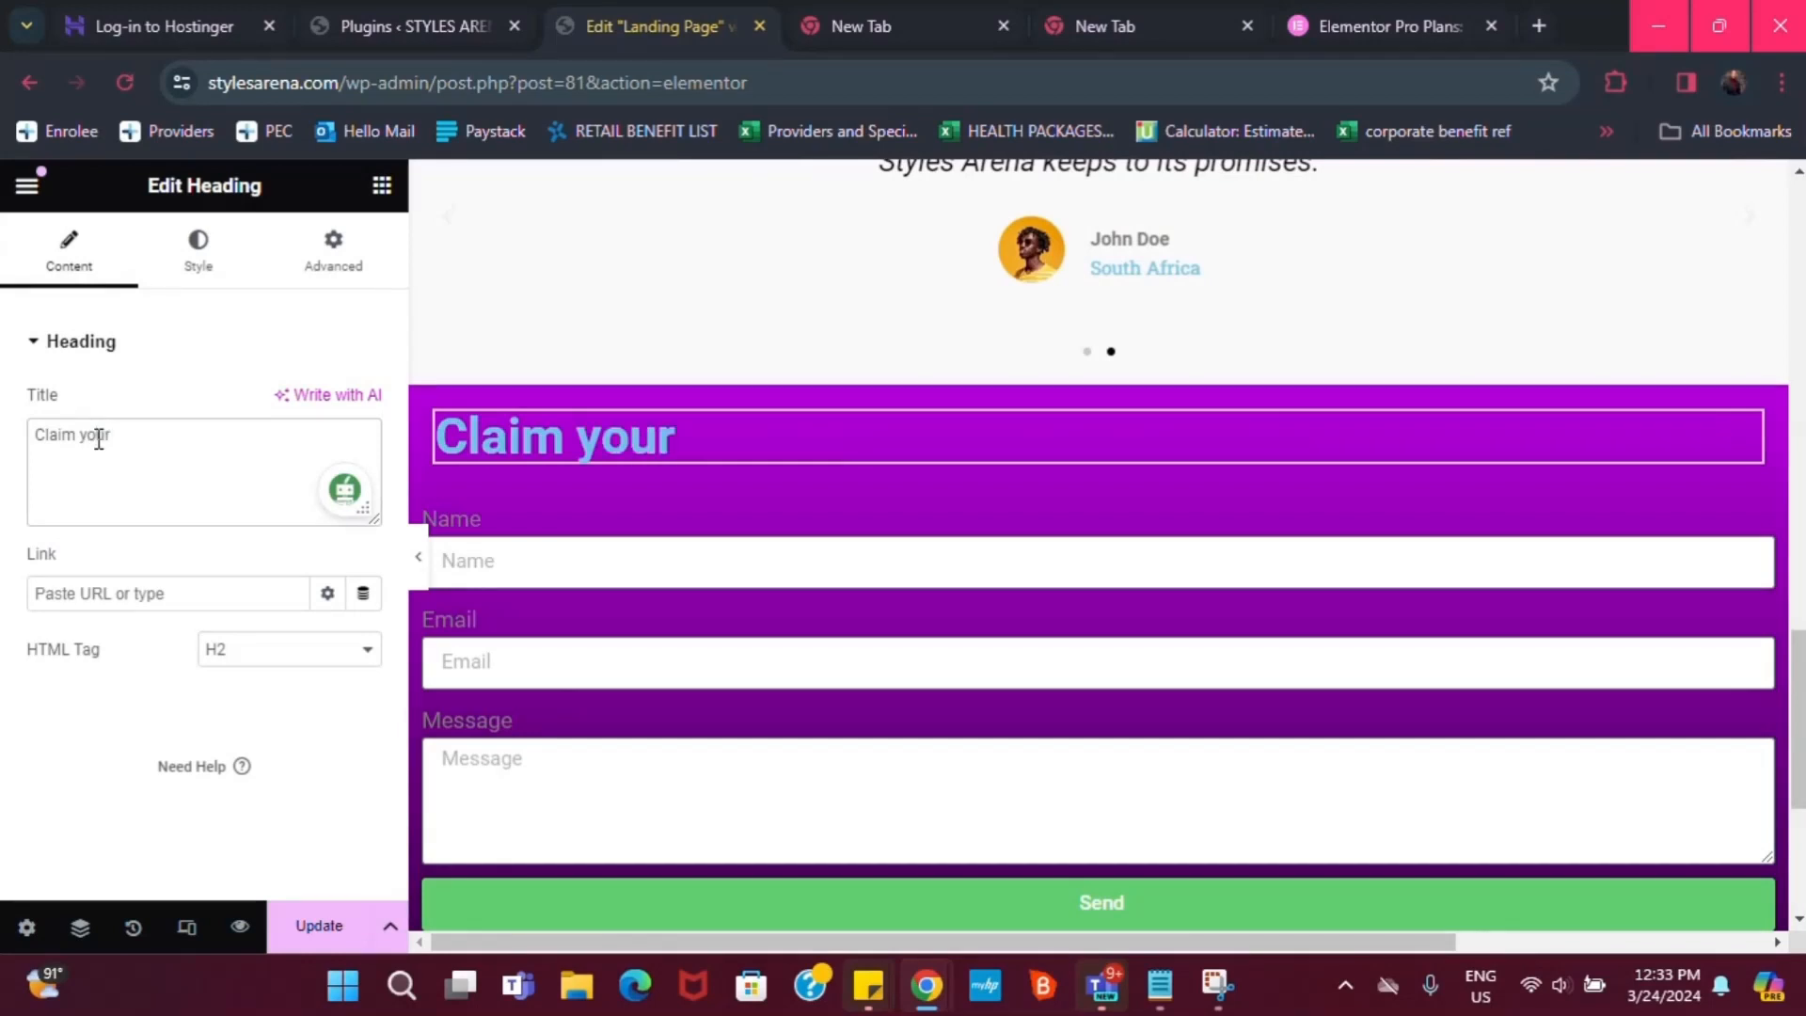
text( code)
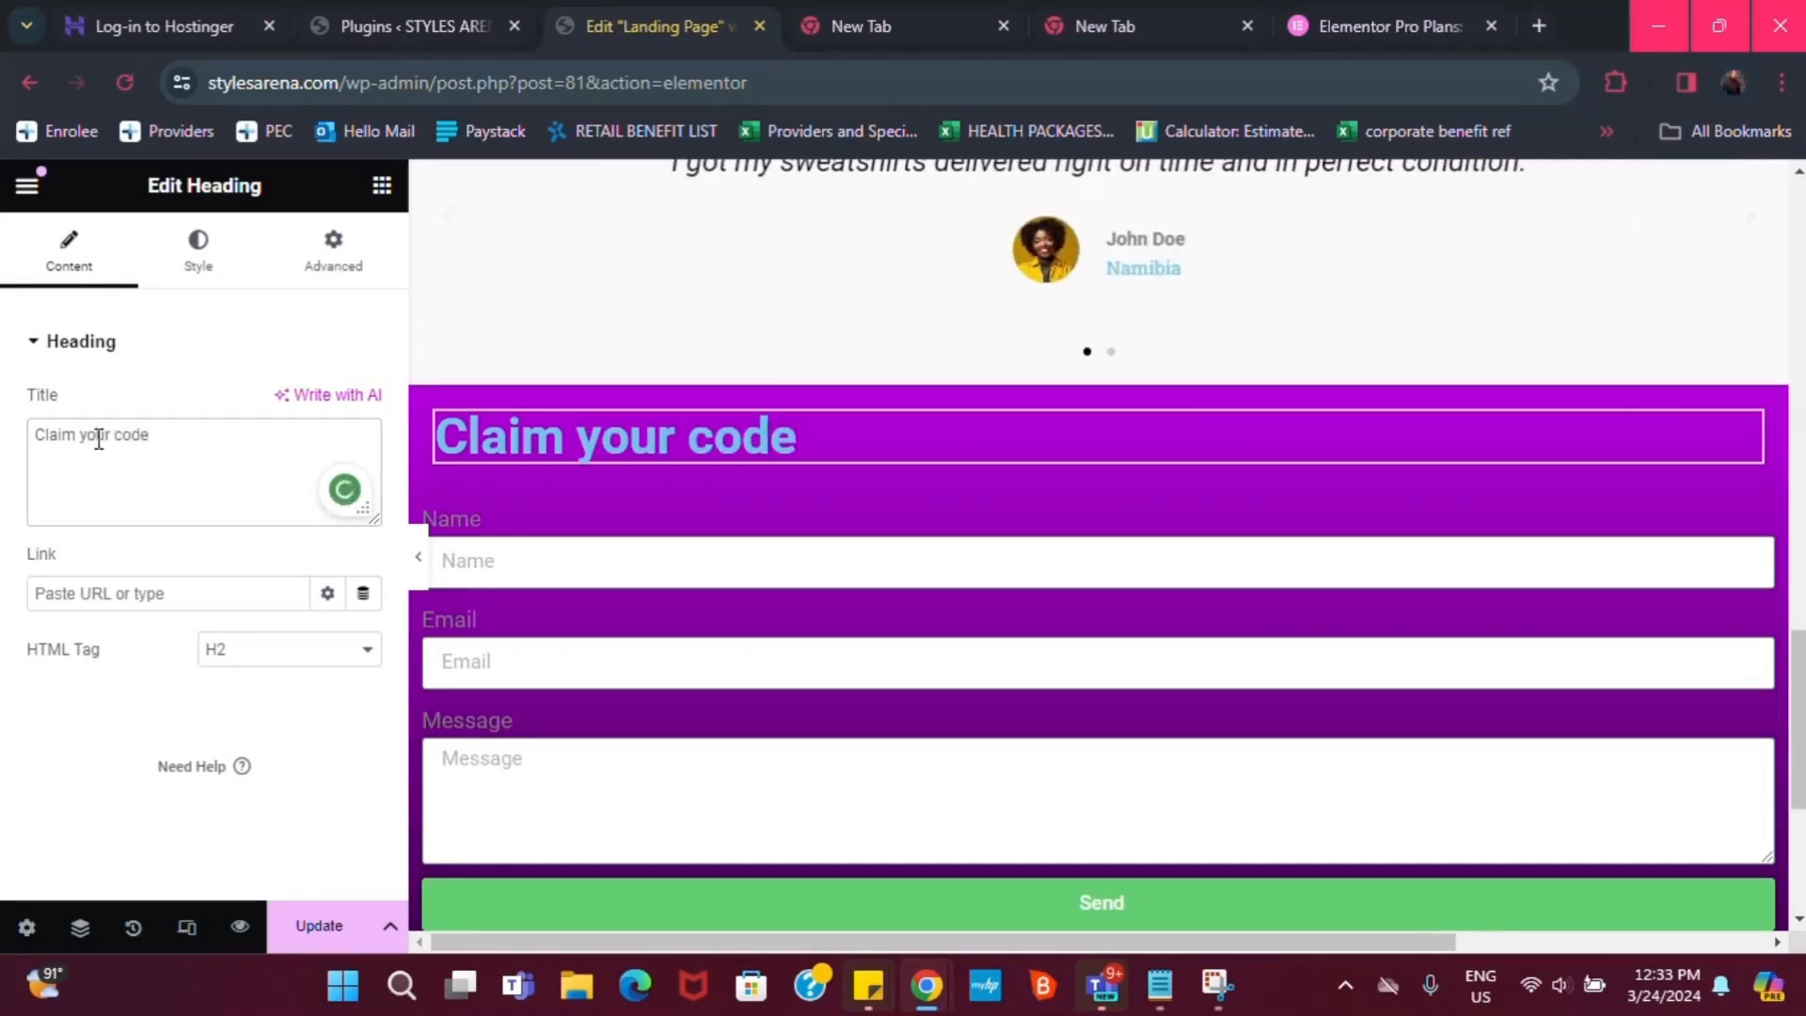
text( afte)
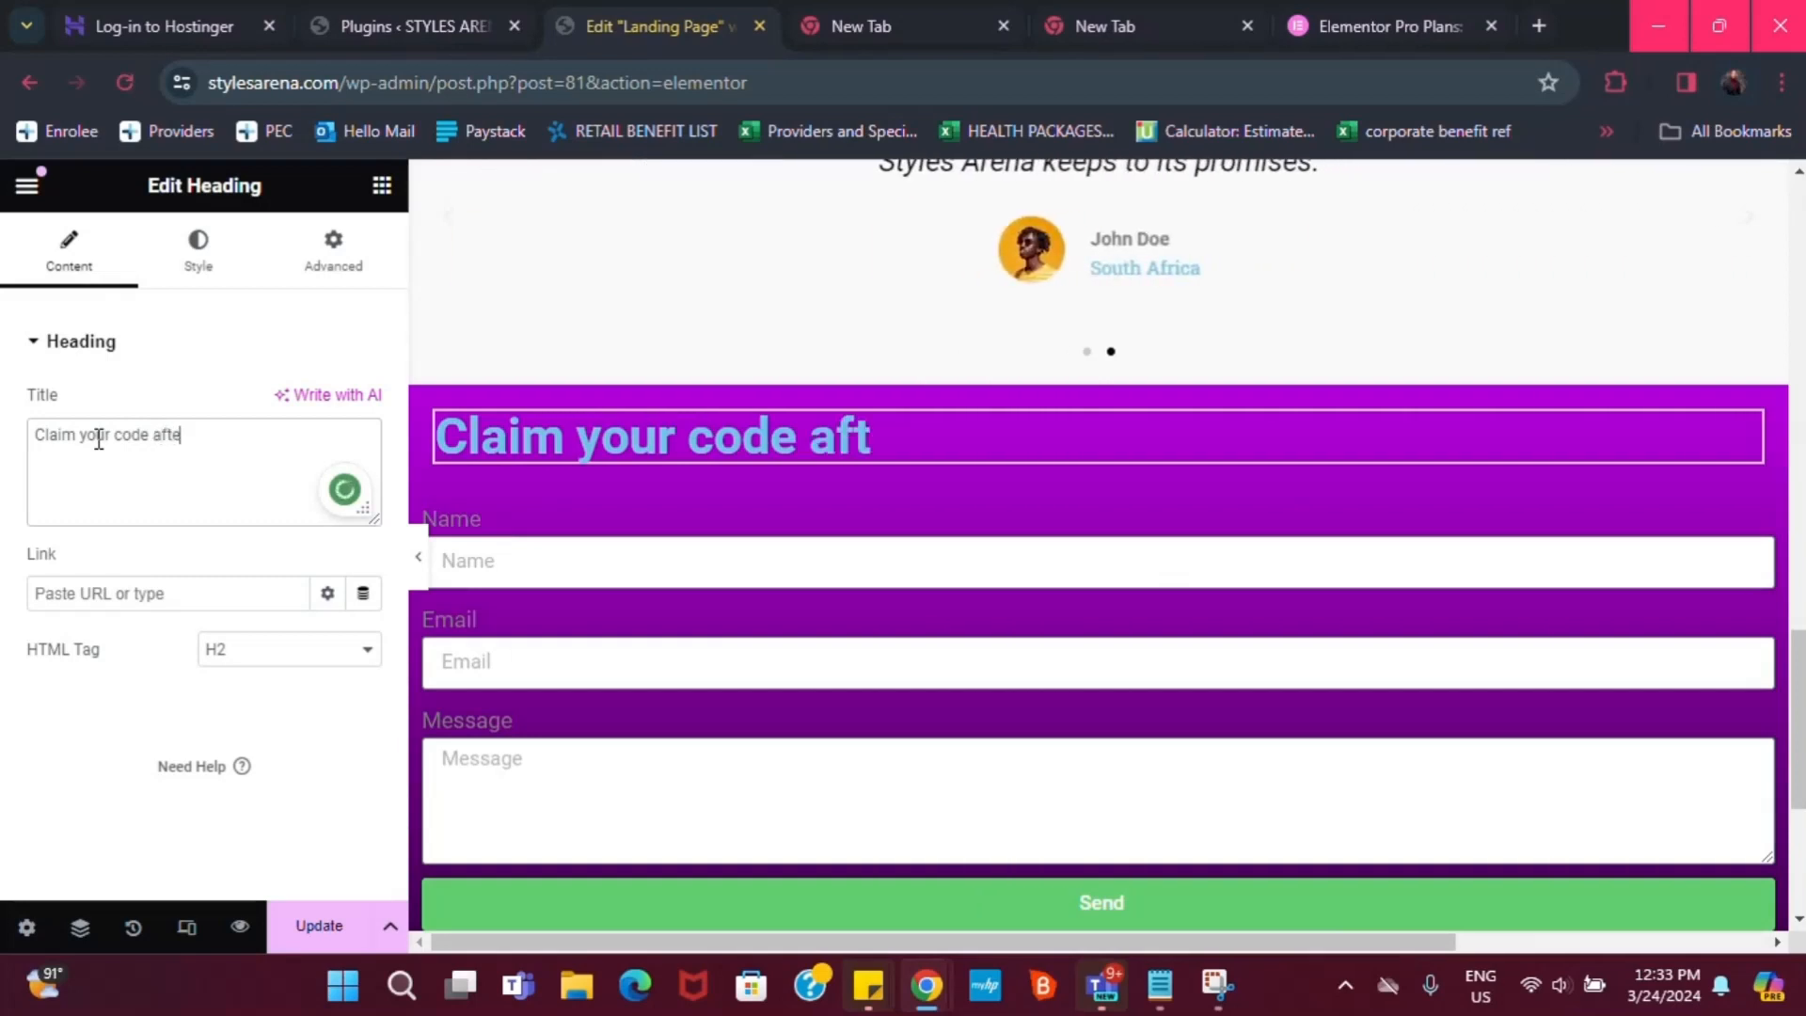
text(r fill)
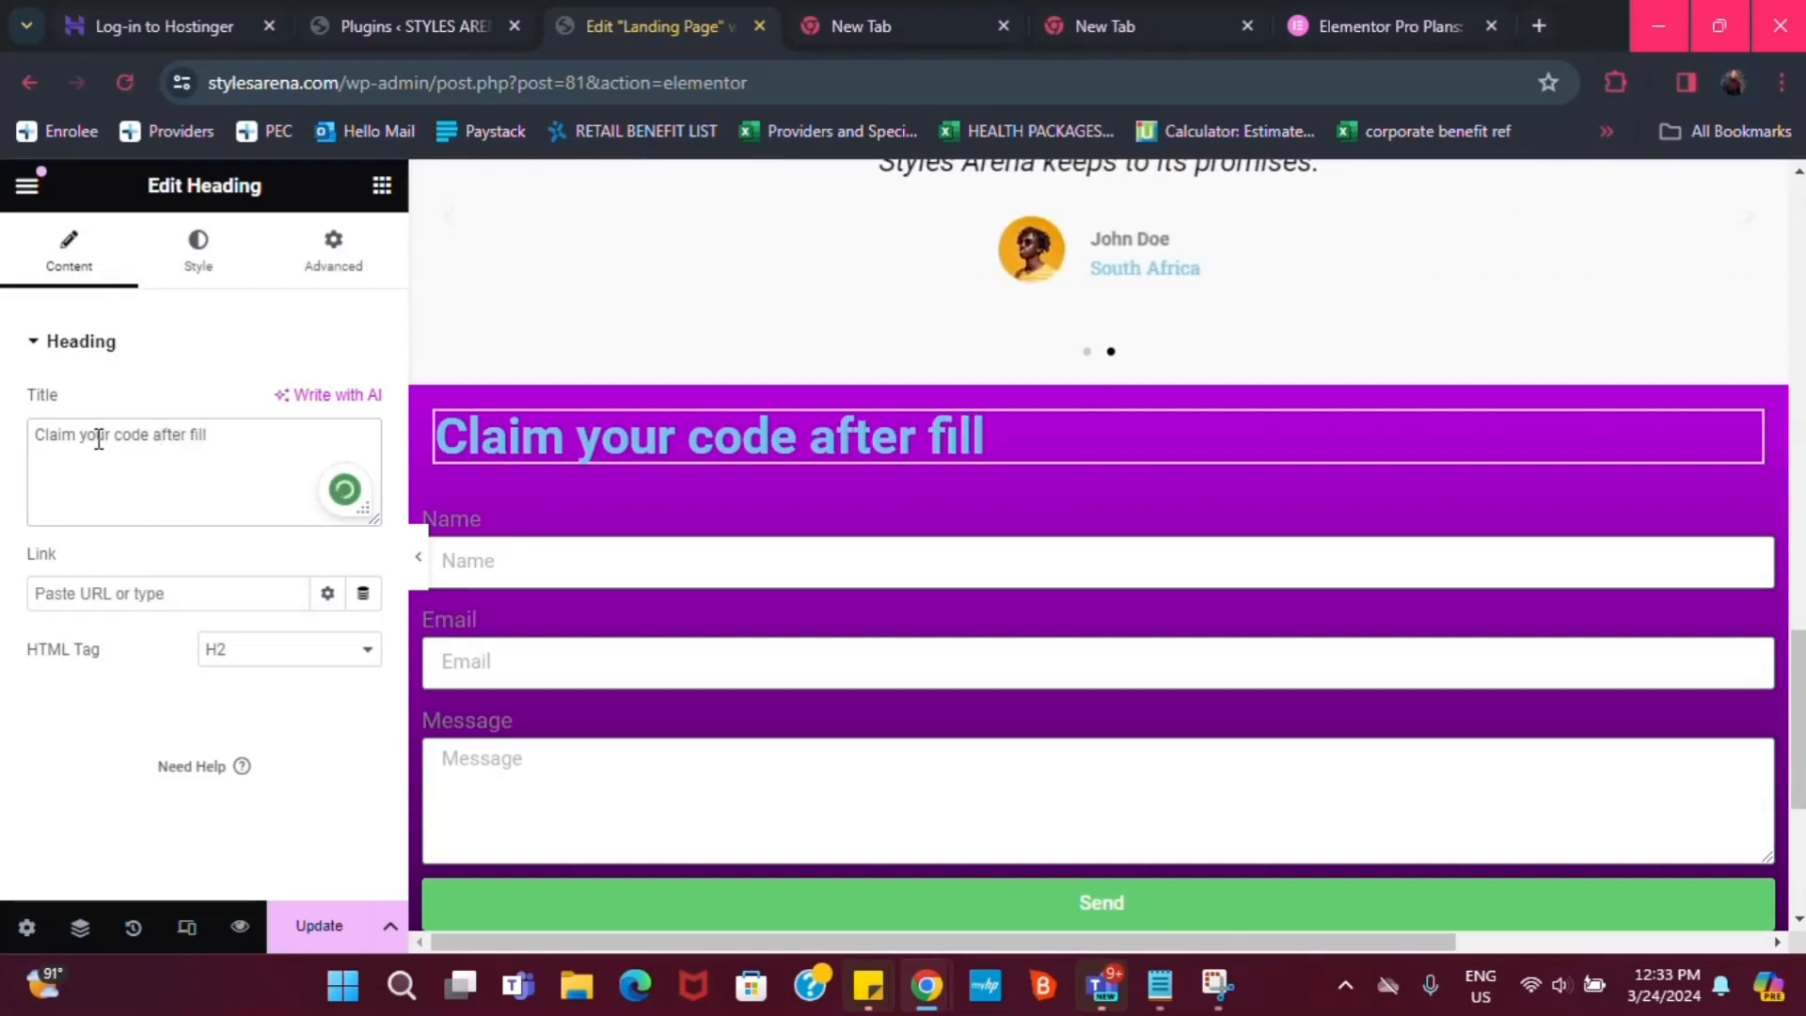
text(ing)
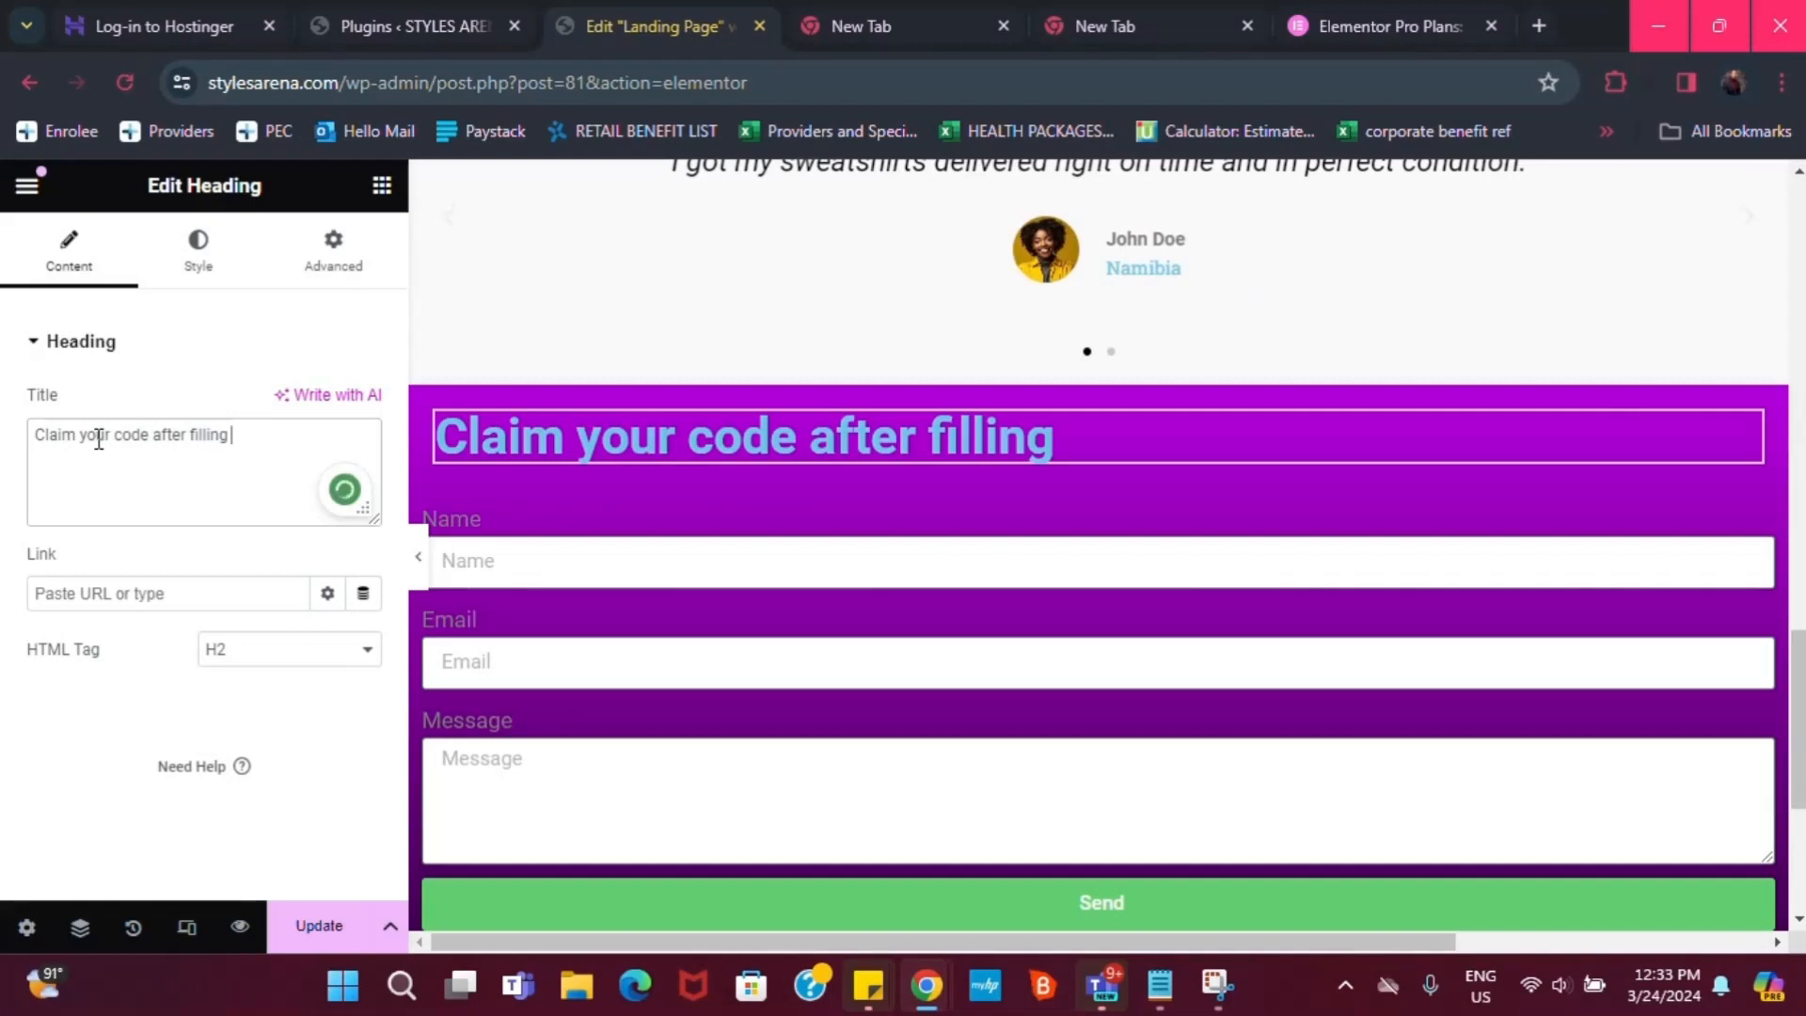
key(BackSpace)
key(BackSpace)
key(BackSpace)
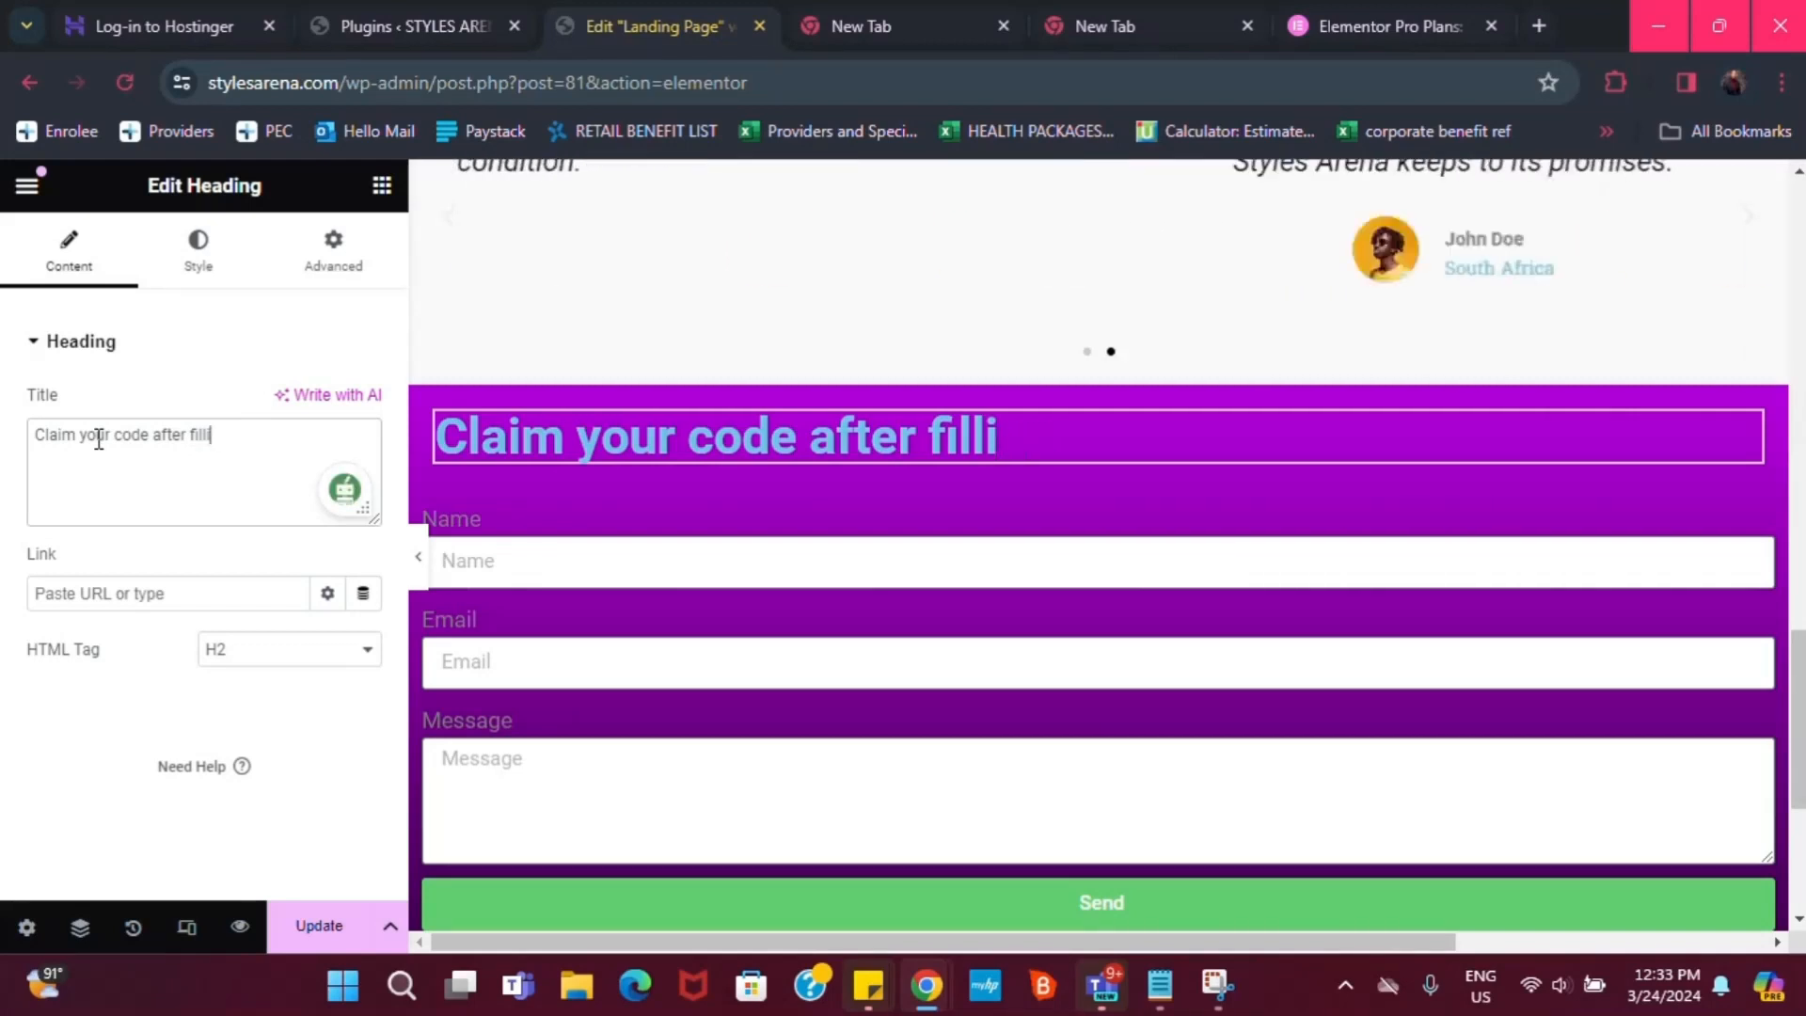
key(BackSpace)
key(BackSpace)
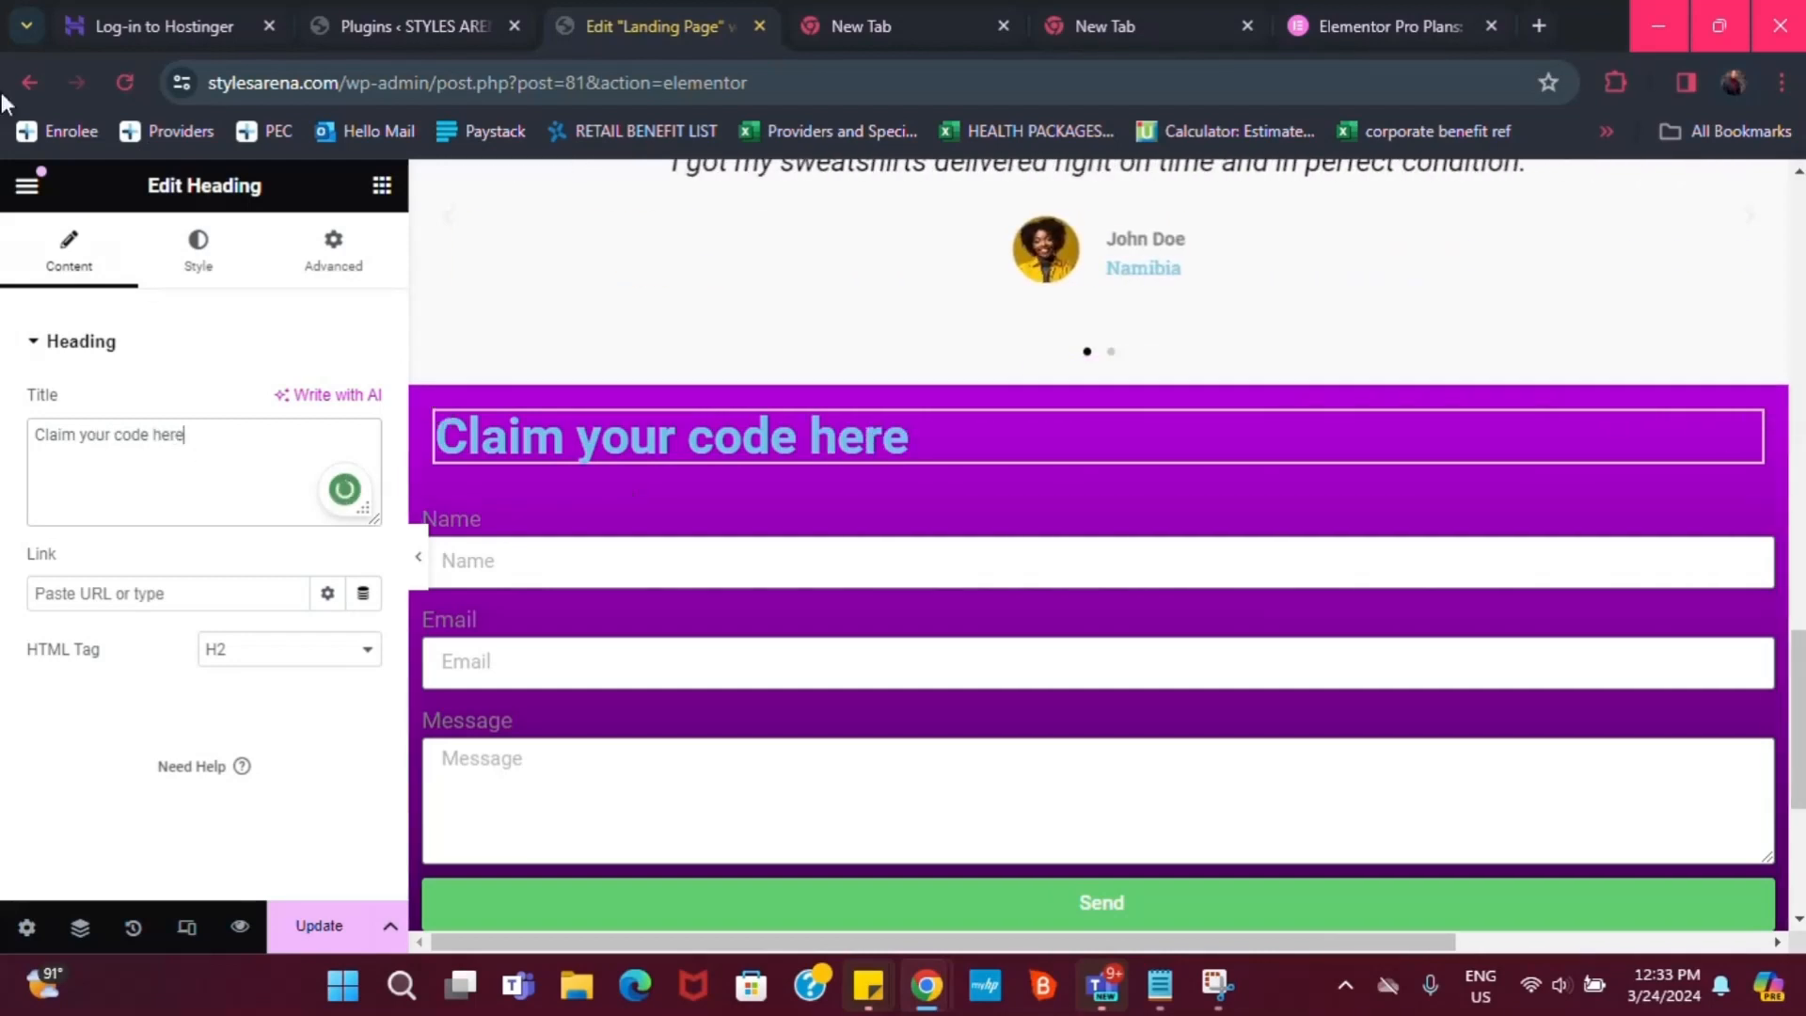
Centre the heading, make its text white, and apply the Poppins global font
click(174, 254)
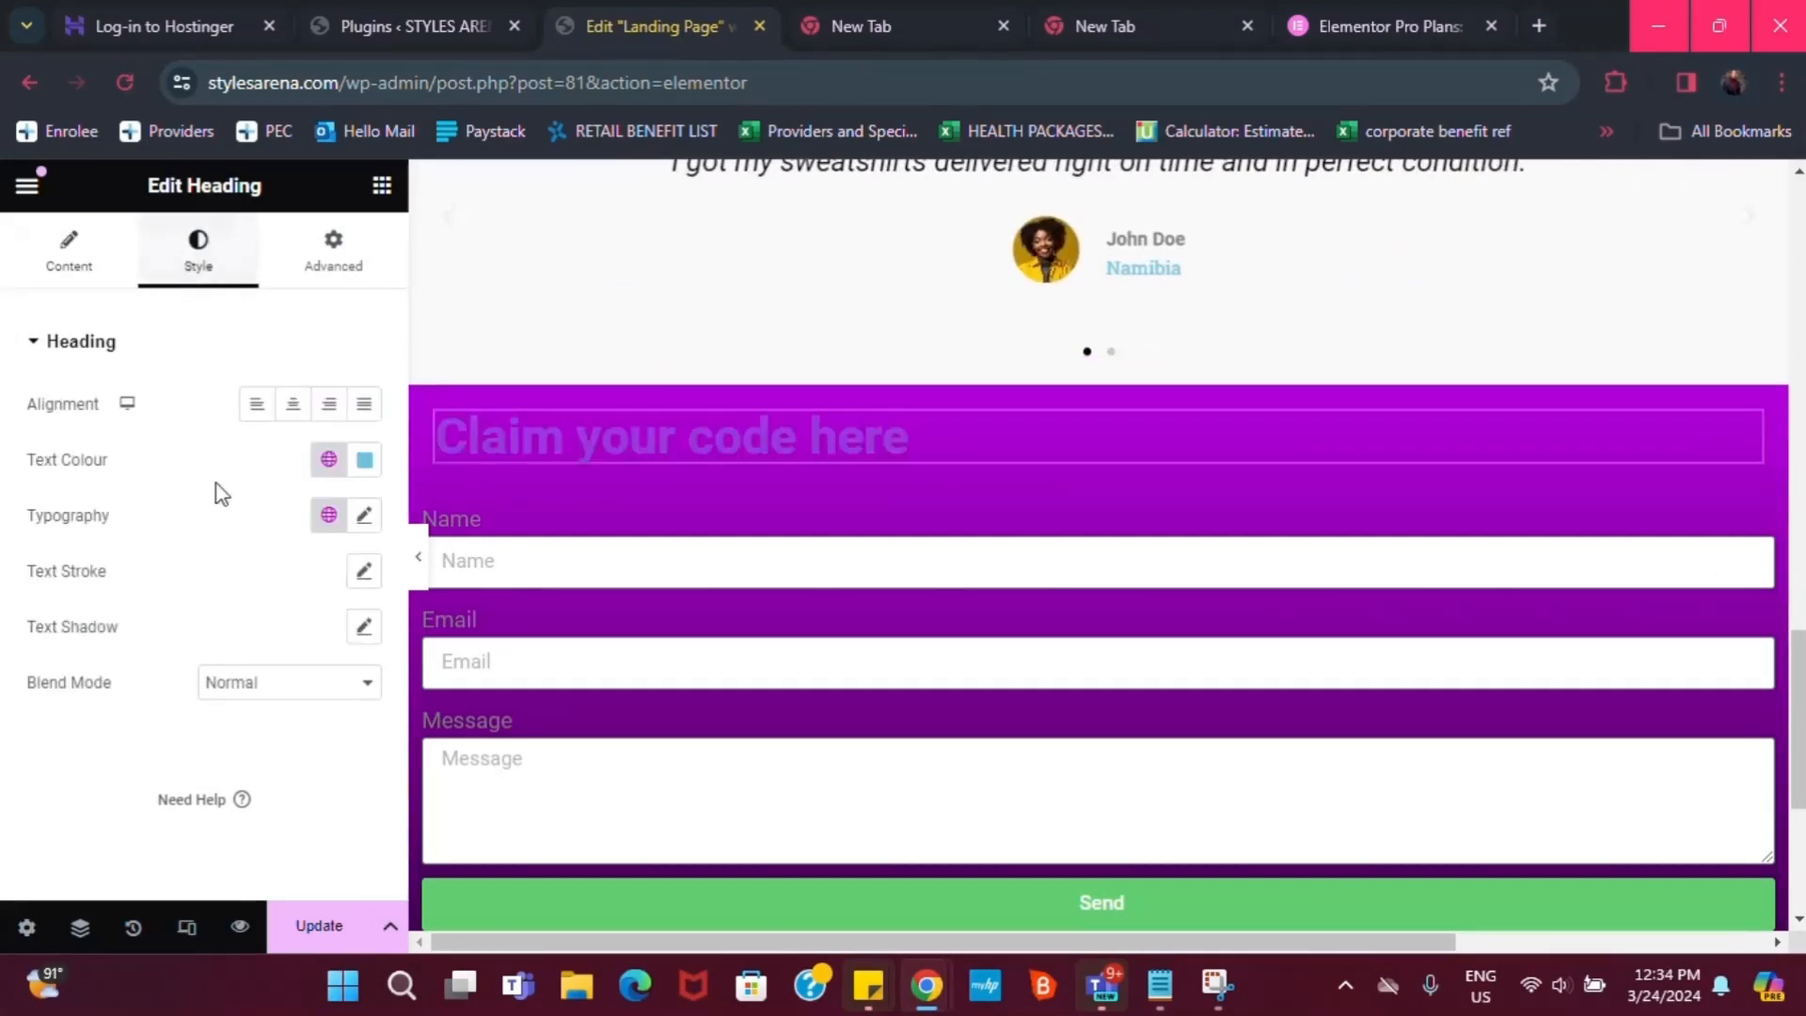
click(293, 404)
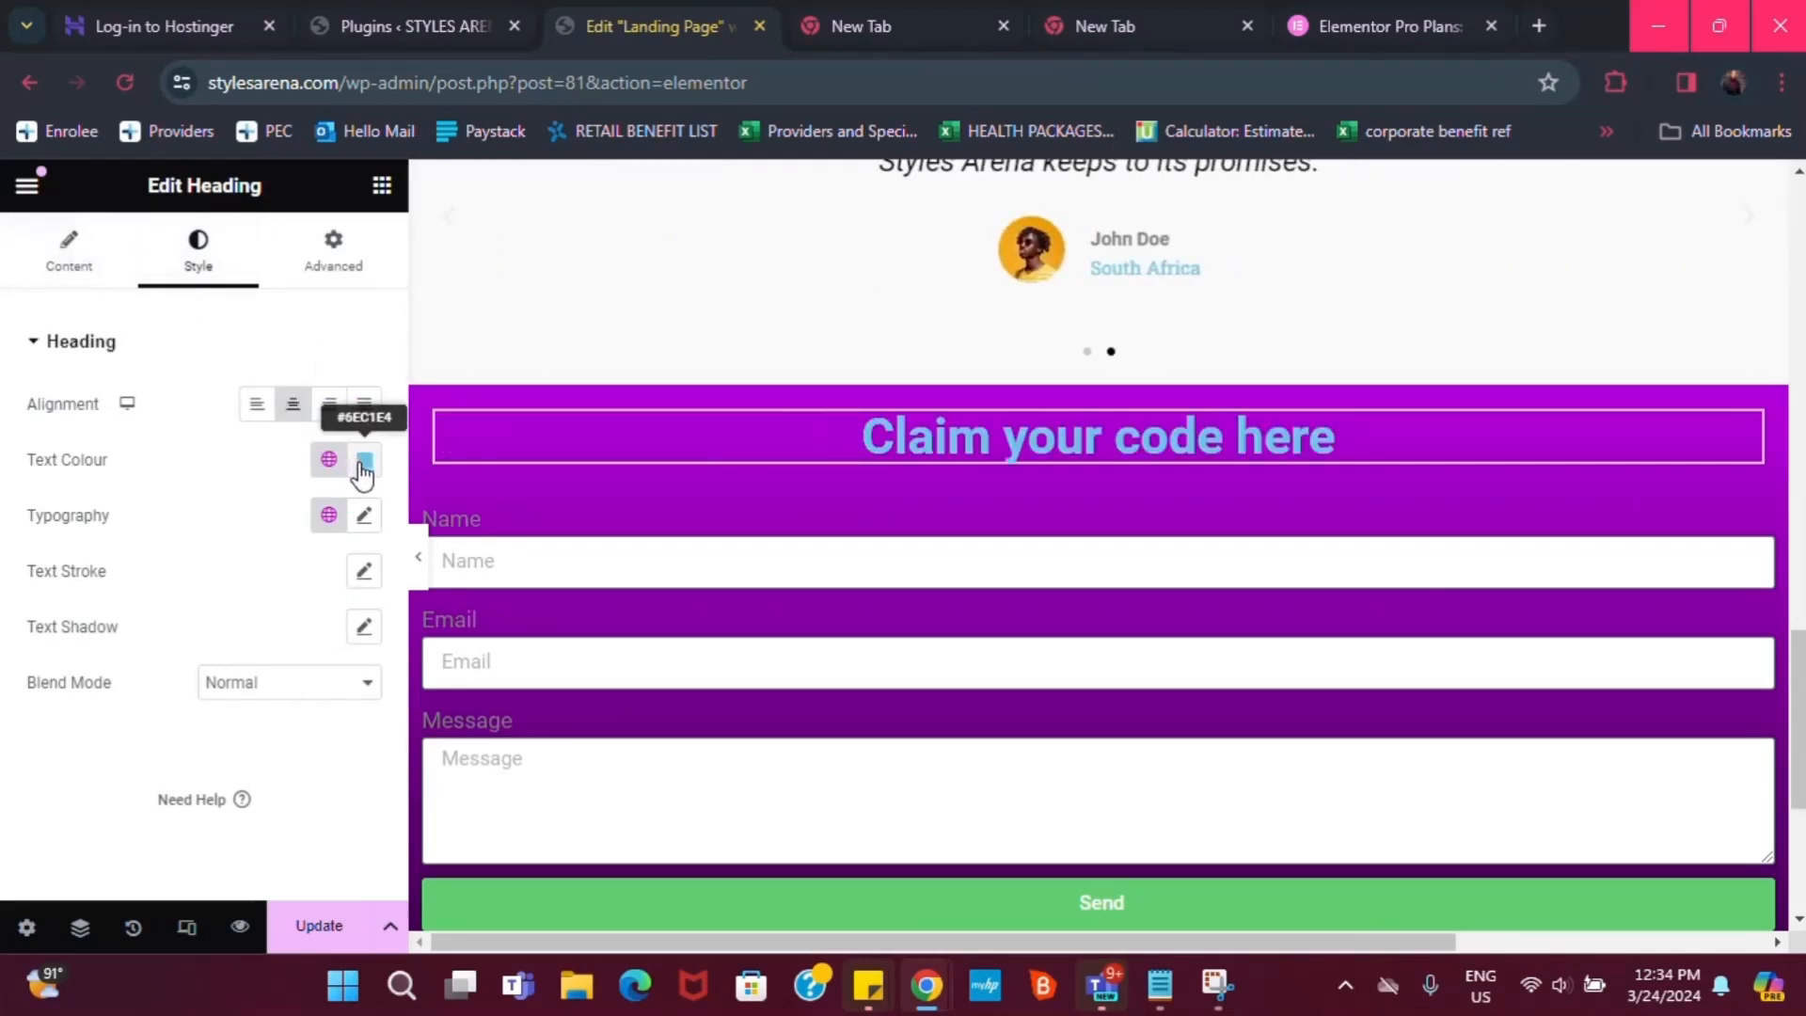
click(329, 459)
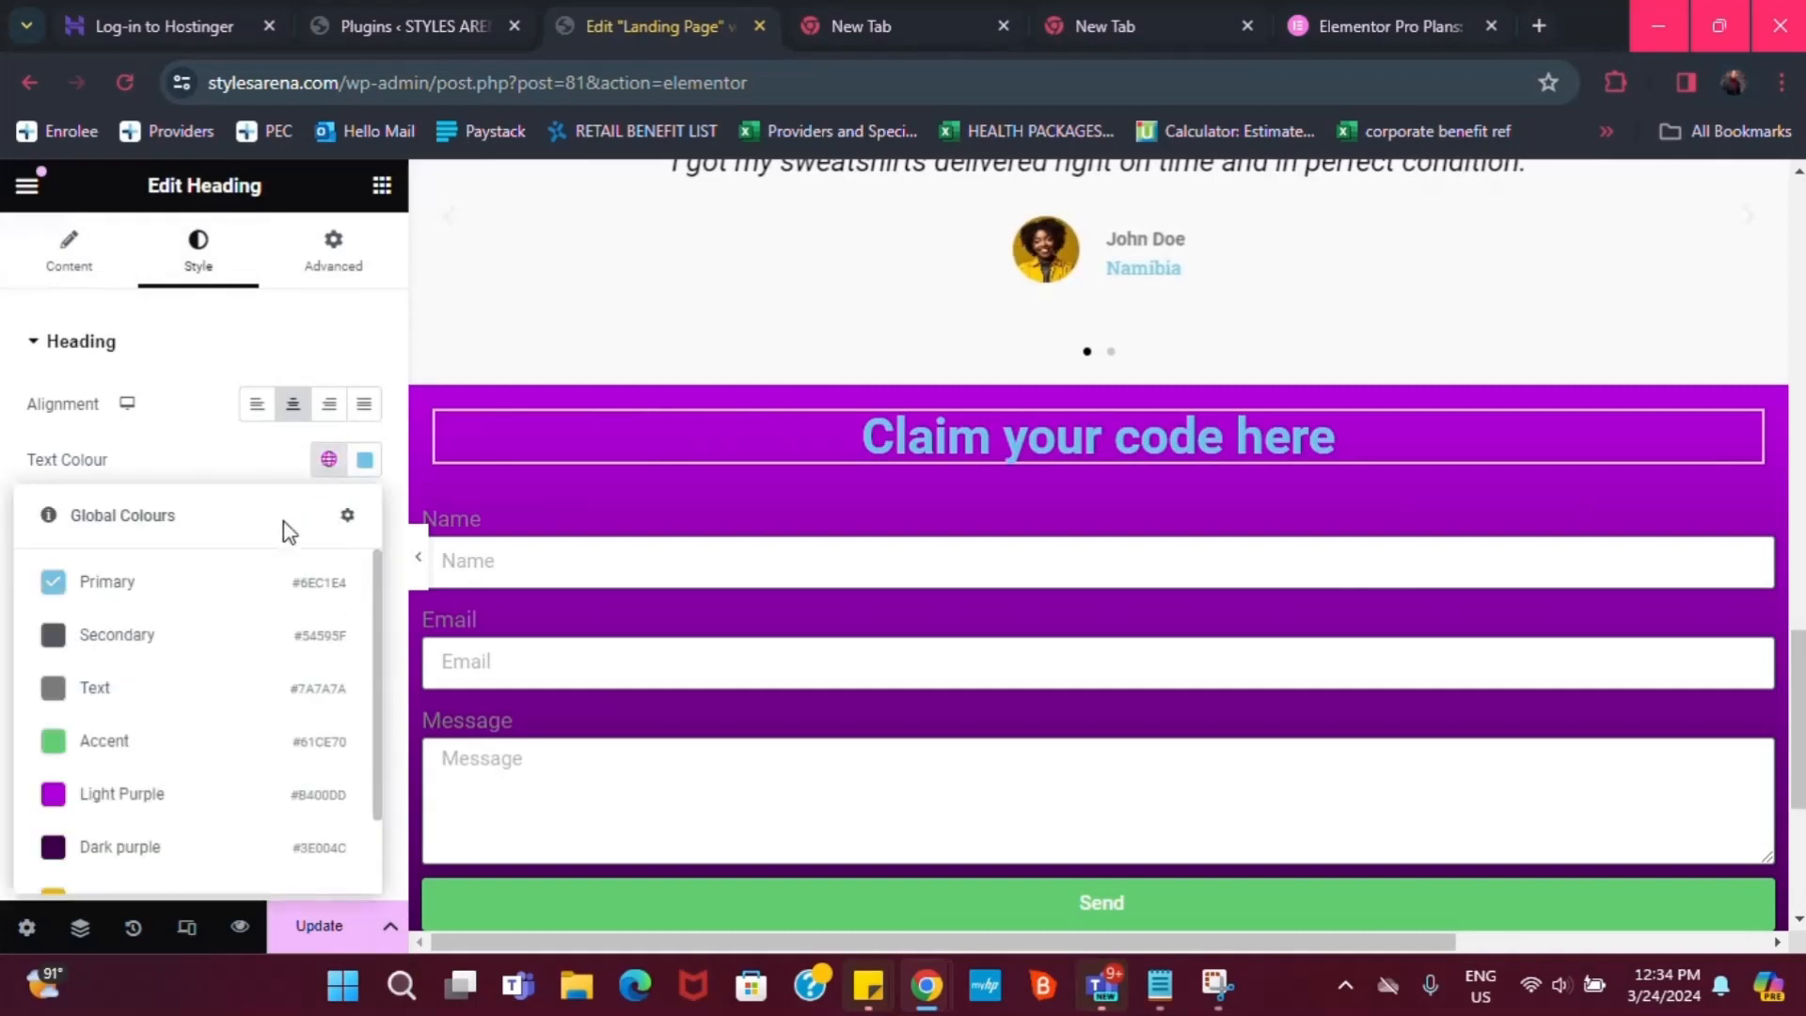
scroll(282, 828, down, 1)
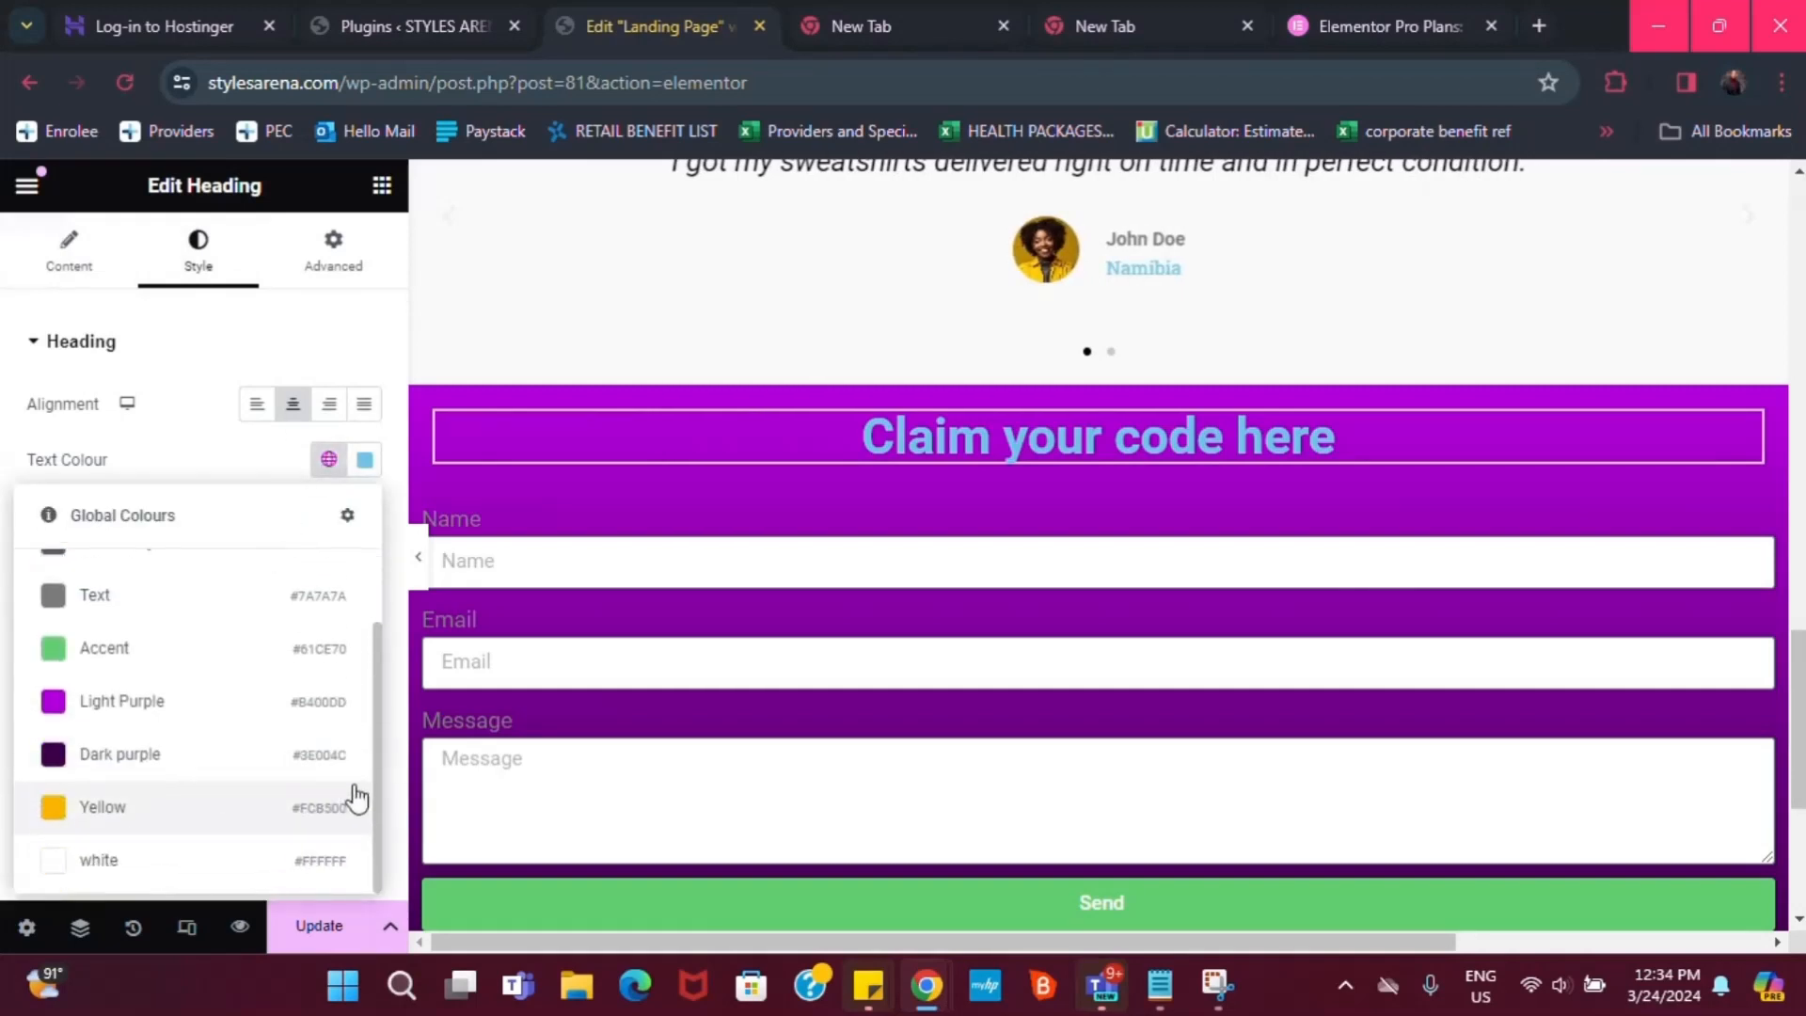
click(141, 858)
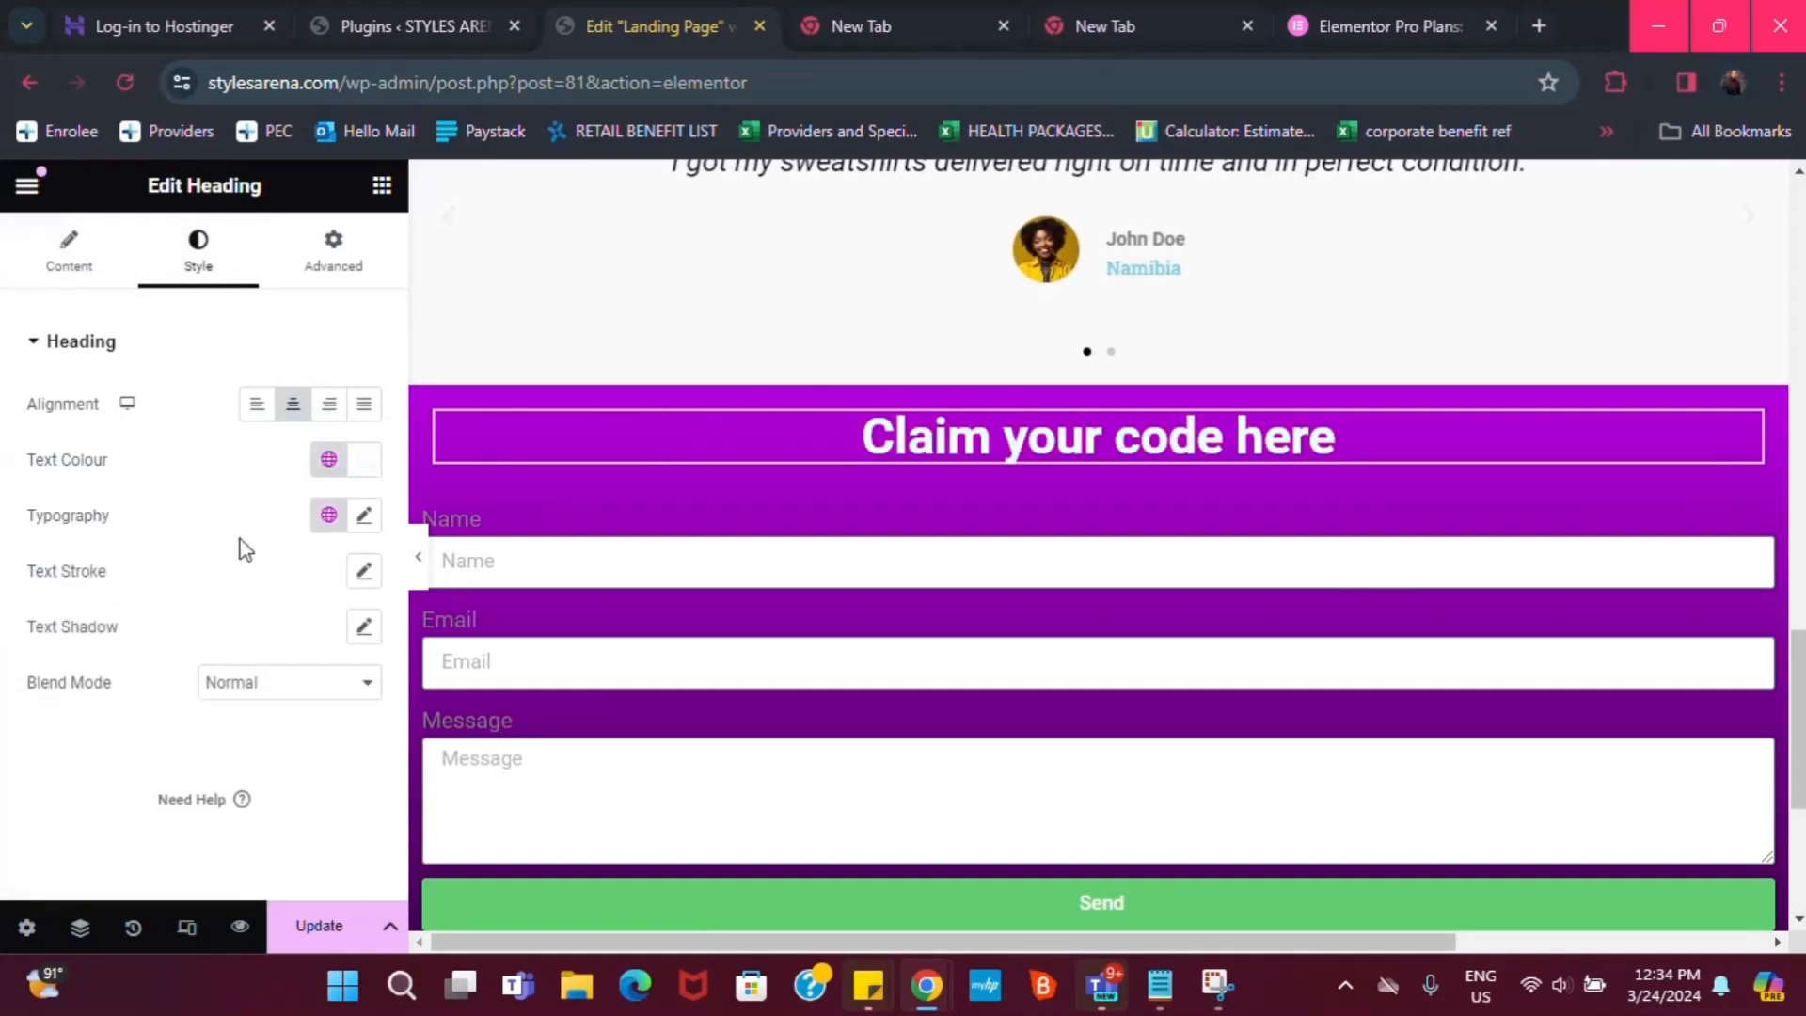
click(328, 517)
click(114, 837)
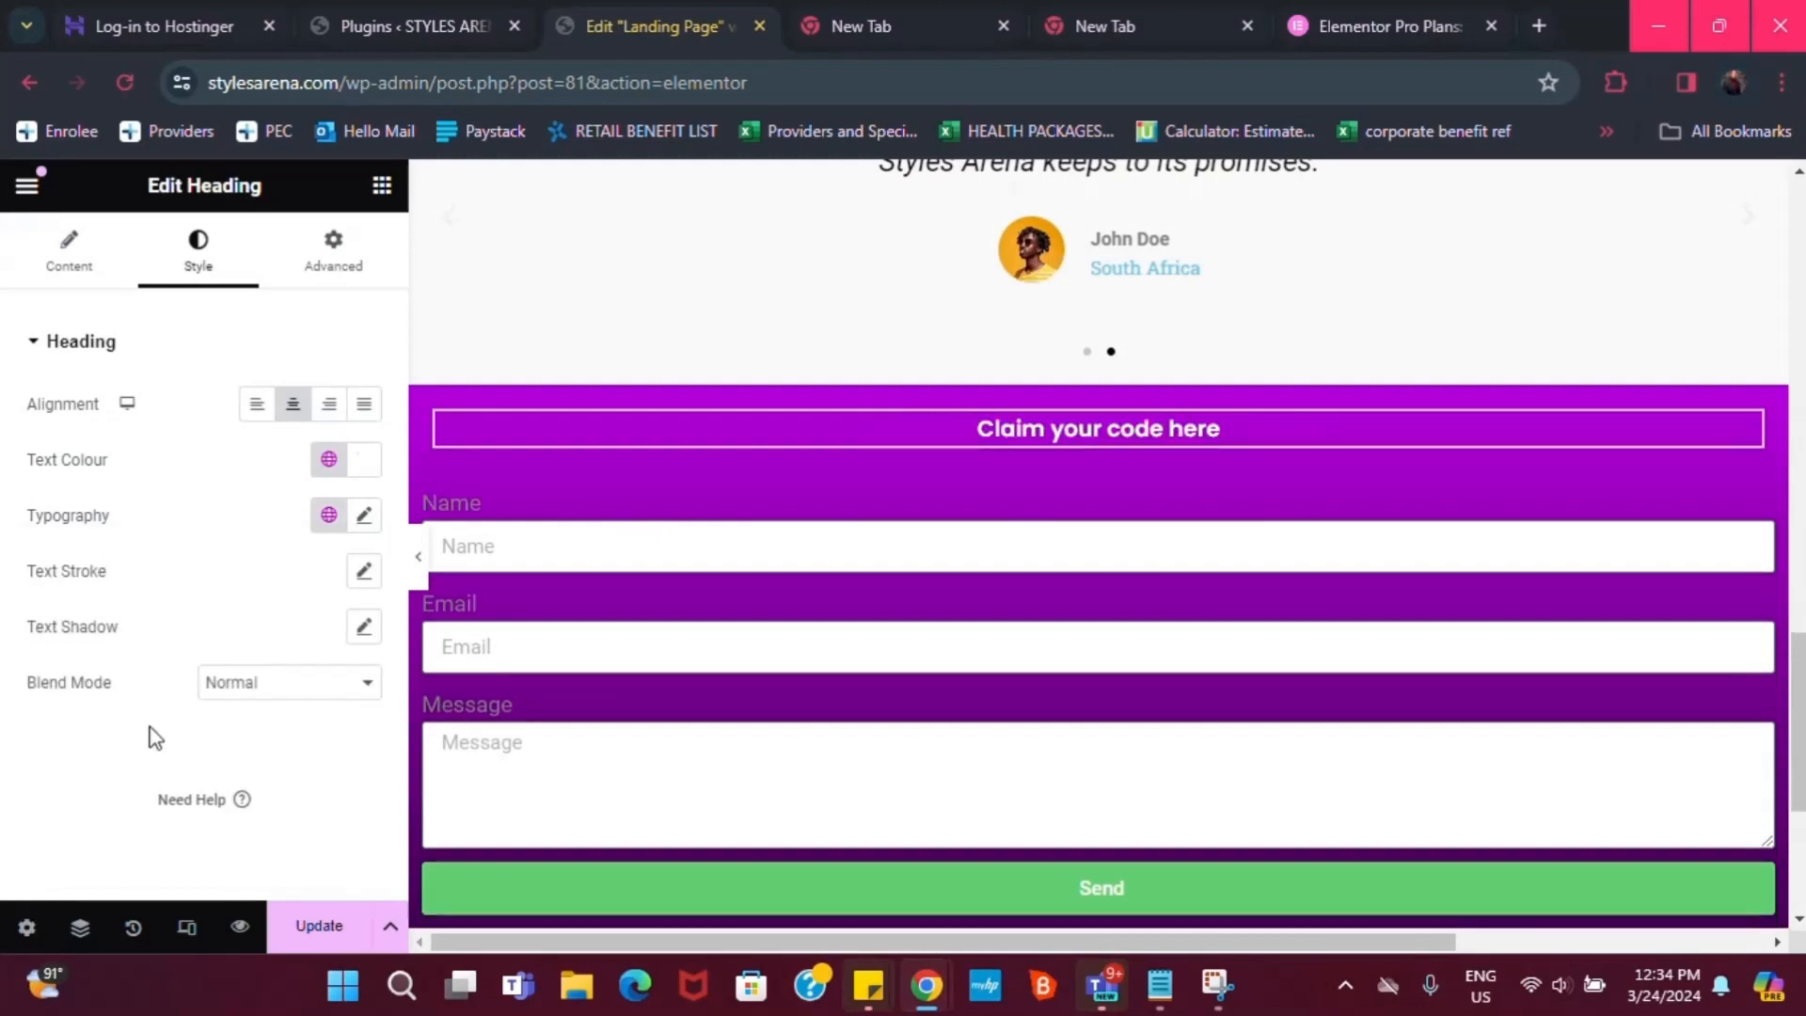
click(367, 520)
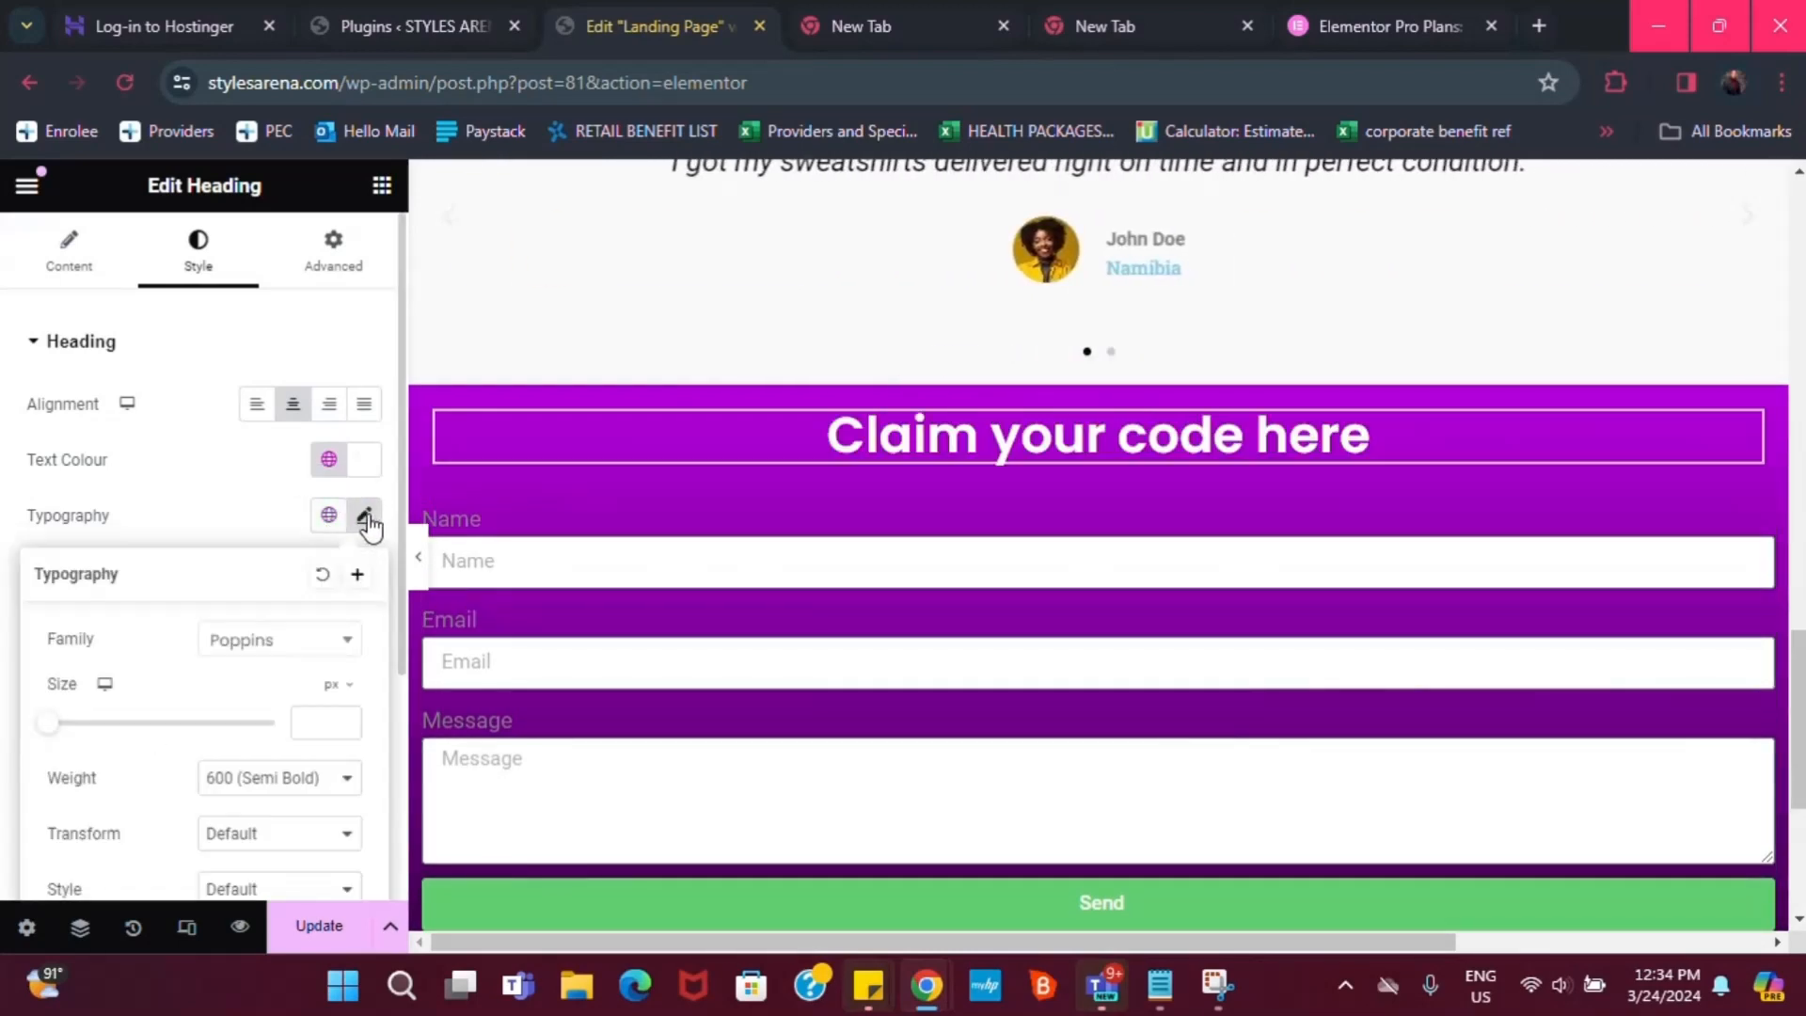
click(179, 339)
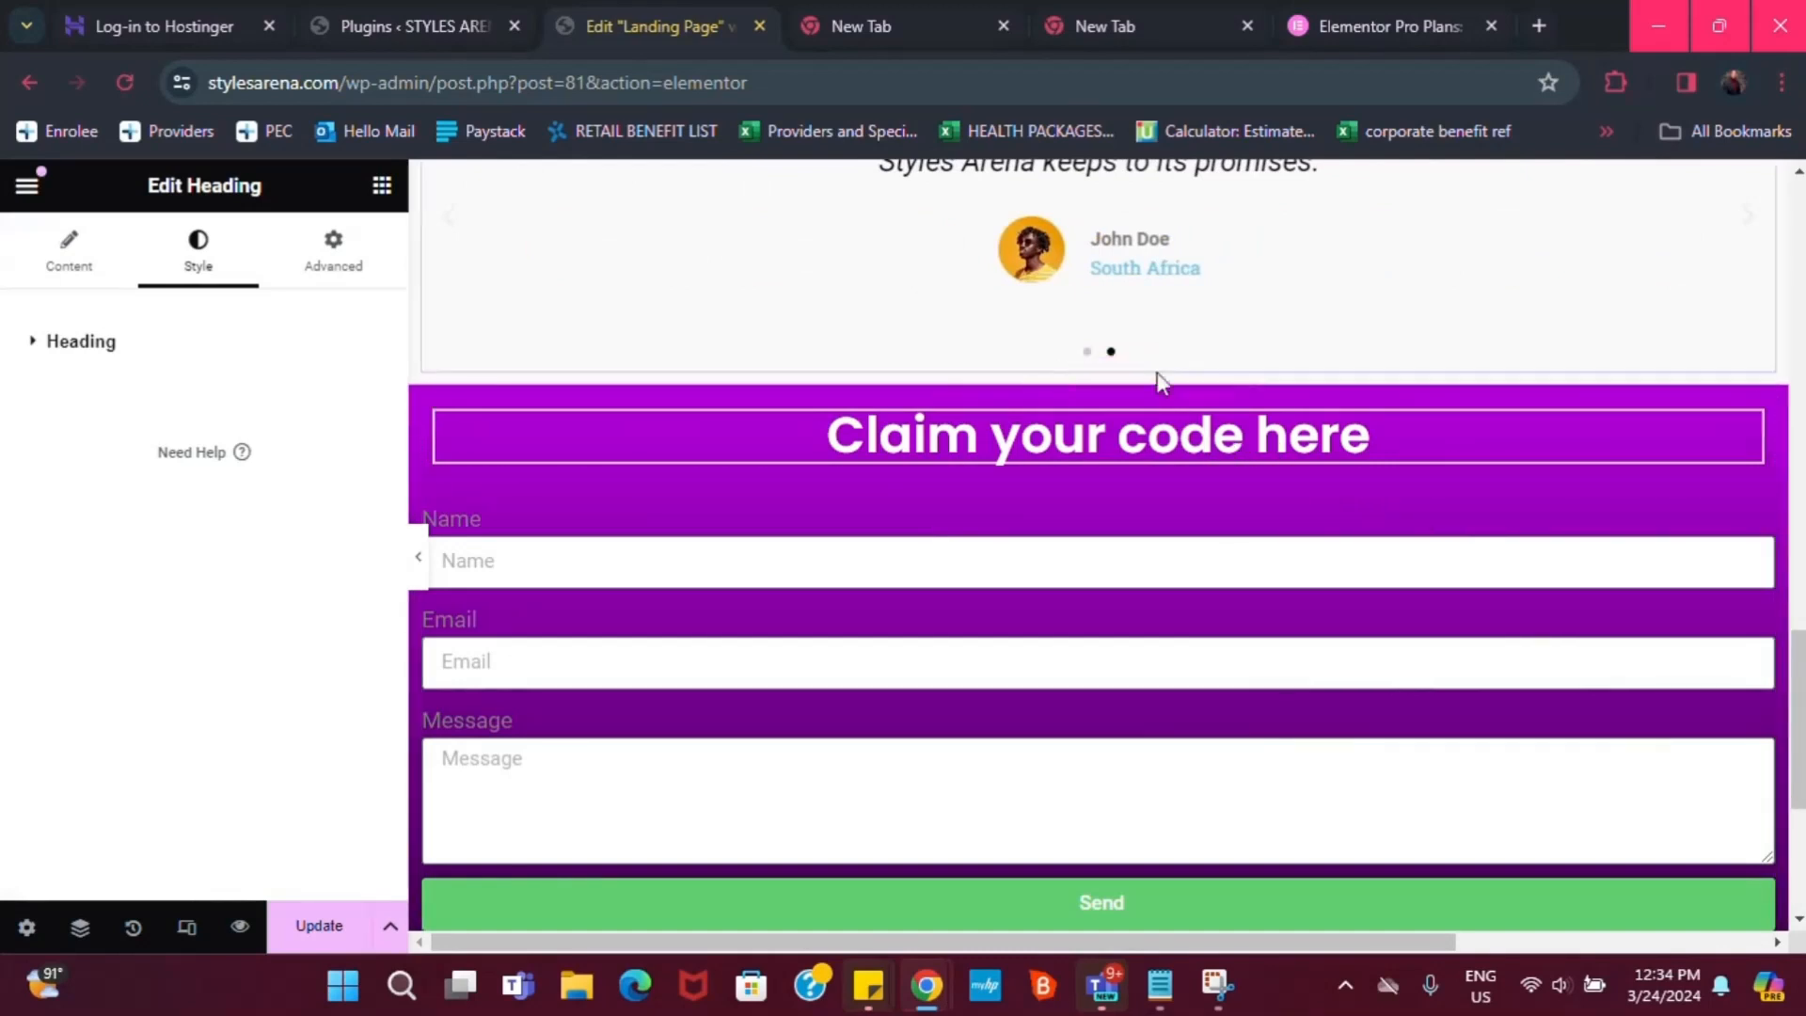
Set the heading's Typography Transform to Capitalize after trying uppercase and lowercase
click(53, 346)
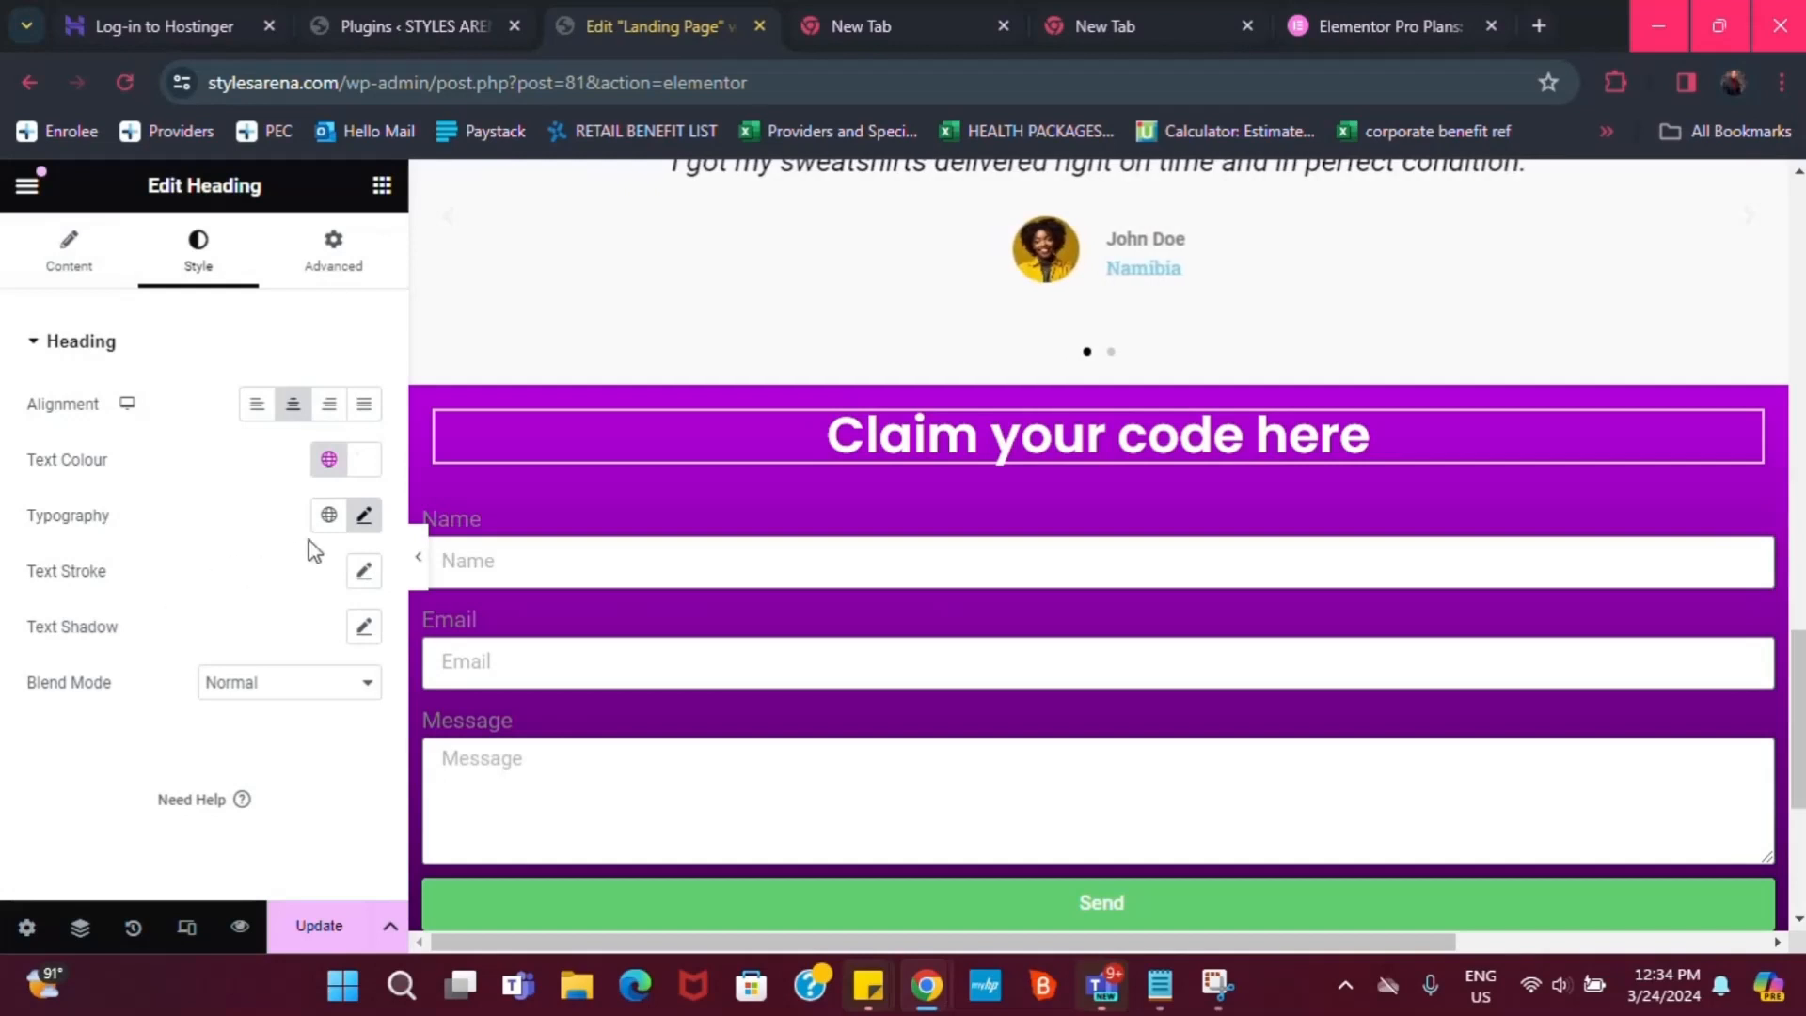
click(353, 520)
scroll(160, 781, down, 3)
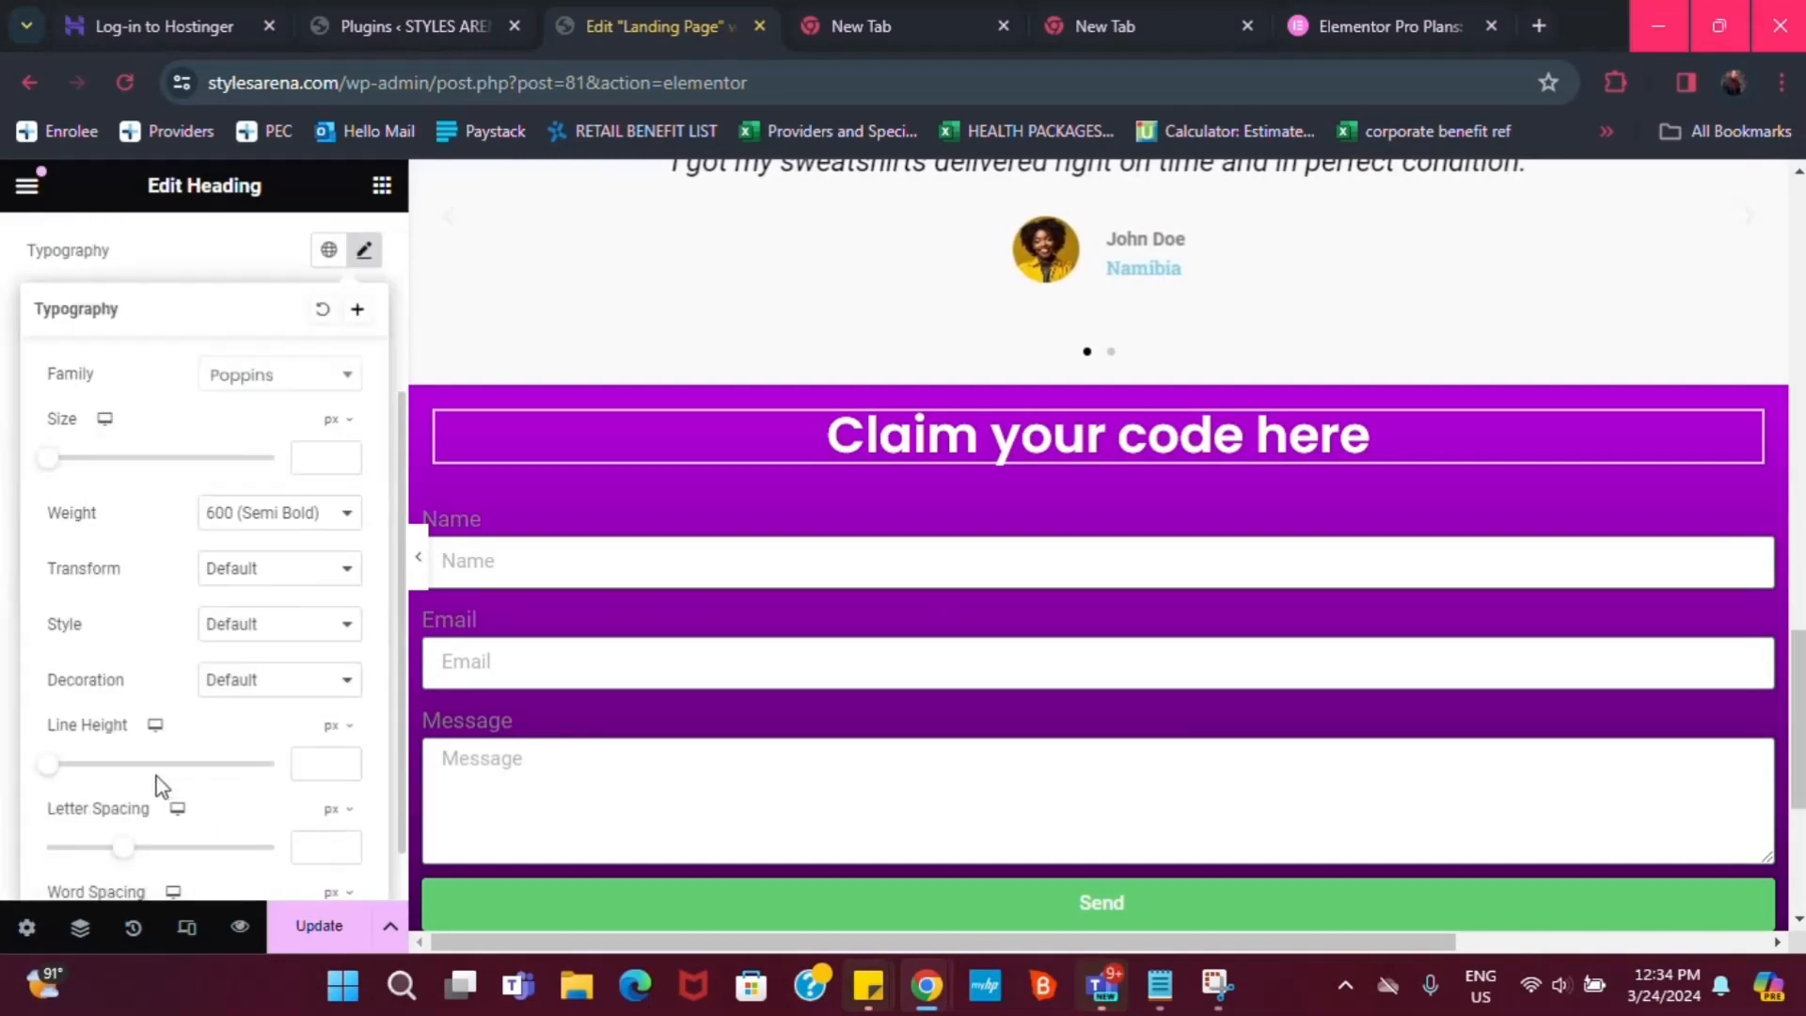
click(280, 626)
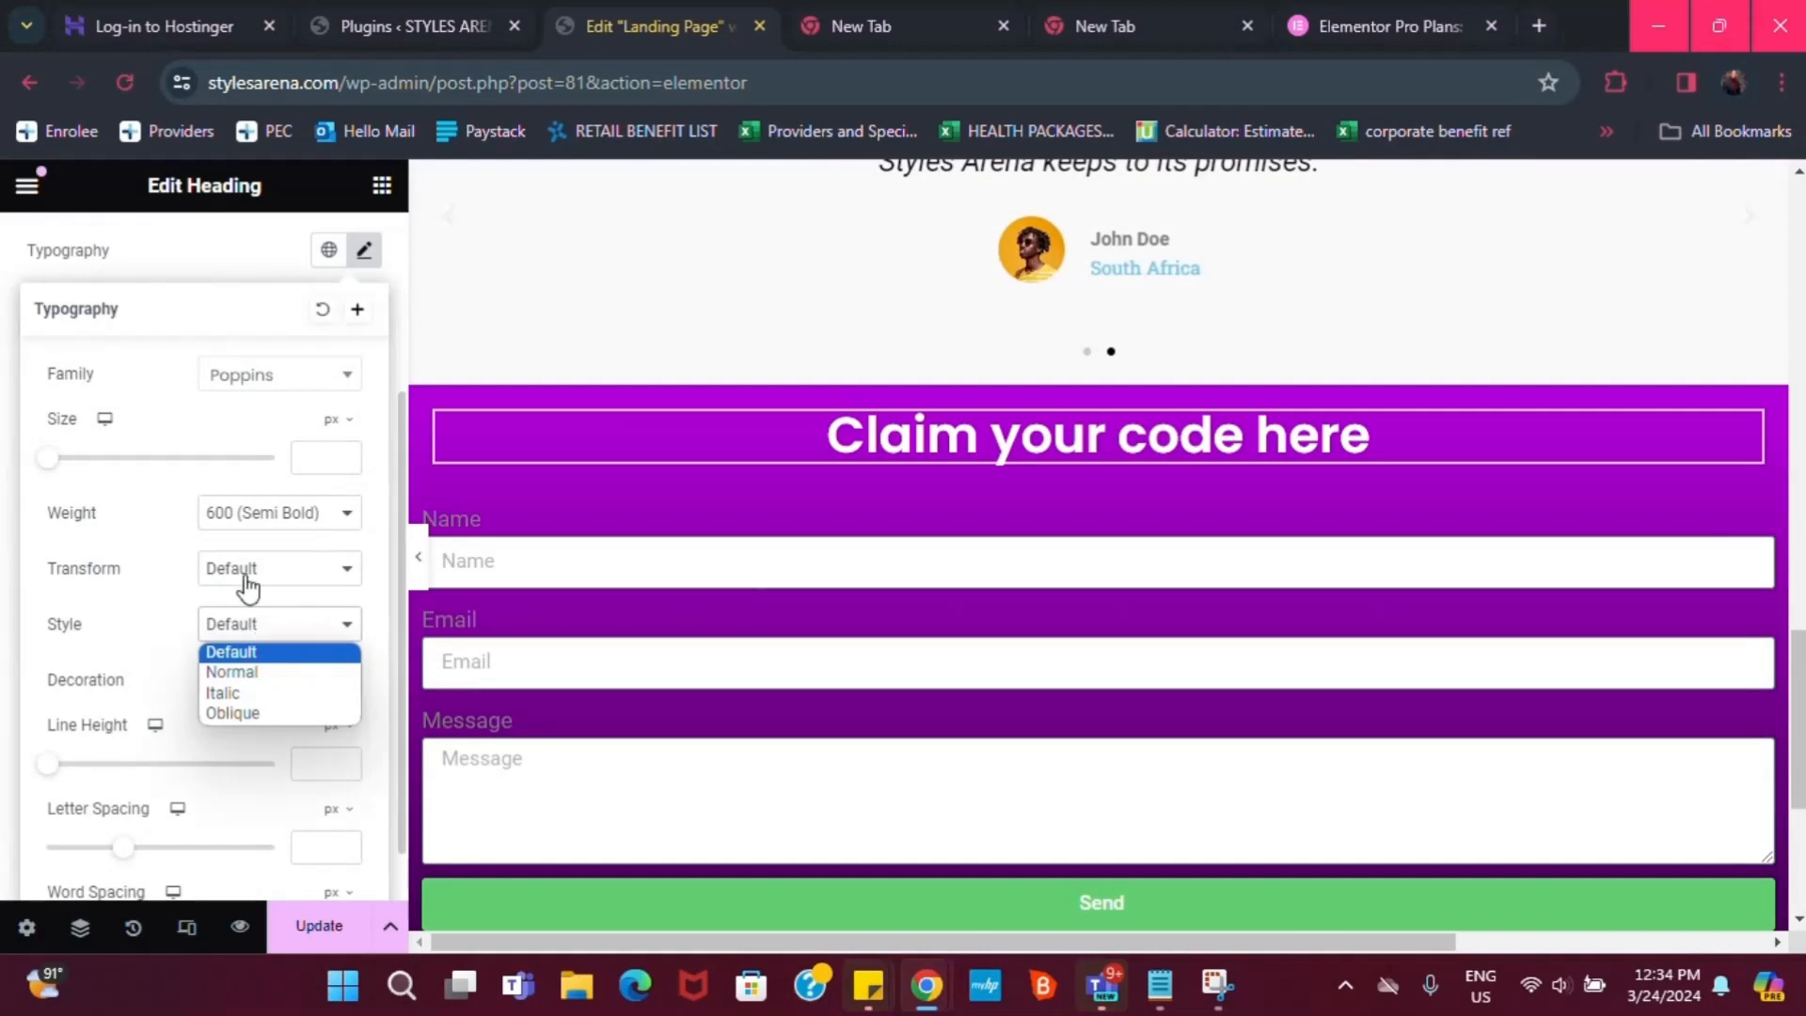
click(248, 585)
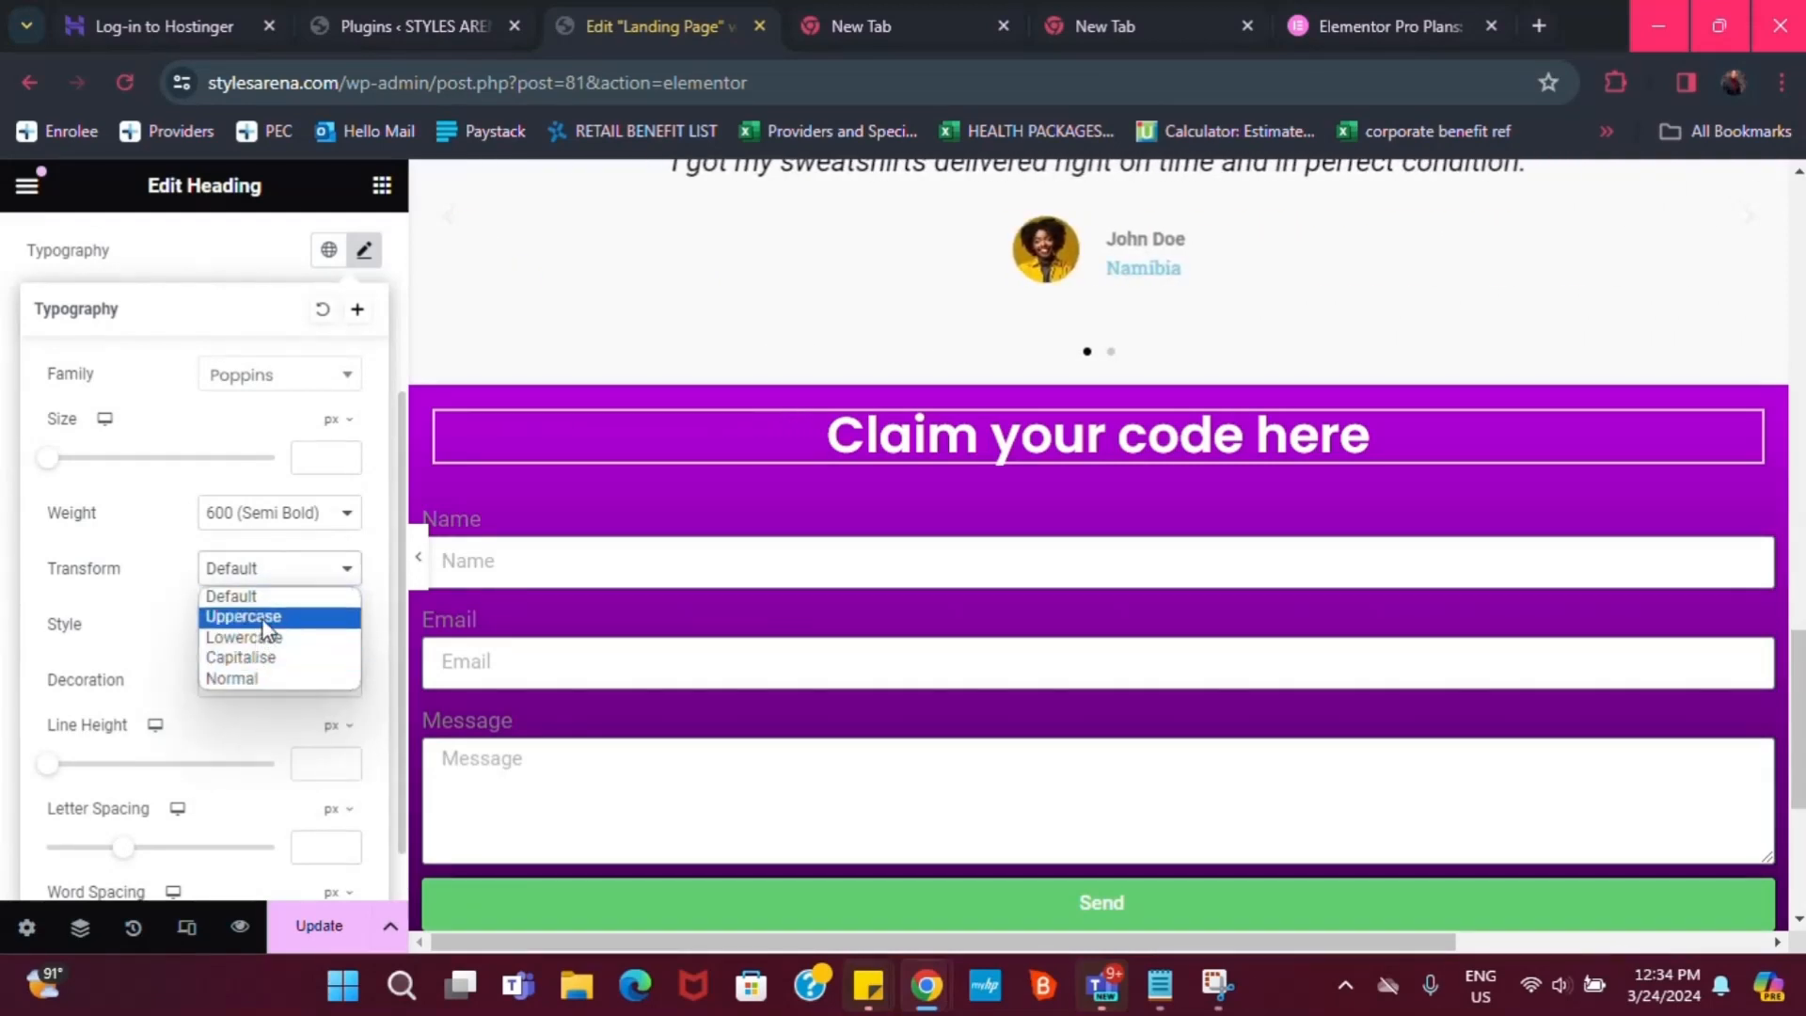
click(245, 617)
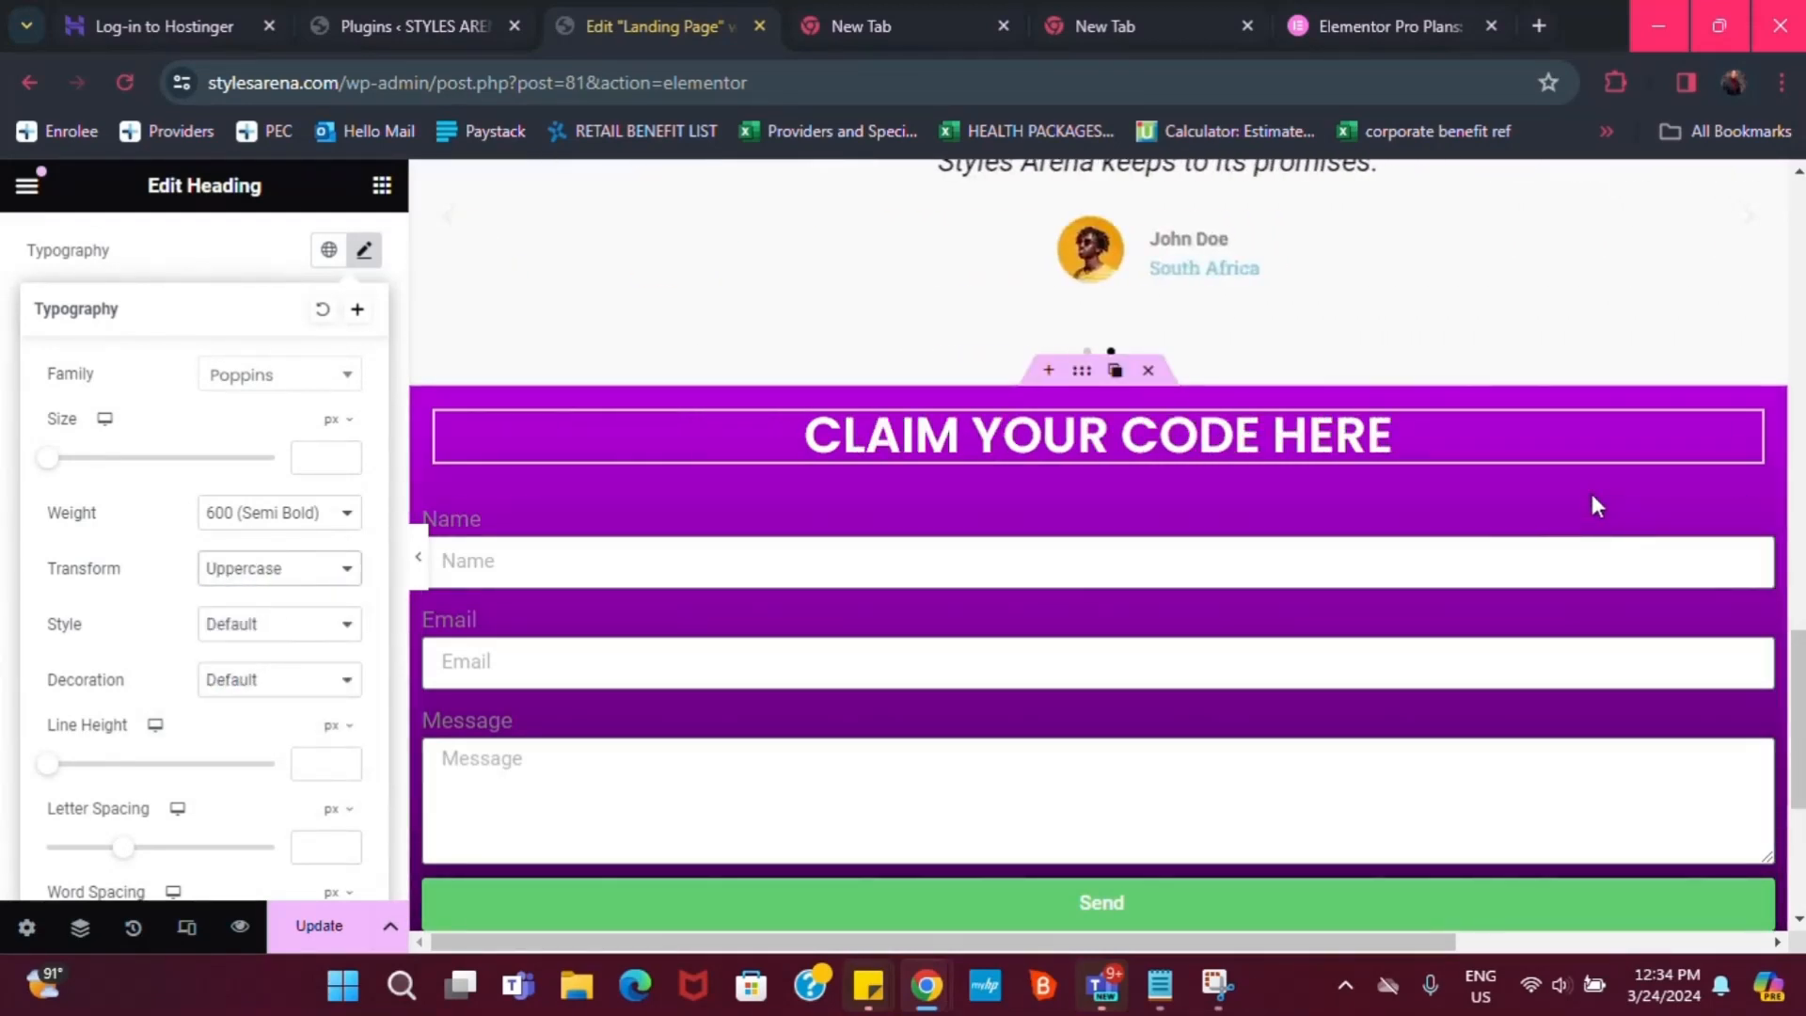
click(320, 570)
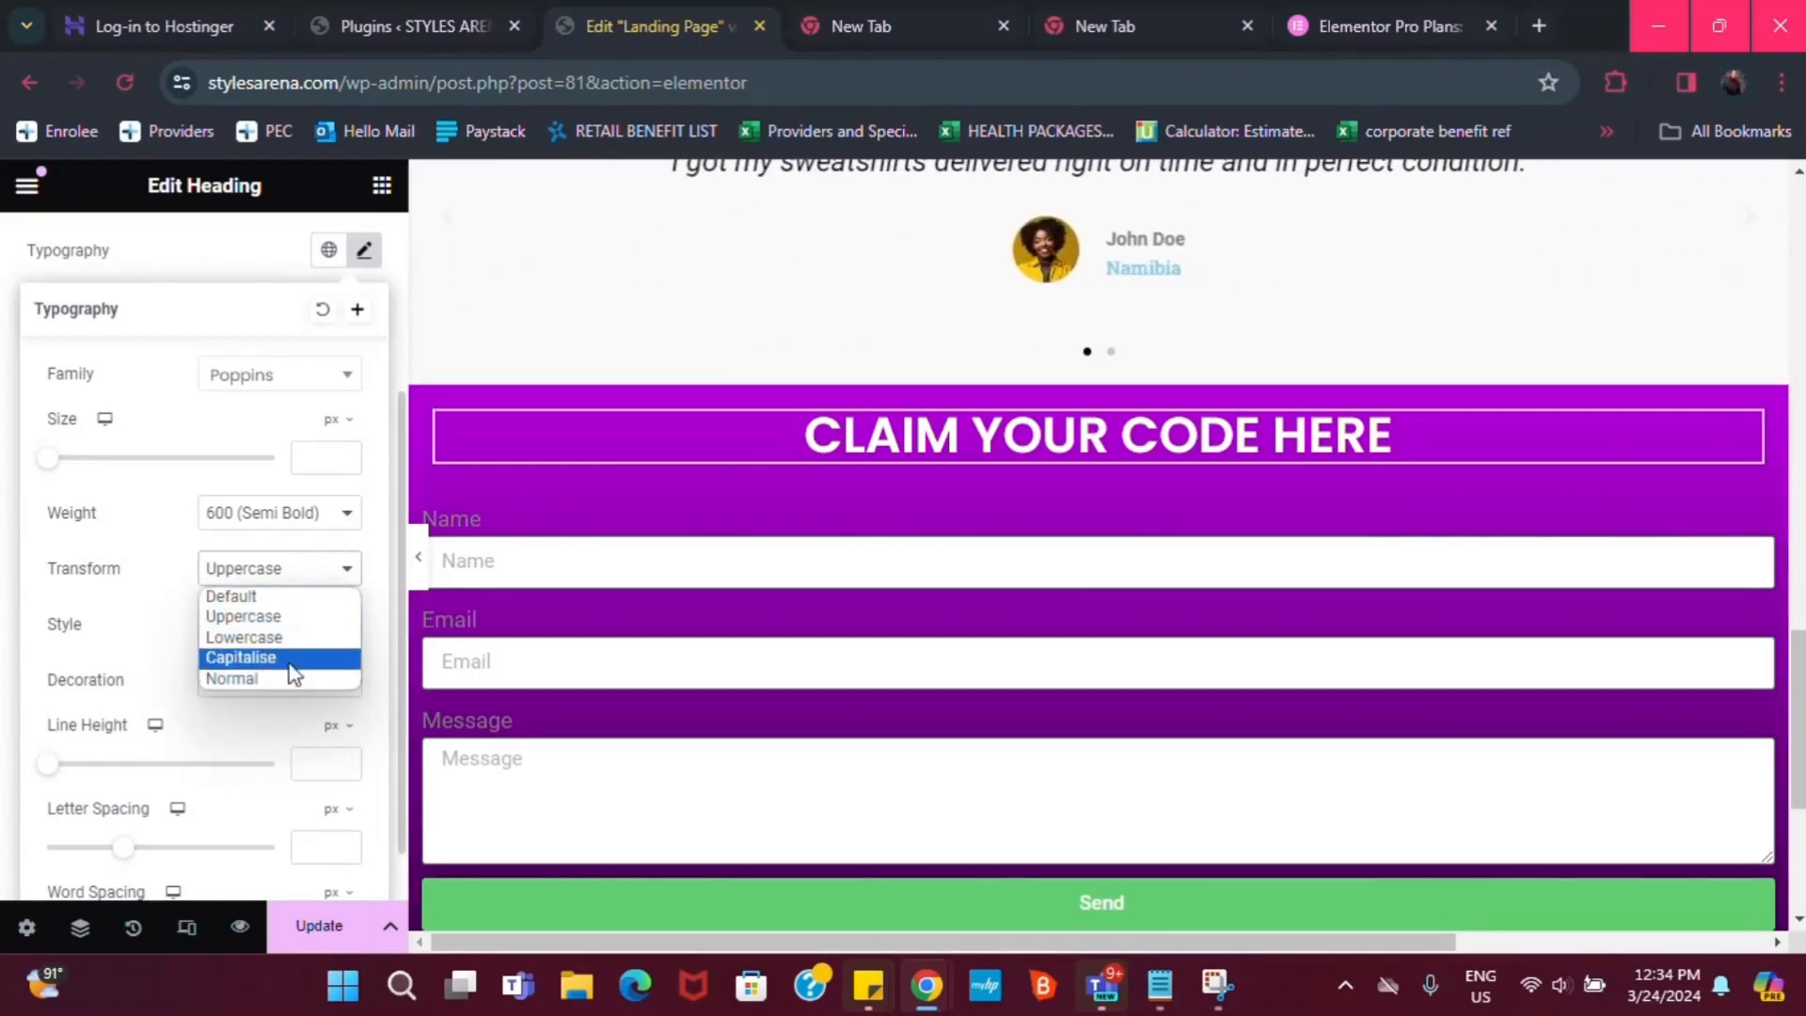
click(286, 642)
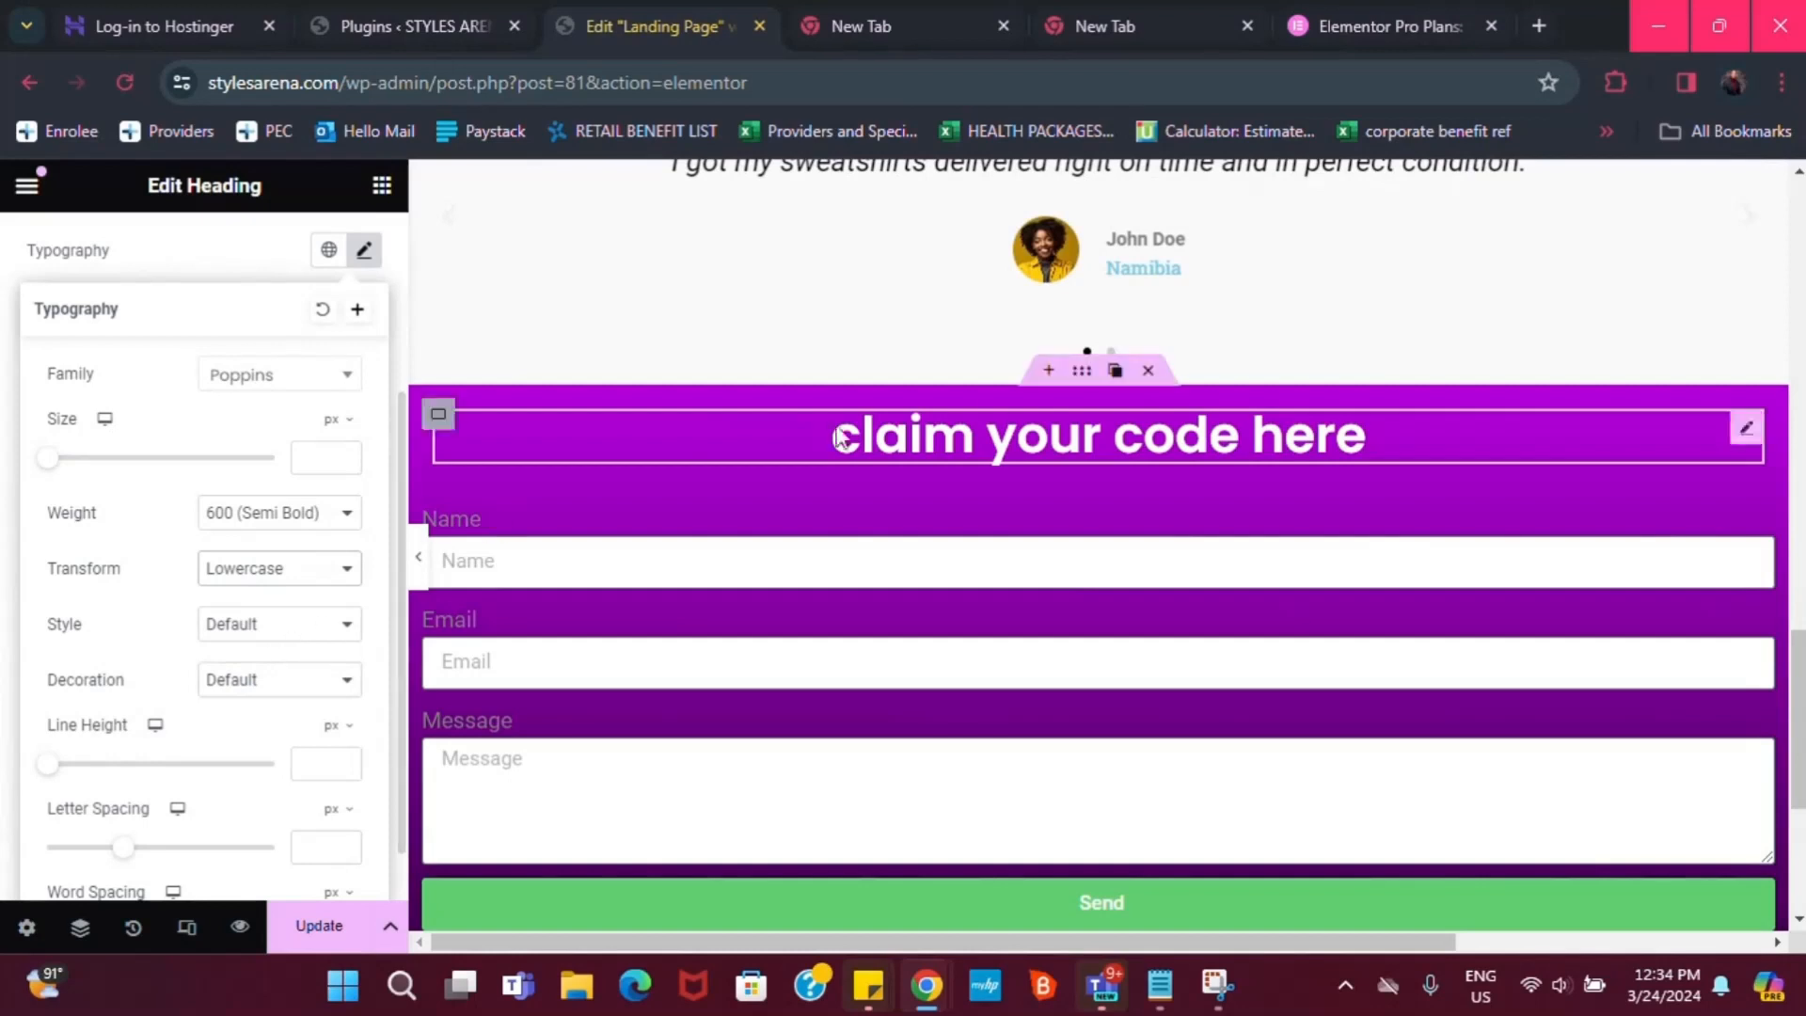
click(293, 570)
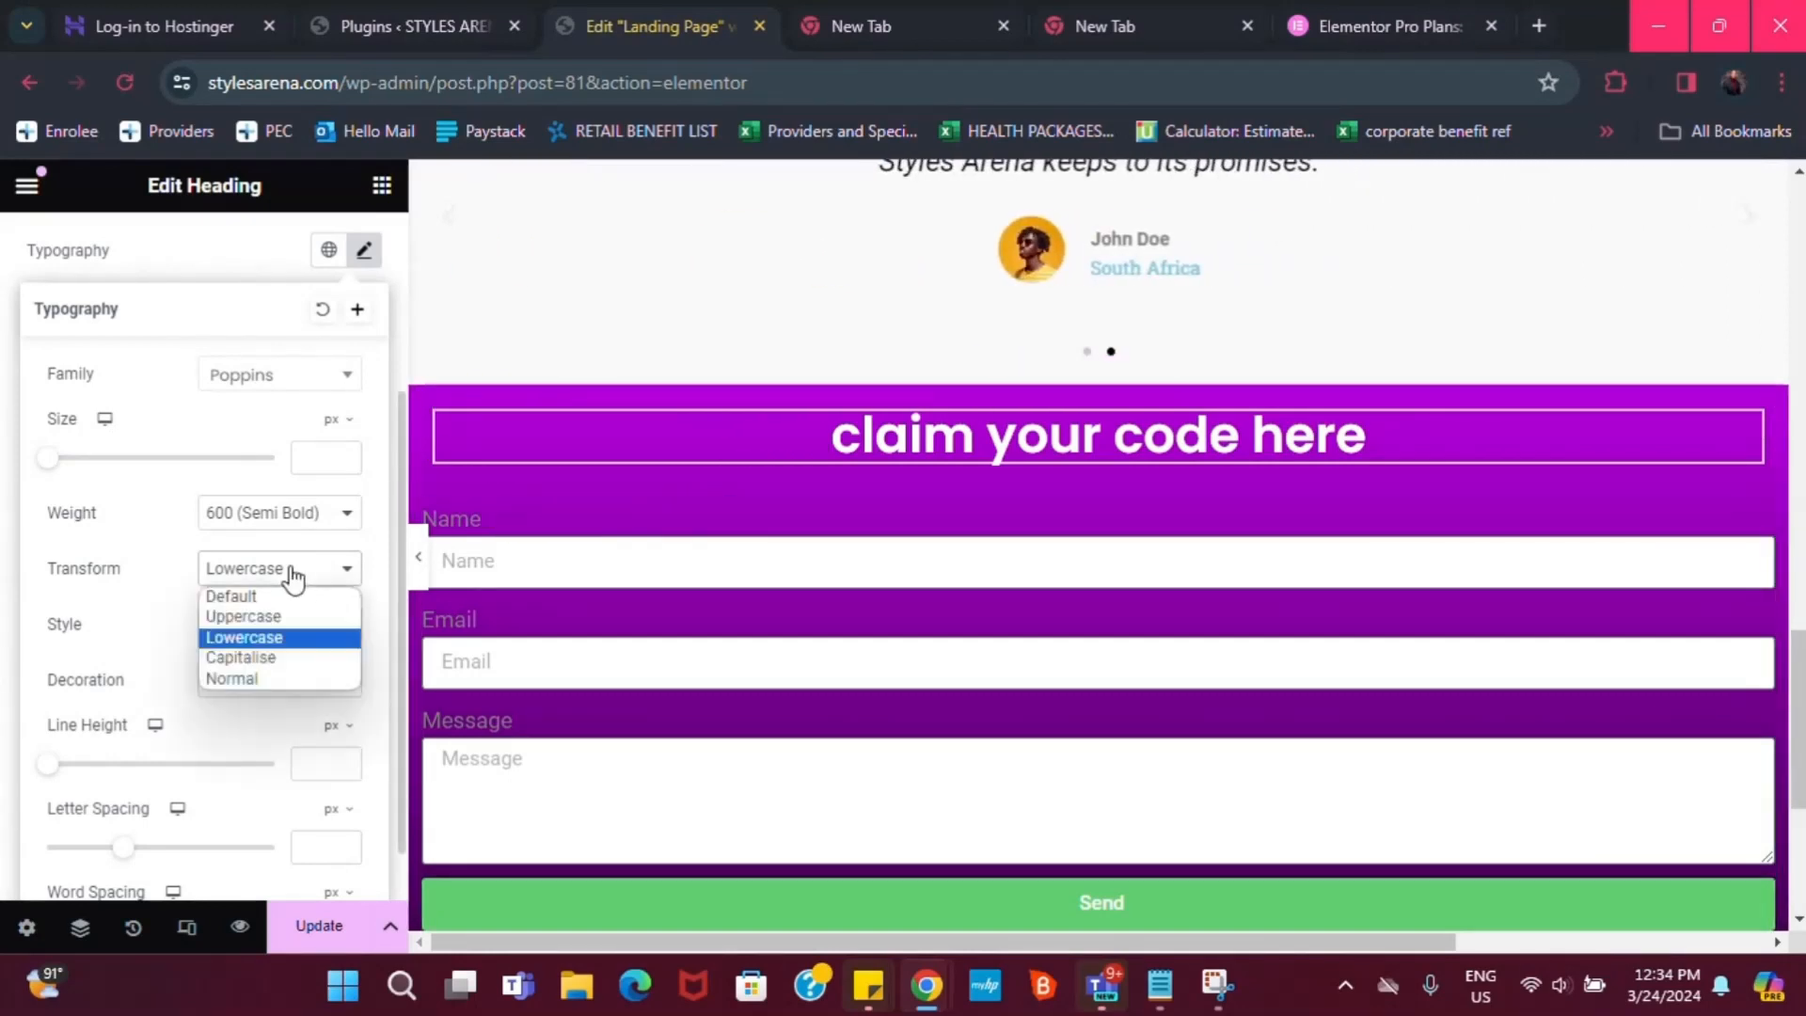
click(270, 656)
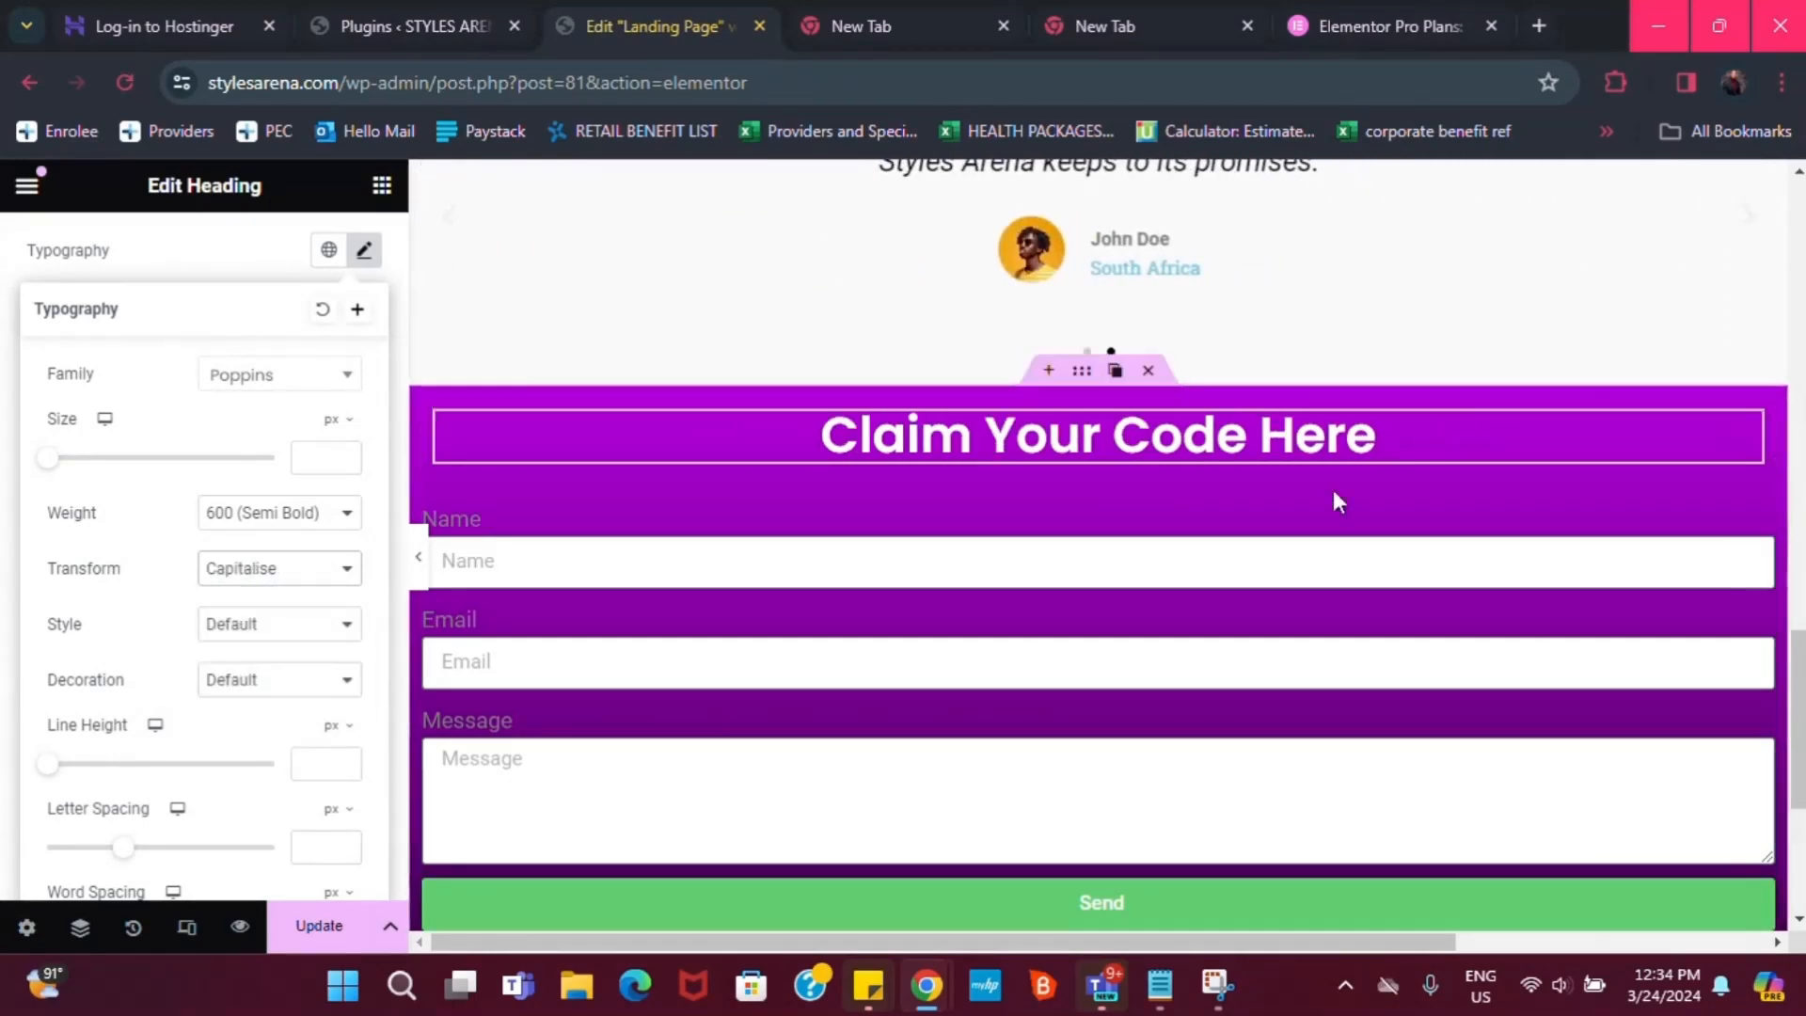
scroll(1314, 497, down, 2)
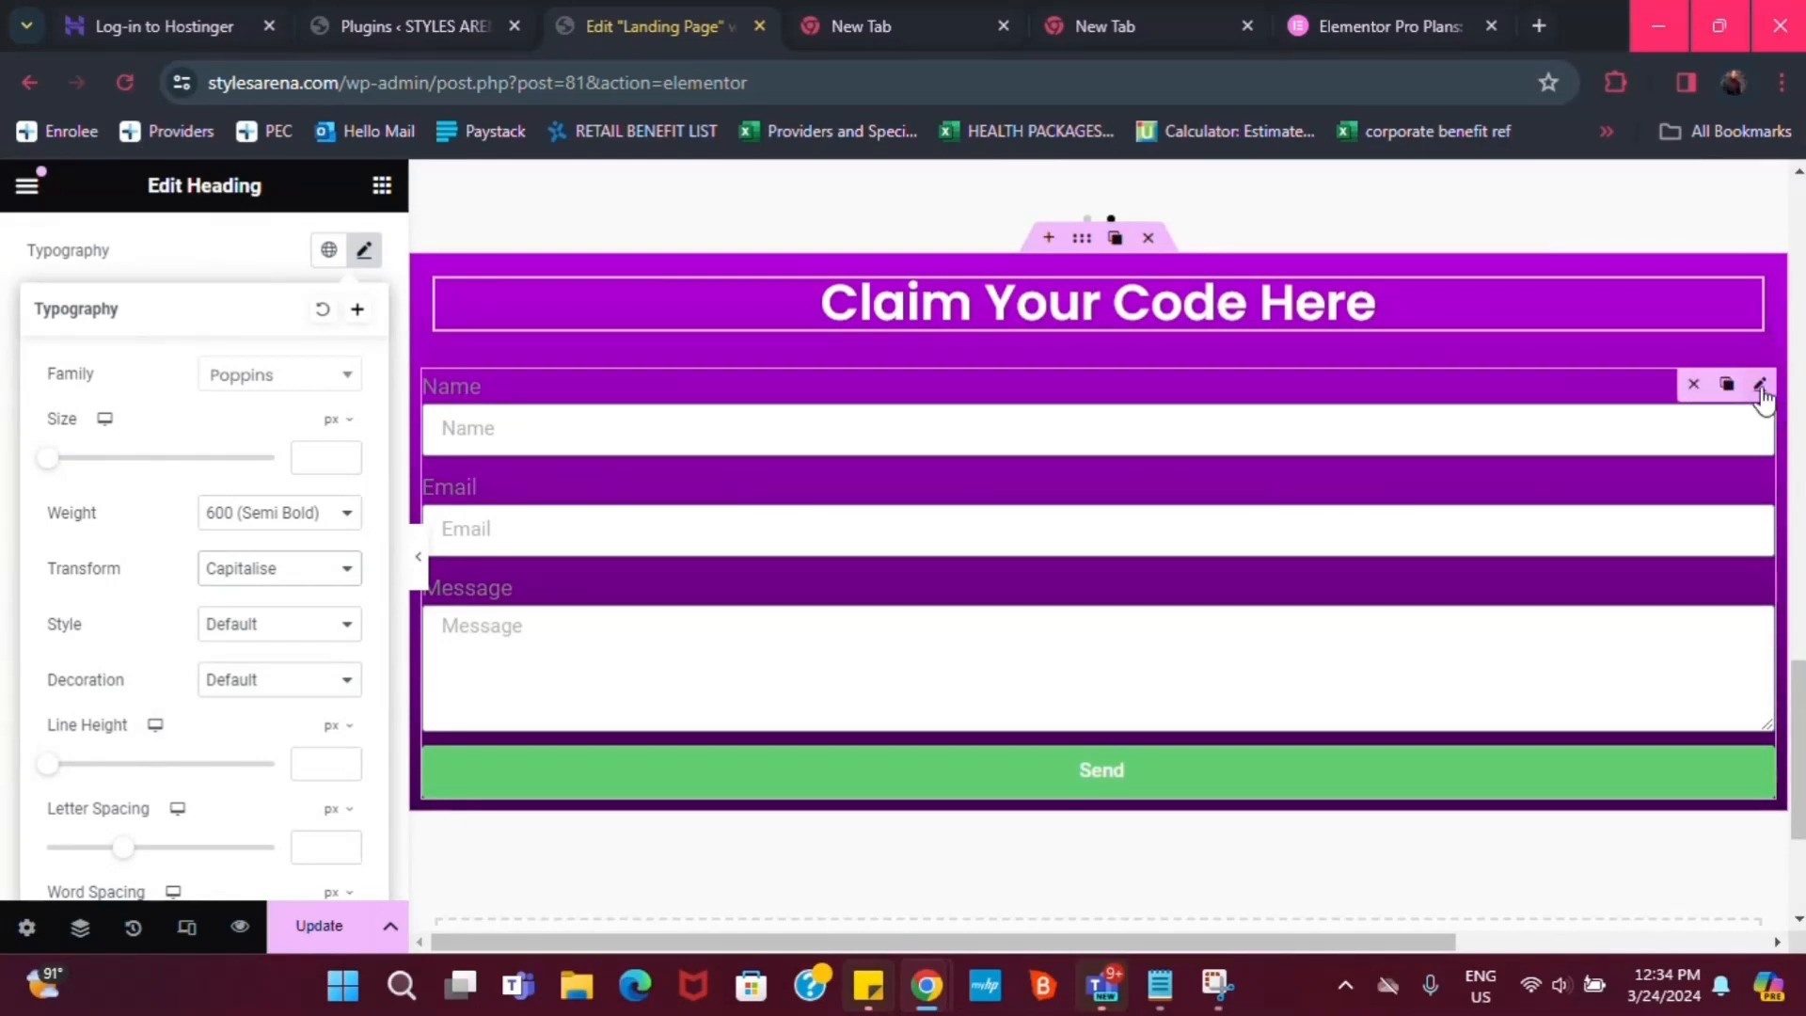
Drag the Form widget into the purple section, directly below the 'Claim Your Code Here' heading
drag(1762, 393, 1481, 337)
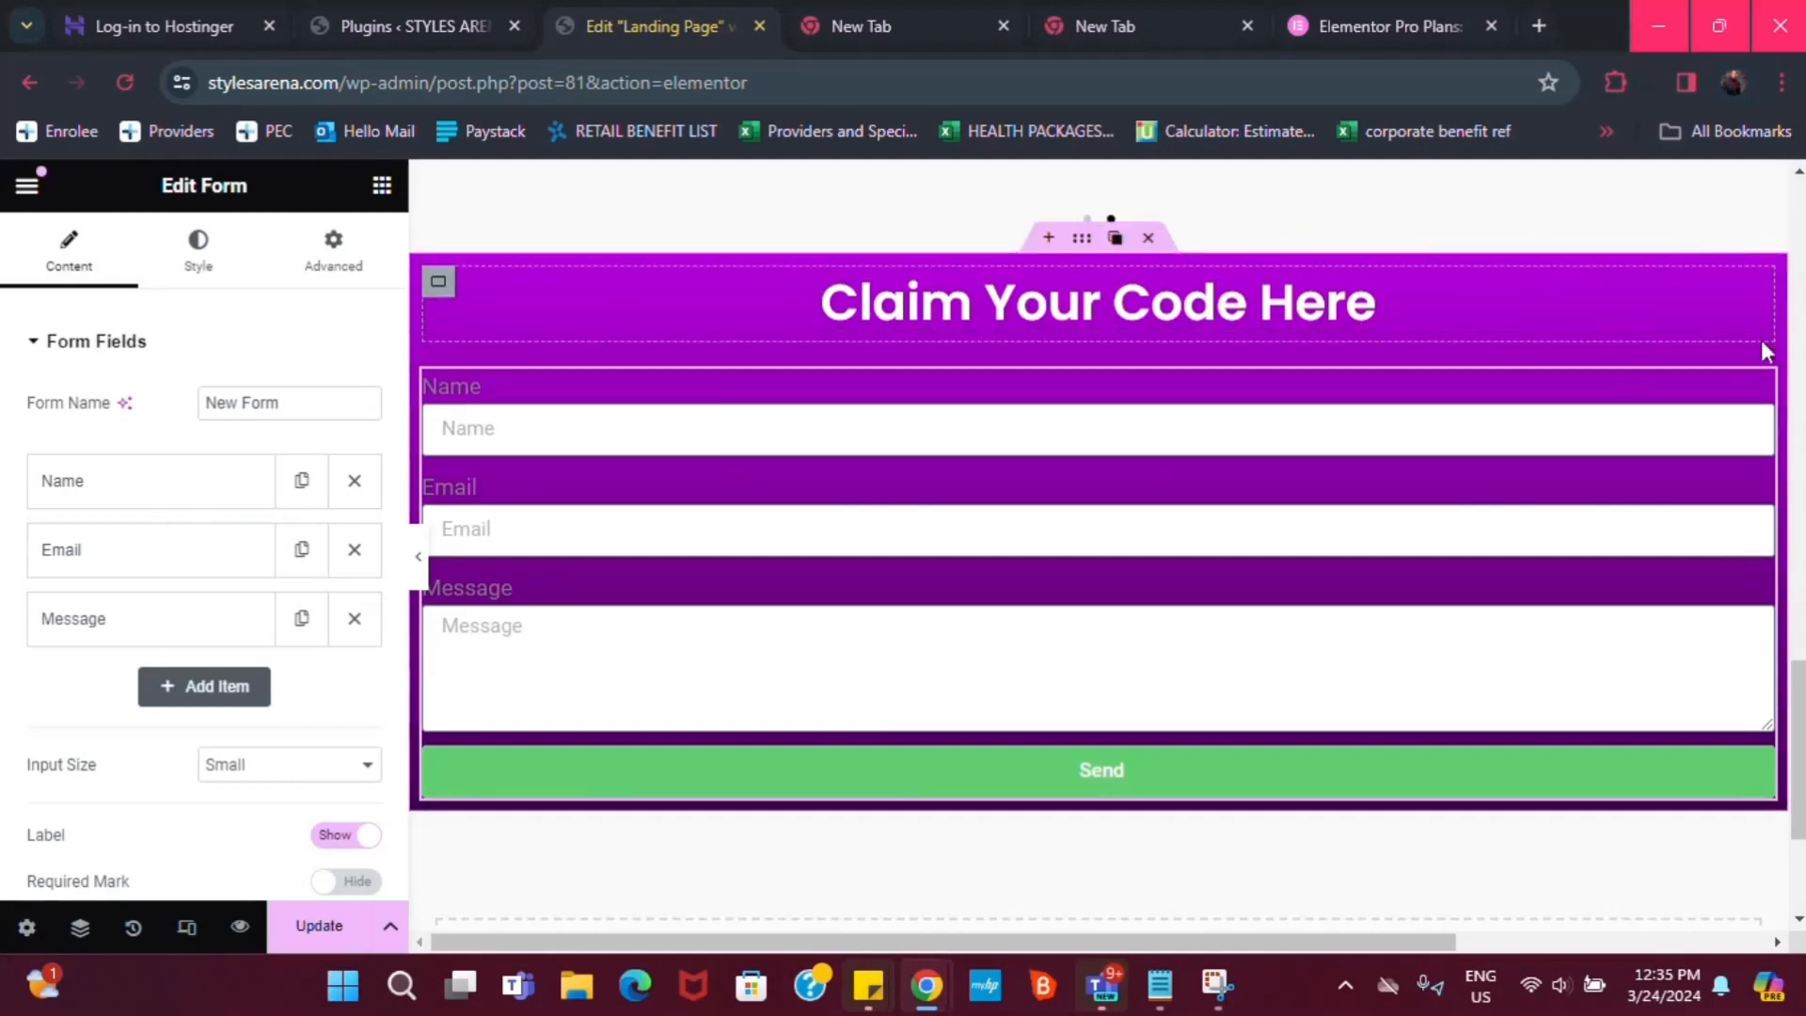
drag(1758, 377, 1691, 344)
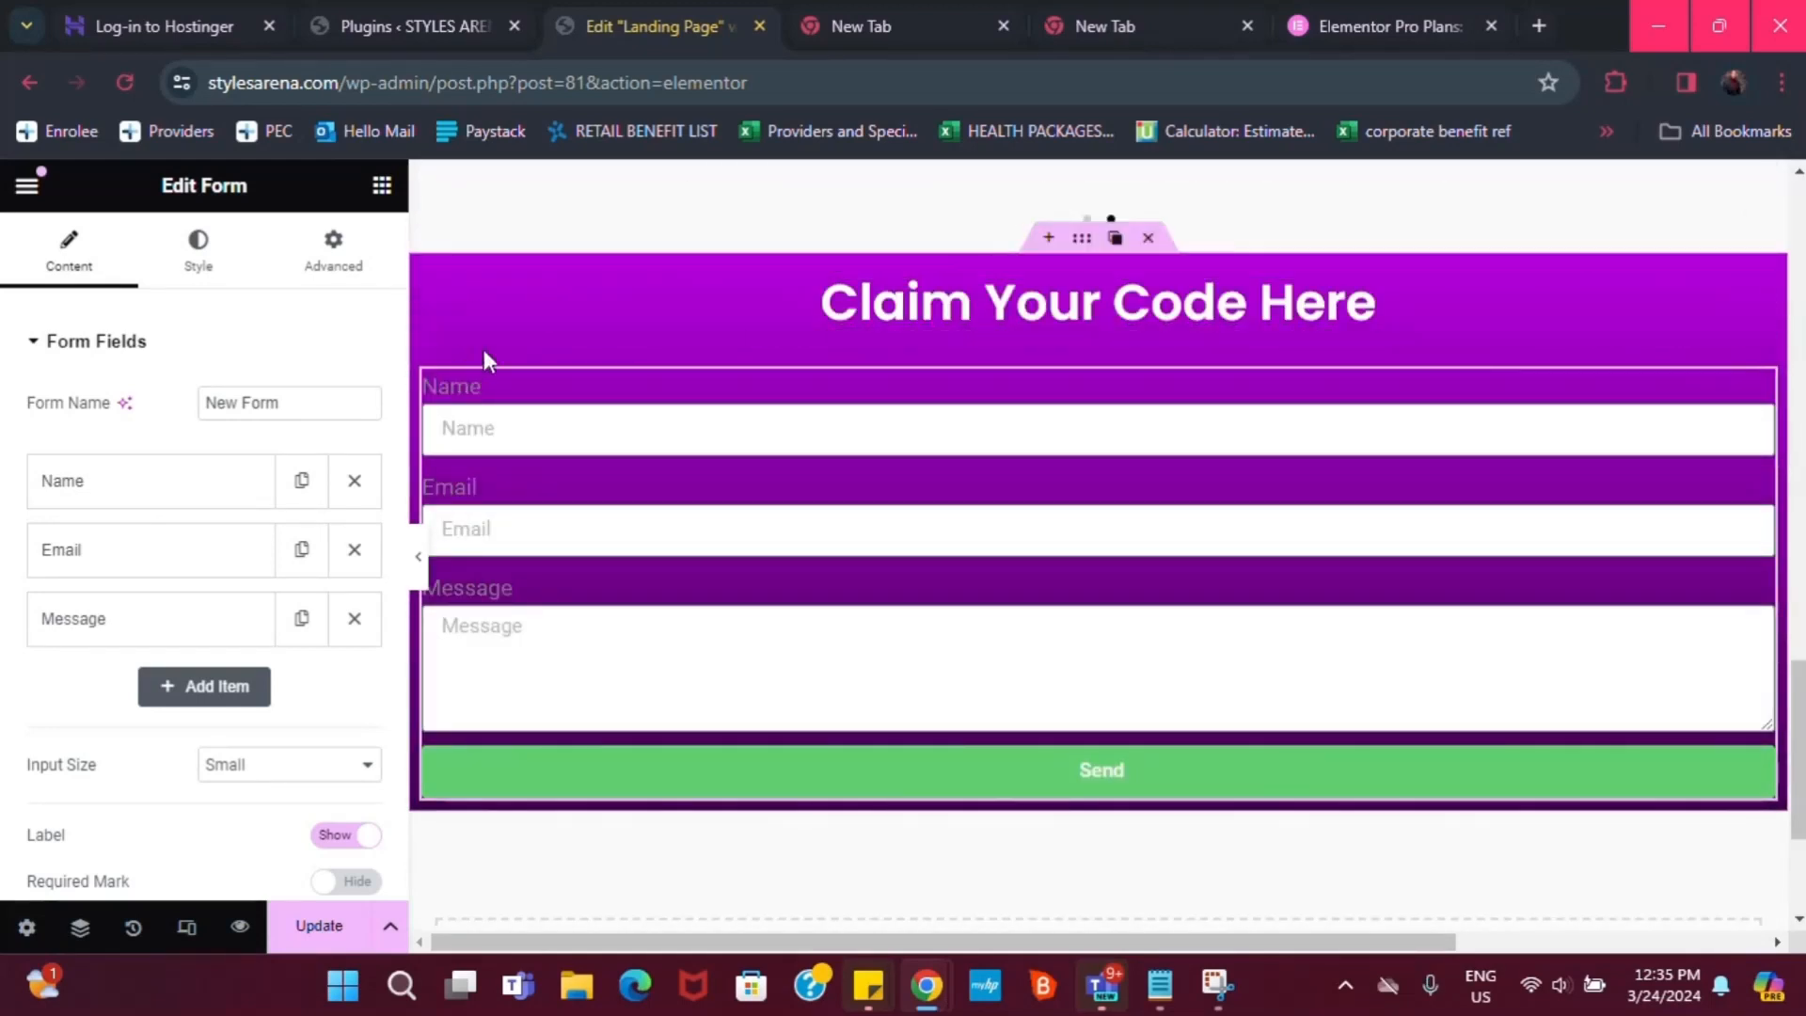
drag(1759, 384, 1712, 329)
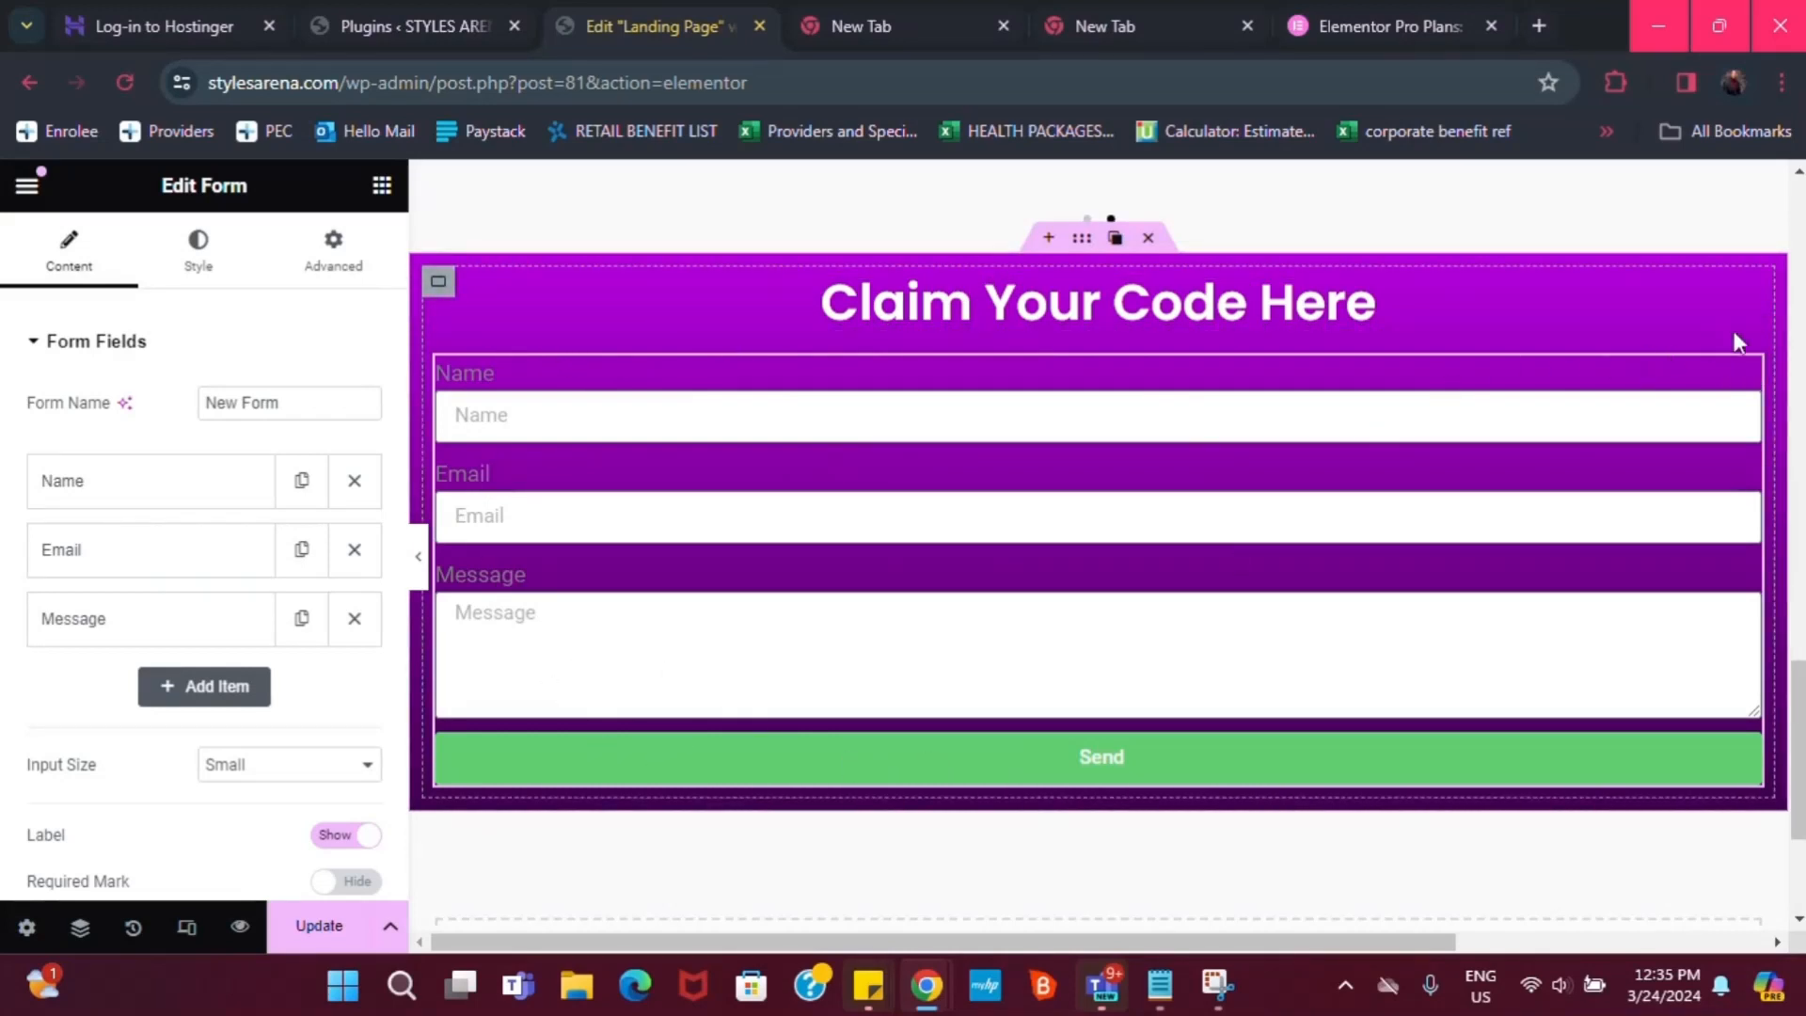
In the form's Style tab, set Label Text Color to the global White
click(184, 246)
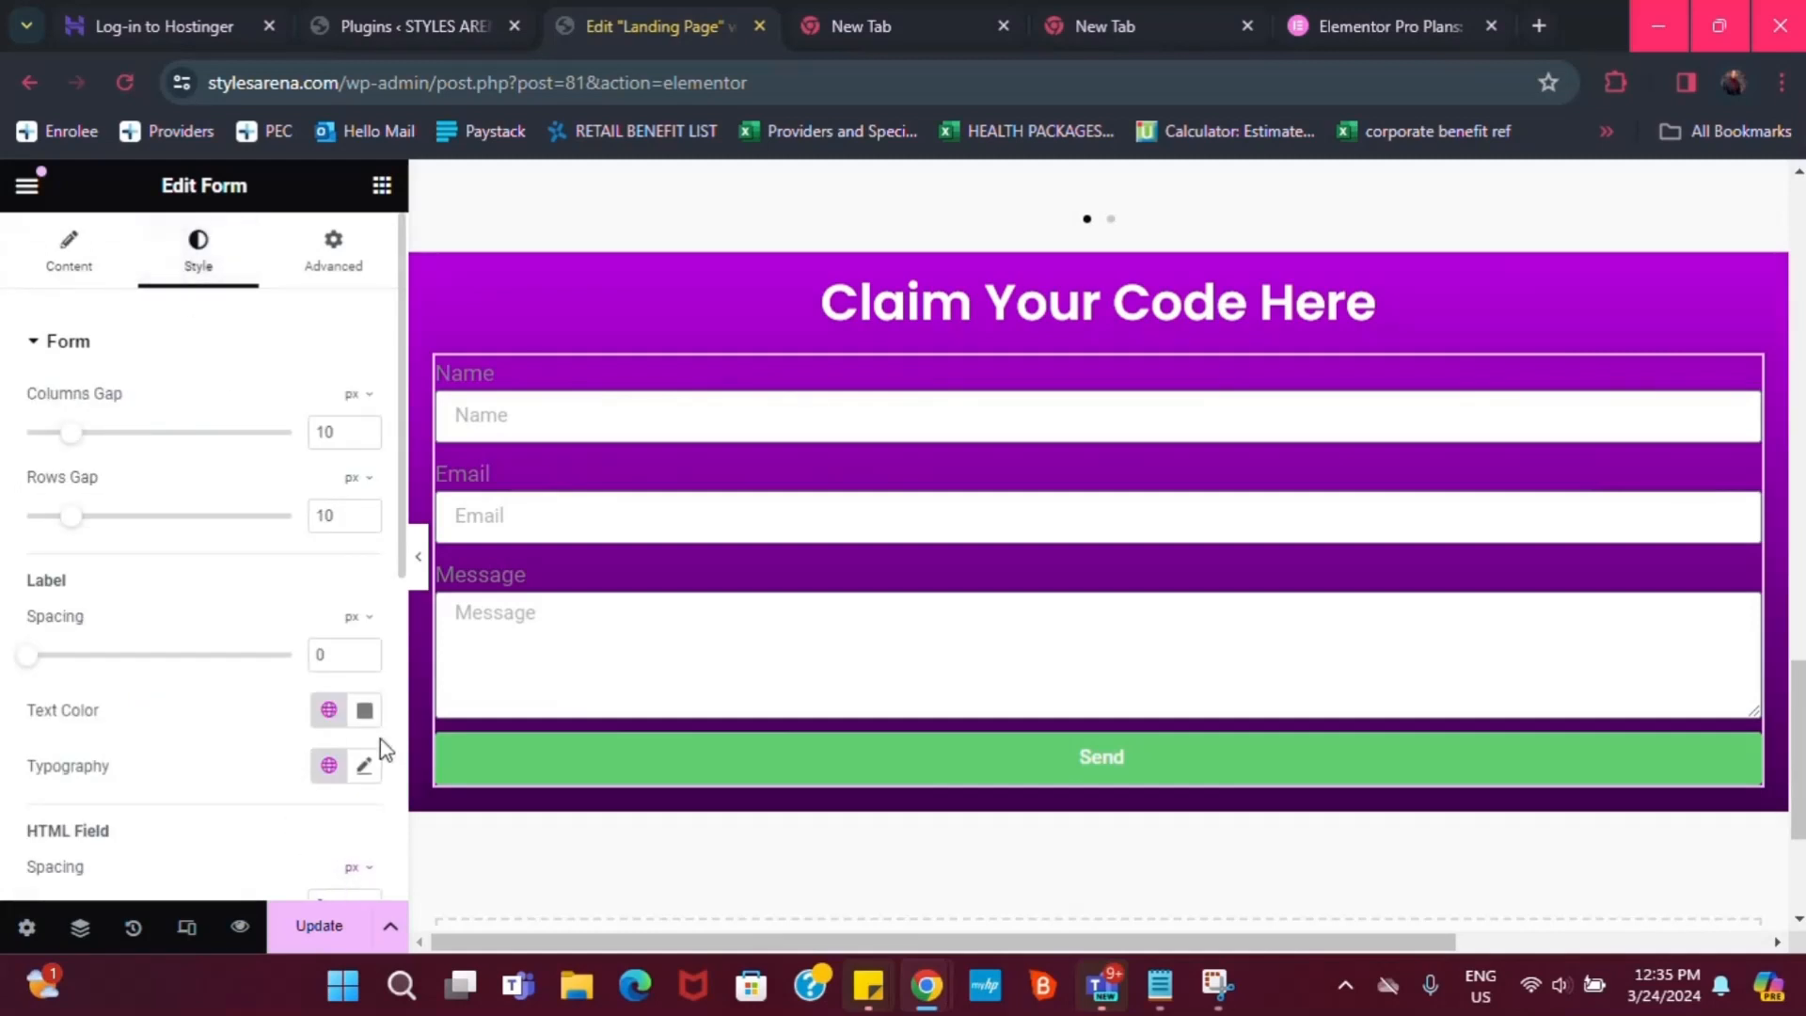
scroll(113, 840, down, 2)
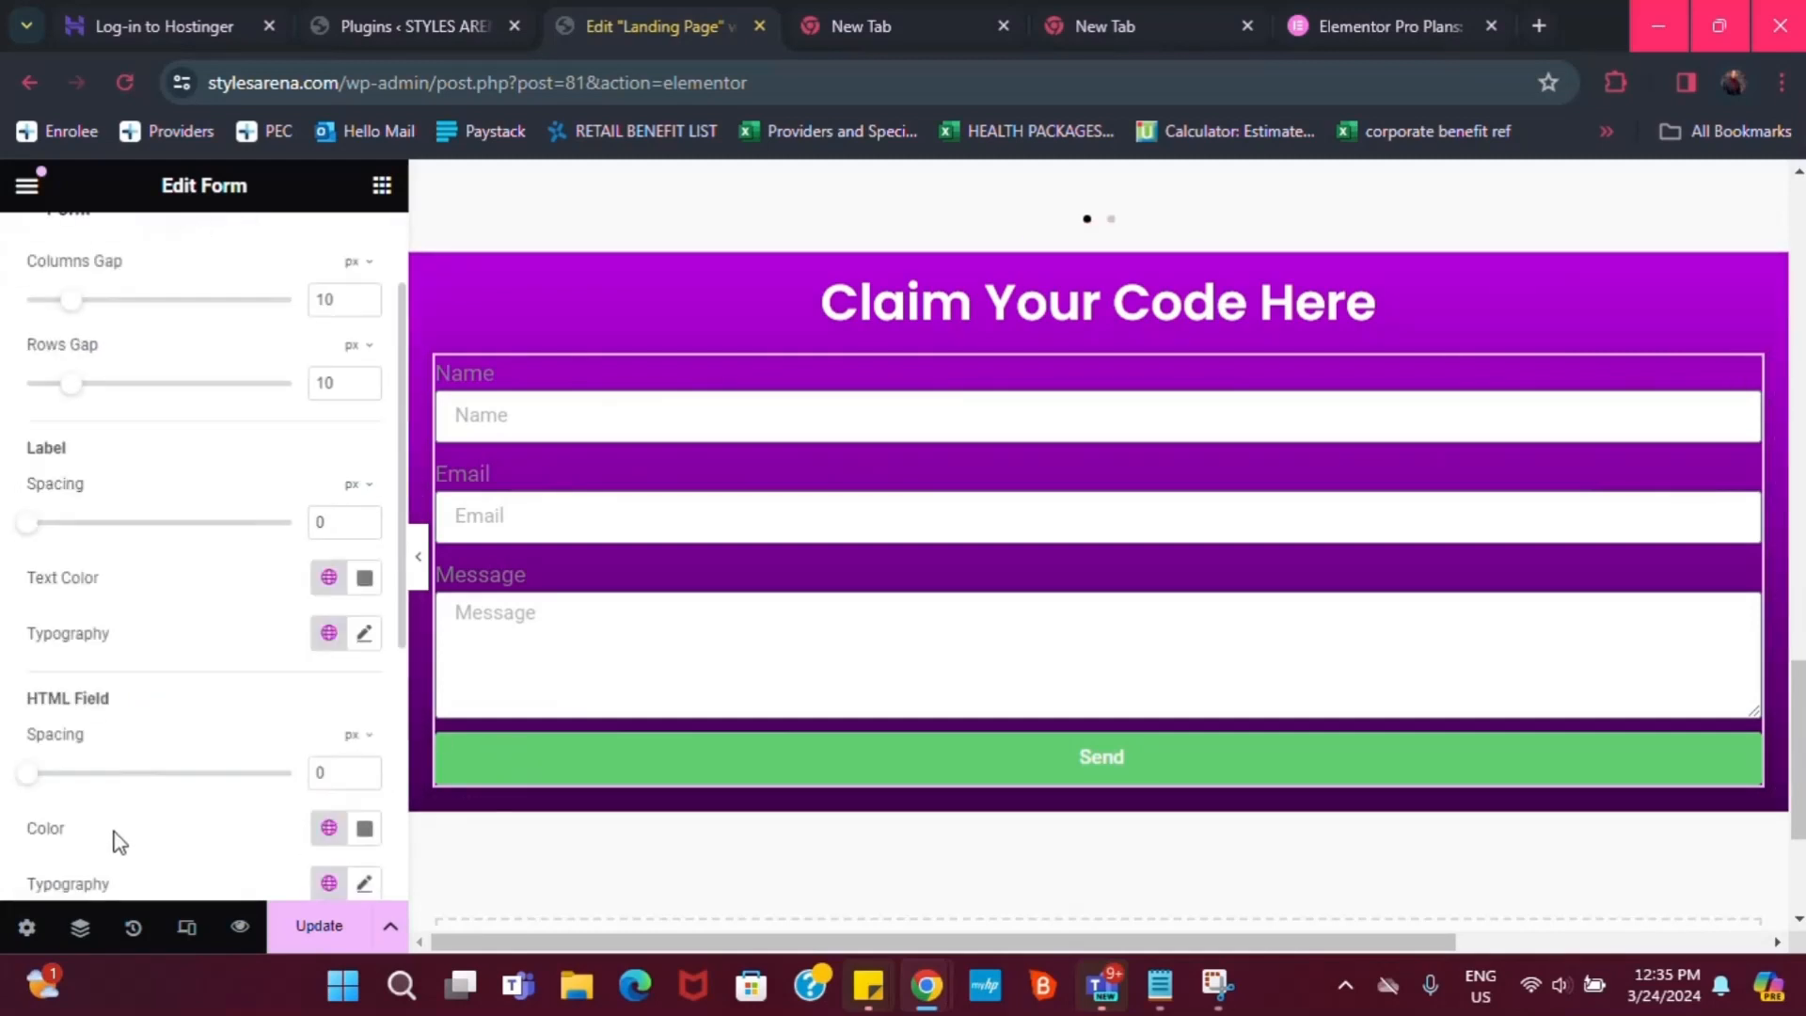
click(328, 577)
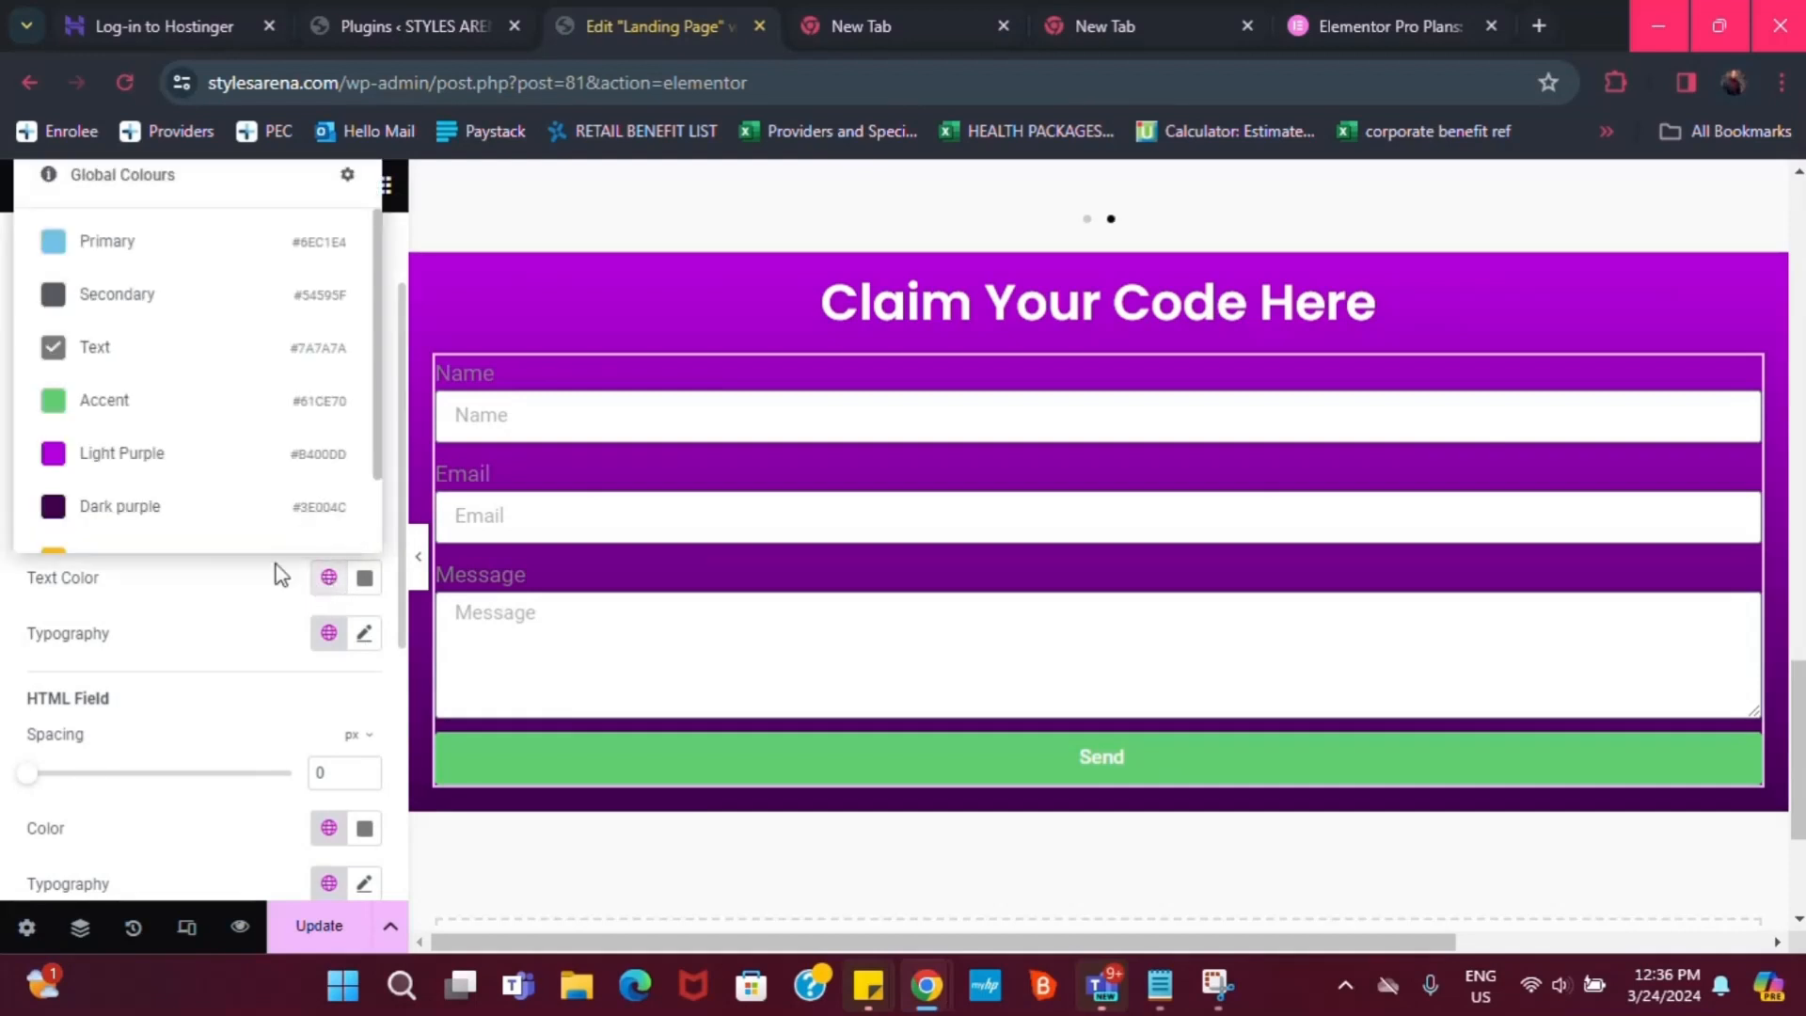
scroll(226, 527, down, 1)
scroll(229, 526, down, 1)
click(166, 534)
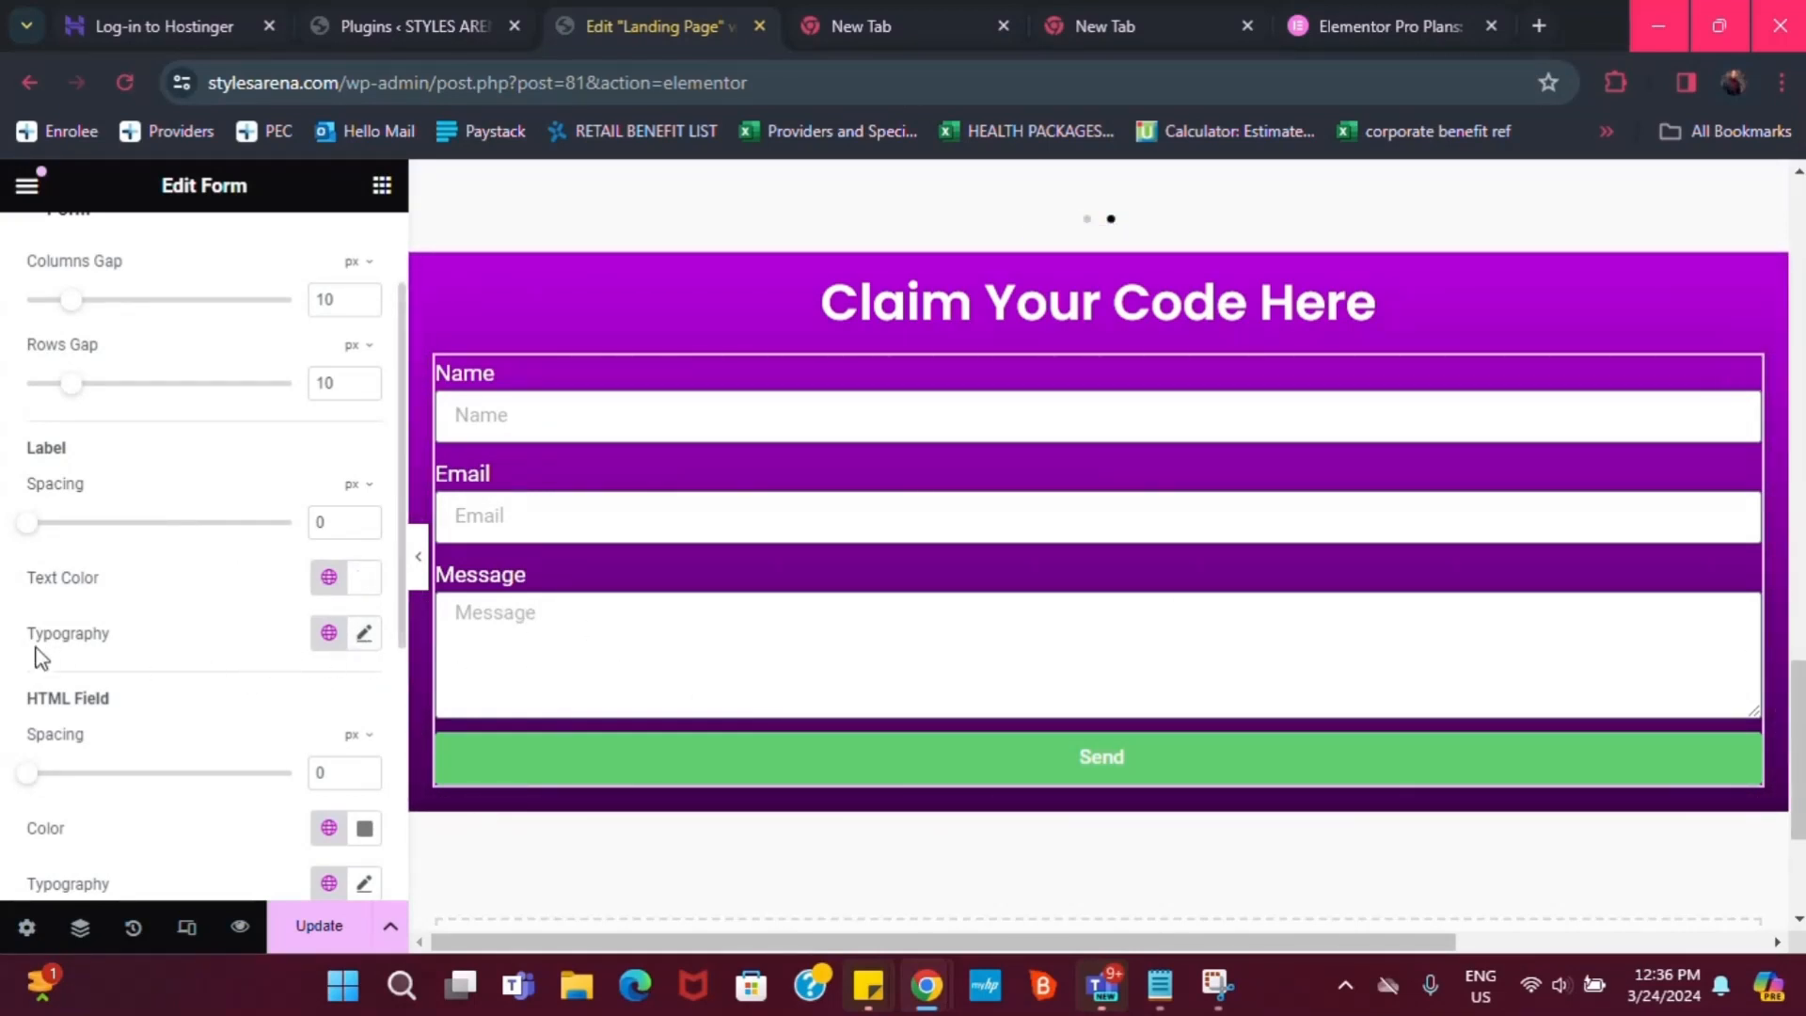
Set the HTML Field typography to the global Poppins font
scroll(139, 779, up, 2)
scroll(302, 777, down, 2)
scroll(254, 555, up, 2)
scroll(282, 659, down, 2)
click(322, 889)
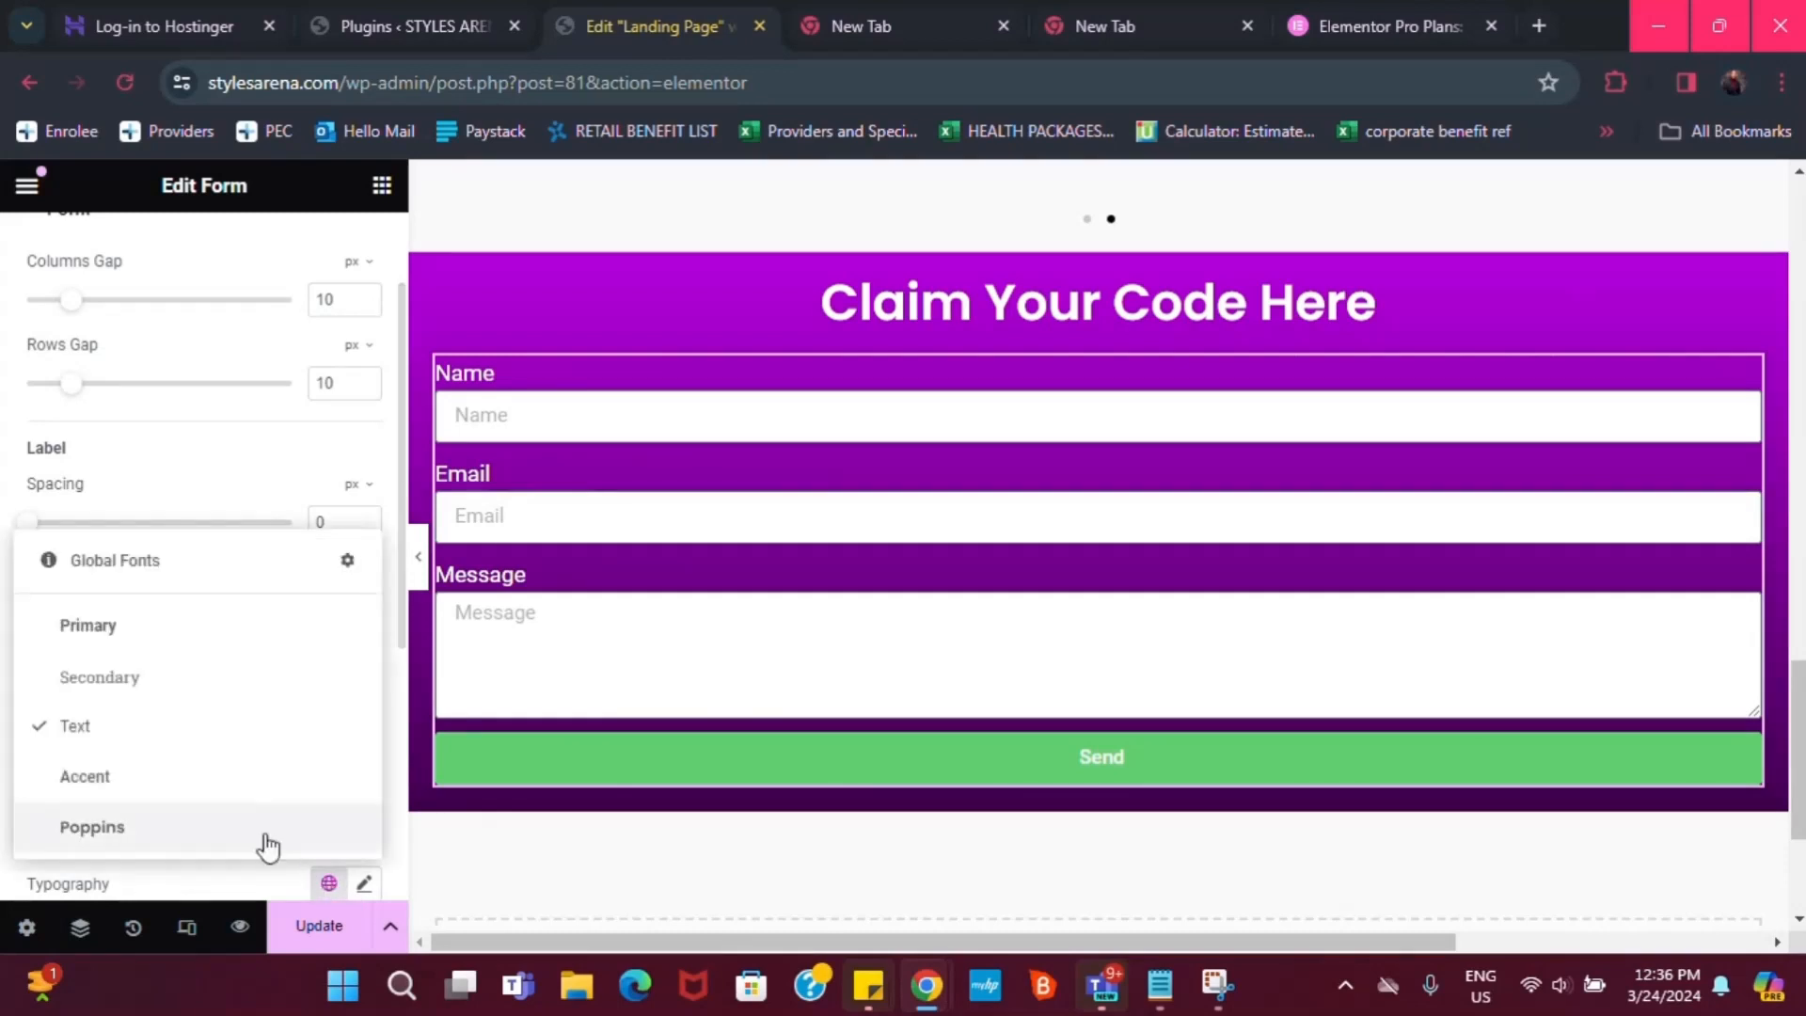
click(129, 825)
scroll(169, 744, down, 4)
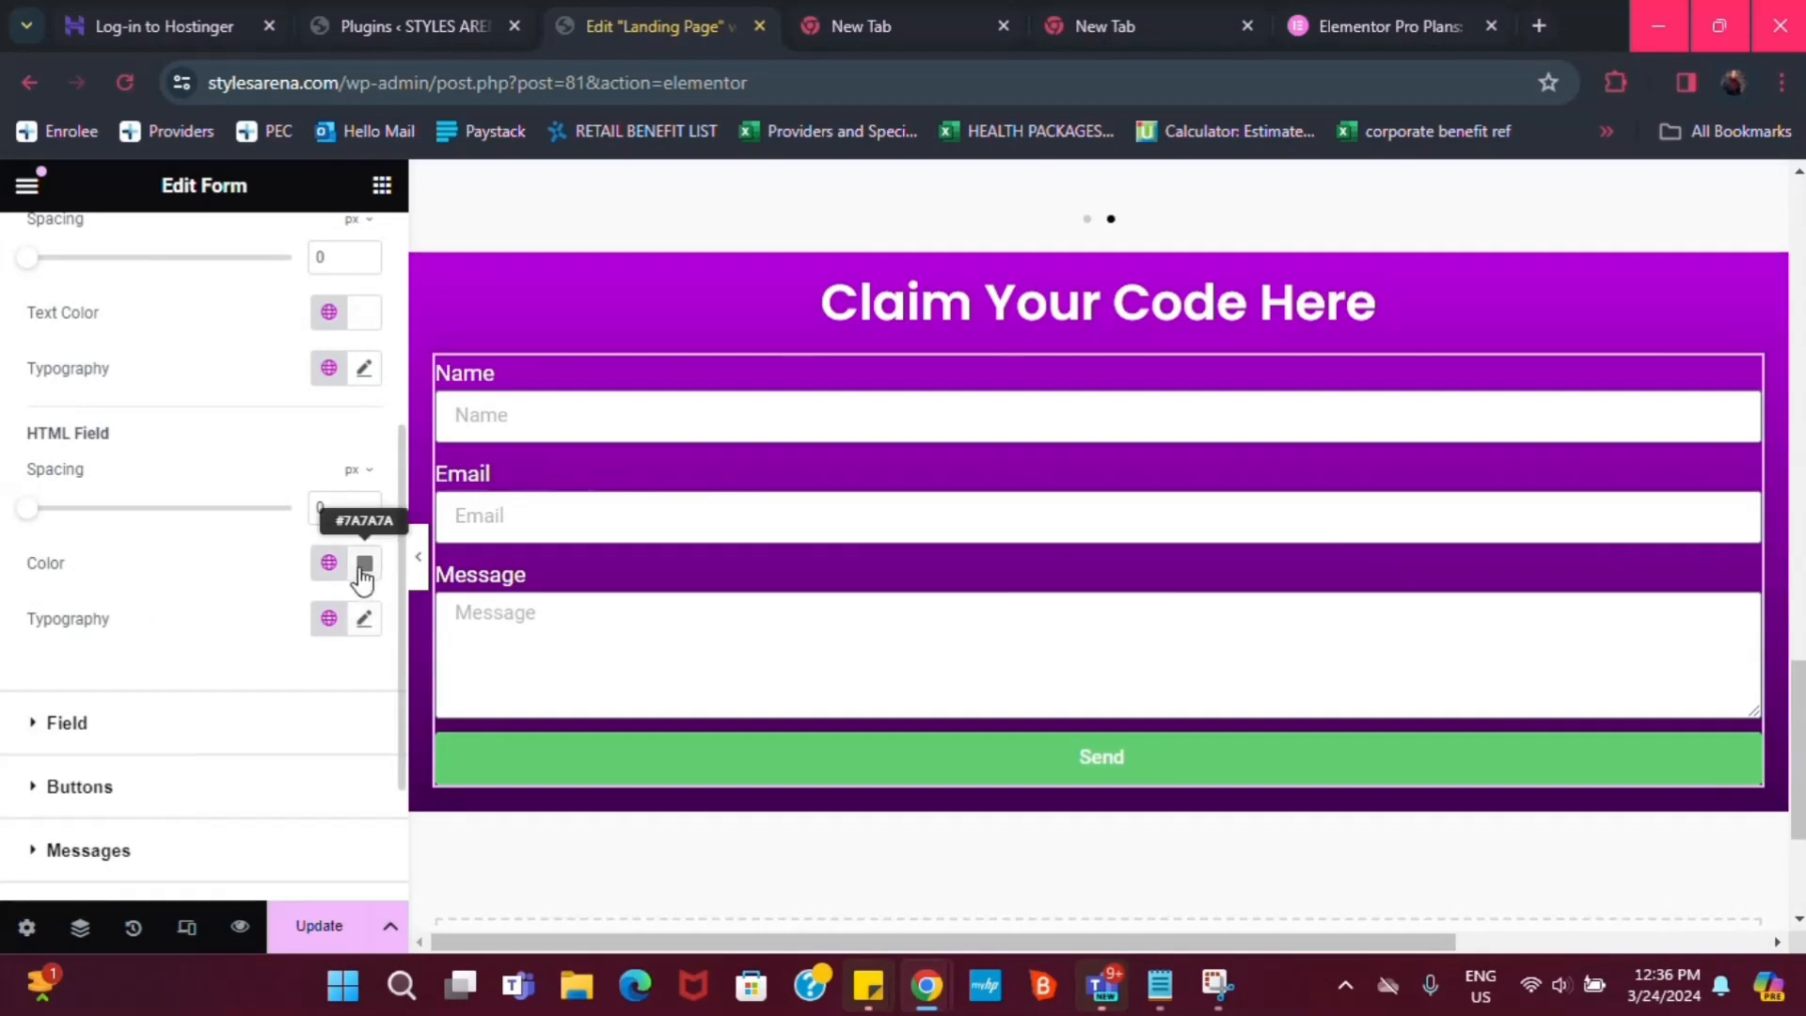
scroll(207, 433, up, 2)
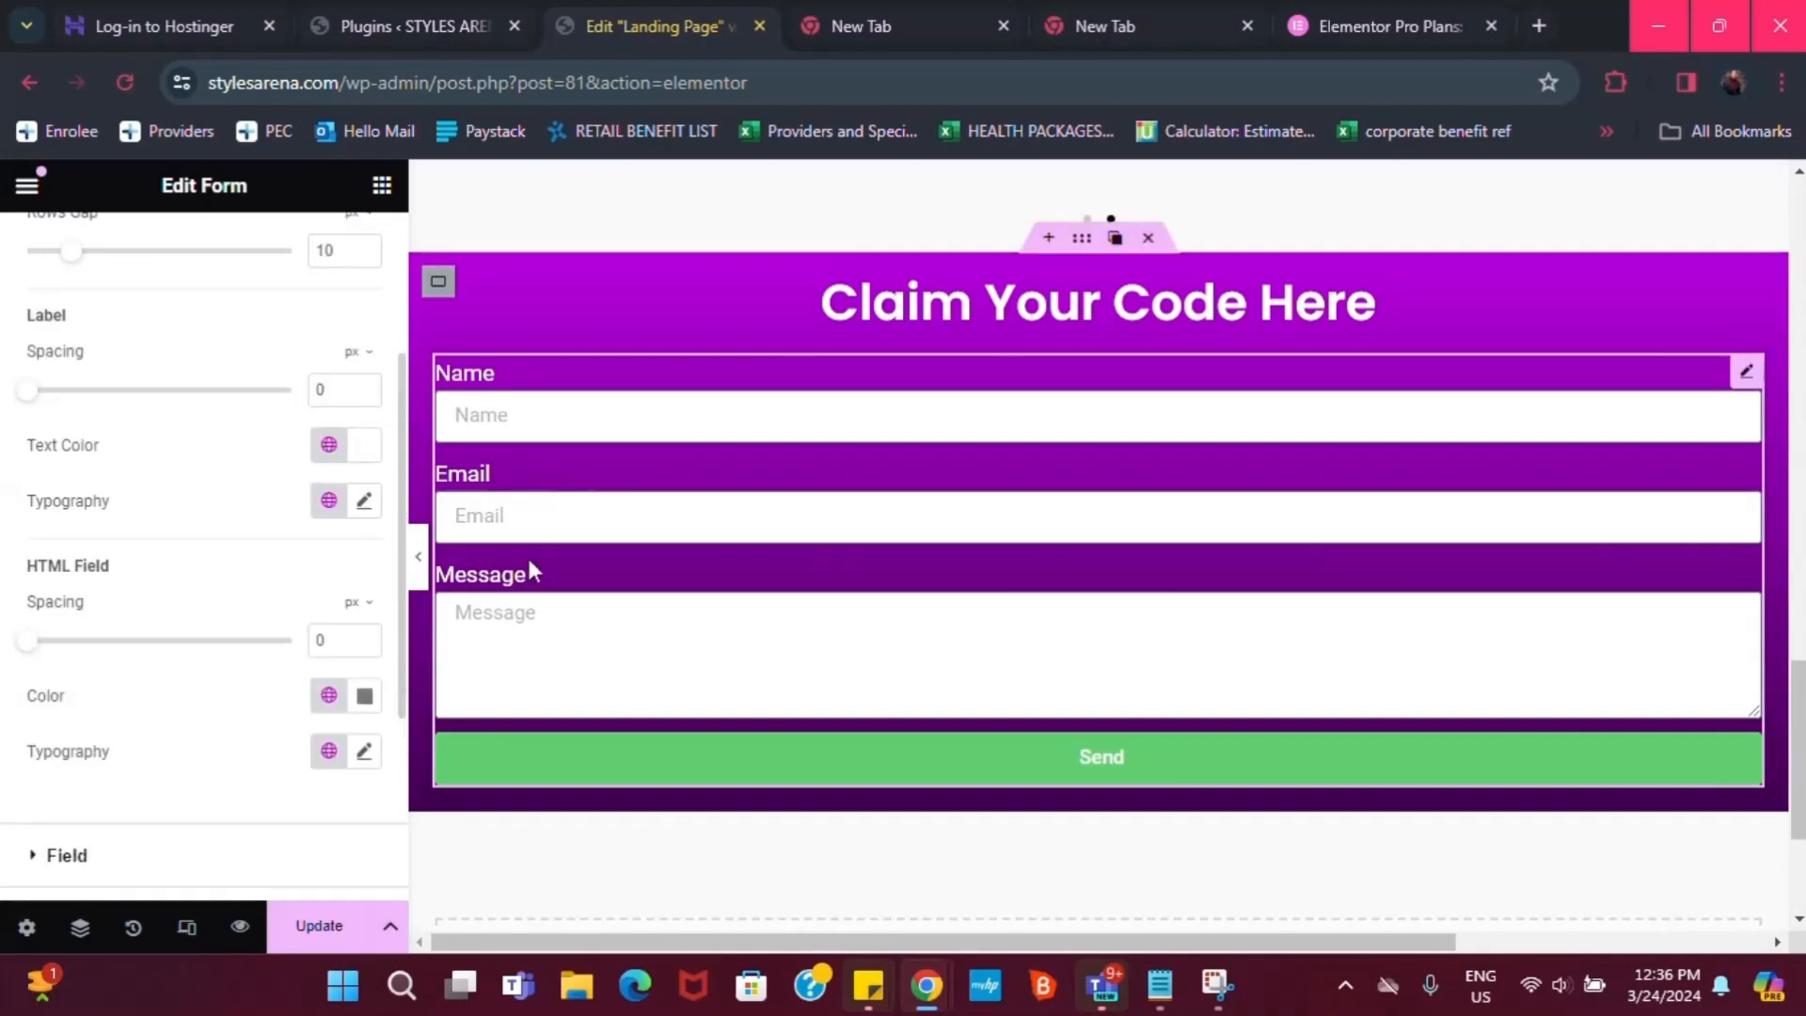
scroll(141, 493, up, 2)
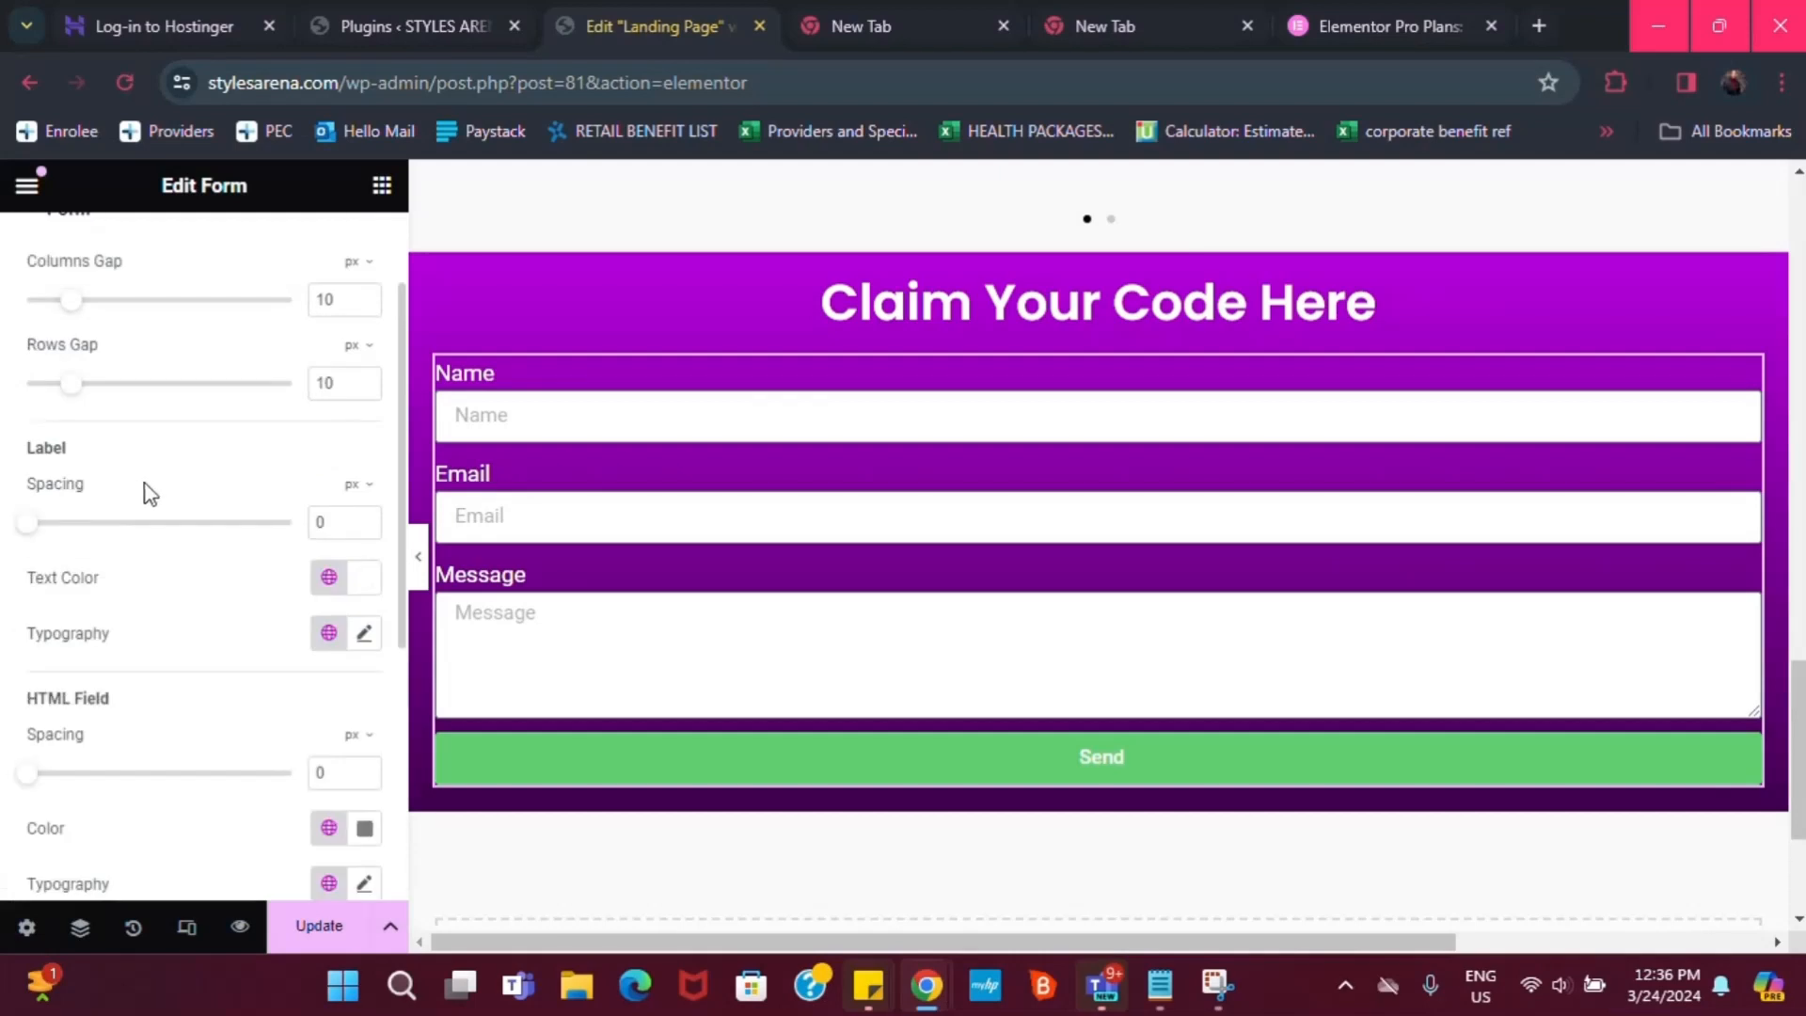
scroll(235, 541, up, 2)
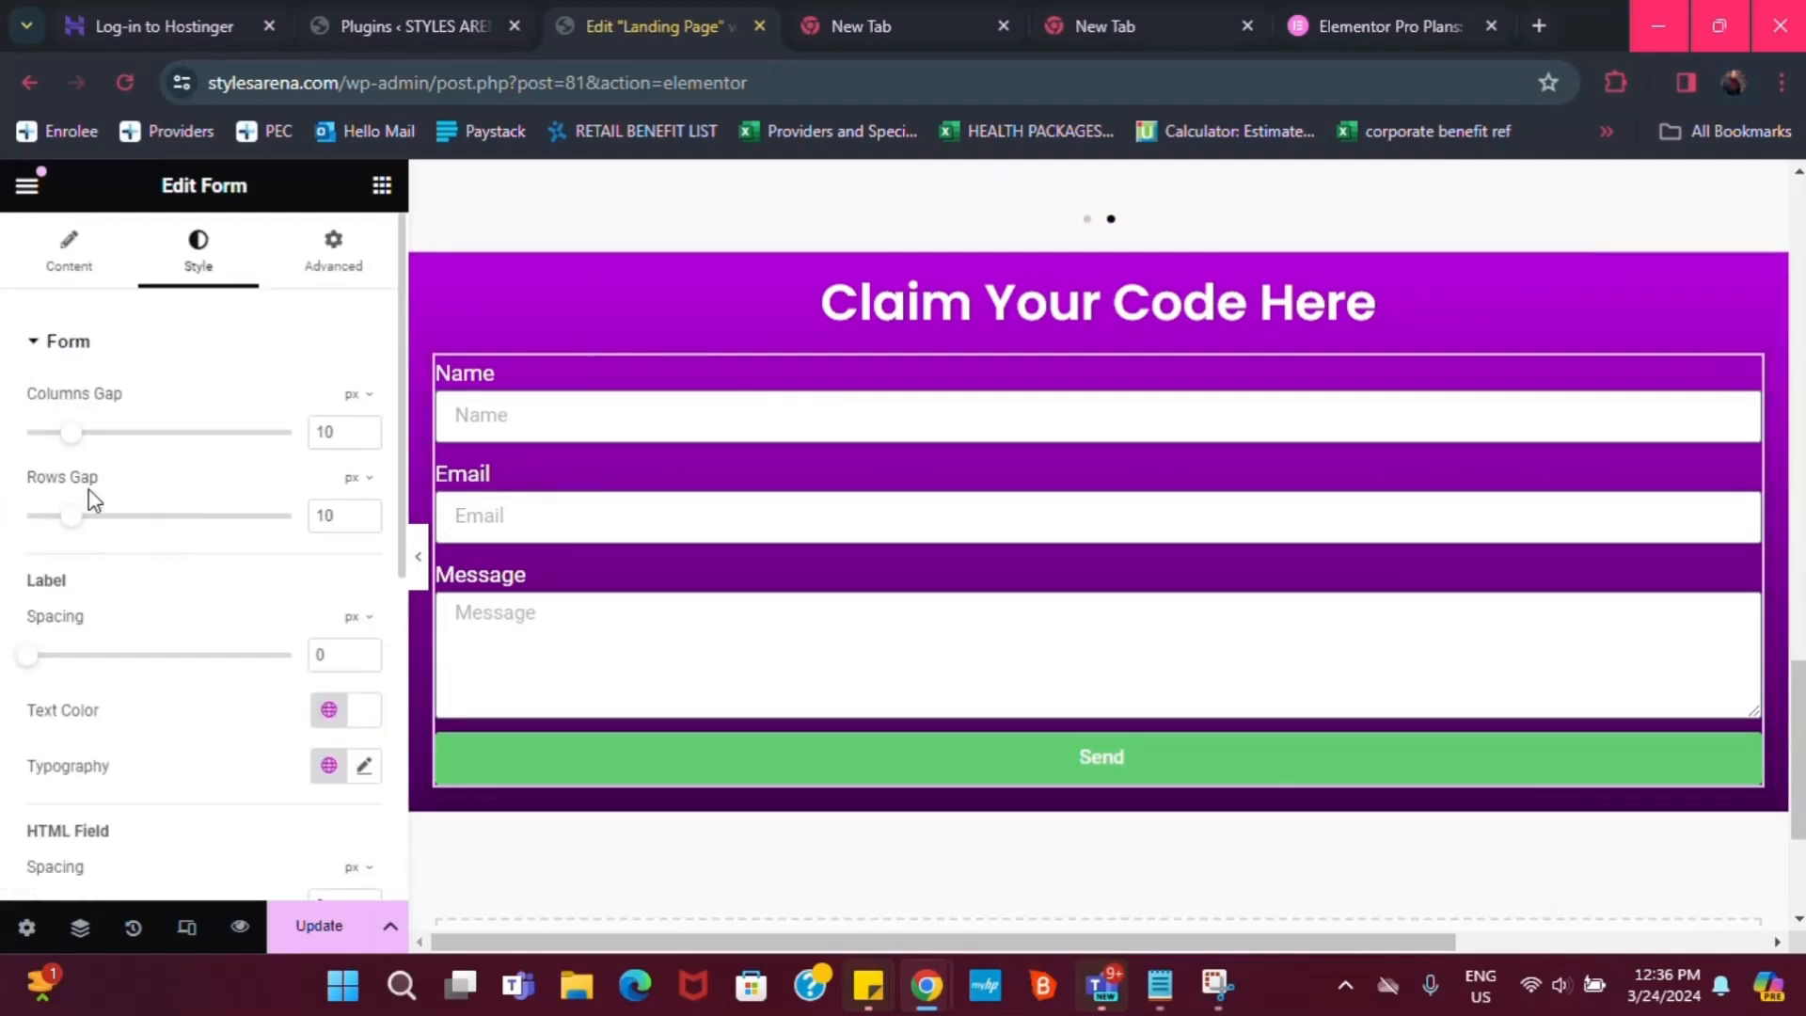
scroll(122, 612, down, 4)
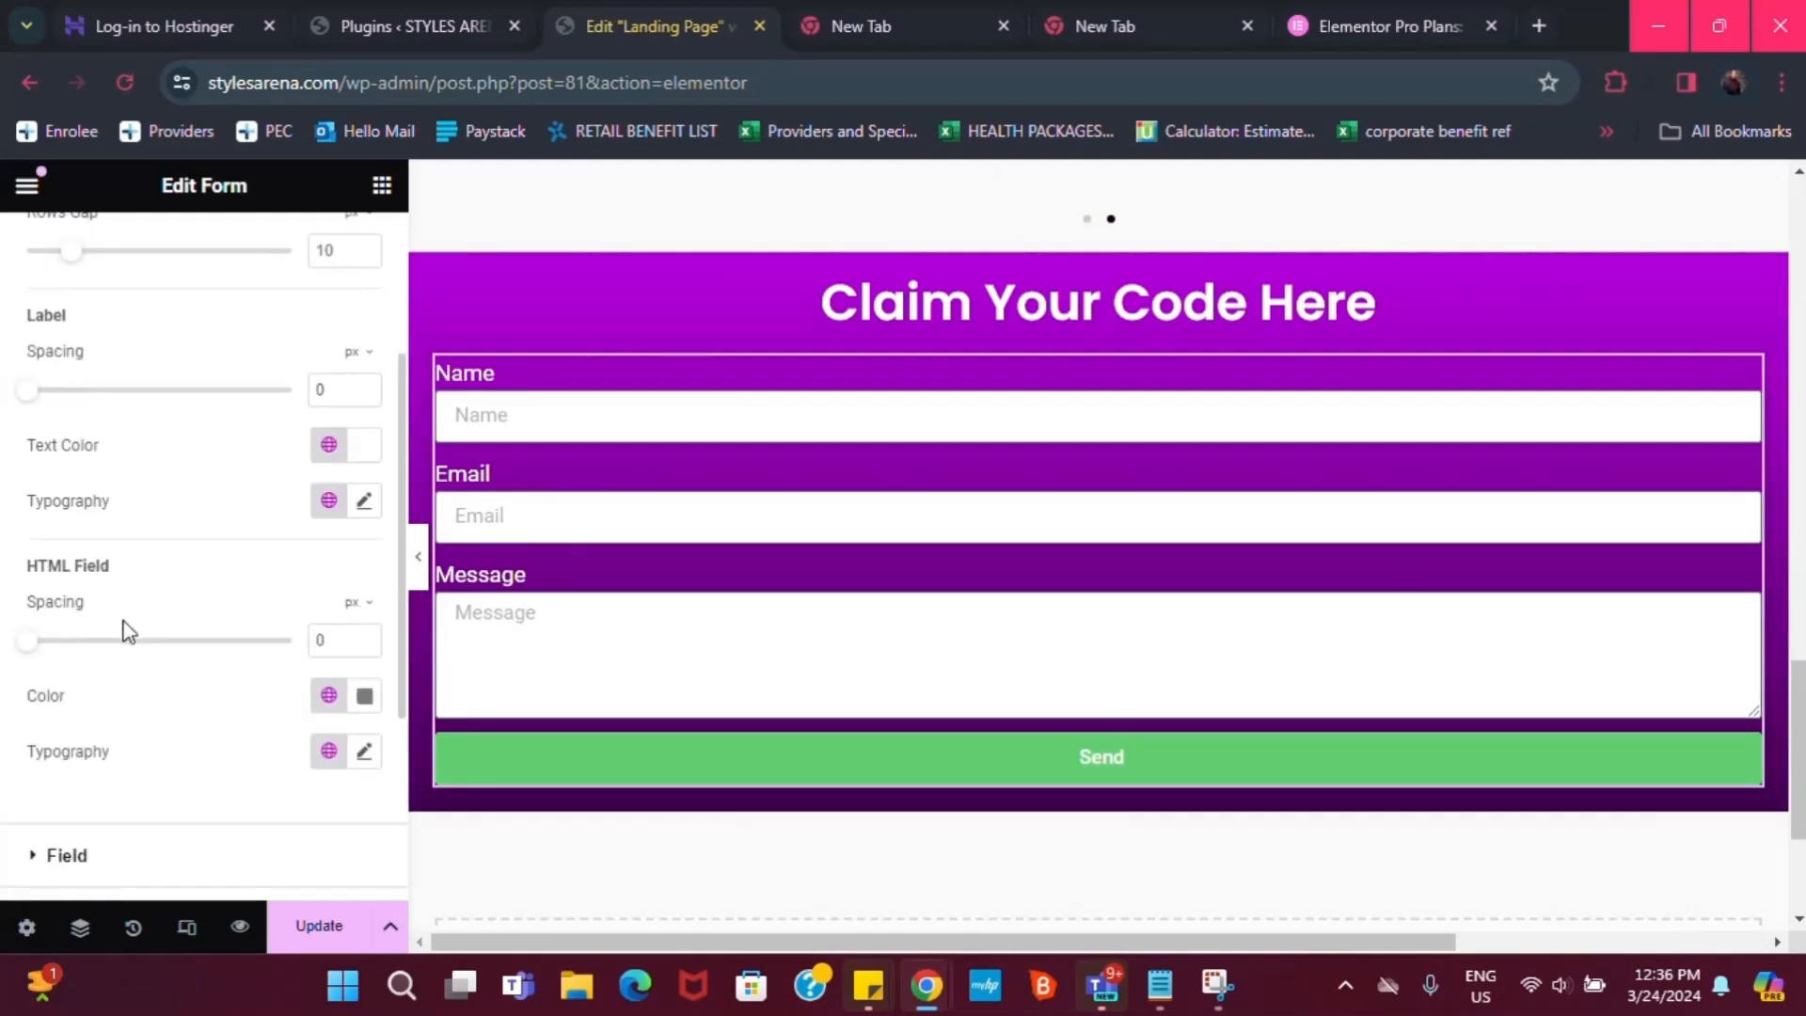
scroll(128, 632, down, 4)
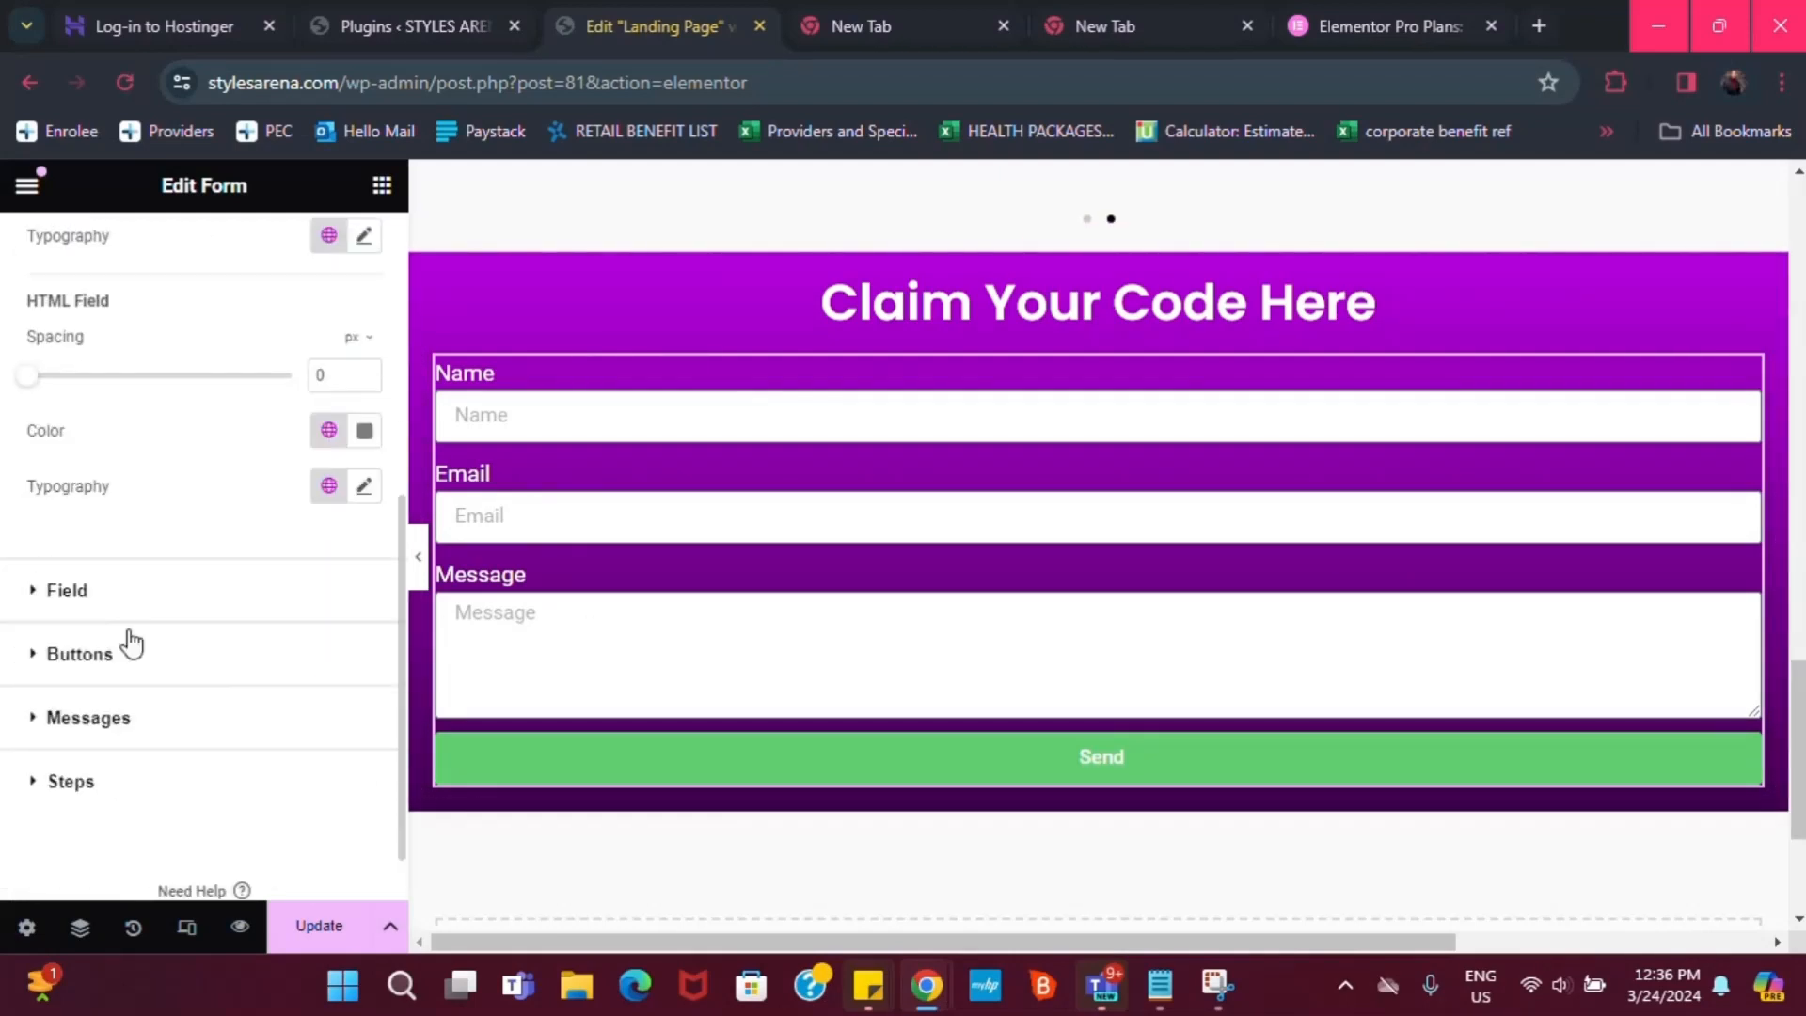
In the Field style section, set the input fields' typography to the global Poppins font
click(66, 593)
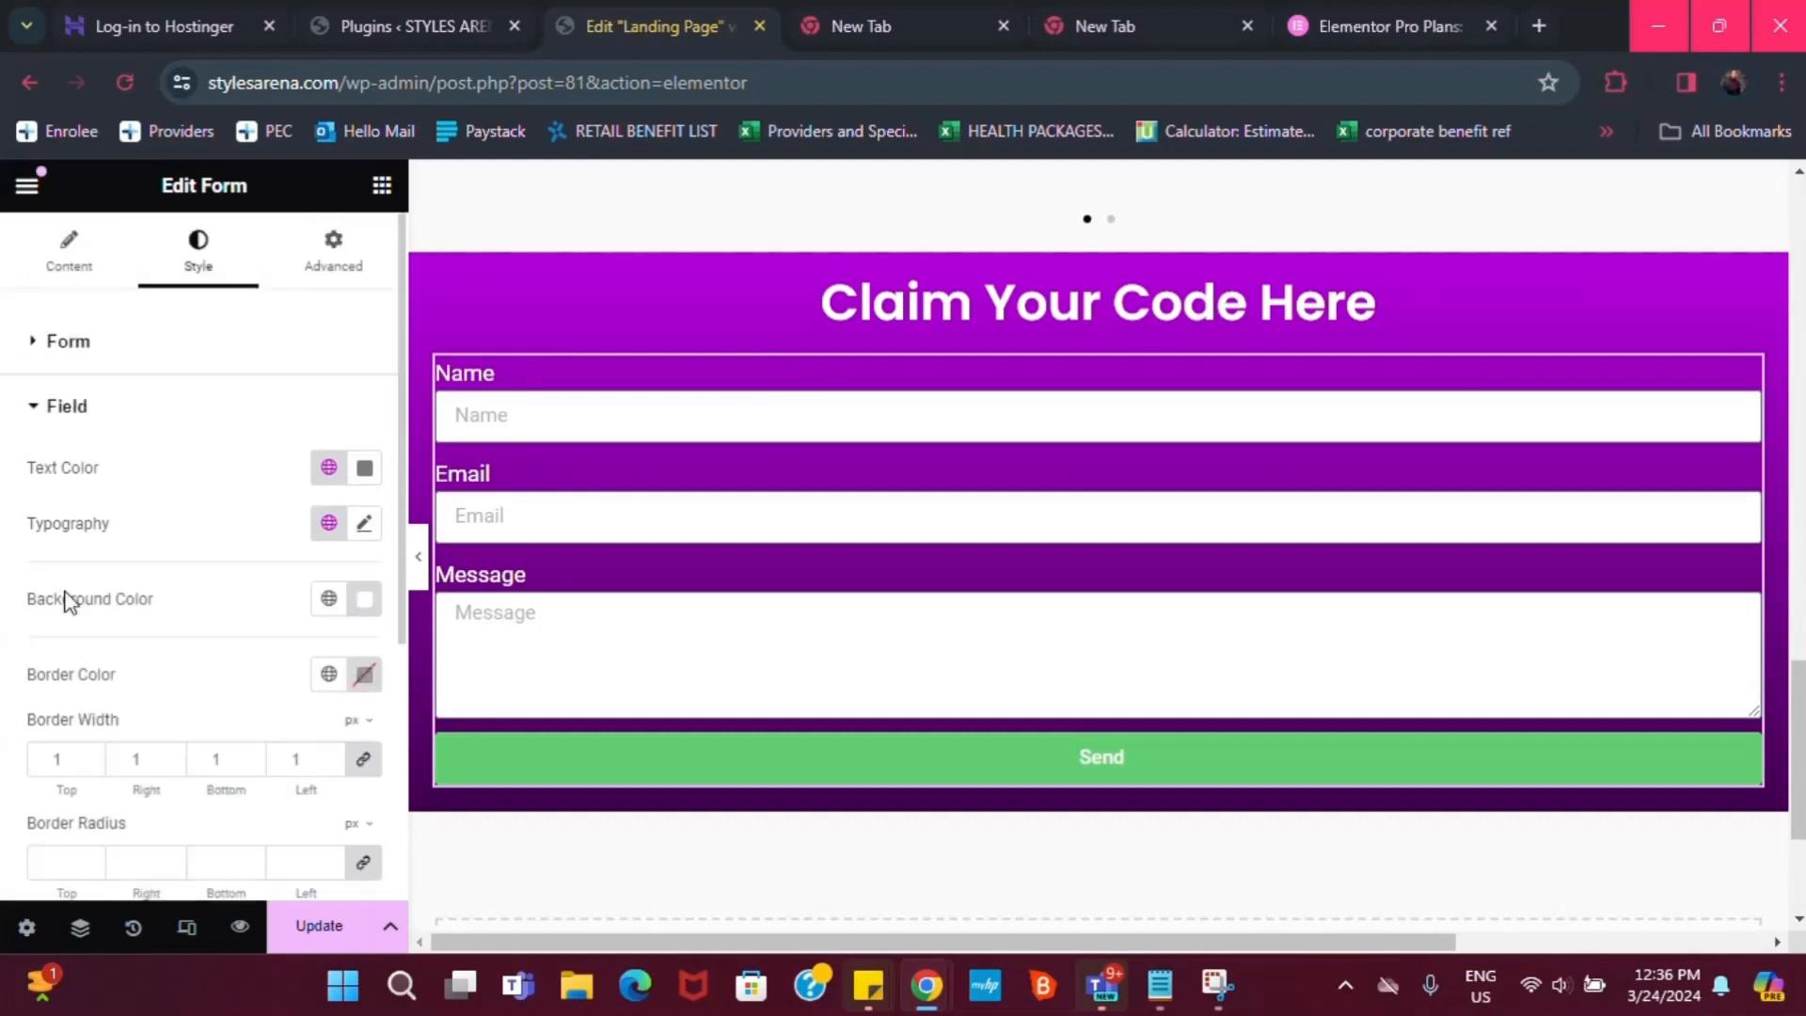
scroll(279, 728, down, 4)
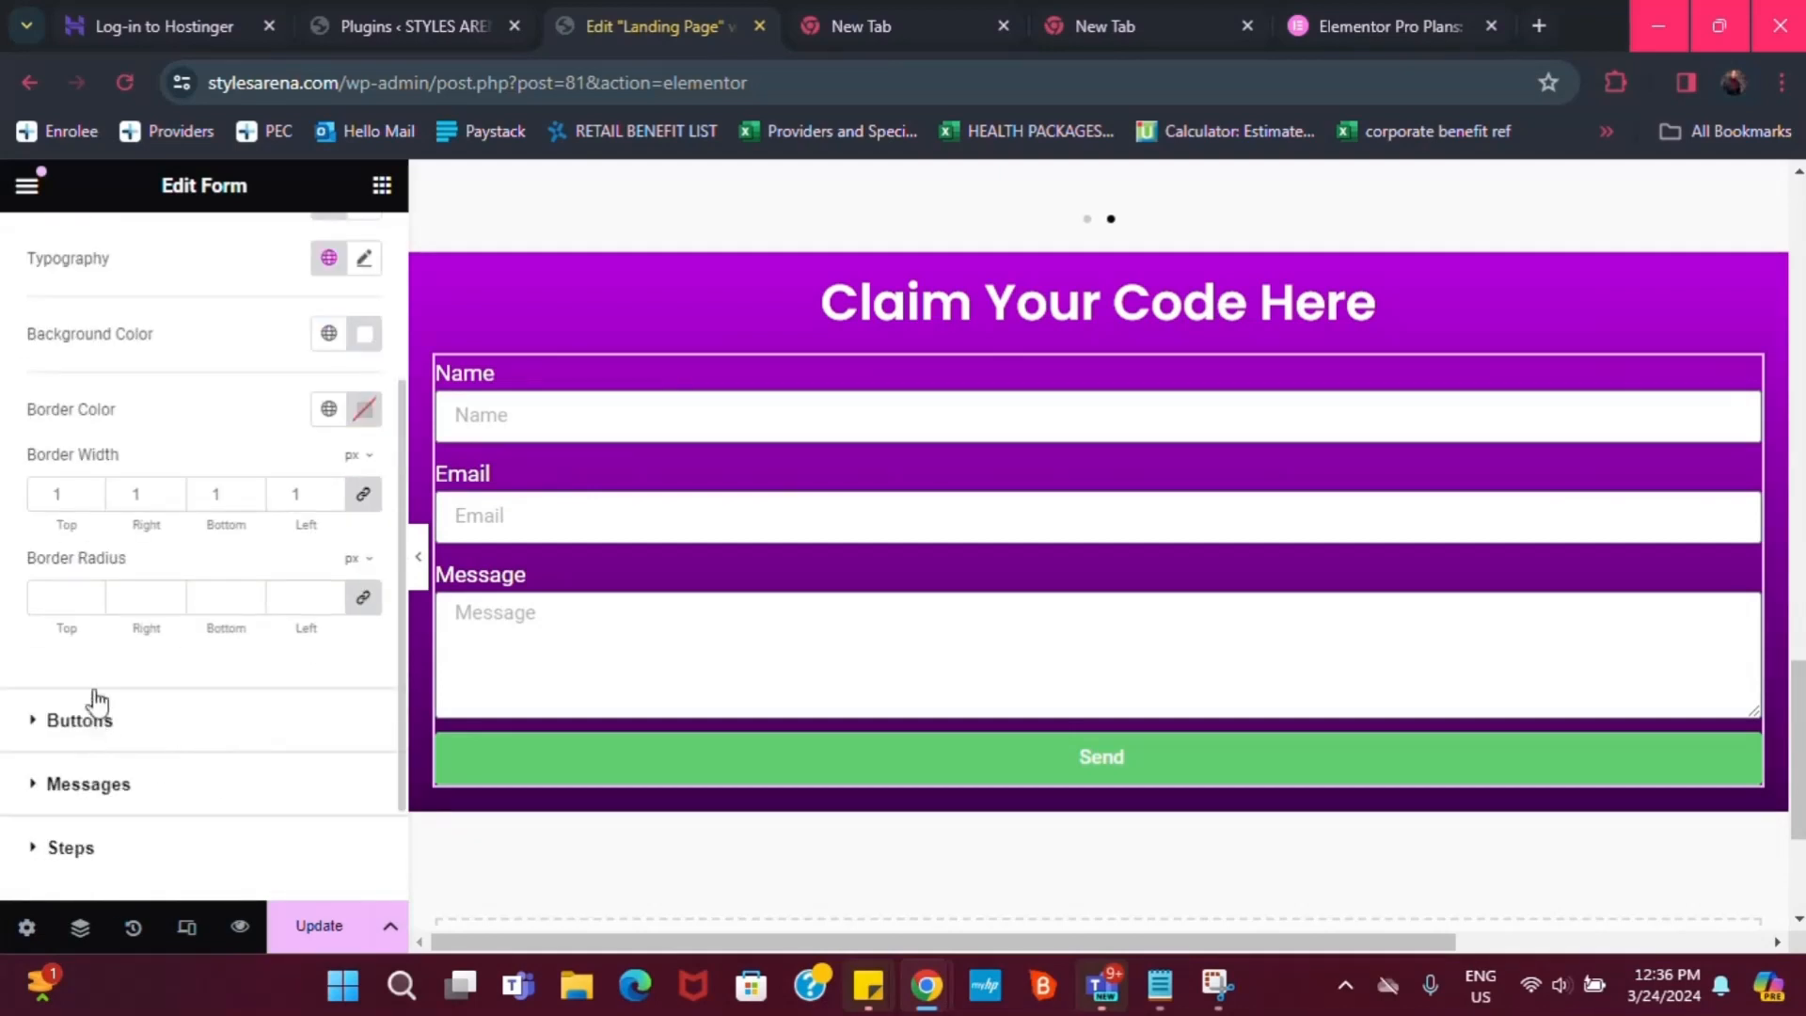
scroll(167, 530, up, 4)
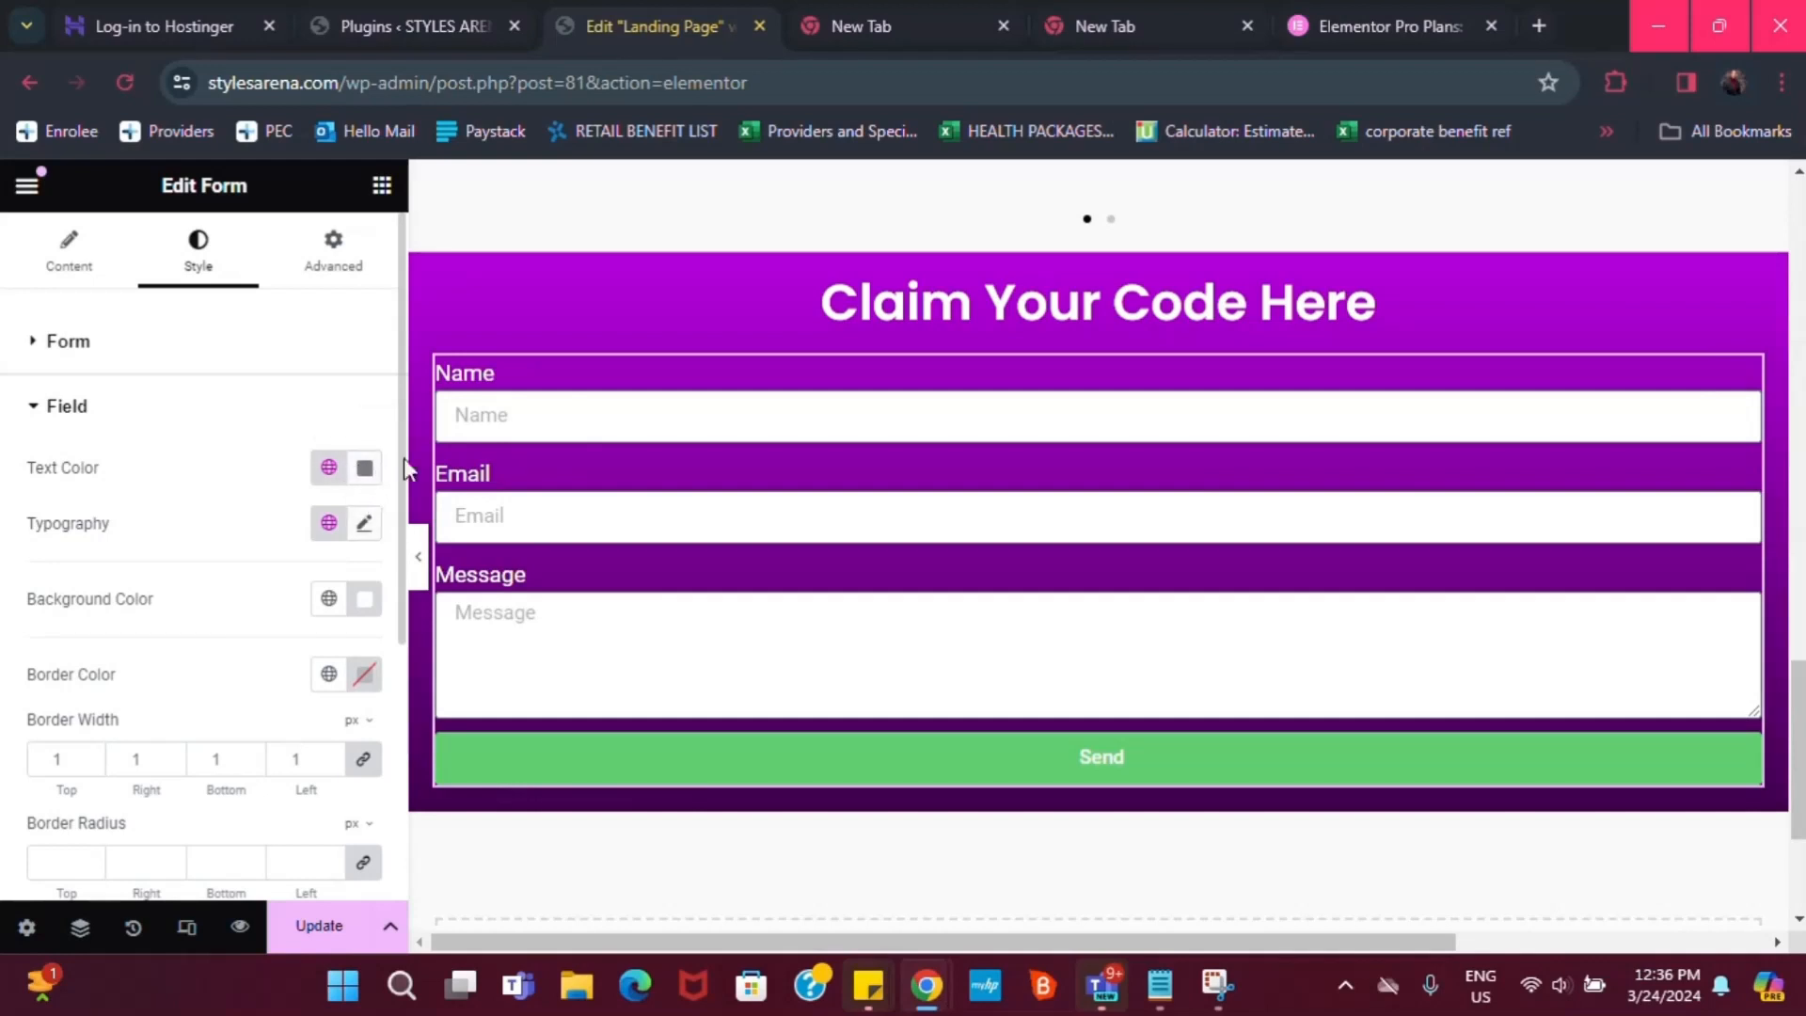
click(329, 523)
click(105, 846)
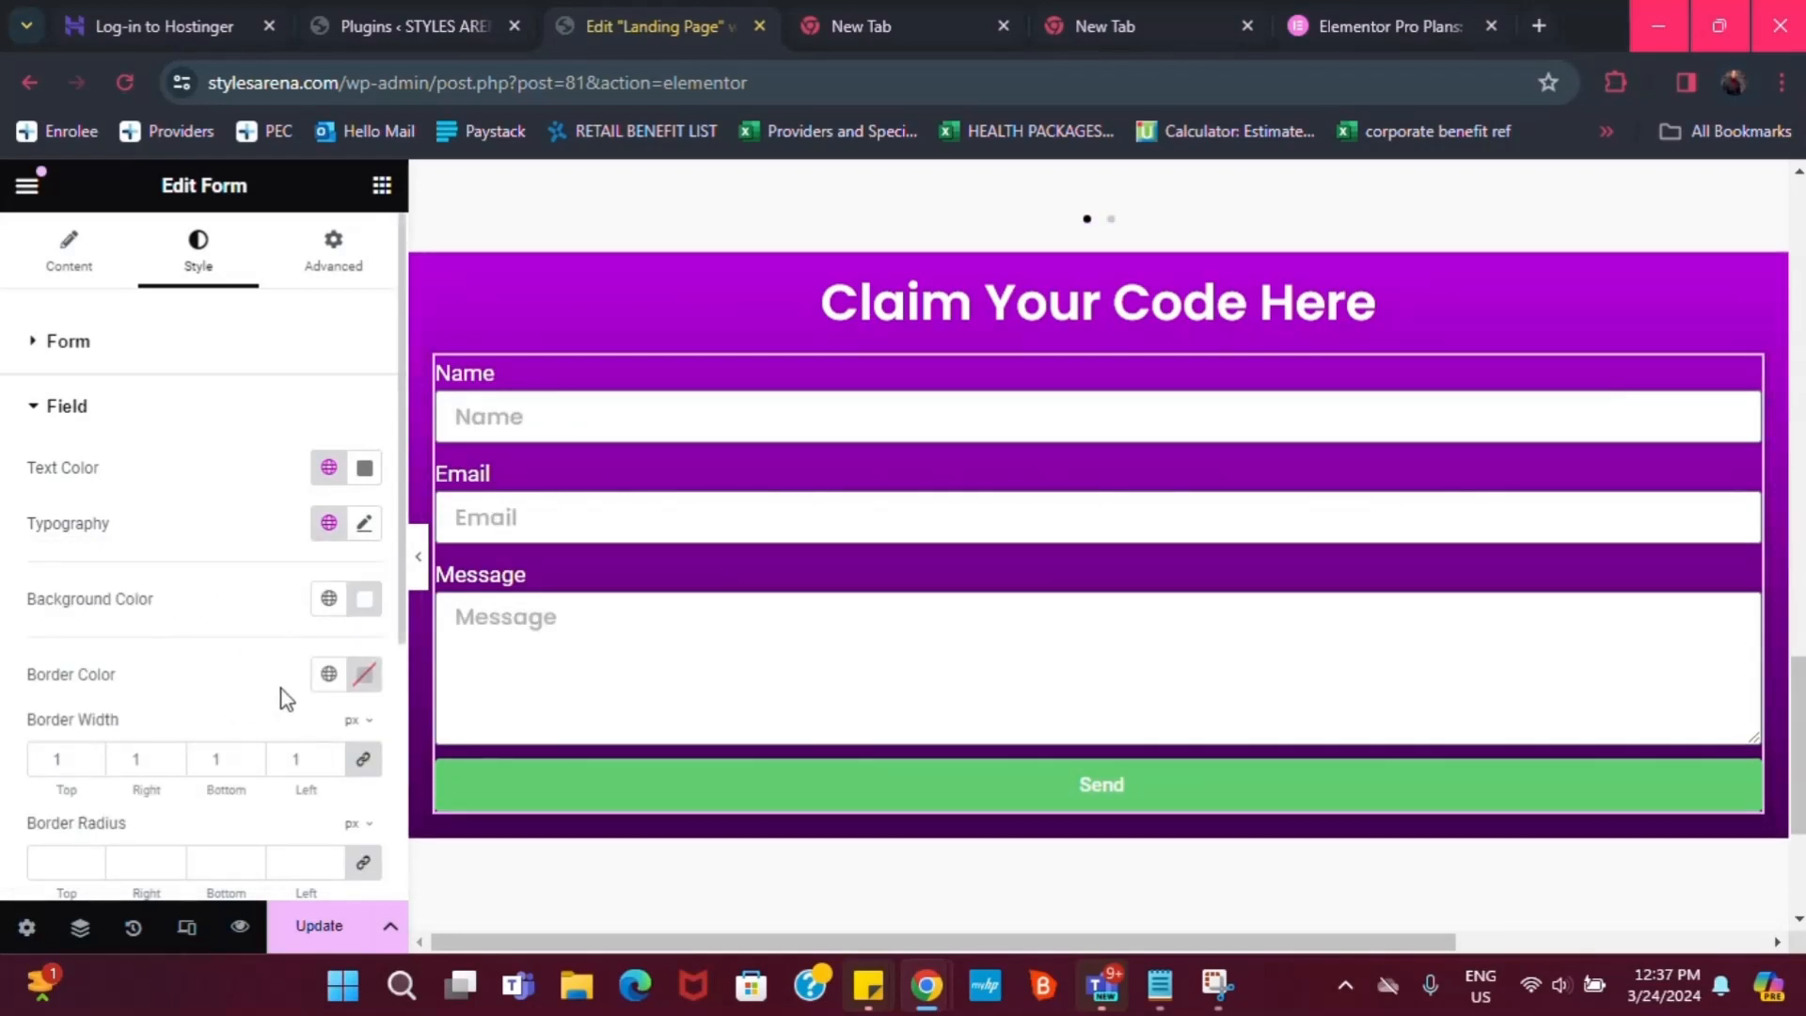
Set the input fields' linked border radius to 20 px
scroll(287, 698, down, 2)
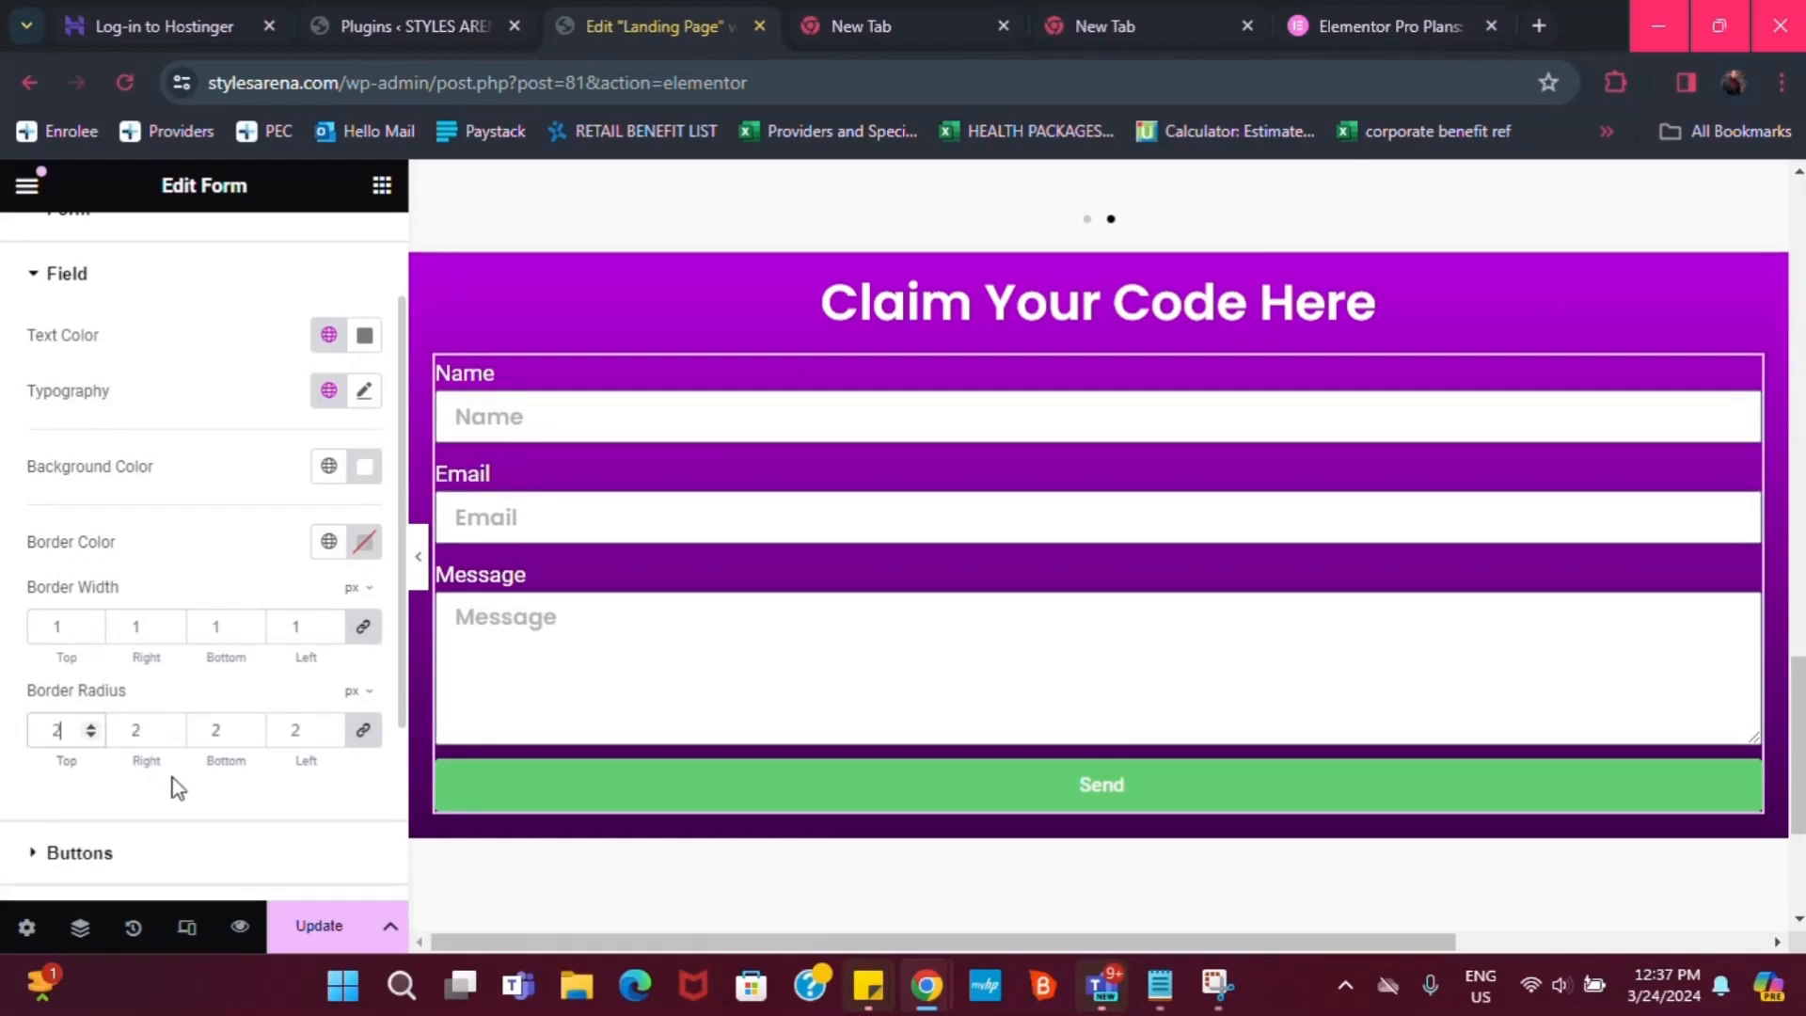
text(0)
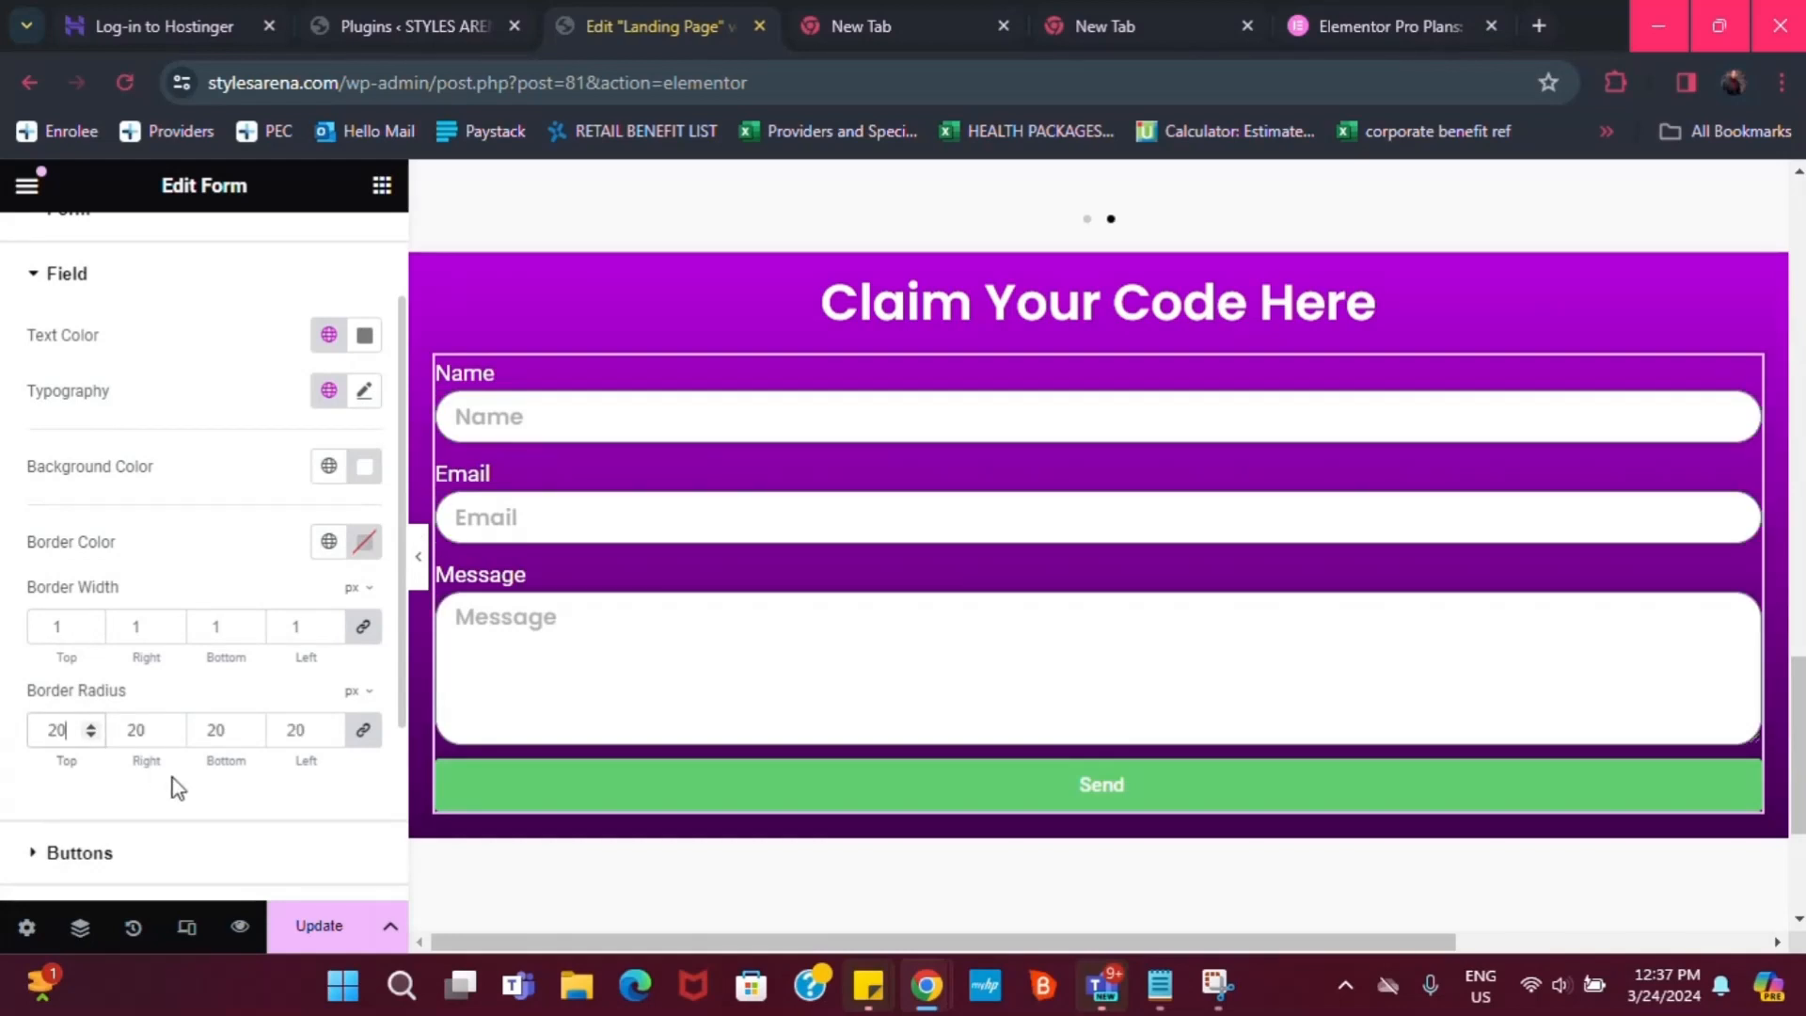
key(BackSpace)
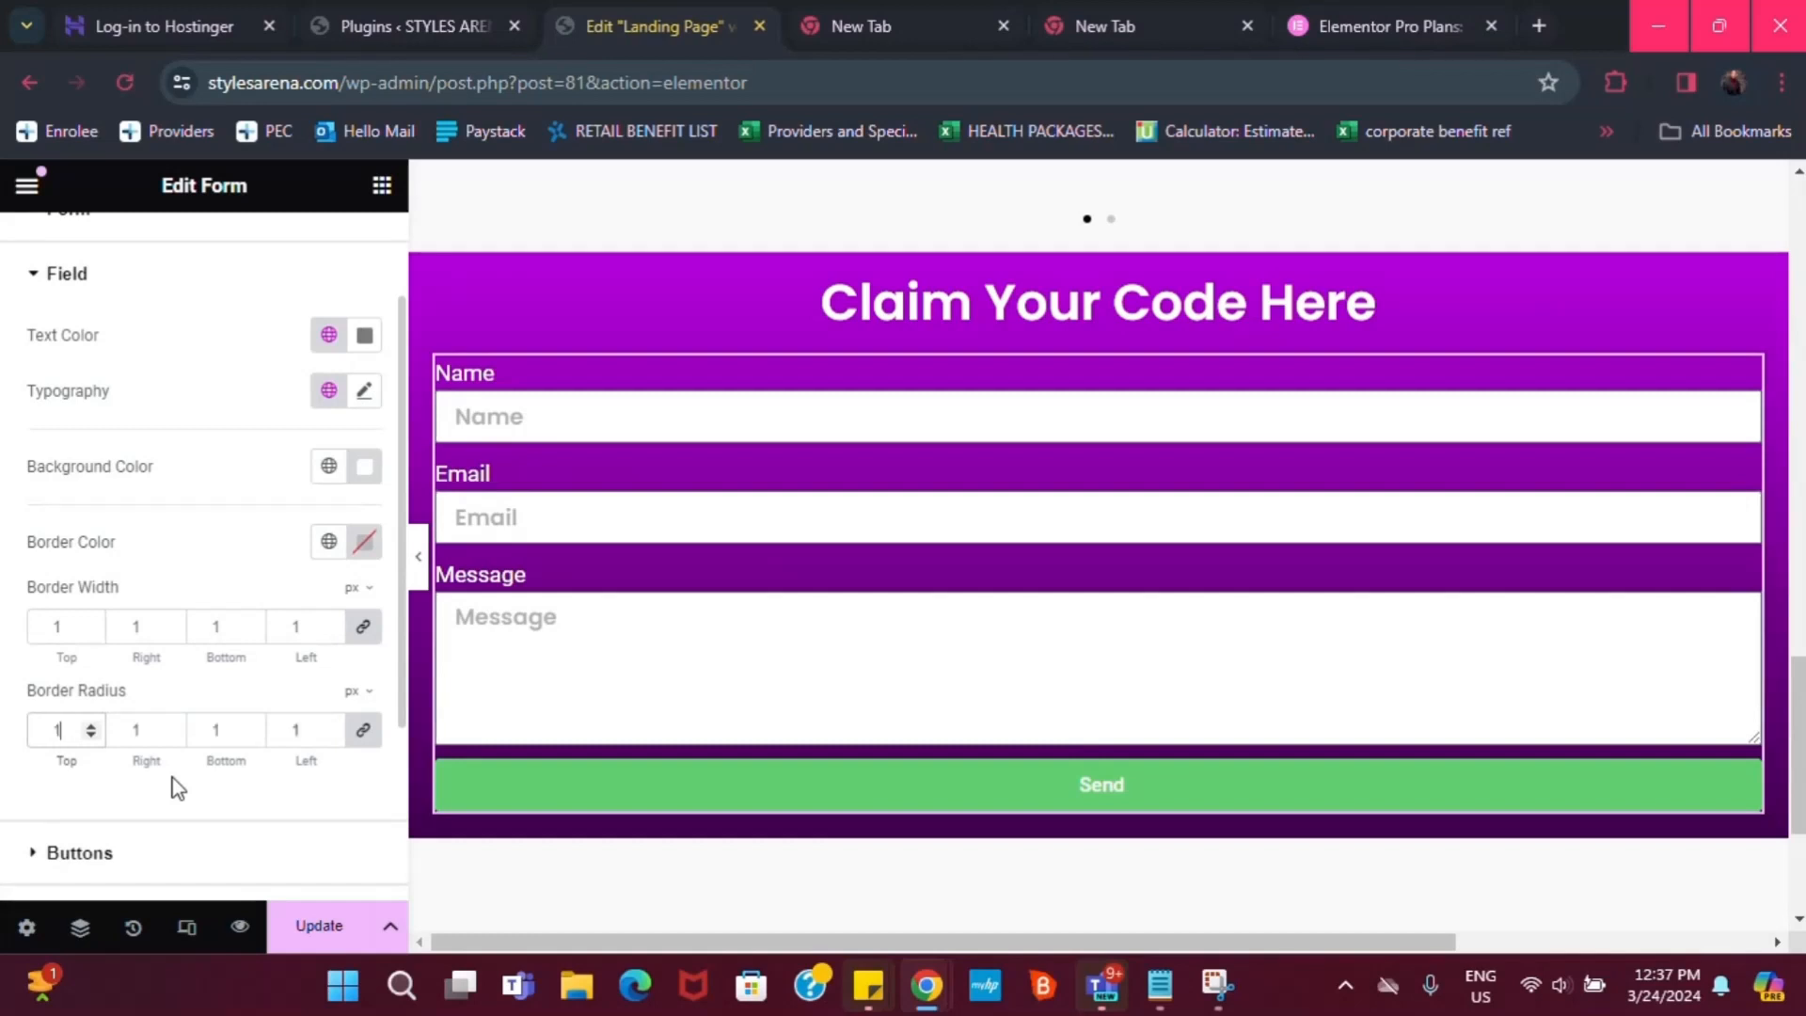
text(0)
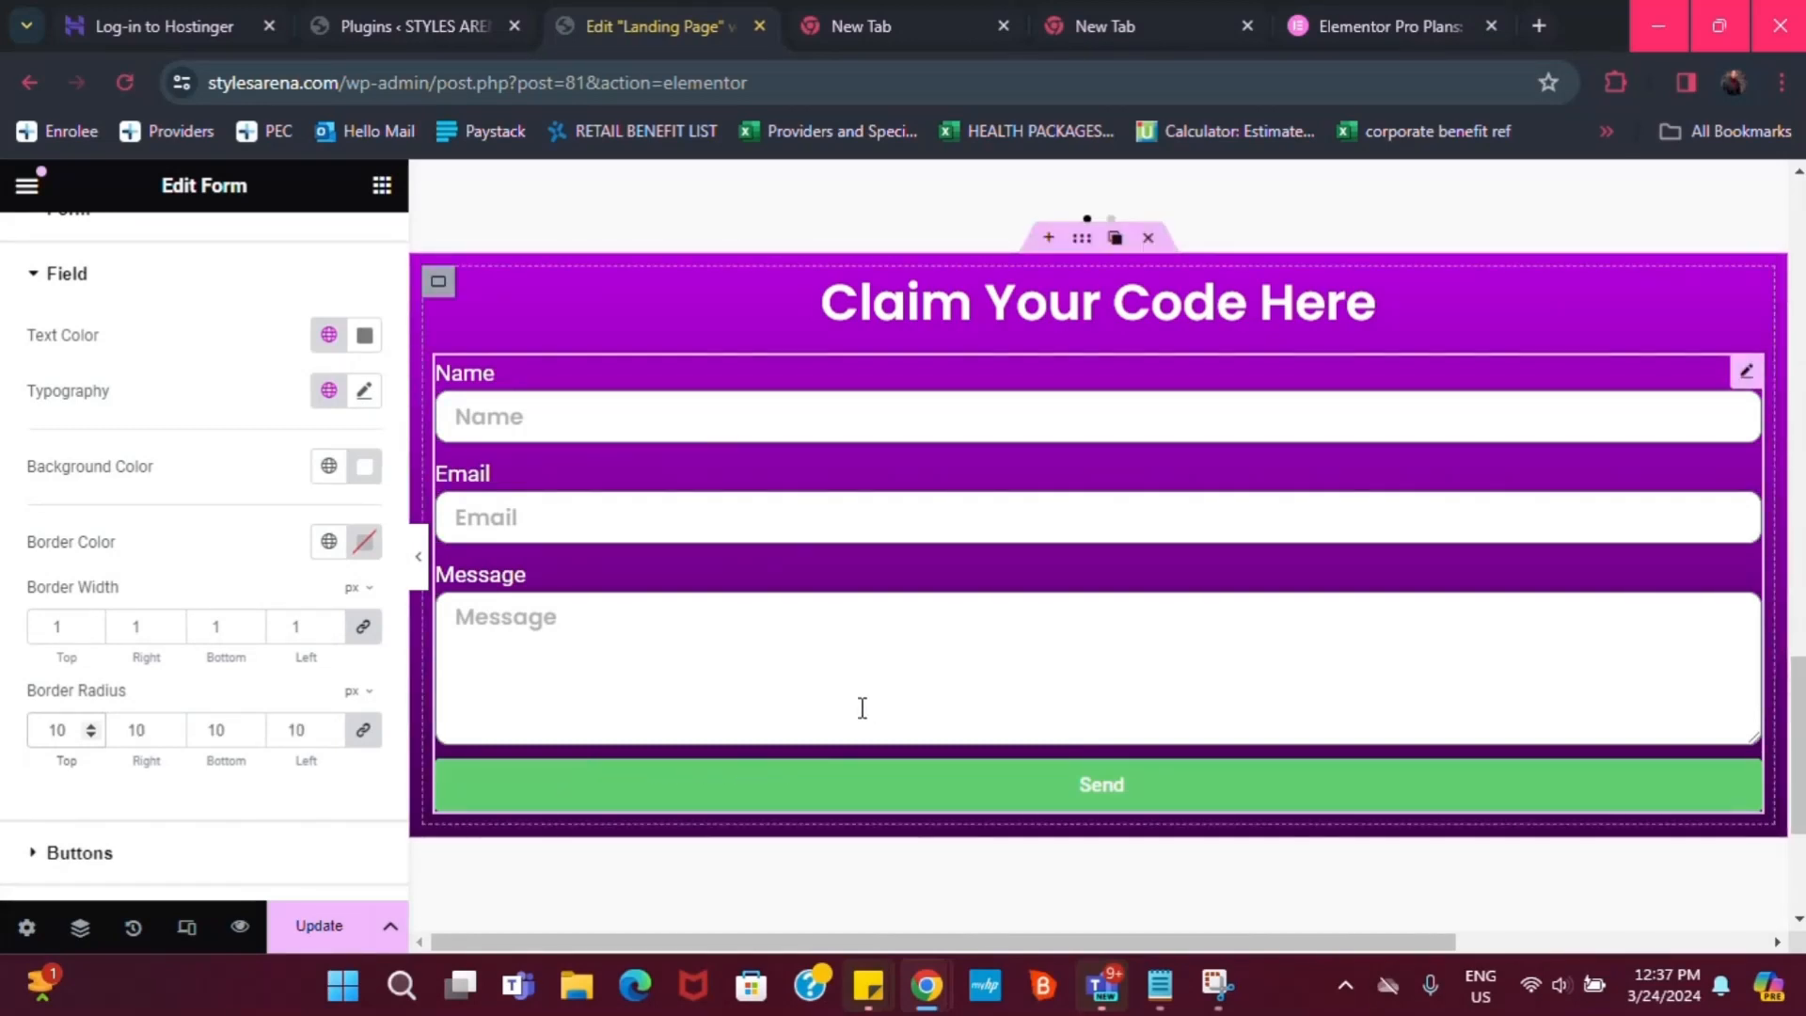
key(BackSpace)
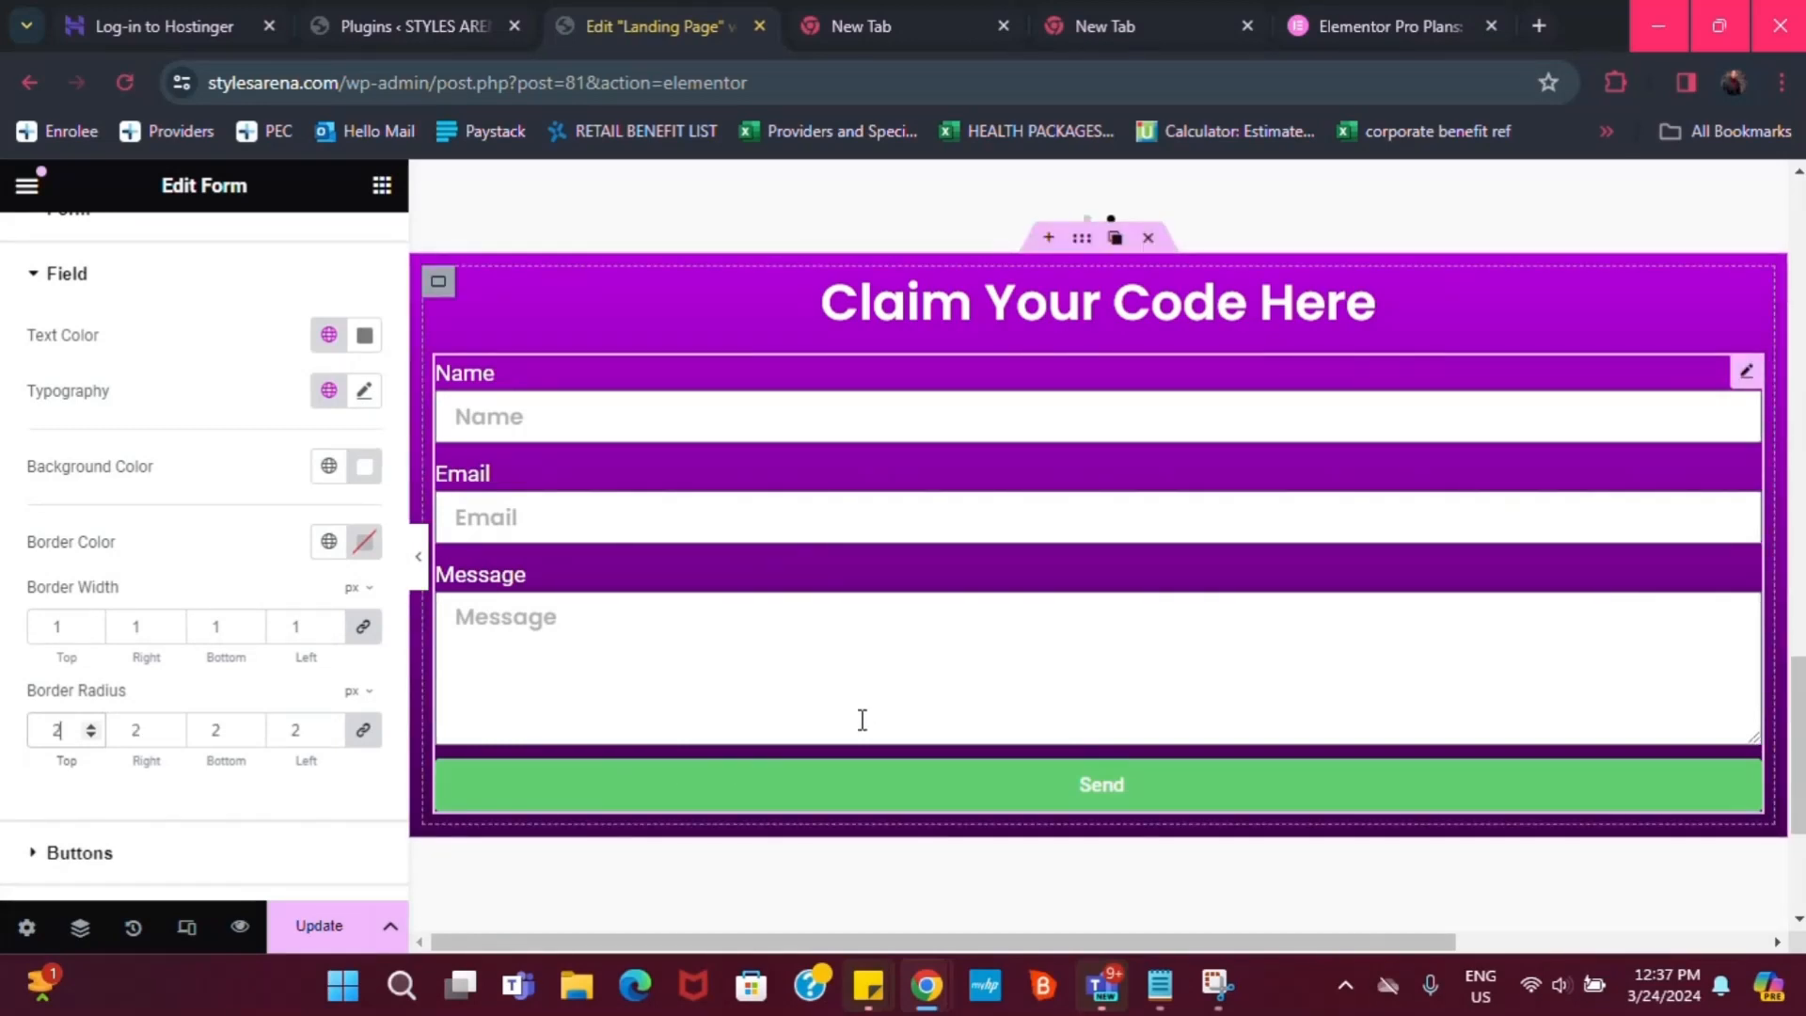
text(0)
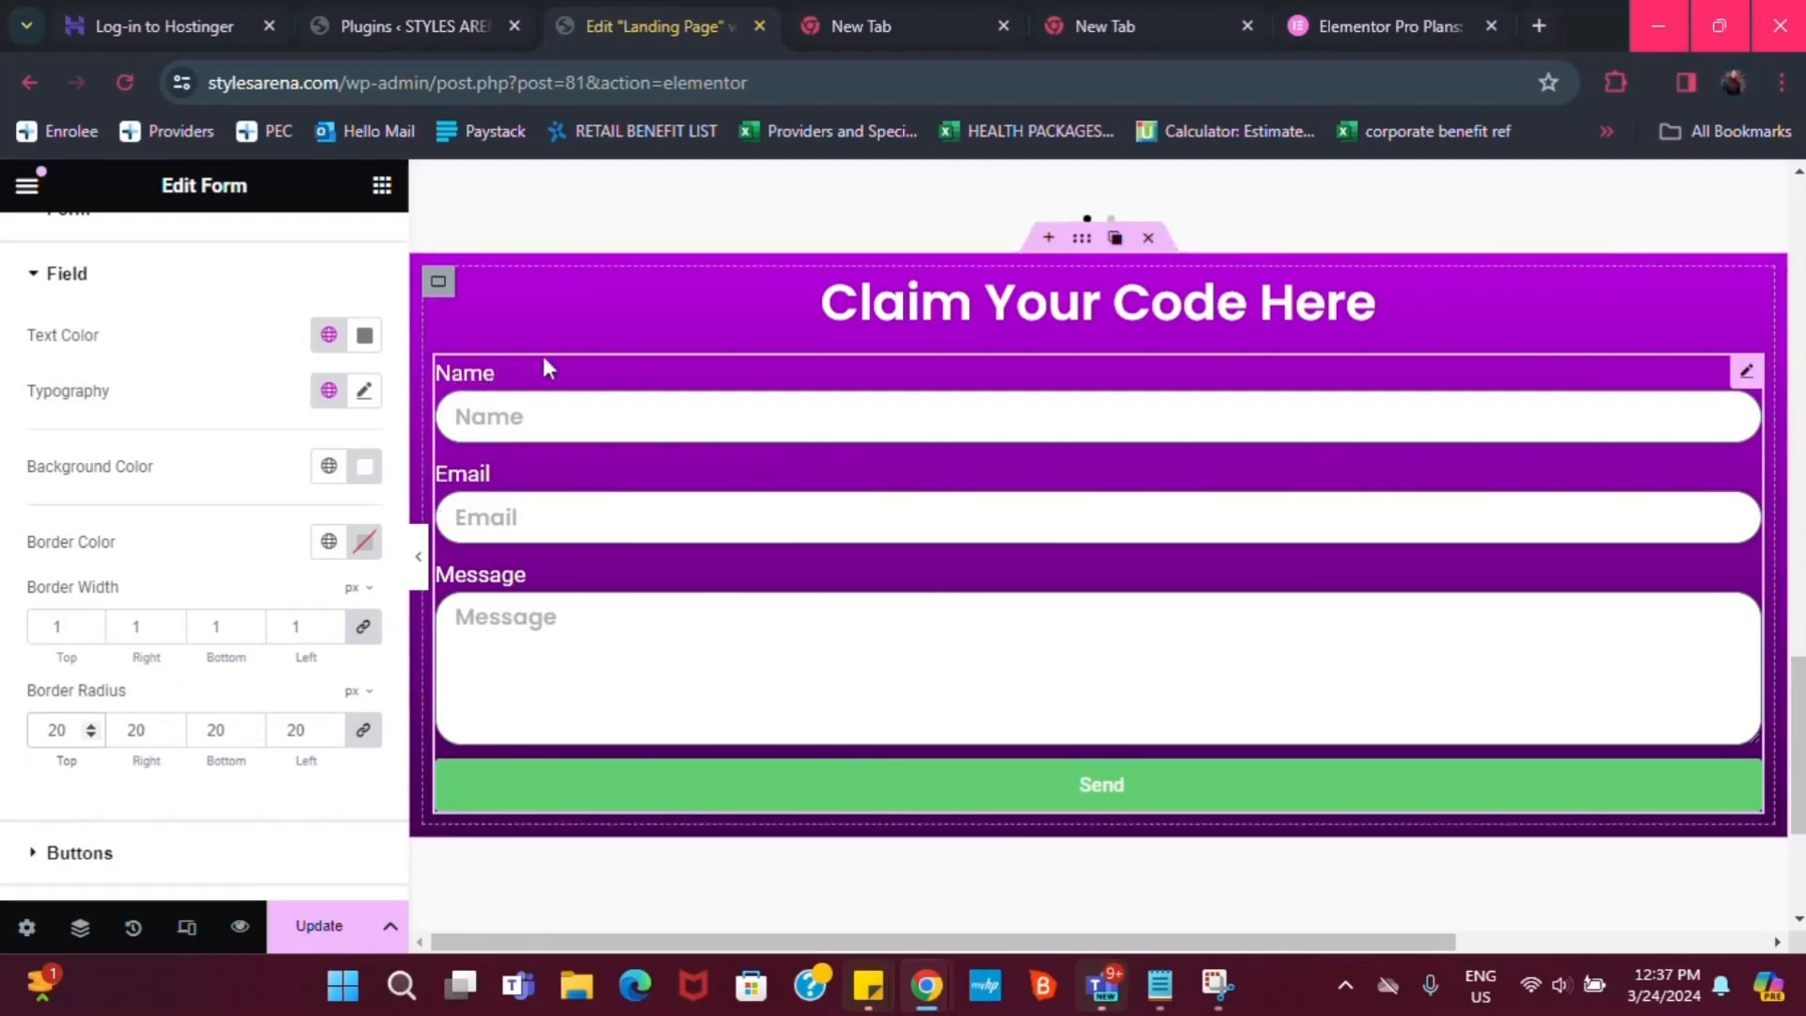
scroll(66, 795, down, 3)
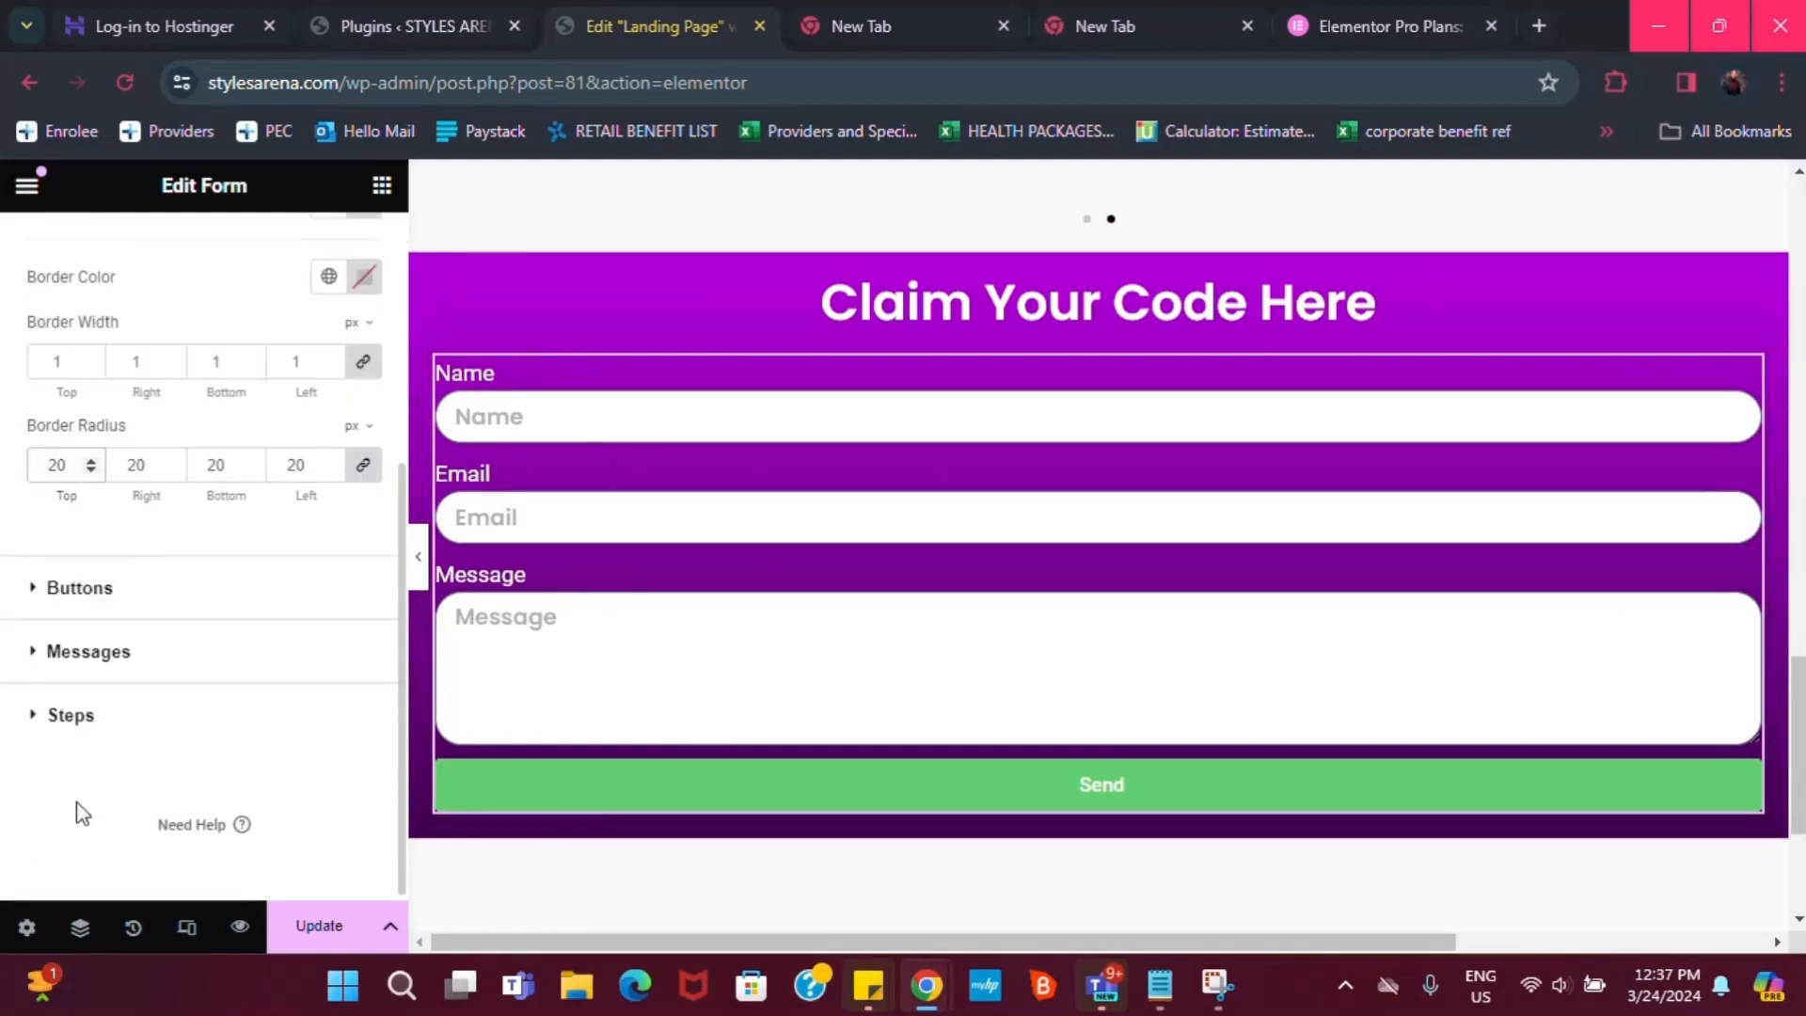
In Buttons style, give the Send button a global Yellow background
click(39, 588)
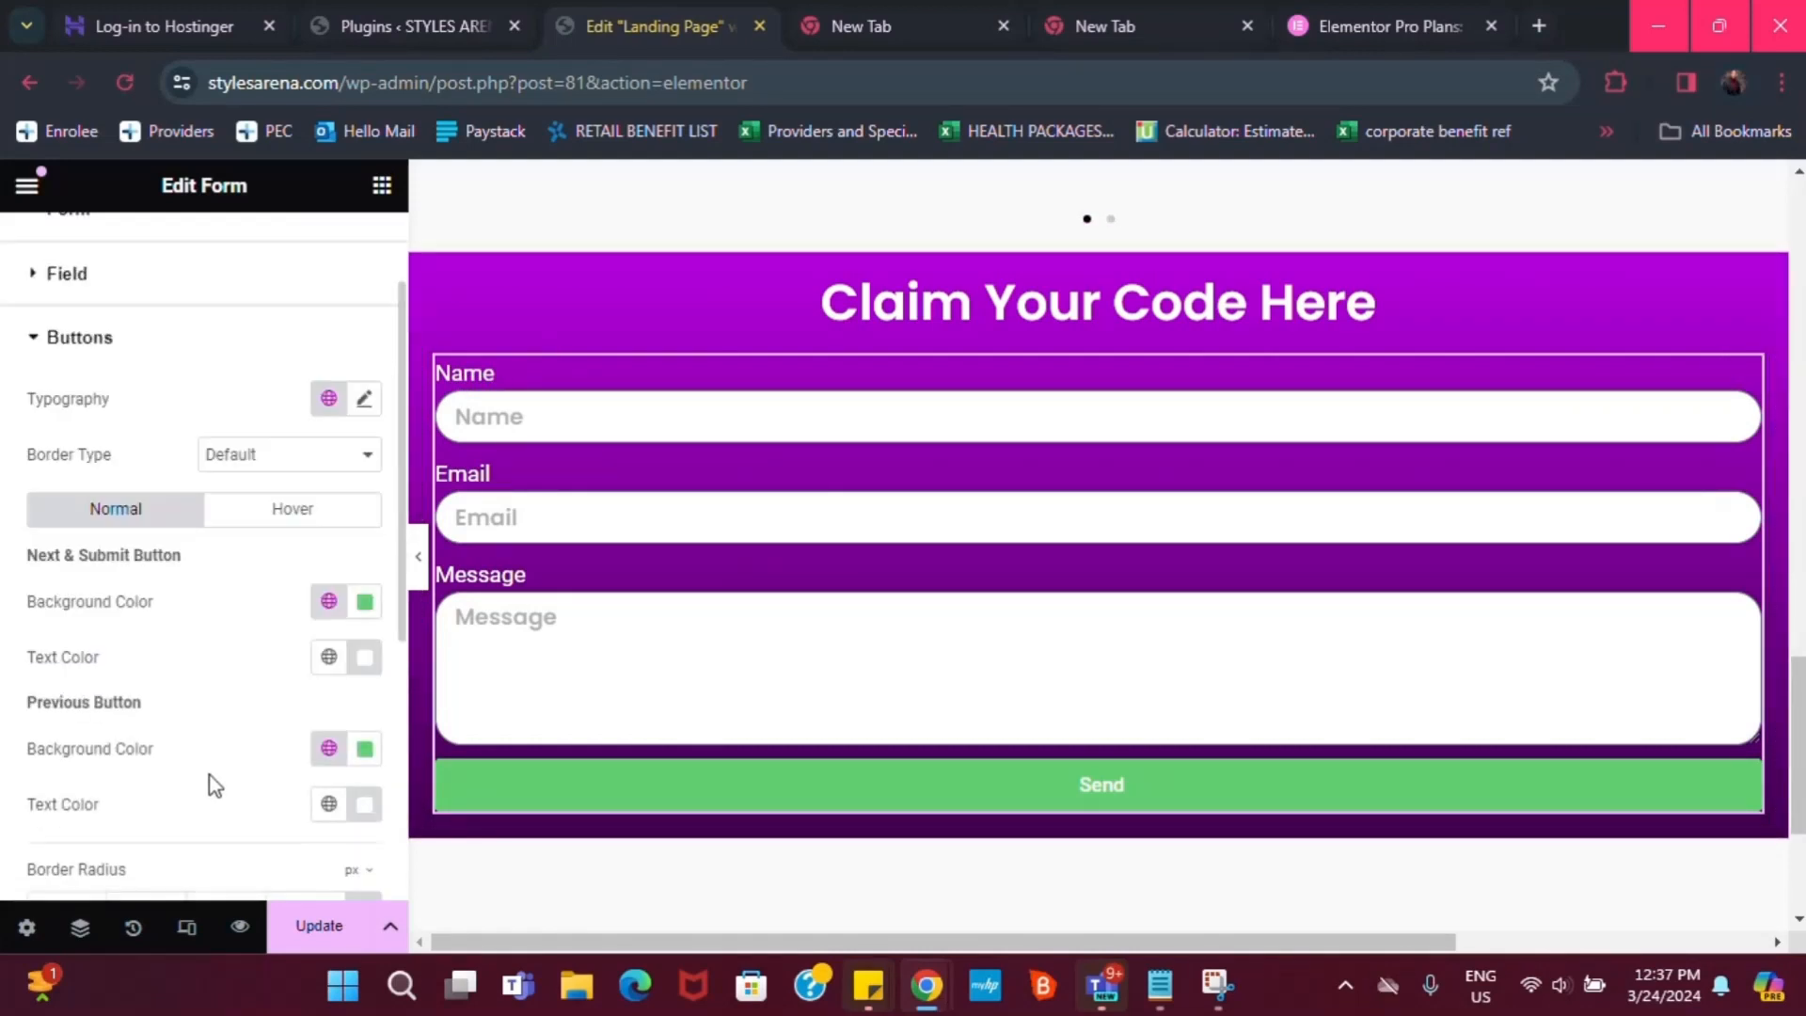
click(329, 600)
click(150, 572)
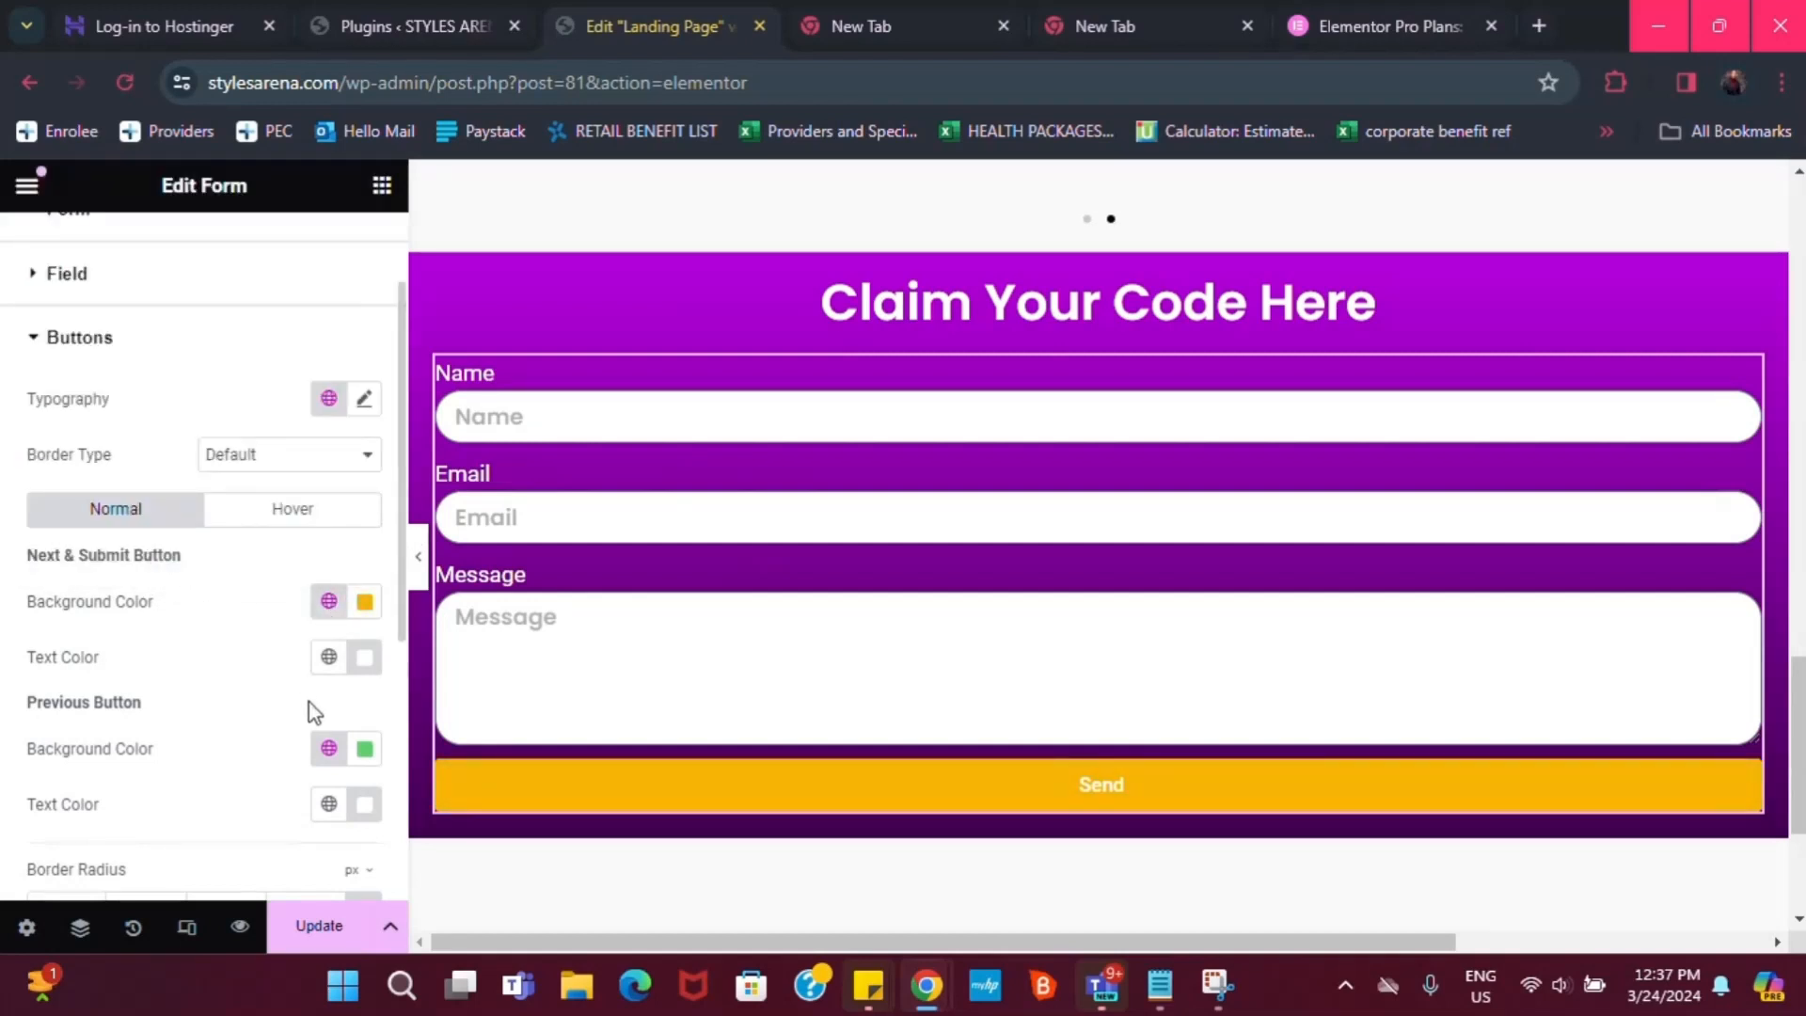
scroll(141, 849, down, 2)
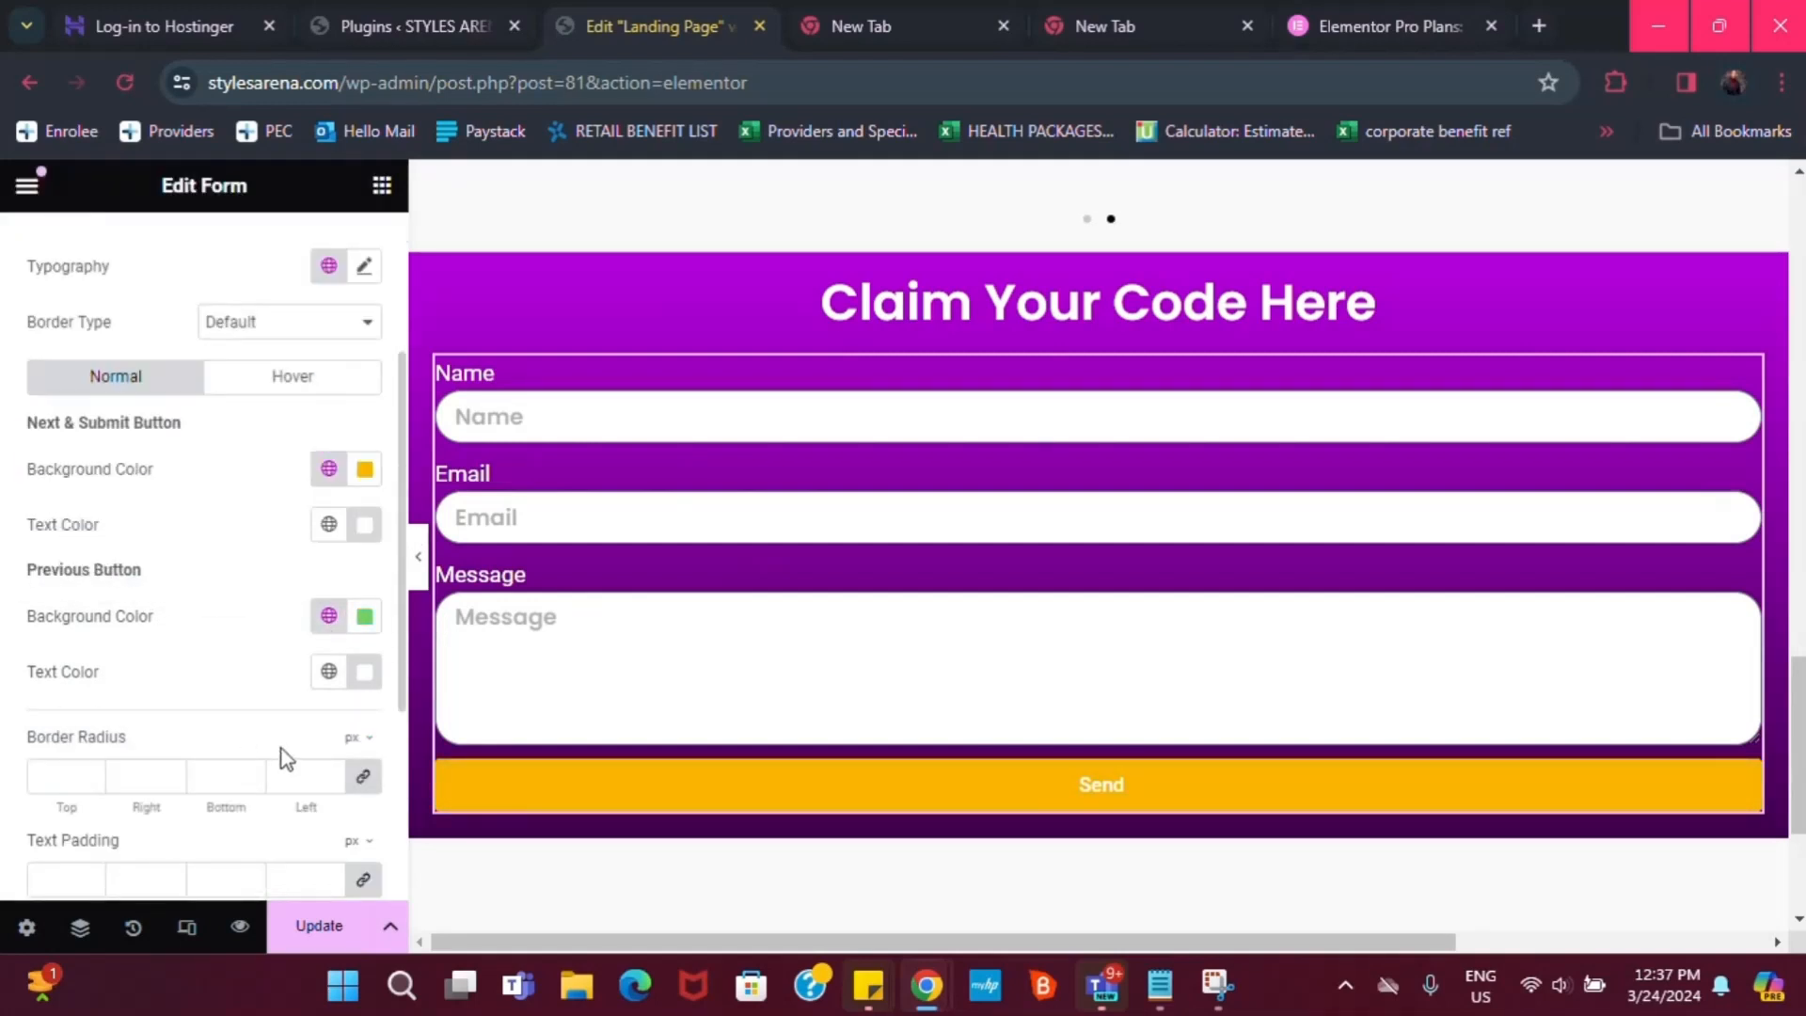
text(0)
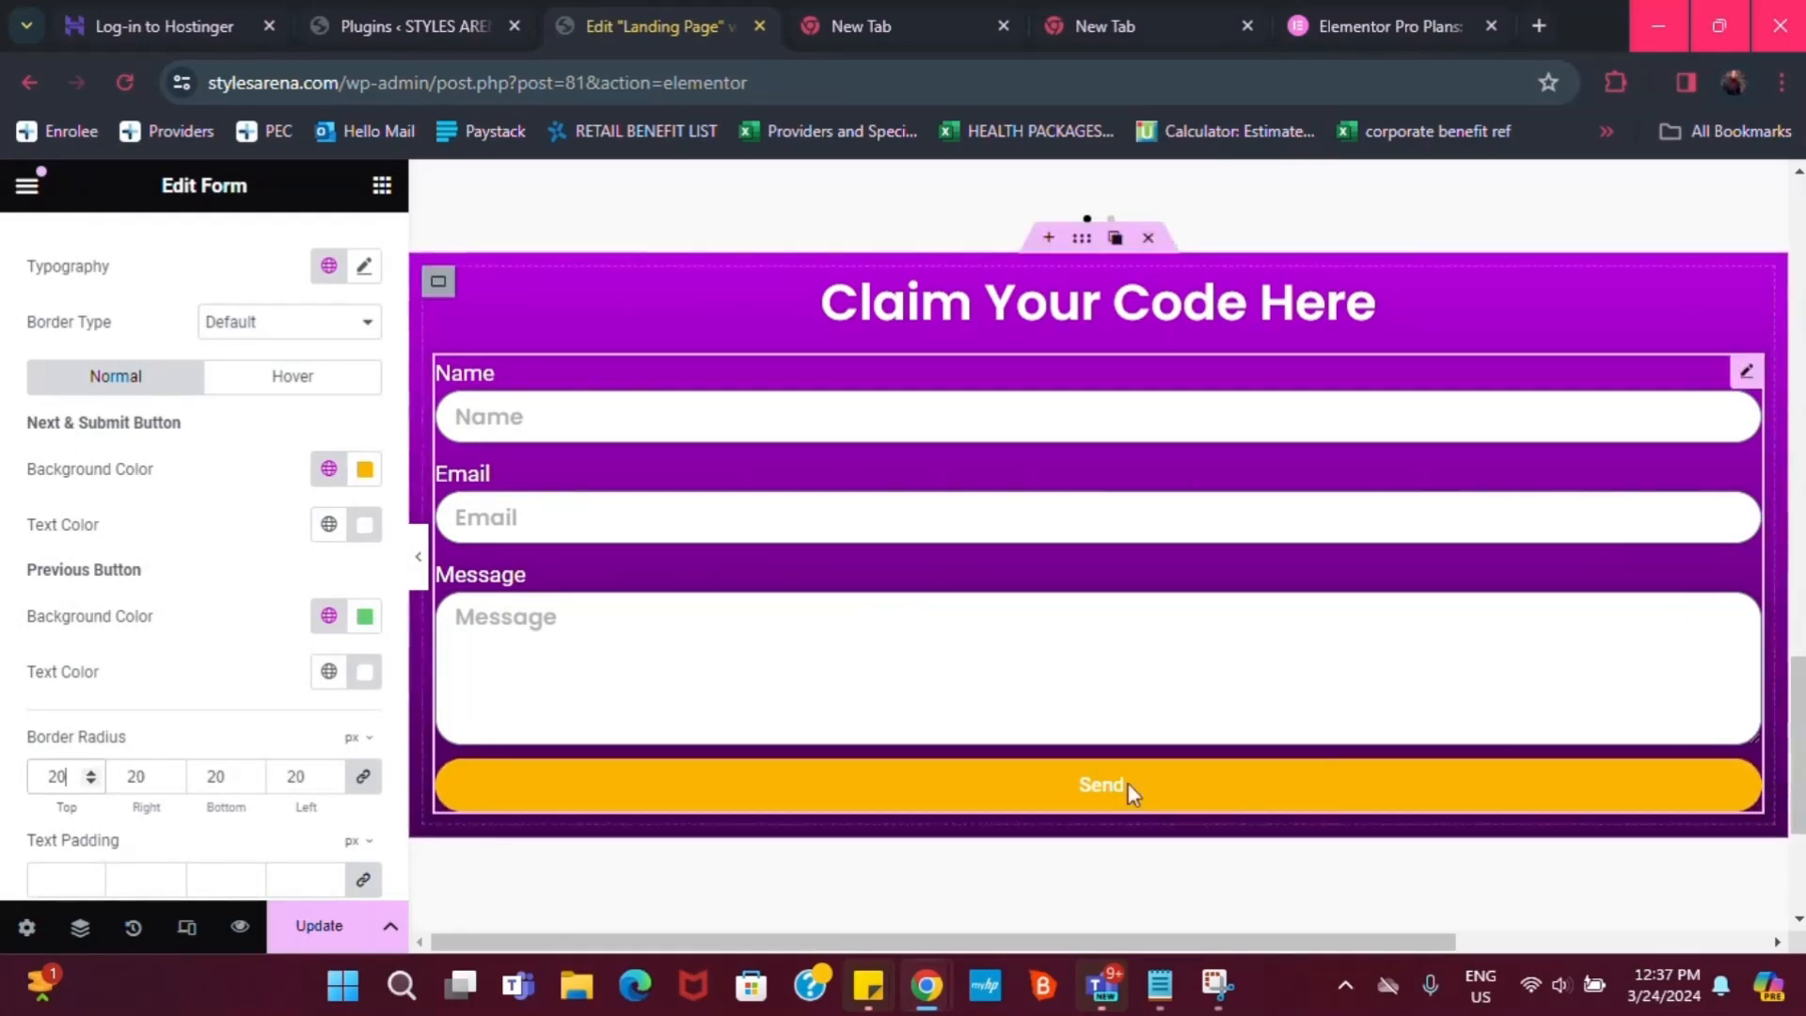
scroll(97, 870, down, 2)
scroll(60, 781, up, 1)
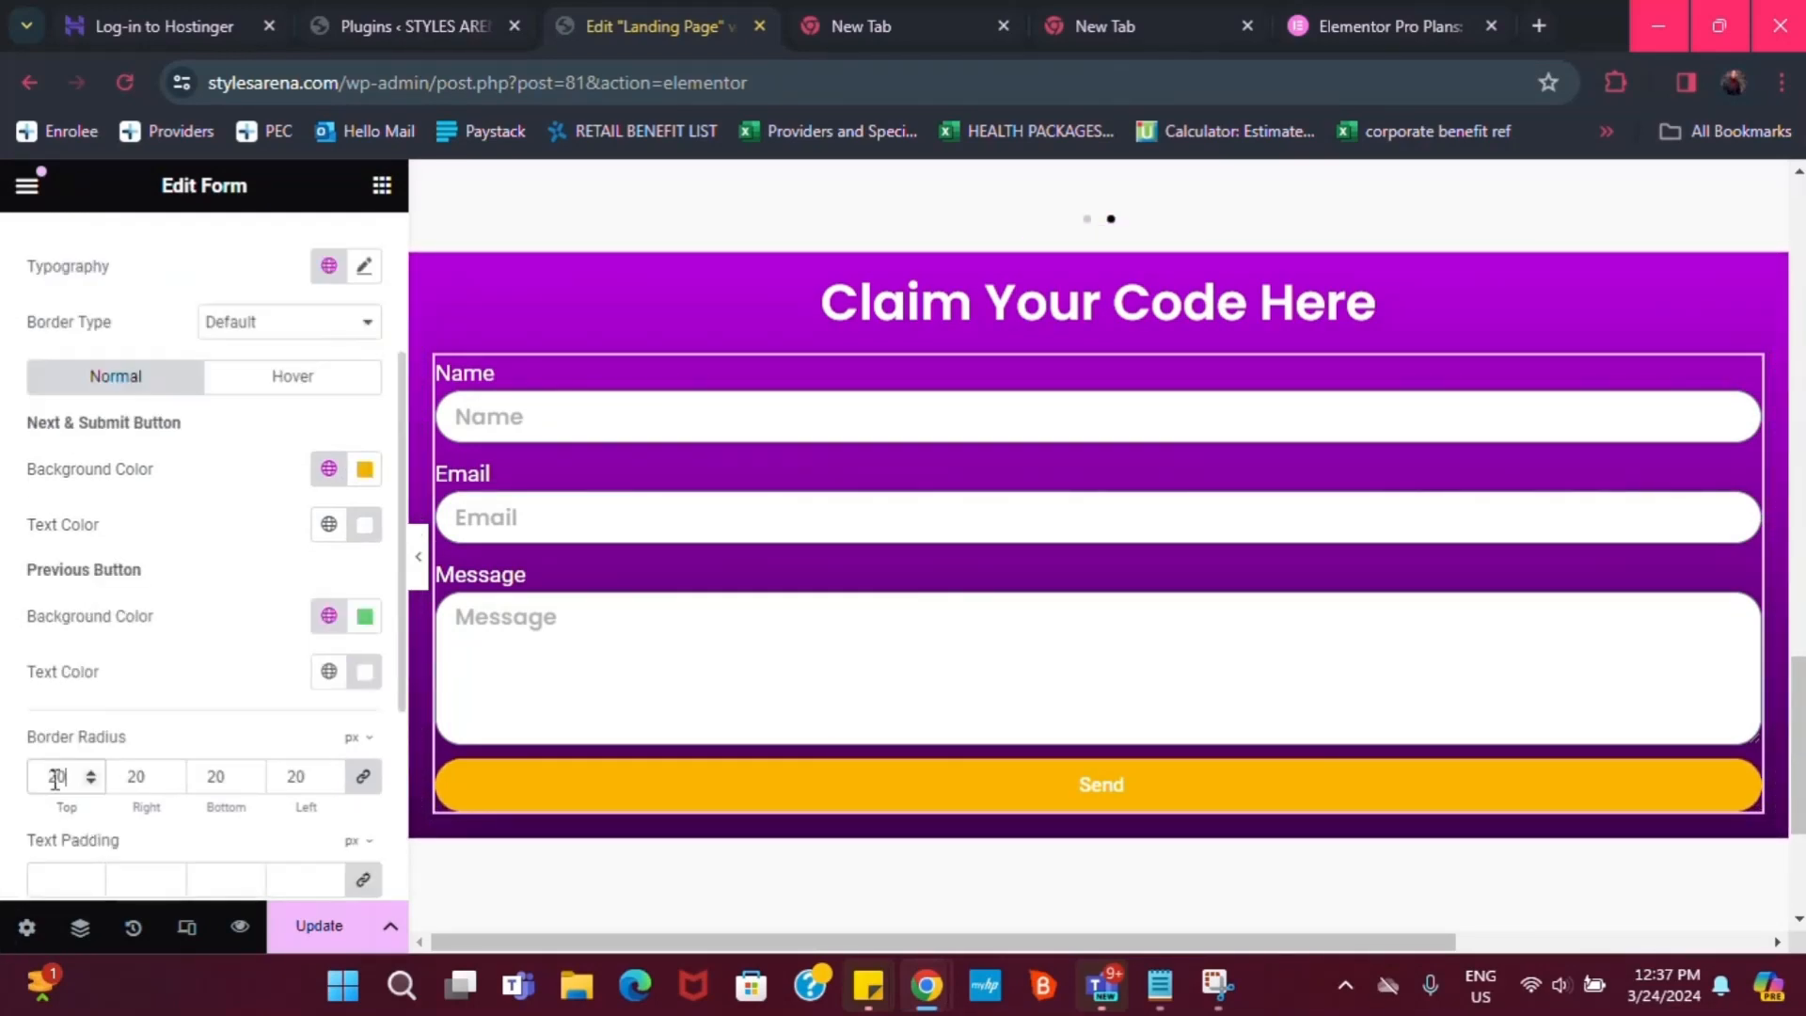
scroll(205, 816, down, 1)
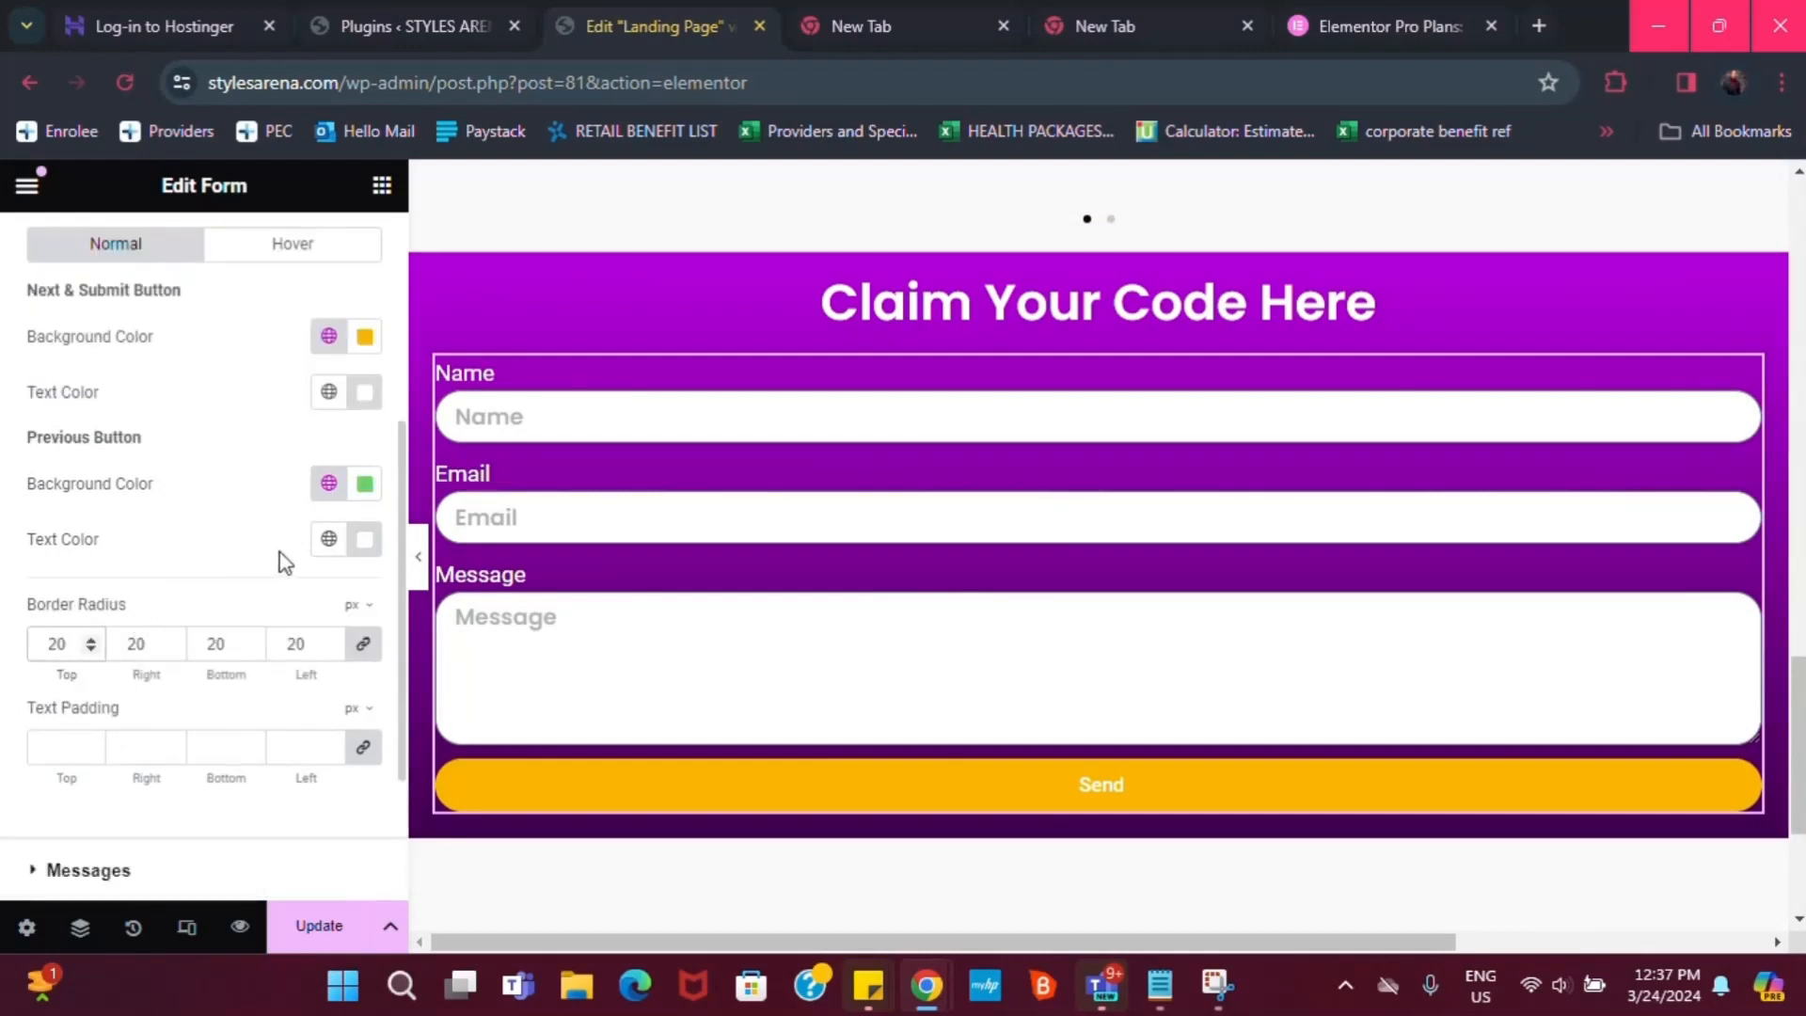
Make the Previous button text global Dark purple and the button font global Poppins
click(328, 539)
click(120, 929)
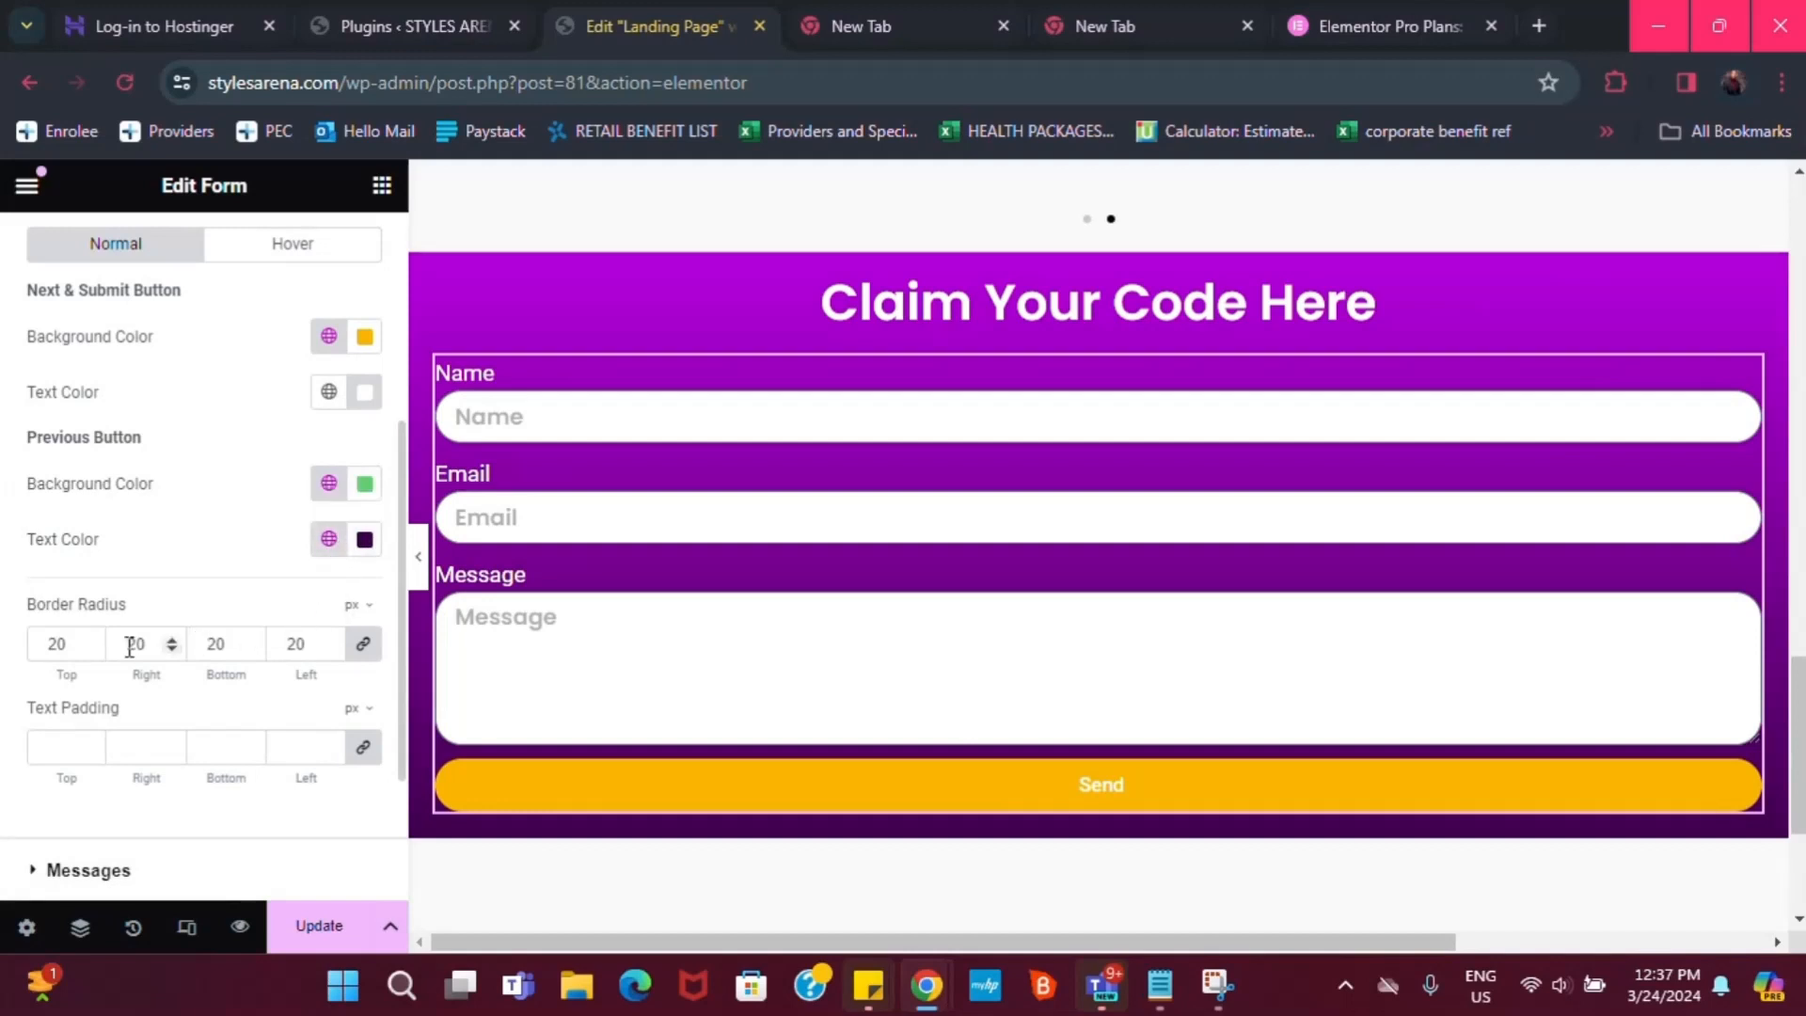
scroll(105, 465, up, 2)
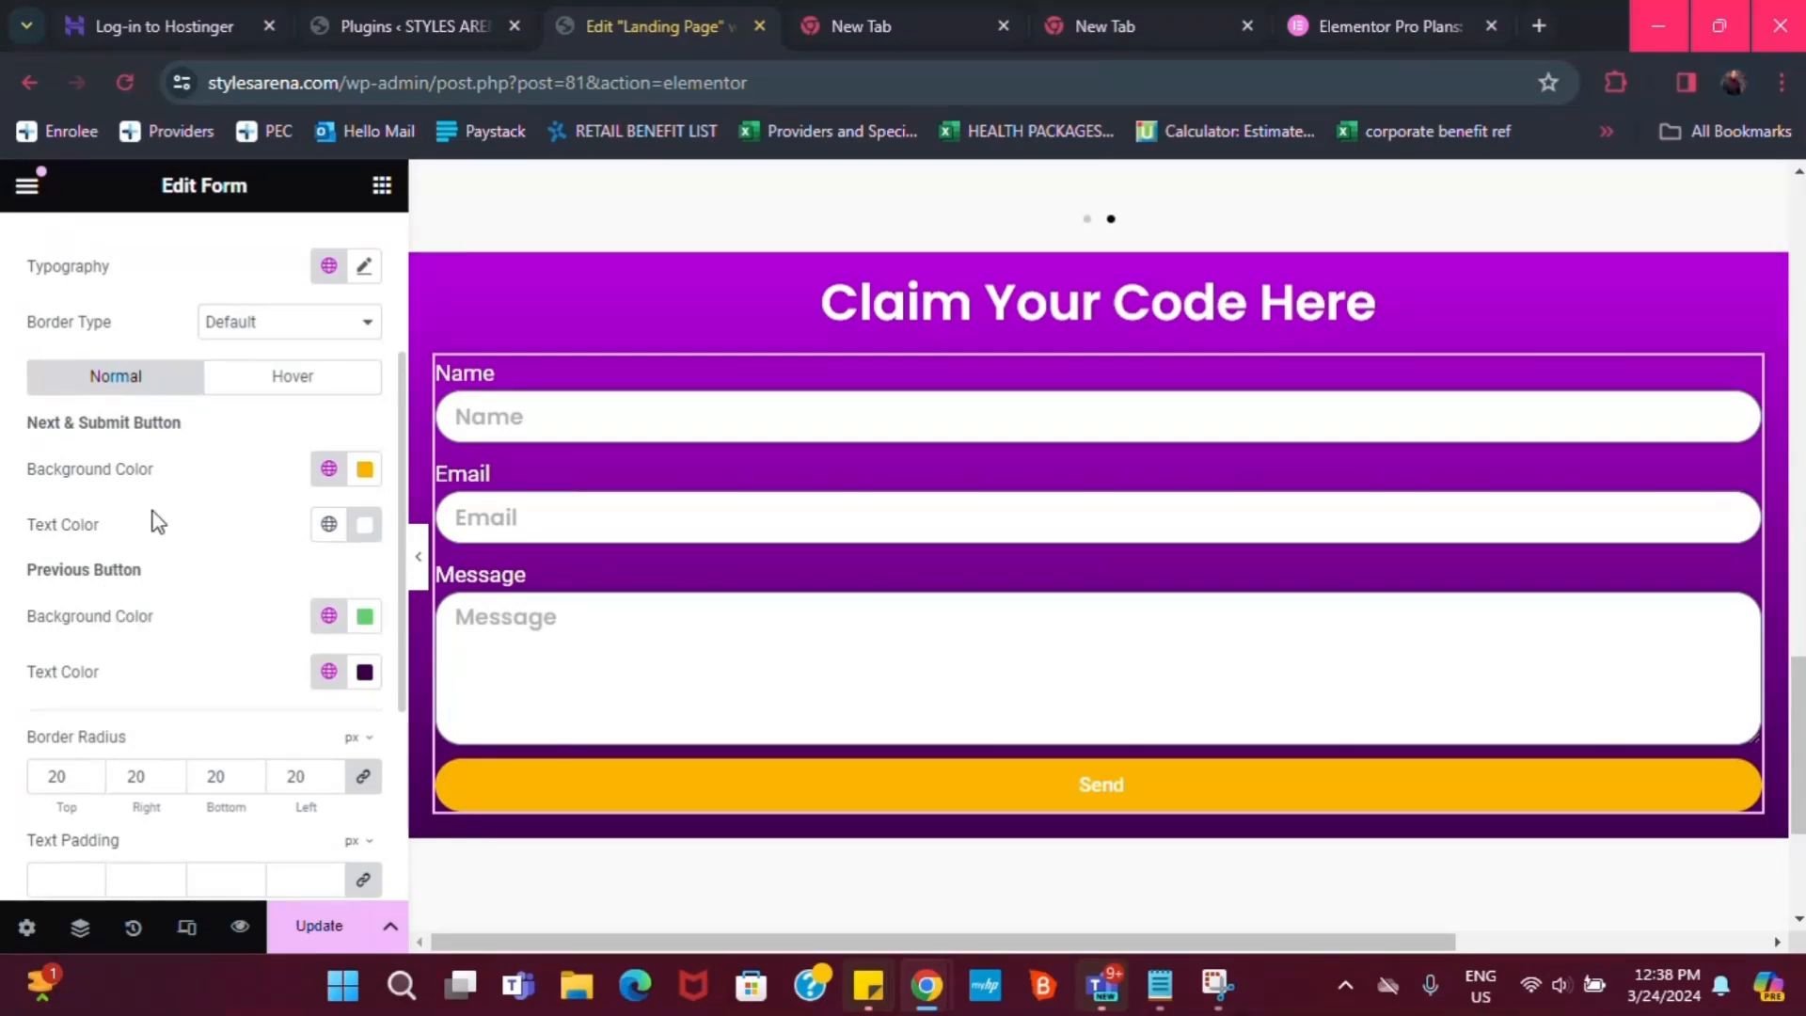
scroll(157, 523, up, 2)
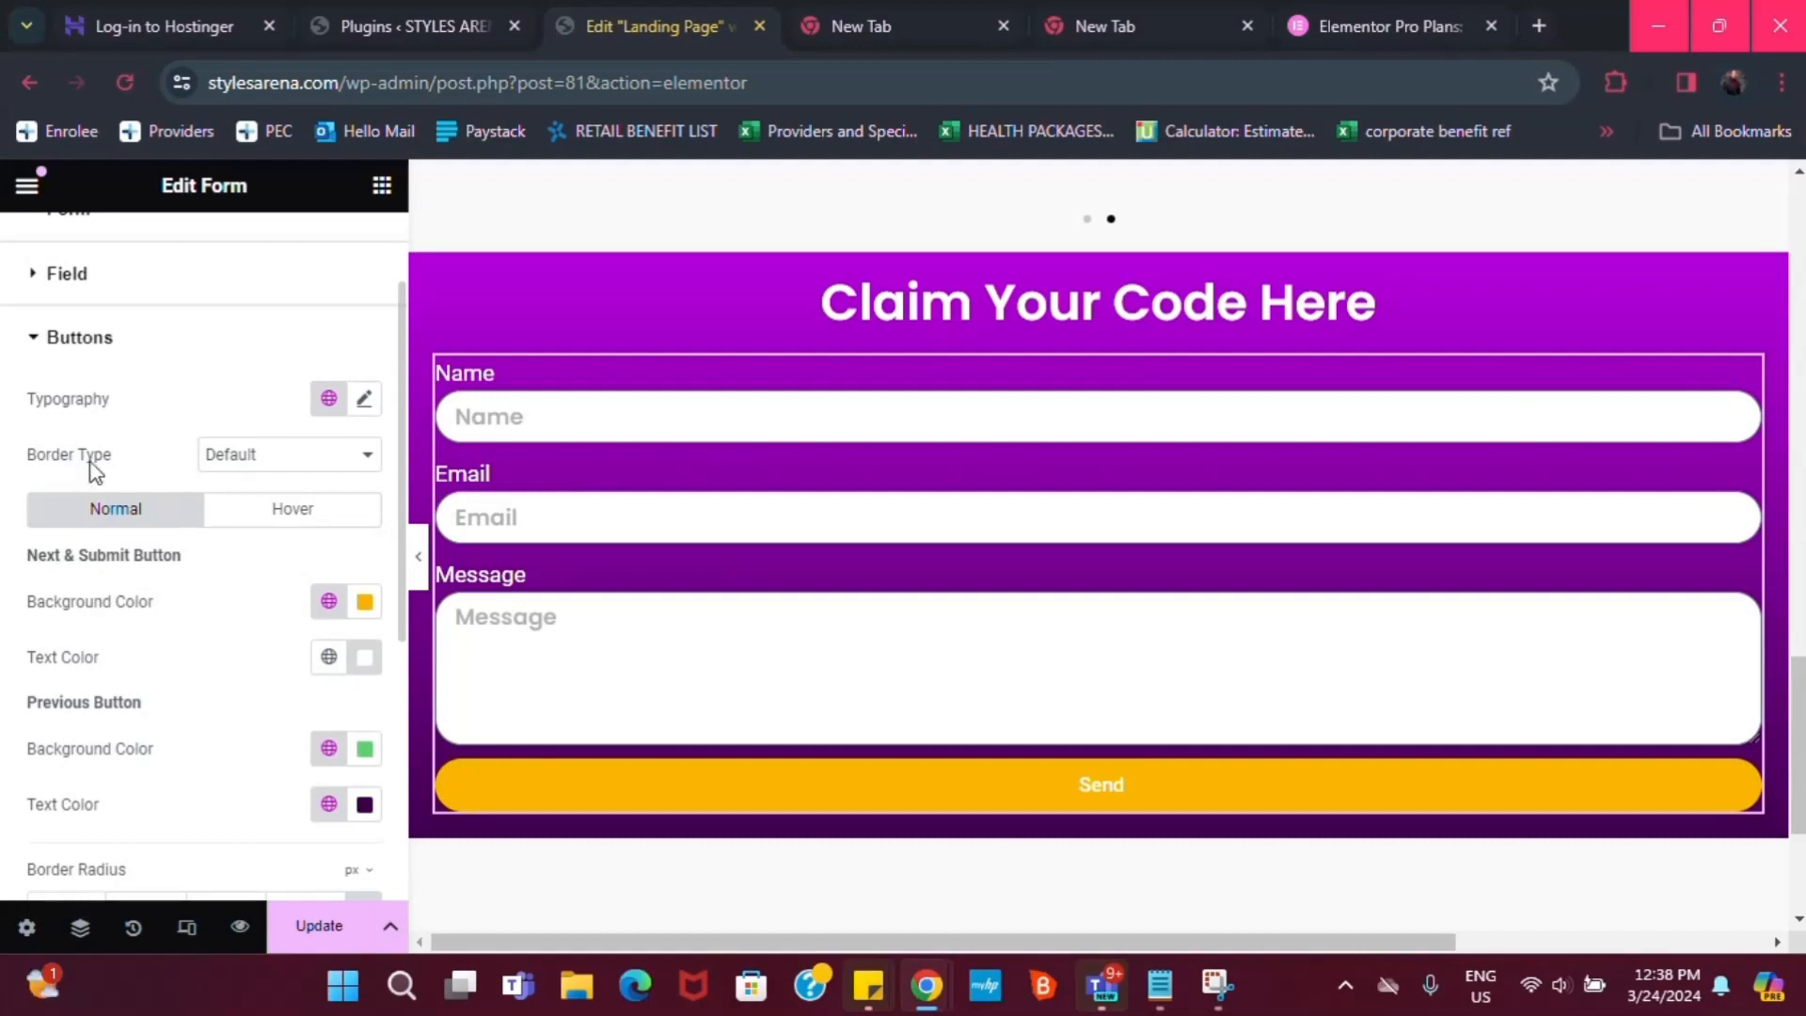
click(329, 401)
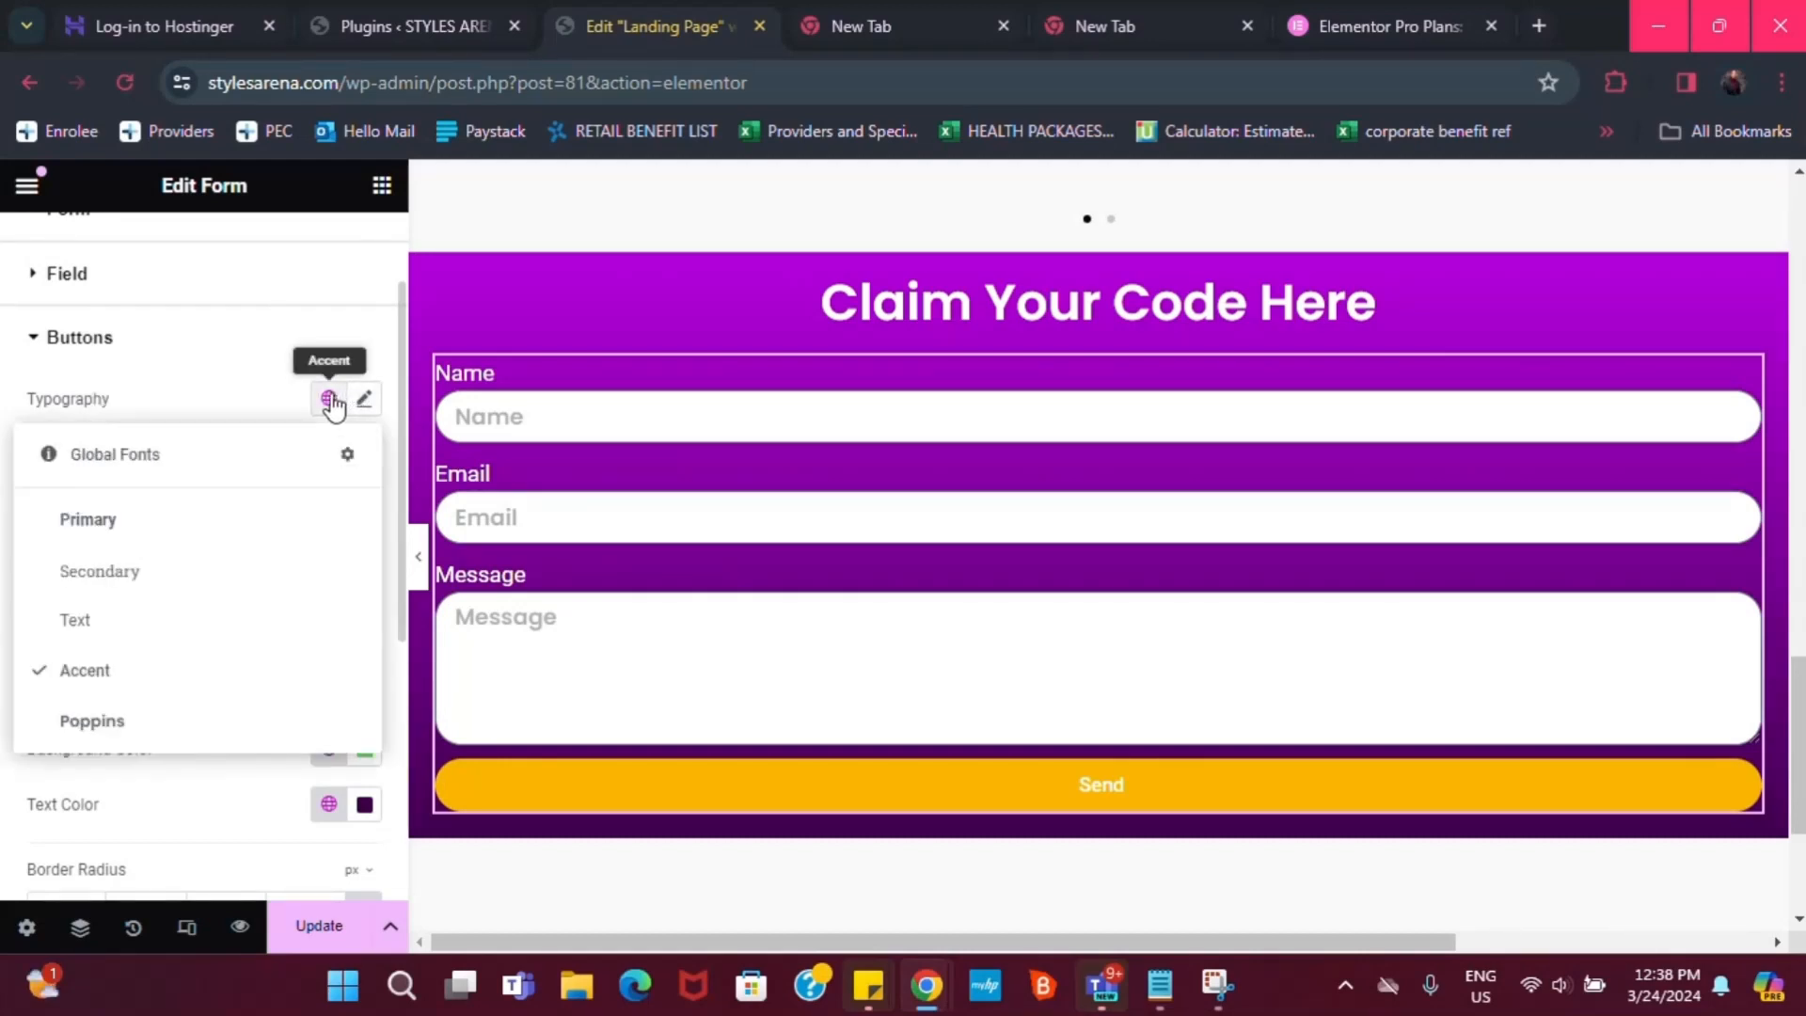
click(101, 720)
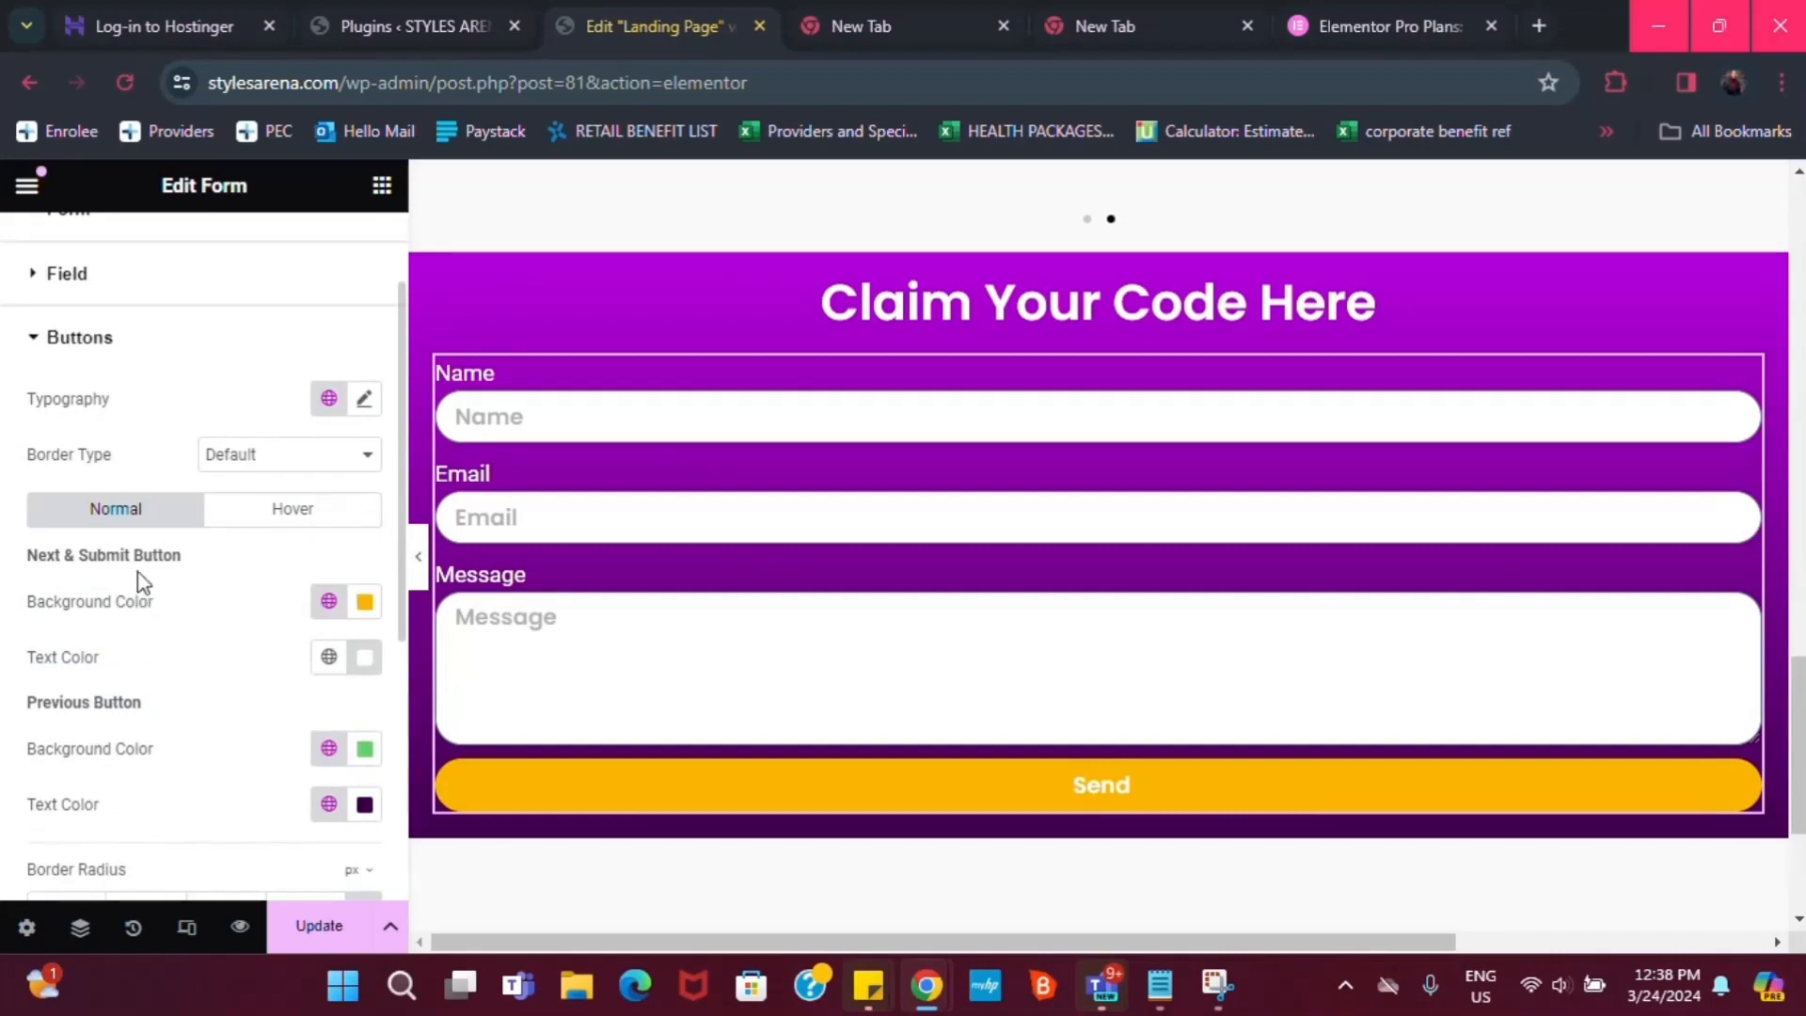
Set the Next & Submit (Send) button text color to global Dark purple
scroll(158, 541, up, 2)
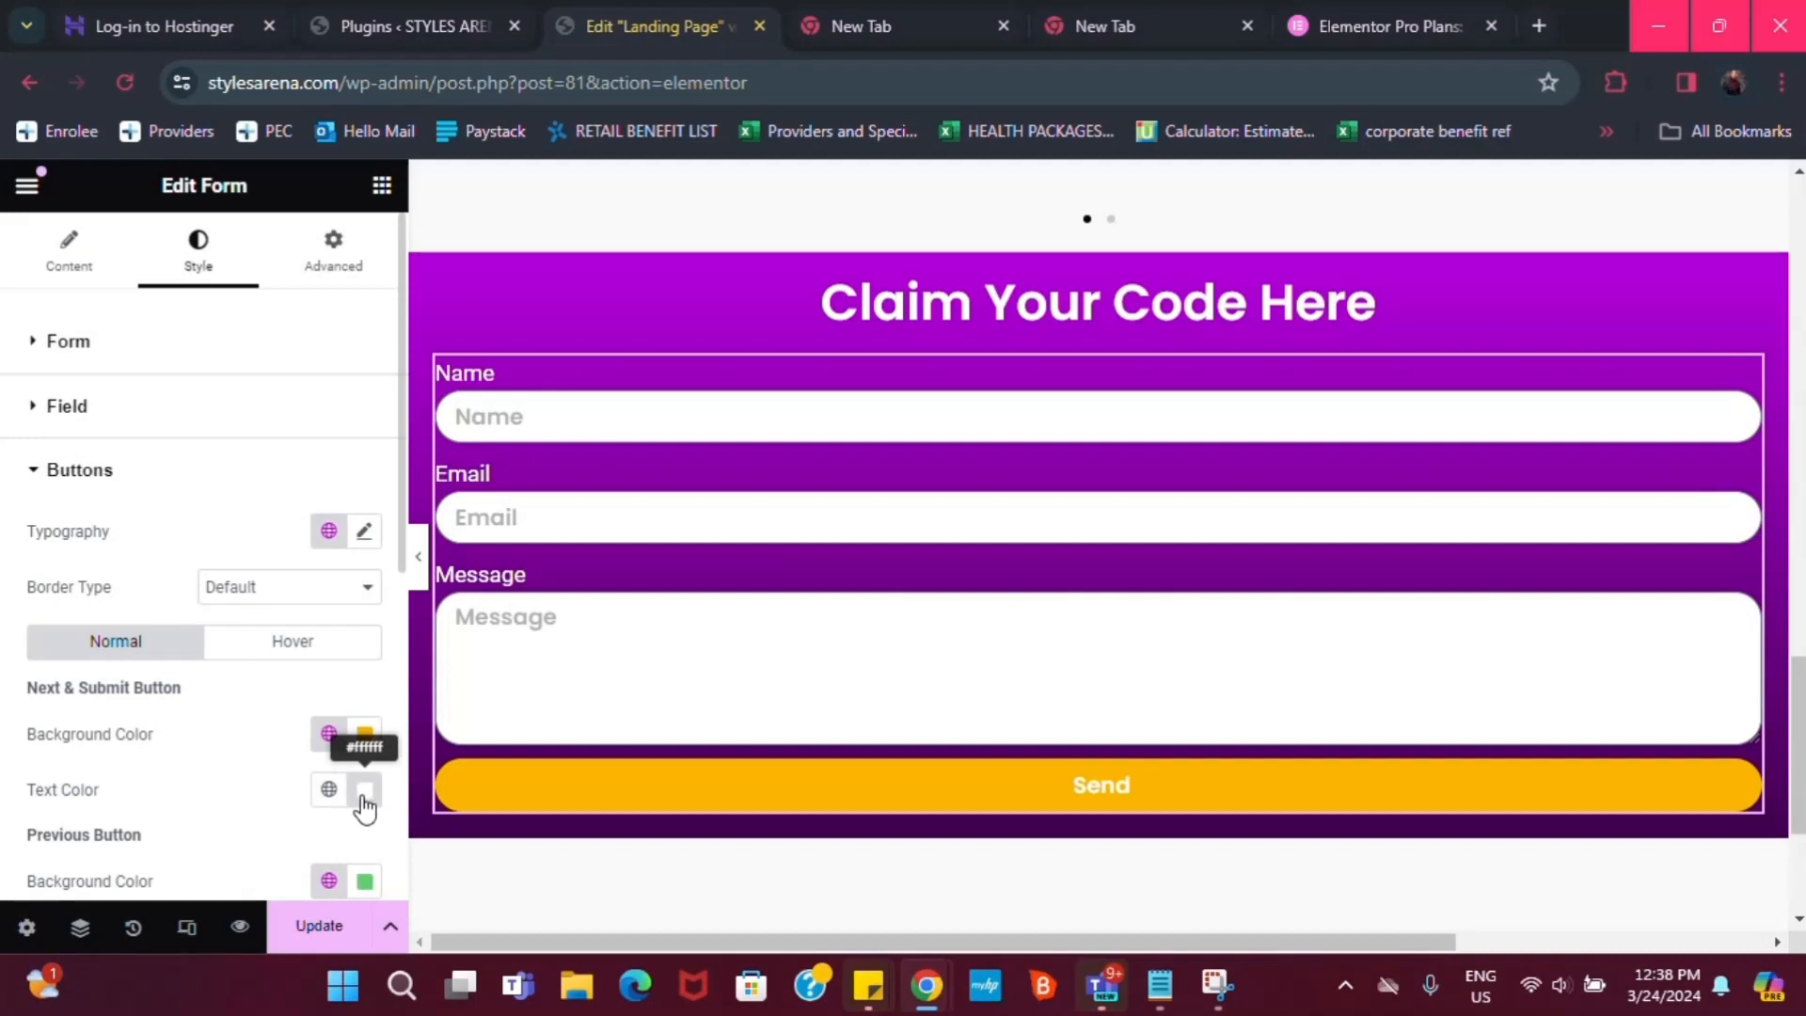
click(328, 789)
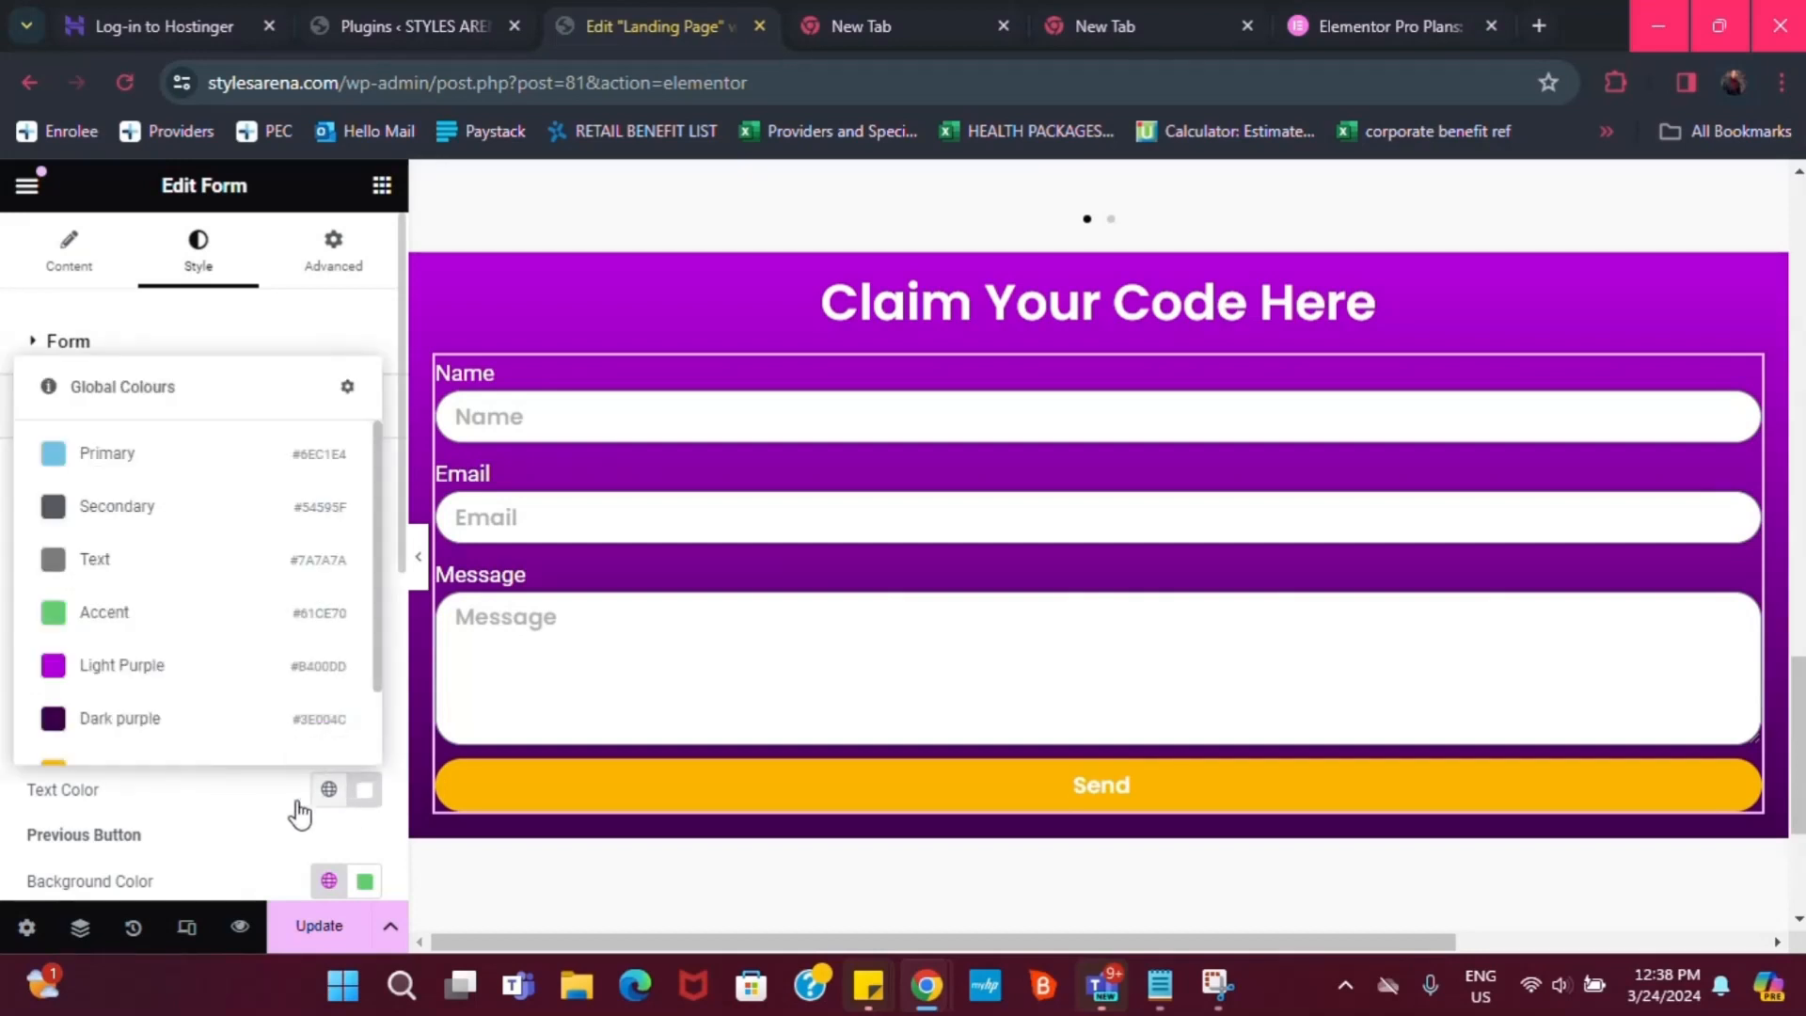
click(151, 719)
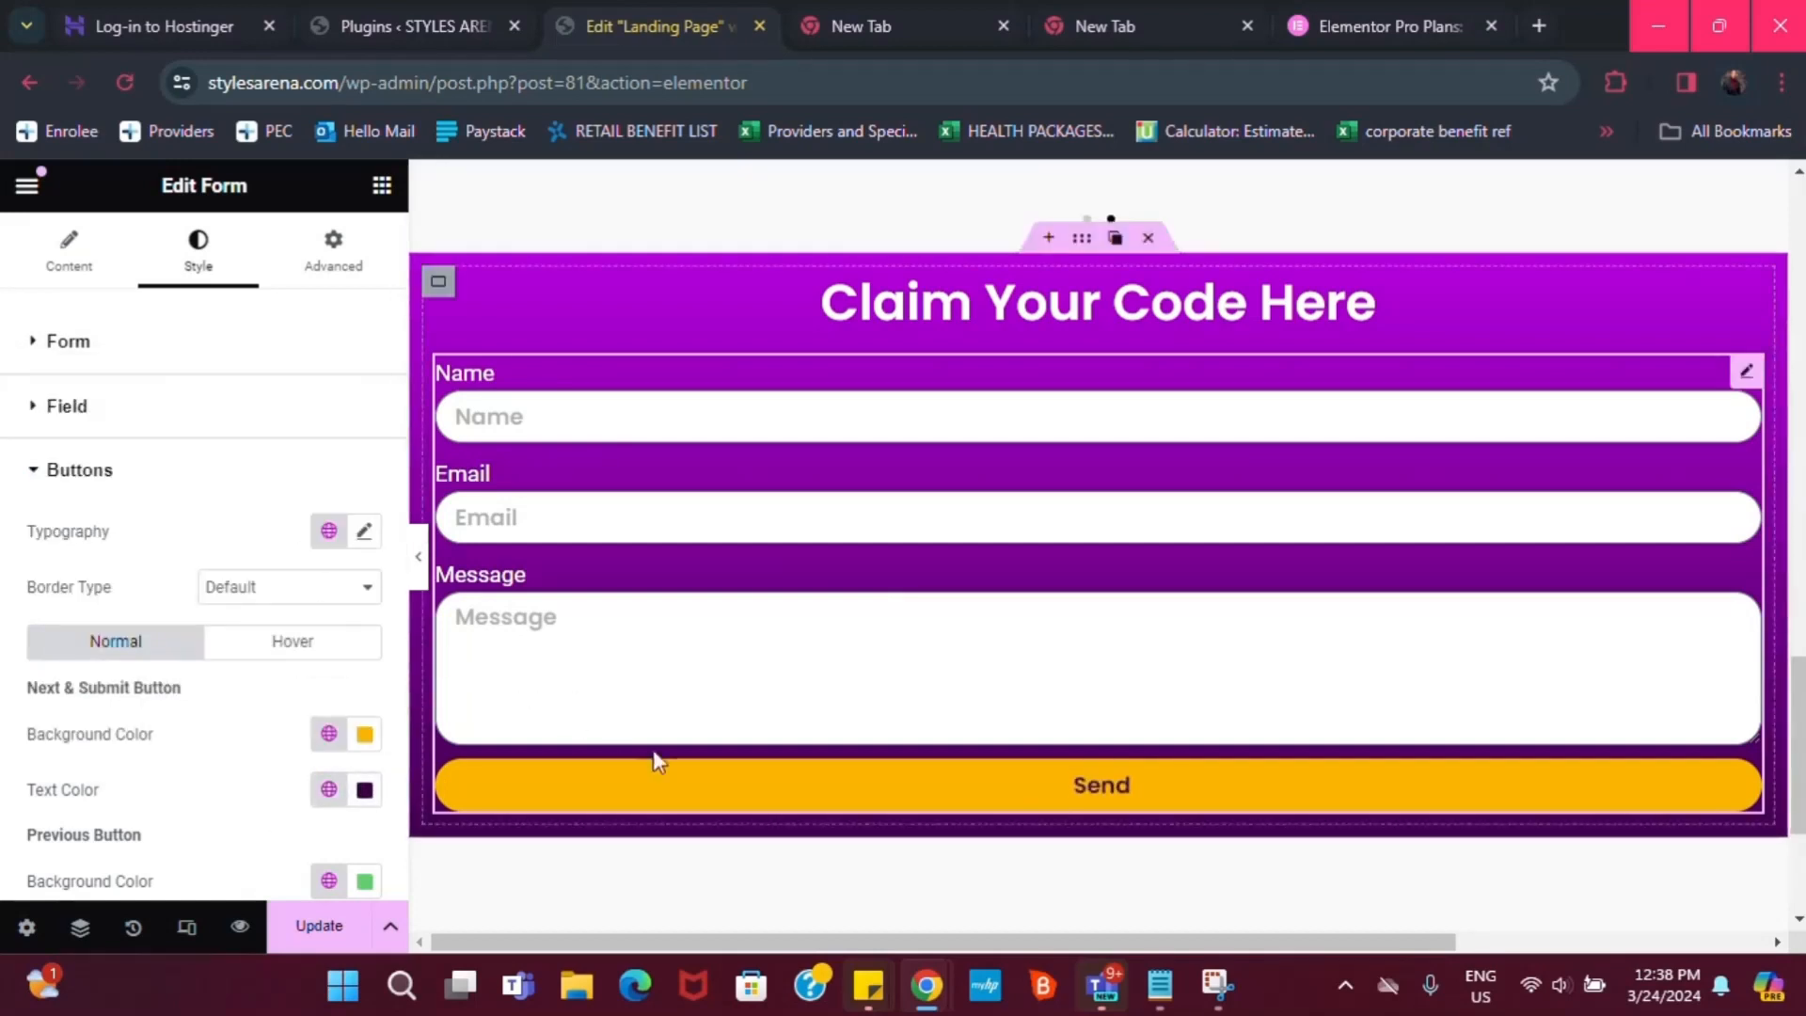
scroll(565, 734, down, 2)
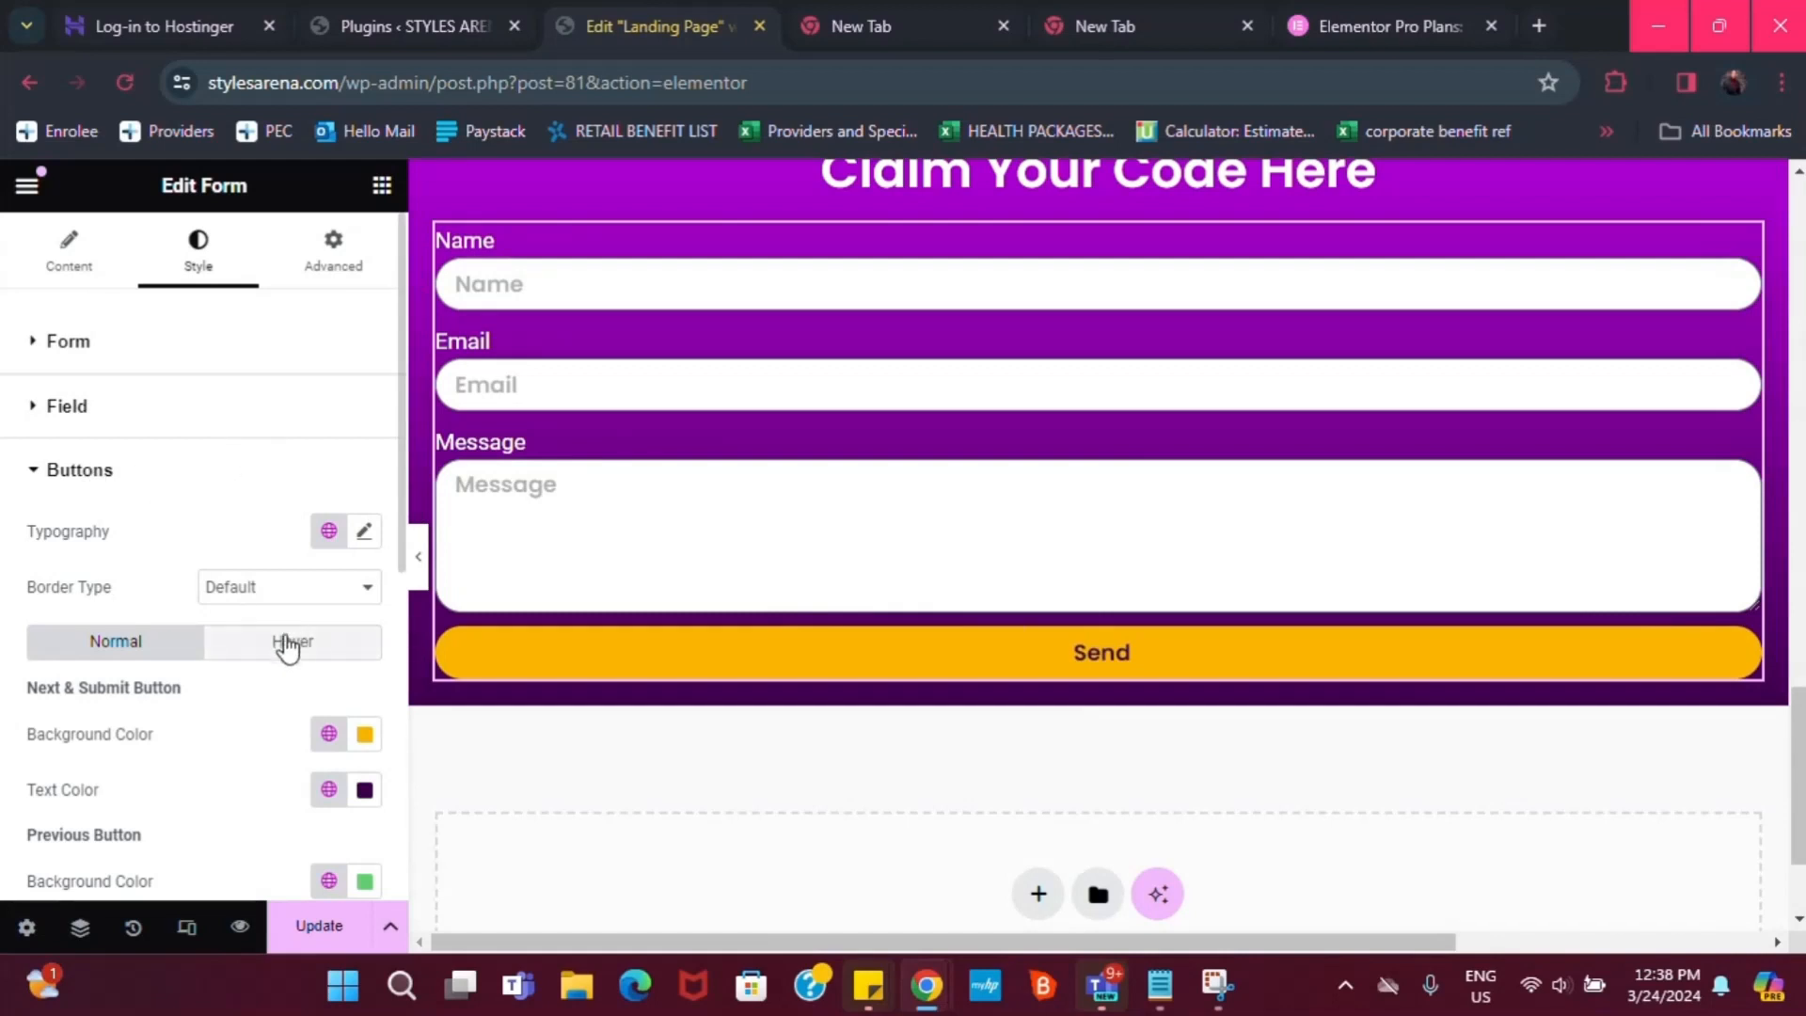
In the buttons' Hover state, set the border type to Solid
click(292, 640)
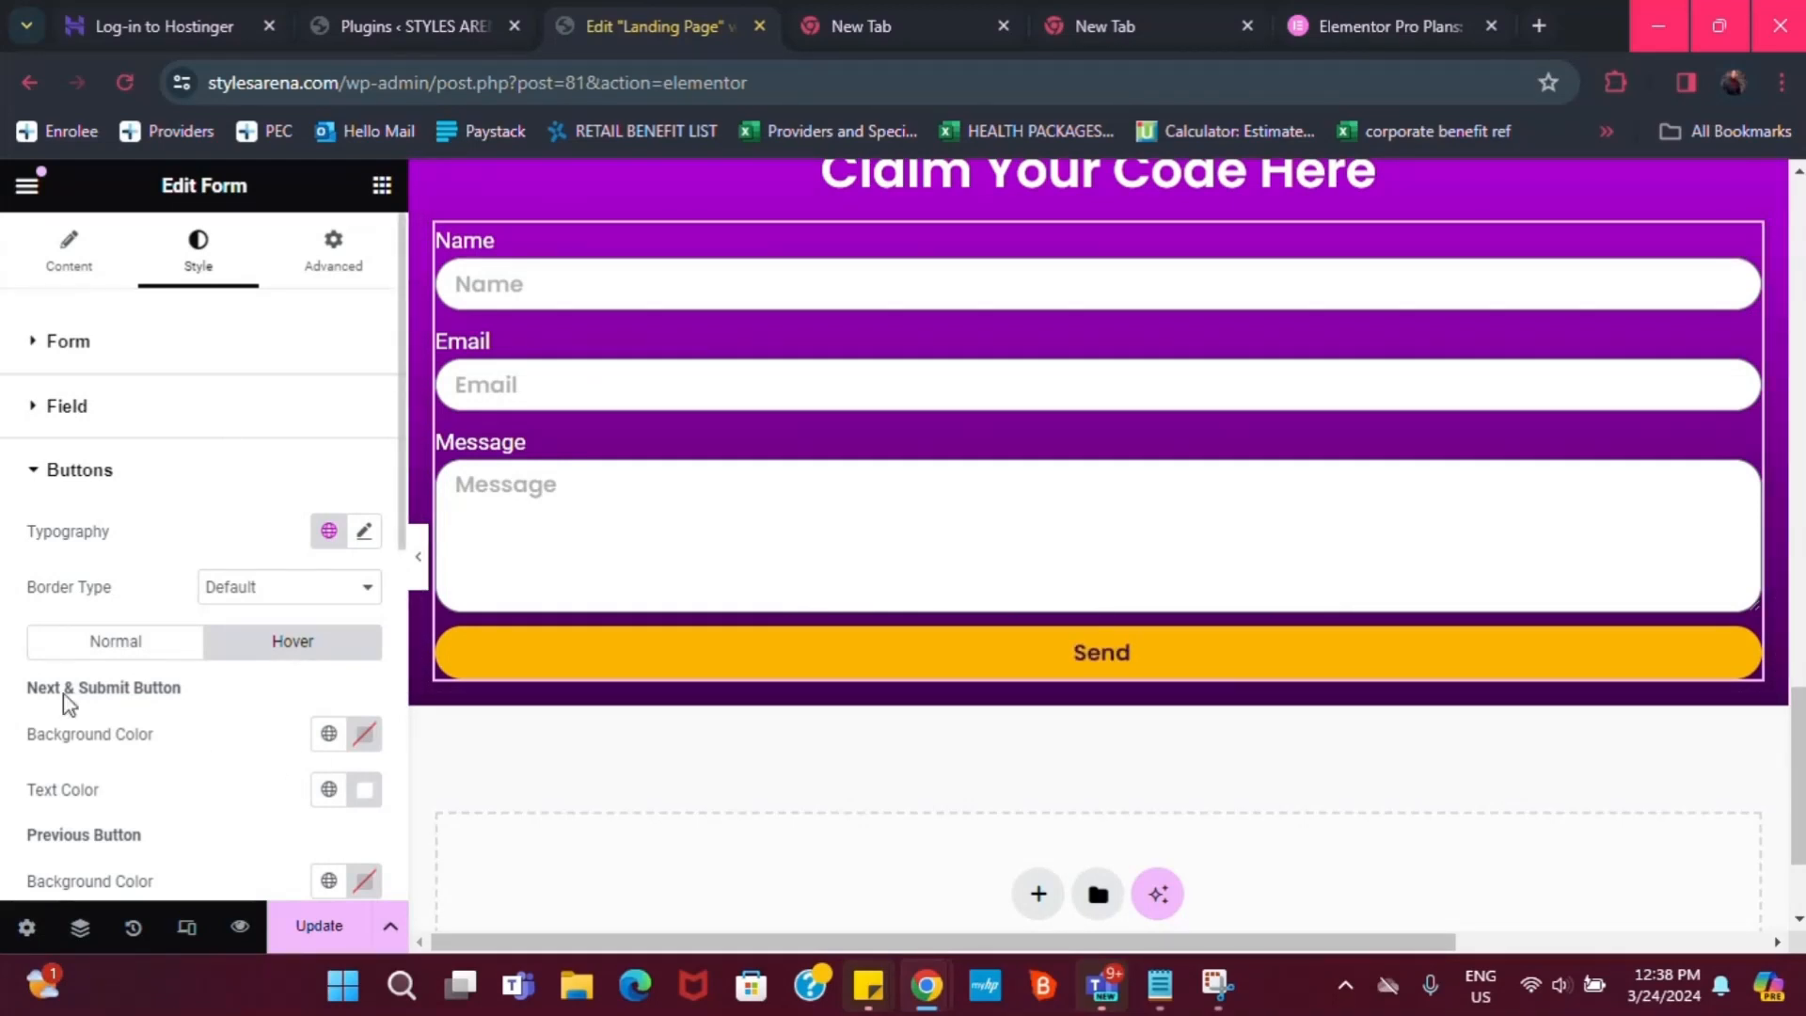
click(61, 641)
scroll(174, 724, down, 3)
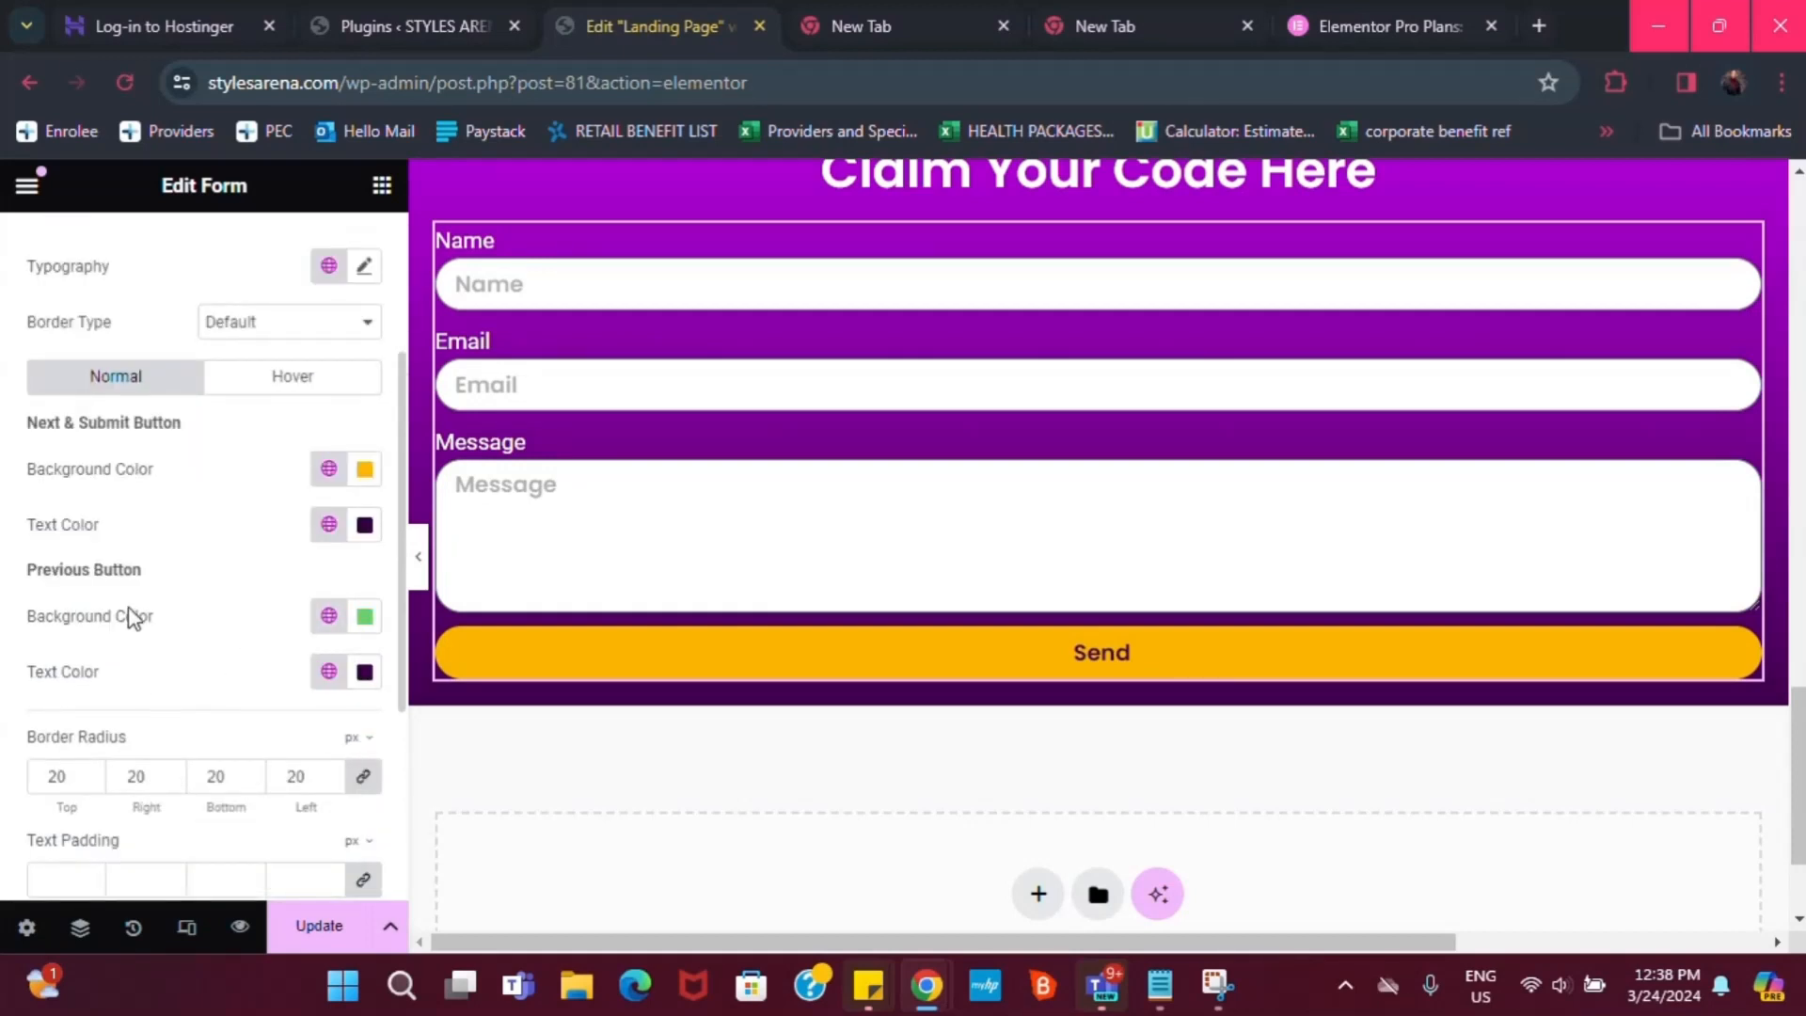
scroll(111, 732, down, 2)
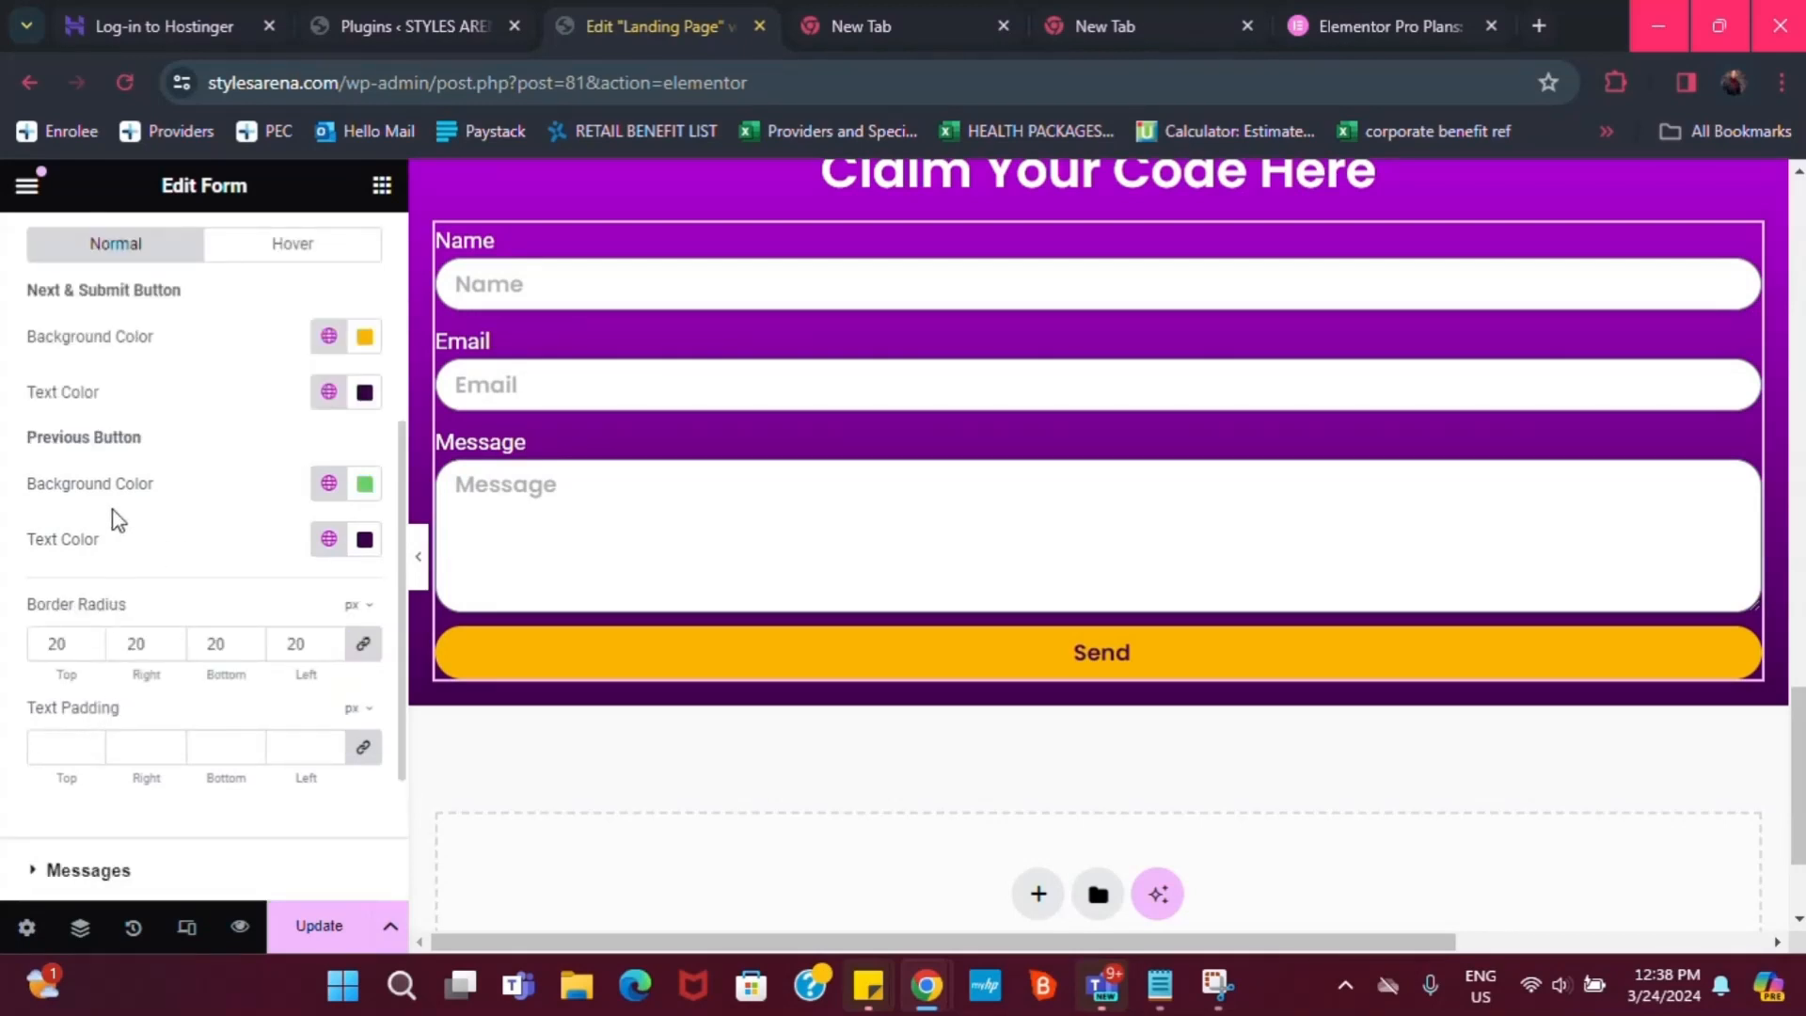
scroll(113, 518, up, 2)
click(242, 376)
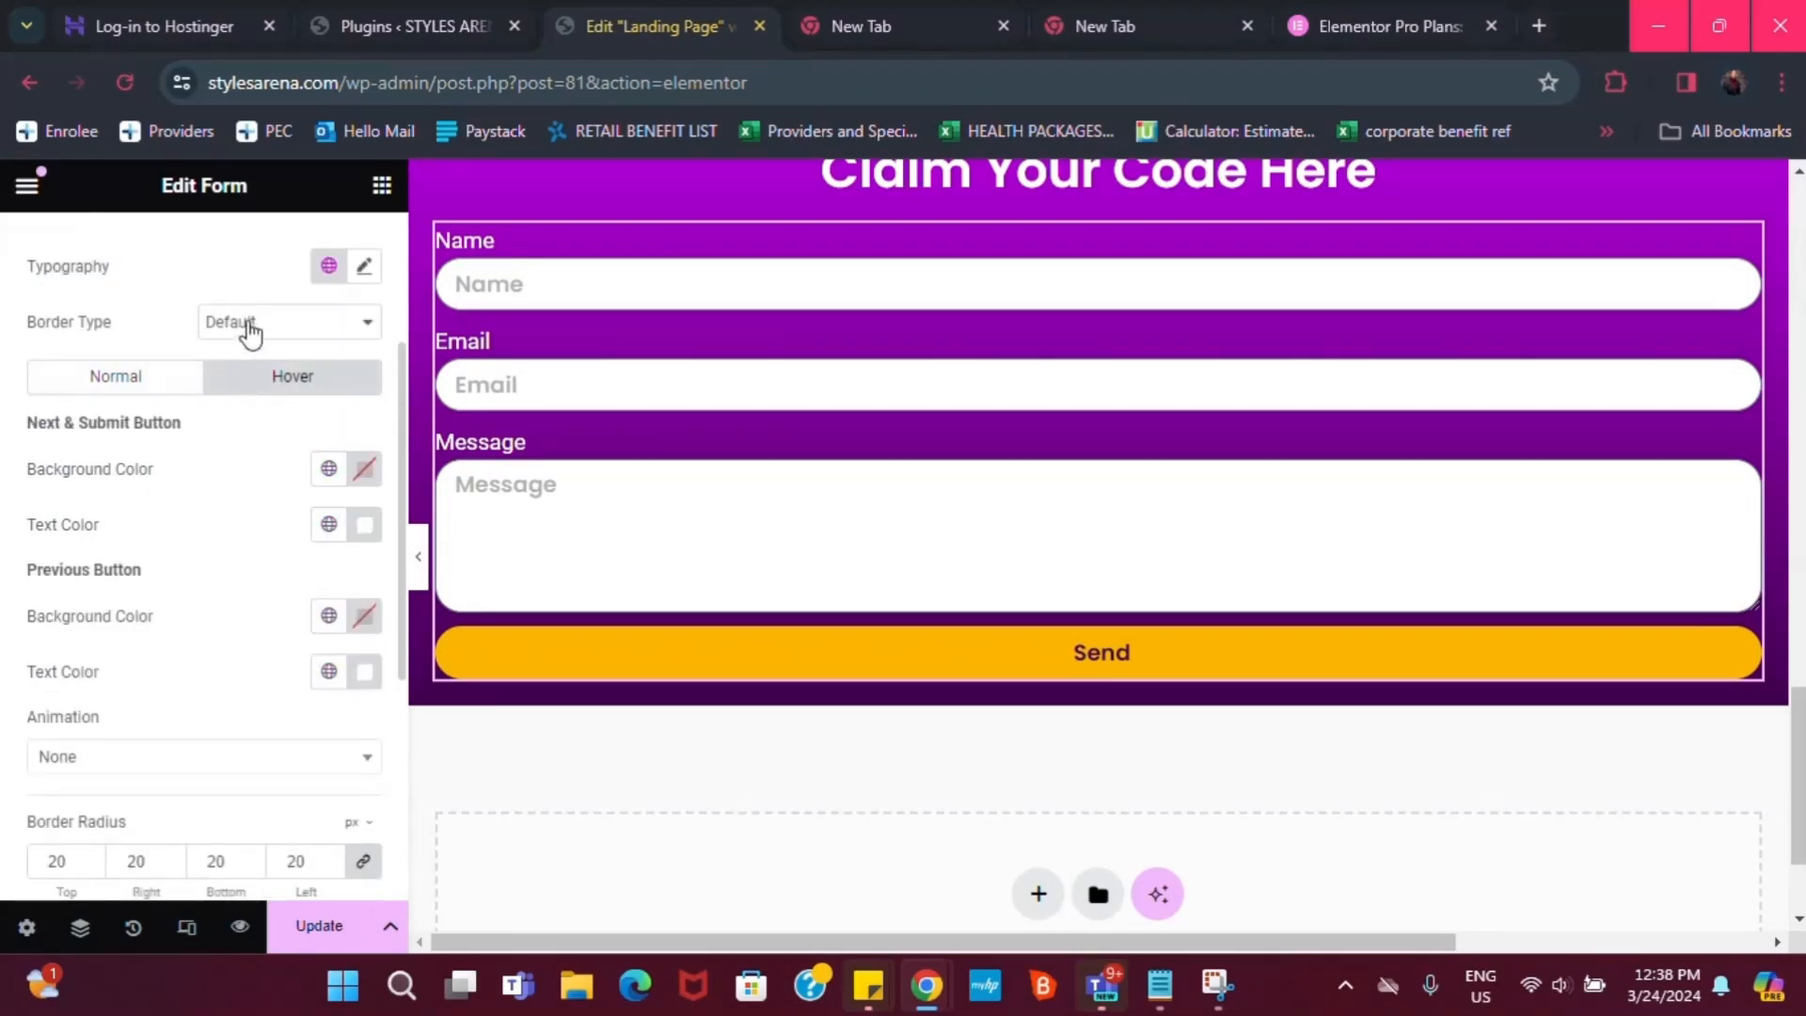
click(234, 322)
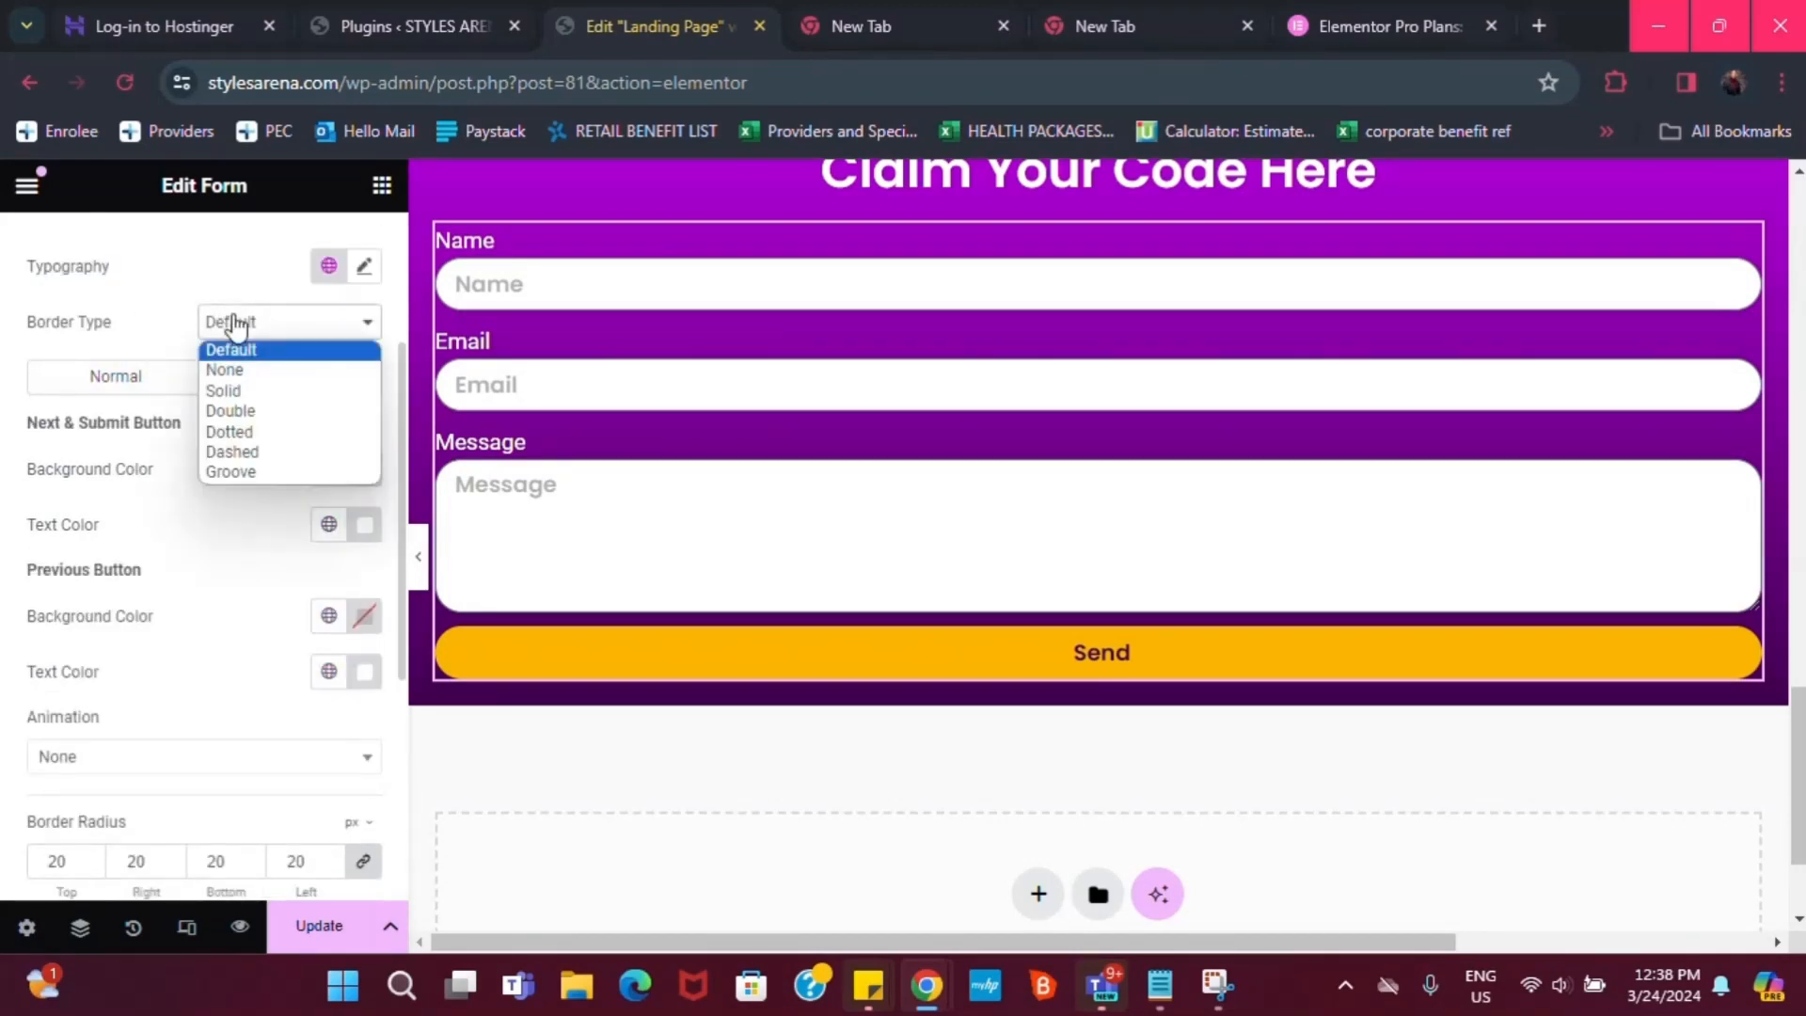
click(225, 394)
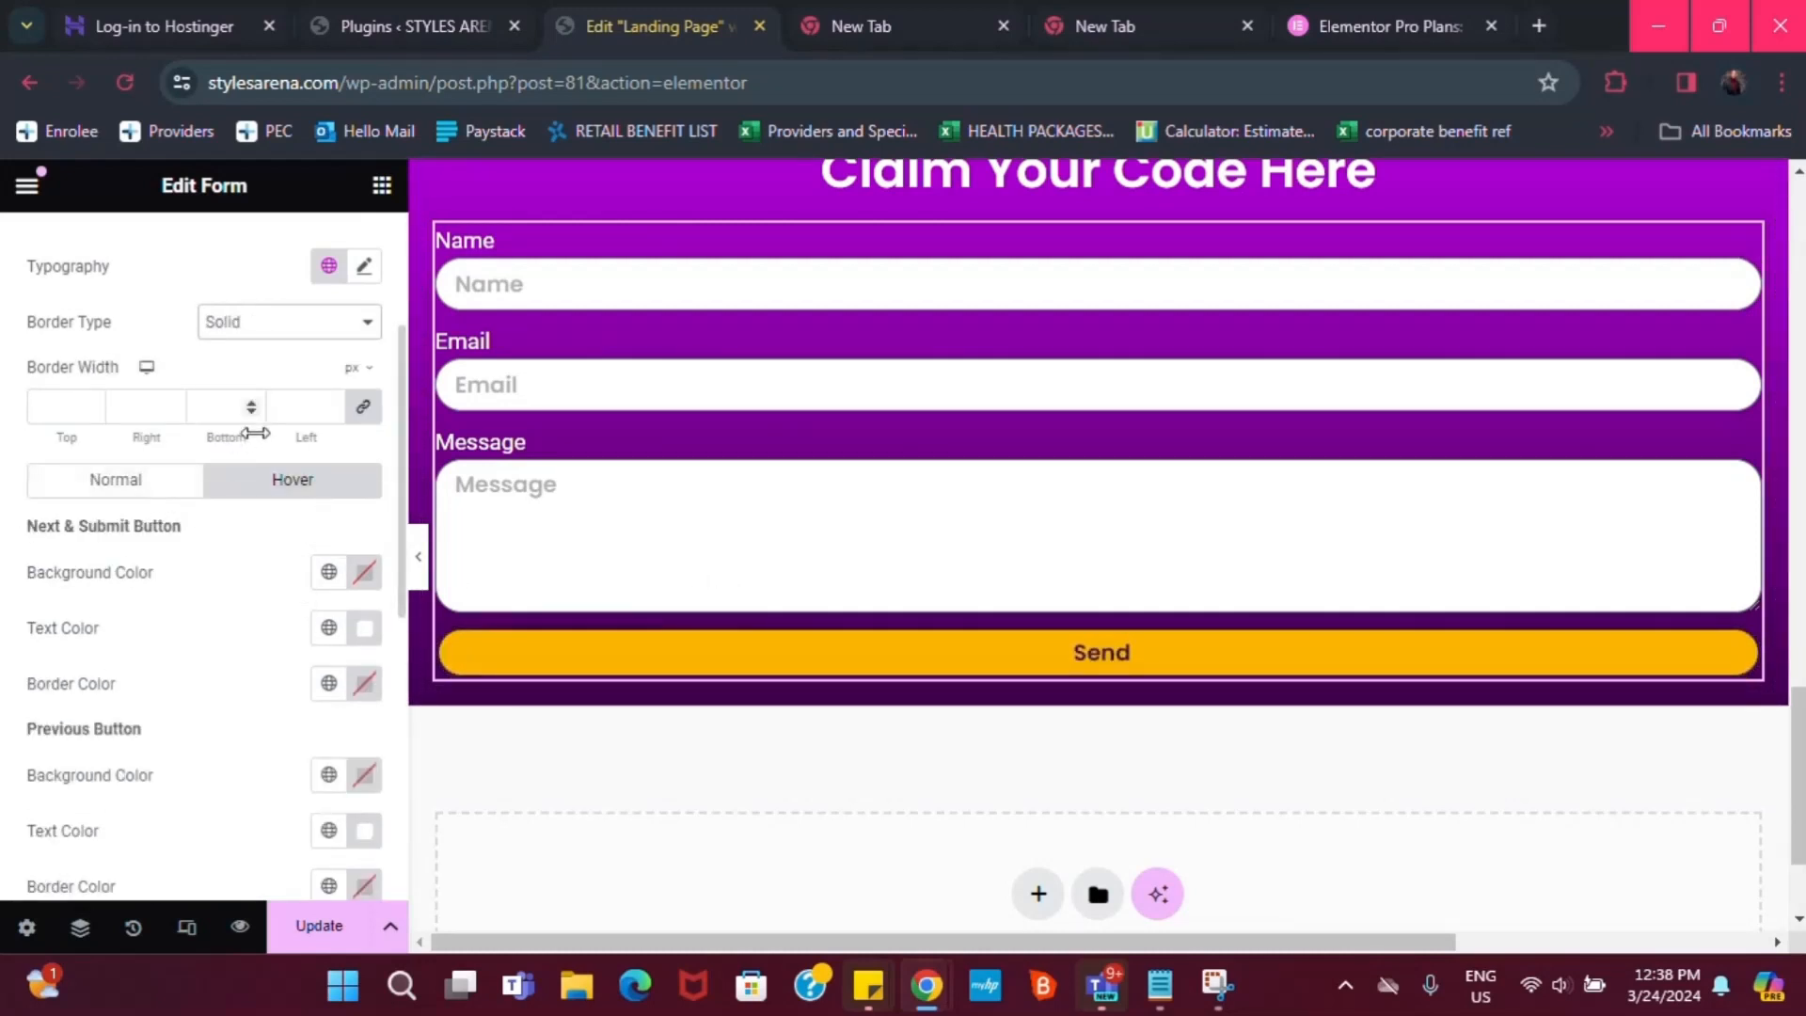
Set the hover border color of the Previous and Send buttons to global Yellow
scroll(224, 420, up, 2)
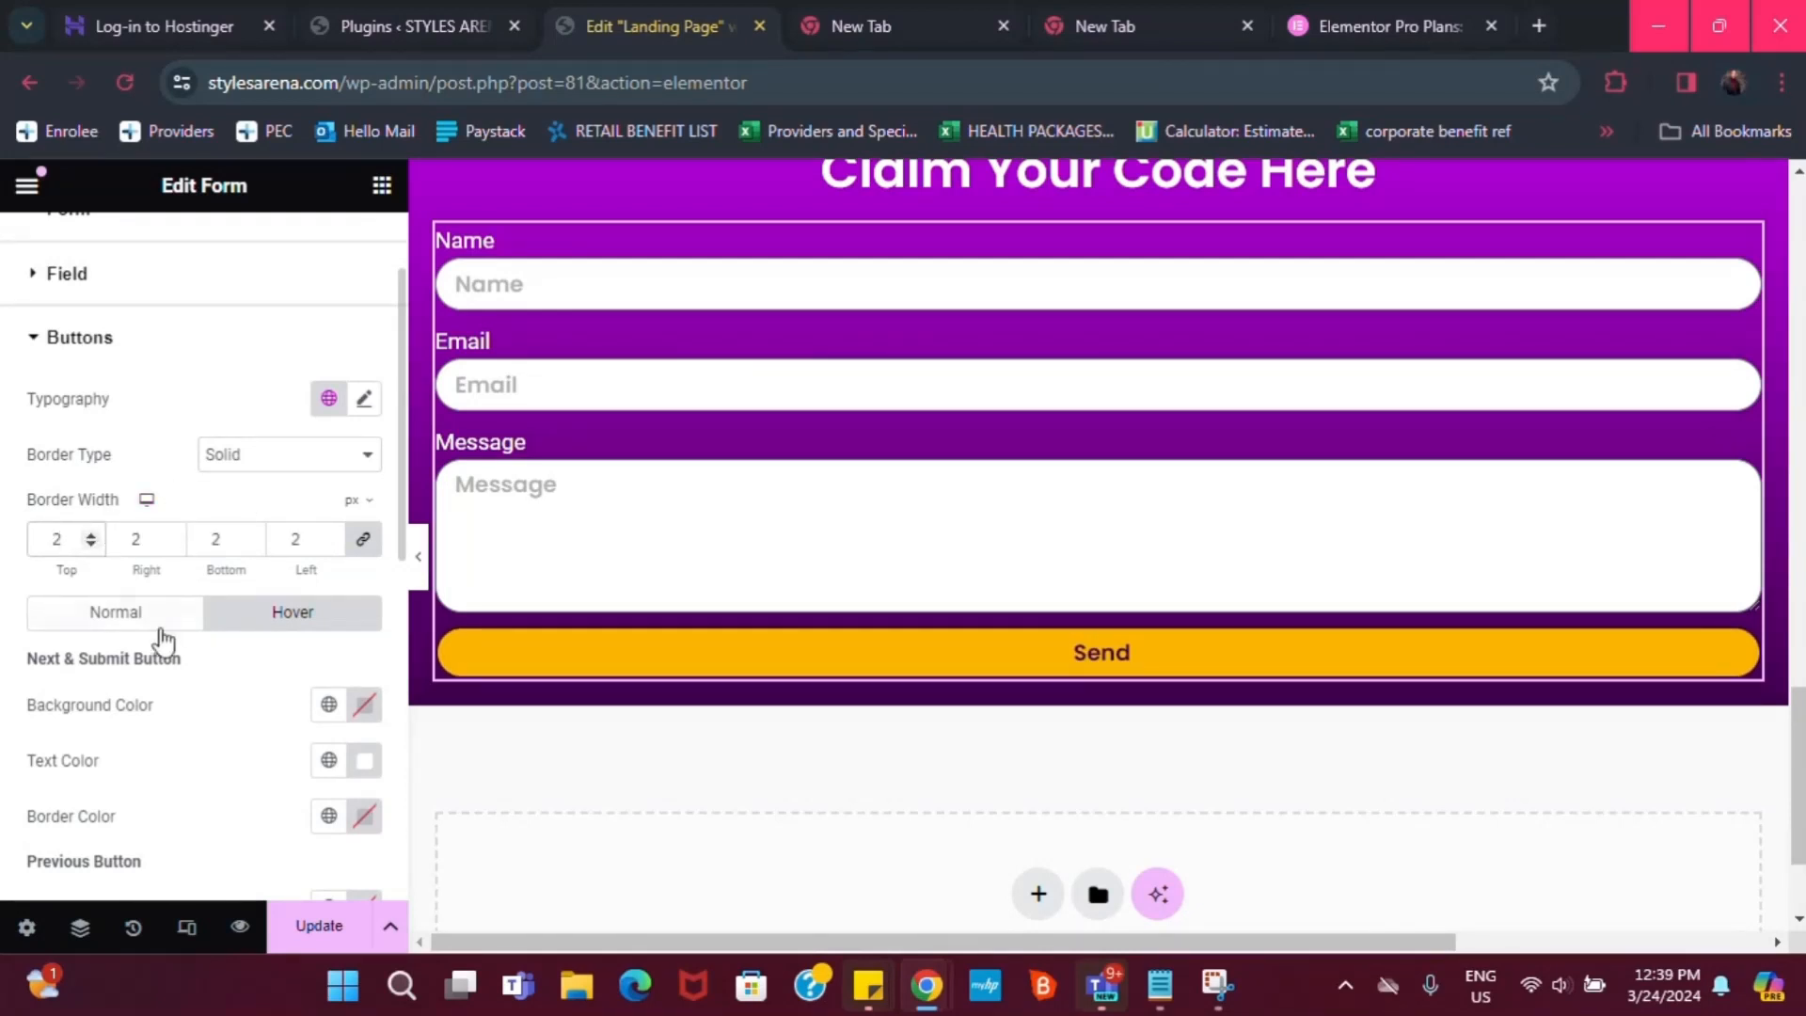
scroll(193, 766, down, 4)
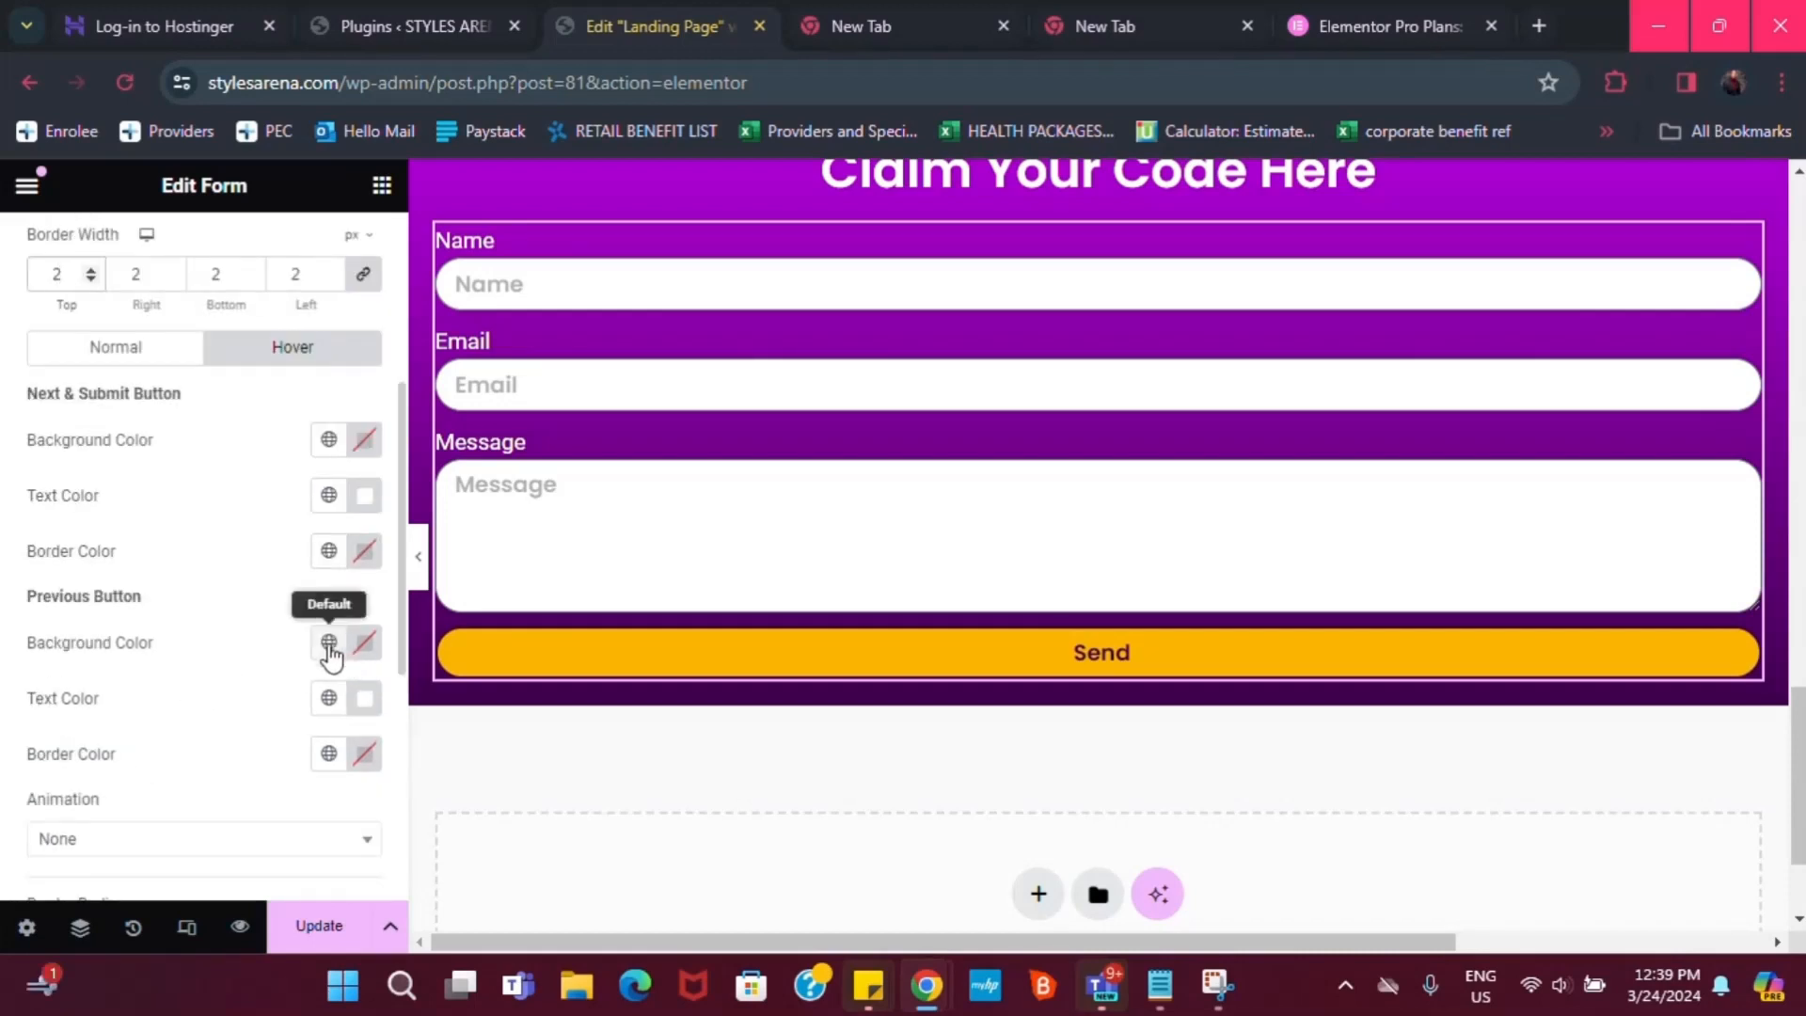
click(328, 753)
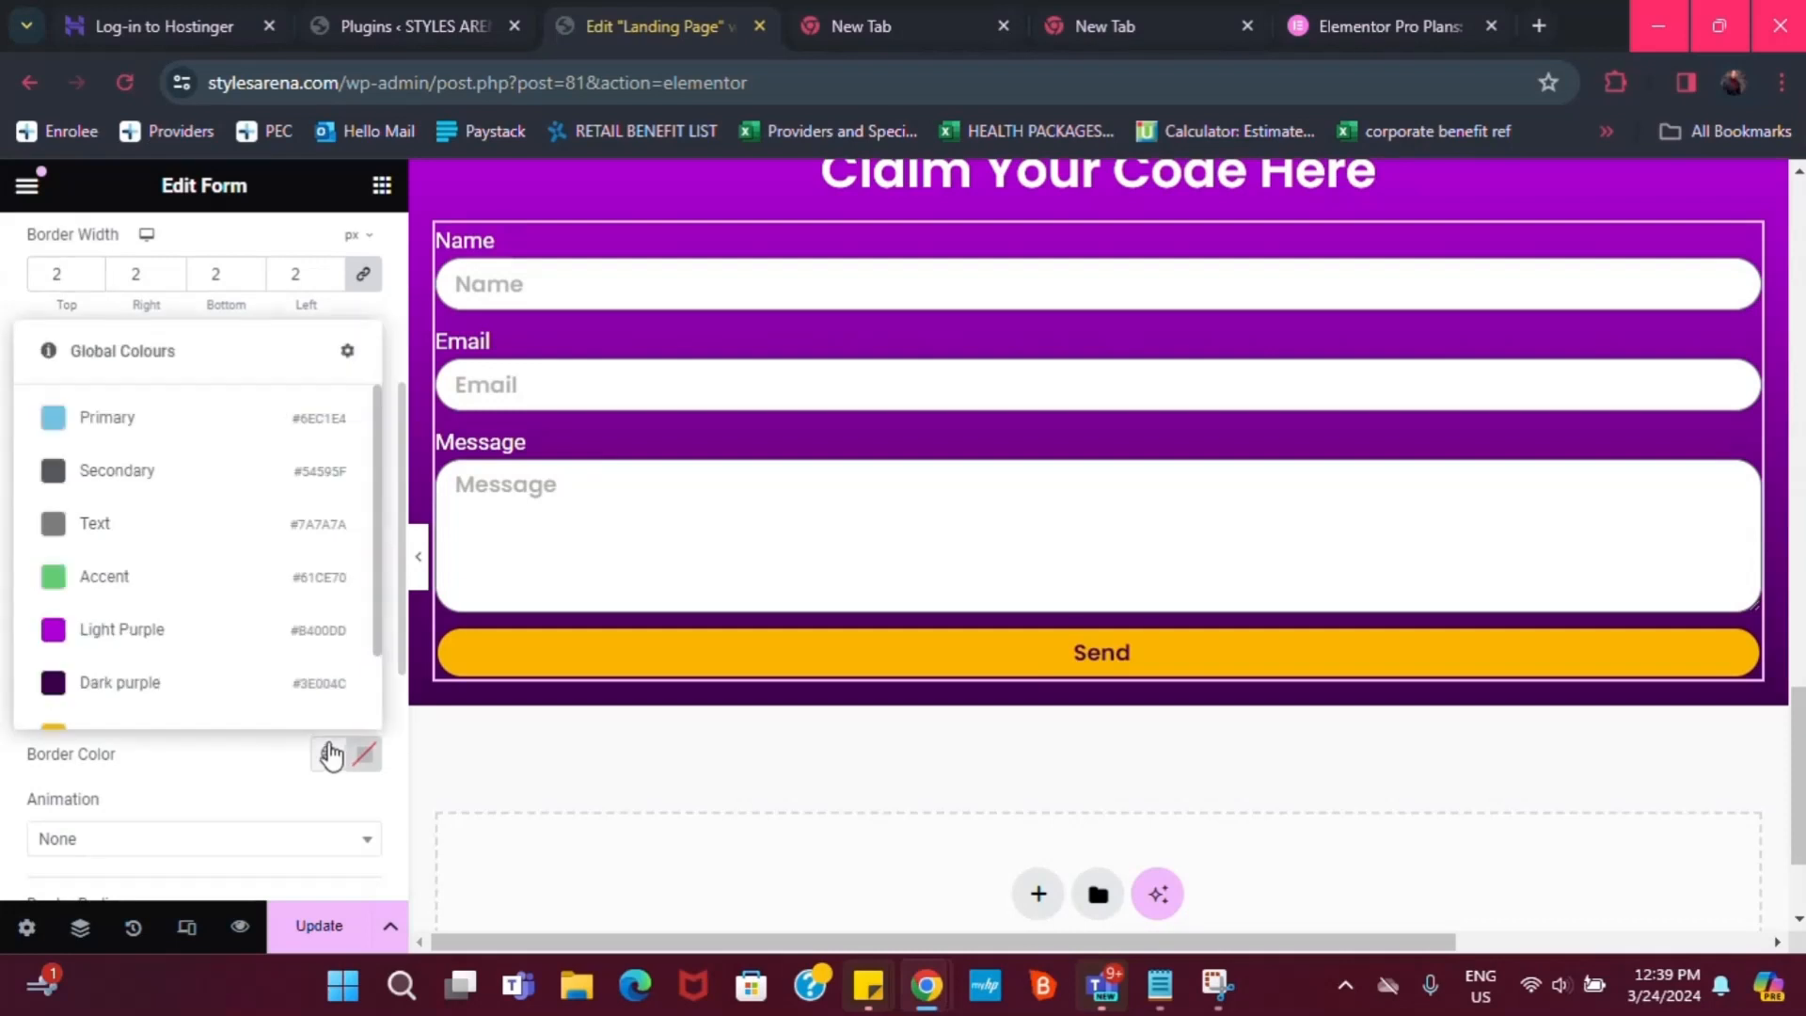
scroll(146, 715, down, 1)
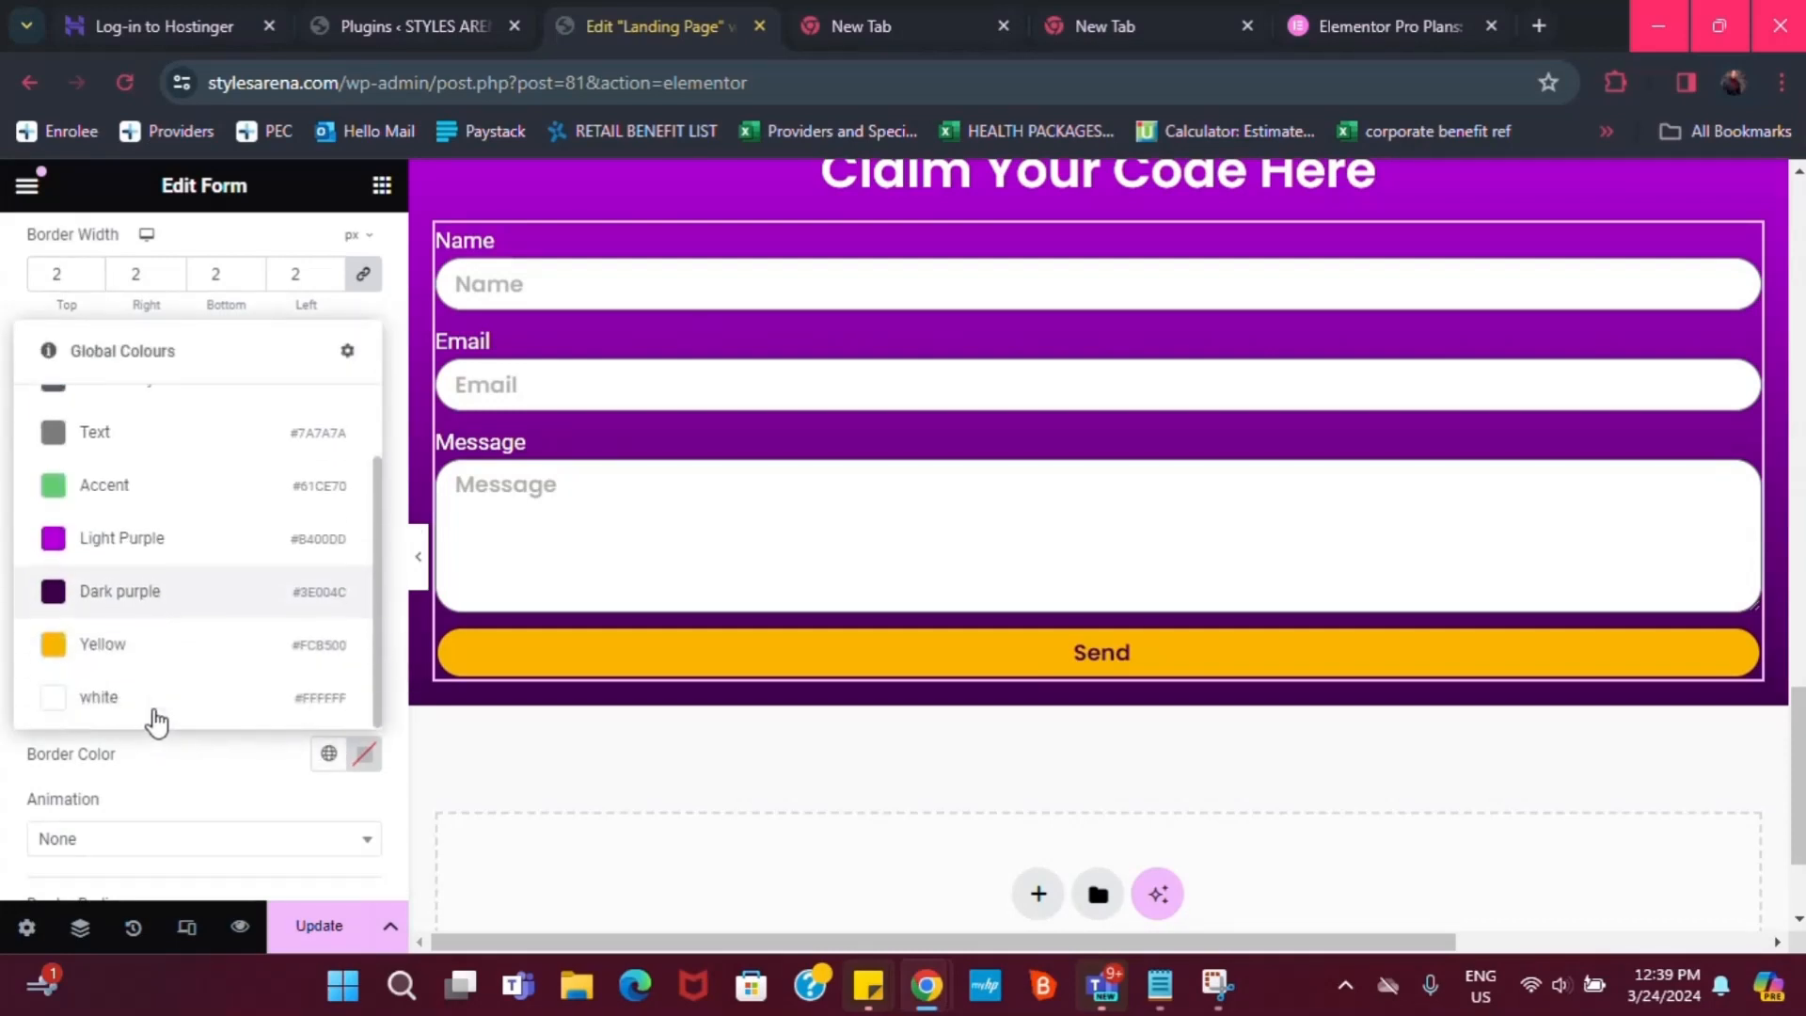
click(141, 649)
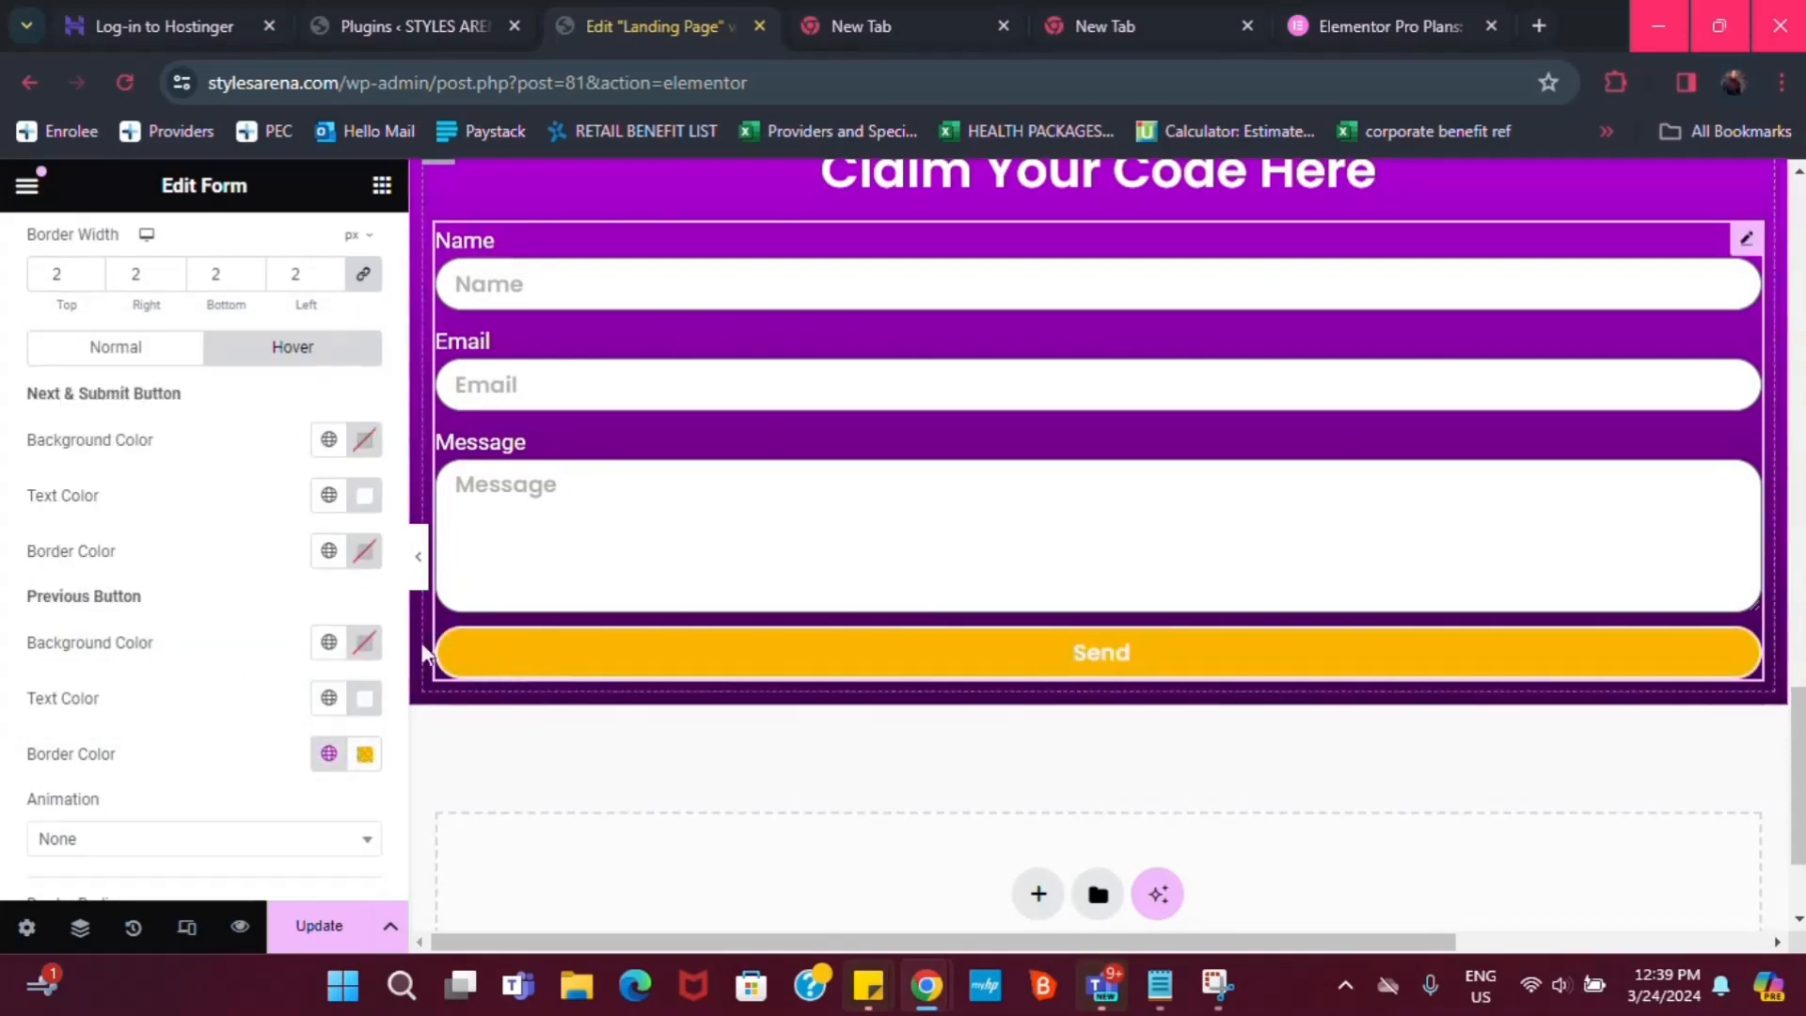
scroll(131, 796, down, 1)
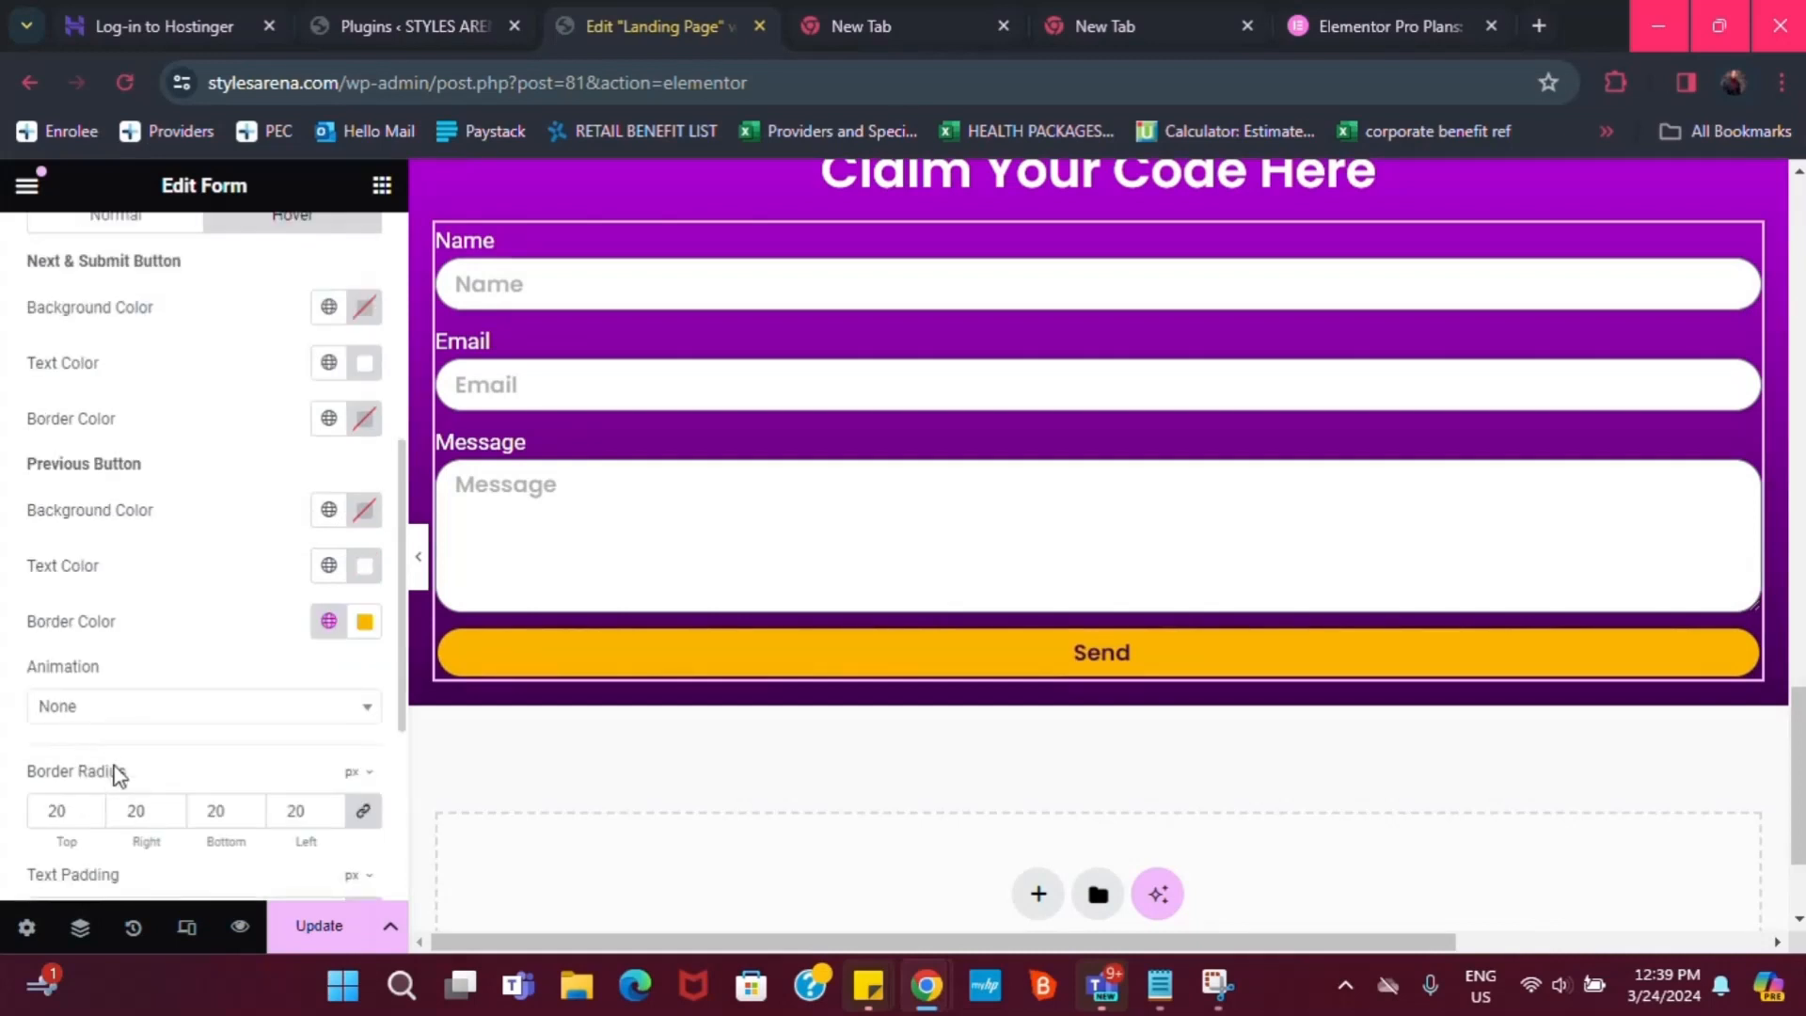
scroll(133, 787, up, 1)
scroll(153, 778, down, 4)
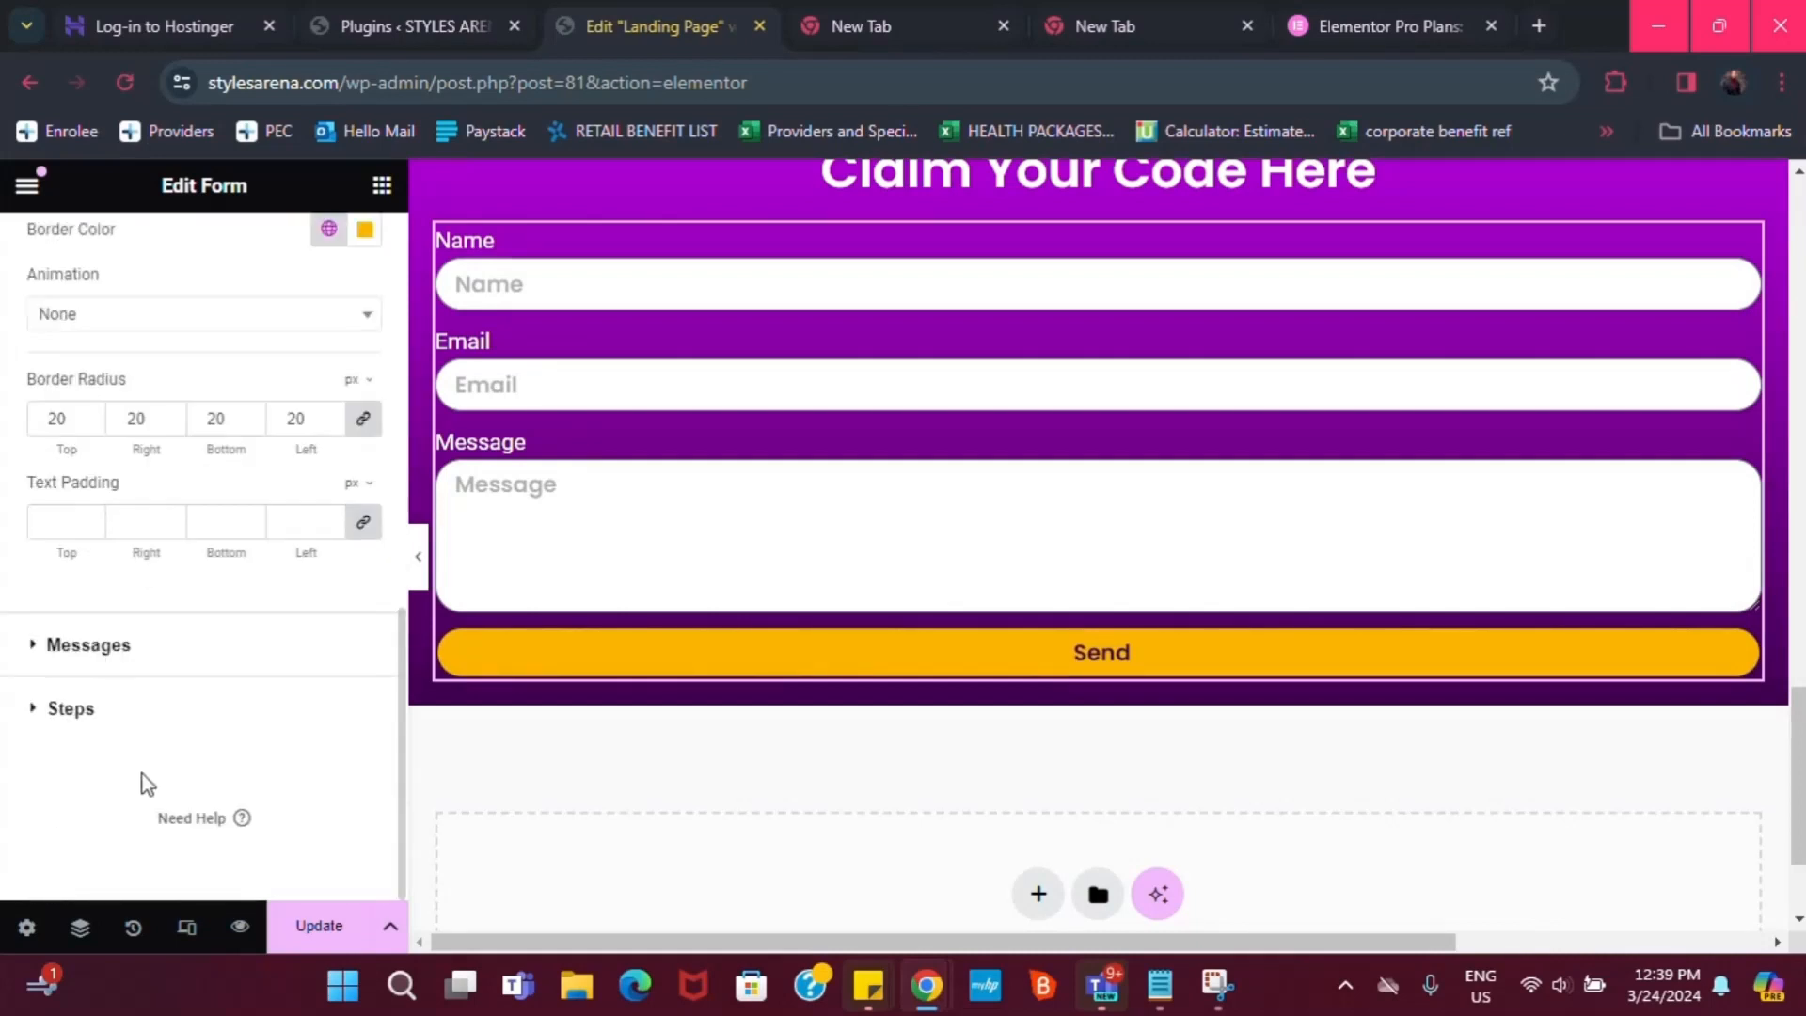
scroll(130, 621, up, 4)
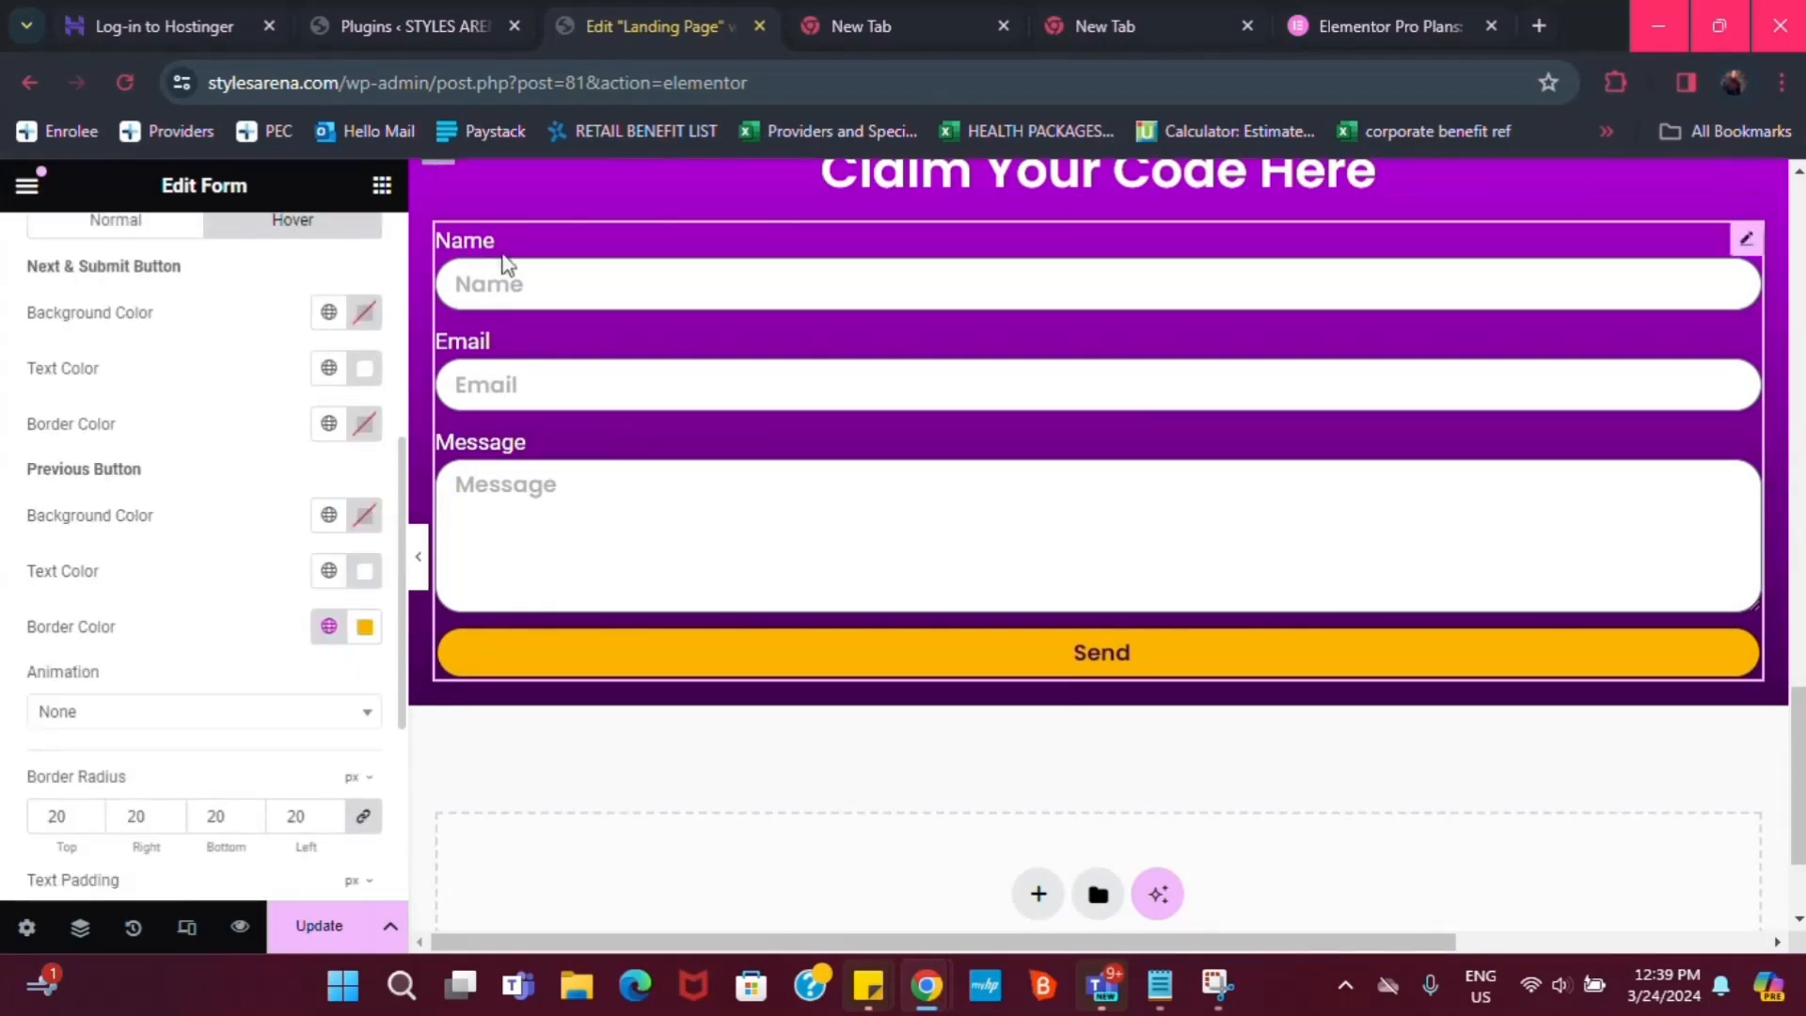
click(323, 425)
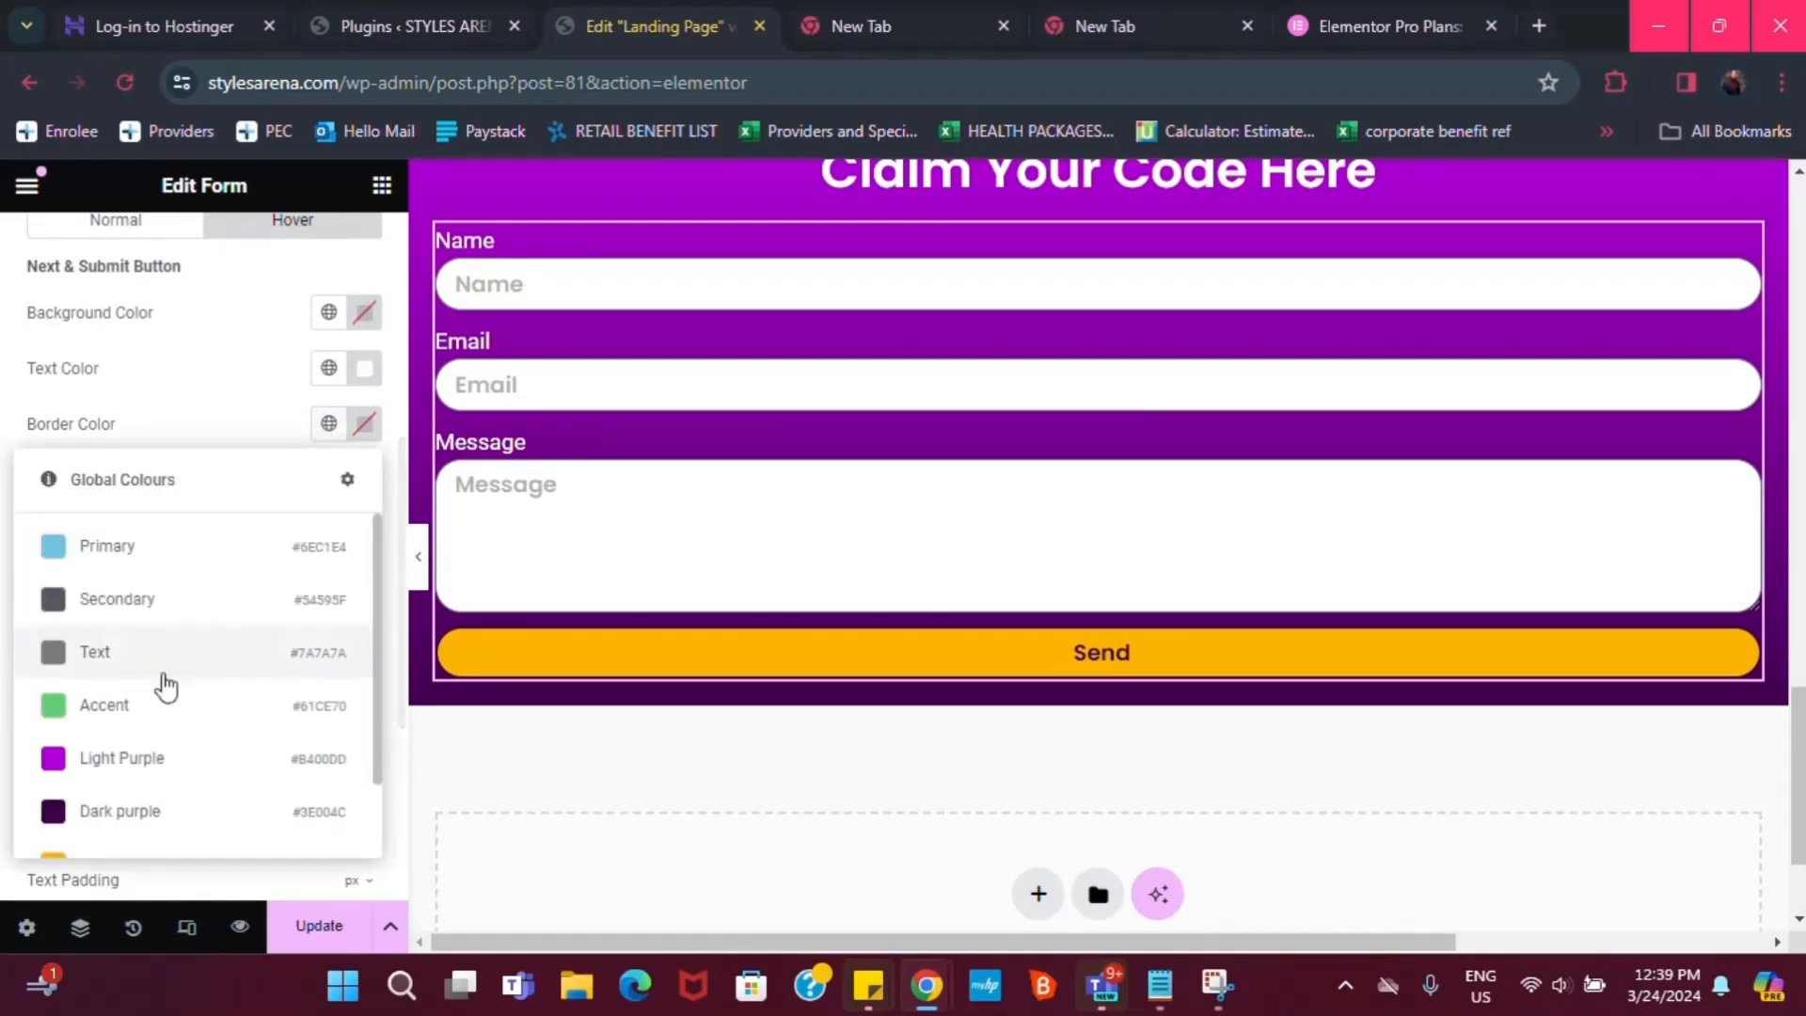
scroll(141, 753, down, 1)
click(101, 766)
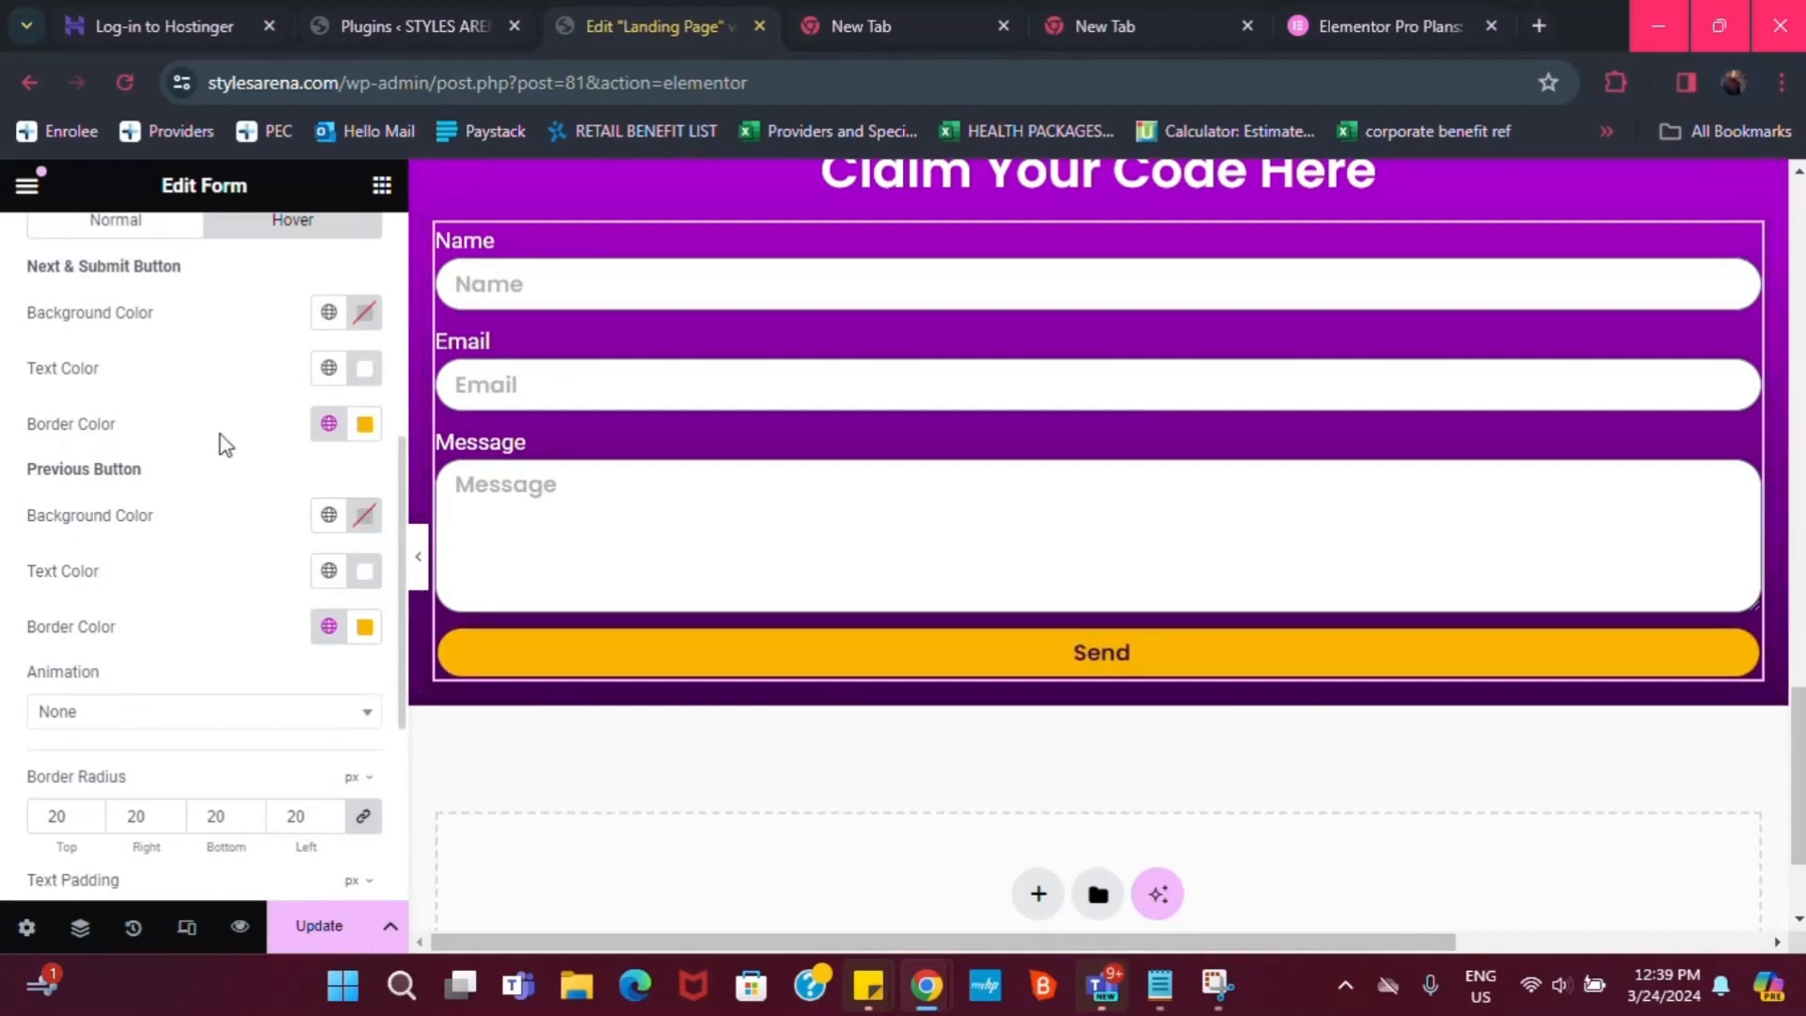
Give the Send button a Dark purple hover background and Yellow hover text
scroll(508, 404, up, 2)
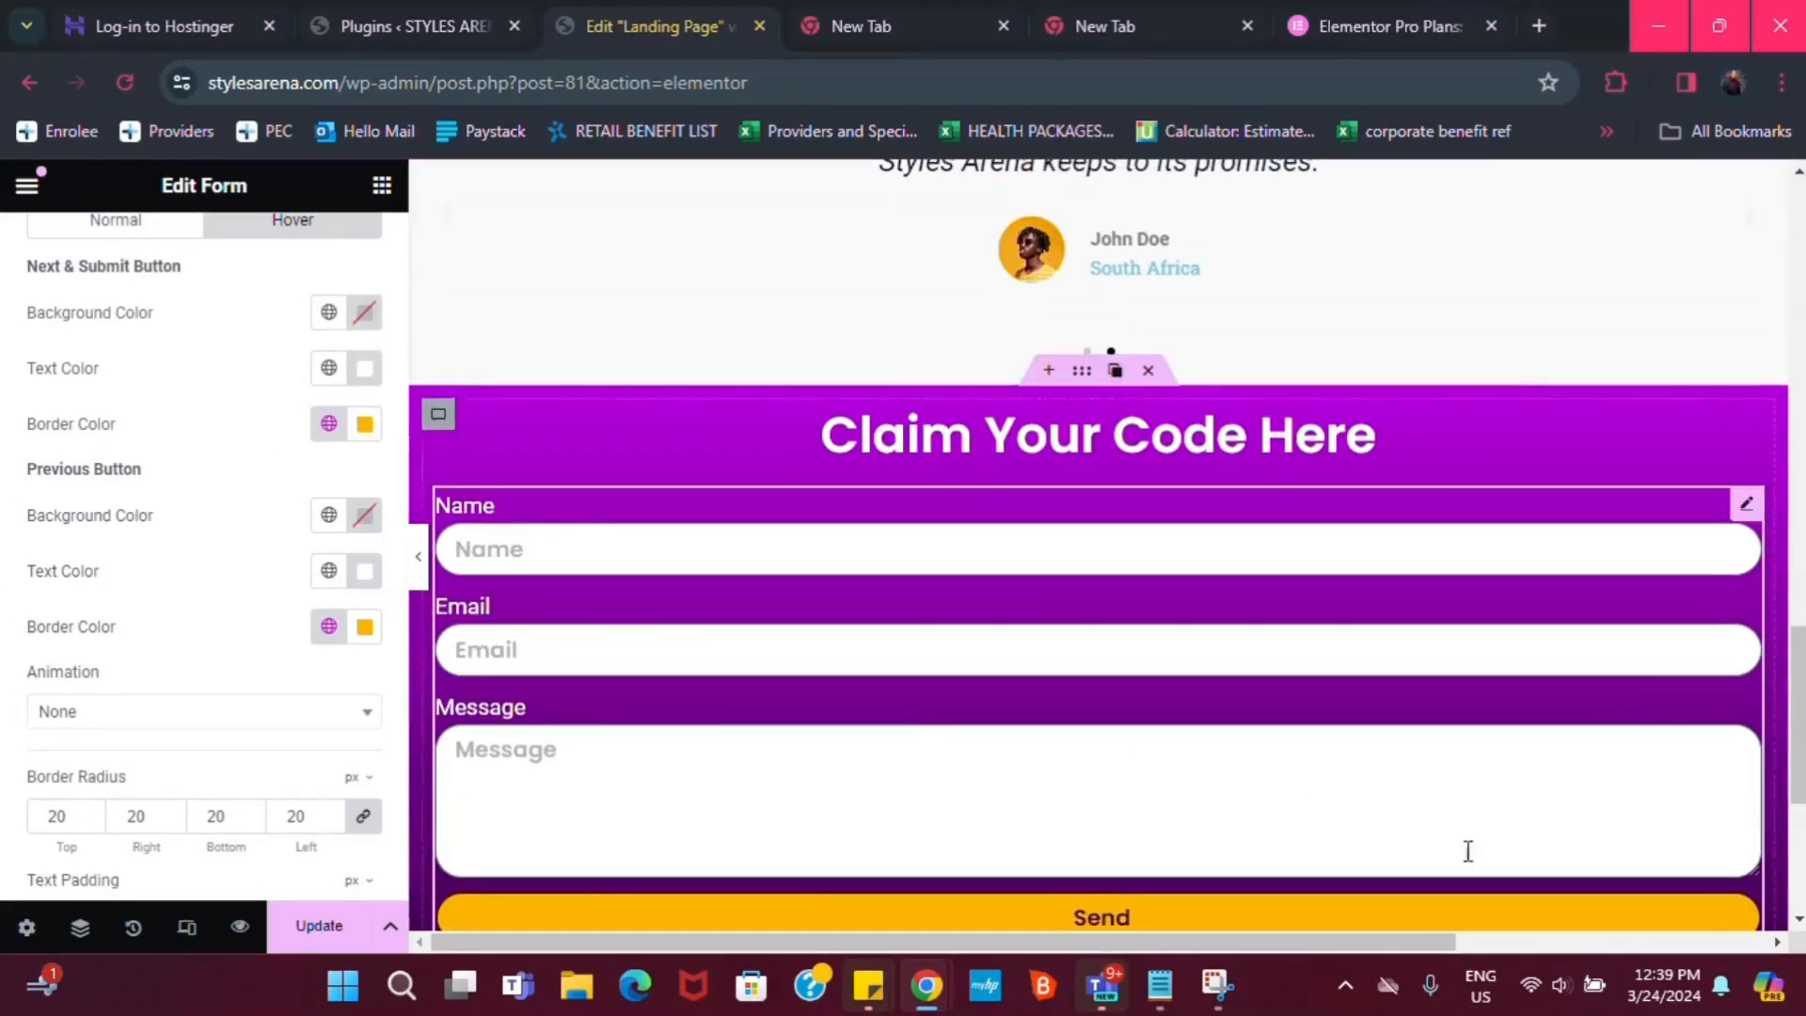
scroll(1534, 828, down, 3)
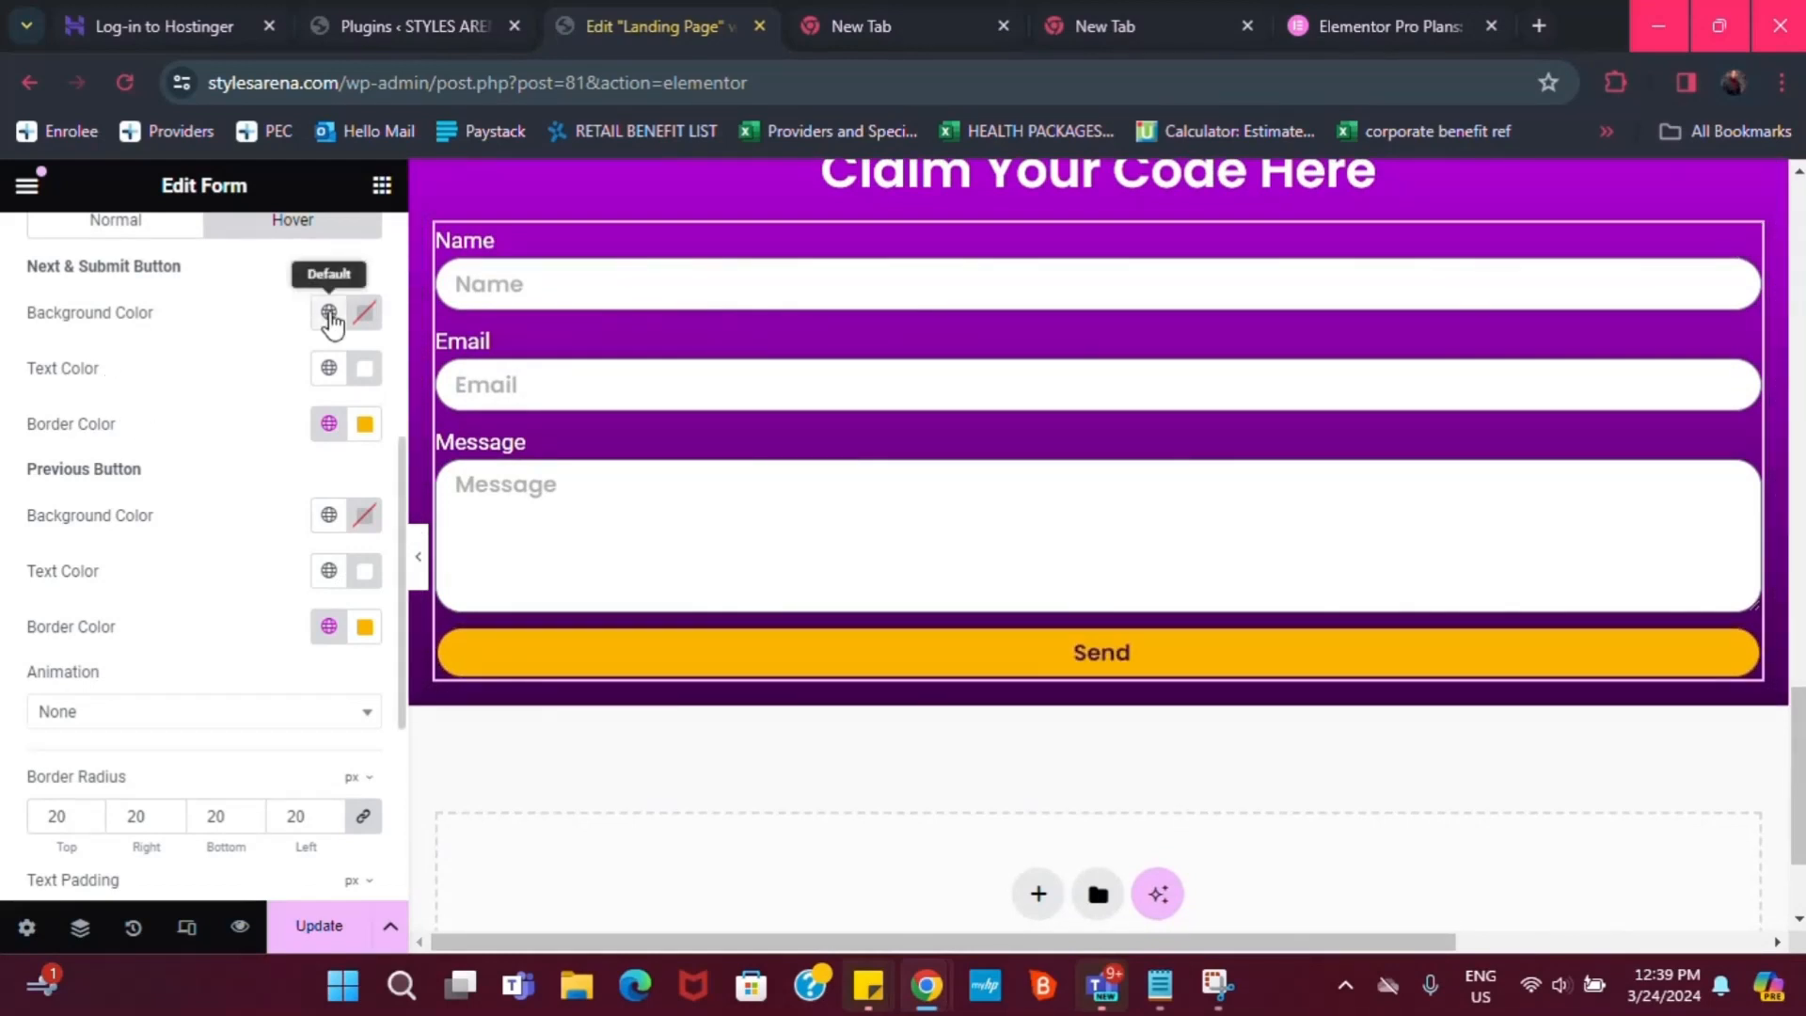
click(329, 316)
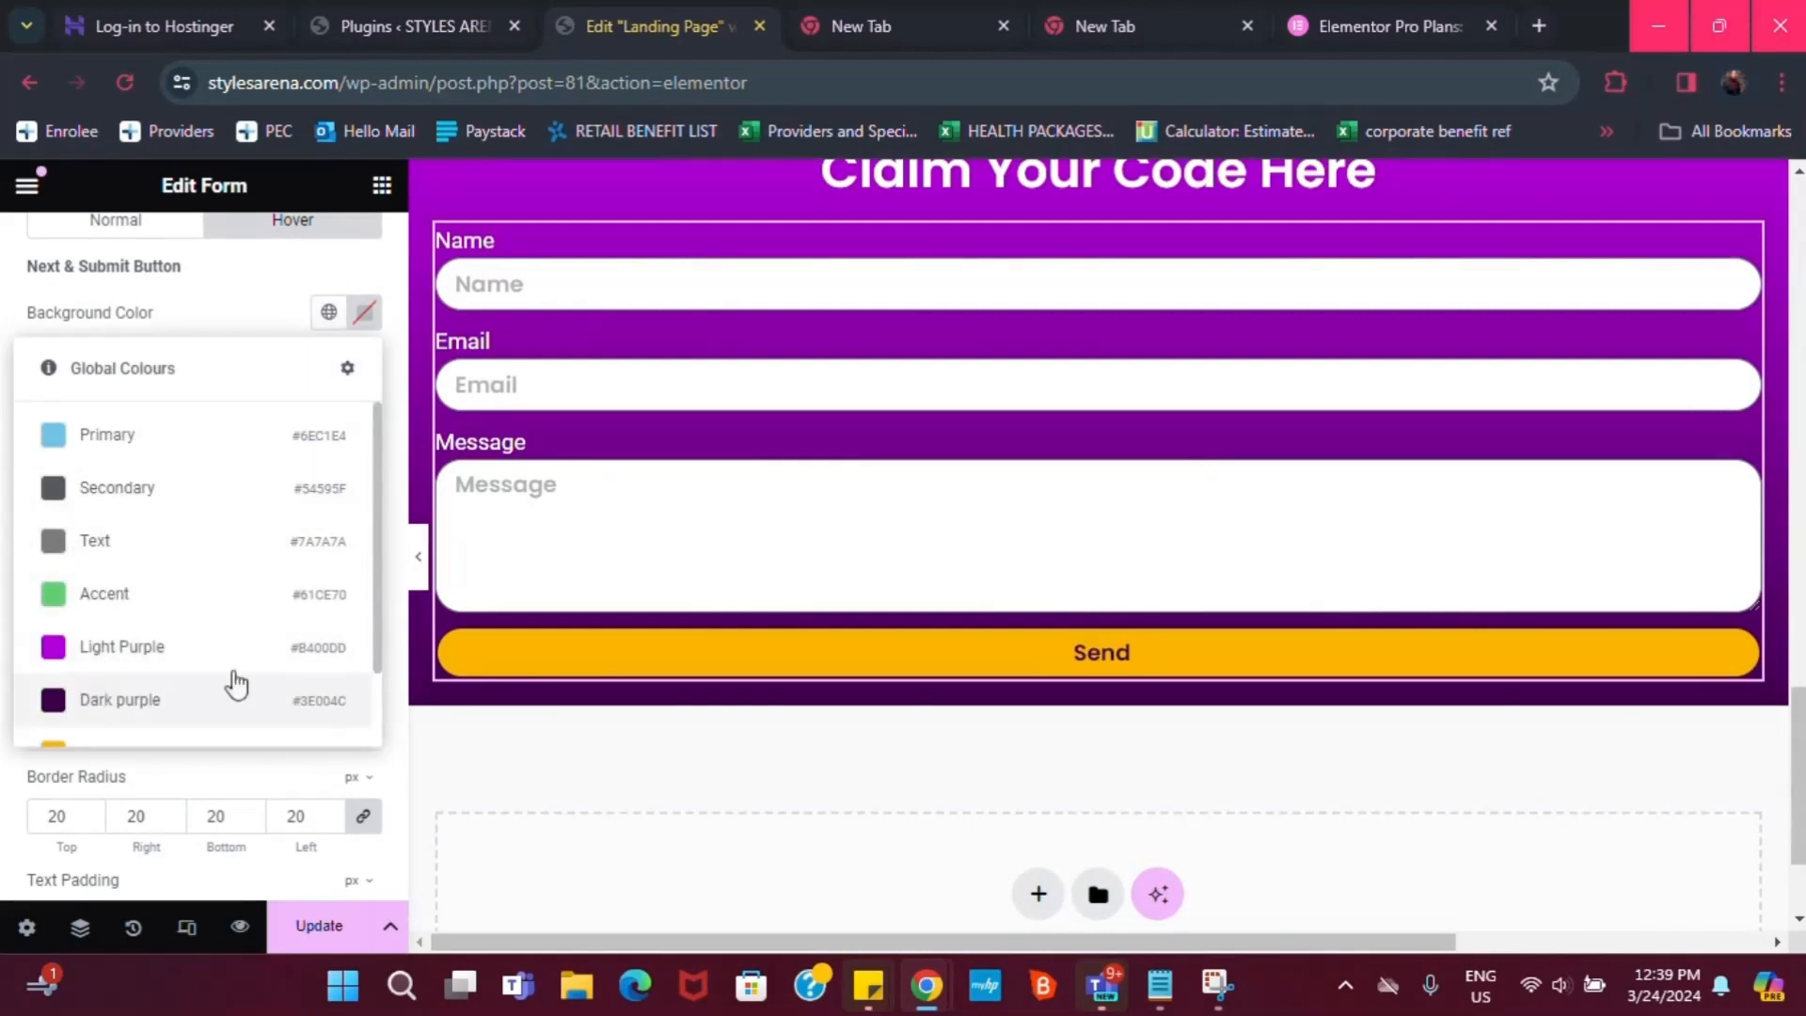
scroll(112, 711, down, 1)
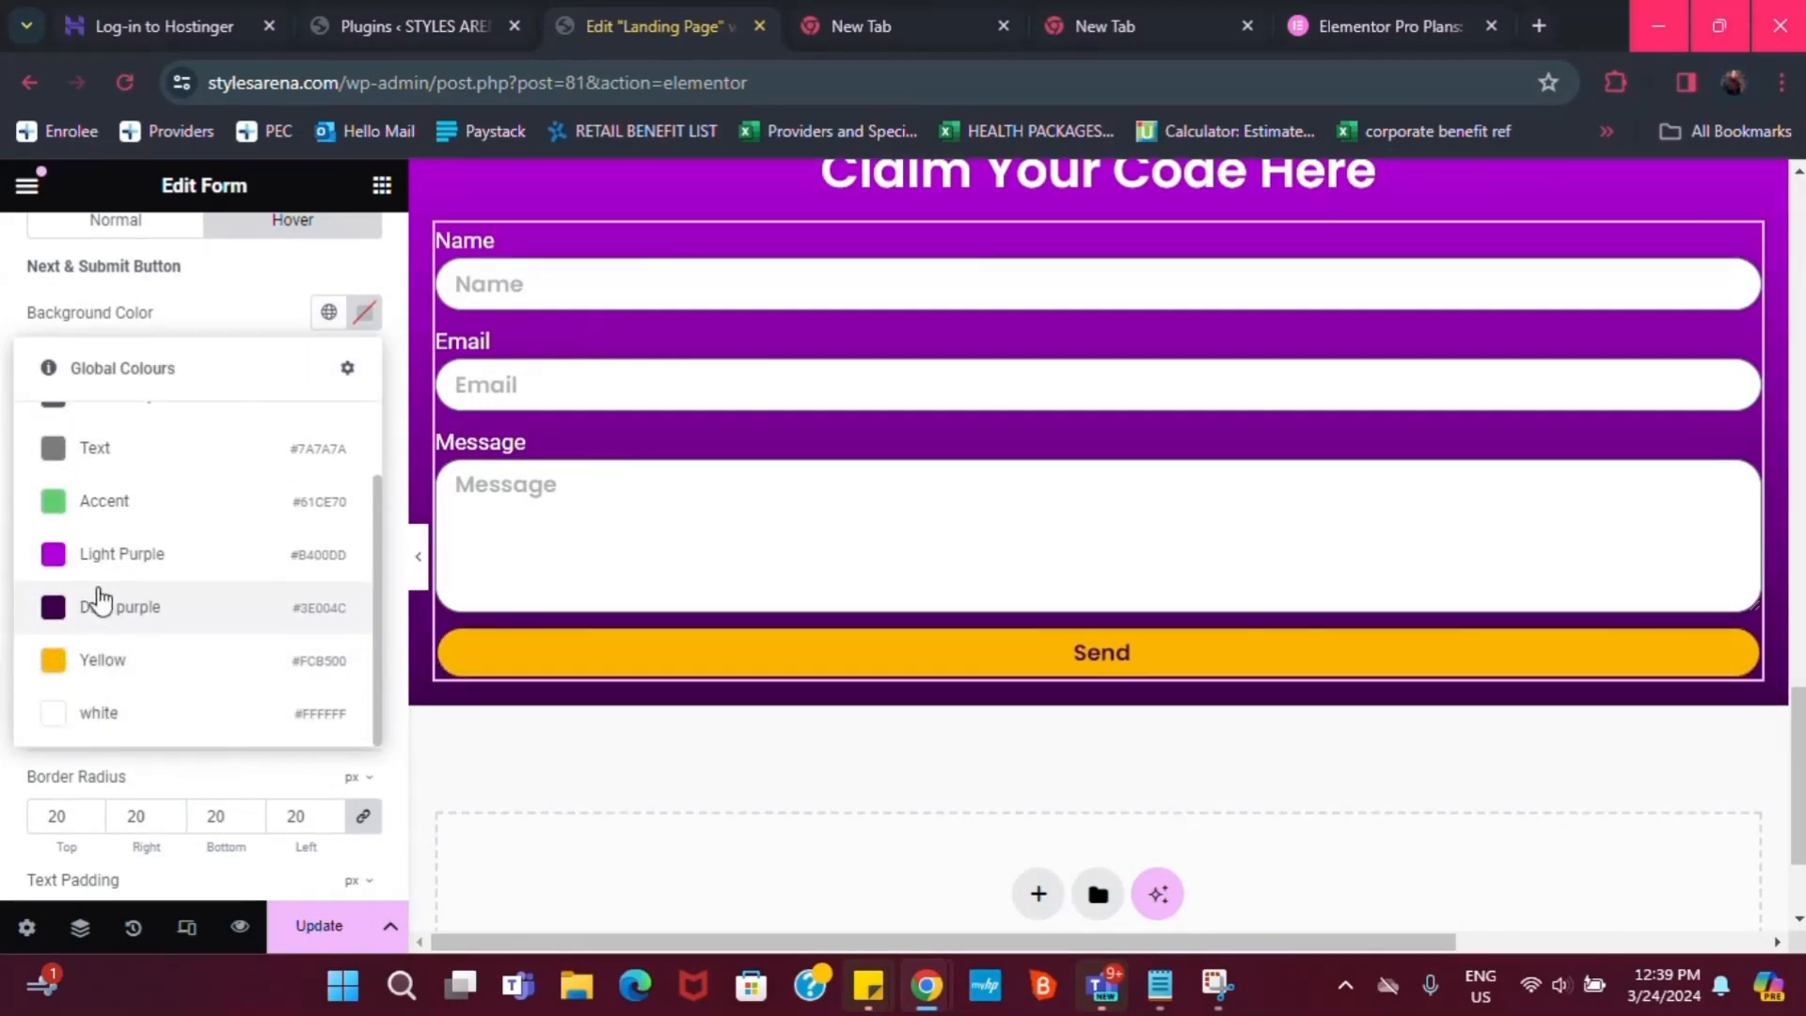
click(109, 611)
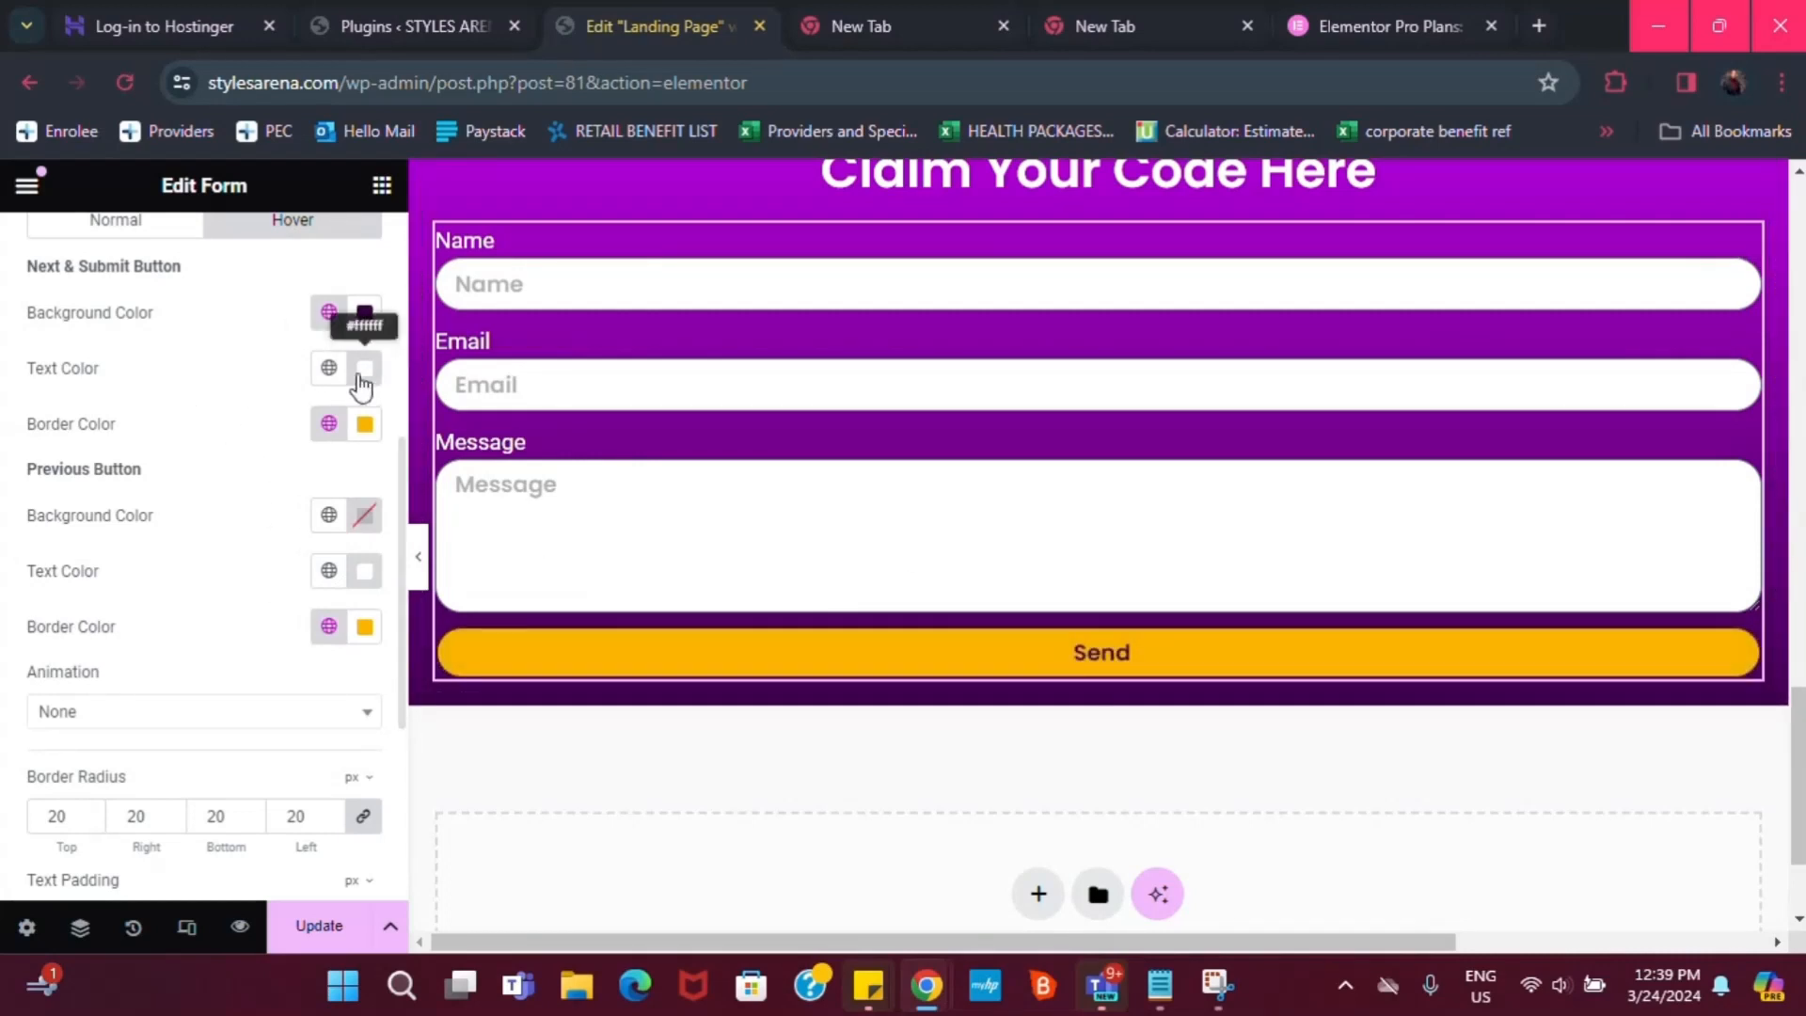
click(329, 369)
scroll(113, 748, down, 1)
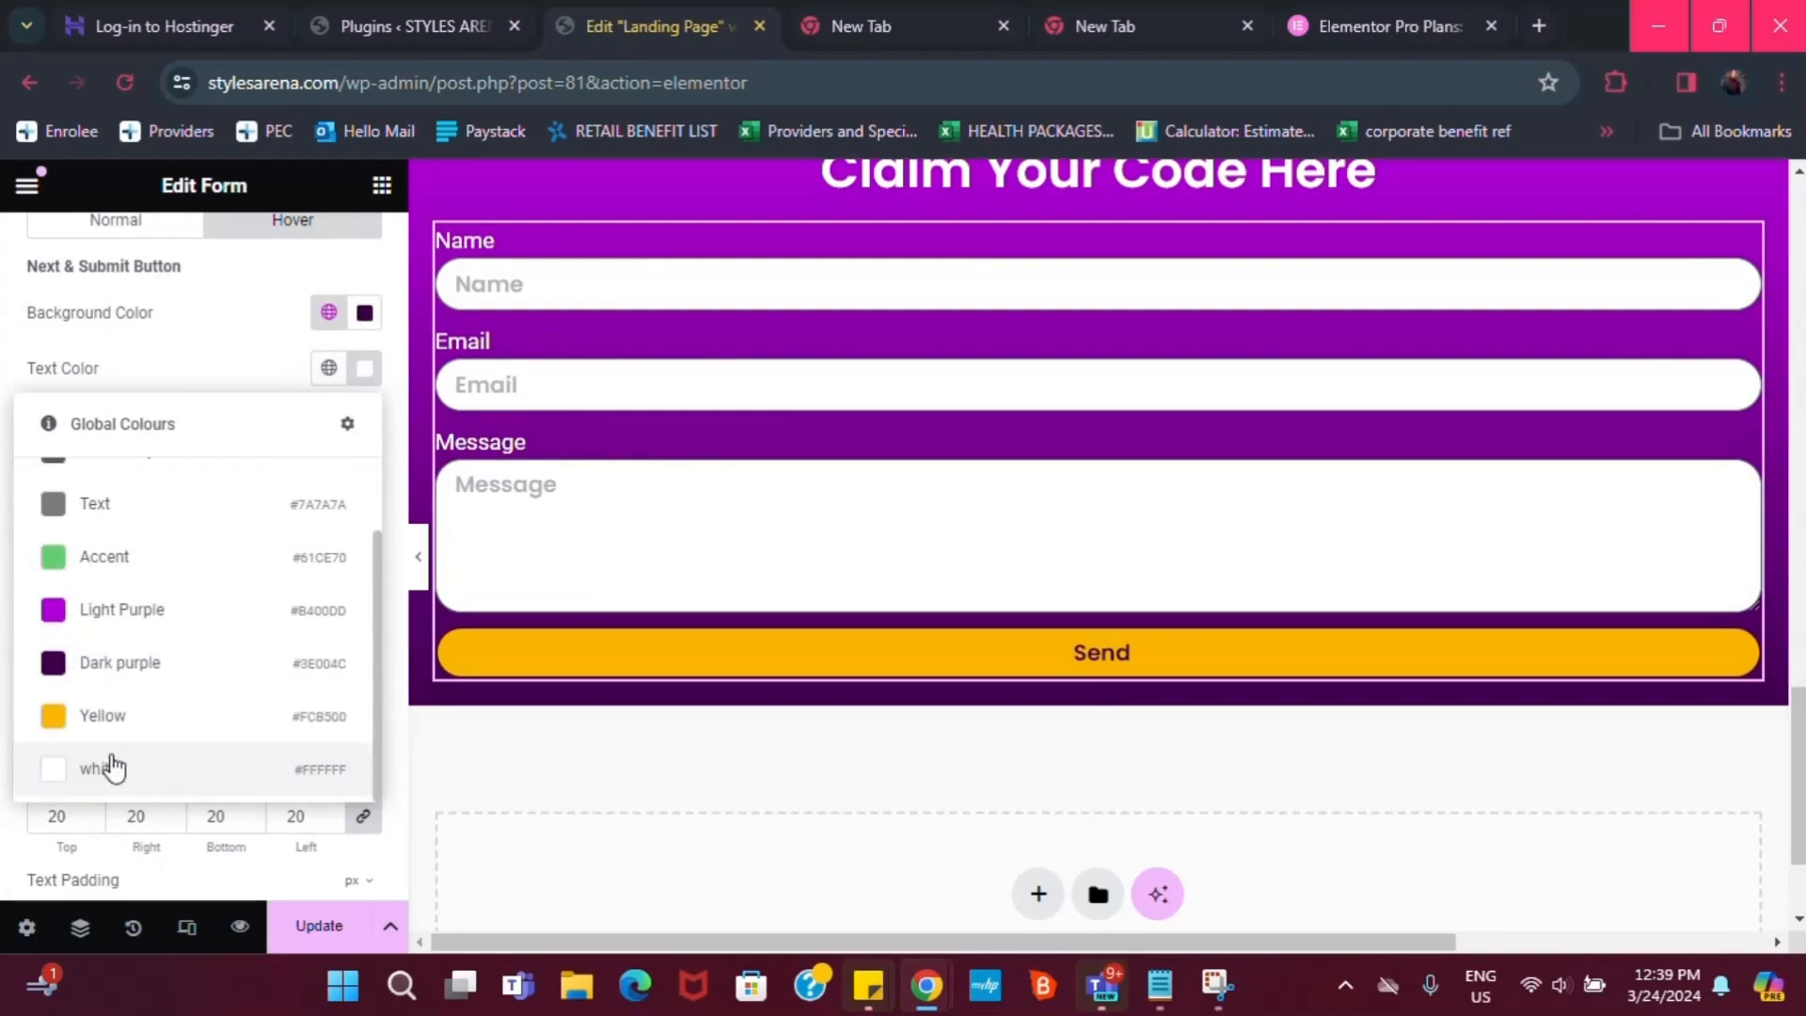
click(98, 720)
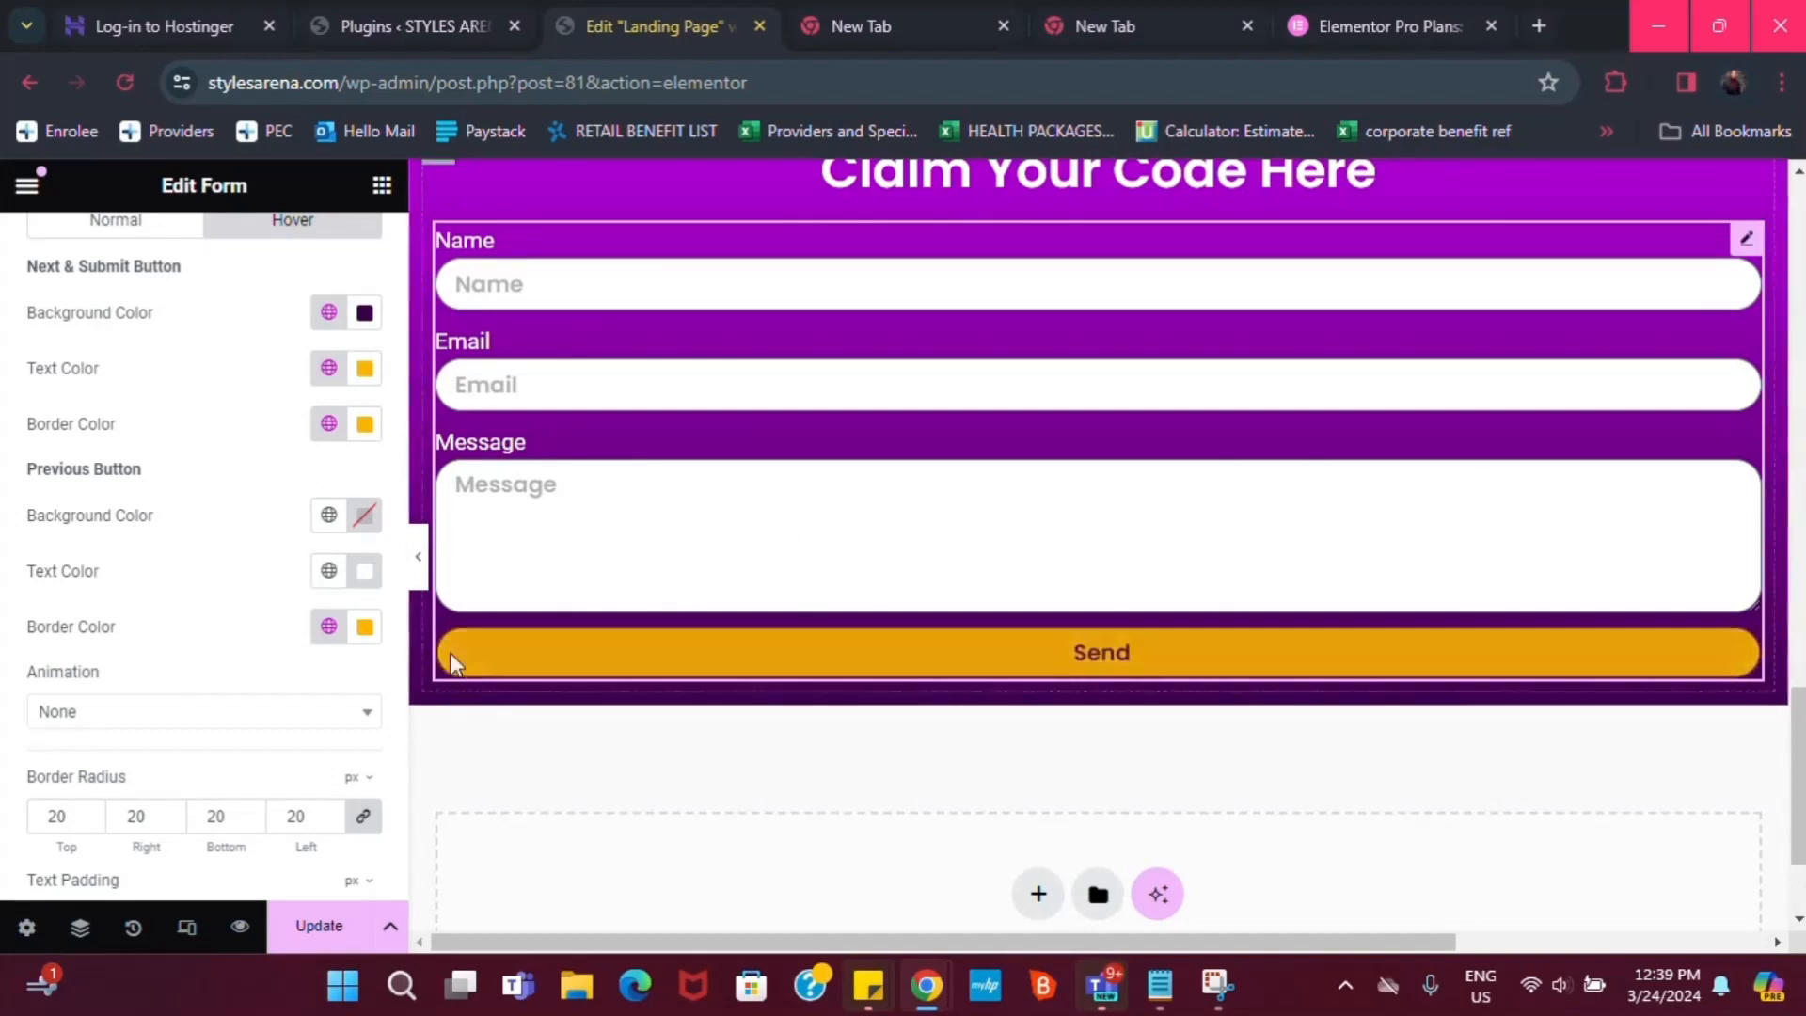
Change the buttons' linked Border Width to 3
scroll(141, 588, up, 1)
scroll(125, 450, up, 1)
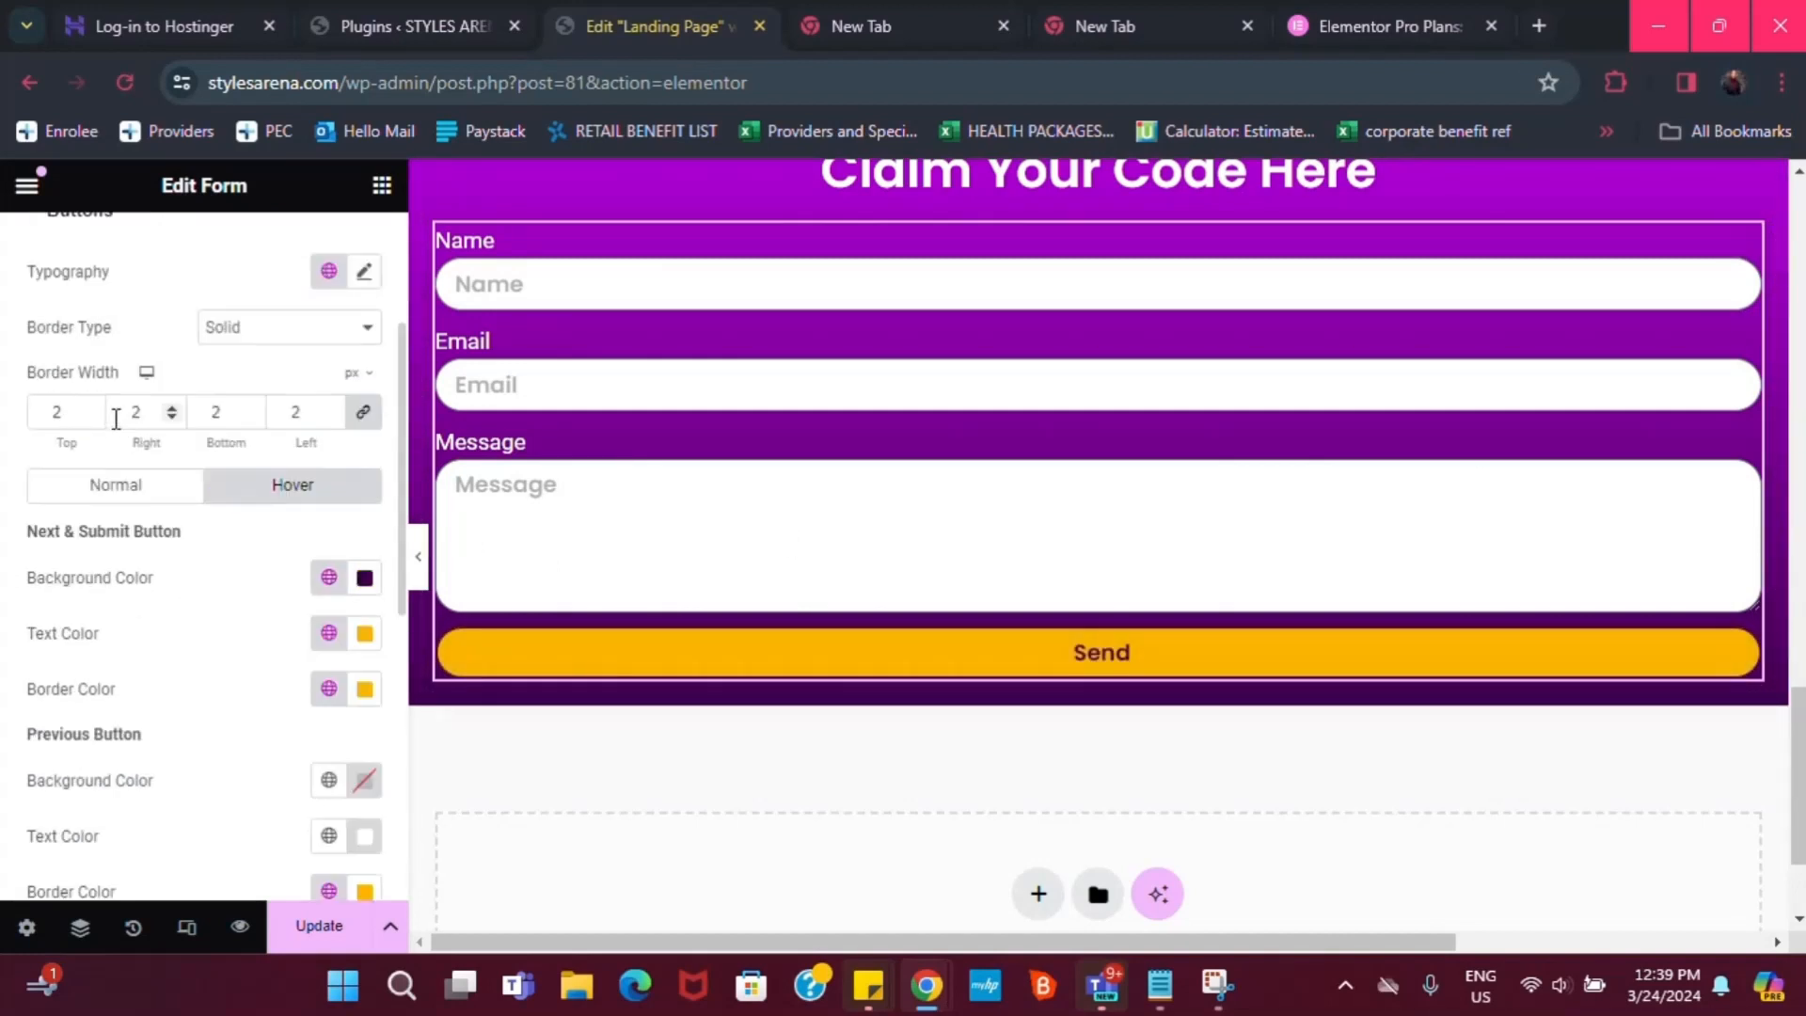
text(3)
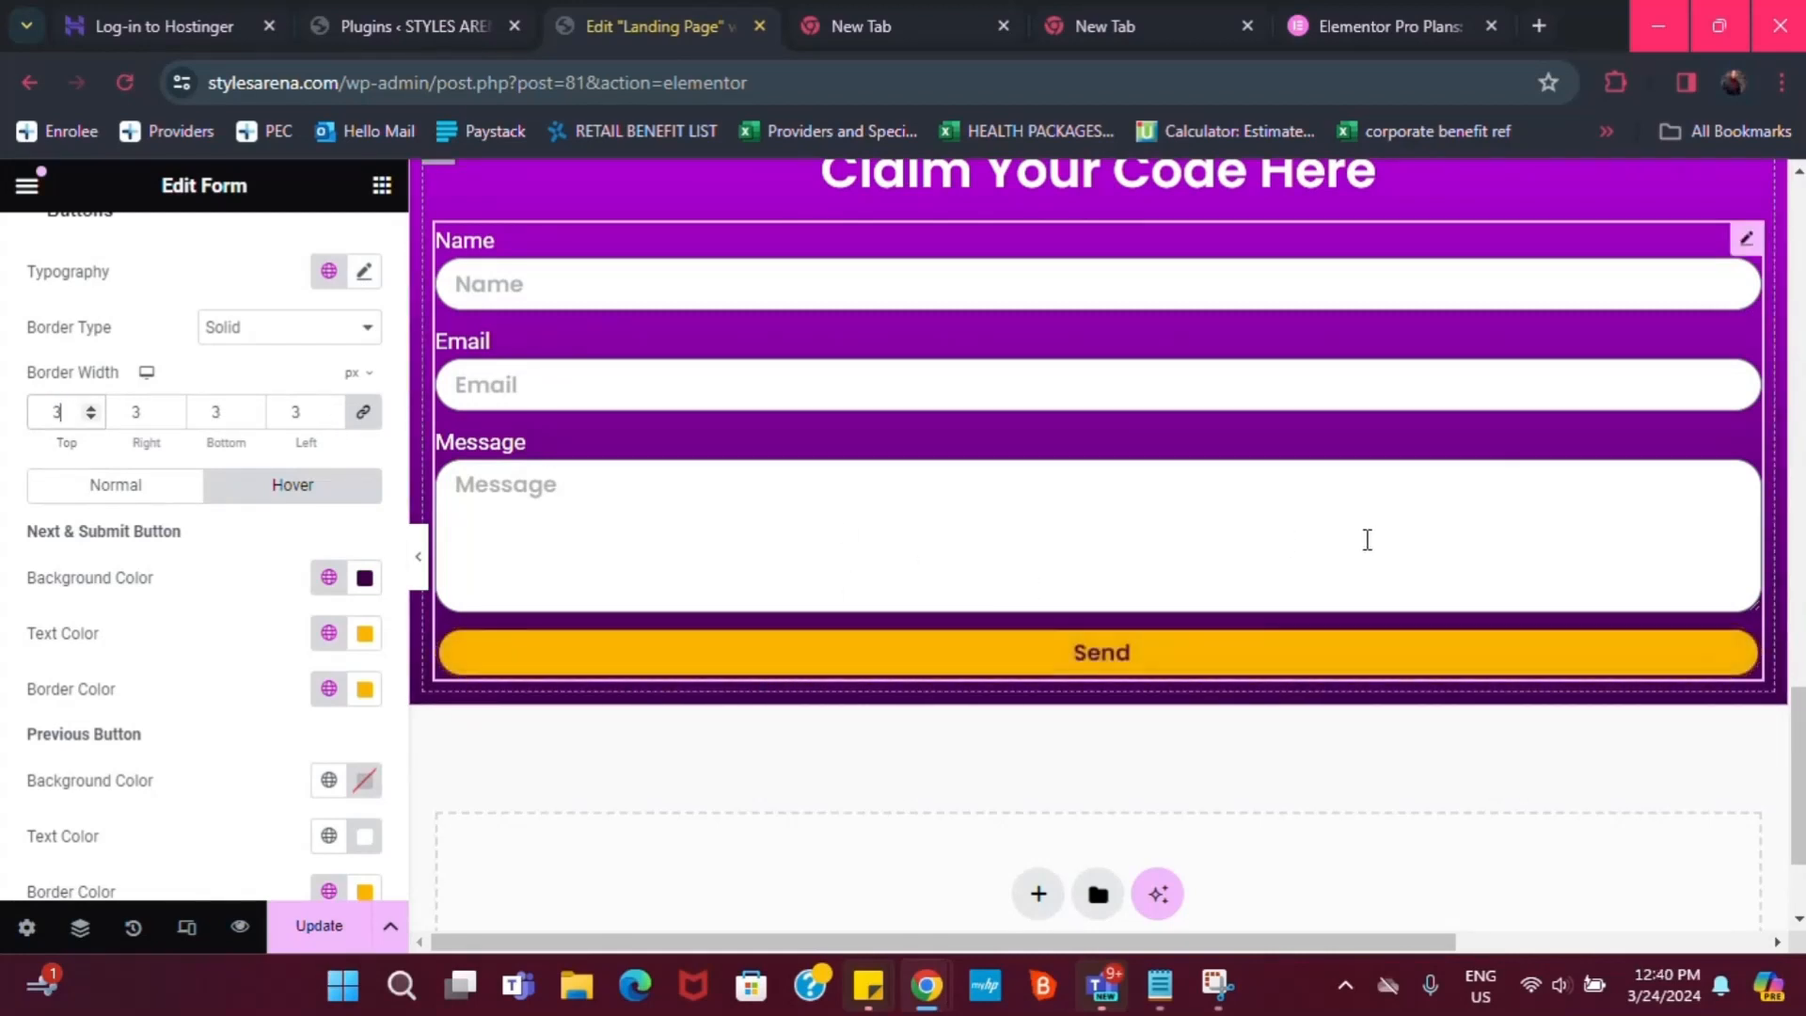
scroll(708, 487, up, 1)
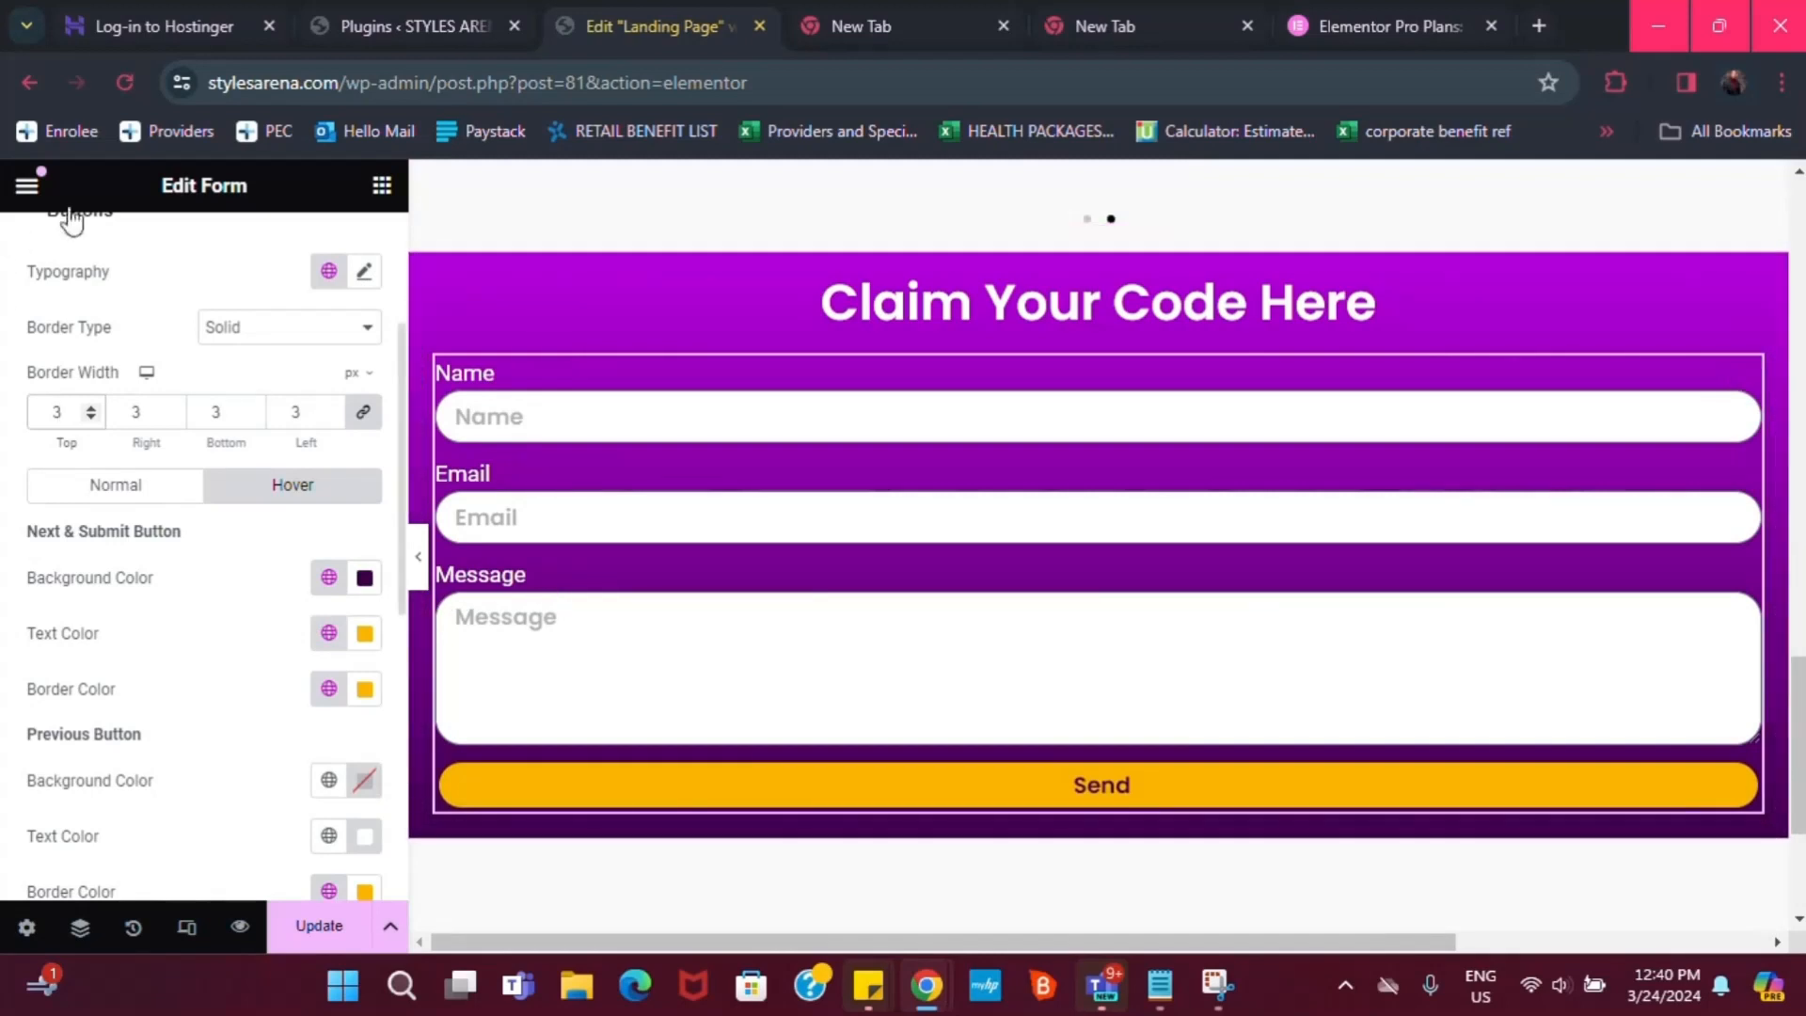
Expand the Form, Field, Steps and Messages style sections to review the message colour settings
scroll(133, 283, up, 3)
scroll(42, 430, down, 2)
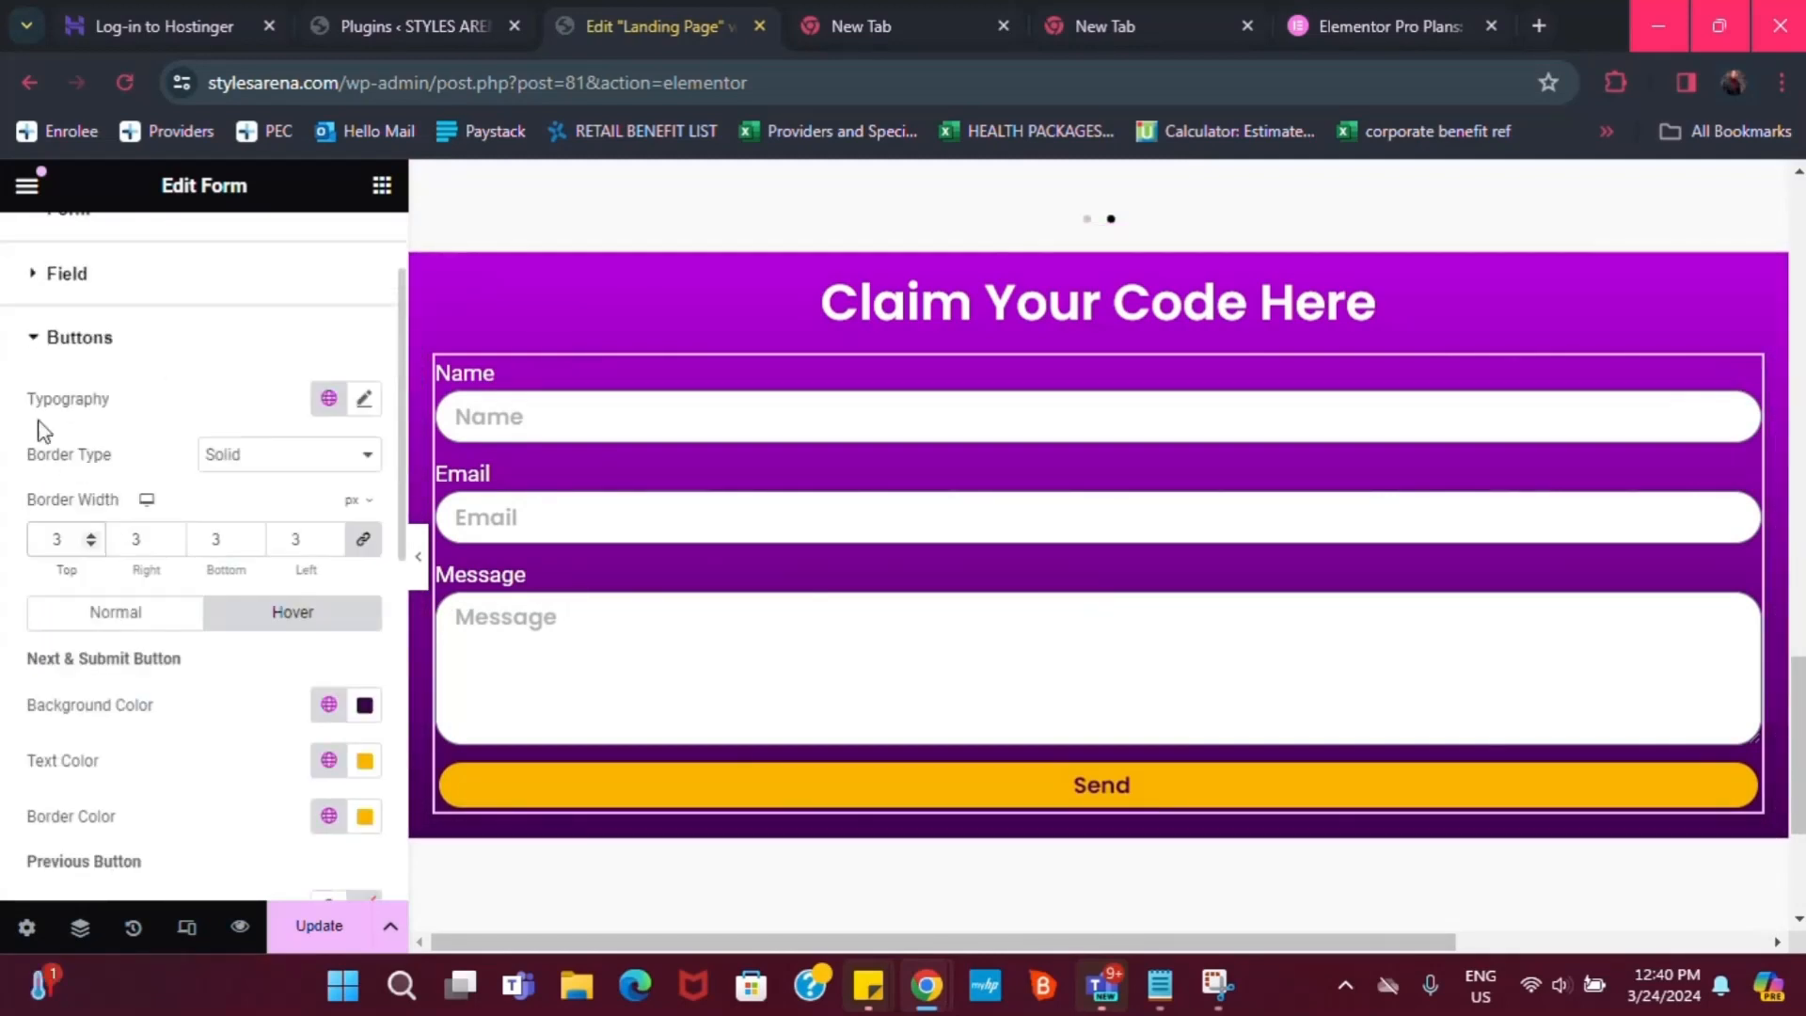
scroll(104, 349, up, 2)
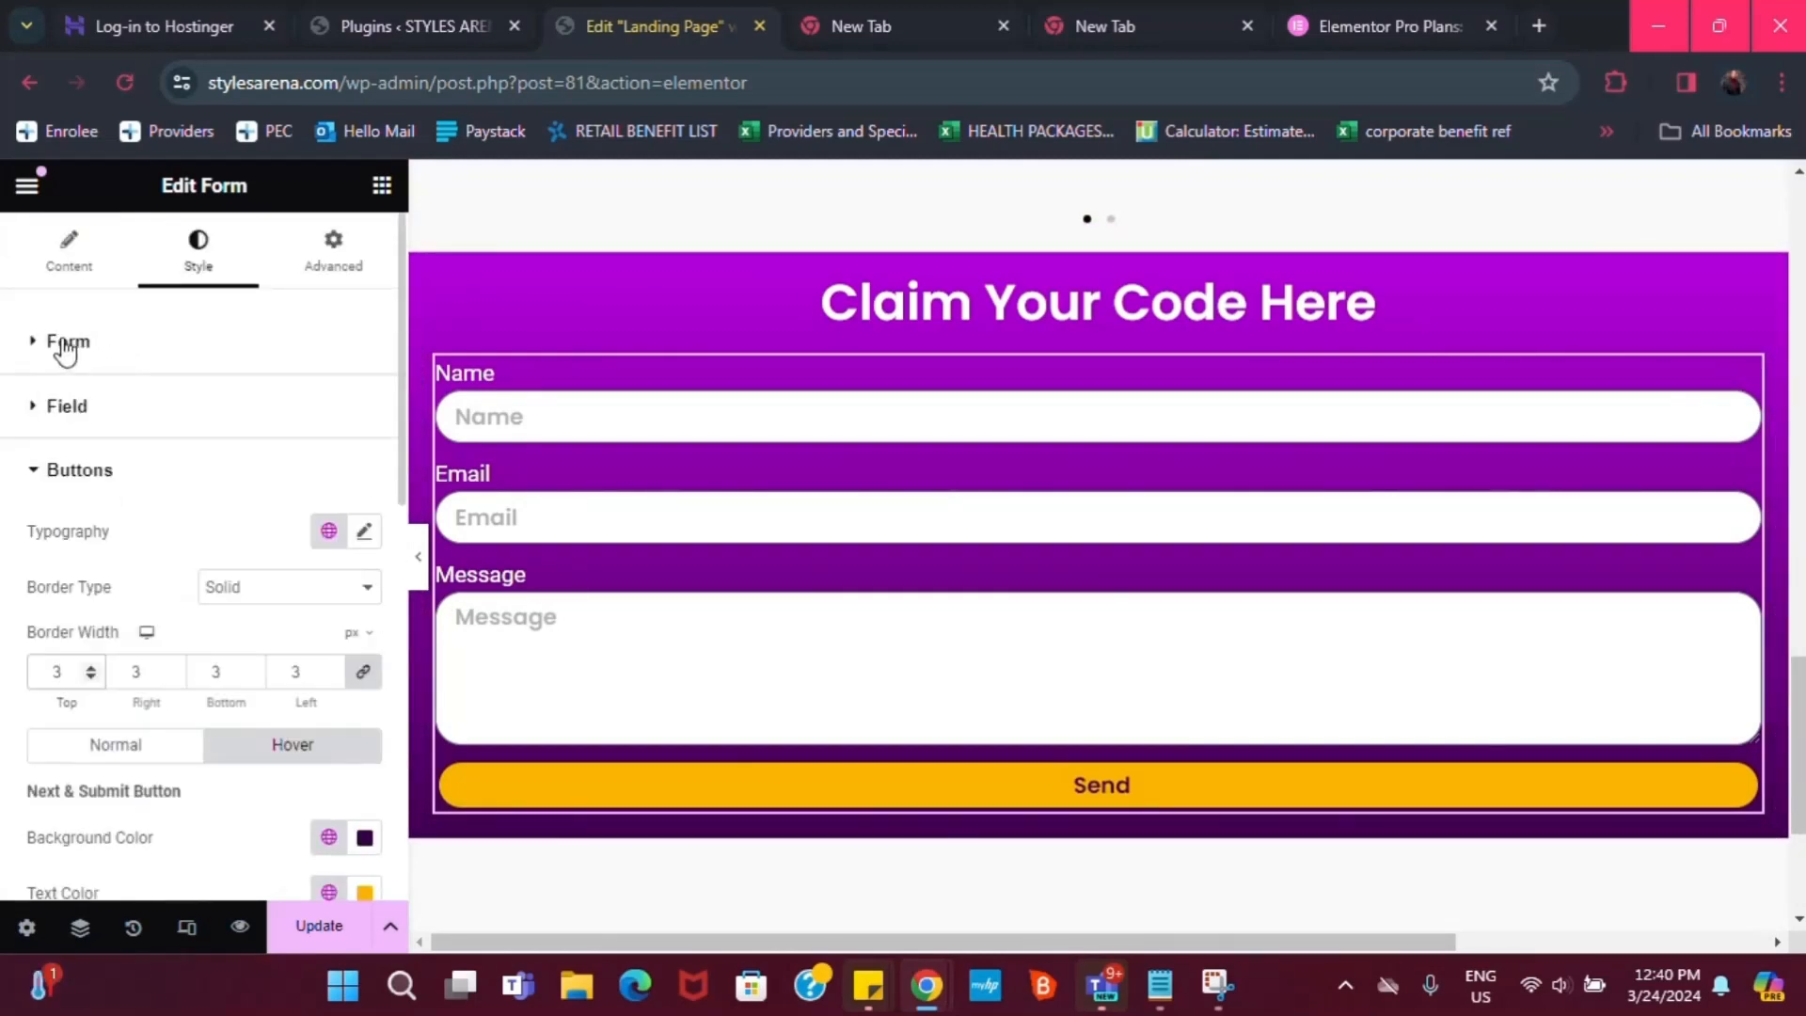
click(83, 350)
scroll(851, 737, down, 3)
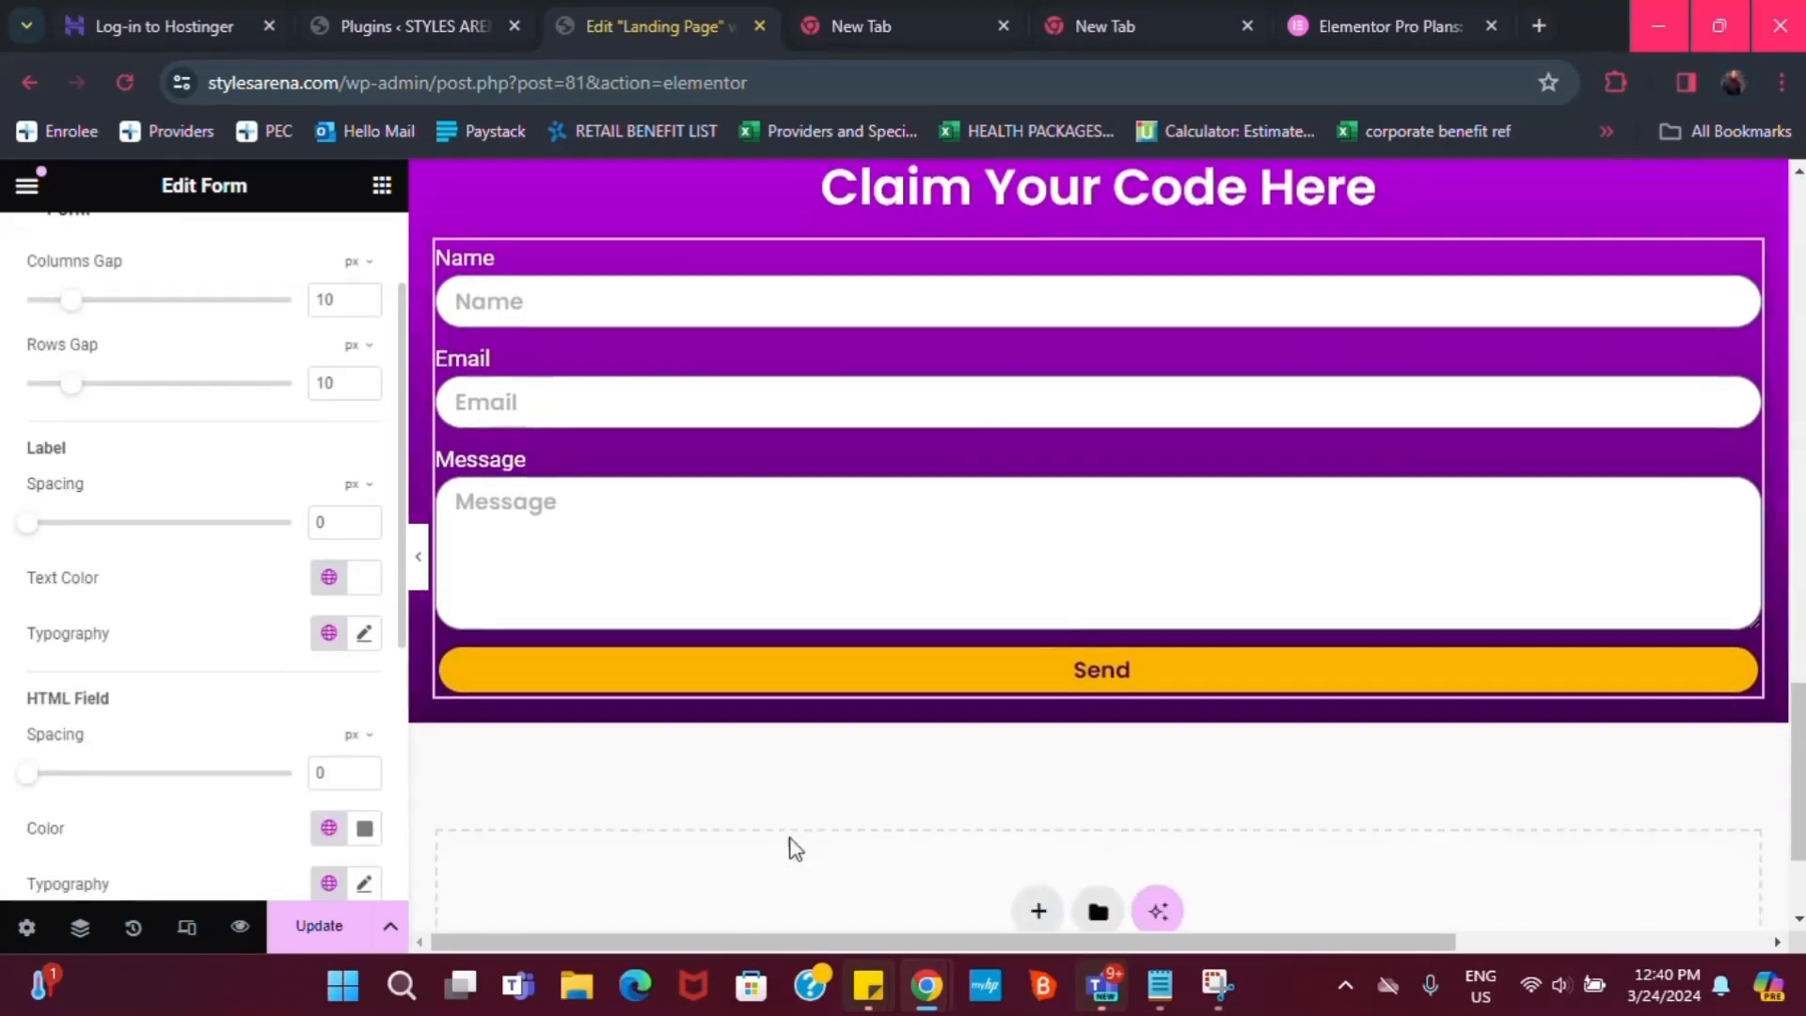
scroll(111, 760, down, 5)
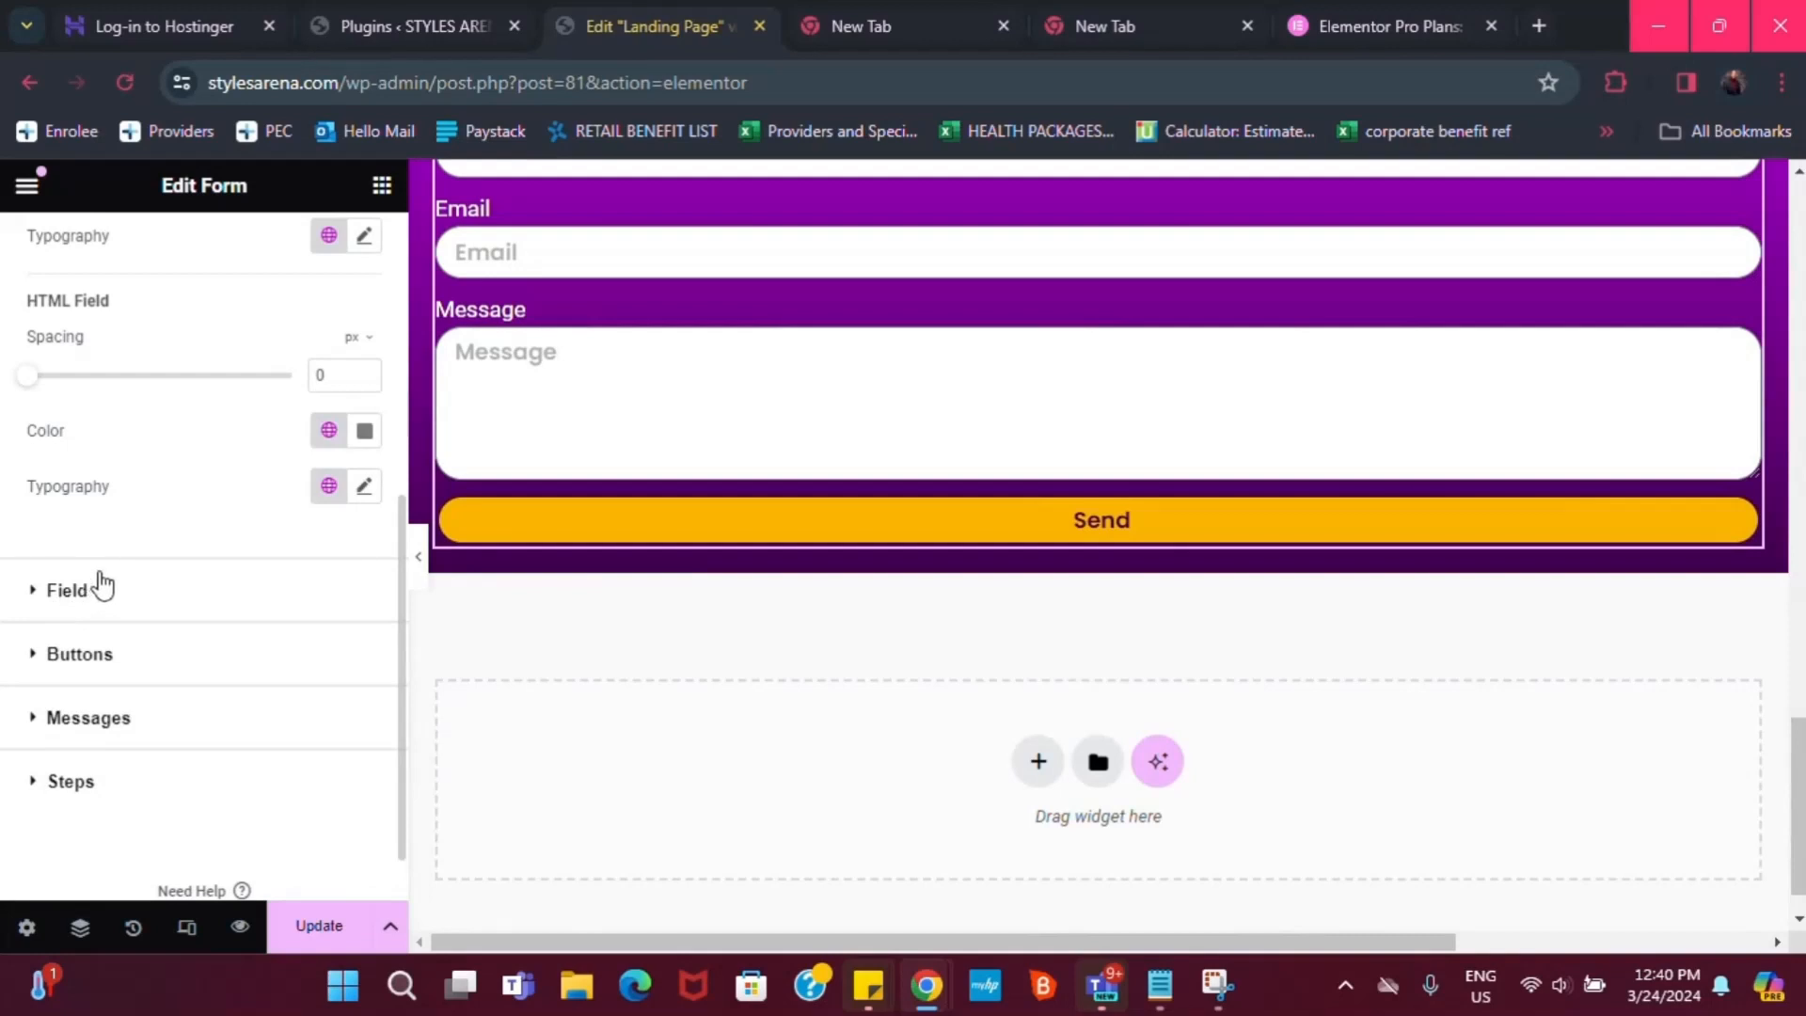
click(58, 591)
scroll(97, 819, down, 5)
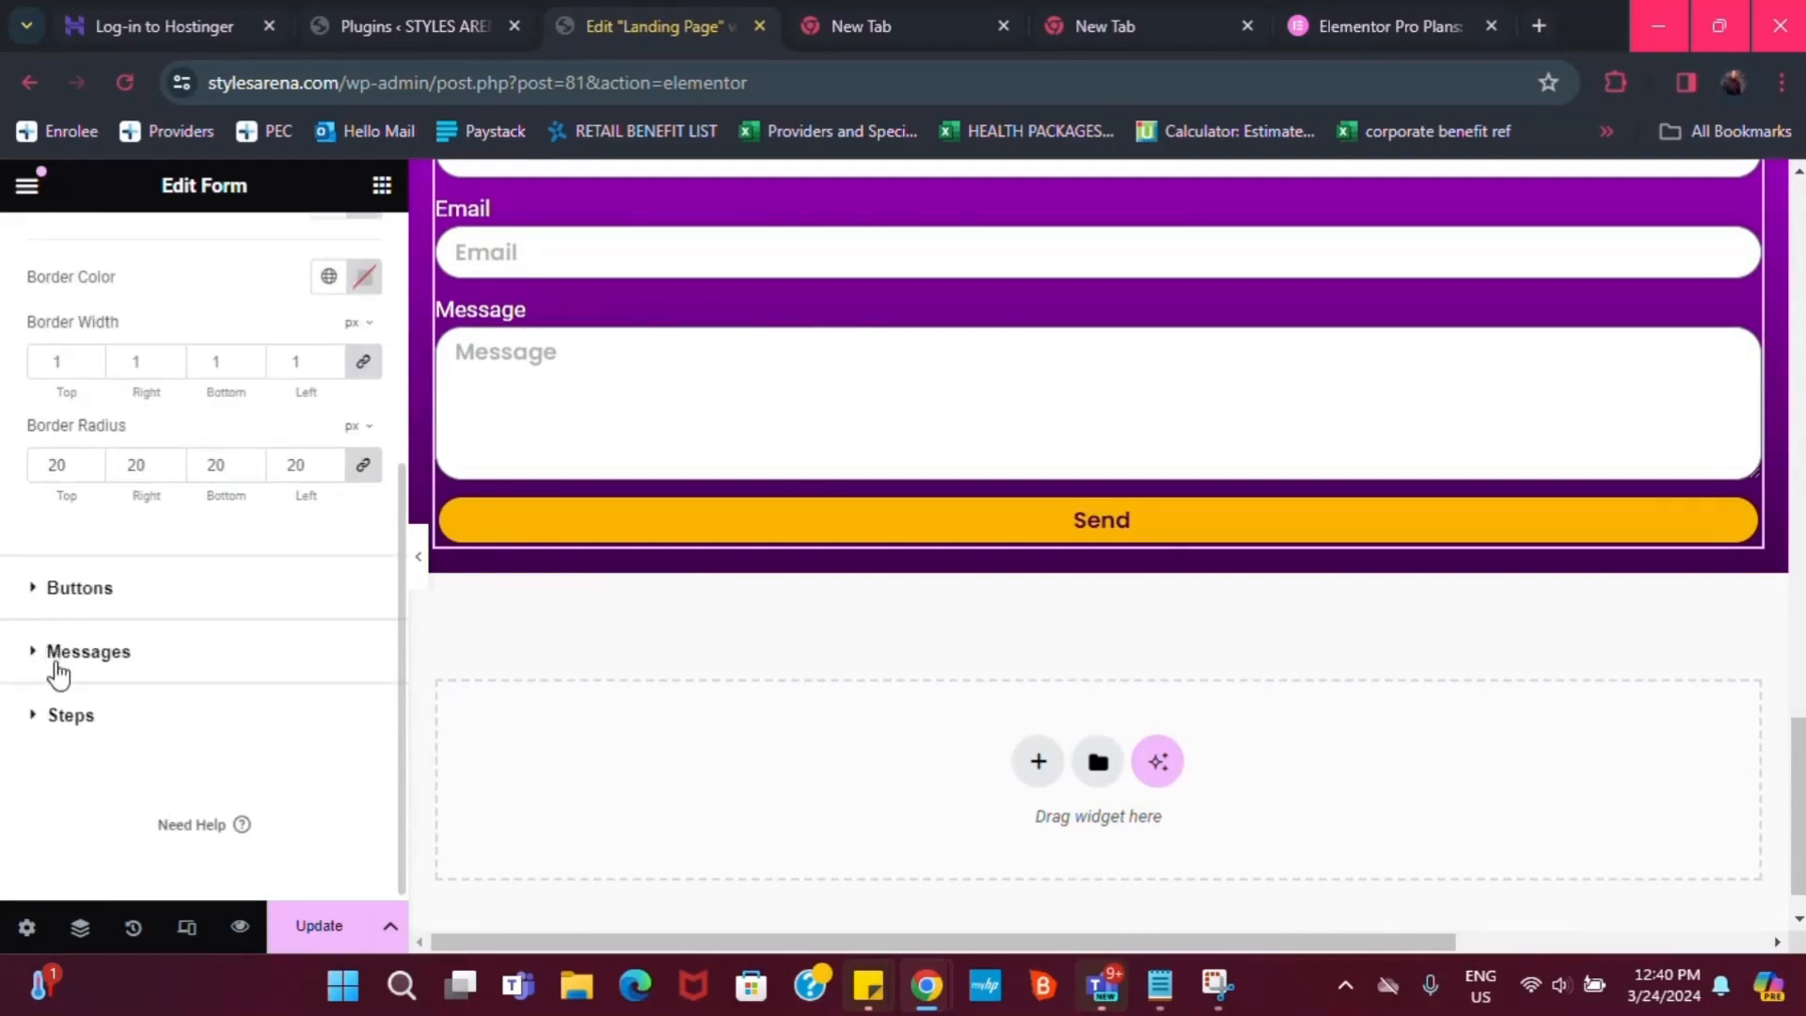
click(61, 717)
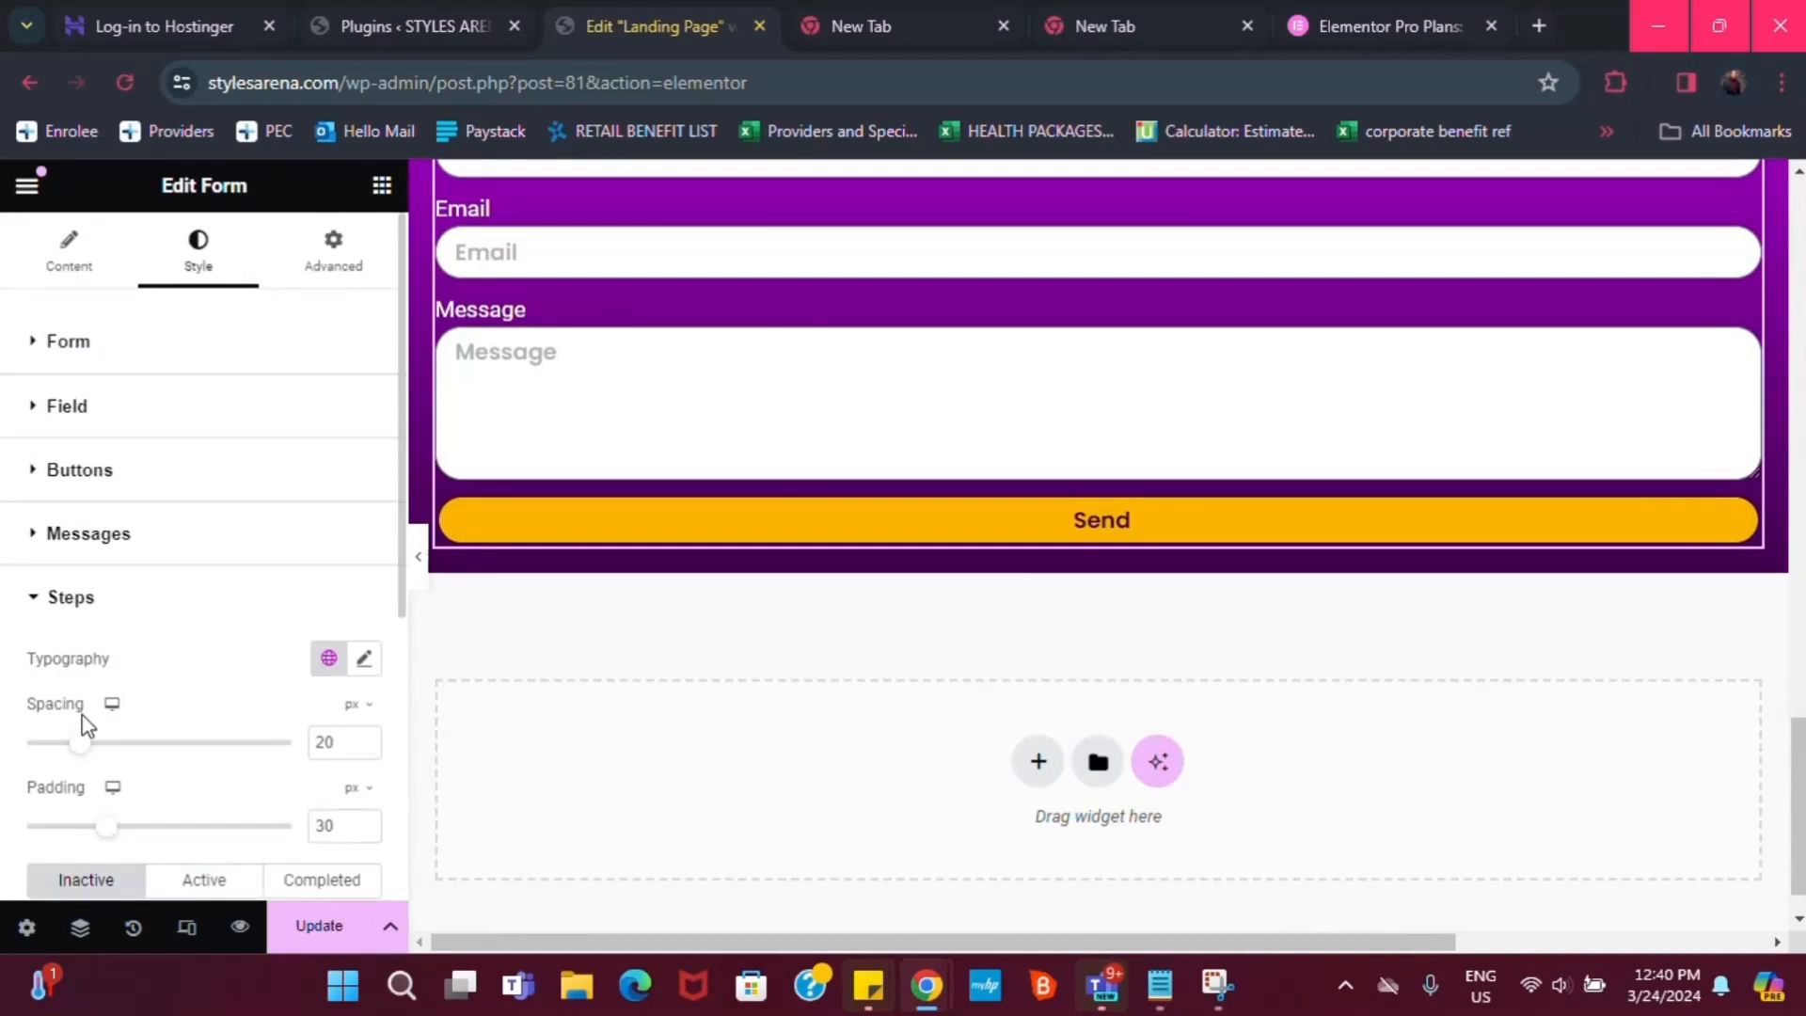
click(62, 537)
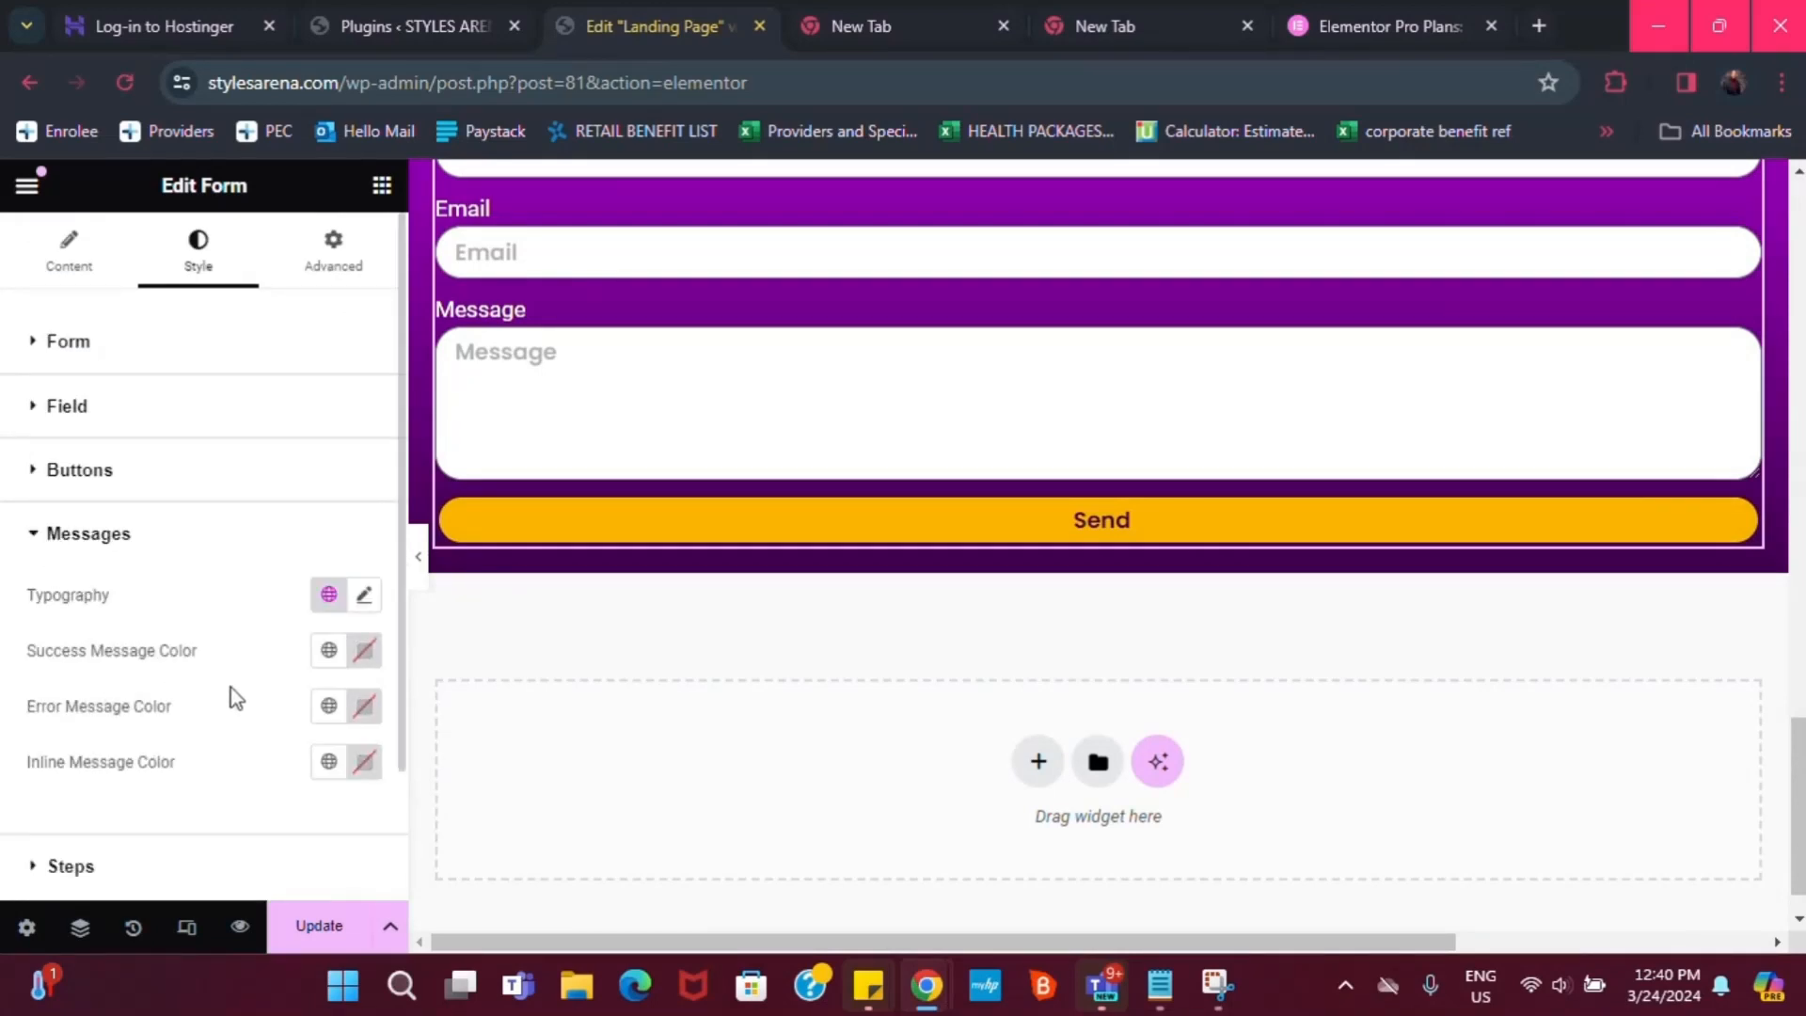
In the form's Content tab, delete the Message field and switch Label to Hide
click(71, 256)
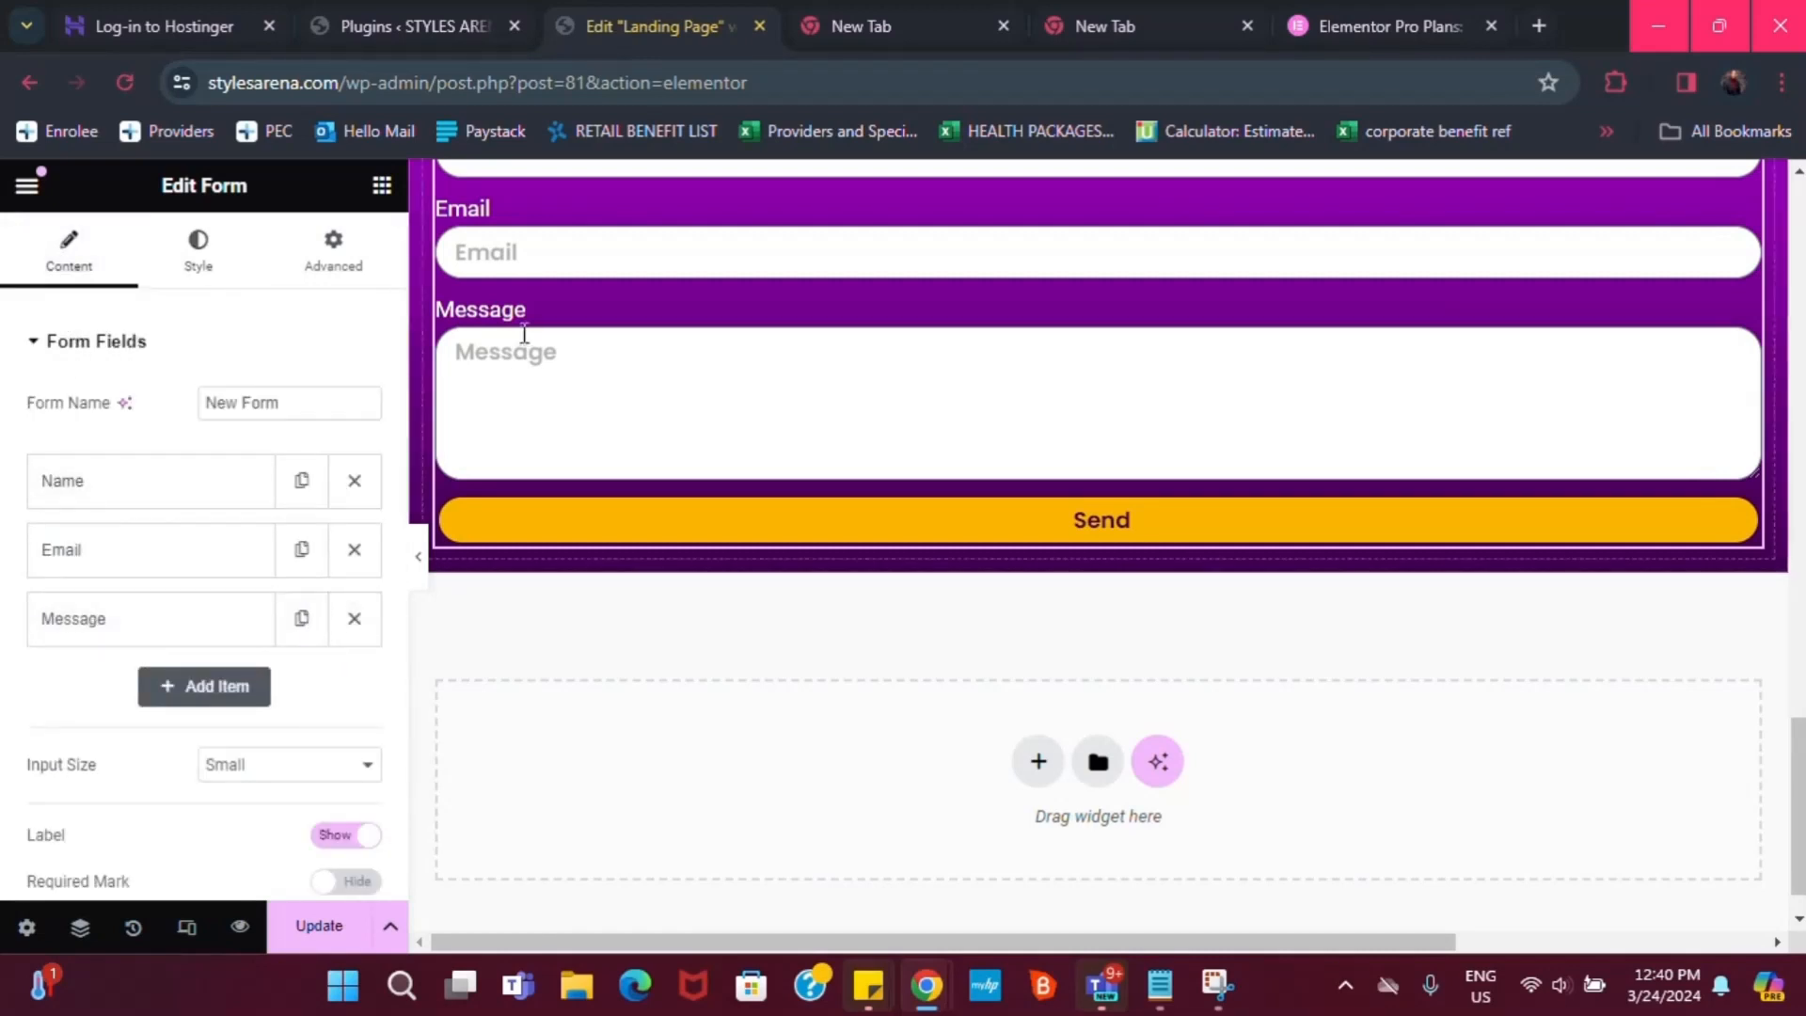
click(355, 619)
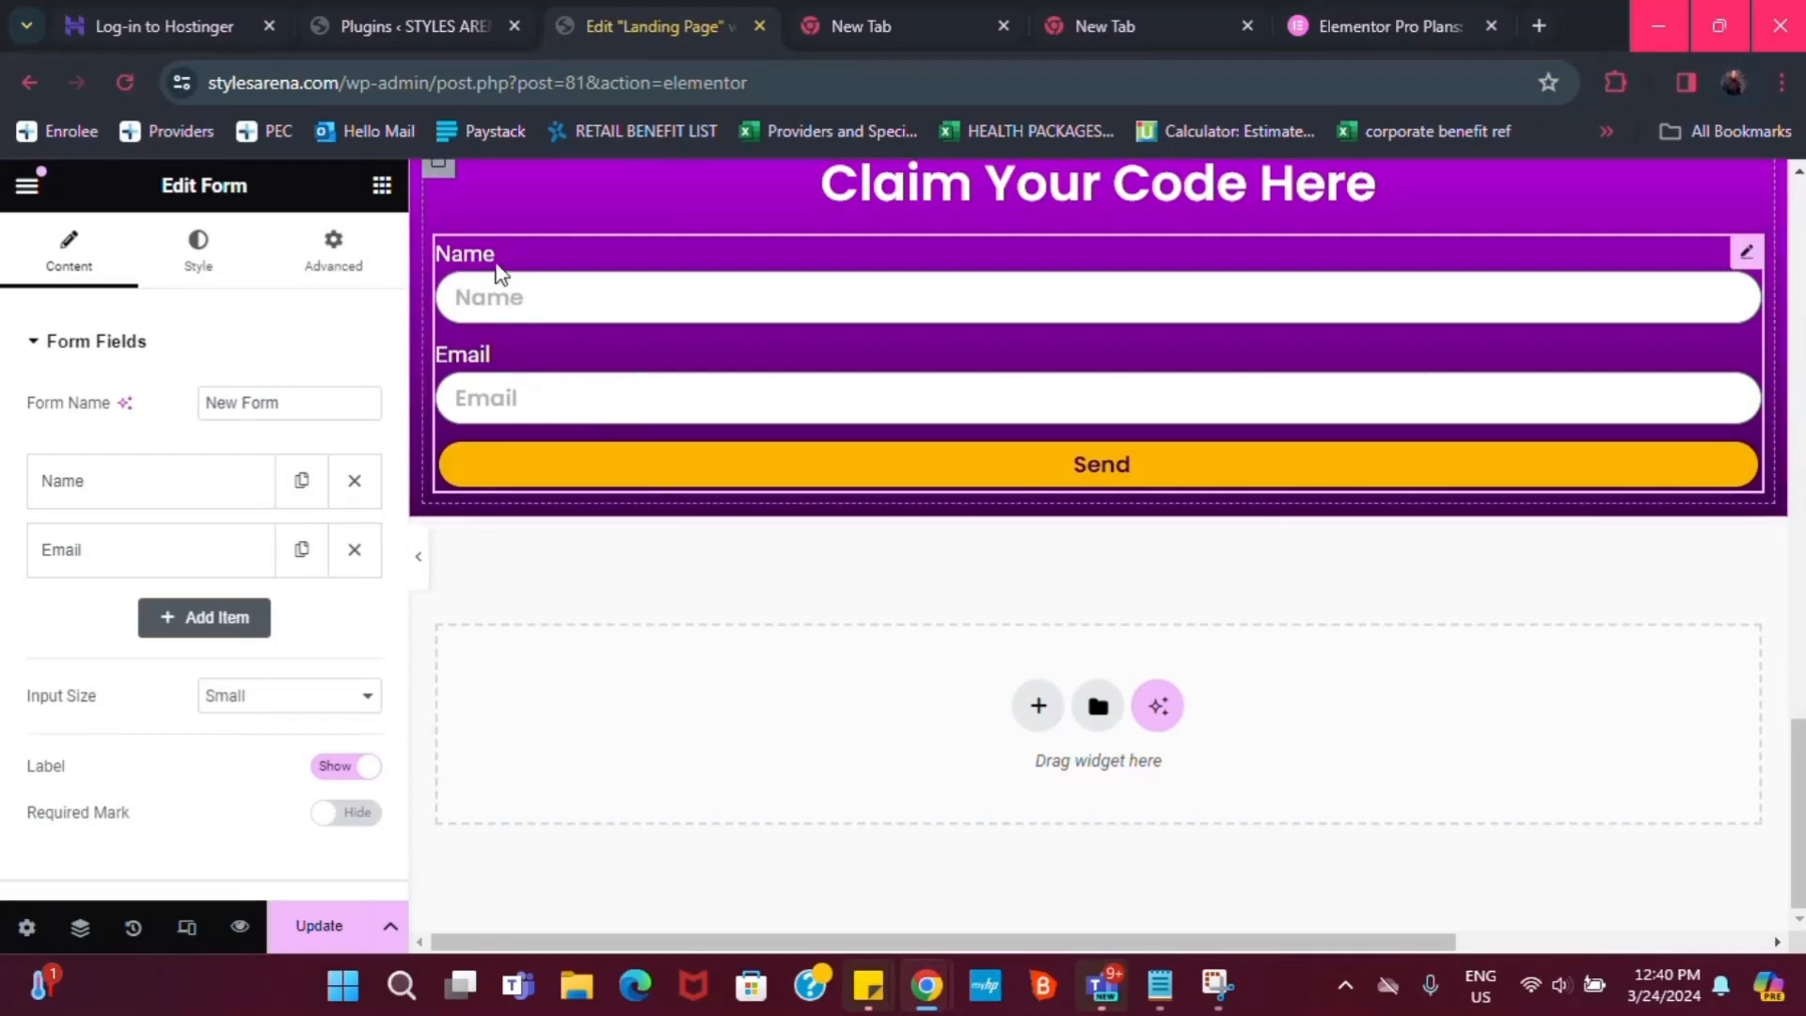
scroll(58, 750, down, 2)
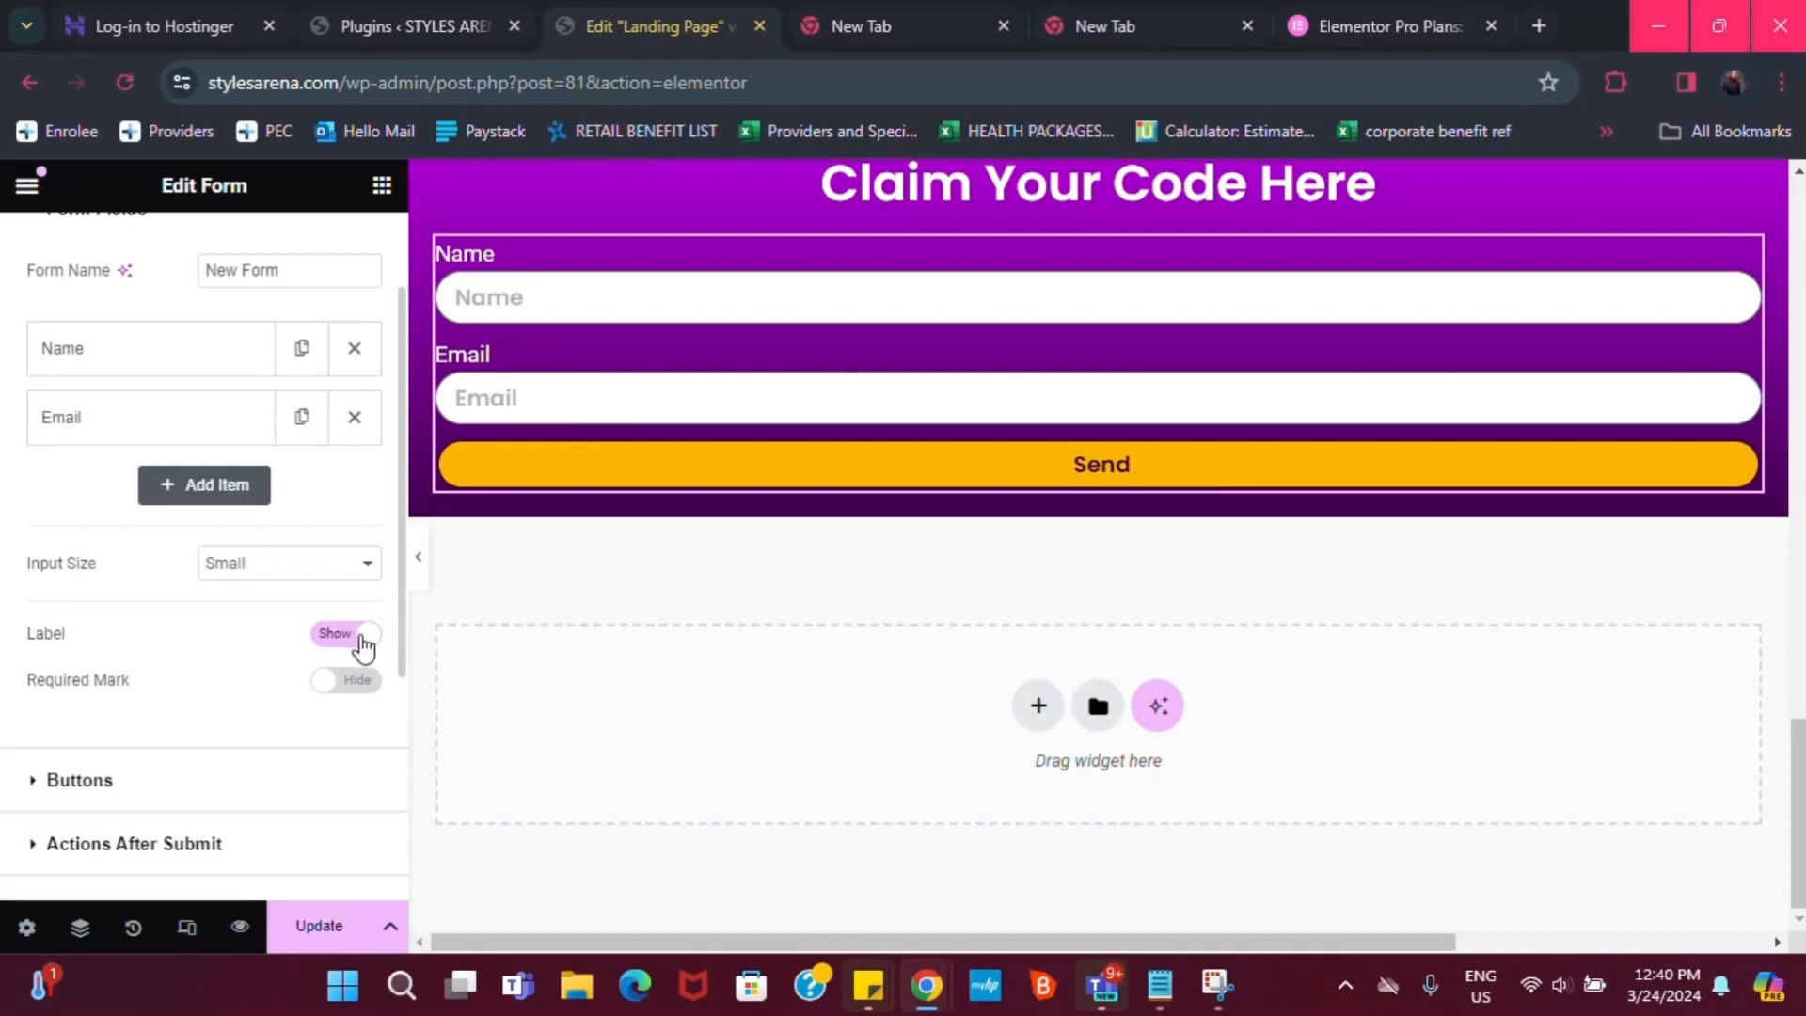
click(363, 635)
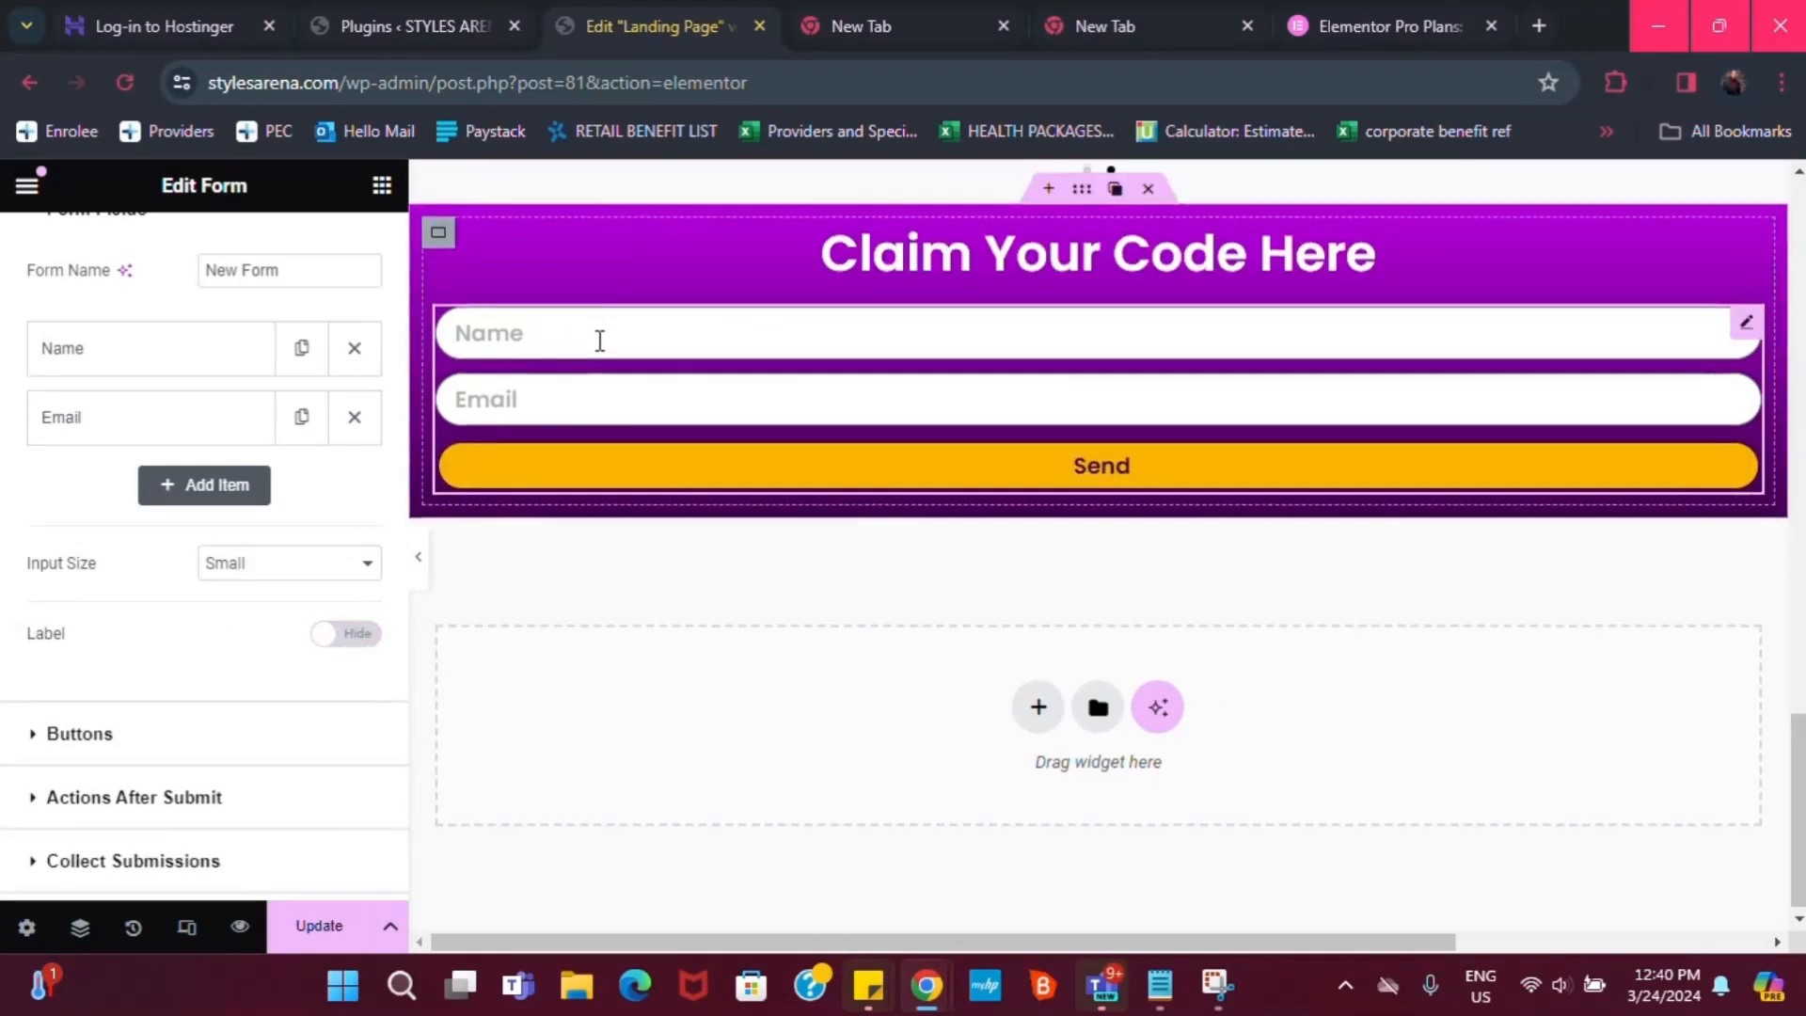
scroll(596, 339, up, 2)
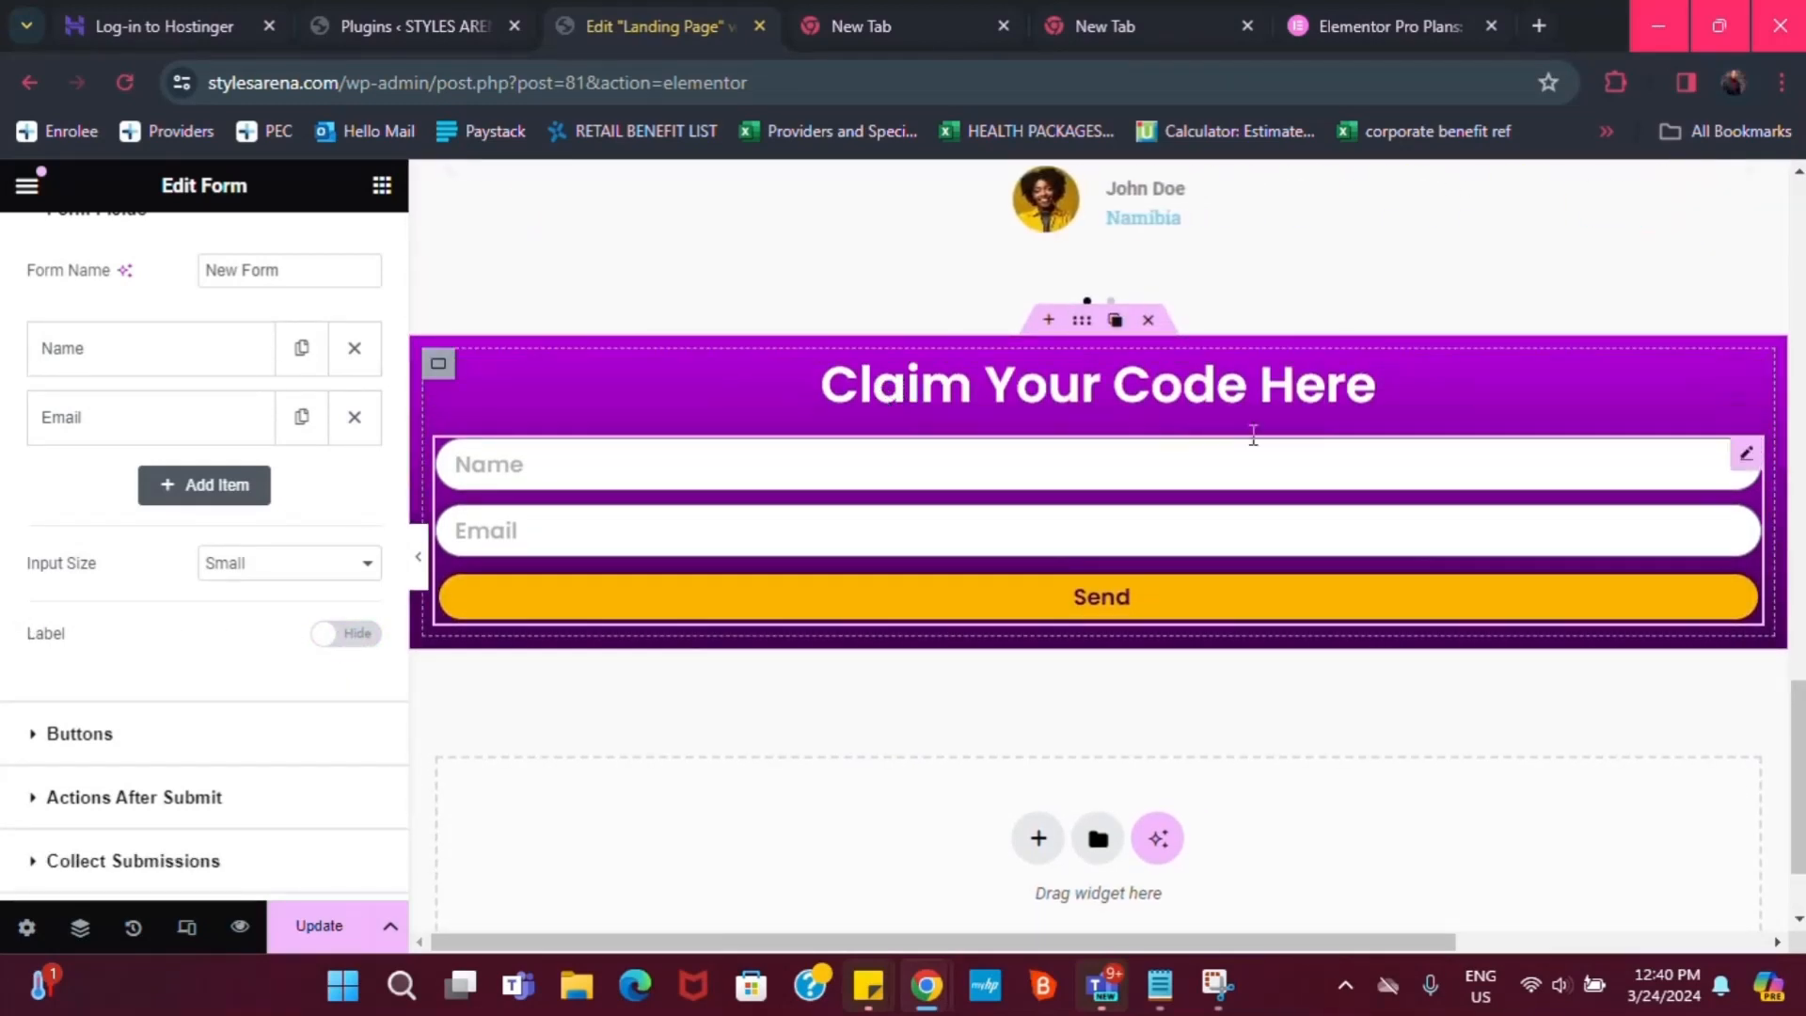
scroll(1035, 544, up, 2)
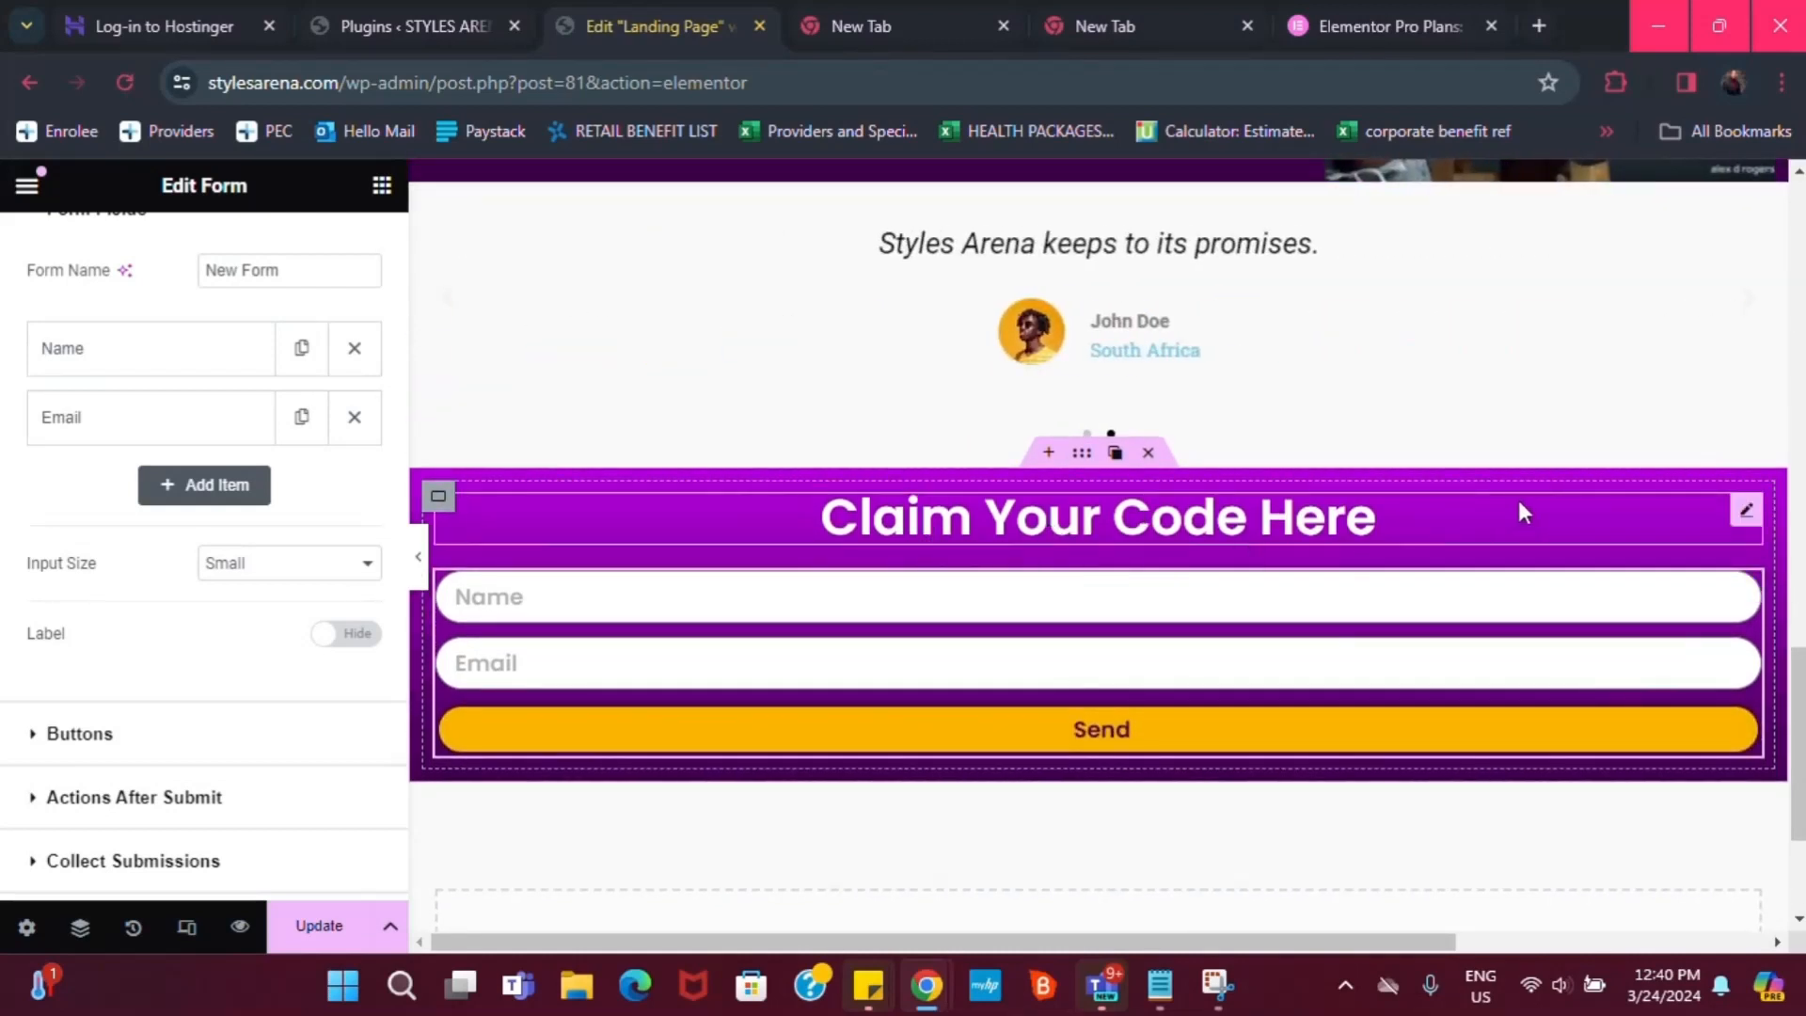
In the purple section's Layout settings, try Align Items Center, then revert it
click(438, 497)
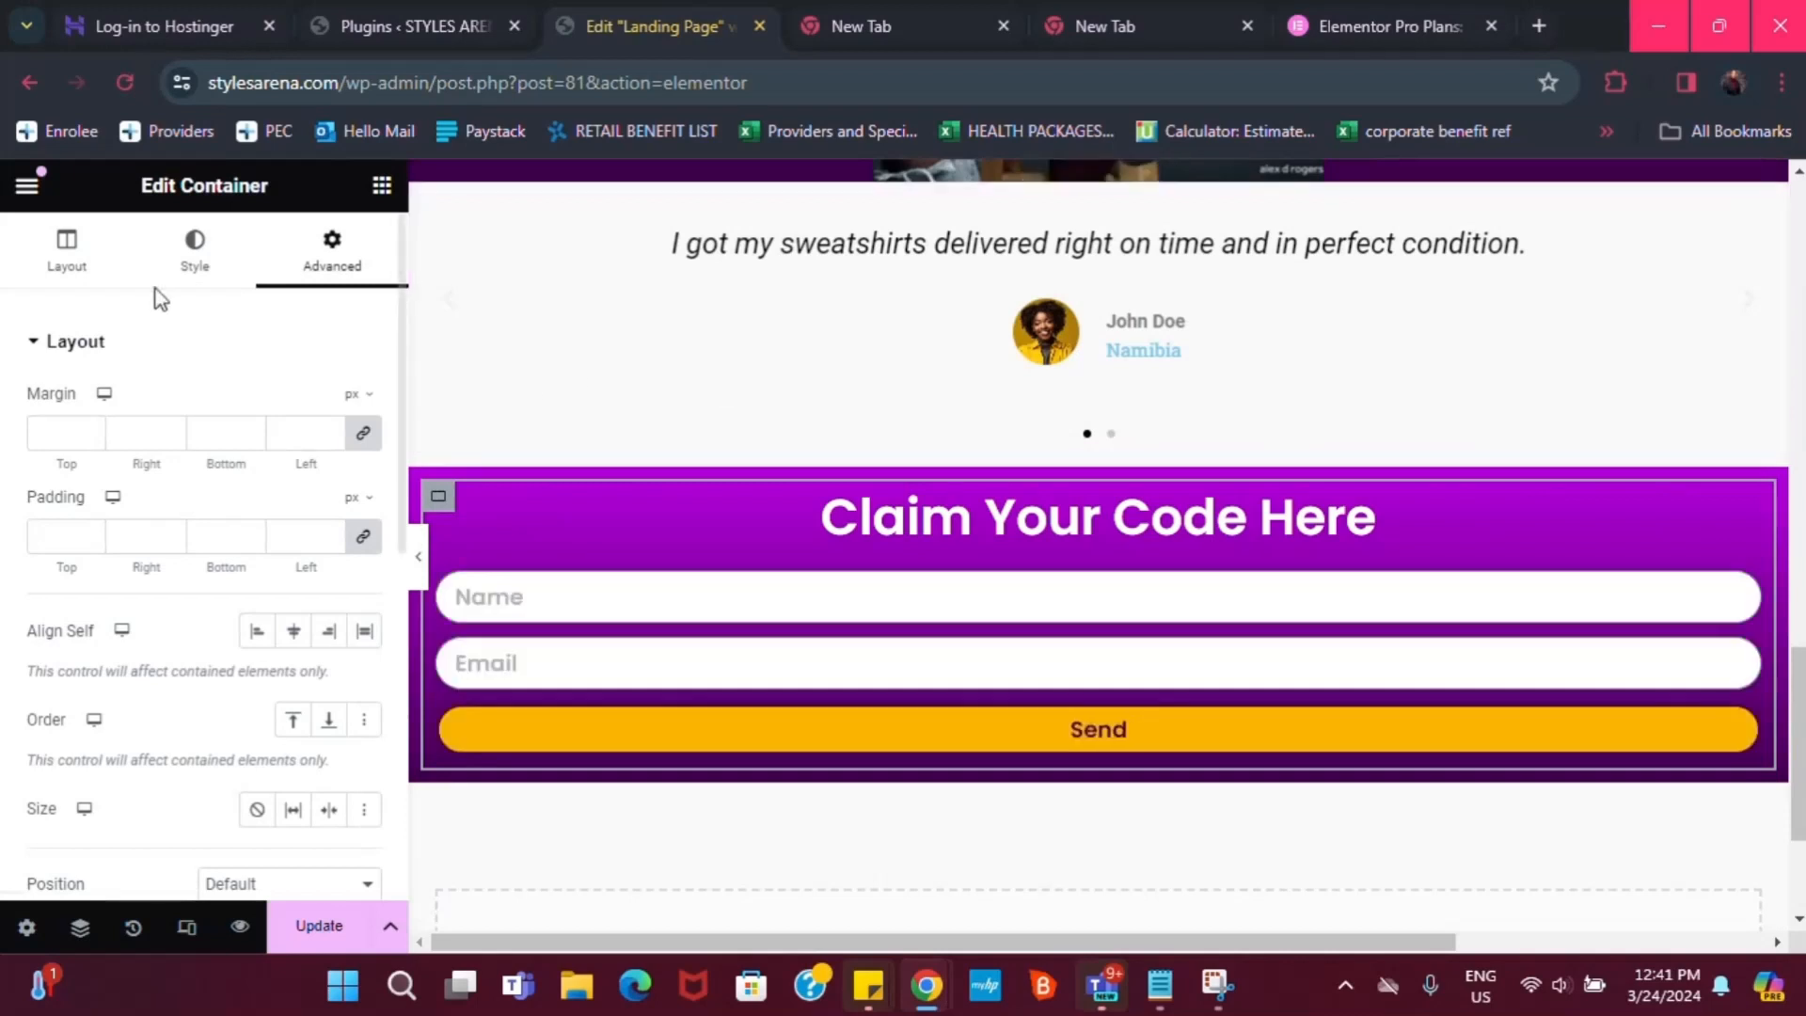
click(66, 252)
scroll(141, 715, down, 2)
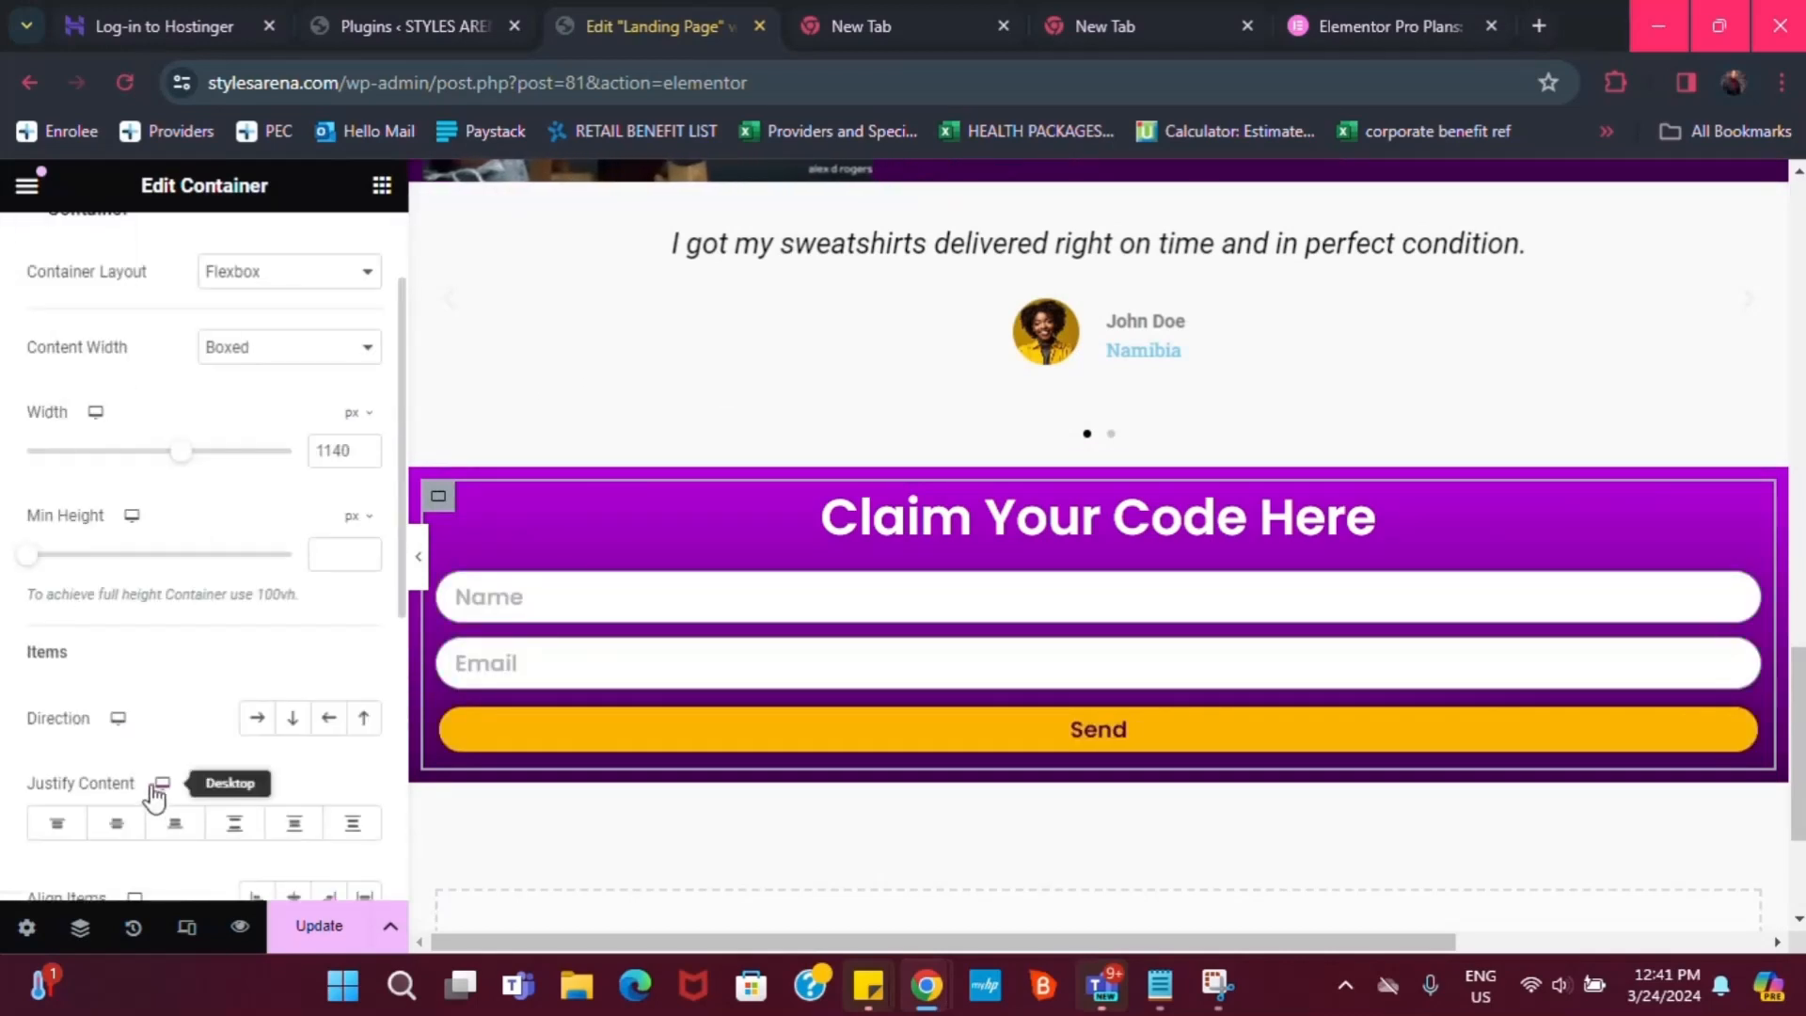
scroll(132, 823, down, 2)
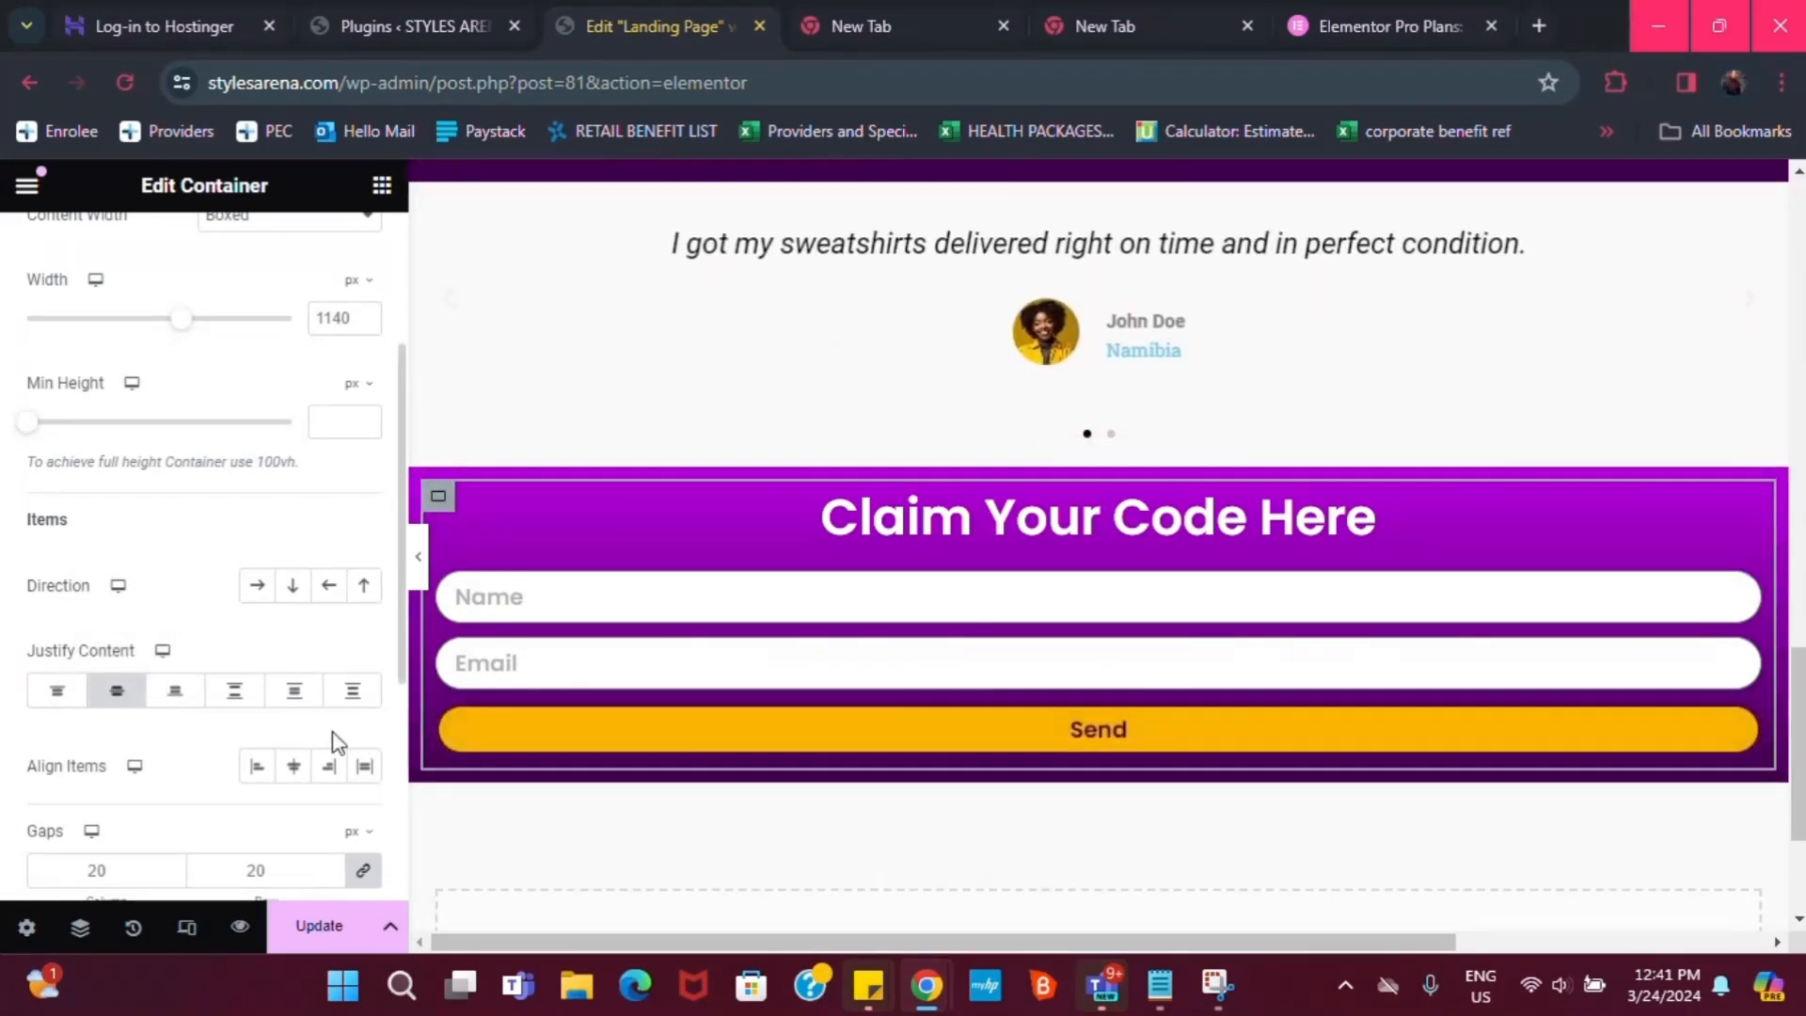
click(293, 770)
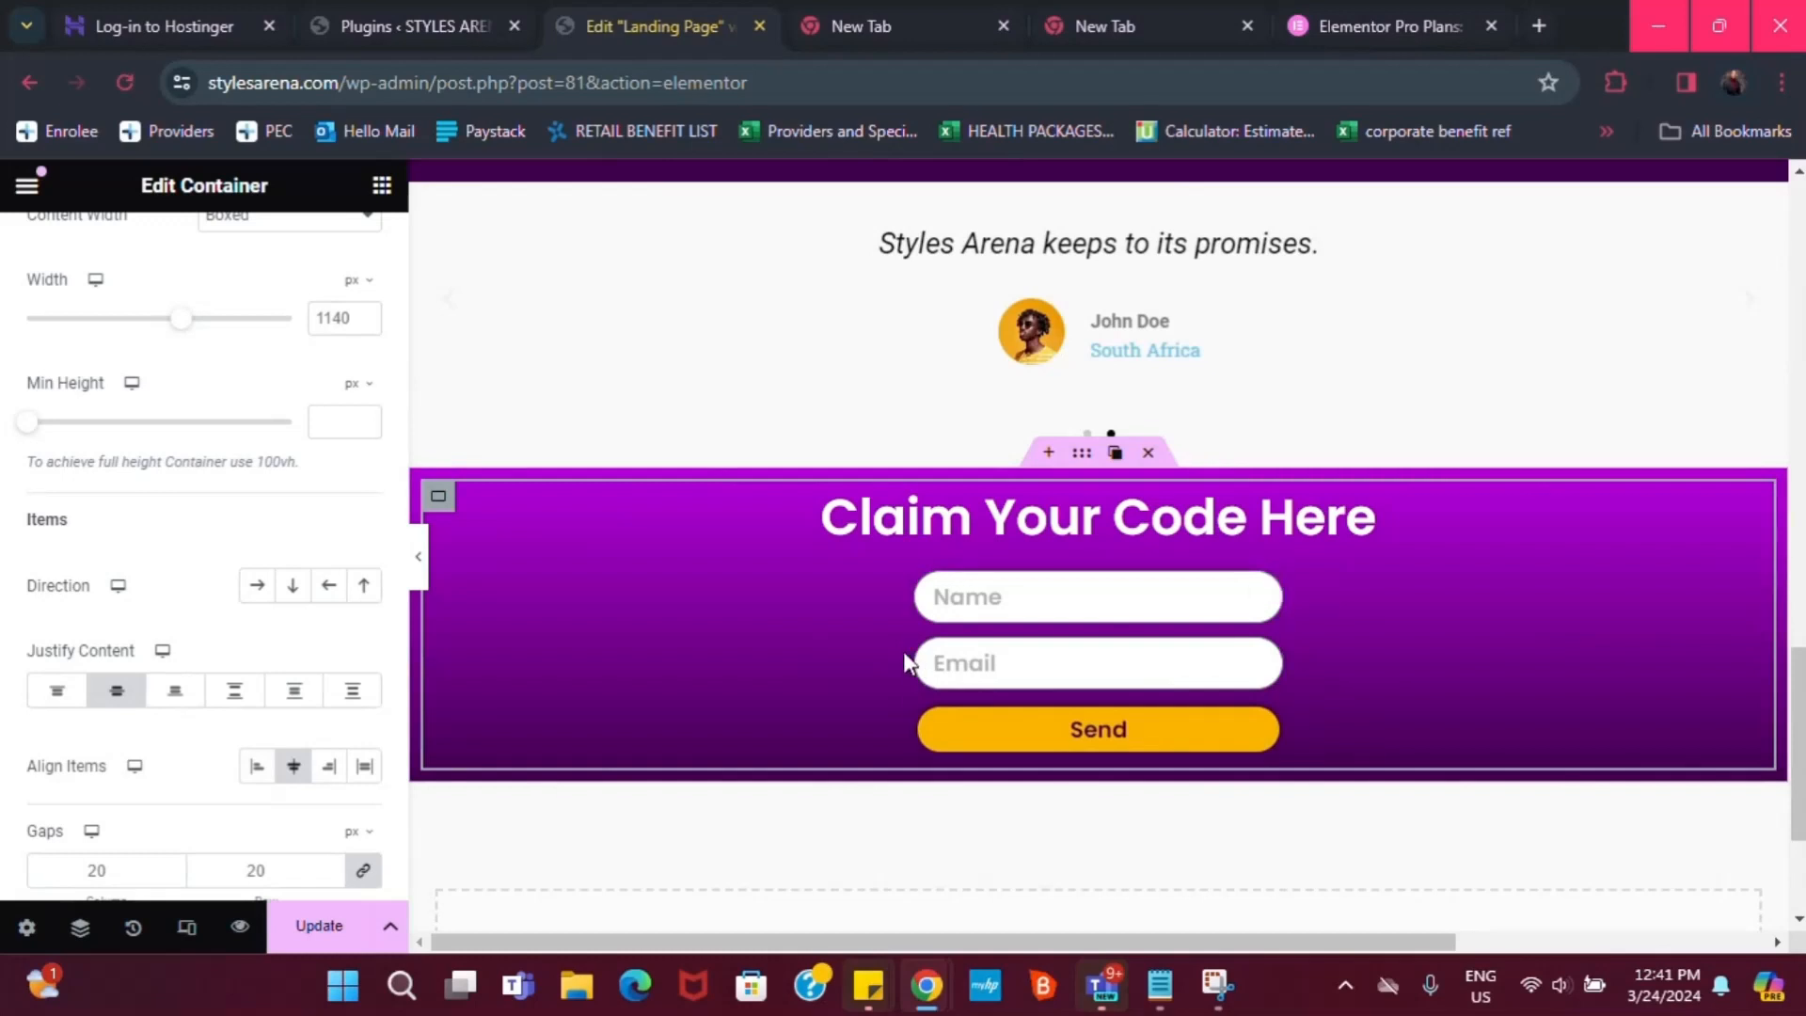
click(290, 764)
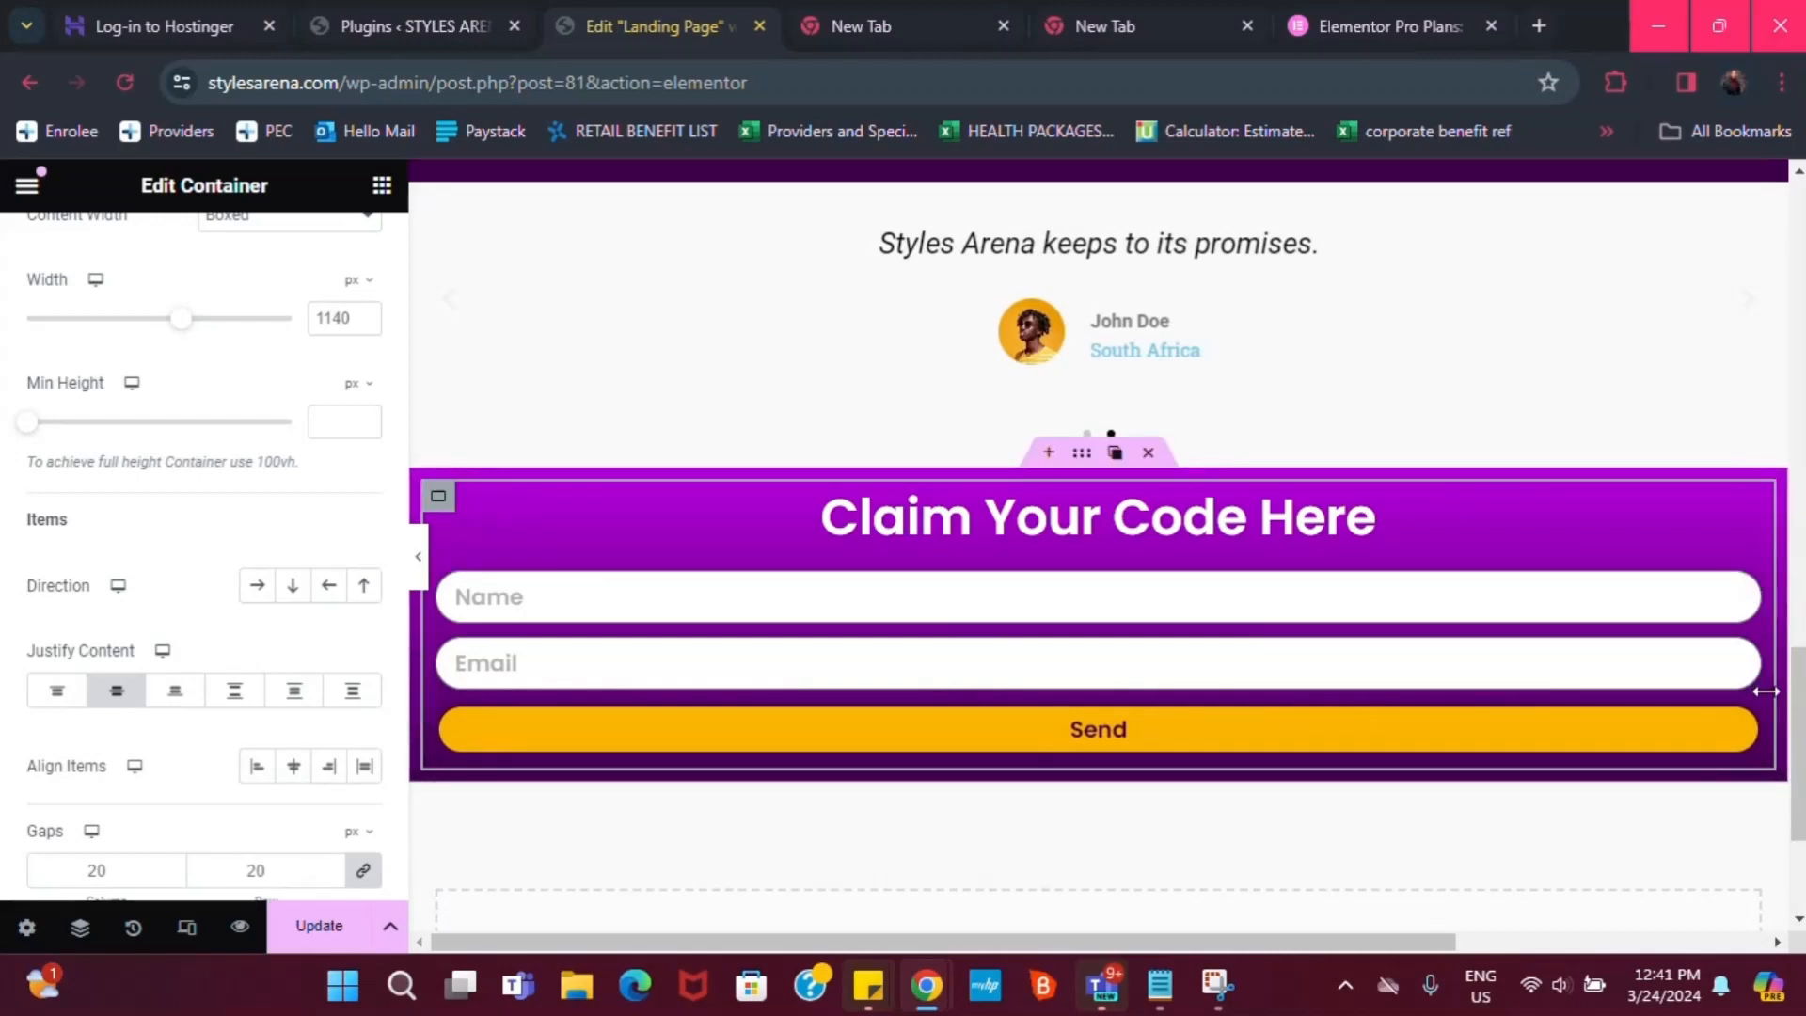
Narrow the form to about two-thirds width and set Align Items to Center
drag(1760, 694, 1419, 663)
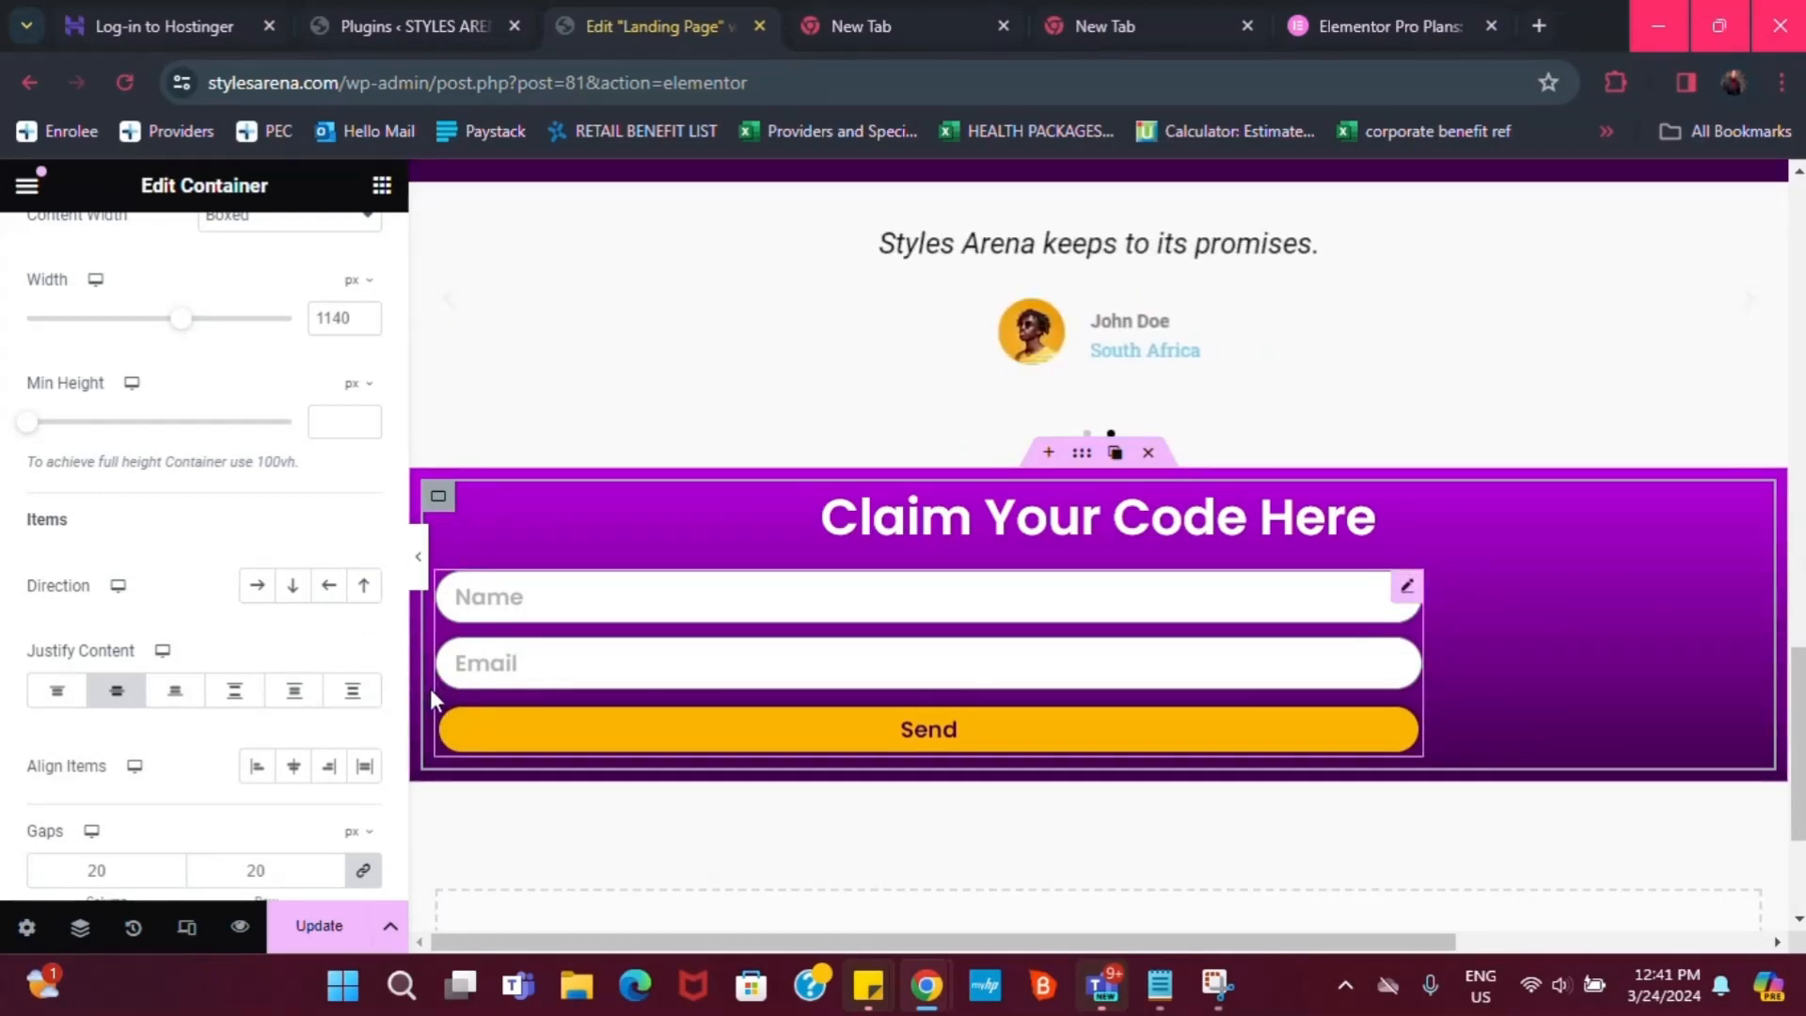
click(293, 767)
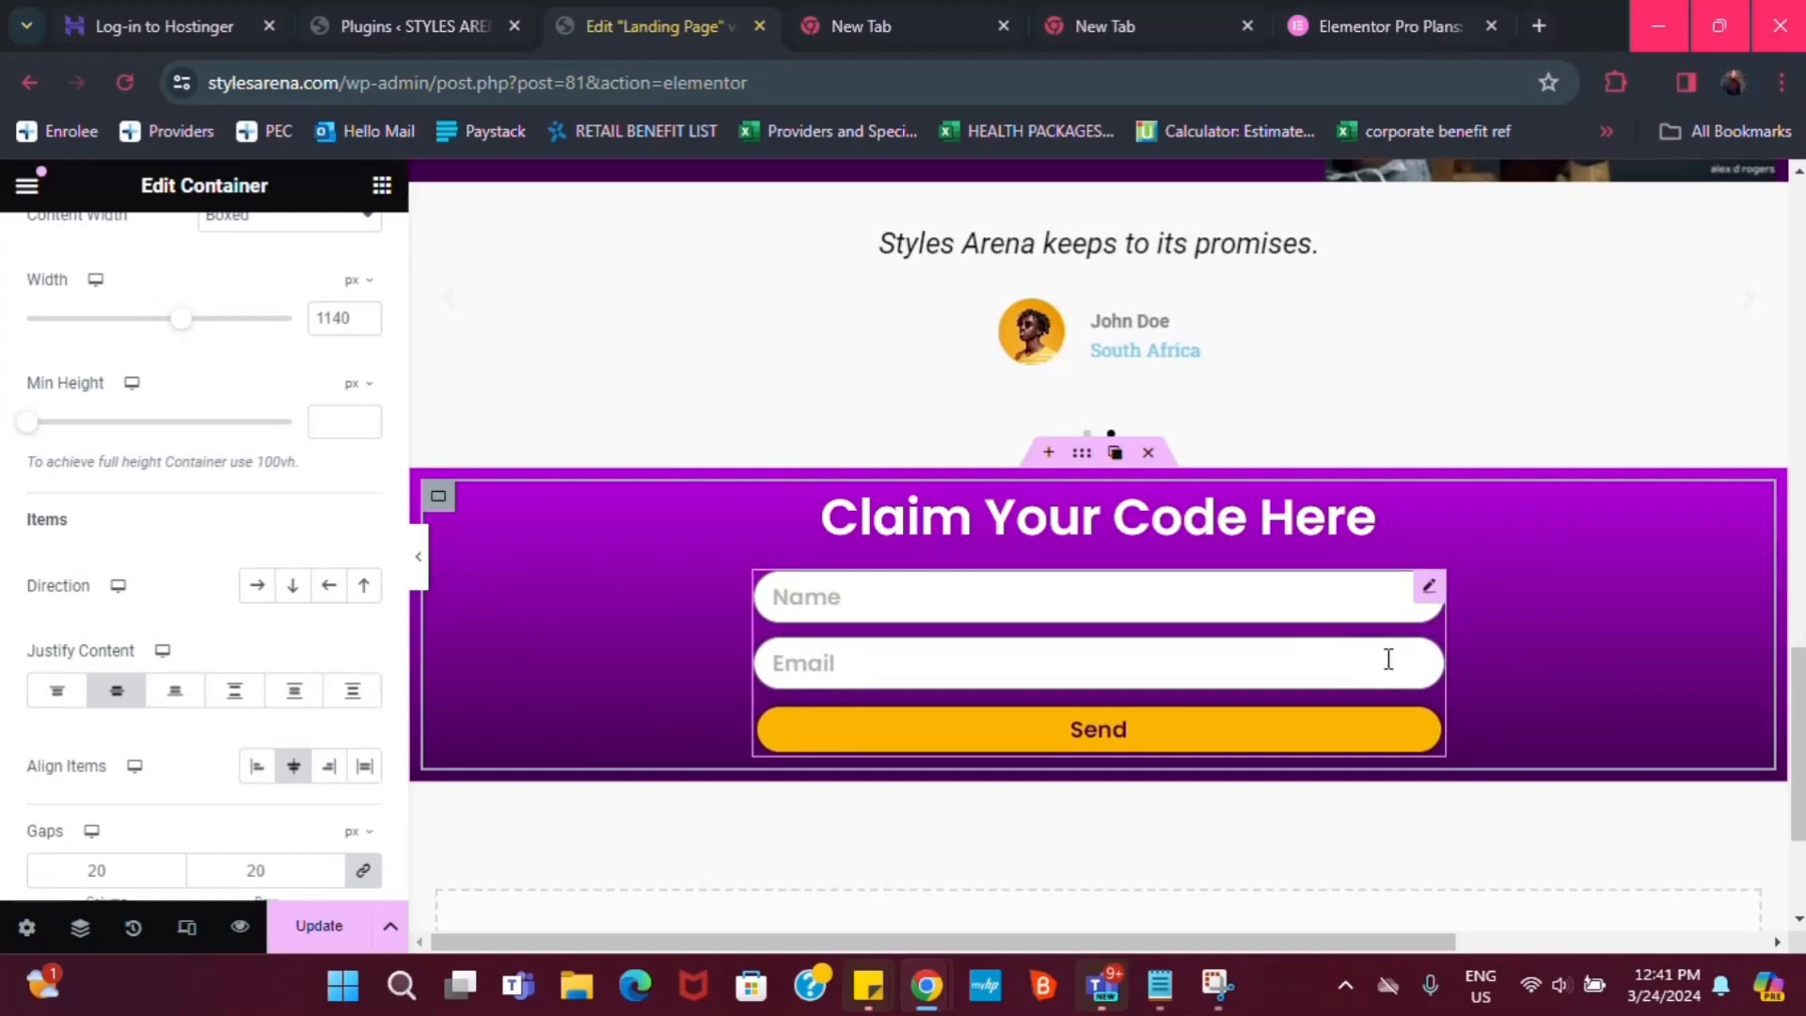
scroll(1074, 690, up, 1)
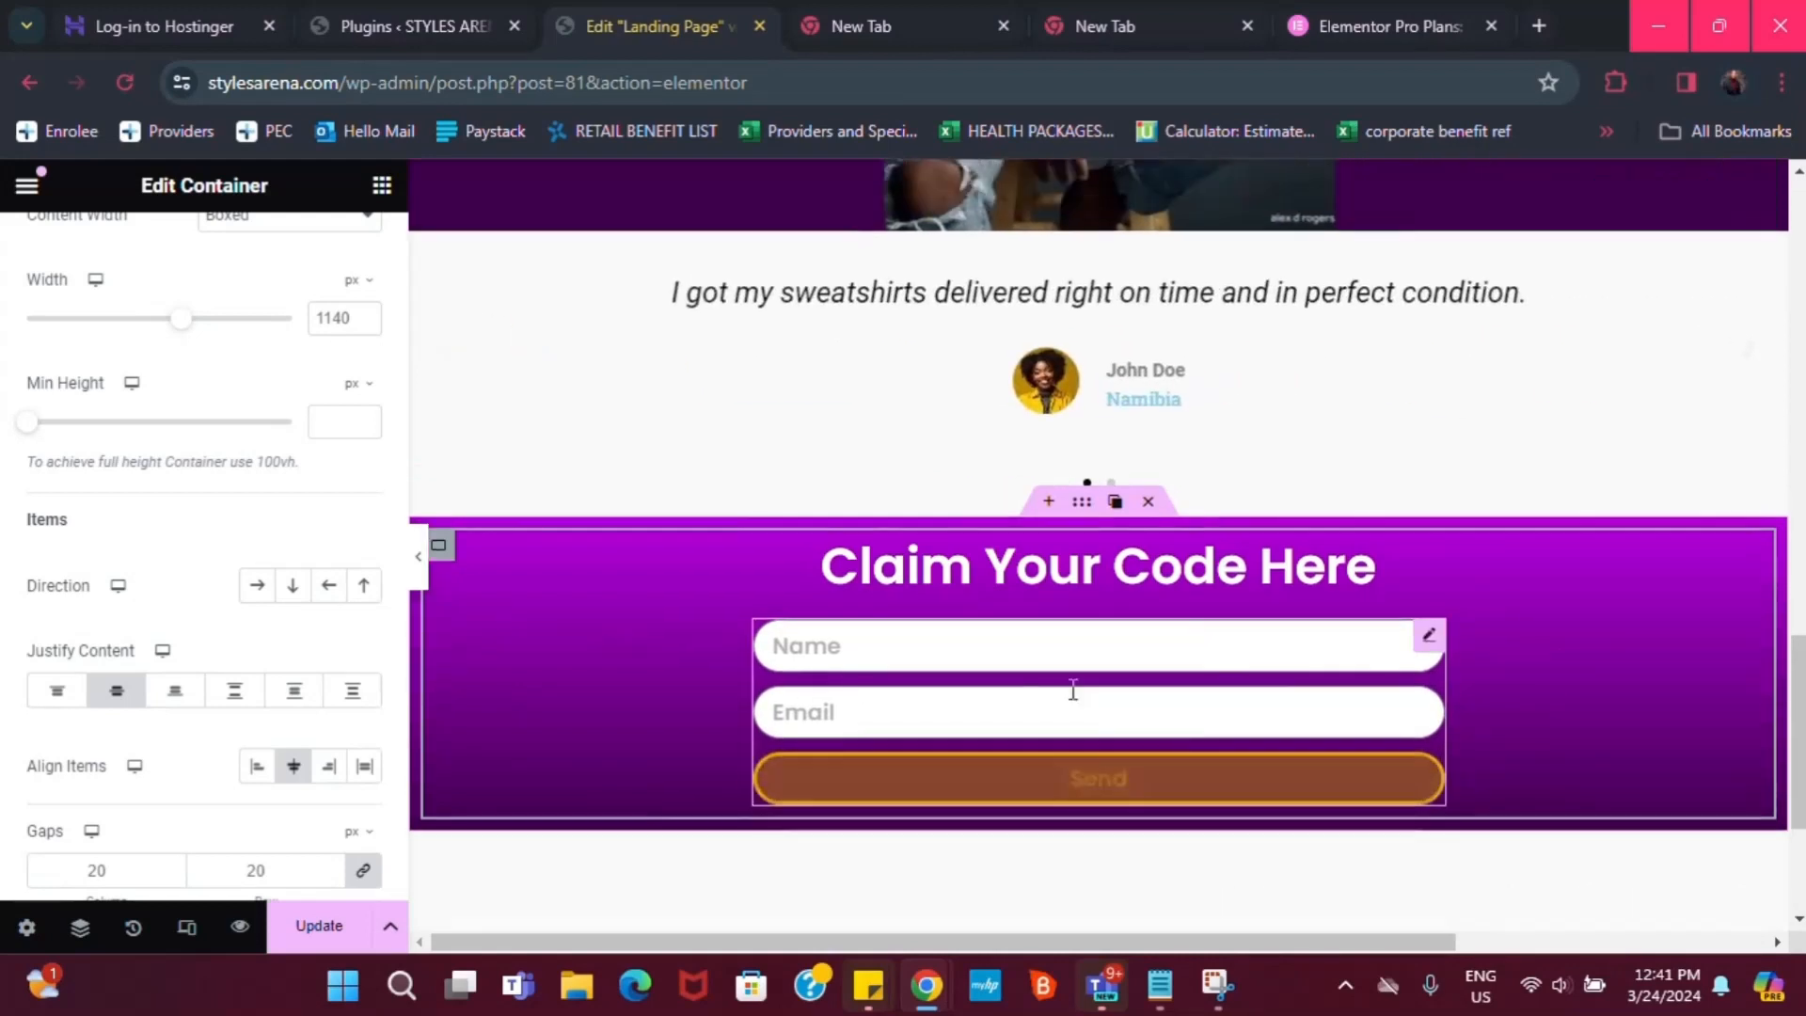
scroll(1073, 690, up, 1)
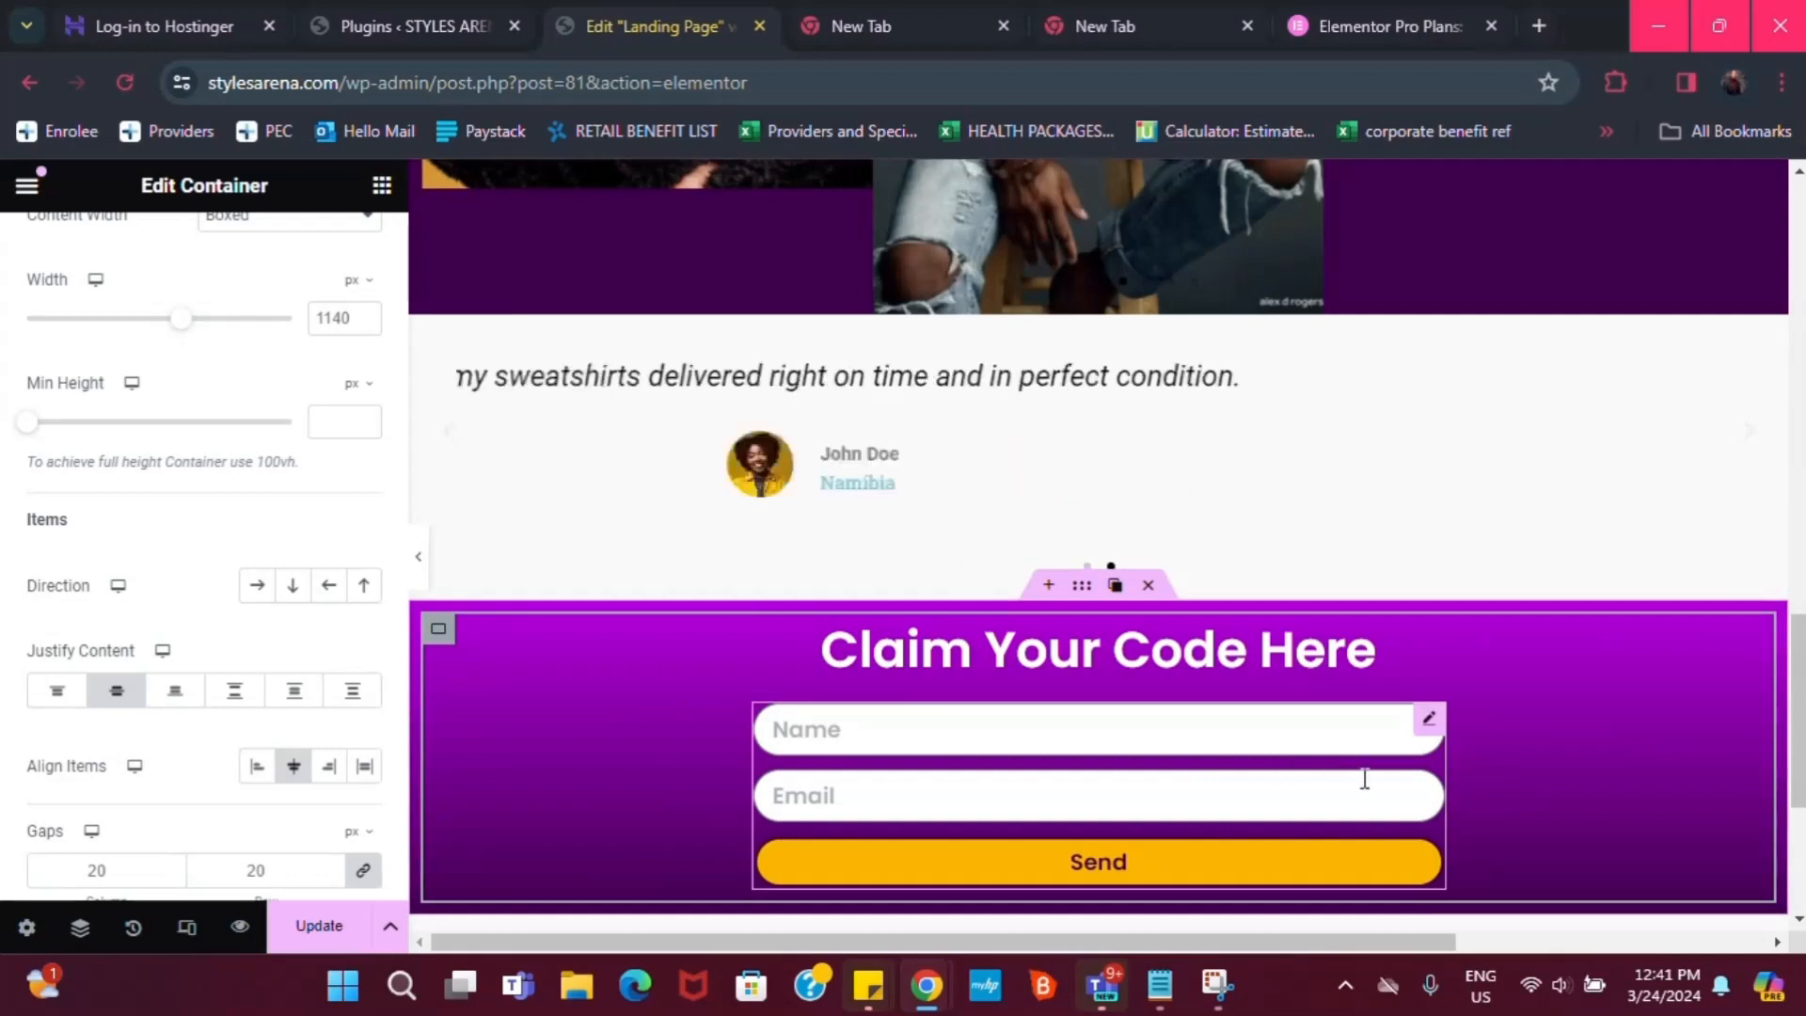
scroll(1364, 779, down, 2)
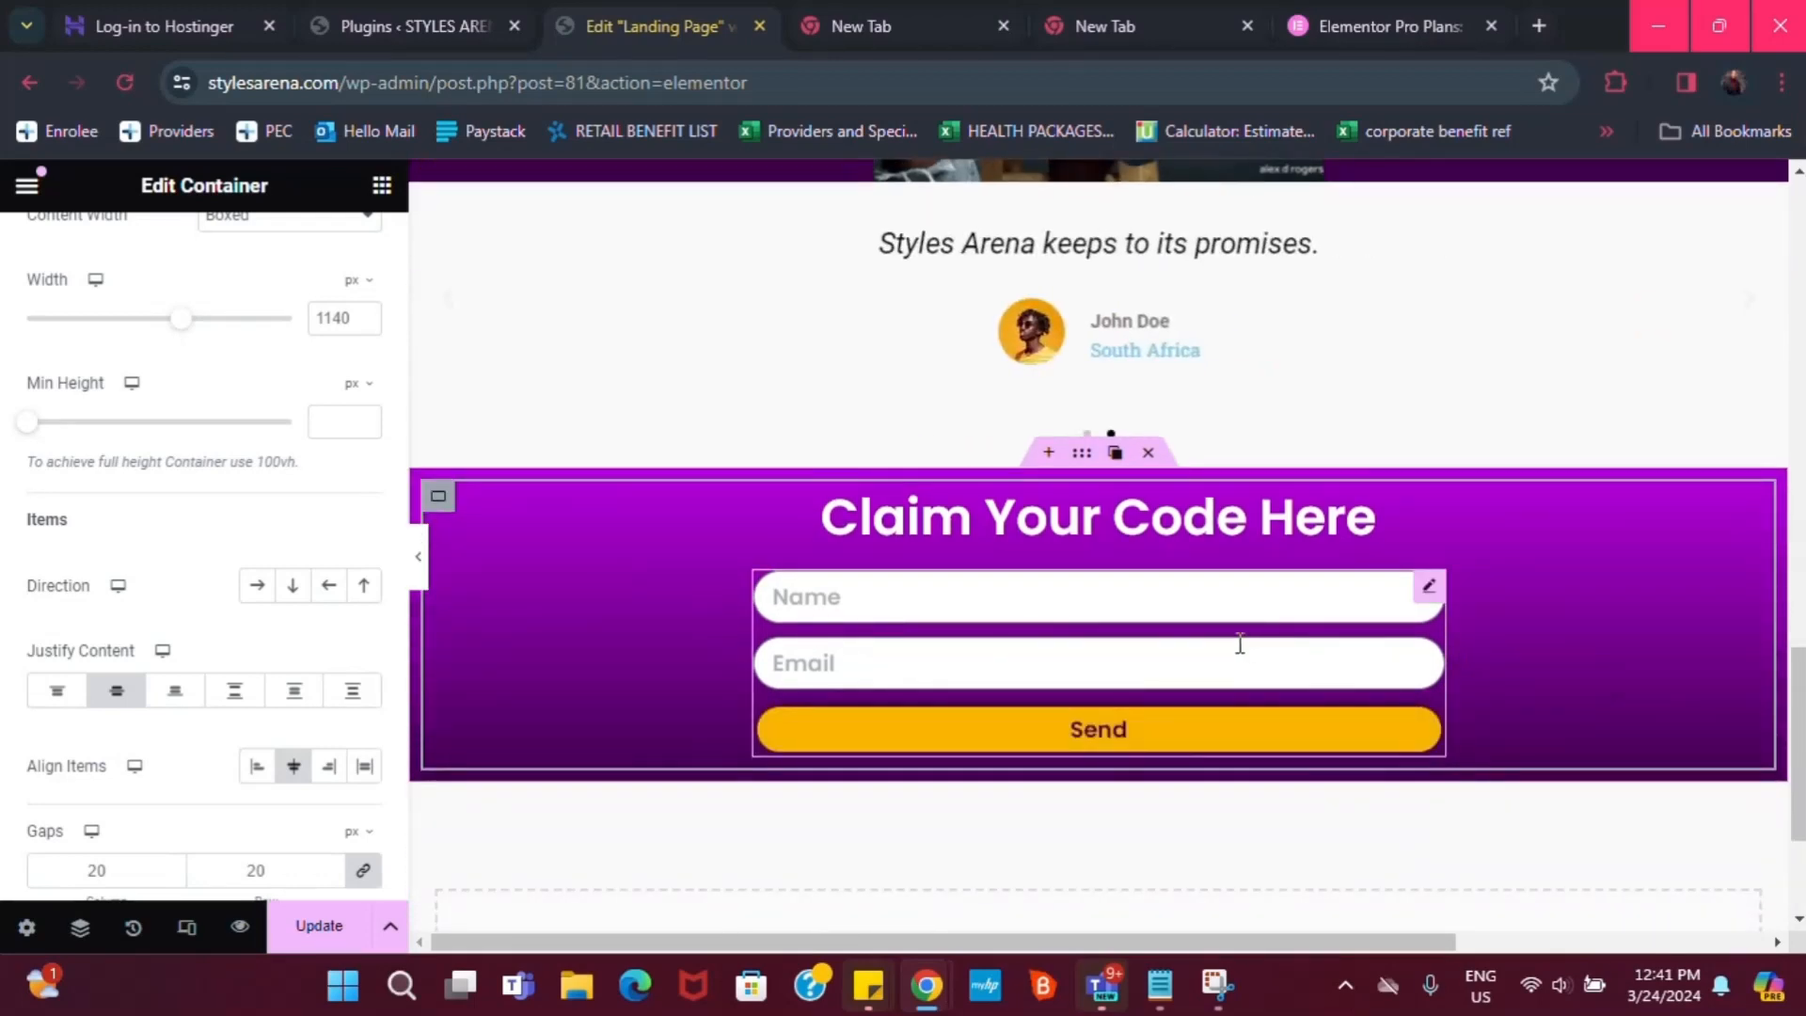
scroll(1255, 654, up, 5)
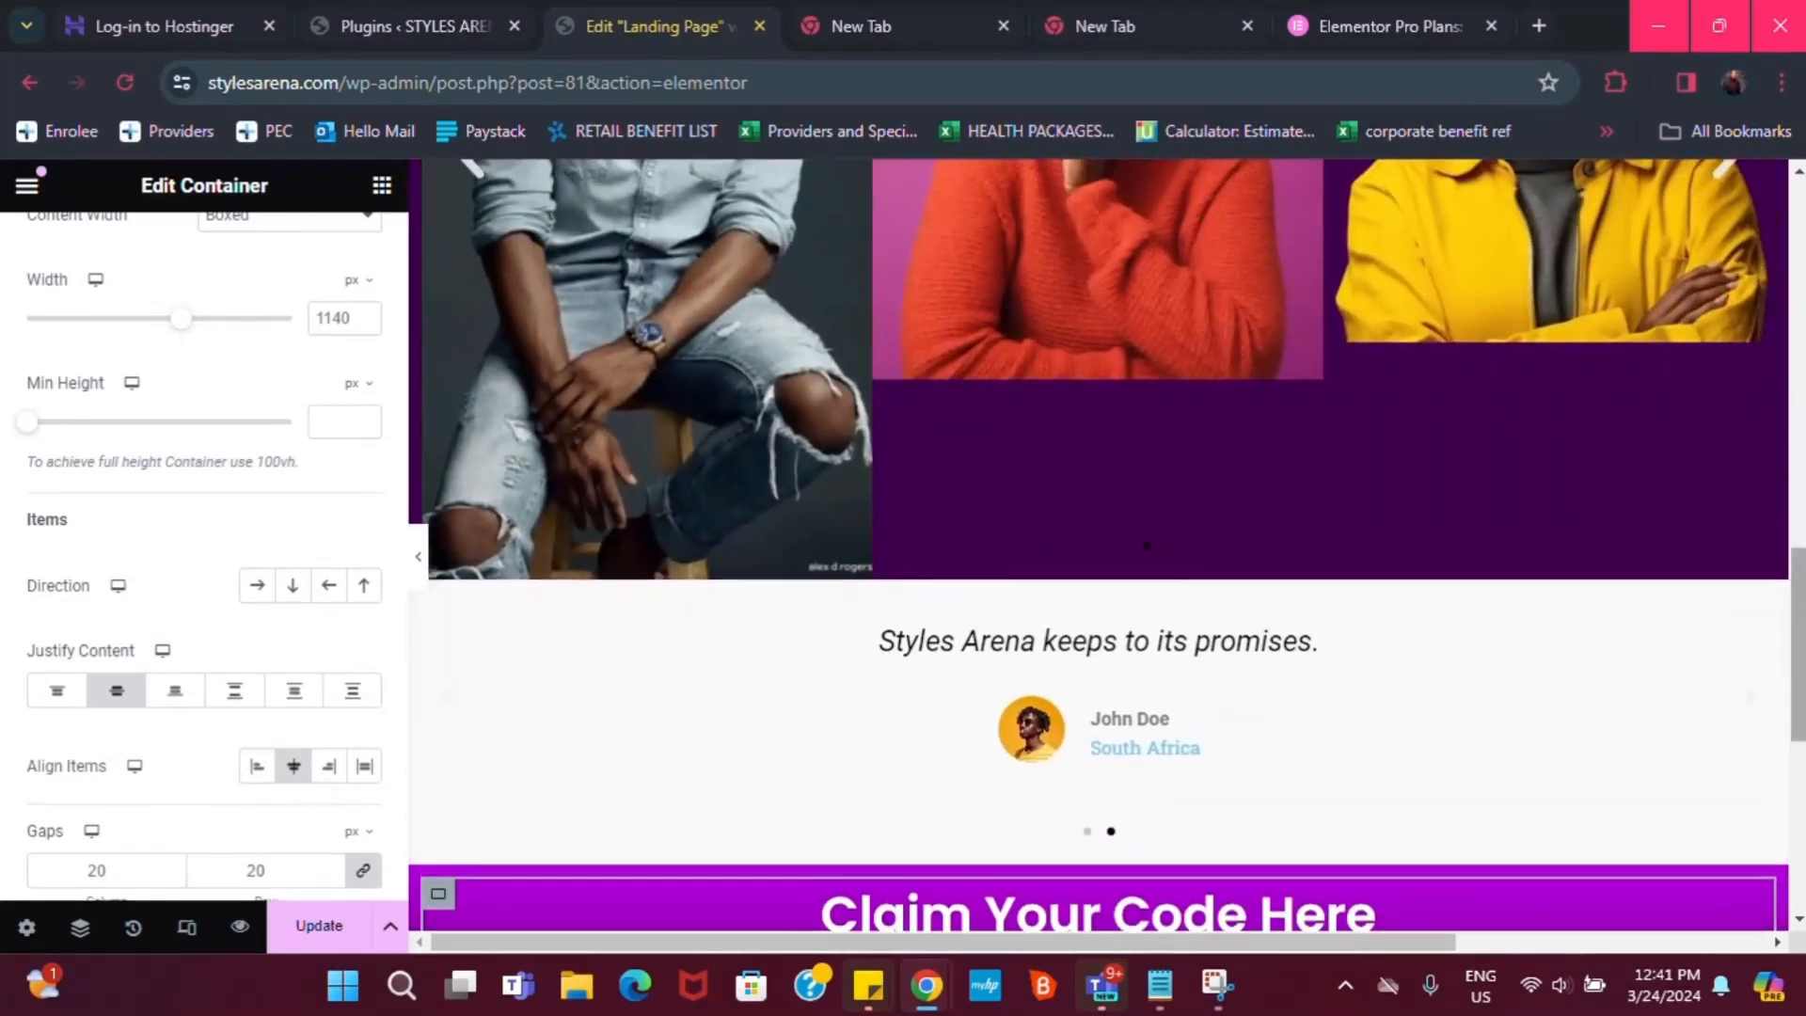
scroll(1674, 650, down, 2)
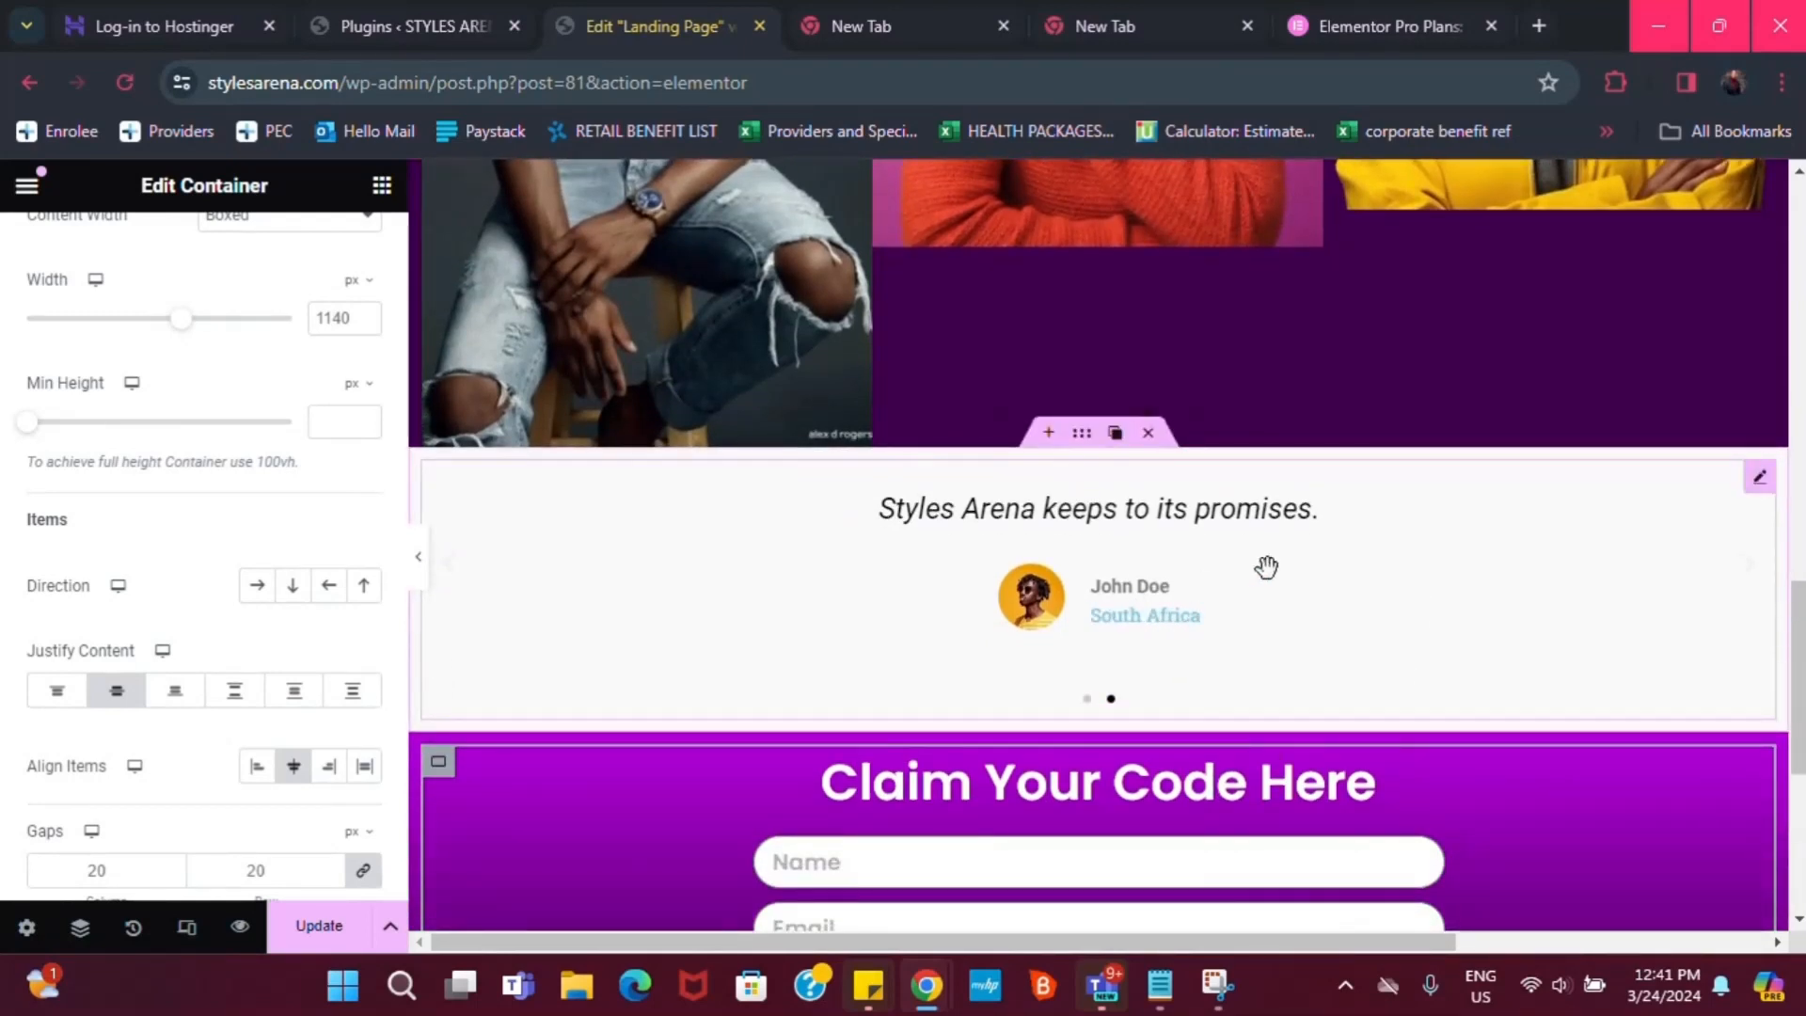
Open the Testimonial Carousel settings and inspect the first slide's details
click(1760, 476)
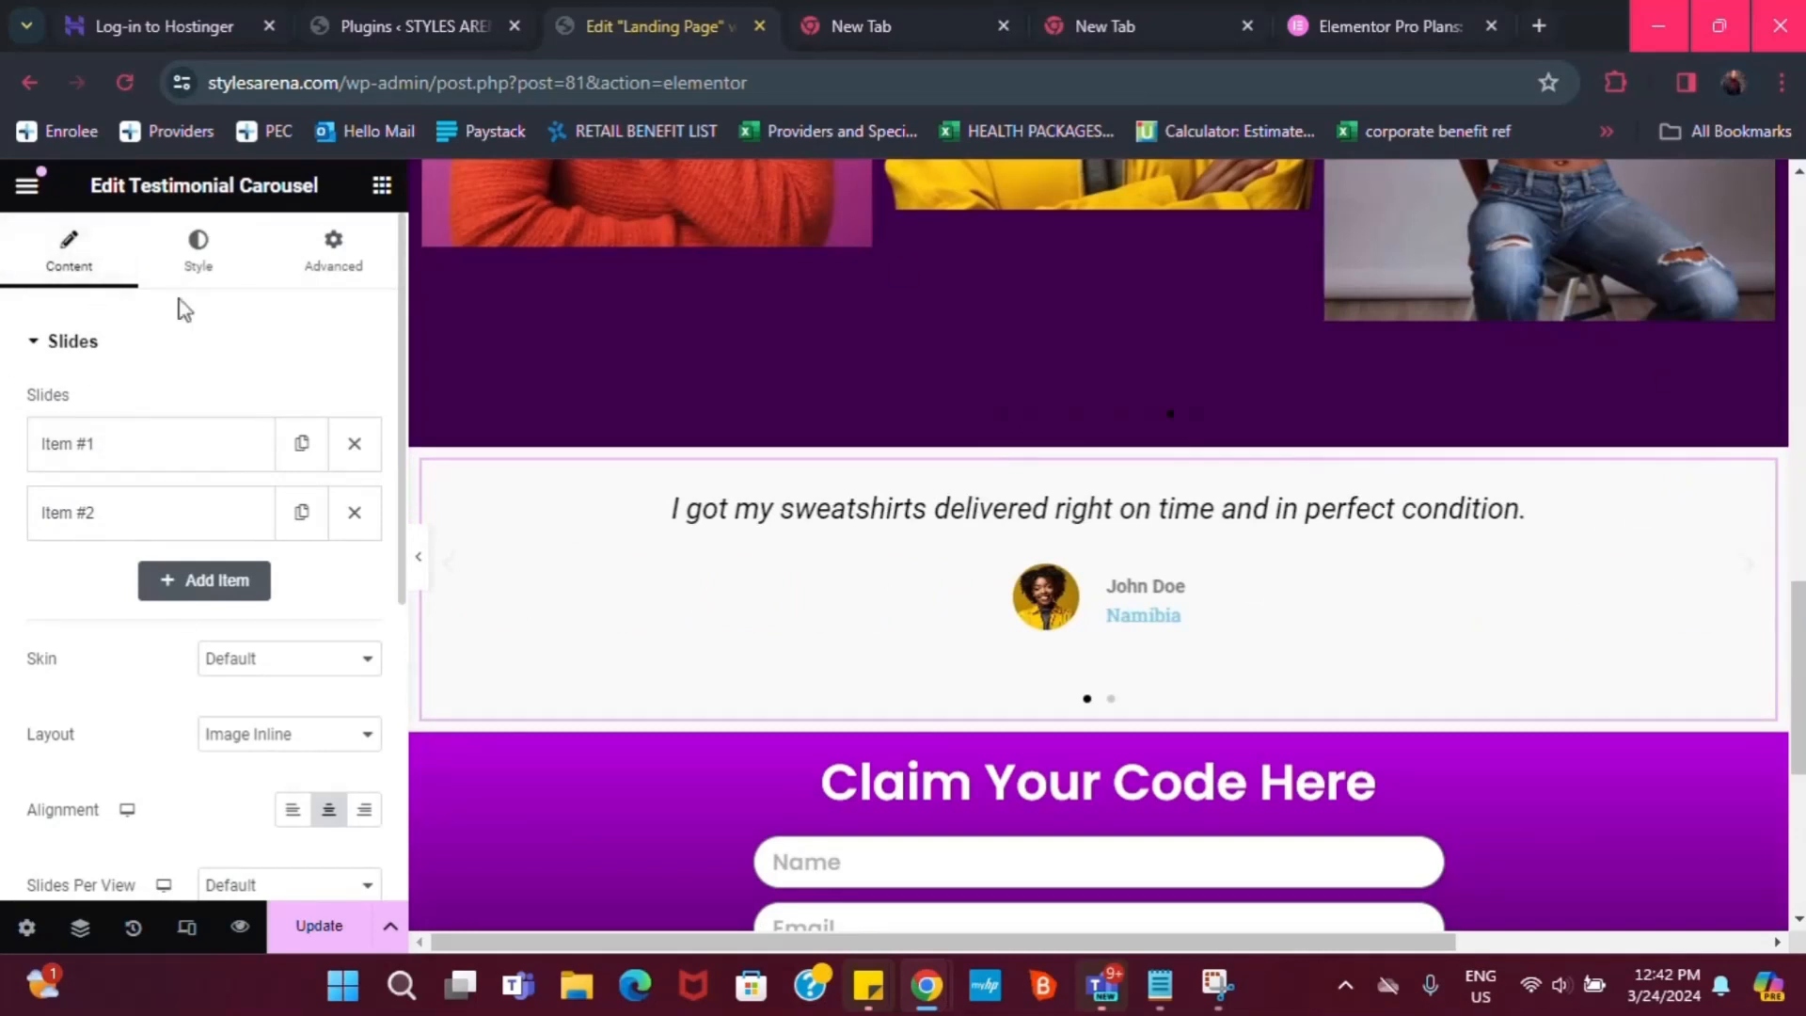
click(199, 252)
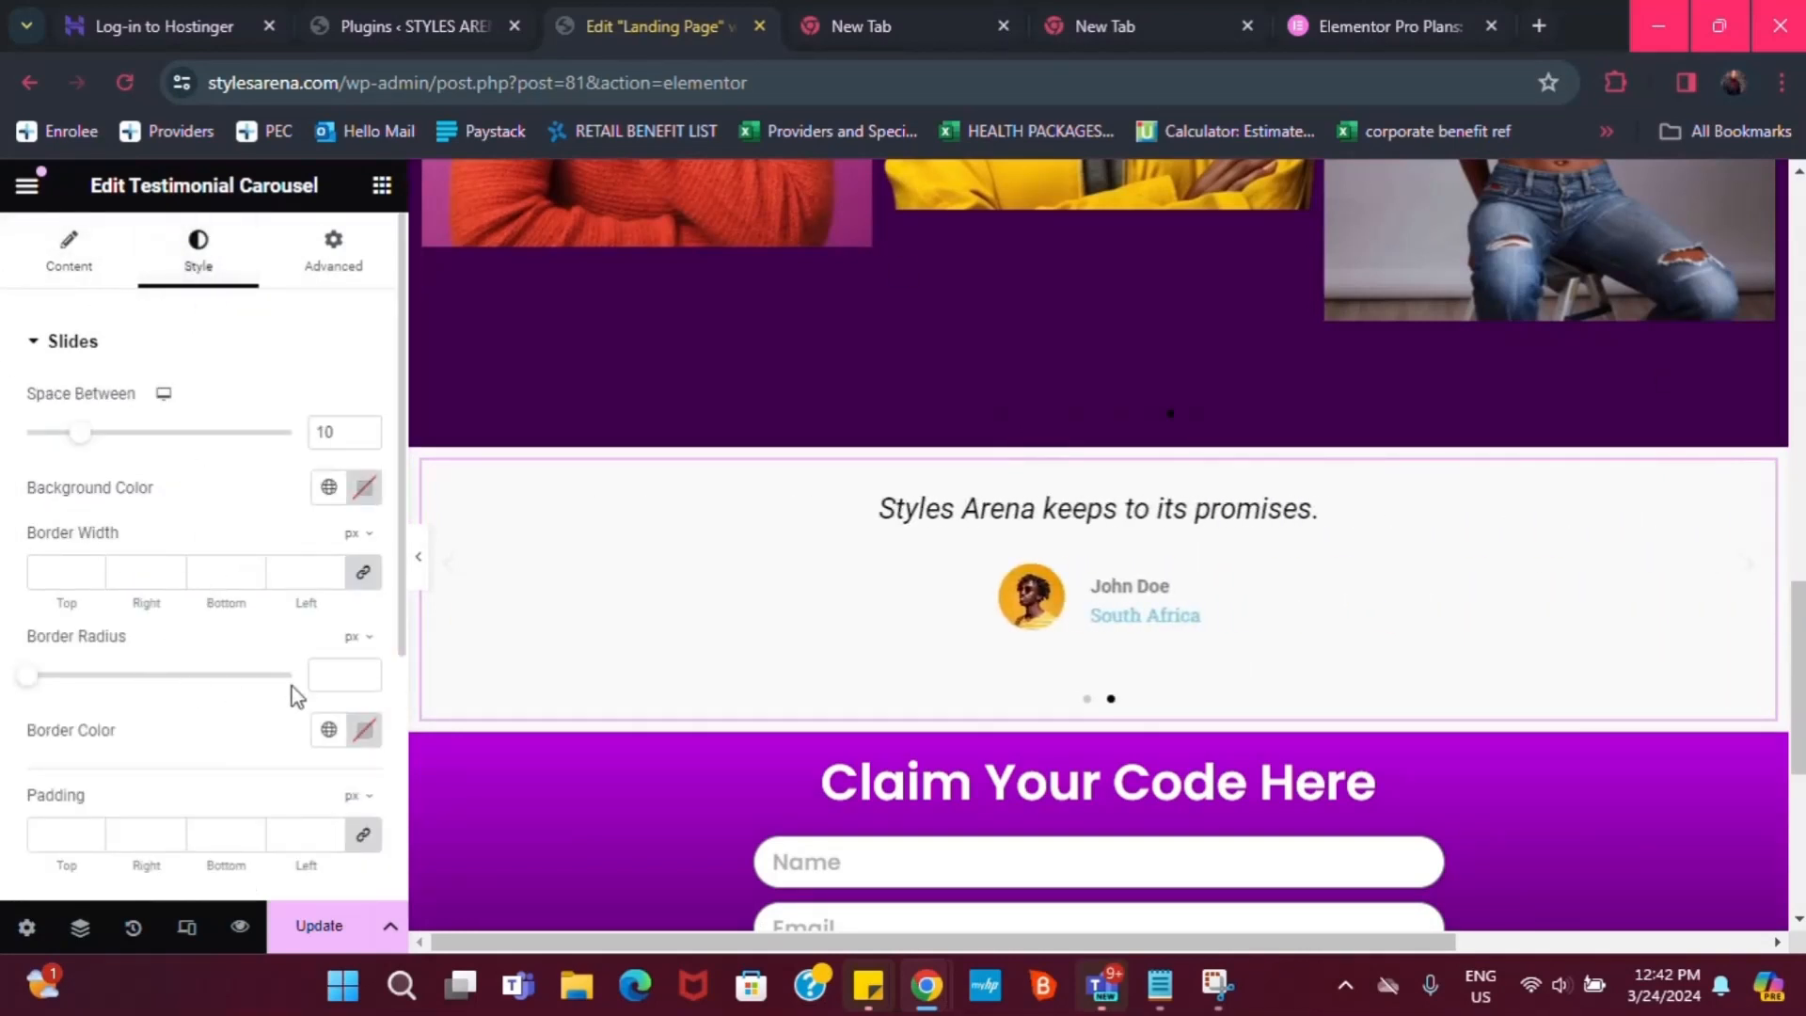
click(59, 271)
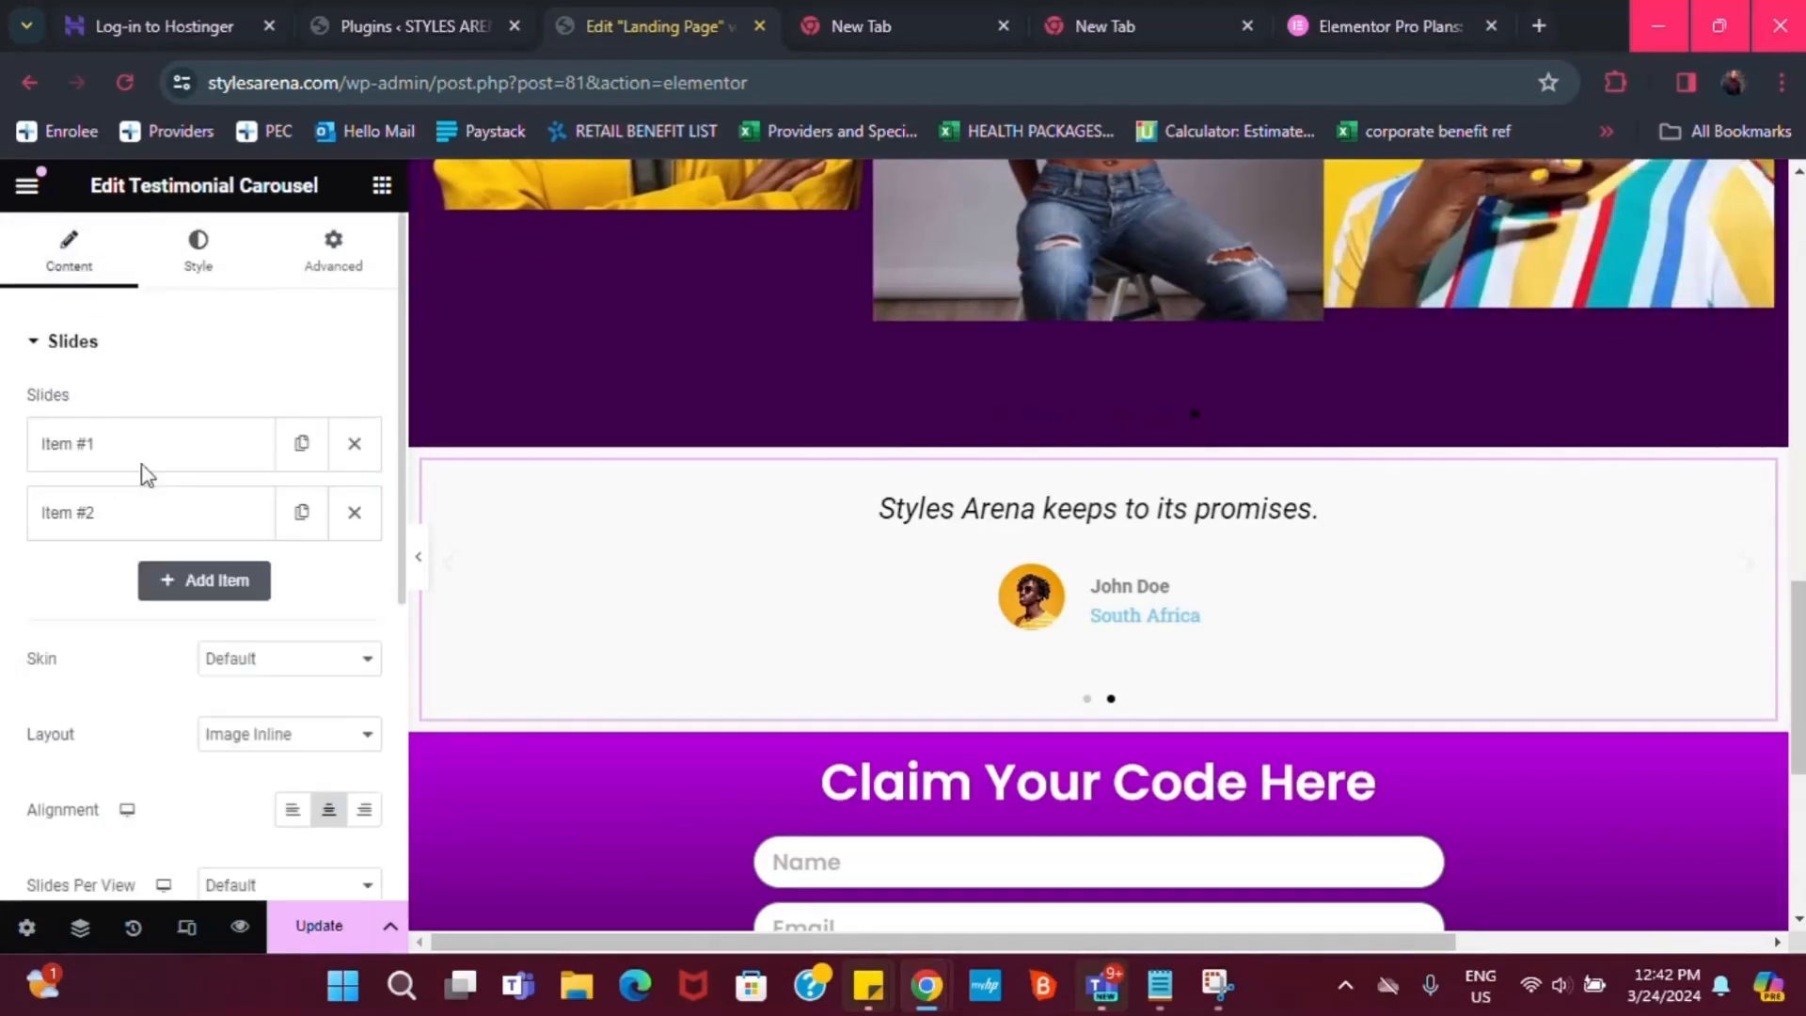
scroll(135, 708, down, 1)
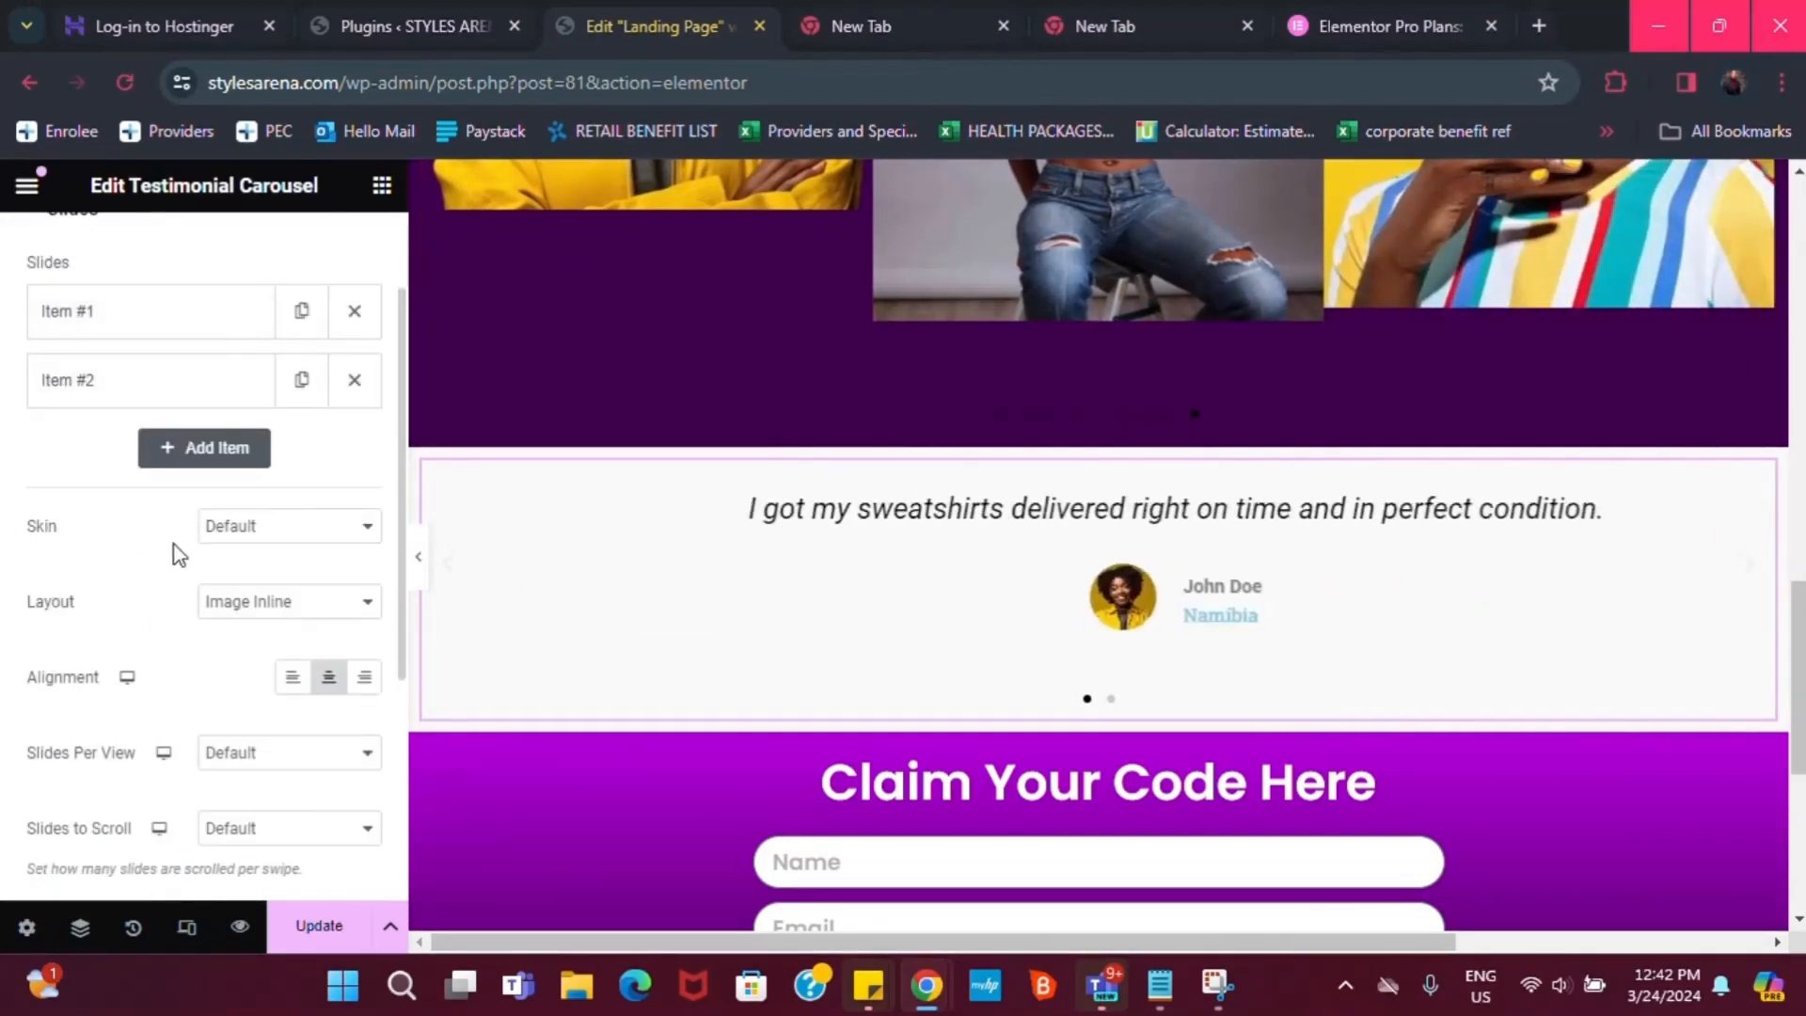
scroll(173, 553, down, 1)
scroll(167, 449, up, 1)
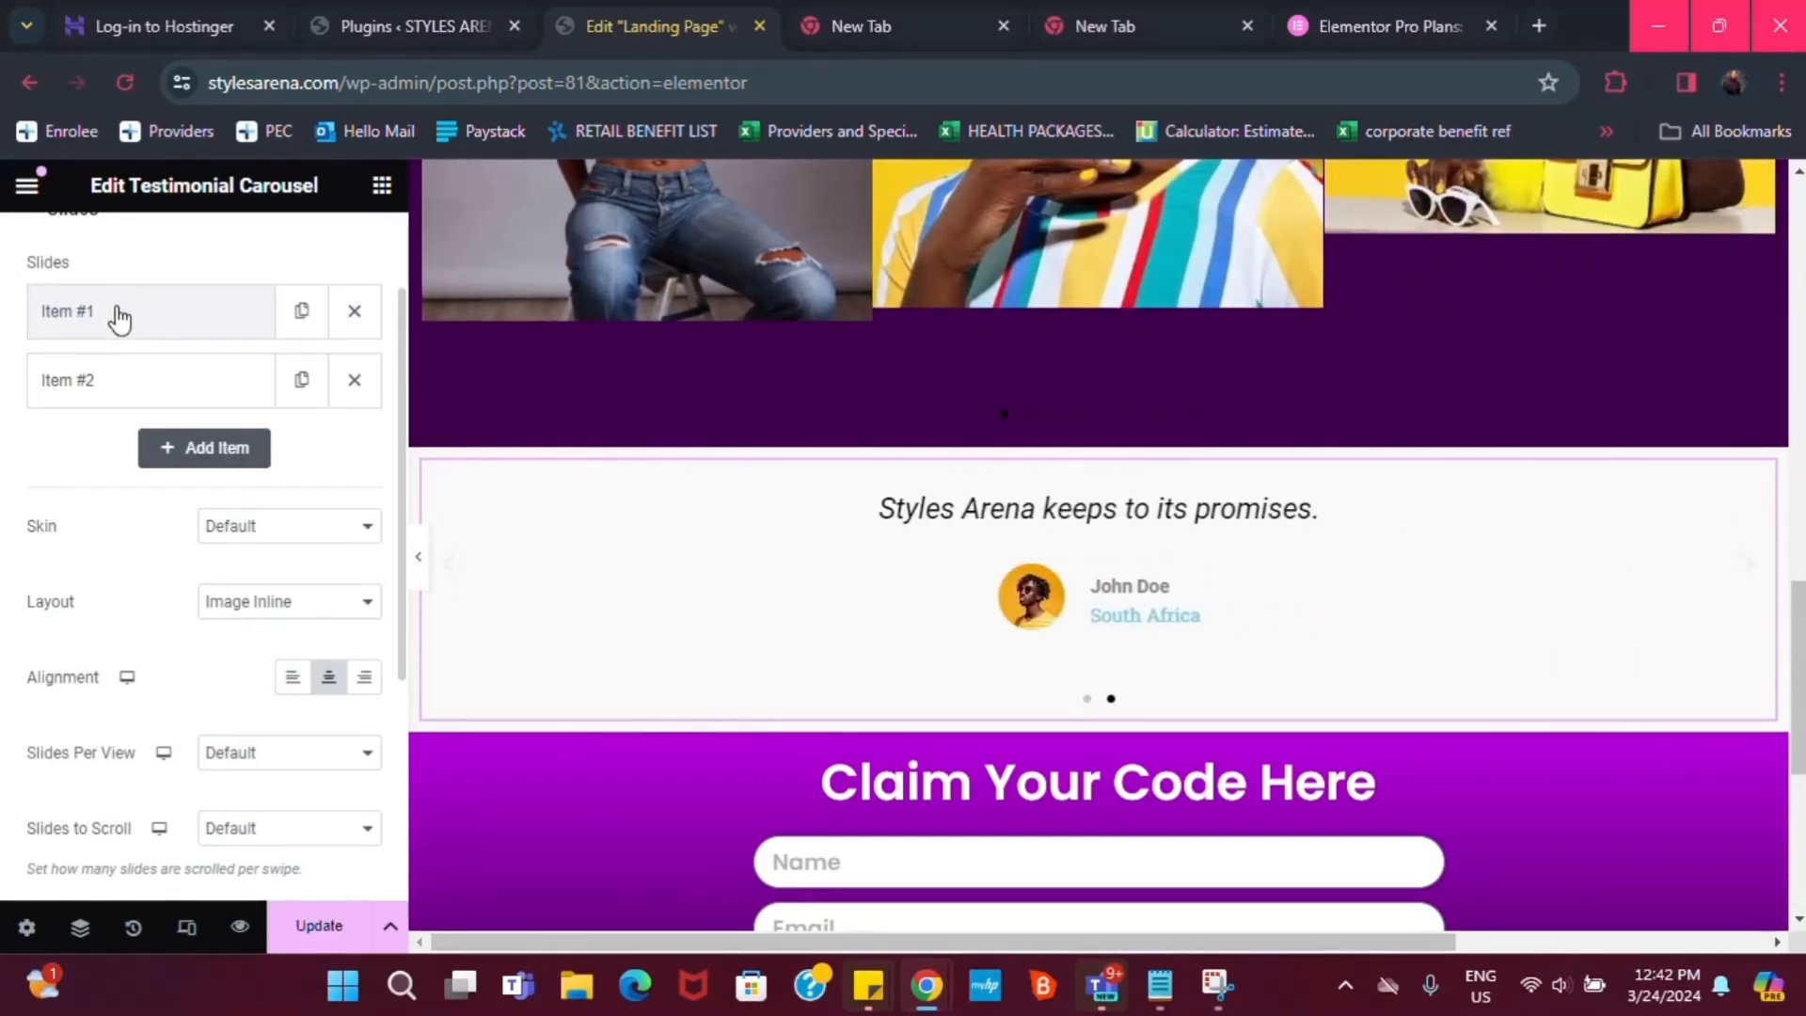
click(123, 328)
scroll(189, 781, down, 1)
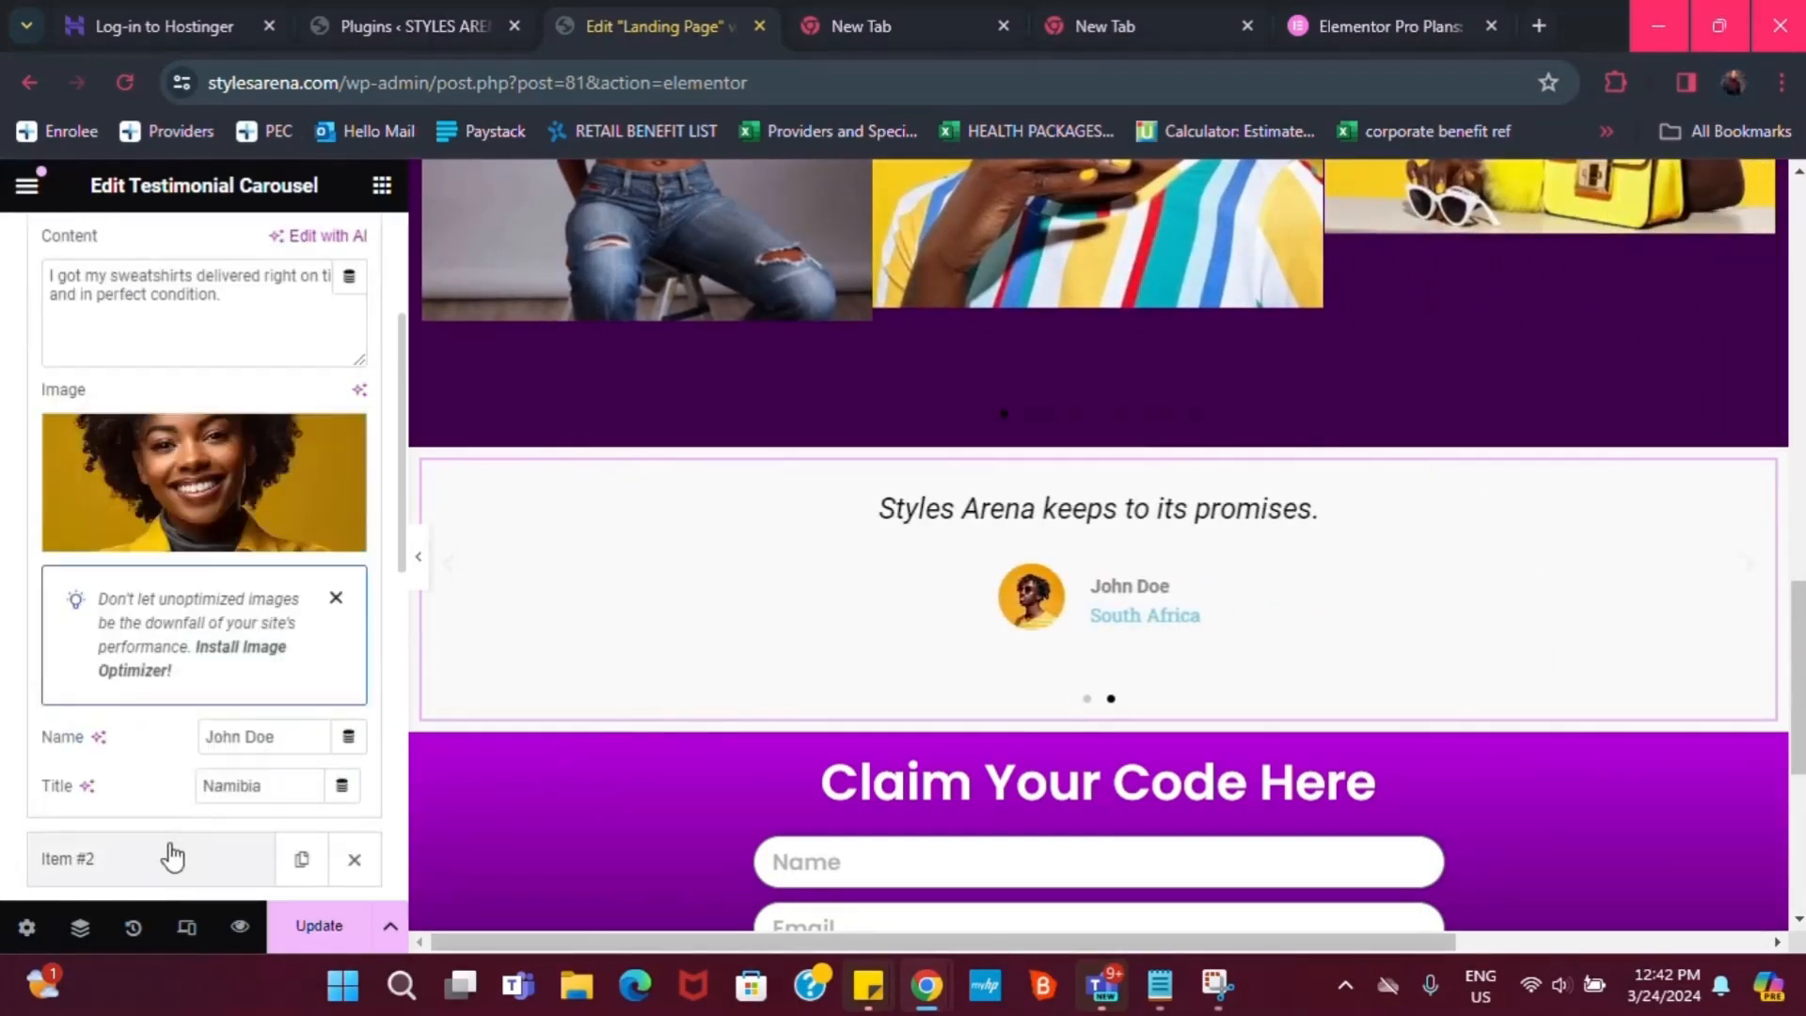
scroll(149, 423, up, 2)
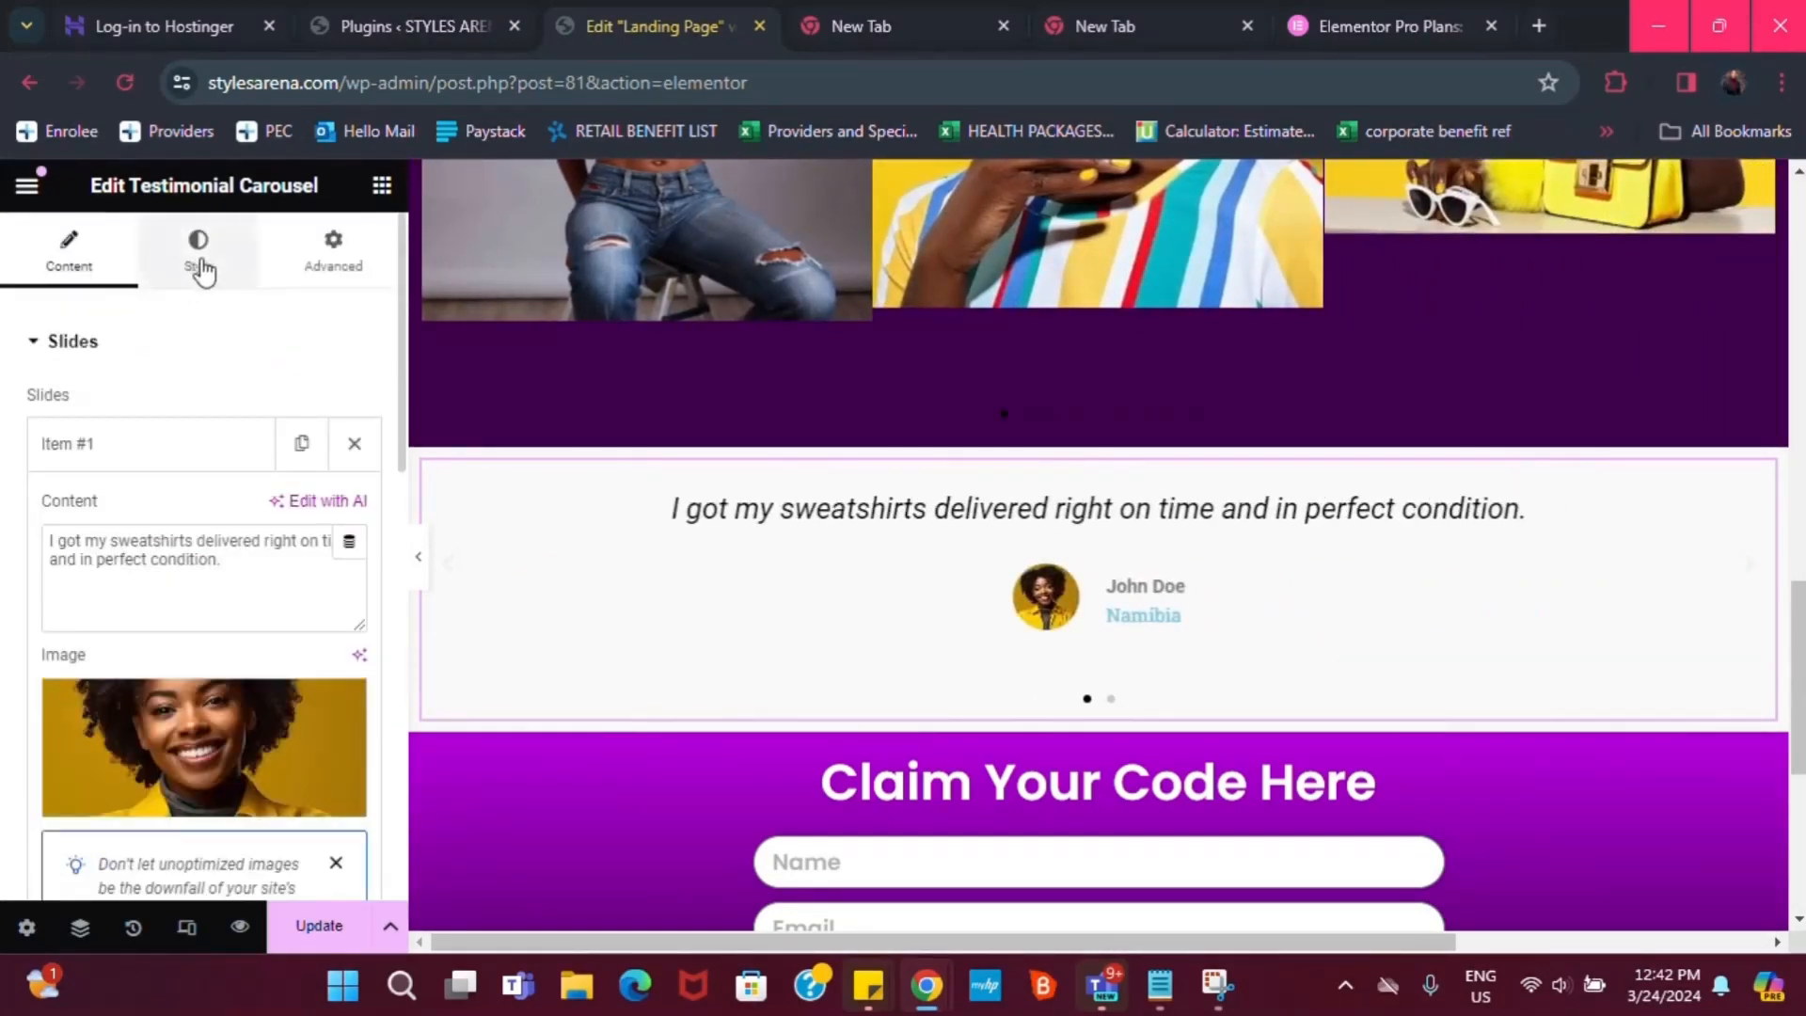
Under Style > Content, set the testimonial Title Text Color to global Dark purple
click(197, 247)
scroll(158, 793, down, 2)
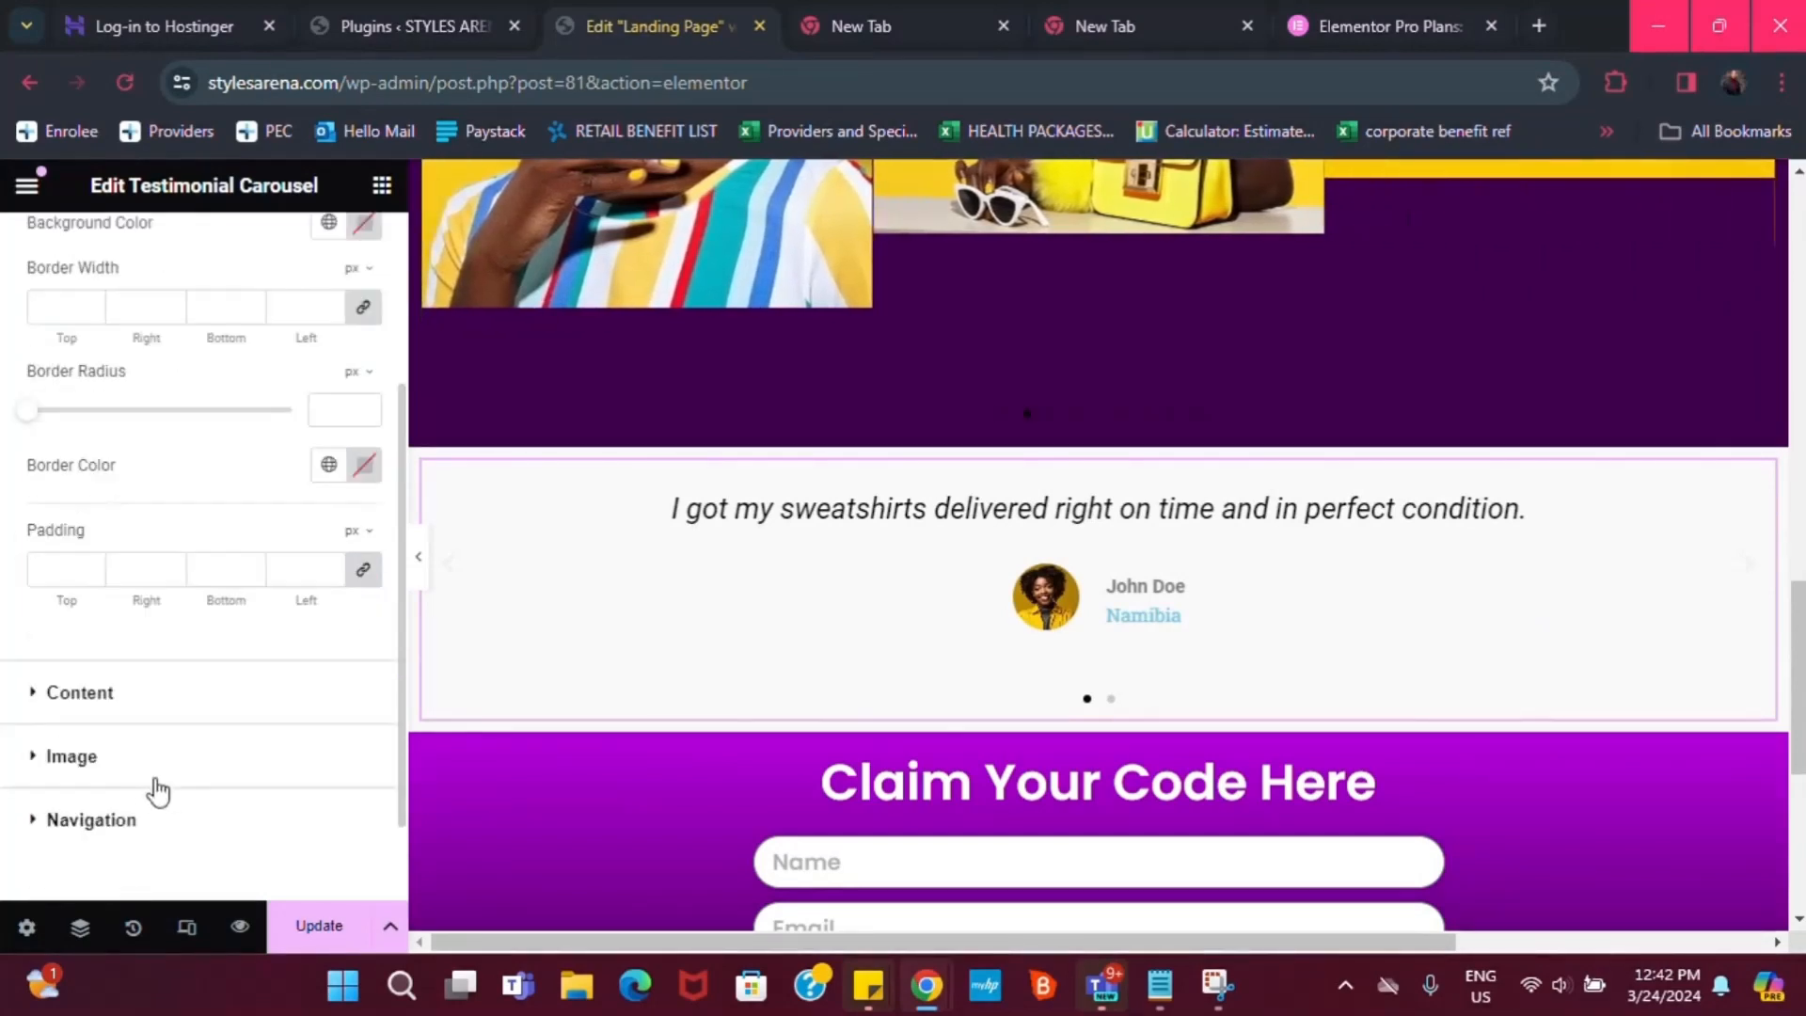
click(84, 696)
scroll(276, 740, down, 1)
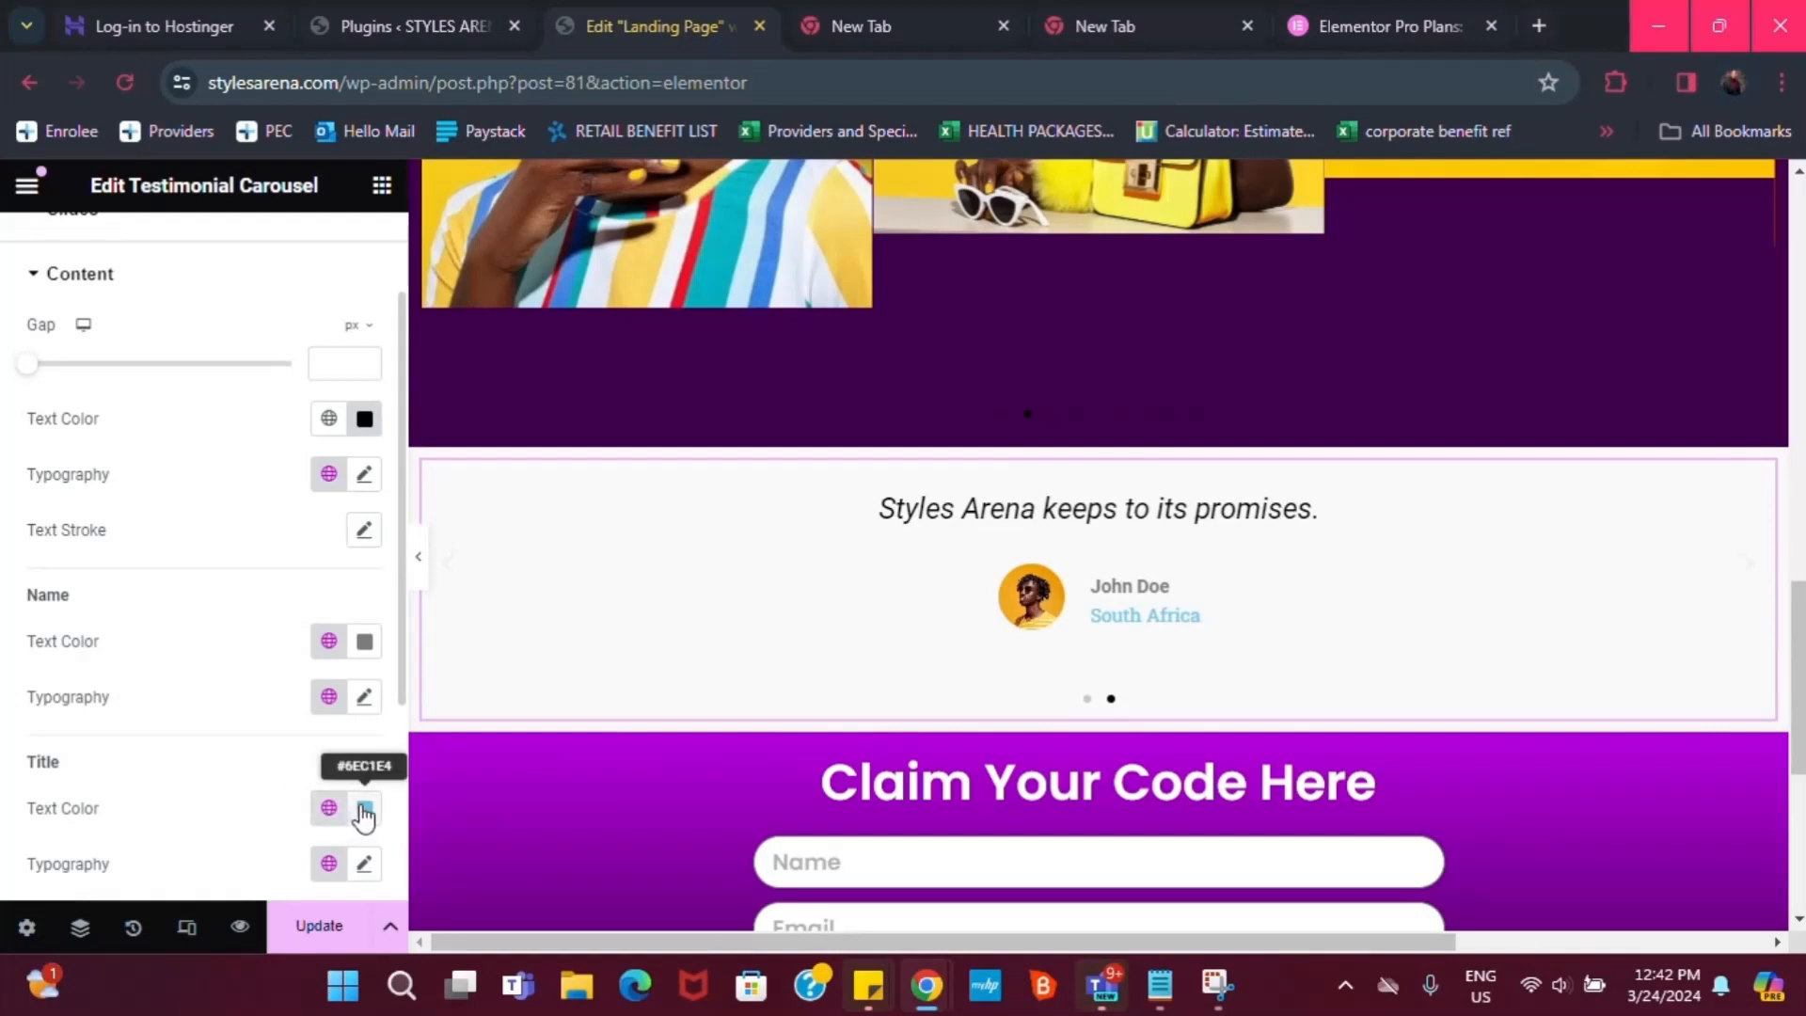
click(330, 809)
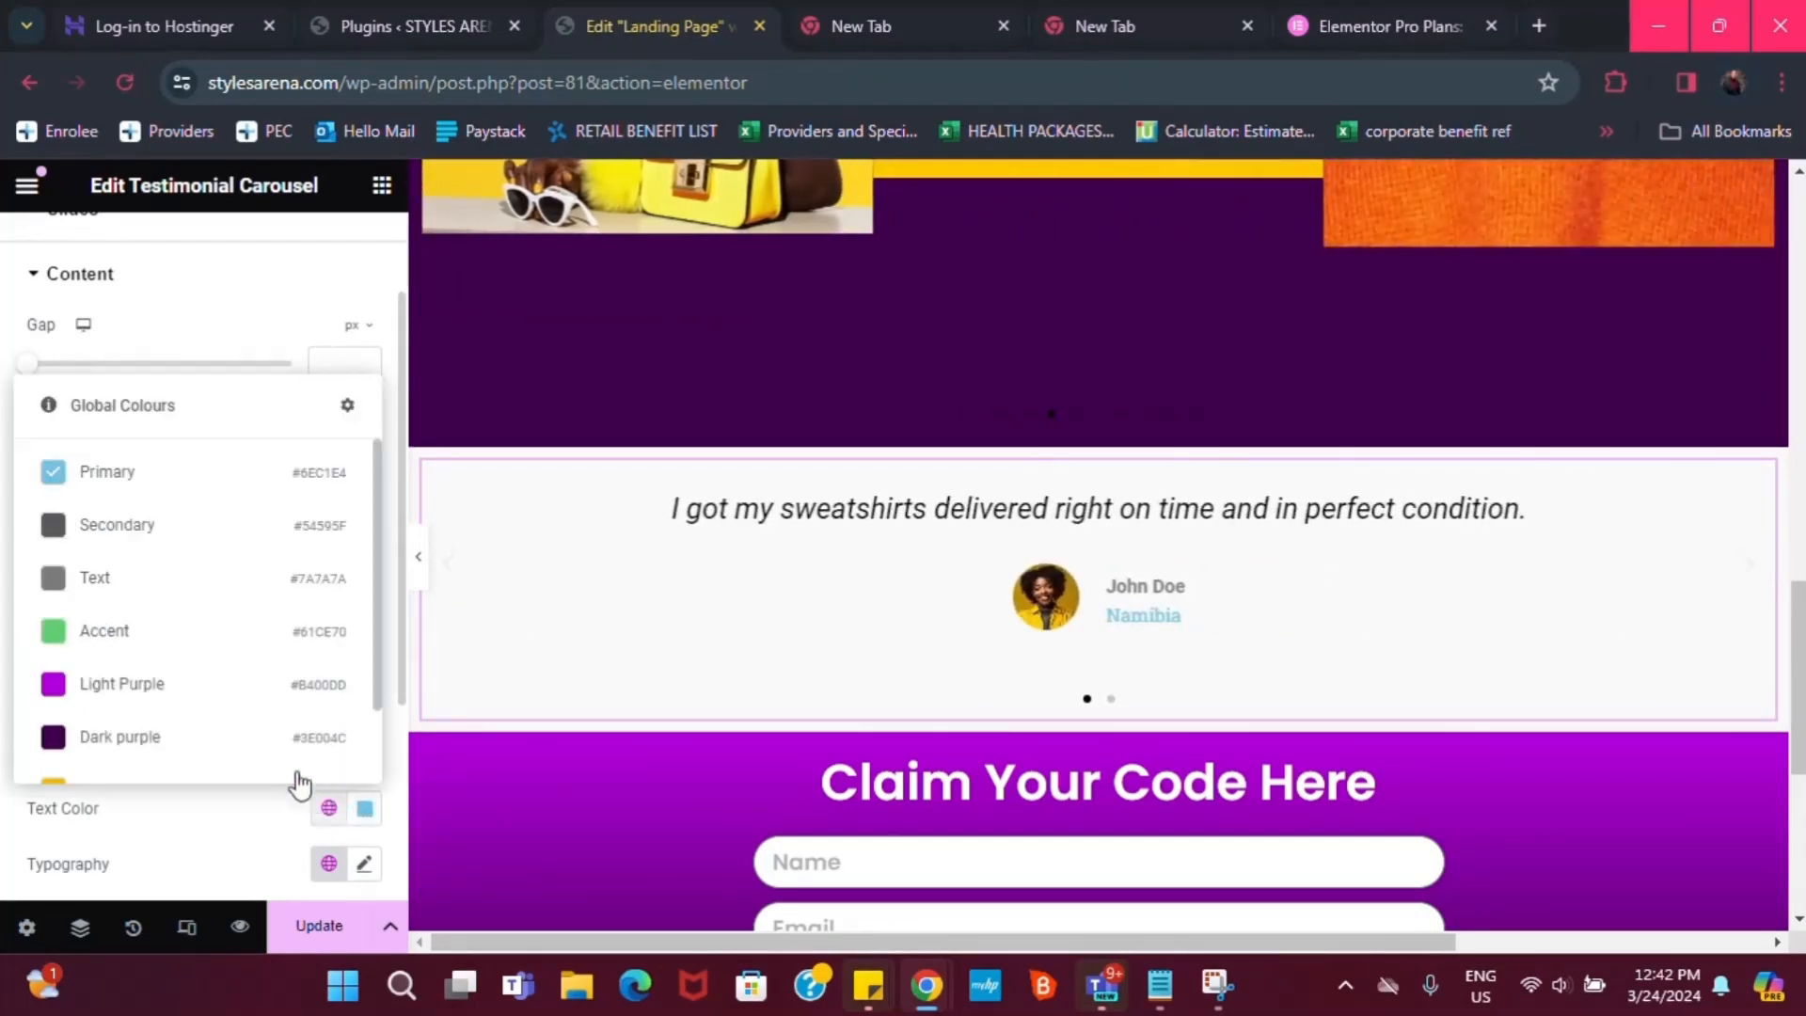
click(117, 739)
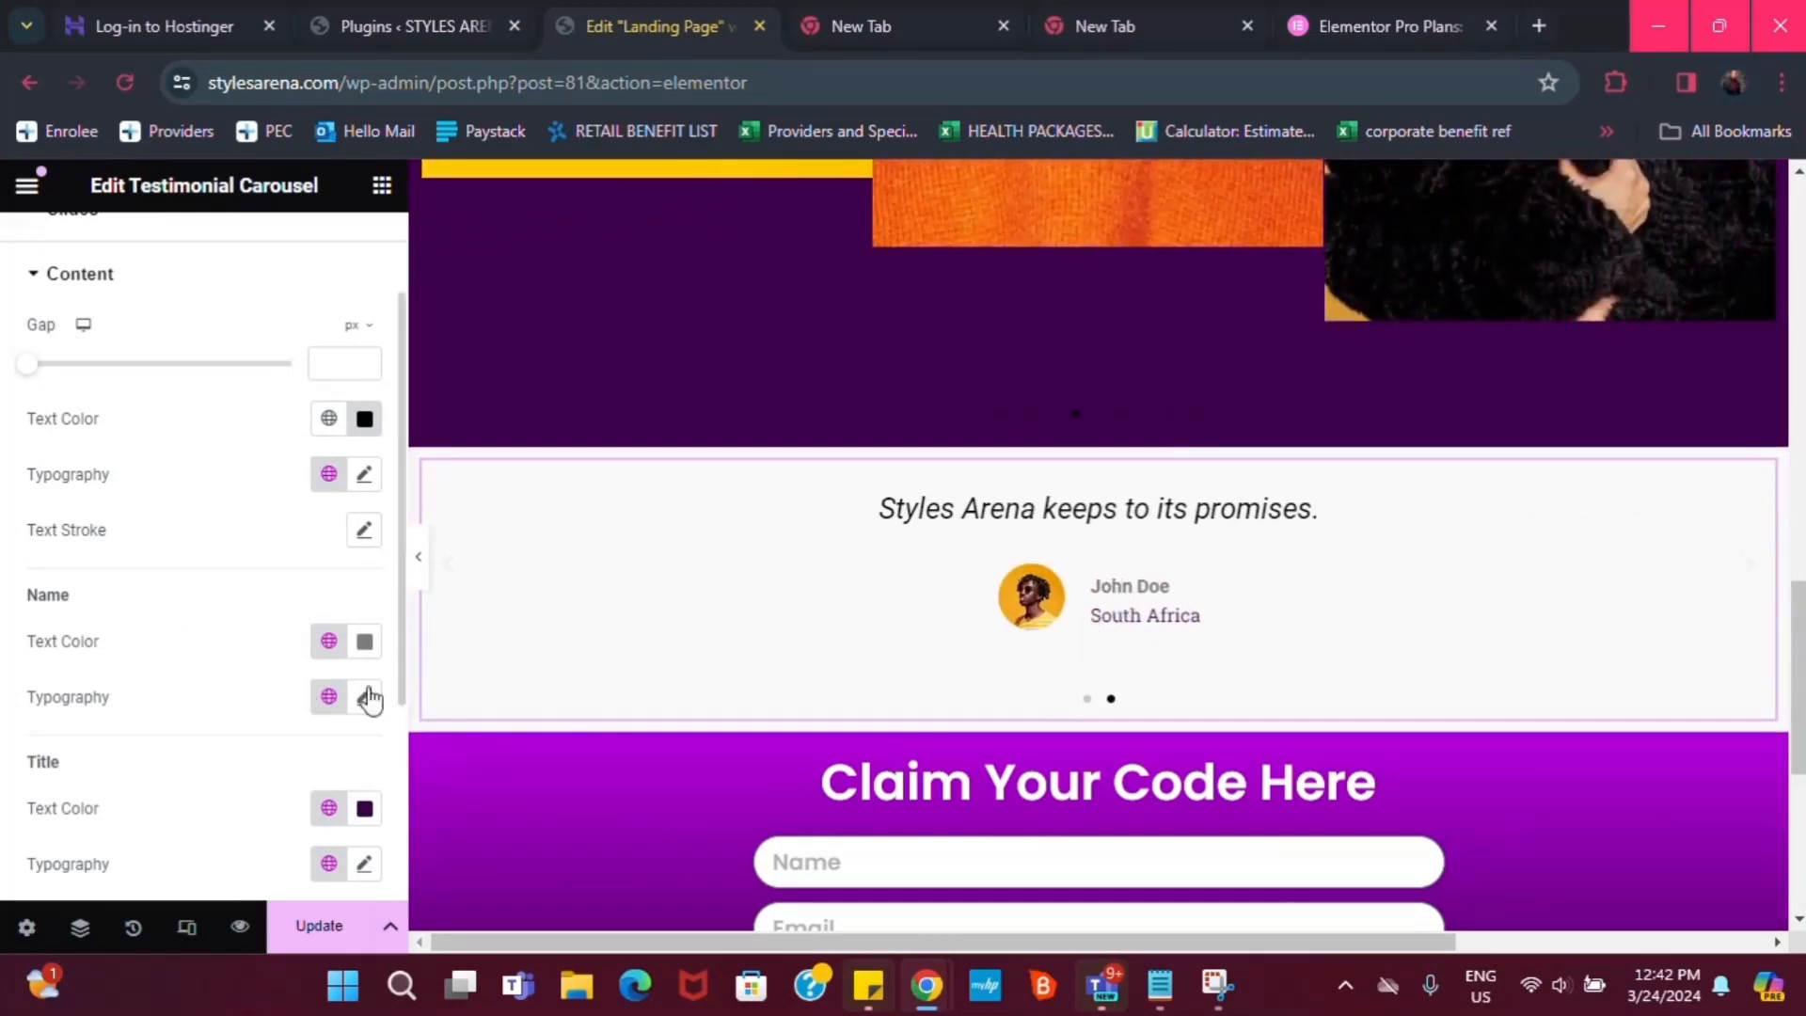
Change the testimonial Title Text Color to the global Light Purple instead
scroll(1169, 649, up, 1)
scroll(1164, 641, down, 1)
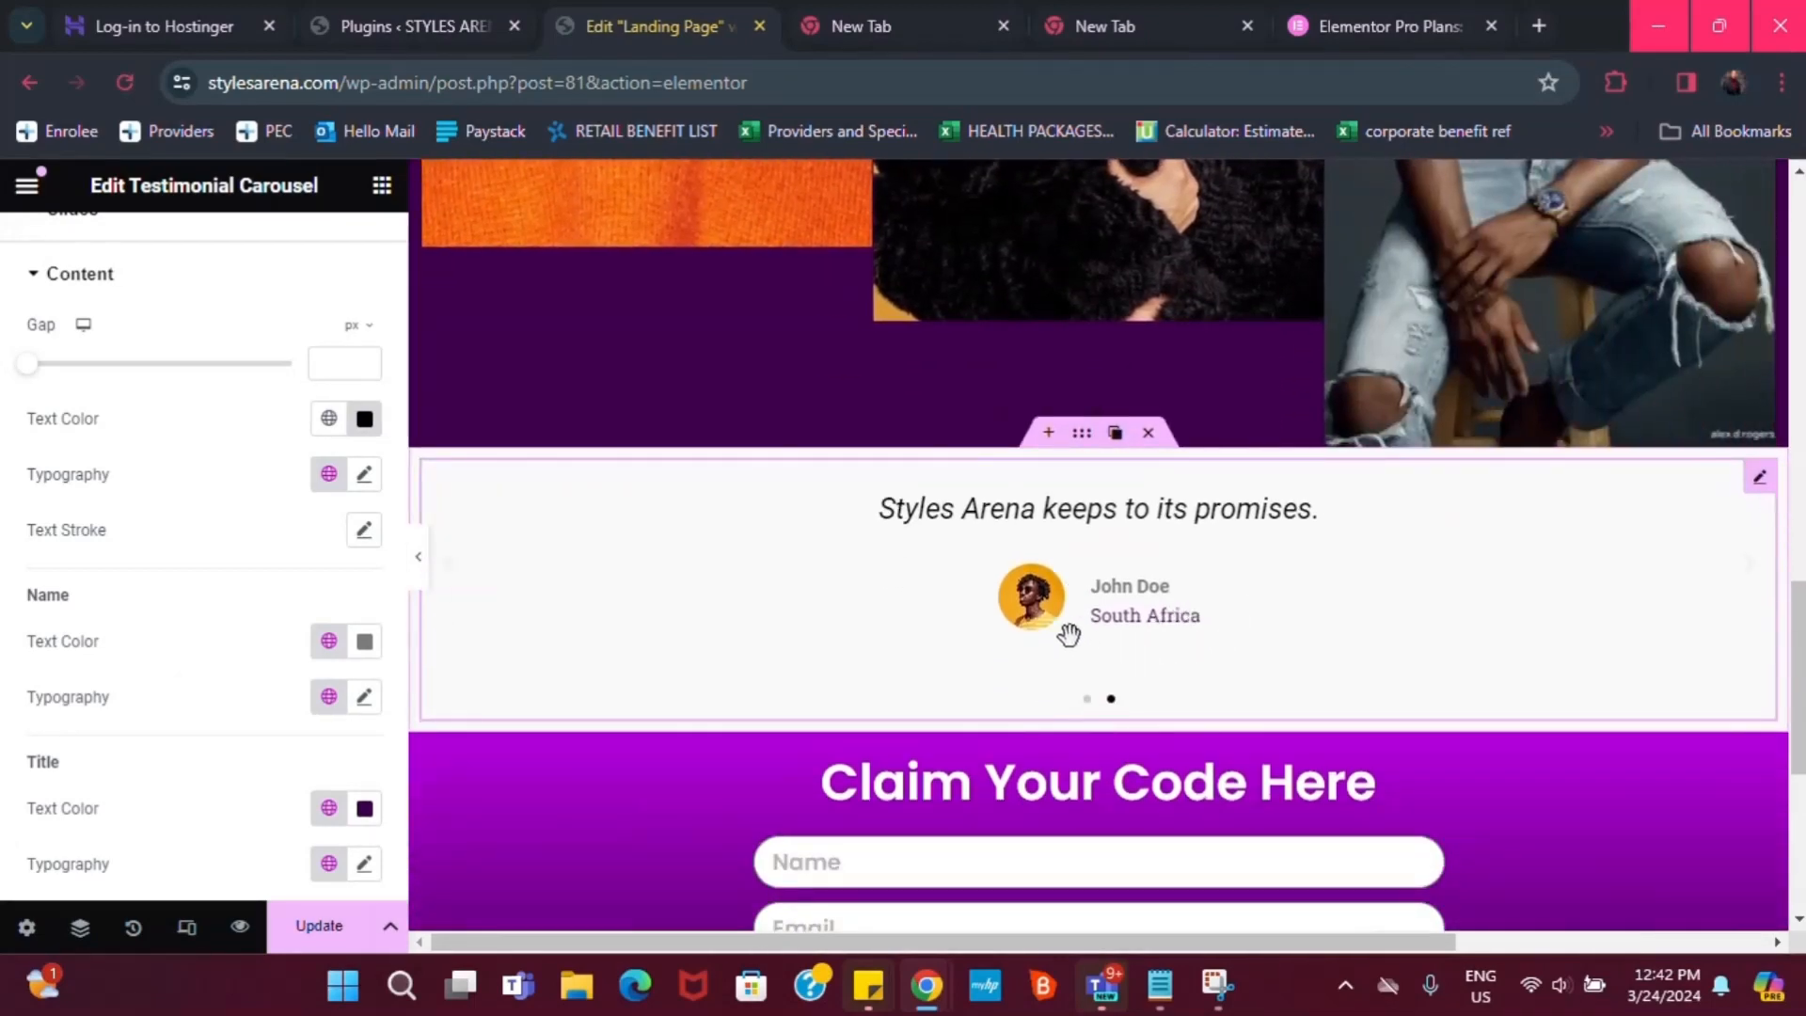
scroll(1345, 607, up, 1)
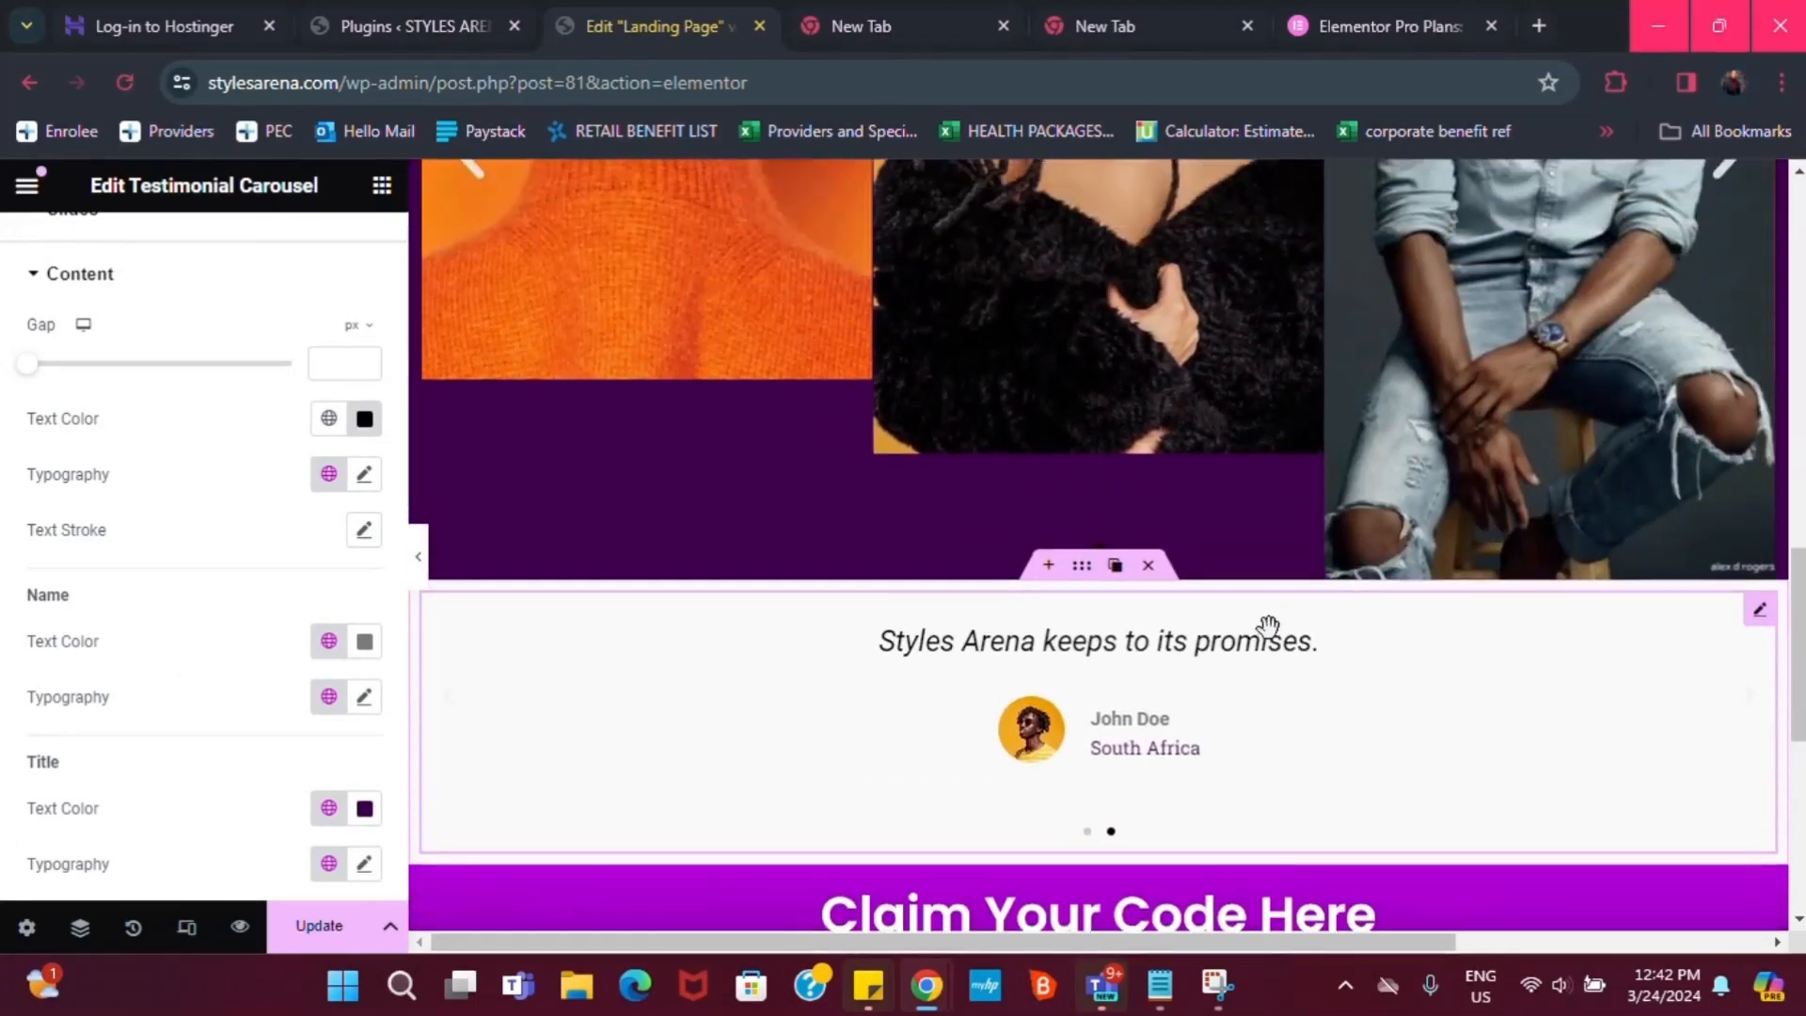
scroll(1677, 664, down, 1)
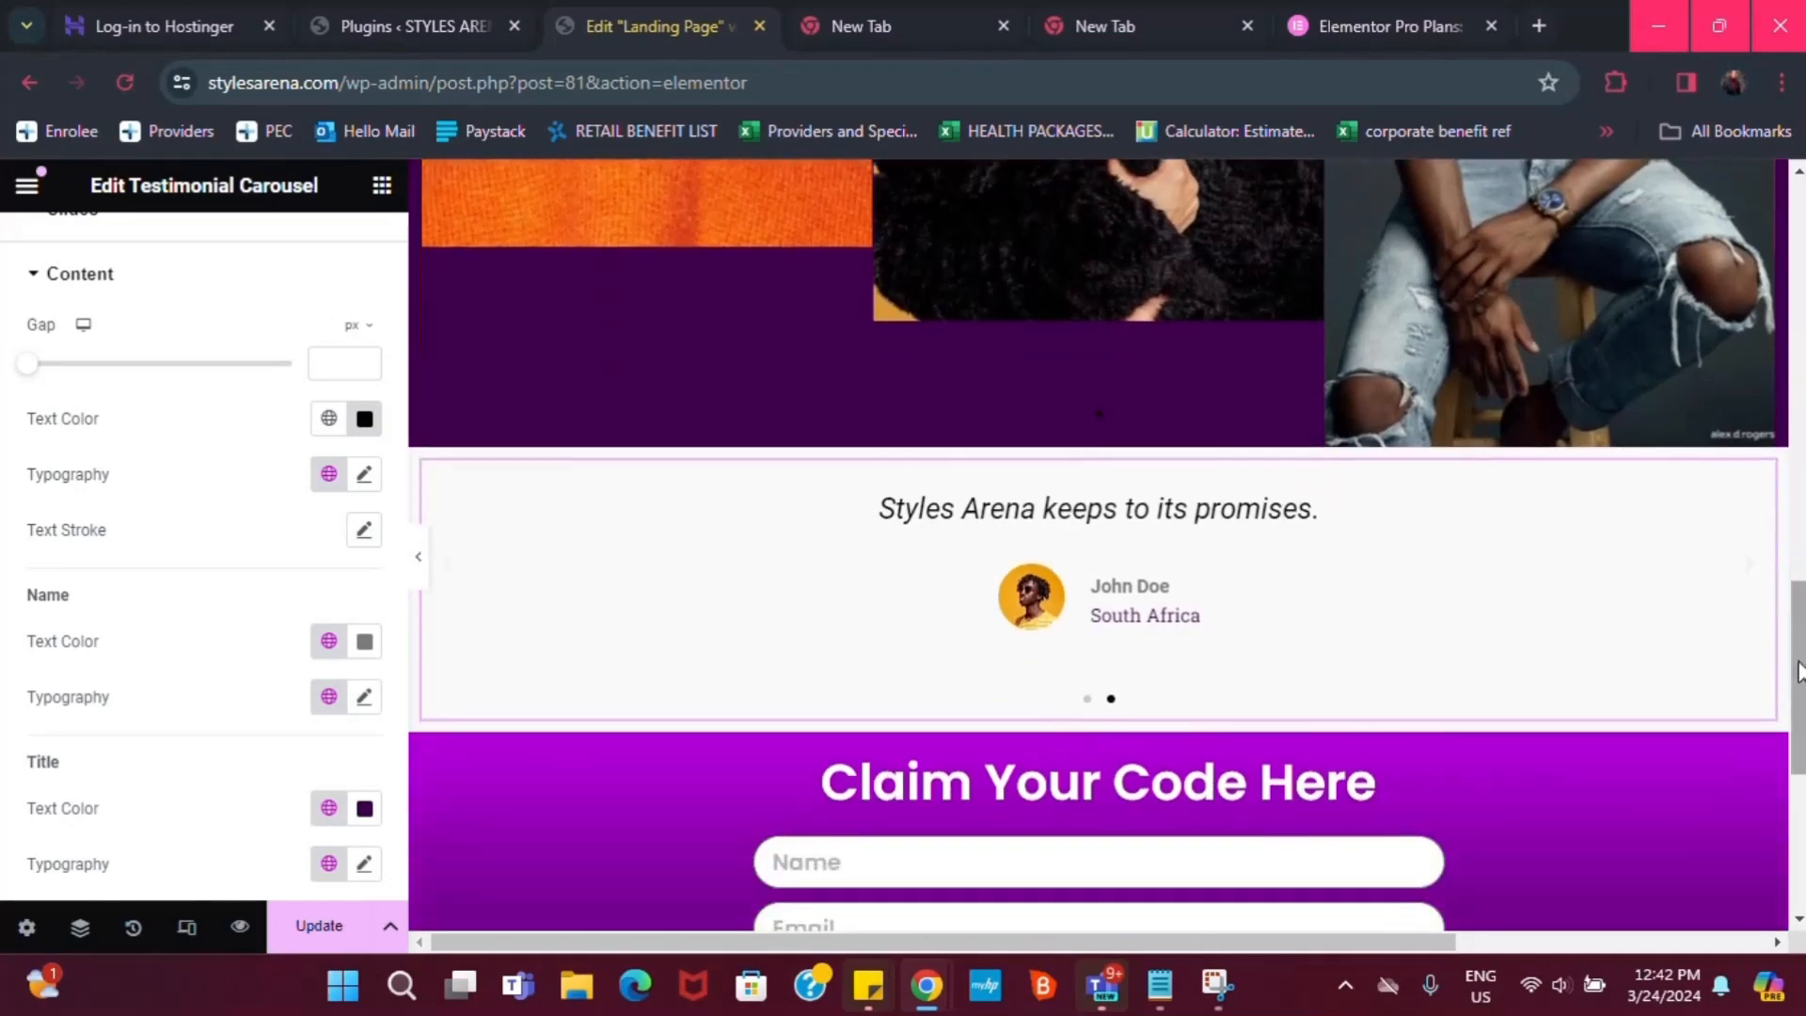
scroll(1799, 679, down, 2)
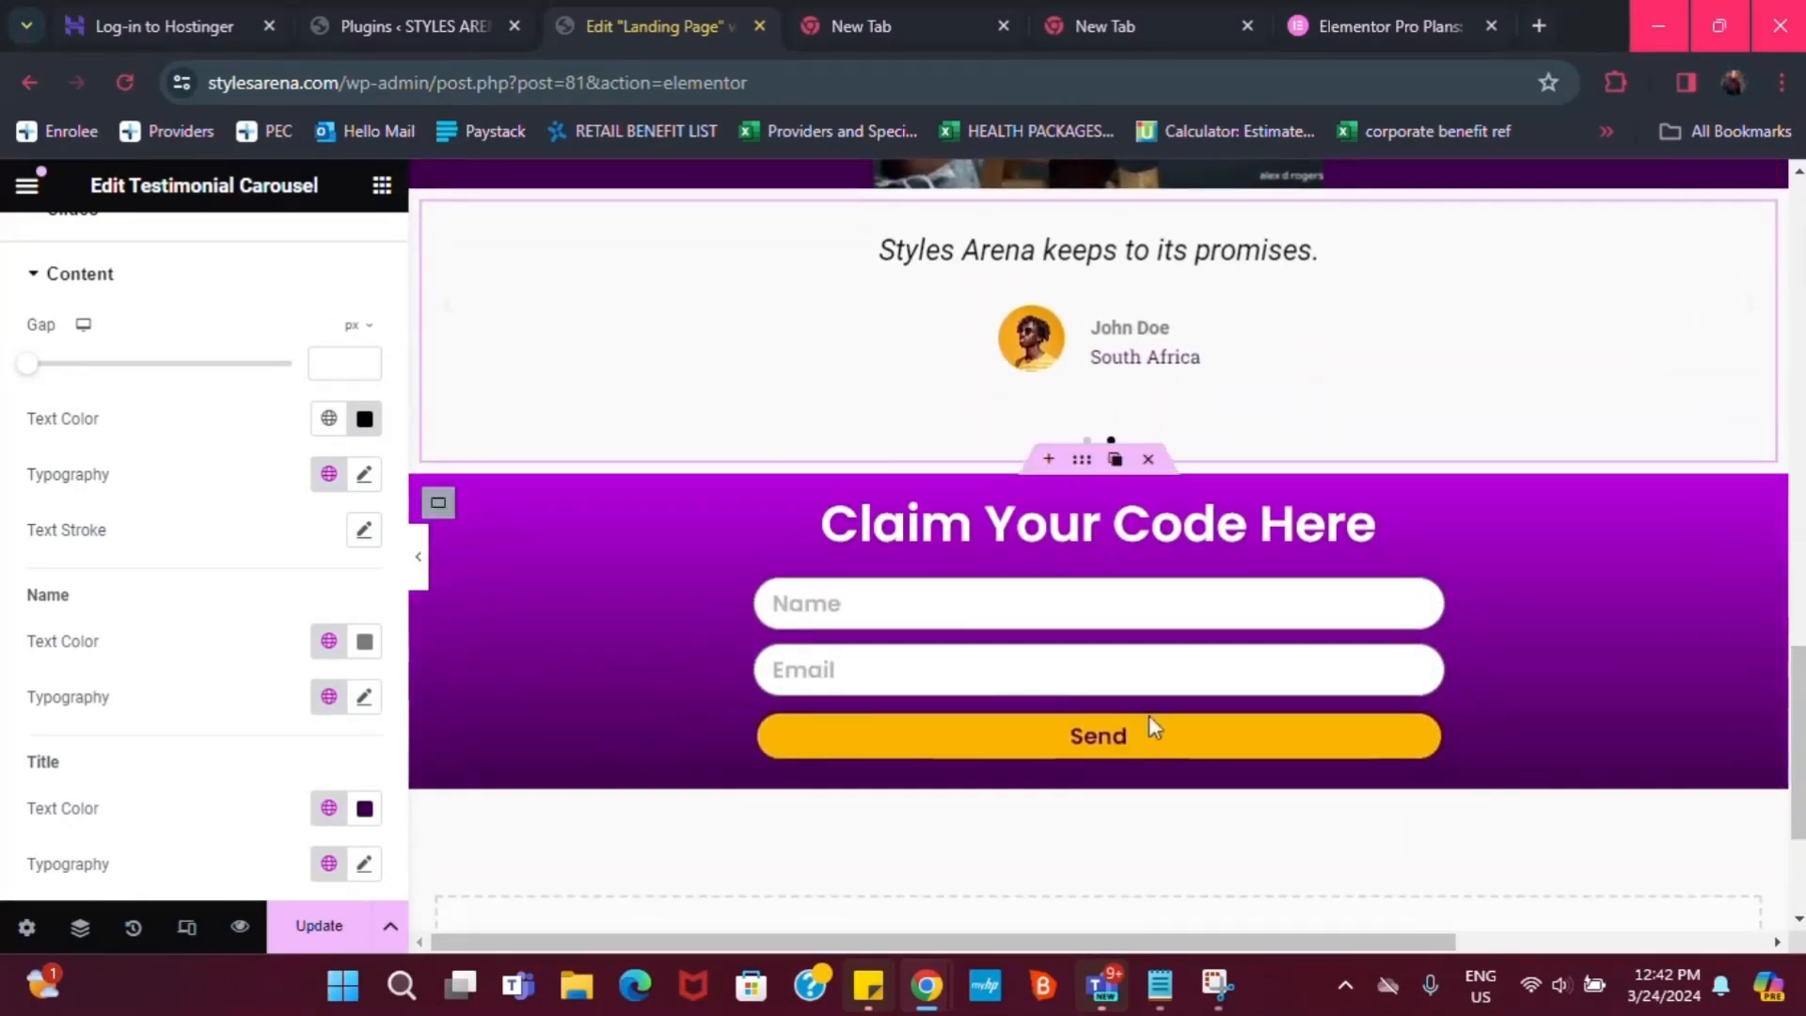
click(364, 808)
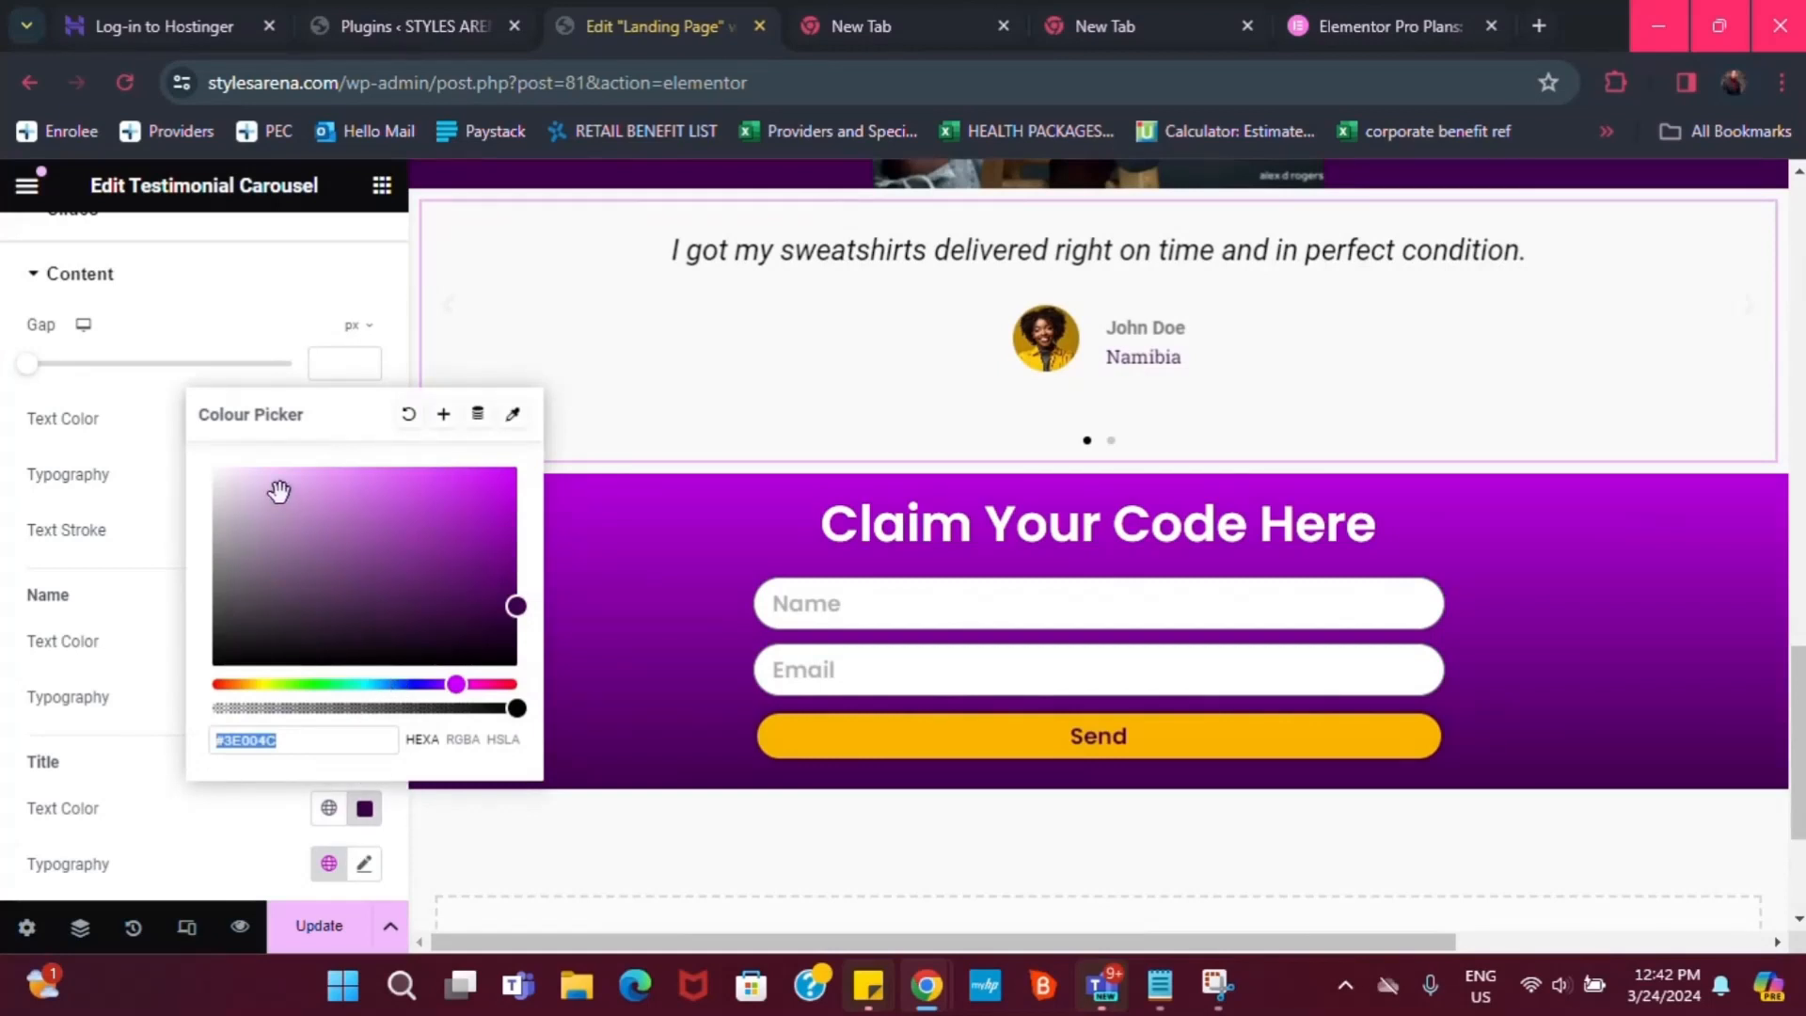
click(328, 809)
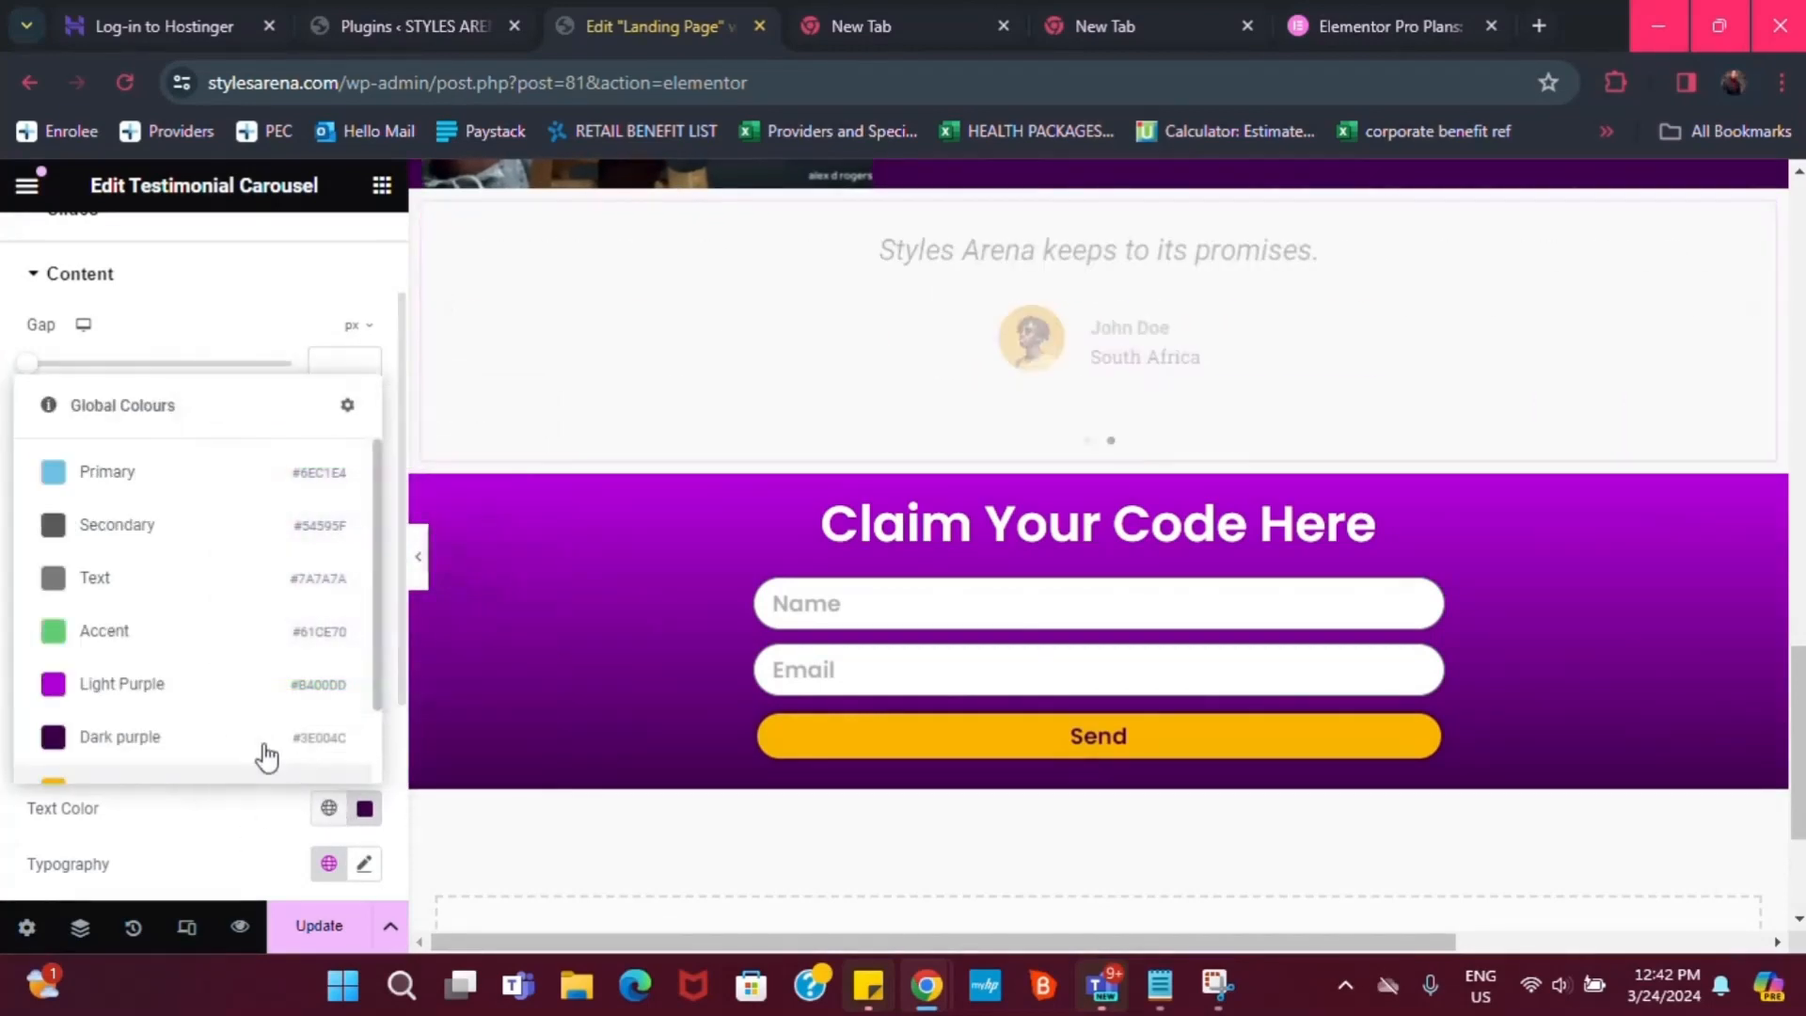
click(146, 694)
Scroll through the page from the hero down to the claim-code form to review the layout
scroll(1221, 426, up, 1)
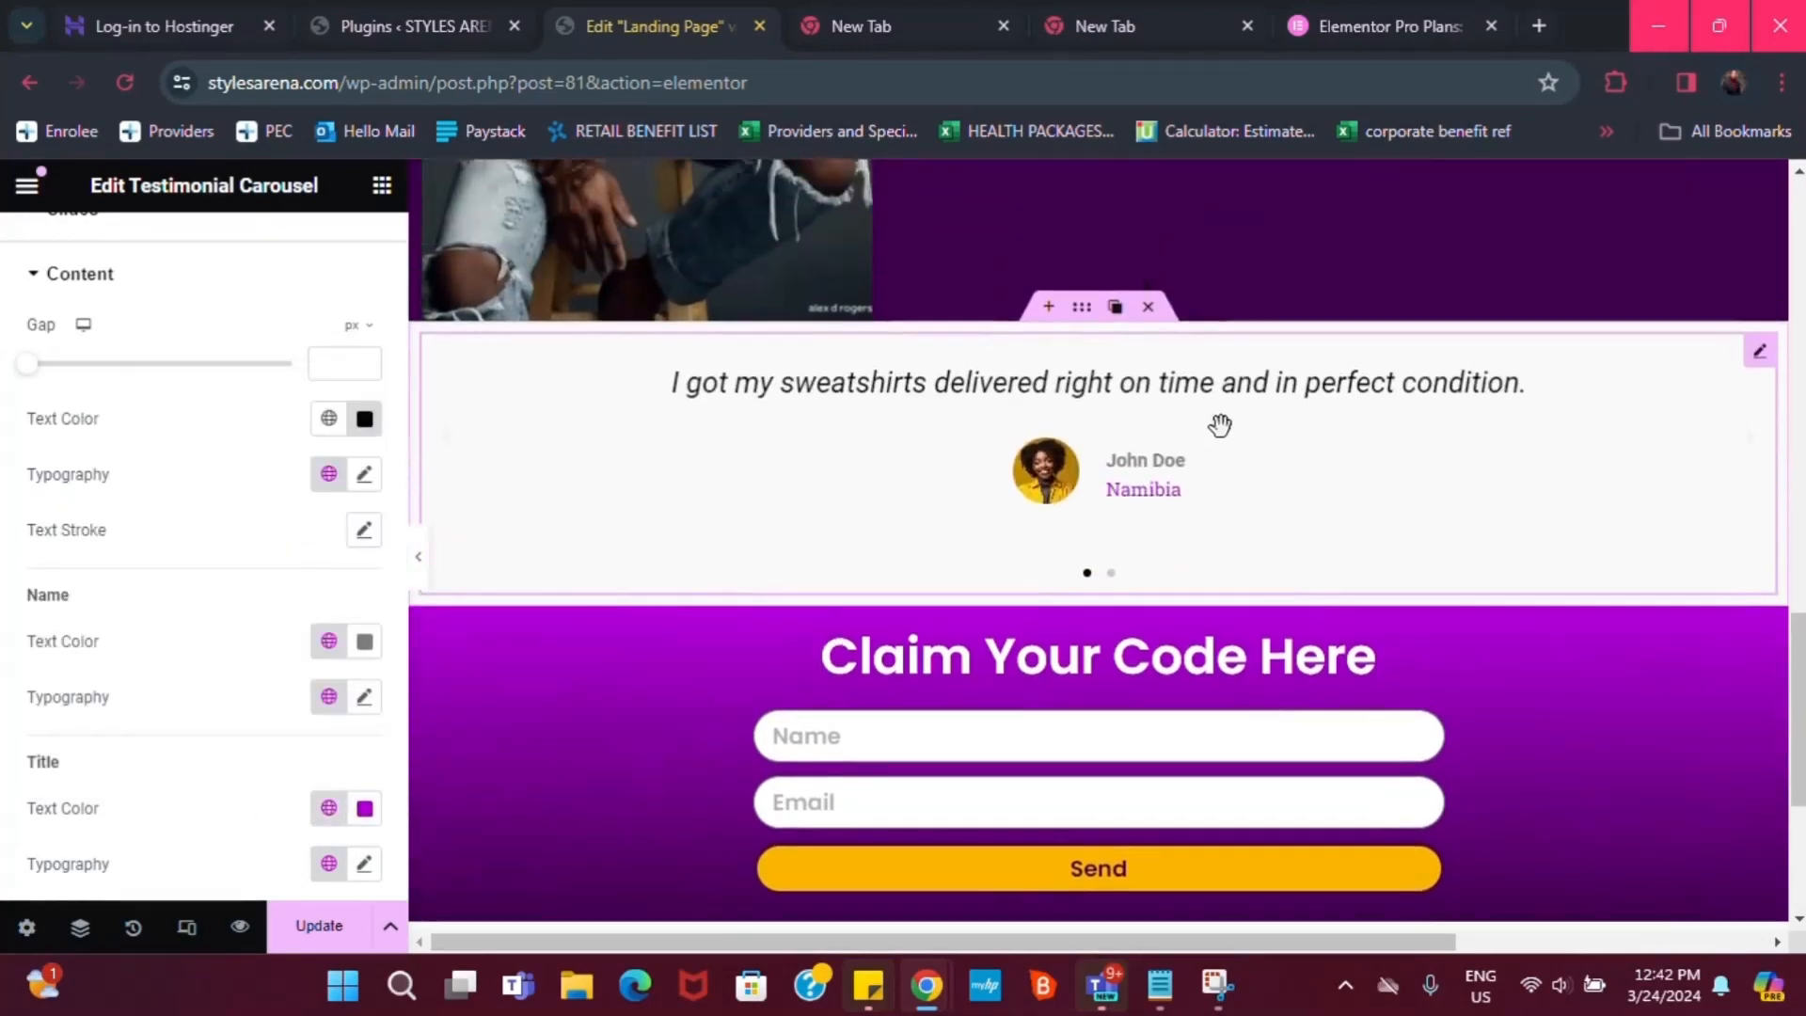
scroll(1317, 513, down, 1)
scroll(1359, 520, up, 1)
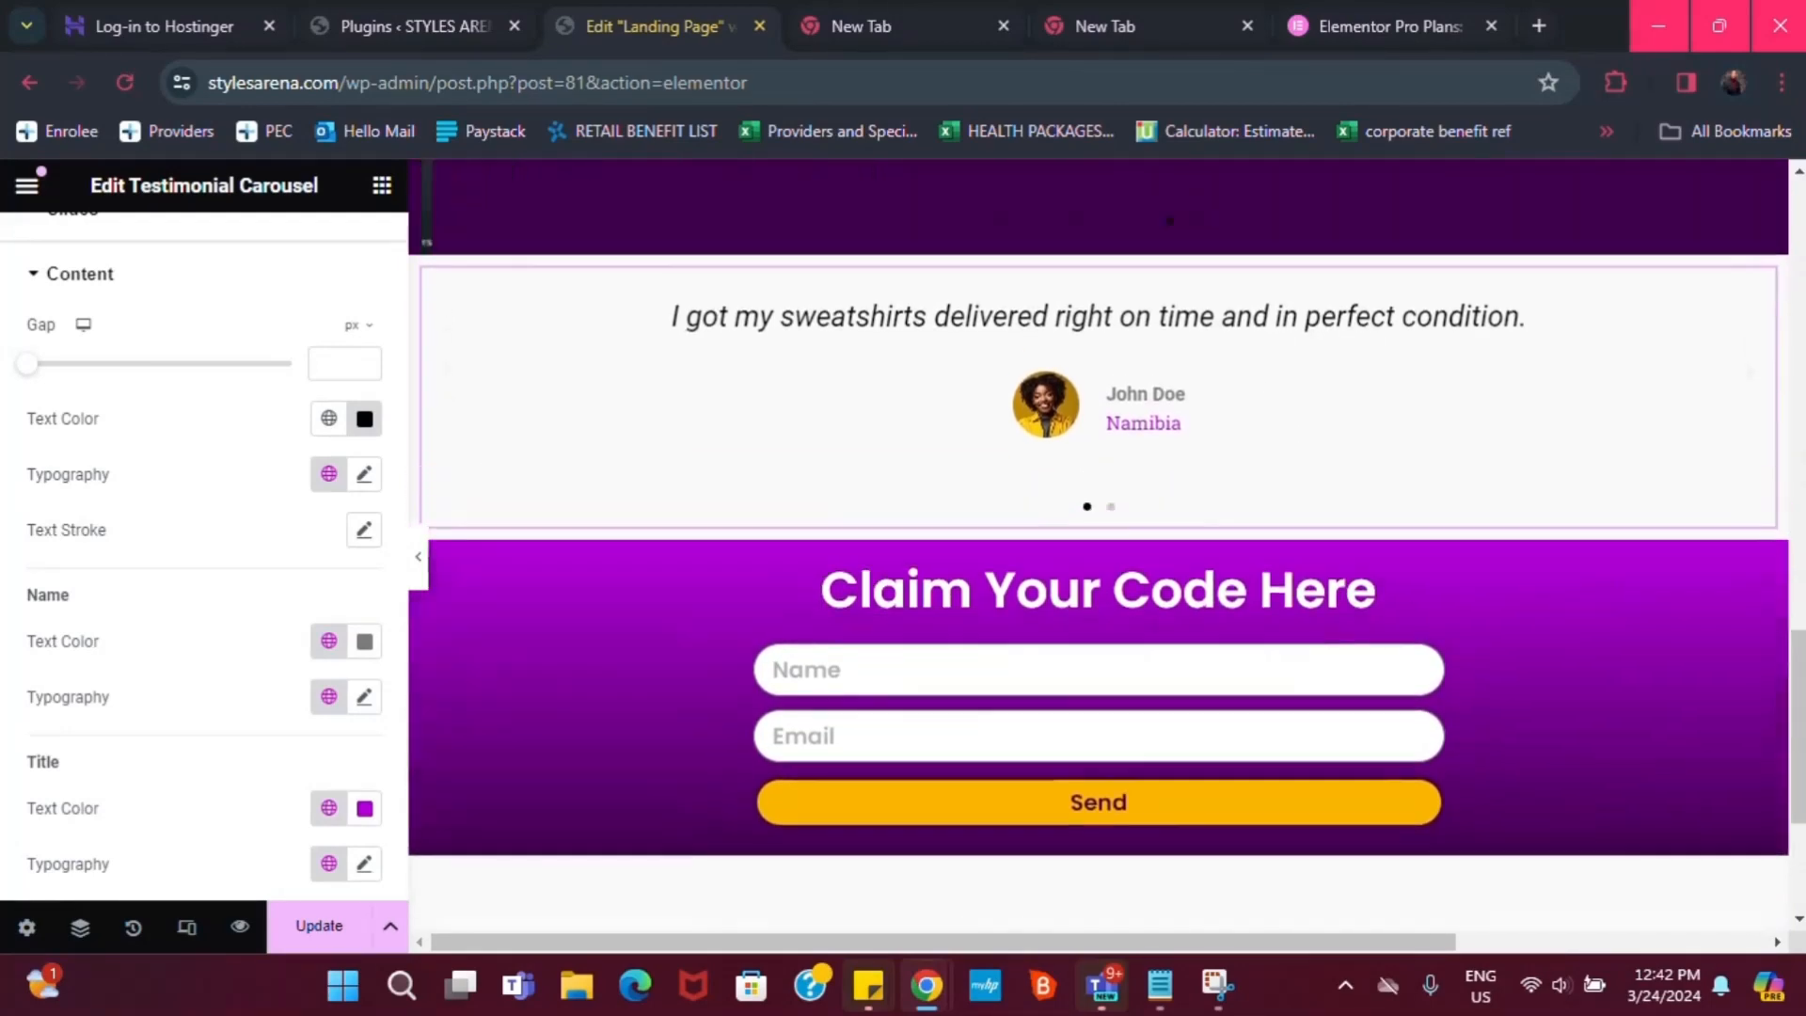
drag(1797, 668, 1797, 322)
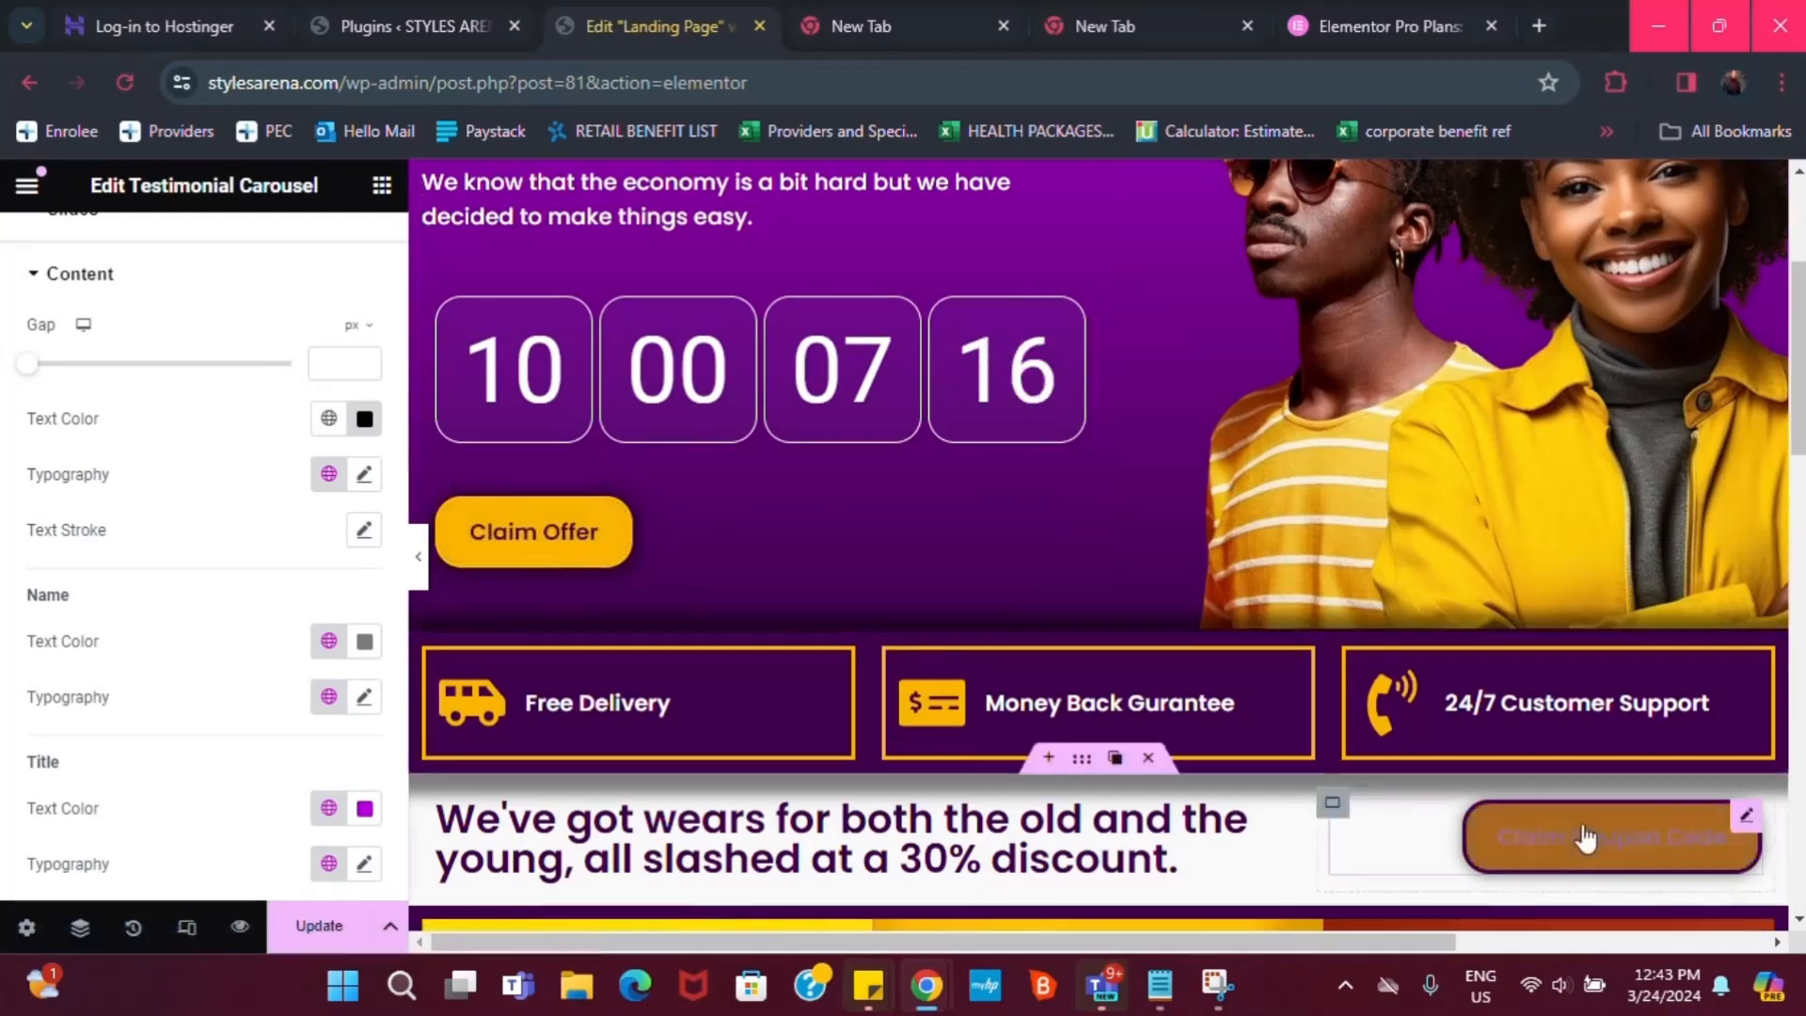
scroll(1512, 621, up, 1)
scroll(578, 374, up, 2)
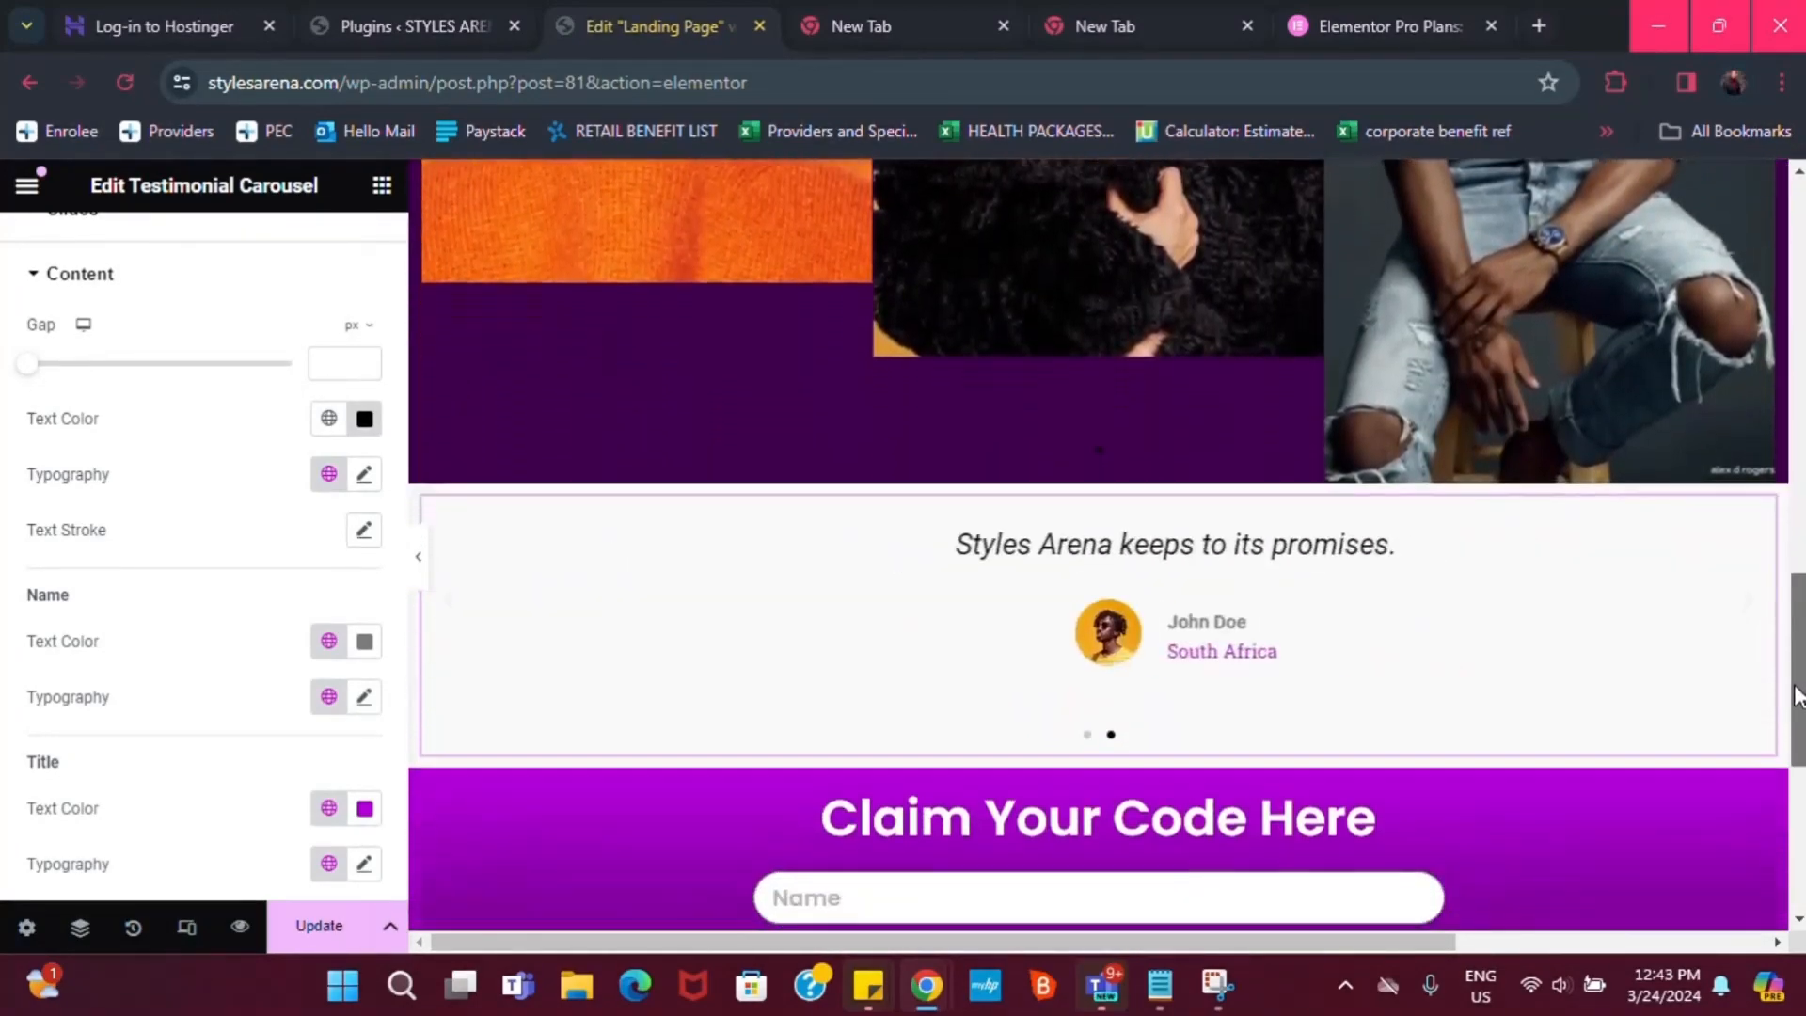
drag(1797, 696, 1801, 287)
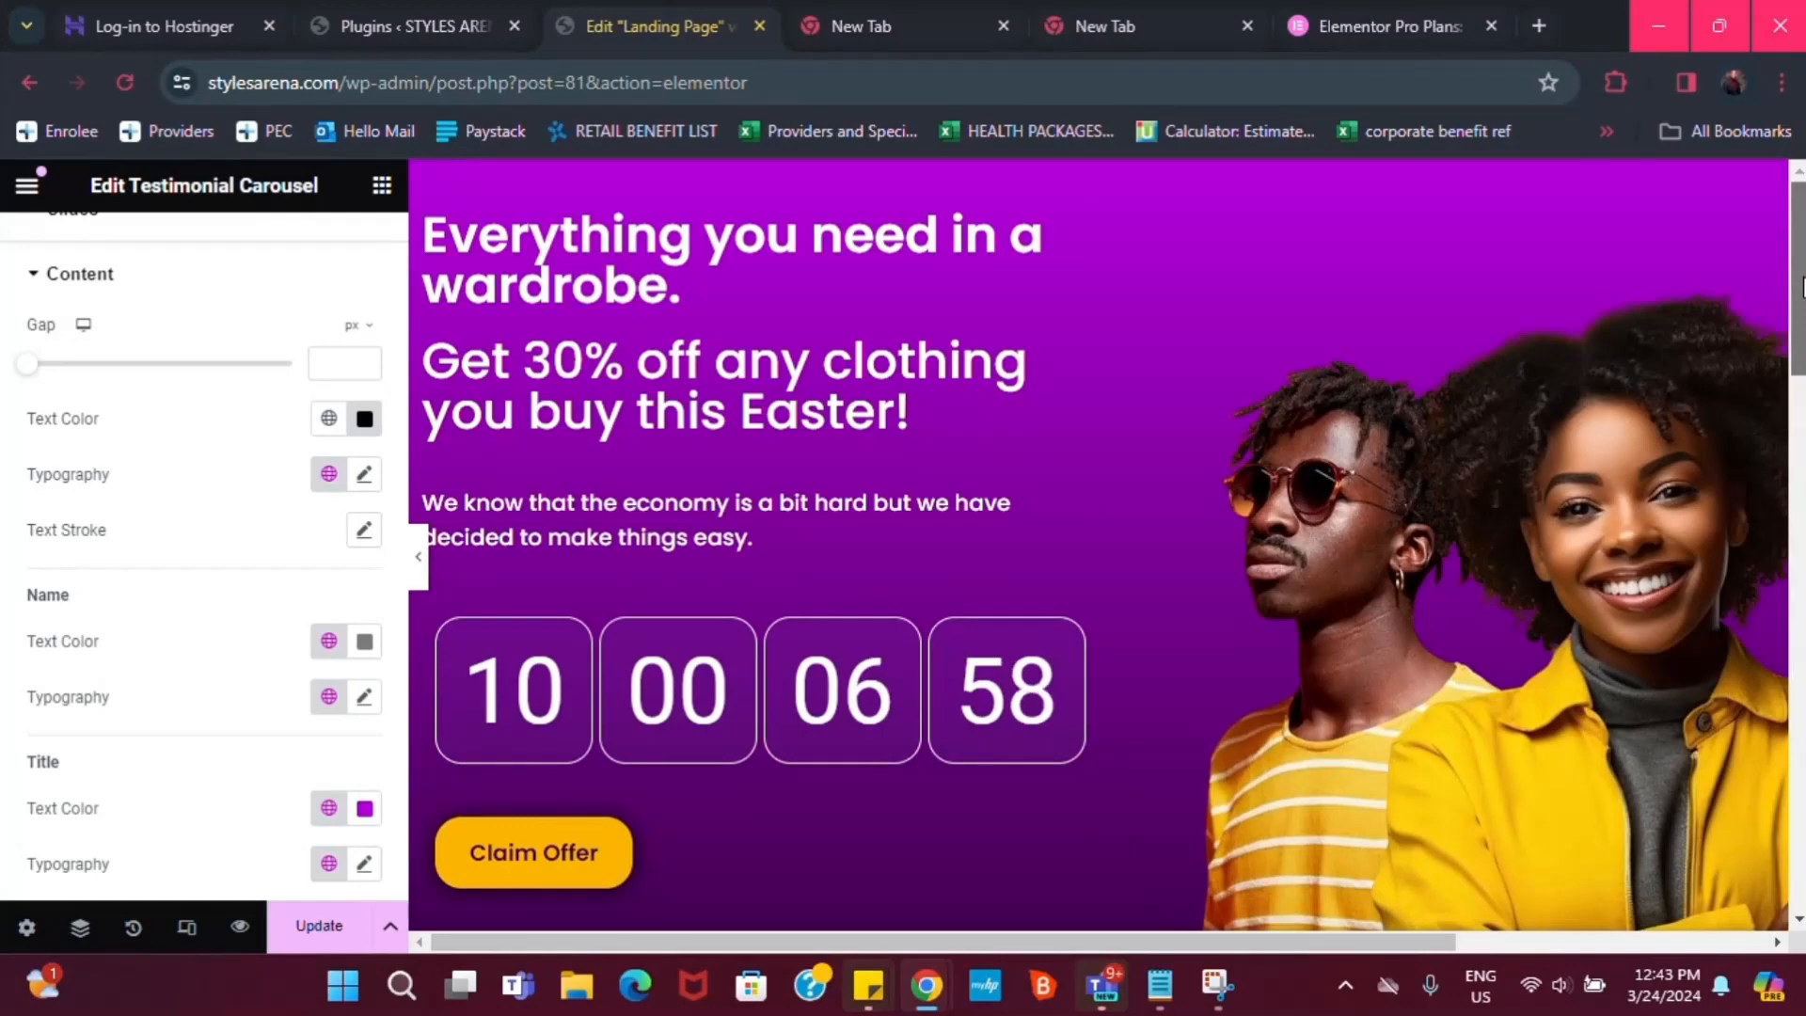
drag(1801, 287, 1800, 400)
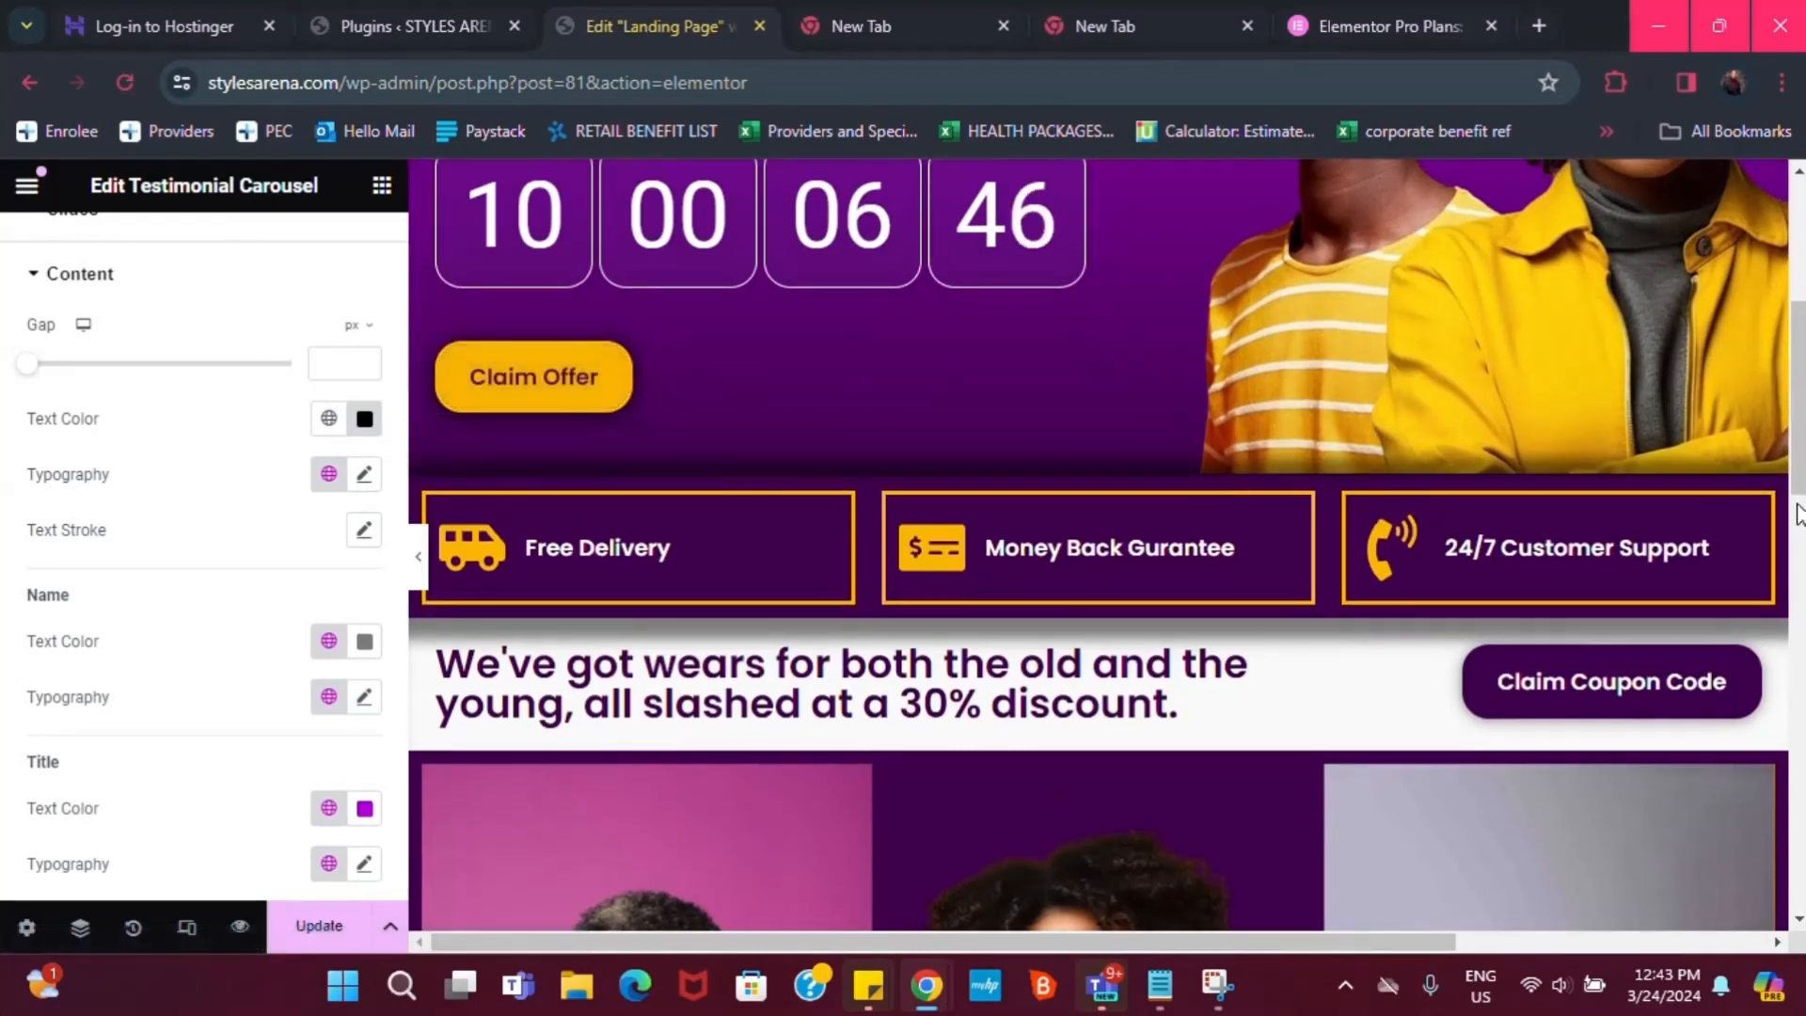
drag(1800, 480, 1801, 833)
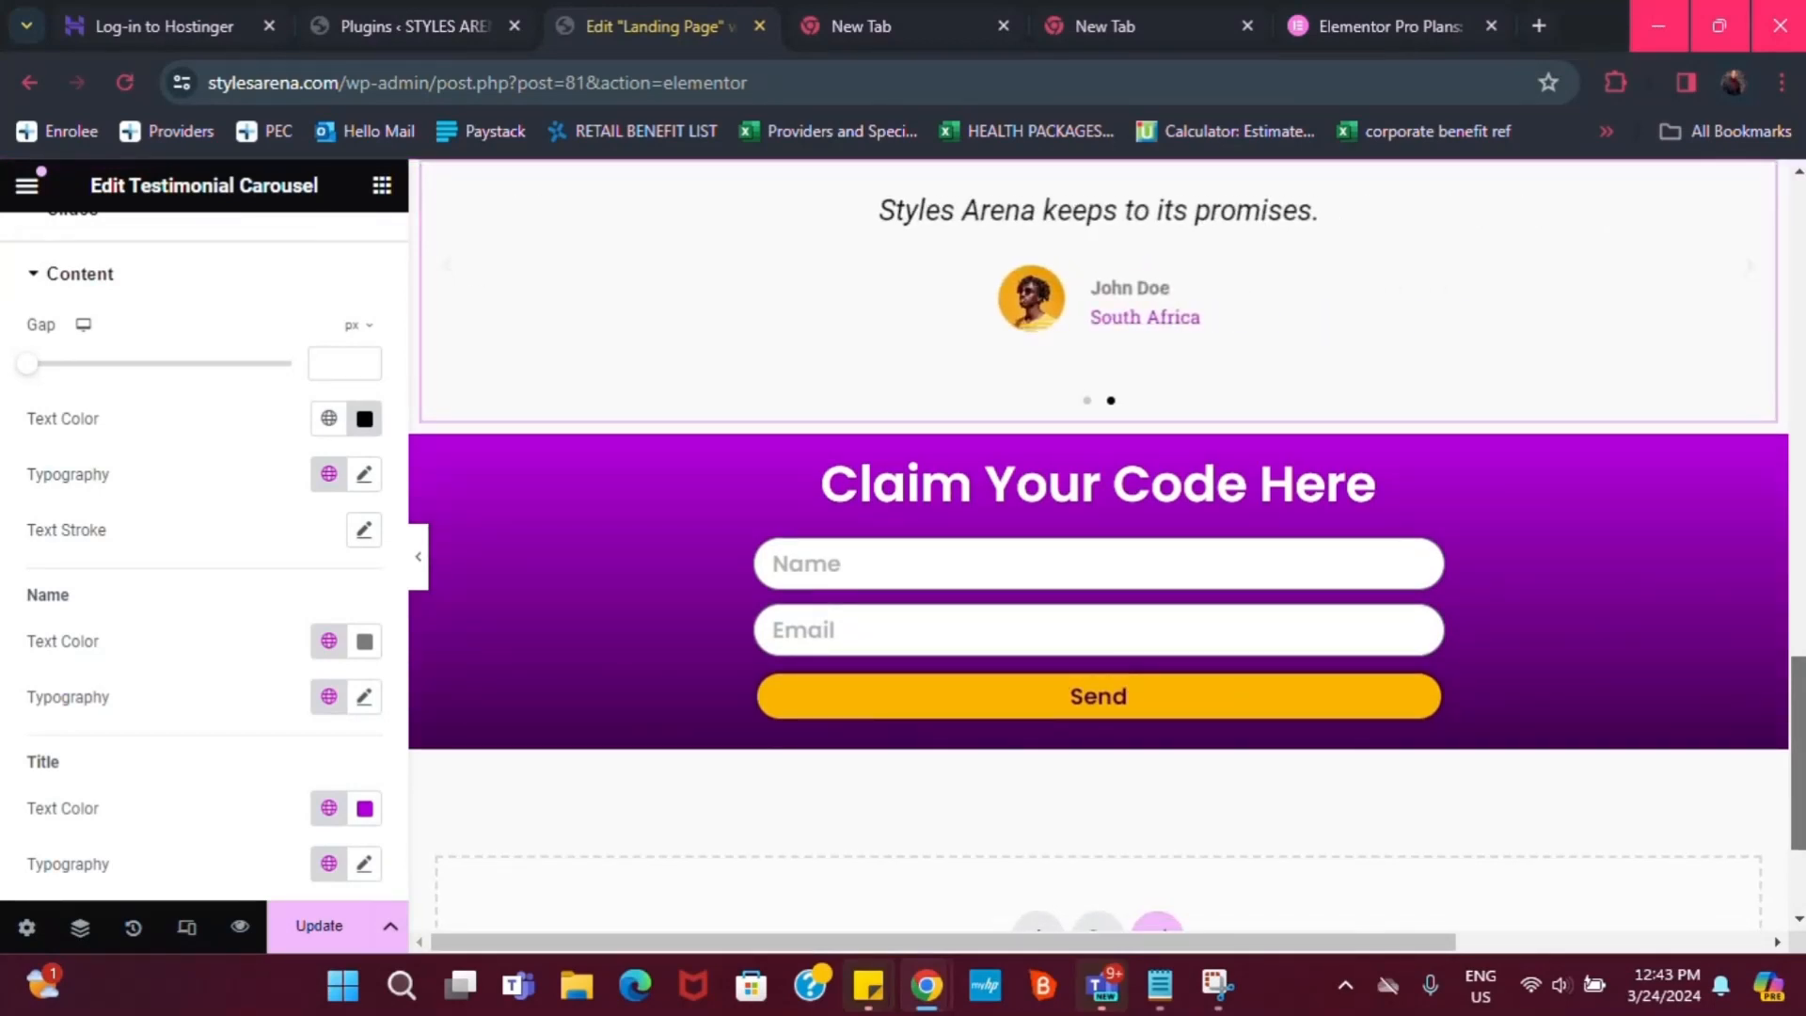
Change the form heading's title to 'Claim Your Coupon Code Here'
click(1140, 511)
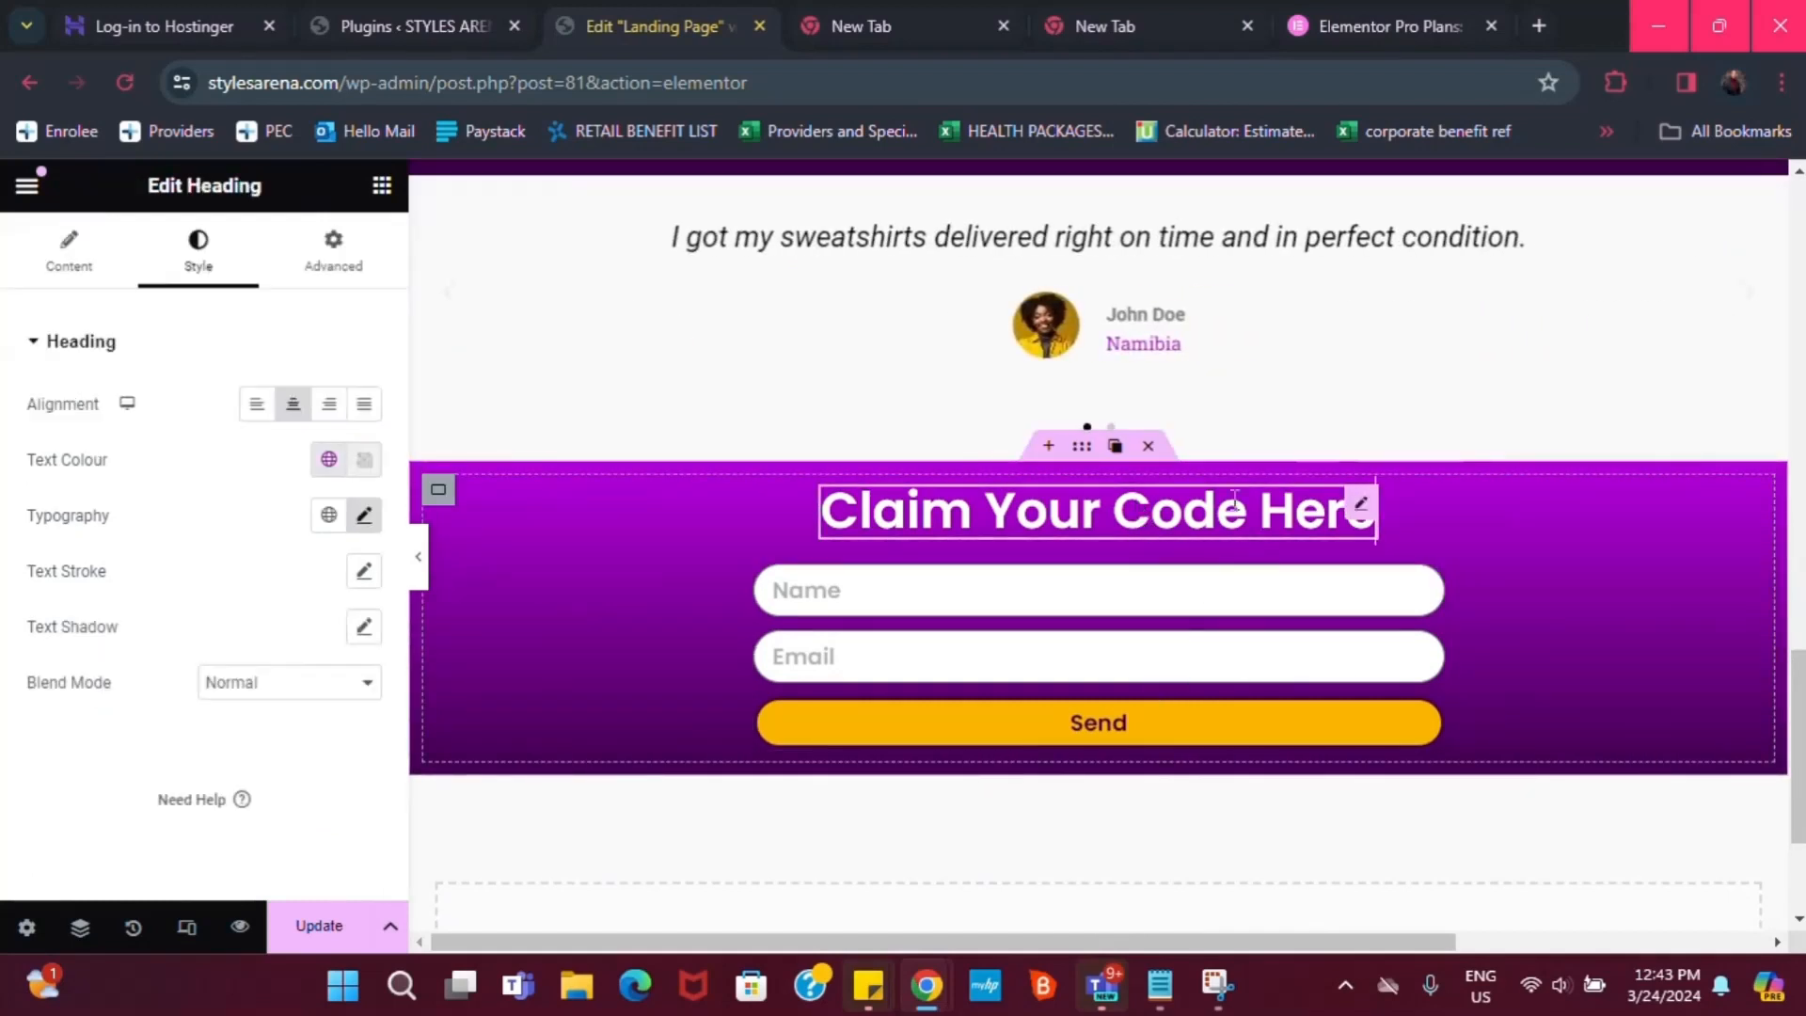
click(71, 255)
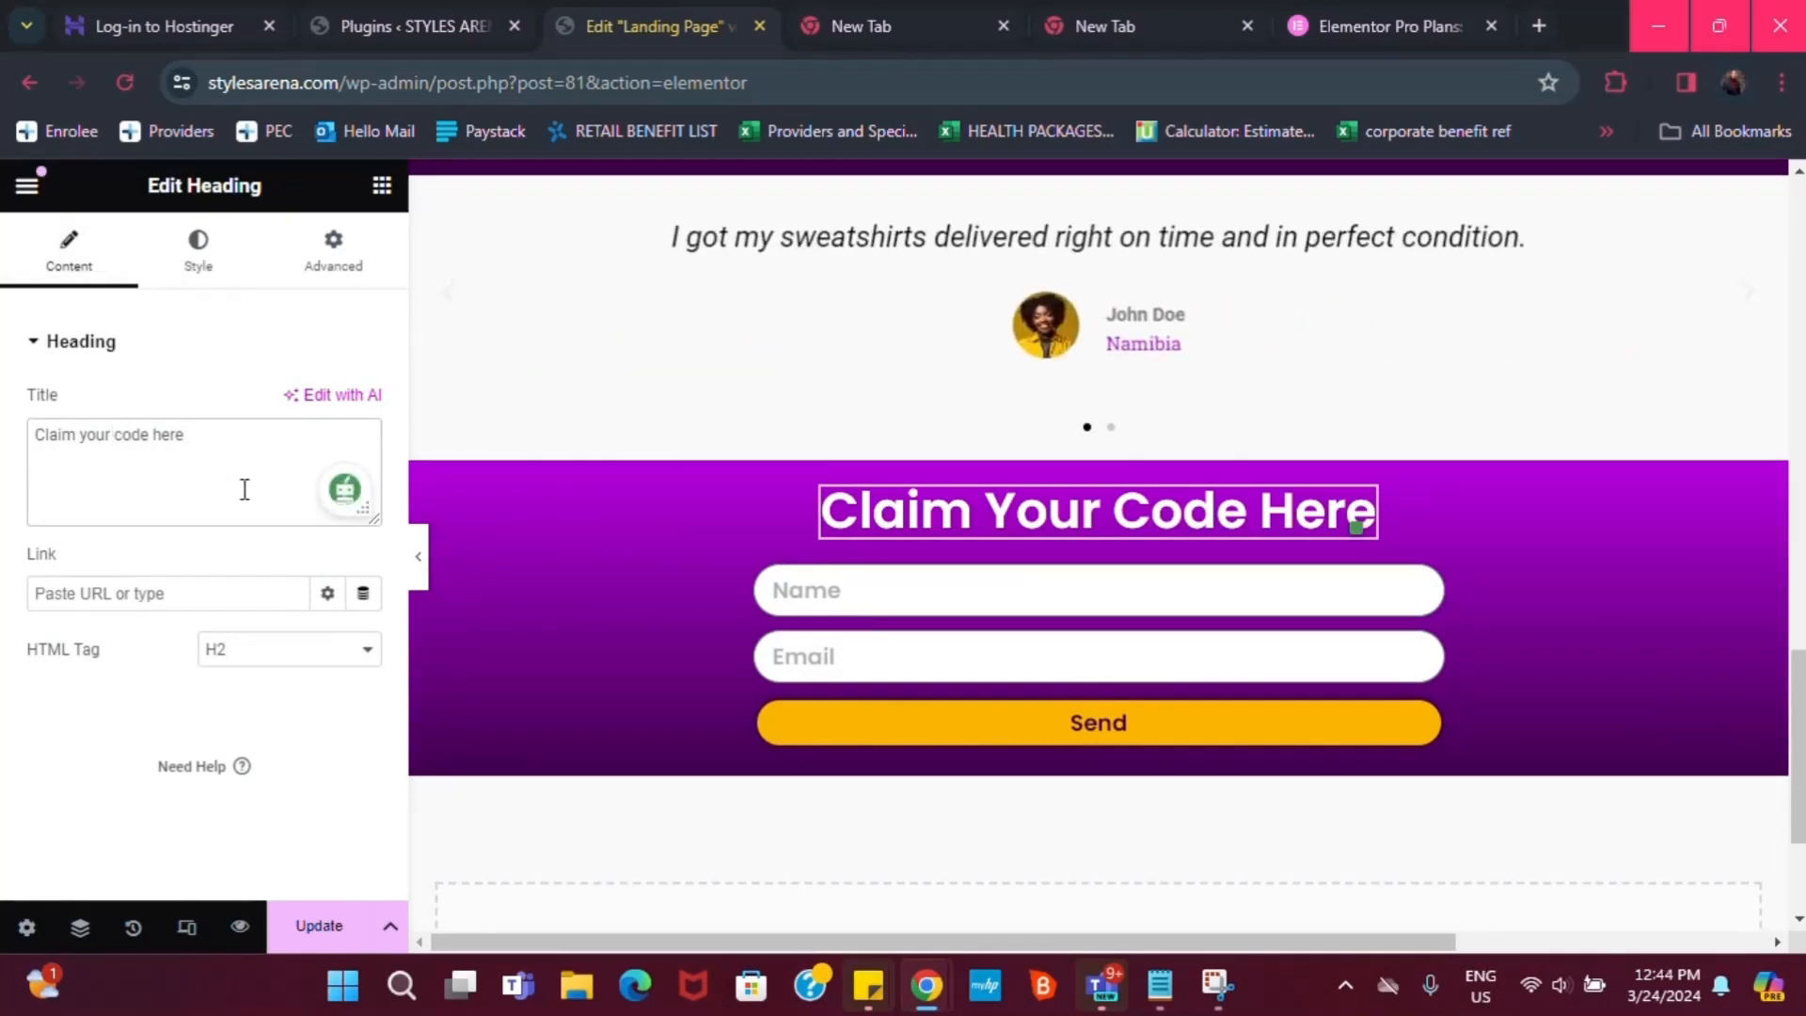
text(Coupi)
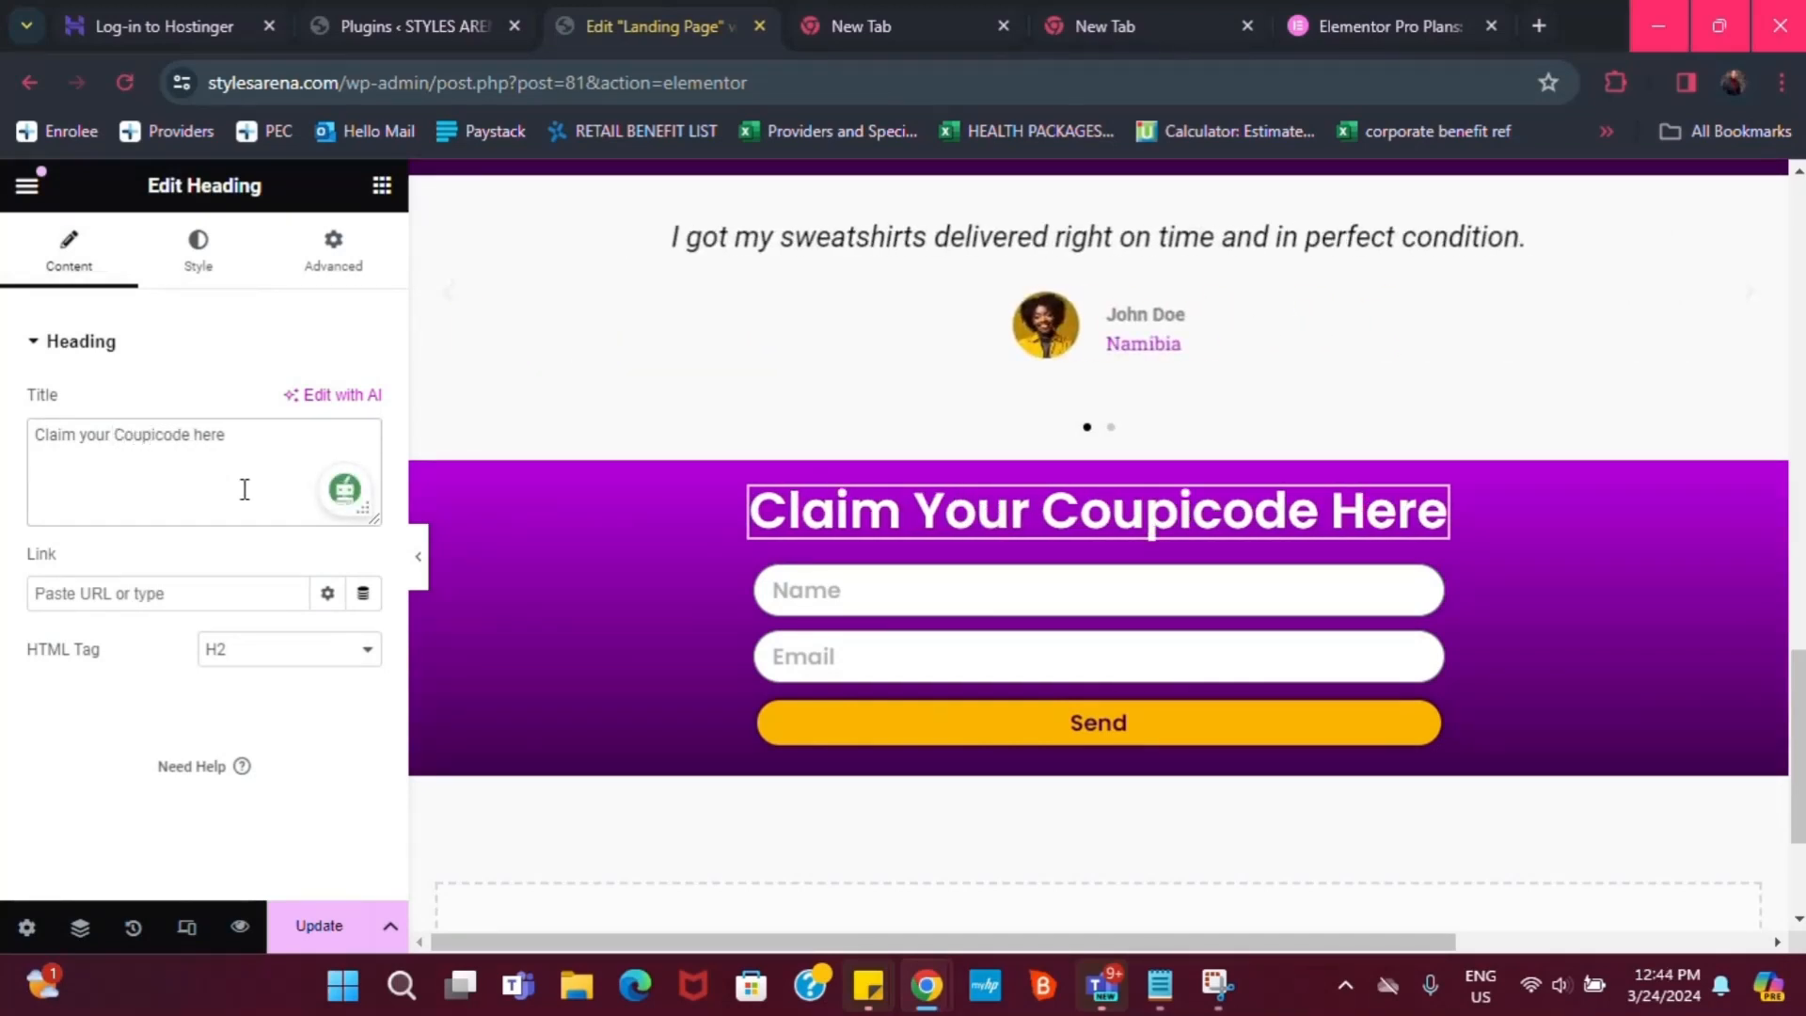
key(BackSpace)
text(on)
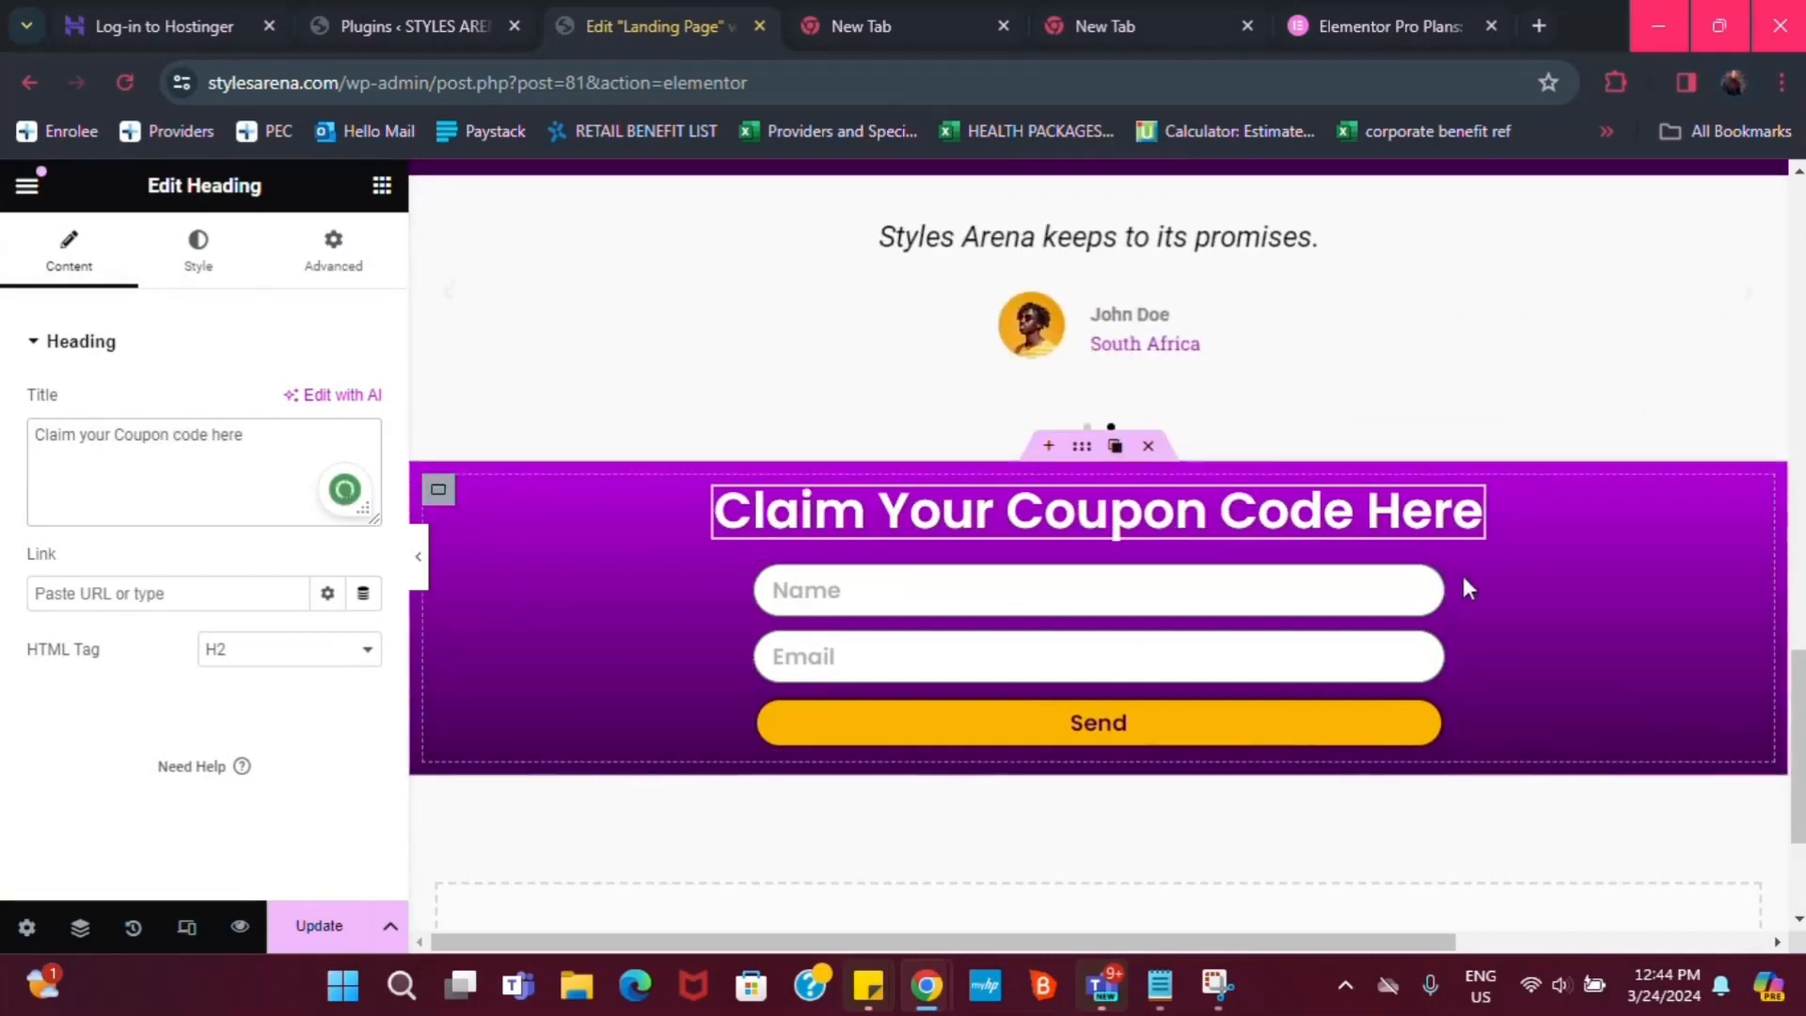
Widen the form's Name, Email and Send fields by dragging its right edge outward
drag(1437, 668, 1524, 683)
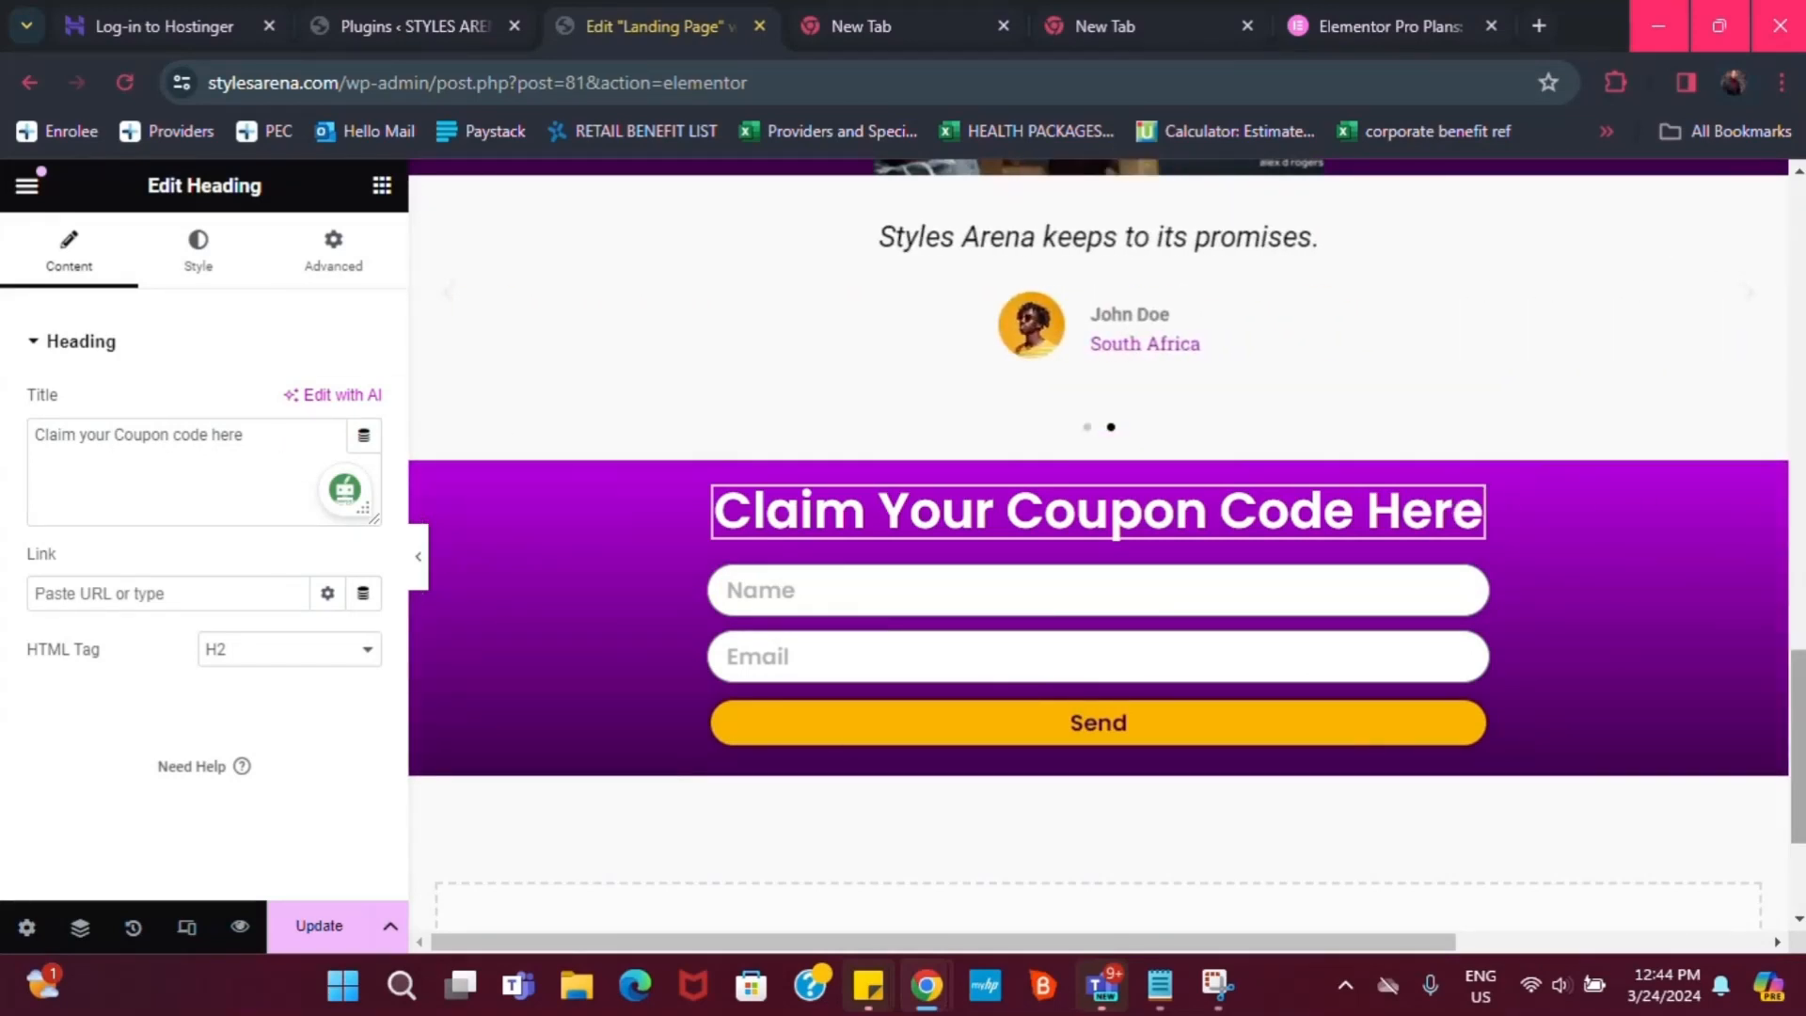
scroll(1098, 546, up, 10)
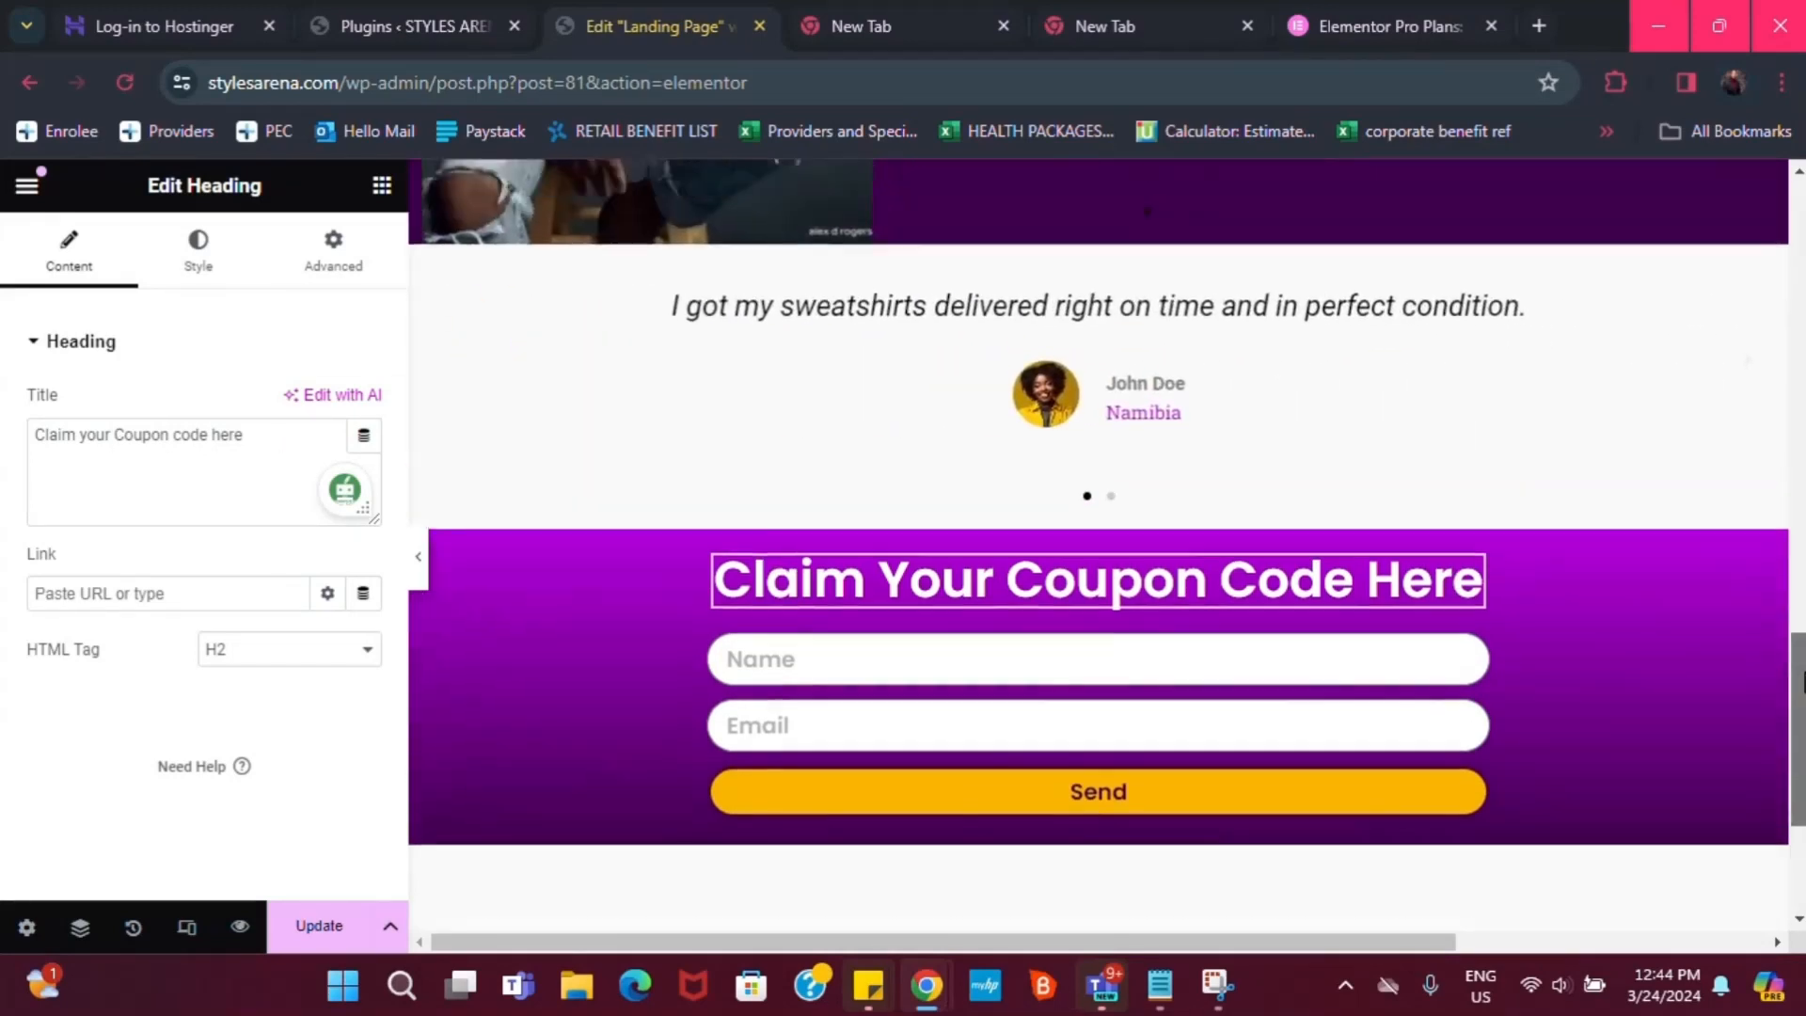
scroll(977, 518, up, 1)
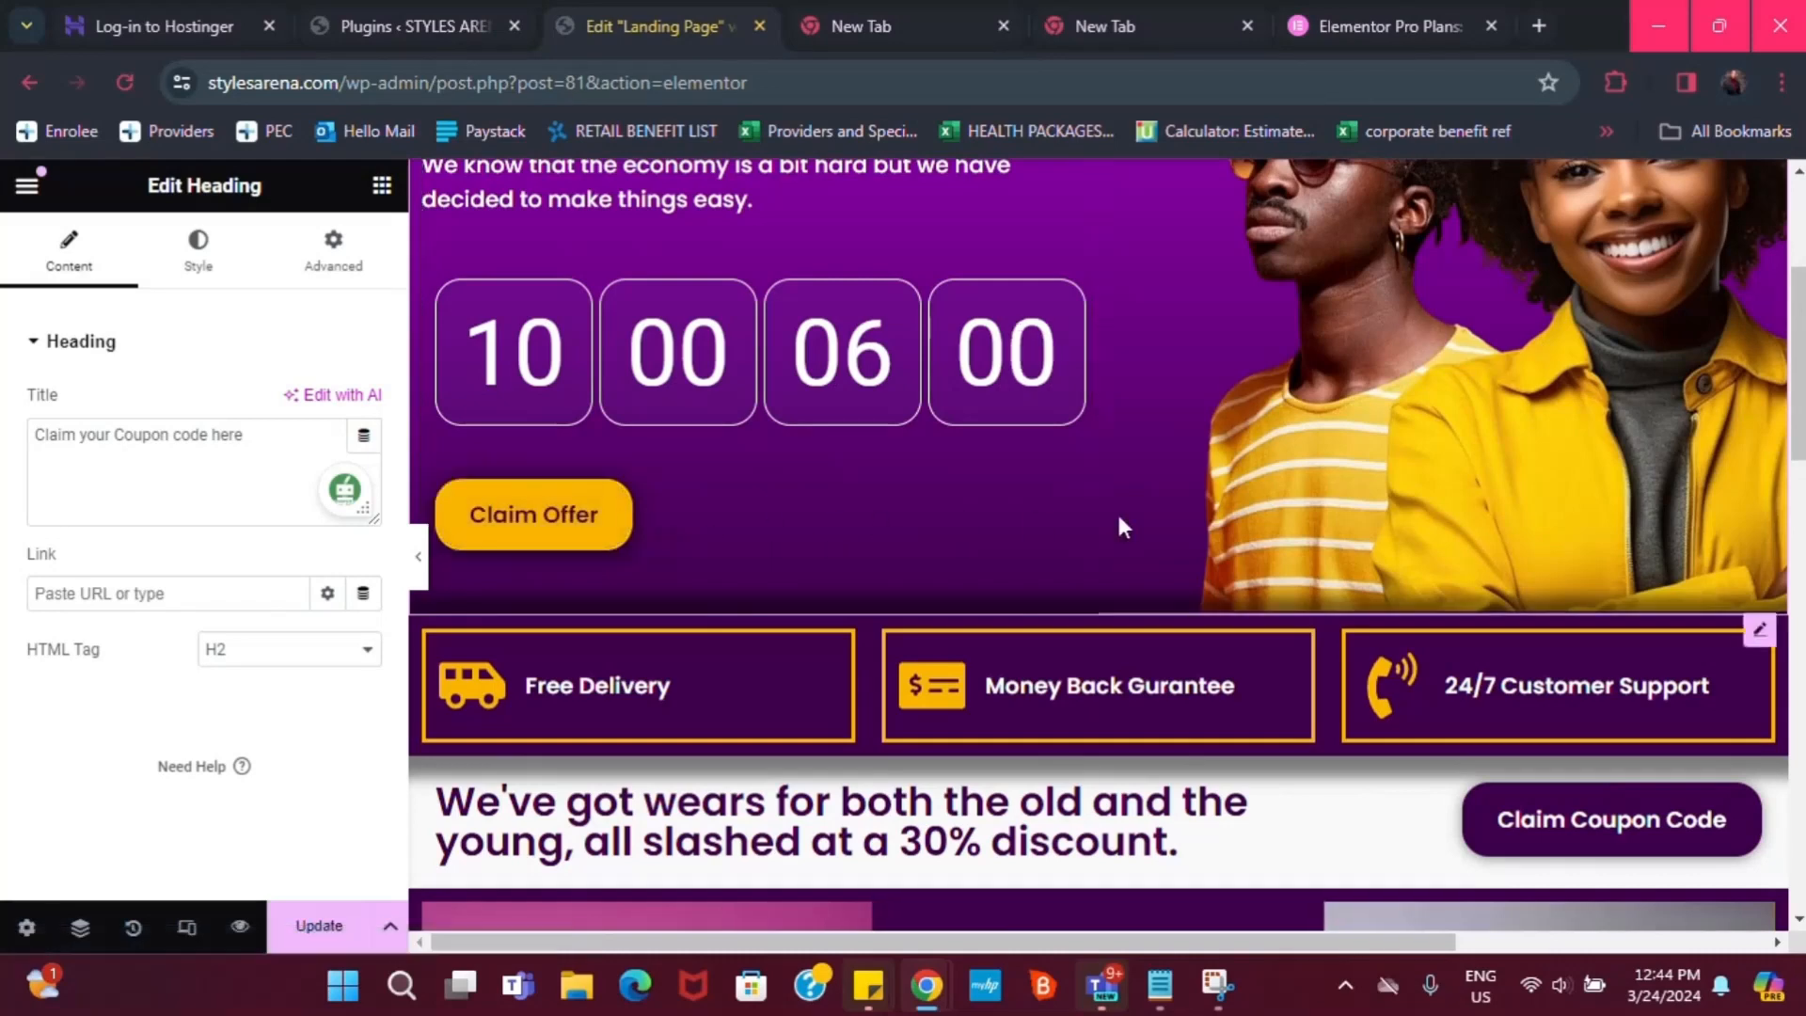
Set the Claim Offer button's link to #form
scroll(556, 518, up, 2)
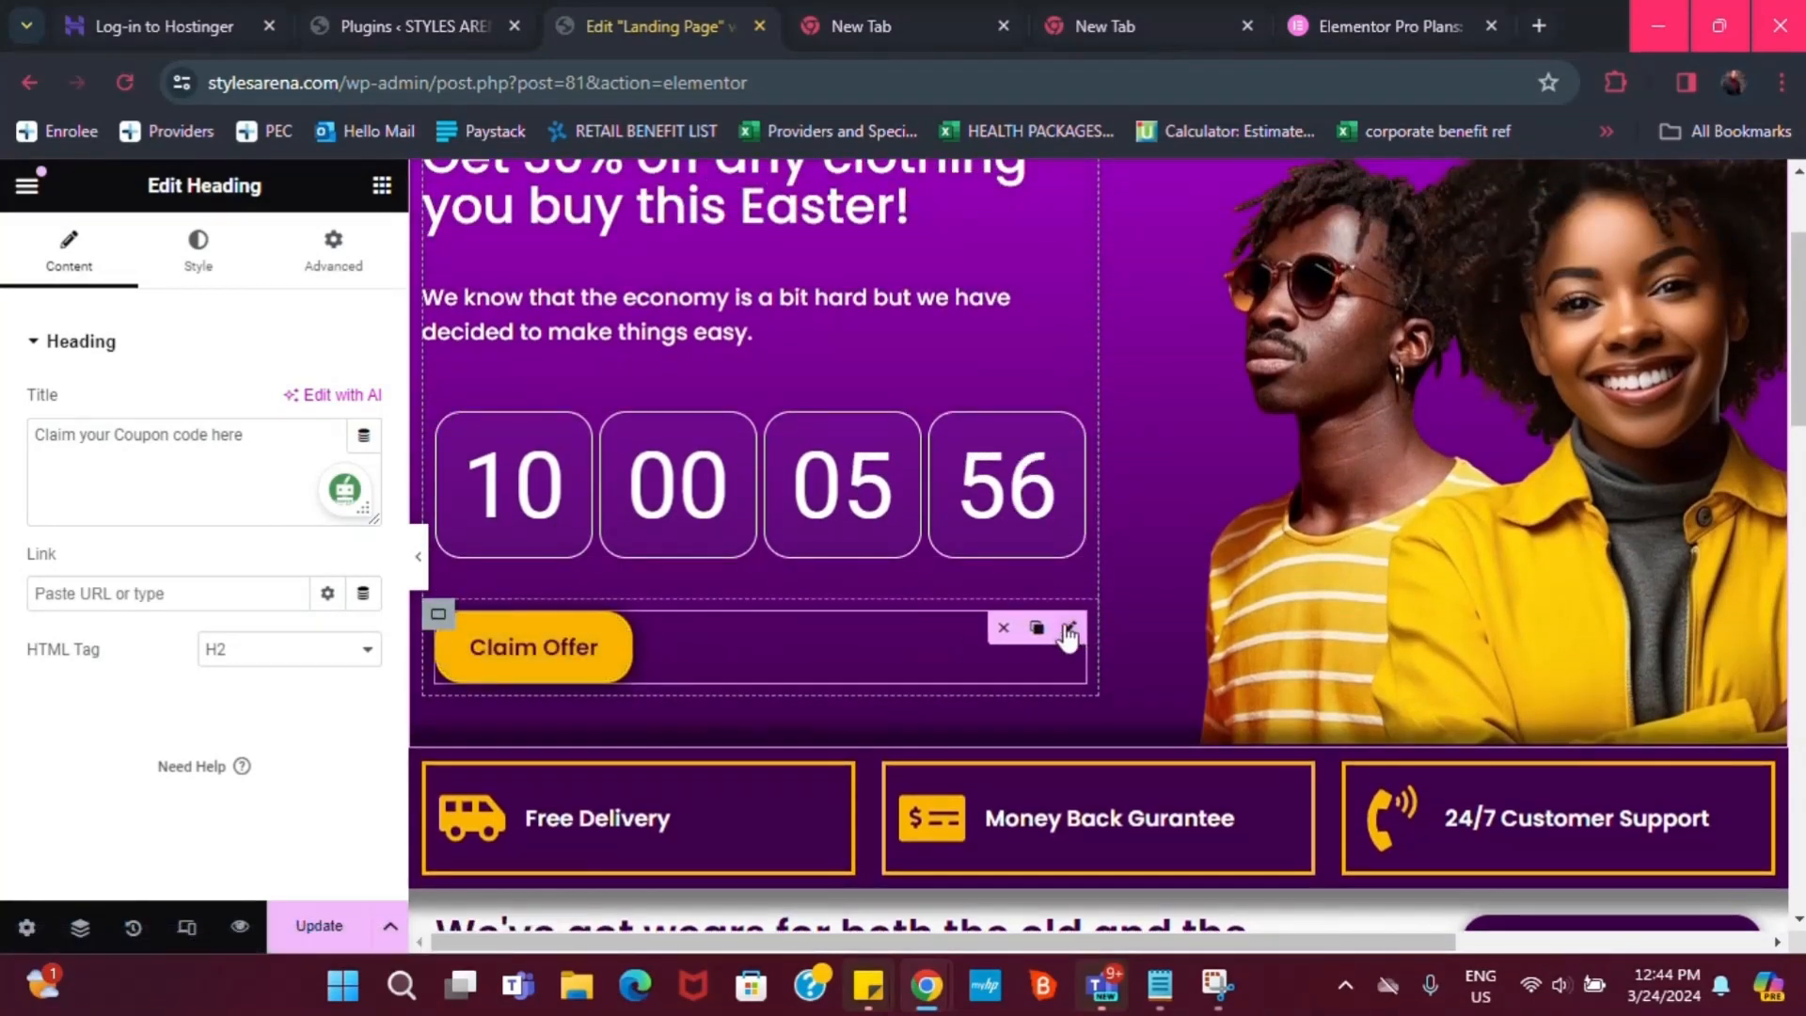
click(1068, 630)
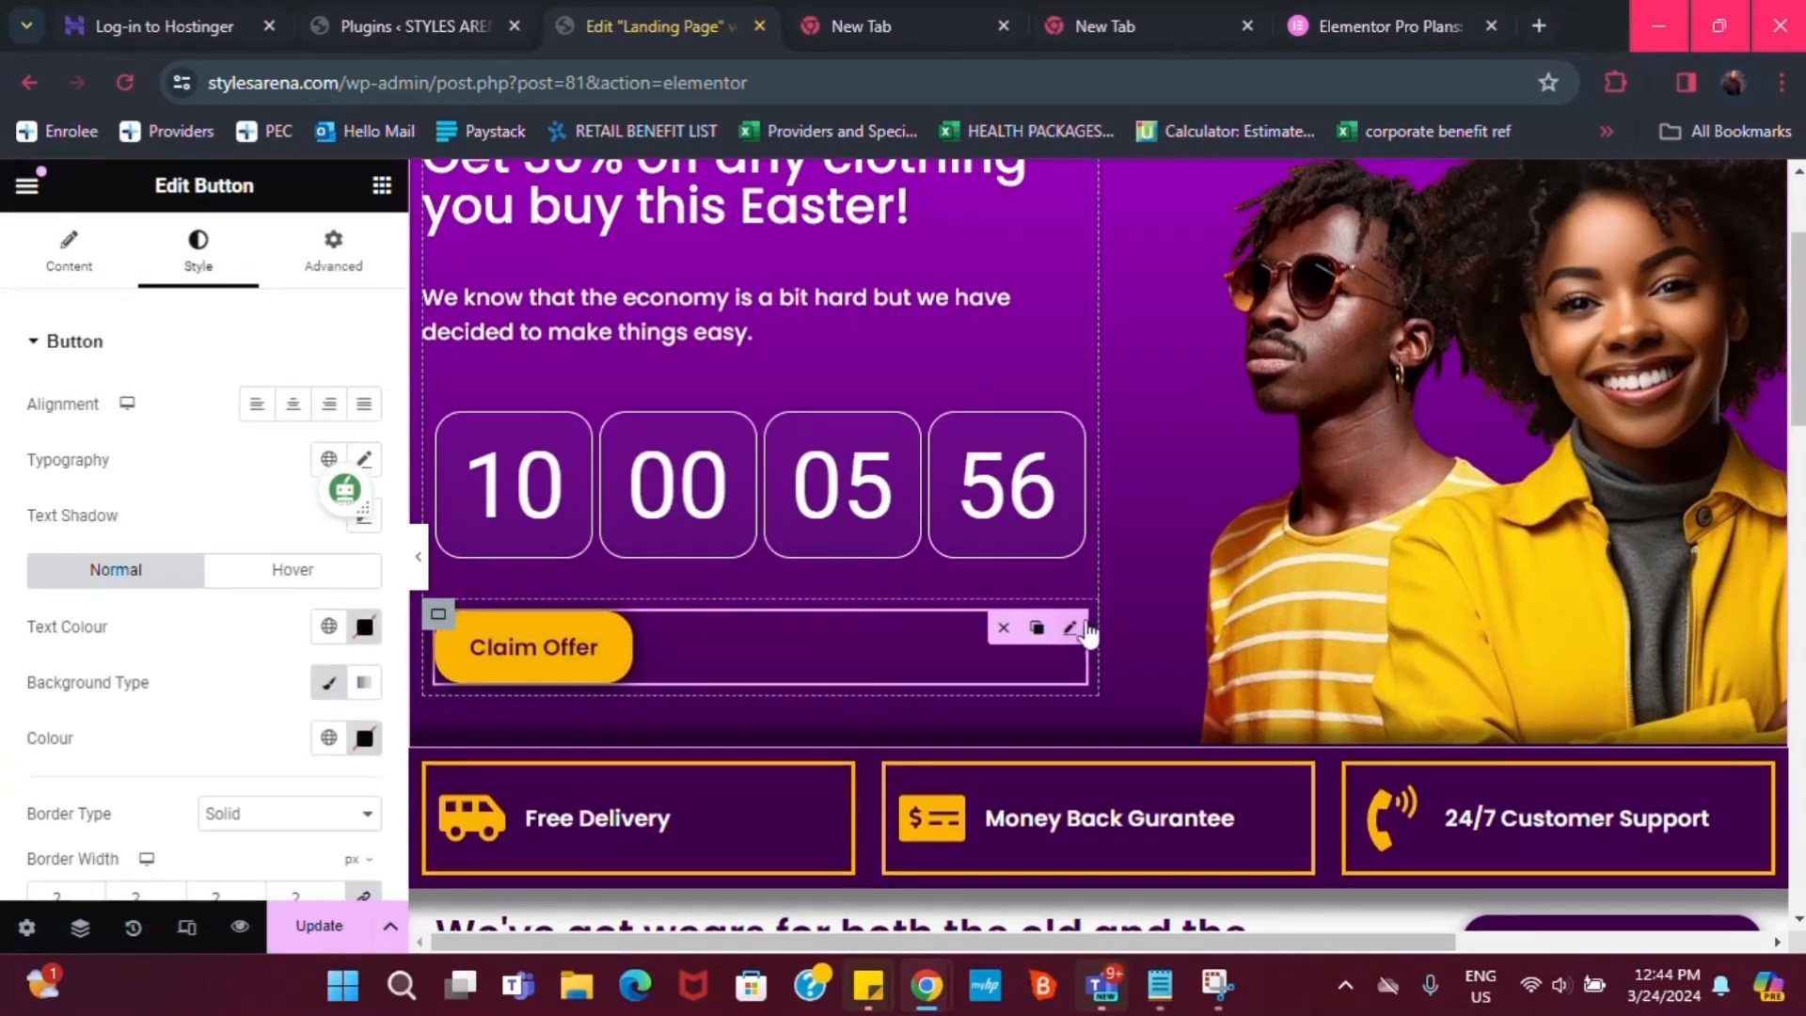
click(348, 254)
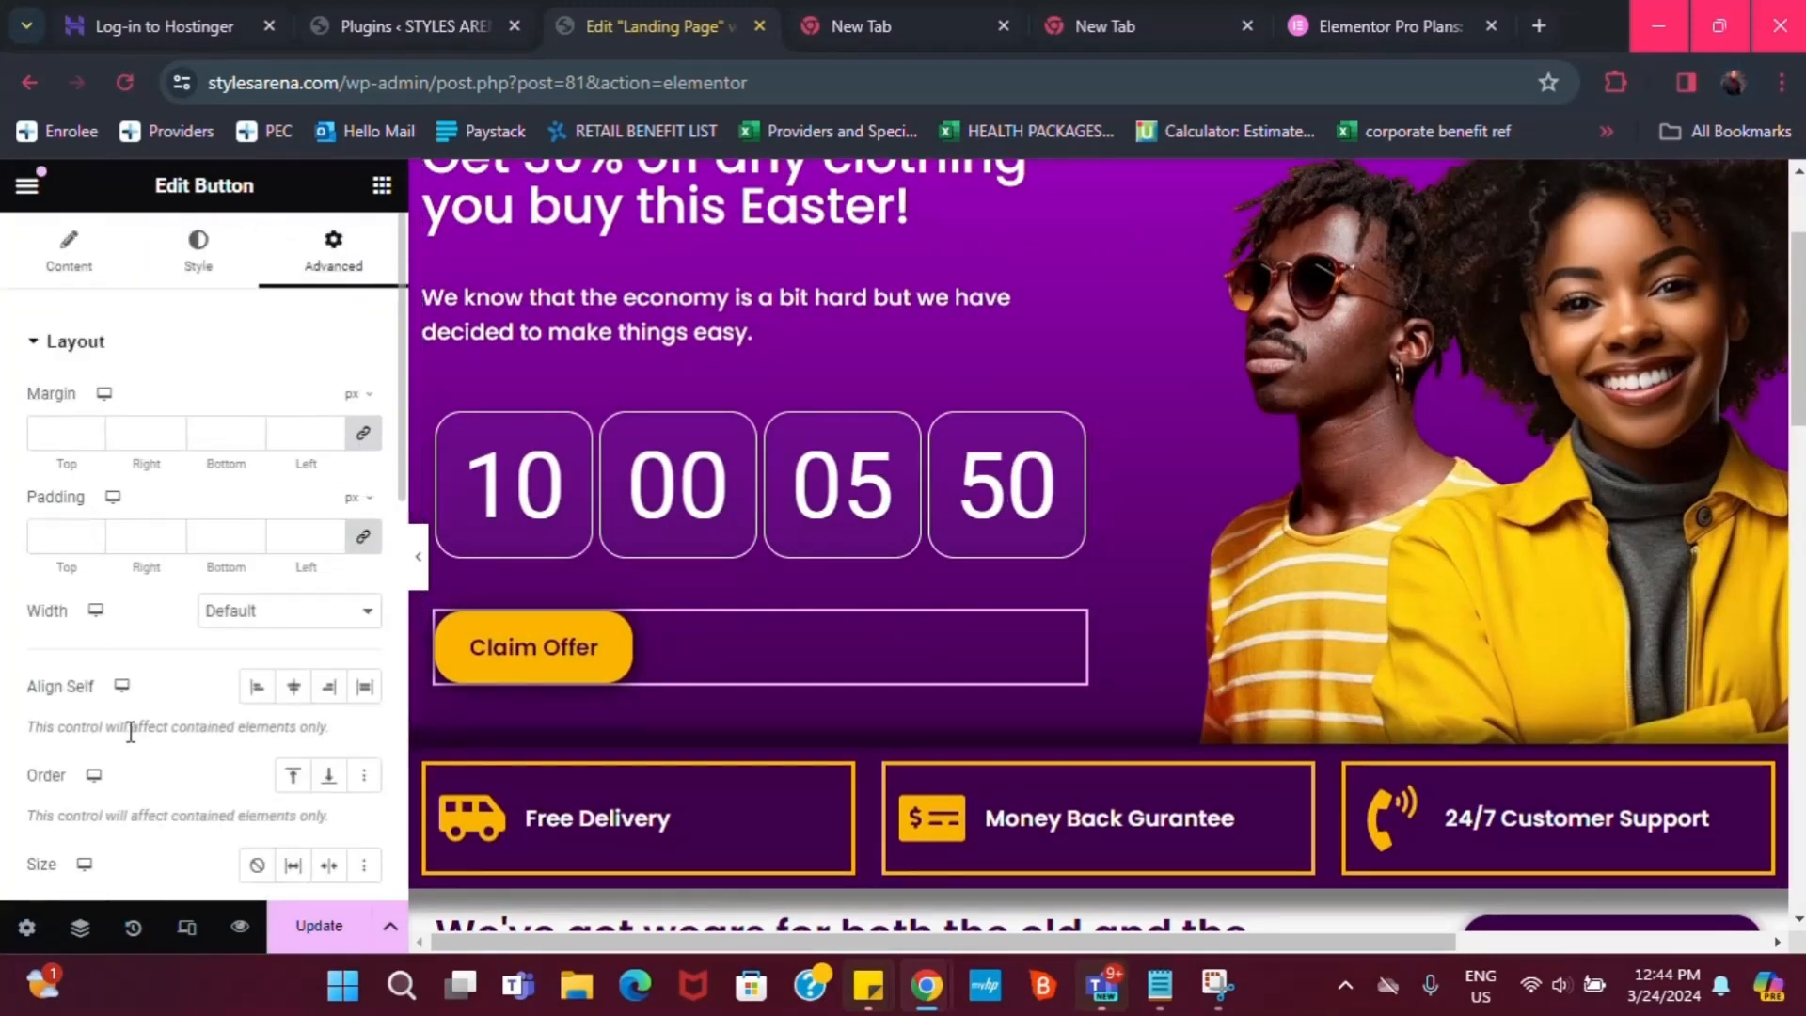
click(70, 270)
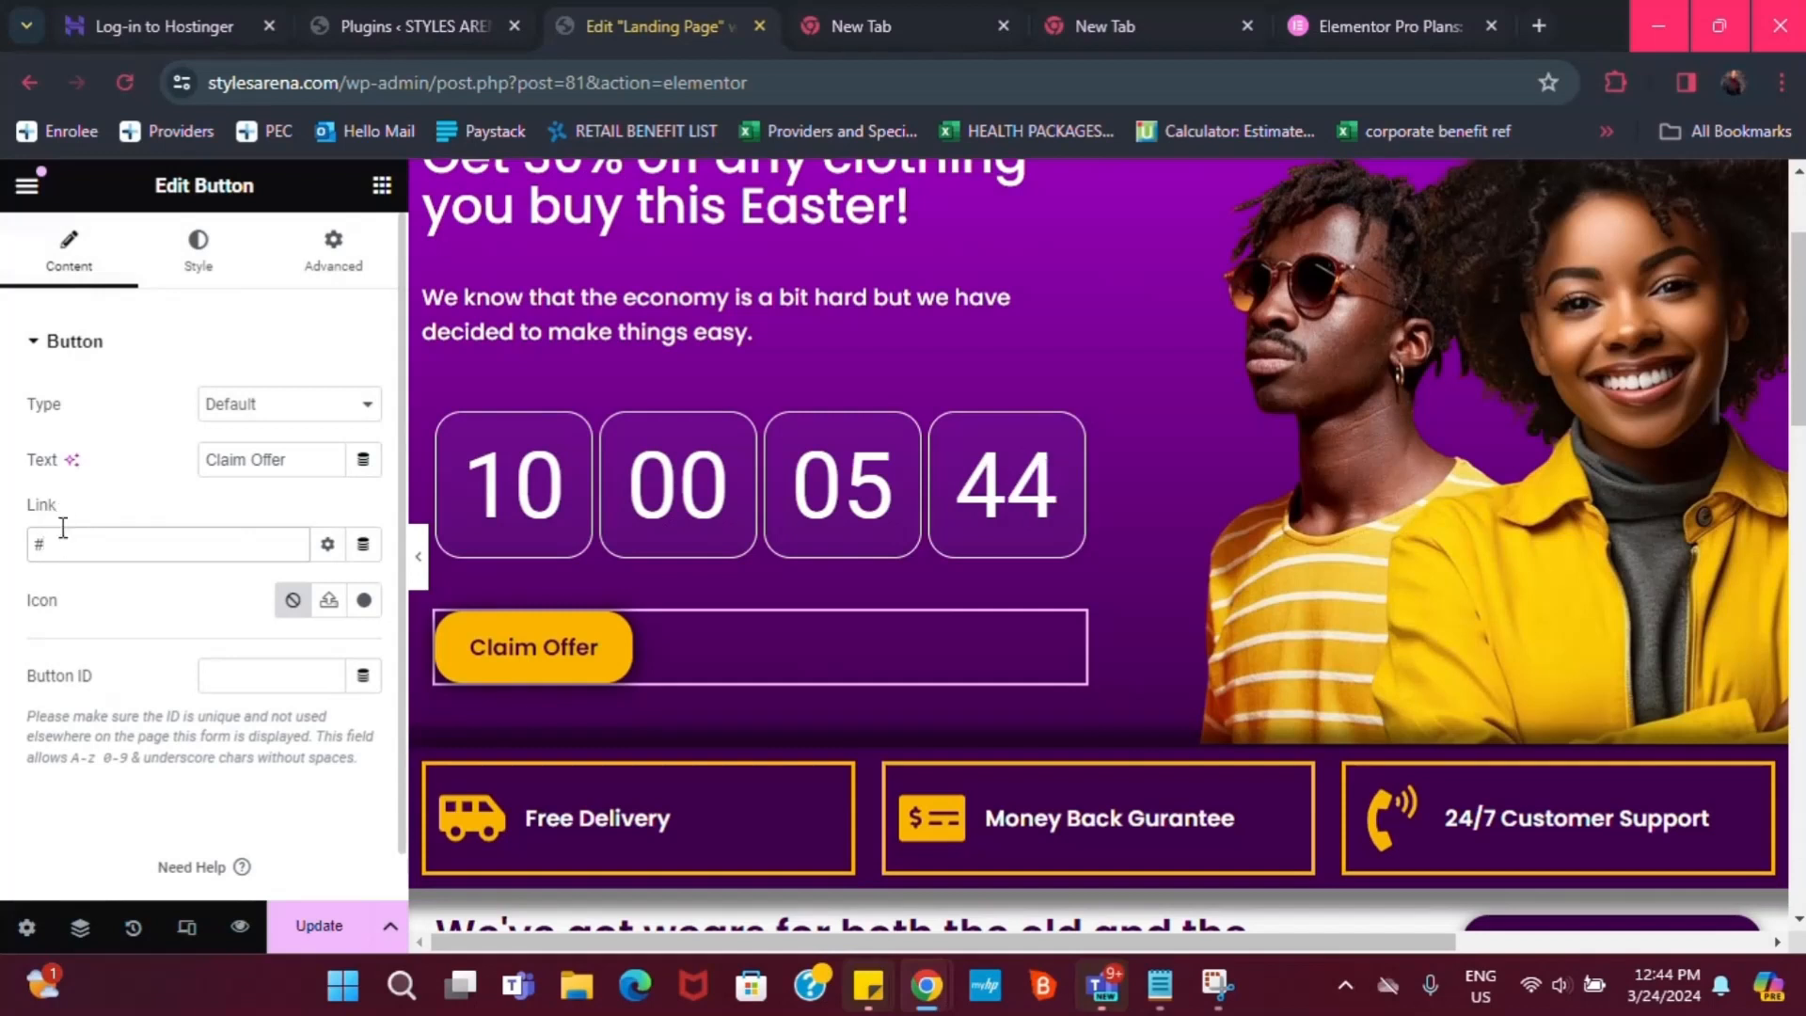
text(form)
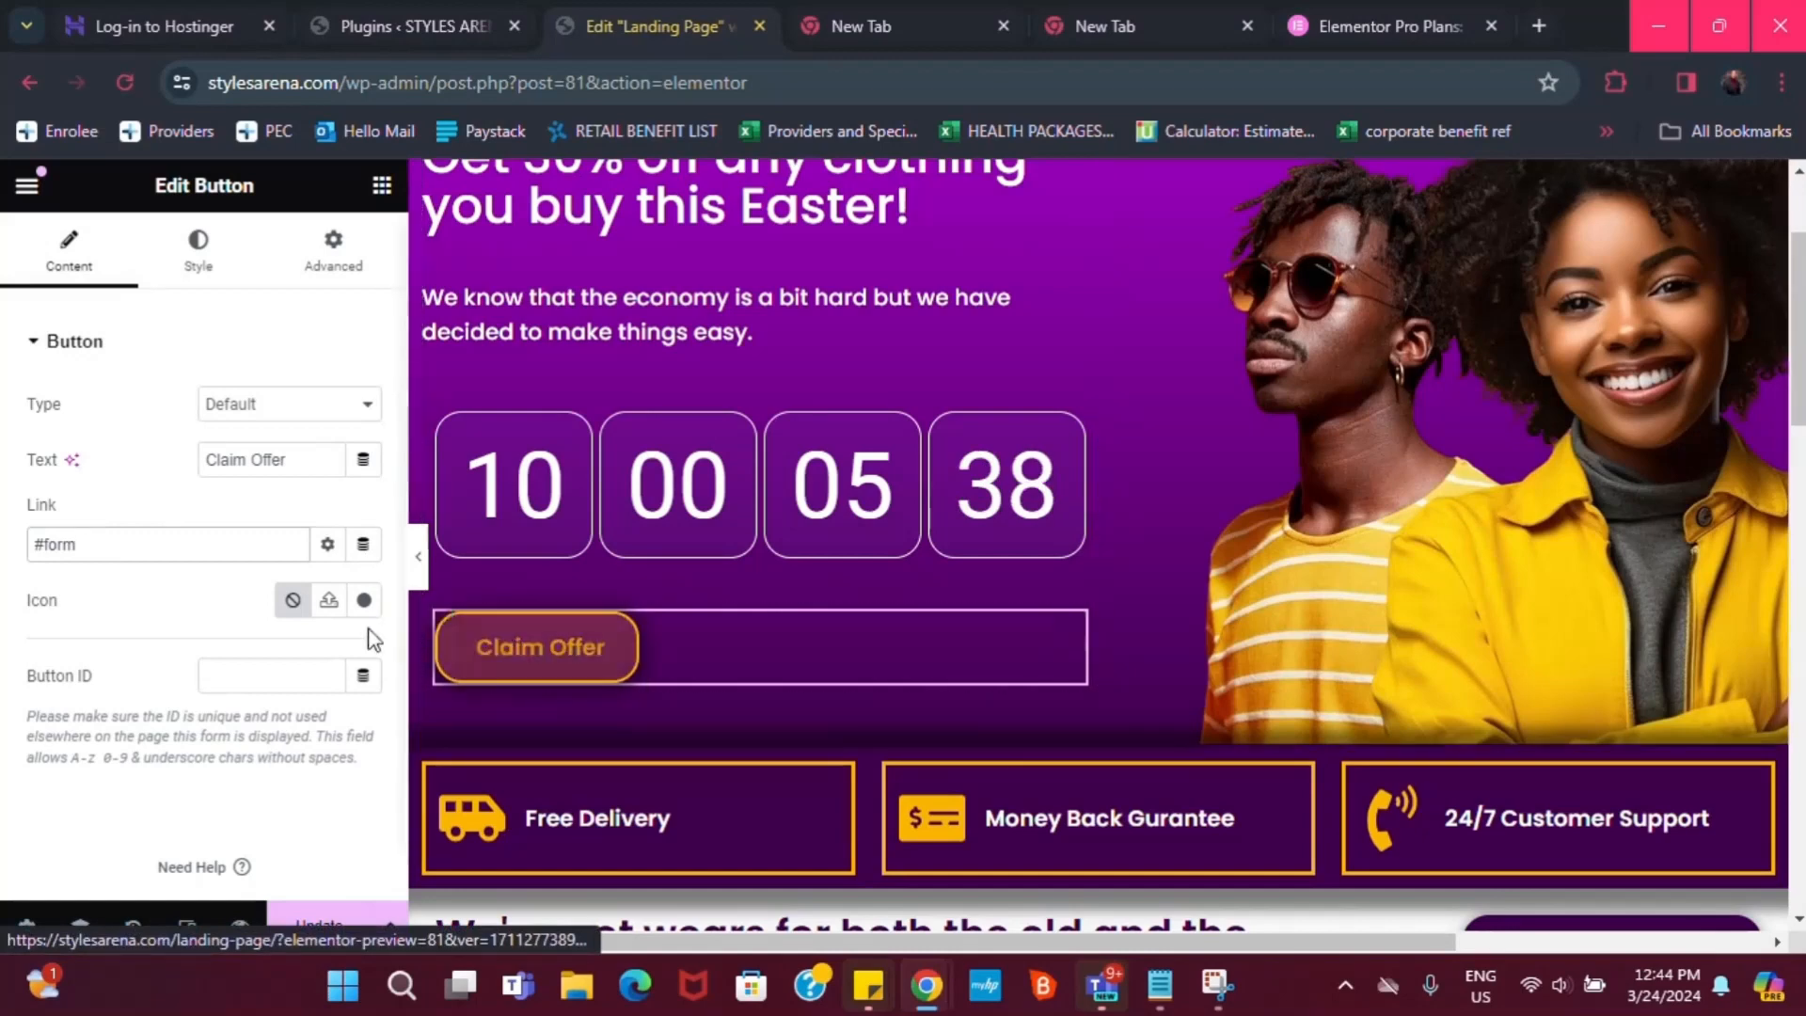
scroll(1531, 742, down, 2)
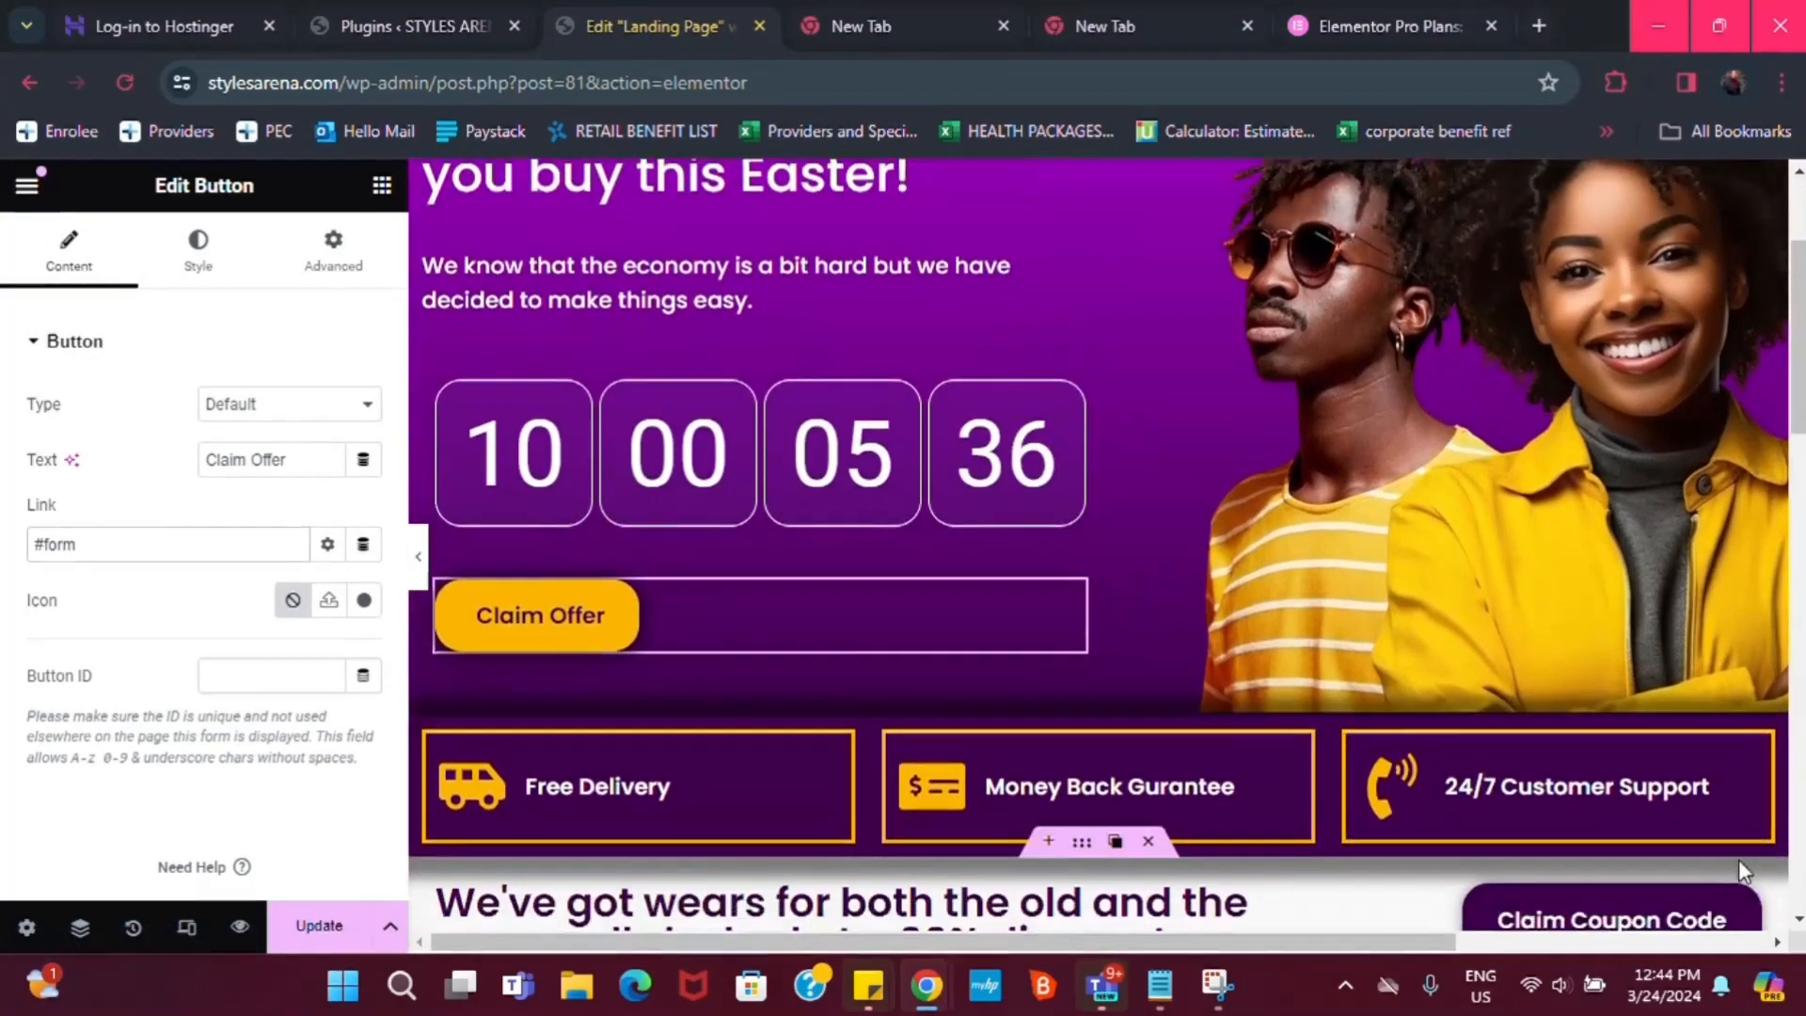
Set the Claim Coupon Code button's link to #form as well
click(1748, 805)
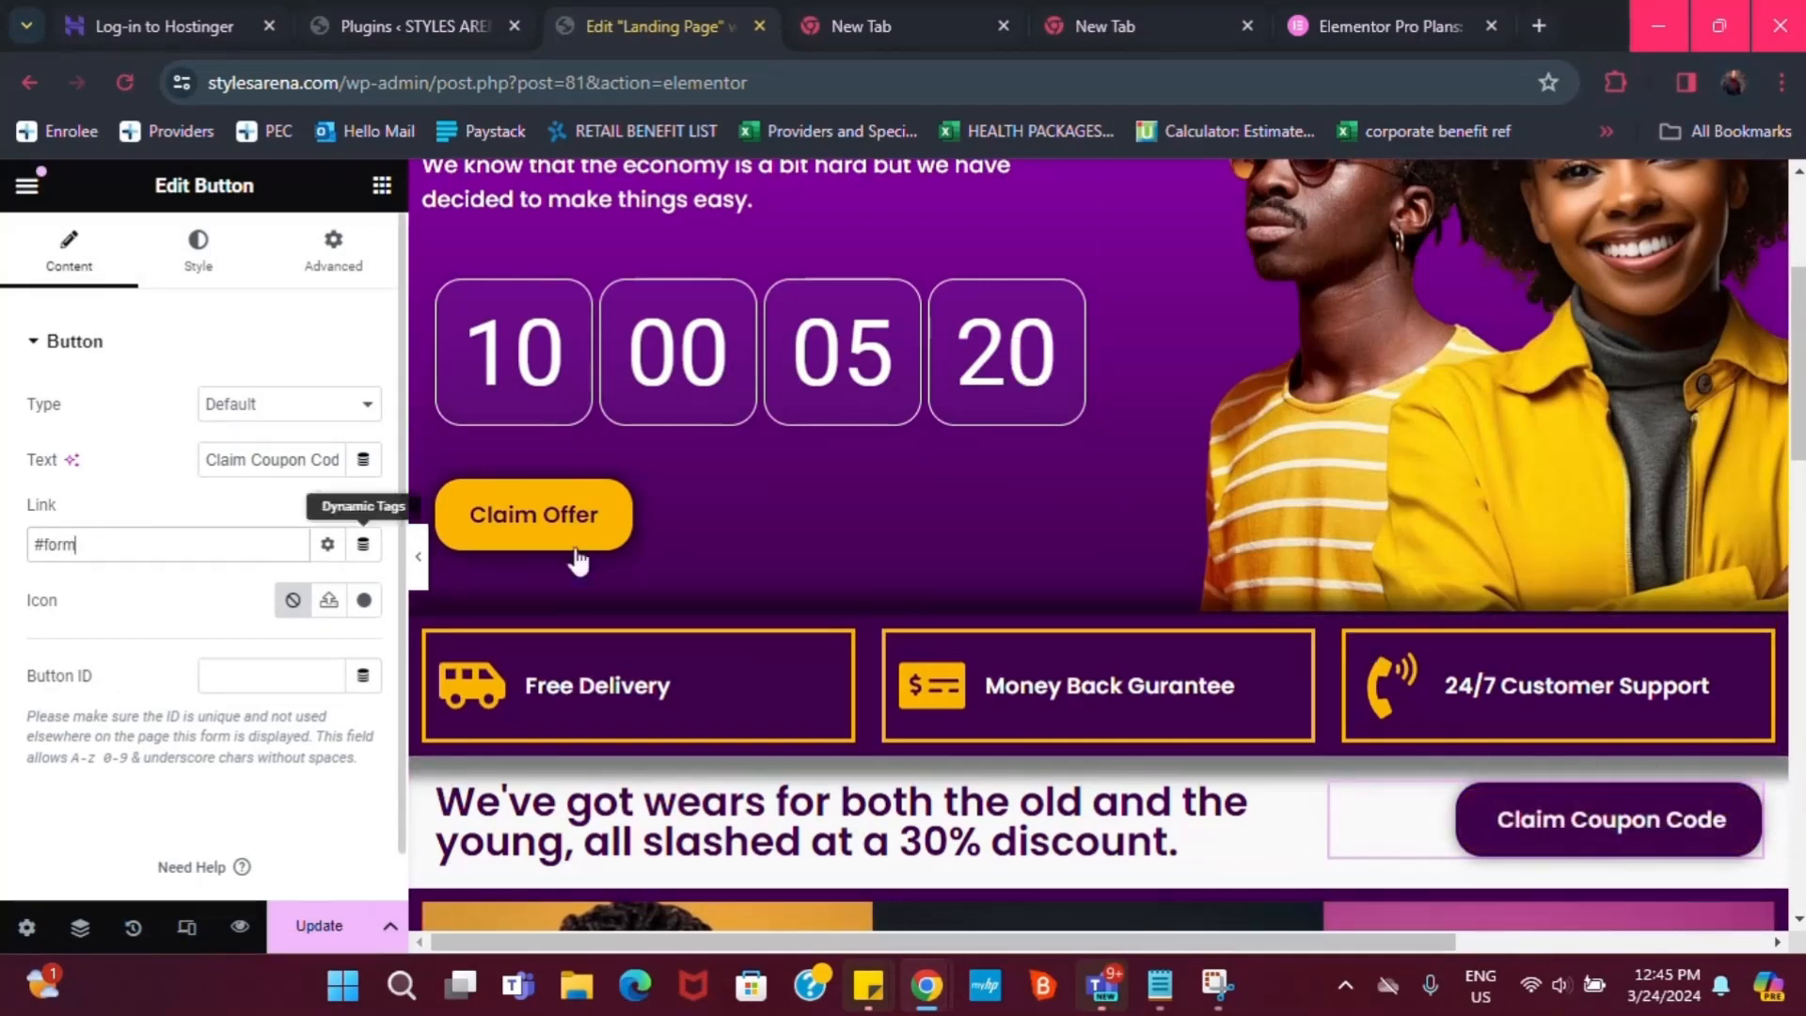
scroll(1802, 451, down, 12)
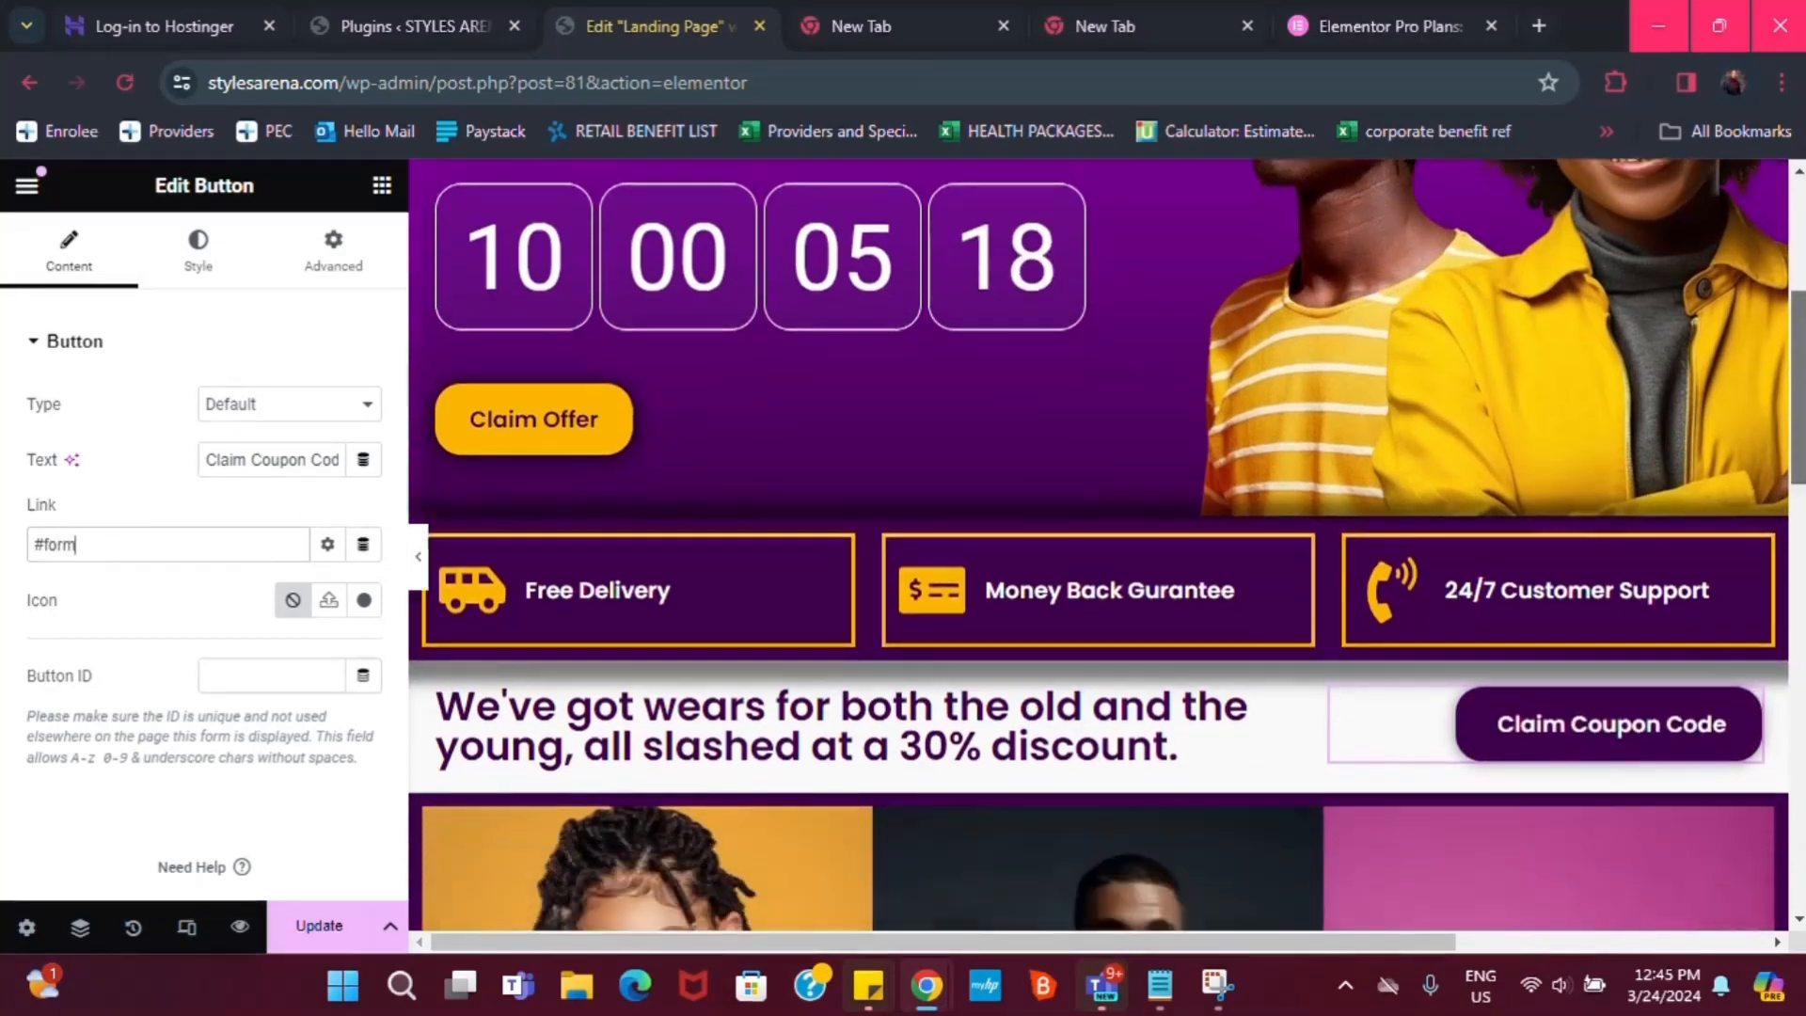
scroll(1082, 433, down, 1)
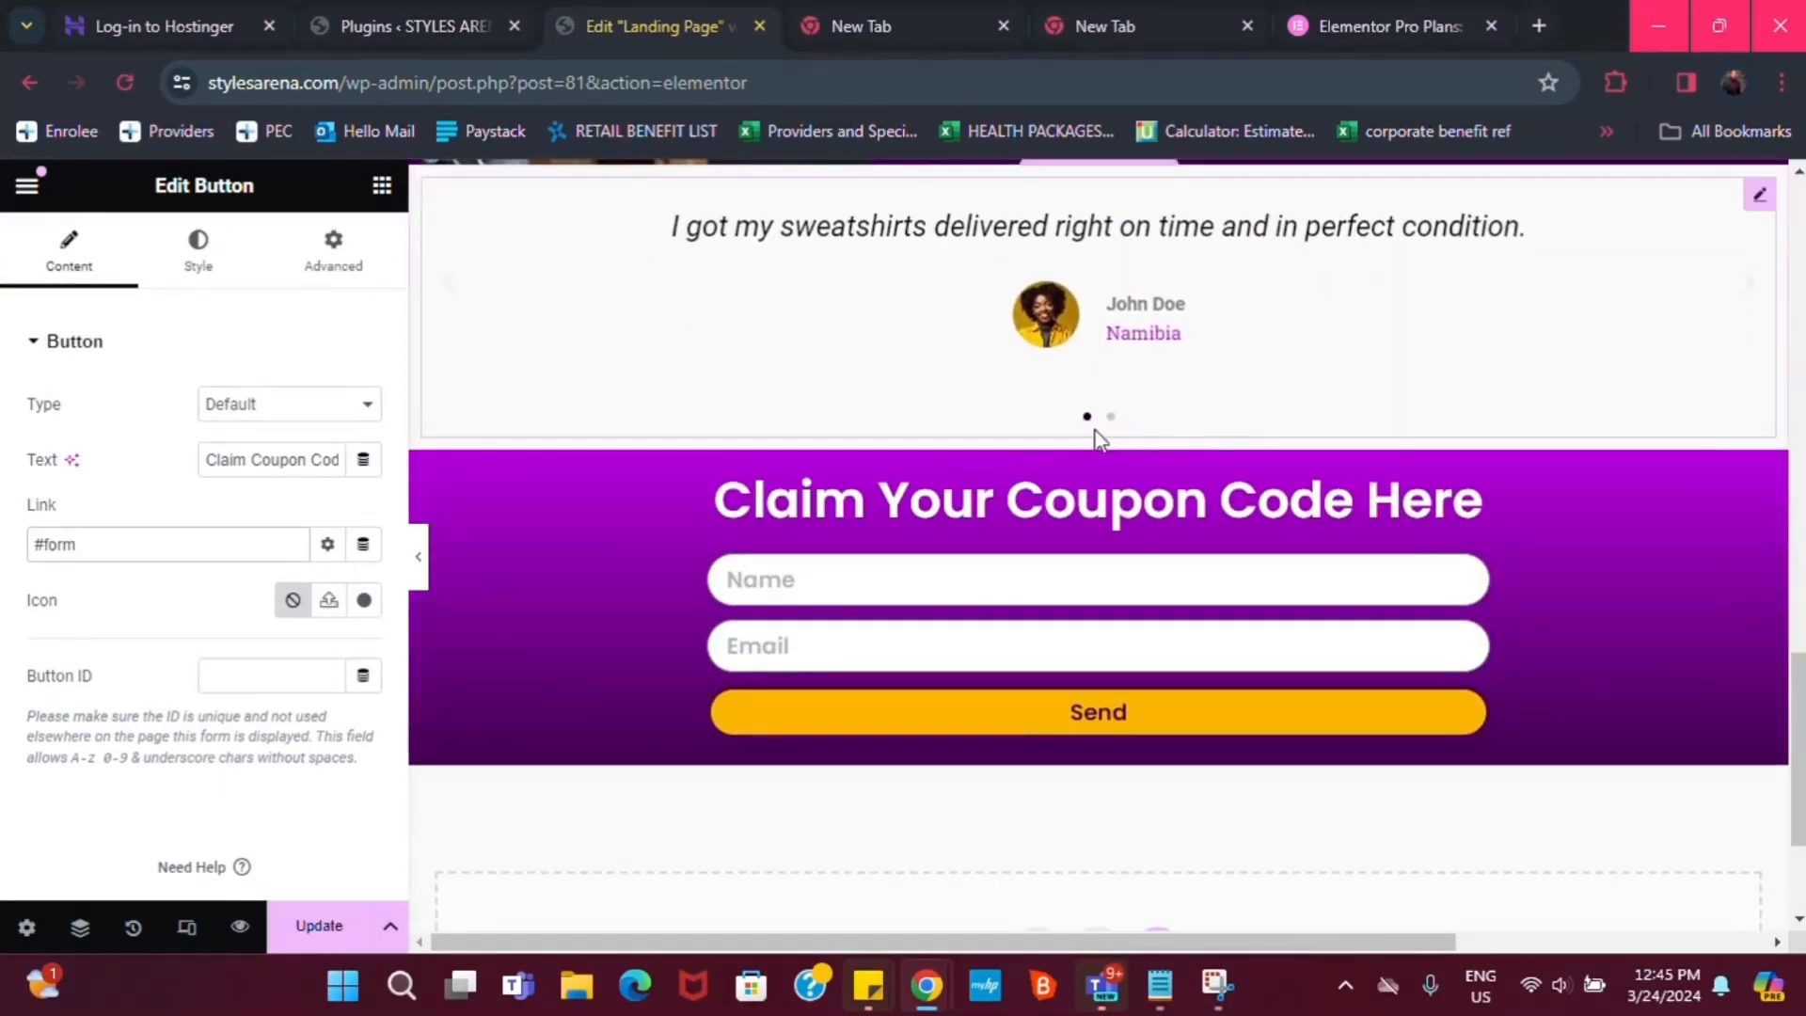
mouse_move(1091, 454)
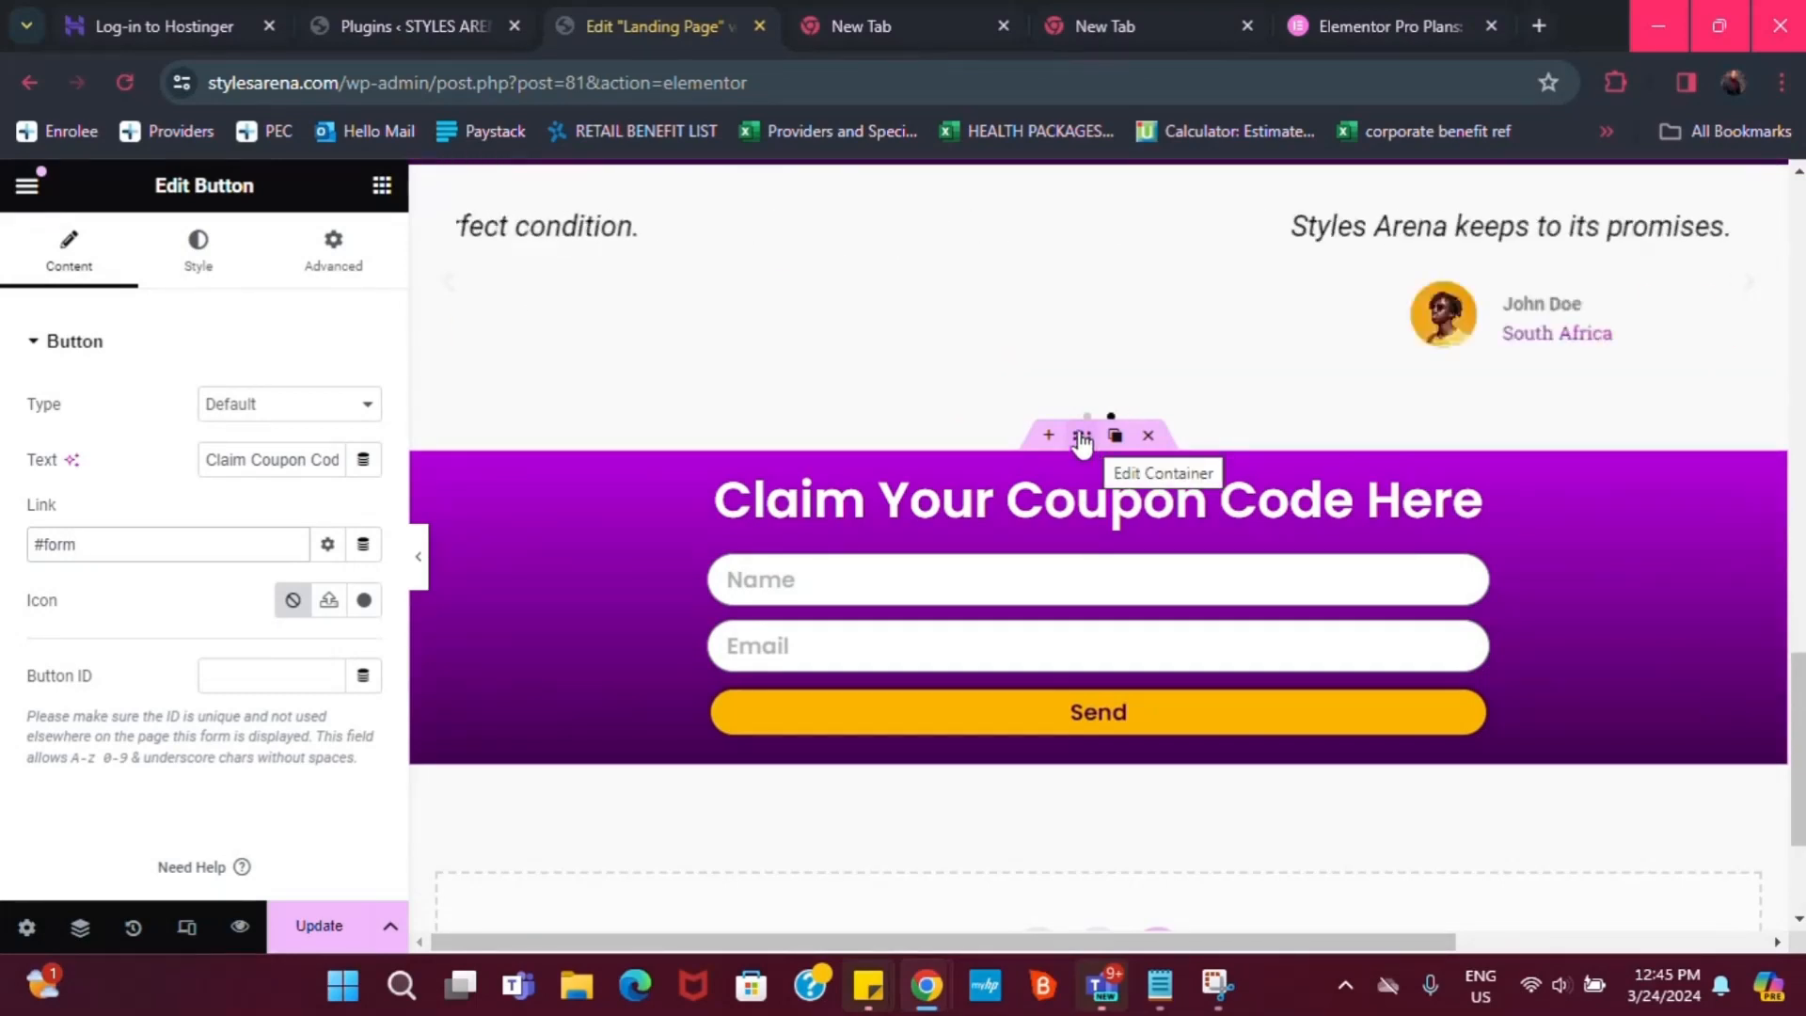
Give the coupon form container the CSS ID 'form' in its Advanced settings
click(1082, 438)
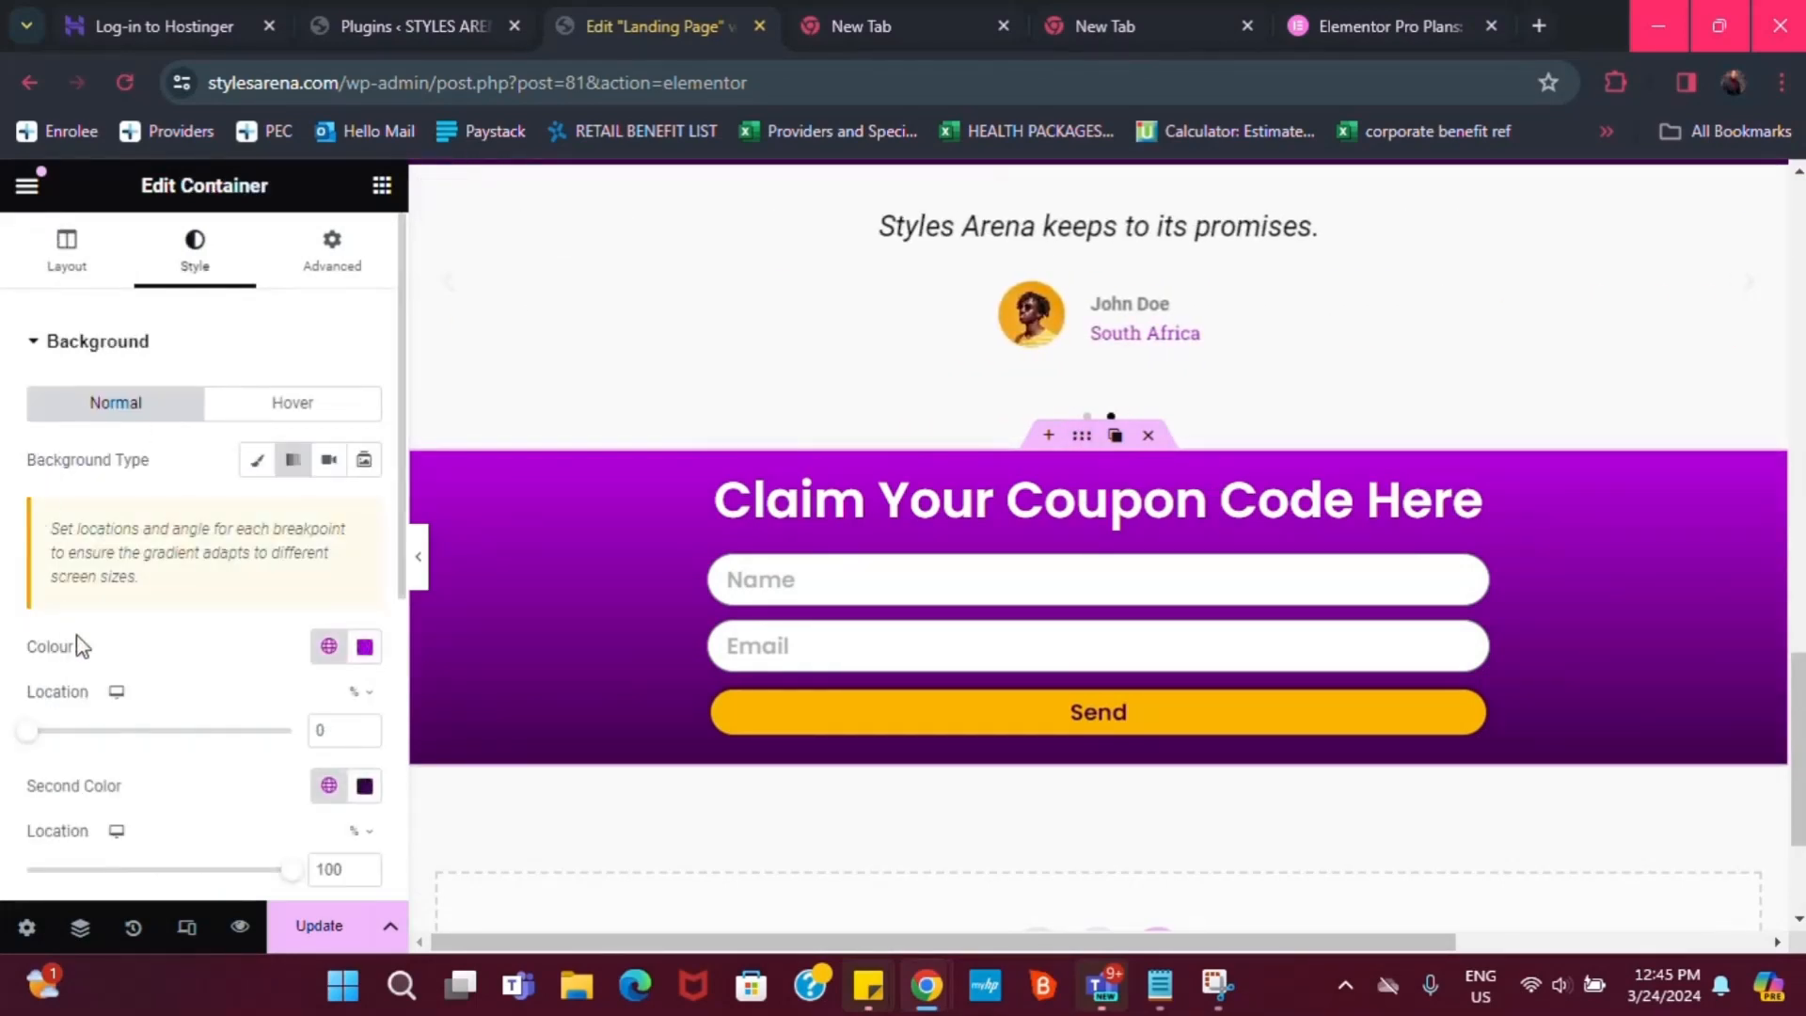
click(329, 263)
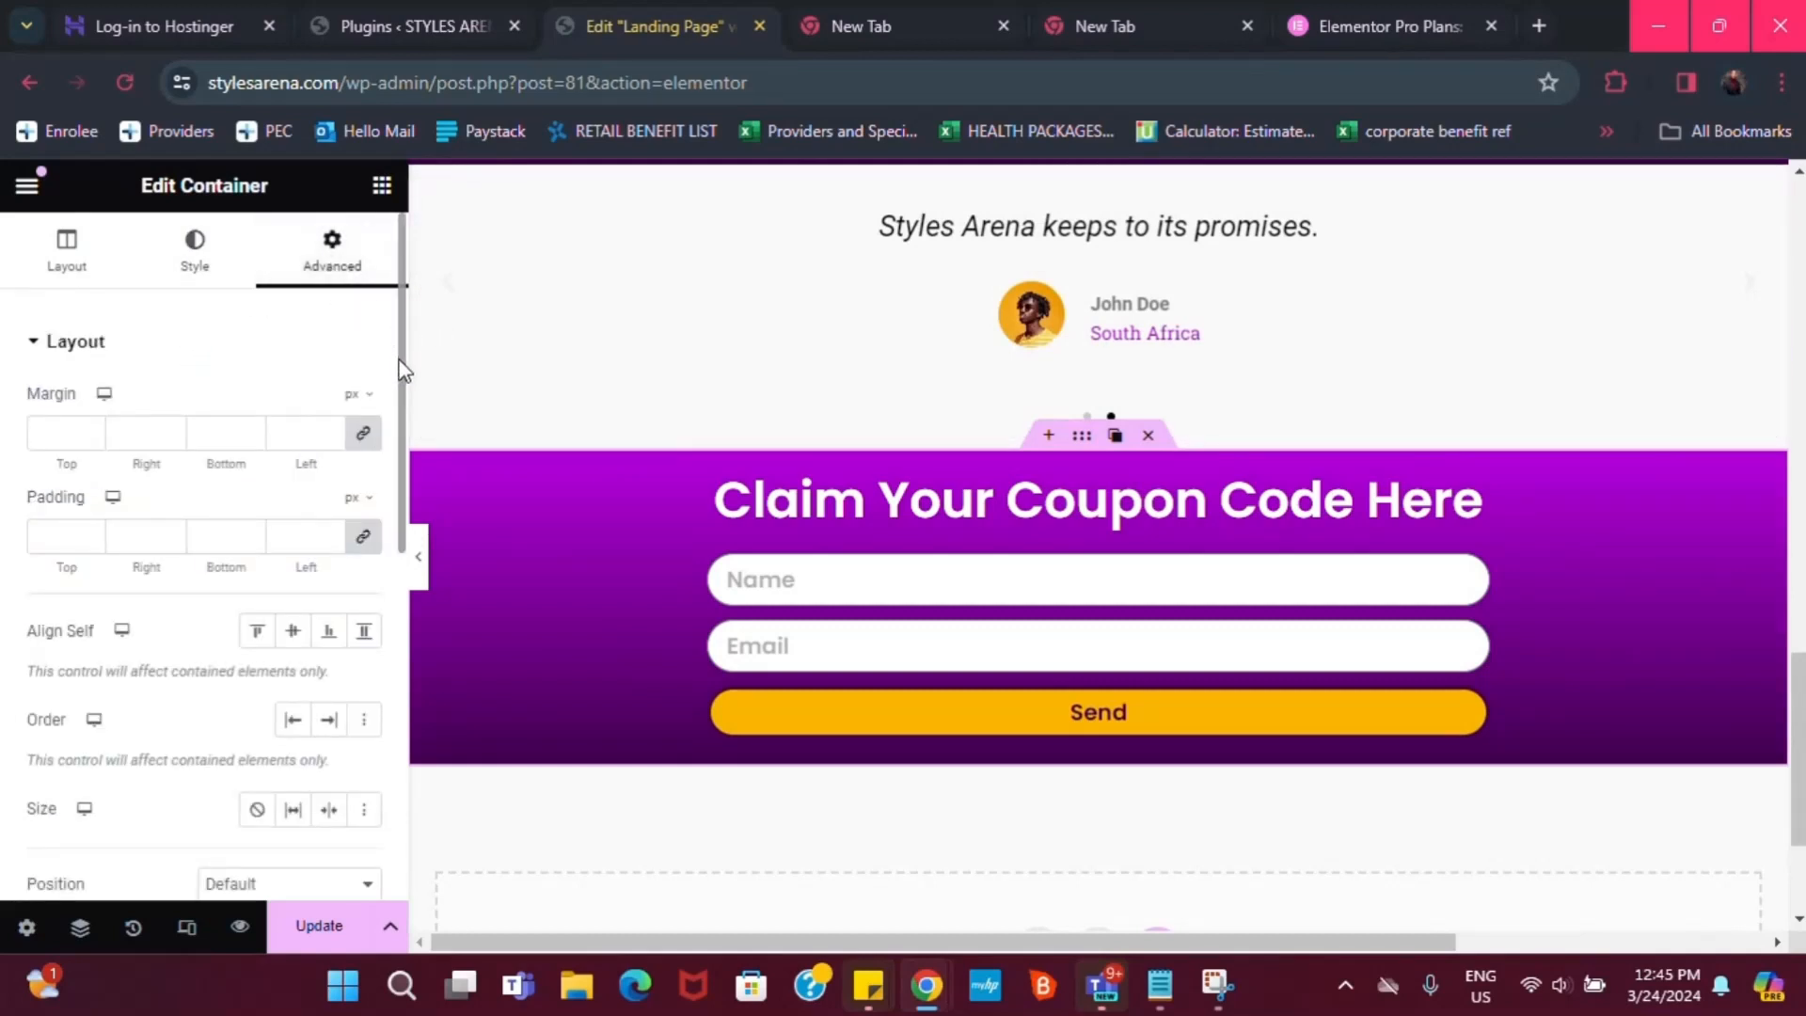
drag(403, 367, 381, 617)
click(241, 487)
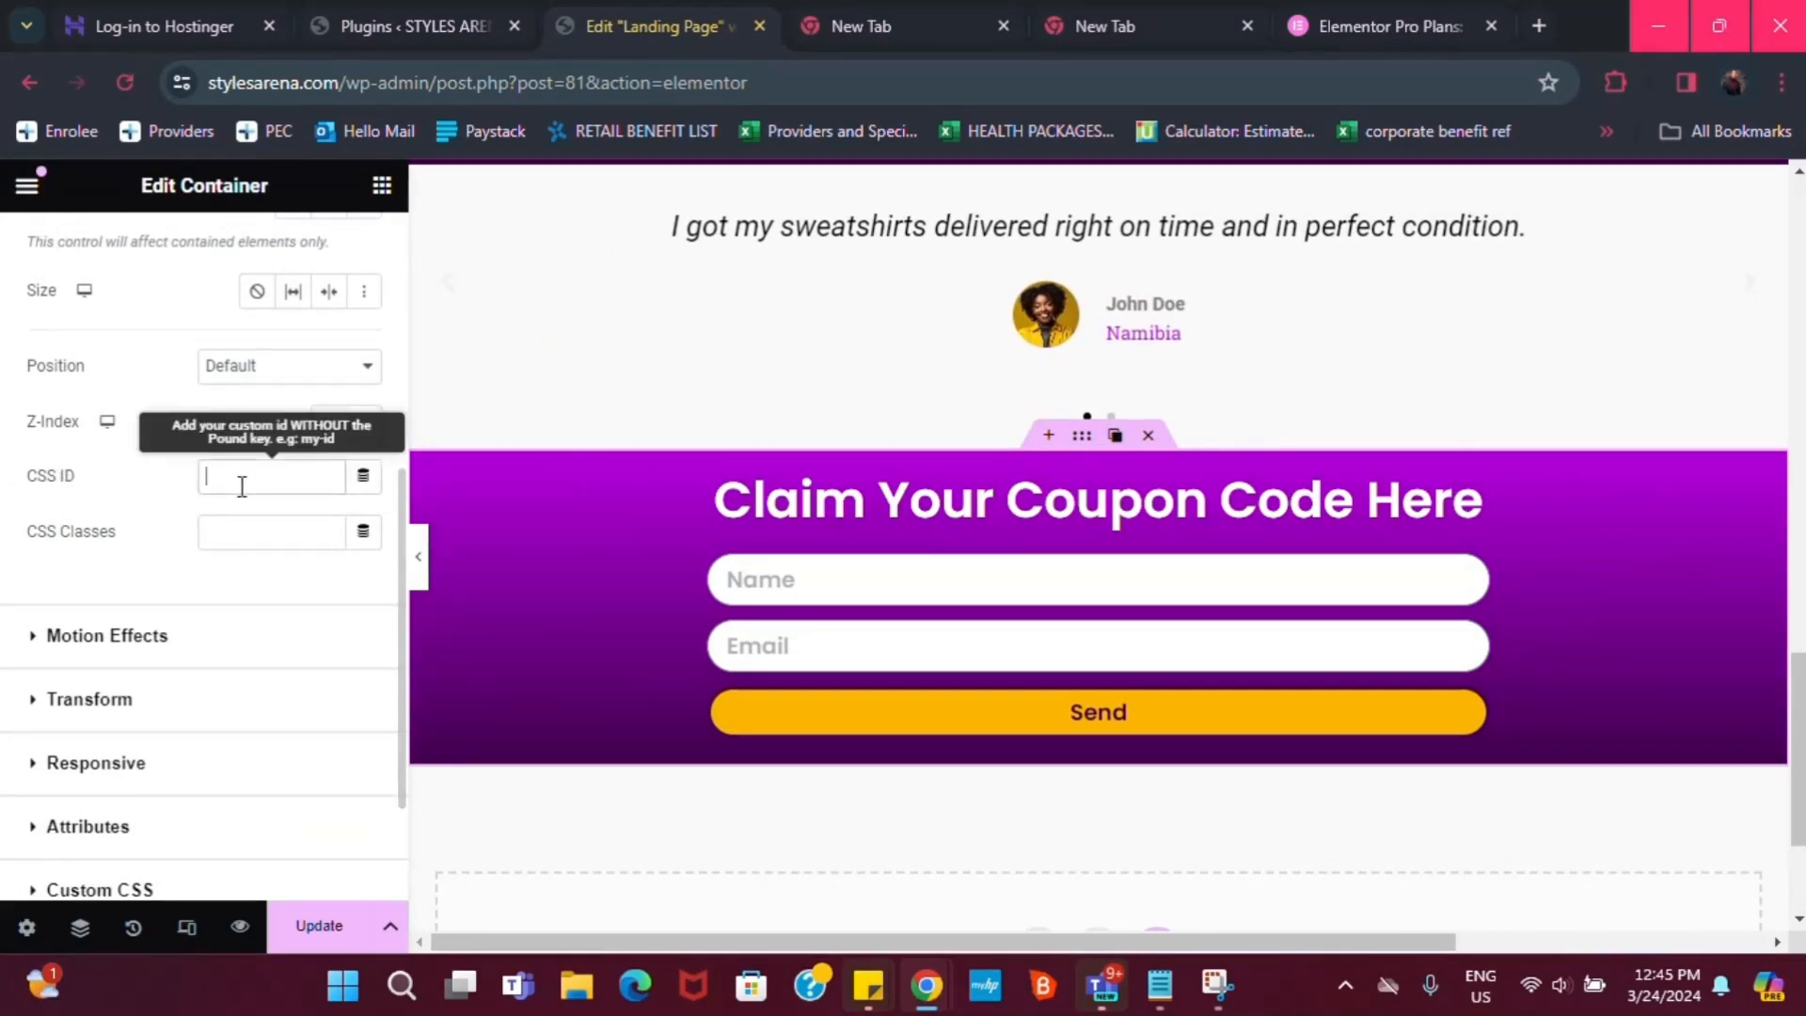
text(form)
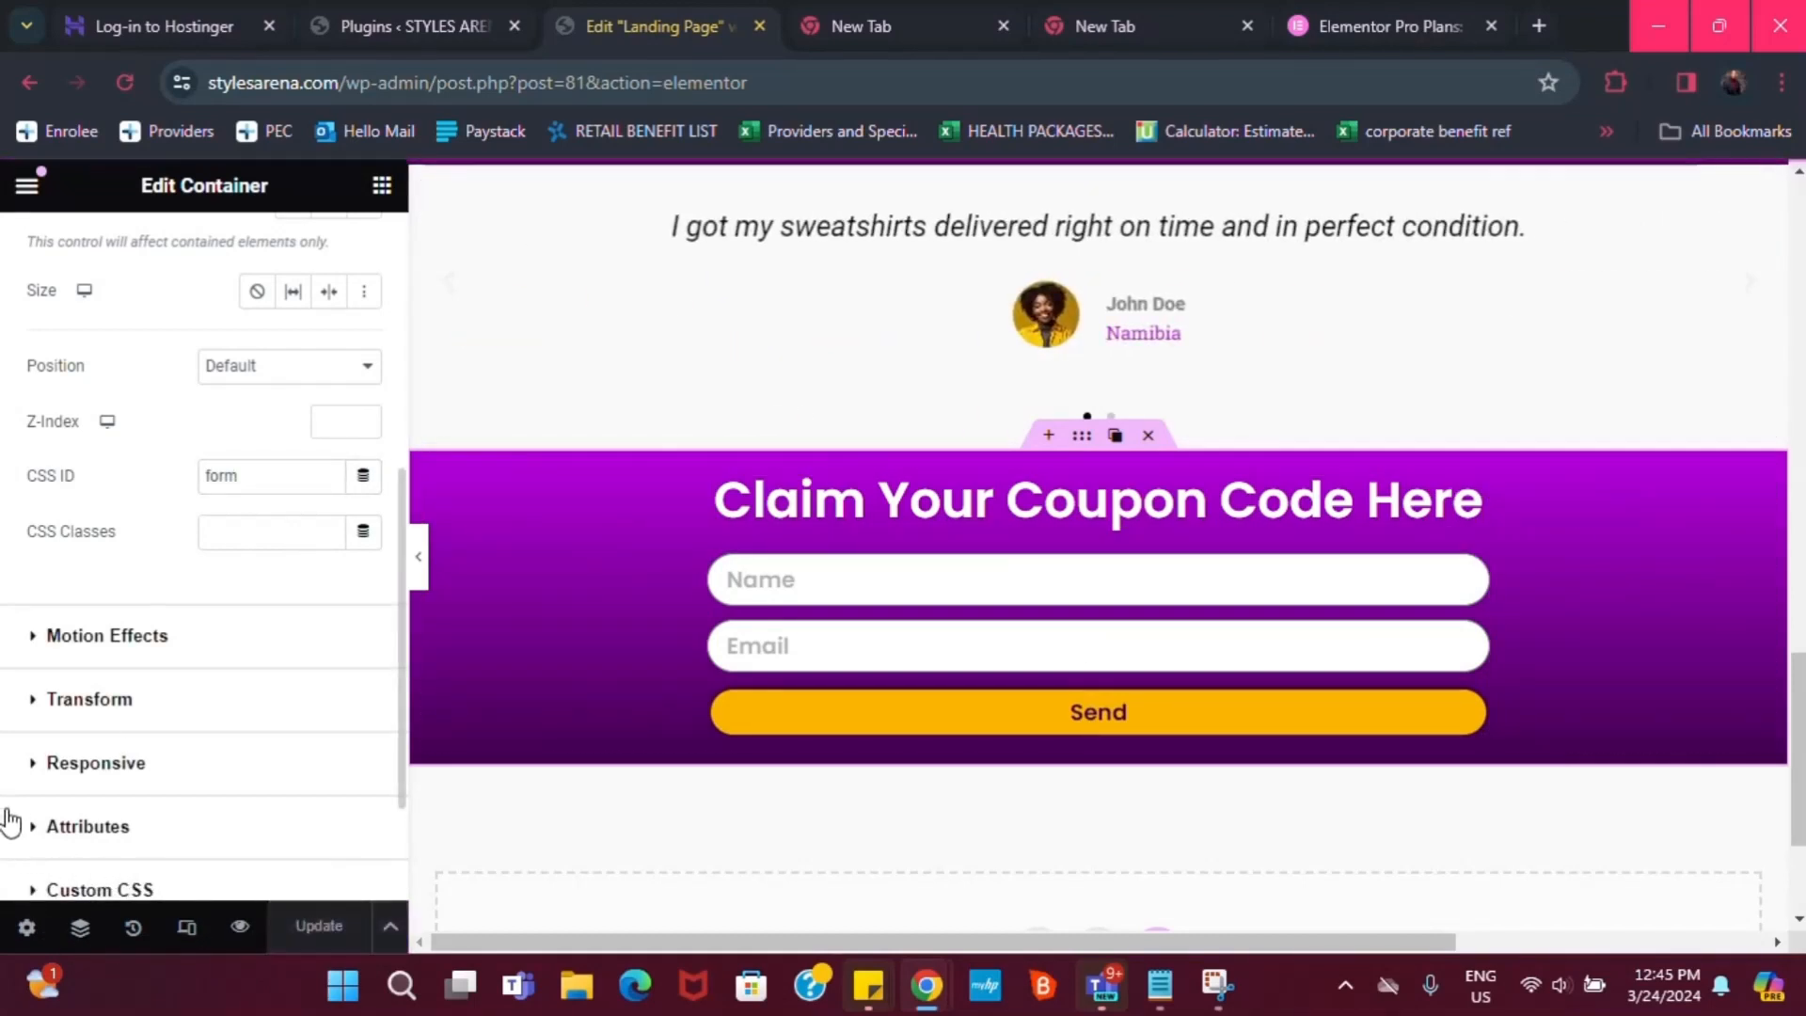
drag(1798, 738, 1781, 422)
scroll(1781, 421, up, 4)
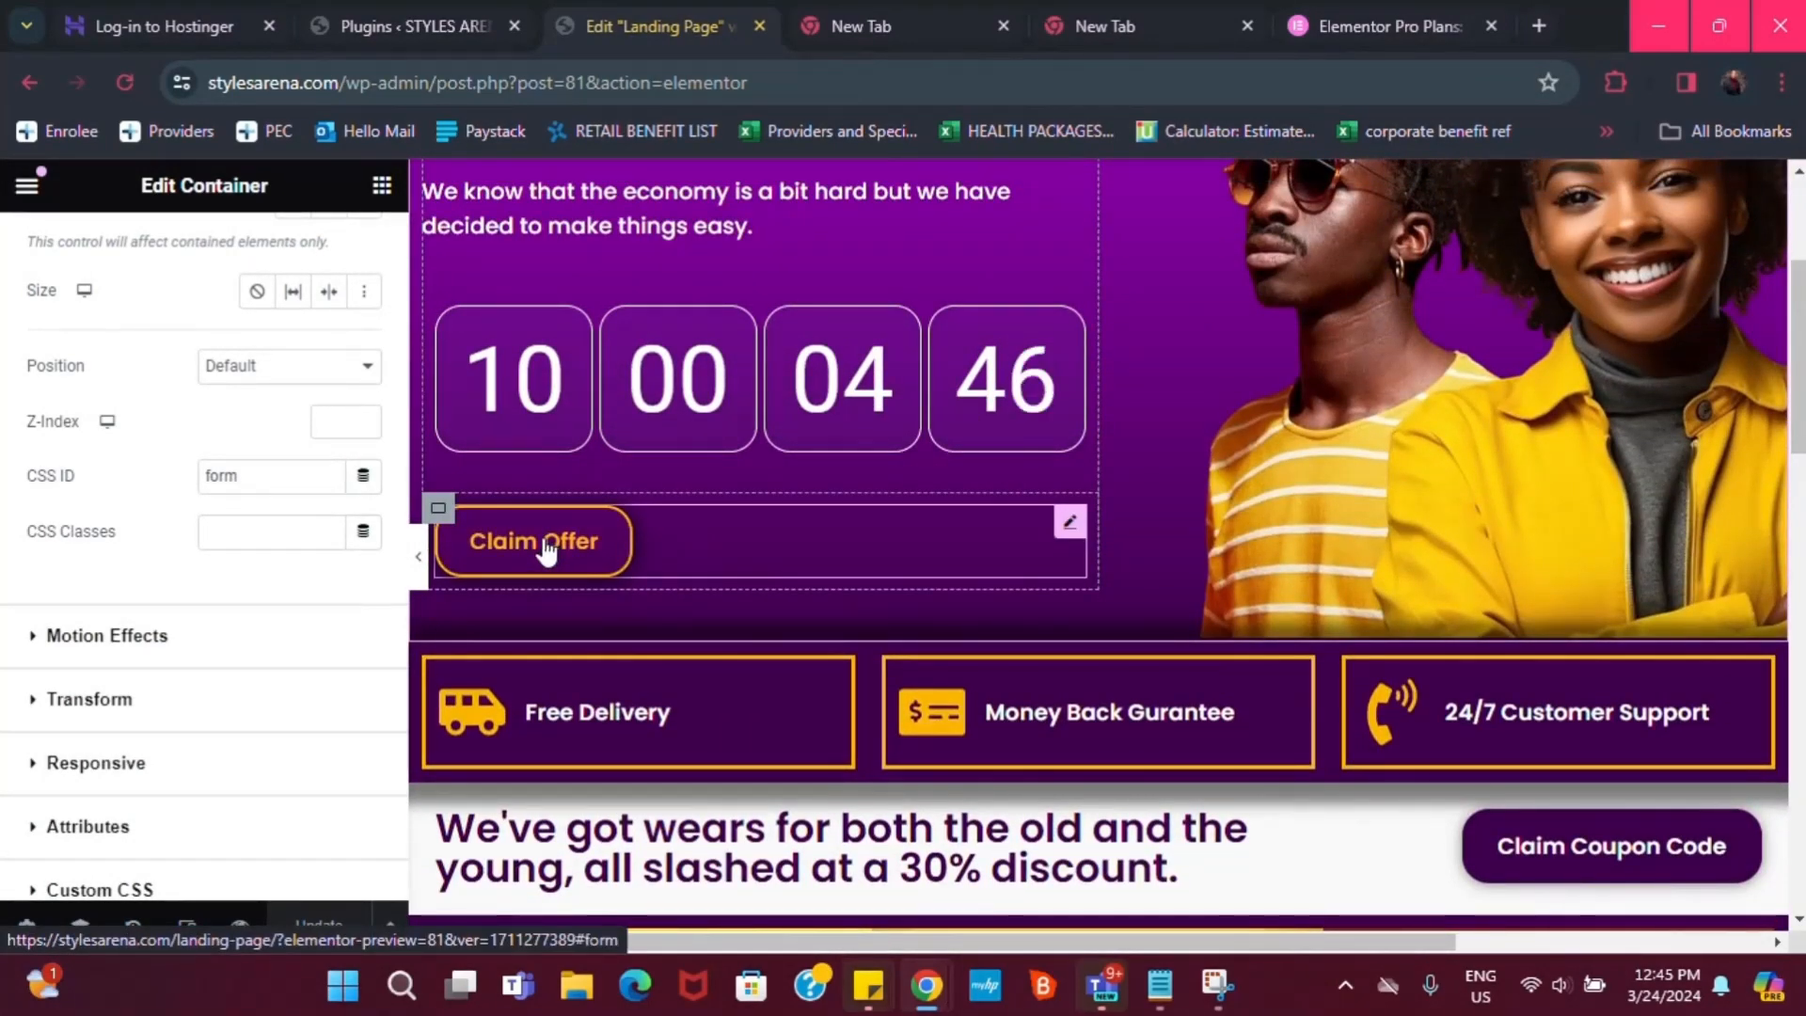
Test the Claim Offer and Claim Coupon Code buttons, checking each jumps to the coupon form
click(513, 546)
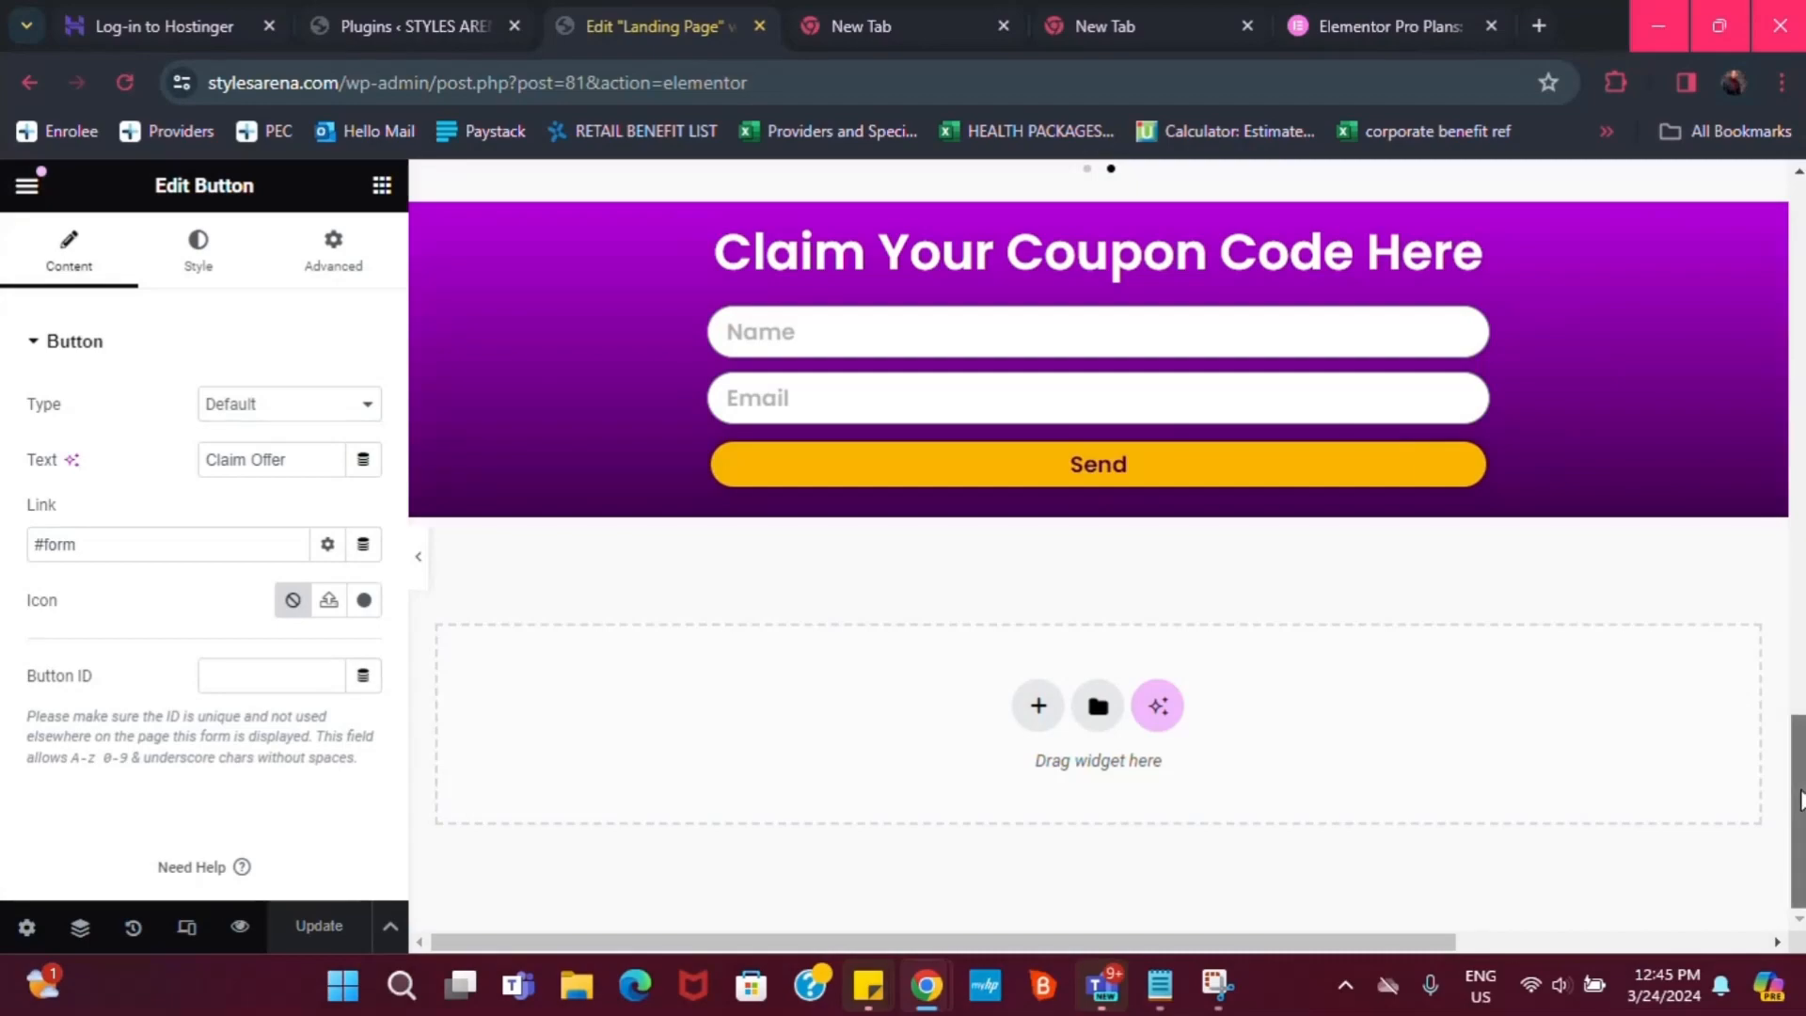
scroll(1799, 800, up, 15)
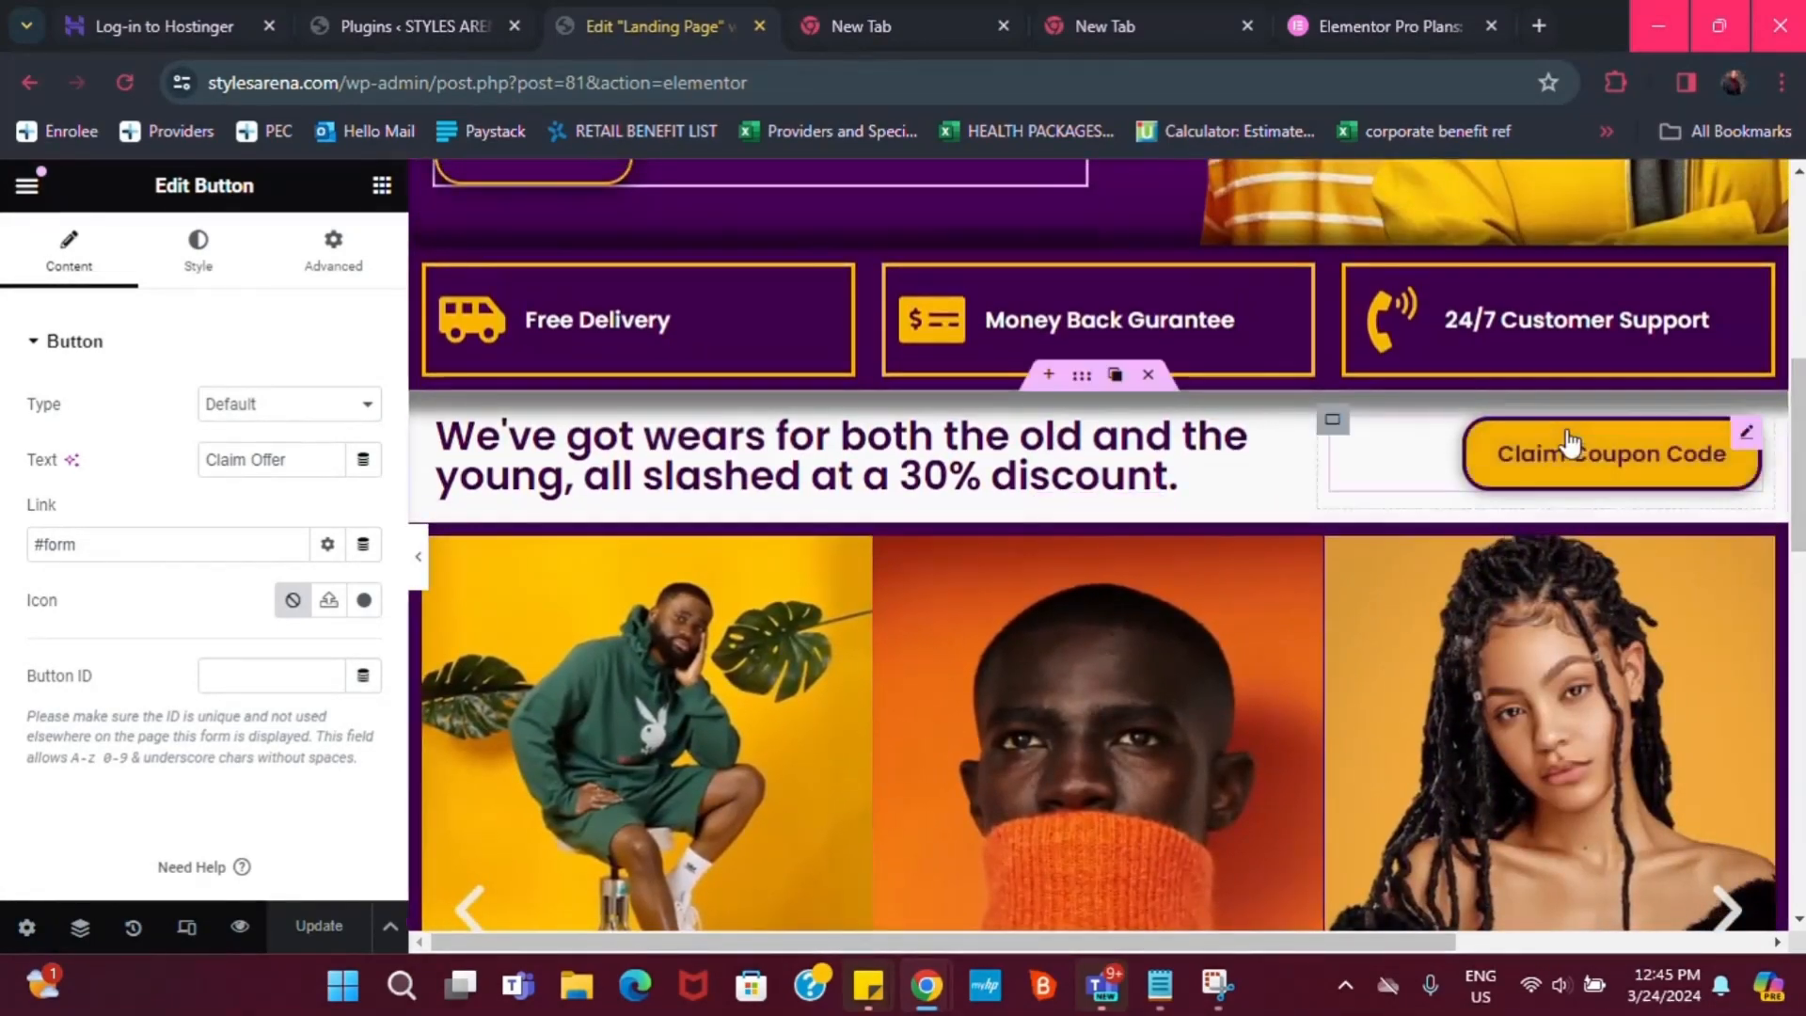
click(1566, 435)
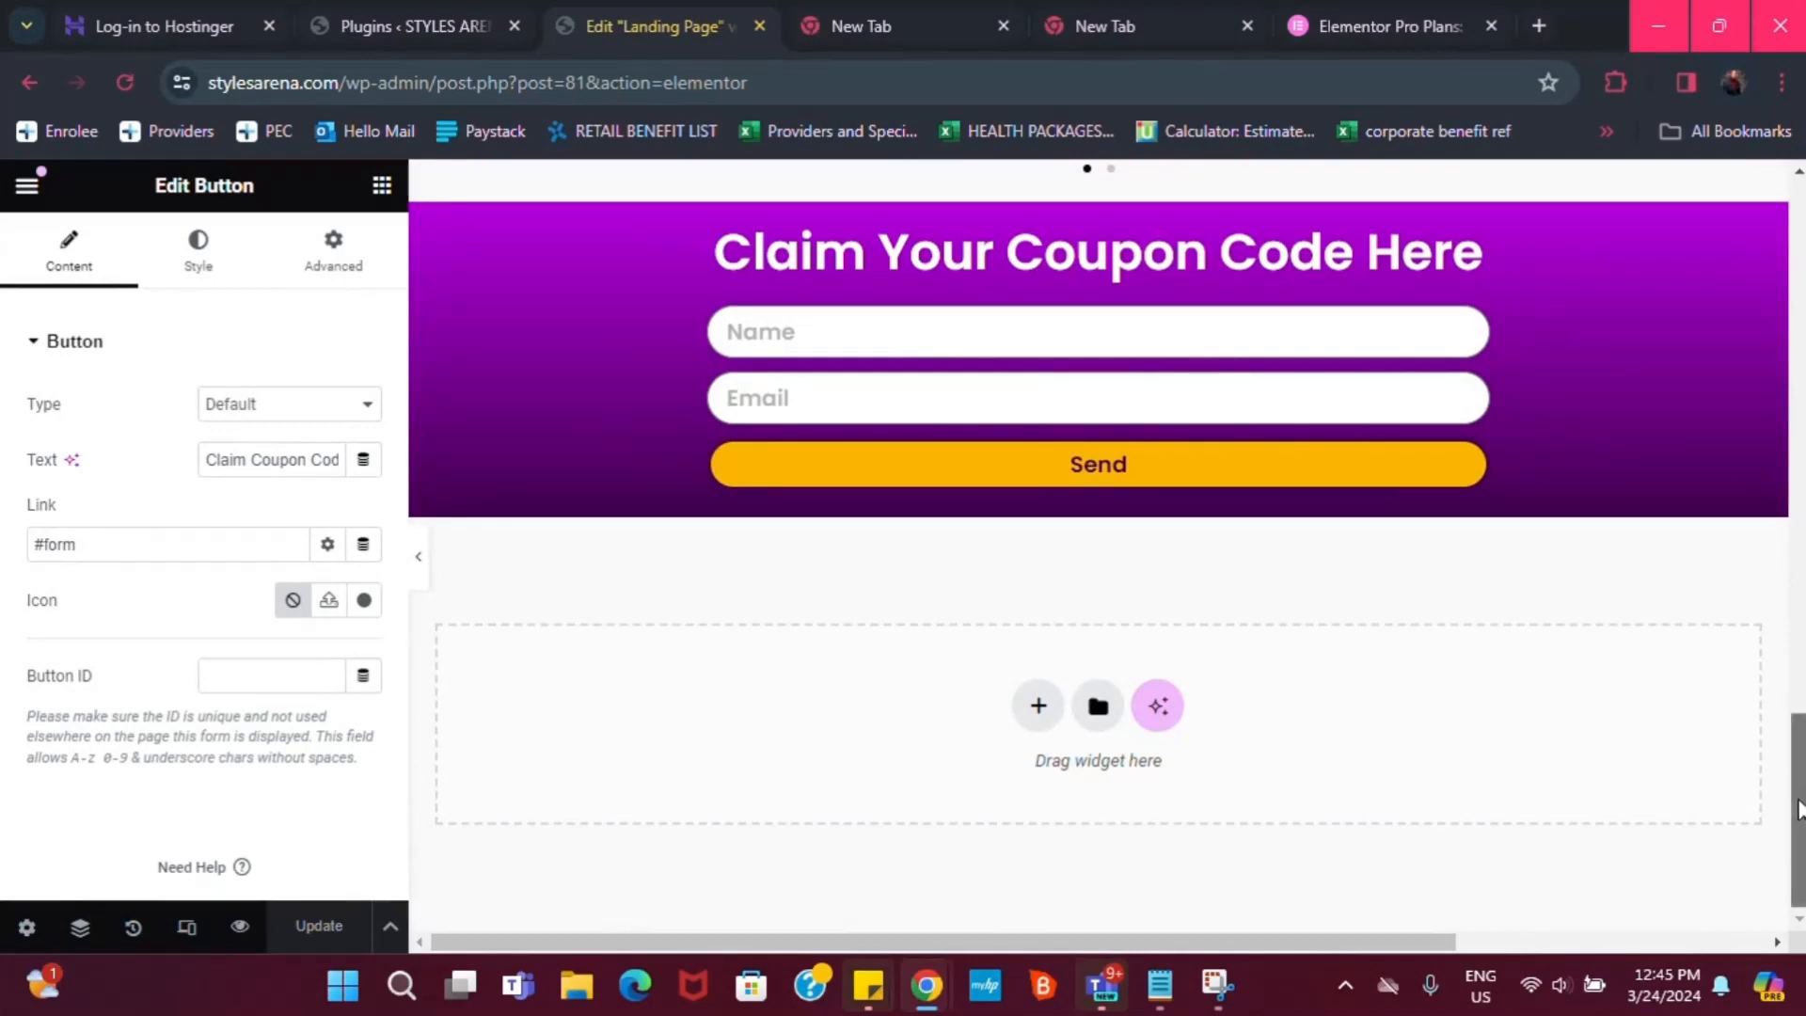
drag(1799, 809, 1800, 682)
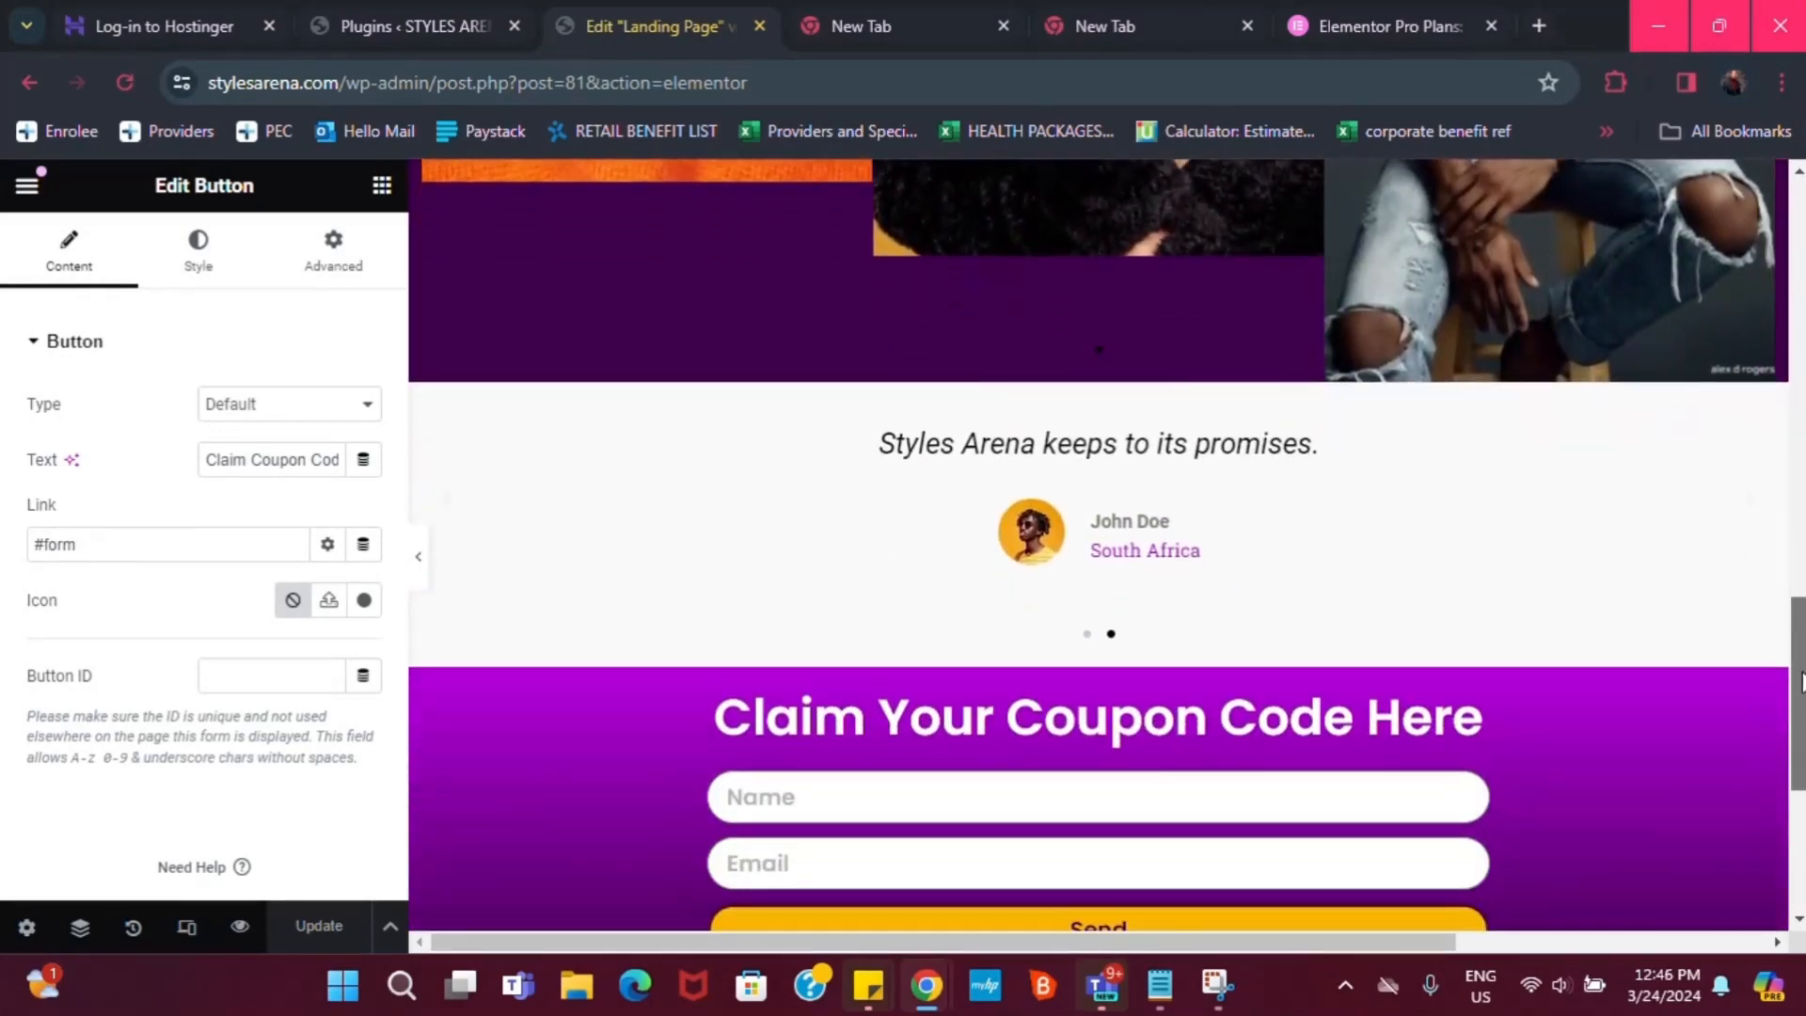
Replace 'Here' with 'Now' in the form heading, then review the page
click(1411, 719)
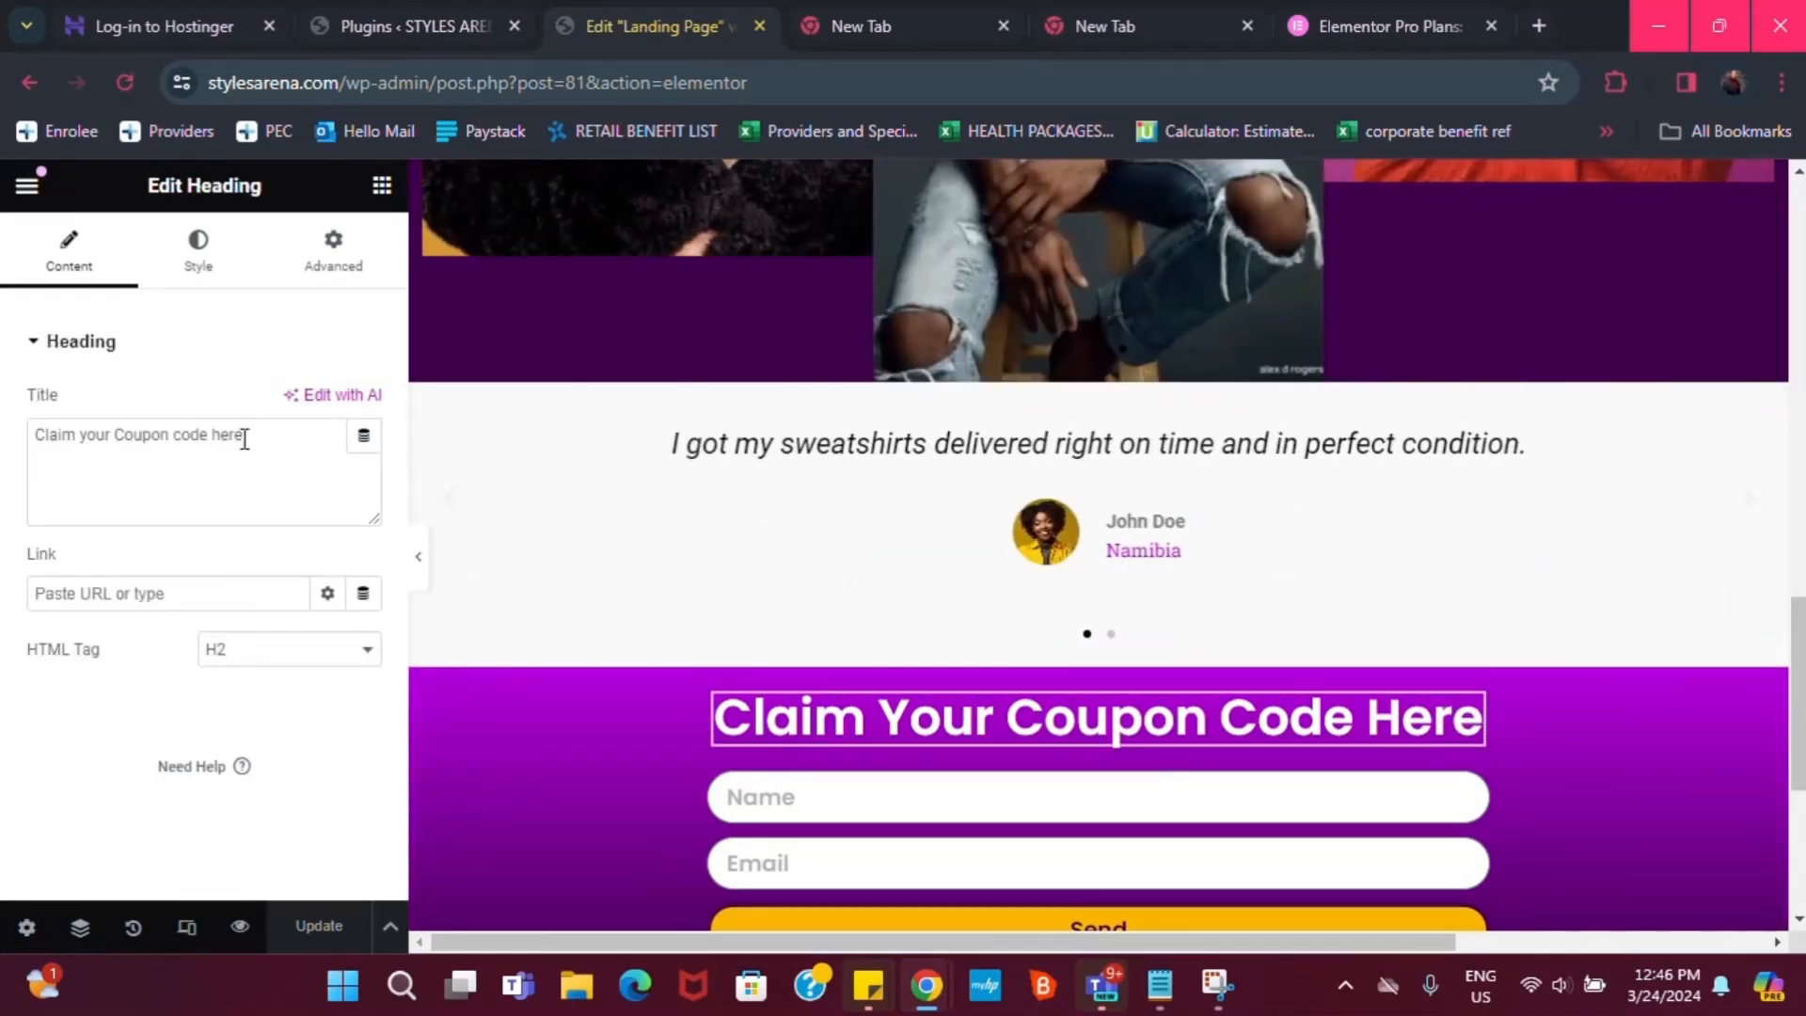
key(BackSpace)
key(BackSpace)
key(BackSpace)
key(BackSpace)
key(BackSpace)
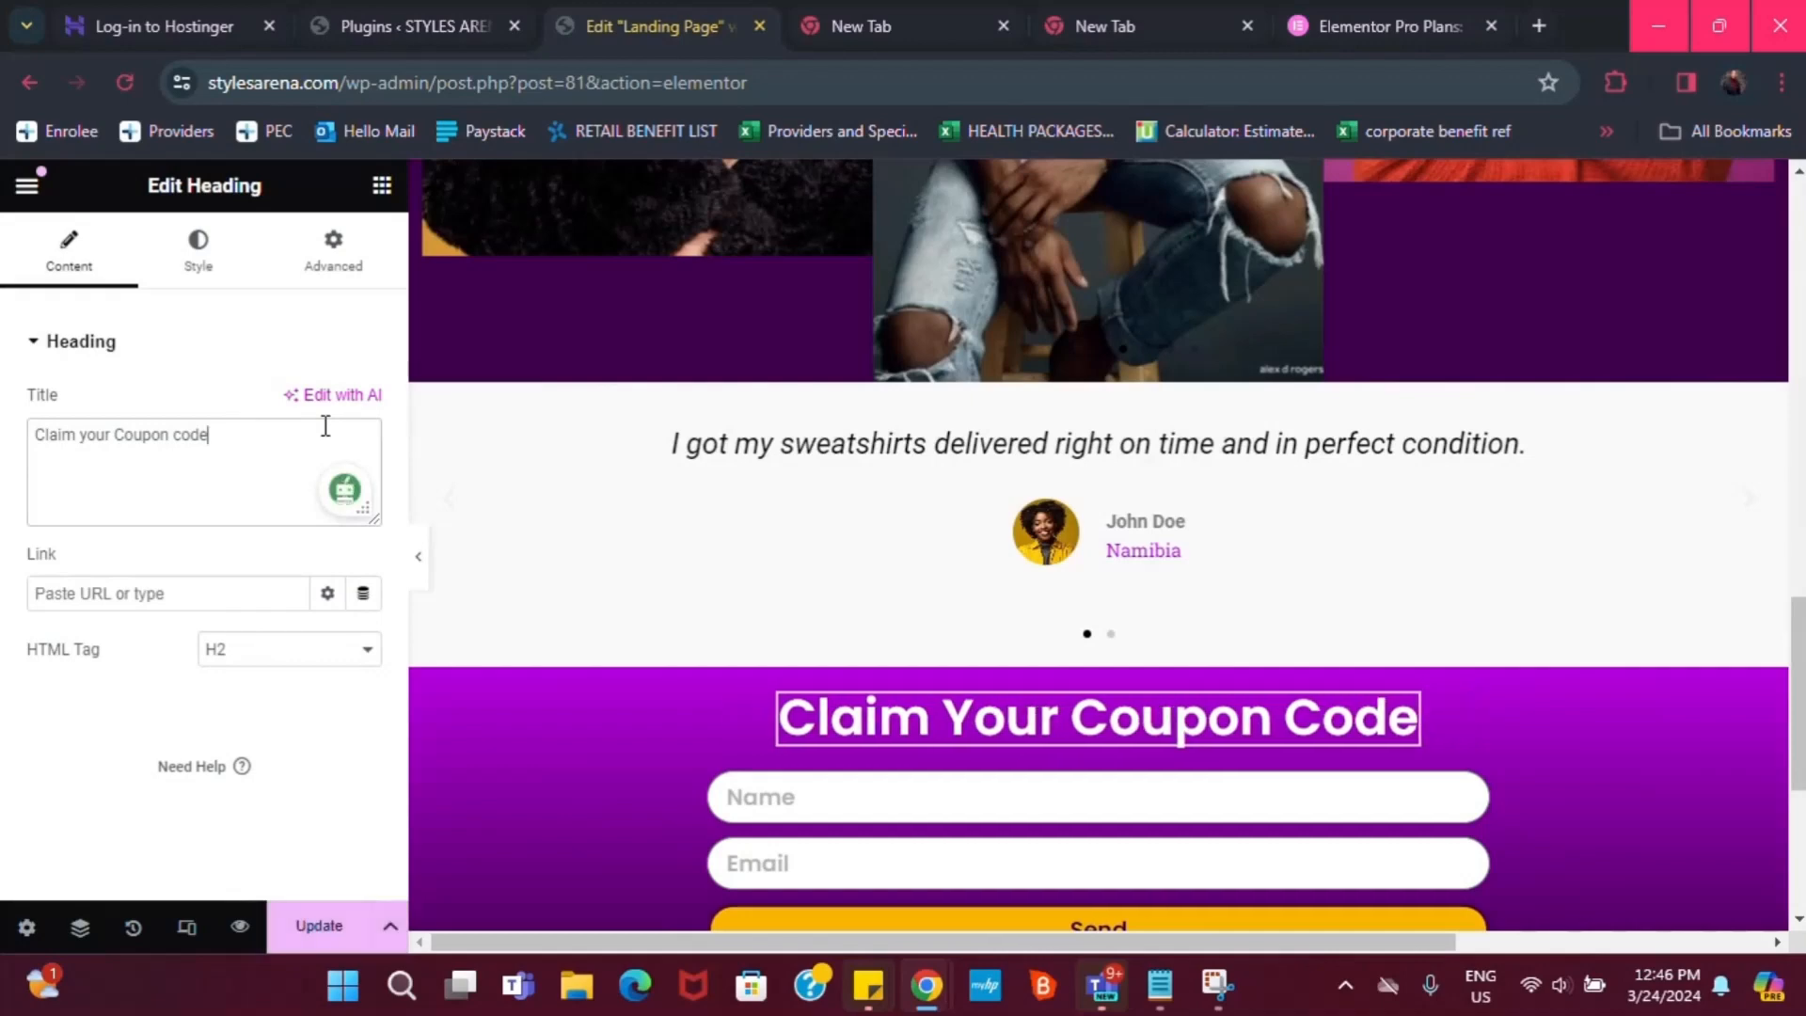
text(Now)
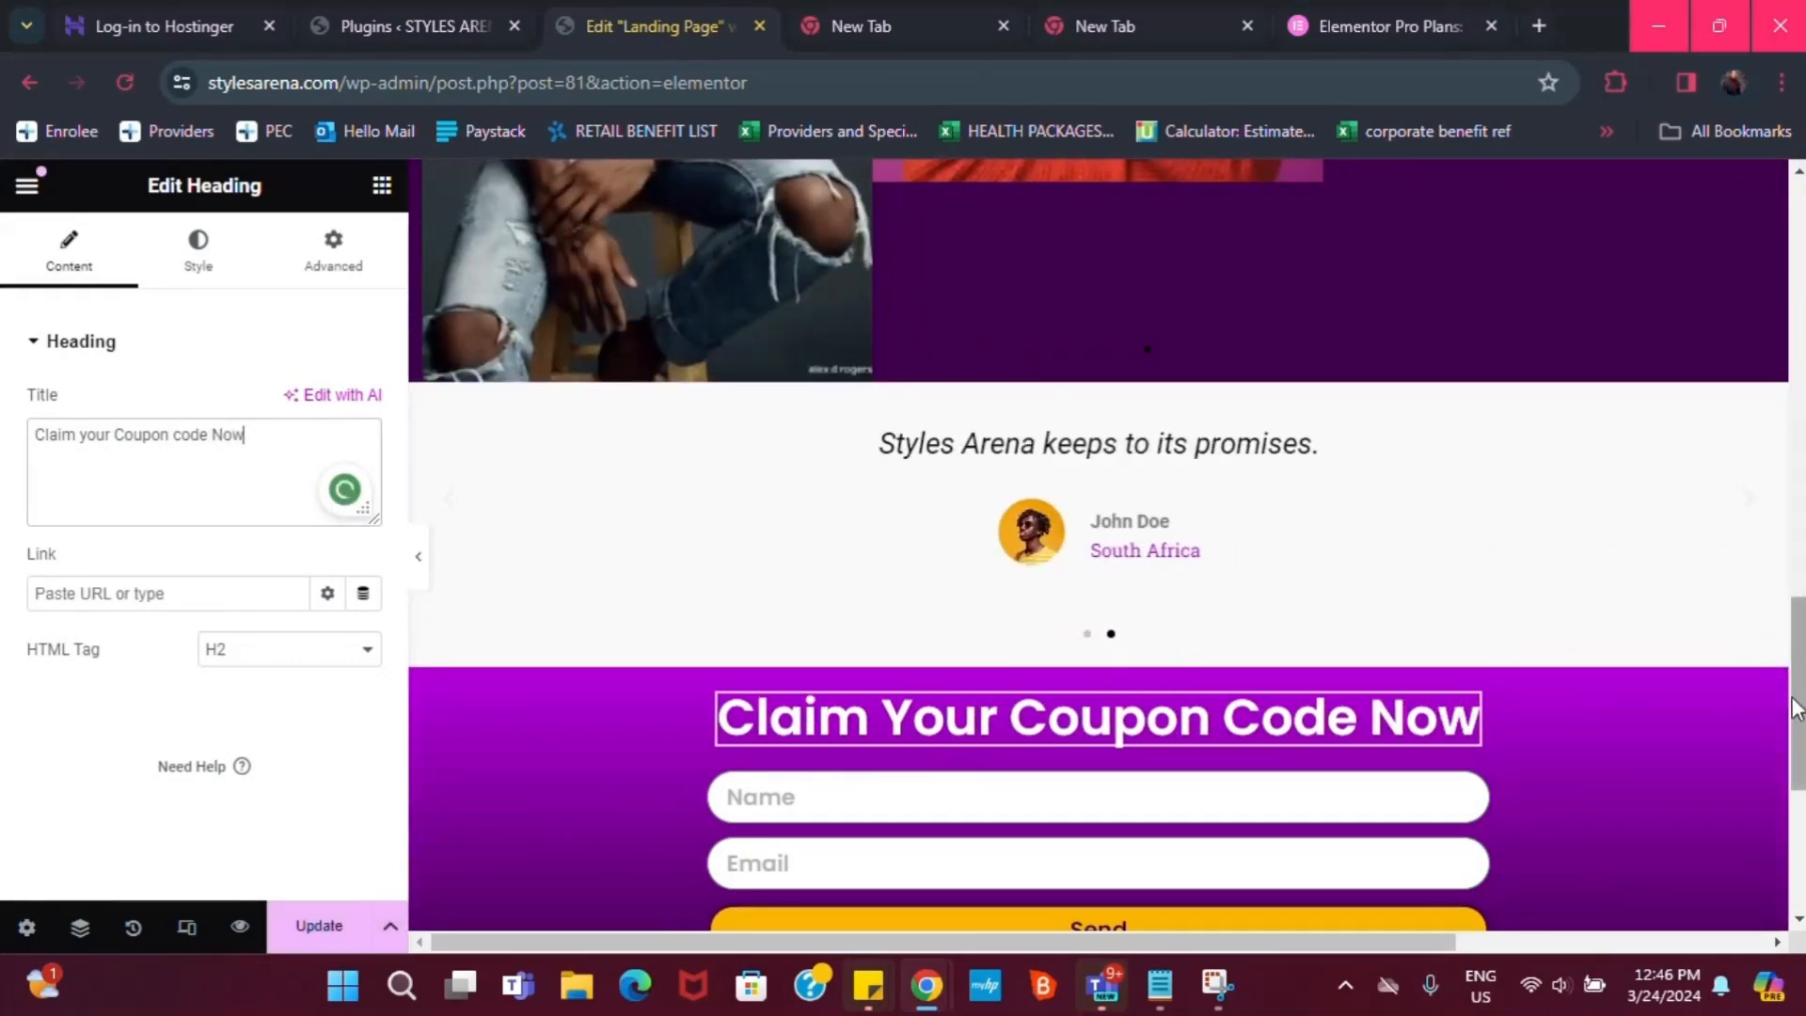
drag(1793, 709, 1792, 314)
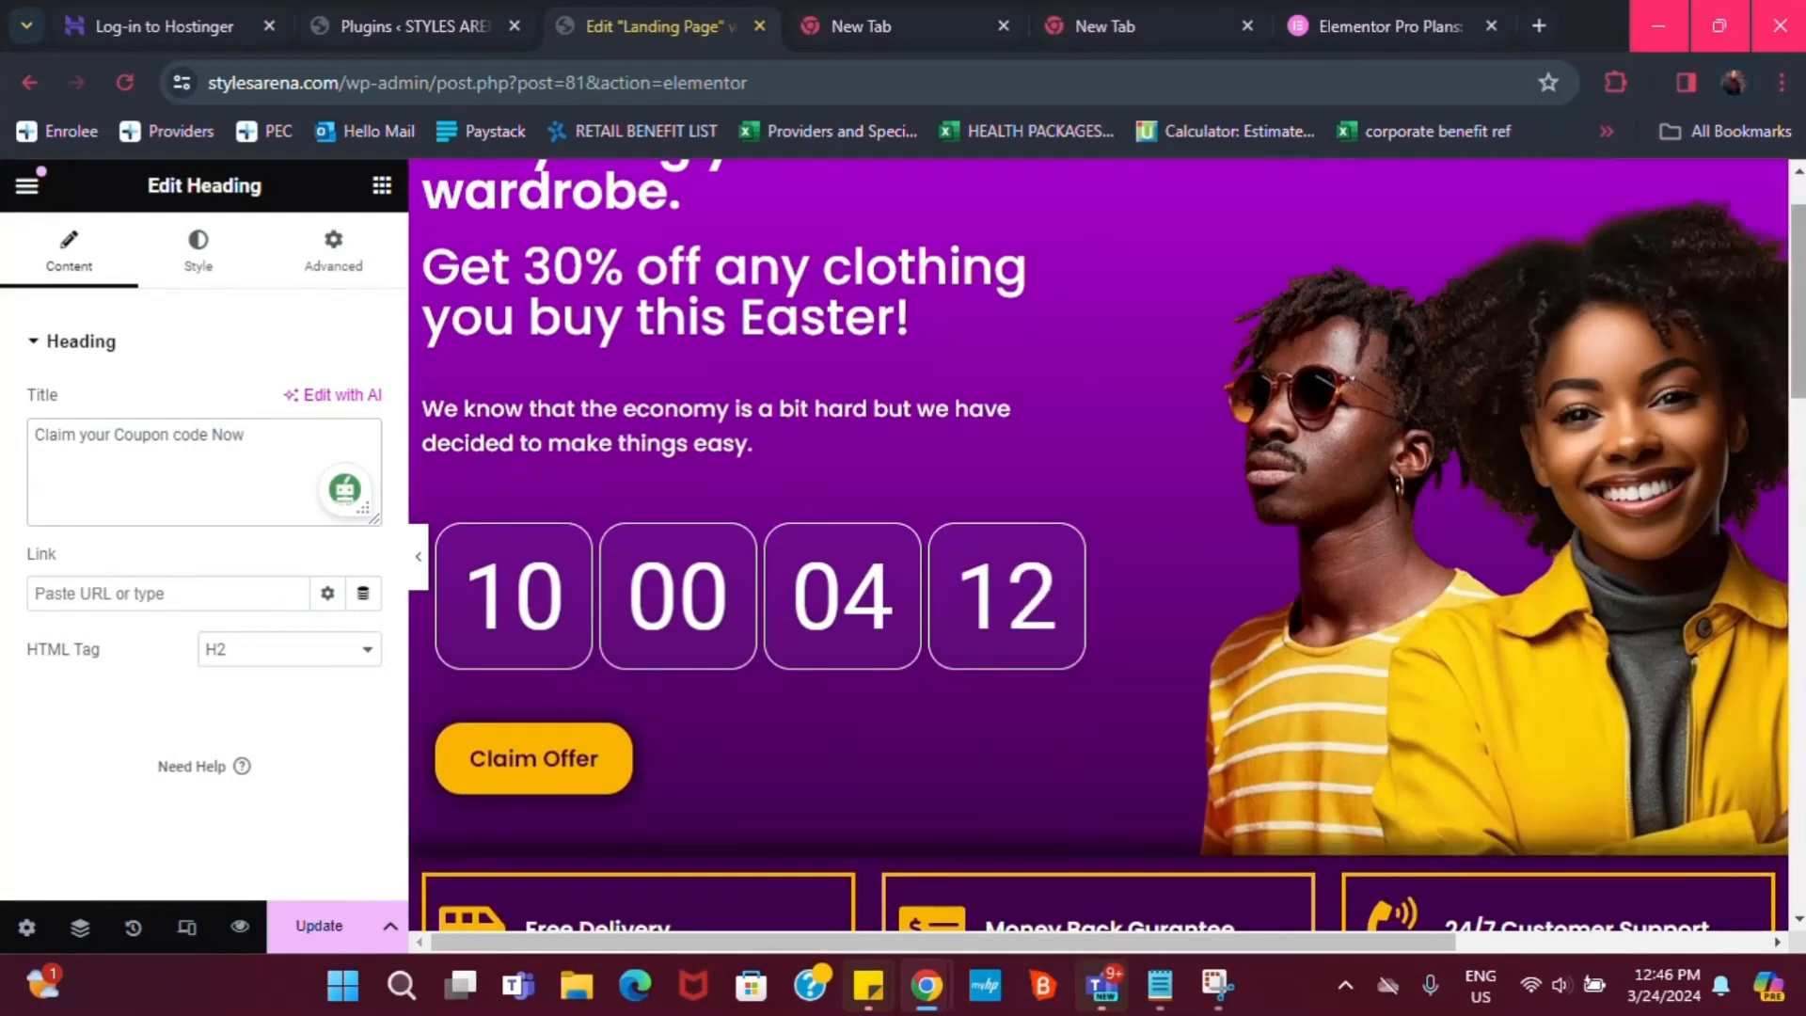
drag(1803, 275, 1802, 698)
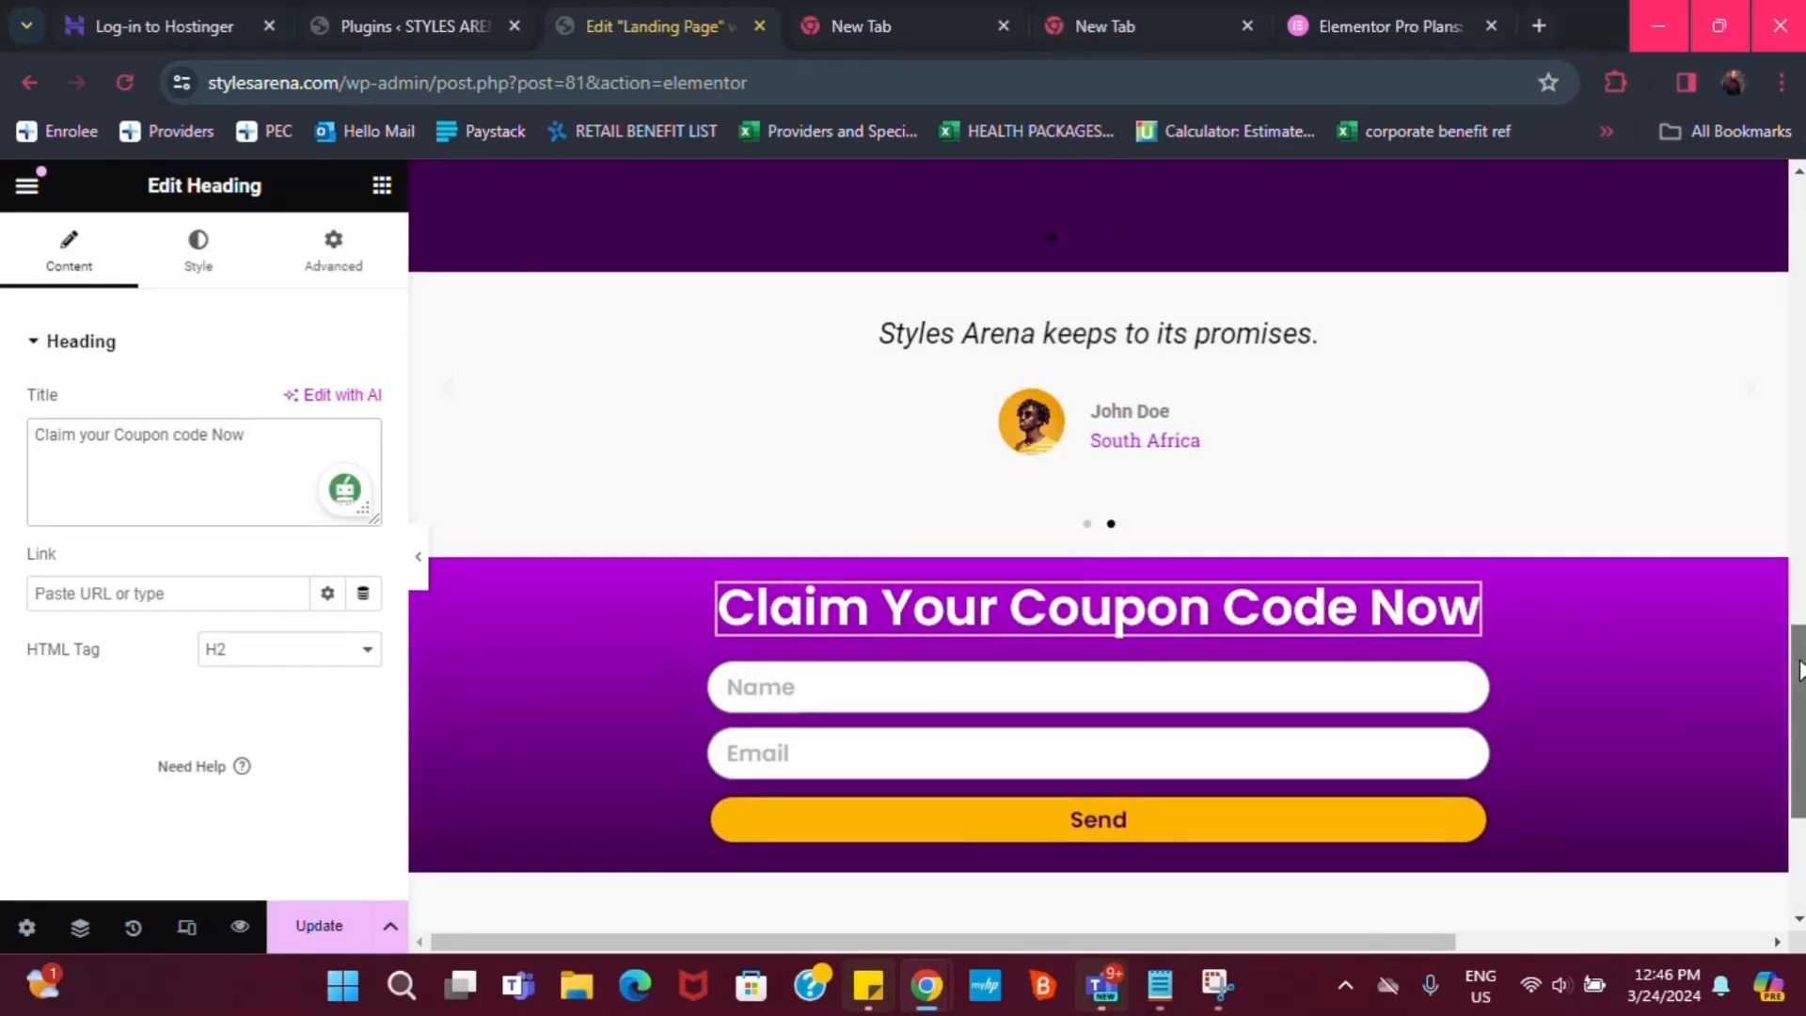
scroll(1799, 674, up, 5)
drag(1799, 584, 1798, 673)
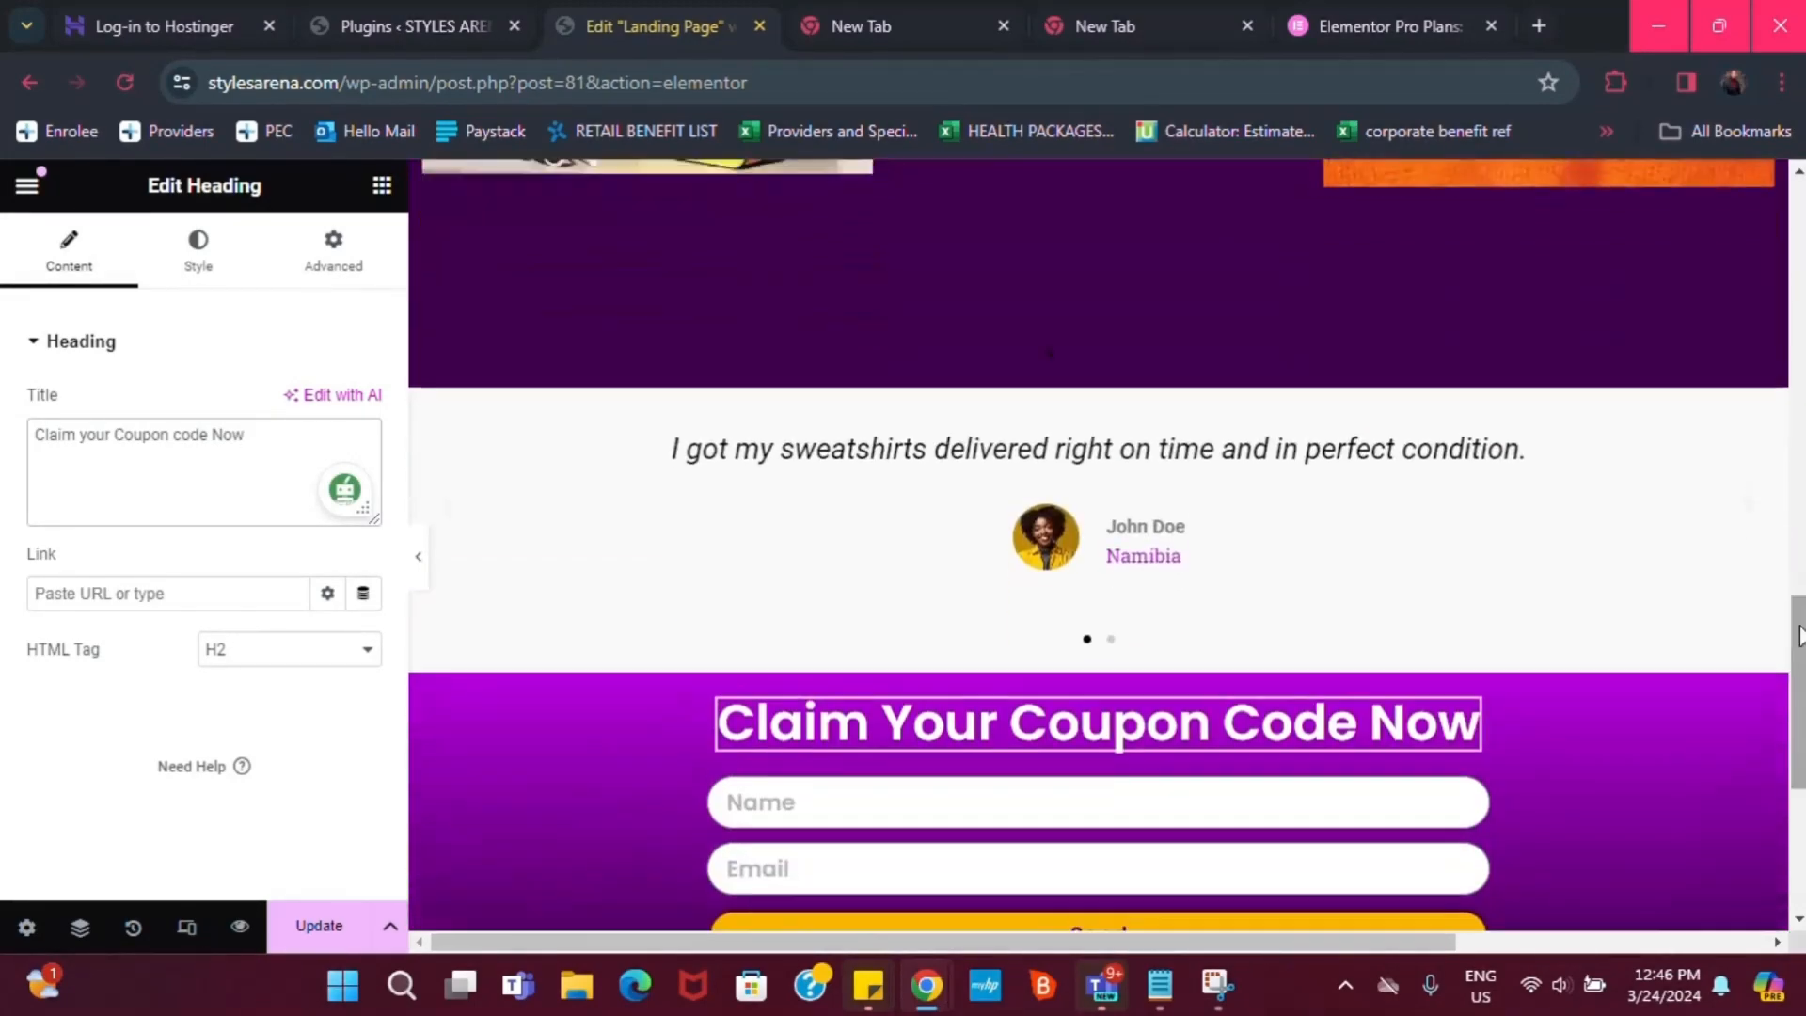
click(419, 561)
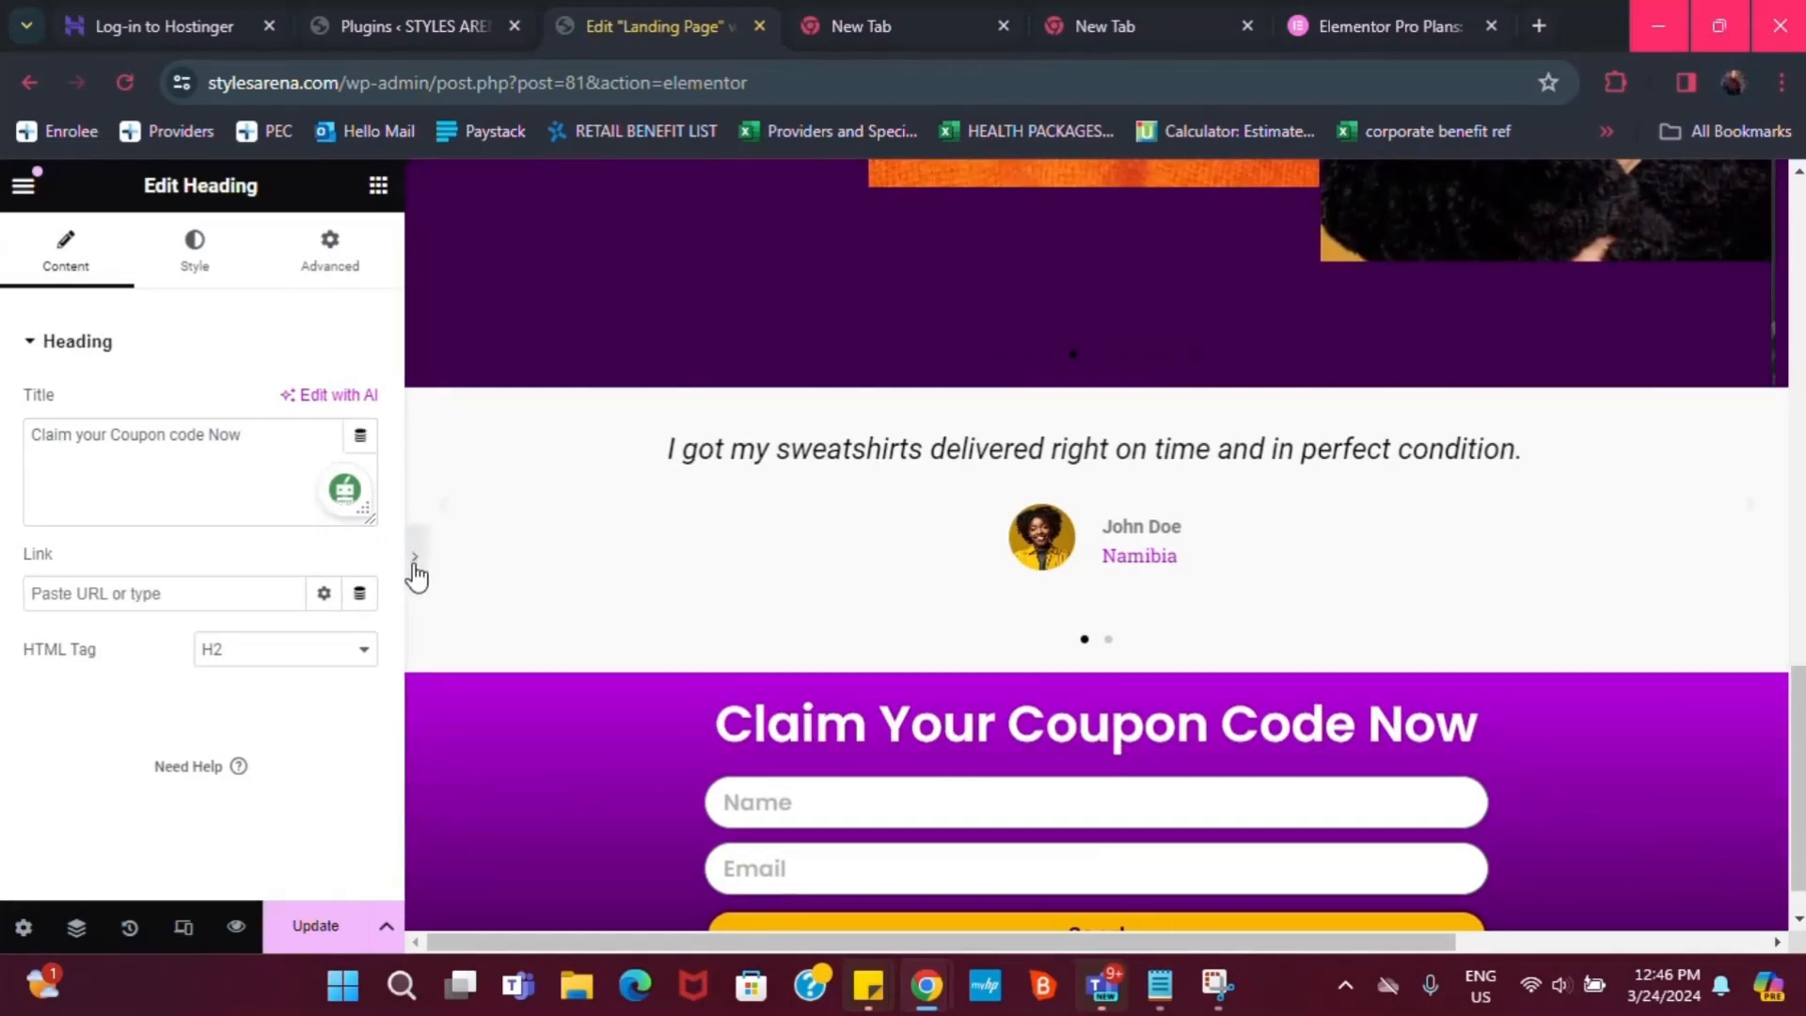
drag(1788, 722, 1776, 228)
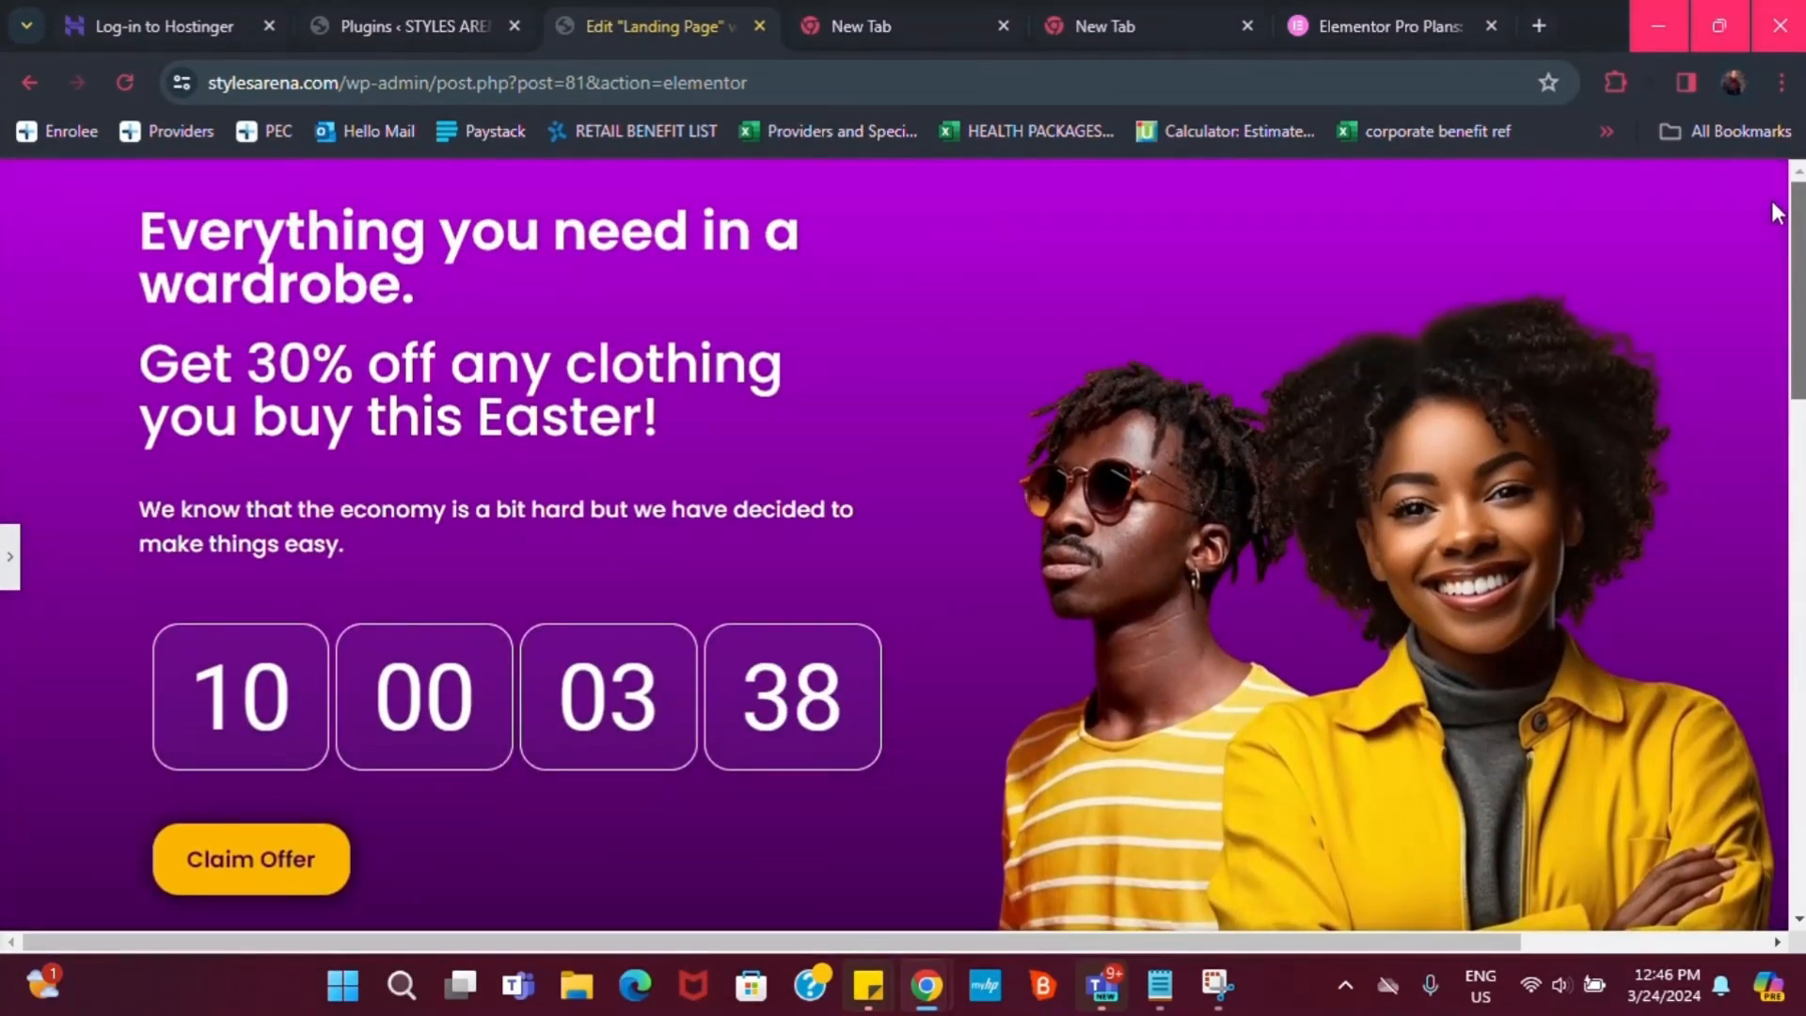
scroll(1776, 215, down, 9)
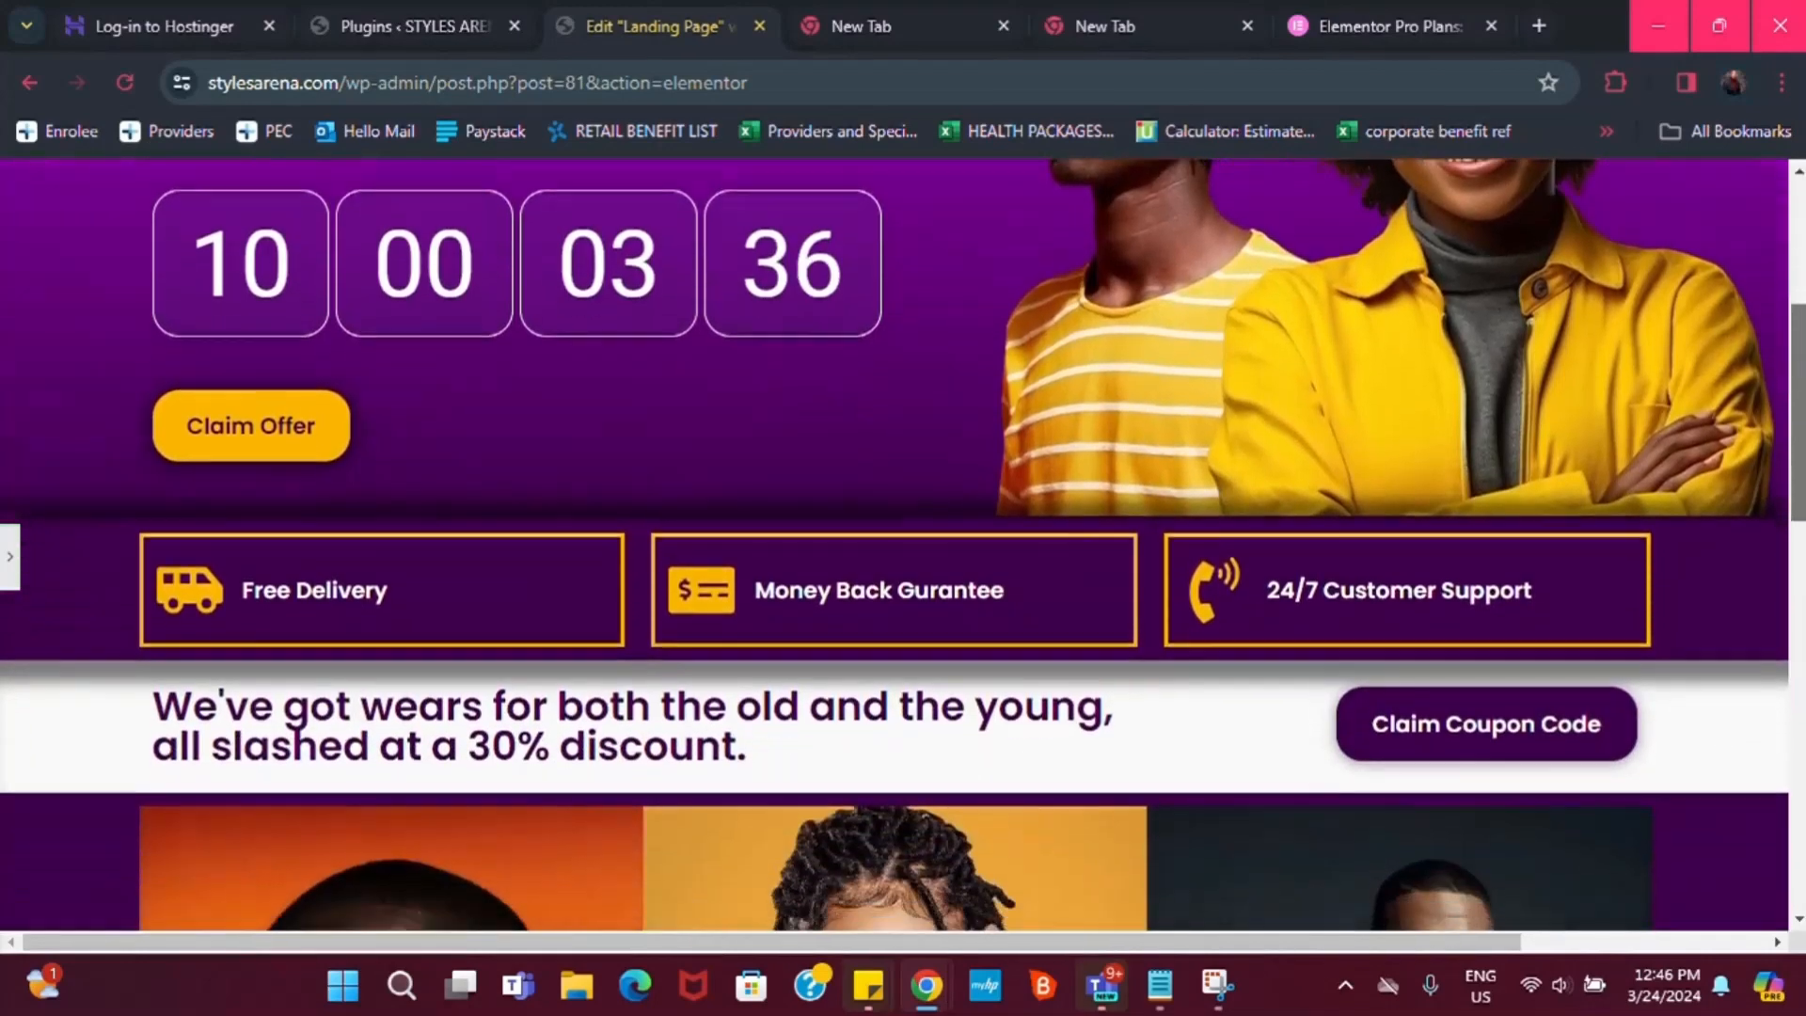
scroll(1801, 757, down, 8)
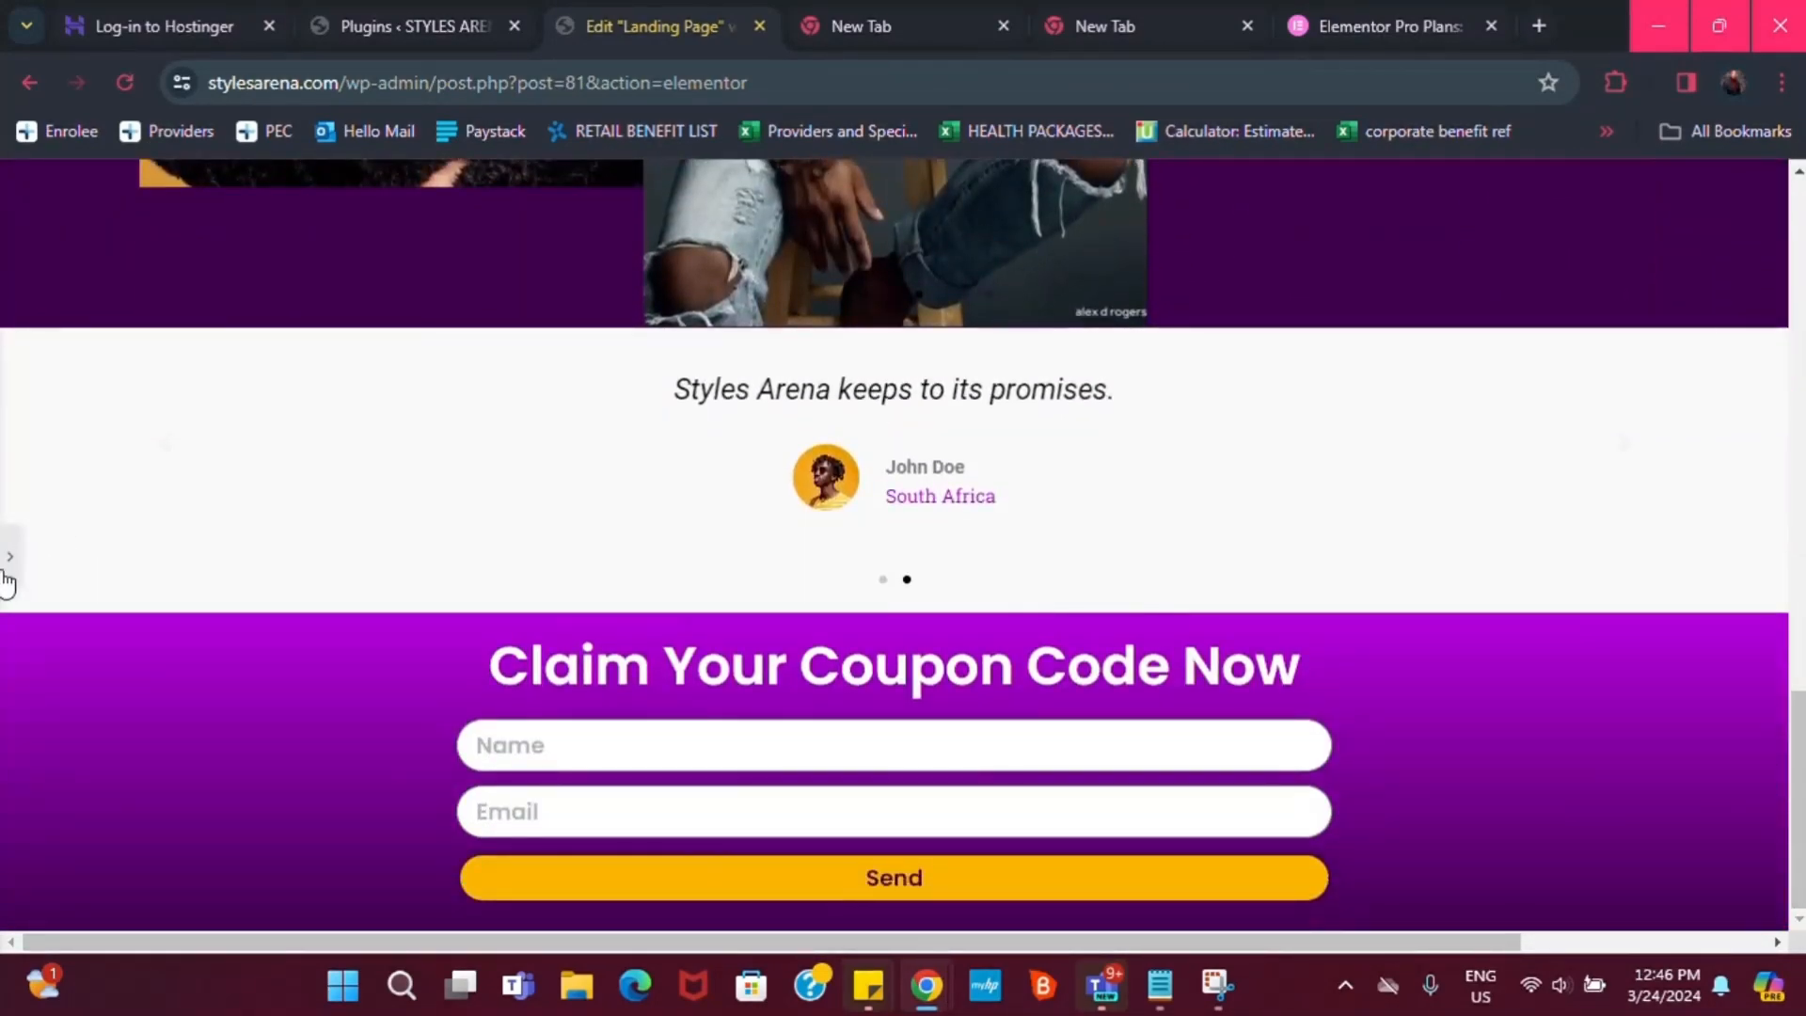
click(21, 561)
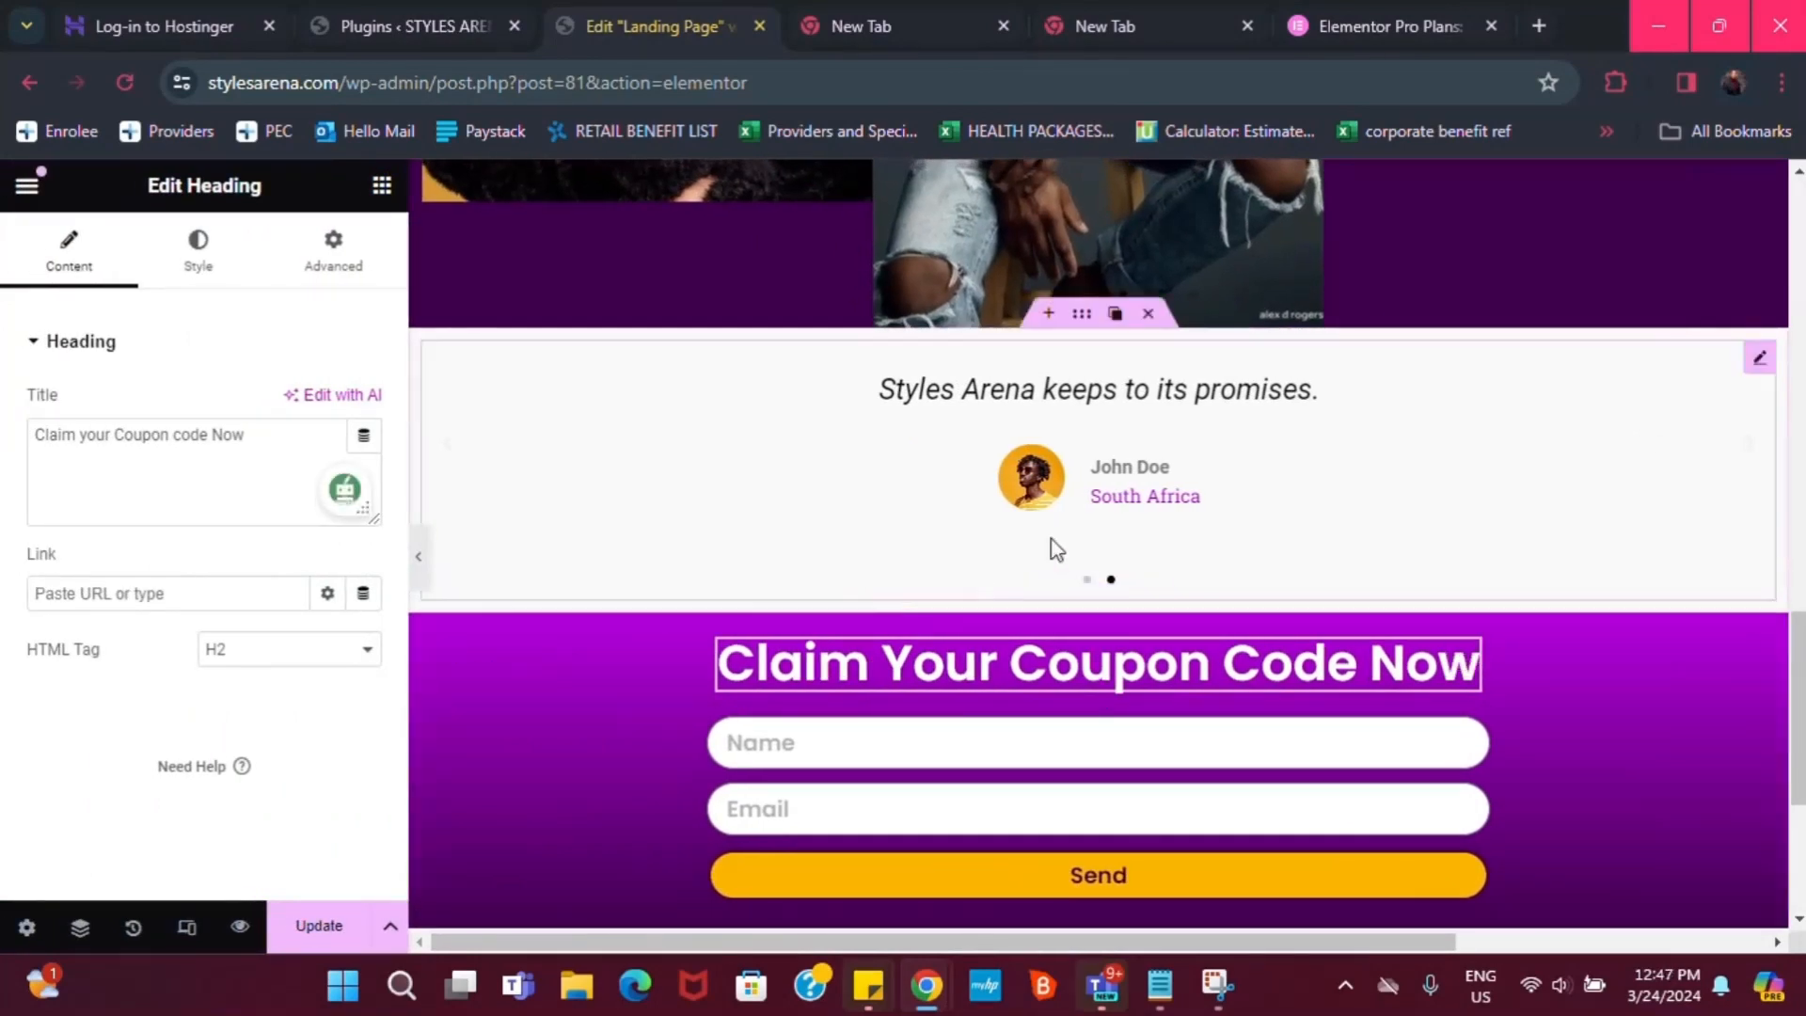